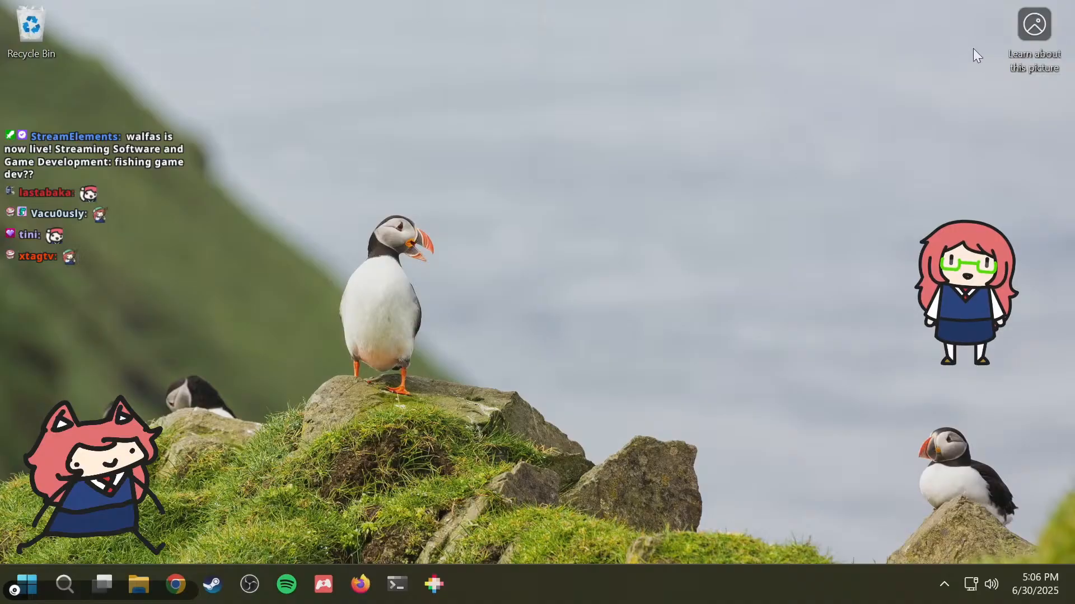
Step: Open the desktop picture's information page, and switch to Firefox to search for "are puffins penguins"
double_click(1043, 23)
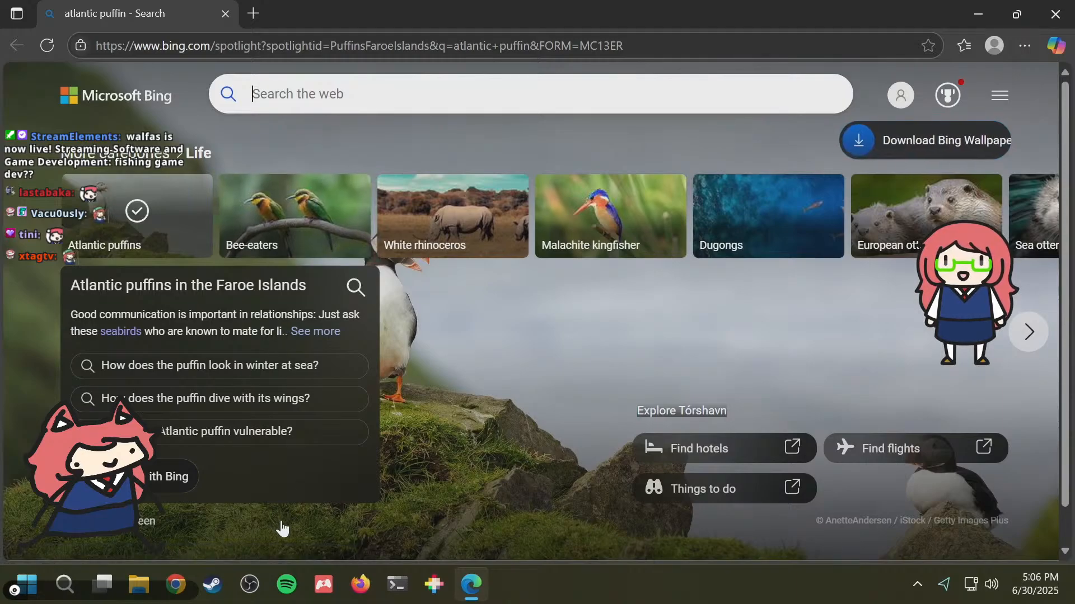
left_click(360, 585)
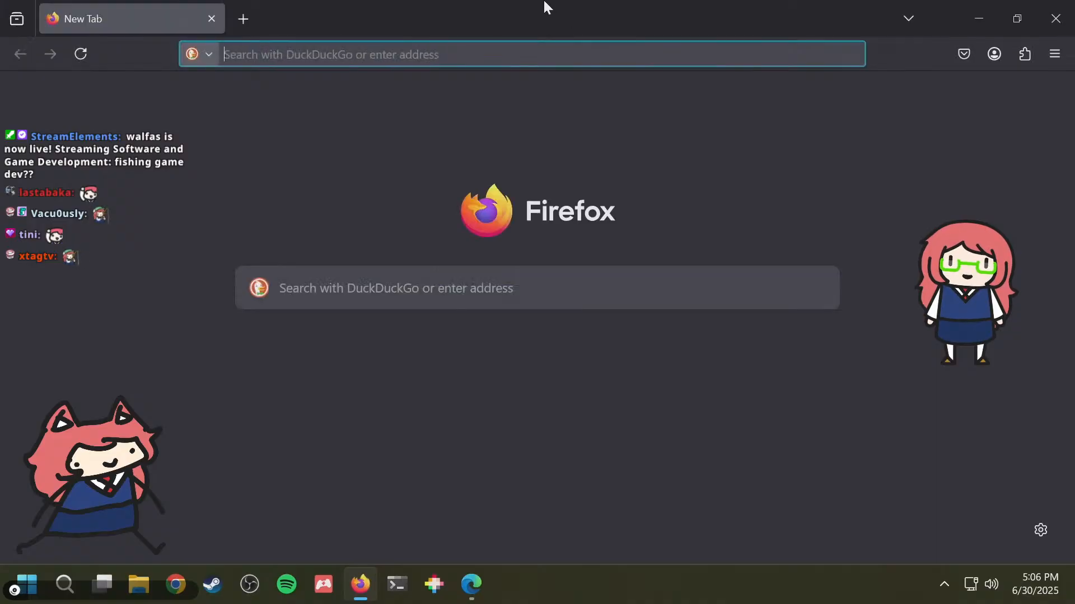
type("are puffins")
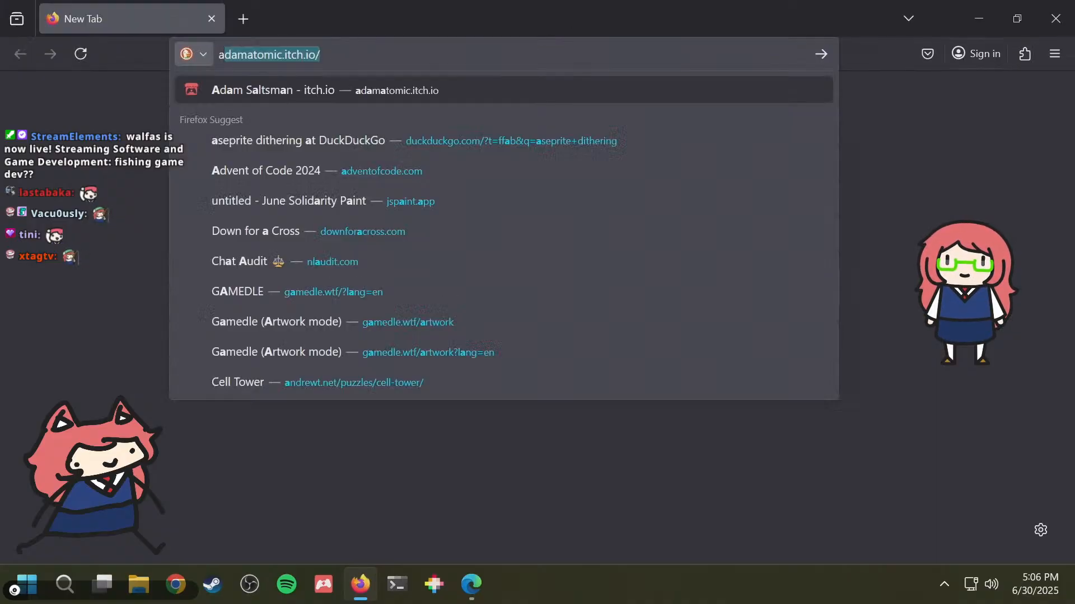
key("Down")
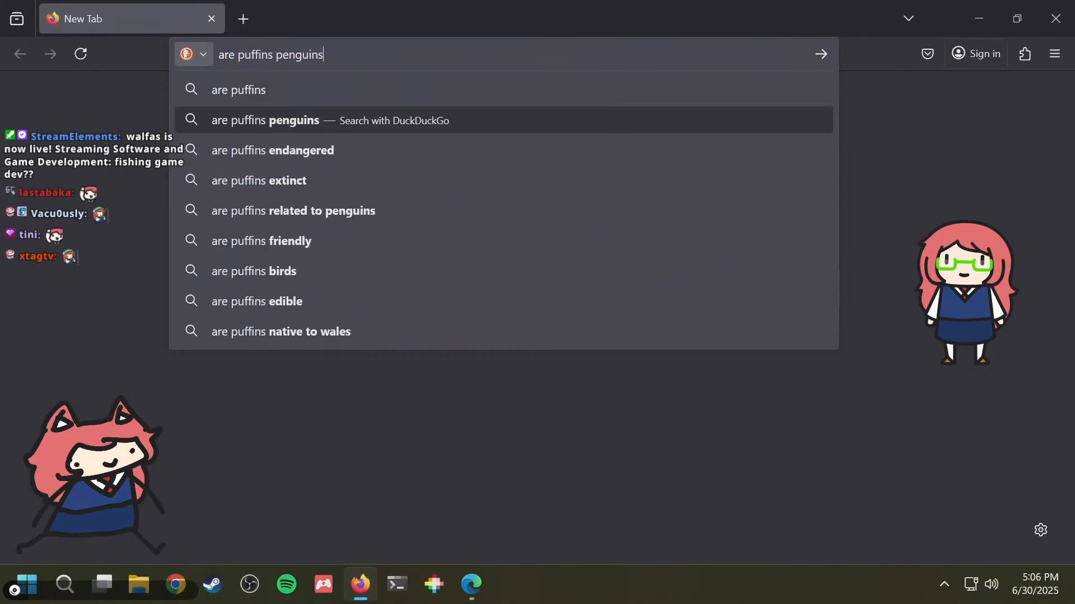
key("Return")
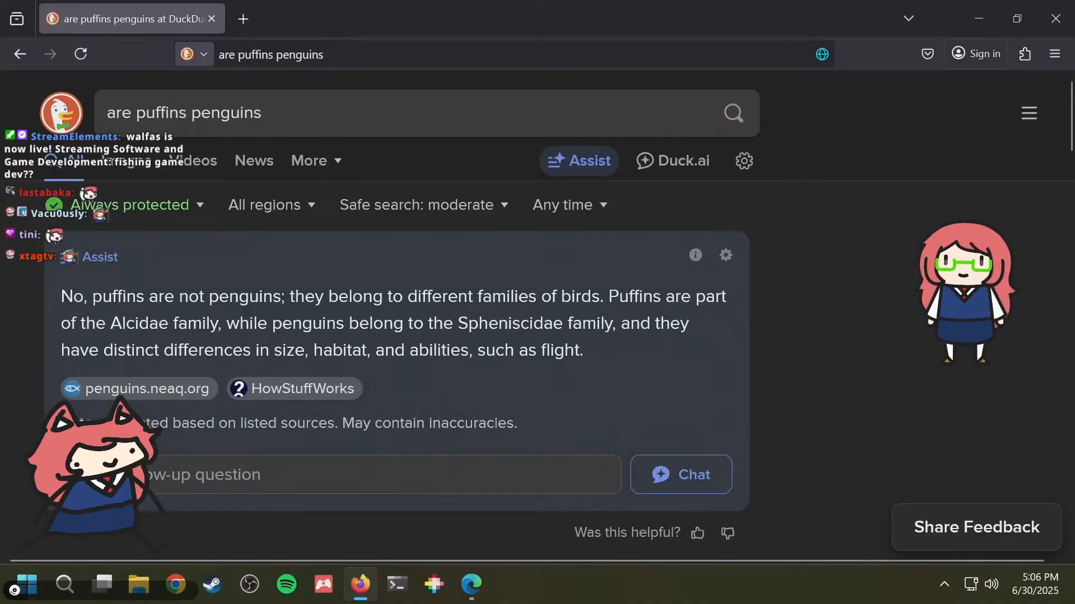
Step: Read through the search results comparing penguins and puffins, and close both browser windows
scroll(272, 288, "down", 6)
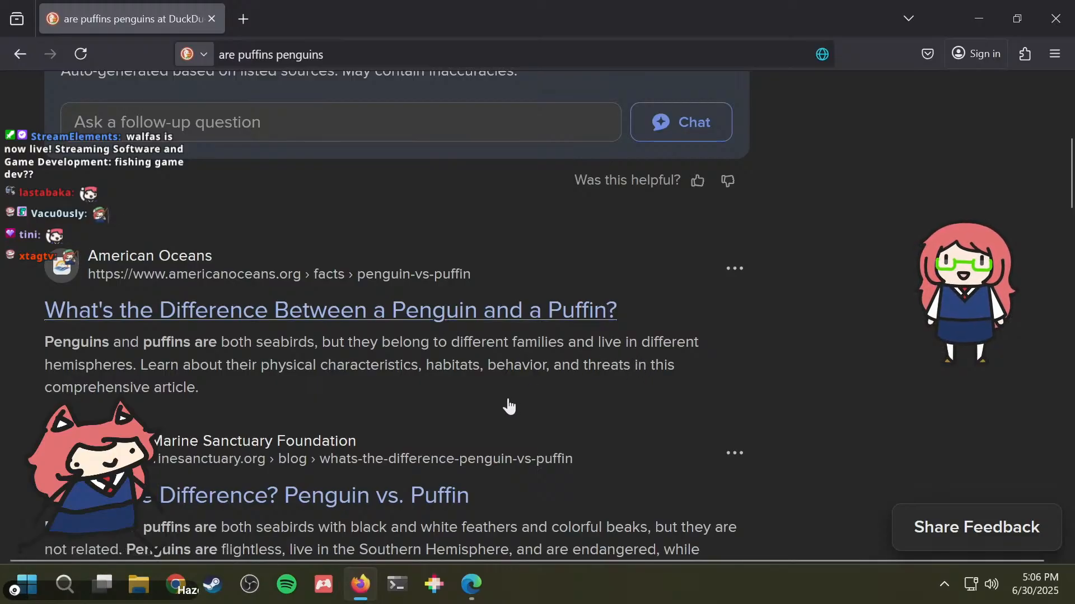
scroll(509, 406, "down", 4)
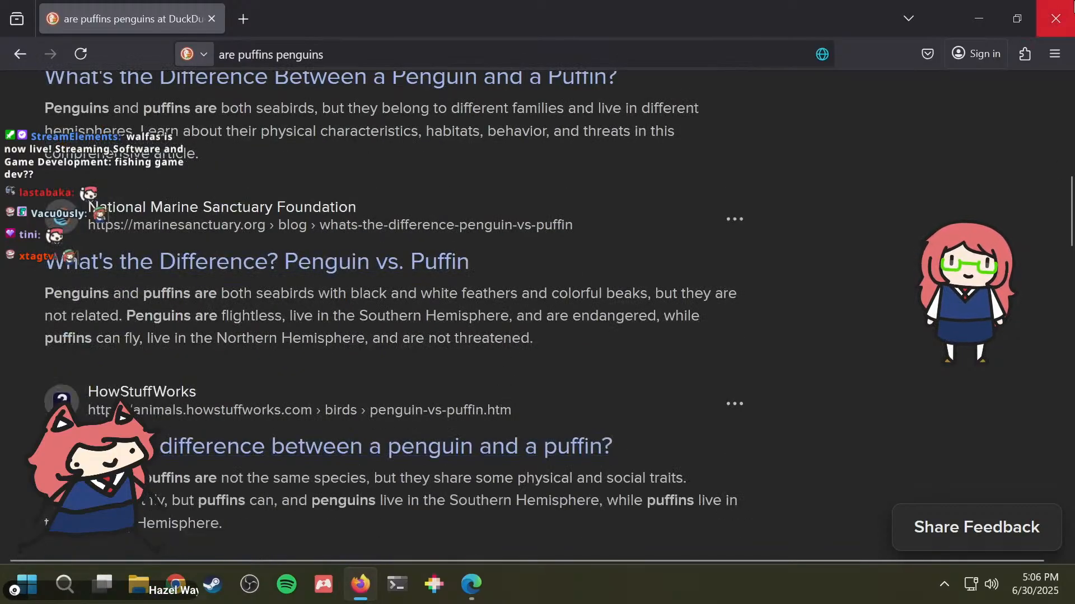
left_click(1056, 18)
left_click(1056, 14)
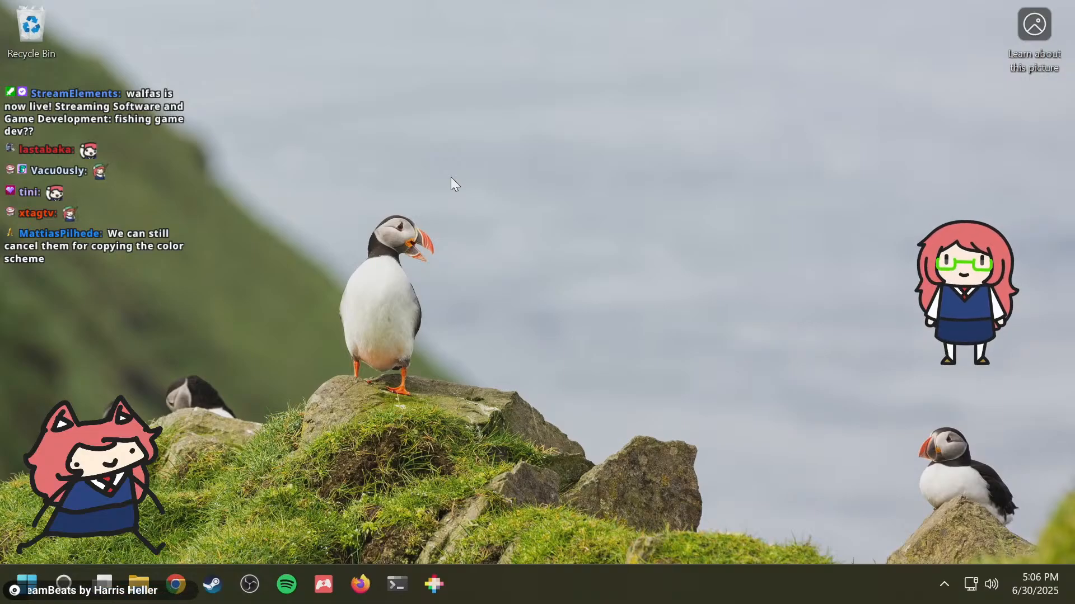
left_click_drag(279, 183, 492, 482)
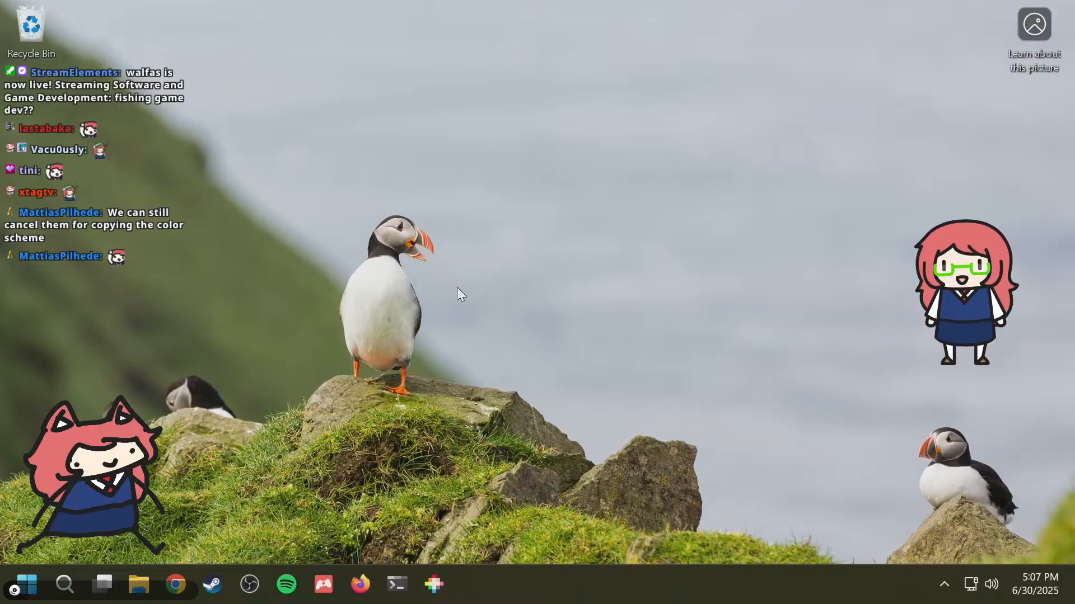
key("super")
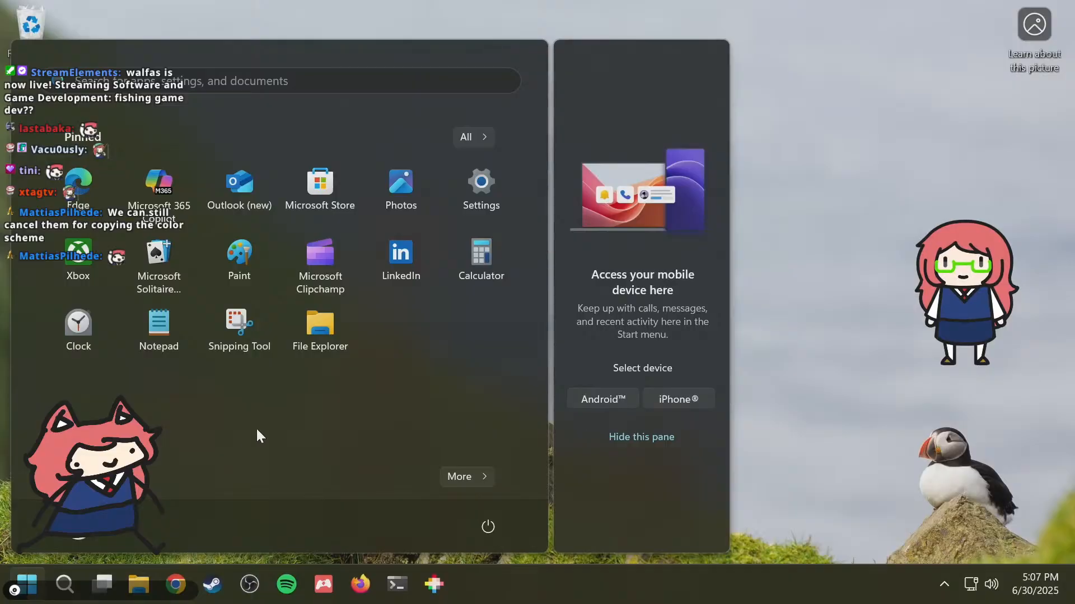
key("super")
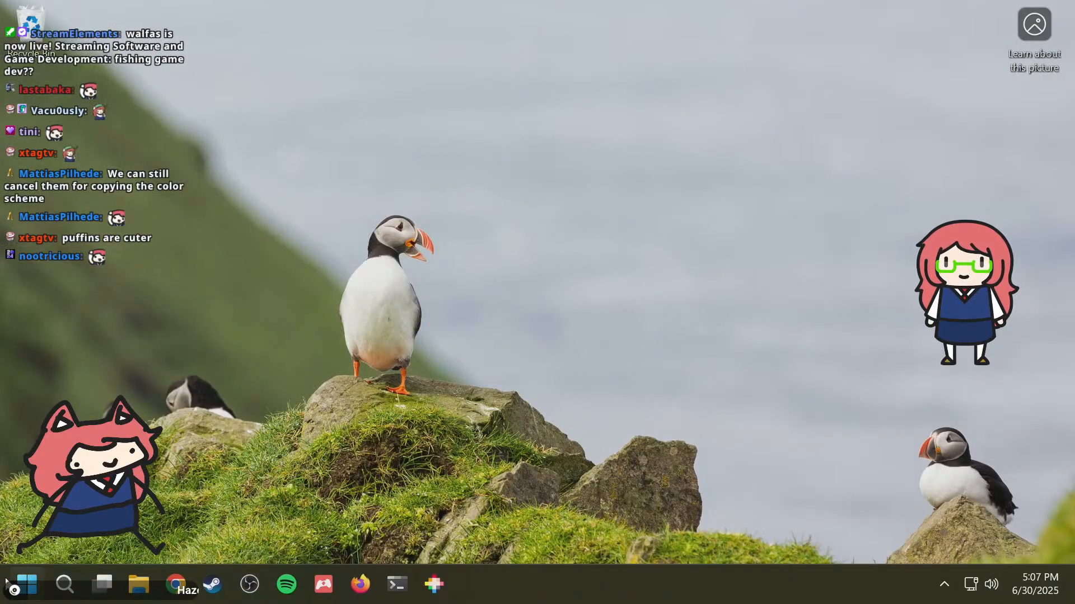
Step: Find and launch godot from the system search, and open the "fishing" project in the Project Manager
key("super")
type("god")
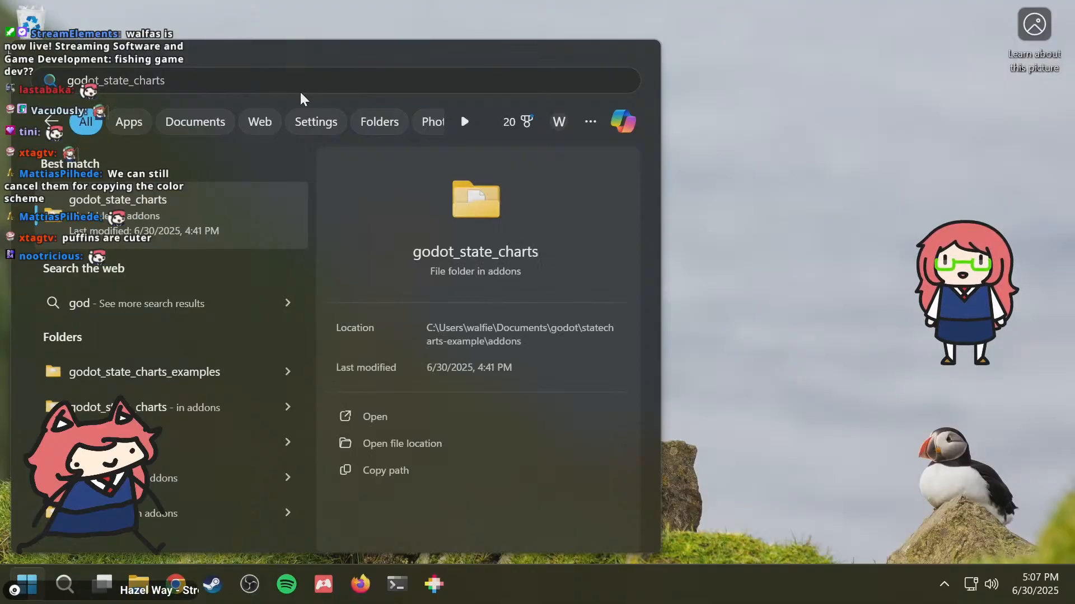
type("ot")
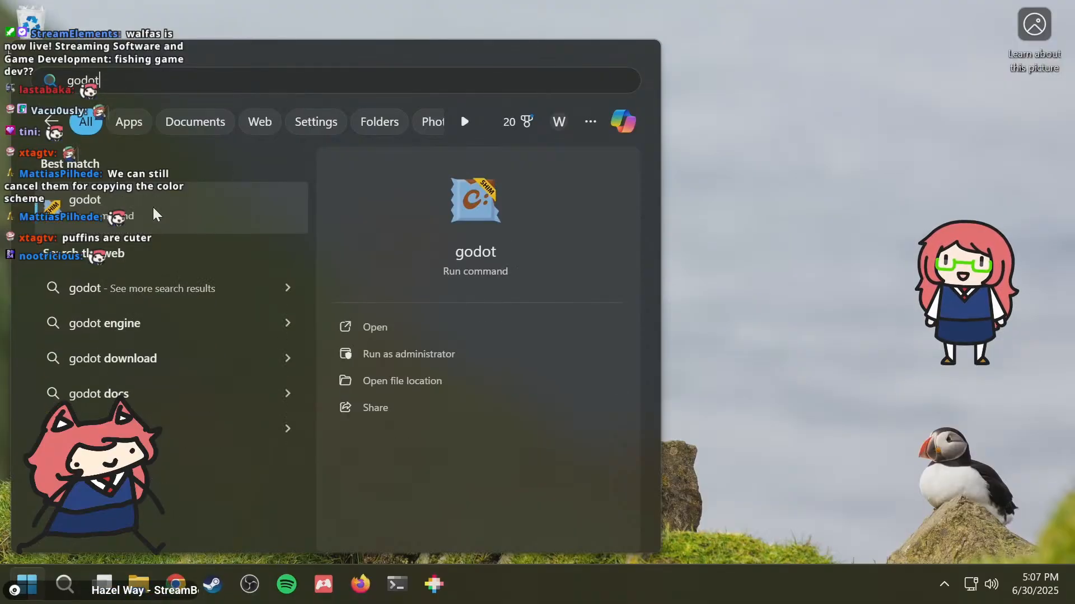
left_click(155, 211)
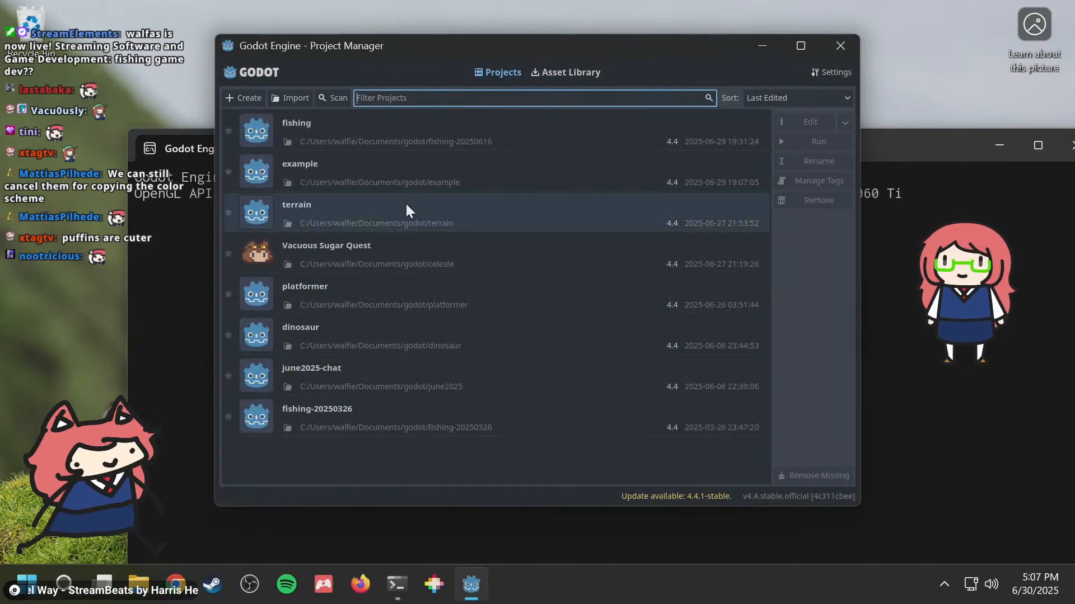
double_click(386, 122)
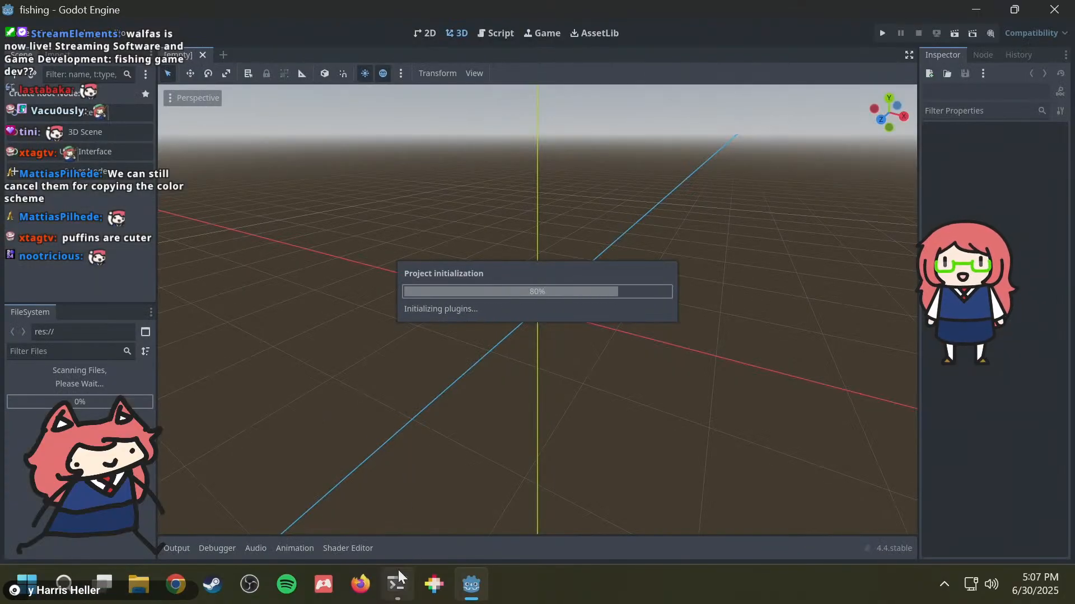
Step: Switch to the terminal window running the Godot console and maximize it
left_click(397, 582)
left_click_drag(518, 18, 541, 144)
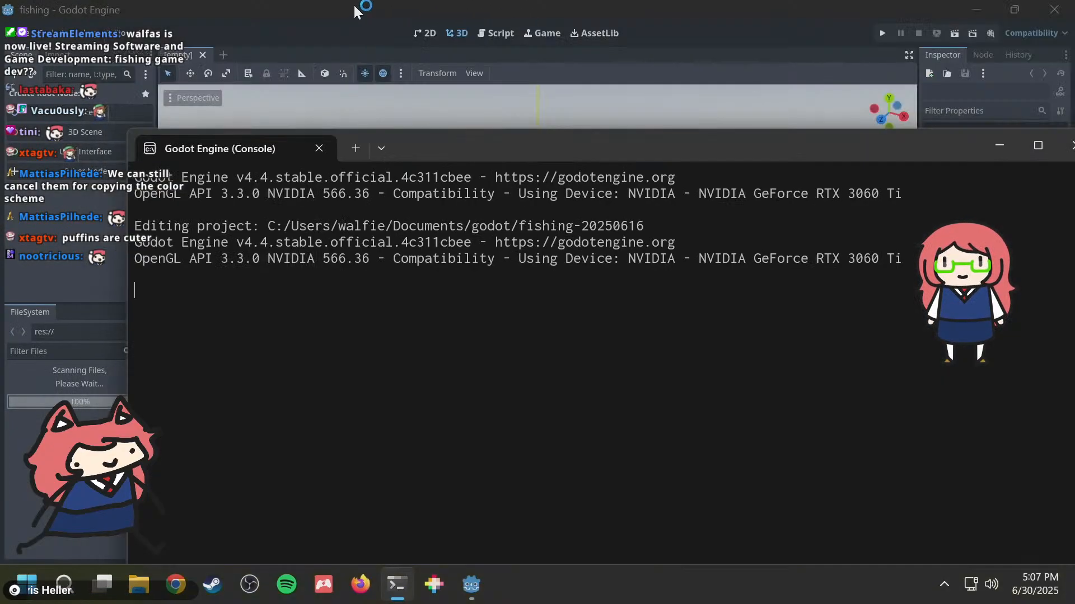
double_click(504, 149)
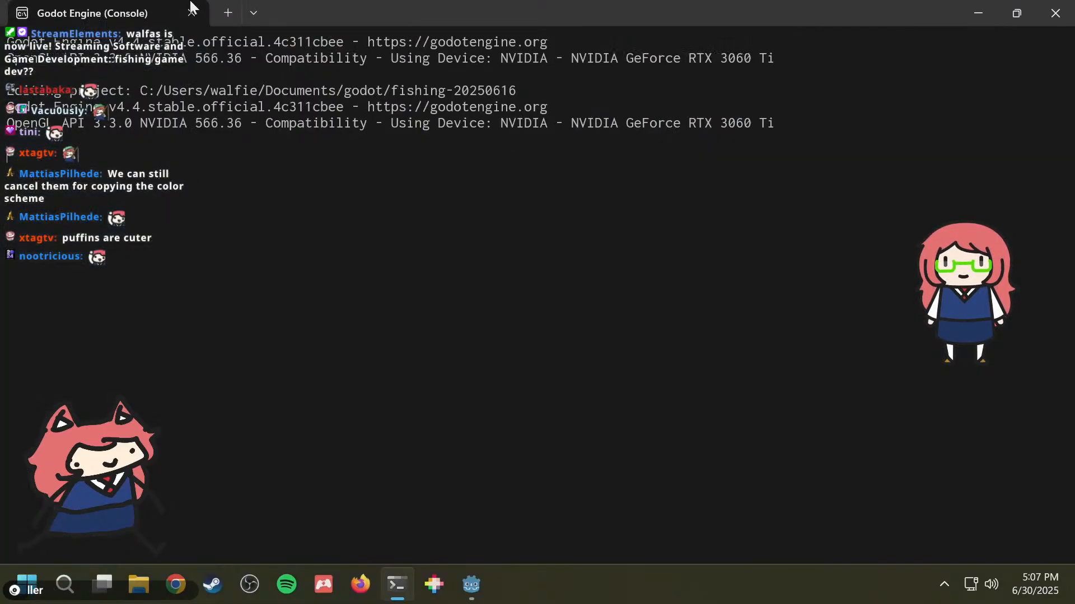
Step: Open a new PowerShell session in the terminal, enter WSL with wsl and start tmux
left_click(225, 14)
type("wsl")
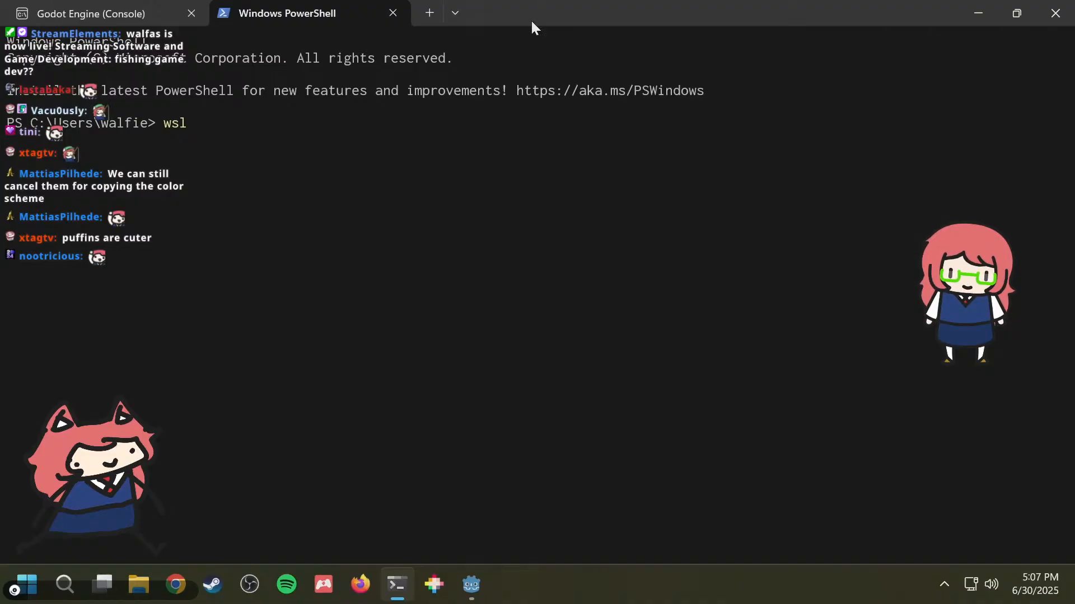
key("Return")
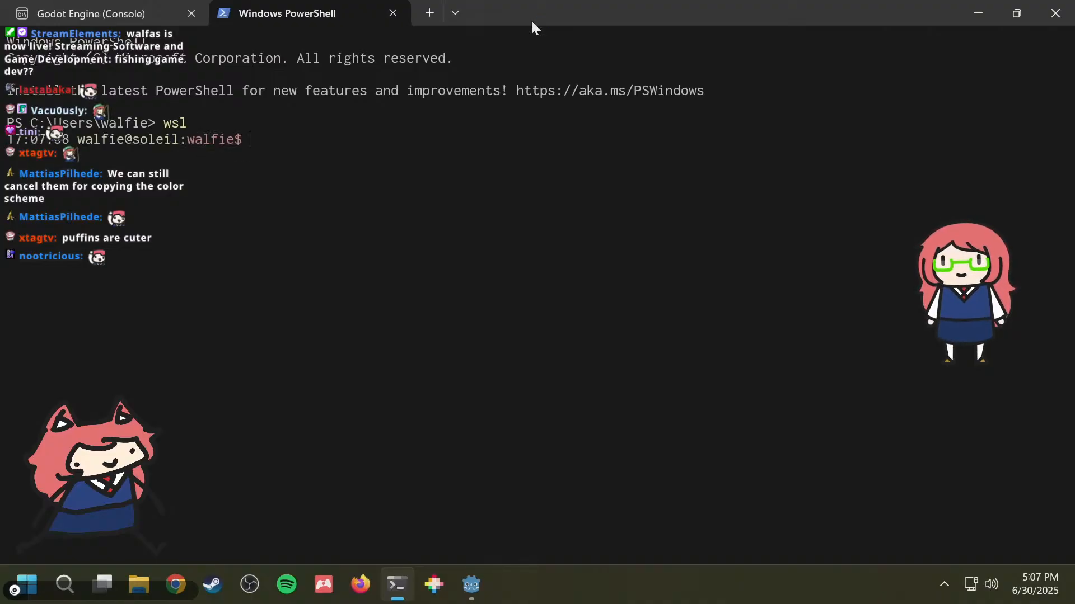
type("tmuix")
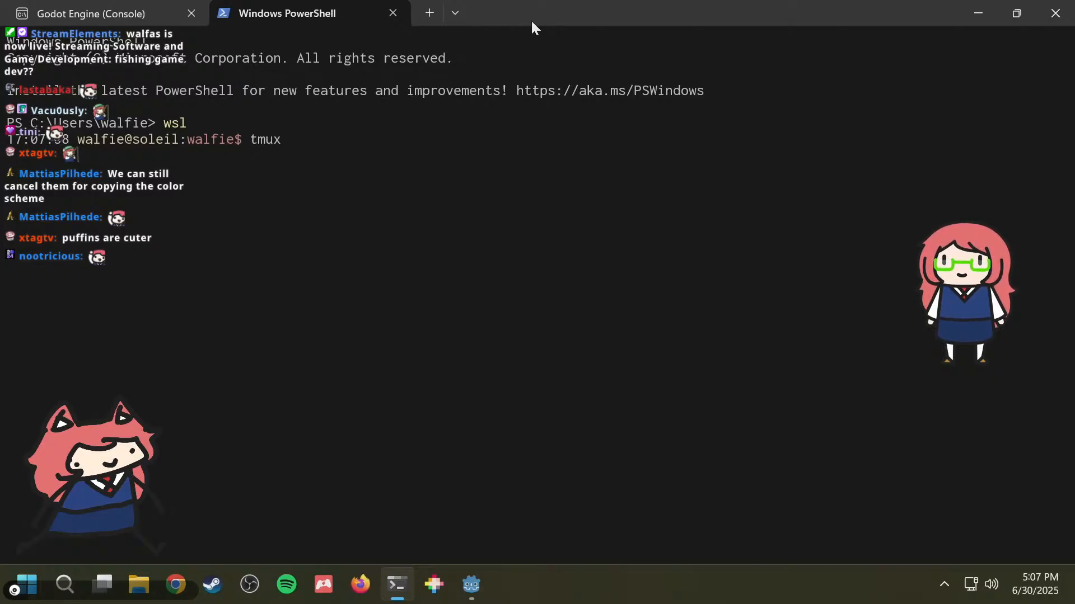
key("Return")
Step: Switch to Firefox, search for "weather nyc" and examine the current temperature and the daily forecast for New York
left_click(361, 585)
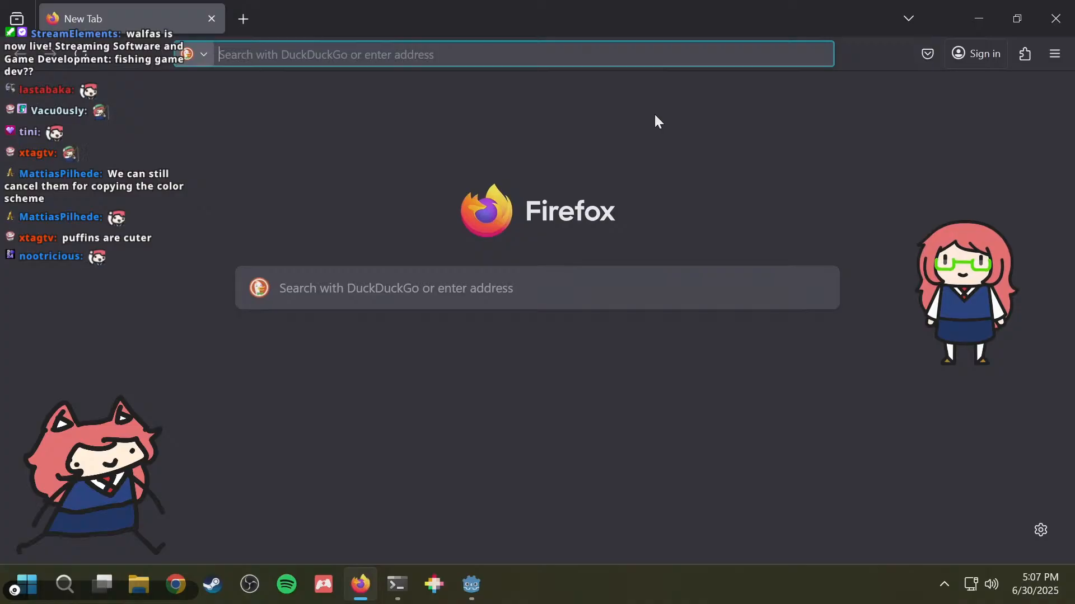
type("weather nyc")
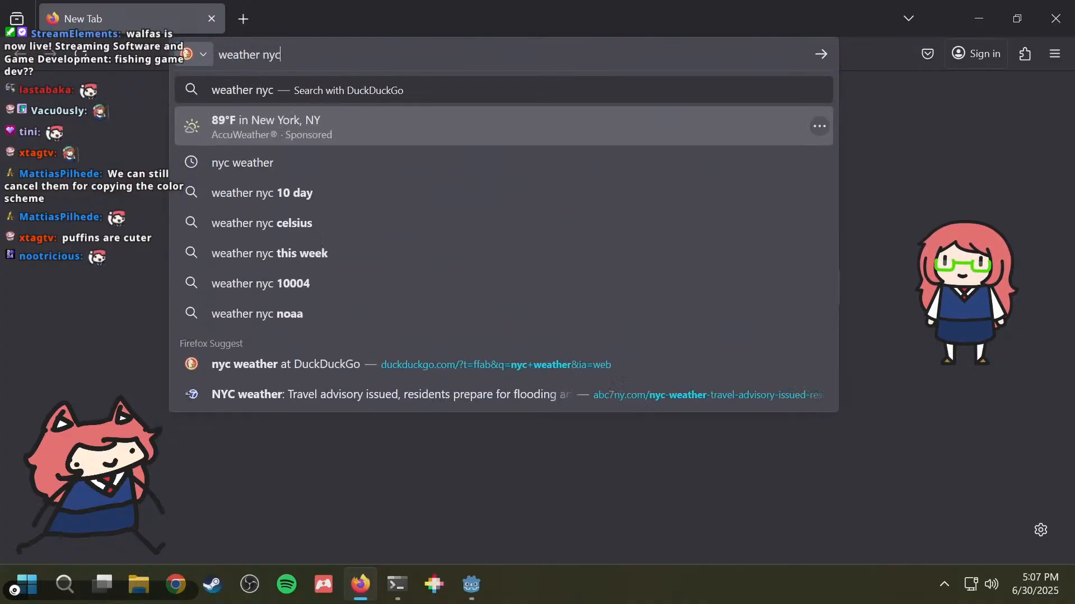
key("Return")
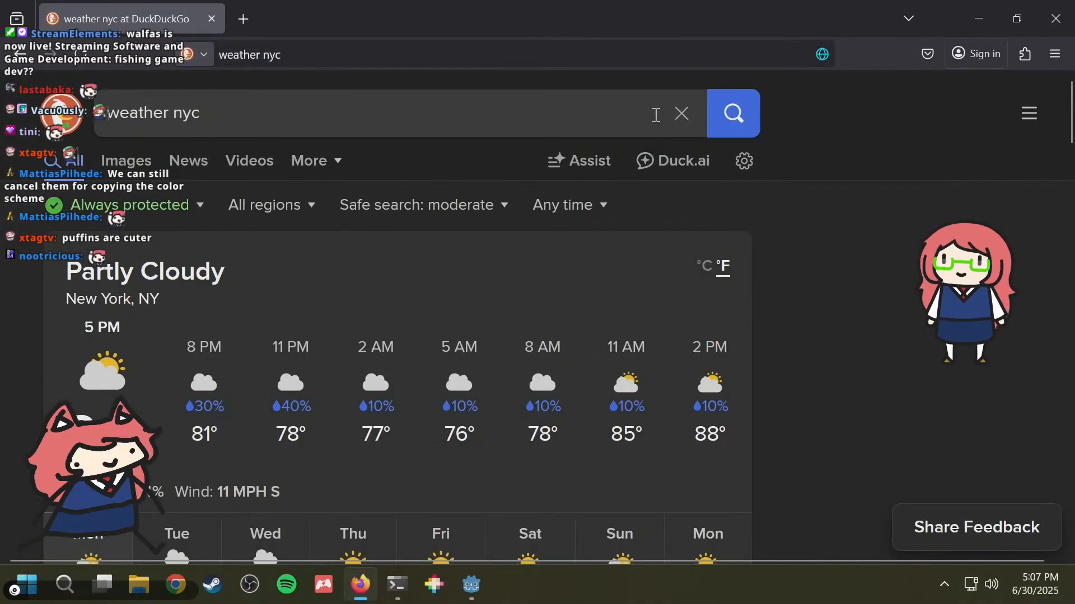
scroll(565, 212, "down", 5)
scroll(565, 212, "up", 5)
scroll(526, 224, "down", 4)
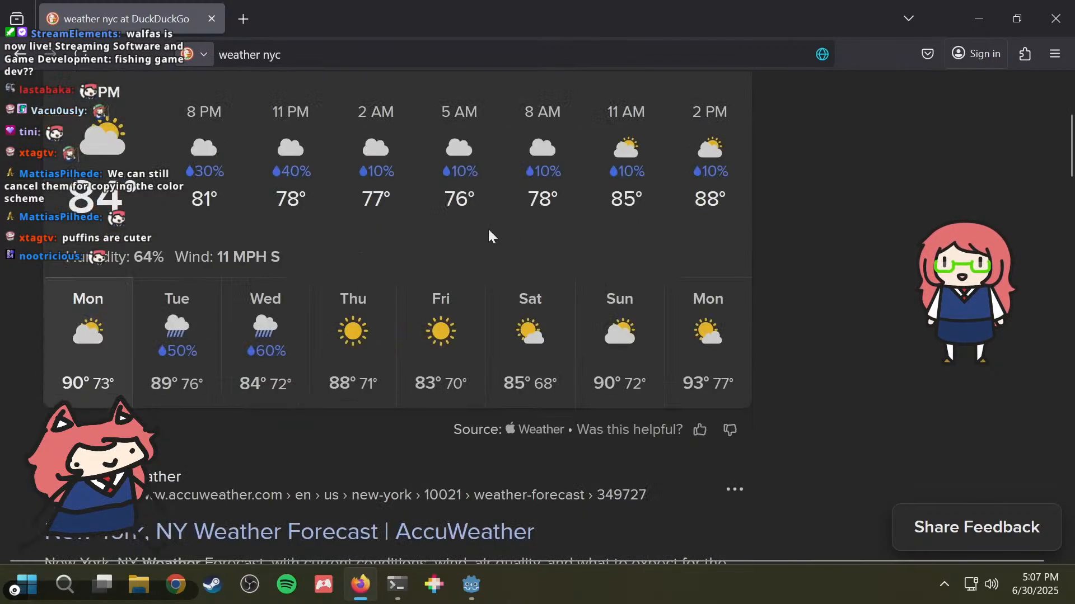
scroll(488, 235, "up", 2)
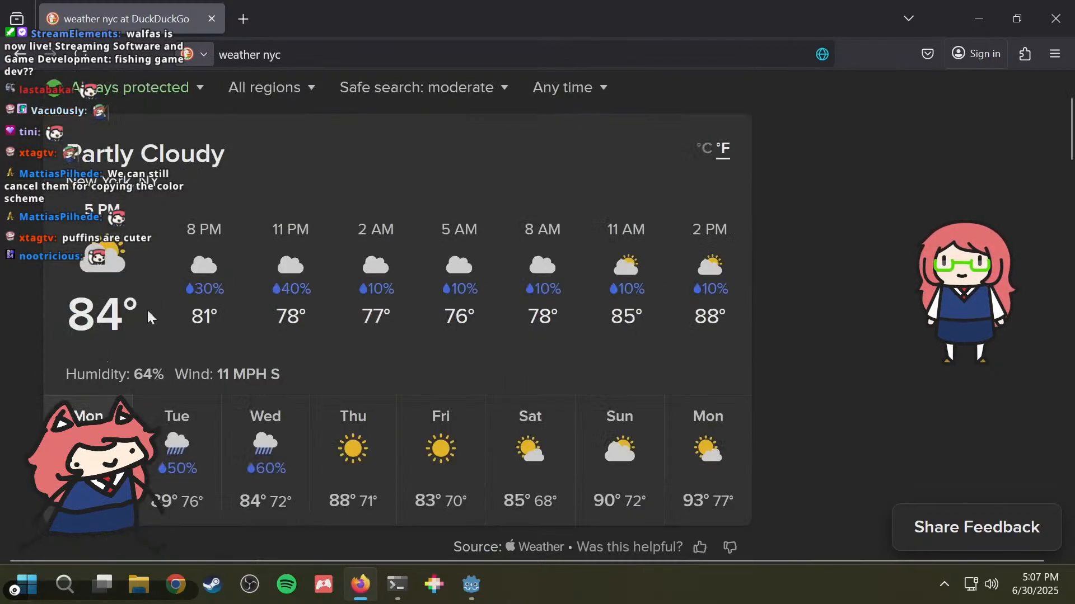
left_click_drag(148, 313, 74, 316)
left_click(48, 311)
scroll(49, 312, "up", 2)
scroll(96, 308, "down", 4)
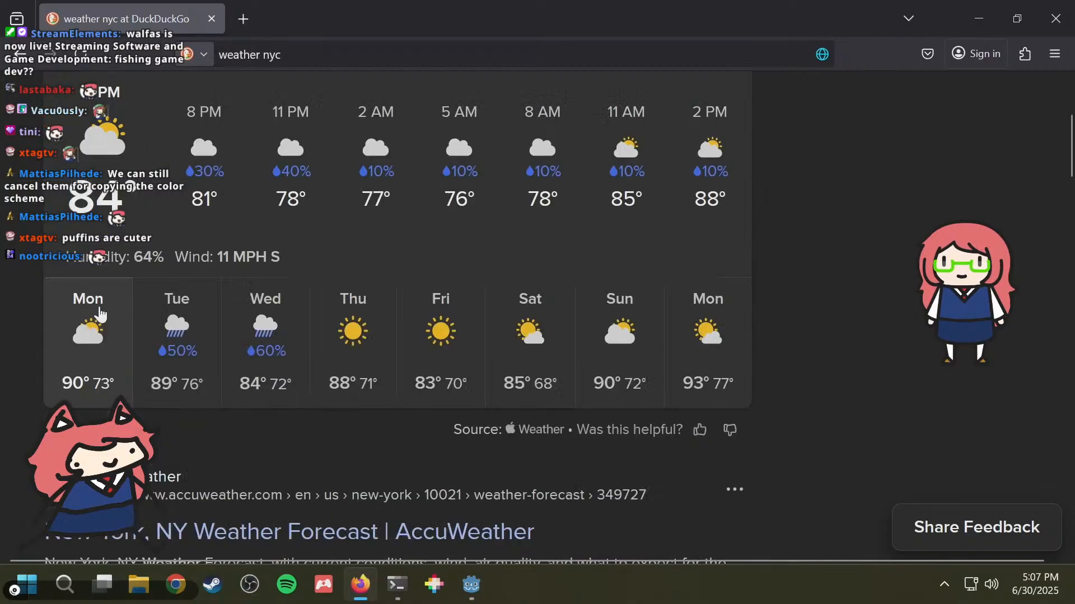
scroll(100, 315, "up", 4)
Step: View the New York forecast in Celsius, and return it to Fahrenheit
left_click(704, 267)
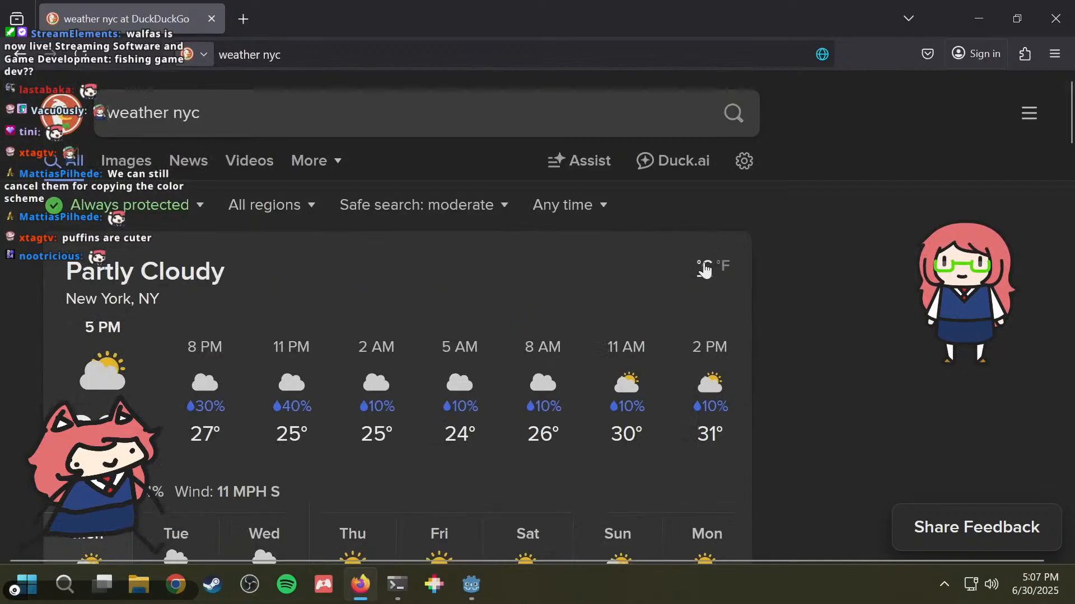
scroll(111, 332, "down", 2)
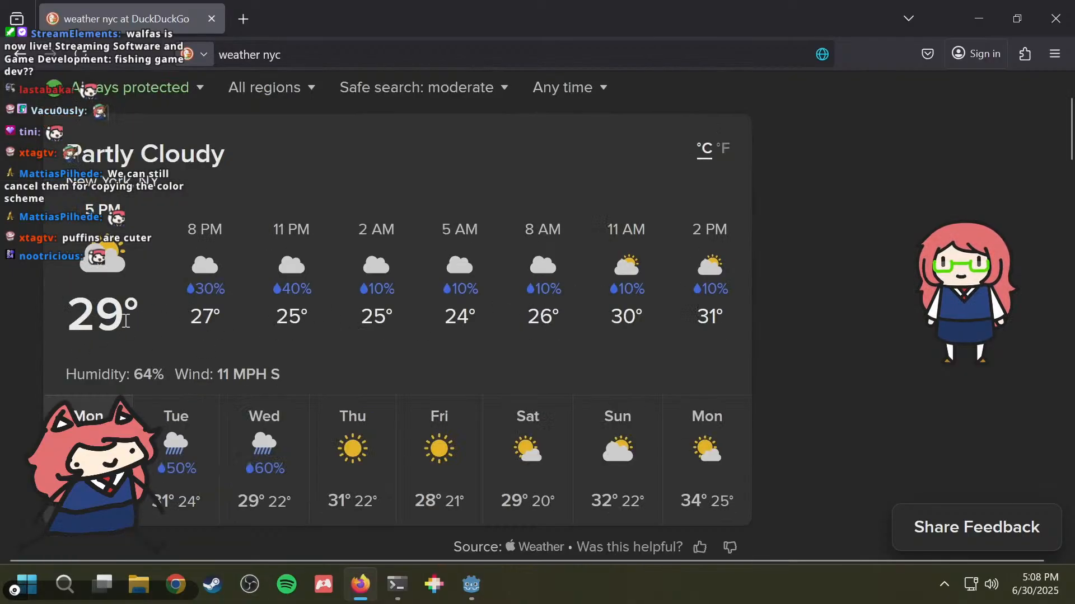
double_click(126, 321)
left_click(724, 152)
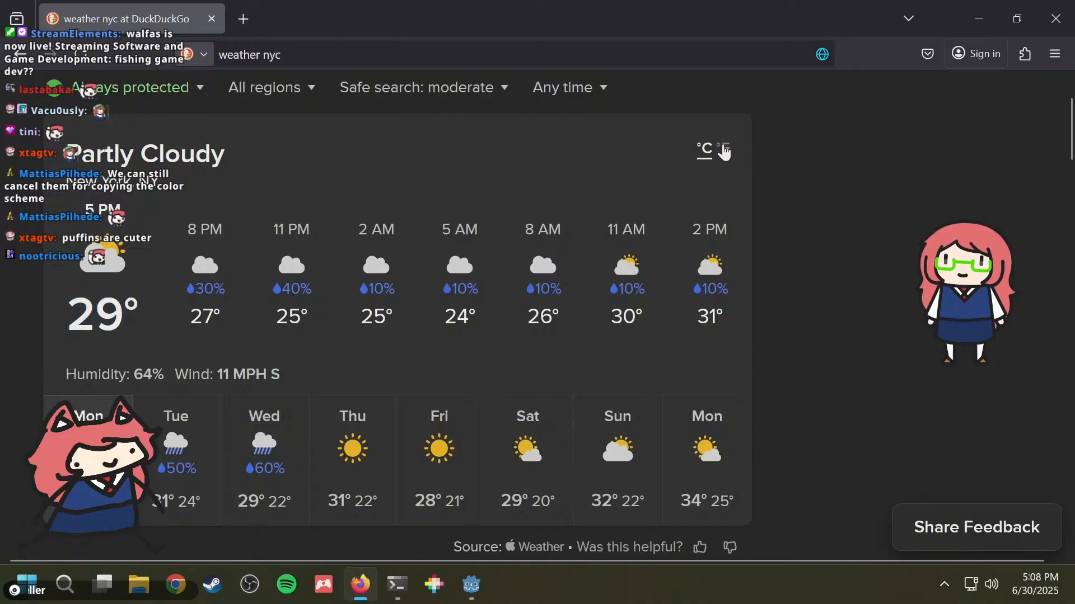
scroll(902, 233, "up", 2)
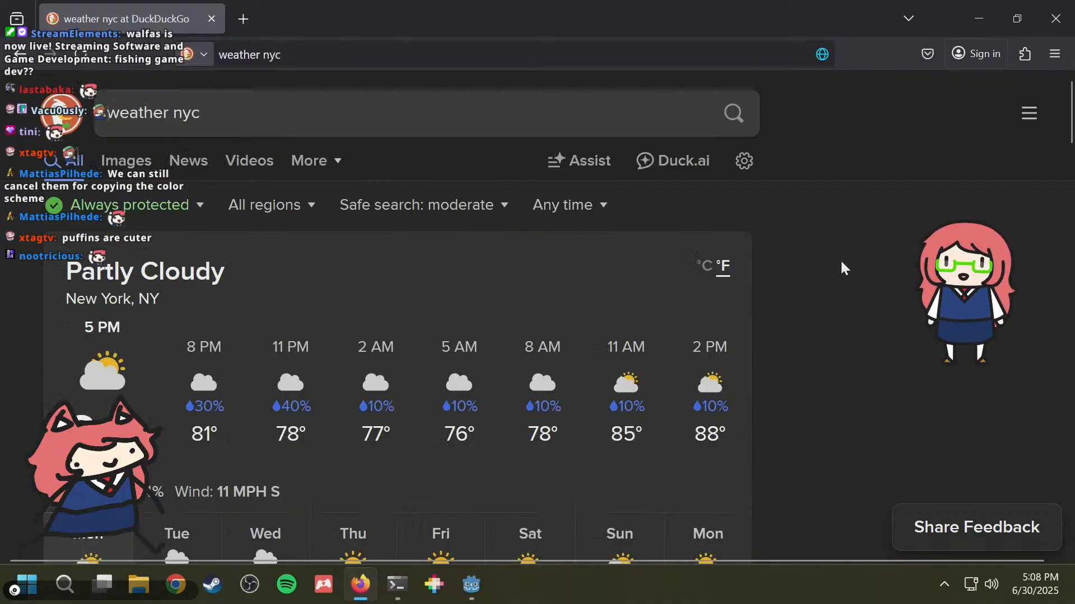
Step: Examine the current humidity in the New York weather forecast
scroll(843, 266, "down", 2)
scroll(447, 288, "down", 2)
scroll(113, 302, "up", 2)
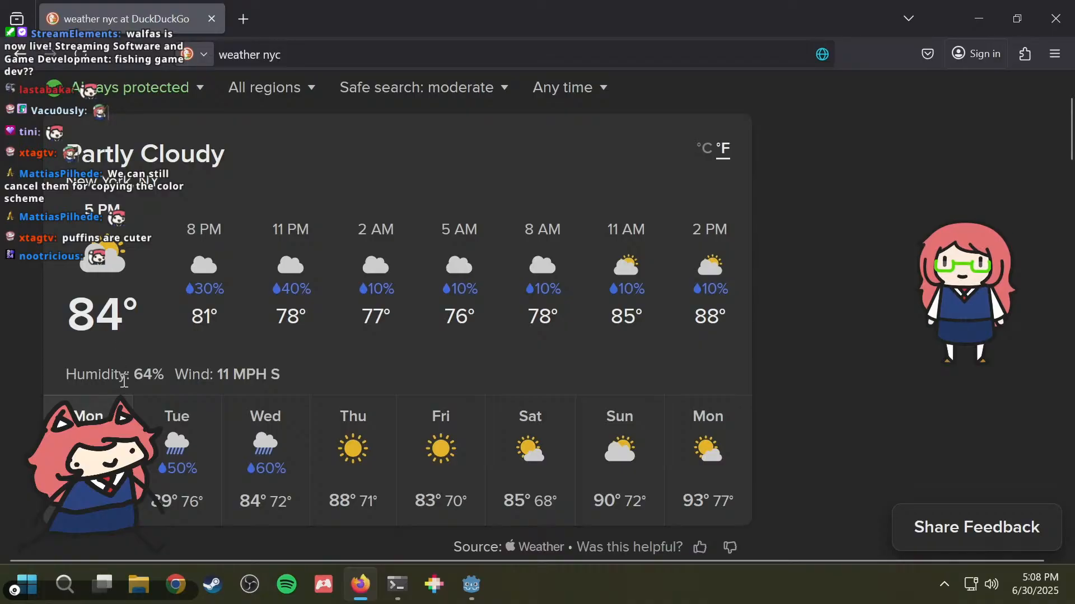
mouse_move(143, 372)
left_mouse_down()
mouse_move(162, 375)
mouse_move(152, 374)
left_mouse_up()
left_click(151, 374)
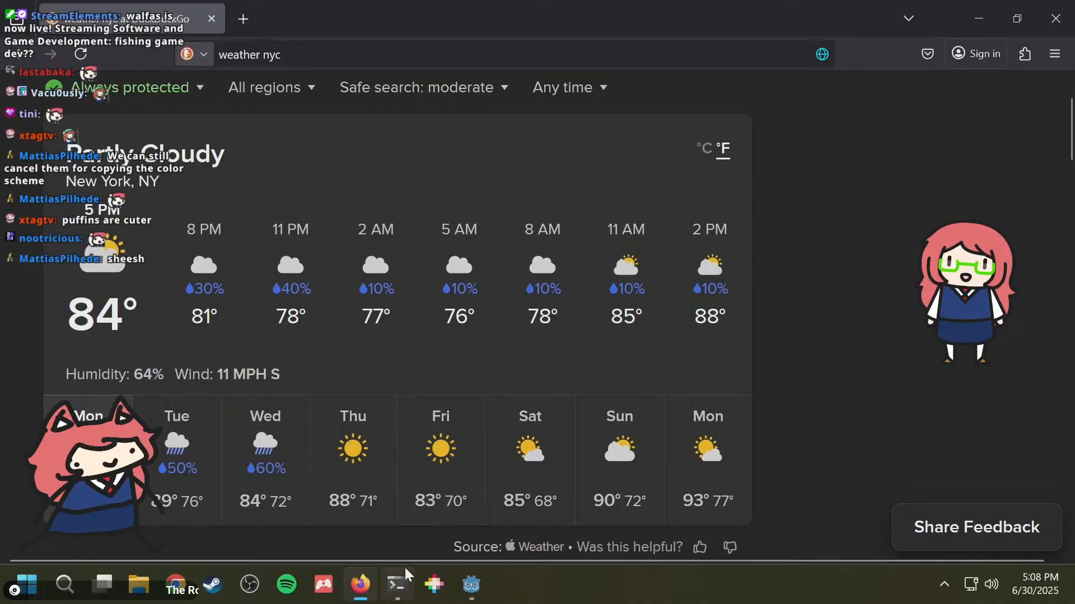
Step: Switch back to the terminal and jump to the fishing project folder with "z fishing"
left_click(397, 585)
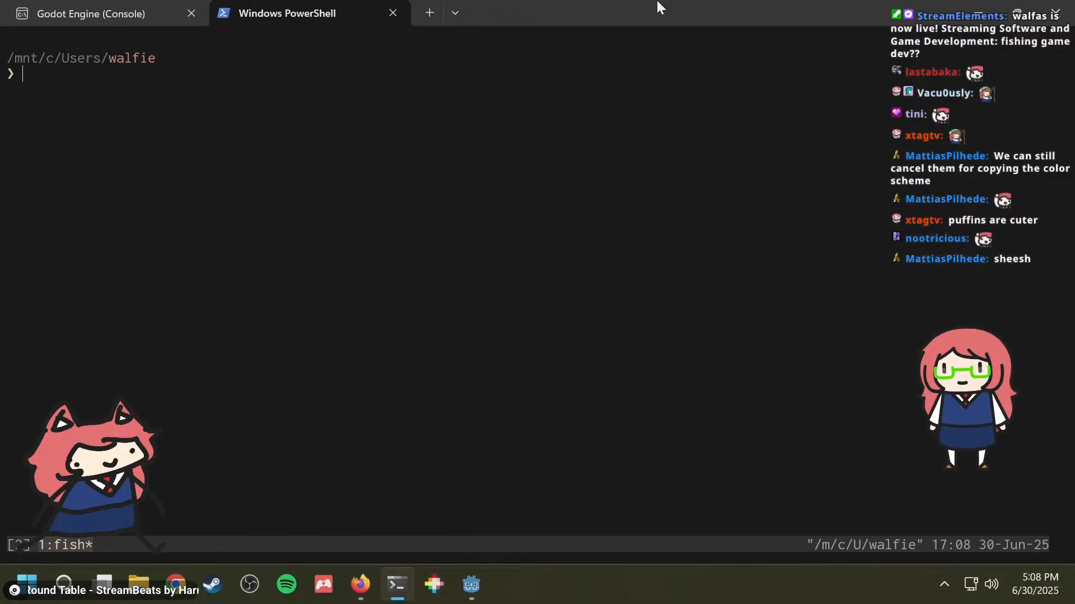
type("z")
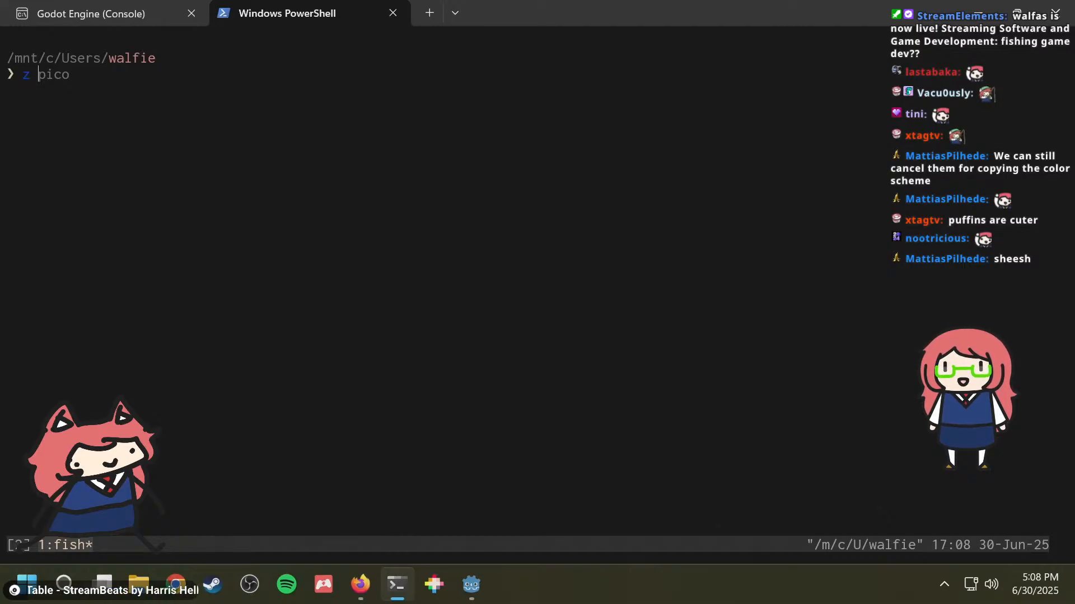
type(" fishing")
key("Return")
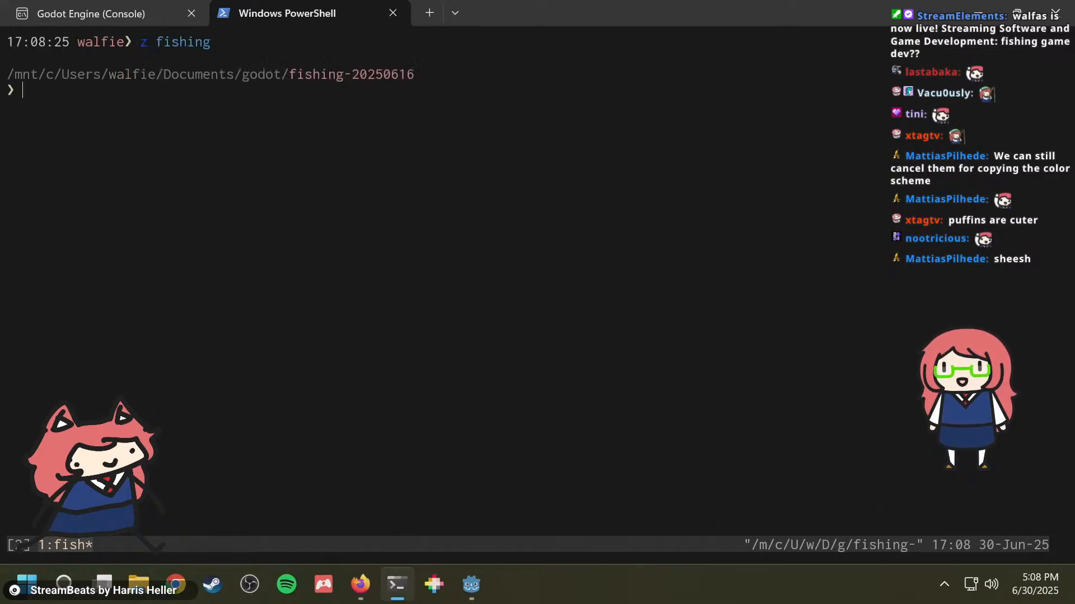
Step: Examine the recent commits of the fishing project with "git log", and return to the prompt
type("git log")
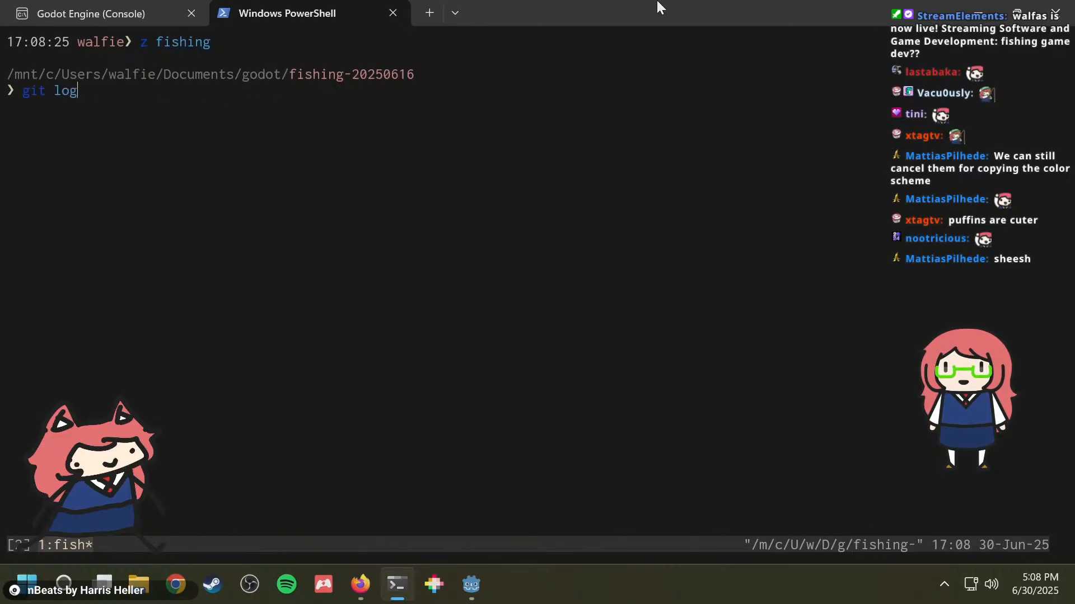
key("Return")
key("Down")
key("Down")
key("Down")
key("Down")
key("Down")
key("Down")
key("Down")
key("Down")
key("Down")
key("Down")
key("Down")
key("Down")
key("Down")
key("Down")
key("Down")
key("Down")
key("Down")
key("Down")
key("Down")
key("Down")
key("q")
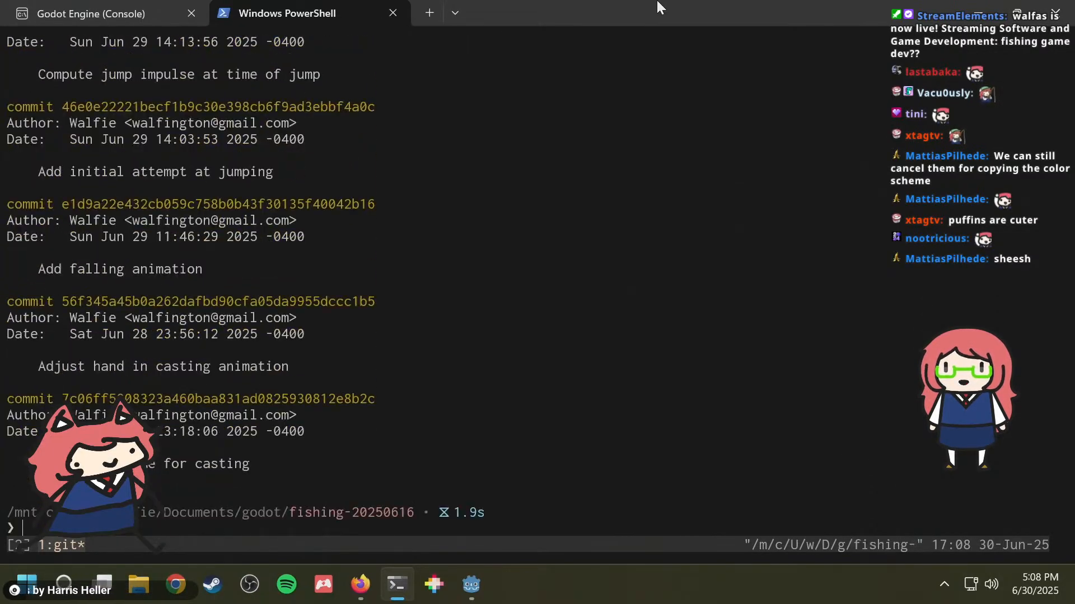
Step: Switch to the Godot editor and run the fishing project
left_click(482, 583)
scroll(604, 217, "up", 15)
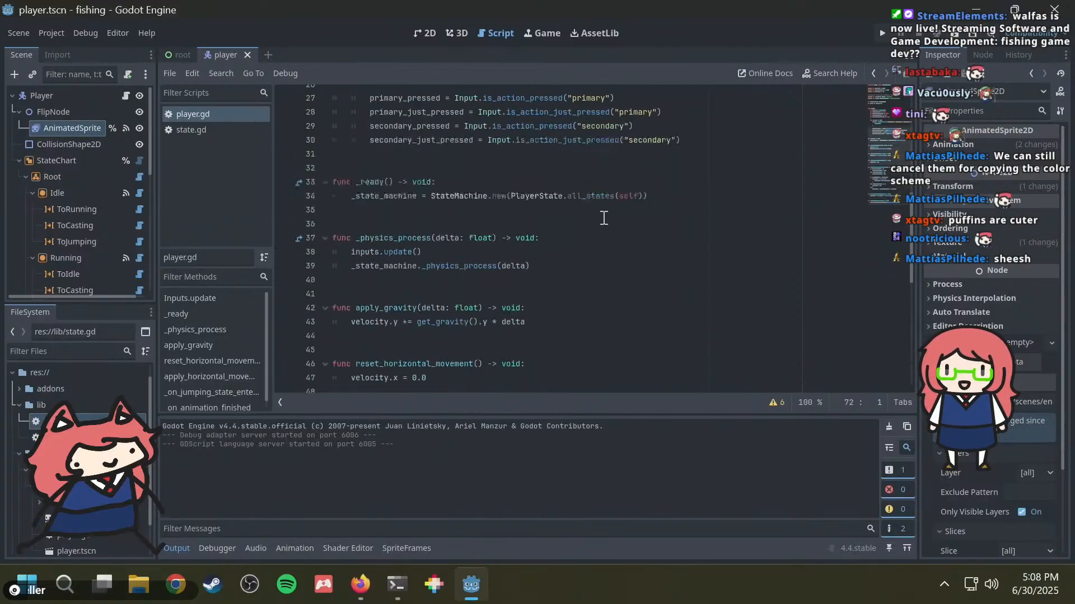
key("F5")
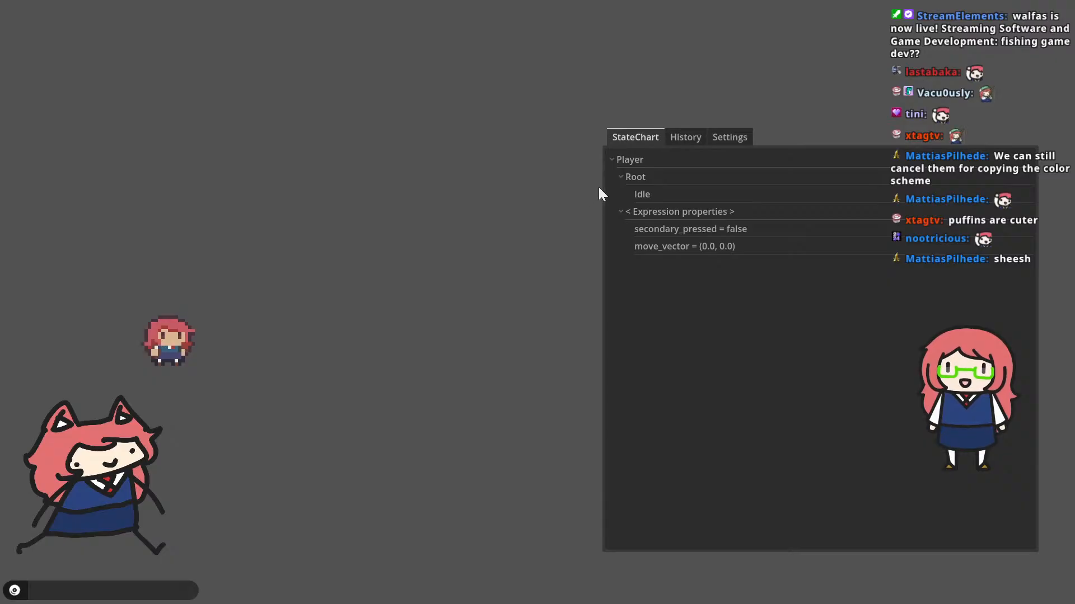
Step: Bring the running fishing (DEBUG) game window to the front and maximize it
key("alt+Tab")
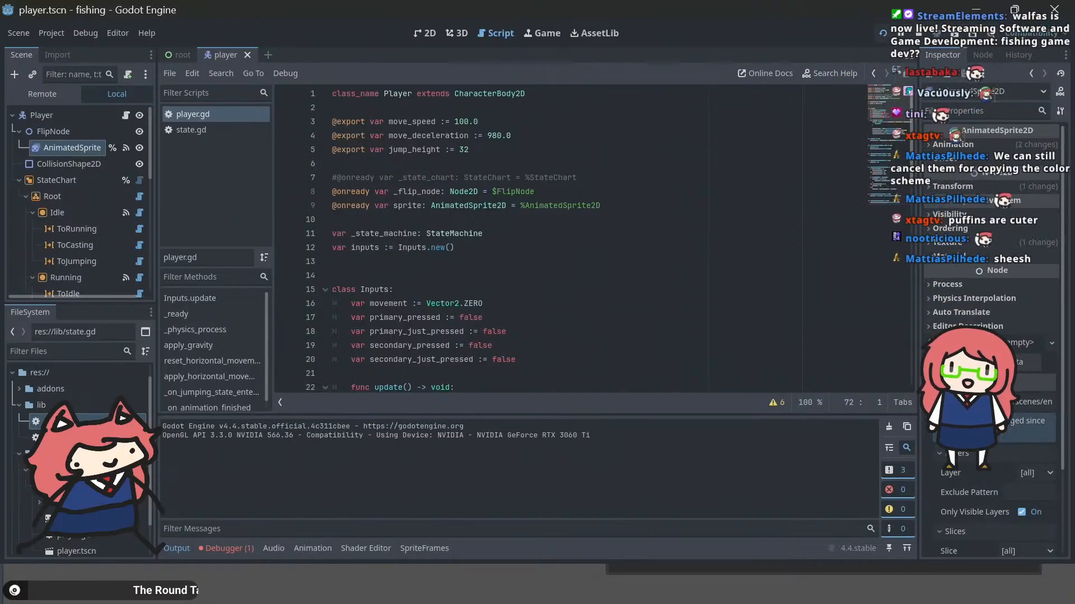
key("alt+Tab")
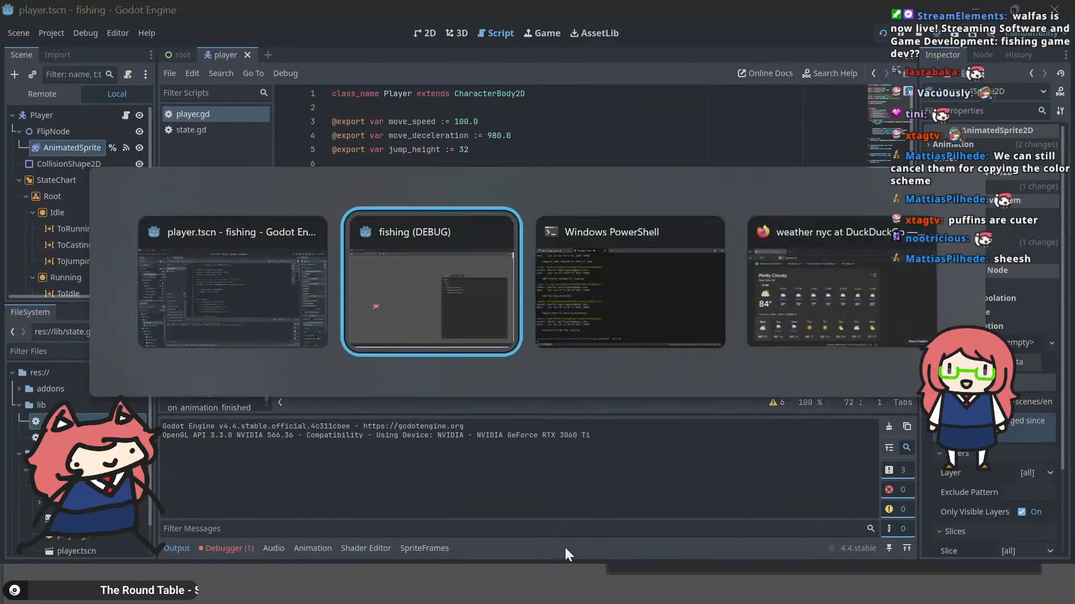
key("alt+Tab")
key("alt+Tab")
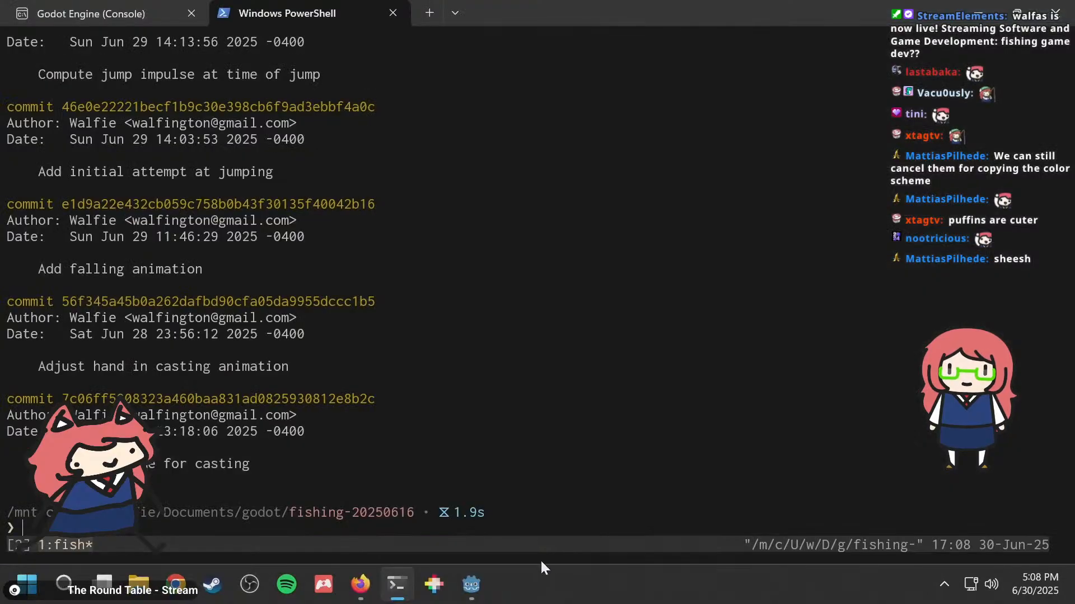
mouse_move(471, 584)
right_click(525, 498)
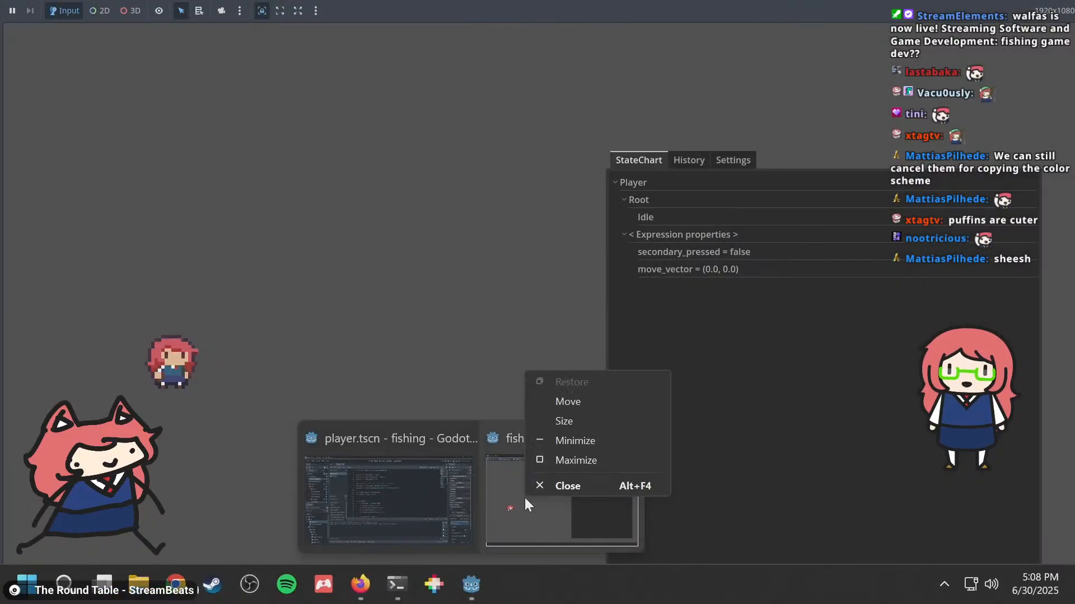
left_click(564, 463)
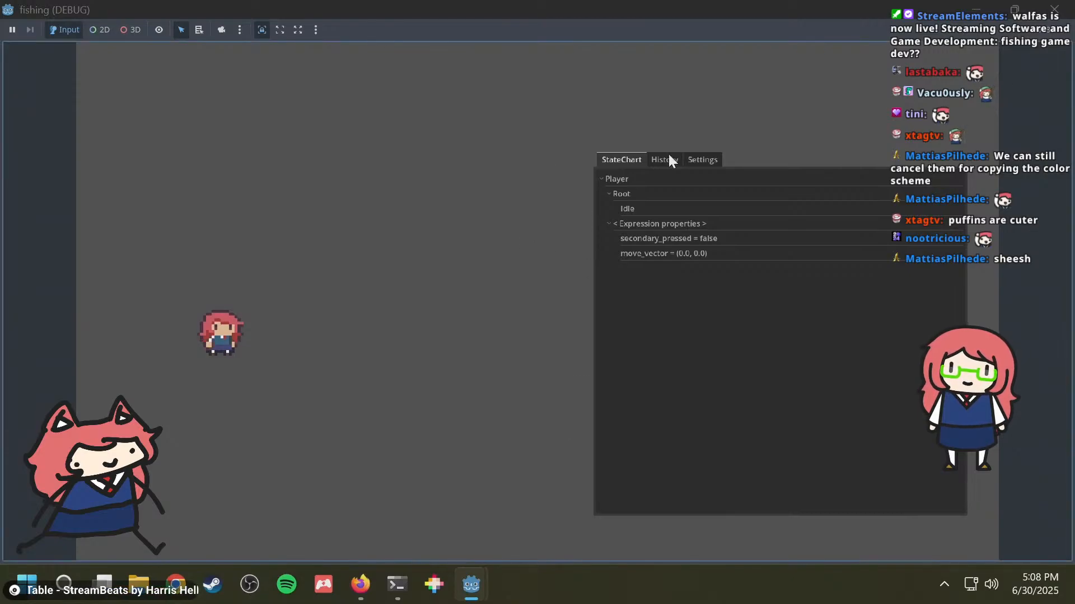
Step: Test the player character's running in both directions, combined with jumping, in the running game
key("d")
key("a")
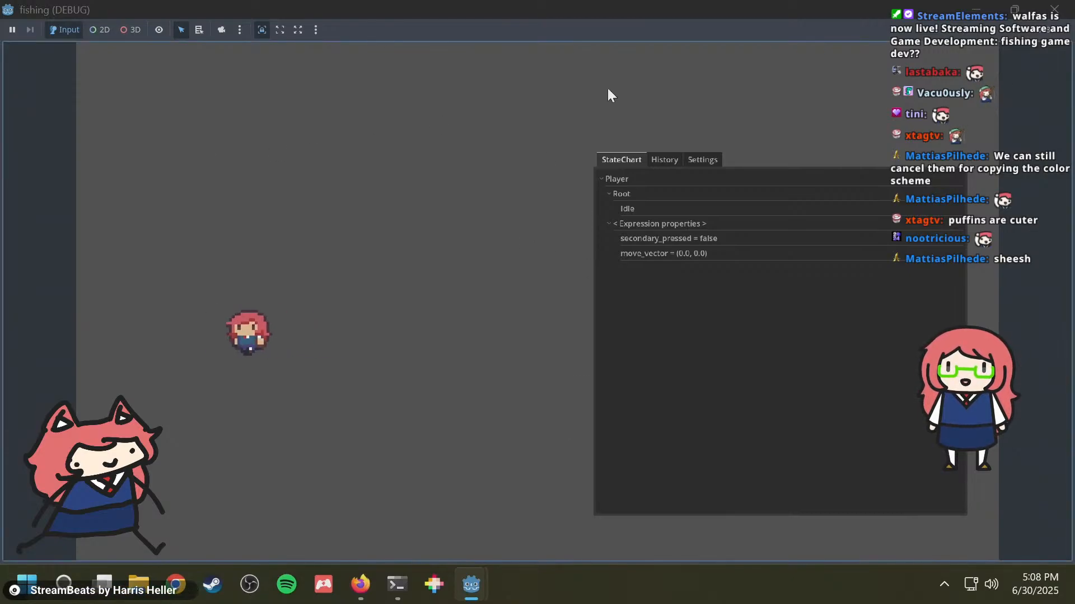
key("d")
key("a")
key("d")
key("a")
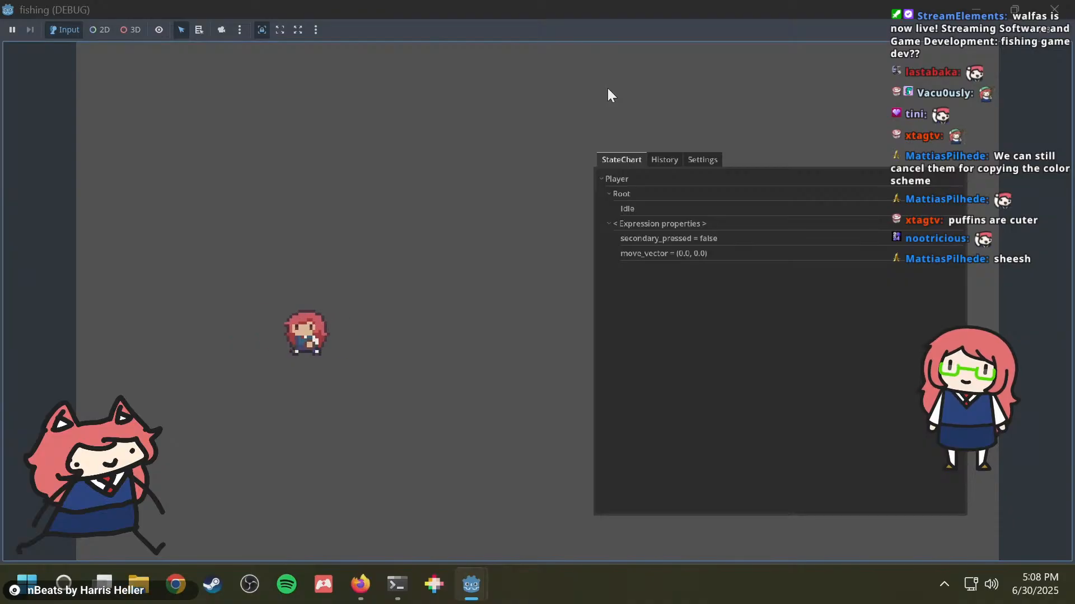
key("d")
key("space")
key("a")
key("space")
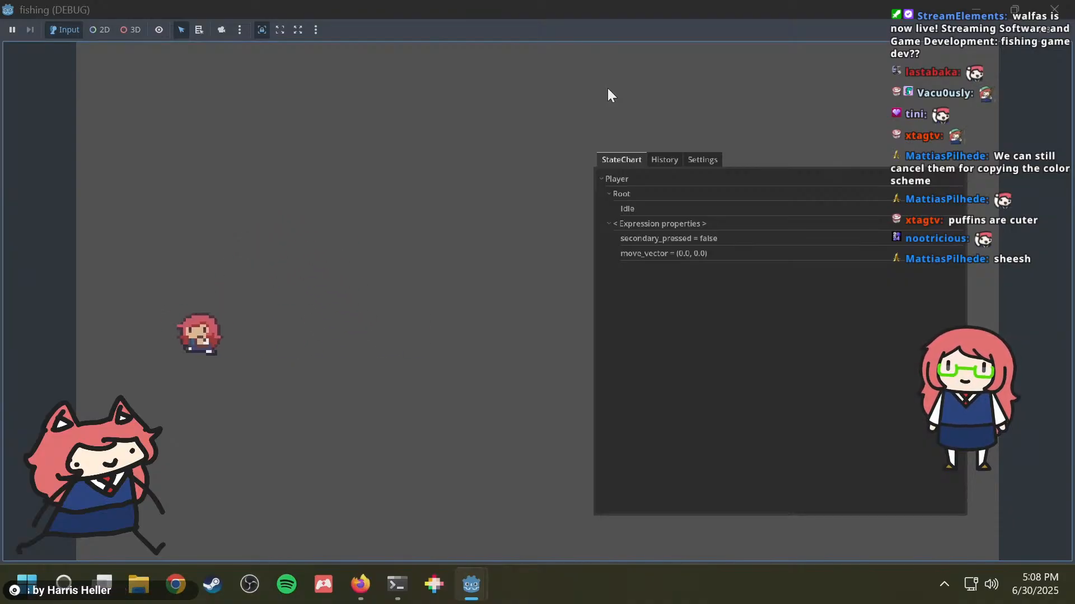
key("d")
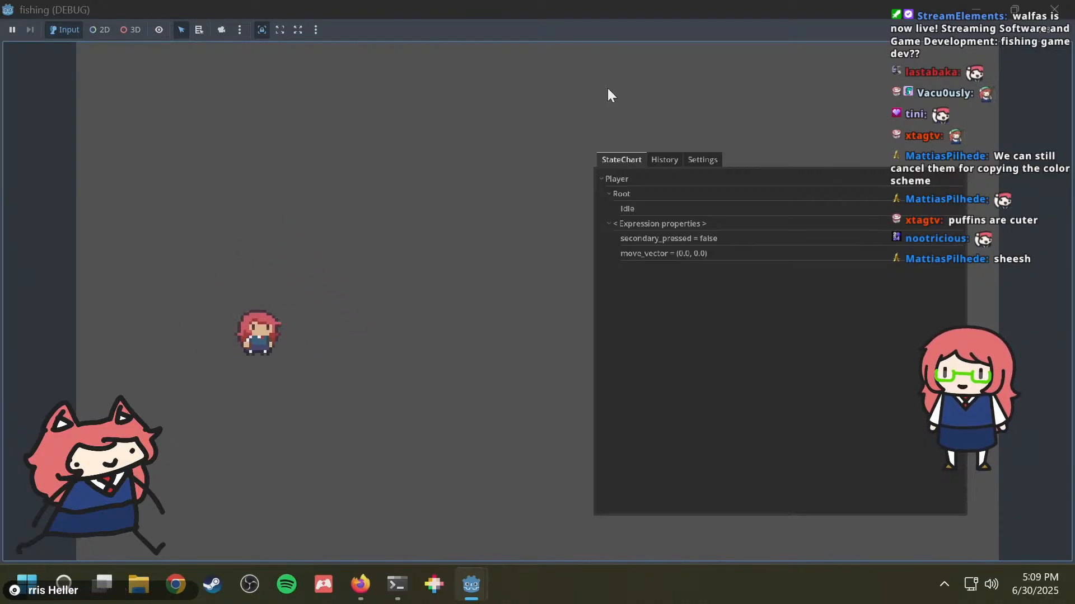
key("space")
key("d")
key("a")
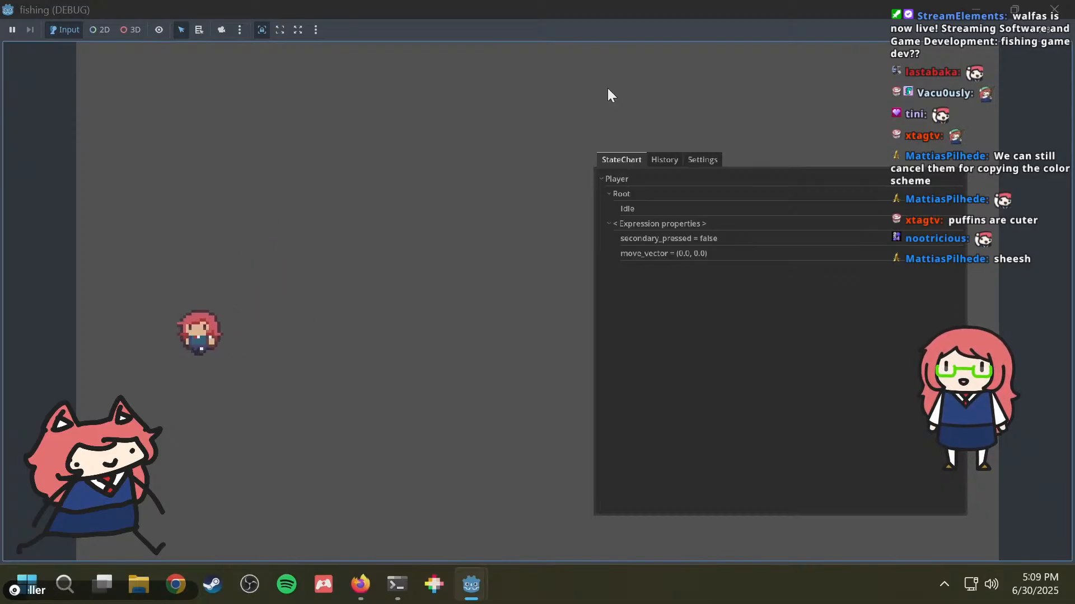
key("space")
key("d")
key("space")
key("a")
key("space")
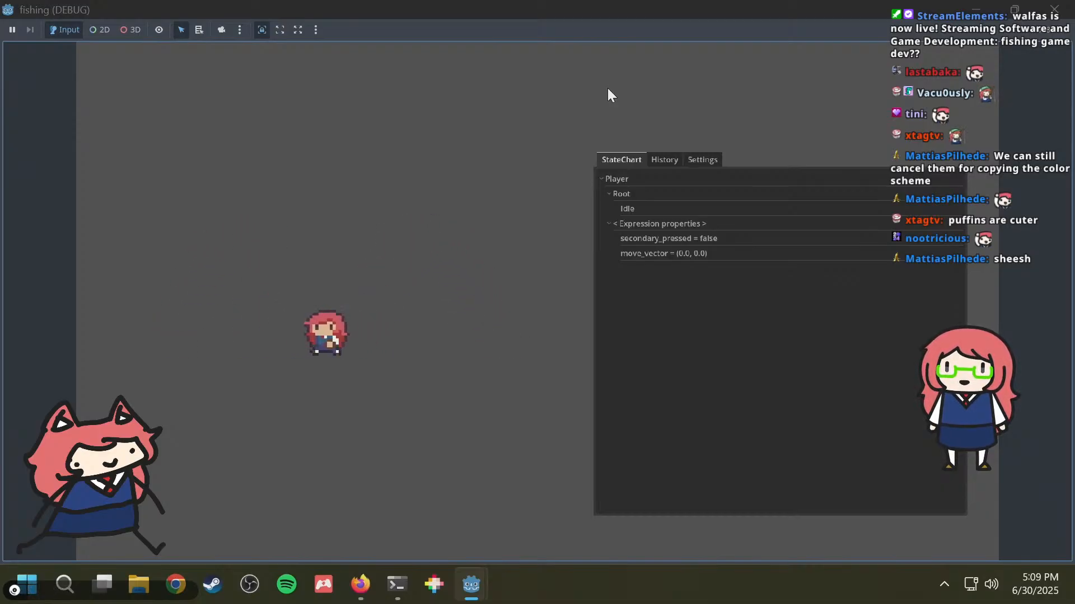
key("d")
key("a")
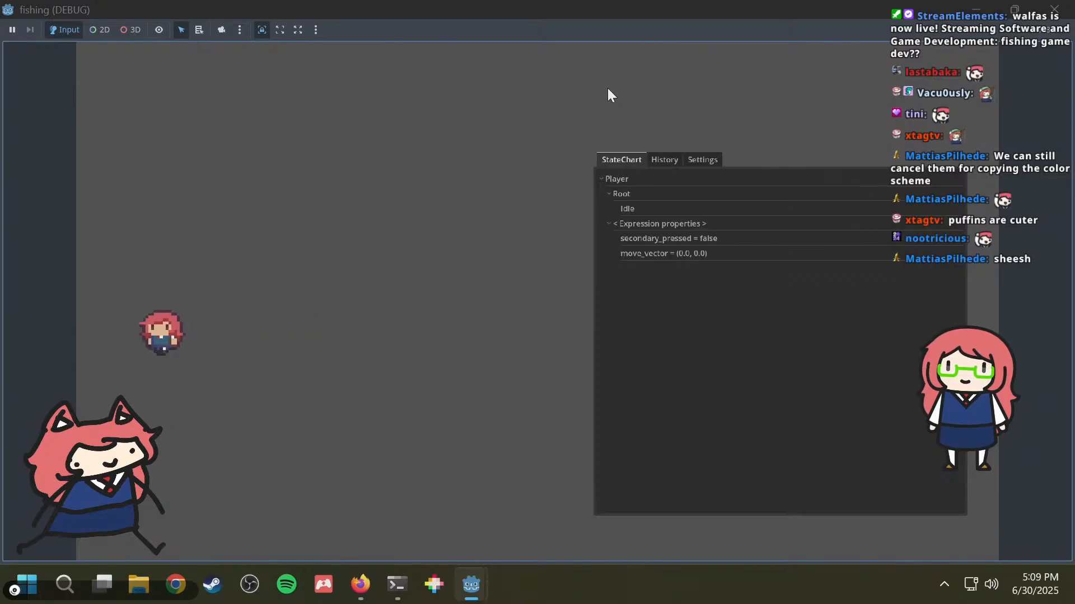
Step: Test the fishing rod casting animation between runs in both directions
key("d")
key("a")
key("d")
key("j")
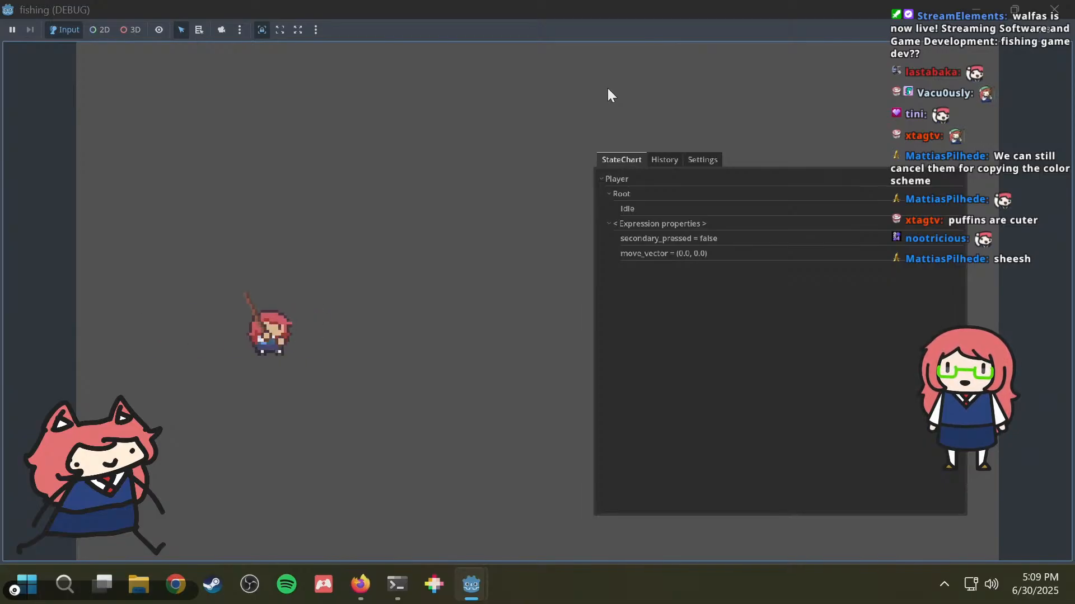
key("d")
key("a")
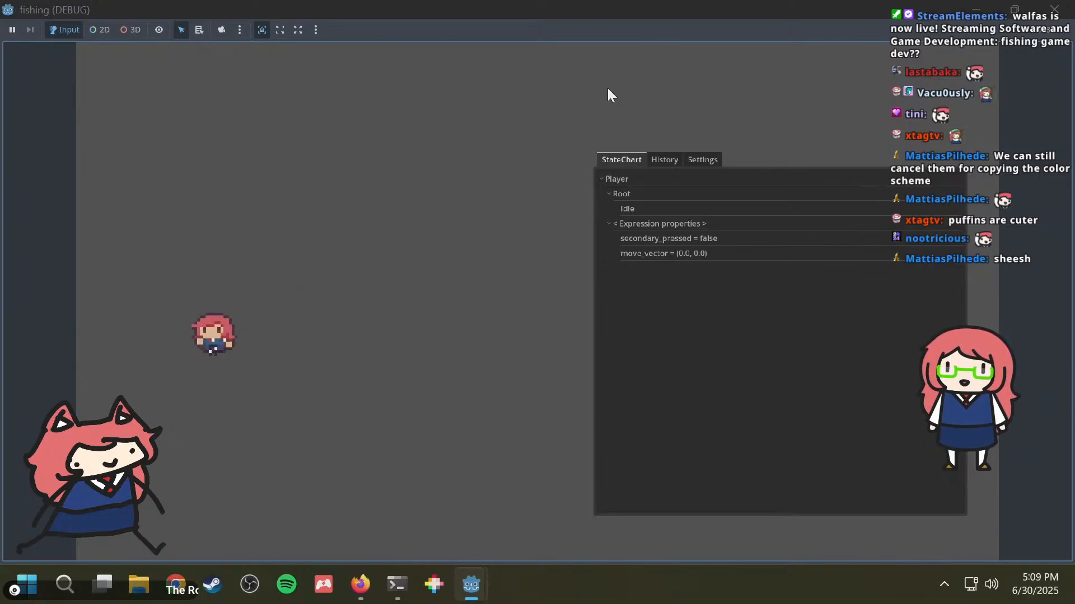
key("d")
key("j")
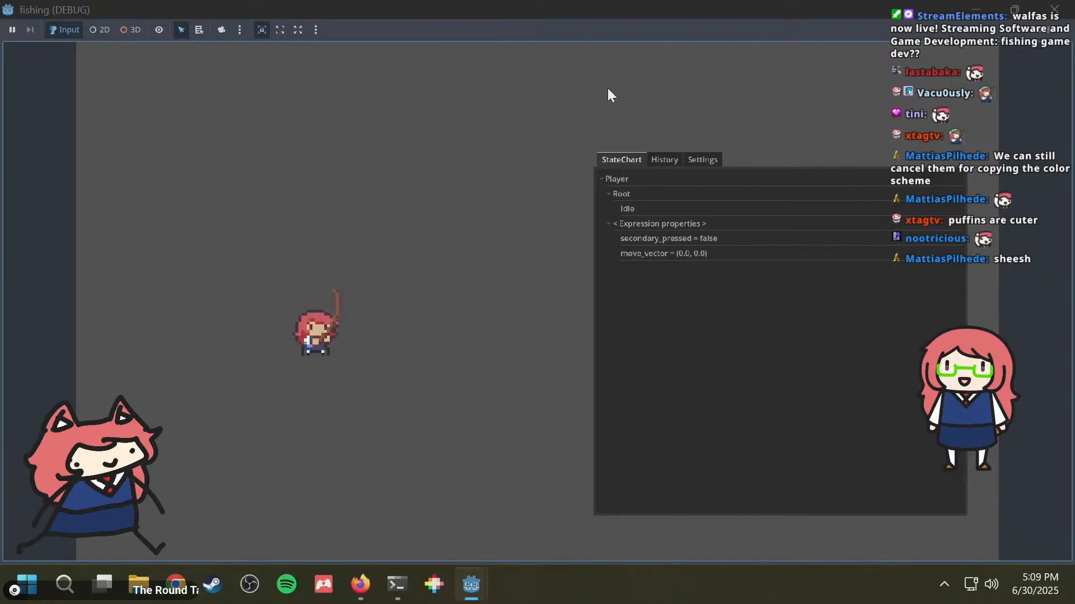
key("a")
key("d")
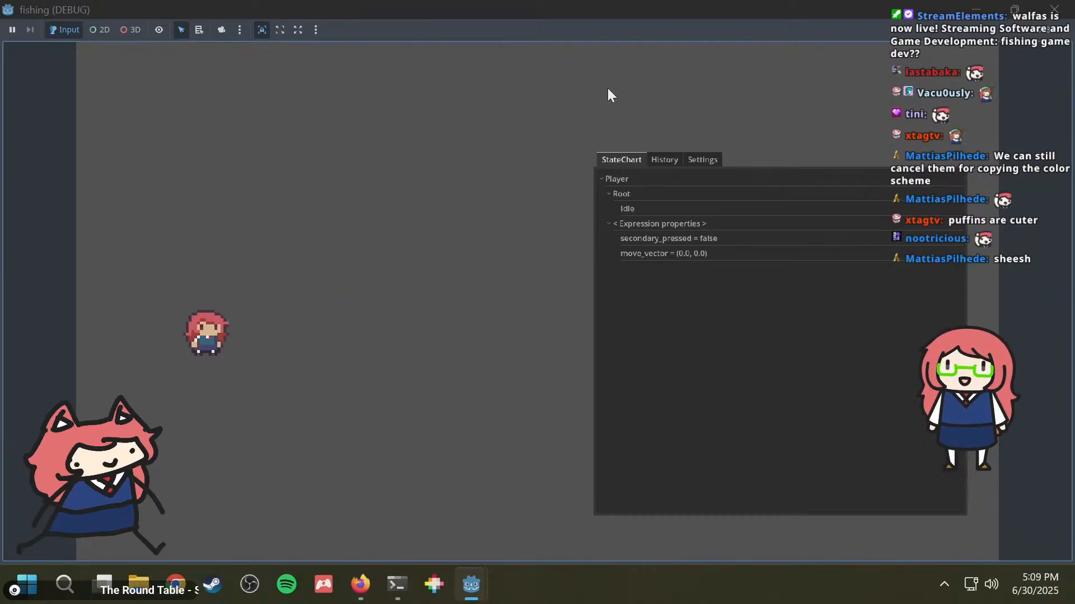
Step: Test holding and releasing the fishing rod cast while the character stands still
left_click(240, 341)
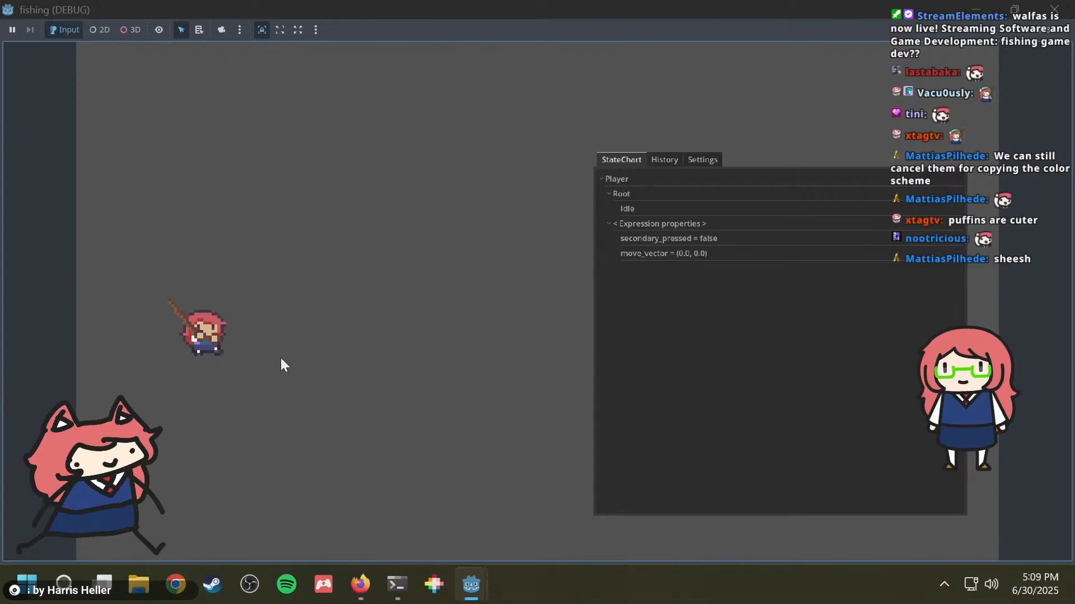
left_click(512, 347)
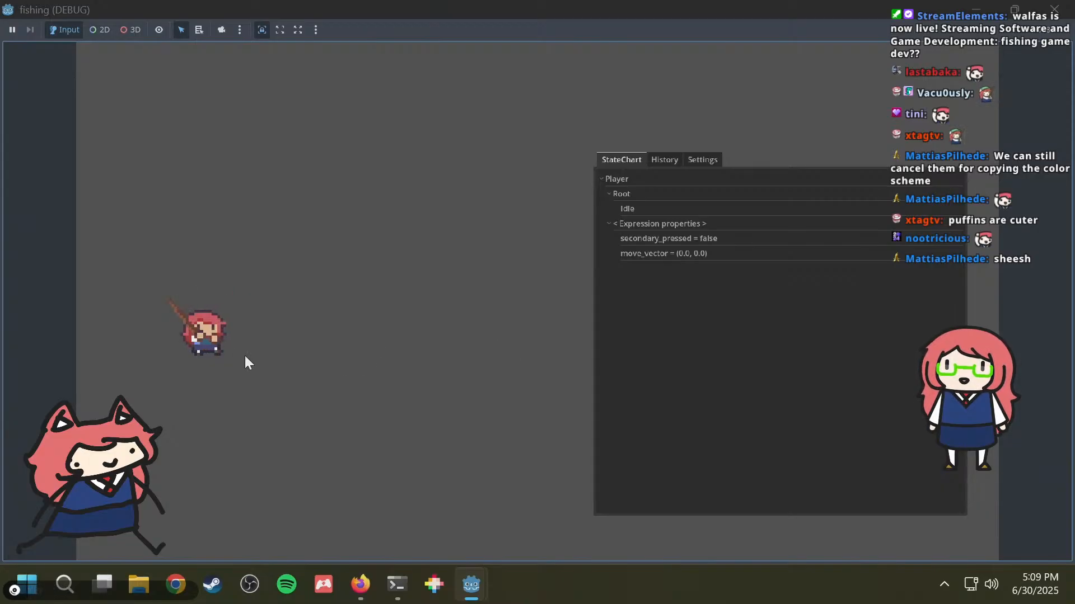
left_click(463, 346)
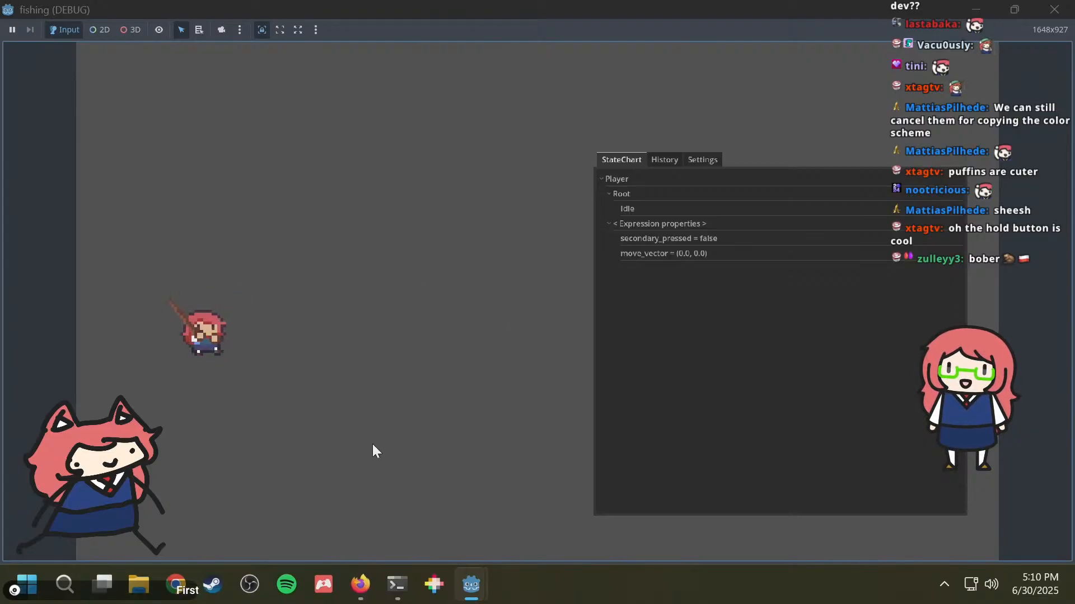
Step: Switch to the itch app, continue with the saved account, and open the game library
left_click(326, 583)
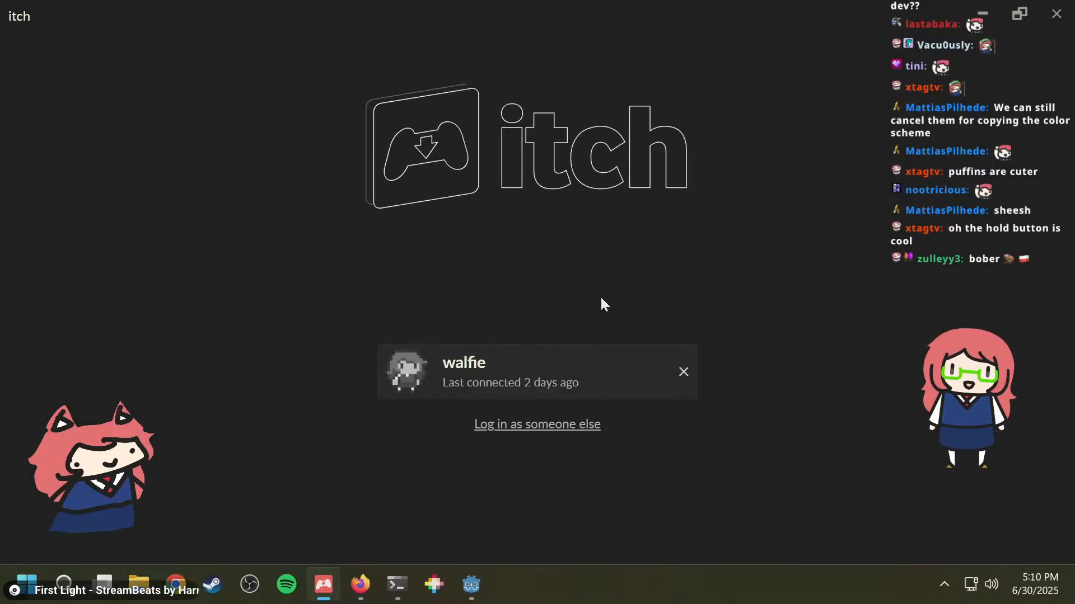
left_click(553, 361)
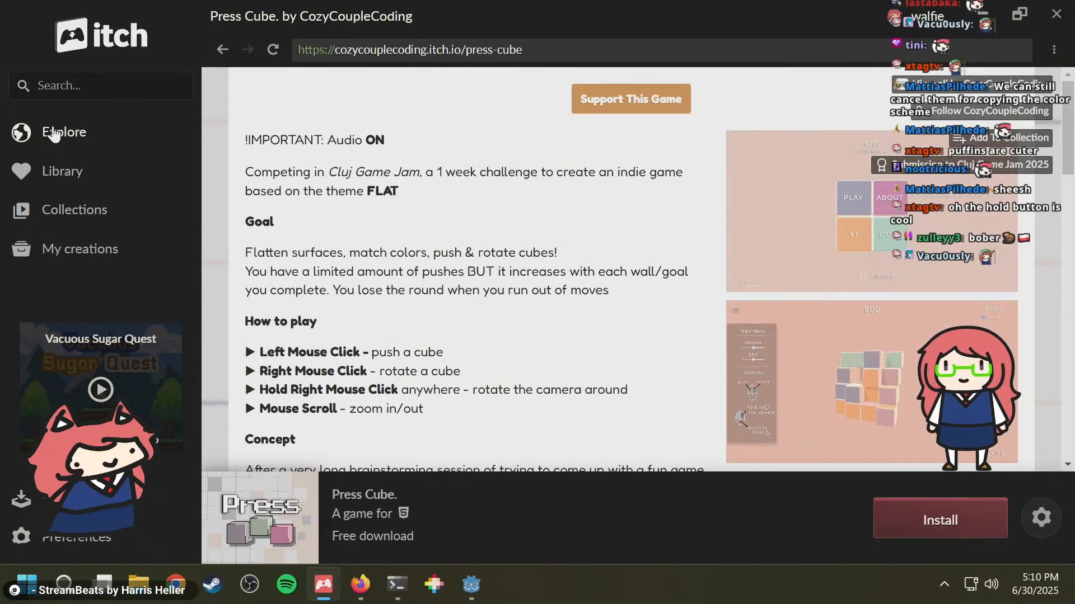
left_click(53, 132)
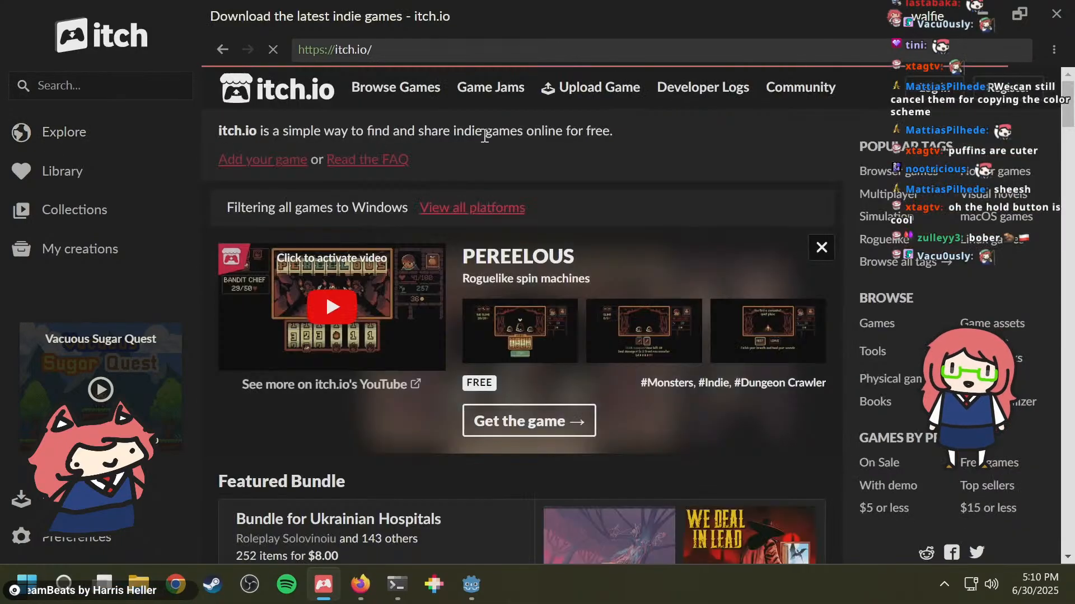
left_click(23, 171)
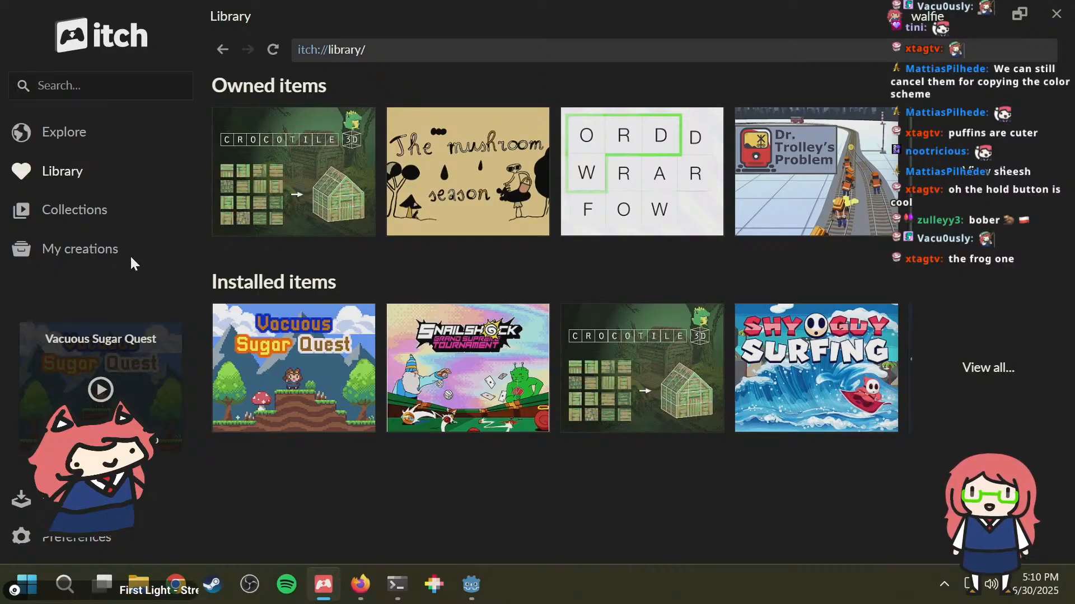
Step: Open the "Games I Enjoyed" collection and look through it for the frog game Ranita Fishing
left_click(69, 211)
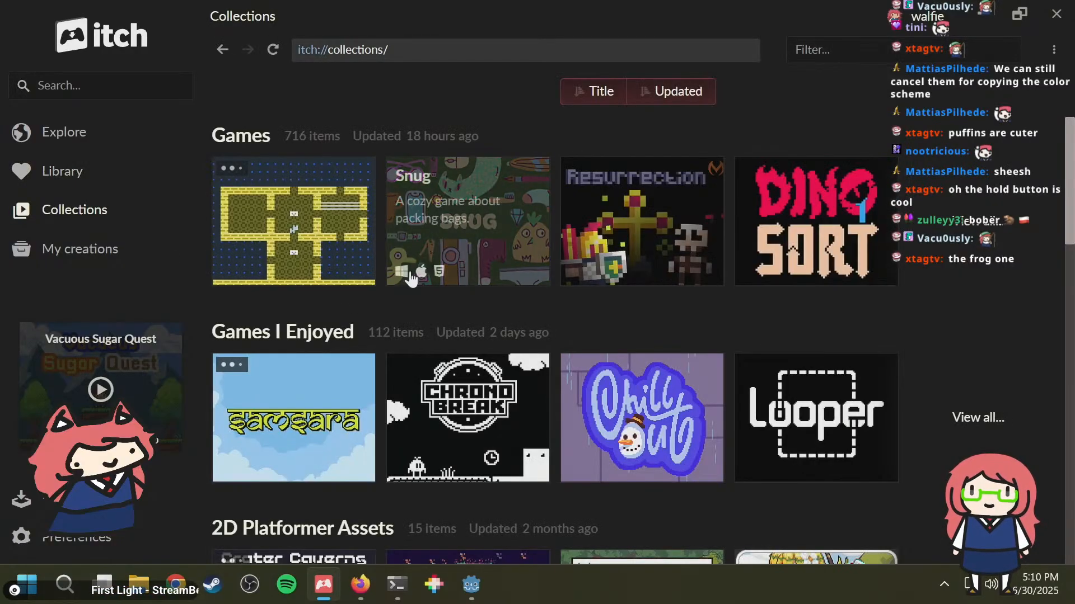
left_click(266, 337)
scroll(899, 284, "down", 5)
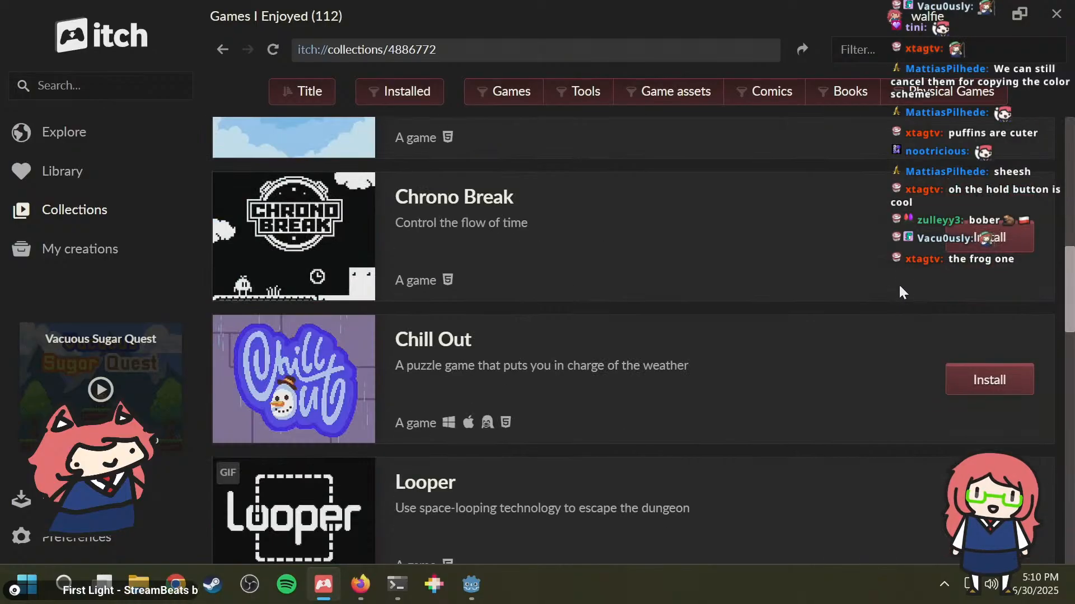
scroll(869, 287, "down", 20)
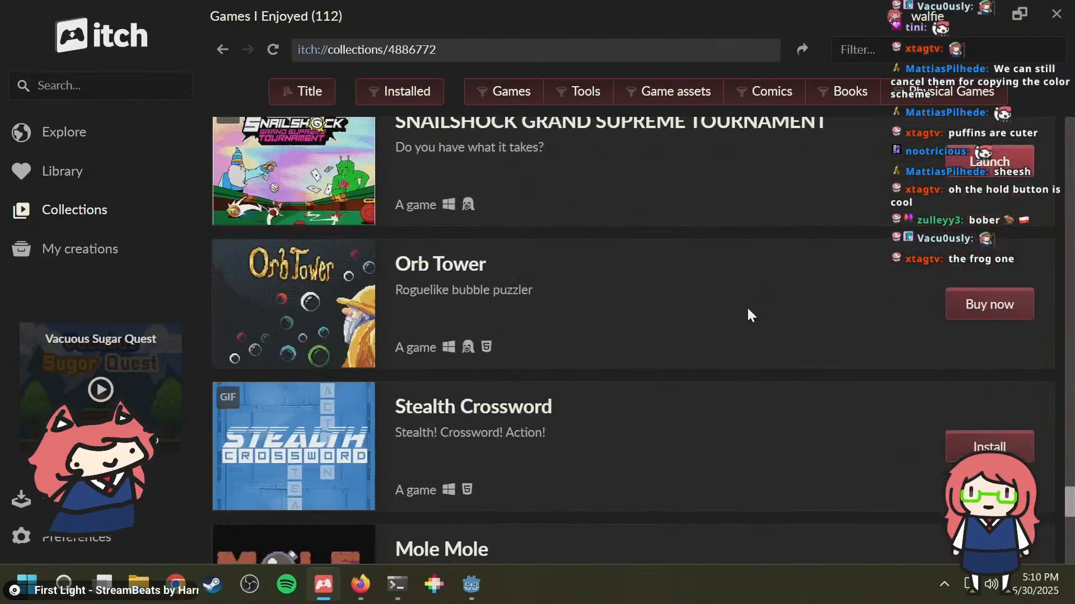
scroll(748, 310, "down", 20)
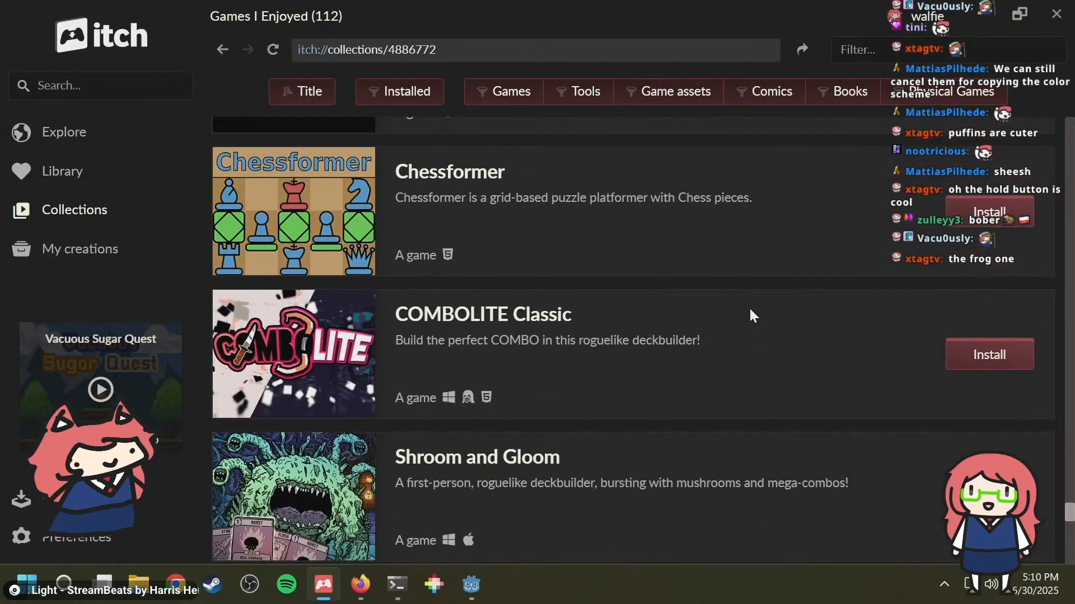
scroll(750, 310, "down", 20)
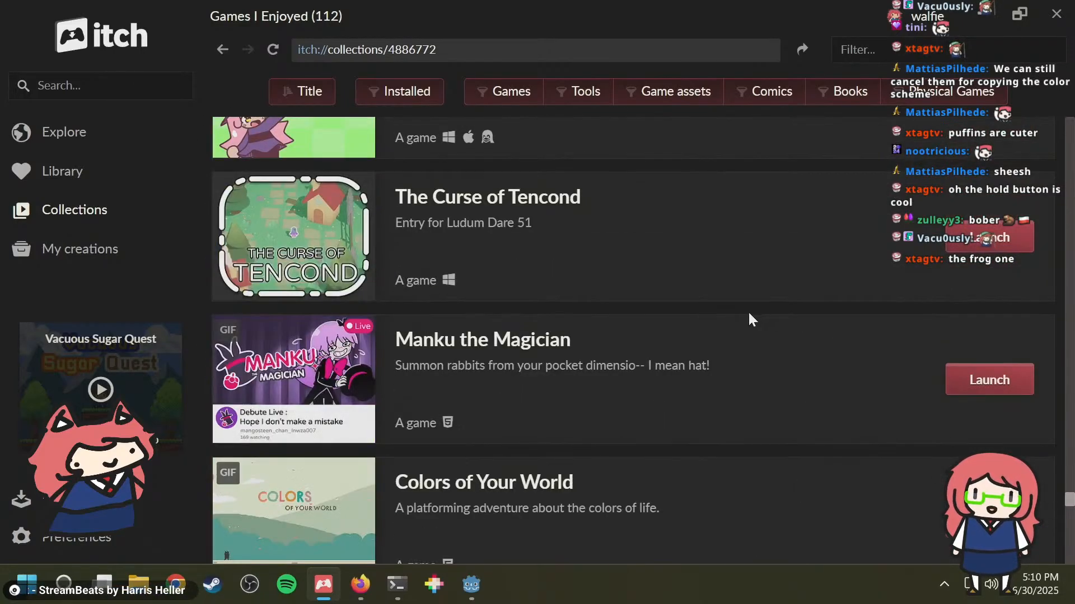
scroll(750, 319, "down", 12)
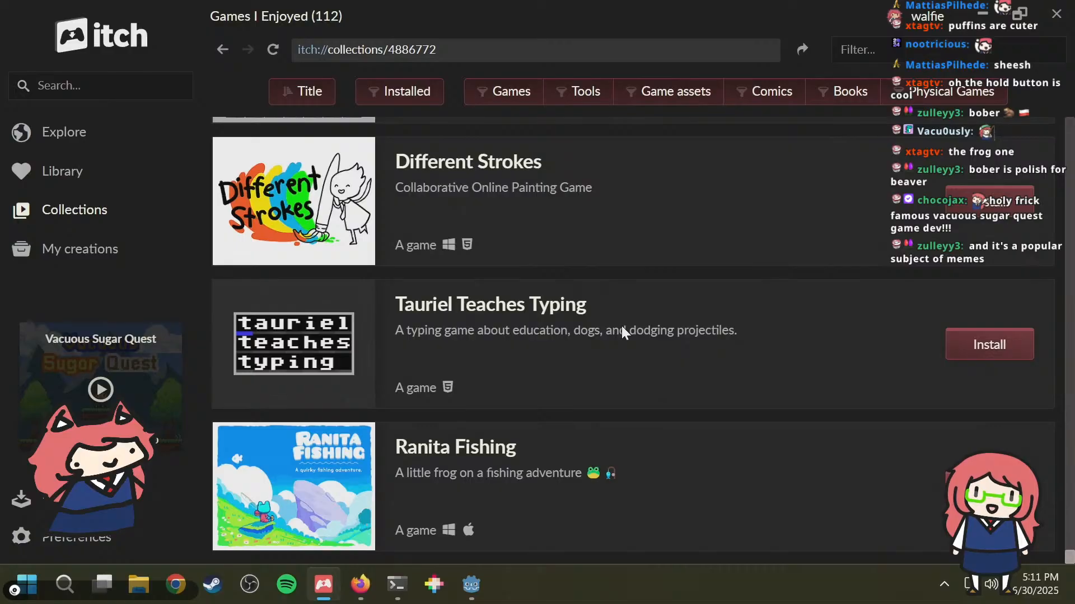
scroll(623, 325, "up", 5)
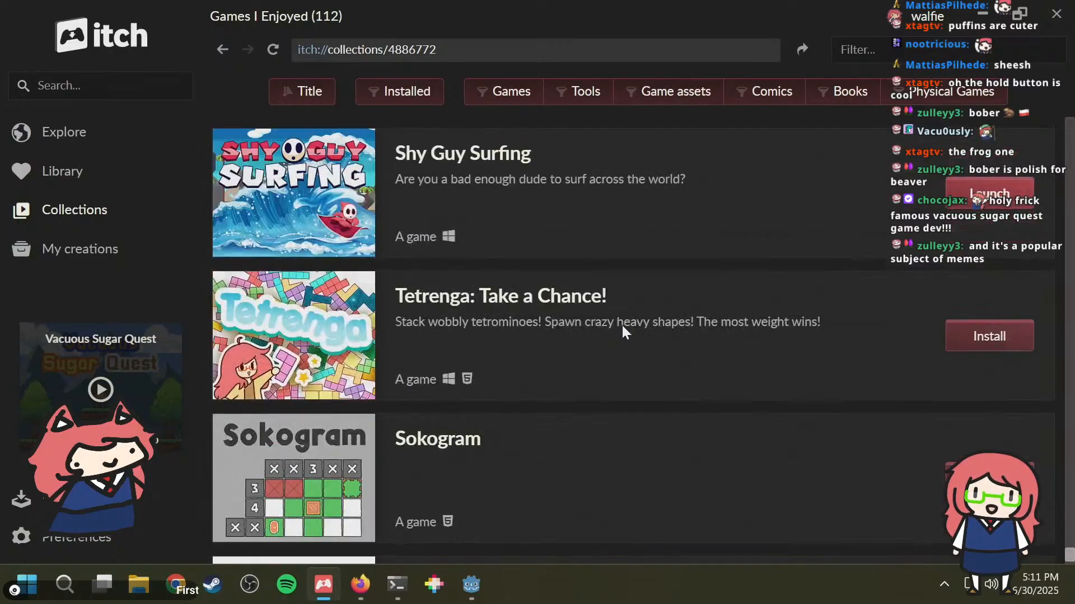
scroll(622, 324, "down", 5)
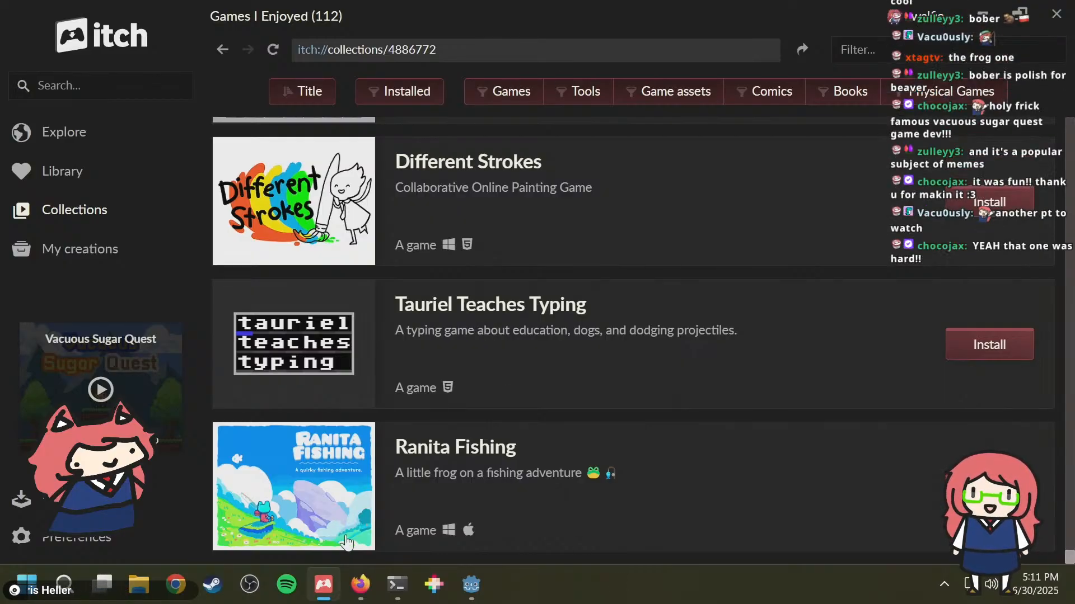
mouse_move(360, 584)
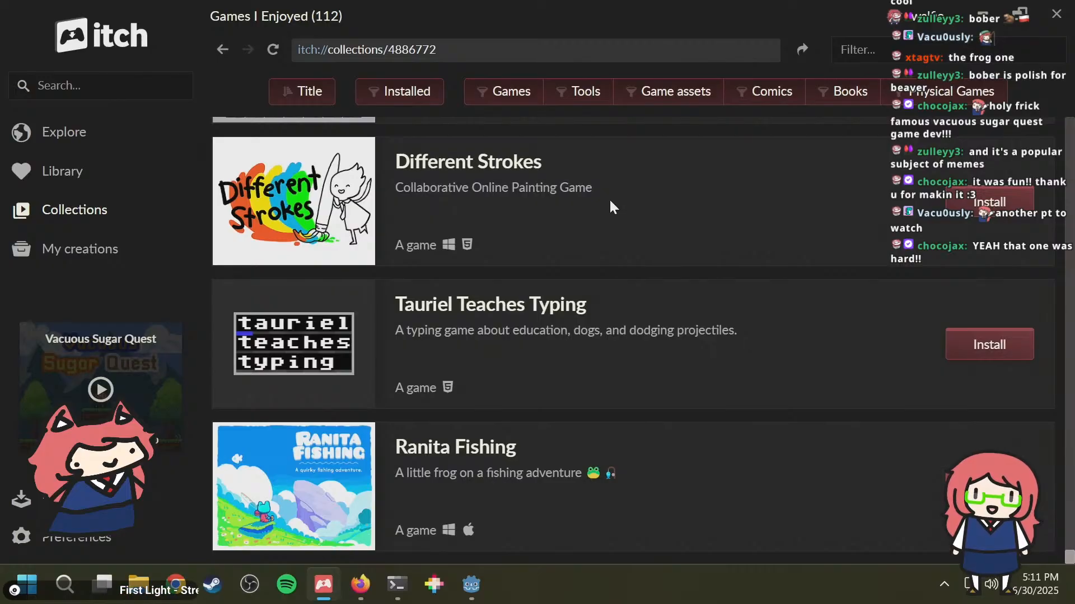
scroll(582, 224, "up", 8)
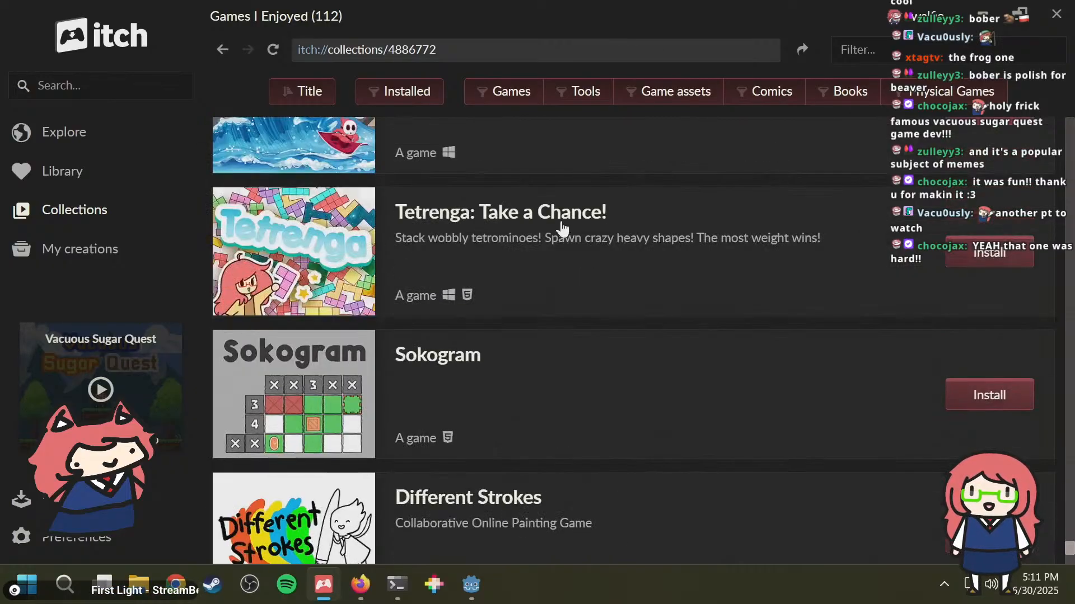
scroll(557, 219, "up", 5)
scroll(550, 210, "down", 8)
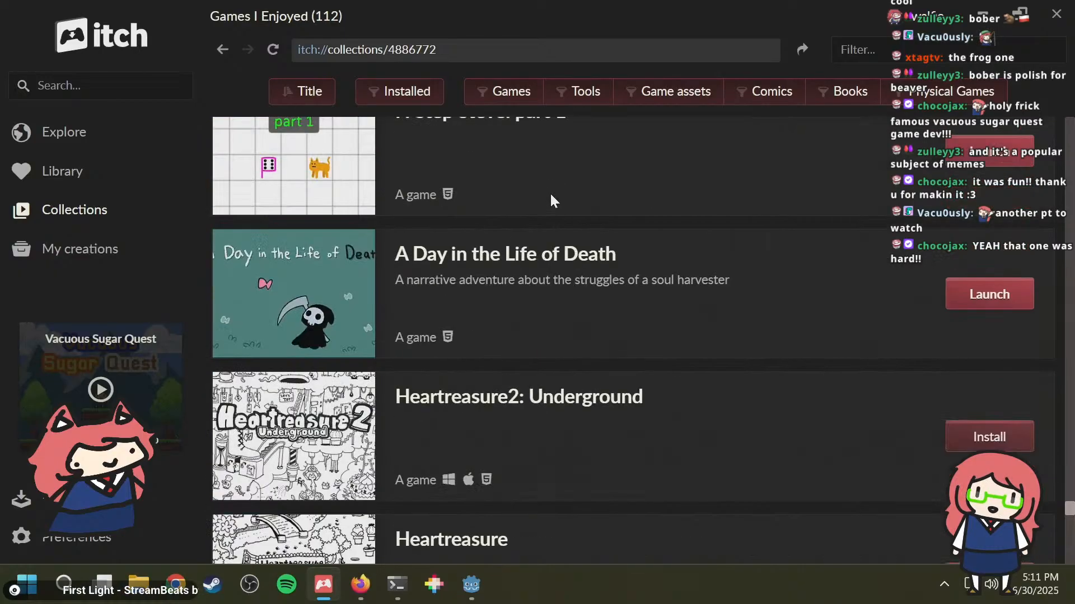
scroll(550, 193, "down", 5)
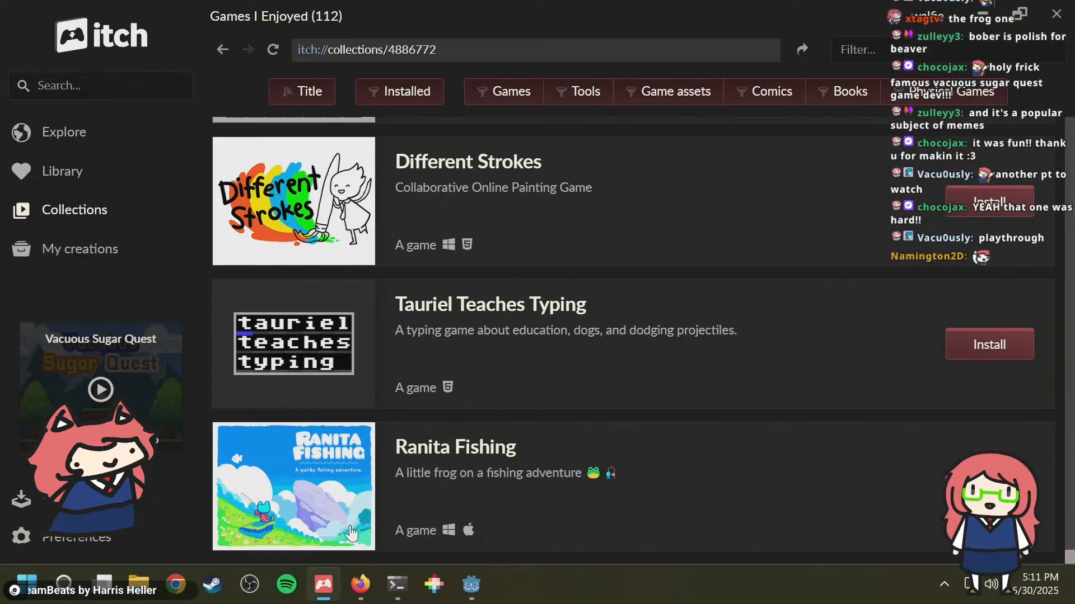
Step: Switch to Firefox and clear the weather query from the address bar
left_click(360, 585)
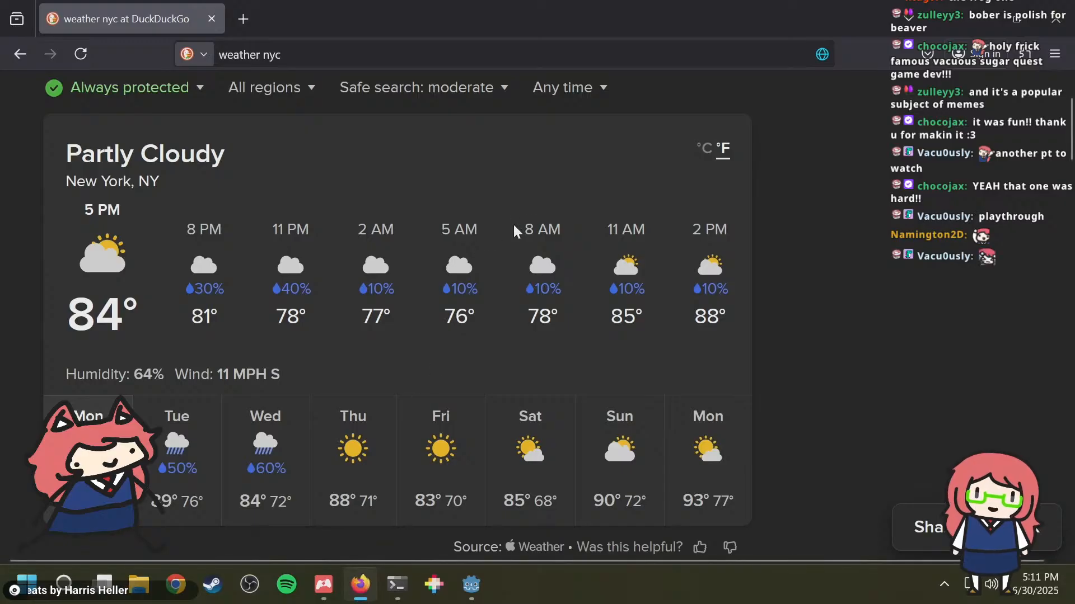
left_click_drag(295, 53, 251, 3)
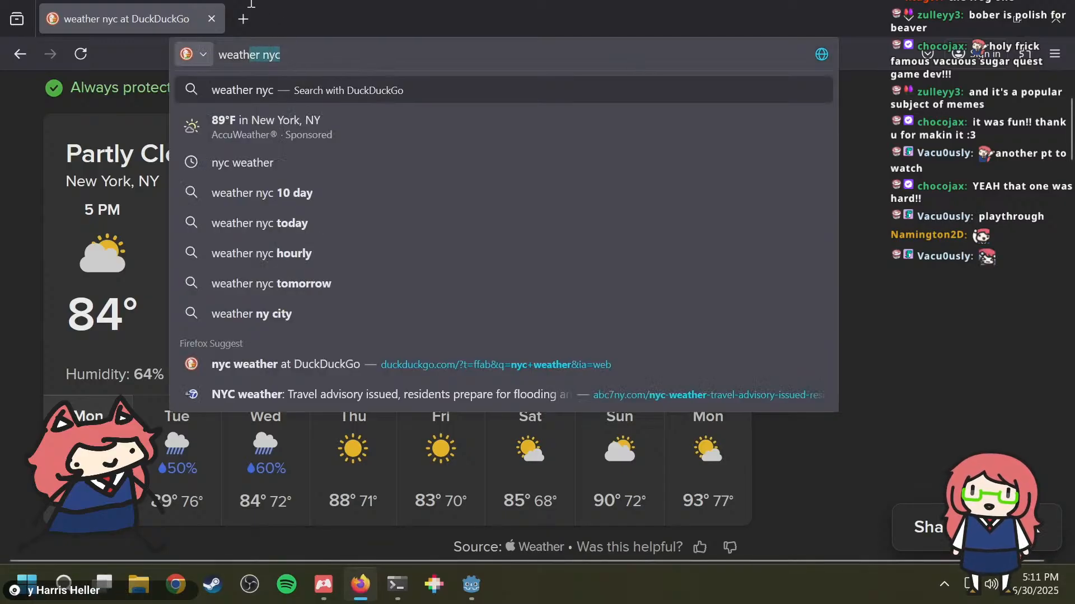
key("BackSpace")
key("BackSpace")
key("BackSpace")
key("BackSpace")
key("BackSpace")
key("BackSpace")
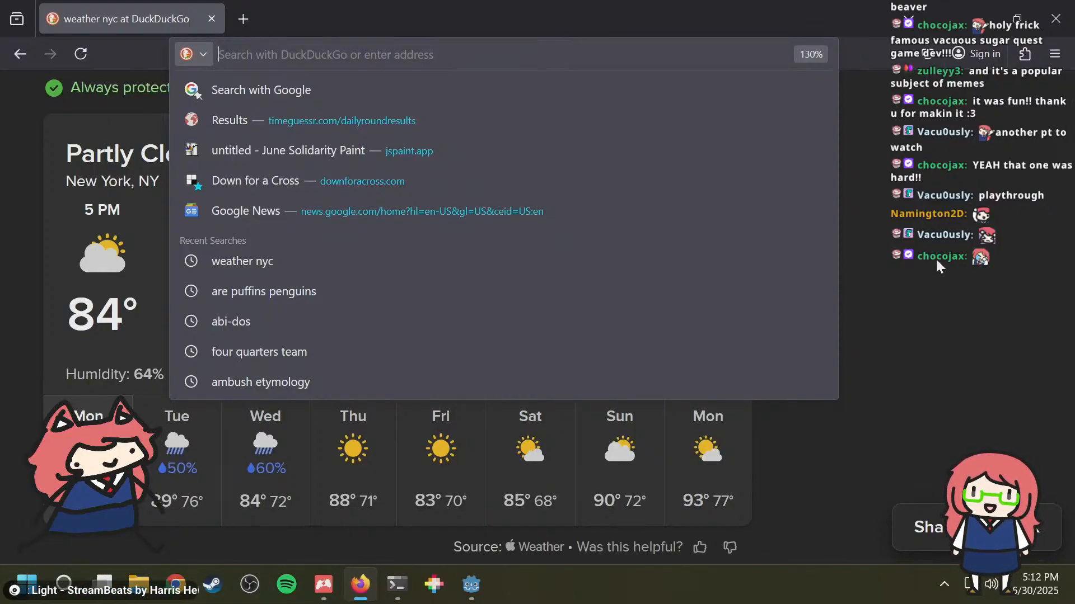
left_click(965, 259)
scroll(587, 271, "up", 2)
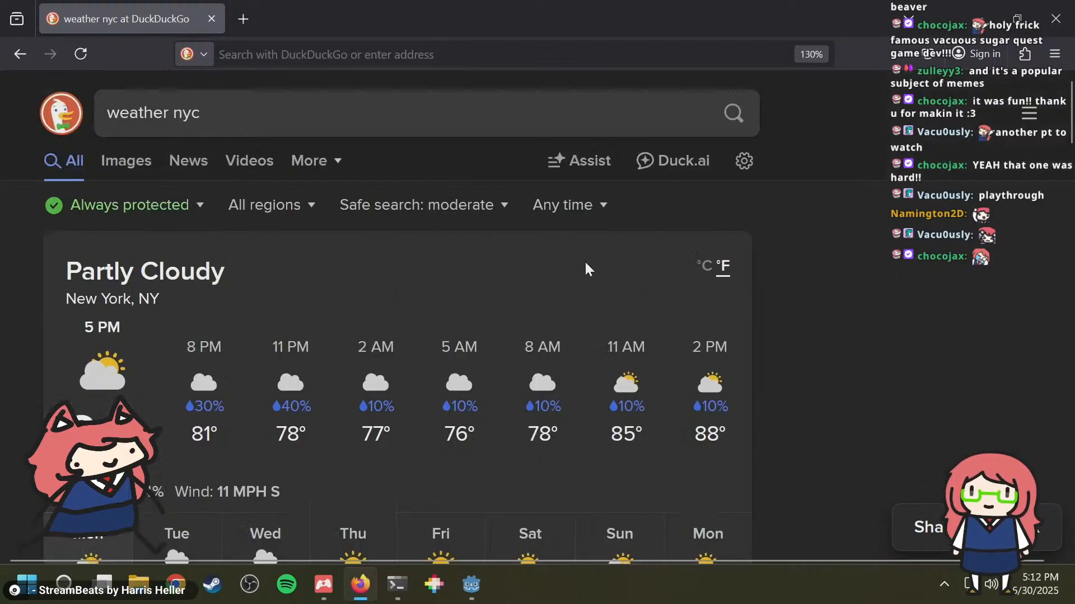
left_click(299, 50)
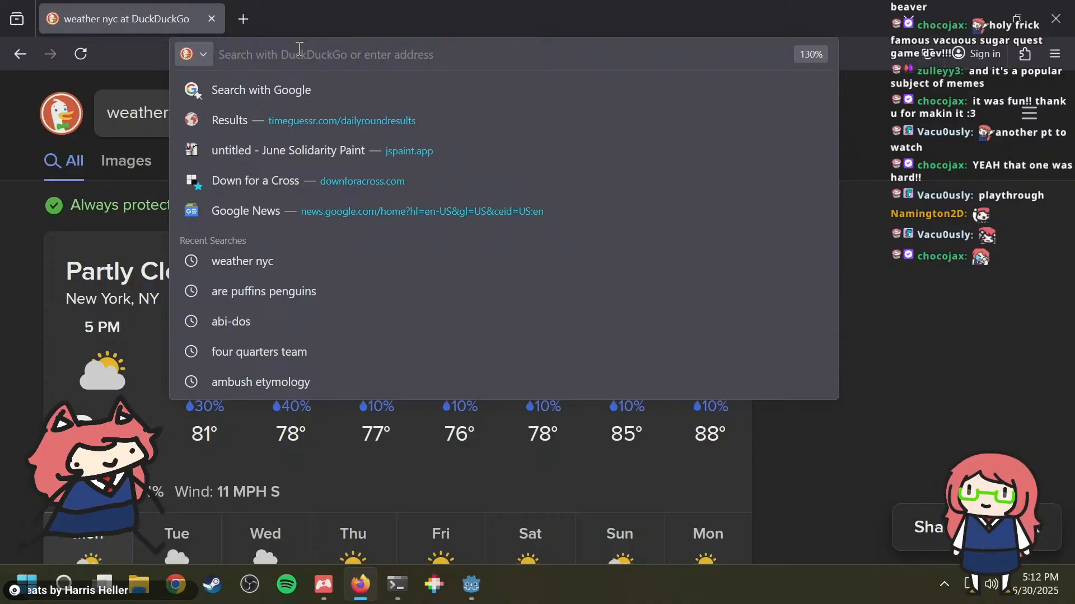
left_click(929, 267)
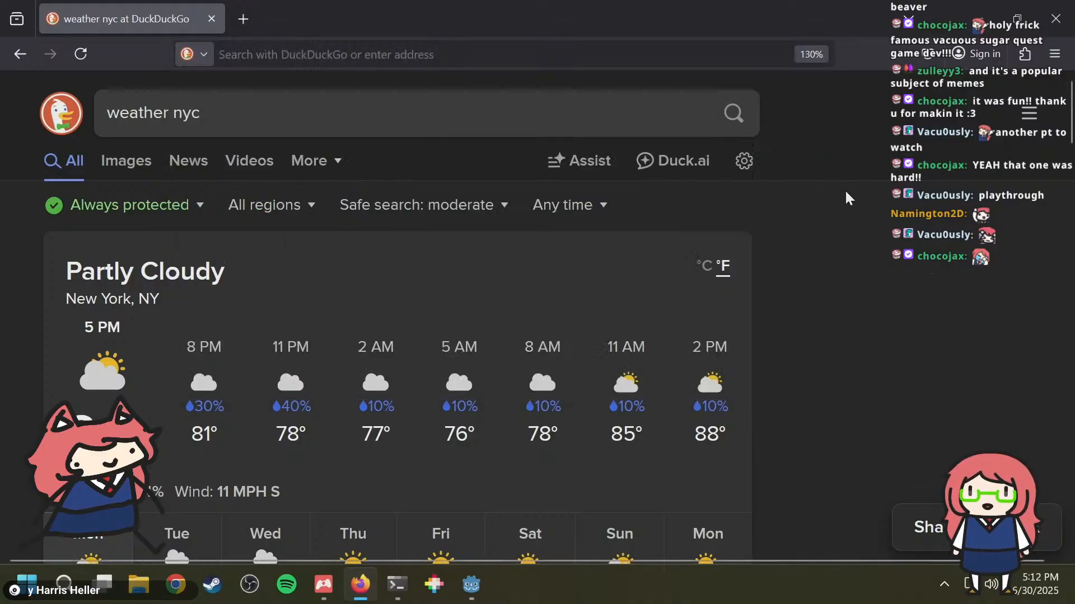
scroll(808, 220, "down", 15)
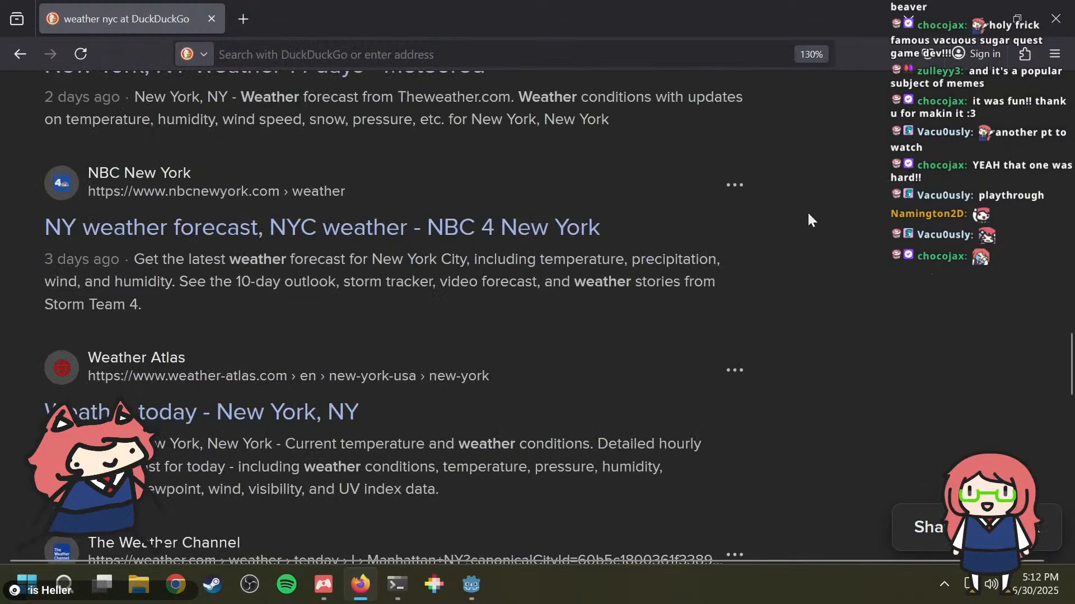
scroll(808, 220, "up", 15)
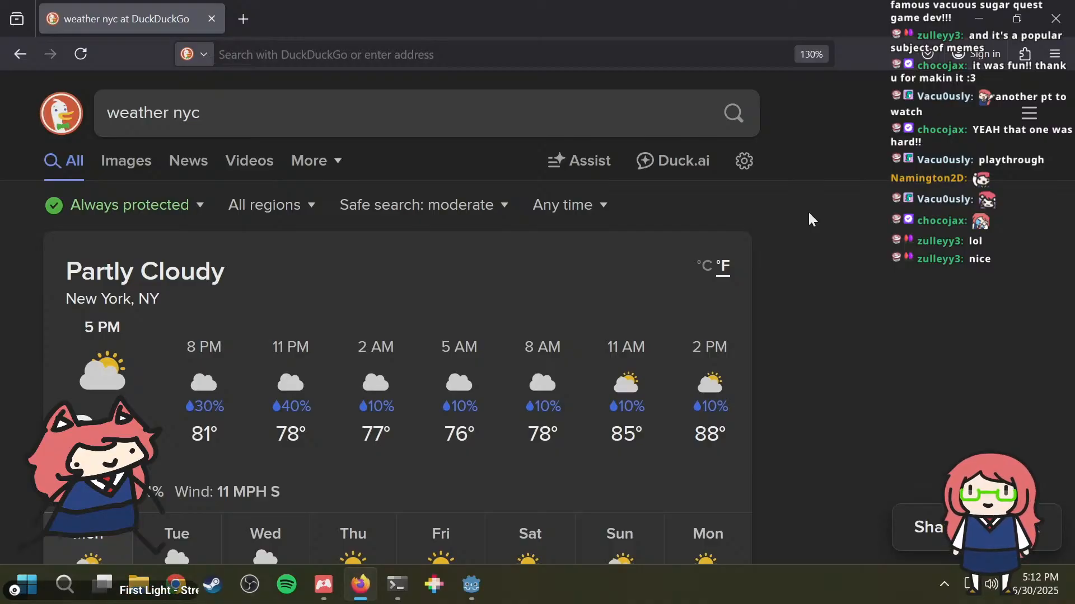
left_click(348, 51)
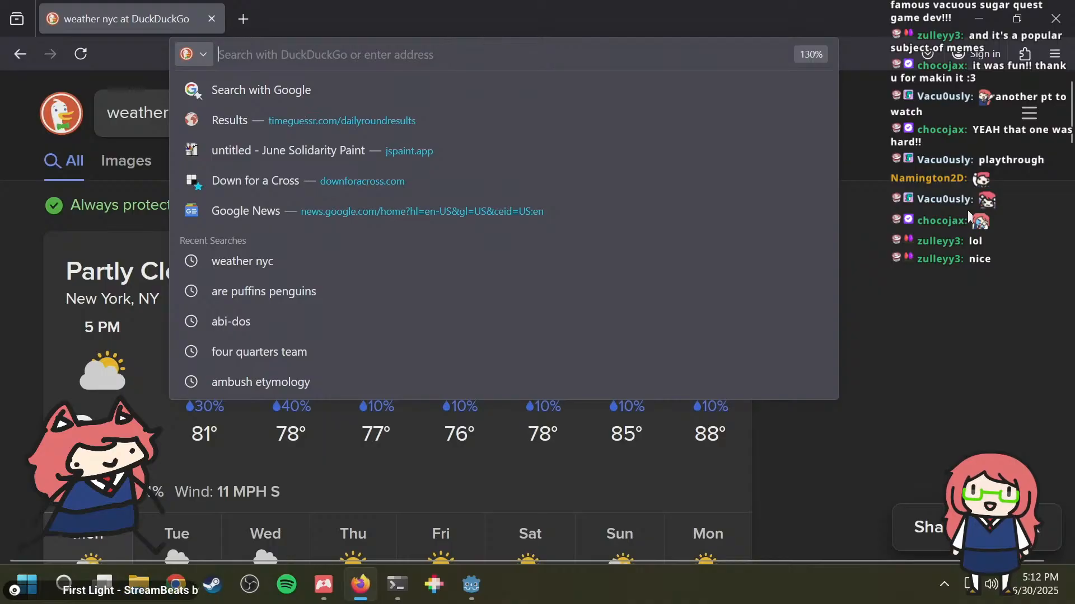
left_click(953, 258)
Step: Switch back to the itch app and look through the "Games I Enjoyed" collection from its end to its beginning
key("alt+Tab")
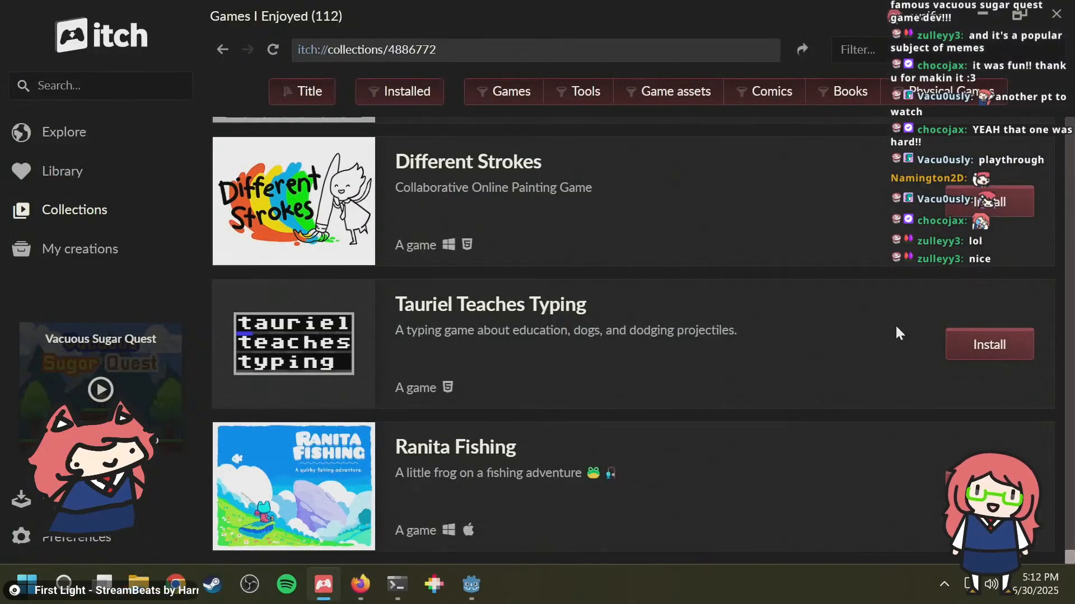
key("alt+Tab")
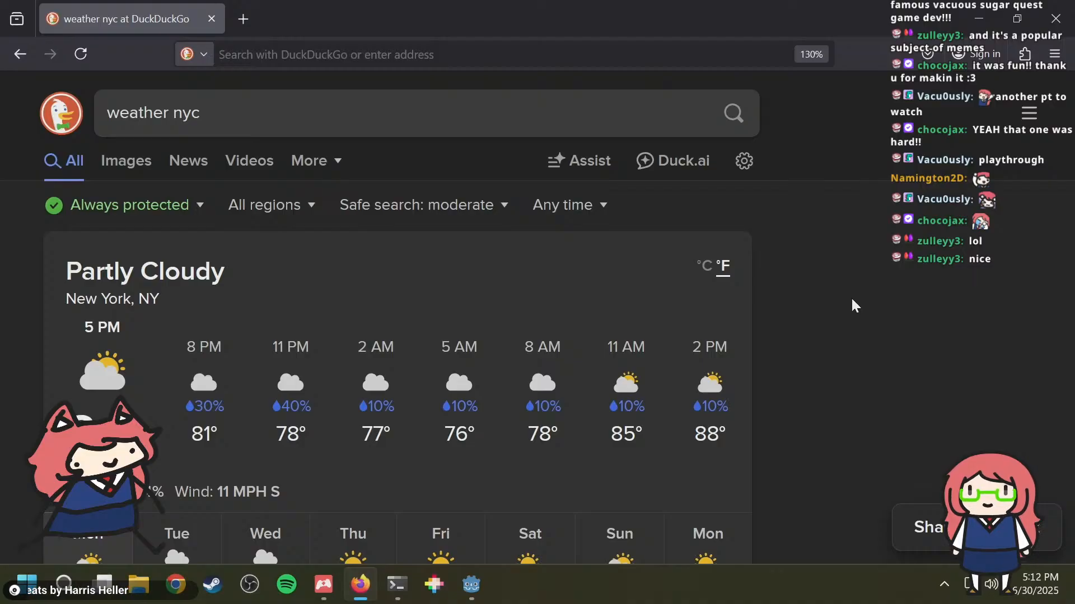
key("alt+Tab")
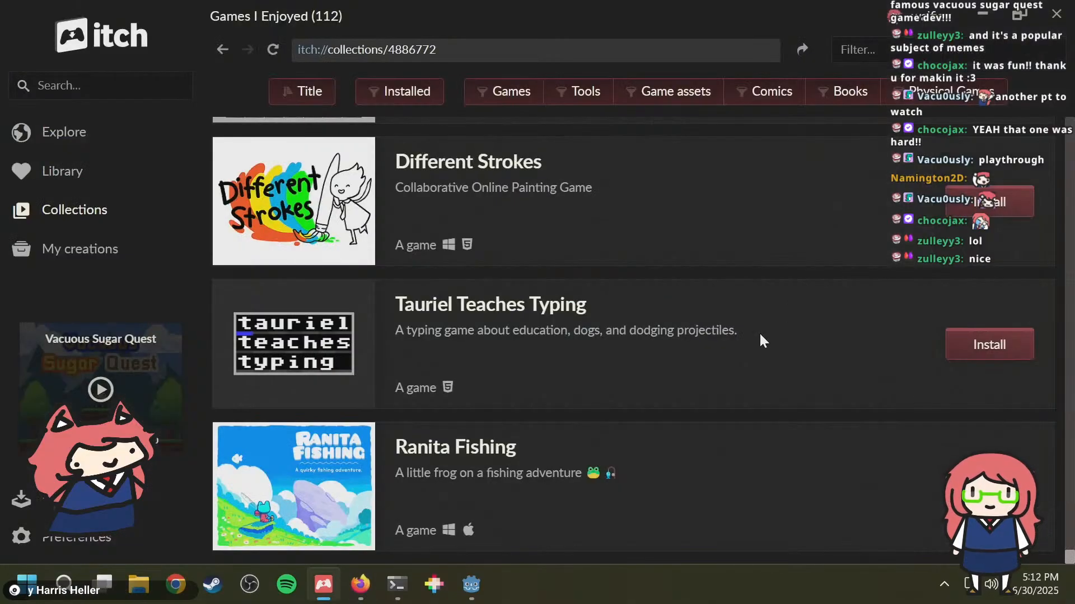
scroll(761, 336, "down", 20)
scroll(711, 377, "up", 15)
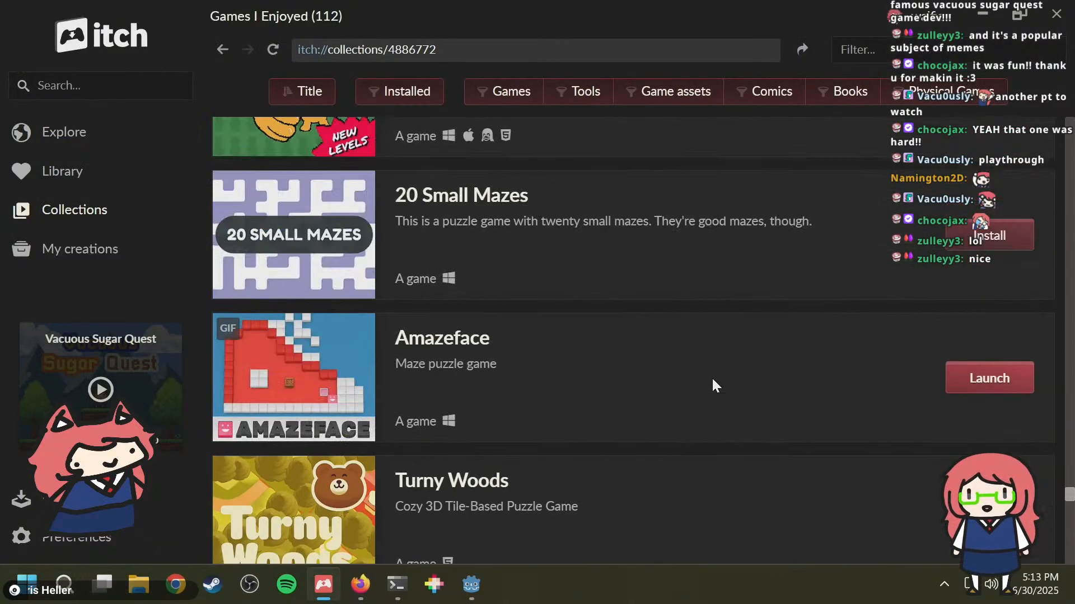
scroll(711, 377, "down", 10)
scroll(710, 377, "down", 10)
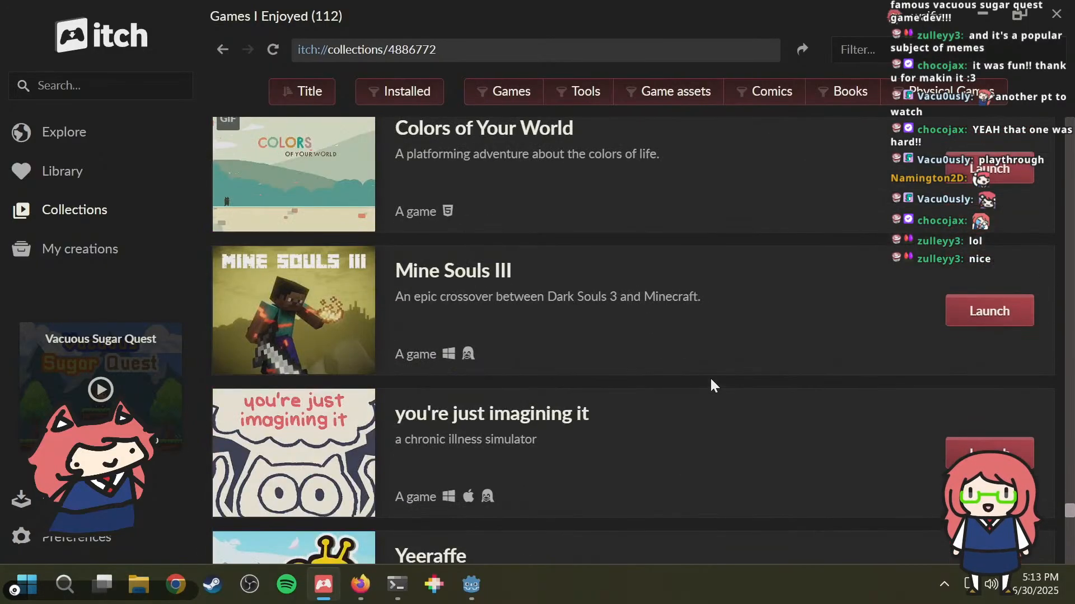
scroll(710, 377, "up", 4)
scroll(710, 377, "down", 8)
scroll(710, 378, "up", 12)
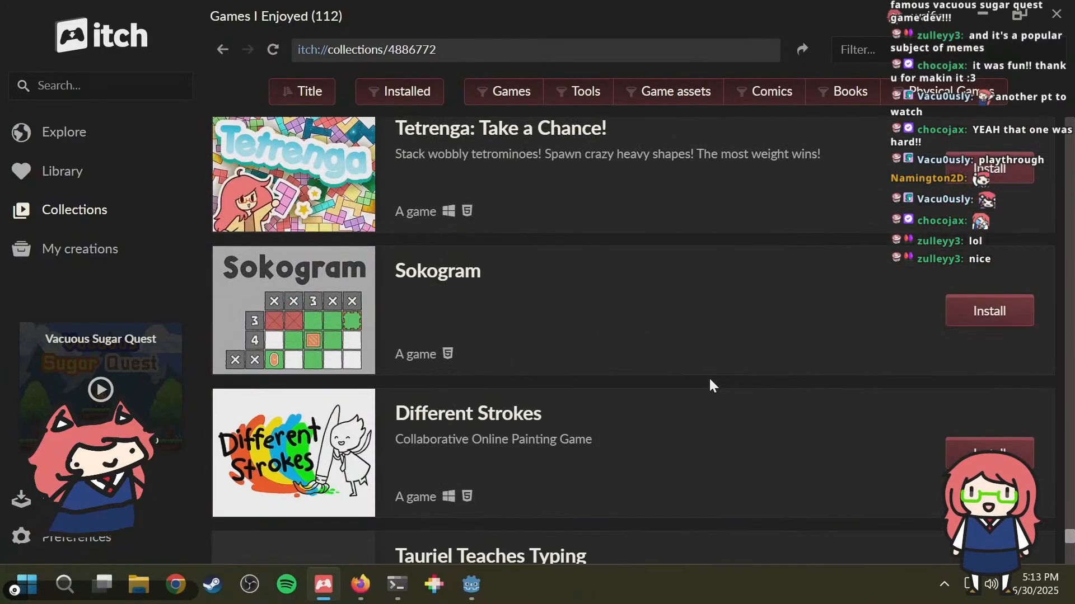
scroll(710, 379, "down", 12)
scroll(709, 379, "up", 3)
scroll(407, 335, "up", 15)
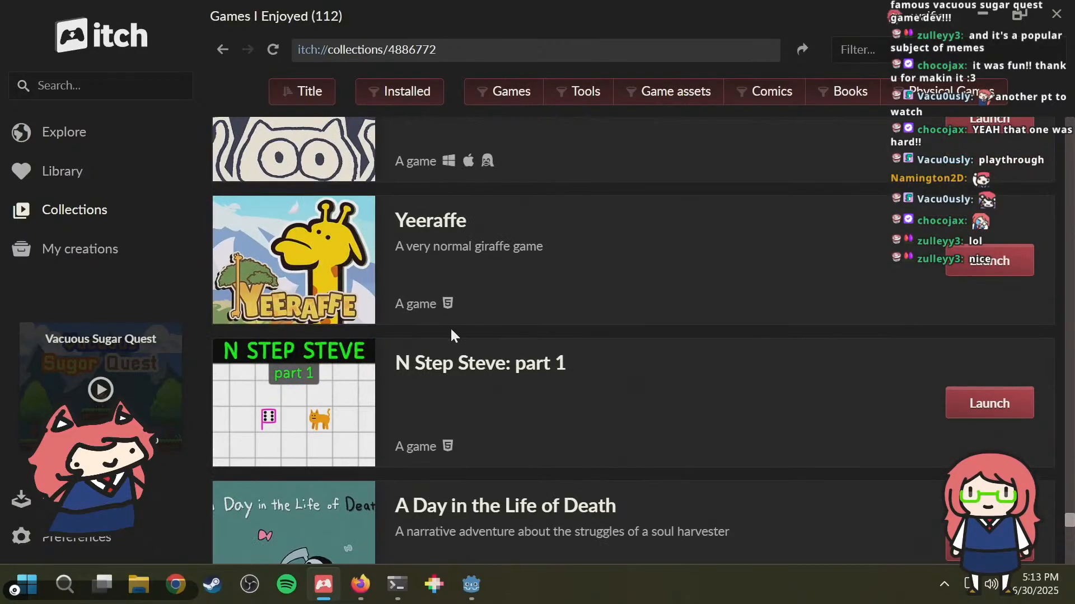
scroll(431, 342, "down", 9)
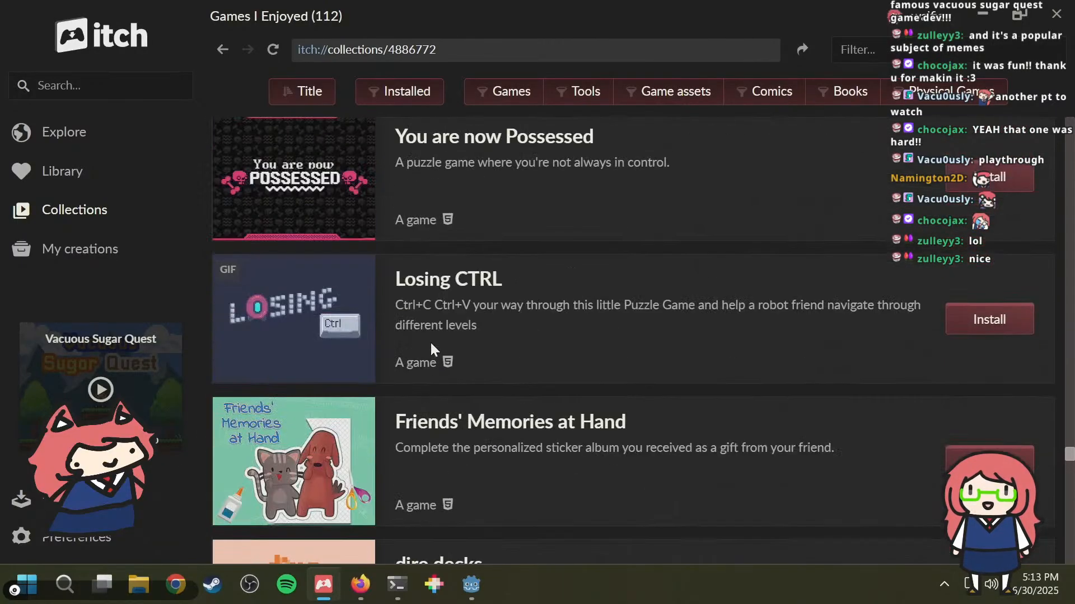
scroll(426, 333, "up", 2)
scroll(419, 321, "down", 9)
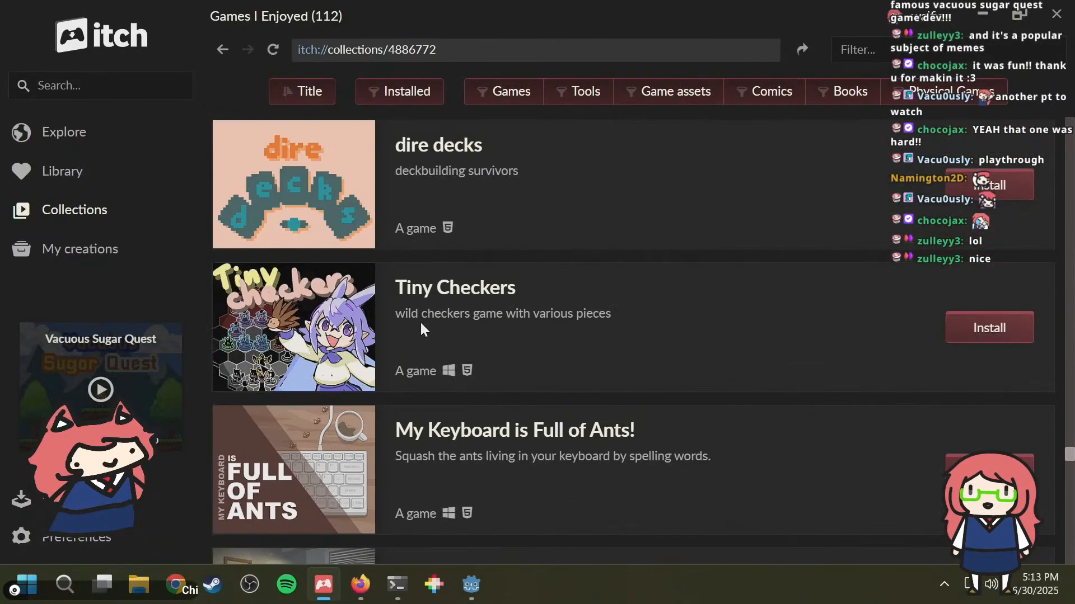
scroll(420, 321, "up", 15)
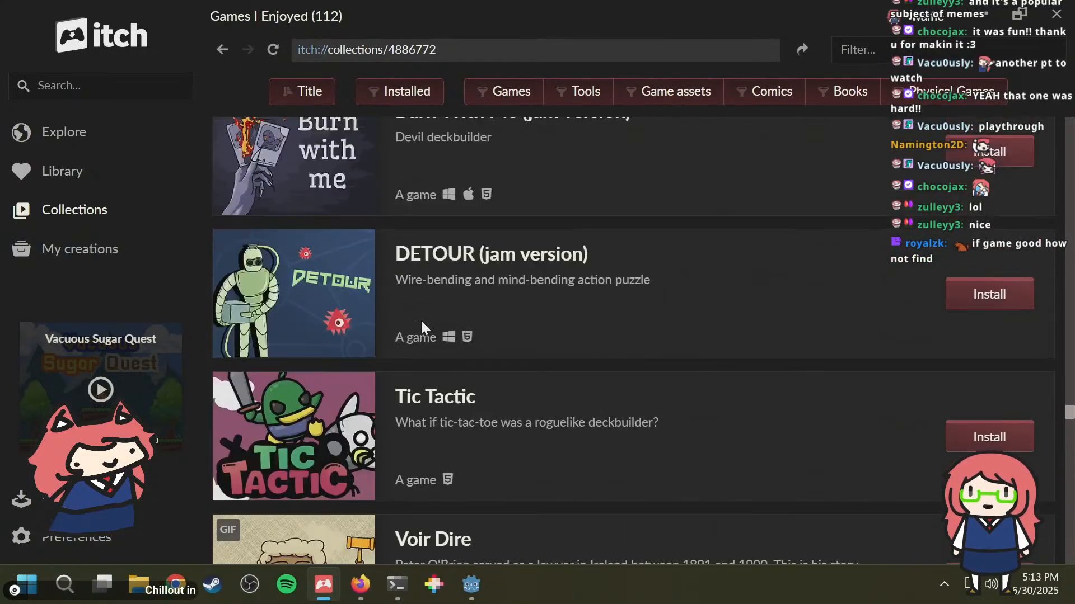
scroll(421, 324, "up", 8)
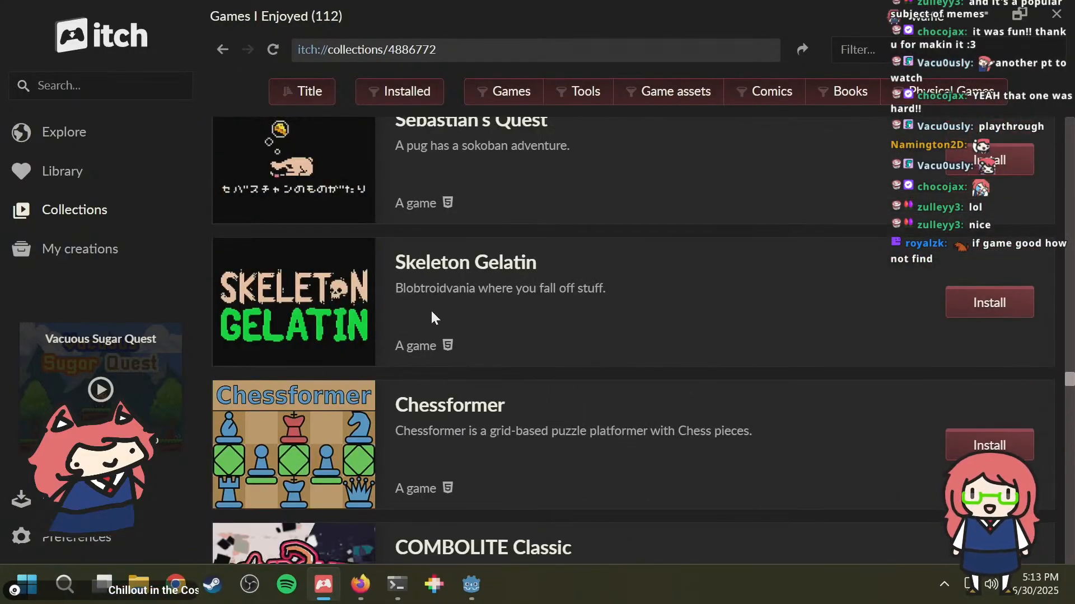
scroll(481, 294, "up", 15)
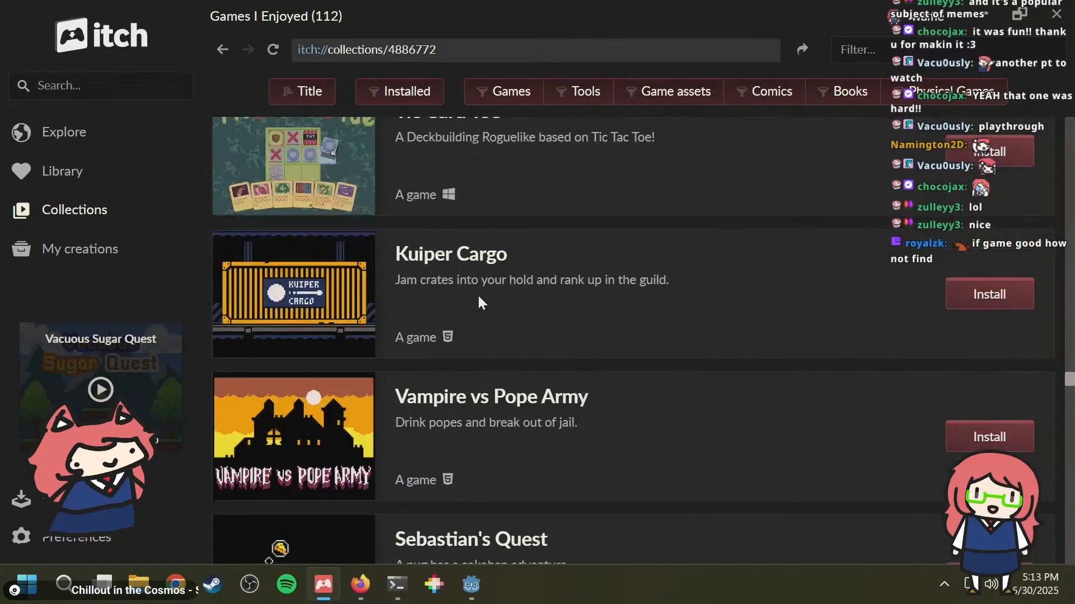
scroll(474, 288, "up", 15)
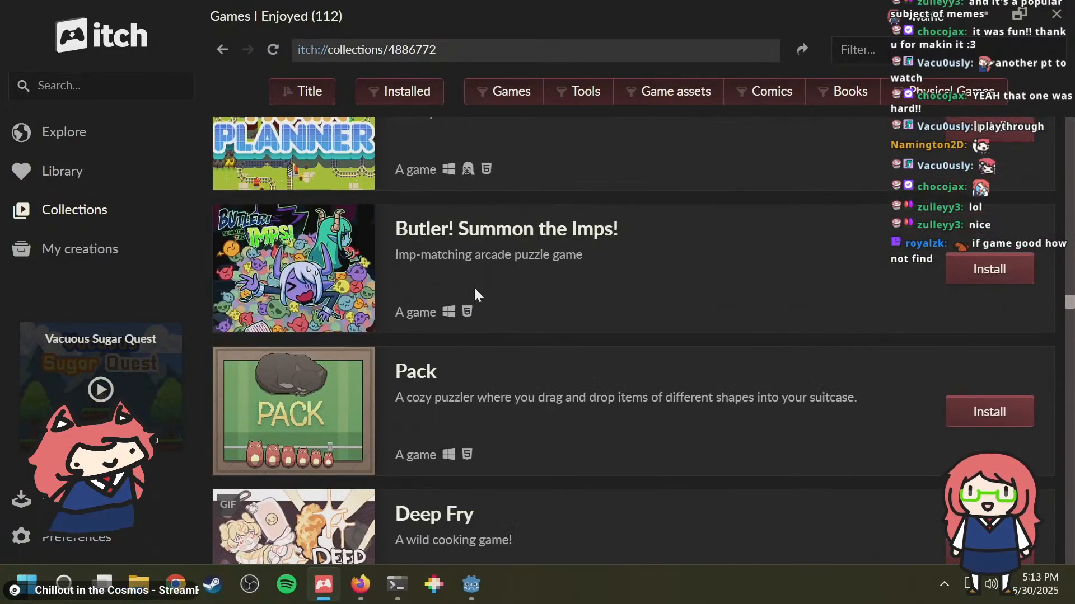
scroll(482, 288, "up", 12)
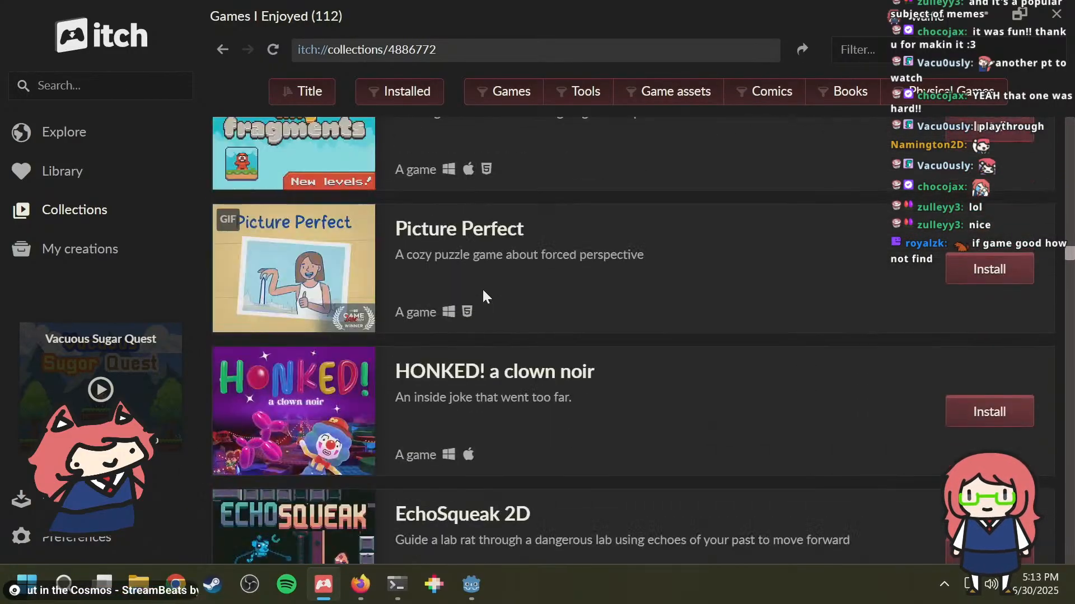
scroll(481, 288, "up", 20)
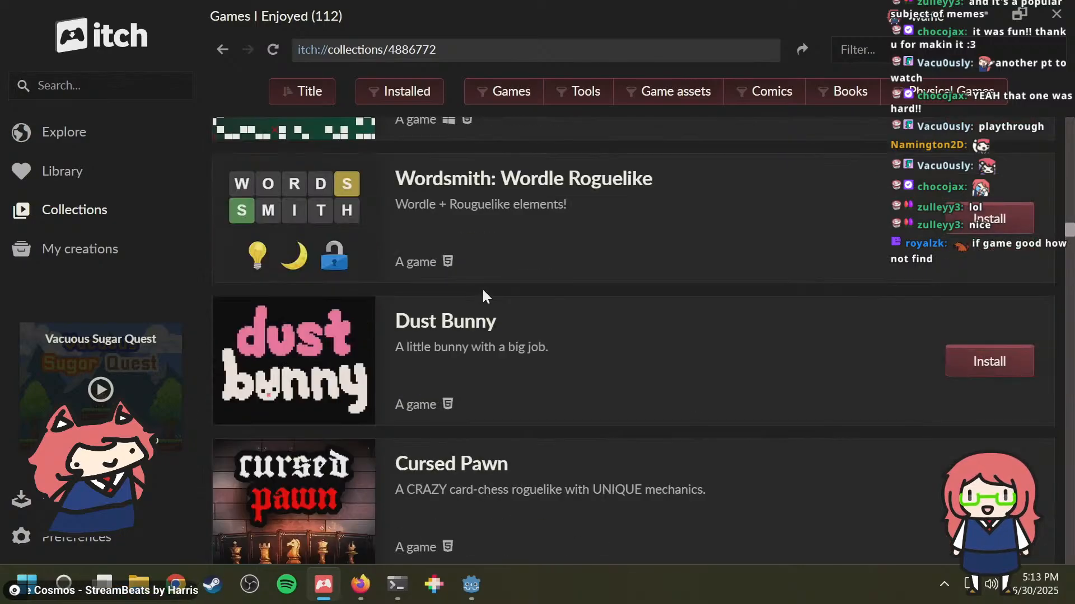
scroll(482, 288, "up", 5)
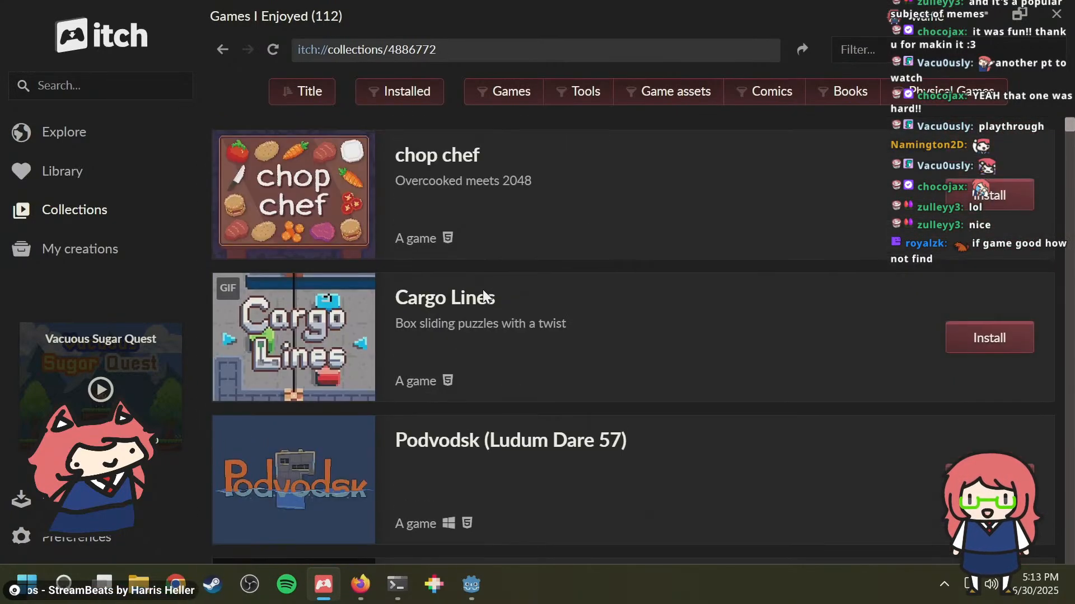
Step: Return to the collections overview and look through the listed collections
left_click(223, 49)
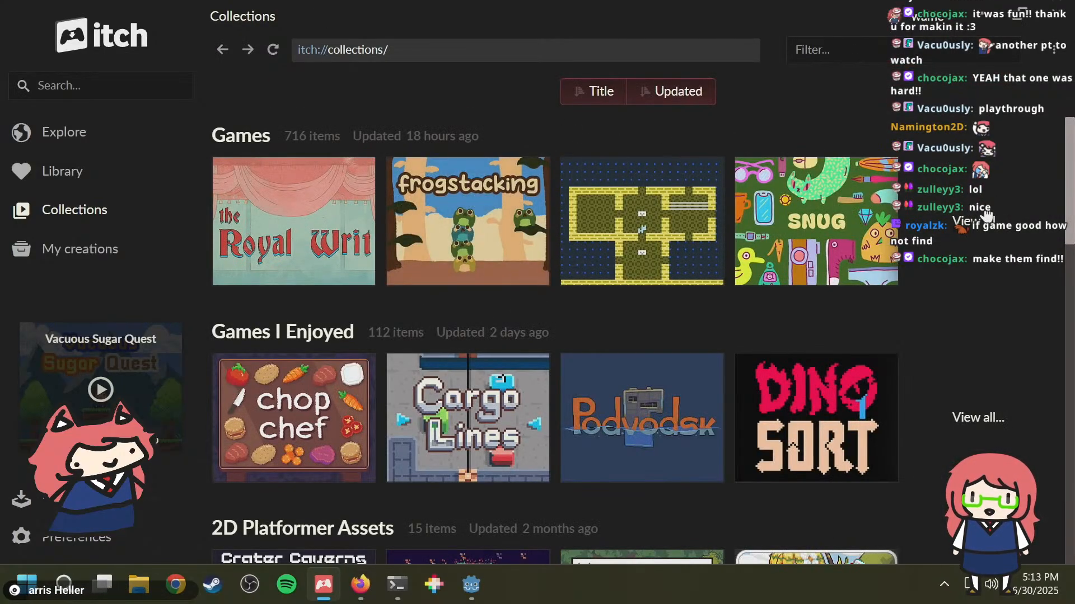
scroll(563, 350, "down", 10)
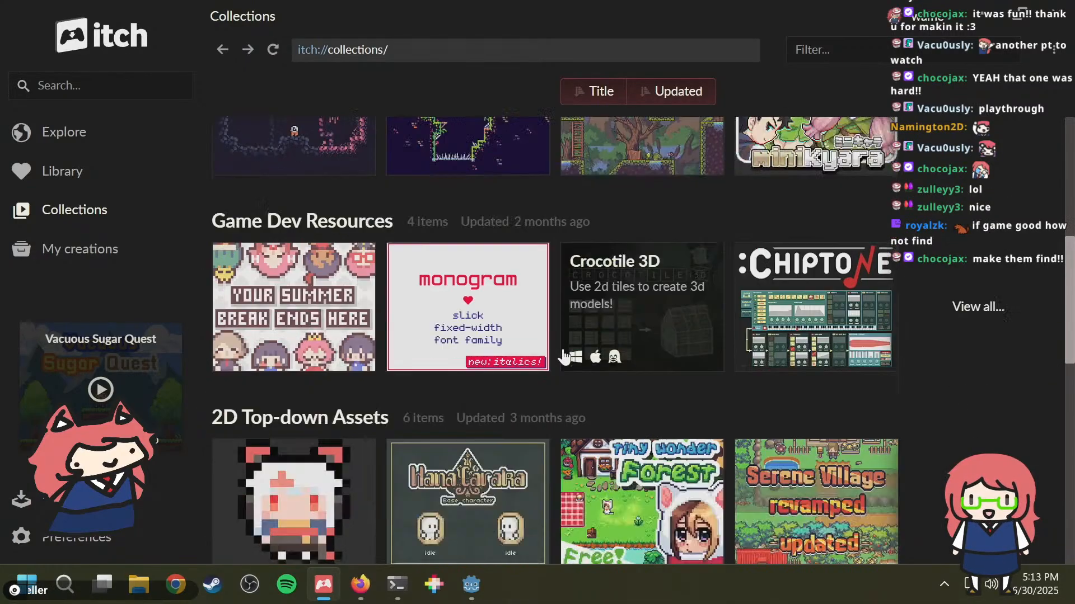
scroll(562, 352, "up", 10)
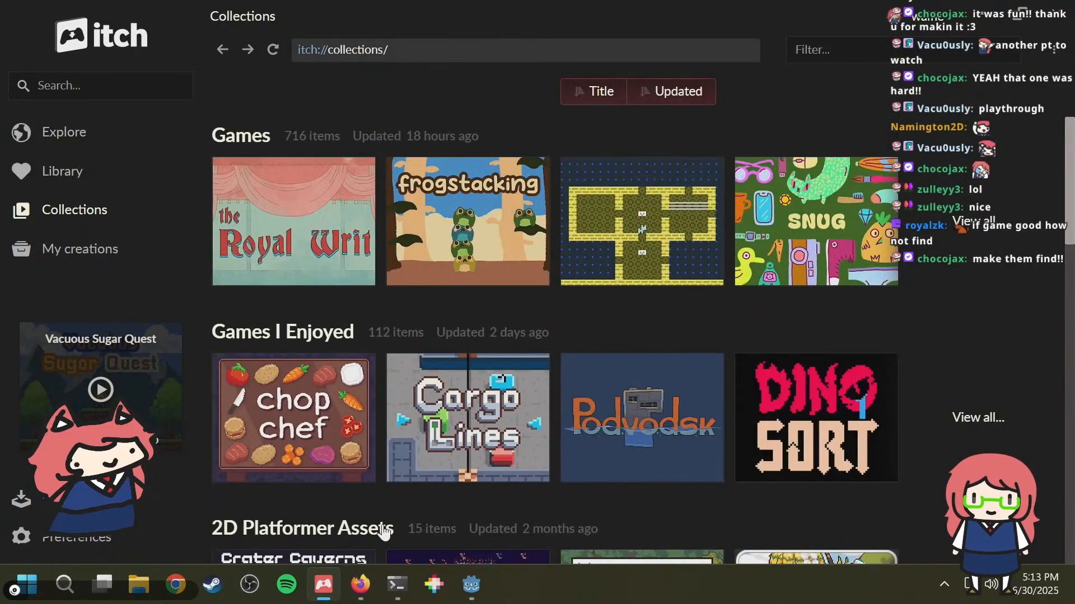
mouse_move(337, 591)
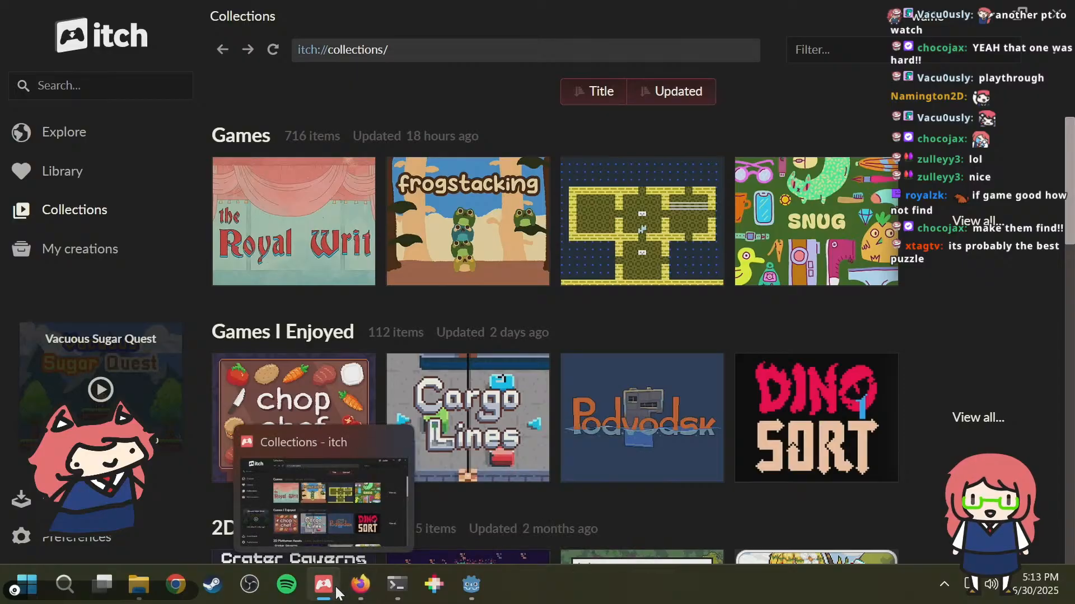
key("super")
key("super")
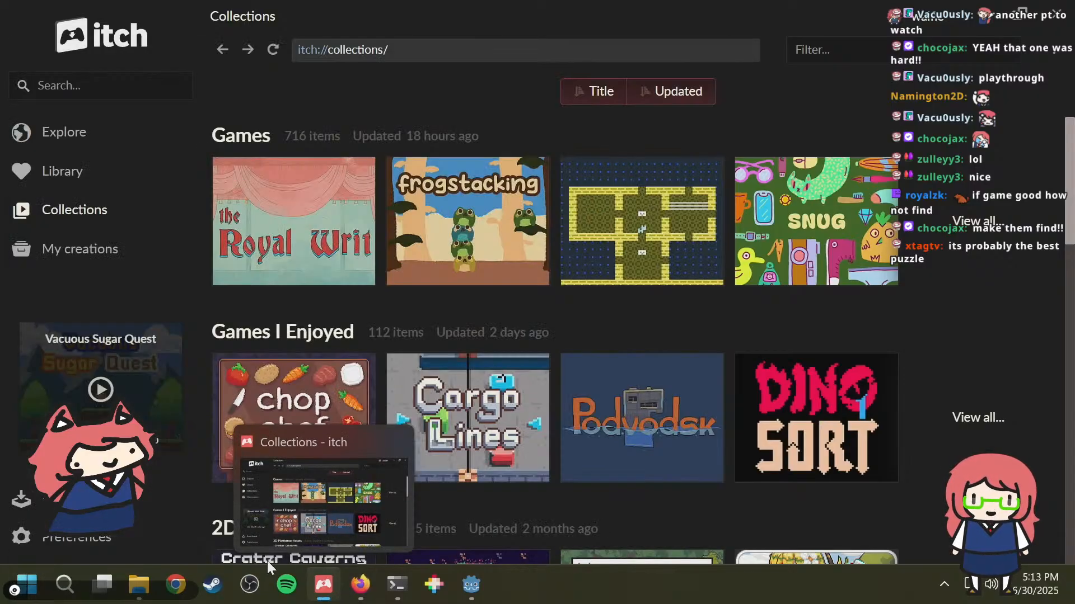
key("super")
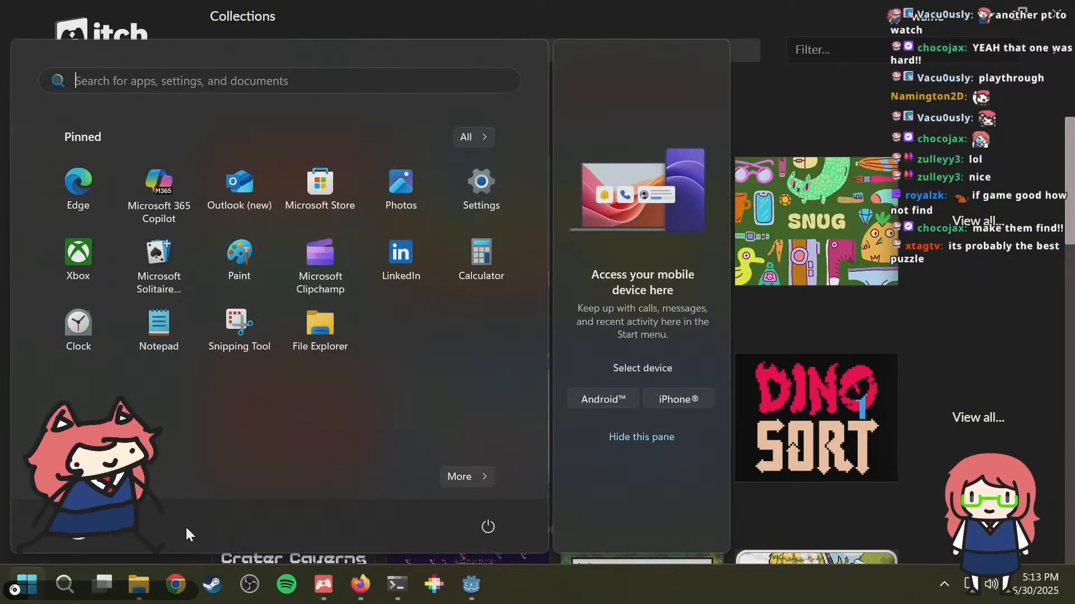
left_click(186, 80)
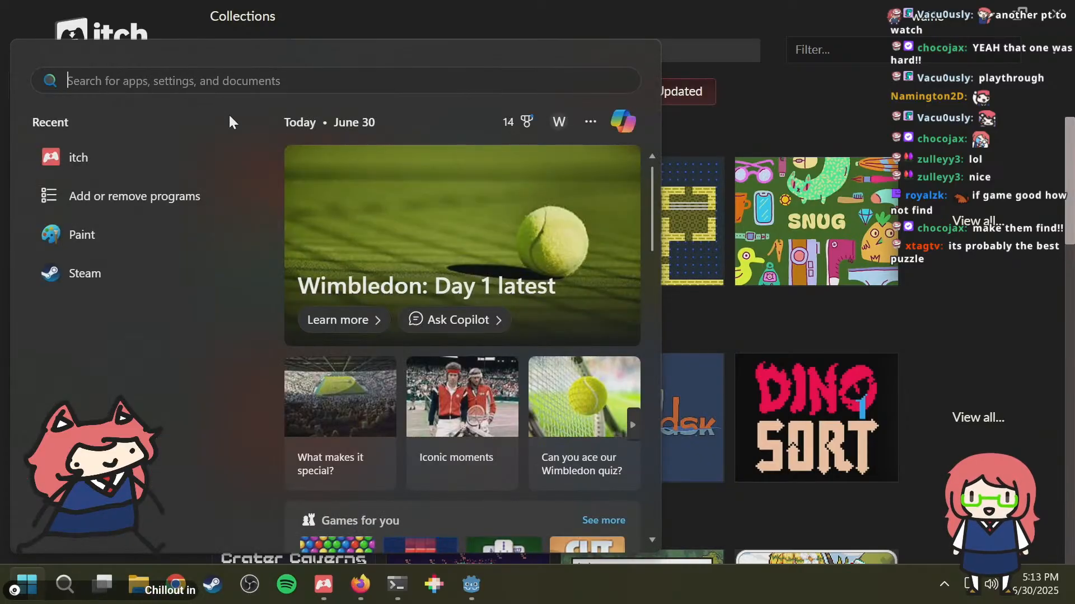
Step: Switch to Steam, search the game library for "as" and launch Aseprite
left_click(213, 584)
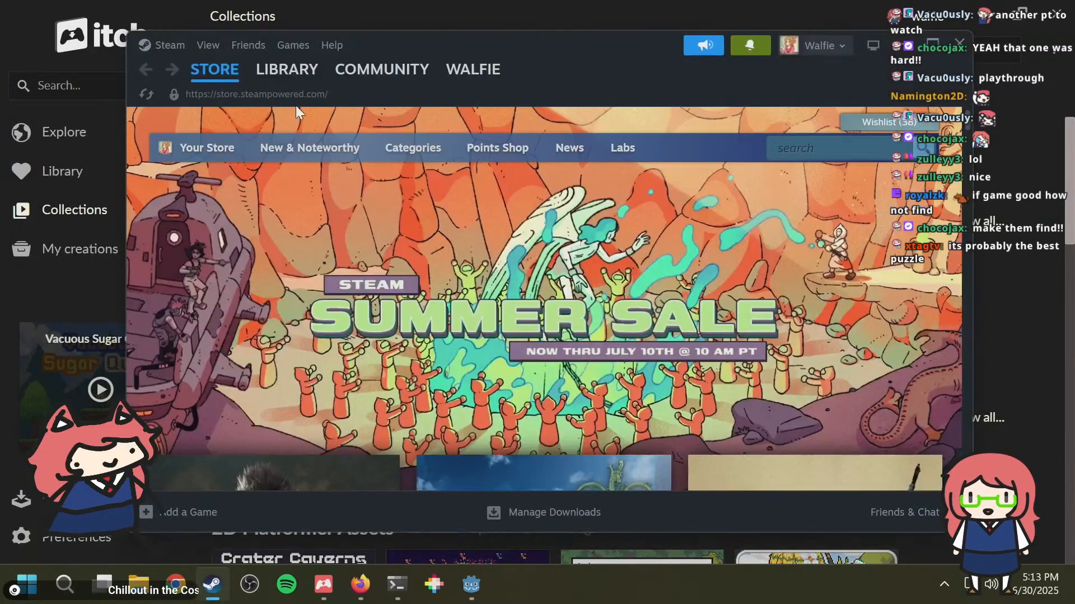
left_click(283, 69)
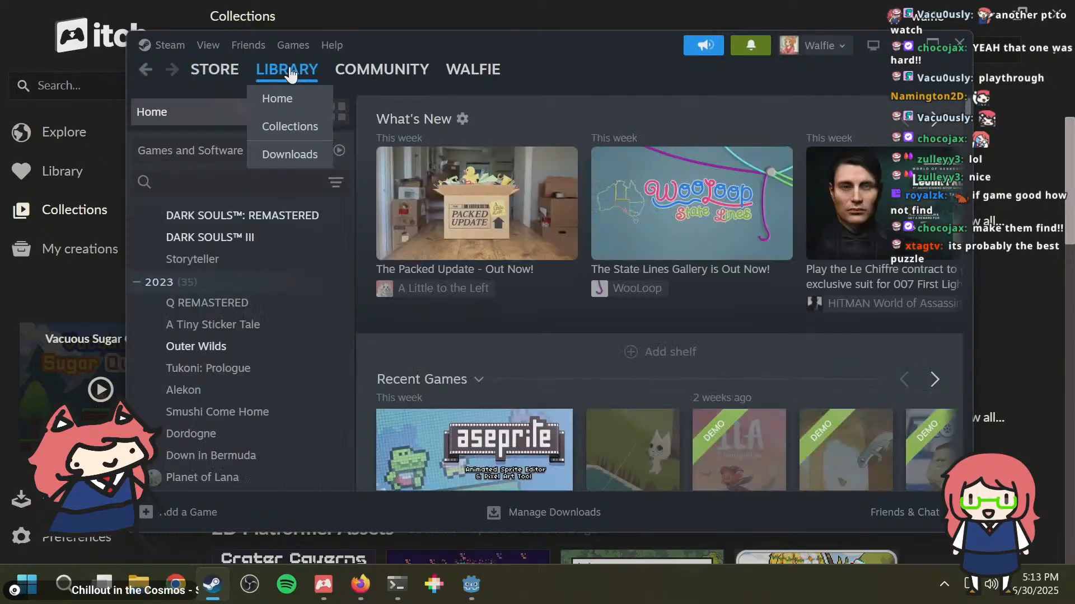
scroll(236, 249, "up", 8)
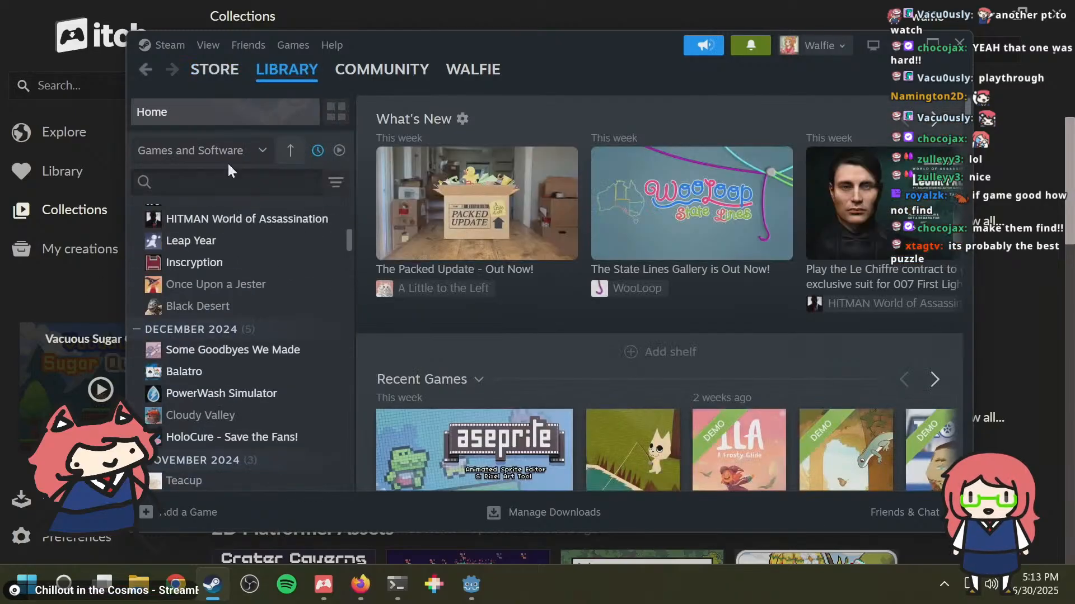
left_click(229, 180)
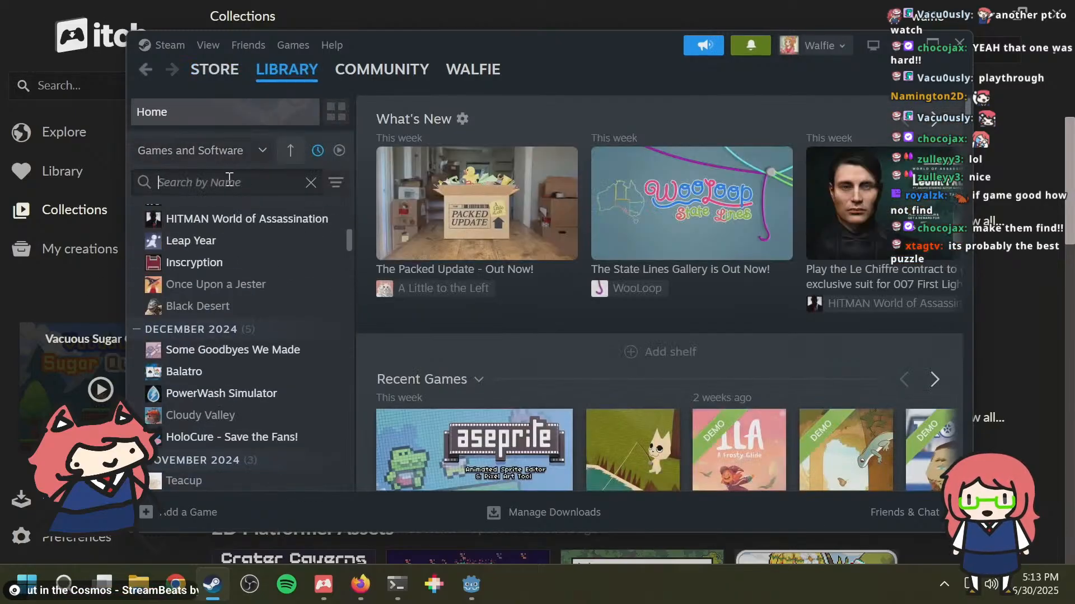
type("asse")
key("BackSpace")
key("BackSpace")
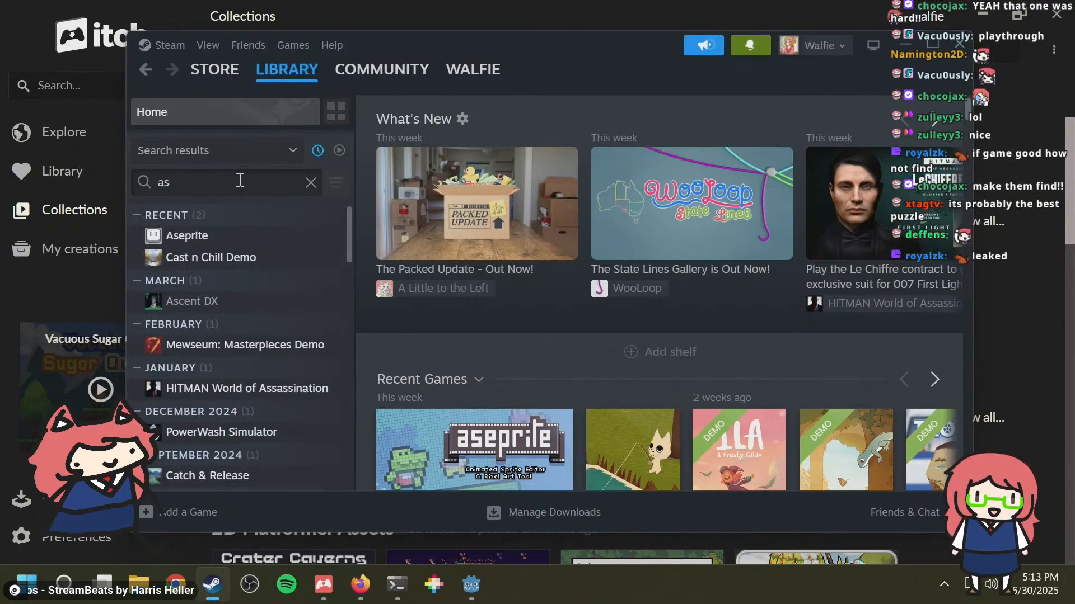
double_click(226, 239)
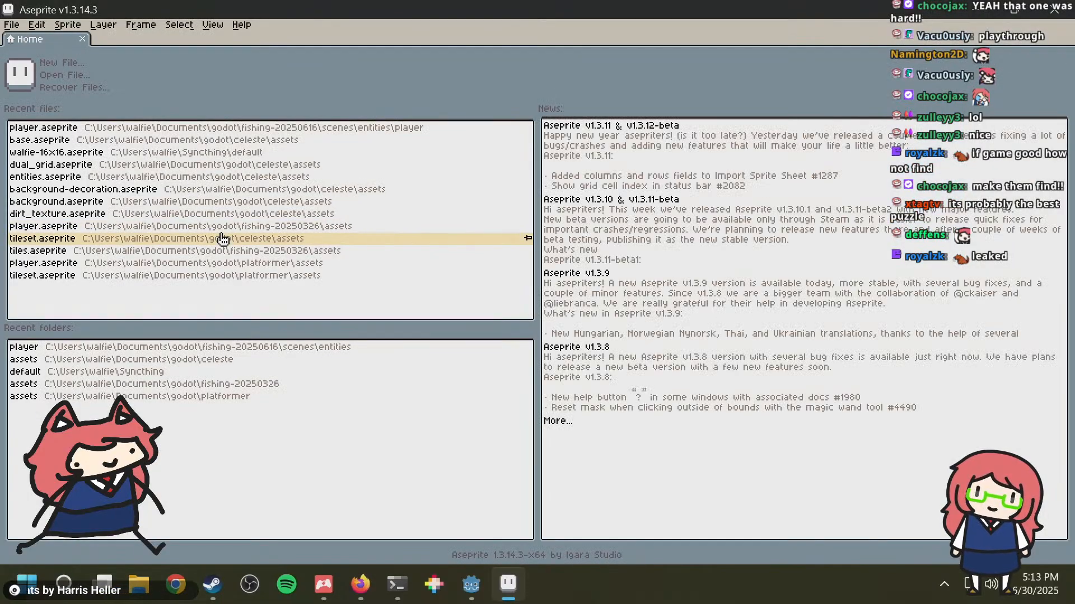
Step: Open the recent file player.aseprite from the fishing-20250616 project and view its idle, running, fishing and casting frames
left_click(131, 128)
scroll(594, 261, "up", 3)
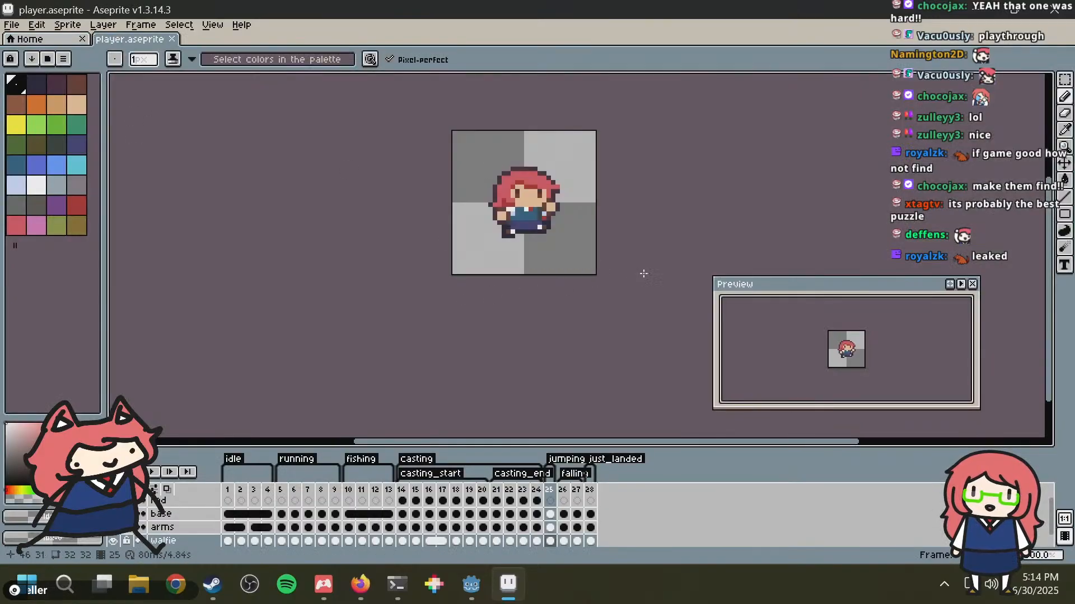
middle_click_drag(553, 165, 551, 244)
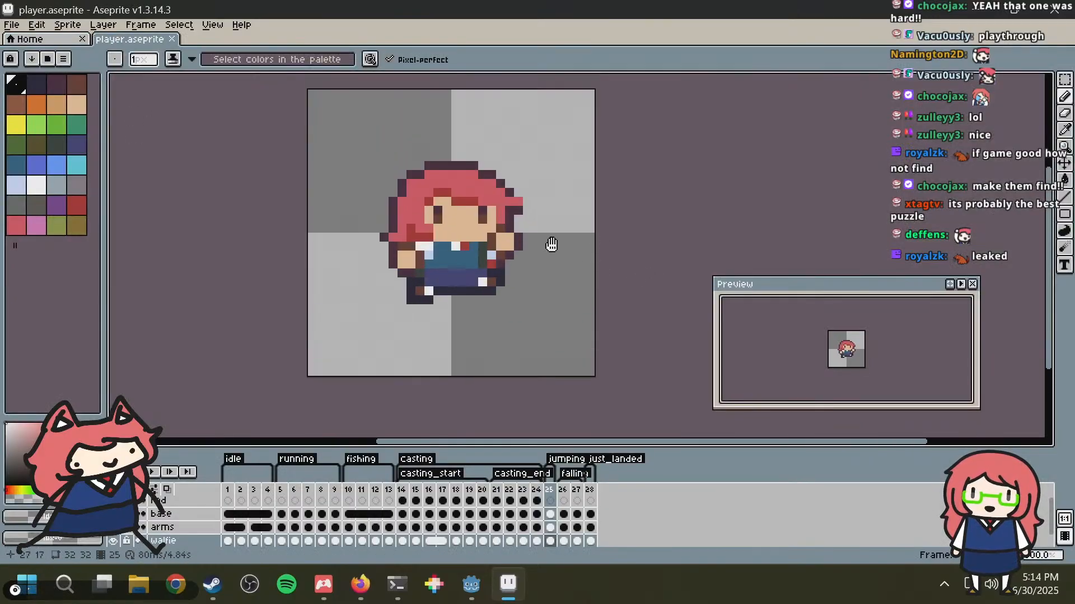
left_click(230, 492)
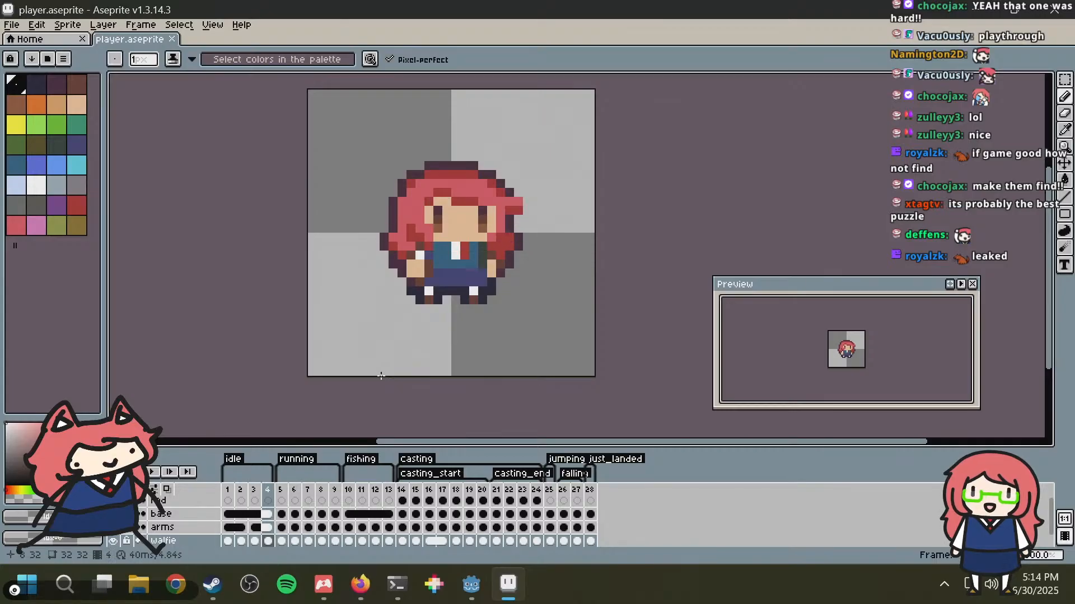
left_click(282, 495)
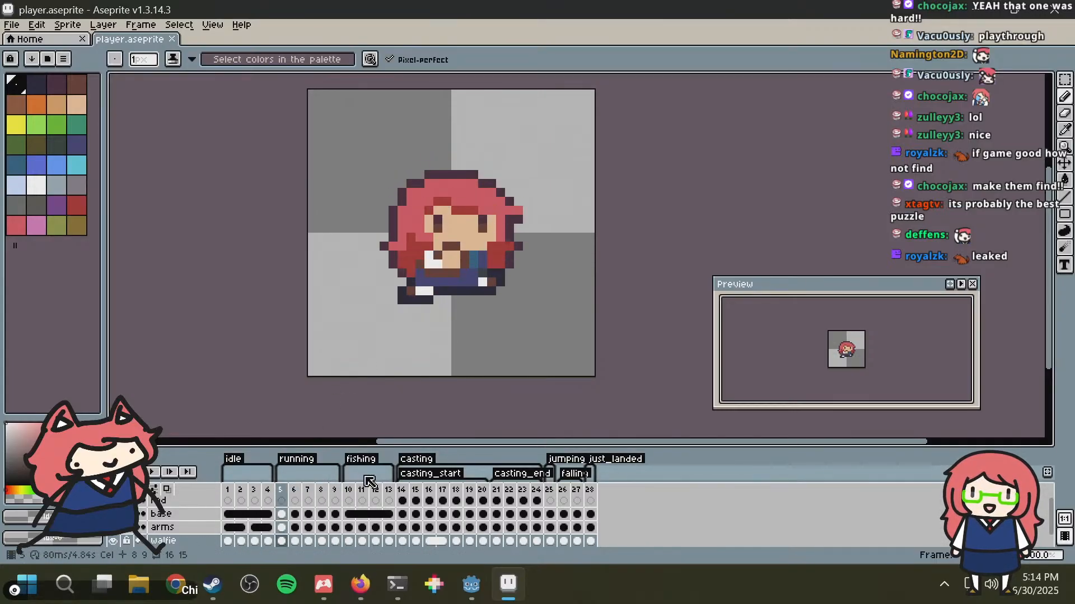
left_click(352, 491)
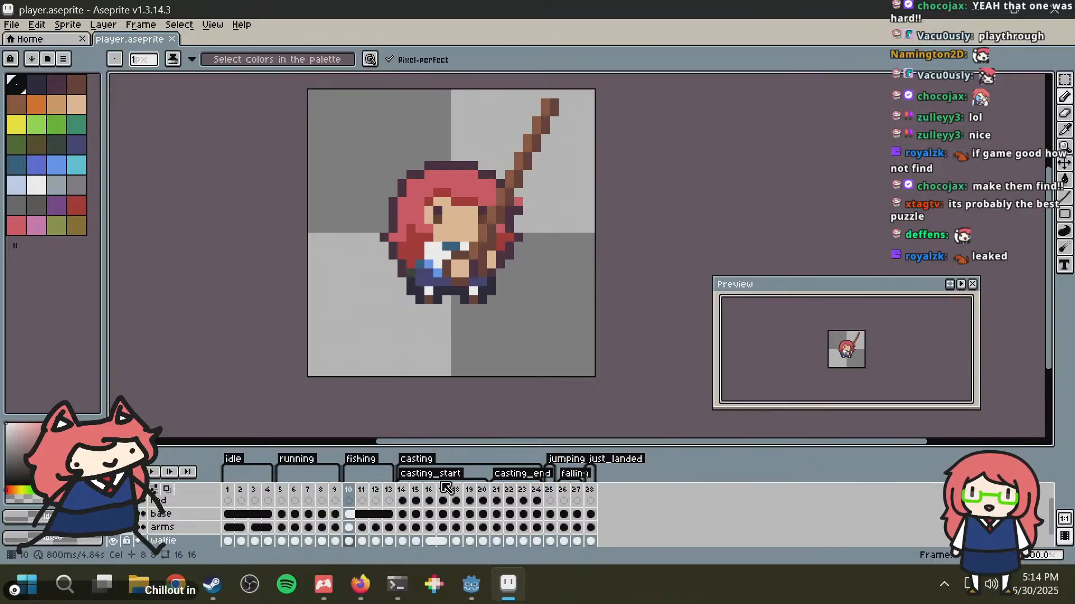
left_click(416, 493)
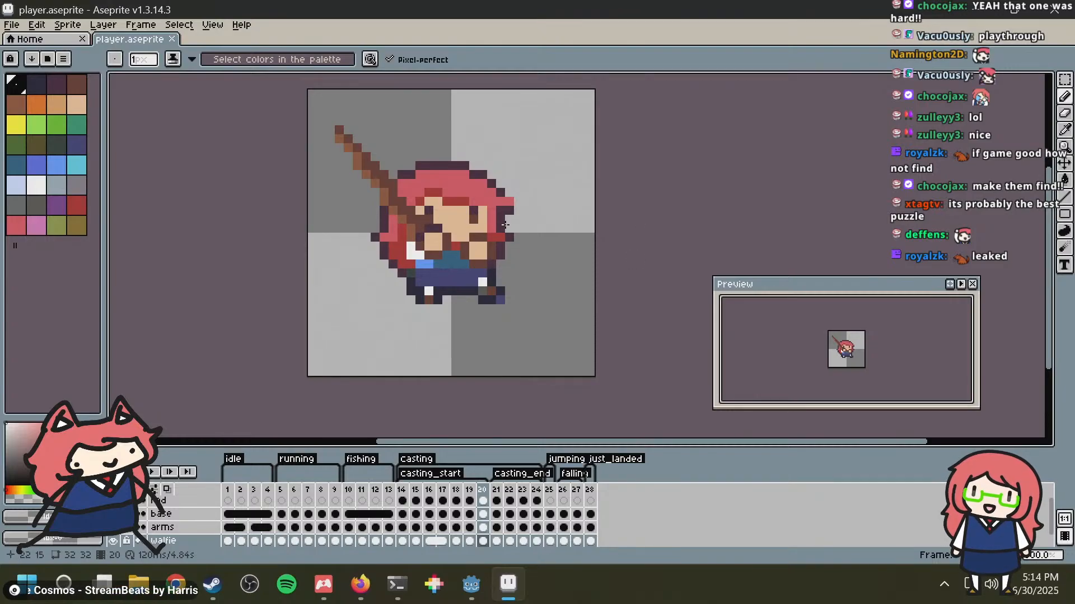
Step: Switch to the running fishing debug game to check the character's casting animation, and return to Aseprite
mouse_move(478, 584)
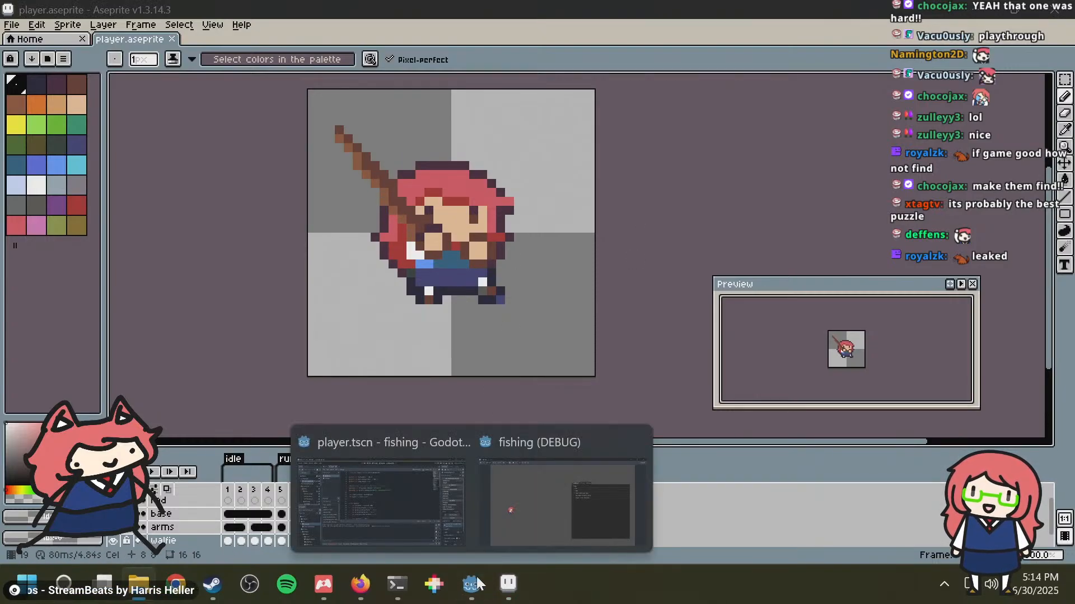
left_click(500, 510)
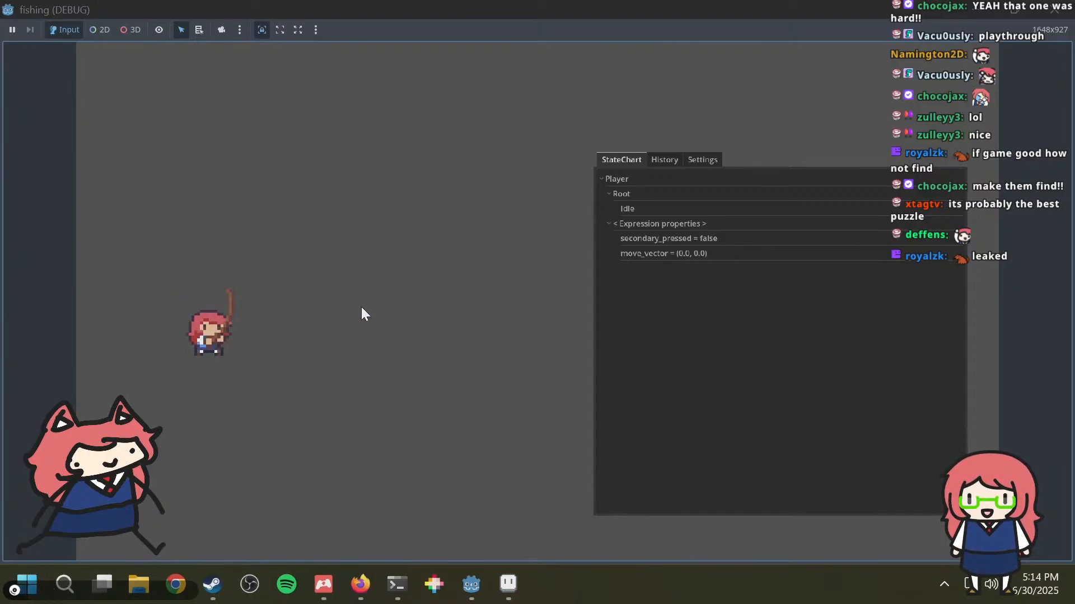
key("alt+Tab")
key("alt+Tab")
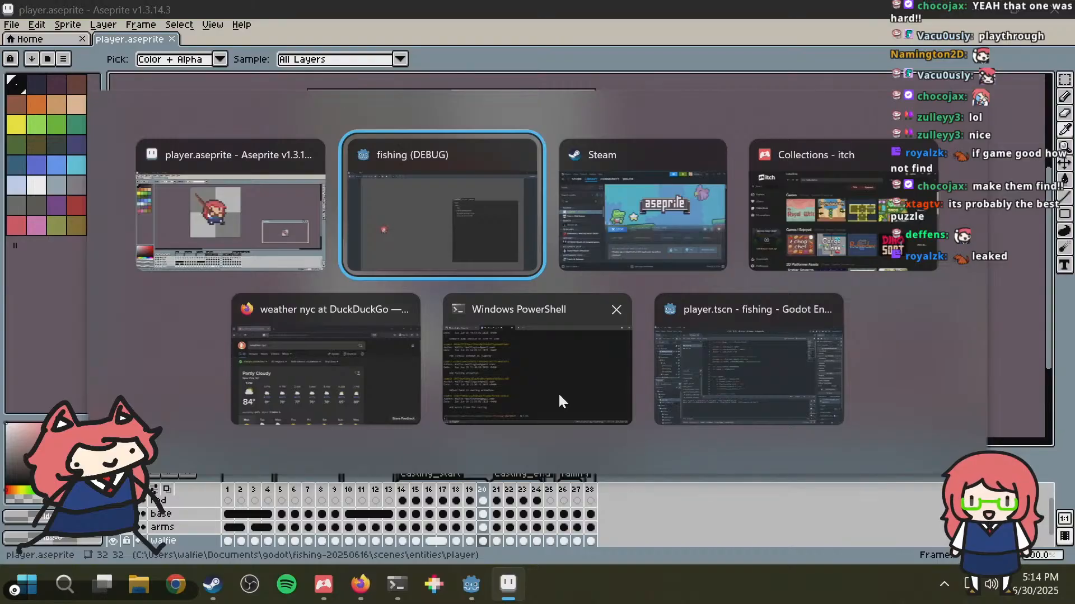
key("alt+Tab")
key("Escape")
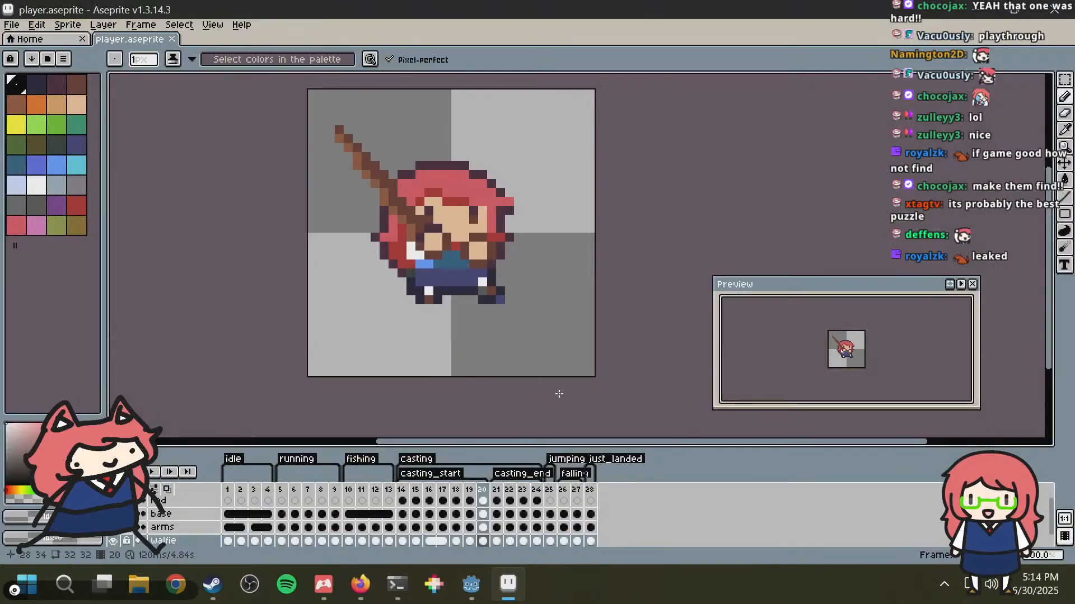
Step: Examine the casting_end frames 21 to 24 of the player sprite, flipping repeatedly between frames 21 and 22
left_click(496, 498)
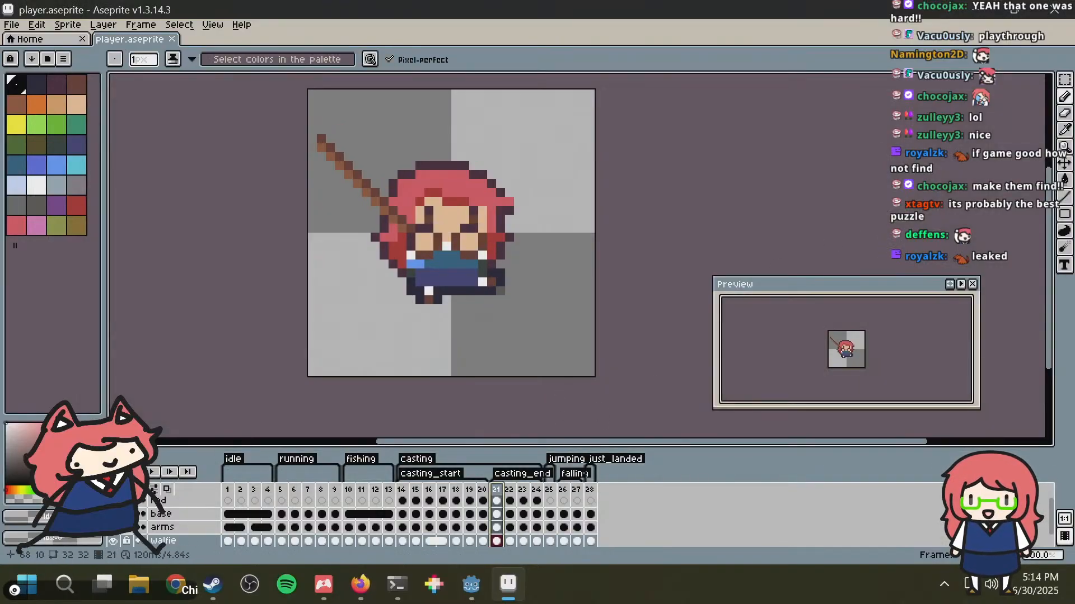
left_click(508, 498)
key("Right")
key("Left")
key("Left")
key("Right")
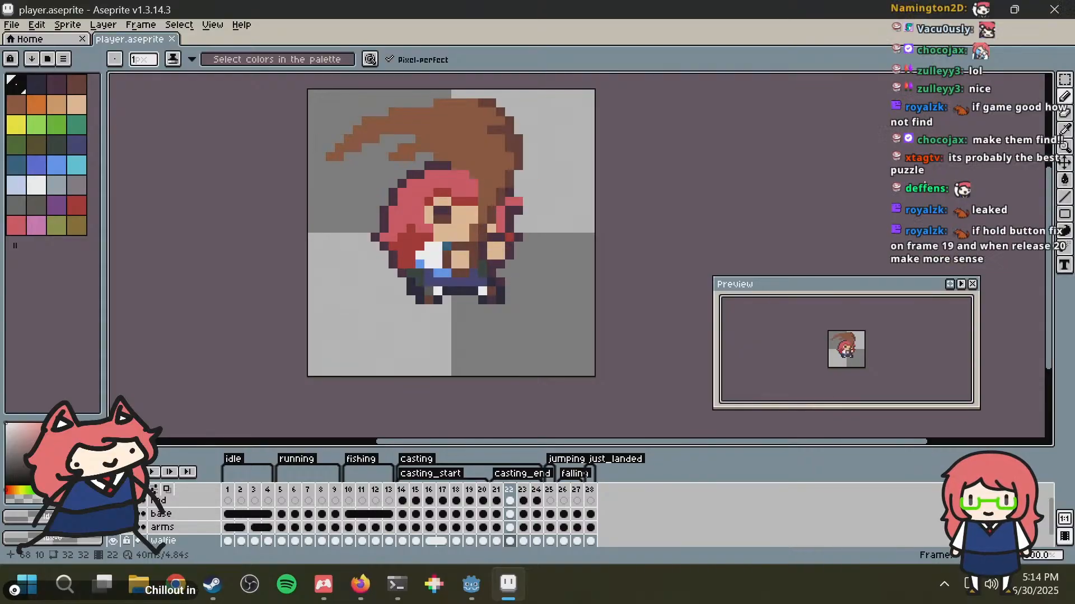
key("Left")
key("Right")
key("Left")
key("Right")
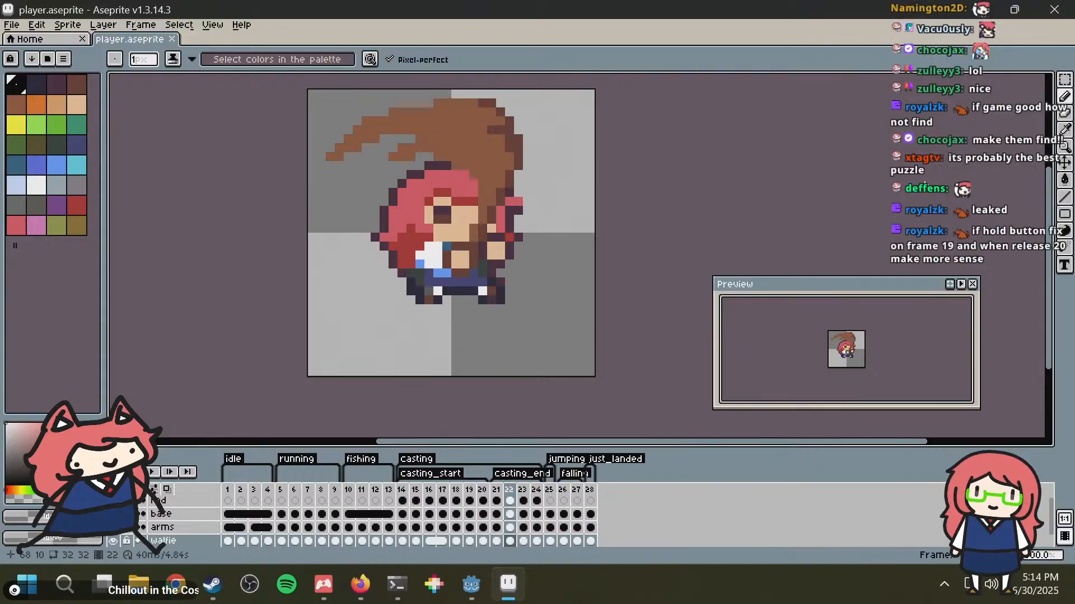
key("Left")
key("Right")
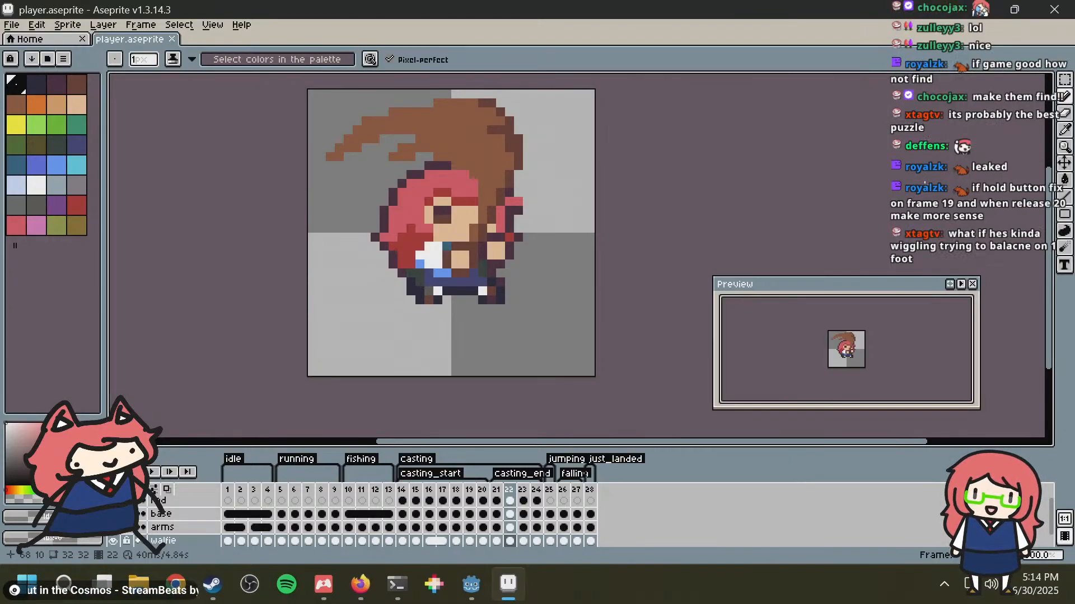
key("Right")
key("Right")
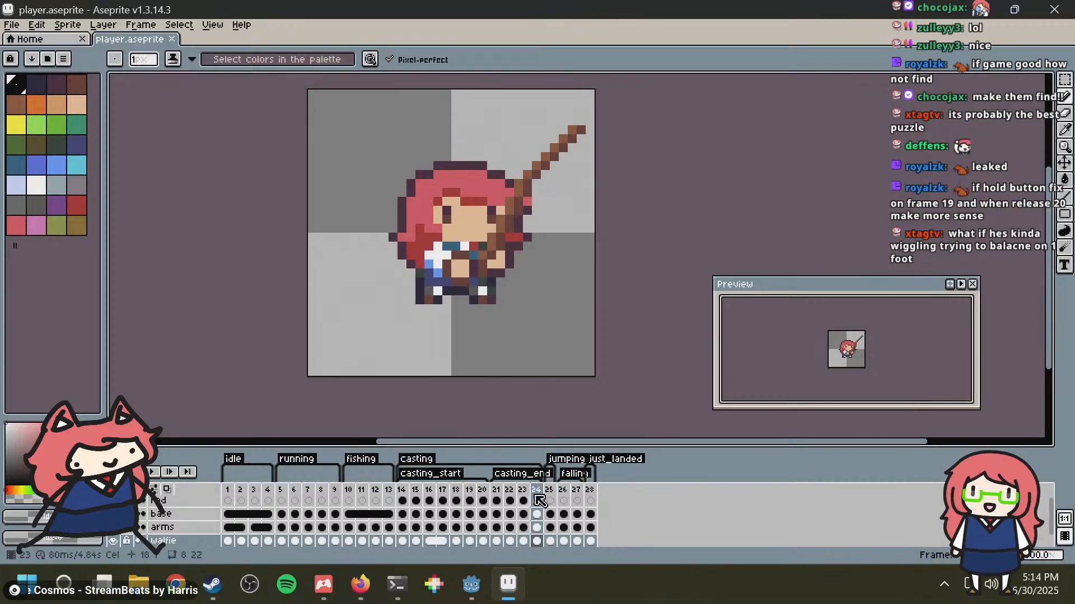
Step: View the jumping pose in frame 25 and return to frame 20 at the end of casting_start
left_click(553, 491)
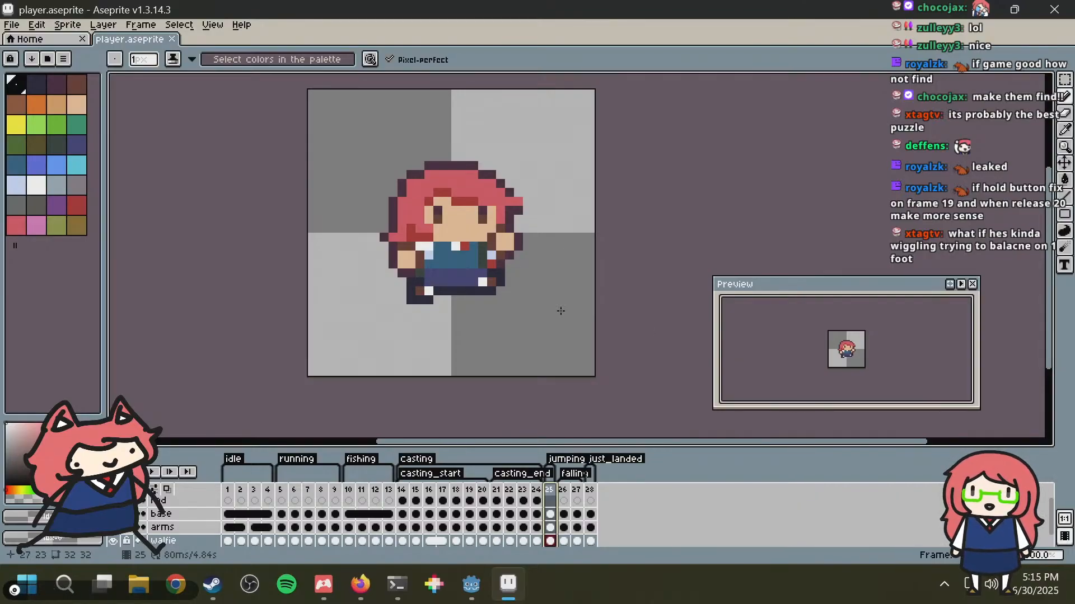
left_click(482, 493)
key("Return")
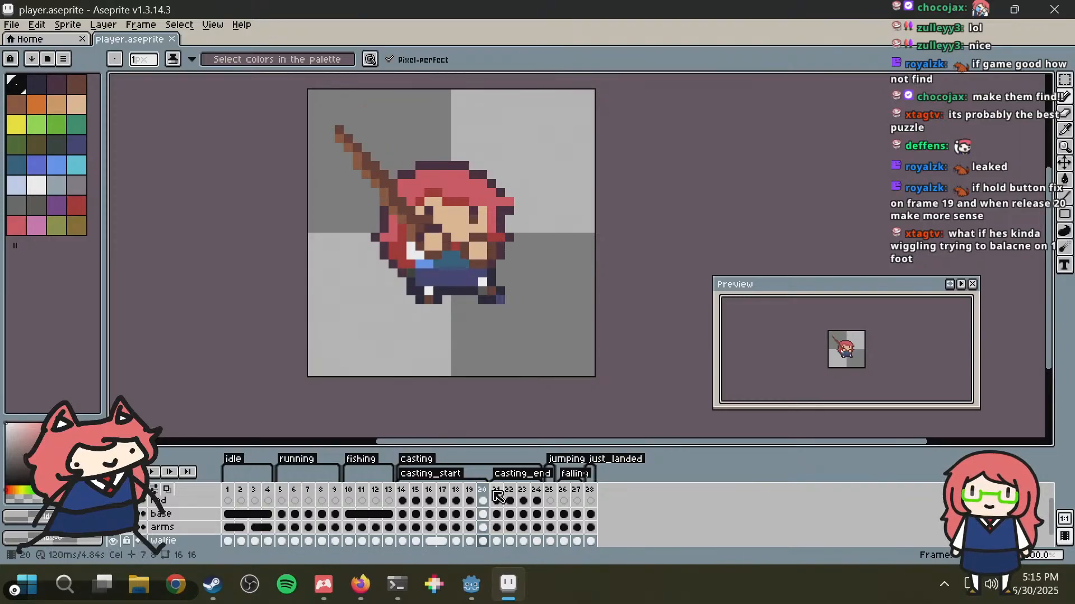
Step: Switch to the running fishing debug game and move the character around in several directions to test its movement
key("alt+Tab")
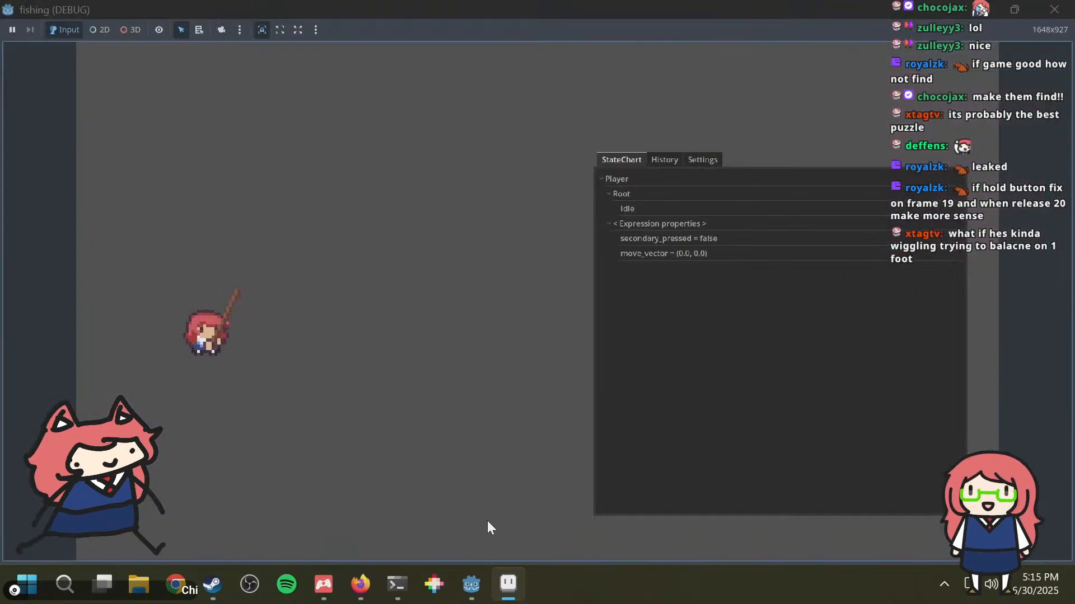
key("d")
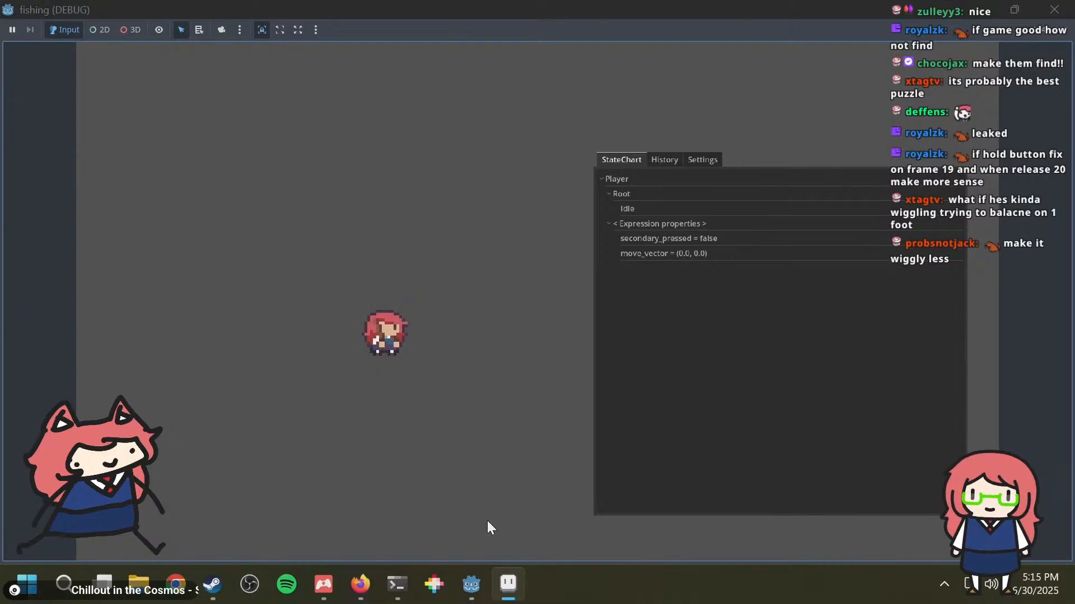
key("w")
key("s")
key("d")
key("w")
key("a")
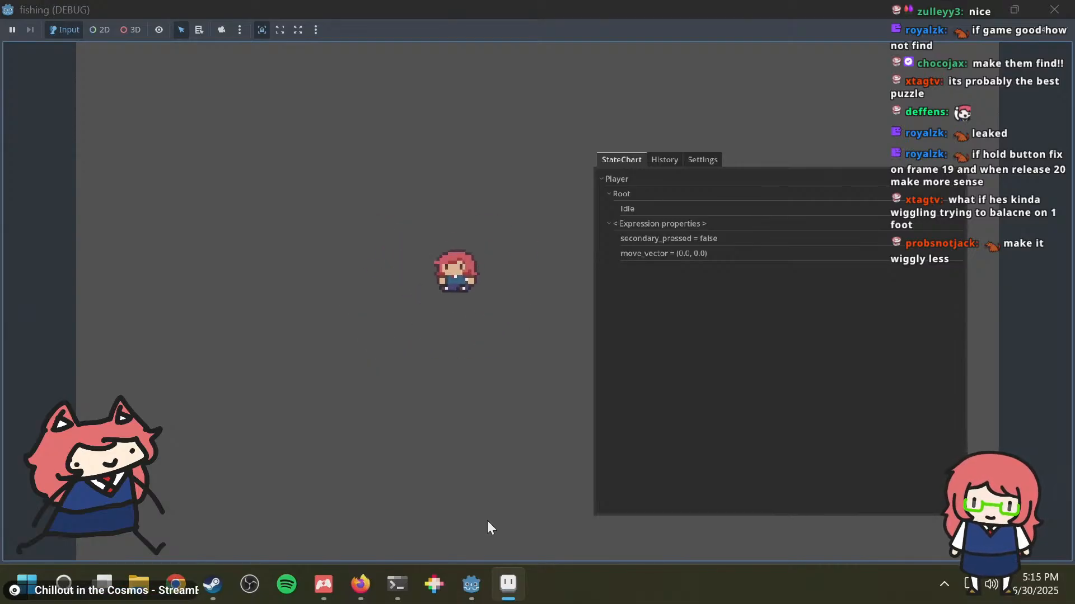
key("s")
key("w")
key("s")
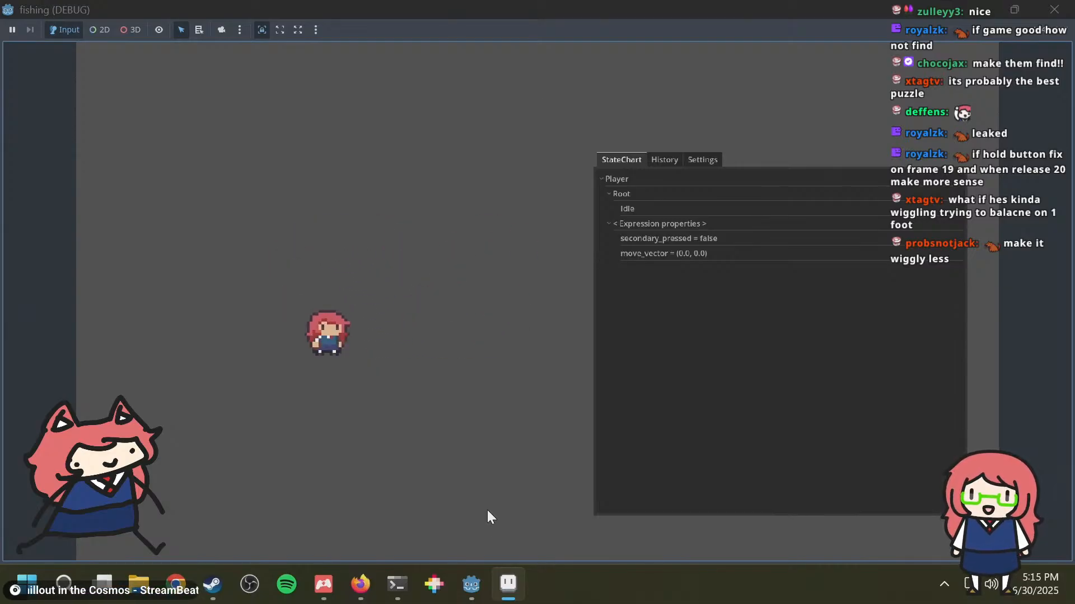
Step: Check the event history in the state chart debugger, restore its StateChart view and switch back to Aseprite
left_click(664, 159)
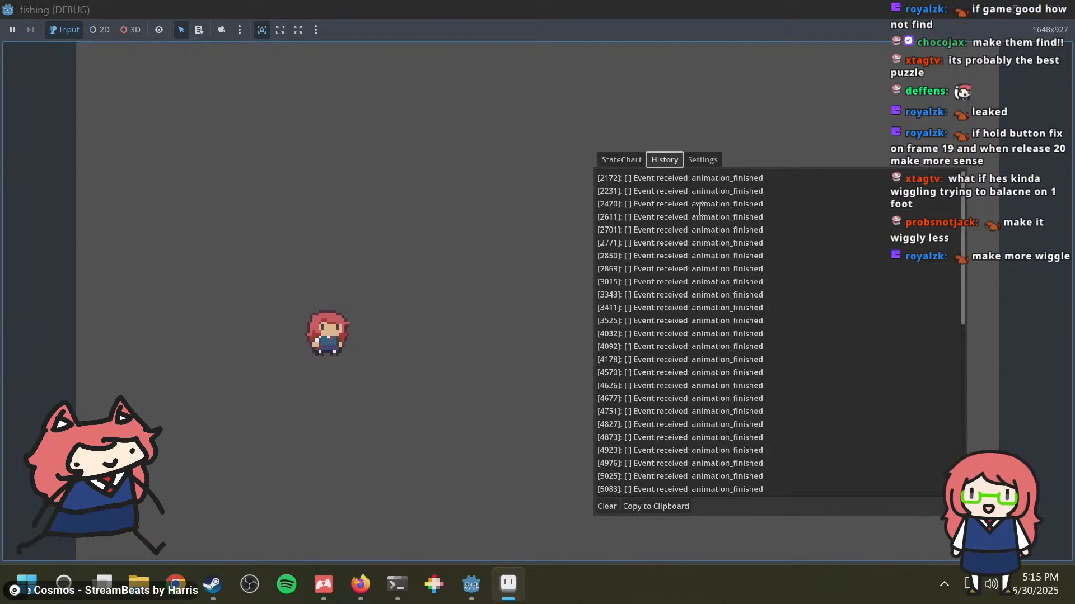
scroll(695, 199, "down", 10)
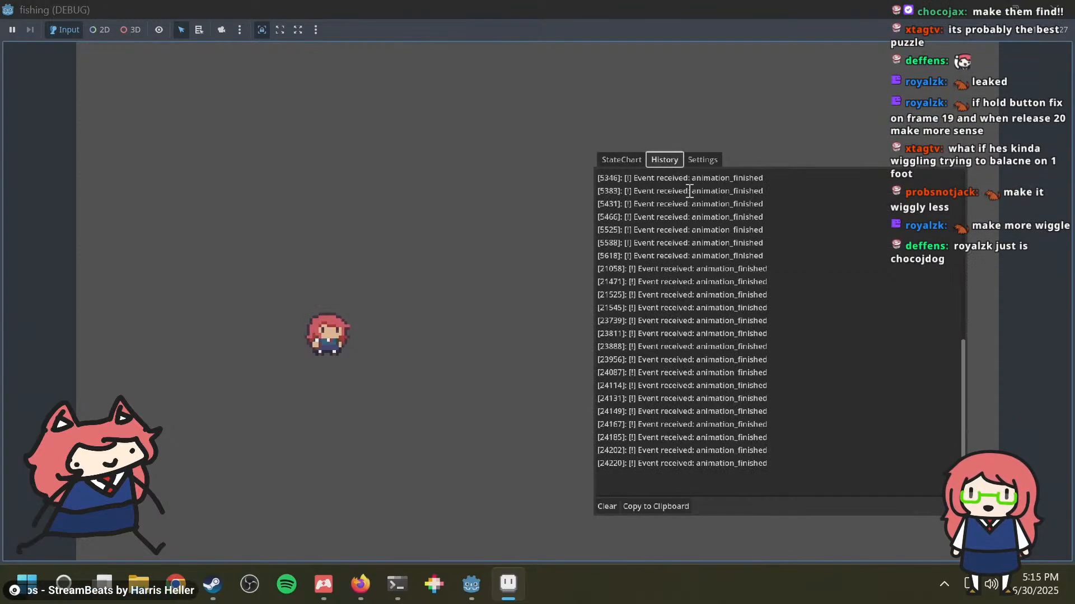
left_click(700, 161)
left_click(628, 160)
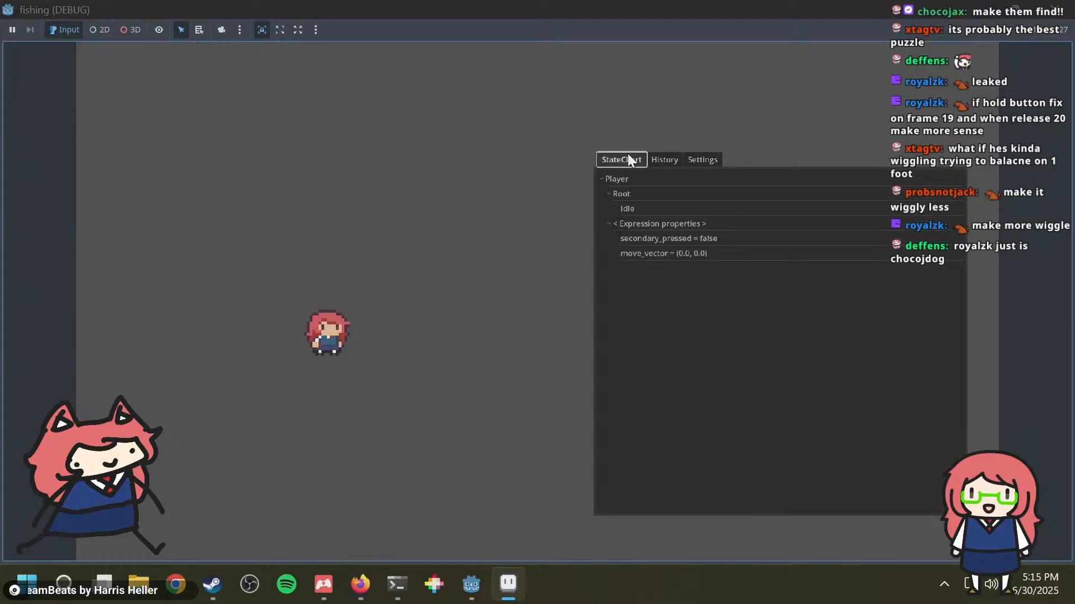
key("alt+Tab")
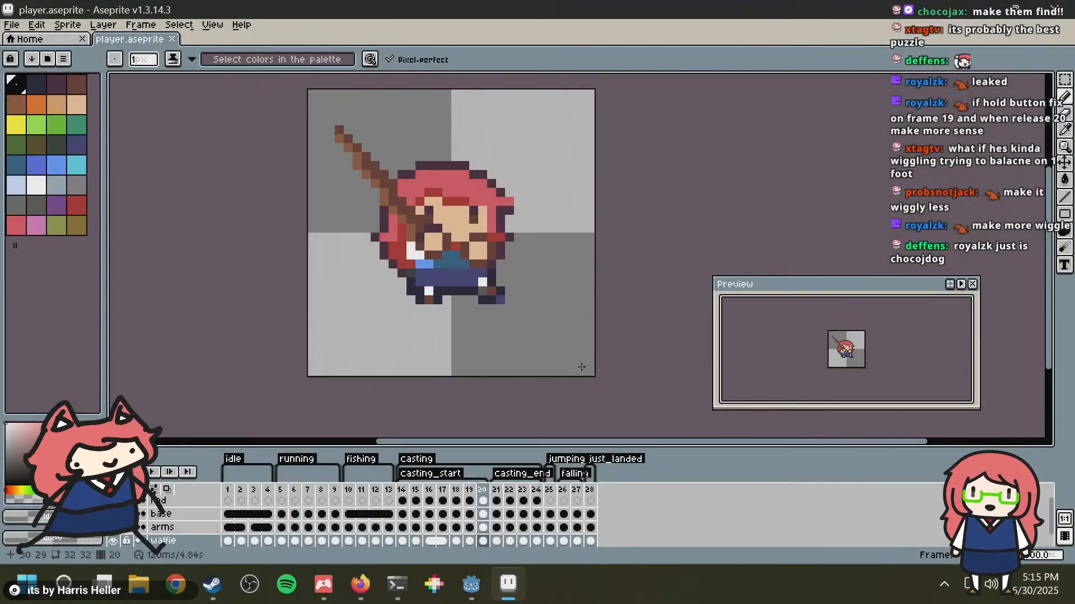
Step: Select the jumping frame 25 of the player sprite and open the recent base.aseprite file to view its jump pose
left_click(550, 490)
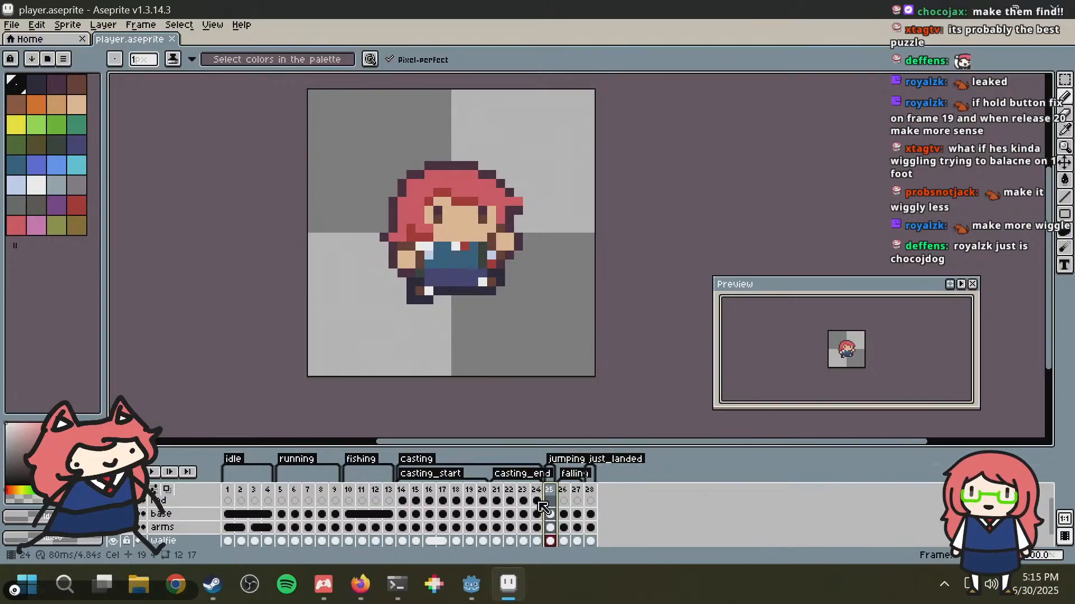
left_click(12, 24)
mouse_move(79, 66)
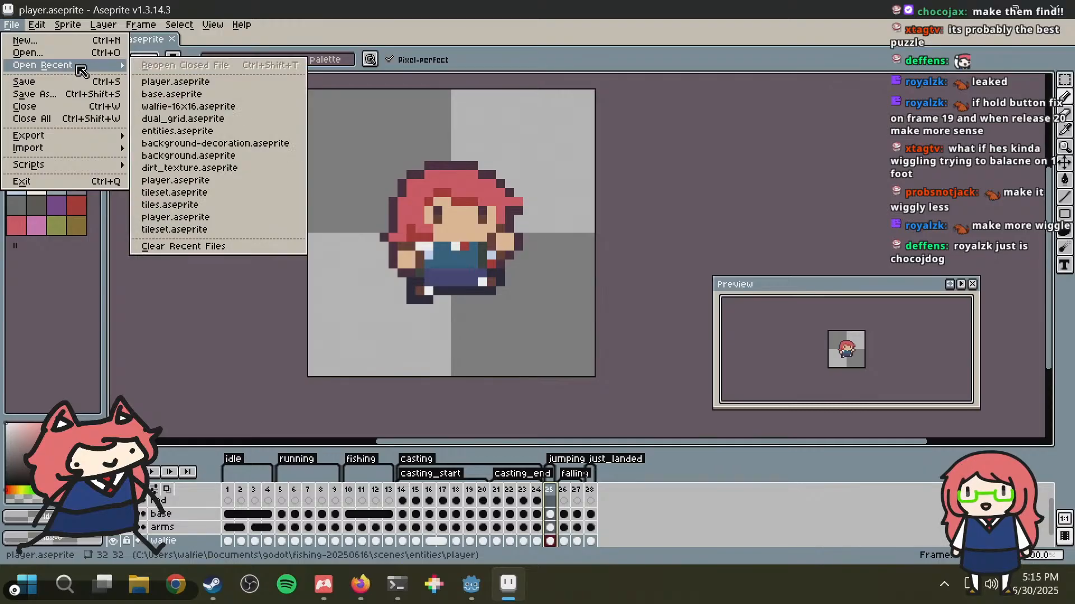
left_click(179, 95)
scroll(560, 224, "up", 7)
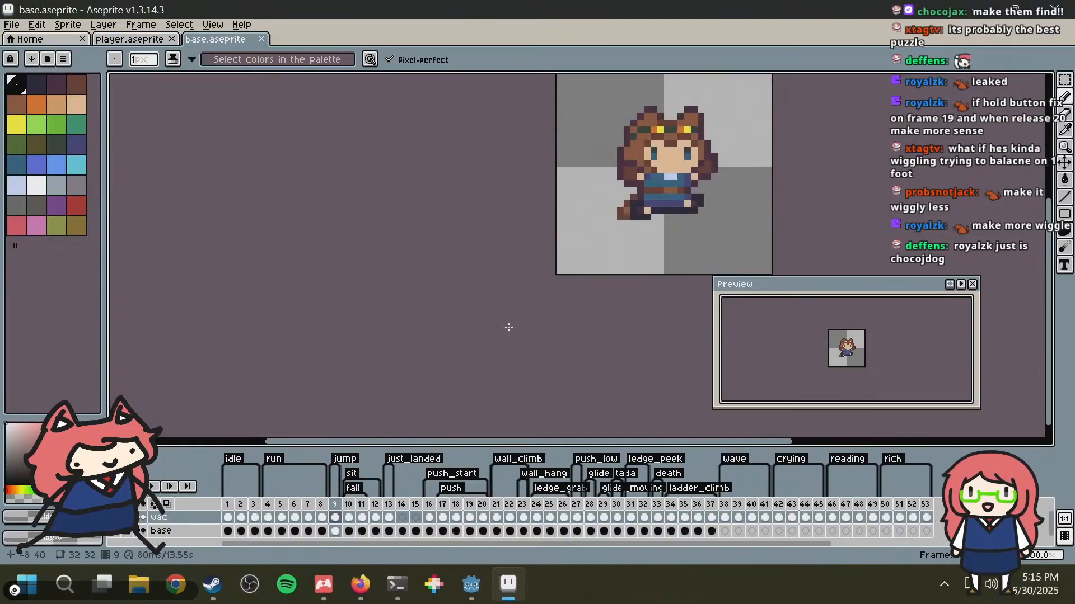
middle_click_drag(563, 182, 535, 218)
scroll(537, 209, "up", 2)
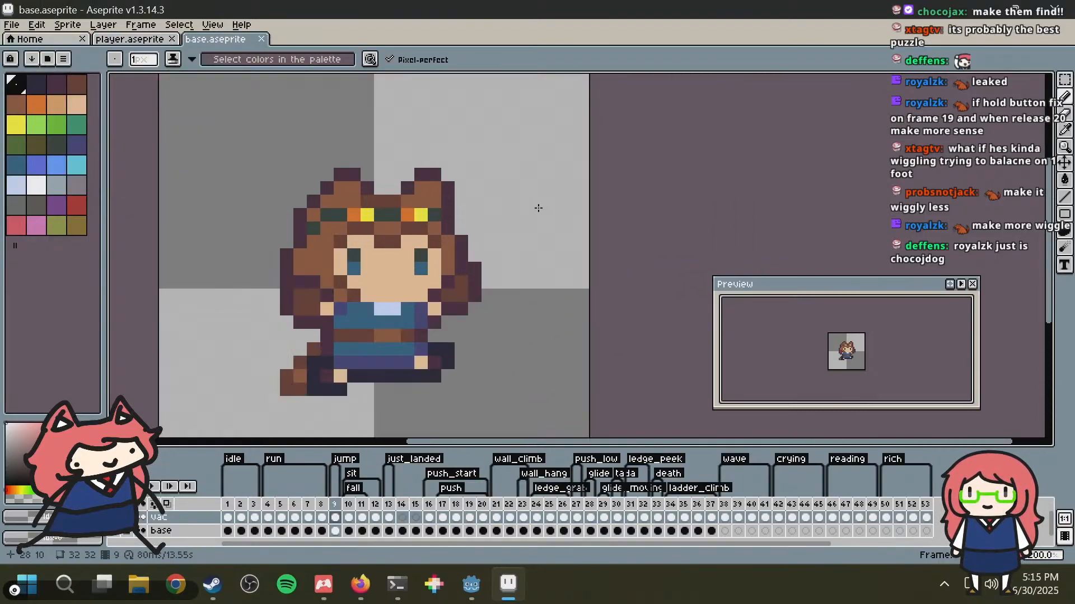
scroll(341, 158, "down", 1)
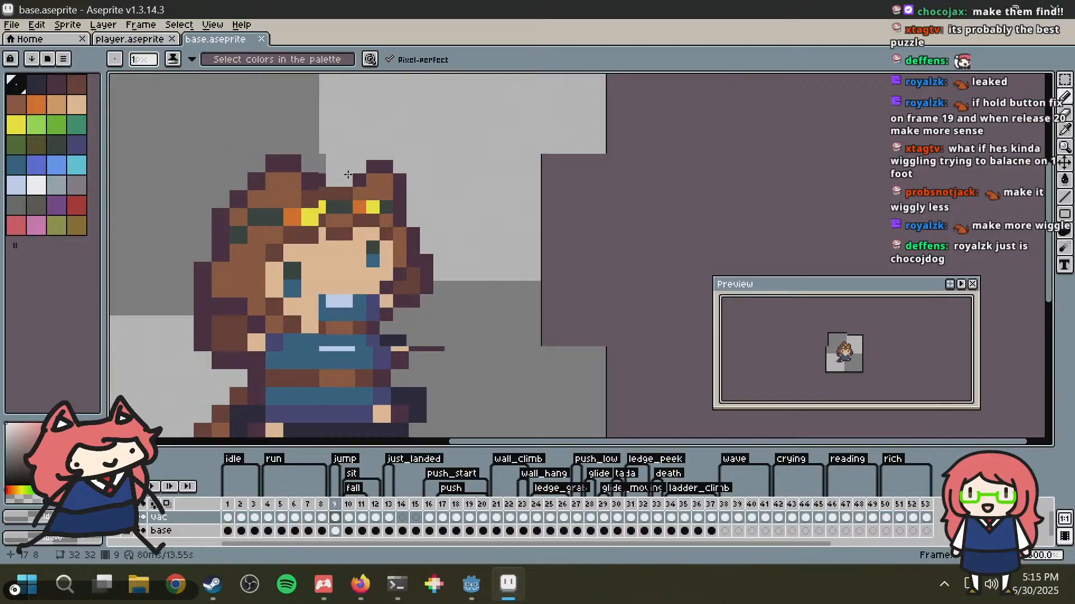
Step: Compare the jumping pose in player.aseprite with the jump pose in base.aseprite, ending back on the player sprite
left_click(128, 40)
scroll(317, 203, "up", 2)
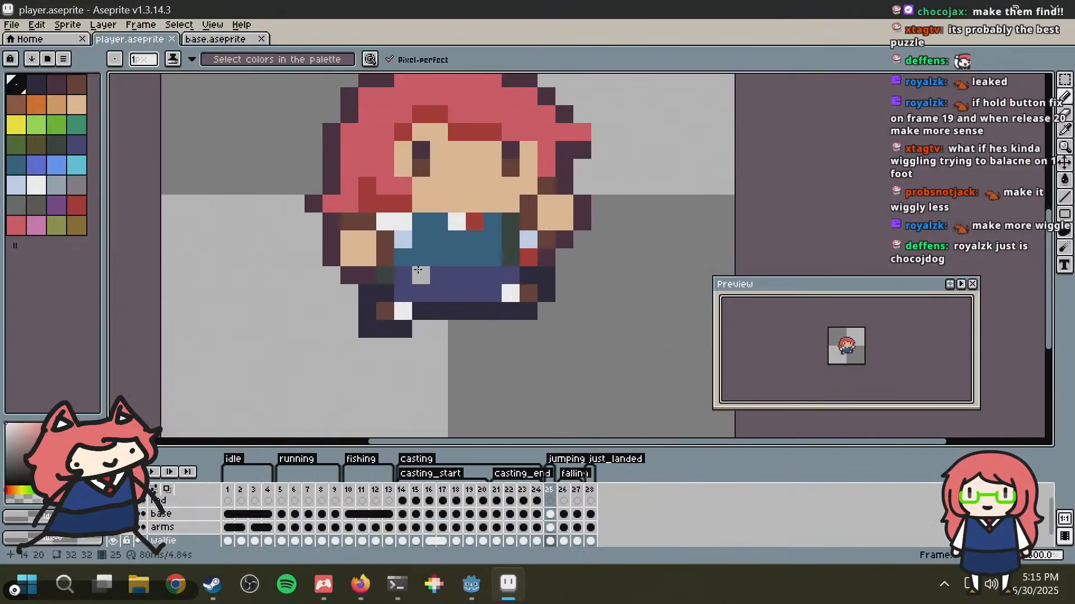
left_click(223, 39)
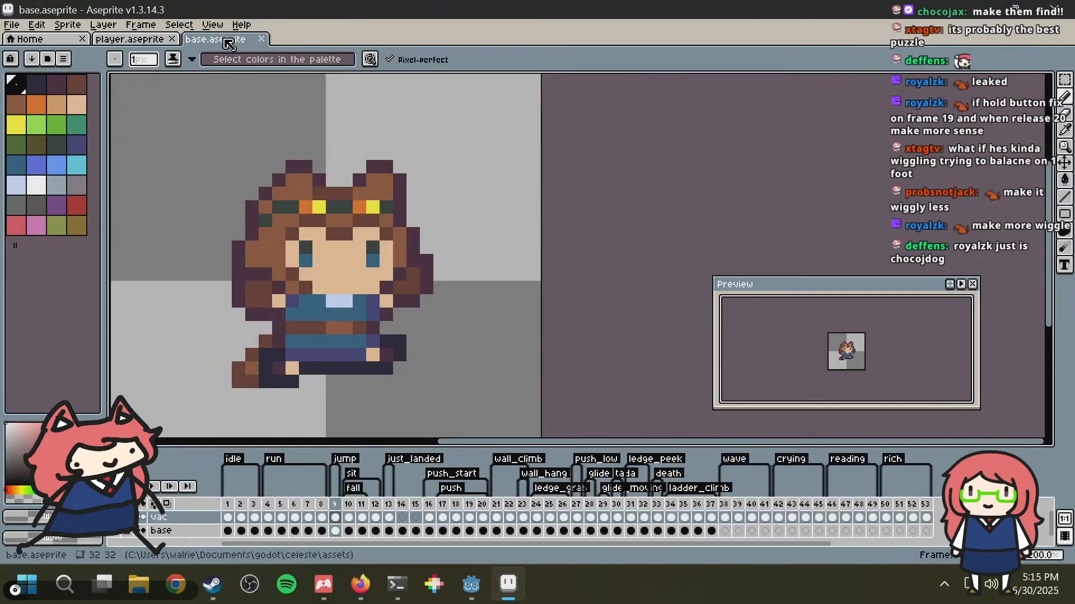
left_click(140, 40)
Step: Try raising the character's rear arm on the arms layer of frame 25 to position 9, 14
key("m")
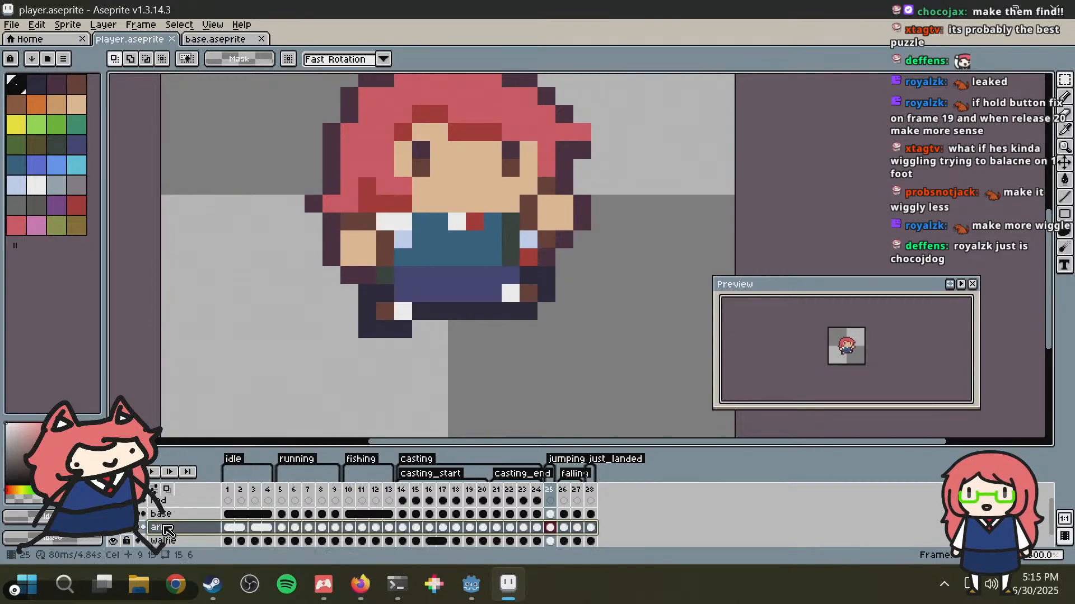
left_click(160, 527)
left_click_drag(367, 236, 386, 275)
left_click_drag(370, 241, 368, 188)
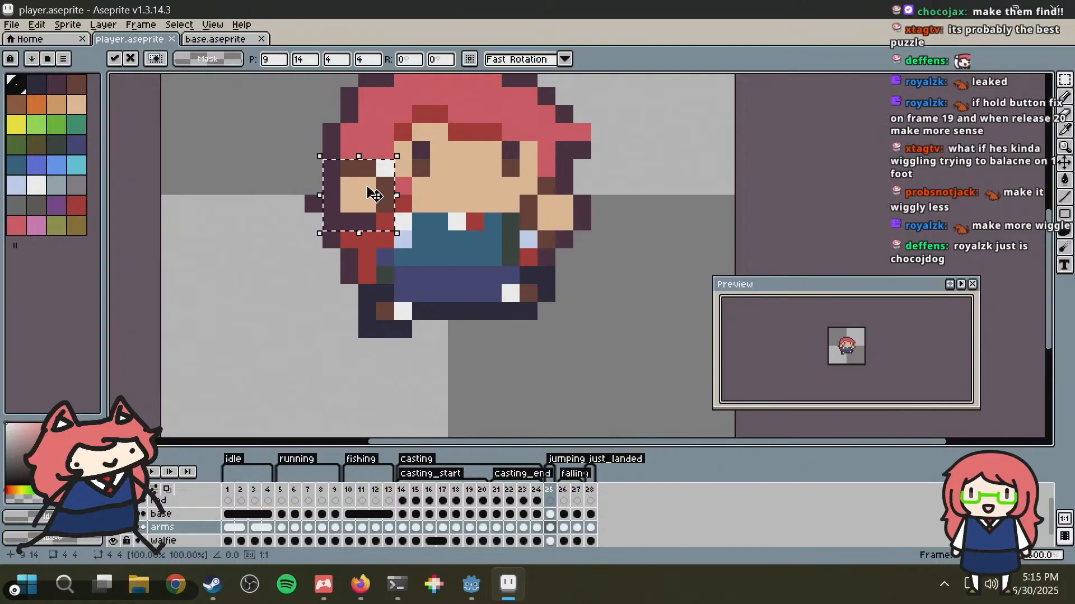
left_click(259, 204)
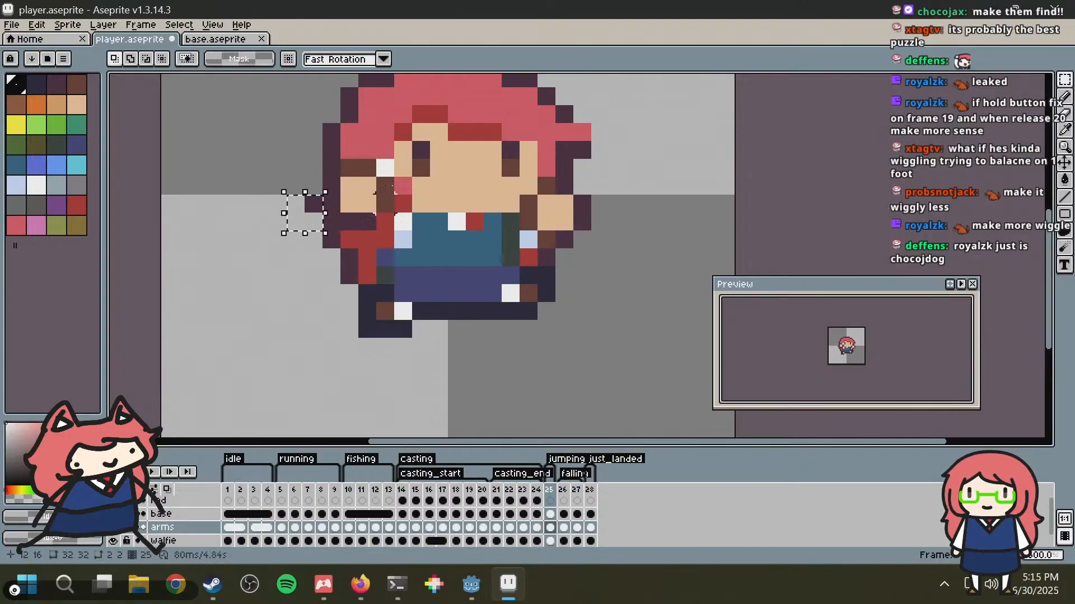
Step: Check the jump pose in base.aseprite, then try lowering the raised arm slightly in frame 25 of player.aseprite
left_click(190, 38)
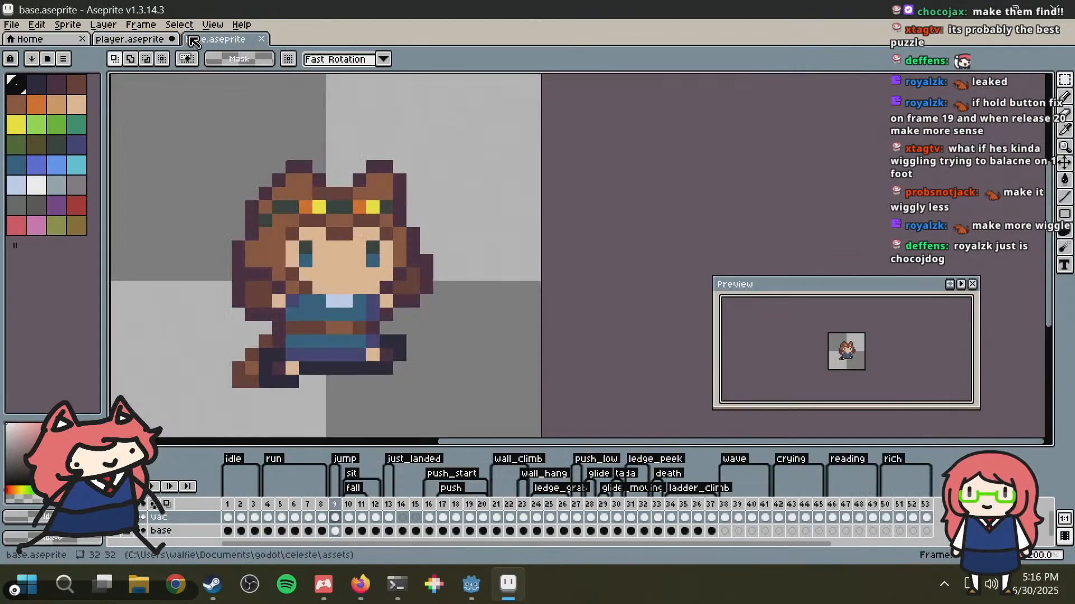
left_click(133, 42)
left_click_drag(324, 143, 395, 243)
left_click_drag(371, 204, 368, 223)
Step: Undo all the arm moves in frame 25 of the player sprite
key("ctrl+z")
key("ctrl+z")
key("ctrl+z")
key("ctrl+z")
key("ctrl+z")
key("ctrl+z")
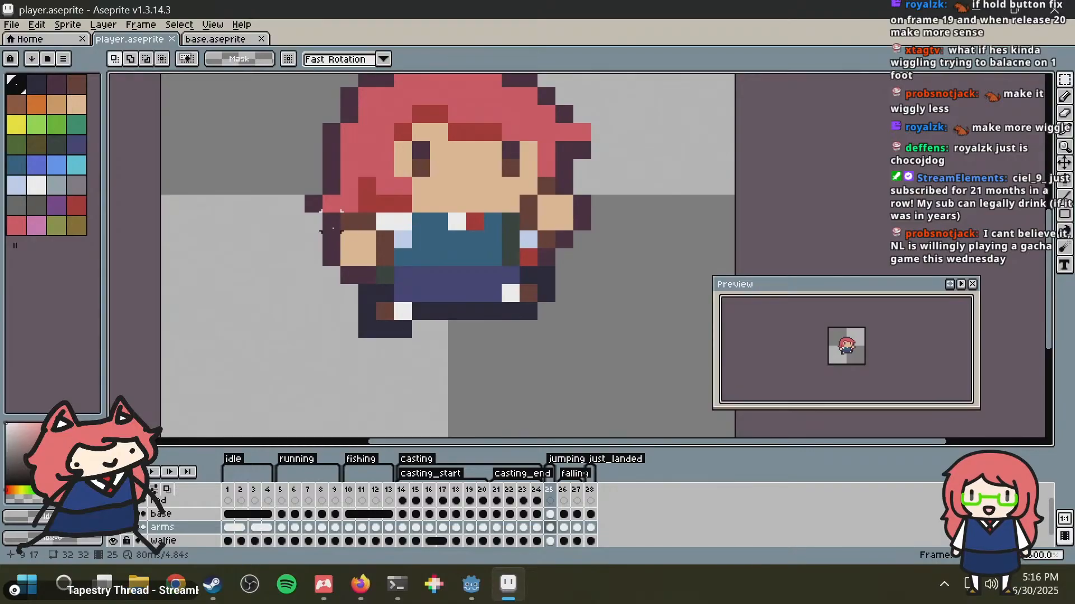
Step: Try moving the rear arm in frame 25 to position 9, 15 and compare it with the arm area in base.aseprite's jump pose
left_click_drag(319, 210, 368, 209)
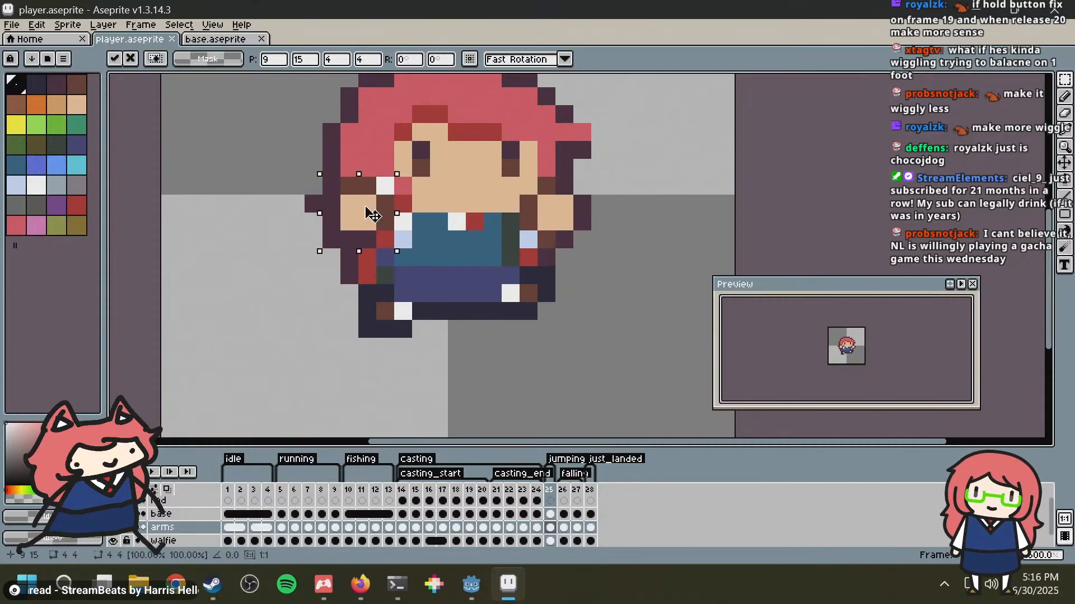
left_click(204, 193)
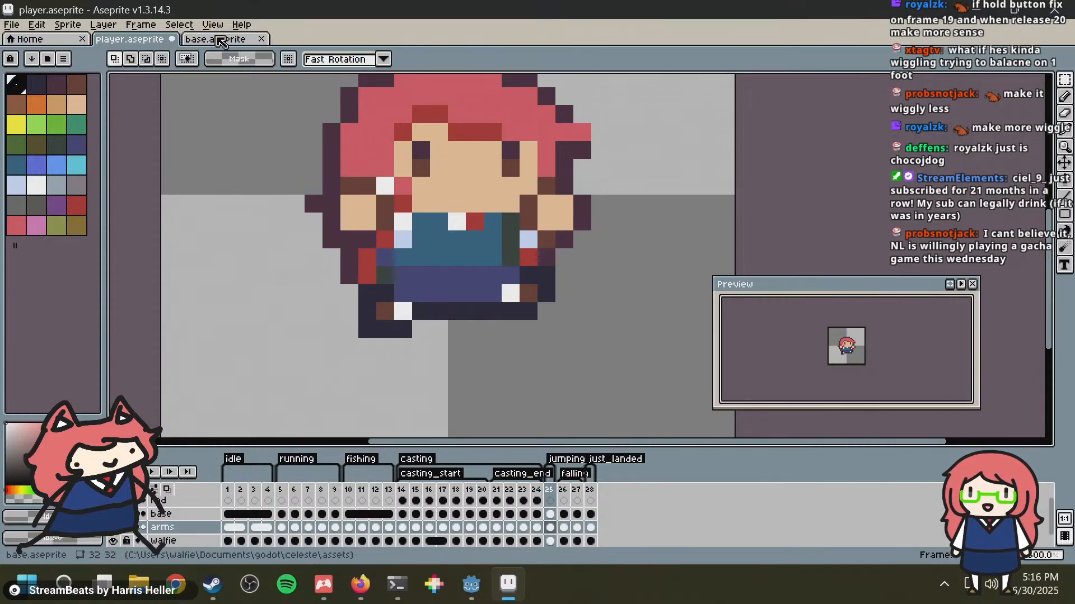
left_click(218, 41)
scroll(324, 252, "up", 4)
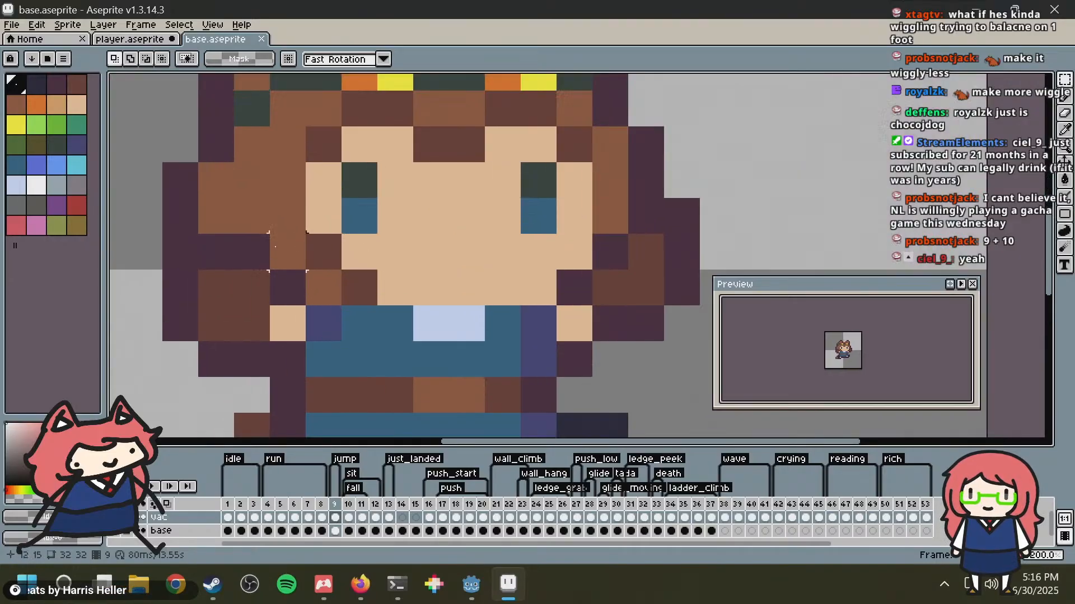
left_click_drag(275, 247, 166, 377)
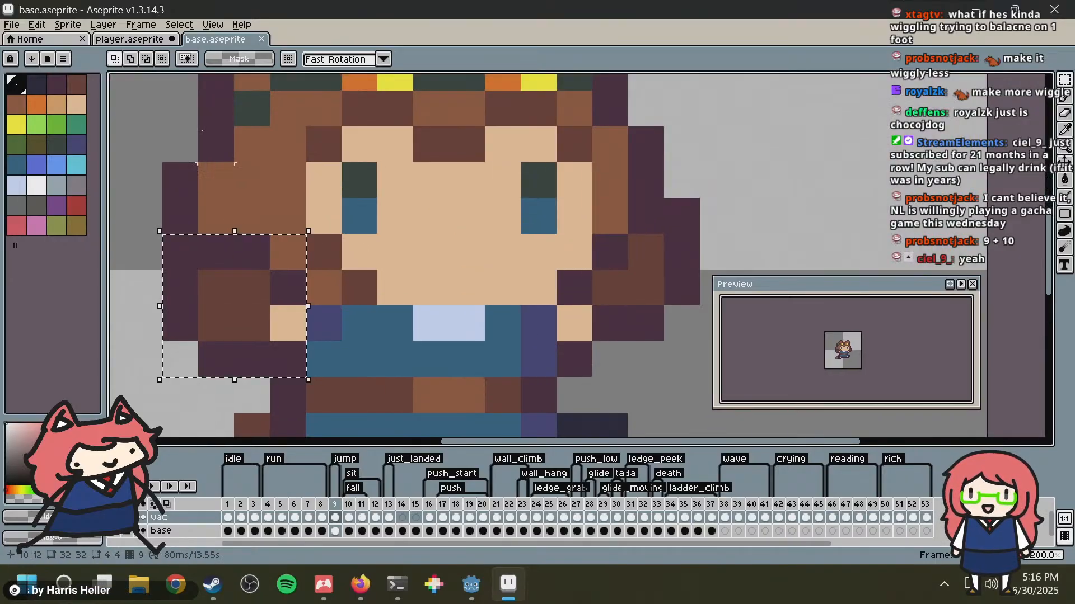
left_click(124, 40)
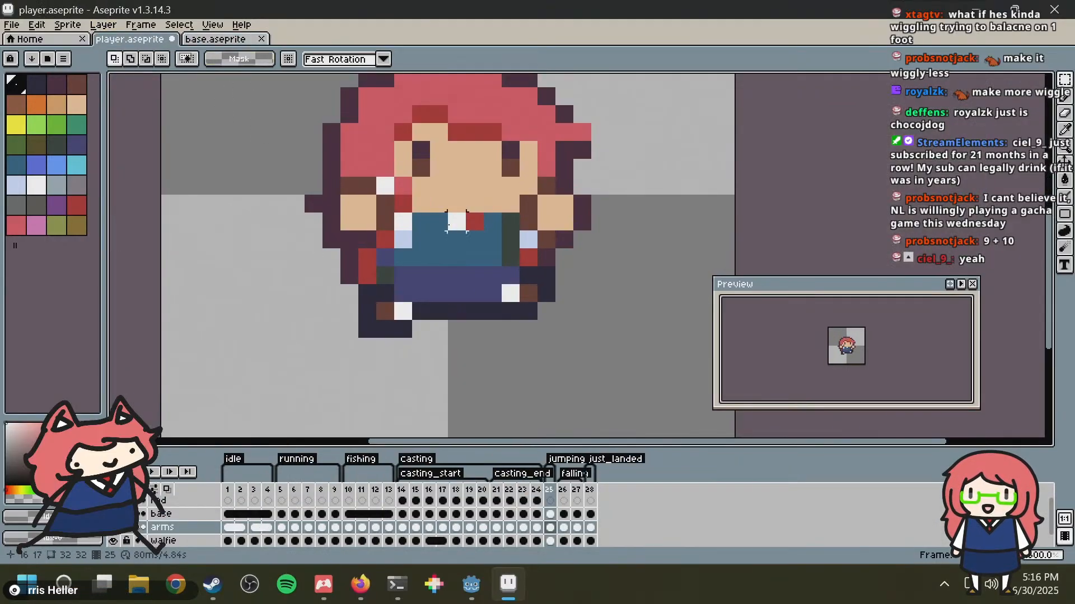
Step: Try deleting the protruding hair tip and the outline pixels below the raised arm on frame 25's walfie layer
left_click_drag(286, 176, 324, 232)
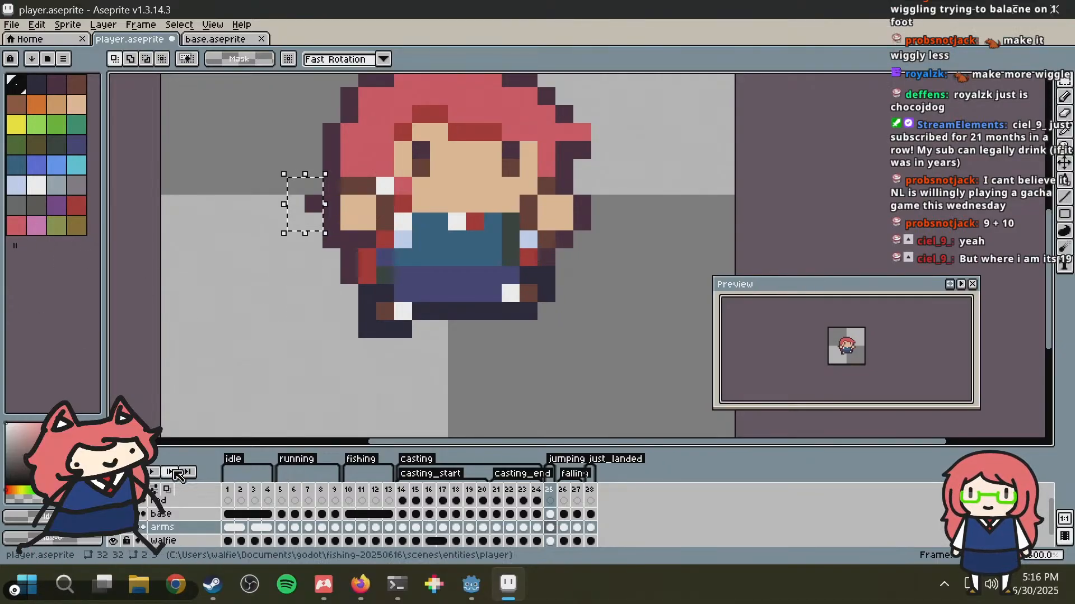
left_click(164, 541)
key("Delete")
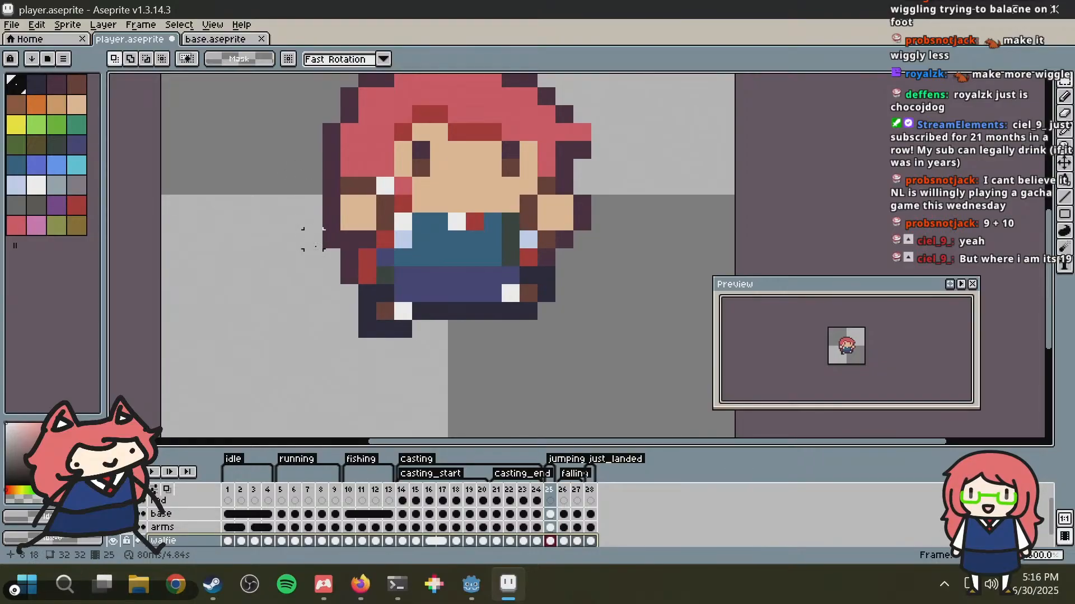
left_click_drag(313, 240, 332, 276)
key("Delete")
Step: Undo the hair pixel deletions and the arm move in frame 25, and clear the selection
scroll(628, 173, "down", 3)
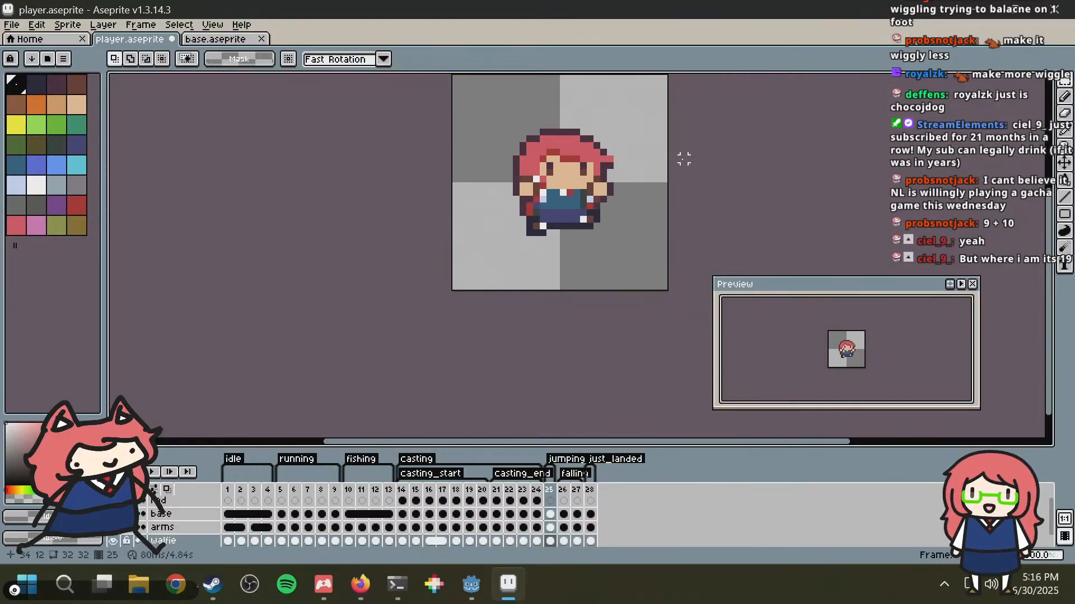
scroll(678, 145, "up", 2)
key("ctrl+z")
key("ctrl+z")
key("ctrl+z")
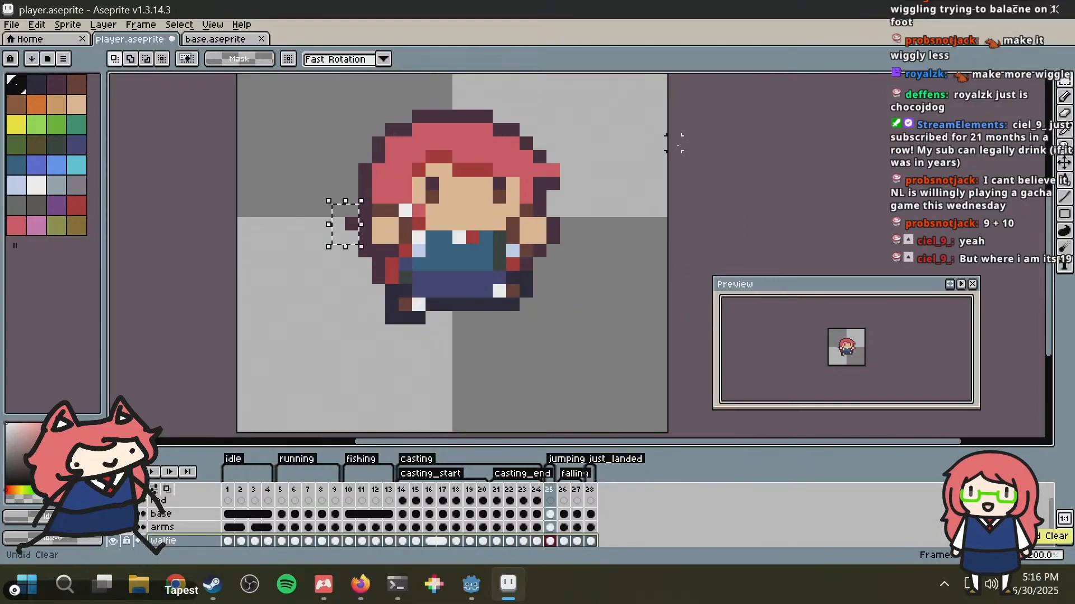
key("ctrl+z")
key("ctrl+z")
key("ctrl+z")
key("ctrl+d")
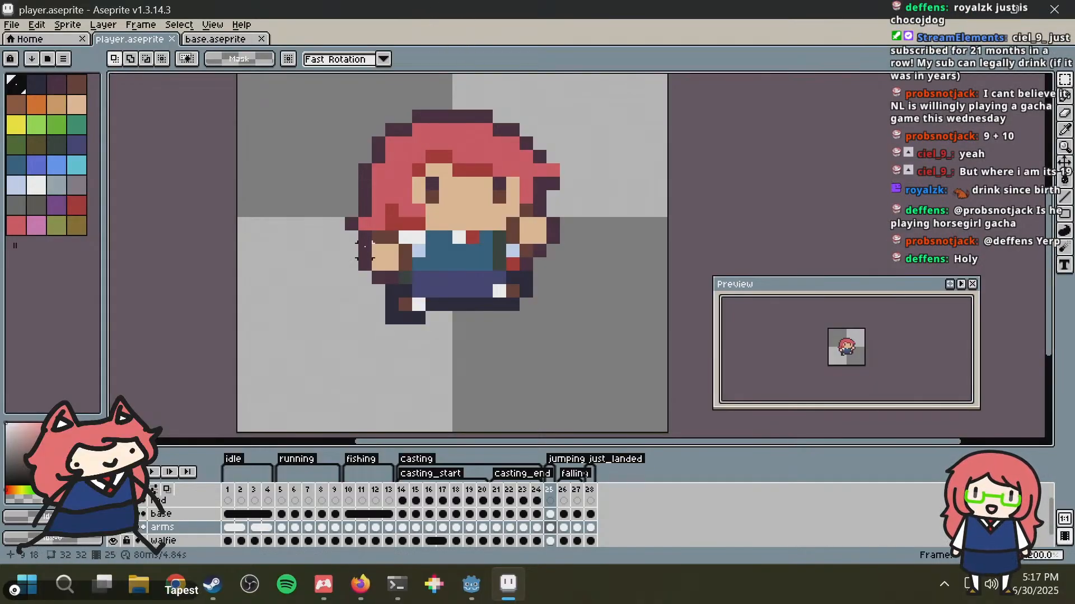
Step: Examine the rear arm and hair of the jumping pose in frame 25 up close and at full size
left_click_drag(365, 238, 330, 199)
left_click(405, 144)
scroll(396, 287, "up", 2)
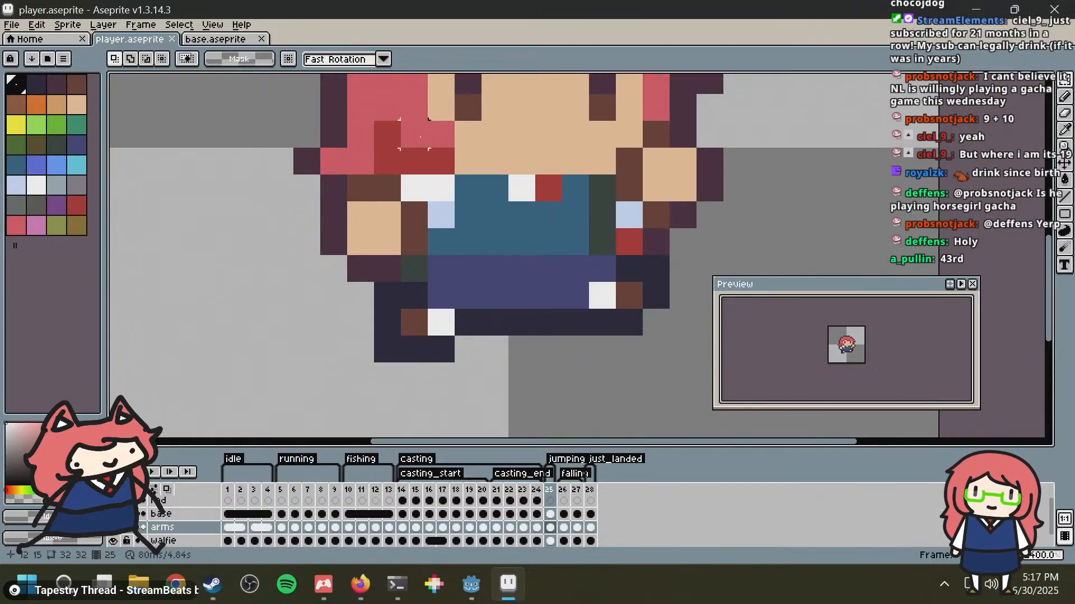
scroll(414, 134, "down", 2)
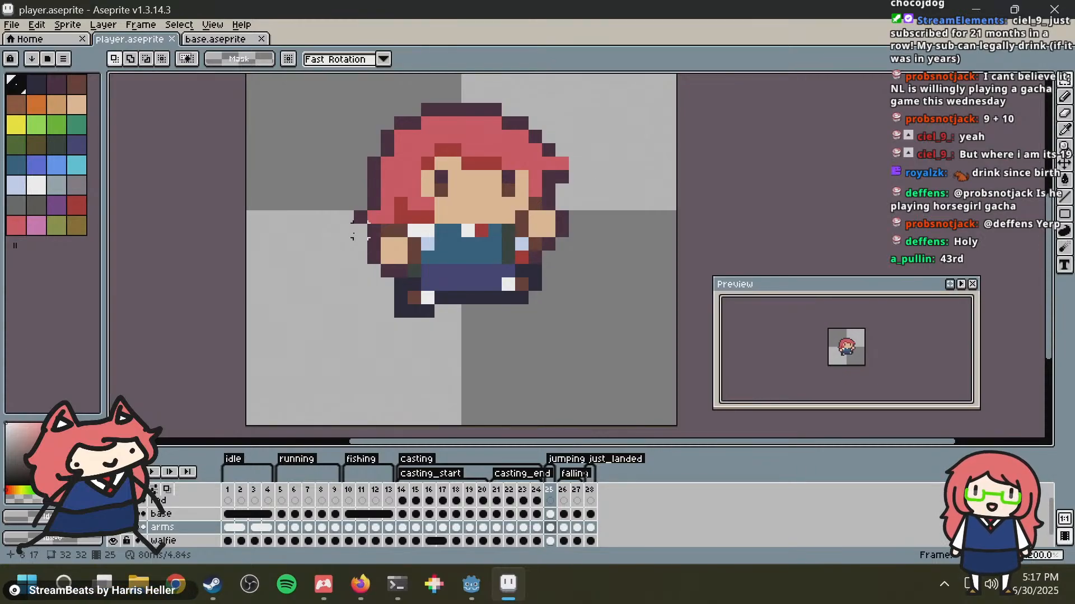
scroll(320, 217, "up", 2)
middle_click_drag(462, 214, 401, 220)
scroll(419, 166, "down", 3)
scroll(377, 220, "up", 3)
scroll(402, 220, "down", 2)
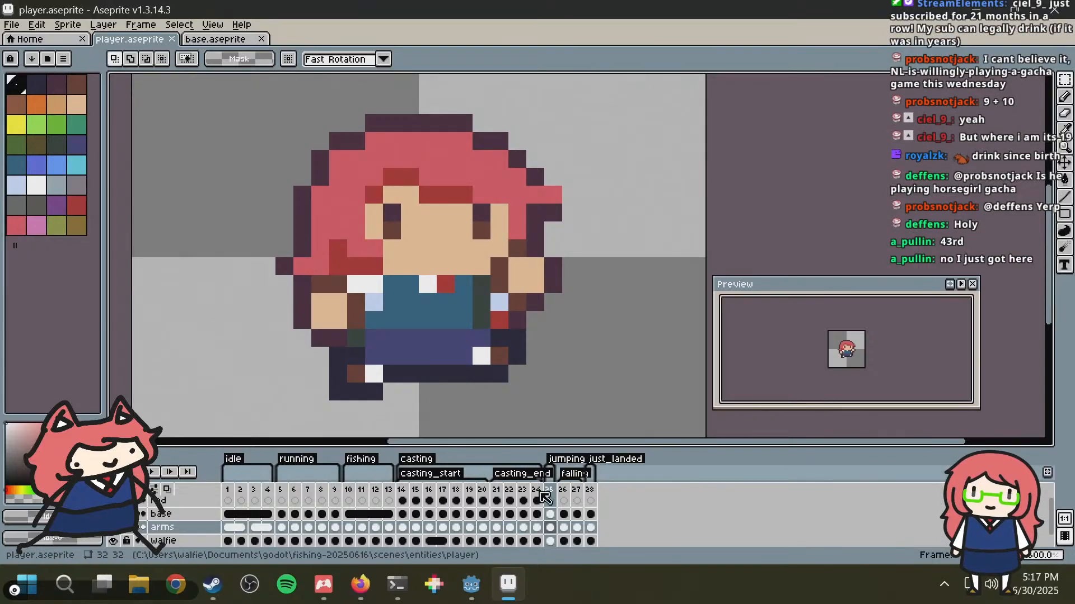
Step: Flip repeatedly between frames 26 and 27 of the falling animation to examine how the hair, arms and legs move
left_click(563, 494)
left_click(573, 494)
key("Left")
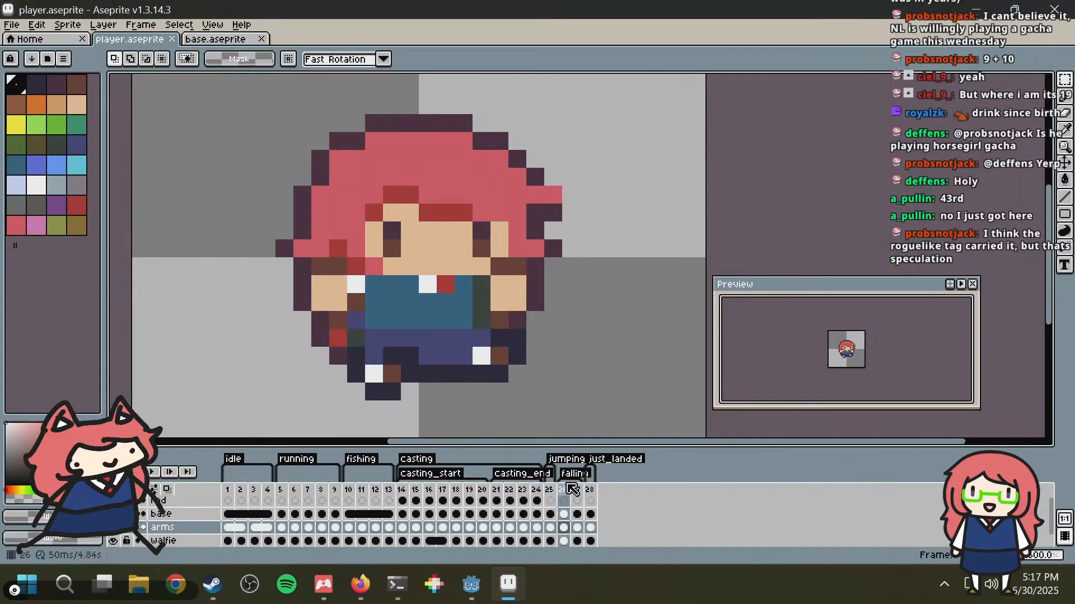
key("Right")
key("Left")
key("Right")
key("Left")
key("Right")
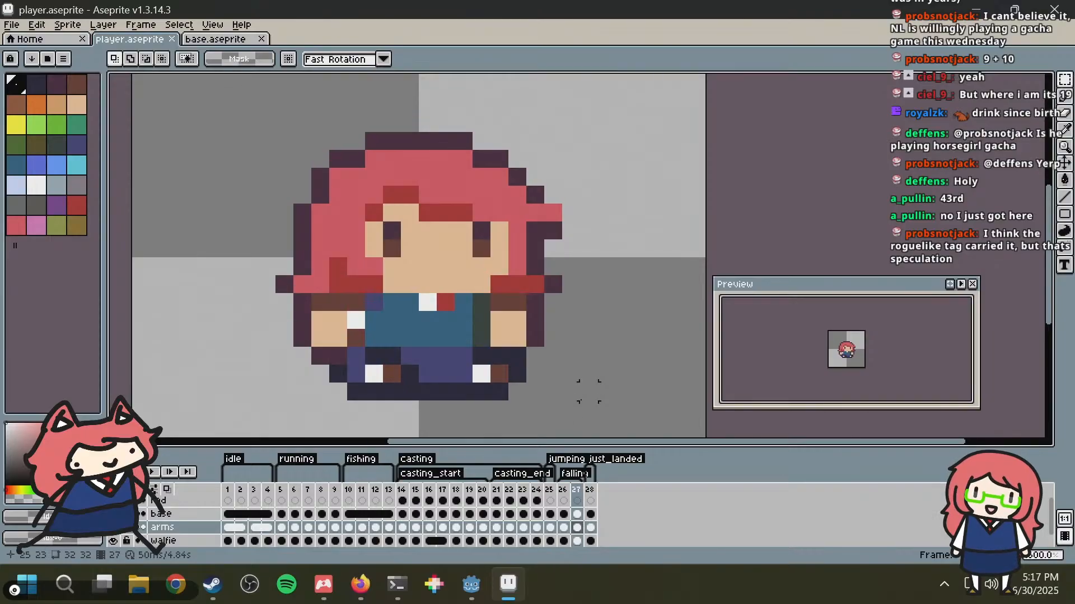
key("Left")
key("Right")
key("Left")
key("Right")
key("Left")
key("Right")
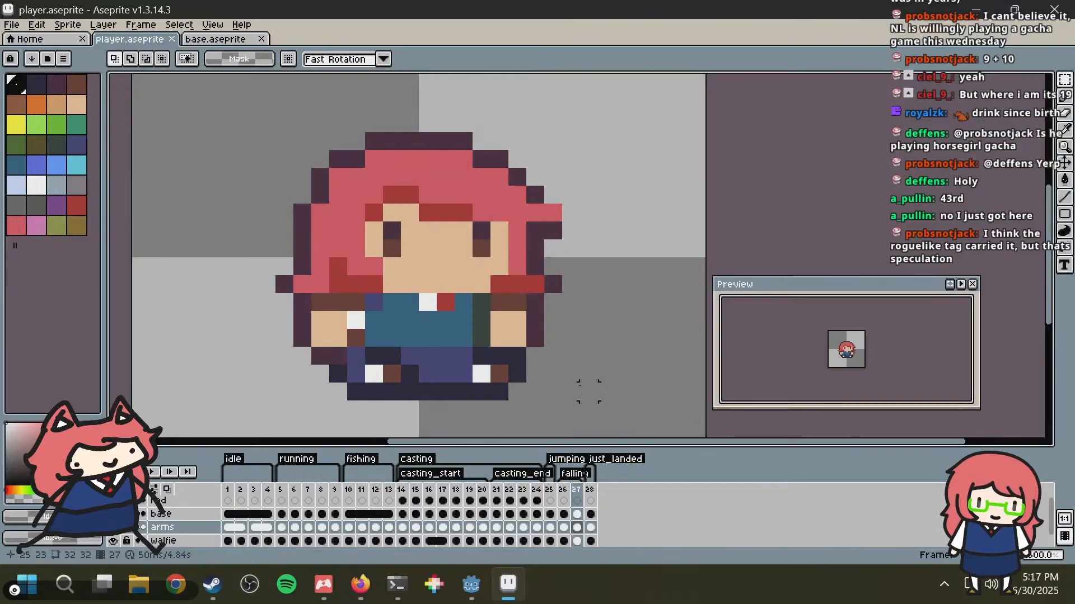
key("Left")
key("Right")
key("Left")
key("Right")
key("Left")
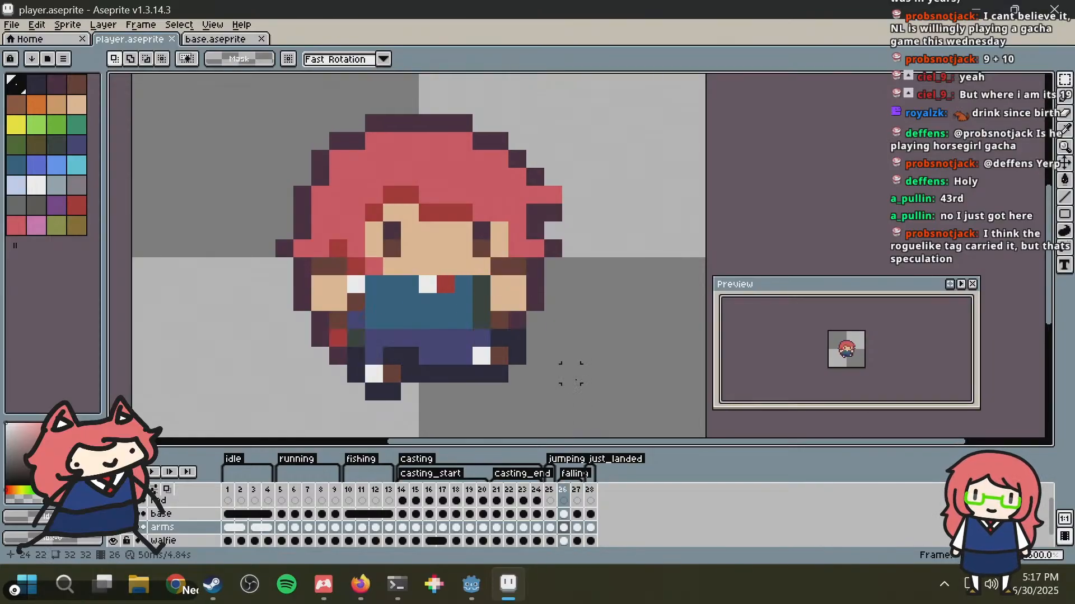
key("Right")
key("Left")
key("Right")
key("Left")
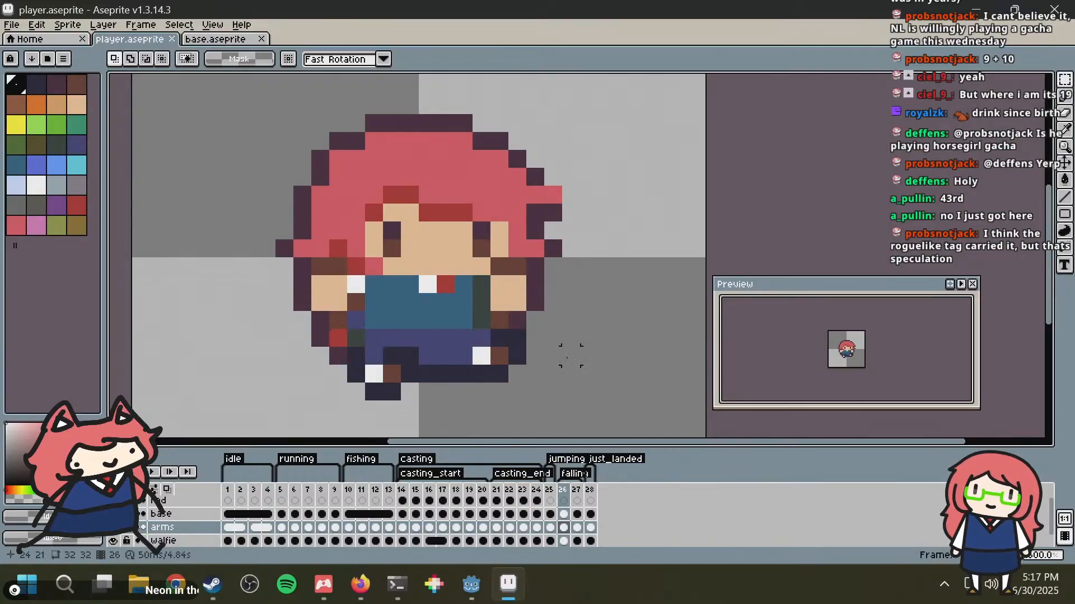
key("Right")
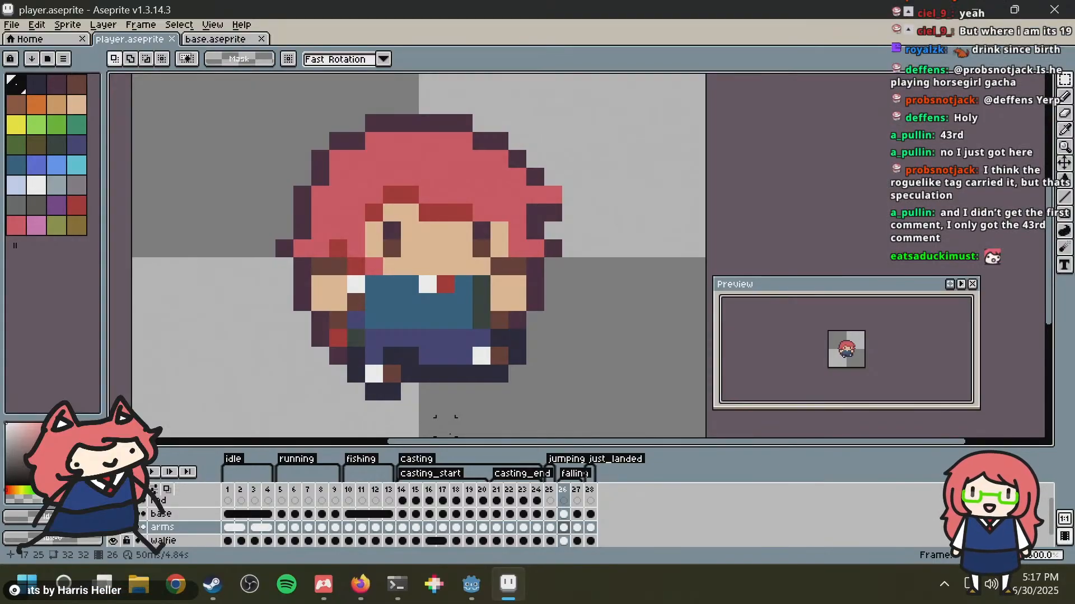
key("Right")
key("Left")
key("Right")
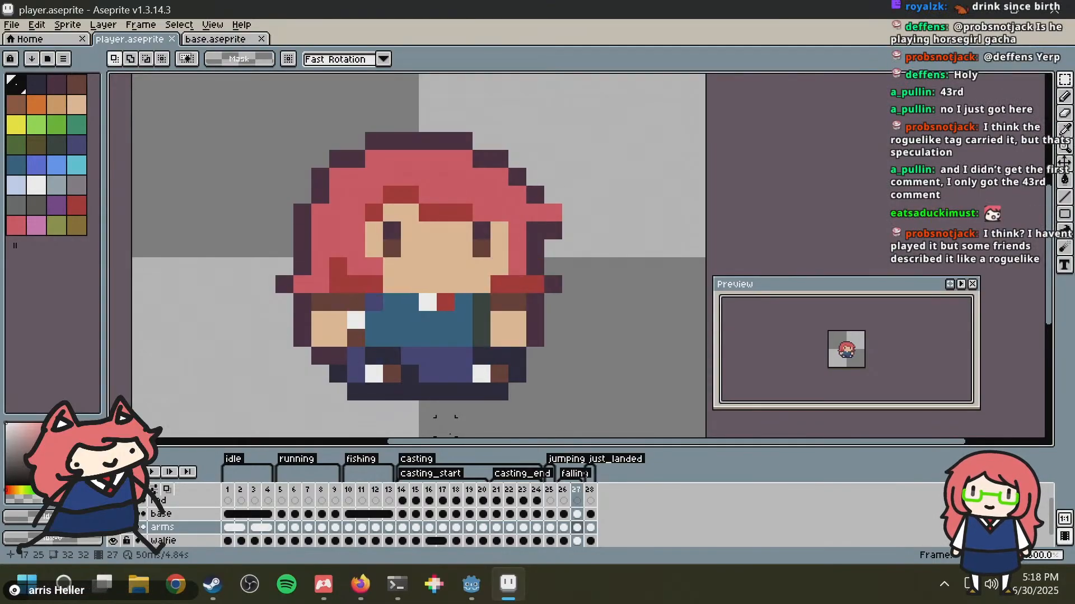
key("Left")
key("Right")
key("Left")
key("Right")
key("Left")
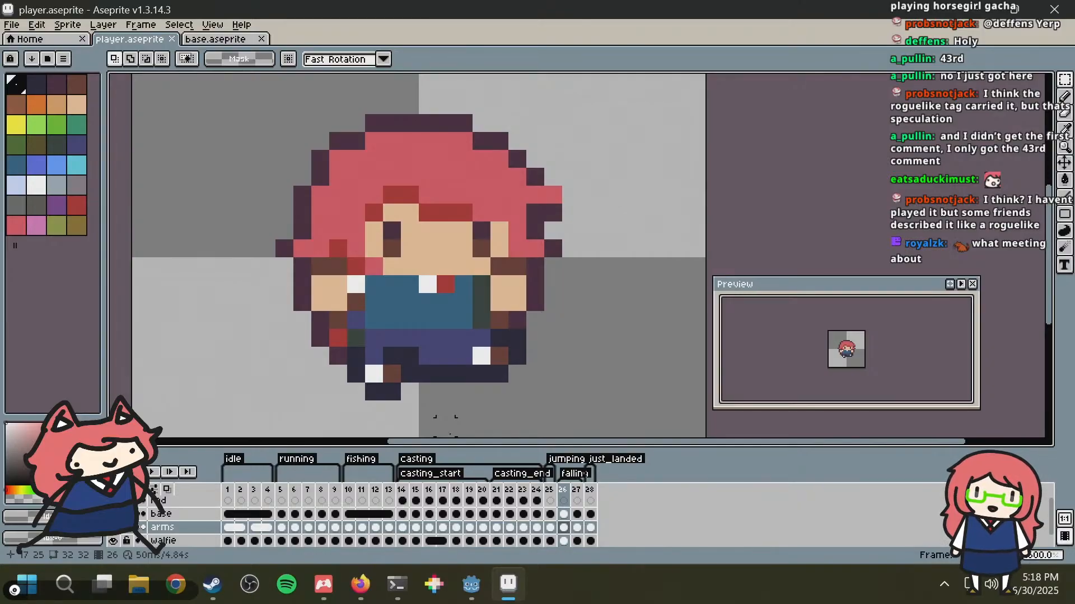
key("Right")
key("Left")
key("Right")
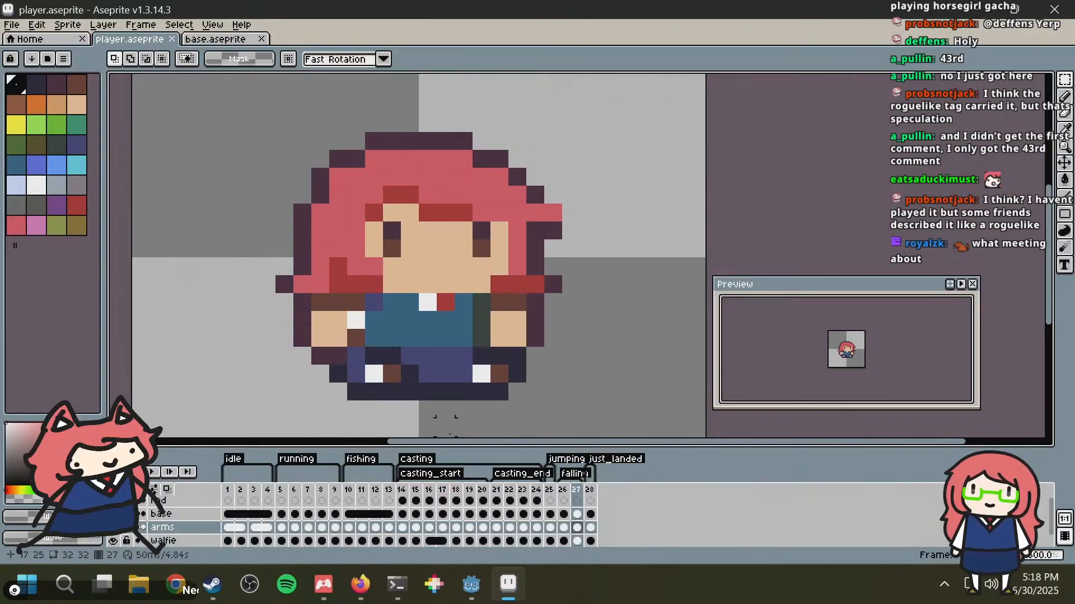
key("Left")
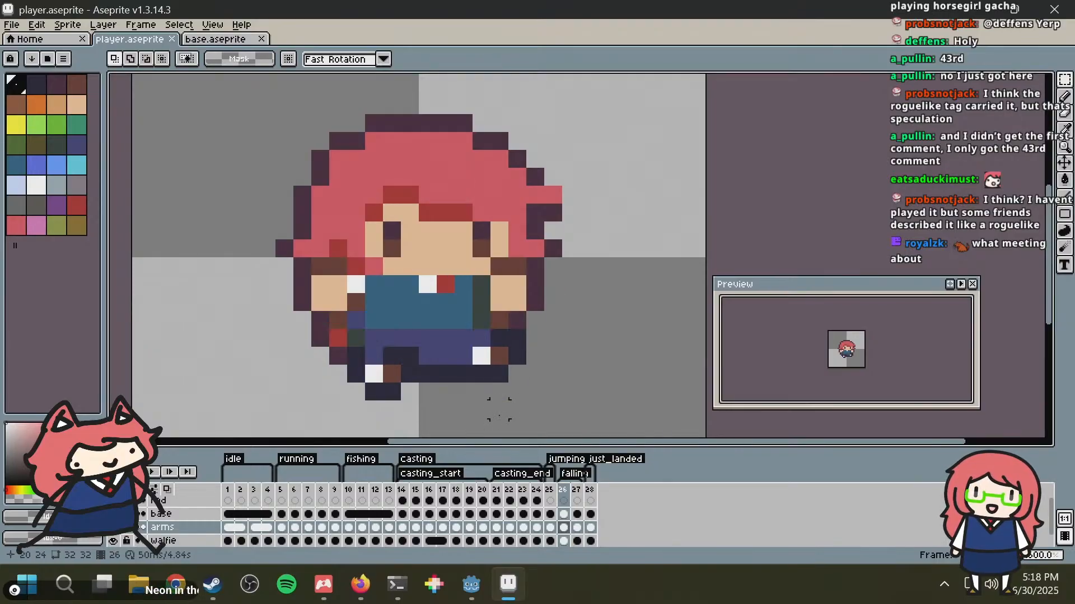
Step: Compare the poses of the two falling frames, 26 and 27, in player.aseprite once more
key("Right")
key("Left")
key("Right")
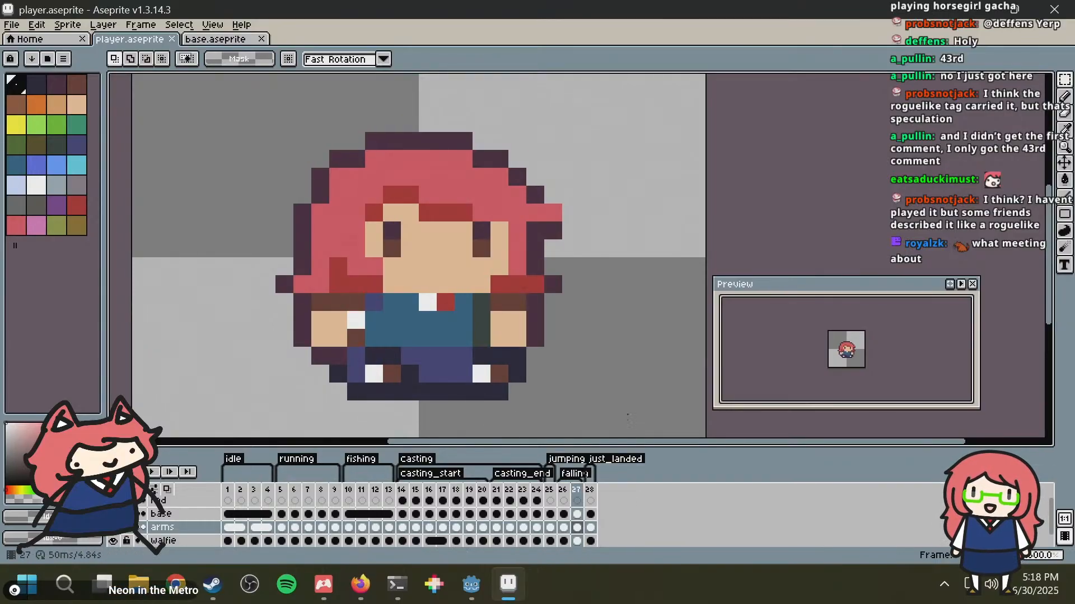
middle_click_drag(624, 318, 565, 294)
key("Left")
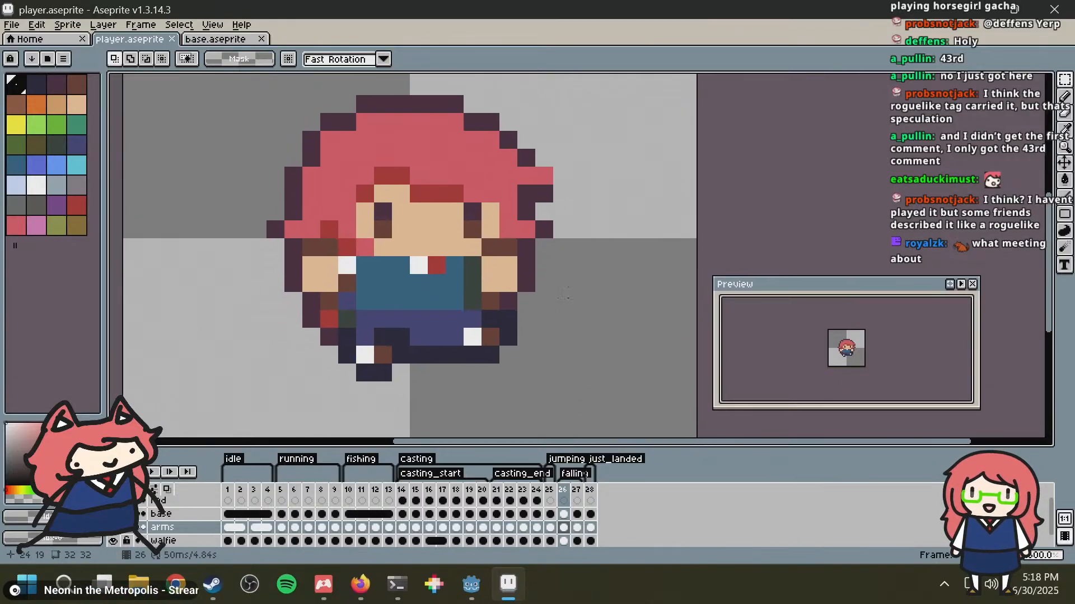
left_click(551, 492)
left_click(565, 492)
key("Right")
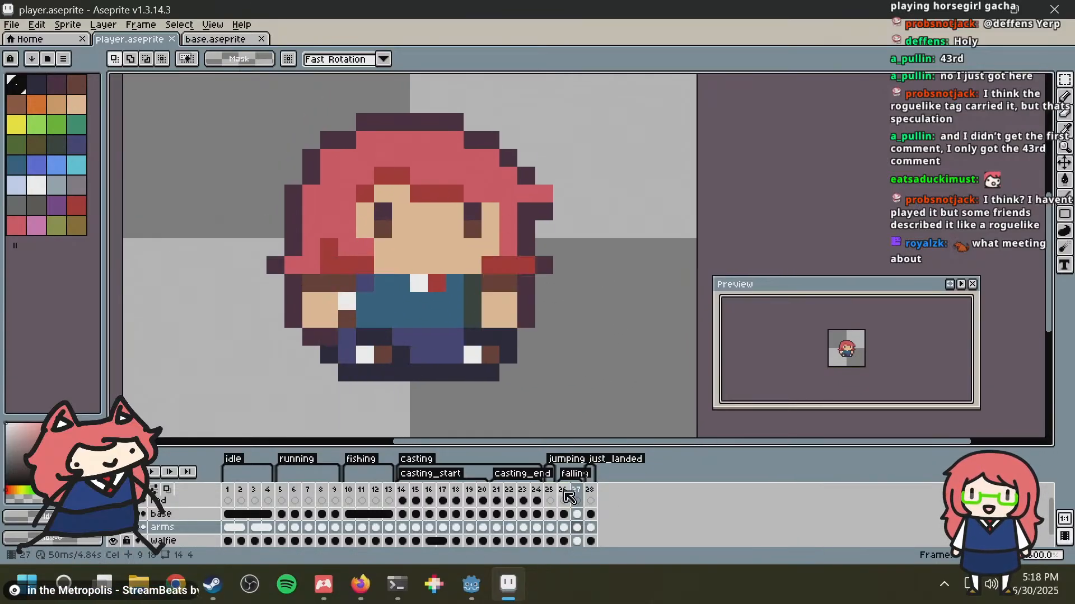
key("Left")
Step: Bring up fall frame 10 in base.aseprite as the reference pose and clear the selection there
left_click(226, 39)
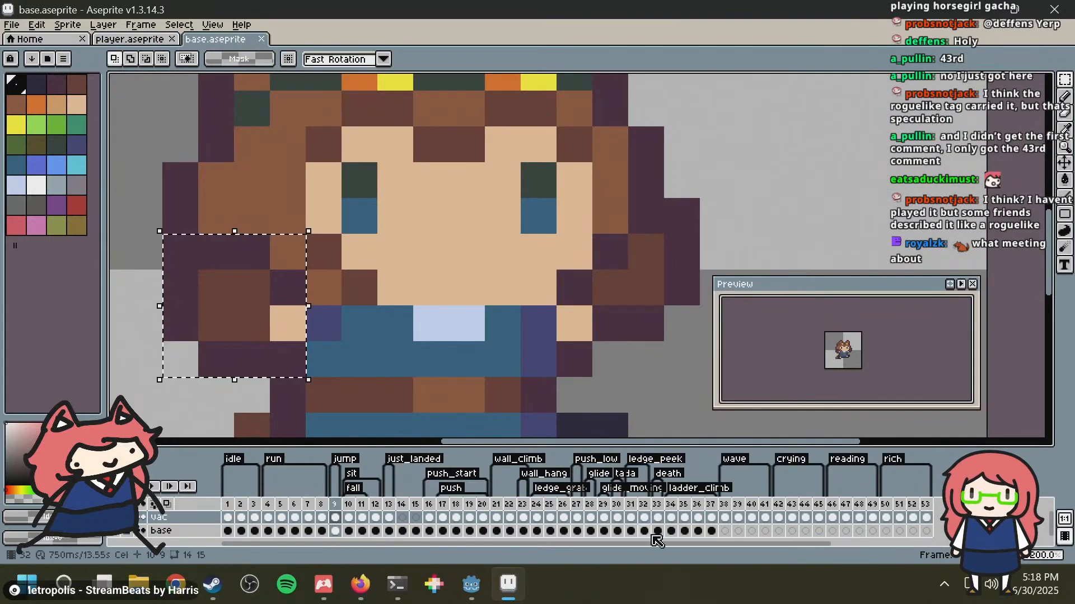
scroll(615, 370, "down", 1)
left_click(562, 311)
scroll(557, 307, "down", 1)
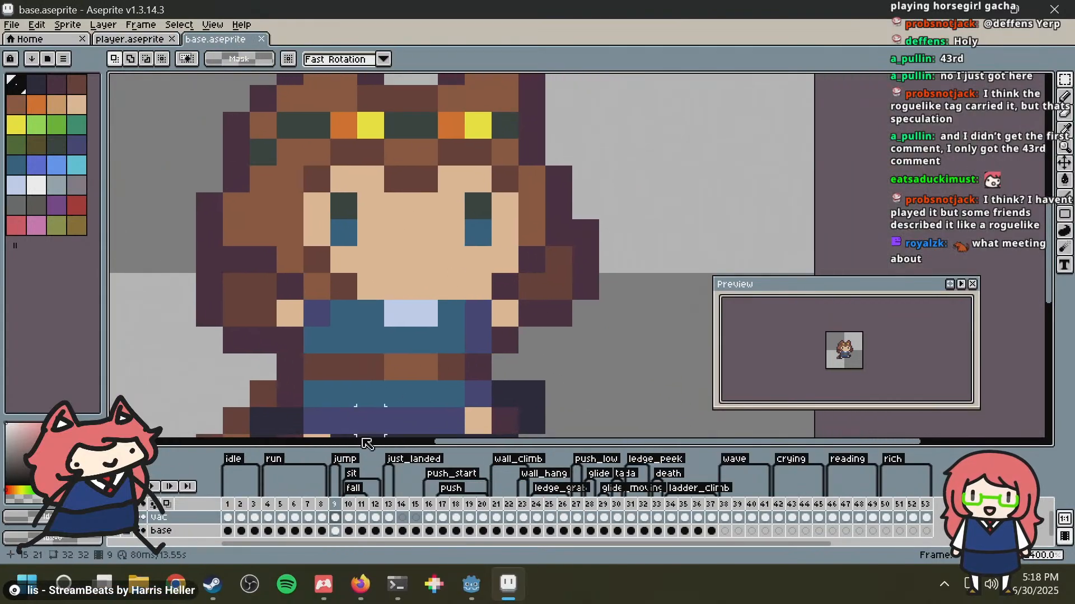
key("Right")
scroll(610, 206, "down", 1)
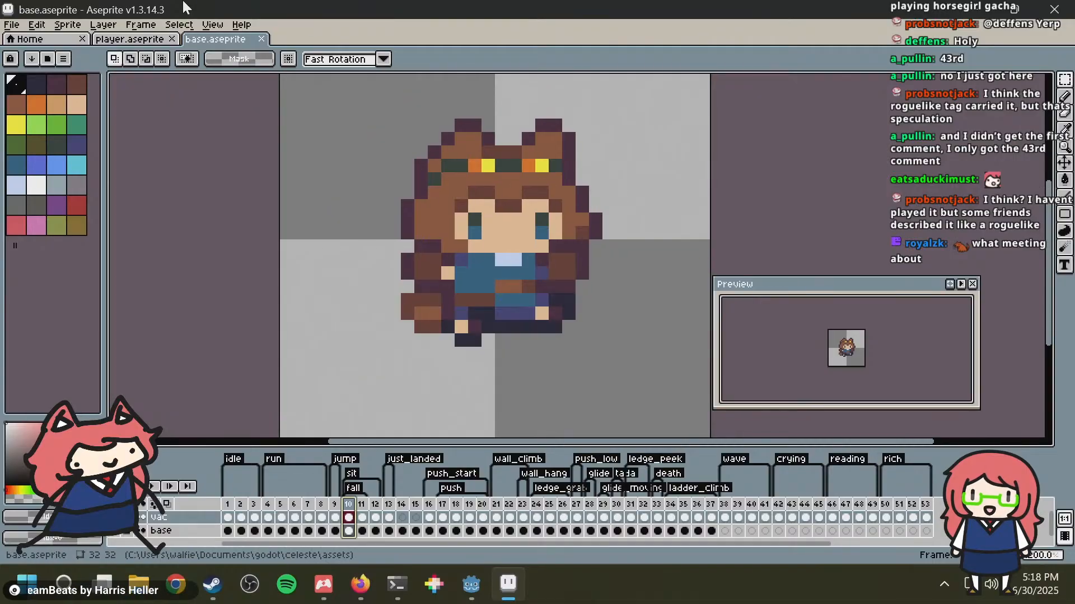
Step: Compare falling frames 26 and 27 in player.aseprite with reference fall frames 10 and 11 in base.aseprite
left_click(149, 40)
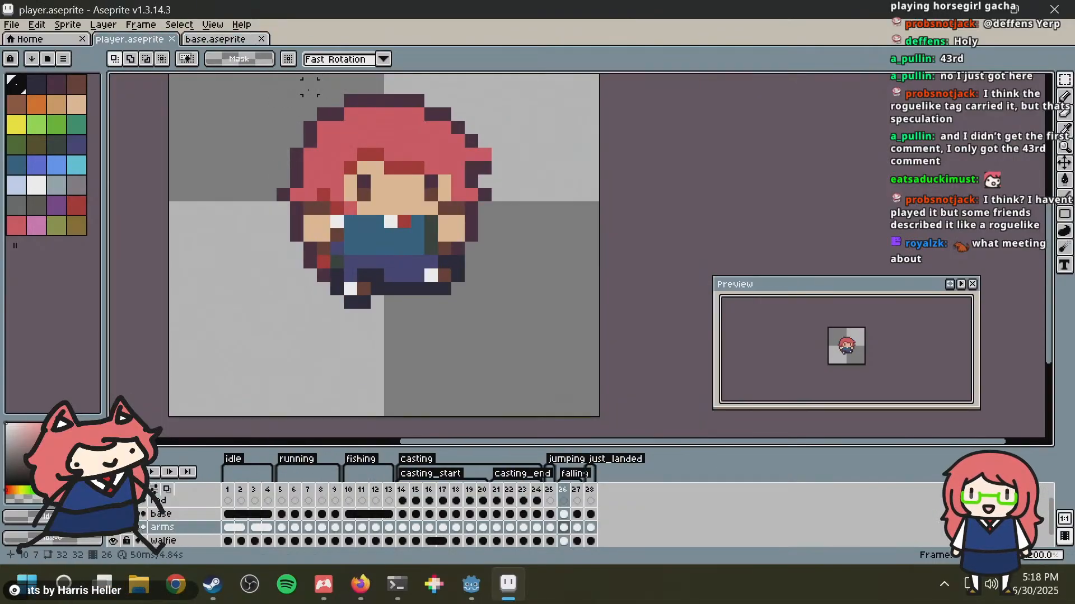
left_click(224, 39)
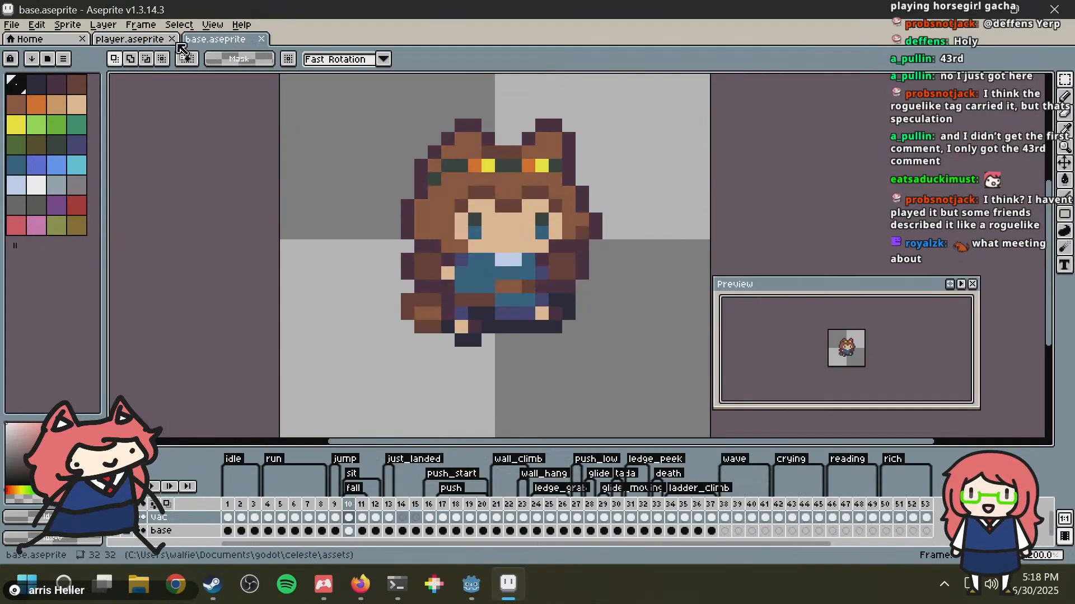
left_click(150, 41)
left_click(237, 43)
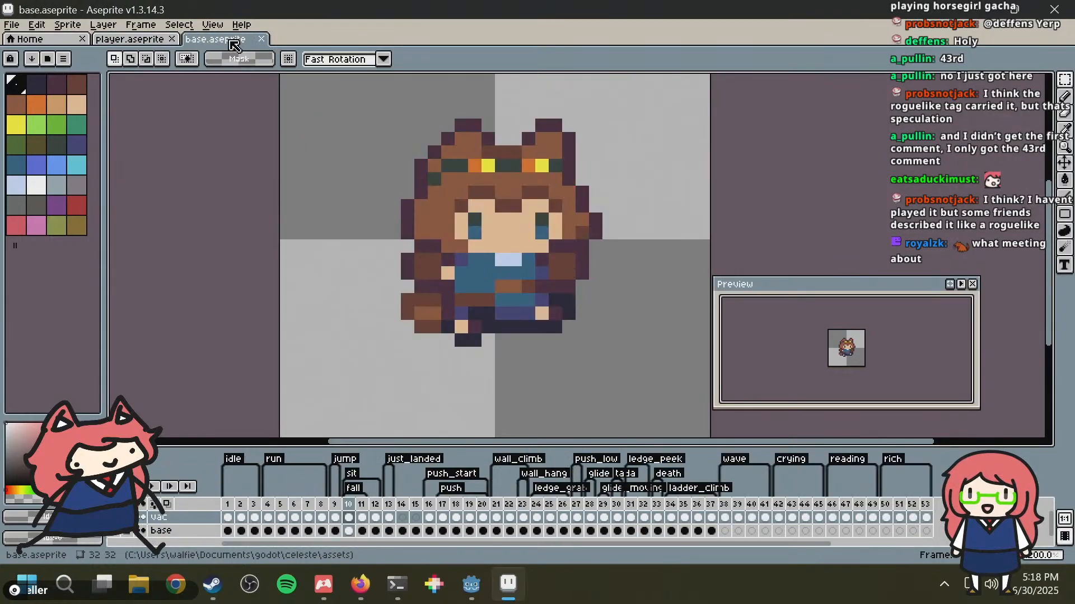
left_click(151, 44)
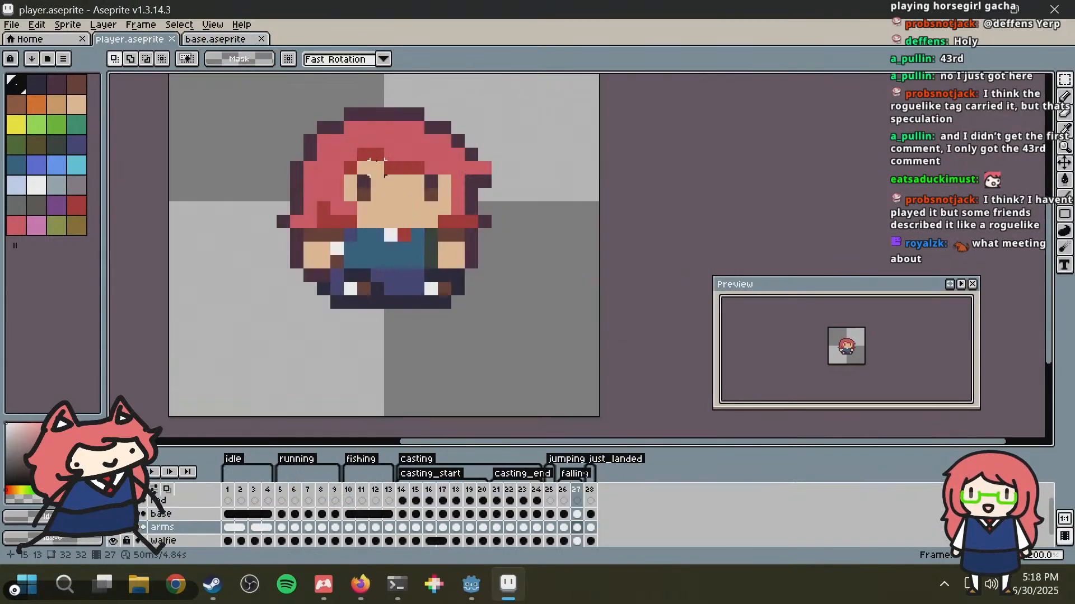
middle_click_drag(347, 168, 402, 225)
left_click(222, 42)
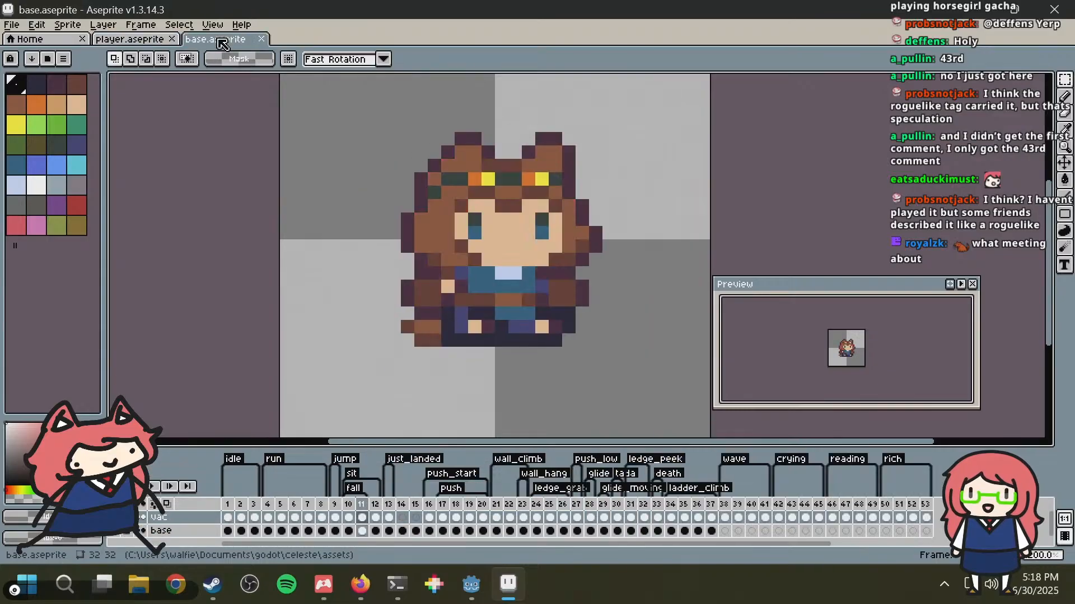
left_click(147, 43)
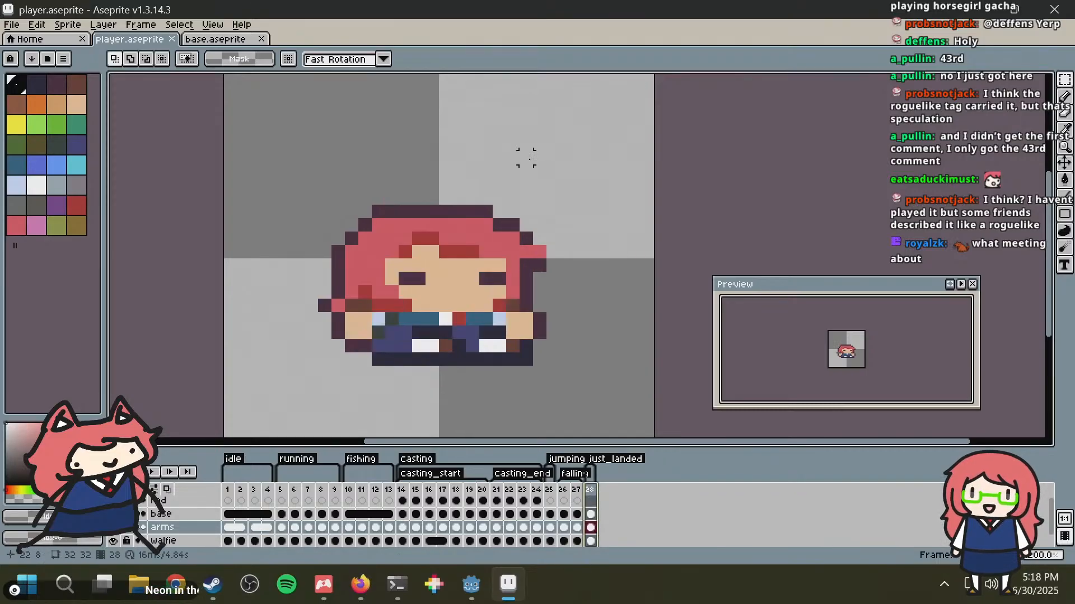
Step: Compare the just_landed pose in player.aseprite frame 28 with the just_landed reference in base.aseprite frame 13
left_click(214, 39)
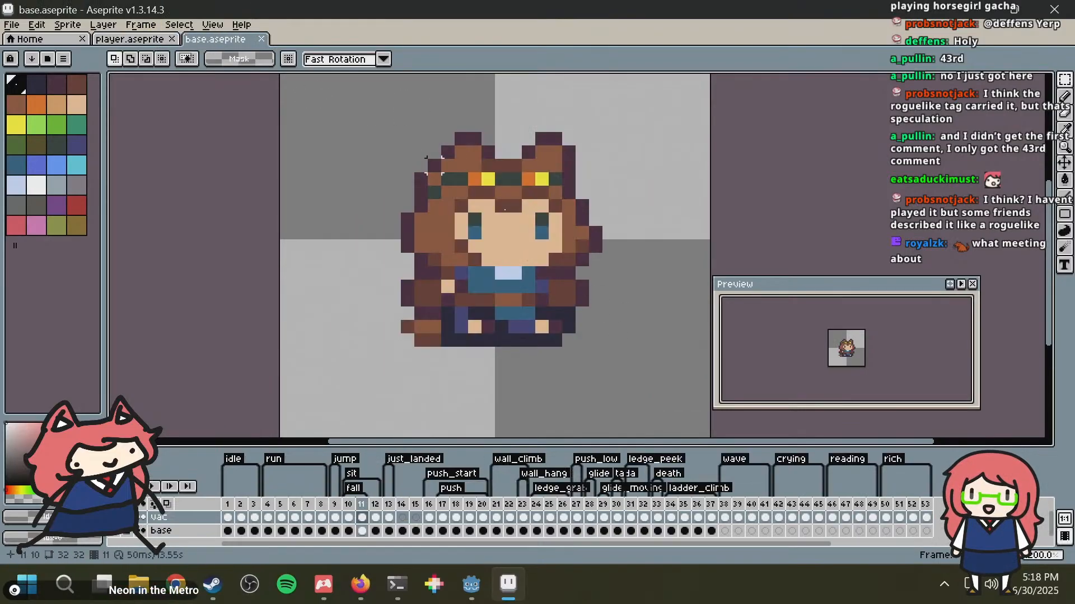
middle_click_drag(483, 319, 478, 277)
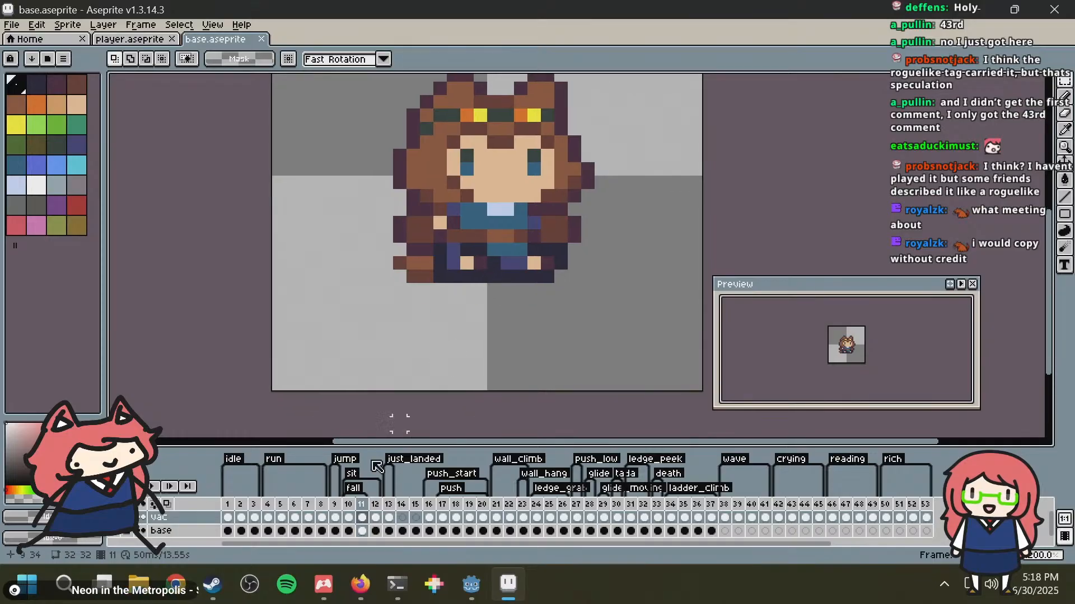
left_click(390, 505)
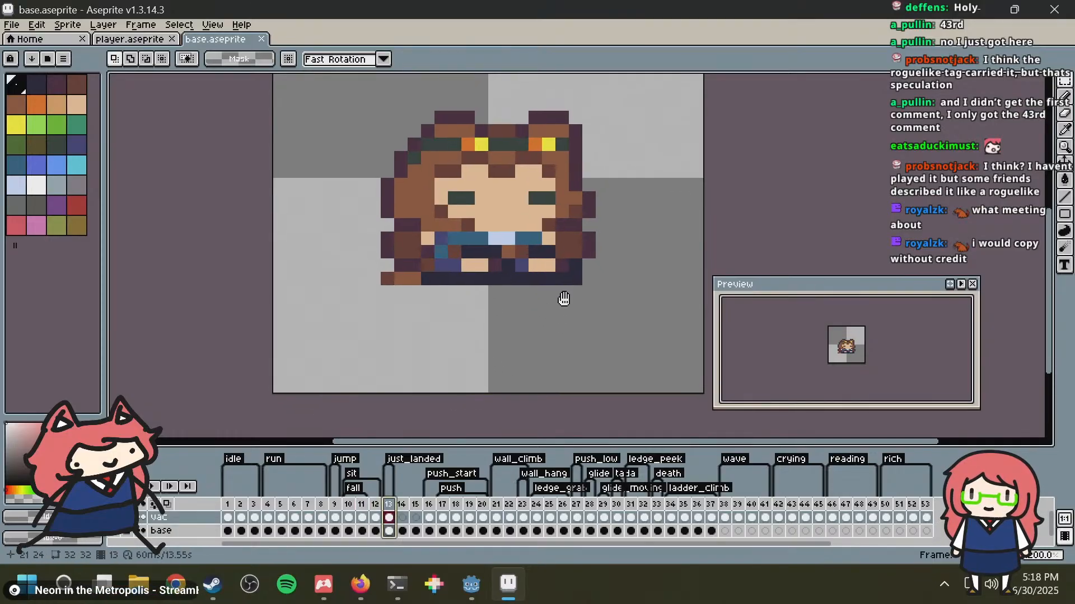
scroll(562, 297, "down", 2)
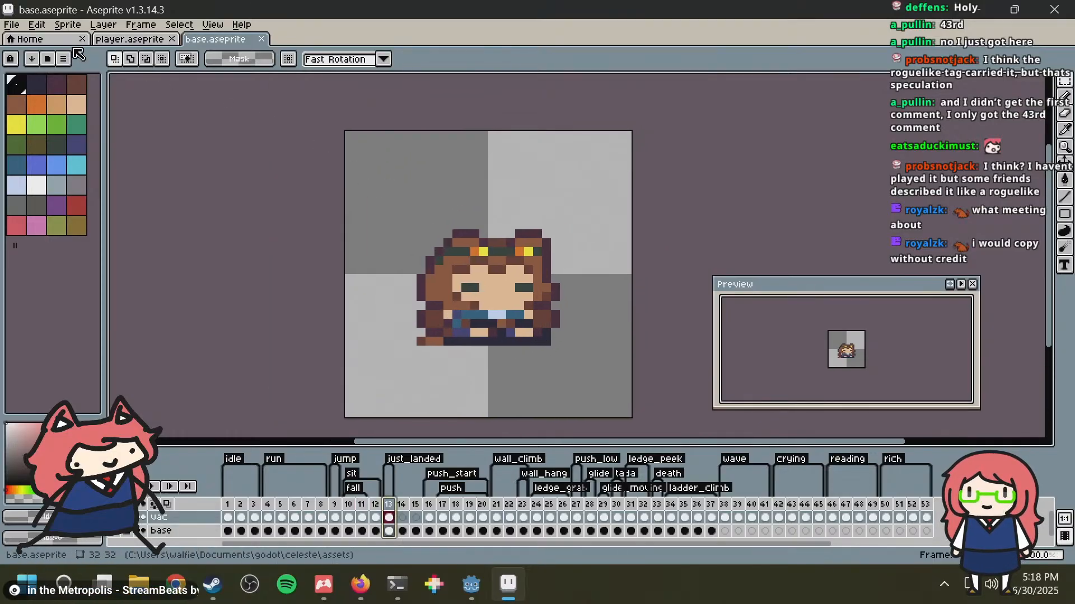
left_click(159, 42)
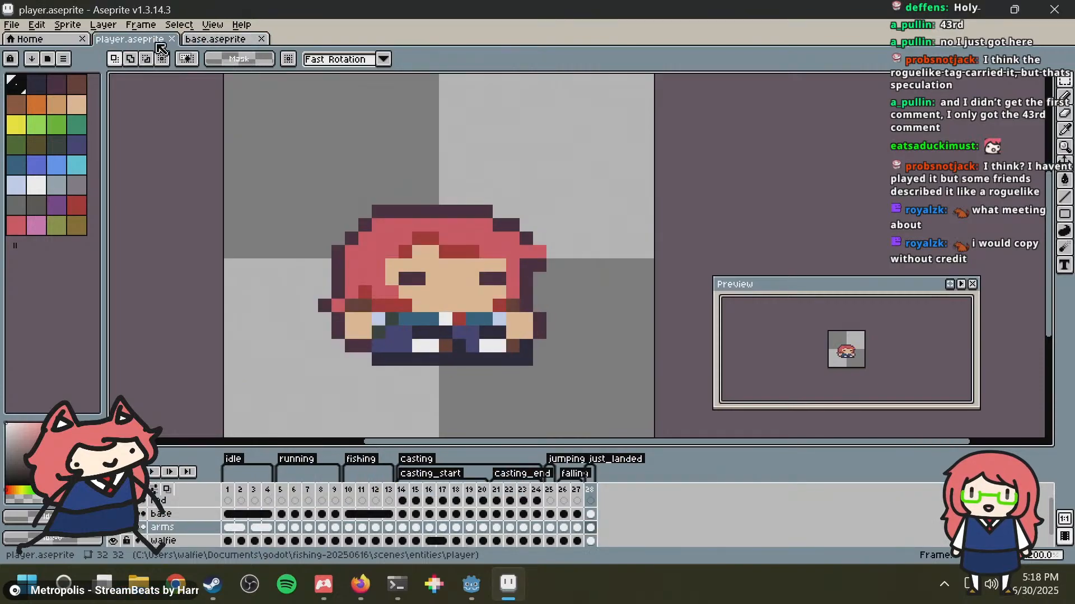
left_click(213, 39)
left_click(162, 43)
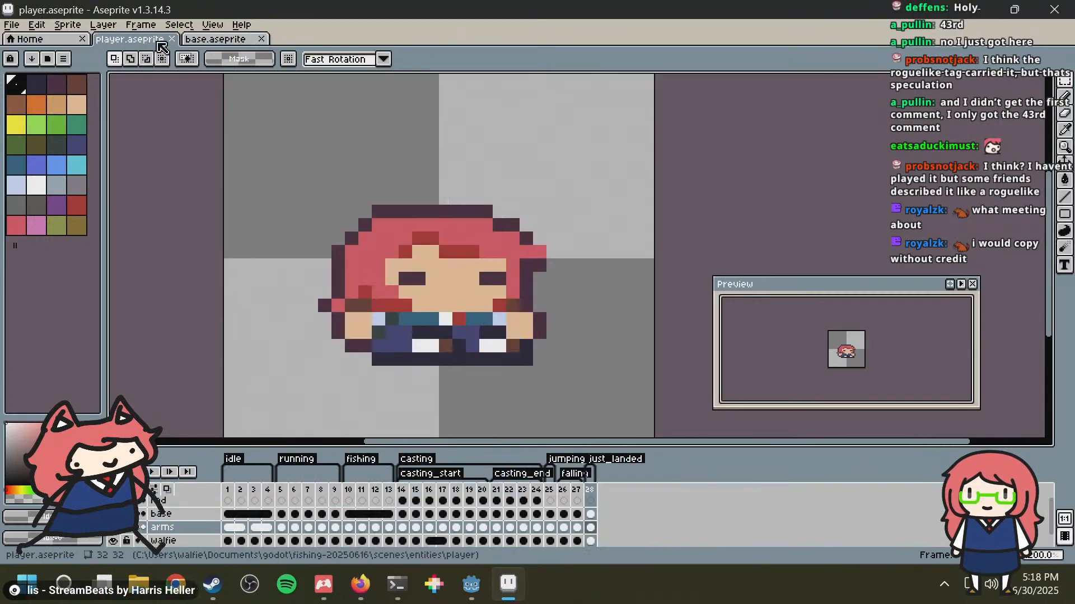
left_click(227, 42)
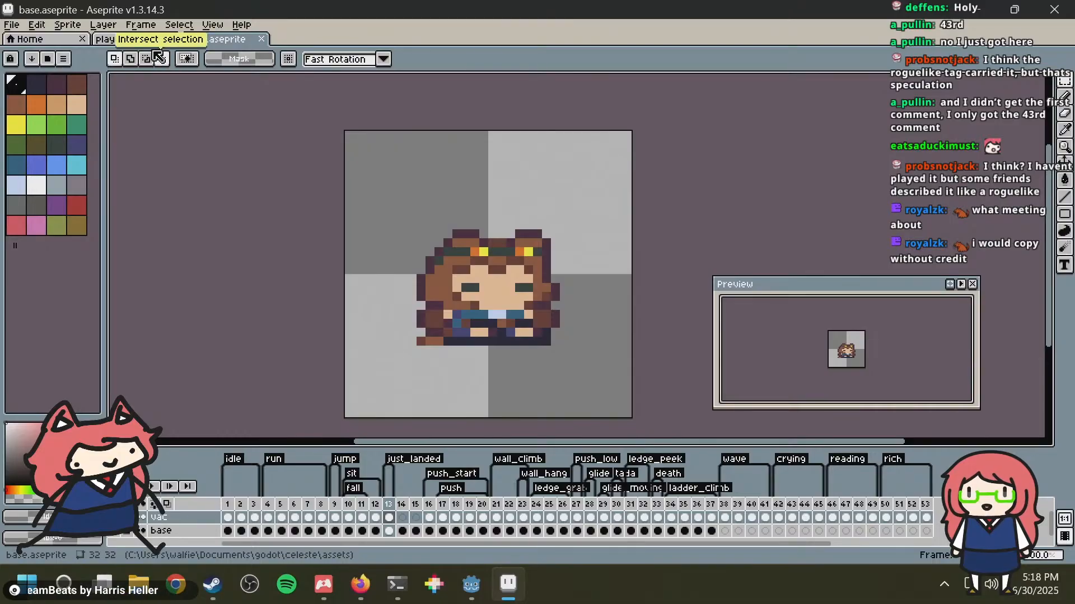
left_click(150, 40)
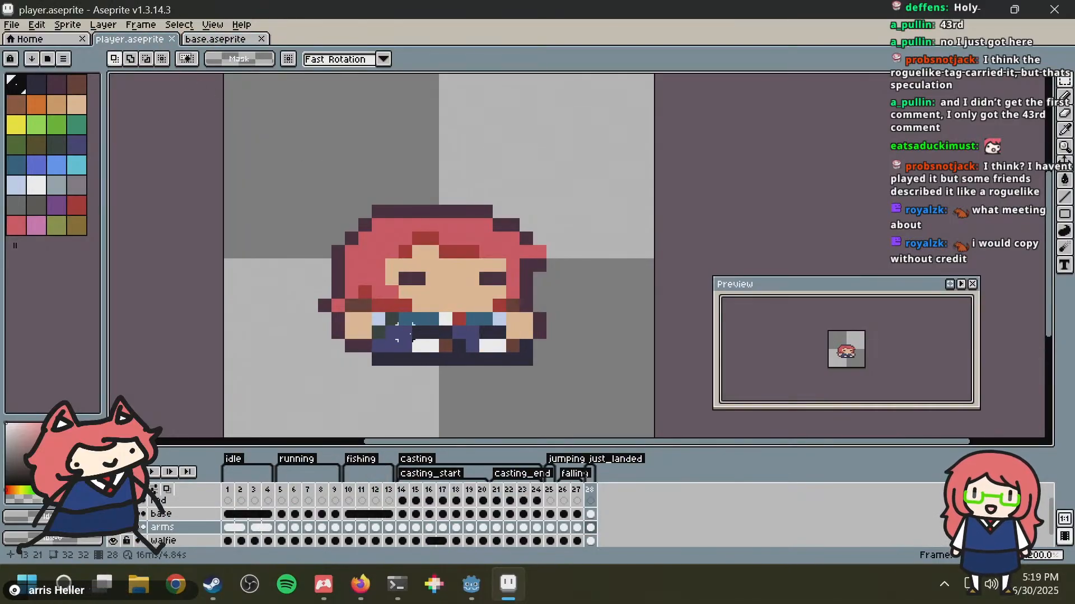
Step: Try a red tie pixel between two white collar pixels on frame 1's walfie layer, and check it at several sizes
left_click(234, 495)
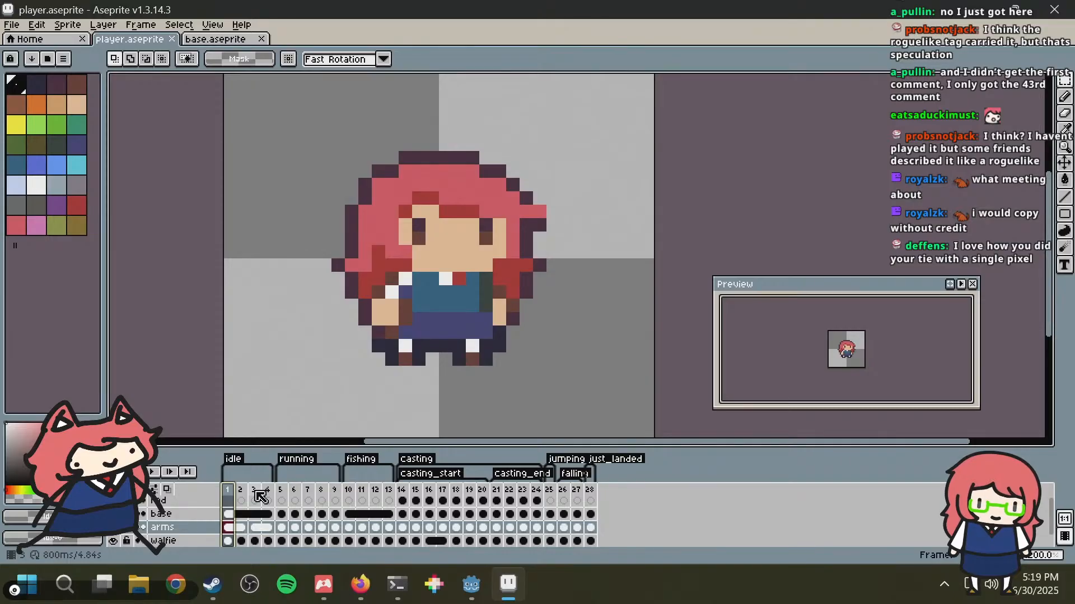
scroll(537, 291, "up", 1)
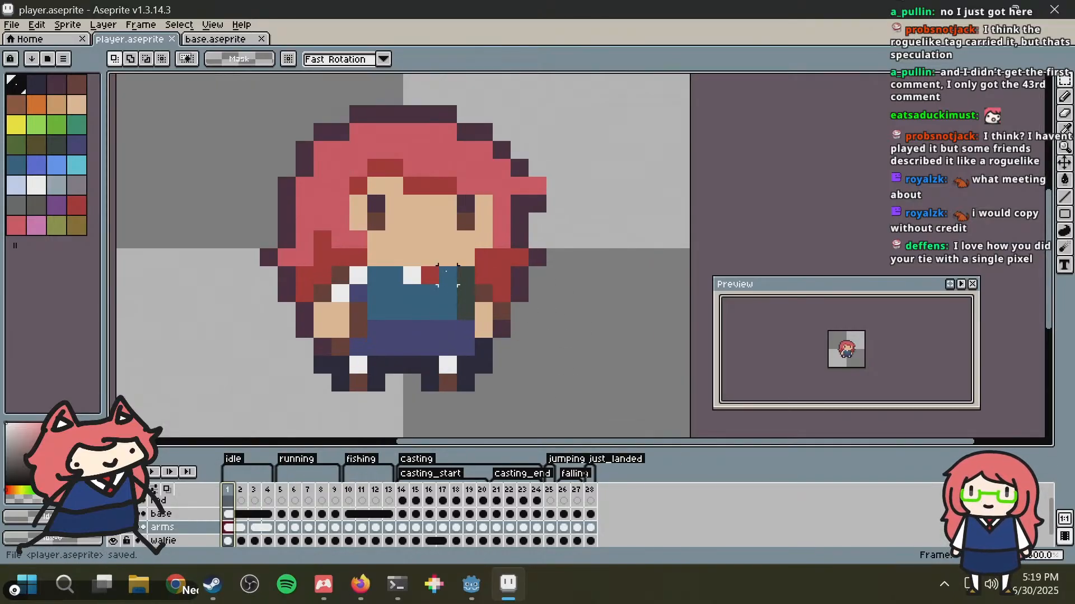
key("b")
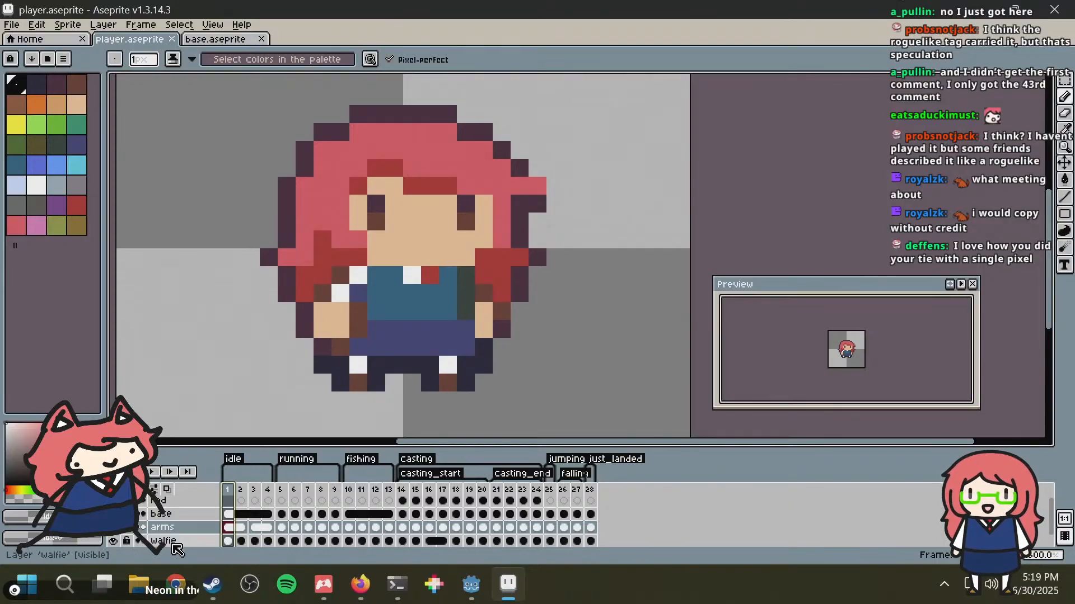
scroll(376, 275, "up", 2)
key("super")
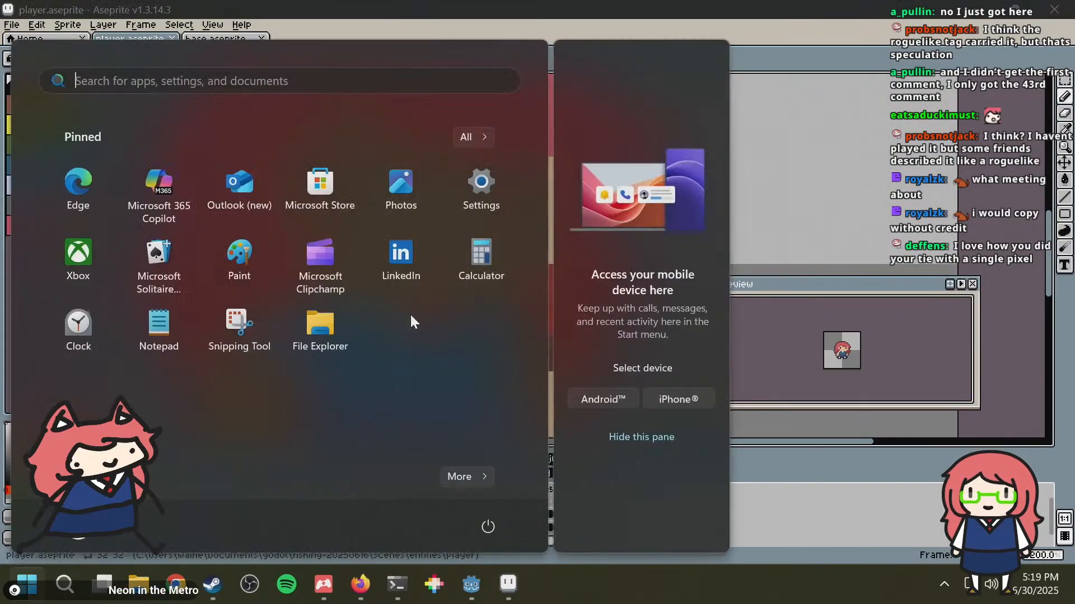
key("super")
left_click(399, 310, "alt")
left_click(372, 312)
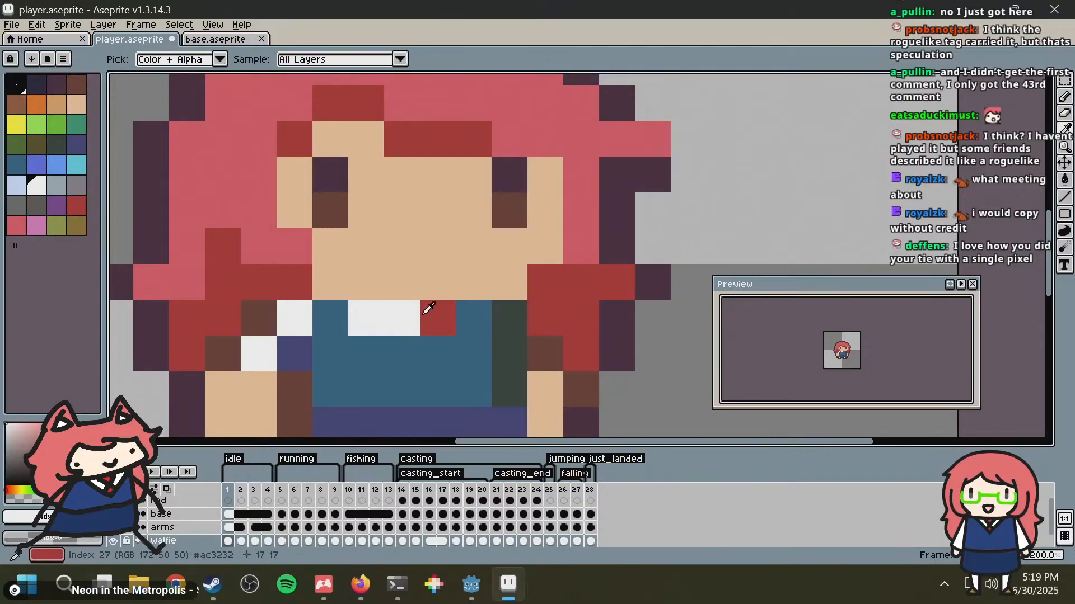
left_click(424, 315, "alt")
left_click(412, 315)
left_click(366, 320, "alt")
left_click(410, 322)
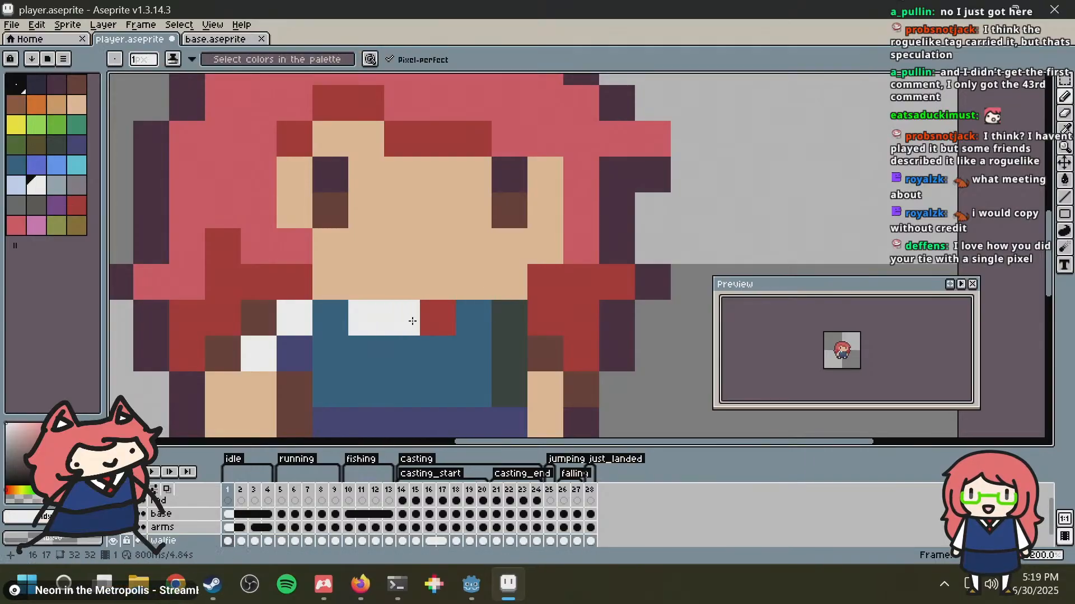
scroll(439, 314, "down", 4)
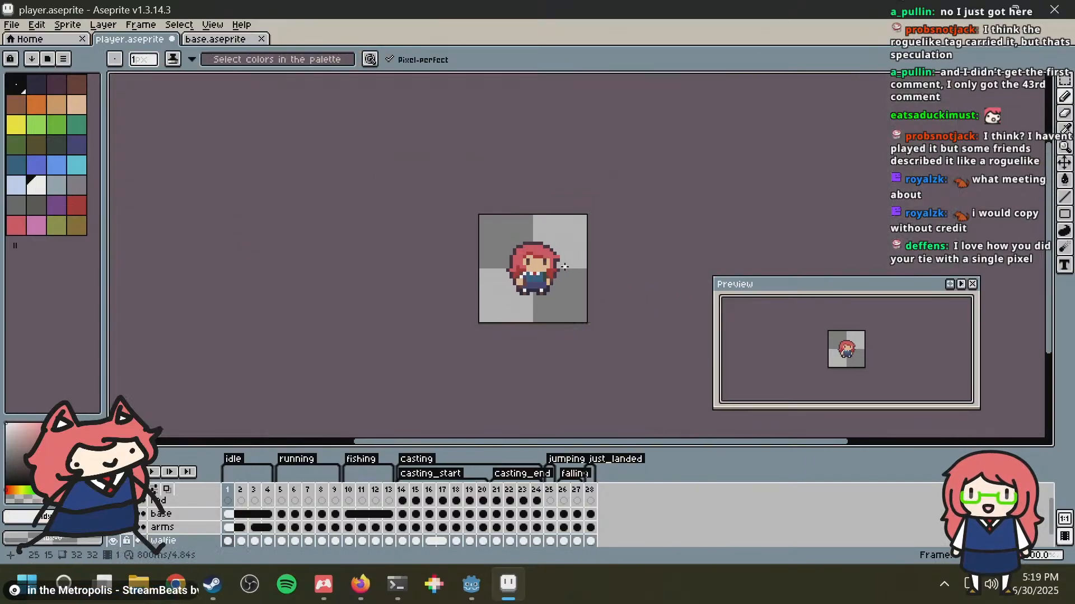
scroll(564, 267, "down", 4)
scroll(564, 267, "up", 5)
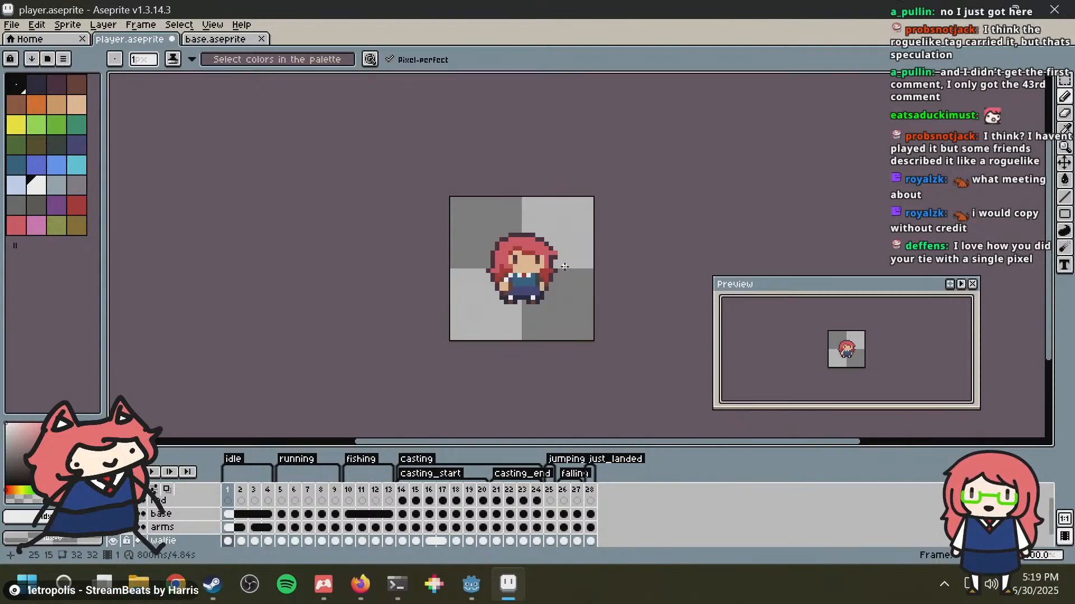
scroll(564, 267, "up", 6)
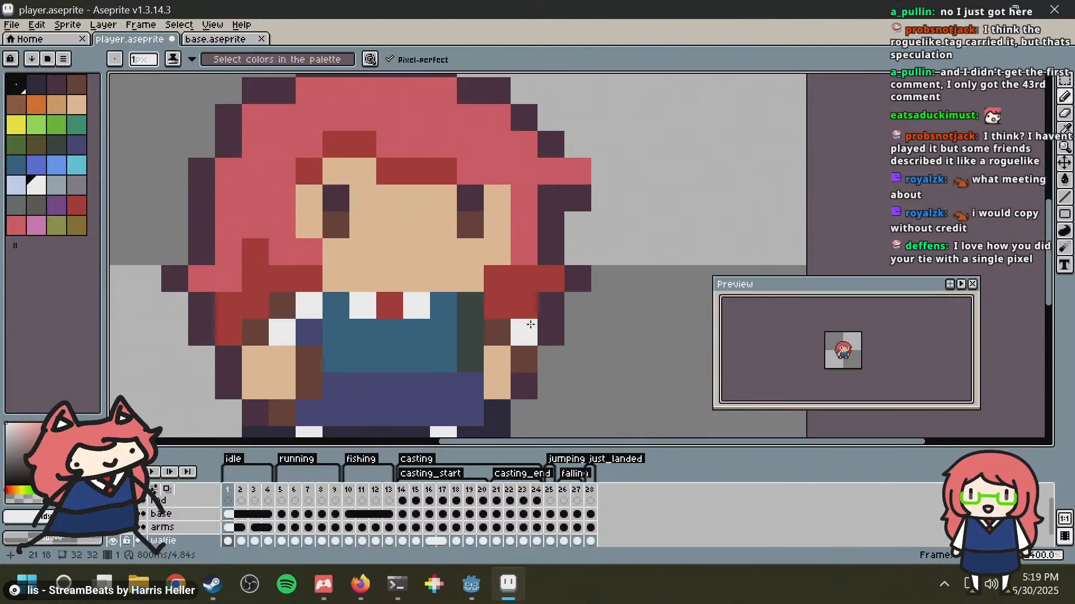
Step: Undo the collar and tie repainting on frame 1, and play the idle animation
key("ctrl+z")
scroll(578, 330, "down", 5)
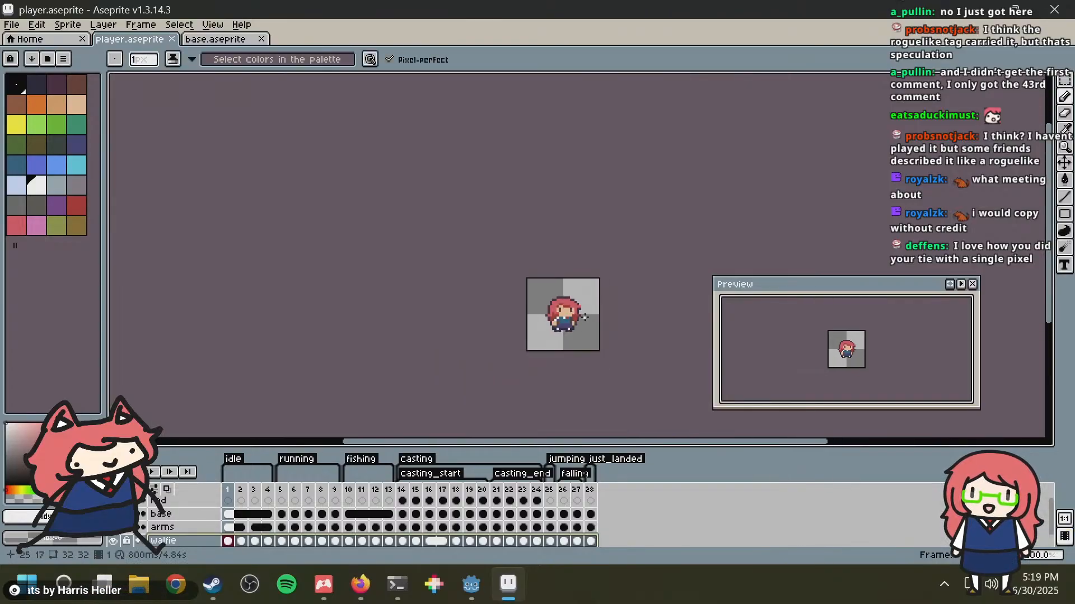
scroll(572, 293, "up", 1)
middle_click_drag(572, 308, 482, 222)
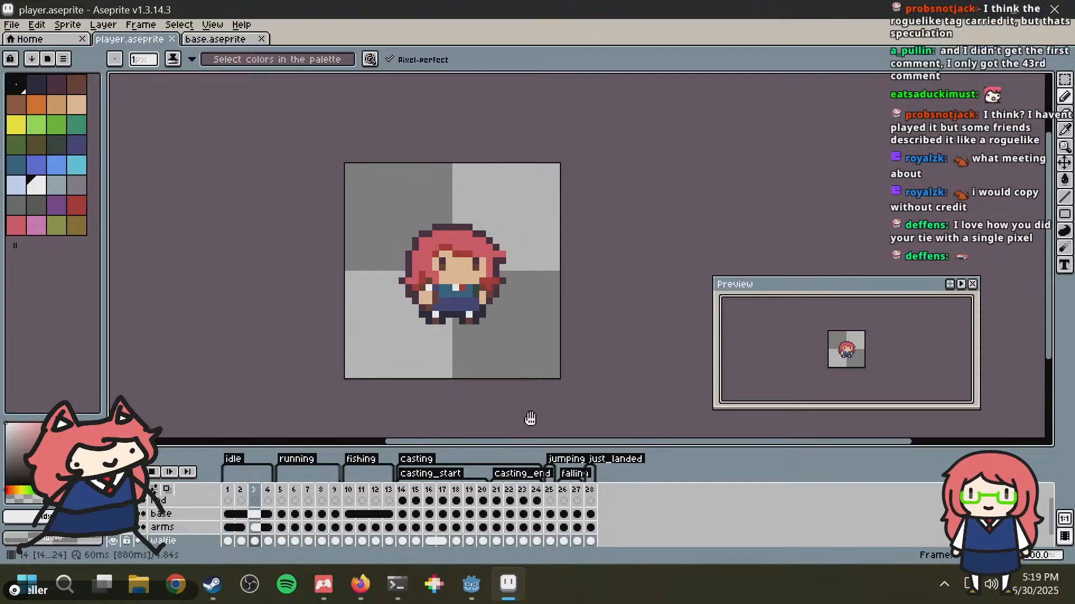
Step: Switch to the running fishing (DEBUG) game and test the player's movement in both directions and jumping
mouse_move(471, 585)
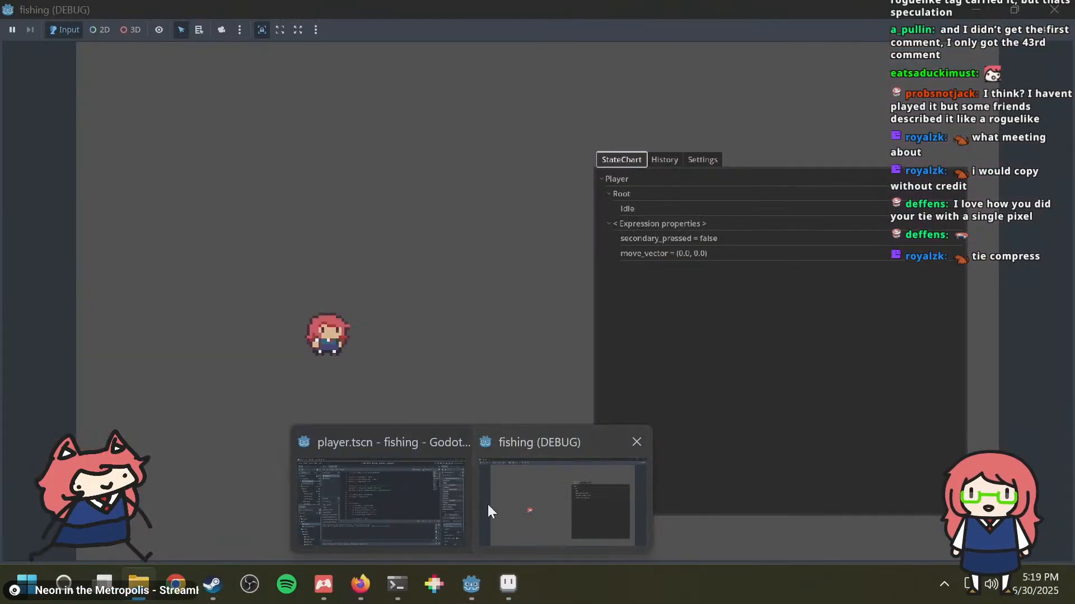
left_click(488, 505)
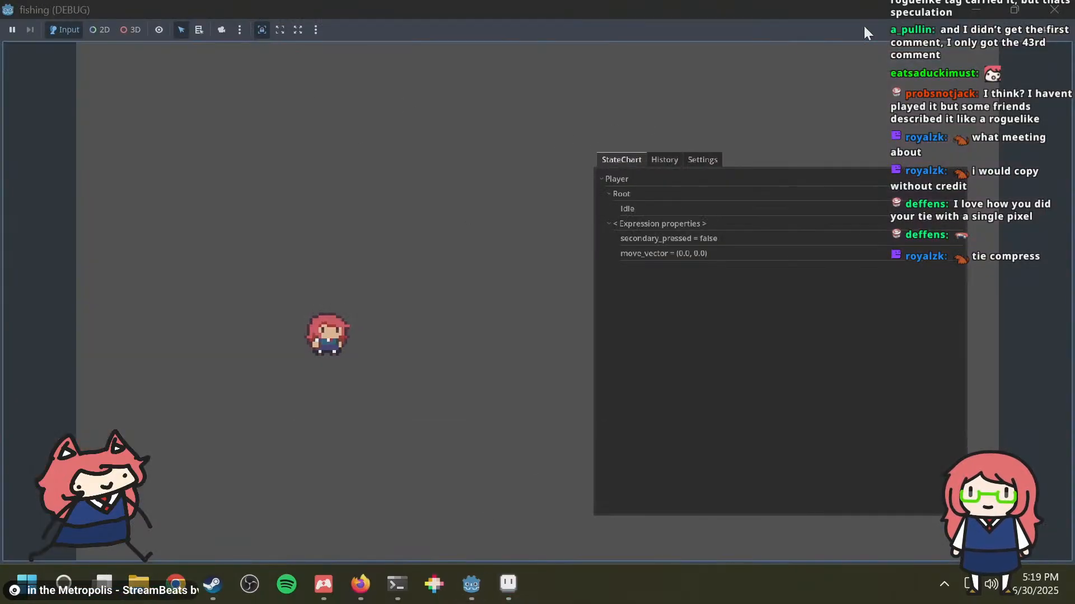
key("a")
key("d")
key("w")
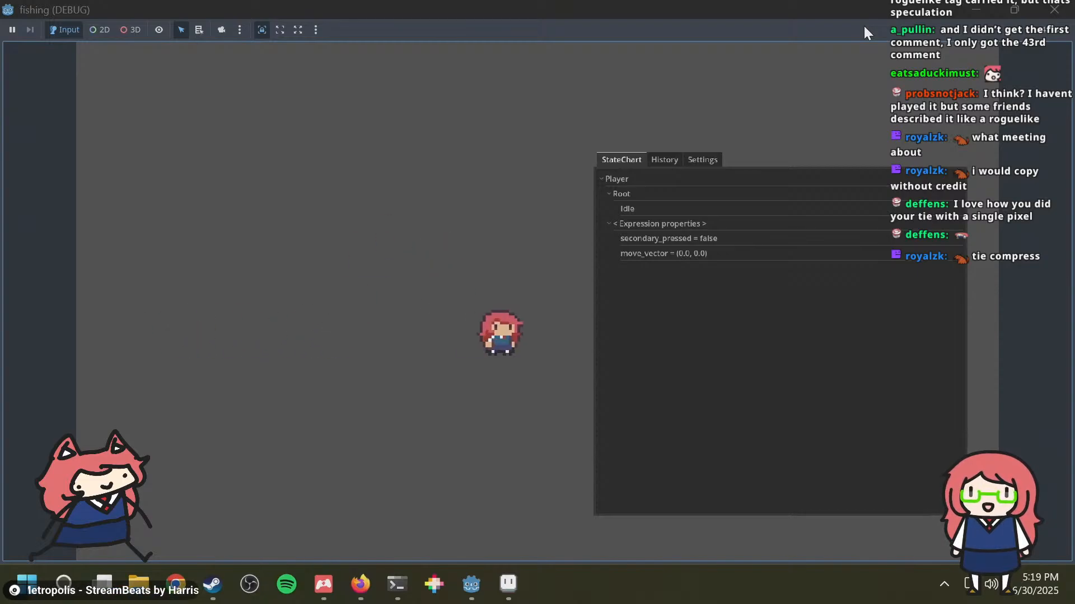
key("a")
key("space")
key("d")
key("a")
key("space")
key("space")
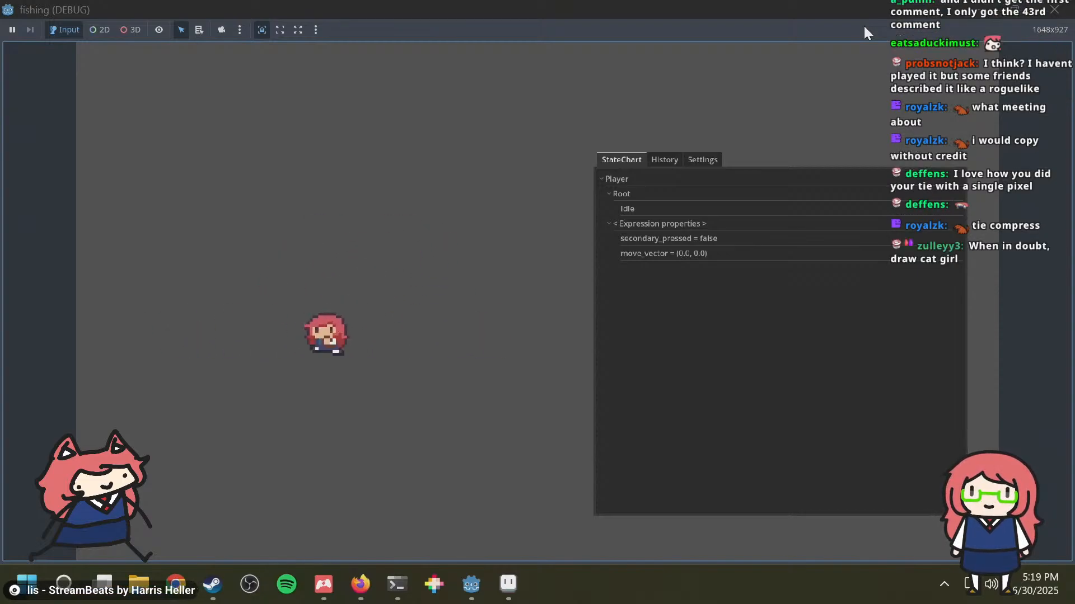
Step: Run and jump the player back and forth across the game area to check its movement animations
key("d")
key("space")
key("d")
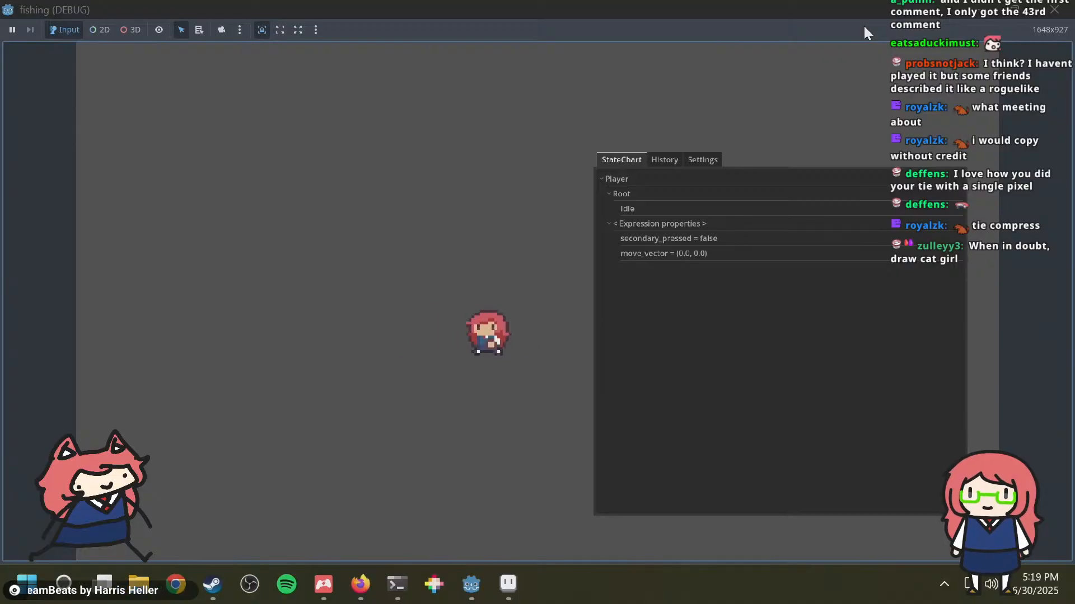
key("a")
key("space")
key("d")
key("a")
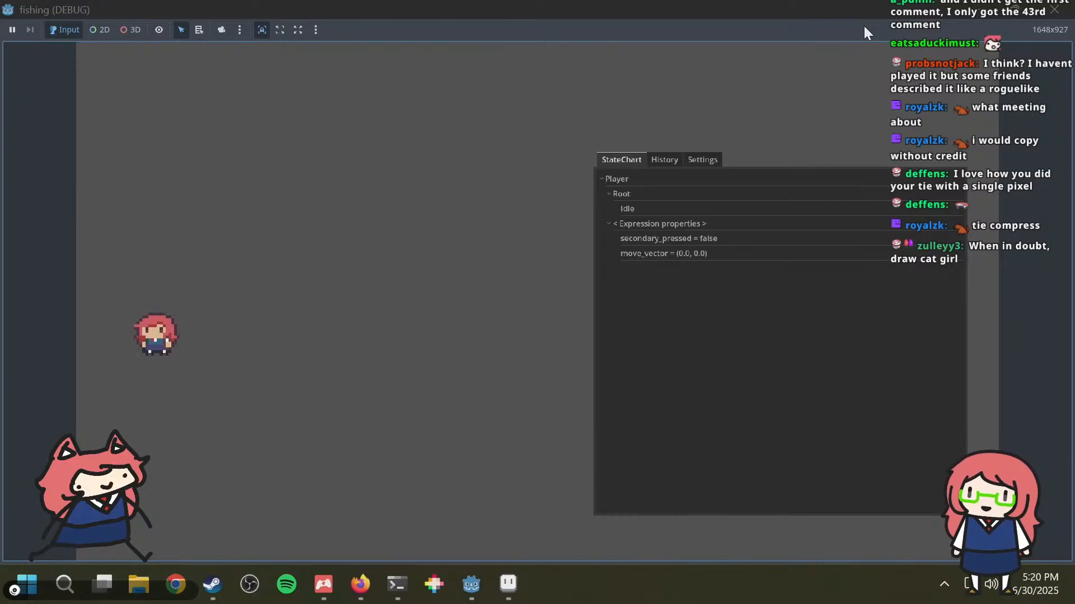
Step: Switch to the player scene in Godot Engine and look through the states and transitions under the StateChart node
left_click(509, 583)
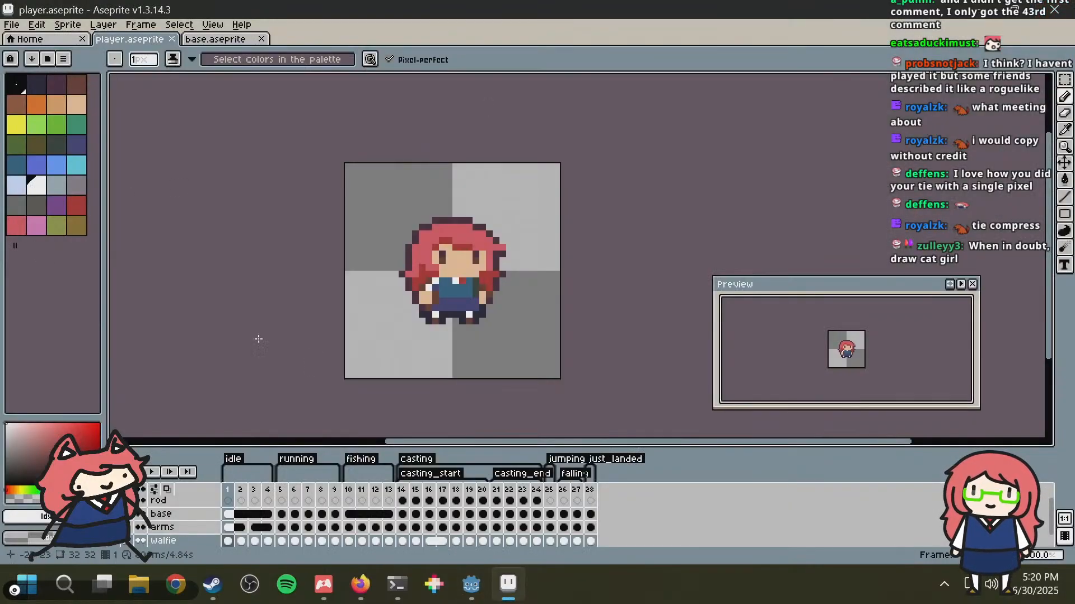
left_click(470, 584)
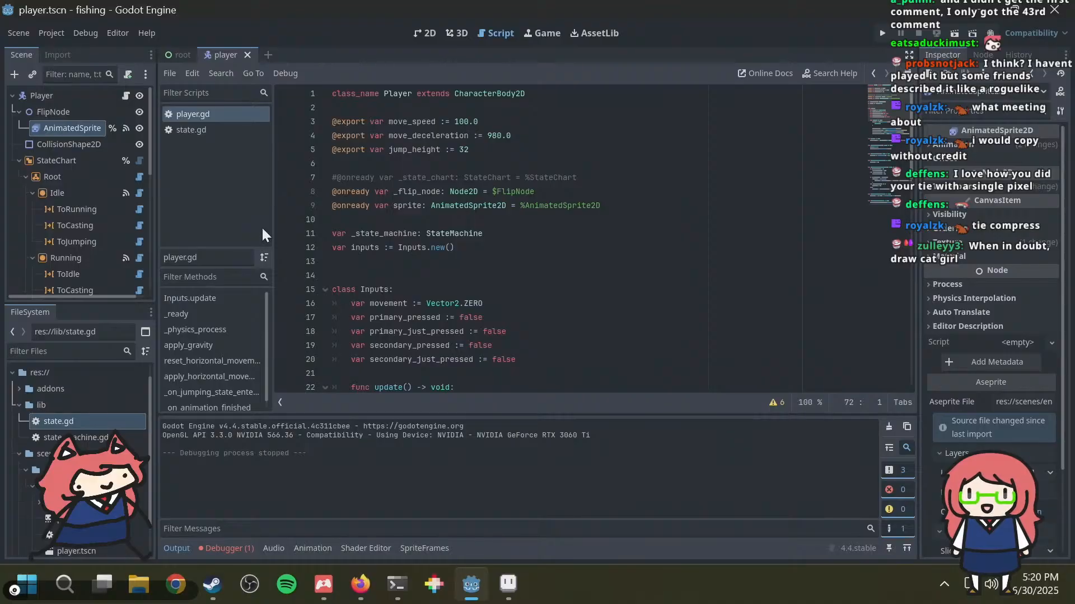
scroll(60, 188, "down", 3)
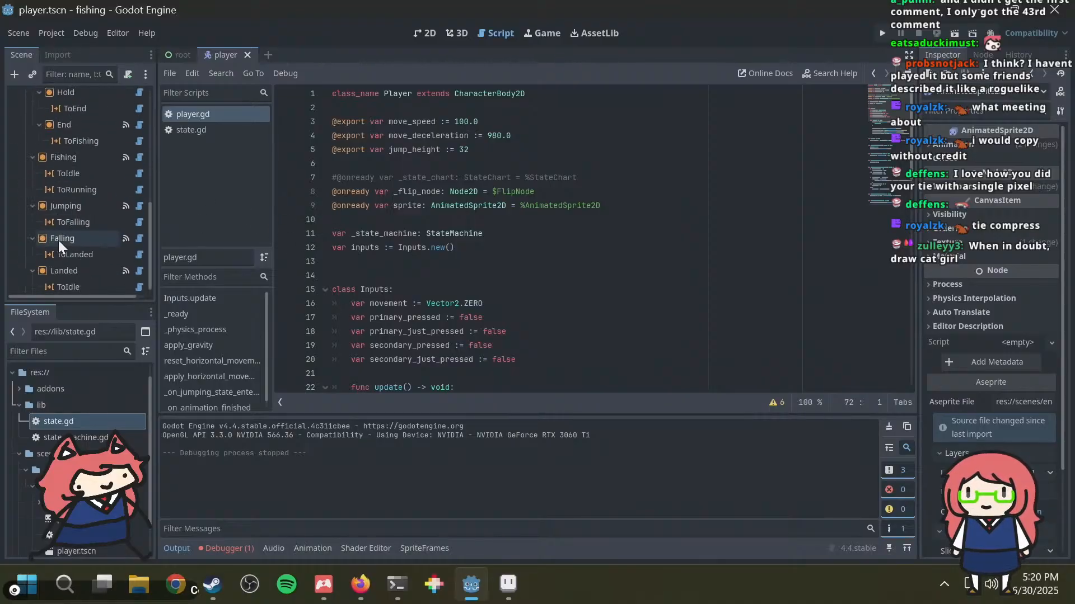
scroll(71, 236, "up", 3)
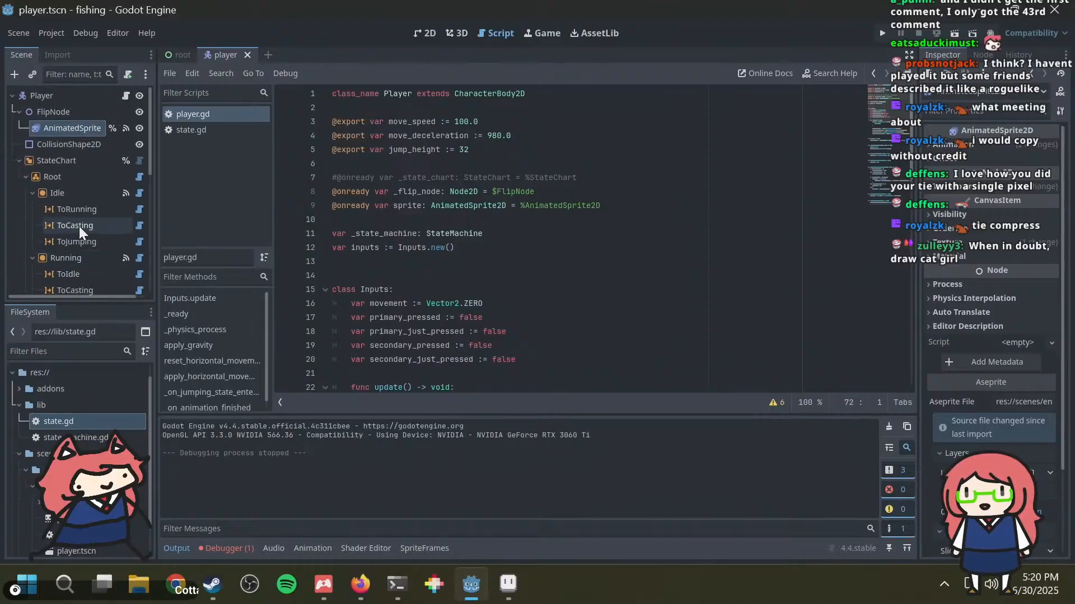
left_click(20, 160)
left_click(19, 161)
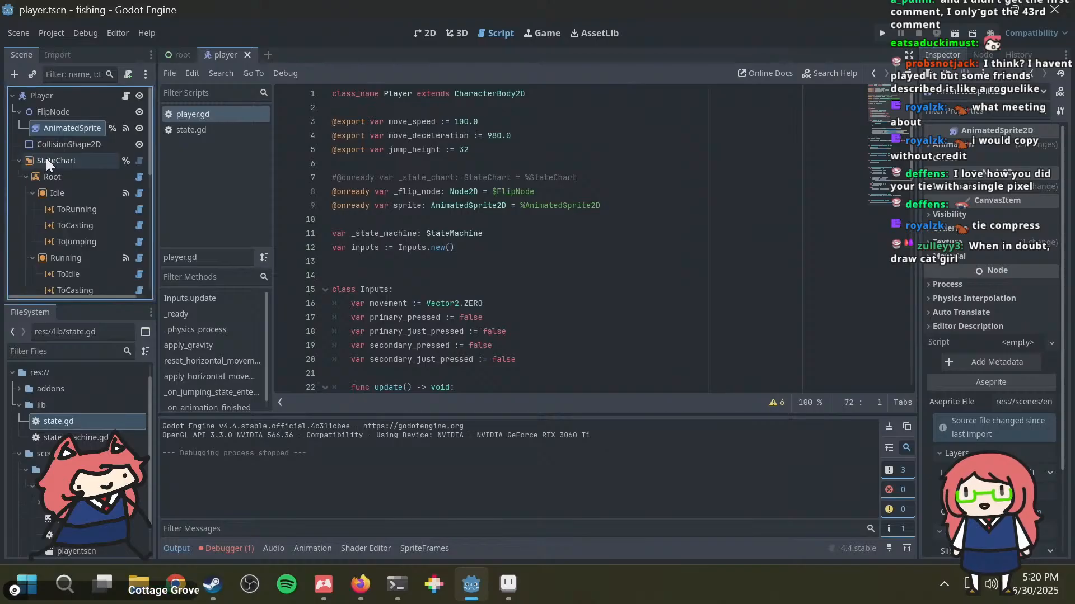
scroll(134, 210, "down", 4)
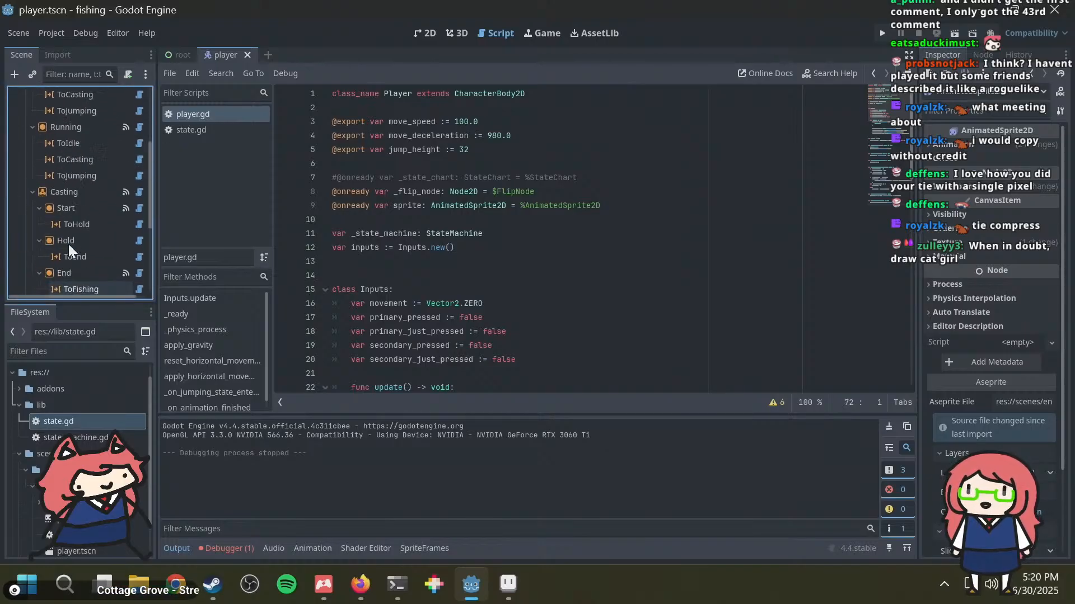
scroll(68, 244, "up", 4)
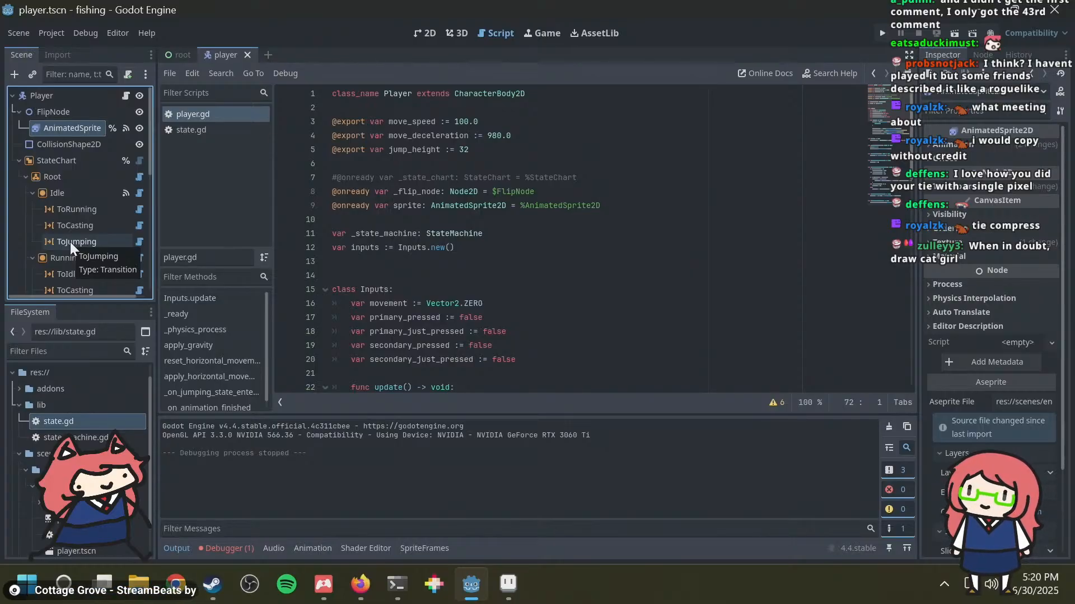
left_click(66, 158)
scroll(59, 197, "down", 1)
scroll(59, 196, "down", 2)
scroll(63, 212, "up", 4)
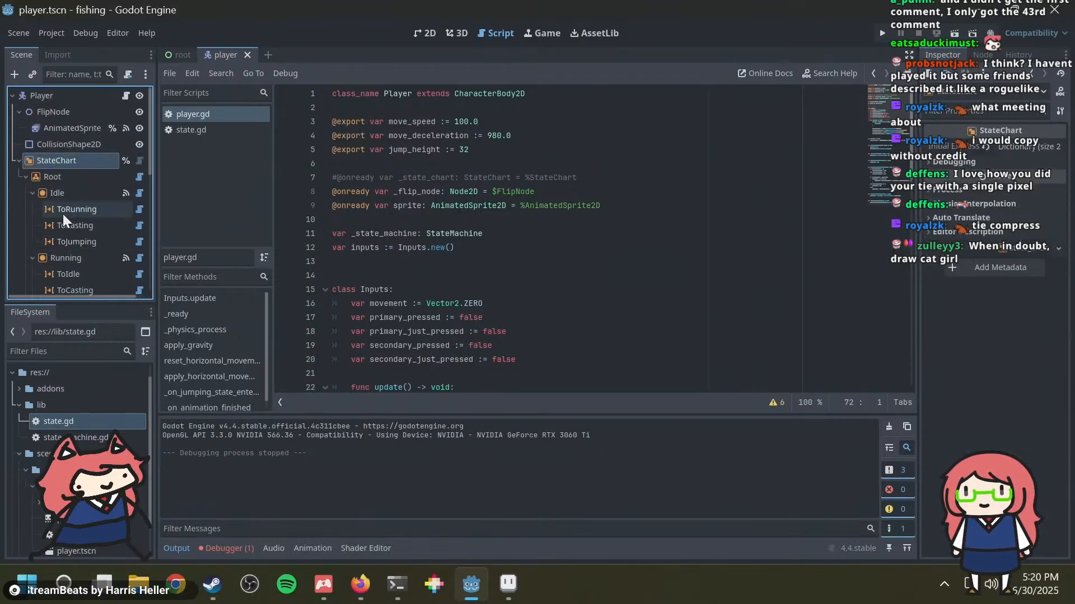
Step: Inspect the Idle state and its ToRunning transition, and check which signals of Idle are connected
left_click(59, 192)
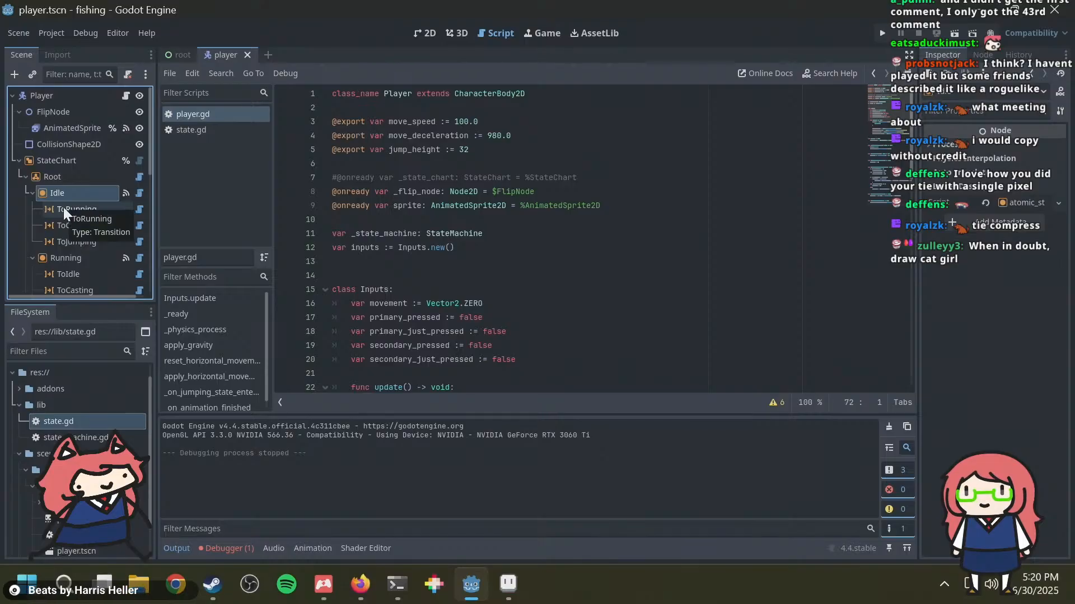
left_click(59, 210)
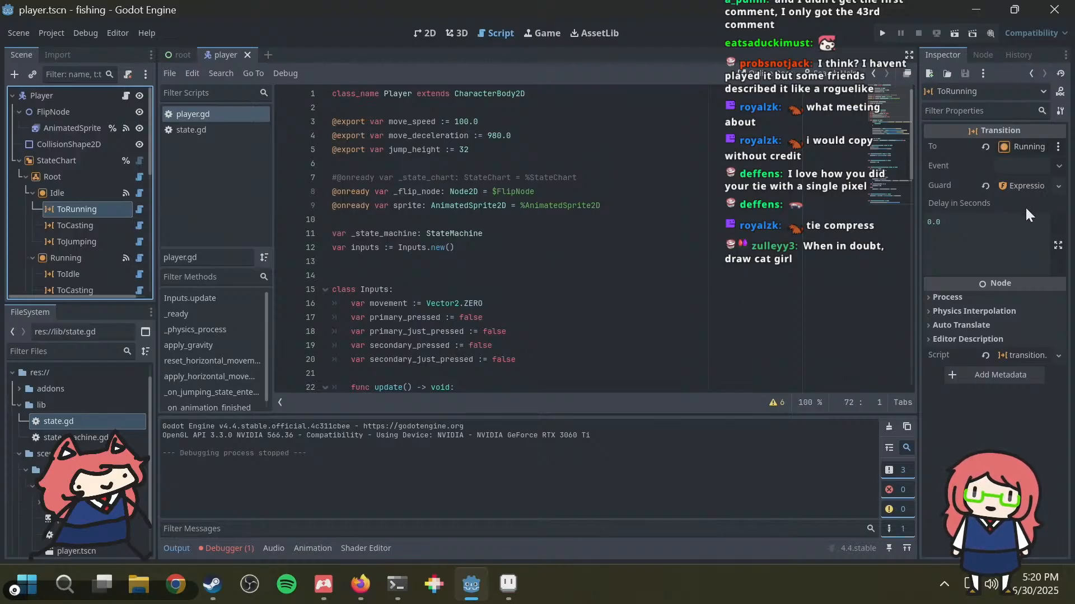
left_click(58, 193)
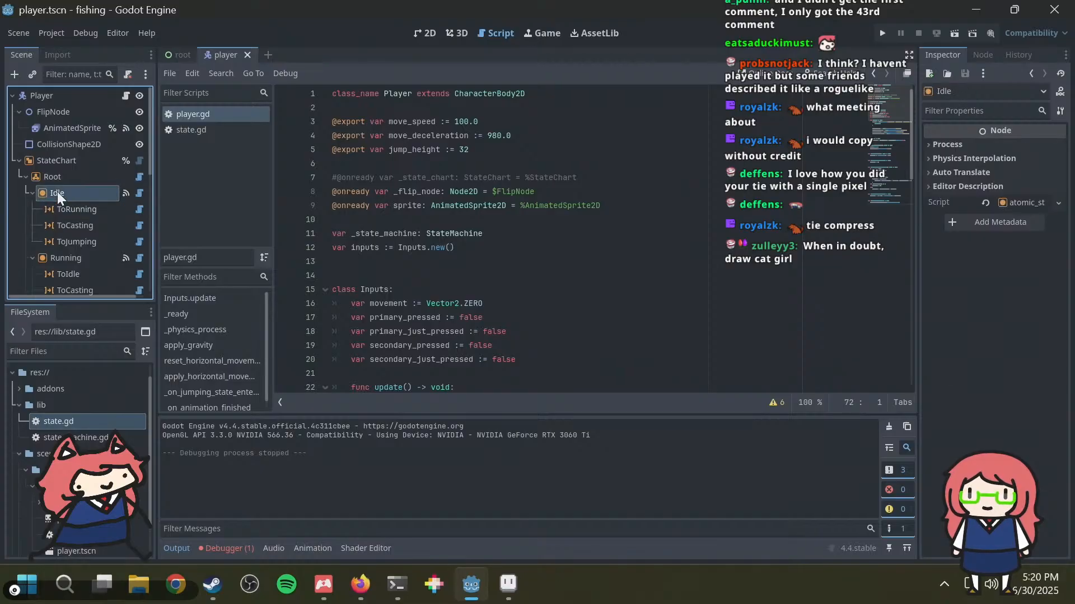
left_click(68, 211)
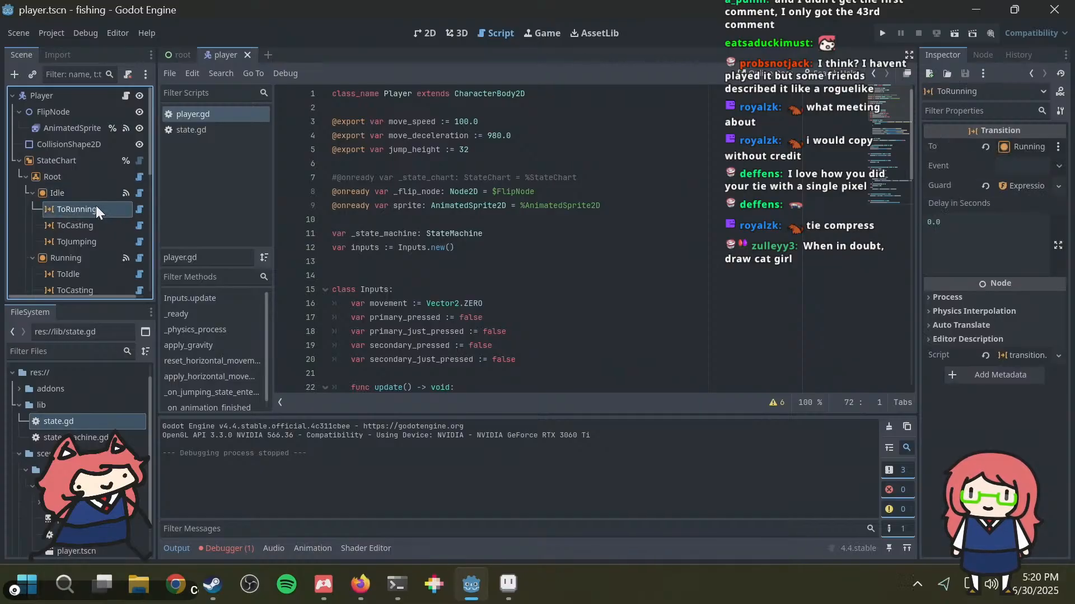
left_click(91, 194)
left_click(990, 52)
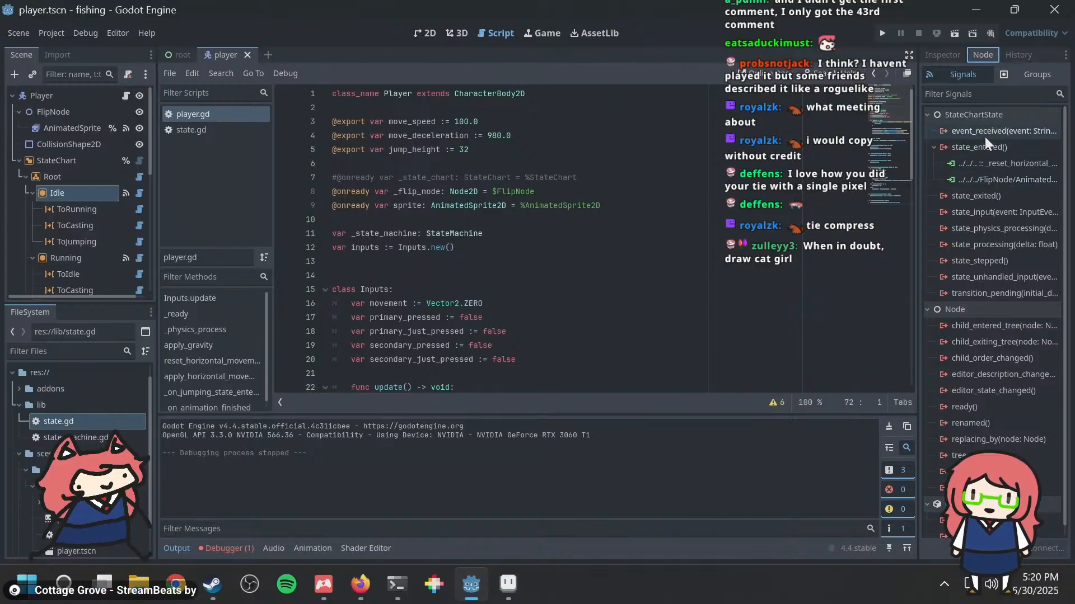
left_click(952, 62)
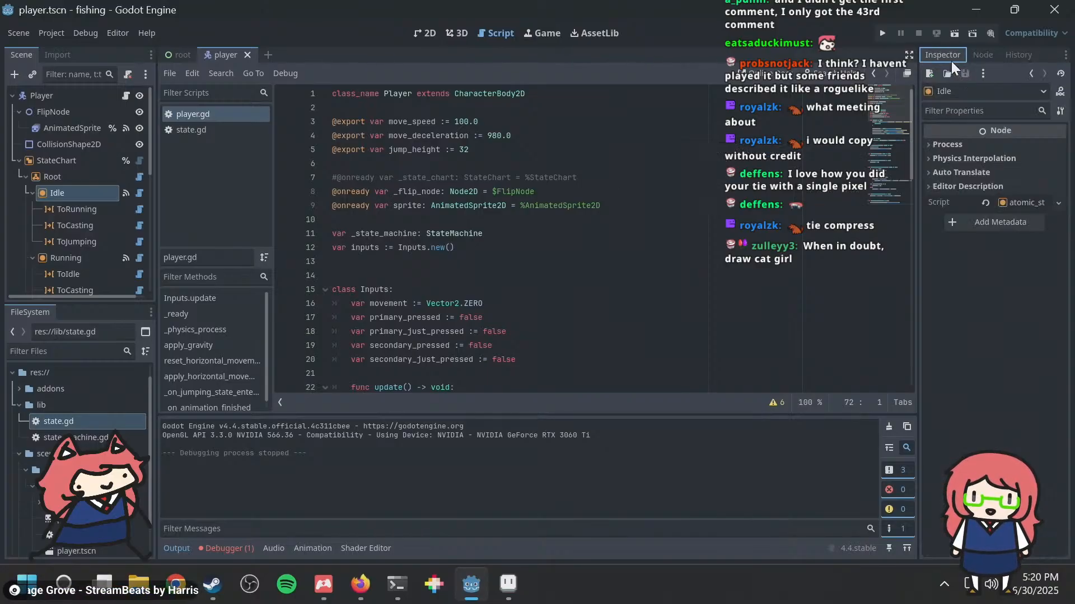
Step: Expand the guard of Idle's ToRunning transition and examine its expression and target state
left_click(78, 211)
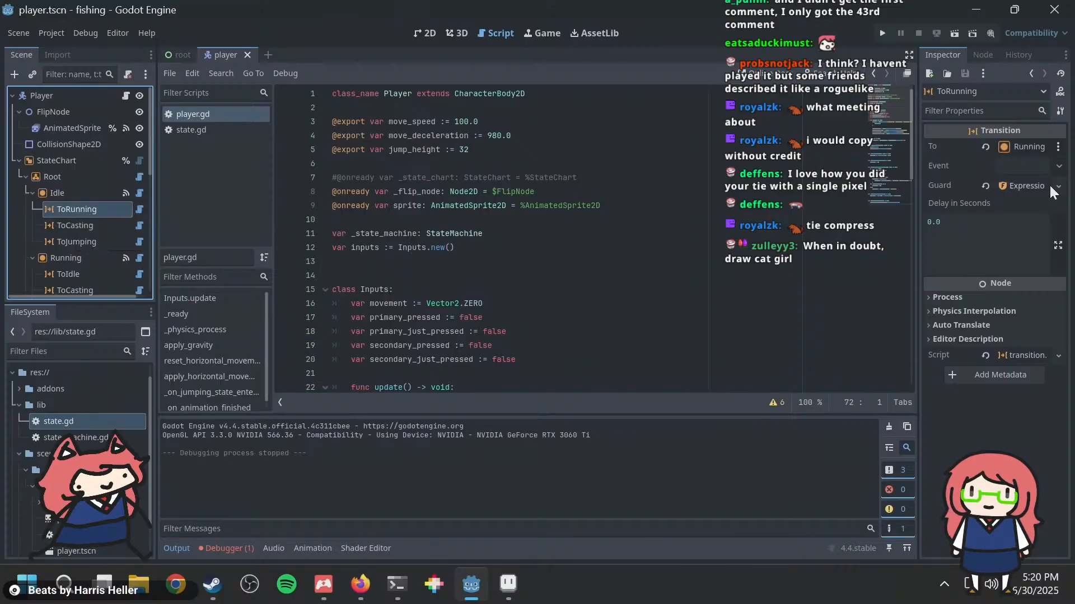
left_click(1029, 186)
left_click(992, 231)
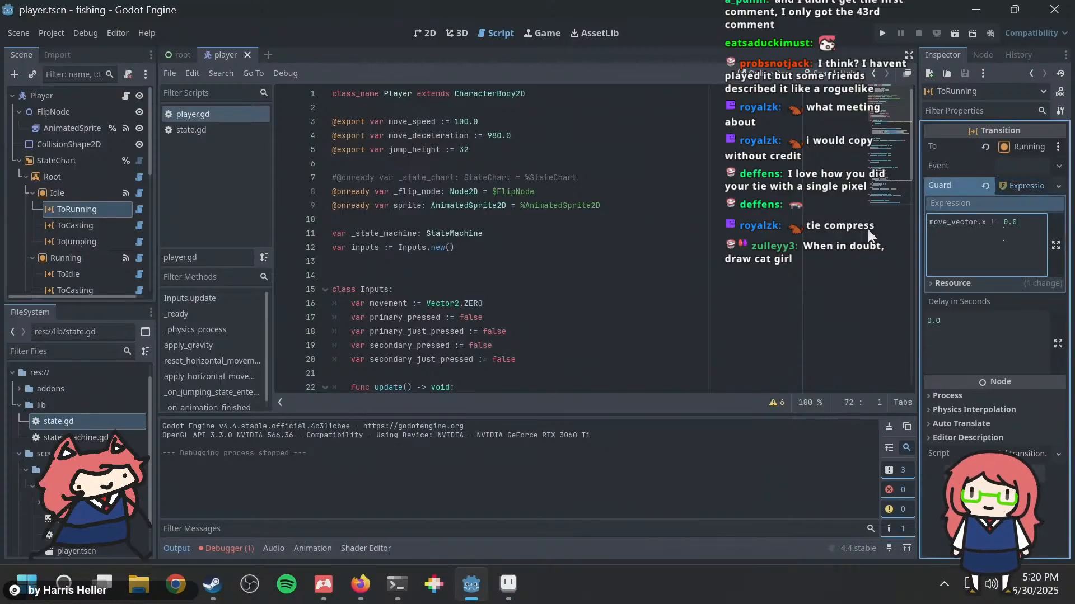
key("ctrl+a")
left_click(1029, 233)
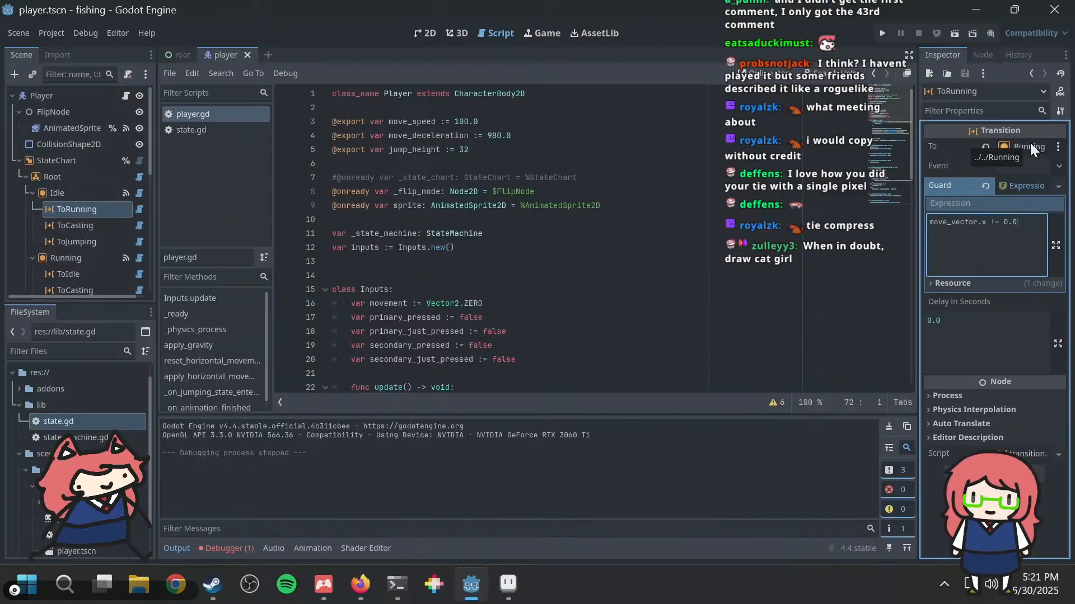
Step: Check the Running state's signal connections and the guard expression of its ToIdle transition
left_click(71, 259)
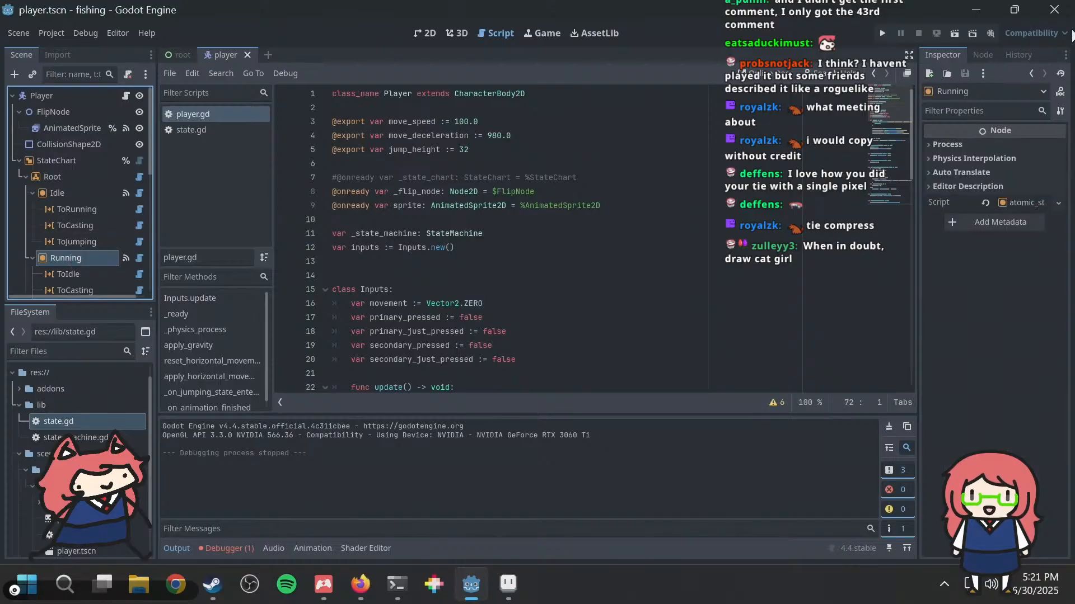
left_click(974, 57)
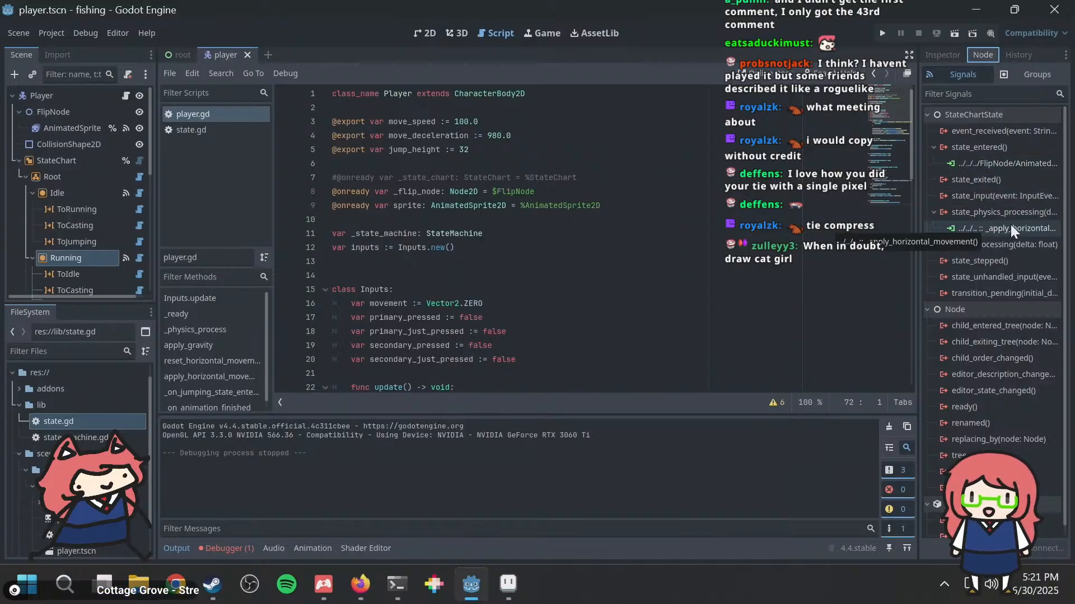
scroll(59, 221, "down", 1)
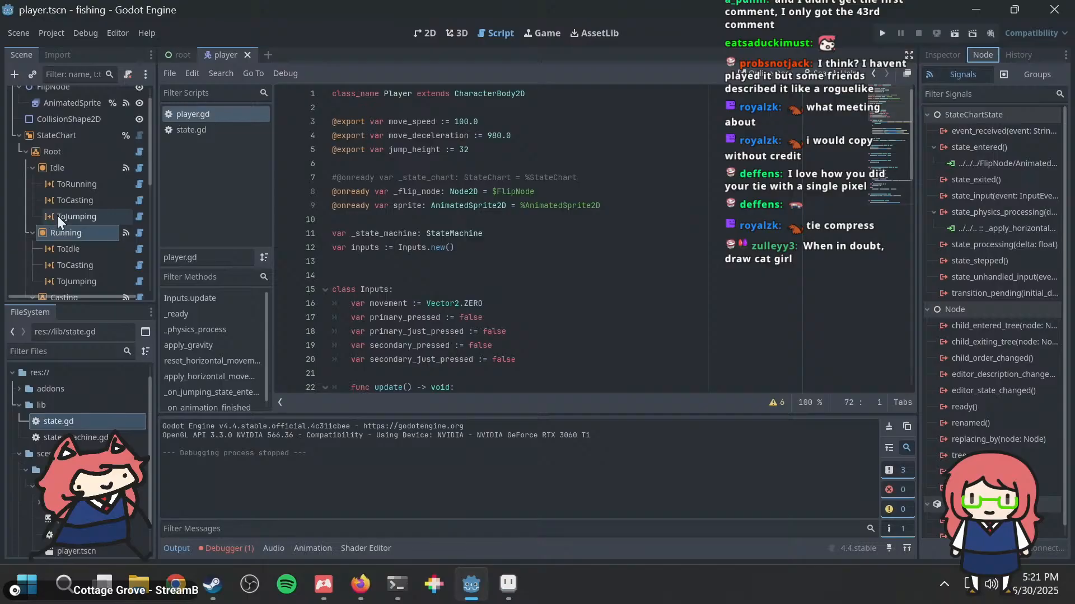
left_click(81, 249)
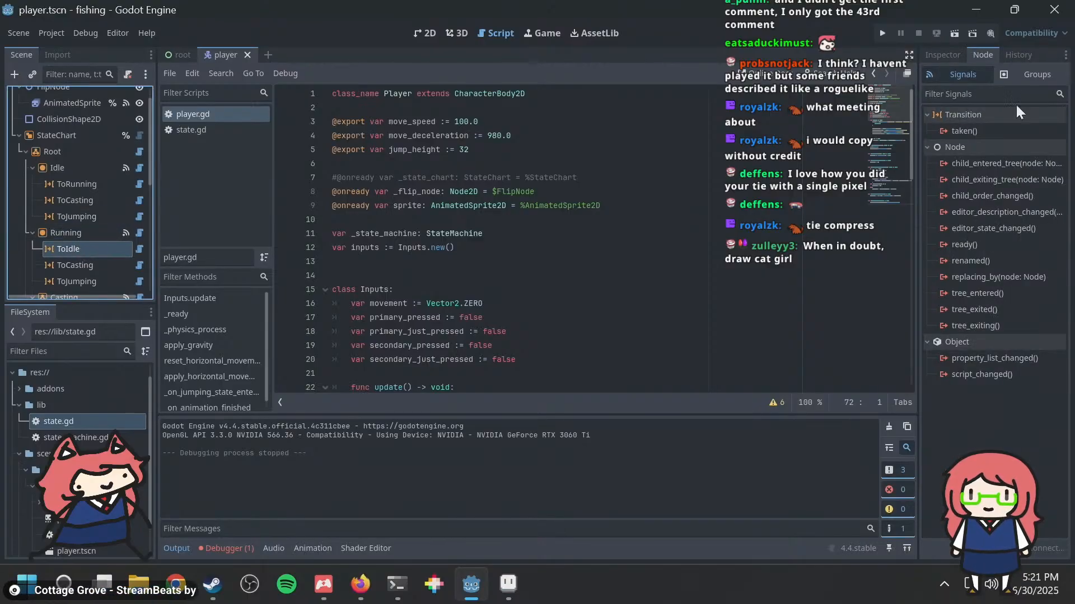
left_click(941, 54)
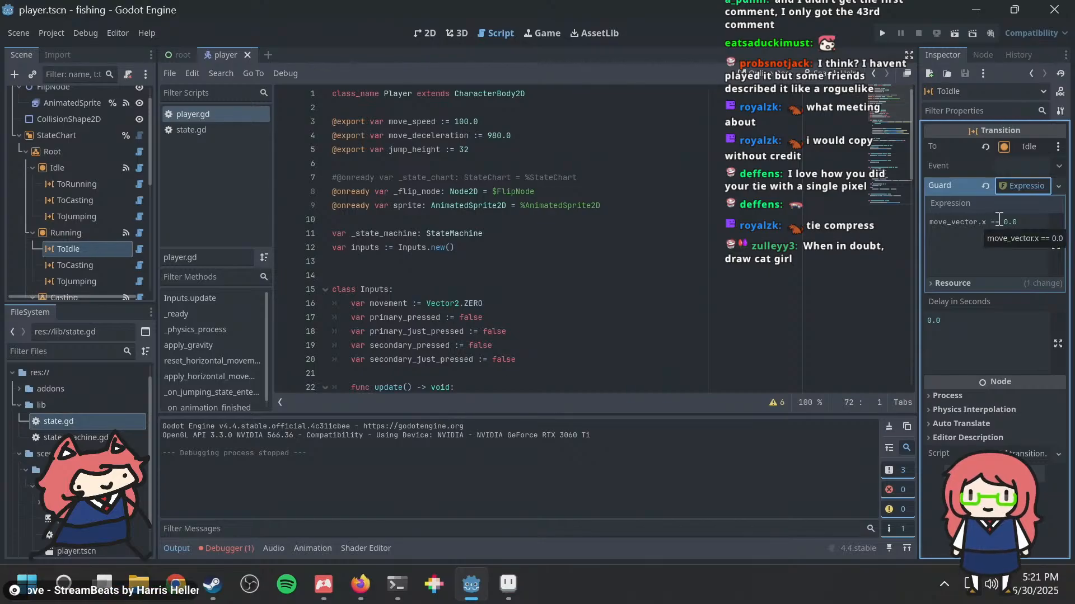
double_click(1000, 220)
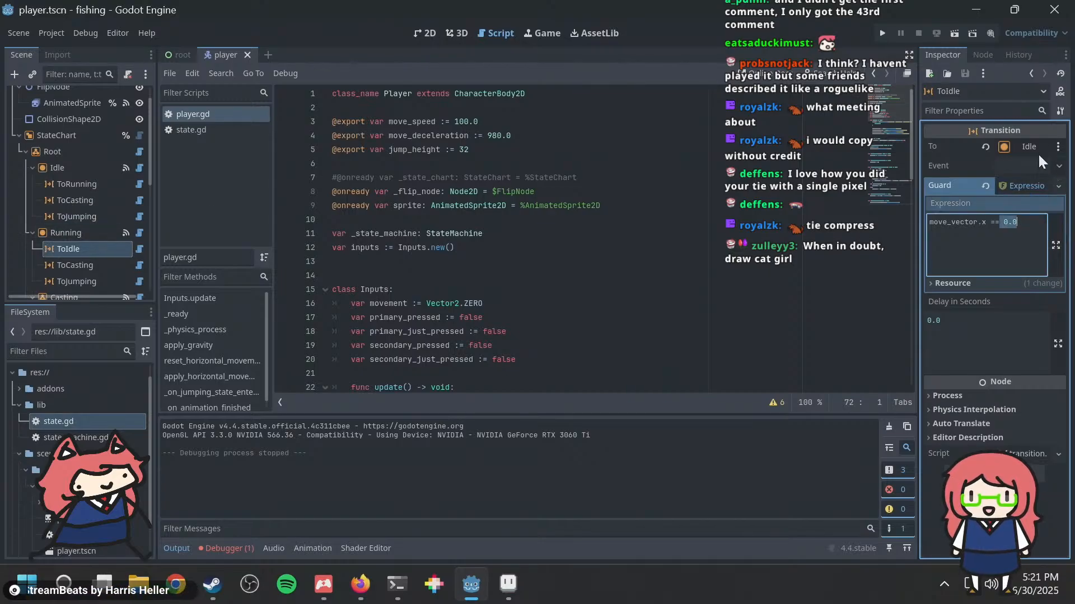
Step: Inspect Running's ToCasting transition and look through the remaining casting, fishing, jumping and falling states in the scene tree
left_click(81, 262)
scroll(95, 250, "down", 3)
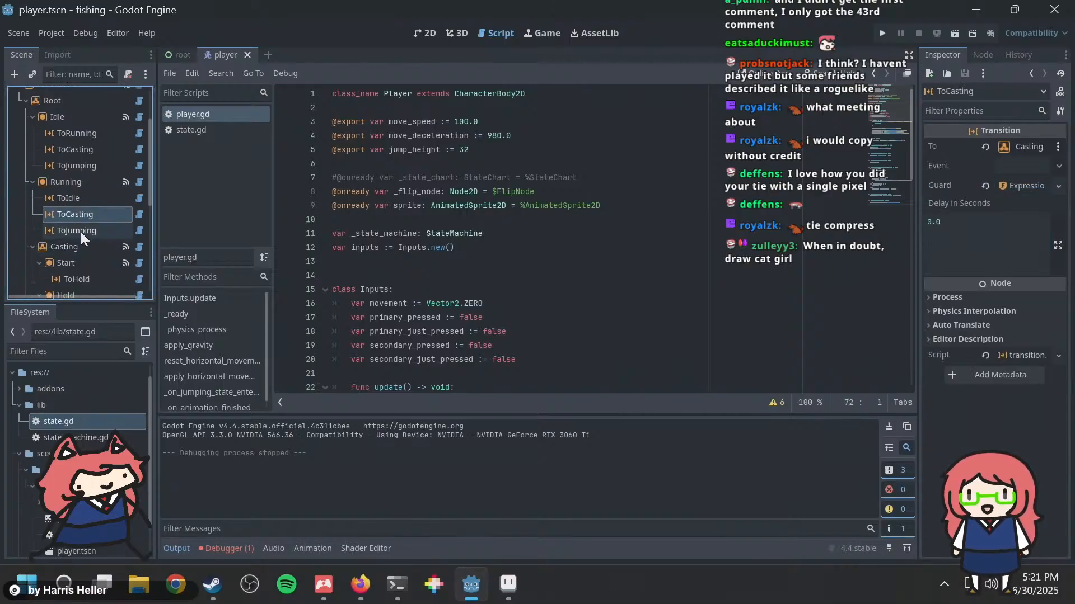
scroll(80, 229, "down", 8)
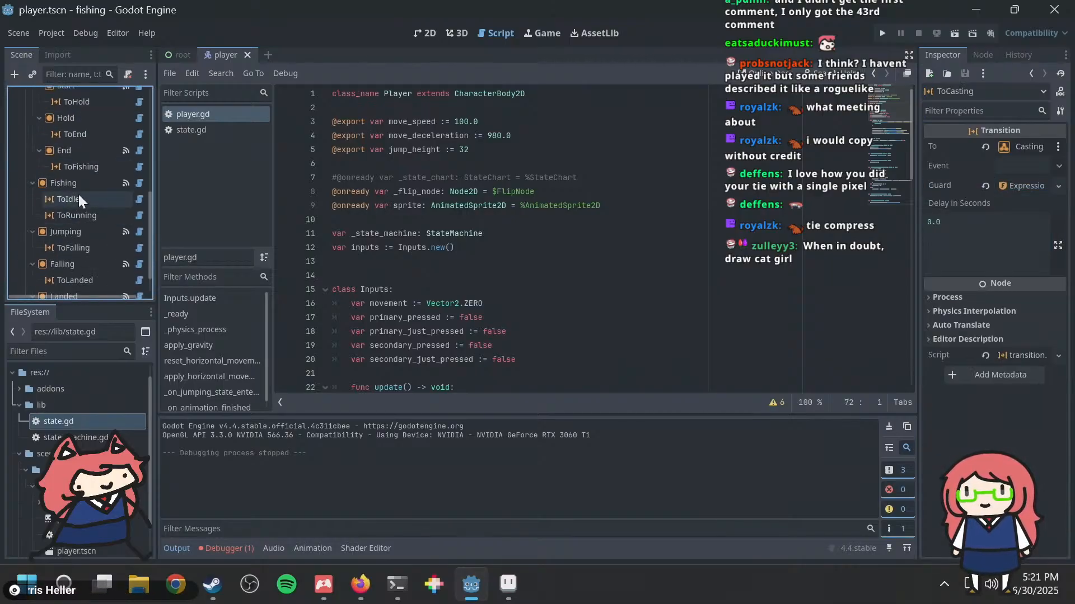
scroll(79, 193, "up", 10)
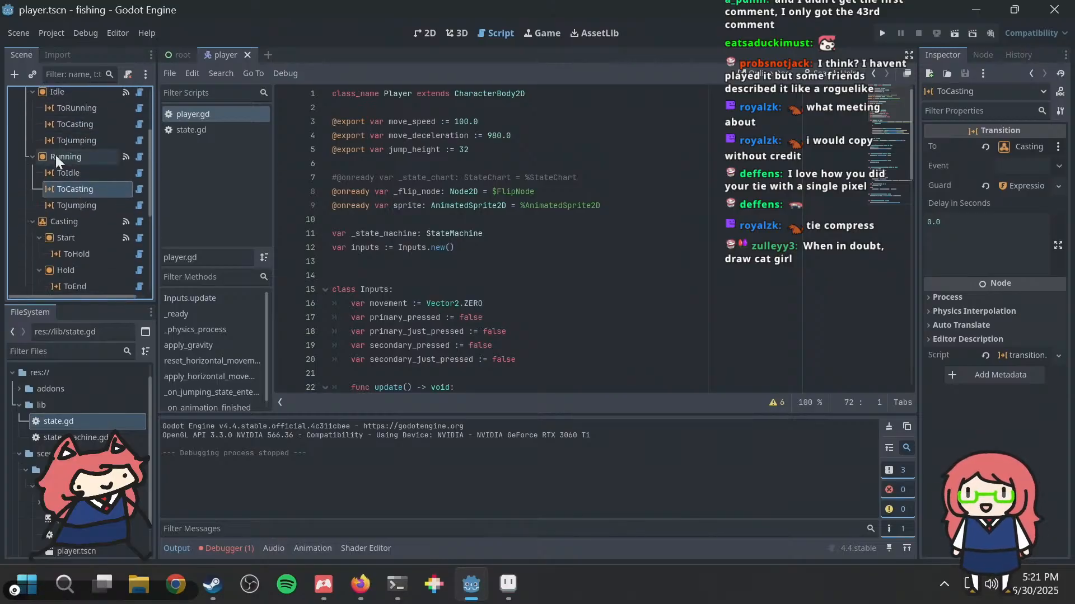
scroll(59, 195, "up", 5)
scroll(55, 187, "down", 5)
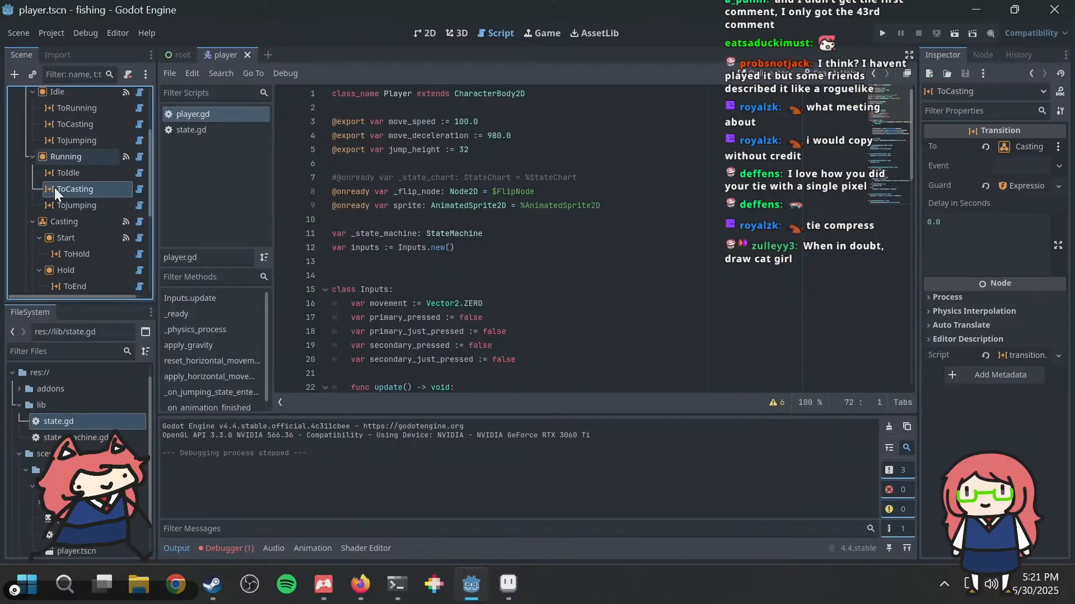
scroll(68, 162, "up", 3)
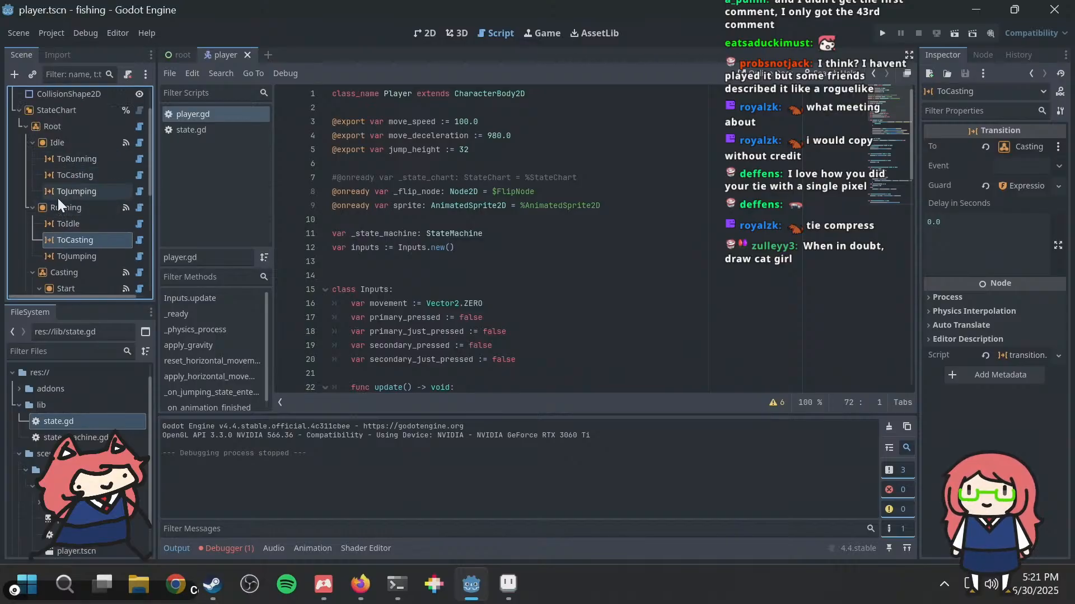
Step: Read player.gd from the Inputs class through the gravity and horizontal movement functions, and select the StateChart node for comparison
left_click(593, 219)
scroll(590, 207, "down", 4)
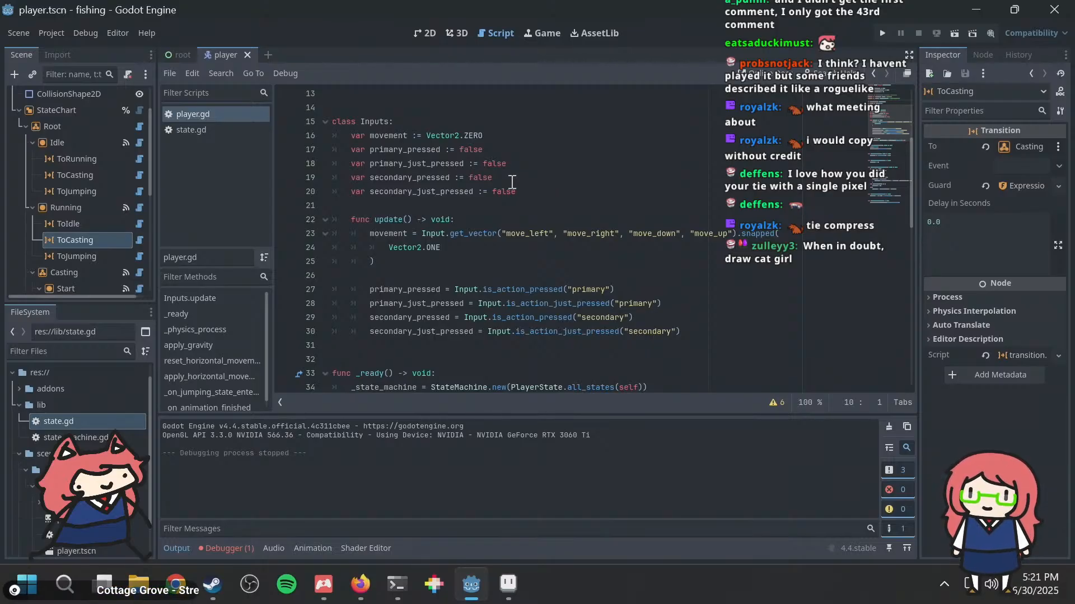
scroll(578, 222, "up", 1)
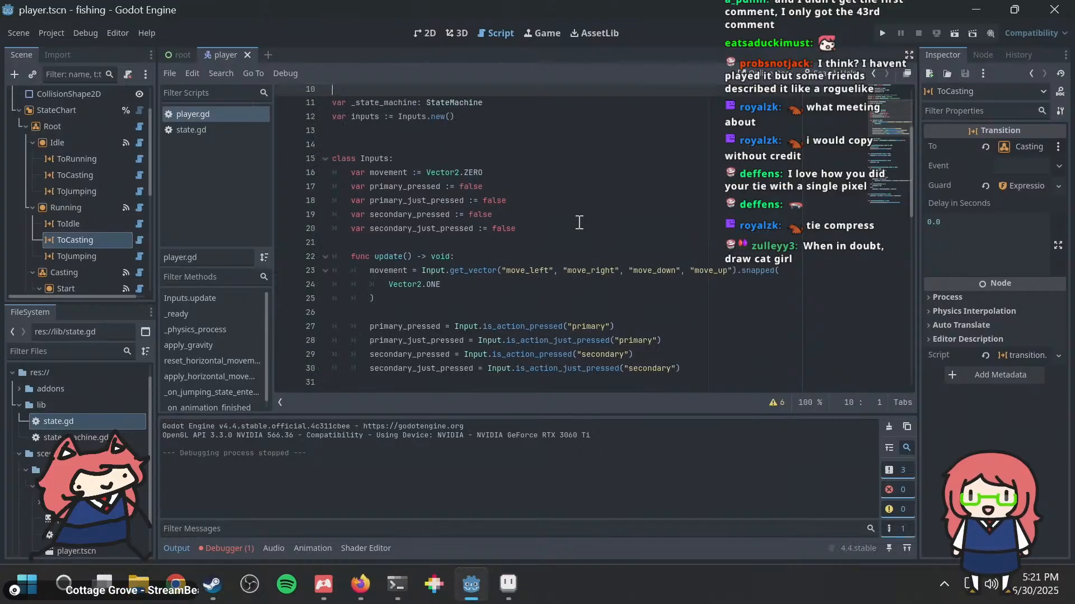
scroll(580, 223, "up", 3)
scroll(579, 222, "down", 5)
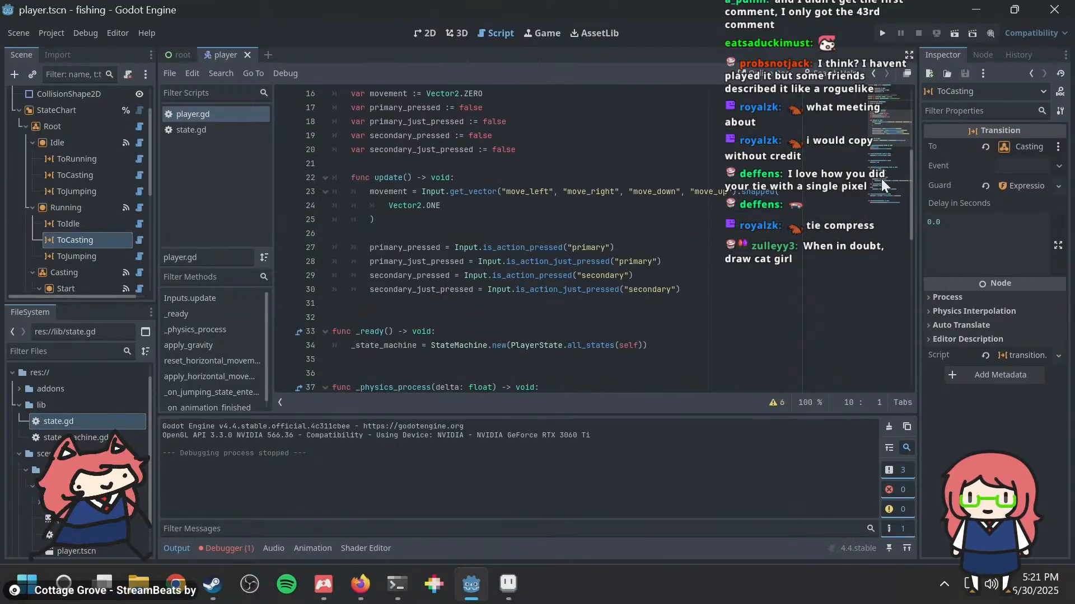
scroll(464, 226, "down", 7)
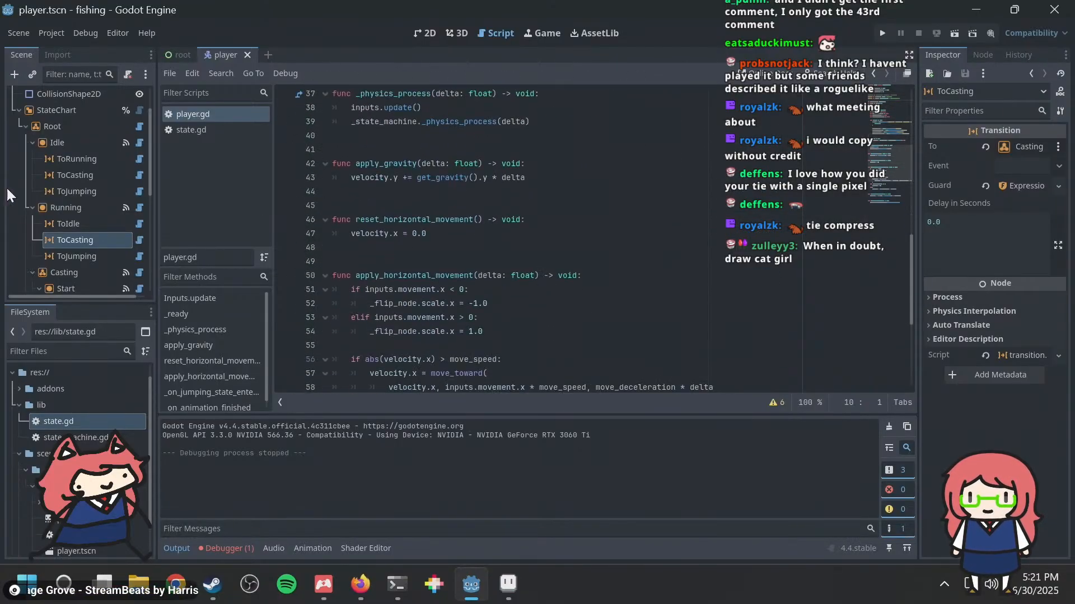
left_click(56, 111)
left_click(728, 206)
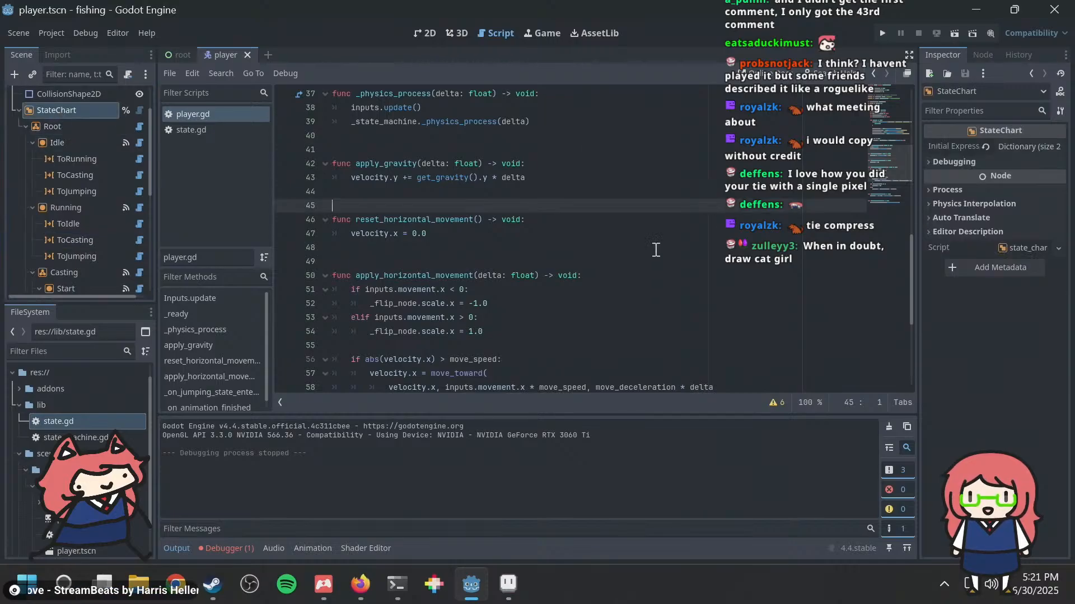
Step: Read player.gd from the Inputs class down to the horizontal movement logic and the jumping and animation-finished handlers
scroll(656, 250, "up", 10)
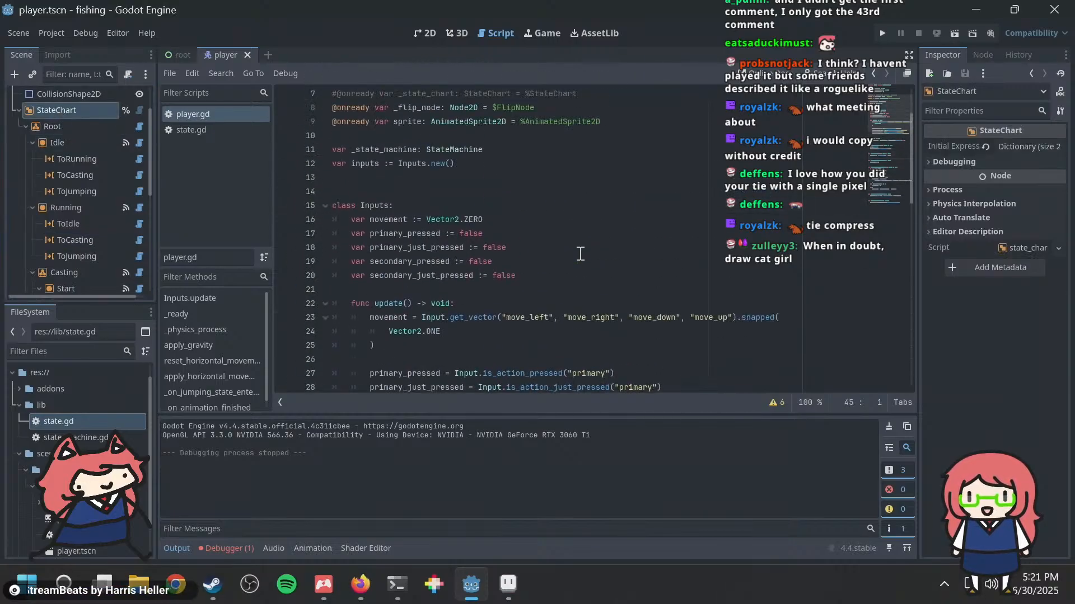
scroll(581, 253, "down", 15)
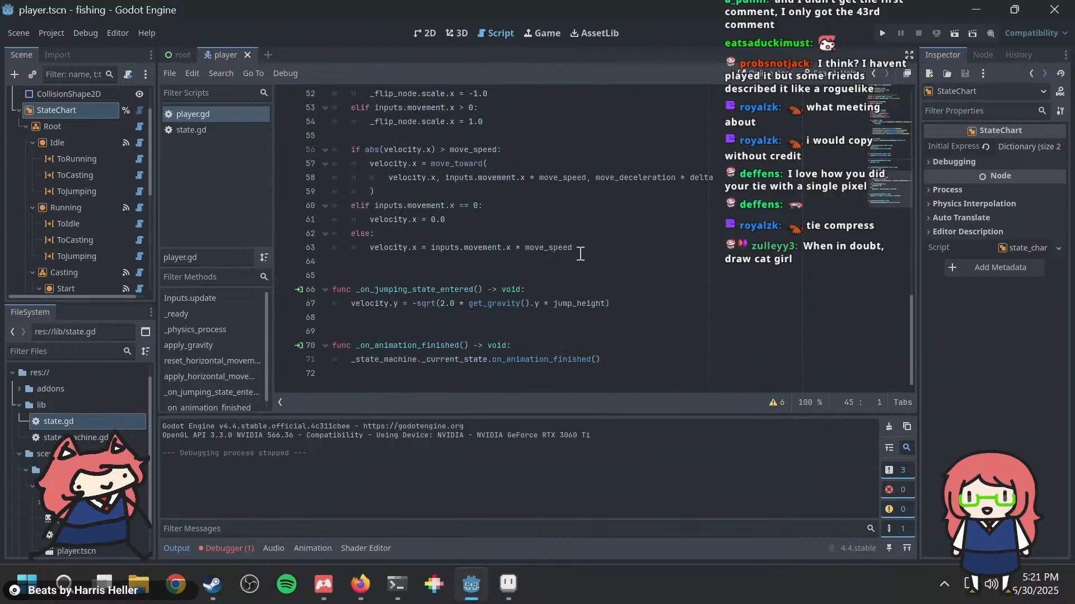
left_click_drag(607, 253, 428, 127)
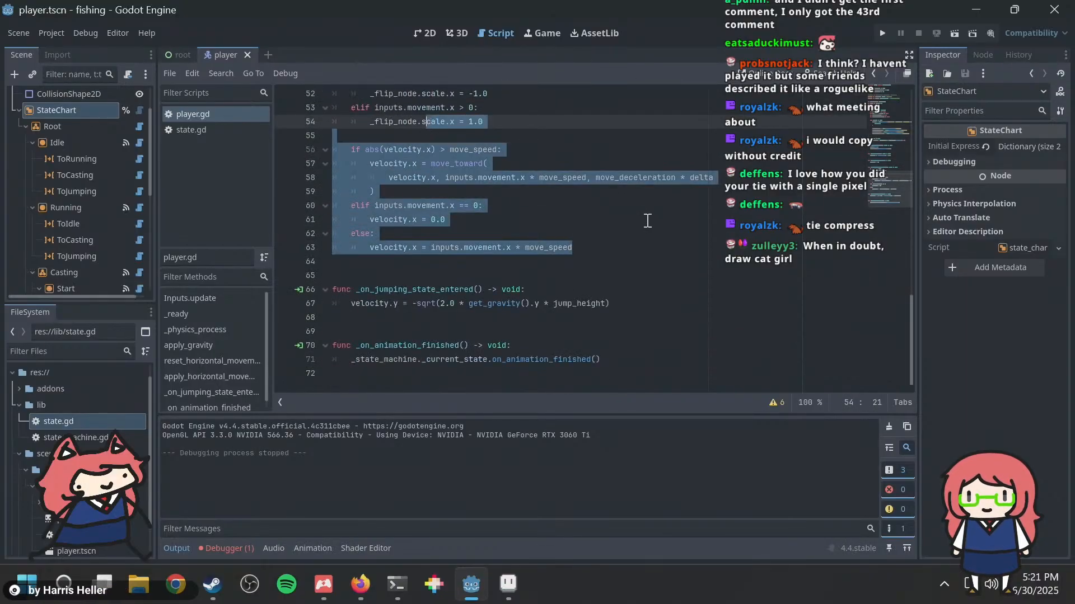
left_click(647, 220)
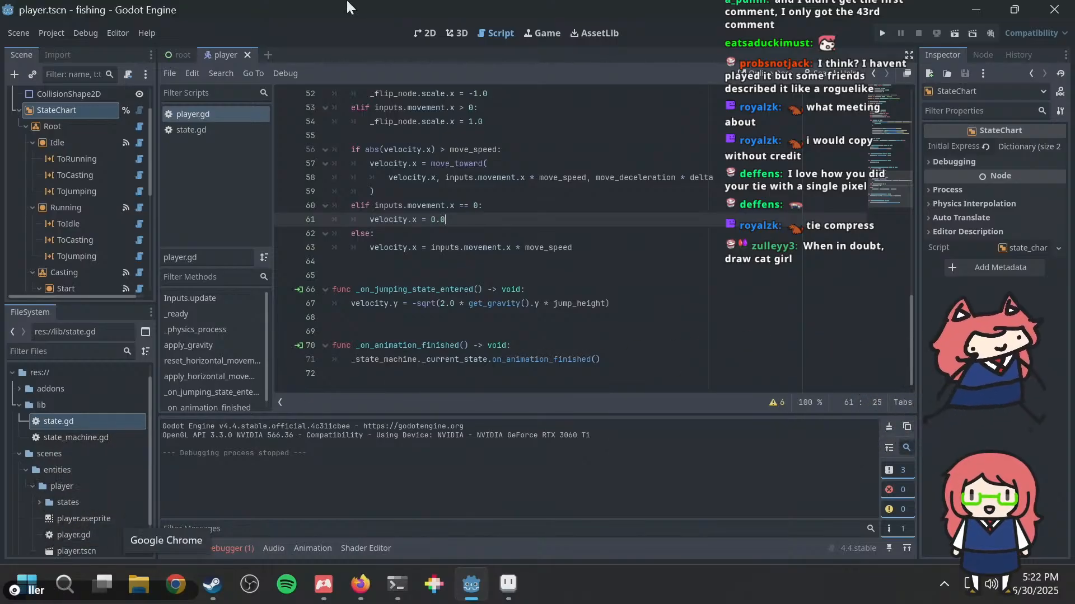
Step: Open player_state.gd from the player's states folder, skim its state classes and return to the start of the script
scroll(136, 442, "down", 2)
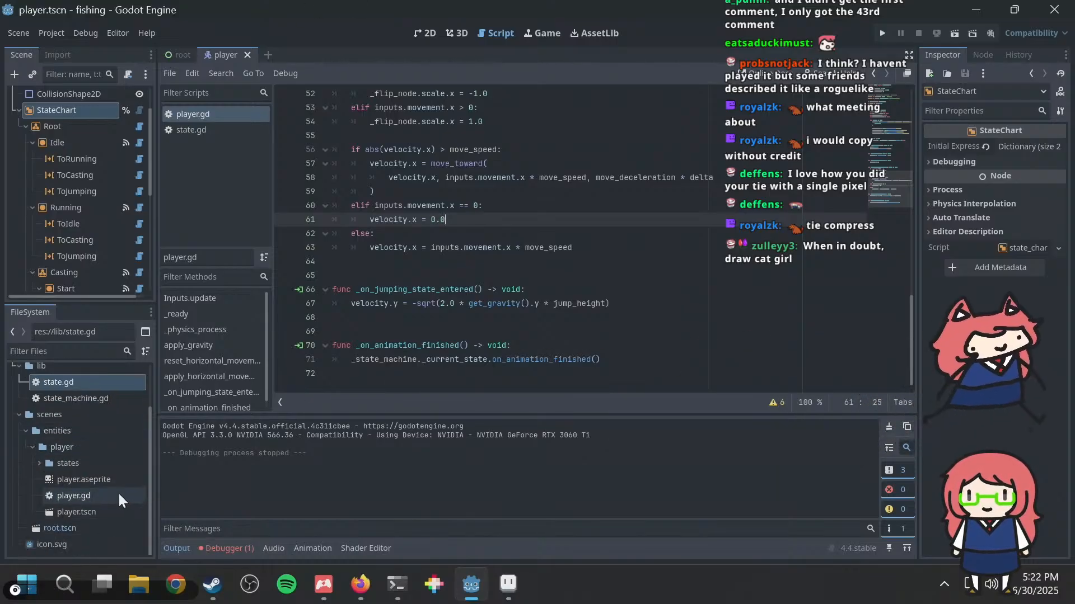
left_click(40, 464)
double_click(69, 480)
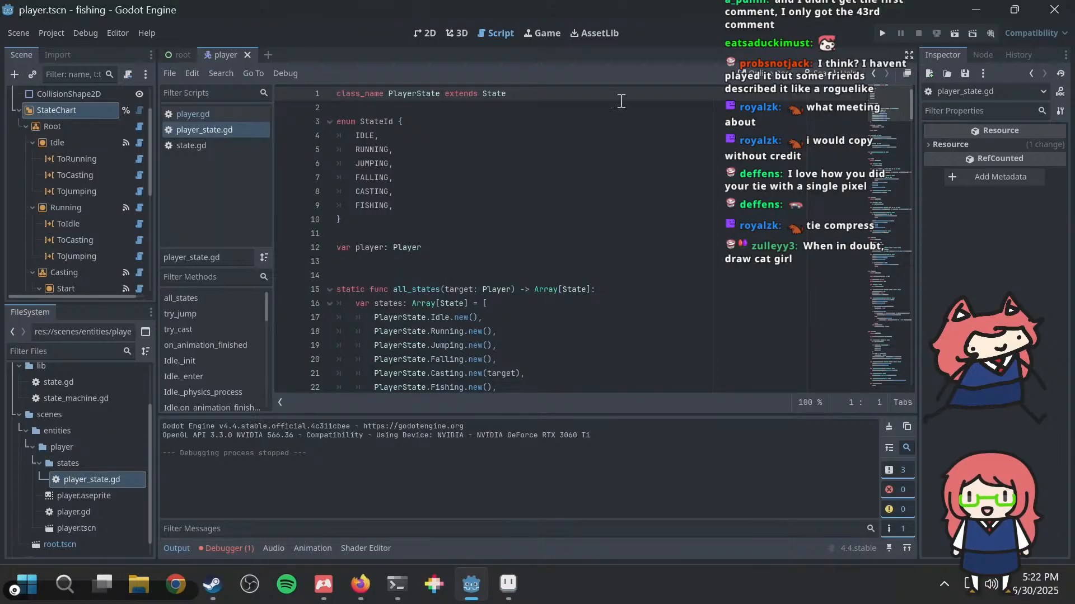
scroll(620, 101, "down", 20)
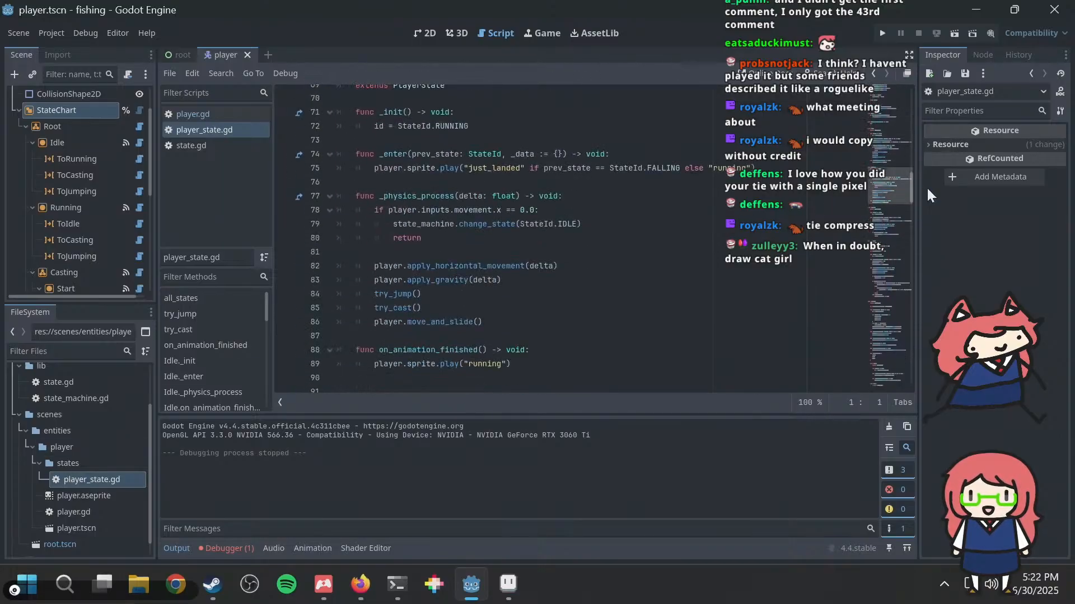
scroll(896, 206, "down", 7)
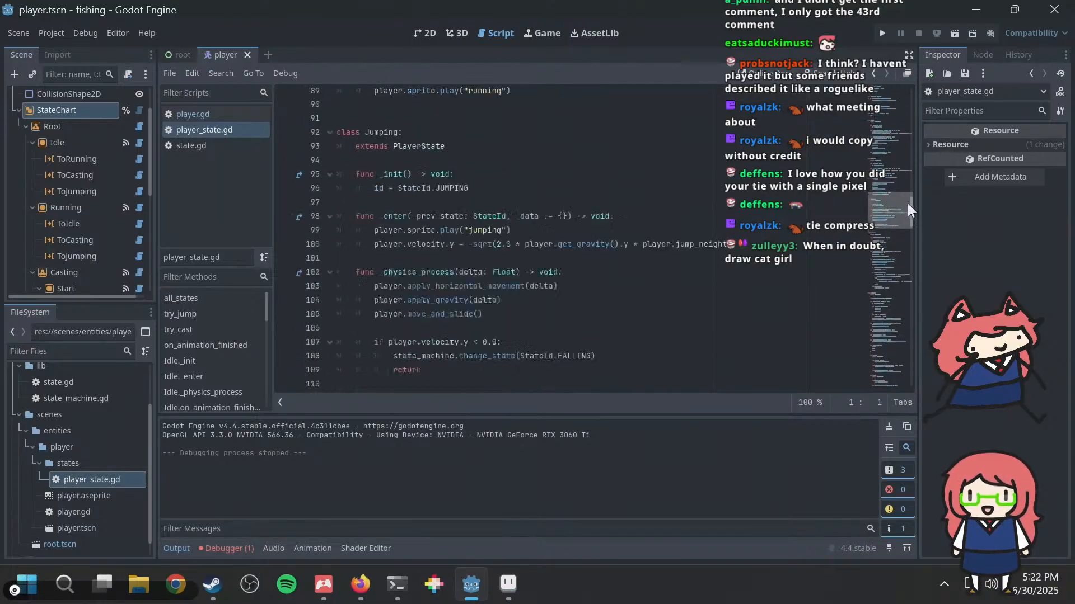
left_click_drag(908, 204, 902, 102)
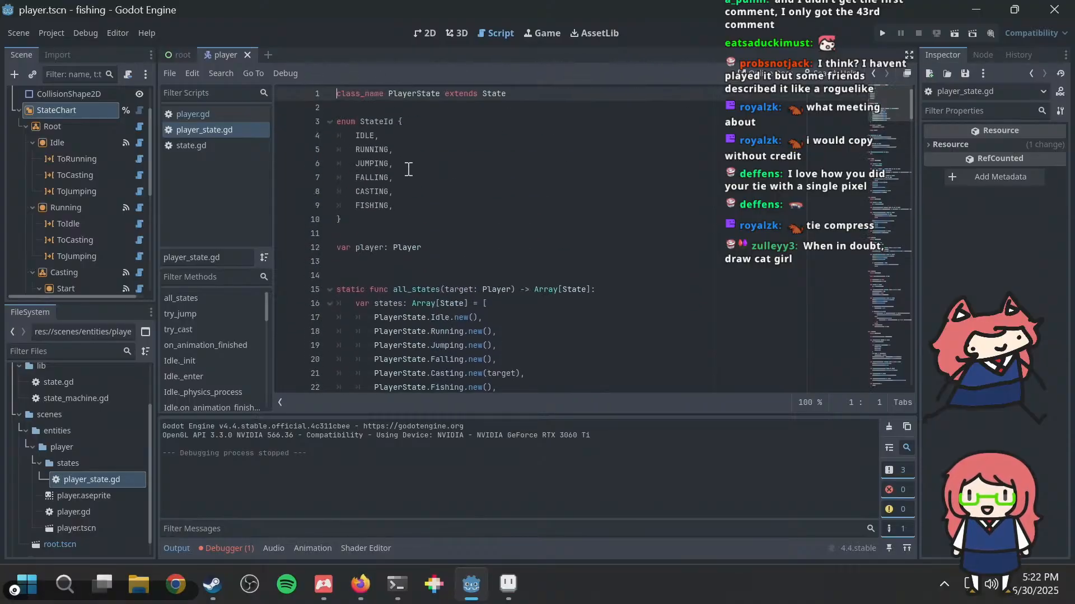
Step: Examine the StateId enum and each PlayerState instance created in the all_states function of player_state.gd
left_click_drag(355, 136, 497, 246)
left_click(404, 191)
scroll(458, 168, "down", 3)
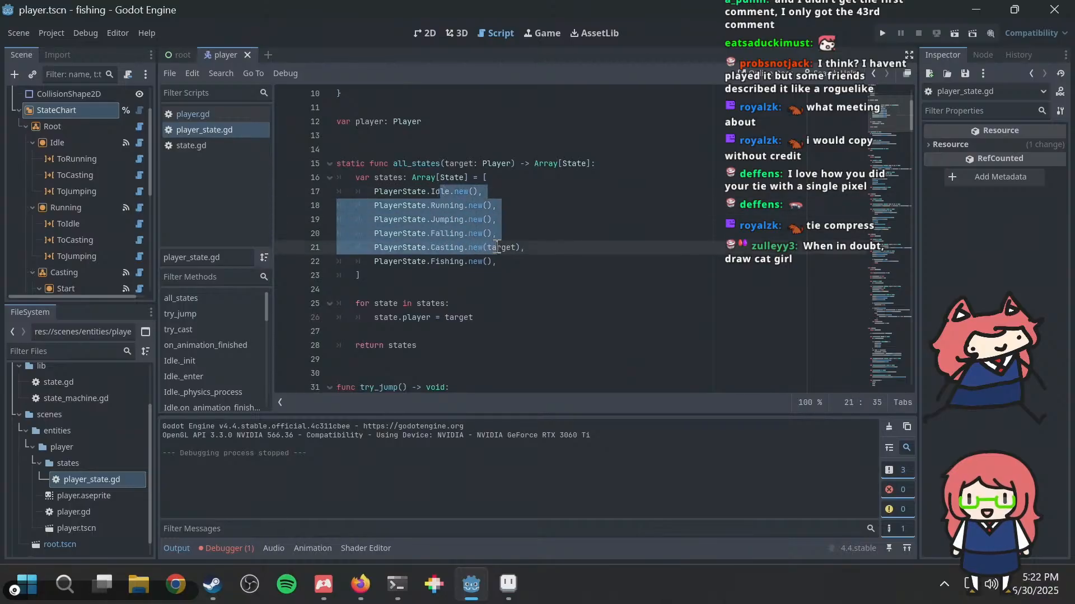
left_click(568, 202)
scroll(564, 202, "down", 2)
scroll(548, 203, "up", 2)
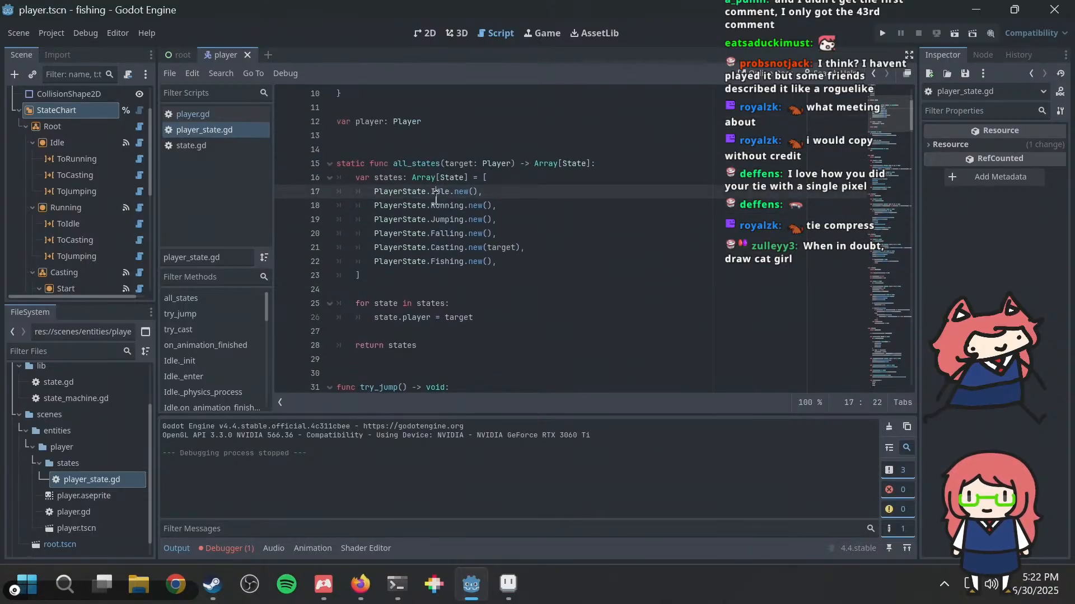
double_click(446, 205)
double_click(447, 220)
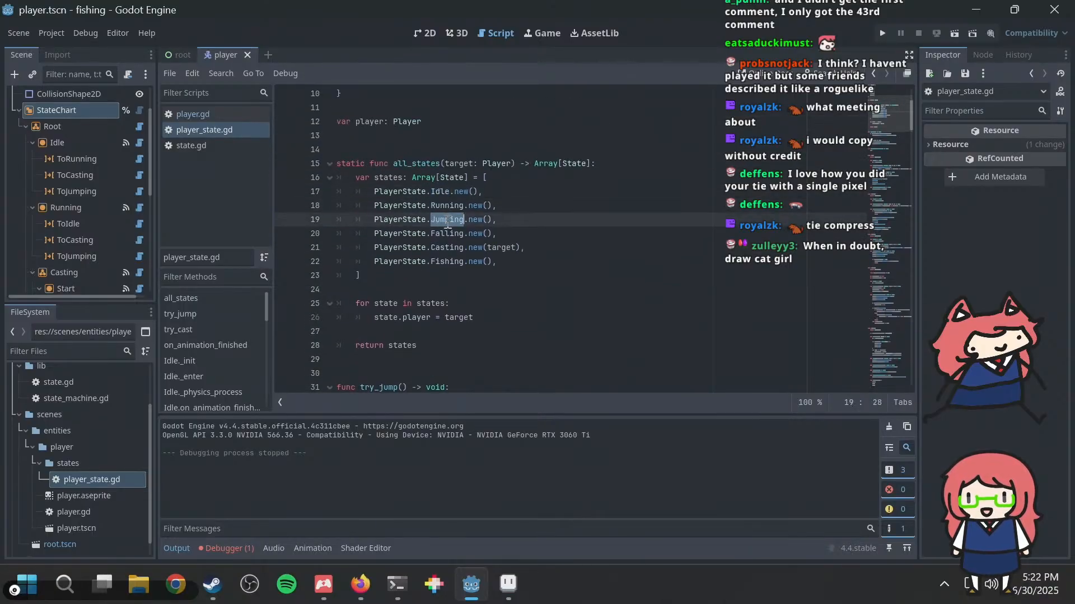
double_click(444, 234)
double_click(445, 248)
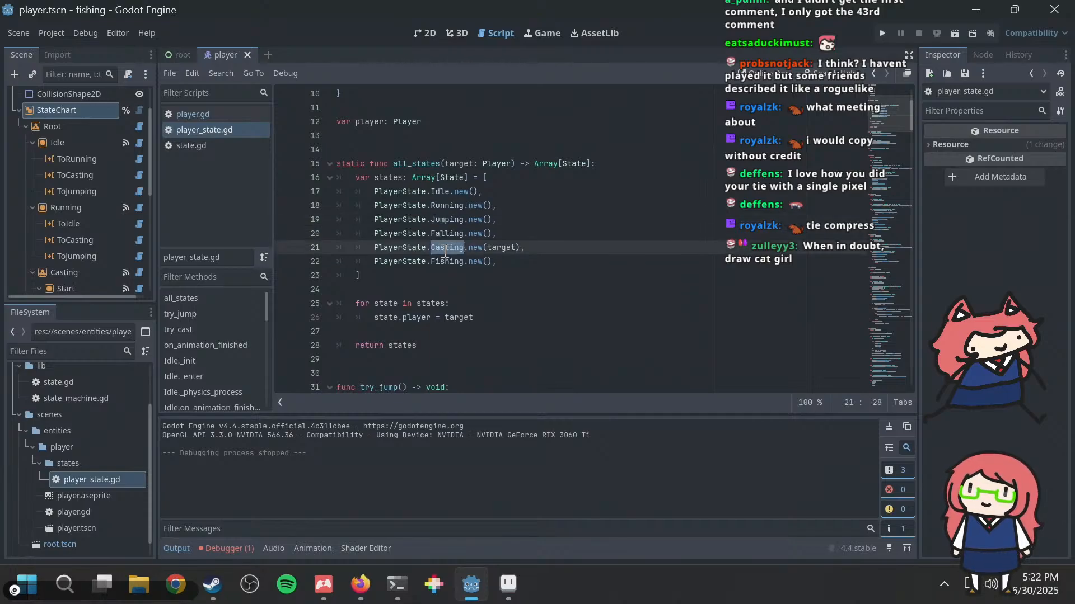
left_click(561, 204)
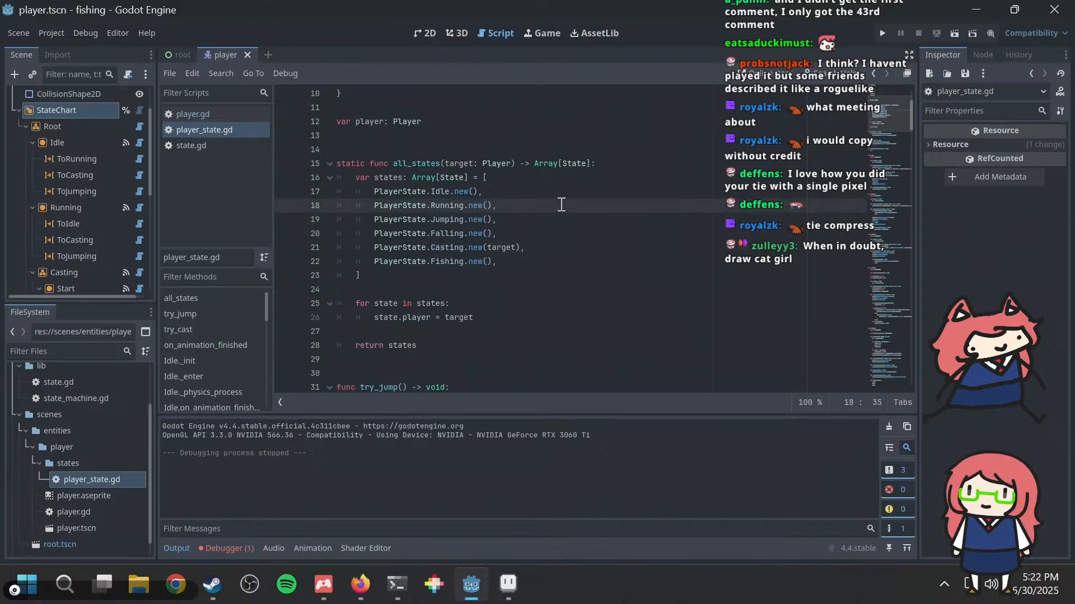
Step: Read the shared try_jump, try_cast and on_animation_finished functions in player_state.gd
scroll(561, 204, "down", 2)
scroll(561, 204, "down", 2)
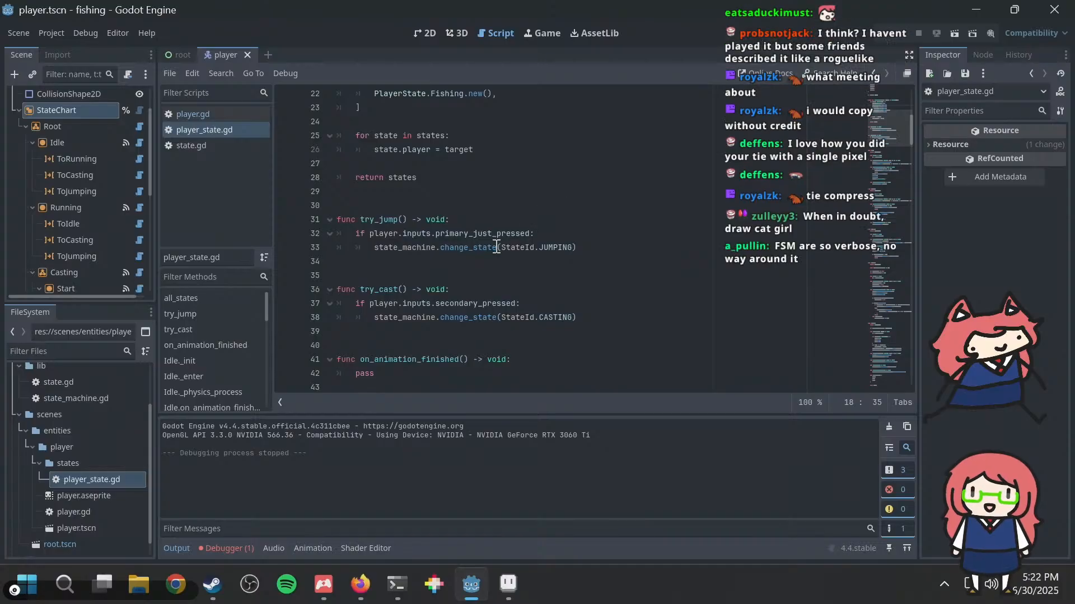
left_click(562, 260)
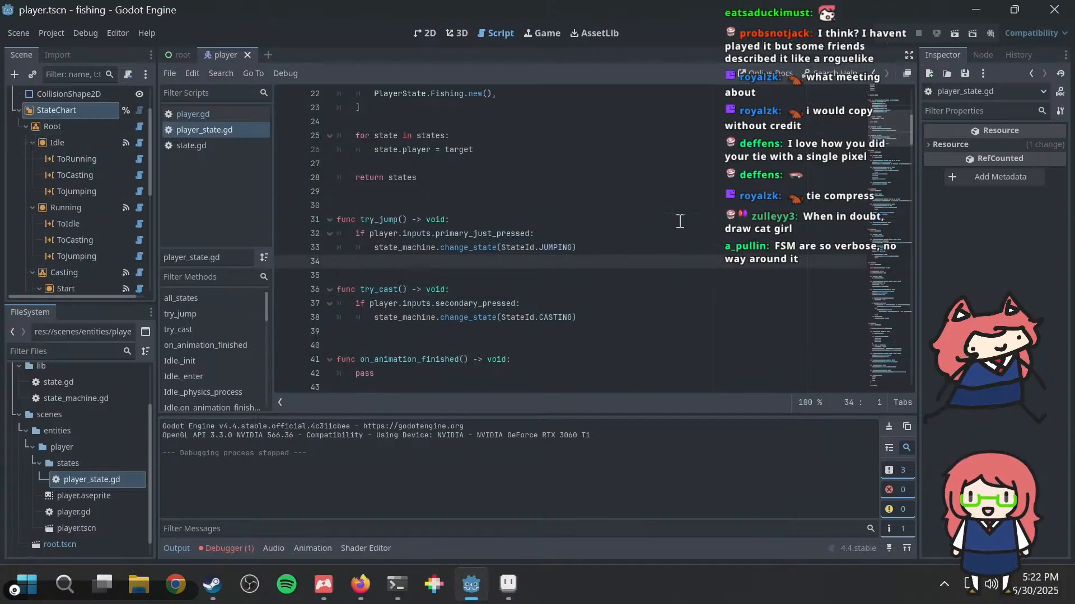
scroll(644, 221, "down", 4)
scroll(603, 221, "down", 1)
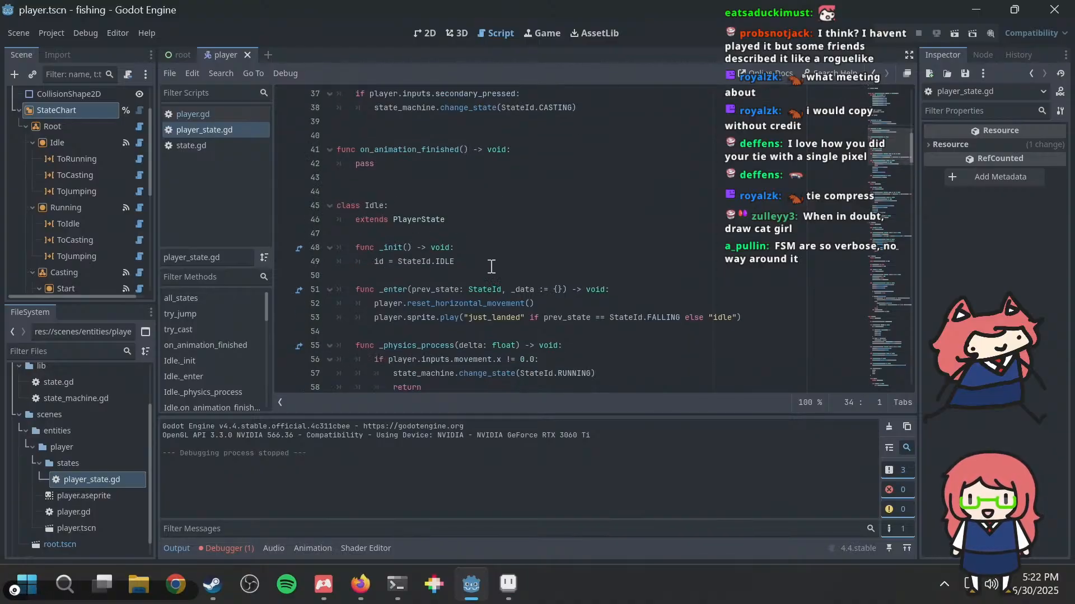
Step: Compare the Idle class's _enter function with the state_entered signal connections of the Idle node
scroll(482, 262, "down", 1)
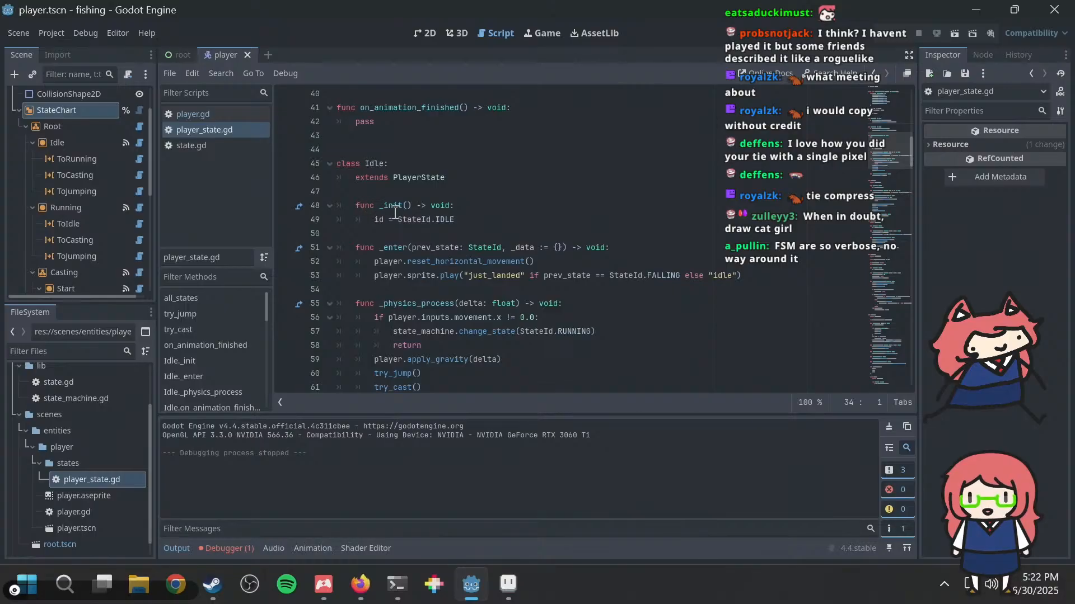
left_click_drag(386, 259, 499, 259)
left_click(502, 260)
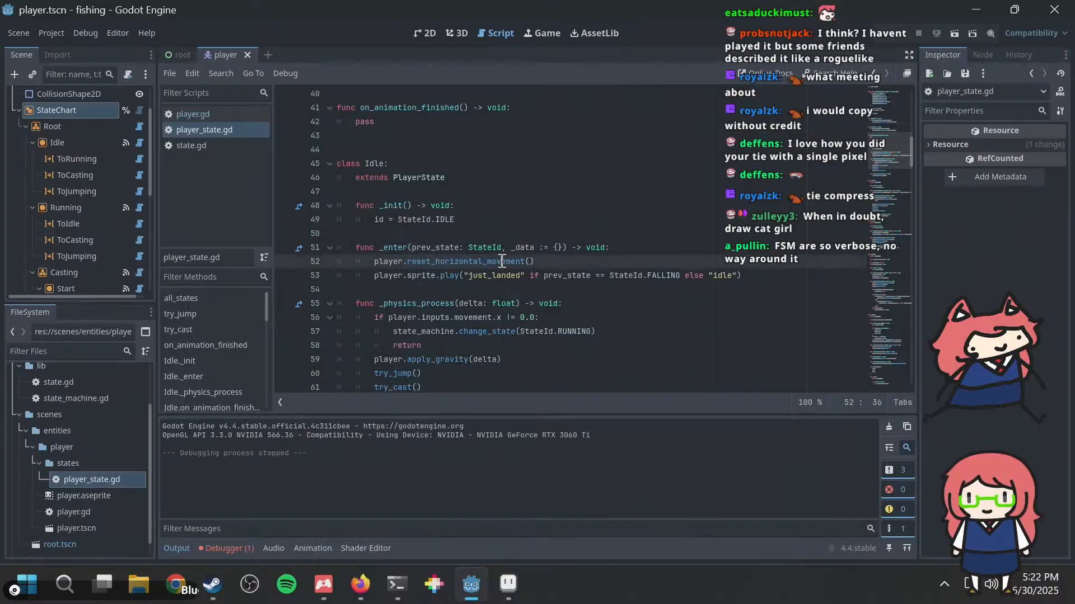
left_click_drag(374, 273, 491, 275)
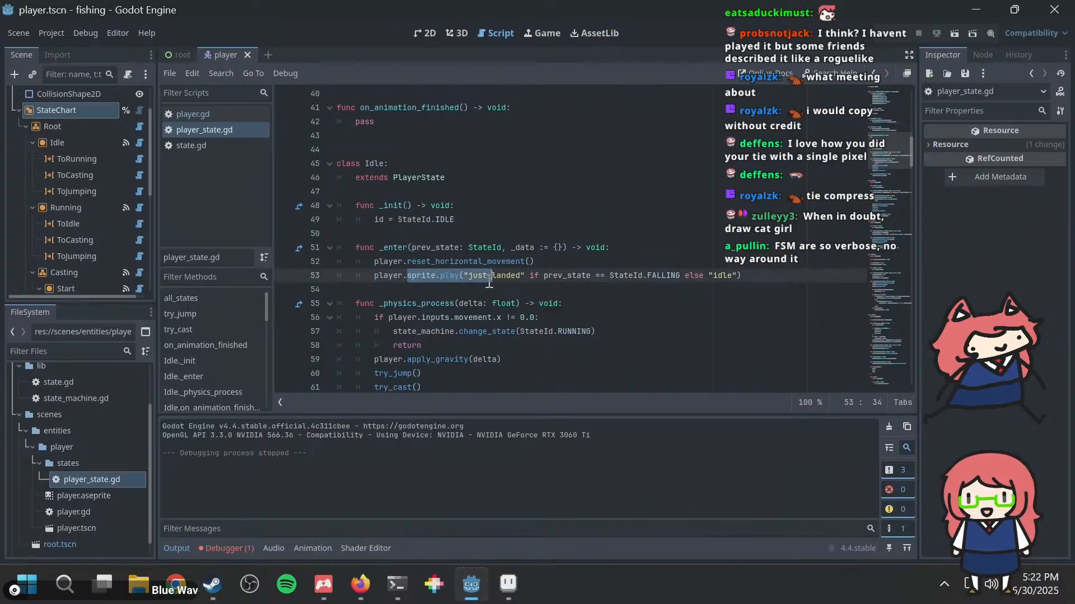
left_click(55, 143)
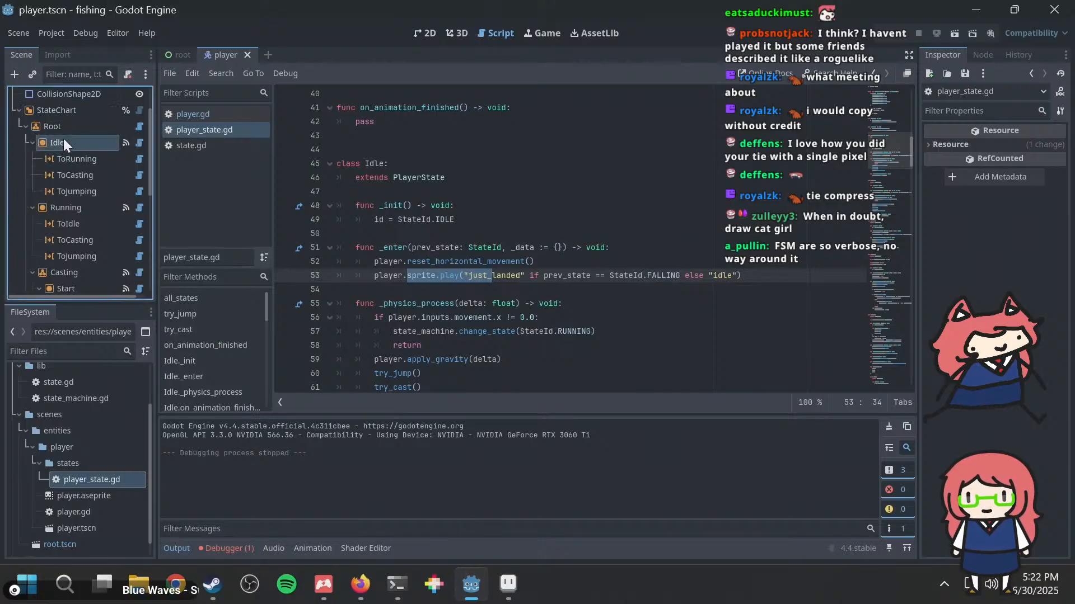
left_click(983, 54)
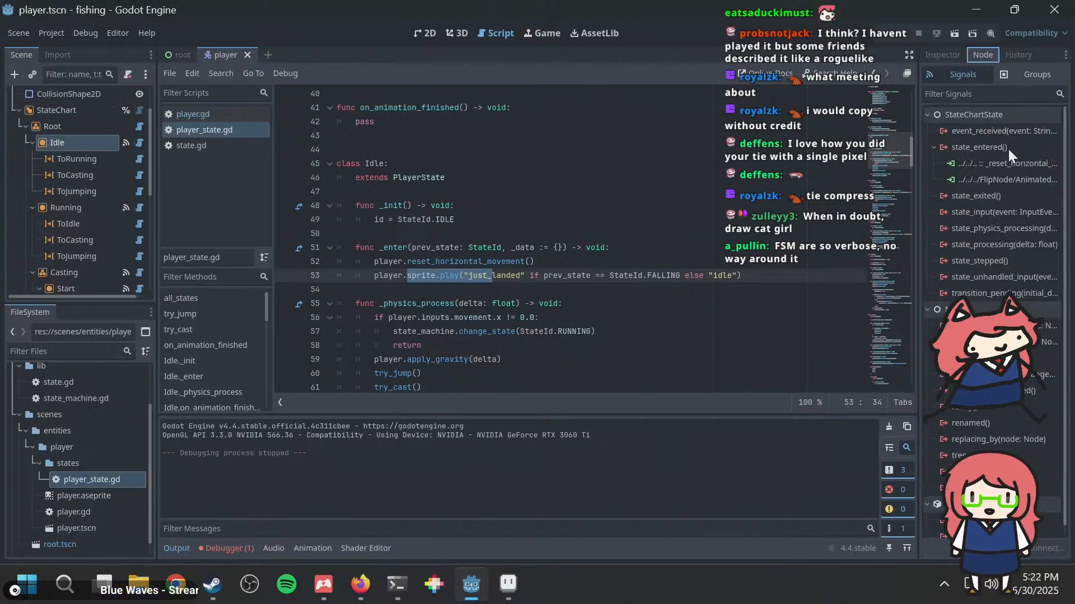
left_click(989, 179)
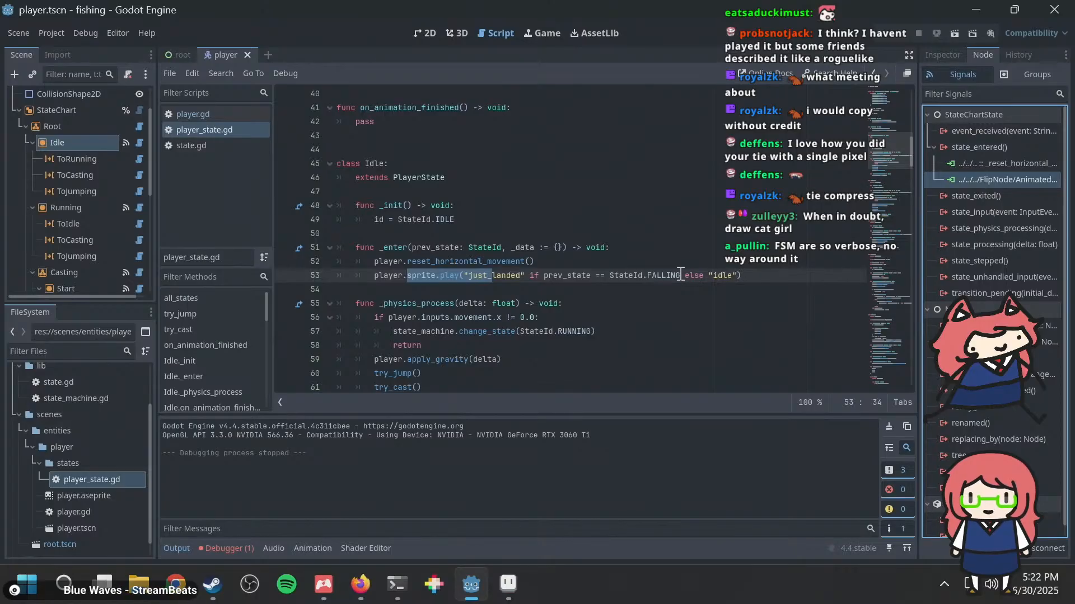
Step: Examine the Idle class's _physics_process and on_animation_finished functions, including its running, gravity, jump and cast calls
scroll(538, 298, "down", 1)
scroll(537, 297, "down", 1)
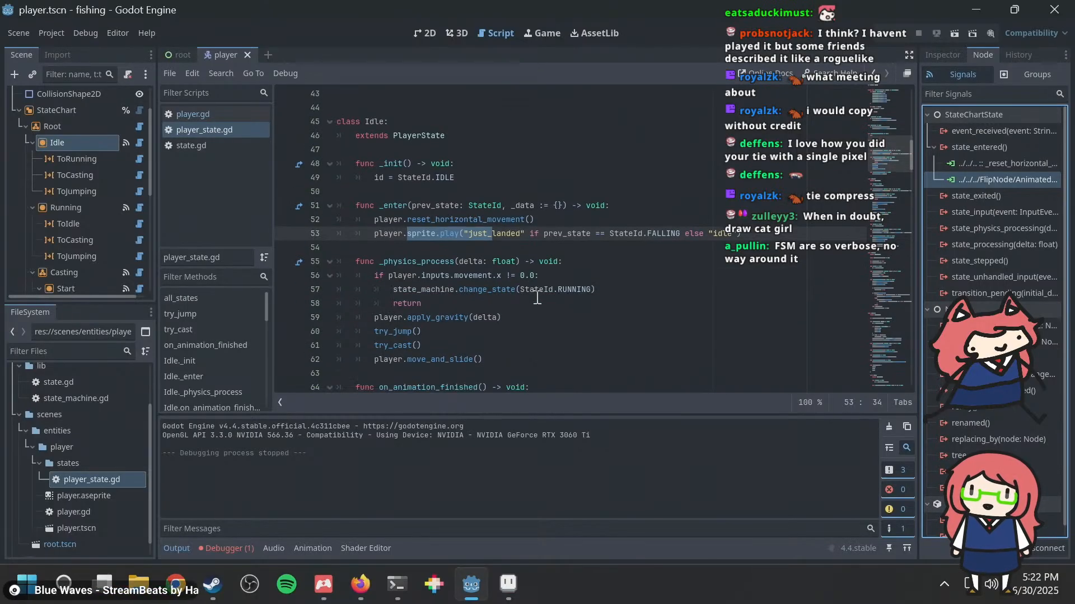
left_click(537, 262)
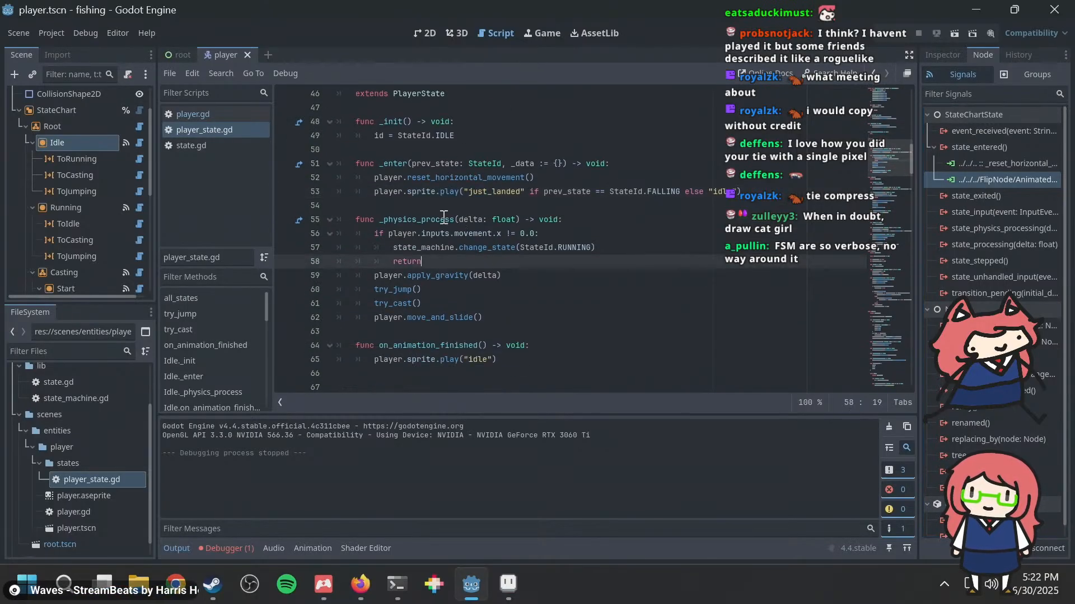
left_click_drag(358, 219, 635, 314)
left_click(582, 274)
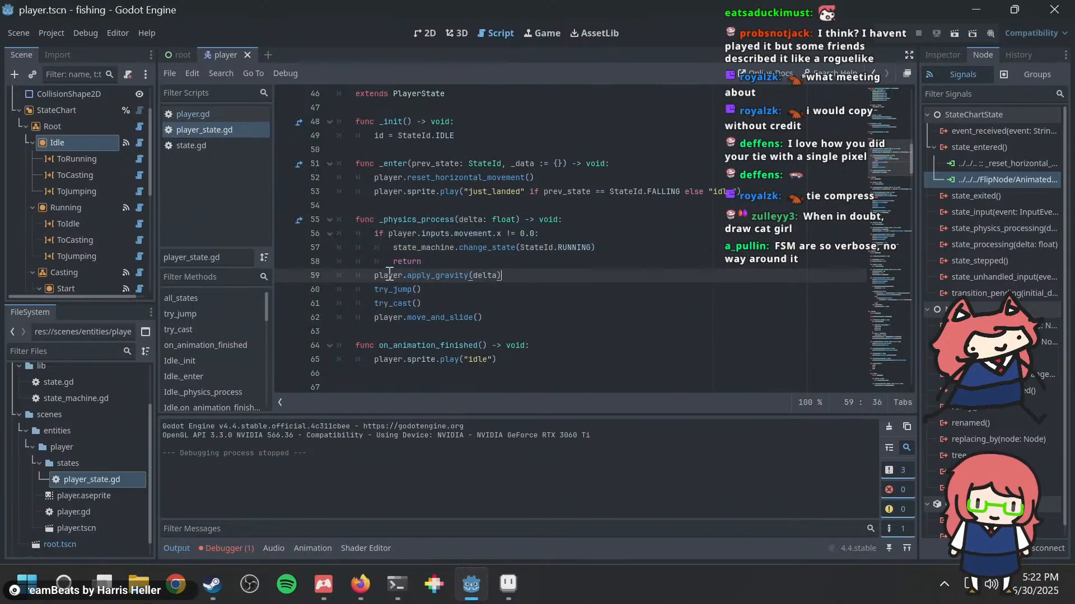
left_click_drag(483, 317, 385, 292)
left_click(449, 296)
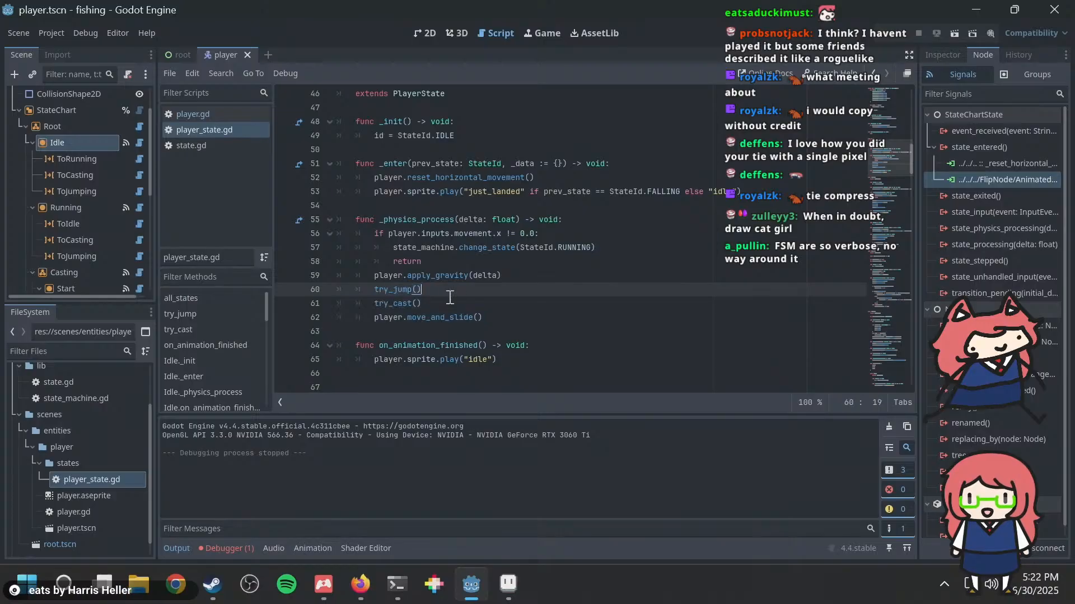
left_click_drag(510, 358, 407, 360)
left_click(425, 336)
Step: Read the Running class from its _init and _enter functions through its physics processing and animation-finished handler
scroll(504, 219, "down", 5)
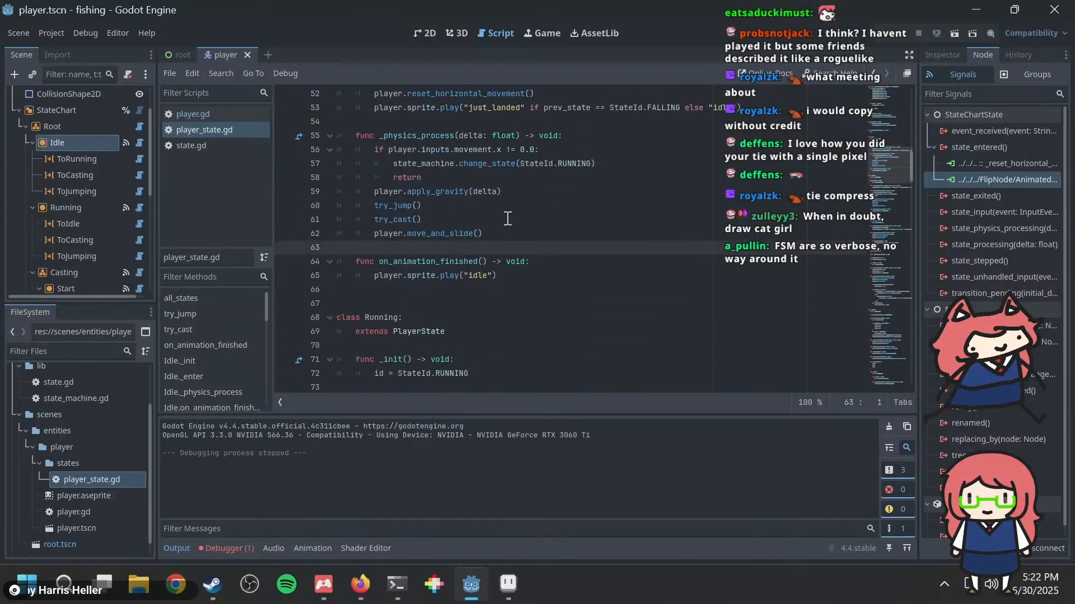
scroll(424, 241, "down", 1)
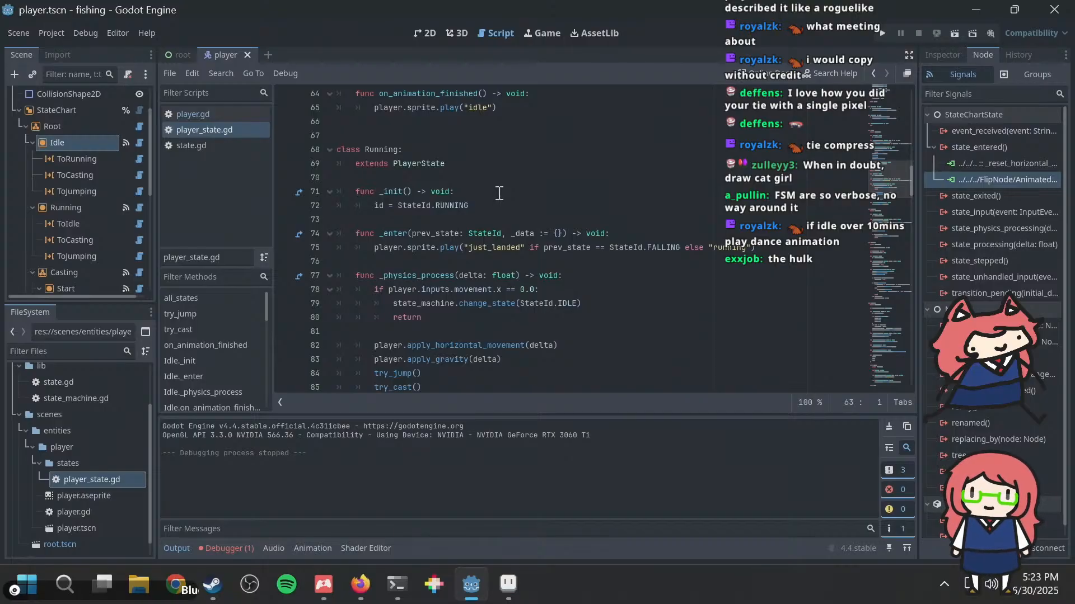
left_click(507, 193)
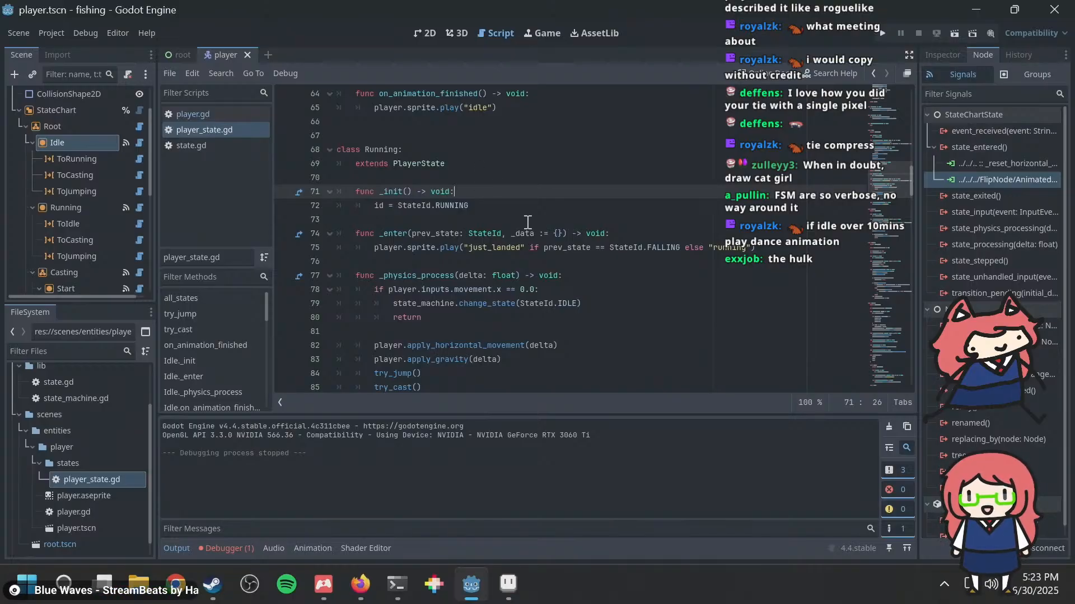
left_click(527, 223)
left_click(501, 207)
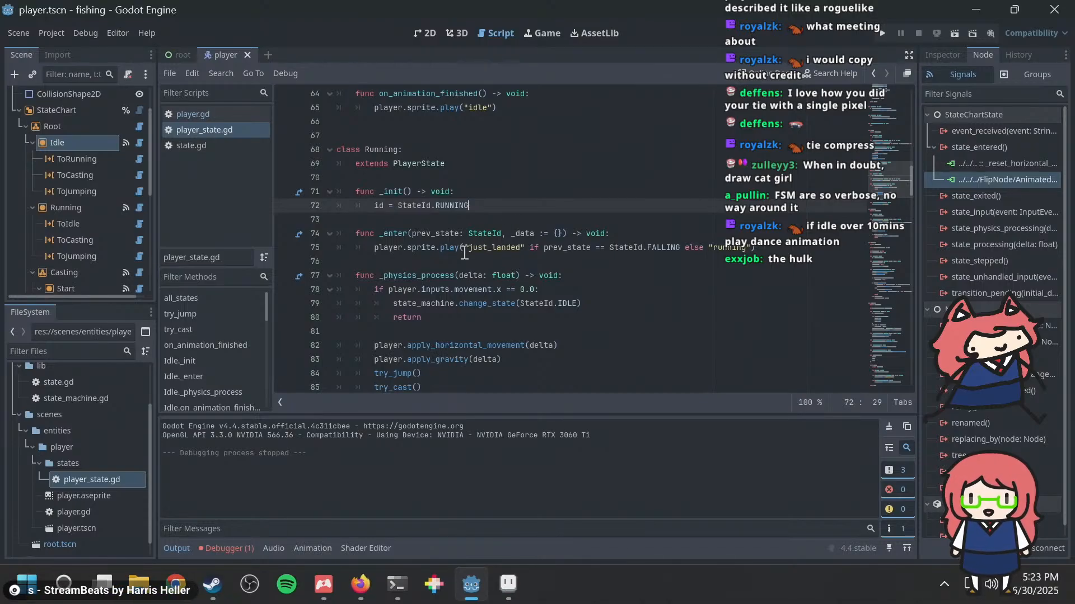
left_click_drag(416, 248, 503, 239)
left_click(515, 239)
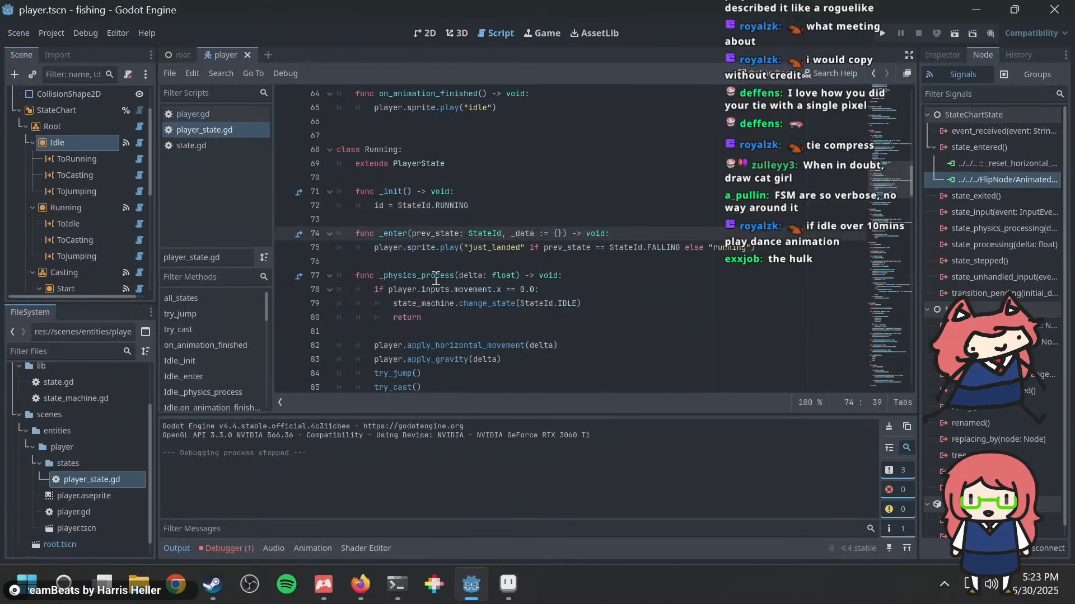
scroll(436, 279, "down", 2)
scroll(432, 217, "down", 3)
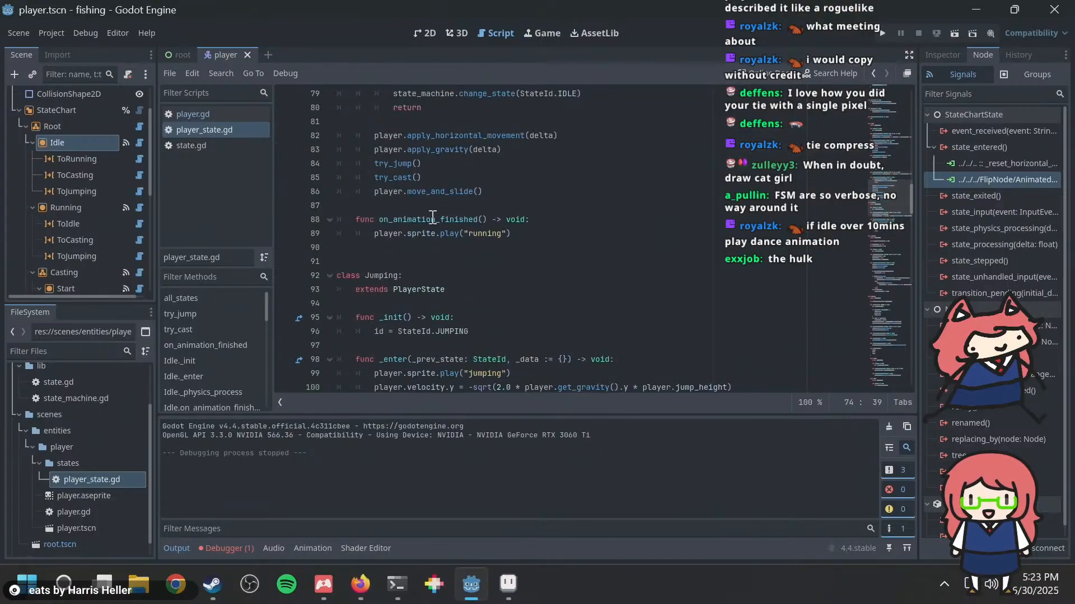
Step: Examine the Jumping class's _init, _enter and _physics_process functions in player_state.gd
scroll(433, 217, "down", 2)
left_click_drag(381, 216, 464, 330)
left_click(499, 275)
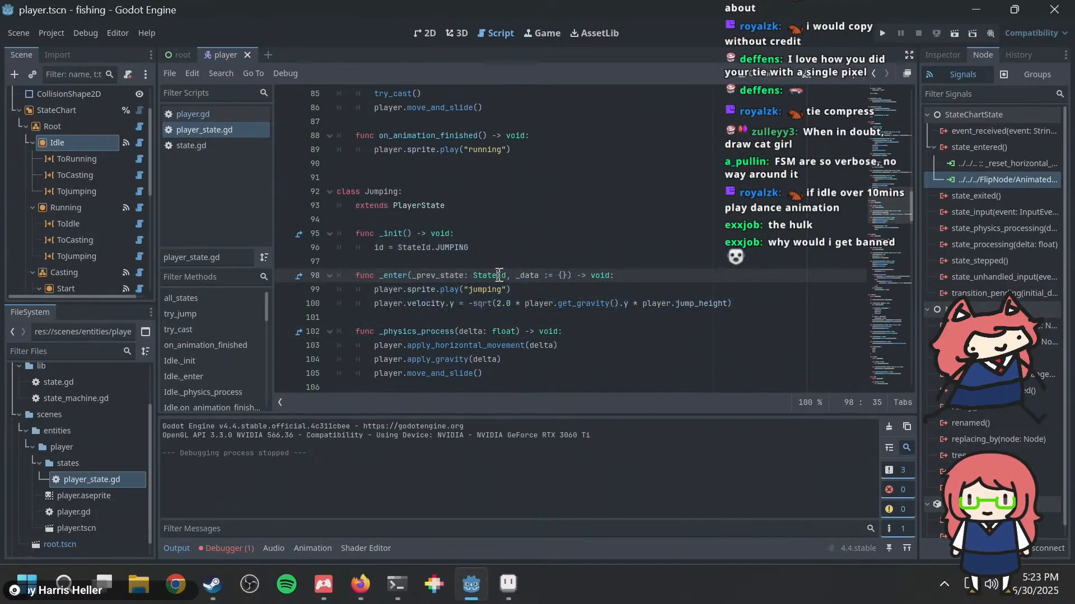
left_click(529, 292)
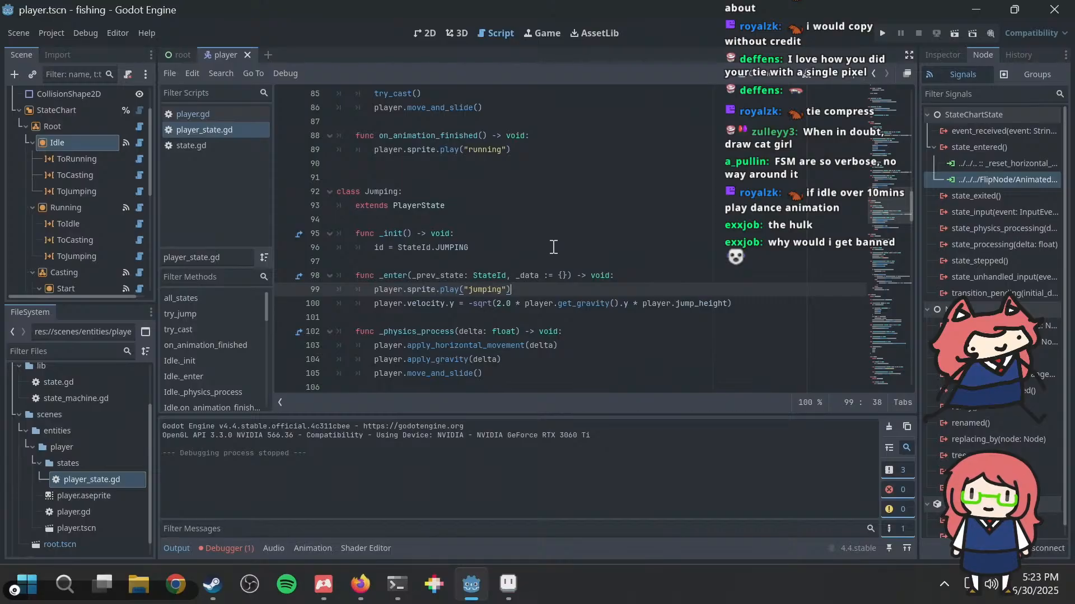
Step: Examine the jump velocity formula in the Jumping class's _enter function, including its get_gravity and jump_height terms
key("Down")
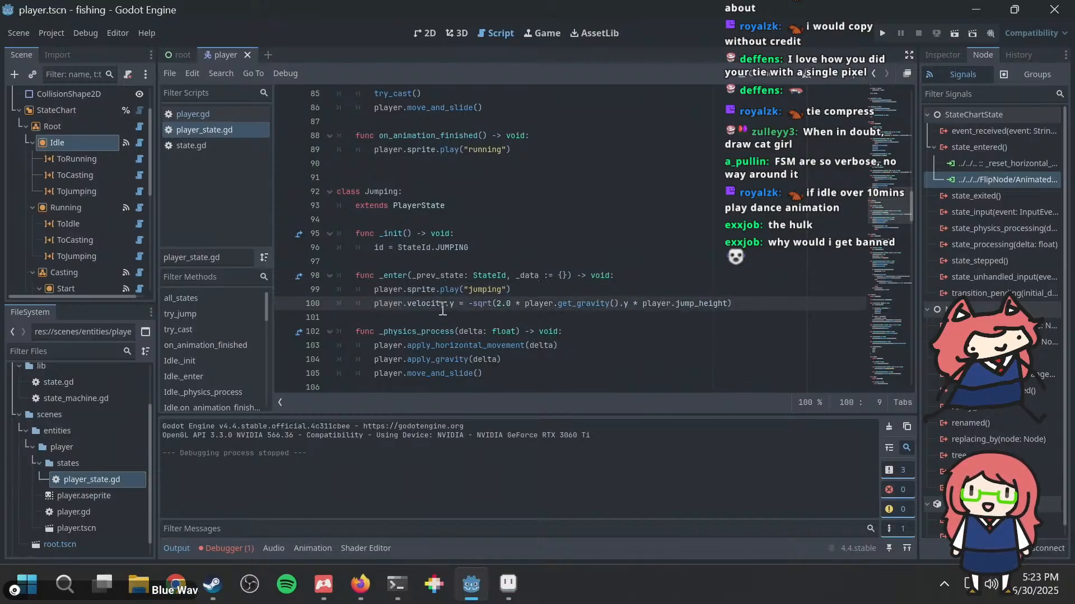
left_click_drag(409, 303, 568, 301)
left_click(569, 301)
scroll(595, 298, "down", 1)
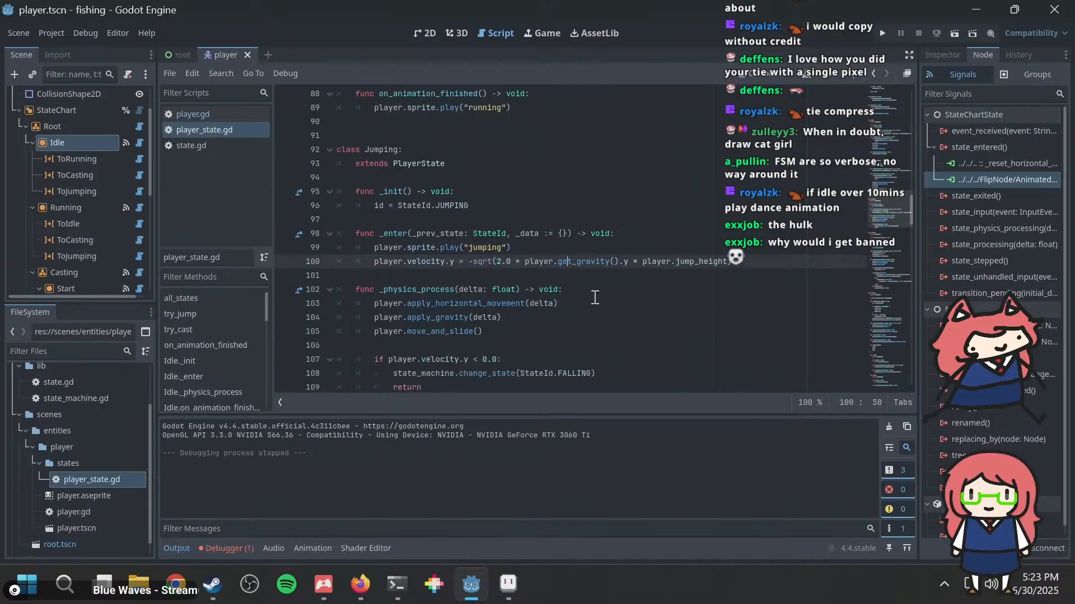
left_click(491, 263)
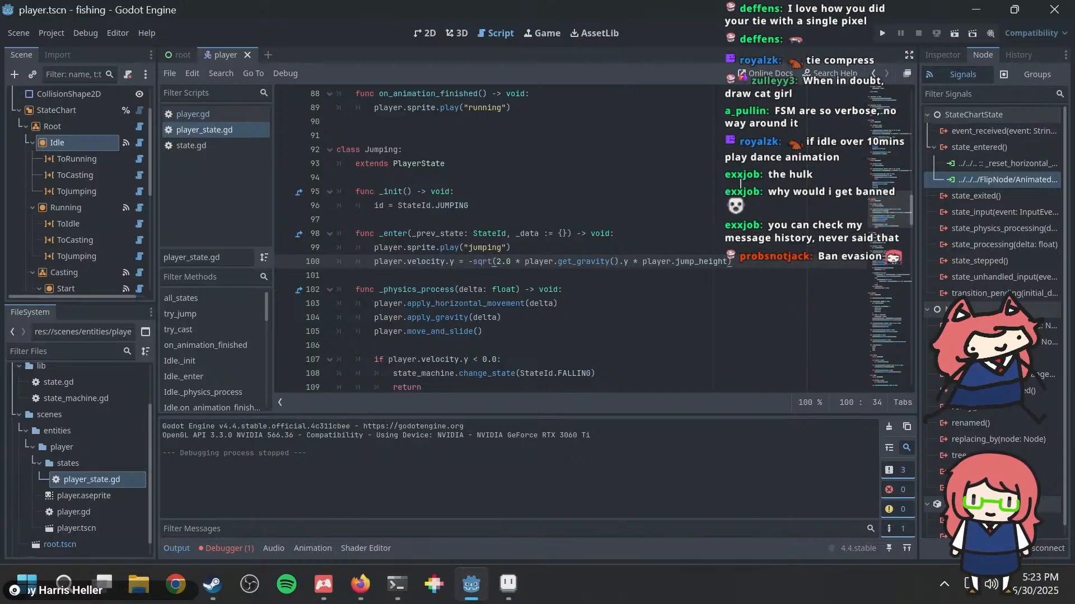
Step: Examine the Jumping class's _physics_process movement calls and its velocity.y condition for changing the state to FALLING
scroll(568, 272, "down", 1)
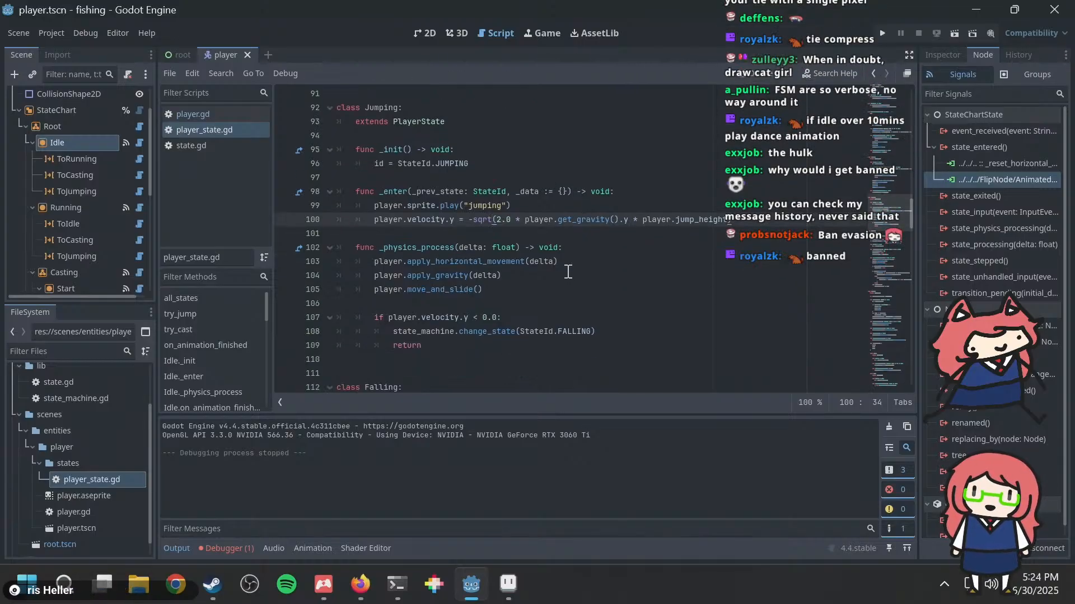
left_click(556, 261)
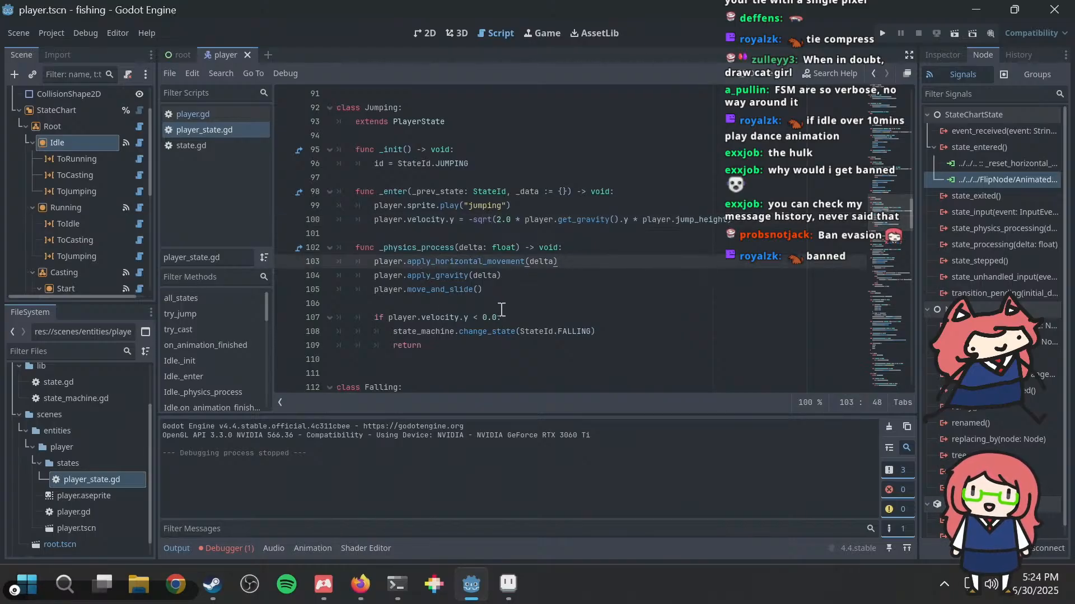
left_click_drag(446, 320, 501, 318)
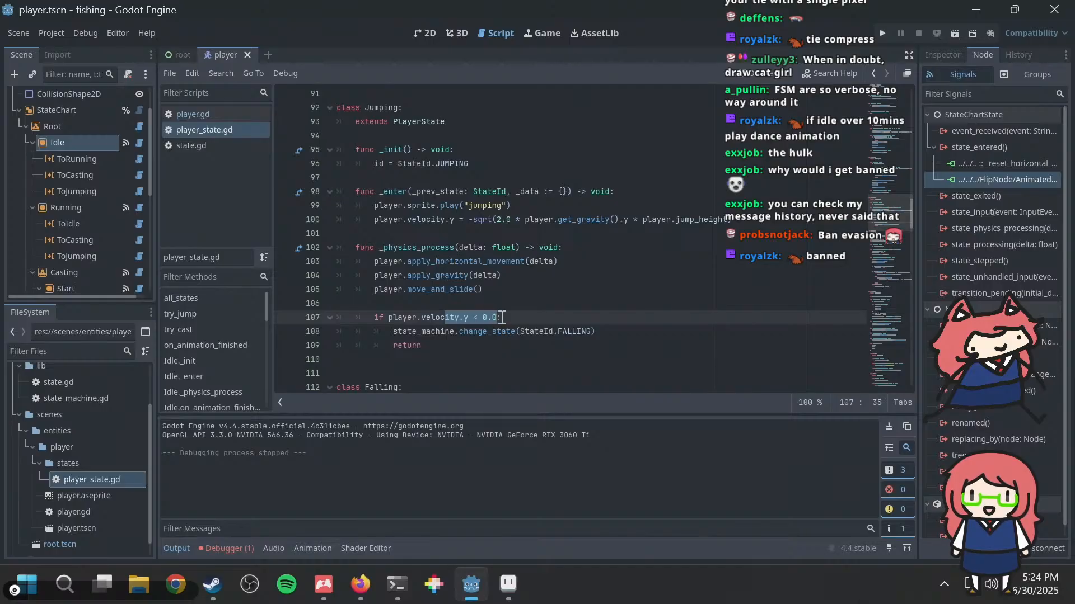
left_click(530, 309)
scroll(509, 318, "down", 1)
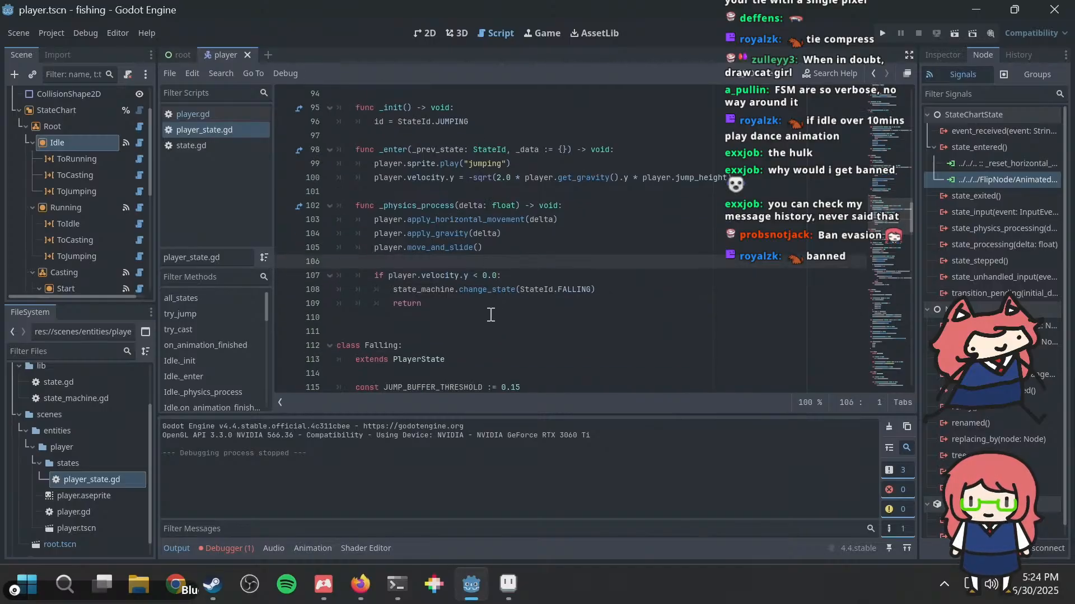
left_click_drag(458, 289, 631, 288)
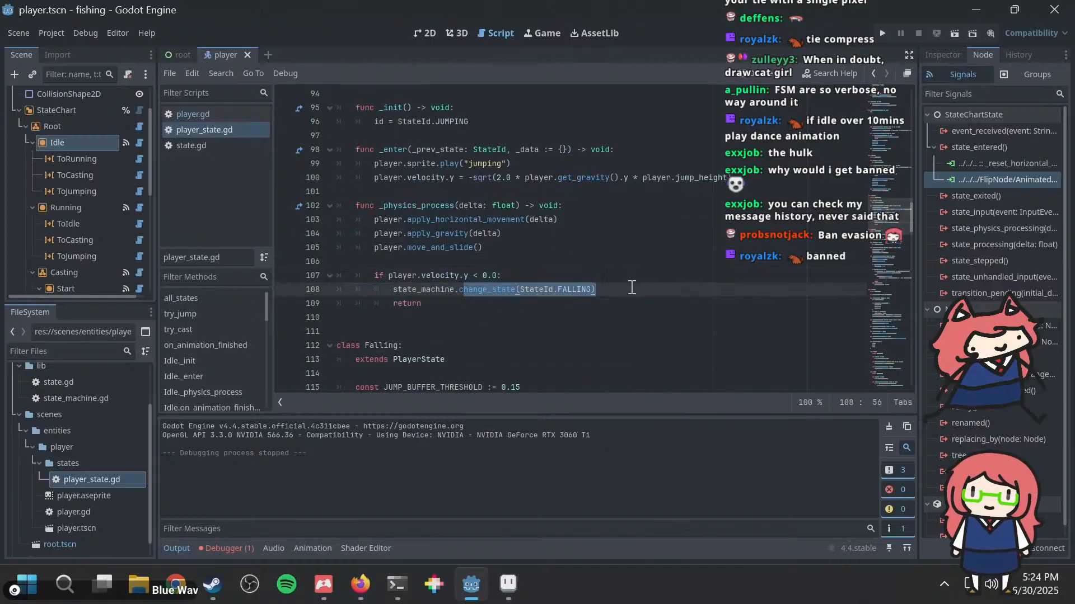
left_click(631, 288)
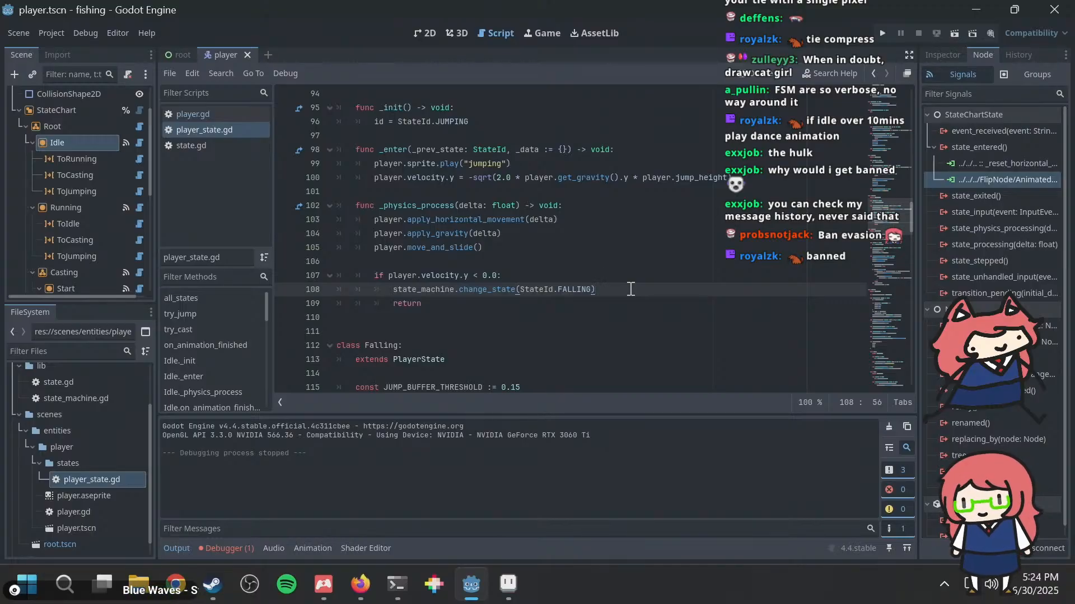
Step: Read the Falling class from its jump buffer variables through its _enter and _physics_process functions
scroll(596, 288, "down", 3)
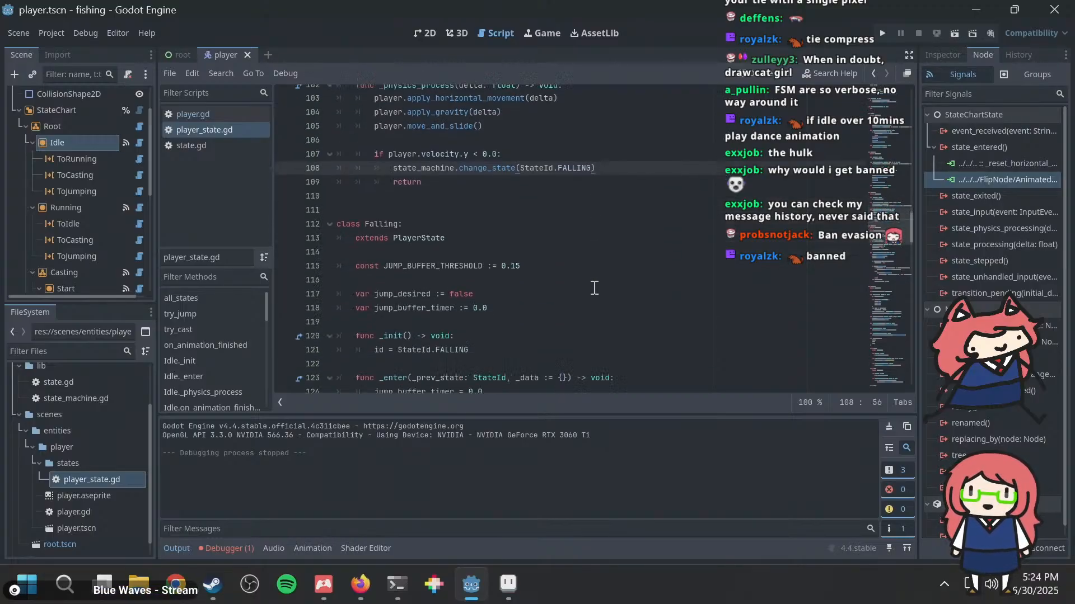
scroll(540, 311, "down", 5)
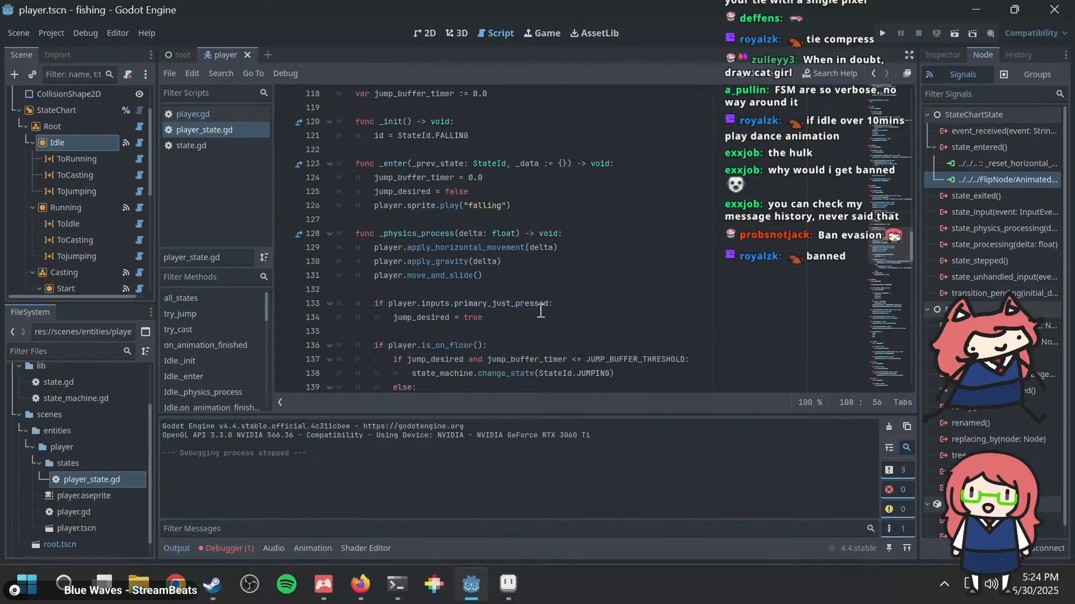
left_click(480, 177)
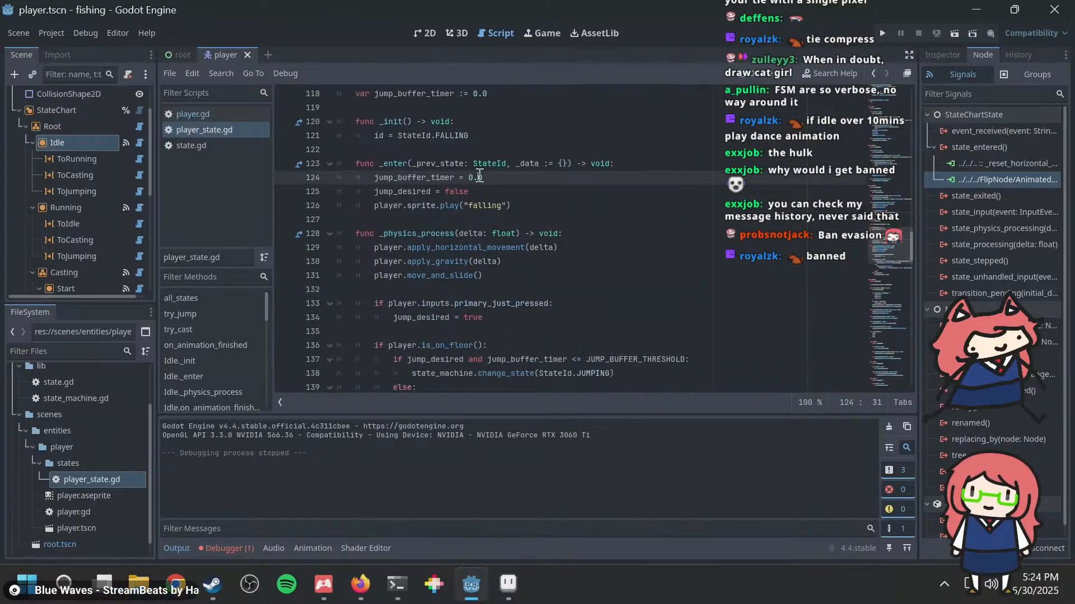
Step: Run the fishing project to try the player's states in the game
key("F5")
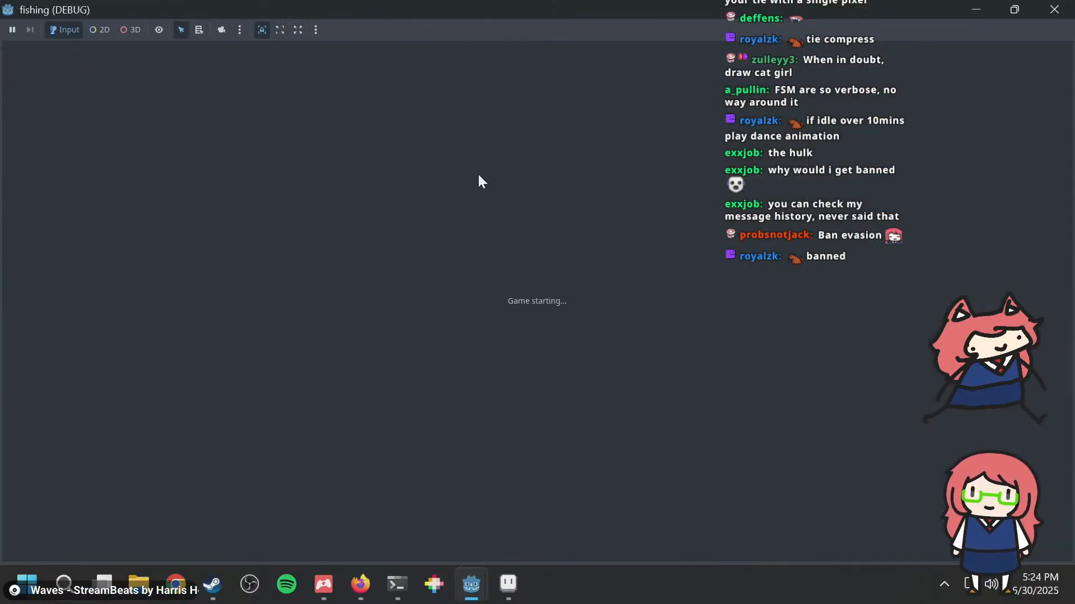
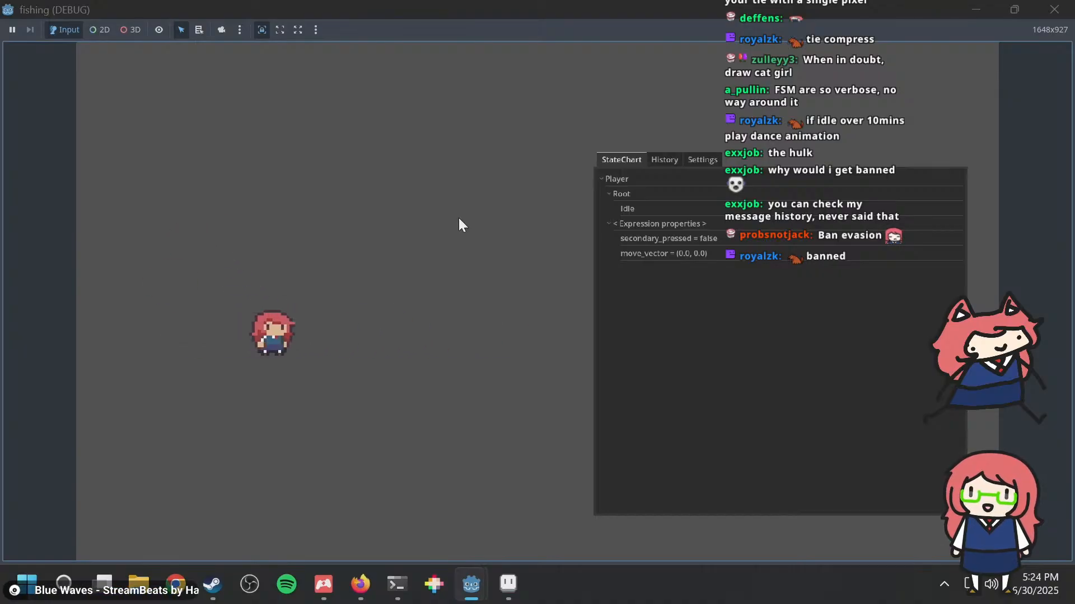
Step: Close the running game and examine the Falling class's jump buffer check and its is_on_floor state changes in player_state.gd
left_click(1055, 9)
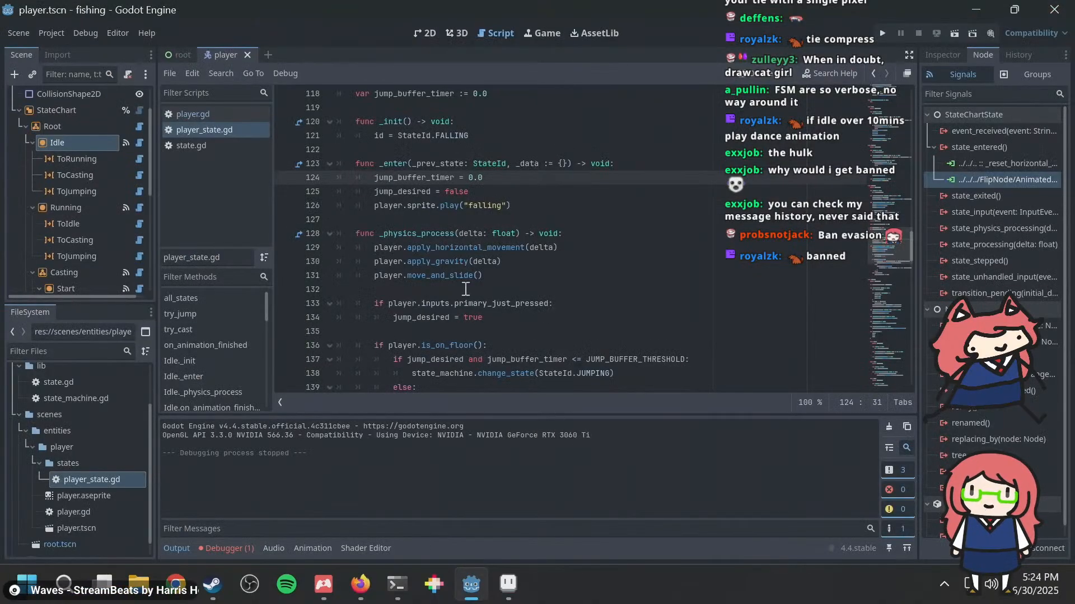
scroll(546, 263, "down", 3)
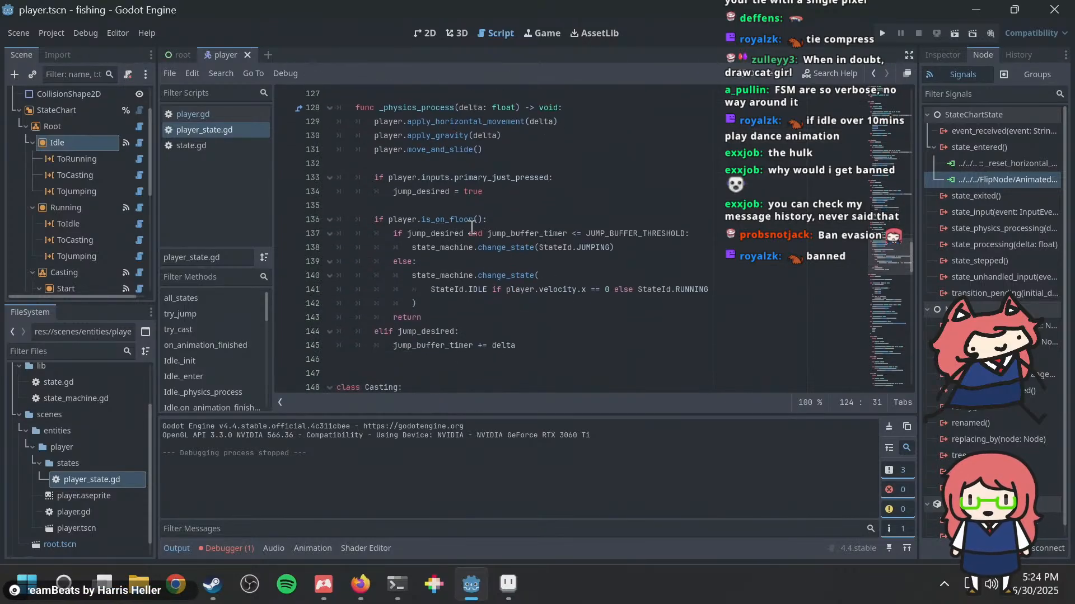
left_click_drag(490, 234, 529, 234)
left_click_drag(616, 245, 408, 150)
left_click(474, 261)
scroll(465, 275, "down", 4)
scroll(465, 276, "up", 3)
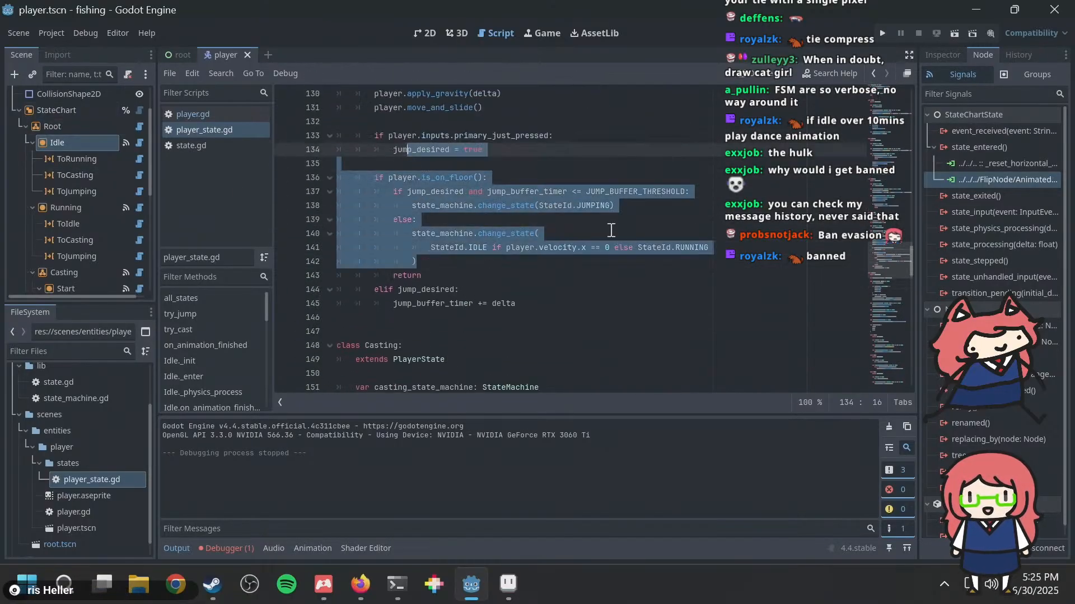
left_click_drag(528, 275, 444, 202)
left_click(484, 220)
Step: Read the Casting class's sub-state setup and compare it with the Start, Hold and End states under Casting in the scene tree
scroll(490, 244, "down", 4)
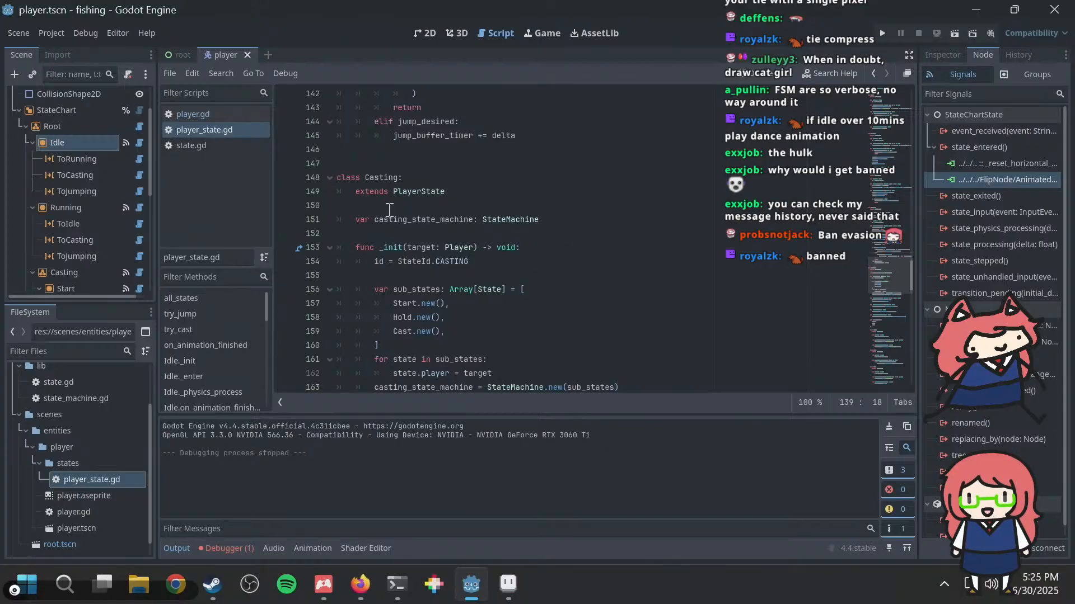
scroll(82, 173, "down", 3)
scroll(82, 173, "down", 3)
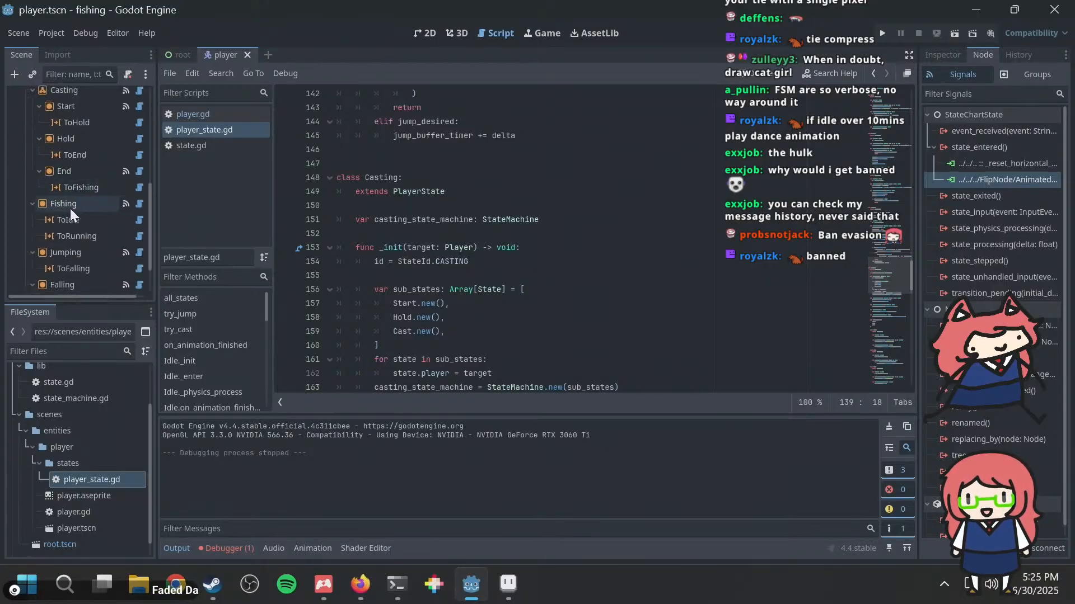
scroll(62, 220, "up", 2)
scroll(61, 220, "up", 1)
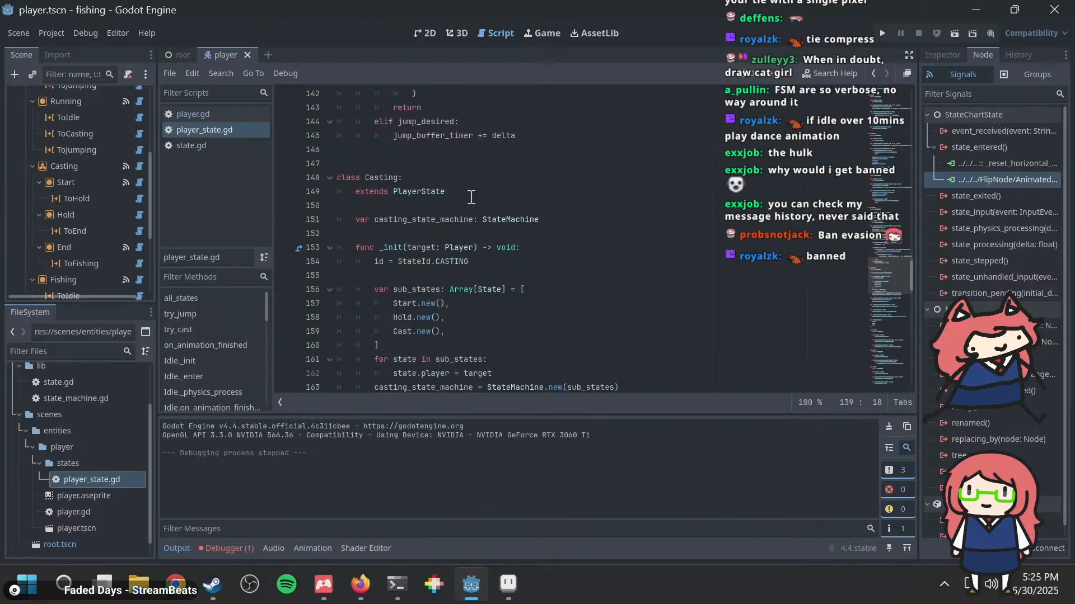
scroll(493, 201, "down", 2)
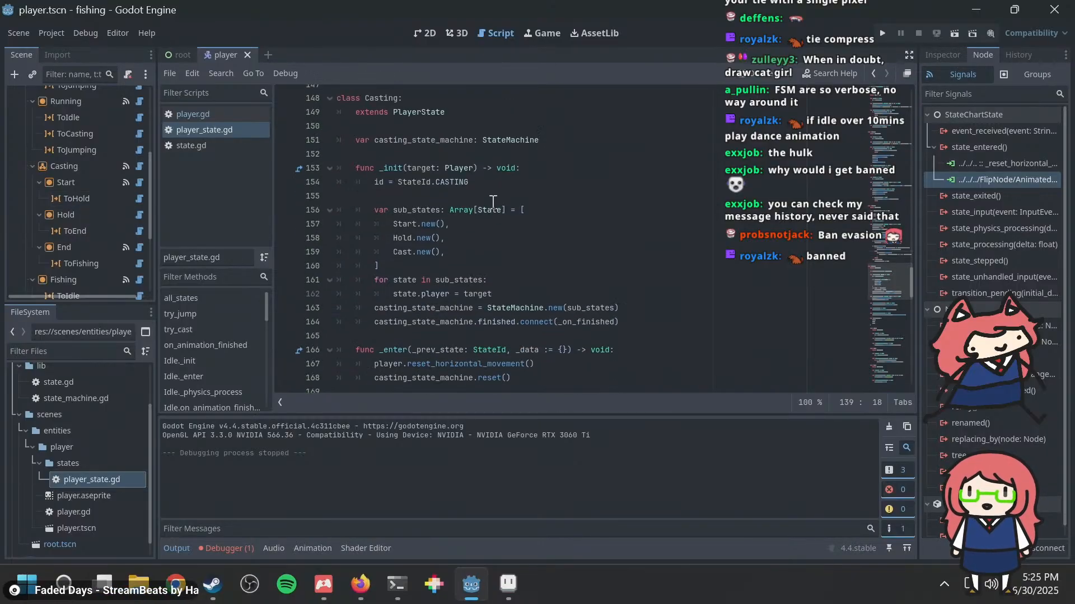
left_click(424, 177)
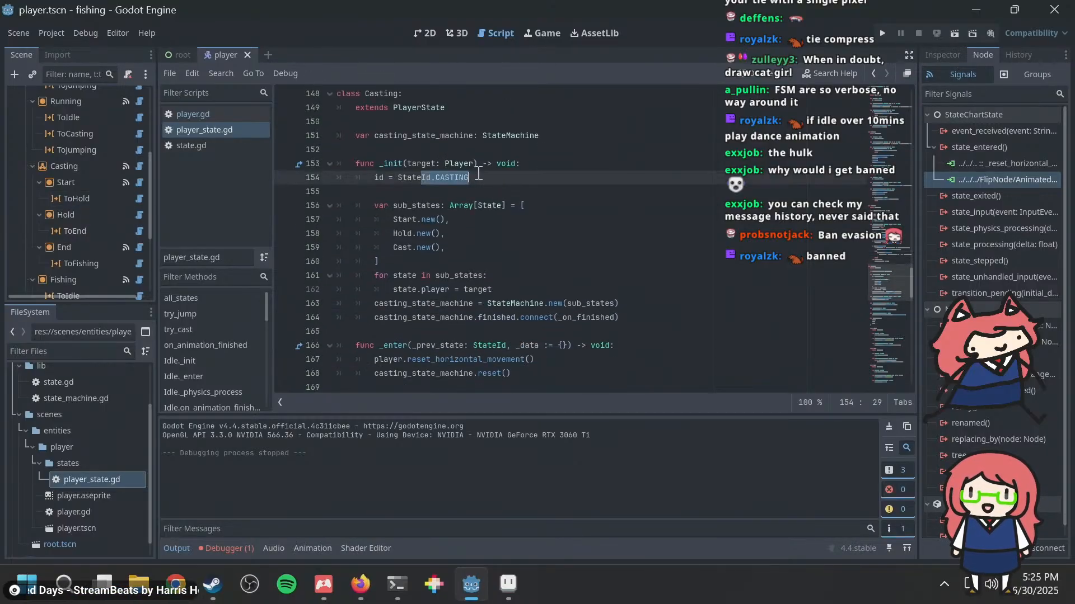
left_click(524, 247)
scroll(431, 318, "down", 8)
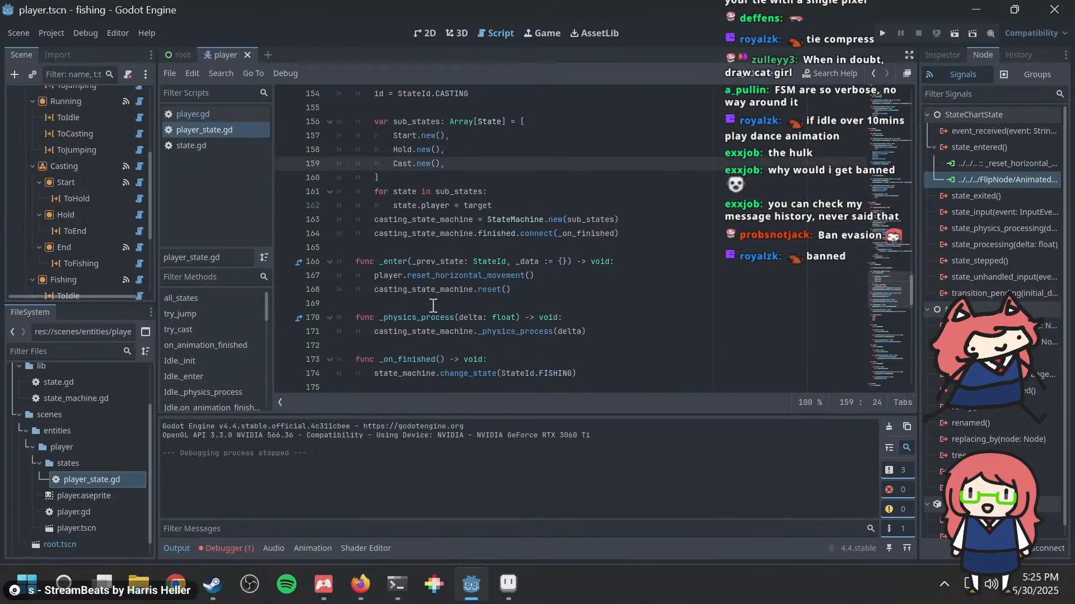
Step: Examine the Start sub-state class, including its "casting_start" animation call and its on_animation_finished function
scroll(426, 286, "down", 3)
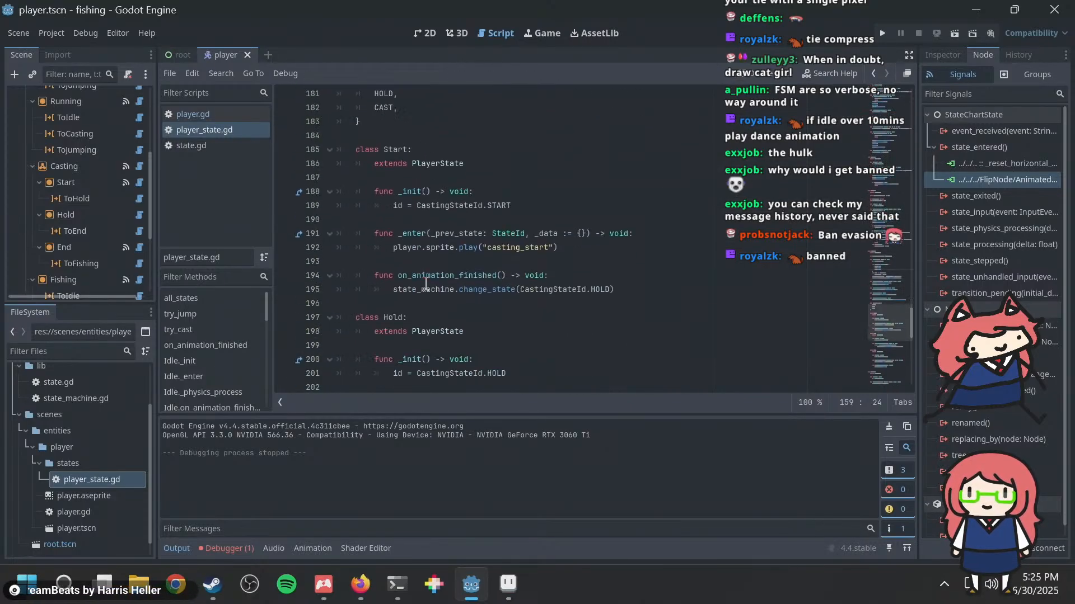
left_click_drag(419, 203, 536, 300)
left_click(527, 266)
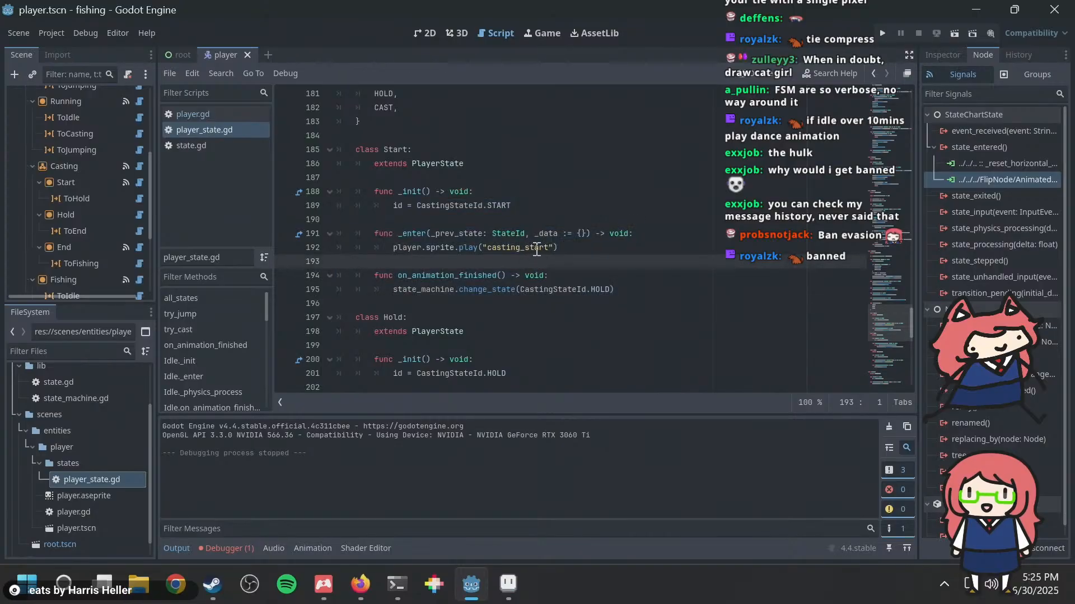
left_click_drag(571, 246, 302, 247)
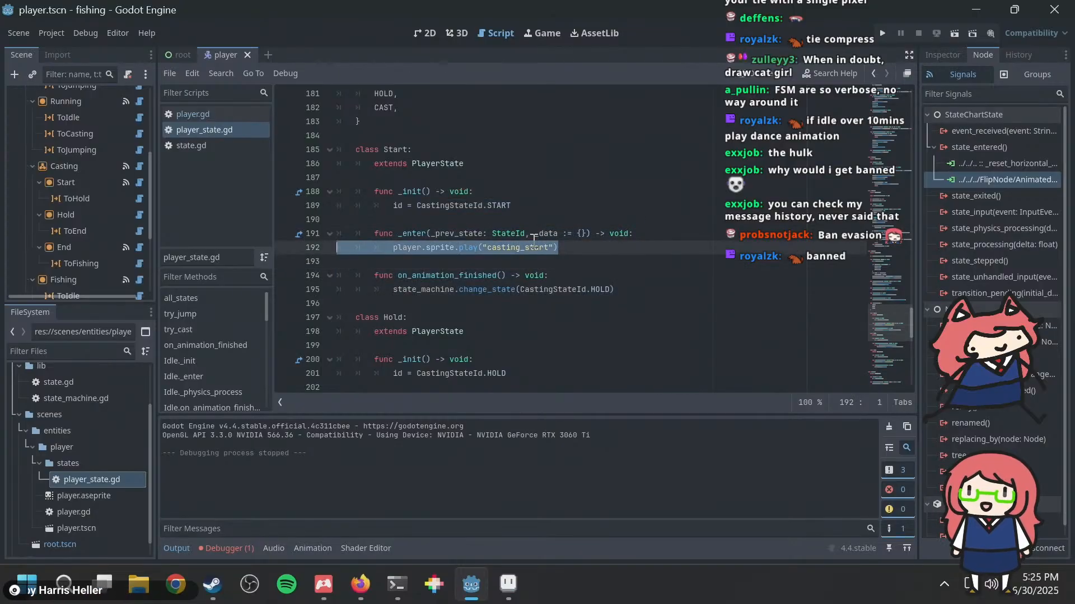
left_click(534, 240)
Step: Examine the Hold and Cast sub-state classes, including the secondary_pressed check and the "casting_end" animation call
scroll(518, 270, "down", 8)
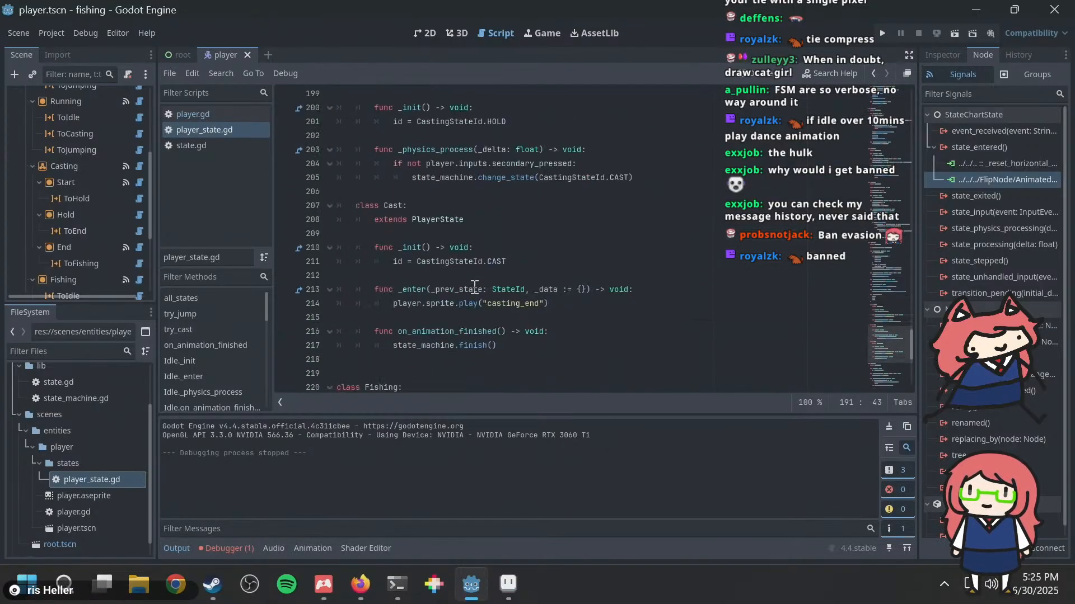
left_click_drag(507, 260, 551, 219)
left_click(446, 241)
left_click(458, 221)
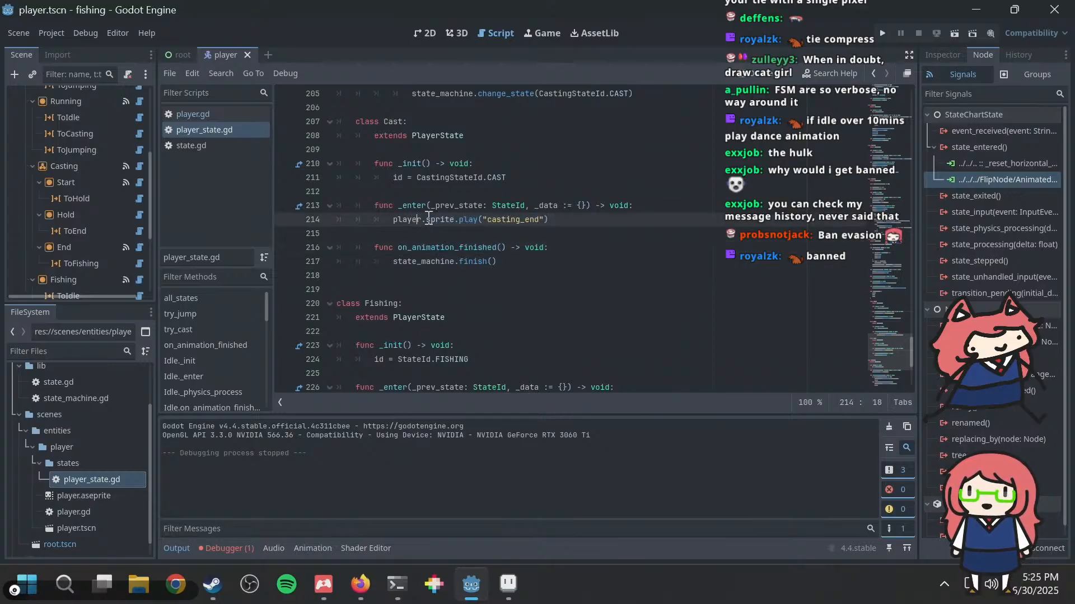
left_click_drag(417, 219, 565, 220)
left_click(567, 221)
Step: Read the Fishing class's _enter and _physics_process functions, and return to the Casting class's code
scroll(574, 222, "down", 3)
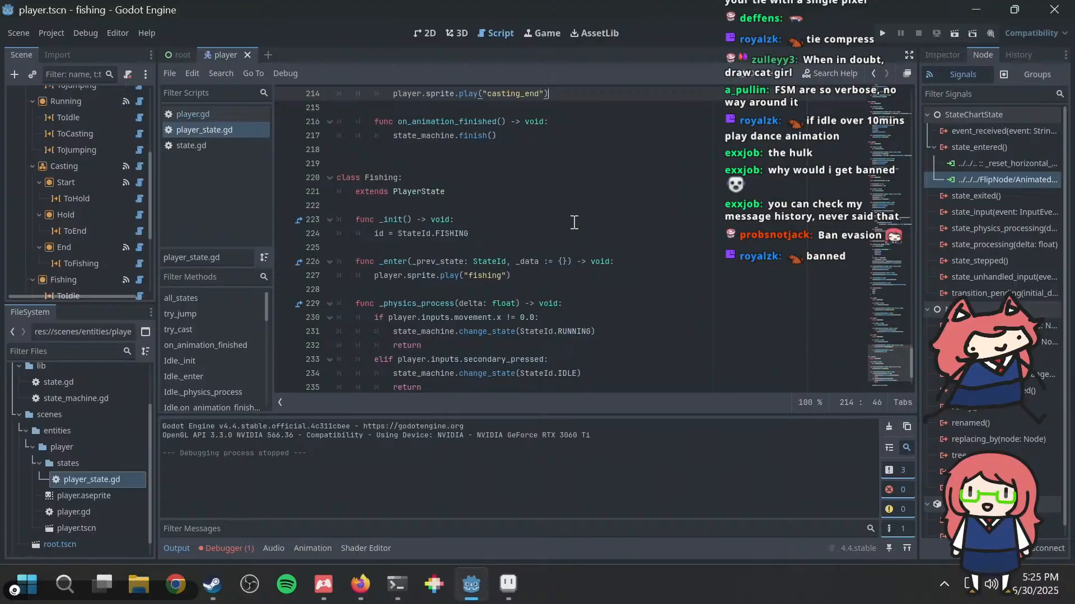
scroll(573, 222, "down", 2)
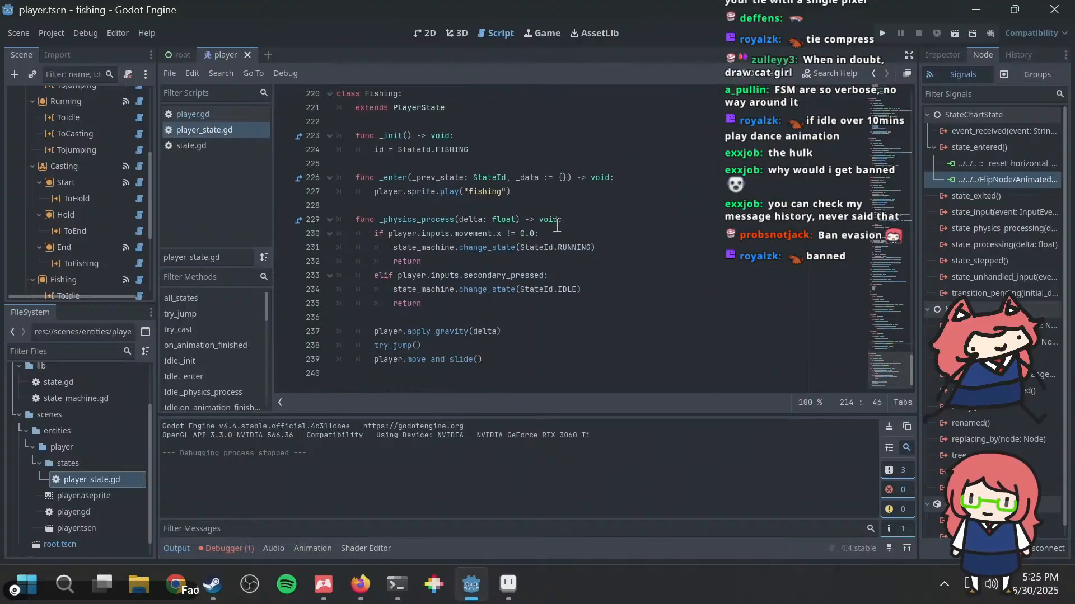
scroll(496, 239, "up", 20)
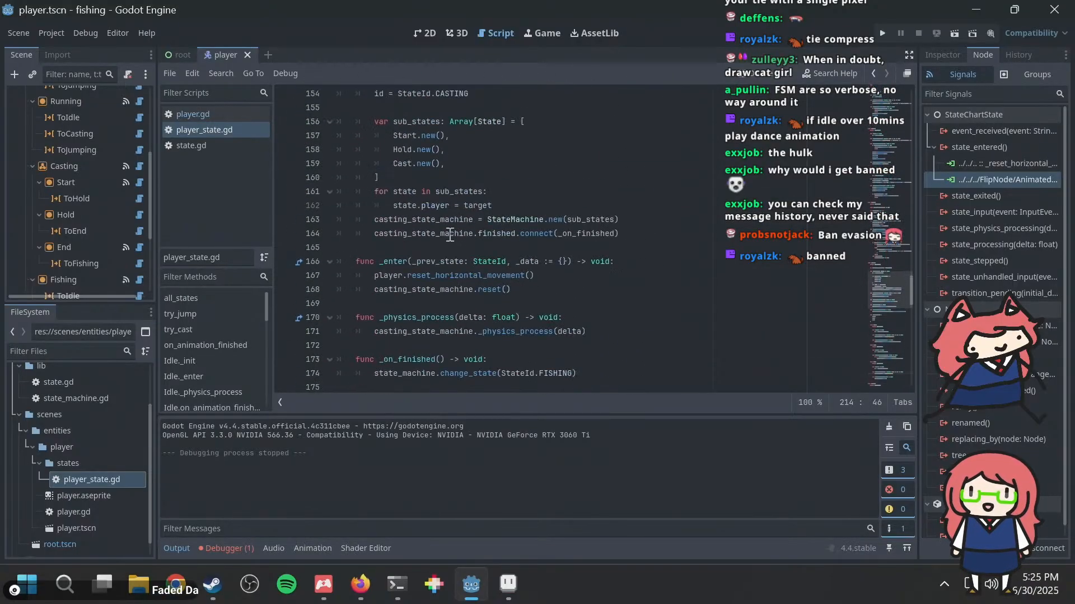
Step: Open player.gd and read through it from the exported variables to the _on_animation_finished function
left_click(196, 114)
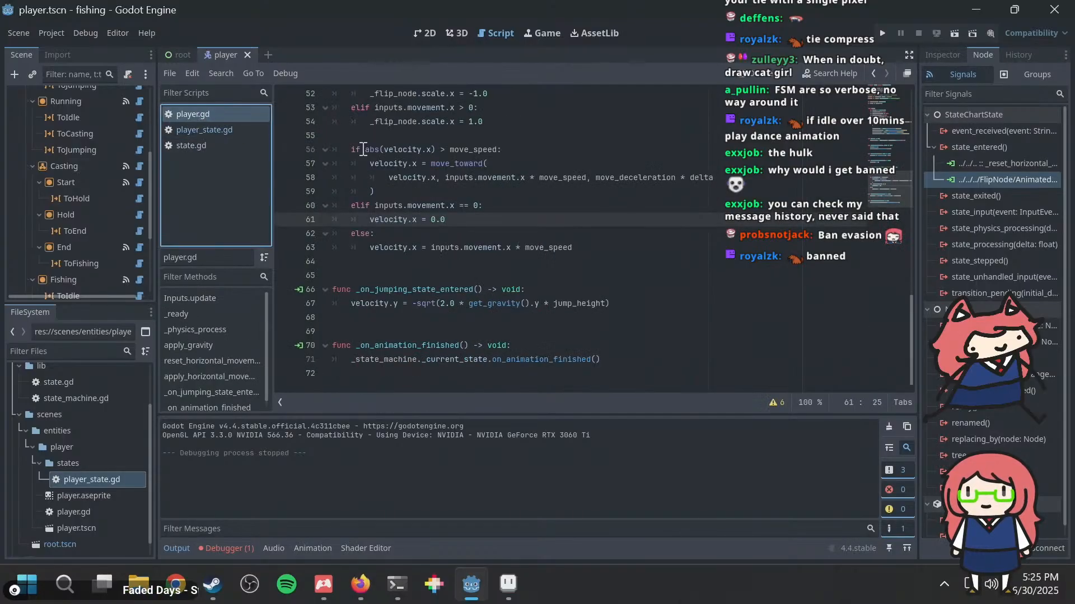
scroll(513, 204, "up", 5)
scroll(513, 204, "up", 12)
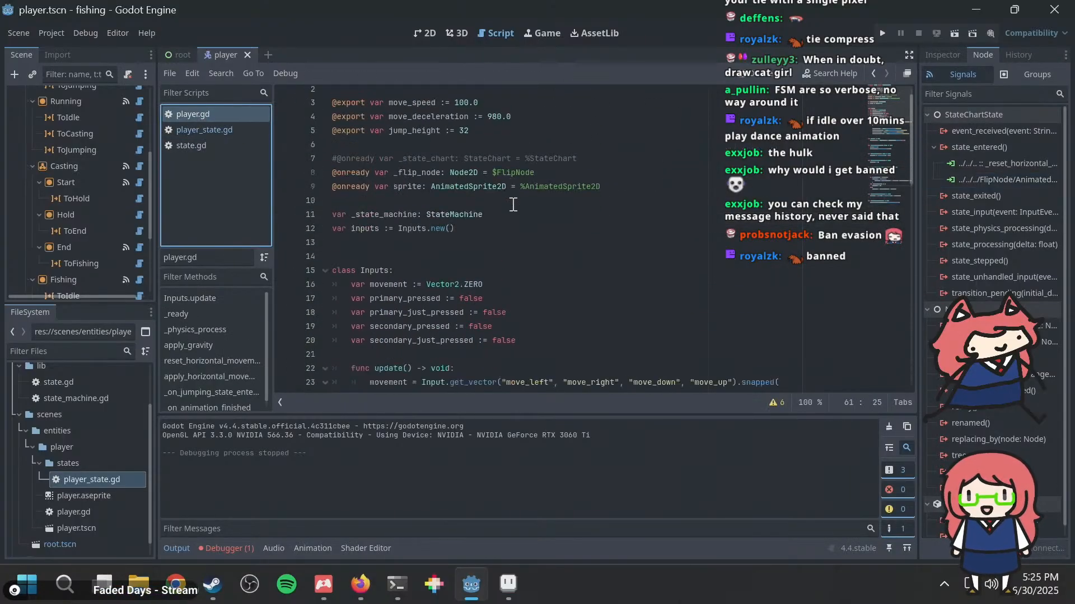
scroll(513, 204, "down", 6)
scroll(513, 204, "down", 7)
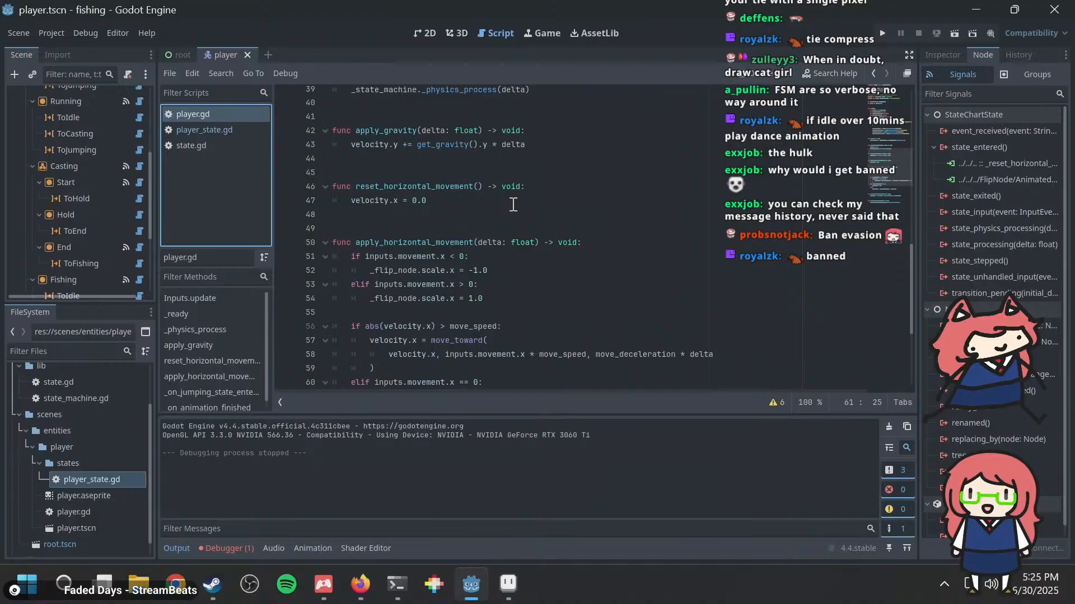
scroll(514, 204, "down", 4)
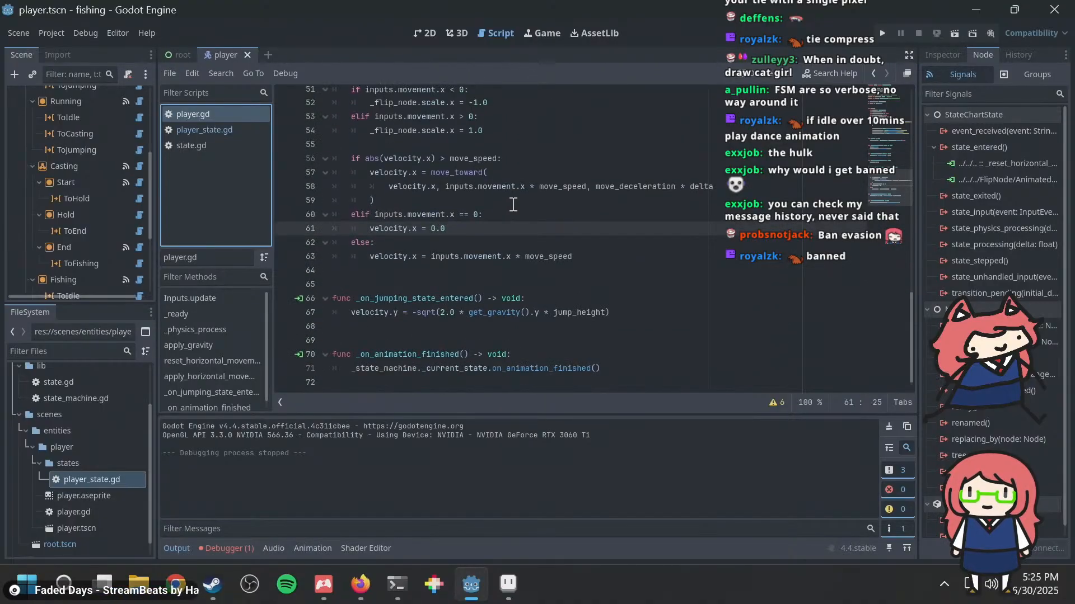
scroll(514, 204, "down", 1)
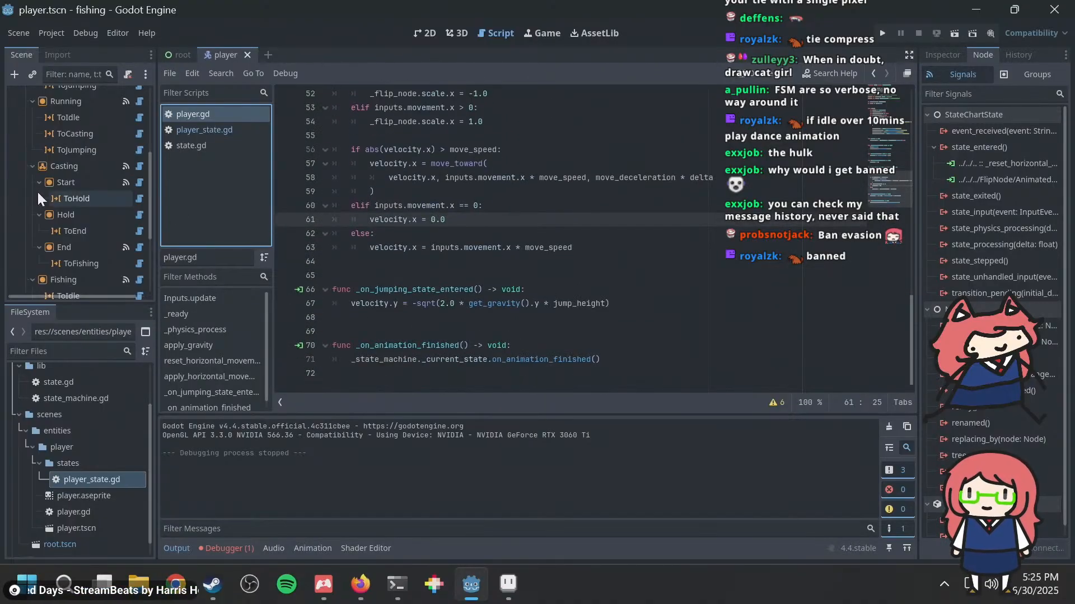
scroll(51, 191, "up", 3)
left_click(56, 106)
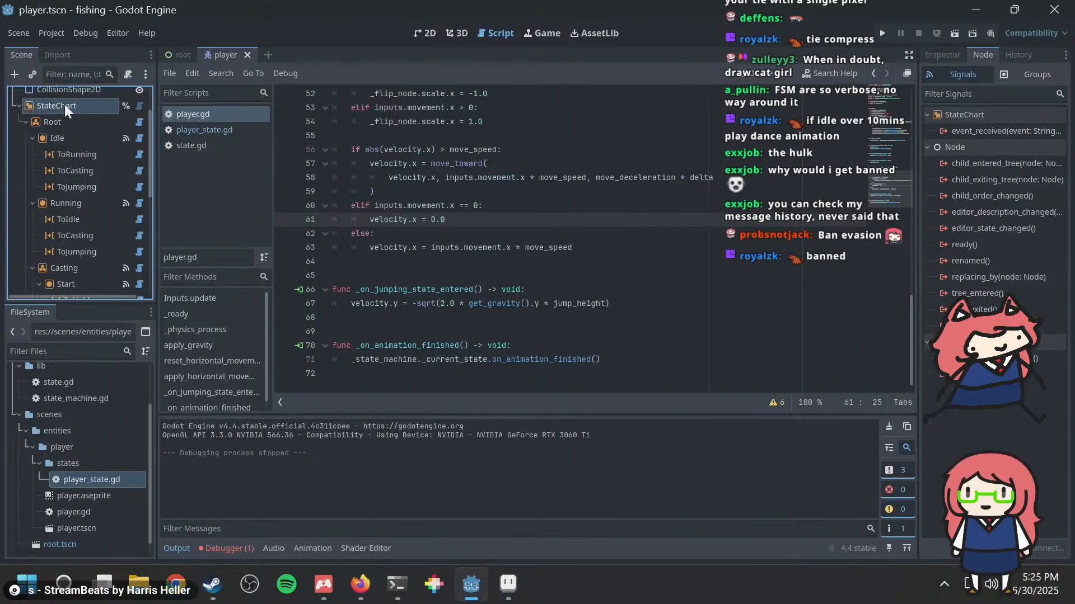
left_click(613, 249)
scroll(613, 249, "up", 16)
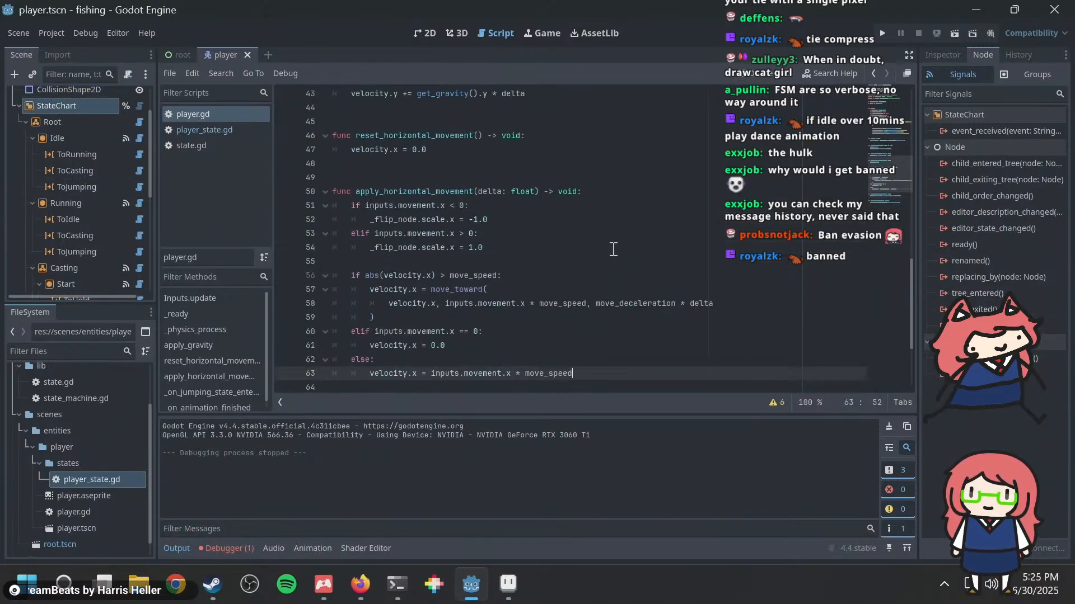
scroll(613, 249, "up", 1)
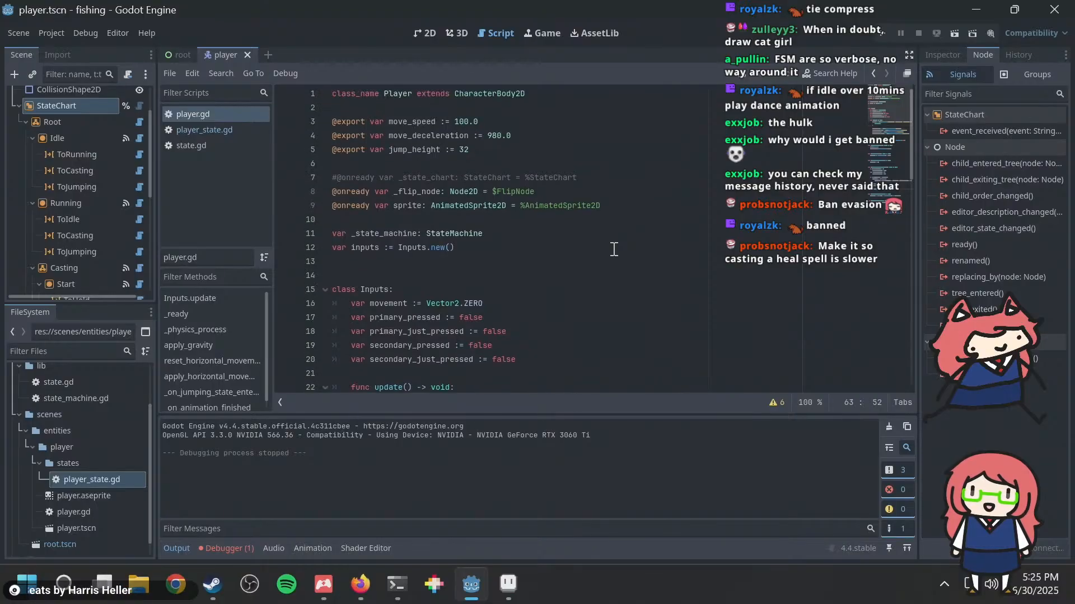
left_click(602, 183)
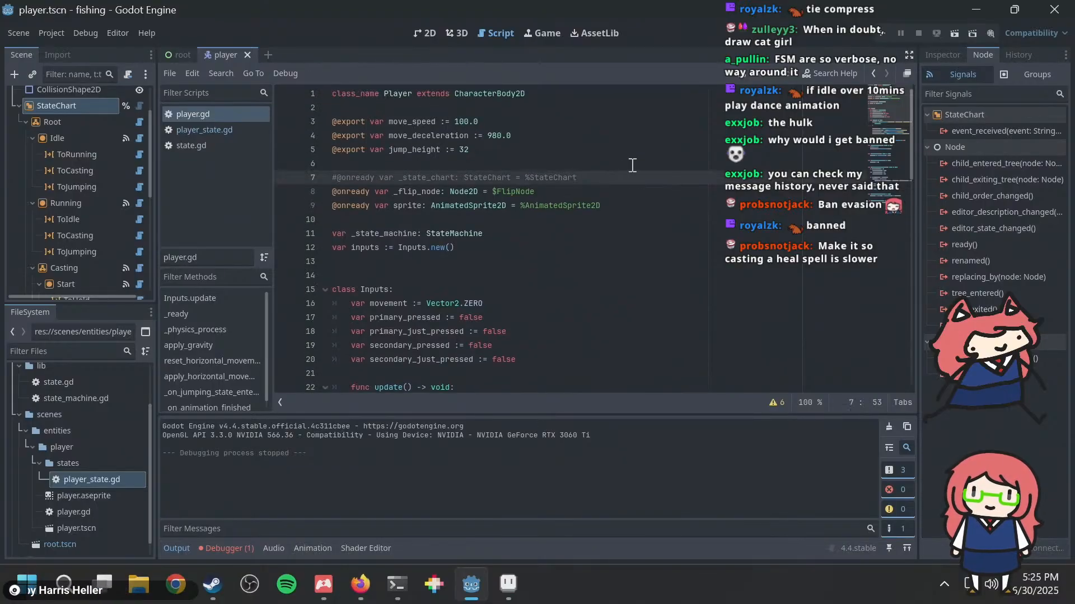
key("Delete")
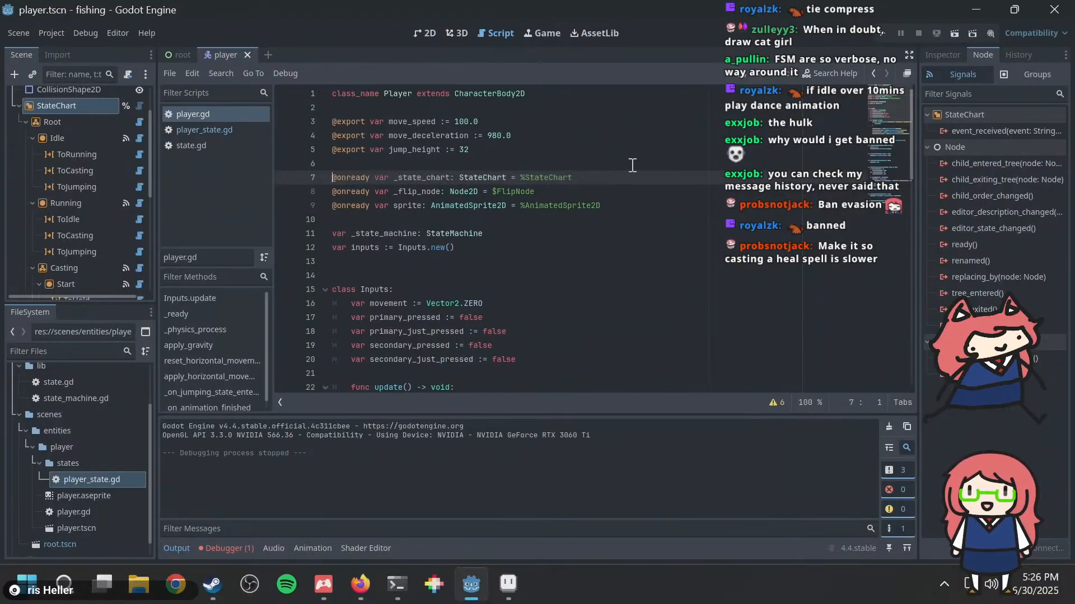
Step: Comment out the _state_machine._physics_process(delta) call in the player's _physics_process function
scroll(569, 243, "down", 8)
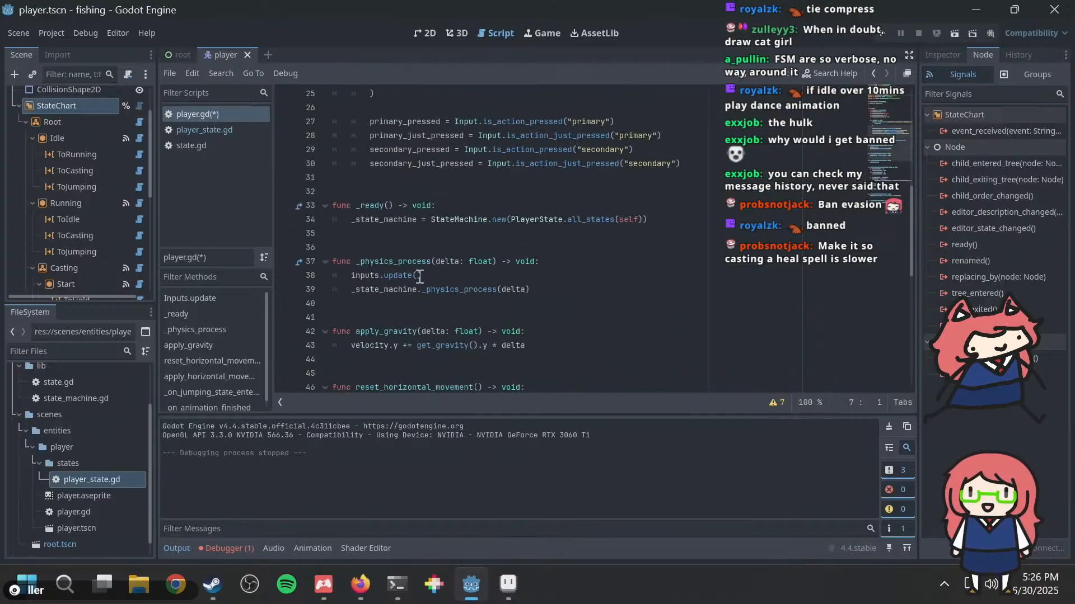
left_click(419, 277)
key("Down")
key("Home")
type("#")
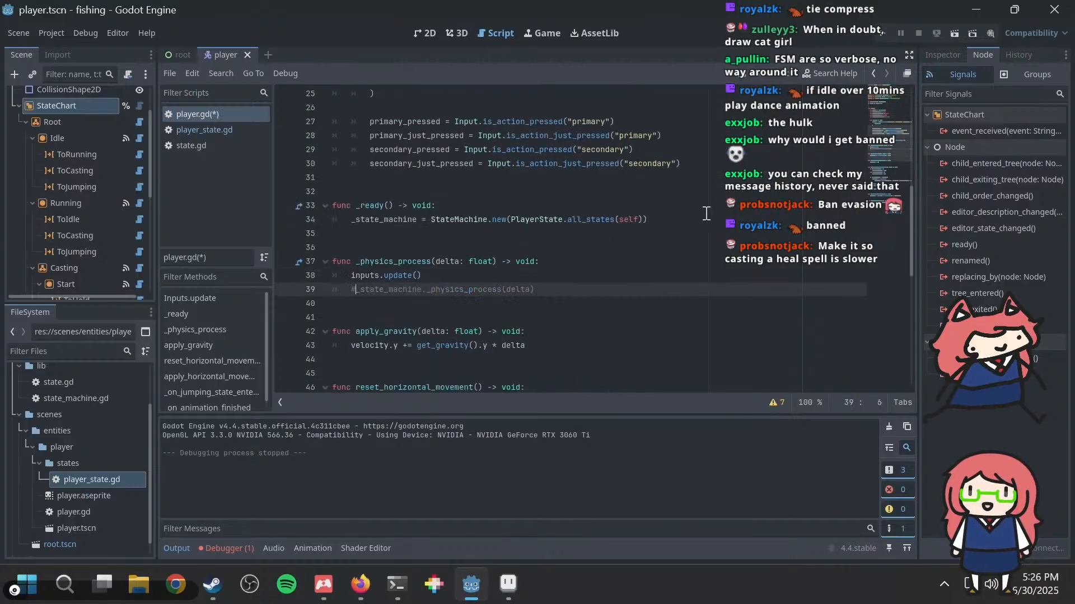
Step: Run the fishing project with the edited player.gd to check the player, and close the game
left_click(701, 214)
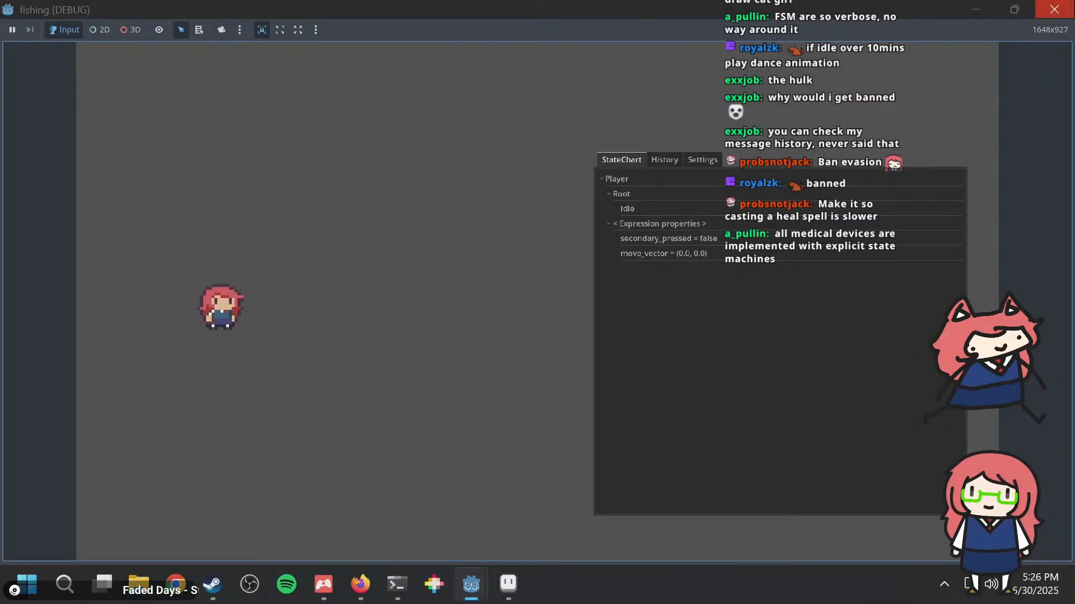
left_click(1054, 9)
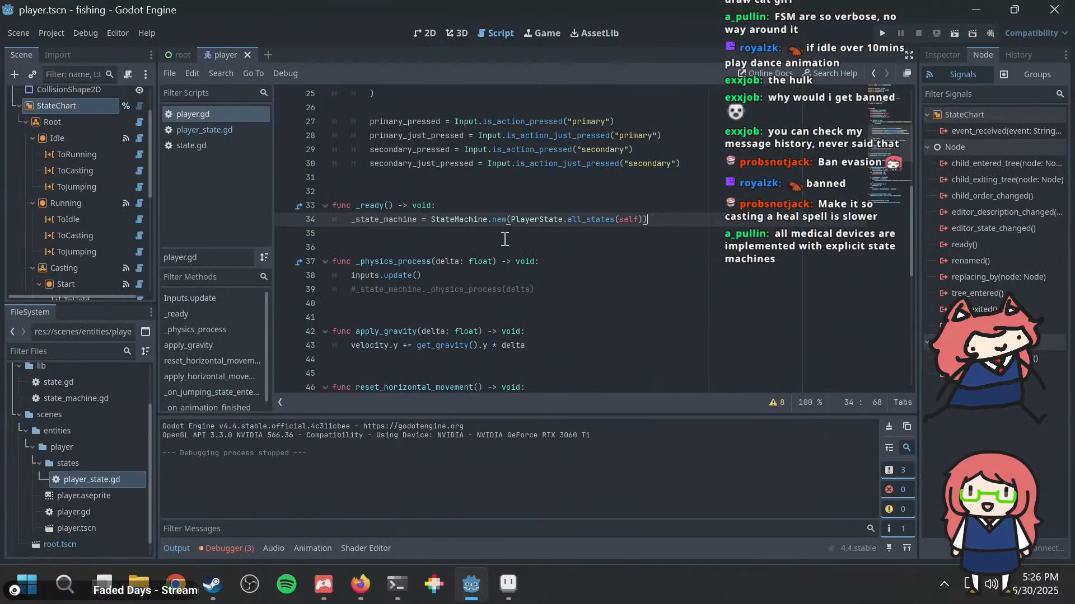
Step: Review player.gd's Inputs class and update function along with the _state_chart declaration, _ready and _physics_process code
scroll(507, 238, "up", 3)
left_click(421, 261)
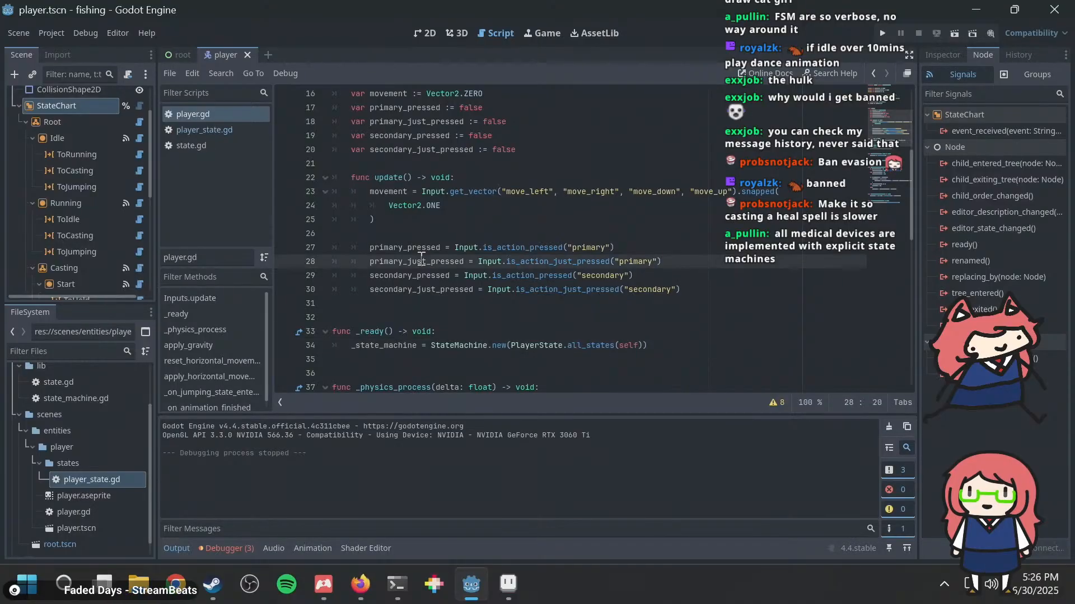
left_click(743, 290)
scroll(740, 280, "up", 4)
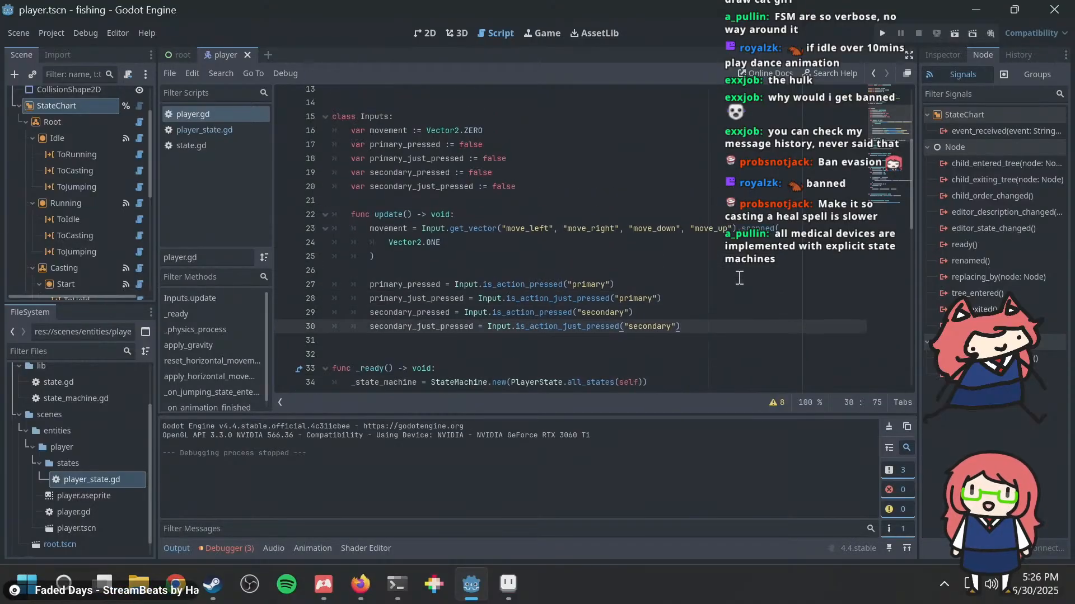
scroll(740, 275, "down", 2)
scroll(741, 273, "up", 2)
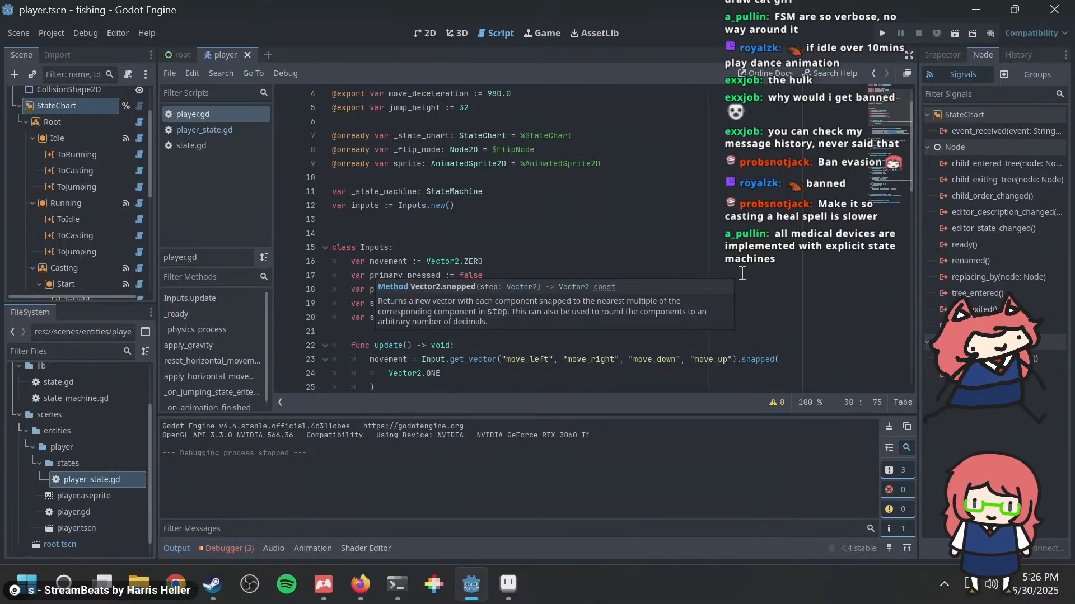
scroll(662, 258, "down", 6)
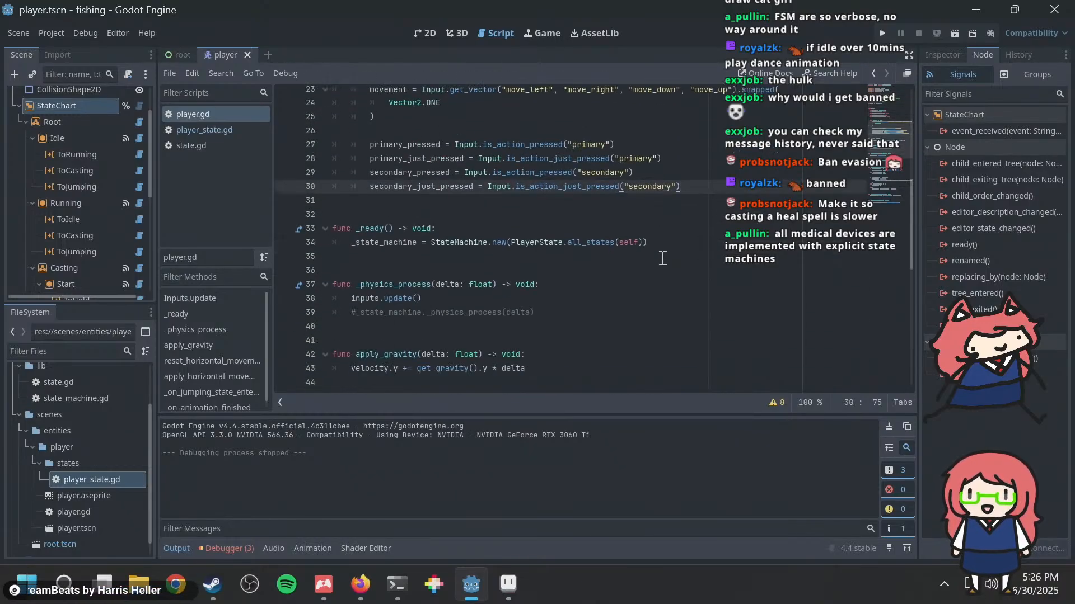
Step: Try to call an update method on _state_chart in a new line below inputs.update() in _physics_process
left_click(554, 301)
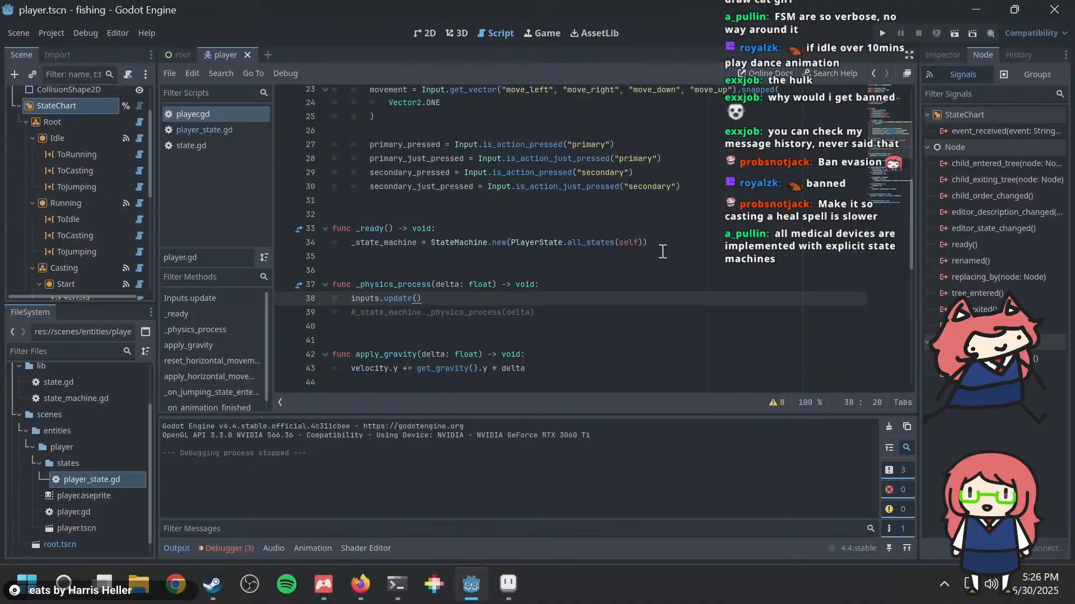
key("Return")
scroll(655, 258, "up", 4)
scroll(652, 260, "up", 3)
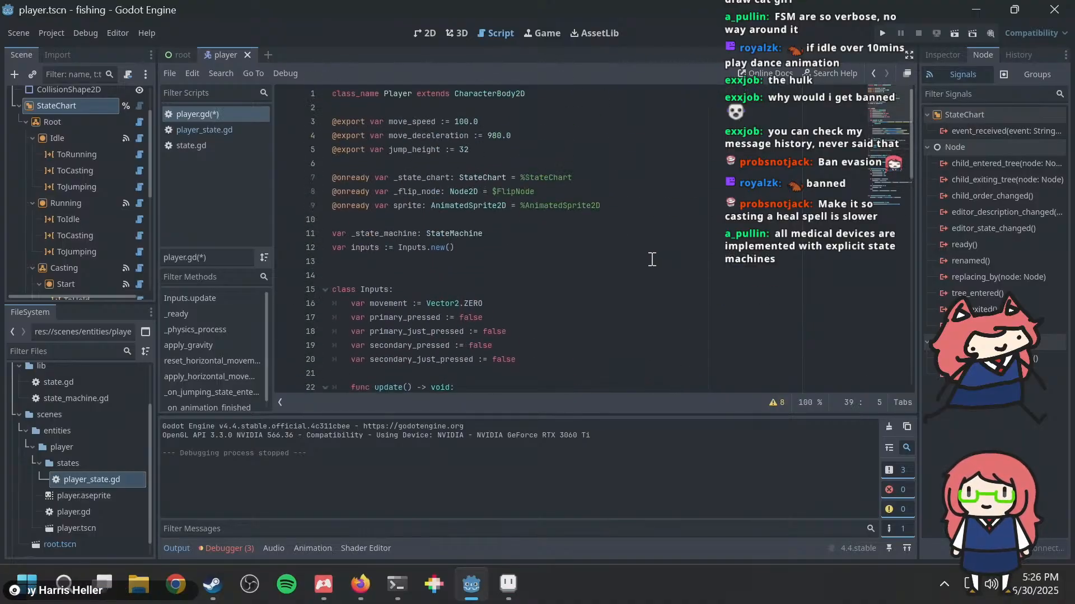
type("_")
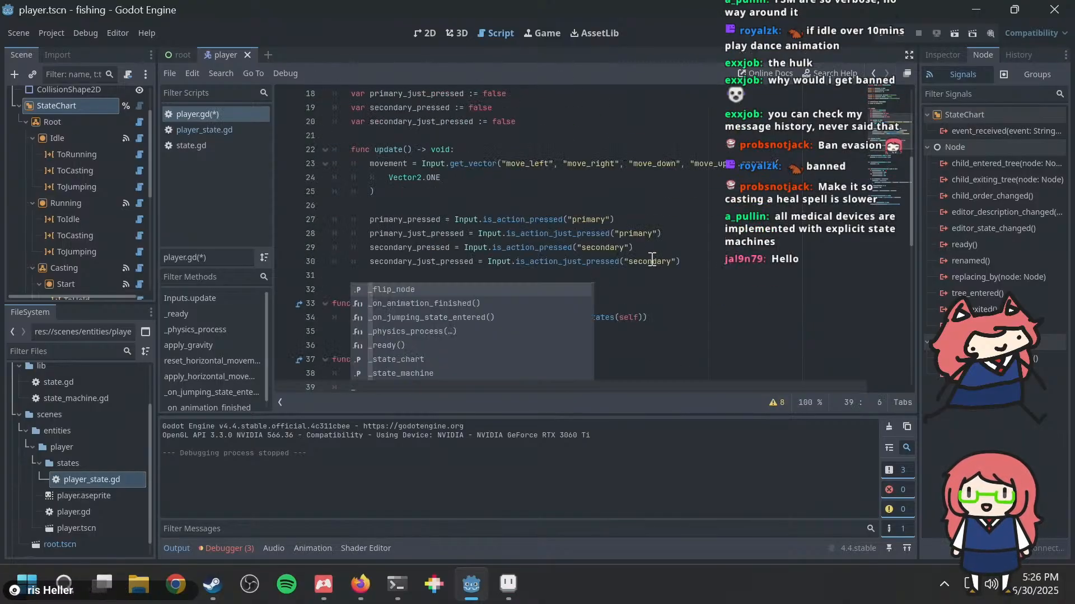
type("state_chart")
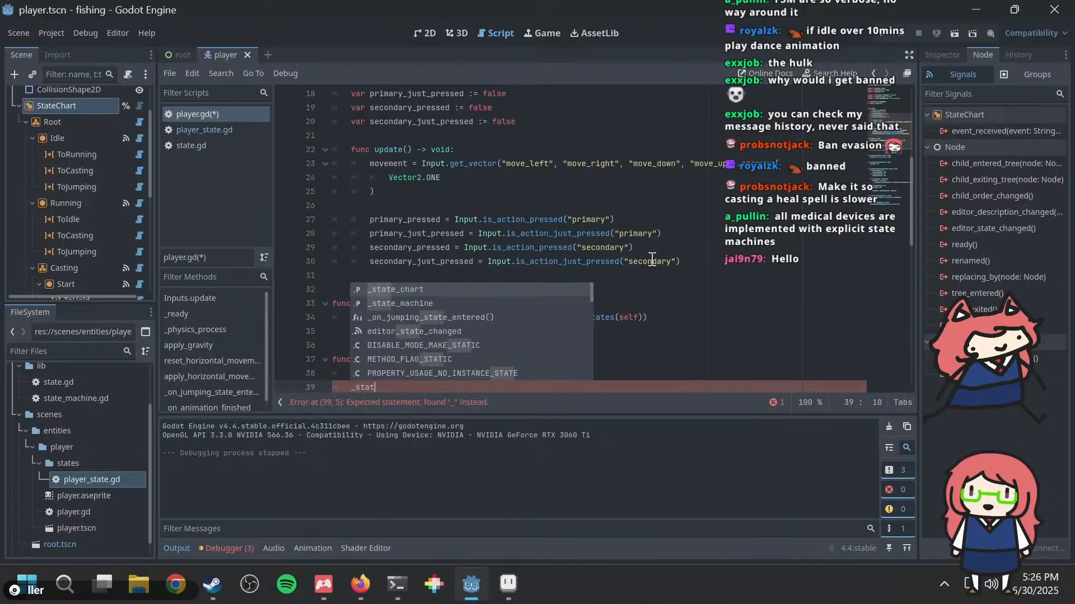
key("Return")
type(".u")
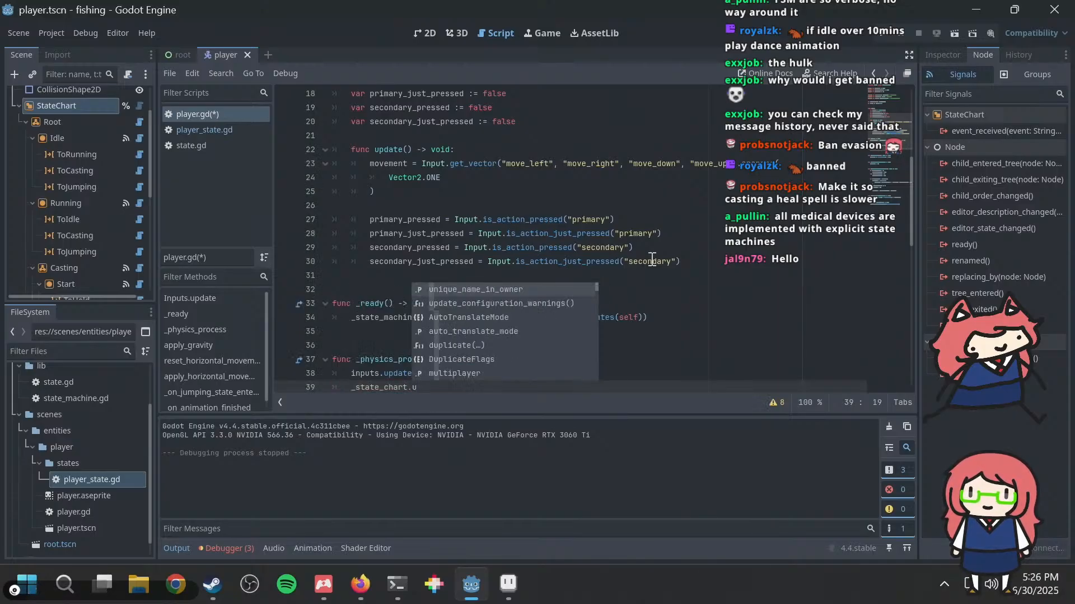
type("pdate")
key("BackSpace")
key("BackSpace")
key("BackSpace")
key("BackSpace")
key("BackSpace")
key("BackSpace")
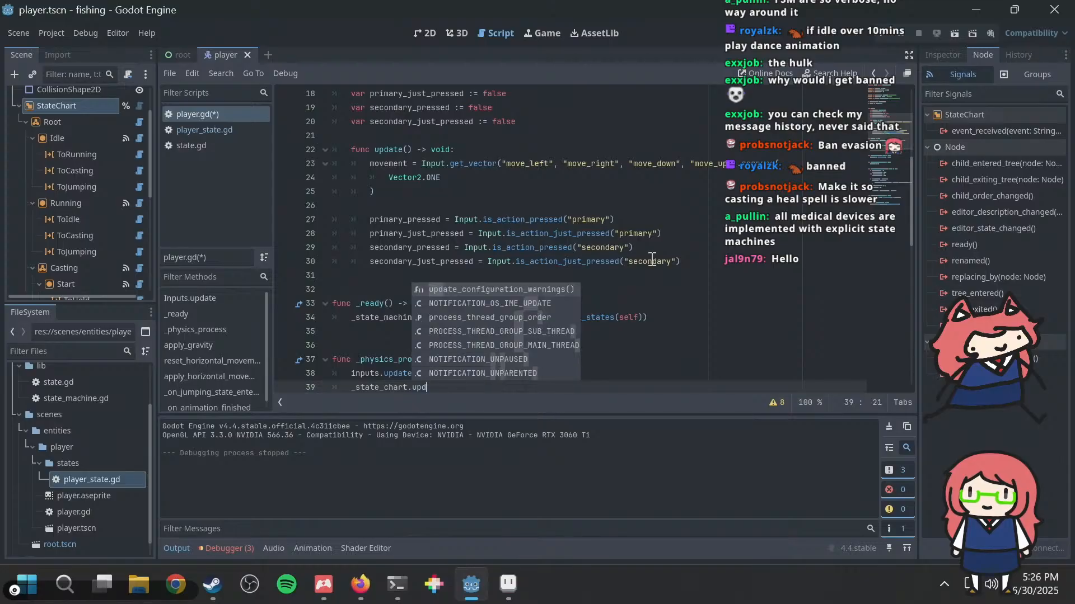
Step: Filter the code suggestions for _state_chart by "set" and examine the set methods offered
type("set")
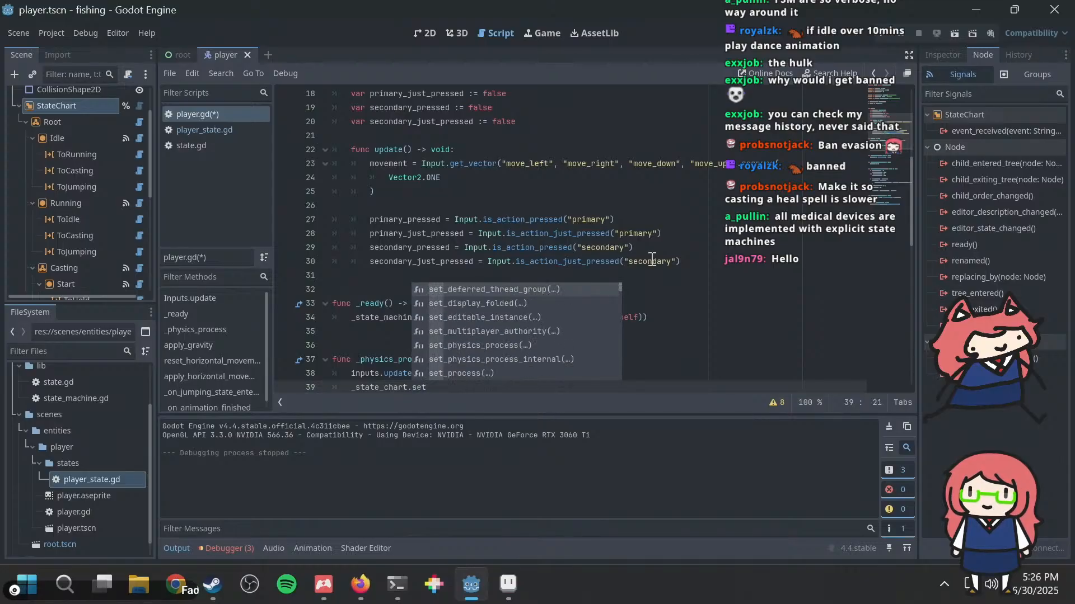
key("Down")
key("Down")
key("Down")
key("Down")
key("Down")
key("Down")
key("Down")
key("Down")
key("Down")
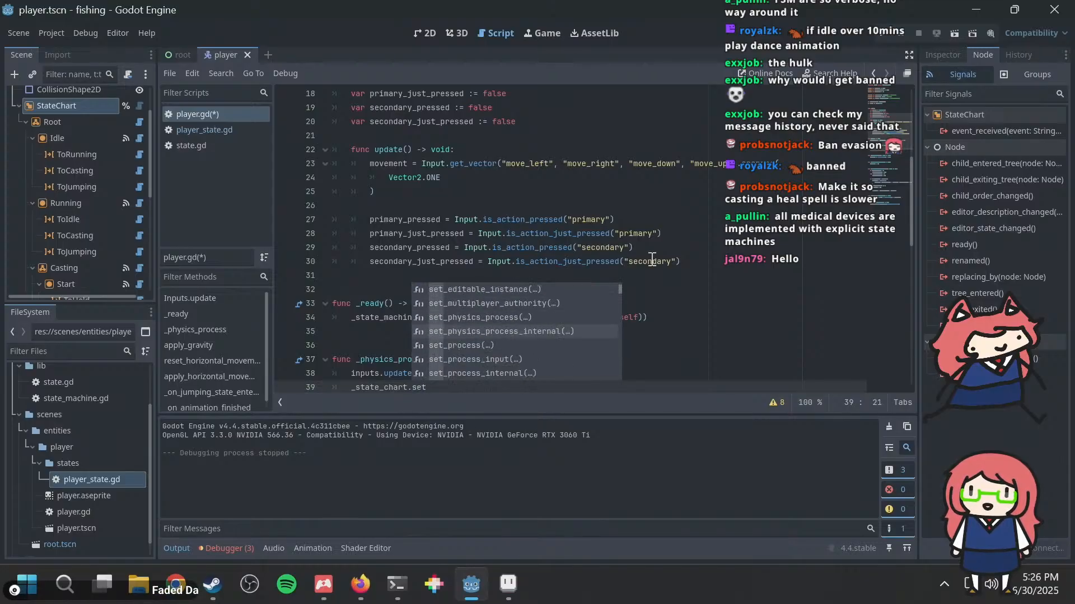
key("Down")
key("Down")
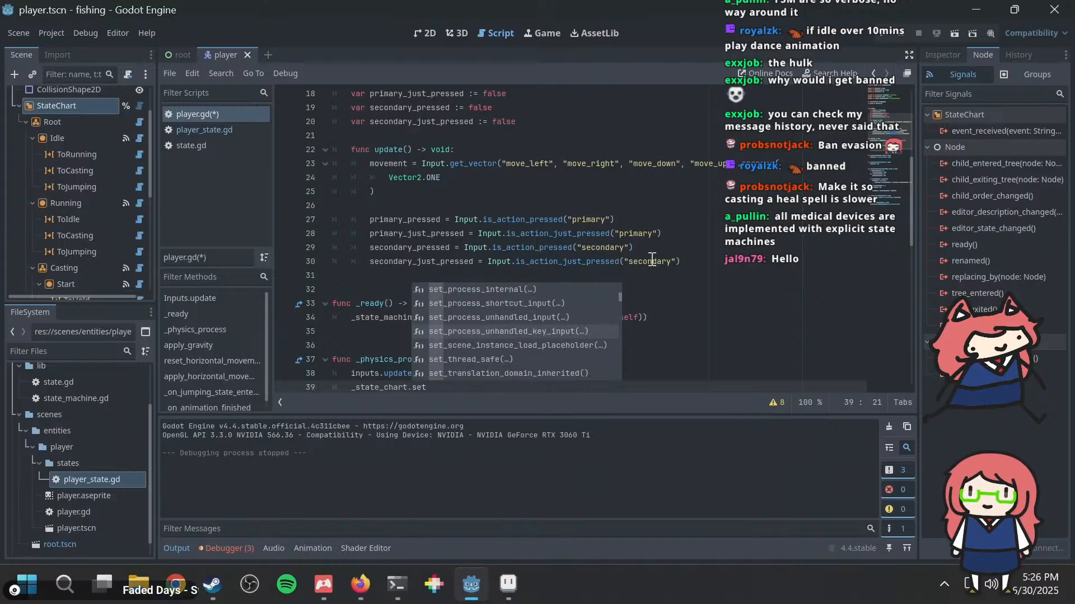
key("Down")
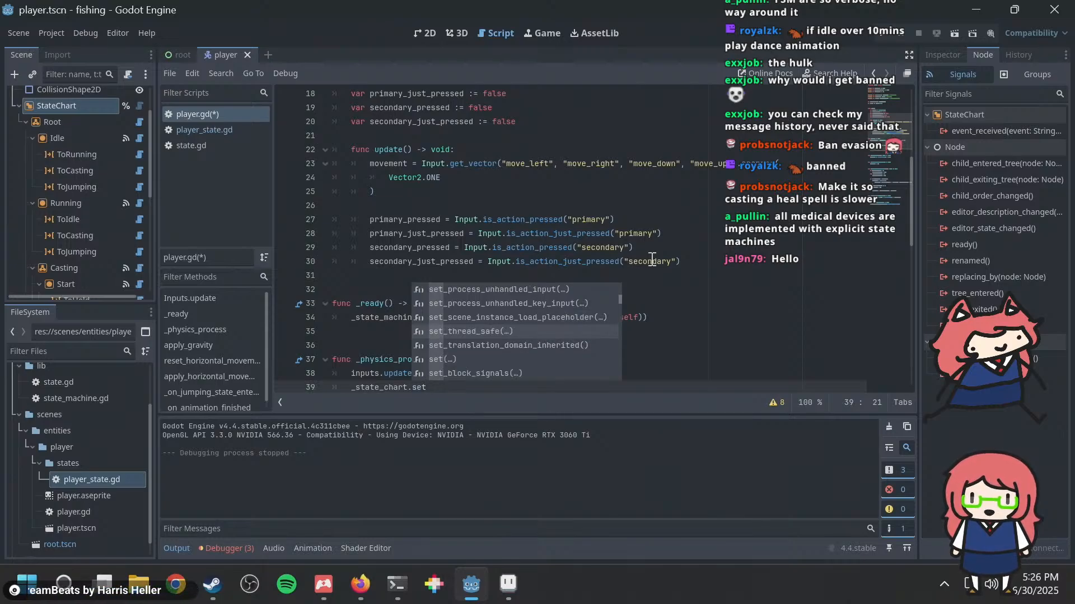
key("Up")
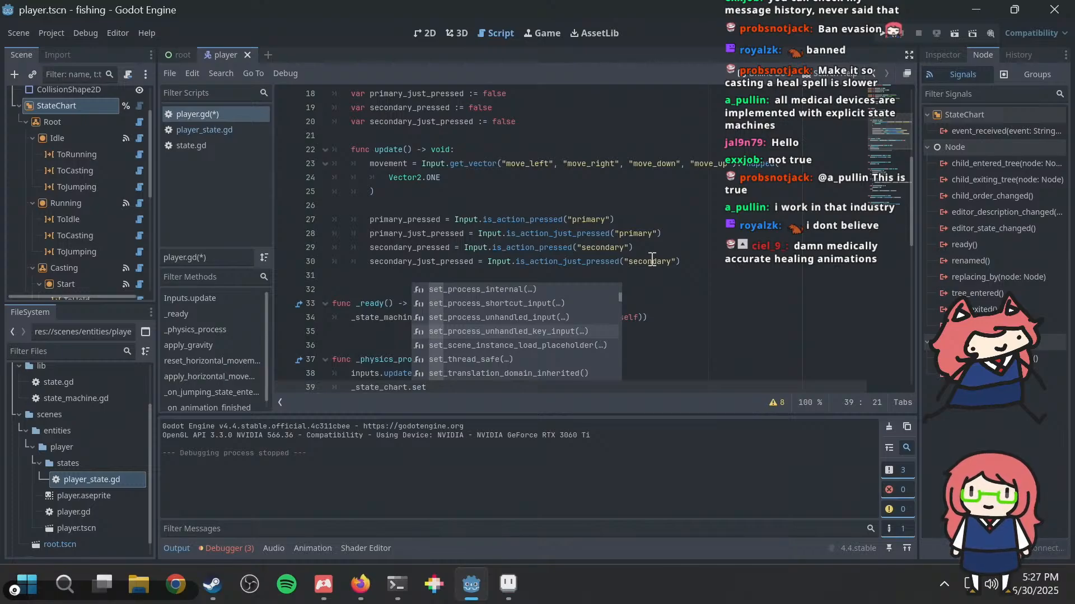
key("Down")
key("Down")
key("Down")
key("Down")
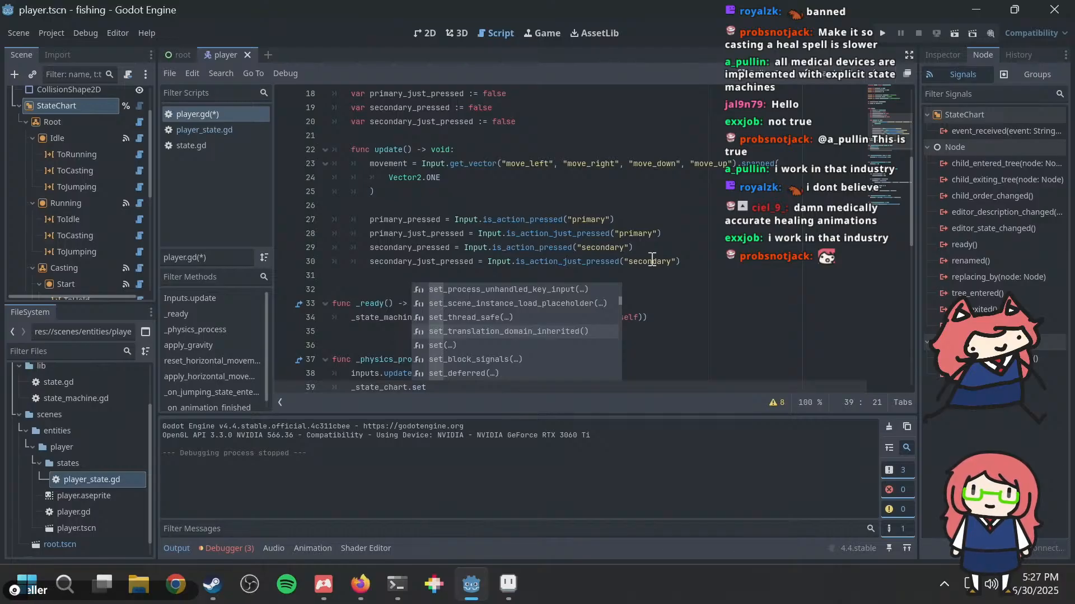
key("Down")
key("Down")
key("Down")
key("Down")
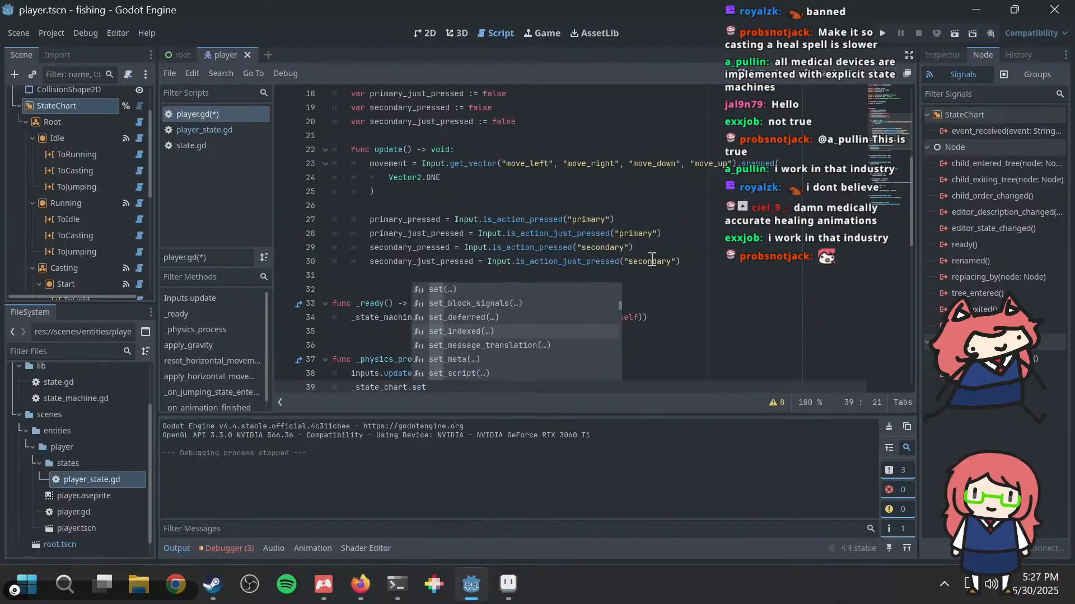
key("Up")
key("Up")
key("Up")
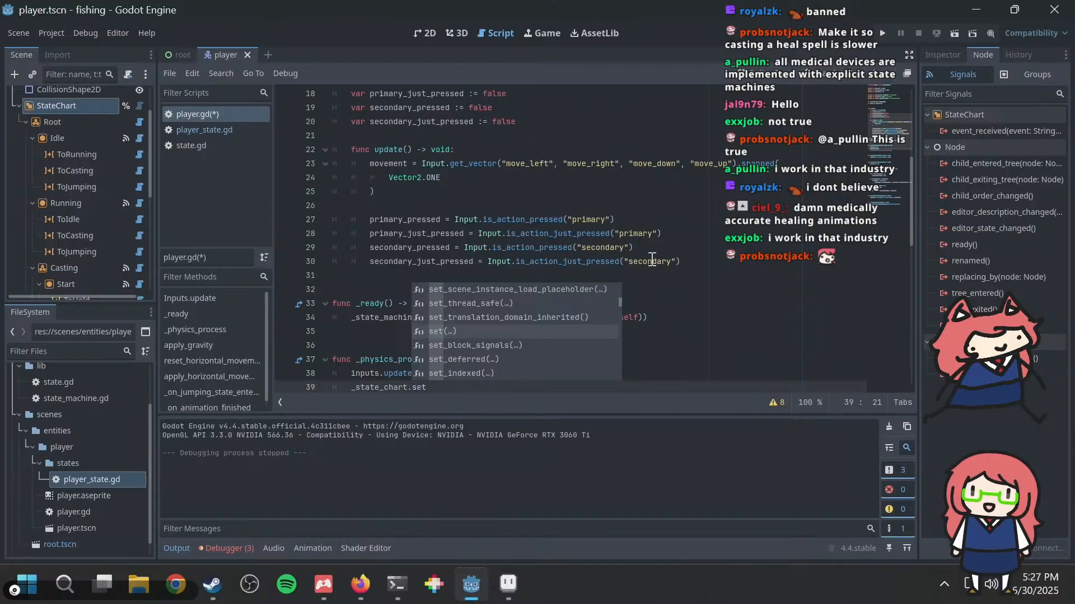
key("Down")
key("Down")
key("Down")
key("Down")
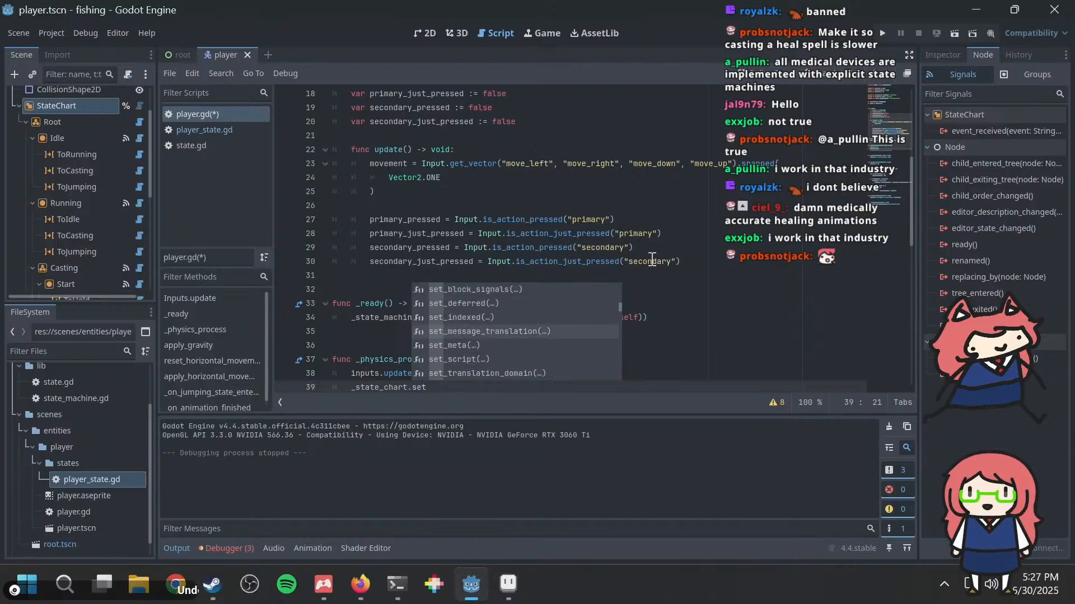
key("Up")
key("Down")
key("Down")
key("Down")
key("Down")
key("Down")
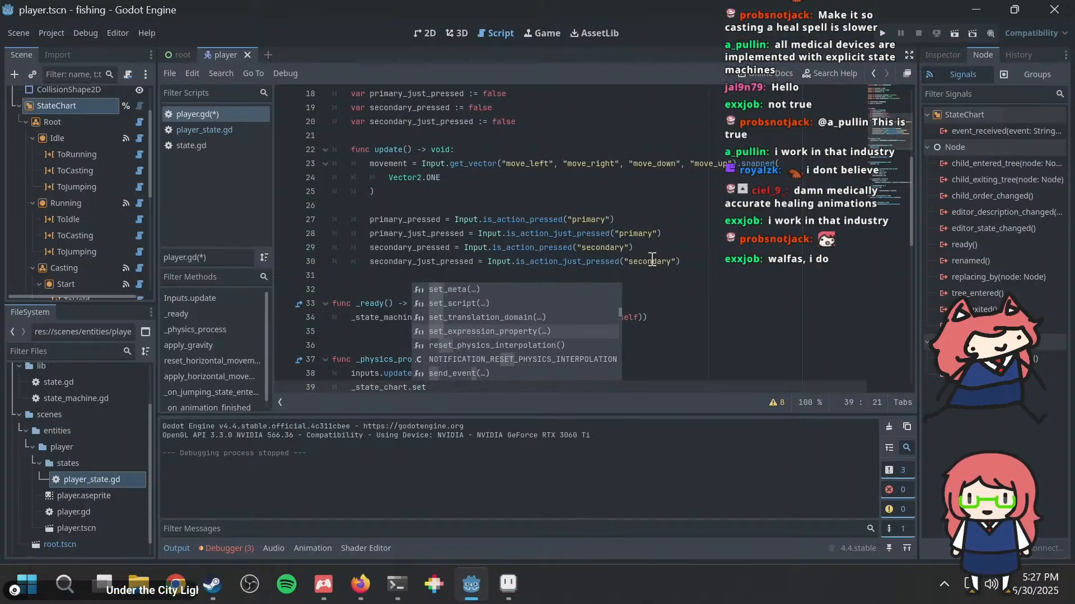
key("Up")
key("Up")
key("Up")
key("Up")
key("Up")
key("Up")
key("Up")
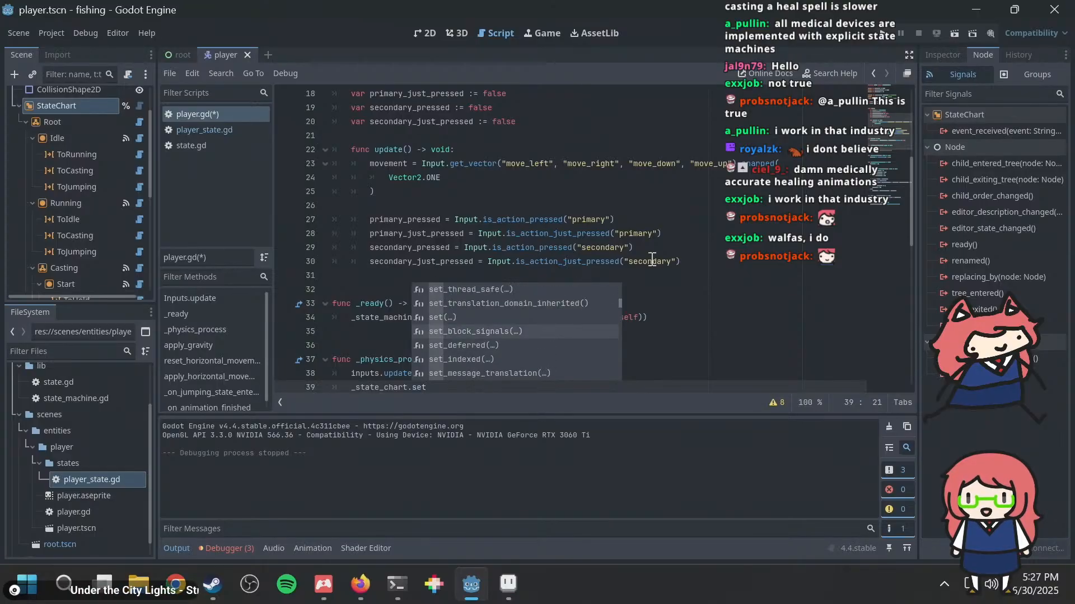
key("Up")
key("Up")
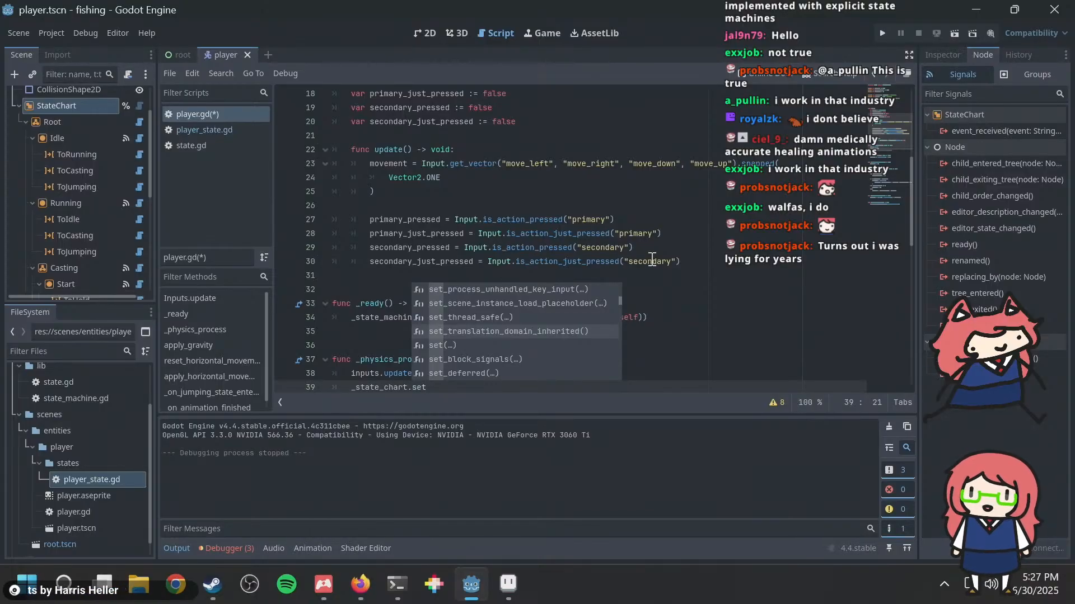
key("Up")
key("Up")
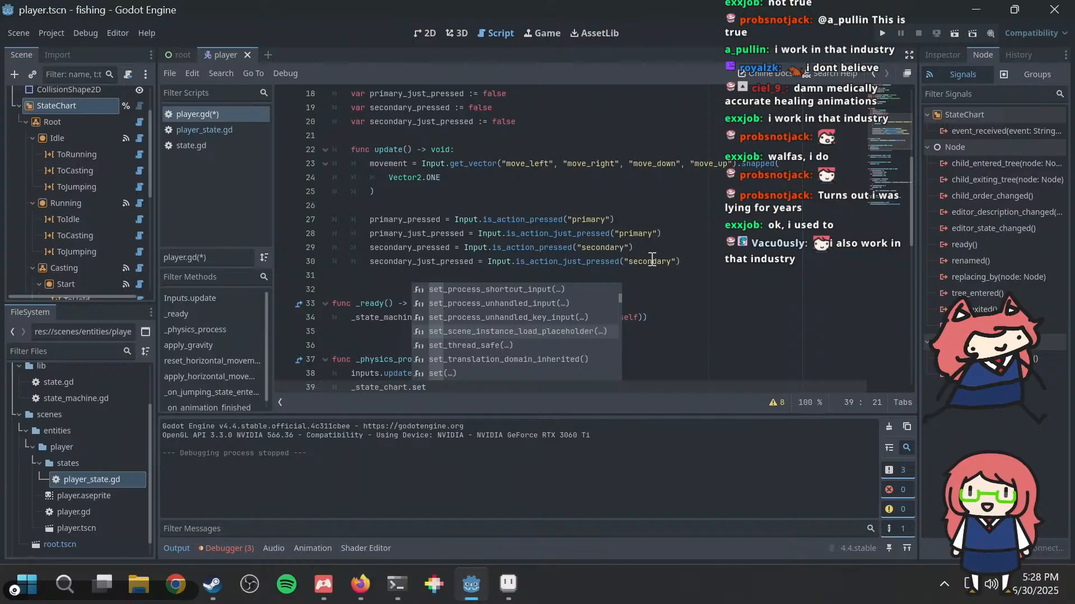
Step: Clear the unfinished set call and re-enter _state_chart on its own line below inputs.update()
key("BackSpace")
key("BackSpace")
key("BackSpace")
key("BackSpace")
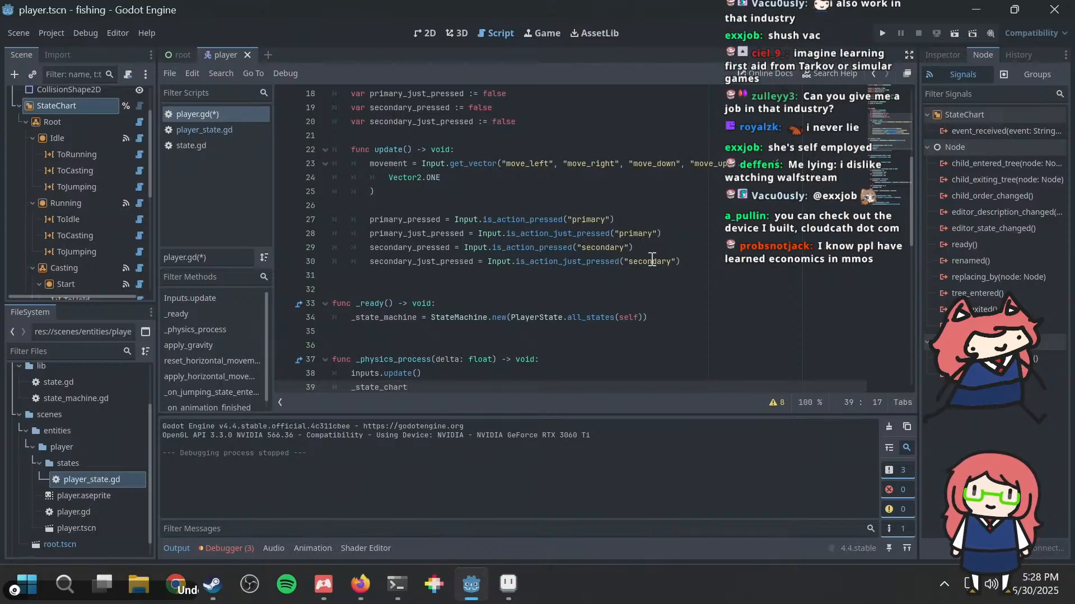
key("shift+Home")
key("shift+Home")
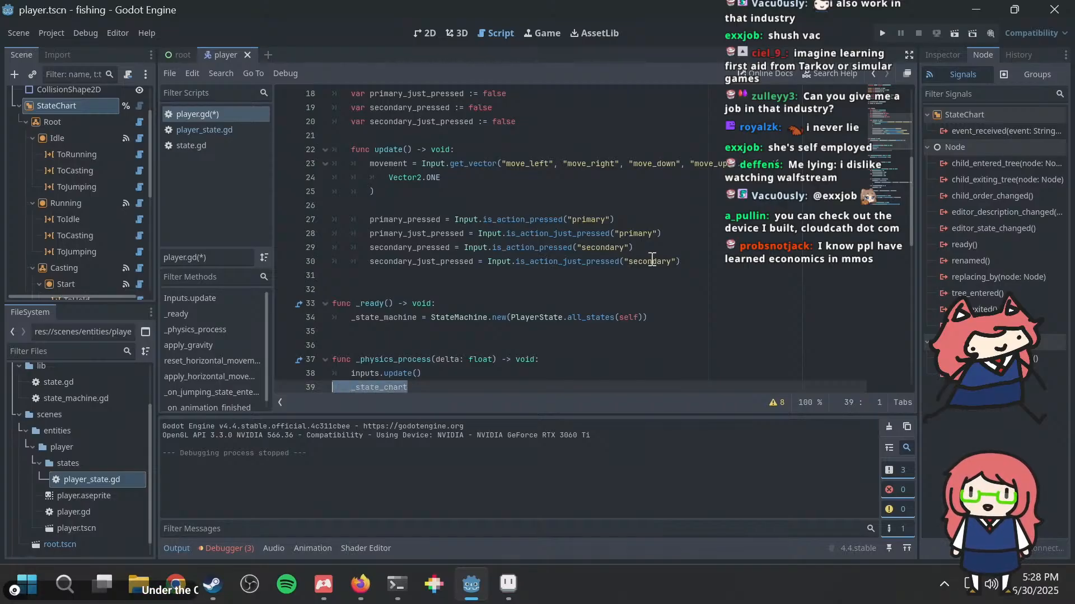
key("BackSpace")
key("Down")
key("Up")
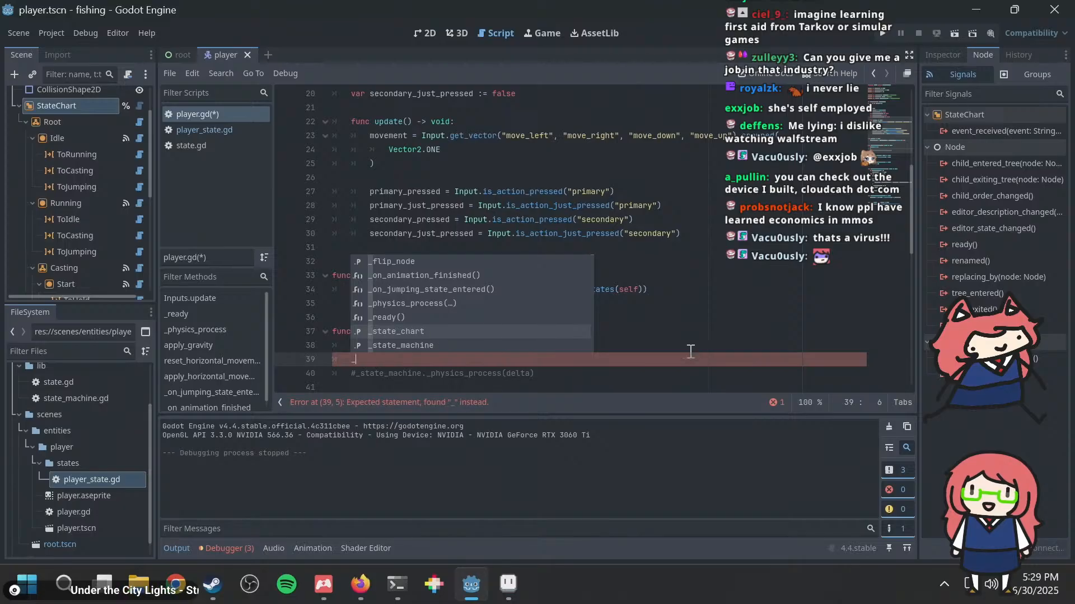
left_click(530, 330)
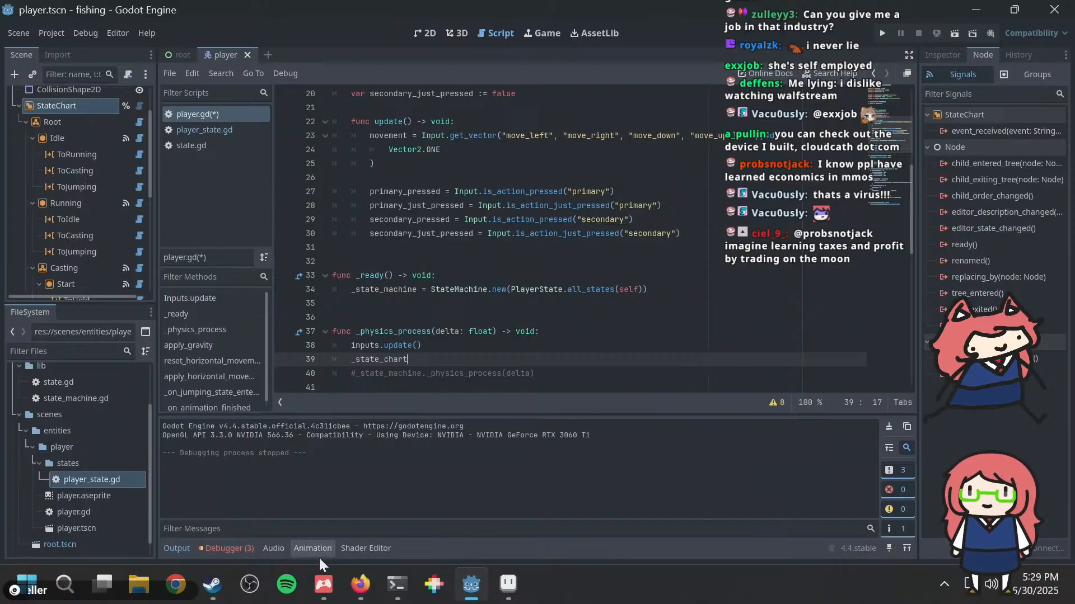
Step: Switch to the PowerShell terminal and list the contents of the project folder and of /tmp
left_click(392, 582)
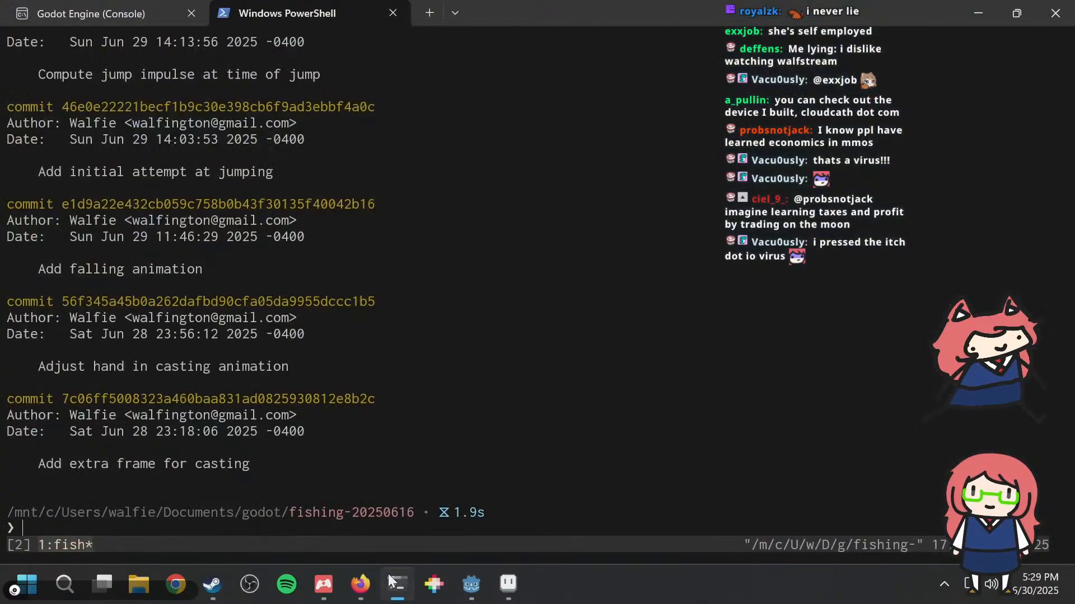
type("ls")
key("Return")
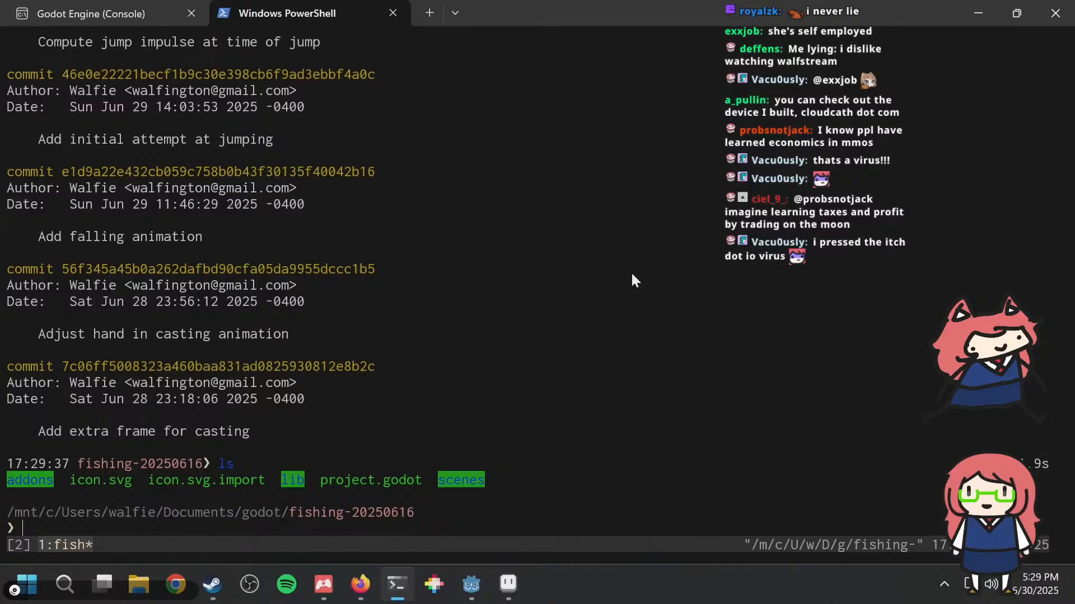
type("ls /tmp")
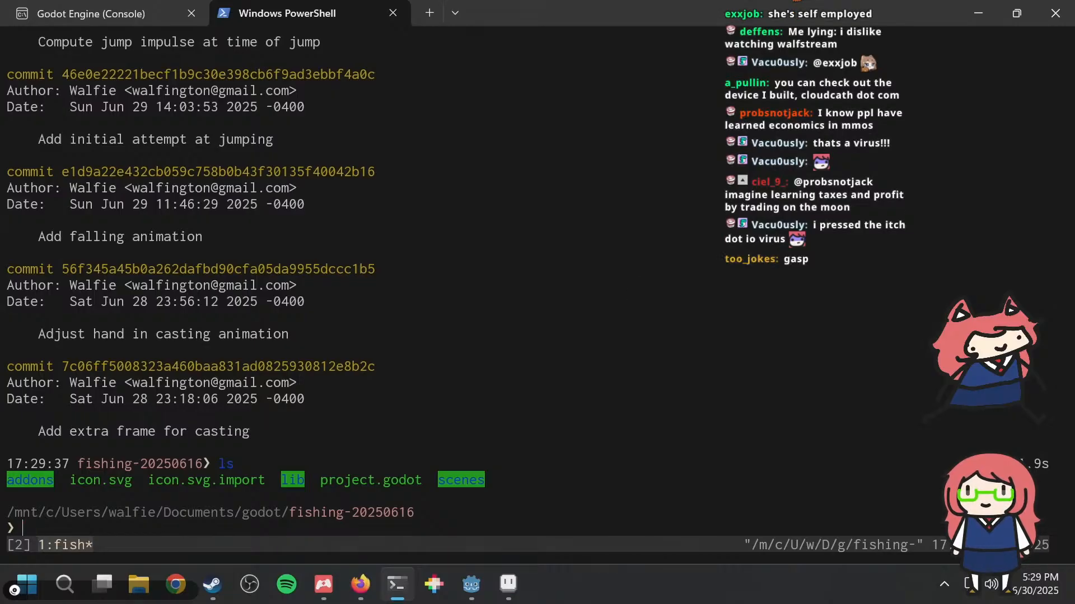
key("Return")
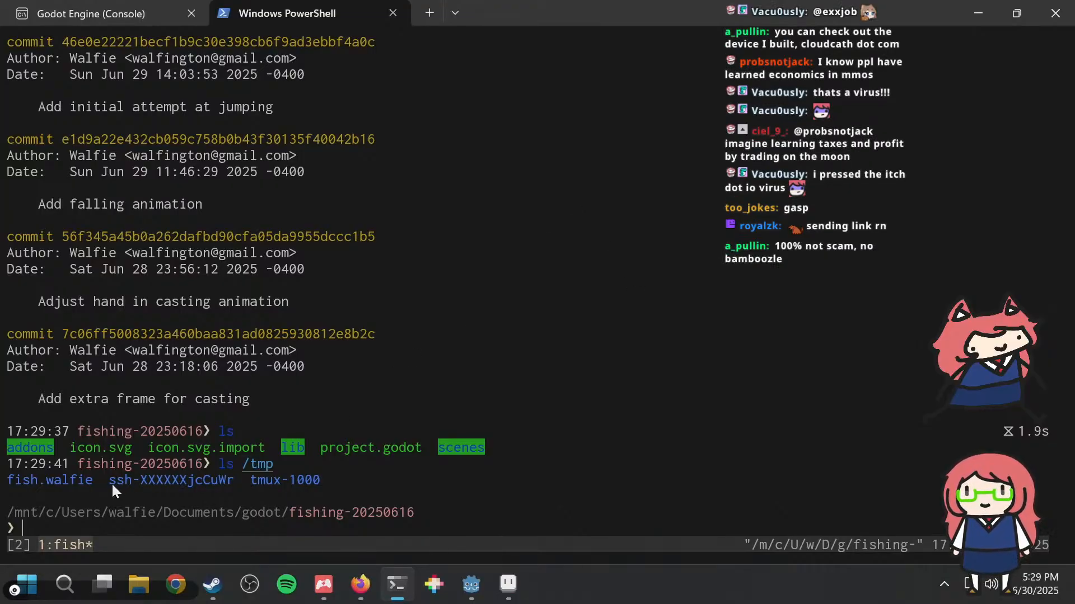
left_click_drag(112, 482, 229, 476)
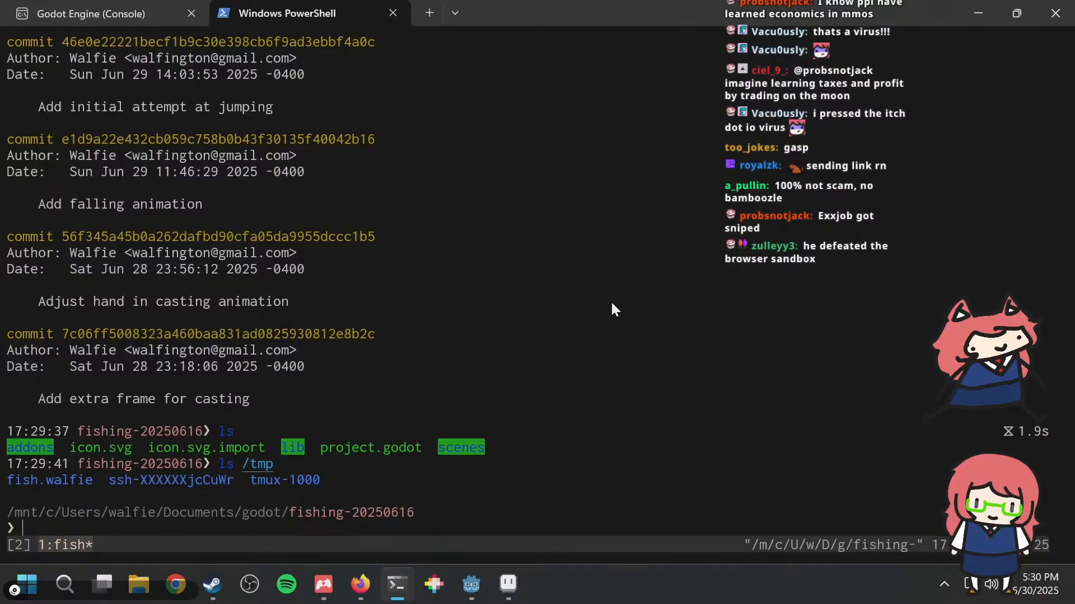
Step: Check the project's commit history with git log in the terminal and return to Godot
key("alt+Tab")
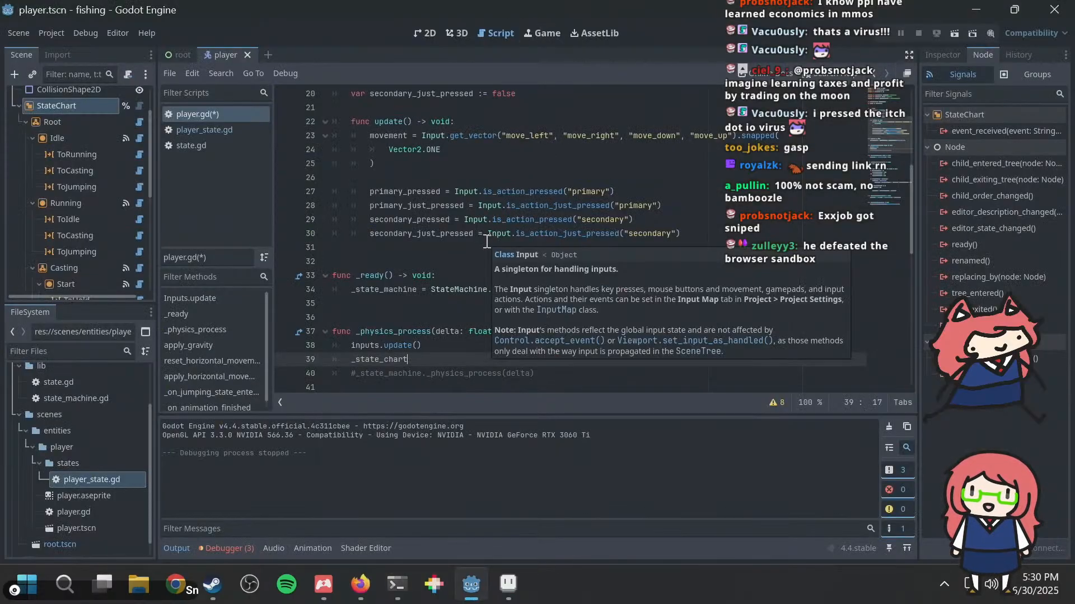
key("alt+Tab")
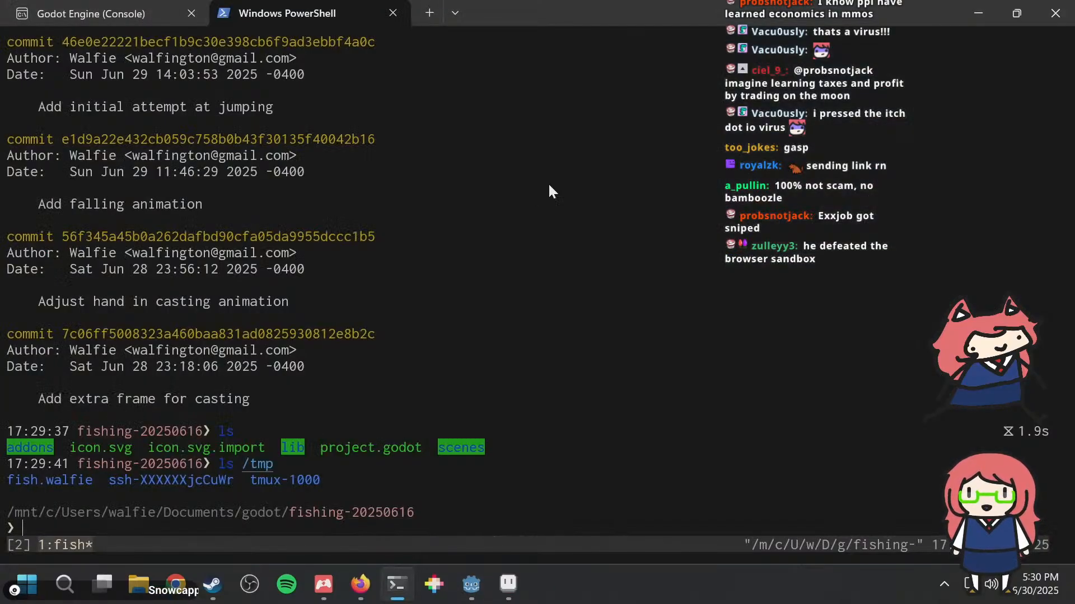
type("git log")
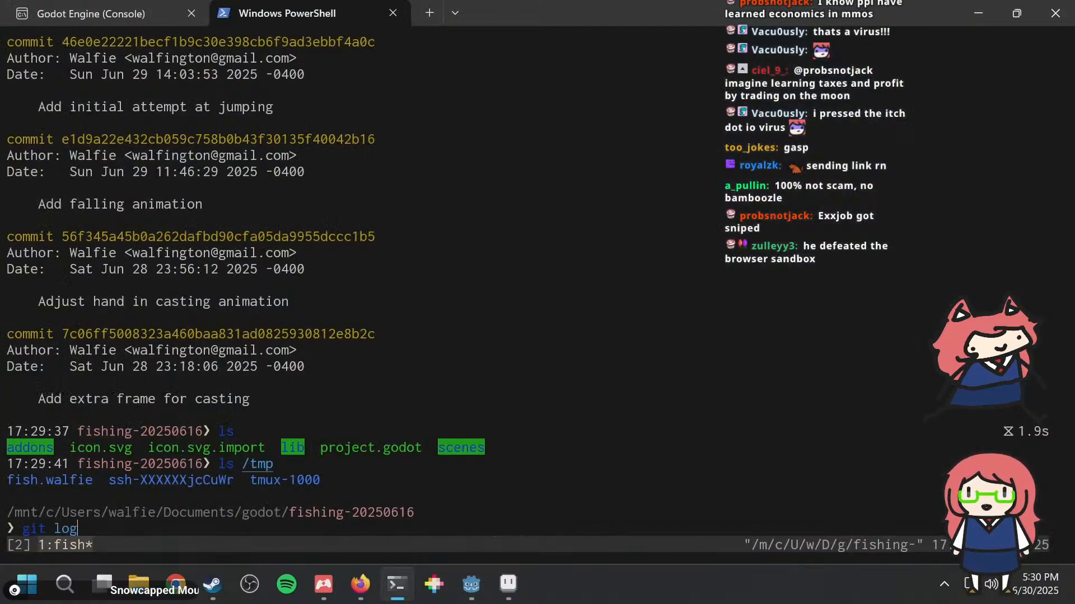
key("Return")
key("q")
key("alt+Tab")
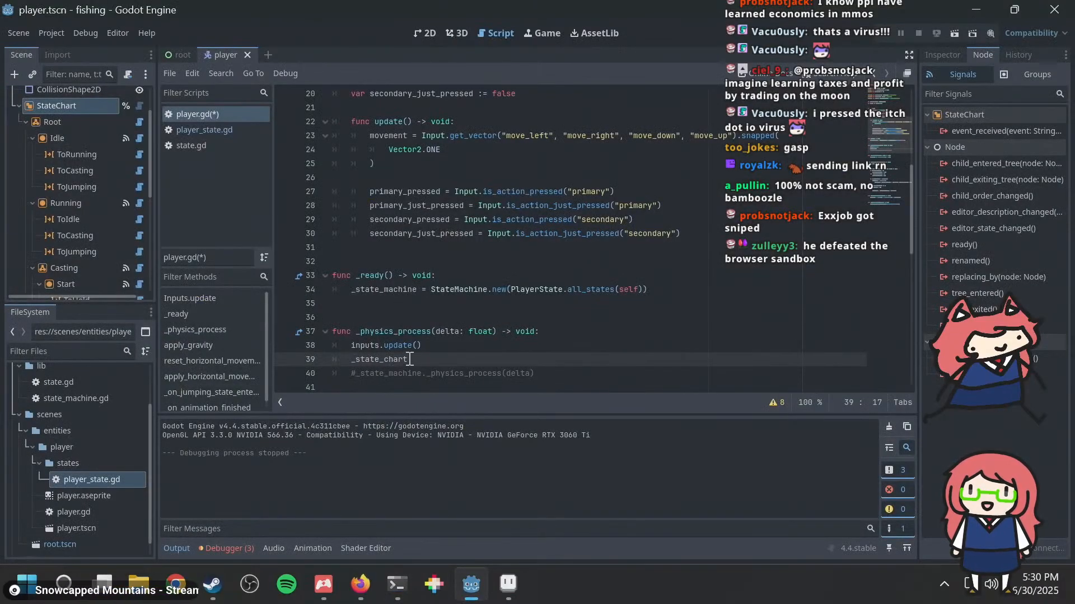
Step: Delete the unfinished _state_chart line from _physics_process and uncomment the _state_machine._physics_process(delta) call
left_click_drag(414, 359, 374, 360)
left_click(464, 359)
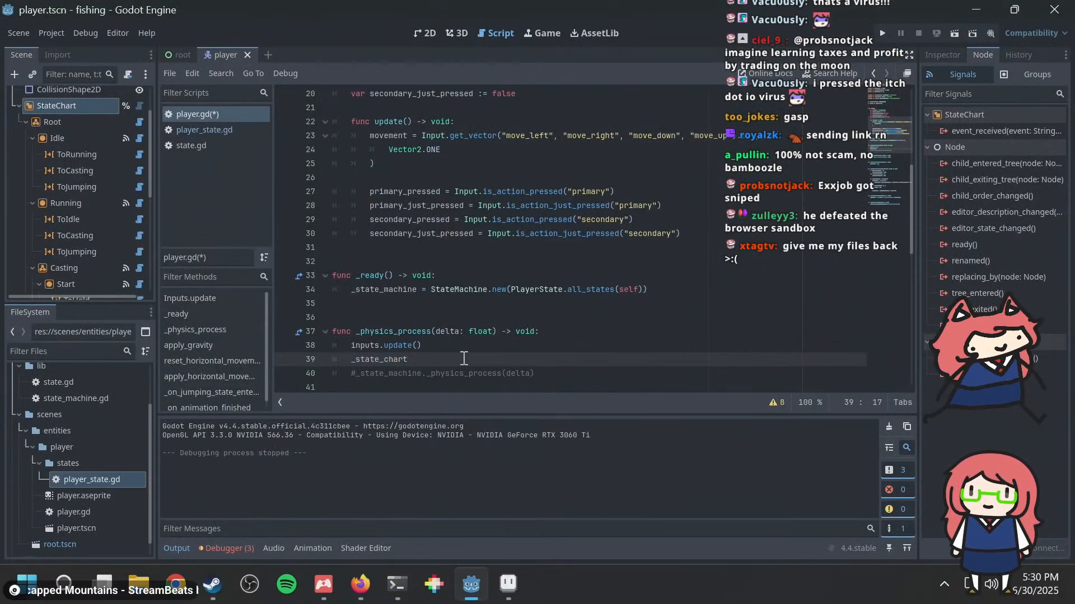
key("shift+Home")
key("shift+Home")
key("BackSpace")
key("BackSpace")
key("Down")
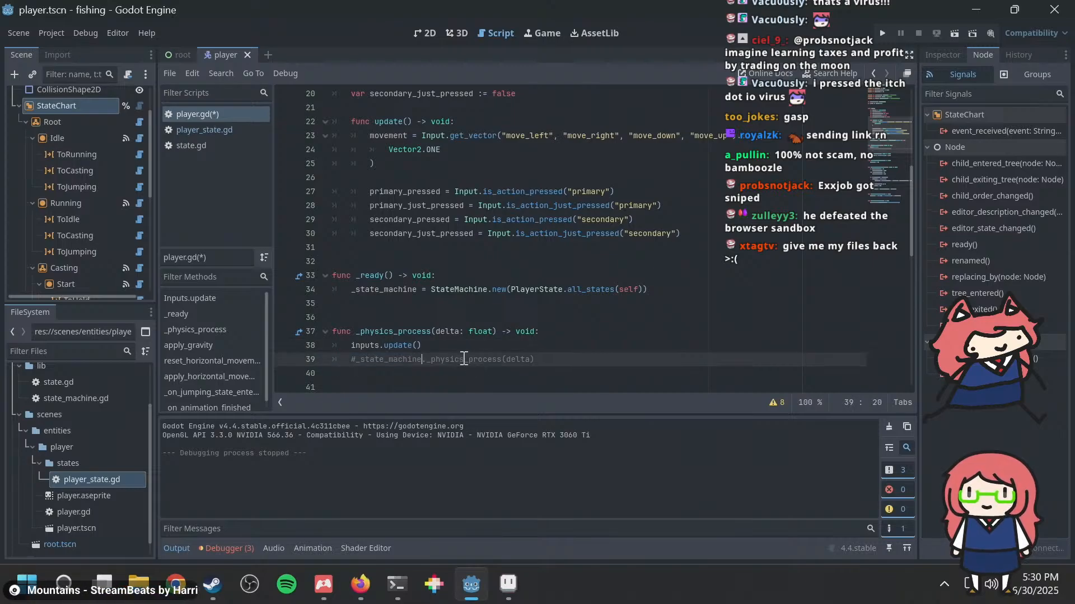
key("ctrl+k")
scroll(462, 336, "up", 6)
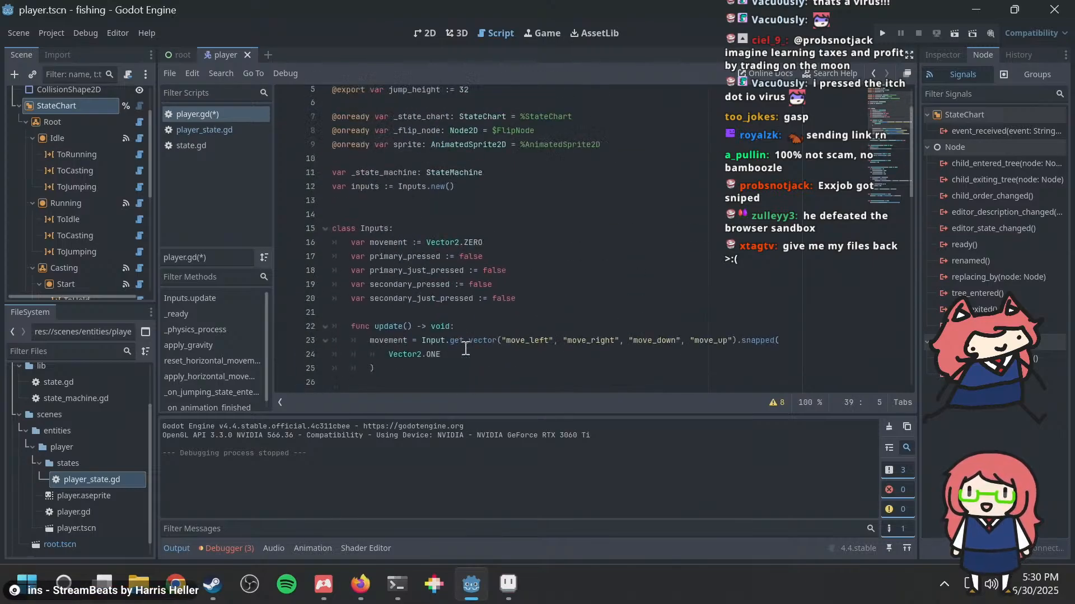
left_click(413, 177)
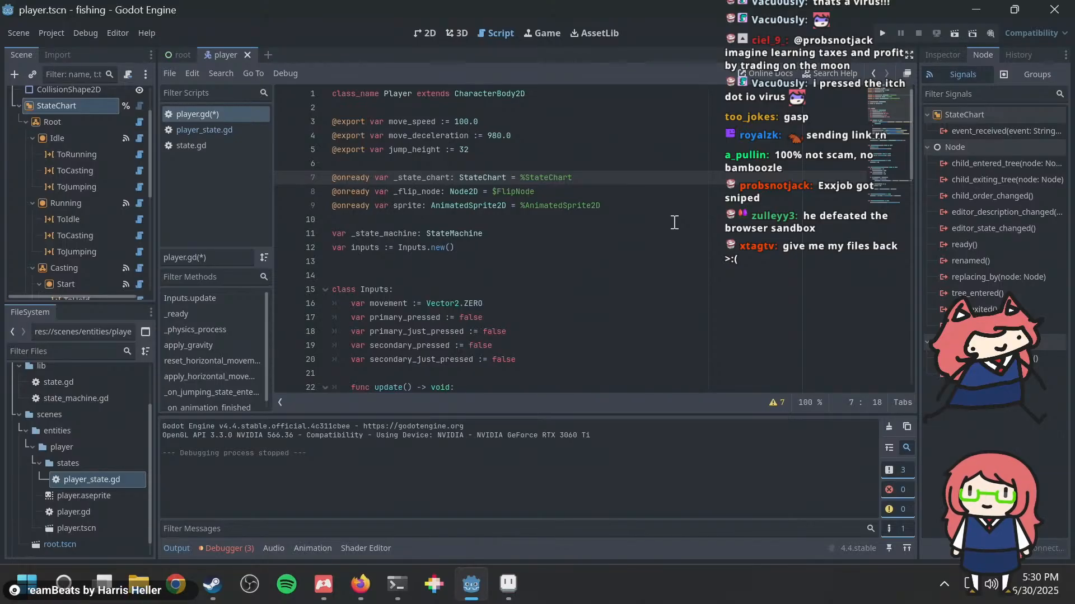
key("Home")
type("#")
key("ctrl+s")
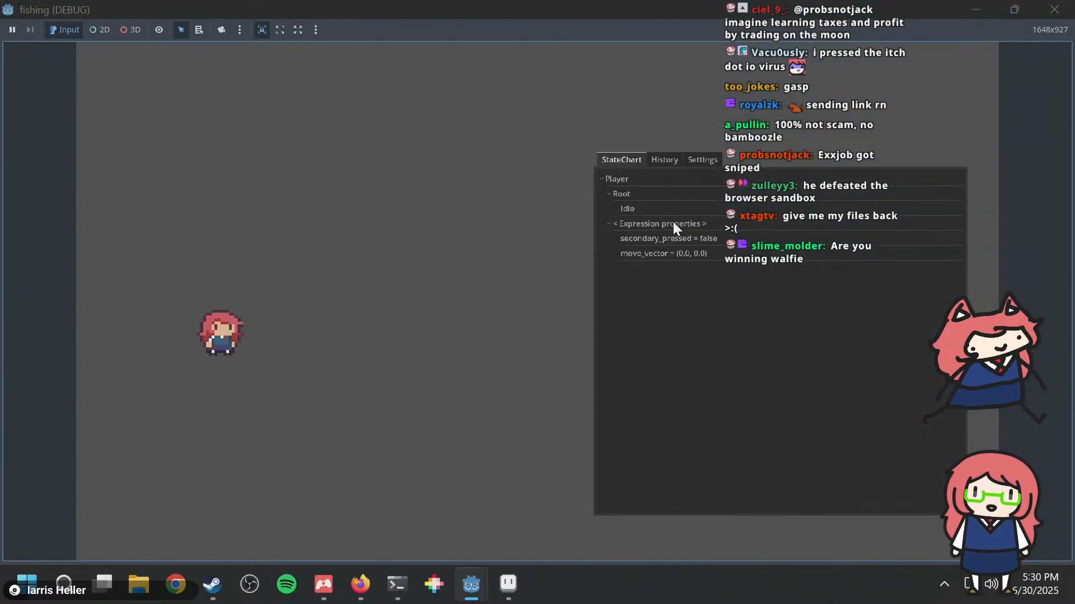
Step: Check the state chart debugger's history in the running game, return to its StateChart view and close the game
left_click(665, 161)
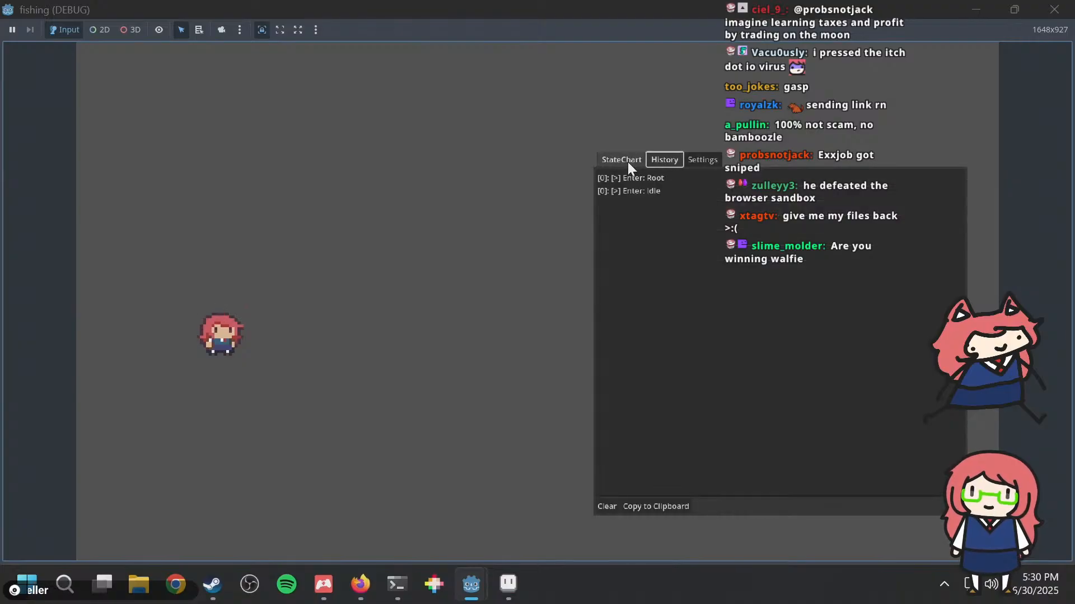
left_click(626, 160)
left_click(1054, 10)
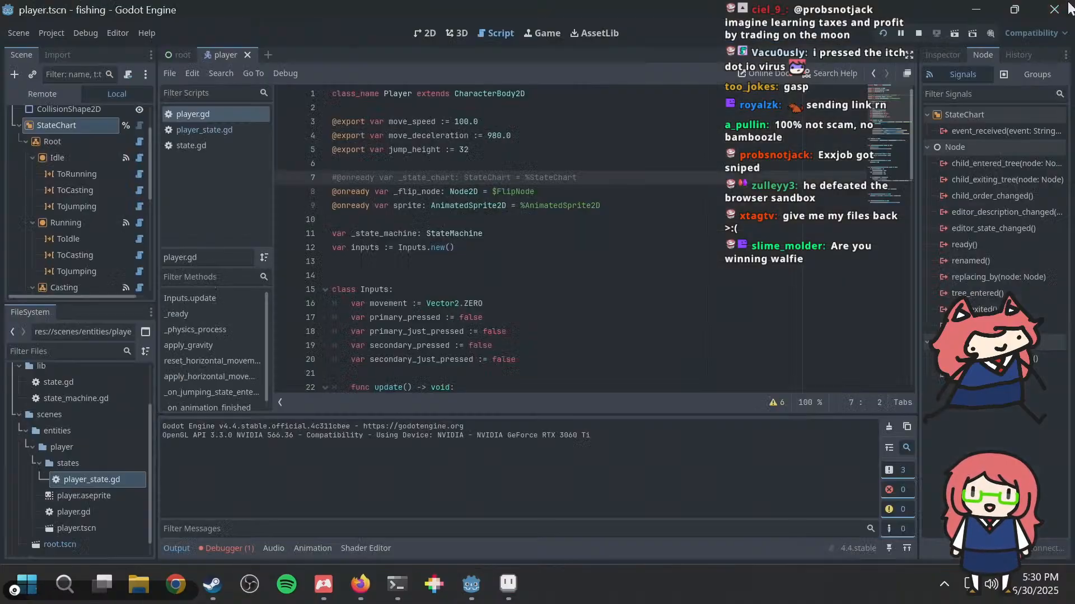
scroll(565, 223, "down", 10)
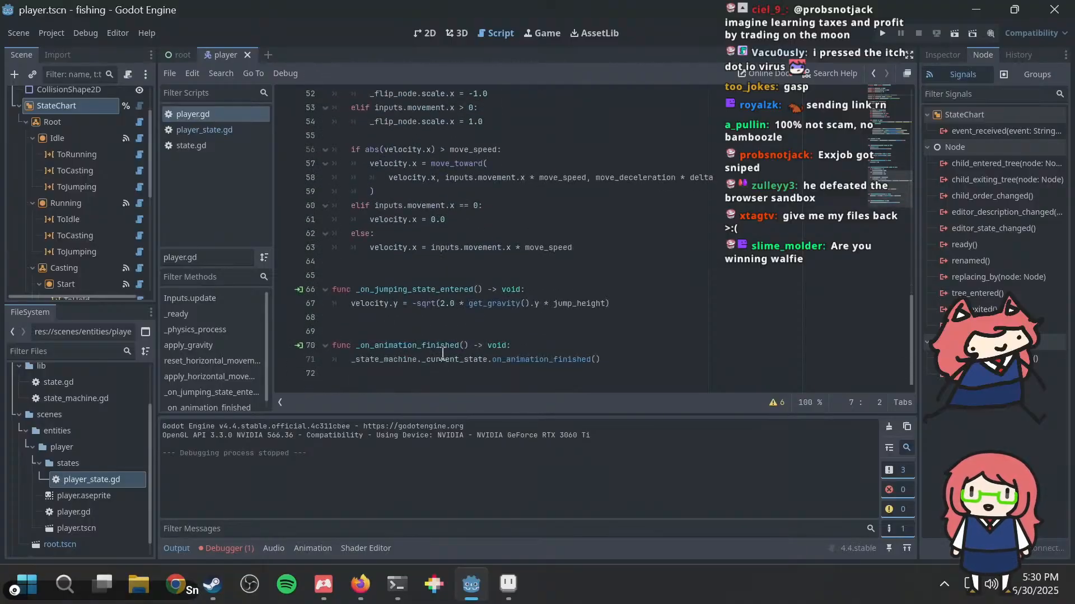
Step: Switch to the PowerShell terminal and review the uncommitted project changes with git diff
left_click(396, 589)
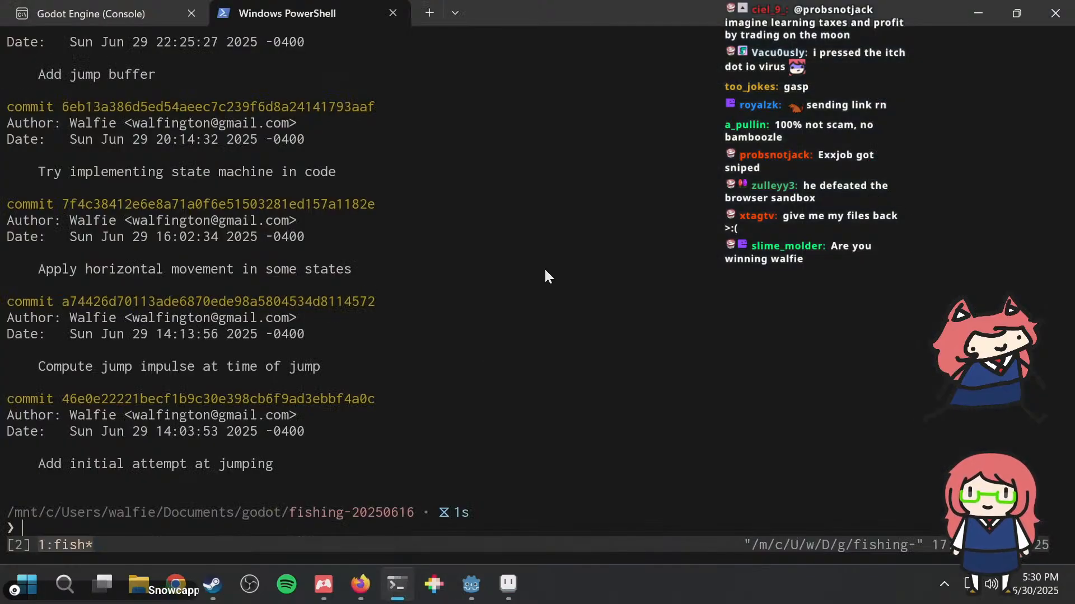
type("git diff")
key("Return")
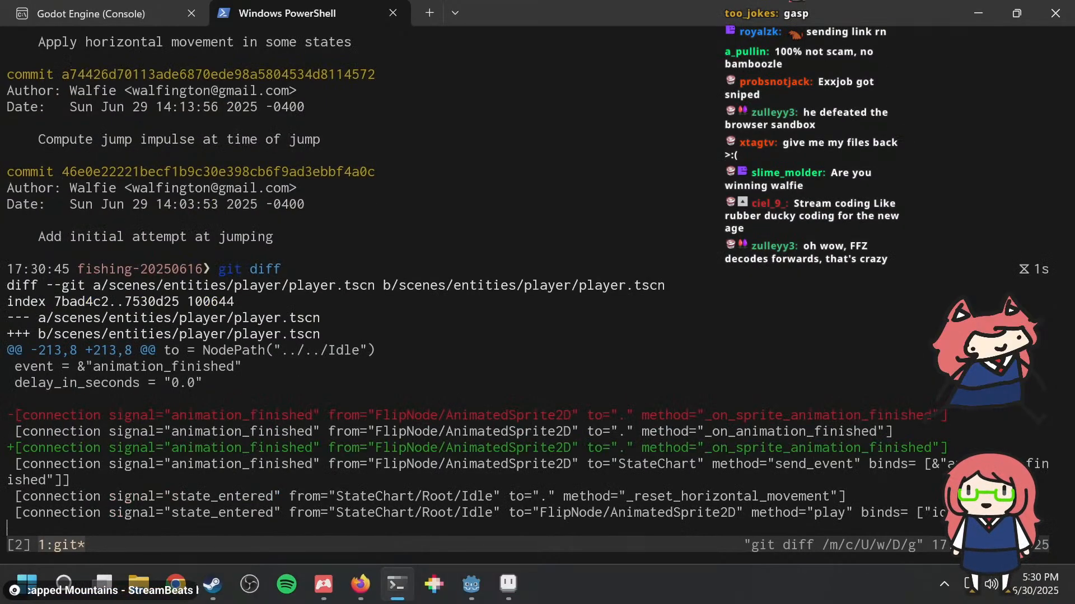
key("space")
type("q")
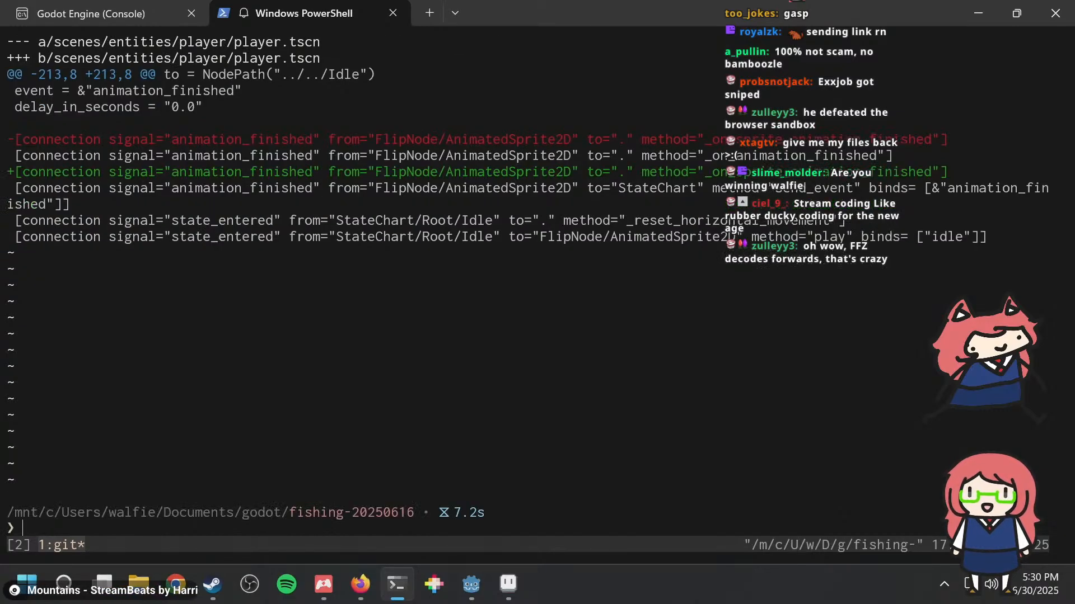
type("git log")
Step: Browse the commit history with git log back to the commits that introduced state charts, and return to the newest commits
key("Return")
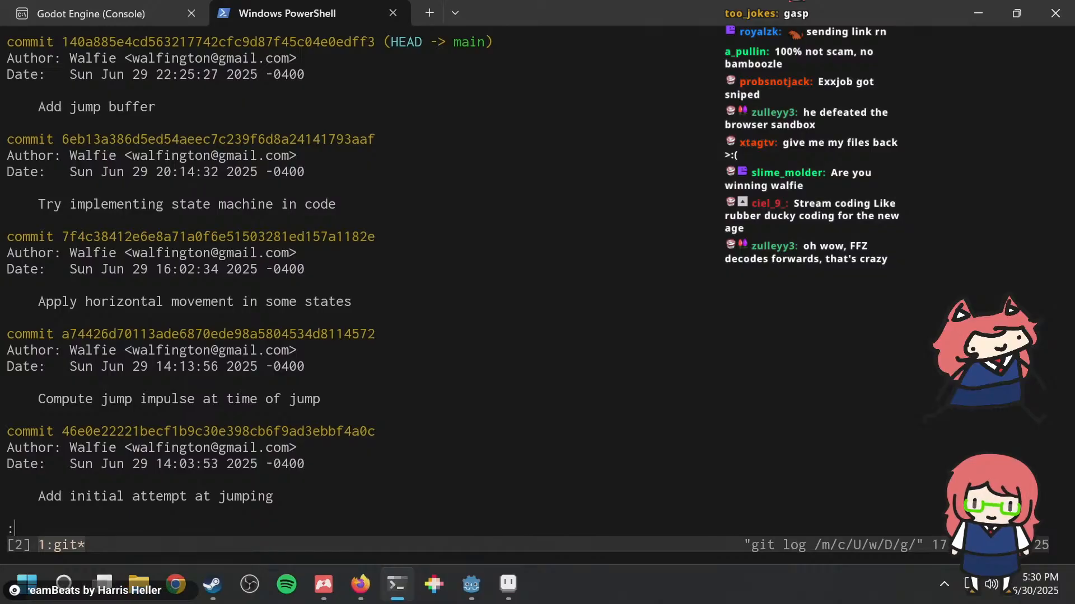
key("j")
key("j")
key("j")
key("j")
key("j")
key("j")
key("j")
key("j")
key("j")
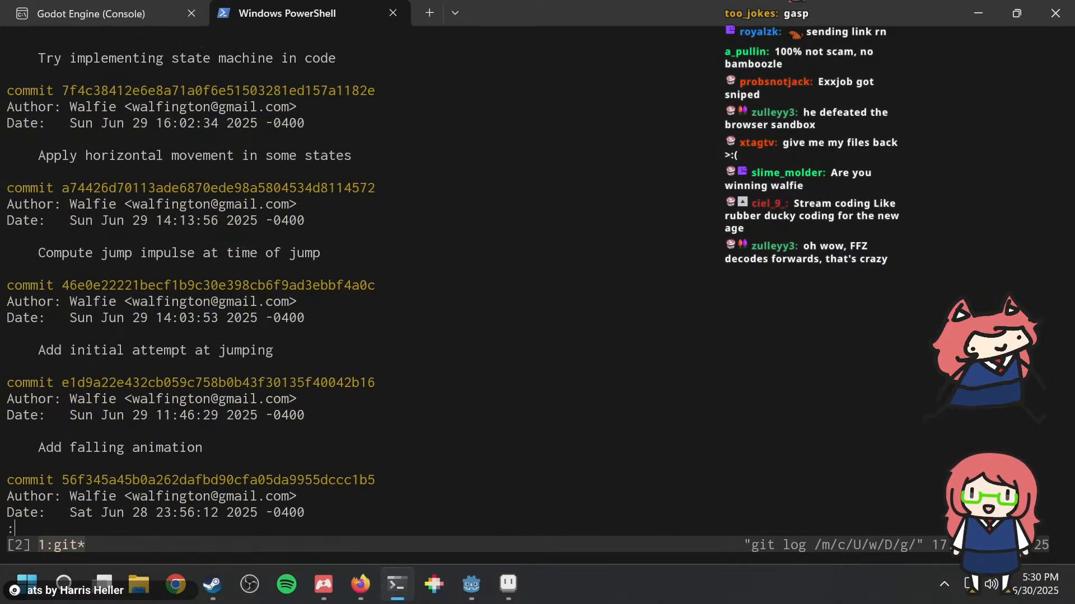
key("j")
key("j")
key("j")
key("j")
key("j")
key("j")
key("j")
key("j")
key("j")
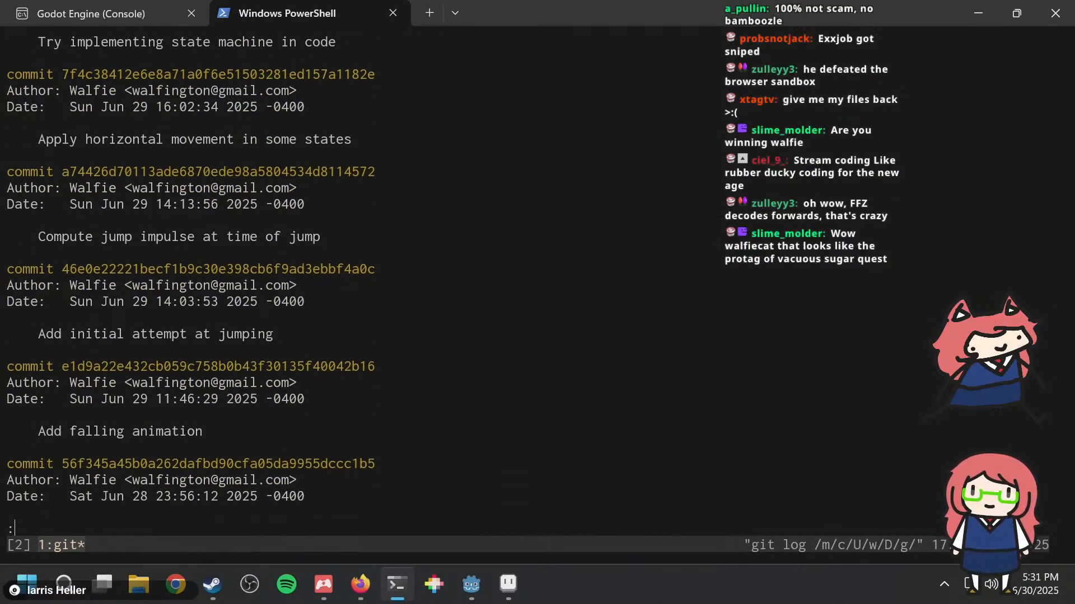
key("k")
key("k")
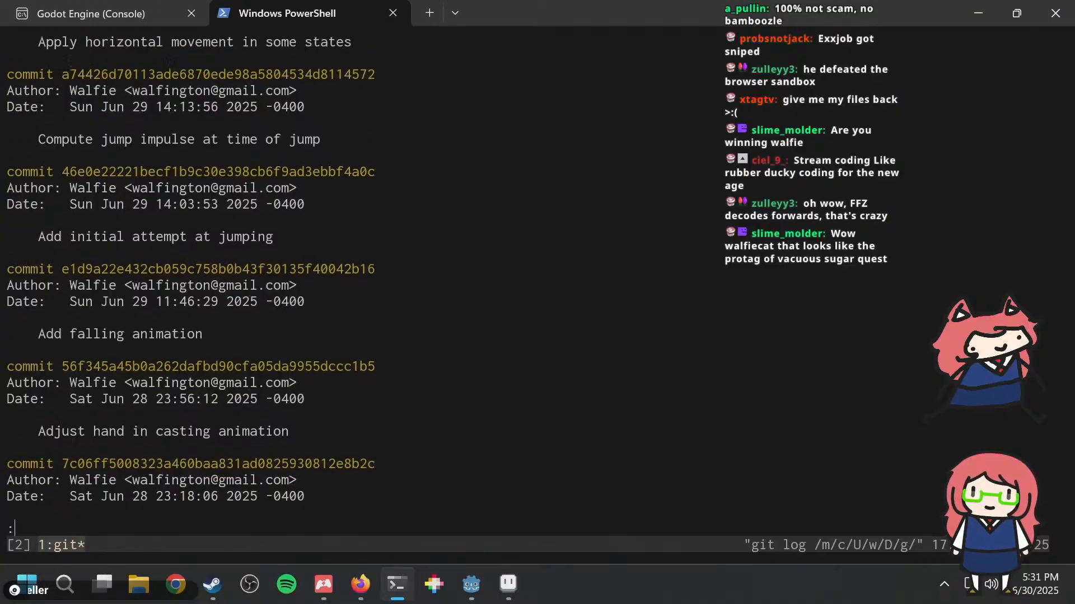
key("j")
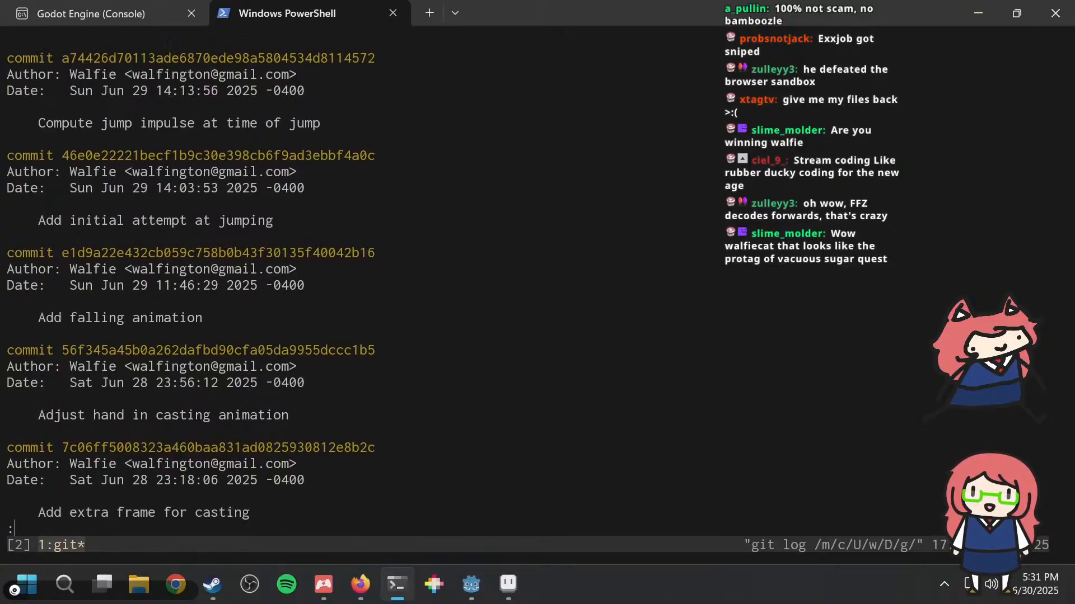
key("j")
key("j")
key("j")
key("j")
key("j")
key("j")
key("j")
key("j")
key("j")
key("j")
key("k")
key("k")
key("k")
key("k")
key("k")
key("k")
key("k")
key("k")
key("k")
key("k")
key("k")
key("k")
key("k")
key("k")
key("k")
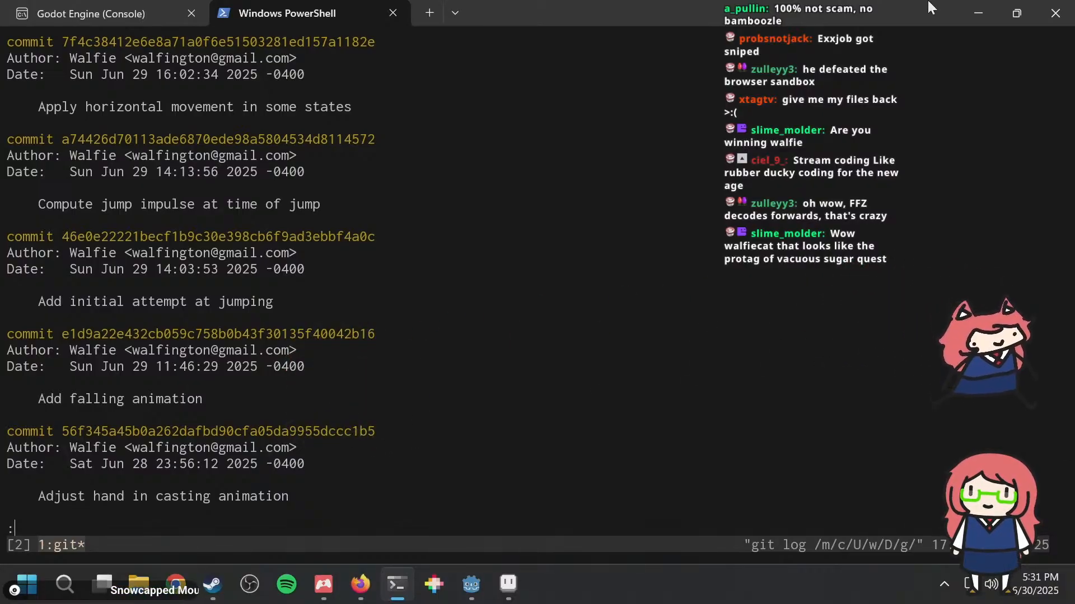
key("Down")
key("Down")
key("Down")
key("Down")
key("Down")
key("Down")
key("Down")
key("Down")
key("Down")
key("Down")
key("Down")
key("Down")
key("Down")
key("Down")
key("Down")
key("Down")
key("Down")
key("Down")
key("Down")
key("Down")
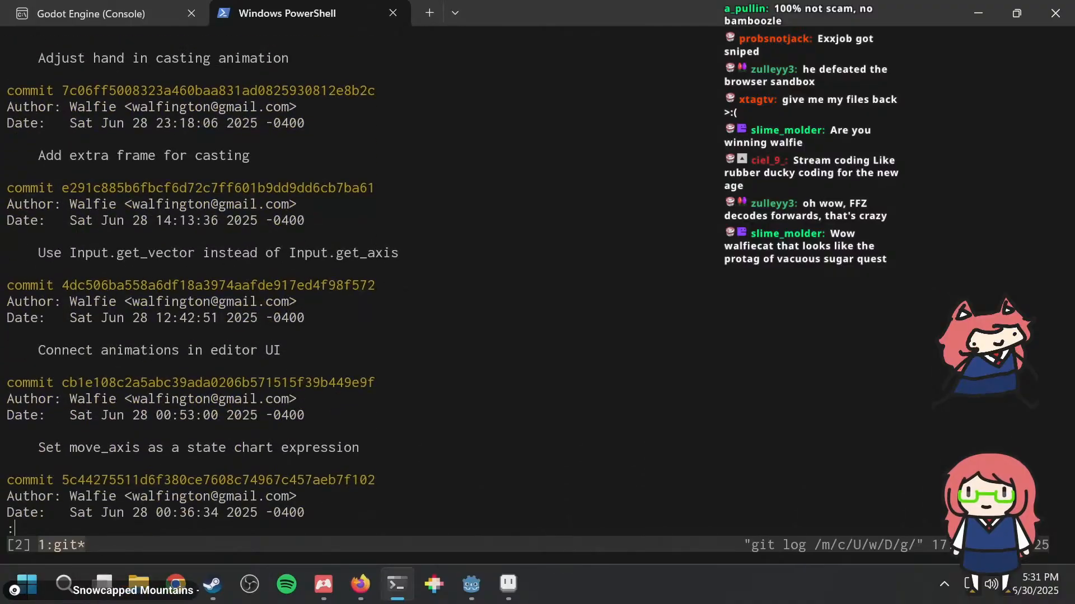
key("Down")
key("Down")
key("Down")
key("Down")
key("Down")
key("Down")
key("Down")
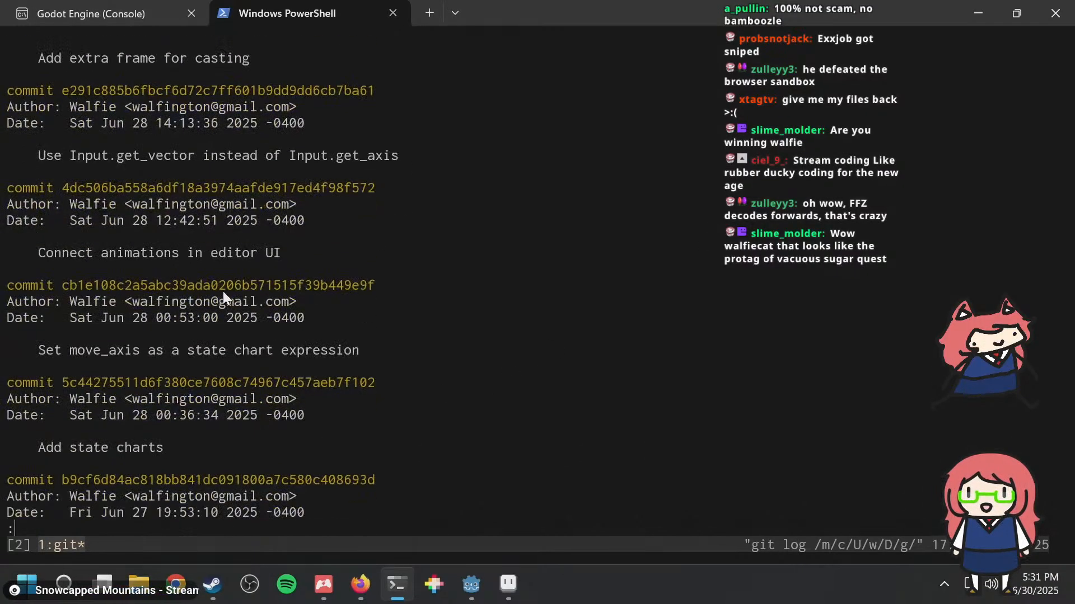
scroll(235, 292, "up", 9)
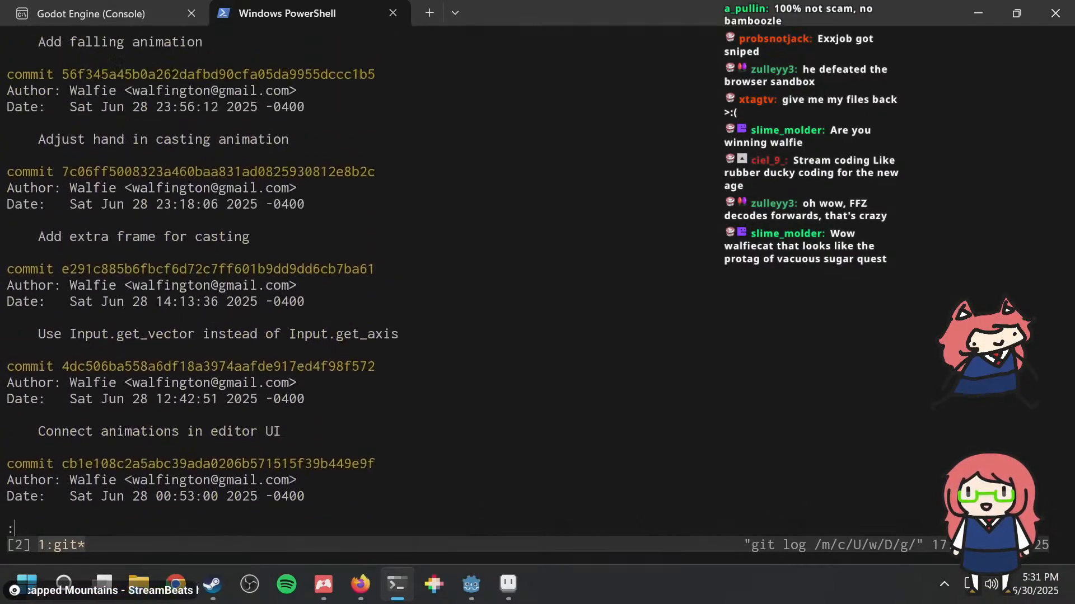
scroll(187, 267, "up", 6)
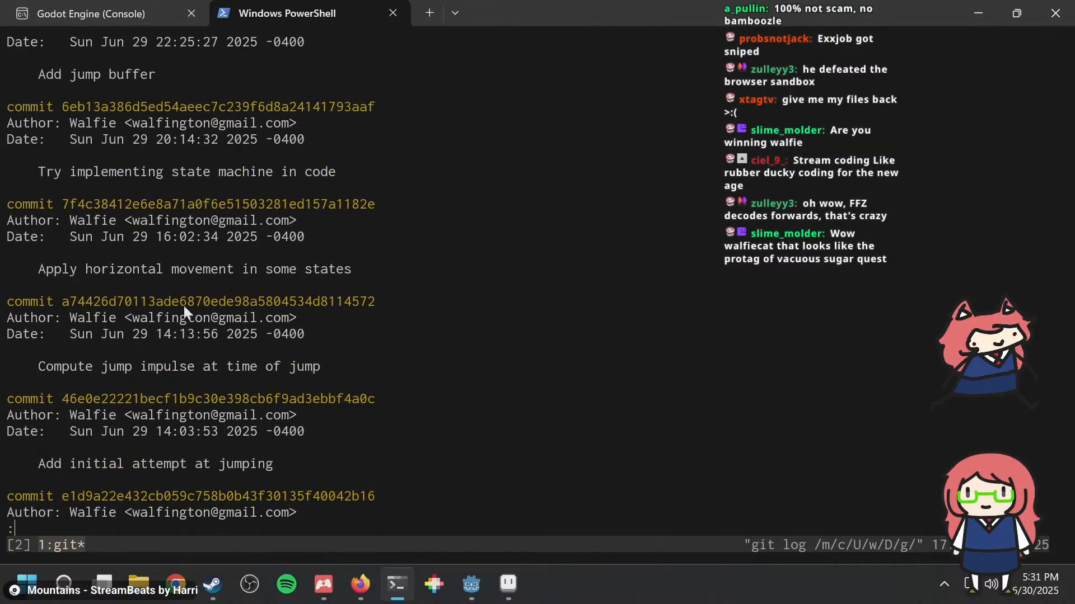
scroll(190, 278, "up", 1)
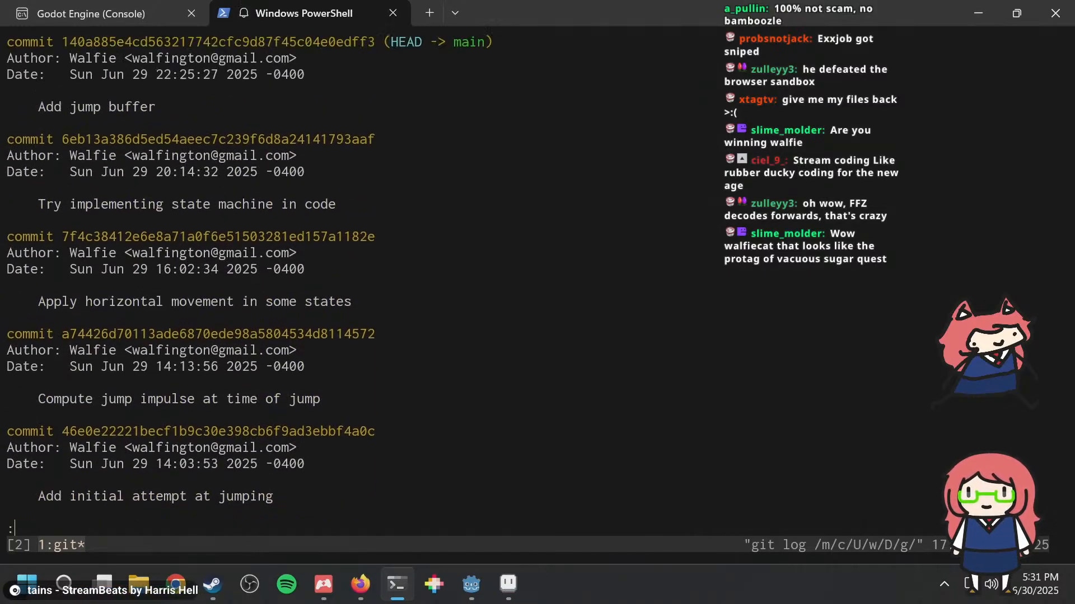
Step: Copy the hash of the "Try implementing state machine in code" commit, diff it against its parent using hash..hash^, and quit the diff
double_click(222, 139)
key("ctrl+c")
type("qgit diff")
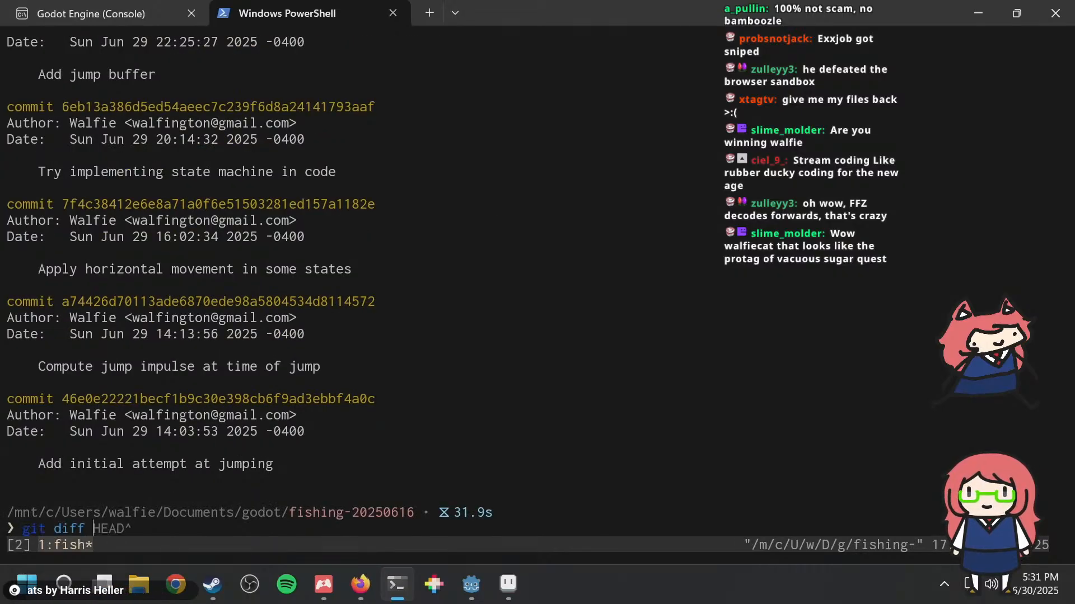
key("ctrl+v")
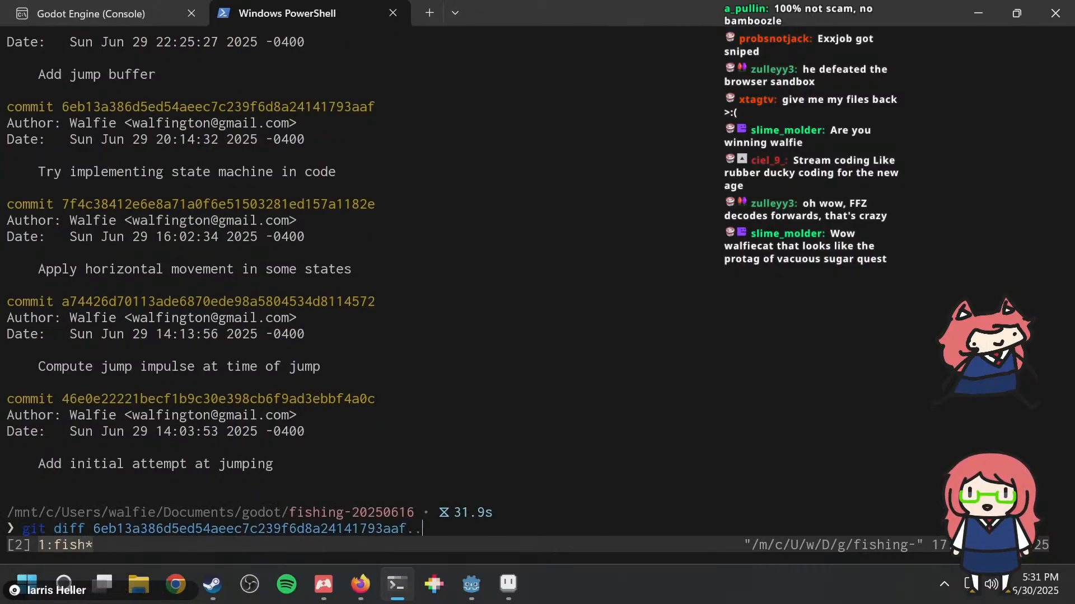
type("..")
key("ctrl+v")
type("%")
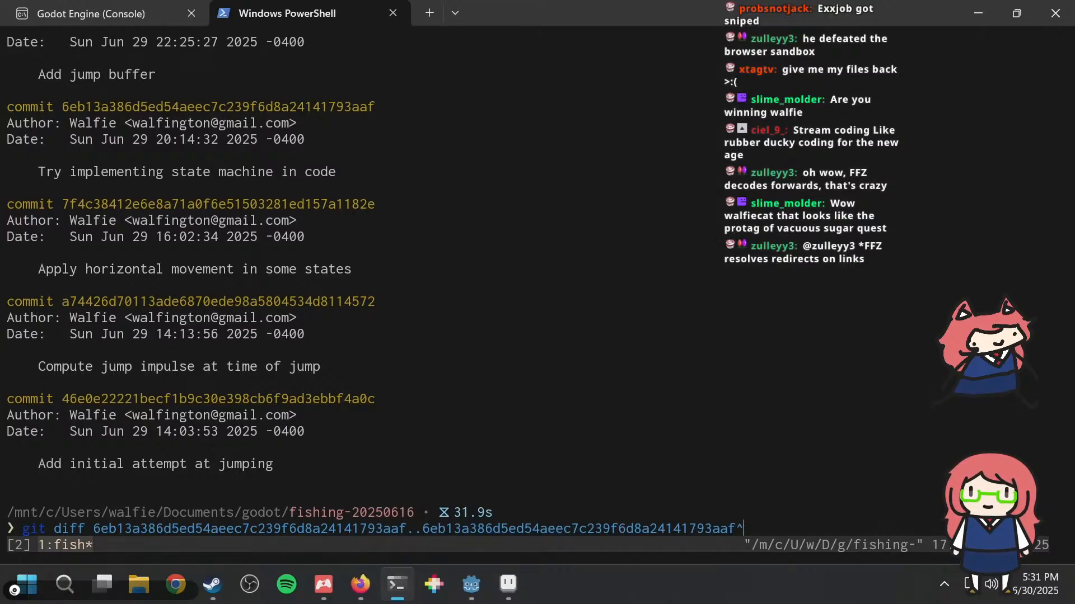
key("Return")
key("q")
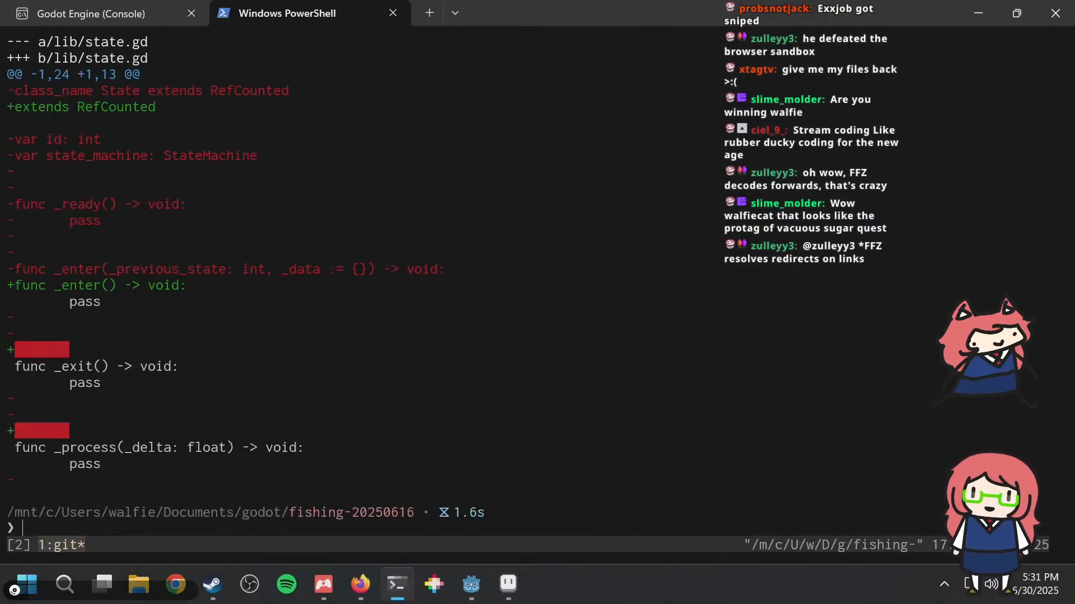
Step: Recall the commit diff command, try other parent suffixes, and rerun it with a single ^ on the second hash
key("Up")
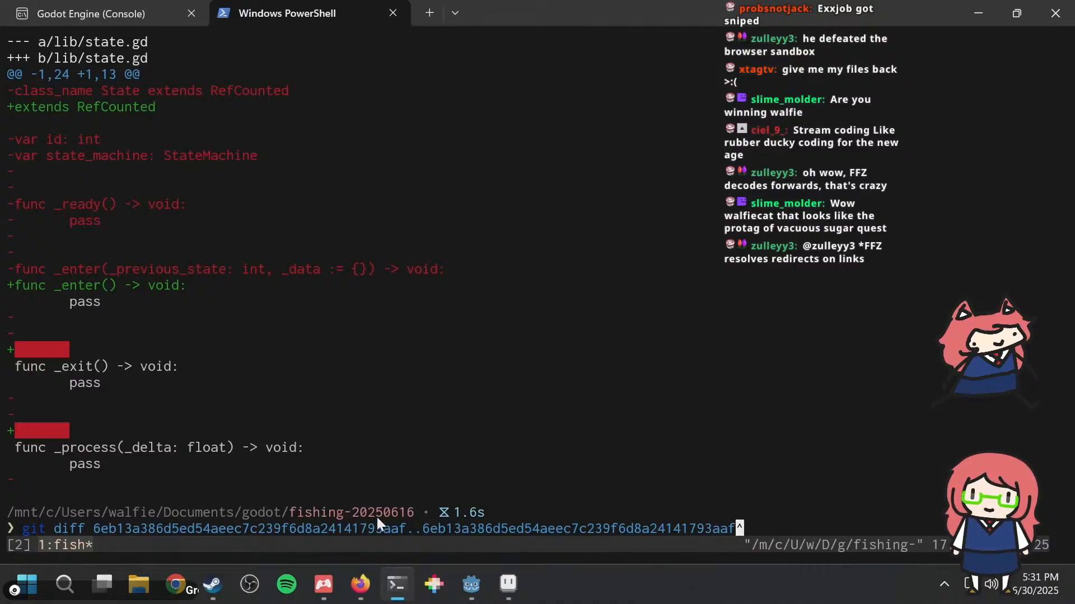
left_click_drag(425, 524, 736, 526)
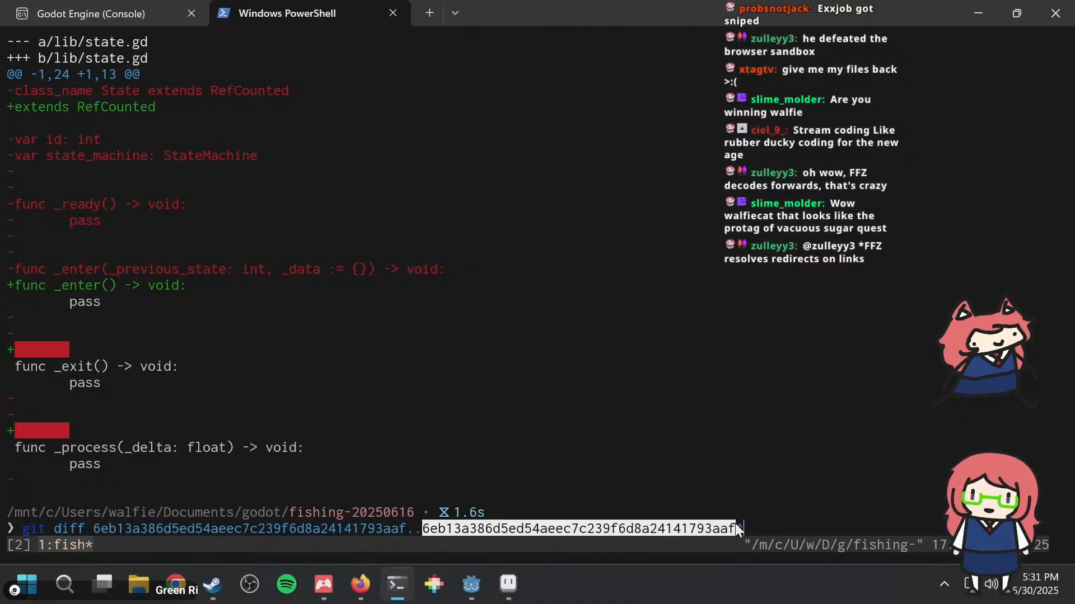
type("~2")
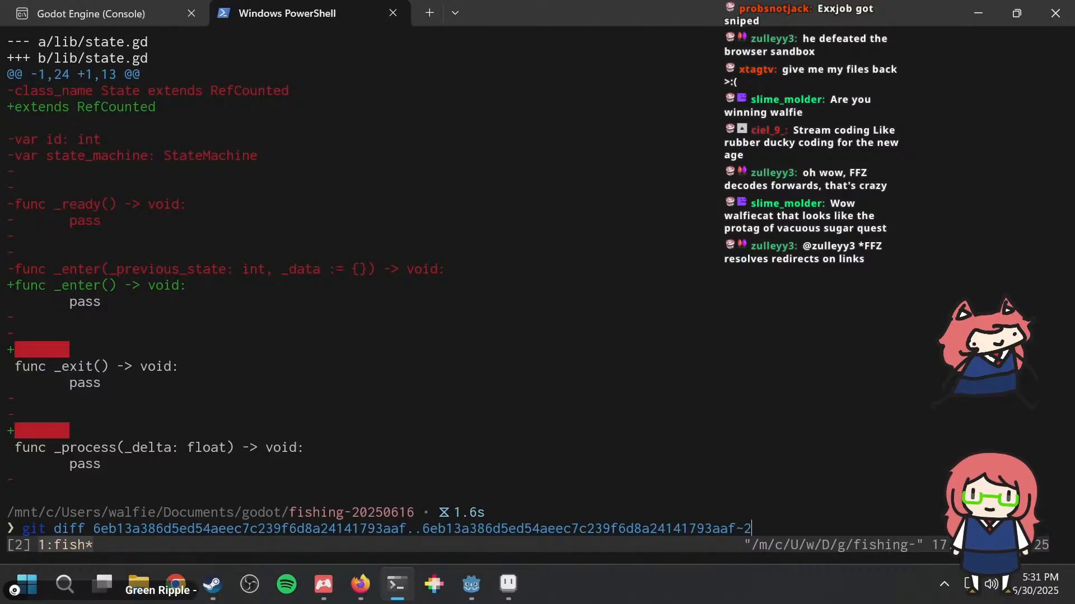
key("BackSpace")
key("BackSpace")
type("^^")
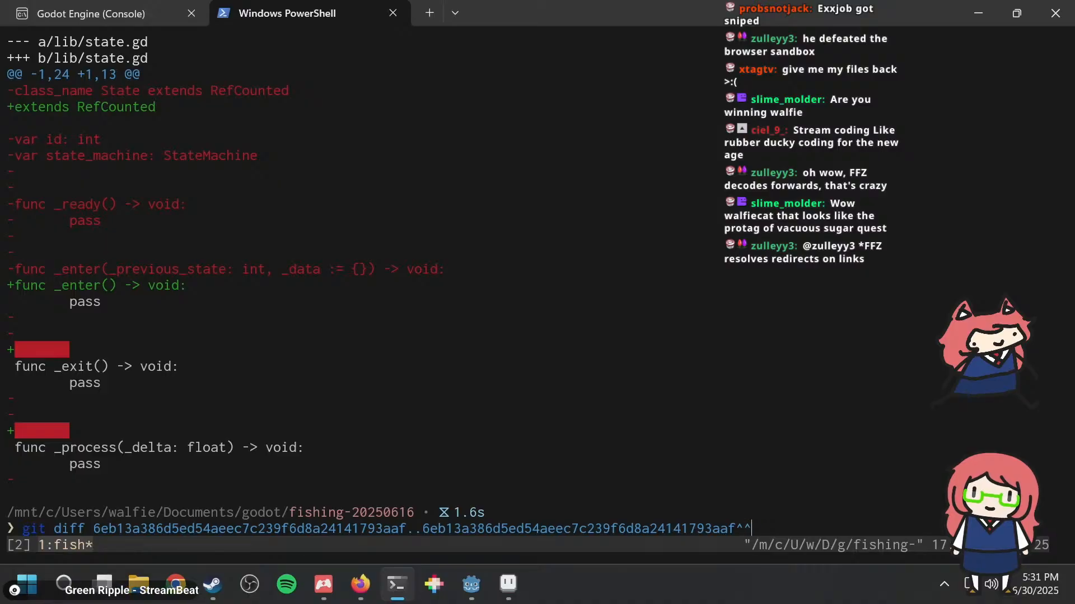
key("BackSpace")
key("Return")
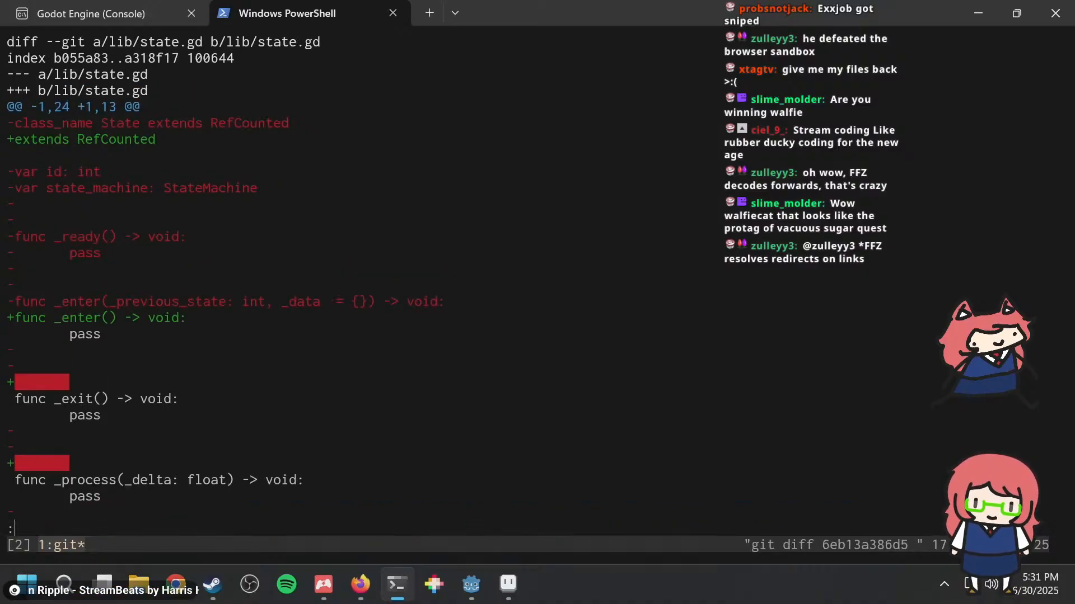
Step: Examine the diff down to the _state_chart.set_expression_property calls in player.gd's _physics_process
key("ctrl+d")
key("ctrl+d")
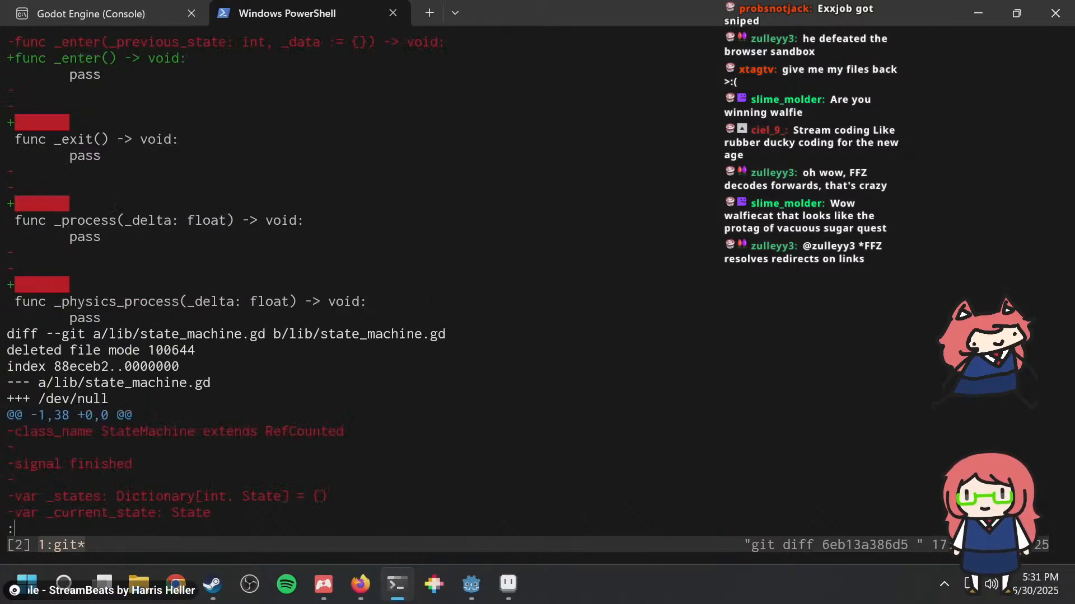
key("ctrl+d")
key("ctrl+d")
key("ctrl+d")
key("ctrl+d")
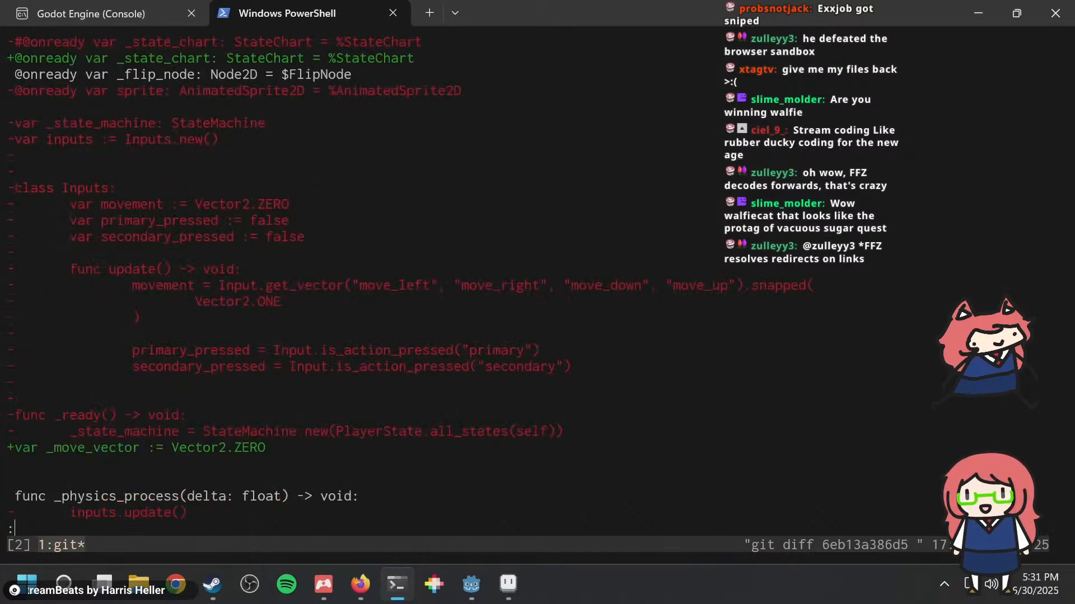
key("ctrl+d")
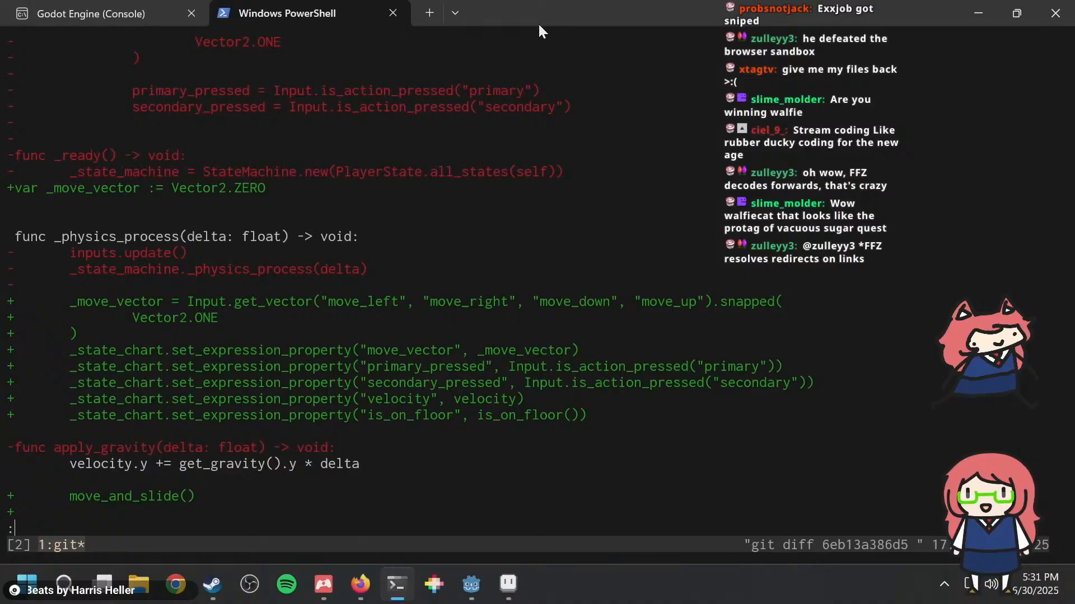
left_click_drag(585, 414, 3, 311)
left_click(470, 325)
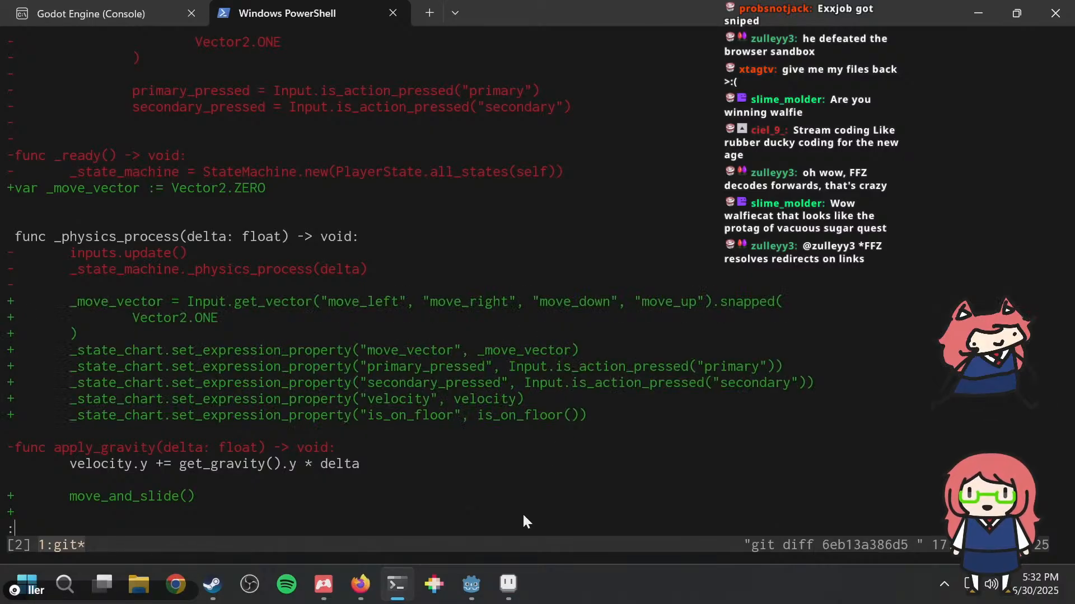
Step: Return to Godot and review _physics_process in player.gd, placing the cursor after _state_machine._physics_process(delta)
left_click(471, 584)
scroll(557, 238, "up", 2)
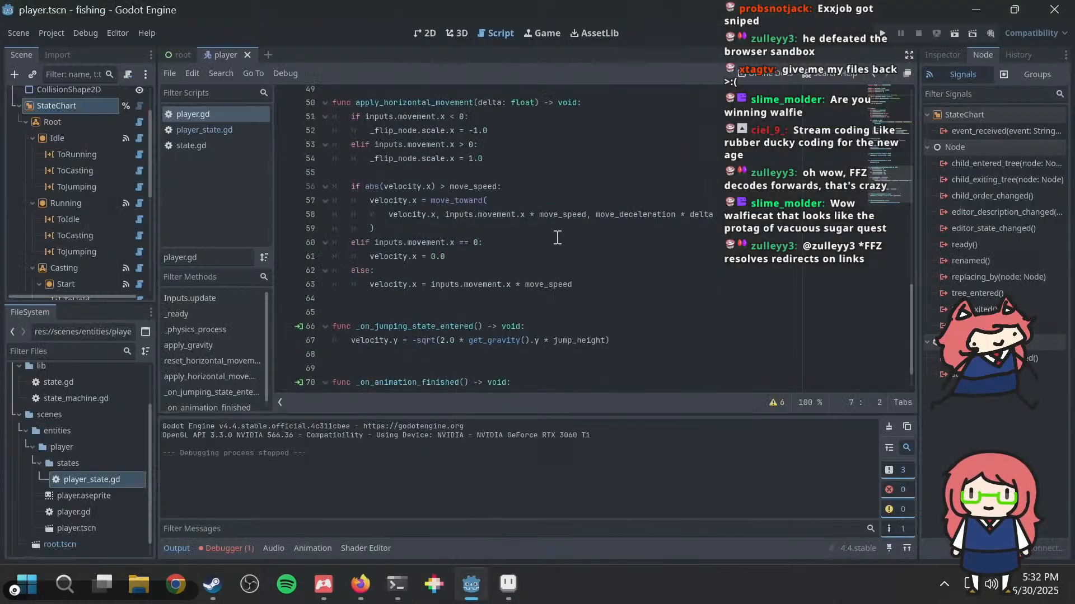
scroll(555, 240, "up", 10)
scroll(514, 274, "down", 5)
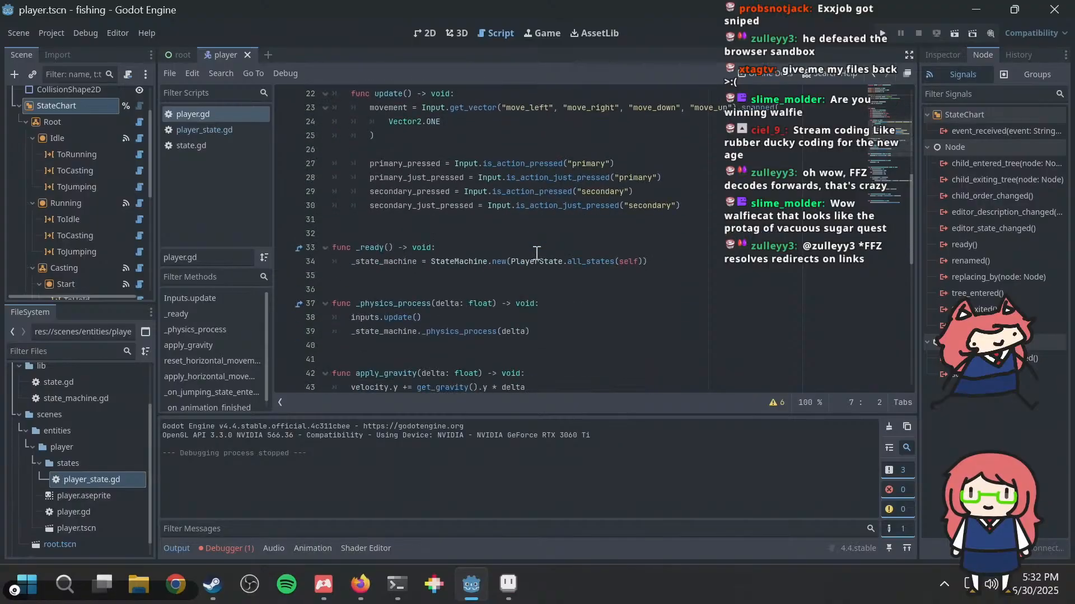
scroll(489, 291, "up", 1)
left_click(533, 331)
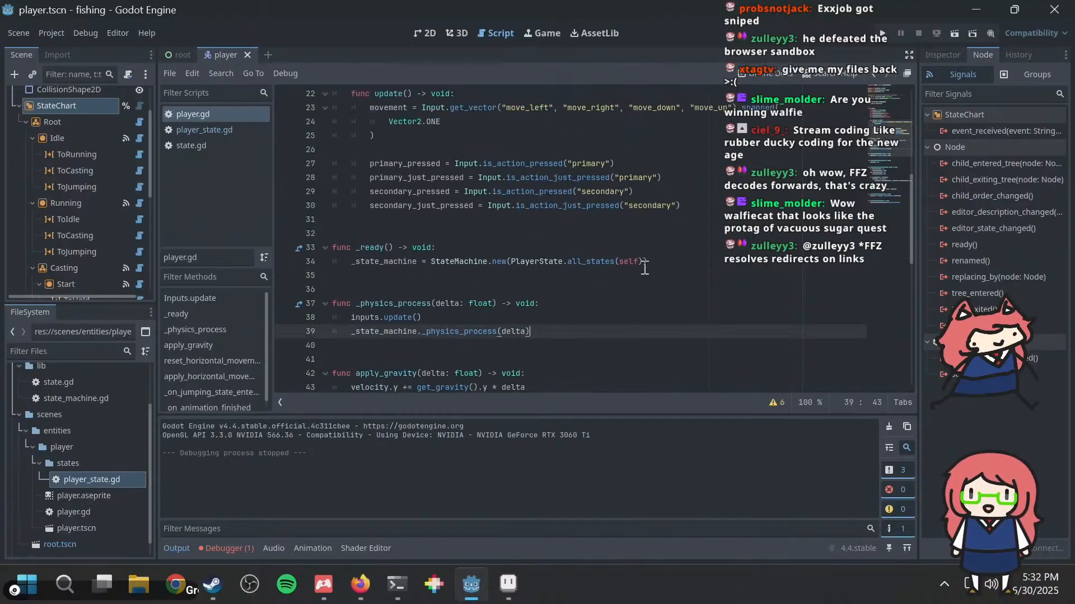
key("Home")
type("#")
scroll(616, 280, "up", 7)
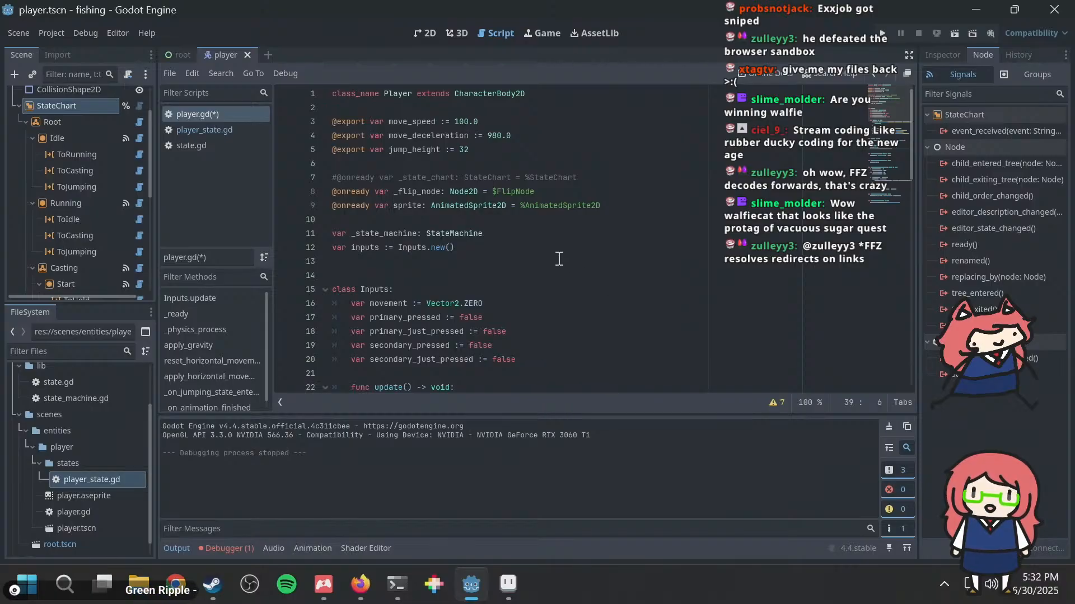
left_click(352, 177)
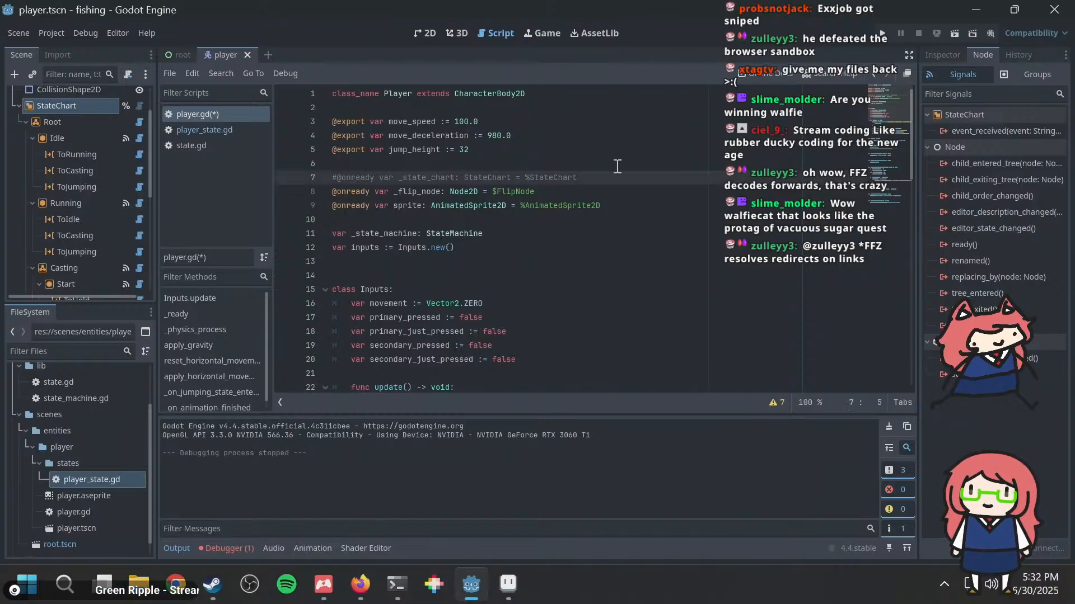
key("Delete")
Step: Paste the copied _move_vector and _state_chart.set_expression_property lines below the commented-out call in _physics_process
scroll(649, 344, "down", 10)
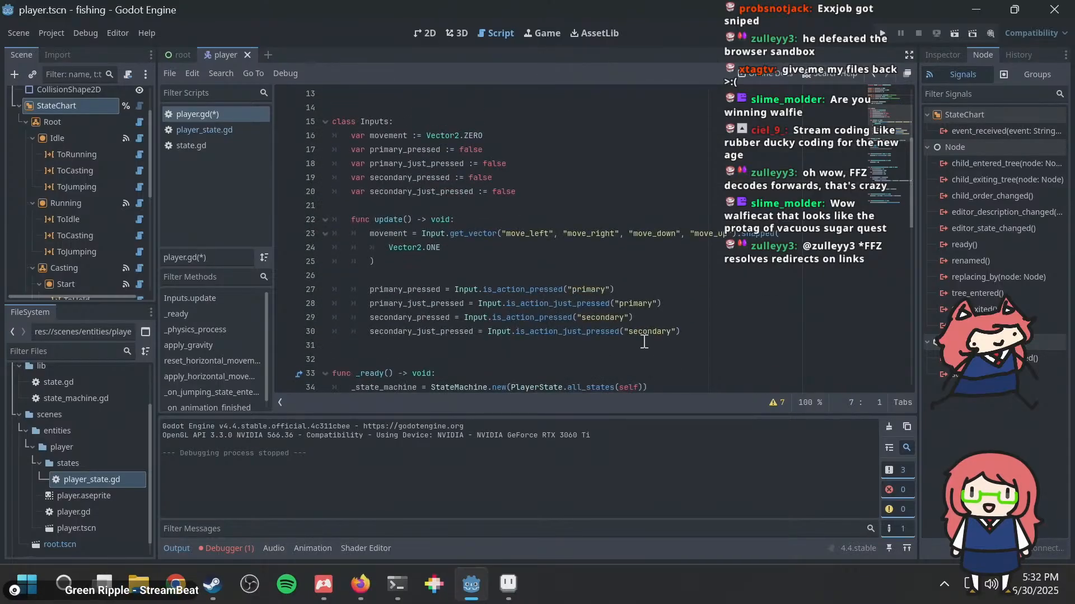
scroll(593, 321, "up", 4)
scroll(560, 291, "down", 4)
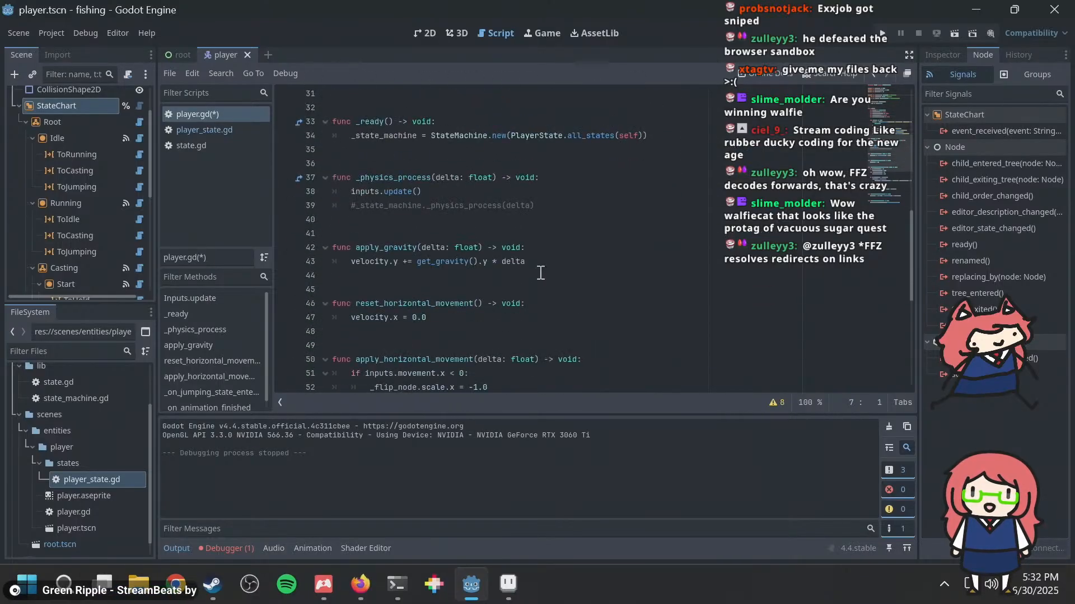
left_click(579, 207)
key("Return")
key("shift+Home")
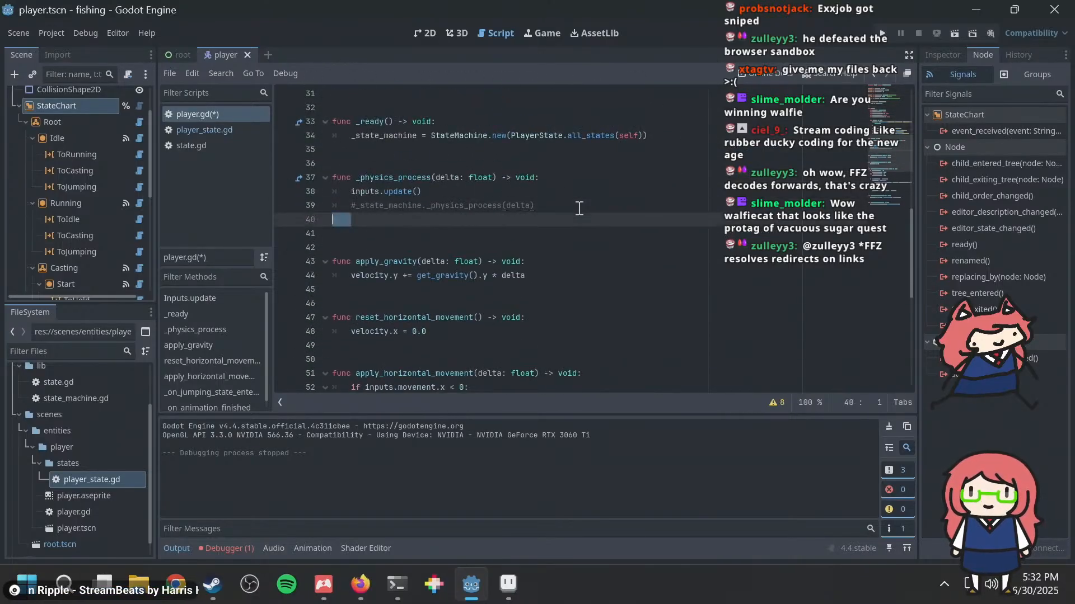
type("_move_vector = Input.get_vector(\"move_left\", \"move_right\", \"move_down\", \"move_up\").snapped( \t\t\t\tVector2.ONE \t\t) \t\t_state_chart.set_expression_property(\"move_vector\", _move_vector) \t\t_state_chart.set_expression_property(\"primary_pressed\", Input.is_action_pressed(\"primary\")) \t\t_state_chart.set_expression_property(\"secondary_pressed\", Input.is_action_pressed(\"secondary\")) \t\t_state_chart.set_expression_property(\"velocity\", velocity) \t\t_state_chart.set_expression_property(\"is_on_floor\", is_on_floor())")
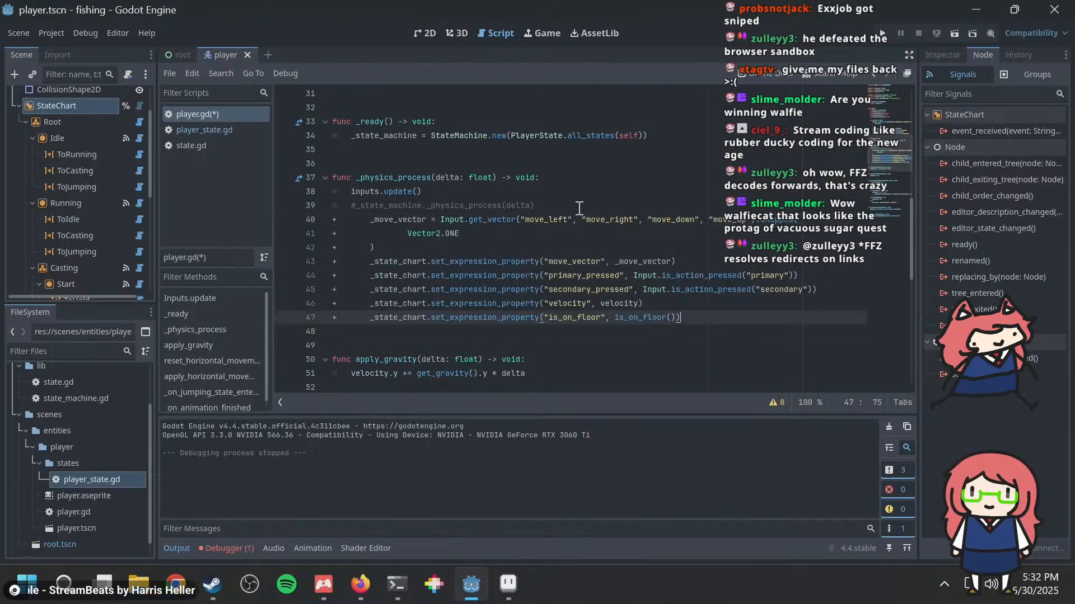
Step: Remove the leading + diff markers from the code pasted into _physics_process
left_click(339, 222)
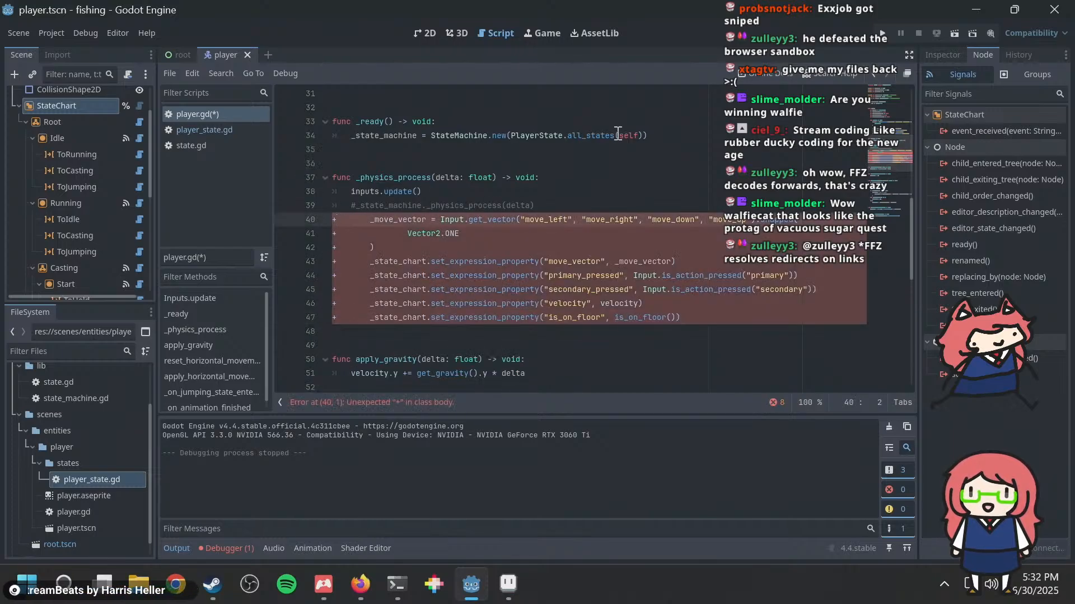
key("Delete")
key("Down")
key("Down")
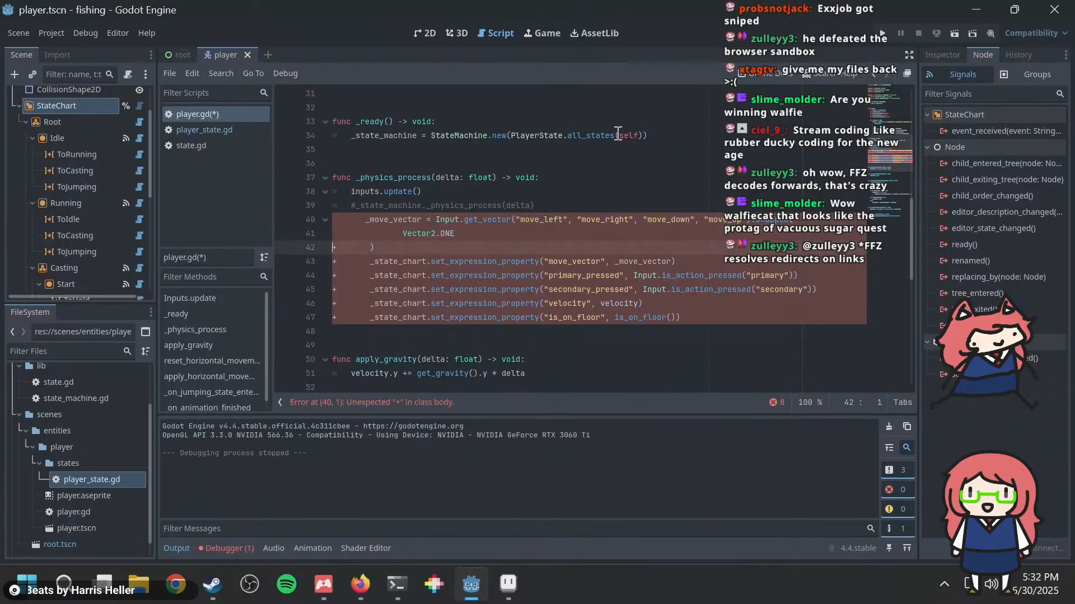
key("Down")
key("Delete")
key("Down")
key("Delete")
key("Down")
key("Delete")
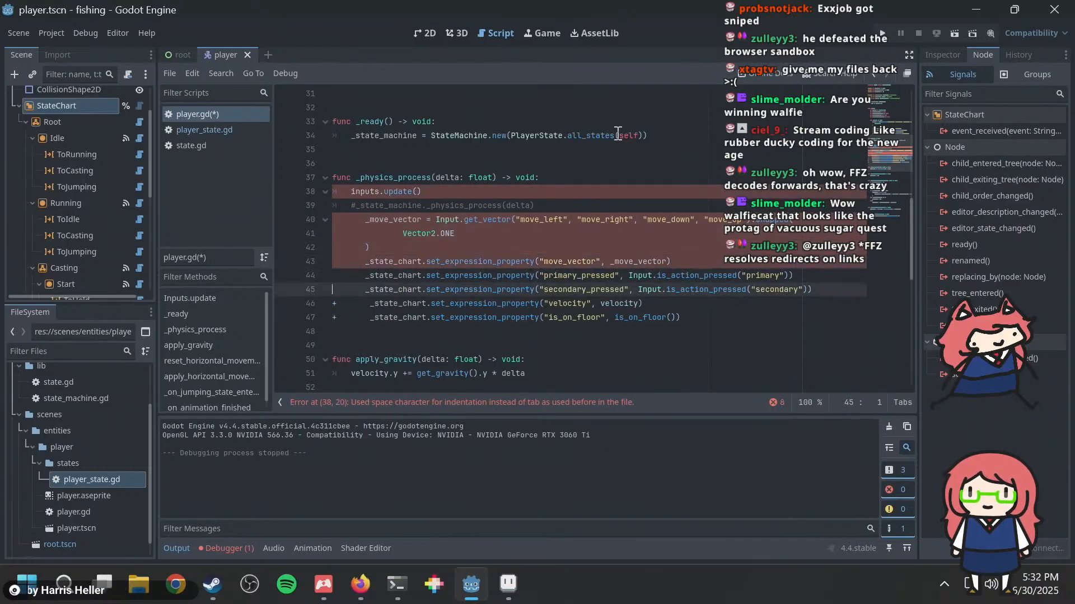
key("Down")
key("Delete")
key("Down")
key("Delete")
Step: Replace the leading spaces with a single tab on each of the five _state_chart.set_expression_property lines
key("shift+Right")
key("shift+Right")
key("shift+Right")
key("shift+Right")
key("shift+Right")
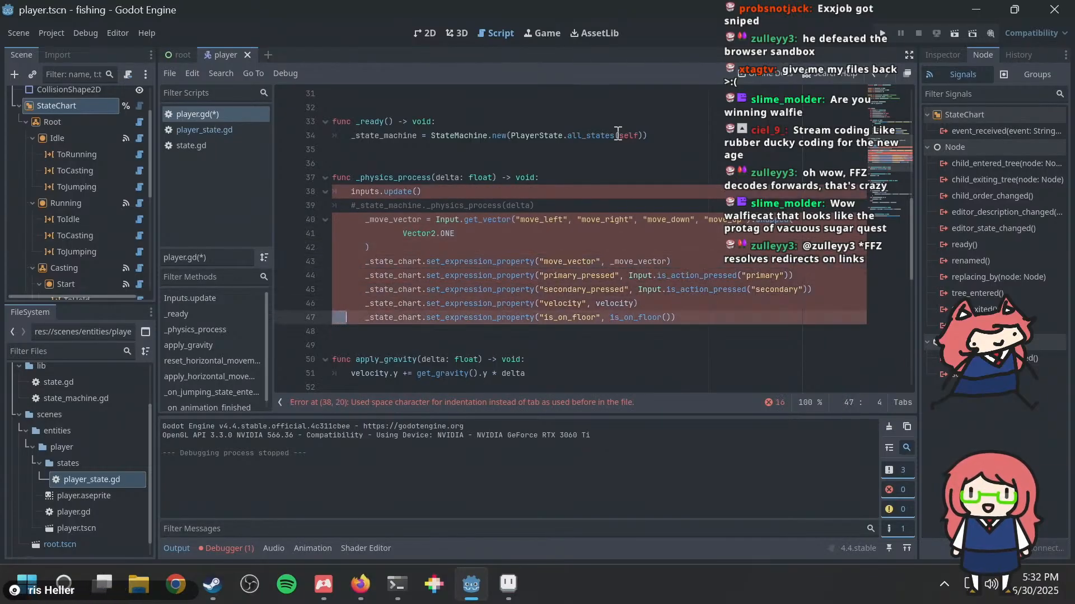
key("shift+Right")
key("shift+Right")
key("Tab")
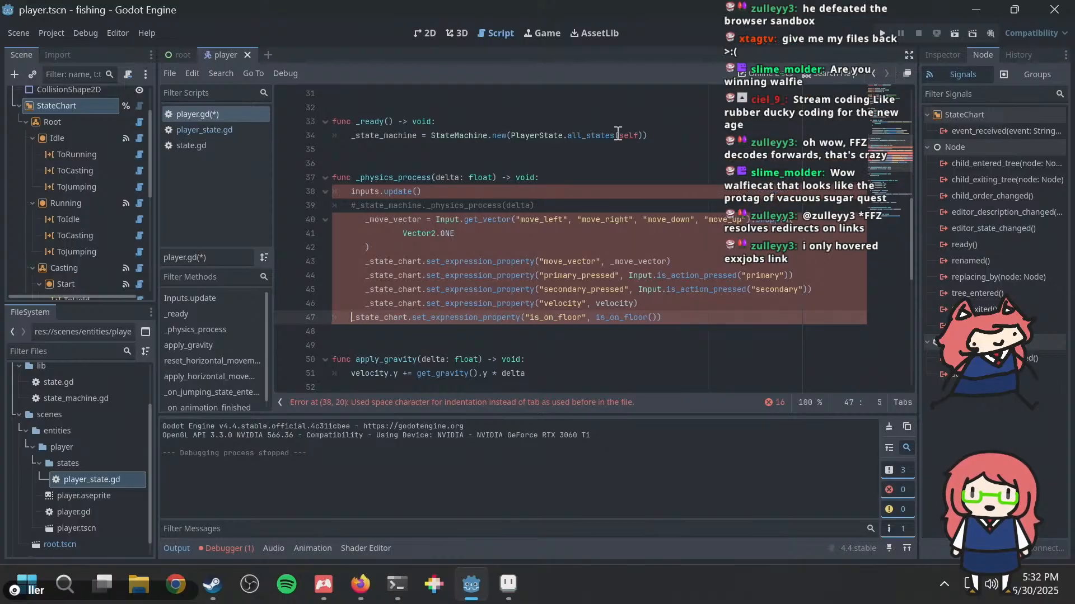
key("Up")
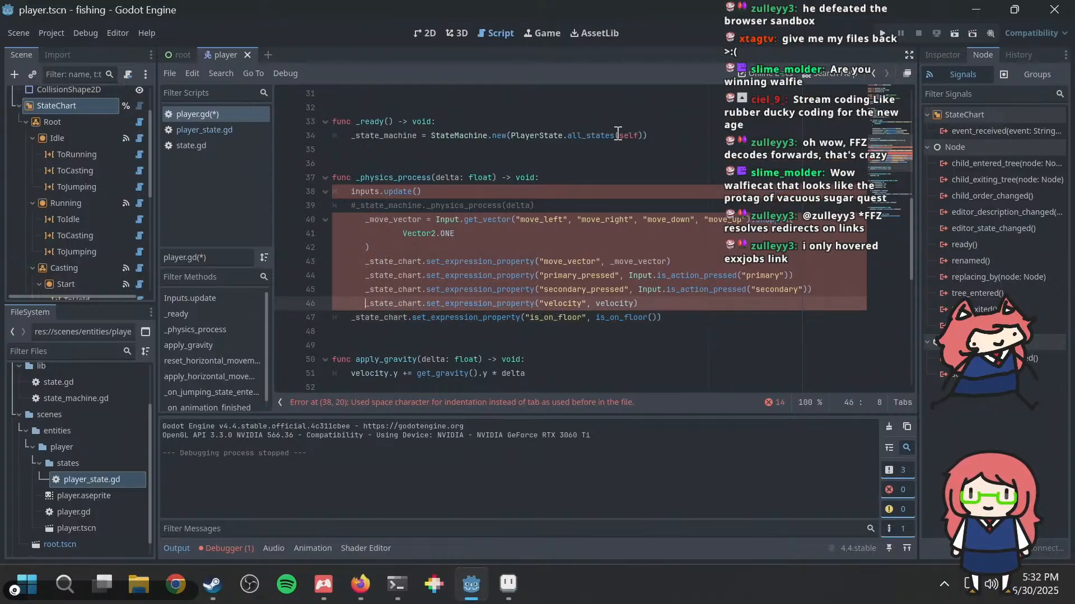
key("shift+Home")
key("Tab")
key("Up")
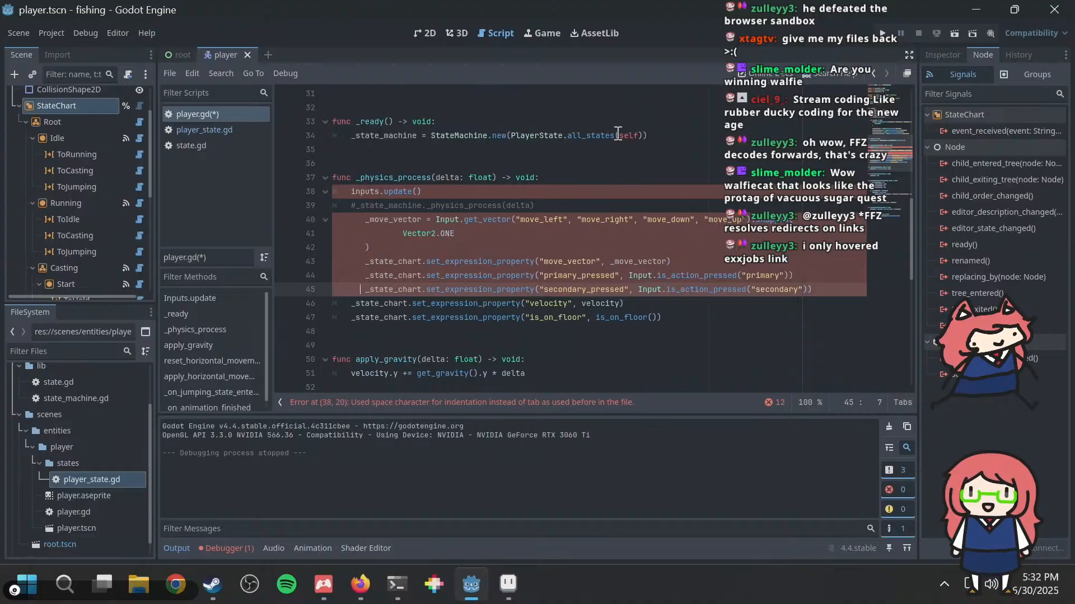
key("shift+Home")
key("Tab")
key("Up")
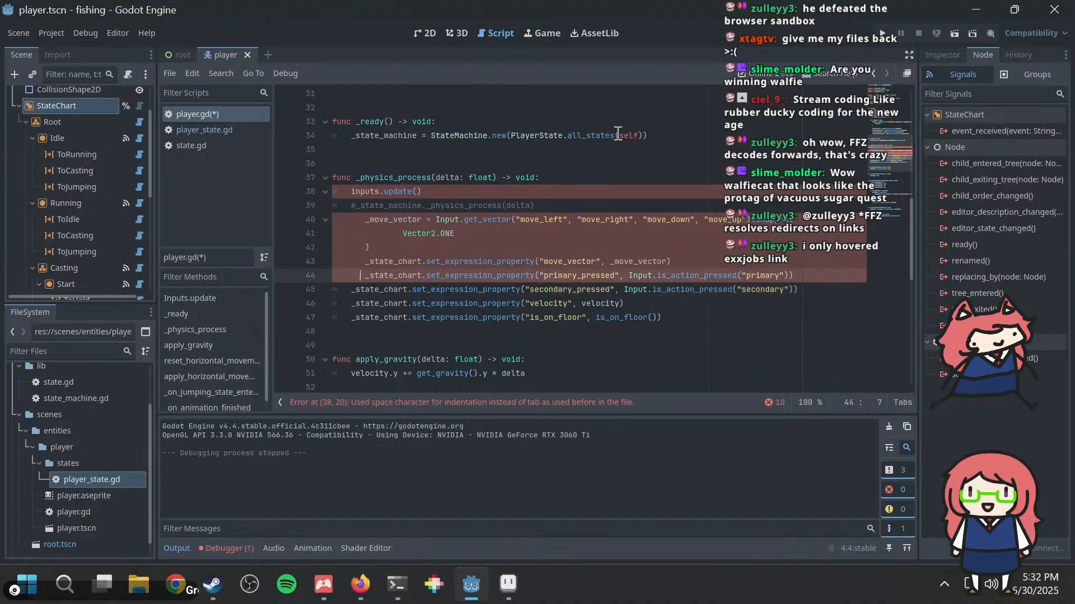
key("shift+Home")
key("Tab")
key("Up")
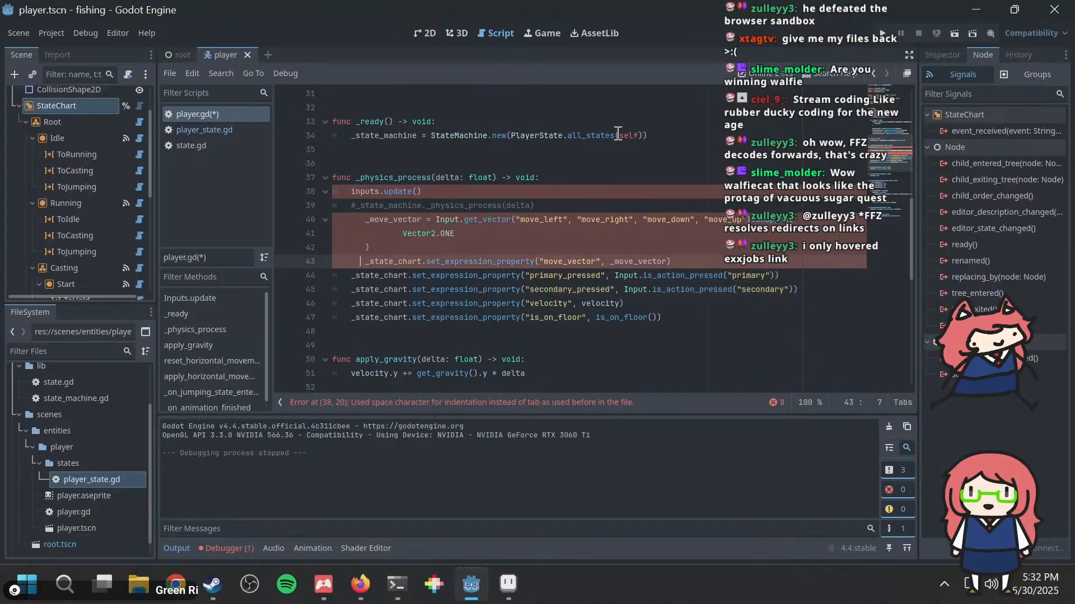
key("shift+Home")
key("Tab")
Step: Re-indent the _move_vector assignment with tabs, giving its Vector2.ONE argument two tabs and the other lines one
key("Up")
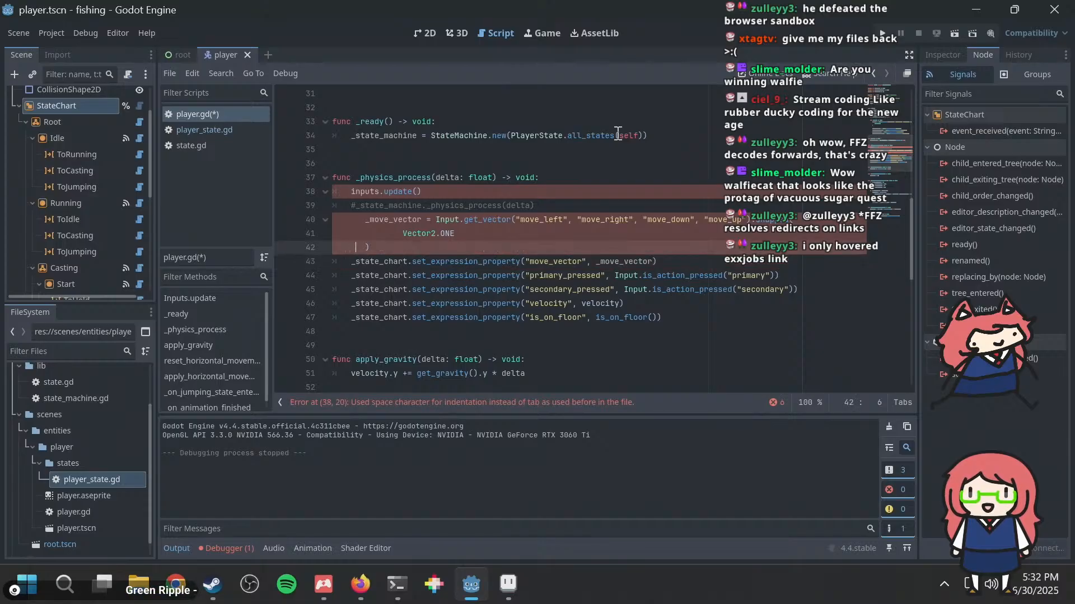
key("shift+Home")
key("Tab")
key("Up")
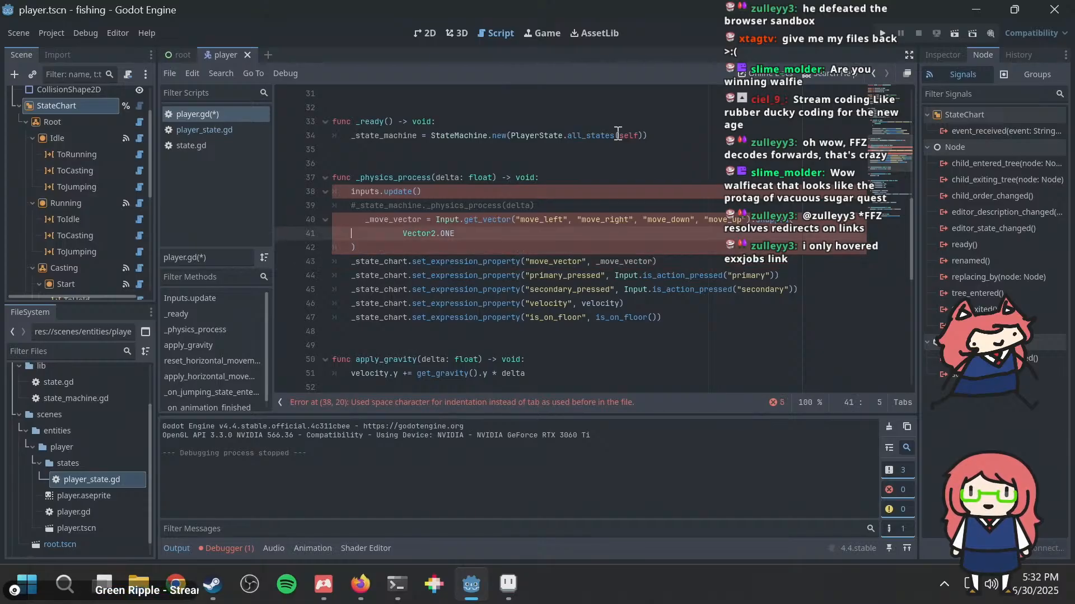
key("Home")
key("shift+Home")
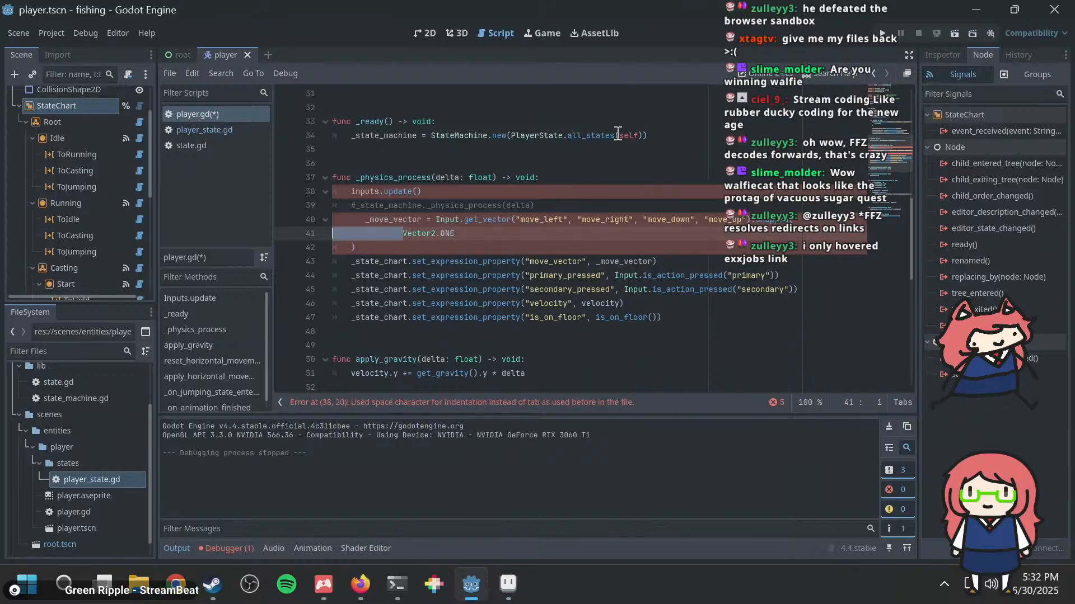
key("BackSpace")
key("Tab")
key("Tab")
key("Up")
key("Home")
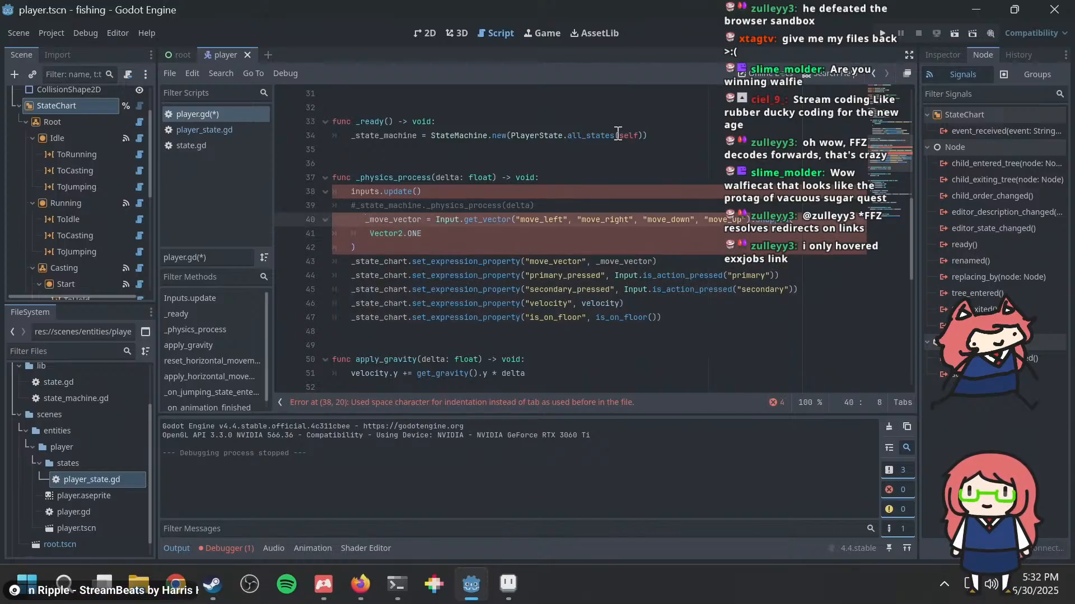
key("shift+Home")
key("BackSpace")
key("Tab")
key("Up")
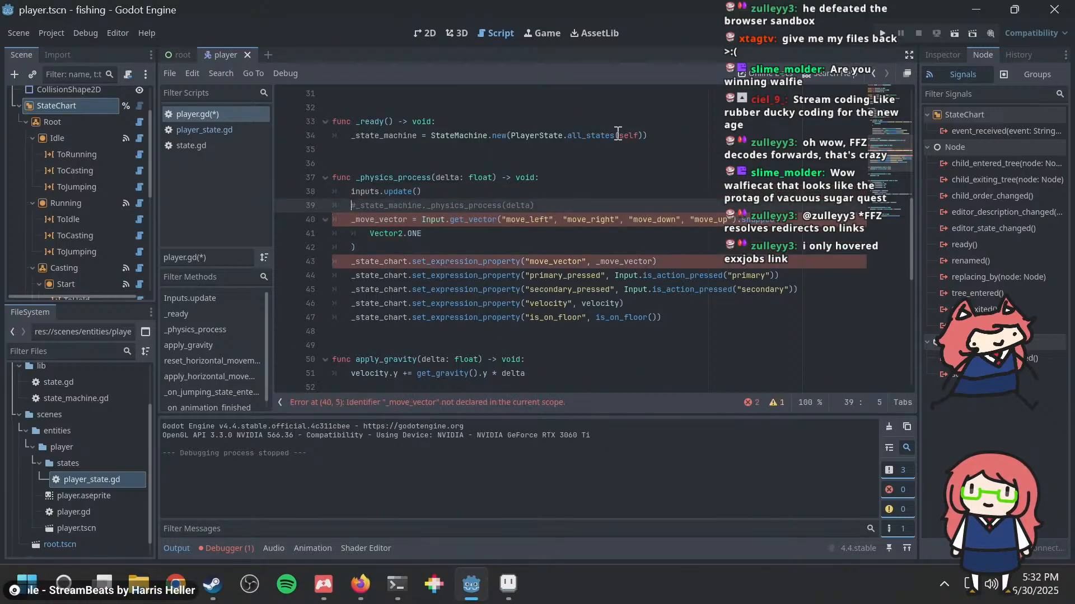
Step: Declare _move_vector as a local variable with var in _physics_process and save the script
key("Down")
key("Down")
key("Down")
key("Down")
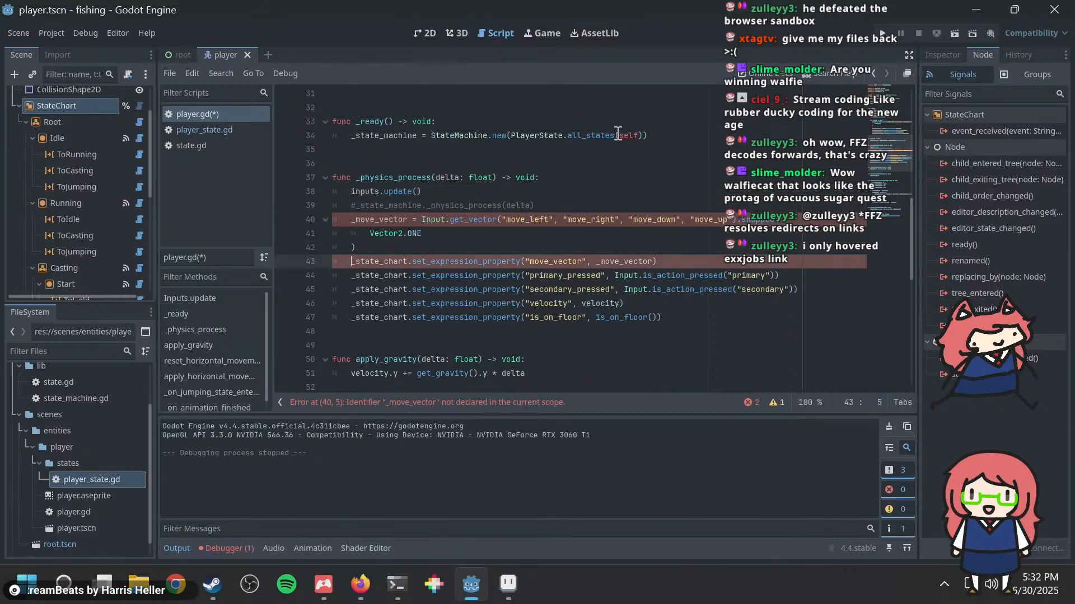
key("Up")
key("Up")
key("Up")
key("Up")
key("Down")
type("va")
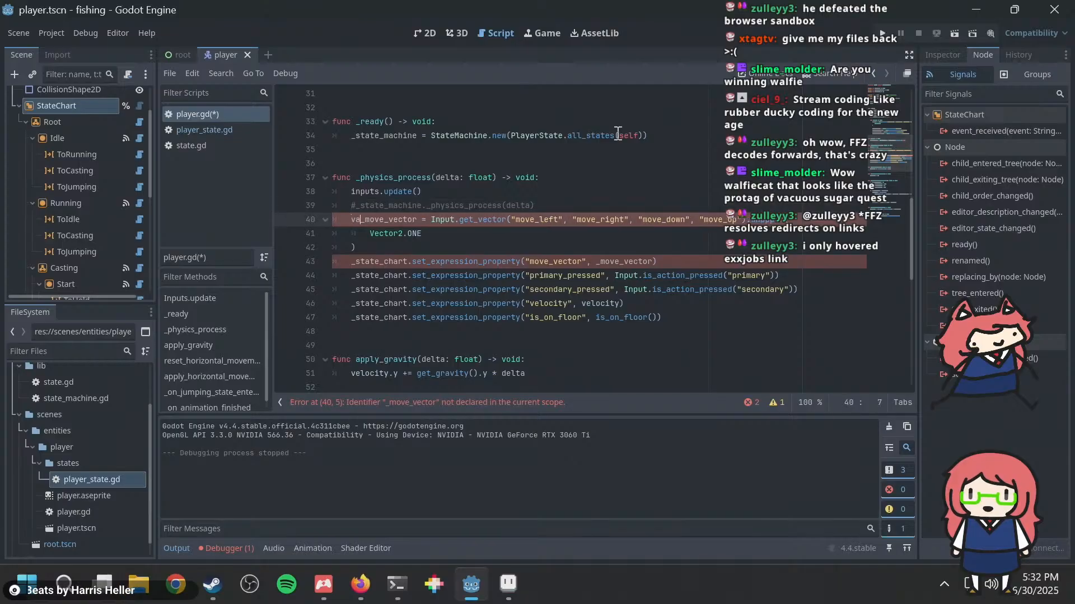
type("r")
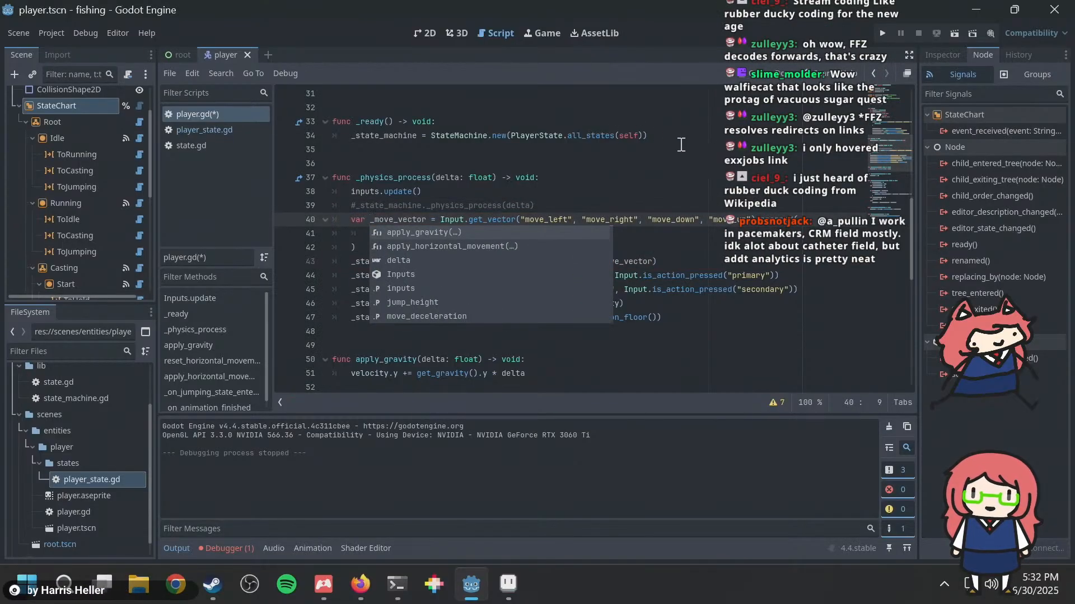
left_click(701, 202)
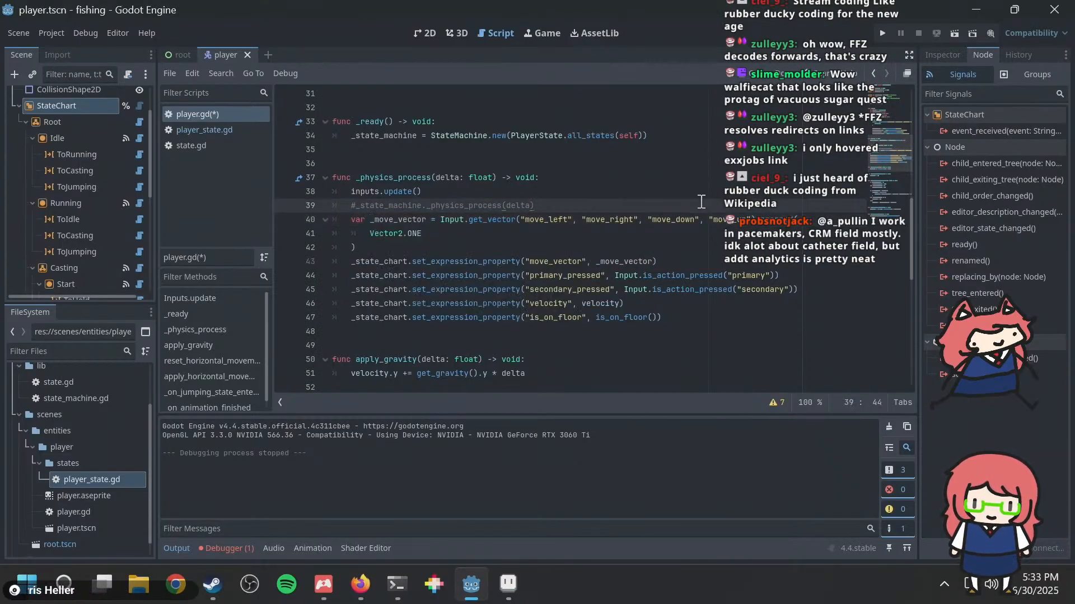
key("ctrl+s")
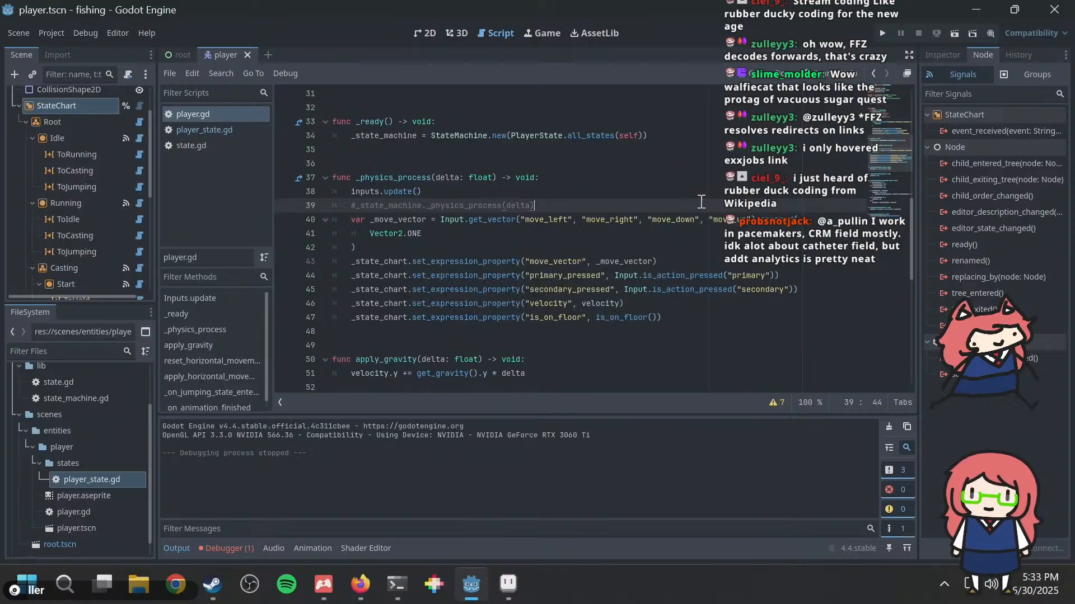
Step: Run the project, try moving and jumping, and return to the set_expression_property lines for primary_pressed and secondary_pressed in player.gd
key("F5")
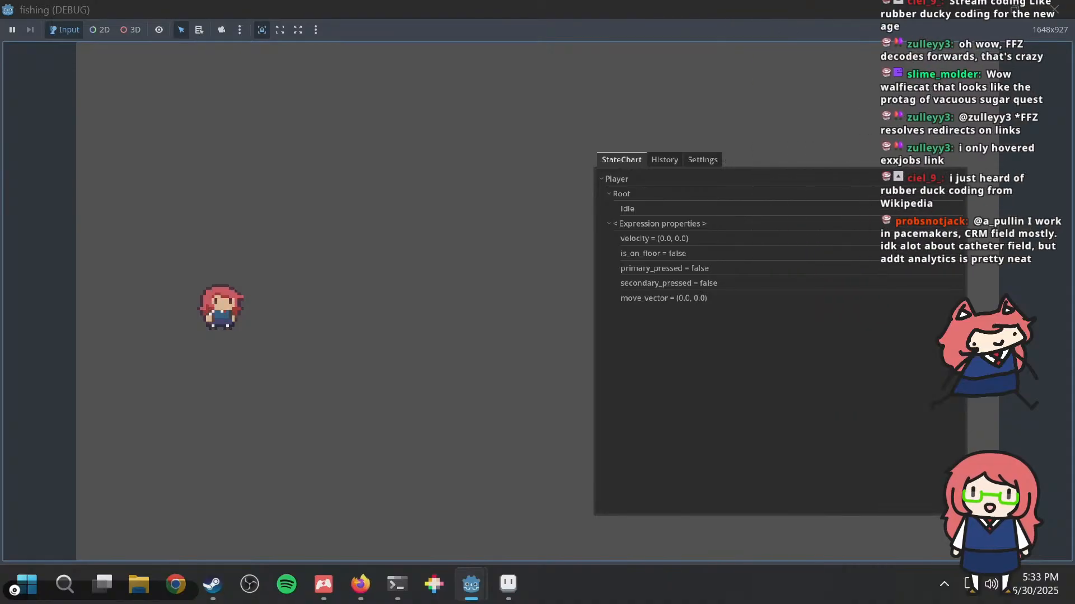
key("d")
key("space")
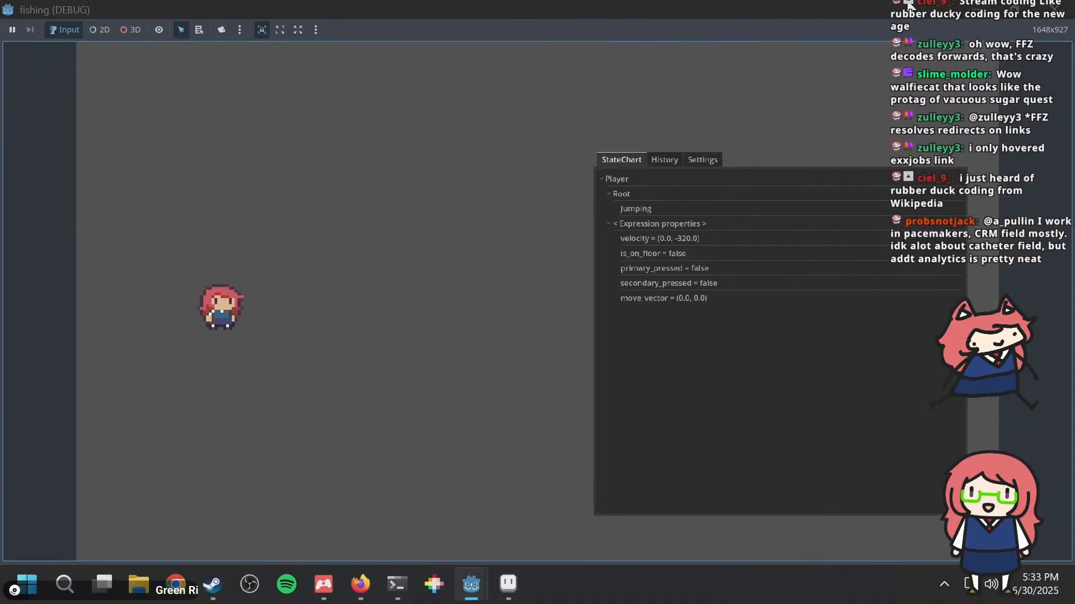
key("alt+F4")
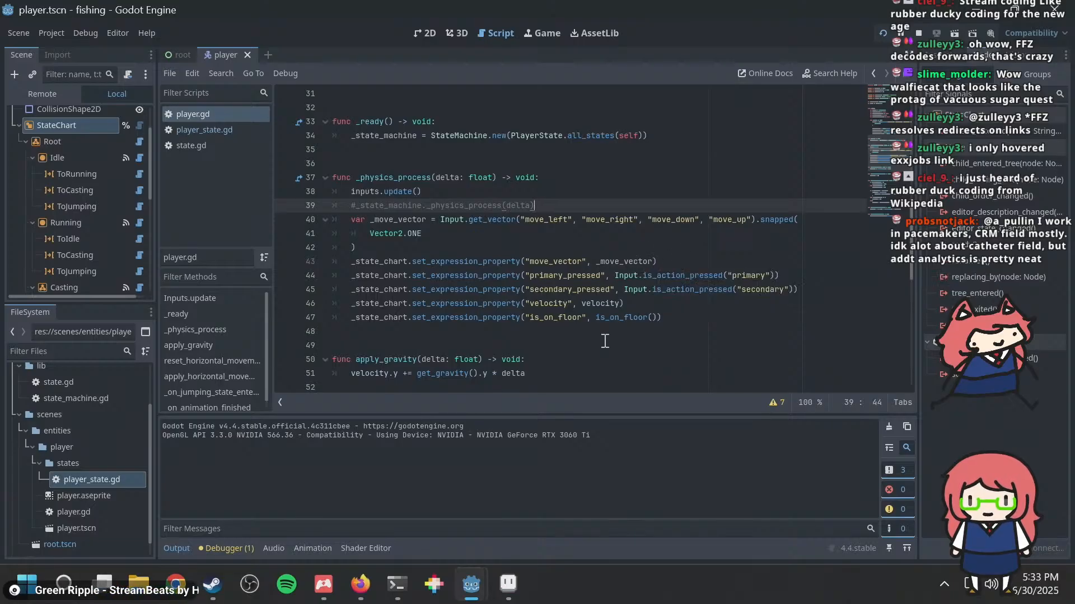
left_click(658, 276)
left_click(674, 290)
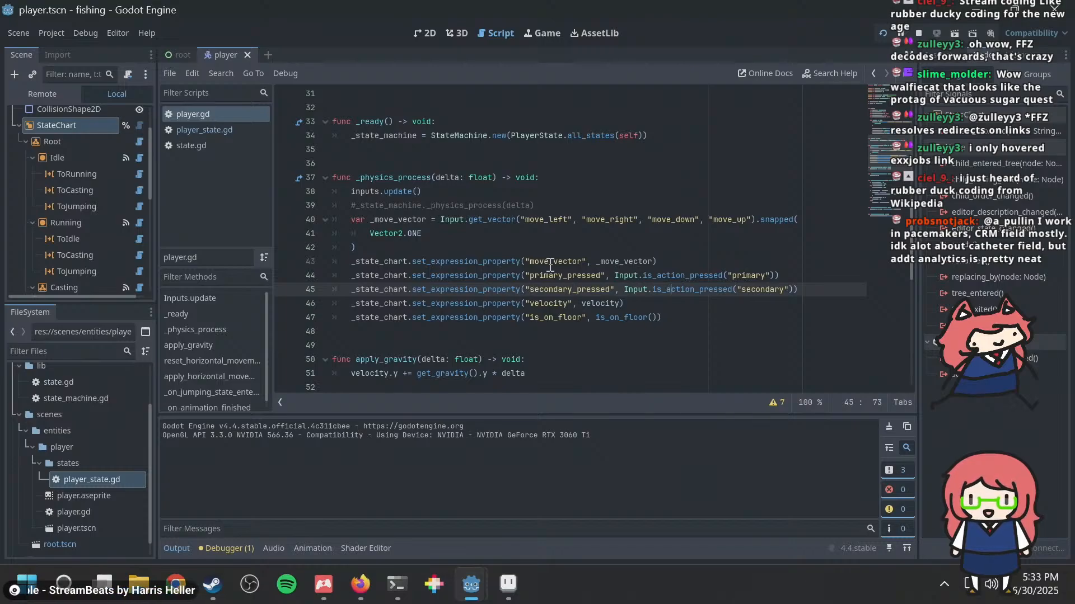
Step: Test the movement, primary and secondary inputs in the running game while checking the StateChart debugger's active state and expression properties
key("F5")
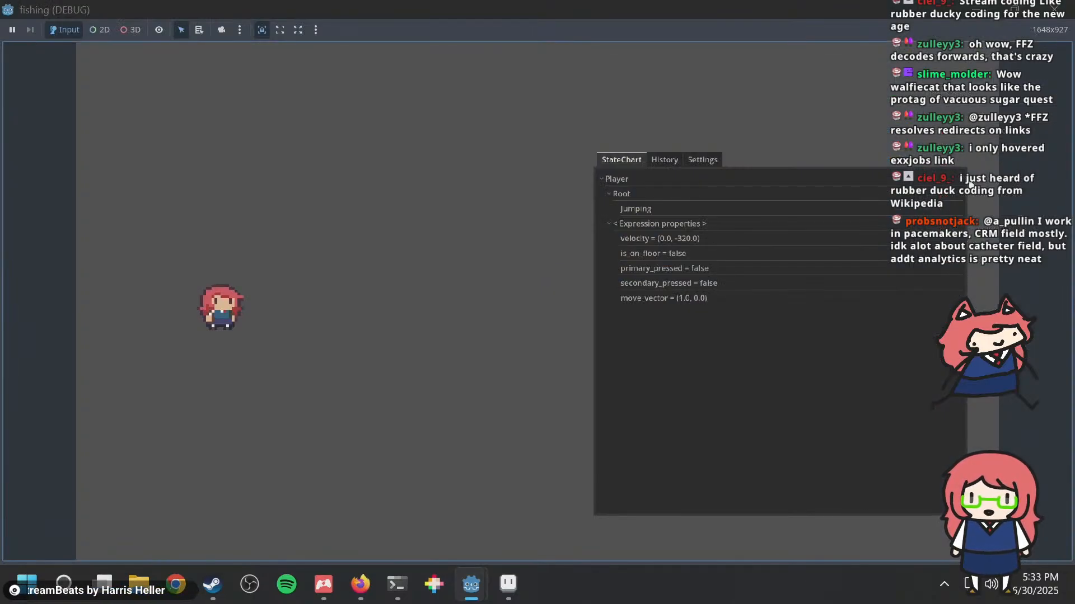
key("x")
key("z")
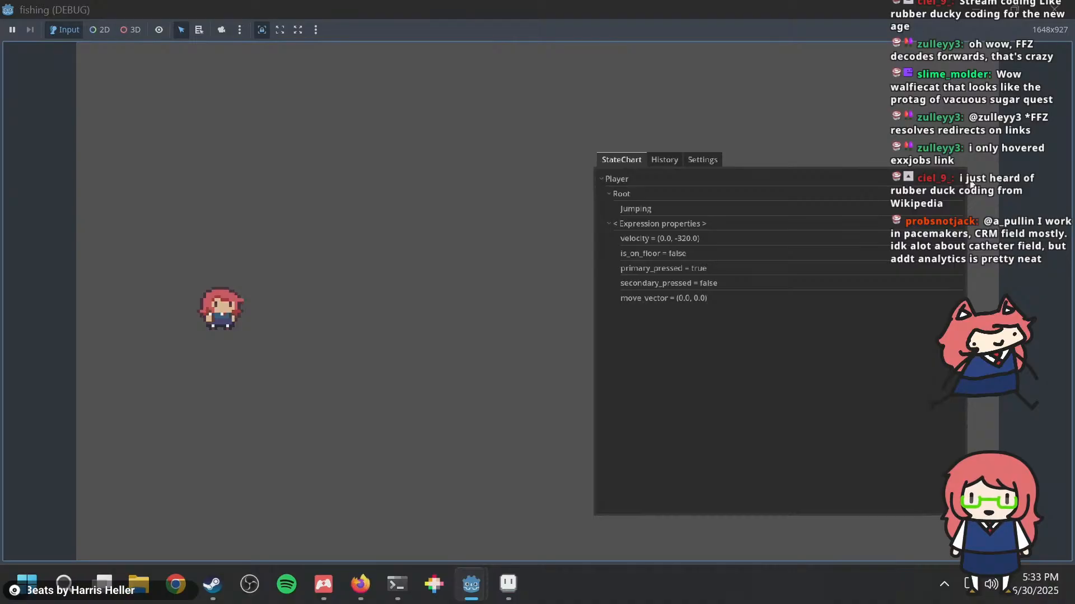
key("z")
key("Left")
key("z")
key("z")
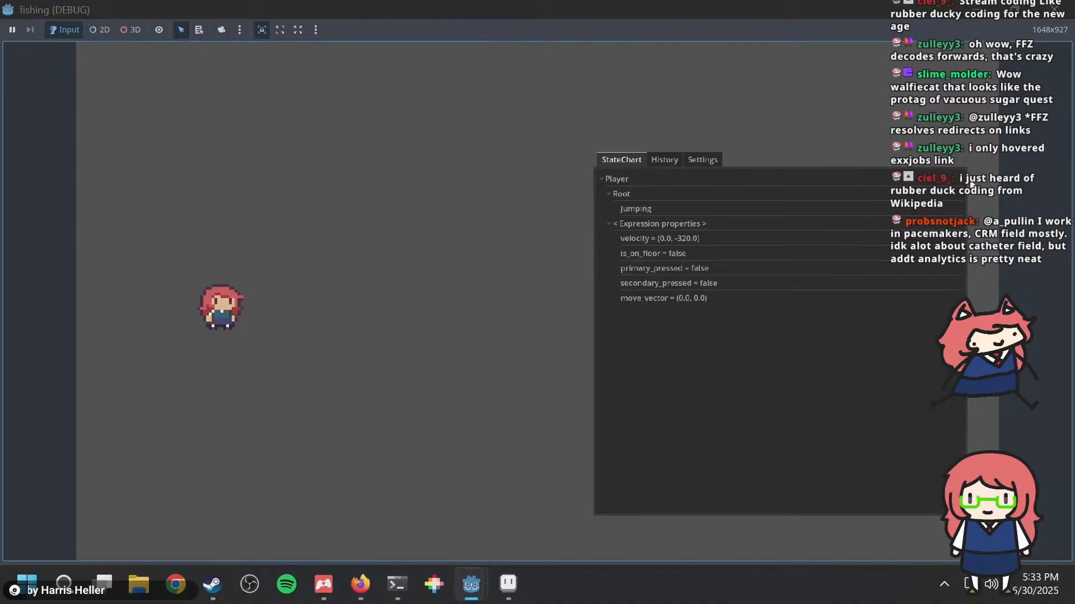
key("Left")
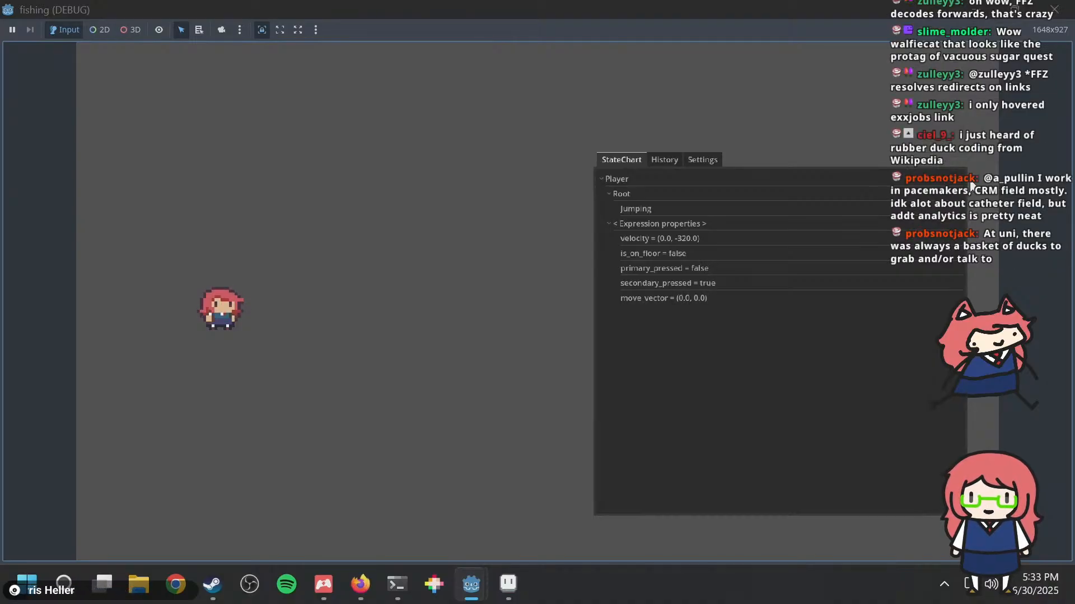
key("x")
key("Up")
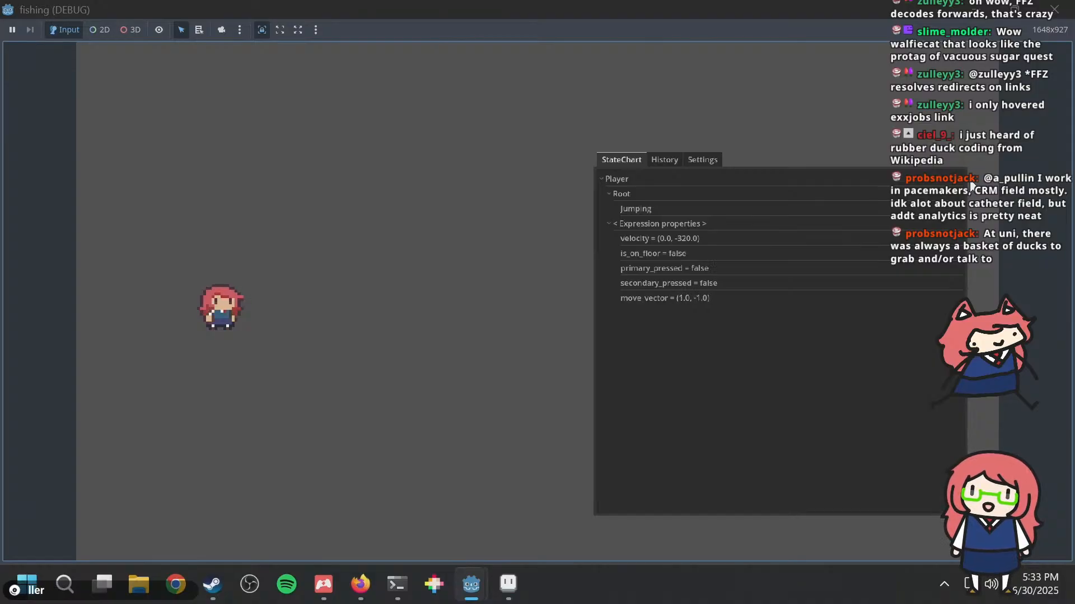
key("Left")
key("x")
key("x")
key("z")
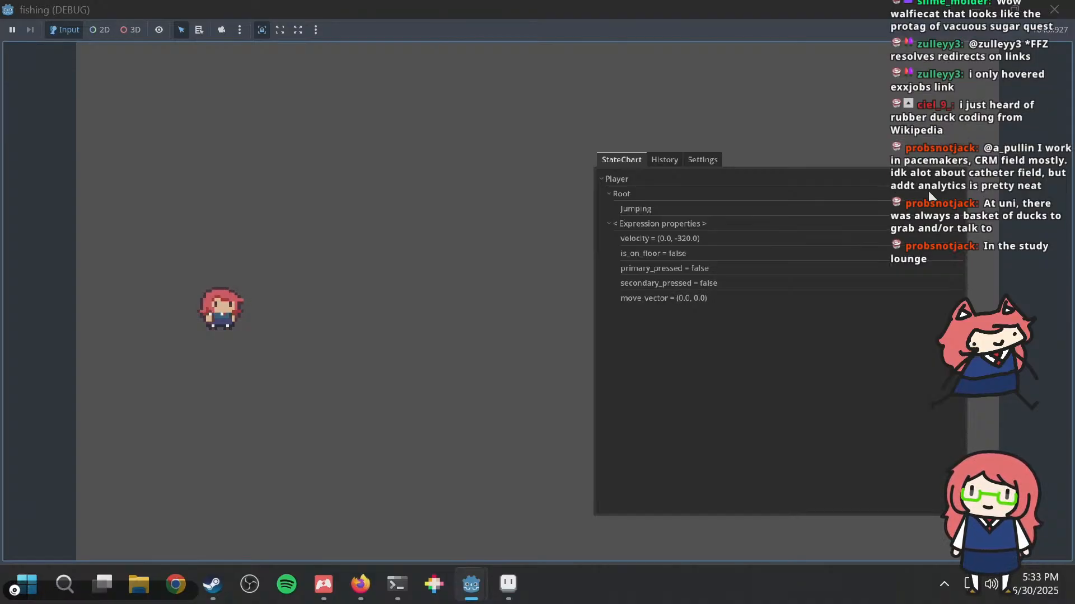
Step: Check the velocity expression property in the StateChart debugger, and return to _physics_process in player.gd
left_click(687, 239)
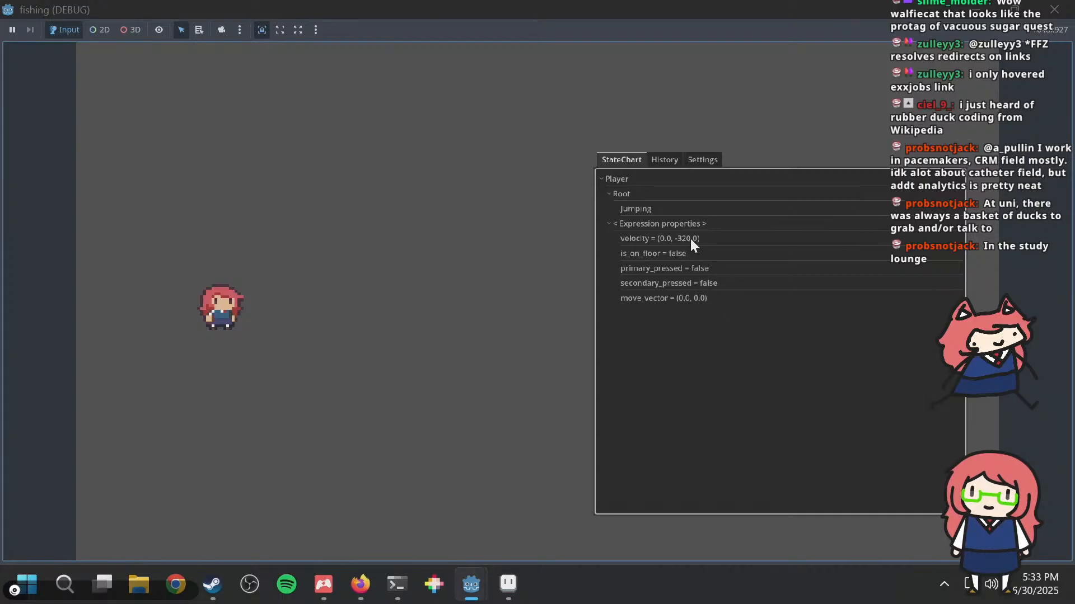
key("alt+Tab")
left_click(641, 234)
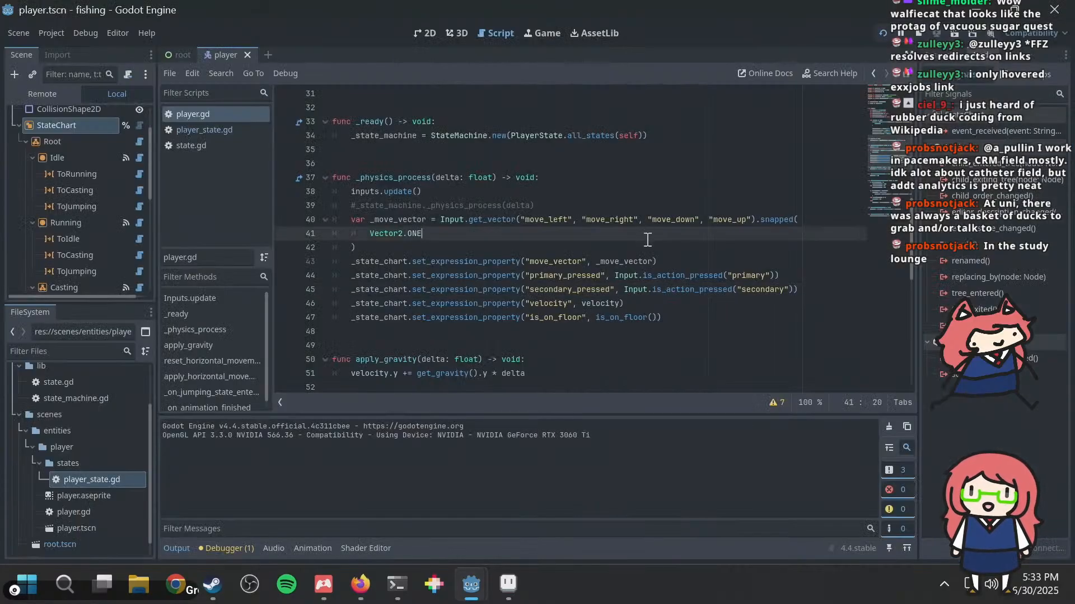
scroll(648, 239, "down", 3)
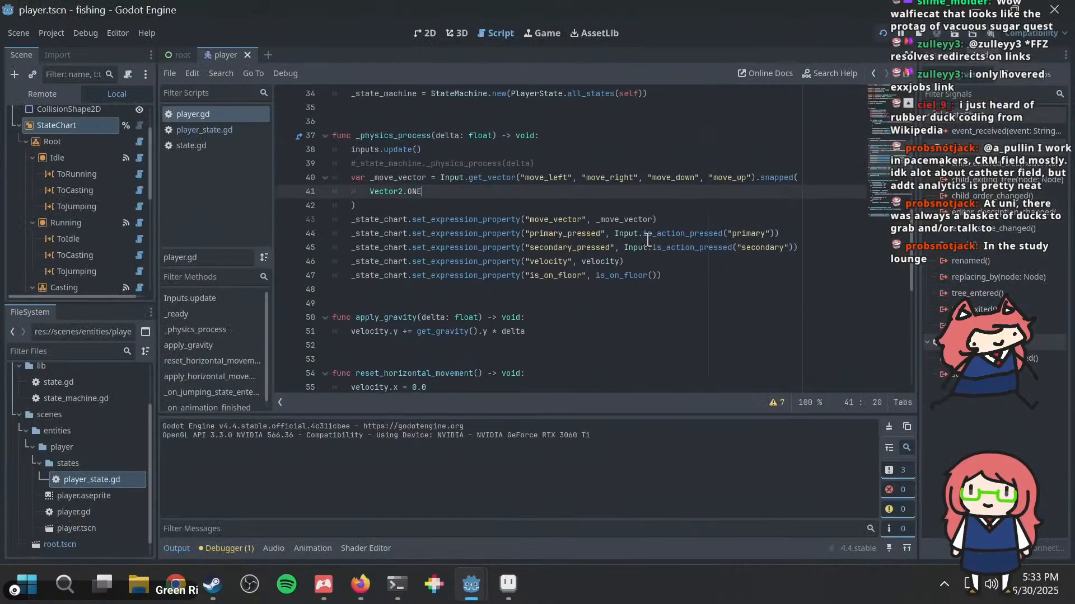
key("Up")
key("ctrl+Left")
key("ctrl+BackSpace")
key("BackSpace")
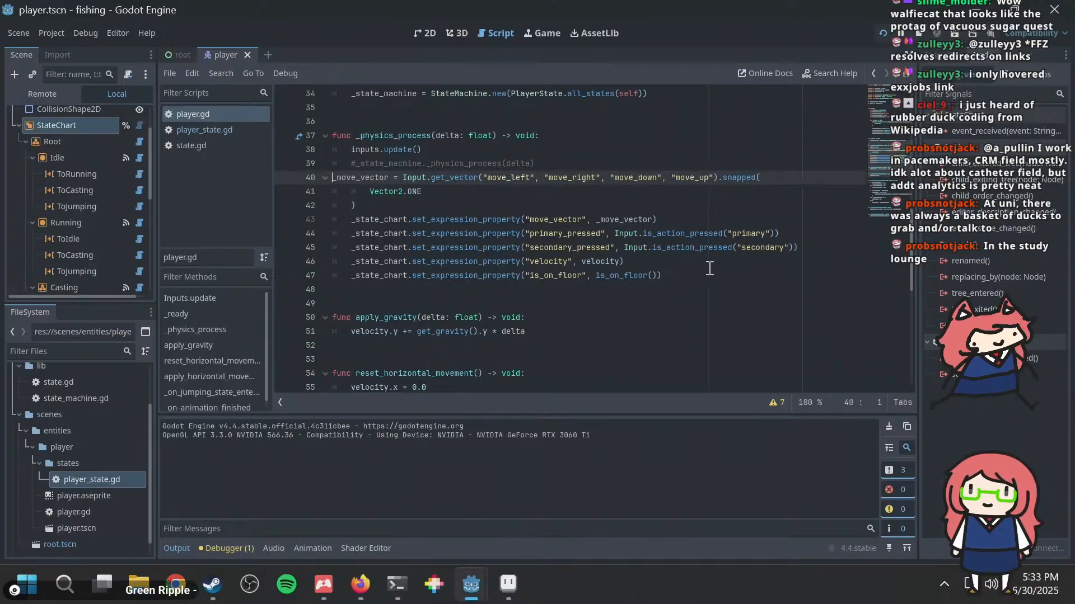
Step: Undo the StateChart edits in _physics_process back to the version that calls _state_machine._physics_process(delta) without the expression property lines
key("ctrl+z")
key("ctrl+z")
key("ctrl+z")
key("ctrl+z")
key("ctrl+z")
key("ctrl+z")
key("ctrl+z")
key("ctrl+z")
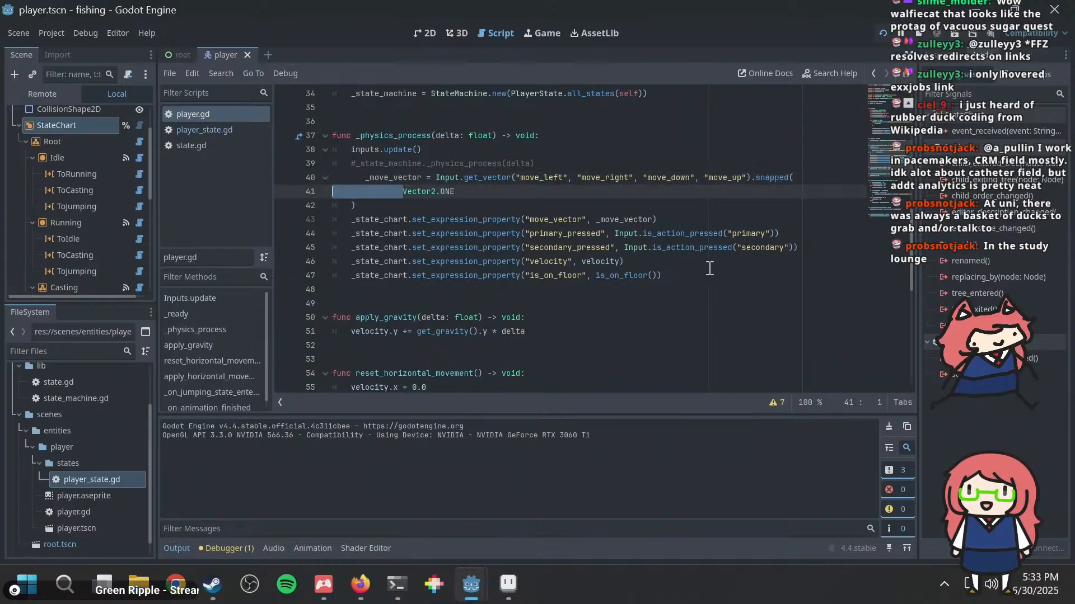
key("ctrl+z")
key("ctrl+z")
key("ctrl+z")
key("ctrl+z")
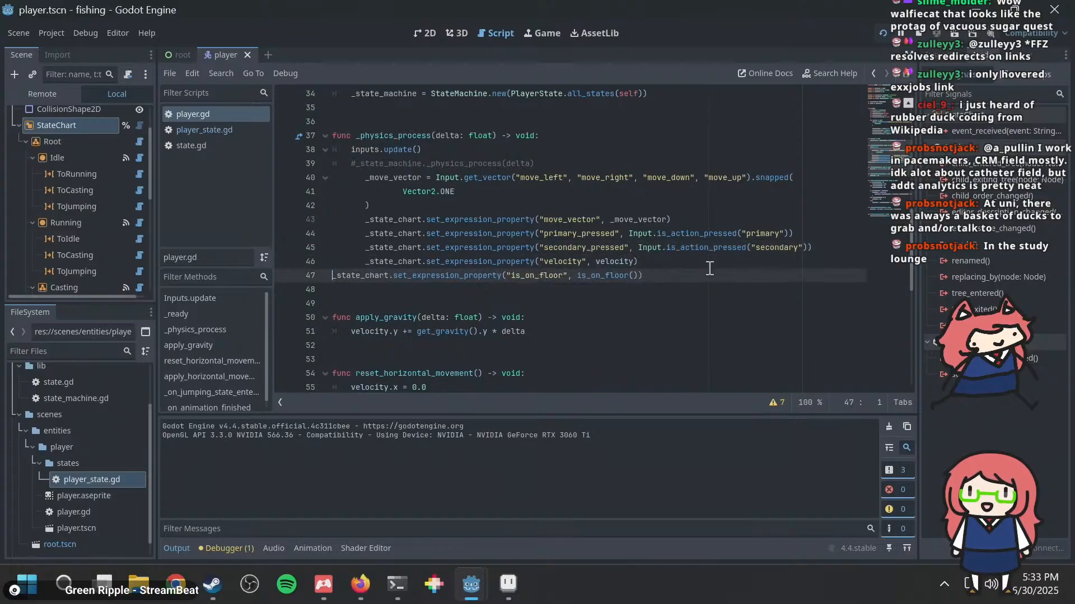
key("ctrl+z")
key("ctrl+z")
key("ctrl+z")
key("ctrl+z")
key("ctrl+z")
key("ctrl+z")
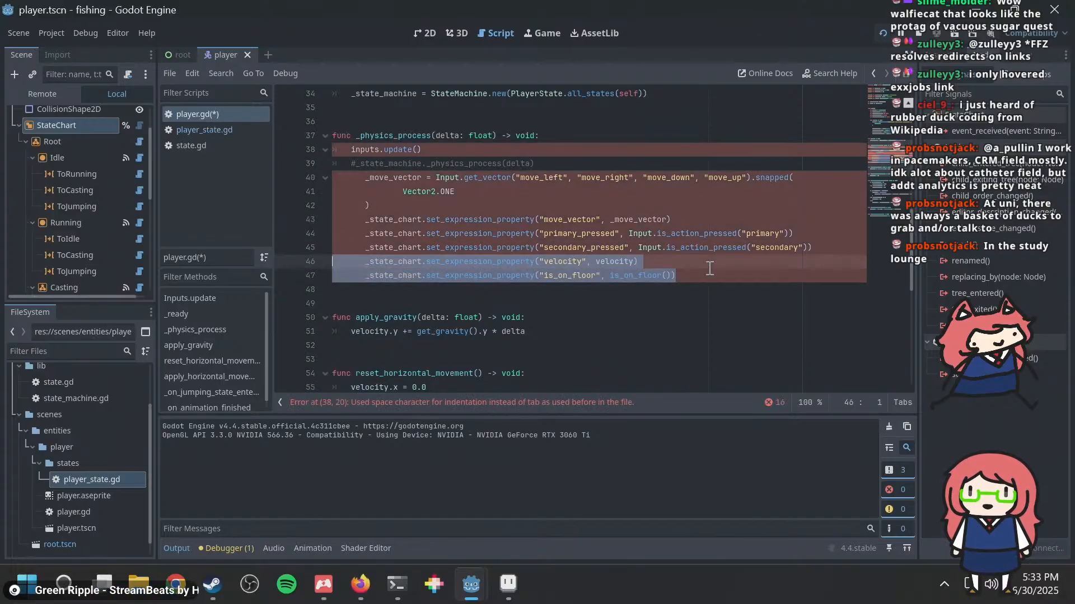
key("ctrl+z")
key("ctrl+z")
key("ctrl+z")
key("ctrl+z")
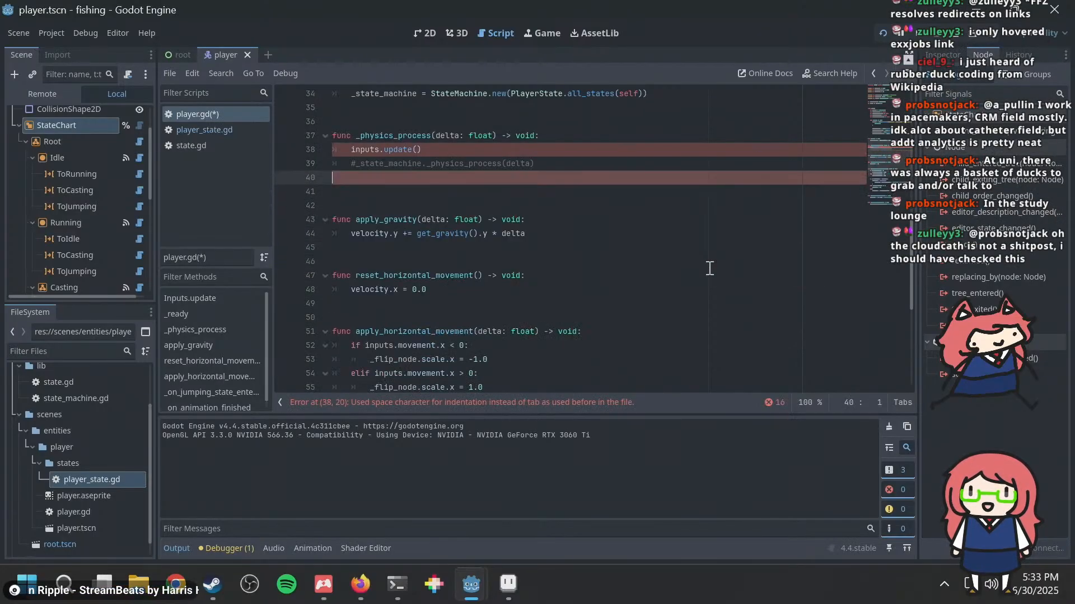
key("ctrl+z")
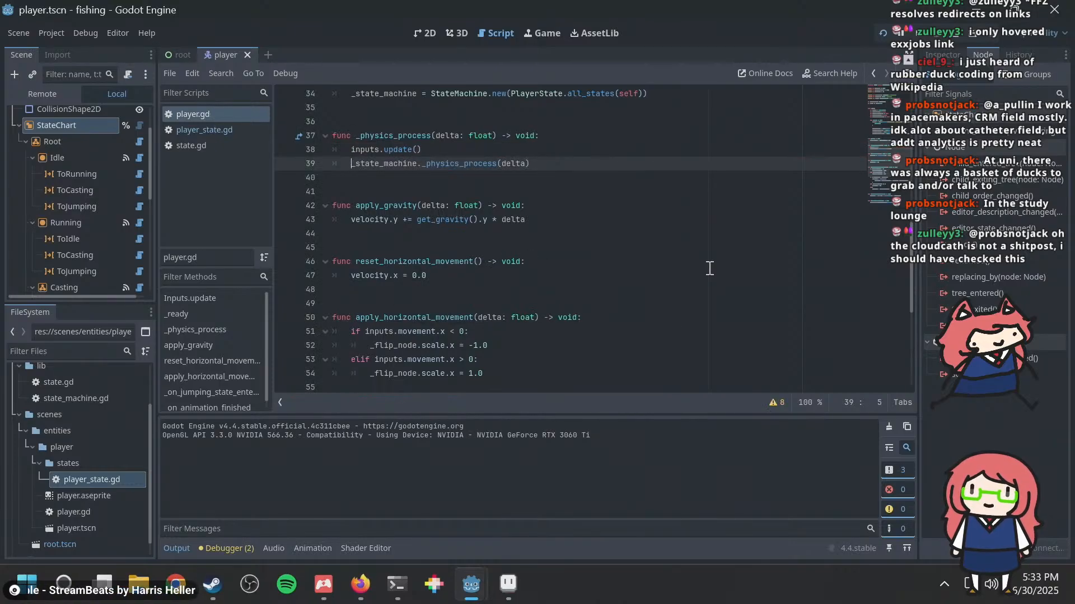
Step: Run the project and test running, turning and jumping in both directions with the code-based state machine
key("F5")
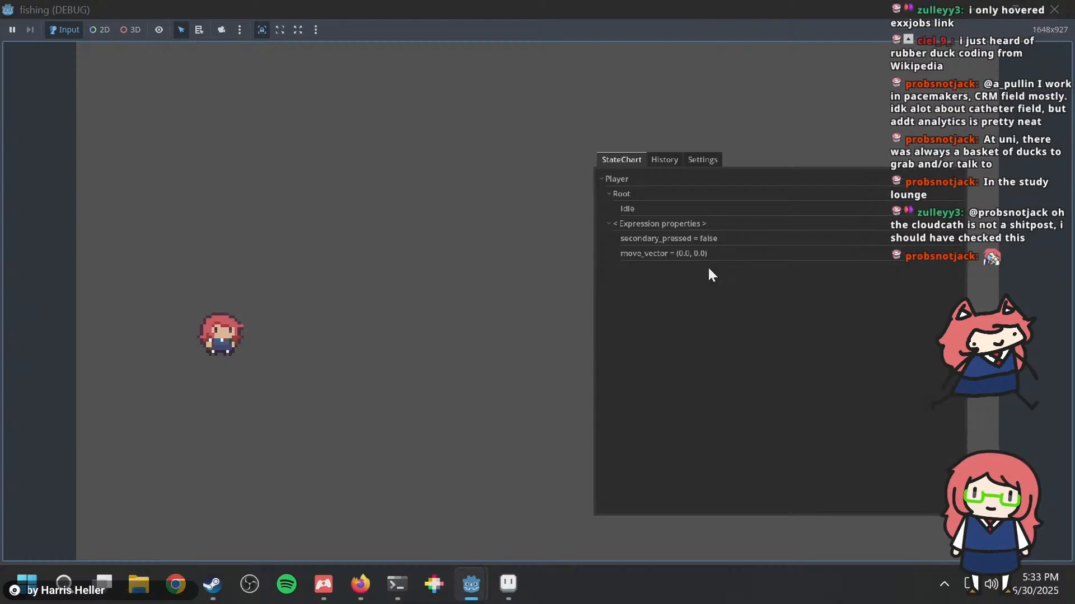
key("d")
key("w")
key("a")
key("space")
key("d")
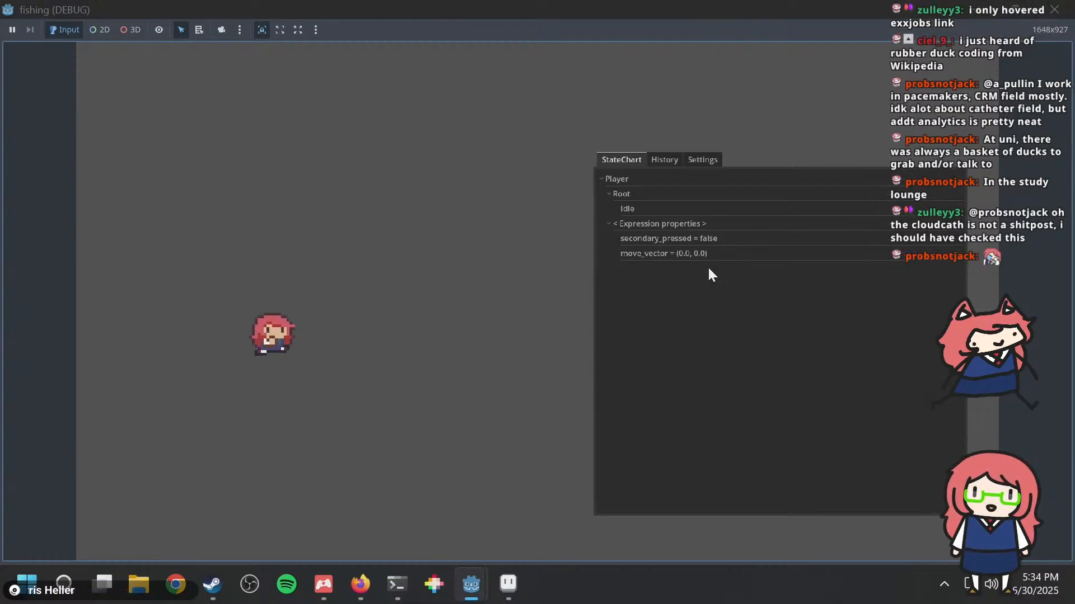
key("space")
key("a")
key("space")
key("d")
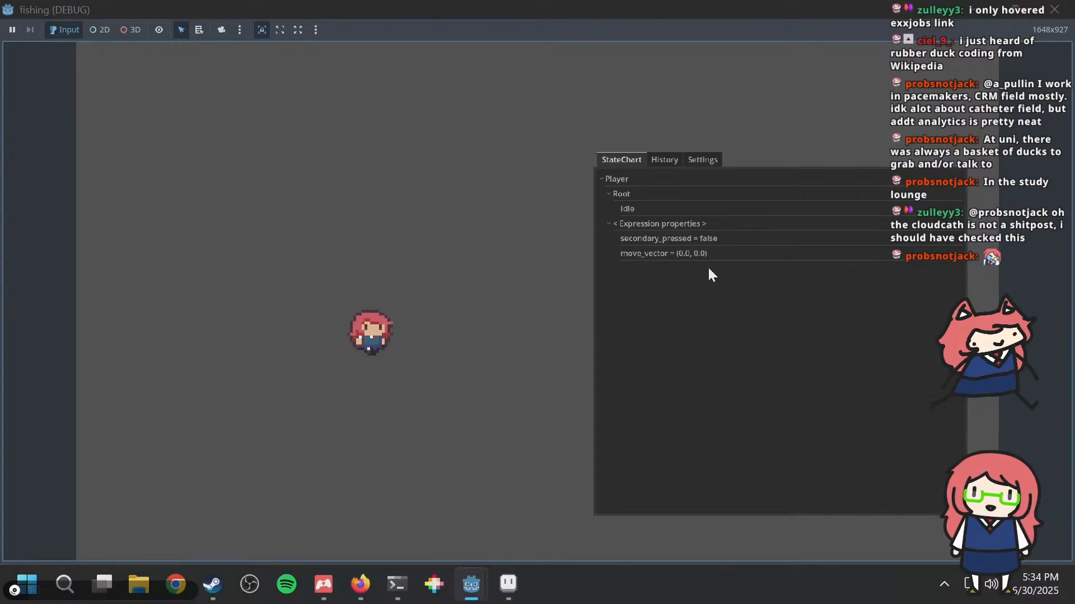
key("space")
key("a")
key("d")
key("space")
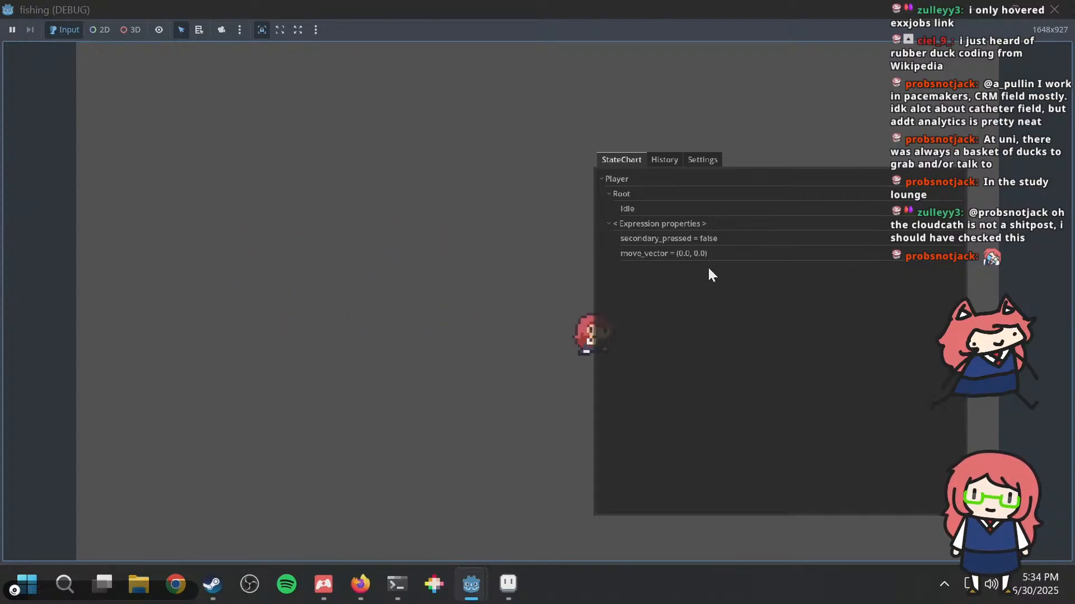
key("a")
key("space")
key("d")
key("space")
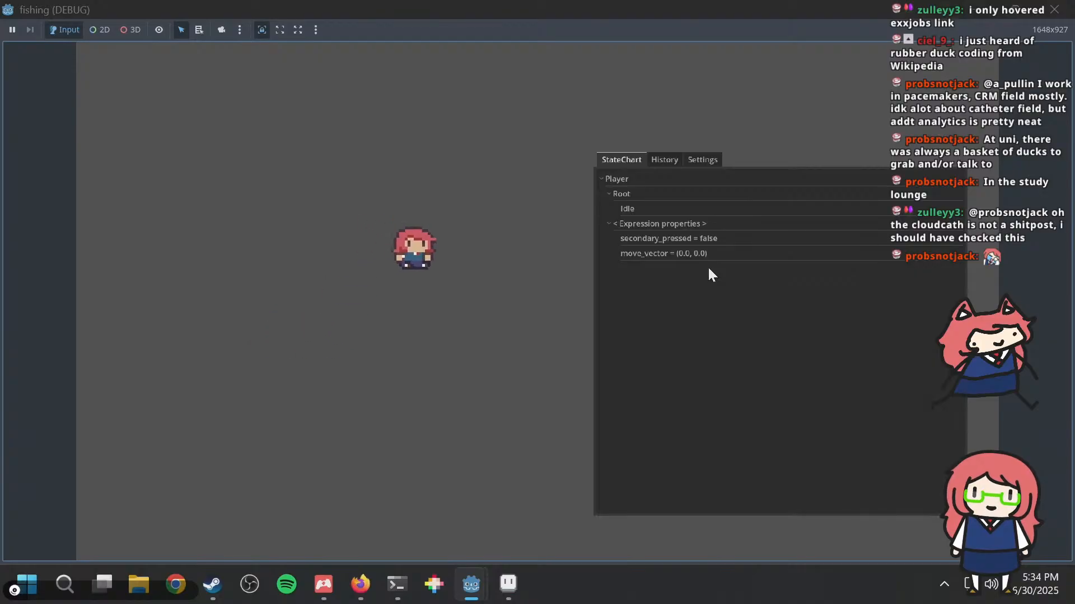
key("a")
key("space")
key("d")
key("space")
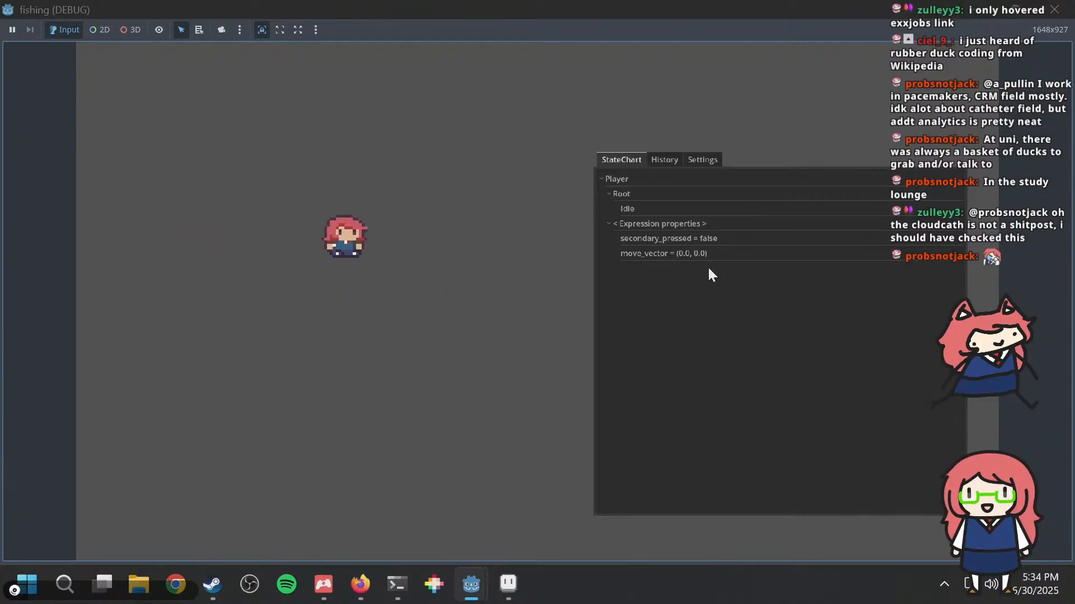
key("a")
key("space")
key("space")
key("d")
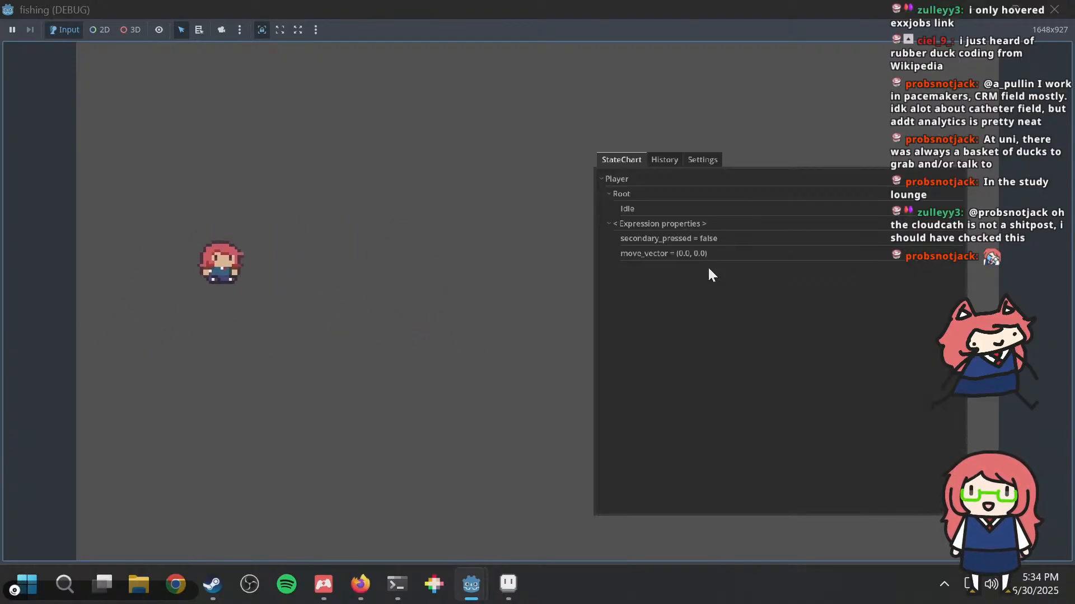
key("a")
key("space")
key("s")
key("d")
key("w")
key("a")
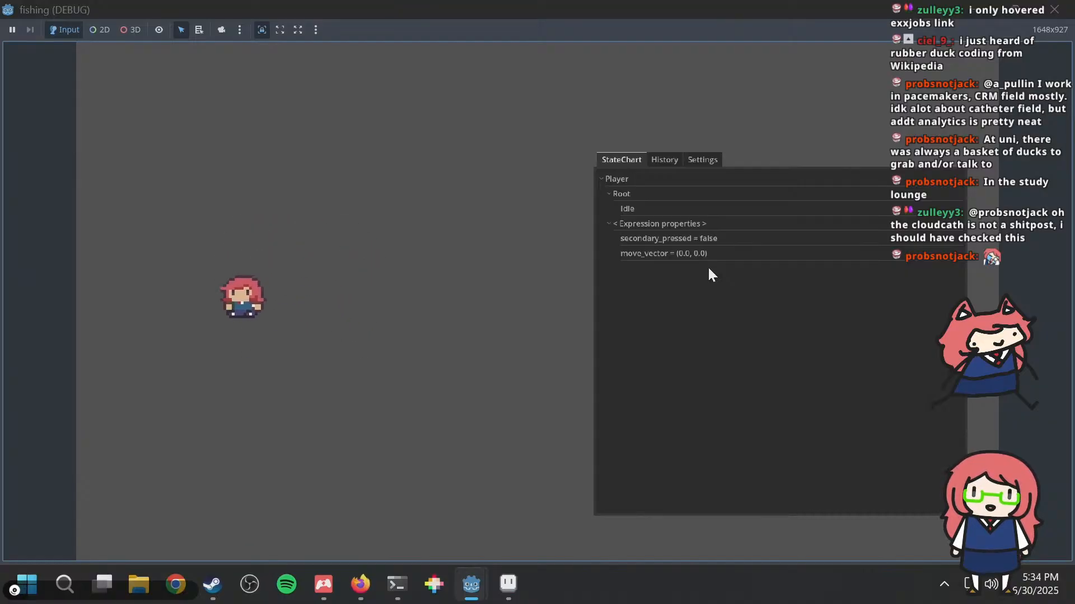
key("d")
key("s")
key("a")
key("d")
key("w")
key("a")
key("s")
key("w")
key("s")
key("d")
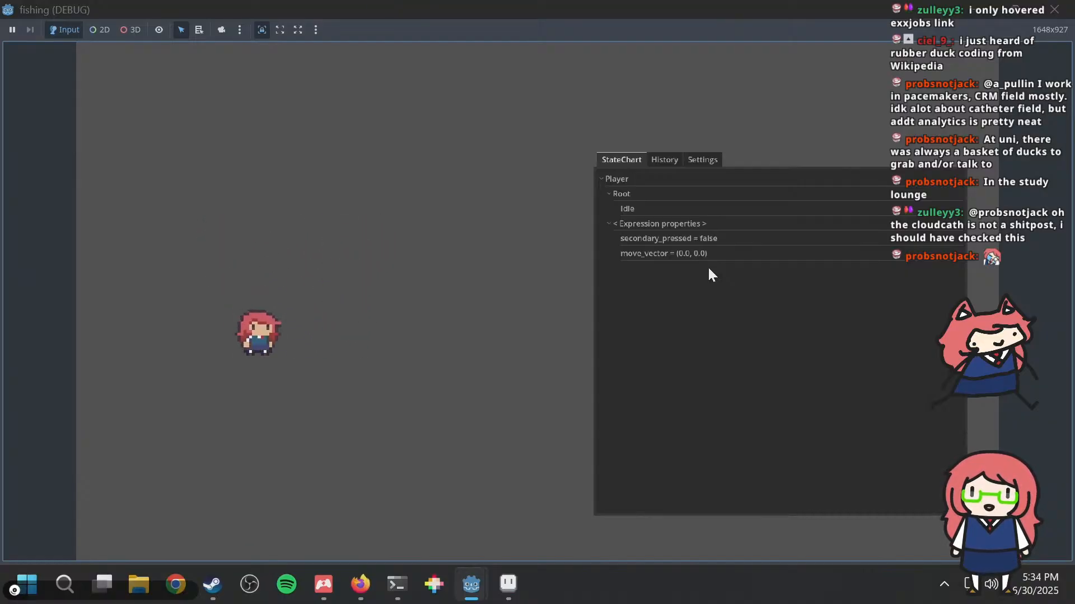
key("space")
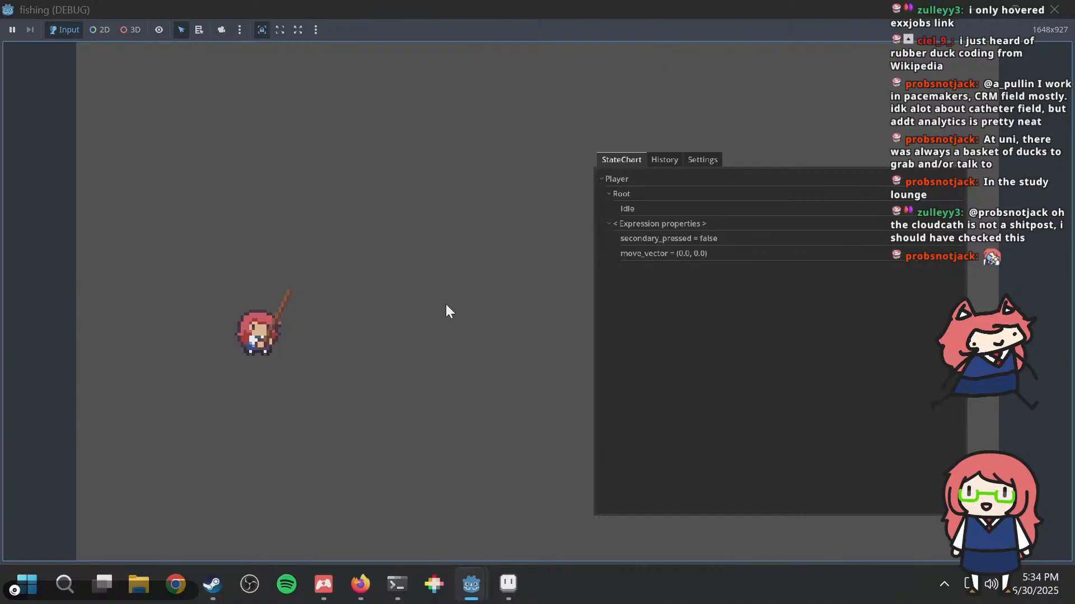
Step: Test casting the fishing rod together with running and jumping in both directions in the running game
key("a")
key("d")
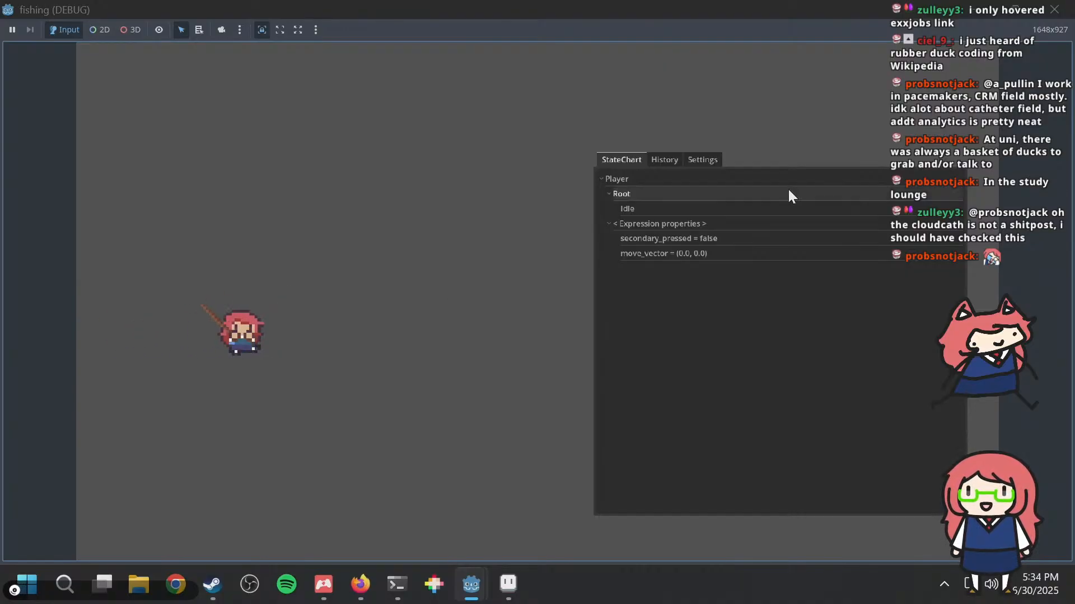
key("a")
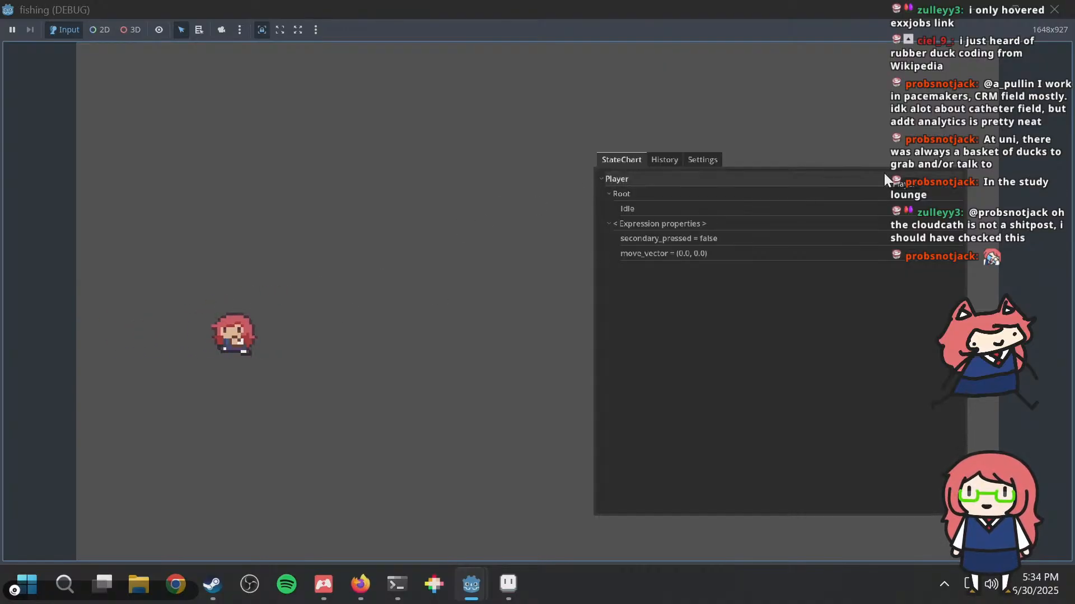
key("d")
key("space")
key("a")
key("d")
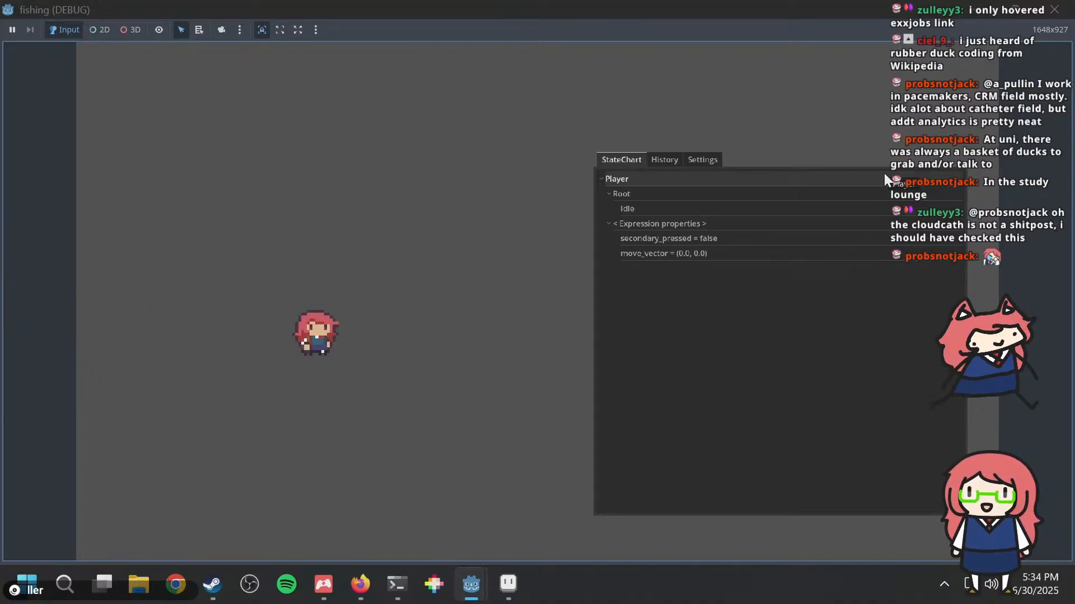
key("a")
key("d")
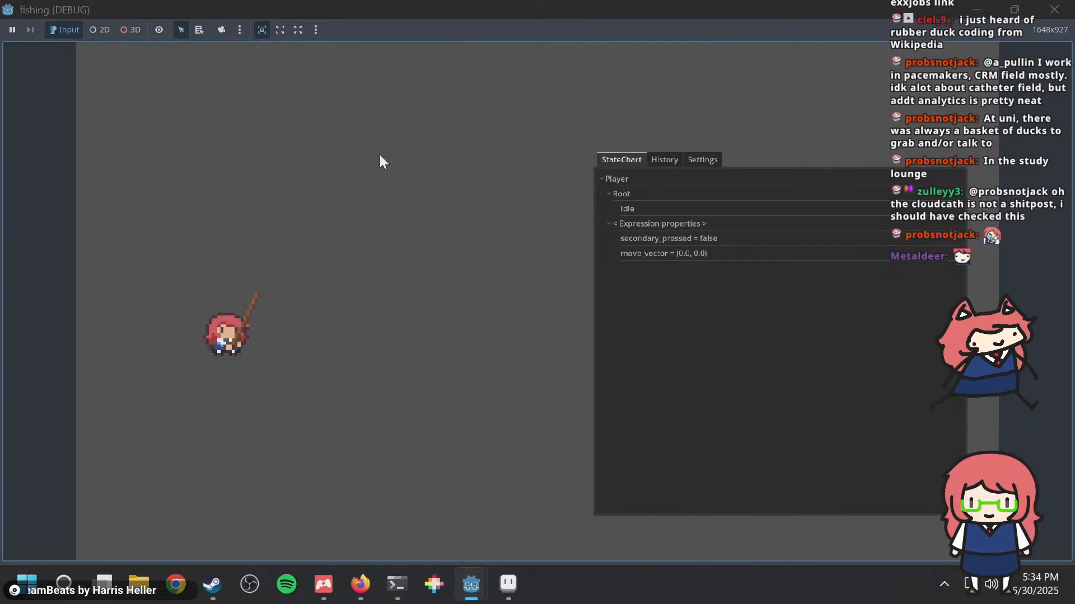
Step: Switch to Aseprite and examine the first idle frame of player.aseprite up close
left_click(507, 583)
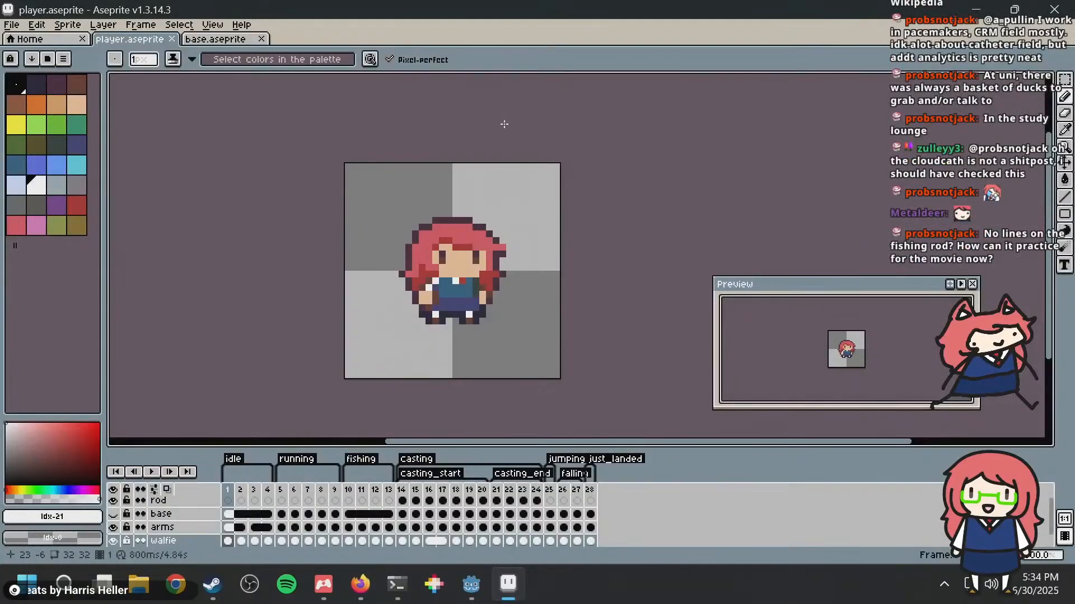
scroll(490, 199, "up", 2)
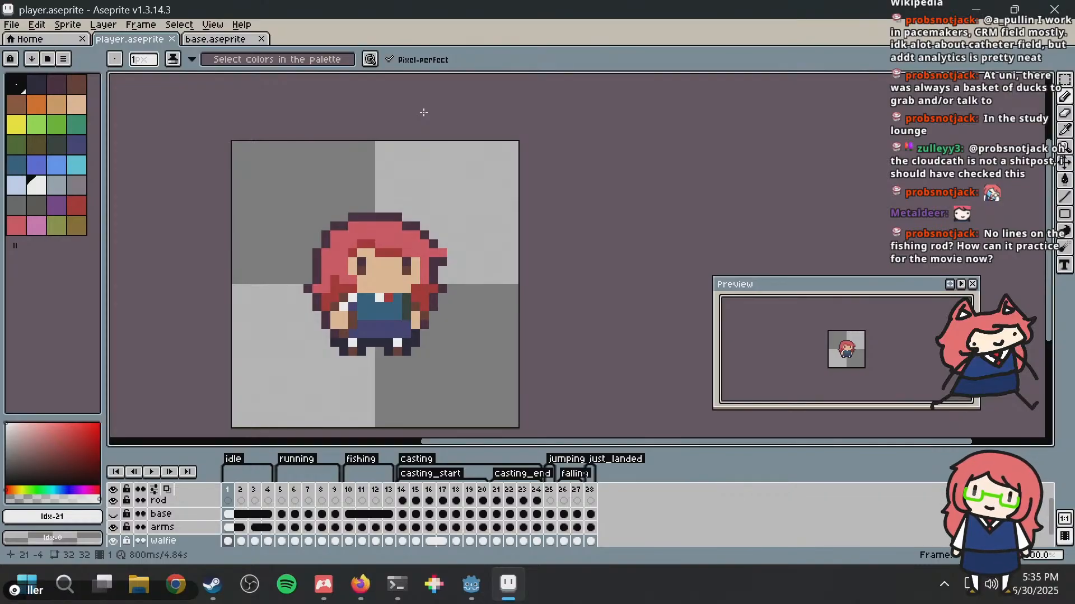
scroll(347, 147, "down", 1)
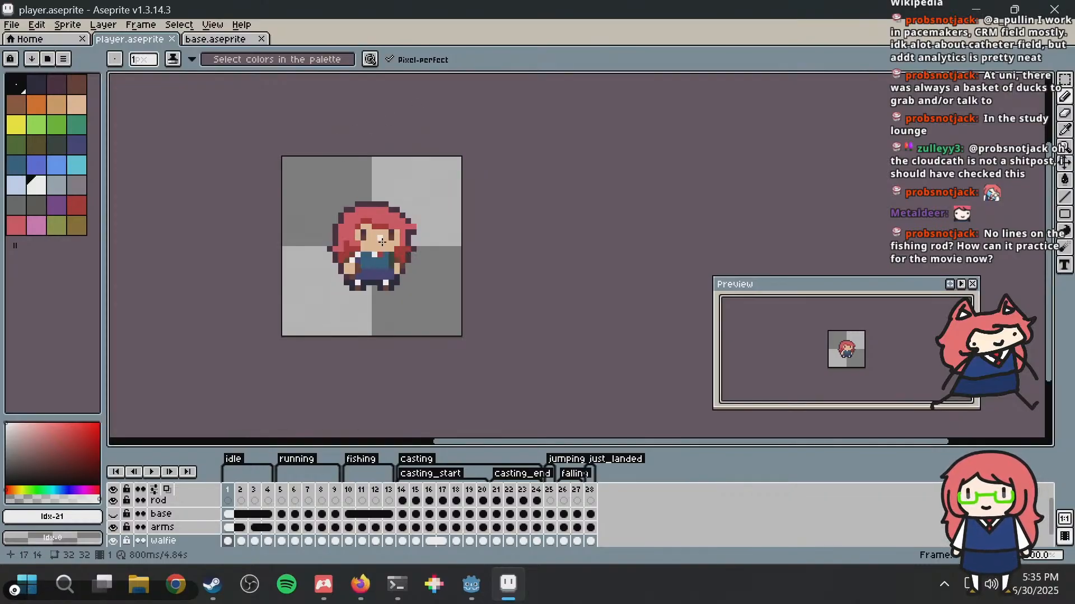
scroll(381, 236, "up", 1)
scroll(380, 198, "up", 2)
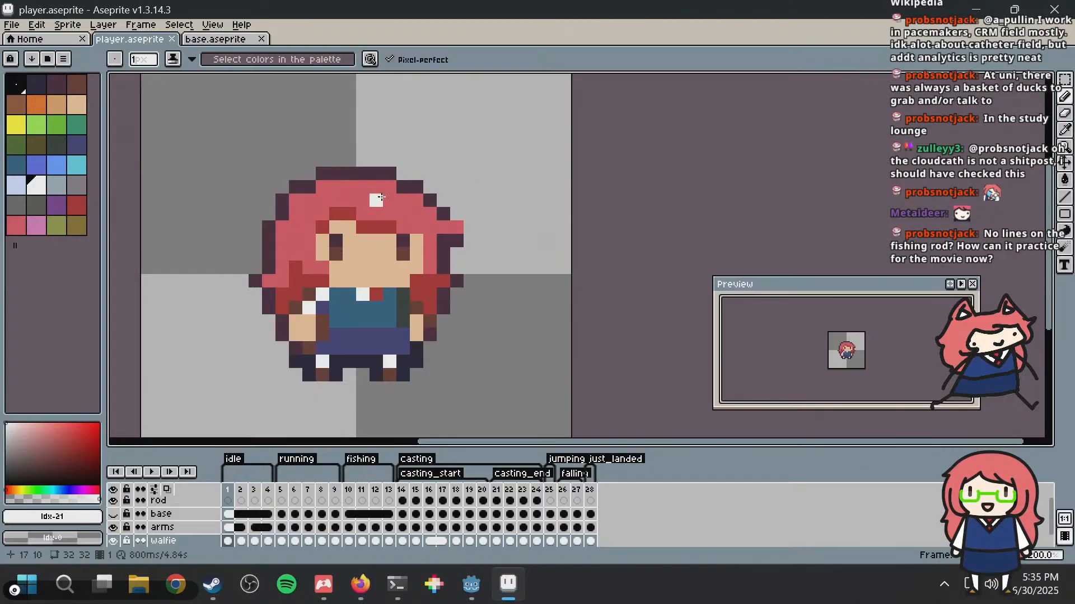
key("ctrl+s")
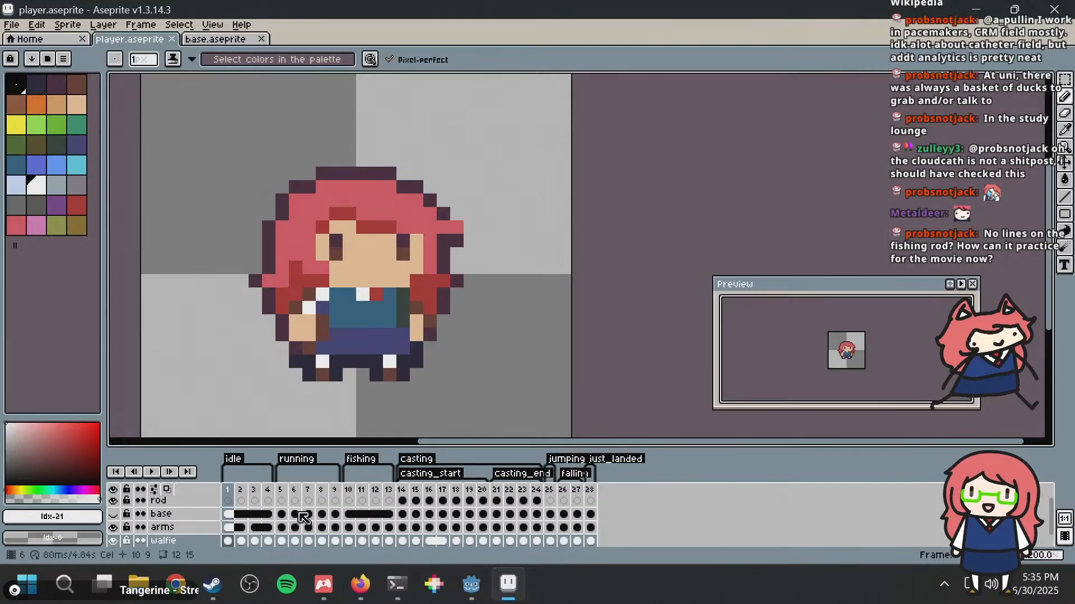
Step: Look through the running and fishing frames of the player sprite, from frame 5 to frame 12
left_click(282, 491)
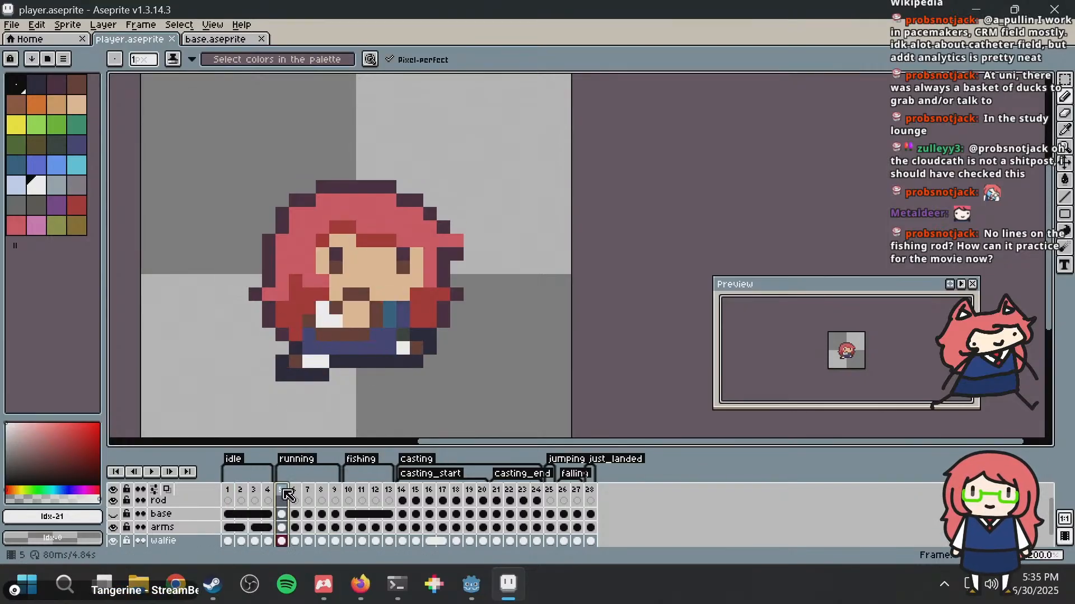
left_click(314, 490)
left_click(334, 492)
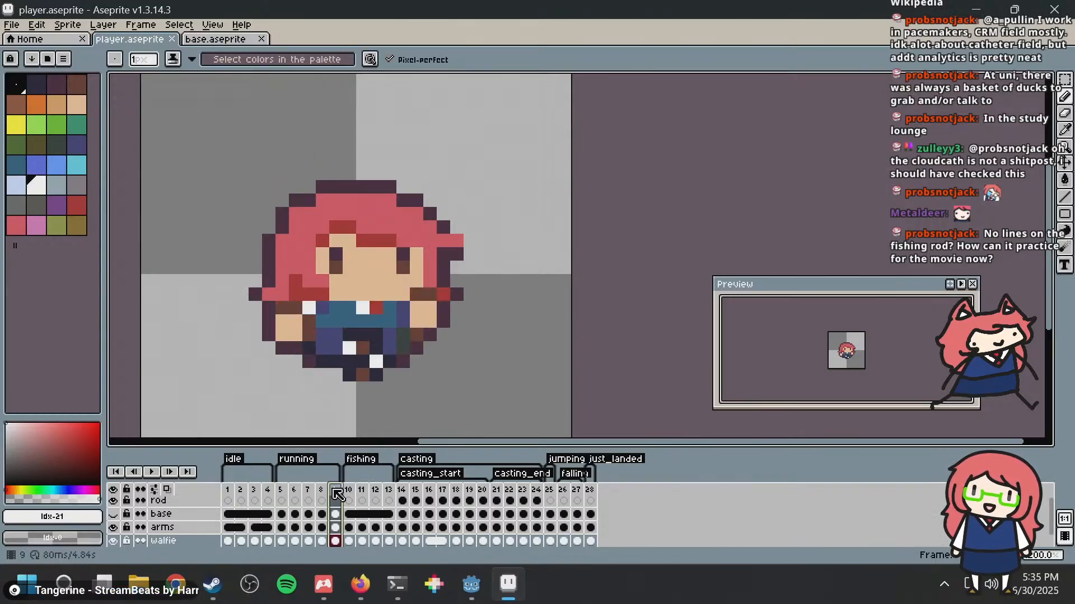
left_click(350, 490)
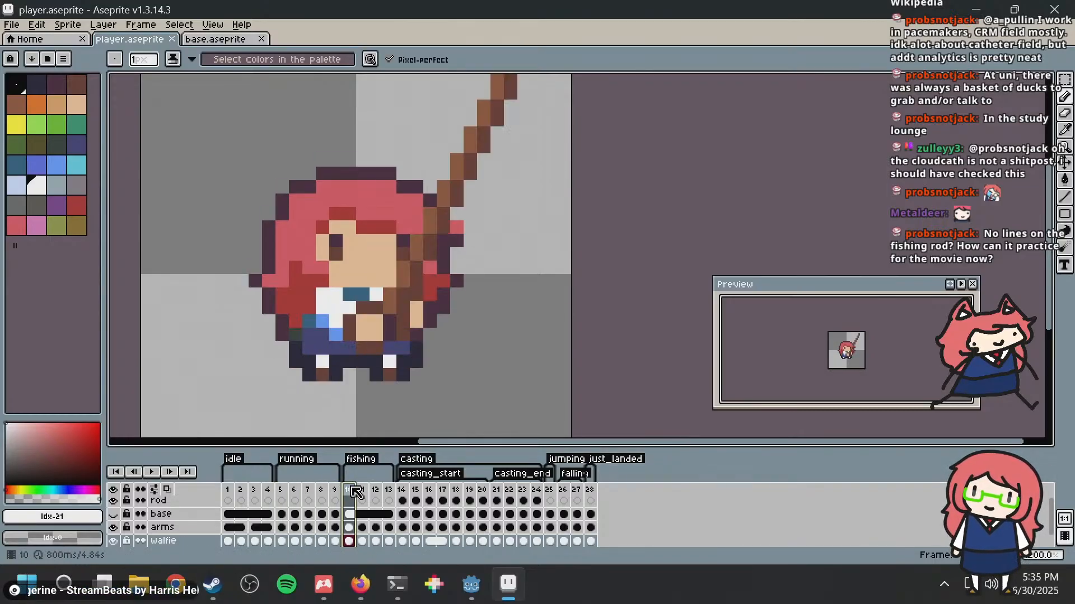
left_click(376, 493)
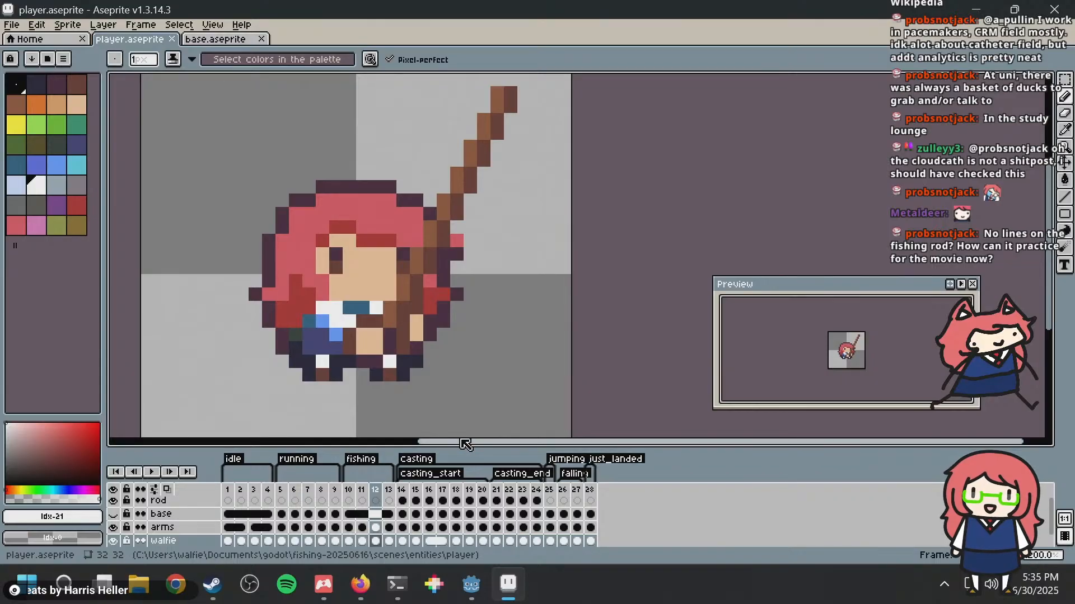
Step: Play the player sprite's casting animation from frame 14 with the whole canvas in view
left_click(405, 491)
key("Return")
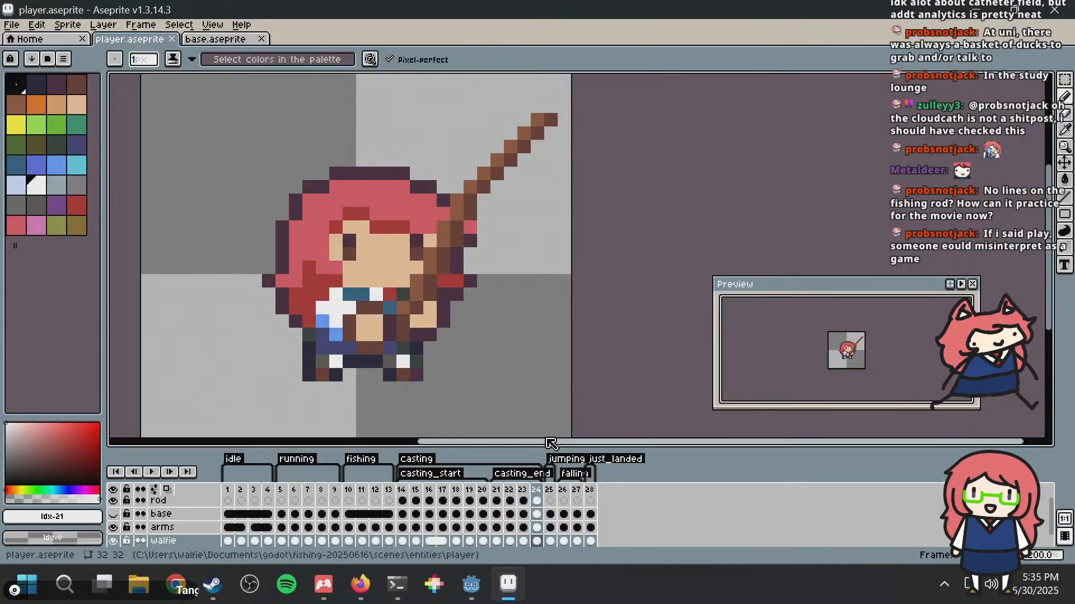
scroll(403, 251, "down", 1)
key("Return")
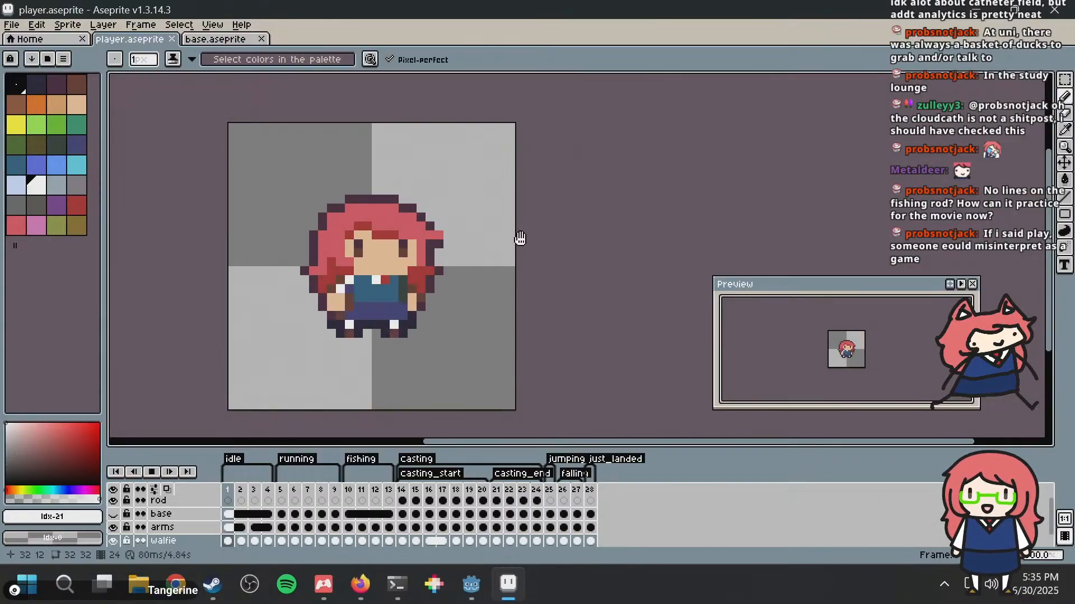
key("Return")
left_click(404, 491)
key("Return")
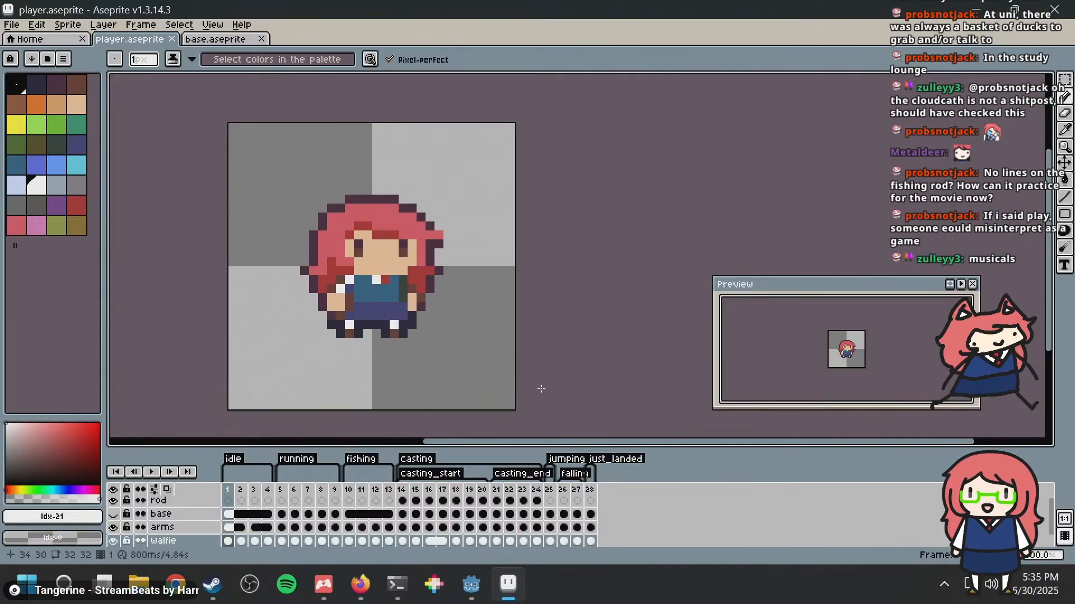
scroll(540, 389, "down", 1)
scroll(513, 309, "up", 1)
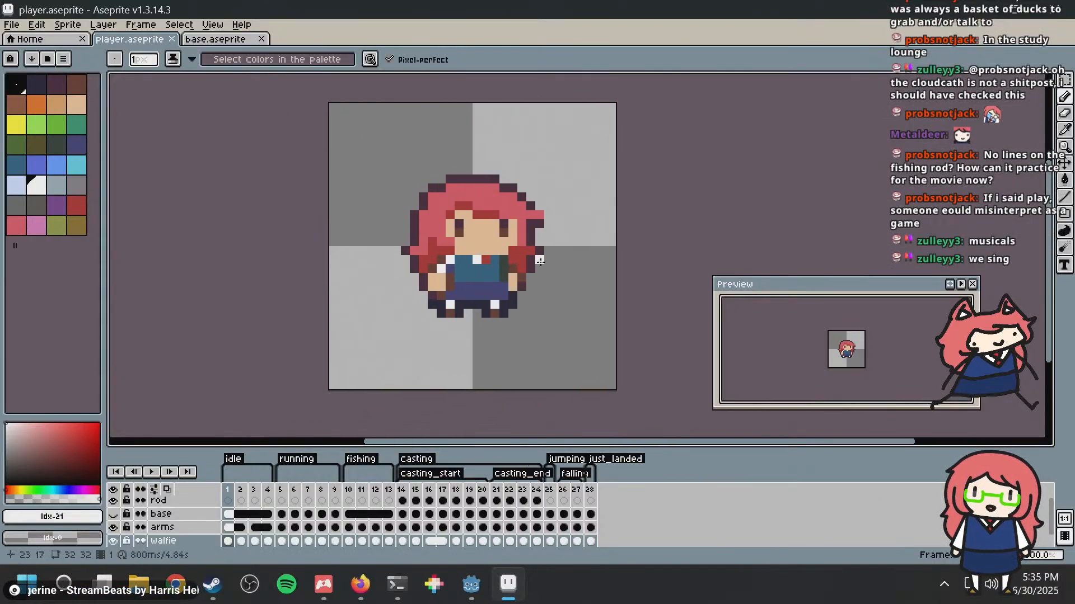
scroll(540, 262, "up", 2)
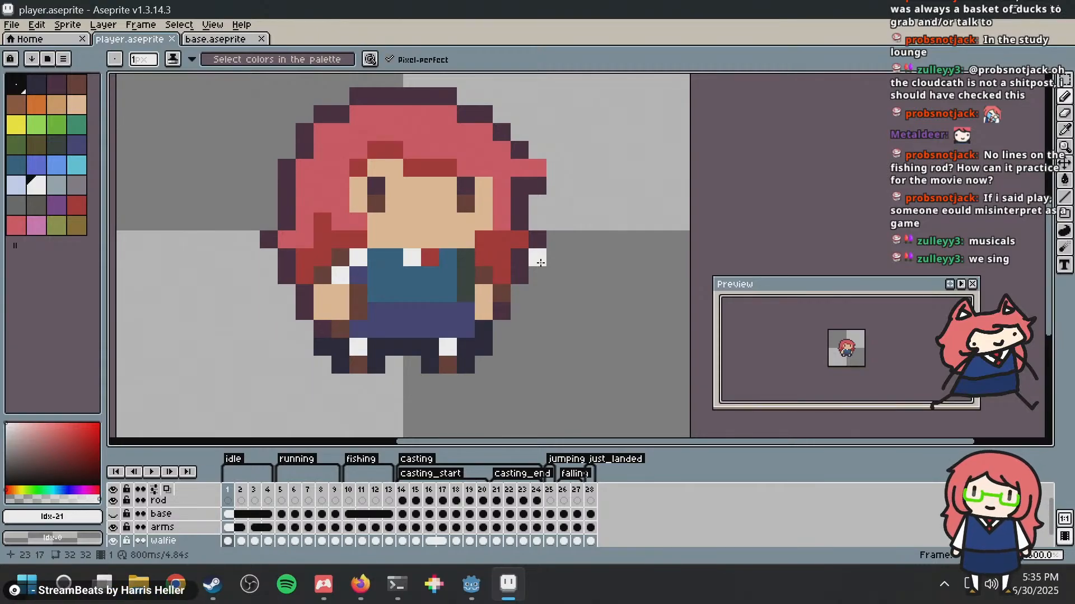
scroll(553, 255, "down", 1)
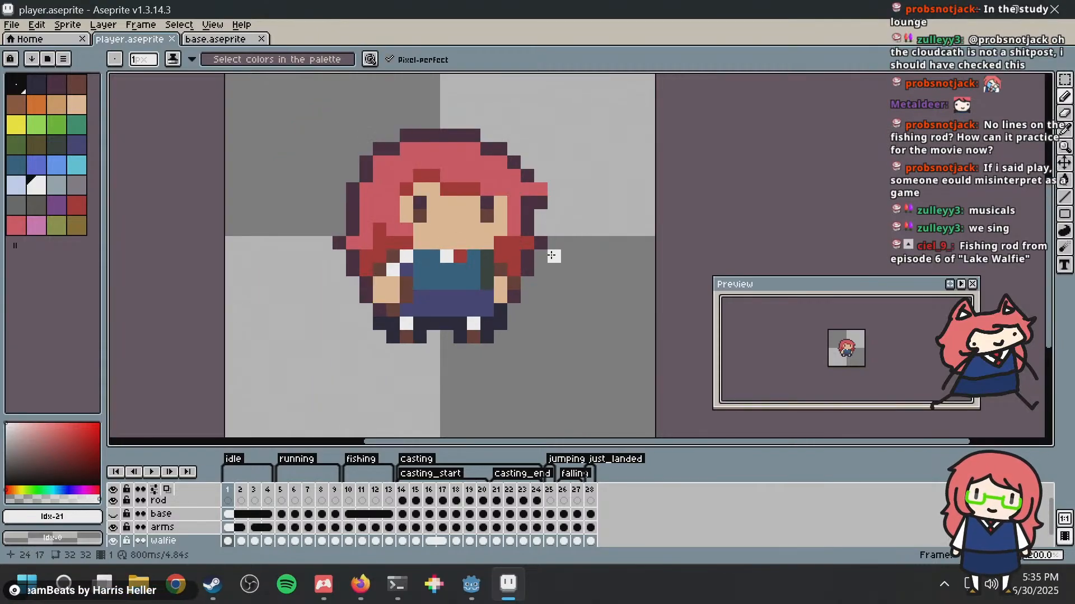
middle_click_drag(552, 256, 535, 292)
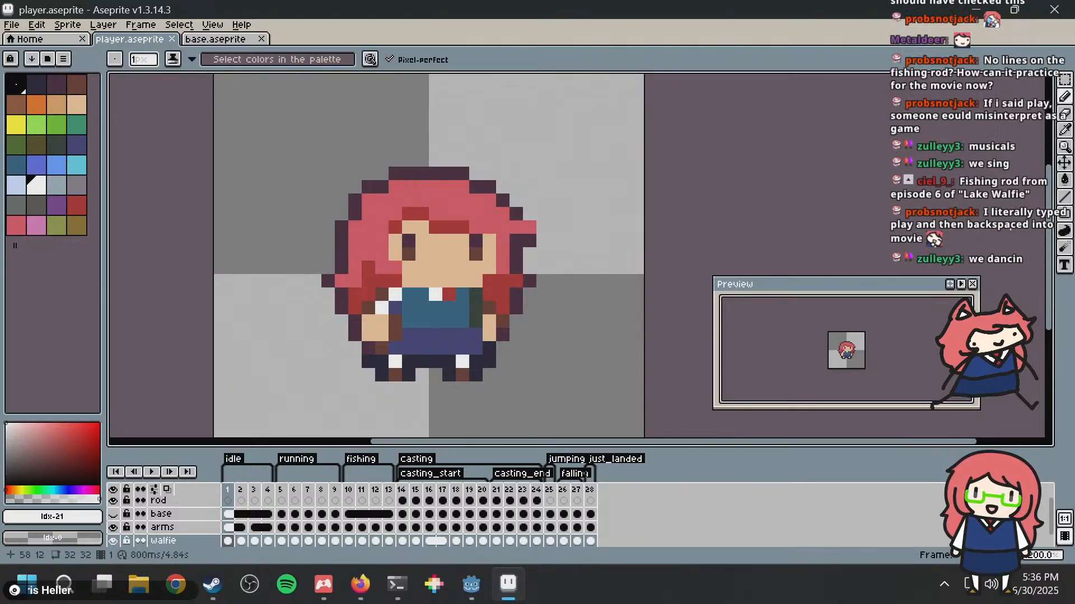
scroll(607, 240, "down", 1)
scroll(574, 246, "down", 1)
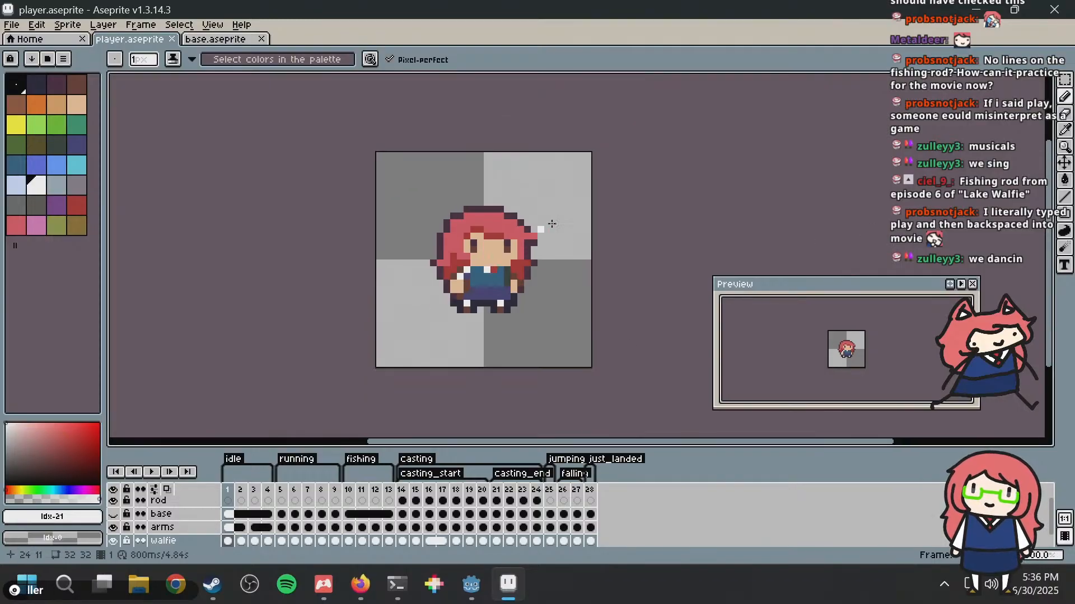
scroll(558, 221, "up", 1)
scroll(458, 238, "up", 2)
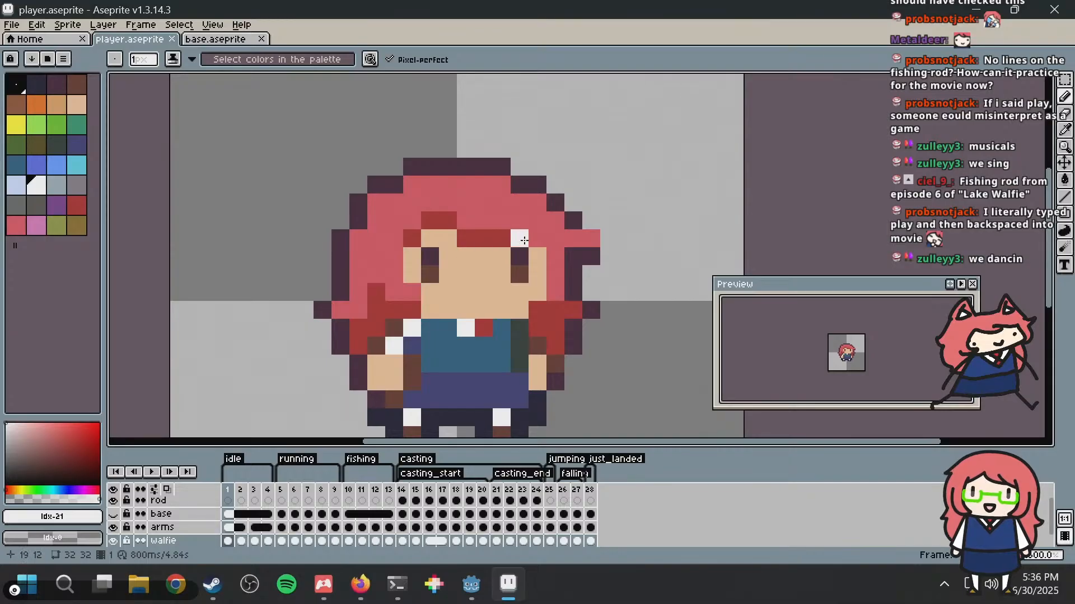
scroll(530, 240, "down", 2)
middle_click_drag(554, 204, 550, 162)
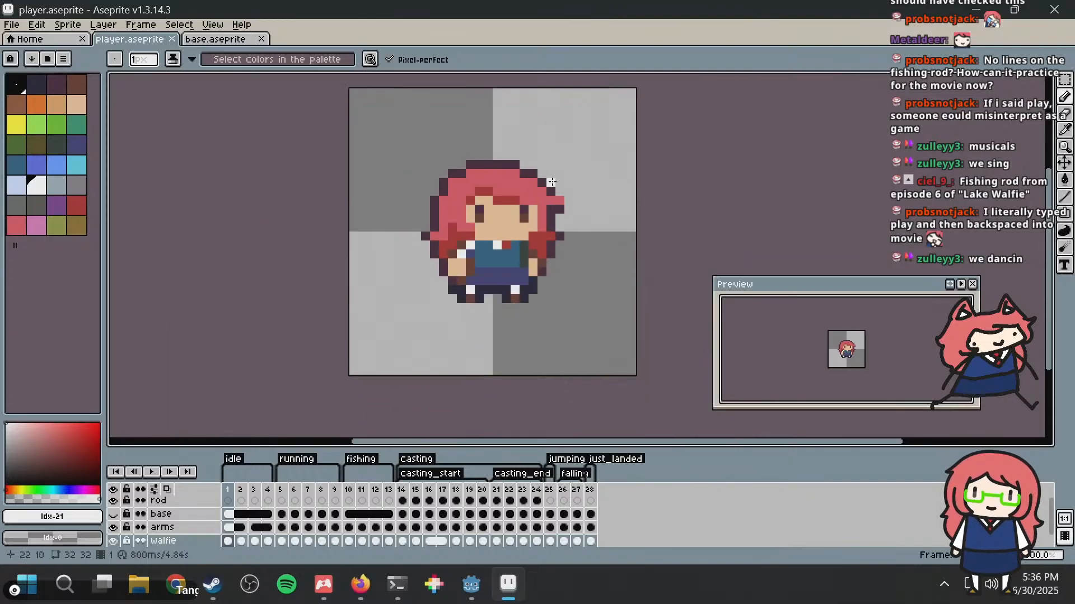
scroll(567, 219, "up", 2)
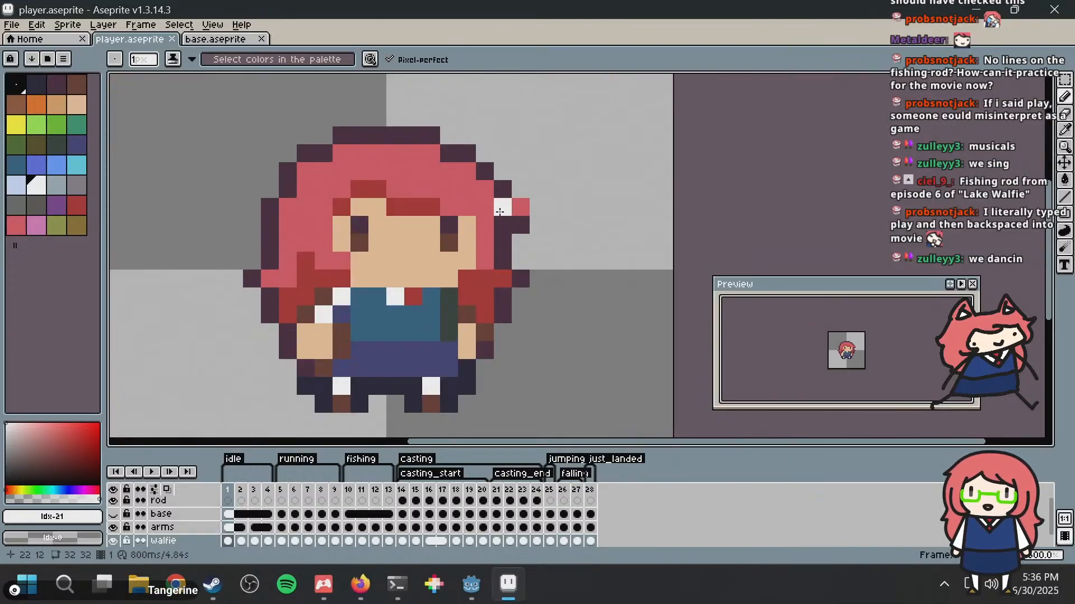
middle_click_drag(550, 208, 528, 230)
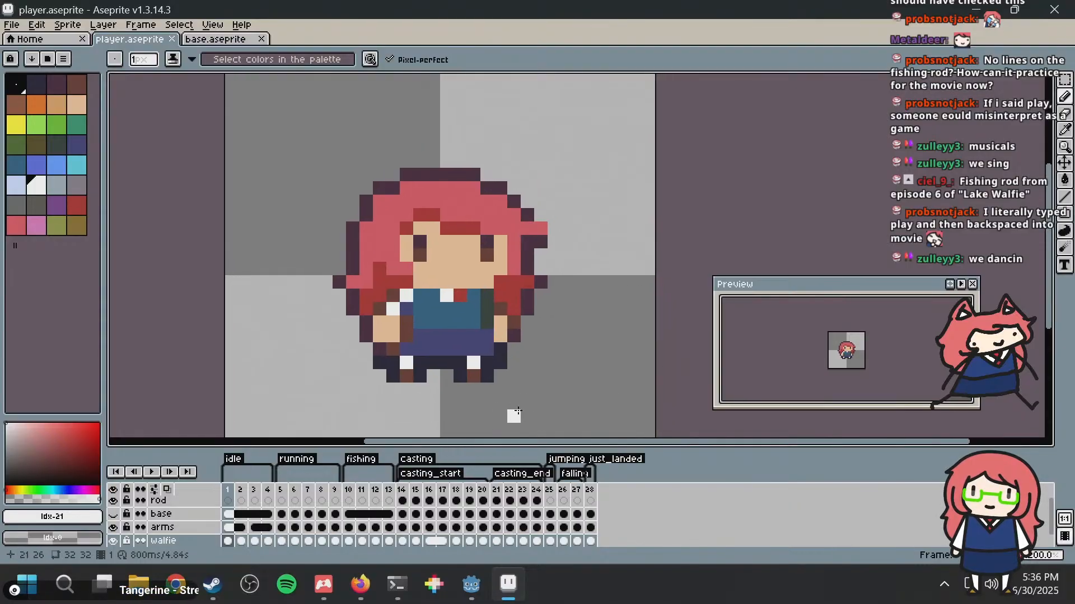
Step: Review the landing frame 28 and the first idle frame, and play the running and fishing animations
left_click(590, 490)
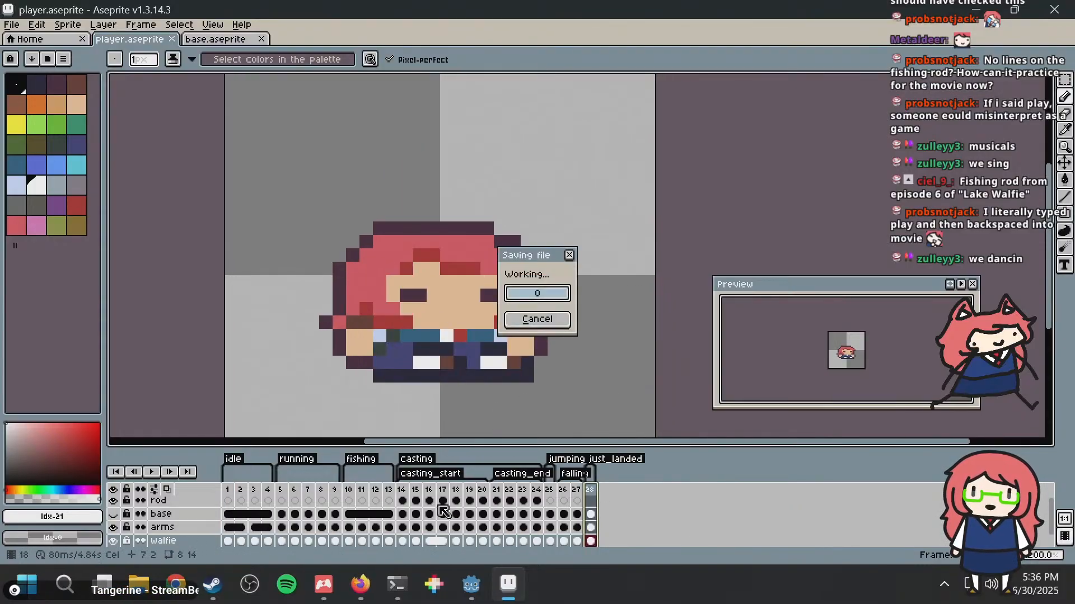
left_click(227, 490)
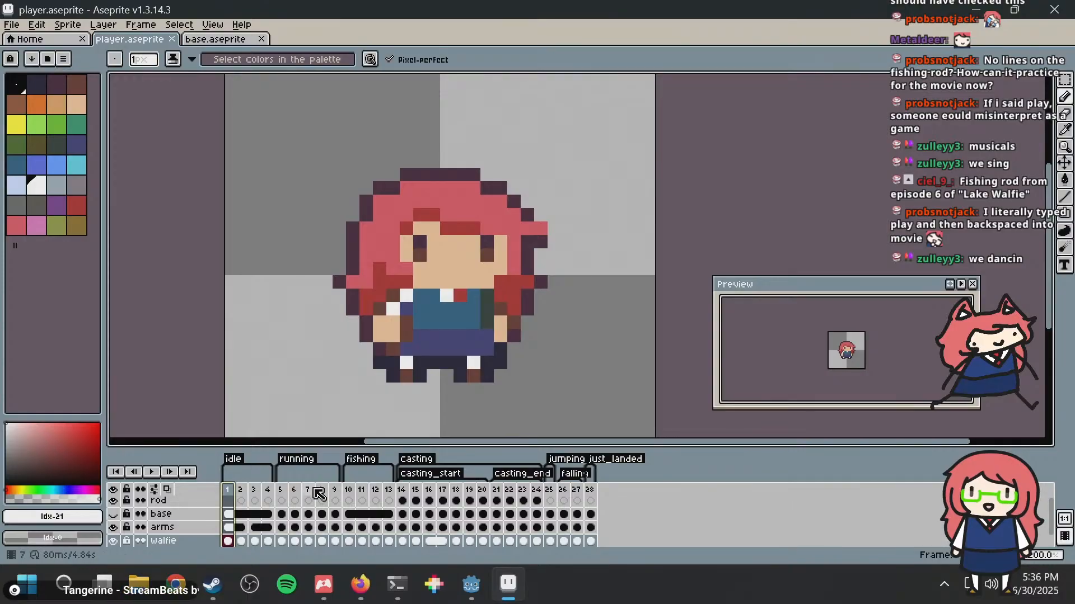
left_click(282, 490)
key("Return")
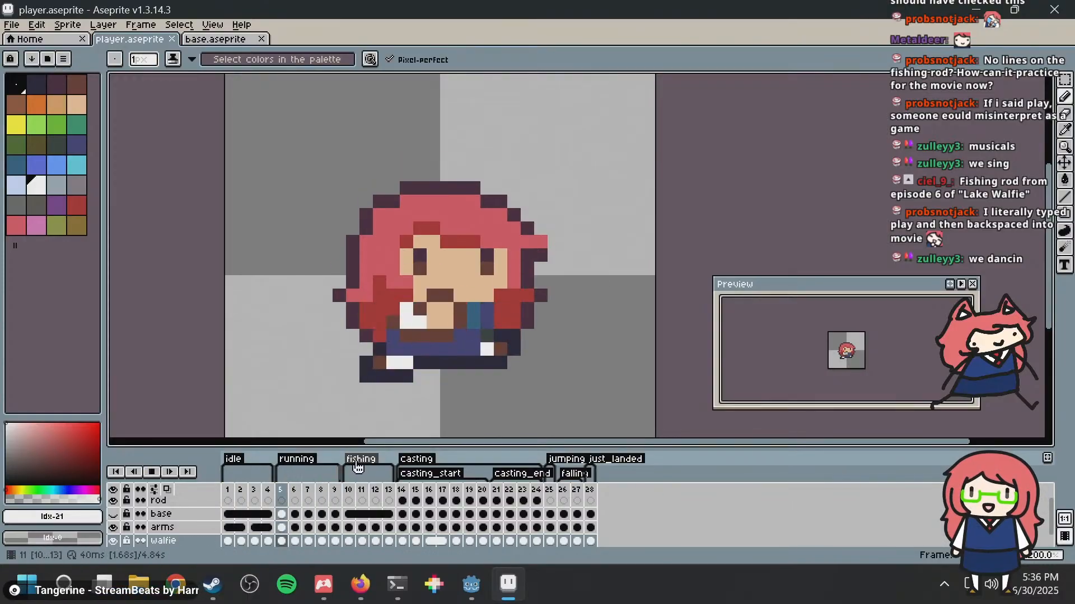
left_click(353, 495)
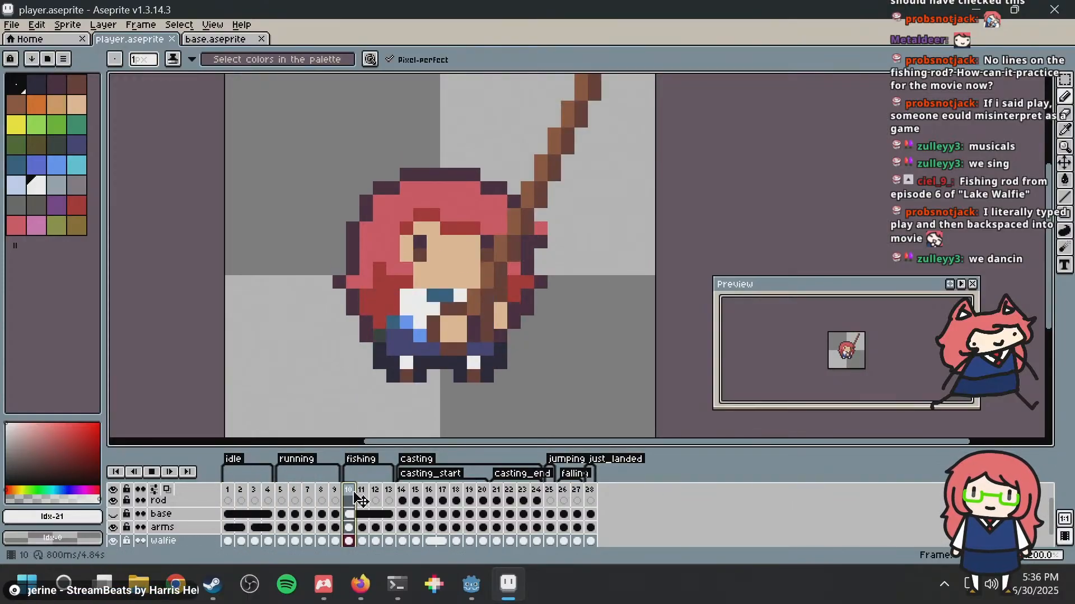
key("Return")
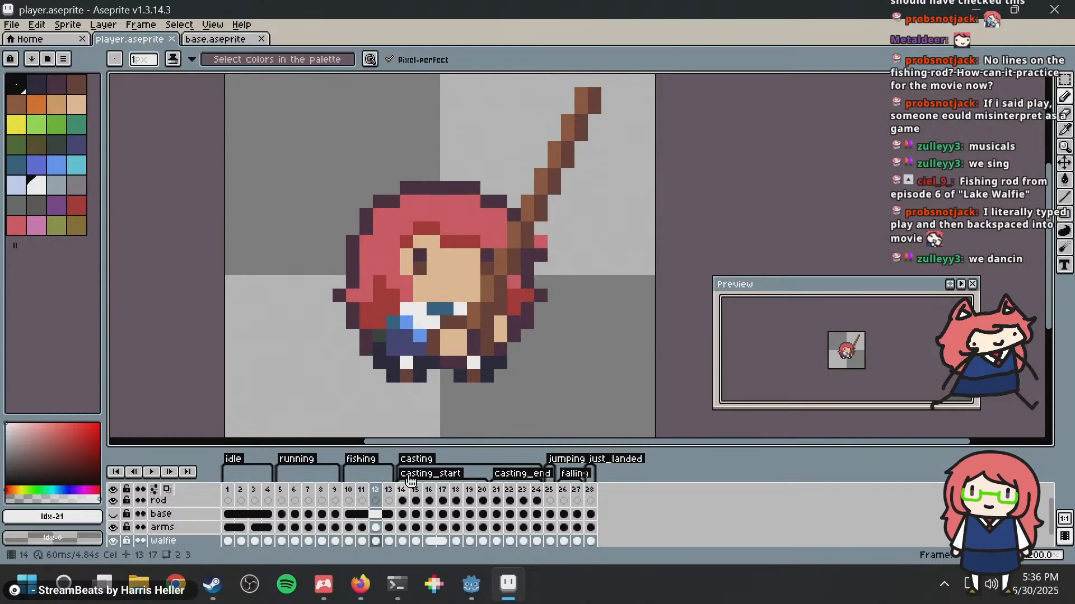
scroll(503, 284, "down", 2)
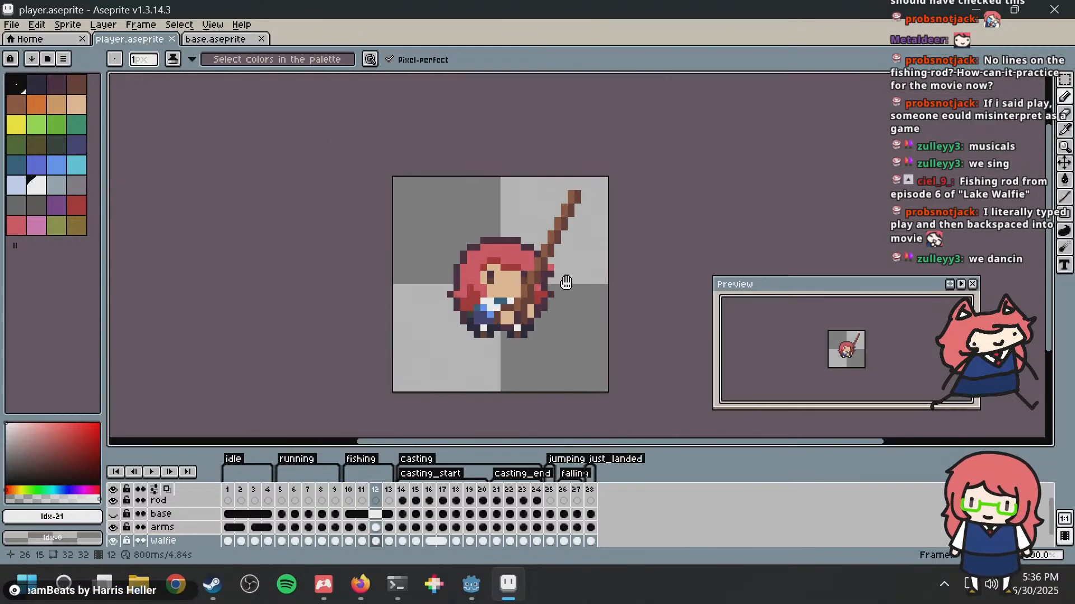
scroll(566, 282, "up", 1)
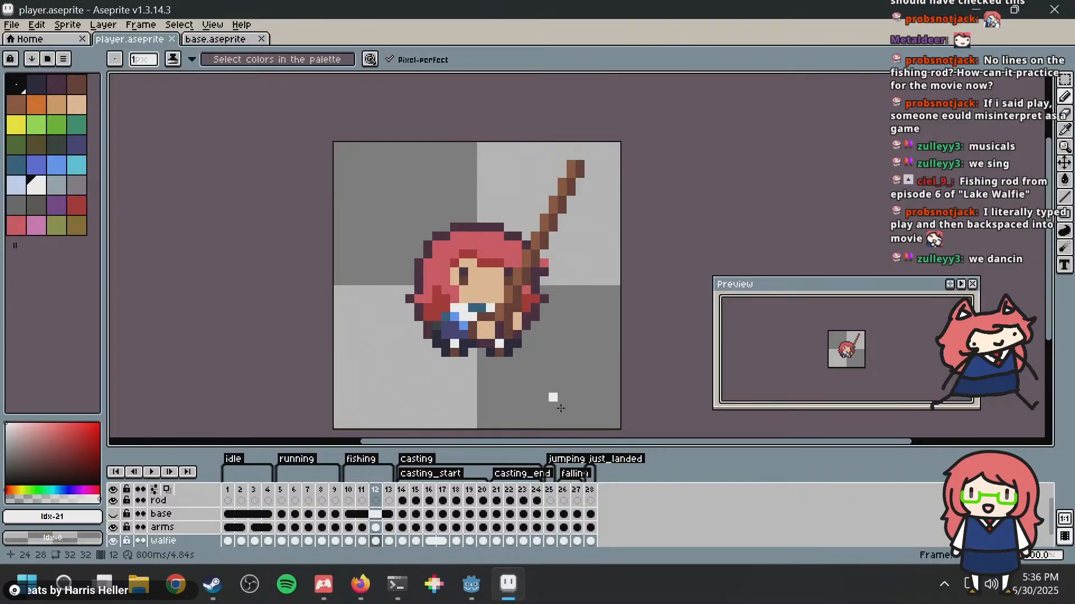
Step: Add a new frame after frame 28 at the end of the player sprite's timeline
left_click(590, 491)
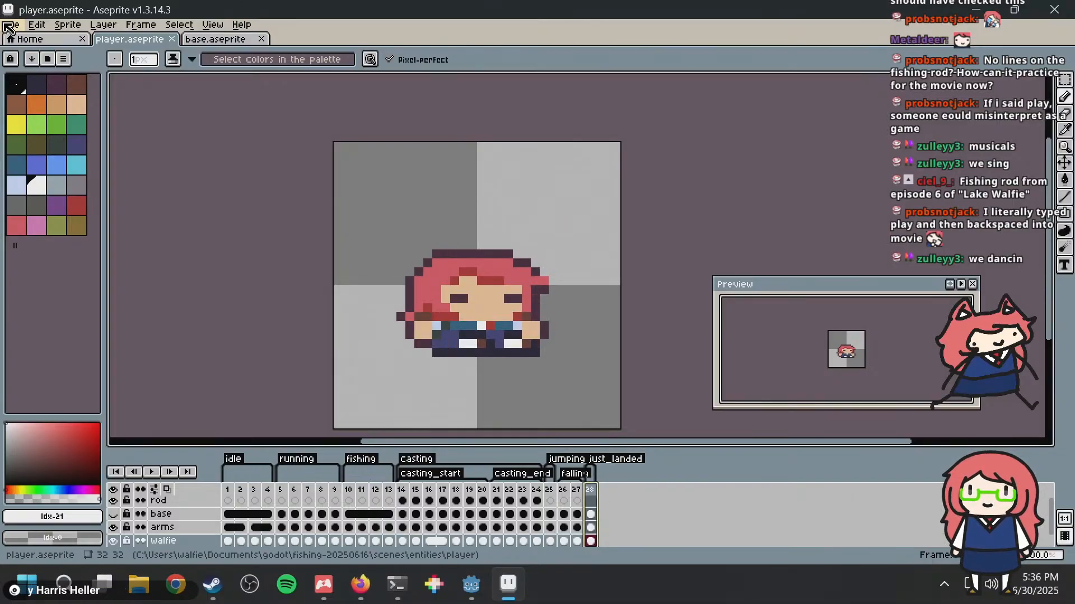
right_click(591, 491)
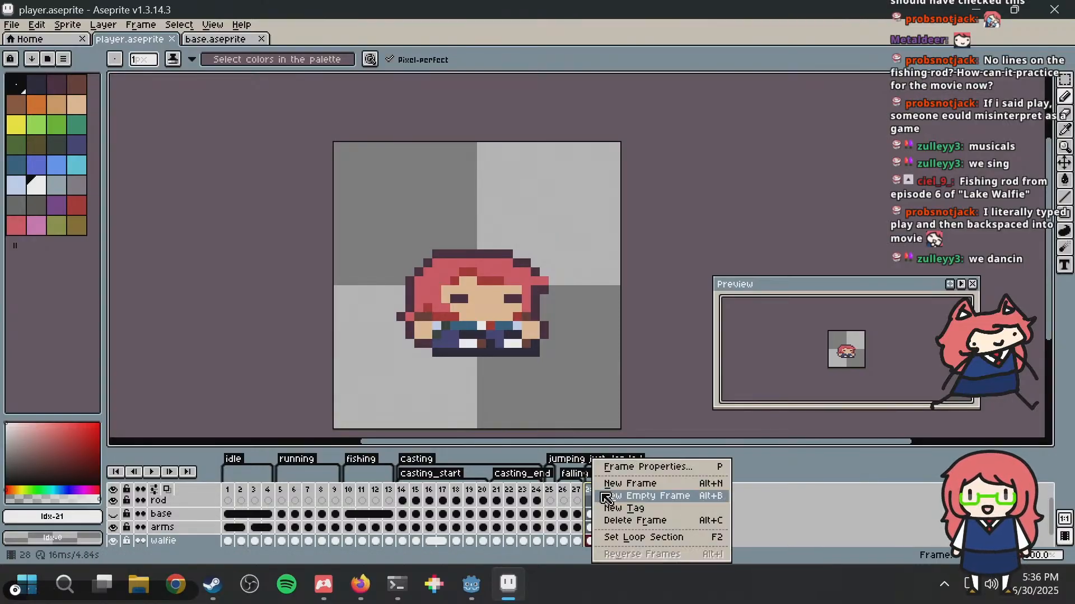
left_click(633, 485)
Step: Shorten the just_landed tag to cover only frame 28 and check its tag properties
double_click(597, 475)
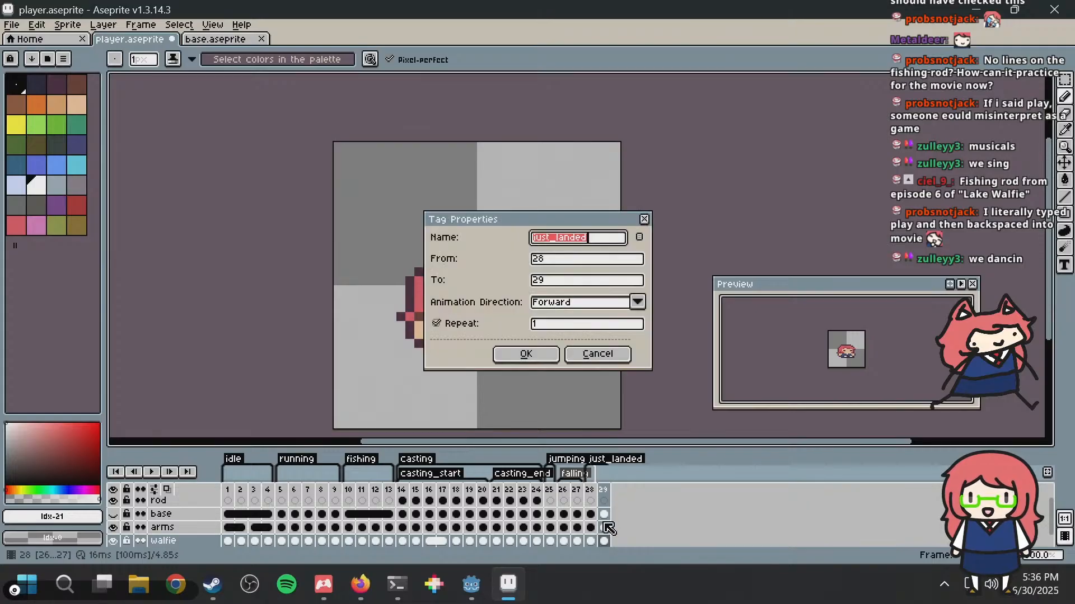
left_click(513, 329)
left_click(503, 326)
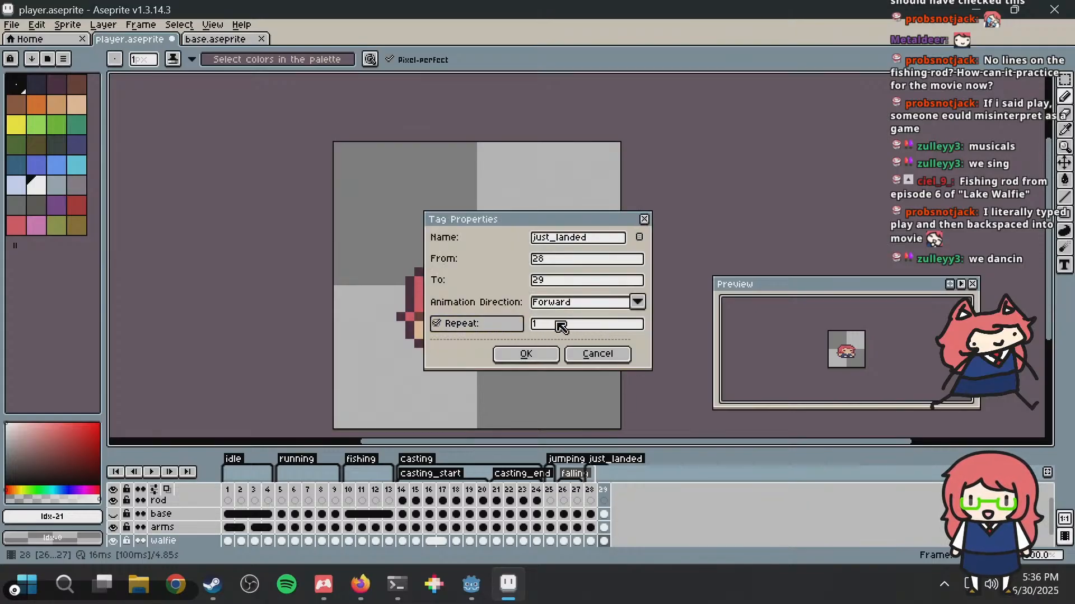
left_click(599, 364)
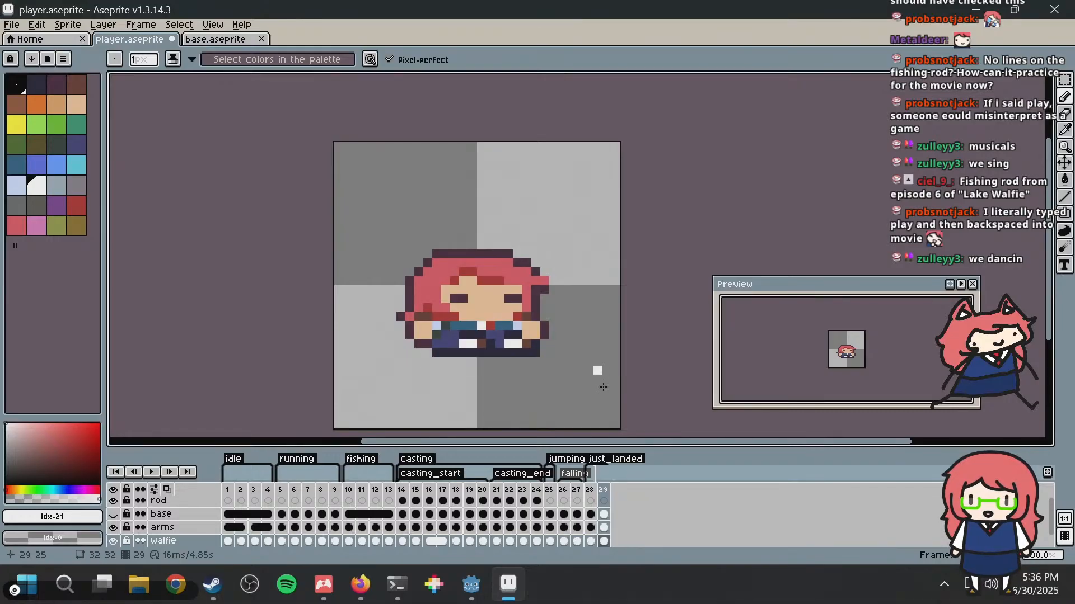
middle_click_drag(641, 362, 629, 290)
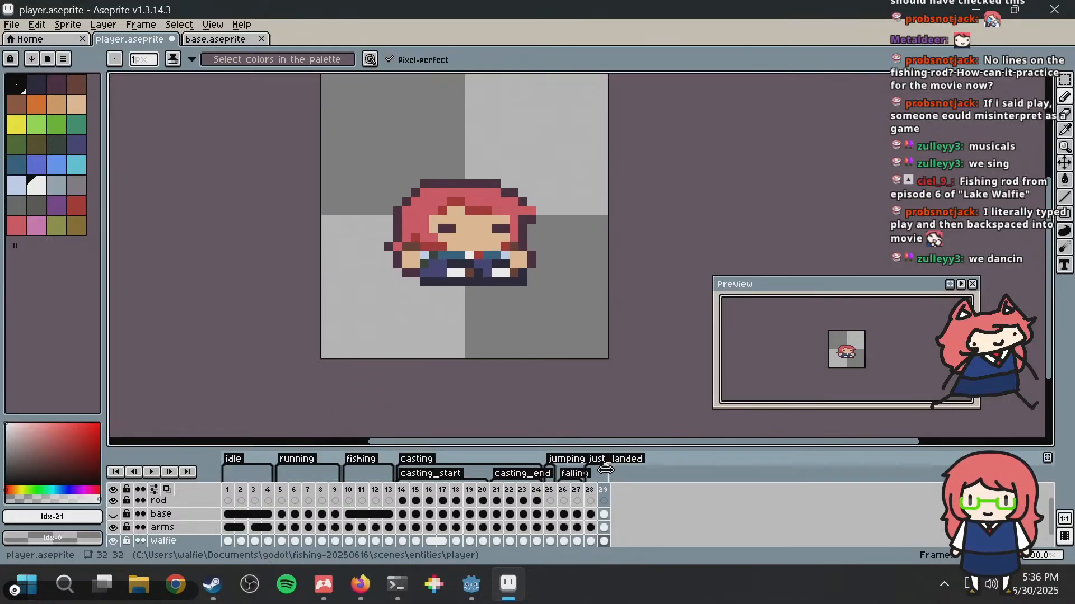
double_click(593, 468)
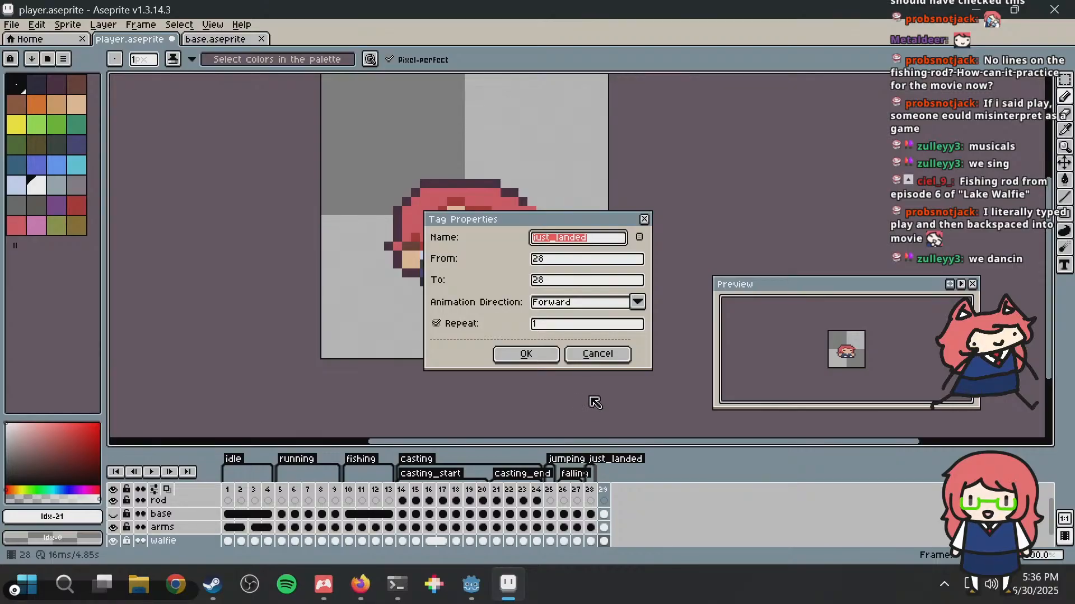
left_click(594, 354)
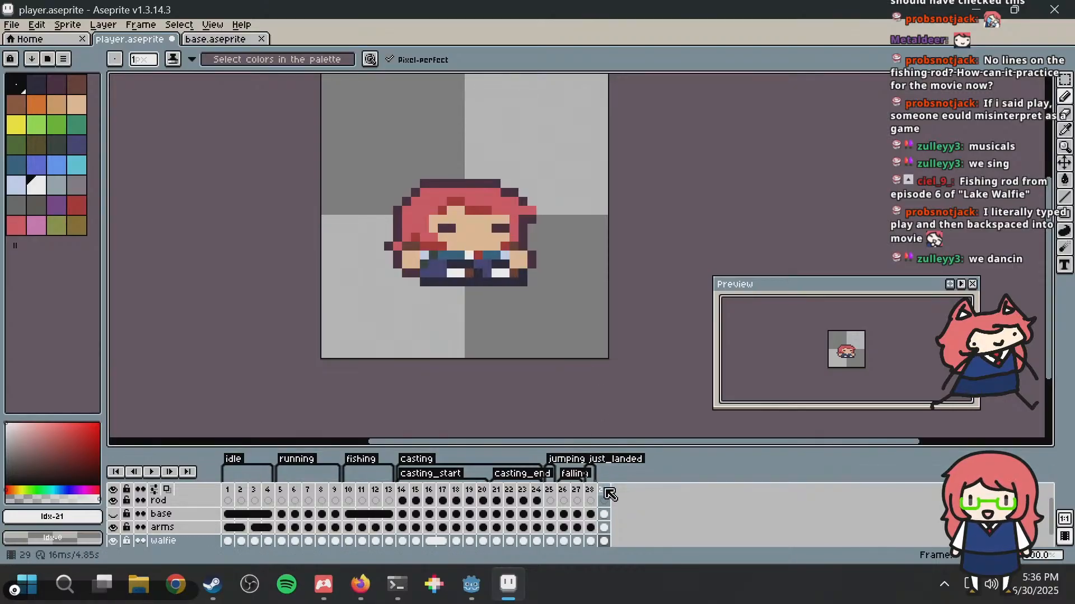
Step: Clear the base, arms and walfie cels in frame 29 to leave an empty frame
middle_click_drag(635, 342, 624, 252)
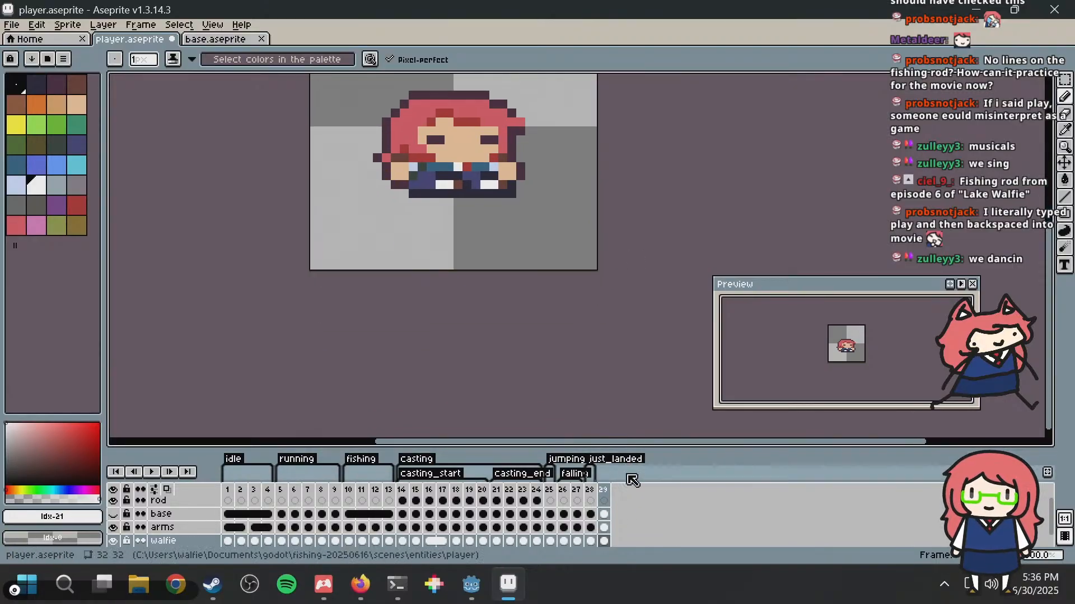
left_click(604, 514)
key("Delete")
left_click(605, 529)
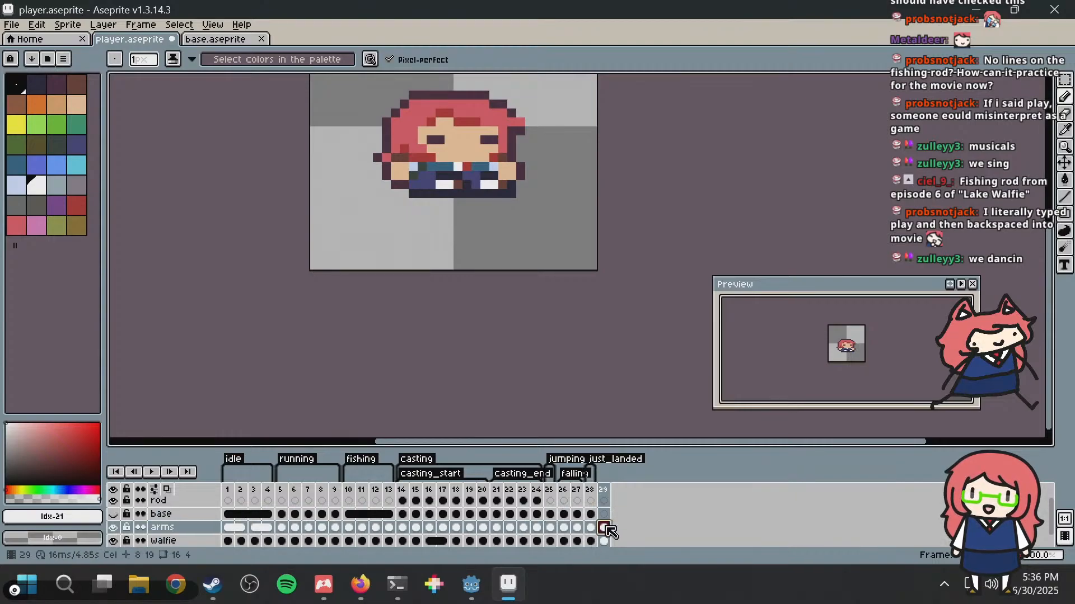
key("Delete")
left_click(606, 541)
key("Delete")
Step: Paint a two-pixel-wide red row with a matching white row beneath it at the canvas centre of frame 29 as a fishing bobber
mouse_move(492, 121)
middle_mouse_down()
mouse_move(473, 300)
mouse_move(472, 251)
middle_mouse_up()
left_click(81, 205)
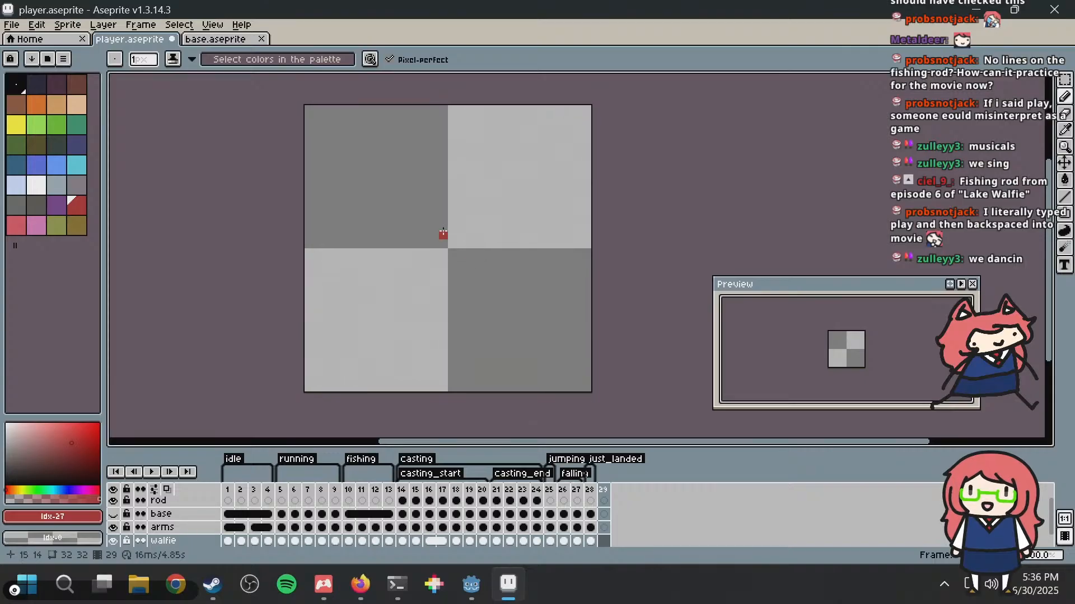
left_click_drag(443, 245, 453, 245)
scroll(453, 242, "up", 4)
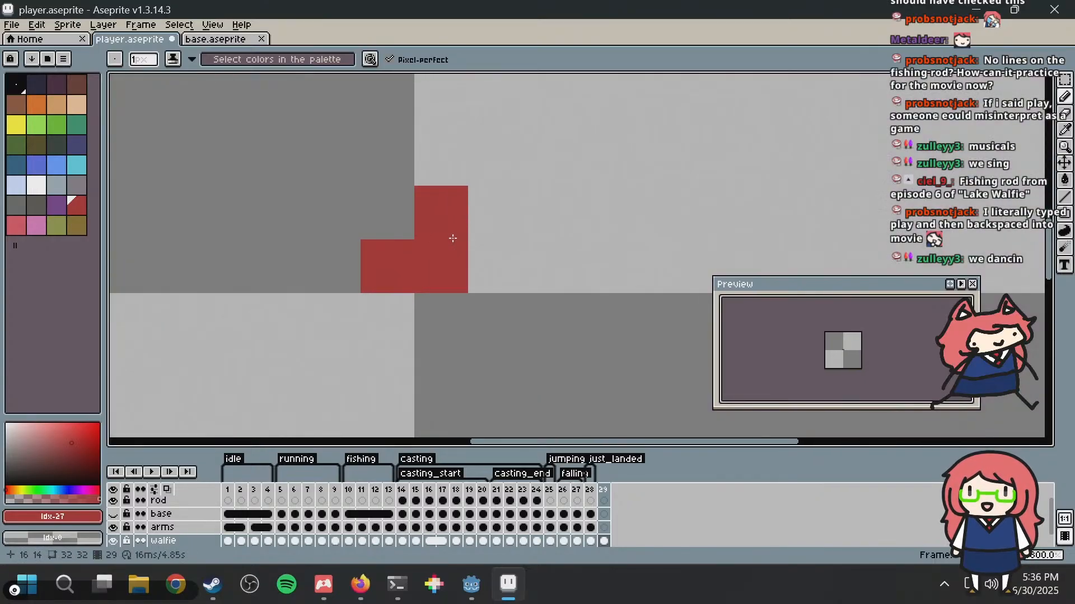
left_click(36, 185)
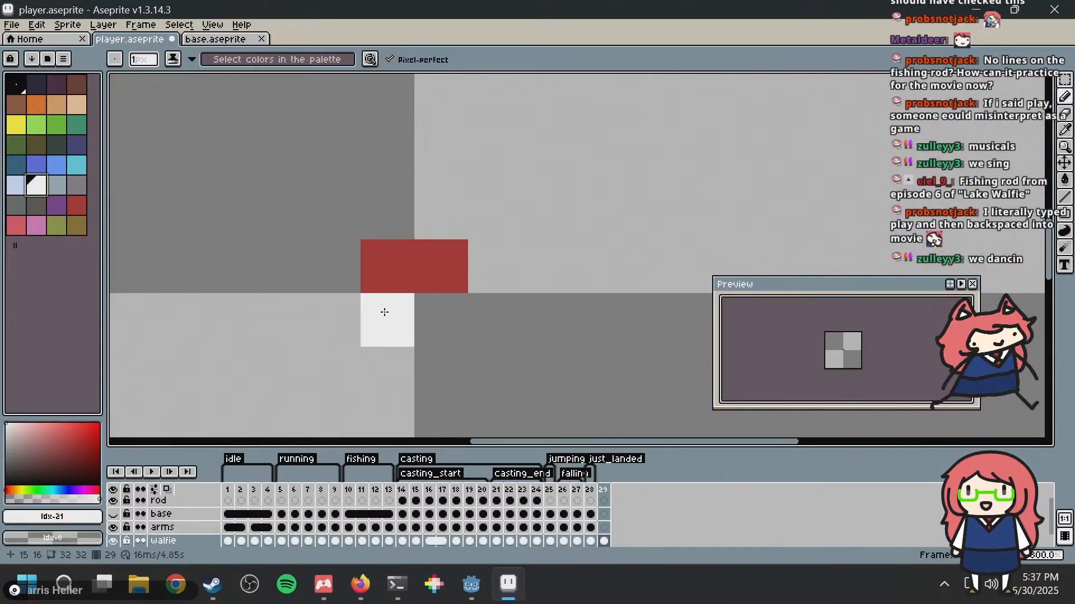
left_click_drag(386, 317, 430, 314)
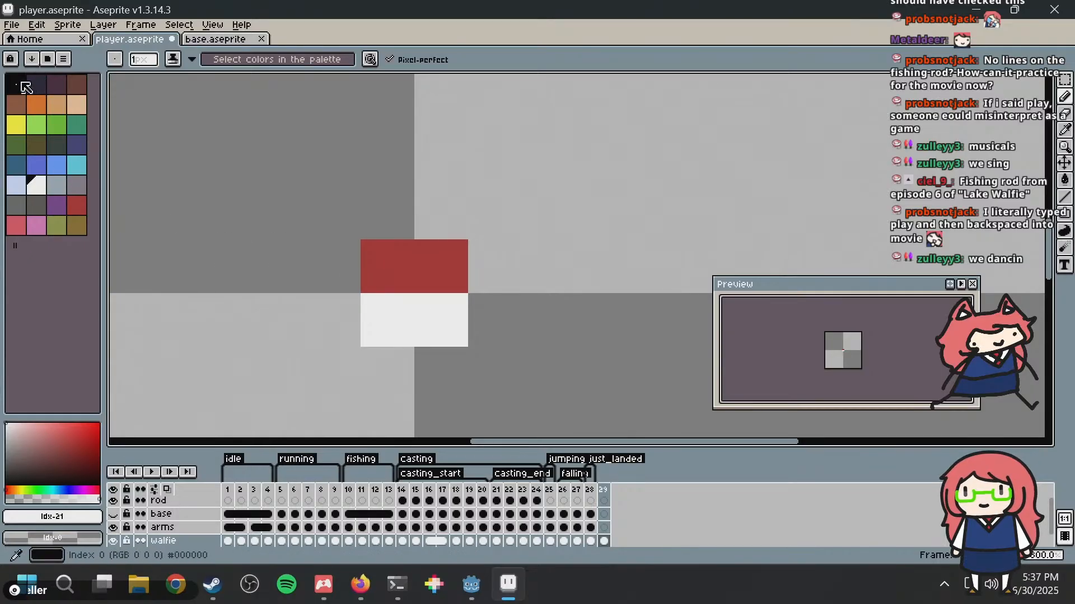
Step: Outline the red-and-white bobber on all four sides with the dark navy palette colour, leaving the corners open
left_click(37, 87)
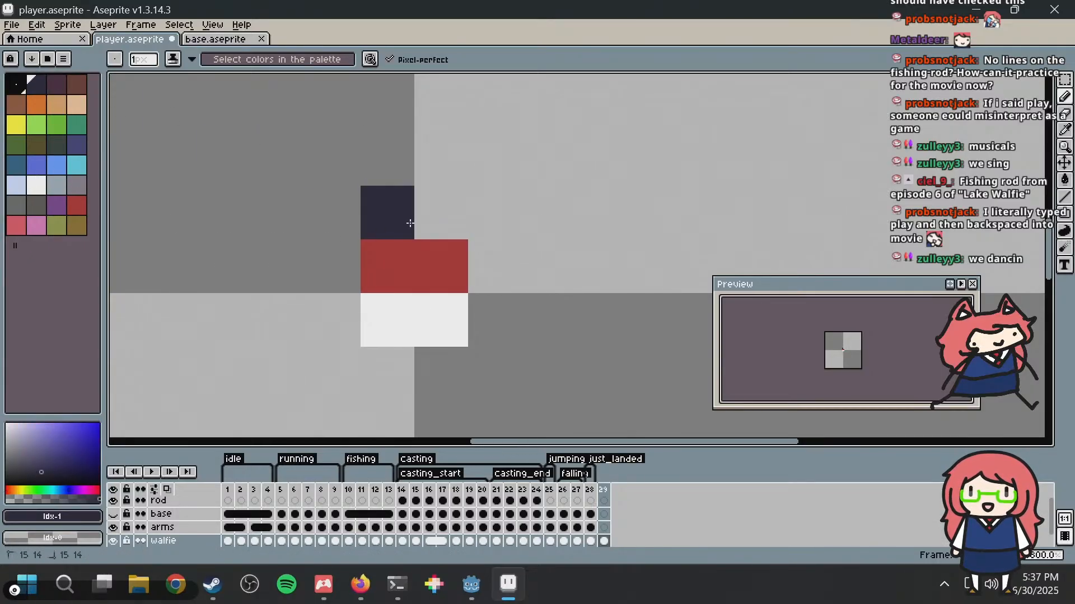
left_click_drag(369, 224, 426, 223)
mouse_move(333, 266)
left_mouse_down()
mouse_move(320, 271)
mouse_move(344, 331)
mouse_move(398, 360)
mouse_move(479, 333)
mouse_move(495, 263)
mouse_move(537, 220)
left_mouse_up()
scroll(541, 219, "down", 5)
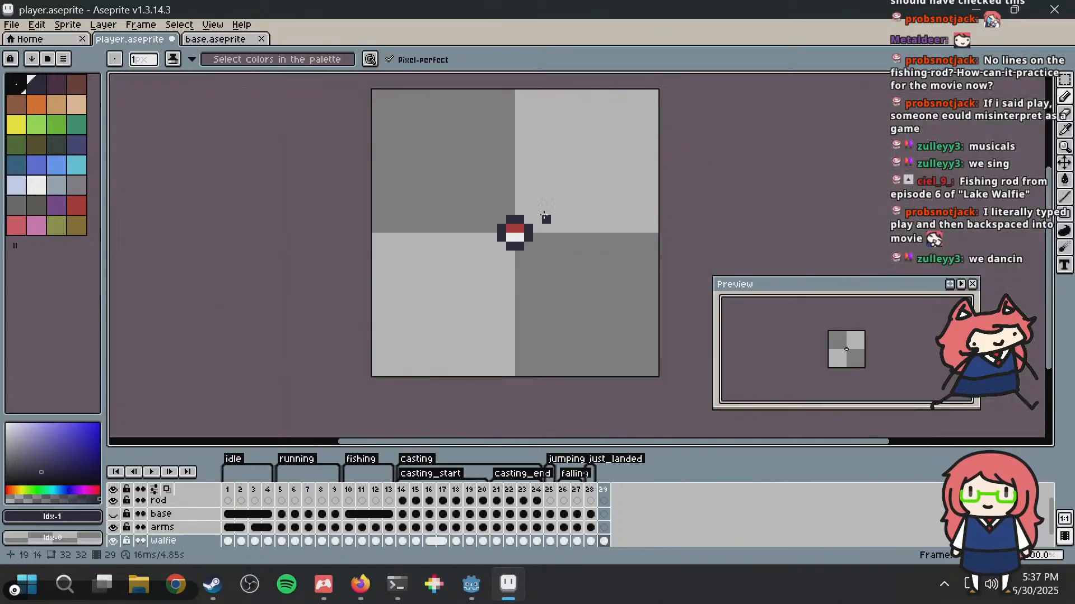
Step: Recolour the upper half of the bobber's outline with dark maroon #45283c and pick the pale blue palette colour for drawing
scroll(516, 268, "up", 2)
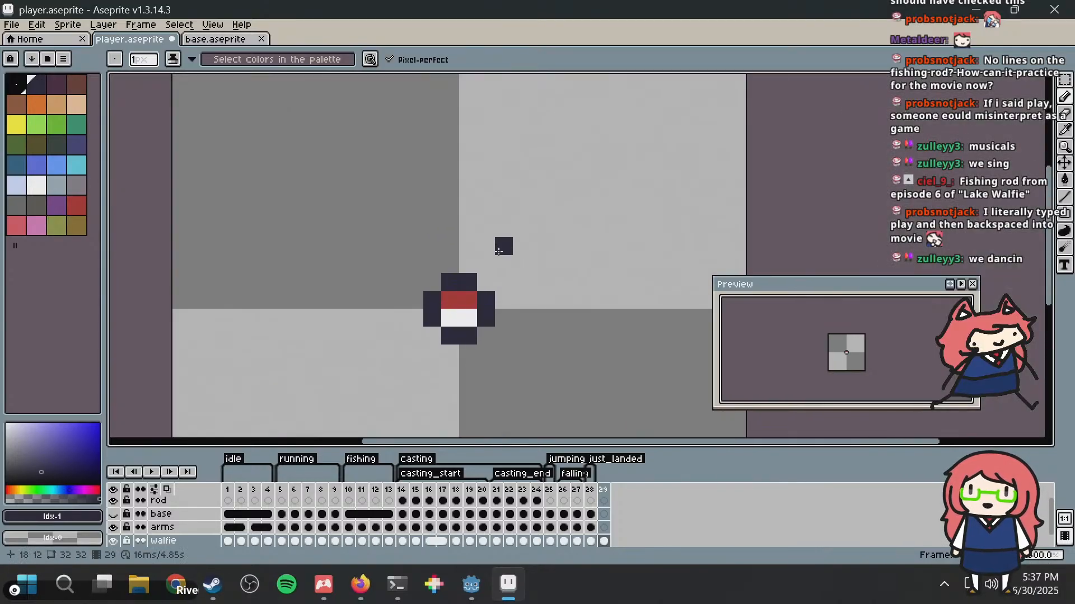
left_click(56, 89)
left_click(433, 300)
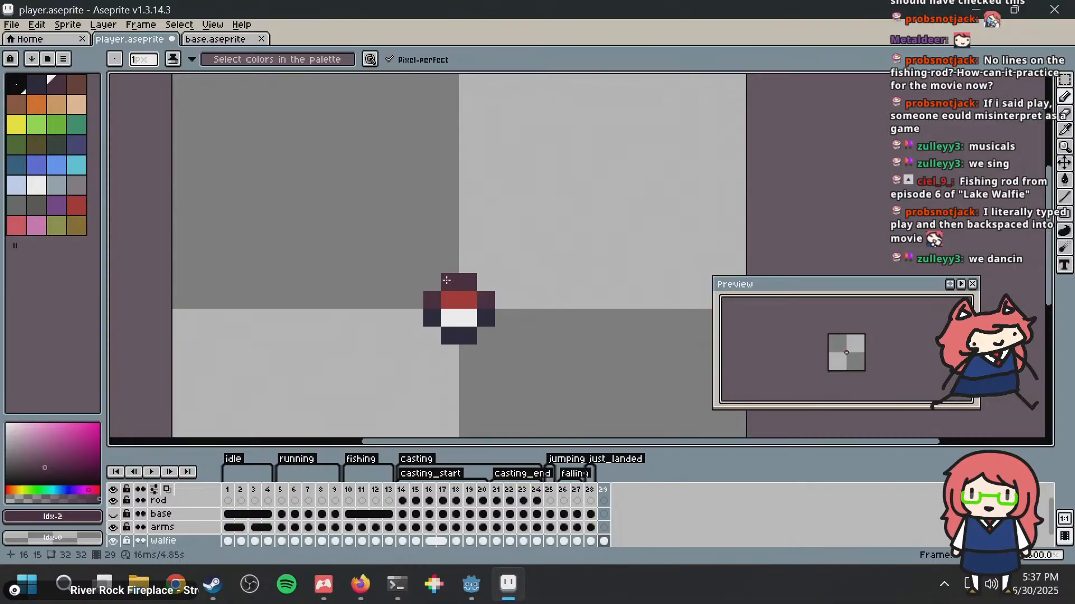
left_click(26, 189)
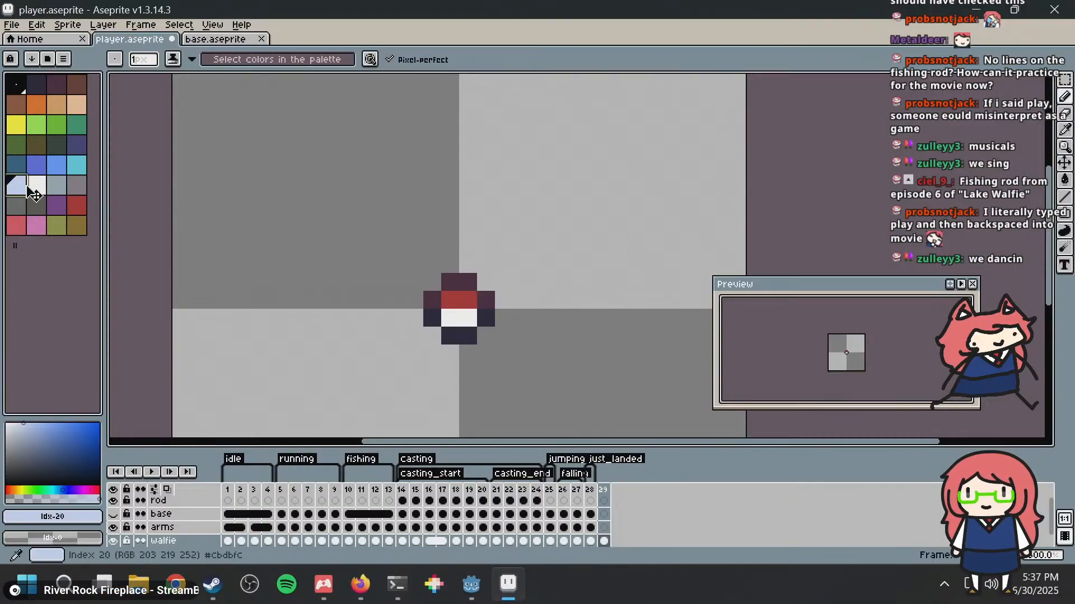
Step: Recolour the lower half of the bobber's outline with the bright blue palette colour #639bff
left_click(57, 171)
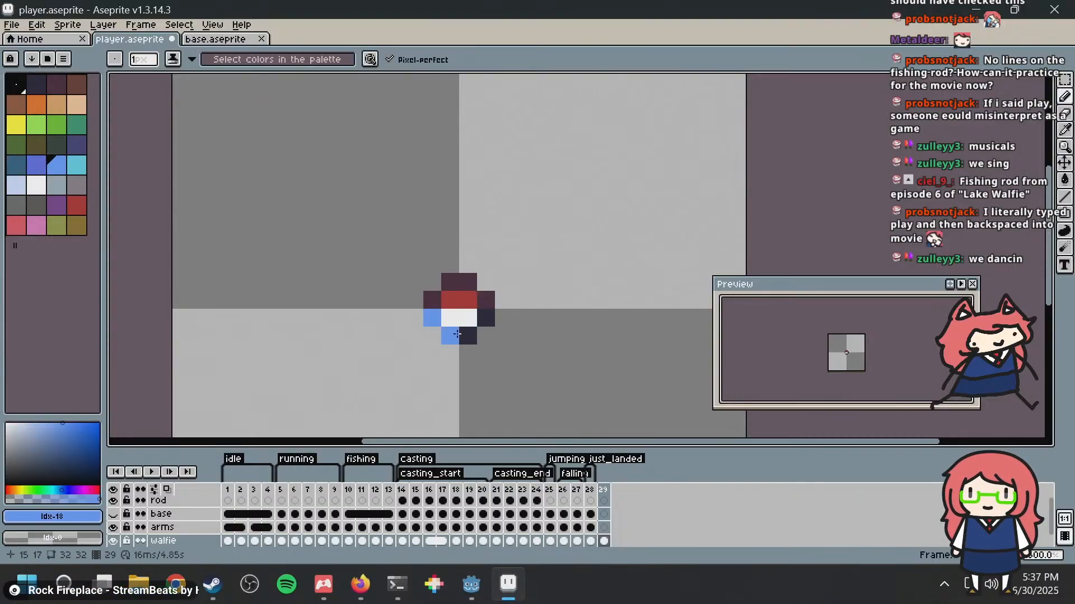
scroll(564, 226, "down", 5)
scroll(565, 224, "up", 6)
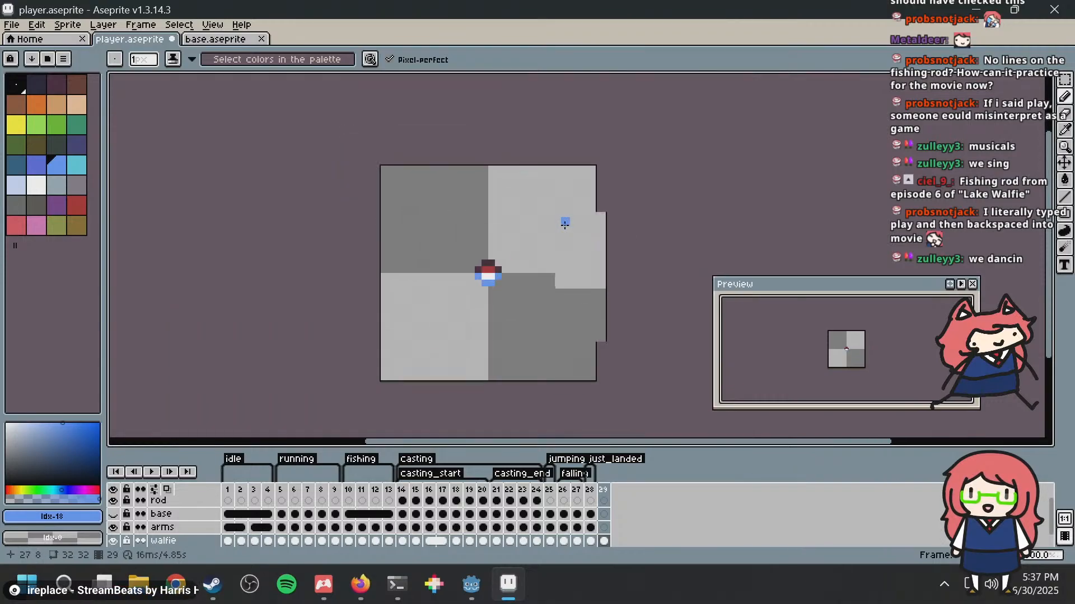
Step: Recolour the lower half of the bobber's outline with the muted indigo palette colour #3f3f74
left_click(77, 149)
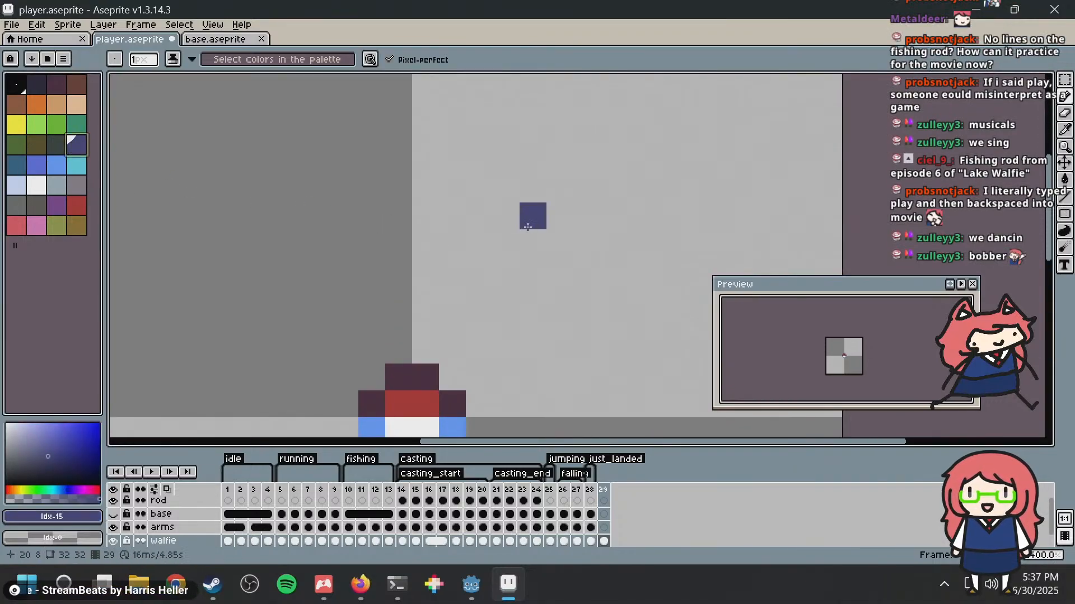
middle_click_drag(533, 218, 511, 127)
left_click(354, 343)
left_click(372, 363)
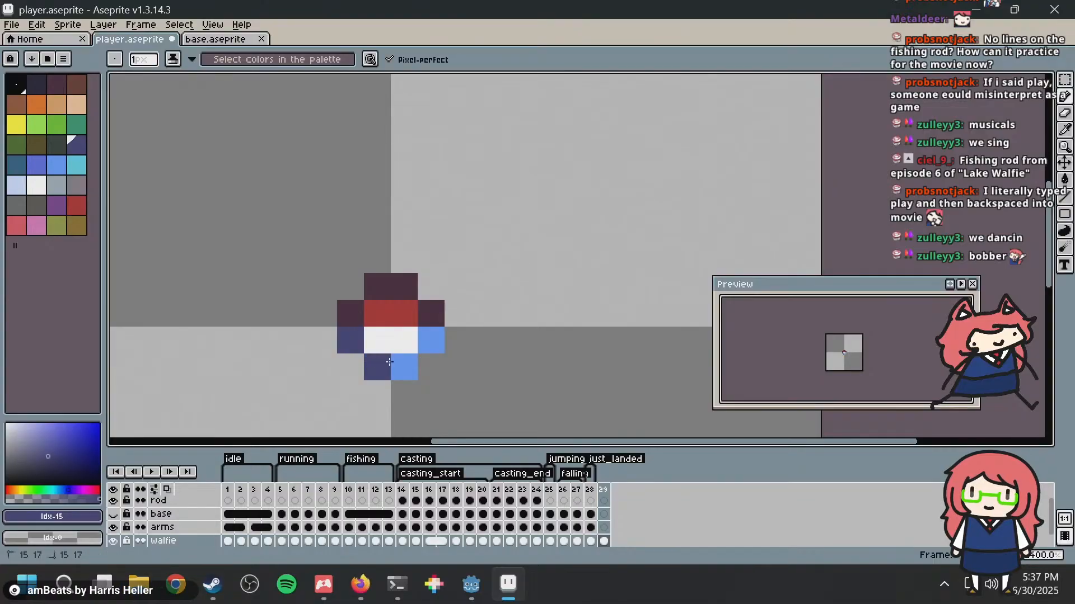
left_click(400, 367)
left_click(432, 335)
scroll(616, 237, "down", 3)
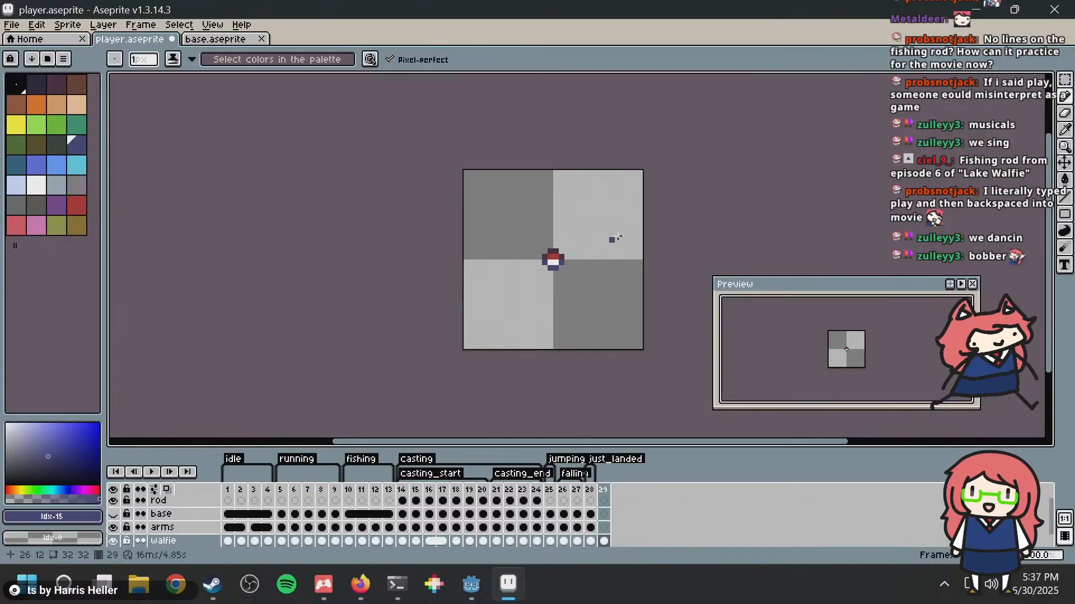
scroll(629, 234, "down", 1)
scroll(625, 233, "up", 2)
scroll(610, 241, "up", 1)
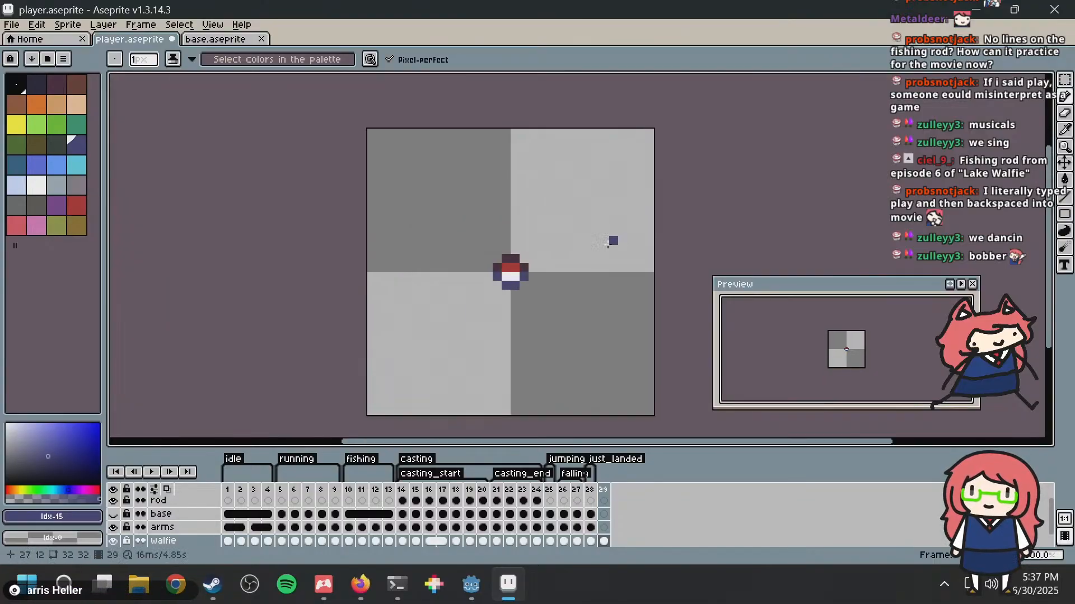
scroll(594, 252, "up", 3)
scroll(501, 242, "down", 4)
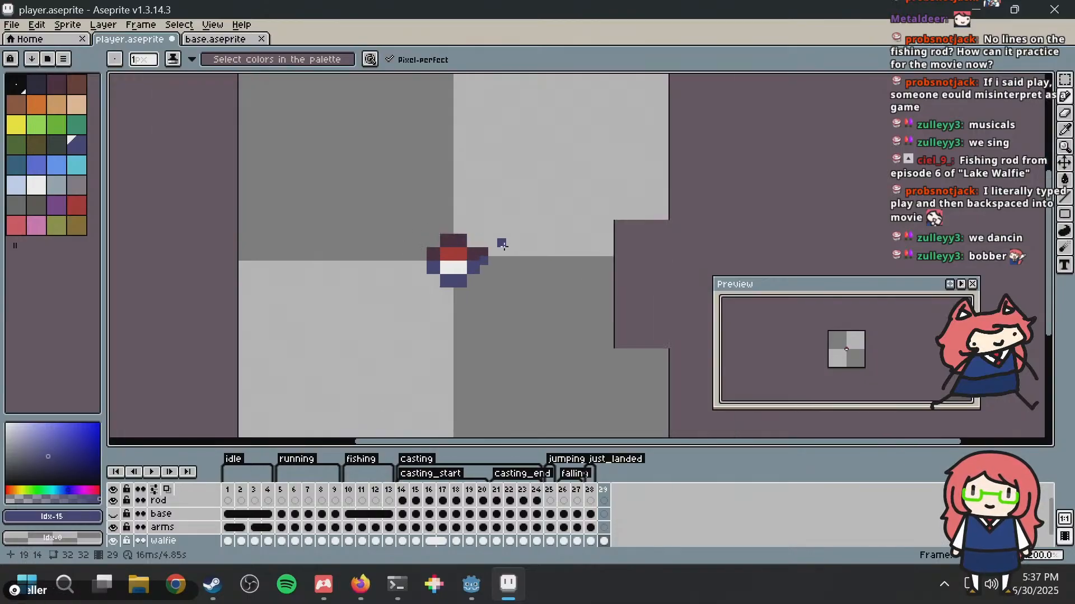
scroll(492, 305, "up", 4)
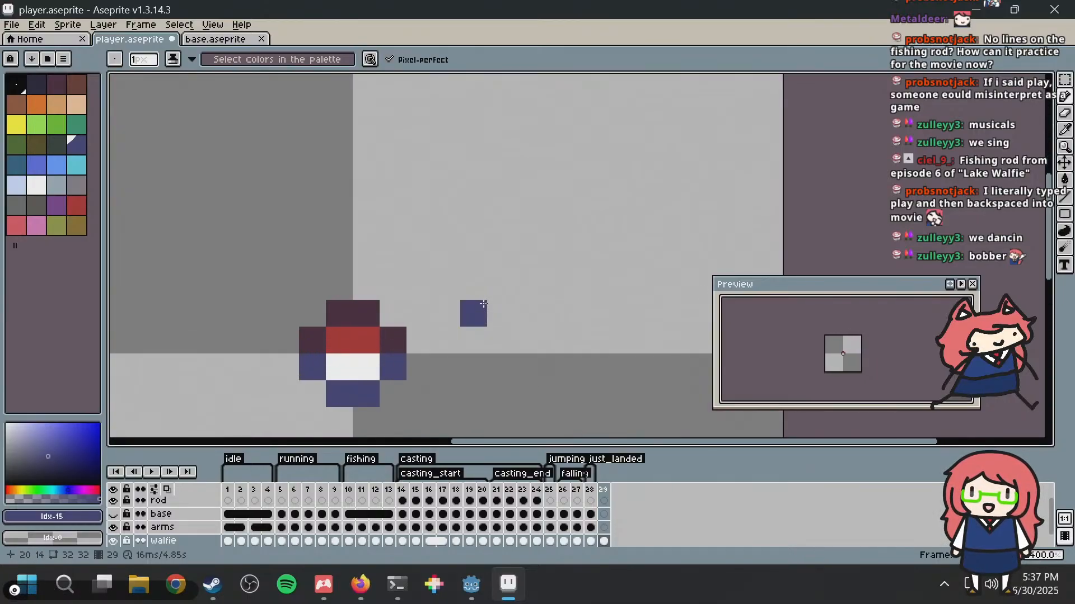
Step: Spread the bobber apart by moving its left half one pixel left and its lower half one pixel down
key("m")
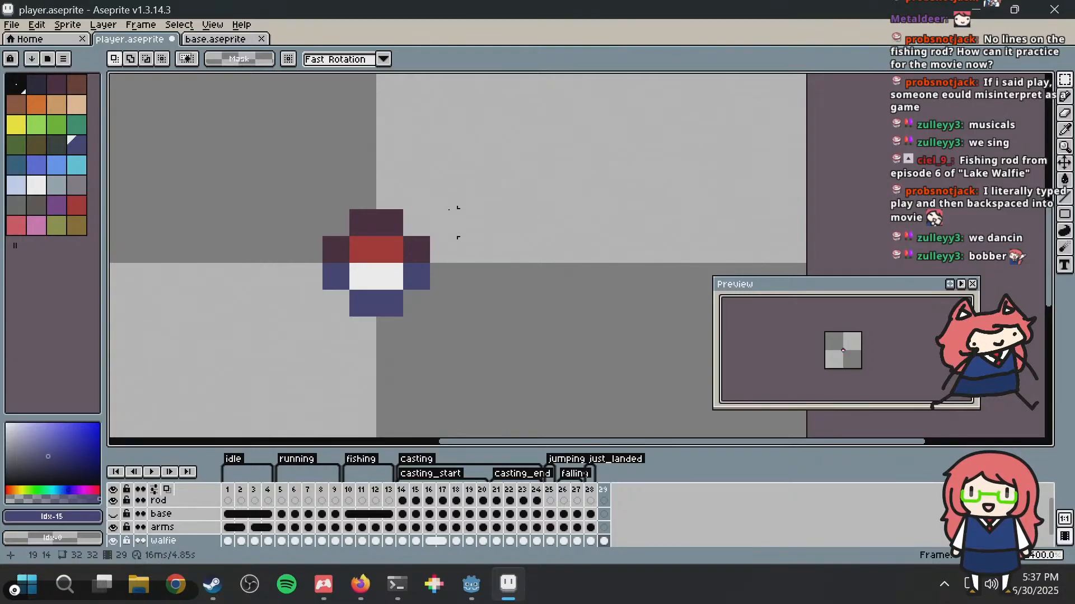
left_click_drag(330, 216, 367, 314)
left_click_drag(323, 282, 506, 339)
left_click(522, 166)
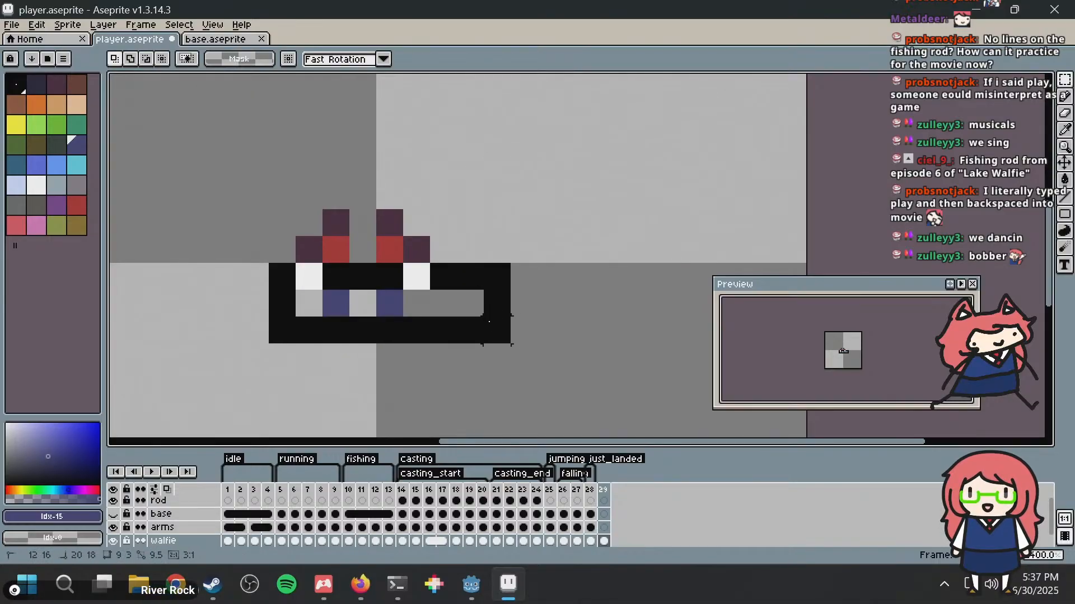
left_click_drag(384, 283, 391, 311)
left_click(443, 223)
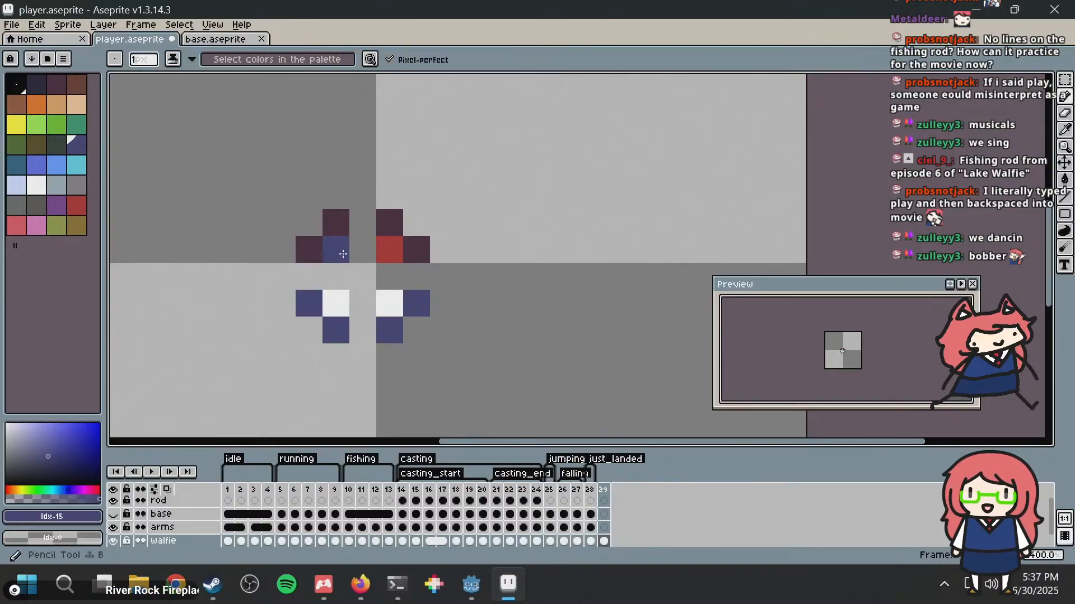
Step: Switch to the running fishing game window to look at the player sprite, and return to Aseprite
key("super")
key("super")
key("alt+Tab")
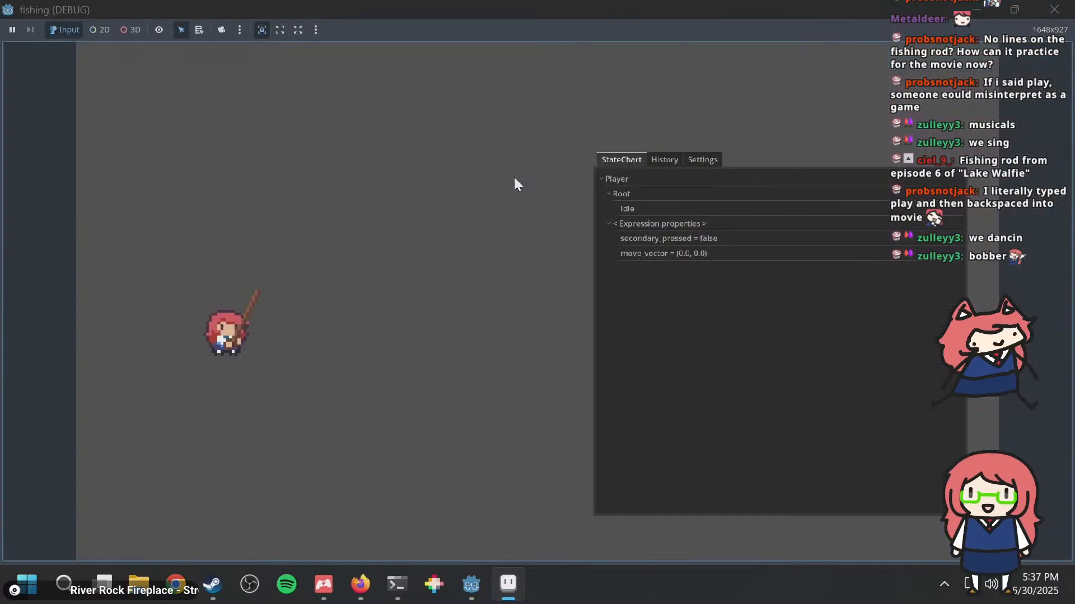
key("alt+Tab")
Step: Fill the gaps inside the bobber with a three-pixel red row and a three-by-two white block beneath it
left_click(343, 246, "alt")
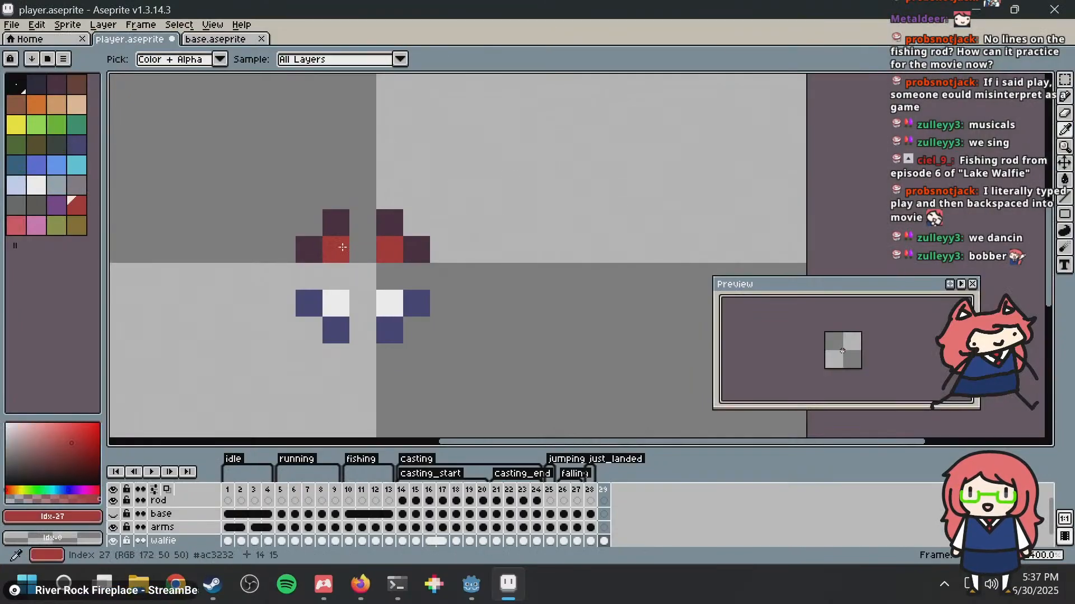
left_click(363, 249)
left_click(336, 303, "alt")
mouse_move(338, 298)
left_mouse_down()
mouse_move(363, 274)
mouse_move(394, 289)
mouse_move(353, 300)
left_mouse_up()
left_click(336, 277)
left_click(390, 274)
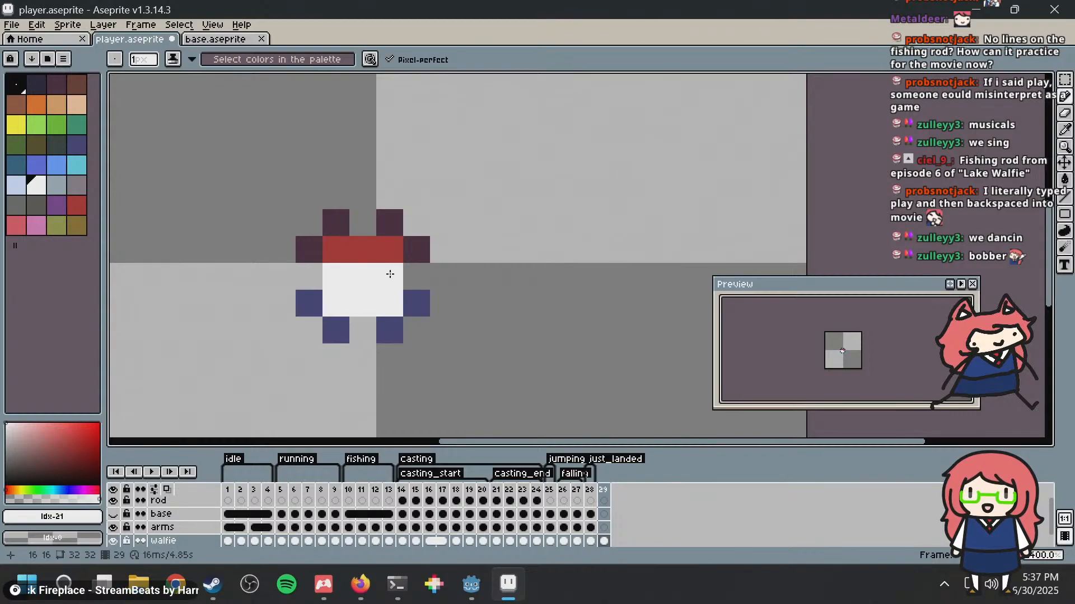
Step: Close the outline gaps of the enlarged bobber with indigo #3f3f74 around the white part and dark maroon above the red
left_click(423, 297, "alt")
left_click(416, 277)
left_click(309, 277)
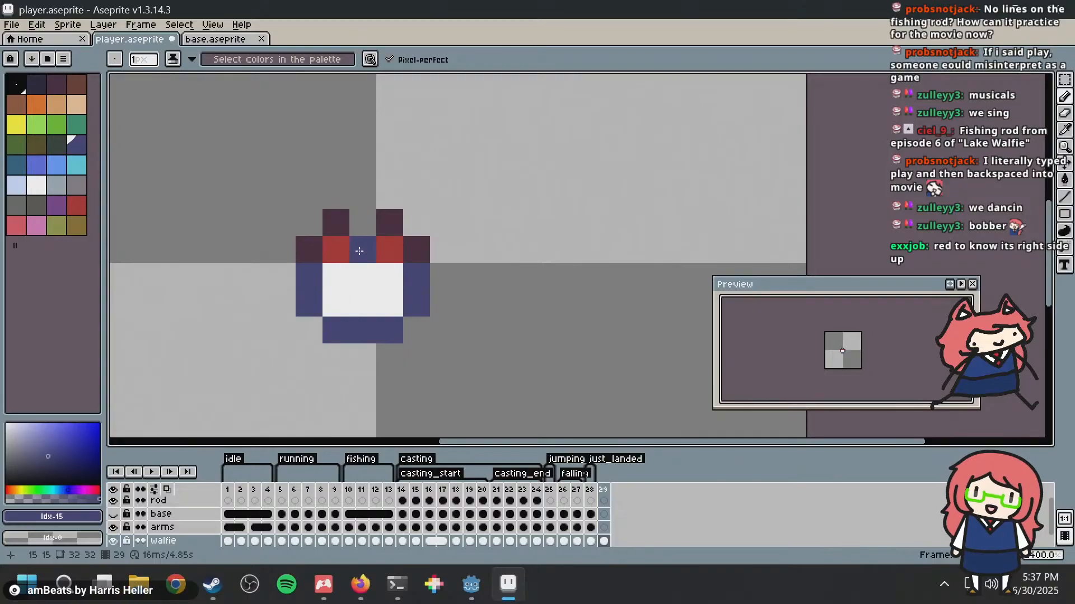
left_click(392, 219, "alt")
left_click(372, 219)
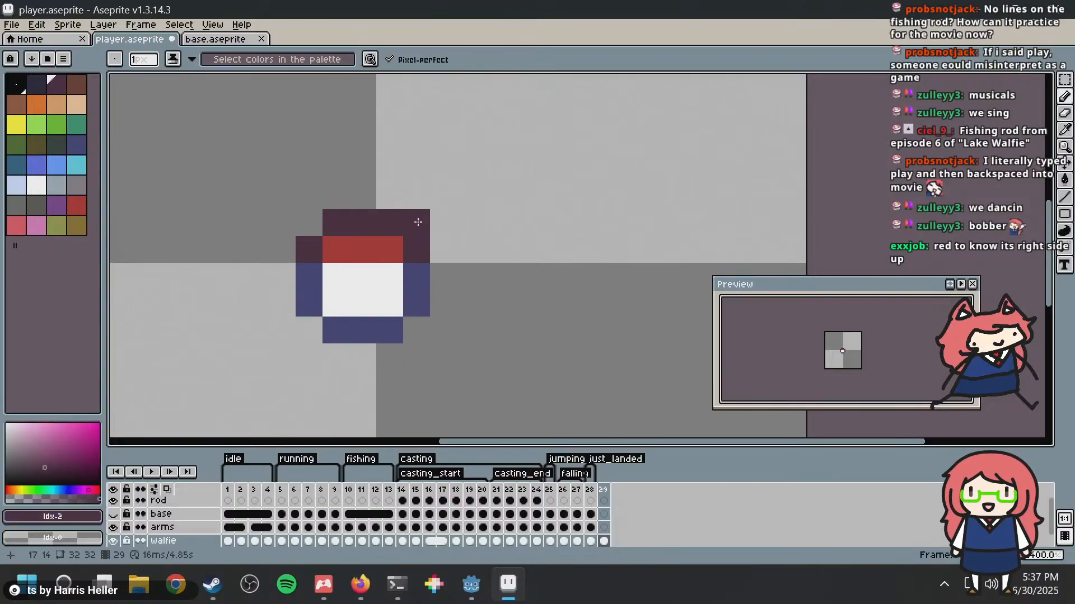
scroll(417, 222, "down", 2)
Step: Repaint the bobber's middle row with red #ac3232 so the red part is two pixels tall
left_click(385, 238, "alt")
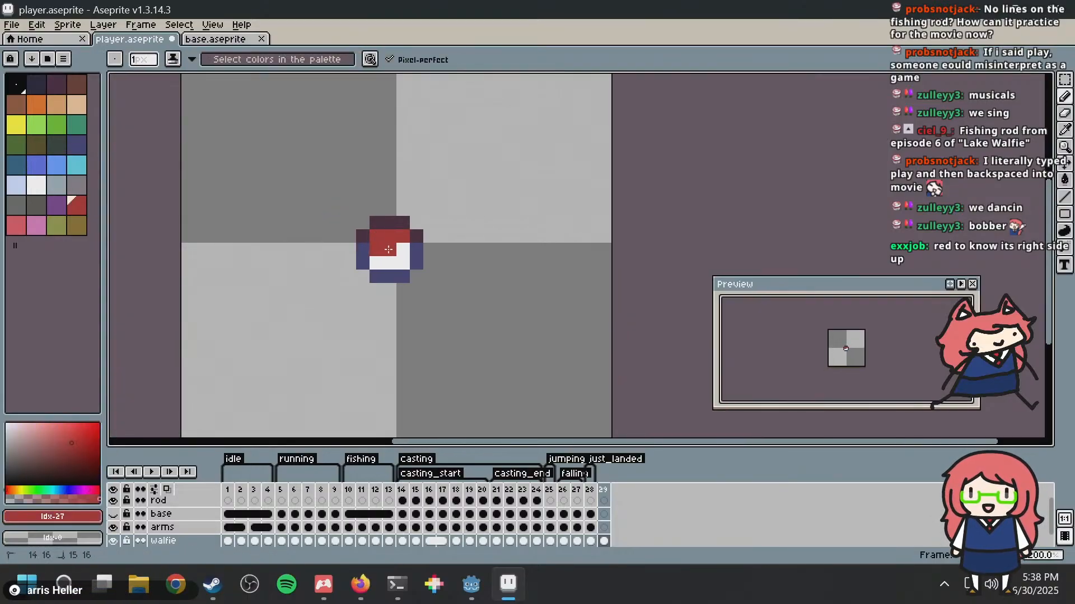
left_click(458, 208)
scroll(459, 206, "down", 2)
scroll(459, 206, "down", 1)
scroll(459, 206, "up", 3)
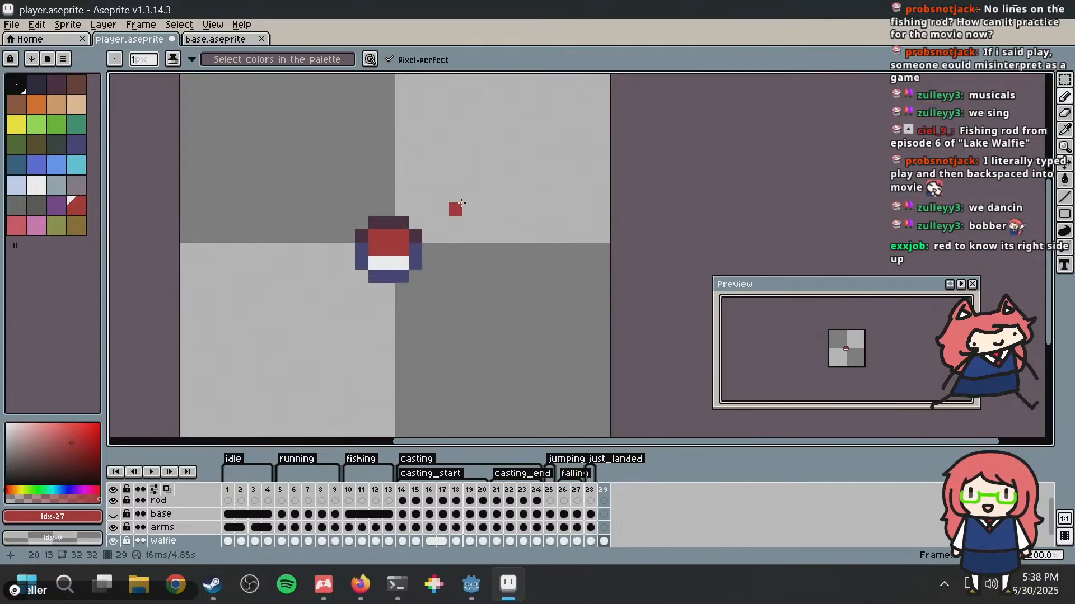
scroll(460, 204, "down", 3)
scroll(482, 192, "up", 7)
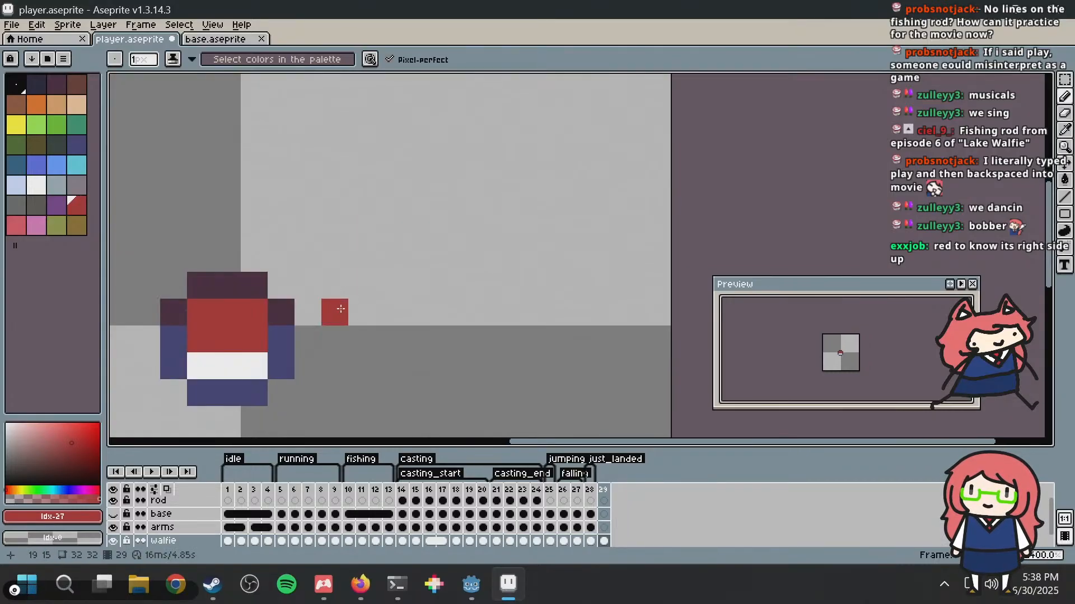
scroll(377, 222, "down", 6)
Step: Compare the enlarged bobber with the character in frame 1 and return to the walfie cel of frame 29
middle_click_drag(388, 220, 431, 217)
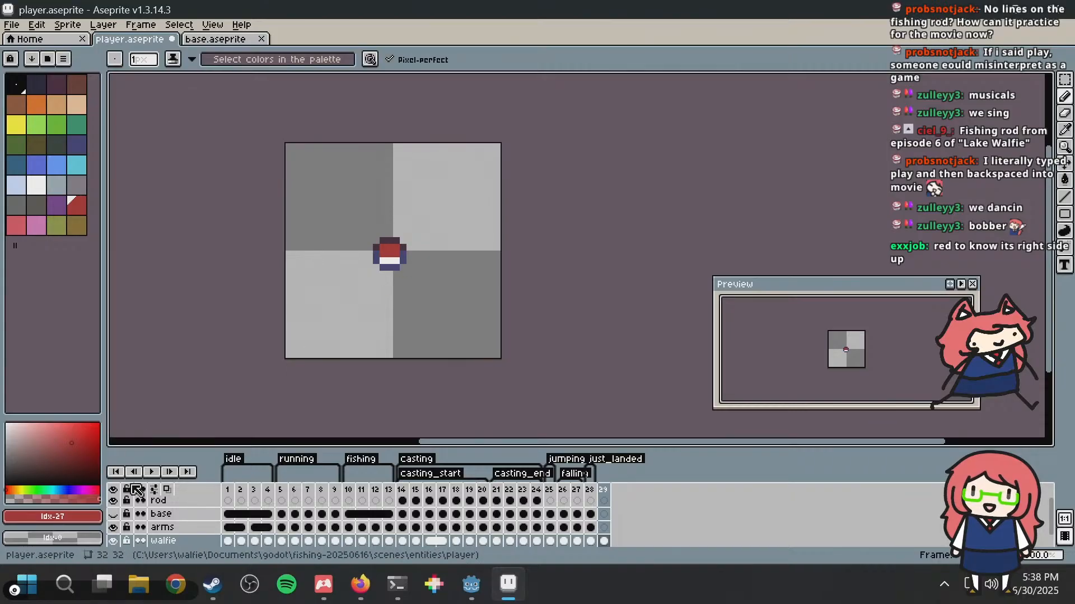
left_click(234, 490)
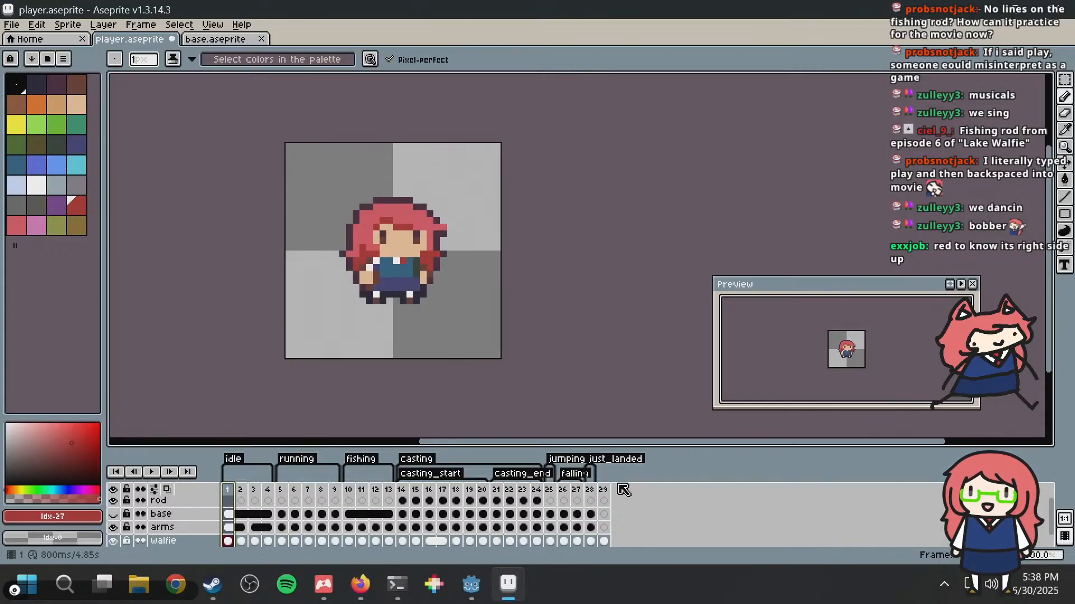
left_click(605, 542)
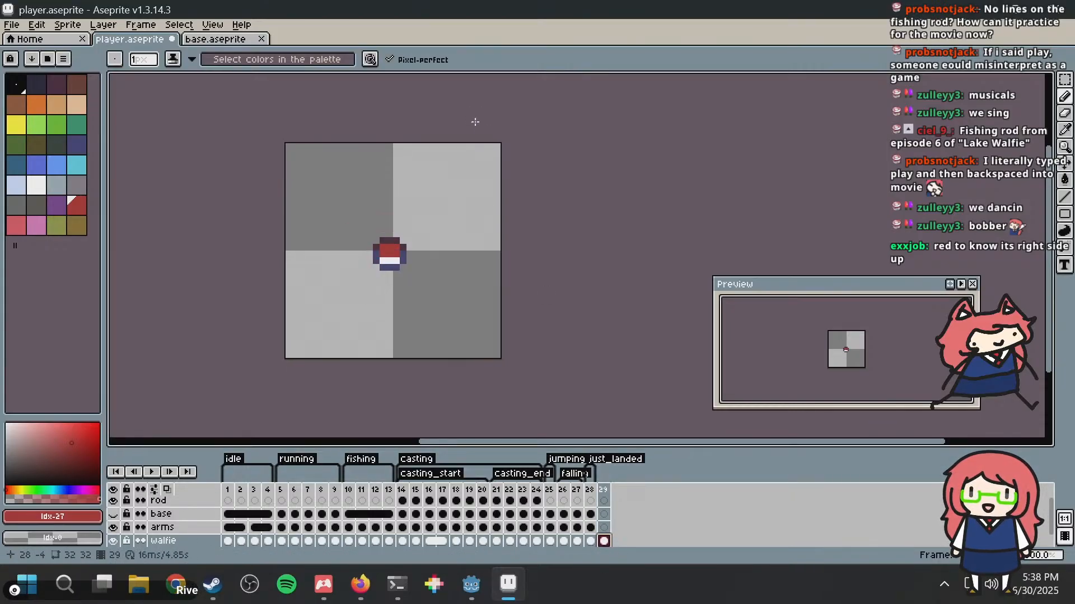
Step: Undo the edits that enlarged the bobber, back to its four-by-four-pixel version, and save player.aseprite
scroll(386, 218, "up", 4)
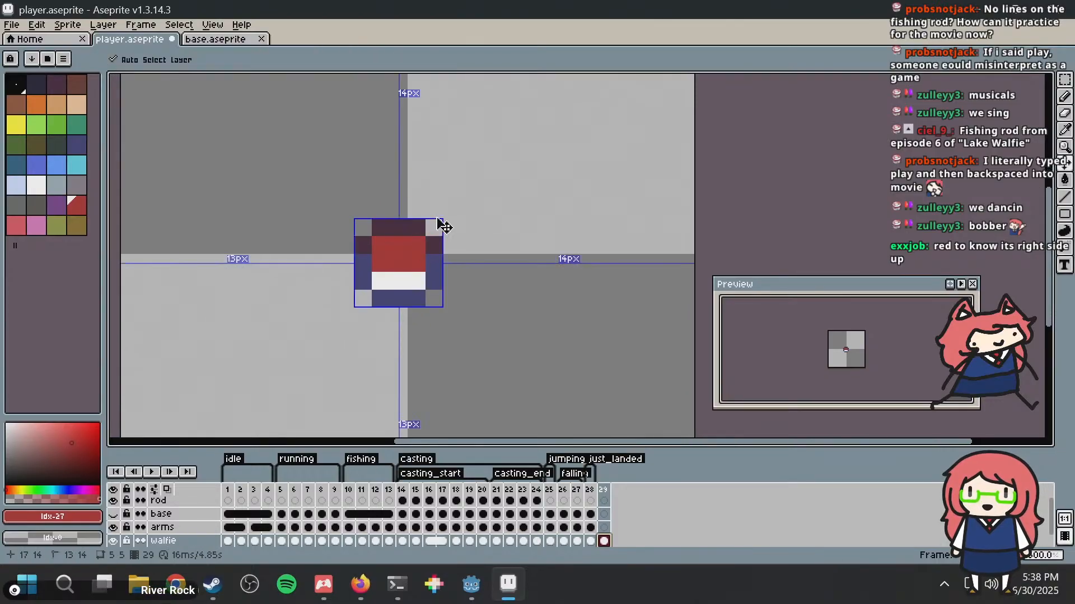
key("ctrl+z")
key("ctrl+z")
key("ctrl+z")
key("ctrl+z")
key("ctrl+z")
key("ctrl+z")
key("ctrl+z")
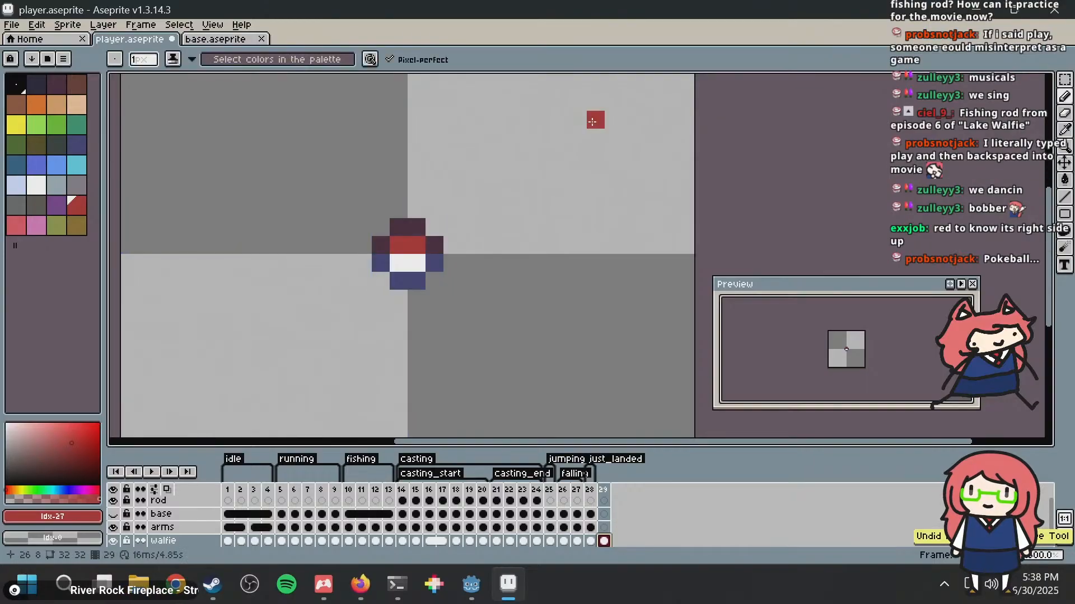
key("ctrl+s")
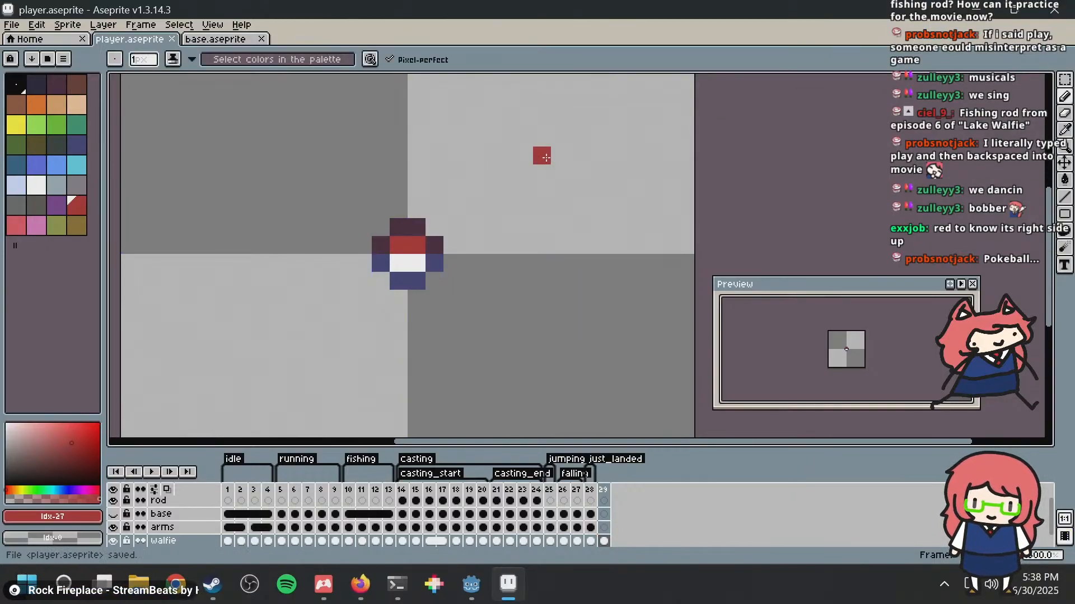
Step: Marquee-select the bobber to check its four-by-four-pixel extent, clear the selection and save the file again
scroll(471, 191, "down", 1)
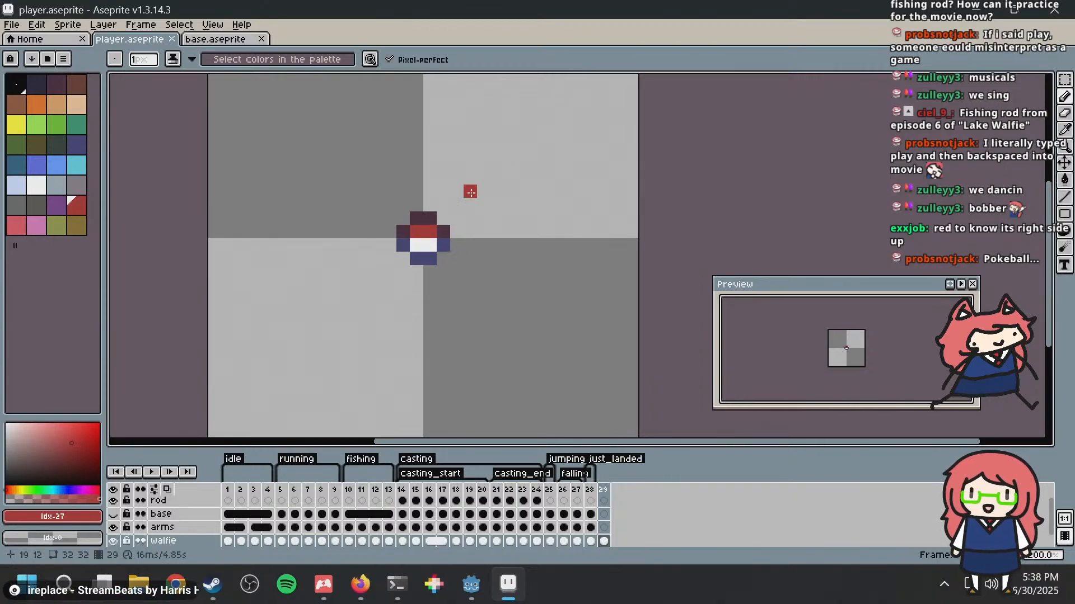
key("ctrl+s")
middle_click_drag(467, 176, 484, 210)
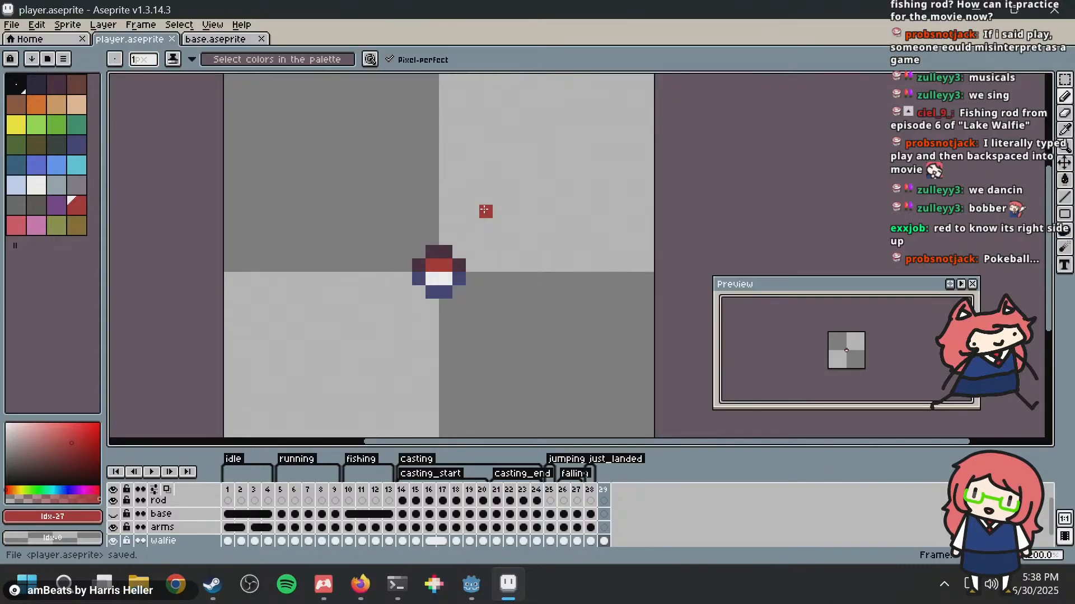
scroll(485, 210, "up", 1)
middle_click_drag(486, 211, 437, 168)
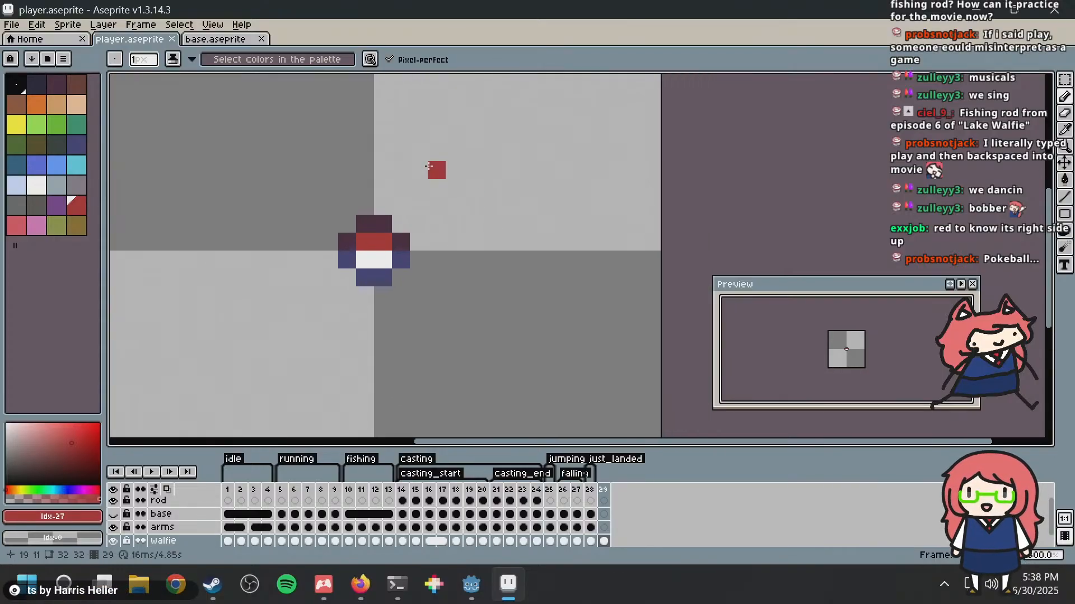
key("m")
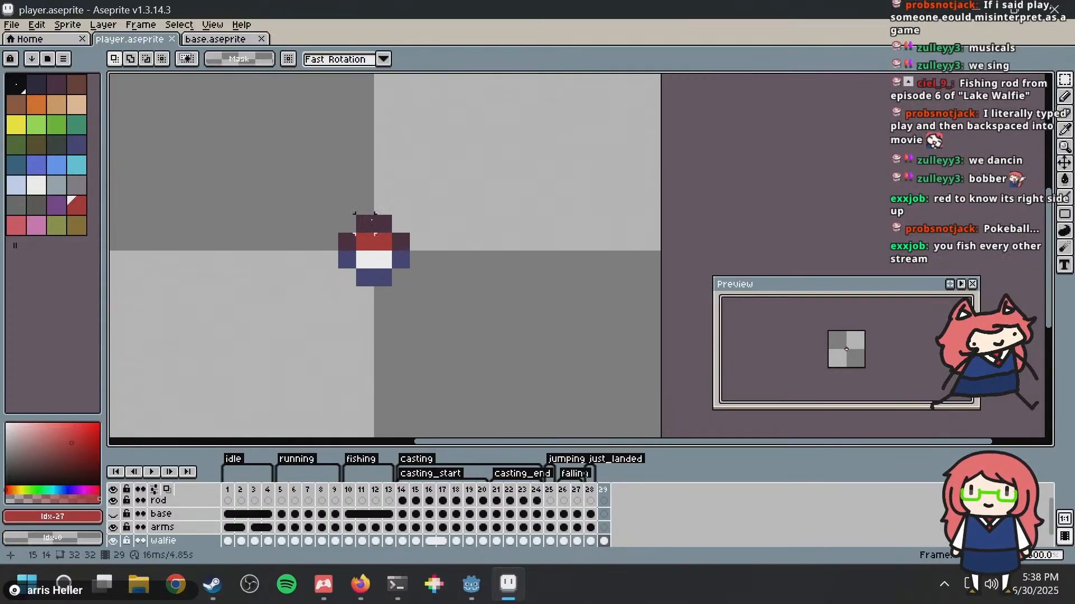
key("ctrl+s")
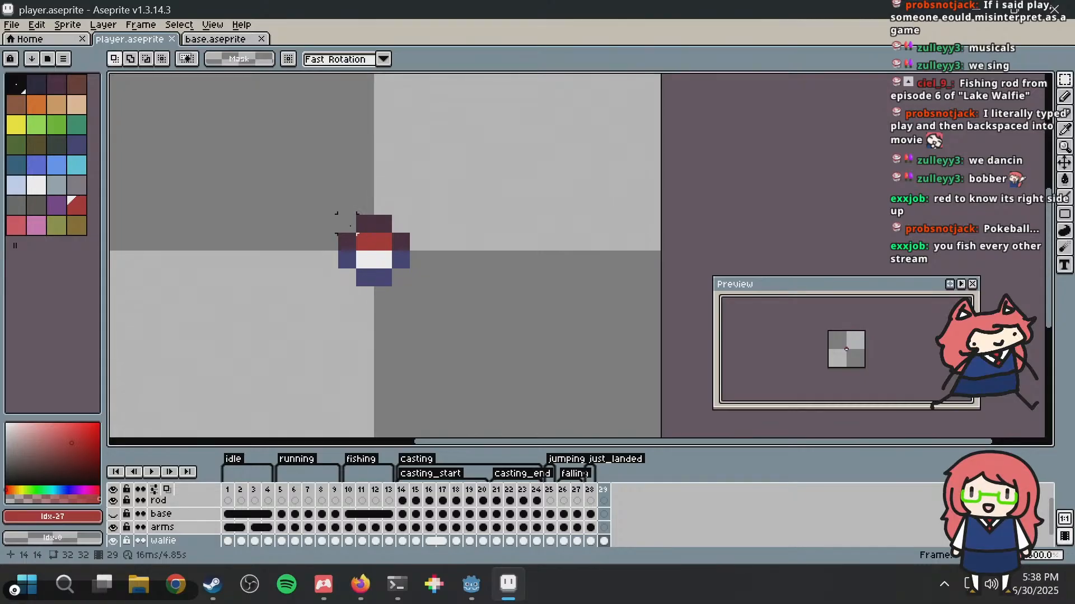
left_click_drag(335, 214, 413, 290)
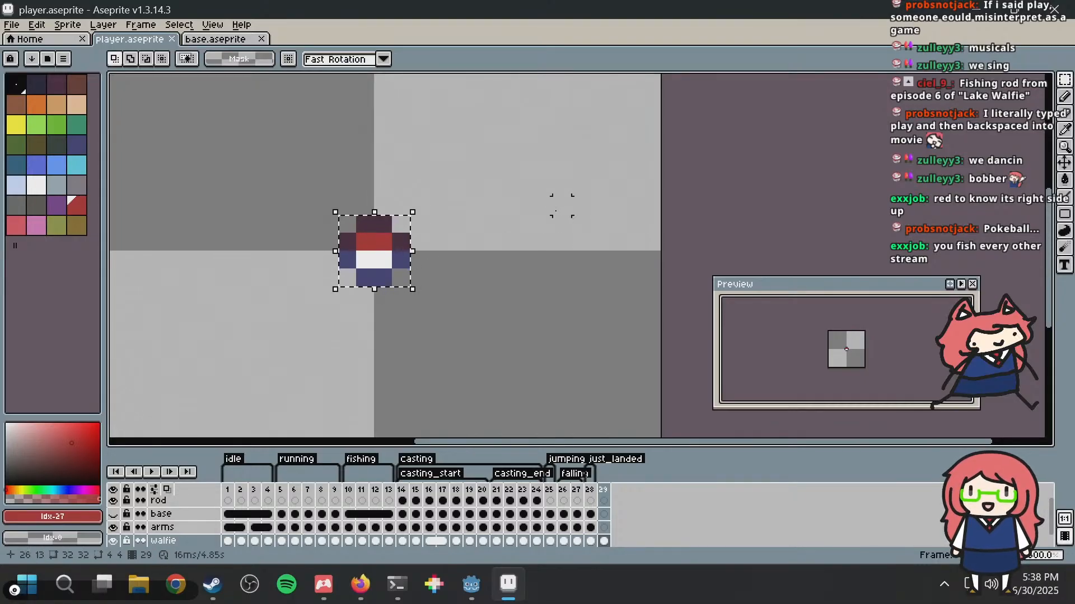
key("ctrl+d")
scroll(544, 205, "down", 3)
key("ctrl+s")
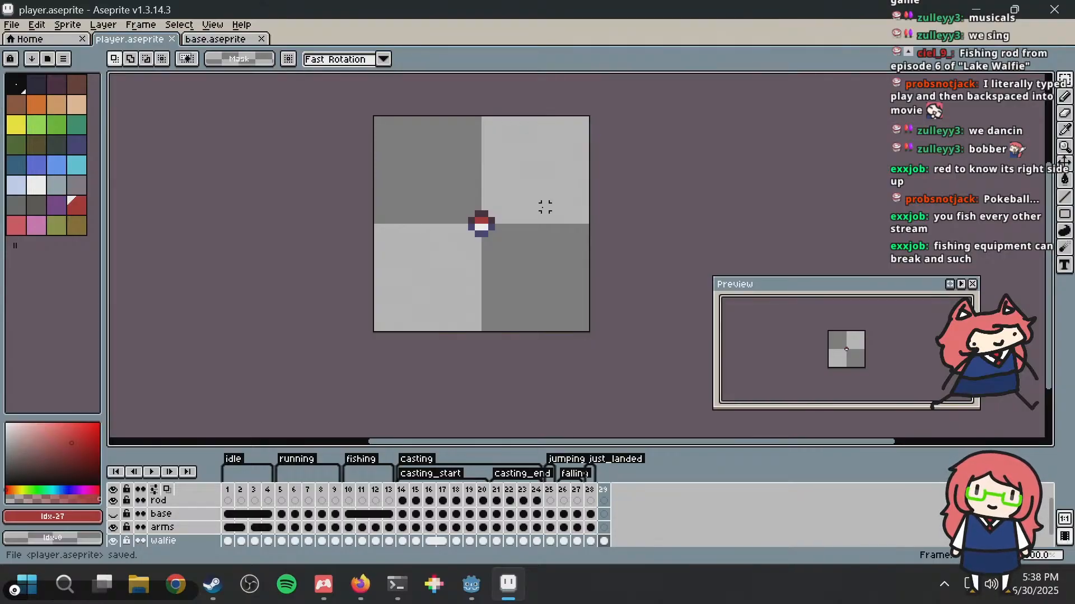
Step: Open the properties of frame 29 and cancel them, and marquee-select the bobber to check its extent before clearing the selection
scroll(540, 206, "up", 3)
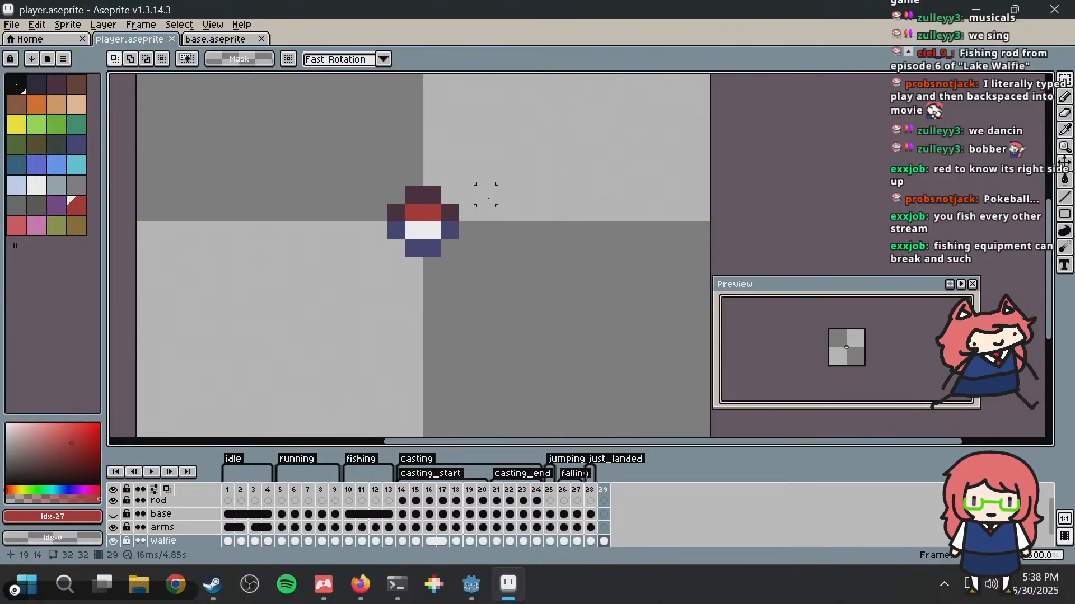
middle_click_drag(486, 194, 467, 259)
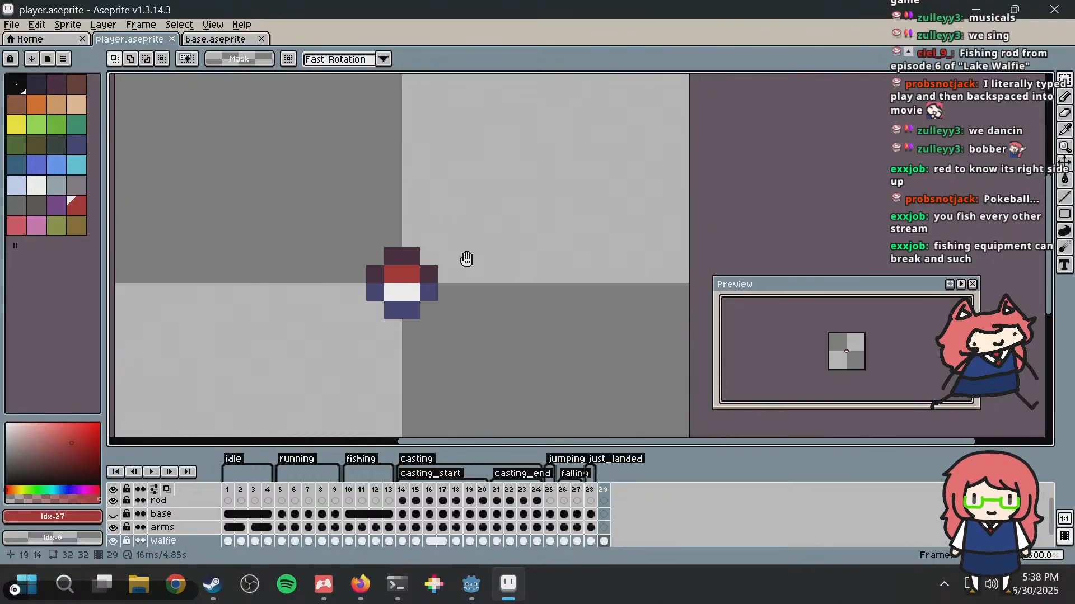
double_click(604, 491)
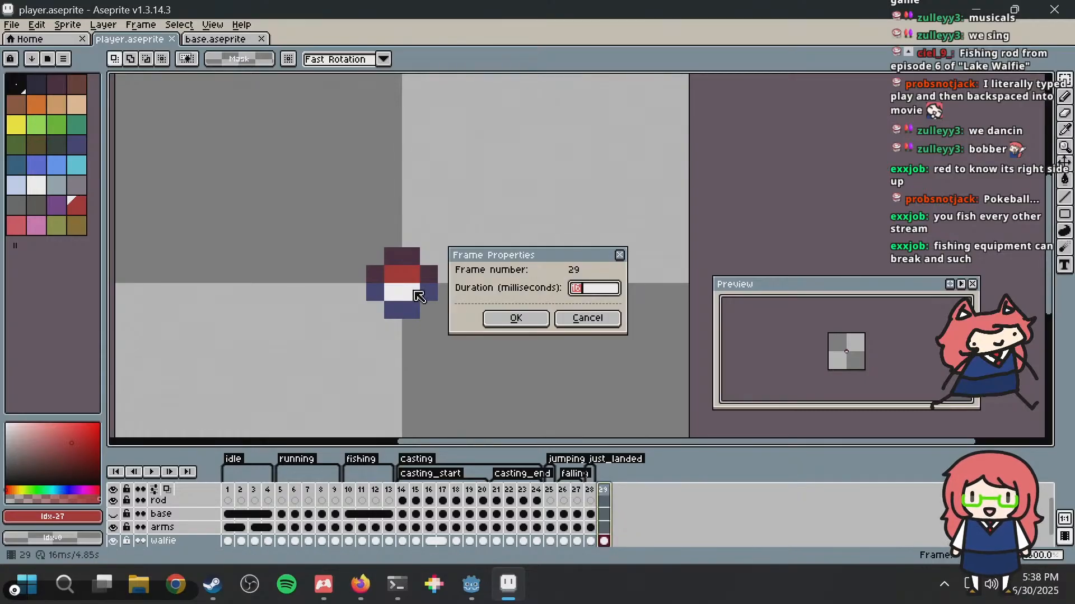
key("Escape")
left_click_drag(374, 256, 431, 312)
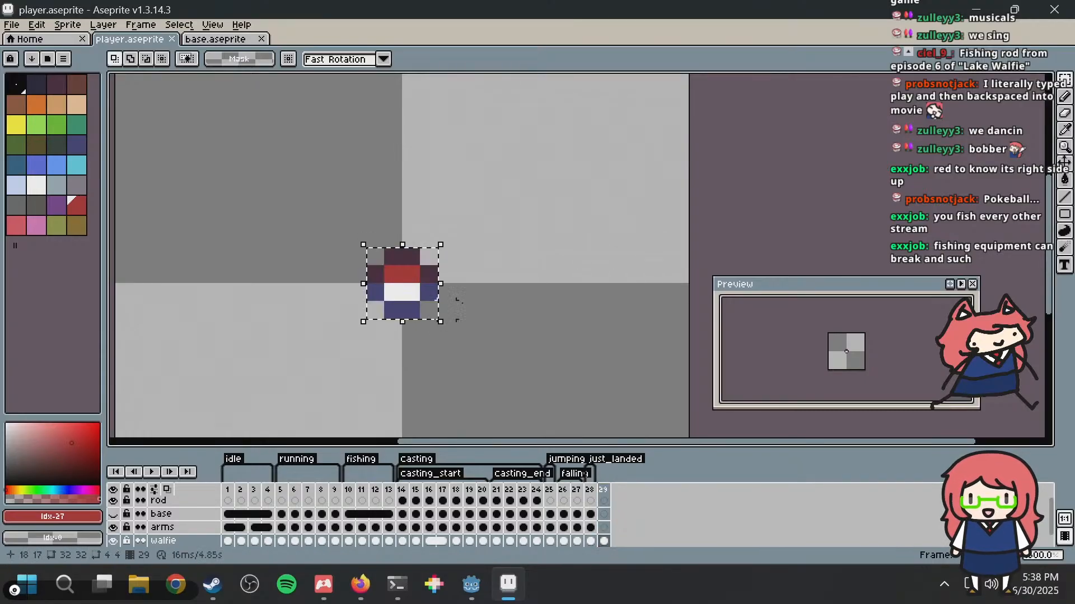
left_click(480, 288)
middle_click_drag(480, 288, 473, 221)
Step: Try adding a pixel in the bobber's blue outline colour below its lower edge with the Pencil, and undo it
key("b")
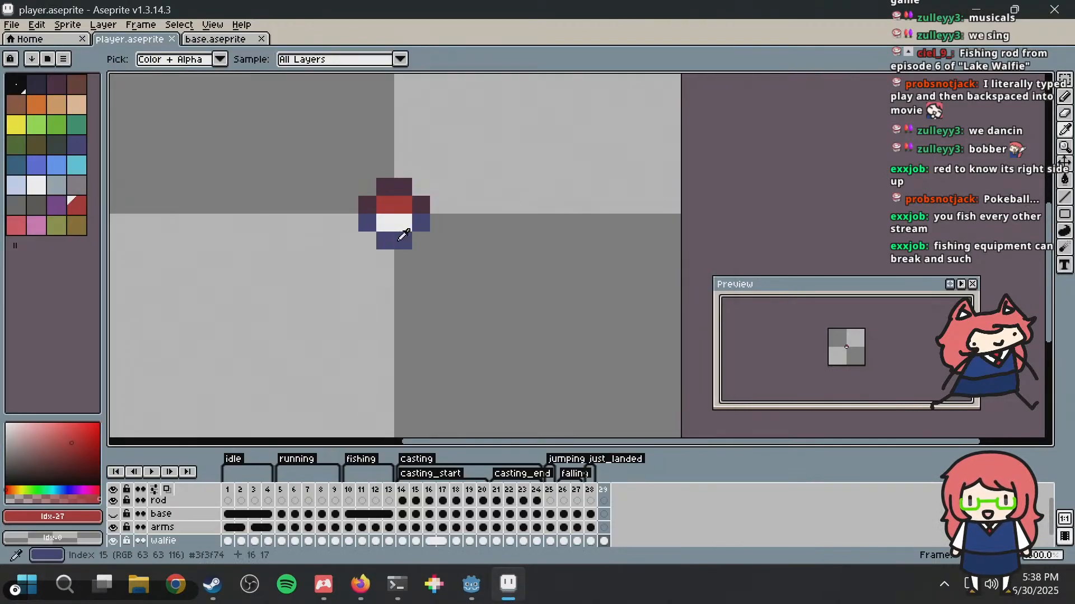
left_click(400, 243, "alt")
left_click(402, 263)
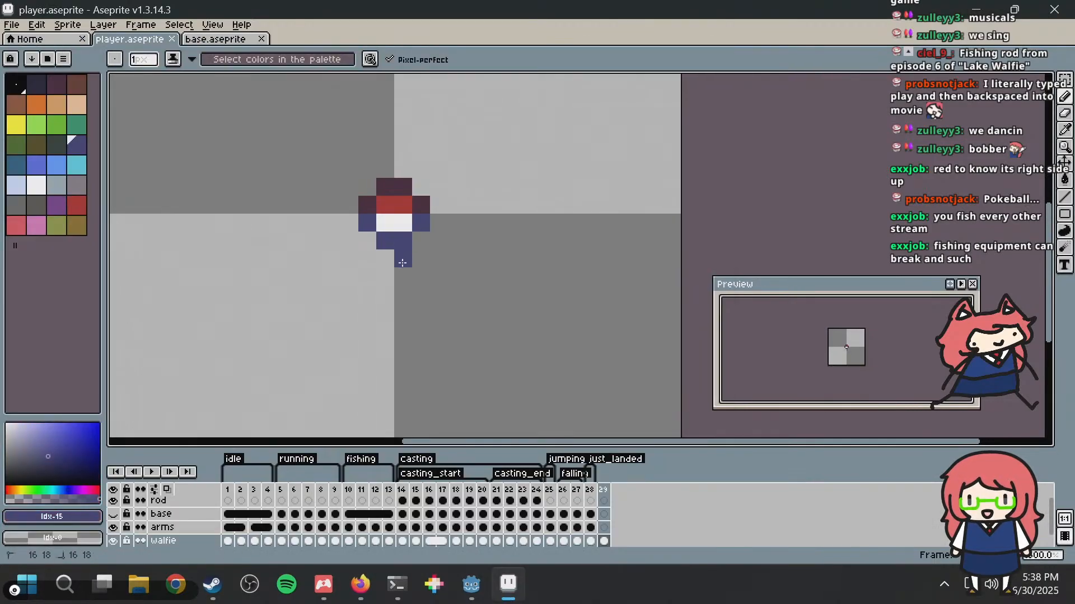
key("ctrl+z")
Step: Try drawing a three-pixel hook below the bobber in its dark outline colour #45283c, judge it at several zoom levels, and undo it
left_click(390, 273)
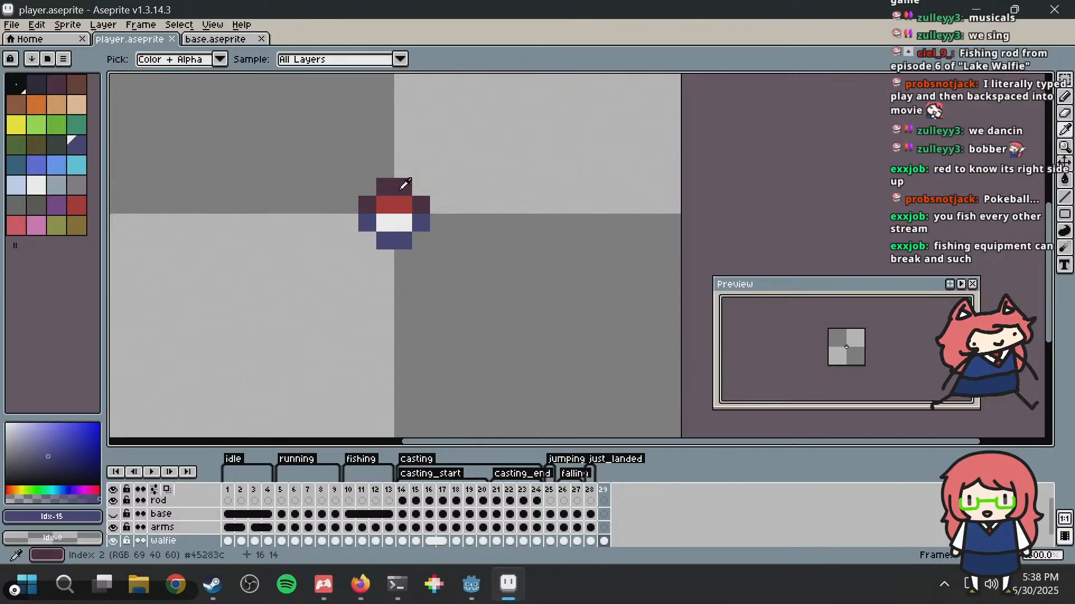
left_click(401, 186, "alt")
mouse_move(387, 261)
left_mouse_down()
mouse_move(381, 278)
mouse_move(398, 280)
left_mouse_up()
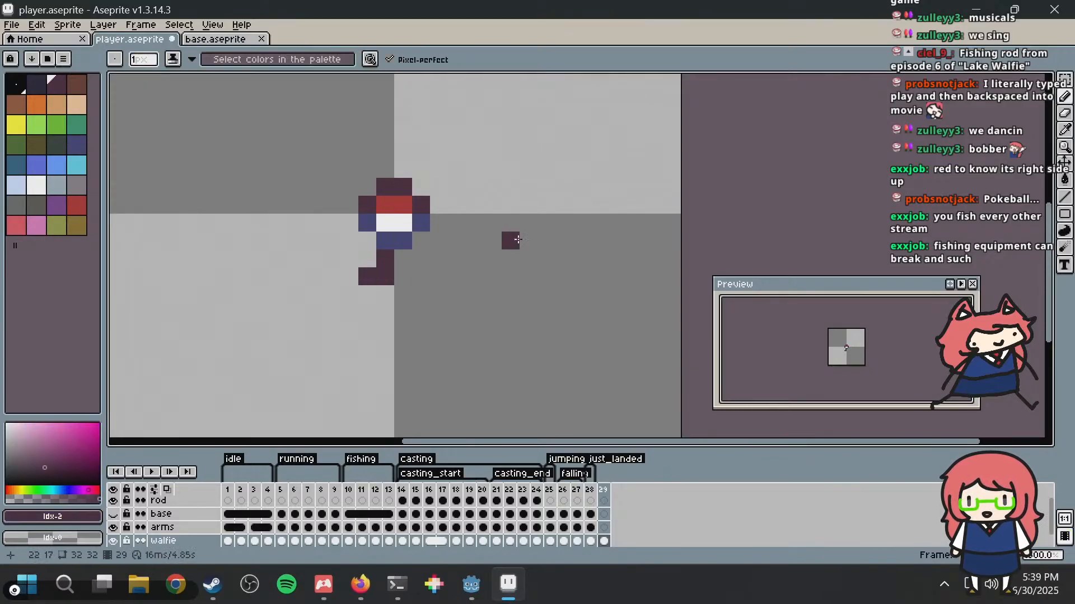
scroll(520, 240, "down", 5)
scroll(529, 243, "up", 4)
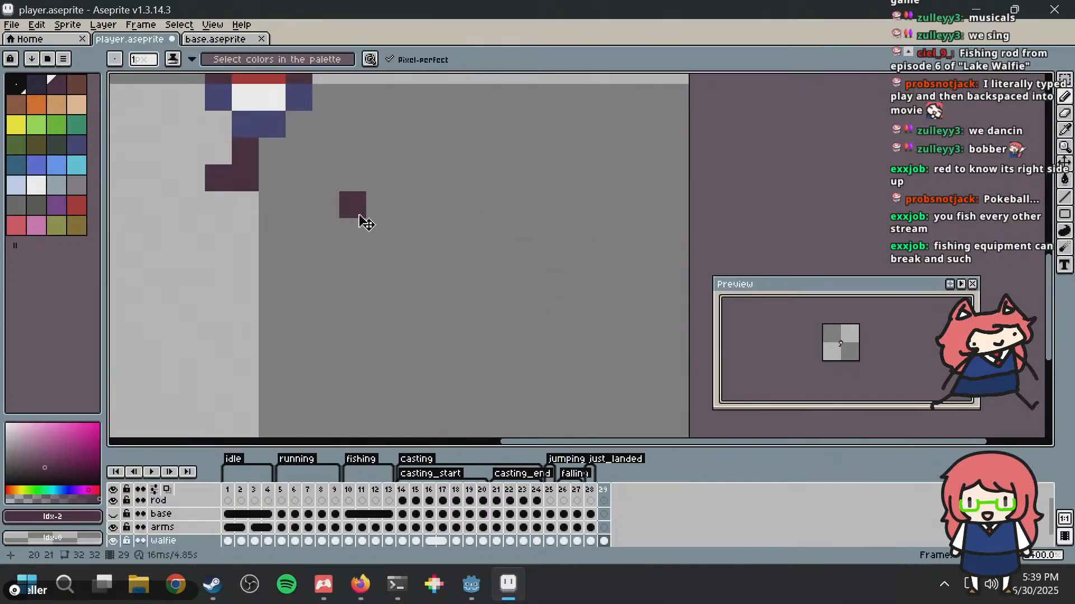
scroll(498, 196, "down", 1)
scroll(479, 200, "down", 3)
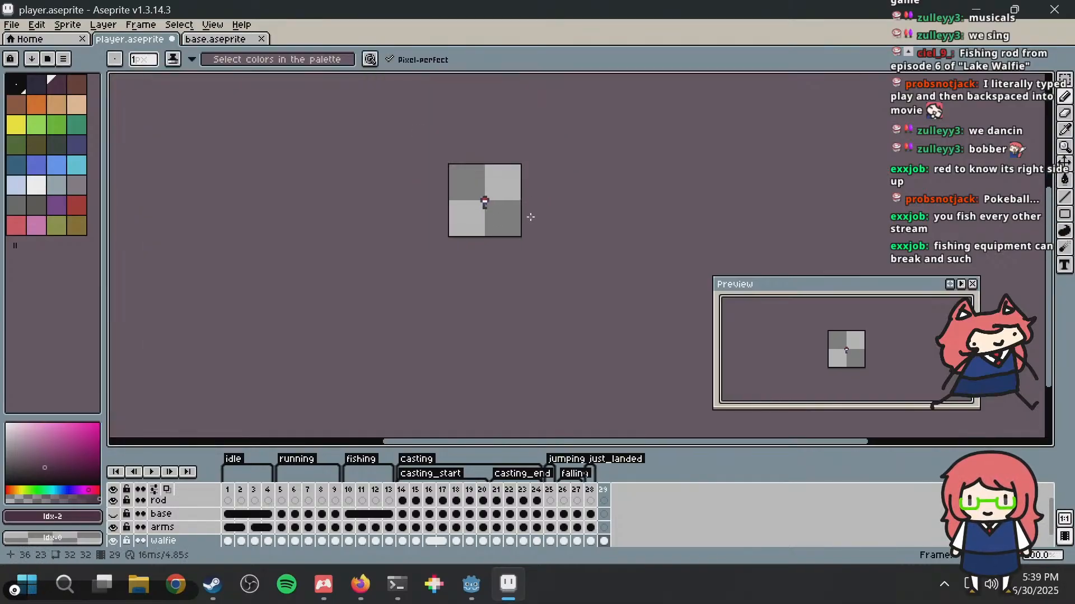
scroll(530, 216, "up", 8)
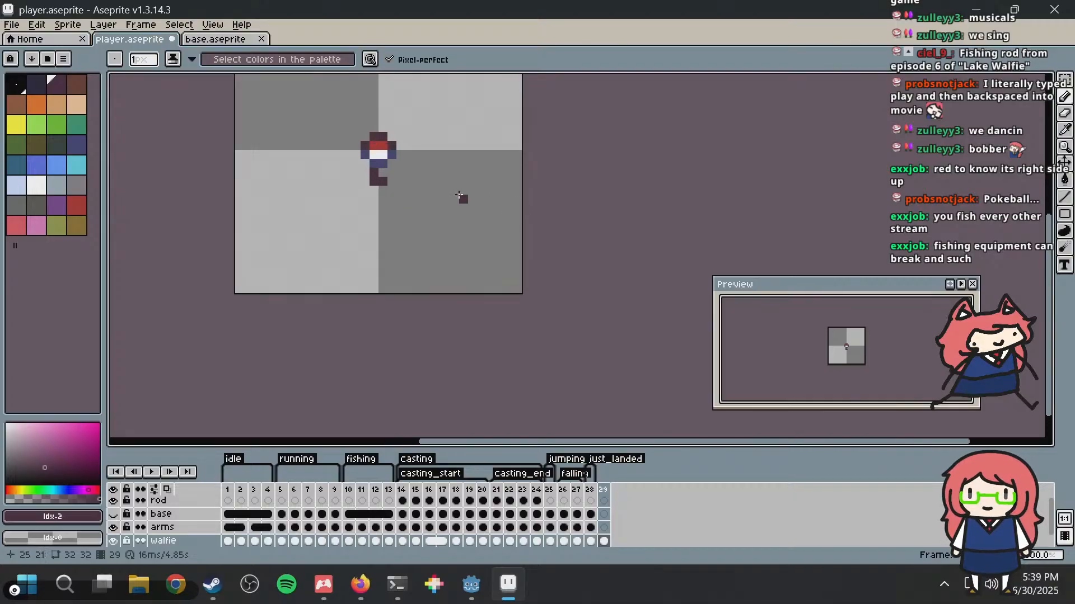
key("v")
key("ctrl+z")
Step: Try another dark #45283c hook starting below the left half of the bobber and undo its strokes
left_click(315, 257)
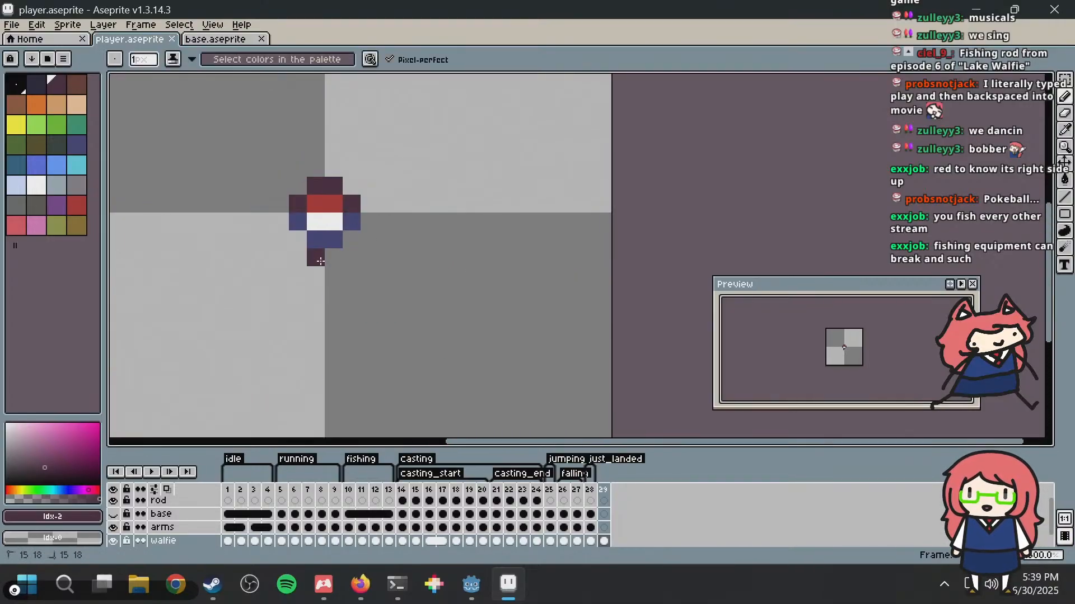
left_click(333, 275)
scroll(429, 248, "down", 3)
scroll(439, 245, "up", 3)
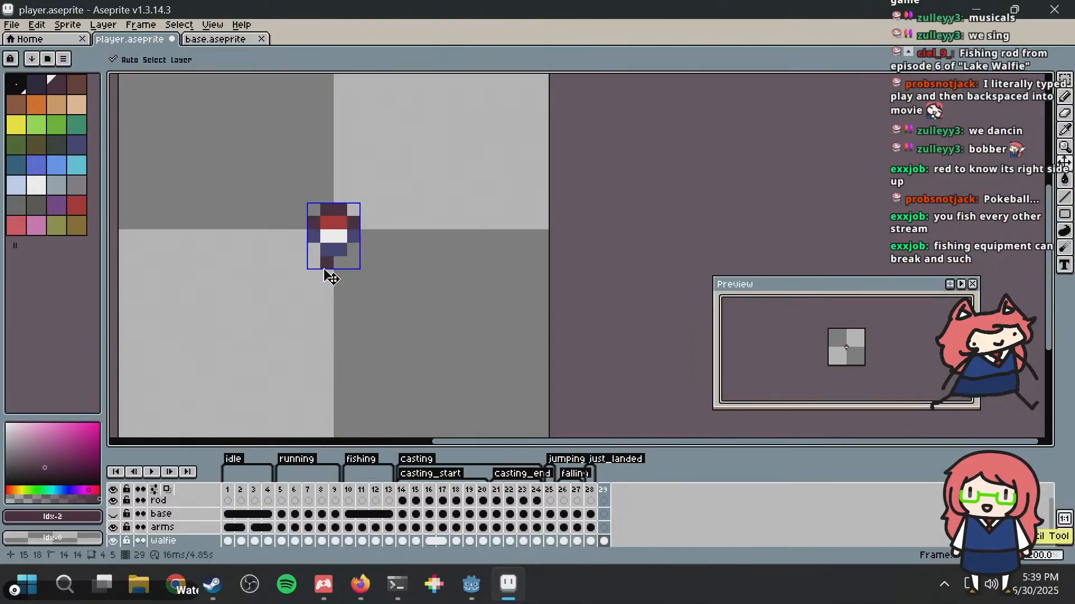
key("ctrl+z")
key("ctrl+z")
left_click(417, 294)
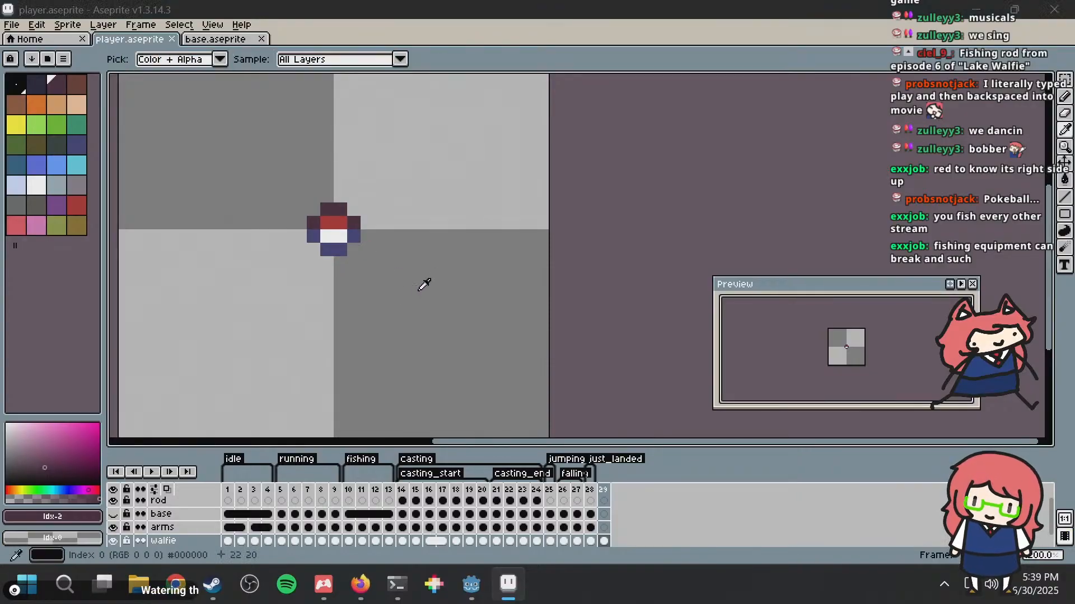
Step: Try a single dark #45283c pixel directly below the right half of the bobber and undo it
key("alt+Tab")
key("alt+Tab")
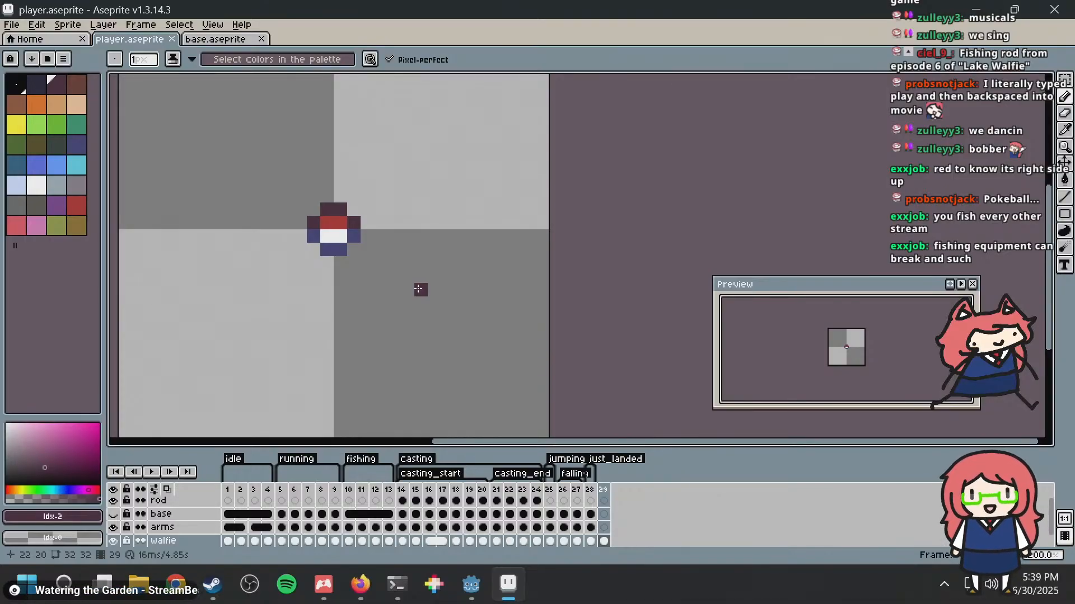
scroll(399, 263, "up", 2)
left_click(282, 263)
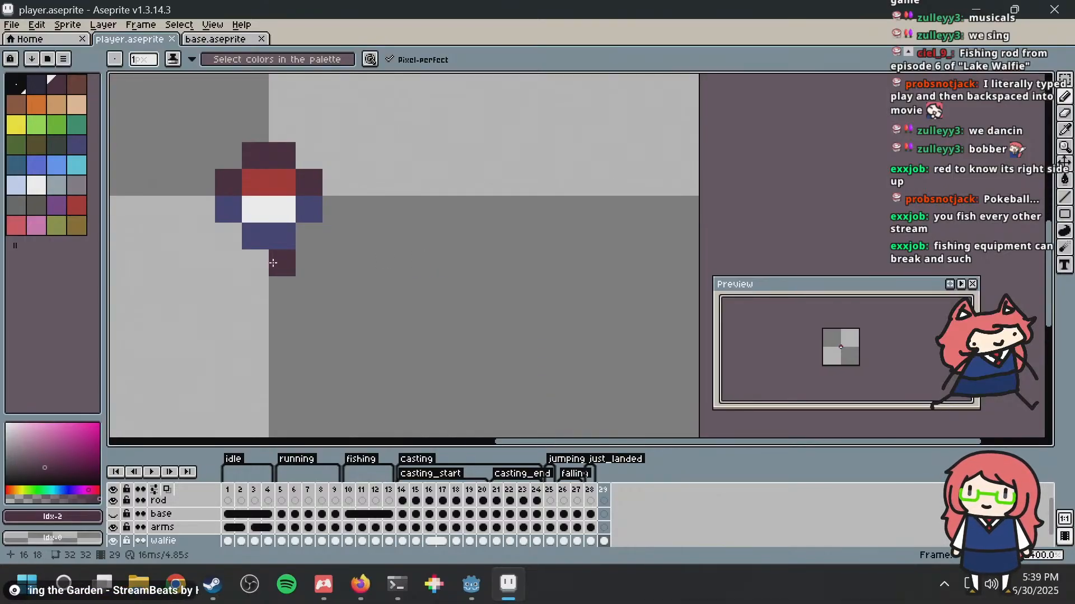
key("ctrl+z")
key("ctrl+z")
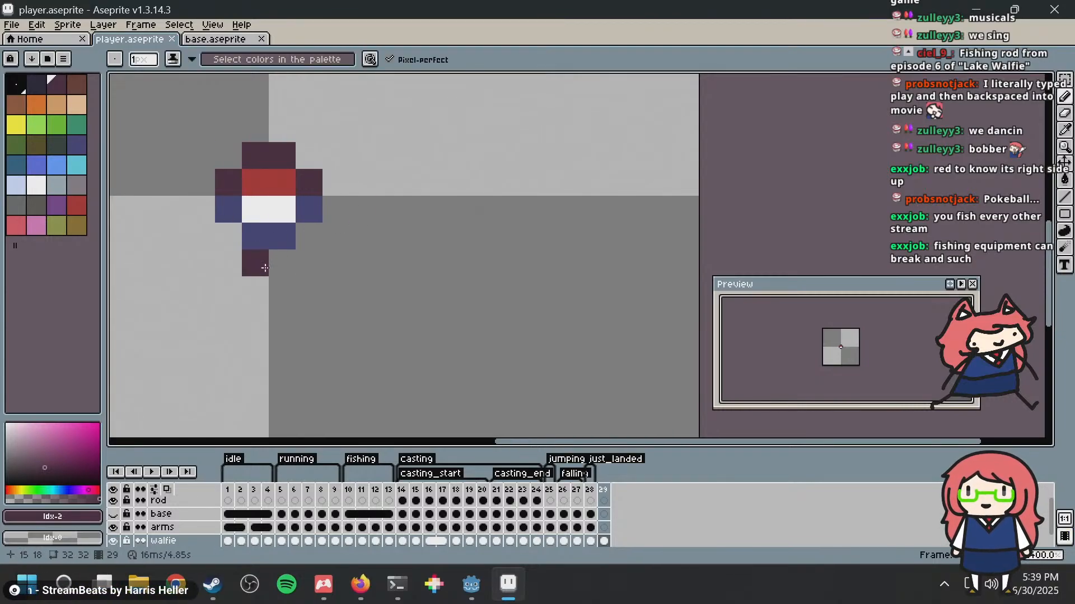
Step: Draw a three-pixel dark #45283c hook below the right half of the bobber, with its tip turned to the left
left_click(290, 266)
left_click(284, 305)
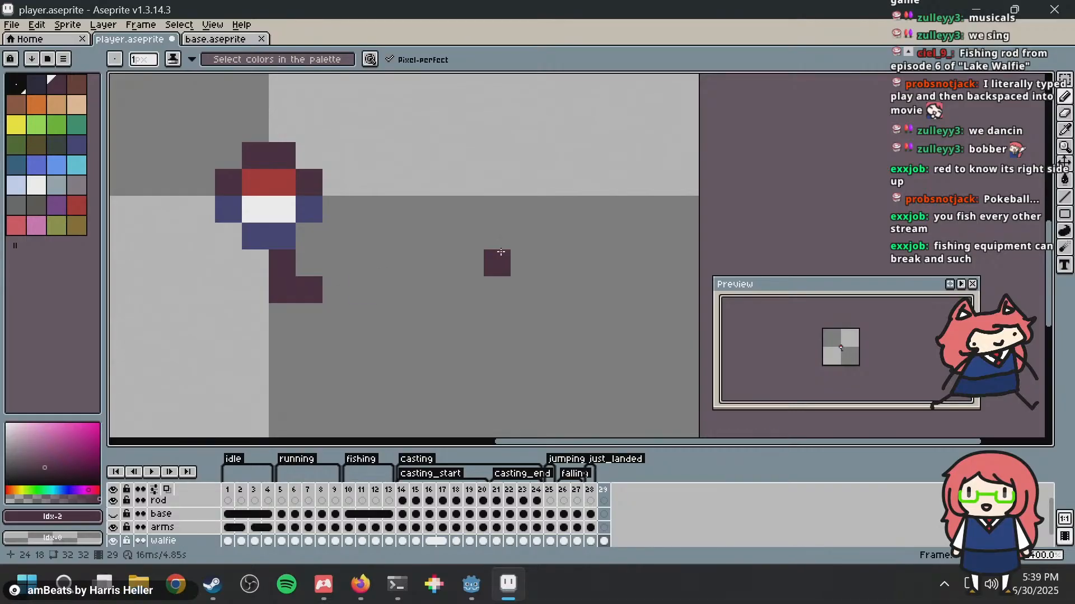
scroll(506, 247, "down", 10)
scroll(514, 247, "up", 6)
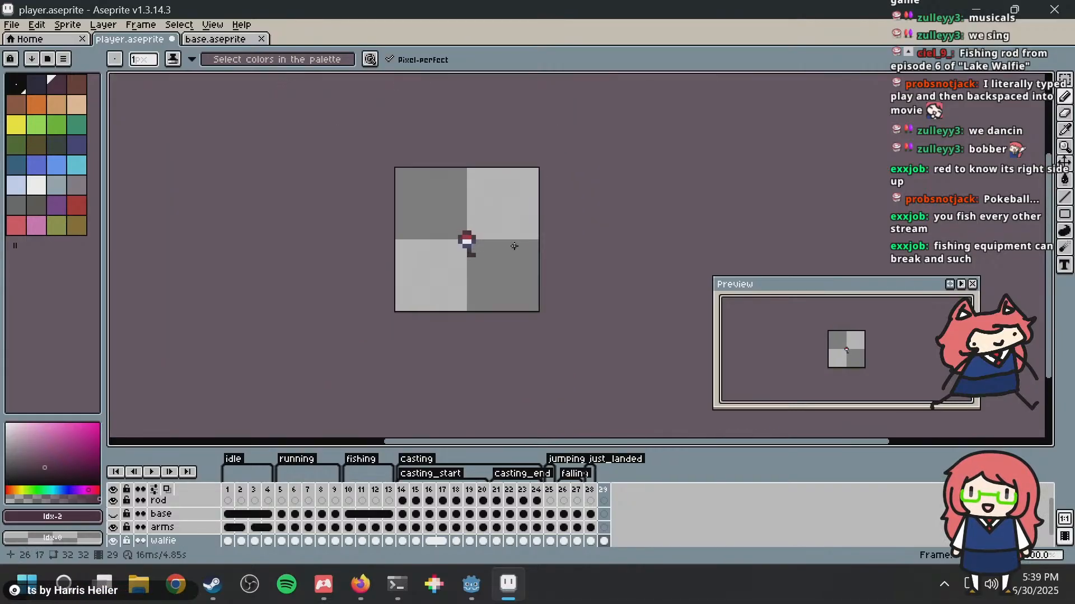
scroll(398, 246, "up", 3)
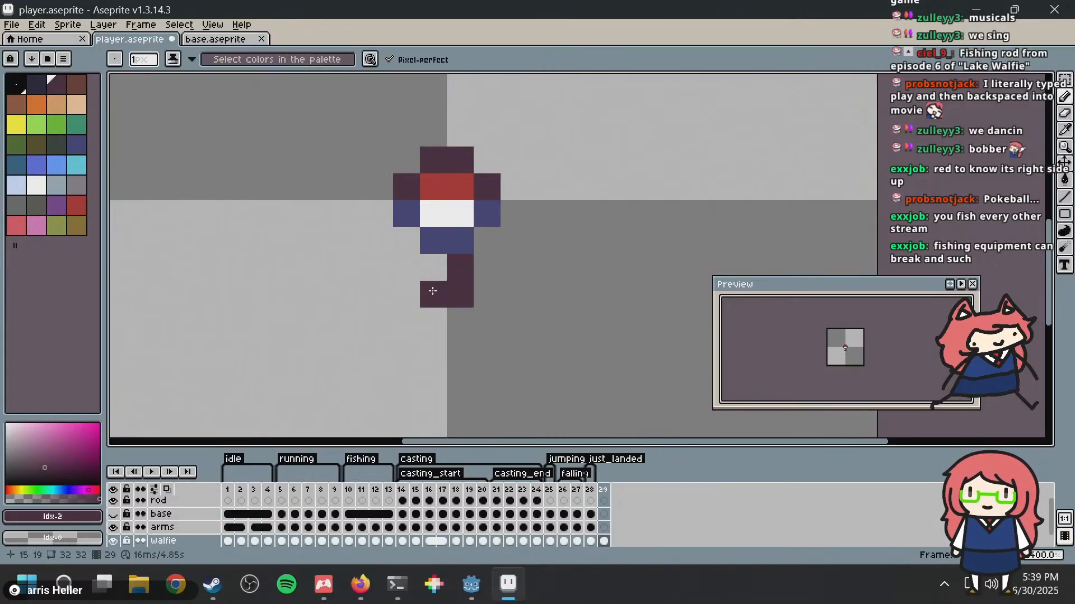
scroll(584, 225, "down", 8)
scroll(583, 224, "down", 1)
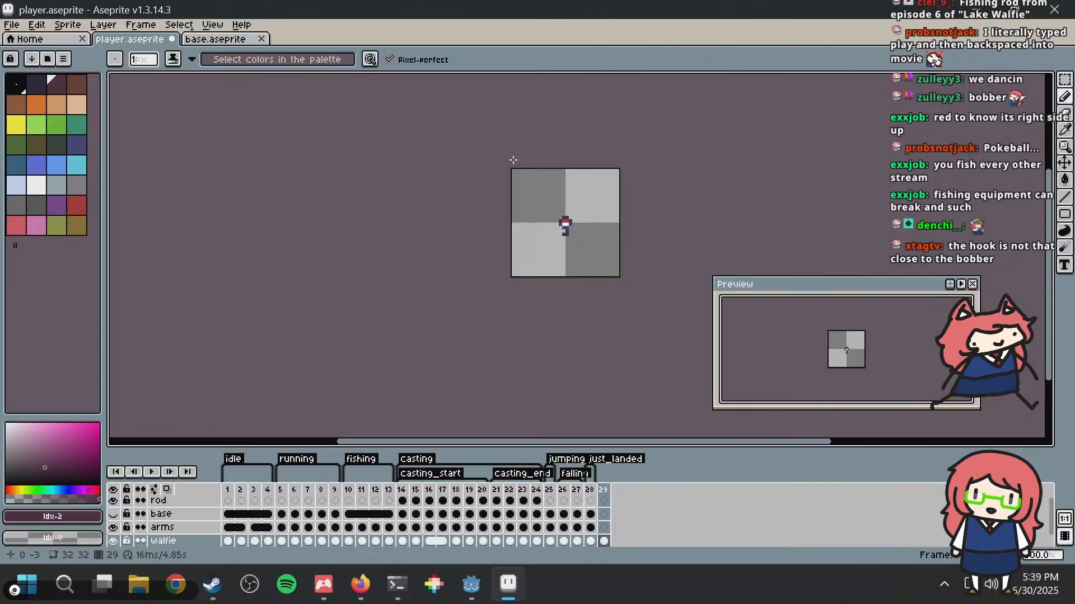
scroll(588, 190, "up", 3)
middle_click_drag(597, 201, 516, 185)
scroll(511, 191, "up", 5)
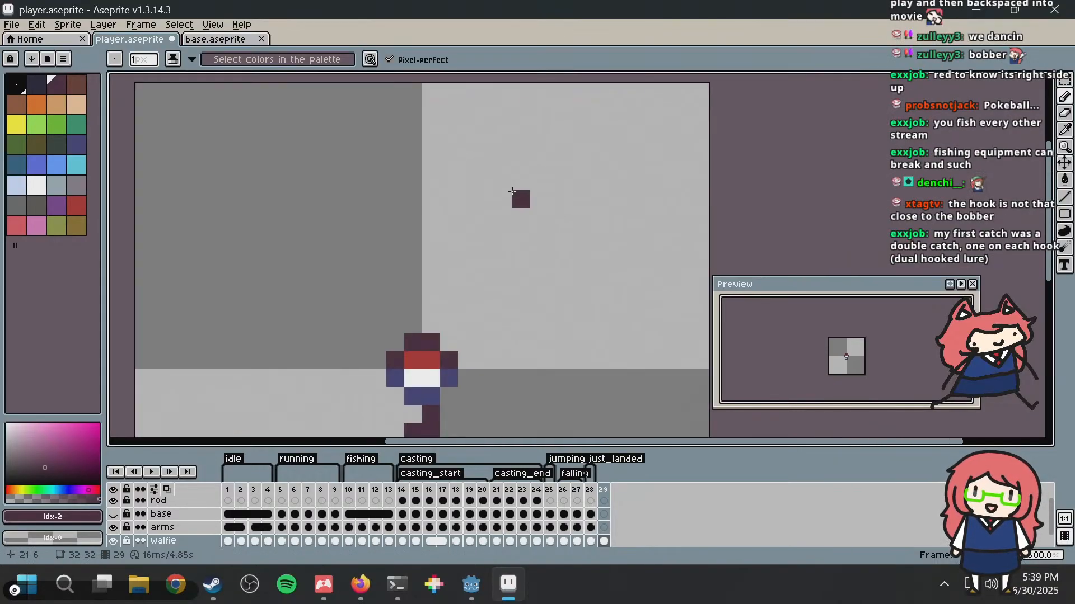
middle_click_drag(503, 235, 504, 167)
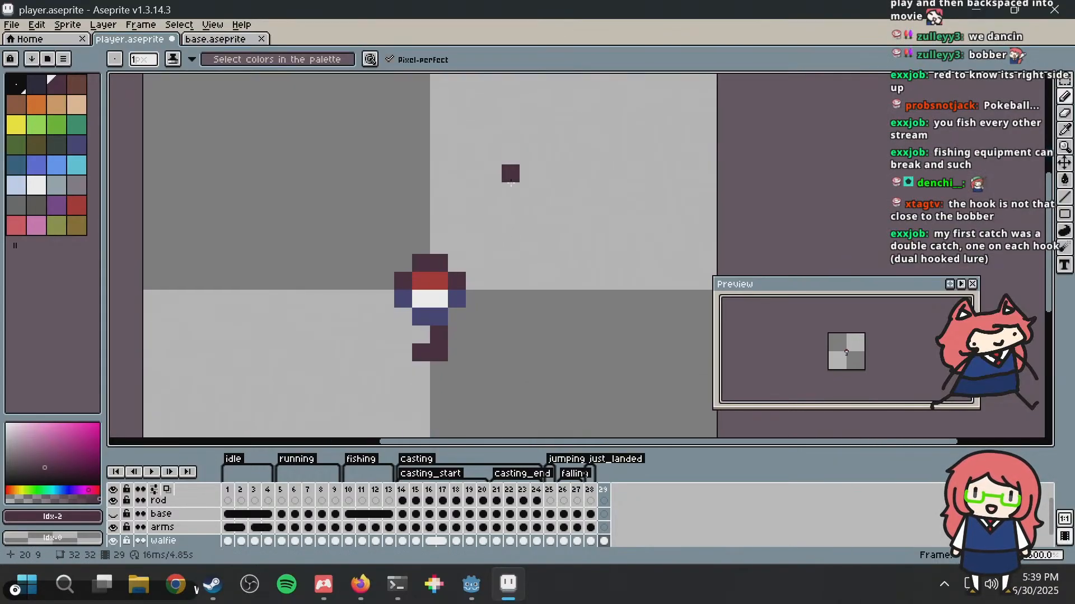
Step: Switch to Firefox and search DuckDuckGo images for "fishing bobber" as reference
left_click(356, 585)
left_click(271, 54)
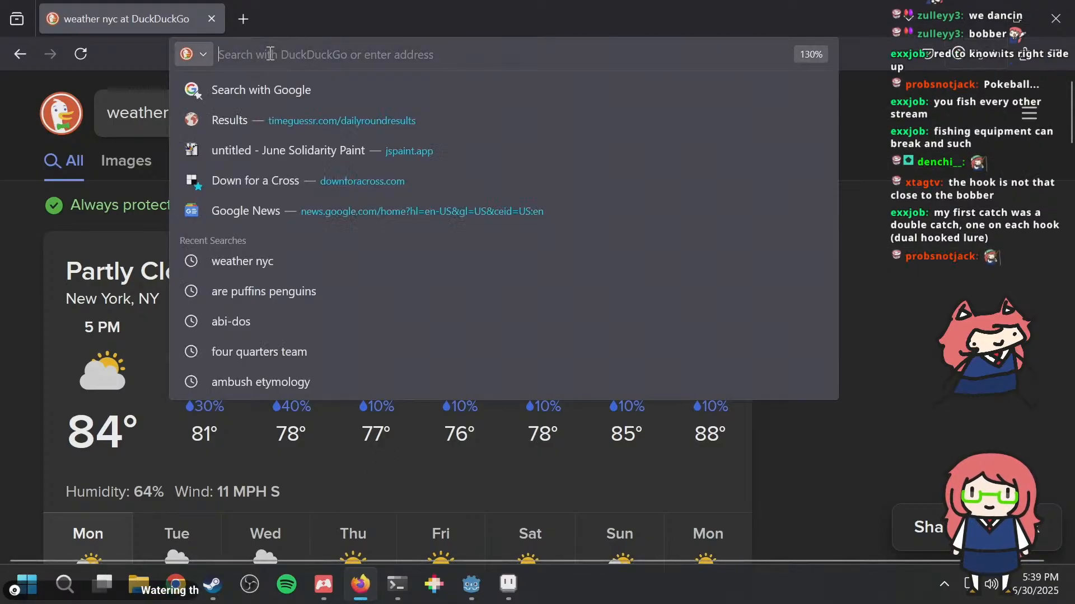
type("fishing bobber")
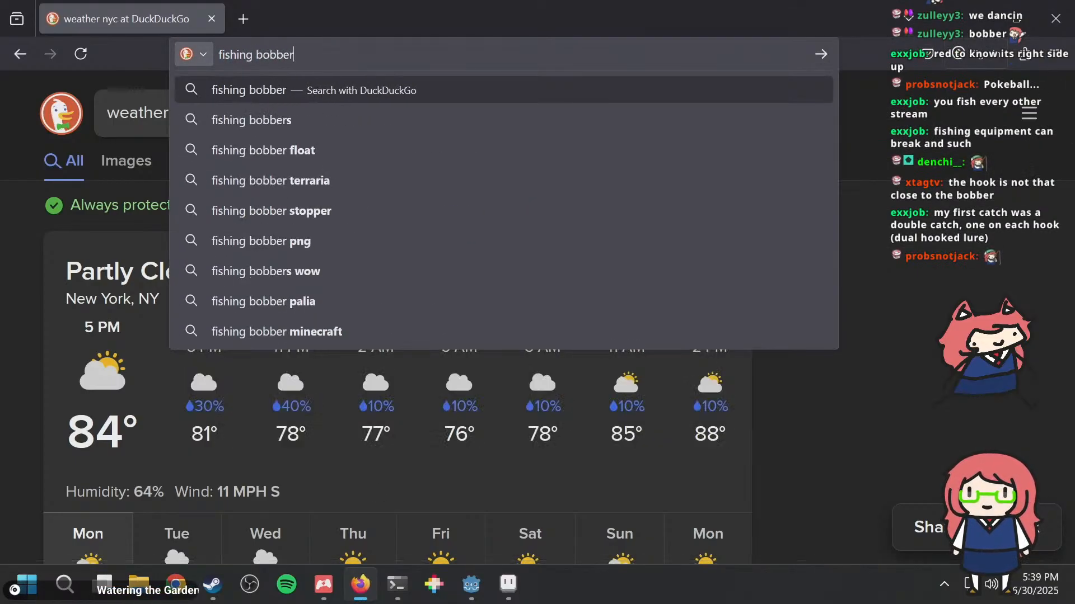
key("Return")
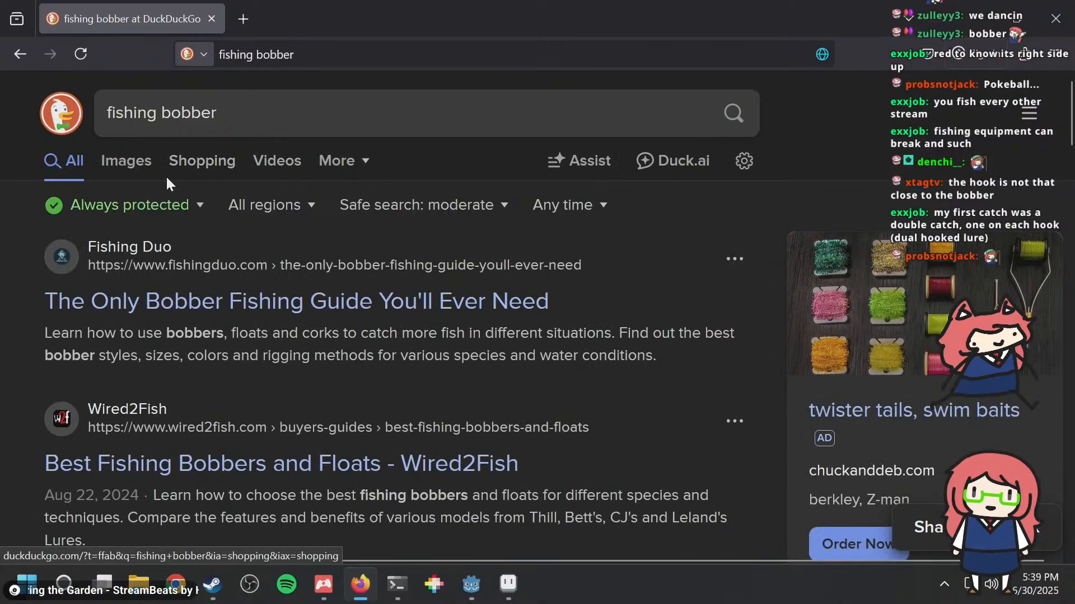
left_click(126, 161)
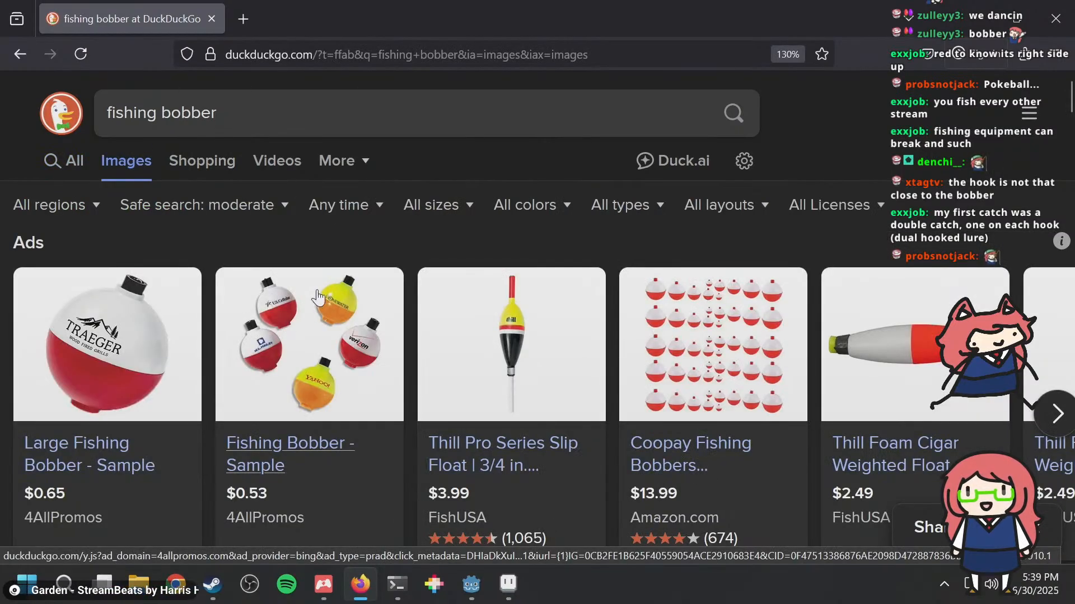
Step: Return to Aseprite and try extending the hook one pixel deeper into a double hook with upturned tips on both sides
key("alt+Tab")
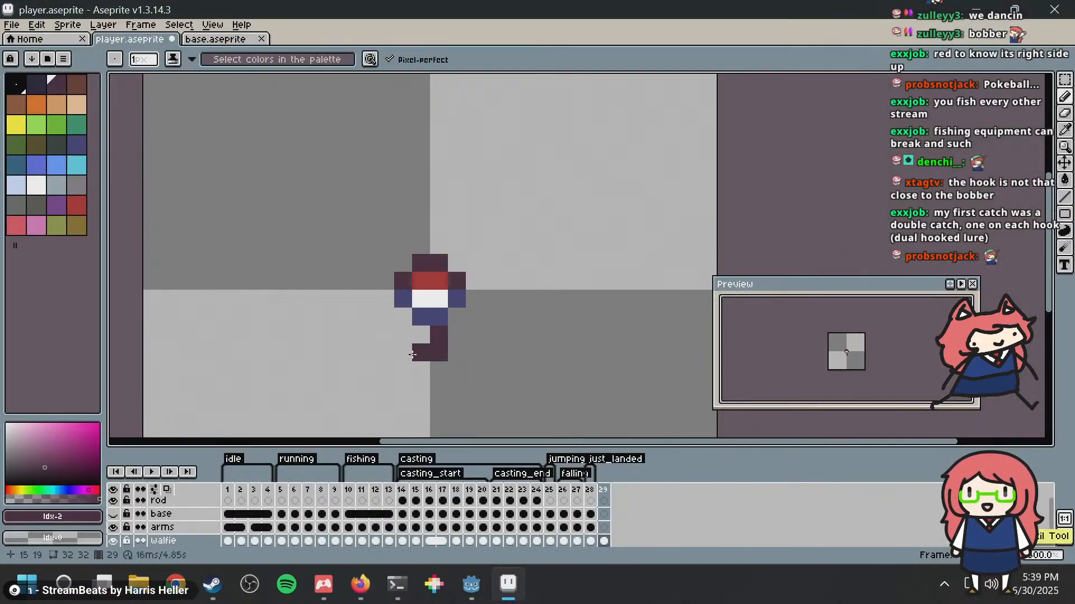
mouse_move(413, 354)
left_mouse_down()
mouse_move(425, 369)
mouse_move(400, 371)
mouse_move(399, 351)
left_mouse_up()
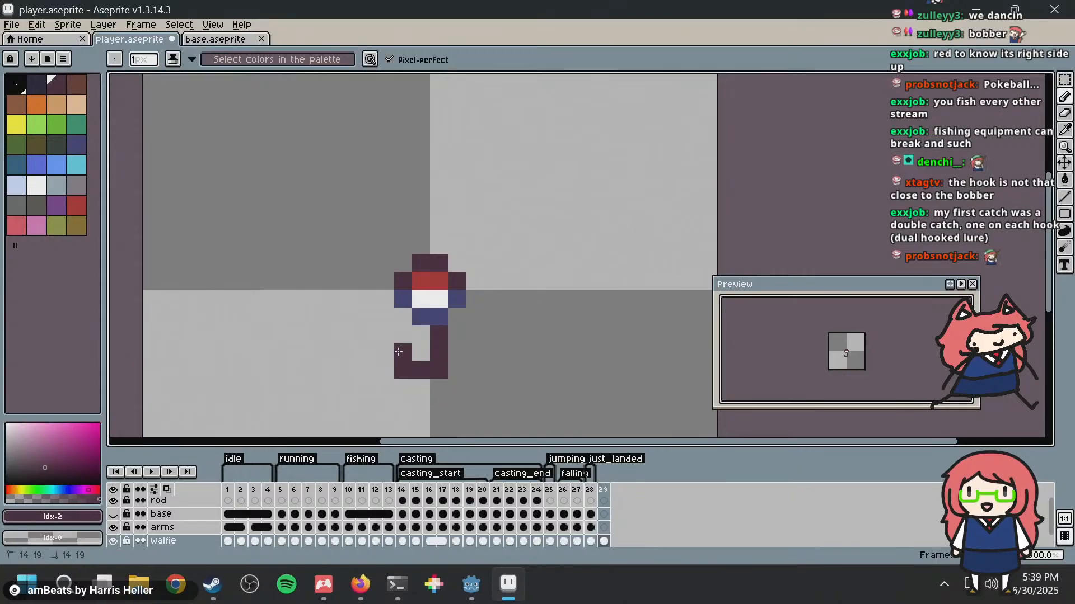
left_click_drag(480, 363, 480, 336)
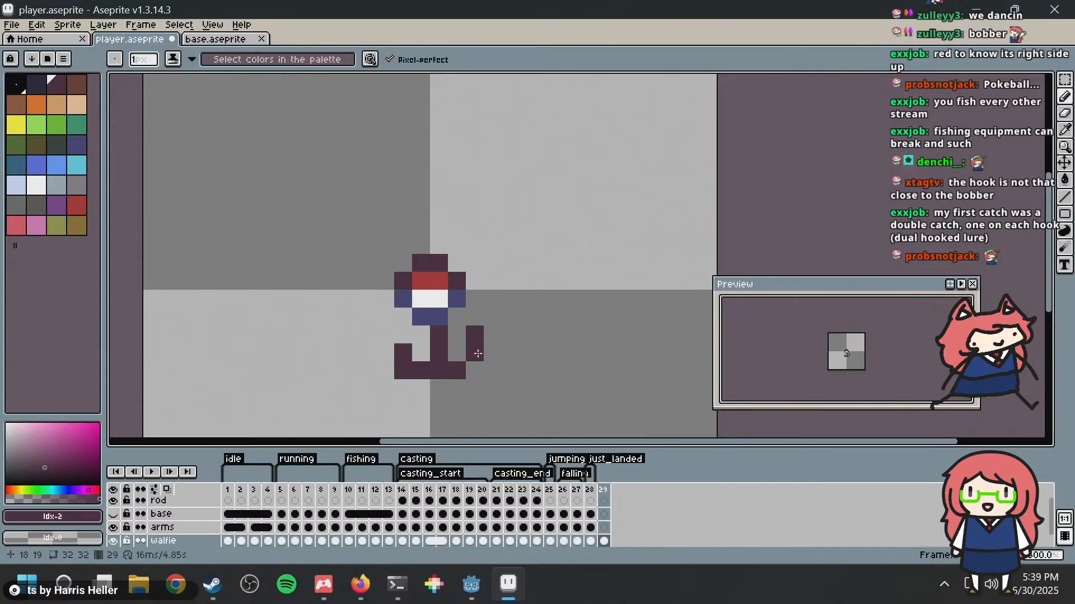
Step: Switch back to Firefox and browse the fishing bobber images to see how hooks and floats are arranged
key("alt+Tab")
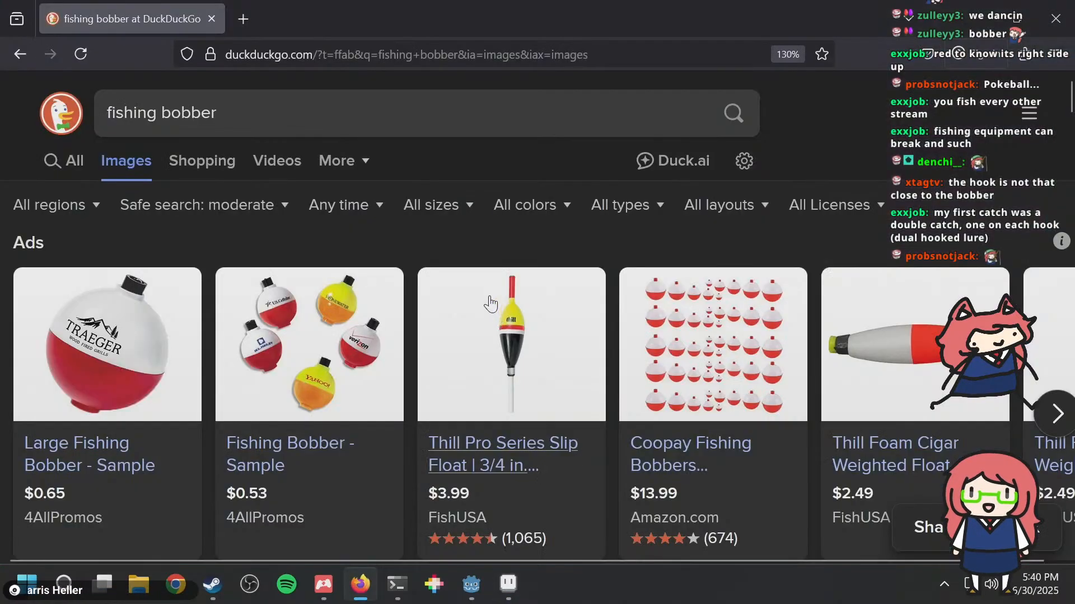
scroll(487, 297, "down", 8)
scroll(485, 294, "up", 2)
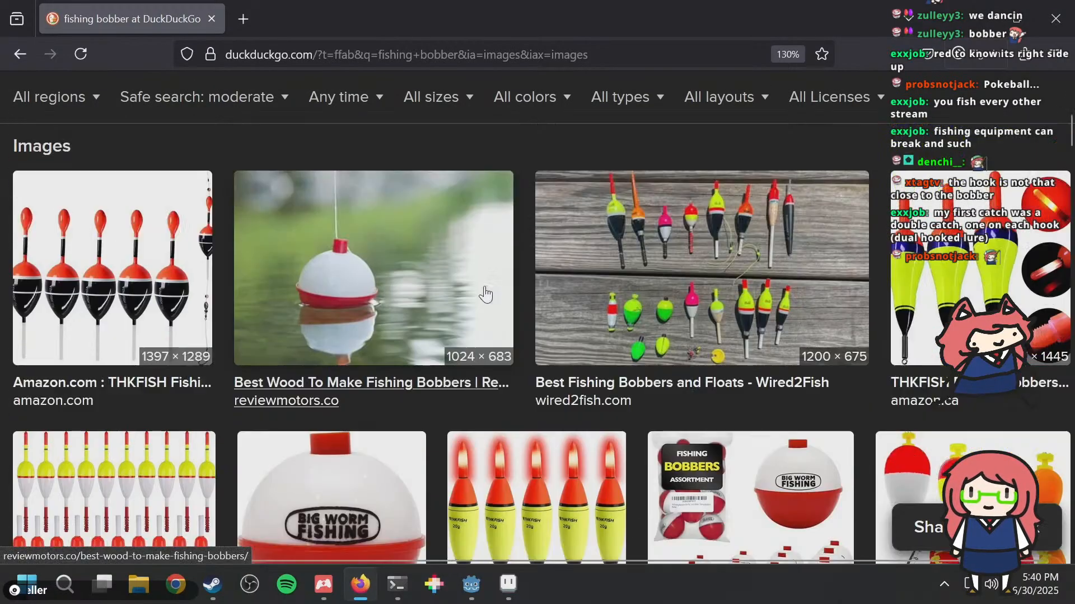
scroll(485, 294, "down", 5)
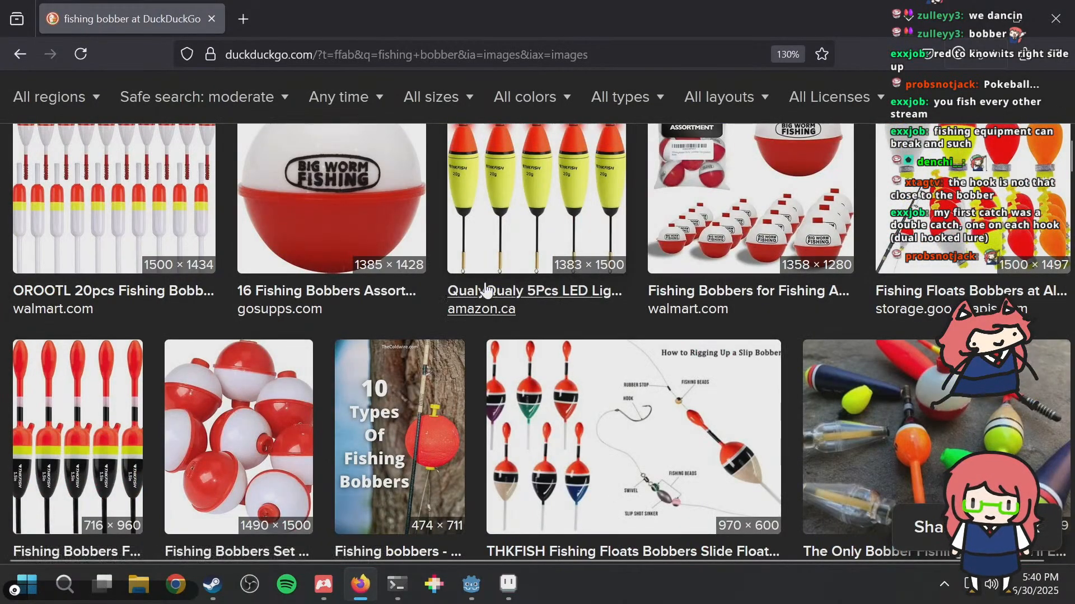
scroll(485, 289, "up", 2)
scroll(477, 278, "down", 4)
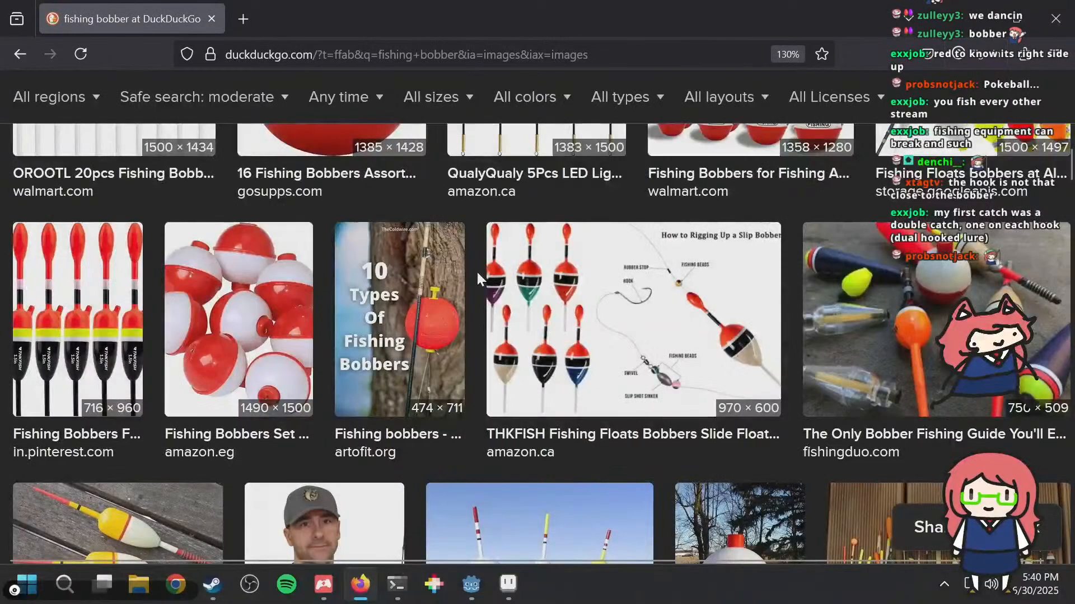
Step: Return to Aseprite and undo the double-hook strokes back to the single stem pixel below the bobber
key("alt+Tab")
key("ctrl+z")
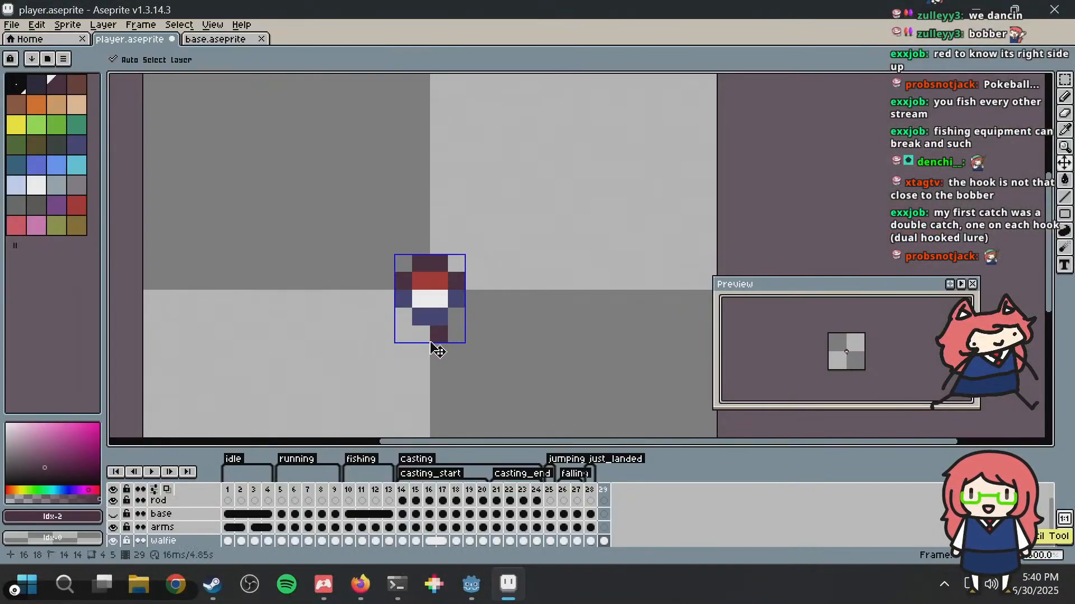
Step: Extend the dark hook stem below the bobber to three pixels and finish it with one tip pixel diagonally down to the left
mouse_move(440, 343)
left_mouse_down()
mouse_move(438, 381)
mouse_move(425, 386)
left_mouse_up()
scroll(547, 267, "down", 8)
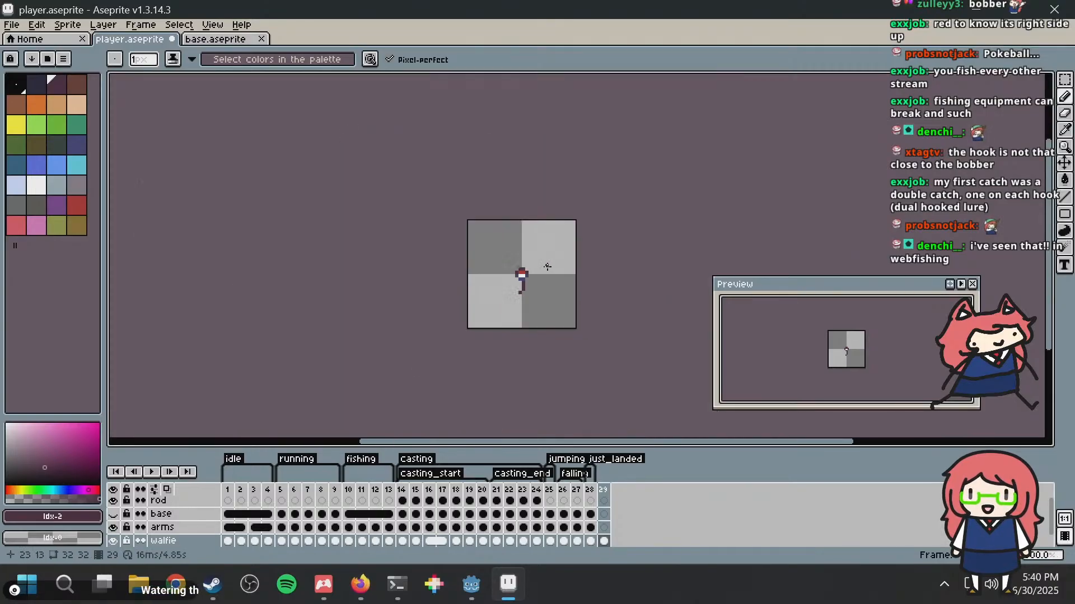
scroll(524, 289, "up", 2)
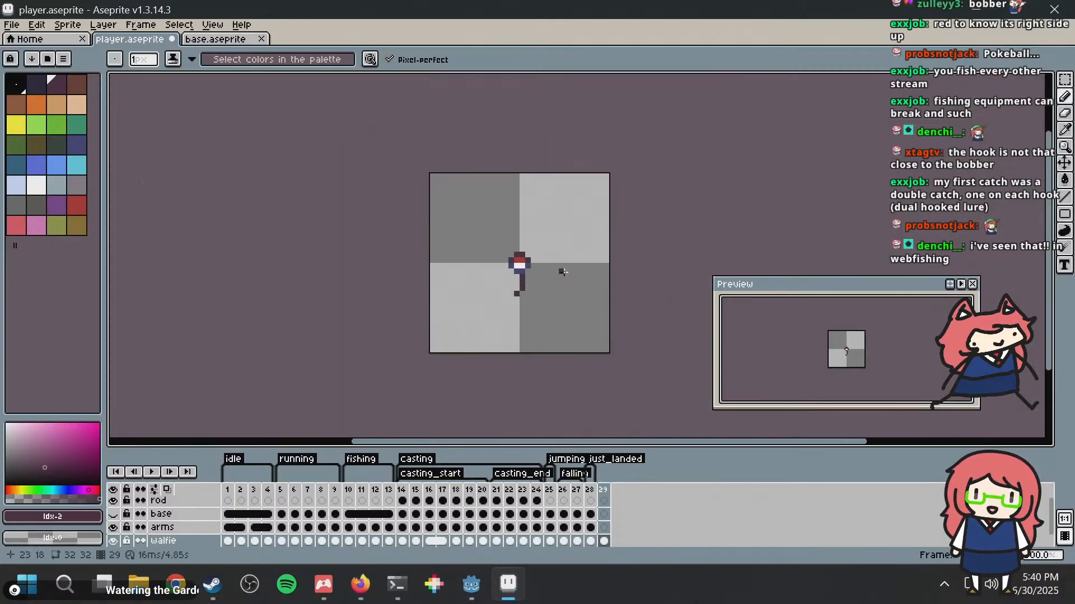
scroll(565, 271, "up", 2)
scroll(606, 211, "down", 8)
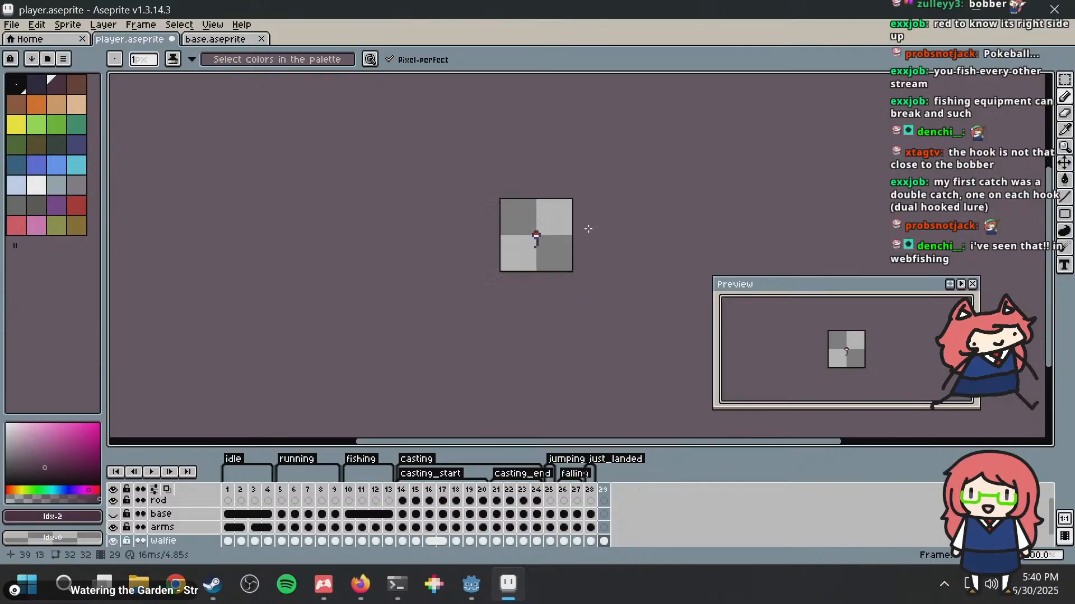
scroll(582, 230, "up", 10)
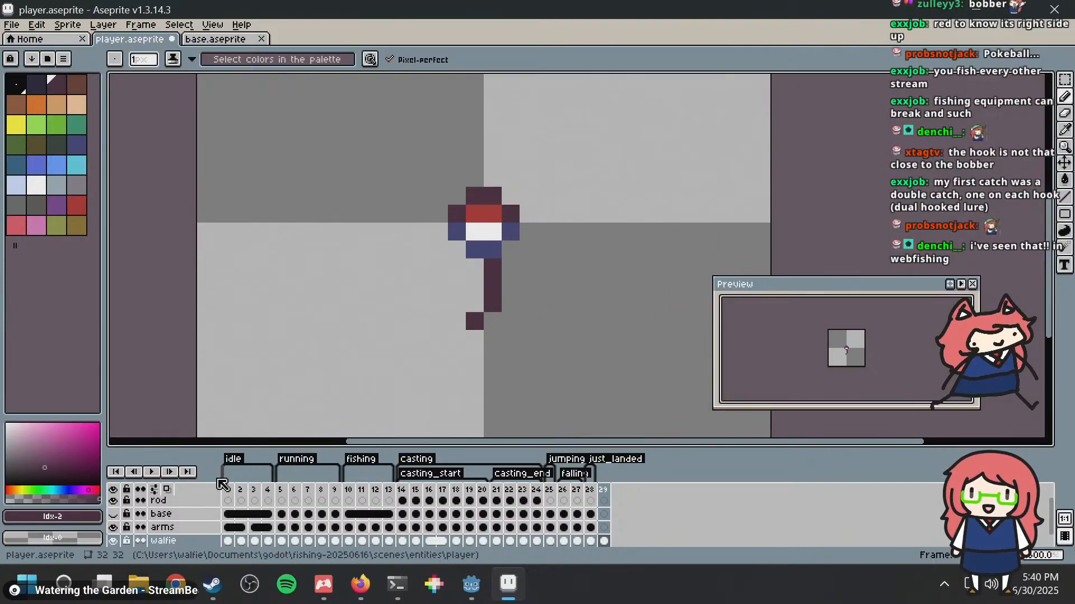
Step: Compare the bobber and hook in frame 29 with the character in frame 1, ending back on frame 29
left_click(234, 495)
scroll(526, 232, "down", 1)
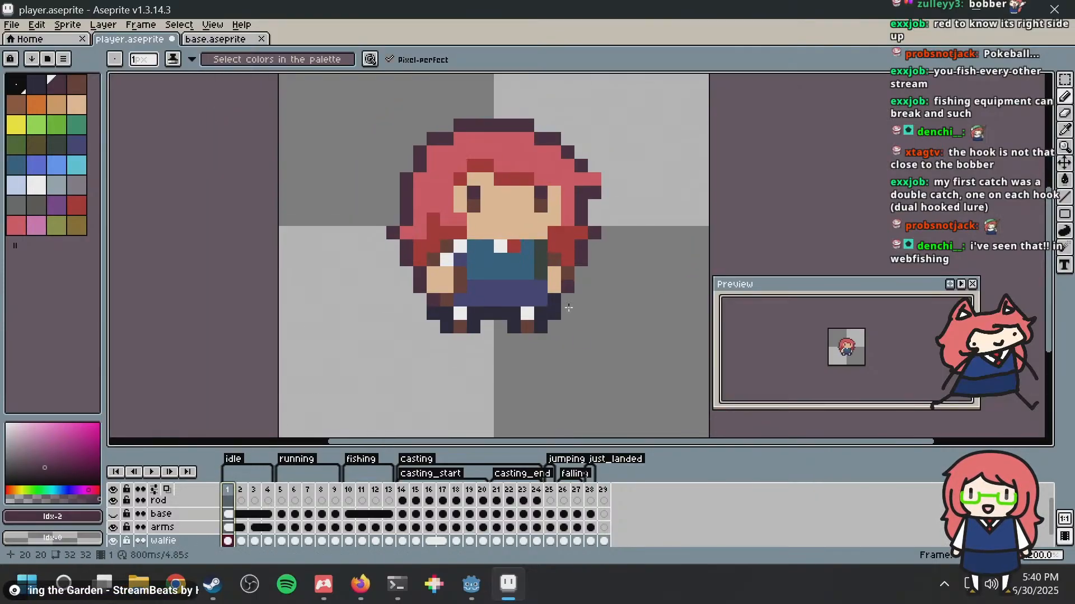
left_click(604, 491)
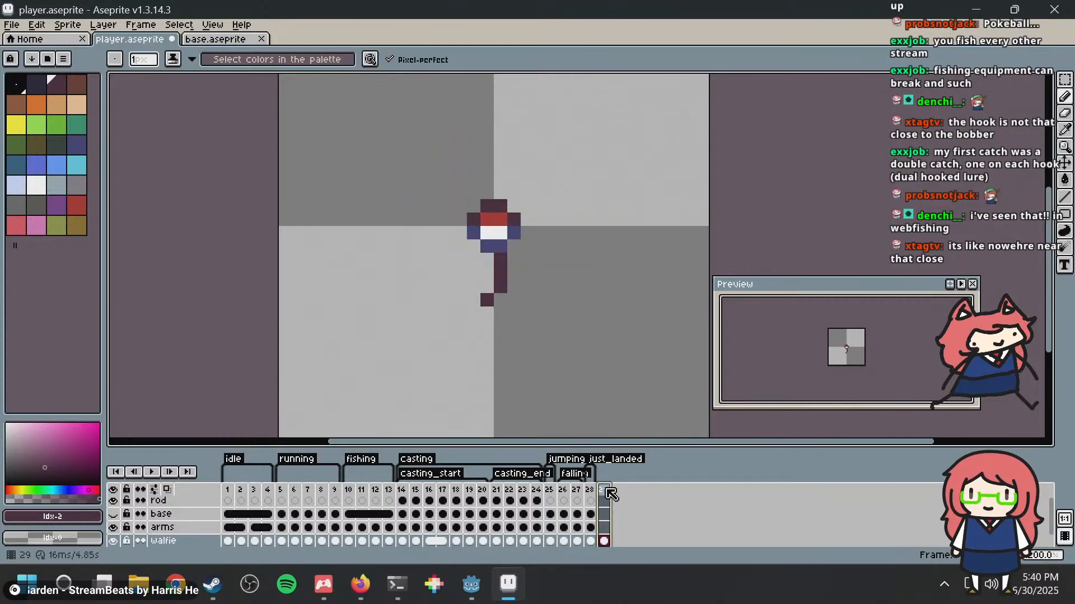
left_click(234, 496)
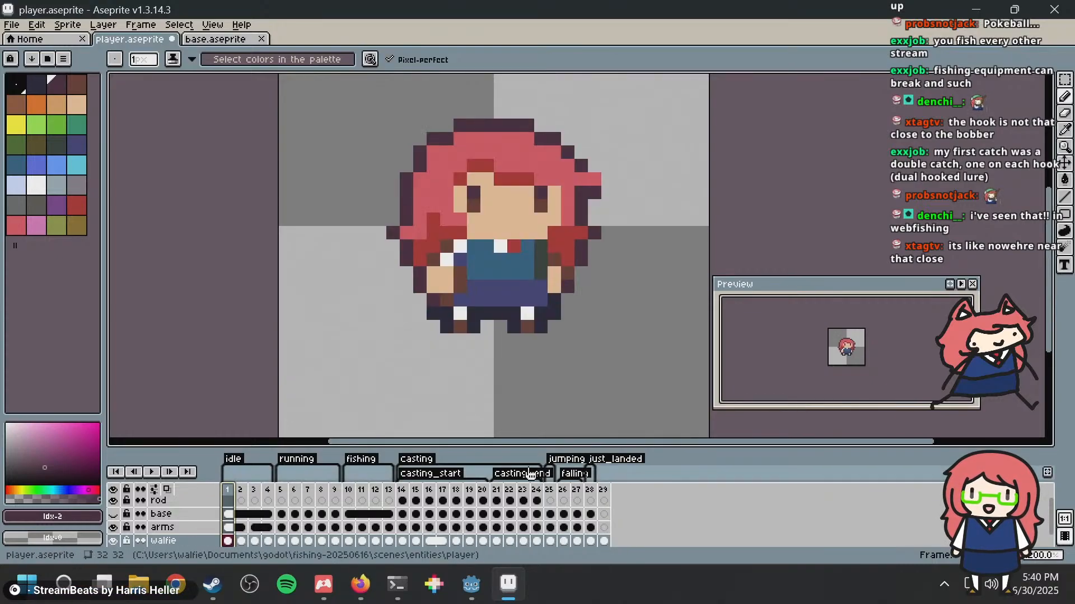
left_click(603, 490)
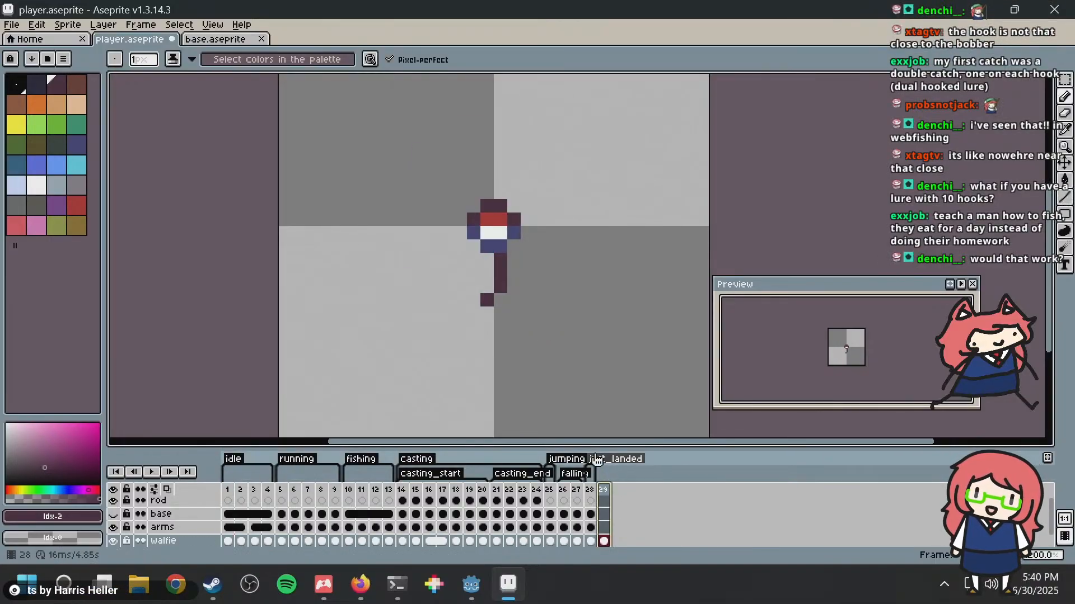
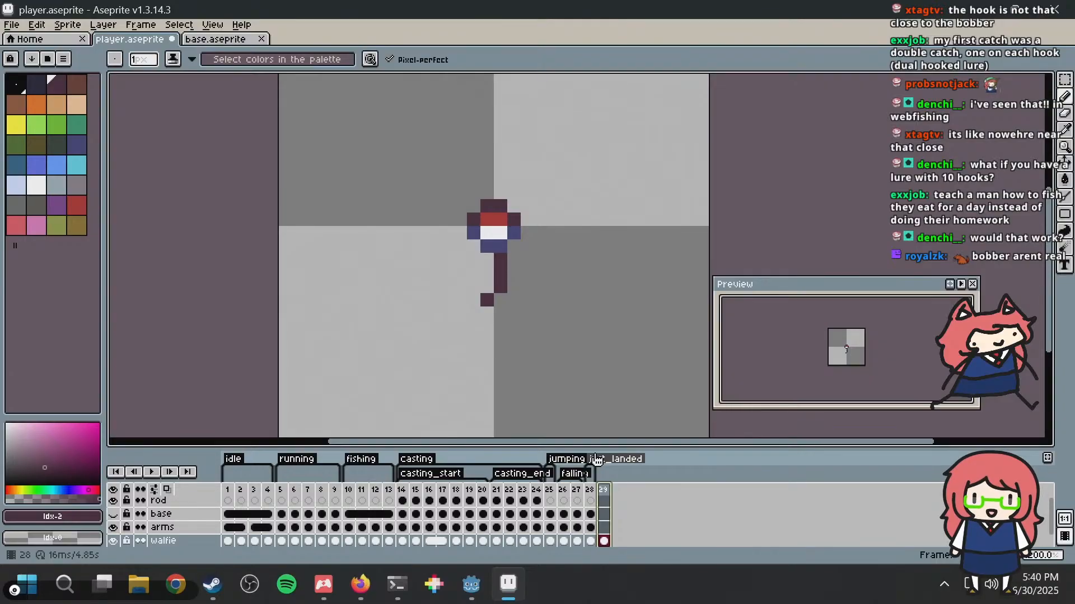
Step: Switch to Firefox and browse further through the fishing bobber images for float and hook references
key("alt+Tab")
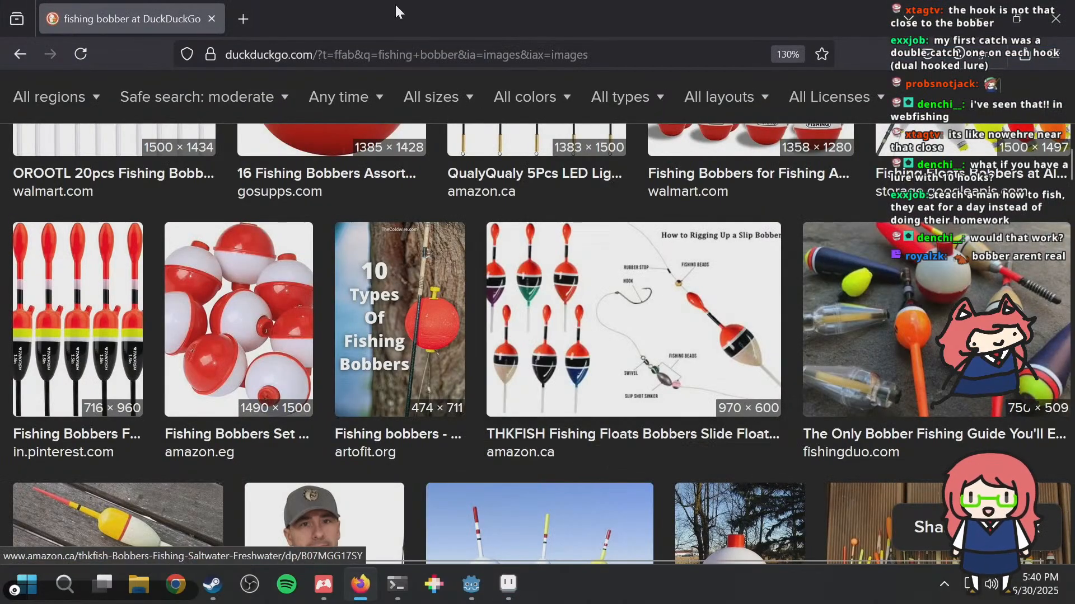
scroll(445, 286, "down", 5)
scroll(554, 211, "down", 10)
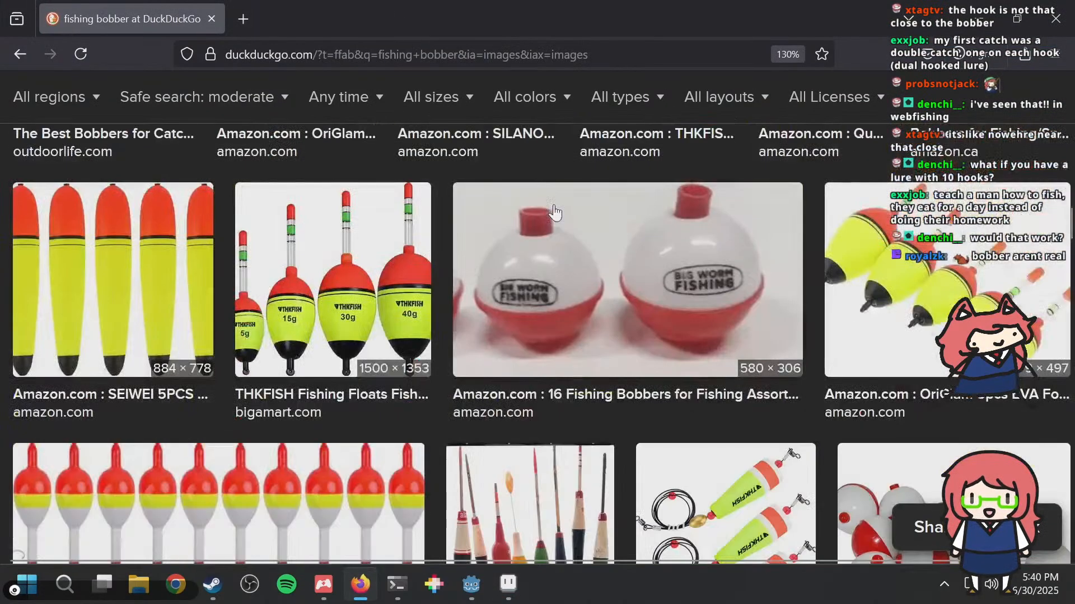
scroll(554, 212, "down", 4)
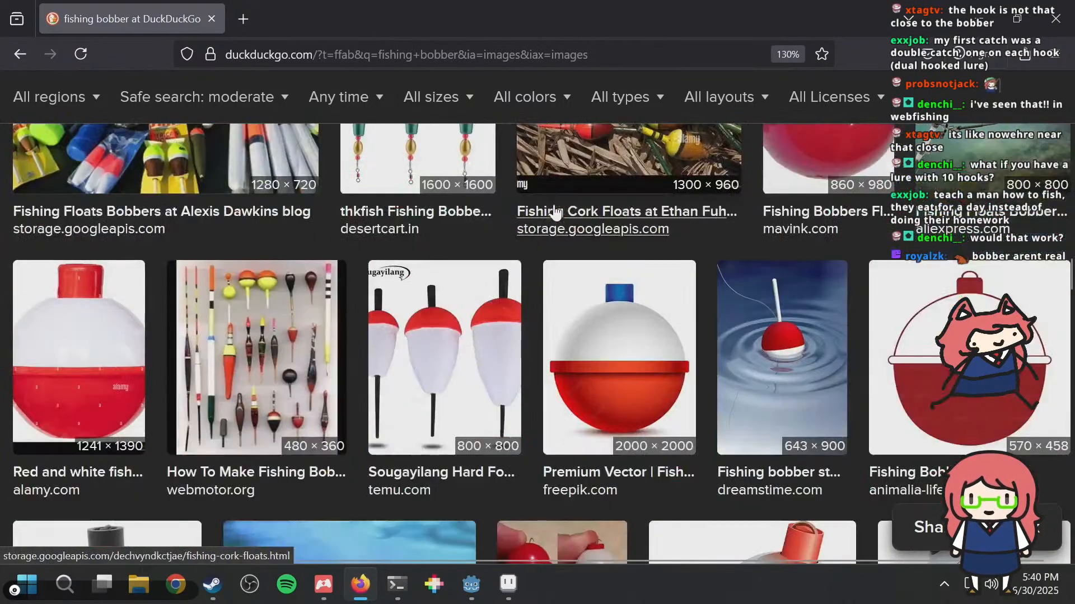
scroll(716, 351, "down", 5)
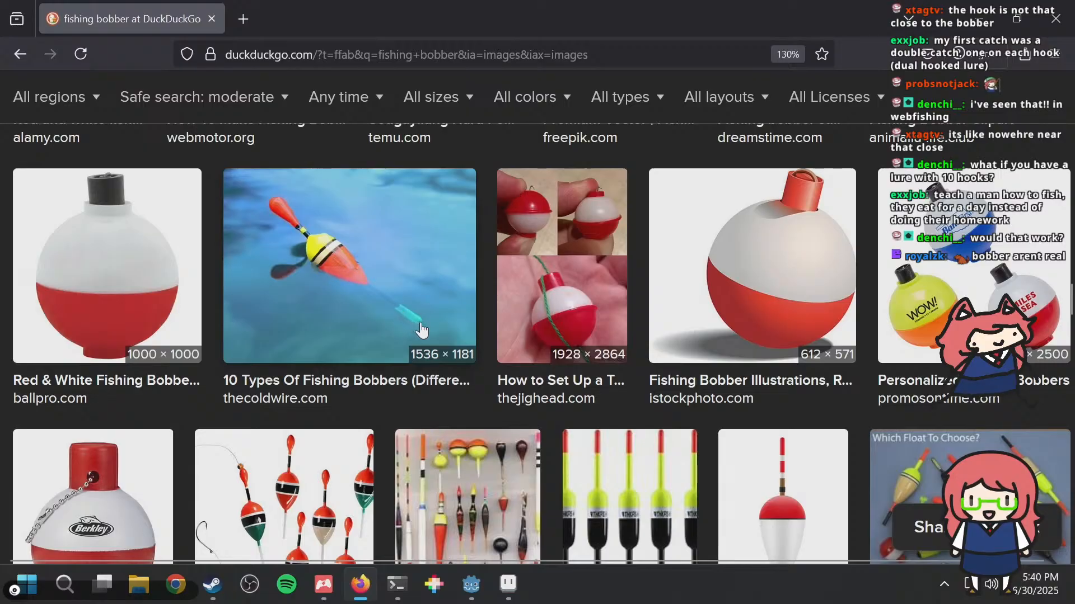
Step: Return to Aseprite and compare the bobber in frame 29 with the character in frame 1, using a rectangular selection around the bobber
key("alt+Tab")
scroll(495, 281, "up", 1)
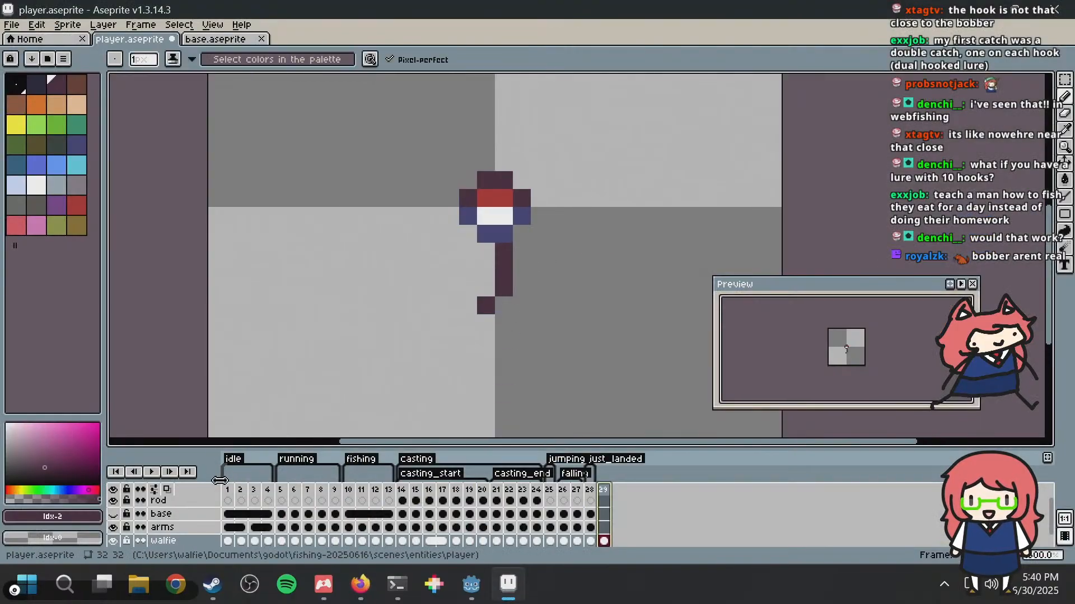
left_click(227, 490)
key("minus")
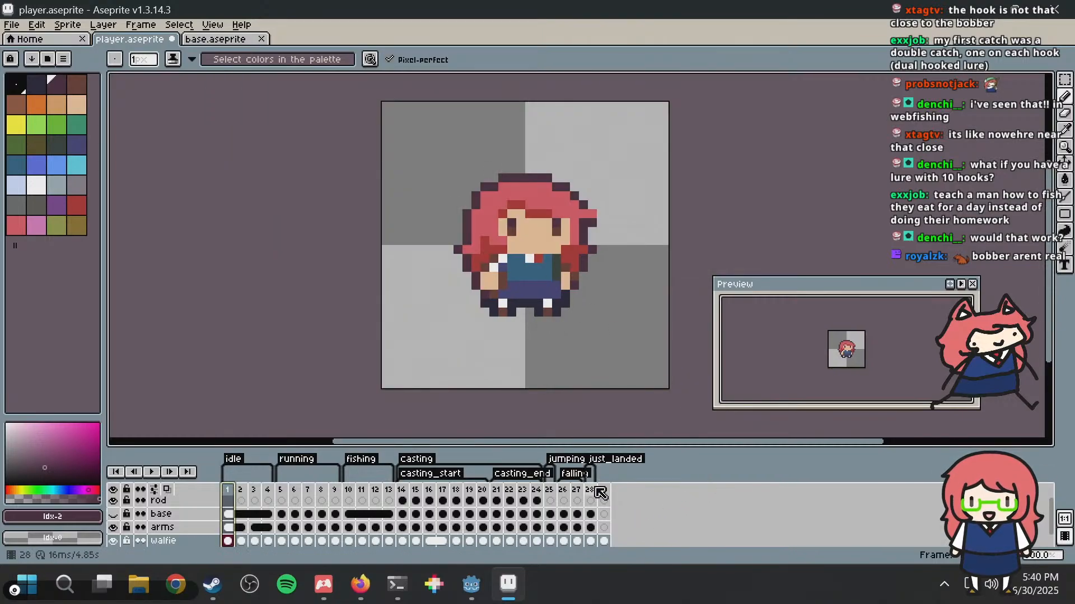
left_click(603, 541)
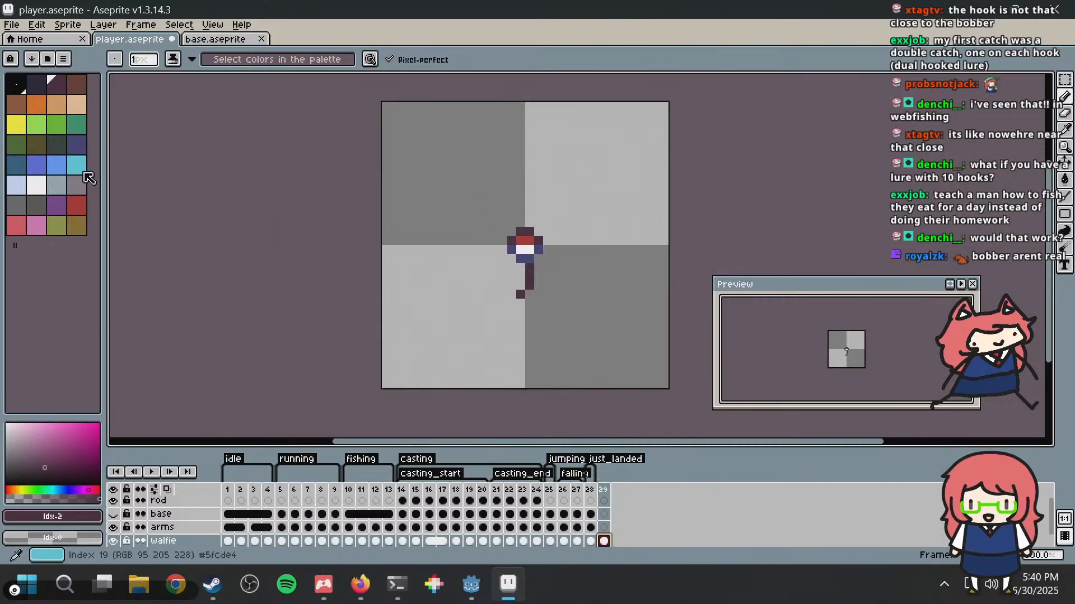
key("m")
left_click_drag(502, 204, 579, 326)
left_click(228, 492)
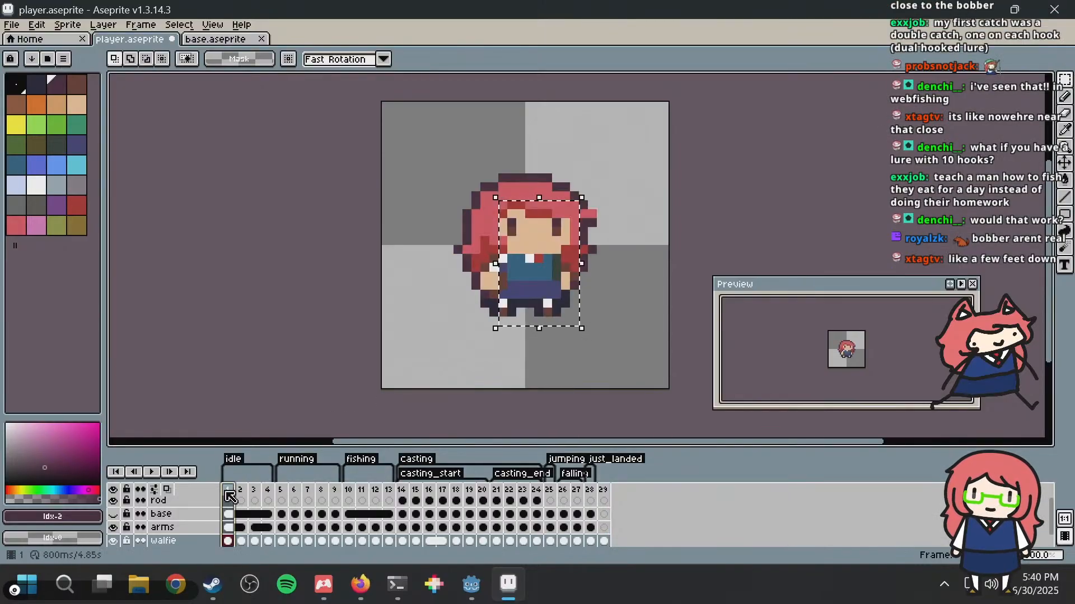
Step: Switch back to Firefox and examine the slip bobber diagram among the image results for the hook's position
key("alt+Tab")
scroll(512, 343, "down", 6)
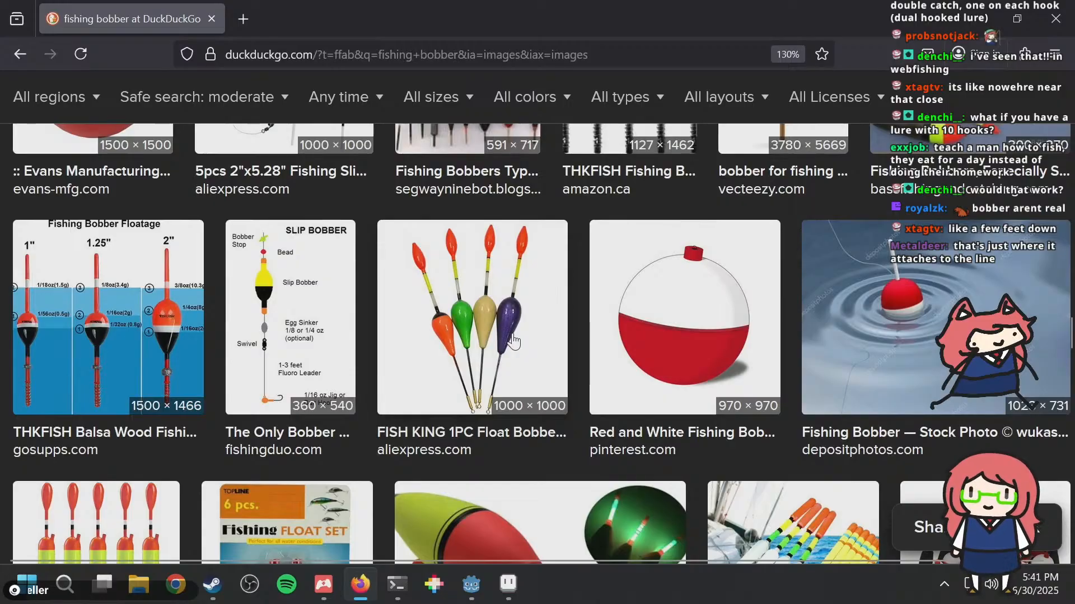
scroll(381, 327, "down", 4)
scroll(360, 322, "up", 4)
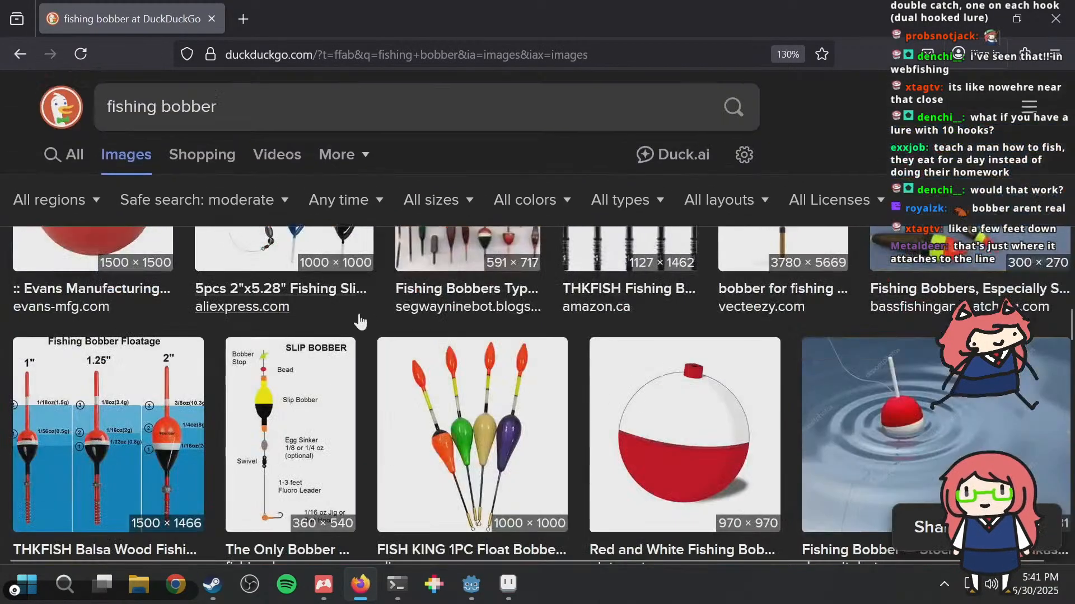
scroll(264, 427, "down", 2)
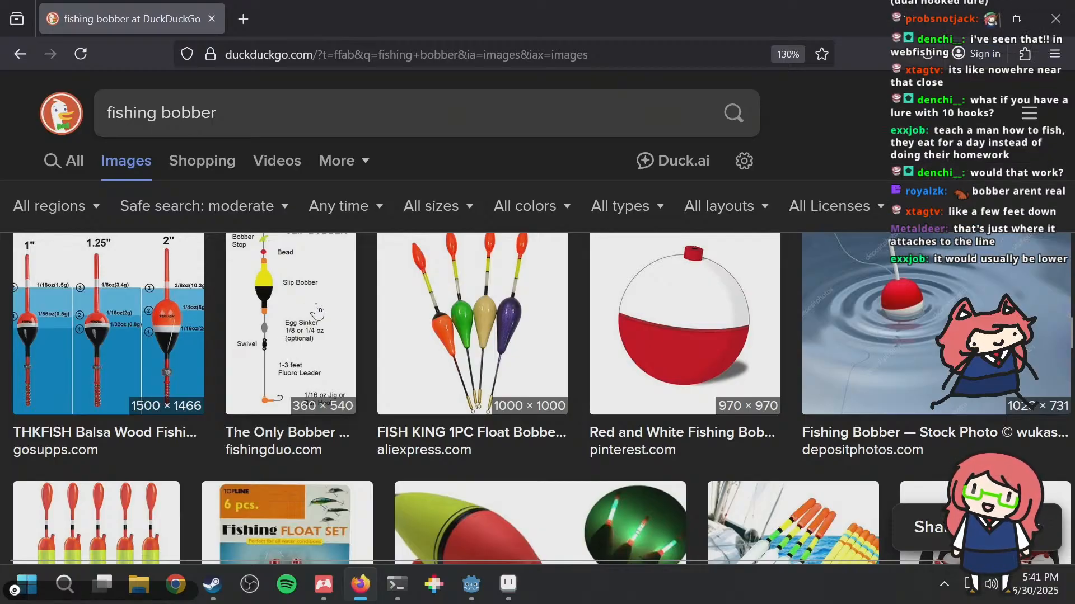
Step: Return to Aseprite and delete the dark hook below the bobber in frame 29, keeping only the bobber
key("alt+Tab")
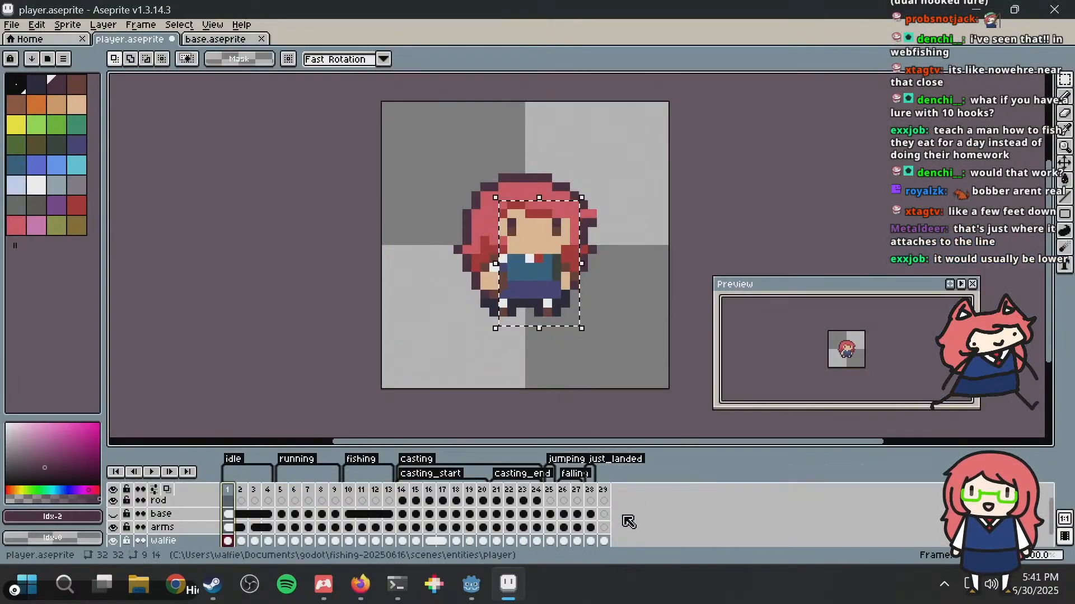
left_click(603, 490)
left_click(583, 231)
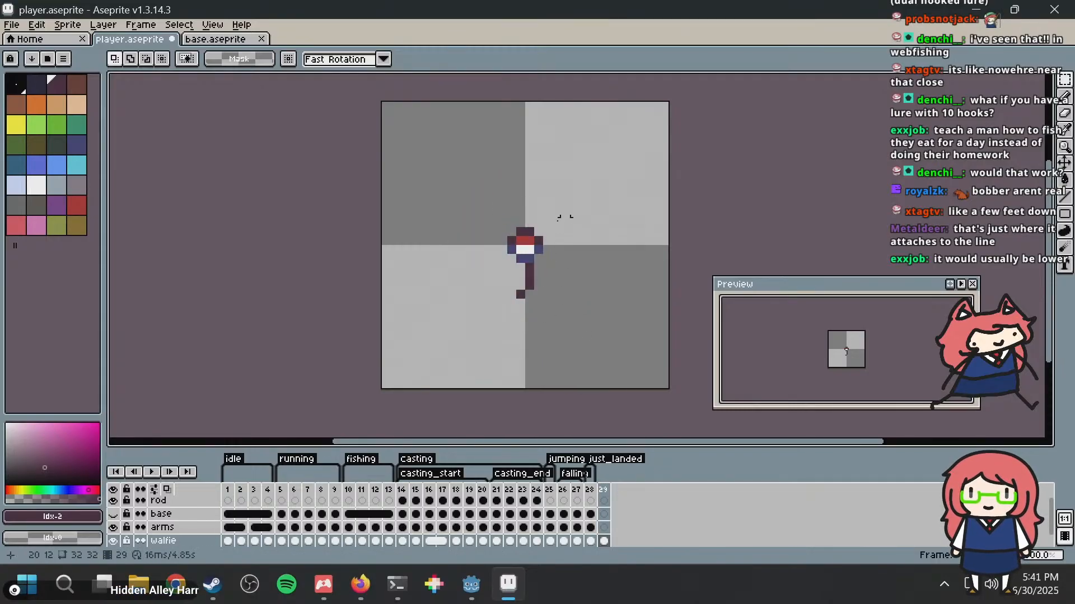
scroll(540, 266, "up", 1)
left_click_drag(475, 318, 537, 263)
key("Delete")
scroll(500, 268, "down", 1)
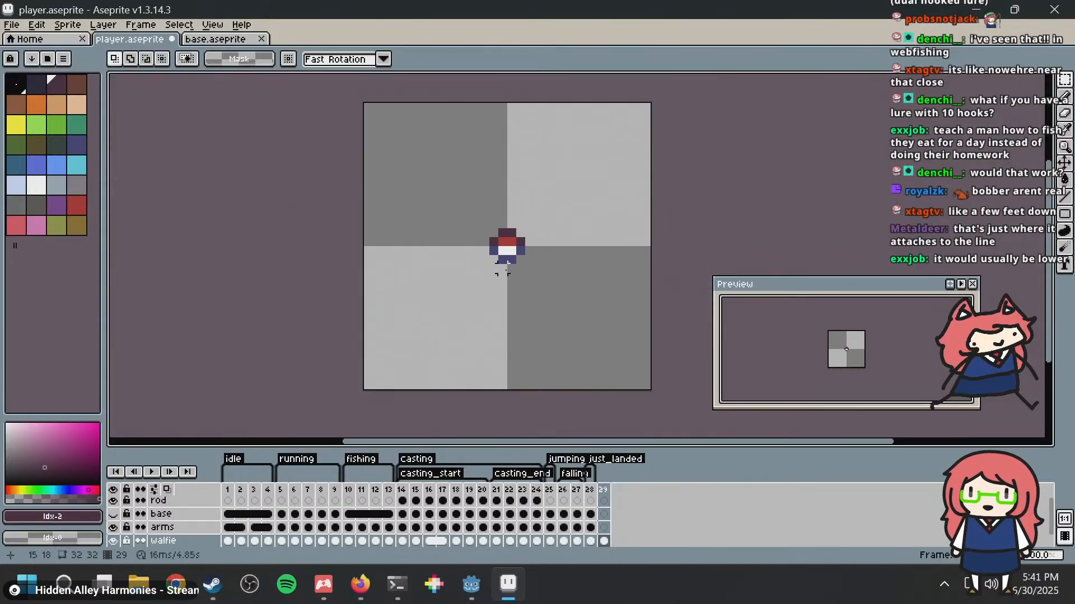
Step: Try freehand dark pencil strokes below and to the left of the bobber, undoing each attempt
key("b")
mouse_move(440, 348)
left_mouse_down()
mouse_move(440, 366)
mouse_move(508, 244)
left_mouse_up()
key("ctrl+z")
key("ctrl+z")
key("ctrl+z")
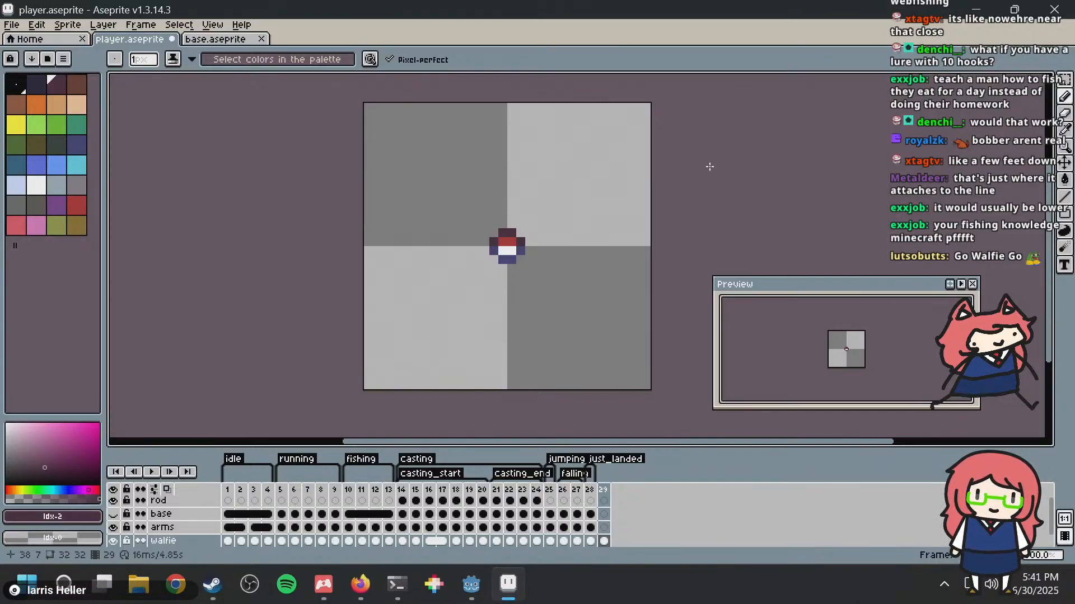
scroll(507, 243, "up", 1)
mouse_move(496, 311)
left_mouse_down()
mouse_move(495, 289)
mouse_move(496, 366)
mouse_move(445, 407)
mouse_move(406, 419)
mouse_move(372, 398)
left_mouse_up()
middle_click_drag(651, 226, 629, 145)
scroll(629, 145, "down", 4)
key("ctrl+z")
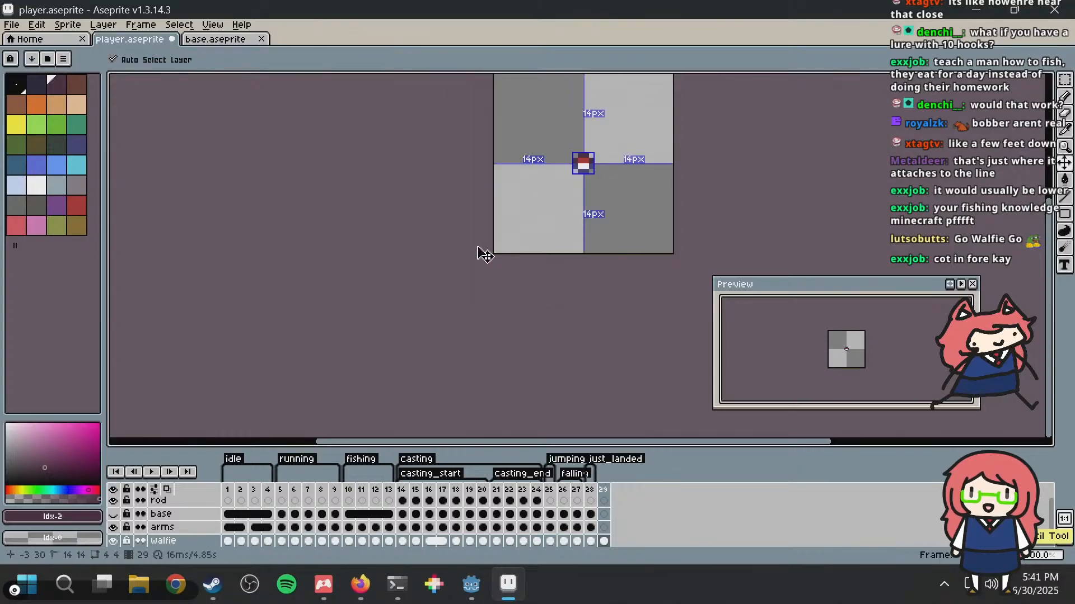
Step: Save player.aseprite with the hookless bobber in frame 29
middle_click_drag(557, 190, 502, 291)
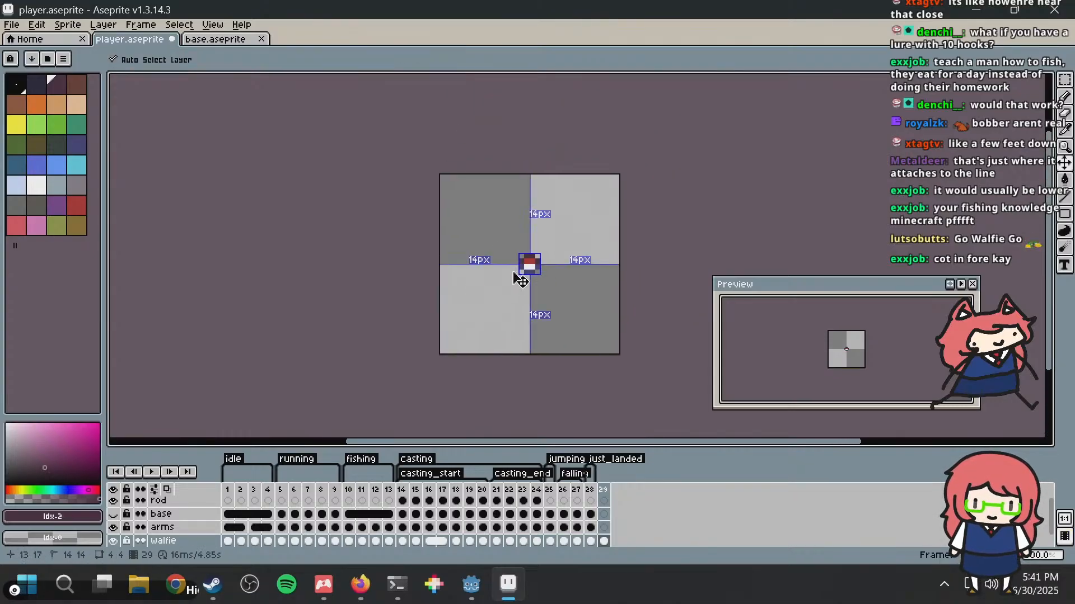
key("ctrl+s")
scroll(517, 277, "up", 6)
scroll(525, 199, "down", 2)
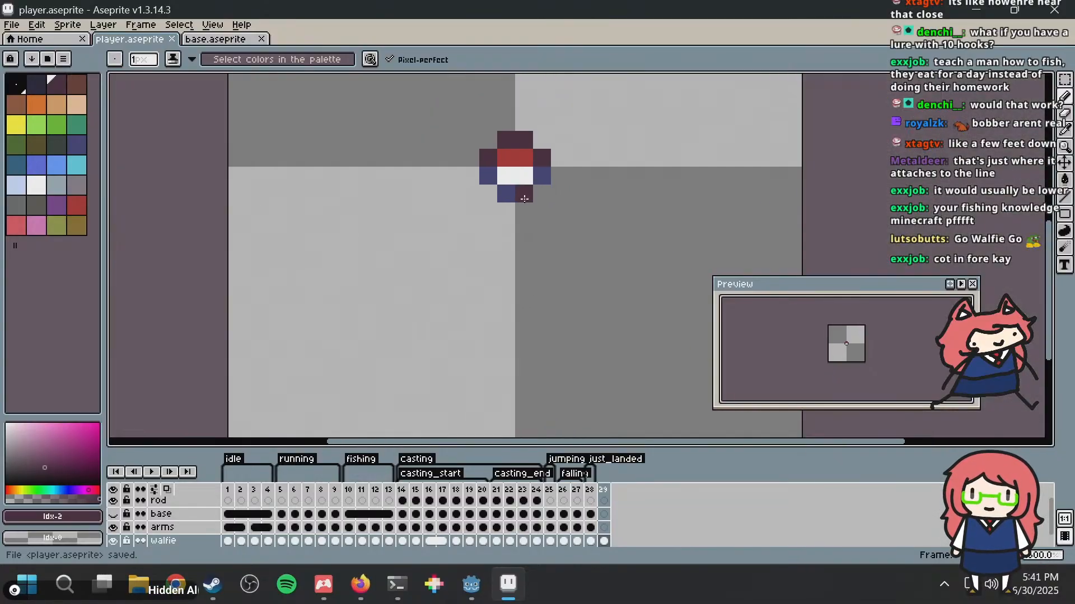
Step: Try drawing a large dark J-shaped hook from the bobber's underside curving up at the left, and undo it
middle_click_drag(490, 227, 469, 189)
mouse_move(486, 171)
left_mouse_down()
mouse_move(469, 252)
mouse_move(349, 361)
mouse_move(224, 308)
mouse_move(206, 236)
left_mouse_up()
key("ctrl+z")
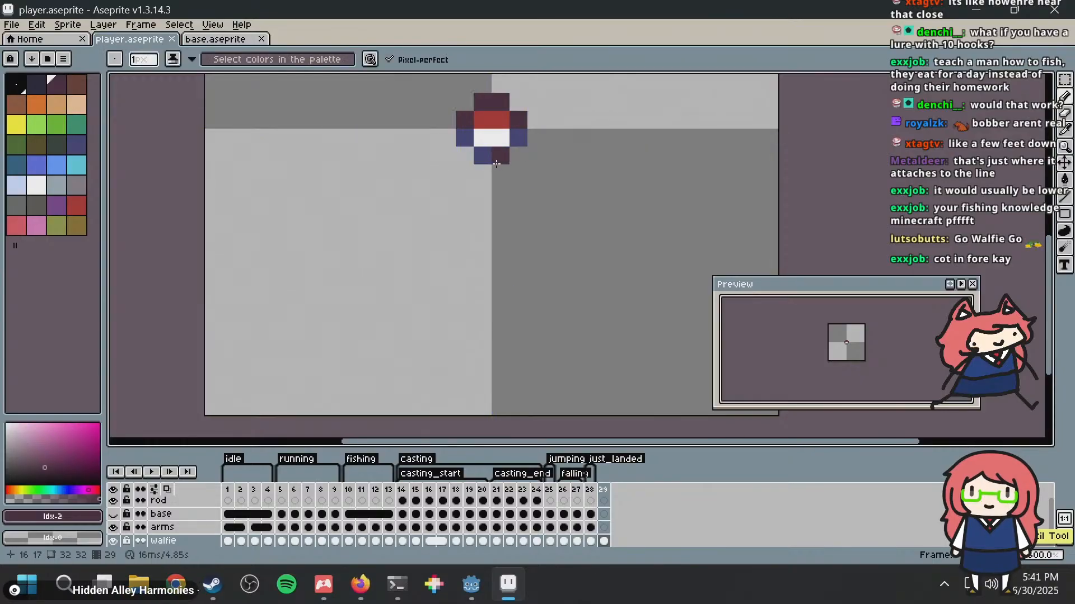
mouse_move(483, 171)
left_mouse_down()
mouse_move(464, 297)
mouse_move(281, 336)
mouse_move(241, 238)
left_mouse_up()
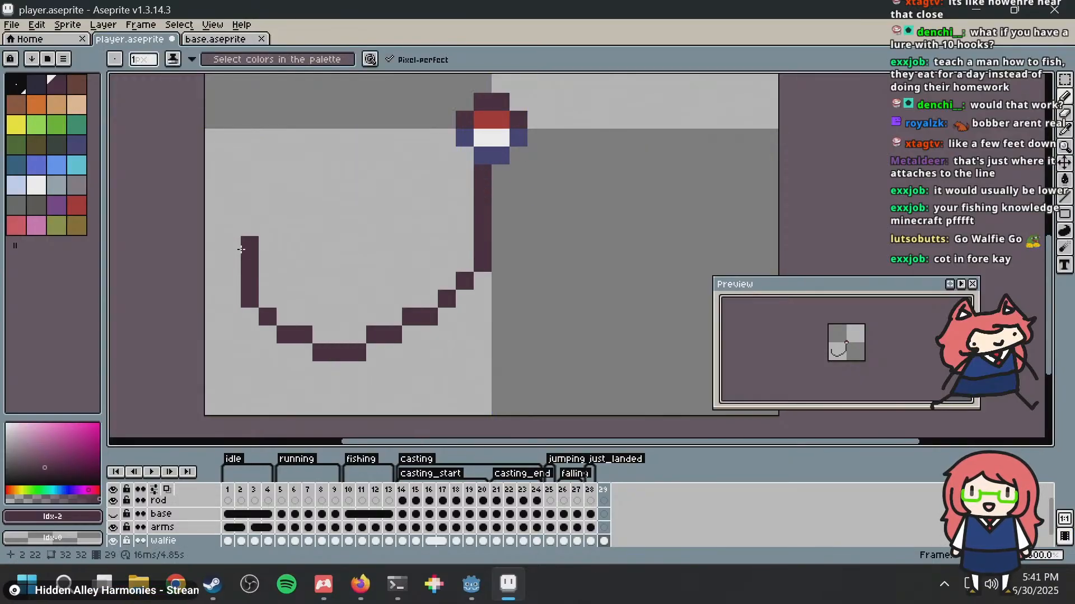
key("ctrl+z")
Step: Try drawing a smaller dark J-shaped hook under the bobber and undo the strokes
mouse_move(486, 158)
left_mouse_down()
mouse_move(485, 174)
mouse_move(311, 324)
mouse_move(314, 202)
left_mouse_up()
key("ctrl+z")
left_click(468, 186)
mouse_move(488, 163)
left_mouse_down()
mouse_move(470, 272)
mouse_move(345, 233)
left_mouse_up()
scroll(672, 185, "down", 4)
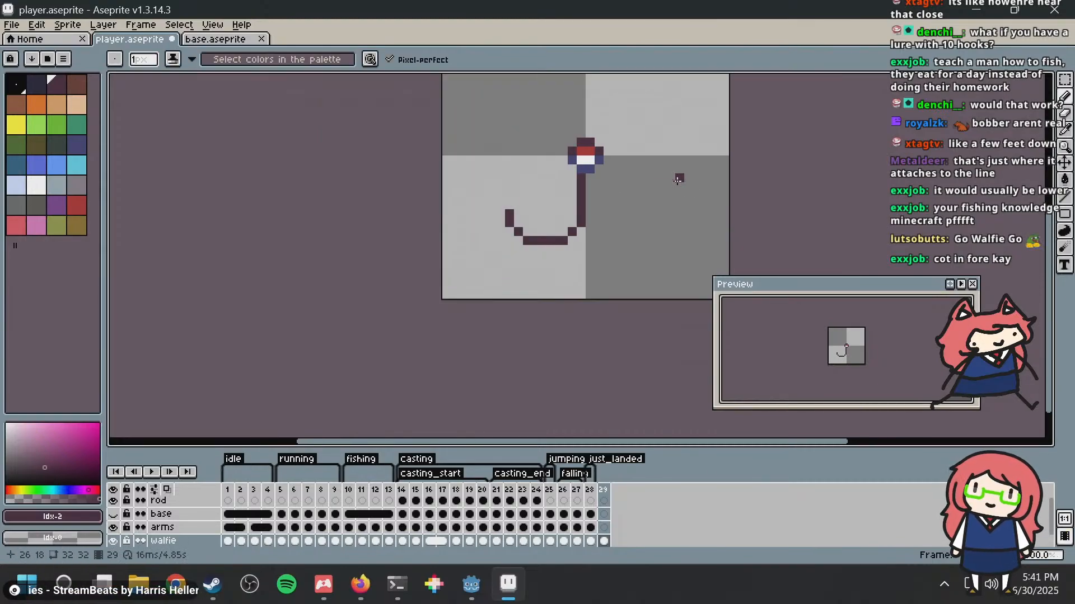
key("ctrl+z")
scroll(641, 175, "up", 4)
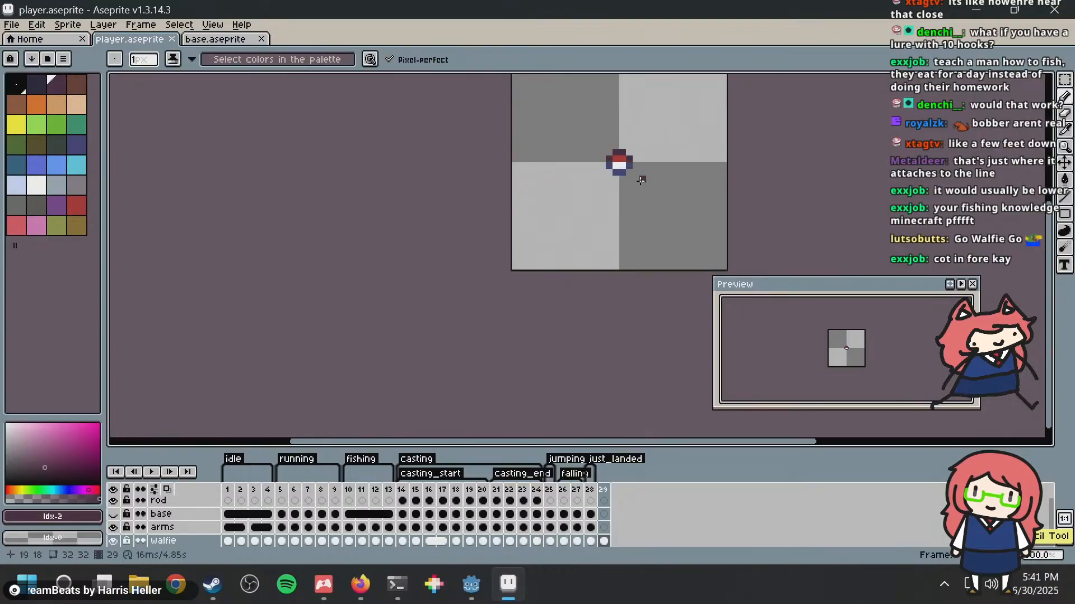
Step: Undo one more trial hook stroke and save player.aseprite with only the bobber in frame 29
key("ctrl+s")
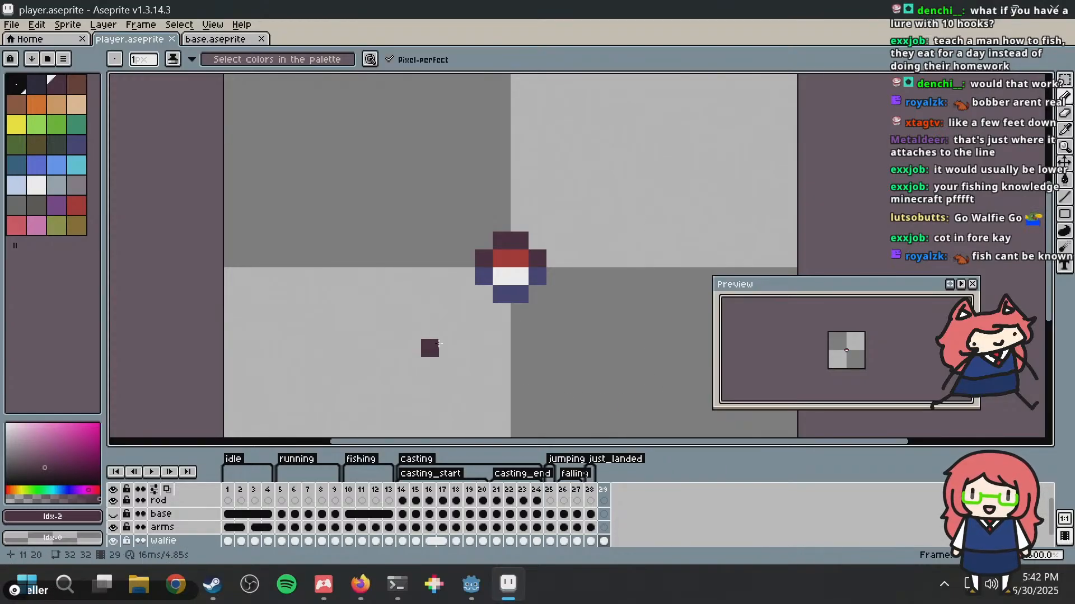
mouse_move(519, 309)
left_mouse_down()
mouse_move(433, 414)
mouse_move(325, 369)
mouse_move(330, 352)
left_mouse_up()
key("ctrl+z")
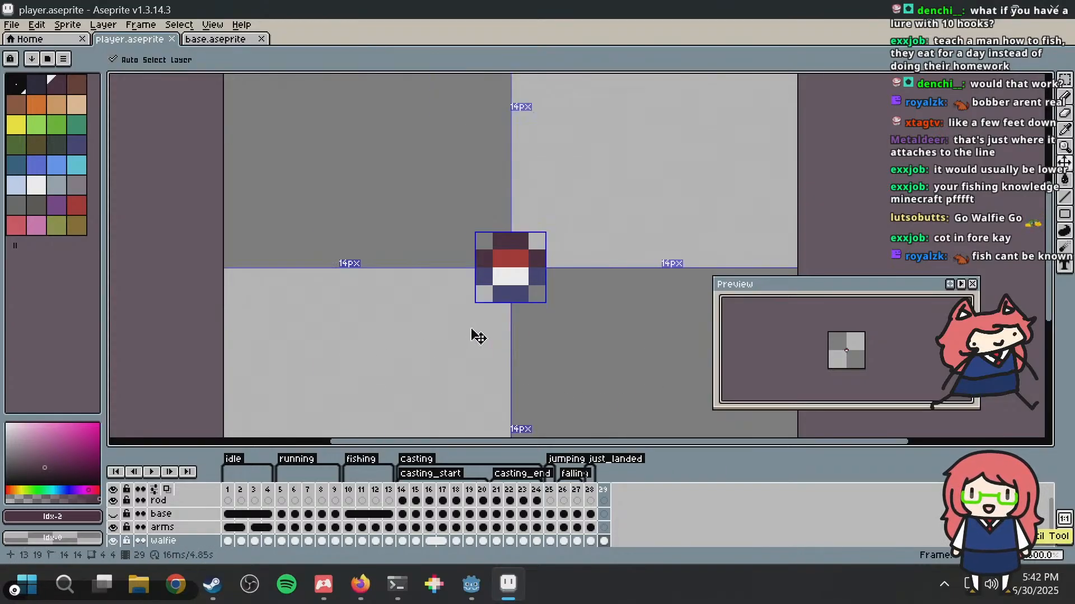
scroll(574, 297, "down", 2)
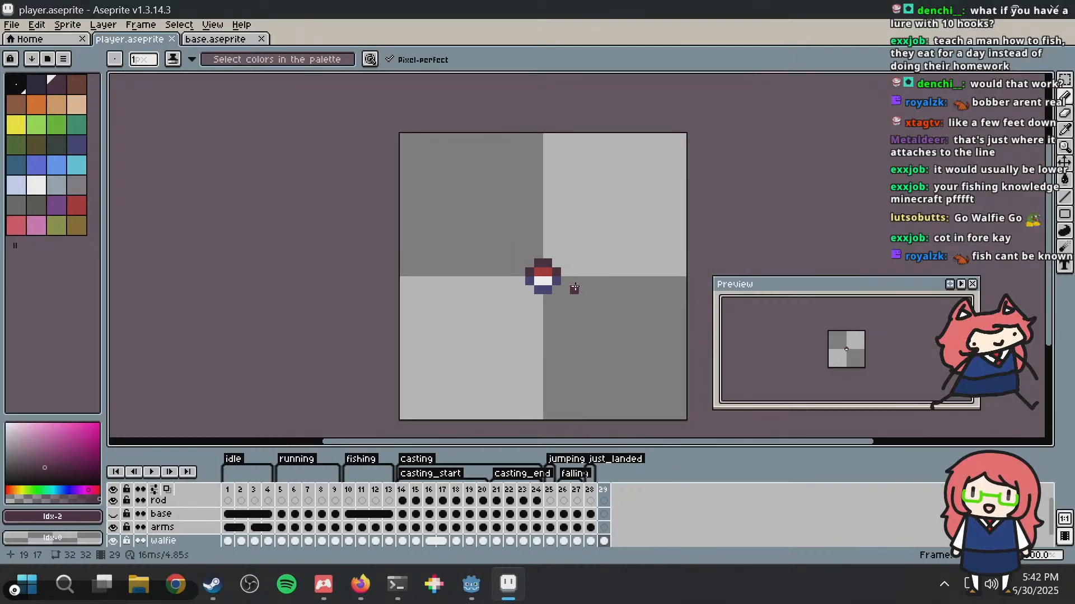
key("ctrl+s")
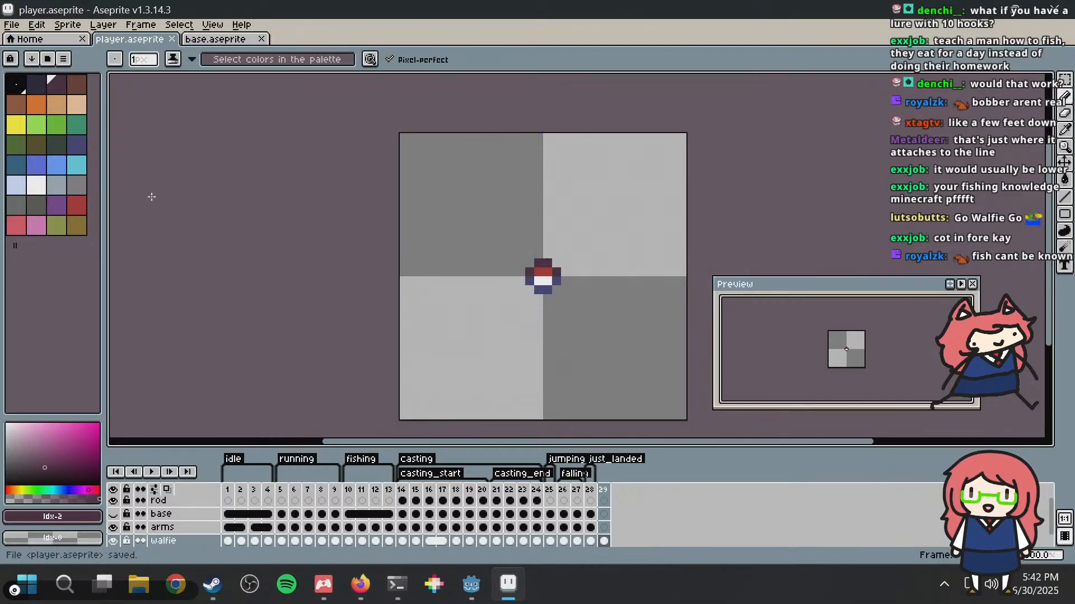
Step: Try light-blue water lines across the lower part of the bobber, undo them and save the file
left_click(50, 171)
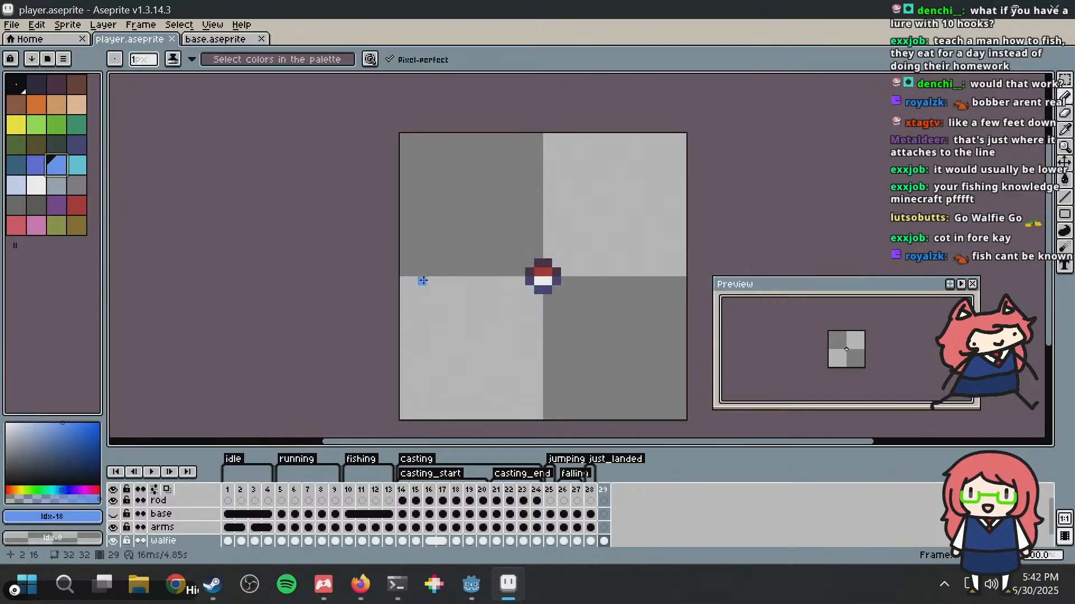
left_click_drag(422, 281, 662, 283)
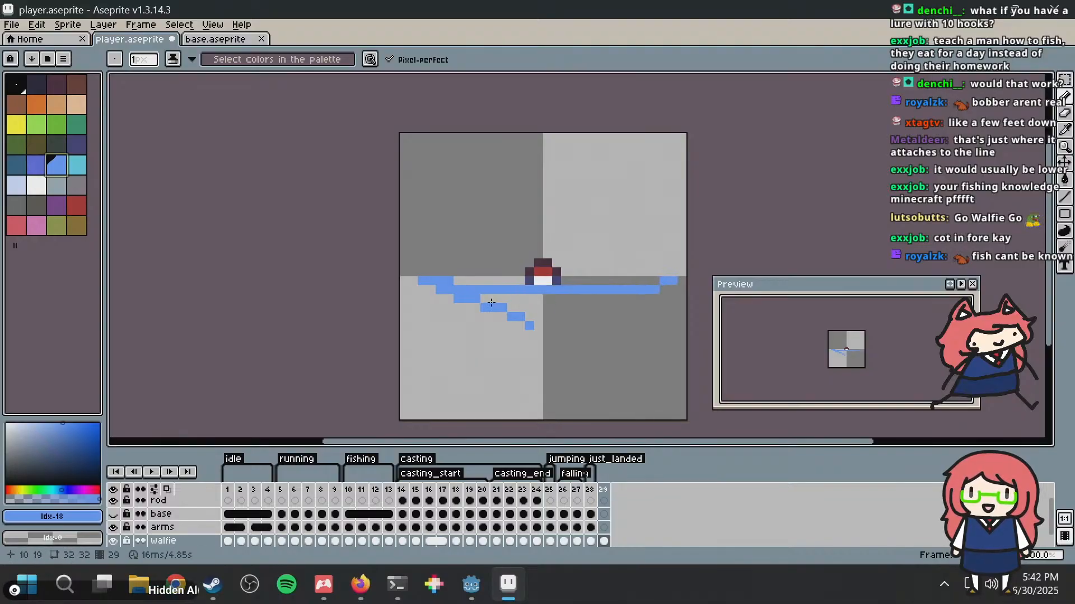
key("ctrl+z")
key("ctrl+s")
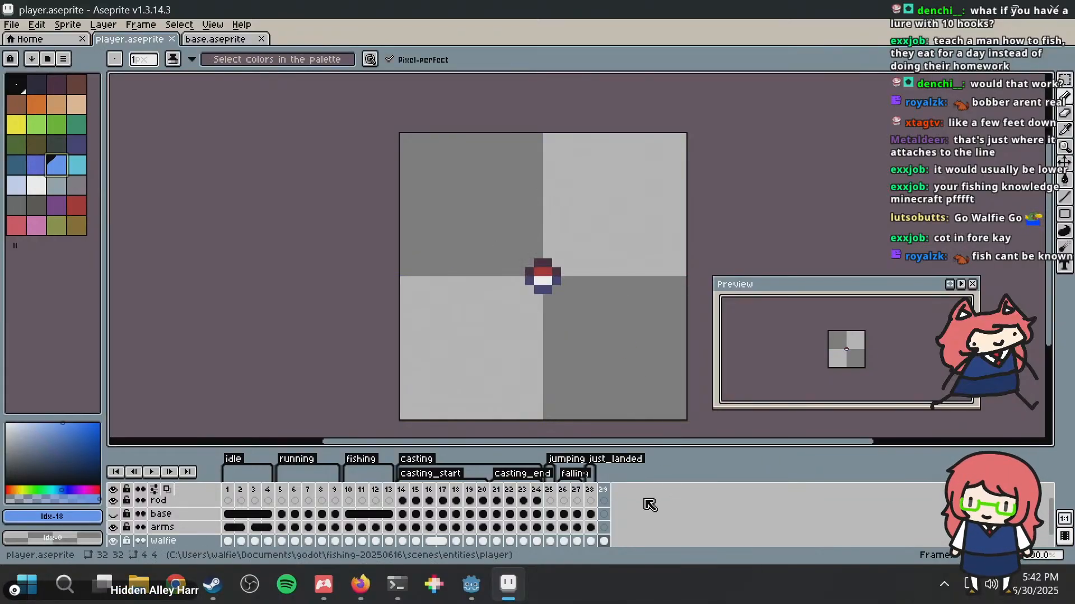
Step: Create a tag named bobber on frame 29 with the Repeat option enabled
double_click(604, 490)
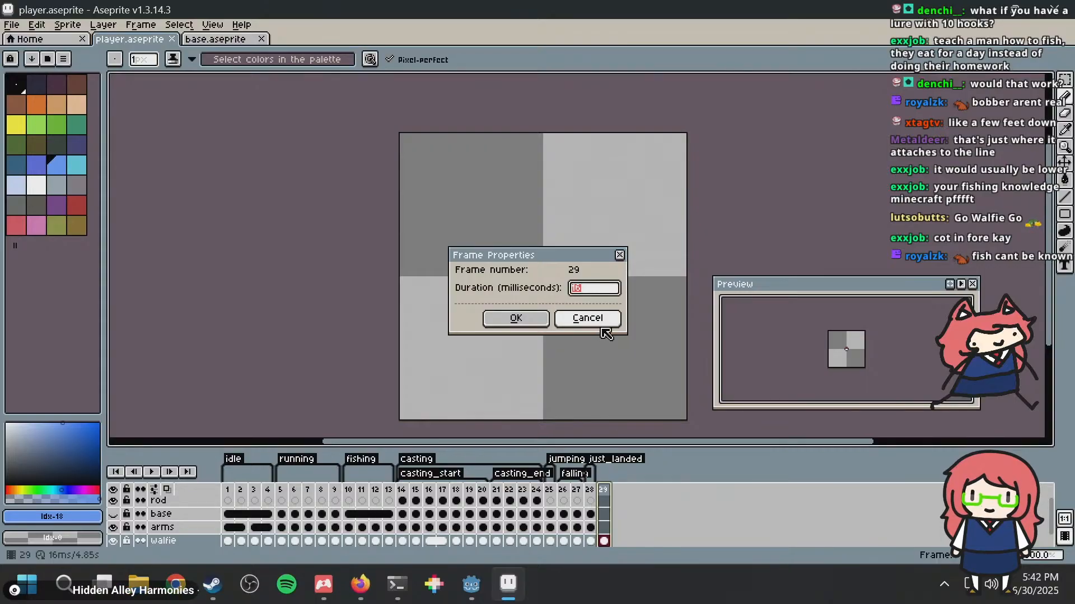
left_click(600, 324)
right_click(604, 492)
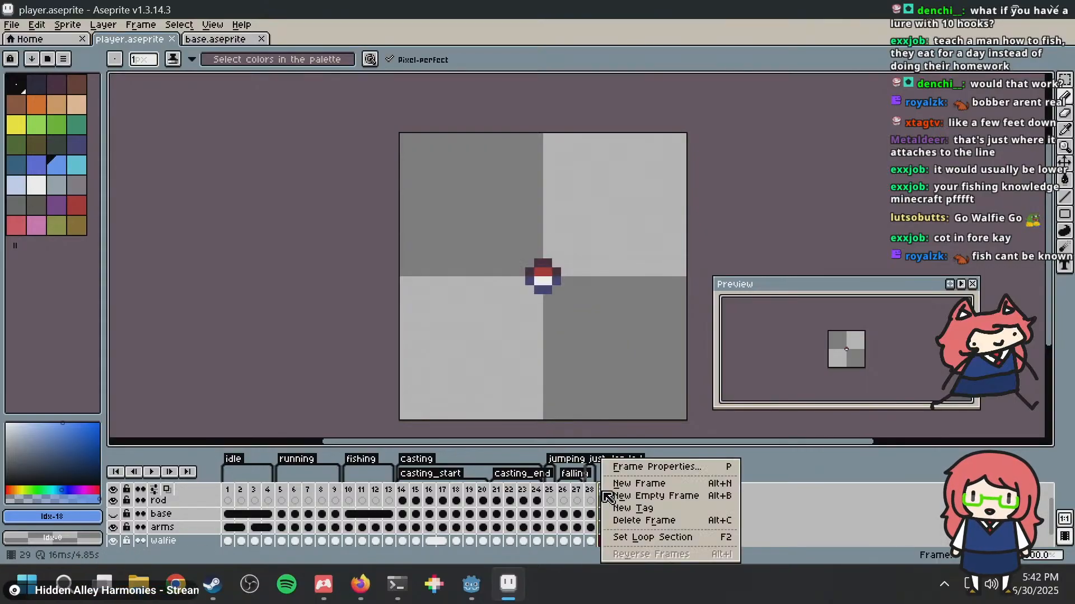
left_click(632, 509)
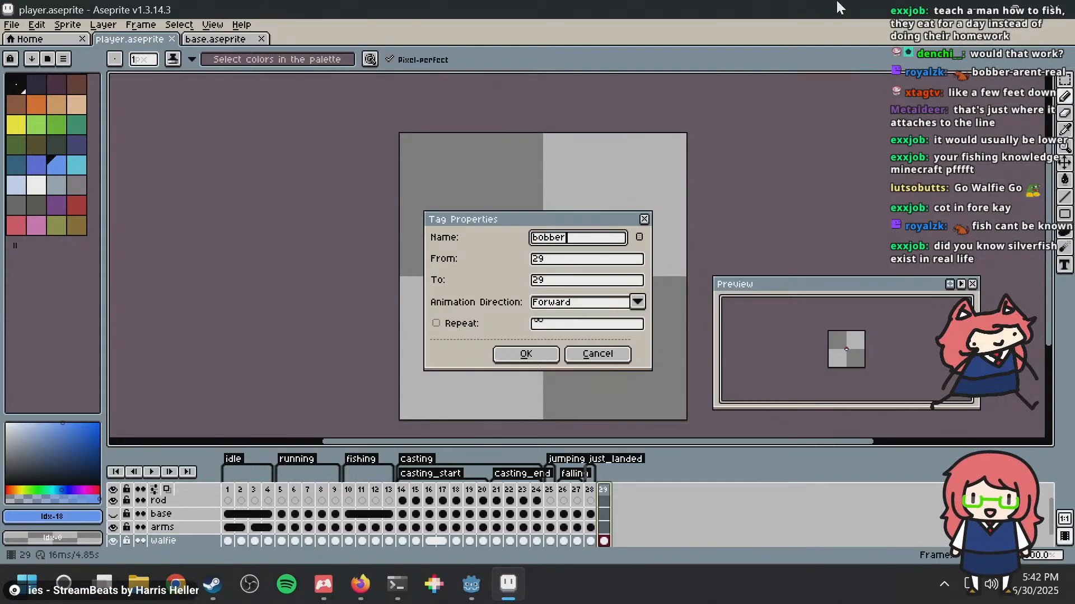
left_click(448, 325)
left_click(526, 354)
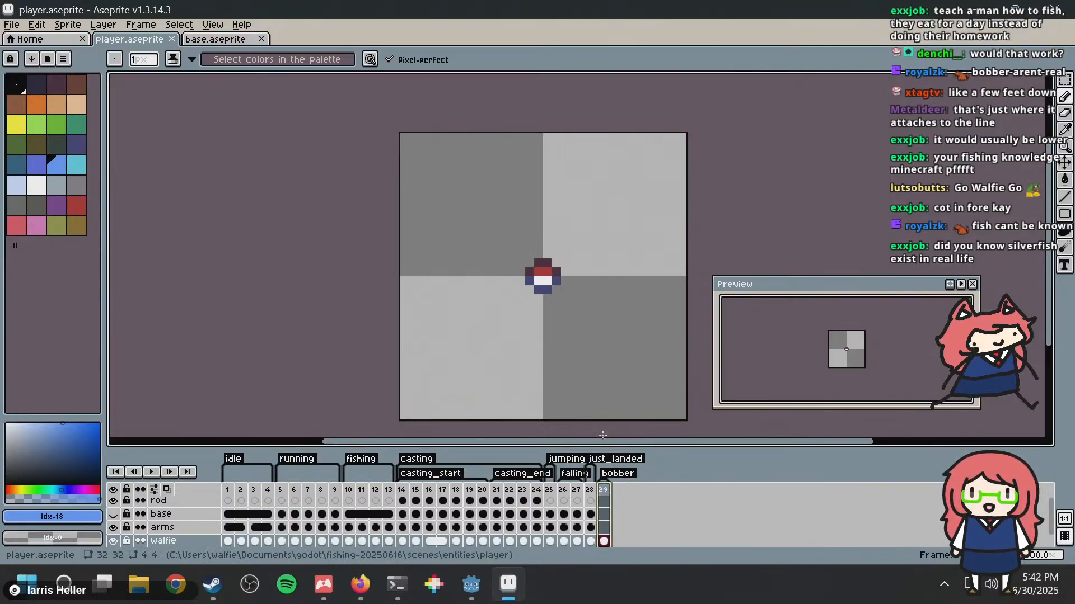
Step: Set the duration of frame 29 to 100 milliseconds
double_click(602, 490)
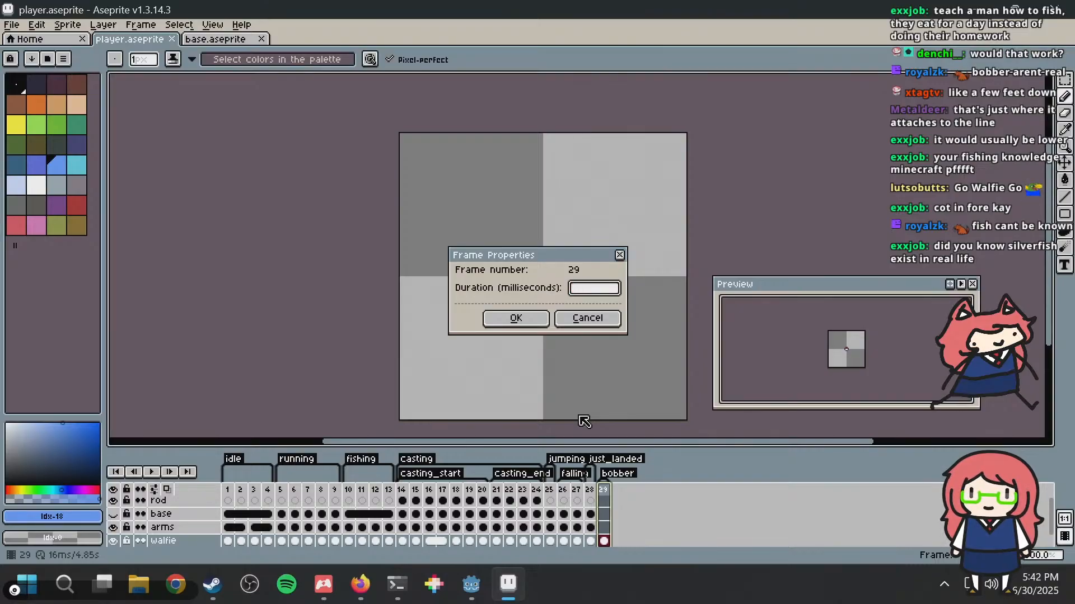
type("100")
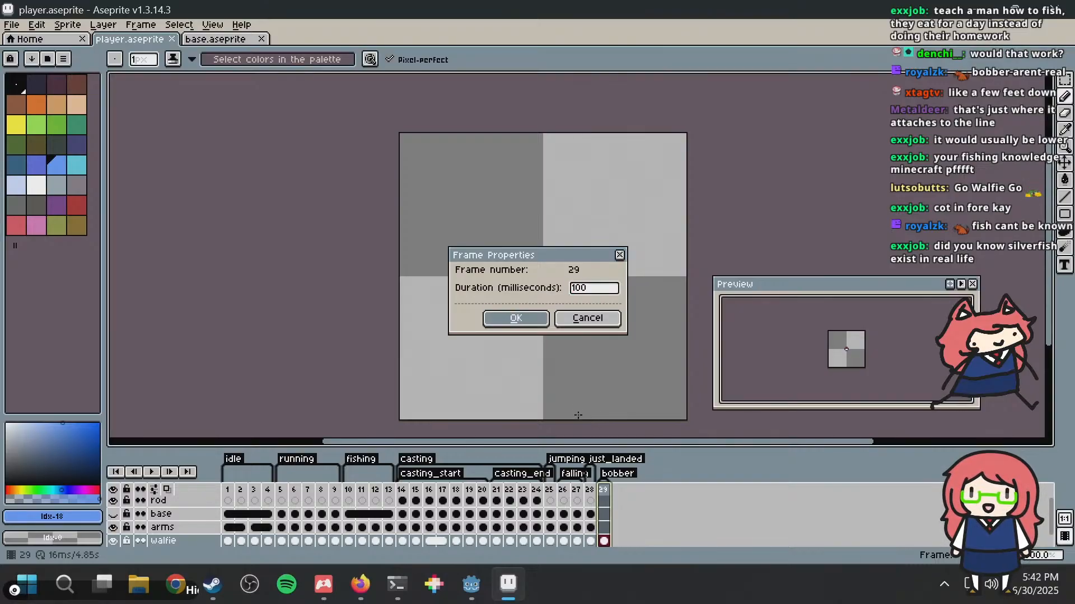
Step: Apply the 100-millisecond duration to frame 29 and save player.aseprite
key("Return")
key("ctrl+s")
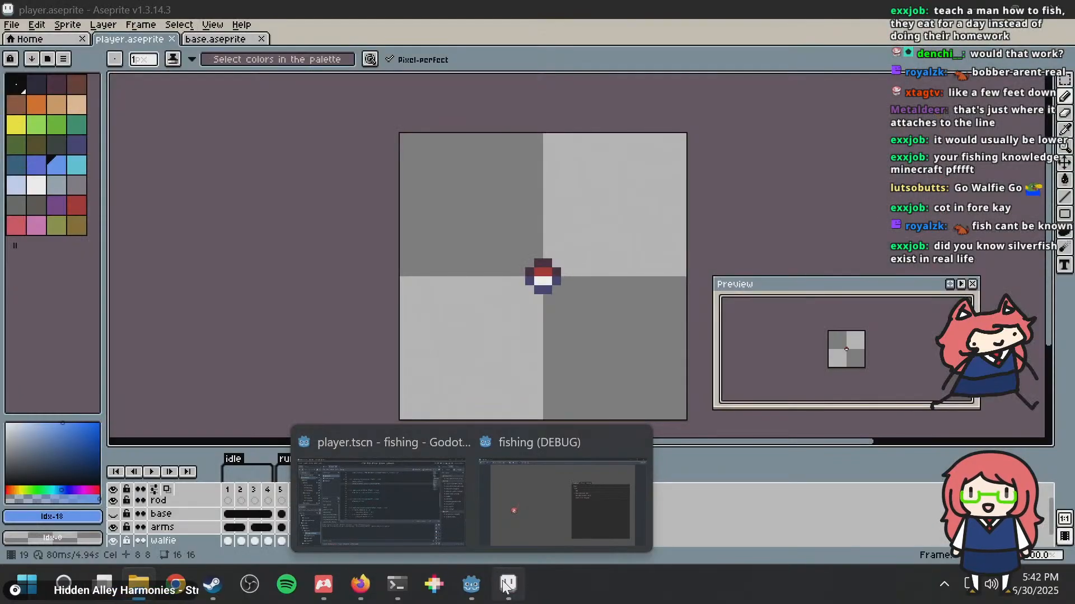
left_click(505, 585)
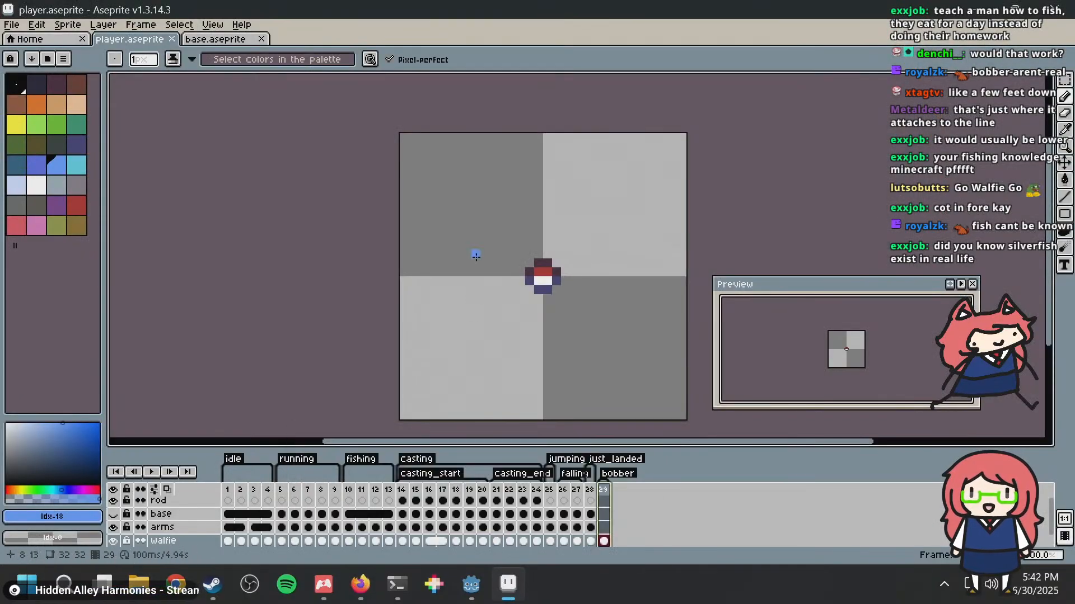
Step: Select the 4 by 4 pixel bobber in frame 29 and copy it
key("m")
scroll(638, 320, "up", 1)
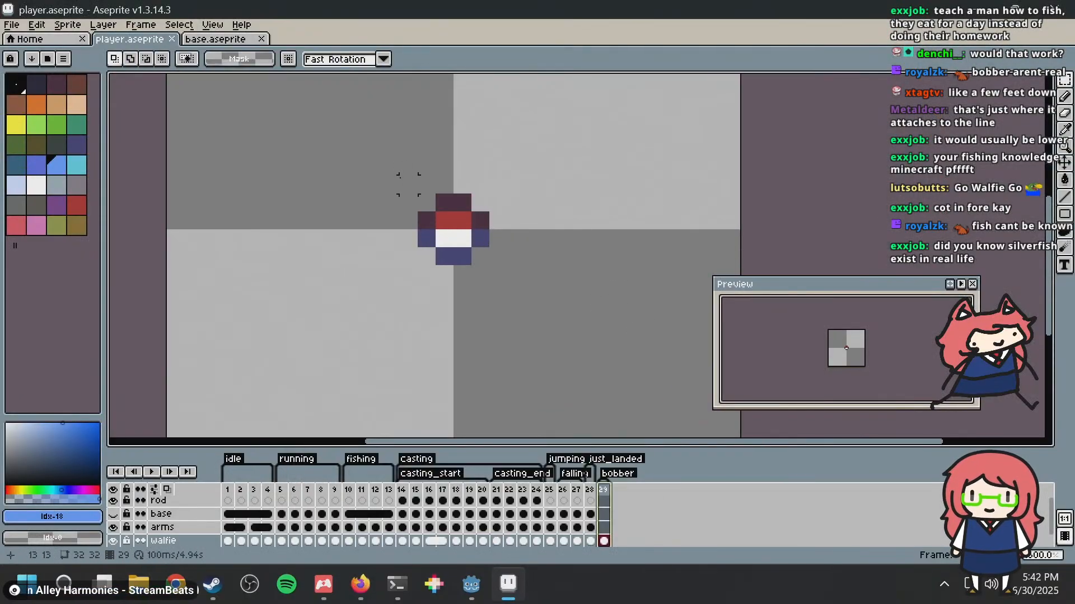
left_click_drag(418, 195, 483, 259)
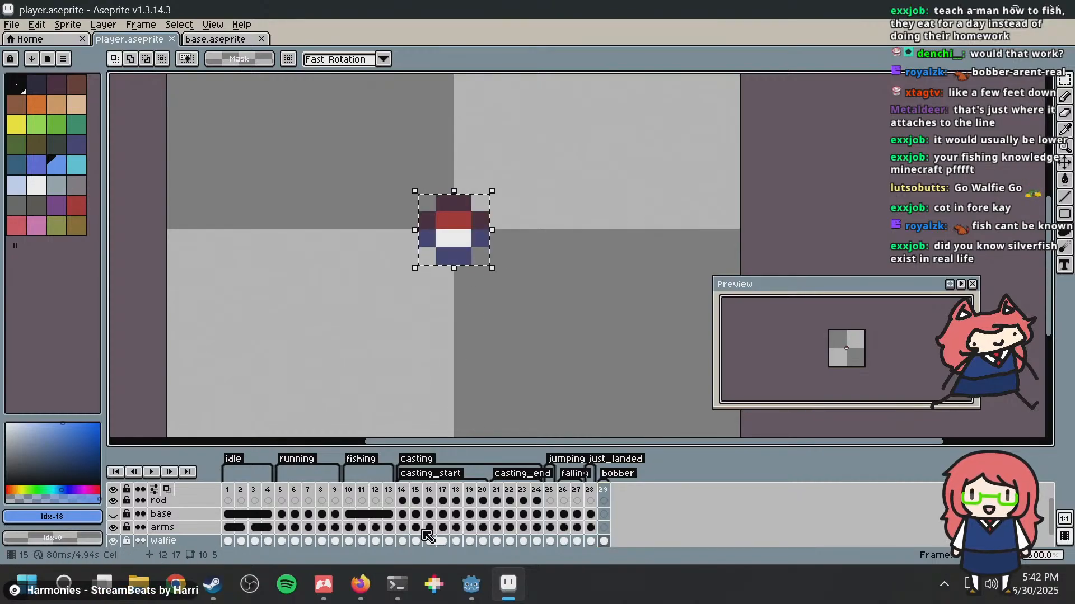
Step: Clear the selection and examine the rod's position in the first fishing frame and casting frames 14 to 17
left_click(402, 490)
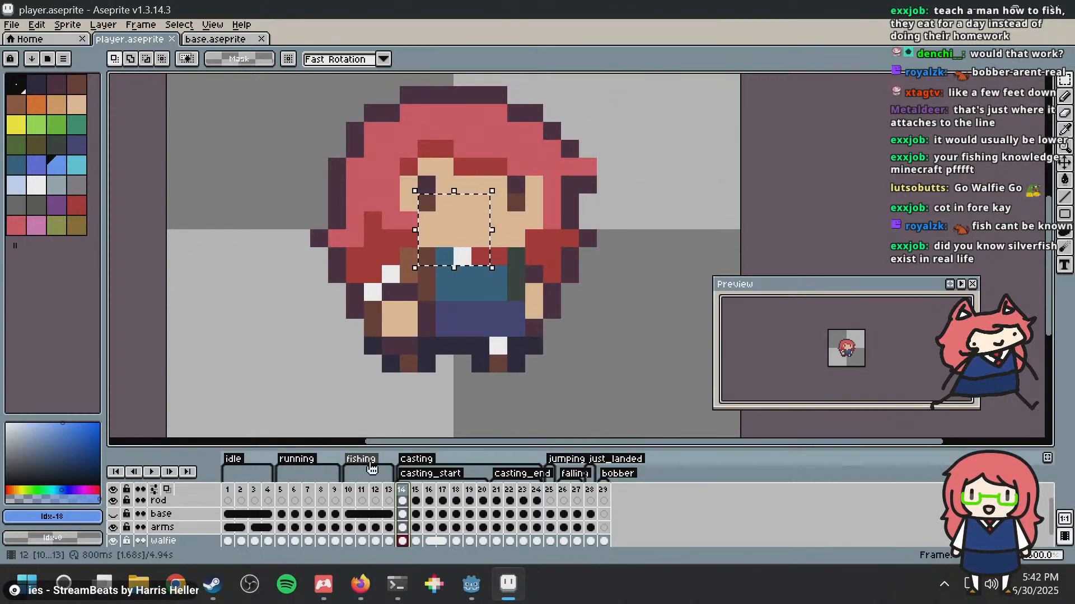
left_click(350, 491)
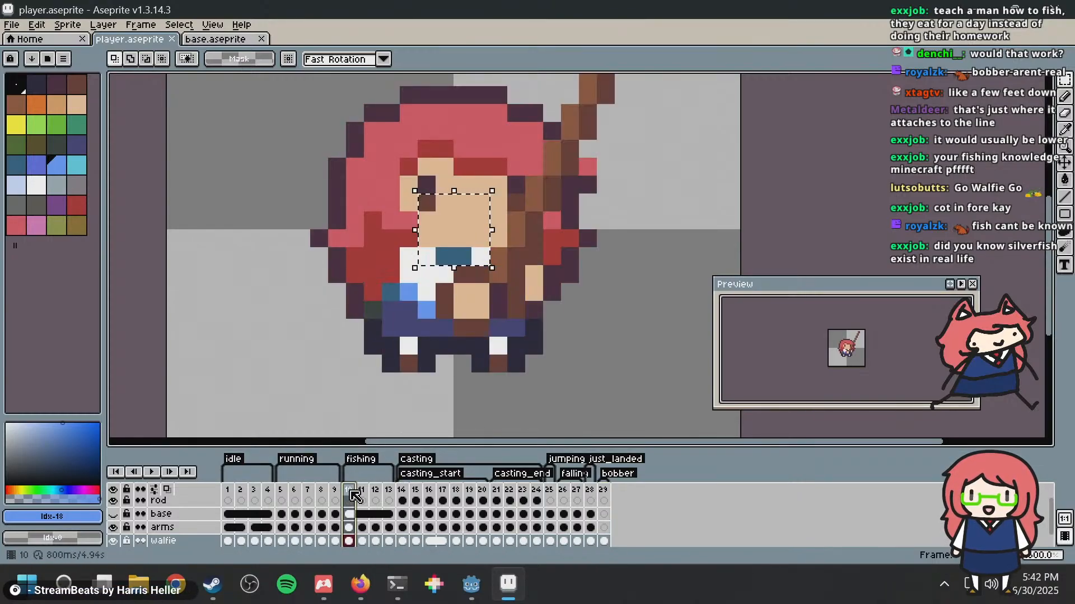
left_click(403, 492)
key("ctrl+d")
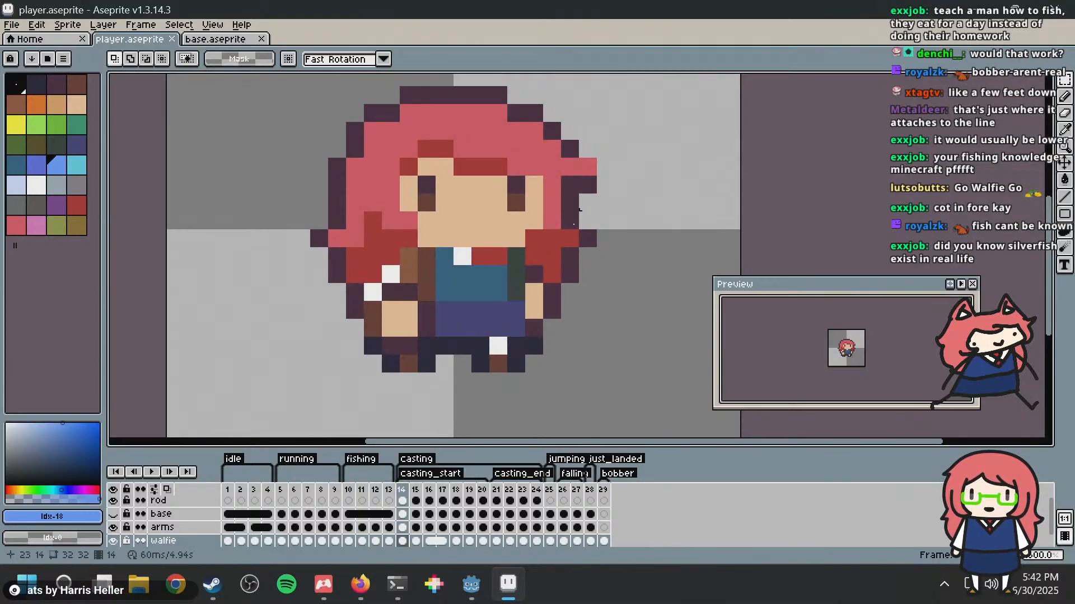
left_click(418, 491)
left_click(430, 491)
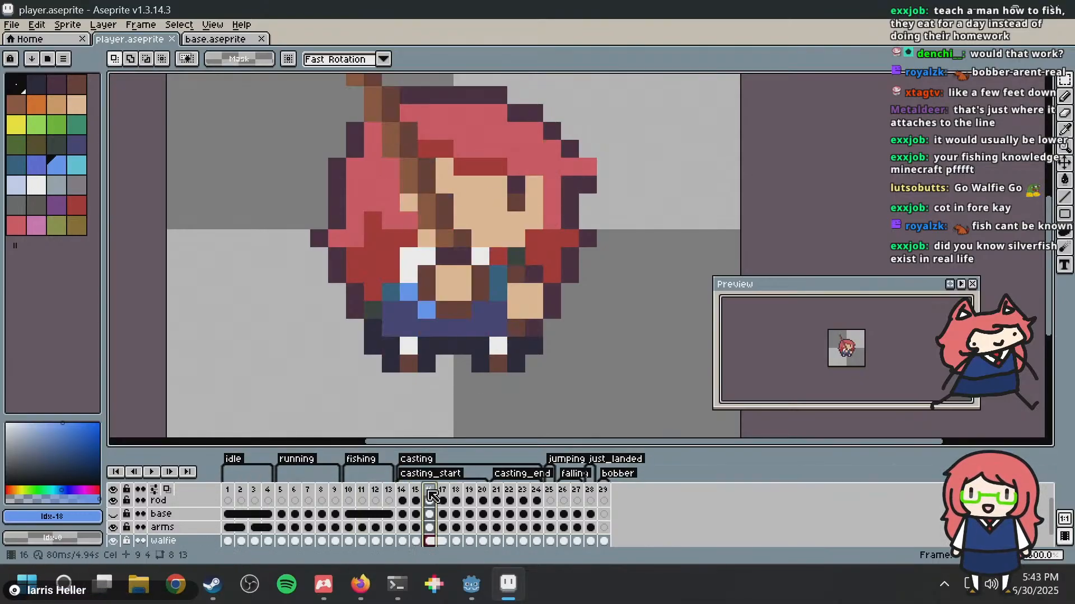
left_click(443, 492)
scroll(556, 181, "down", 3)
middle_click_drag(557, 180, 517, 241)
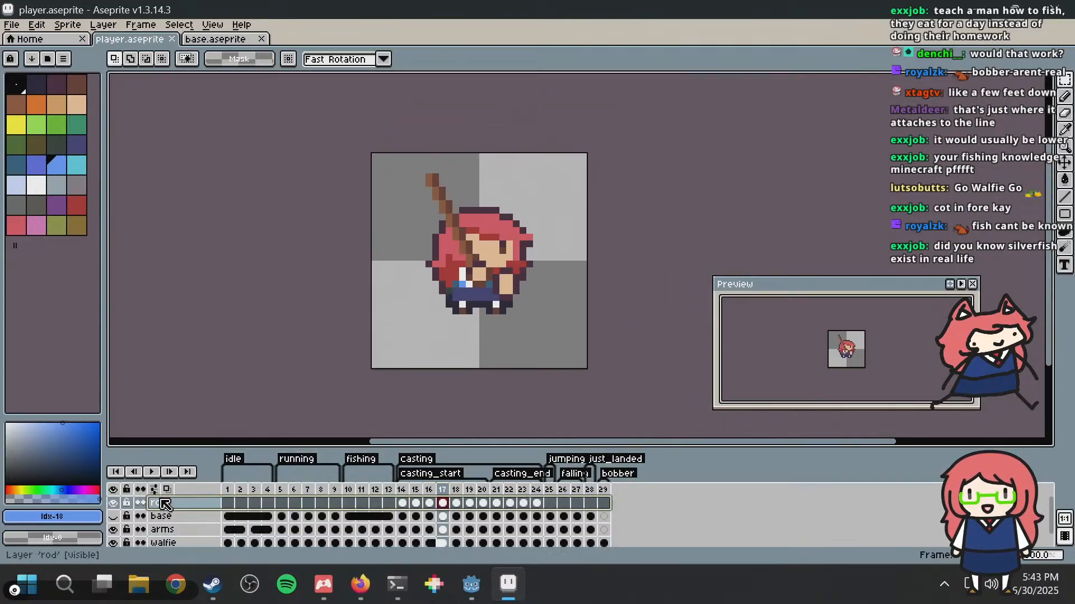
Step: Try pasting the bobber beside the rod tip on the rod layer in frame 17, and undo it
left_click(184, 502)
key("ctrl+v")
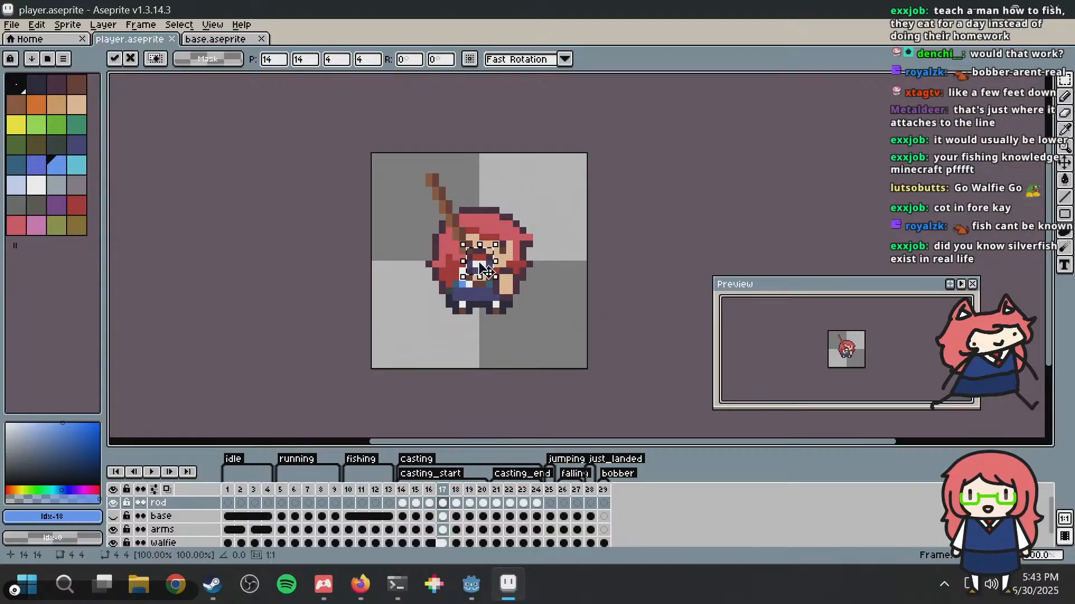
left_click_drag(483, 268, 426, 201)
key("Return")
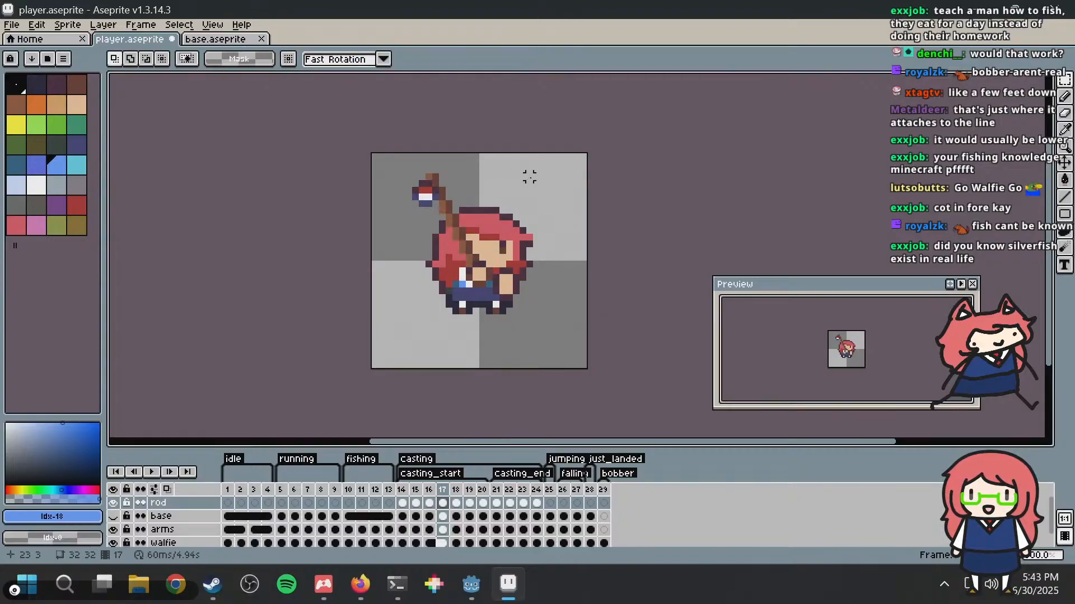
scroll(529, 177, "down", 1)
key("ctrl+z")
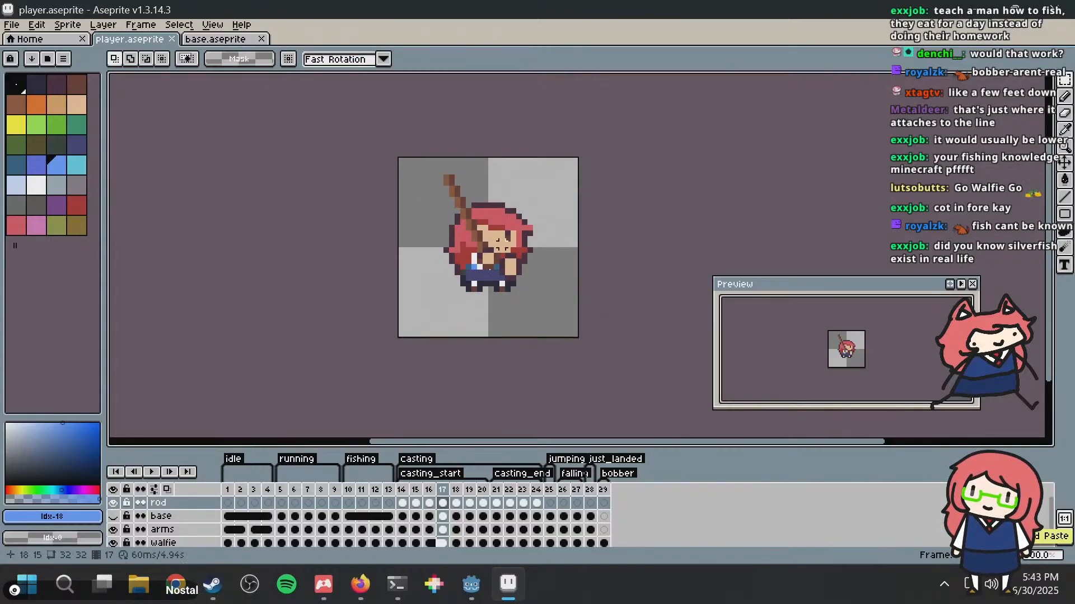
Step: Add a new layer directly above the rod layer
right_click(168, 505)
mouse_move(211, 480)
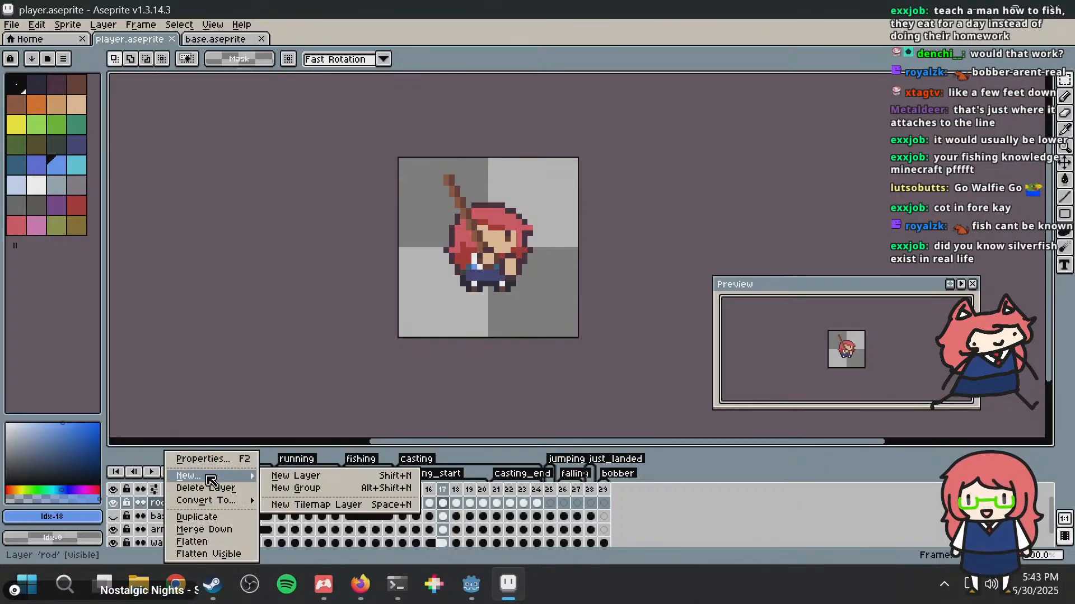
left_click(294, 476)
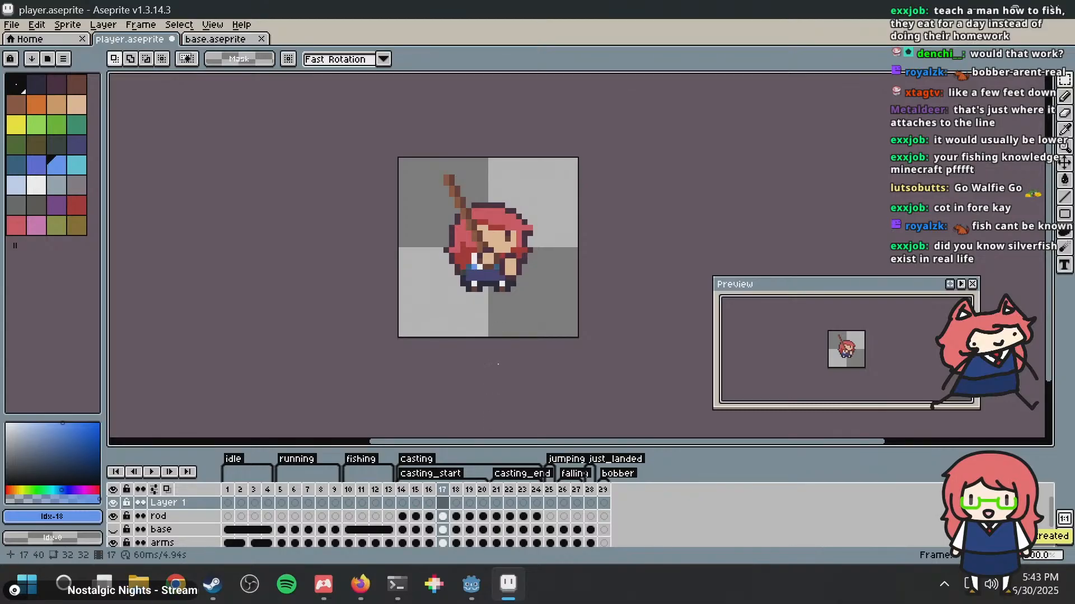
Step: Paste the bobber beside the rod tip on Layer 1 in frame 15, at position 10, 12
scroll(484, 276, "up", 1)
scroll(483, 276, "up", 3)
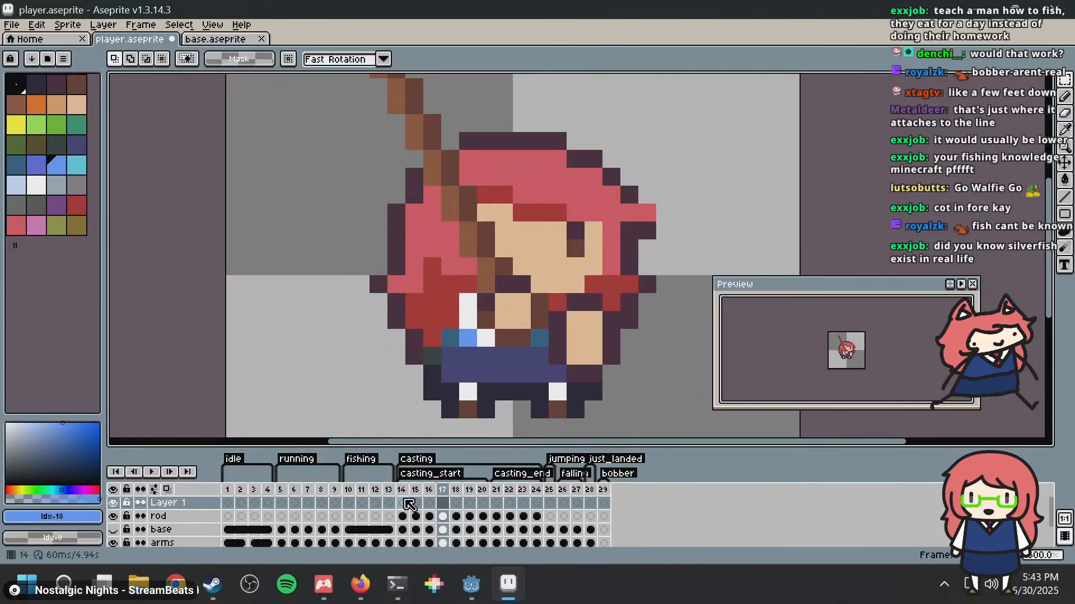
left_click(405, 491)
key("Right")
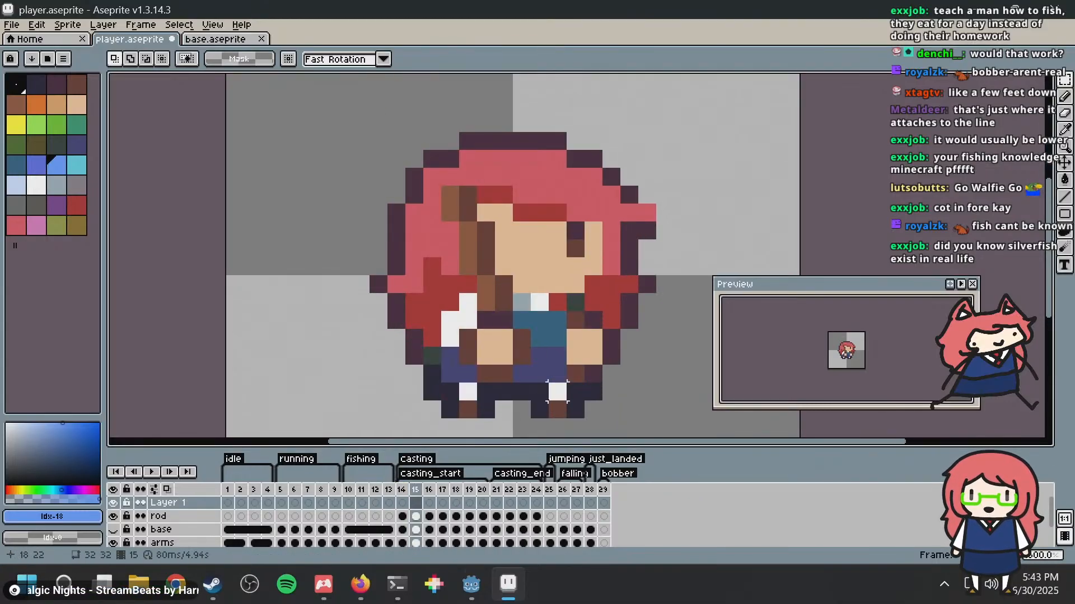
scroll(503, 248, "down", 1)
key("ctrl+v")
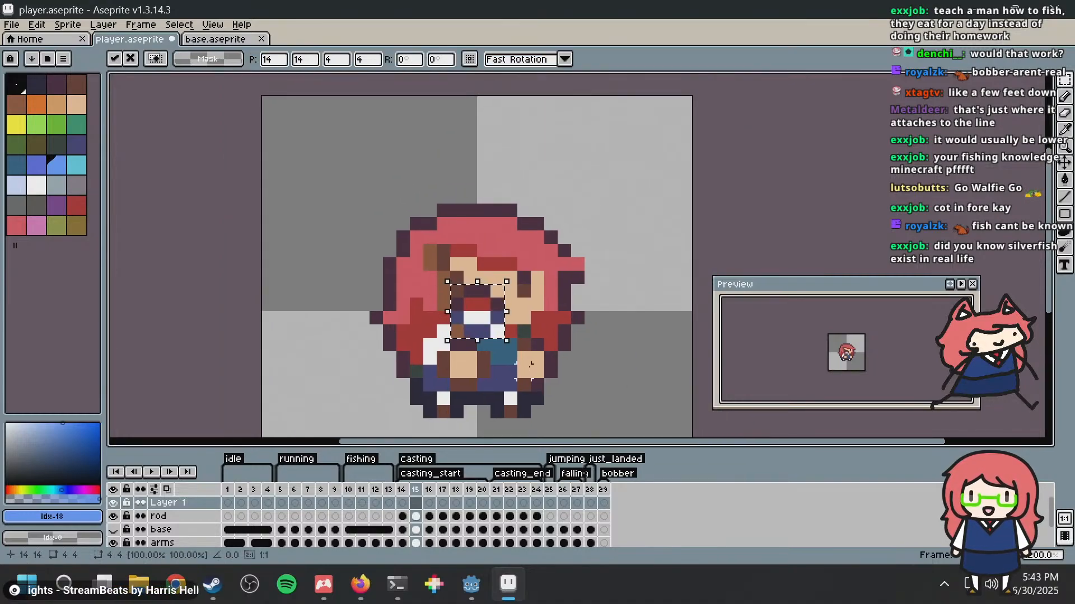
left_click_drag(493, 319, 444, 294)
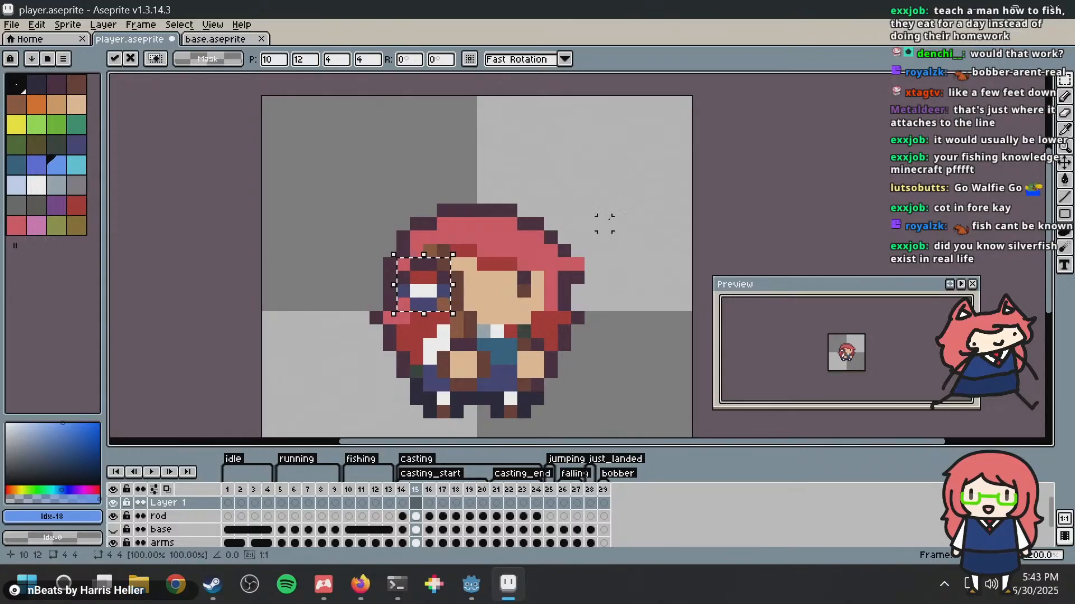
key("Return")
Step: Erase the bobber pixels that cover the rod in frame 15 using the transparent colour
key("super")
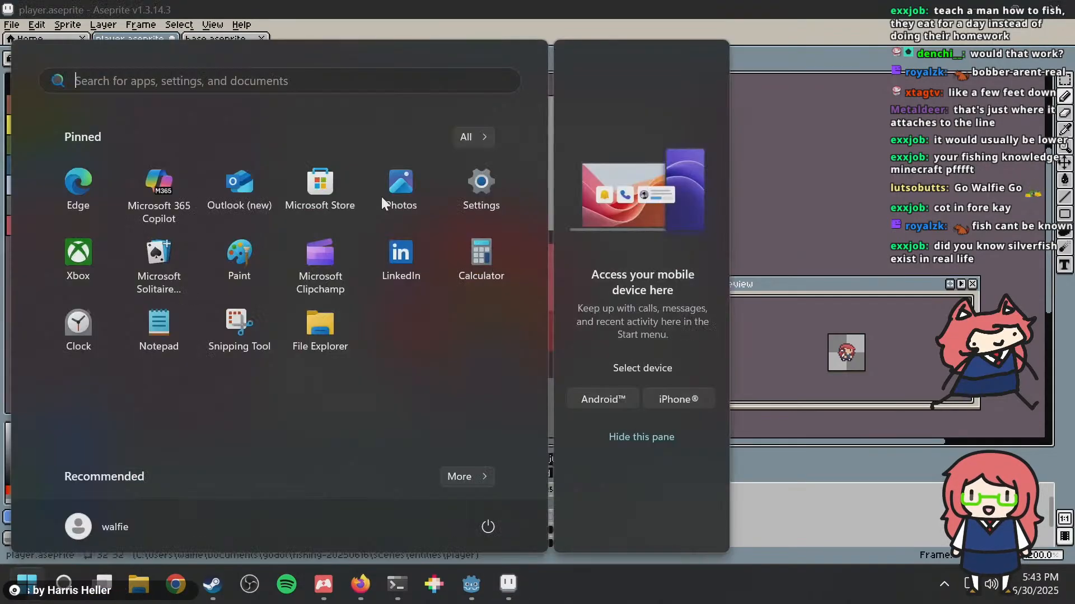
key("super")
left_click(381, 176, "alt")
left_click(425, 263)
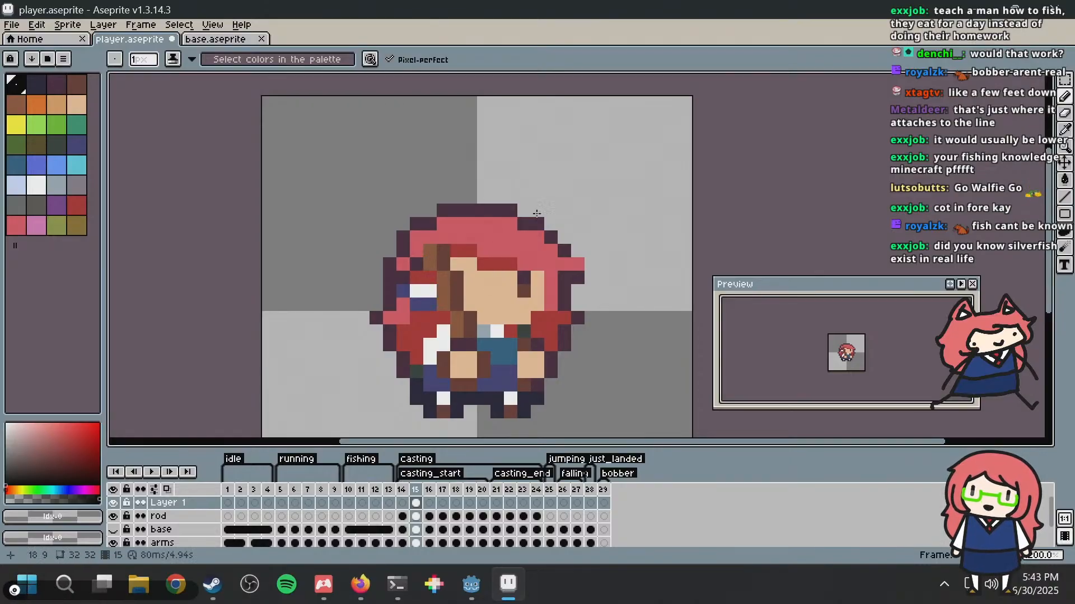
scroll(587, 210, "down", 1)
scroll(586, 210, "up", 1)
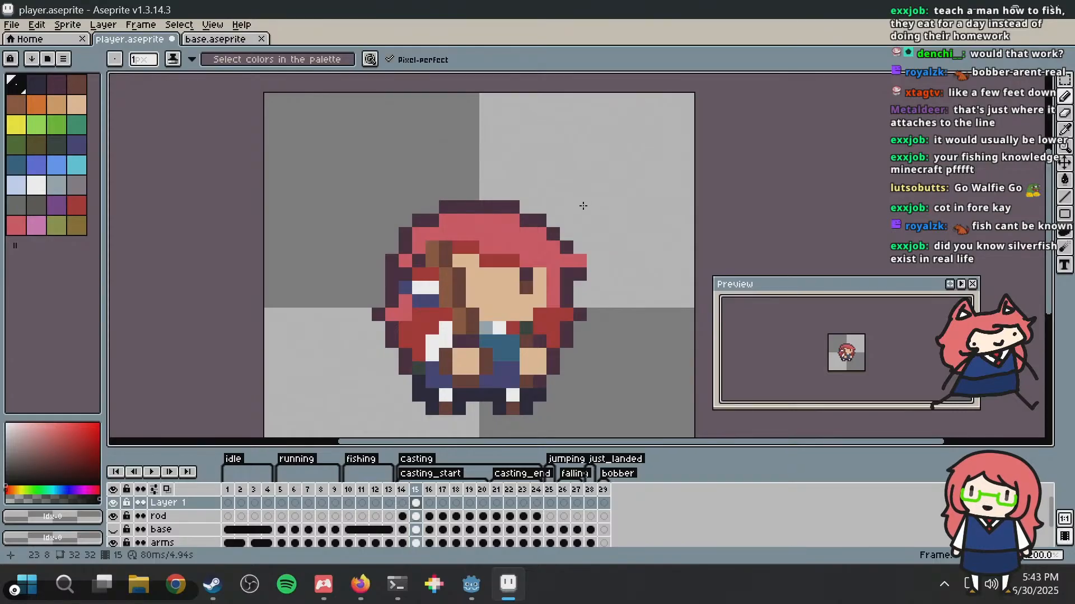
Step: Paste the bobber beside the rod tip on Layer 1 in frame 16
key("Right")
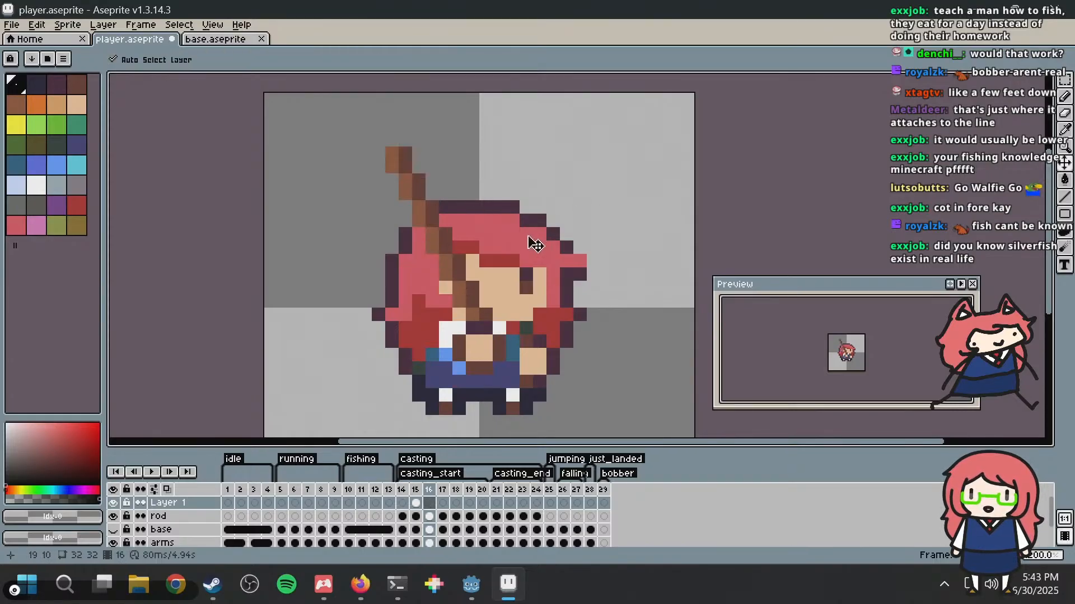
key("ctrl+v")
left_click_drag(496, 323, 390, 200)
key("ctrl+d")
key("b")
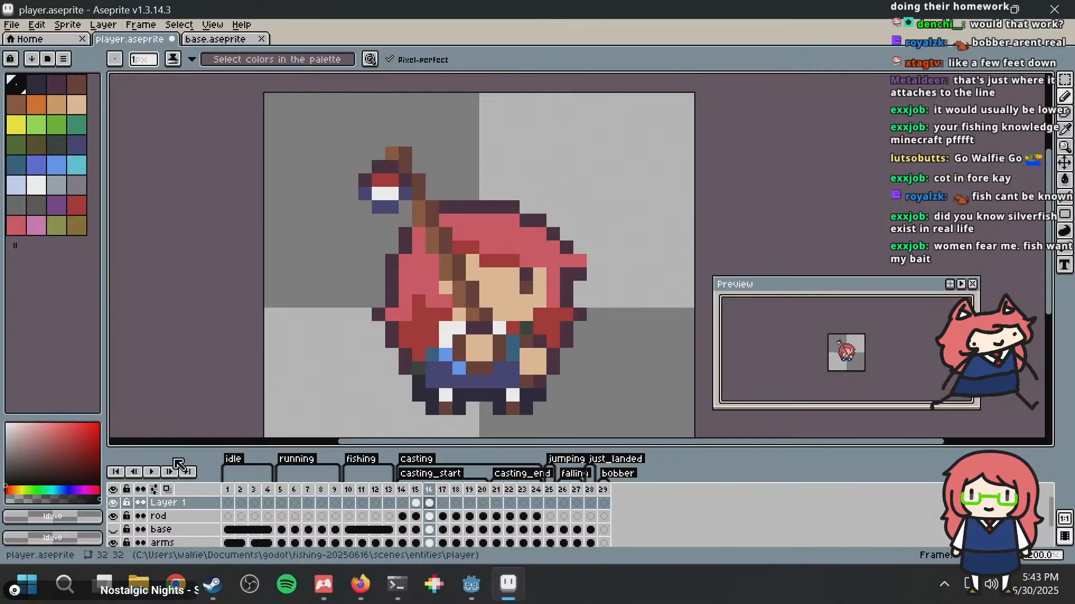
Step: Move Layer 1 below the rod layer so the bobber sits behind the rod
left_click(174, 517)
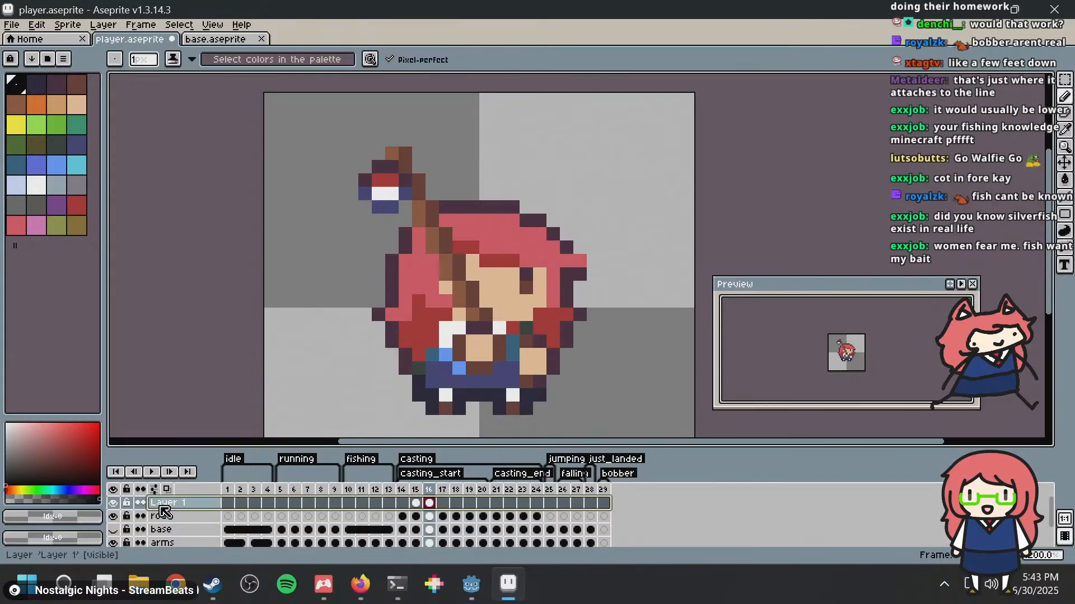
left_click(168, 503)
left_click_drag(171, 501, 175, 523)
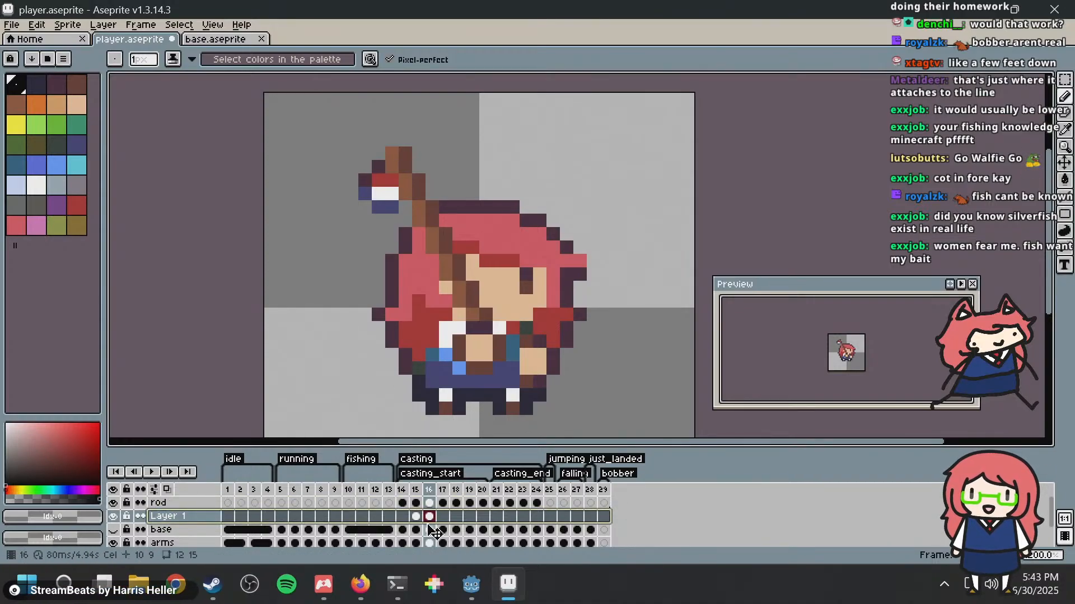
Step: Delete the Layer 1 cel in frame 15 and paste a fresh bobber there at position 10, 12
left_click(415, 516)
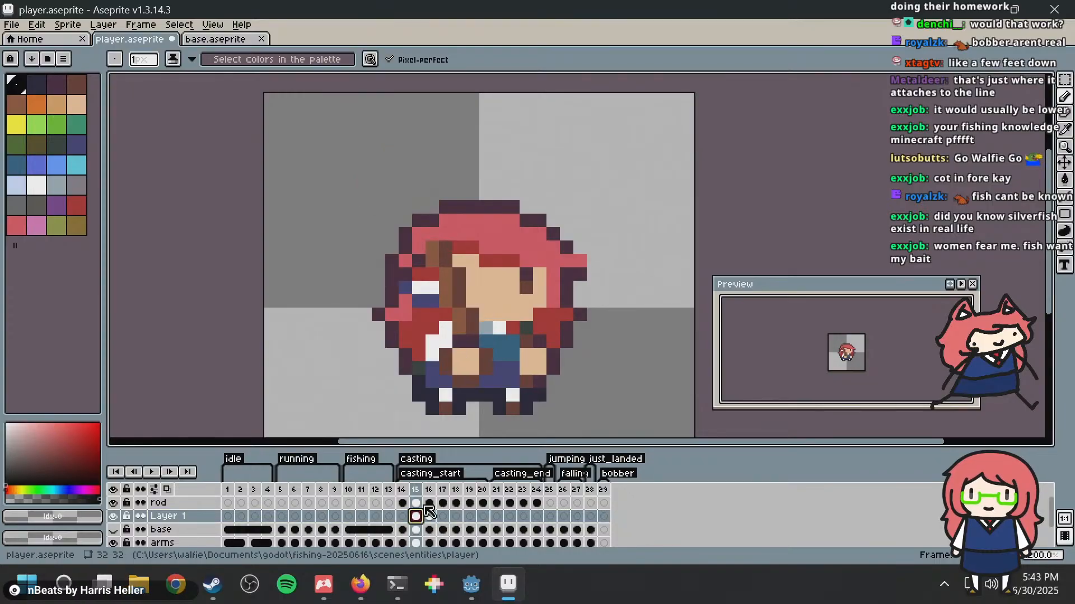
key("Delete")
key("ctrl+v")
left_click_drag(489, 307, 439, 290)
key("Up")
key("Down")
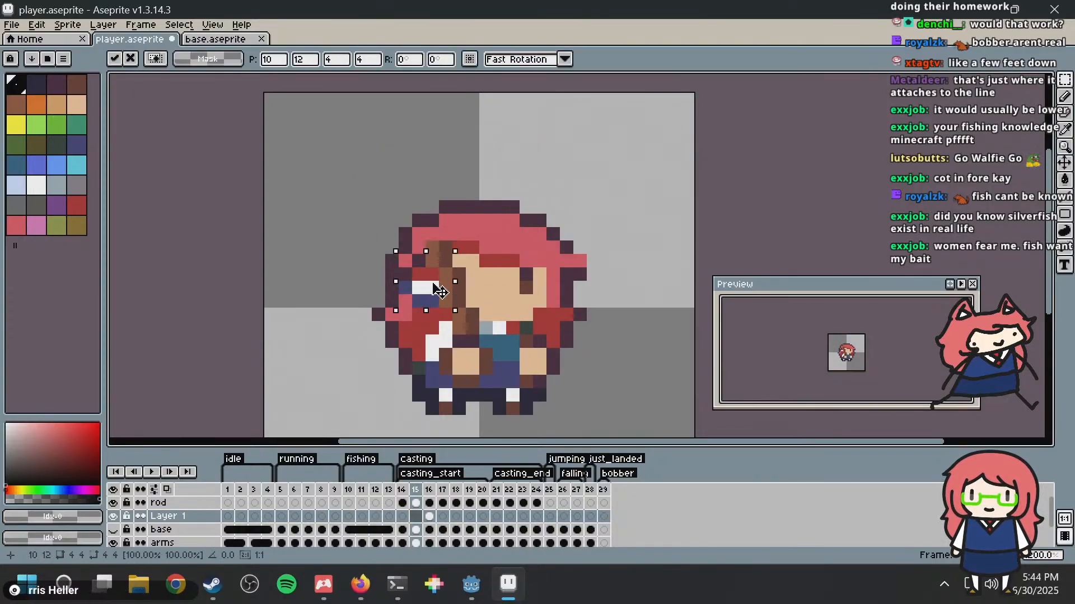
left_click(580, 221)
Step: Paste the bobber below the rod tip on Layer 1 in frame 17, at position 6, 4
key("Right")
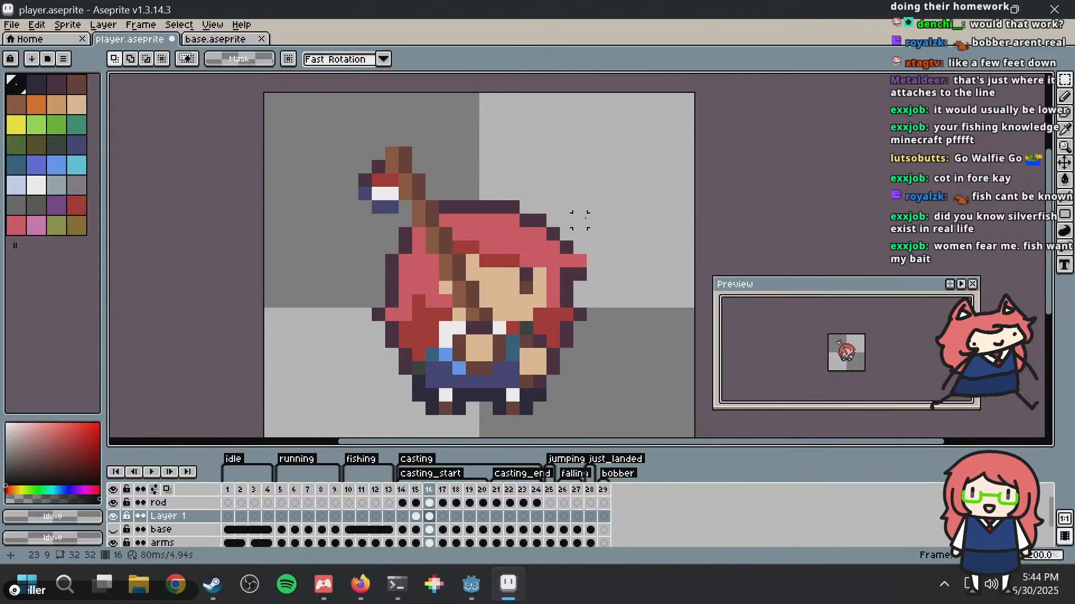
key("Right")
key("ctrl+v")
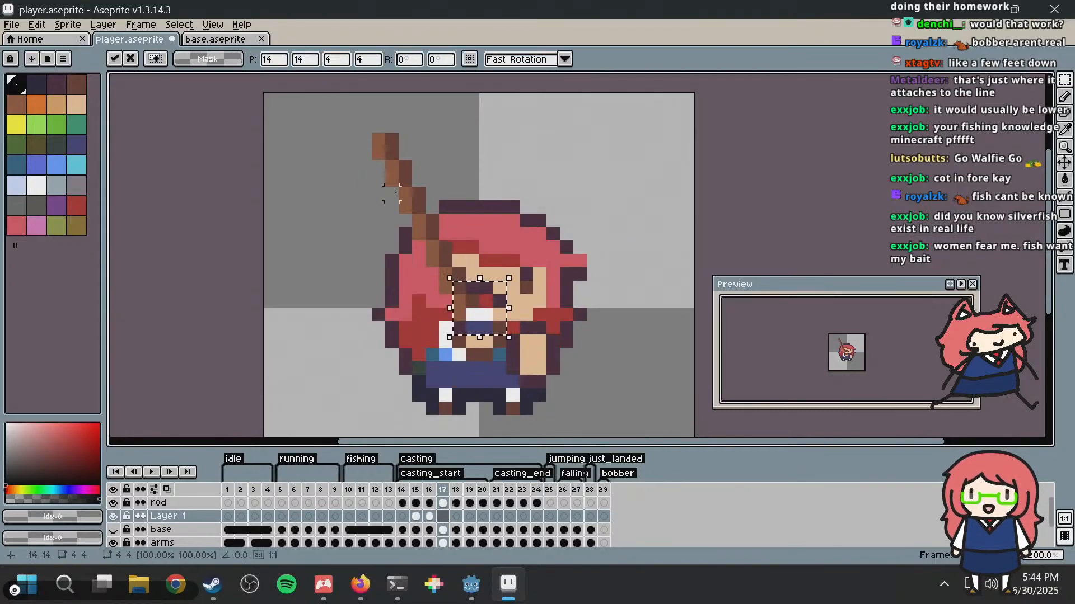
left_click_drag(495, 319, 386, 173)
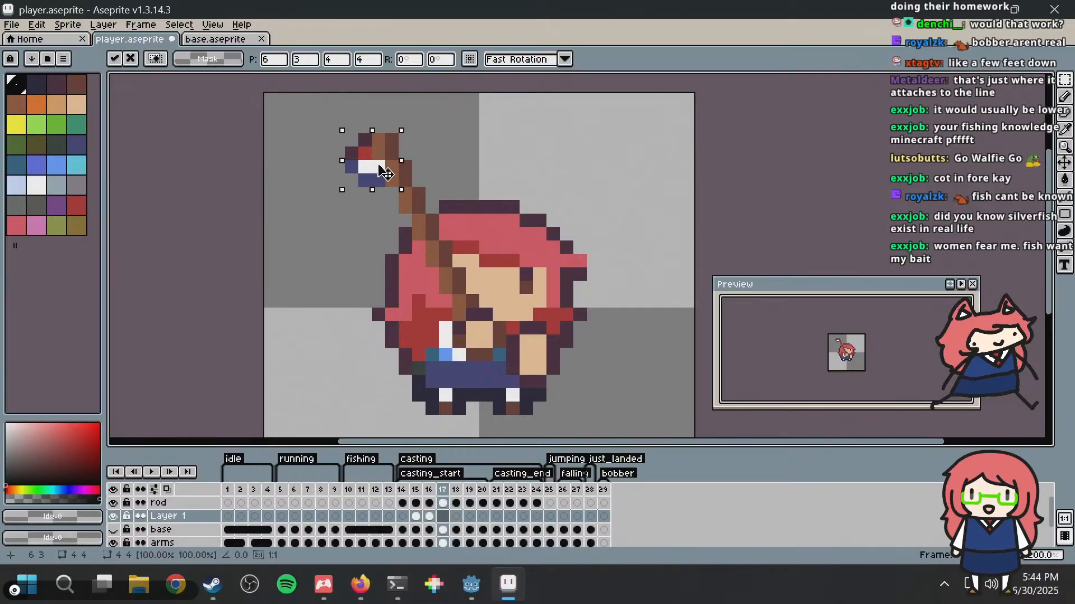
key("Down")
left_click(500, 127)
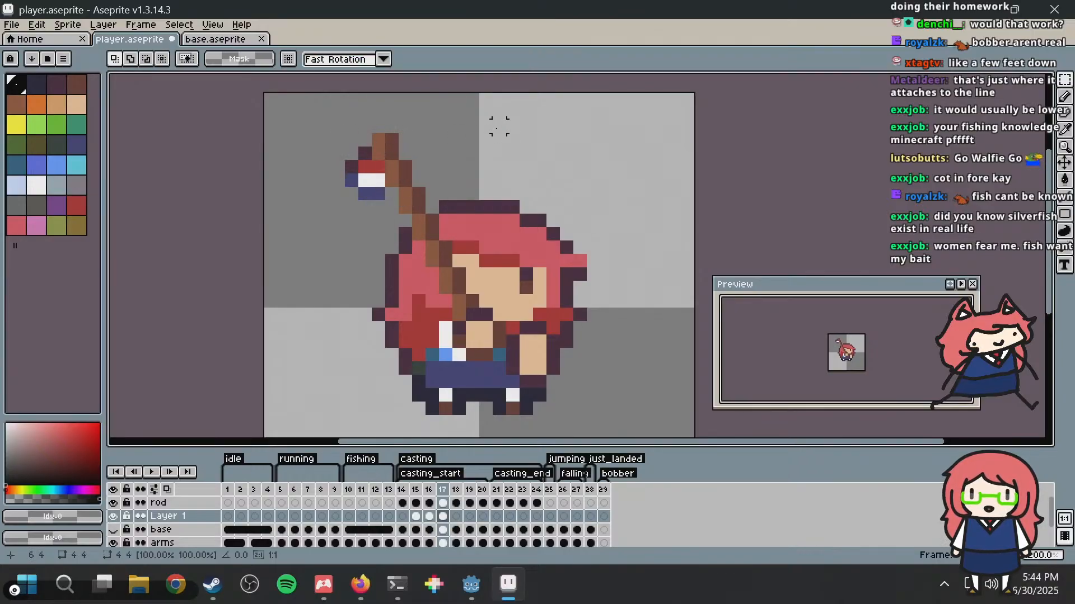
Step: Compare the bobber across frames 15 to 17 and paste it on Layer 1 in frame 18 at position 5, 3
key("Left")
key("Left")
key("Right")
key("Right")
key("Right")
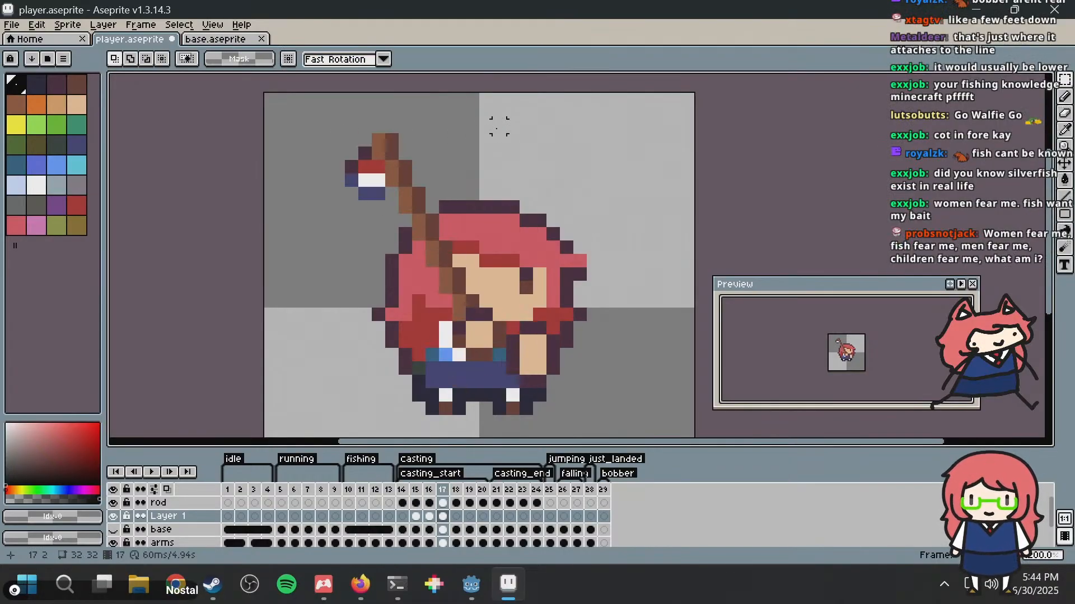
key("ctrl+v")
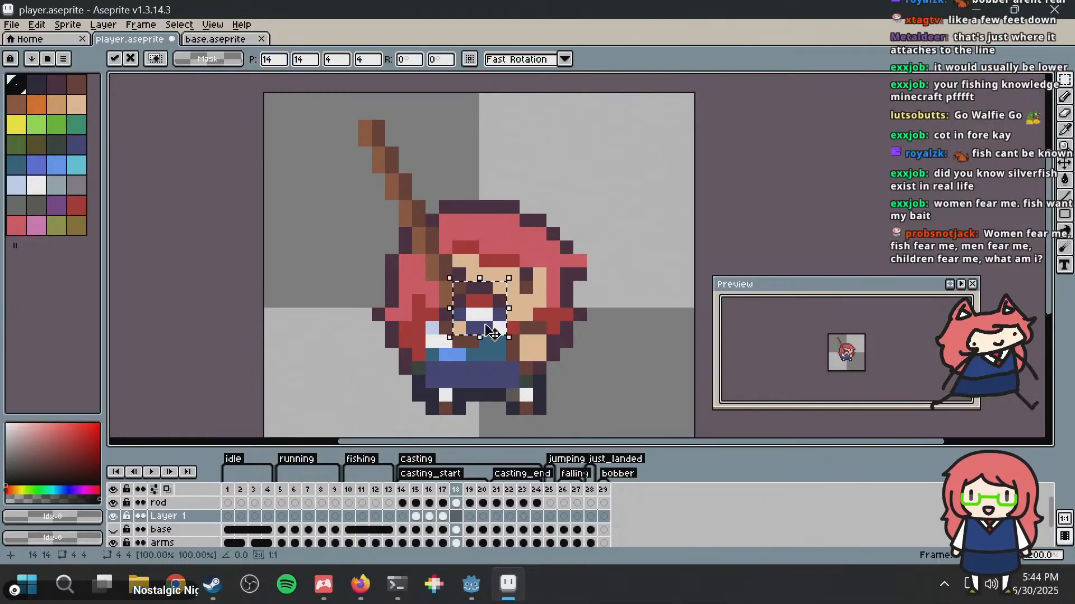
left_click_drag(495, 311, 361, 150)
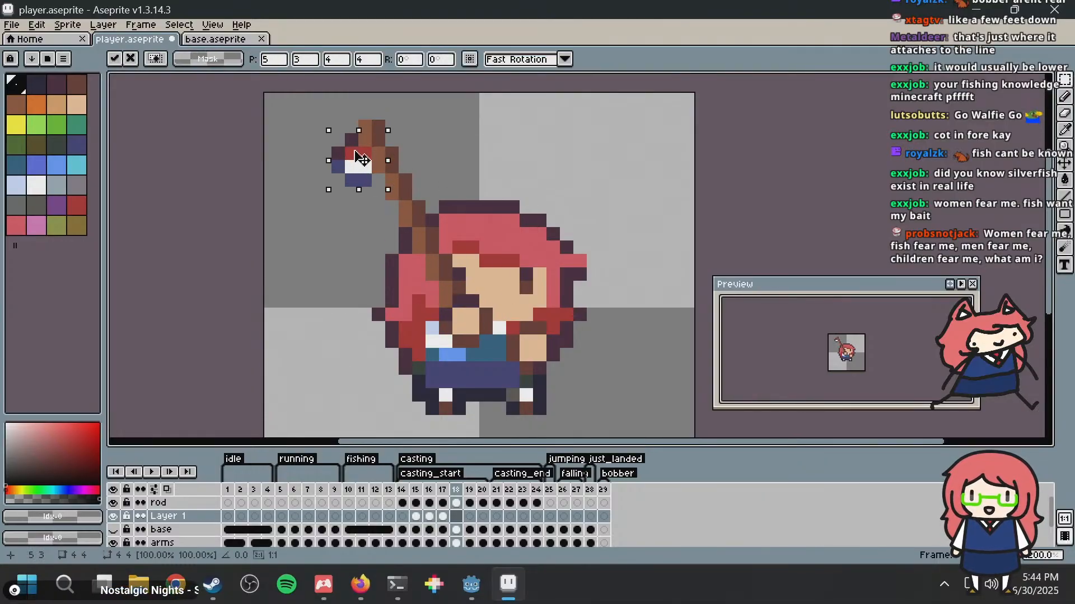
left_click(593, 140)
Step: Paste the bobber just below the rod tip on Layer 1 in frame 19
key("Right")
key("ctrl+v")
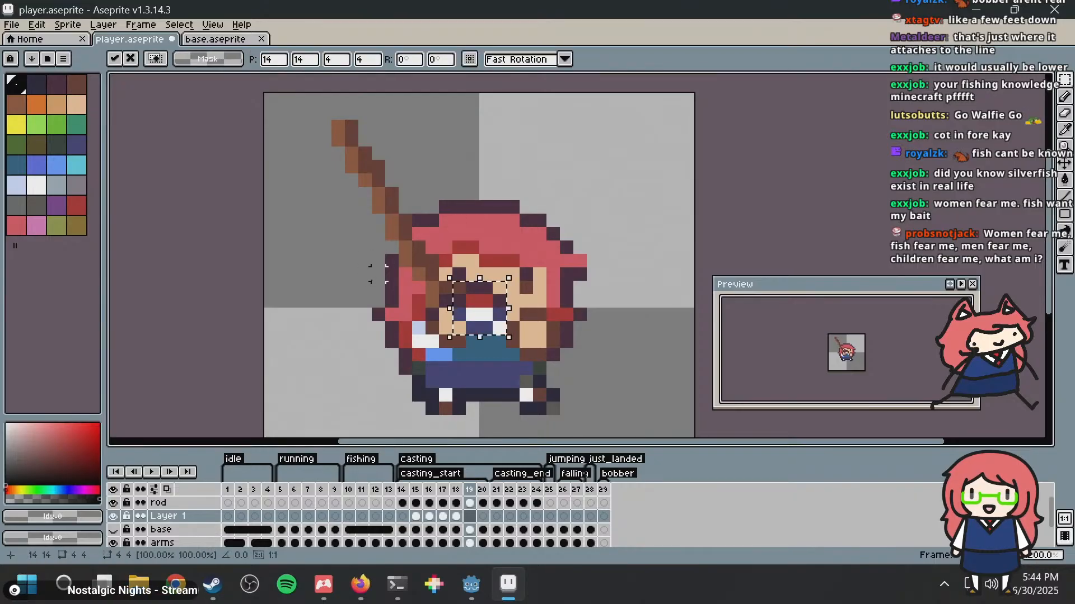
left_click_drag(444, 313, 331, 174)
left_click(472, 150)
Step: Paste the bobber below the rod tip on Layer 1 in frame 20, at position 1, 5
key("Right")
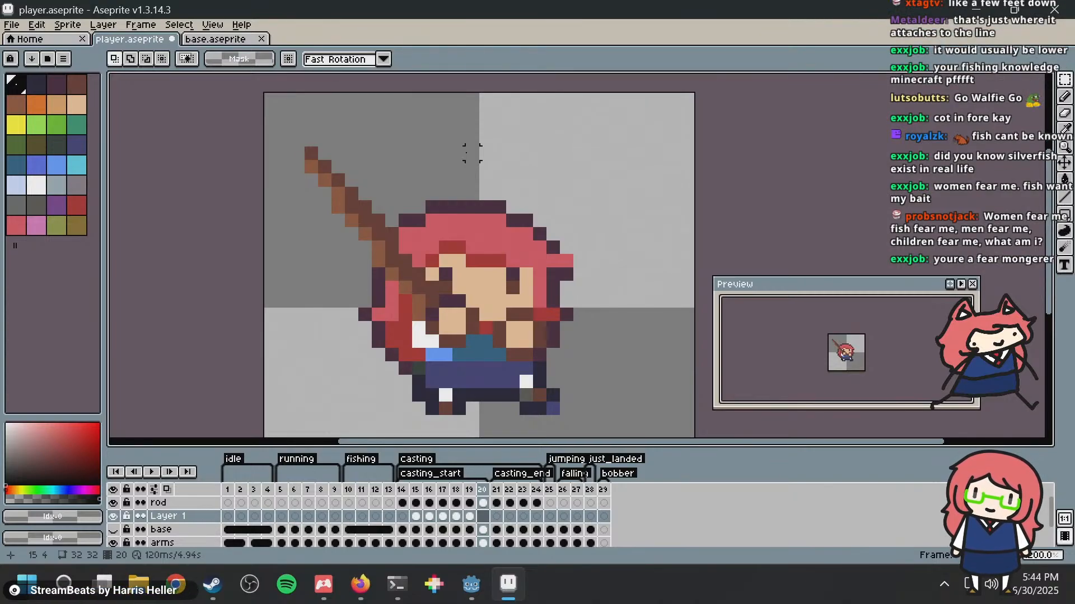
key("ctrl+v")
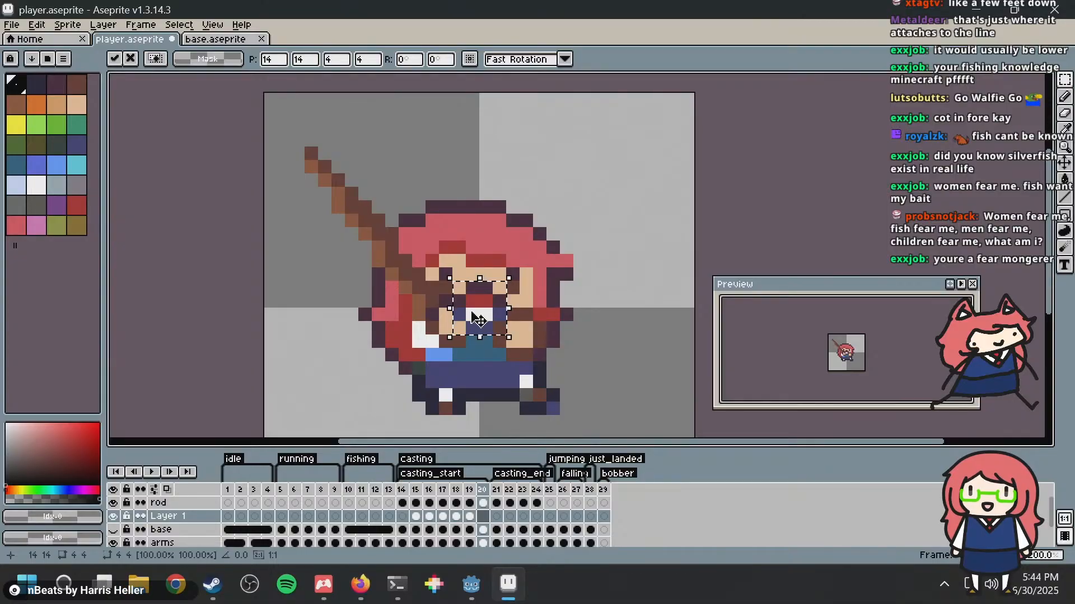
left_click_drag(481, 330, 298, 194)
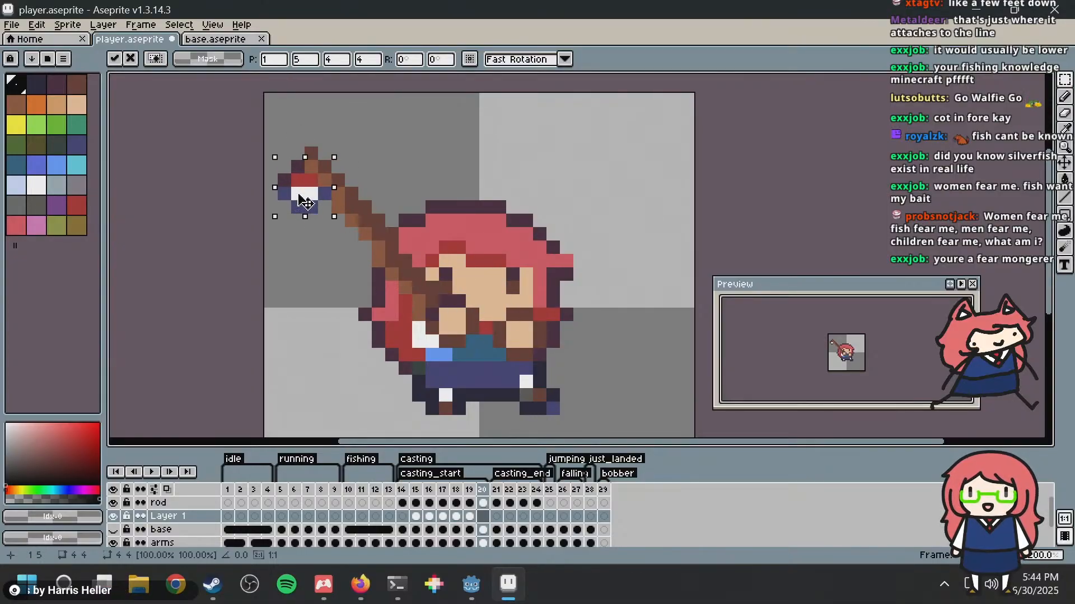
left_click(397, 153)
key("Return")
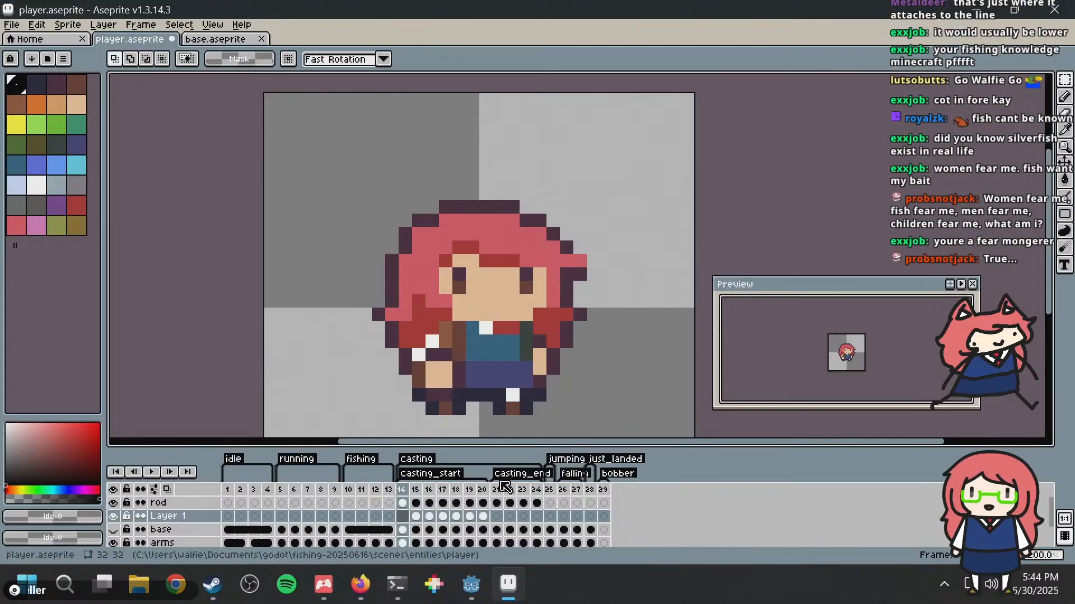
Step: Paste the bobber below the rod tip on Layer 1 in frame 21, at position 0, 7
left_click(499, 515)
key("ctrl+v")
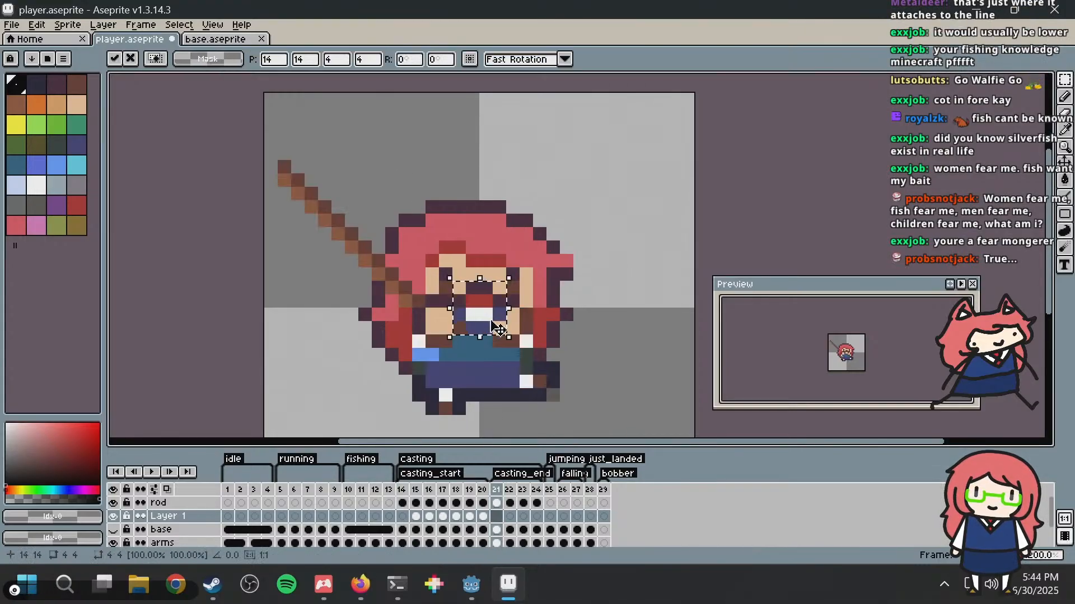
left_click_drag(485, 322, 300, 224)
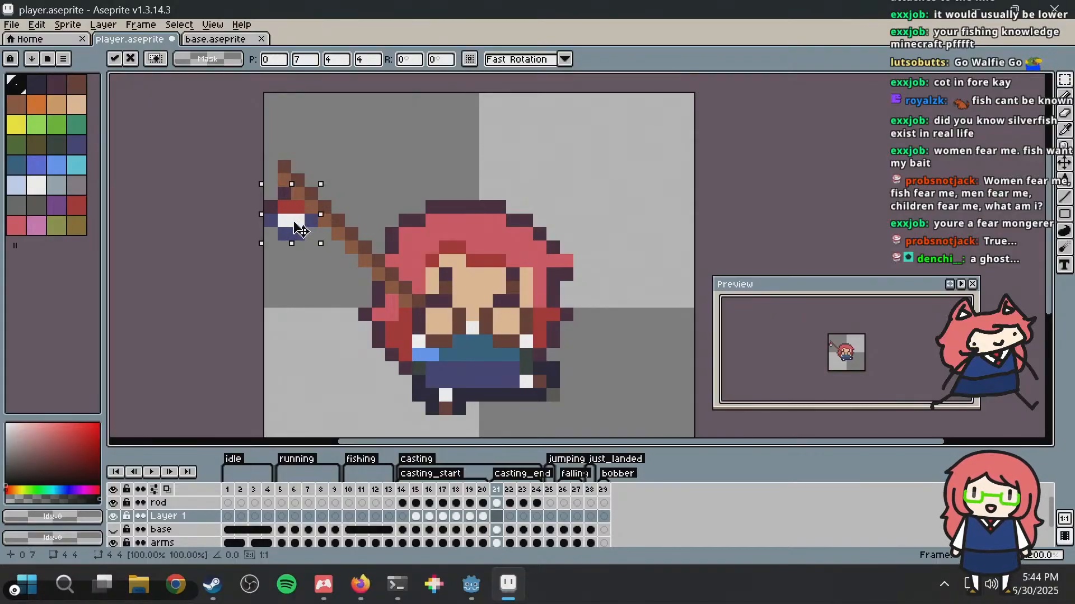
left_click(500, 140)
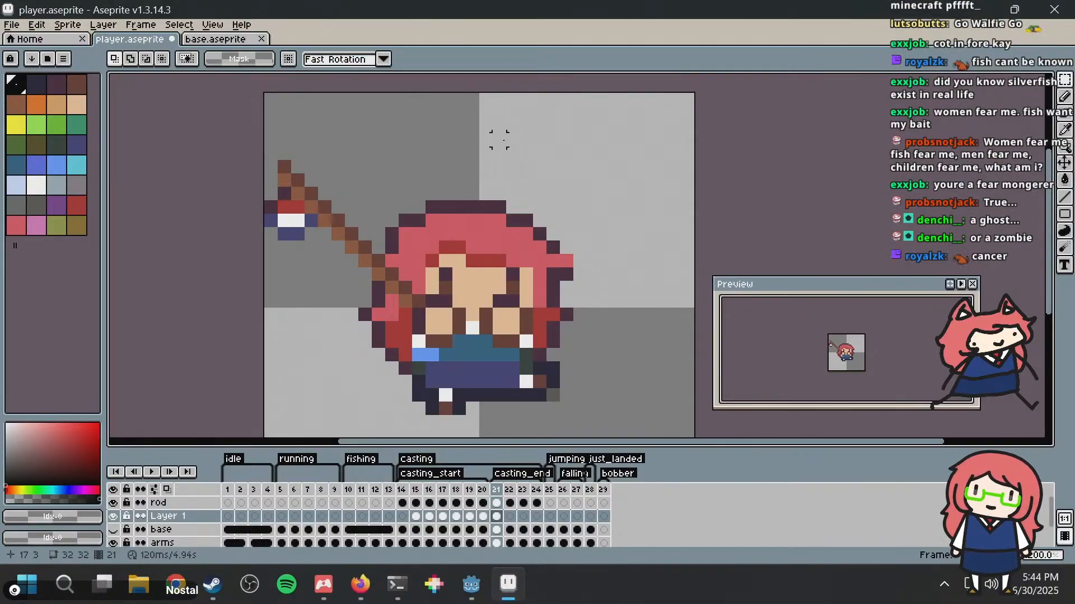
key("Right")
key("ctrl+v")
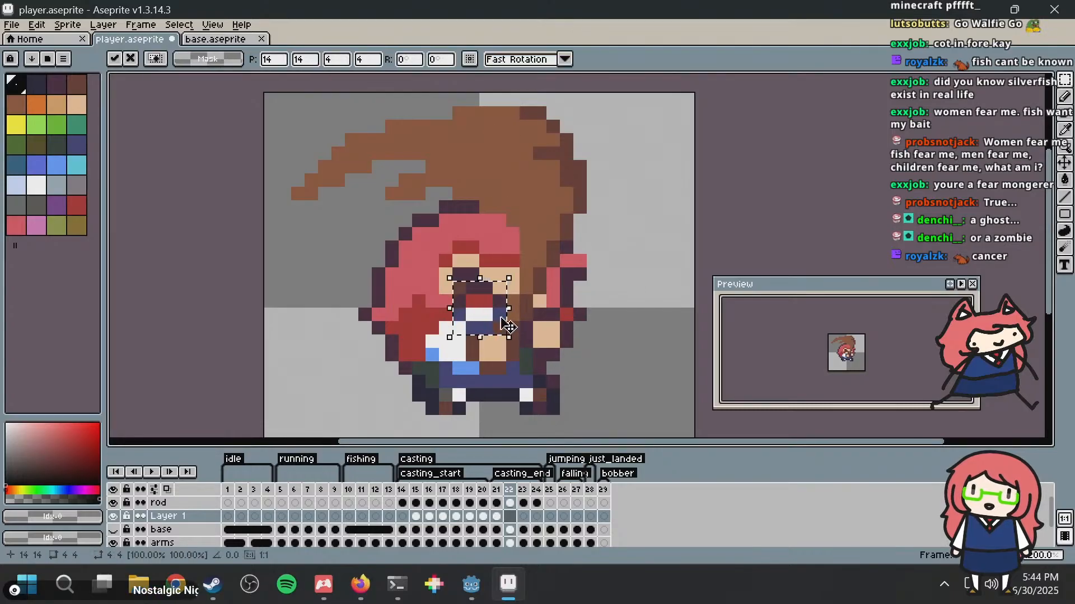
left_click_drag(484, 312, 634, 182)
key("Delete")
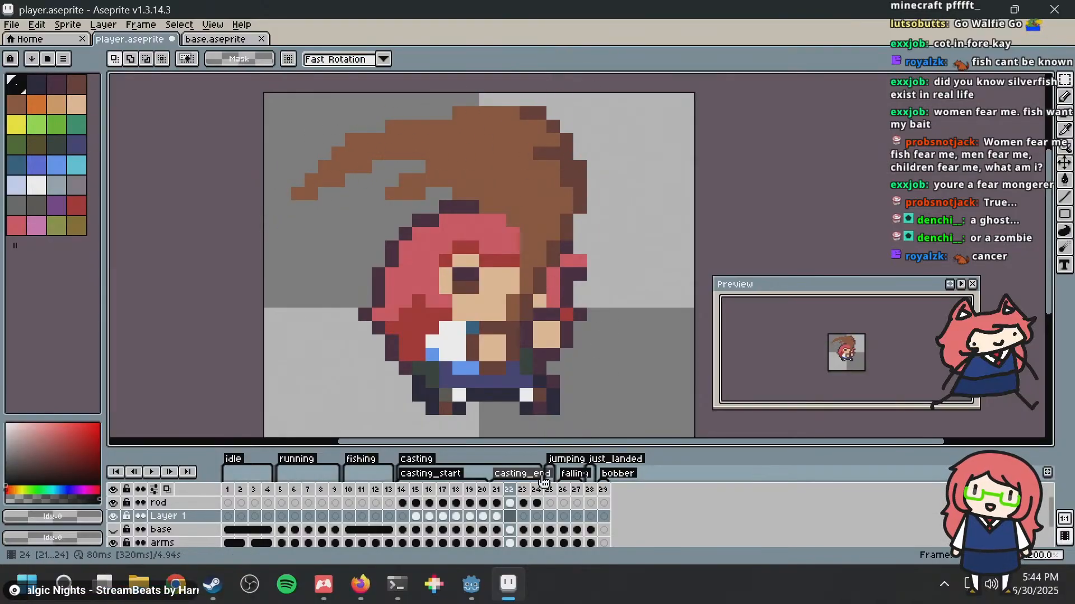
Step: Paste the bobber beside the bent rod tip on Layer 1 in frame 23, at position 21, 2
left_click(522, 489)
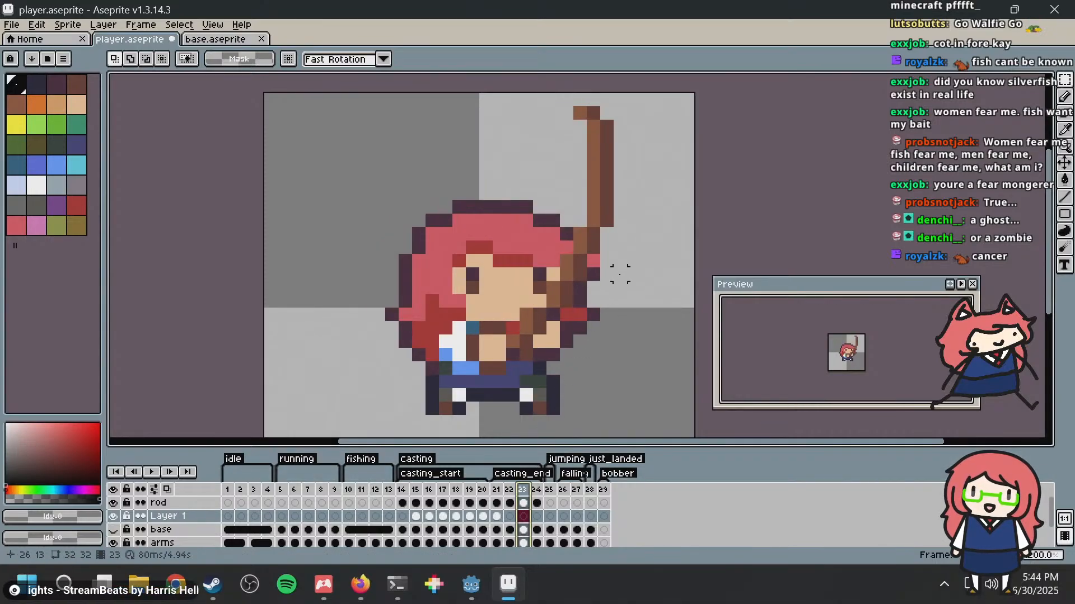
middle_click_drag(618, 273, 543, 264)
key("ctrl+v")
left_click_drag(396, 318, 499, 148)
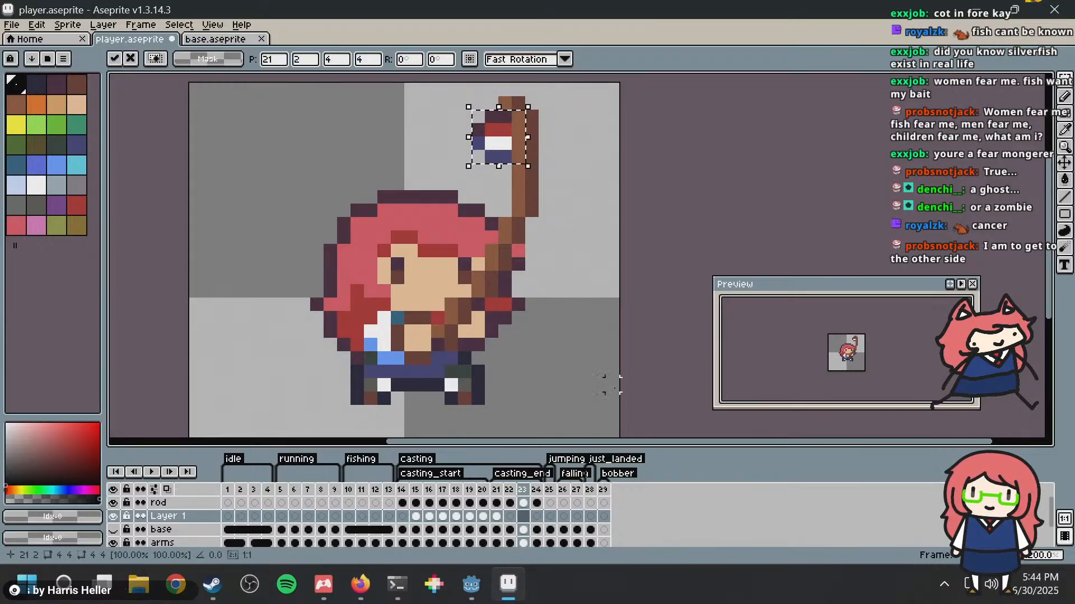
Step: Place the bobber under the rod tip on Layer 1 in frame 24, at position 28, 5
left_click(544, 492)
left_click_drag(505, 146, 594, 186)
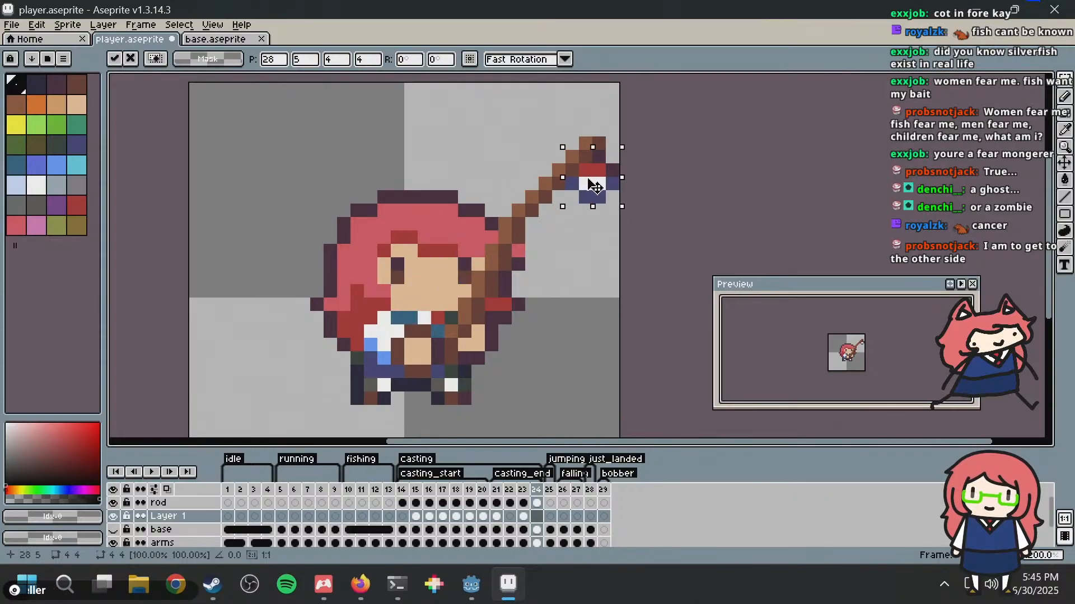
left_click(626, 251)
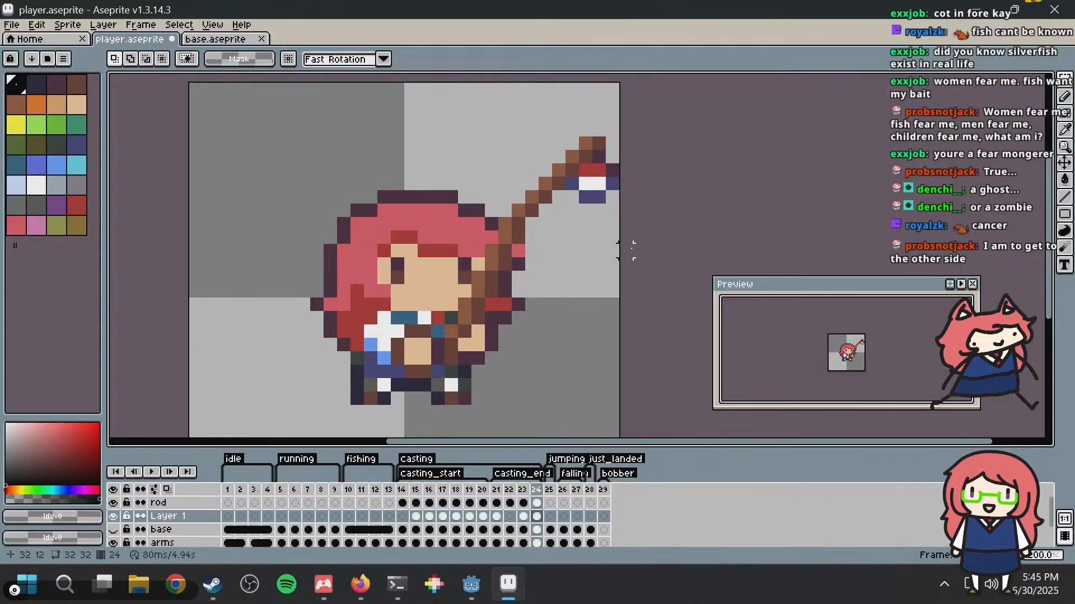
Step: Play back the sprite animation briefly and save player.aseprite
scroll(584, 250, "down", 2)
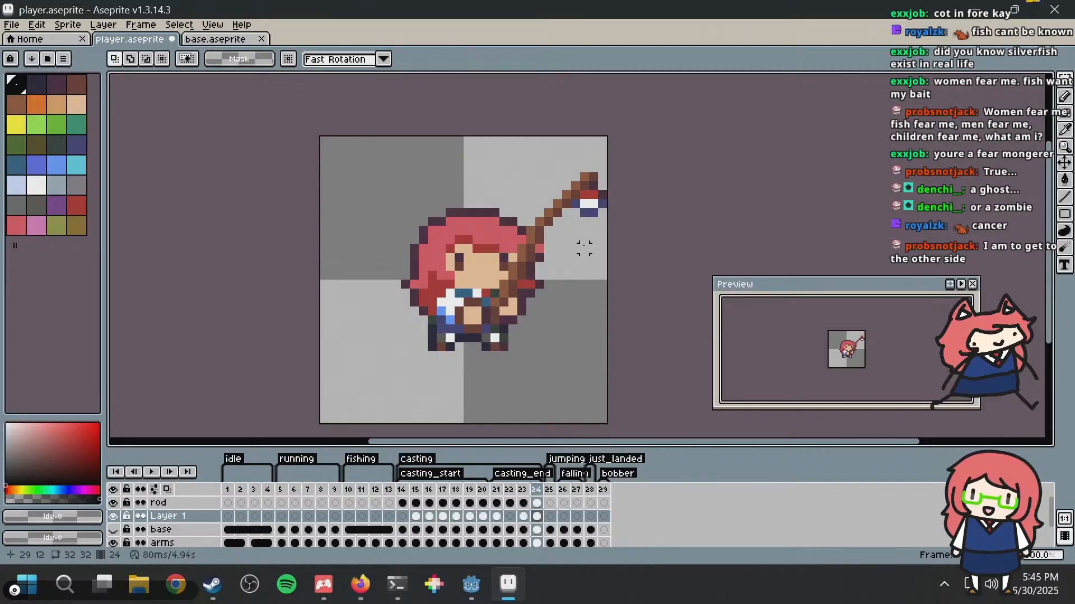
key("Return")
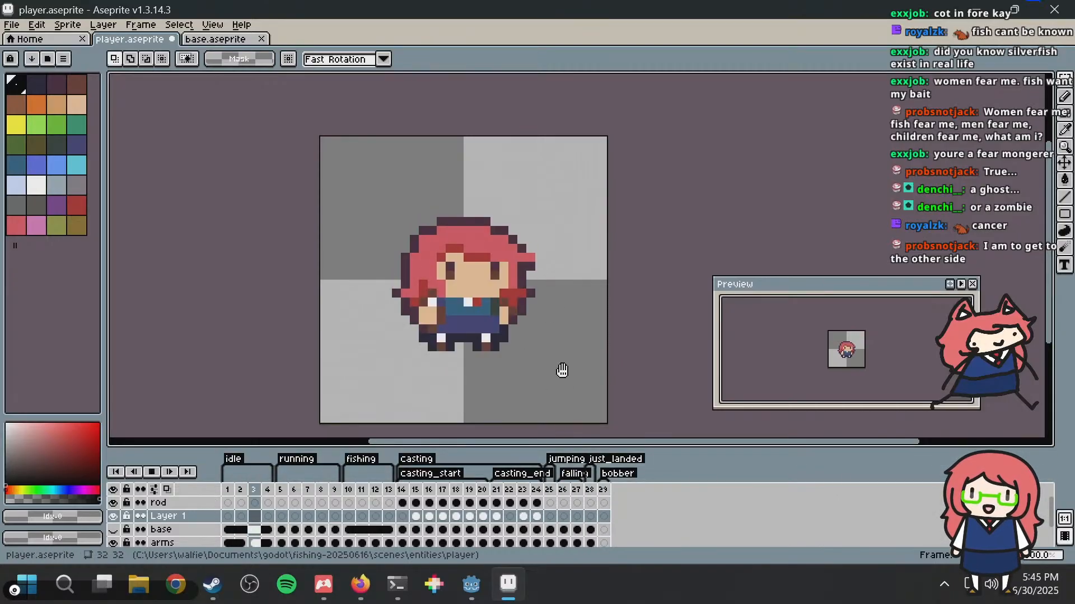
key("Return")
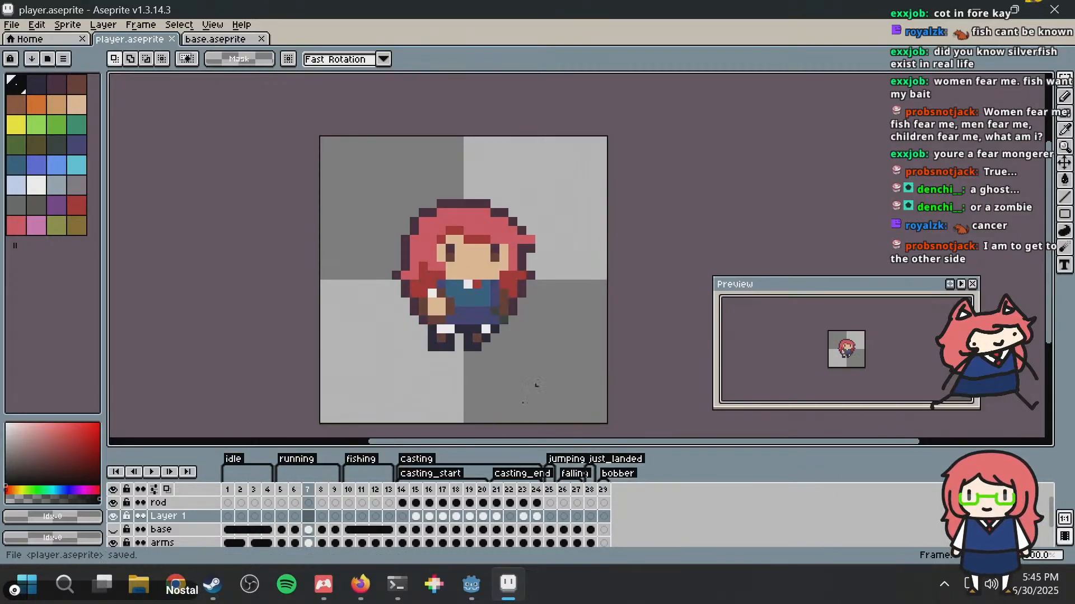
Step: Switch to Godot, run the fishing project and move, jump and cast with the player to test the animation
mouse_move(471, 584)
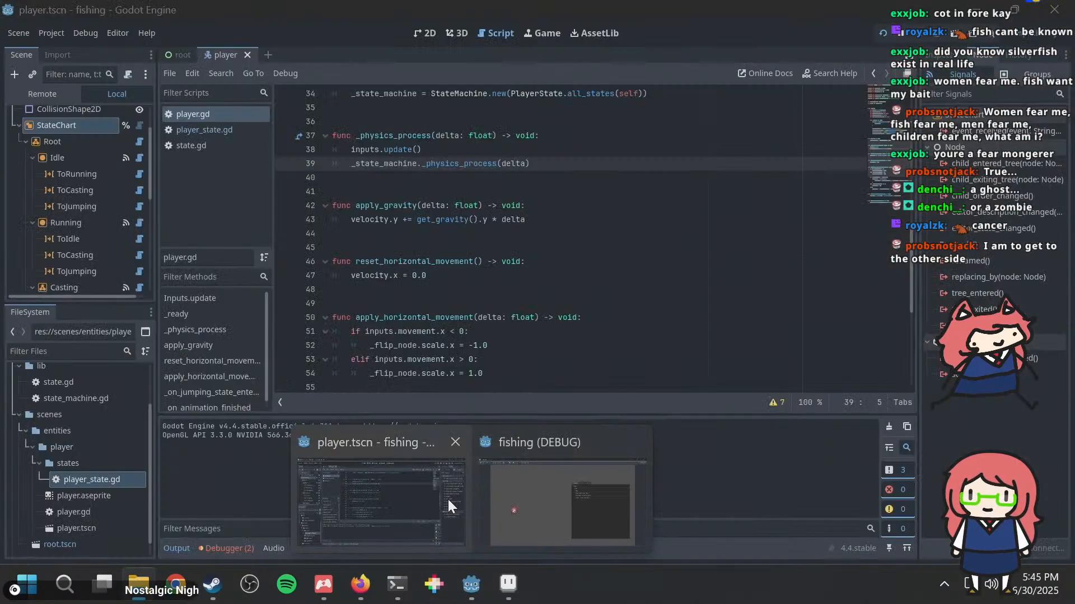
left_click(448, 500)
key("F5")
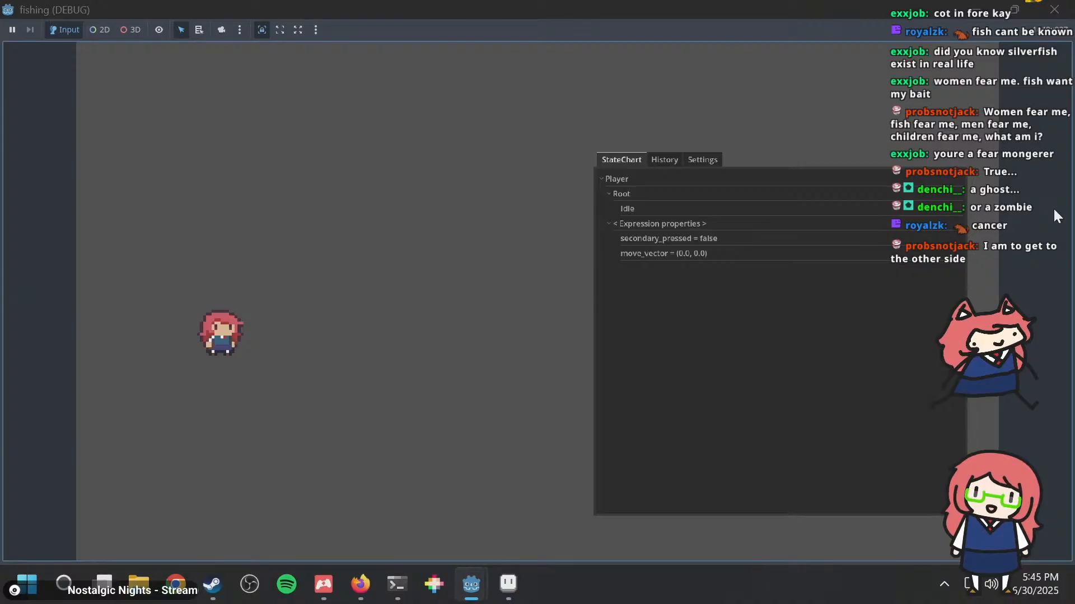
key("d")
key("a")
key("space")
key("d")
key("e")
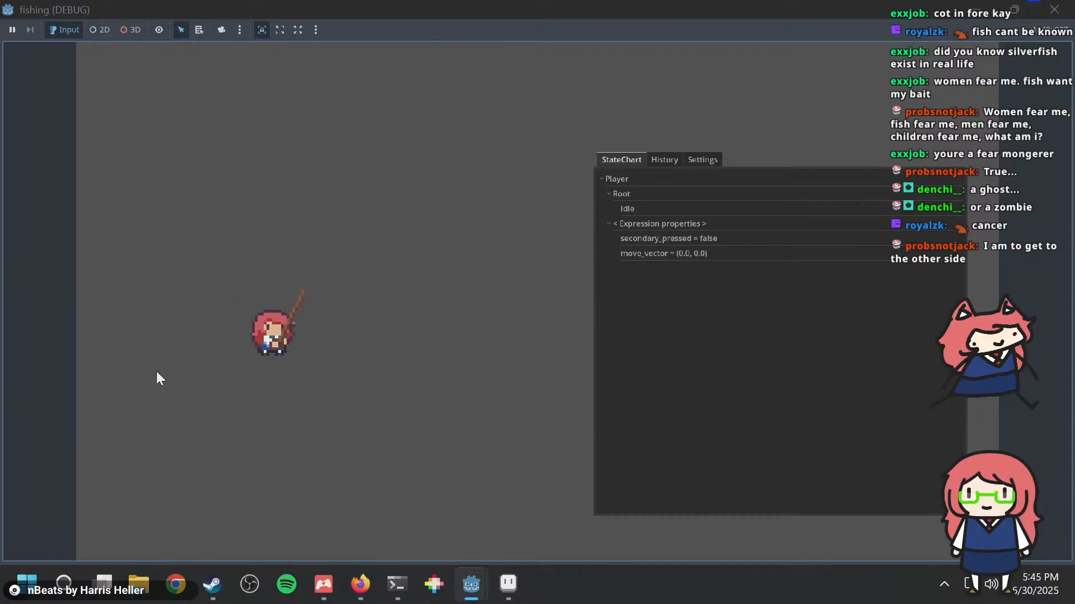
key("alt+Tab")
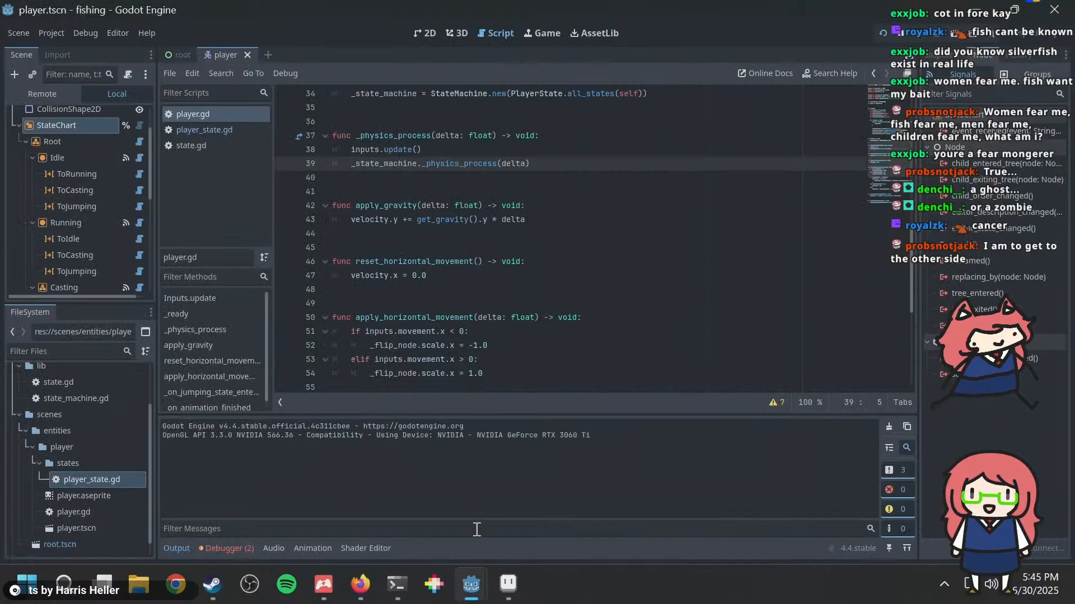
Step: Return to Aseprite, select a 5 by 5 area around the bobber in frame 23 and place it at position 21, 2
left_click(507, 584)
left_click(540, 491)
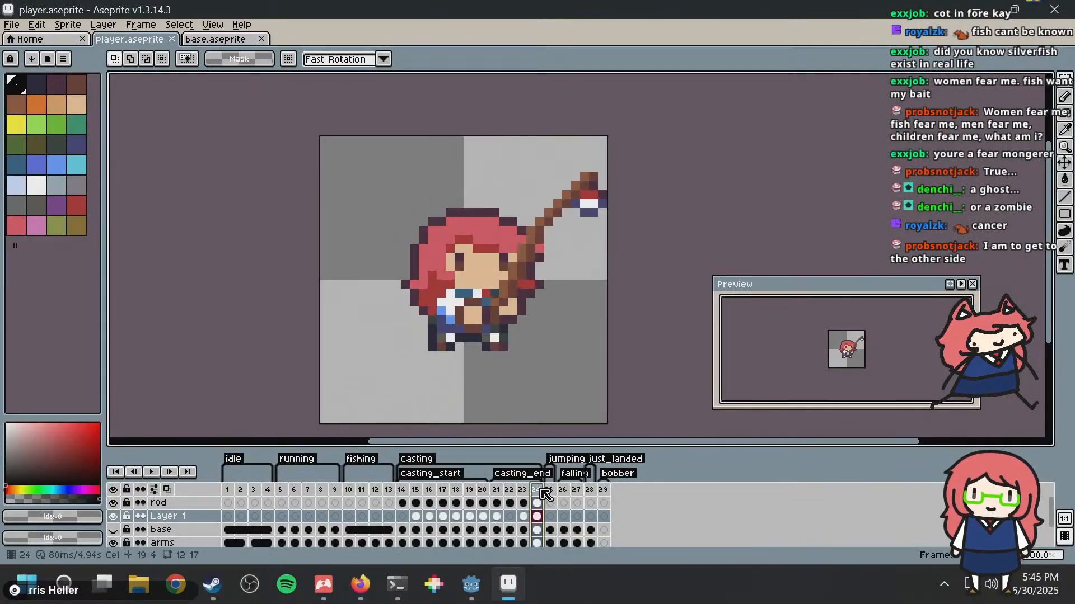
key("Left")
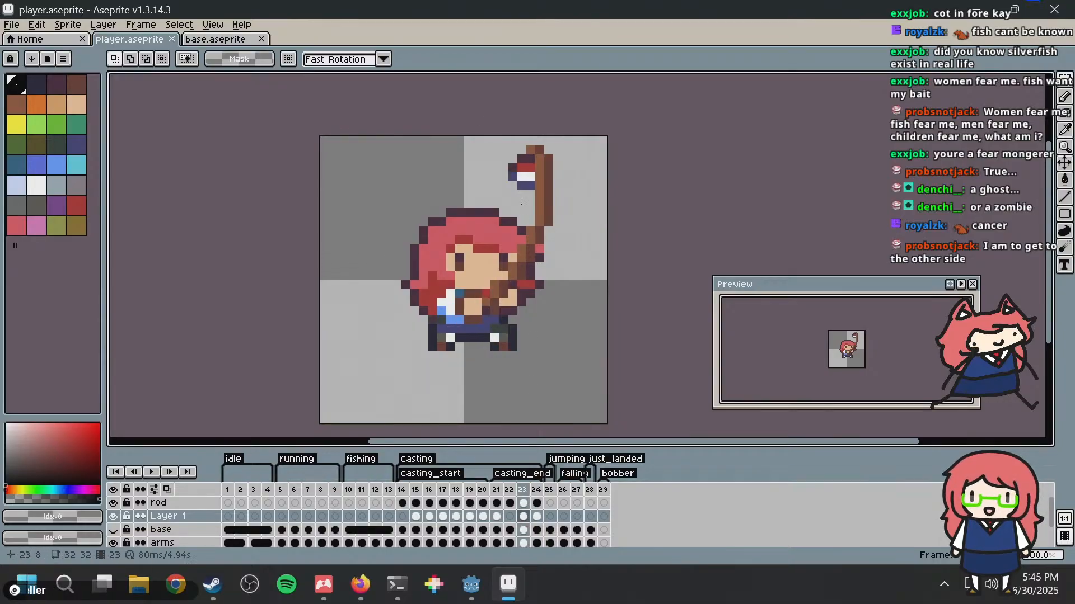
scroll(523, 187, "up", 1)
left_click_drag(499, 135, 541, 178)
key("Right")
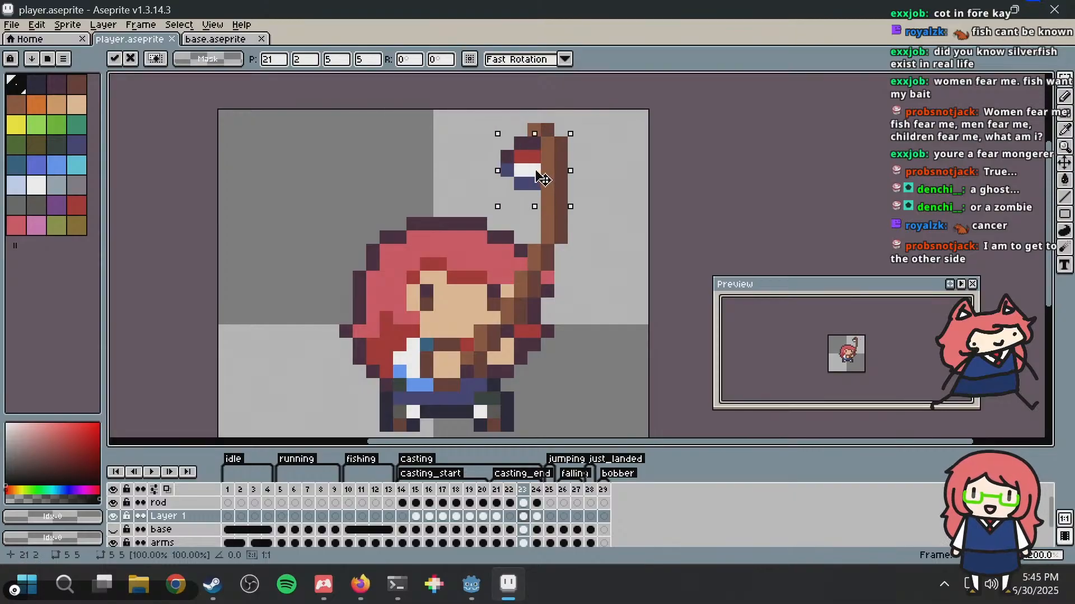
left_click(611, 156)
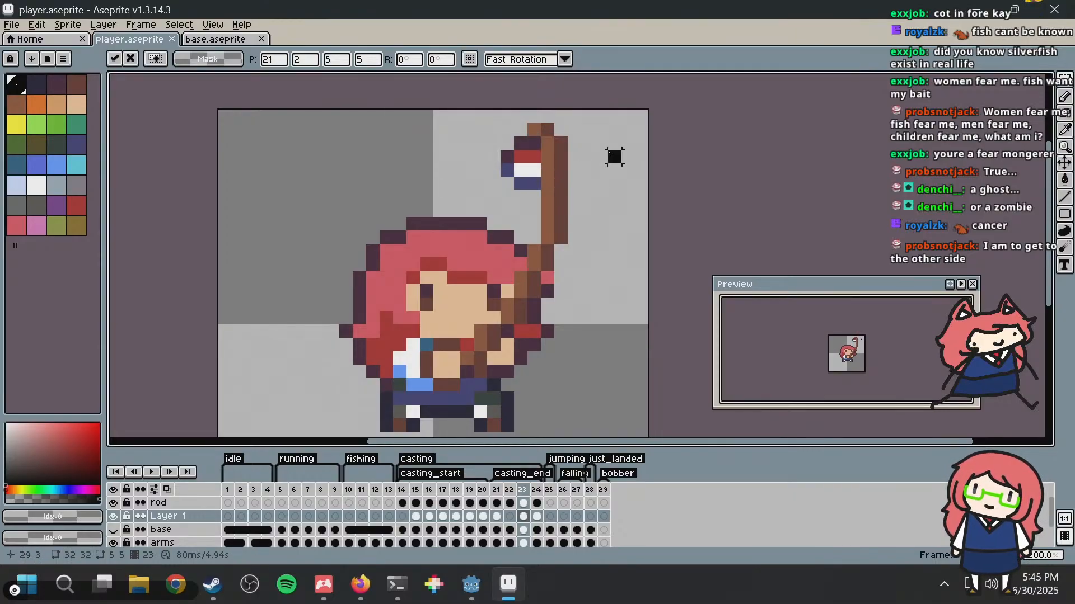
Step: Step back and forth through frames 21 to 24 to examine how the bobber follows the rod during the cast
scroll(599, 185, "down", 4)
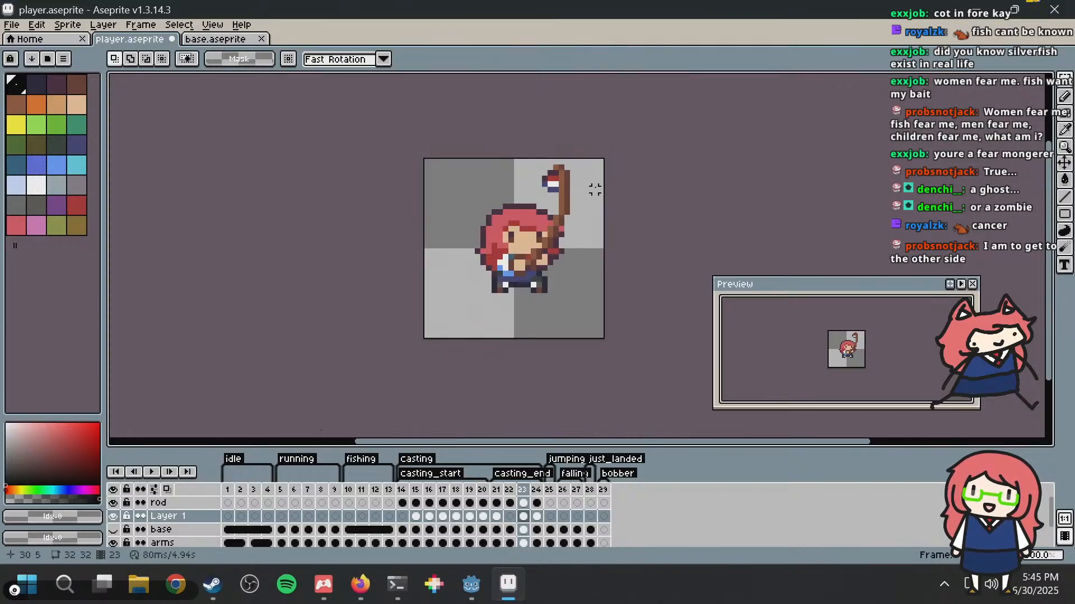
key("Right")
key("Left")
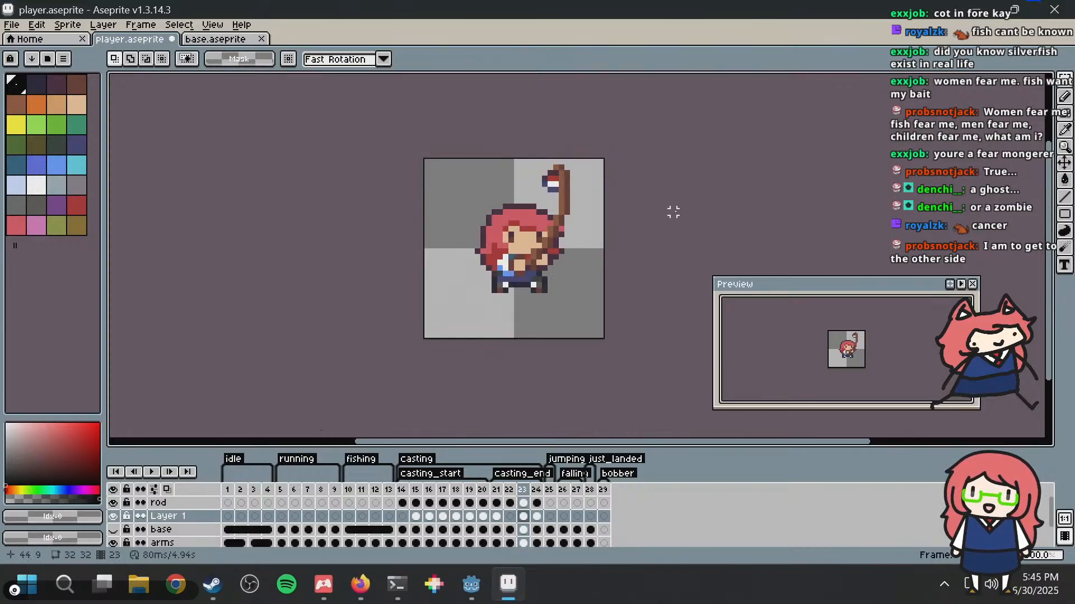
key("Right")
key("Left")
key("Right")
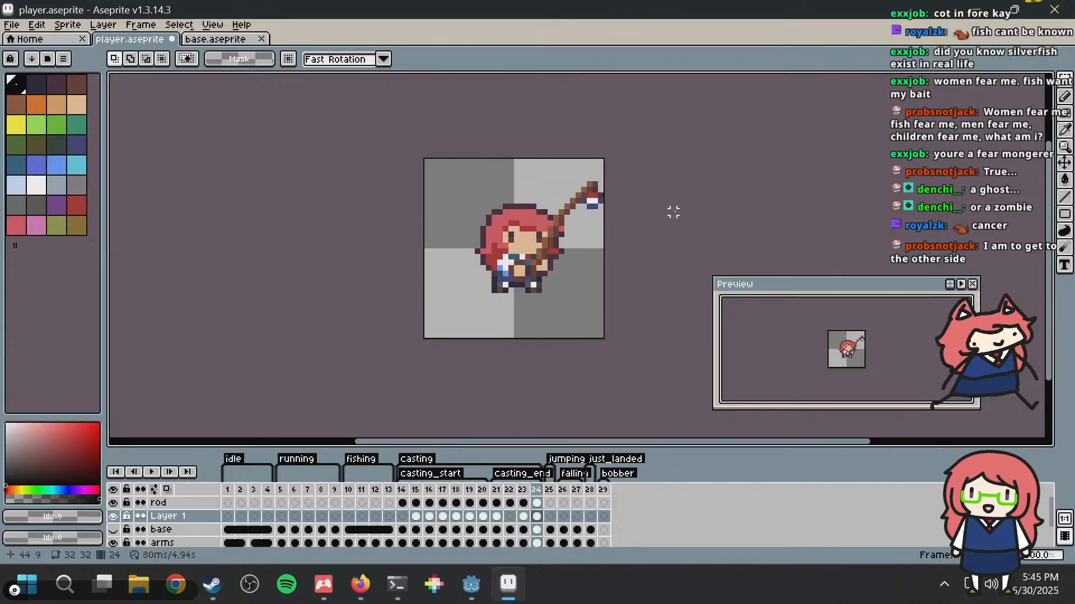
key("Left")
key("Right")
key("Left")
key("Left")
key("Right")
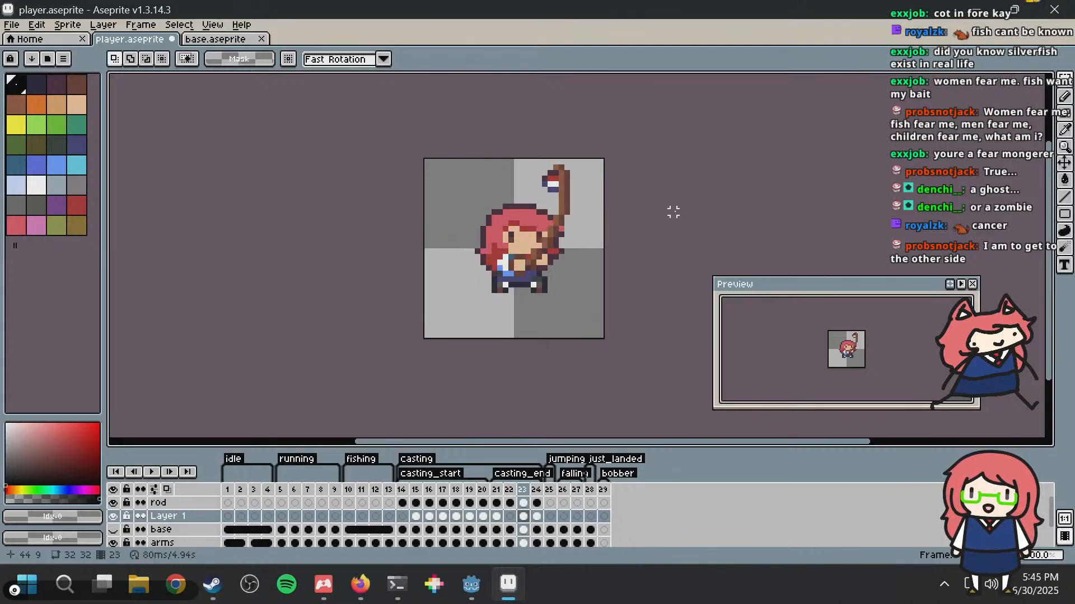
key("Right")
key("Left")
key("Left")
key("Left")
key("Right")
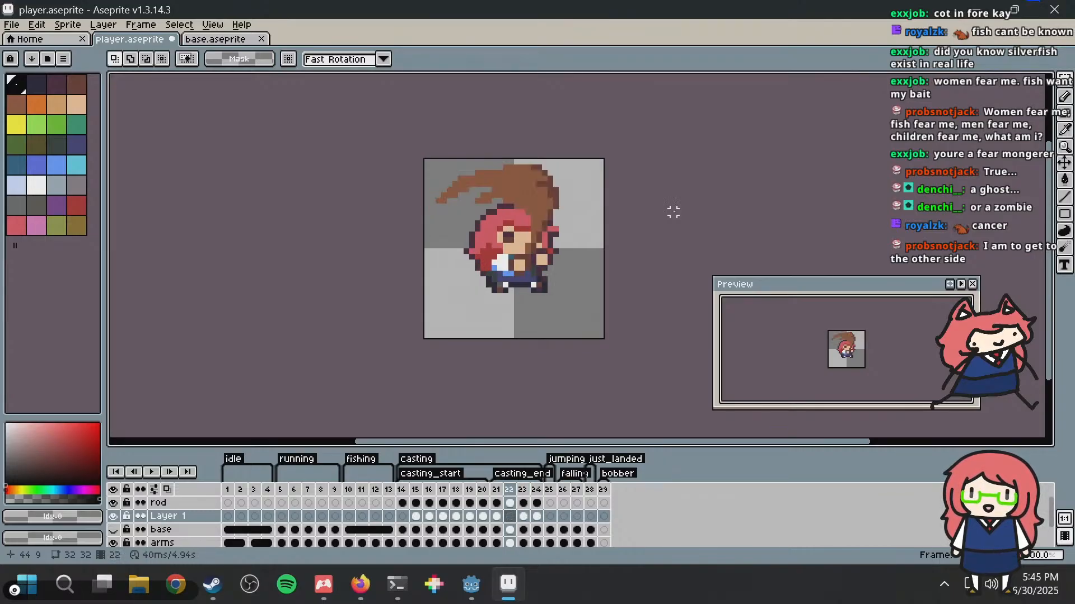
Step: Save player.aseprite, rerun the game from Godot and cast the rod to check the bobber animation
key("ctrl+s")
key("alt+Tab")
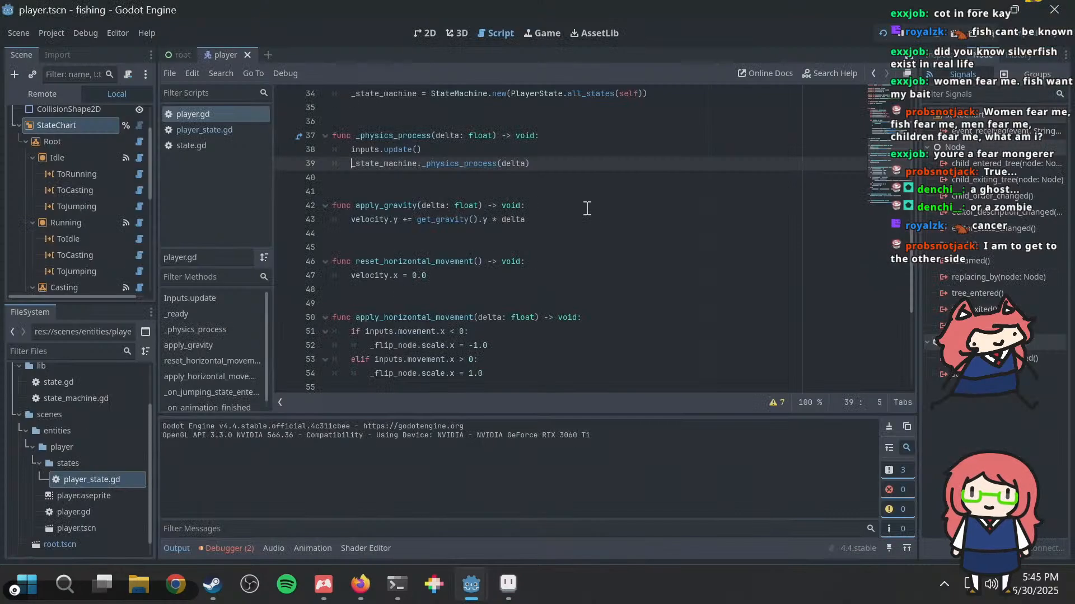
key("F5")
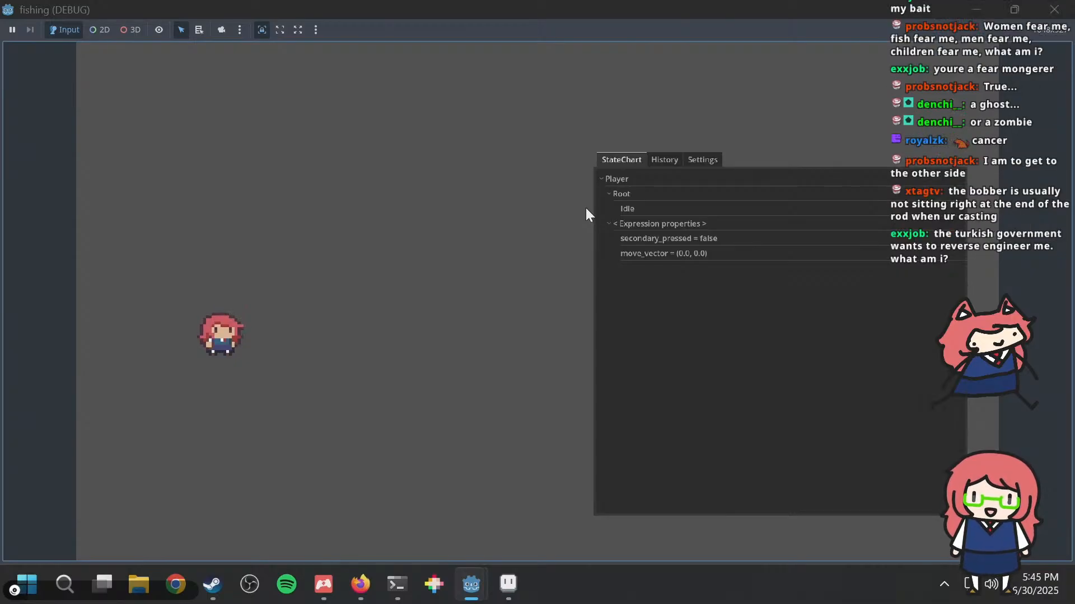
key("d")
left_click(586, 207)
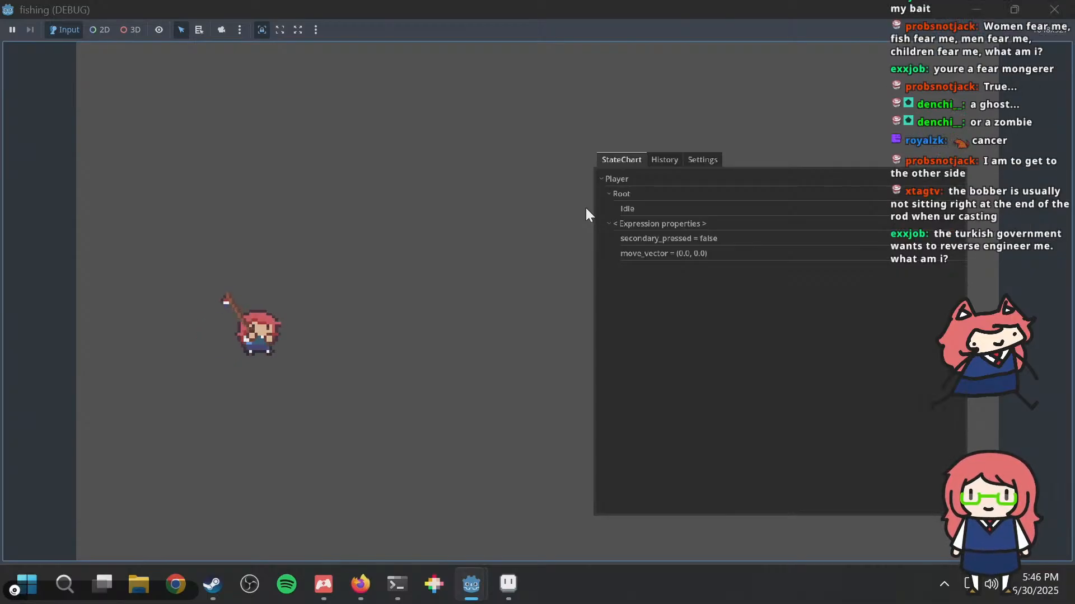
left_click(586, 207)
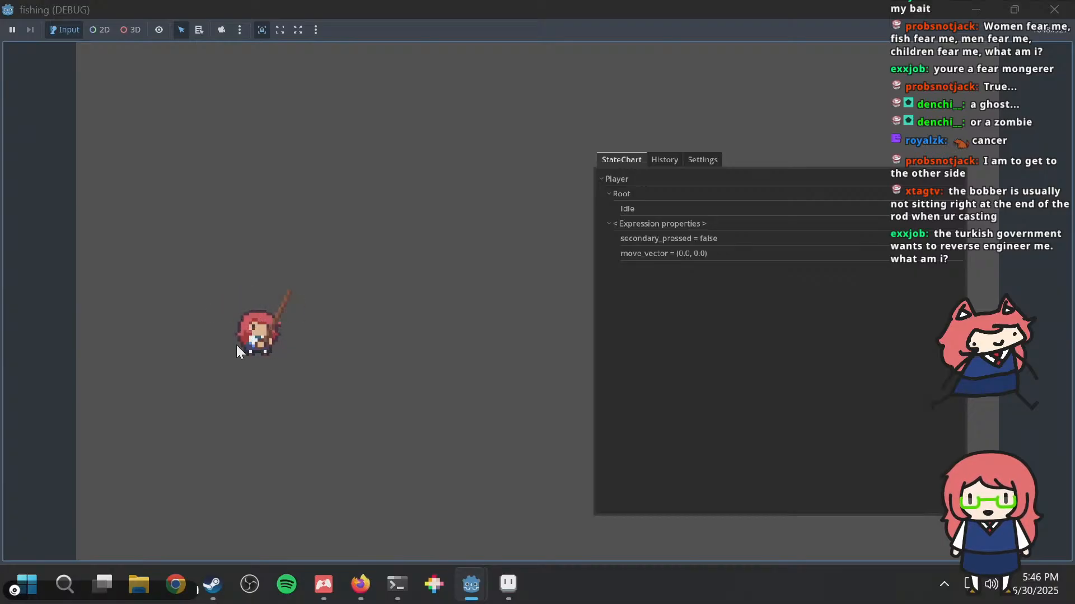
key("alt+Tab")
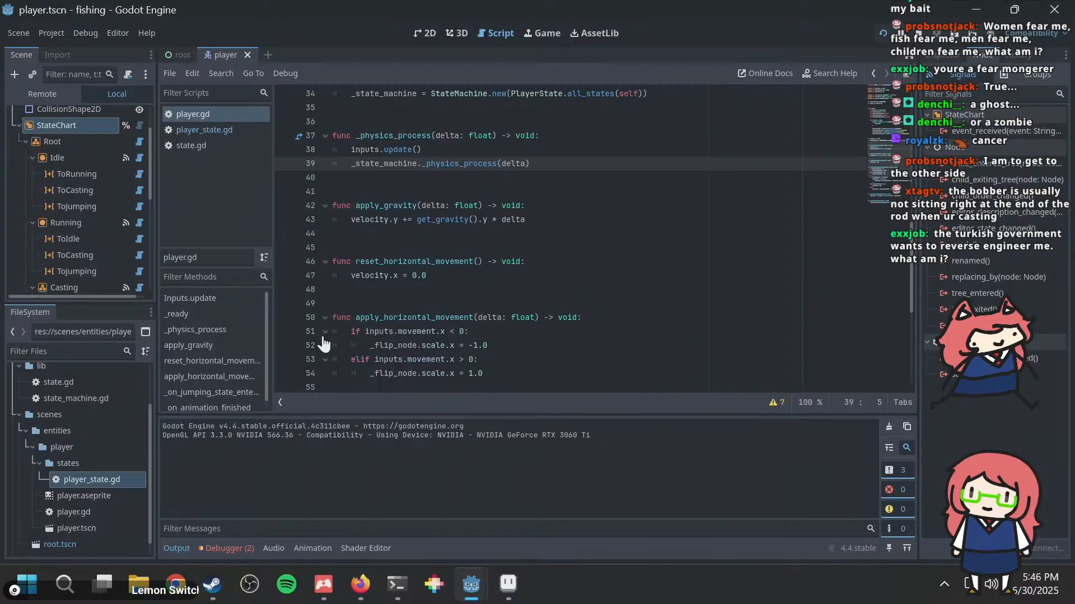
Step: Switch to Aseprite and step through frames 21 to 24 of player.aseprite to examine the bobber at the end of the cast
key("alt+Tab")
key("alt+Tab")
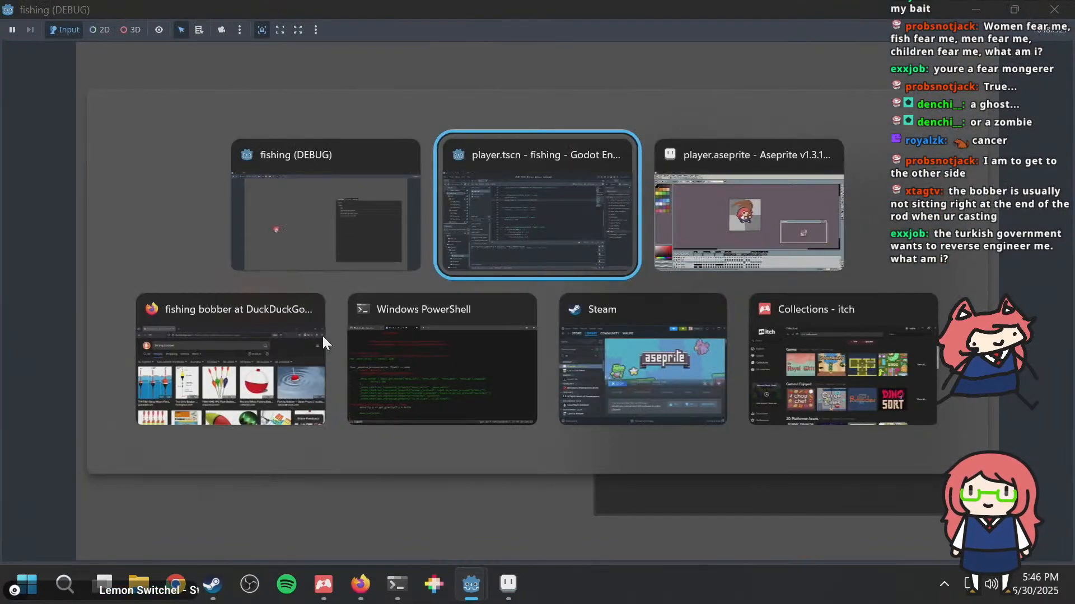
key("alt+Tab")
scroll(572, 221, "up", 1)
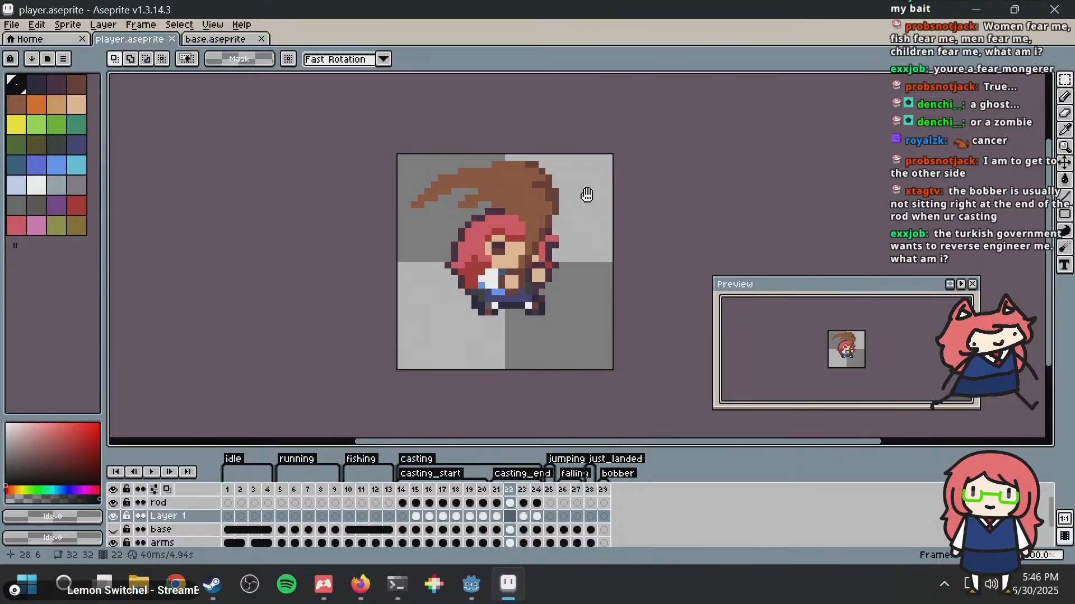
key("Right")
key("Right")
key("Left")
key("Left")
key("Left")
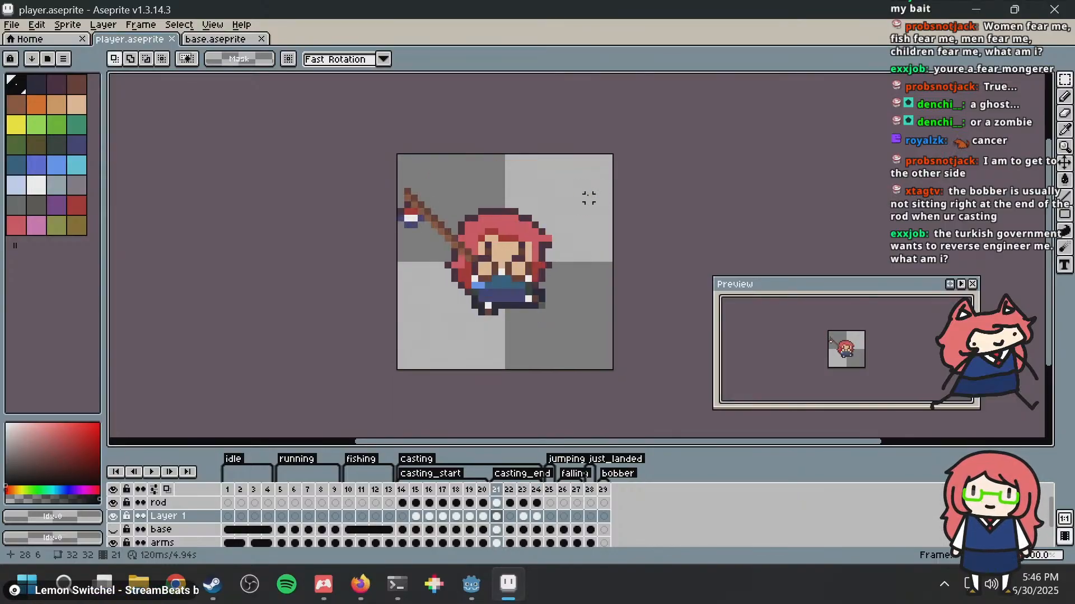
key("Right")
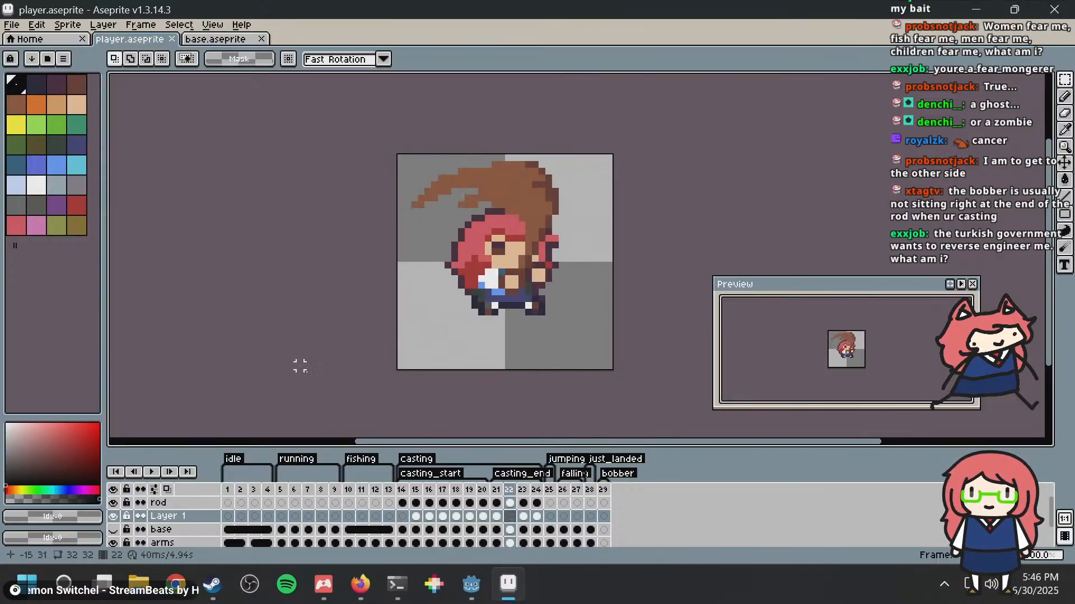
Step: Go to frame 14 and step through frames 14 to 16 to examine where the bobber hangs as the cast starts
left_click(402, 490)
middle_click_drag(577, 233, 689, 205)
scroll(551, 290, "up", 4)
scroll(687, 205, "down", 2)
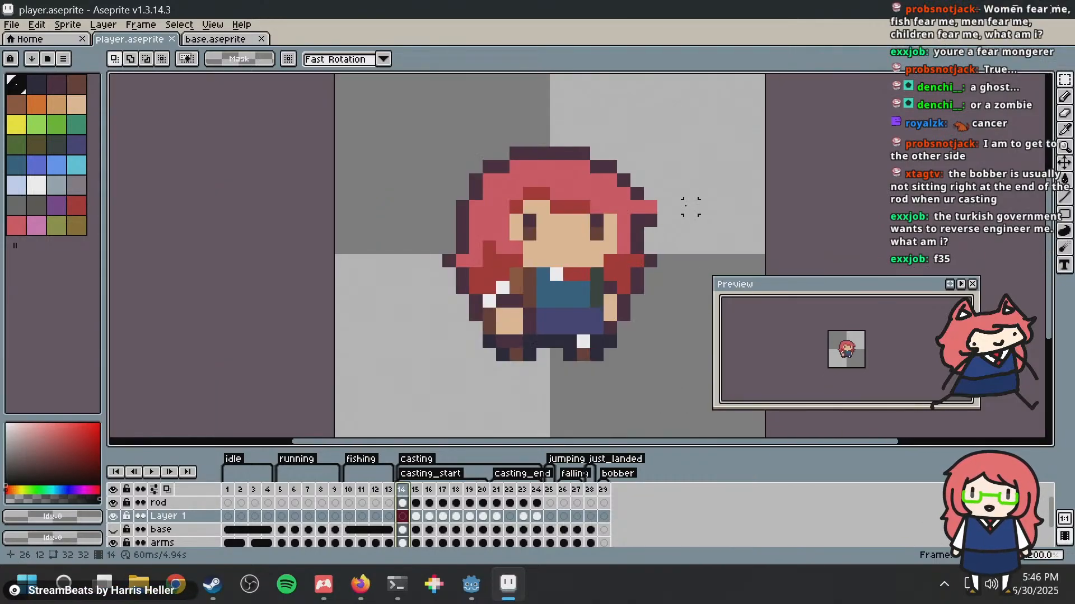
key("Right")
key("Left")
key("Right")
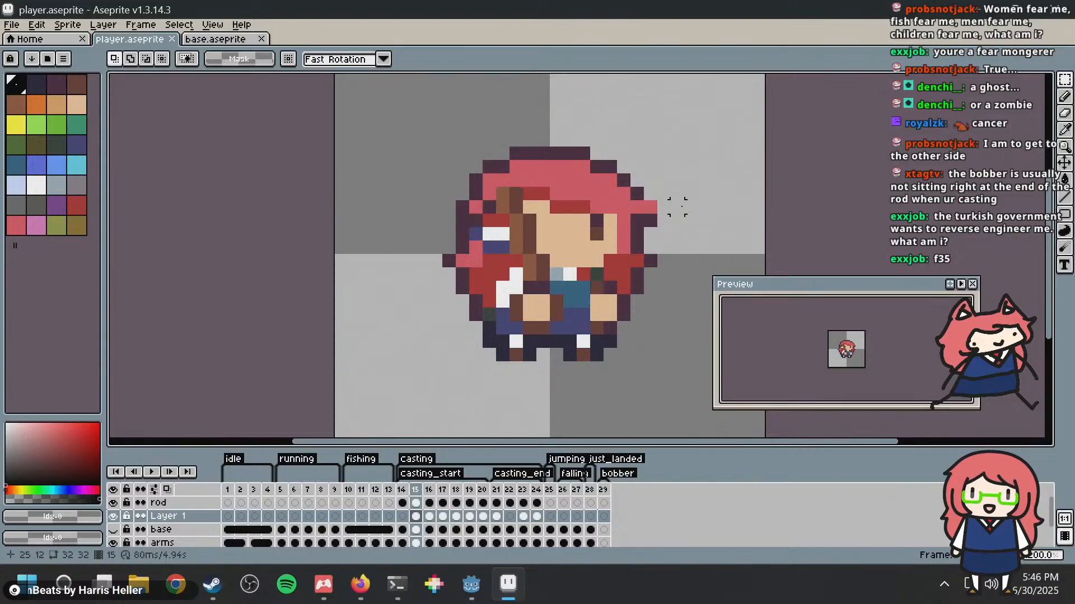
middle_click_drag(677, 206, 612, 230)
key("Right")
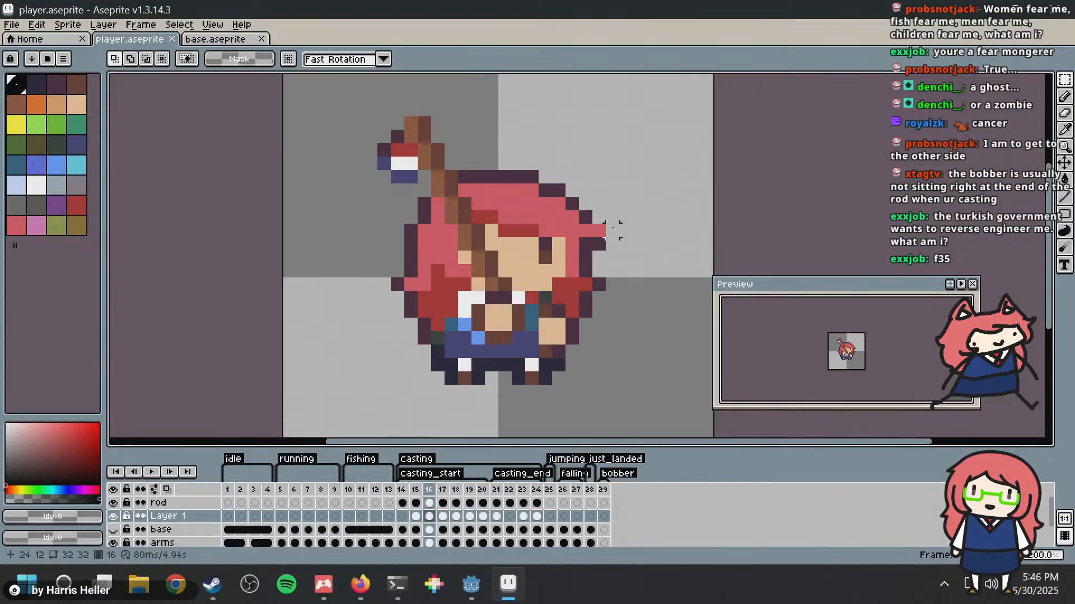
key("Left")
key("Left")
Step: Try to move the 5 by 7 area around the bobber in frame 15 lower beneath the rod tip
key("Right")
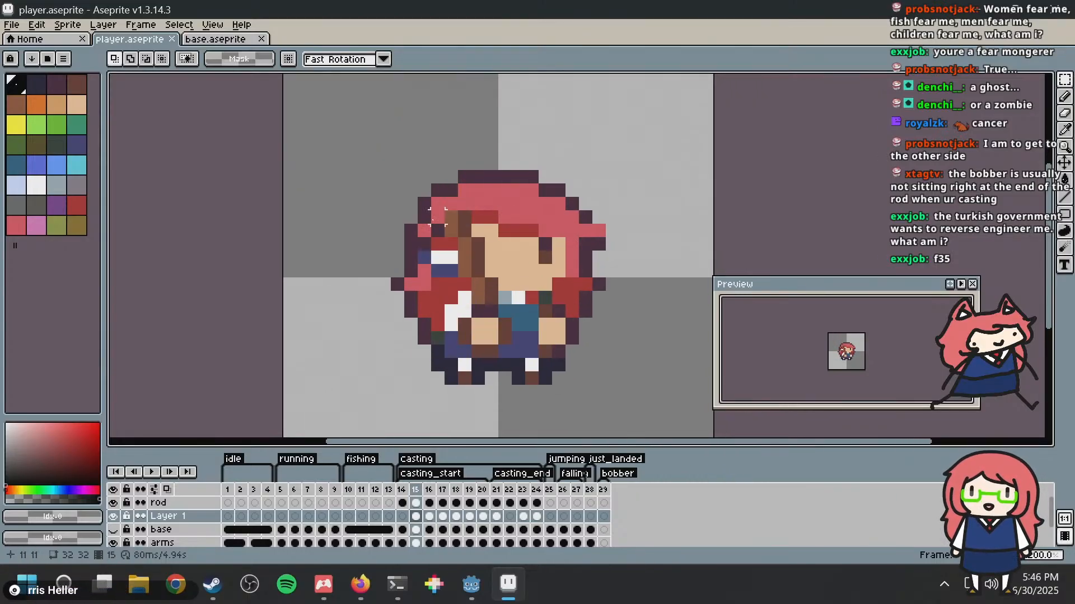
left_click_drag(410, 217, 464, 299)
mouse_move(429, 251)
left_mouse_down()
mouse_move(420, 286)
mouse_move(426, 271)
mouse_move(413, 255)
mouse_move(440, 275)
mouse_move(436, 290)
mouse_move(429, 278)
left_mouse_up()
key("ctrl+z")
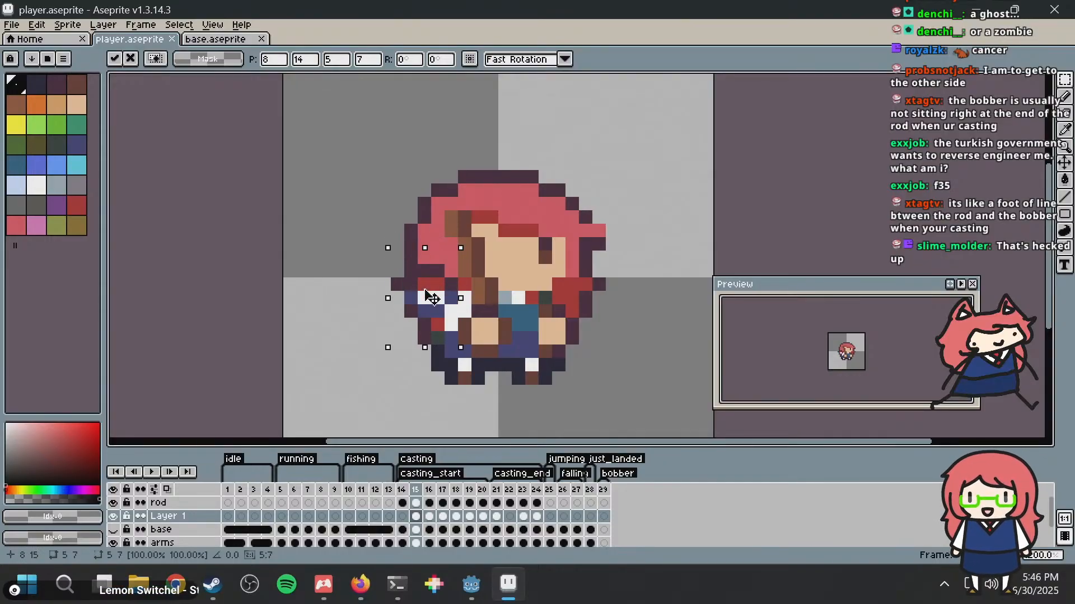
key("ctrl+z")
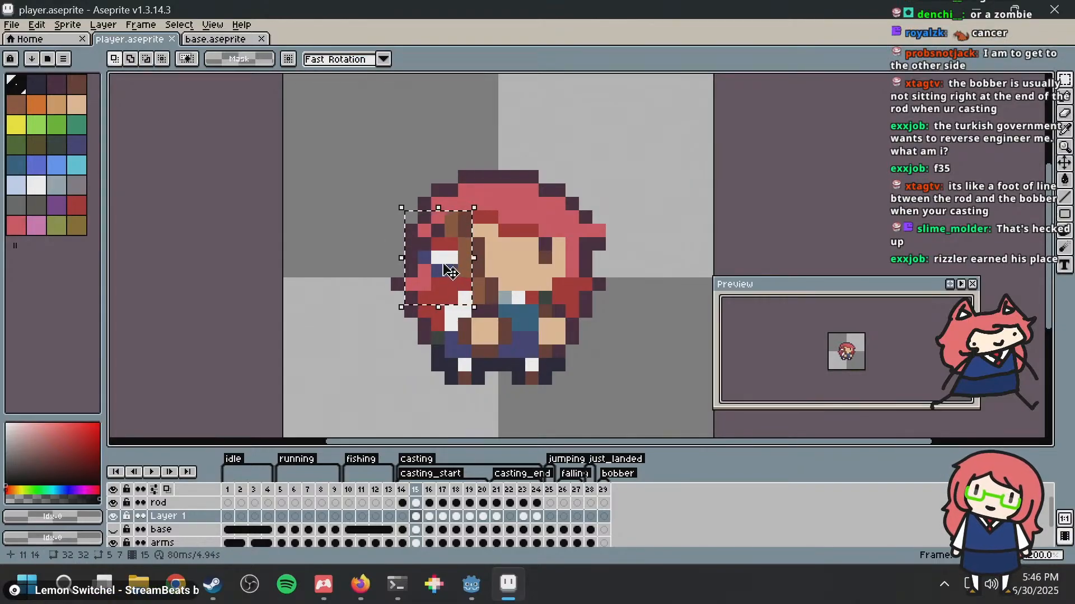
left_click_drag(450, 280, 448, 248)
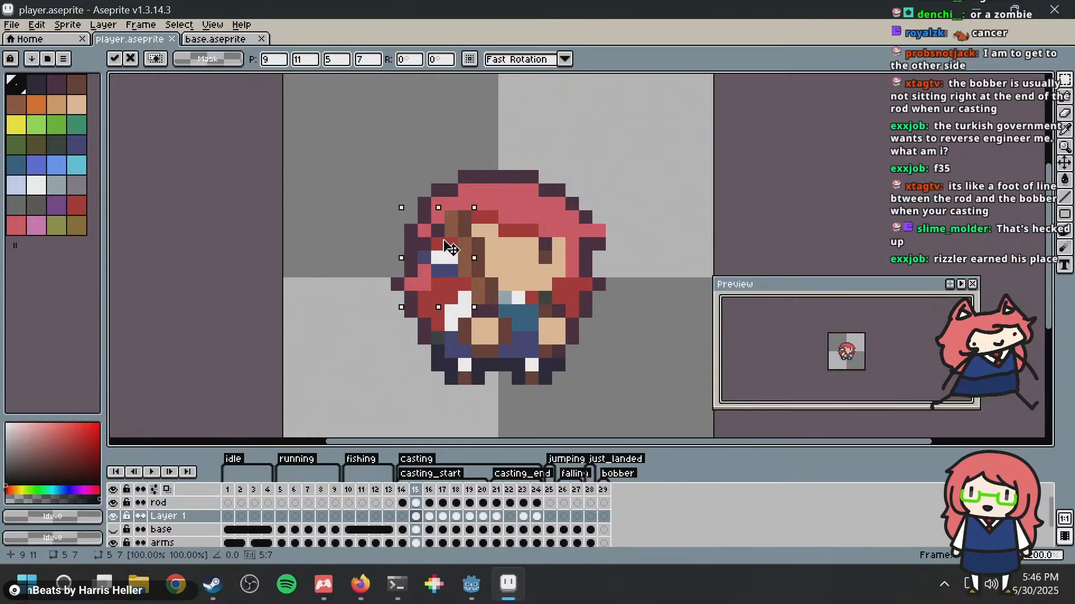
left_click(587, 217)
Step: Lower the bobber by 4 pixels in frame 16 and by about 5 pixels in frame 17
key("Right")
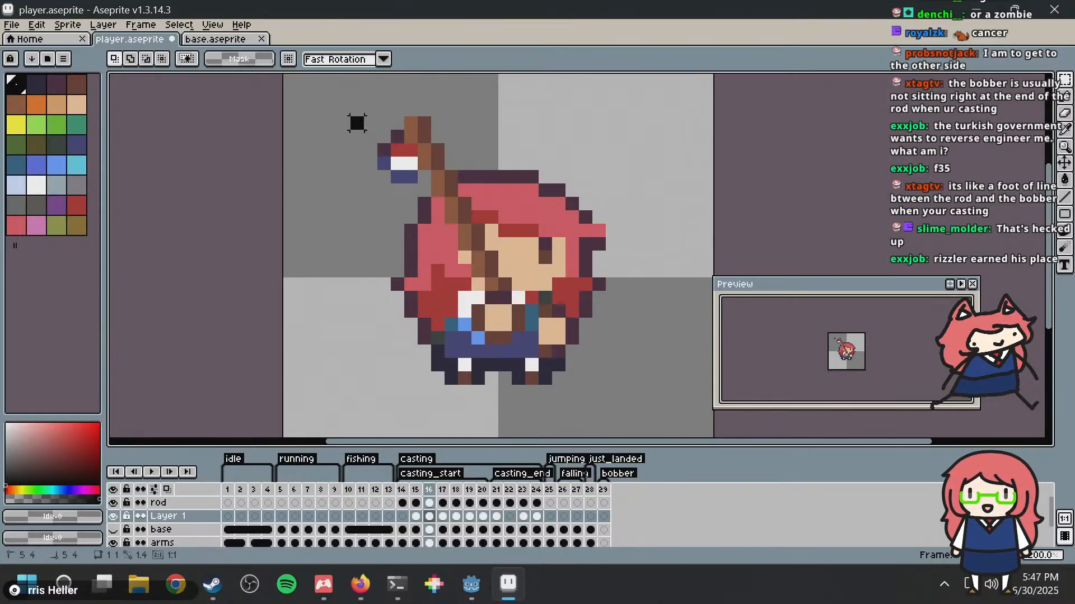
left_click_drag(348, 115, 410, 222)
left_click(479, 175)
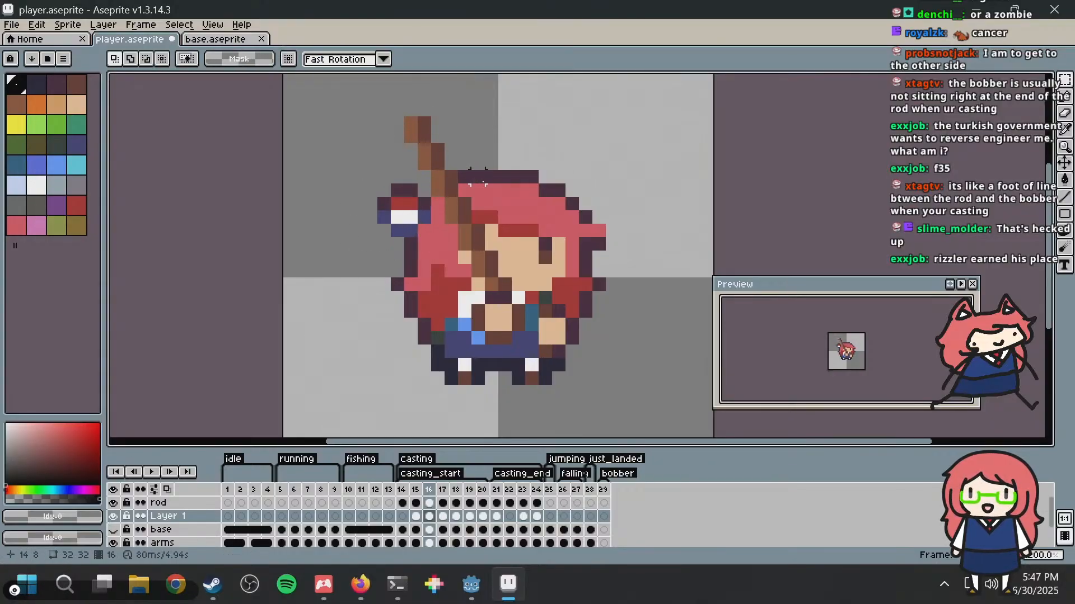
key("Right")
left_click_drag(345, 99, 447, 202)
left_click_drag(394, 134, 402, 198)
Step: Lower the bobber by 5 pixels in frame 18 and by 6 pixels in frame 19
key("Right")
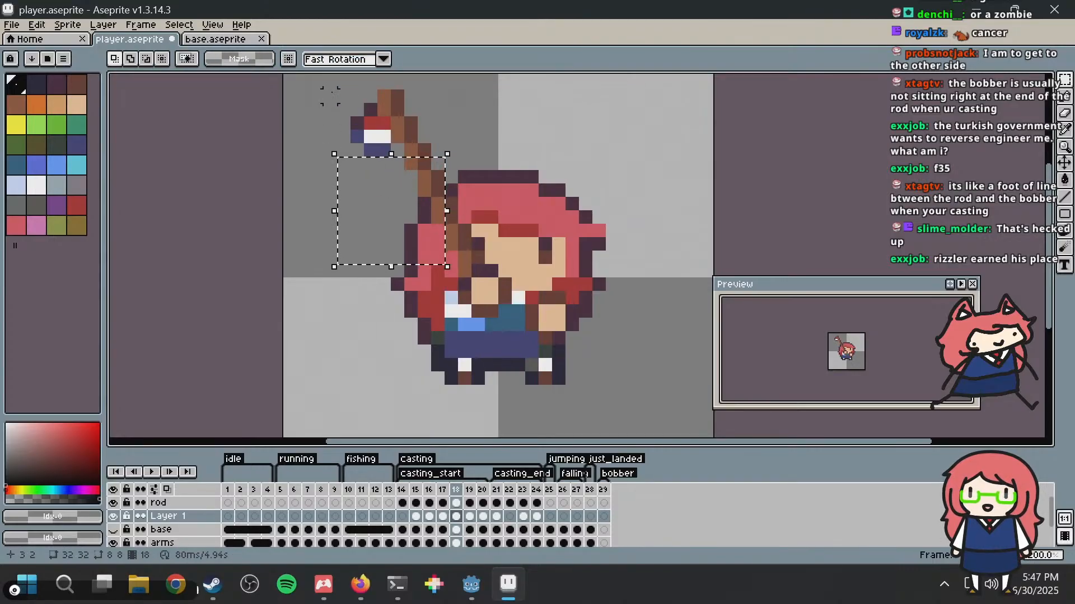
left_click_drag(335, 89, 420, 187)
left_click_drag(377, 131, 371, 189)
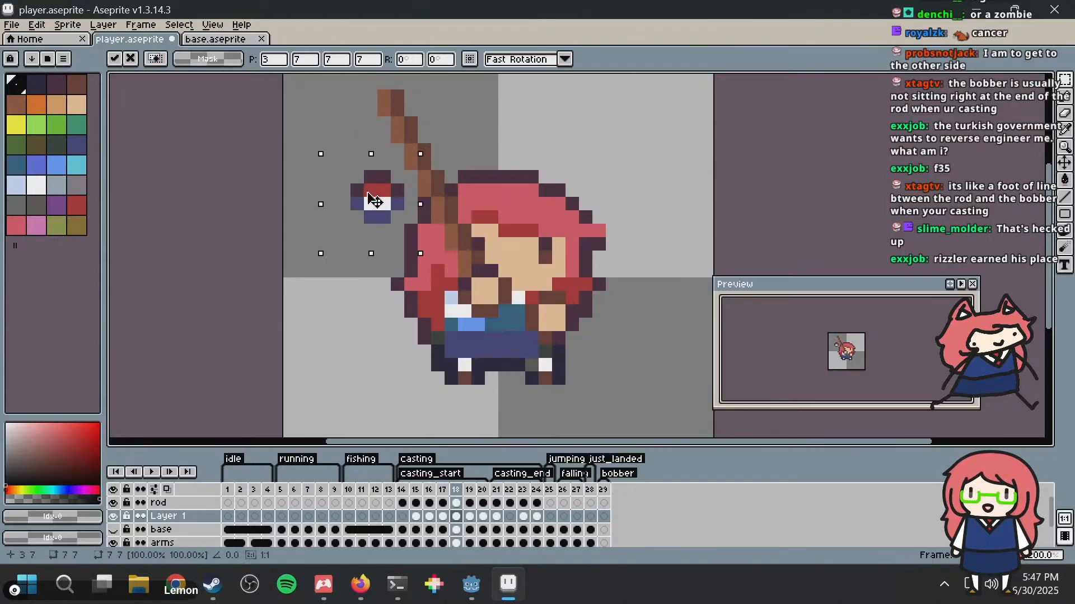
key("Right")
middle_click_drag(381, 185, 382, 207)
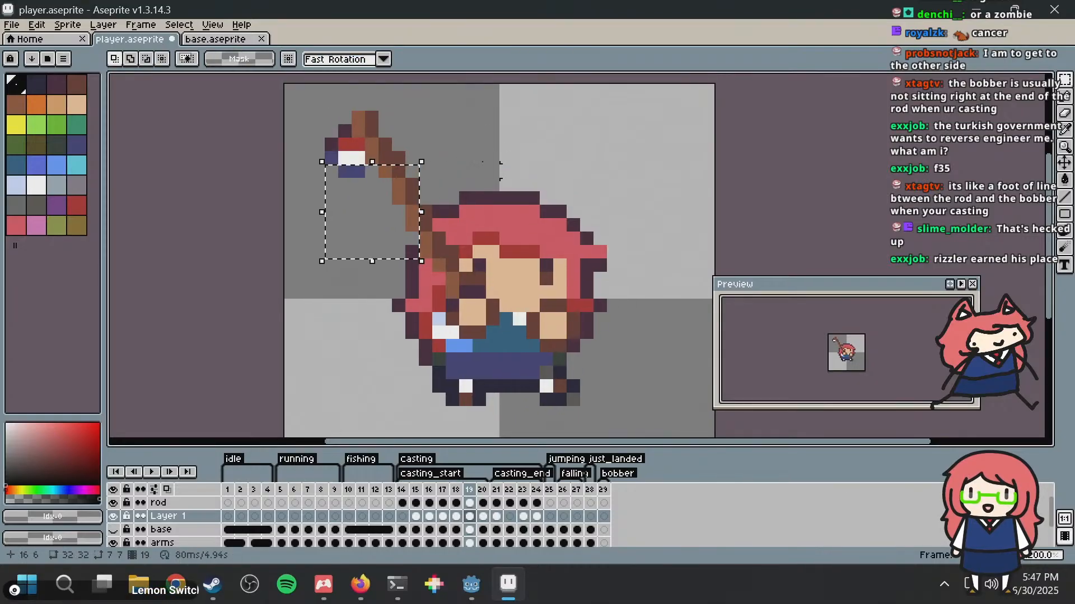
left_click_drag(292, 103, 398, 194)
left_click_drag(351, 146, 348, 224)
Step: Move the 6 by 8 area around the bobber in frame 20 down to position 0, 7 and deselect it
key("Right")
mouse_move(291, 117)
left_mouse_down()
mouse_move(353, 207)
mouse_move(325, 209)
mouse_move(327, 237)
left_mouse_up()
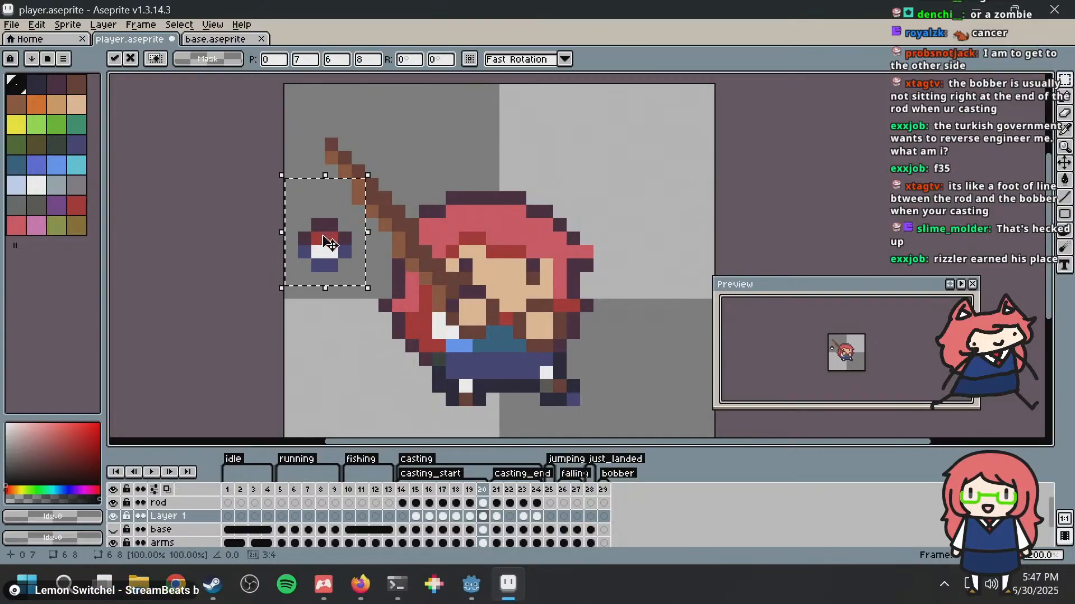
key("Right")
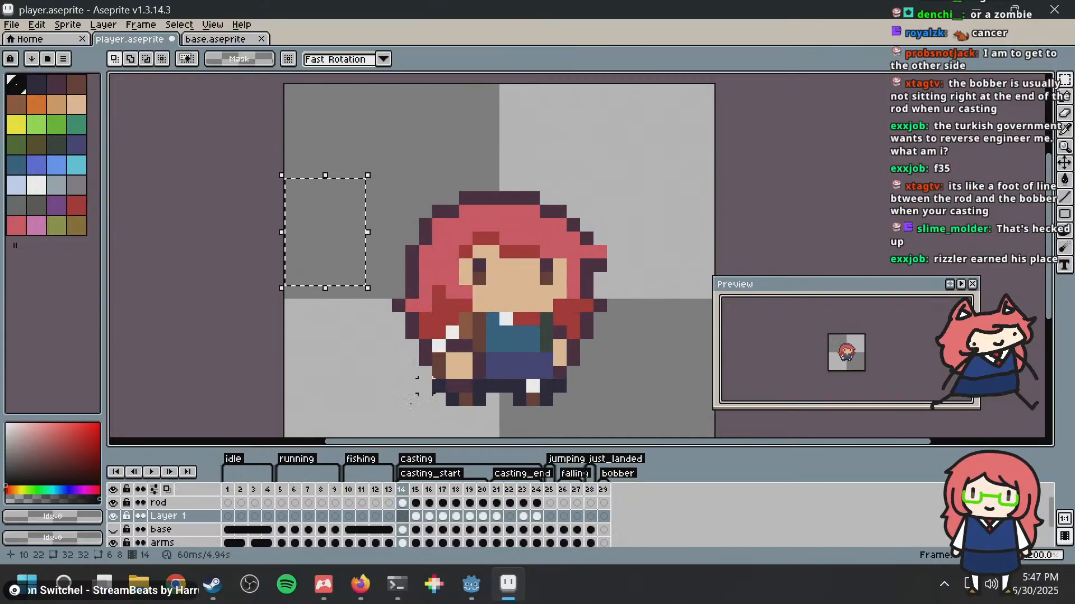
left_click(358, 291)
Step: Draw a white vertical fishing line with the Pencil from rod tip to bobber, 3 pixels long in frame 16 and 4 in frame 17
key("b")
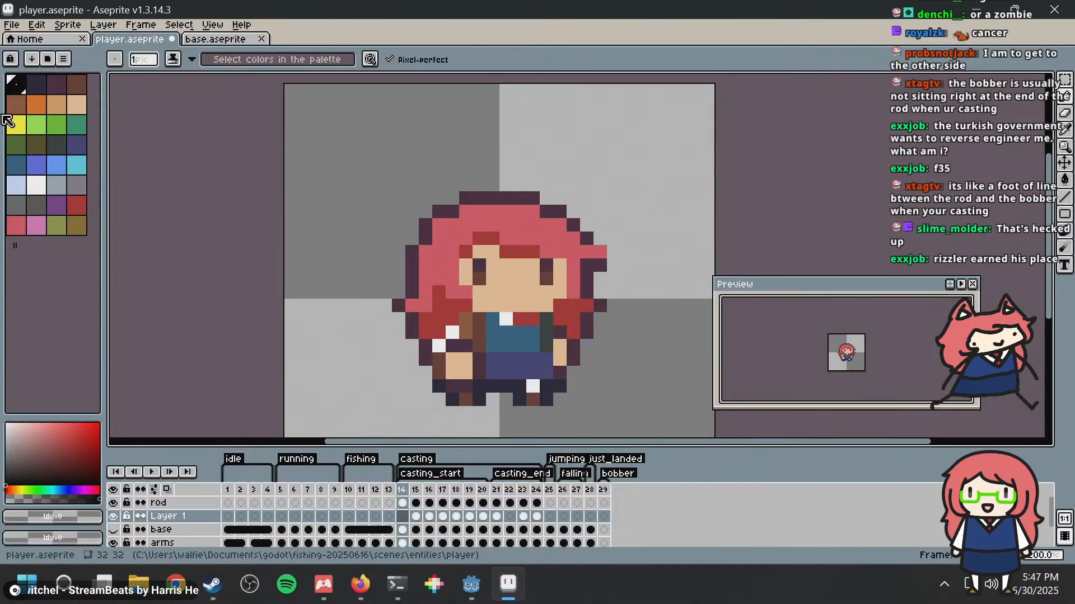
left_click(36, 185)
left_click(415, 512)
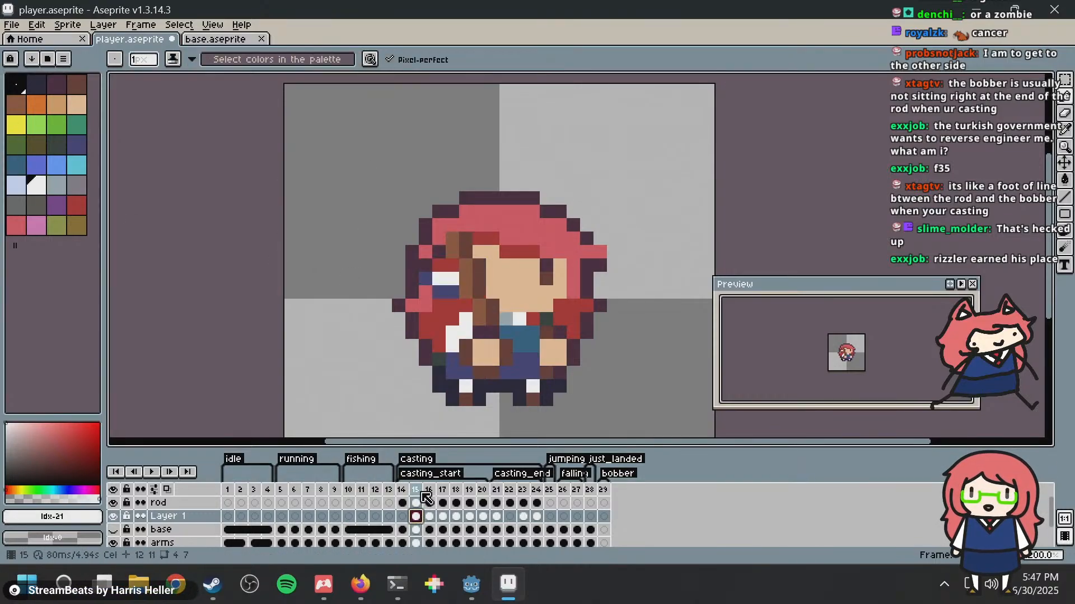
left_click(425, 489)
left_click_drag(412, 171, 412, 199)
key("period")
left_click_drag(398, 158, 399, 196)
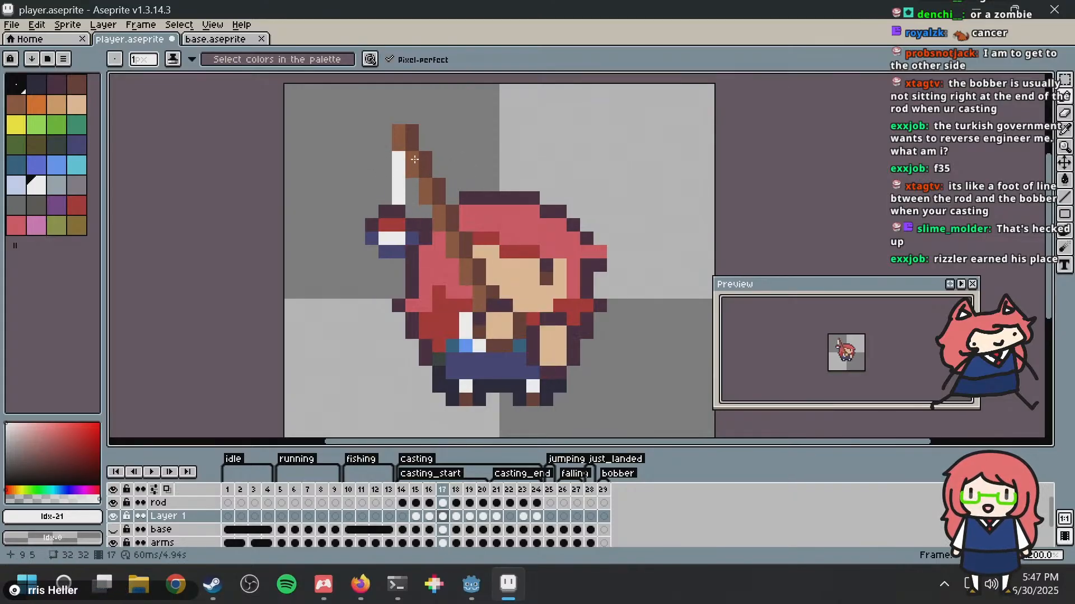
Step: Draw the white fishing line between rod and bobber, 3 pixels long in frame 18, 5 in frame 19 and 4 in frame 20
key("period")
left_click_drag(385, 143, 383, 170)
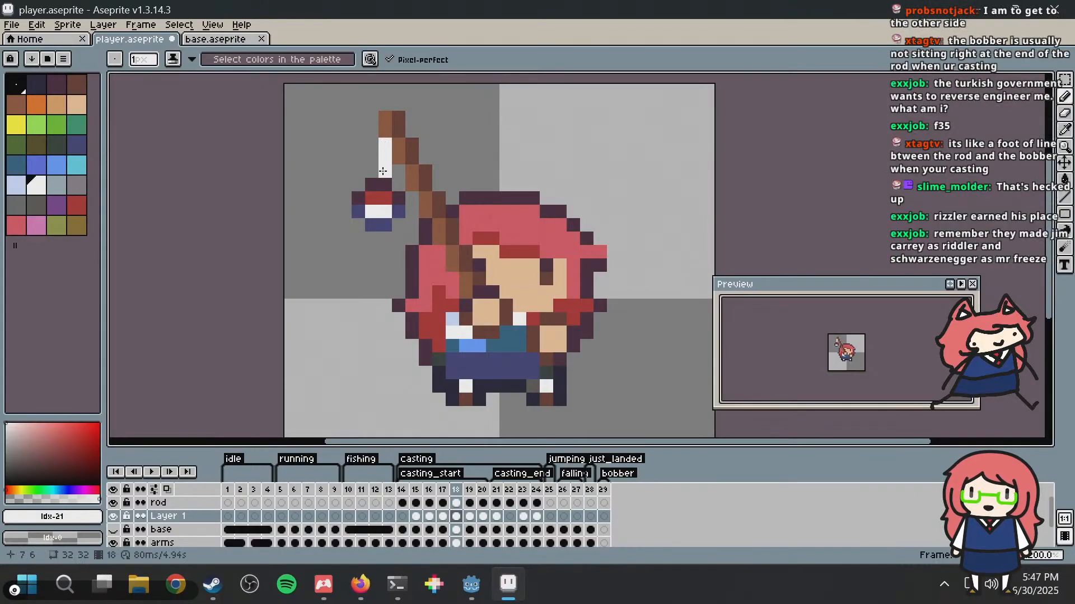
key("period")
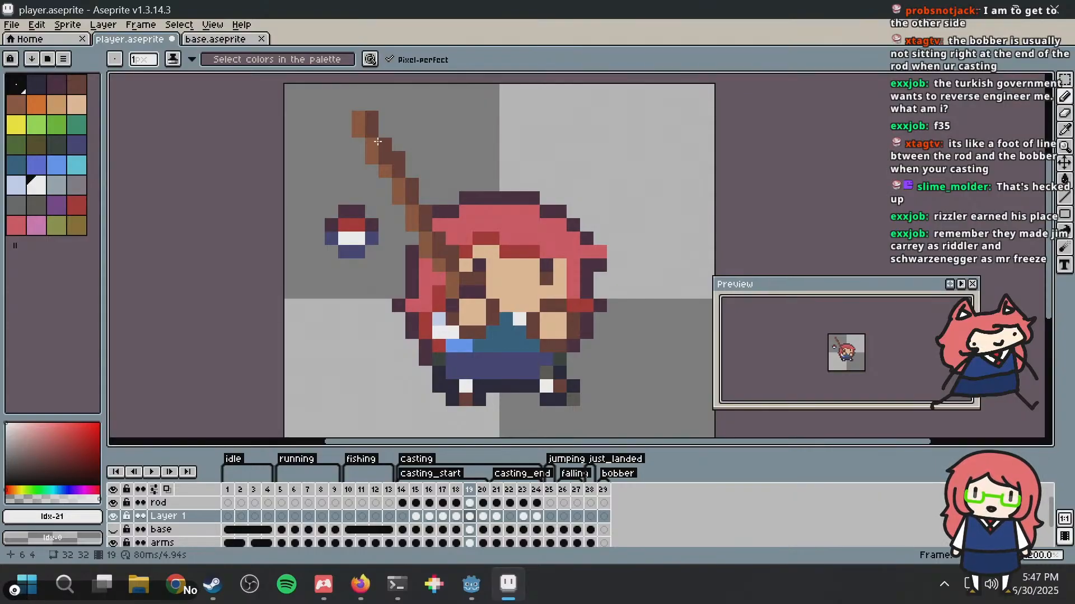
left_click_drag(367, 134, 359, 202)
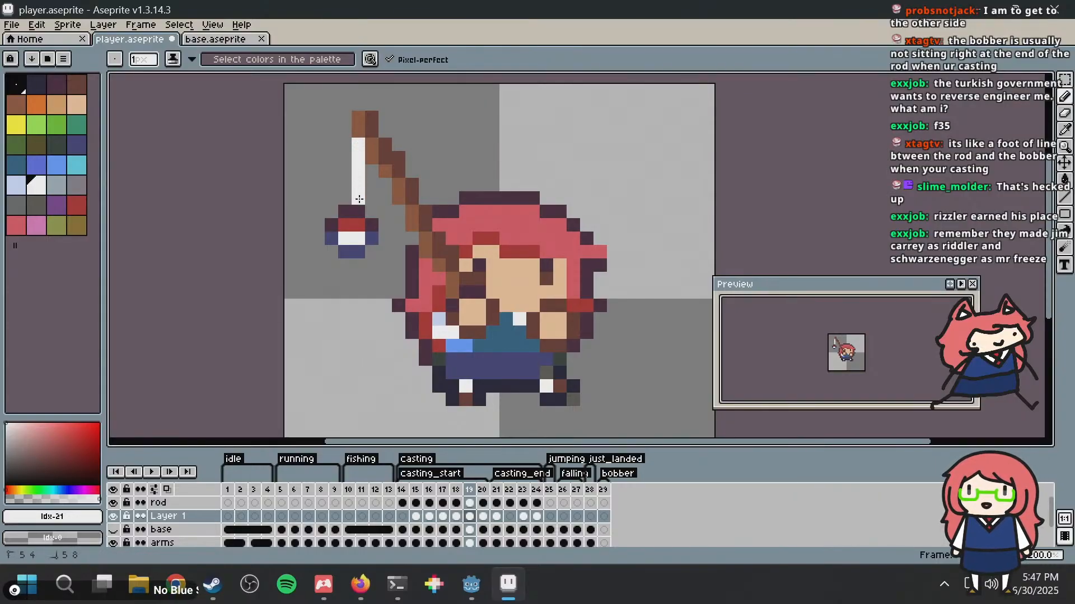
key("period")
left_click(331, 171)
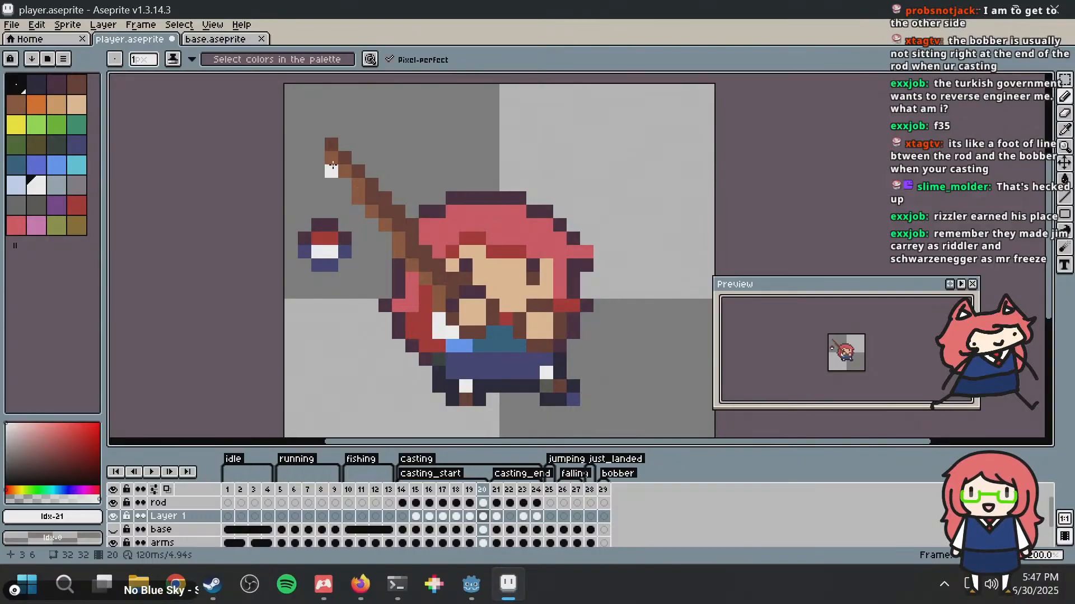
left_click_drag(332, 170, 333, 218)
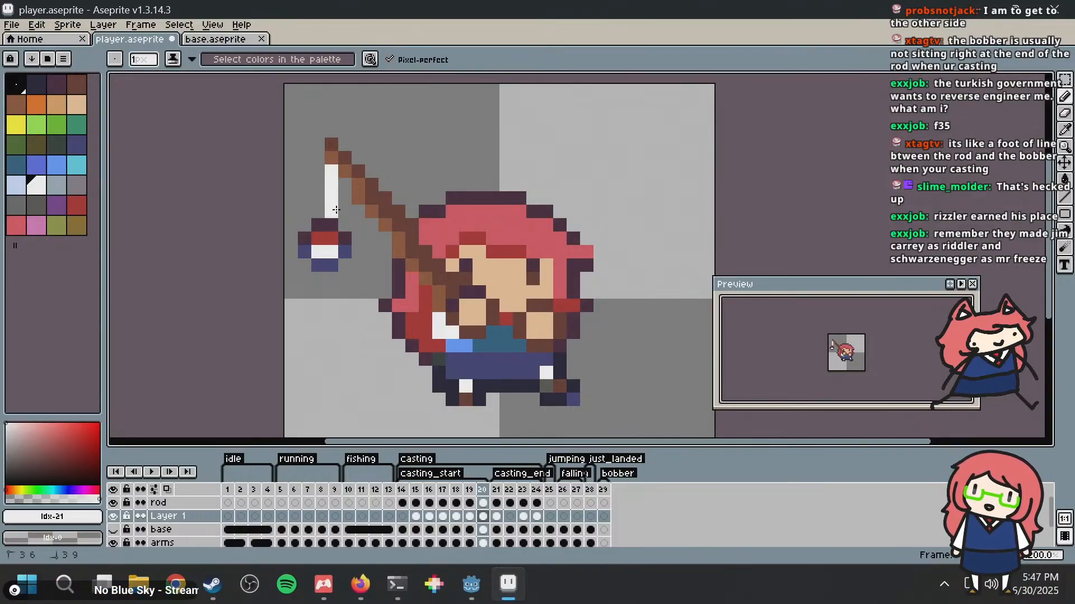
Step: Return to frame 14 and save player.aseprite
key("Home")
key("comma")
key("period")
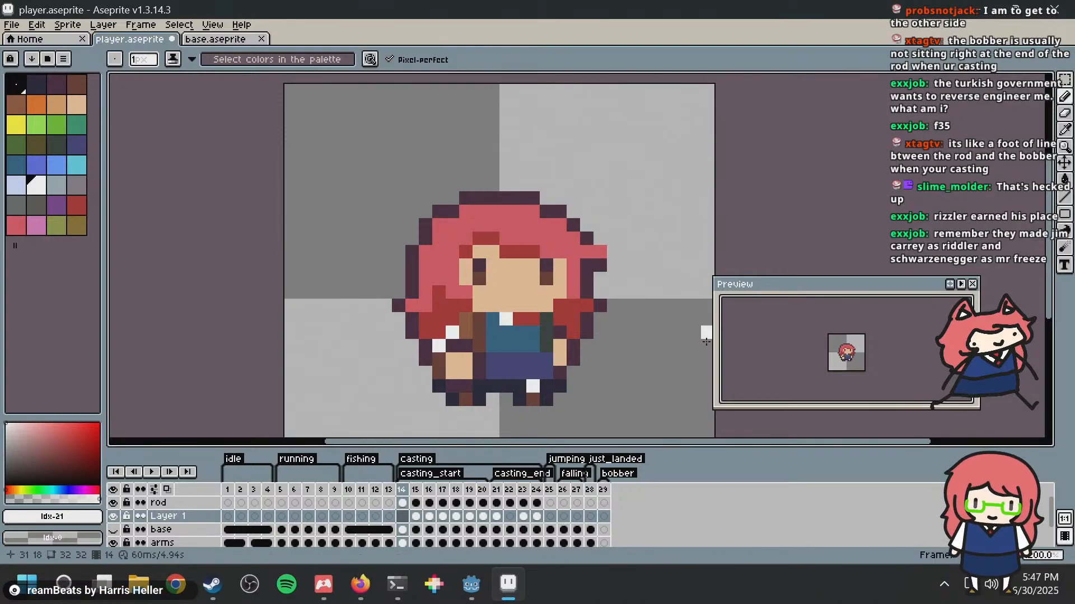
key("v")
key("ctrl+s")
Step: Step back and forth through frames 14 to 20 to examine how the bobber and line swing in casting_start
key("Right")
key("Right")
key("Right")
key("Right")
key("Right")
key("Right")
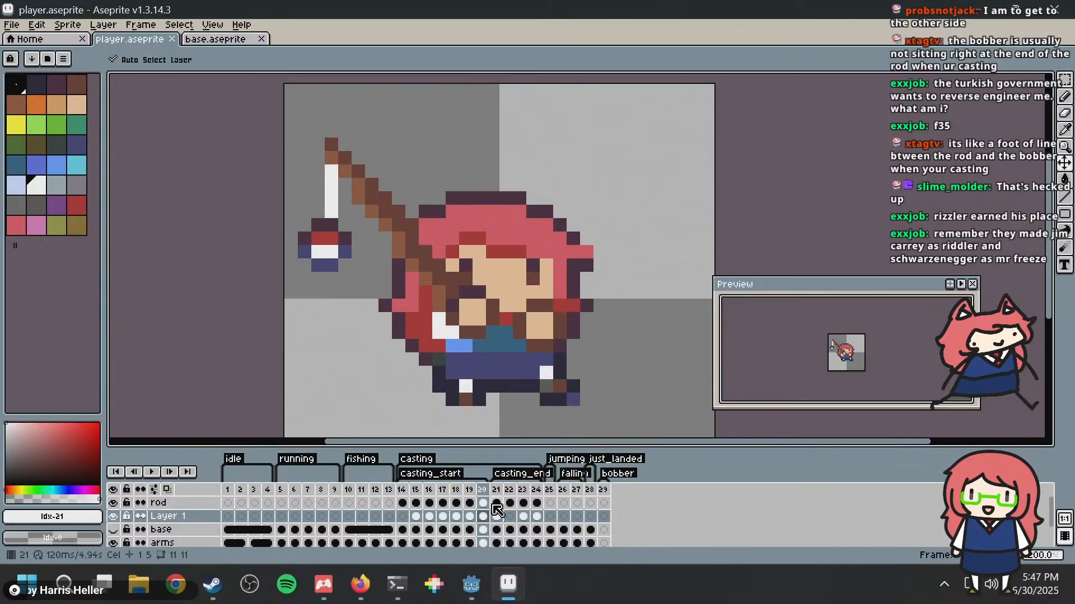
key("Left")
key("Left")
key("Left")
key("Right")
key("Right")
key("Right")
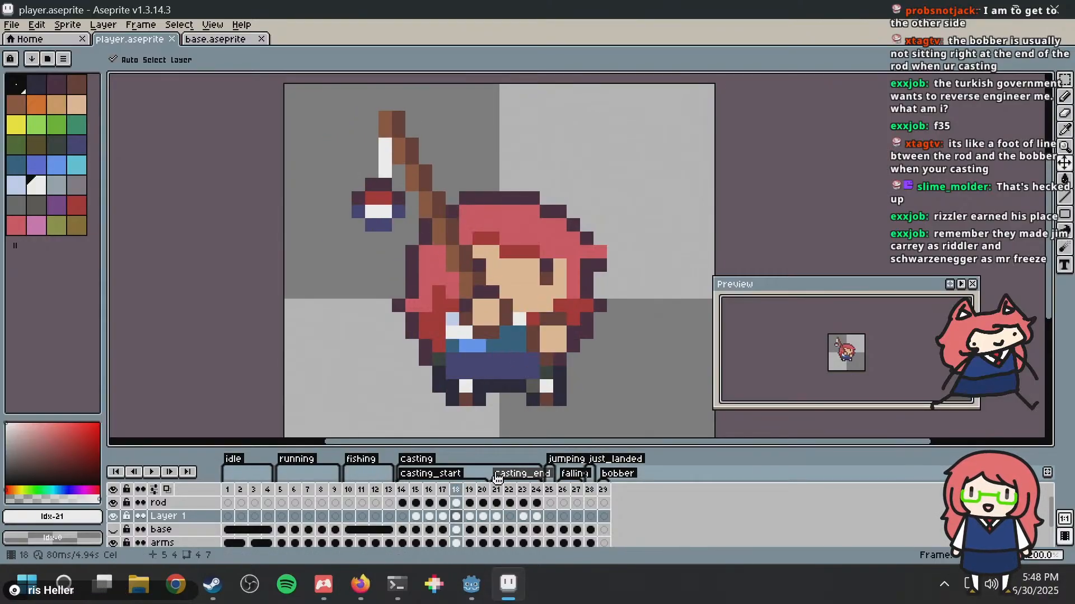
key("Right")
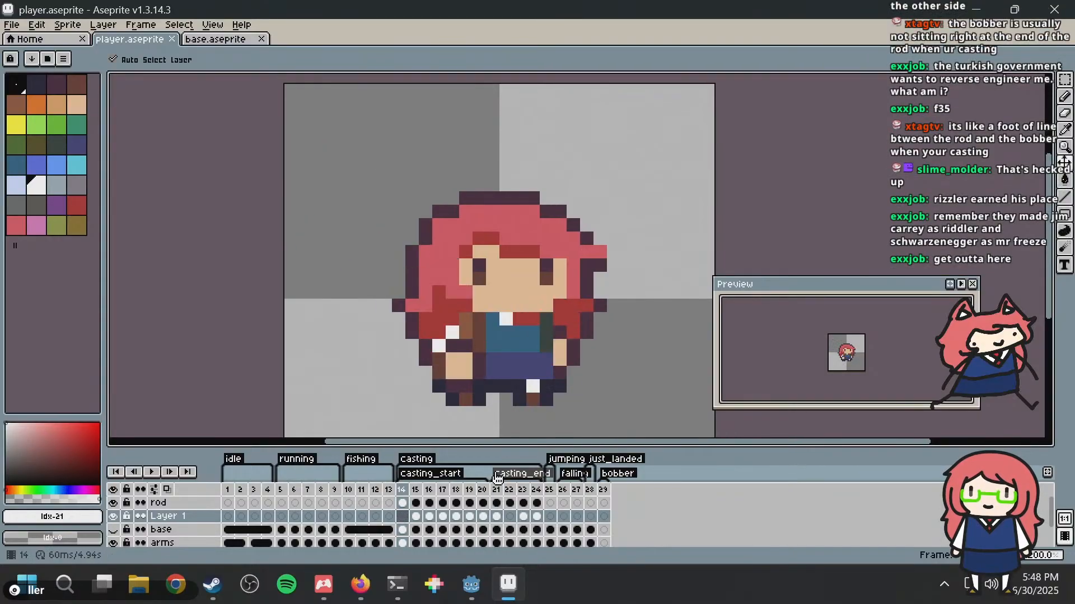
key("Left")
key("Left")
key("Right")
key("Left")
key("Right")
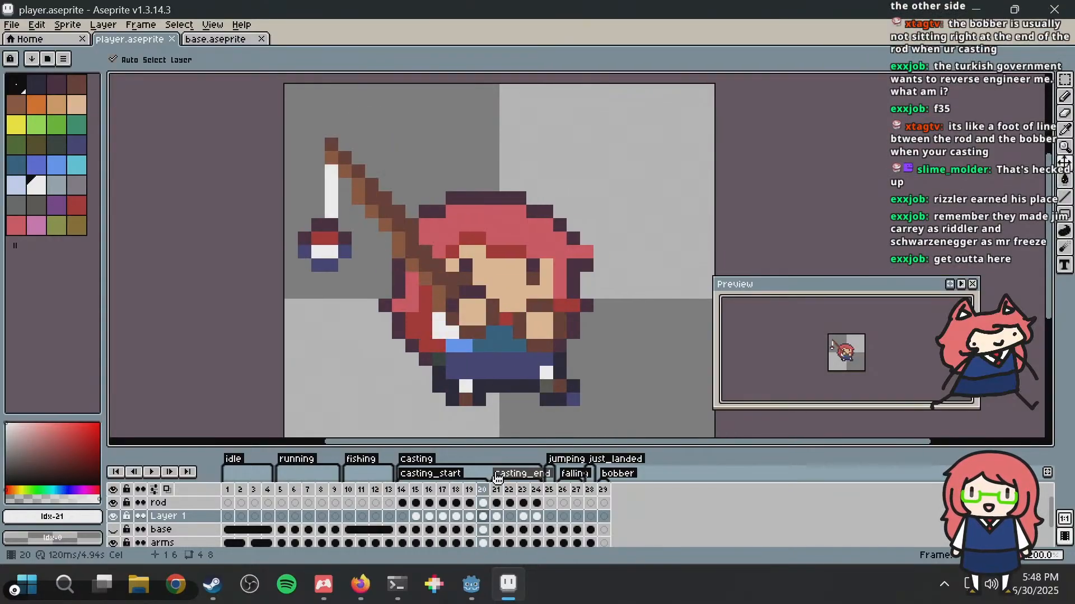
key("Left")
key("Right")
key("Right")
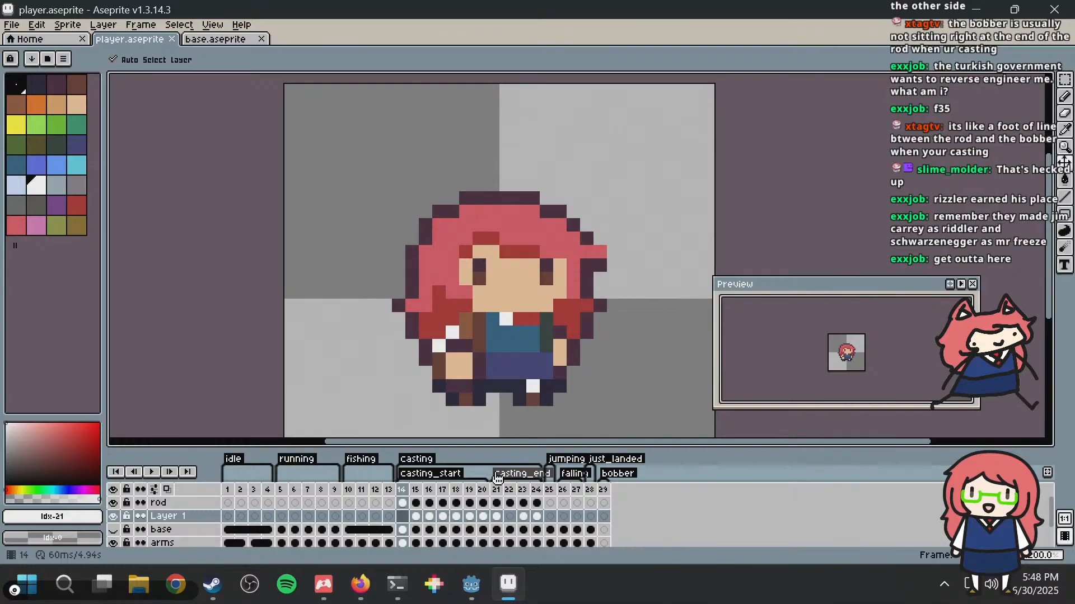
key("Right")
key("Left")
key("Right")
key("Right")
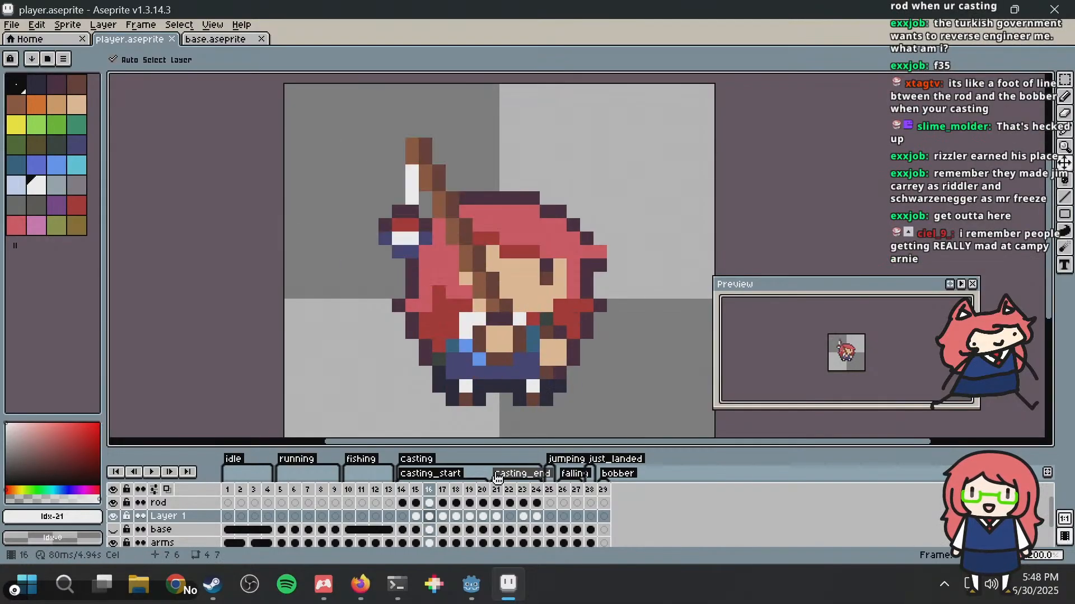
Step: In frame 15, move the bobber 2 pixels down and draw a 1-pixel white fishing line between rod tip and bobber
key("Left")
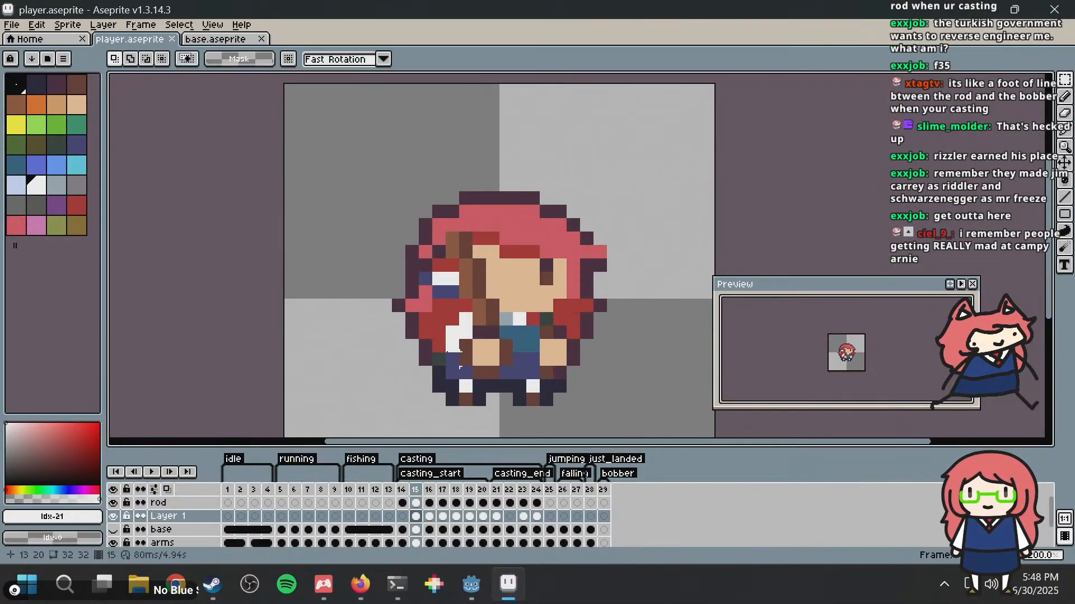
mouse_move(378, 246)
left_mouse_down()
mouse_move(450, 285)
mouse_move(487, 327)
left_mouse_up()
left_click_drag(464, 283, 465, 308)
key("Return")
key("b")
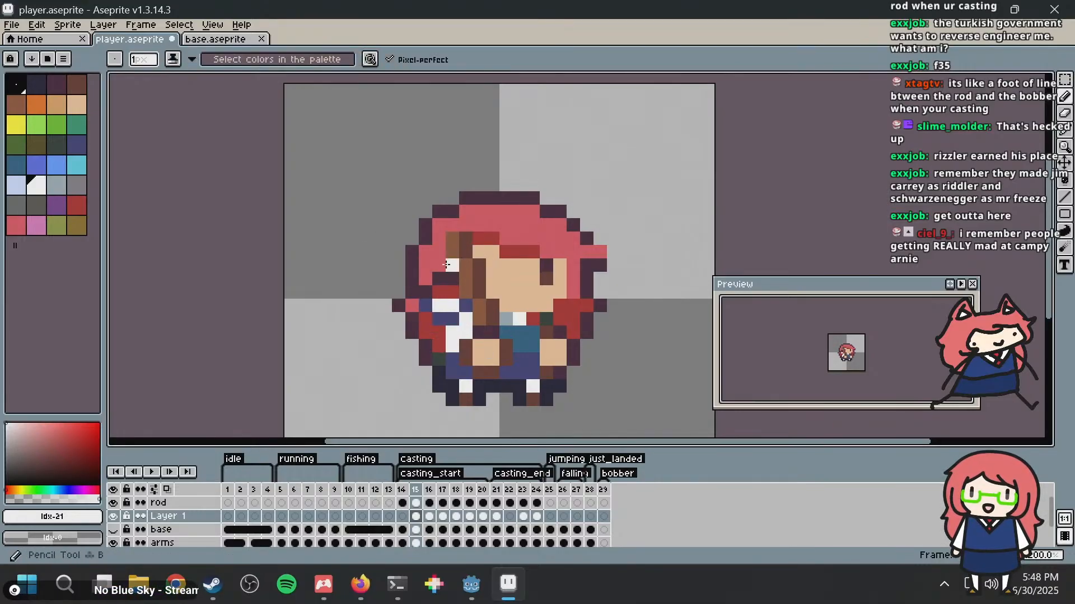
left_click(456, 266)
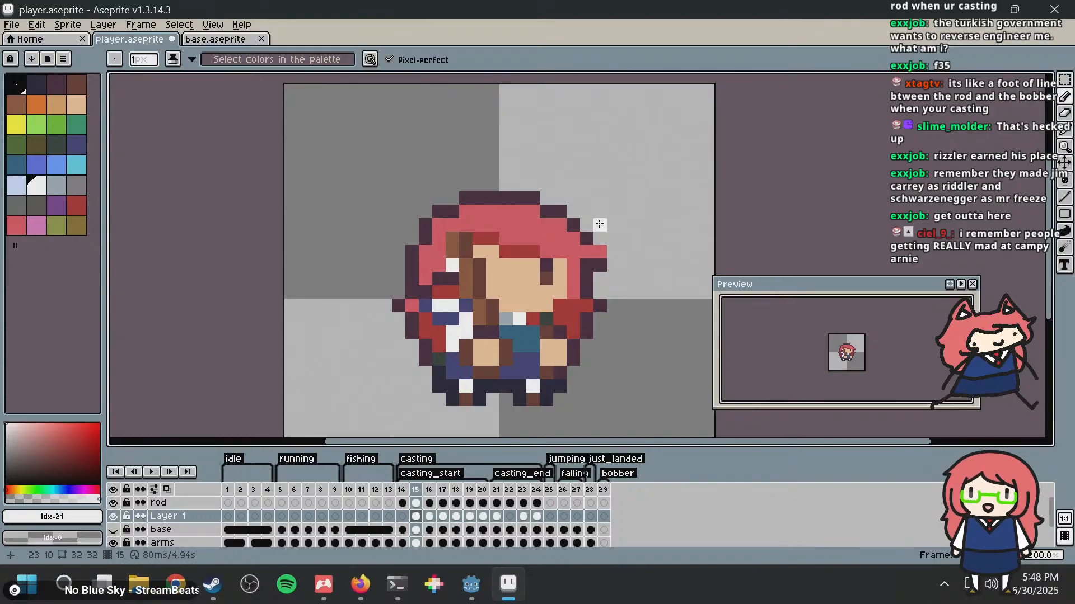
Step: Step back and forth through frames 15 to 18 to examine how the bobber moves with the rod
key("Right")
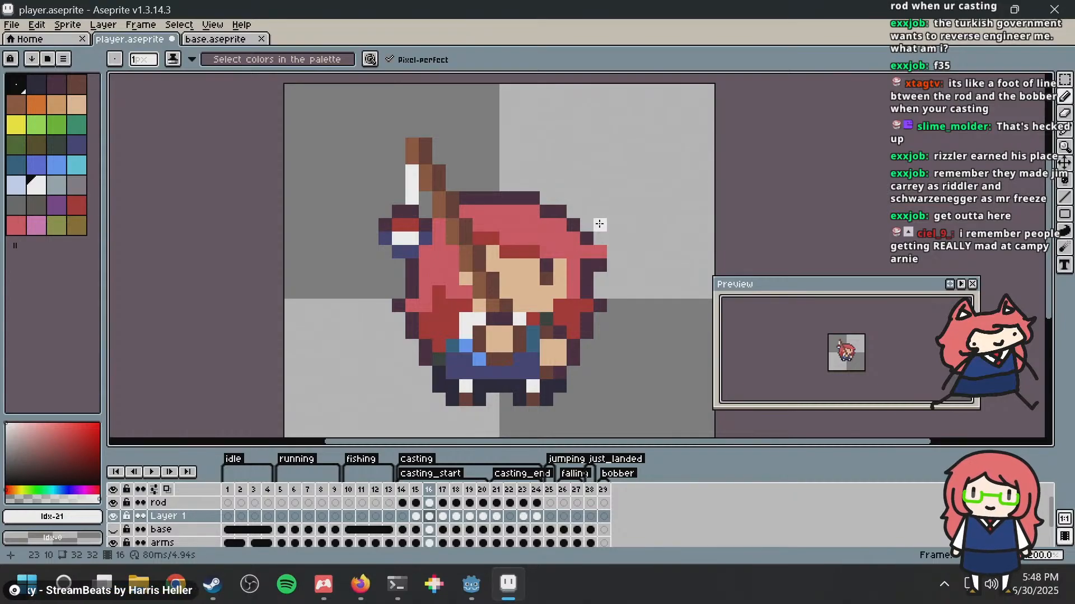
key("Right")
key("Left")
key("Right")
key("Right")
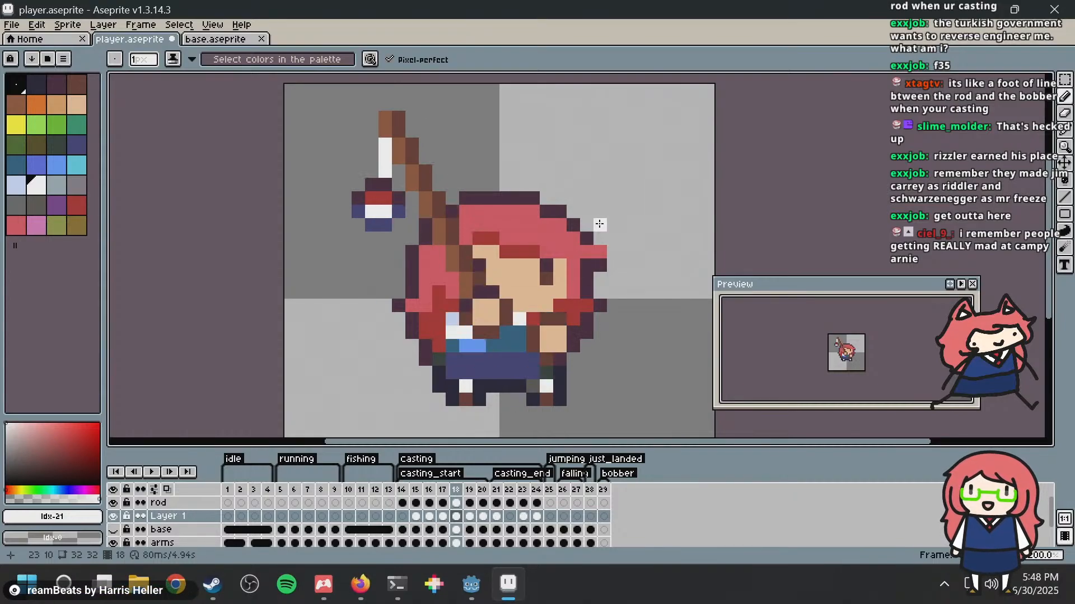
key("Left")
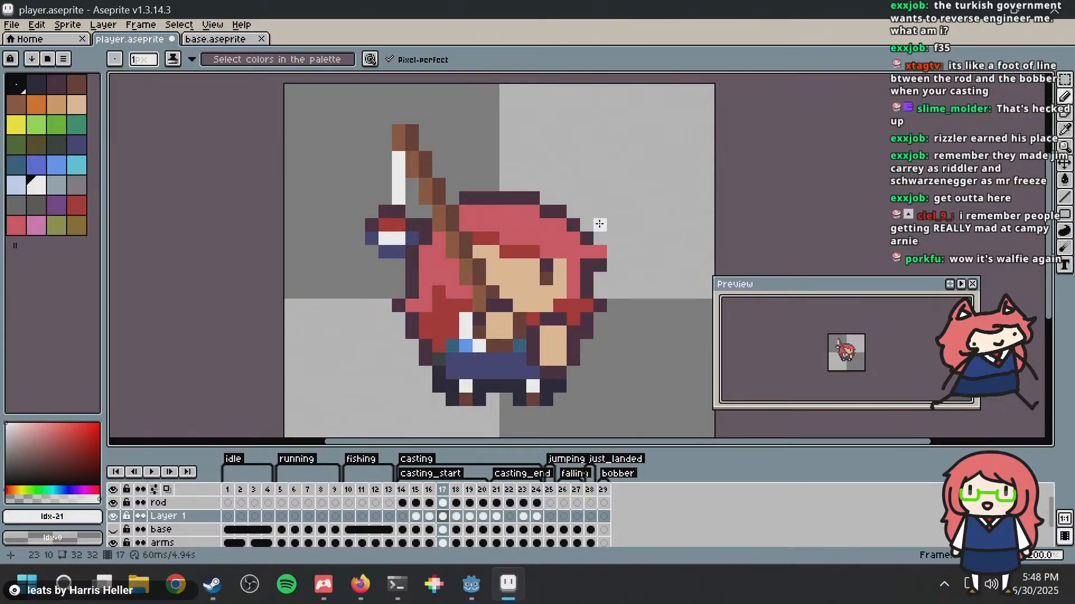
key("Left")
key("Left")
key("Right")
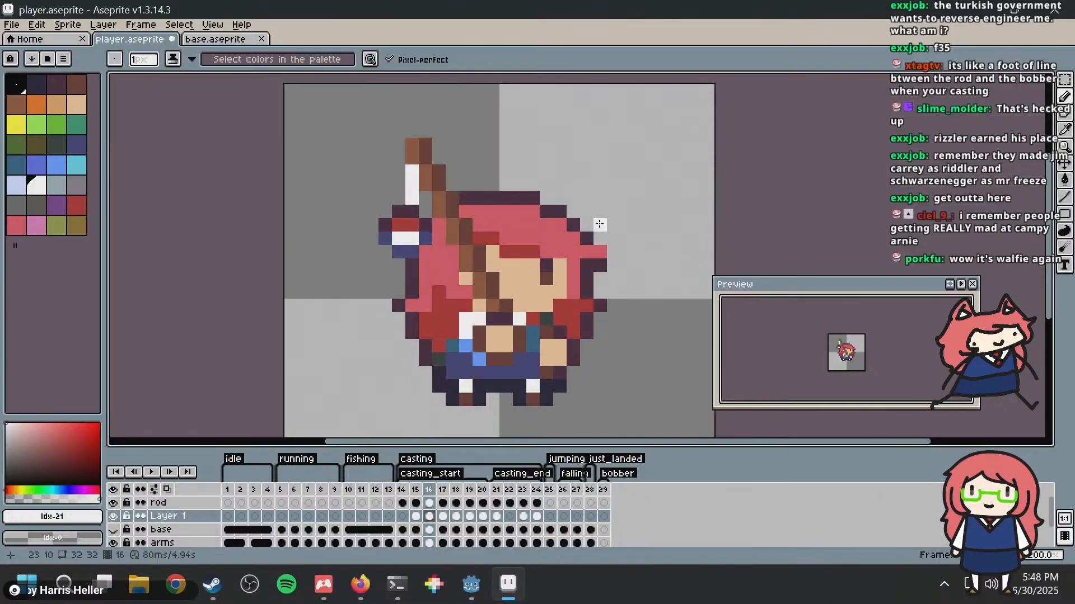
key("Right")
key("Left")
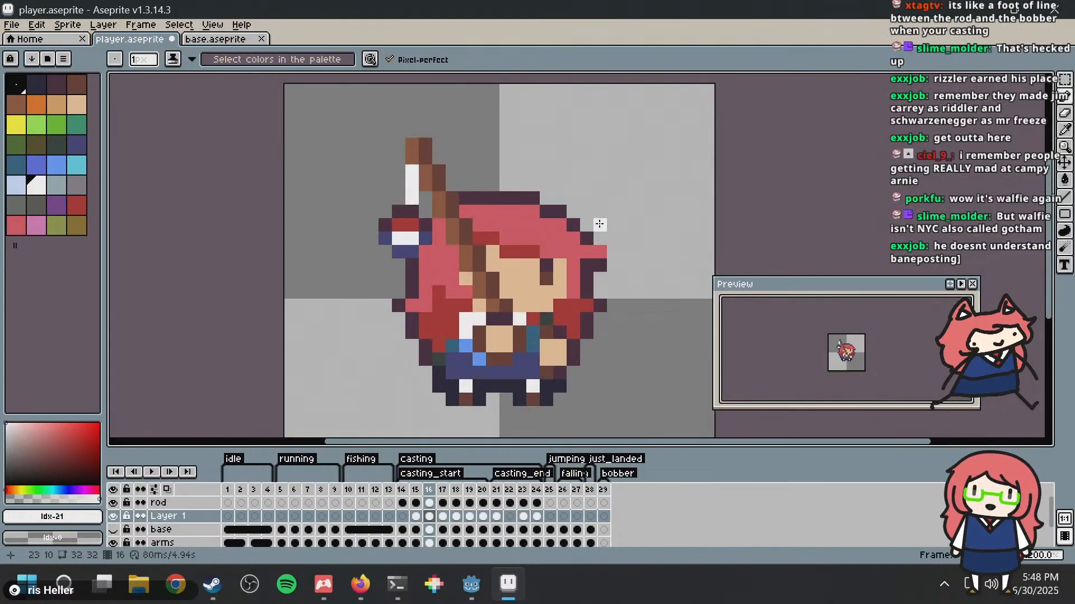
key("Right")
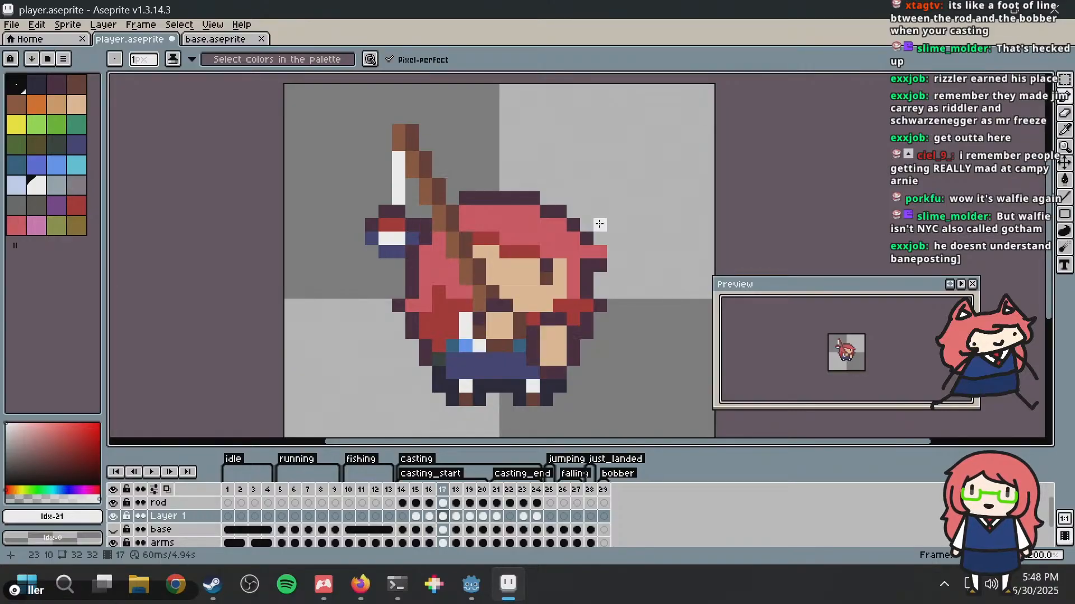
key("Left")
key("Right")
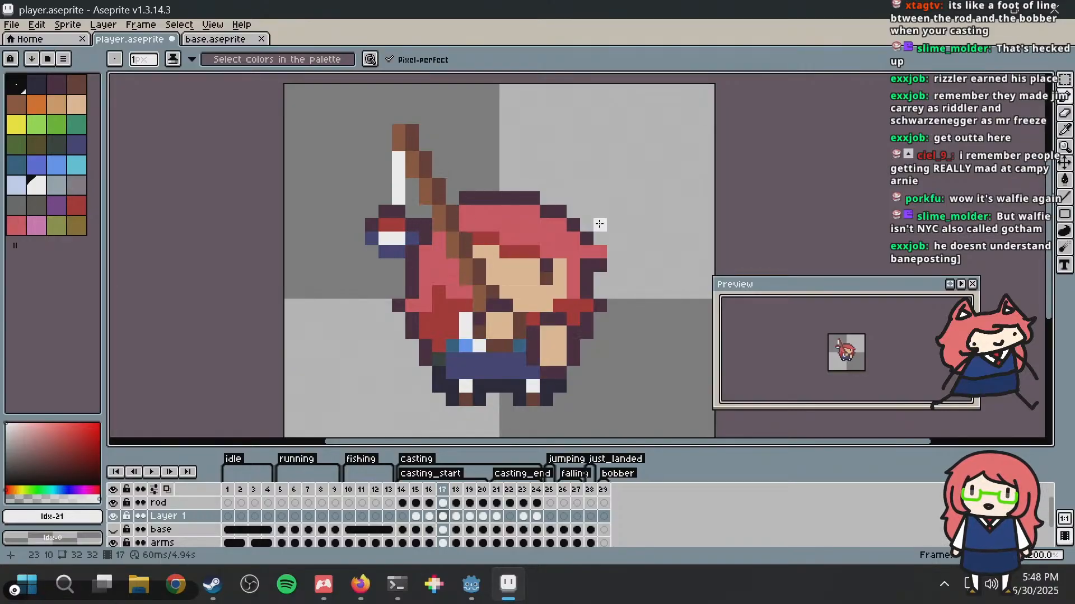
key("Right")
key("Left")
key("Right")
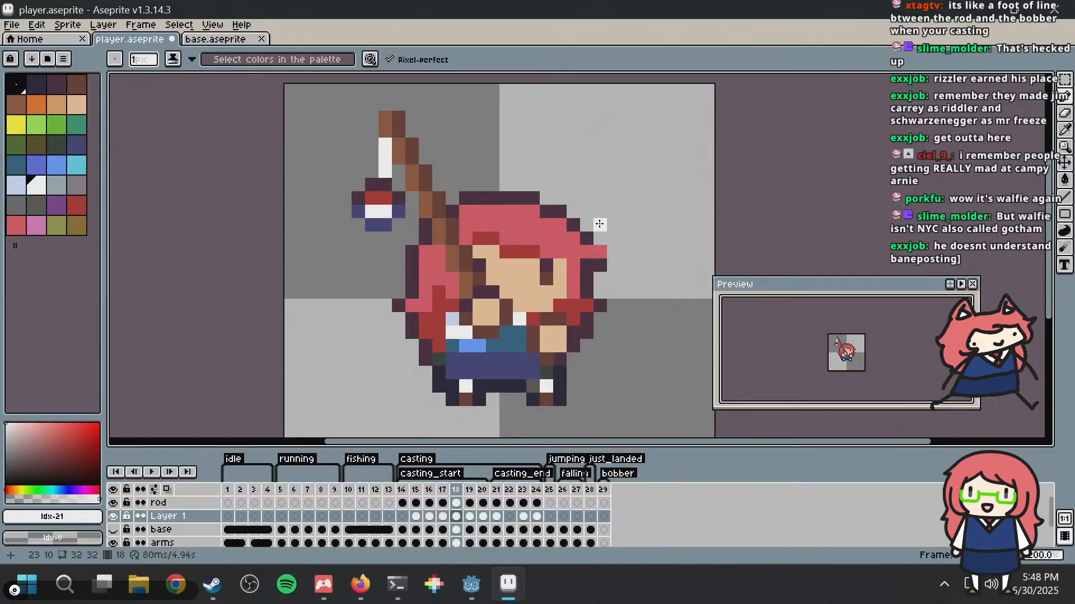
Step: In frame 18, move the bobber 1 pixel down and extend the white fishing line to 4 pixels
key("m")
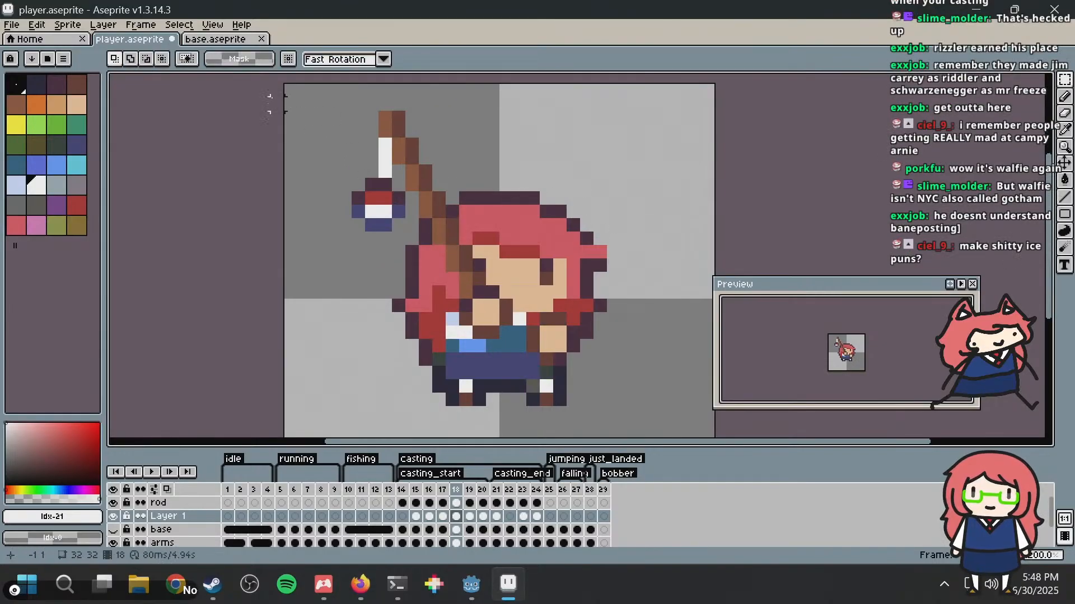
mouse_move(305, 117)
left_mouse_down()
mouse_move(387, 268)
mouse_move(400, 269)
left_mouse_up()
left_click_drag(382, 177, 380, 193)
key("ctrl+d")
key("b")
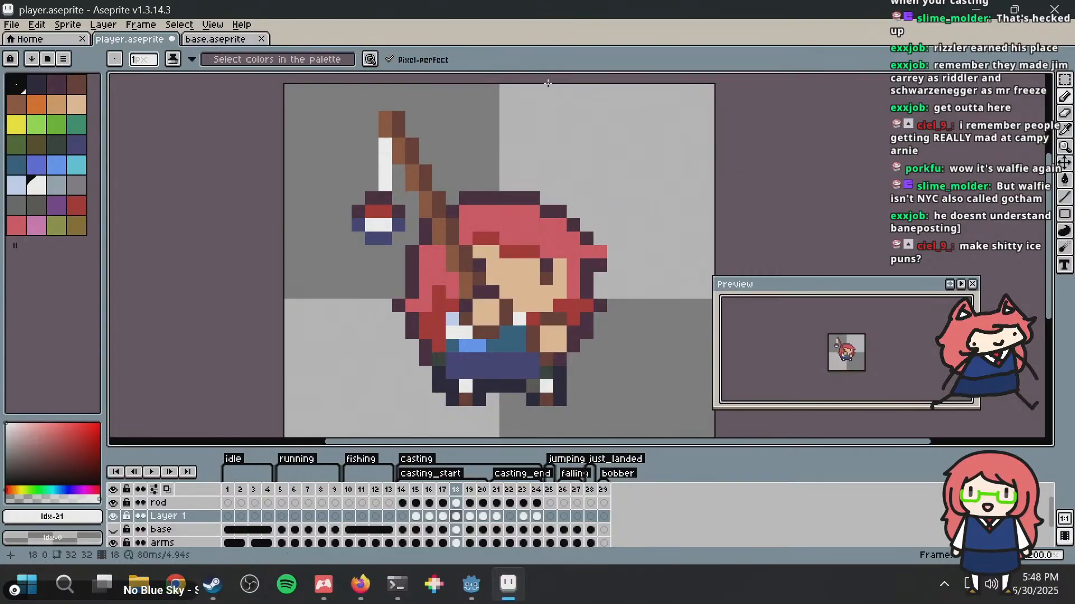
Step: Flip repeatedly through frames 14 to 20 to examine the bobber's height and line length across the casting motion
key("Right")
key("Left")
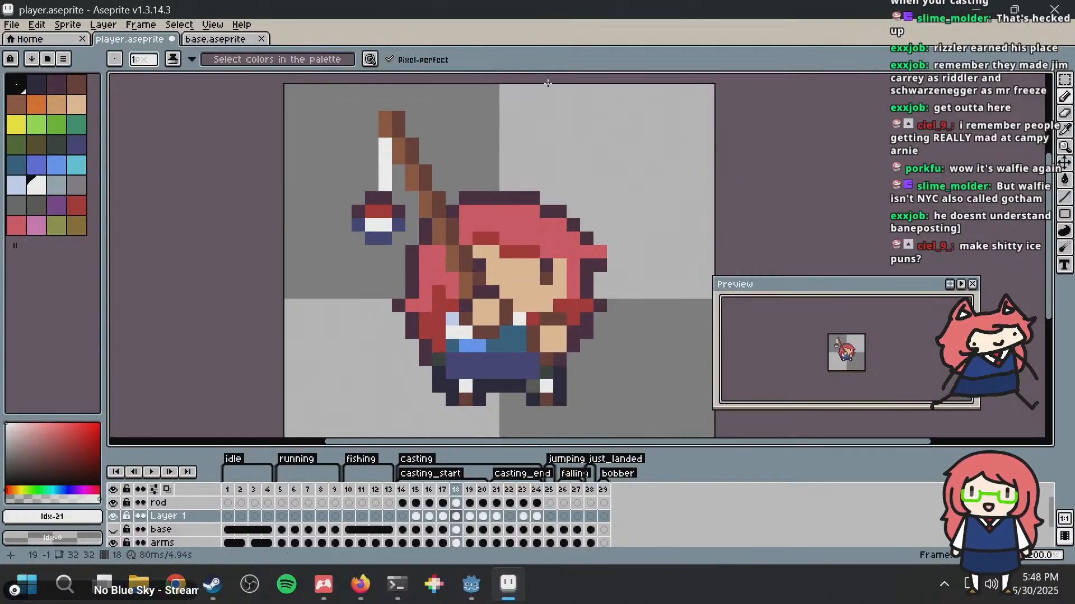
key("Left")
key("Right")
key("Right")
key("Left")
key("Left")
key("Right")
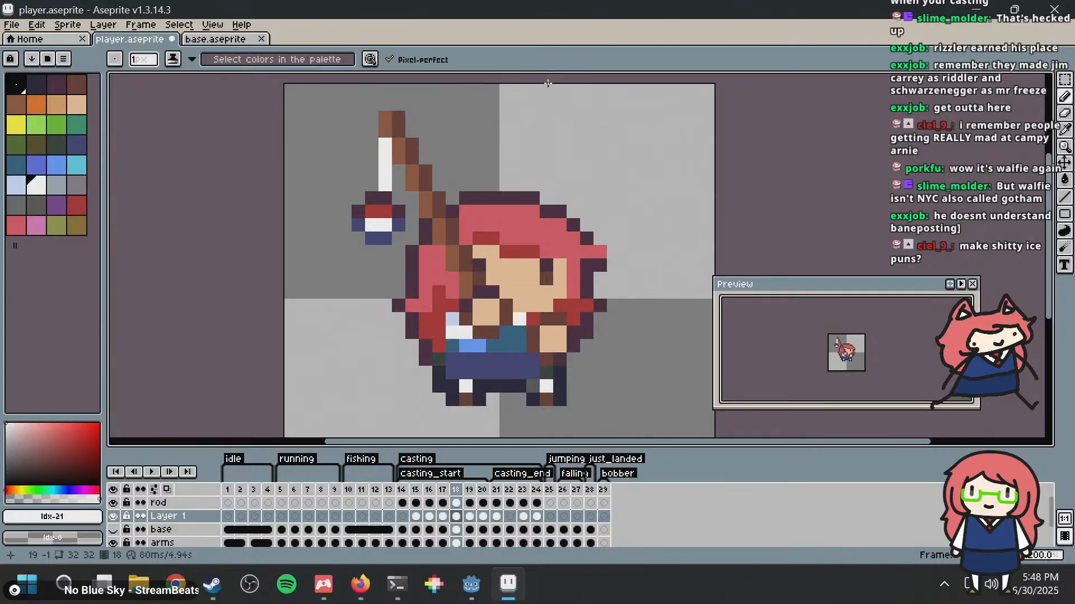
key("Right")
key("Left")
key("Left")
key("Left")
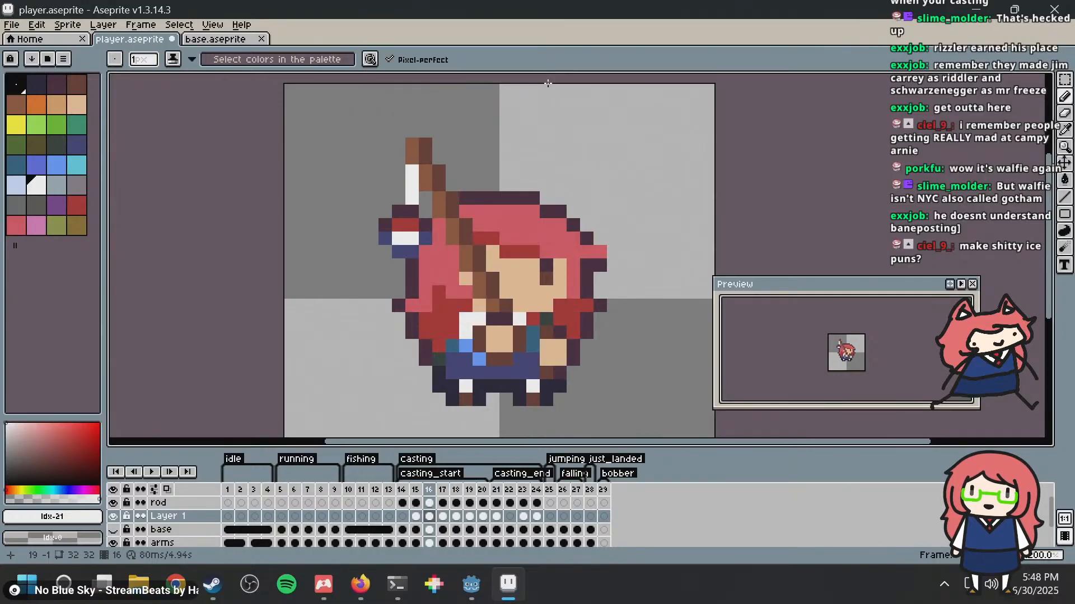
key("Left")
key("Left")
key("Right")
key("Right")
key("Right")
key("Right")
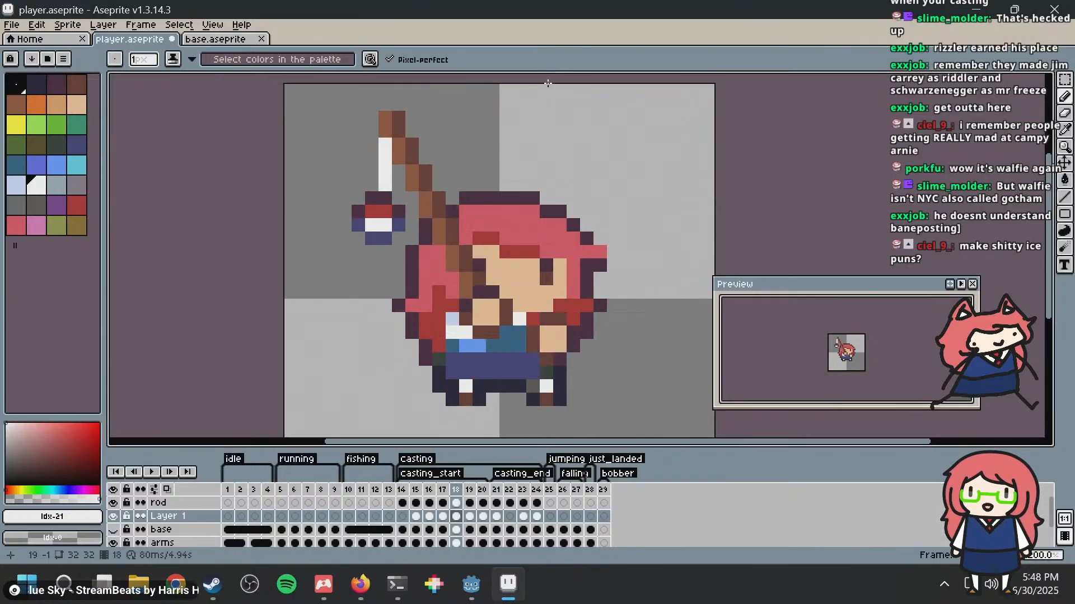
key("Left")
key("Left")
key("Left")
key("Right")
key("Right")
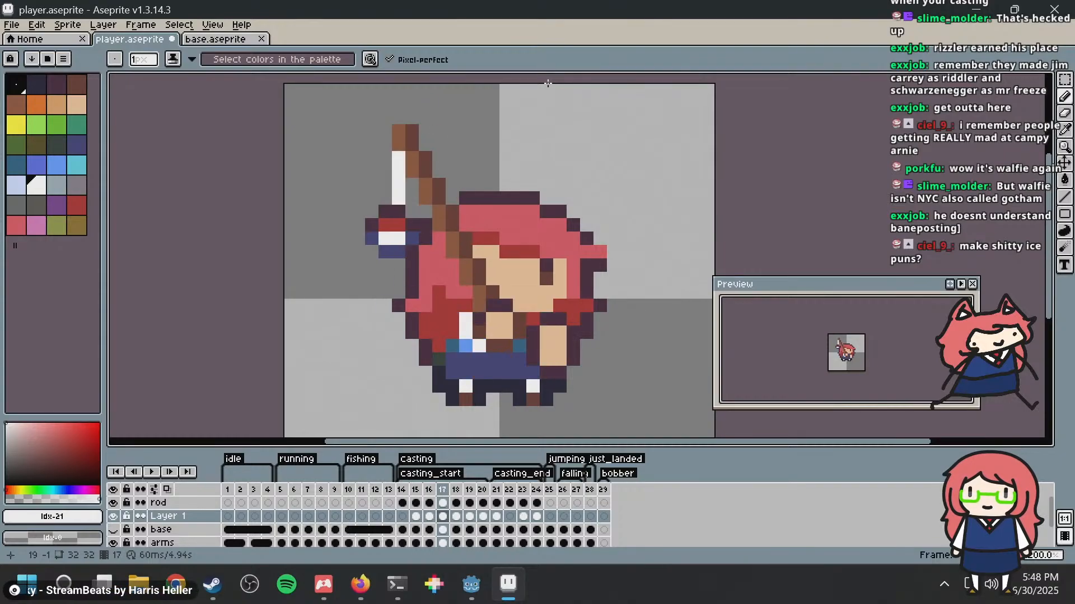
key("Right")
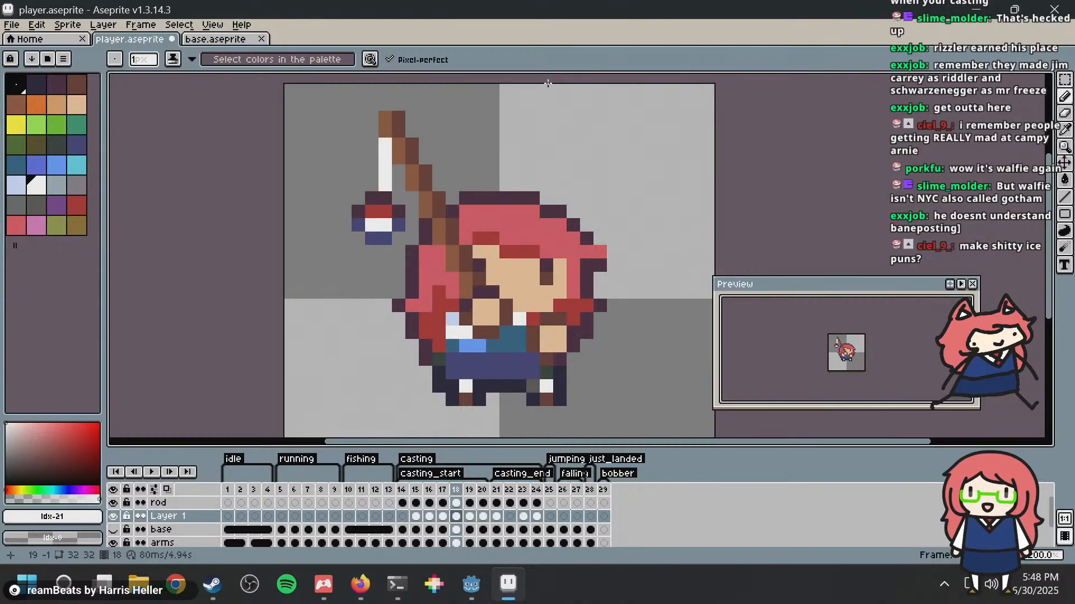
key("Left")
key("Left")
key("Right")
key("Right")
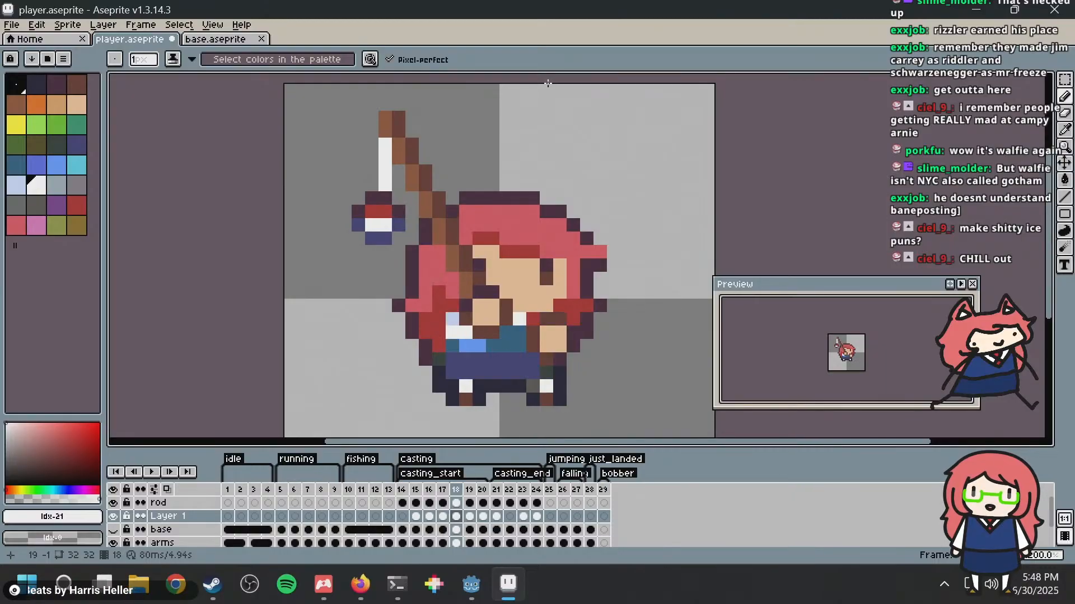
key("Left")
key("Left")
key("Left")
key("Left")
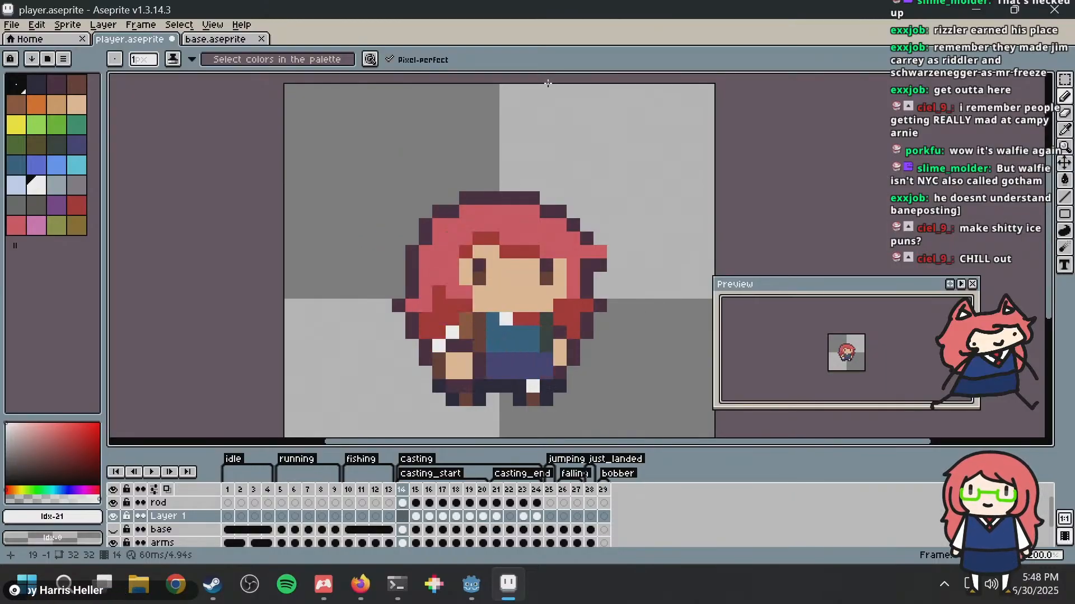
key("Right")
key("Right")
key("Right")
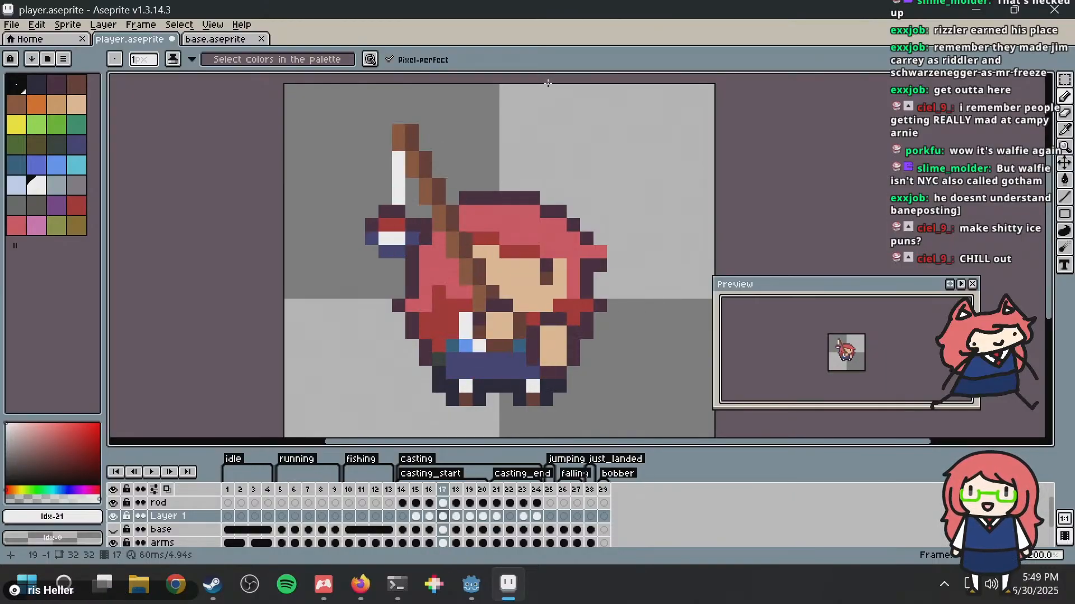
key("Right")
key("Right")
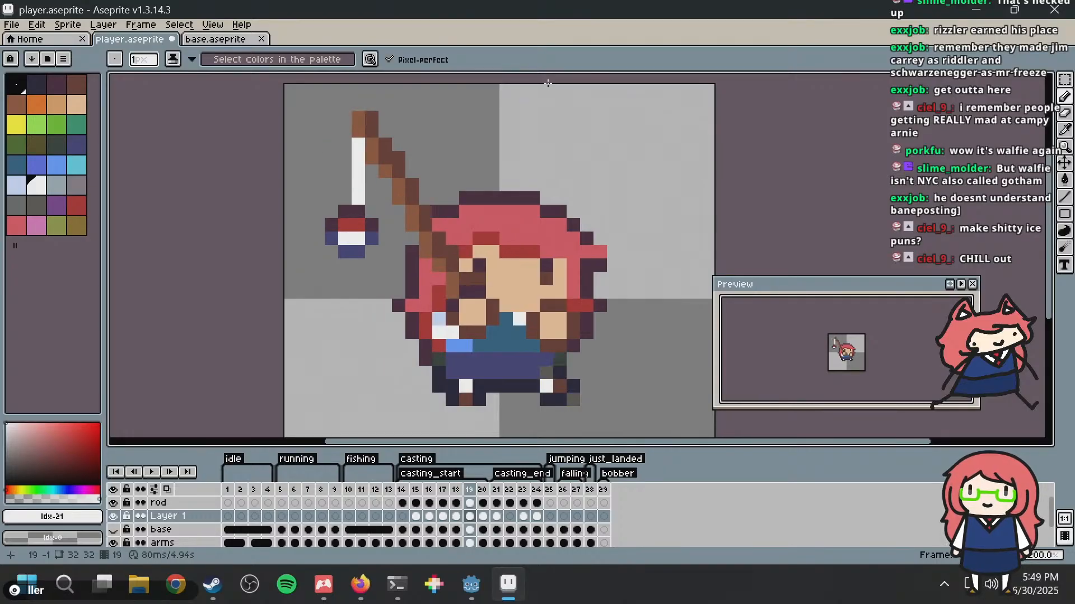
key("Right")
key("Left")
key("Left")
key("Left")
key("Left")
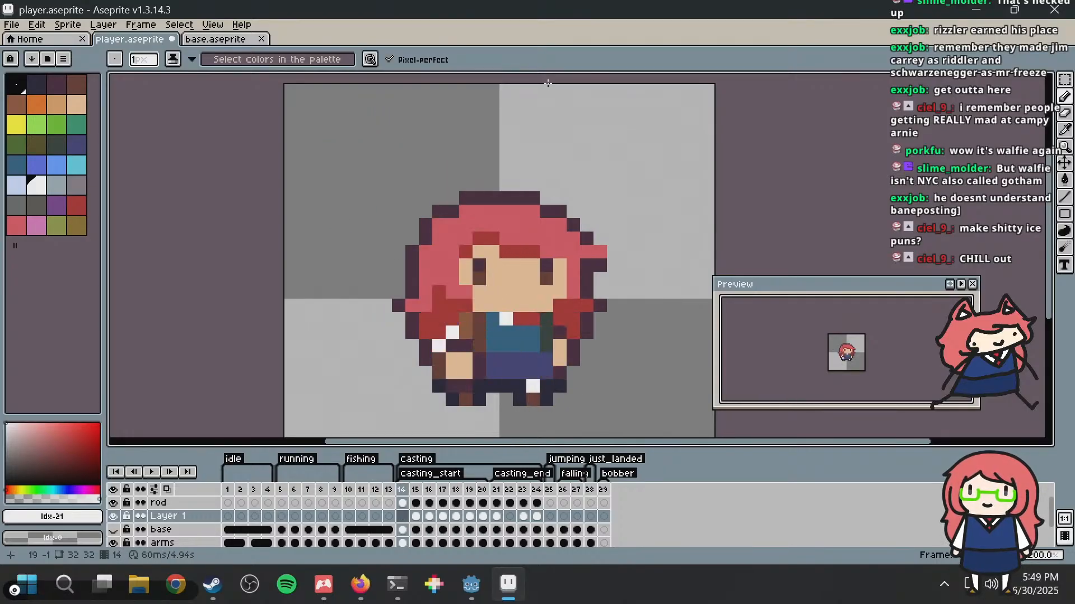
key("Right")
key("Right")
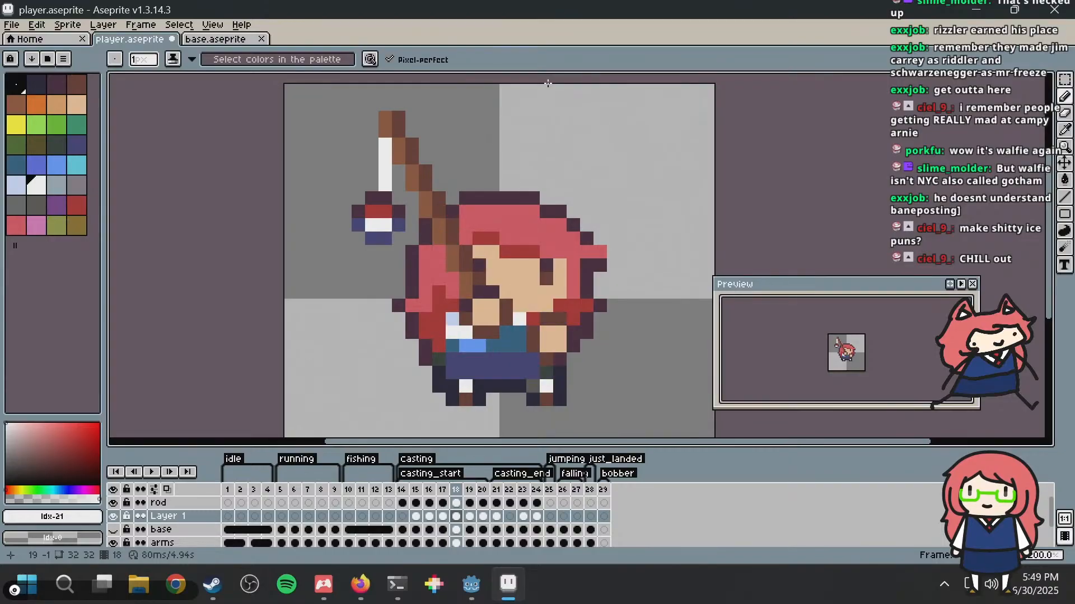
key("Left")
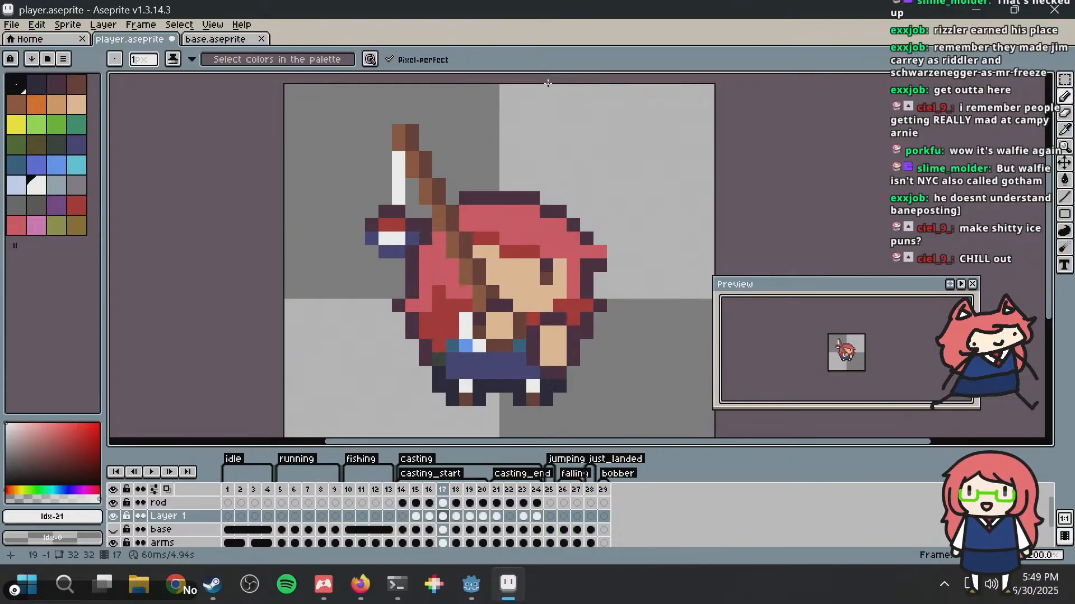
key("Right")
key("Left")
key("Left")
key("Right")
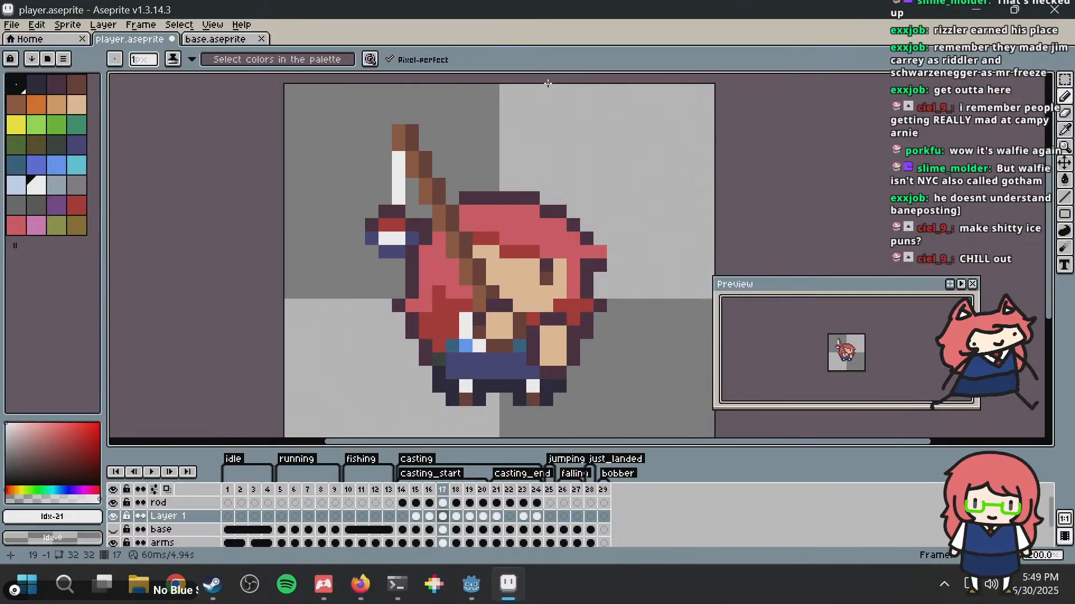
key("Left")
key("Right")
key("Left")
key("Right")
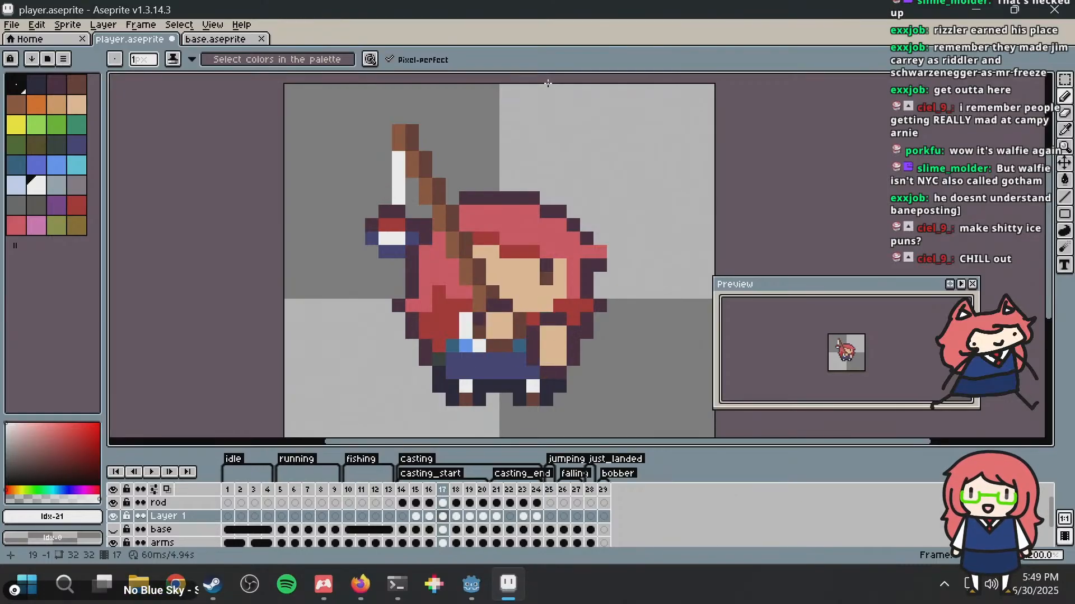
key("Left")
key("Left")
key("Left")
key("Right")
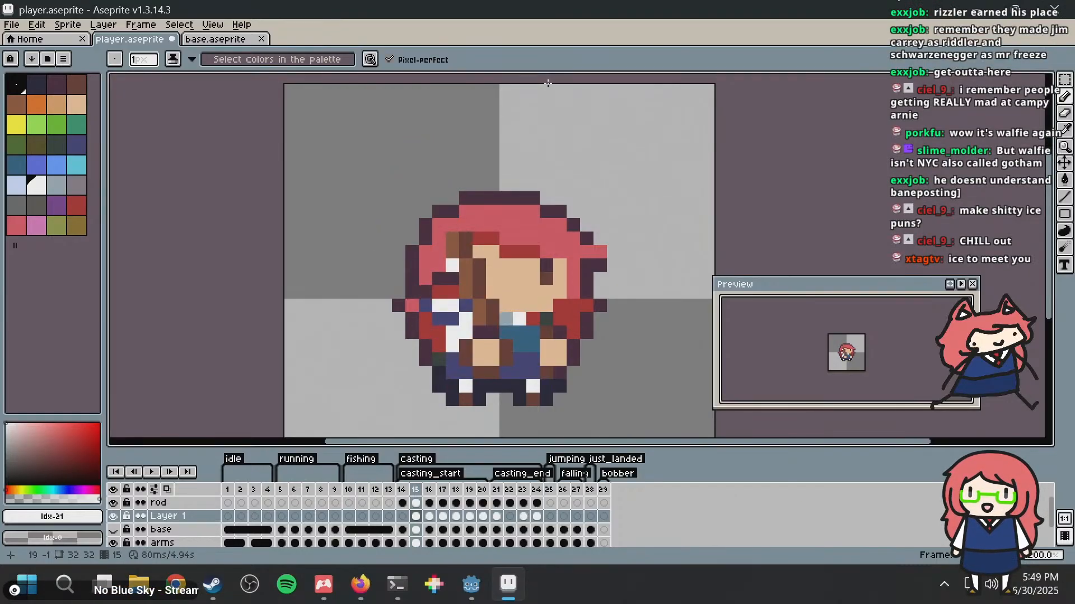
key("Right")
key("Right")
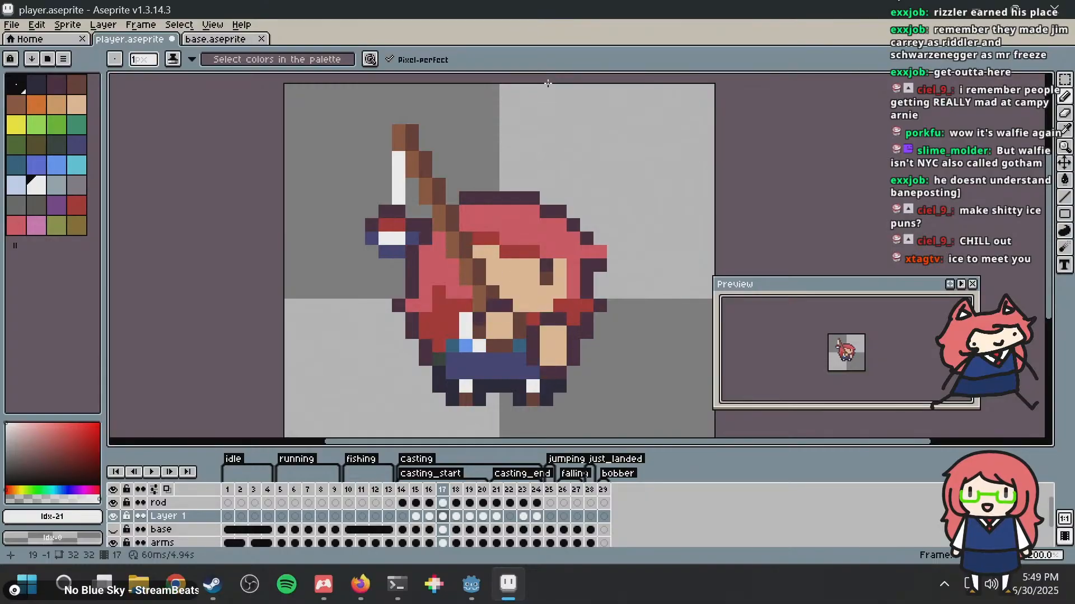
key("Left")
key("Right")
key("Left")
key("Right")
key("Left")
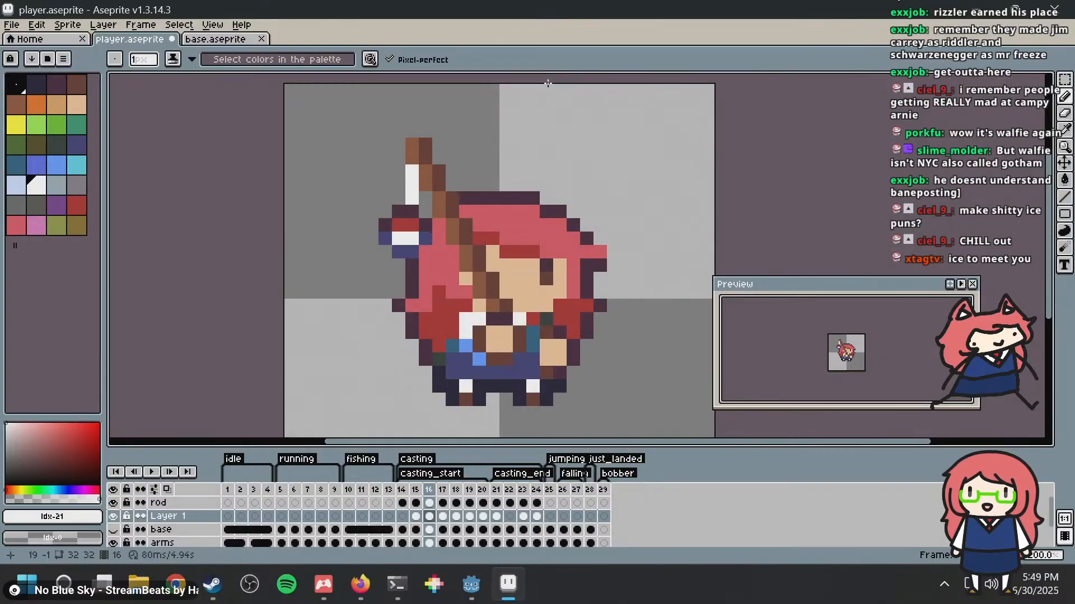
Step: In frame 16, move the bobber 1 pixel down, extend the white line to meet it, and undo the stray stroke
key("m")
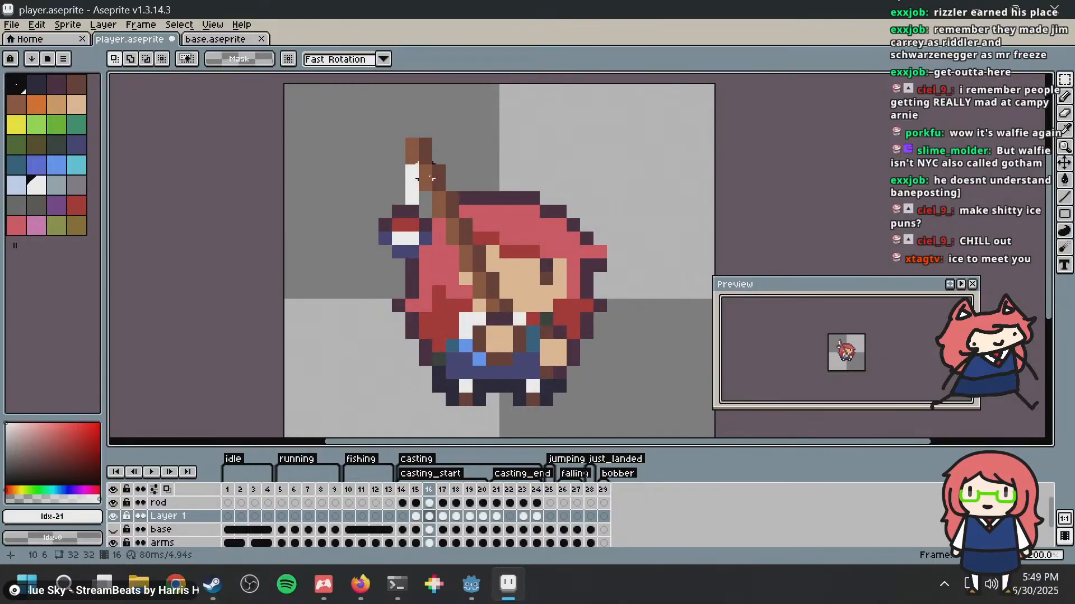
left_click_drag(367, 221, 448, 287)
key("ctrl+d")
key("b")
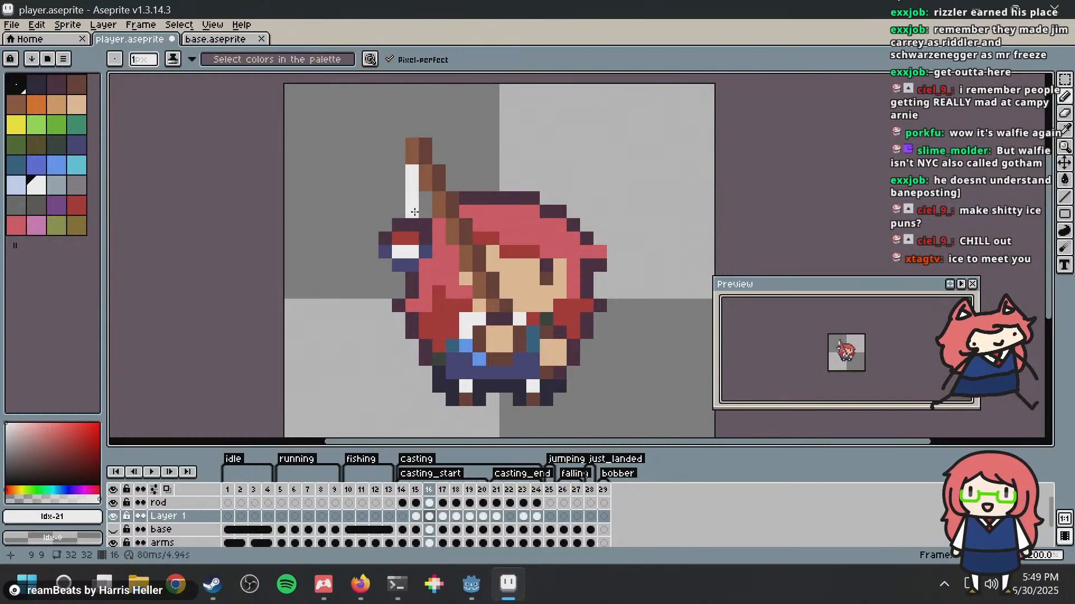
left_click_drag(412, 211, 426, 212)
key("ctrl+z")
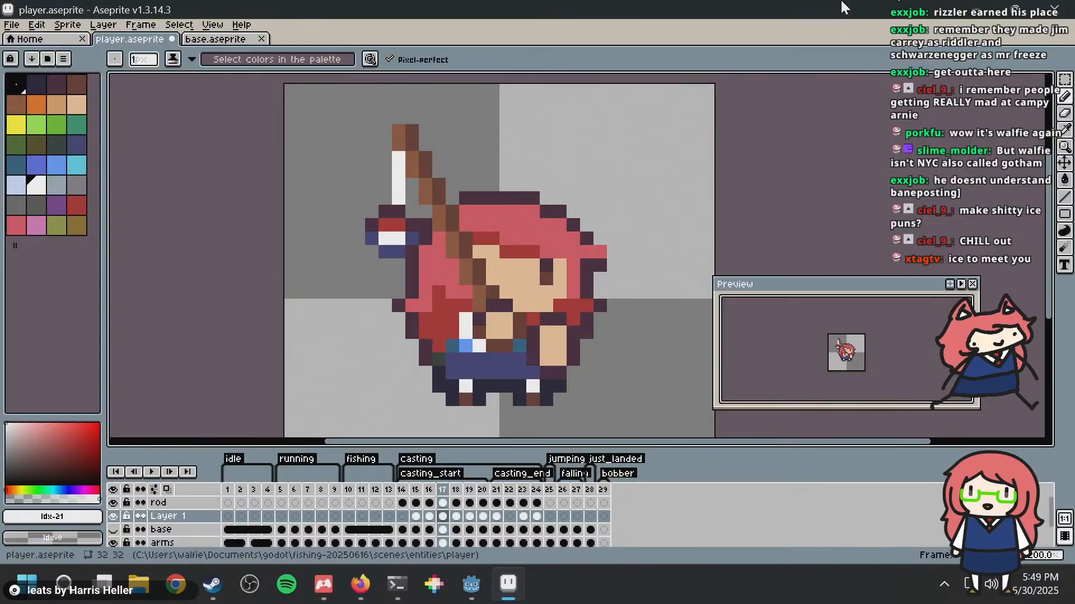
Step: In frame 18, move the bobber 1 pixel down and fill the gap so the white line is 5 pixels long
key("m")
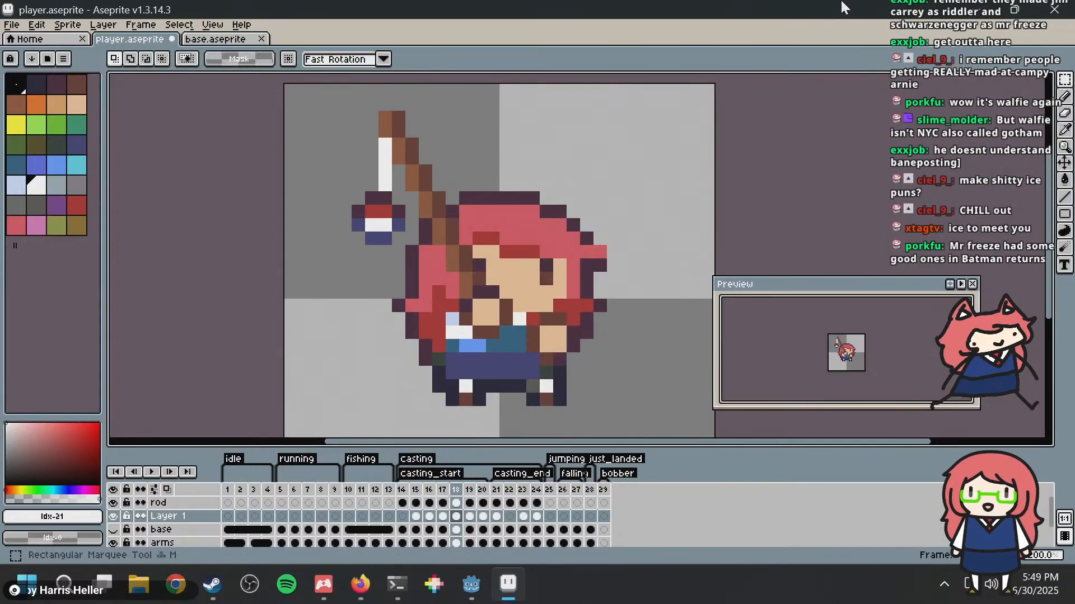
left_click_drag(304, 184, 473, 272)
left_click_drag(425, 238, 428, 252)
left_click(347, 168)
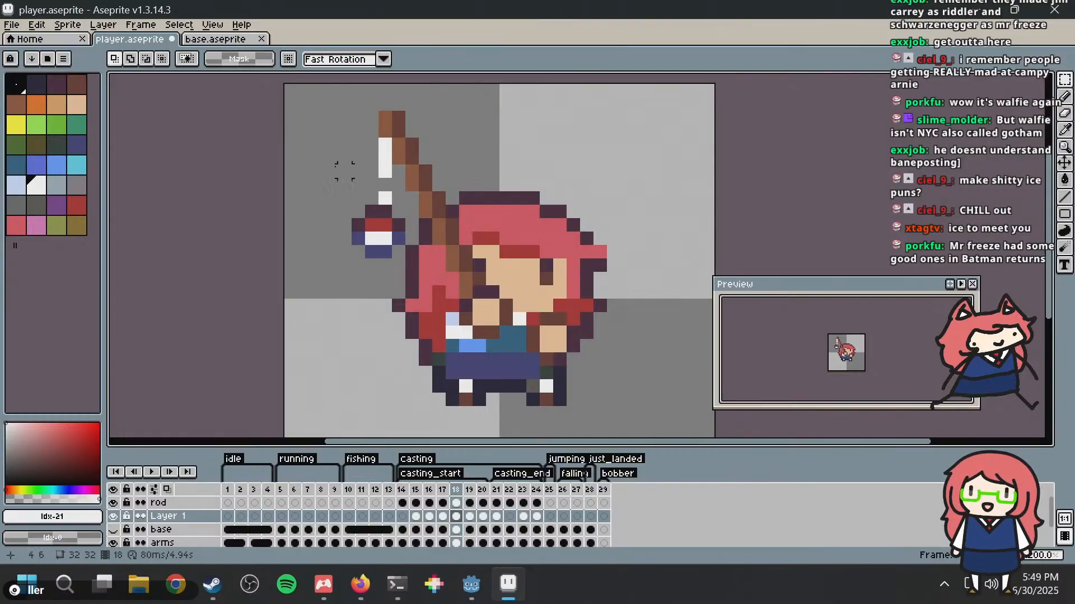
key("b")
left_click(385, 184)
key("Right")
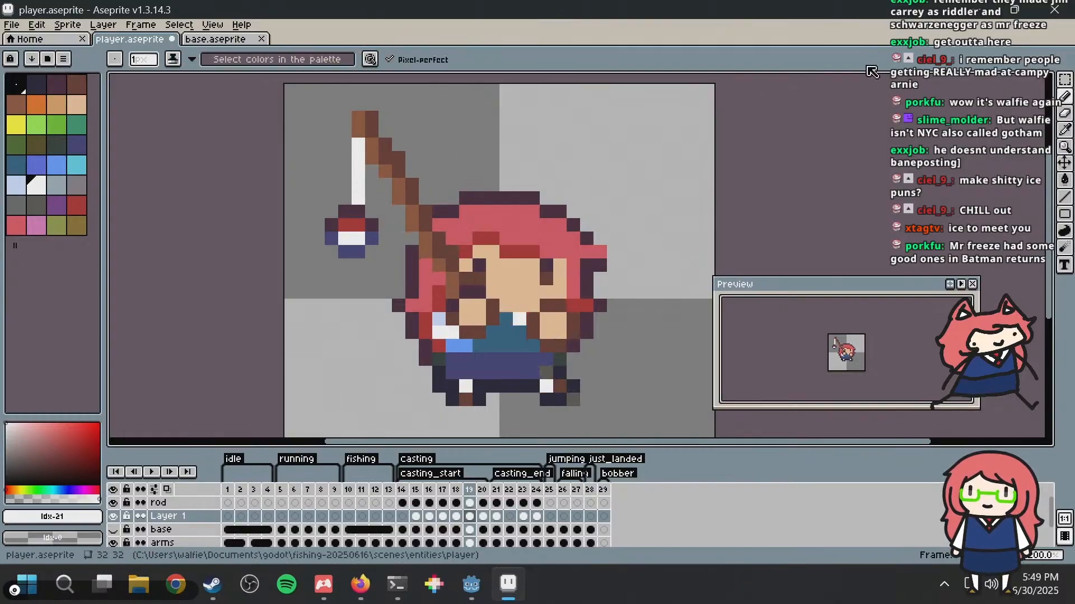
Step: In frame 20, move the bobber 1 pixel down, extend the white line to 5 pixels, and save the file
key("Right")
key("m")
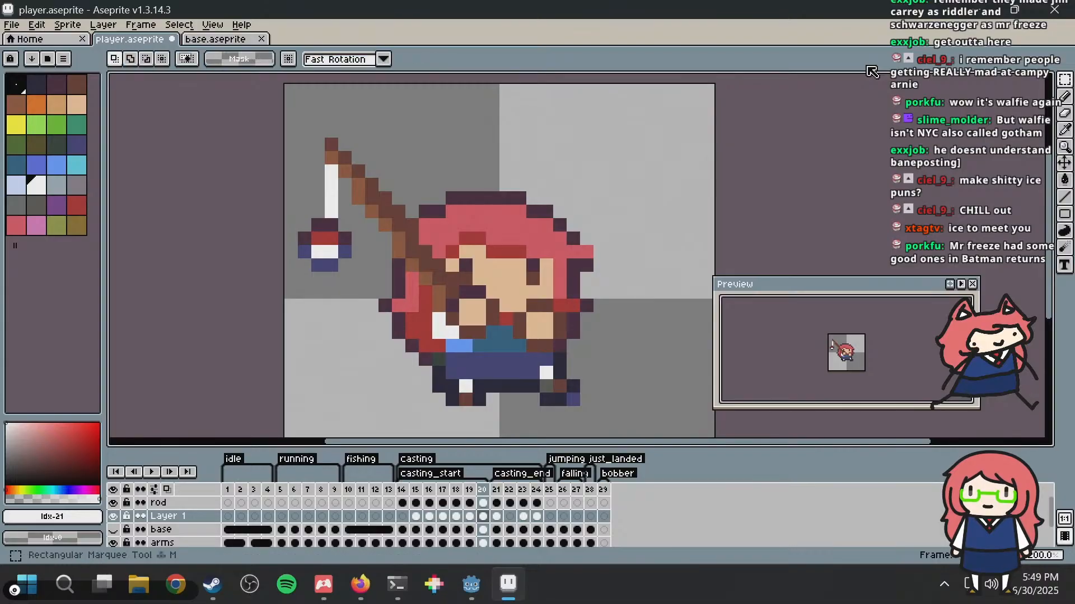
left_click_drag(283, 205, 352, 287)
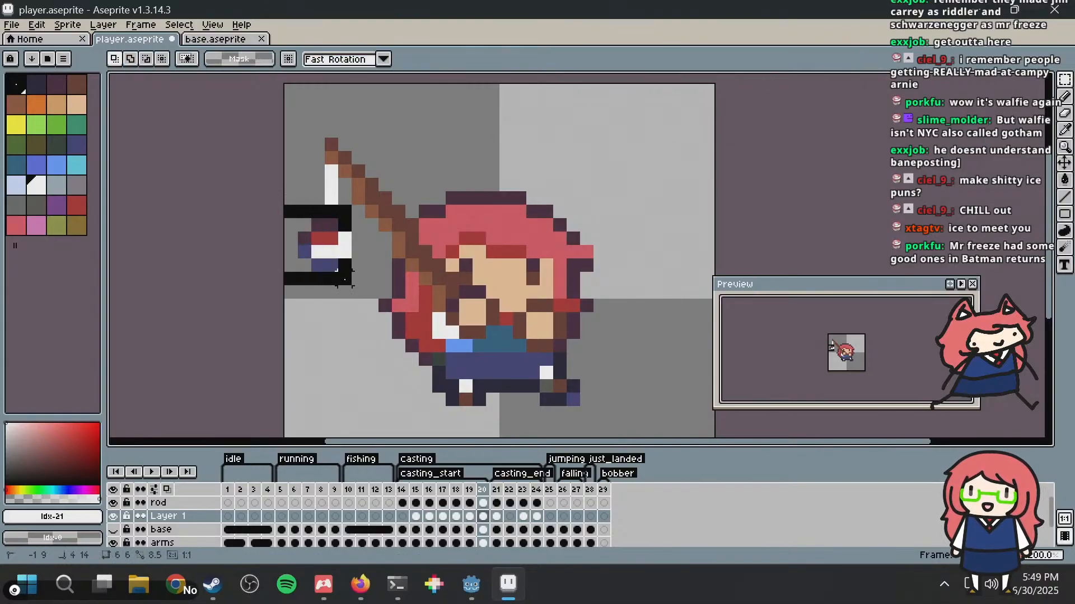
key("Down")
key("ctrl+d")
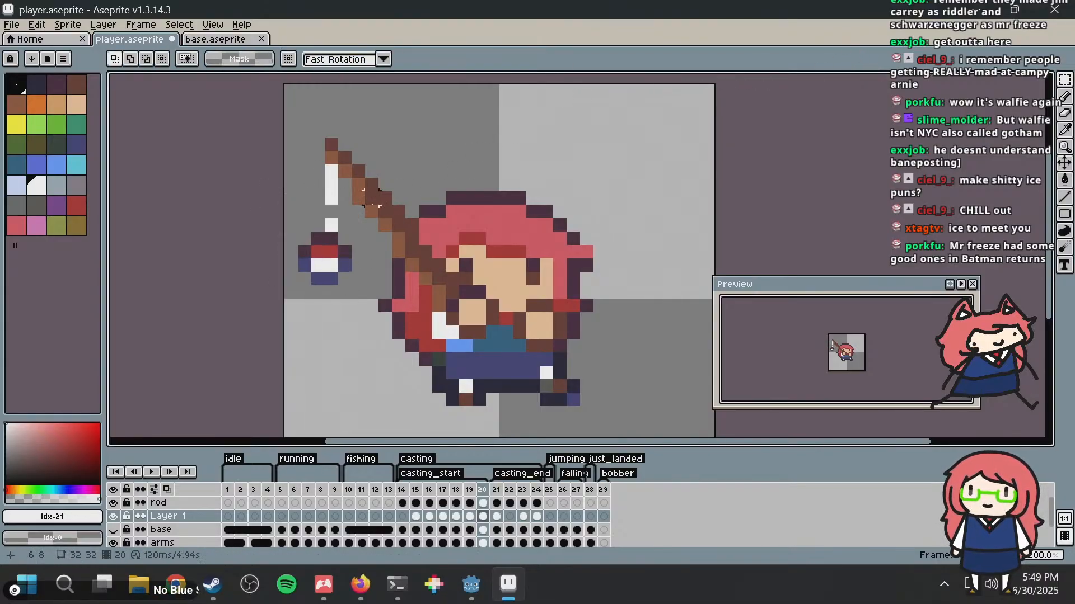
key("b")
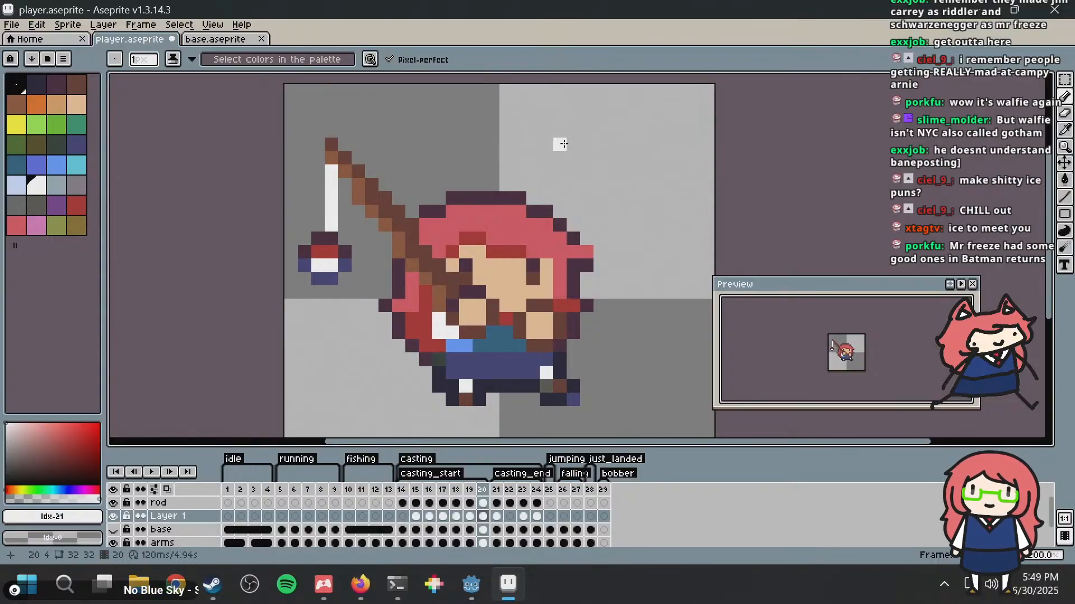
key("ctrl+s")
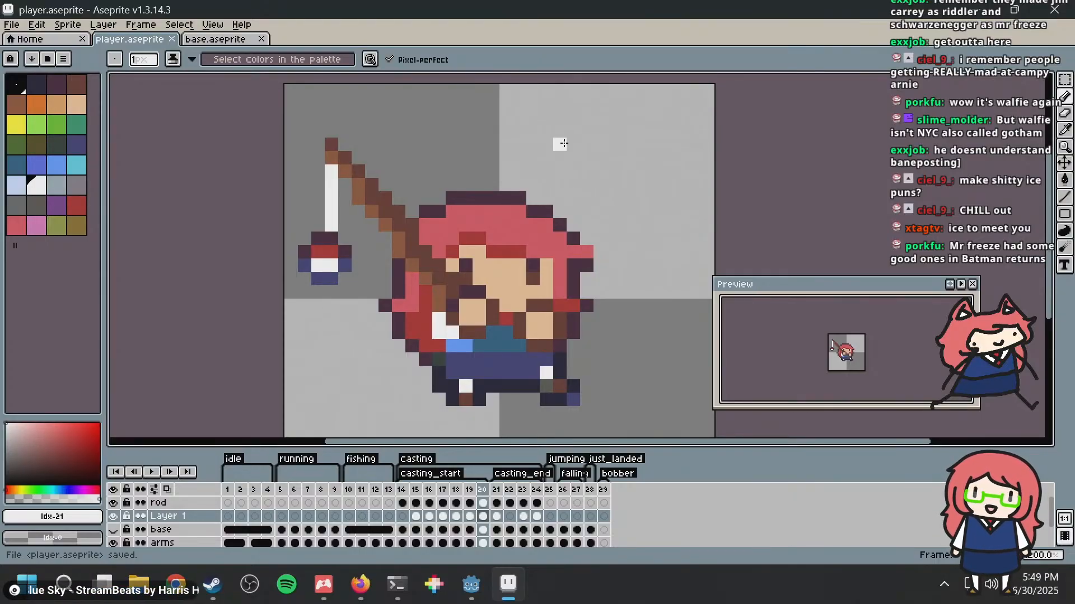
Step: Play back the casting animation and move the bobber 1 pixel up in frames 18 and 19
key("Return")
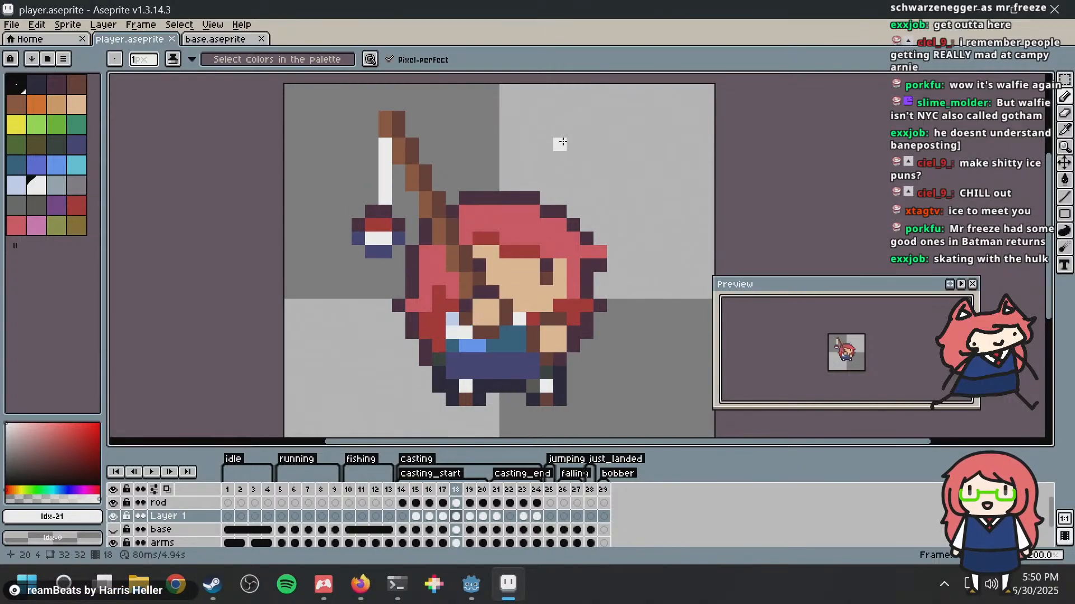
key("m")
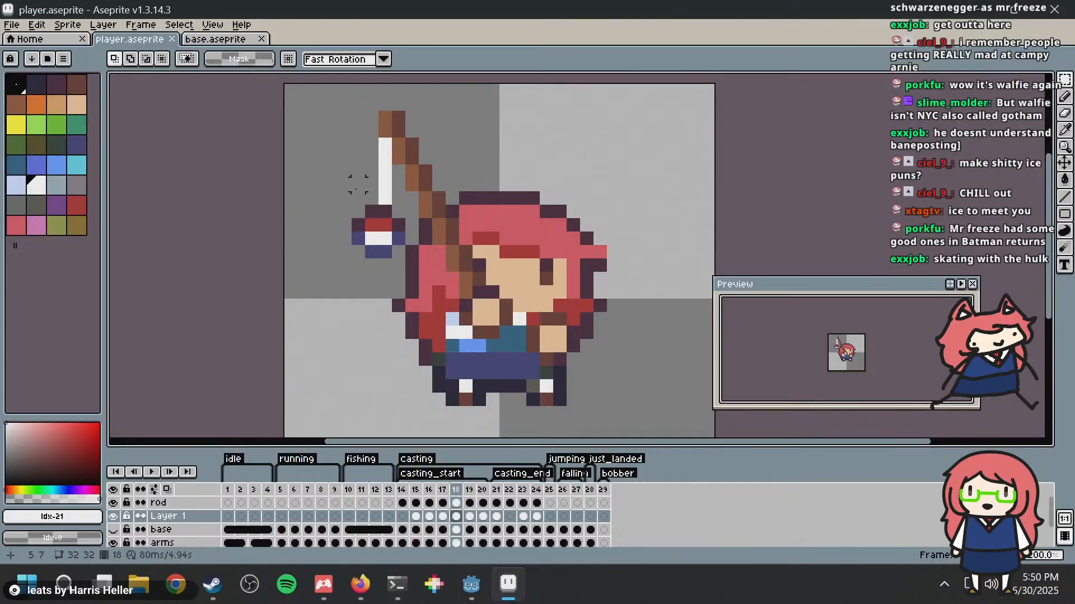
left_click_drag(368, 224, 397, 234)
left_click(470, 180)
key("Right")
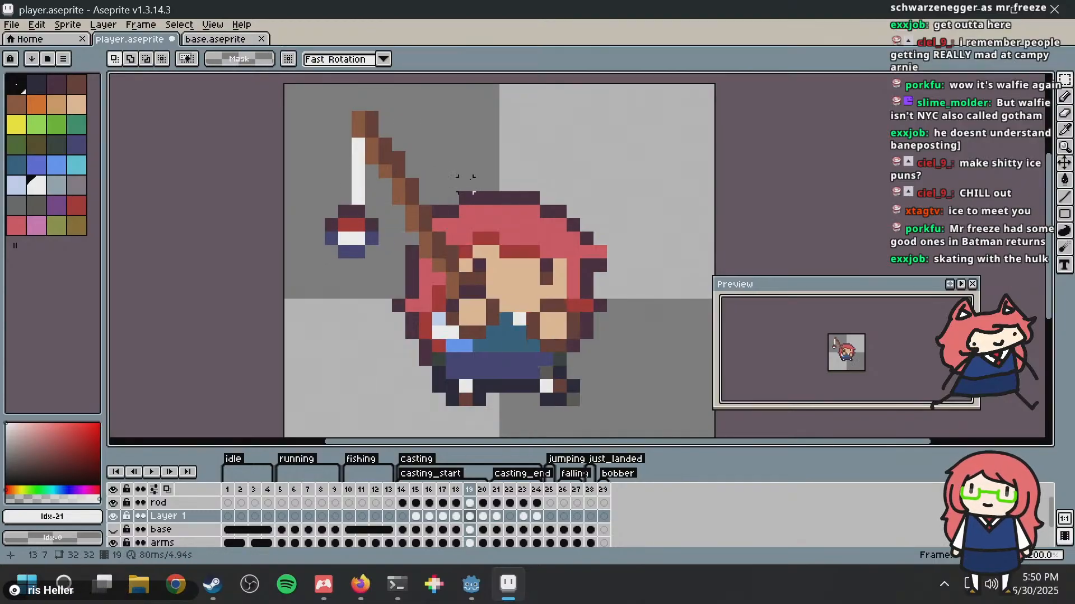
key("Left")
key("Right")
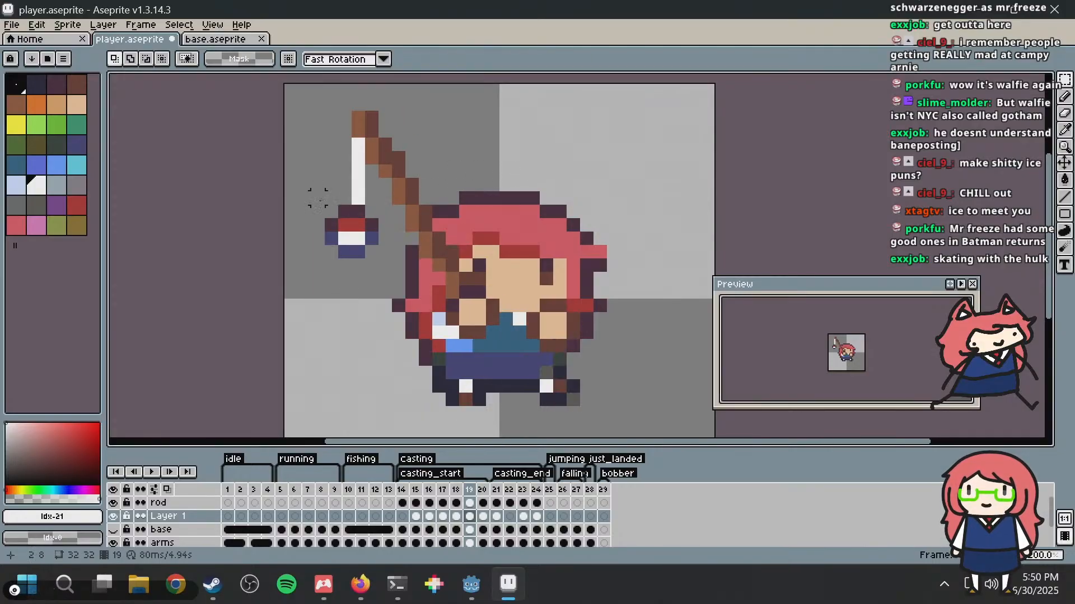
left_click_drag(308, 189, 368, 231)
left_click(479, 185)
key("Right")
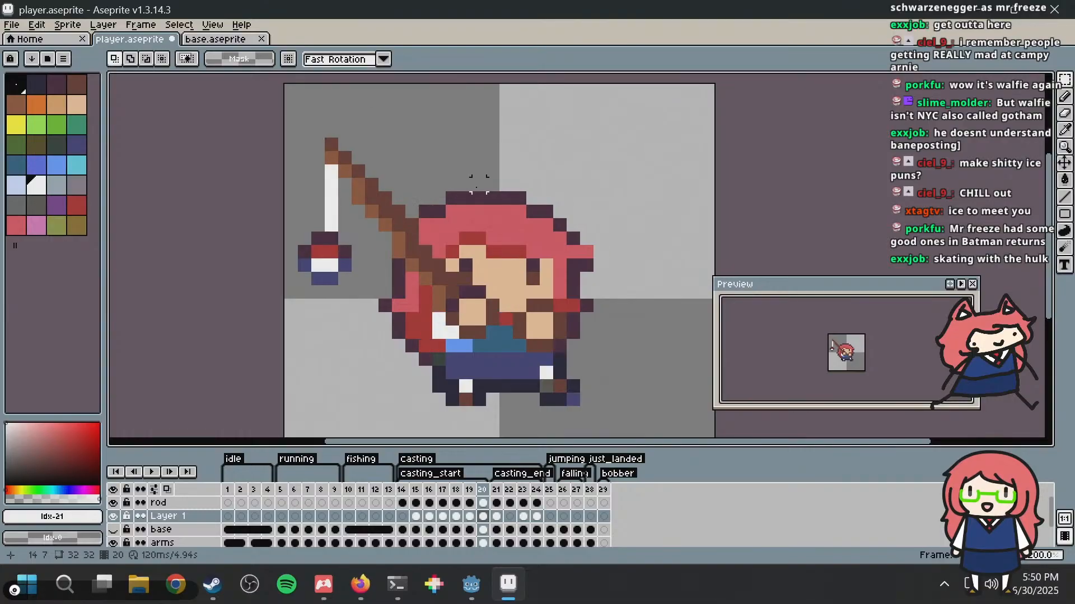
Step: In frame 20, move the bobber 1 pixel up, shortening the white line to 4 pixels, and save the file
left_click_drag(283, 220, 371, 317)
left_click_drag(336, 259, 336, 246)
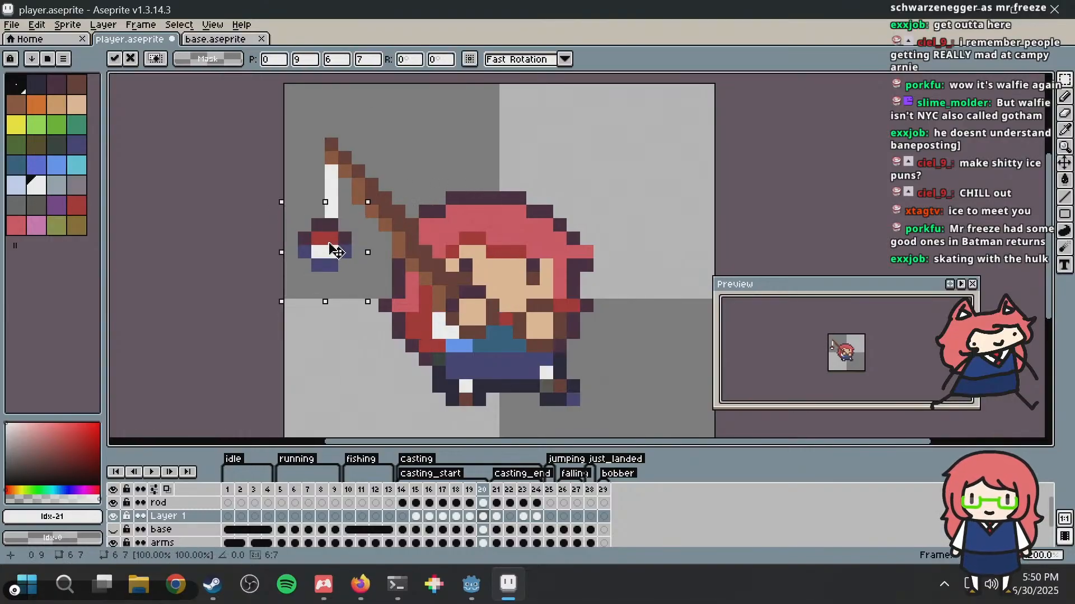
left_click(479, 211)
key("Right")
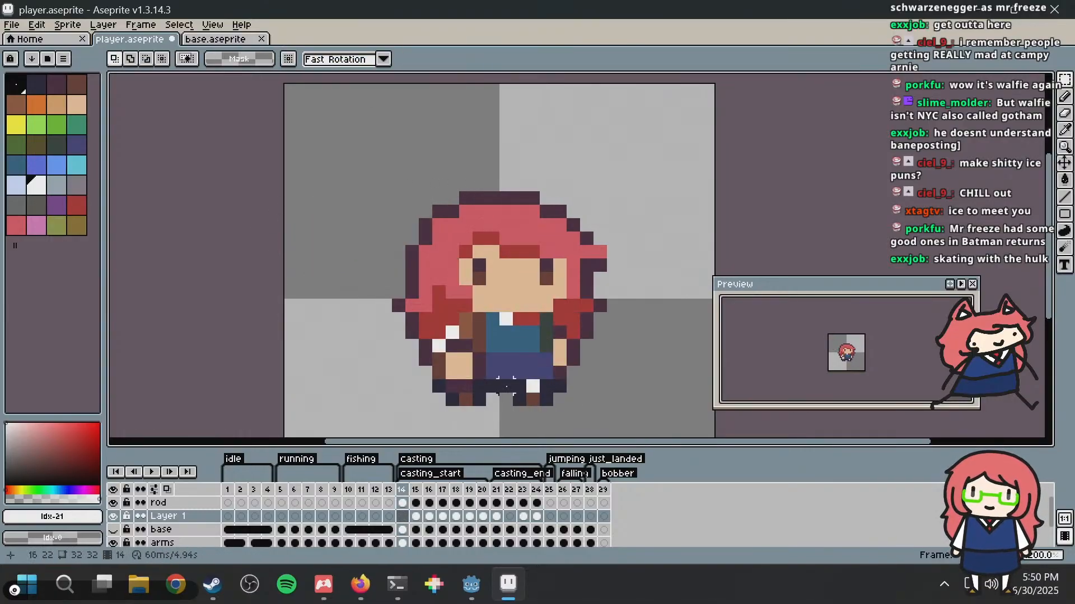
key("ctrl+s")
Step: In frame 17, try the dark grey palette colour 25 on the bobber's upper outline and undo the strokes
key("Right")
key("Right")
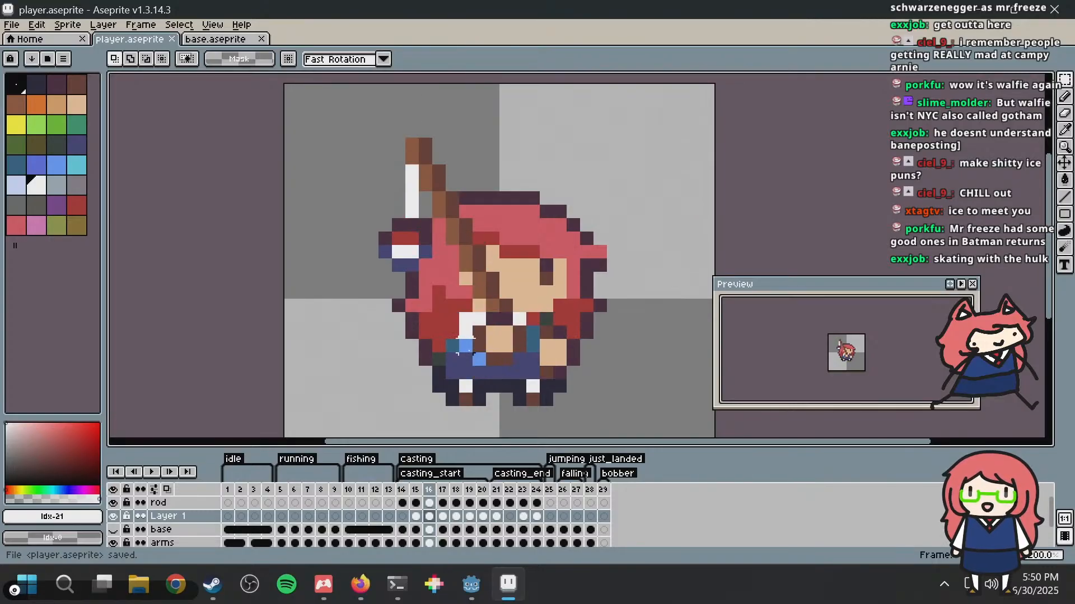
key("Right")
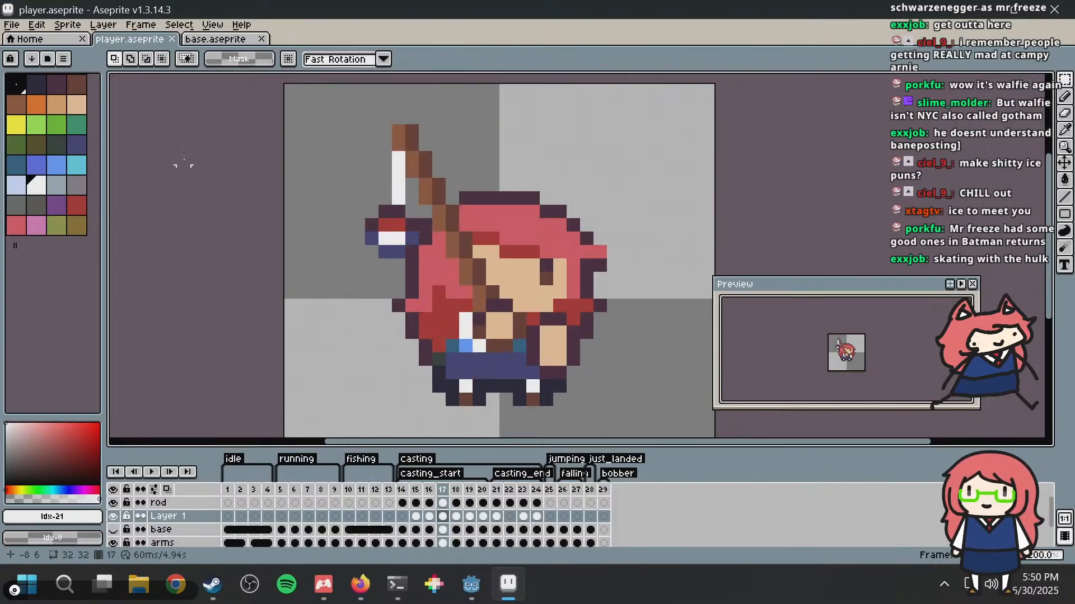
key("b")
left_click(78, 206)
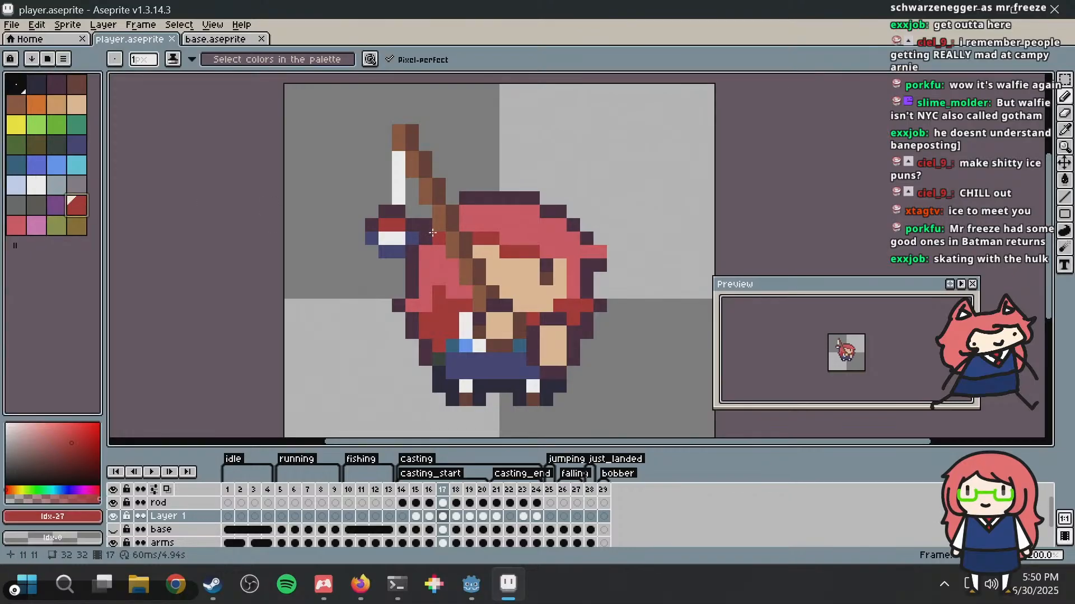
key("bracketleft")
key("bracketleft")
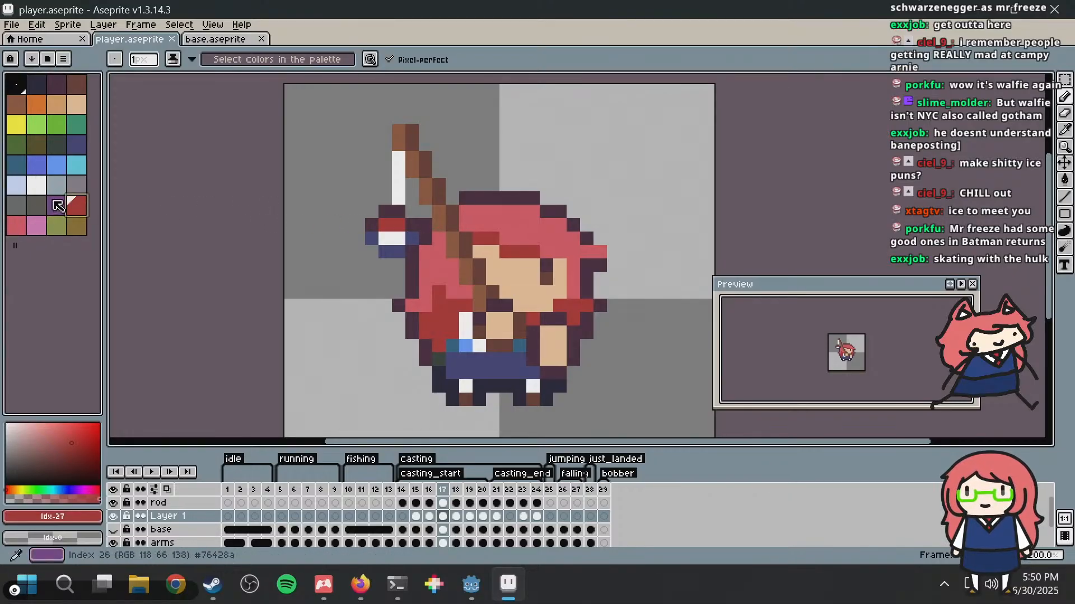
left_click(371, 222)
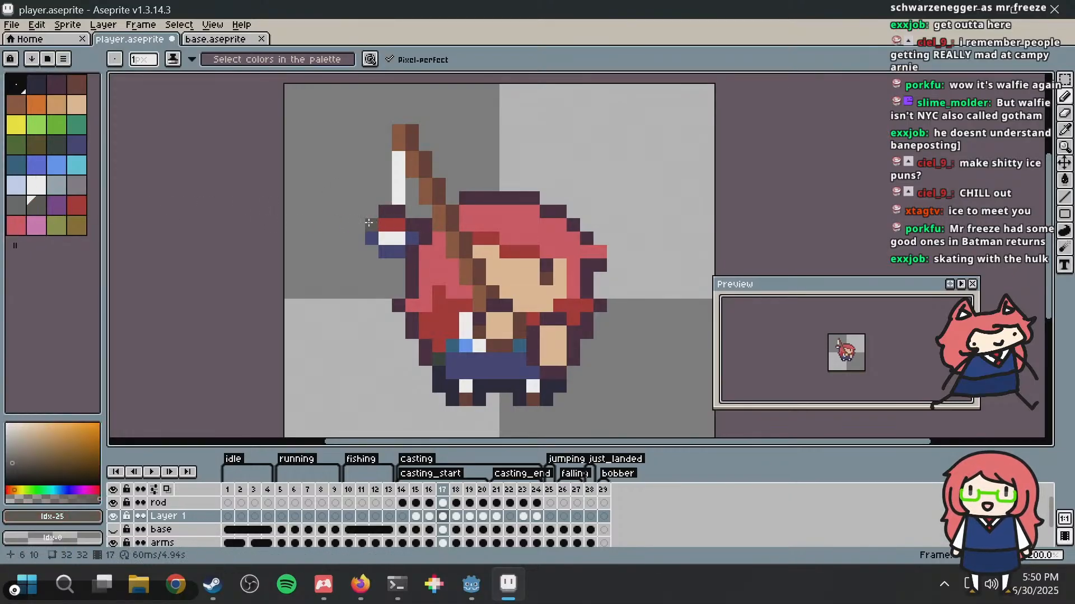
left_click_drag(388, 210, 403, 211)
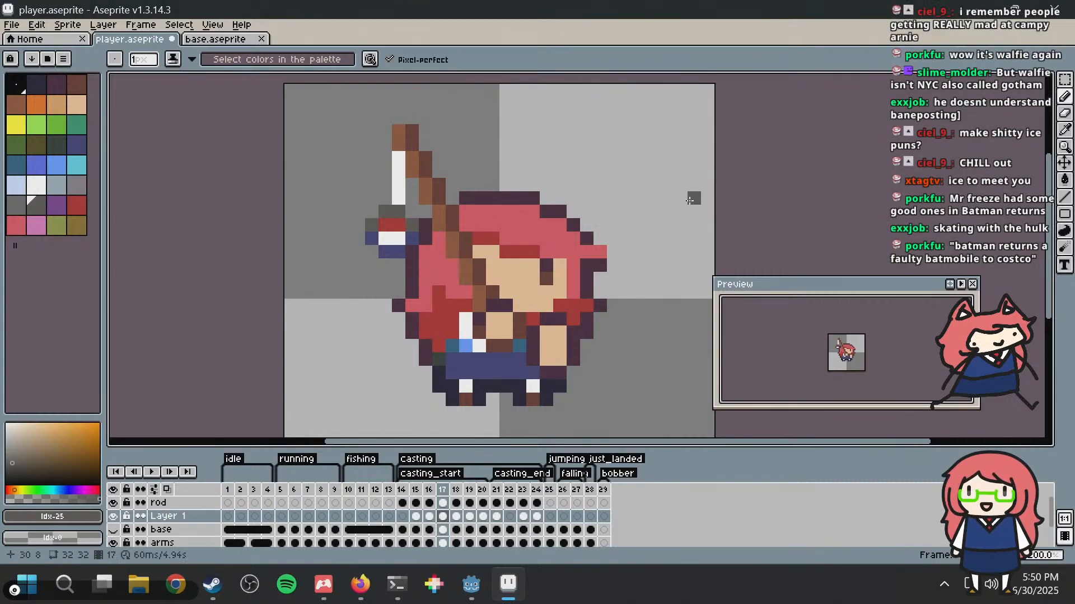
scroll(689, 201, "down", 2)
scroll(689, 201, "up", 2)
key("ctrl+z")
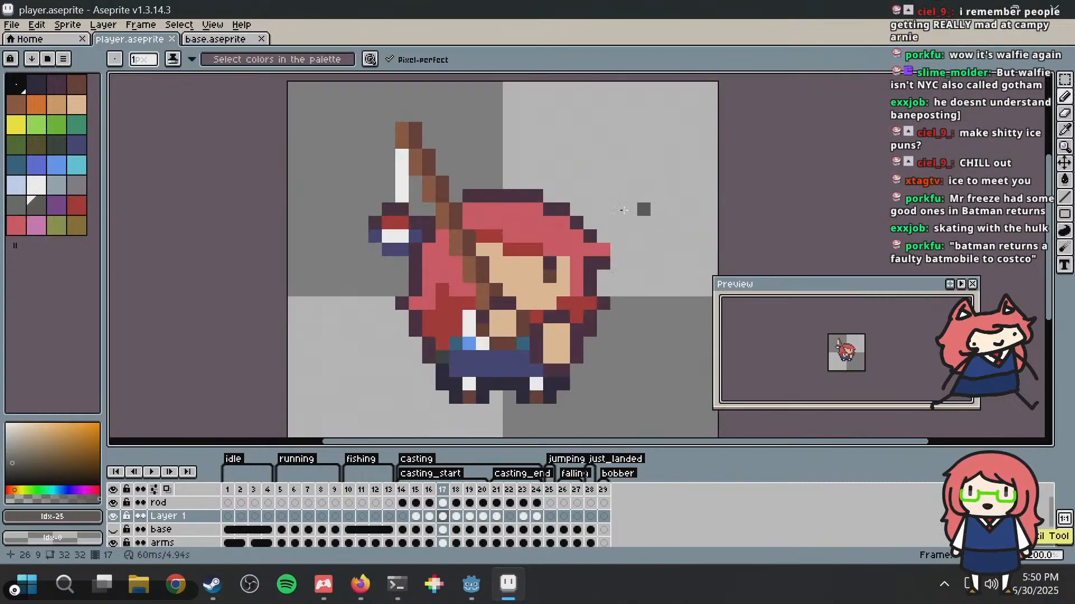
Step: Try the dark green-grey palette colour 14 on frame 17's bobber outline, undo the strokes, and save the file
scroll(371, 187, "up", 2)
scroll(427, 223, "up", 1)
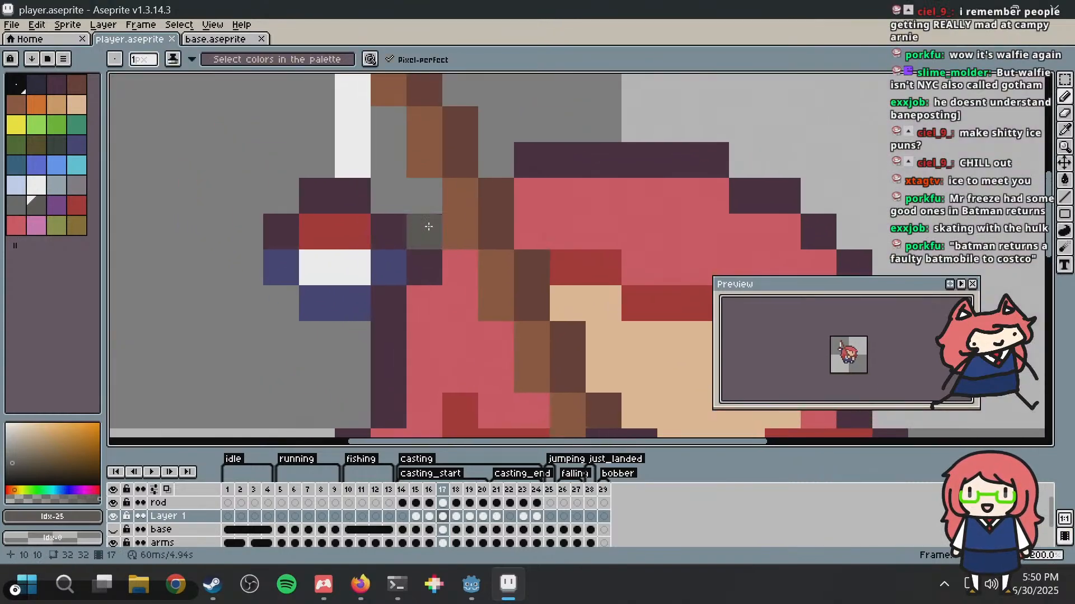
left_click(343, 201)
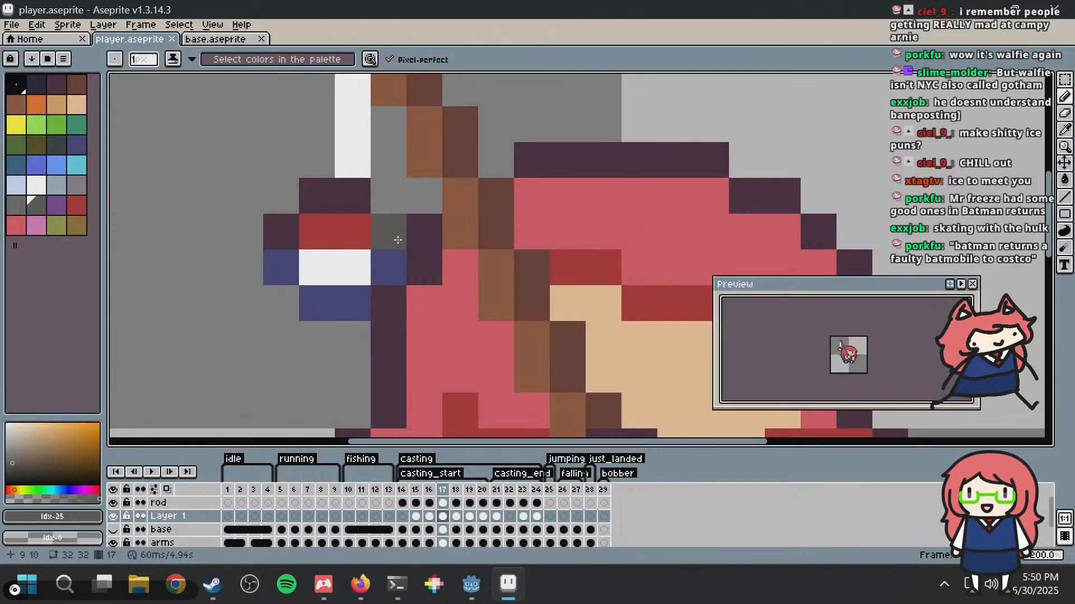
left_click(52, 147)
left_click(286, 235)
left_click_drag(312, 201, 348, 199)
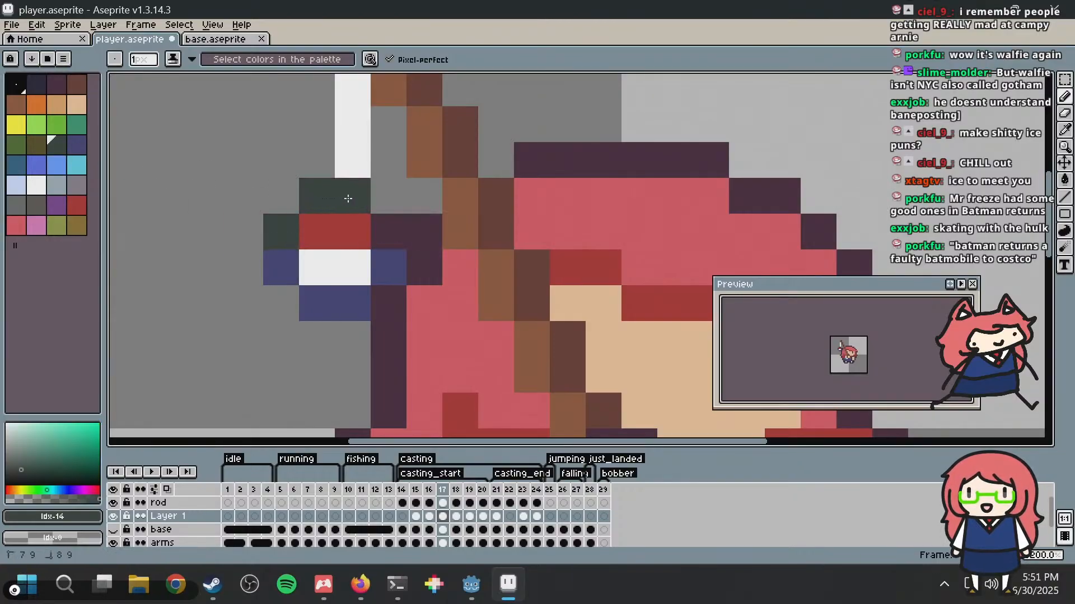
scroll(591, 231, "down", 5)
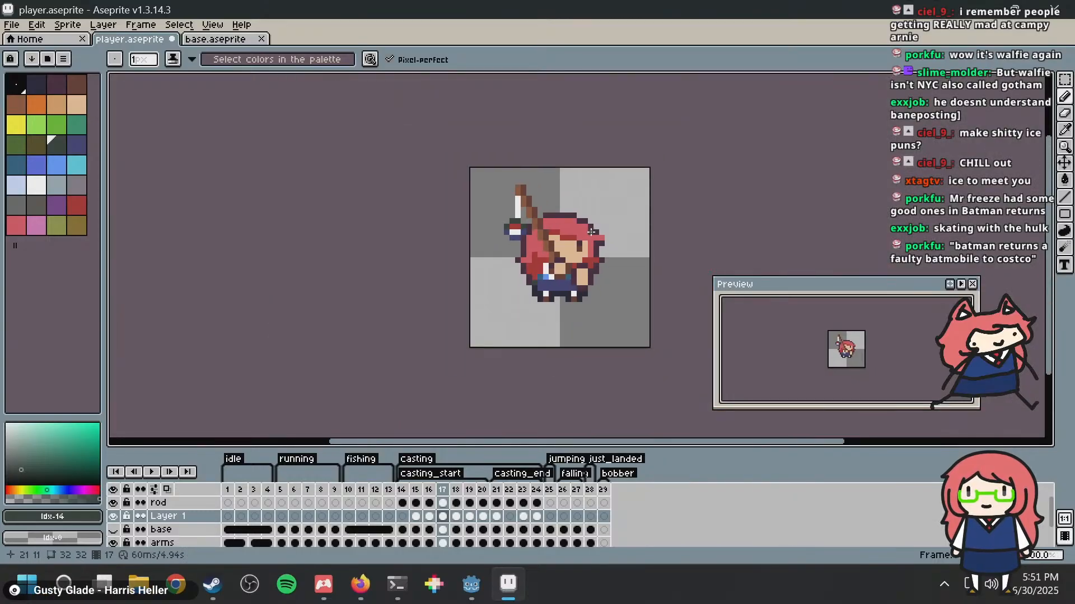
key("ctrl+z")
scroll(568, 240, "up", 5)
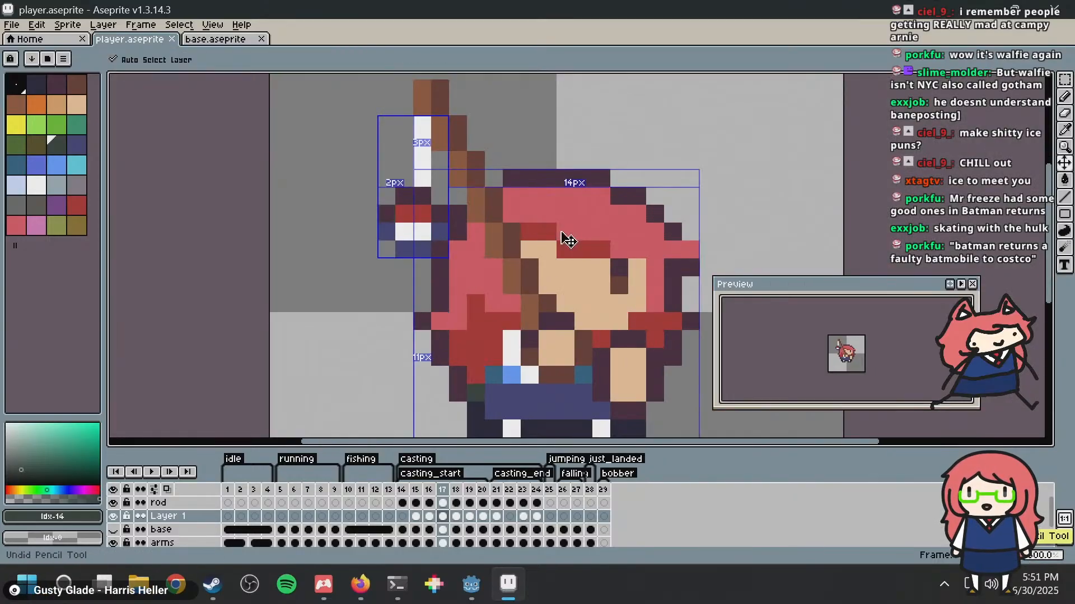
key("b")
scroll(566, 235, "down", 4)
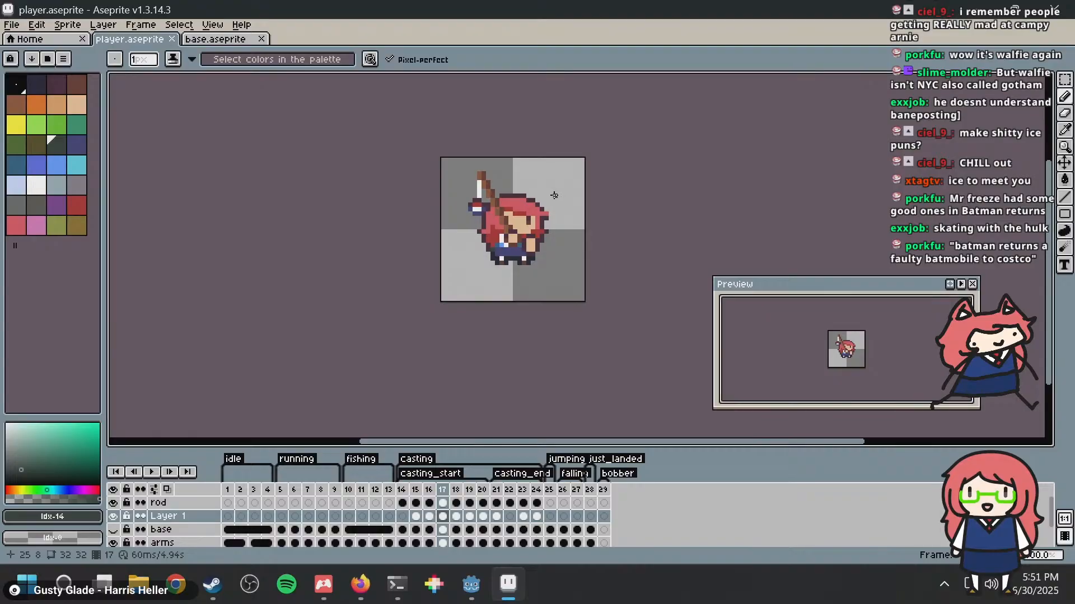
scroll(554, 194, "up", 5)
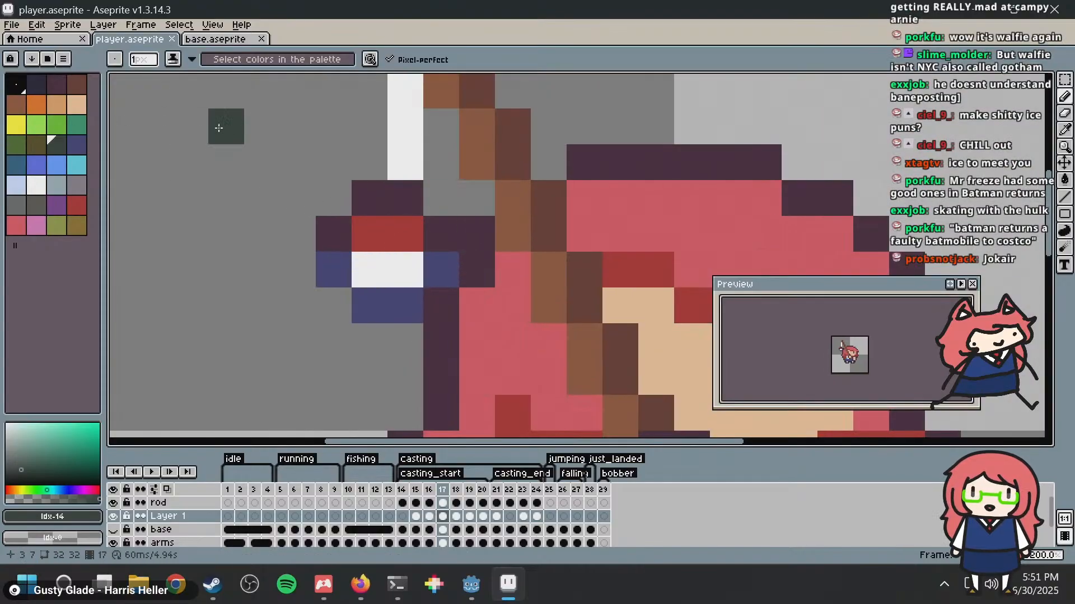
key("ctrl+s")
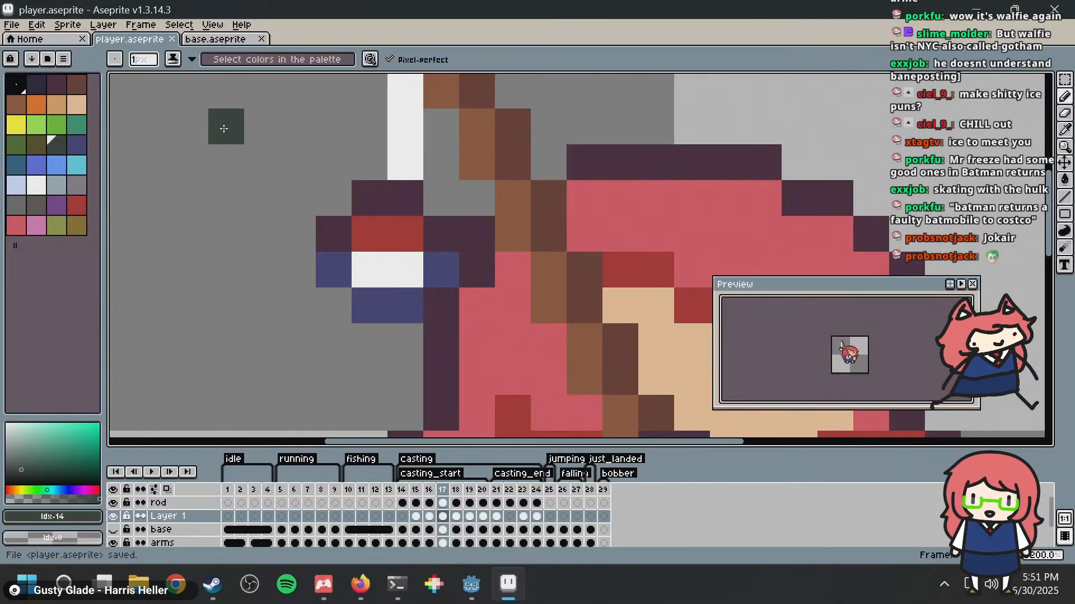
Step: Step back and forth through the casting_start frames to examine how the bobber and line move with the rod
key("Right")
key("Right")
scroll(572, 201, "down", 2)
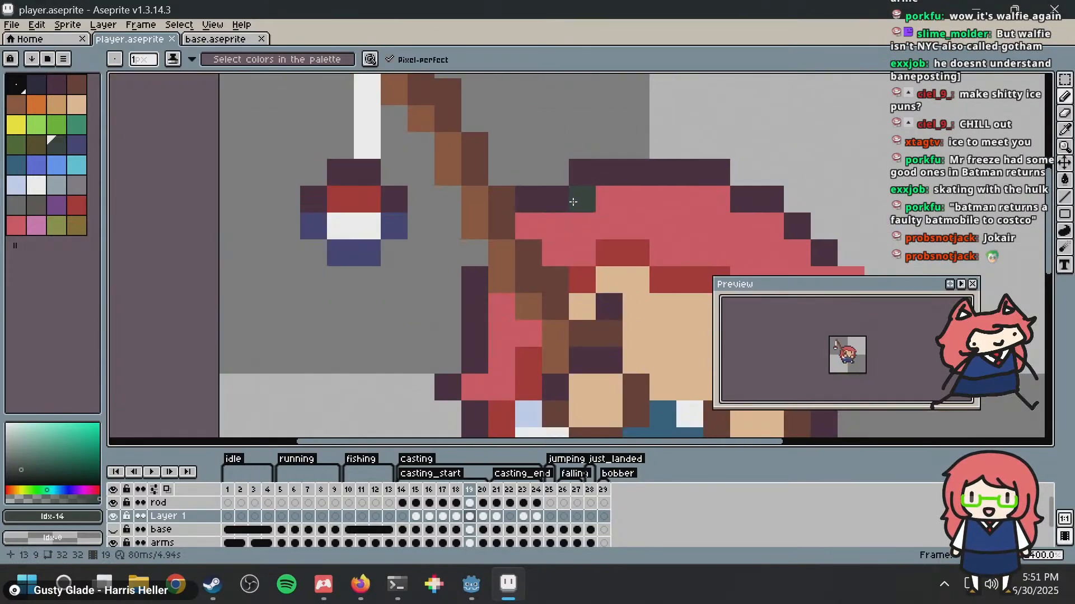
scroll(572, 201, "down", 1)
key("Left")
key("Right")
key("Right")
key("Right")
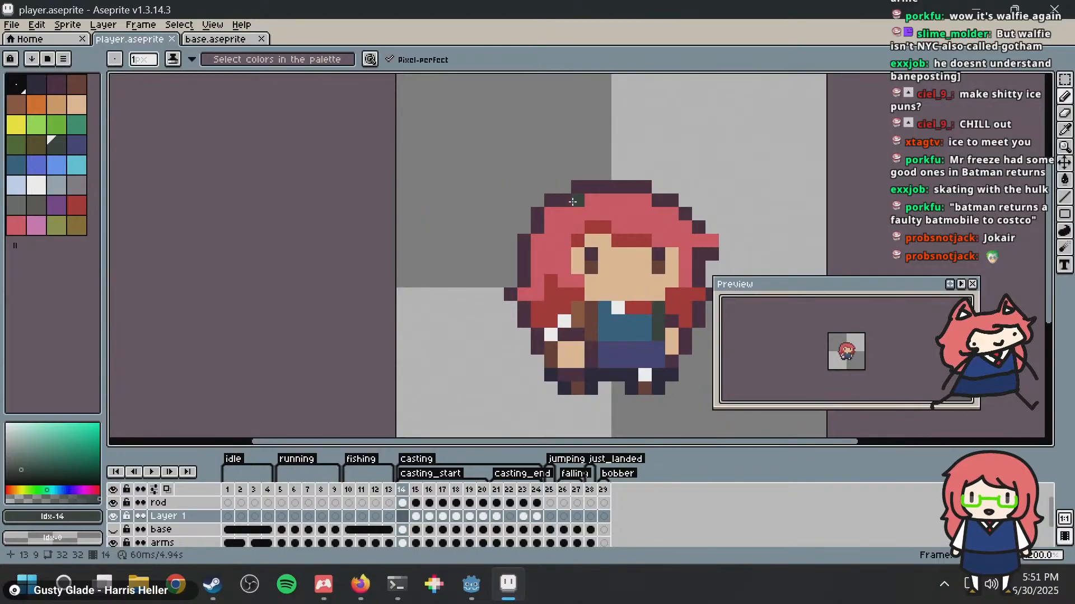
key("Left")
key("Right")
key("Left")
key("Right")
key("Right")
key("Right")
key("Right")
key("Right")
key("Right")
key("Right")
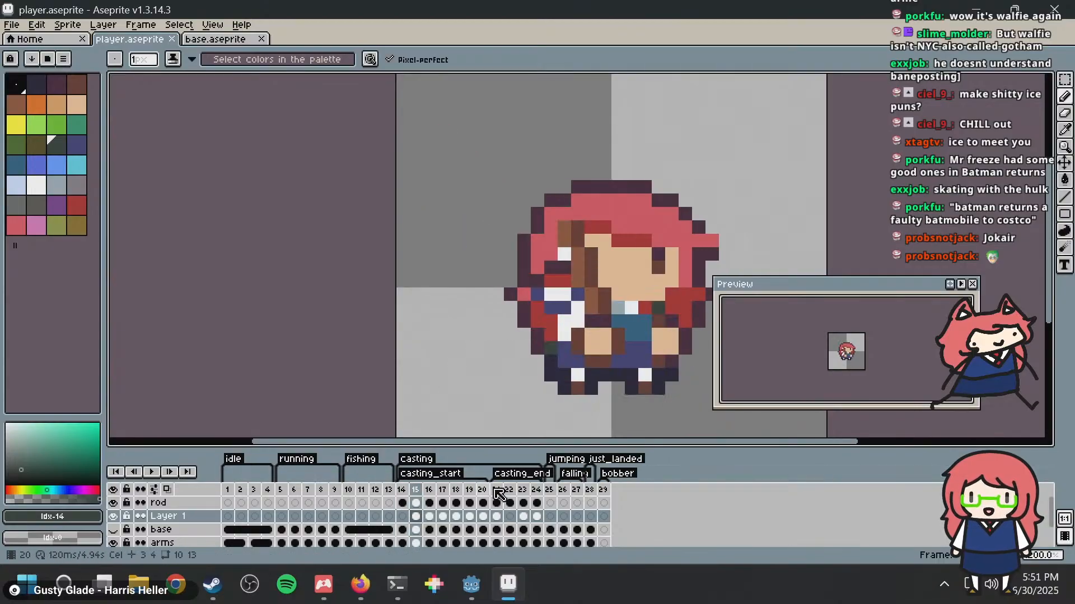
Step: In frame 21, move the bobber 3 pixels down away from the rod tip
left_click(498, 488)
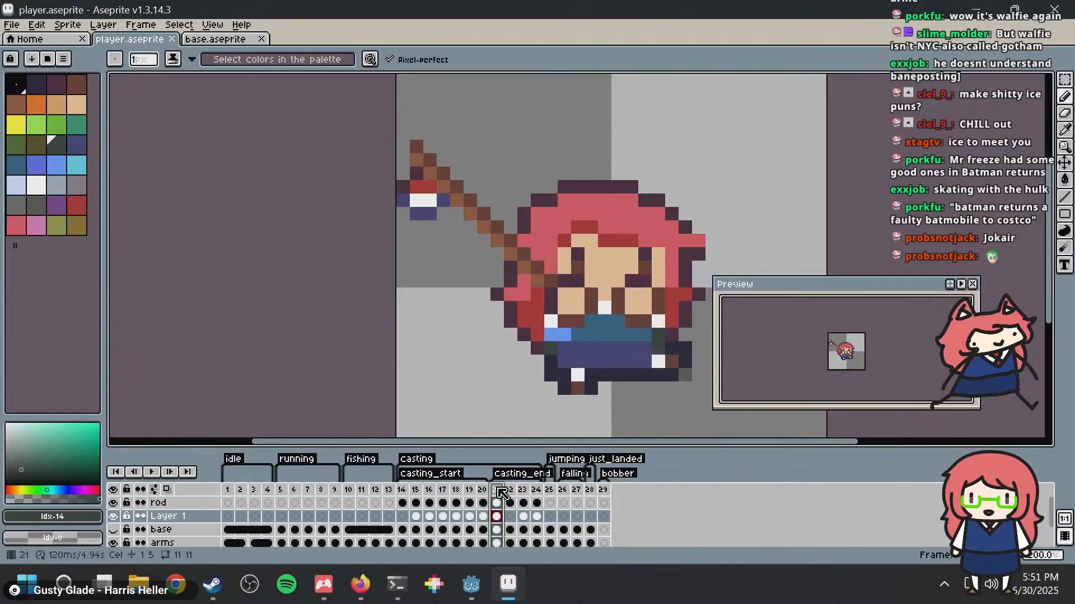
key("Left")
key("Right")
key("m")
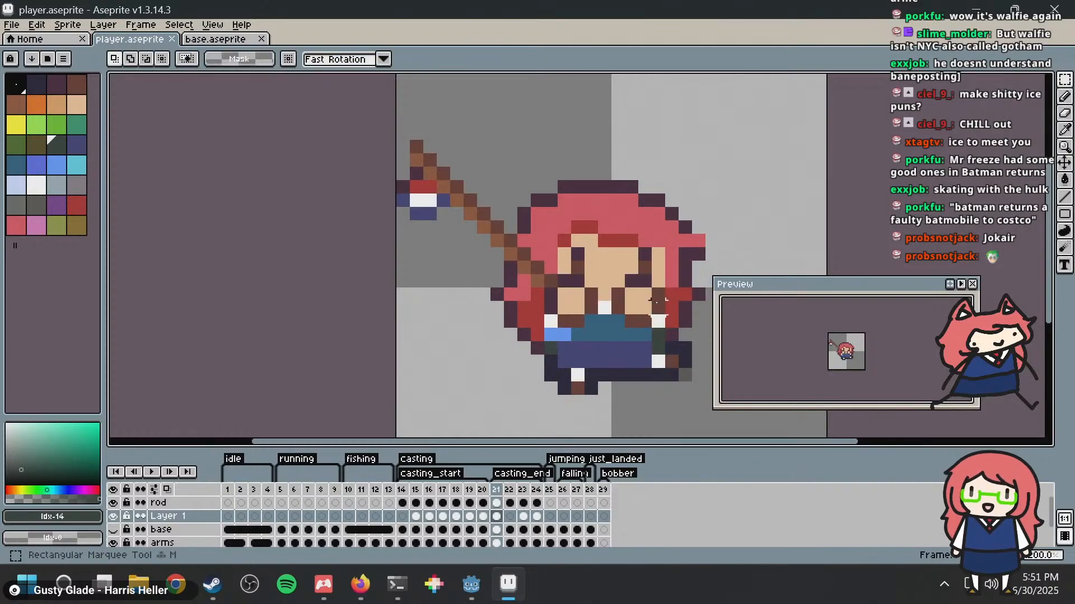
left_click_drag(397, 113, 476, 315)
left_click_drag(427, 212, 437, 263)
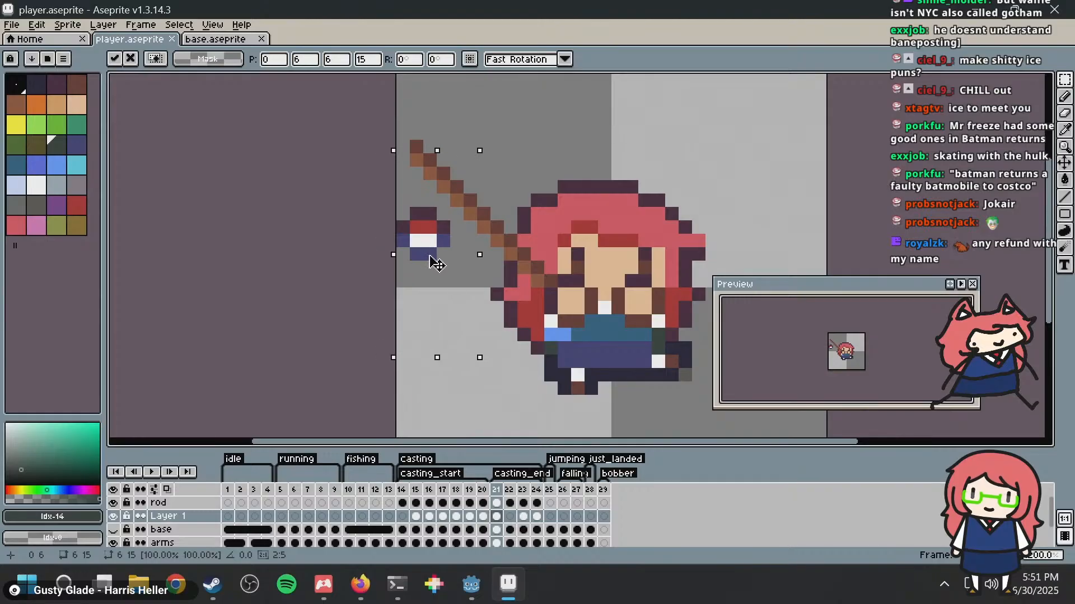
left_click(576, 186)
Step: Step through the casting frames to compare the bobber's height and line length against the earlier frames
key("Left")
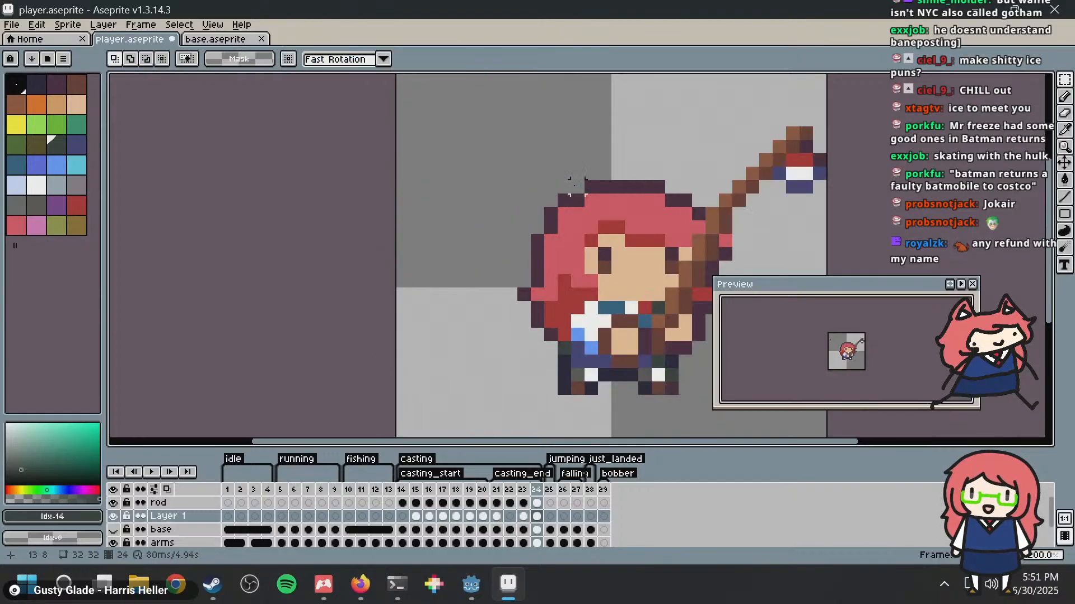
key("Right")
left_click(429, 490)
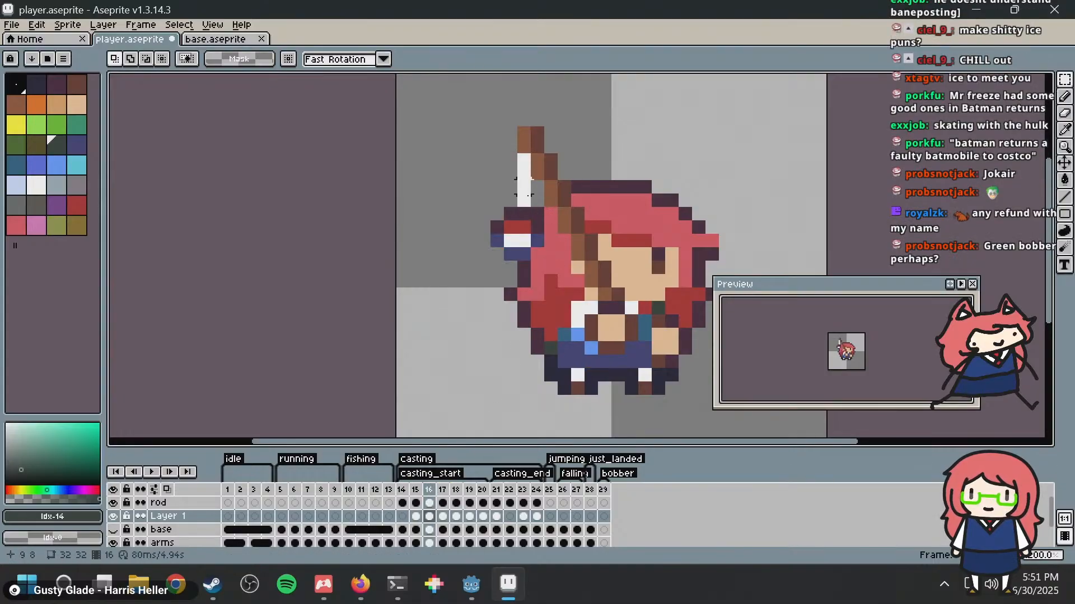
key("Right")
key("Right")
key("Right")
key("Right")
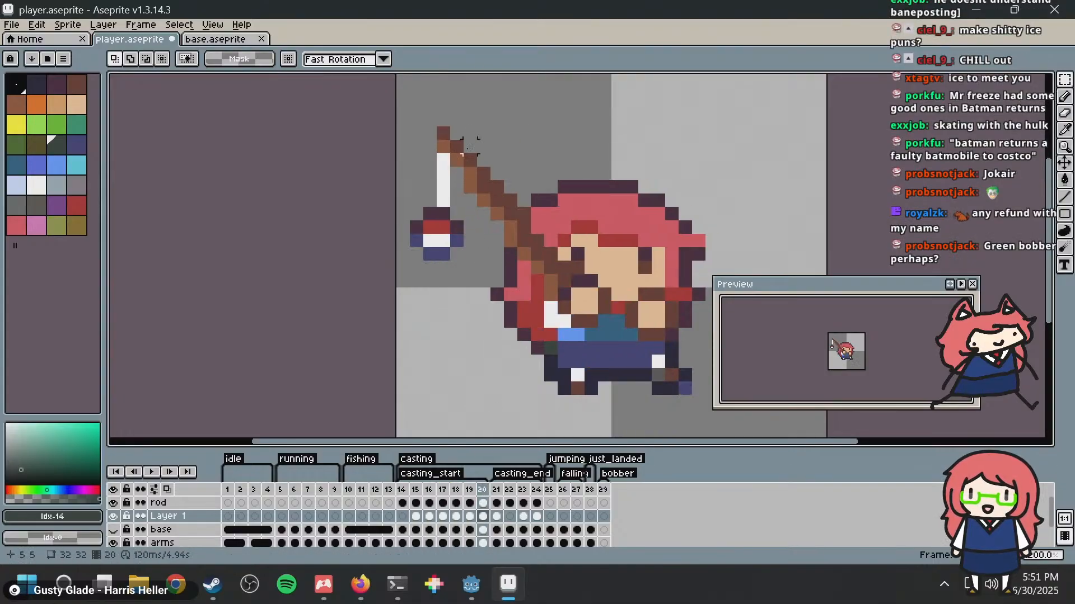
key("Right")
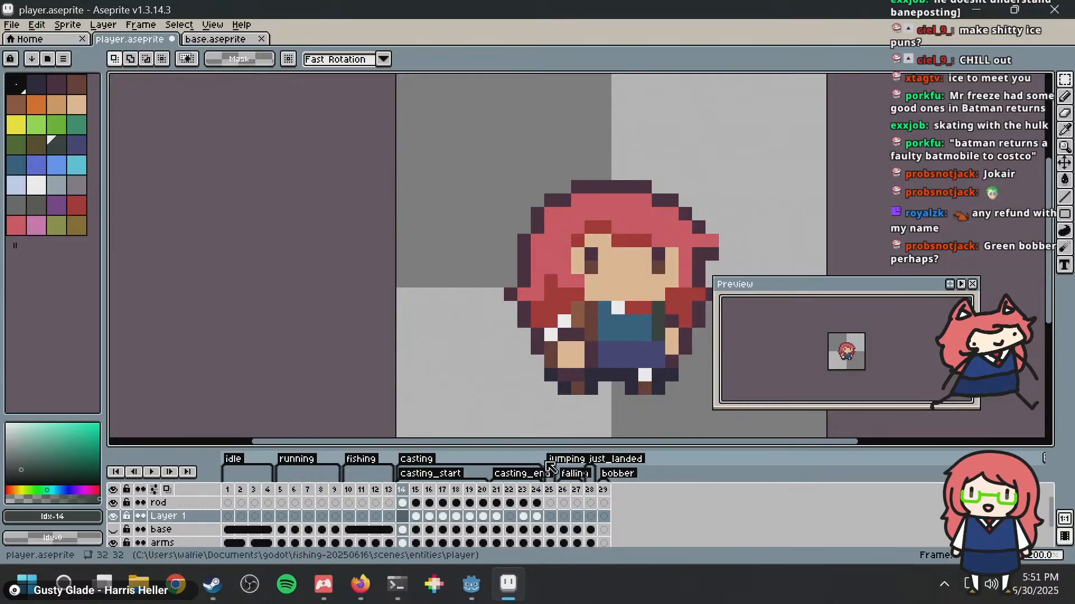
Step: In frame 21, move the bobber 1 pixel further down, draw a 4-pixel white vertical line between rod and bobber, and save the file
left_click(498, 490)
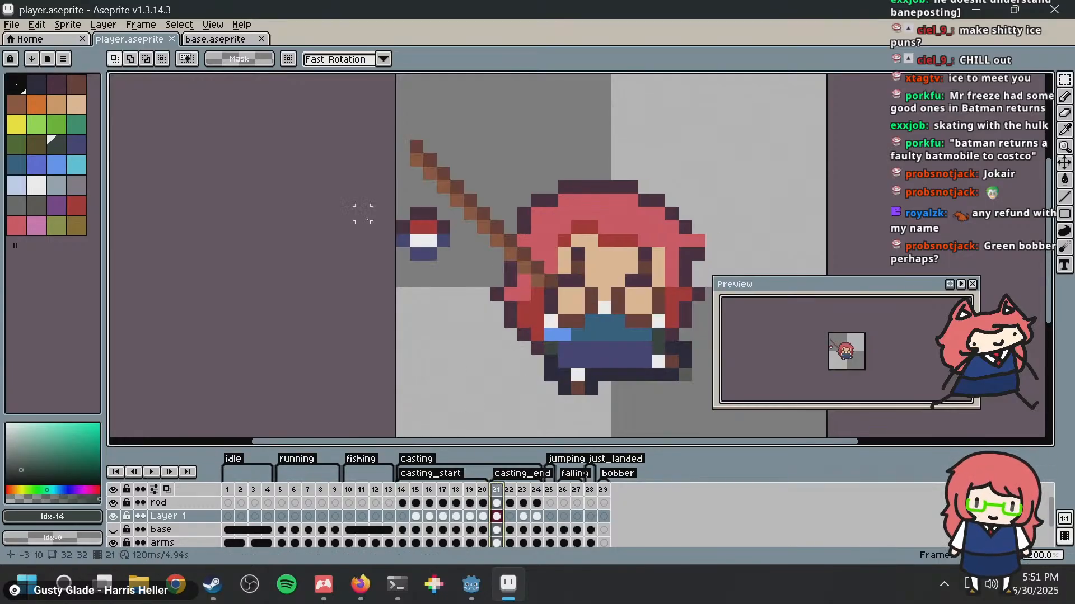
left_click_drag(383, 200, 475, 276)
key("Down")
key("ctrl+d")
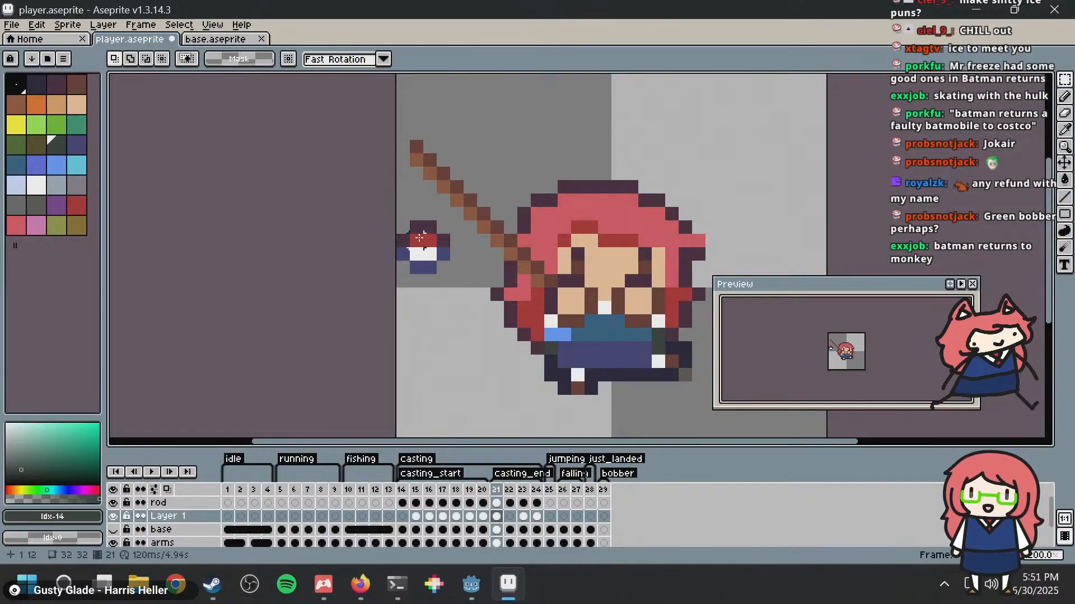
key("b")
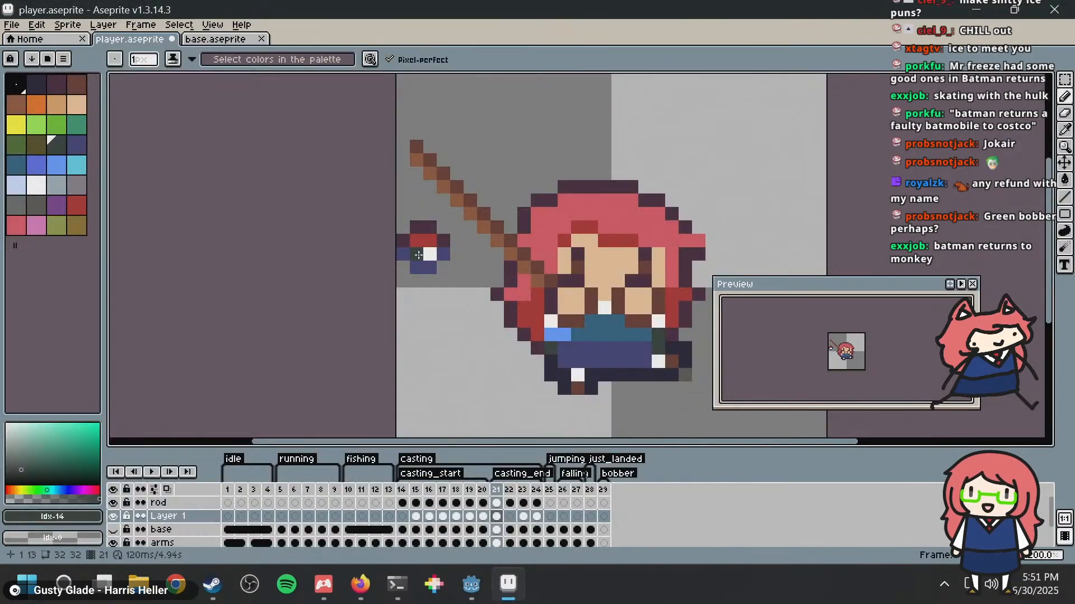
left_click(423, 254, "alt")
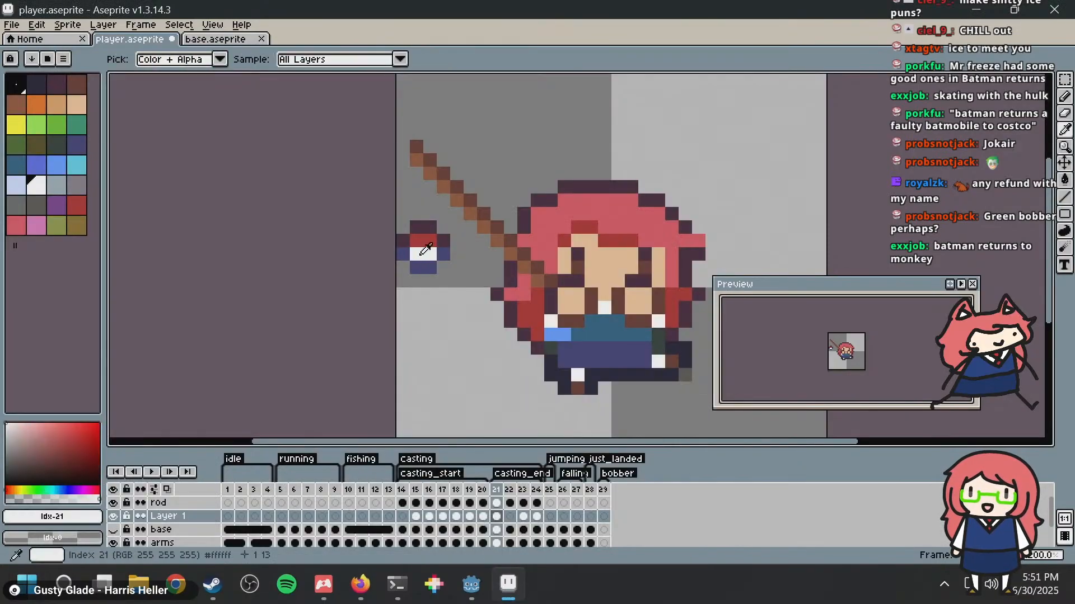
left_click_drag(417, 175, 416, 214)
key("ctrl")
key("ctrl+s")
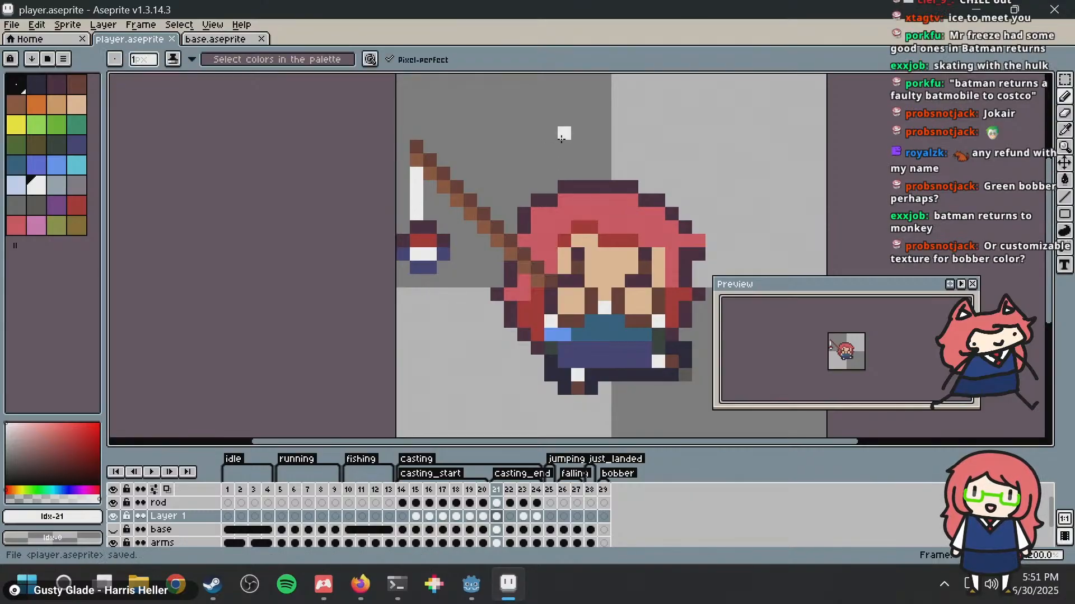
Step: In frame 23, move the bobber 2 pixels left and 2 pixels down, away from the rod tip
key("Right")
key("Right")
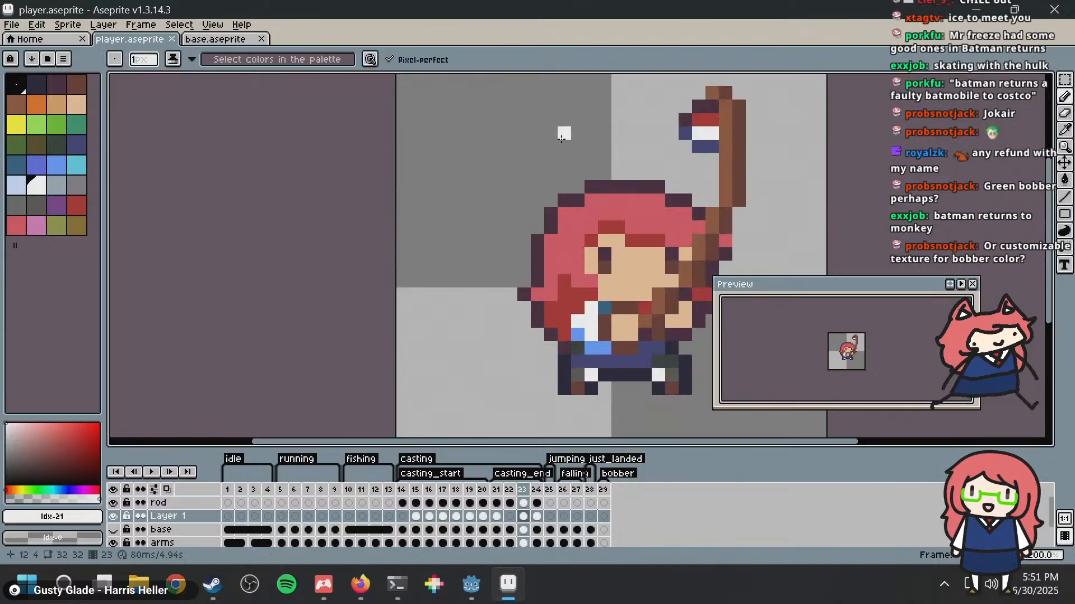
key("m")
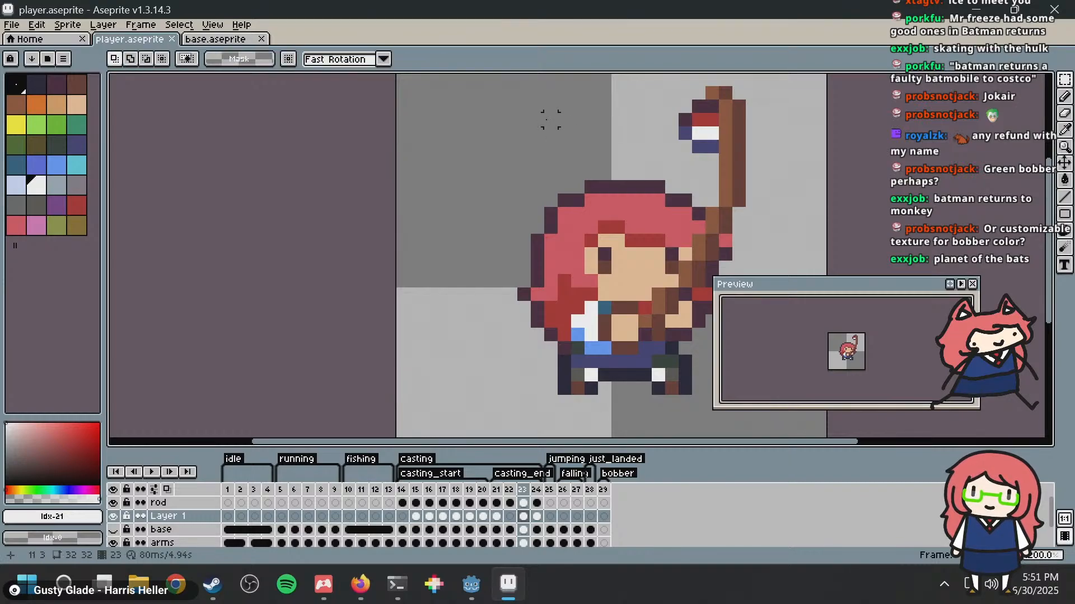
scroll(567, 123, "down", 1)
middle_click_drag(629, 121, 530, 142)
left_click_drag(528, 125, 628, 205)
mouse_move(581, 152)
left_mouse_down()
mouse_move(562, 161)
mouse_move(568, 175)
left_mouse_up()
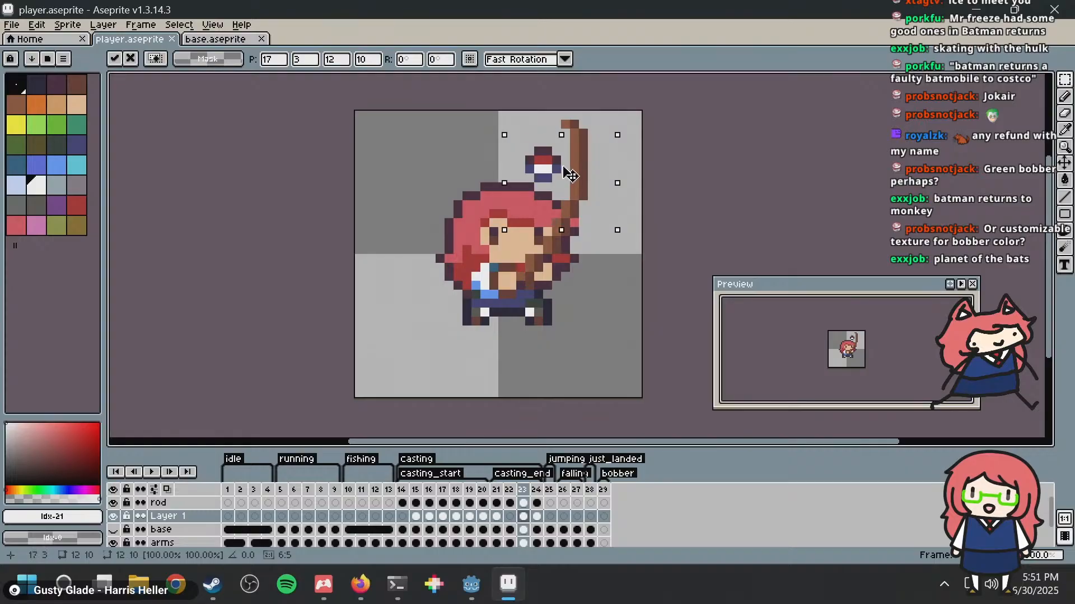
left_click(630, 118)
Step: Try a short diagonal white line from frame 23's rod tip to the bobber and undo it
key("b")
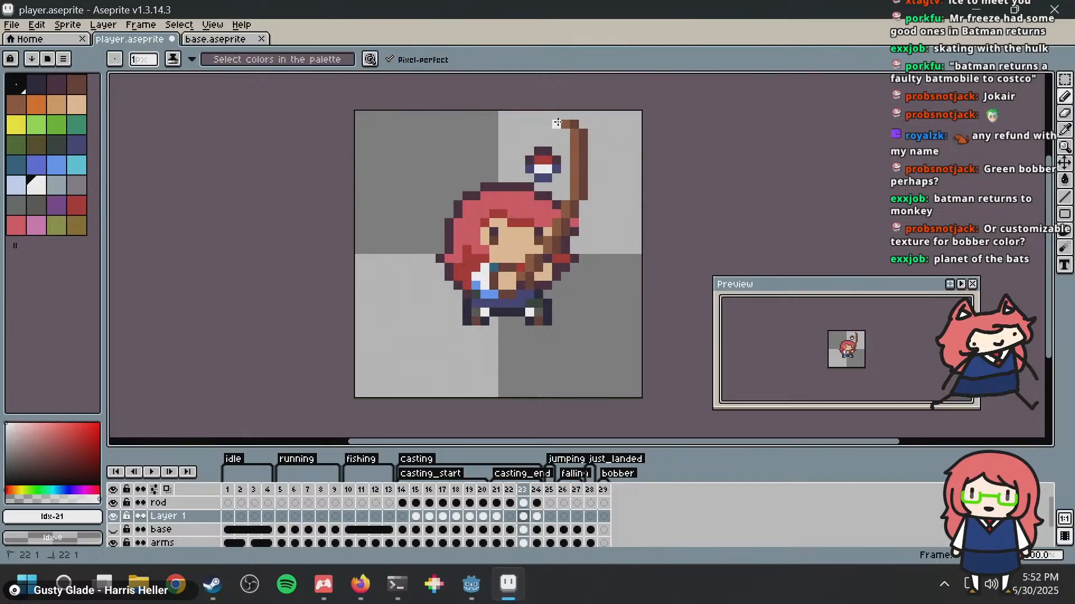
key("ctrl")
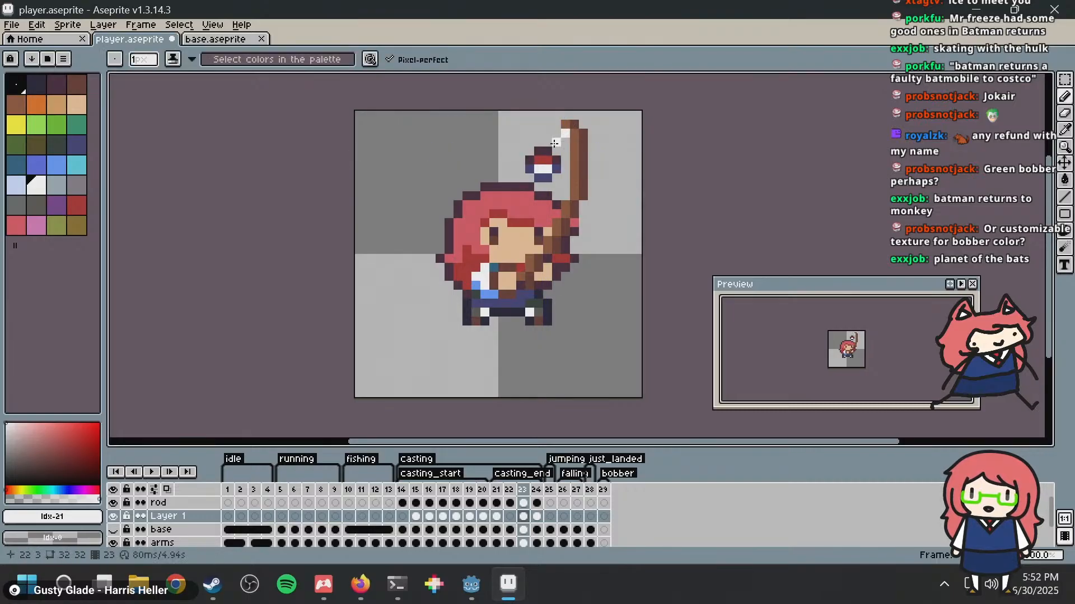
key("ctrl+z")
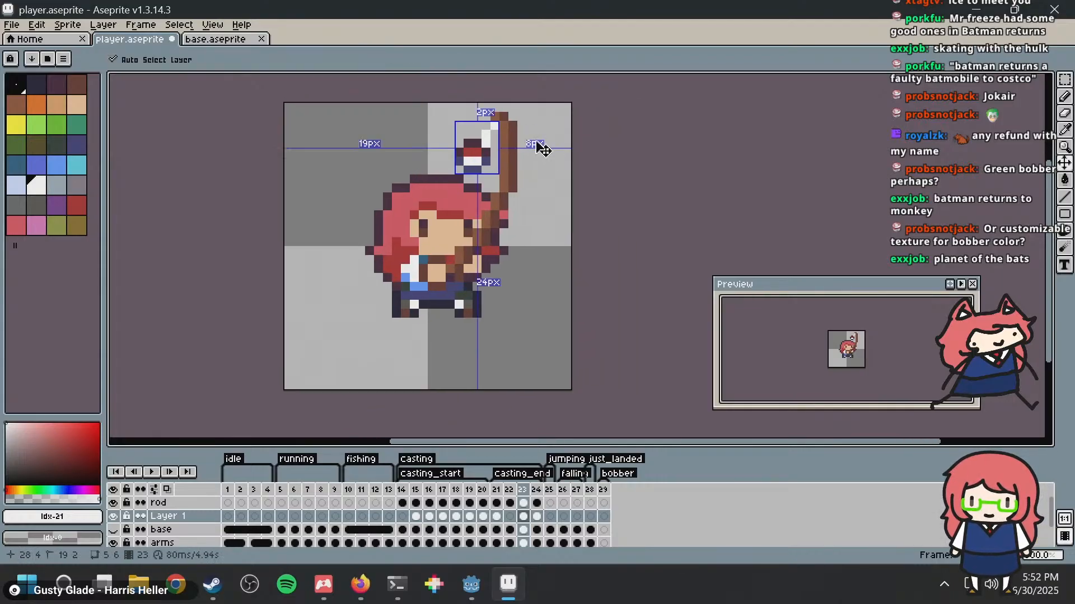
key("ctrl+z")
Step: Try white marker pixels and strokes along the outer edge of frame 23's rod and undo them
scroll(535, 149, "up", 3)
middle_click_drag(494, 276, 516, 224)
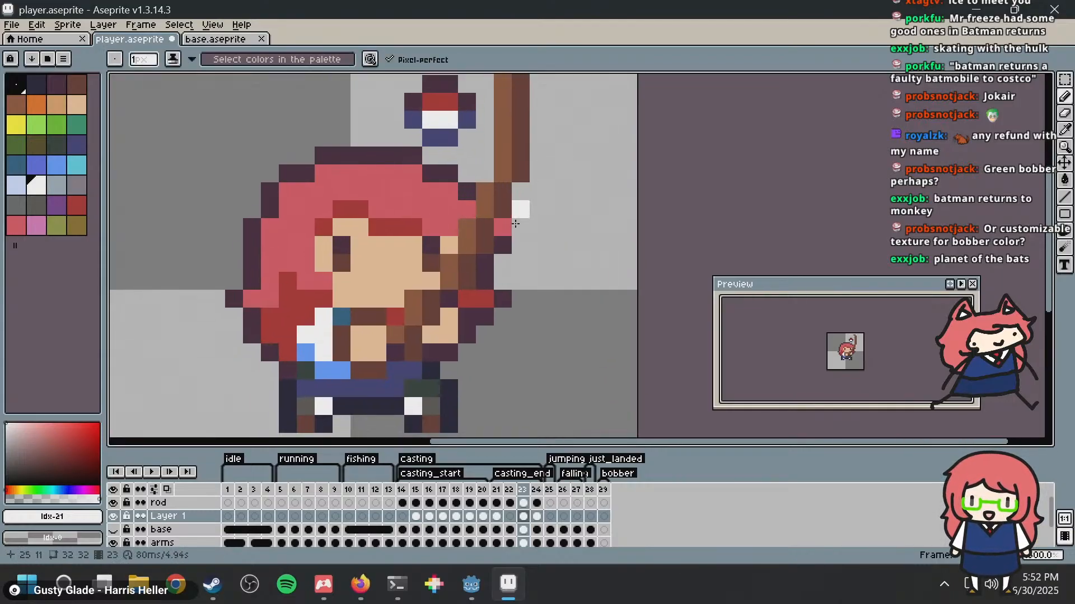
middle_click_drag(526, 123, 503, 166)
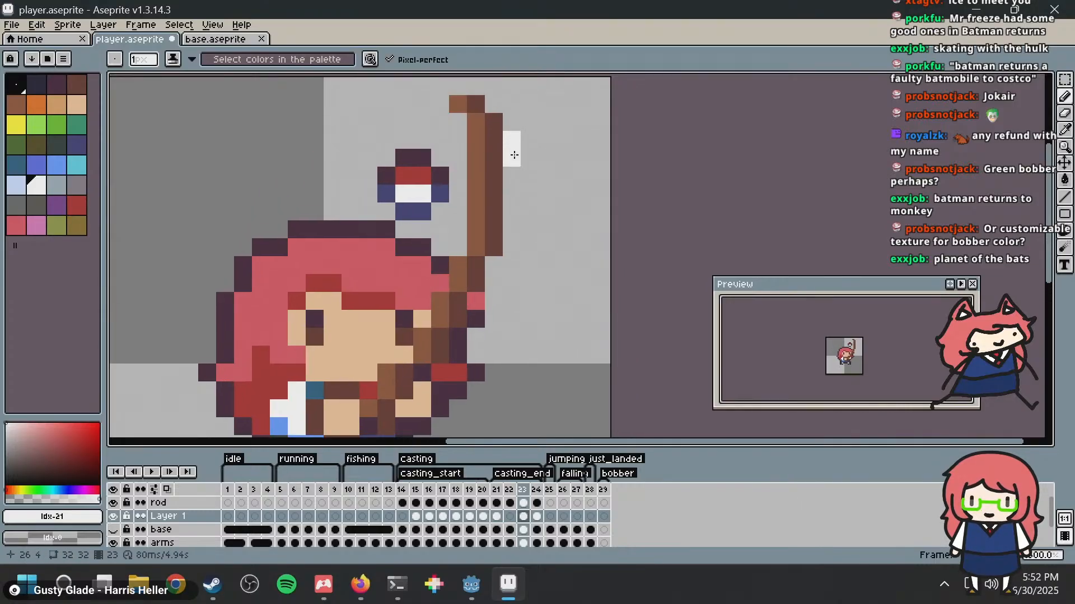
left_click(512, 194)
left_click(512, 247)
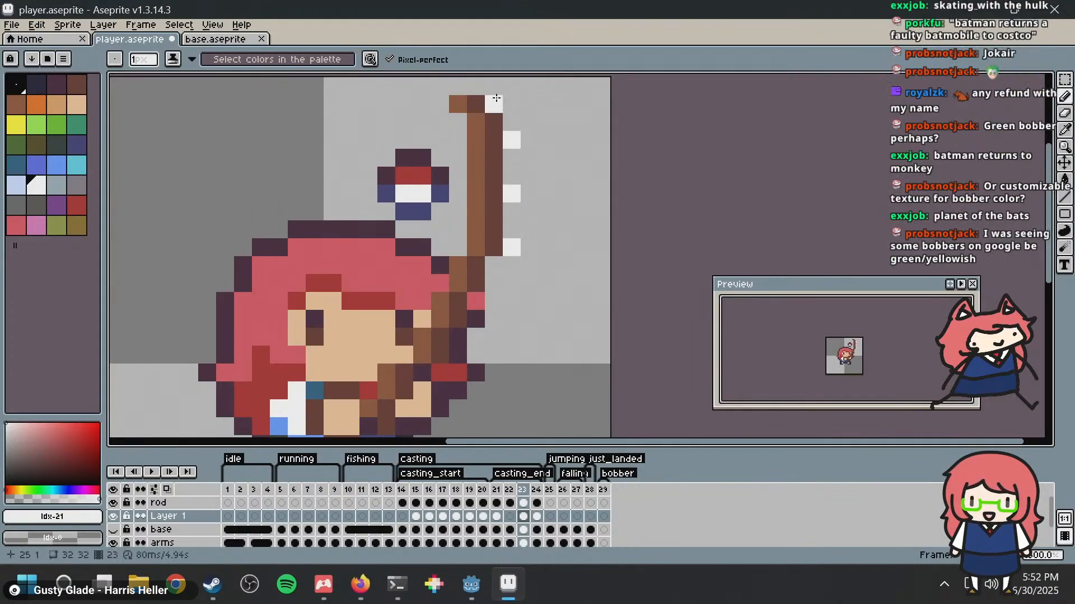
left_click_drag(496, 98, 499, 220)
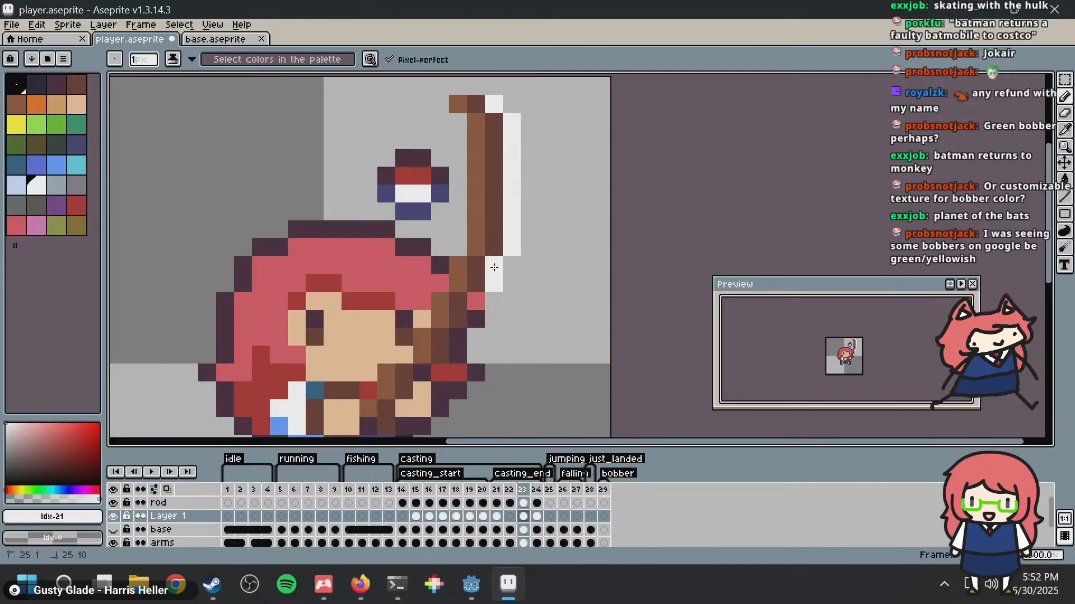
key("ctrl+z")
key("ctrl+z")
key("ctrl+z")
key("ctrl+z")
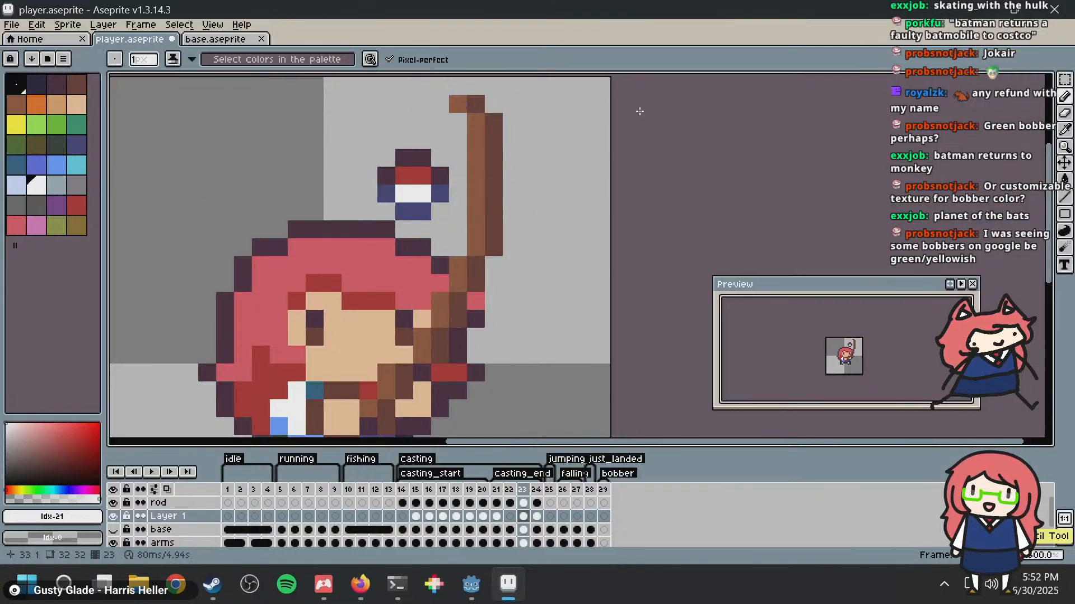
Step: In frame 23, move the bobber a further 2 pixels left and 2 pixels up, and save the file
key("m")
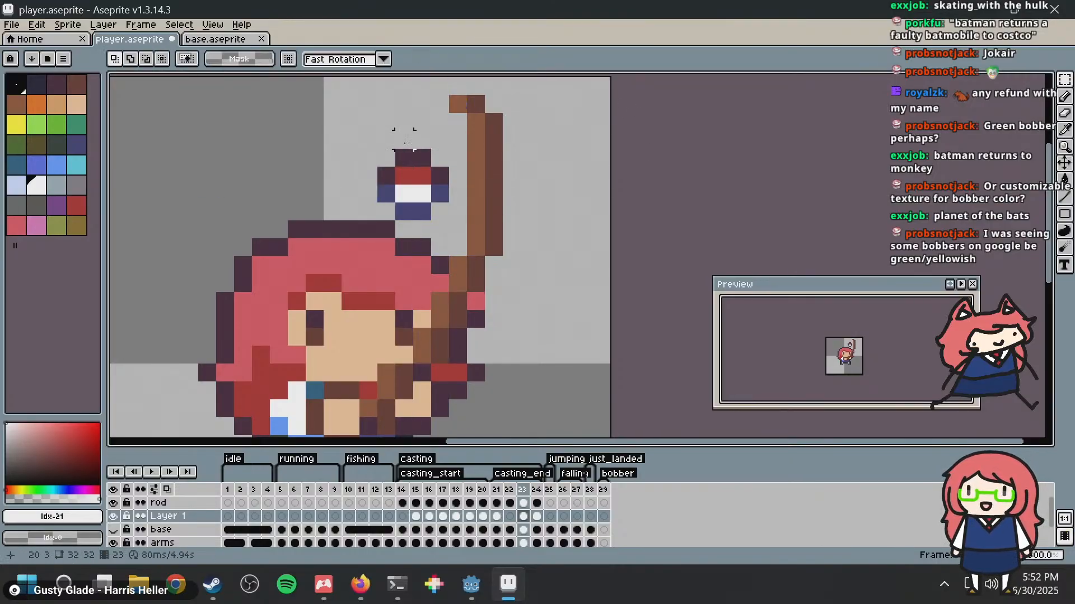
mouse_move(385, 158)
left_mouse_down()
mouse_move(456, 218)
mouse_move(384, 163)
mouse_move(403, 176)
mouse_move(394, 164)
mouse_move(402, 162)
left_mouse_up()
key("ctrl+d")
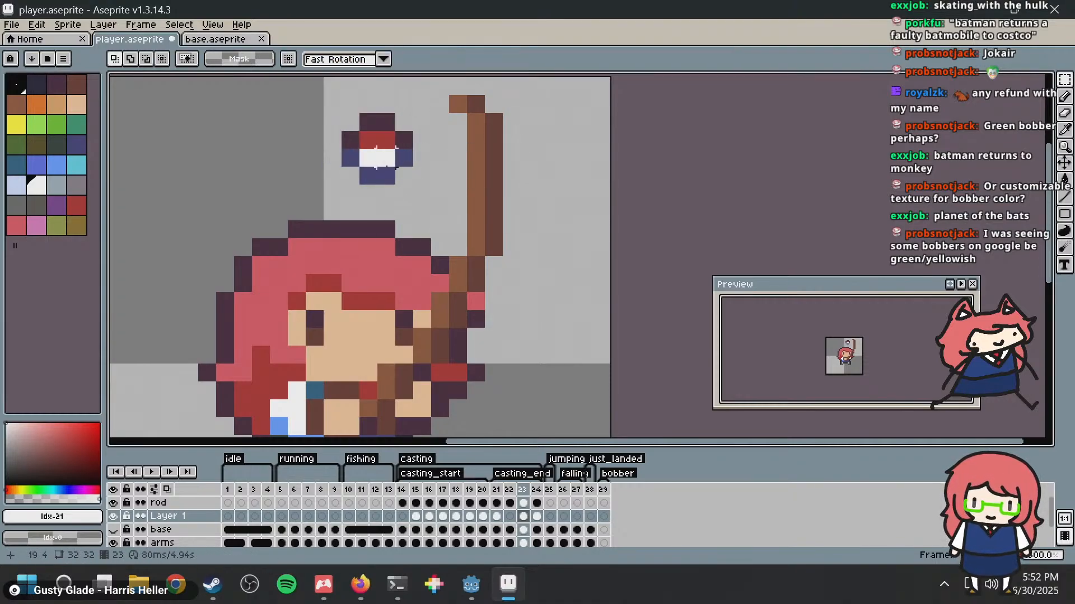
key("b")
key("ctrl+s")
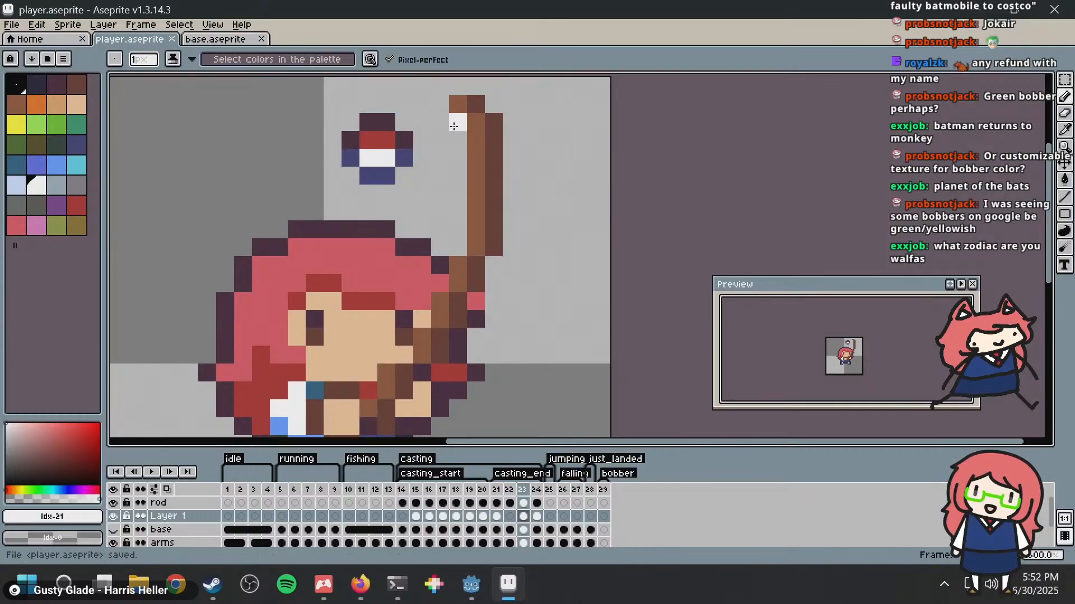
Step: Switch to Firefox and look through the "fishing bobber" image results for reference shapes and colours
key("alt+Tab")
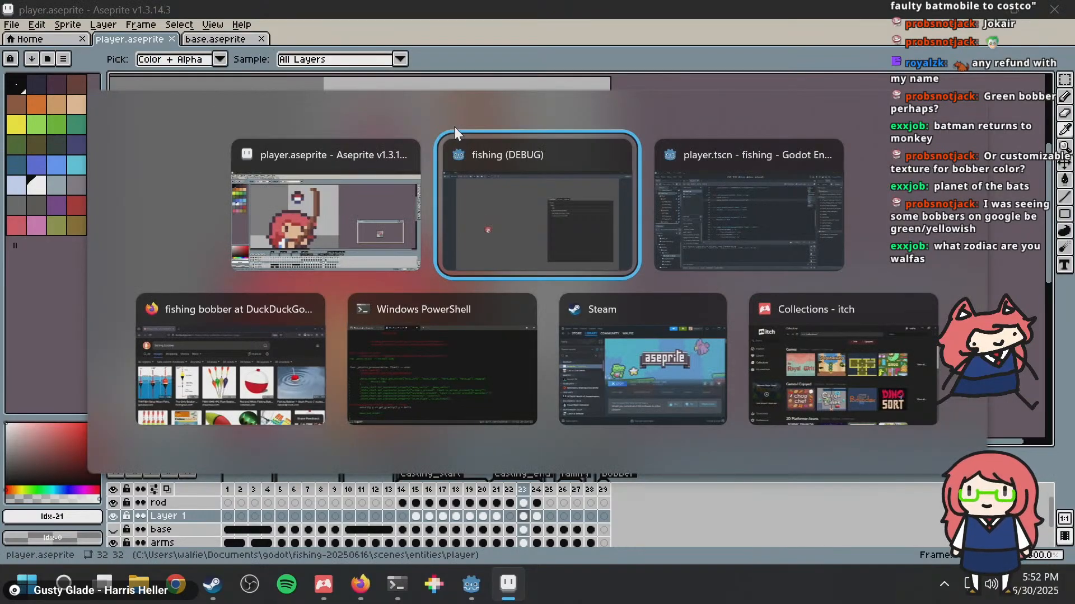
key("alt+Tab")
key("alt+Tab")
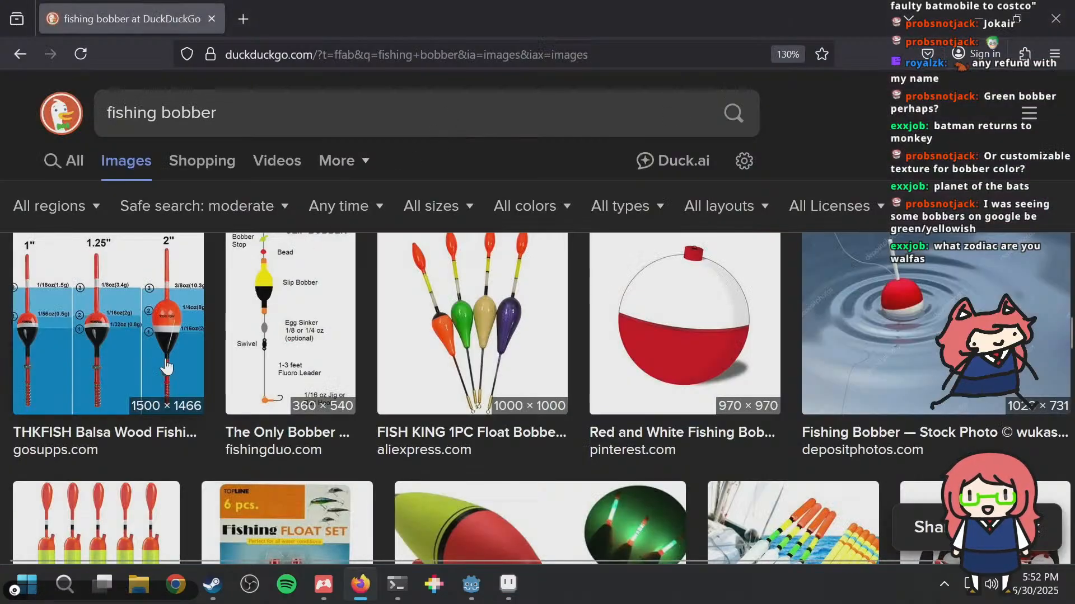
scroll(414, 297, "down", 5)
scroll(414, 295, "up", 9)
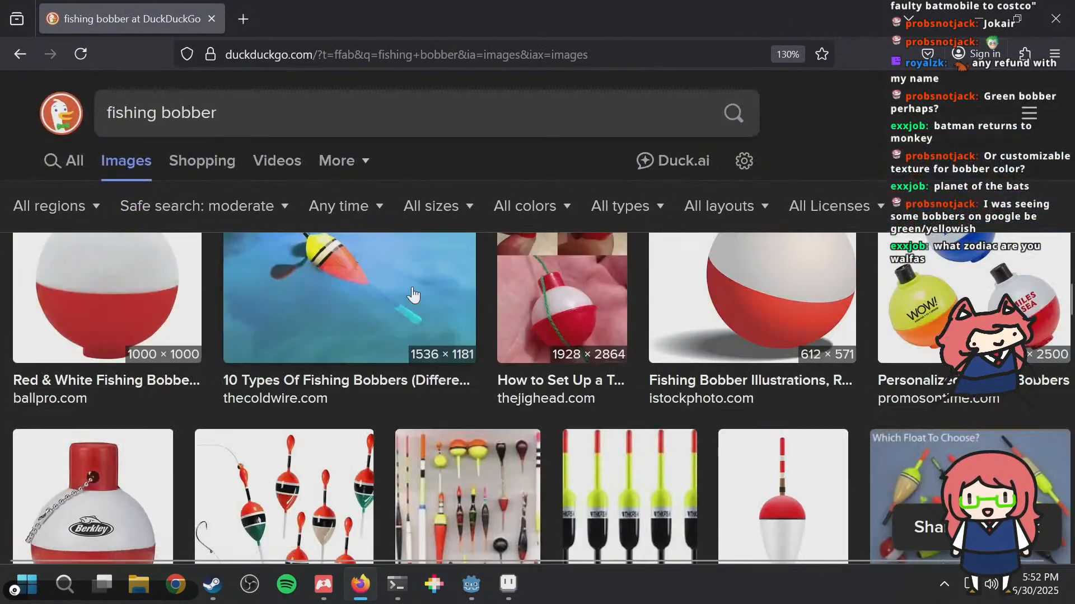
scroll(411, 292, "up", 10)
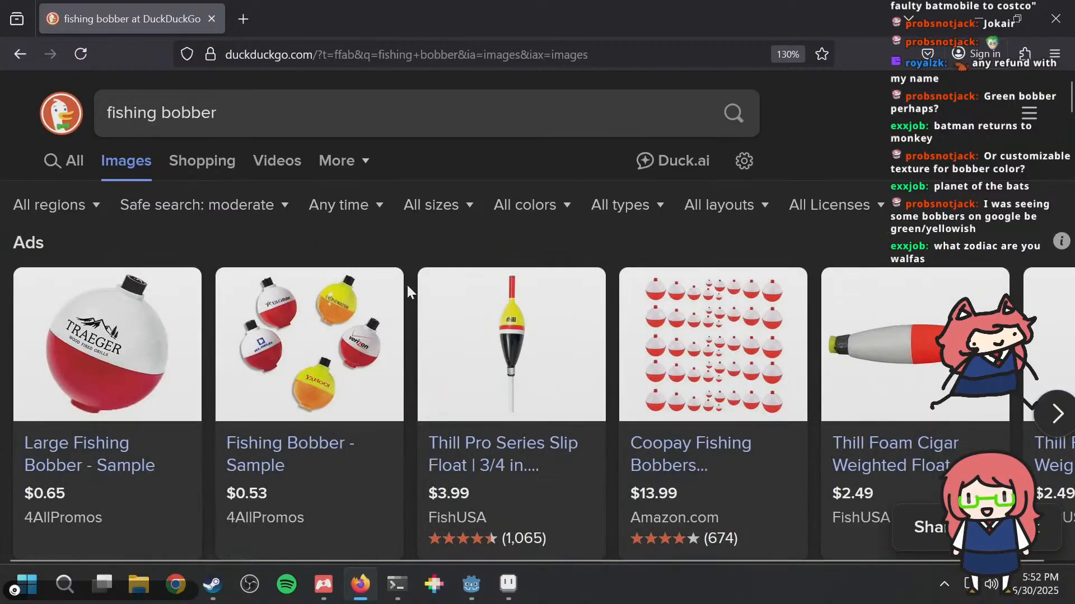
scroll(407, 285, "down", 5)
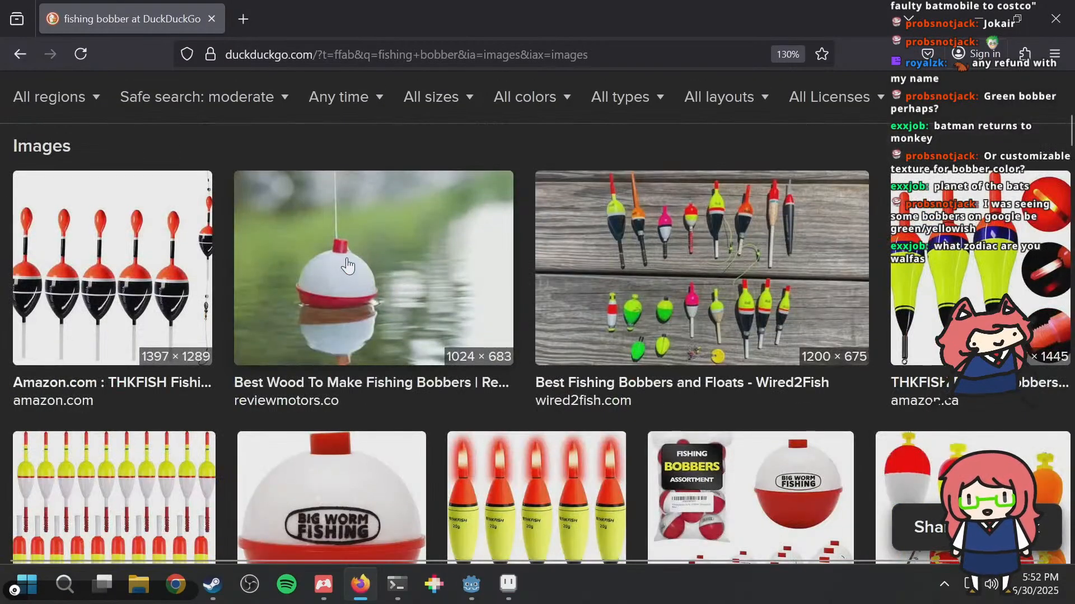
scroll(392, 260, "down", 4)
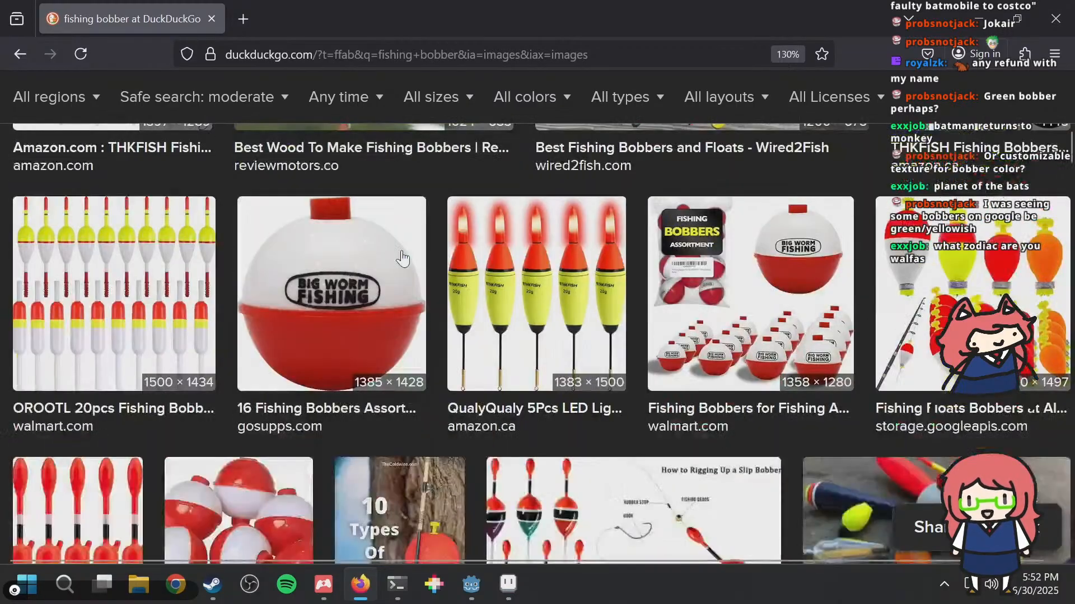
scroll(403, 256, "down", 5)
scroll(400, 247, "down", 8)
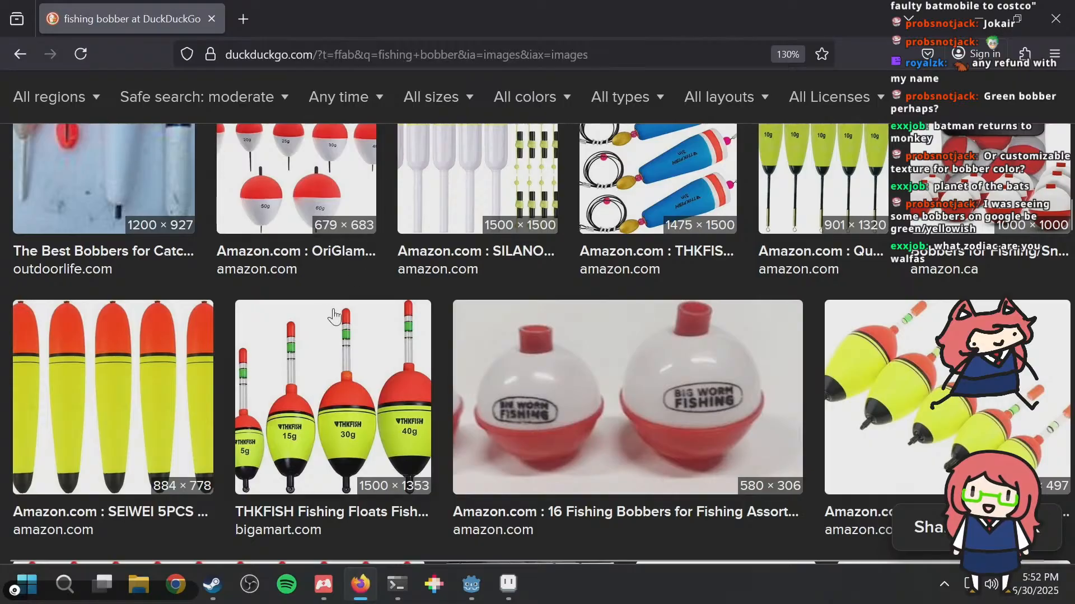
scroll(362, 324, "down", 5)
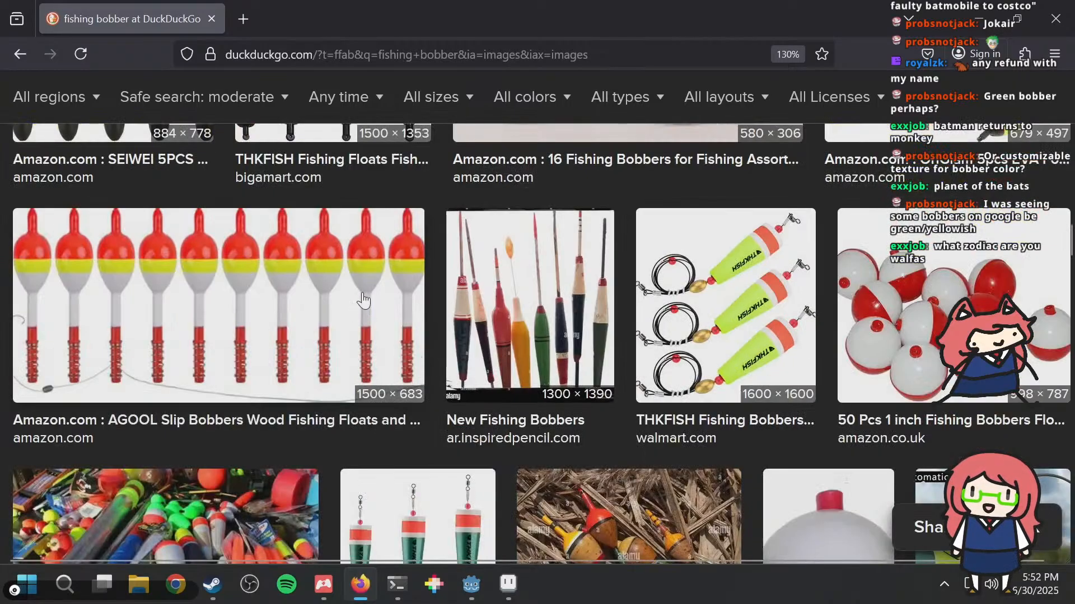
scroll(363, 299, "down", 2)
scroll(362, 300, "down", 6)
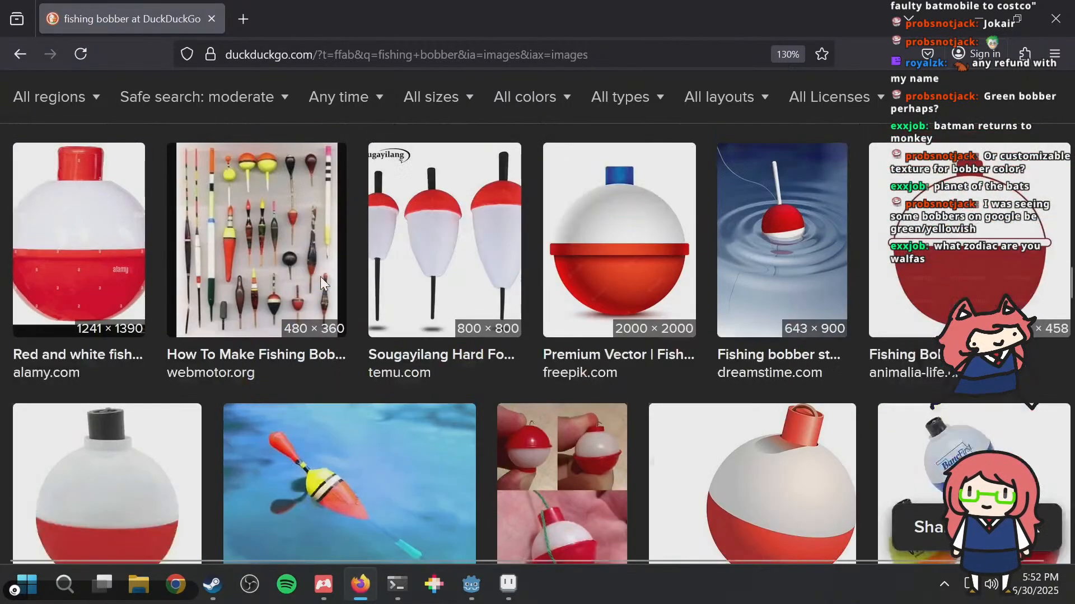
scroll(320, 276, "up", 3)
scroll(318, 283, "down", 4)
scroll(318, 283, "down", 3)
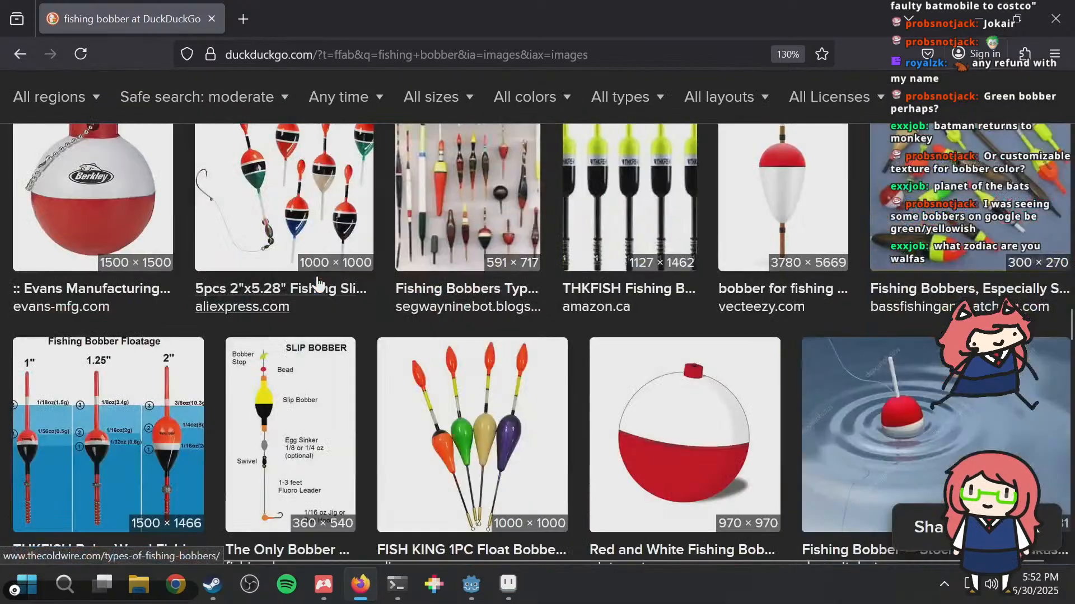
Step: Look further down the "fishing bobber" image results for more reference shapes and colours
scroll(316, 283, "up", 2)
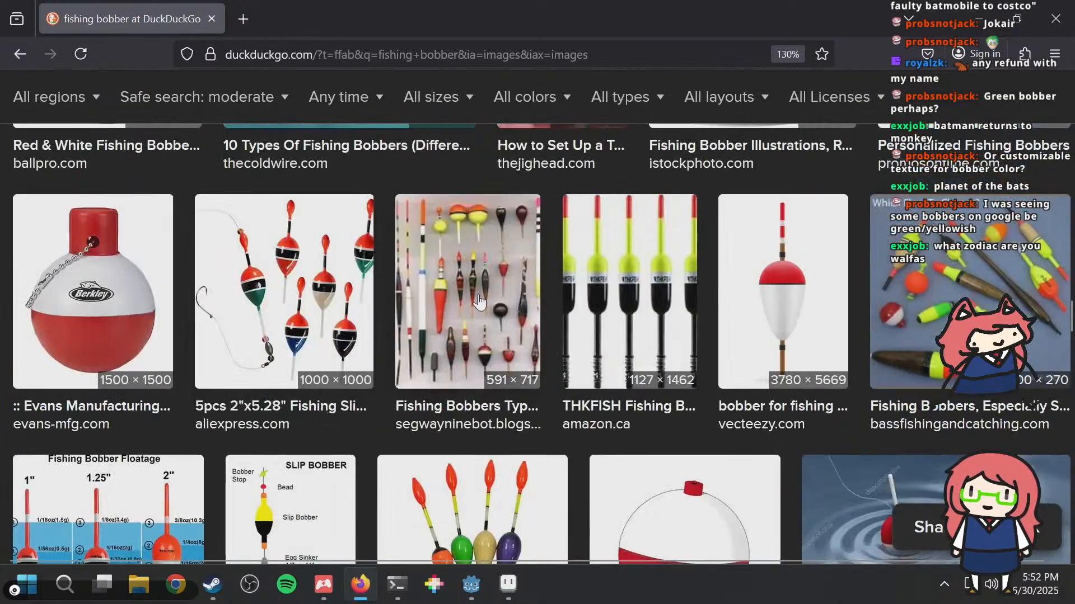
scroll(474, 291, "down", 5)
scroll(473, 291, "down", 3)
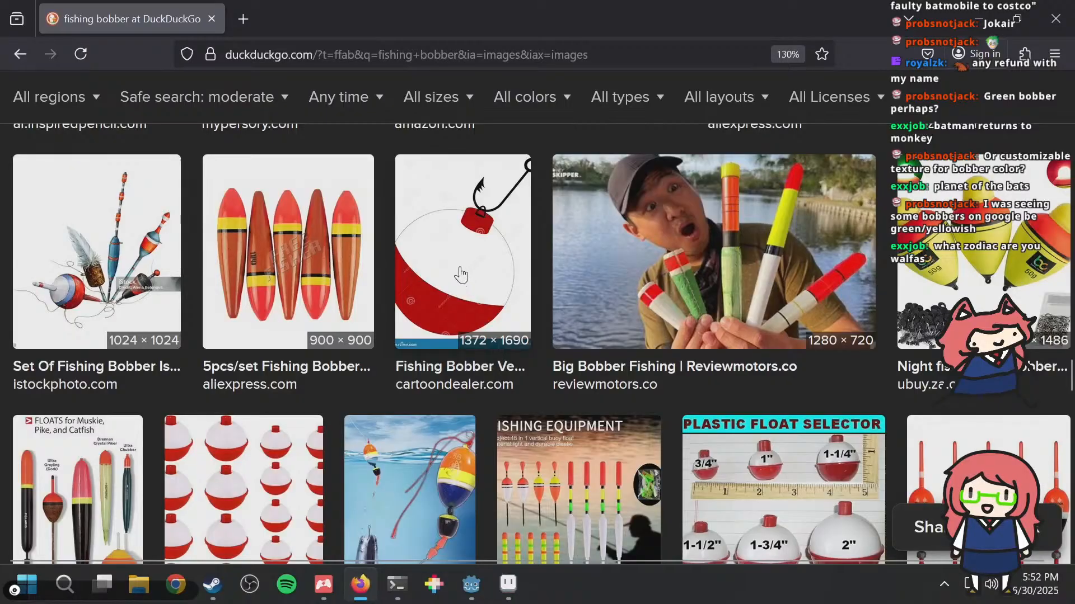
scroll(456, 263, "down", 5)
scroll(456, 263, "down", 5)
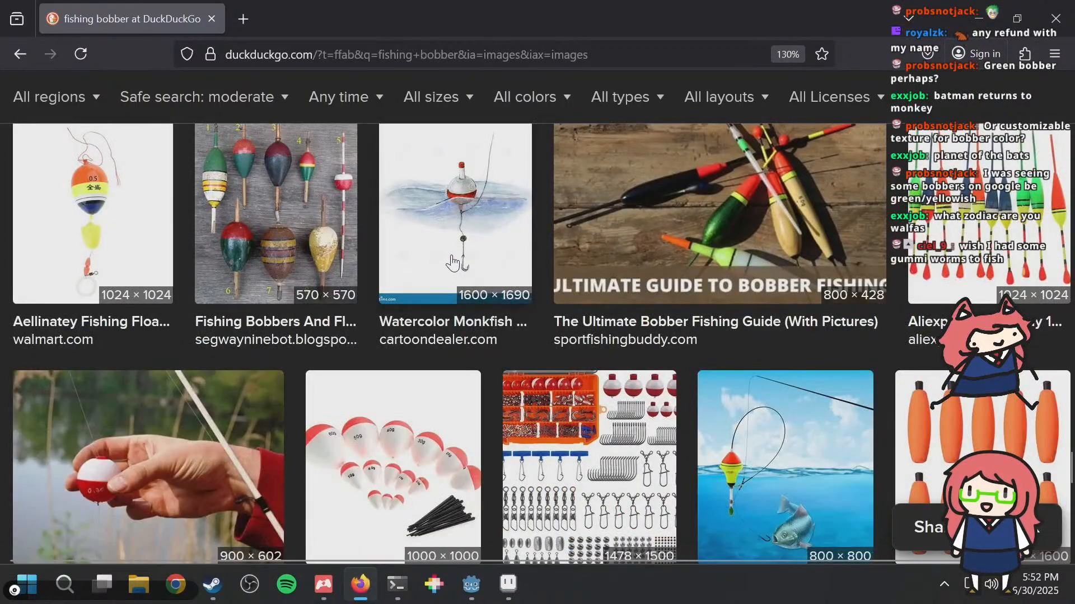
Step: Switch back to Aseprite and draw a short white fishing line connecting frame 23's rod tip to the bobber's upper corner
key("alt+Tab")
key("ctrl+s")
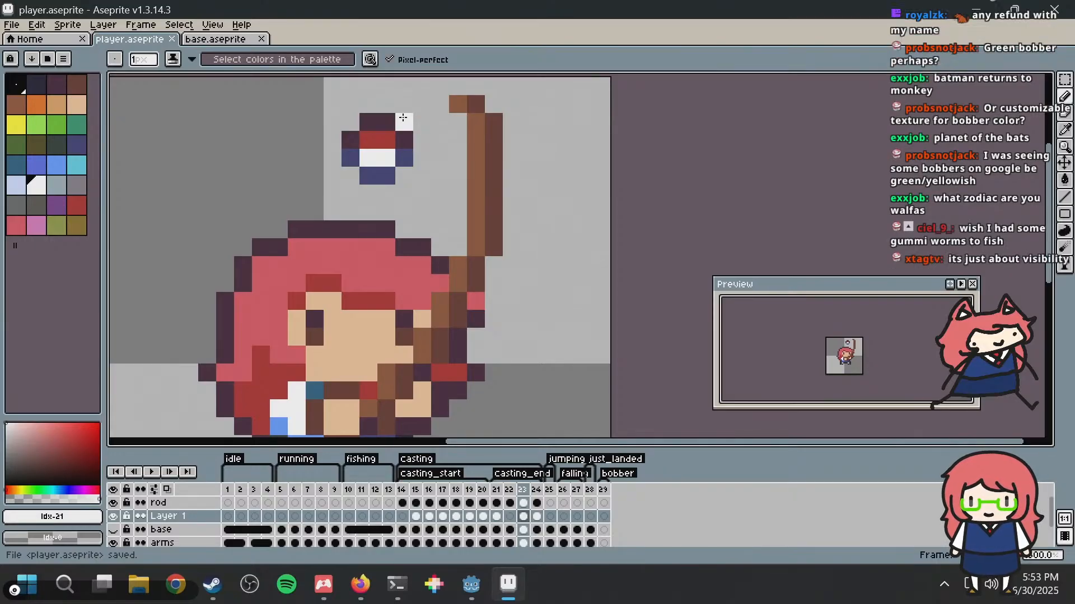
left_click_drag(403, 117, 422, 114)
key("ctrl+z")
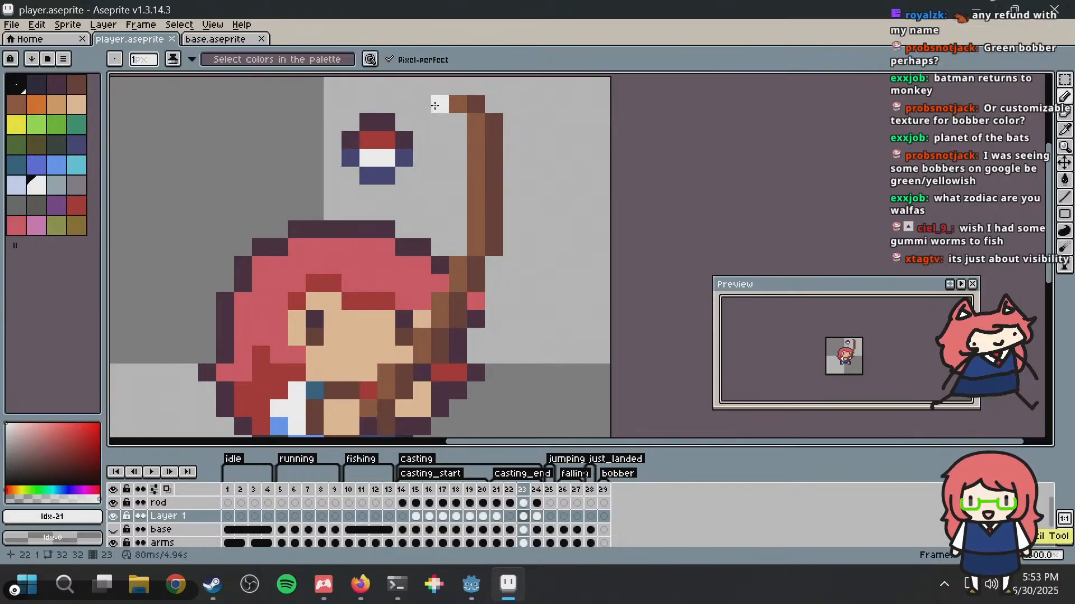
left_click(434, 106)
left_click(404, 105)
key("ctrl+z")
left_click(419, 106)
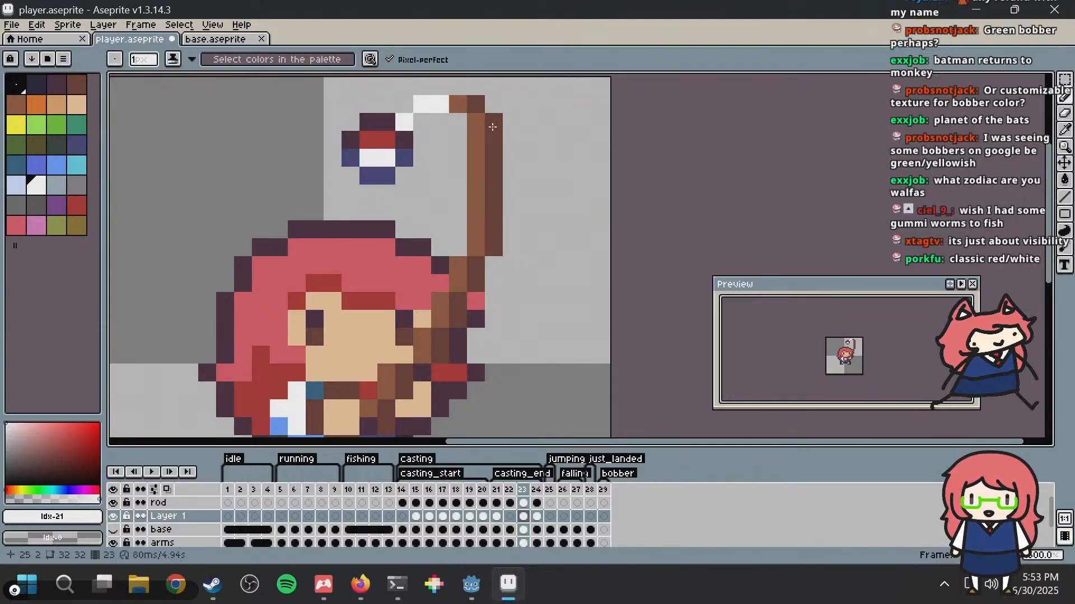
Step: Move frame 23's bobber with its attached white line pixel 1 pixel left and deselect it
key("m")
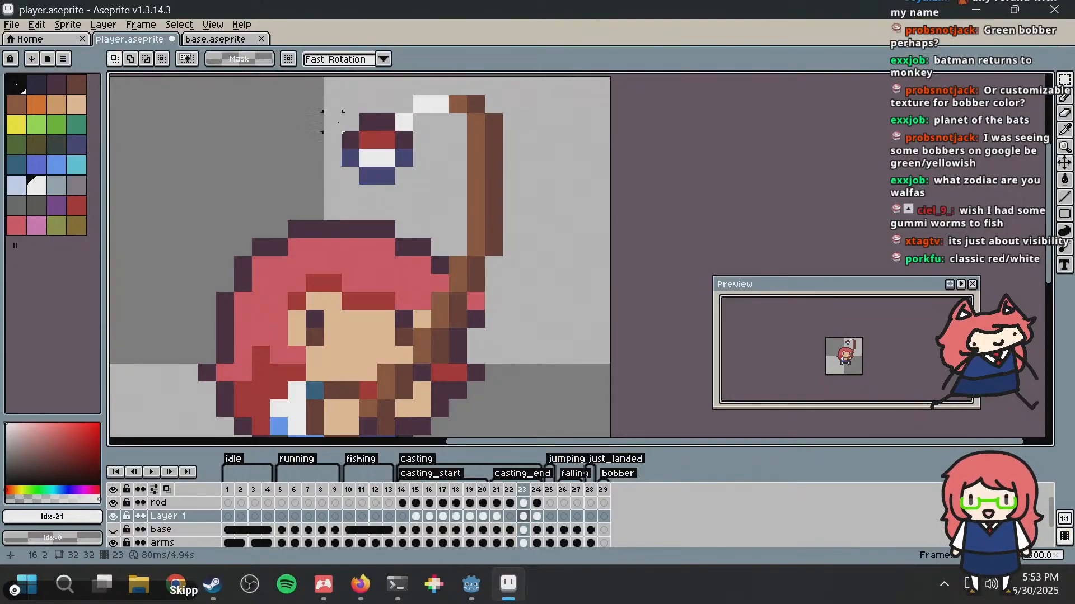
mouse_move(347, 122)
left_mouse_down()
mouse_move(423, 175)
mouse_move(381, 158)
left_mouse_up()
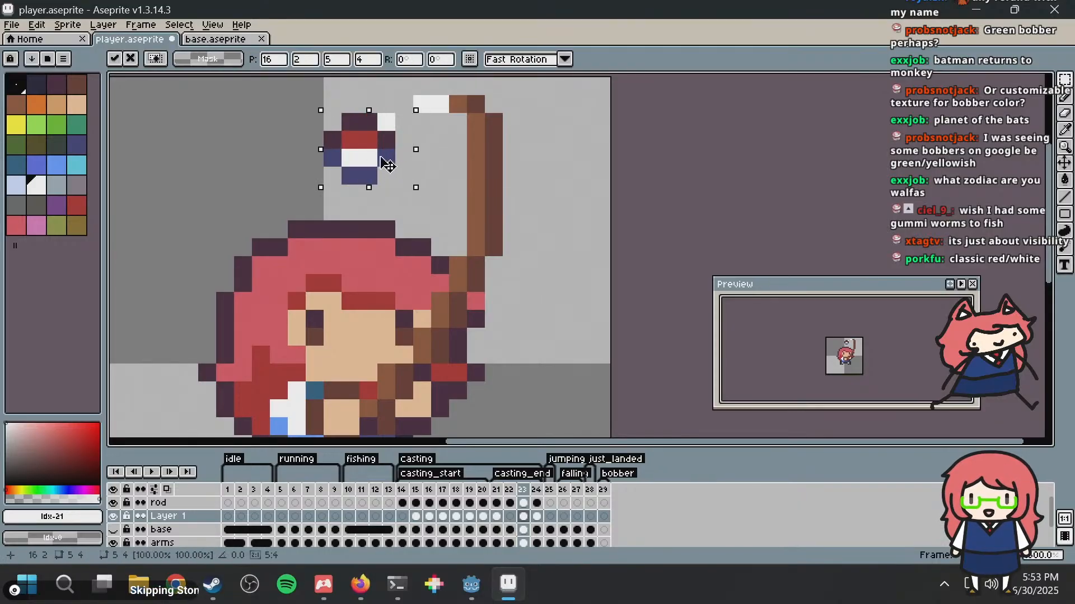
key("ctrl+d")
Step: Fill the gap in frame 23's white line with one pixel beside the bobber's line end and save the file
key("b")
left_click(405, 139)
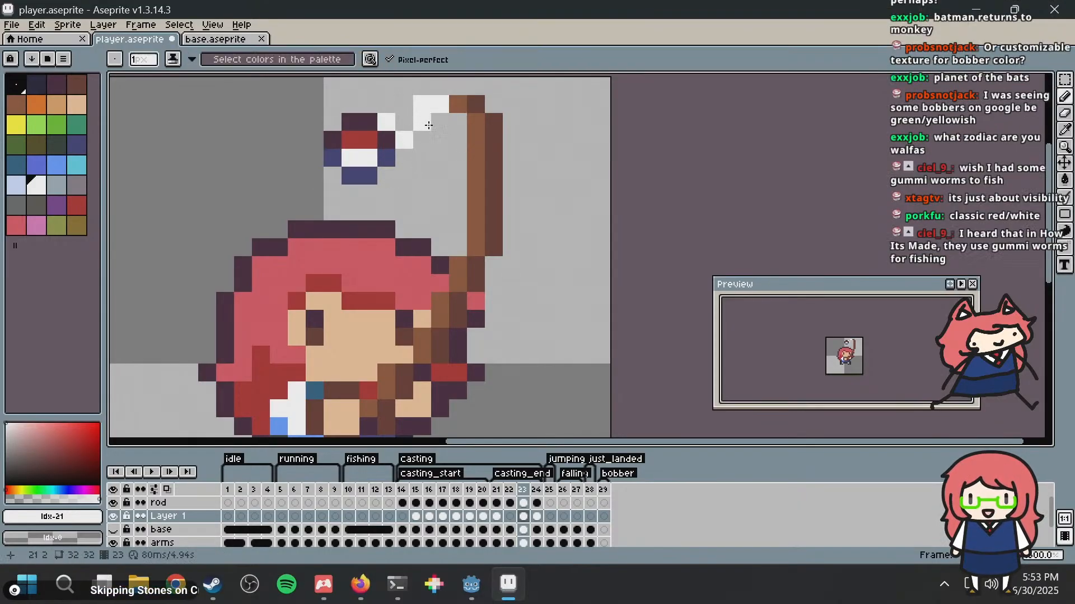
key("ctrl+z")
left_click(407, 120)
key("ctrl+s")
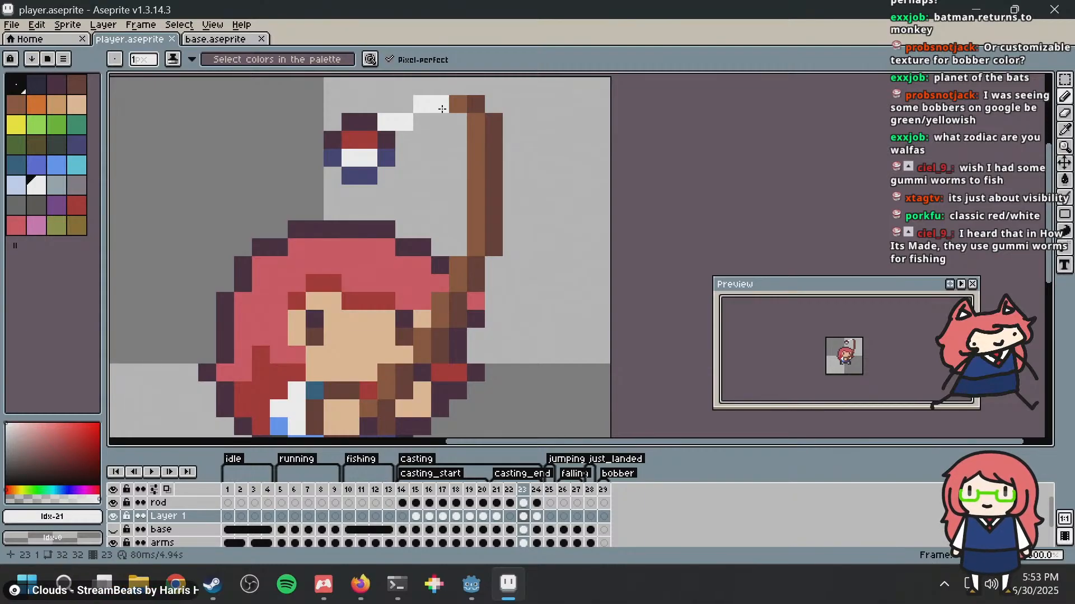
scroll(542, 136, "down", 4)
key("ctrl+s")
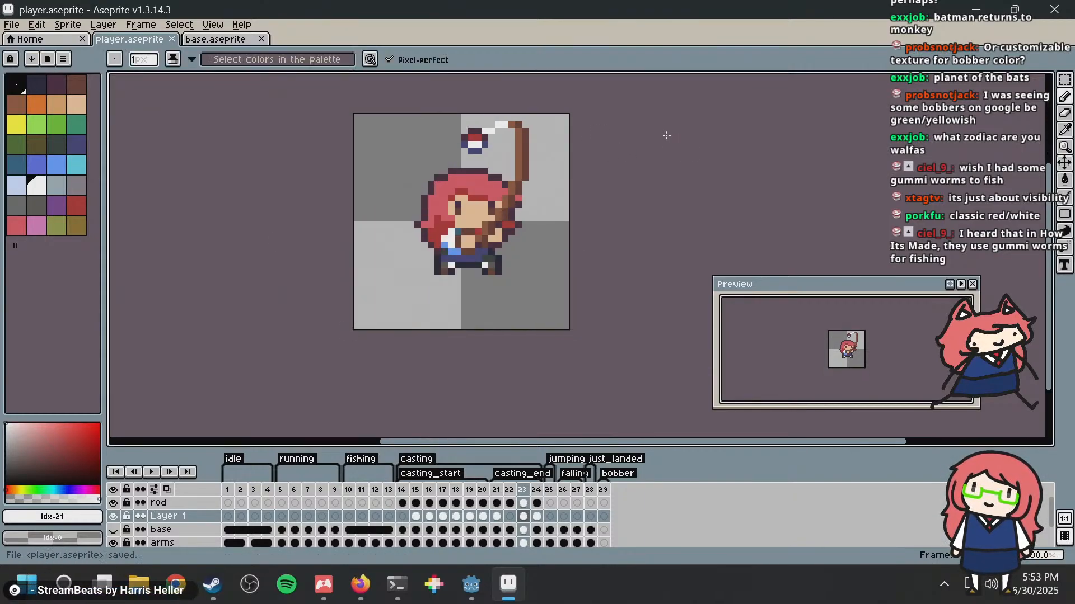
Step: Compare frame 24 with frame 23 and select the bobber at frame 24's rod tip
key("Right")
key("Left")
key("Right")
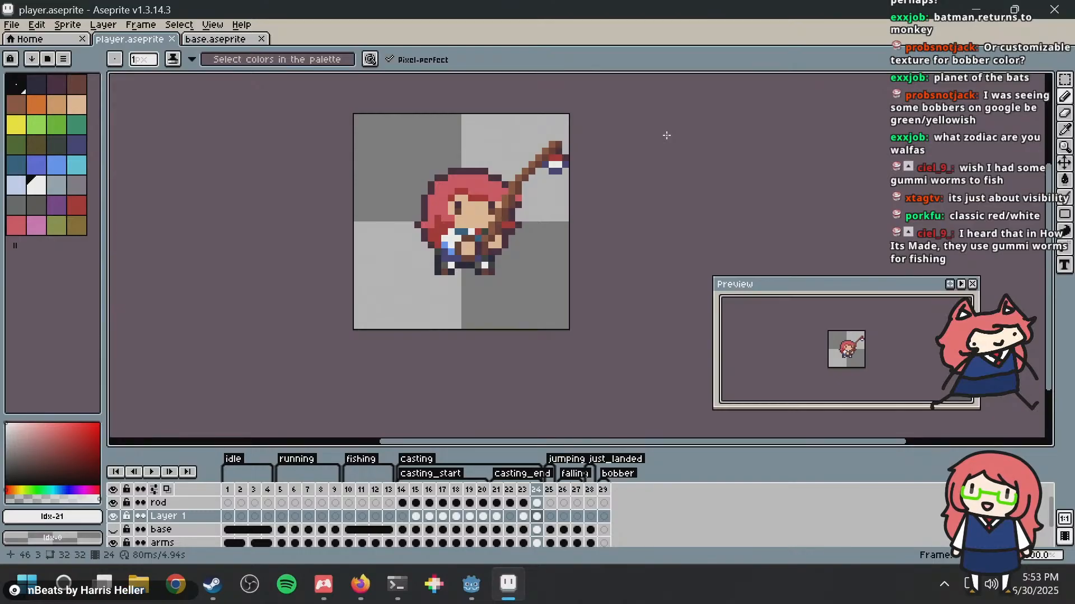
key("m")
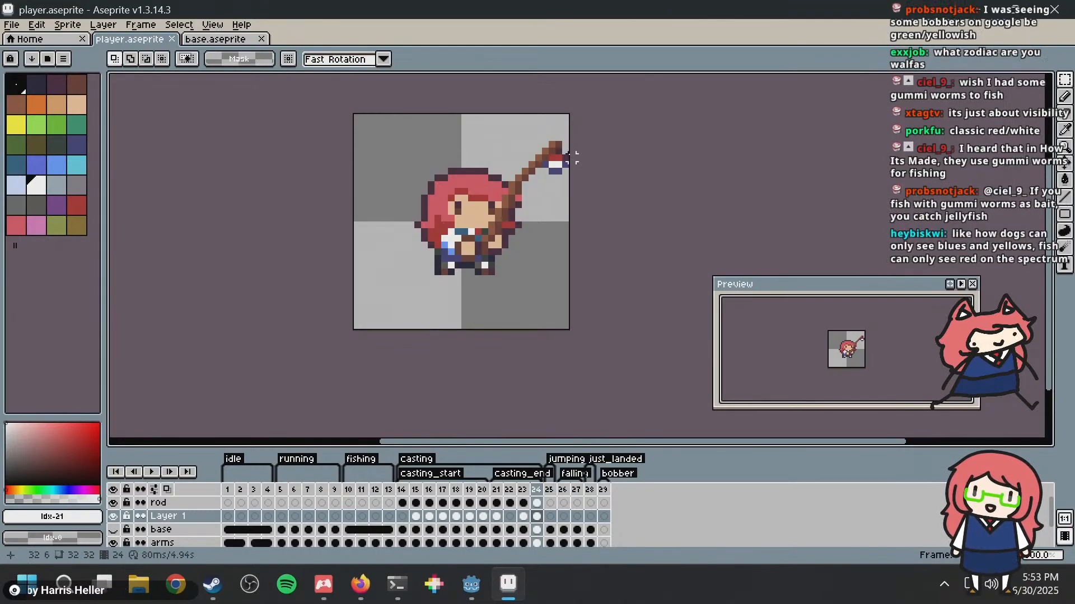
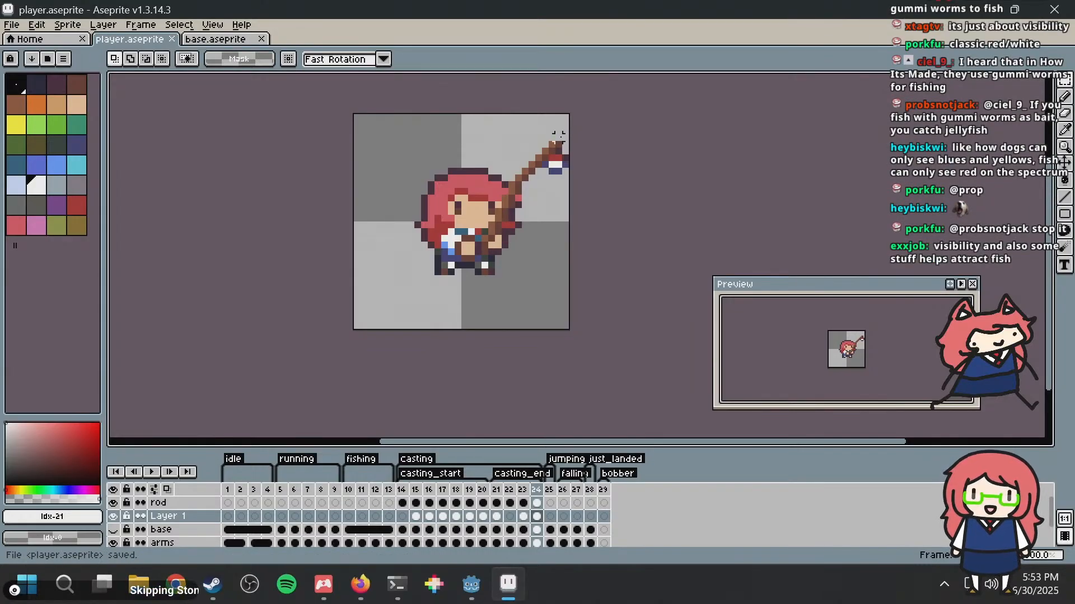
Step: In frame 24, try to move the area around the bobber up and left, using the rod in frame 10 as reference
scroll(517, 124, "up", 1)
middle_click_drag(614, 205, 552, 156)
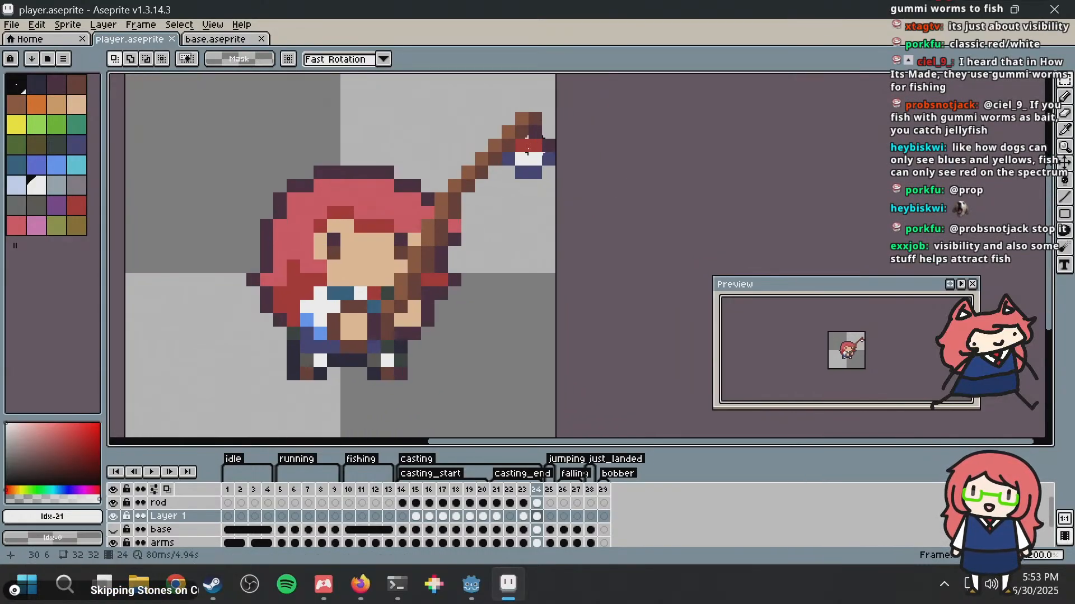
left_click_drag(495, 132, 562, 203)
mouse_move(532, 162)
left_mouse_down()
mouse_move(546, 180)
mouse_move(546, 165)
left_mouse_up()
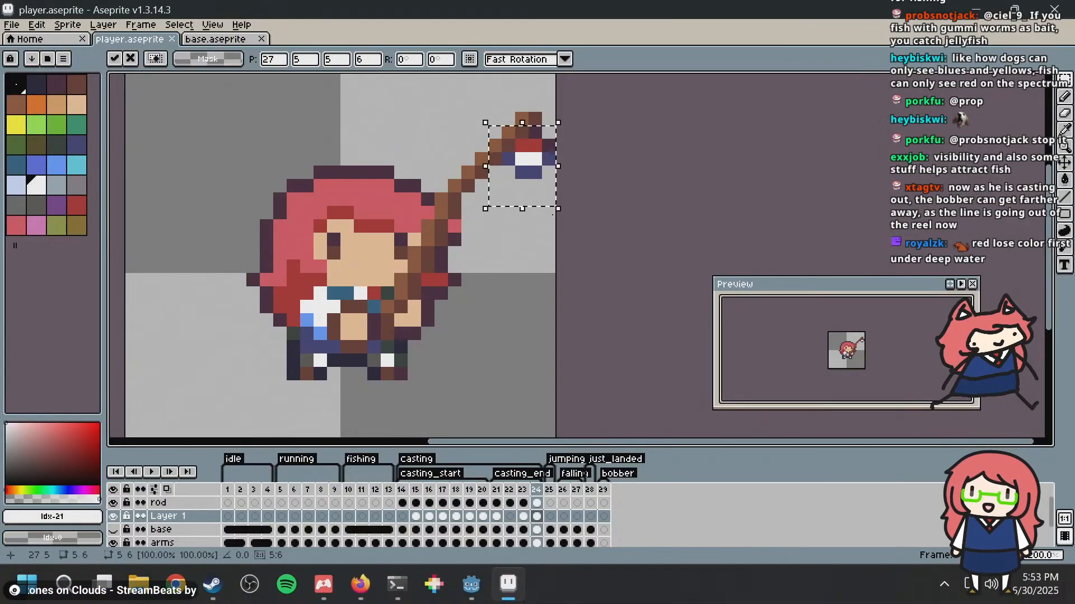
middle_click_drag(551, 165, 535, 79)
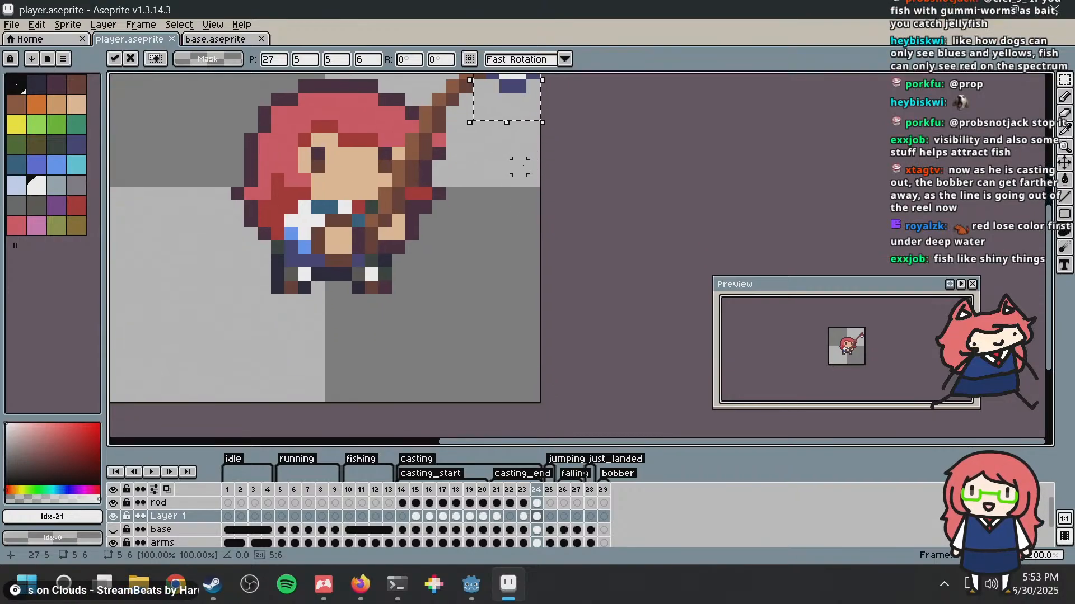
left_click(352, 492)
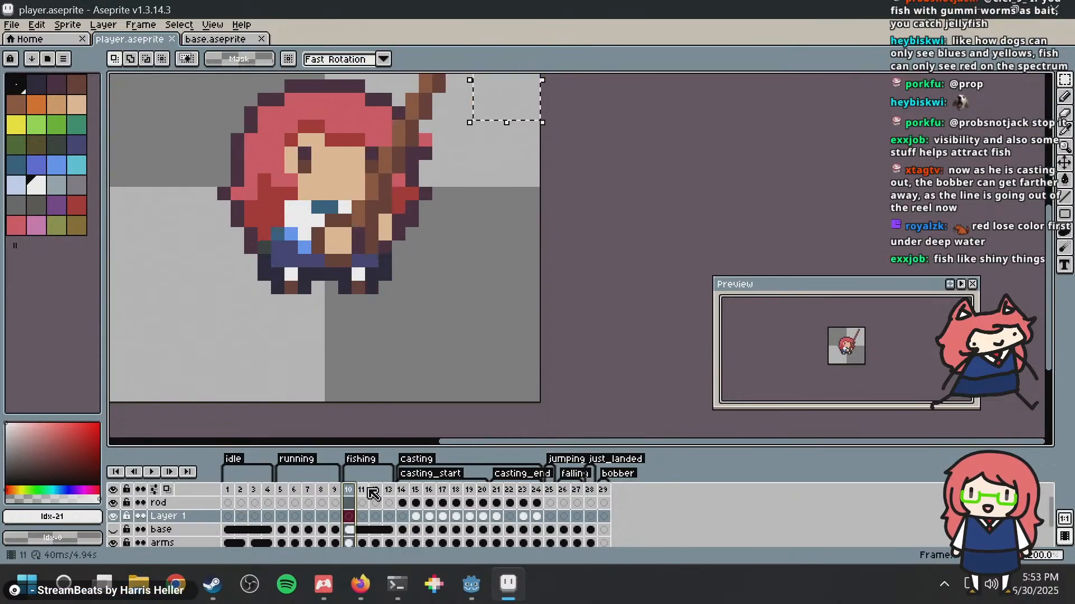
middle_click_drag(494, 211, 495, 315)
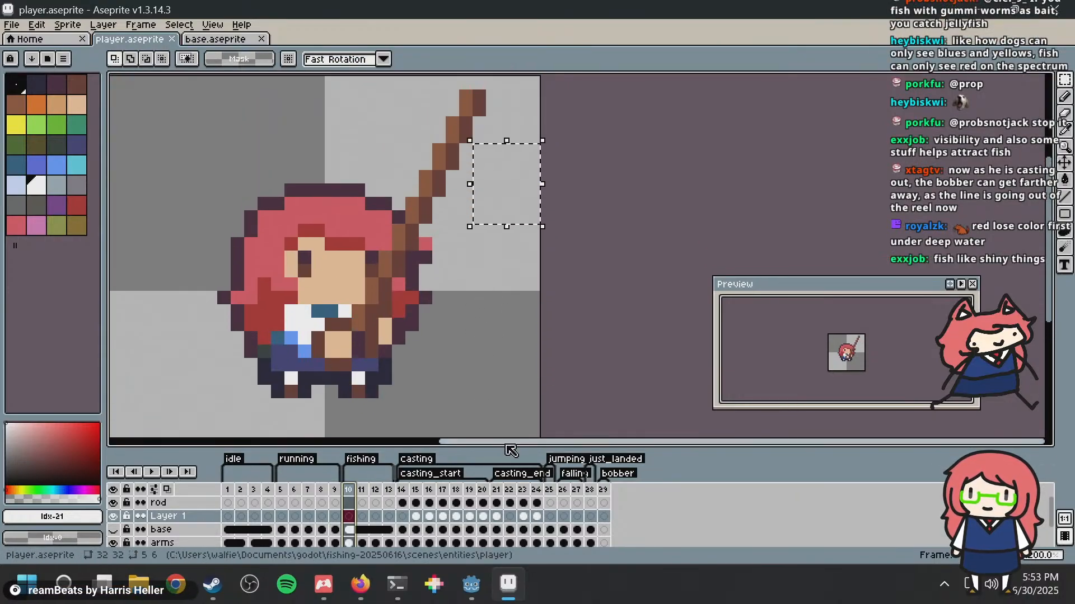
left_click(537, 492)
left_click(512, 179)
left_click_drag(512, 179, 492, 123)
left_click(560, 242)
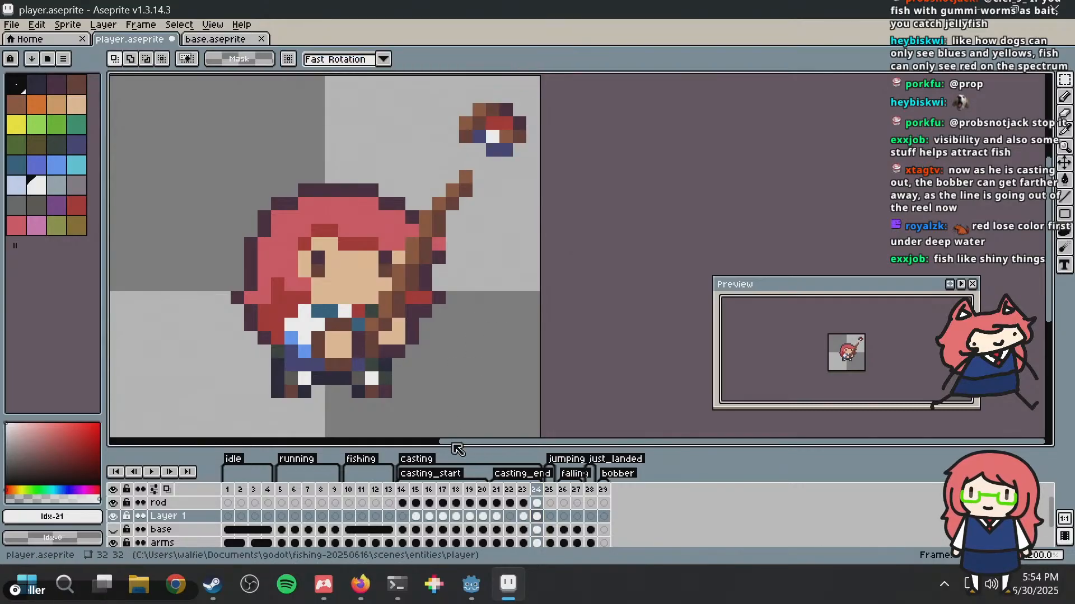
Step: Compare frame 24 with the preceding casting_end frames, then restore the displaced bobber and rod tip in frame 24 to their original position
left_click(498, 492)
left_click(522, 492)
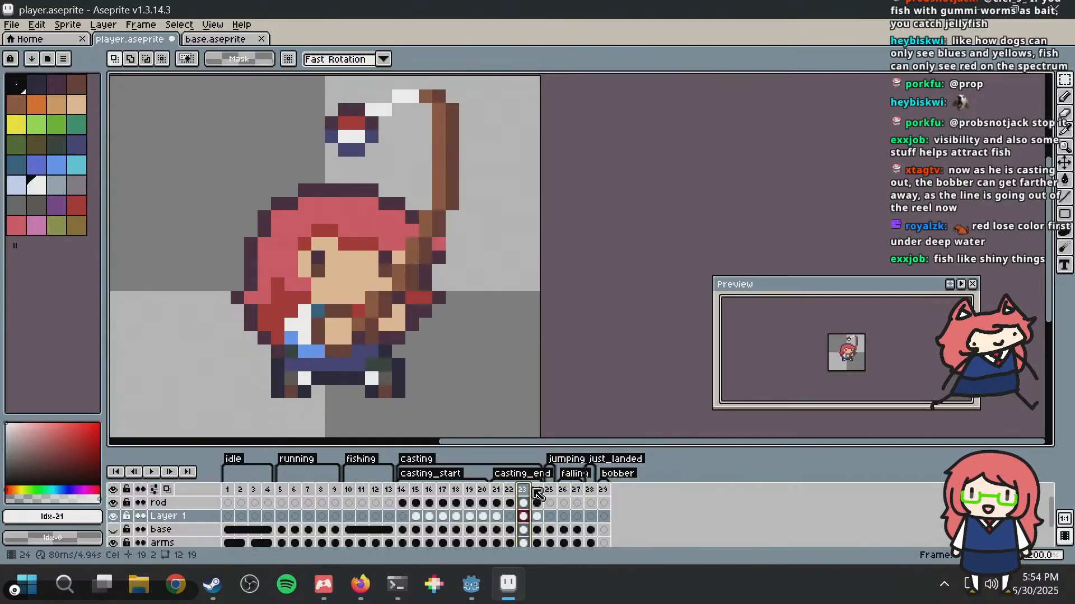
left_click(536, 491)
scroll(474, 87, "up", 2)
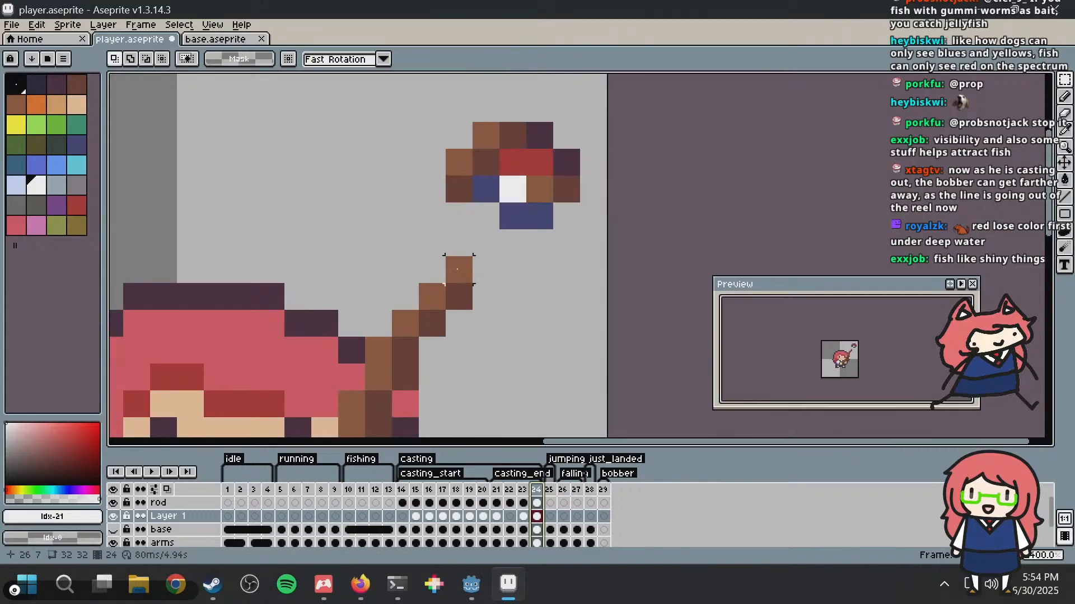
left_click_drag(444, 117, 582, 283)
left_click_drag(564, 233, 591, 313)
left_click(674, 215)
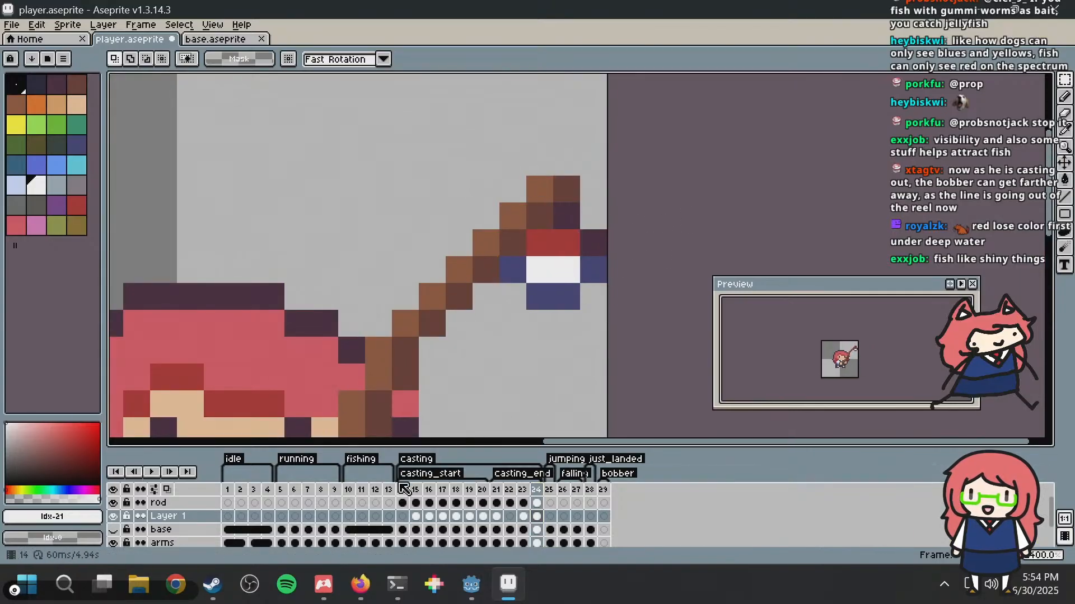
Step: Move the bobber in frame 24 about 3 pixels up and 1 pixel left, so it sits behind the rod tip
left_click_drag(484, 325, 594, 189)
left_click_drag(582, 257, 539, 174)
left_click(591, 348)
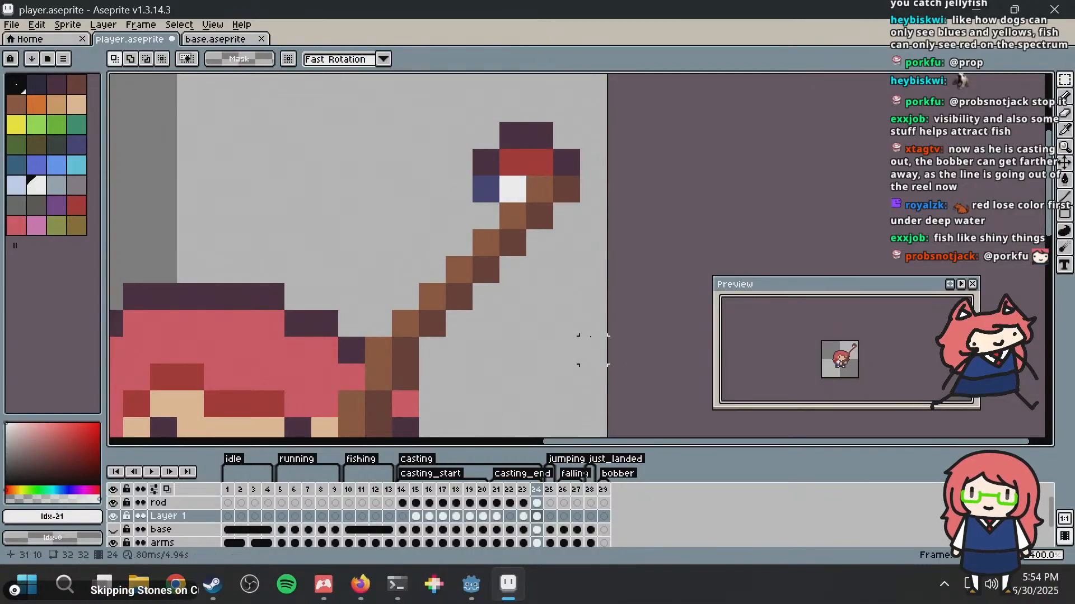
scroll(585, 326, "down", 7)
middle_click_drag(585, 326, 531, 245)
scroll(539, 251, "up", 2)
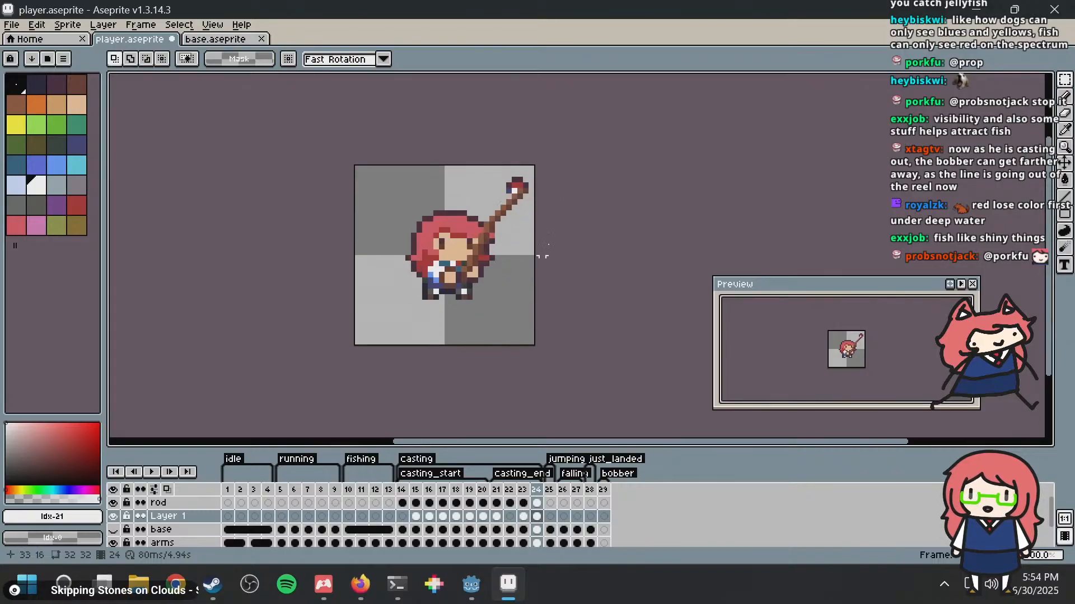
scroll(554, 249, "up", 3)
scroll(535, 246, "down", 3)
Step: Play the animation, compare frames 23 and 24 of the cast, and save the sprite file
key("Return")
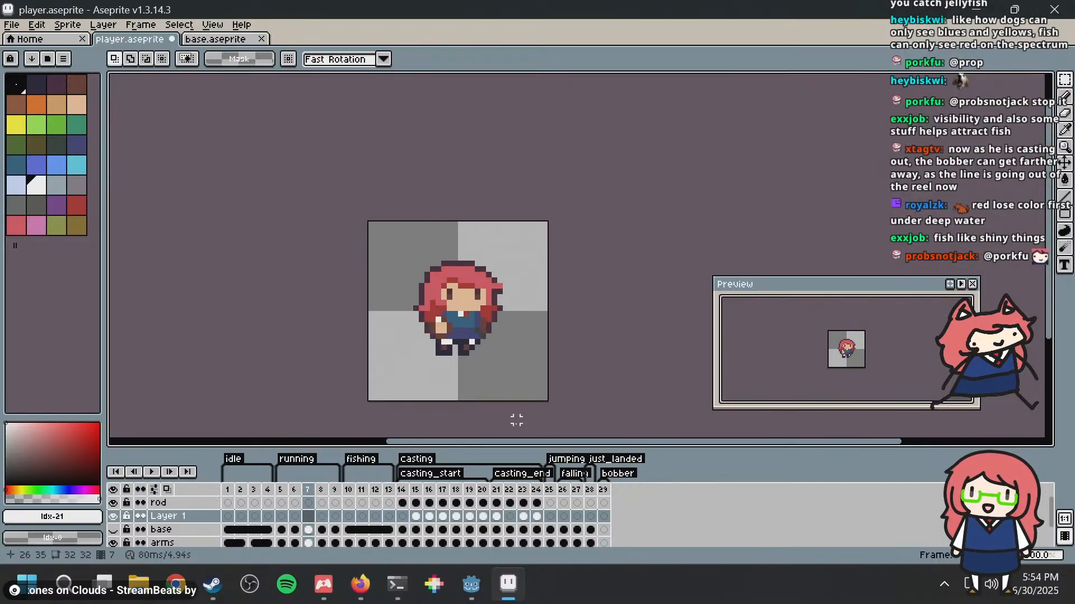
left_click(536, 490)
left_click(520, 494)
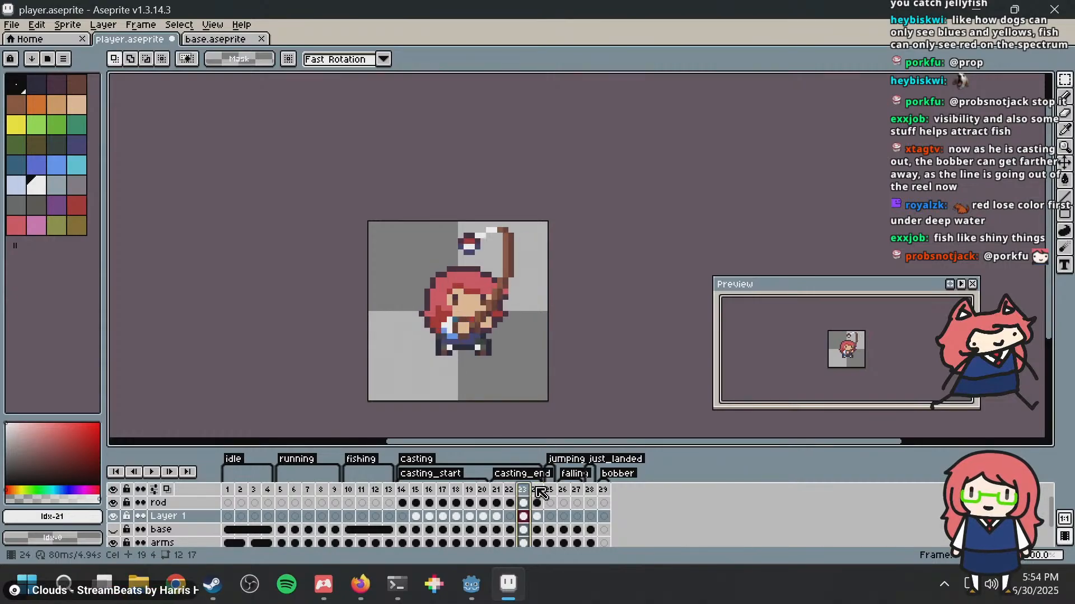
left_click(536, 489)
key("ctrl+s")
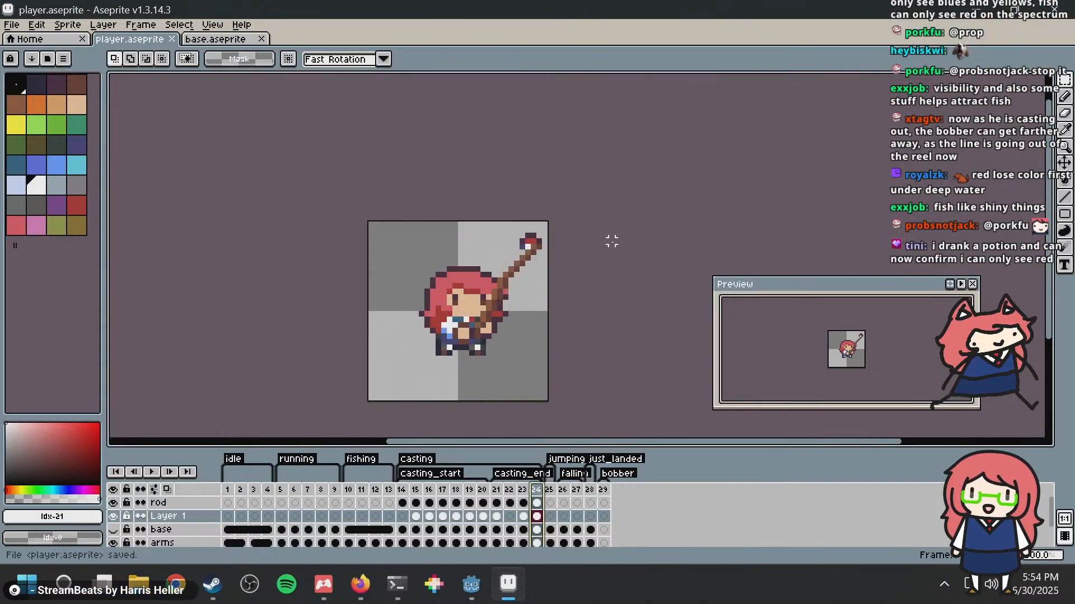
Step: Switch to the Godot fishing project and check the updated casting animation in the running game
key("alt+Tab")
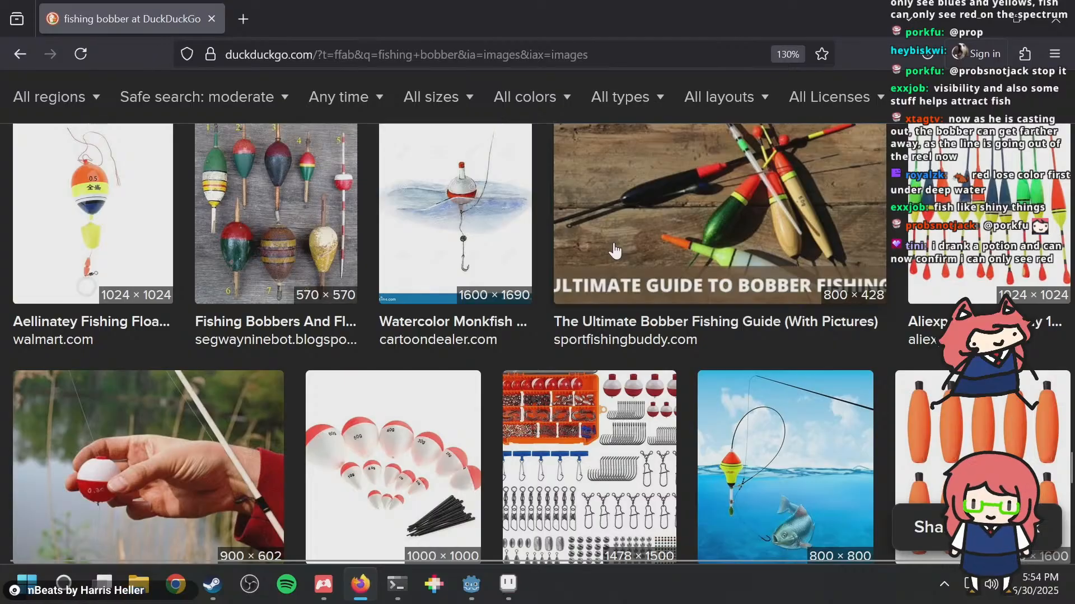
key("alt+Tab")
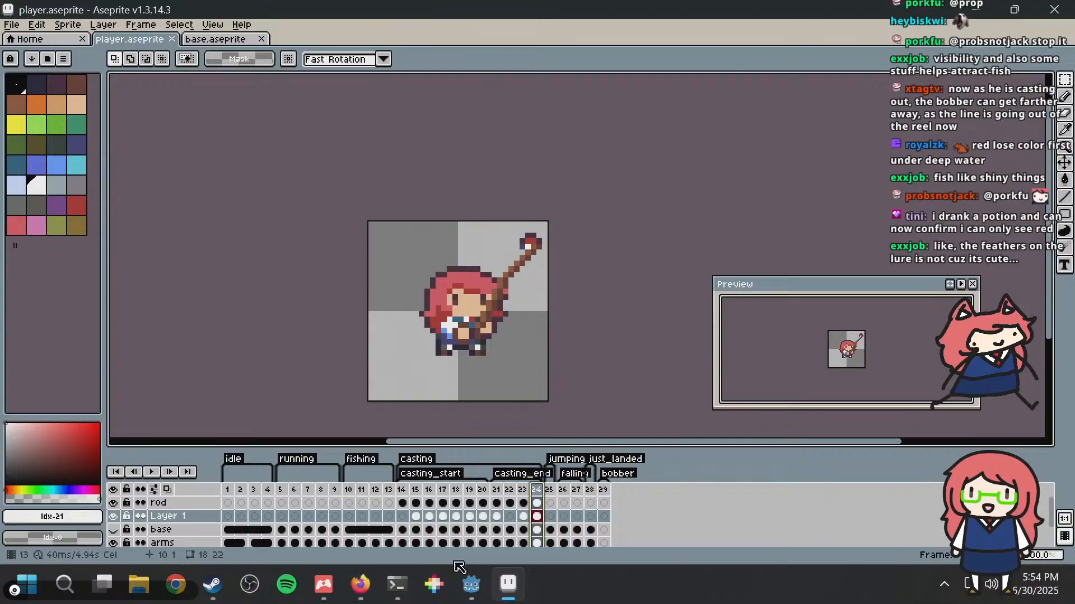
mouse_move(471, 584)
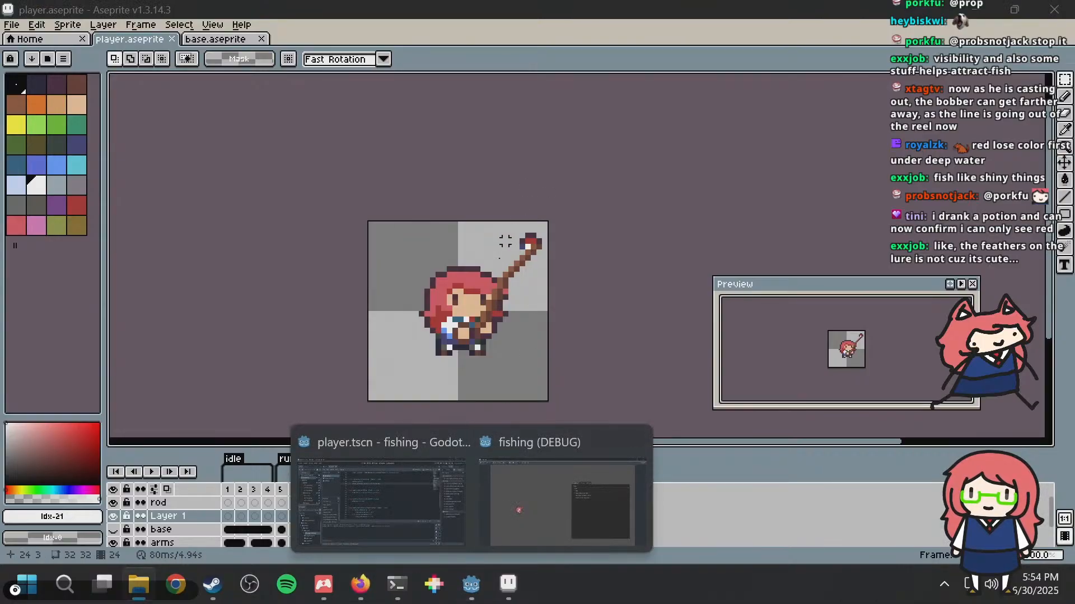
left_click(412, 479)
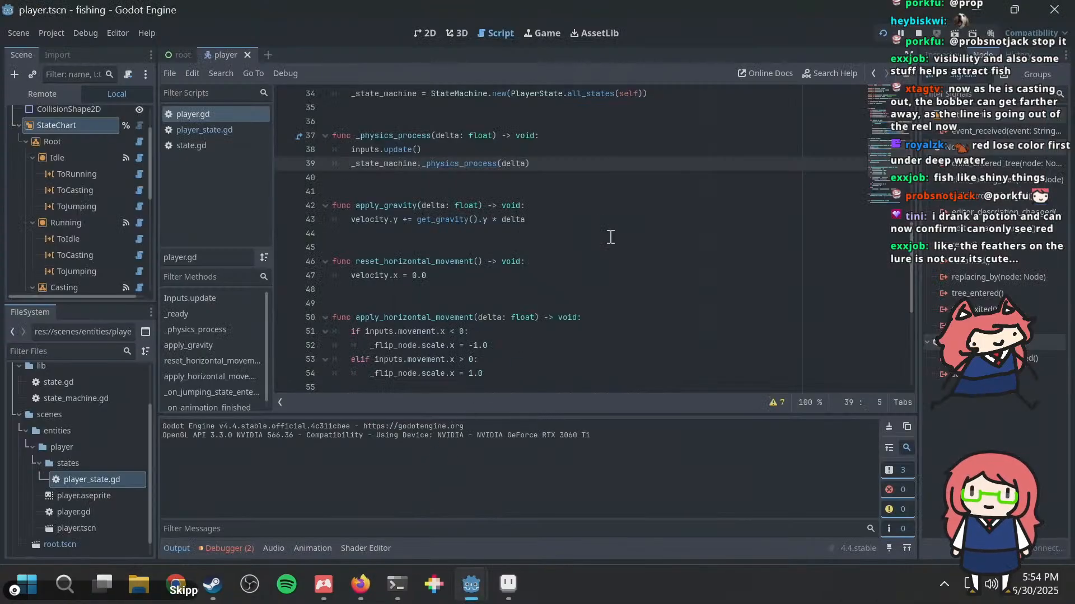
key("F5")
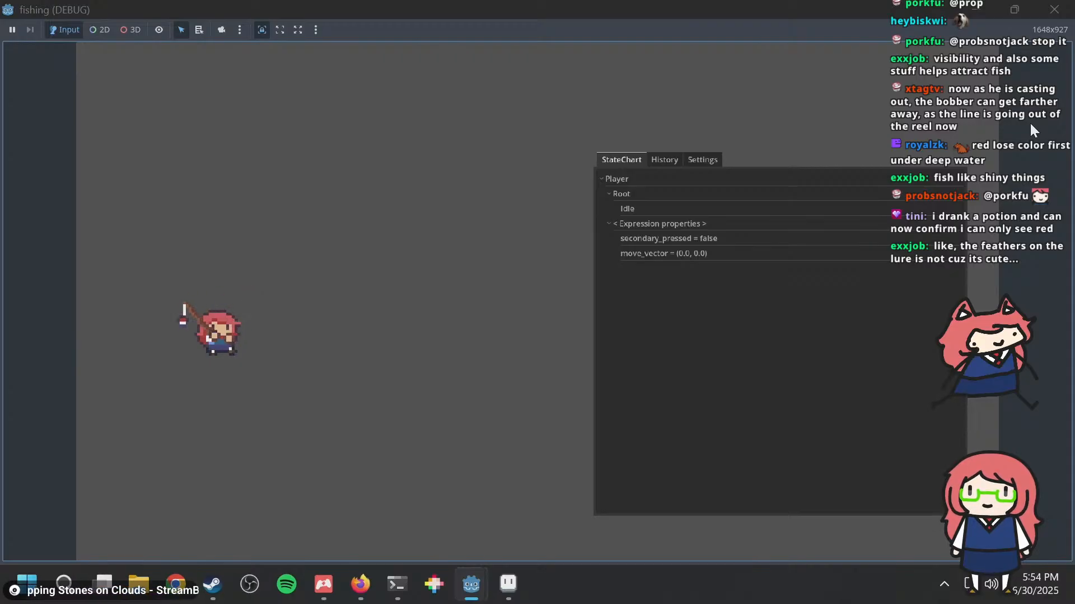
key("alt+Tab")
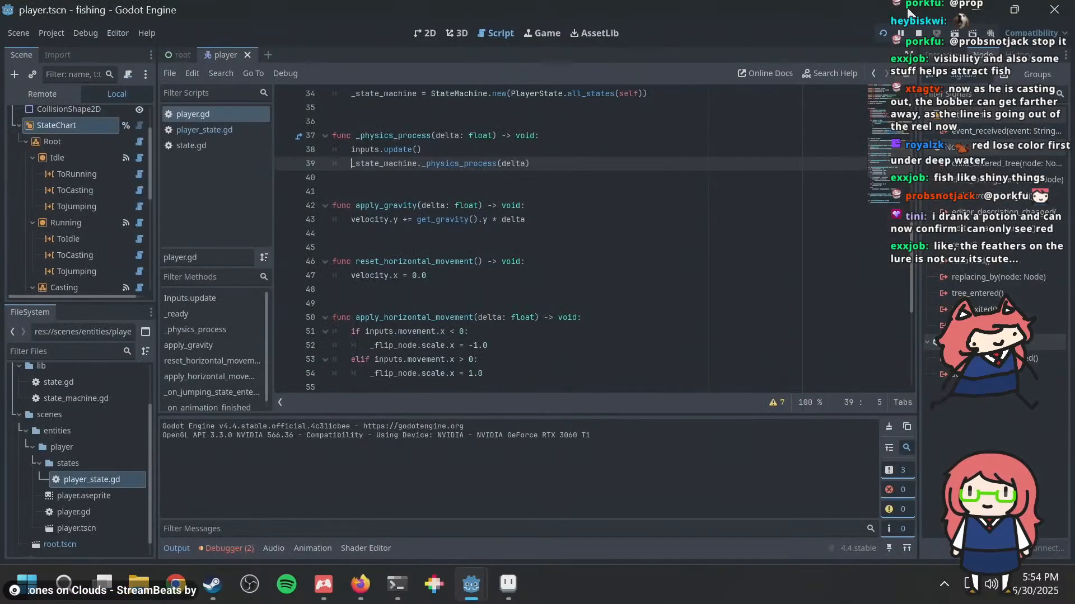
key("alt+Tab")
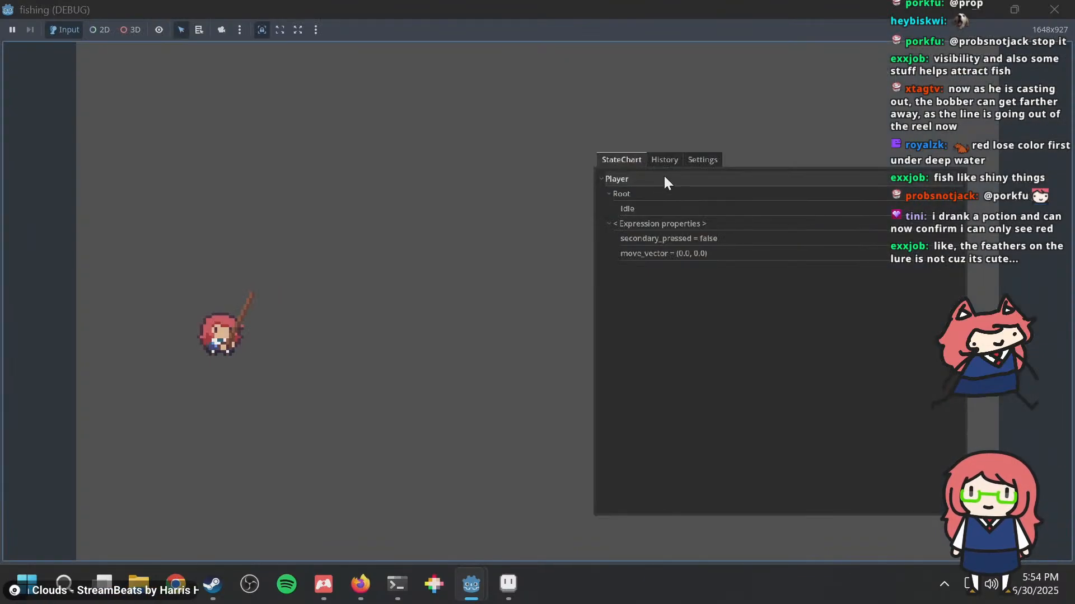
Step: Back in Aseprite, move the bobber in frame 23 up by 1 pixel, level with the fishing line, and save the file
left_click(508, 583)
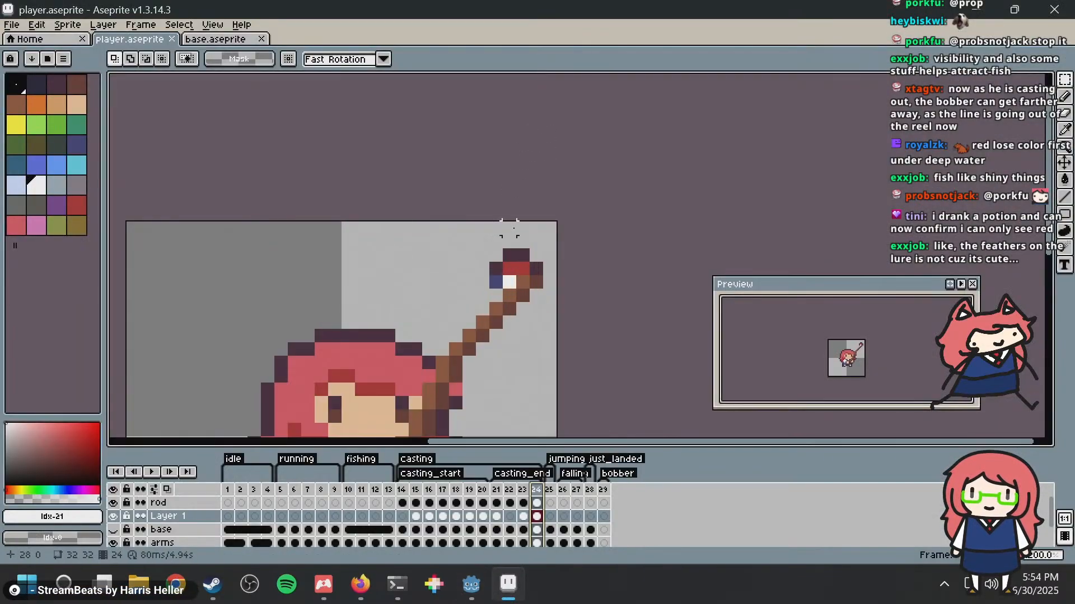
key("comma")
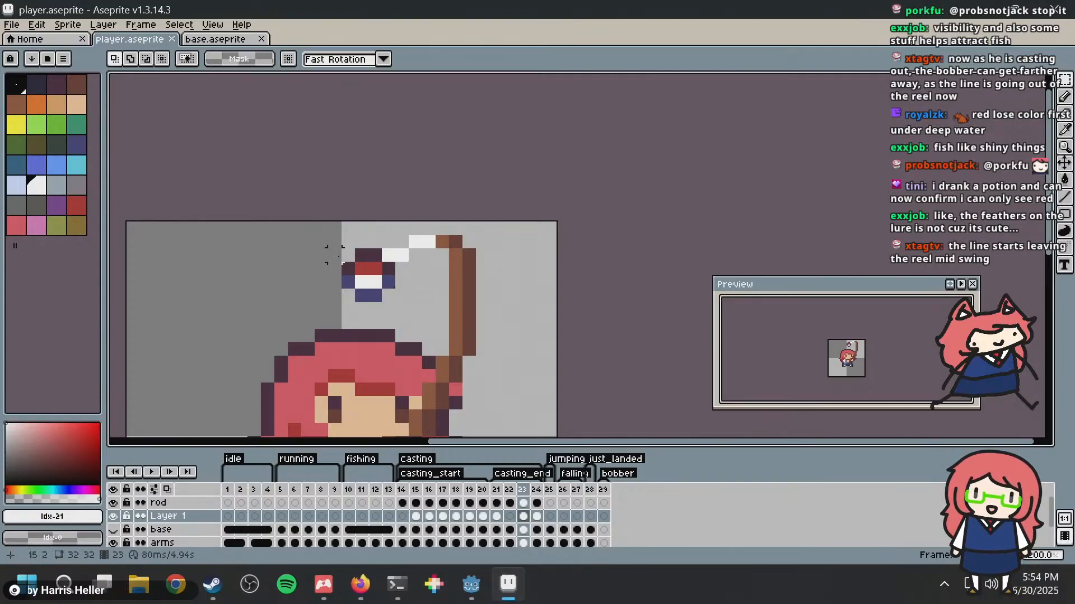
left_click_drag(341, 249, 408, 316)
left_click_drag(386, 272, 386, 259)
left_click(603, 202)
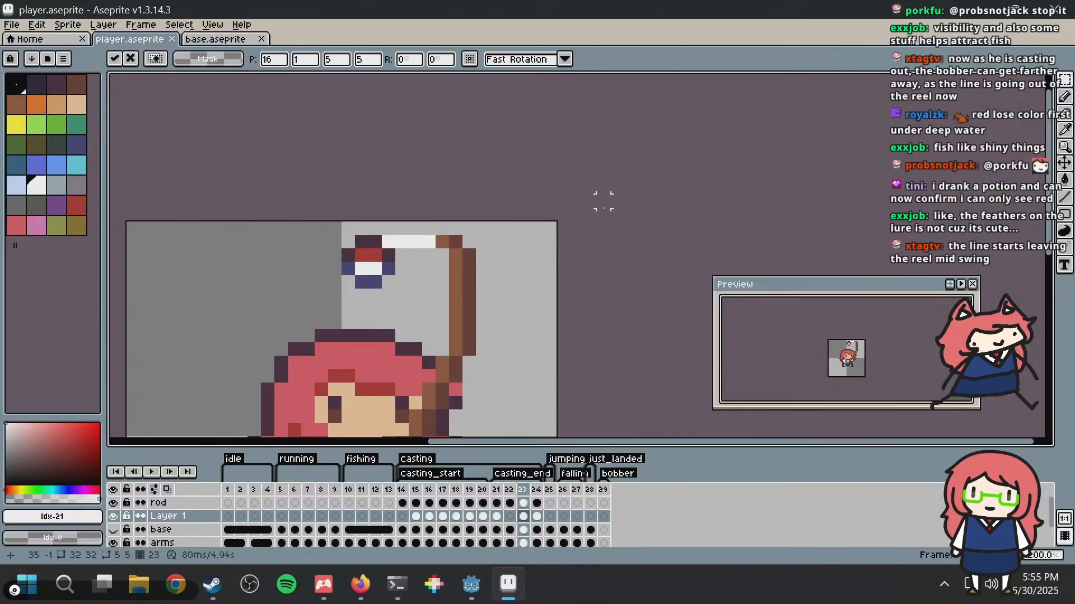
scroll(576, 224, "down", 2)
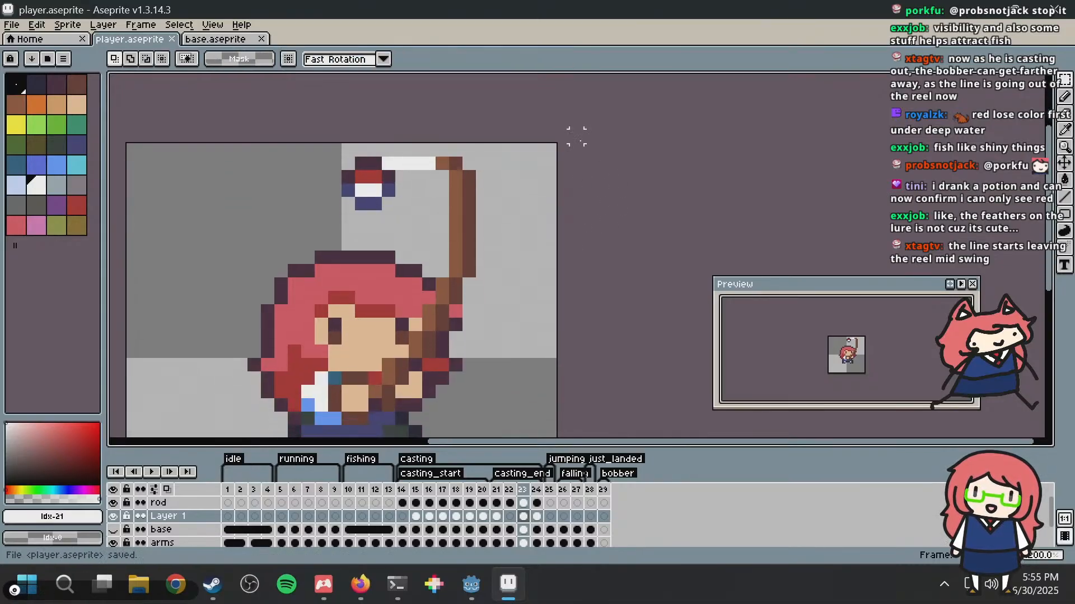
Step: Shift frame 23's bobber about 4 pixels left, fill the gap in the fishing line with white pixels, and save
mouse_move(432, 156)
left_mouse_down()
mouse_move(482, 218)
mouse_move(446, 181)
mouse_move(440, 187)
left_mouse_up()
key("b")
key("super")
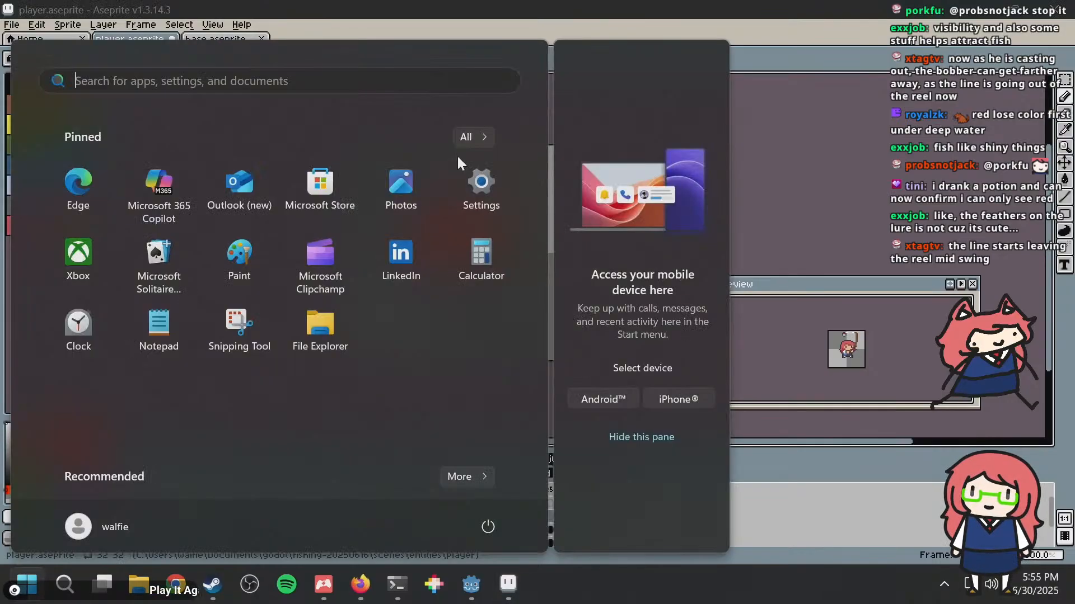
key("super")
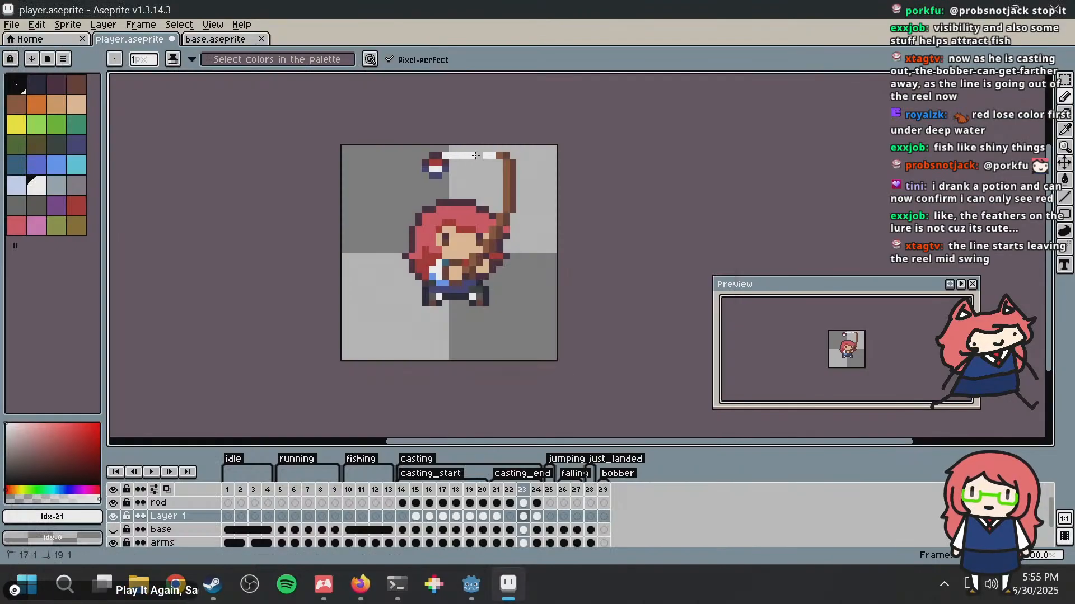
key("Left")
key("Right")
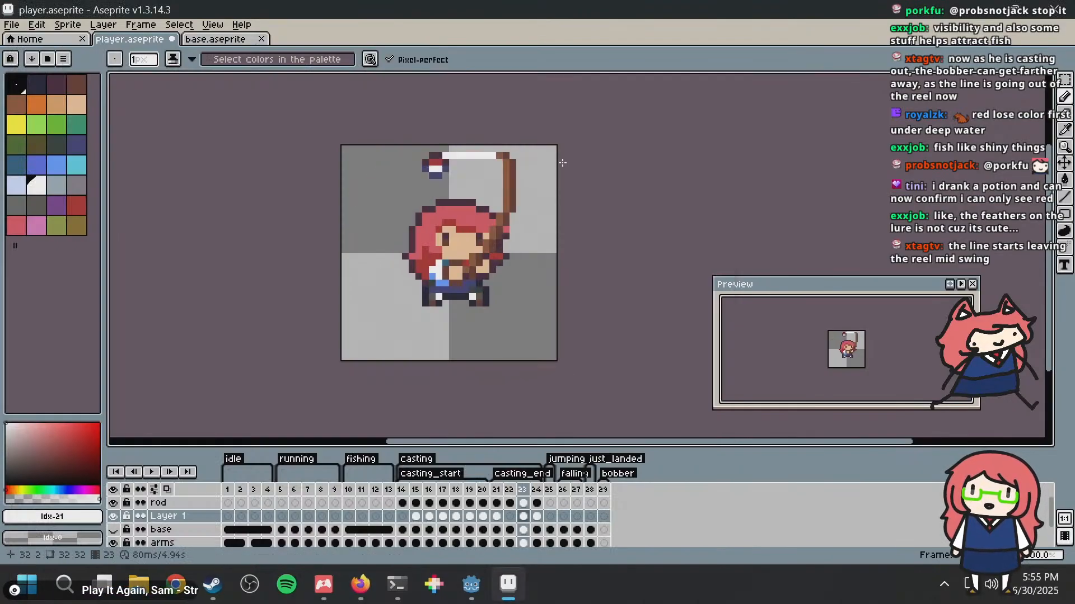
key("ctrl+s")
Step: Step through the casting frames from 14 to 24 to examine the rod, line and bobber positions during the swing
key("Right")
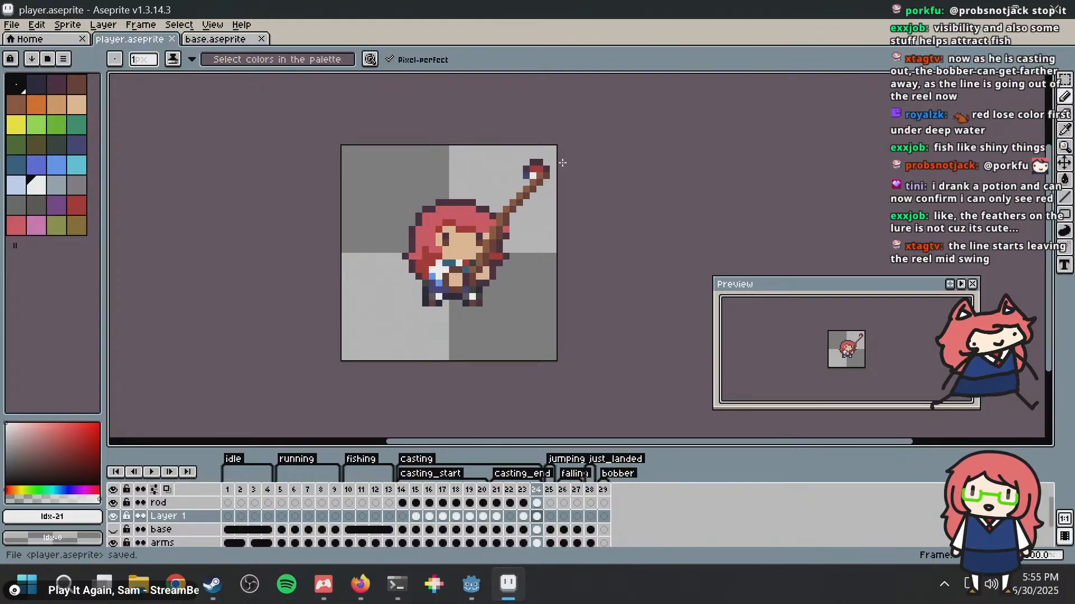
scroll(532, 177, "right", 3)
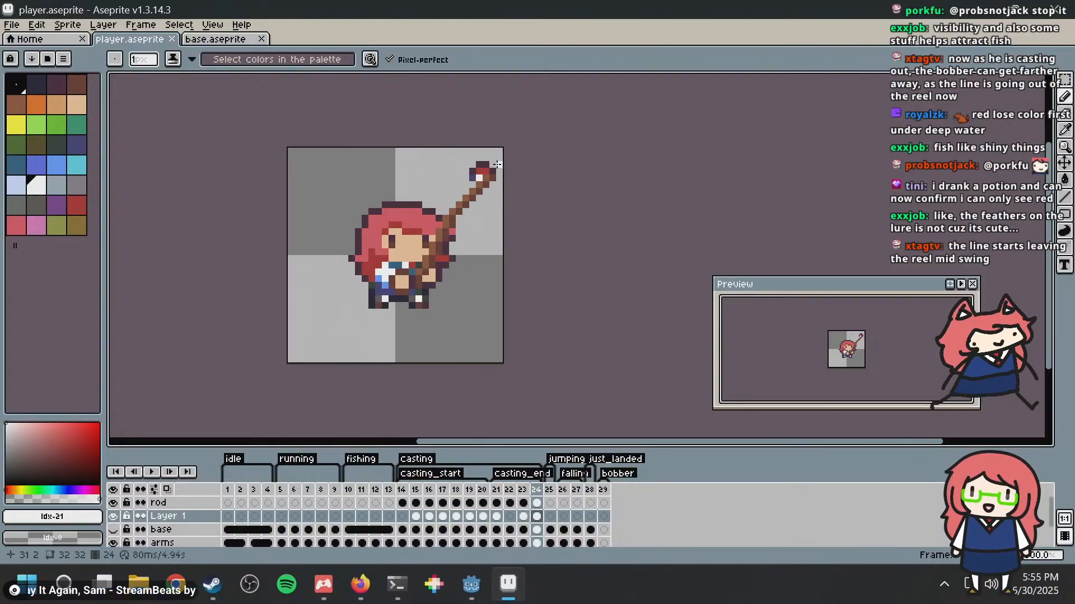
left_click(416, 490)
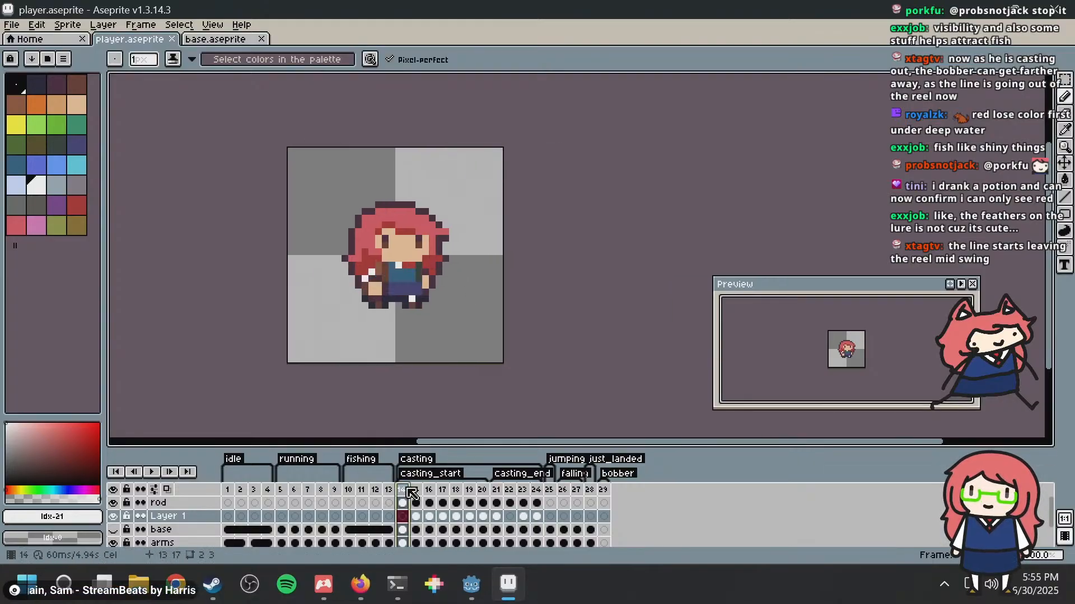
key("Right")
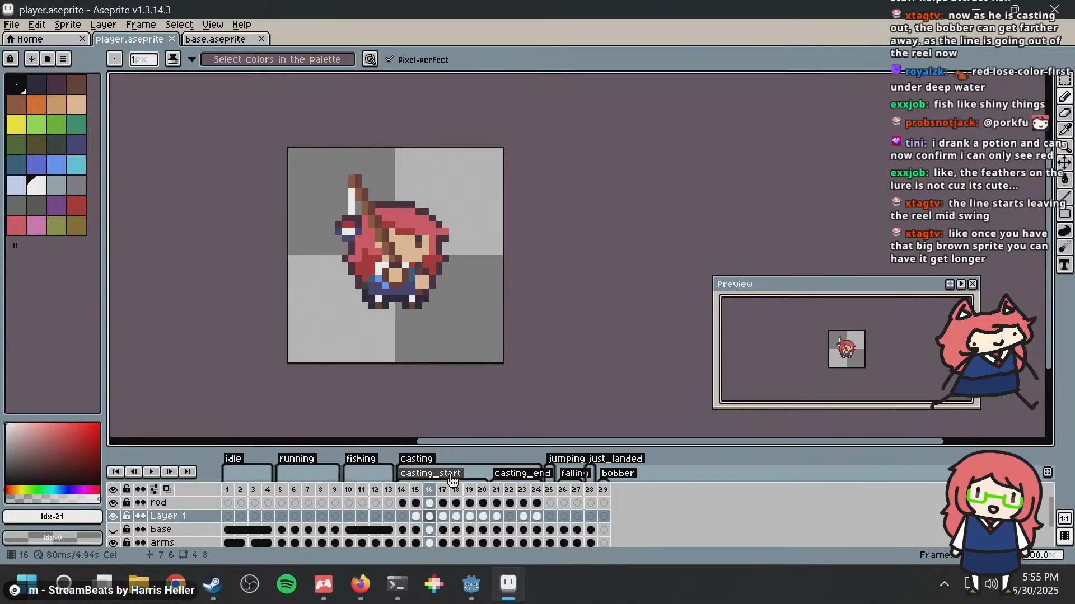
key("Right")
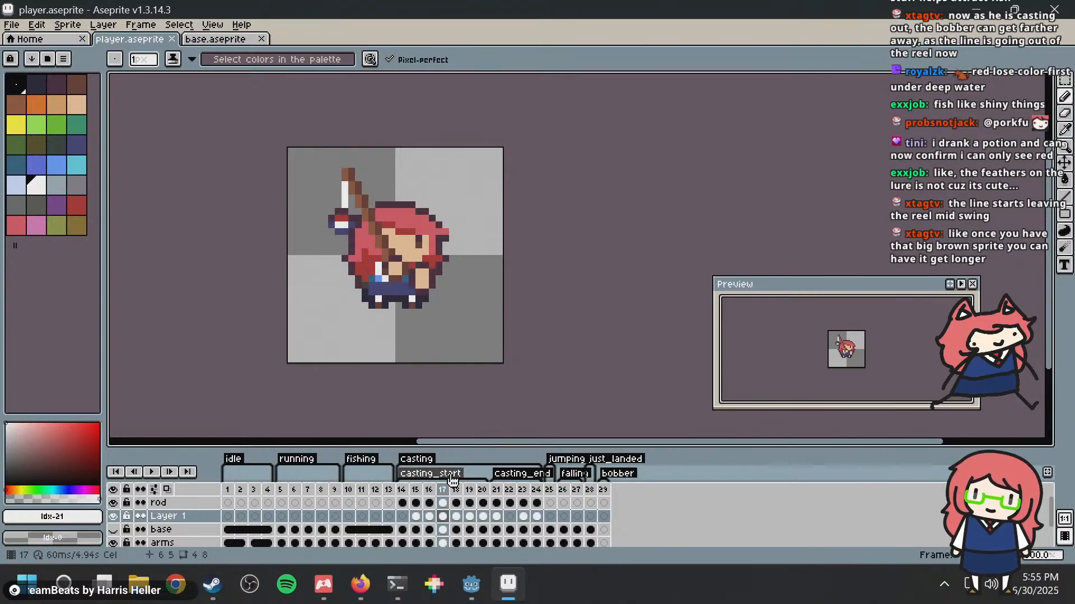
key("Right")
key("Right")
key("Right")
key("Right")
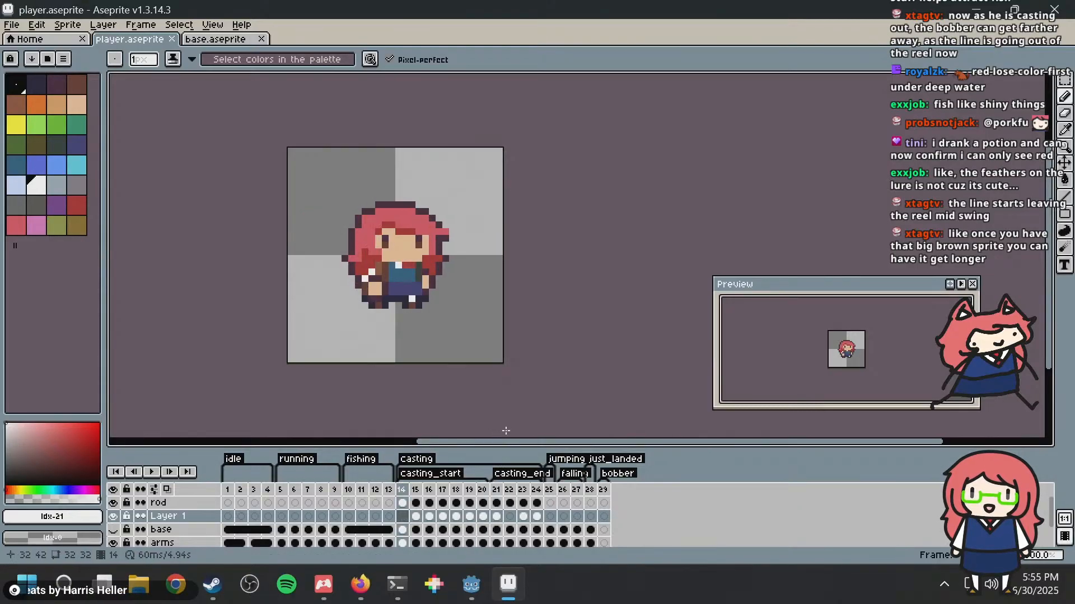
left_click(510, 490)
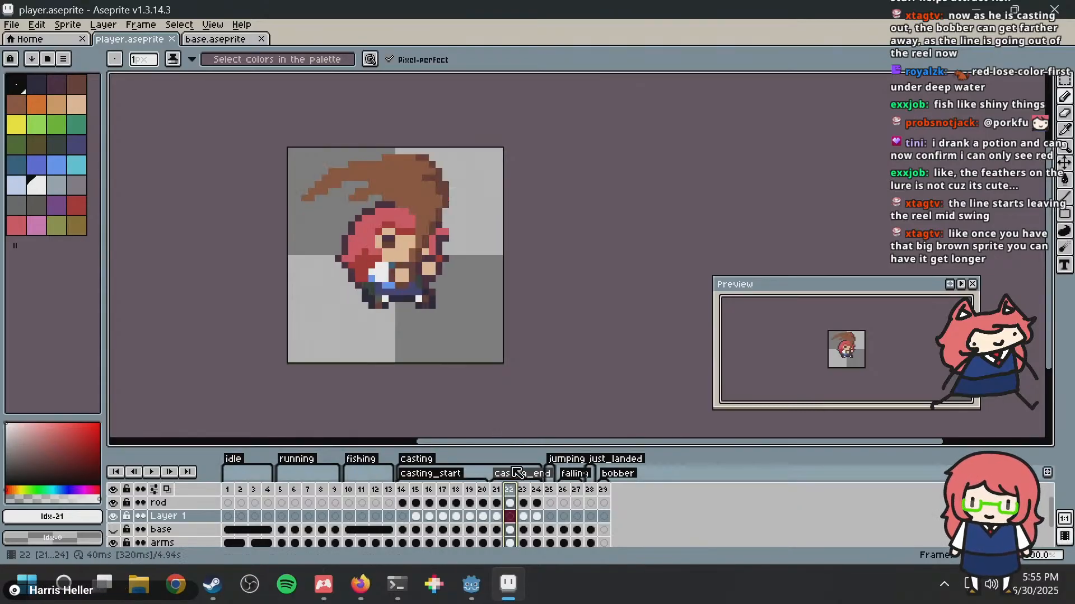
Step: Compare the bobber and rod positions in casting_end frames 23 and 24, and save the sprite
key("Right")
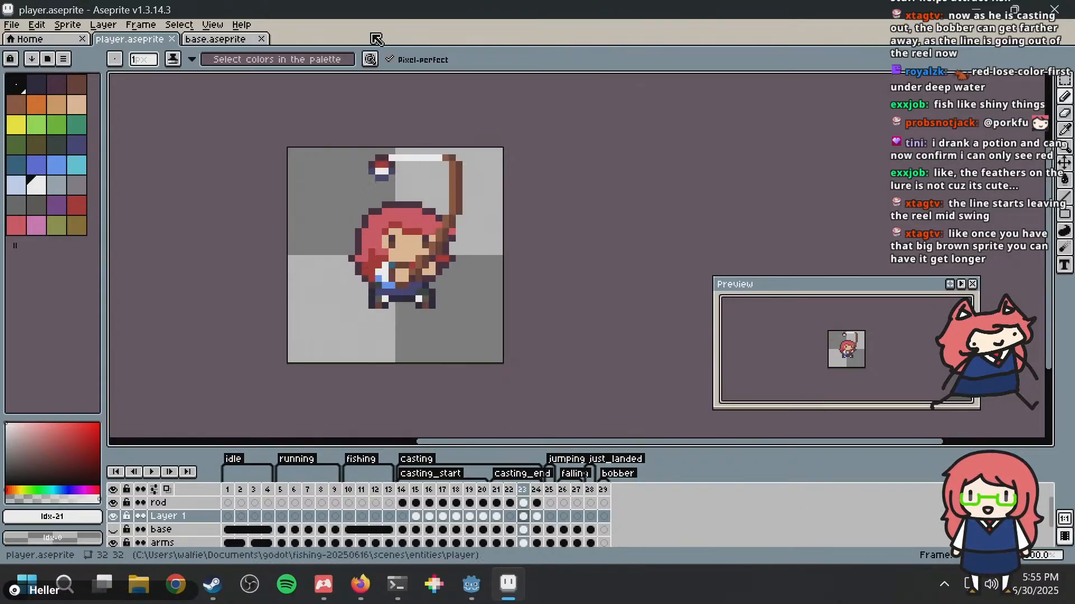
key("Right")
key("Left")
key("Right")
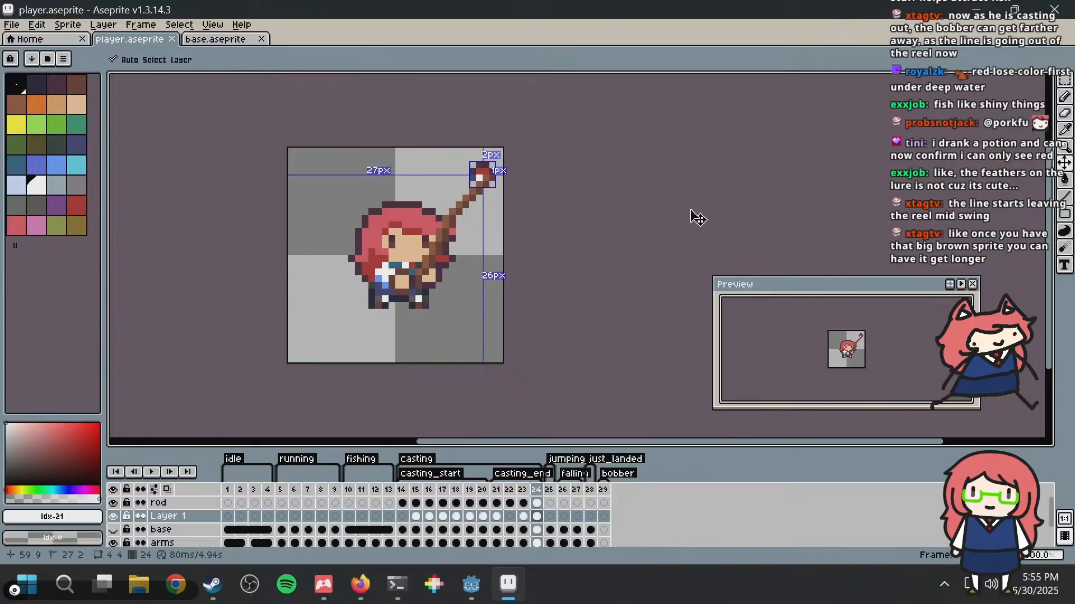
key("ctrl+s")
Step: Switch to the Godot fishing project and rerun the game to check the casting animation
key("alt+Tab")
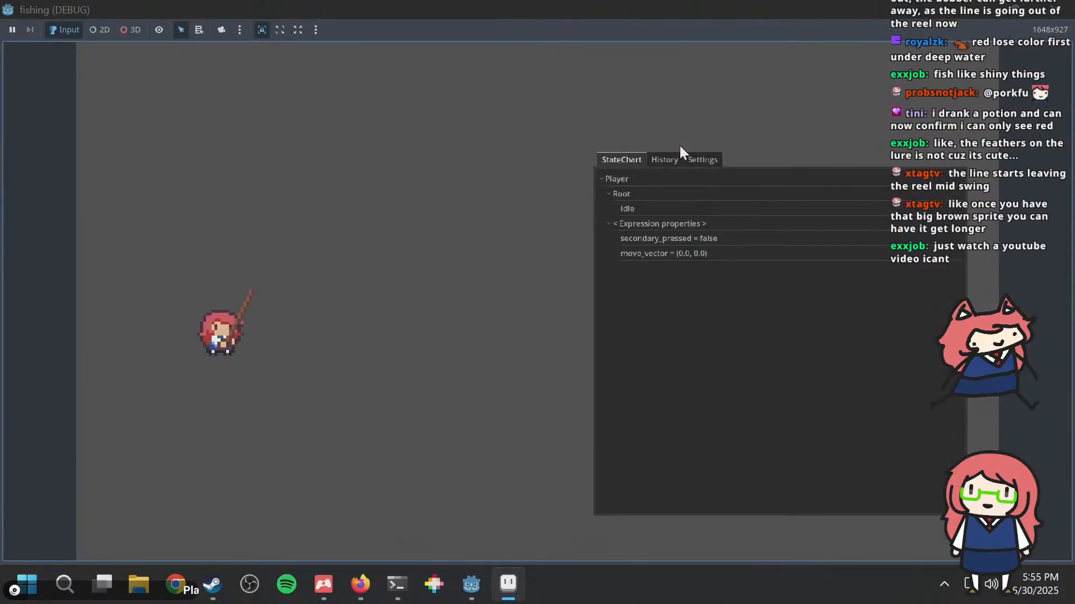
key("alt+Tab")
key("Tab")
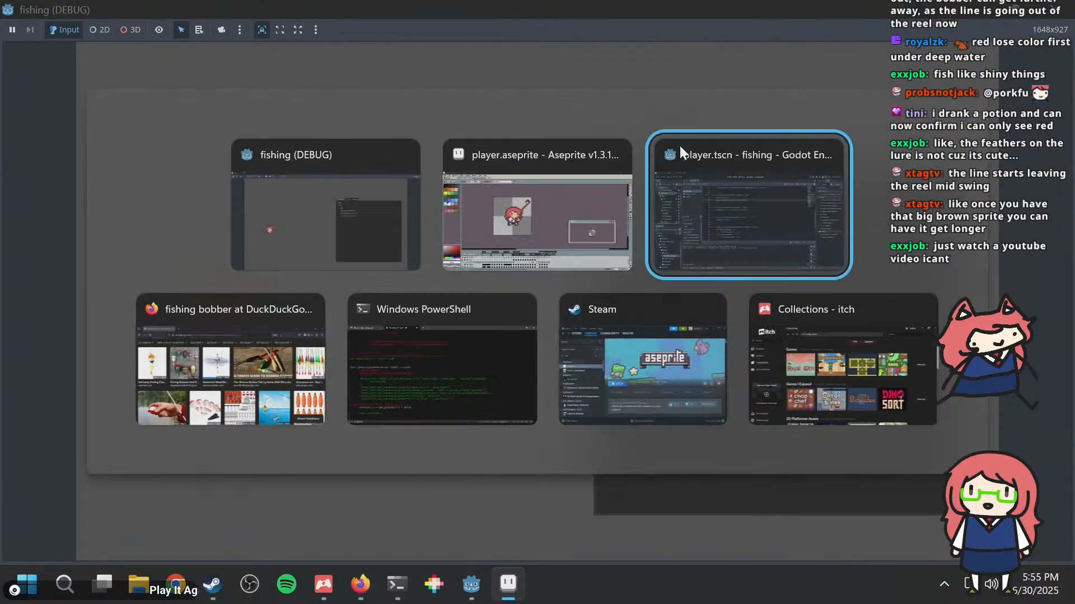
key("F5")
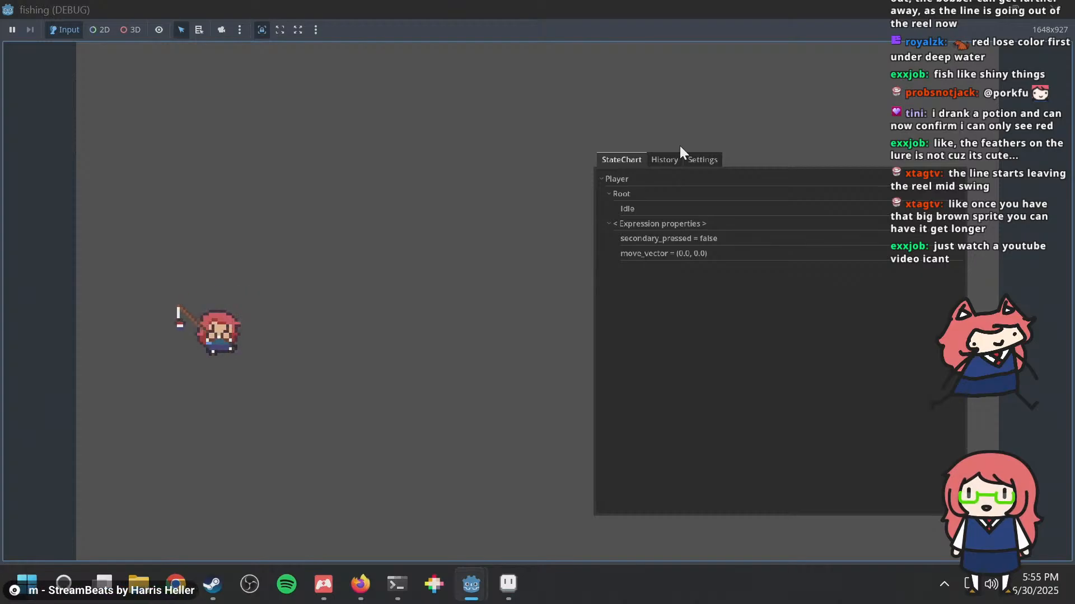
Step: Back in Aseprite, copy the bobber from frame 24 on Layer 1 and paste it into frame 22 at the tip of the brown rod swoosh
key("alt+Tab")
key("alt+Tab")
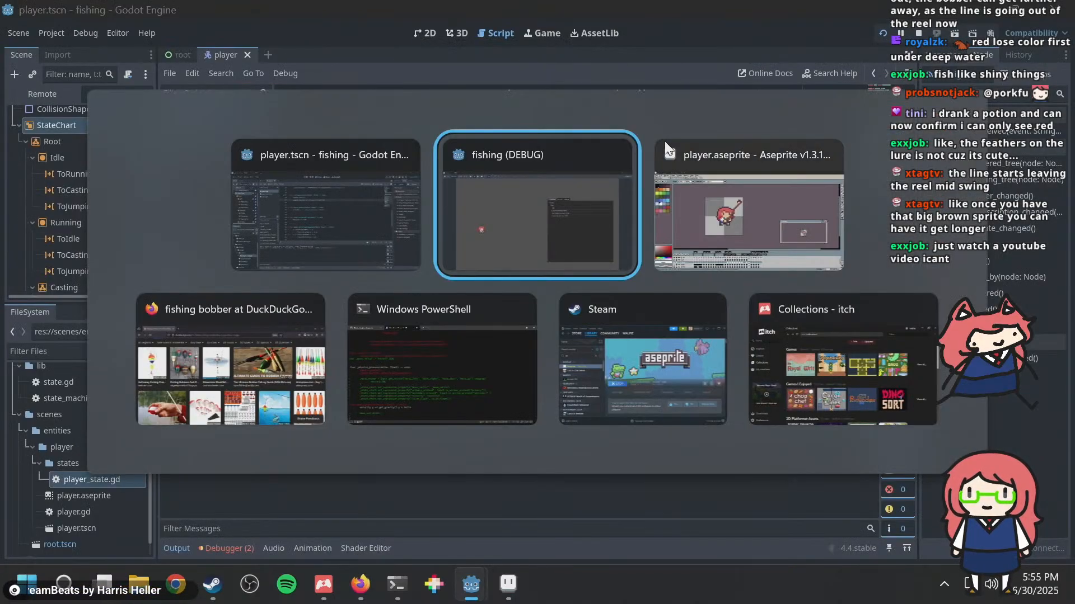
left_click(665, 147)
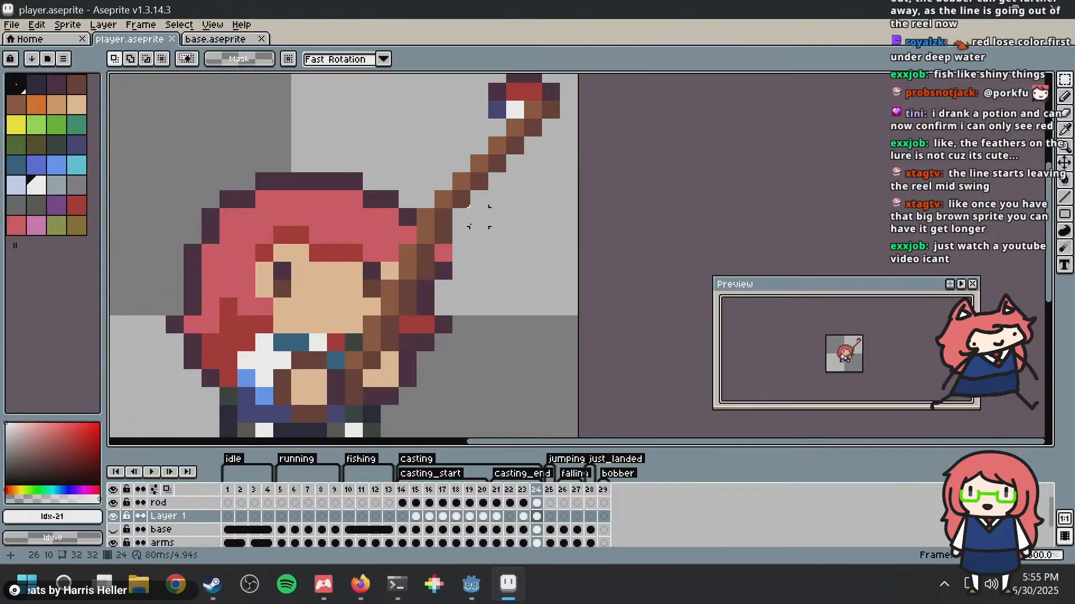
middle_click_drag(479, 216, 461, 280)
left_click_drag(485, 107, 562, 219)
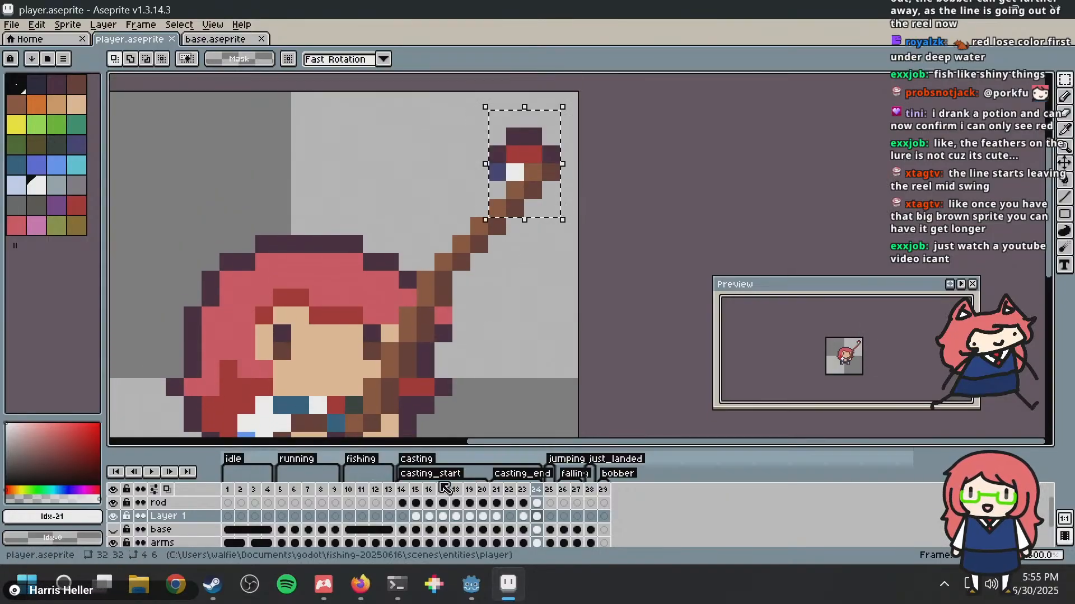
left_click(510, 490)
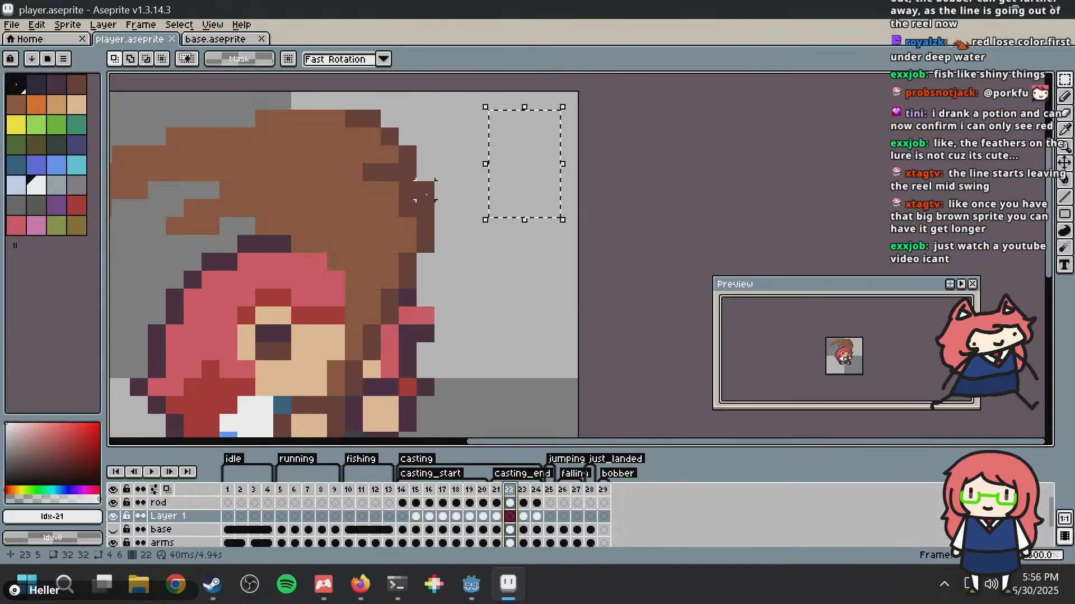
middle_click_drag(417, 193, 611, 221)
left_click(583, 218)
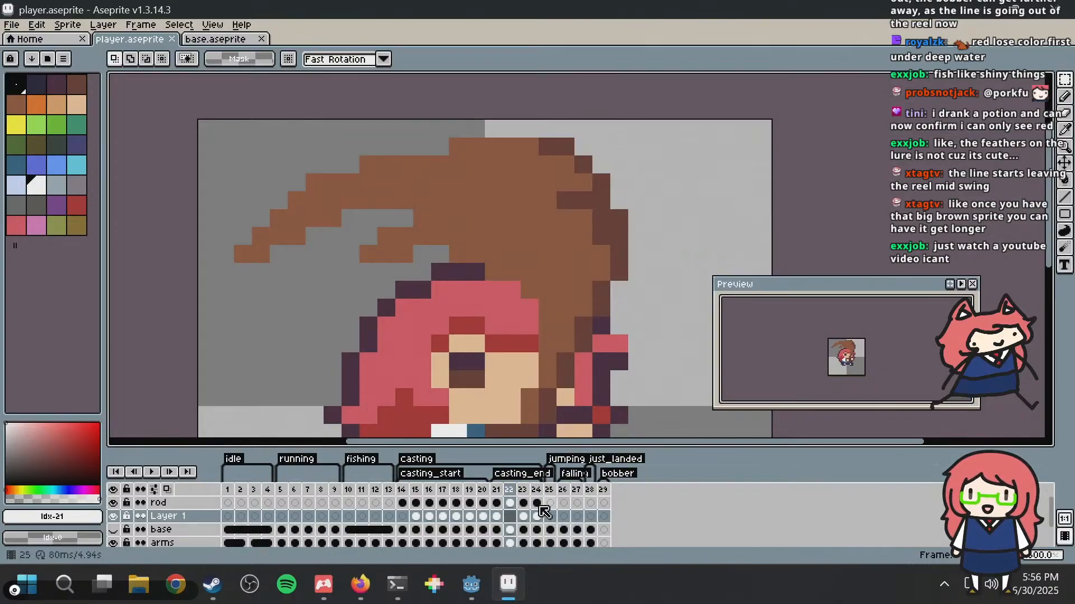
key("ctrl+v")
left_click_drag(712, 192, 273, 293)
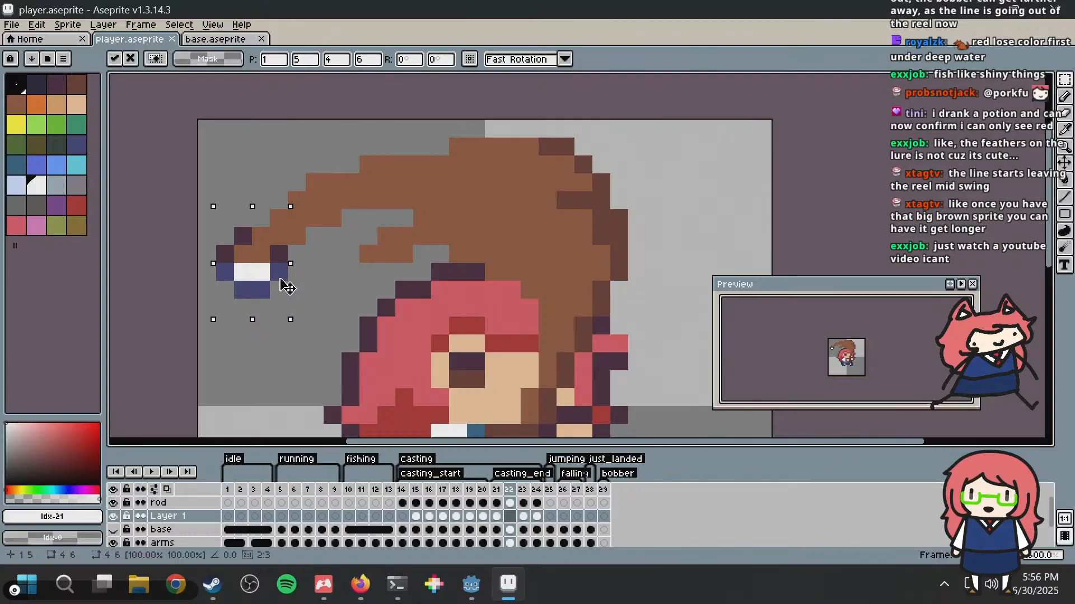
left_click_drag(279, 279, 281, 284)
left_click(367, 219)
Step: Add a new layer above the rod layer for pencil drawing in frame 22
key("b")
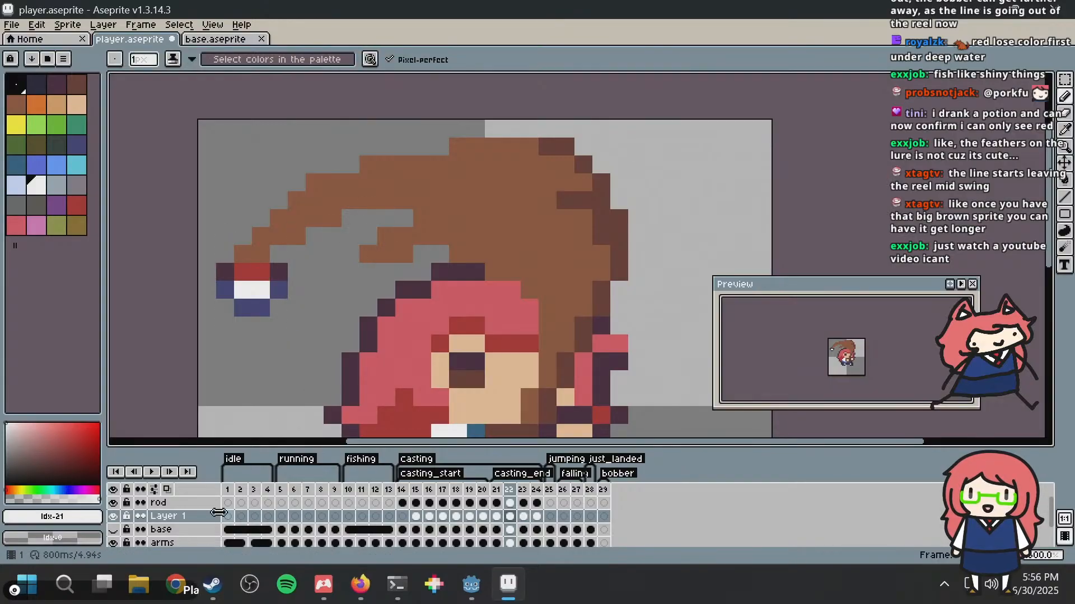
left_click(168, 503)
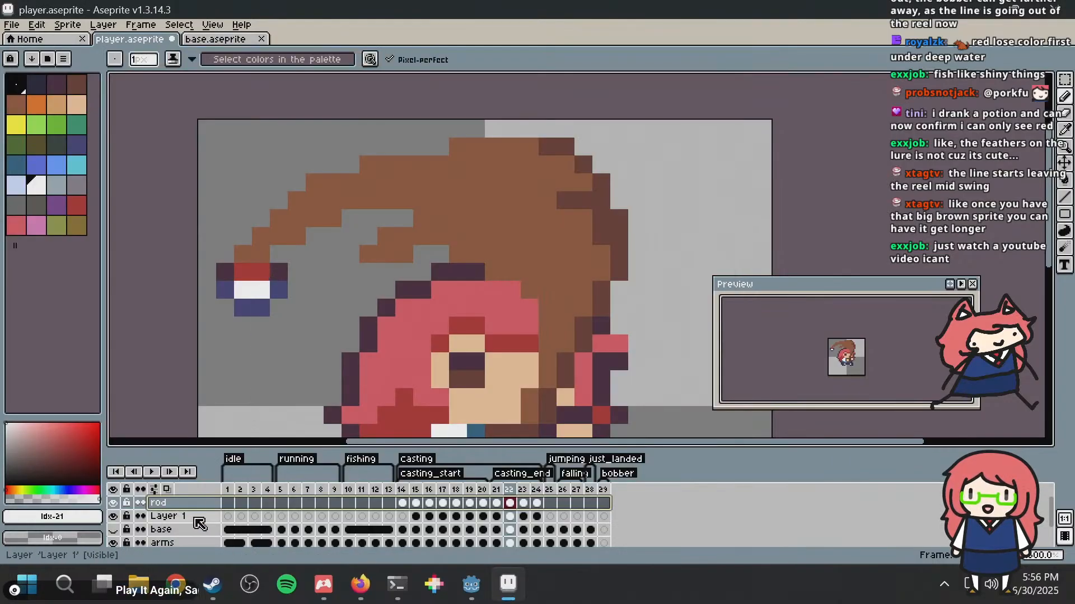
right_click(174, 503)
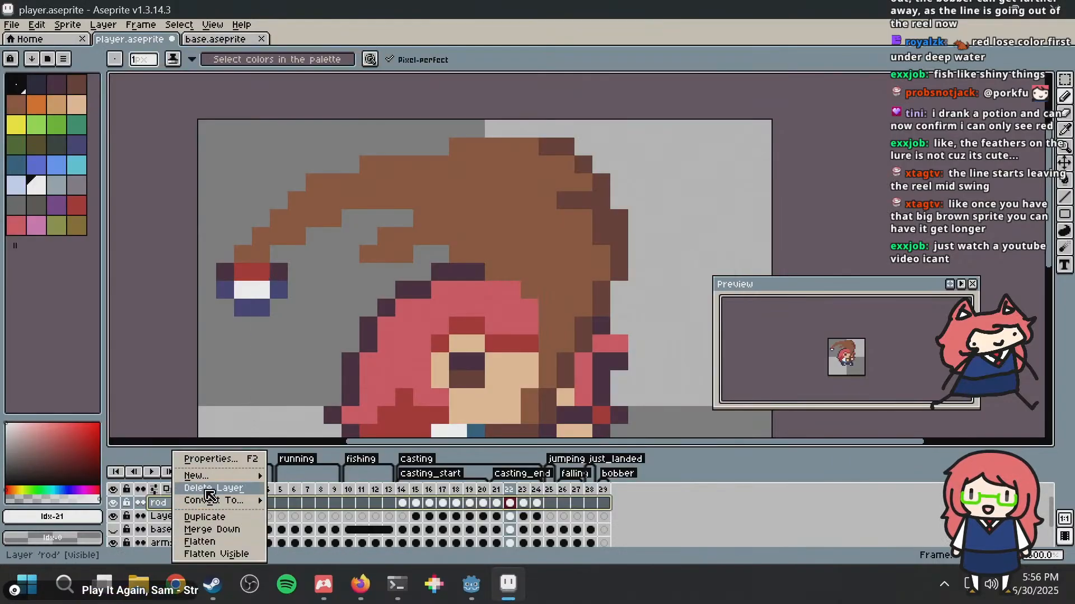
mouse_move(232, 481)
left_click(336, 475)
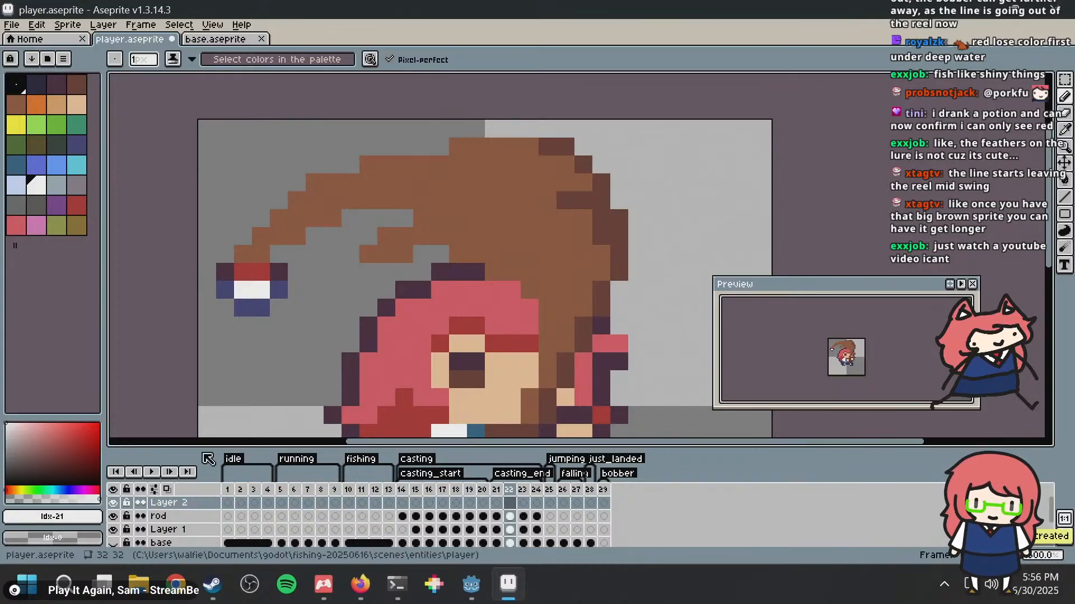
Step: Draw a white fishing line from frame 22's bobber along the upper edge of the rod swoosh on Layer 2, and save
mouse_move(242, 254)
left_mouse_down()
mouse_move(334, 167)
mouse_move(350, 181)
left_mouse_up()
key("ctrl+z")
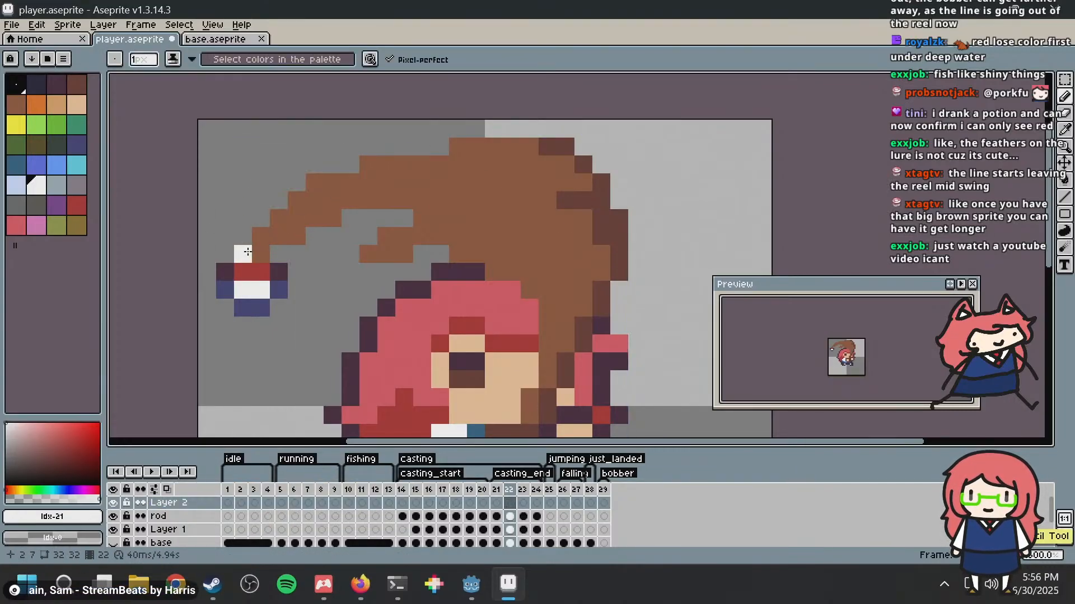
left_click_drag(261, 236, 273, 228)
key("ctrl+z")
left_click(246, 253)
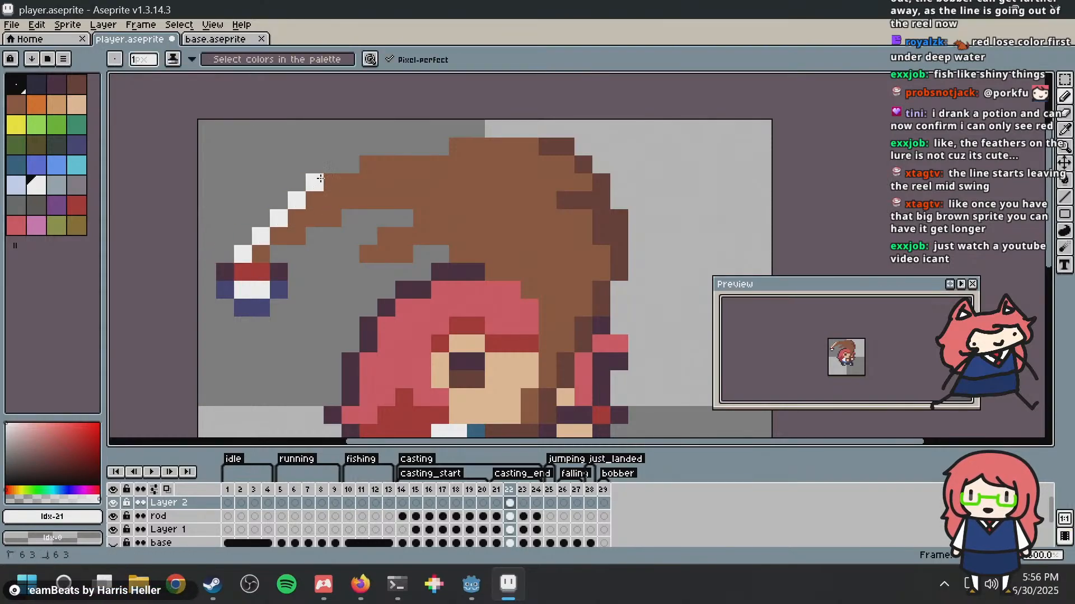
left_click_drag(376, 159, 548, 149)
scroll(555, 154, "down", 4)
key("ctrl+s")
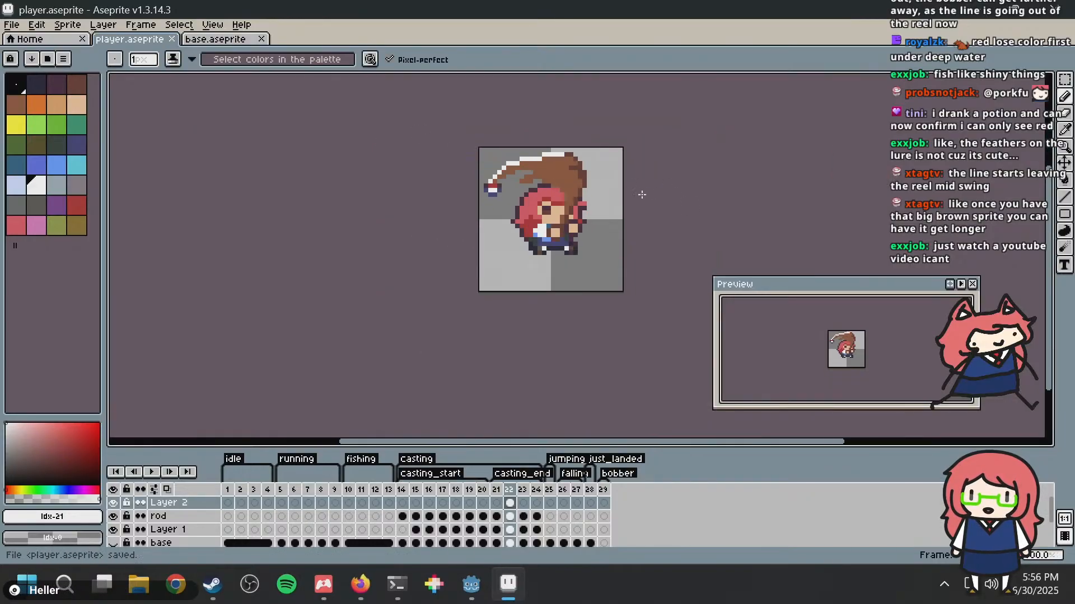
Step: Smooth the curve of frame 22's white line by adding one pixel in the lower row and erasing the corner pixel above it
scroll(470, 168, "up", 4)
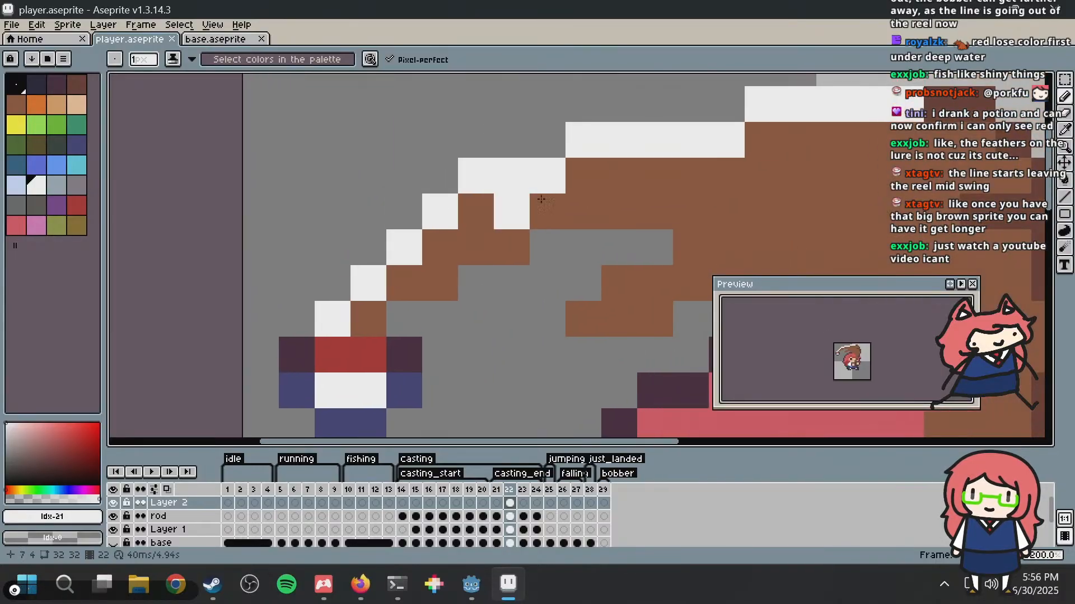
key("super")
key("super")
key("alt")
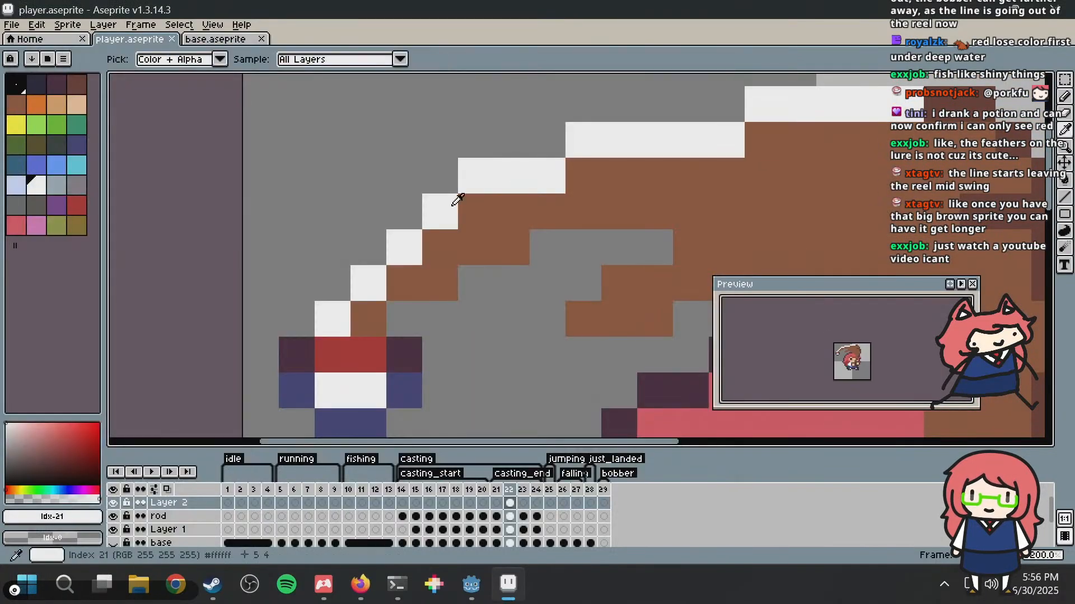
left_click(463, 207)
left_click(413, 144, "alt")
left_click(465, 163)
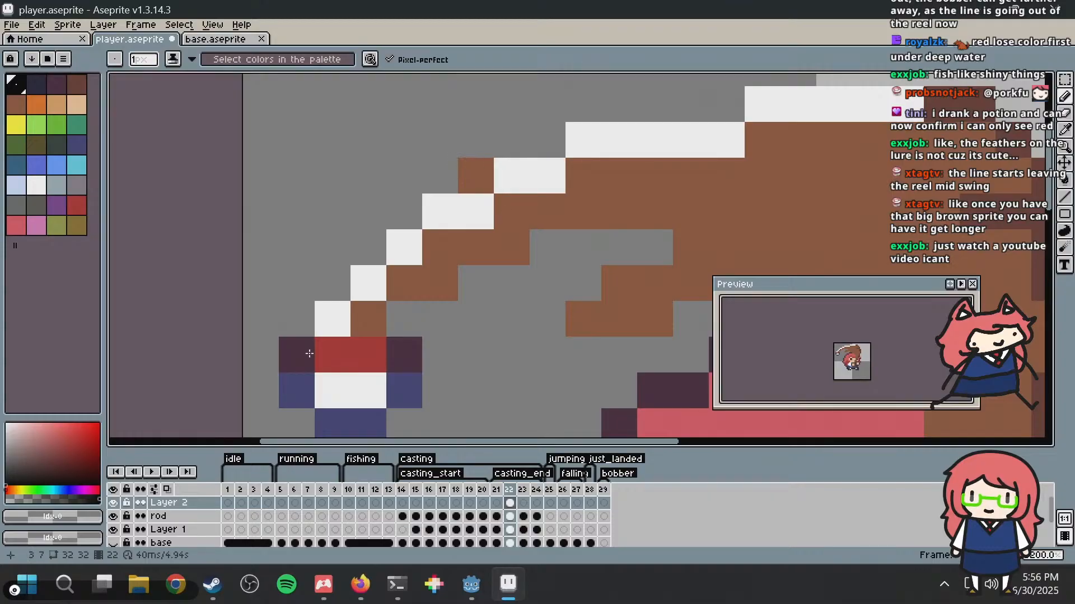
Step: Erase the exposed brown pixel outside the white line in frame 22 on the rod layer
left_click(180, 516)
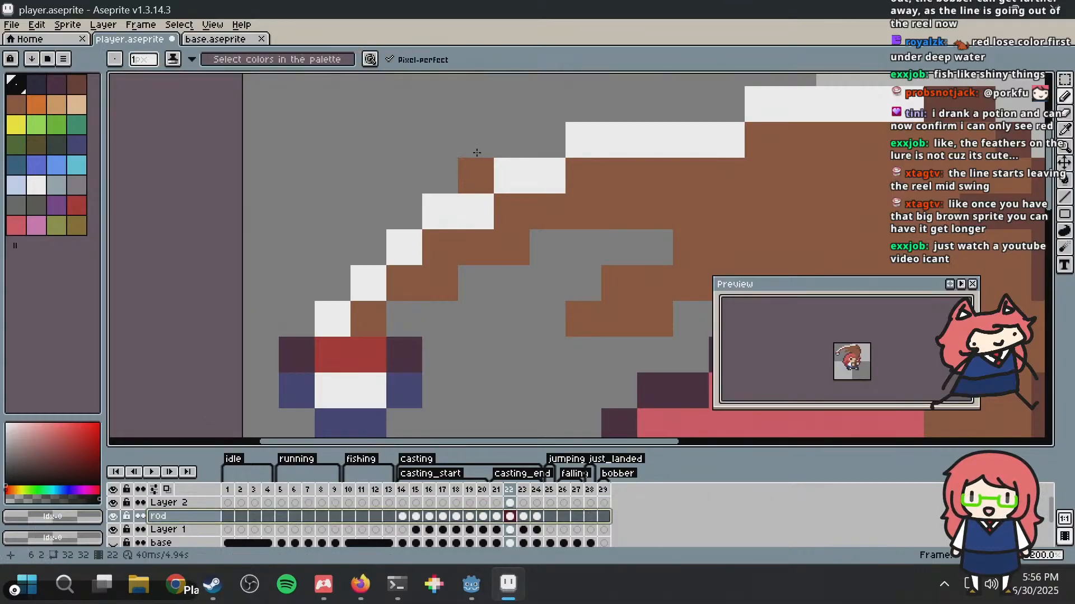
left_click(488, 175)
key("ctrl+z")
left_click(481, 174)
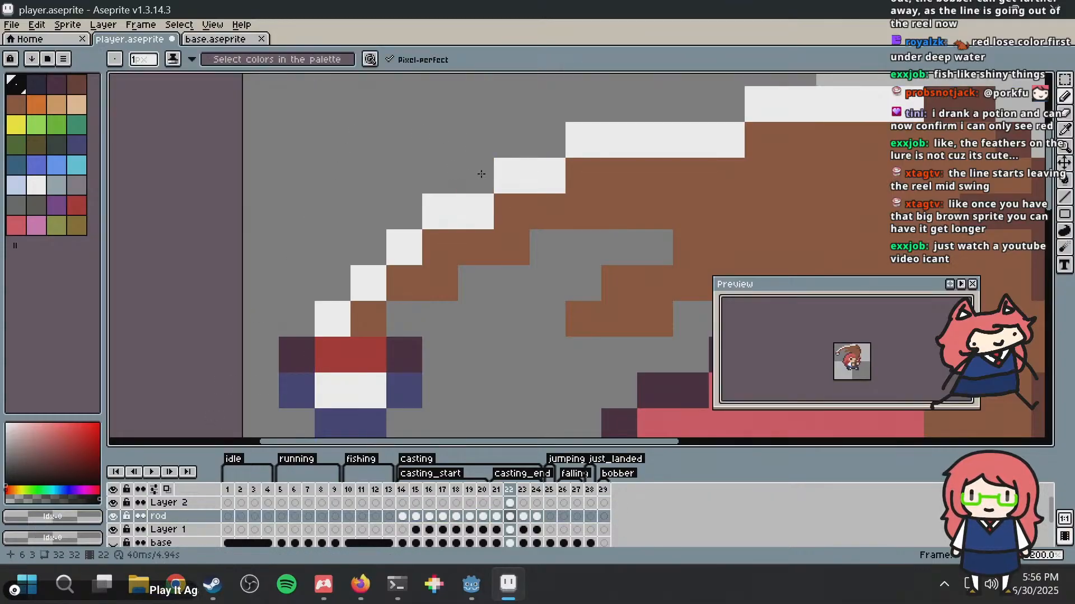
scroll(481, 174, "down", 5)
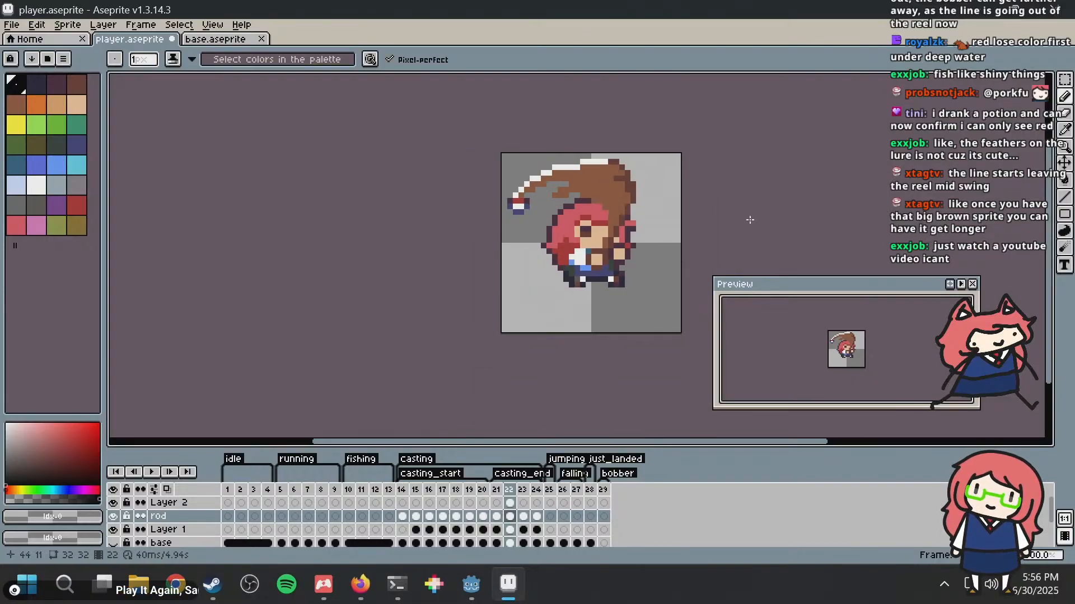
Step: Save the sprite, switch to the Godot project and rerun the game to check the new line in the casting animation
key("ctrl+s")
key("alt+Tab")
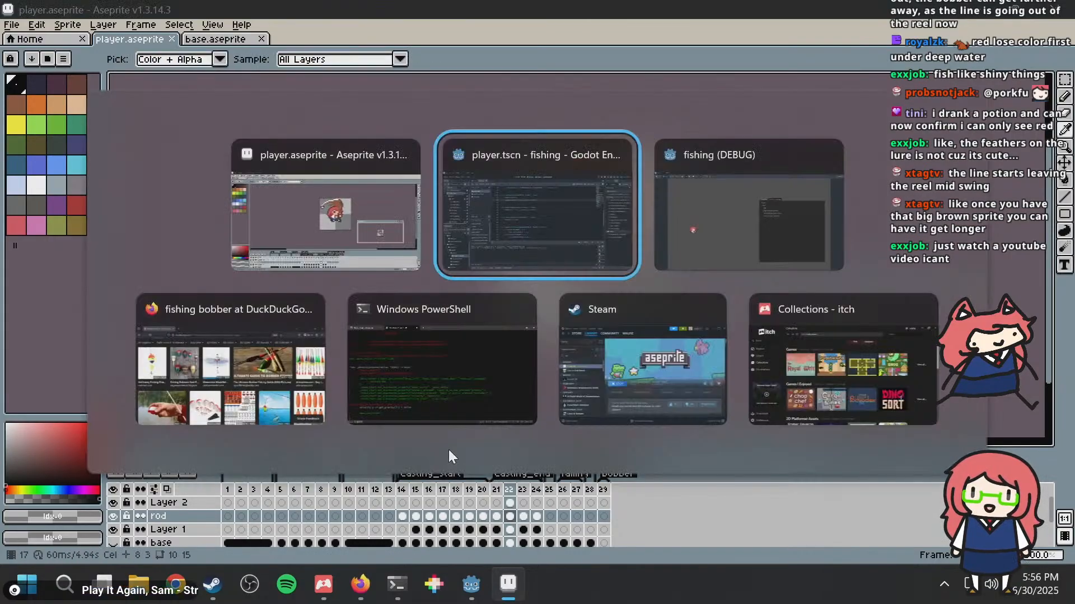
key("F5")
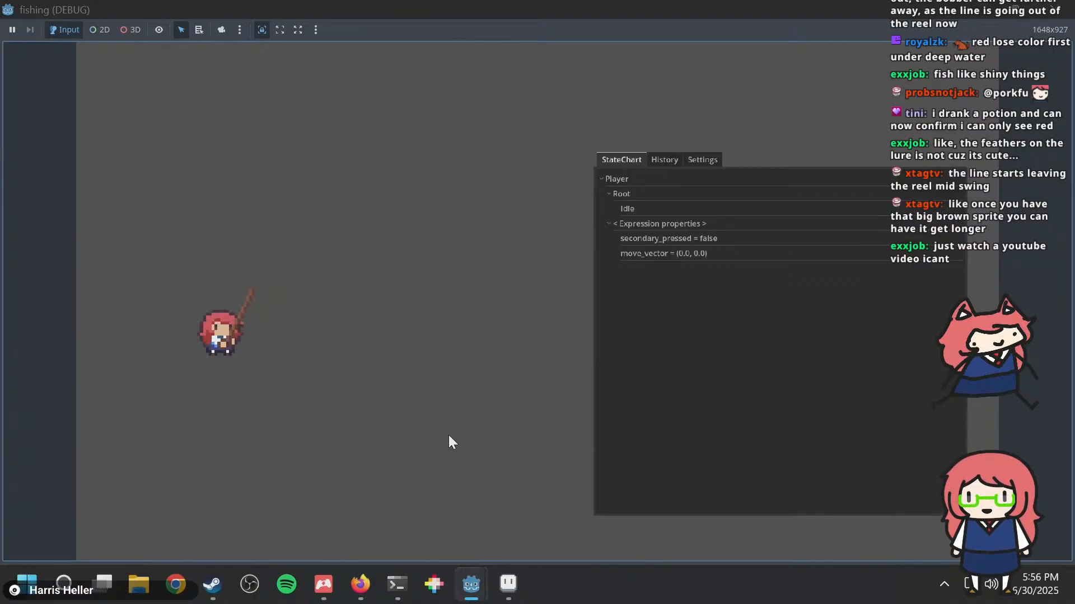
Step: Switch back to Aseprite and compare casting_end frames 22 to 24, ending on frame 23
key("alt+Tab")
key("alt+Tab")
key("m")
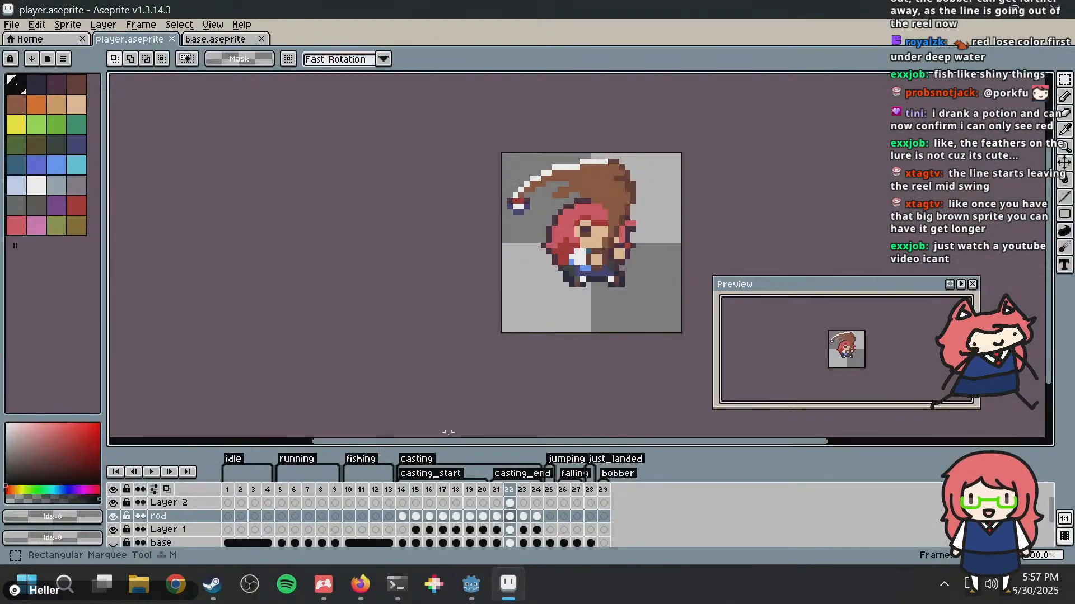
key("Right")
key("Right")
key("Left")
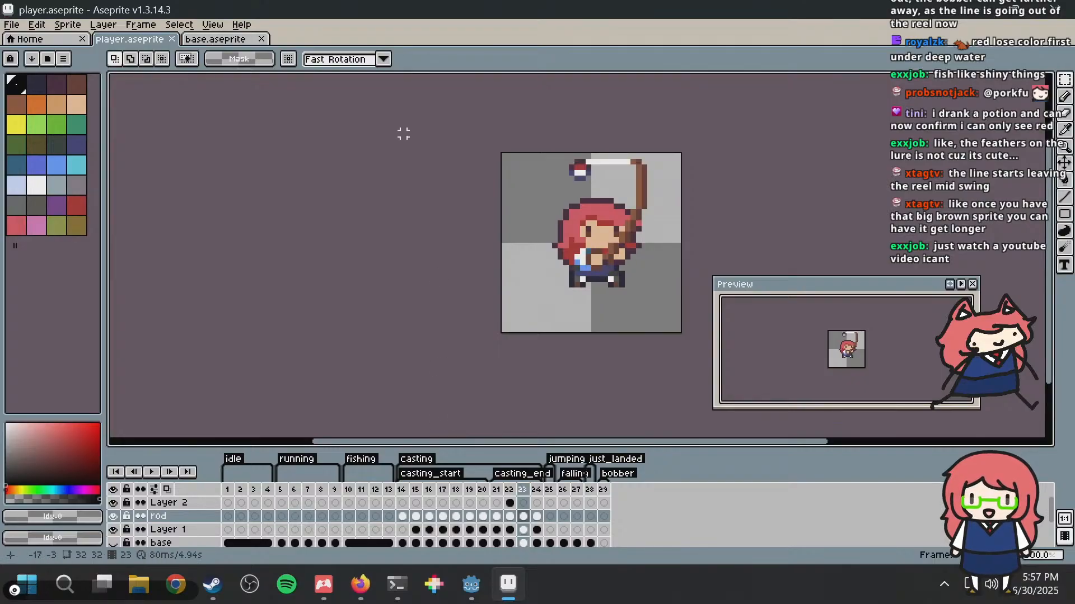
Step: Try to rotate frame 23's bobber on Layer 1 a quarter turn clockwise so its red end faces the line
scroll(647, 134, "up", 4)
left_click_drag(458, 192, 493, 226)
key("ctrl+d")
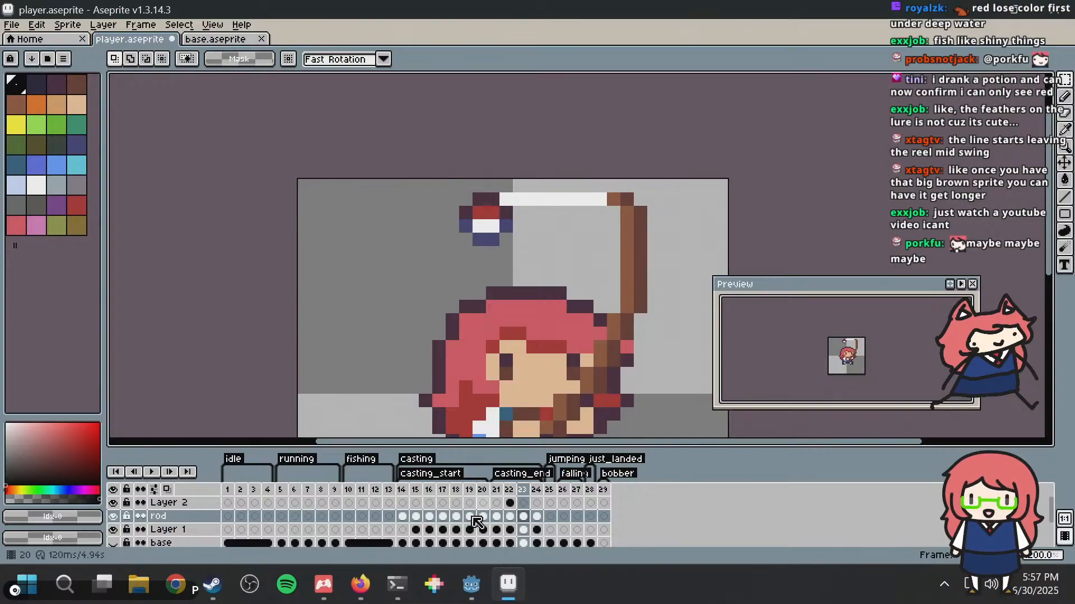
left_click(524, 530)
left_click_drag(448, 239, 514, 193)
mouse_move(496, 234)
left_mouse_down()
mouse_move(496, 221)
mouse_move(463, 283)
mouse_move(444, 288)
mouse_move(485, 218)
left_mouse_up()
key("Return")
key("Return")
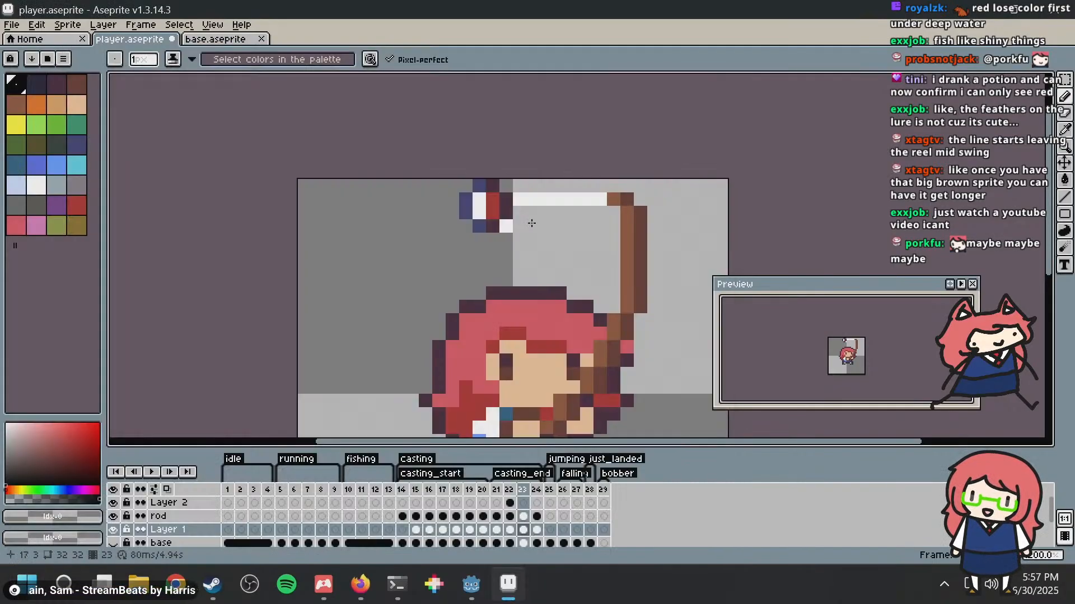
Step: Undo the rotation of frame 23's bobber and save the sprite
key("i")
key("b")
scroll(634, 193, "down", 5)
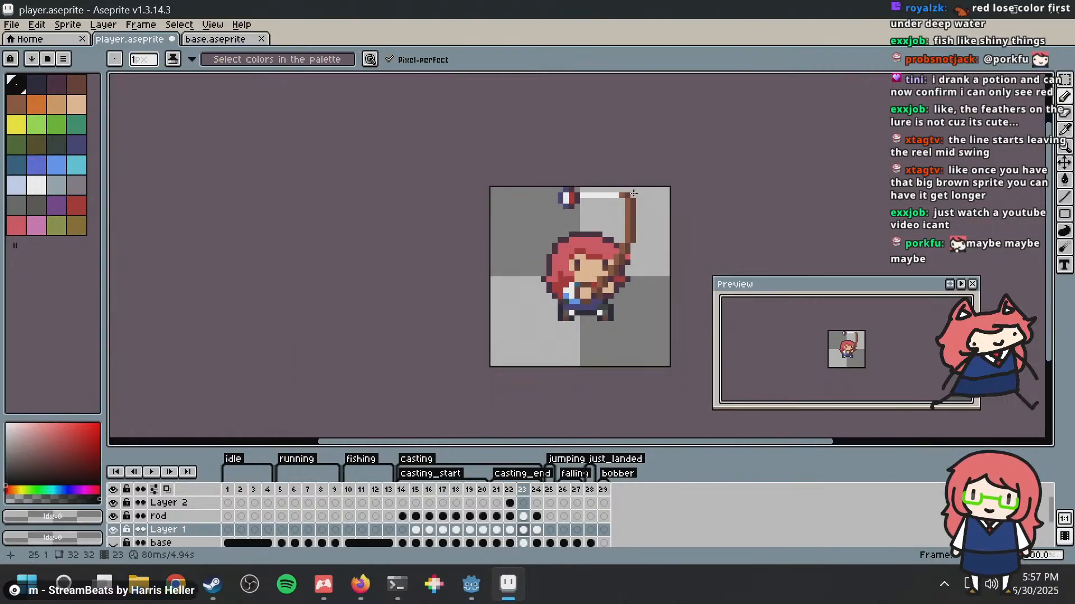
scroll(636, 193, "up", 2)
key("ctrl+z")
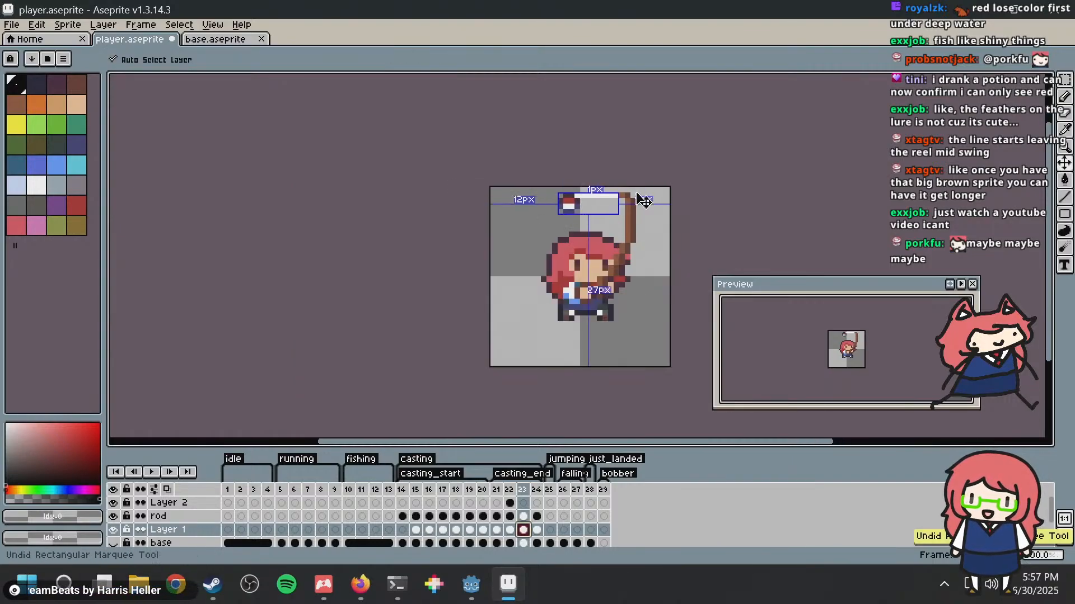
scroll(638, 191, "up", 1)
key("ctrl+s")
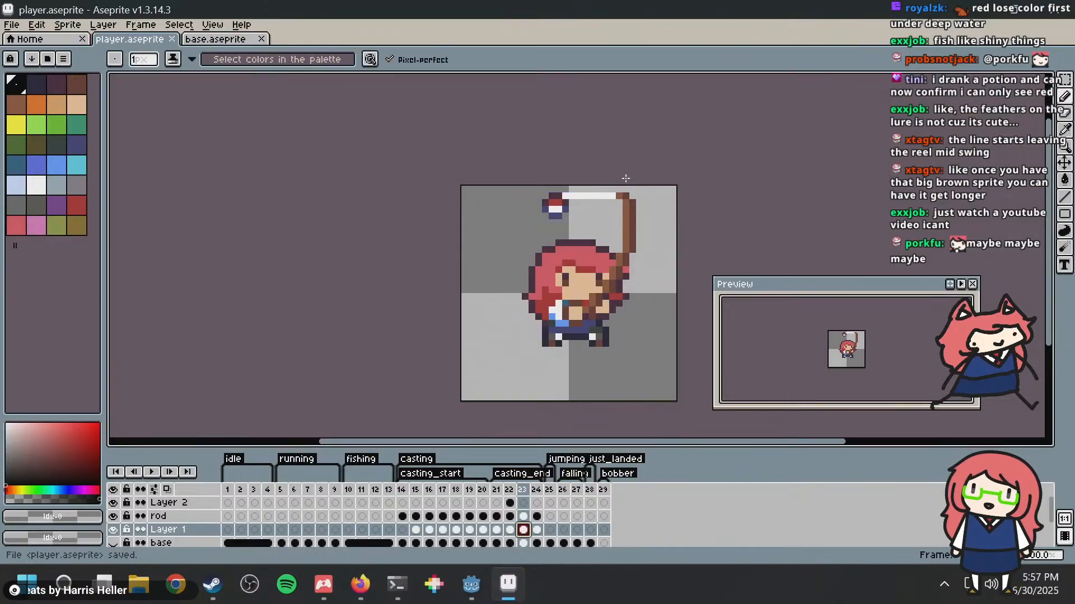
Step: Step back and forth through frames 22, 23 and 24 to compare the bobber and line positions
key("Left")
key("Right")
key("Left")
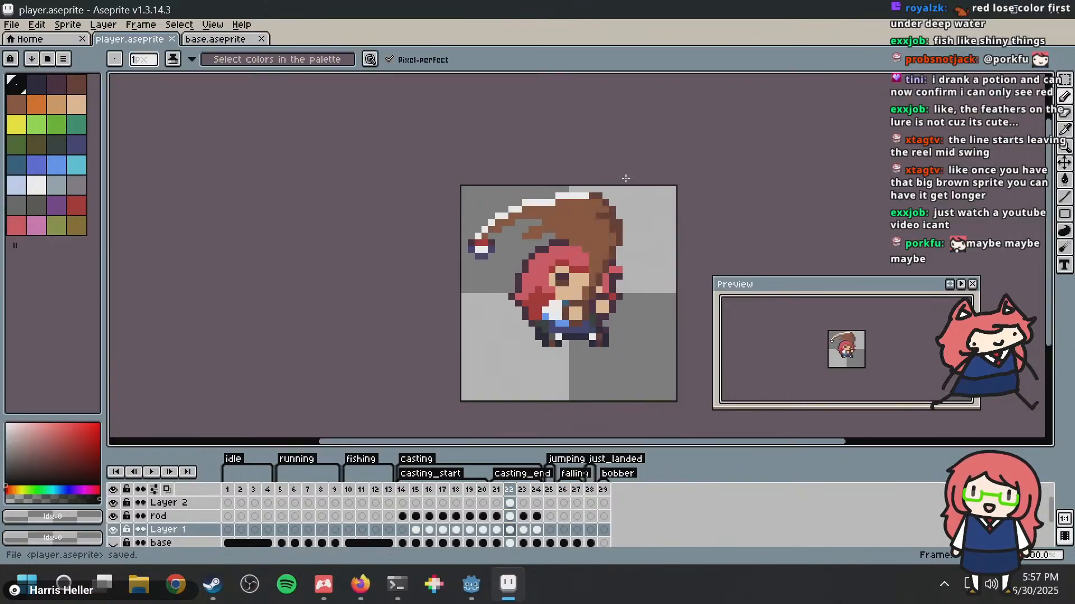
key("Right")
key("Right")
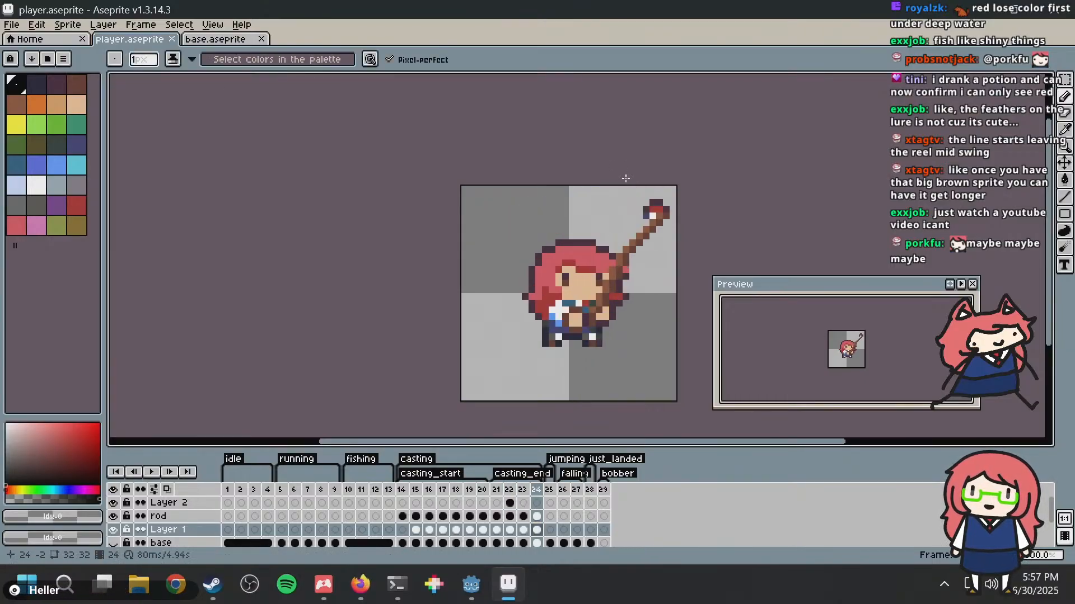
Step: Step back to frame 21, save the player sprite and play back its animation
key("Left")
key("Left")
key("Left")
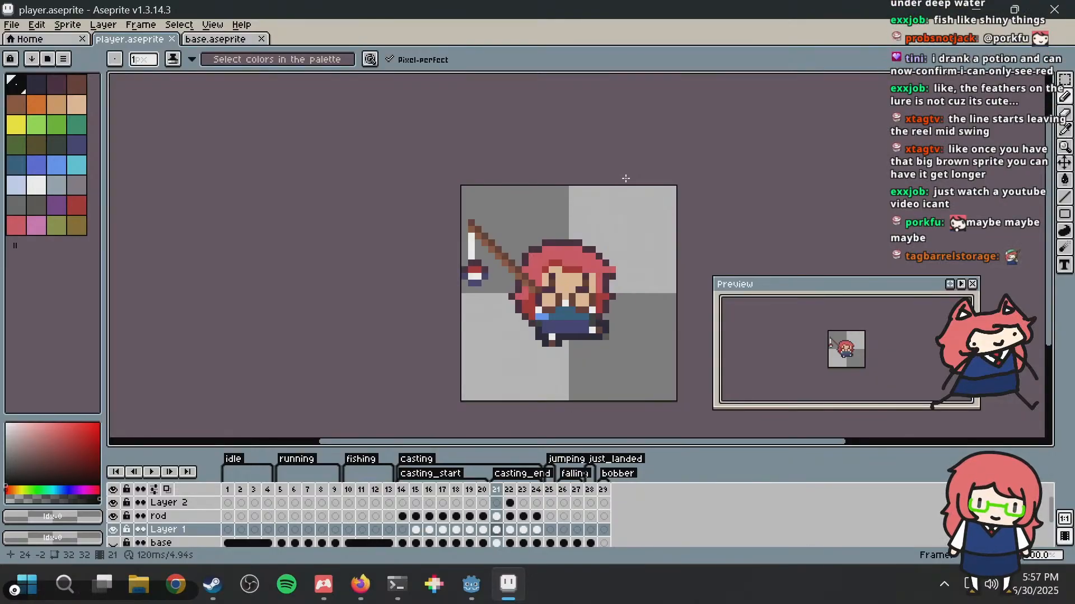
key("ctrl+s")
key("Return")
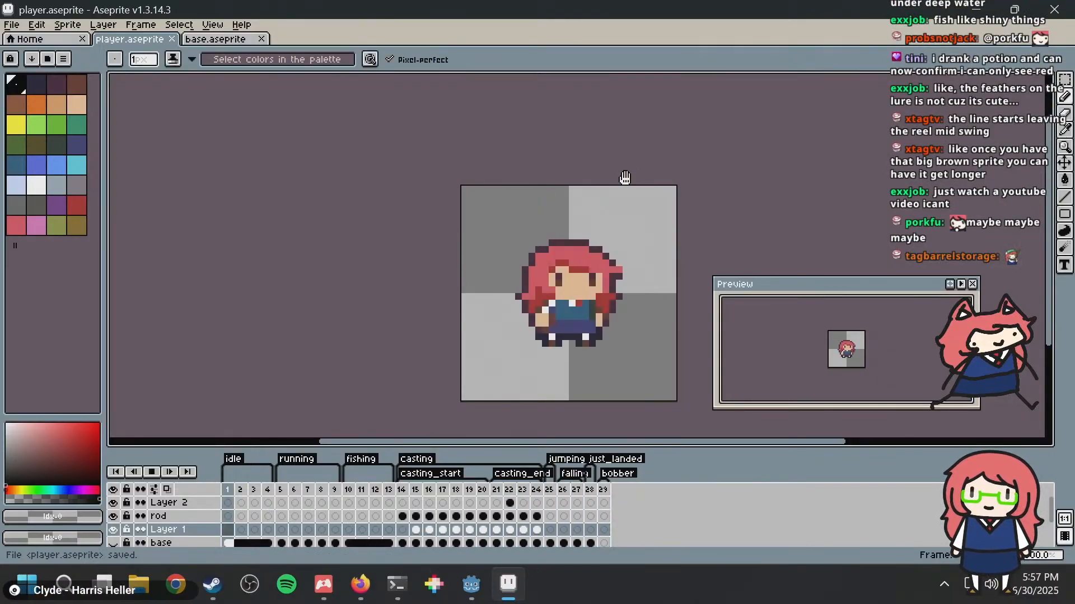
key("i")
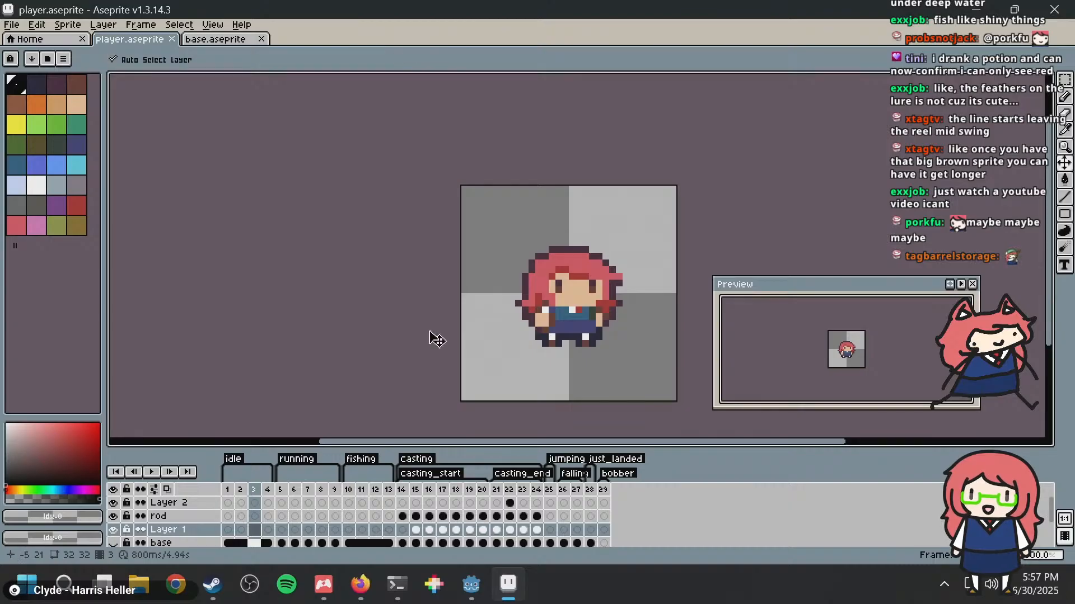
key("Return")
Step: Check the running fishing game, return to Aseprite and compare the bobber in frames 29, 24 and 23
key("alt+Tab")
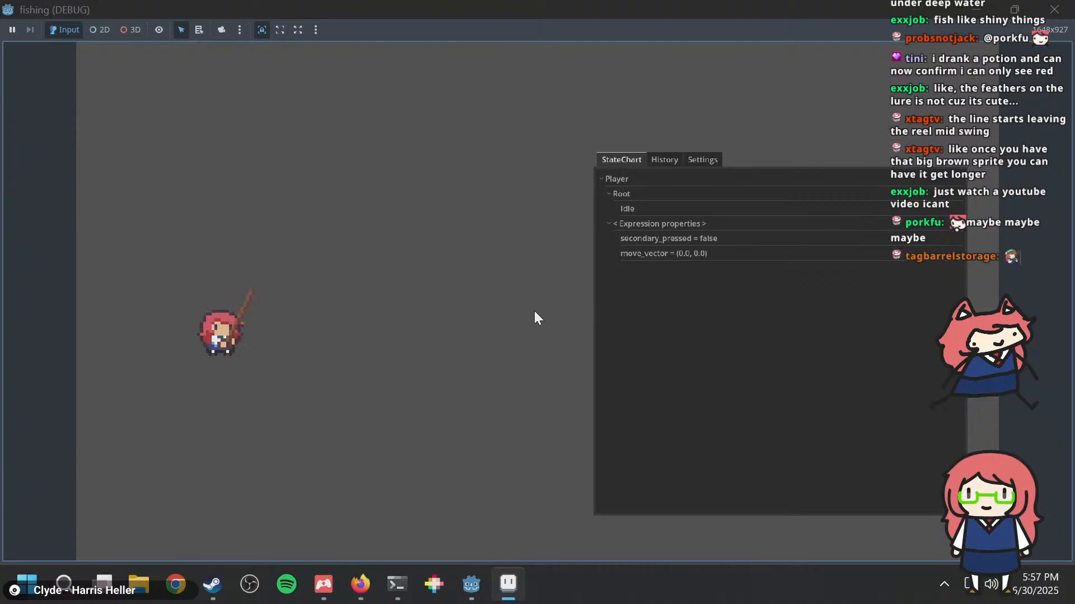
key("alt+Tab")
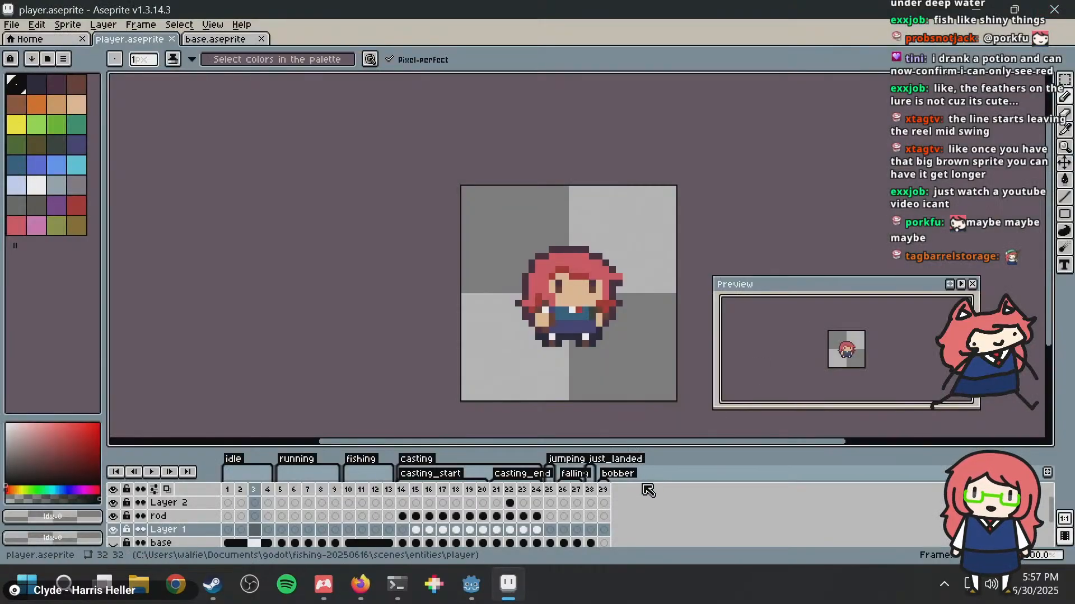
left_click(604, 491)
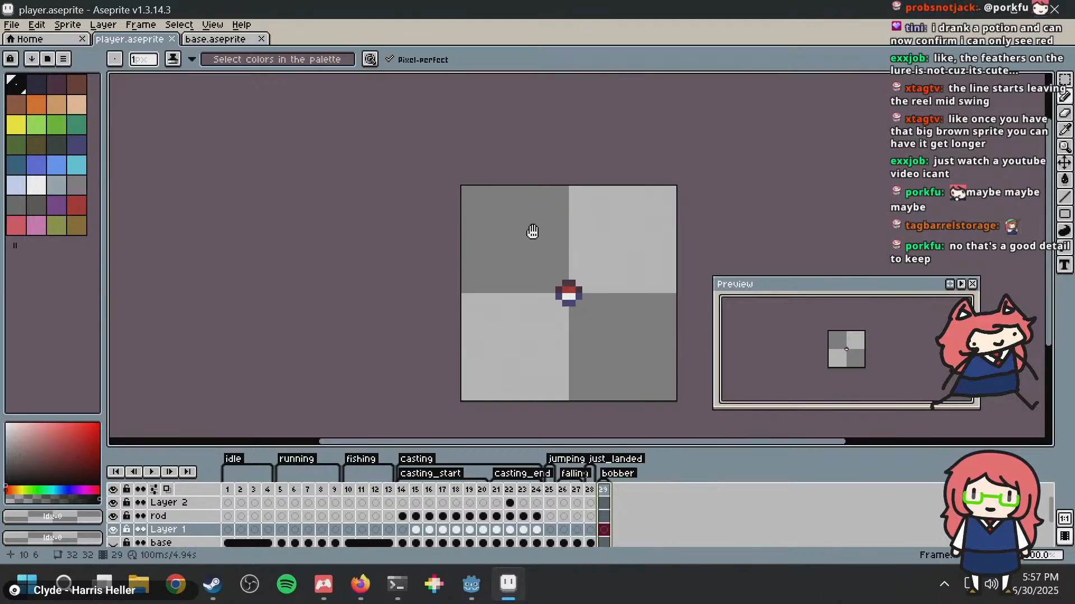
middle_click_drag(530, 230, 500, 225)
middle_click_drag(588, 241, 536, 221)
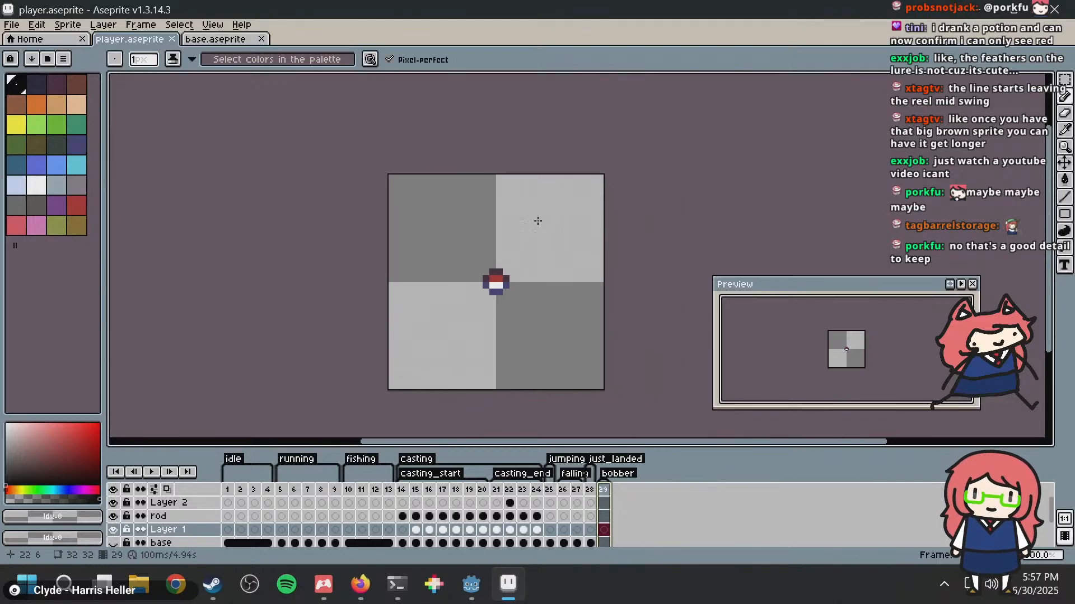
scroll(545, 235, "up", 1)
left_click(541, 490)
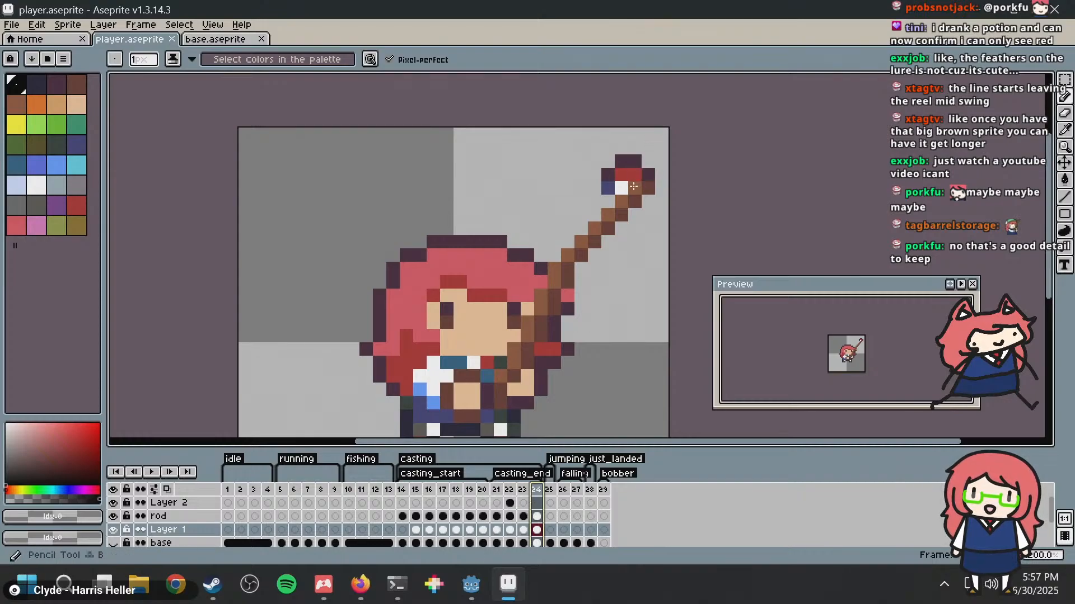
left_click(522, 490)
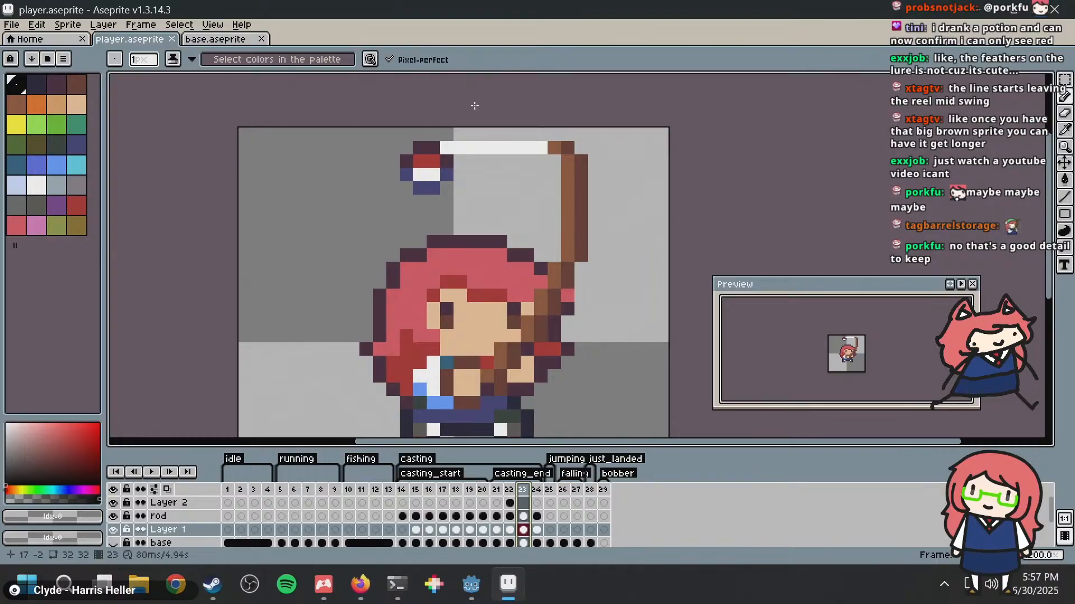
Step: Try to rotate frame 23's bobber on Layer 1 by -90° and move it up one pixel
key("m")
left_click_drag(412, 141, 453, 208)
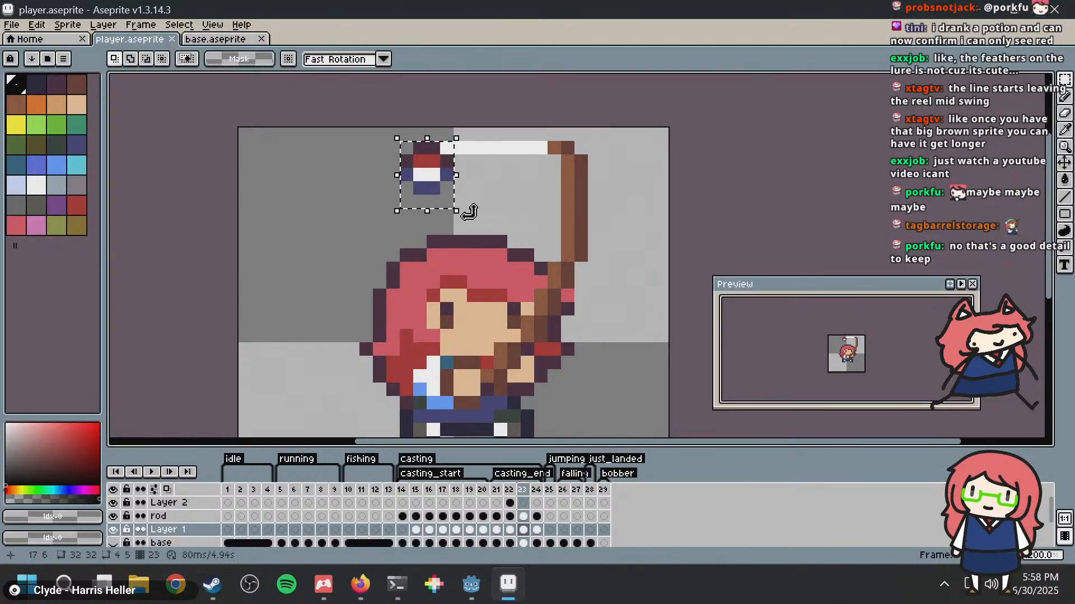
left_click(464, 179)
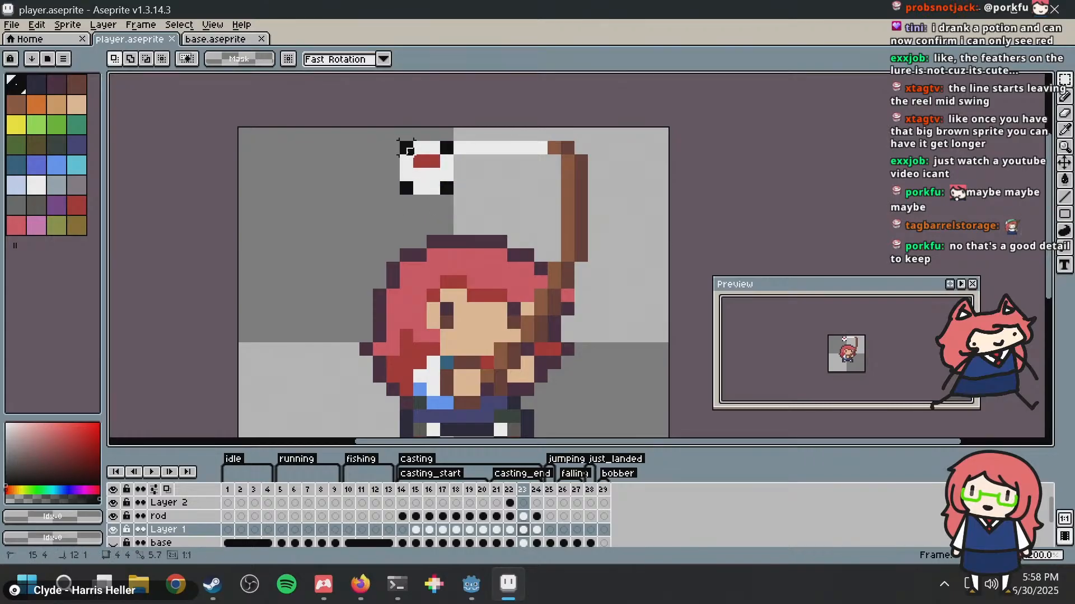
key("ctrl+shift+d")
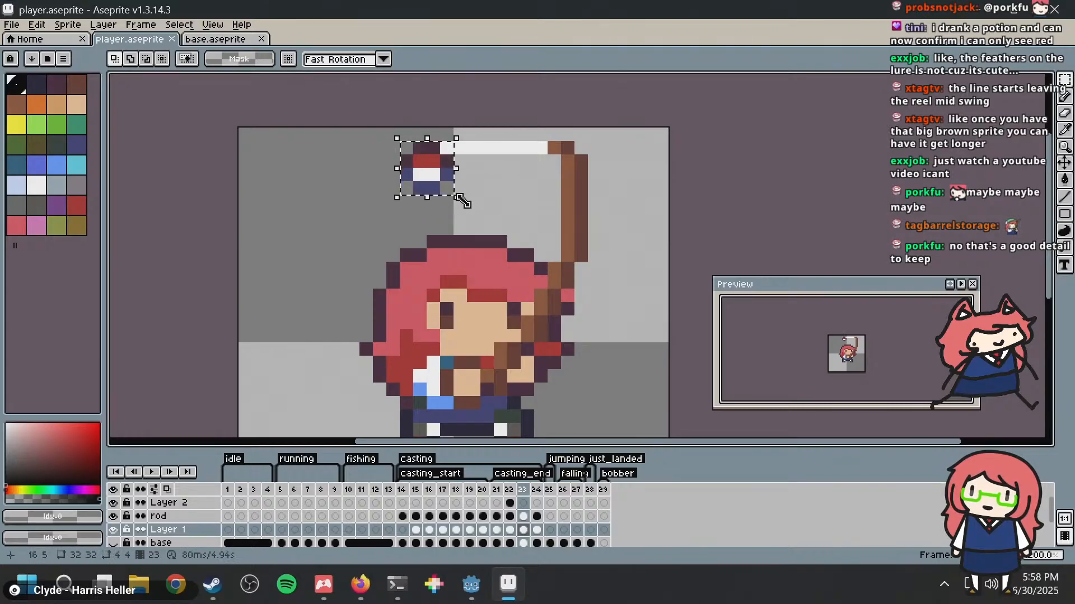
key("ctrl+d")
left_click_drag(440, 192, 400, 142)
left_click(463, 195)
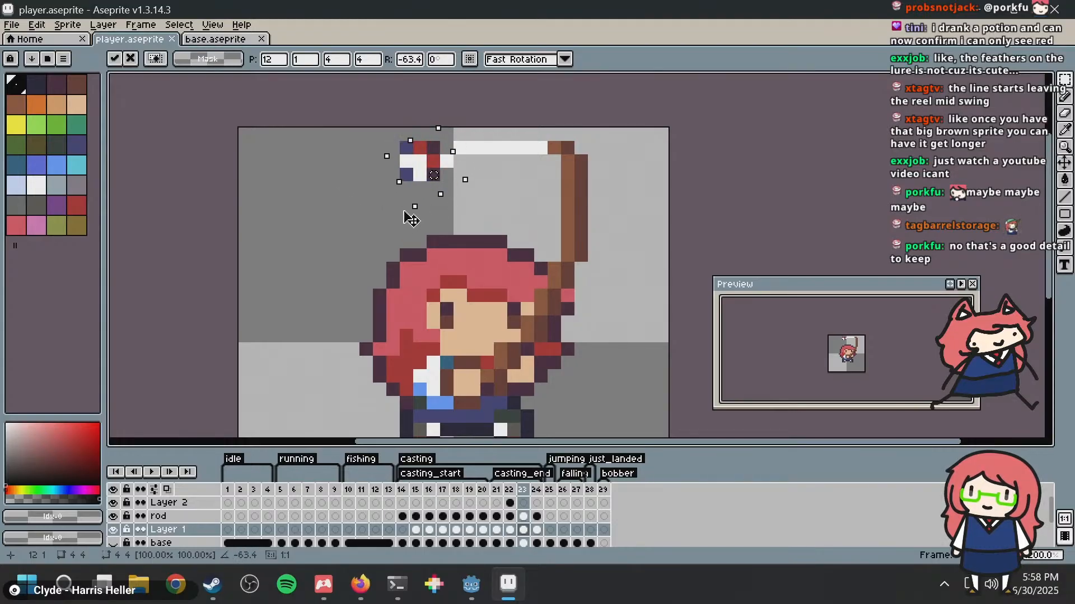
left_click_drag(464, 210, 387, 228)
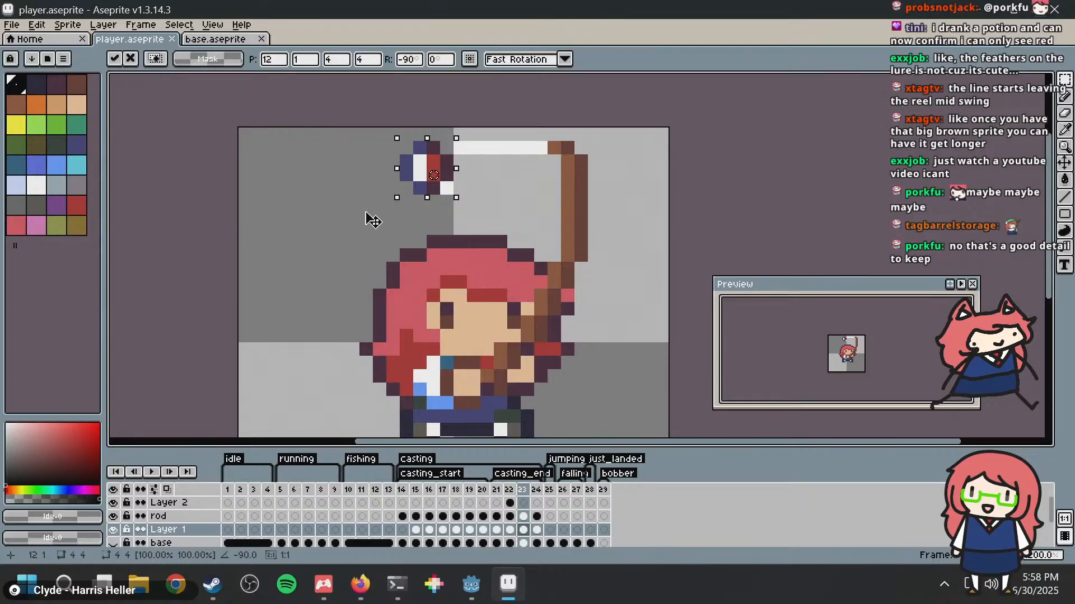
left_click_drag(436, 157, 436, 145)
key("ctrl+d")
key("b")
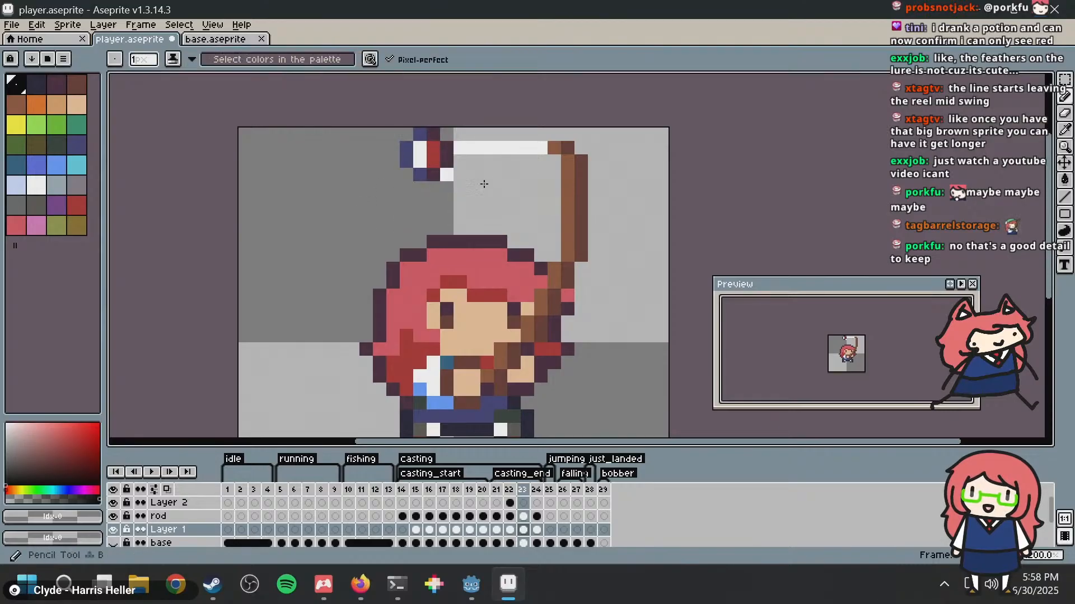
Step: Try erasing the stray white pixel beside frame 23's bobber and the line's pixel nearest the rod, save, and compare with frame 22
key("super")
key("super")
left_click(462, 174, "alt")
left_click(447, 174)
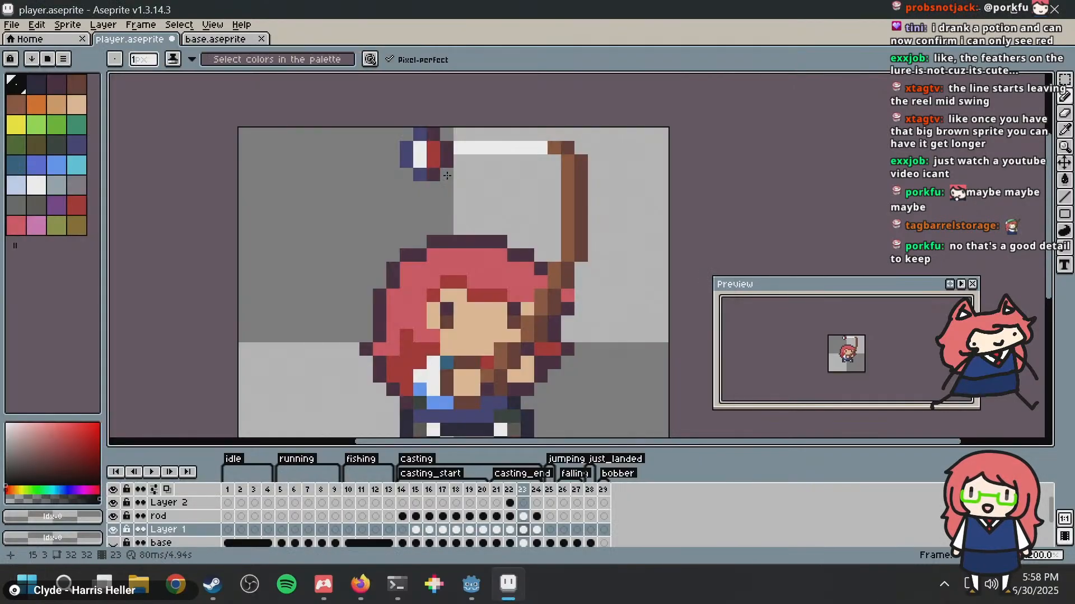
left_click(532, 147)
key("ctrl+s")
key("Left")
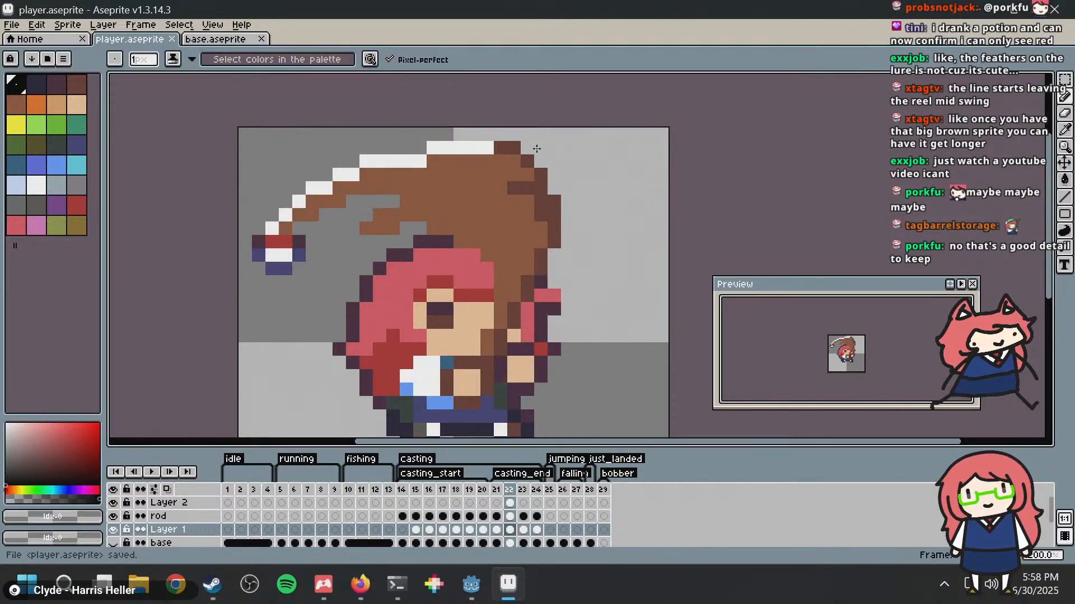
key("Right")
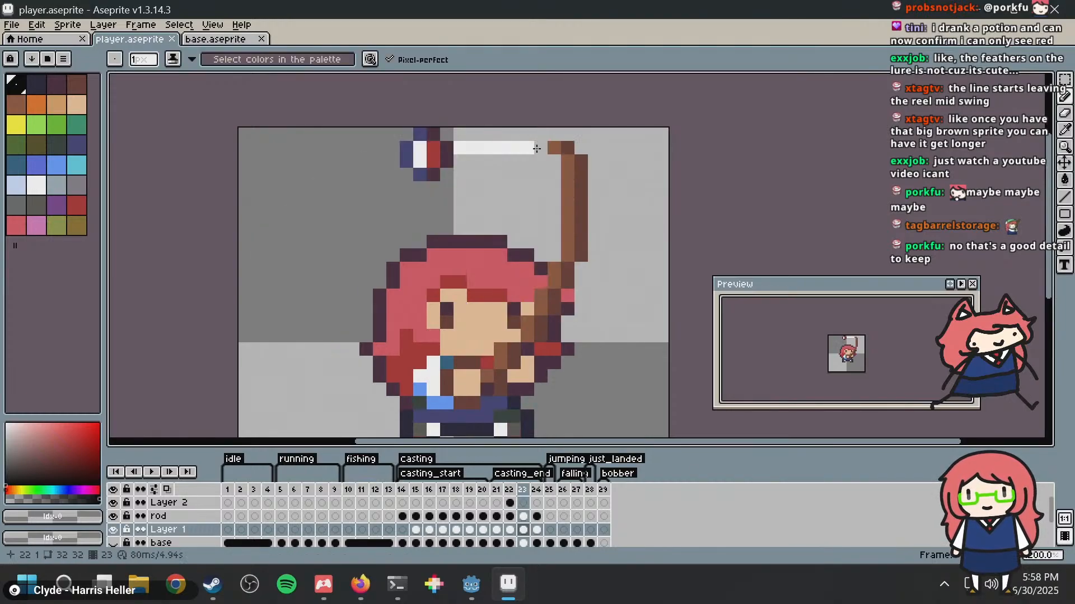
Step: Try to shift frame 24's bobber one pixel away from the rod tip and rotate it by about -94°
key("Right")
key("m")
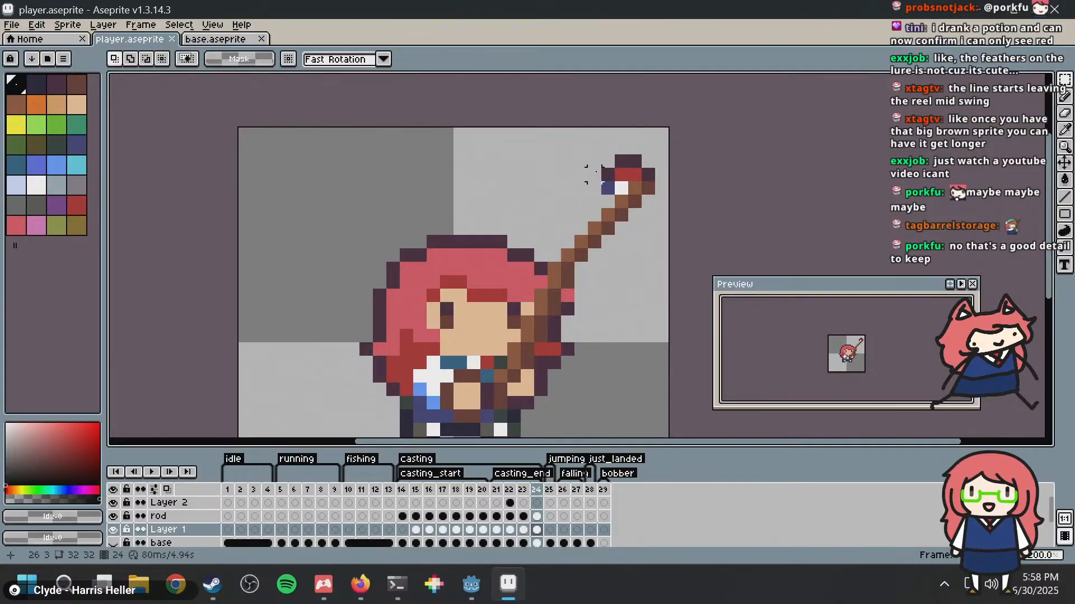
left_click_drag(585, 152, 583, 251)
mouse_move(619, 192)
left_mouse_down()
mouse_move(585, 192)
mouse_move(607, 195)
left_mouse_up()
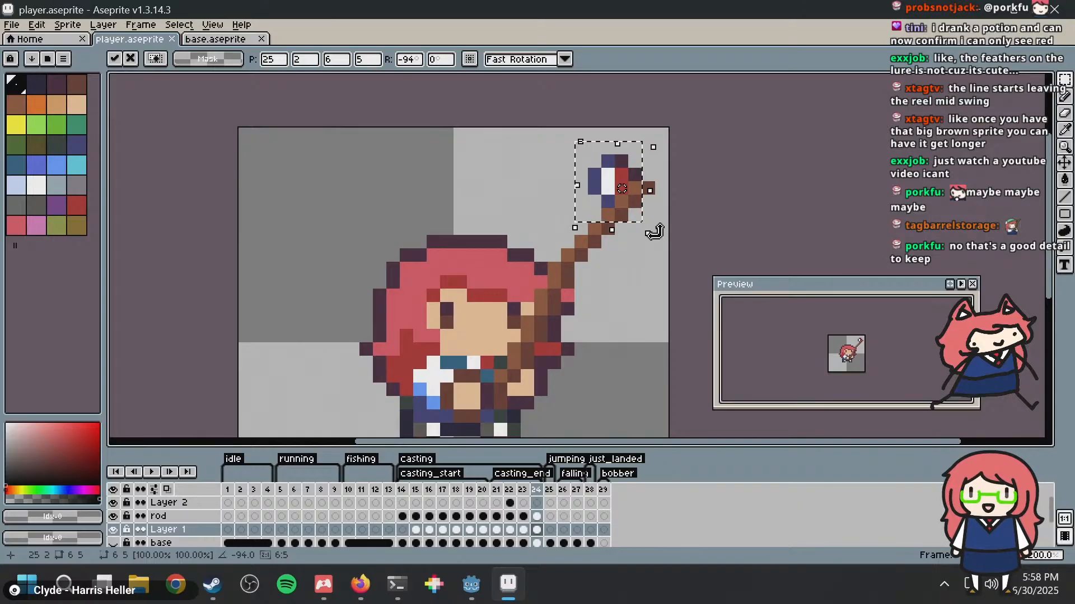
key("Return")
scroll(646, 251, "down", 2)
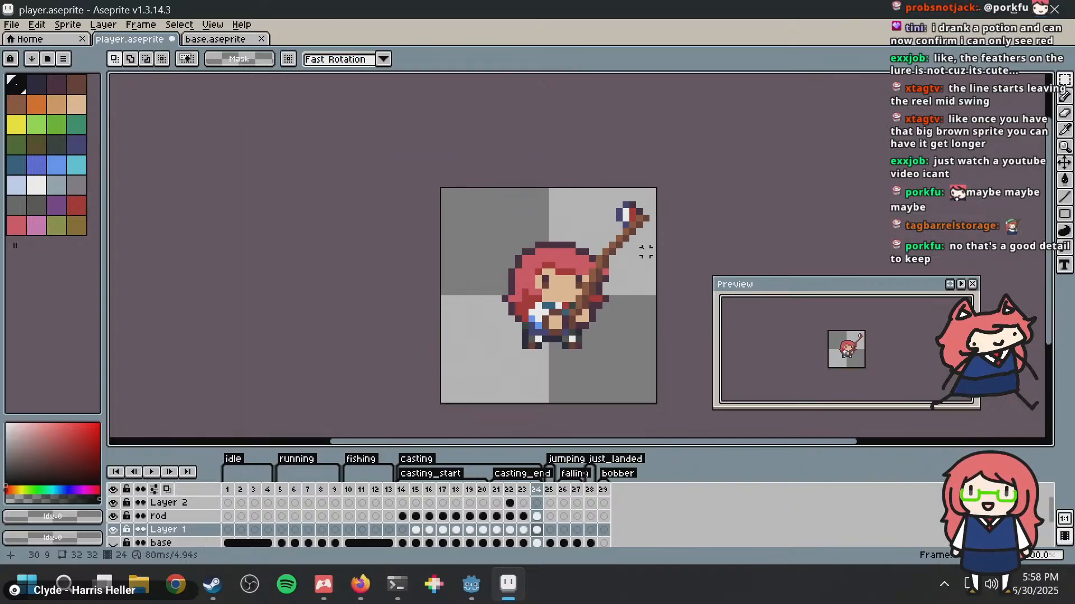
scroll(639, 246, "up", 2)
Step: Undo the bobber rotations in frames 24 and 23 and the line edits, and save the sprite
key("ctrl+z")
key("ctrl+z")
key("ctrl+z")
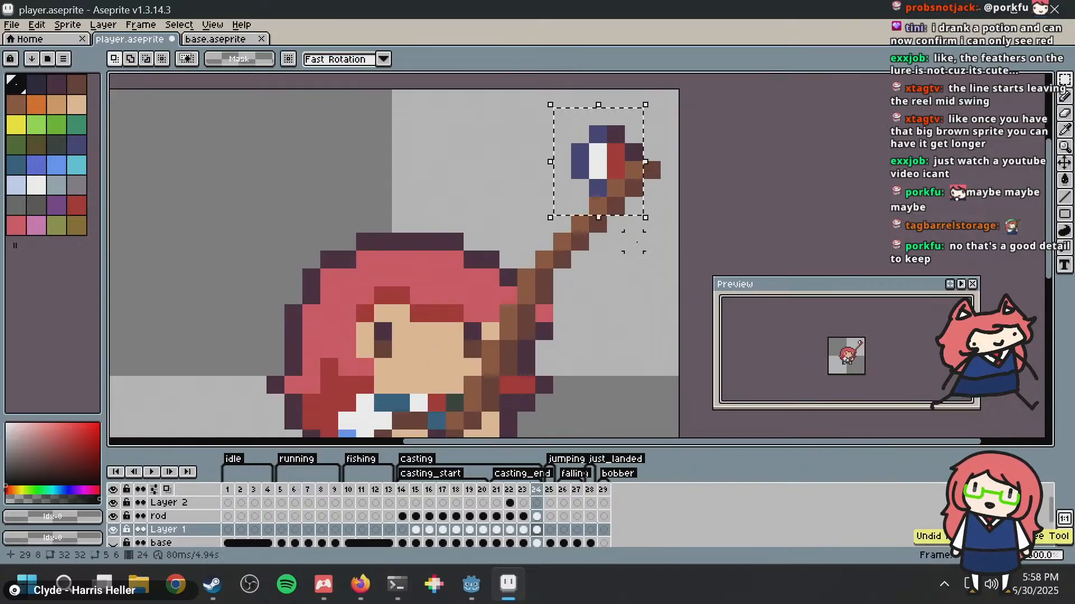
key("ctrl+z")
key("ctrl+z")
key("ctrl+z")
key("ctrl+z")
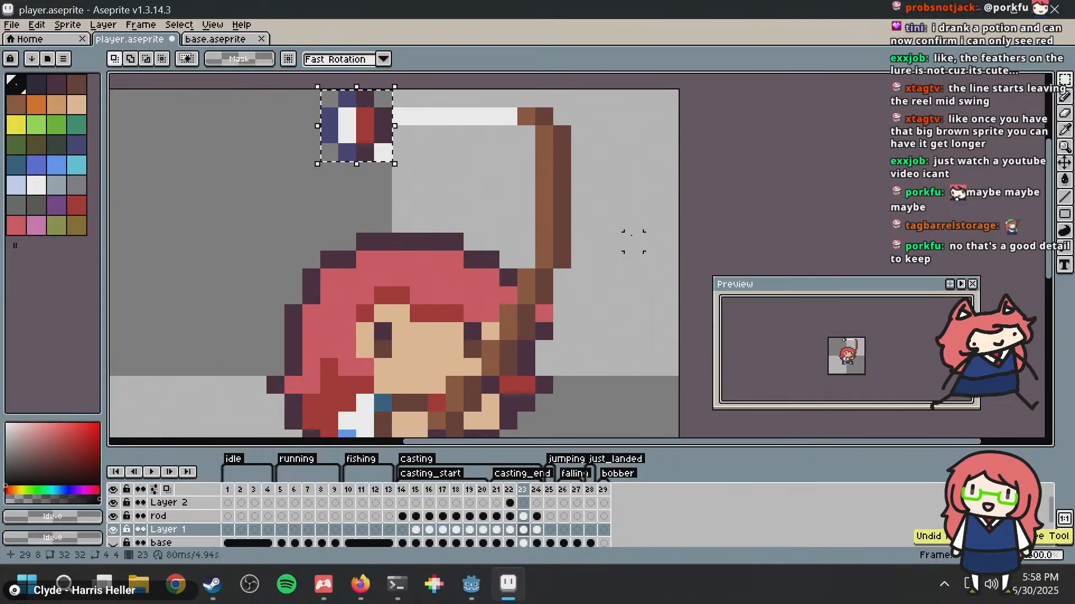
key("ctrl+s")
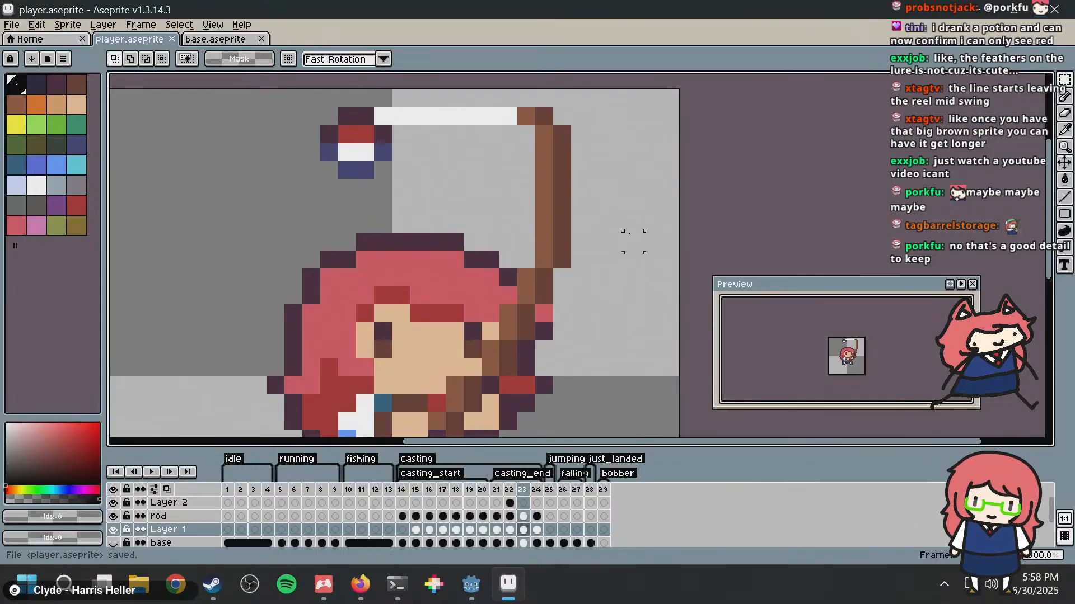
Step: Try moving frame 23's bobber up one pixel, undo the move and save the sprite
middle_click_drag(482, 237, 468, 342)
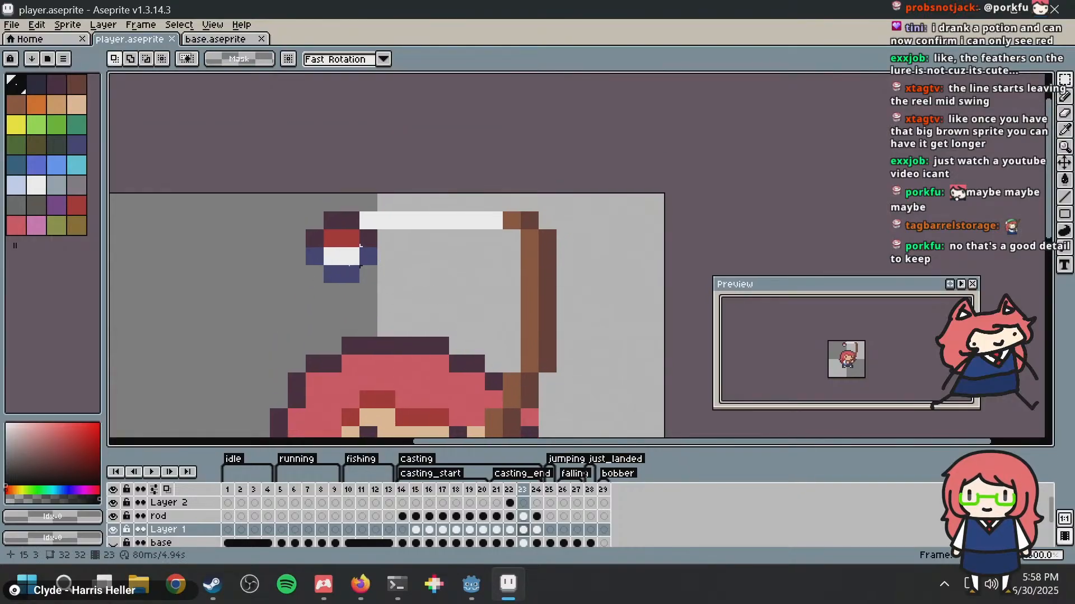
left_click_drag(314, 274, 355, 235)
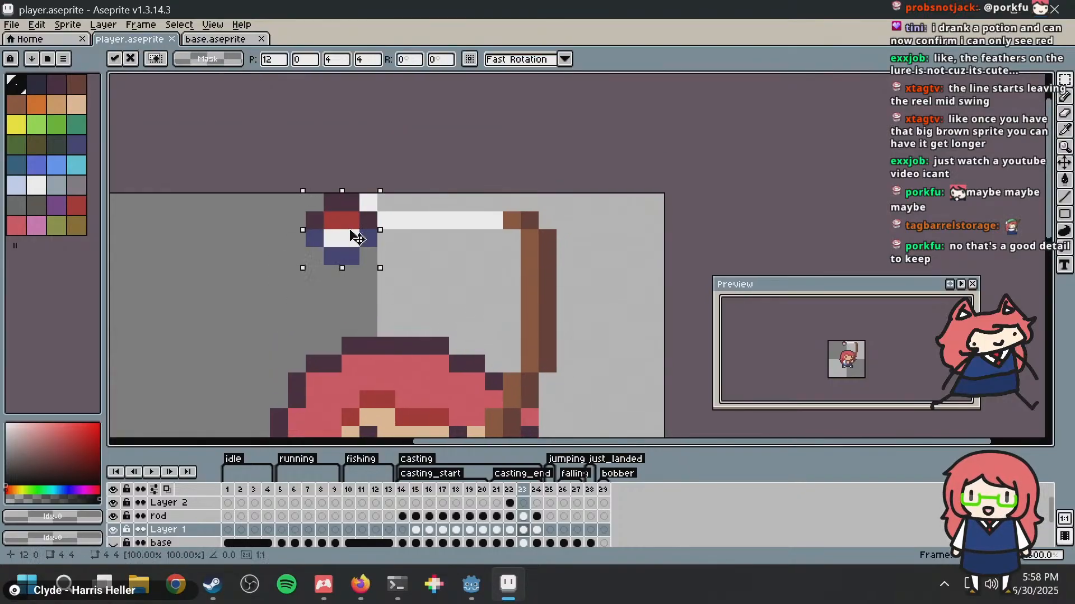
left_click(426, 225)
key("ctrl+z")
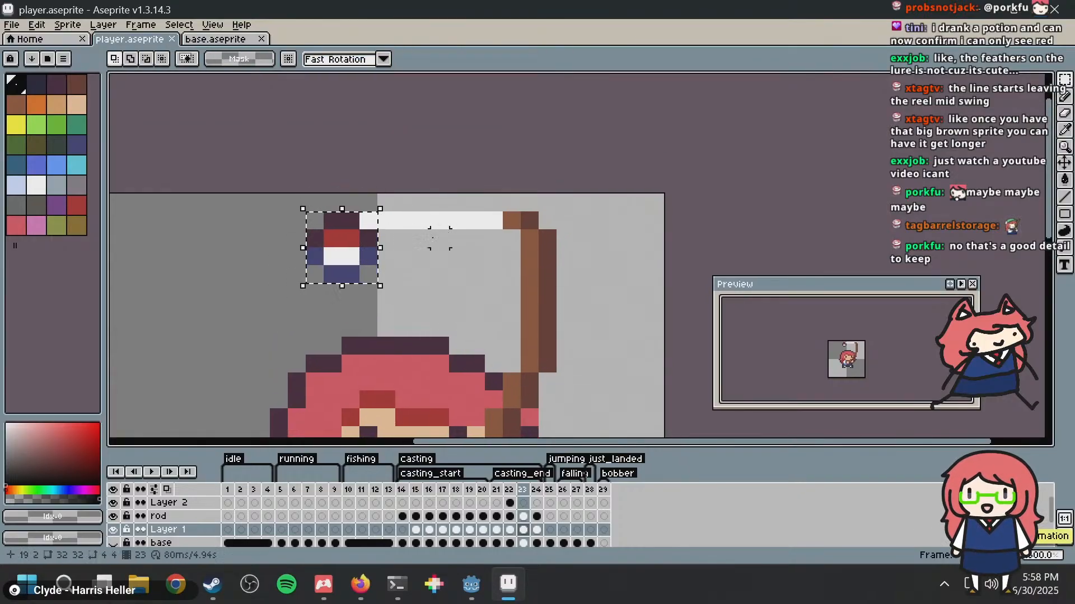
key("ctrl+z")
key("ctrl+z")
key("ctrl+s")
key("i")
key("alt+Tab")
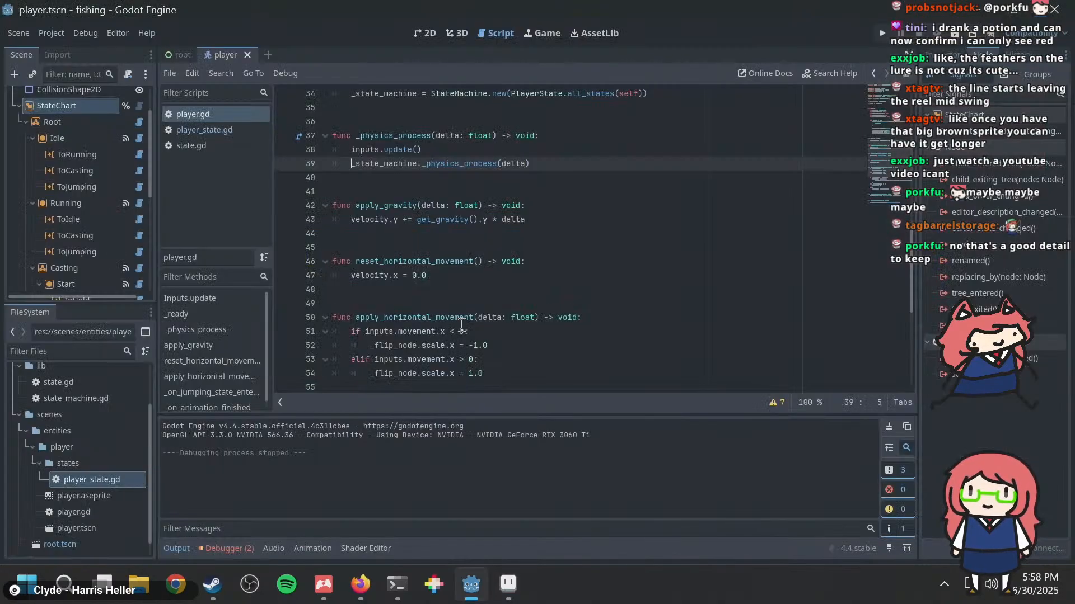
key("alt+Tab")
Step: Try redrawing frame 23's fishing line with its bobber-side part raised one pixel, and save the sprite
key("e")
left_click(461, 211)
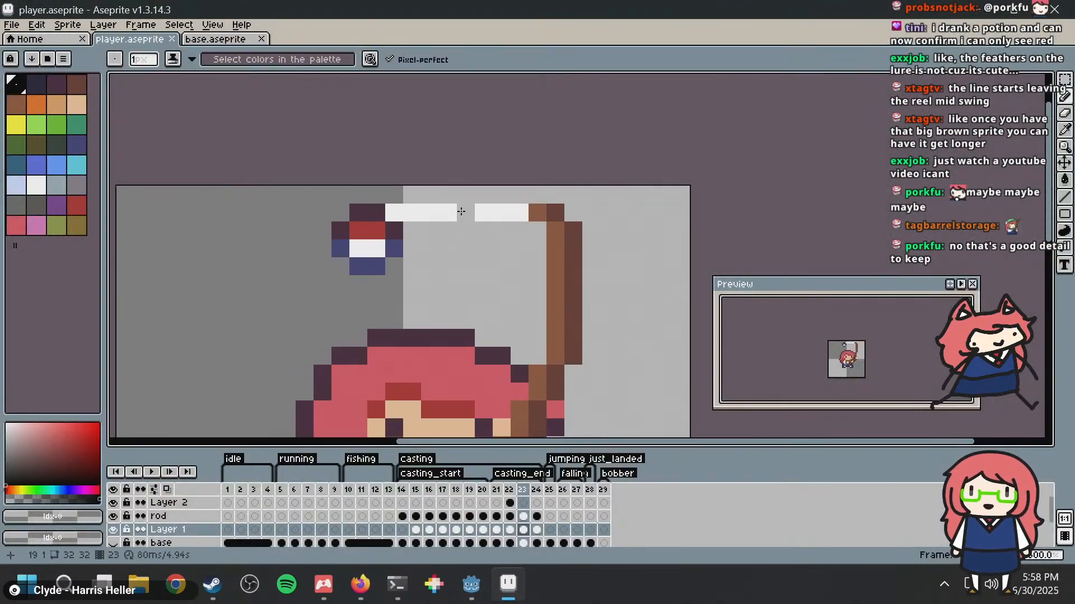
left_click(406, 212, "alt")
mouse_move(377, 197)
left_mouse_down()
mouse_move(415, 195)
mouse_move(400, 210)
left_mouse_up()
left_click(440, 192)
left_click(463, 235, "alt")
scroll(399, 210, "down", 5)
key("ctrl+s")
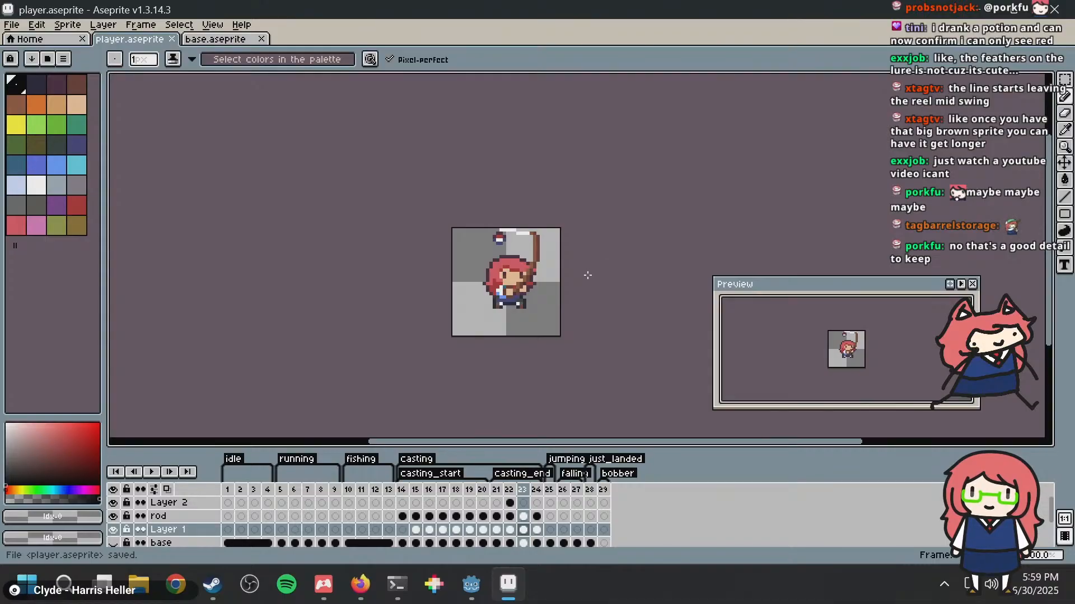
Step: Undo the redrawn fishing line in frame 23 and save the sprite
key("ctrl+z")
scroll(585, 276, "up", 1)
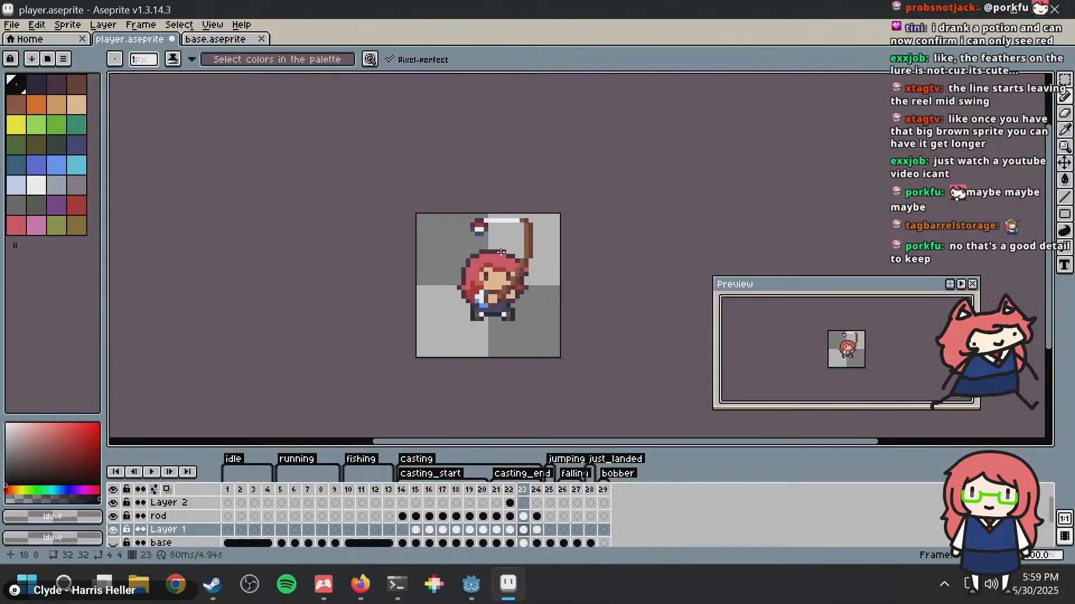
scroll(560, 229, "up", 5)
key("ctrl+s")
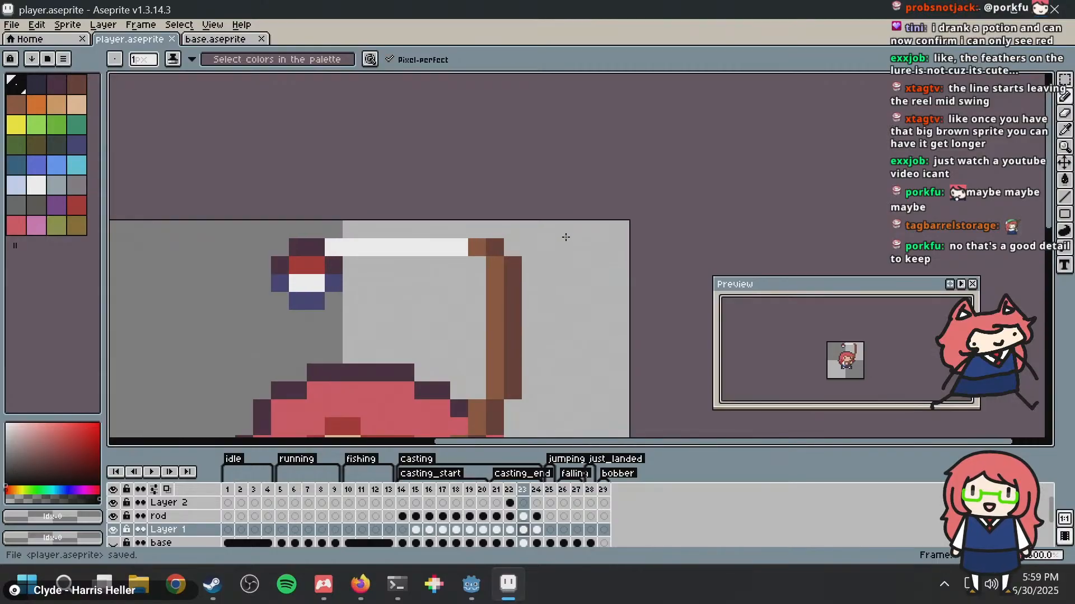
Step: Inspect frame 23's bobber and line up close, save the sprite again and switch to the Godot editor
scroll(551, 241, "up", 2)
scroll(605, 201, "down", 6)
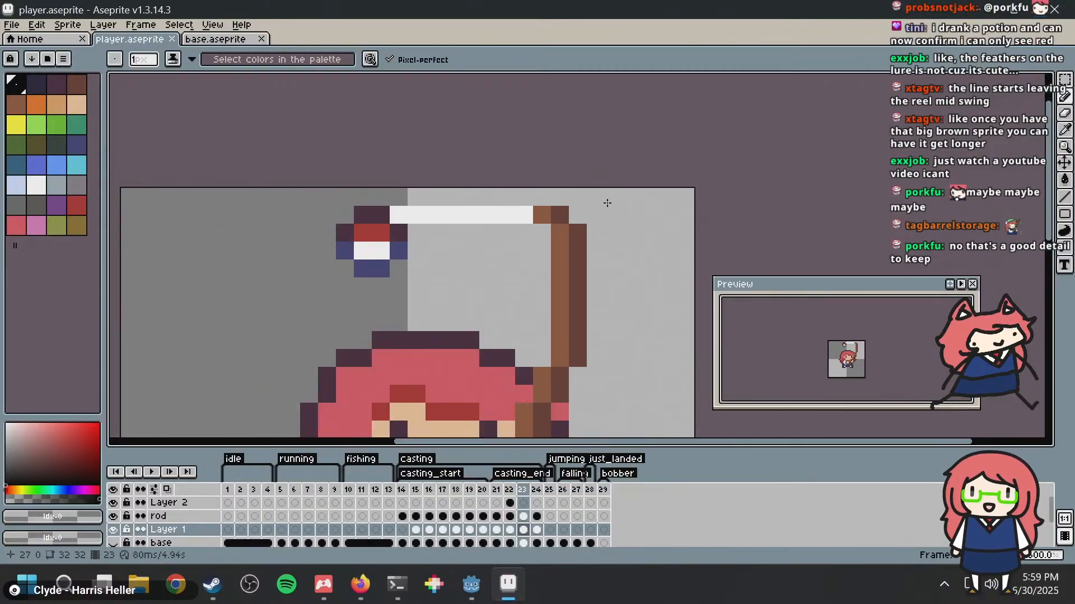
key("v")
key("b")
key("ctrl+s")
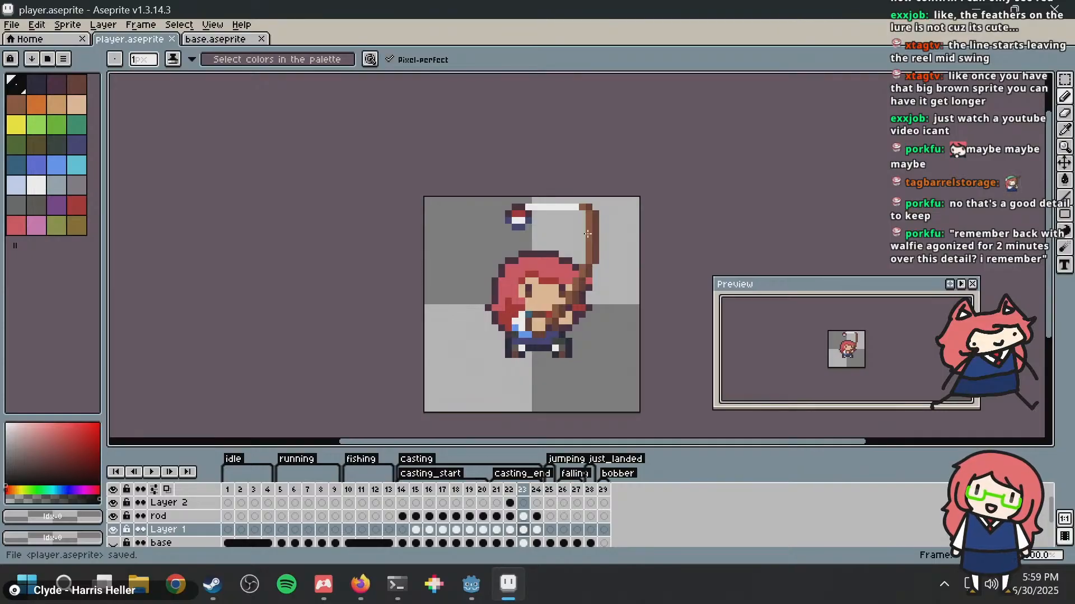
key("alt+Tab")
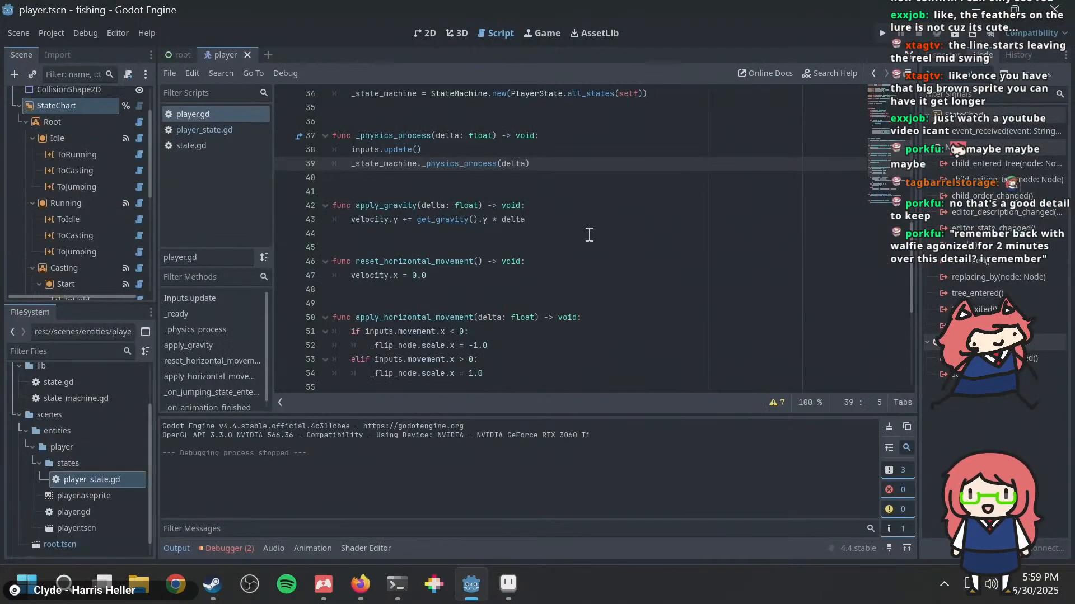
Step: Run the game and test the player's running and jumping in both directions
key("F5")
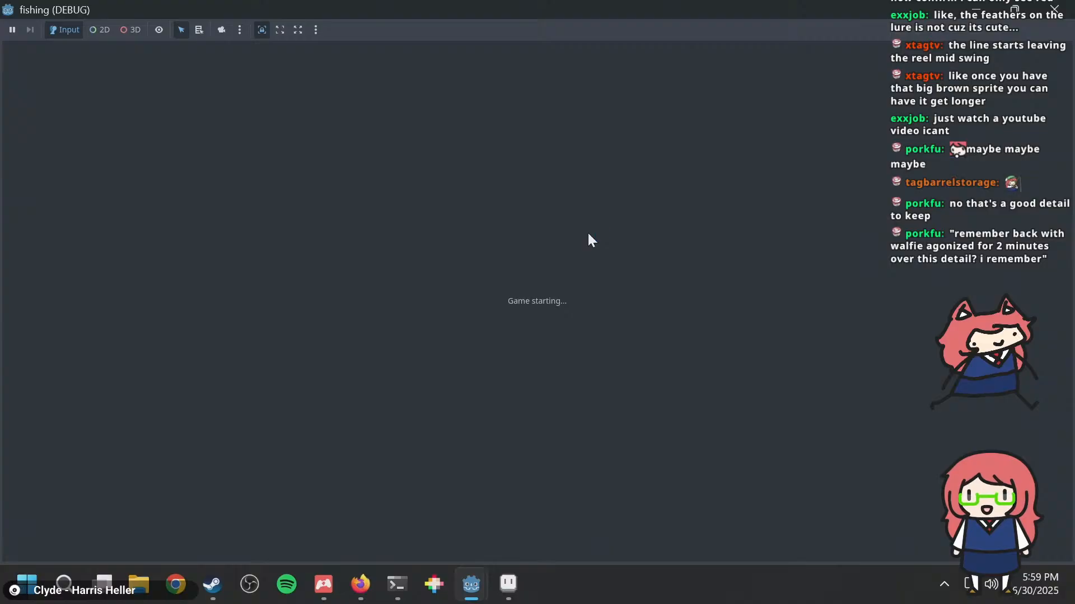
key("d")
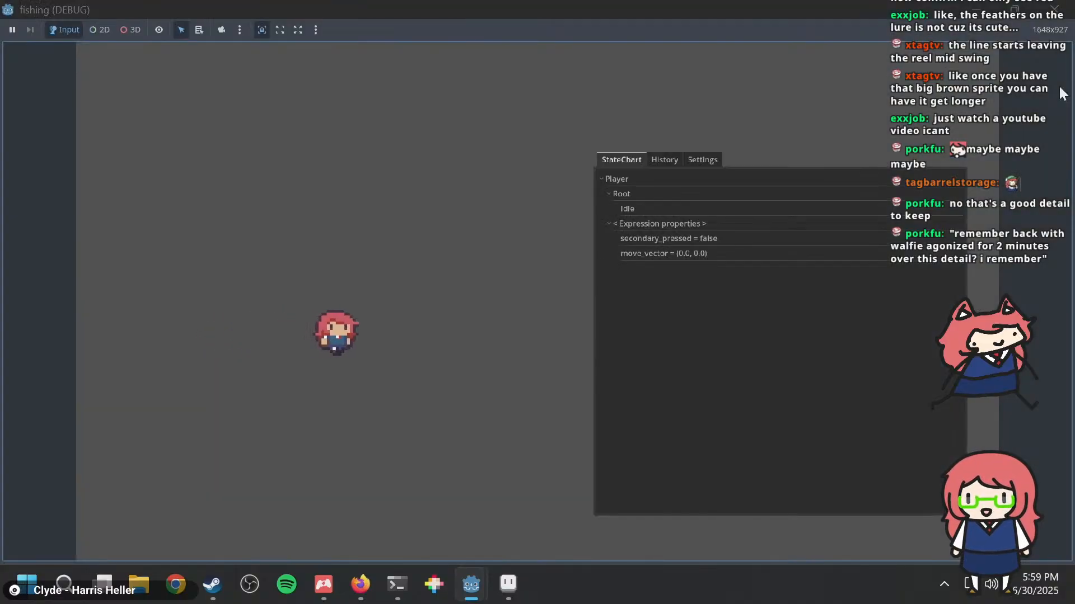
key("a")
key("space")
key("space")
key("d")
key("space")
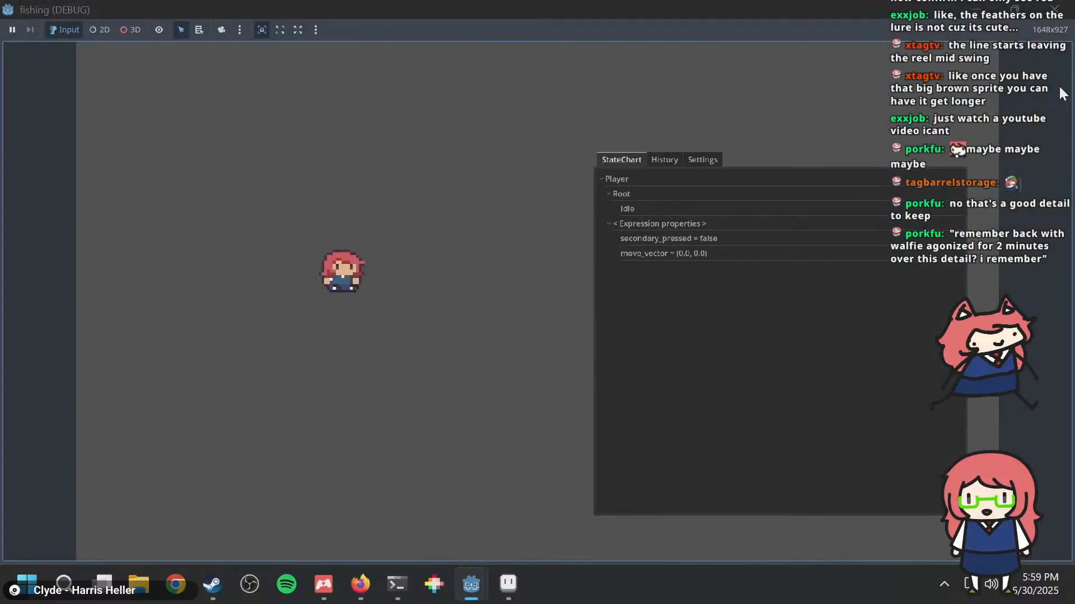
key("space")
key("a")
key("space")
key("d")
key("space")
key("a")
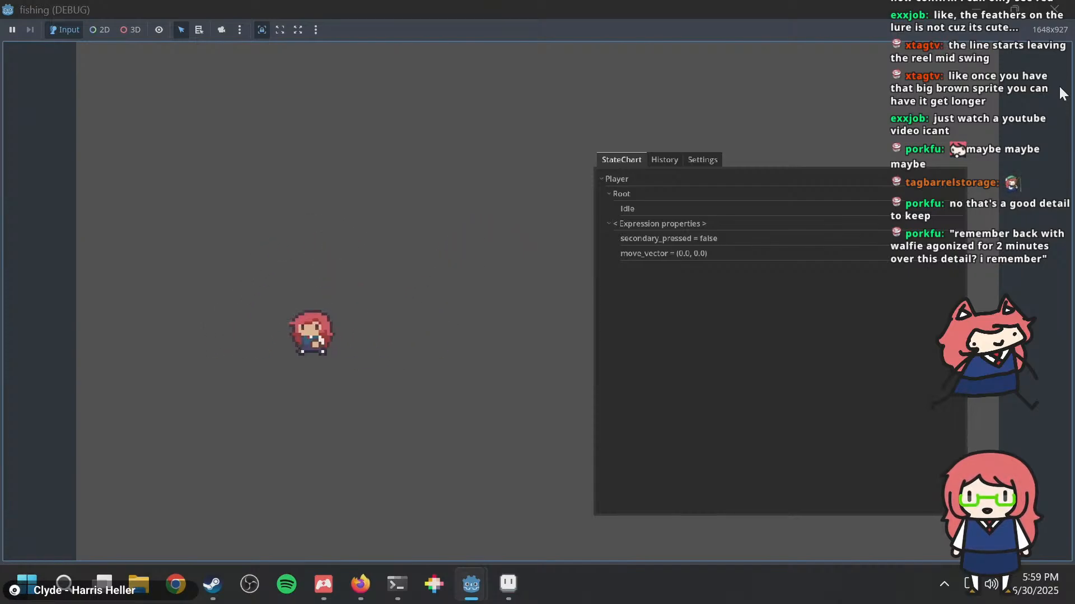
Step: Test the player's casting animation in the running game and close the game
key("j")
key("j")
key("j")
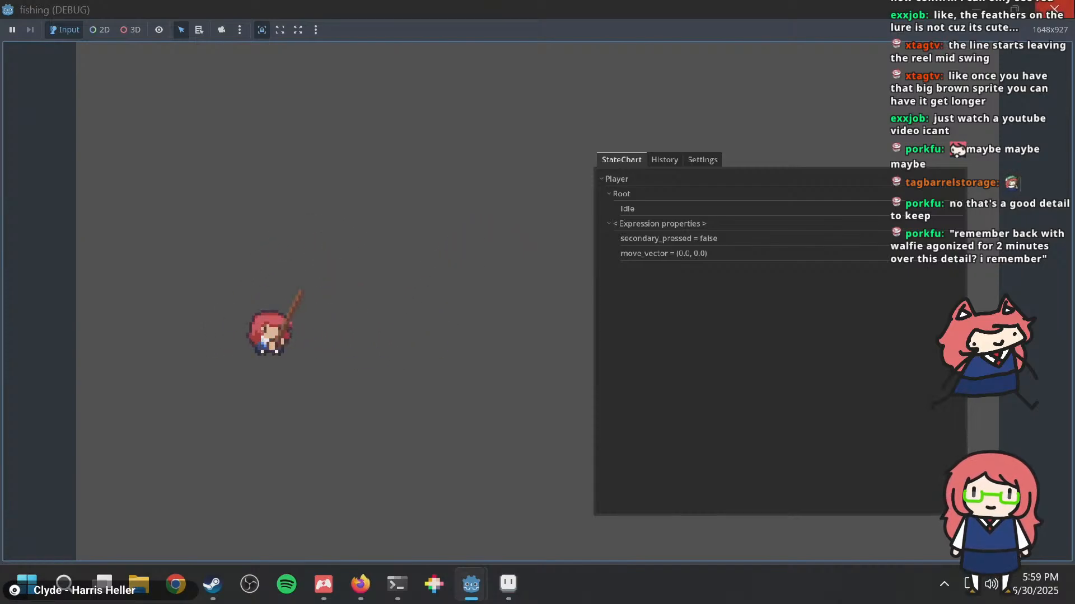
left_click(1055, 9)
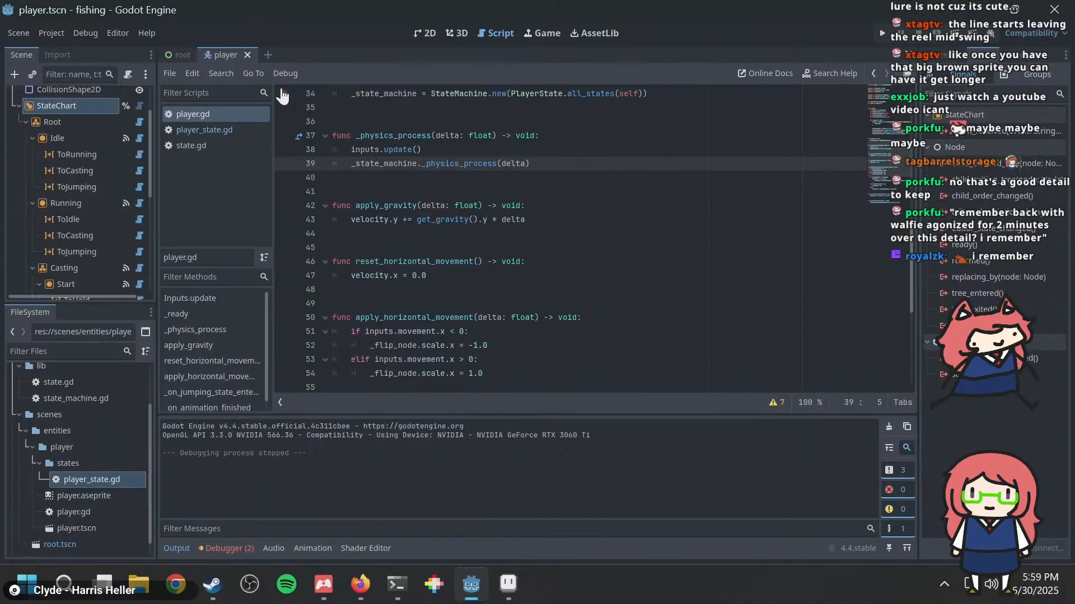
Step: Preview the player AnimatedSprite's bobber animation in the 2D view and switch it back to the idle animation
left_click(424, 33)
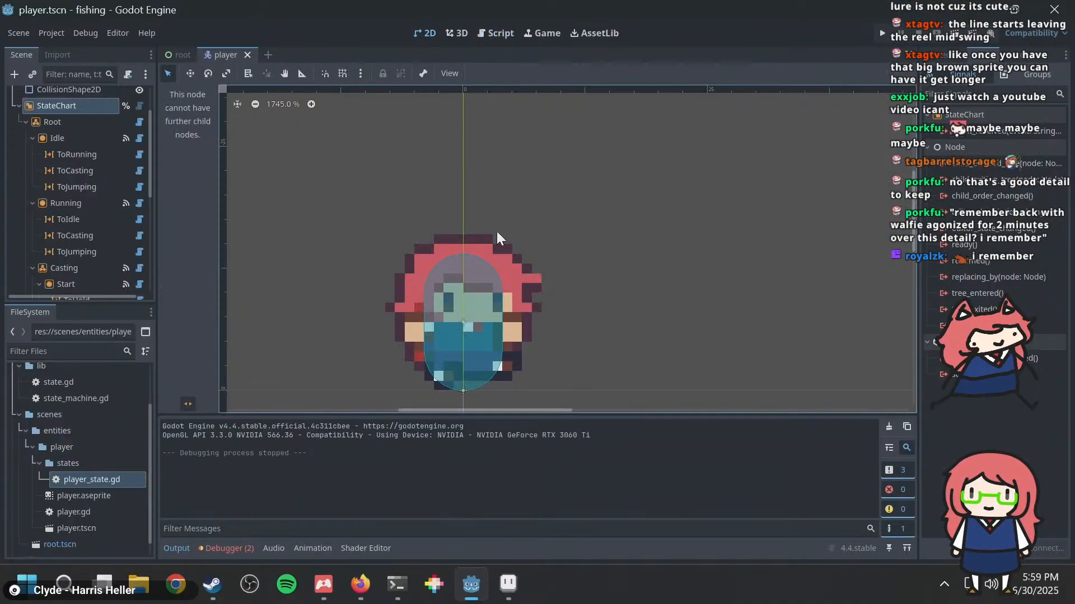
scroll(64, 128, "up", 2)
left_click(72, 128)
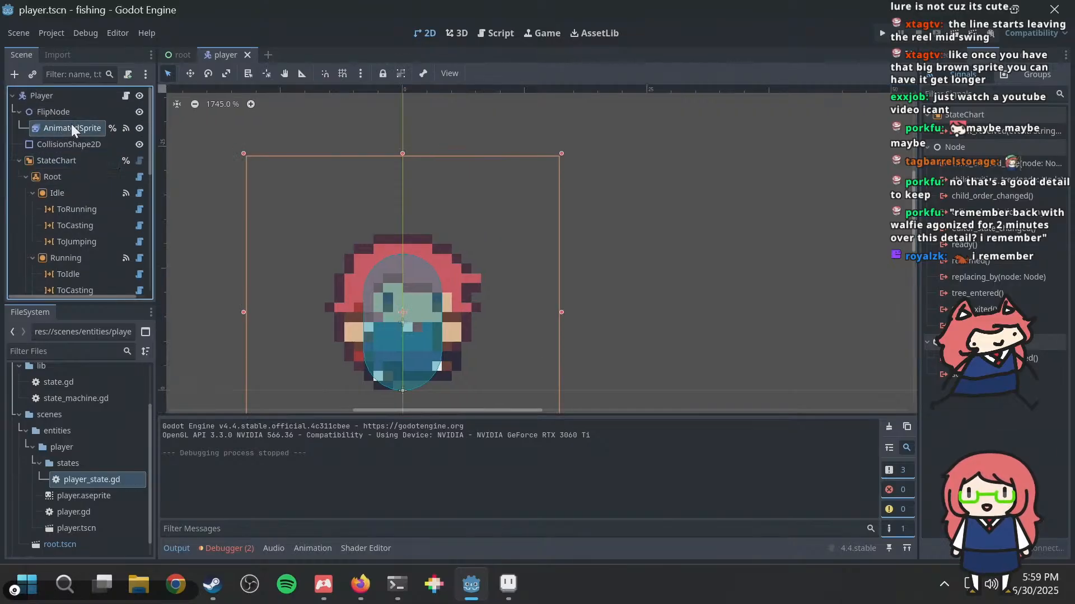
left_click(243, 439)
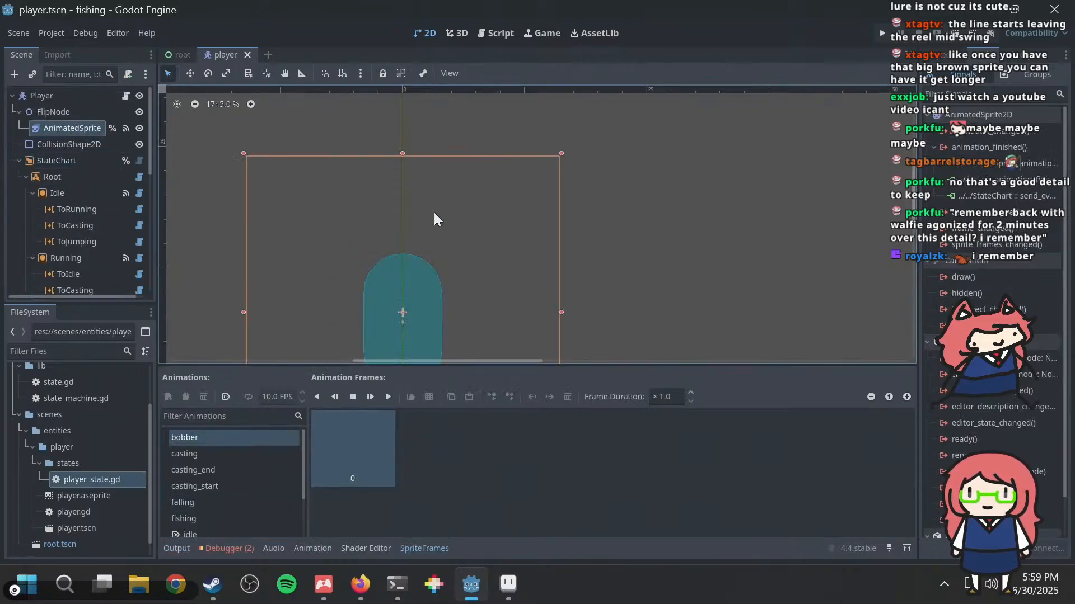
scroll(449, 241, "down", 1)
scroll(437, 254, "up", 4)
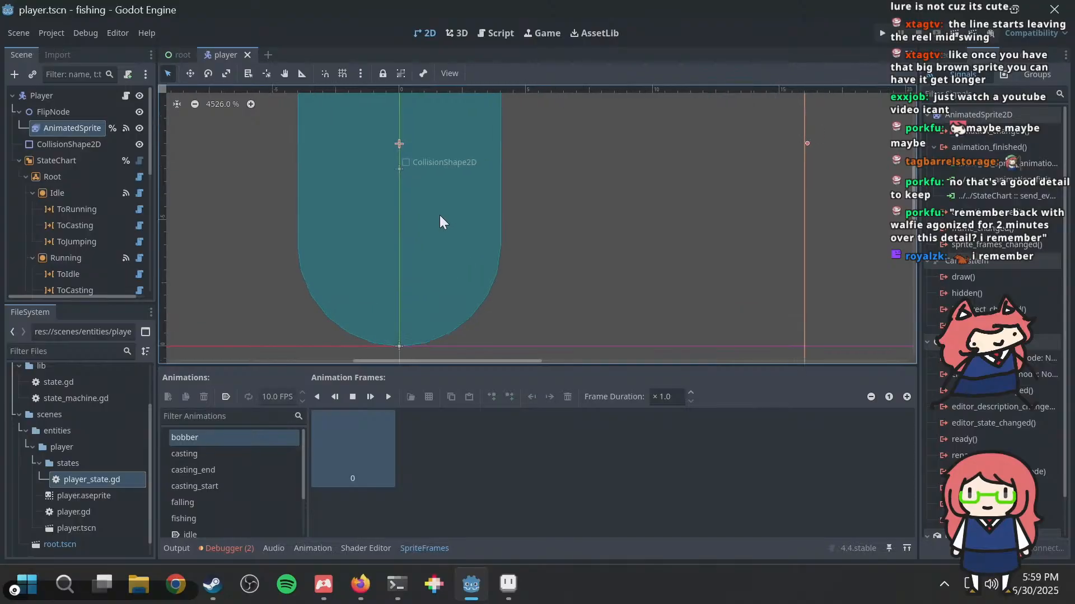
scroll(439, 215, "down", 1)
scroll(203, 469, "down", 1)
scroll(203, 467, "down", 1)
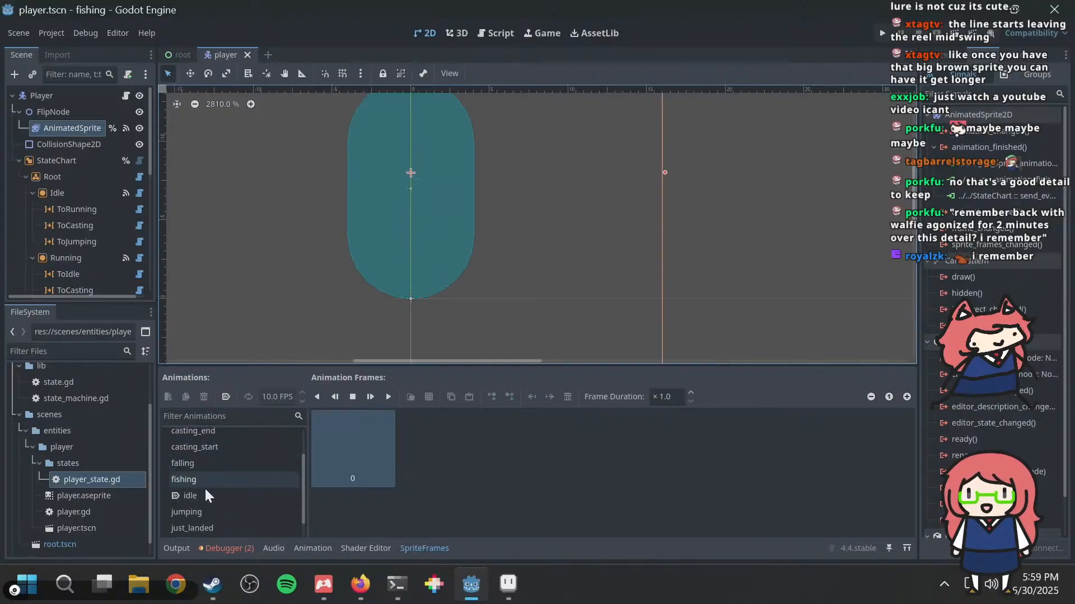
left_click(205, 493)
scroll(438, 247, "down", 4)
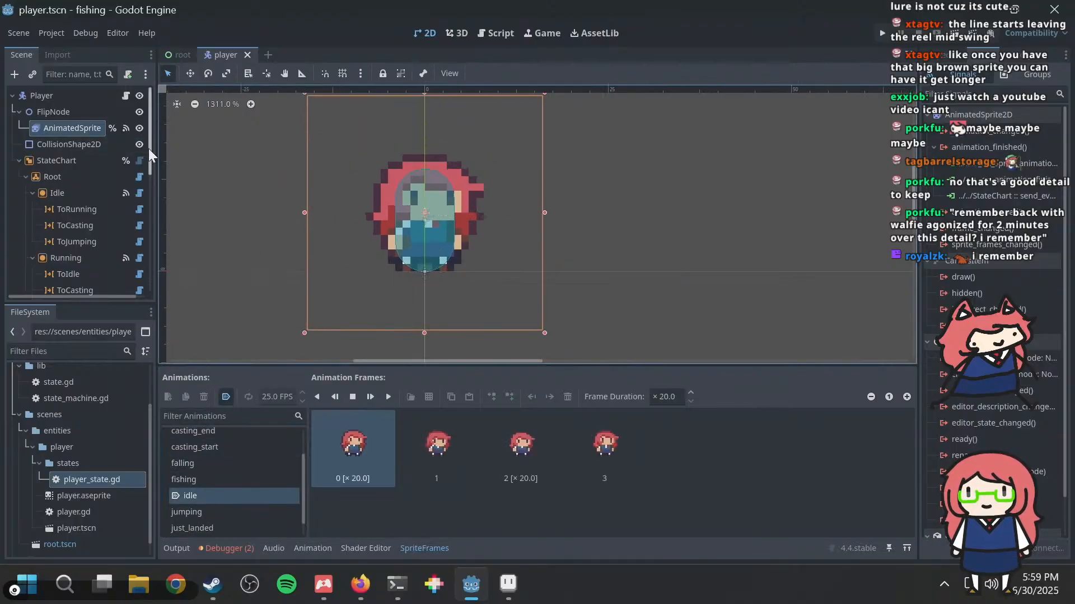
Step: Add an AnimatedSprite2D child node to Player and make it the first child, above FlipNode
right_click(58, 111)
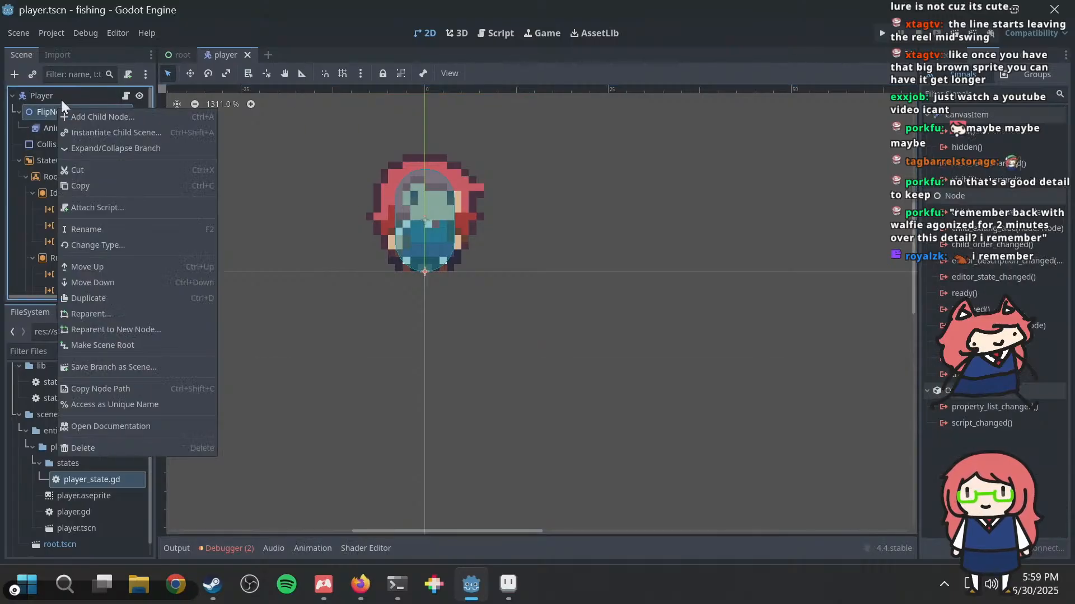
left_click(70, 93)
right_click(68, 92)
mouse_move(83, 102)
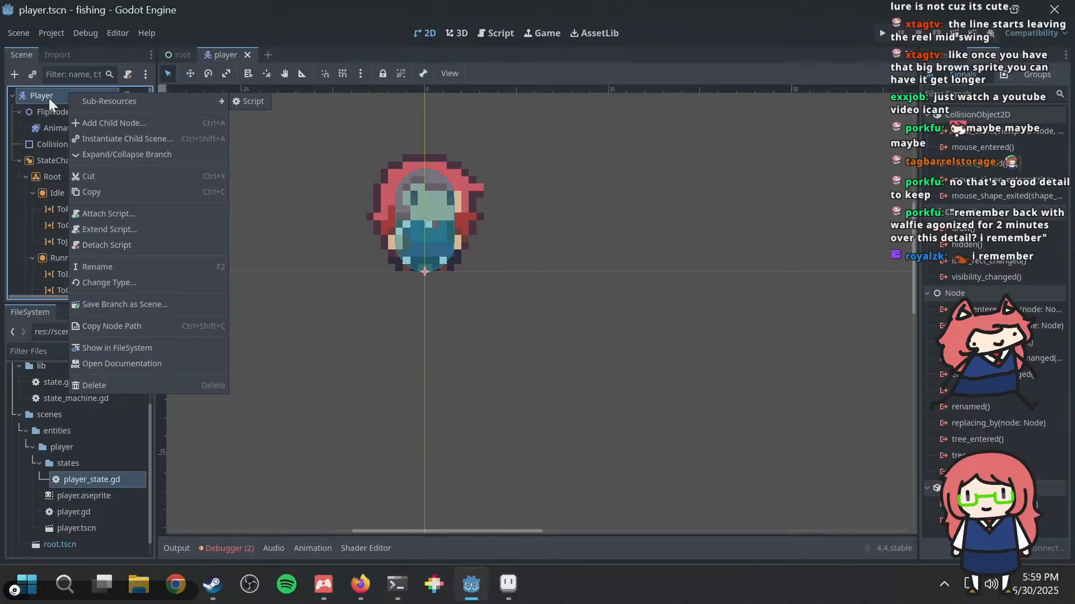
left_click(98, 123)
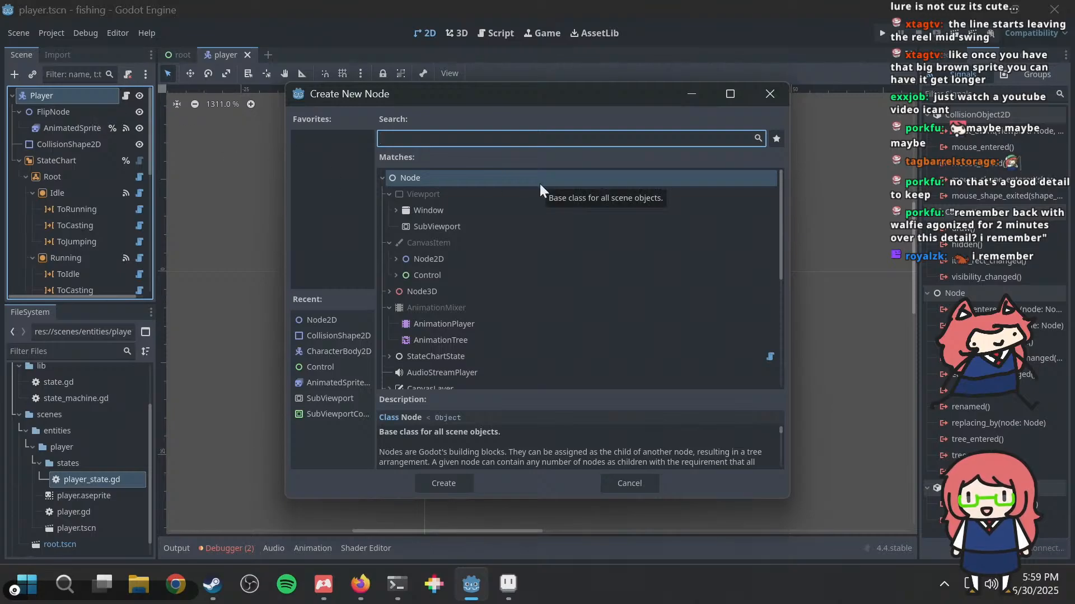
type("anim")
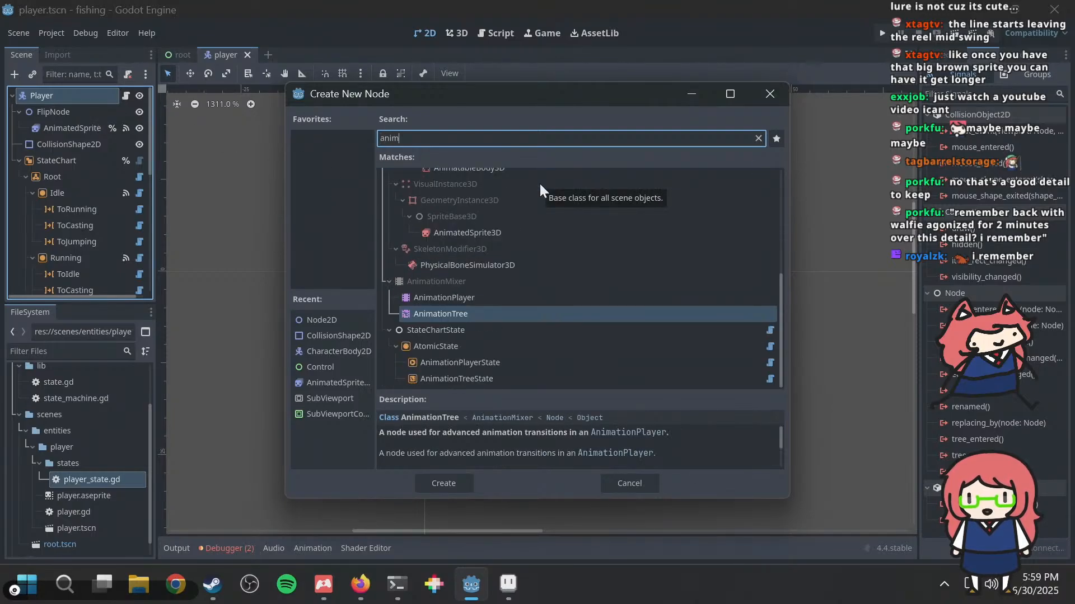
type("atedsp")
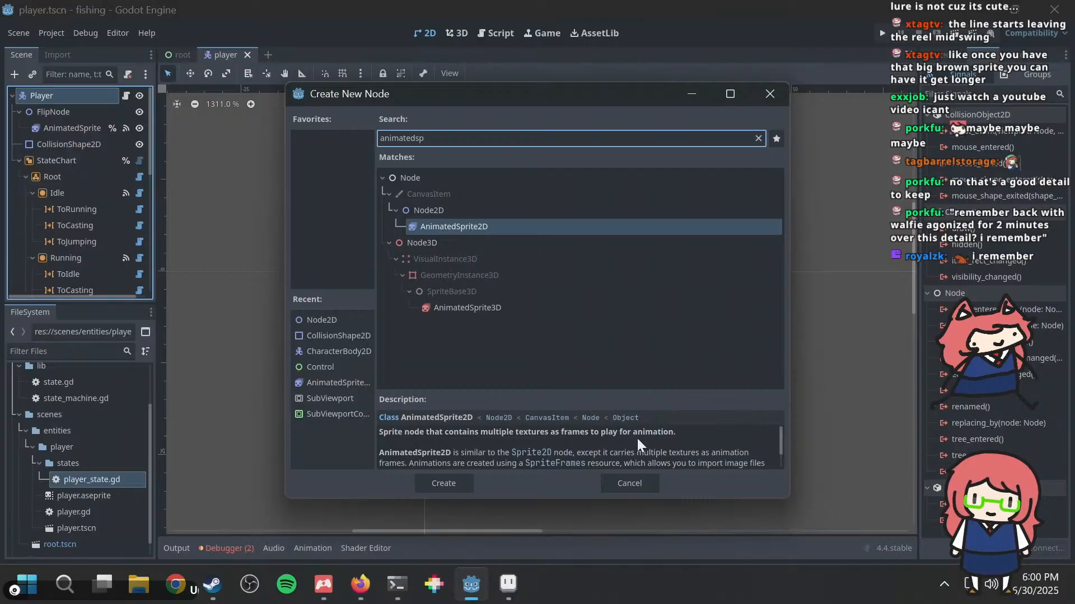
double_click(458, 226)
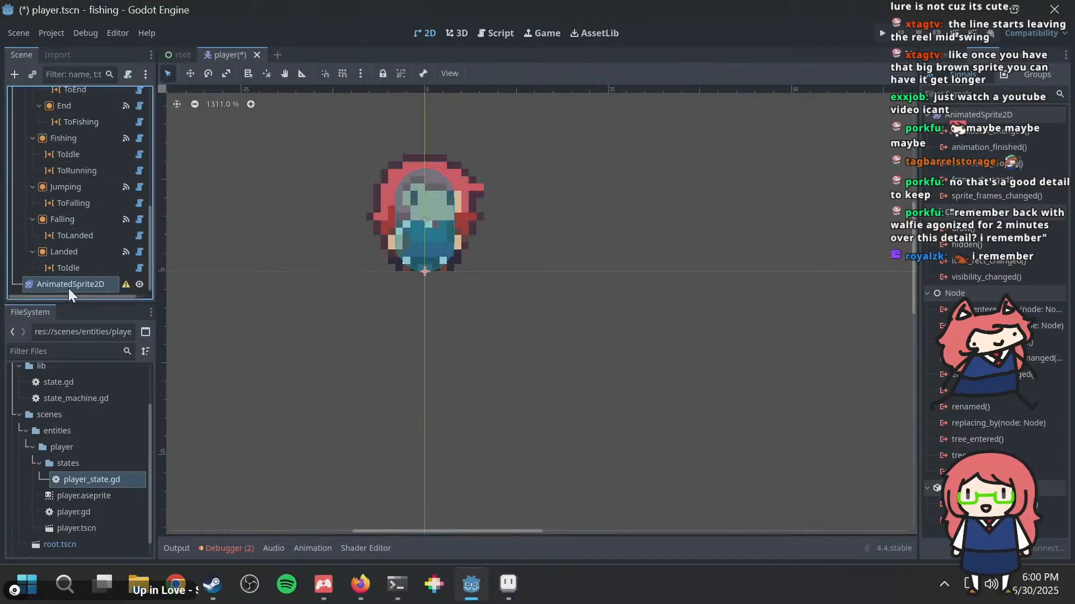
left_click_drag(69, 288, 55, 102)
Step: Try renaming the new AnimatedSprite2D node to LureSprite, save the scene and undo the rename
left_click(55, 108)
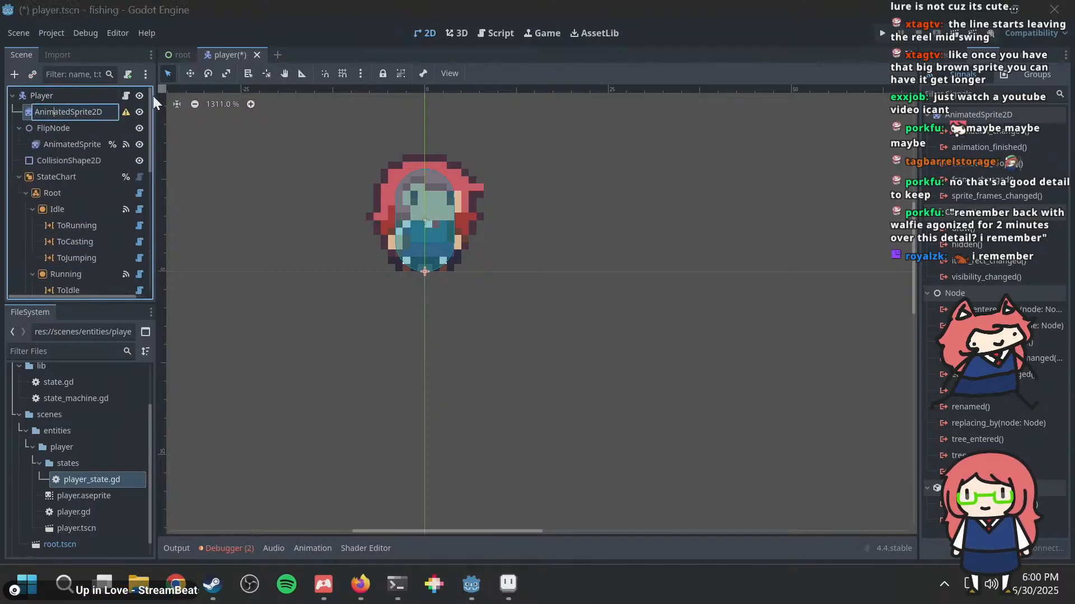
key("ctrl+a")
type("Lu")
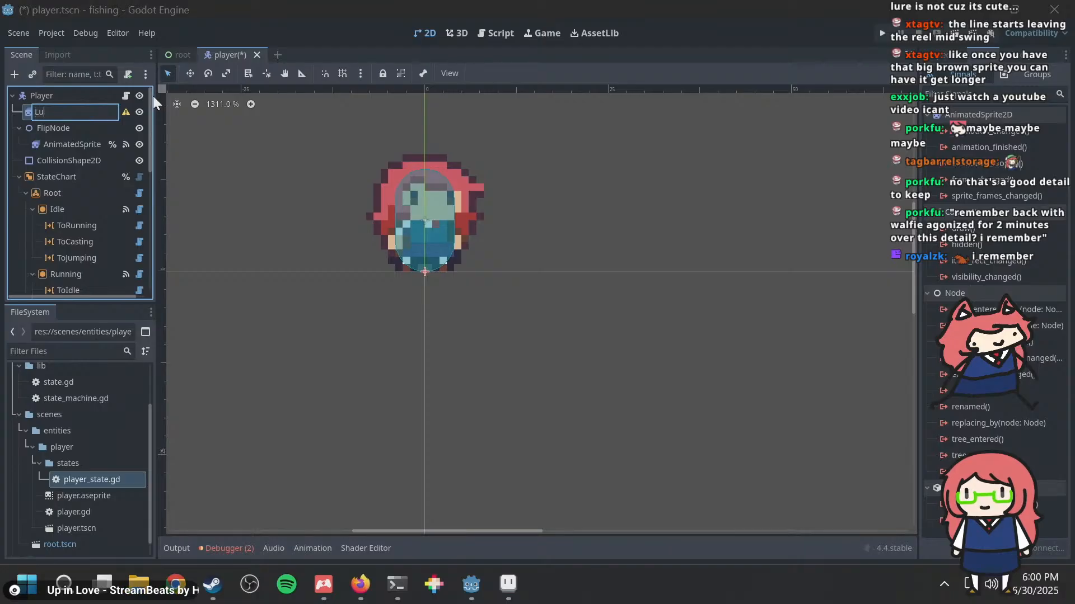
type("reSprite")
key("Return")
key("ctrl+s")
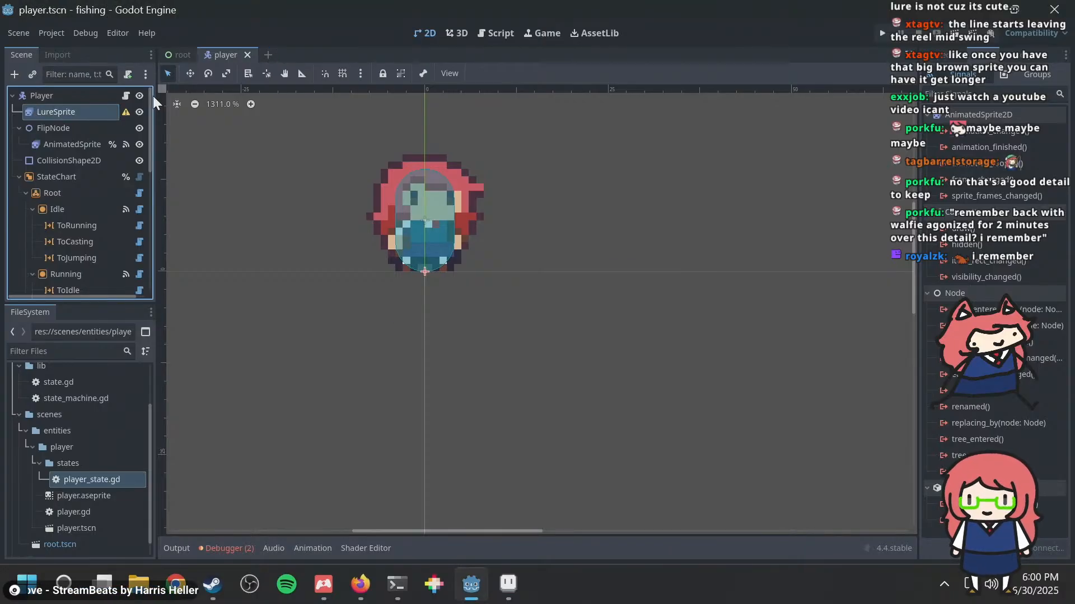
key("ctrl+z")
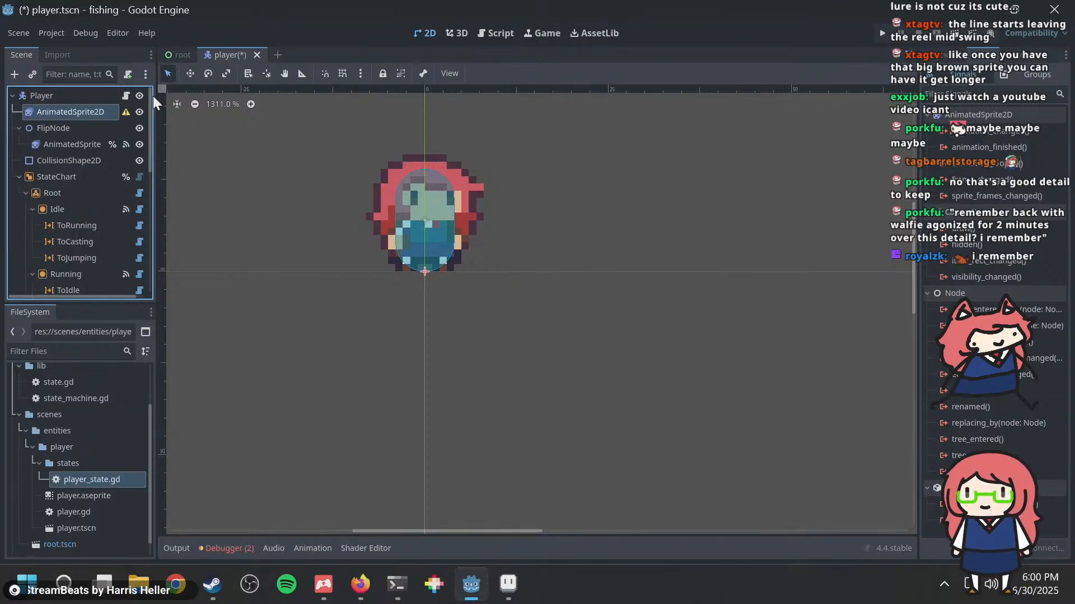
Step: Reparent the new AnimatedSprite2D to a new CharacterBody2D node under Player and save the scene
right_click(51, 112)
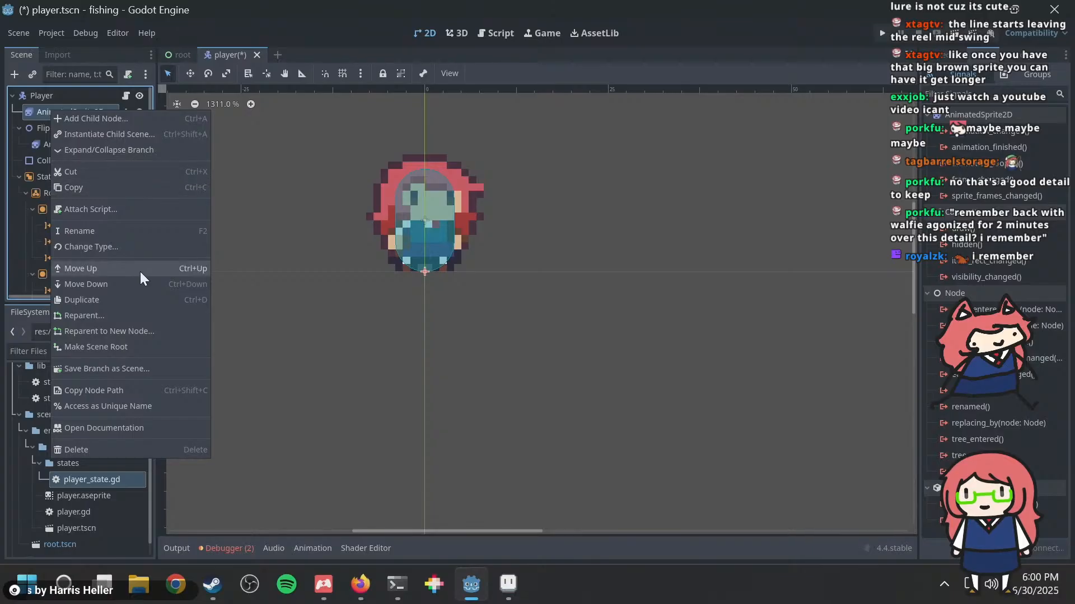
left_click(138, 331)
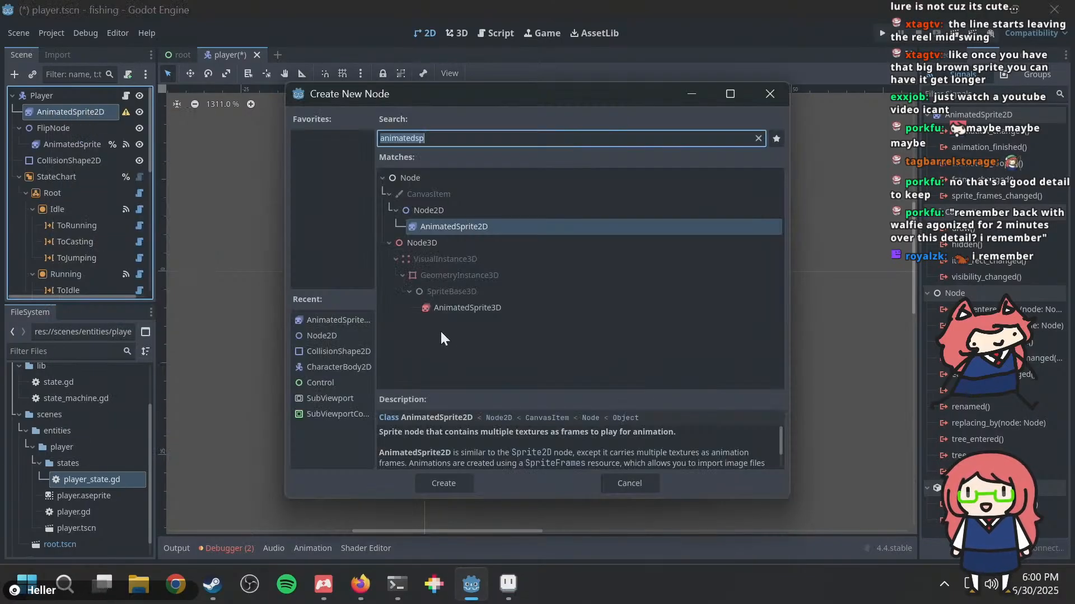
type("ph")
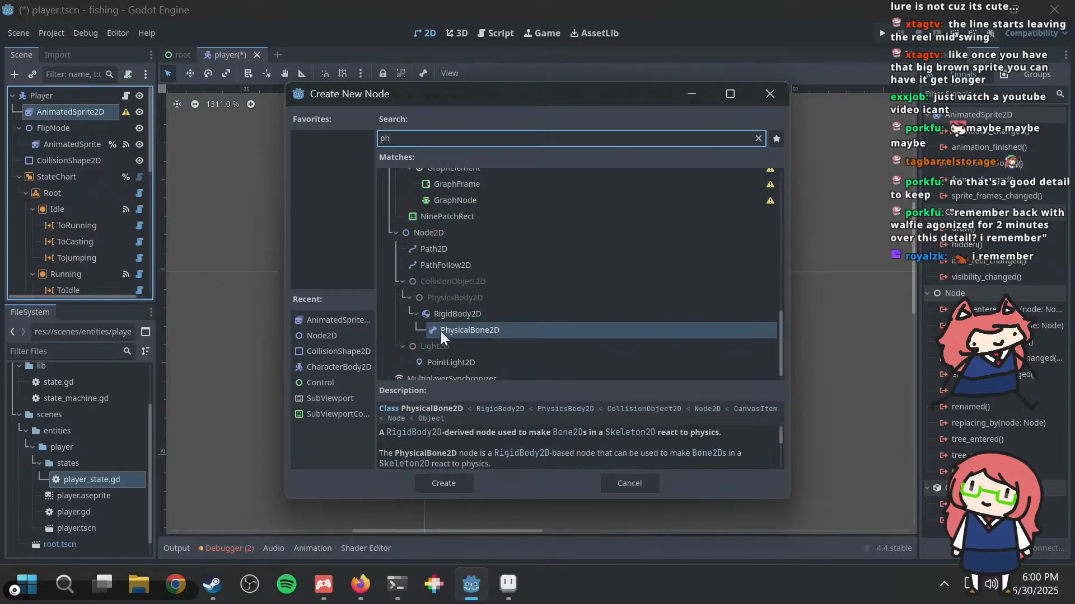
key("BackSpace")
key("BackSpace")
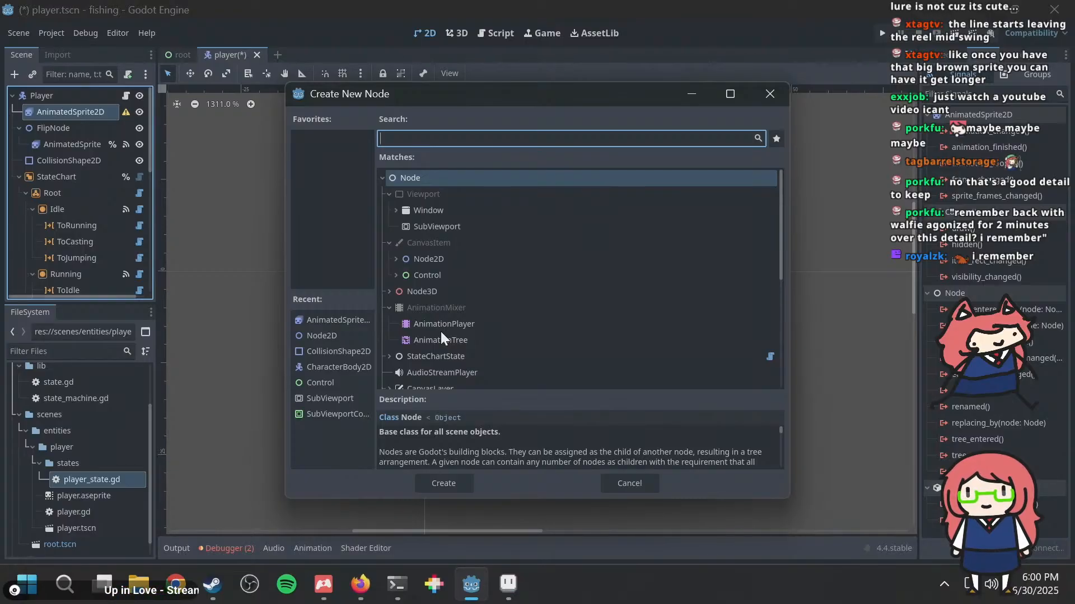
type("s")
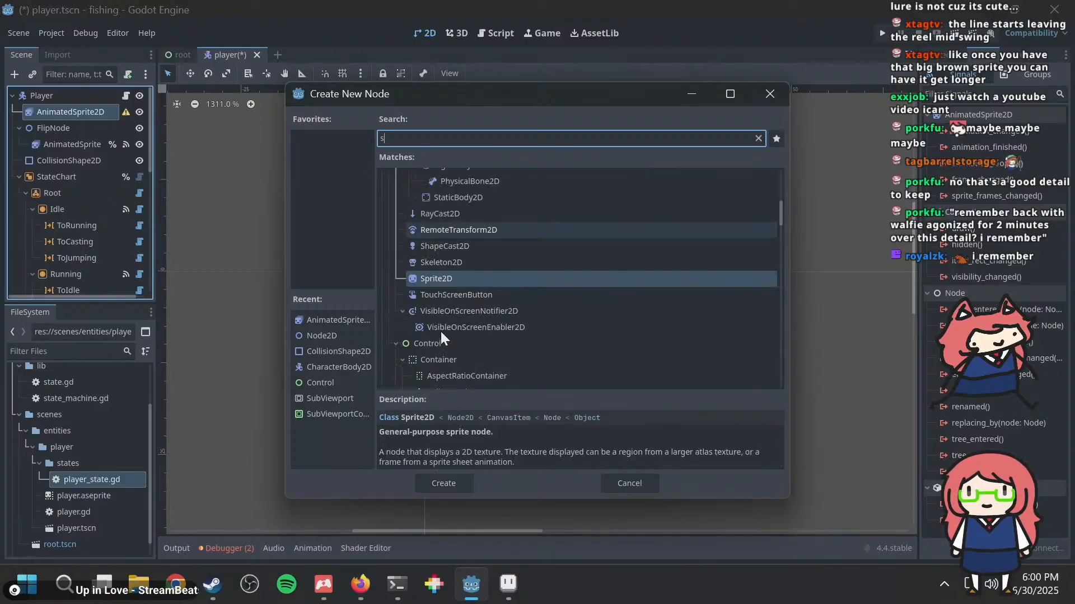
key("BackSpace")
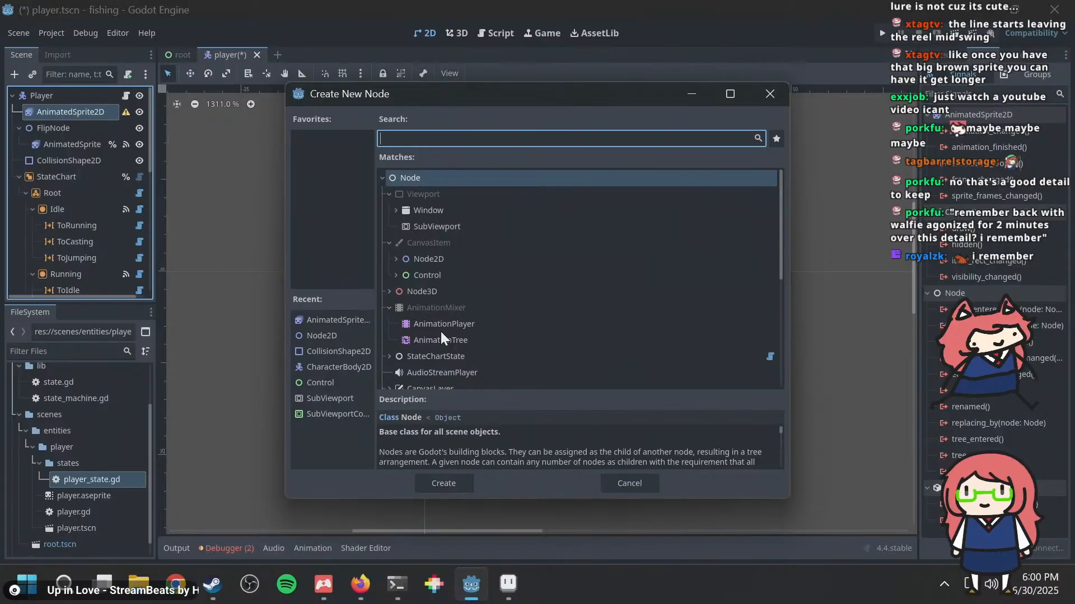
type("char")
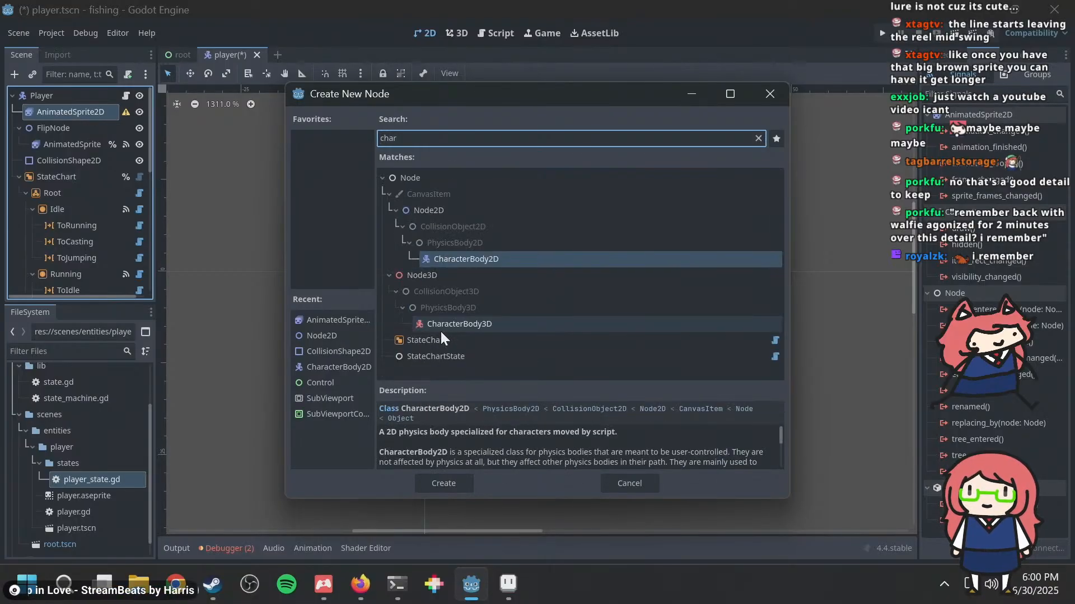
double_click(472, 263)
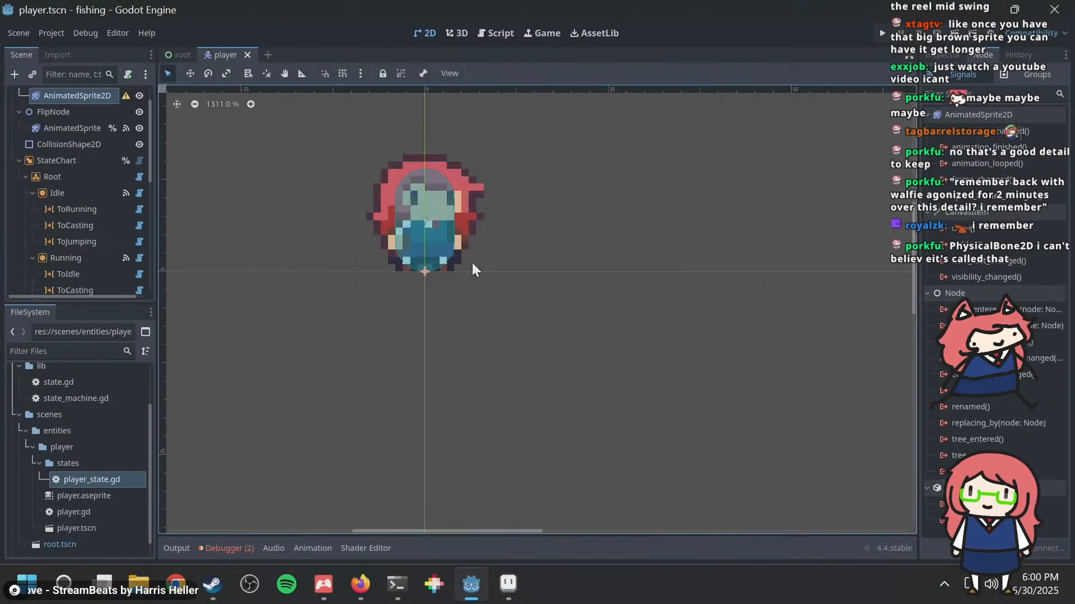
scroll(79, 173, "up", 2)
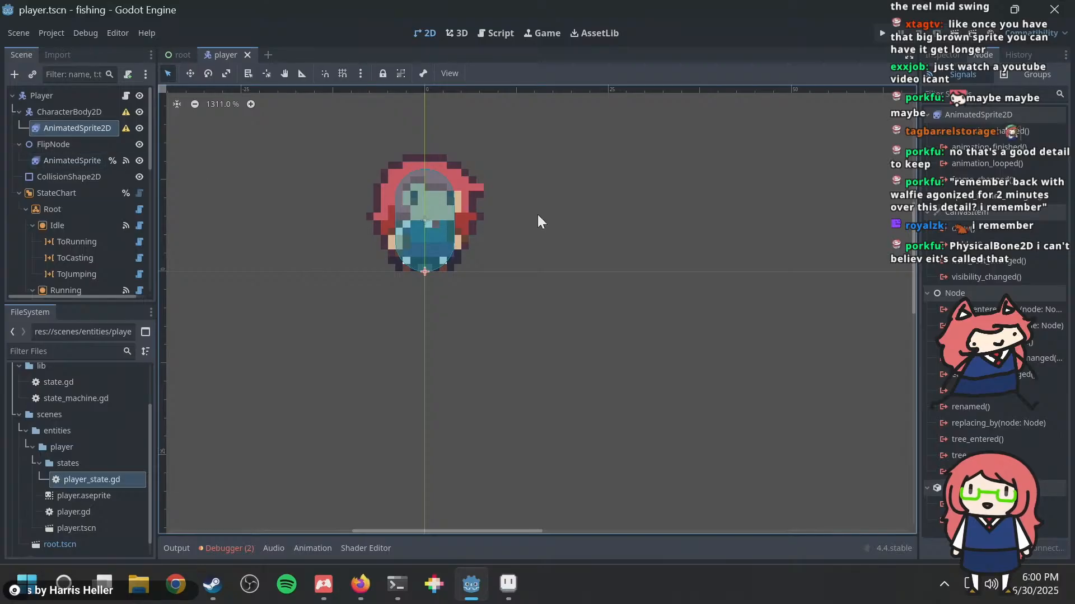
Step: Assign player.aseprite as the new AnimatedSprite2D's sprite frames, using the bobber animation
scroll(477, 287, "up", 3)
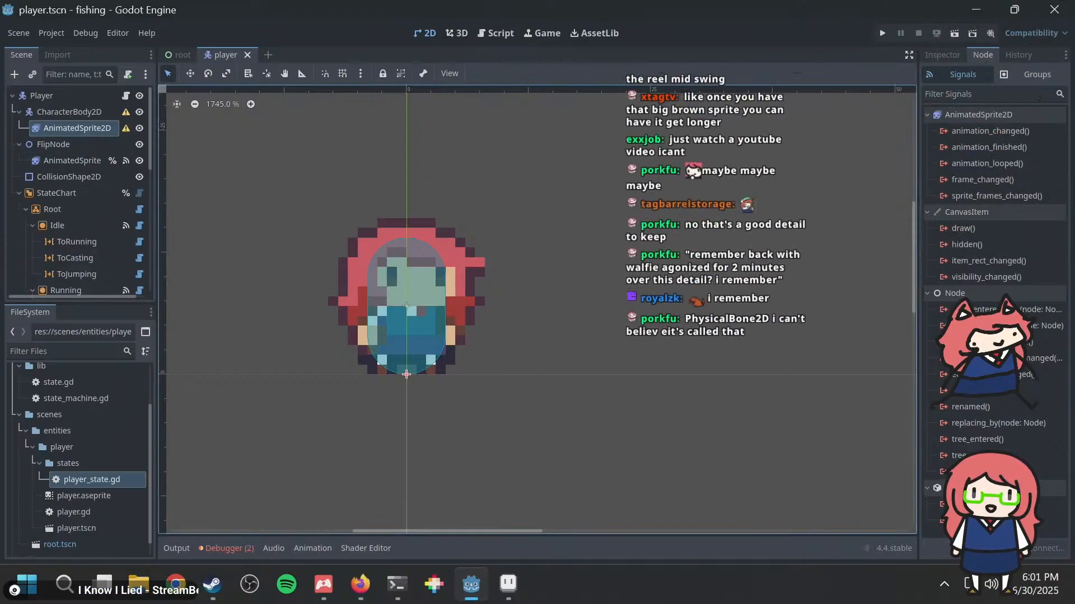
left_click(955, 55)
left_click(957, 144)
left_click(1016, 162)
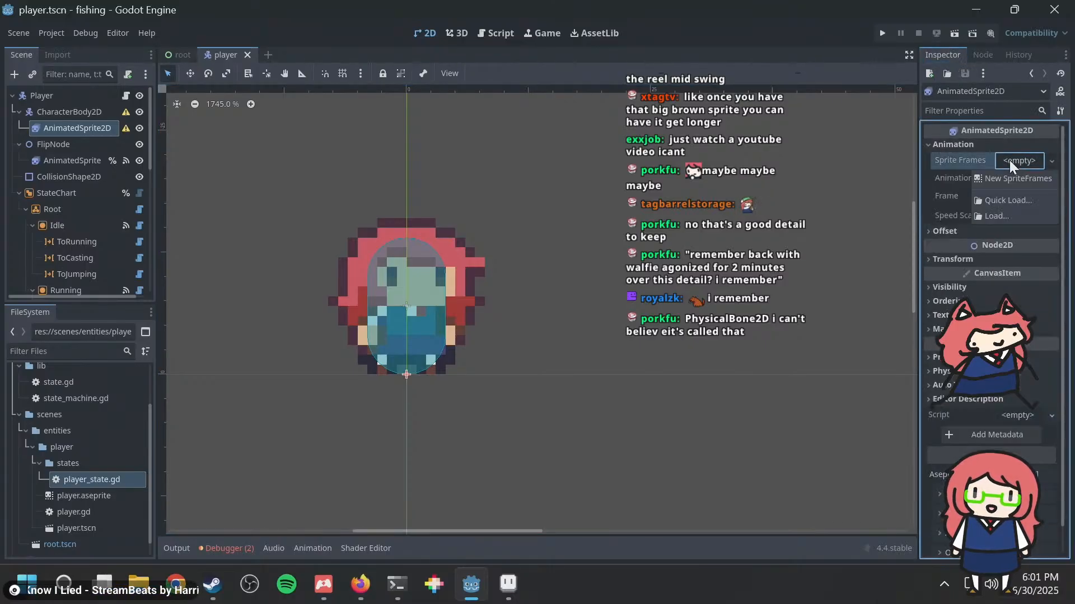
left_click(1011, 164)
scroll(75, 495, "down", 2)
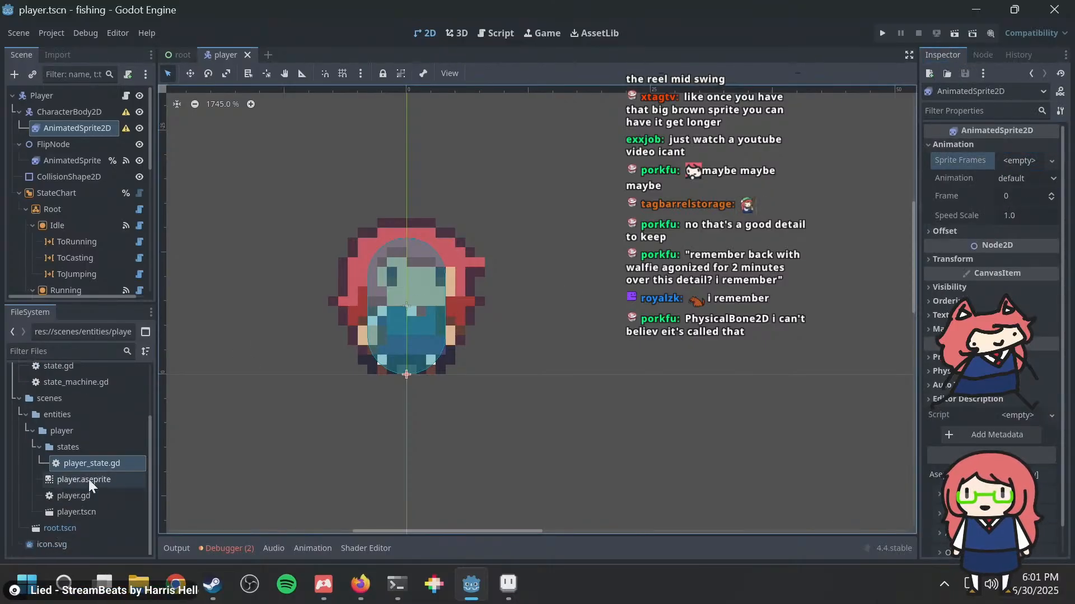
scroll(61, 509, "up", 3)
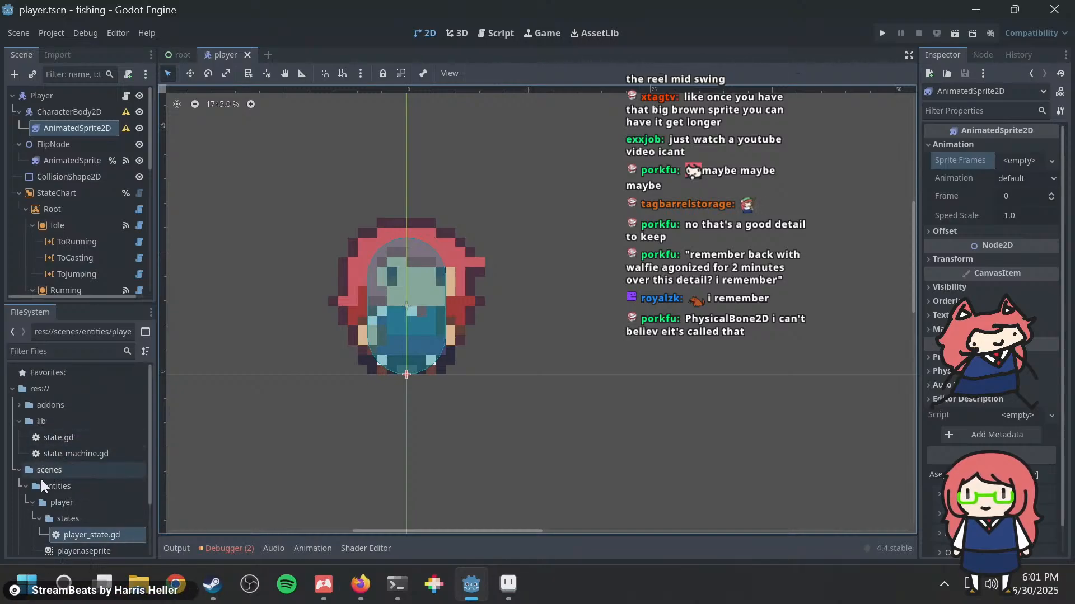
scroll(41, 478, "down", 3)
left_click_drag(79, 505, 1021, 160)
left_click(1016, 180)
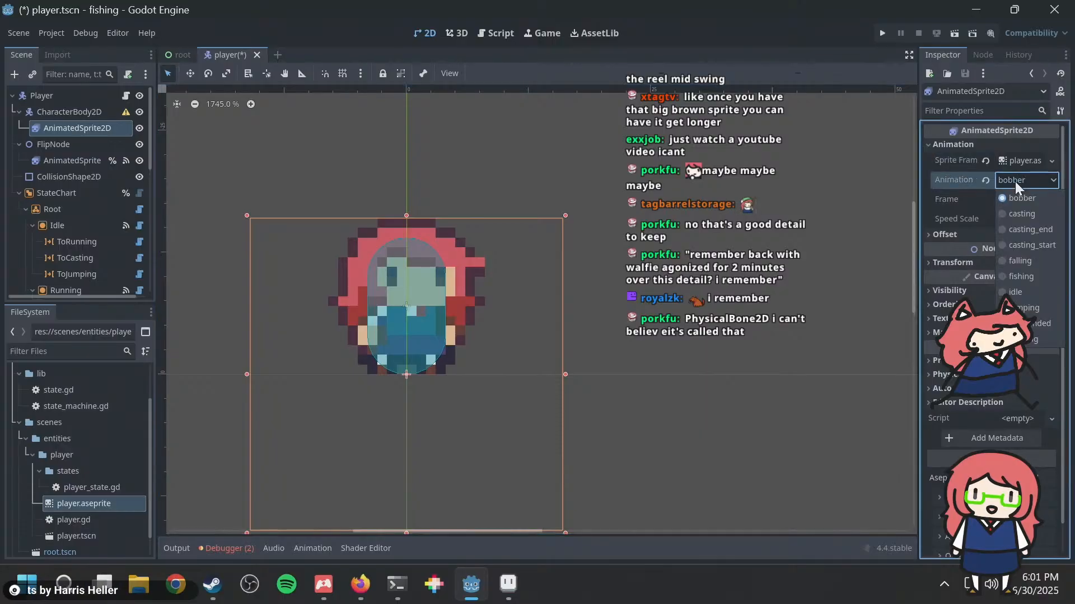
left_click(1016, 180)
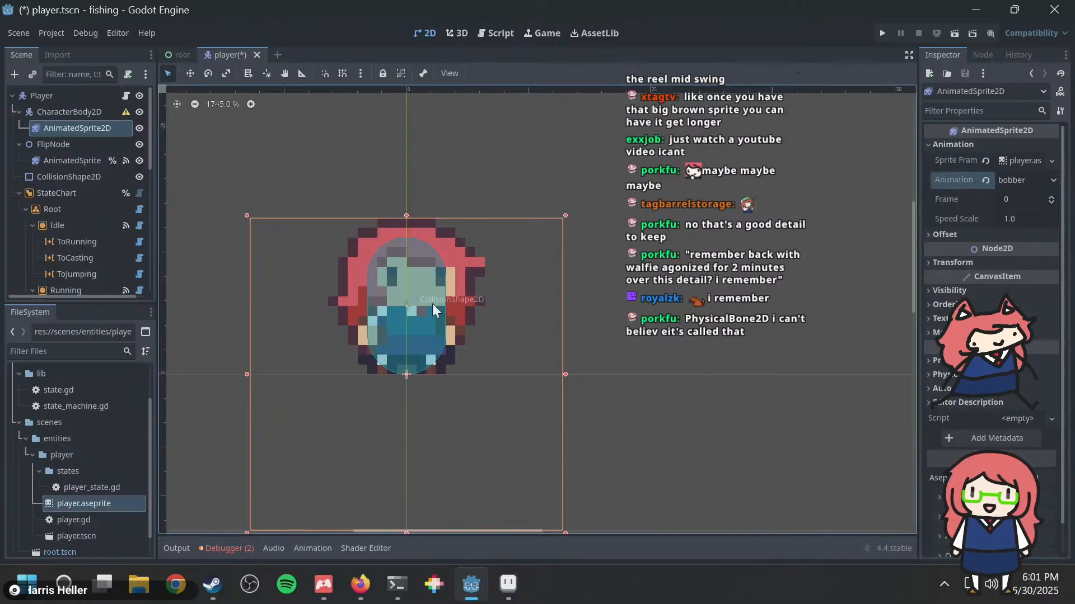
left_click(85, 112)
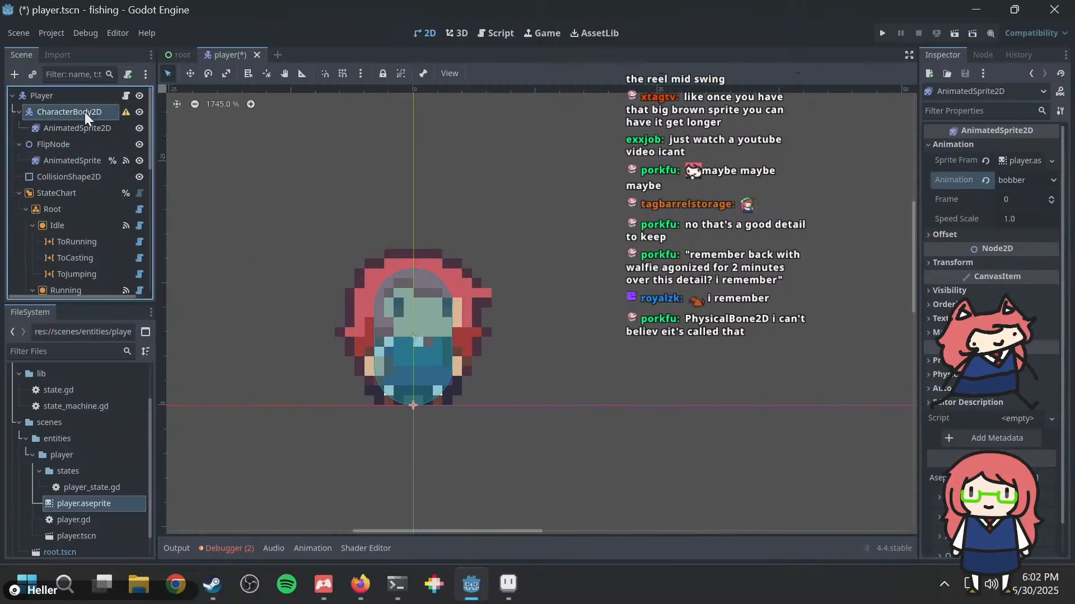
right_click(85, 112)
left_click(120, 122)
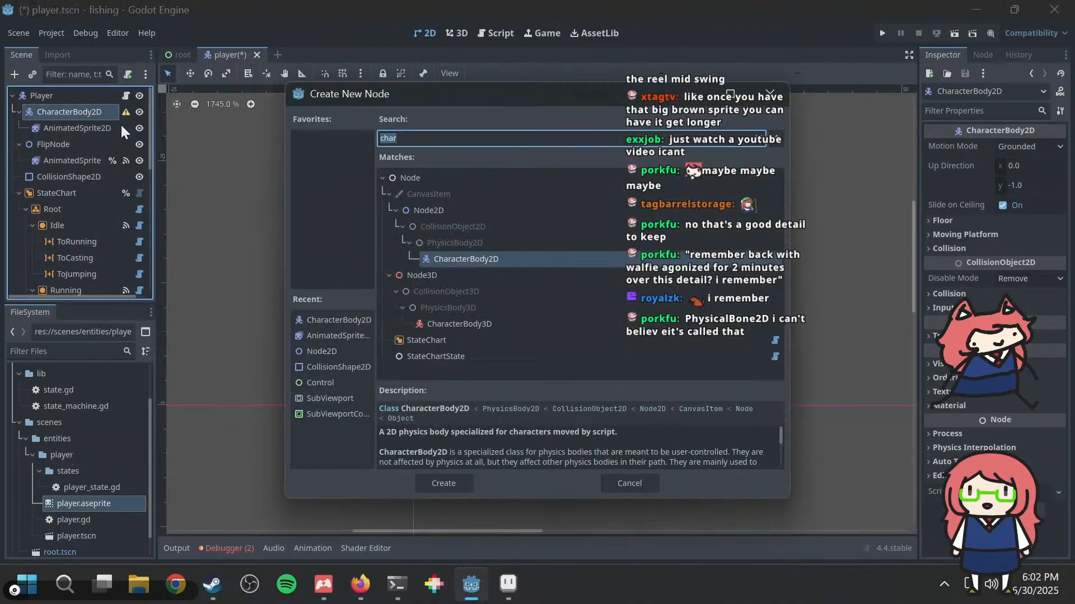
key("Escape")
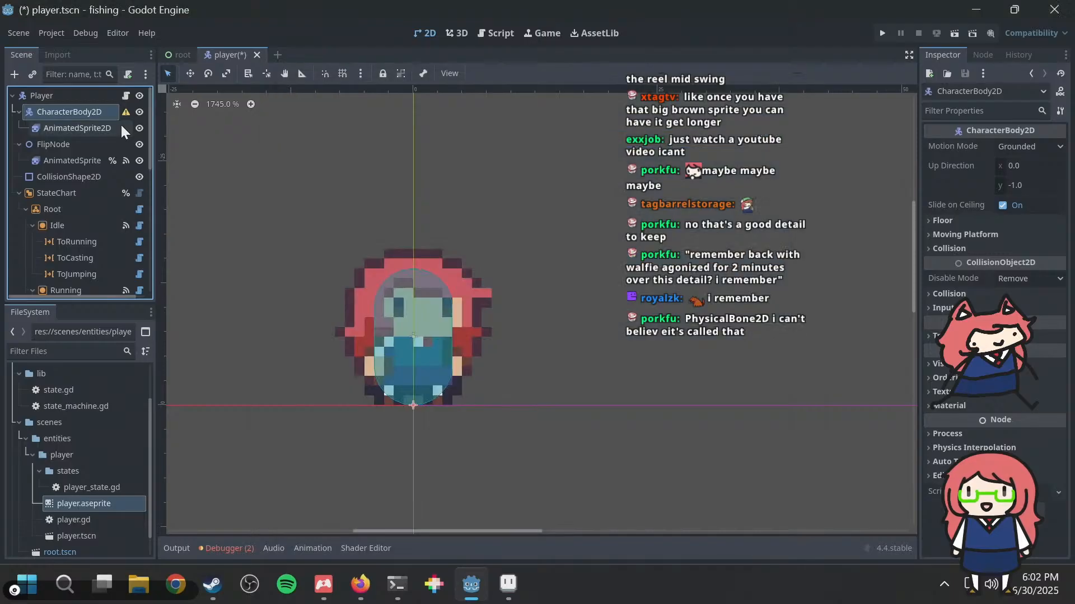
Step: Start saving the CharacterBody2D branch as its own scene and create a bobber folder in res://scenes/entities for it
right_click(83, 113)
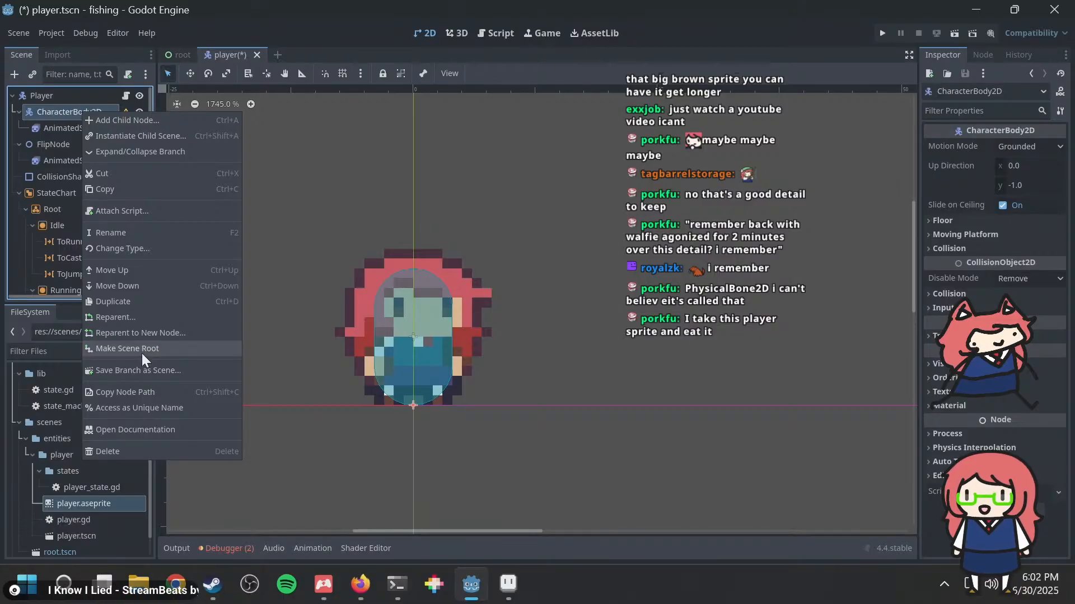
left_click(140, 368)
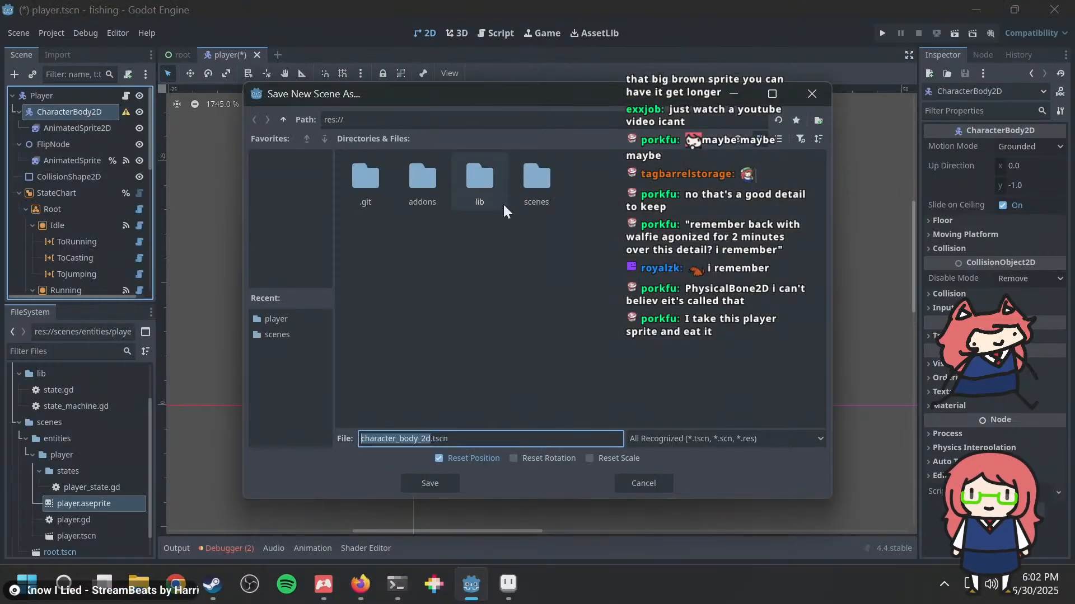
left_click(538, 184)
double_click(542, 185)
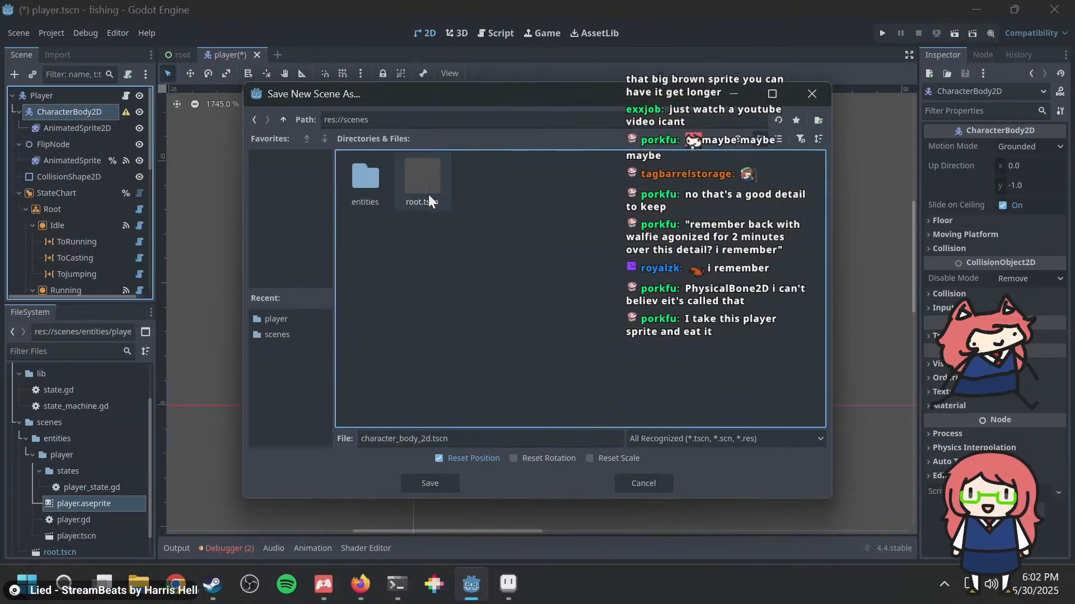
double_click(381, 178)
left_click_drag(454, 99, 248, 128)
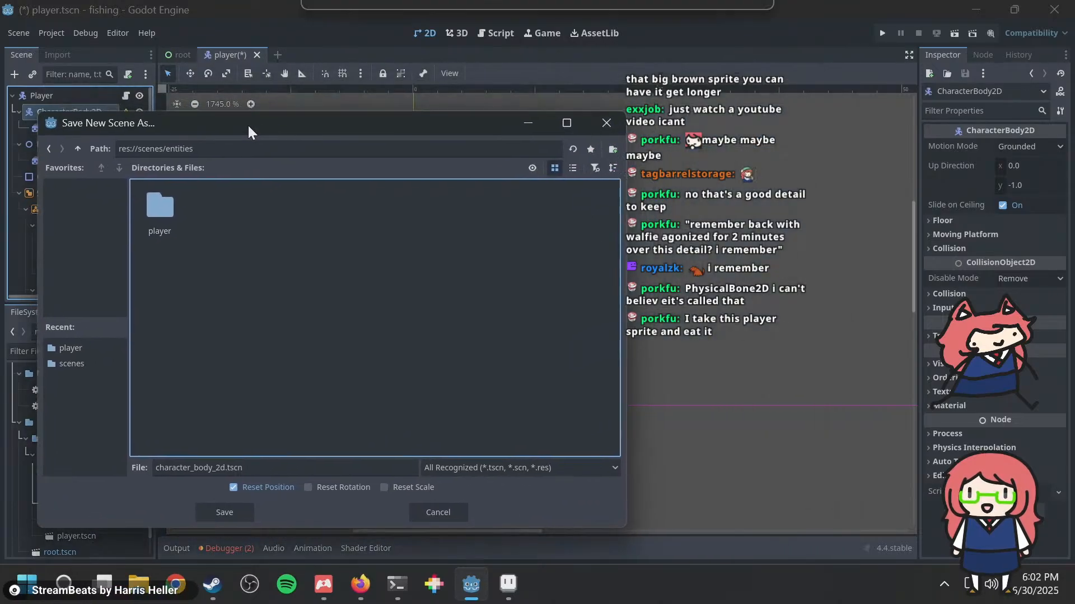
right_click(454, 242)
left_click(458, 247)
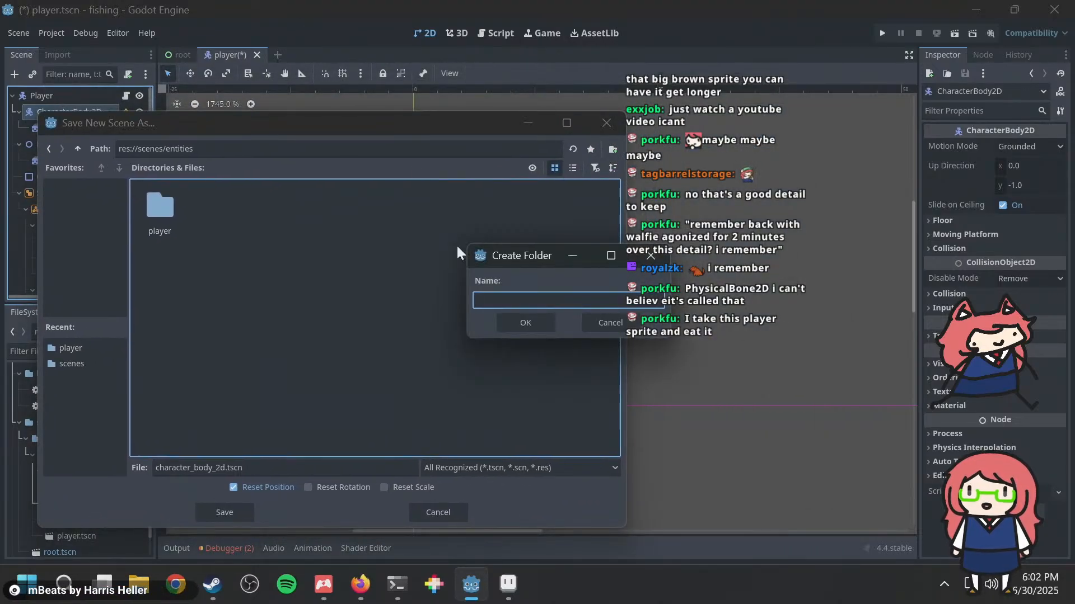
type("bobber")
key("Return")
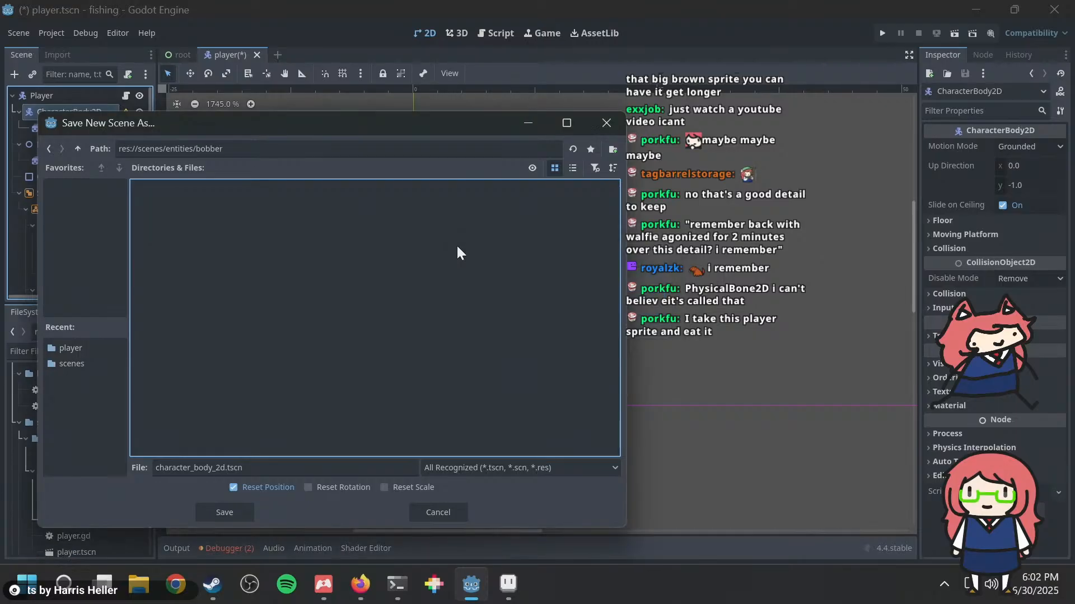
Step: Name the branch's scene file bobber.tscn and save it in the bobber folder
double_click(211, 469)
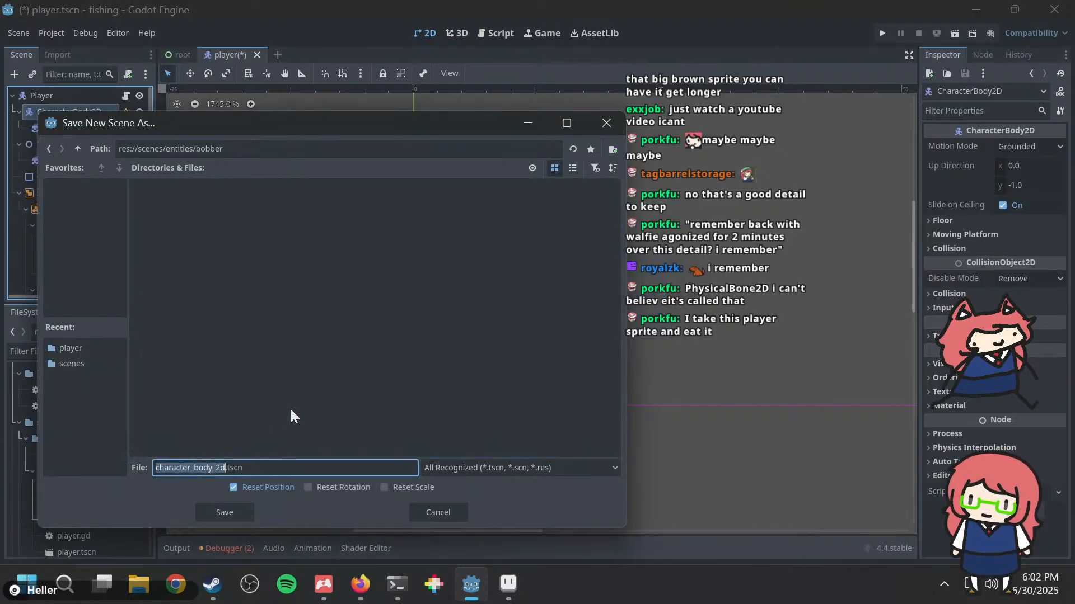
type("bobber")
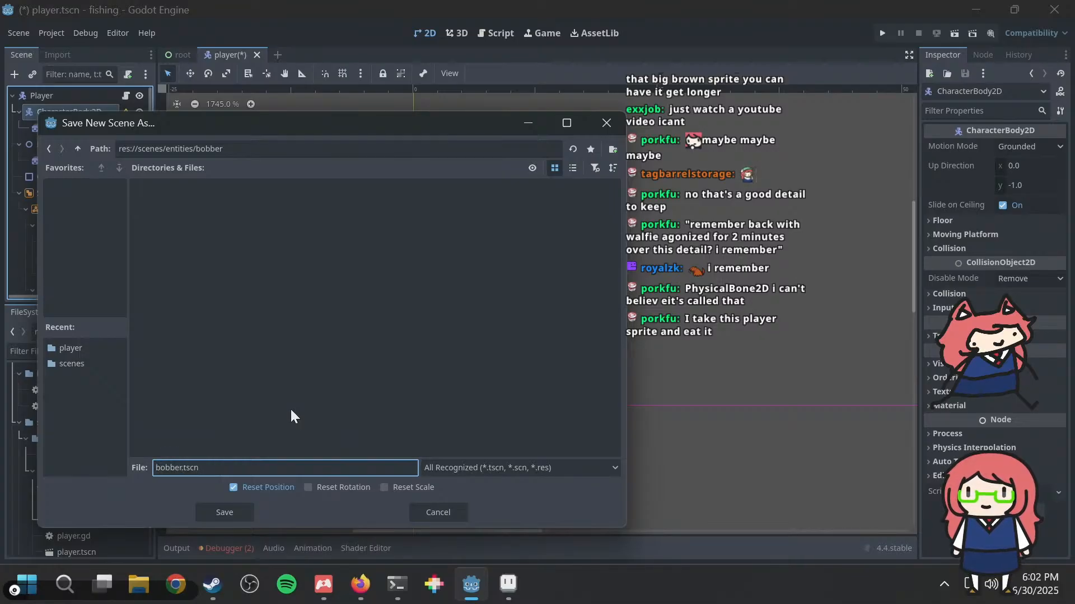
left_click(217, 513)
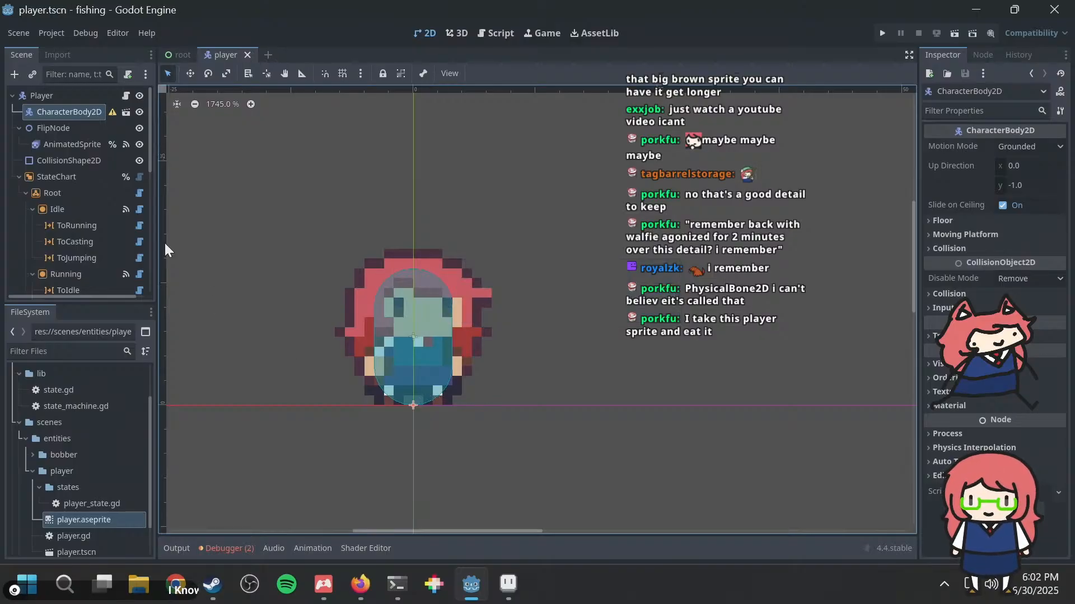
Step: Rename the CharacterBody2D scene instance under Player to Bobber
double_click(81, 113)
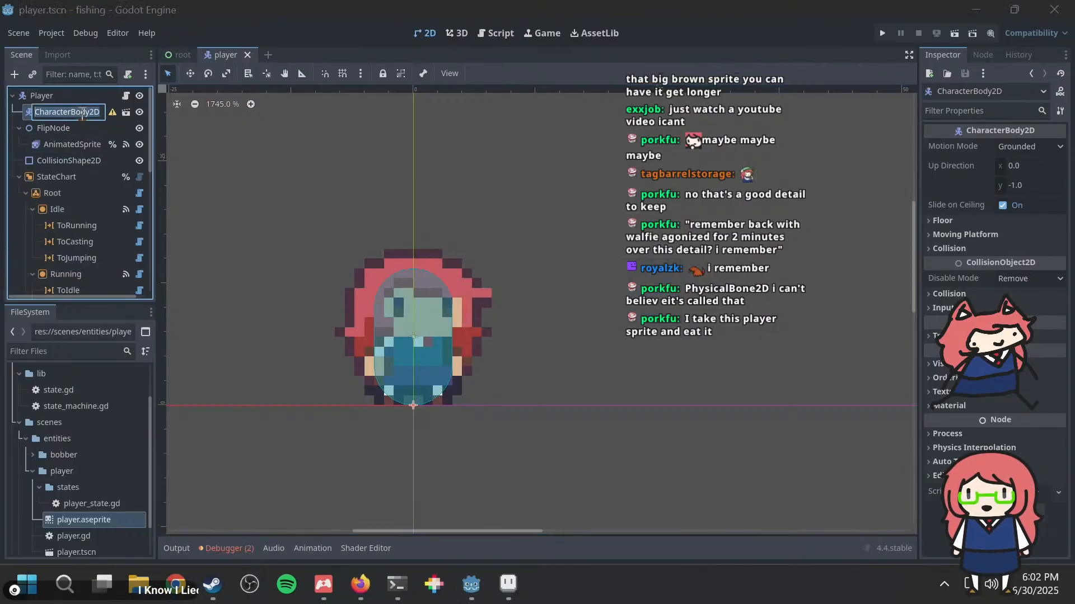
type("Body")
key("BackSpace")
key("BackSpace")
key("BackSpace")
key("BackSpace")
type("Bo")
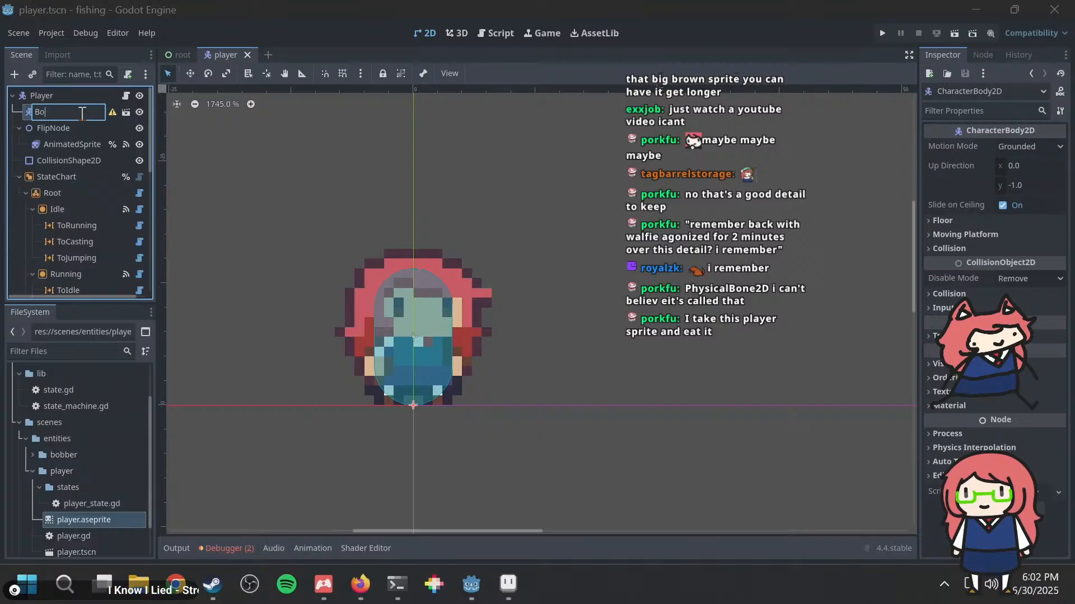
type("bber")
key("Return")
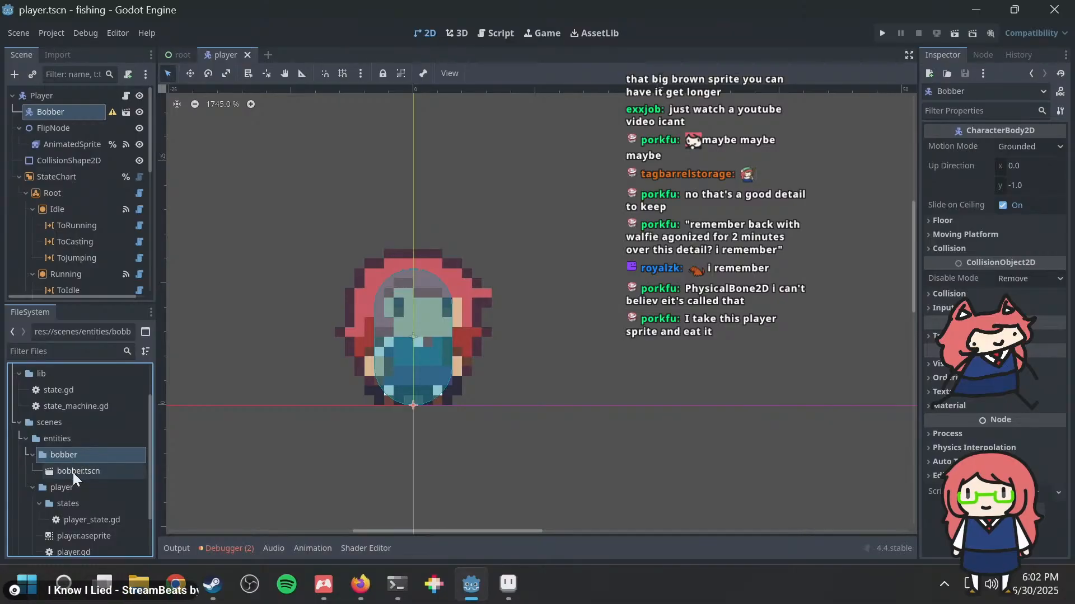
Step: Open the bobber.tscn scene and select its AnimatedSprite2D to show the bobber animation's frames
double_click(73, 471)
scroll(287, 231, "up", 14)
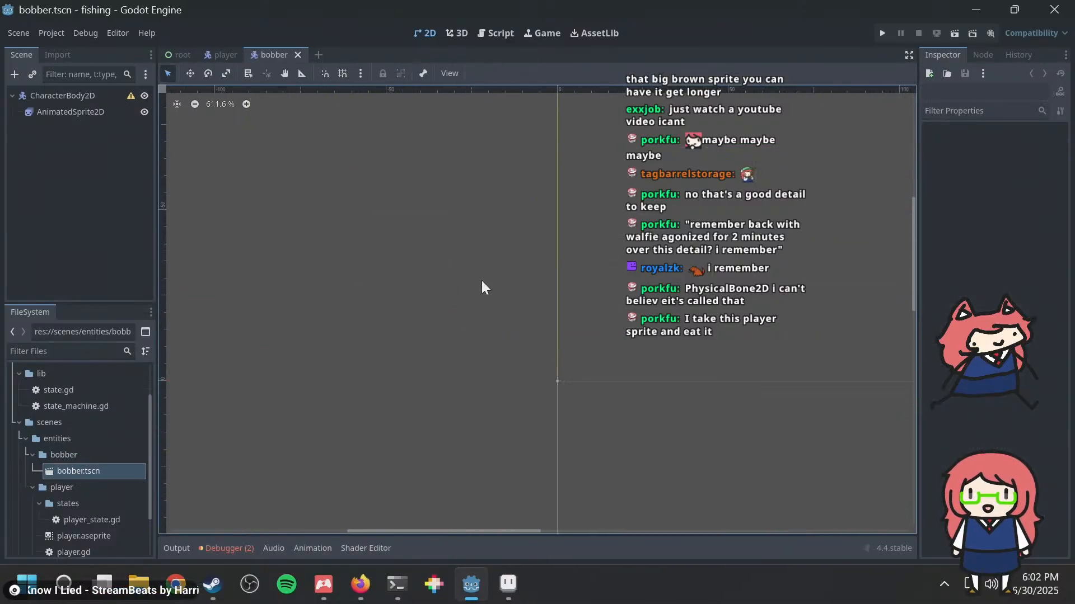
scroll(433, 352, "up", 5)
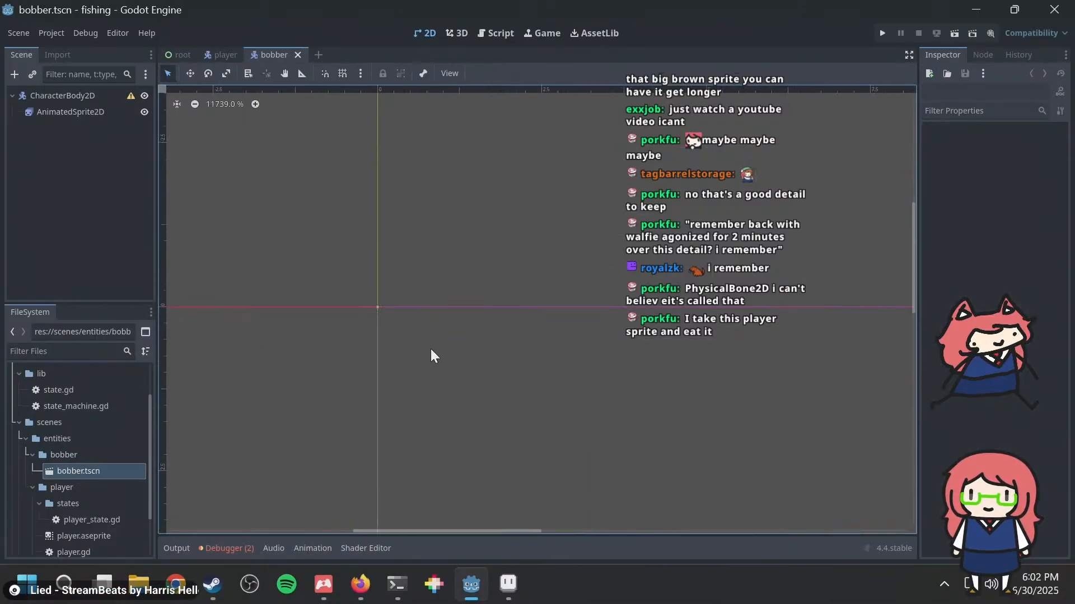
left_click(66, 112)
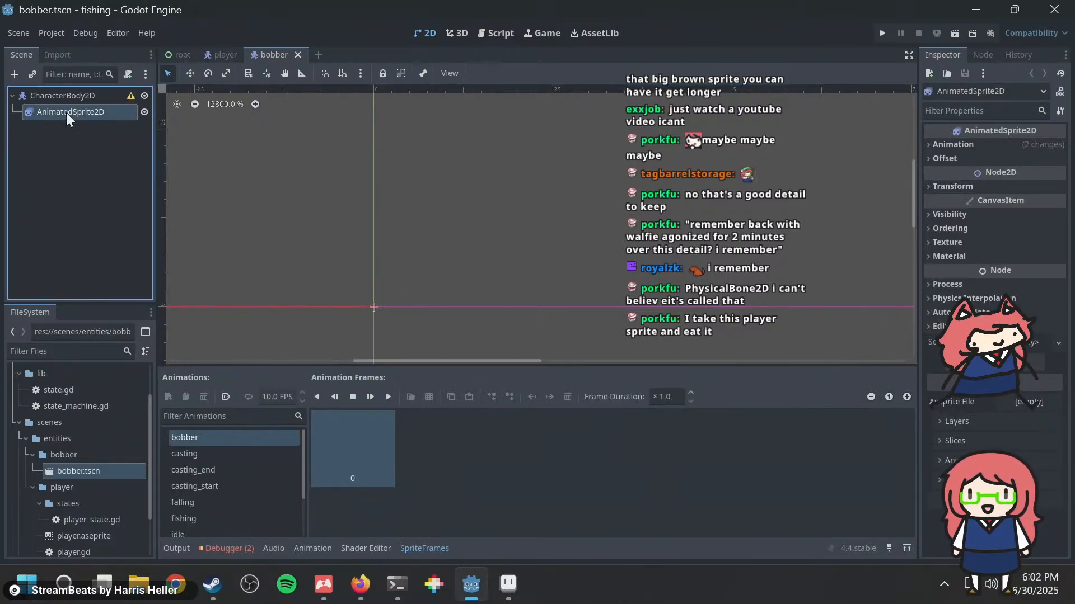
left_click(312, 462)
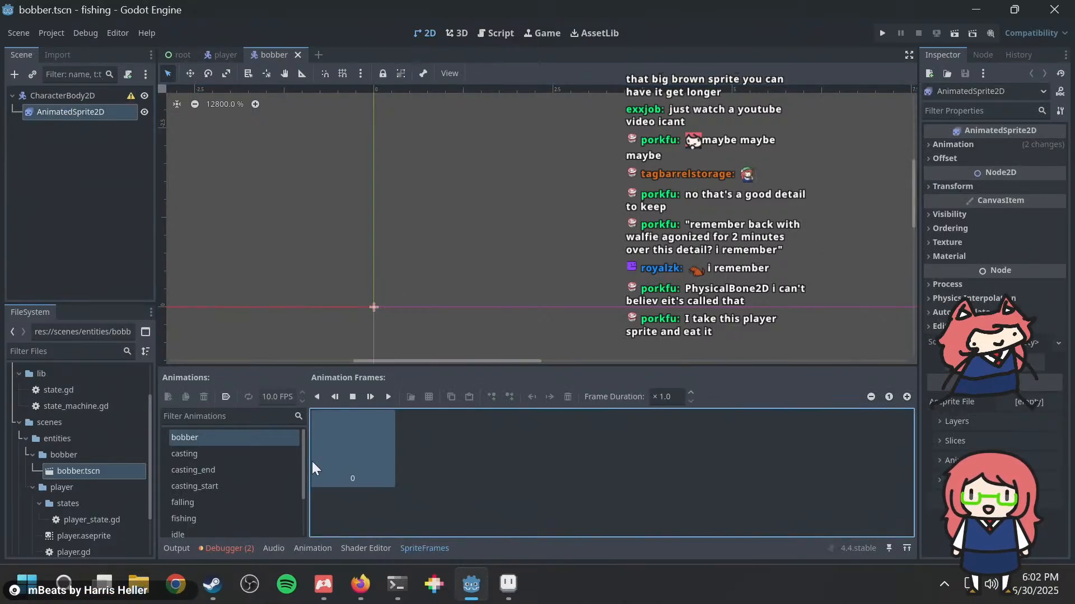
Step: Switch to Aseprite, select frame 29 under the bobber tag and save player.aseprite
left_click(507, 584)
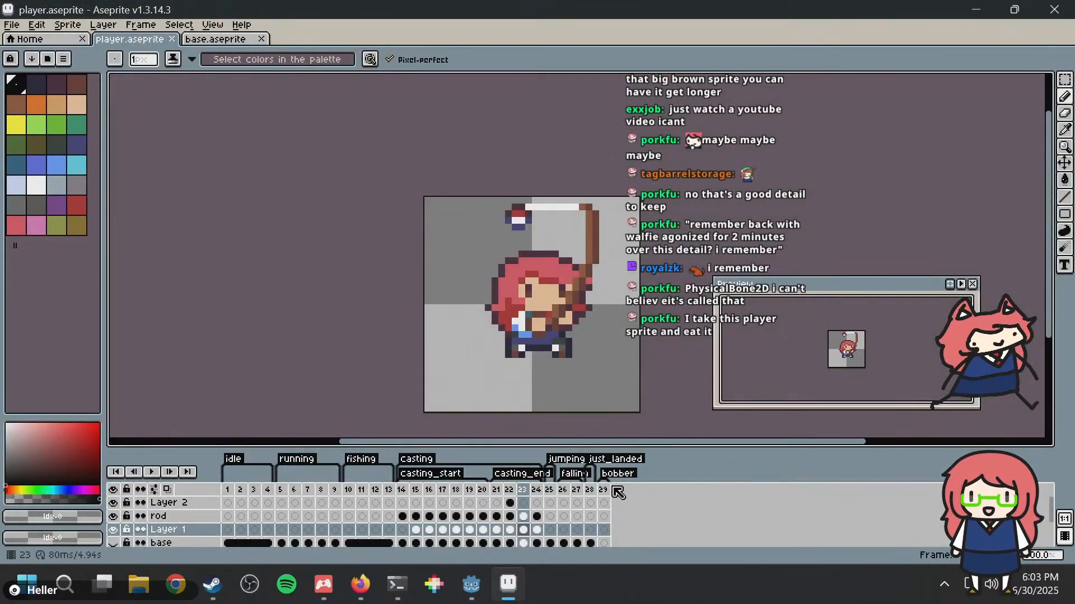
scroll(644, 523, "down", 2)
scroll(621, 527, "down", 1)
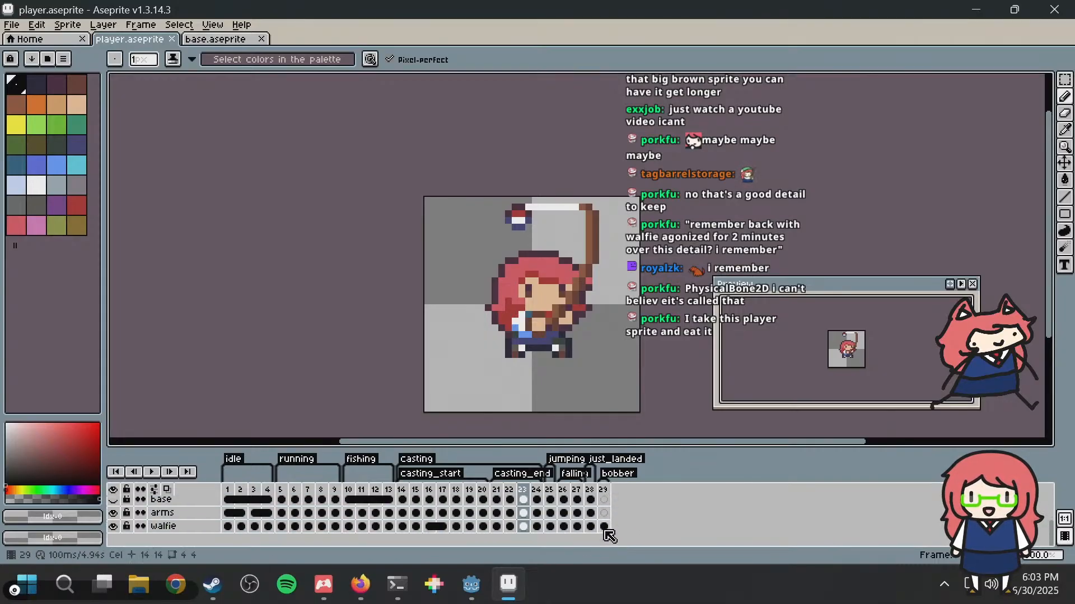
left_click(605, 527)
key("ctrl+s")
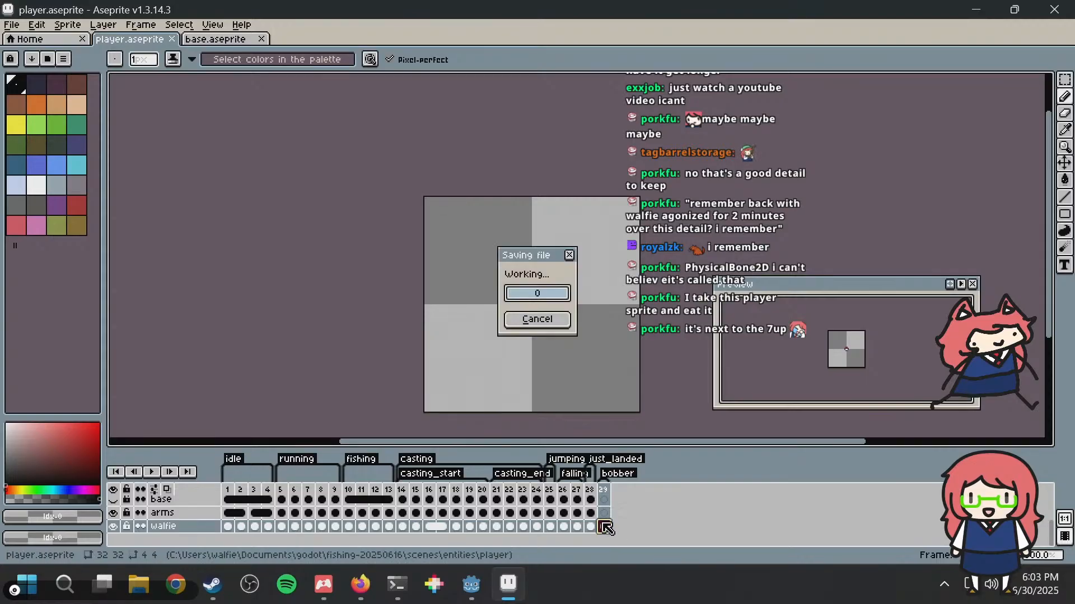
Step: Return to Godot, recheck the bobber animation's frame and reimport player.aseprite with its current import settings
key("alt+Tab")
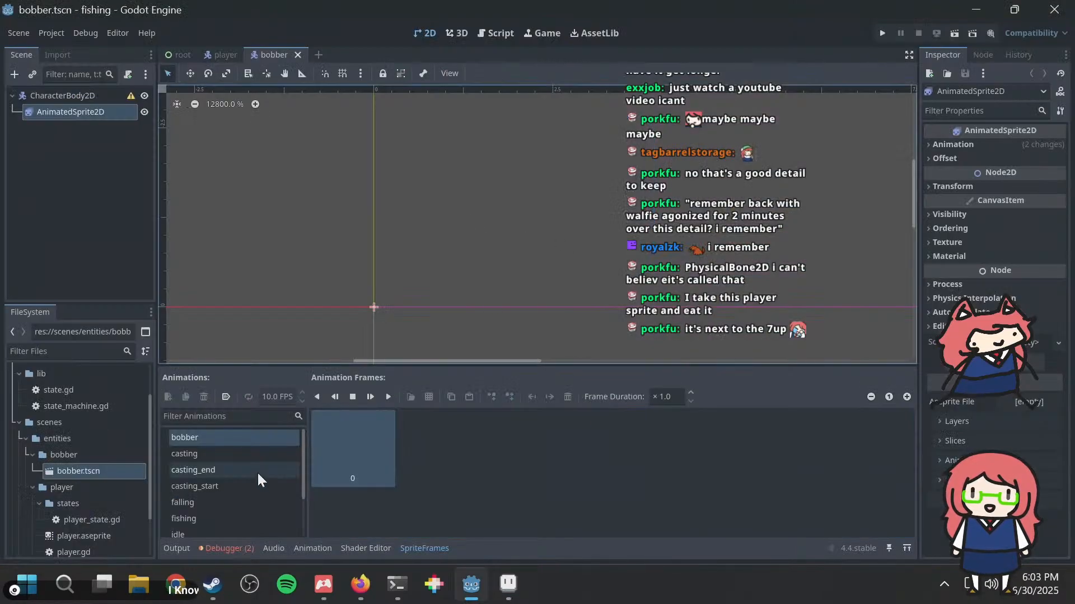
left_click(230, 446)
left_click(230, 439)
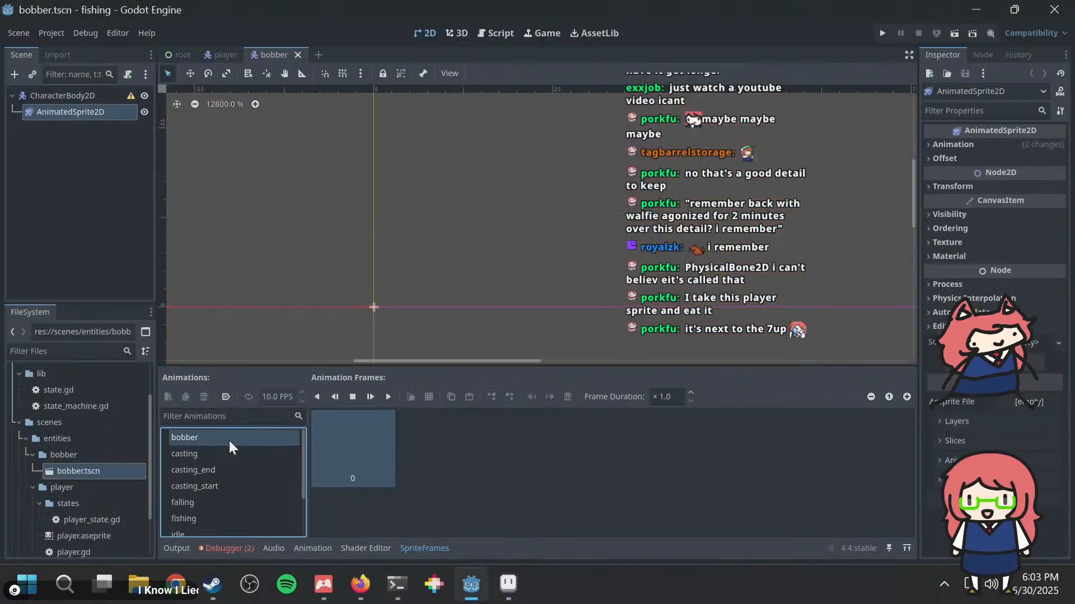
scroll(421, 207, "down", 2)
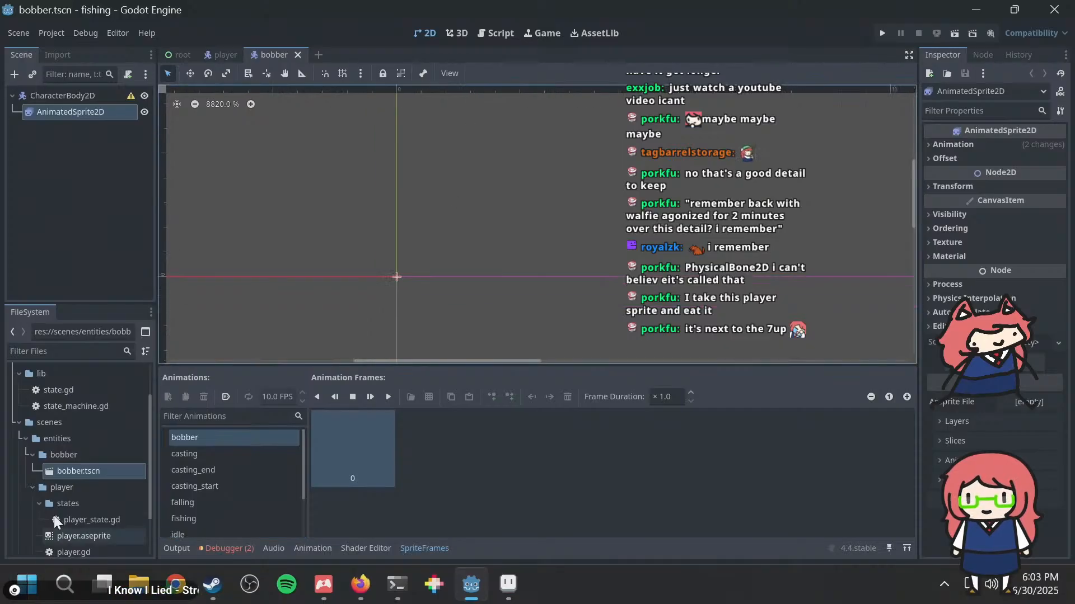
scroll(89, 487, "down", 1)
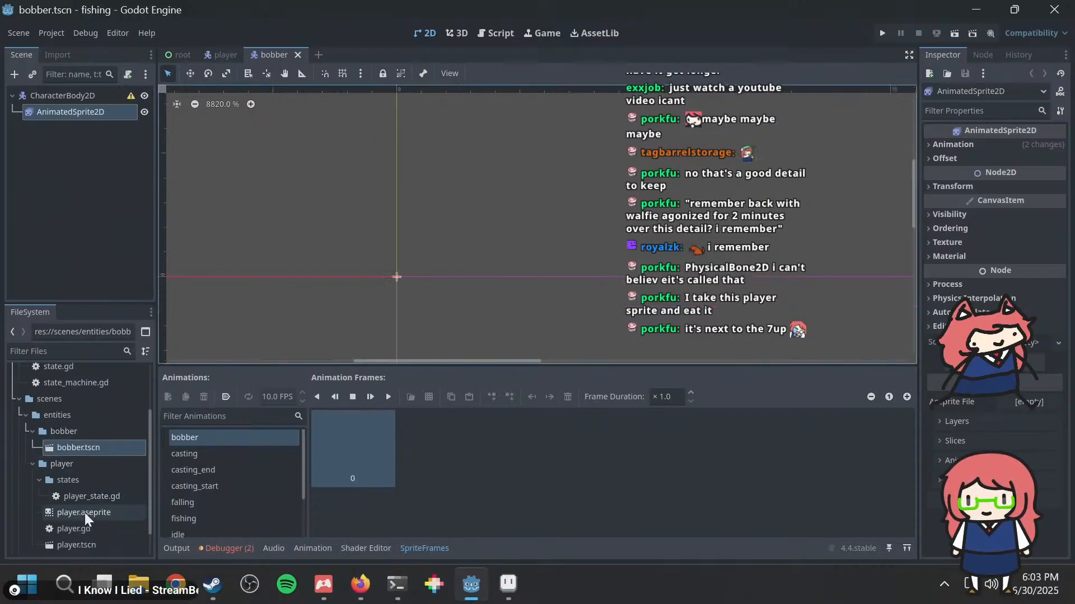
left_click(85, 513)
left_click(57, 54)
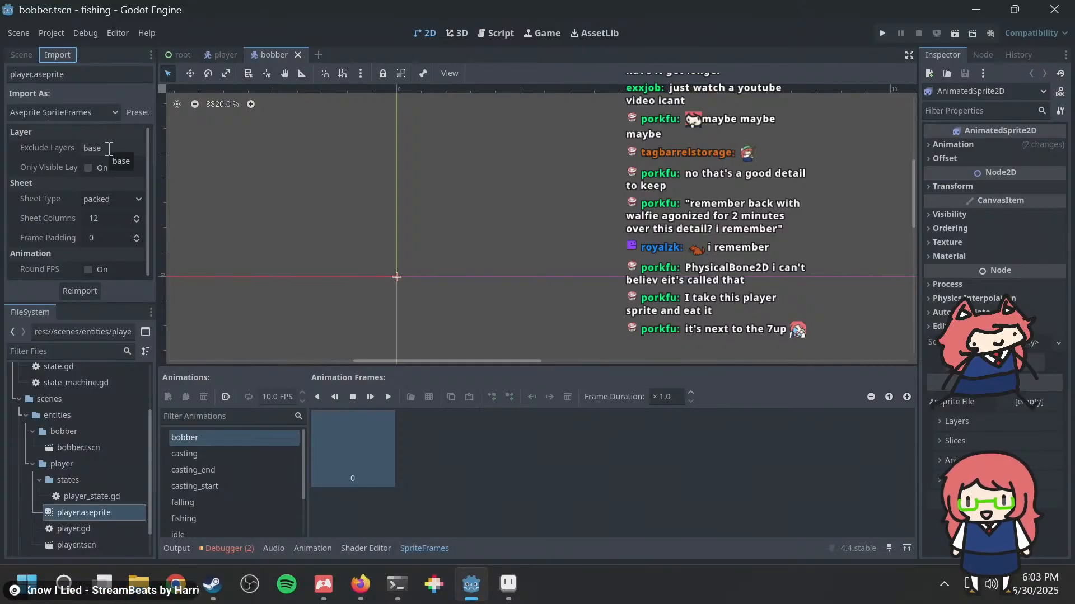
left_click(82, 294)
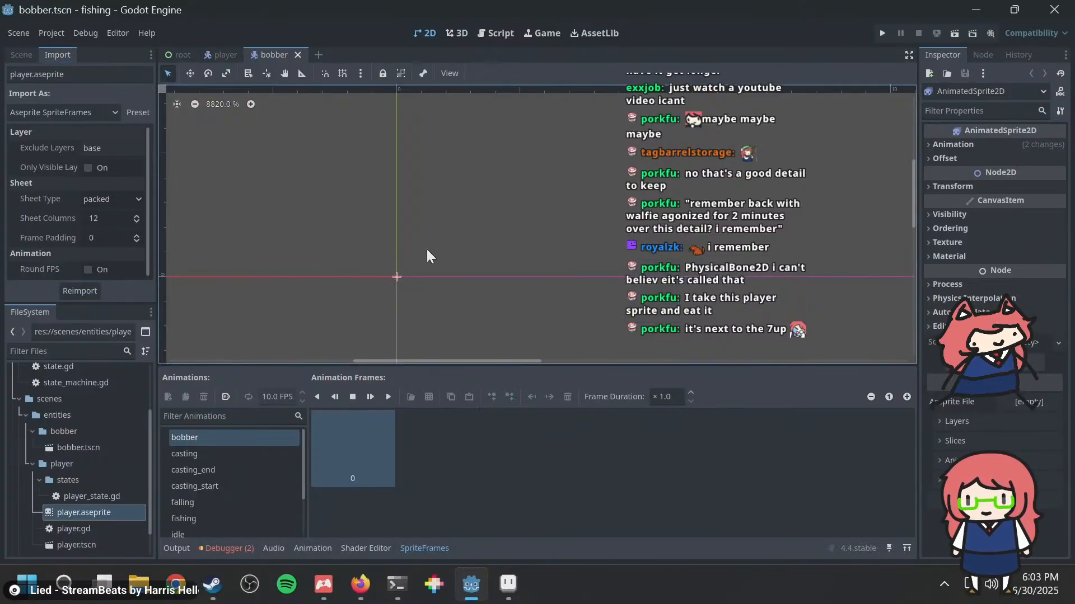
scroll(370, 297, "up", 1)
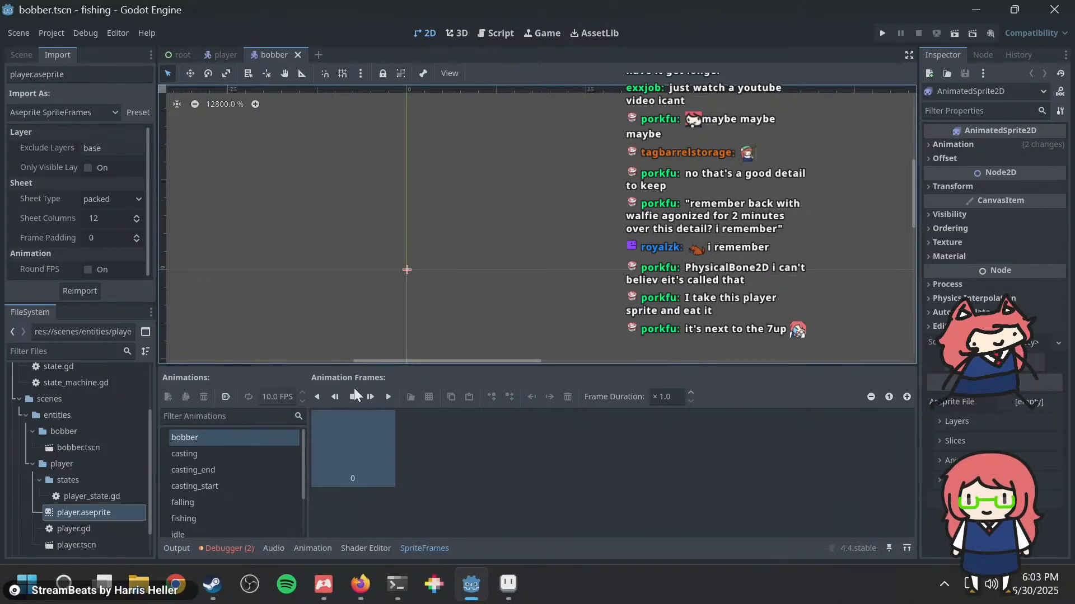
Step: Switch to Aseprite and save player.aseprite with the bobber frame again
left_click(426, 456)
key("alt+Tab")
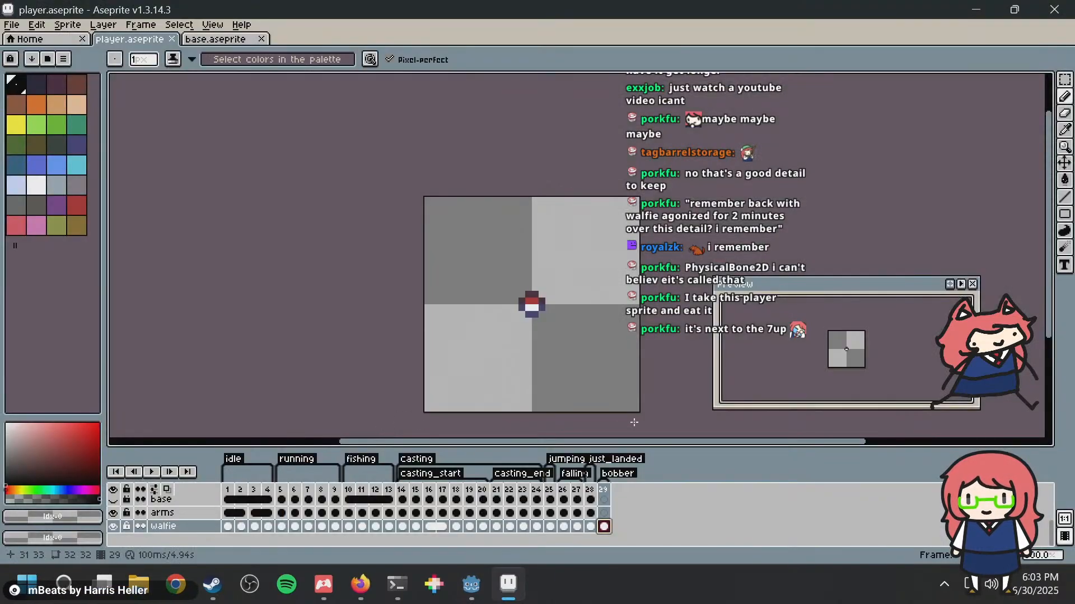
scroll(554, 295, "up", 2)
key("ctrl+s")
Step: Return to Godot, check the bobber sprite in the 2D view and expand the AnimatedSprite2D's Animation properties
key("alt+Tab")
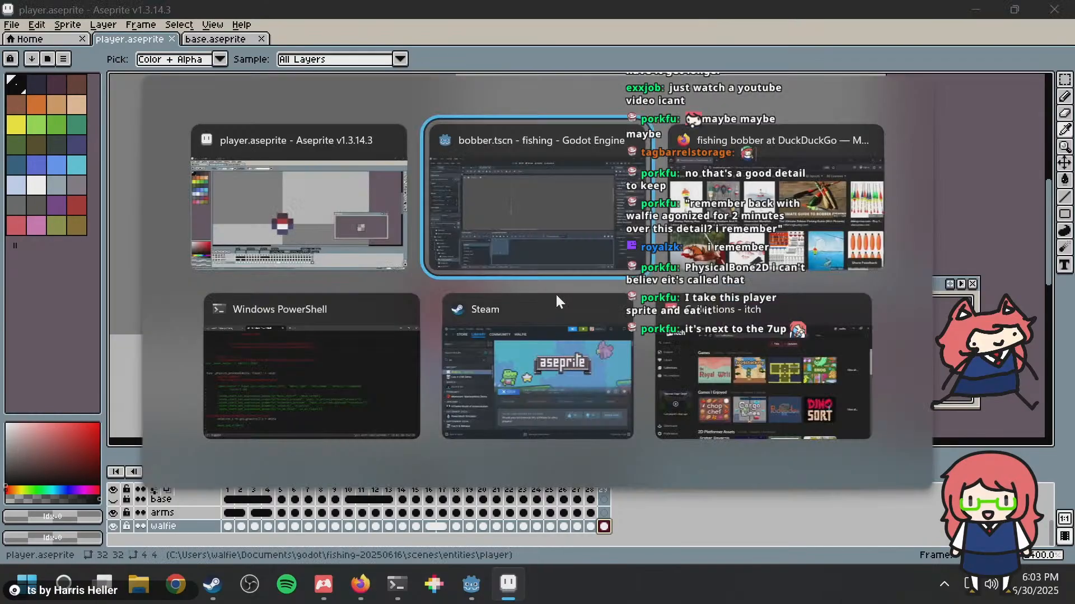
scroll(486, 250, "up", 1)
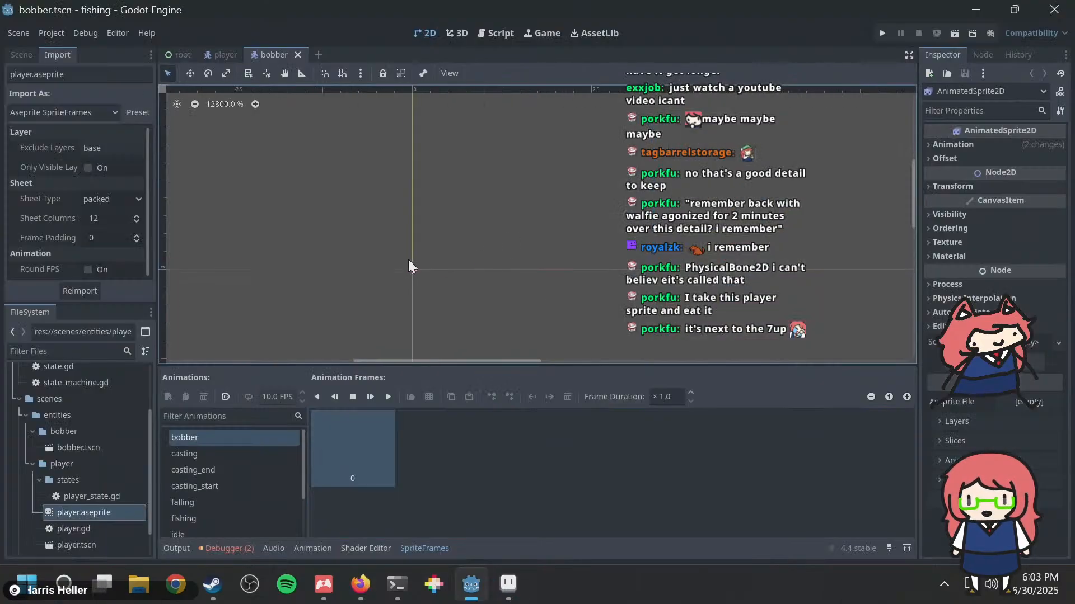
scroll(465, 247, "down", 14)
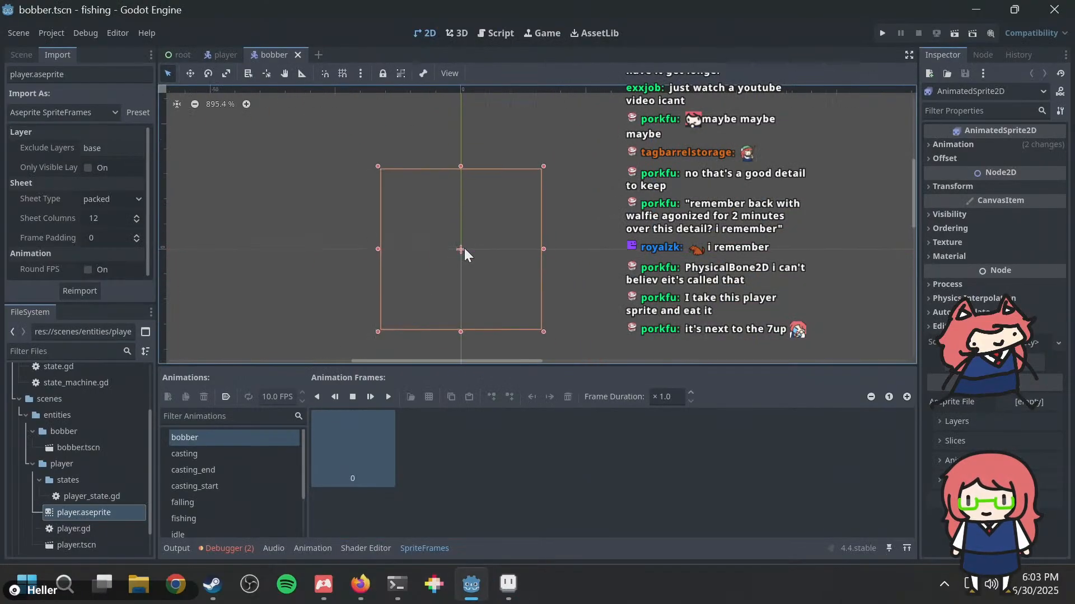
scroll(465, 247, "up", 9)
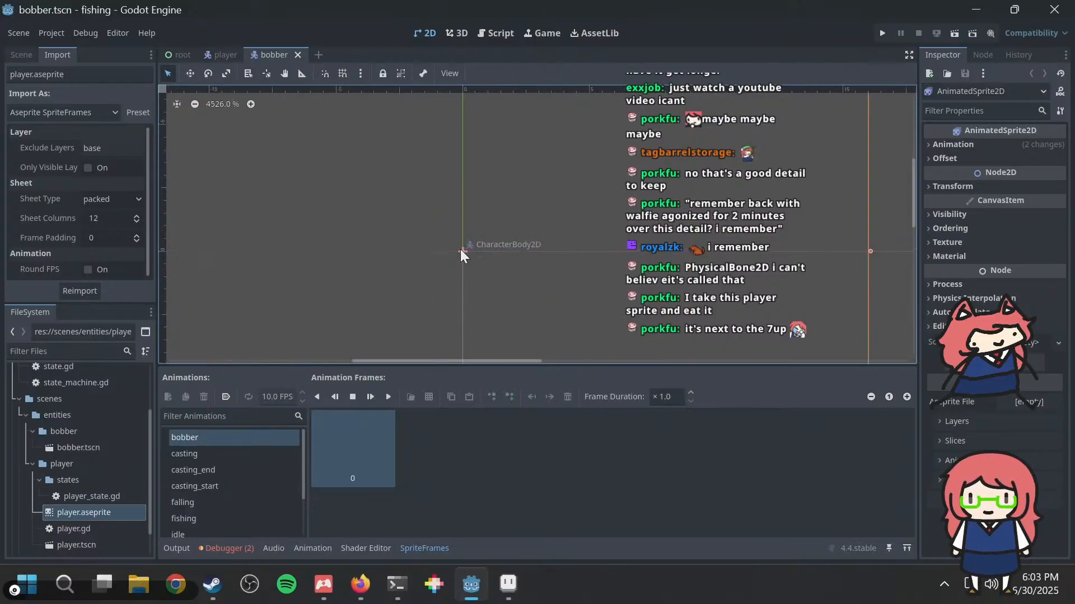
scroll(460, 249, "down", 4)
left_click(970, 141)
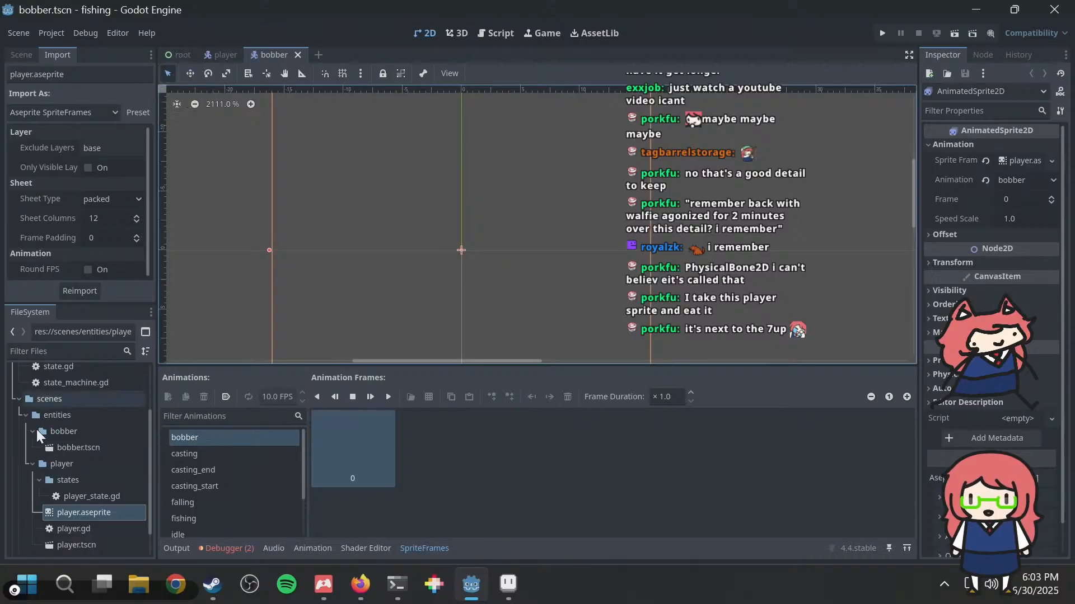
Step: Show the scene tree, toggle the AnimatedSprite2D's visibility off and on again, and recheck the sprite in the 2D view
left_click(16, 55)
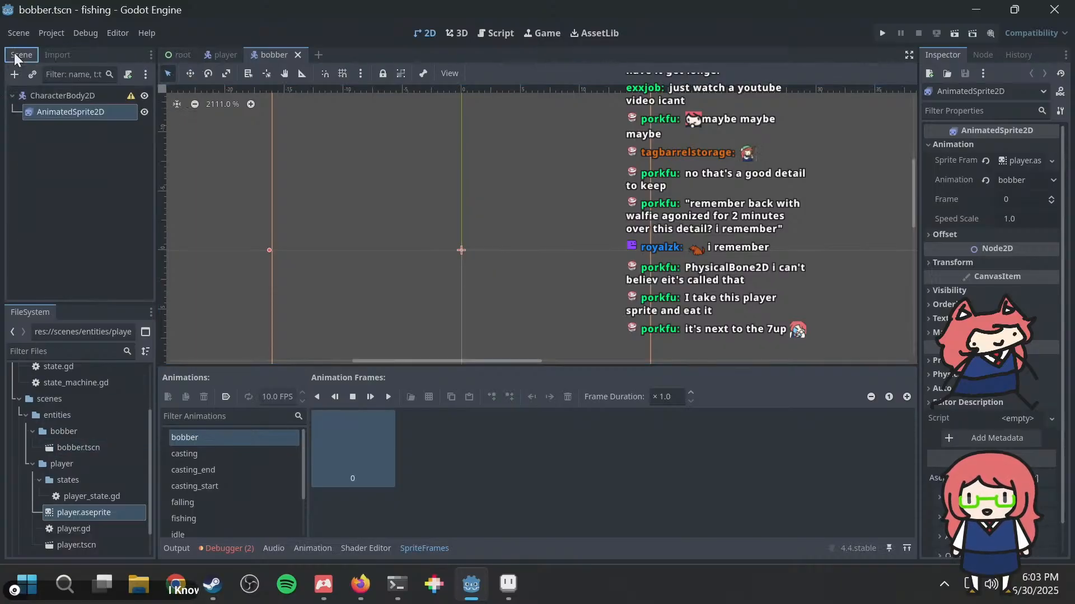
left_click(145, 112)
left_click(144, 113)
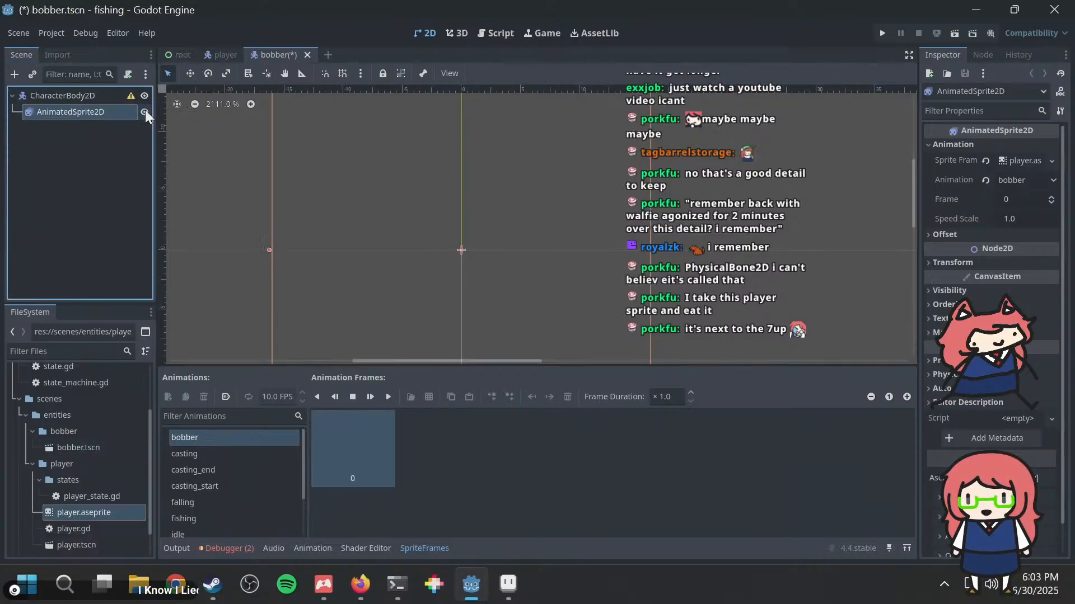
scroll(400, 200, "down", 3)
scroll(407, 216, "up", 2)
scroll(483, 240, "down", 2)
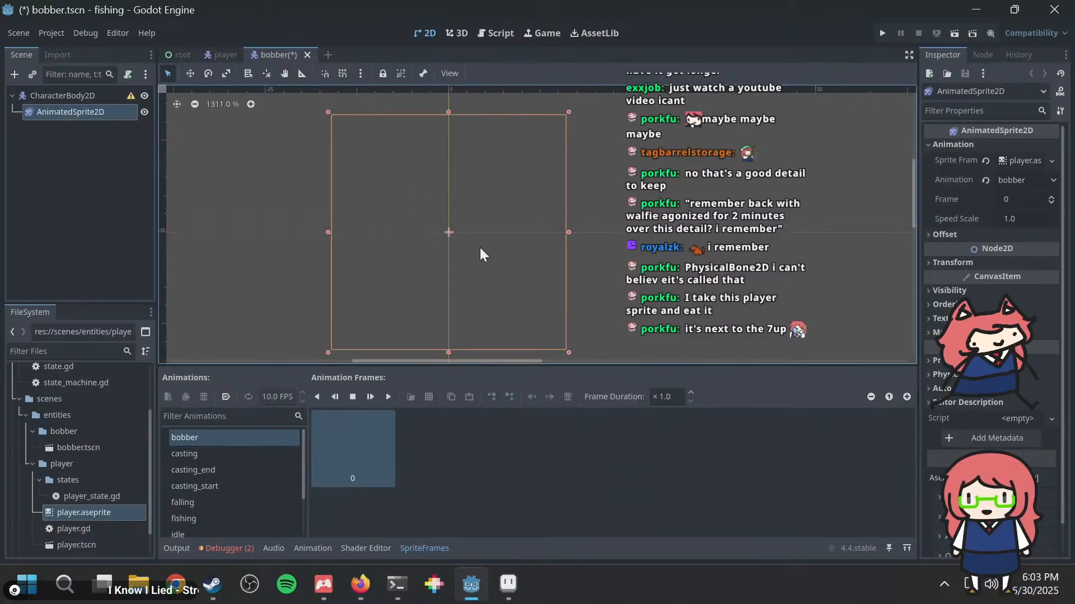
Step: Switch the sprite's animation to casting and back to bobber, and save the bobber scene
left_click(214, 449)
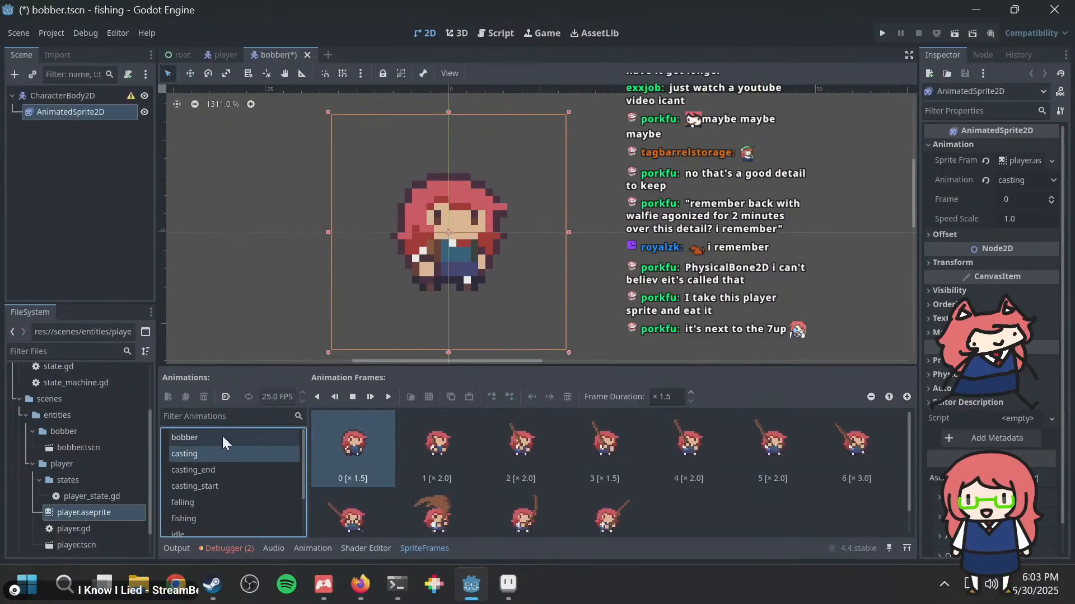
left_click(223, 436)
key("ctrl+s")
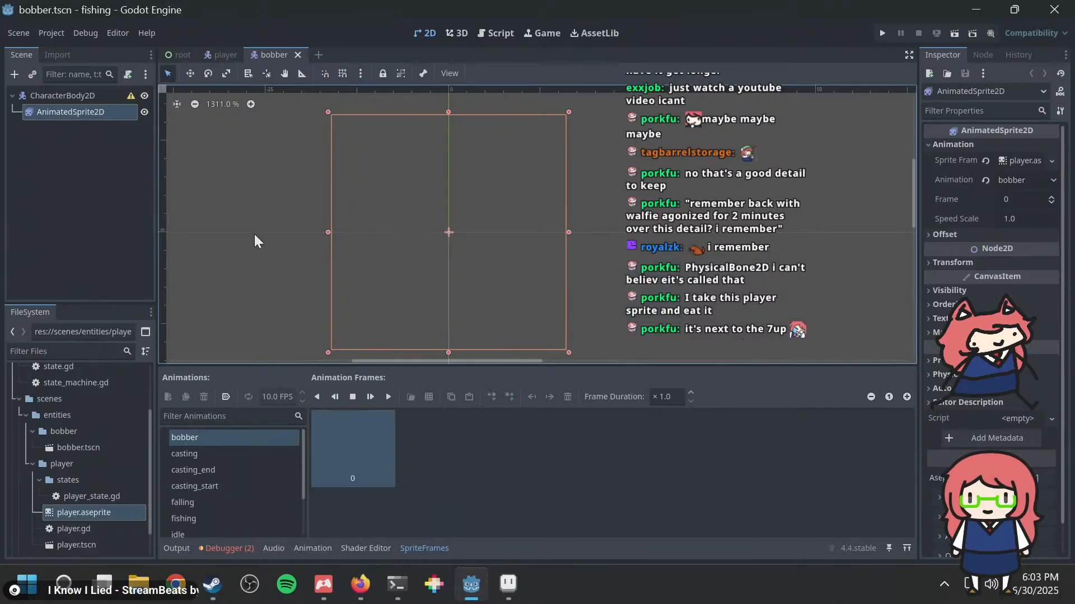
Step: Switch to Aseprite and delete the arms layer's cel at frame 29
key("alt+Tab")
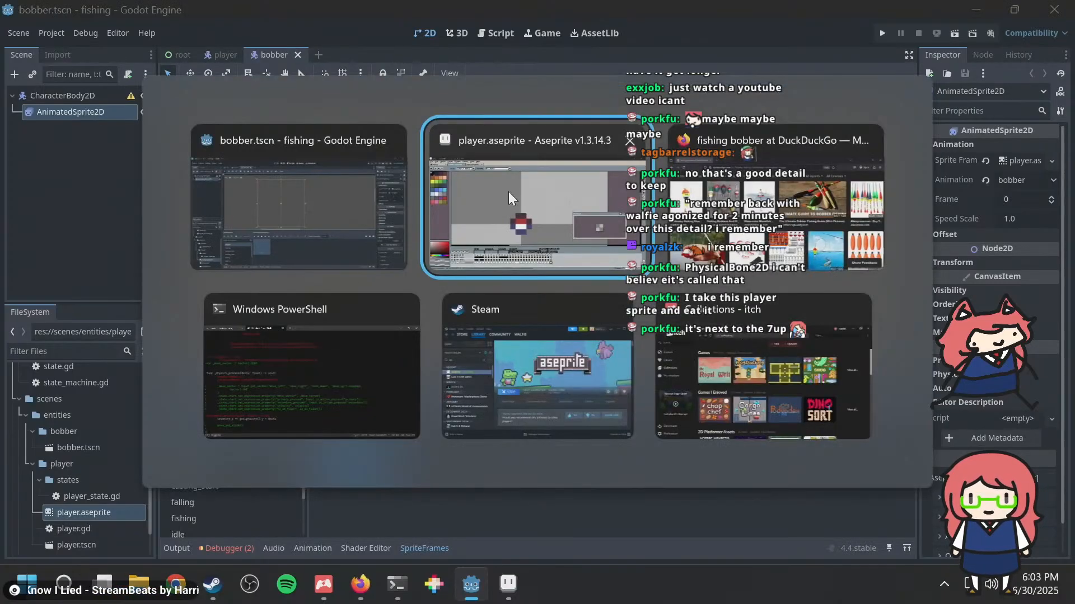
left_click(530, 194)
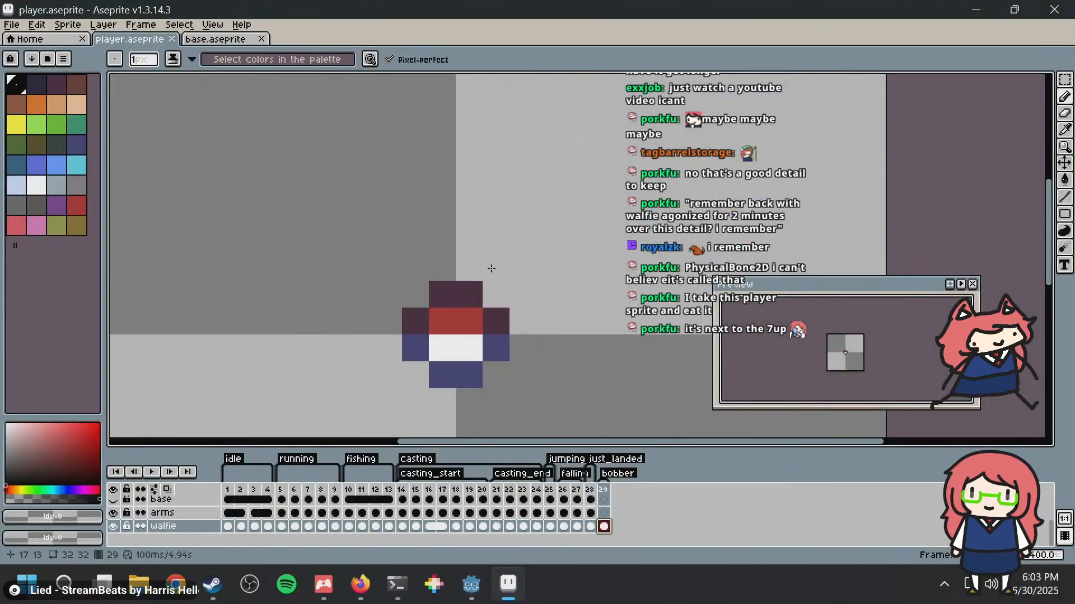
left_click(604, 514)
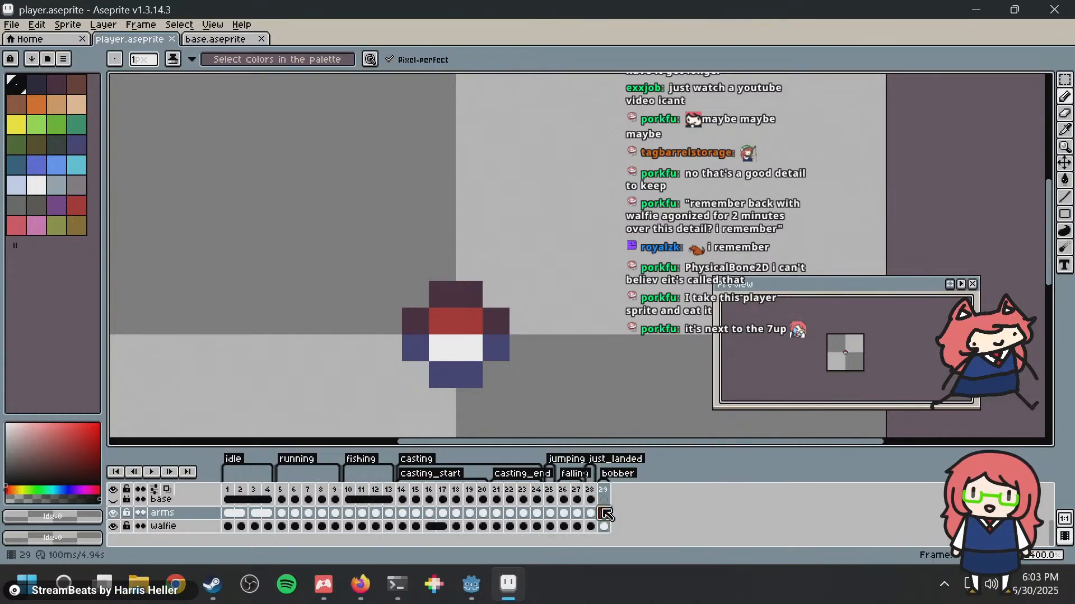
key("Delete")
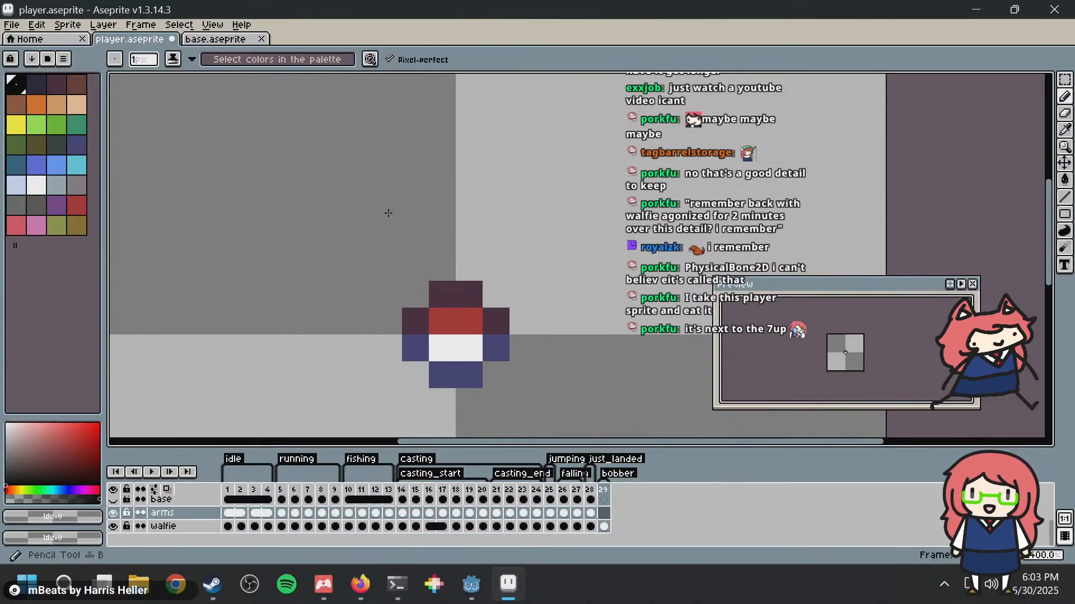
Step: Draw a dark maroon test line above the bobber on the arms layer at frame 29 and save the file
middle_click_drag(467, 257, 424, 221)
scroll(423, 274, "down", 1)
left_click(58, 87)
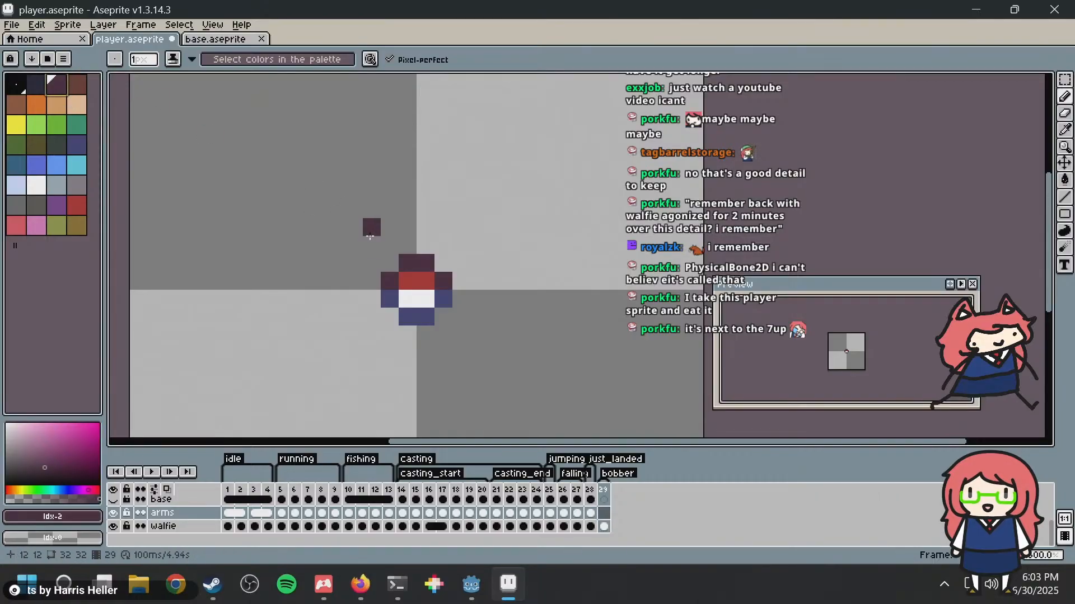
mouse_move(370, 236)
left_mouse_down()
mouse_move(388, 209)
mouse_move(351, 158)
left_mouse_up()
key("ctrl+z")
left_click_drag(318, 193, 485, 161)
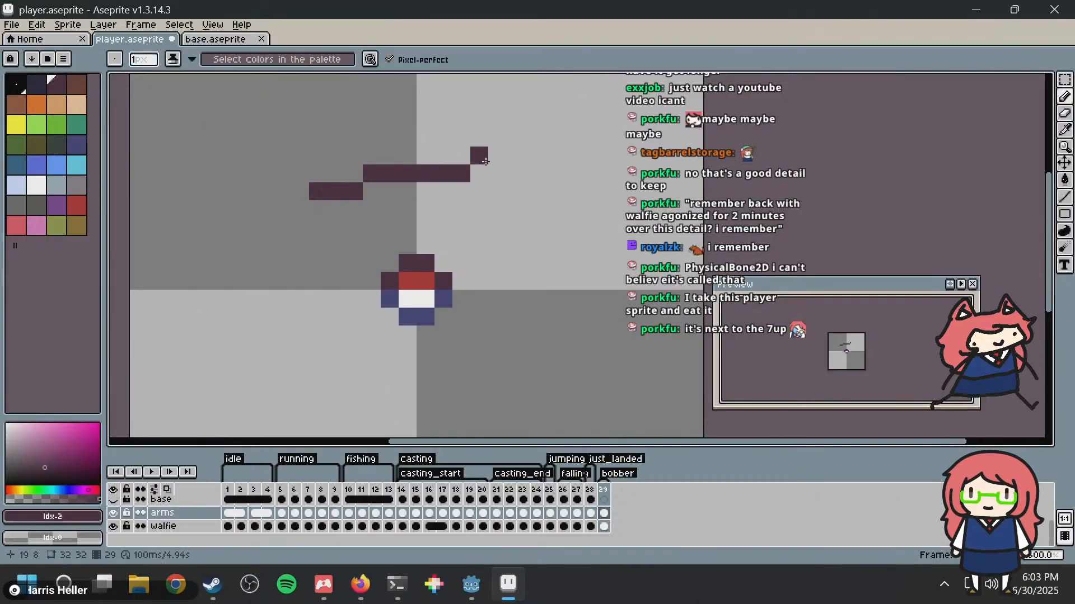
key("ctrl+s")
Step: Switch to Godot and go through the sprite's animations from running up to bobber, comparing their frames and the 2D view
key("alt+Tab")
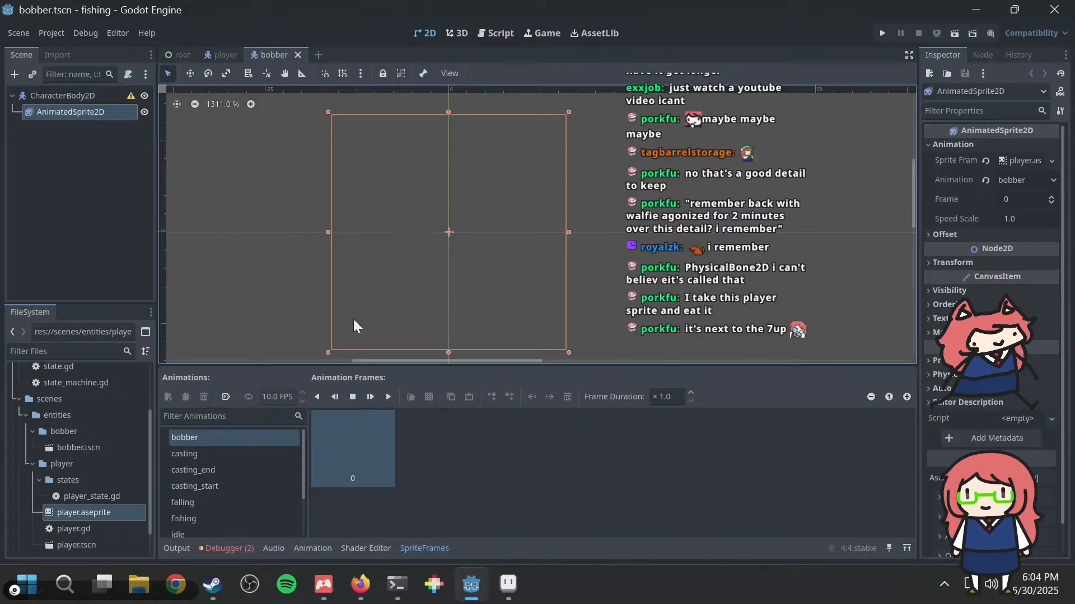
scroll(208, 458, "down", 3)
left_click(210, 525)
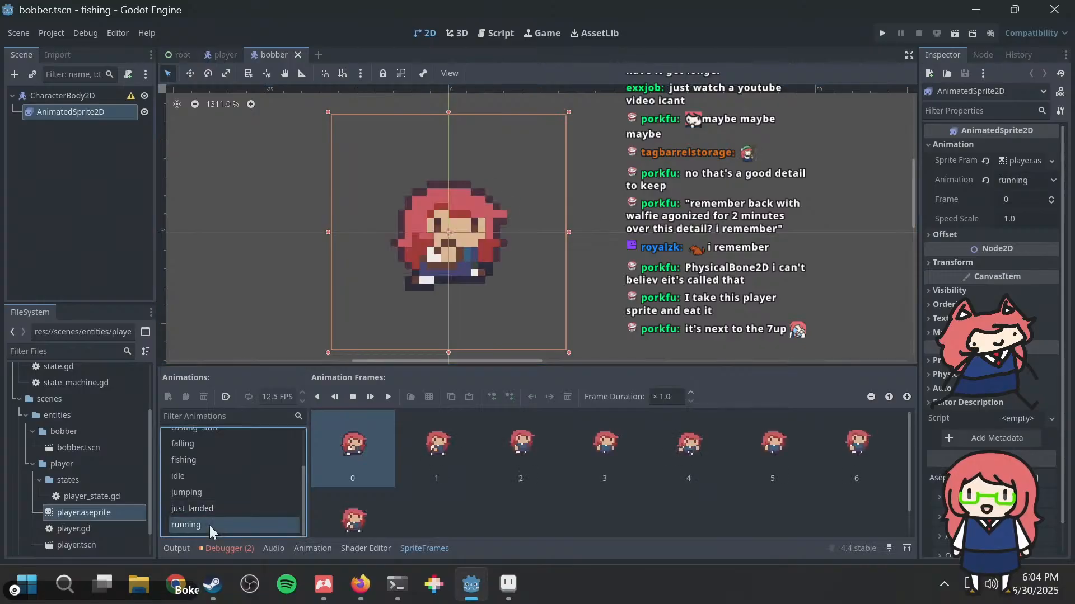
key("Up")
key("Up")
key("Up")
key("Up")
key("Up")
key("Up")
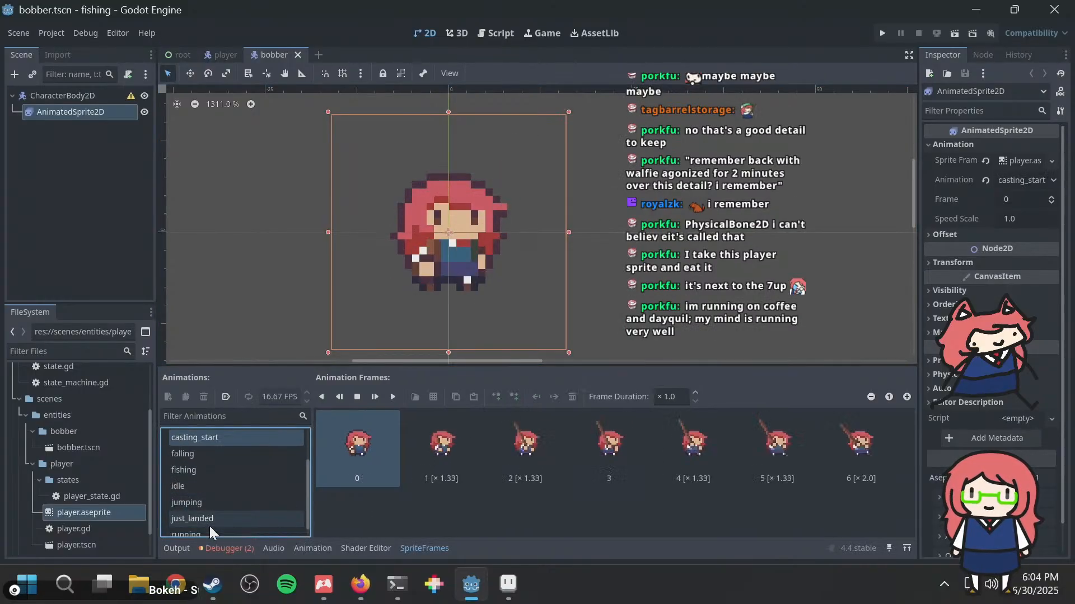
key("Up")
key("Up")
key("Up")
key("Up")
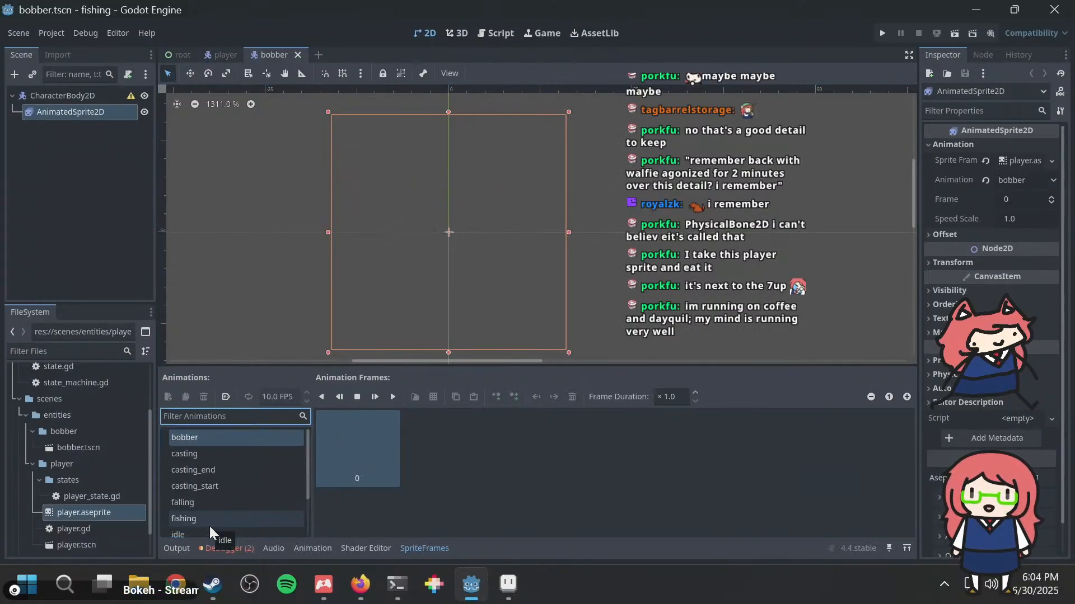
left_click(214, 442)
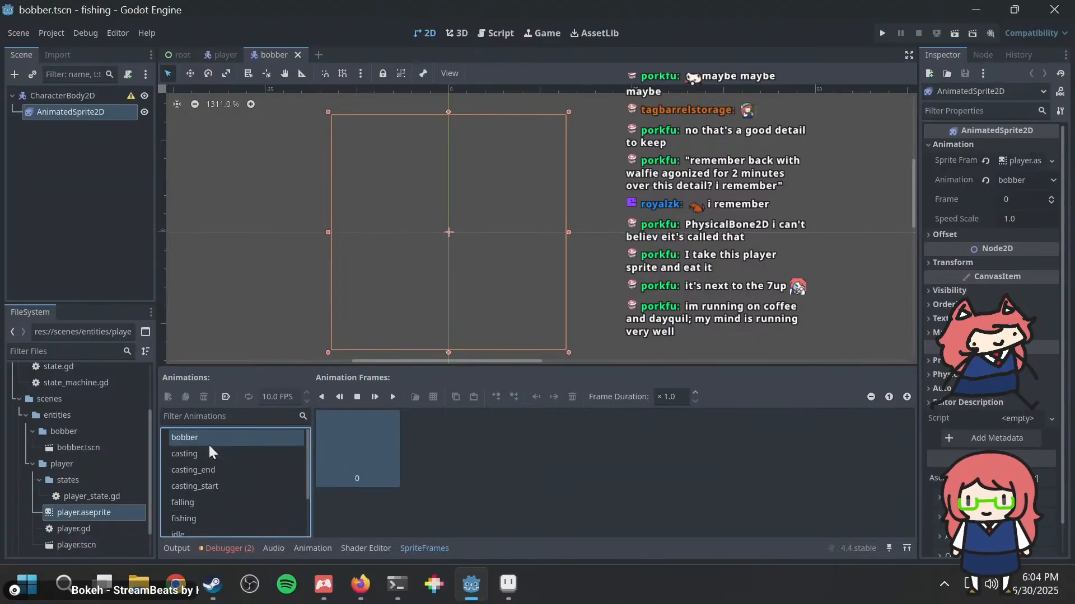
left_click(206, 455)
left_click(210, 435)
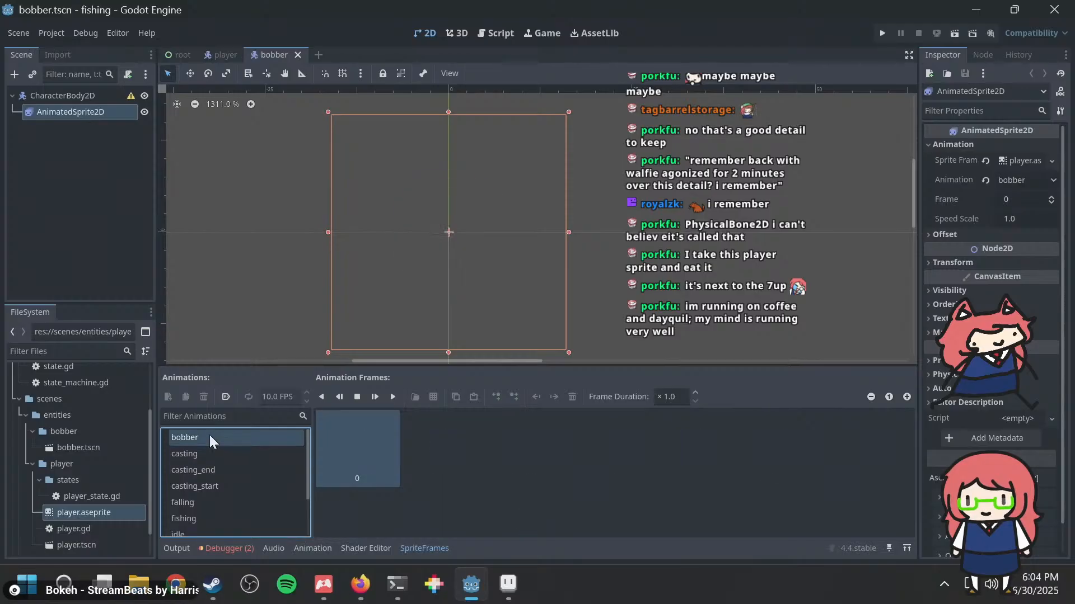
Step: Switch to Aseprite and undo the test line on the arms layer
key("alt+Tab")
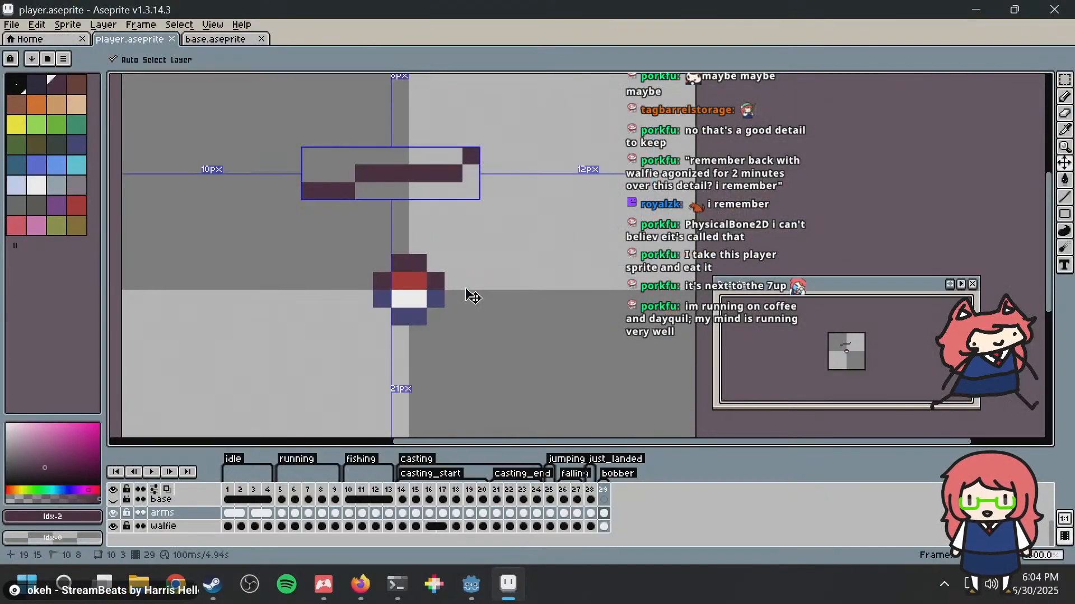
key("ctrl+z")
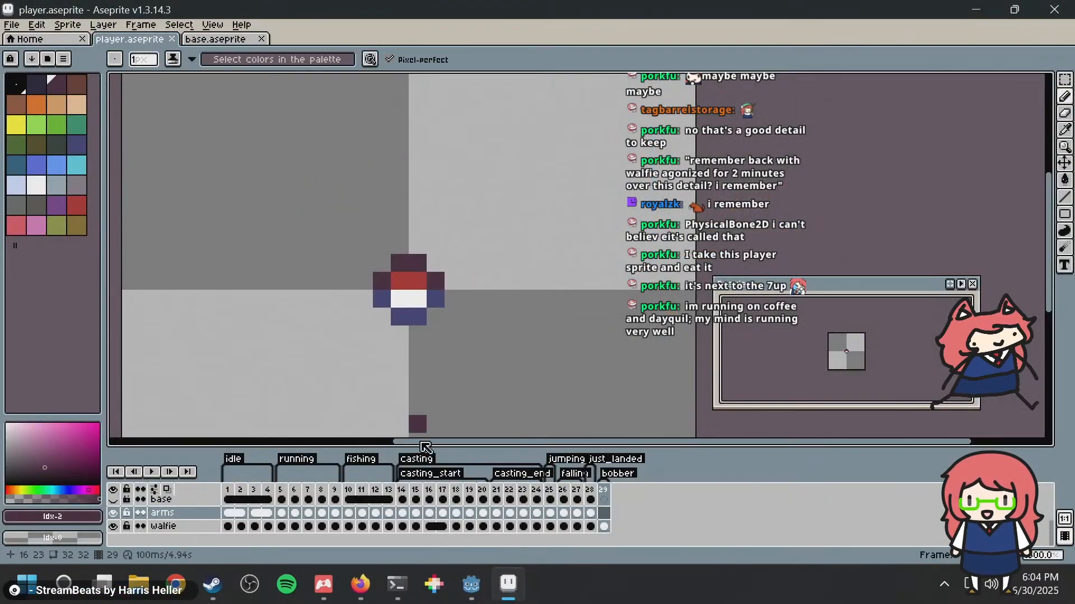
Step: Review the bobber tag's properties without changing them and save player.aseprite
scroll(329, 504, "up", 2)
scroll(329, 505, "up", 1)
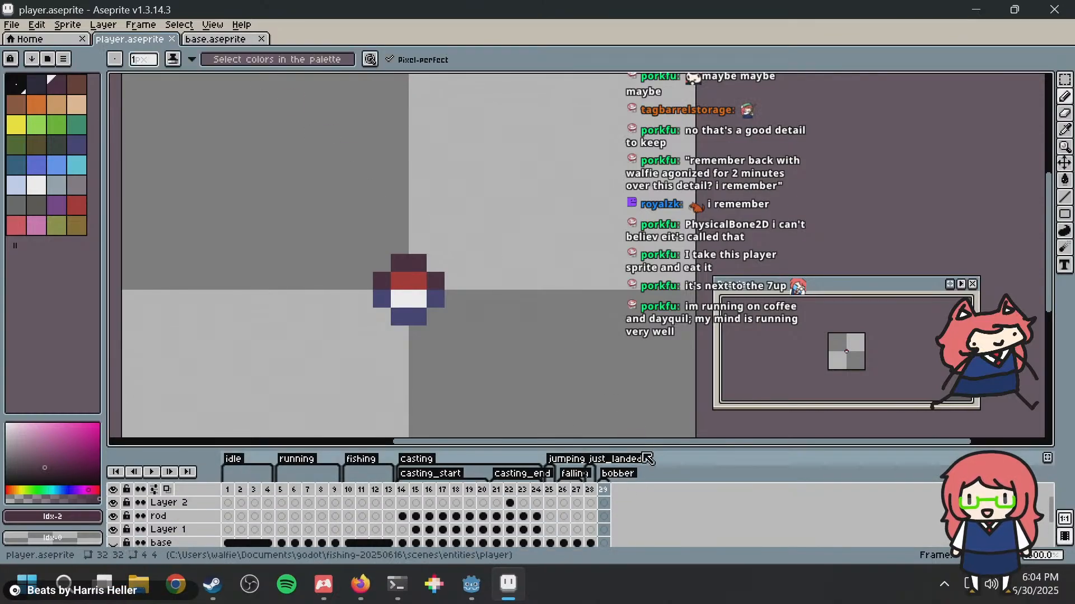
double_click(617, 473)
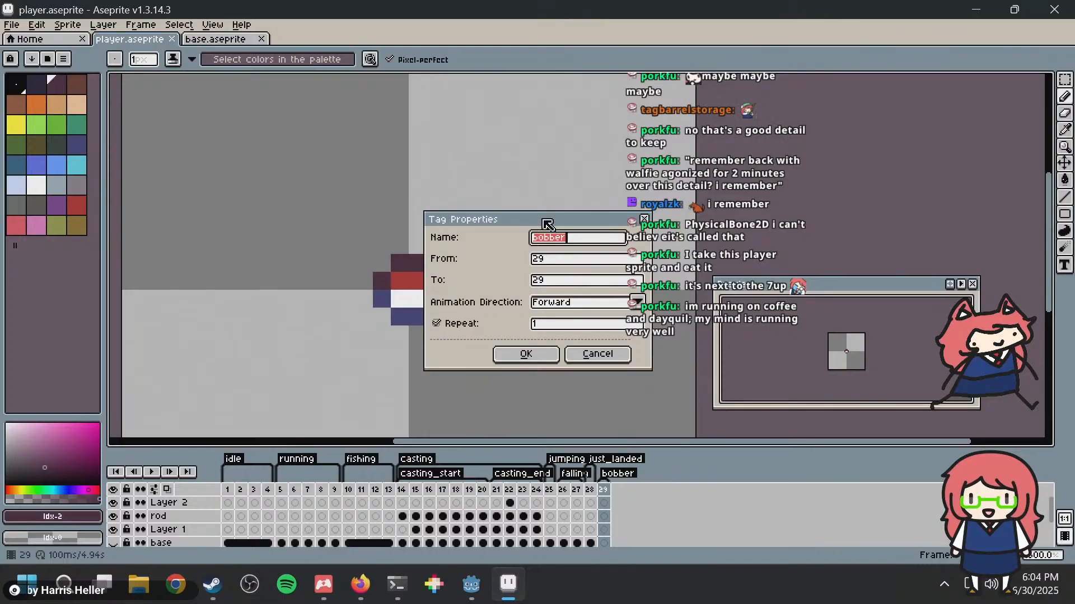
left_click_drag(547, 224, 429, 198)
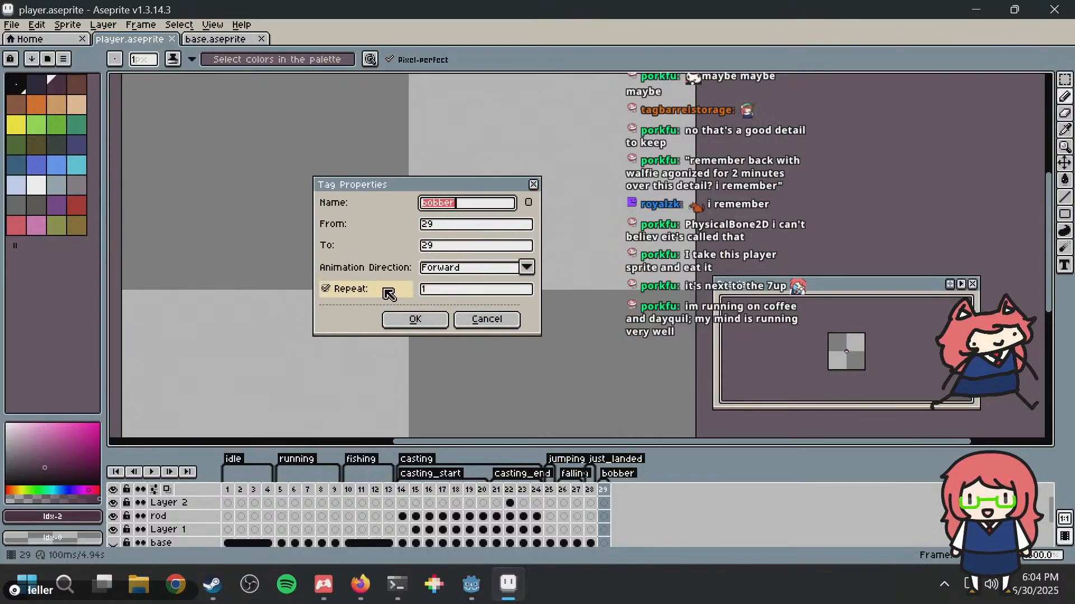
left_click(476, 319)
key("ctrl+s")
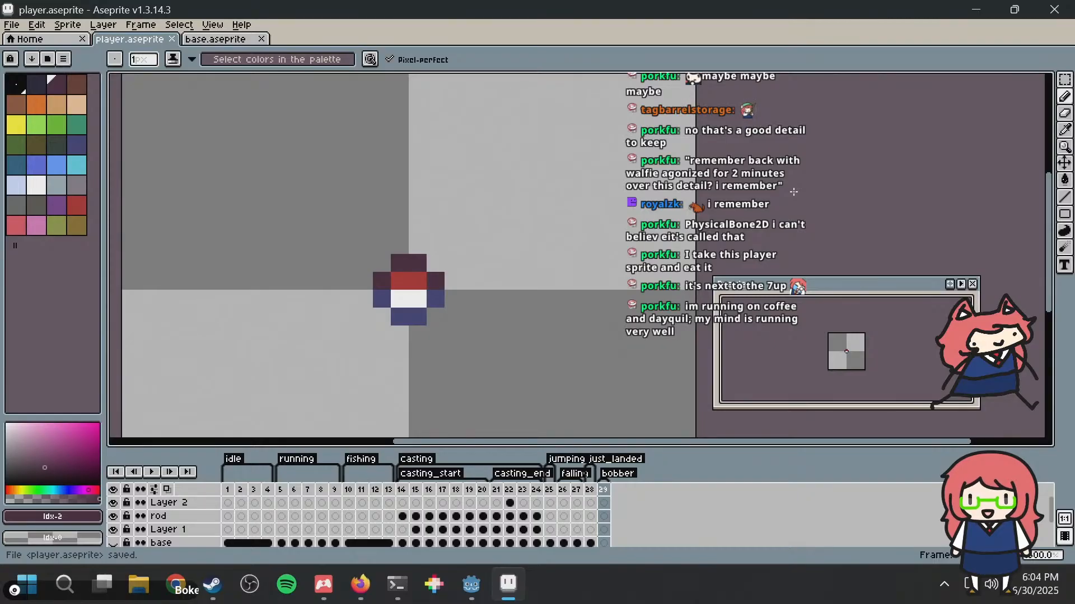
Step: Examine the bobber artwork and the timeline's layers at frame 29, saving player.aseprite again
middle_click_drag(597, 225, 597, 191)
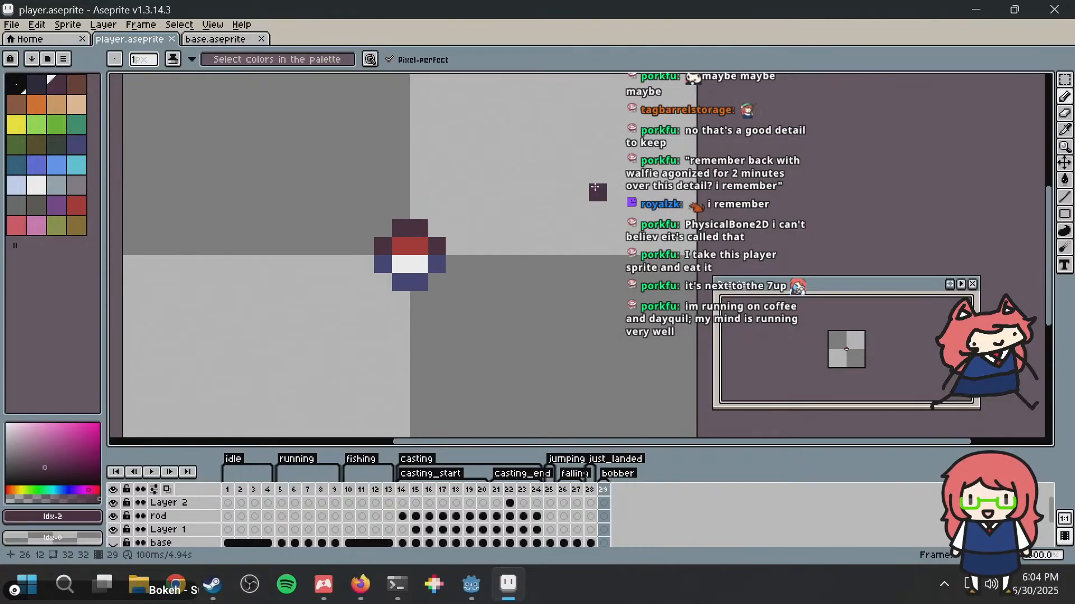
scroll(596, 189, "down", 1)
key("ctrl+s")
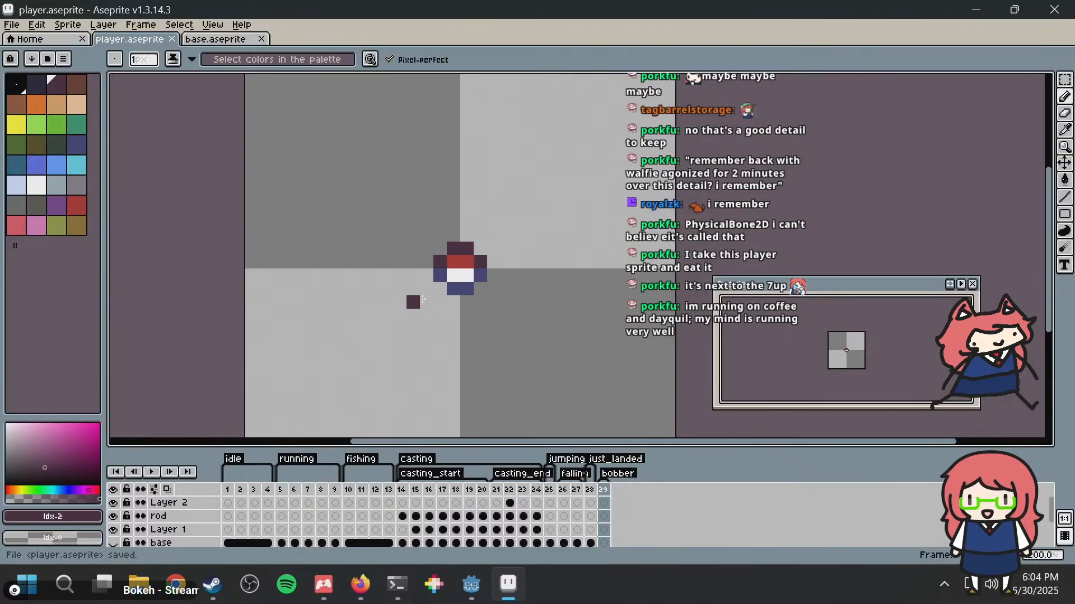
scroll(527, 224, "up", 3)
middle_click_drag(447, 258, 611, 191)
scroll(611, 198, "up", 2)
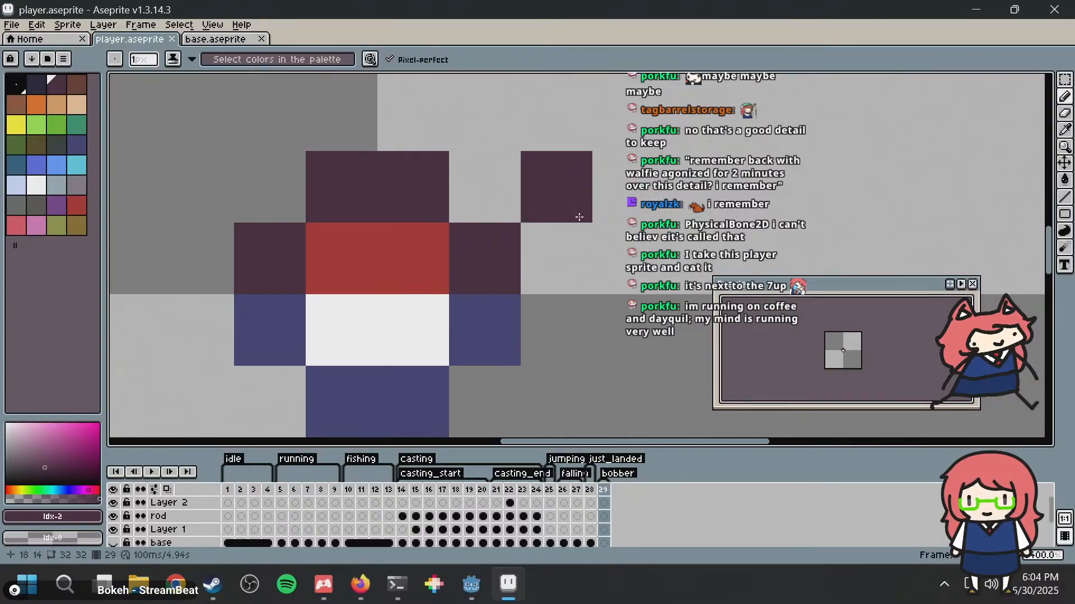
scroll(579, 217, "down", 3)
key("ctrl+s")
scroll(644, 521, "down", 3)
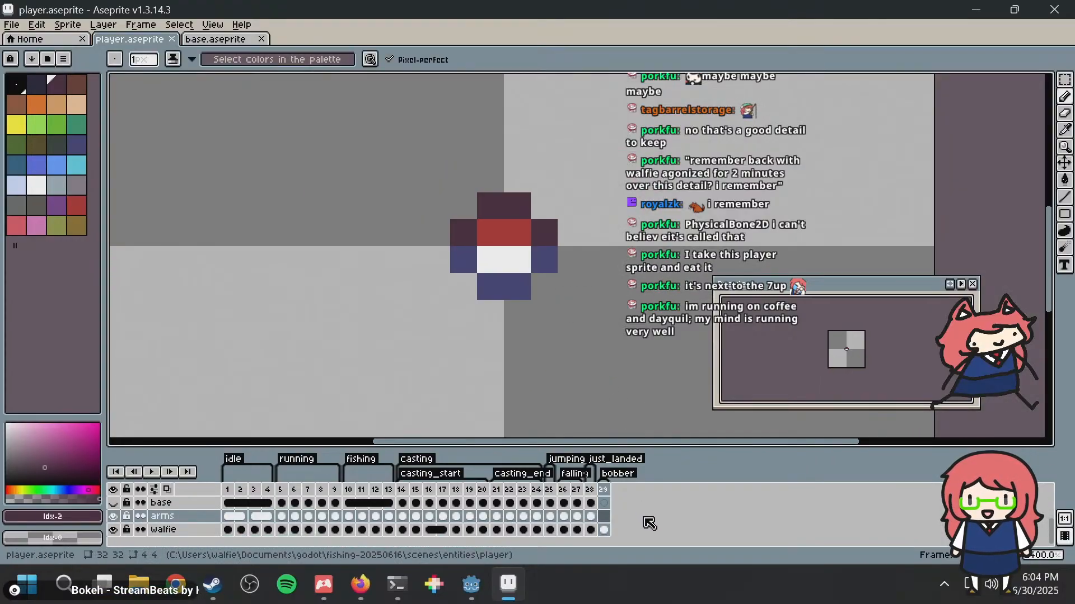
scroll(607, 529, "up", 2)
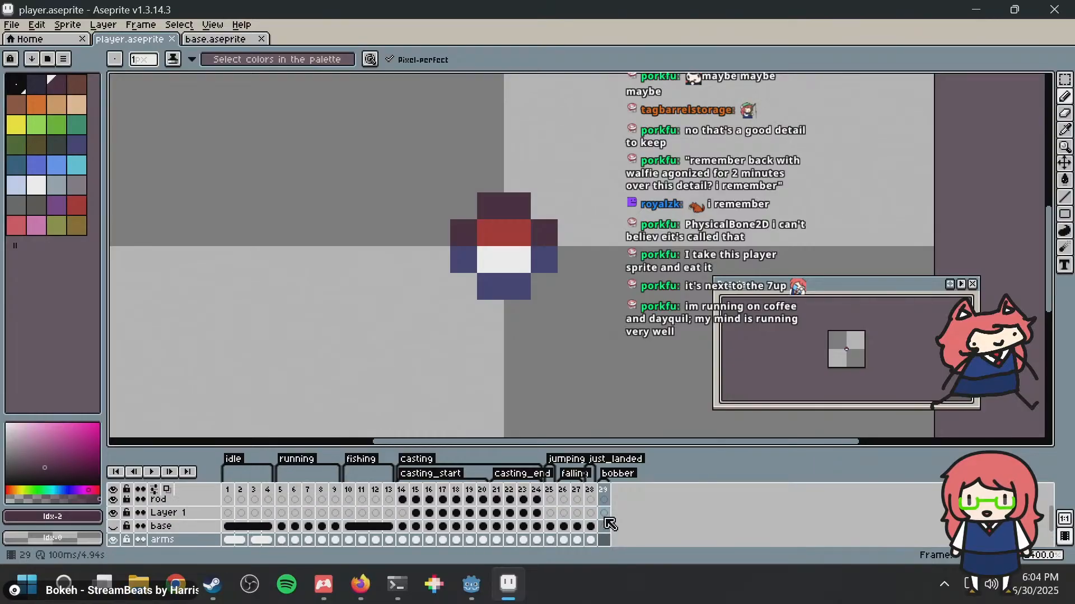
scroll(611, 523, "up", 1)
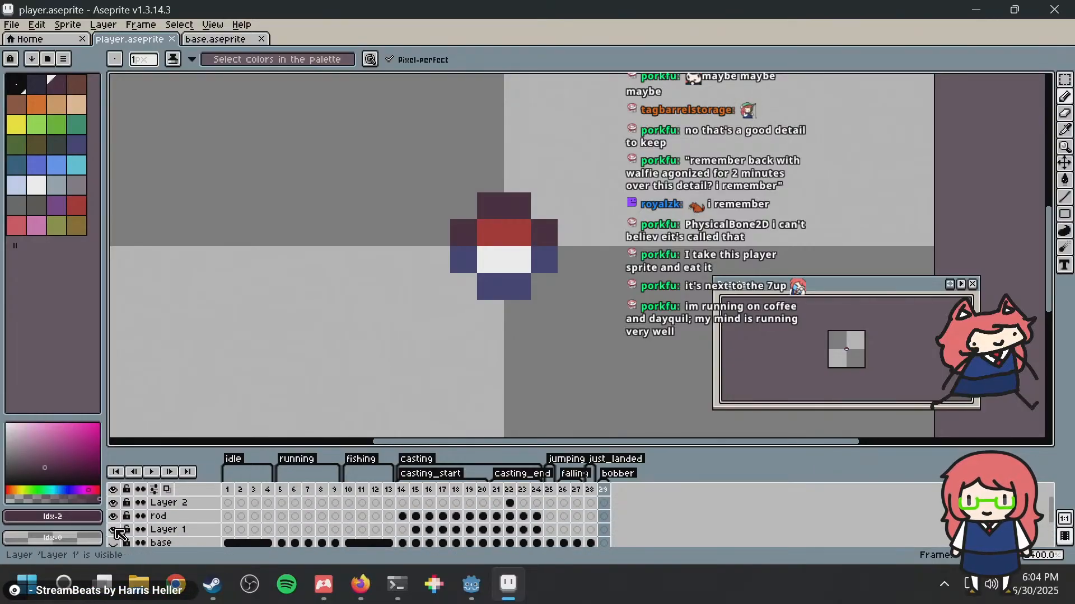
Step: Rename Layer 1 as bobber, move the frame 29 cel from the walfie layer onto it, and save player.aseprite
double_click(168, 530)
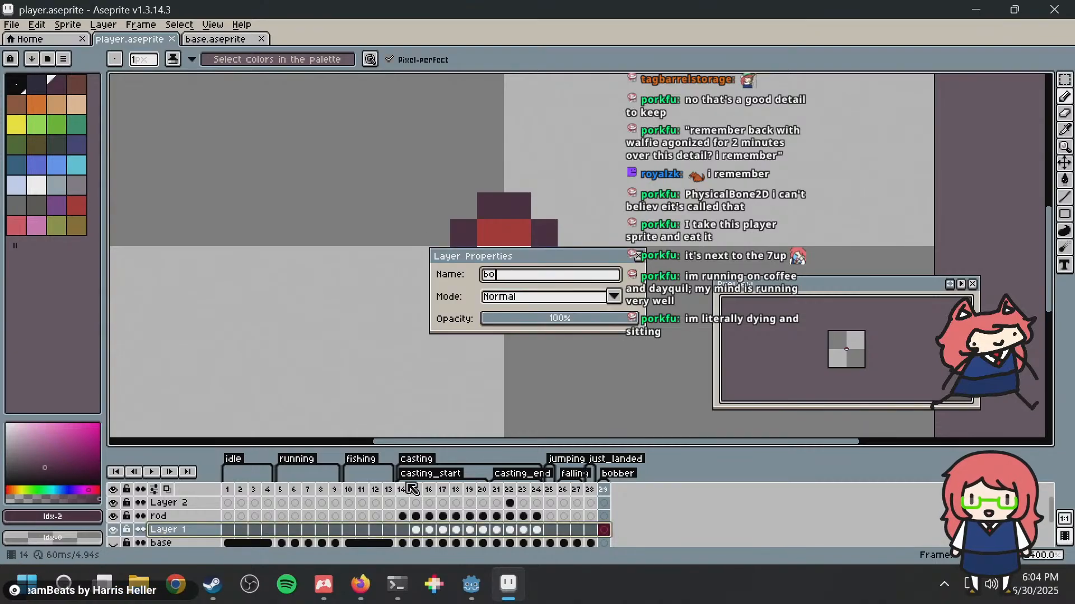
key("Return")
scroll(607, 526, "down", 2)
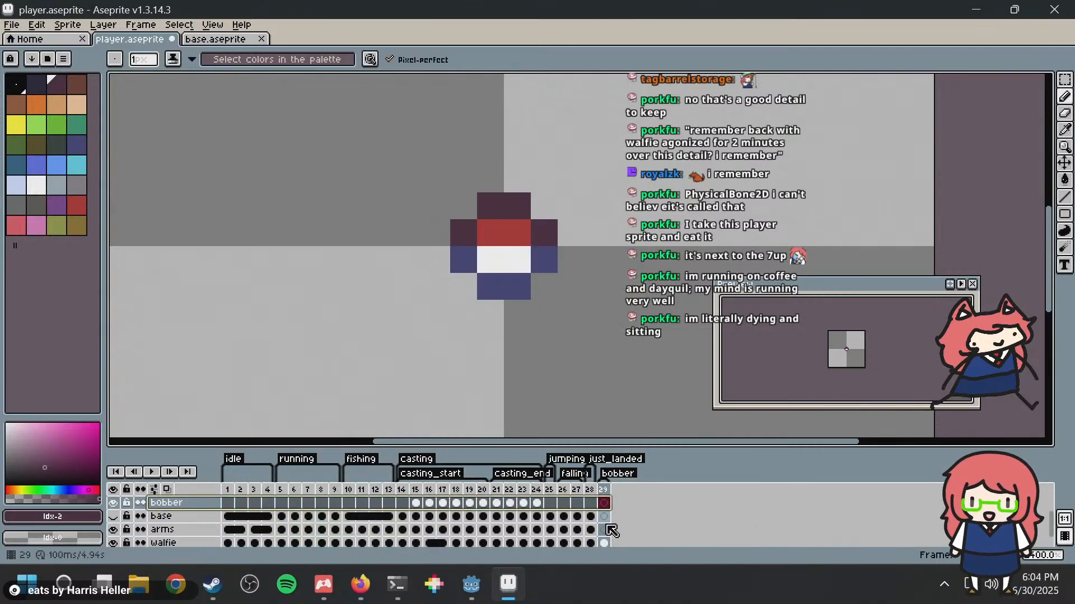
left_click(605, 543)
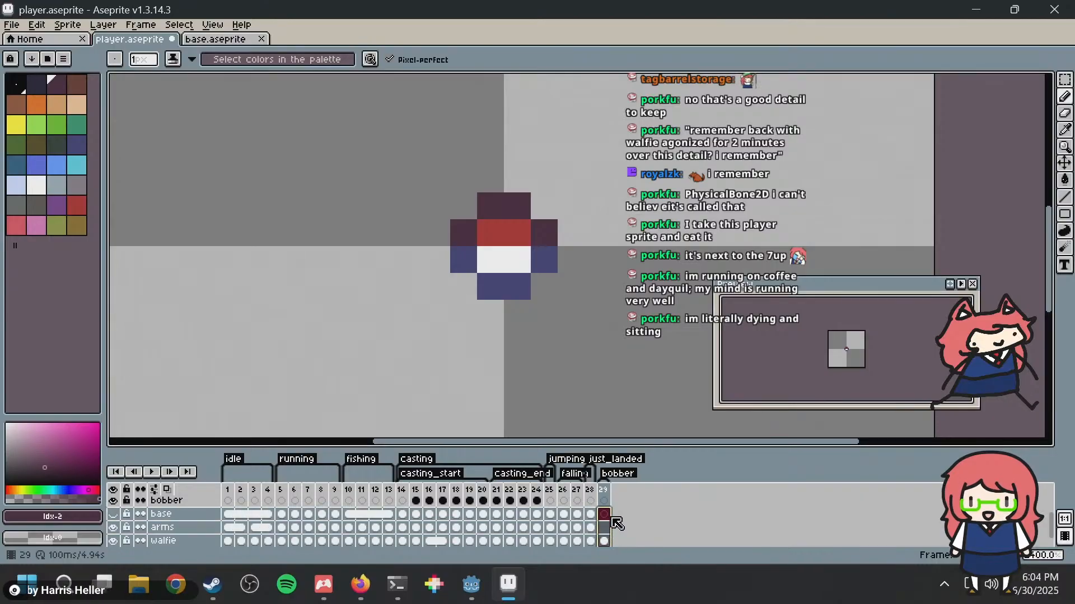
left_click_drag(605, 537, 606, 512)
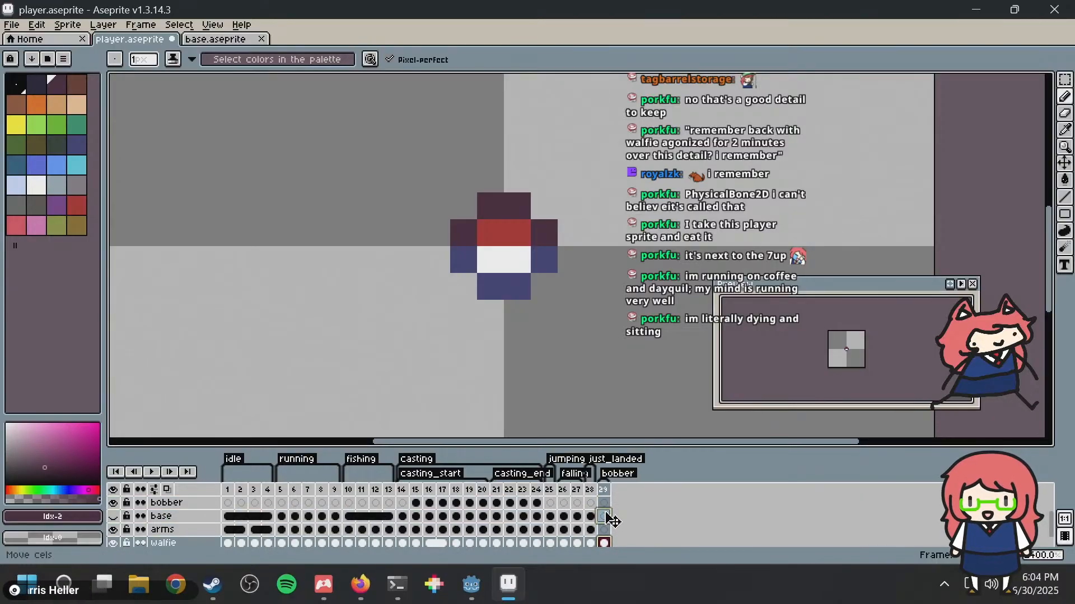
right_click_drag(614, 518, 614, 515)
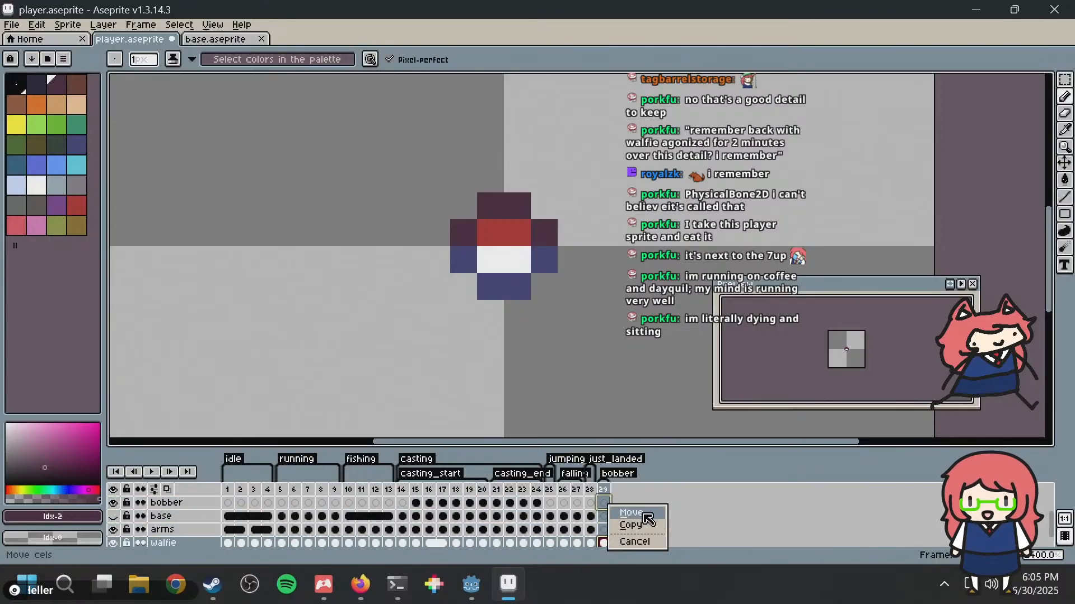
left_click(646, 514)
key("ctrl+s")
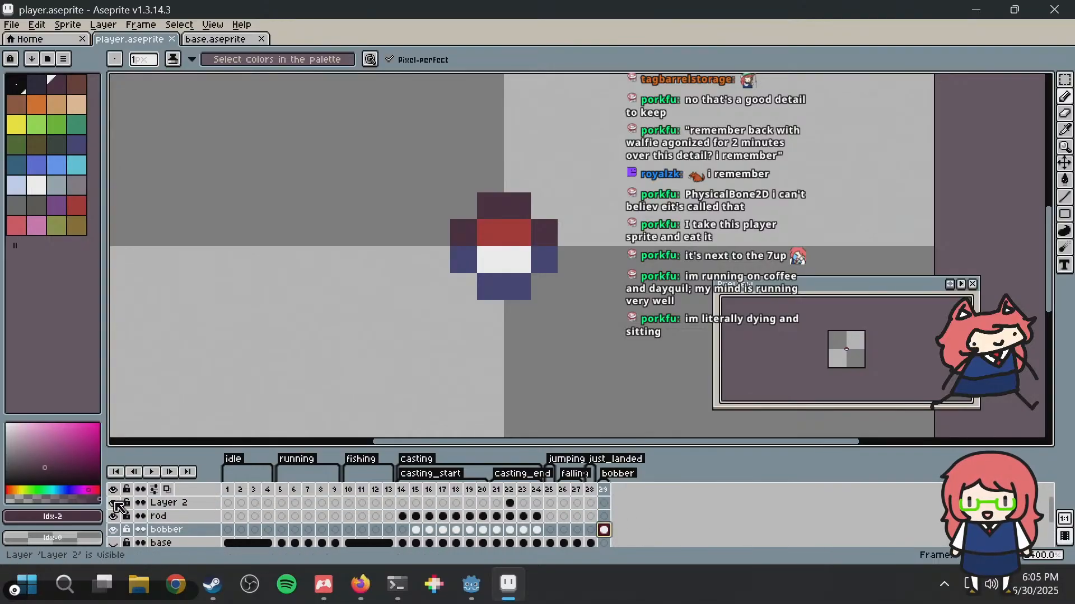
Step: Check the casting artwork at frame 22 by toggling Layer 2's visibility, and rename that layer as line
left_click(509, 490)
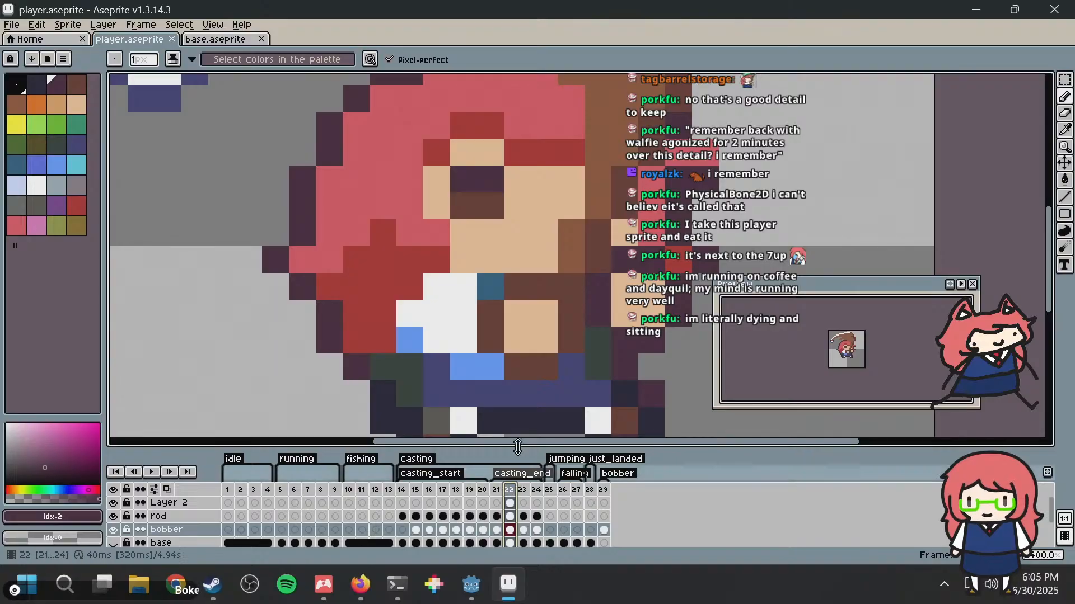
scroll(461, 278, "down", 3)
middle_click_drag(460, 280, 434, 340)
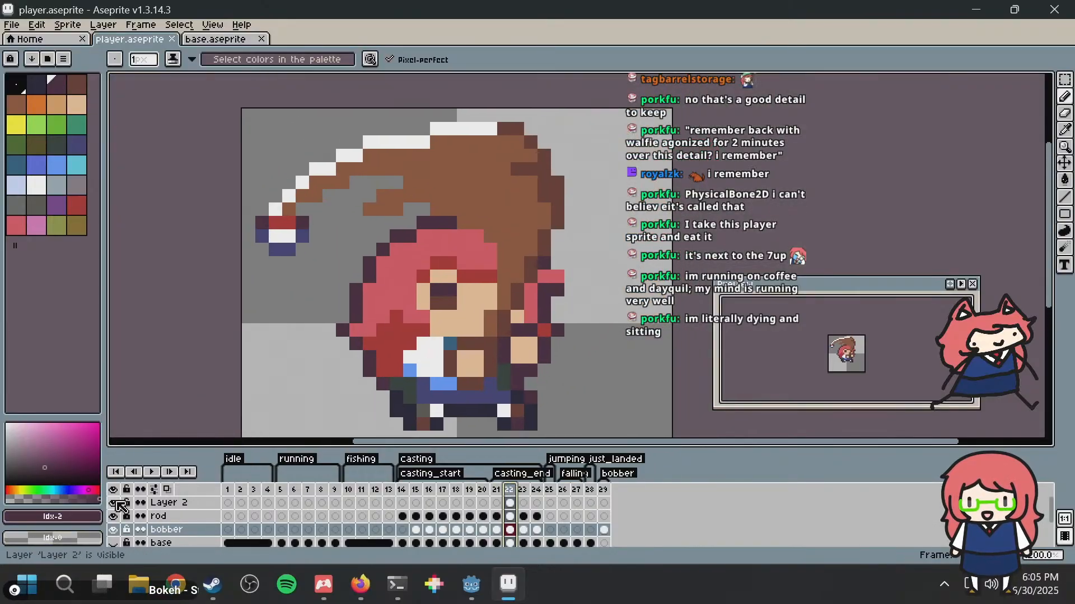
left_click(121, 506)
left_click(120, 507)
double_click(158, 503)
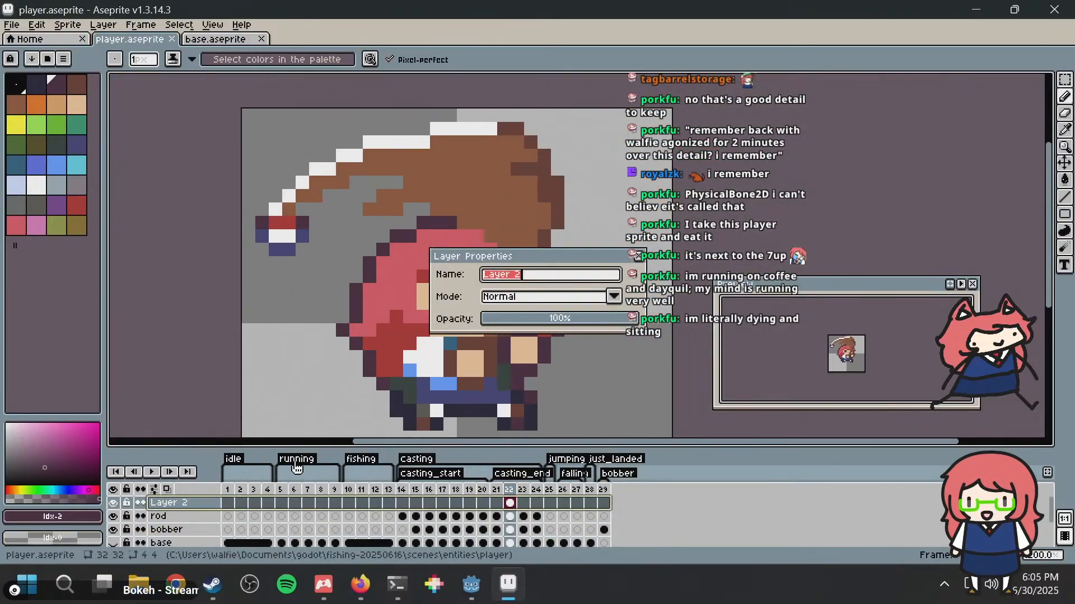
key("BackSpace")
key("Return")
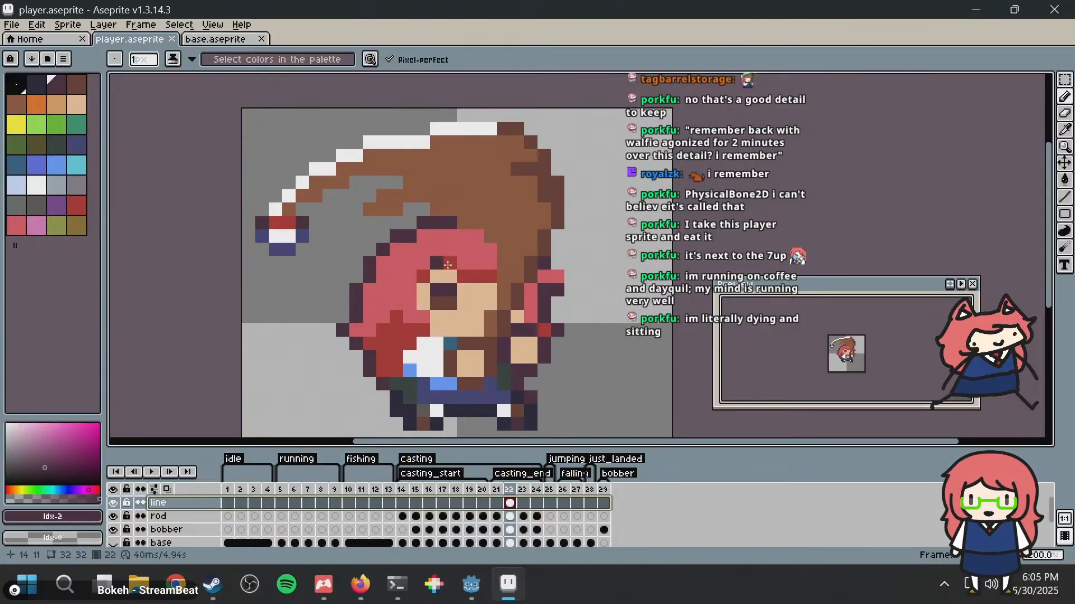
left_click_drag(473, 277, 465, 264)
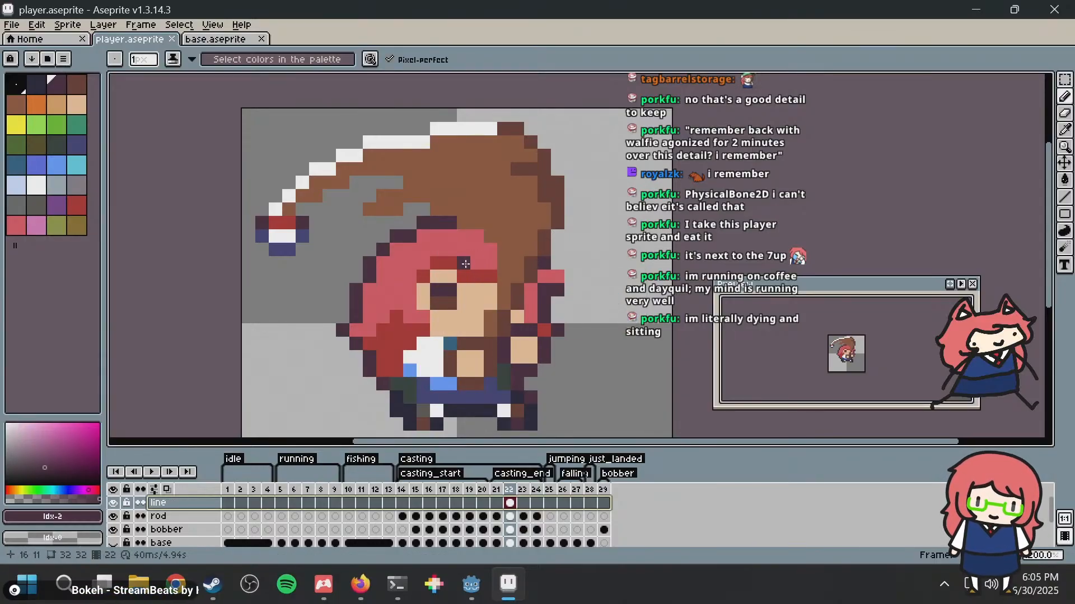
Step: Switch to Godot and compare the casting and bobber animations in the 2D view and frame list, saving bobber.tscn
key("alt+Tab")
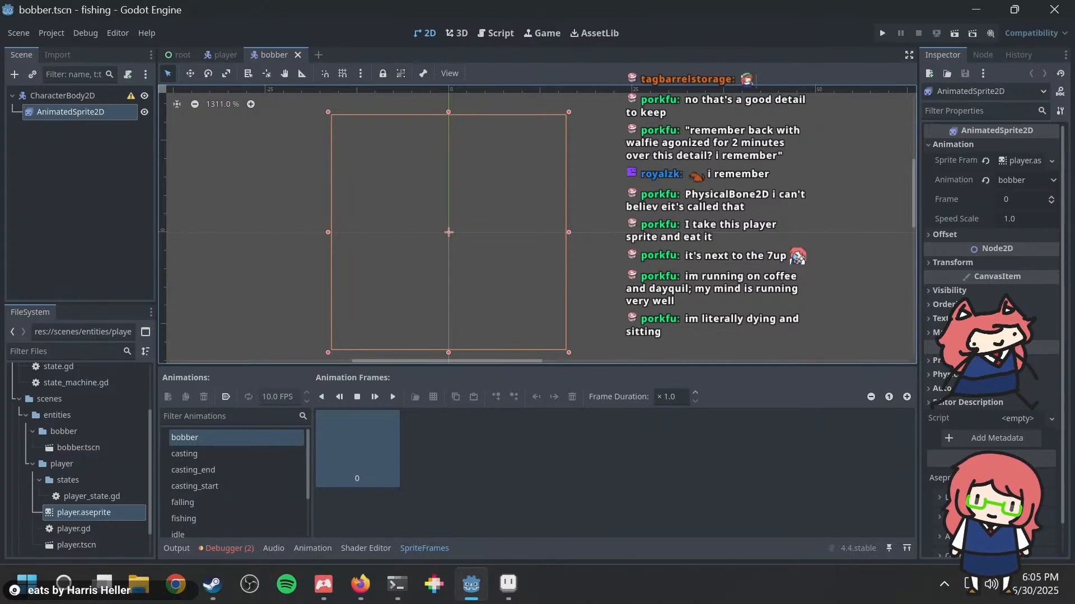
middle_click_drag(545, 201, 518, 208)
left_click(216, 451)
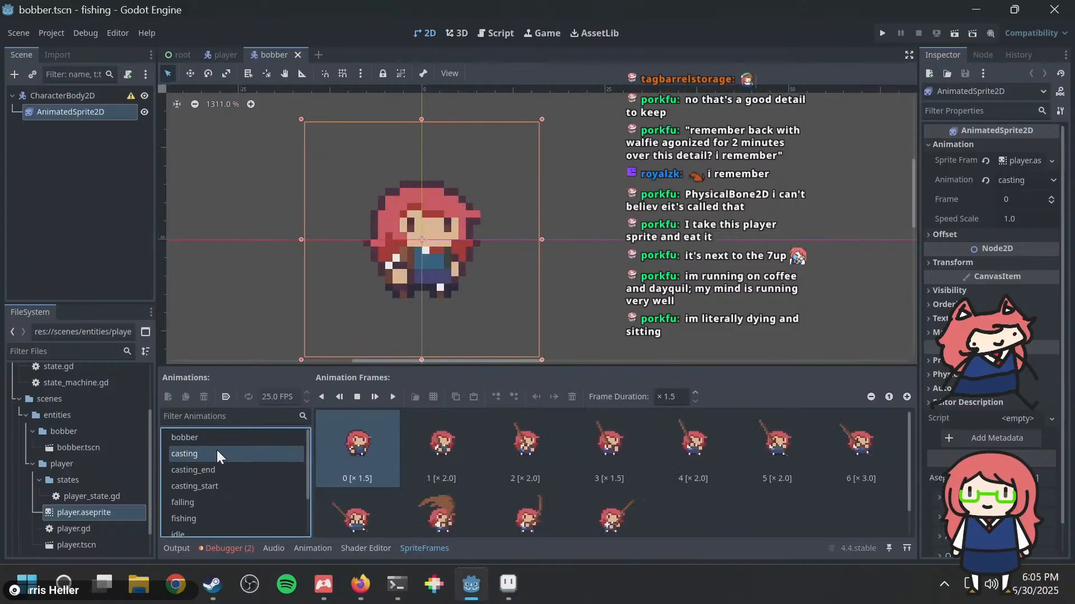
left_click(214, 439)
key("ctrl+s")
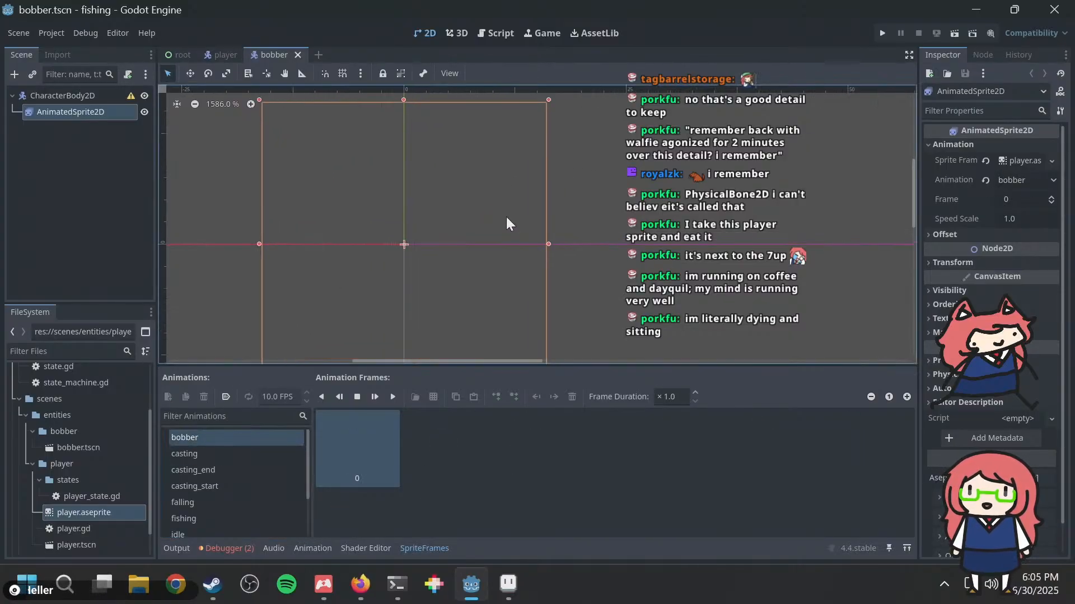
scroll(506, 217, "up", 2)
left_click(379, 438)
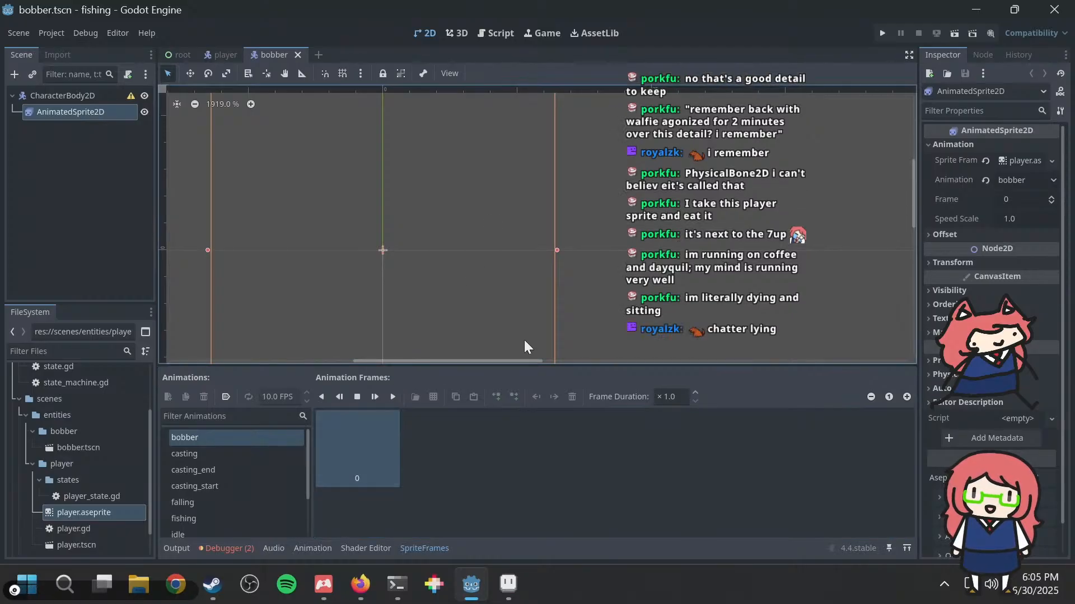
left_click(437, 436)
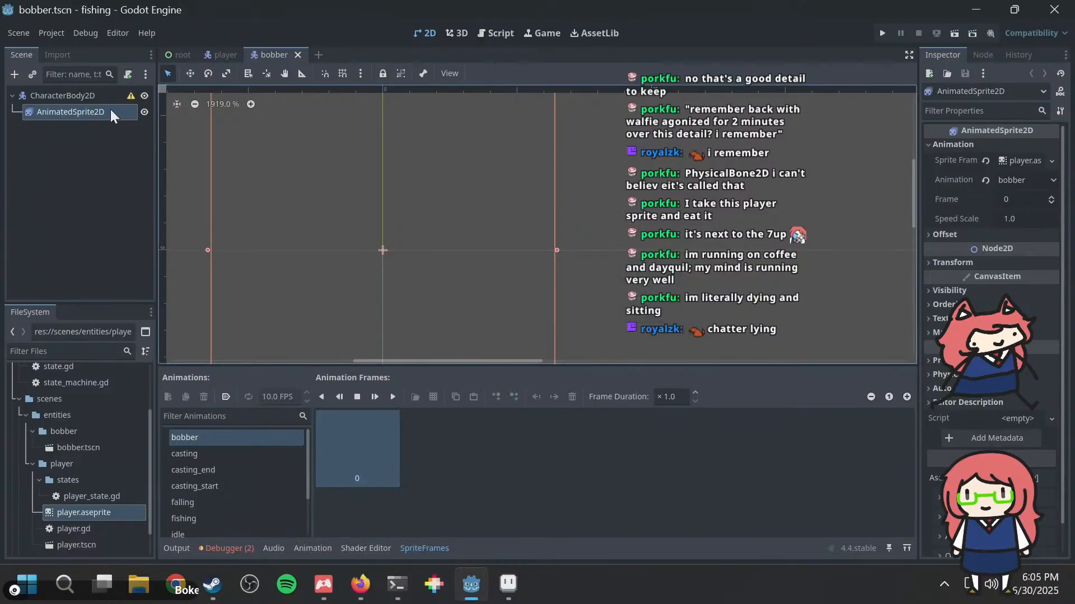
Step: Toggle the AnimatedSprite2D's Animation between casting and bobber, saving bobber.tscn while bobber is set
scroll(574, 217, "down", 2)
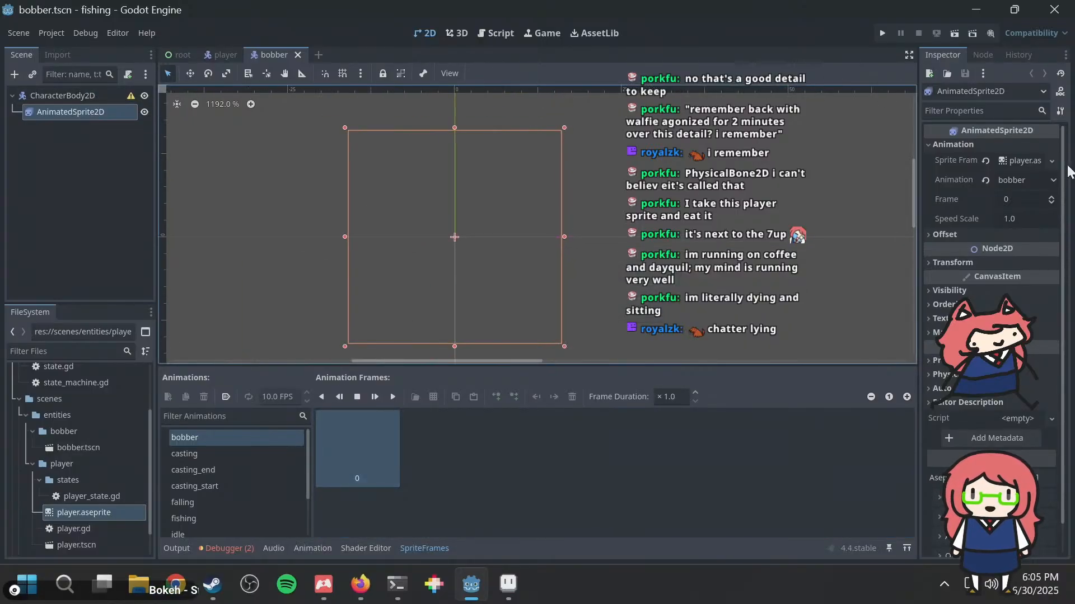
left_click(1013, 178)
left_click(1006, 208)
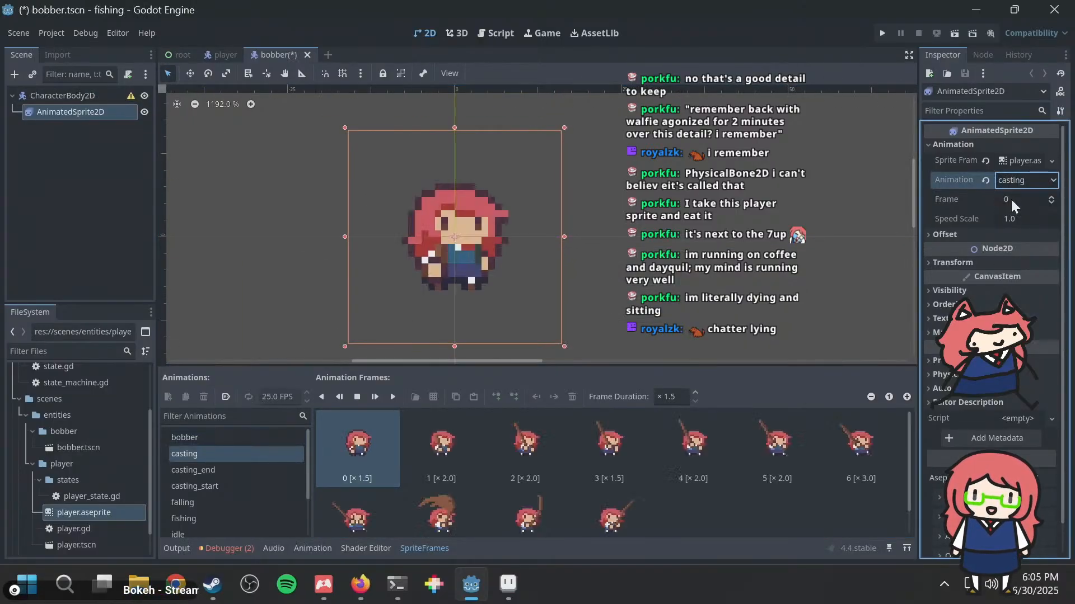
left_click(1016, 185)
left_click(1017, 193)
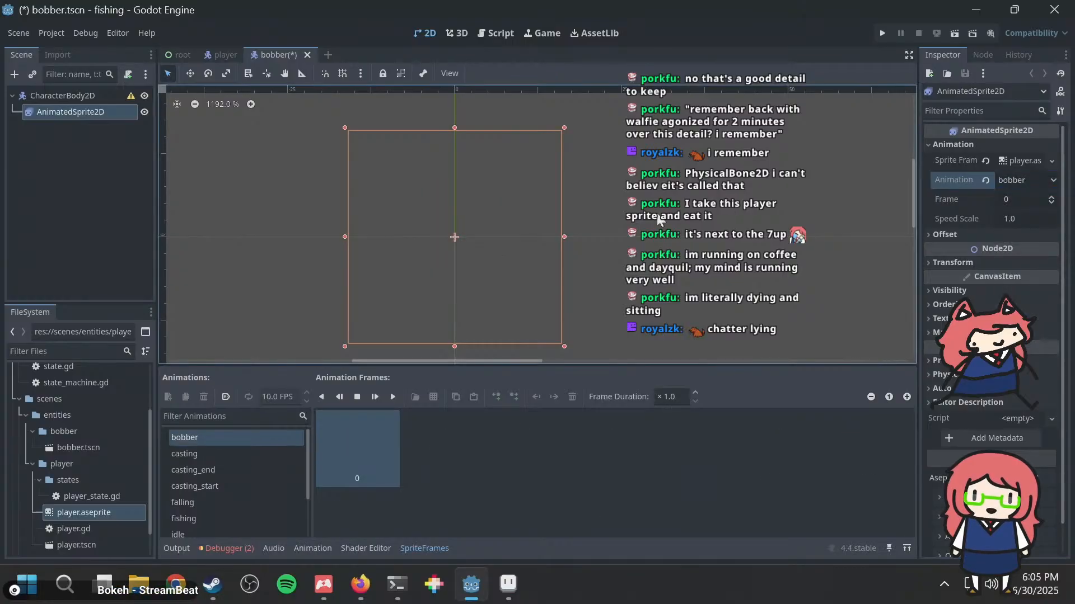
key("ctrl+s")
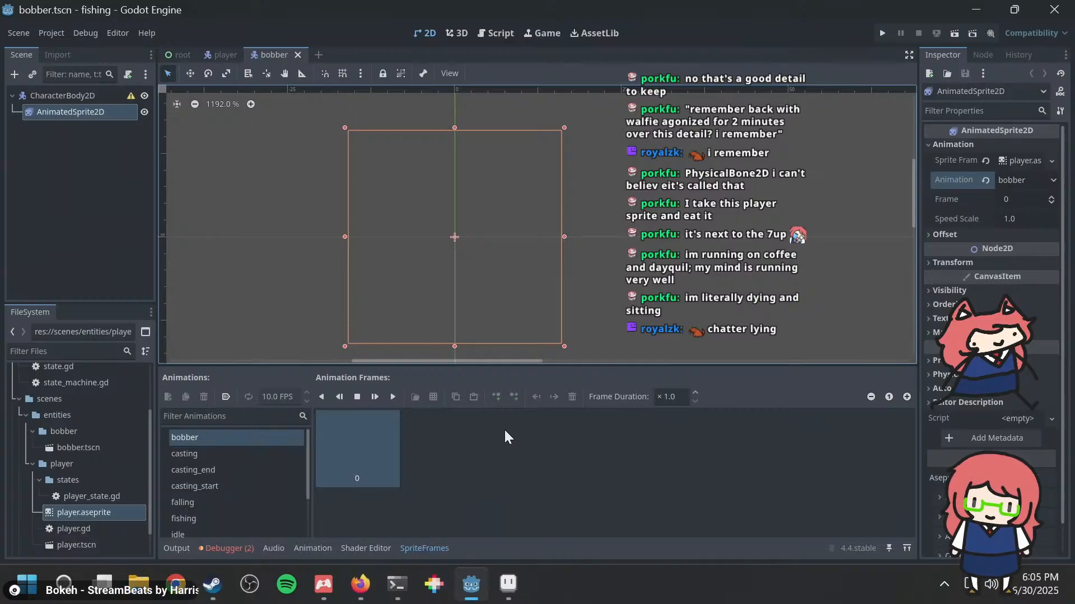
left_click(184, 454)
Step: Switch to Aseprite, draw a few dark test pixels beside the bobber on the line layer at frame 22, and save
left_click(508, 584)
scroll(367, 246, "up", 3)
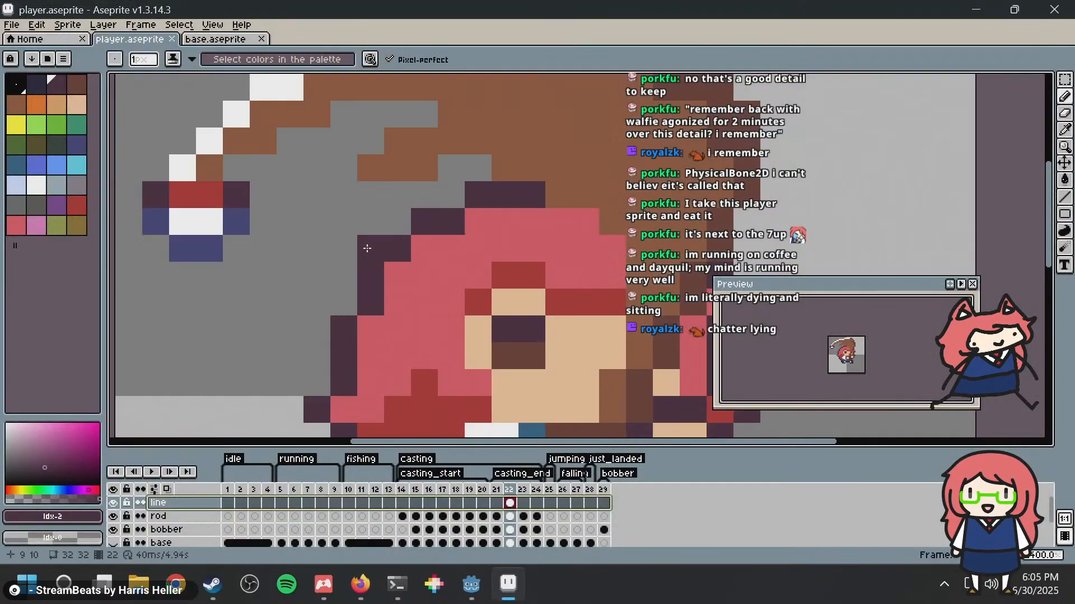
scroll(421, 302, "down", 1)
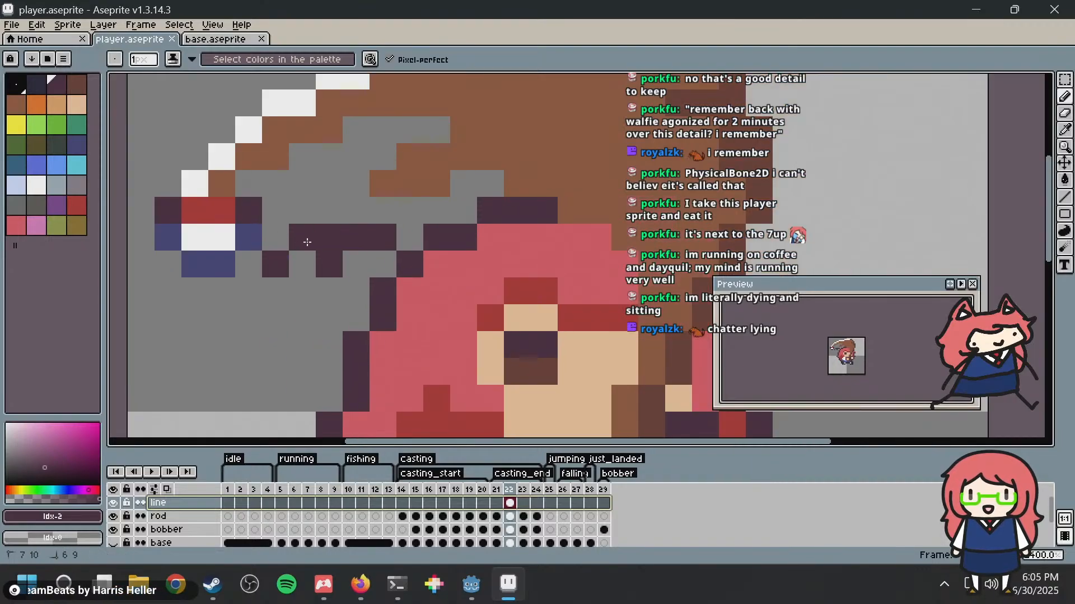
key("ctrl+z")
key("ctrl+s")
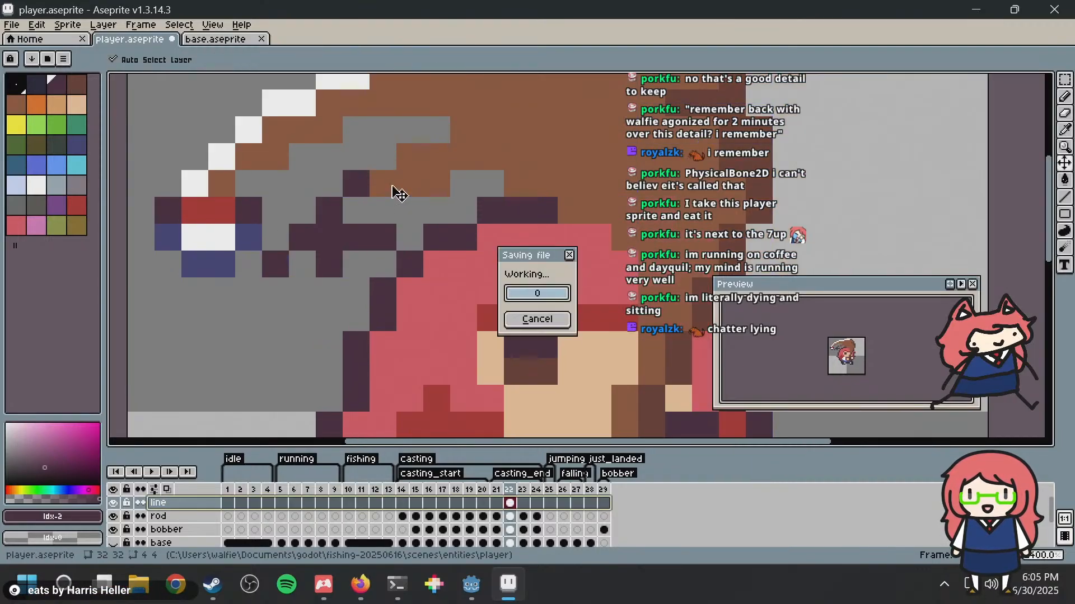
Step: Switch to Godot, run the game, test walking and casting the rod in both directions, and close the game
key("alt+Tab")
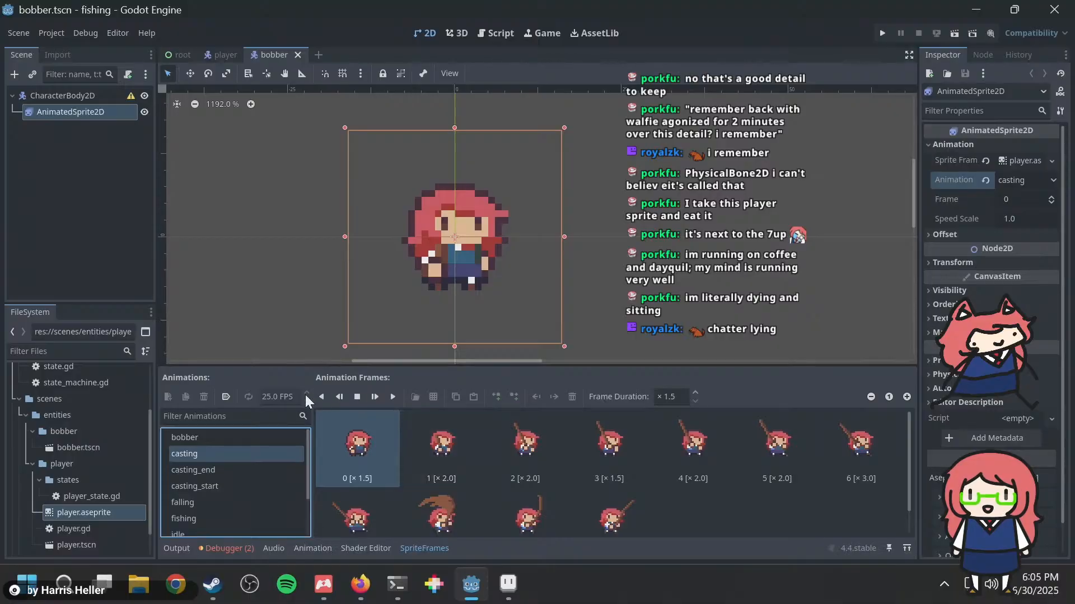
key("F5")
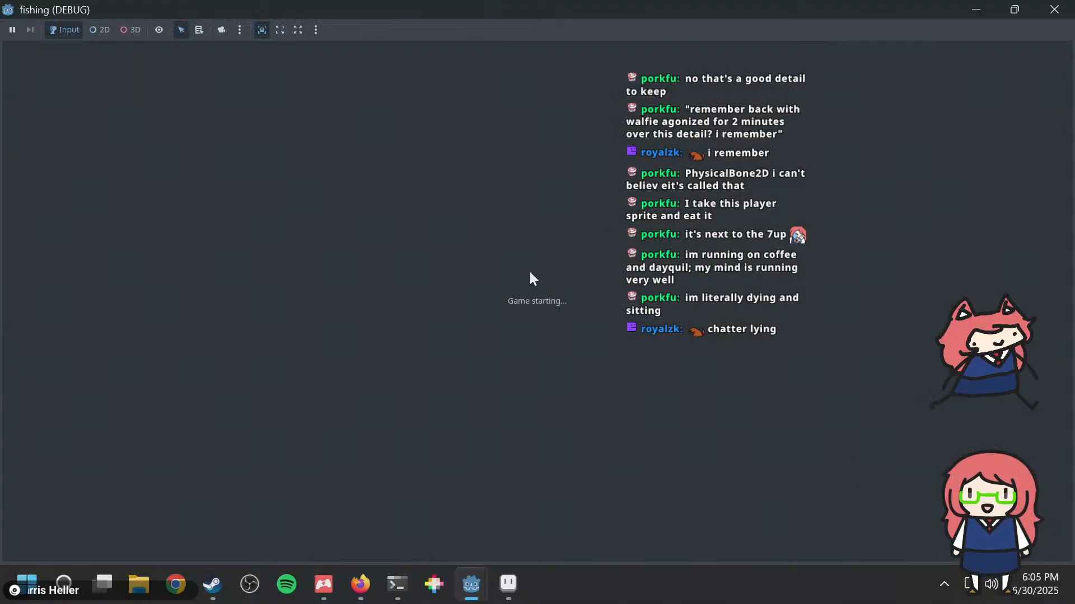
key("x")
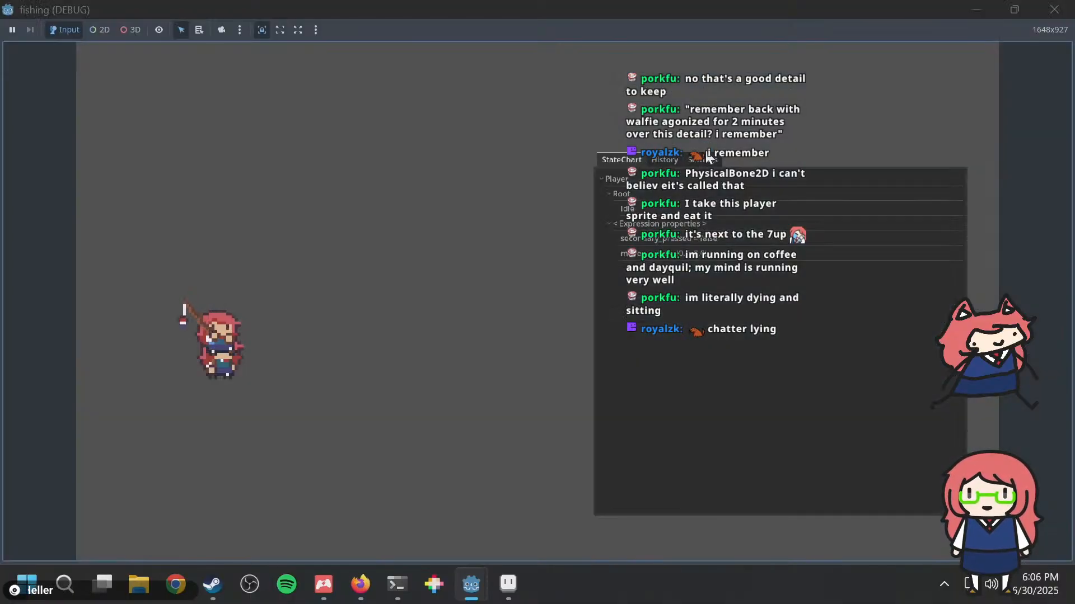
key("Right")
key("Left")
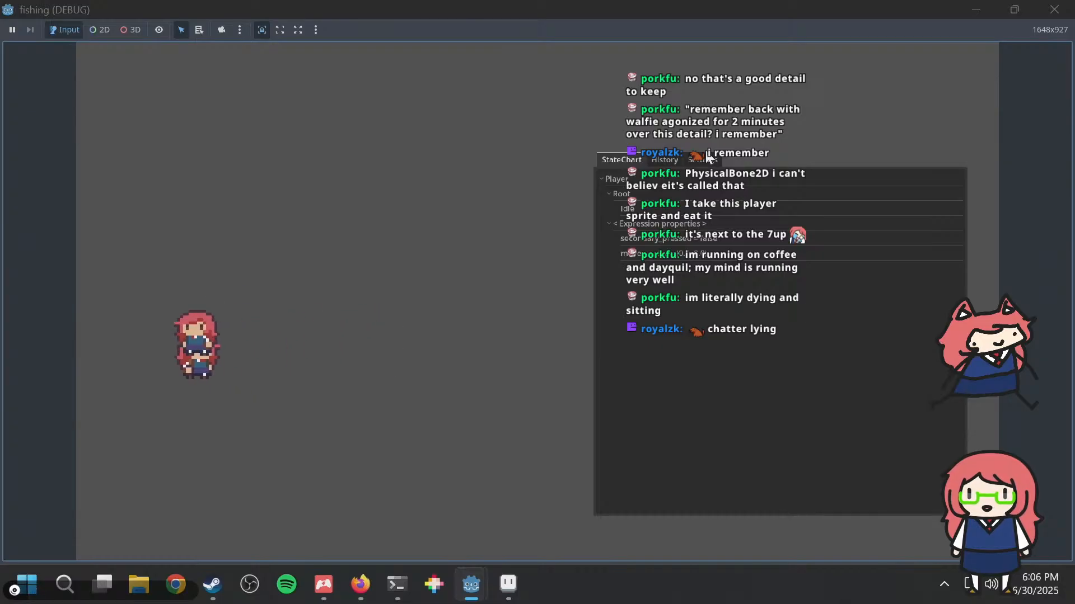
key("x")
key("Right")
key("Right")
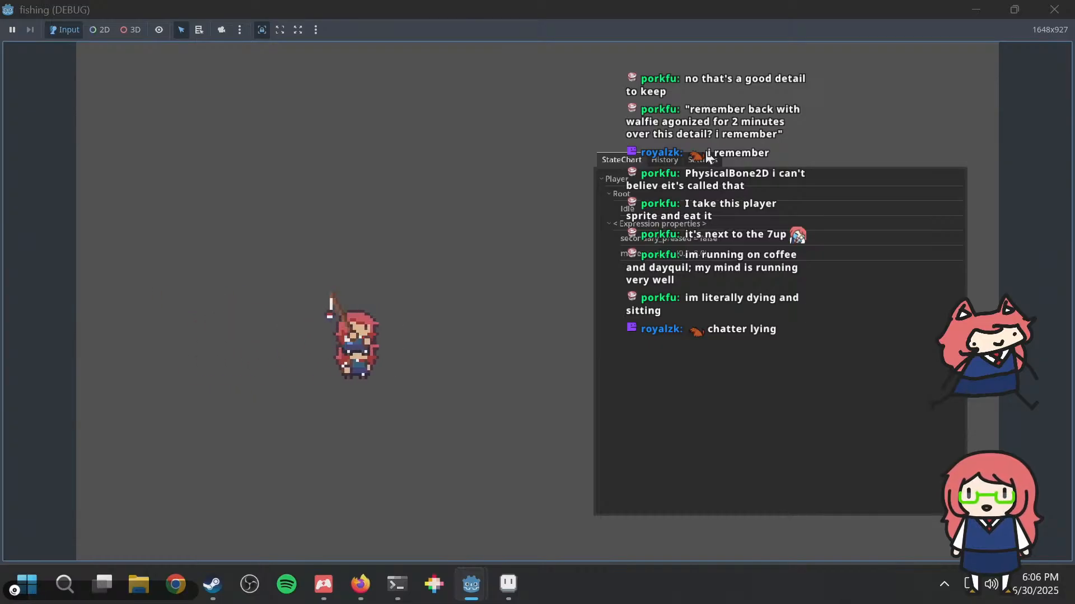
key("x")
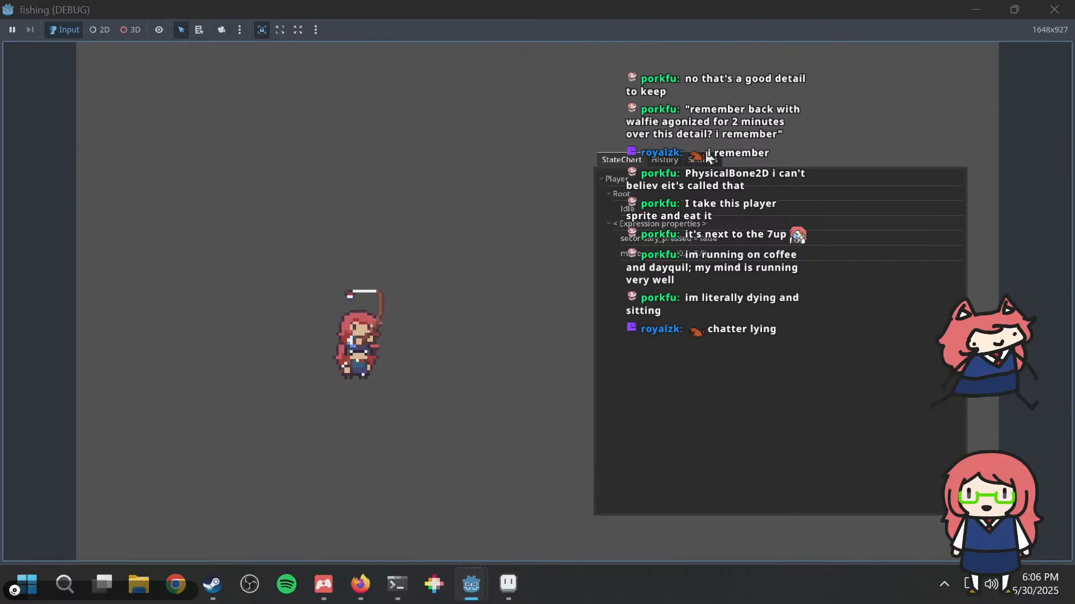
left_click(1055, 9)
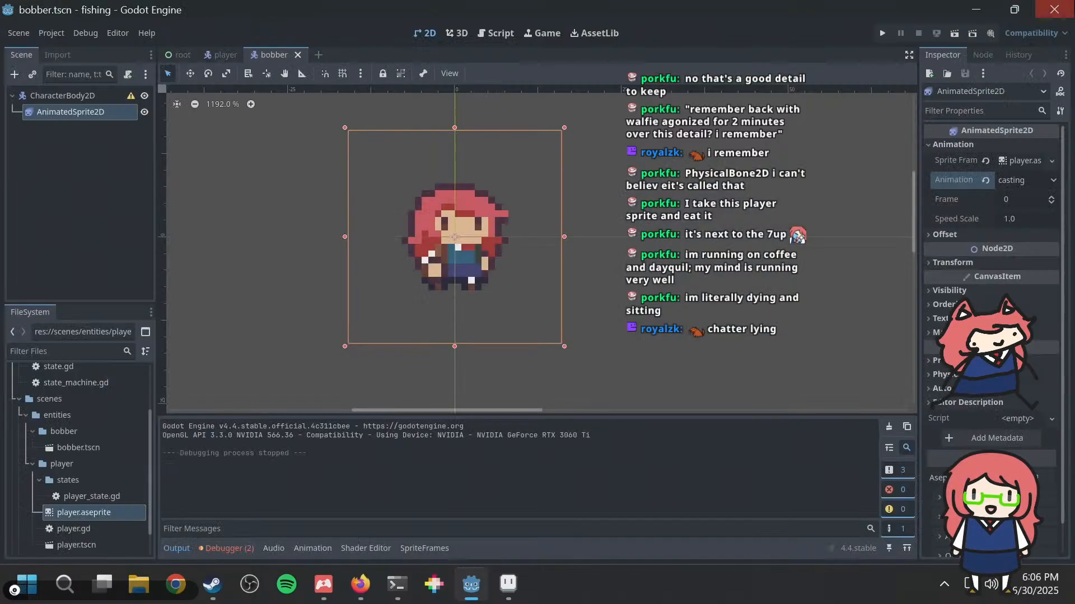
Step: Switch to Aseprite, undo the test pixels on the line layer, and save player.aseprite
key("alt+Tab")
key("ctrl+s")
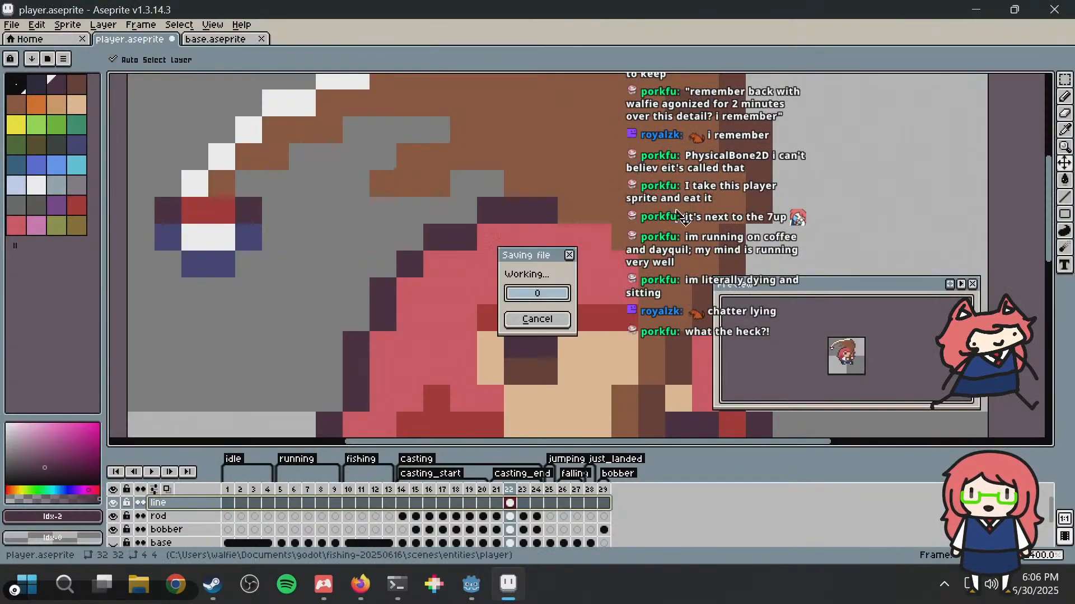
Step: Switch to Godot, set the bobber scene's AnimatedSprite2D to the bobber animation, and run the game
key("alt+Tab")
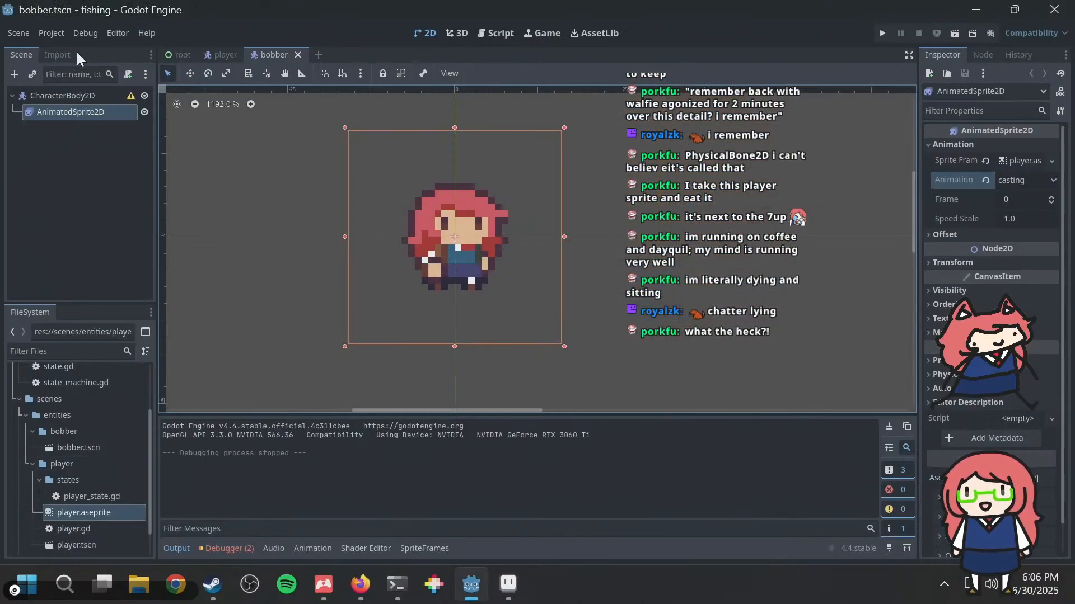
left_click(69, 94)
left_click(67, 108)
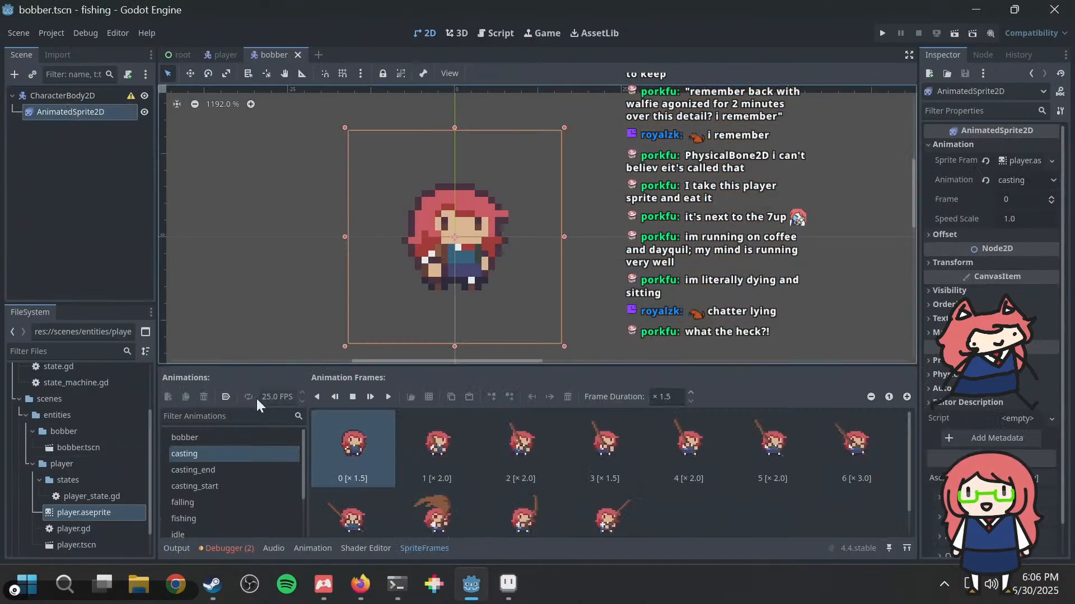
left_click(227, 437)
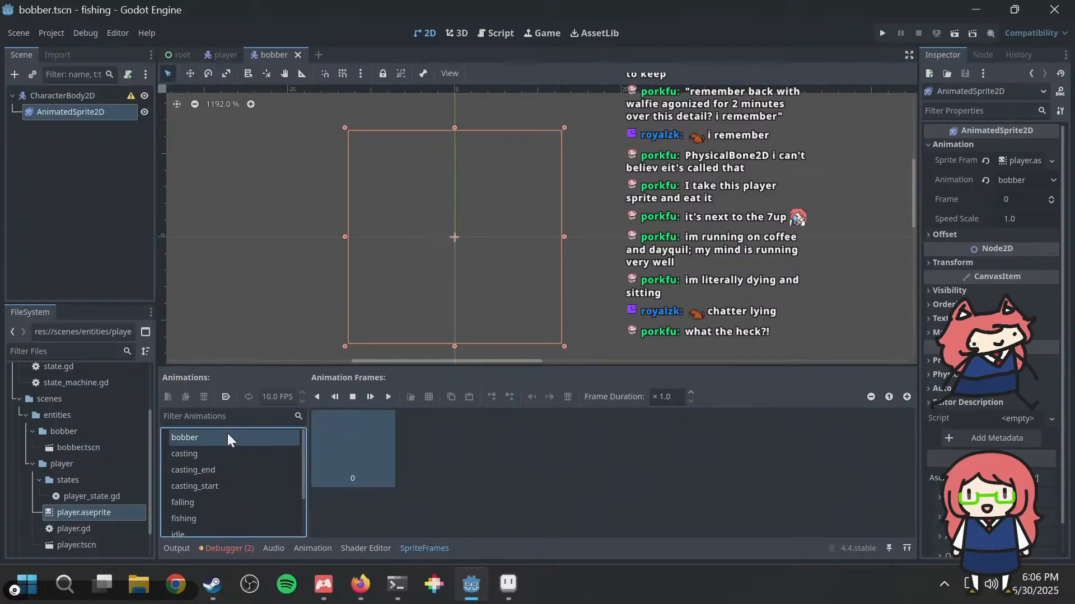
left_click(233, 394)
key("F5")
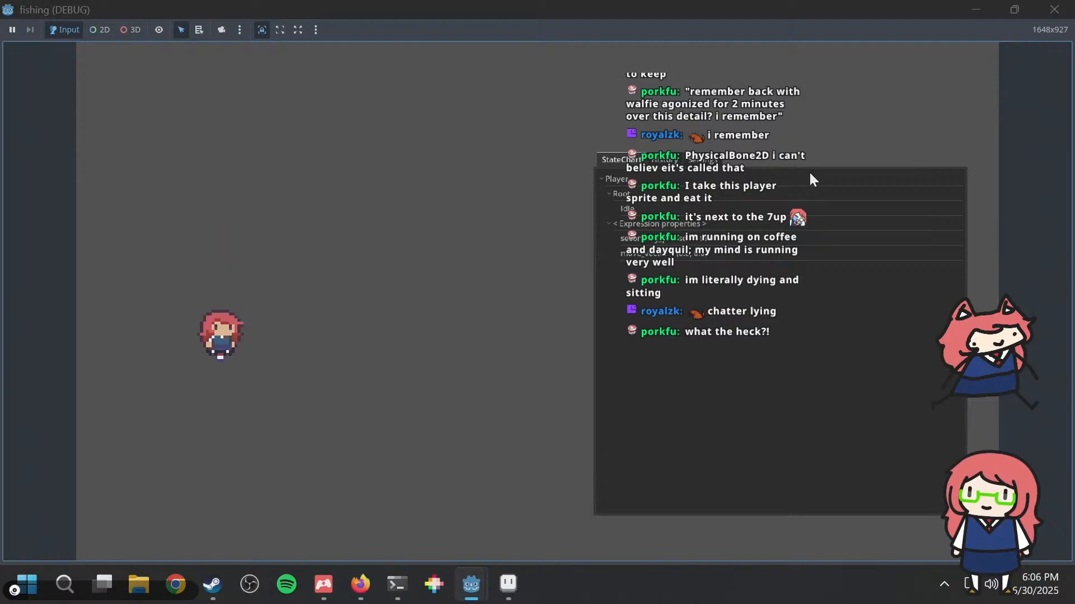
Step: Close the running game, check the AnimatedSprite2D in the bobber scene, and open the player scene
left_click(1054, 10)
scroll(591, 193, "up", 20)
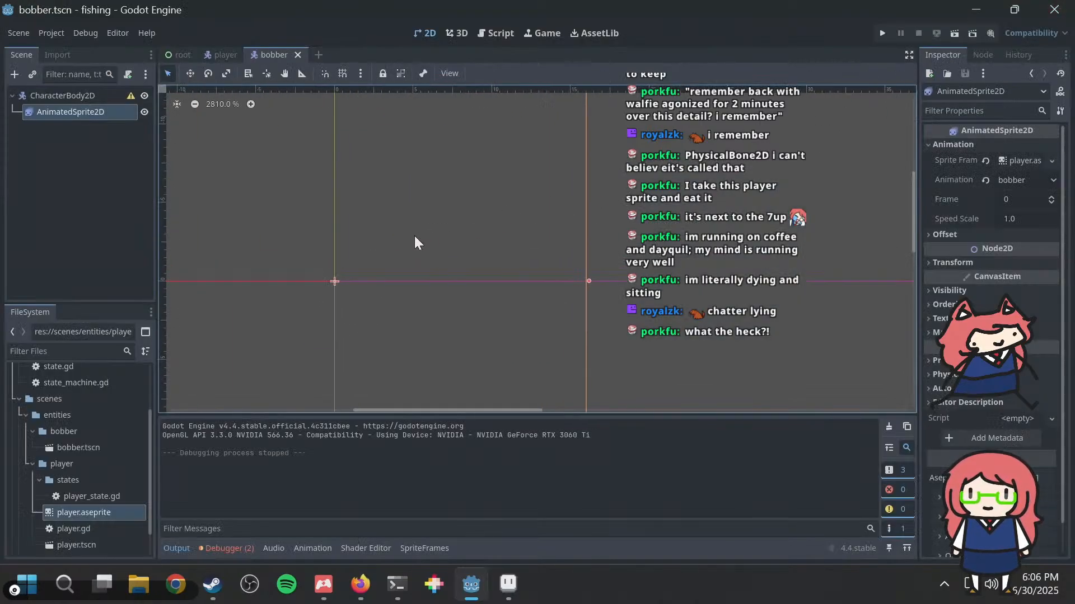
scroll(320, 258, "down", 20)
scroll(321, 258, "down", 15)
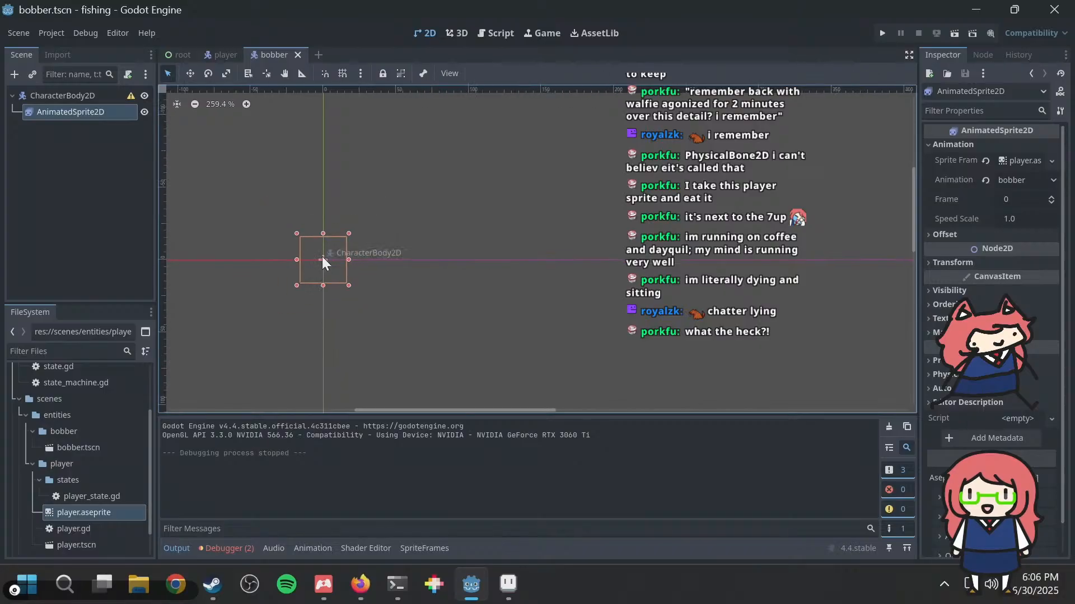
scroll(321, 257, "up", 15)
left_click(215, 53)
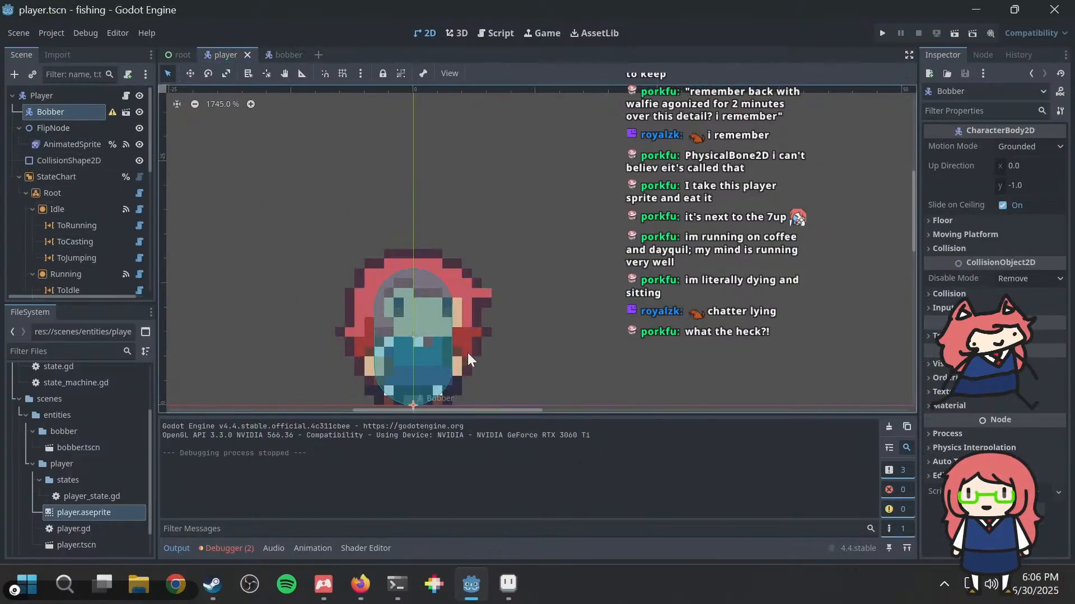
scroll(471, 362, "down", 2)
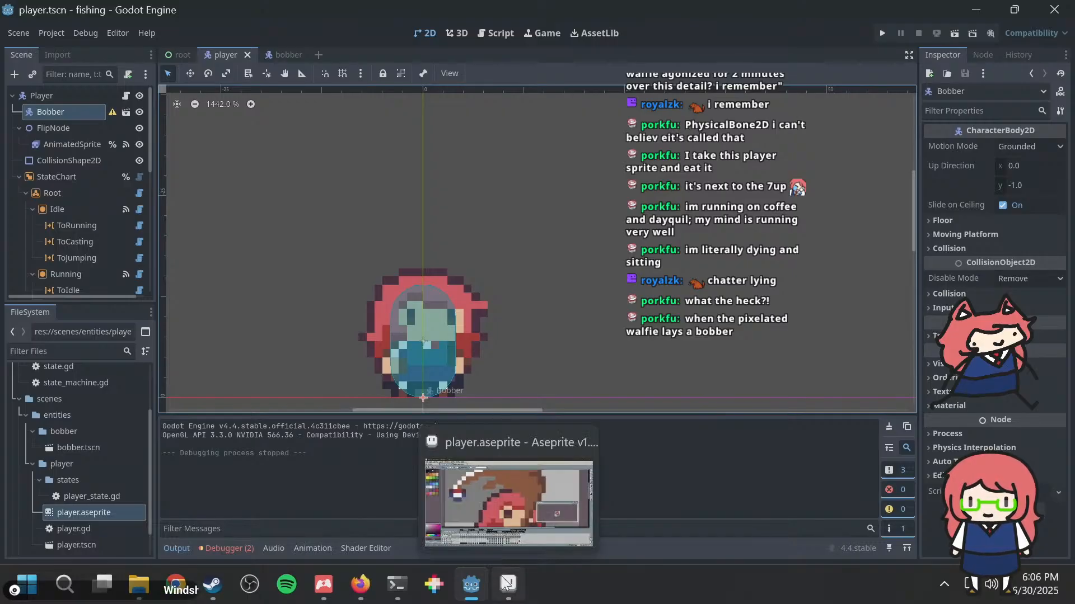
Step: Try to move the Bobber node off the player's feet, undoing each accidental move of another node
left_click_drag(422, 395, 474, 375)
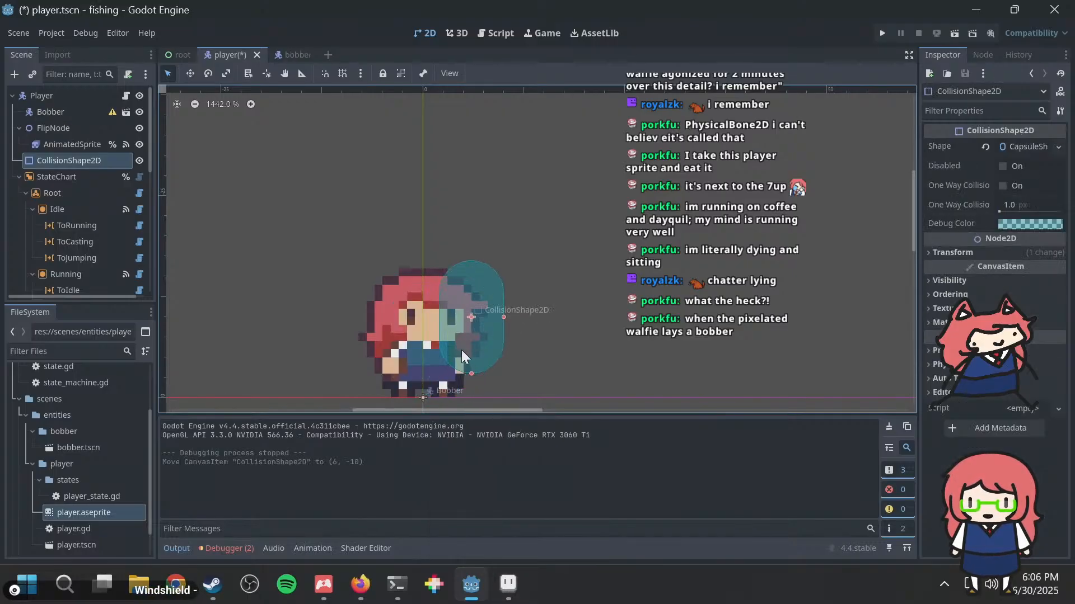
key("ctrl+z")
left_click(65, 112)
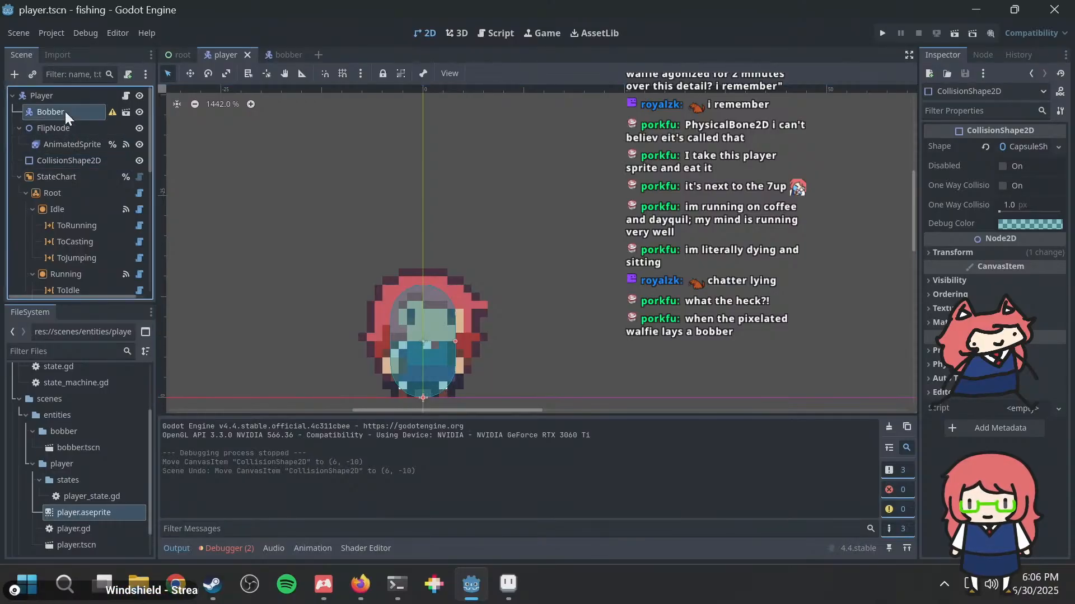
left_click_drag(425, 402, 458, 394)
key("ctrl+z")
left_click(65, 112)
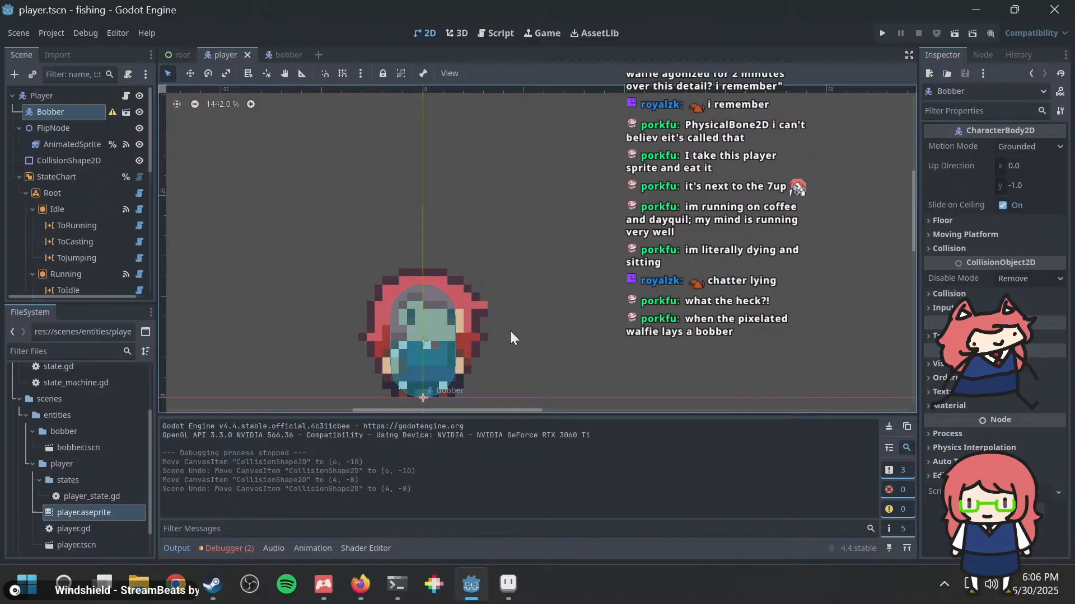
left_click(451, 397)
key("super")
type("godot")
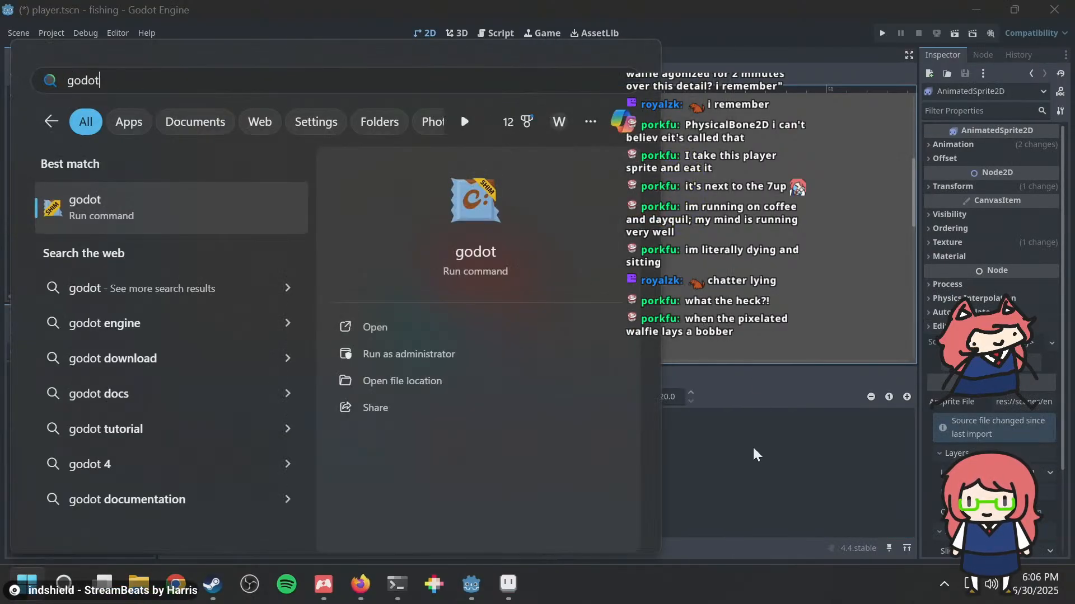
left_click(753, 449)
key("ctrl+z")
Step: Select the Bobber node in the player scene and move it up and to the right with the Move tool
middle_click_drag(615, 256, 593, 119)
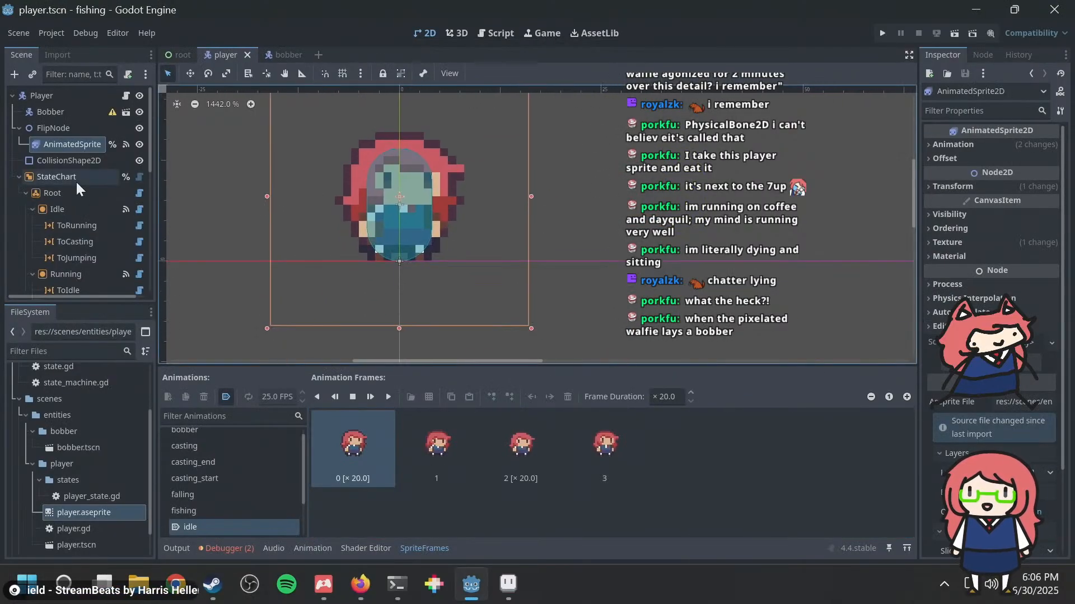
left_click(63, 112)
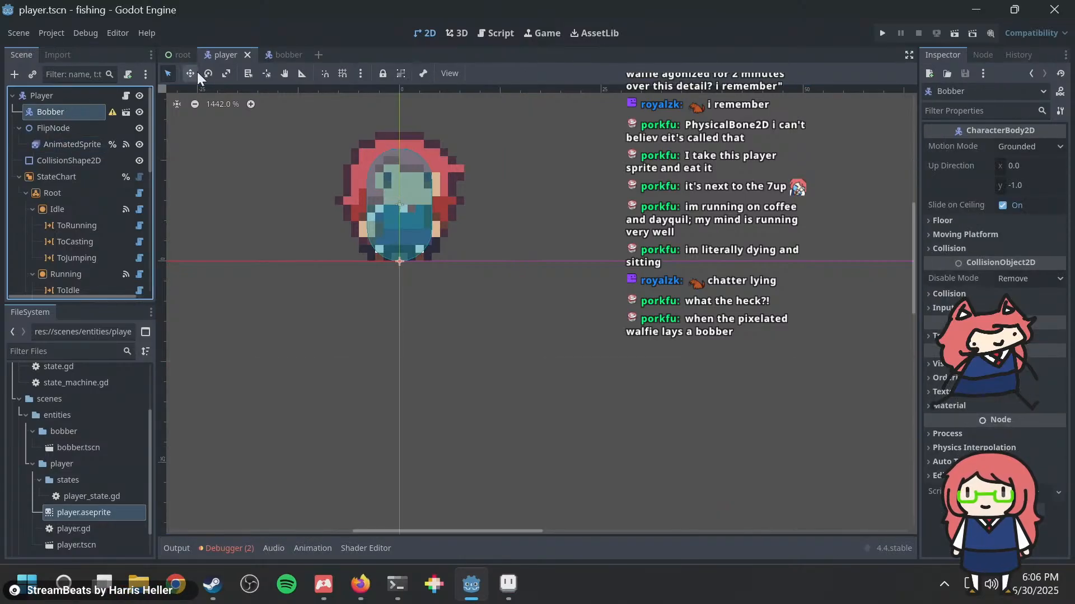
left_click(190, 74)
left_click_drag(514, 352, 581, 281)
Step: Switch to Aseprite and examine where the rod tip sits relative to the player on fishing frame 10
key("alt+Tab")
scroll(578, 281, "down", 4)
middle_click_drag(554, 277, 485, 302)
left_click(349, 490)
middle_click_drag(558, 230, 506, 224)
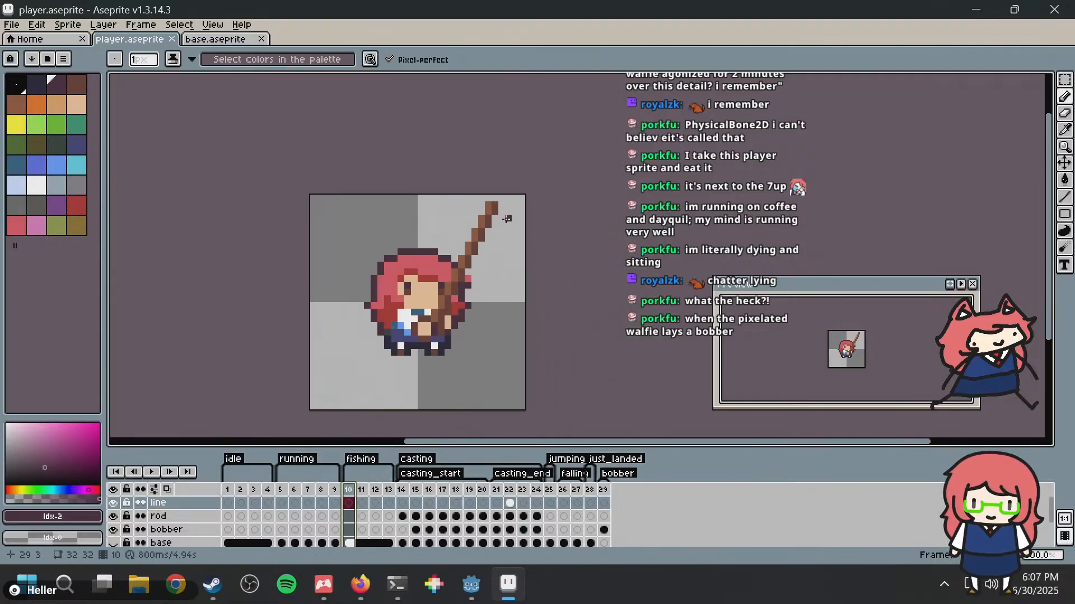
scroll(507, 223, "up", 1)
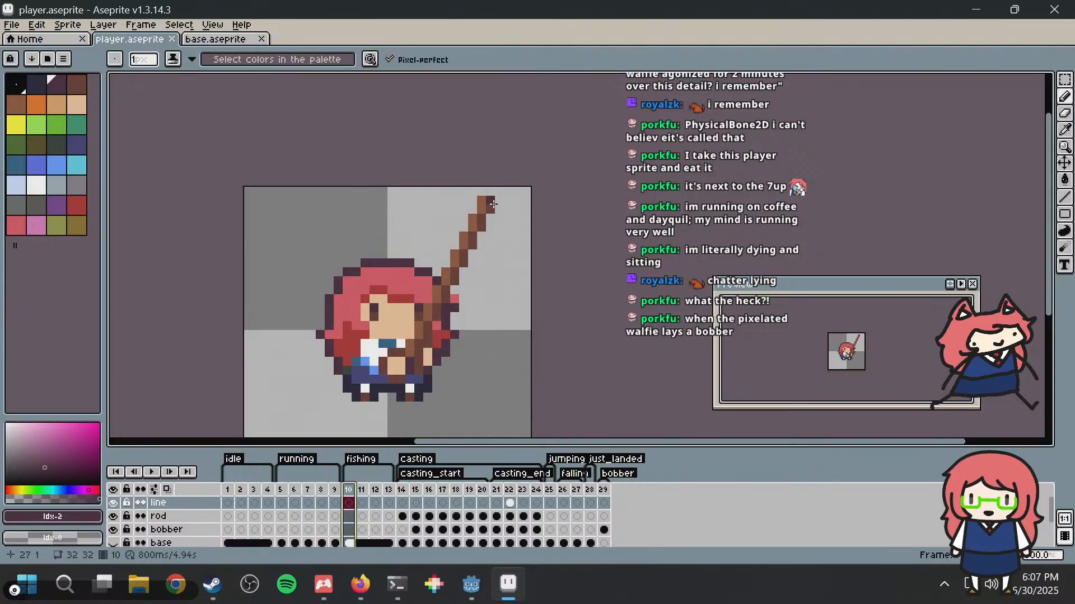
Step: Switch to Godot and move the Bobber node up toward the rod tip's position, comparing it with the fishing frame in Aseprite
key("alt+Tab")
middle_click_drag(476, 185, 441, 285)
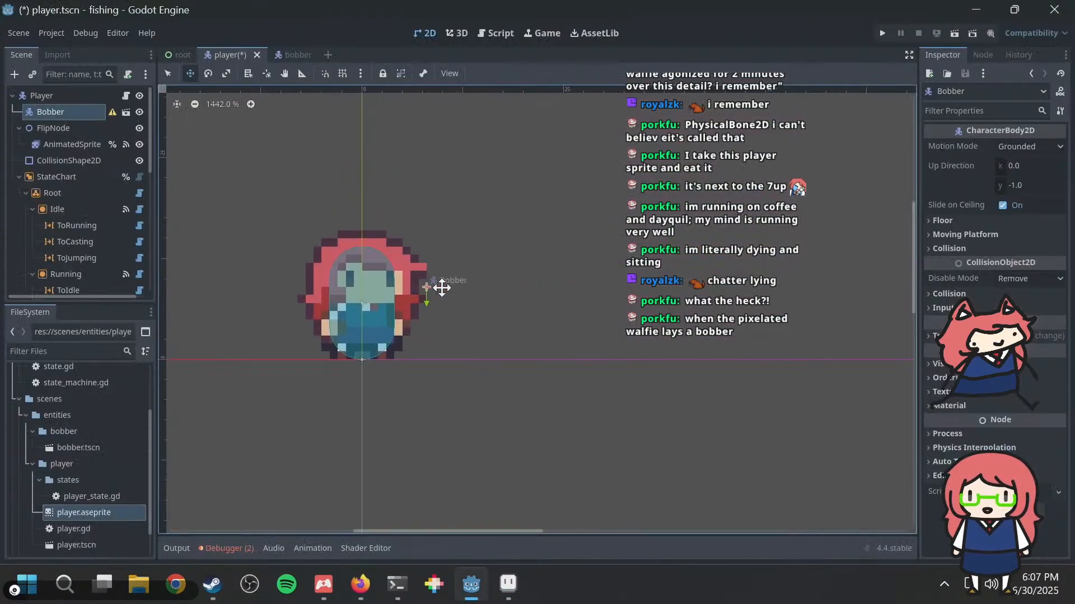
left_click_drag(447, 291, 456, 253)
key("alt+Tab")
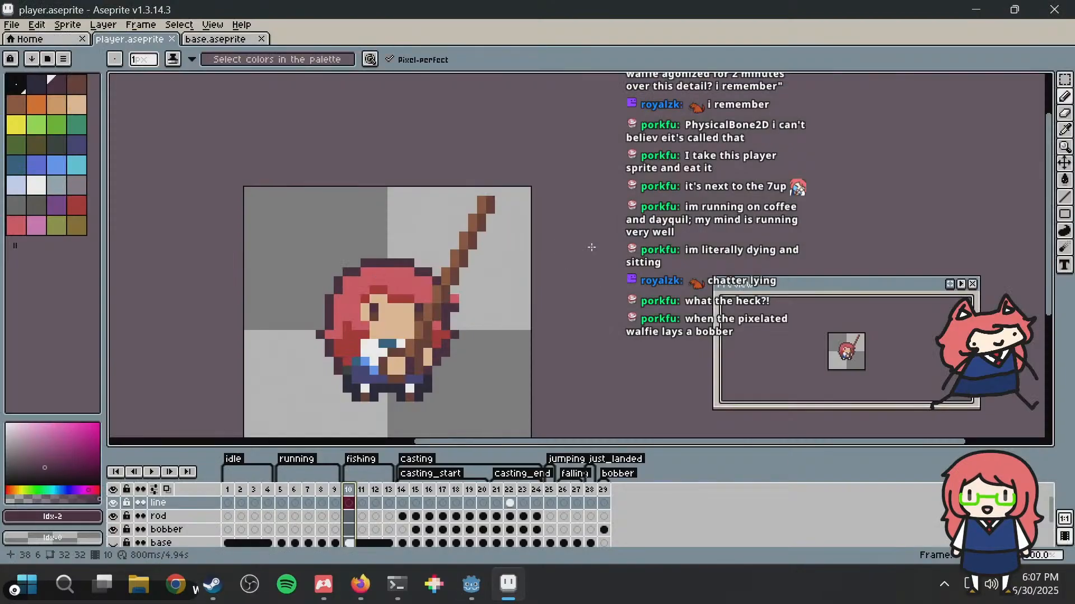
key("alt+Tab")
key("alt+Tab")
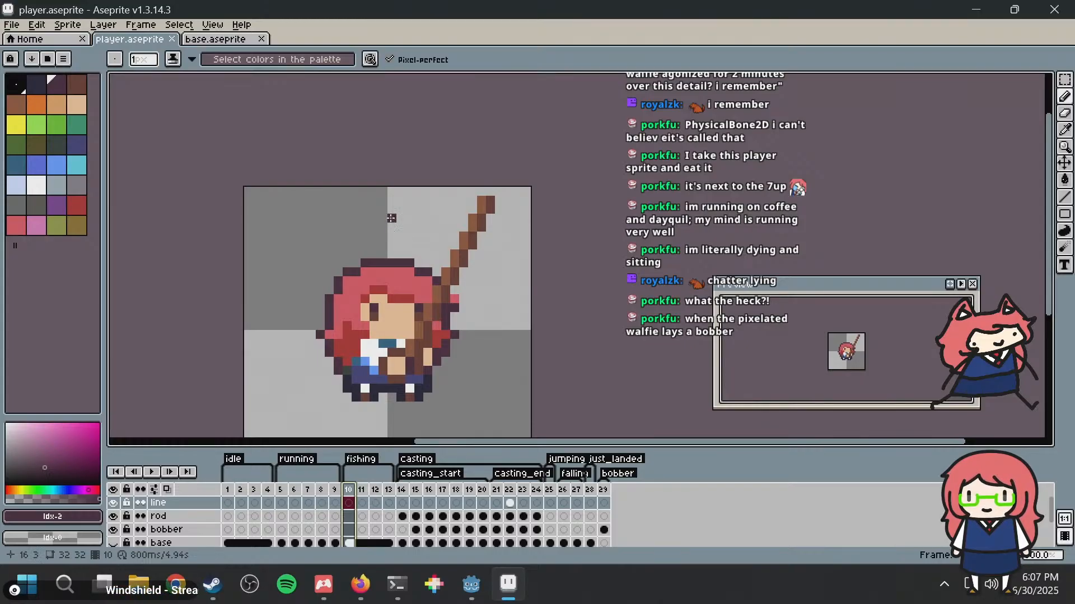
key("alt+Tab")
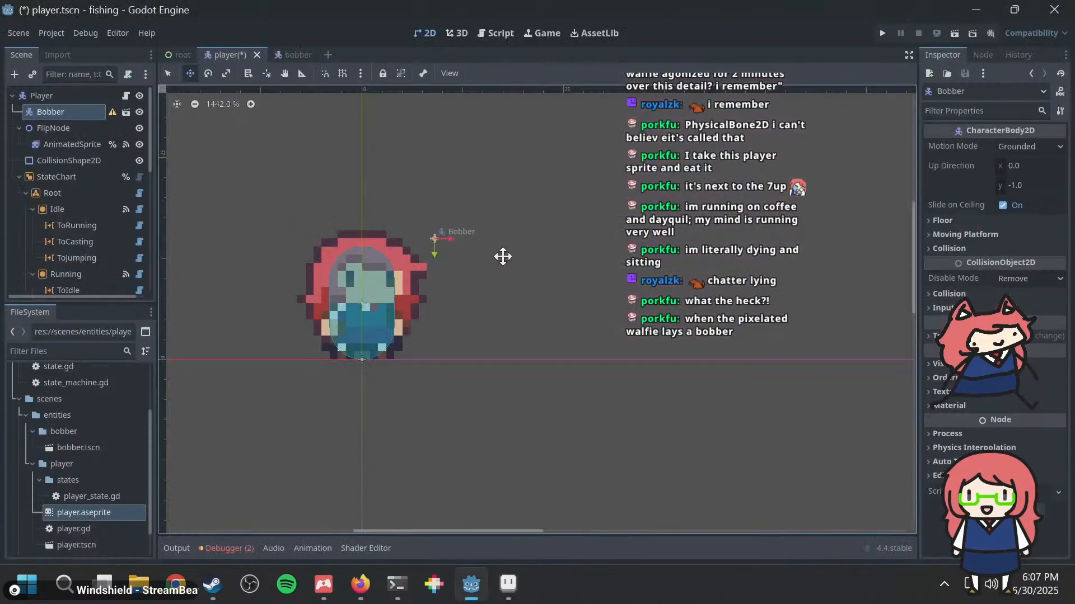
left_click_drag(499, 257, 473, 199)
key("alt+Tab")
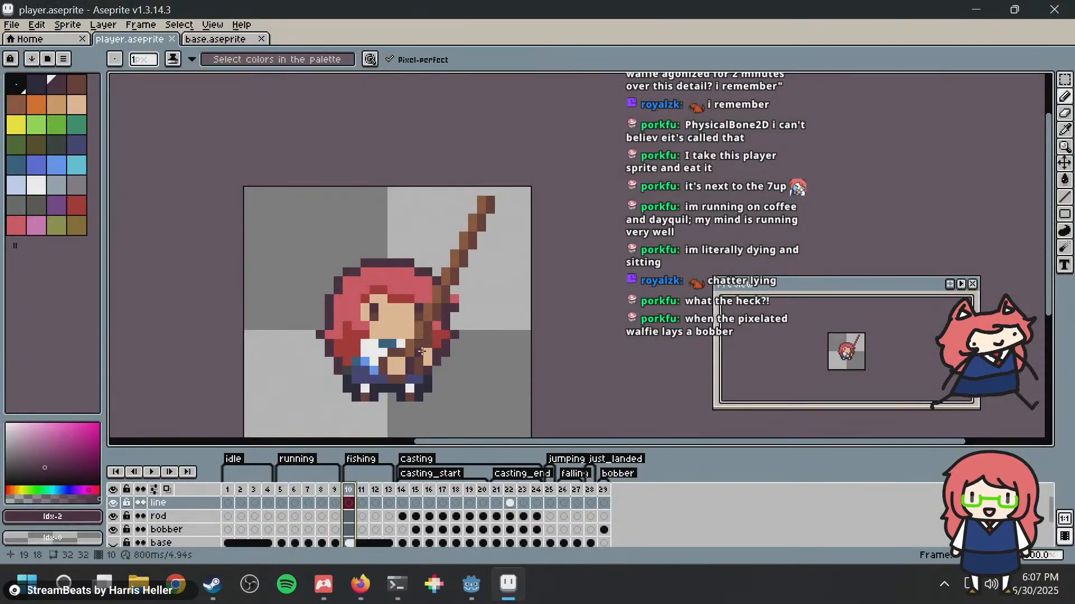
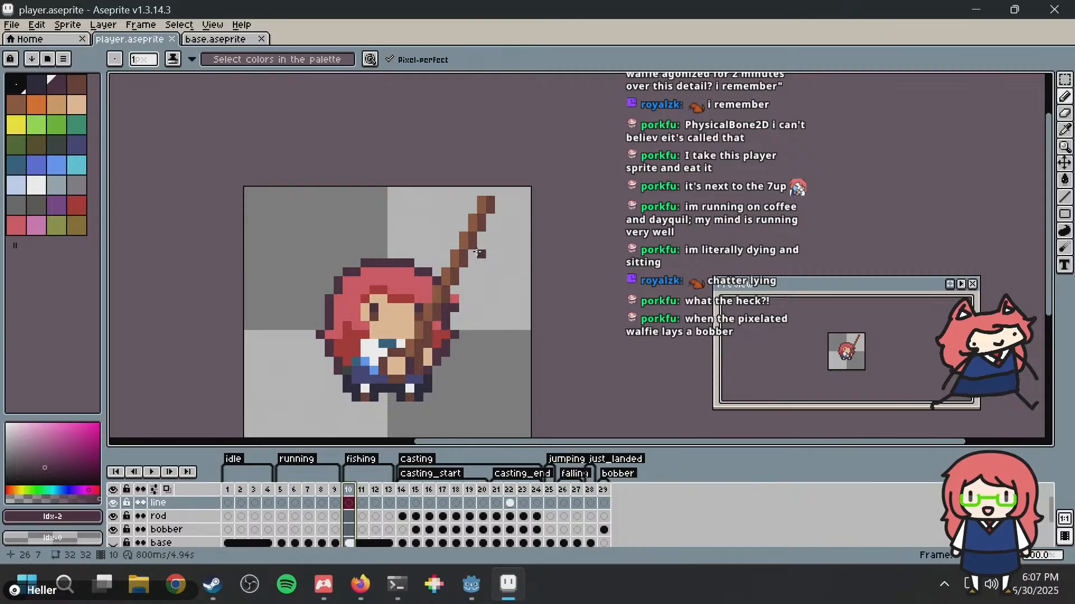
Step: Switch to Godot, move the Bobber node farther right while checking the rod tip in Aseprite, and save and run the game
key("alt+Tab")
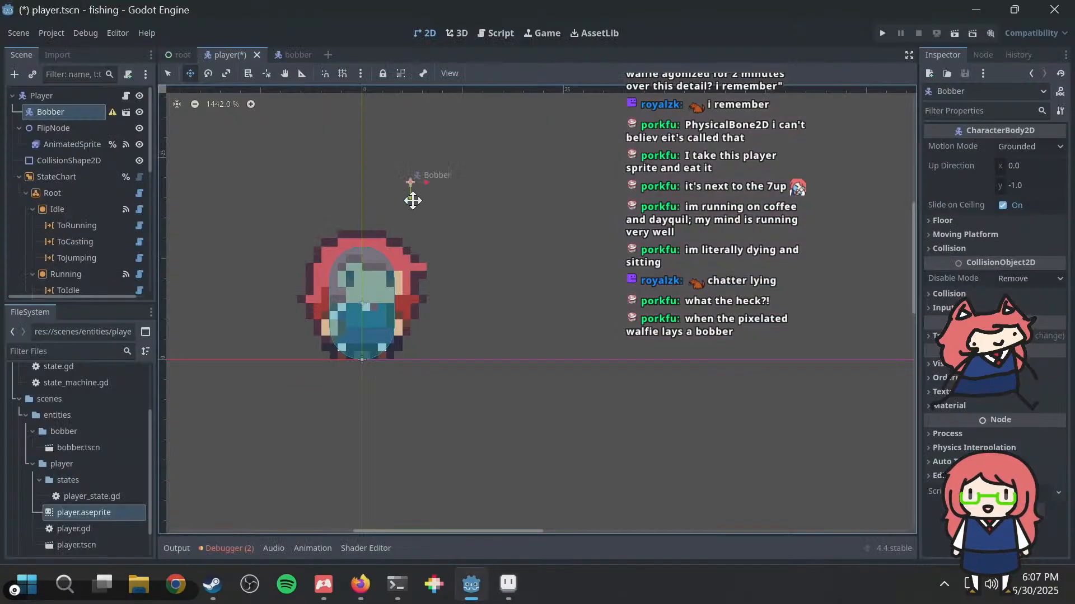
left_click_drag(446, 197, 542, 193)
key("alt+Tab")
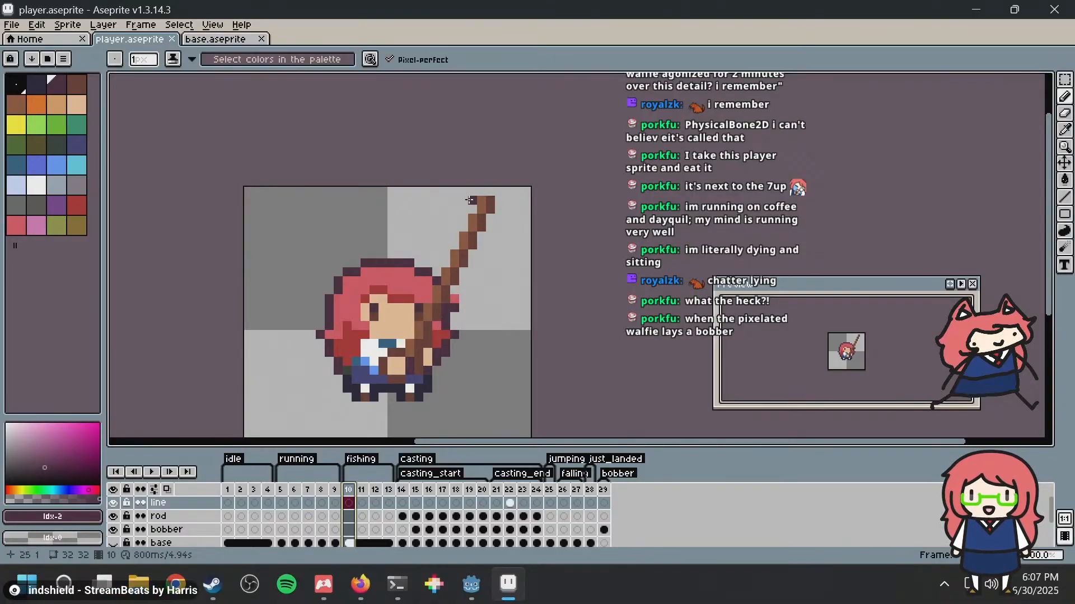
key("alt+Tab")
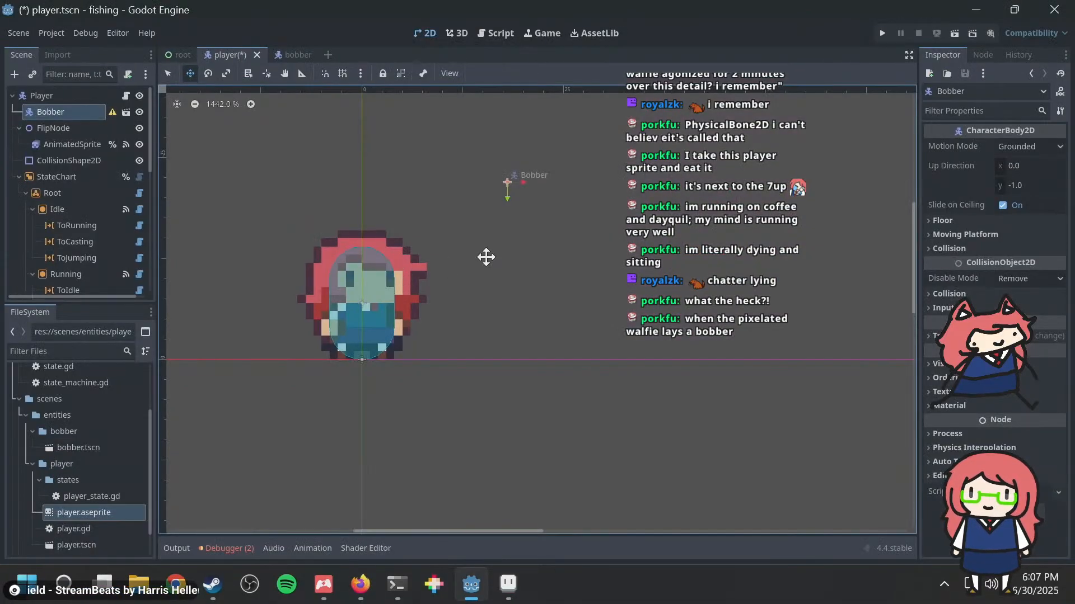
key("ctrl+s")
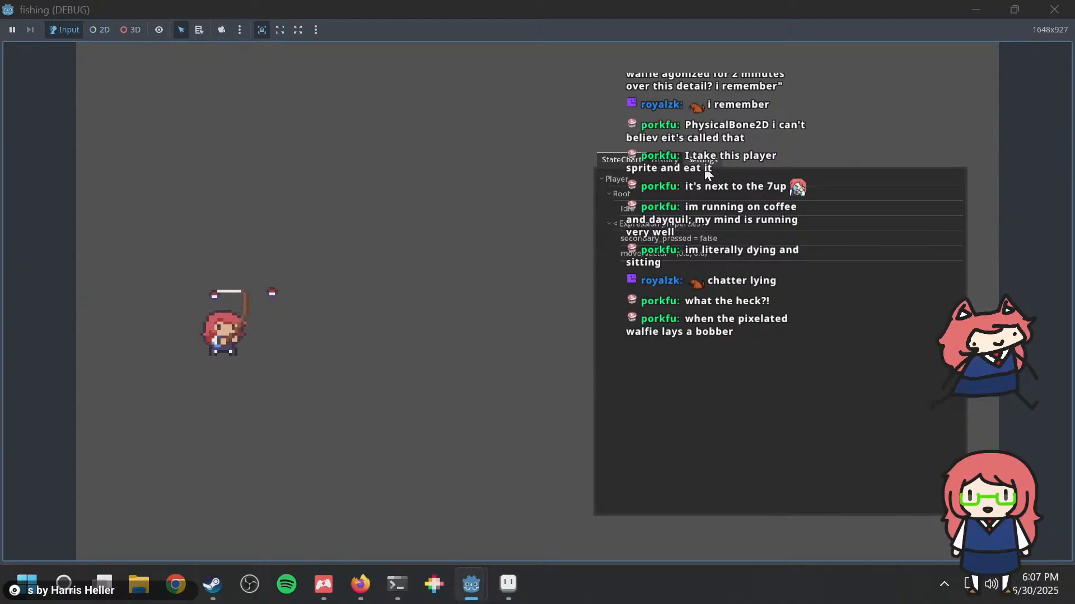
Step: Return to the Godot editor, move the Bobber node left to (14, -22), and run the game again
key("alt+Tab")
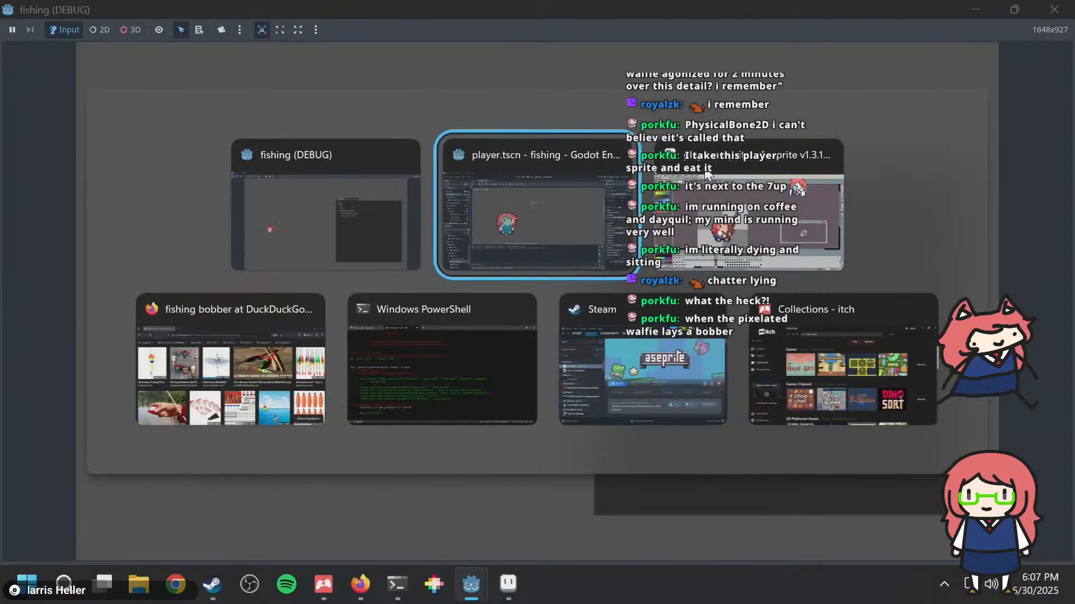
left_click_drag(557, 192, 524, 196)
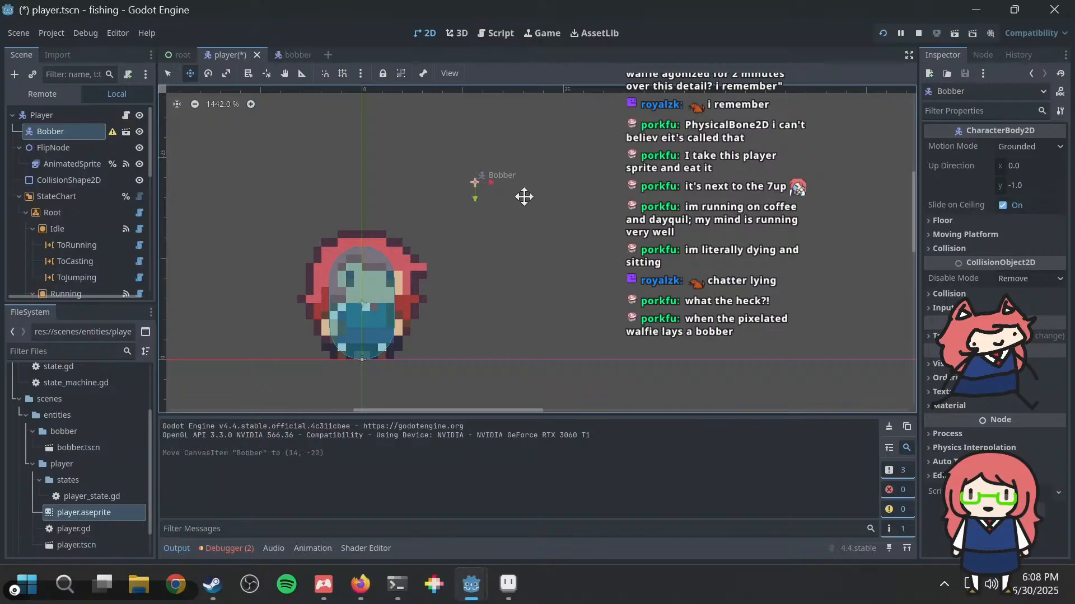
key("F5")
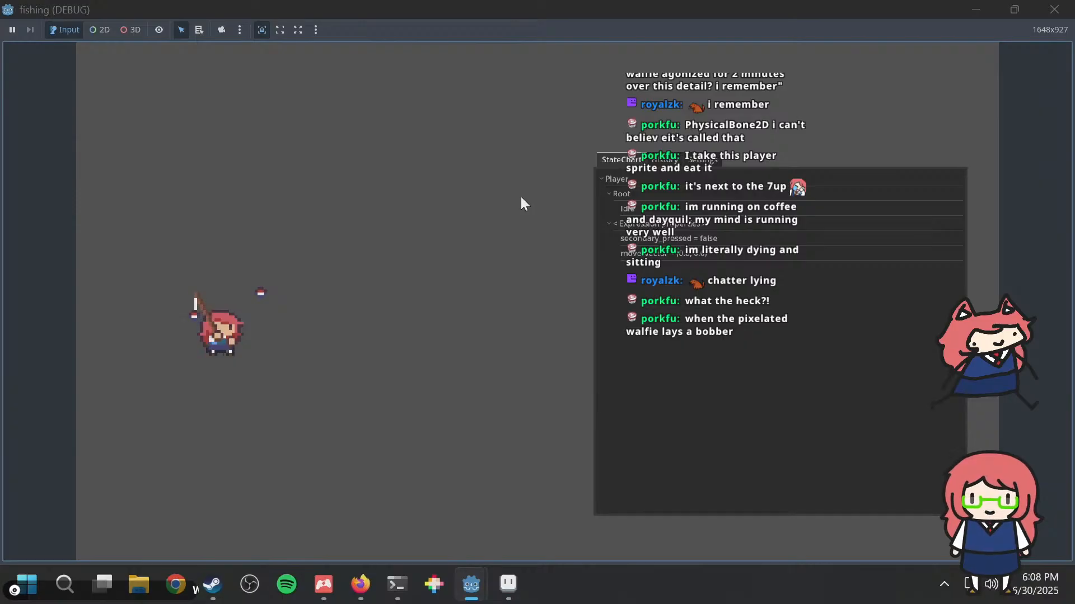
Step: Nudge the Bobber node left to (13, -22), save the player scene, and test its alignment in the running game
key("alt+Tab")
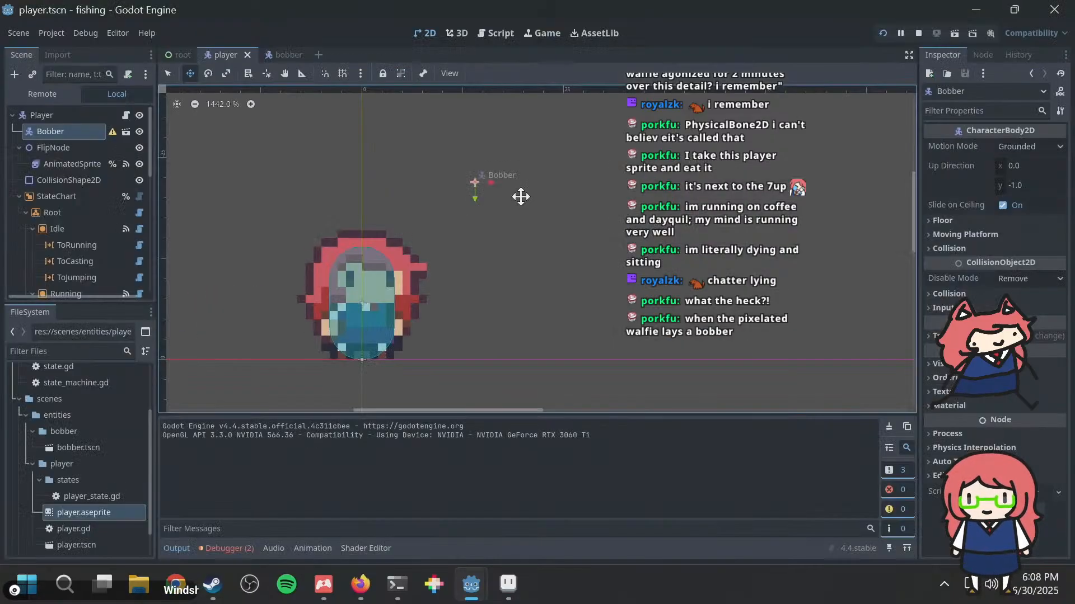
key("Left")
key("ctrl+s")
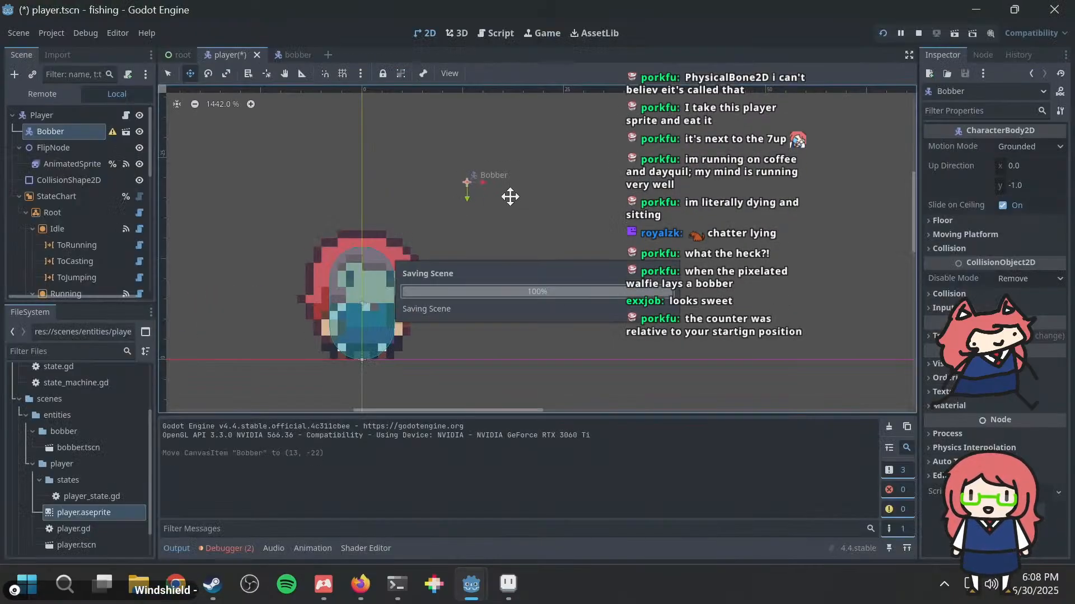
key("F5")
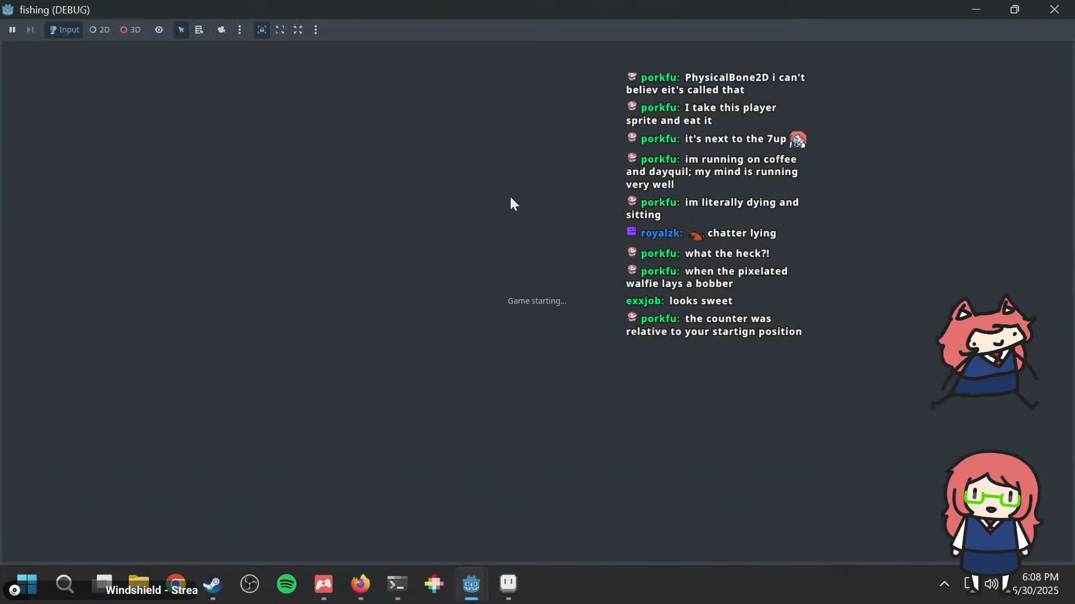
key("space")
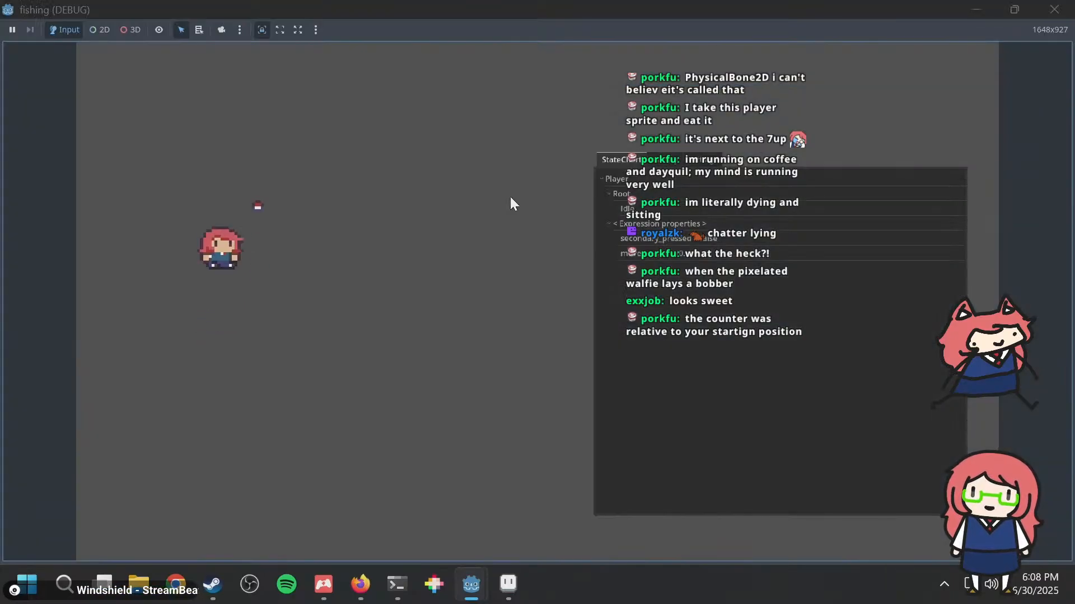
right_click(510, 197)
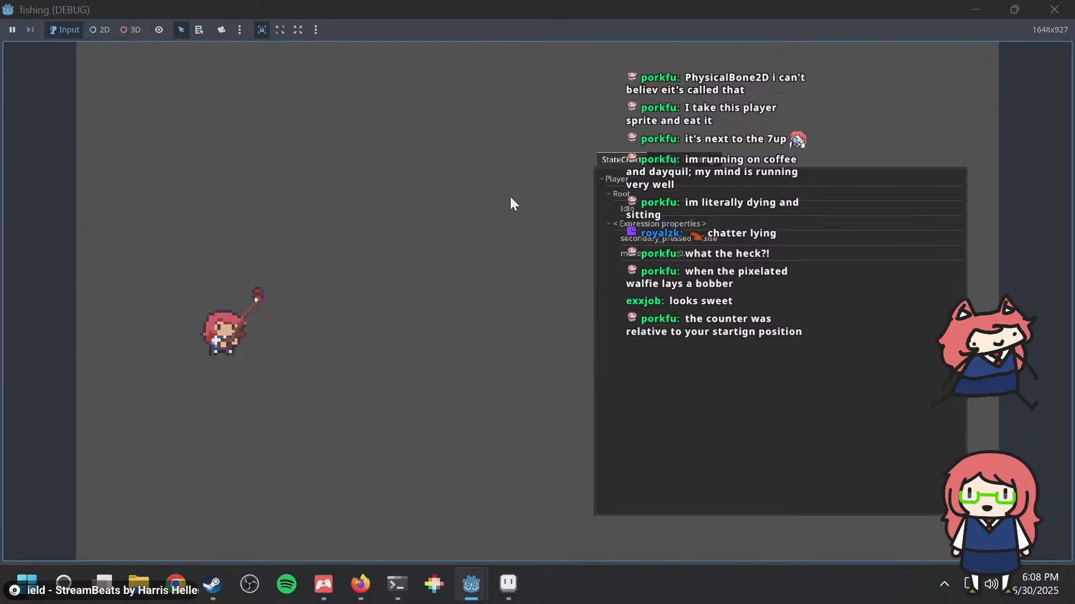
left_click(1054, 9)
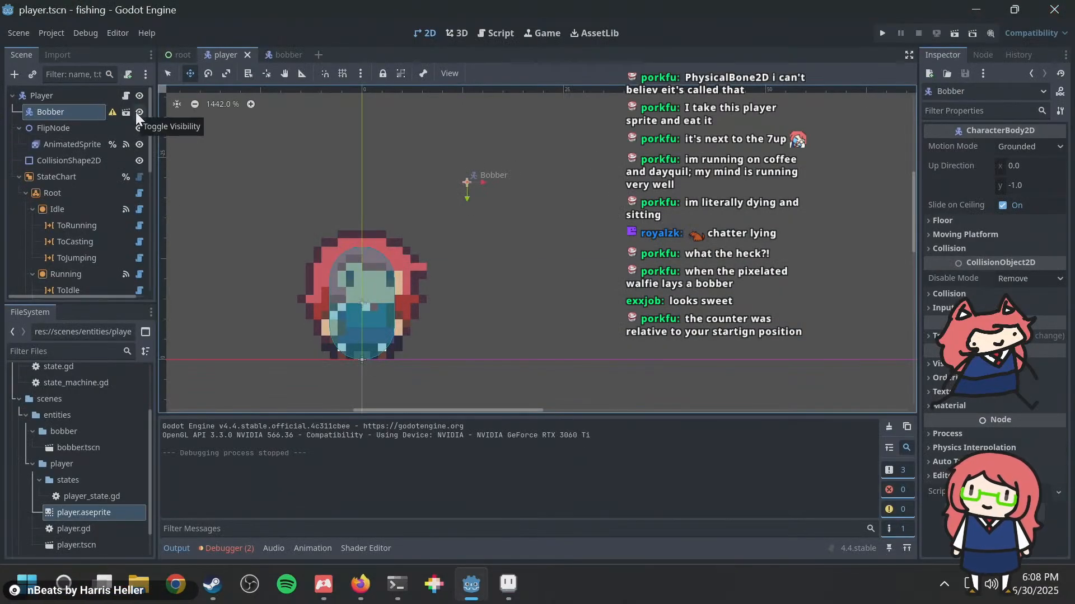
Step: Open the bobber scene and add a CollisionShape2D node as a child of its CharacterBody2D root
scroll(99, 252, "down", 5)
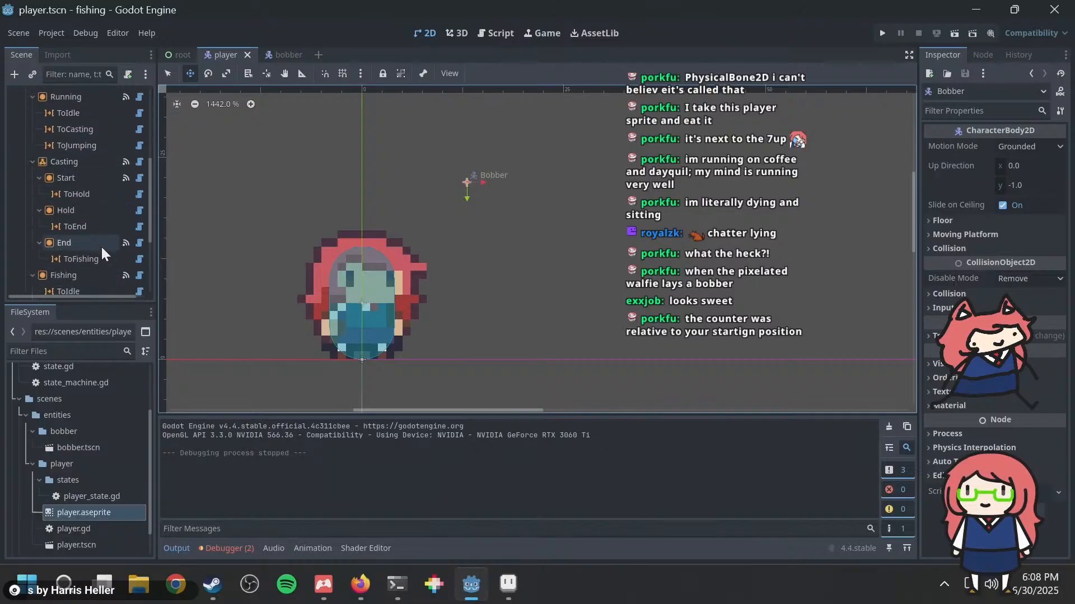
scroll(101, 244, "up", 5)
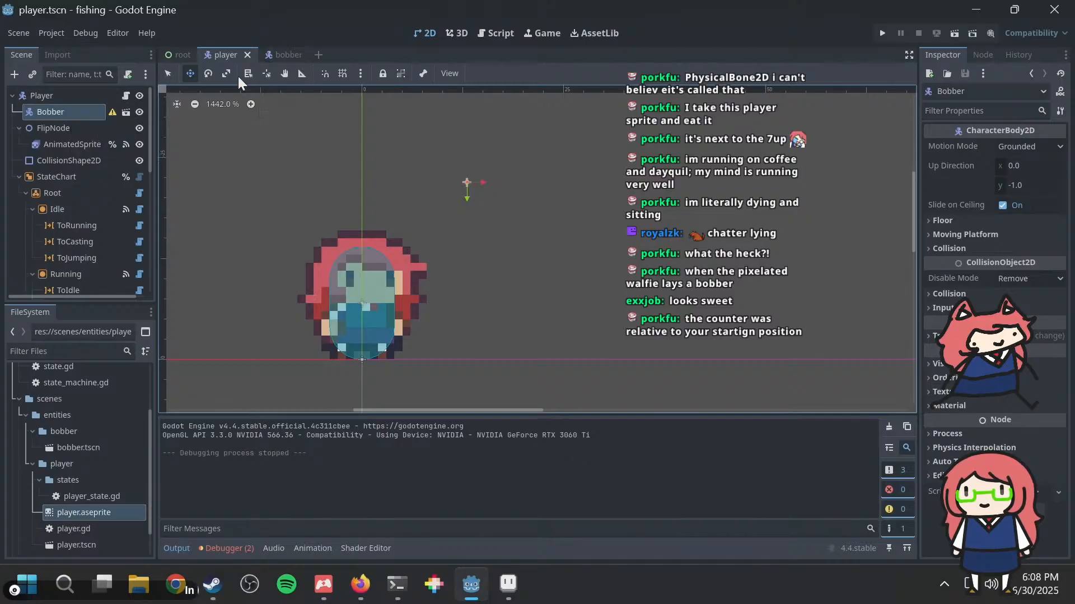
left_click(284, 55)
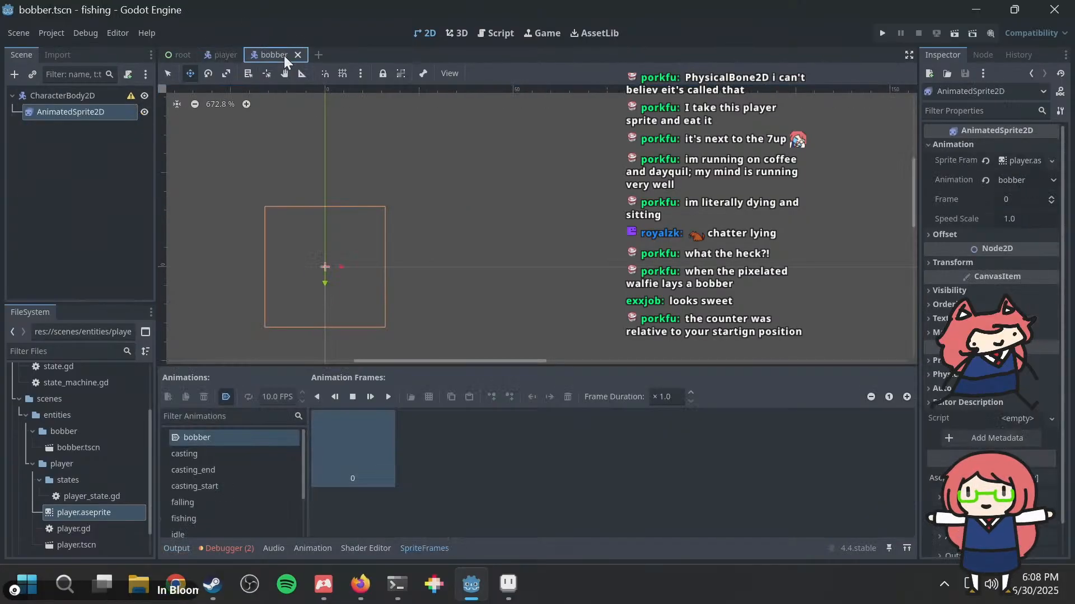
scroll(375, 197, "up", 5)
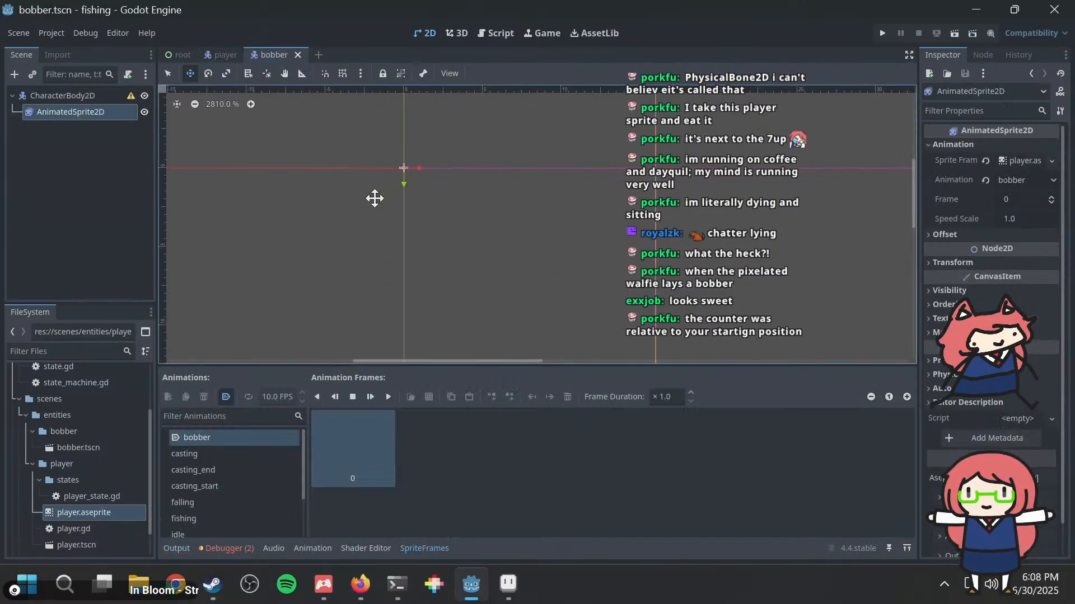
scroll(375, 196, "down", 1)
right_click(80, 95)
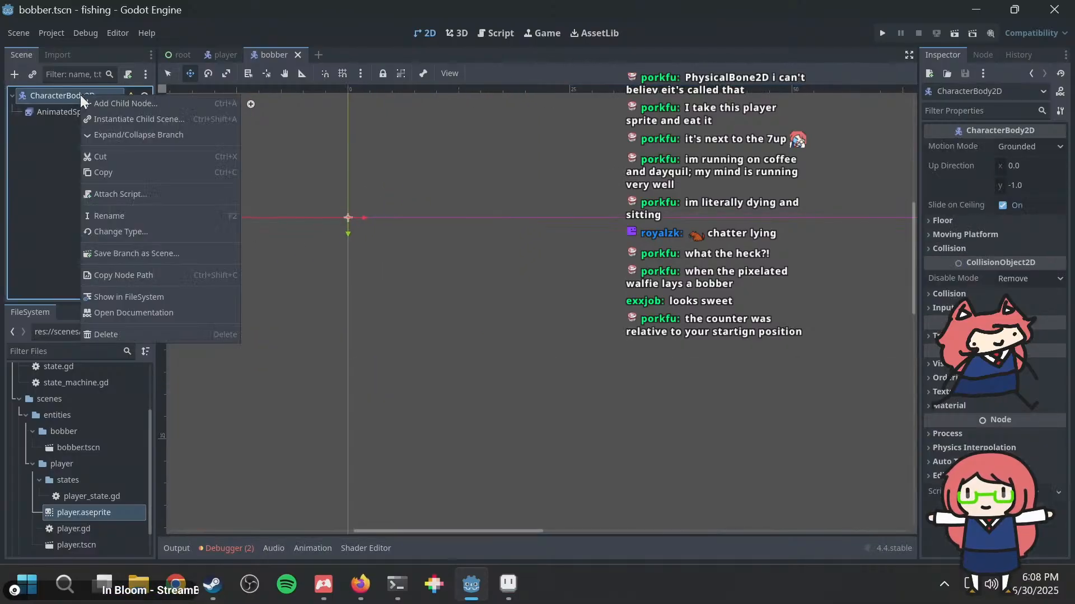
left_click(112, 111)
type("collision")
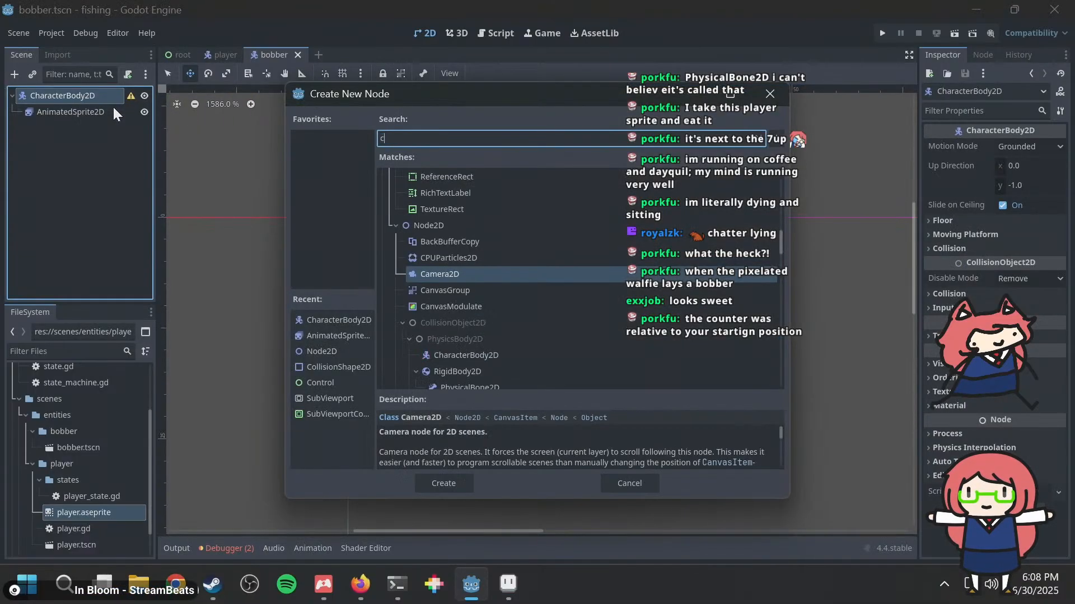
key("Return")
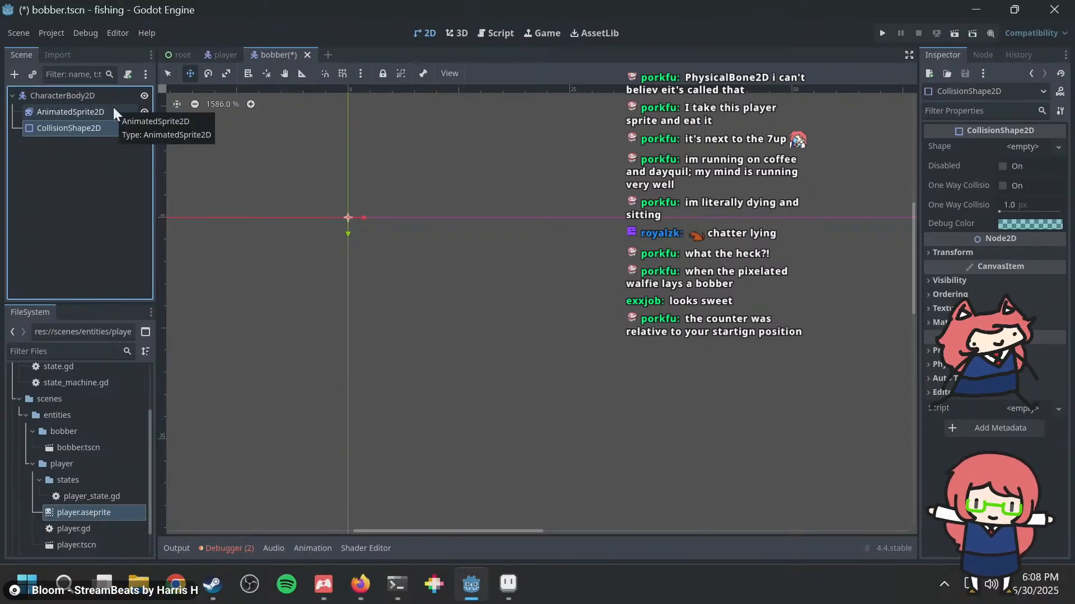
Step: Give the bobber's CollisionShape2D a new CircleShape2D with a radius of 1 px and save the scene
left_click(1022, 147)
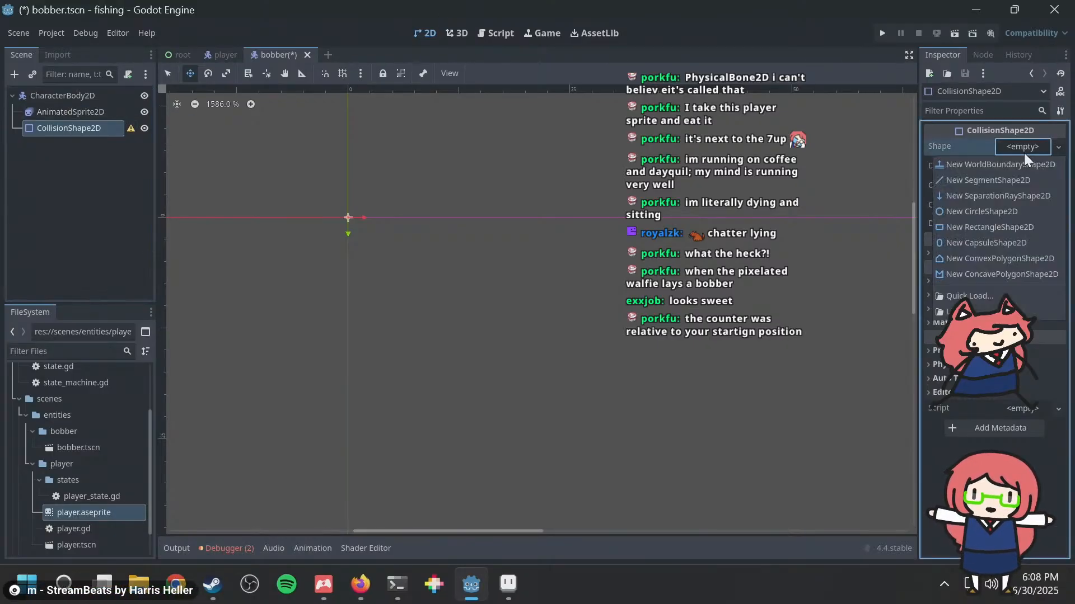
left_click(989, 212)
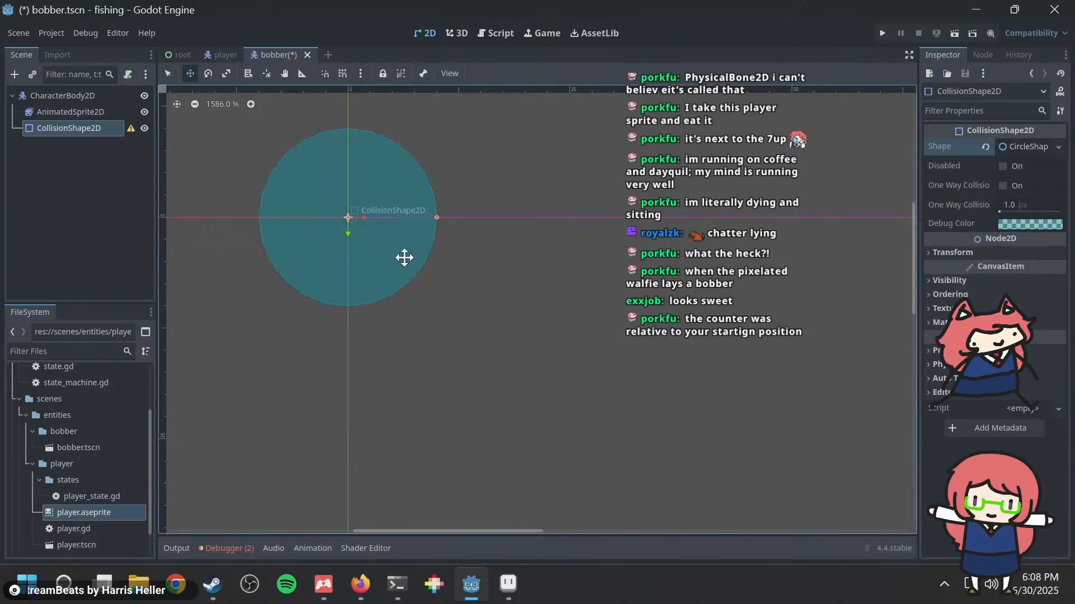
left_click(1020, 146)
left_click(1022, 167)
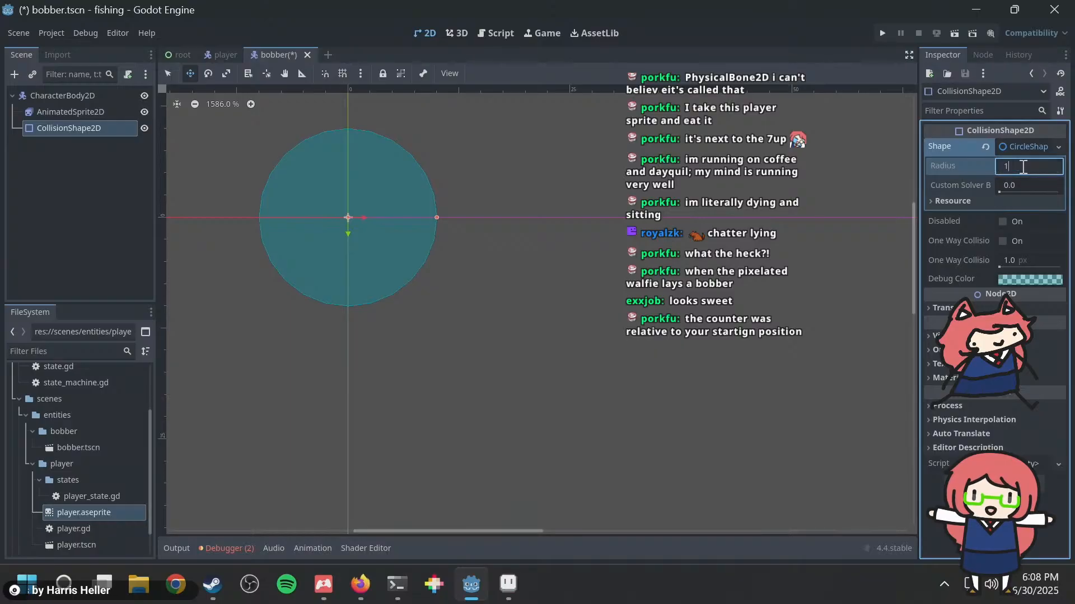
type("1")
key("Return")
key("ctrl+s")
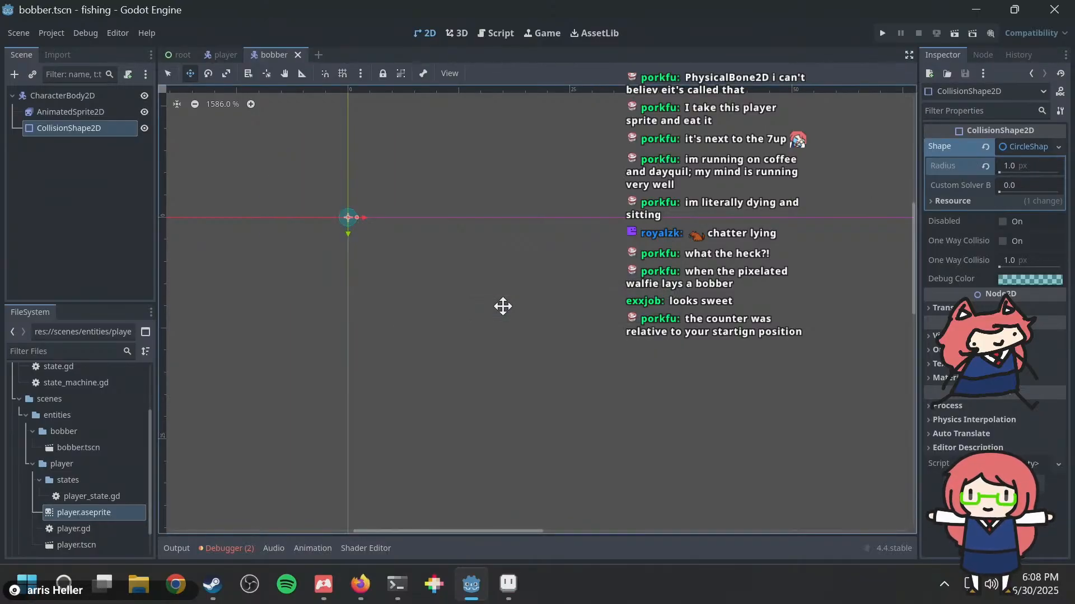
middle_click_drag(307, 263, 427, 317)
scroll(427, 316, "up", 15)
middle_click_drag(580, 244, 497, 334)
key("ctrl+s")
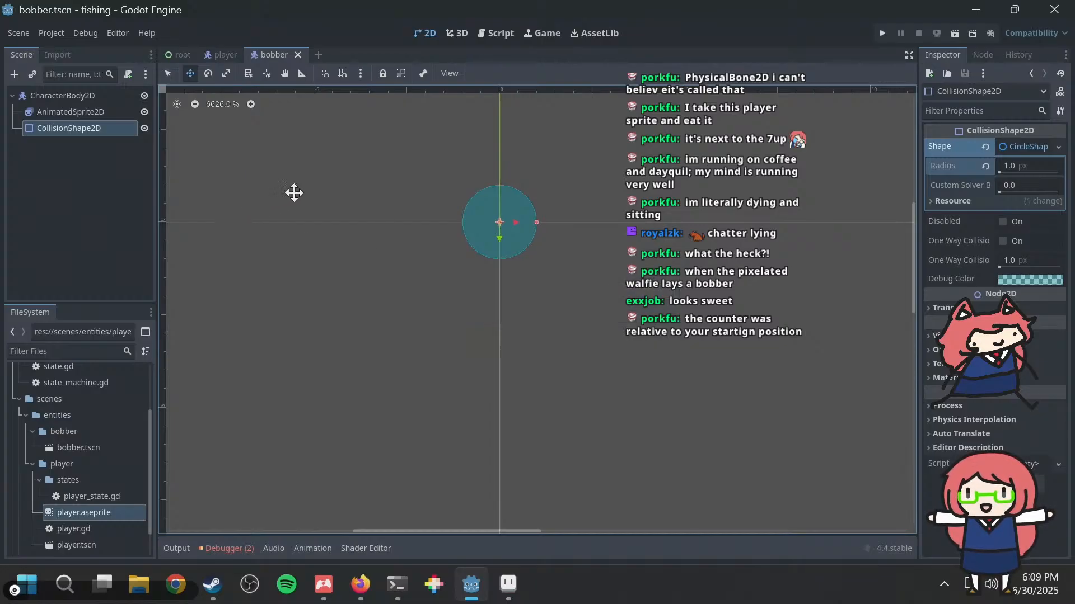
scroll(556, 202, "down", 1)
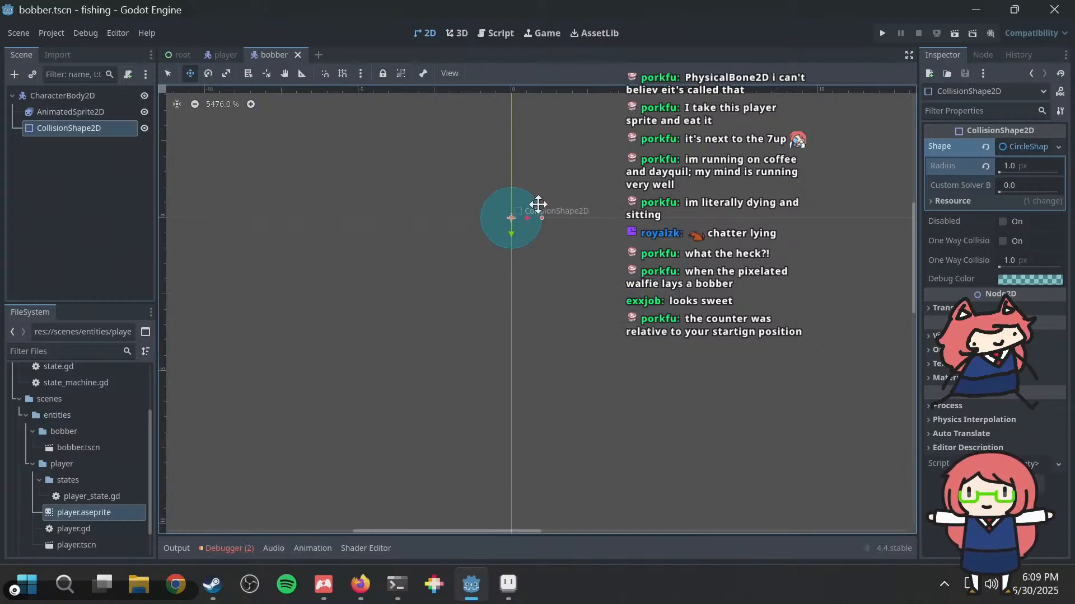
scroll(440, 248, "down", 2)
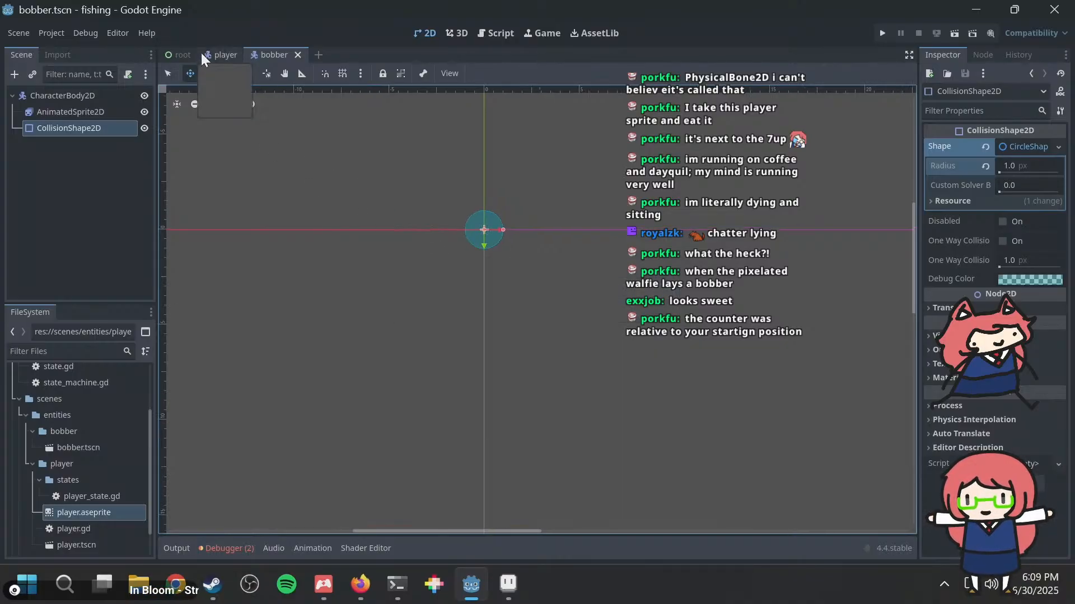
Step: Return to the player scene, open player.gd, make the Bobber node accessible by unique name, and save
left_click(223, 53)
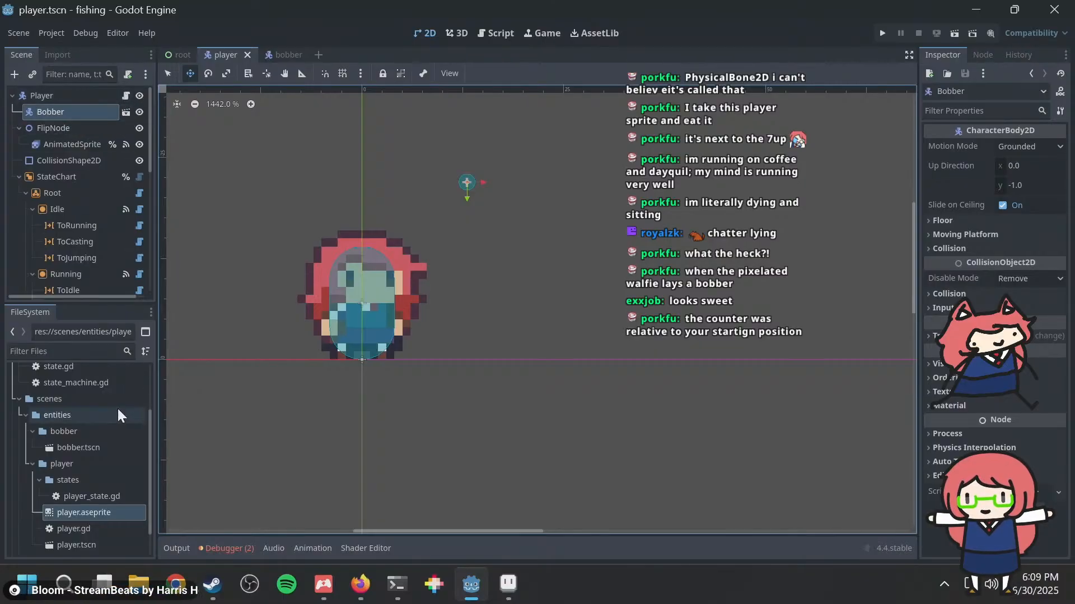
left_click(480, 32)
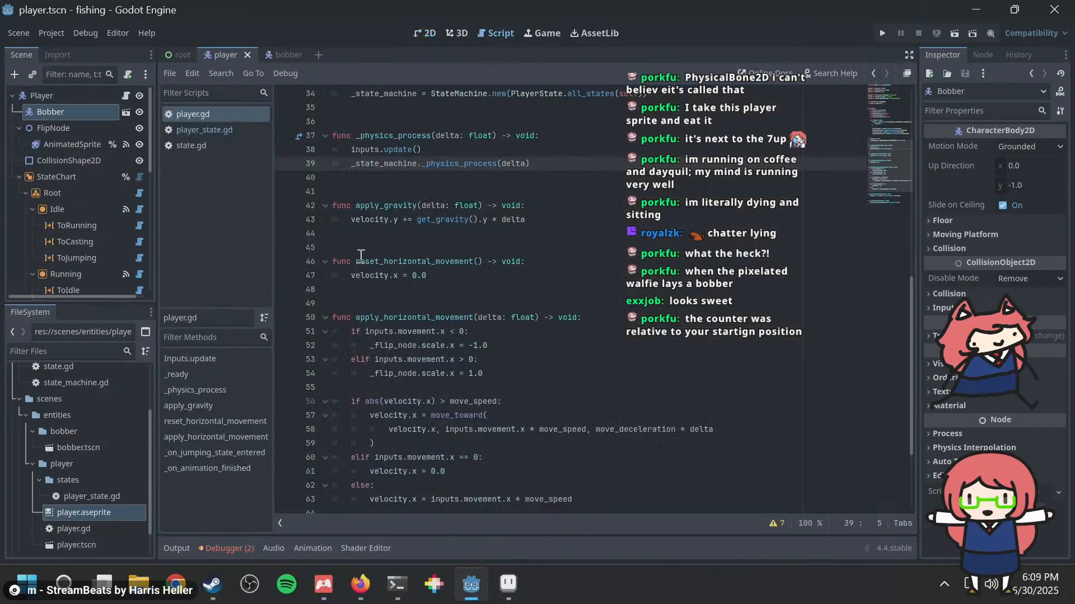
scroll(361, 256, "up", 10)
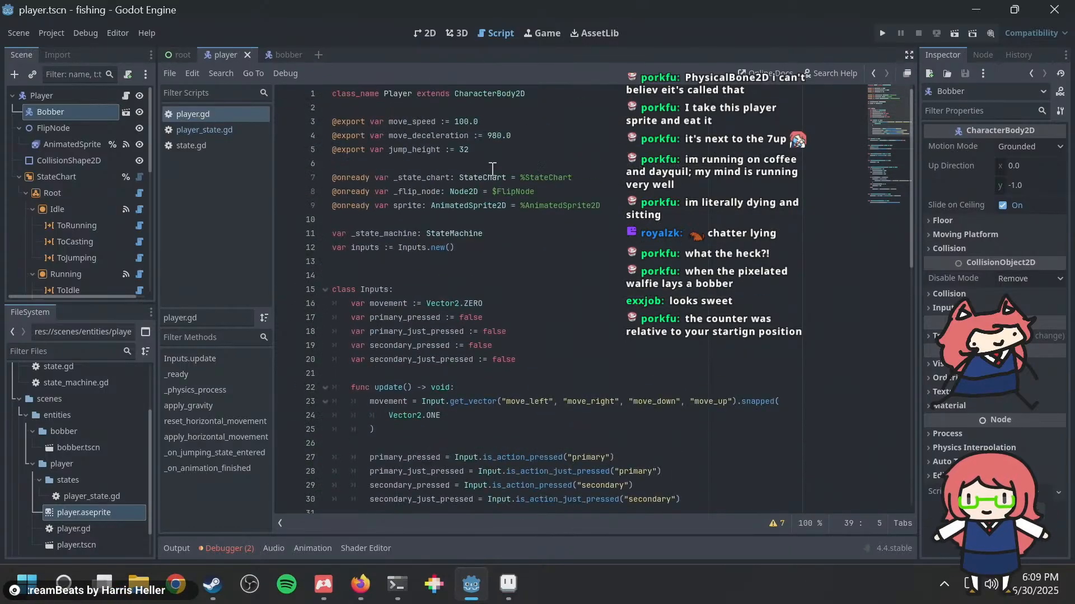
left_click(644, 206)
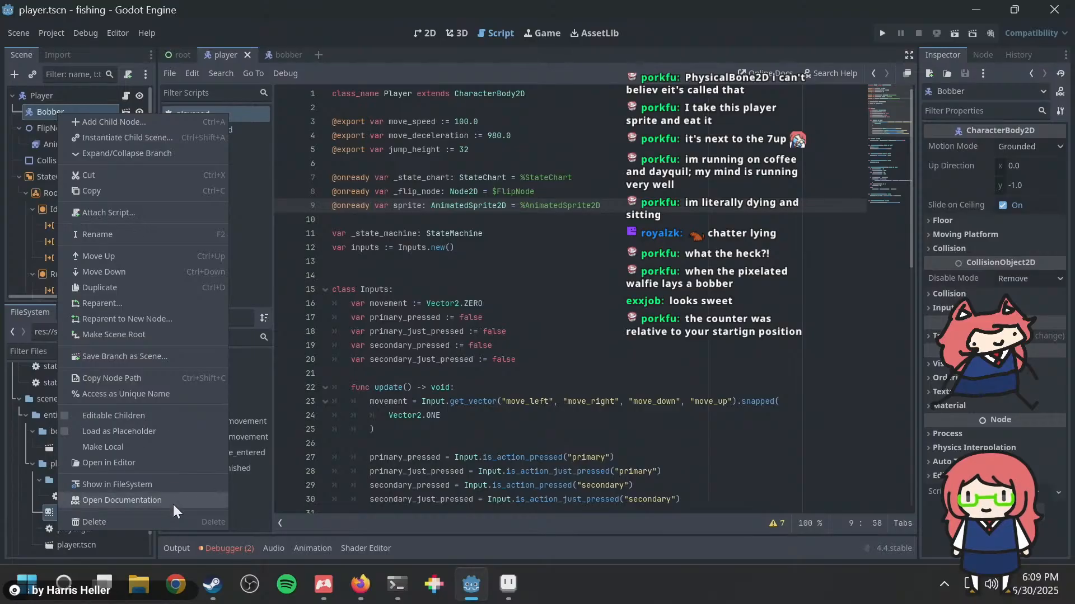
left_click(146, 389)
key("ctrl+s")
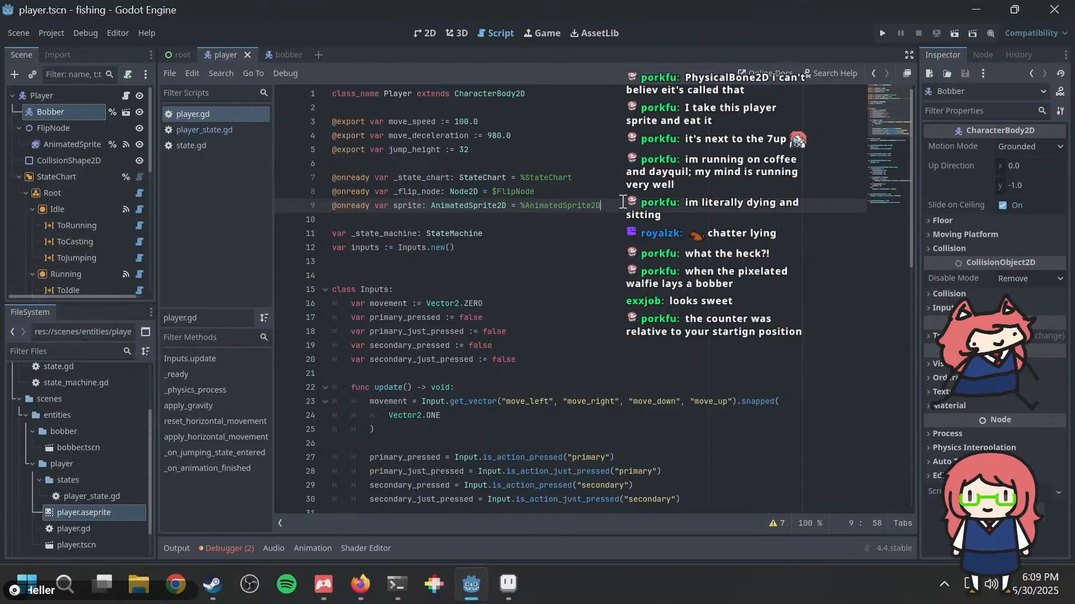
key("shift+Home")
key("ctrl+c")
key("End")
key("Return")
key("ctrl+v")
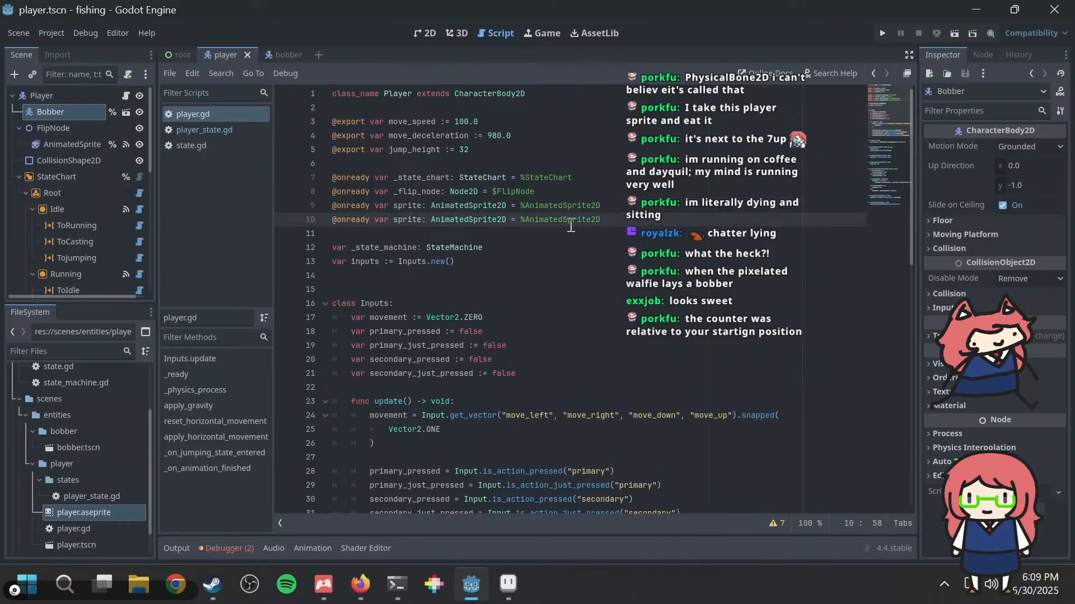
double_click(408, 220)
type("bobber")
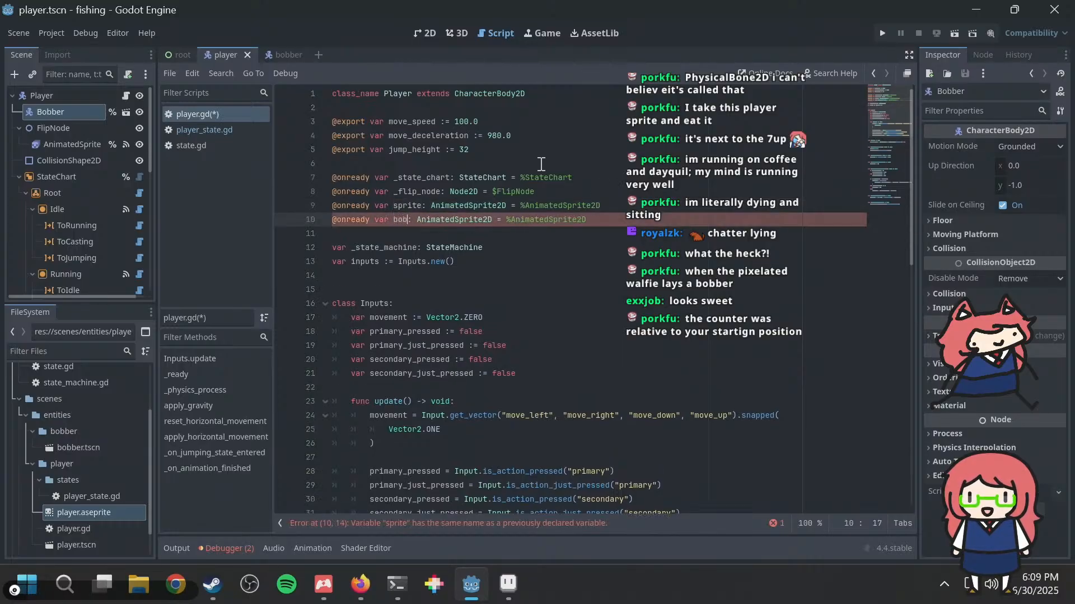
Step: Delete the AnimatedSprite2D type from the bobber variable declaration on line 10 of player.gd
key("Right")
key("Right")
key("shift+Right")
key("shift+Right")
key("shift+Right")
key("shift+Right")
key("shift+Right")
key("shift+Right")
key("shift+Right")
key("shift+Right")
key("shift+Right")
key("shift+Right")
key("shift+Right")
key("shift+Right")
key("shift+Right")
key("shift+Right")
key("shift+Right")
key("shift+Right")
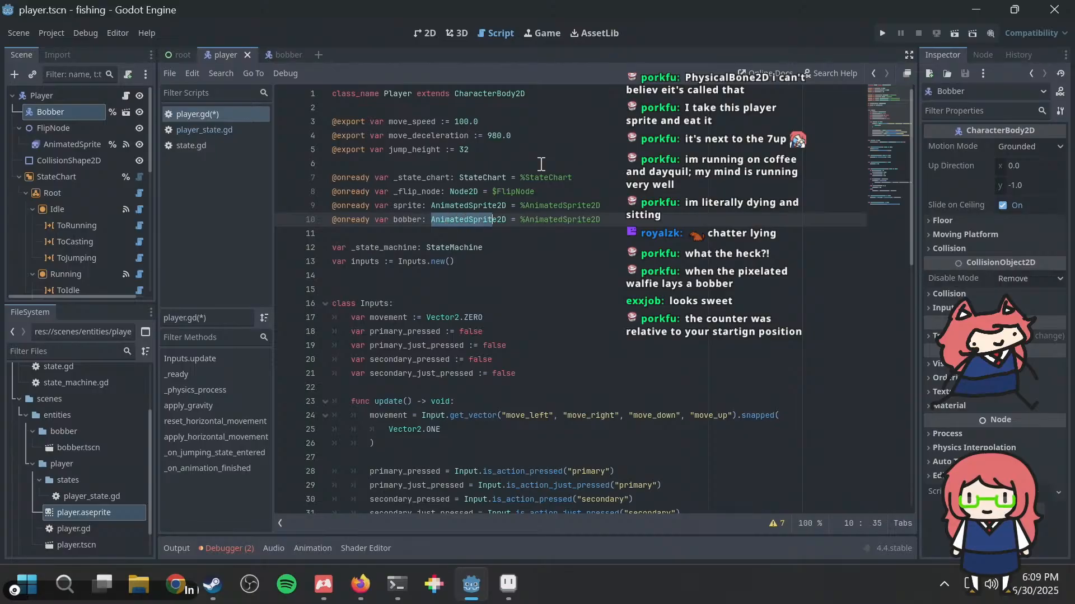
key("BackSpace")
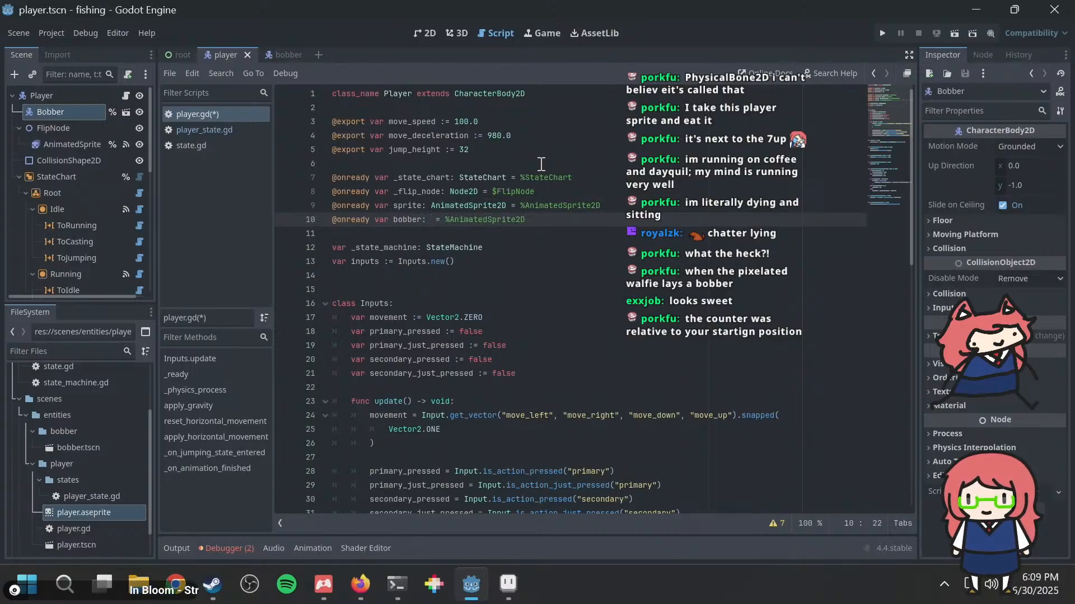
Step: Try a CharacterBody2D type for the bobber variable, remove the type annotation entirely, and save player.gd
type("Chara")
key("BackSpace")
key("BackSpace")
key("BackSpace")
key("BackSpace")
key("BackSpace")
key("BackSpace")
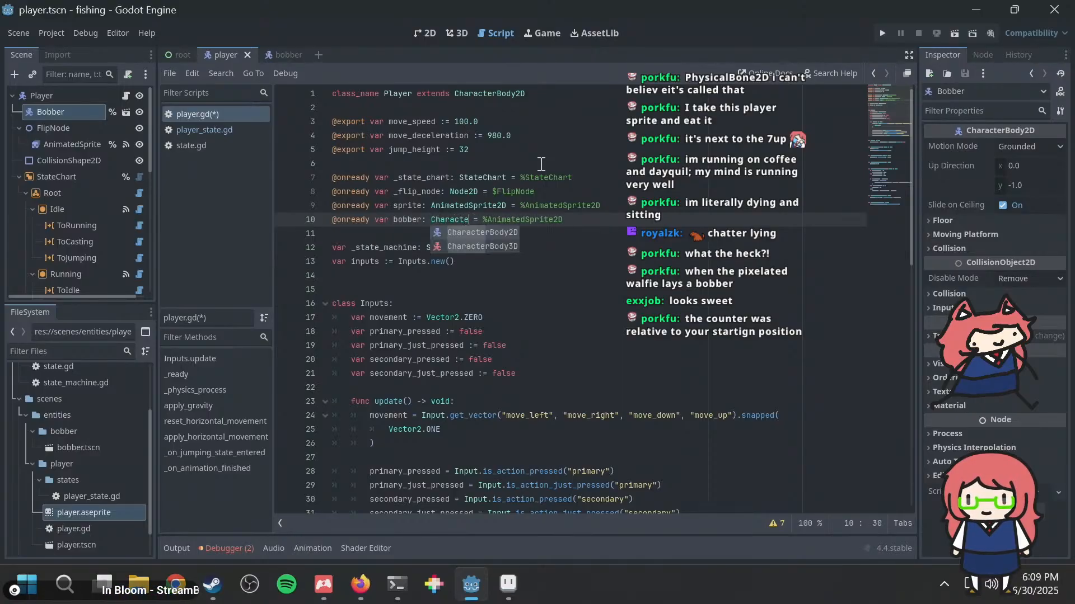
key("BackSpace")
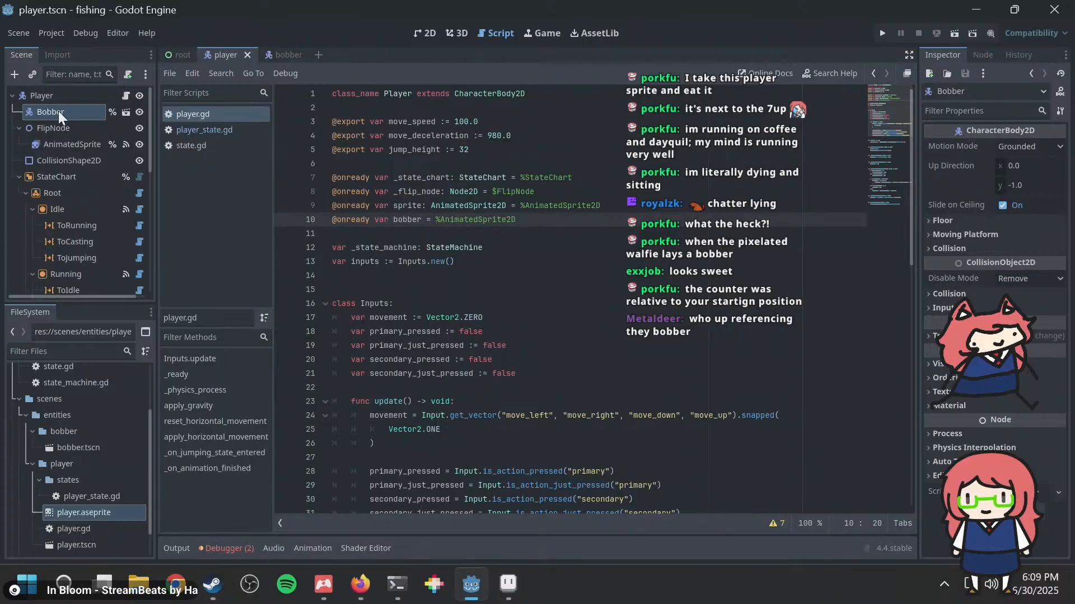
Step: Open the bobber scene, rename its CharacterBody2D root node to Bobber, and save the scene
left_click(287, 56)
left_click(93, 96)
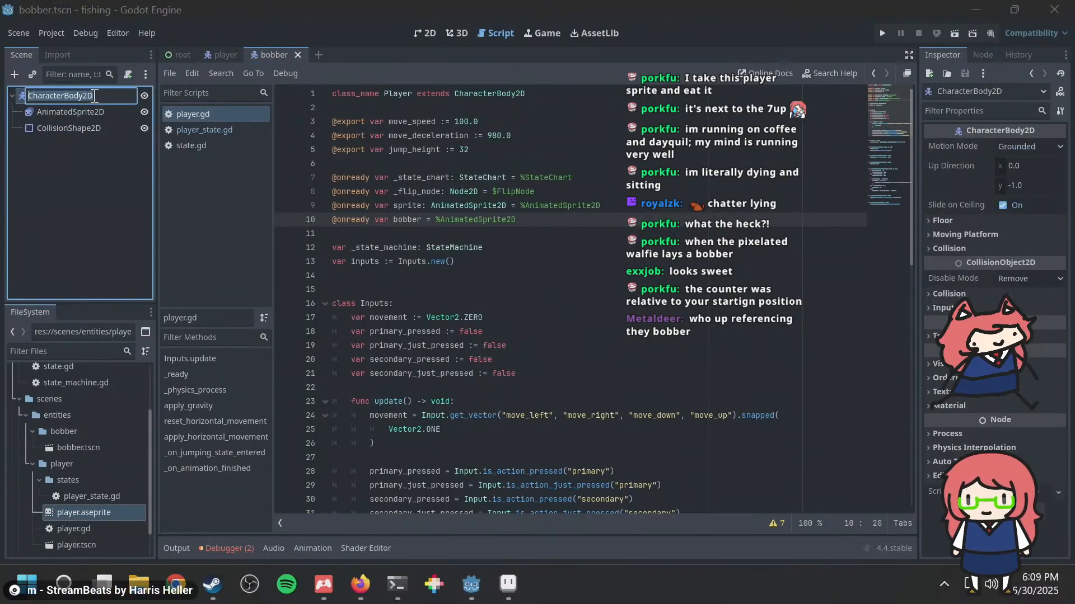
double_click(93, 96)
type("Bobber")
key("Return")
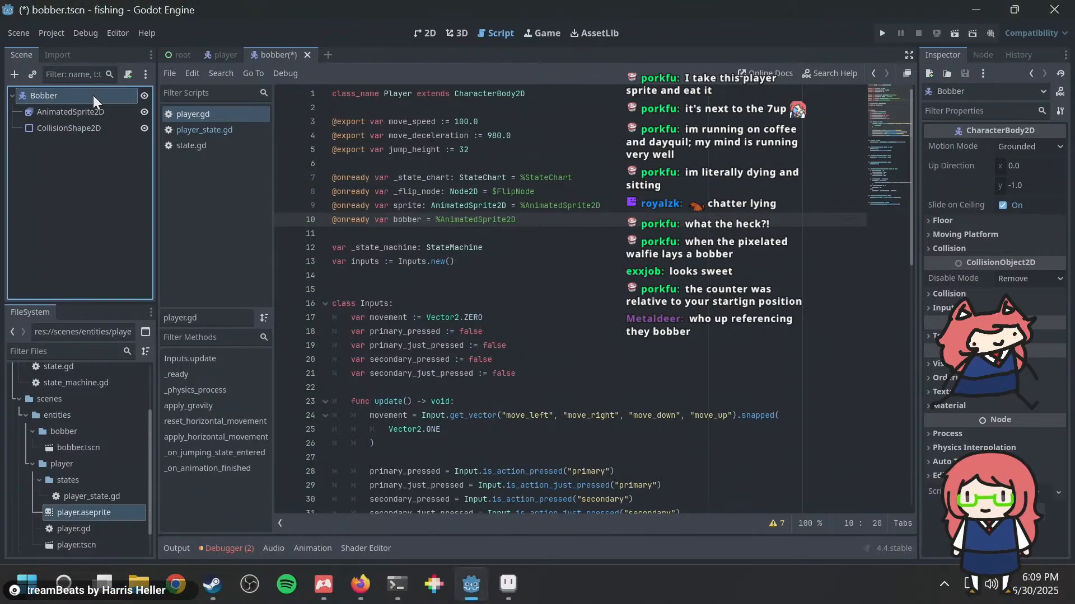
key("ctrl+s")
Step: Attach a new GDScript bobber.gd to the Bobber root, add class_name Bobber before extends CharacterBody2D, and save
right_click(89, 94)
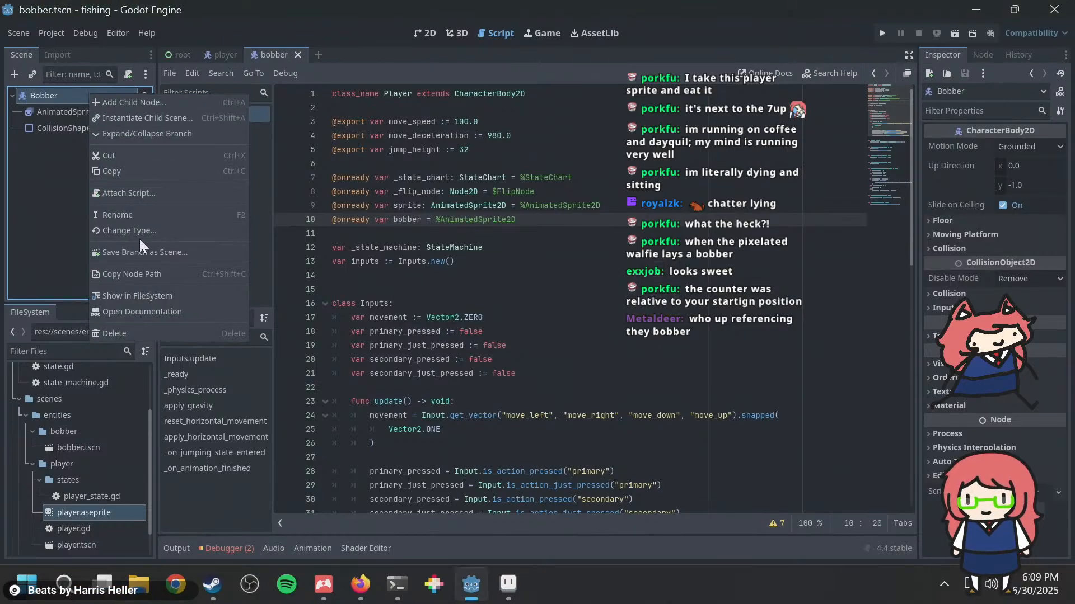
left_click(140, 192)
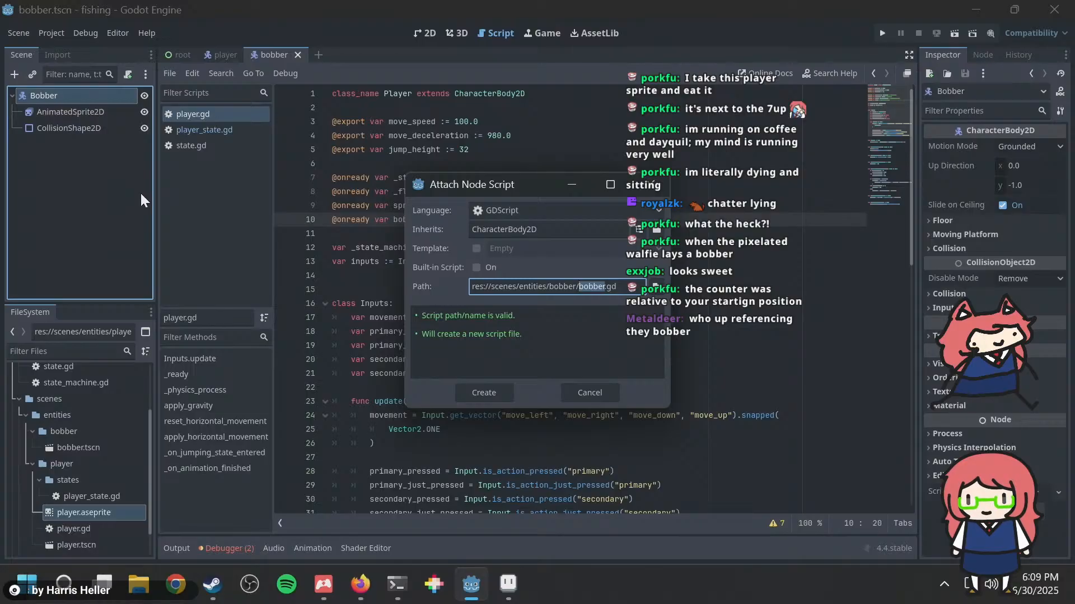
left_click(494, 390)
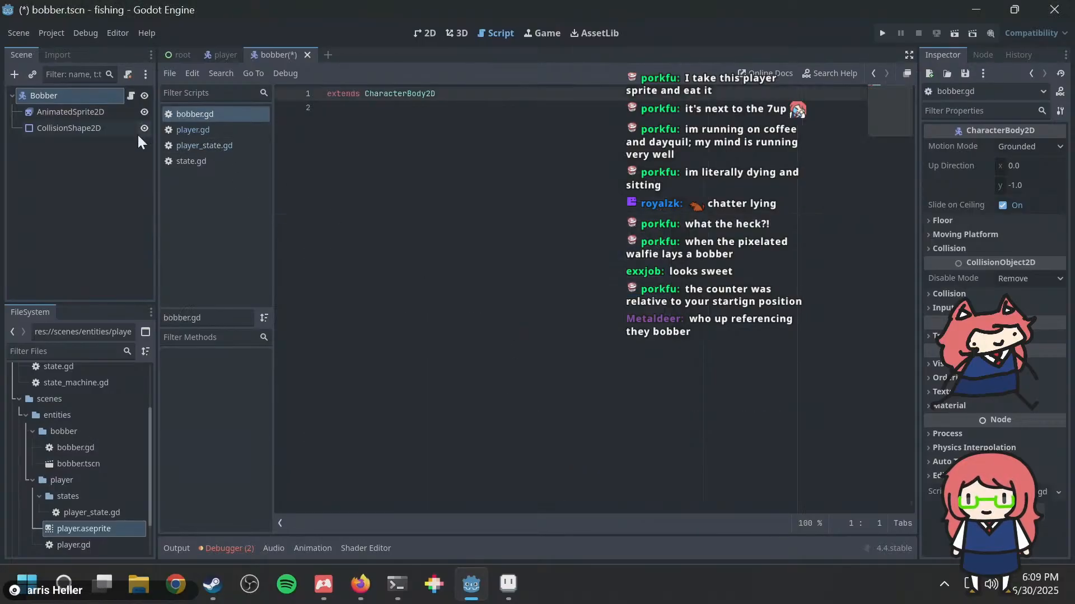
type("class_name B")
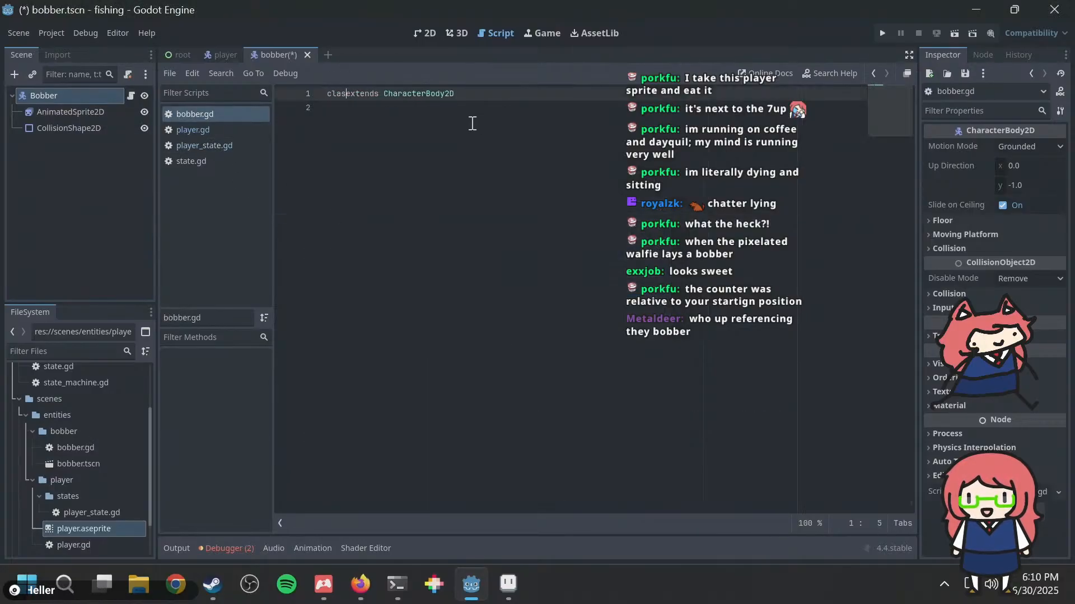
type("obber")
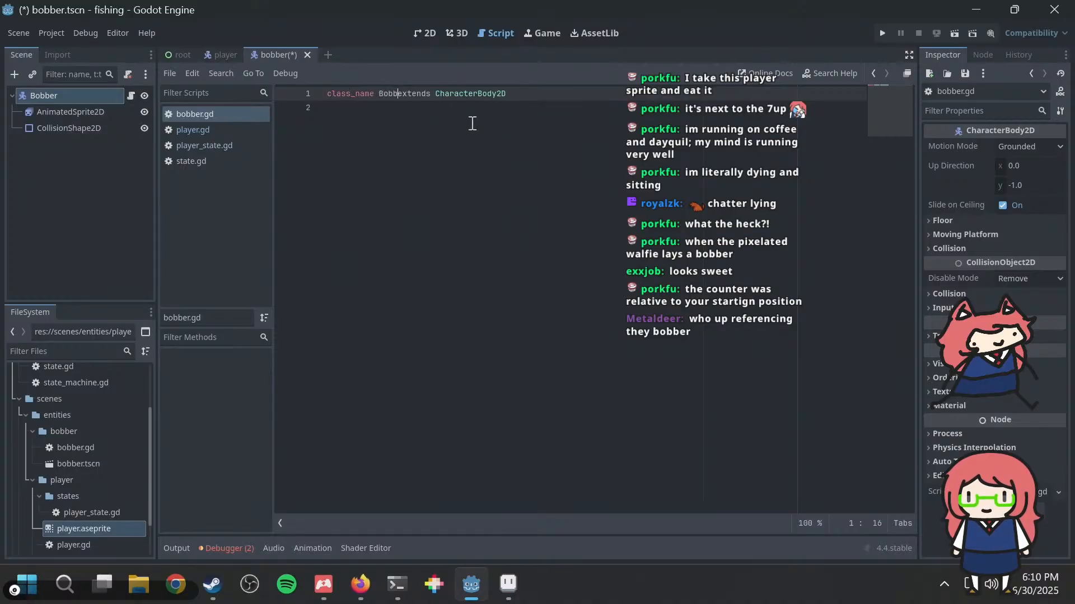
key("ctrl+s")
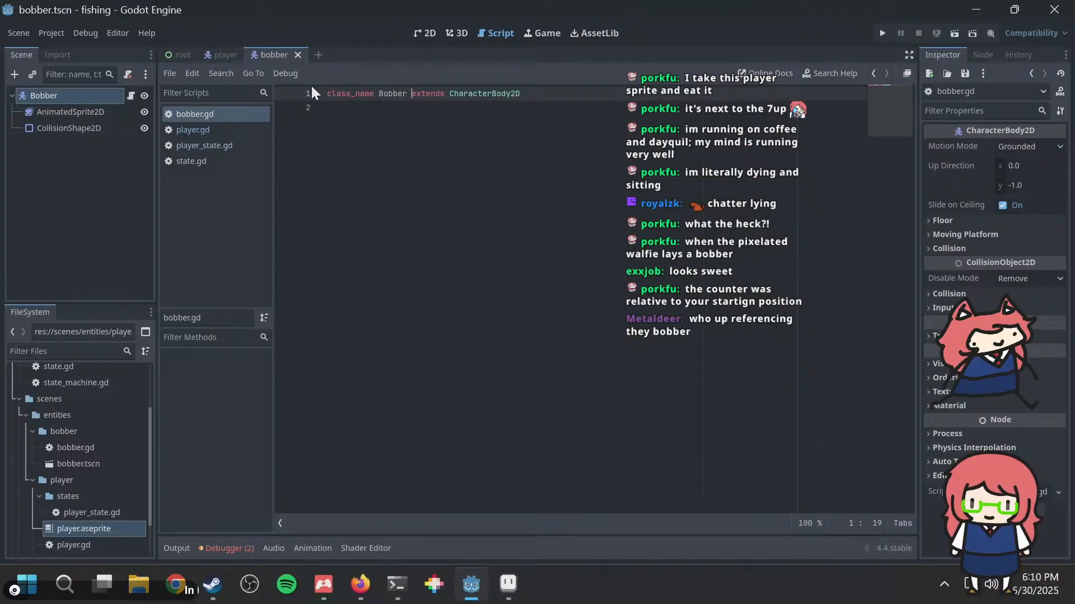
Step: Return to player.gd in the player scene, complete the declaration as bobber: Bobber = %Bobber, and save
left_click(219, 57)
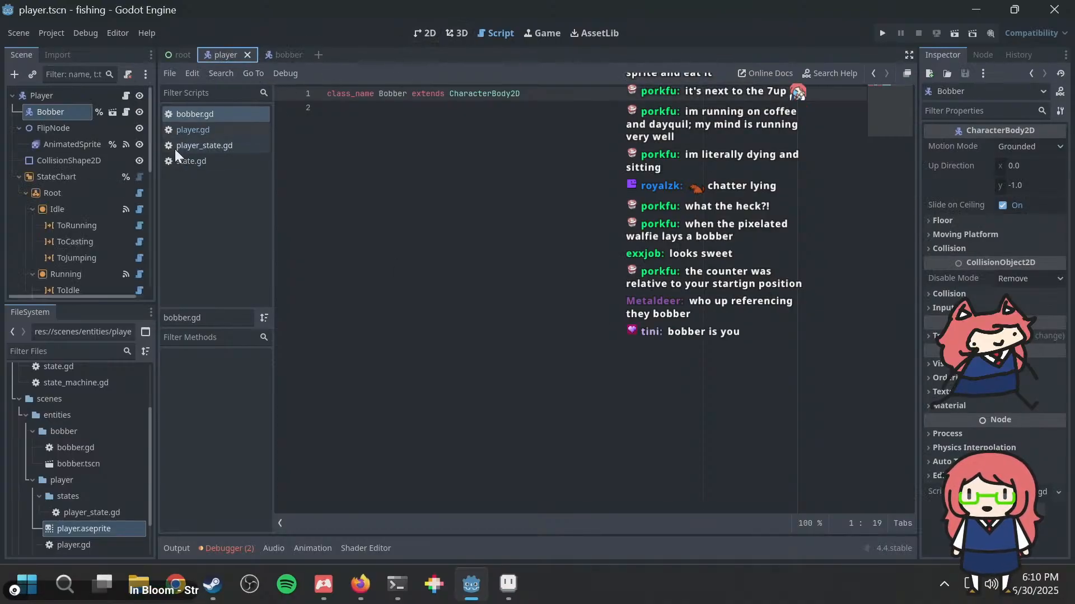
left_click(188, 129)
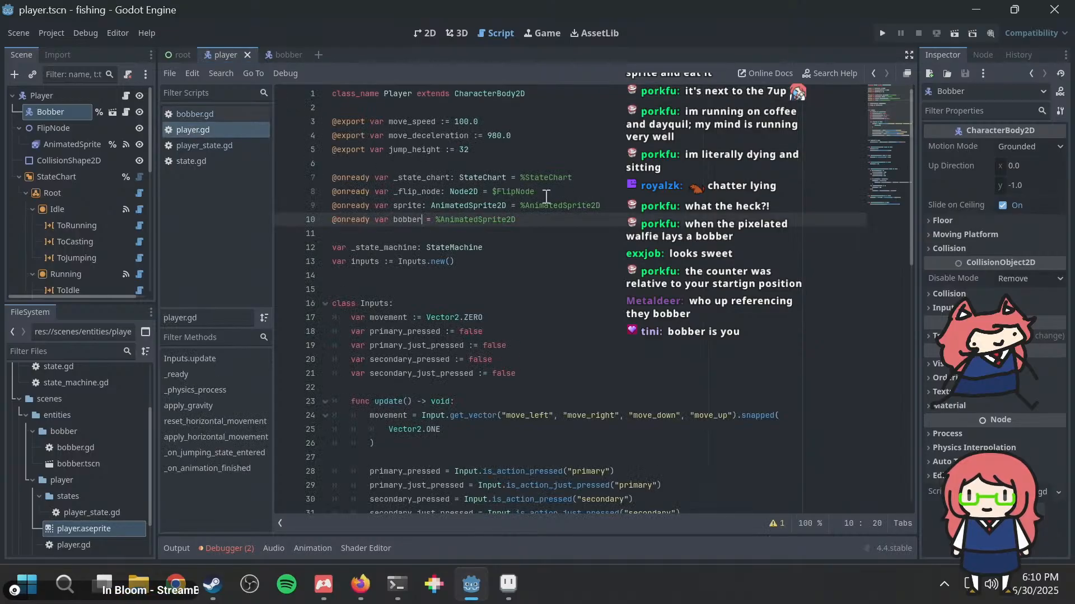
type(": Bobber")
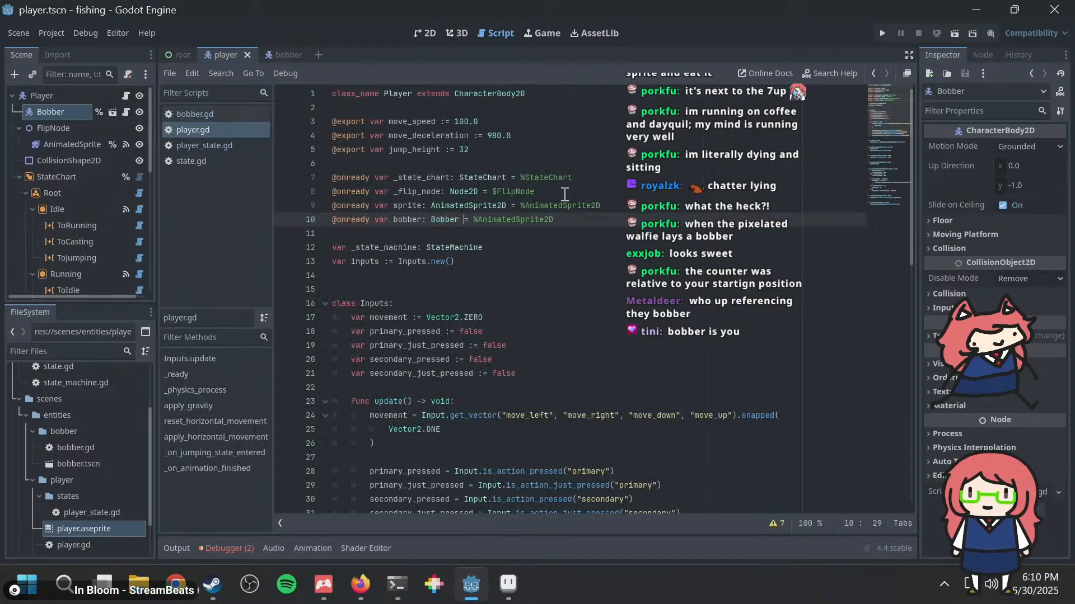
key("shift+End")
type("Bob")
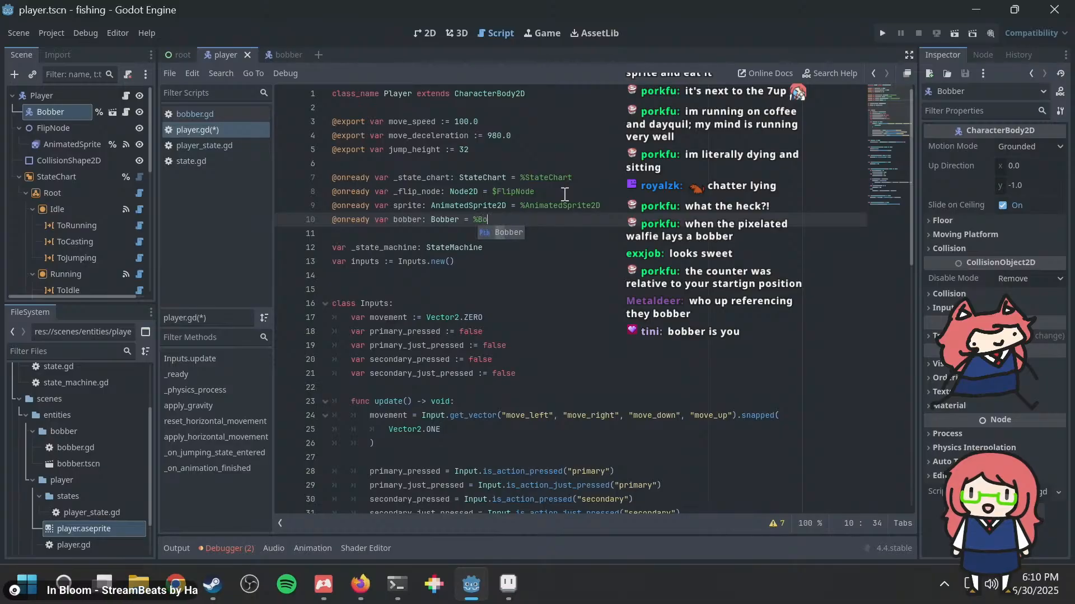
key("Return")
key("ctrl+s")
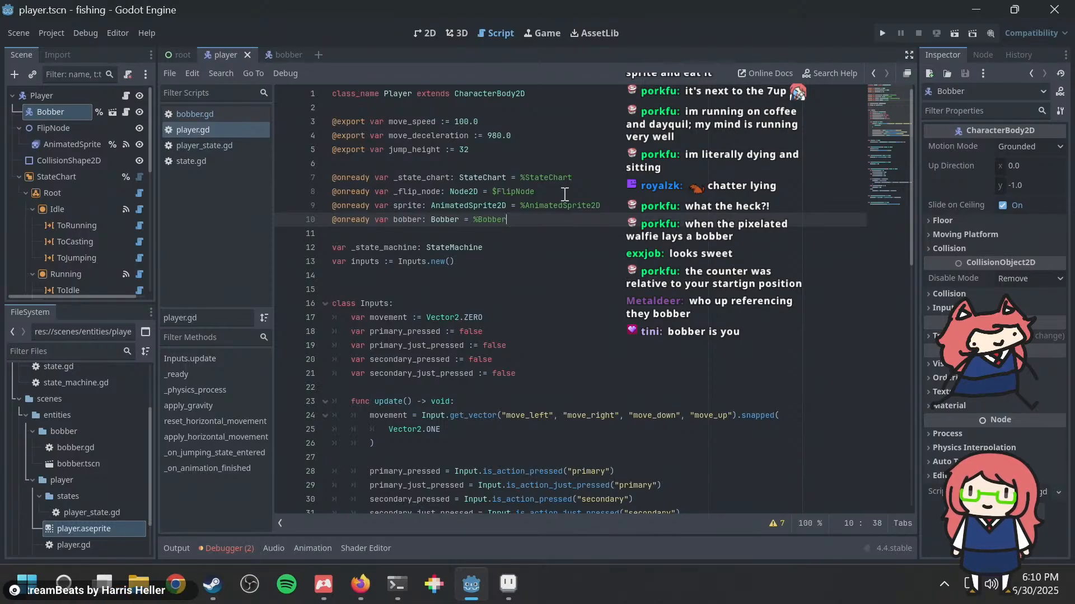
key("ctrl+s")
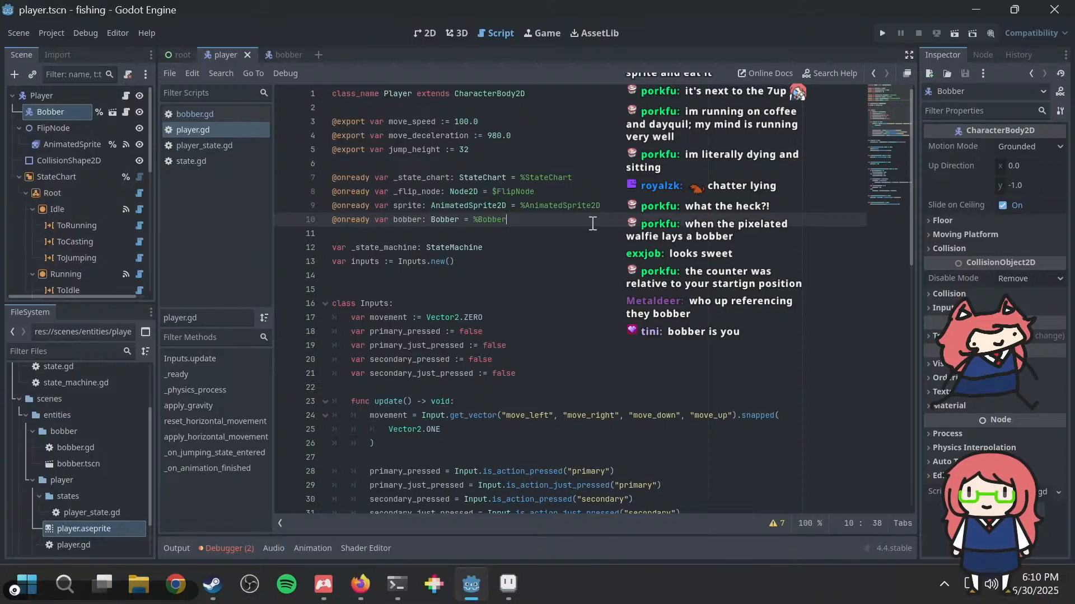
key("Return")
key("Return")
type("@onready var bobber_")
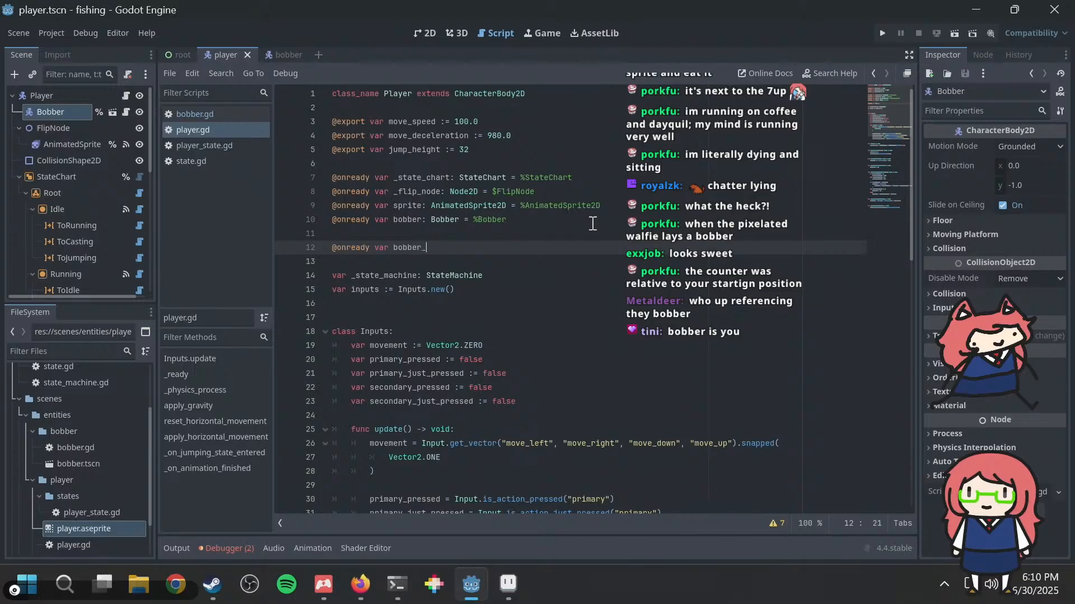
key("shift+Home")
key("shift+Up")
key("BackSpace")
key("BackSpace")
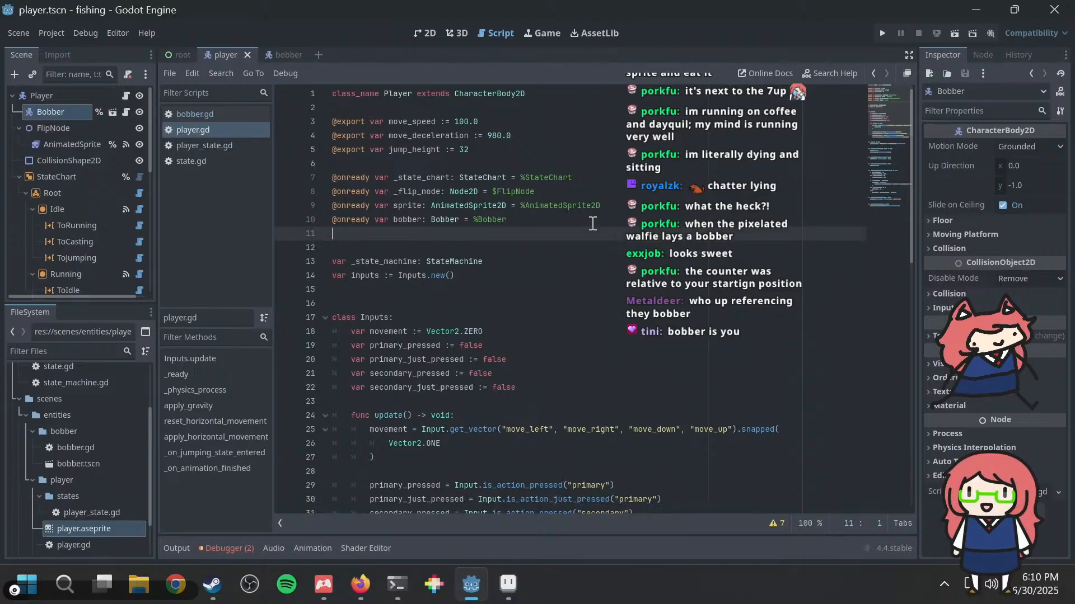
key("ctrl+s")
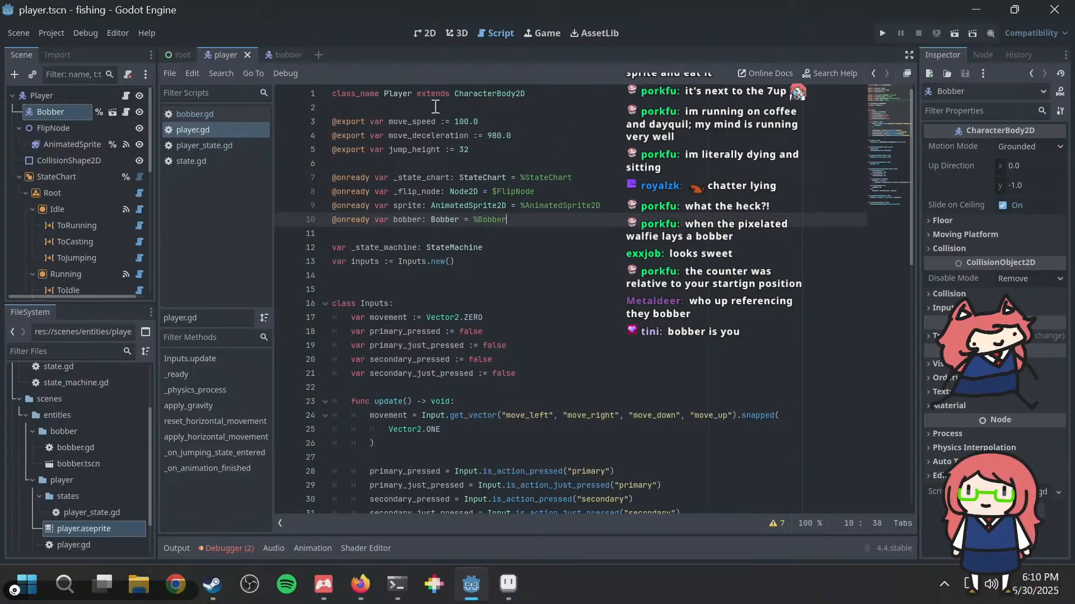
key("Return")
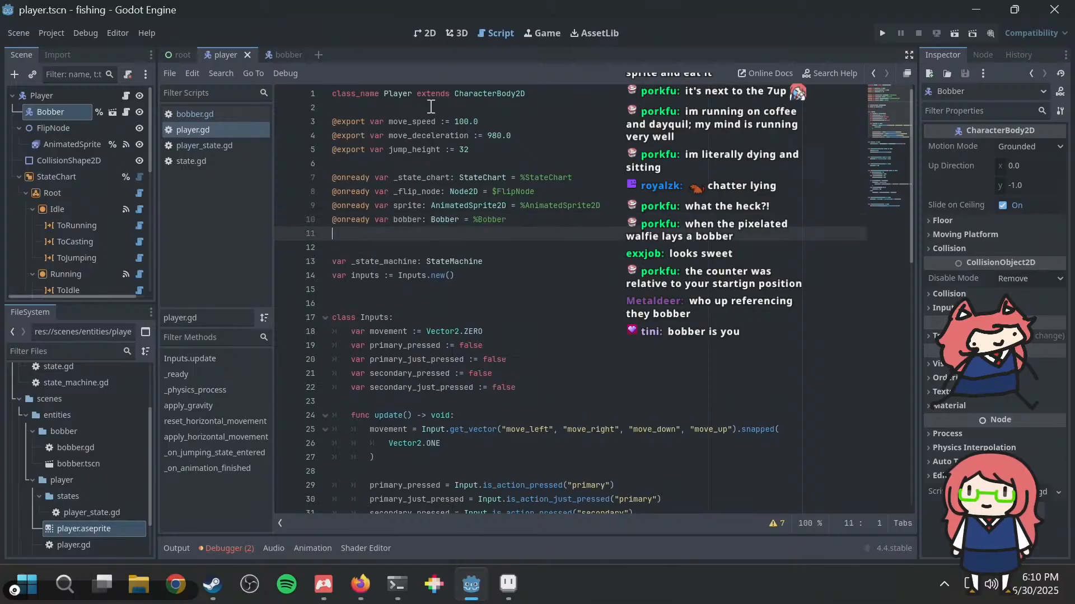
key("Return")
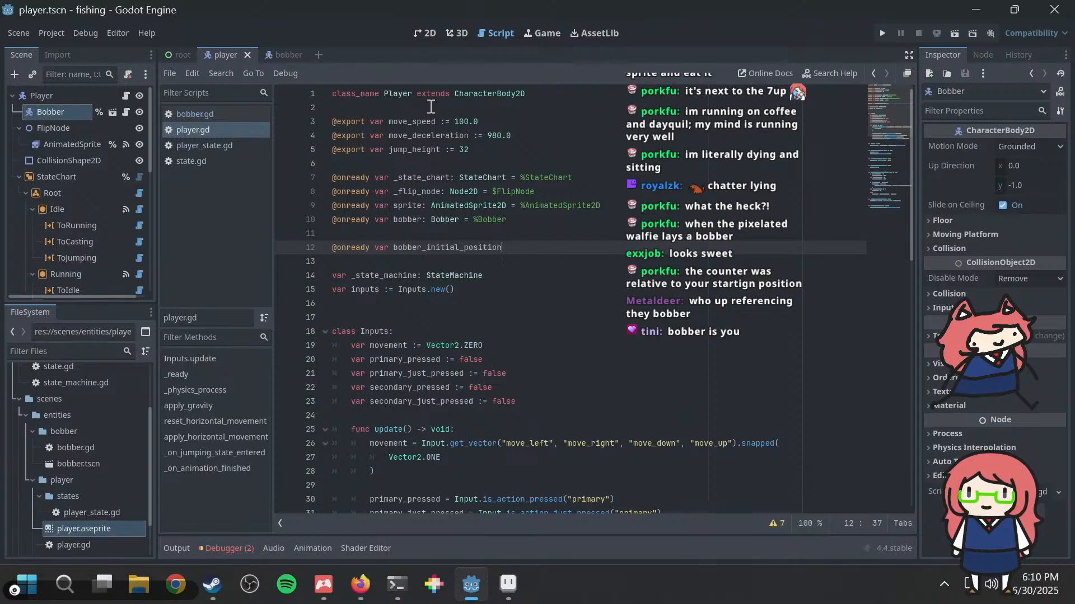
type("tor2")
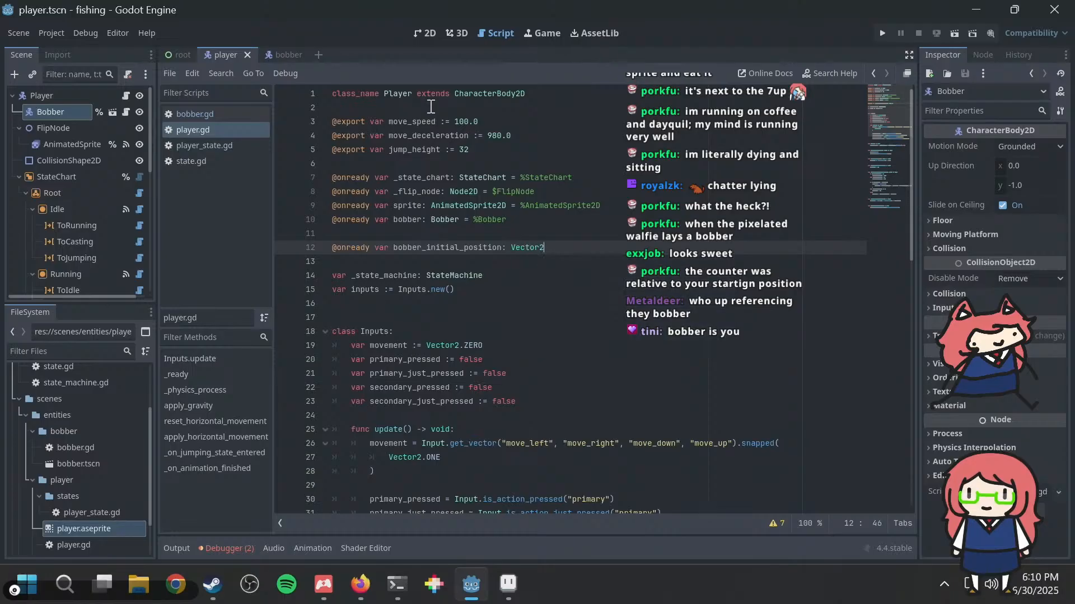
type(" = bo")
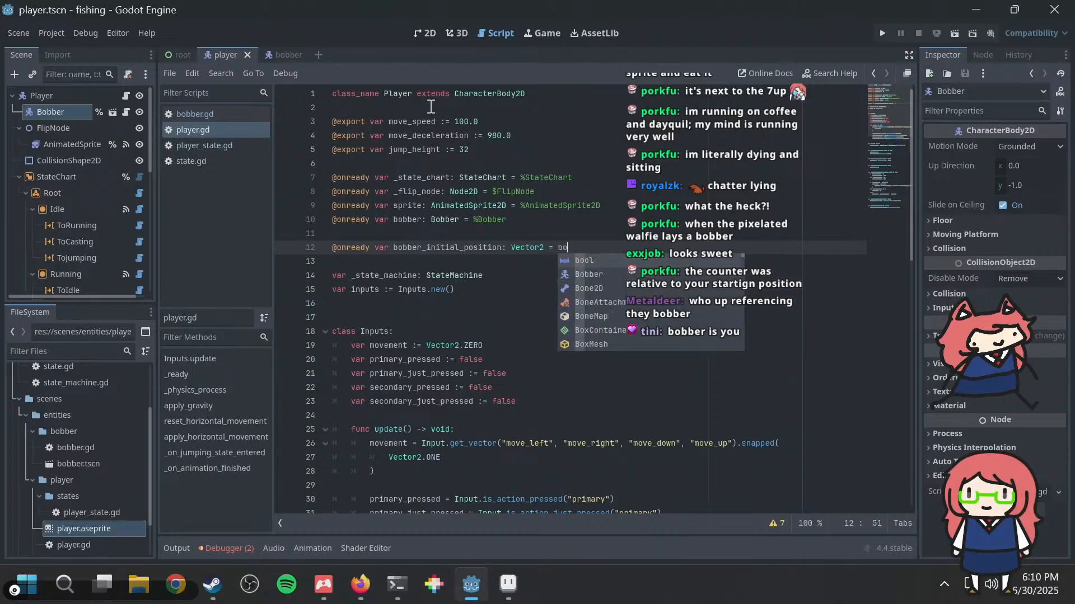
type("bber.position")
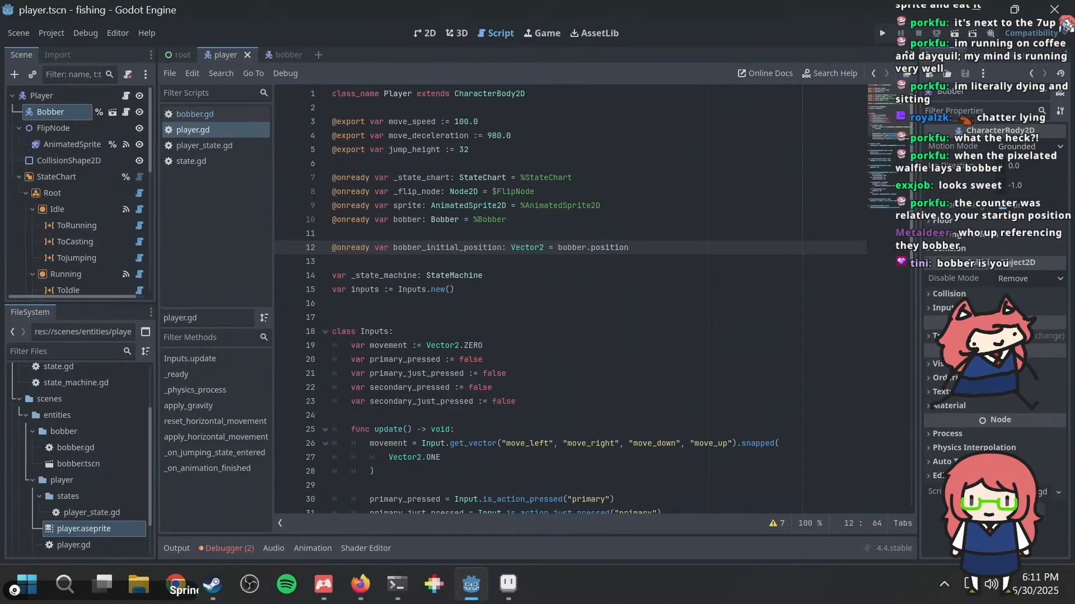
Step: Look through the rest of player.gd and the state nodes in the player's scene tree
left_click(631, 235)
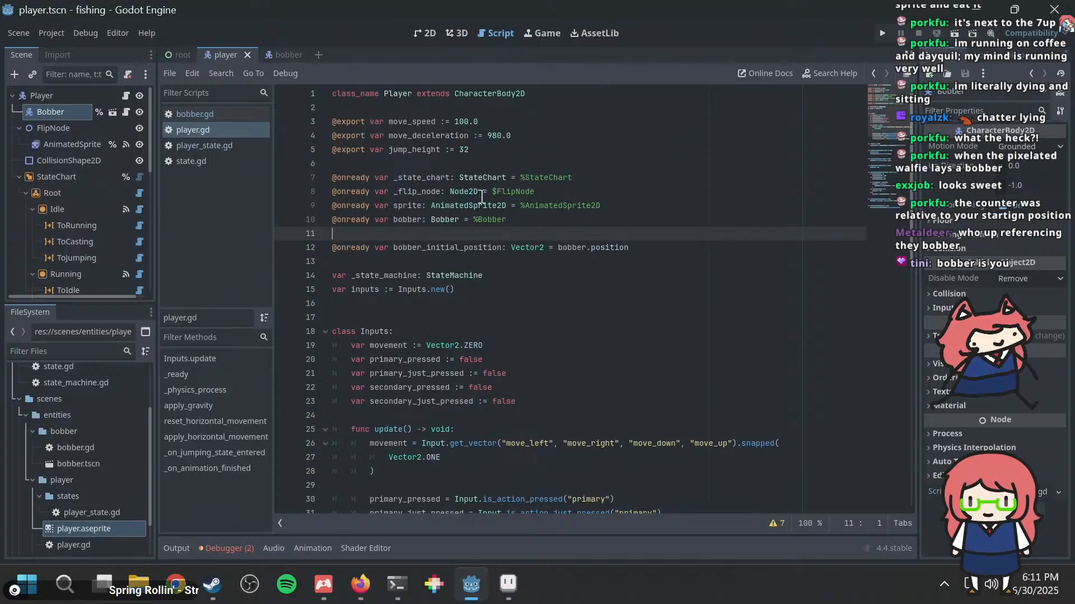
scroll(457, 309, "down", 5)
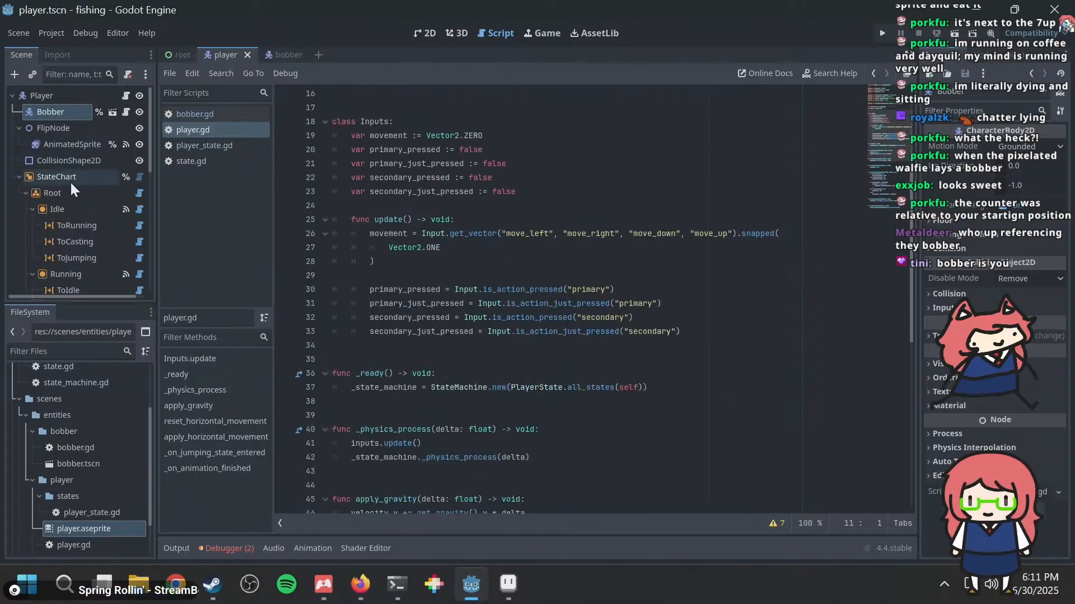
scroll(69, 185, "down", 5)
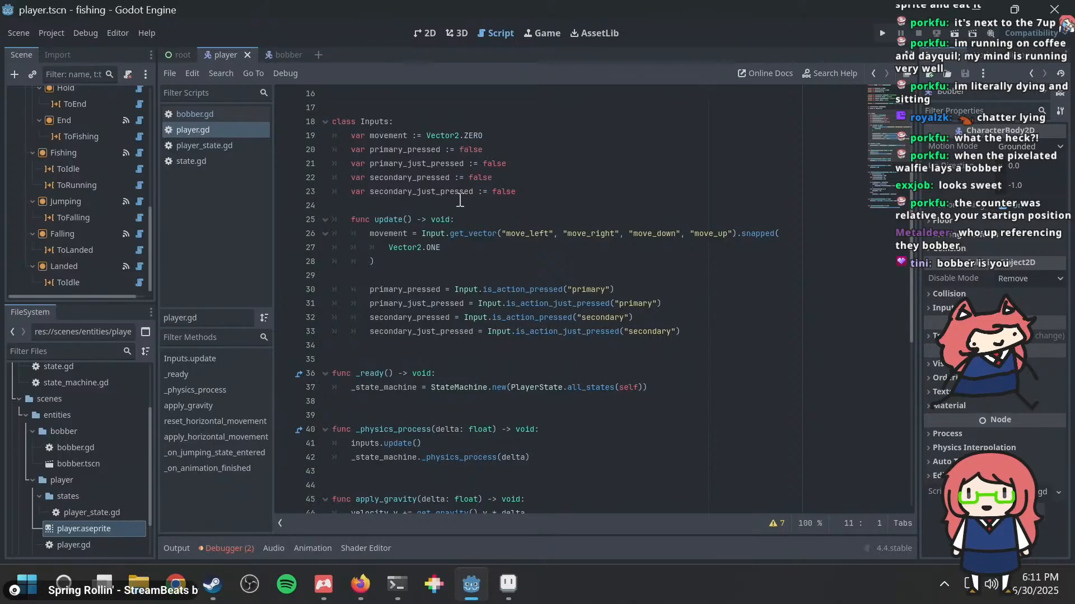
scroll(459, 200, "down", 10)
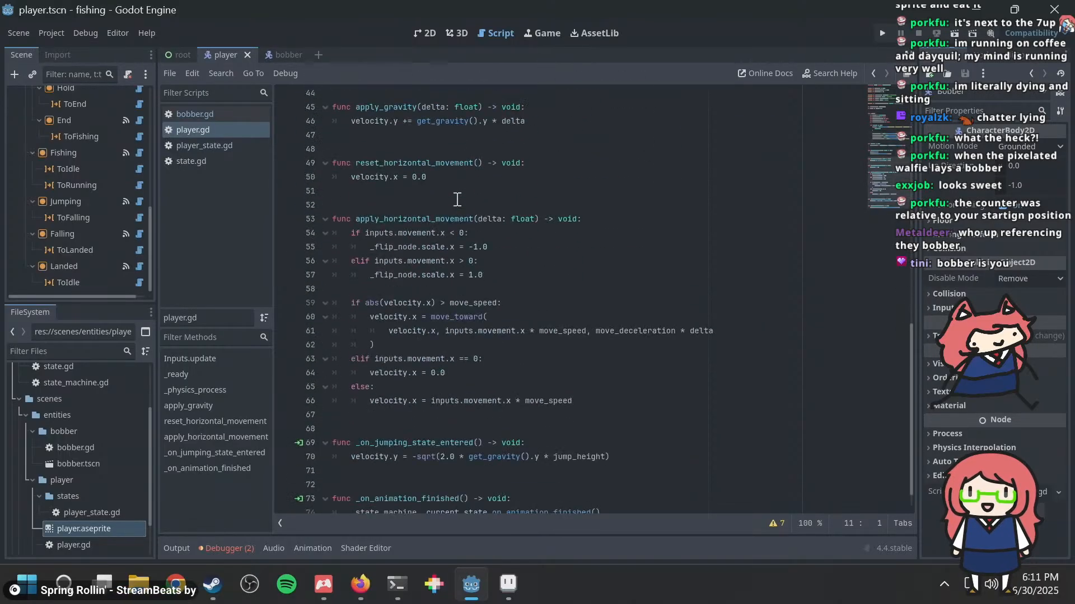
Step: Open player_state.gd and review the player state classes from Jumping through Casting to Fishing
left_click(212, 144)
scroll(528, 307, "down", 8)
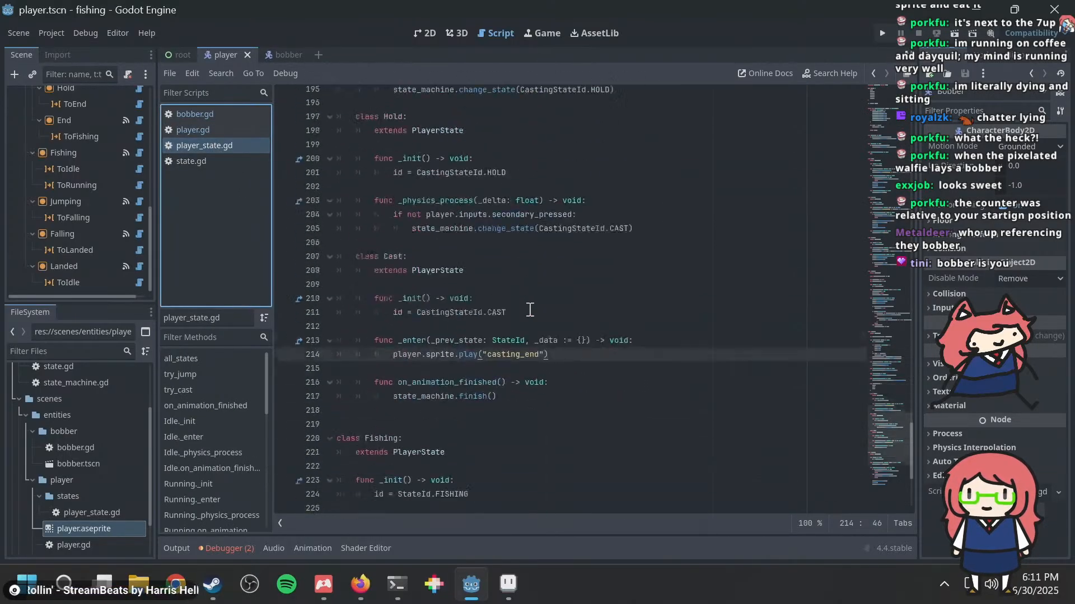
scroll(530, 309, "down", 3)
scroll(493, 309, "up", 7)
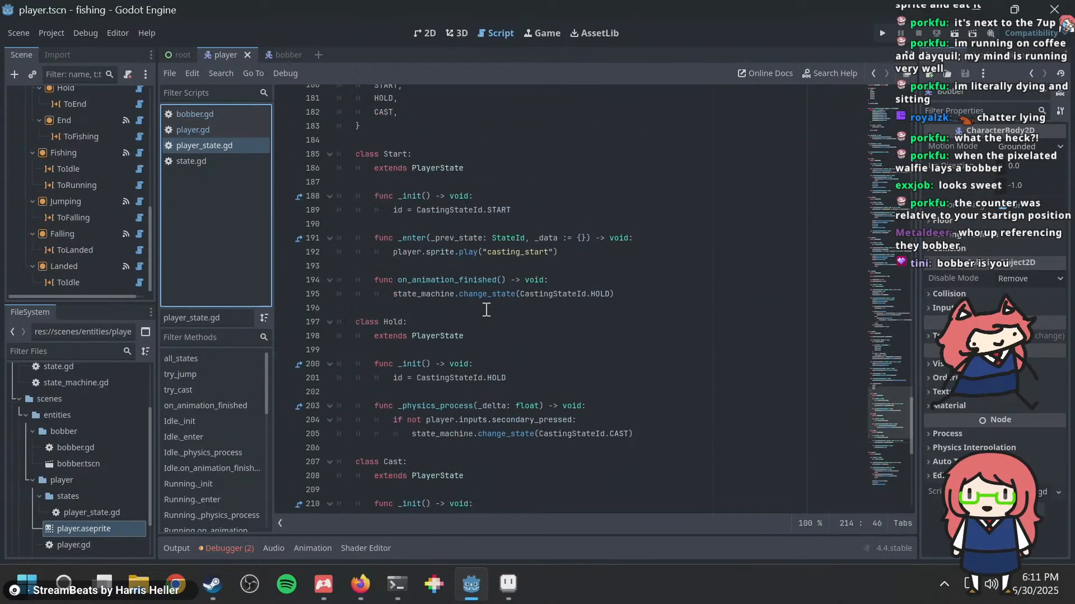
scroll(486, 309, "up", 18)
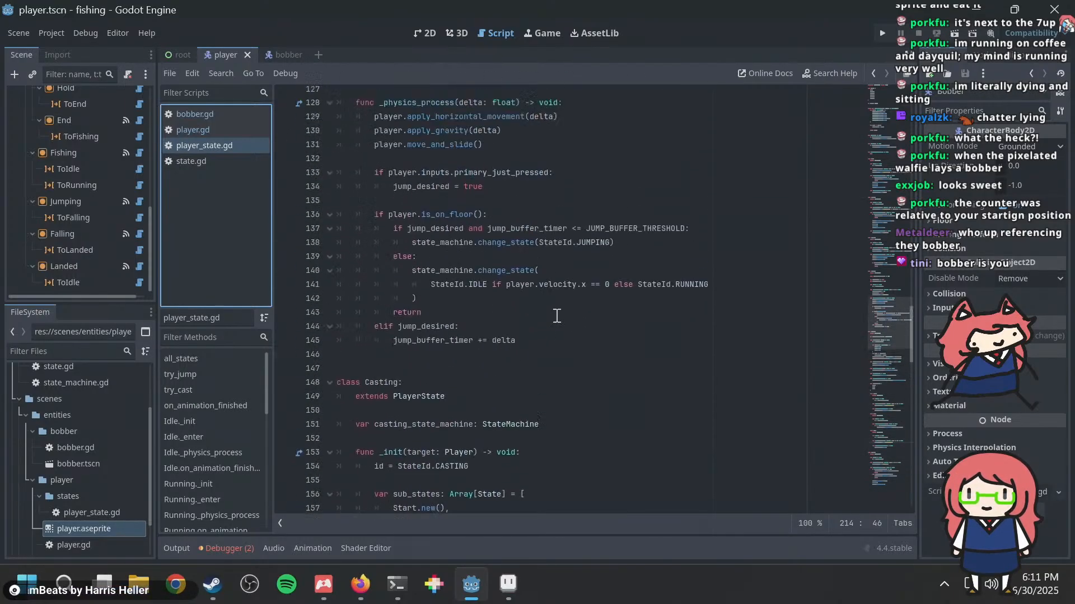
scroll(555, 314, "up", 6)
left_click(552, 264)
scroll(467, 227, "up", 6)
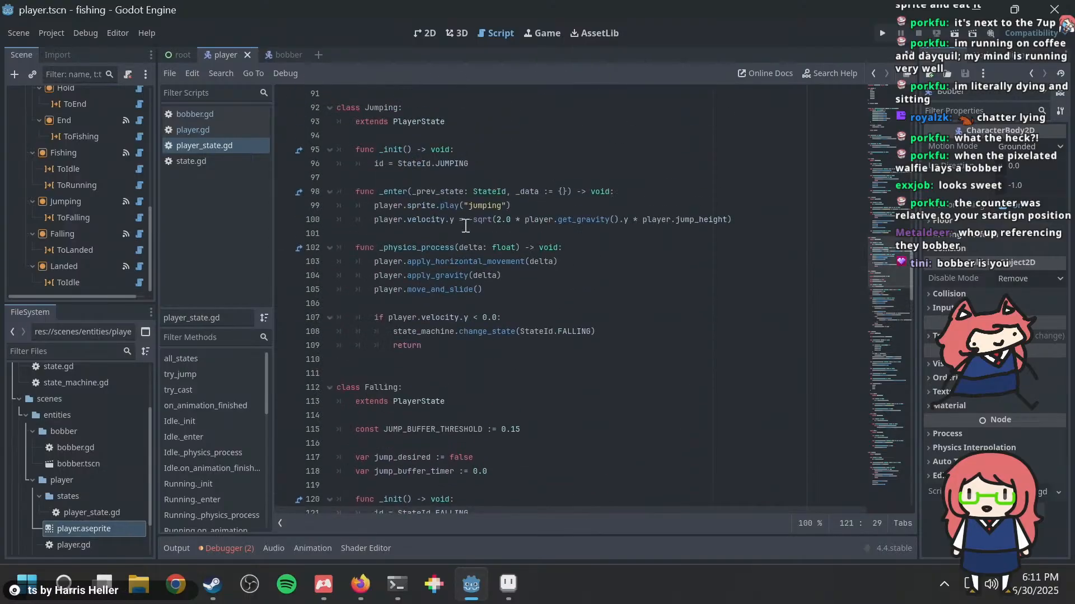
scroll(465, 226, "down", 18)
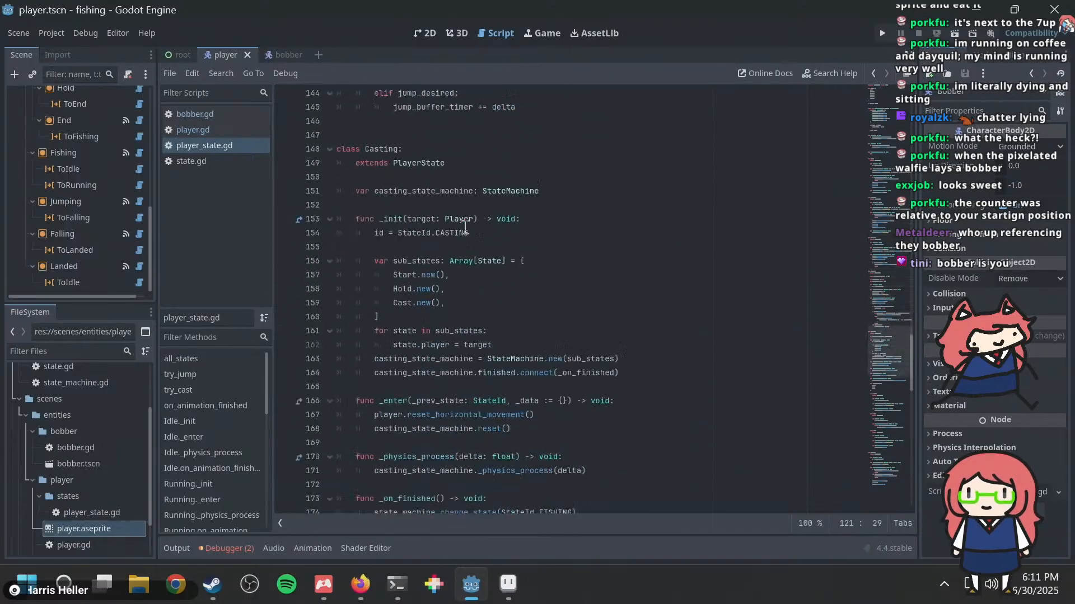
scroll(466, 226, "down", 20)
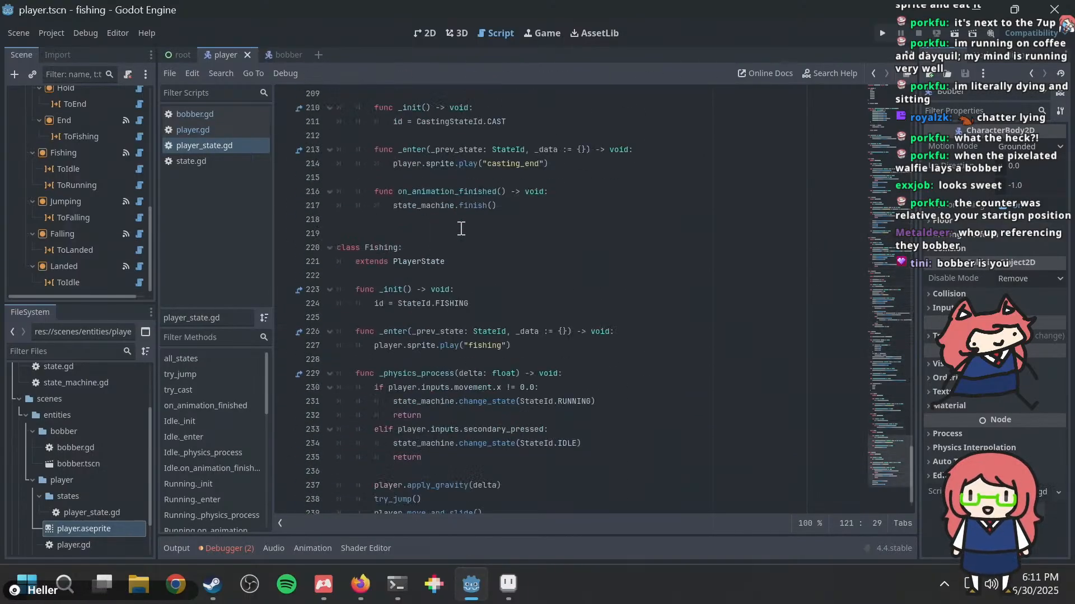
scroll(460, 229, "down", 1)
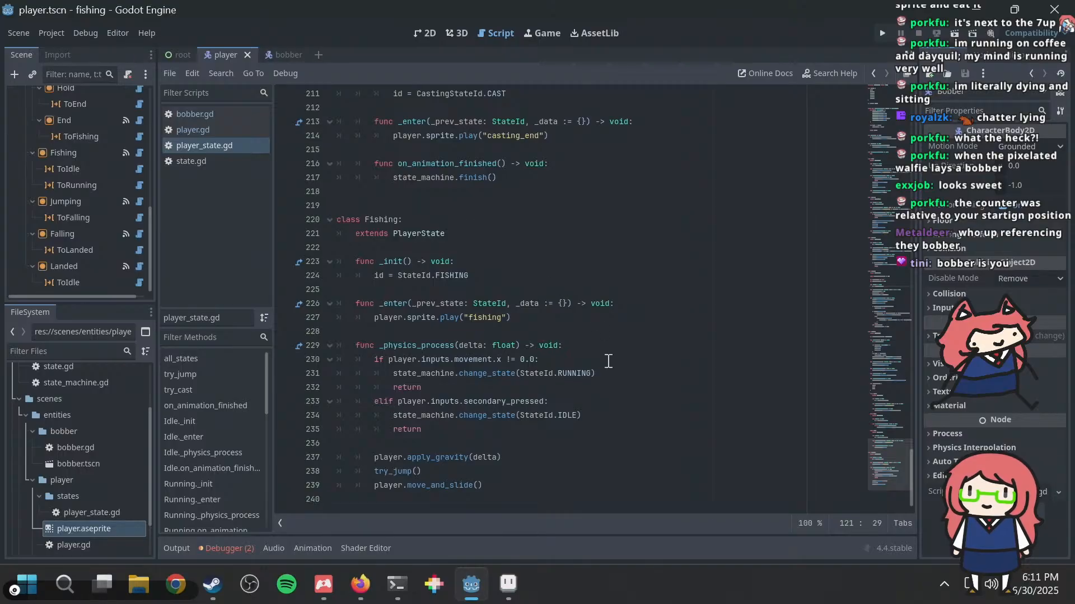
Step: In the Fishing class's _enter function, add player.bobber.show() below the line that plays the fishing animation
left_click(592, 317)
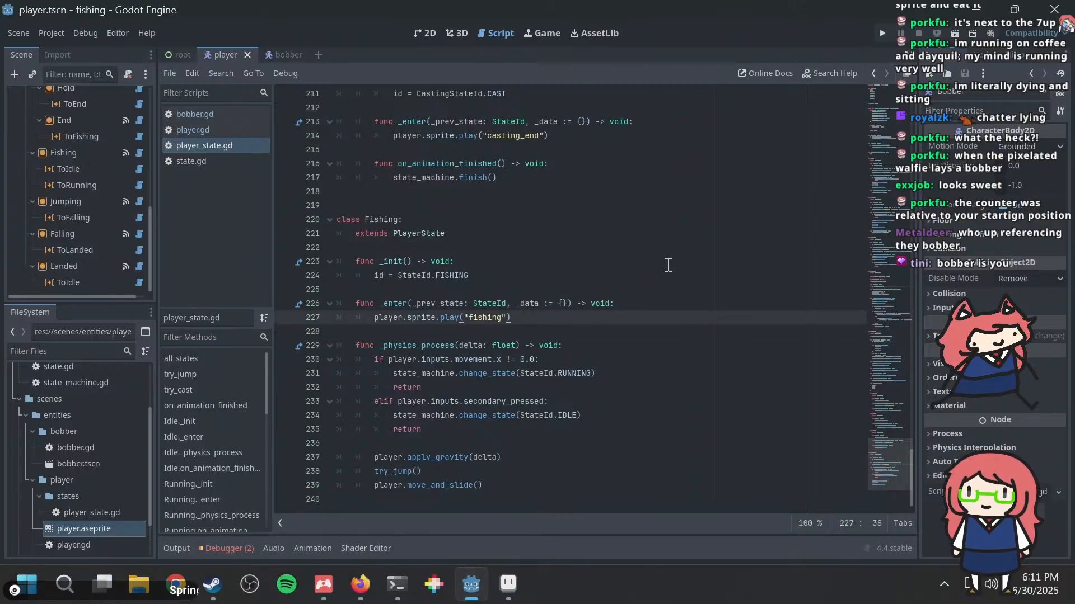
key("Return")
type("player")
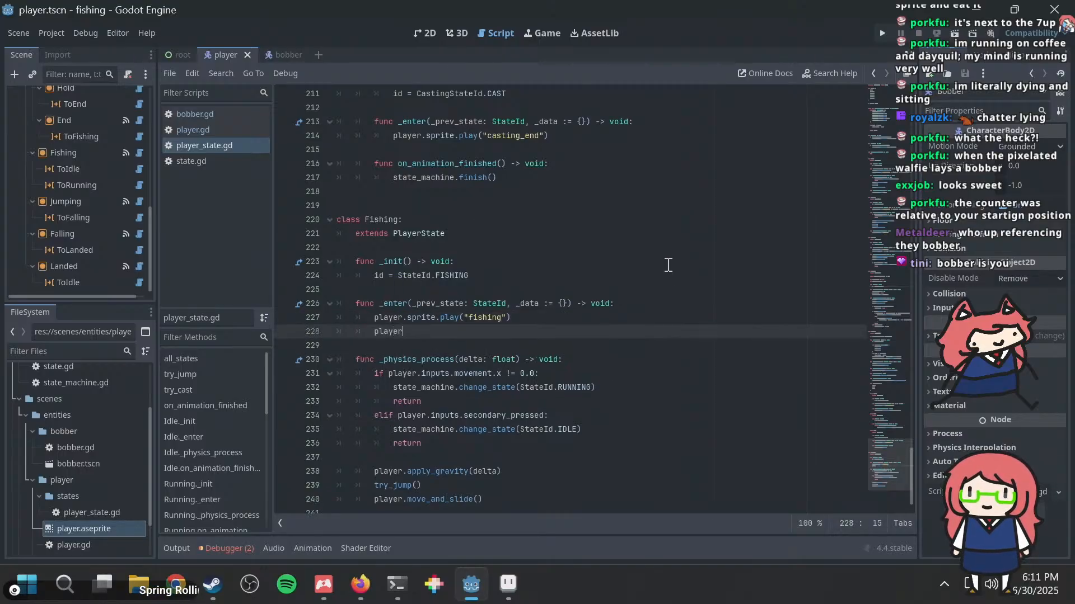
type(".")
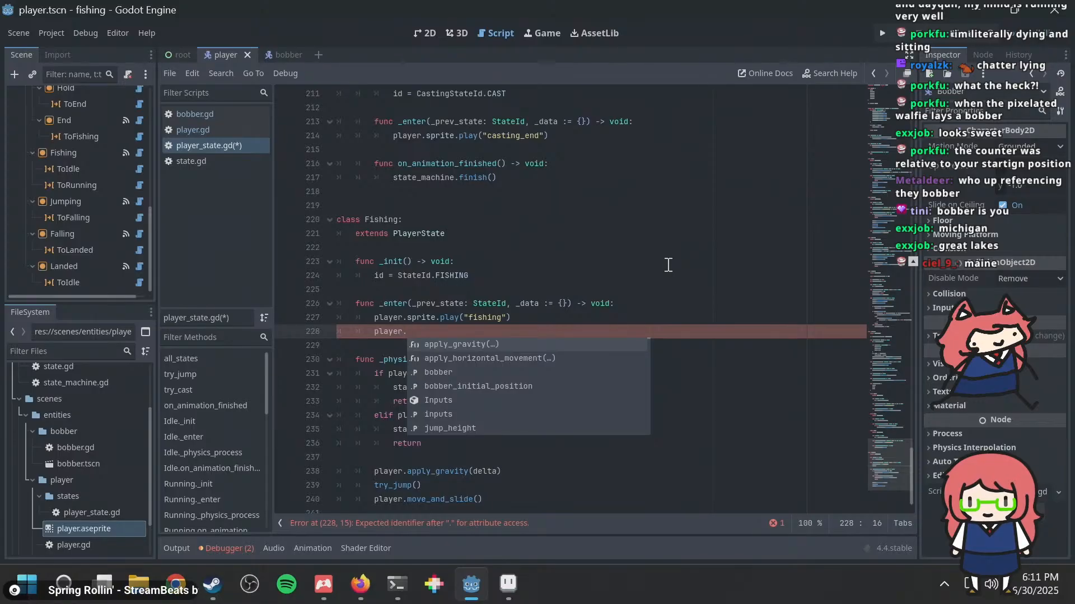
type("bobb")
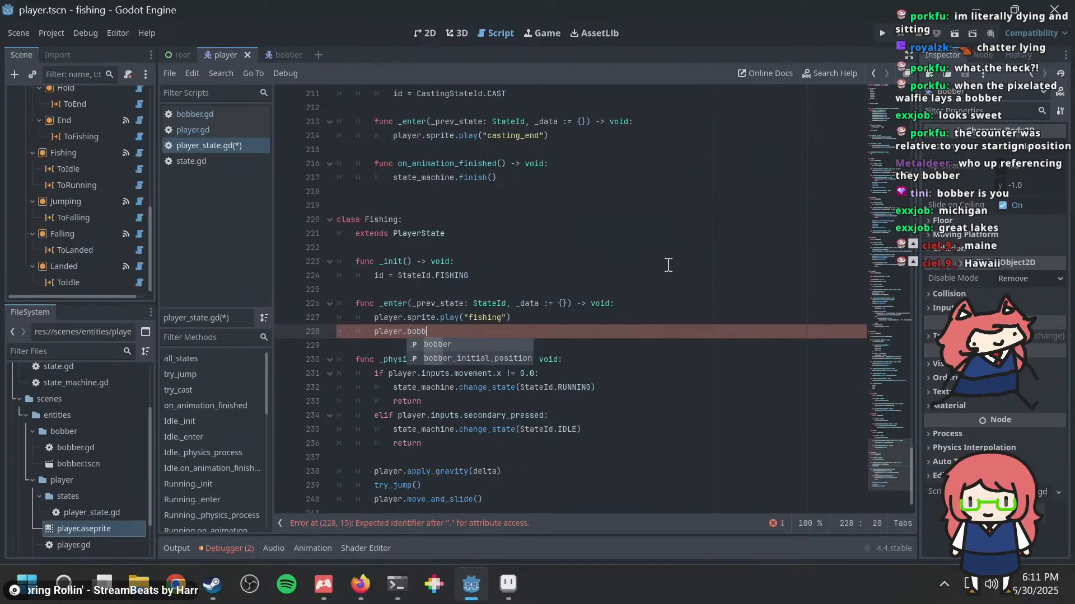
type("er.show")
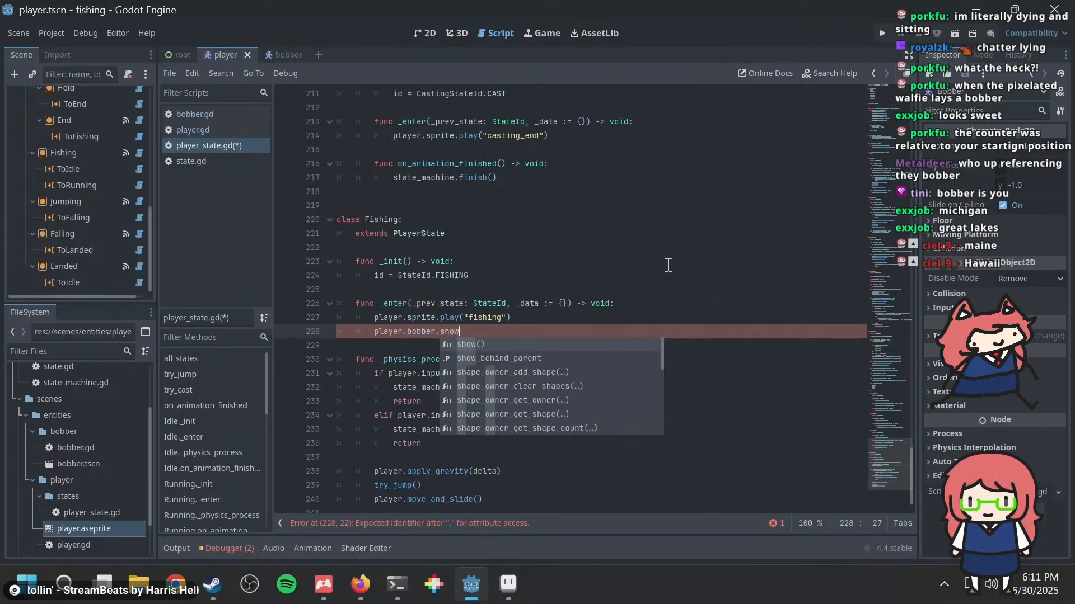
type("())")
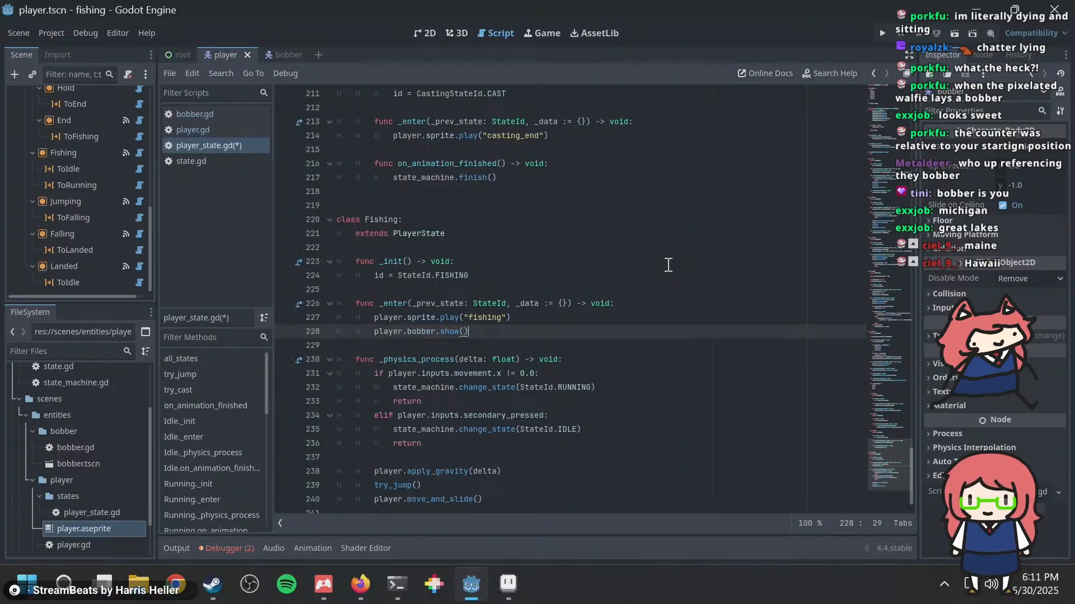
Step: Below the Fishing class's _enter function, start a new function declared as func _exit() -> void: with an indented line for its body
key("Return")
key("Return")
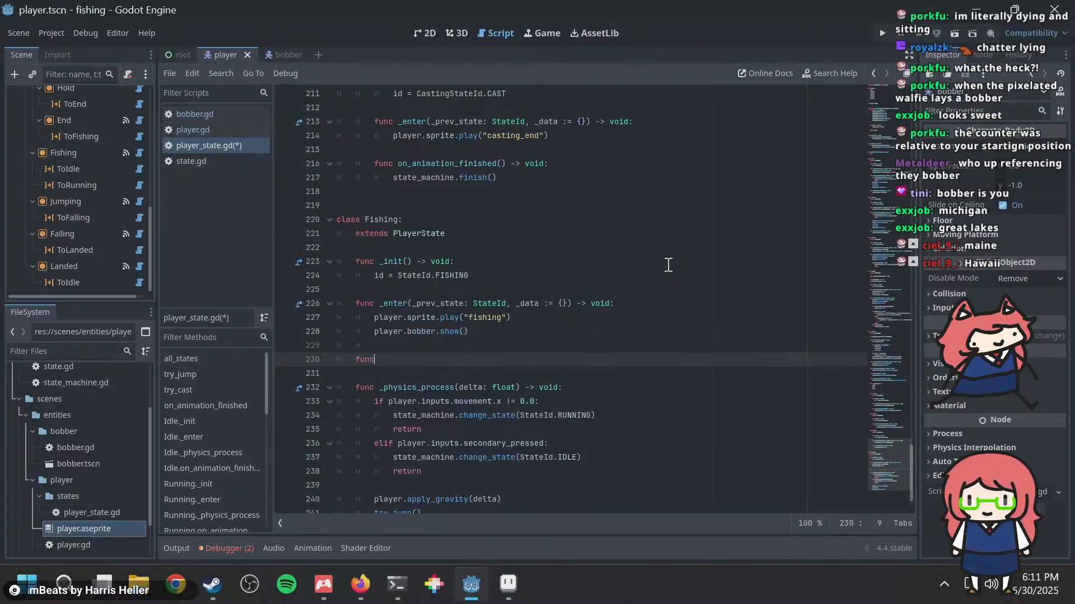
type("func _exit")
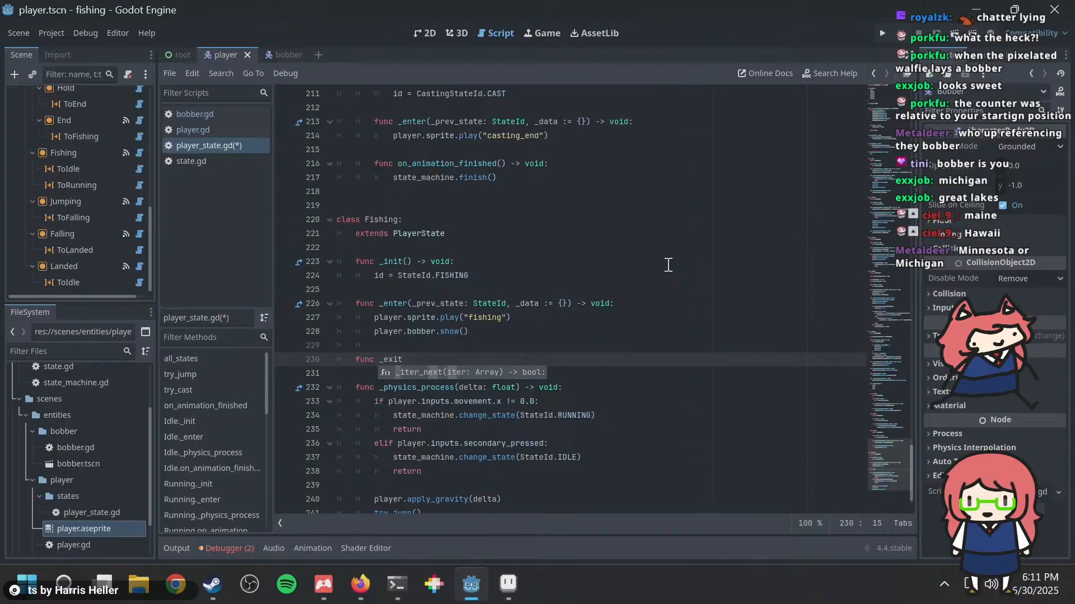
type("() -> void:")
key("Return")
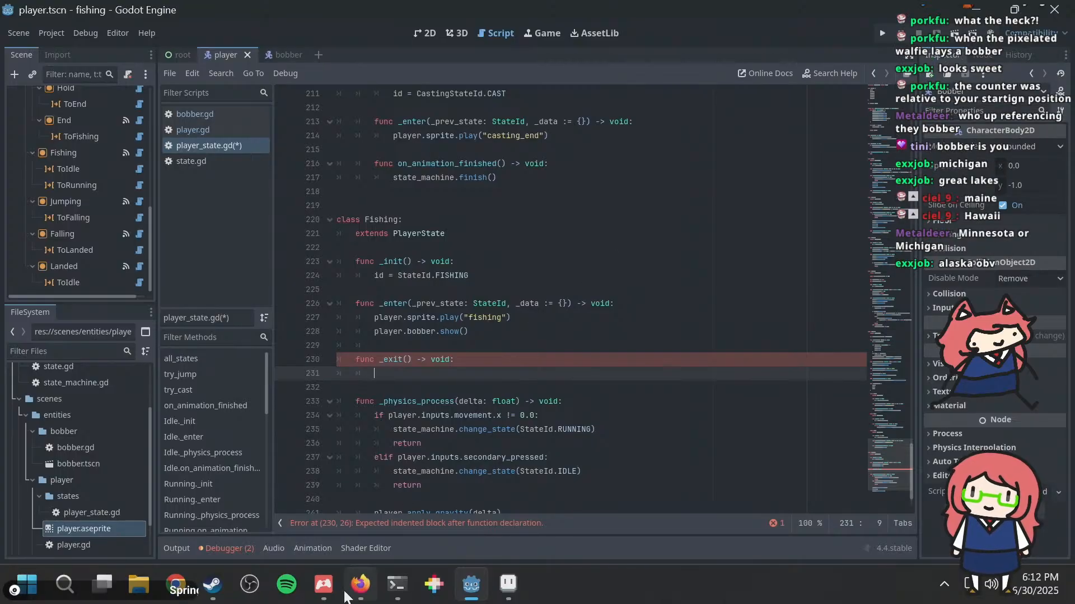
Step: Switch to Firefox and search in a new tab for "which us state is most associated with fishing"
left_click(360, 585)
key("ctrl+t")
type("w")
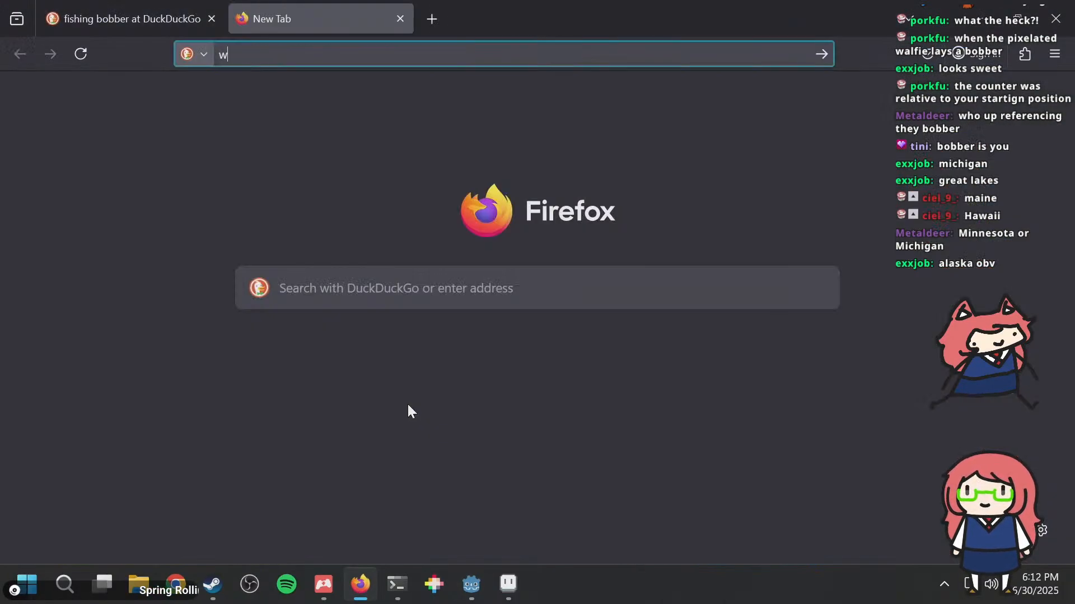
type("hich us state ")
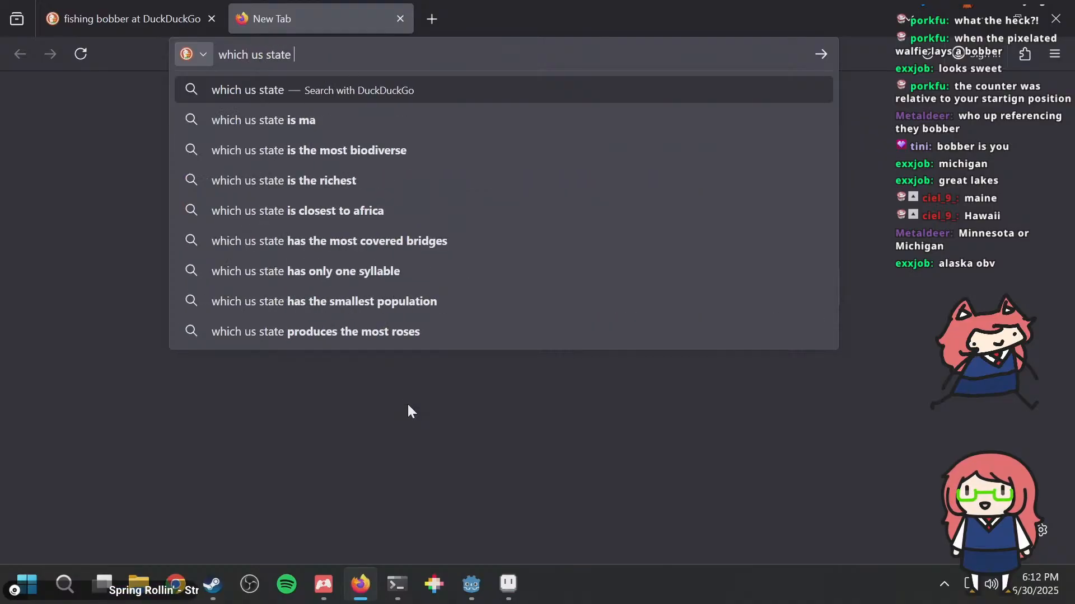
type("is most associate")
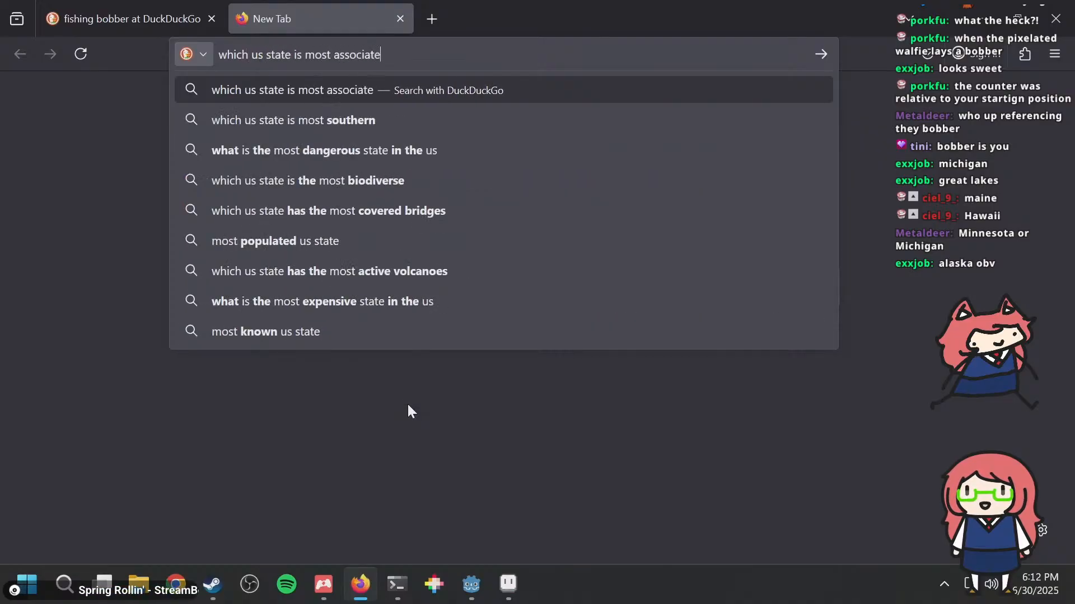
type("d with fishing")
key("Return")
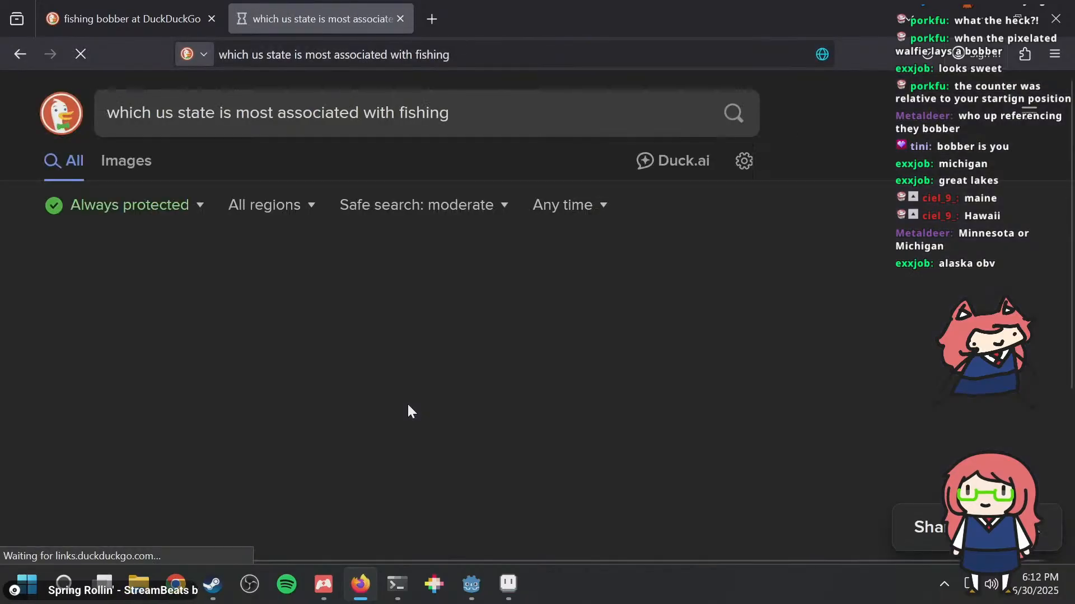
Step: Open the FishingBooker result on the best US fishing states in 2025, read its key takeaways and methodology, and close that tab
scroll(484, 371, "down", 2)
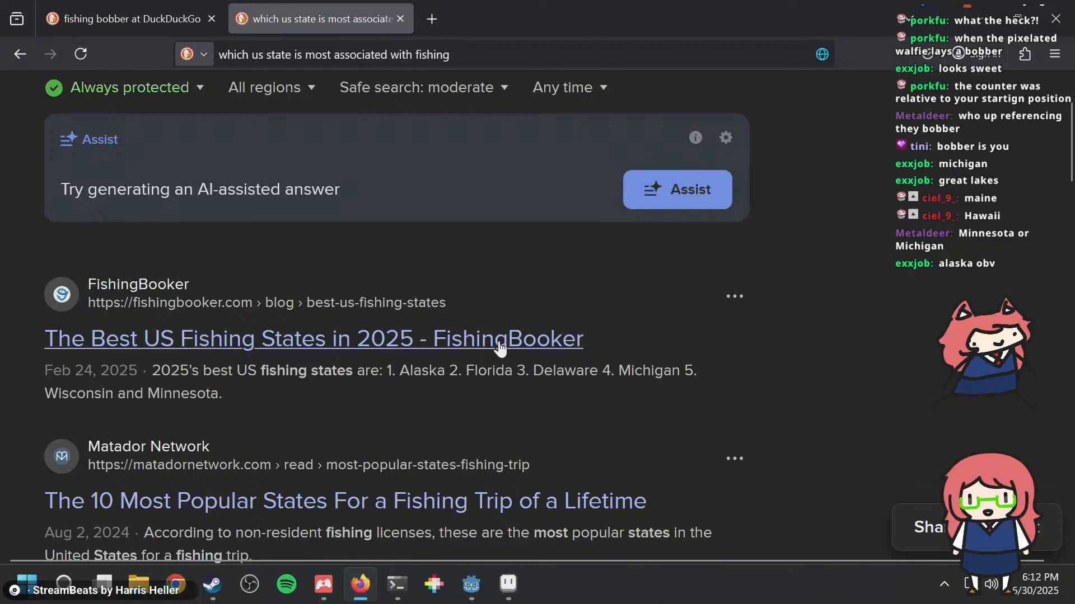
double_click(559, 375)
left_click_drag(599, 375, 1033, 339)
left_click(1033, 338)
scroll(1032, 336, "down", 2)
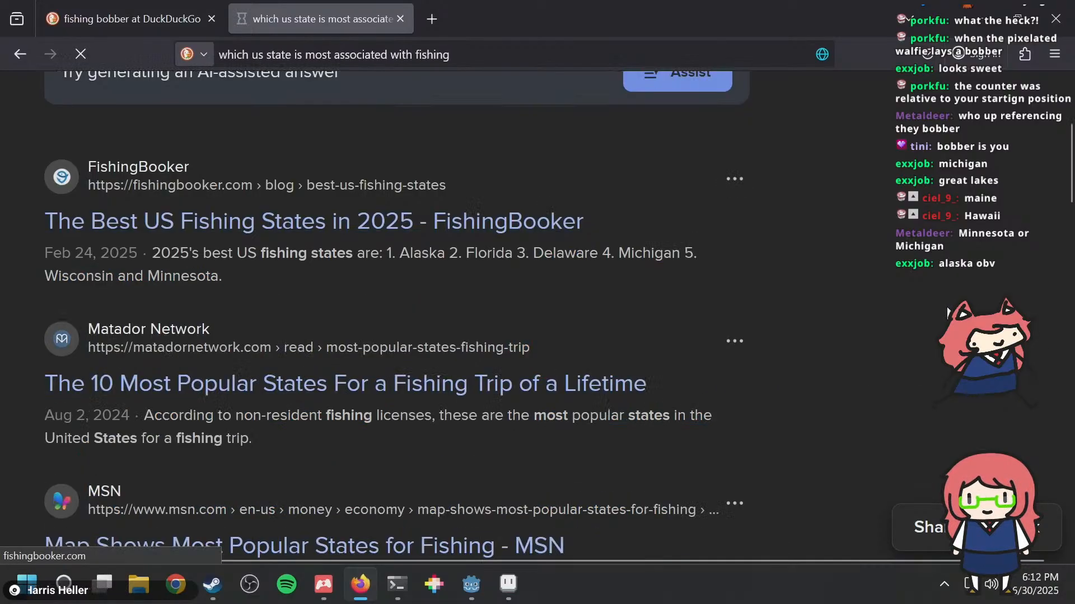
scroll(135, 265, "down", 13)
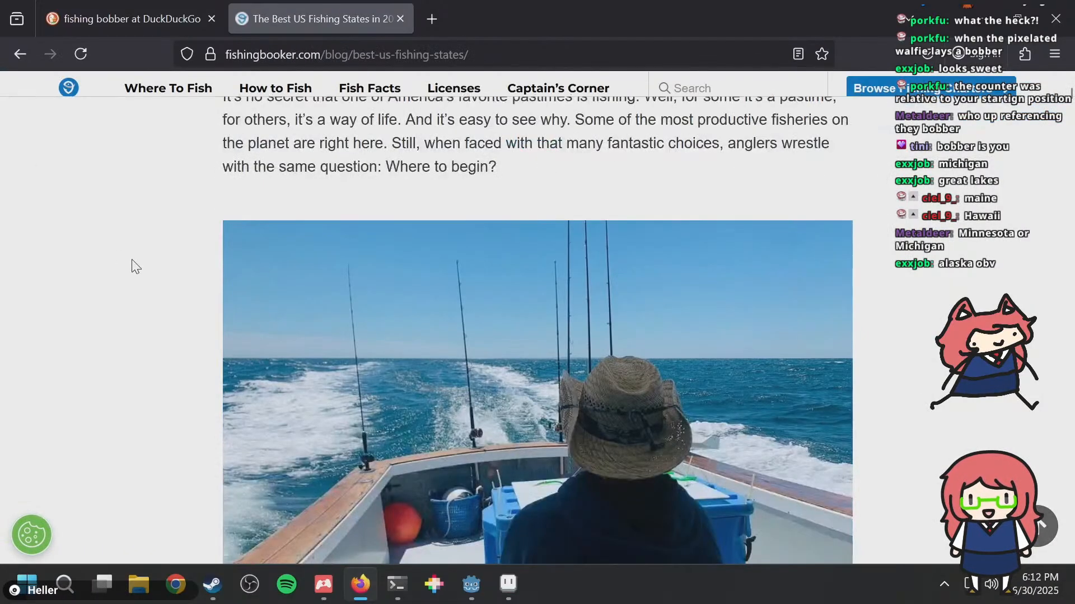
scroll(135, 265, "down", 2)
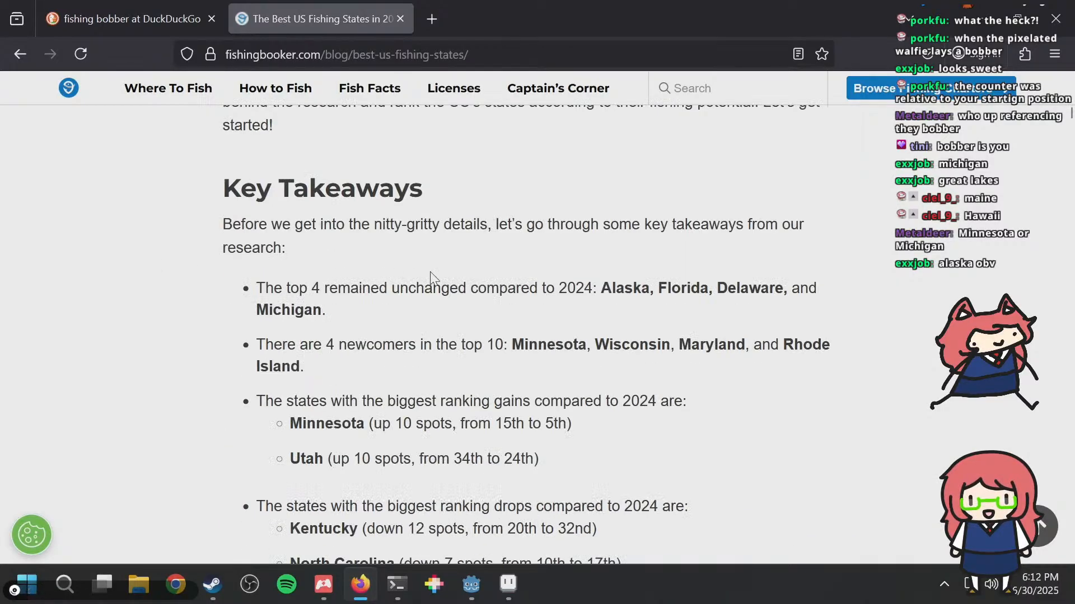
left_click_drag(600, 288, 662, 286)
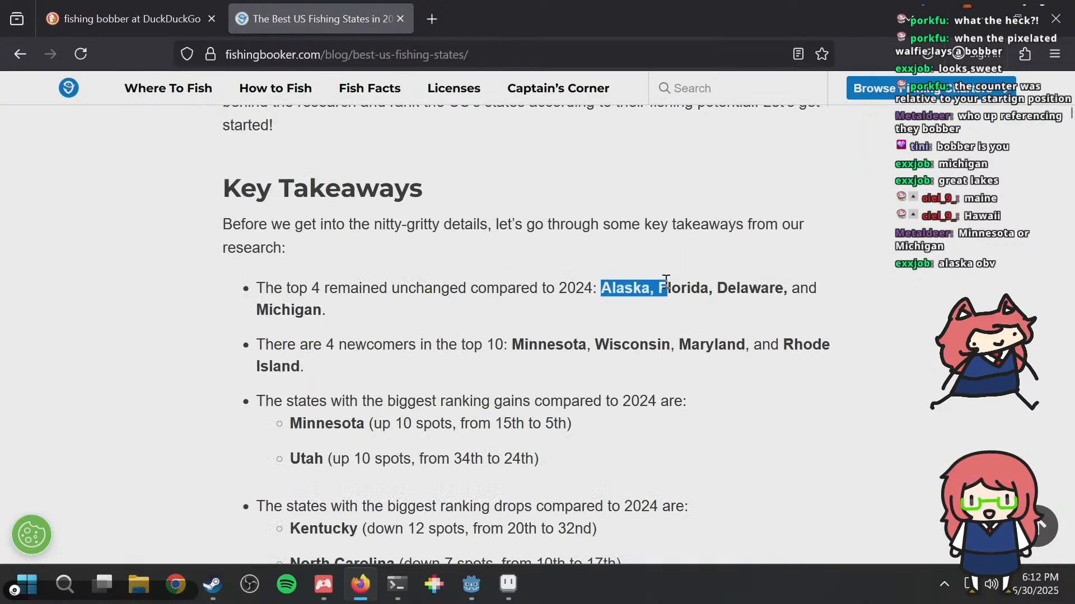
left_click(663, 287)
scroll(662, 288, "down", 6)
scroll(662, 288, "down", 10)
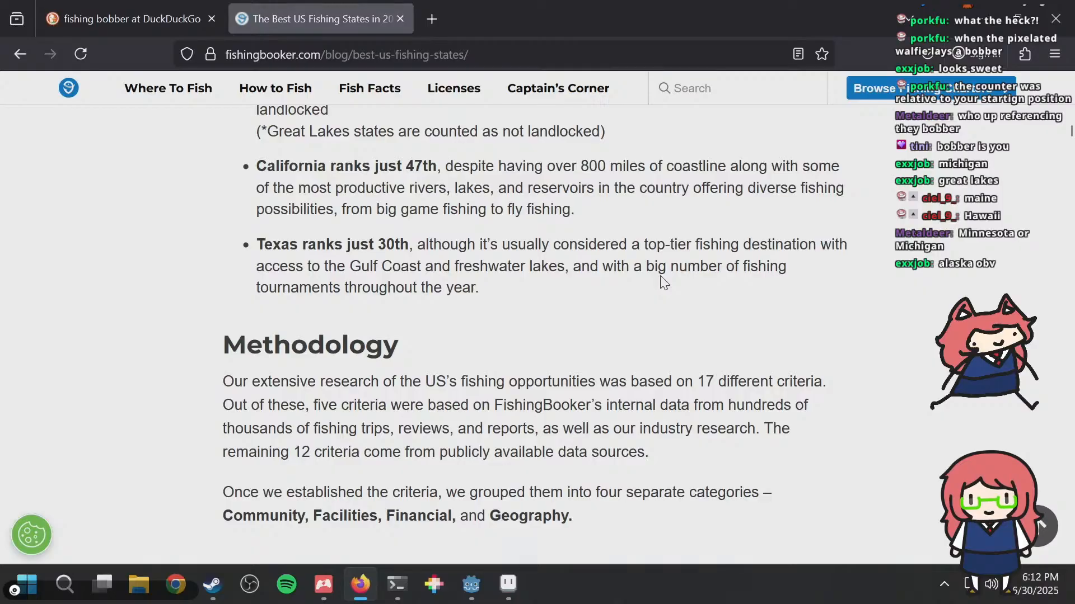
scroll(663, 283, "down", 6)
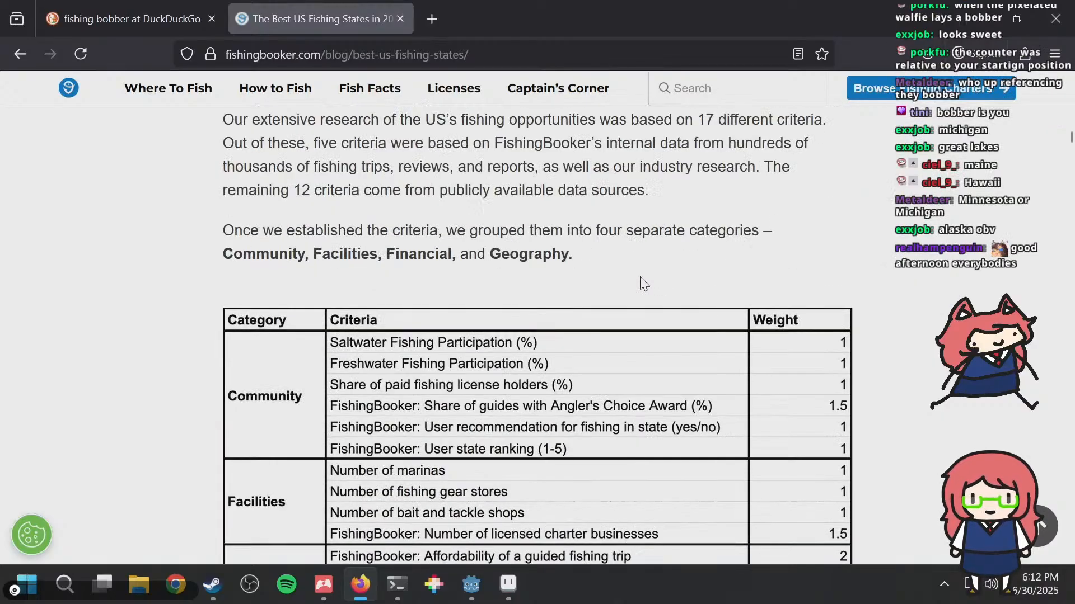
key("ctrl+w")
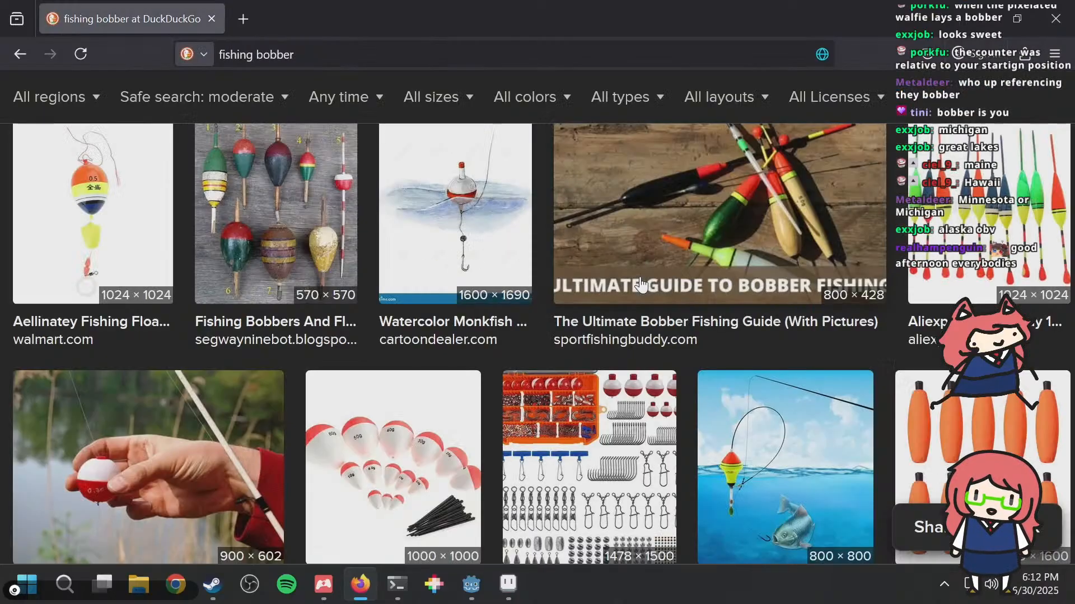
Step: Back in Godot, copy player.bobber.show() from the Fishing class's _enter function into the body of _exit
key("alt+Tab")
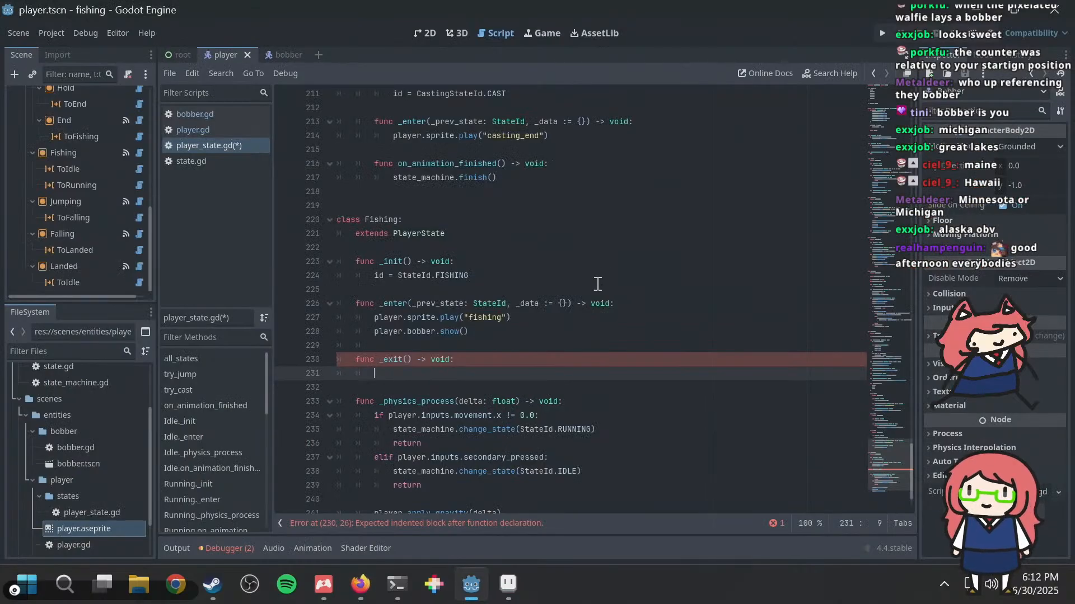
key("Up")
key("Up")
key("Up")
key("End")
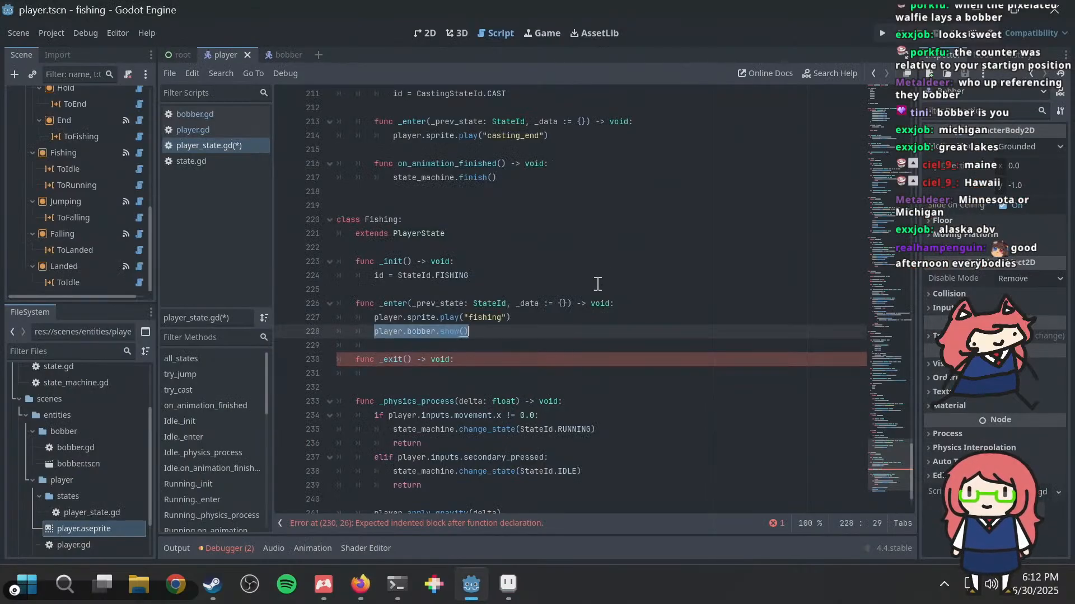
key("Down")
key("Down")
key("Down")
type("player.bobber.show()")
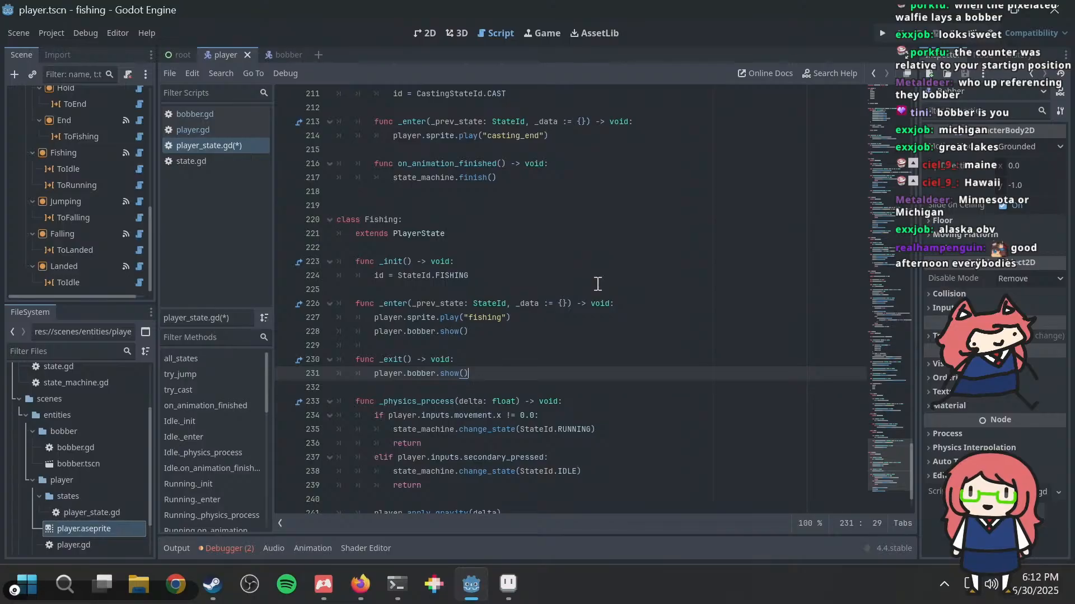
Step: Replace the call in the Fishing class's _exit function with player.bobber.deactivate()
key("shift+Home")
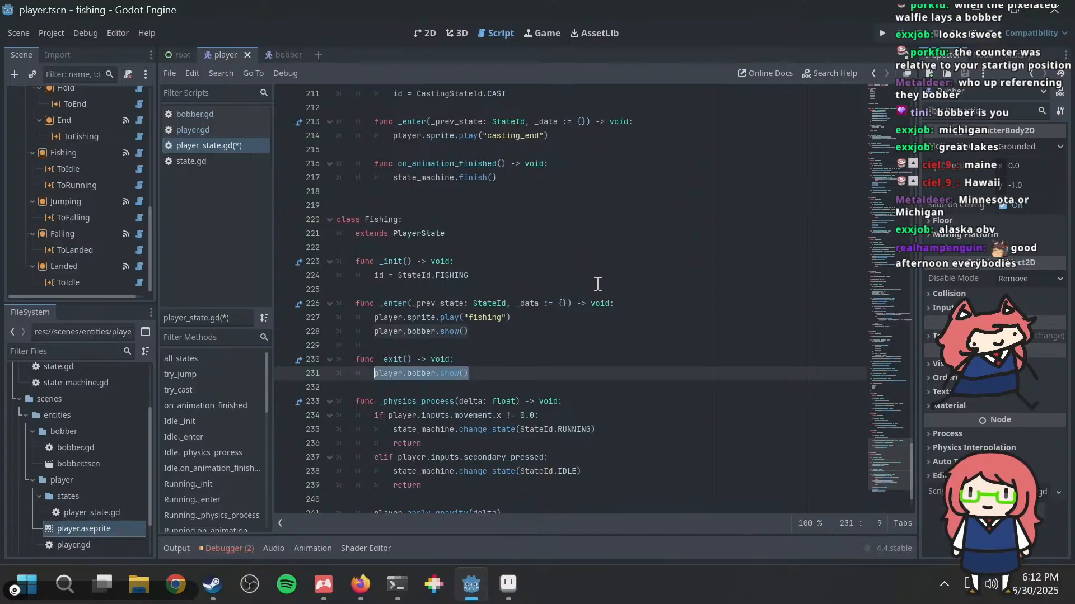
key("BackSpace")
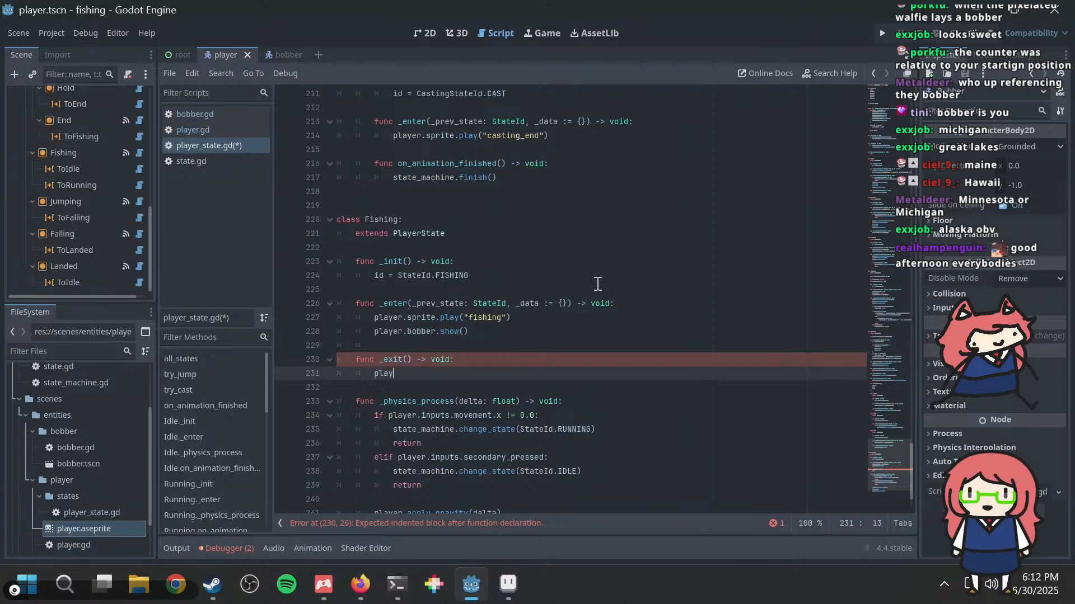
type("player.bobber.de")
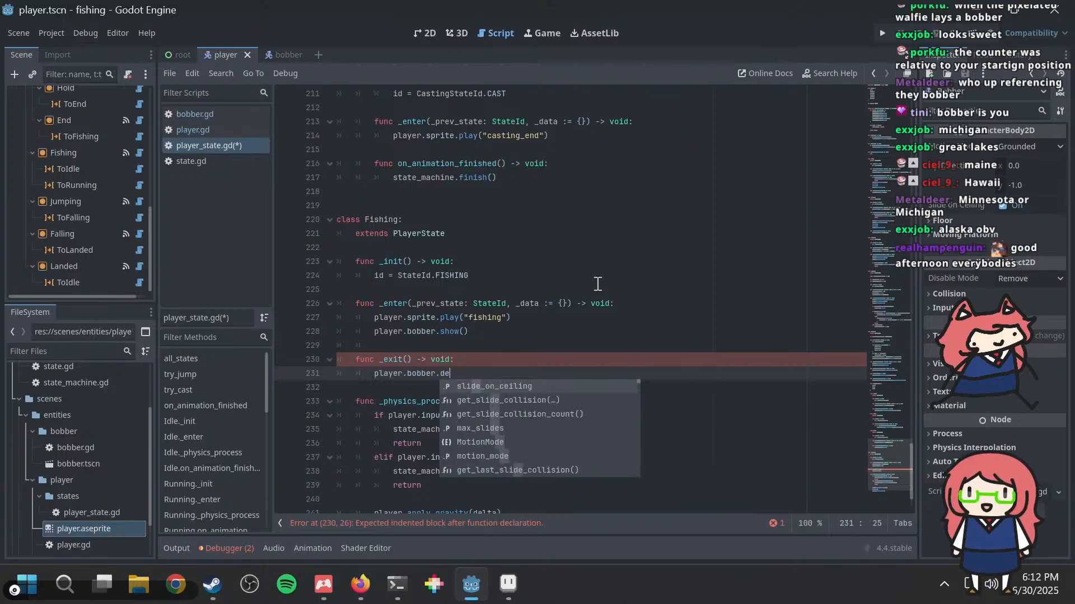
type("activate")
key("Return")
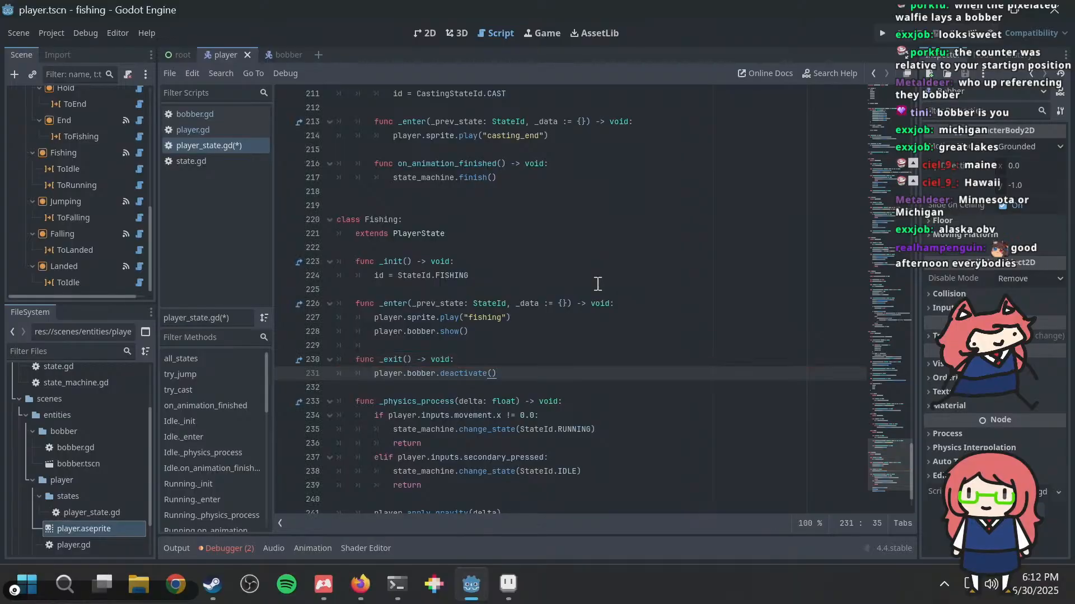
Step: Replace player.bobber.show() in the Fishing class's _enter function with player.bobber.activate()
key("shift+Home")
key("ctrl+c")
key("Up")
key("Up")
key("Up")
key("shift+Home")
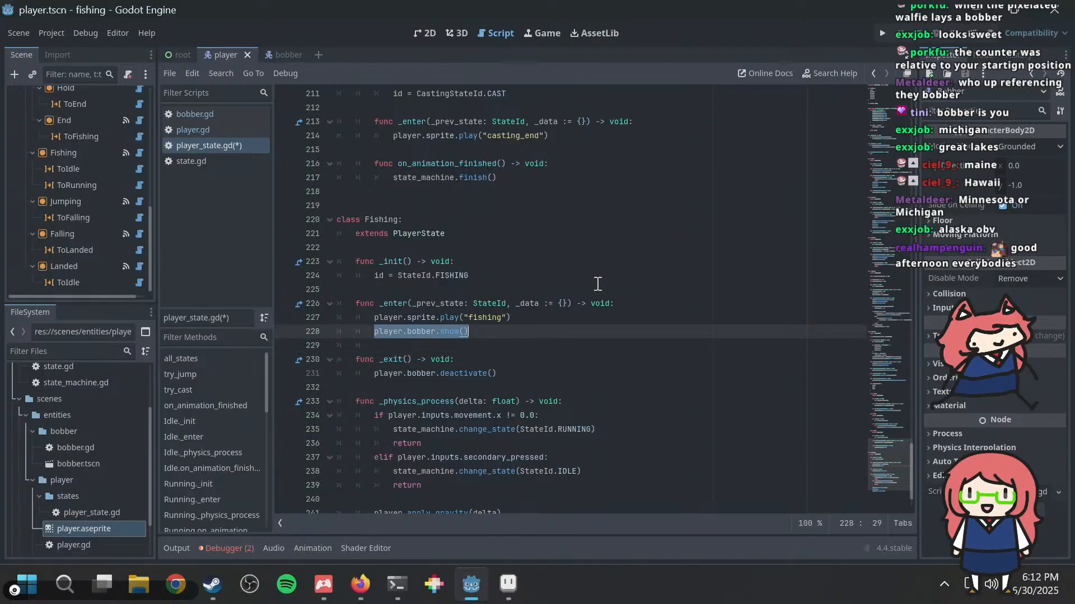
key("ctrl+v")
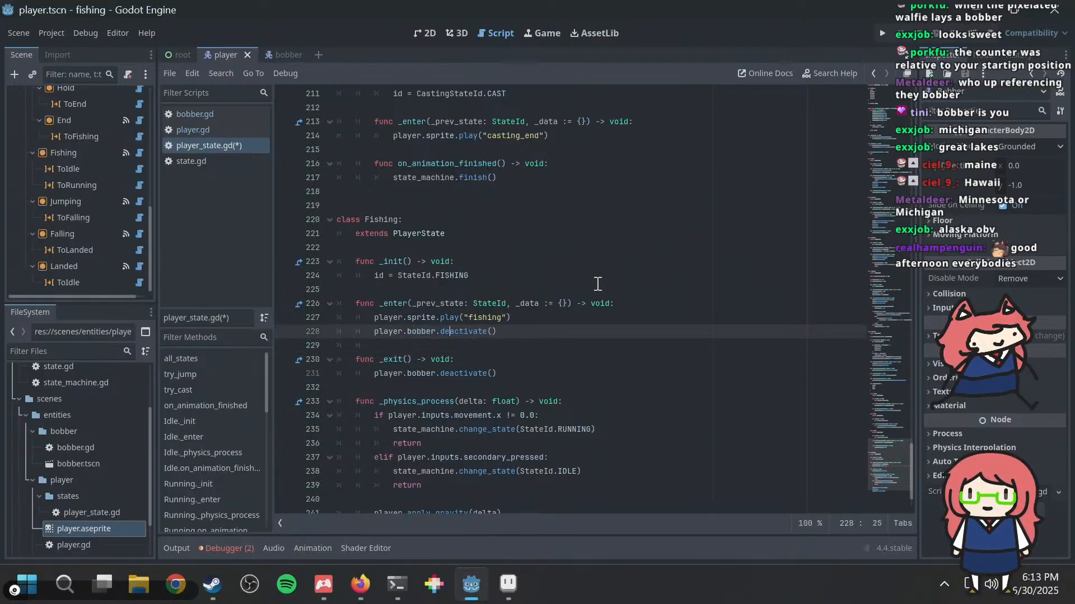
key("BackSpace")
key("BackSpace")
Step: Above player.bobber.activate() in the Fishing class's _enter function, add the line player.bobber.position = player.bobber_initial_position
key("Up")
key("End")
key("Return")
type("pl")
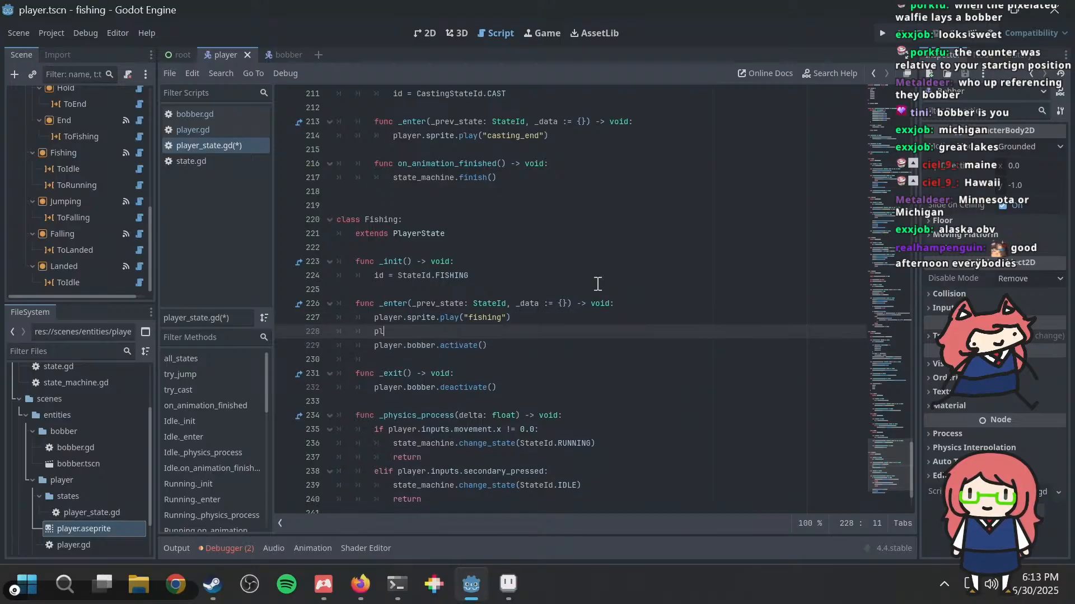
type("ayer.bobber.")
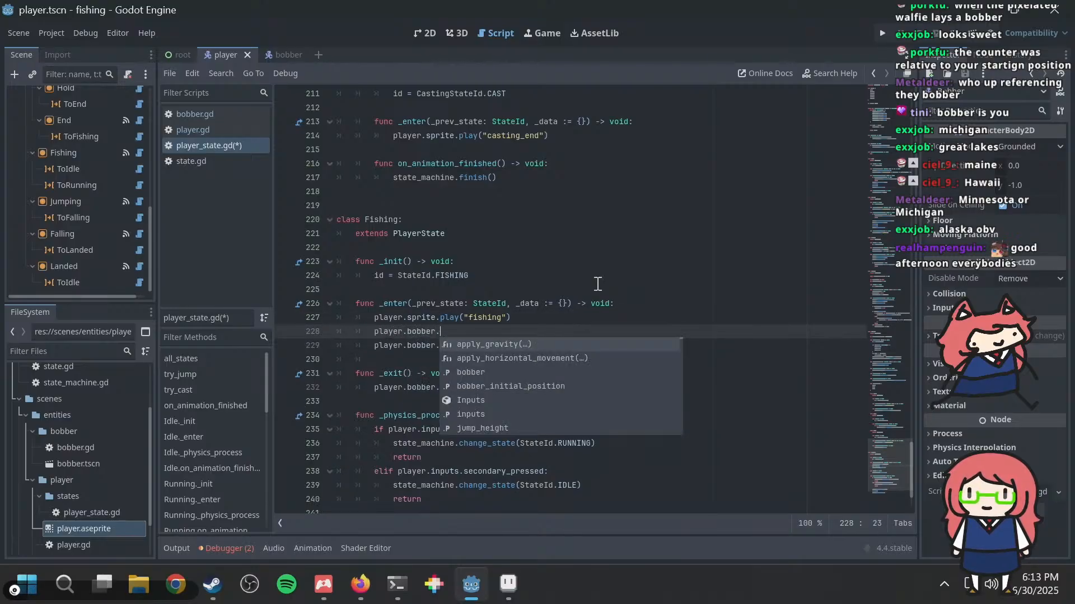
type("position = pos")
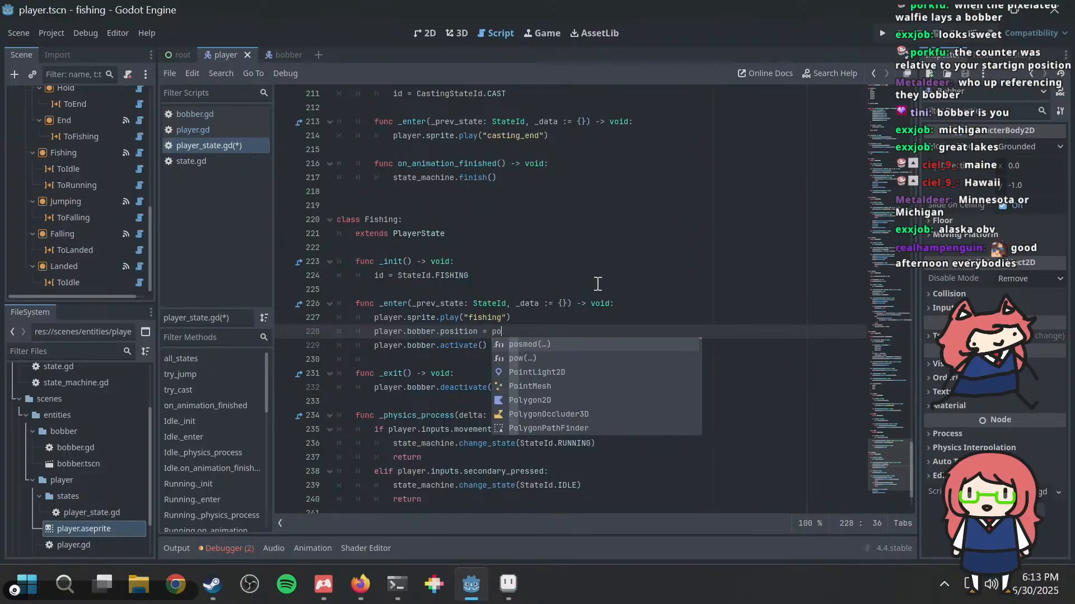
key("BackSpace")
key("BackSpace")
type("la")
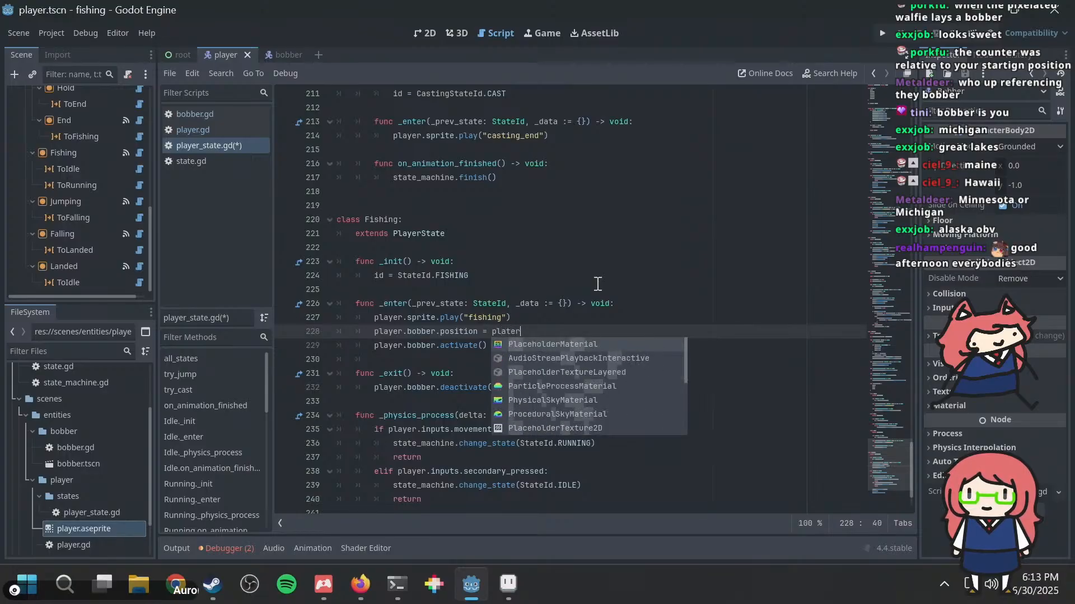
type("yer.bobber")
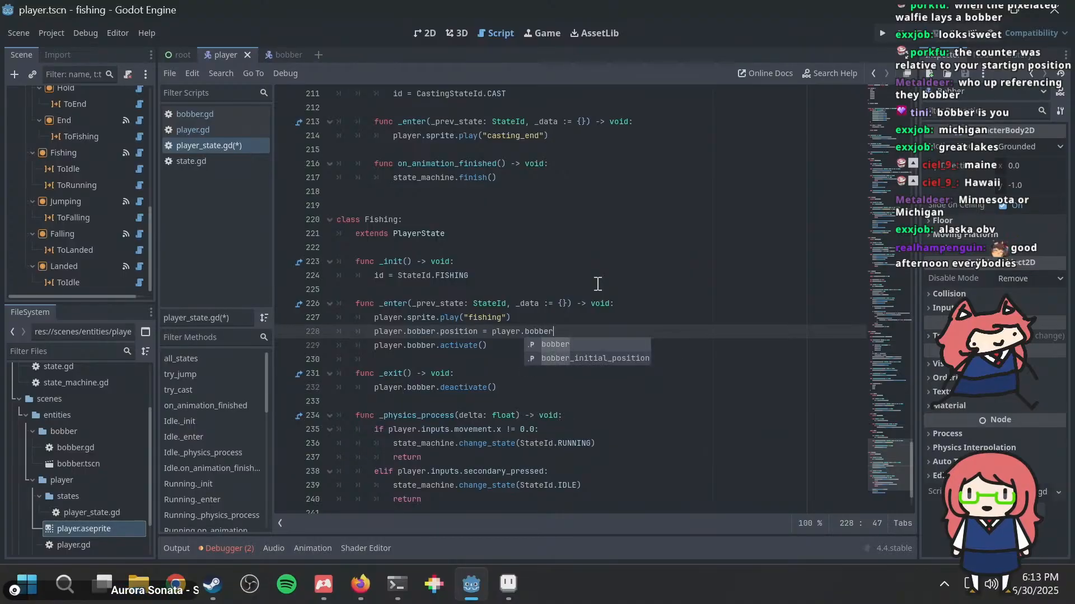
key("Down")
key("Return")
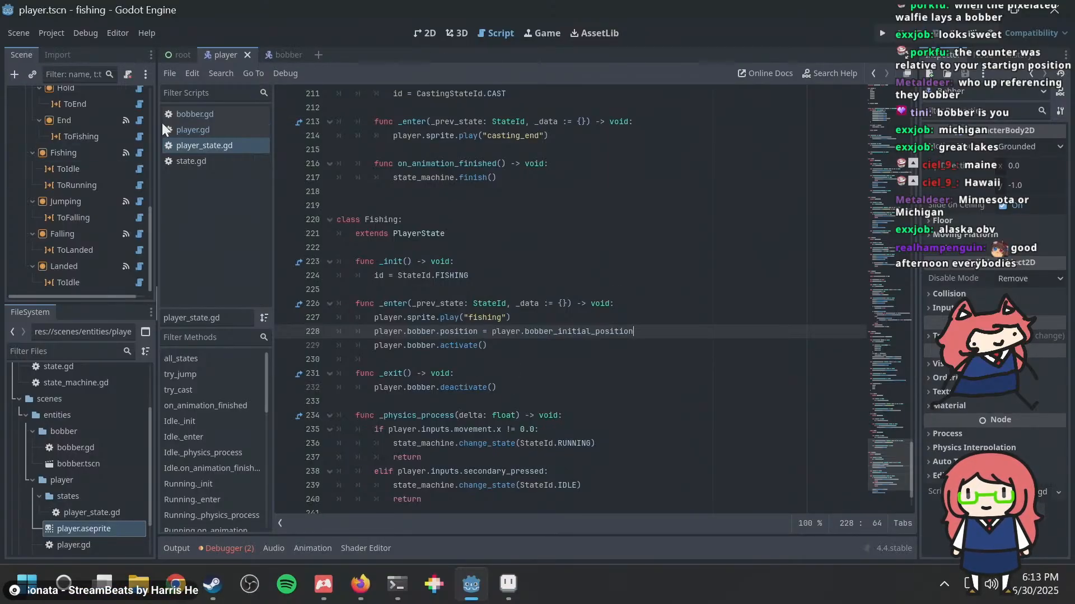
Step: In bobber.gd, below the class declaration, add func activate() -> void: with pass as its body
left_click(177, 115)
left_click(496, 201)
key("Return")
type("func activate() -> void:")
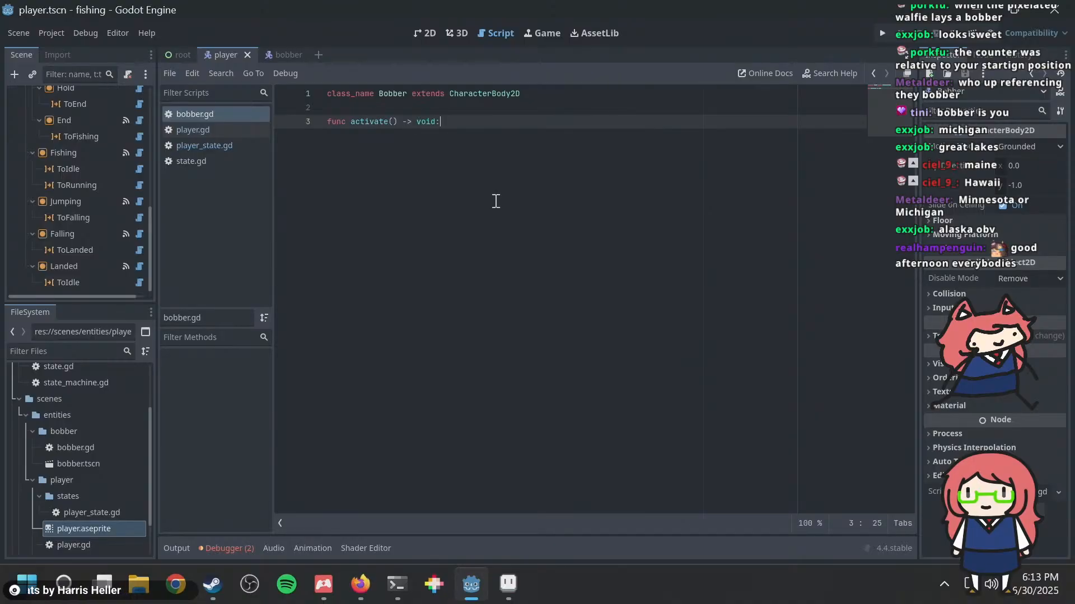
key("Return")
type("pass")
key("Return")
key("Return")
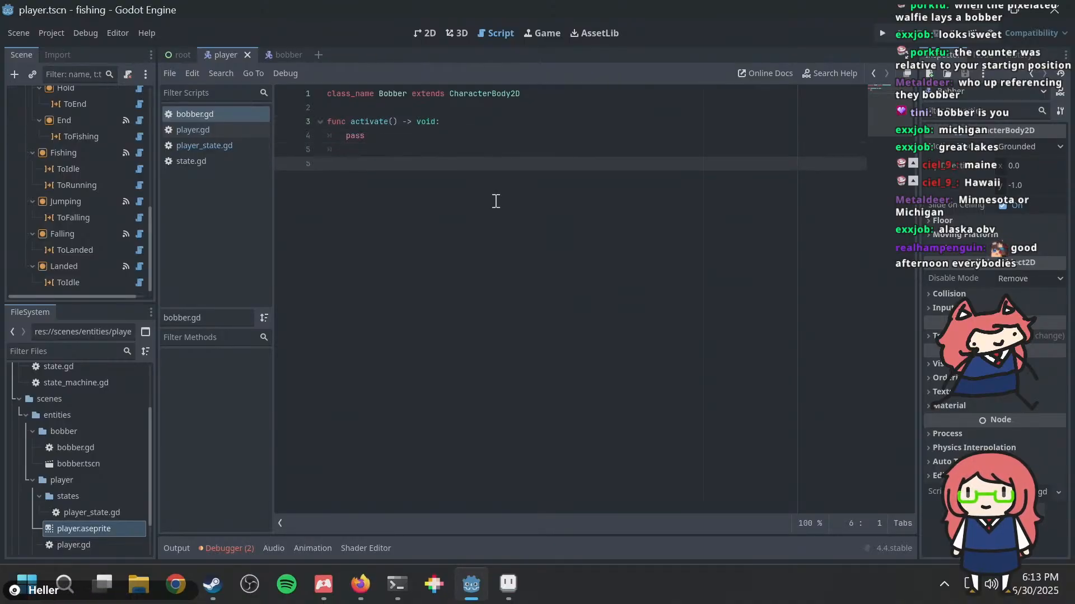
Step: Add func deactivate() -> void: with pass as its body below activate, and save the script
type("func deactiv")
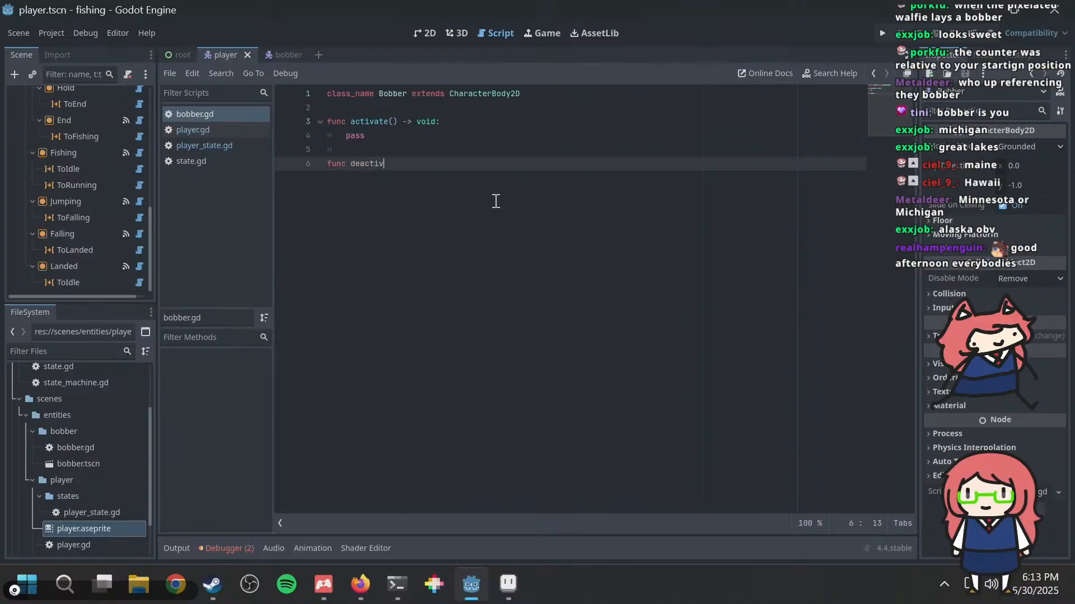
type("ate() -> voi")
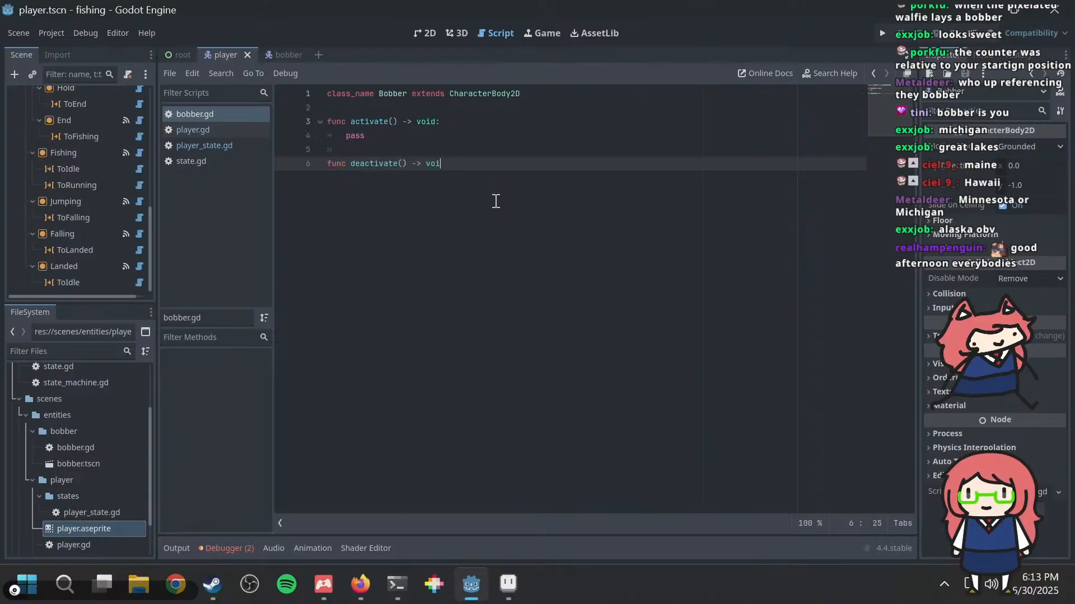
type("d:")
key("Return")
key("ctrl+s")
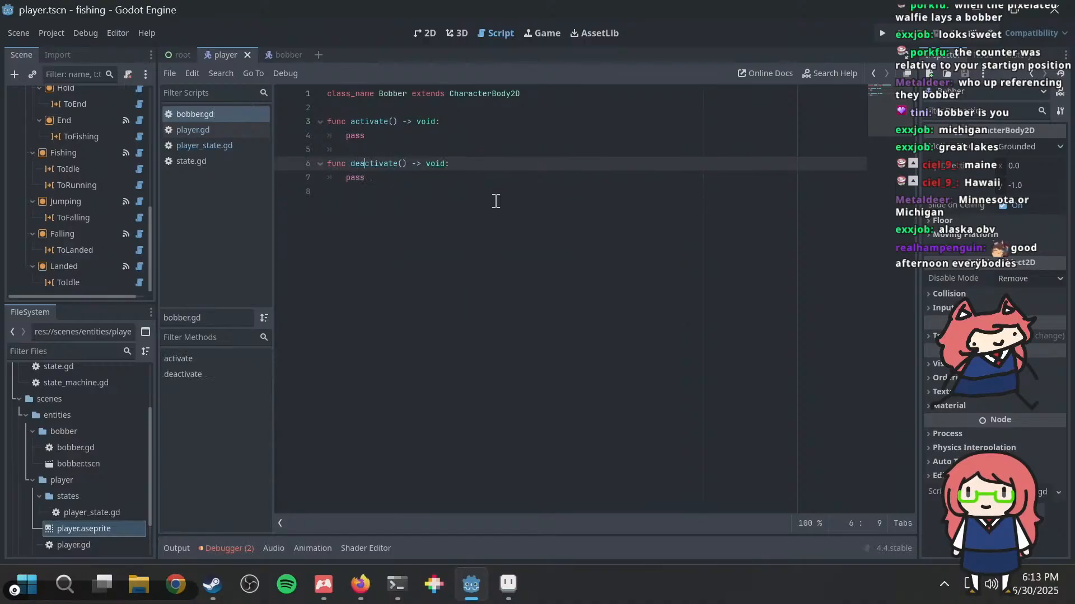
key("ctrl+Home")
key("Down")
key("Return")
key("Return")
key("Up")
key("BackSpace")
key("BackSpace")
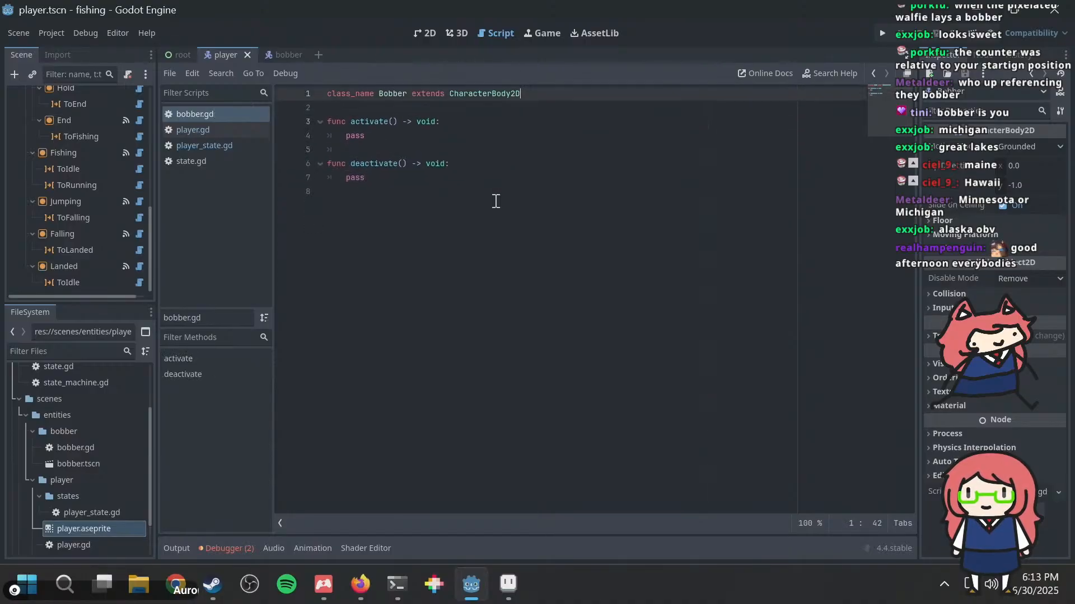
key("ctrl+s")
Step: Hide the Bobber node in the player scene and save the scene
scroll(59, 115, "up", 10)
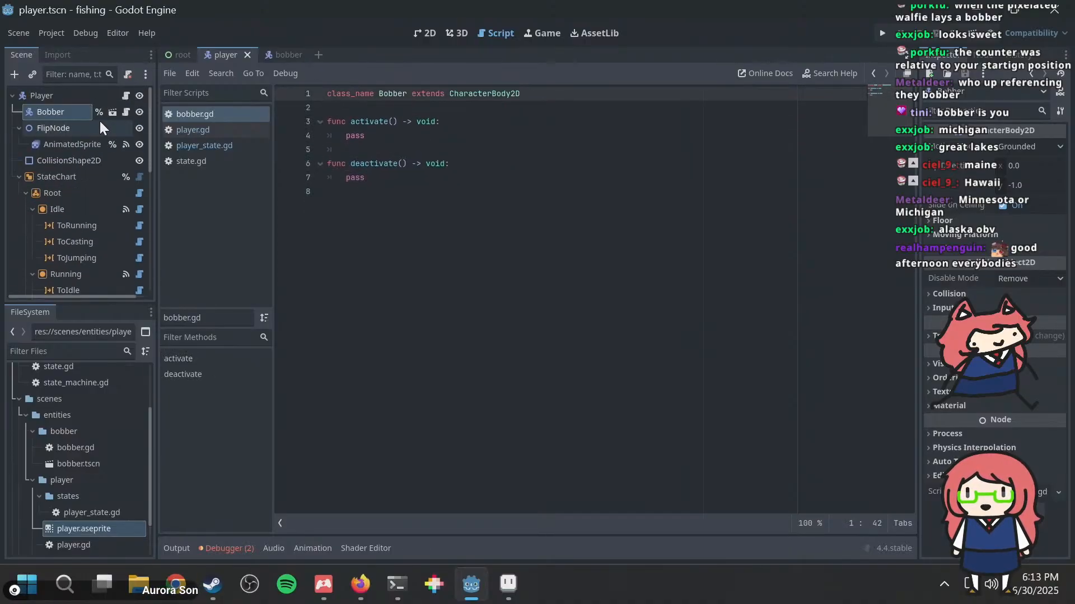
left_click(138, 112)
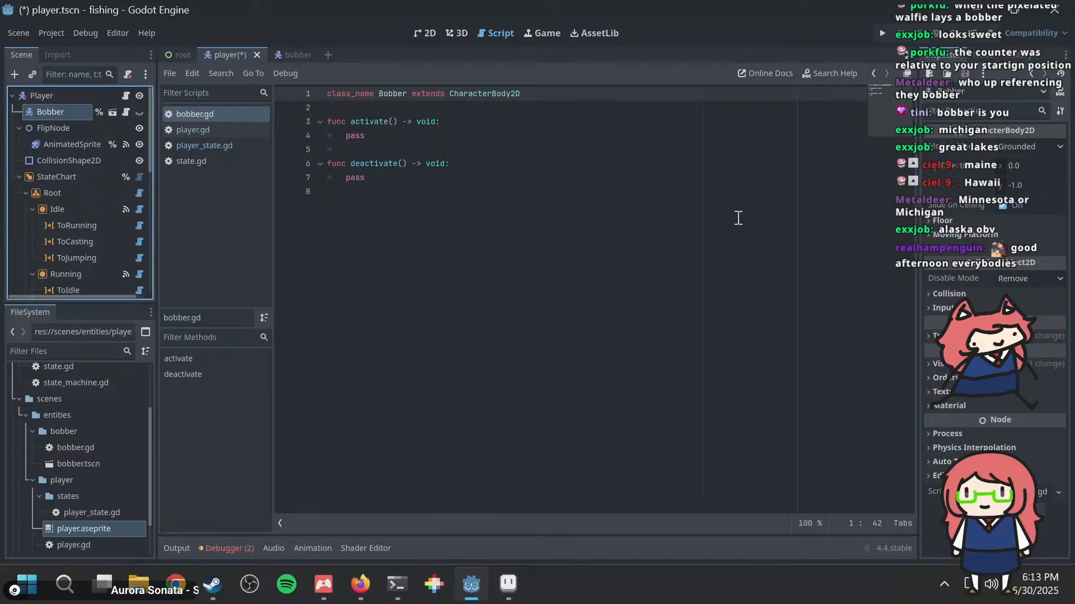
key("ctrl+s")
Step: Replace pass in the activate function of bobber.gd with show()
left_click(497, 110)
key("Down")
key("End")
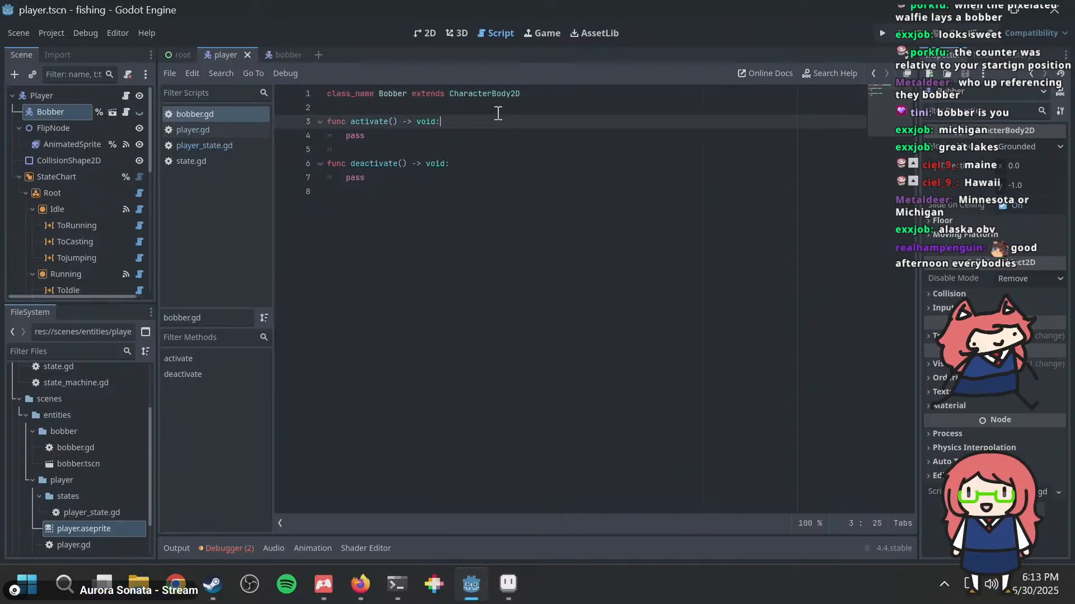
key("Return")
type("show()")
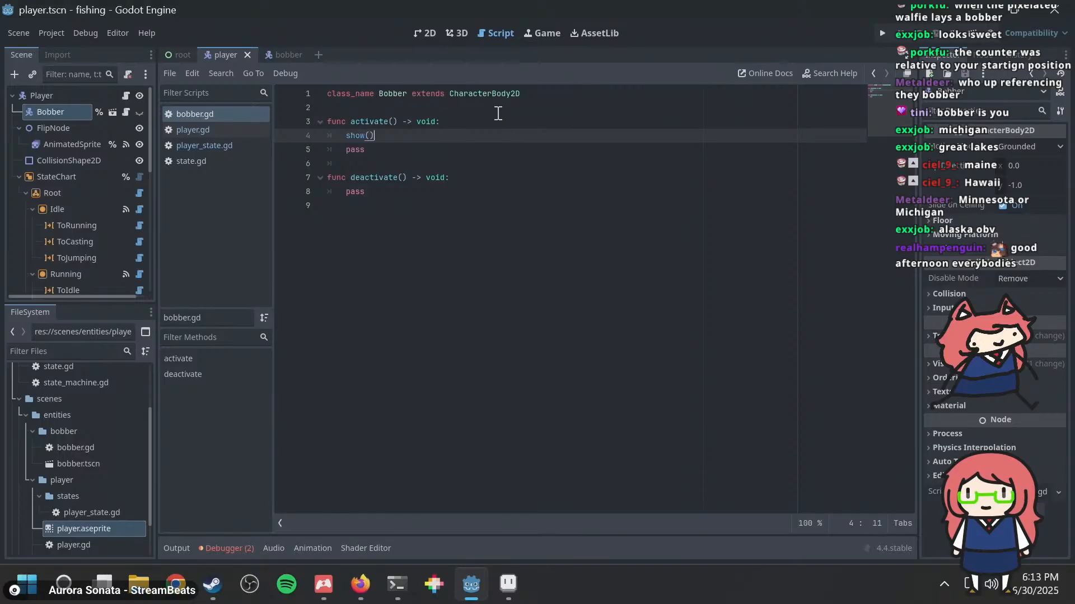
key("Down")
key("shift+Home")
key("shift+Home")
key("BackSpace")
key("BackSpace")
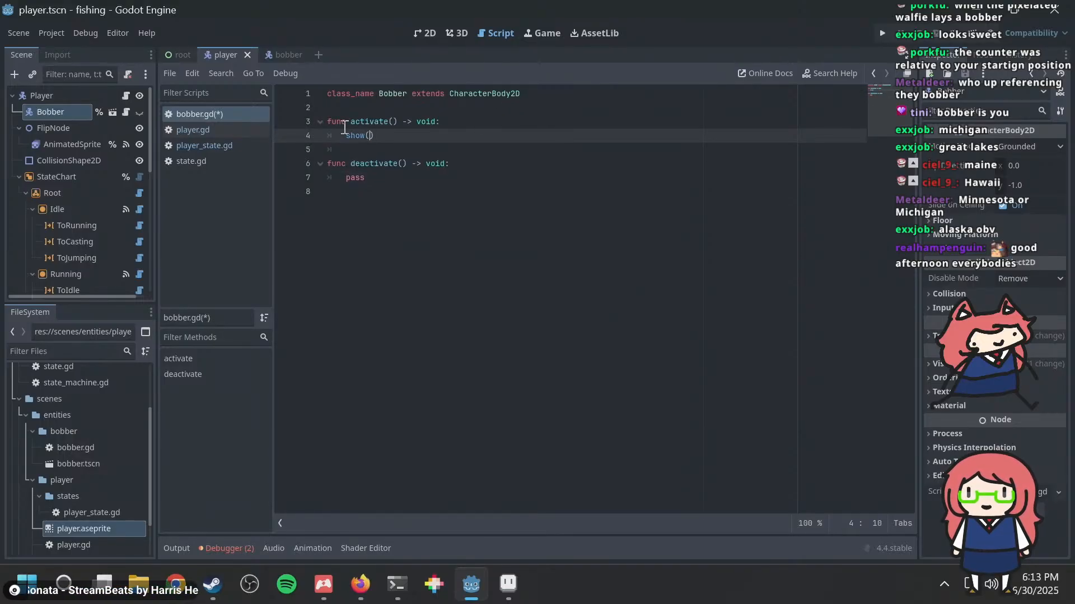
Step: Replace pass in the deactivate function of bobber.gd with hide()
left_click(385, 183)
key("shift+Home")
key("BackSpace")
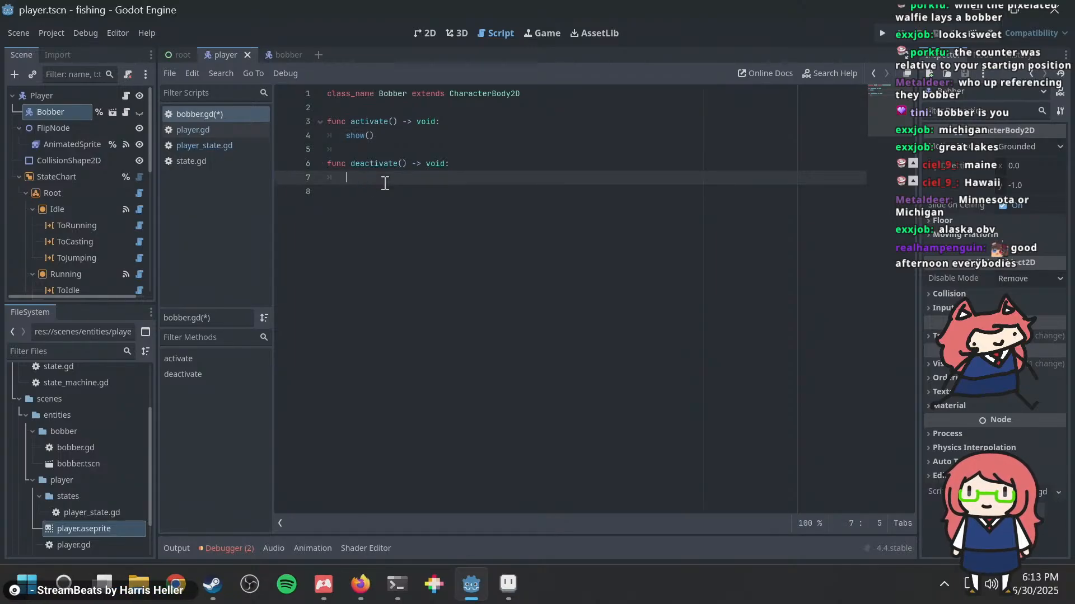
type("hide(")
Step: Run the project to test the bobber's visibility, close the game window, and save the script
key("F5")
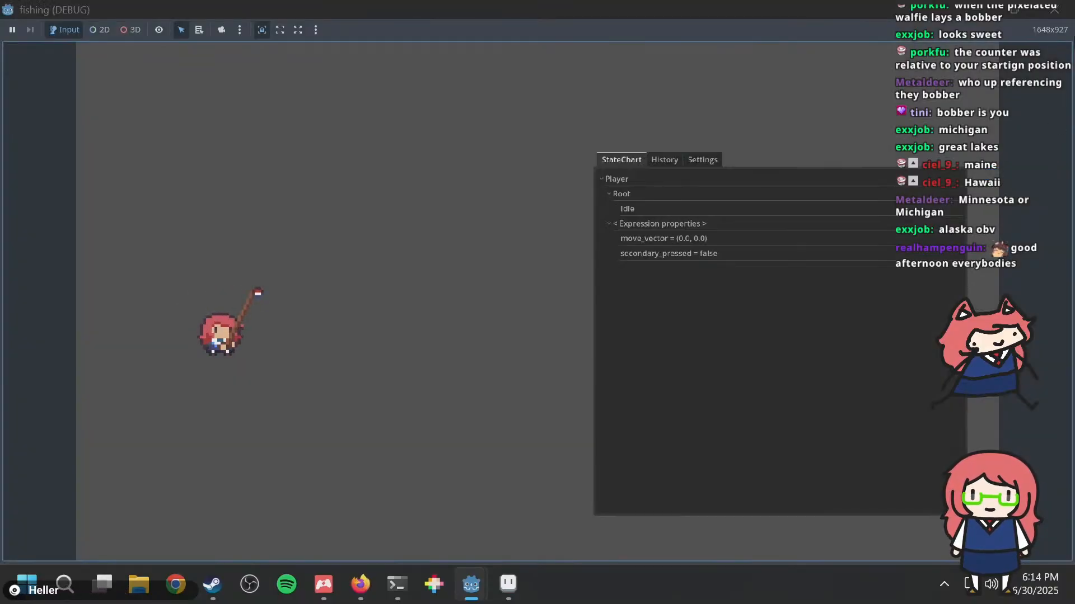
left_click(1054, 10)
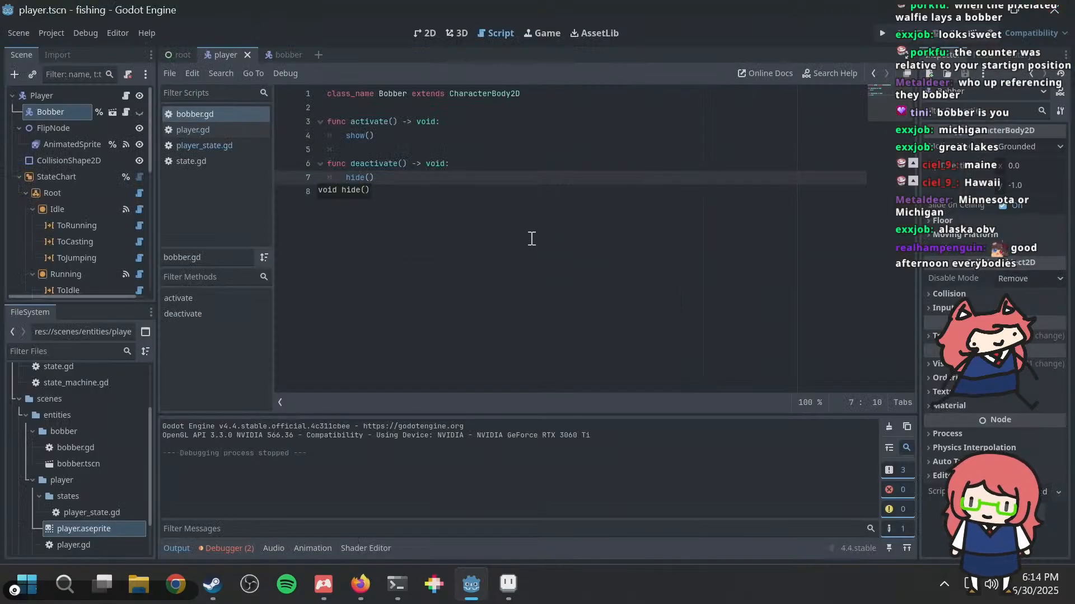
left_click(475, 212)
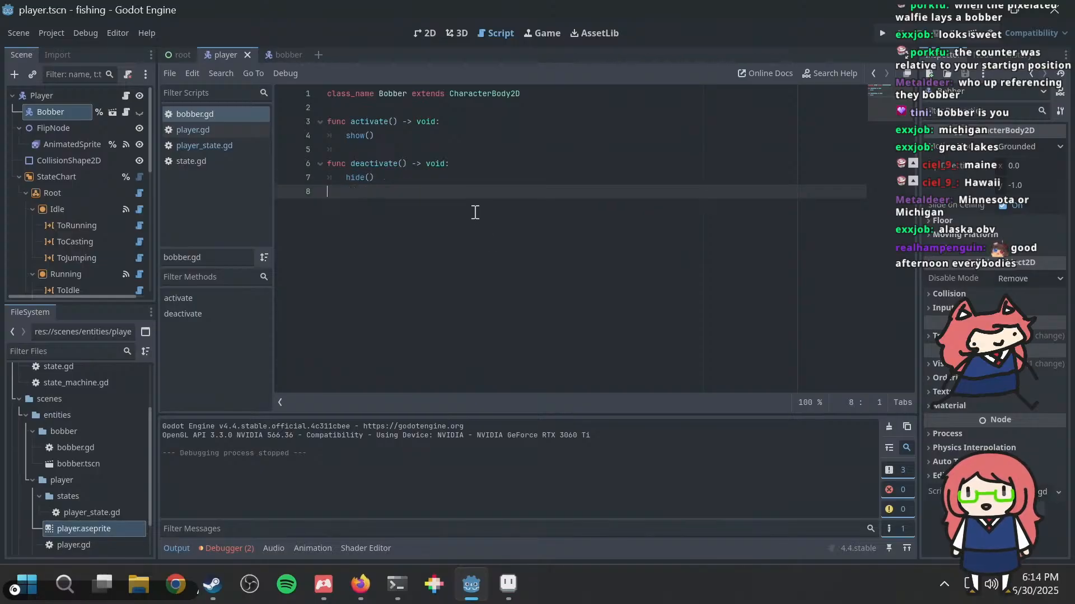
left_click(473, 135)
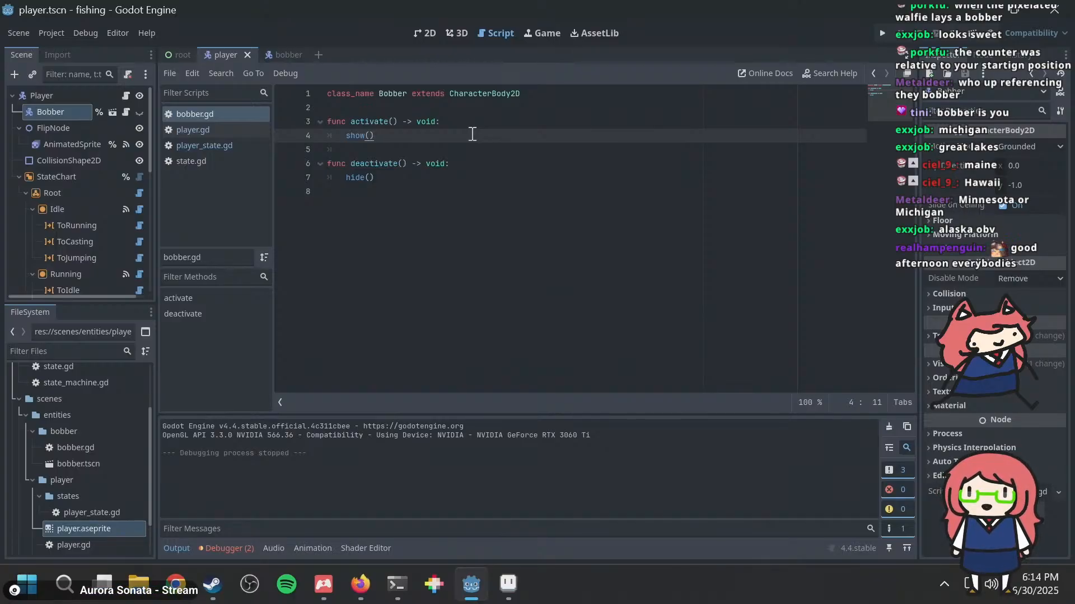
key("ctrl+s")
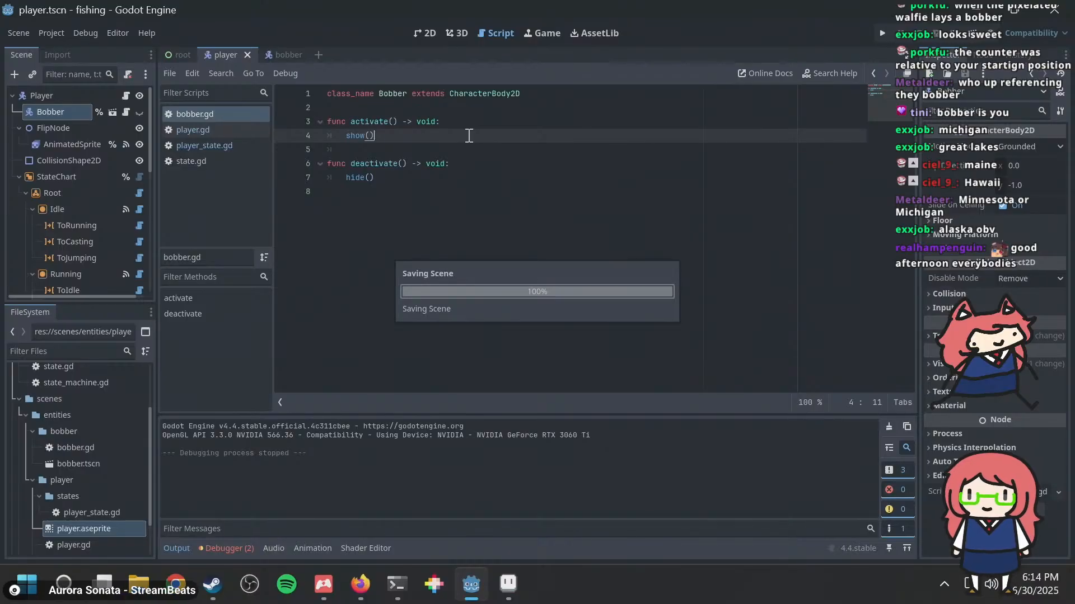
Step: Below deactivate in bobber.gd, start a new function declared as func _physics_process(delta: float) -> void: with an indented line for its body
key("Up")
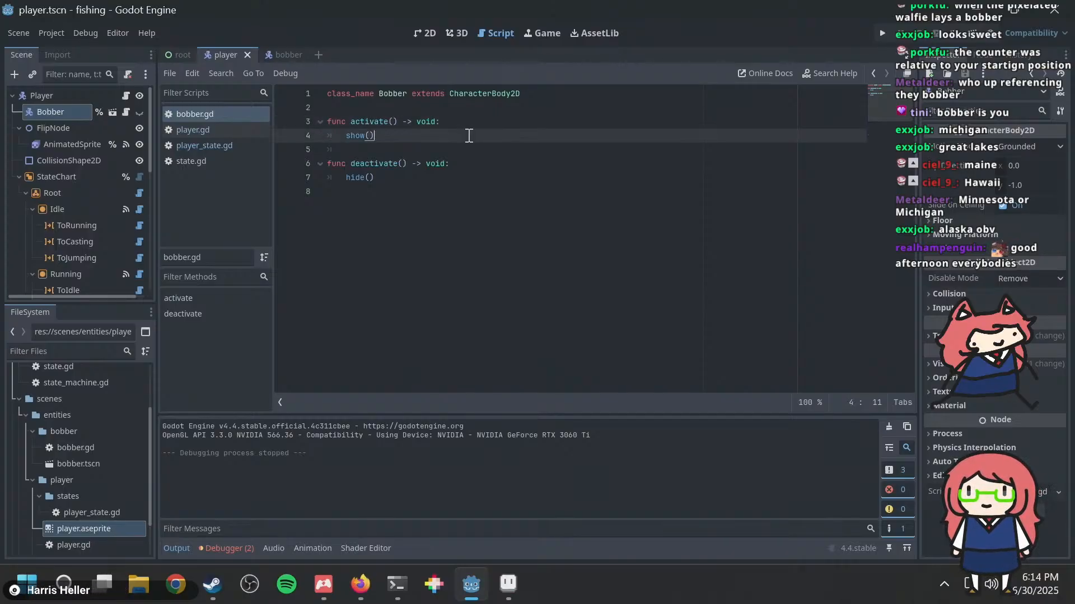
key("Up")
key("Up")
key("Down")
key("Down")
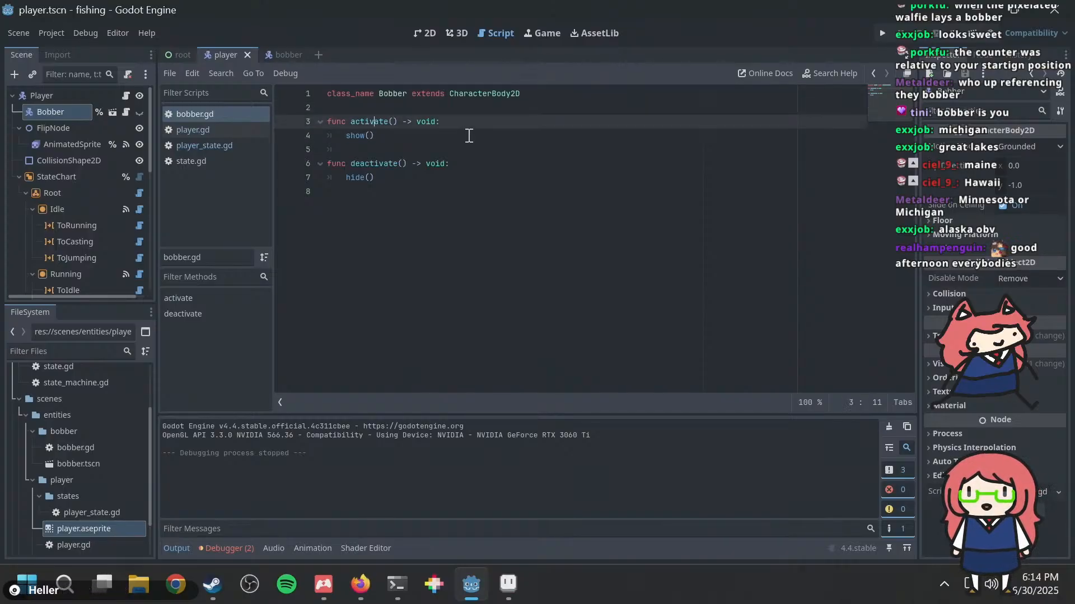
key("Up")
key("Down")
key("Down")
key("Down")
key("Down")
key("Down")
key("Down")
key("Return")
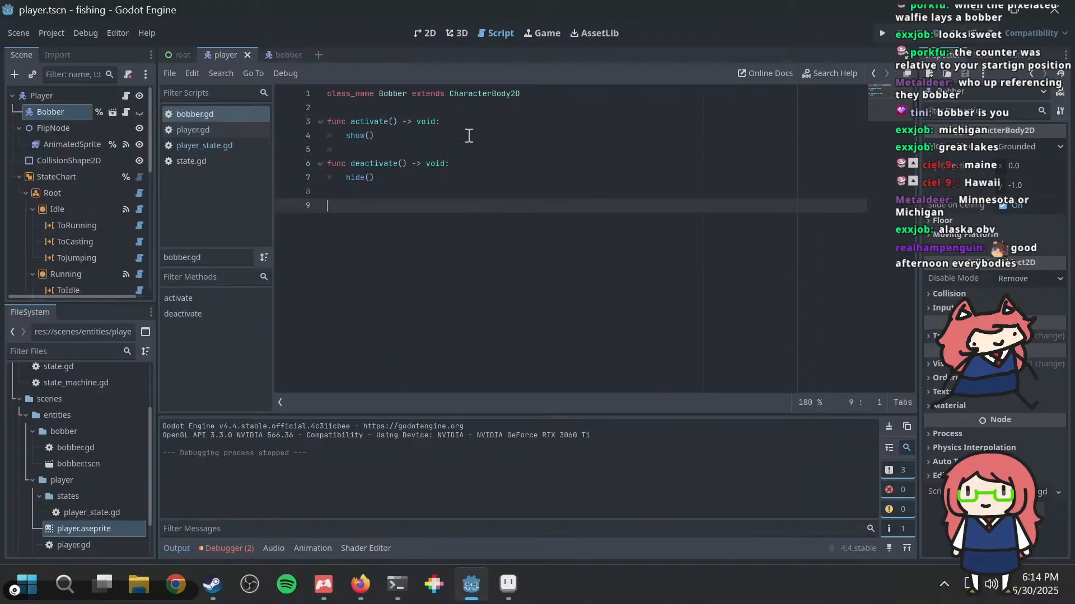
type("func _")
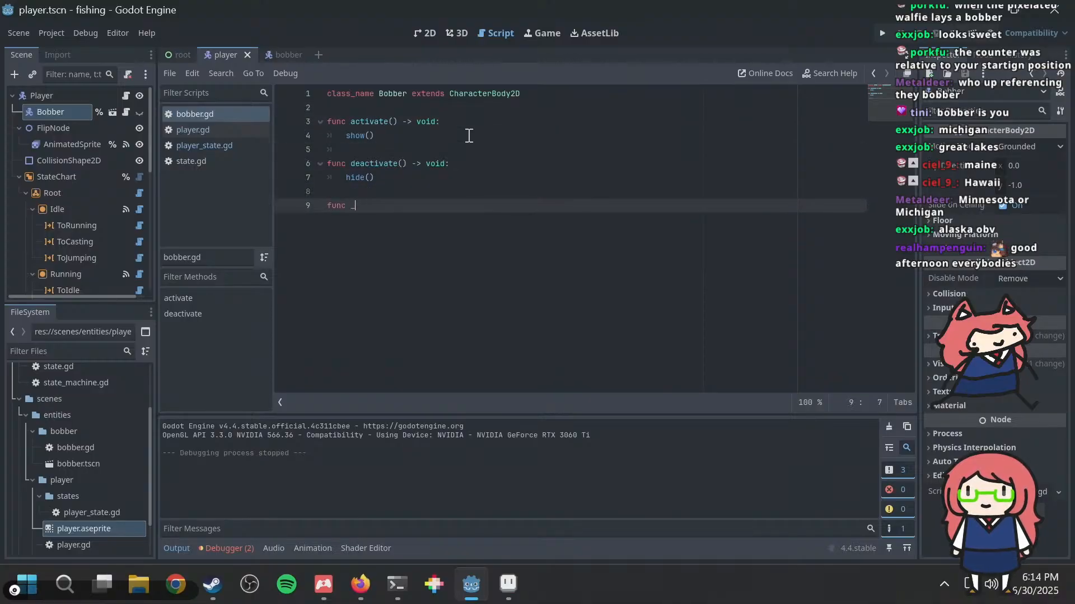
type("phys")
key("Return")
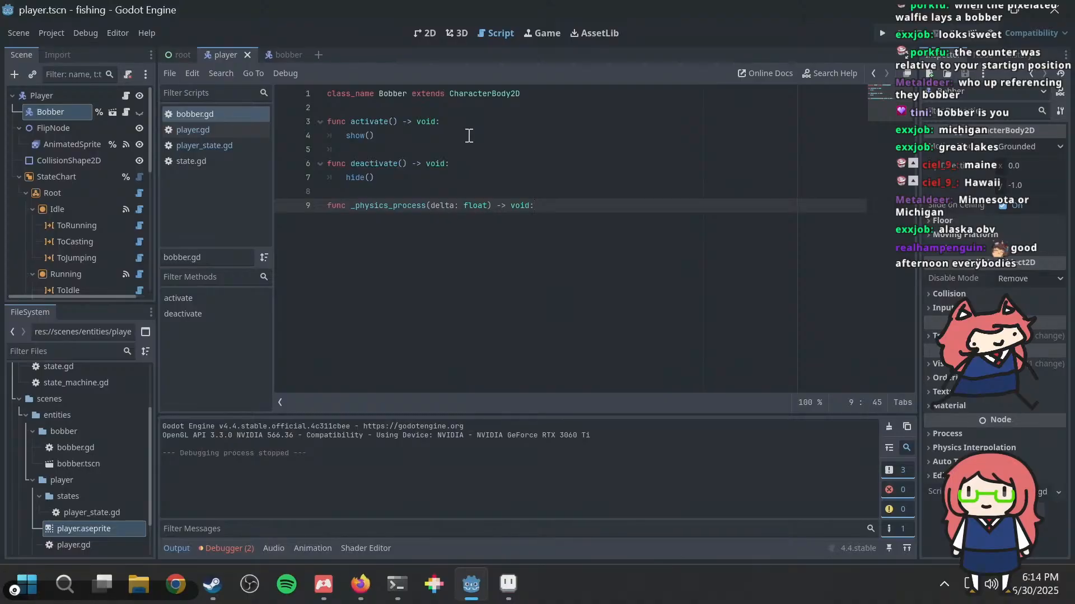
key("Return")
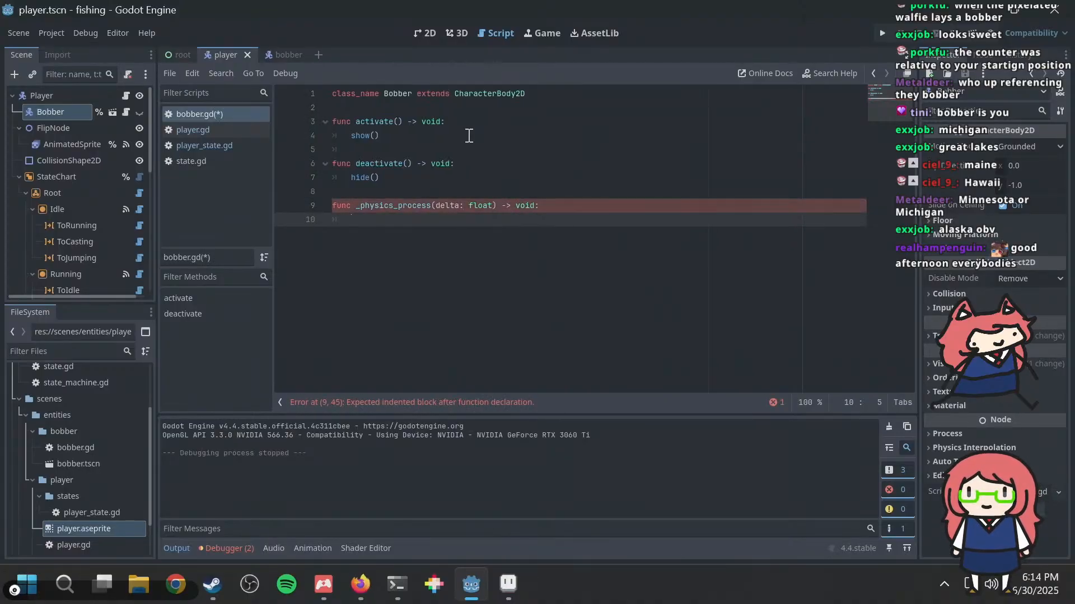
Step: Write velocity.y += get_velocity().y * delta as the body of _physics_process in bobber.gd and save the script
type("veloci")
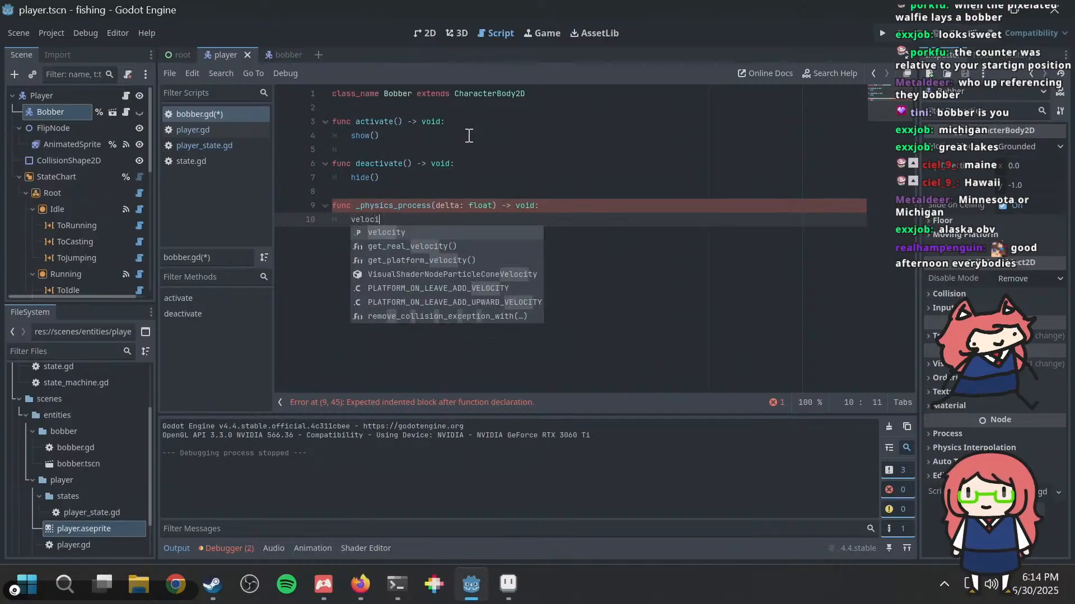
type("ty.y ")
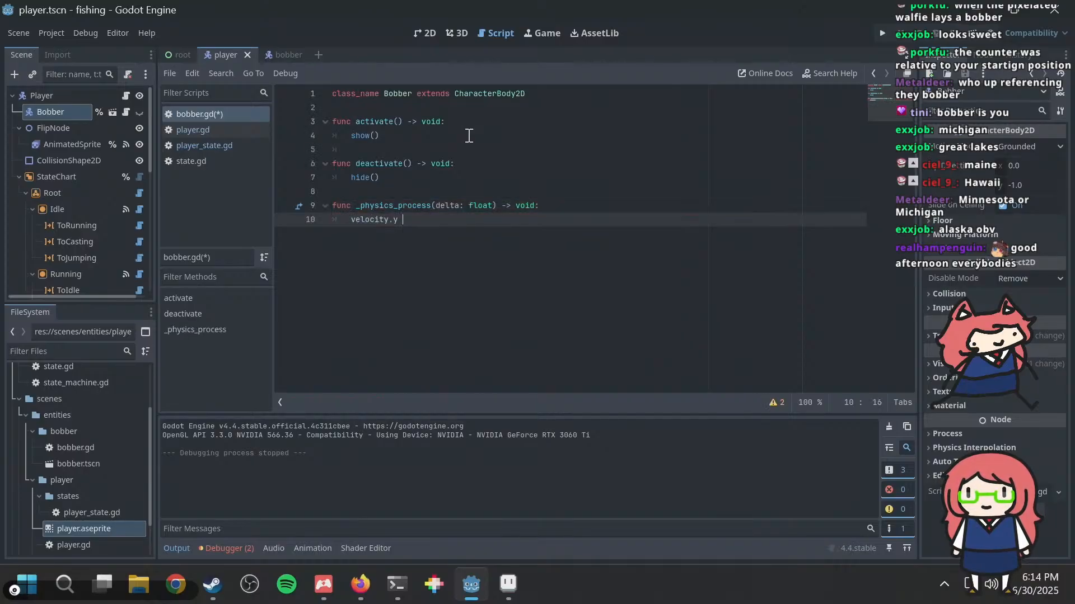
type("+= get")
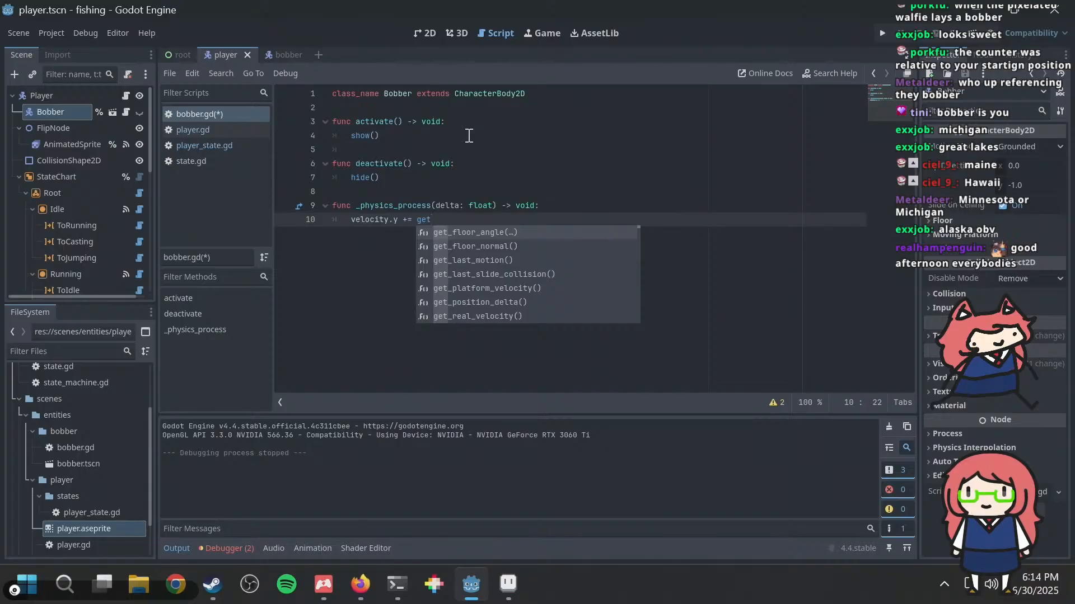
type("_vel")
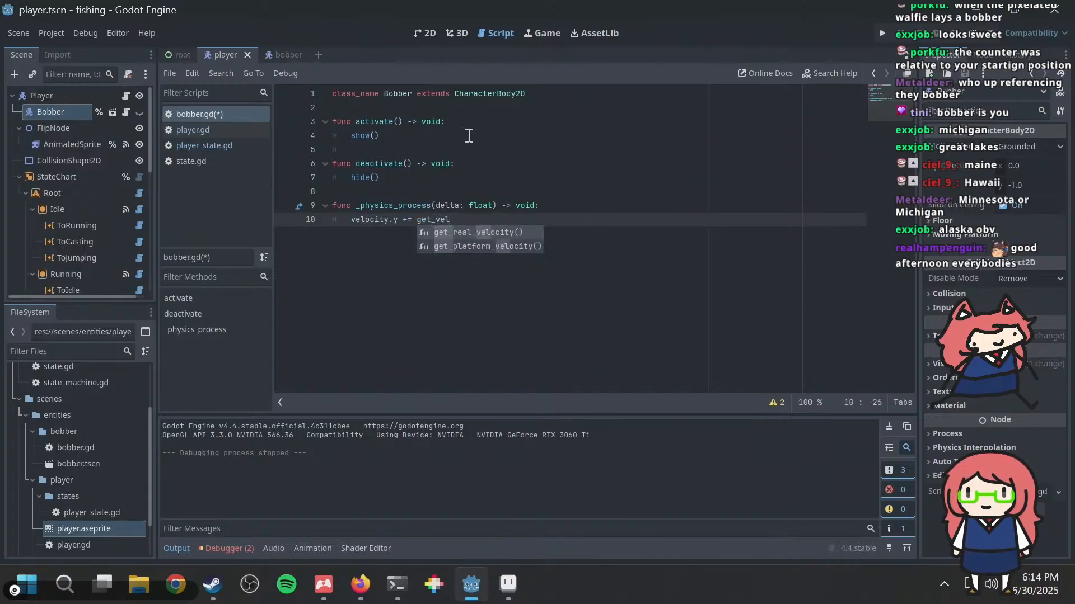
type("ocity(")
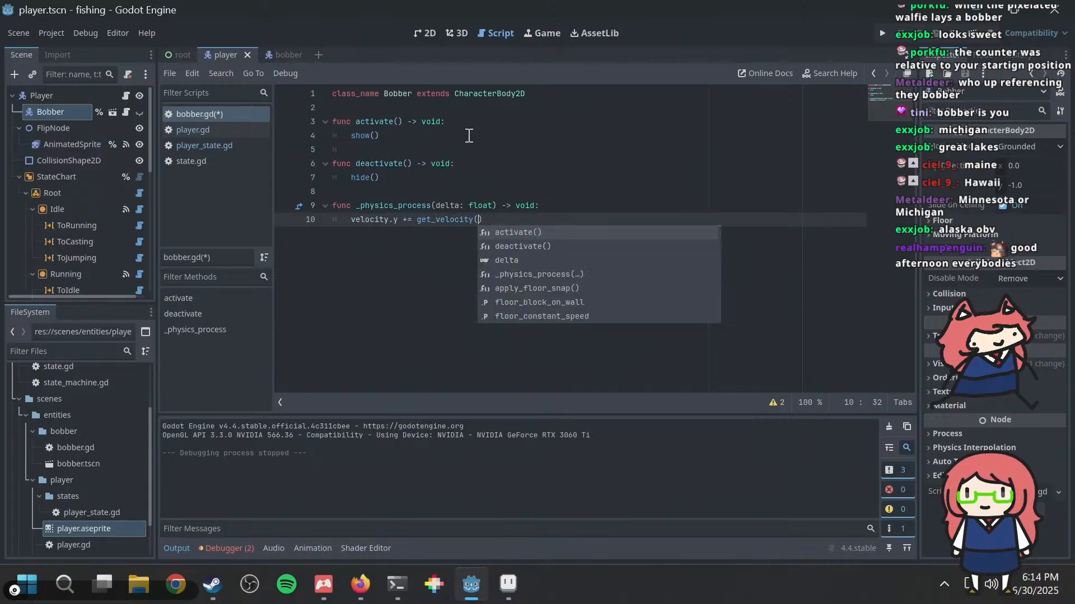
type(").y")
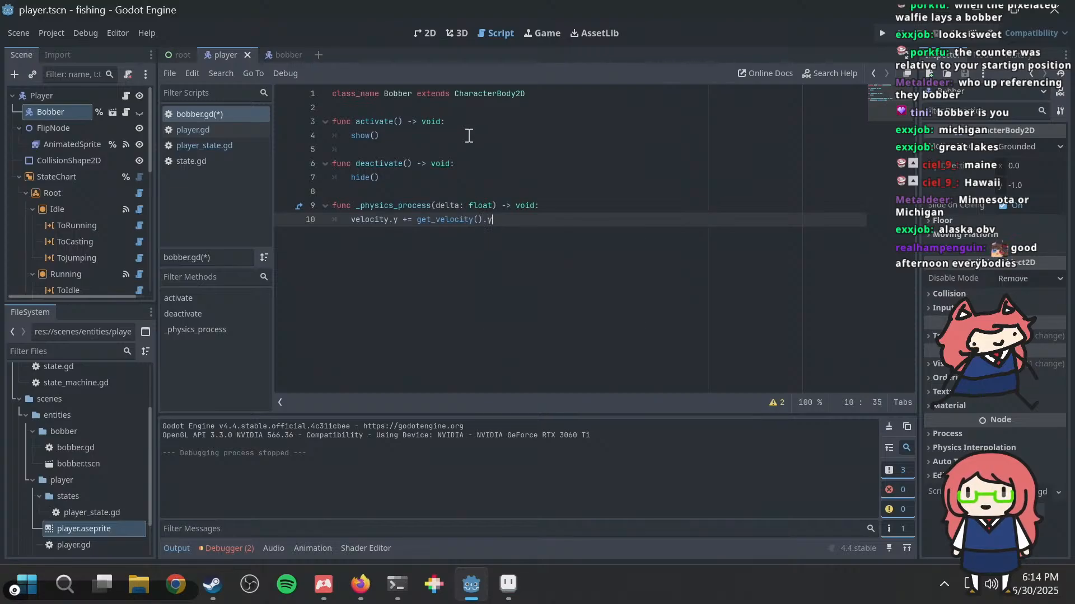
type(" * delta")
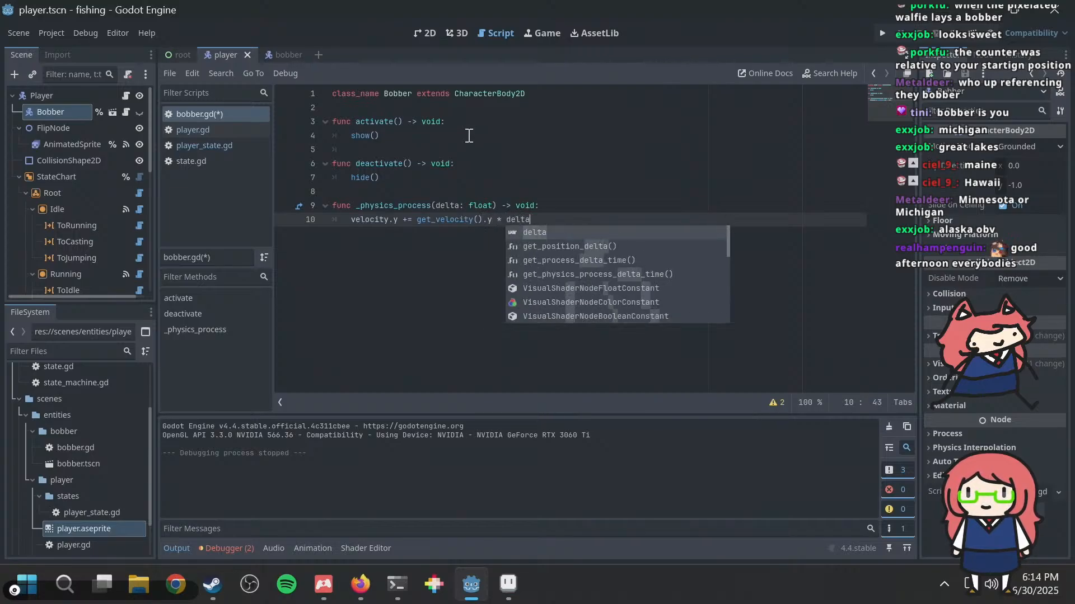
key("ctrl+s")
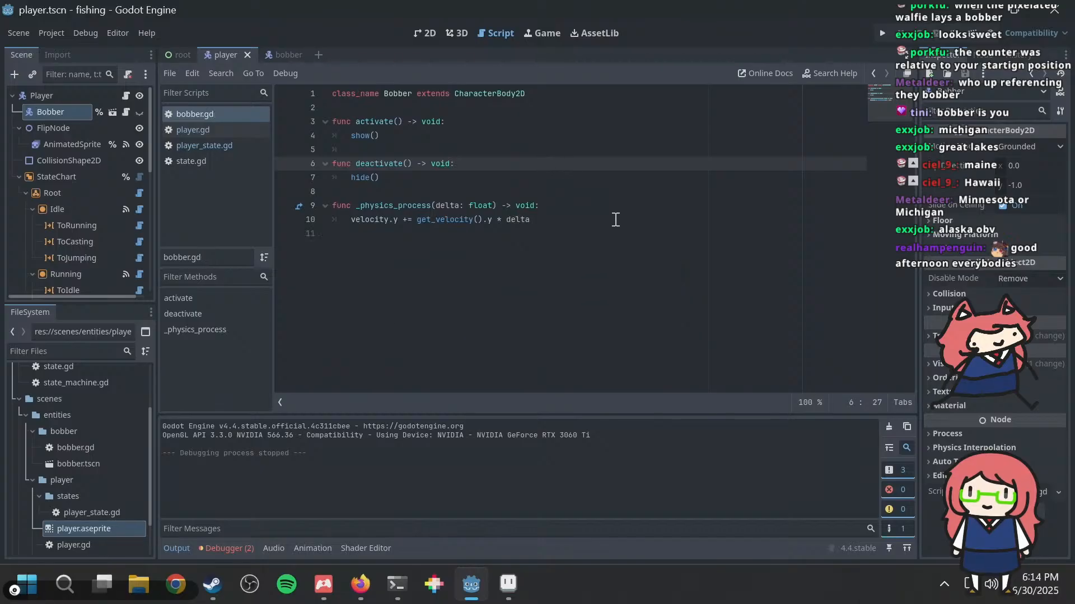
Step: Add a move_and_slide() call below the velocity line in _physics_process, save, and run the project briefly to test the bobber
key("Return")
type("m")
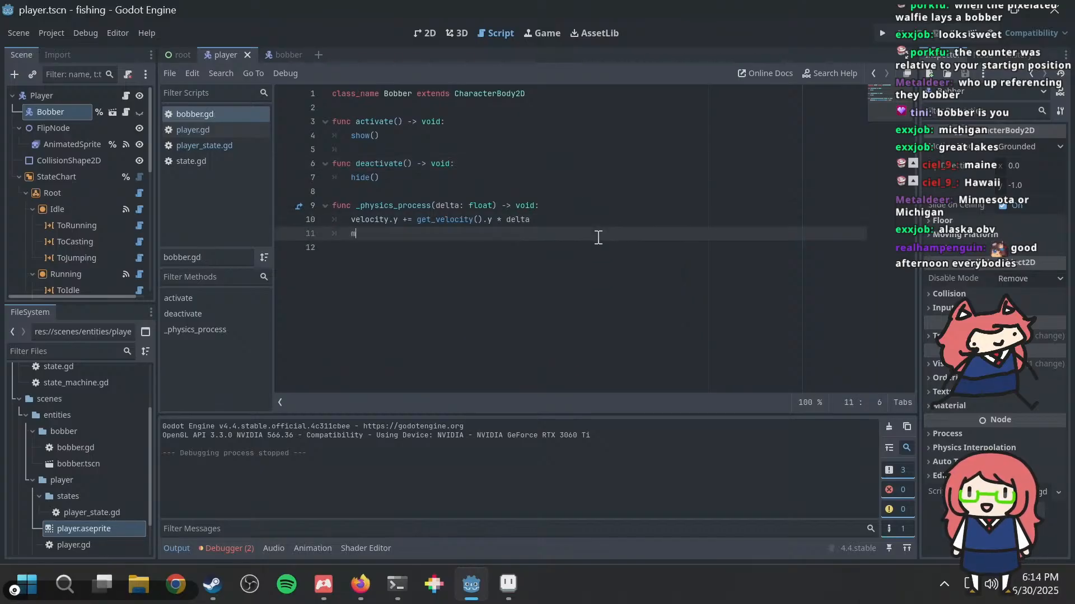
type("ove_and_slide()")
key("ctrl+s")
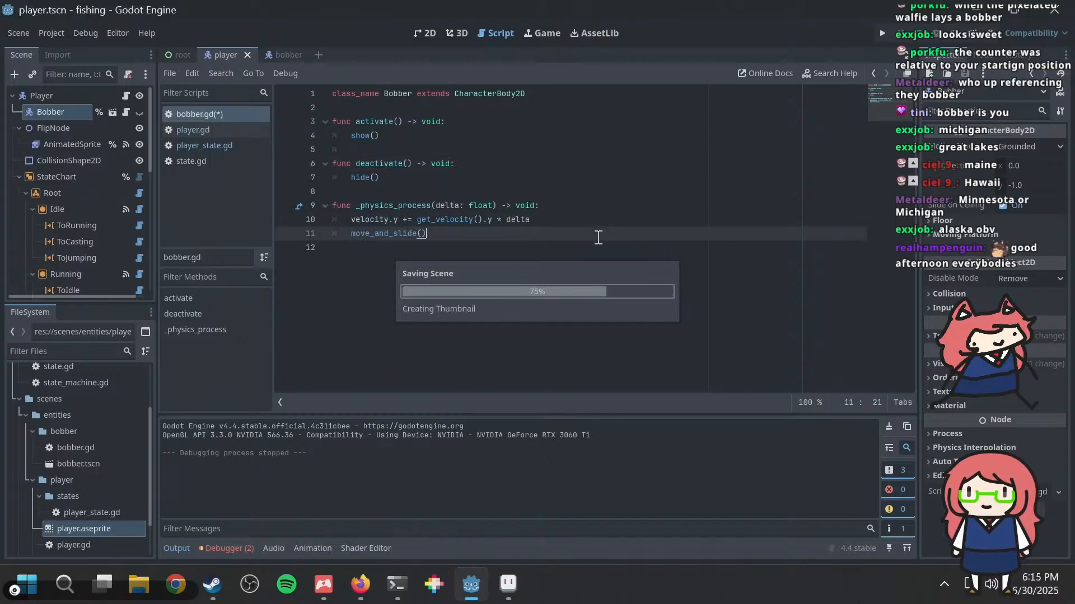
key("Down")
key("BackSpace")
key("ctrl+s")
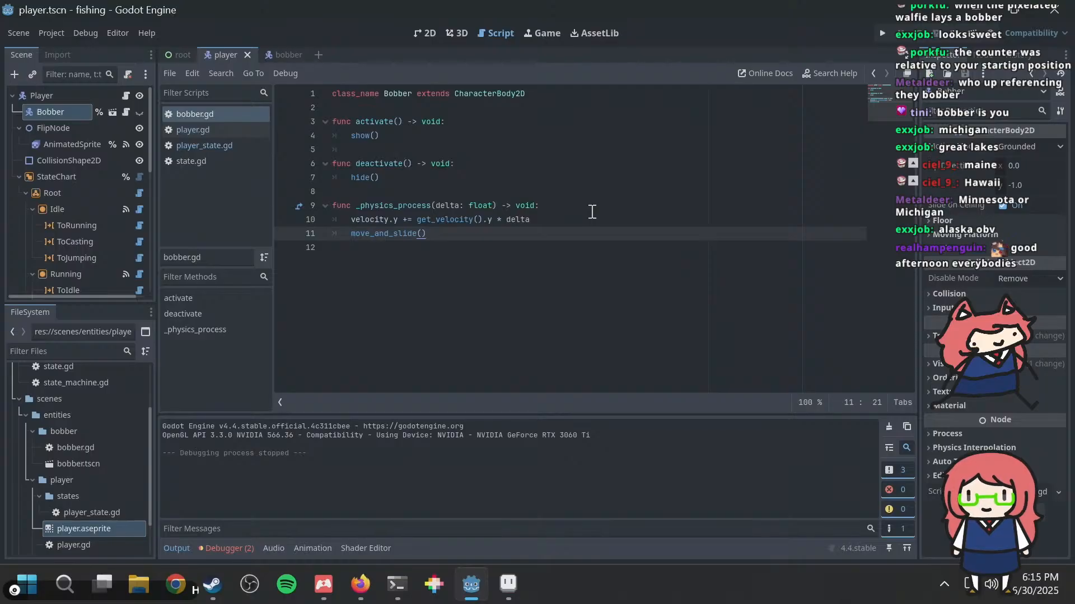
key("F5")
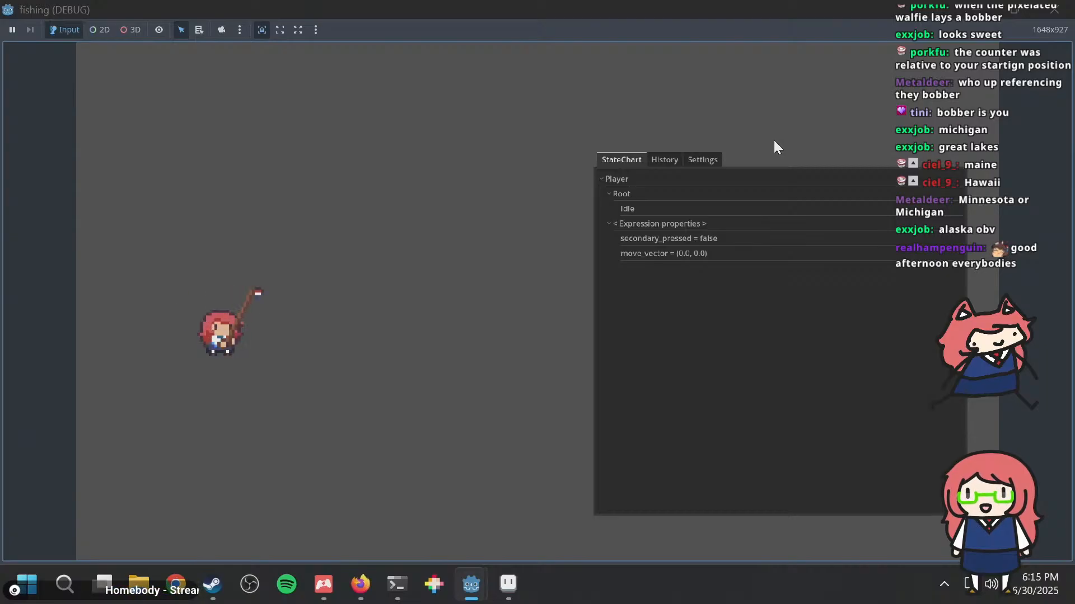
key("F8")
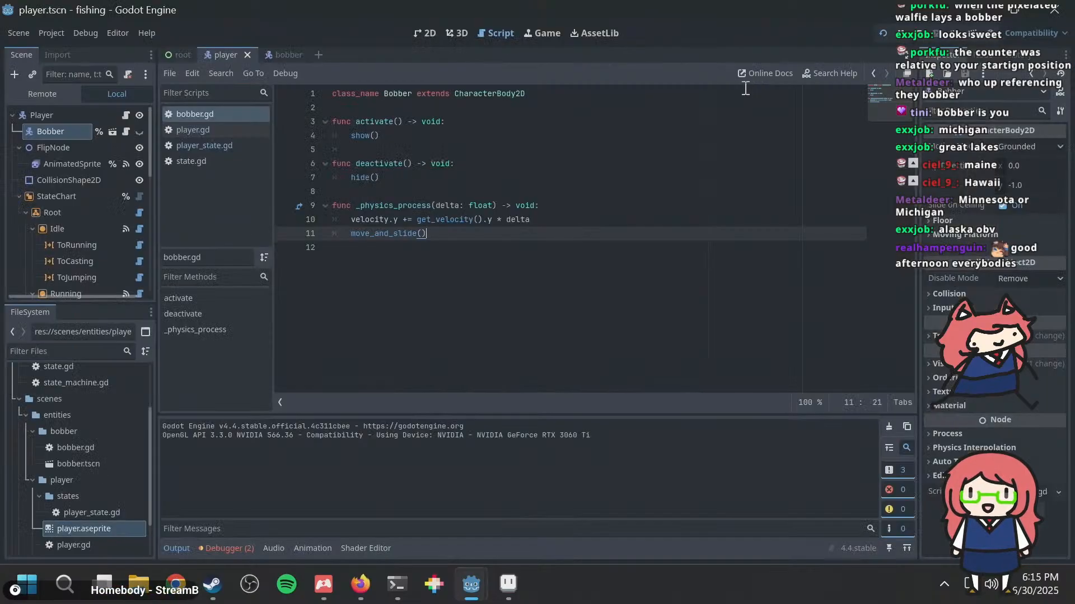
Step: Replace get_velocity() with get_gravity() in the velocity.y line, test the bobber's fall in the running game, and close the game
left_click(582, 206)
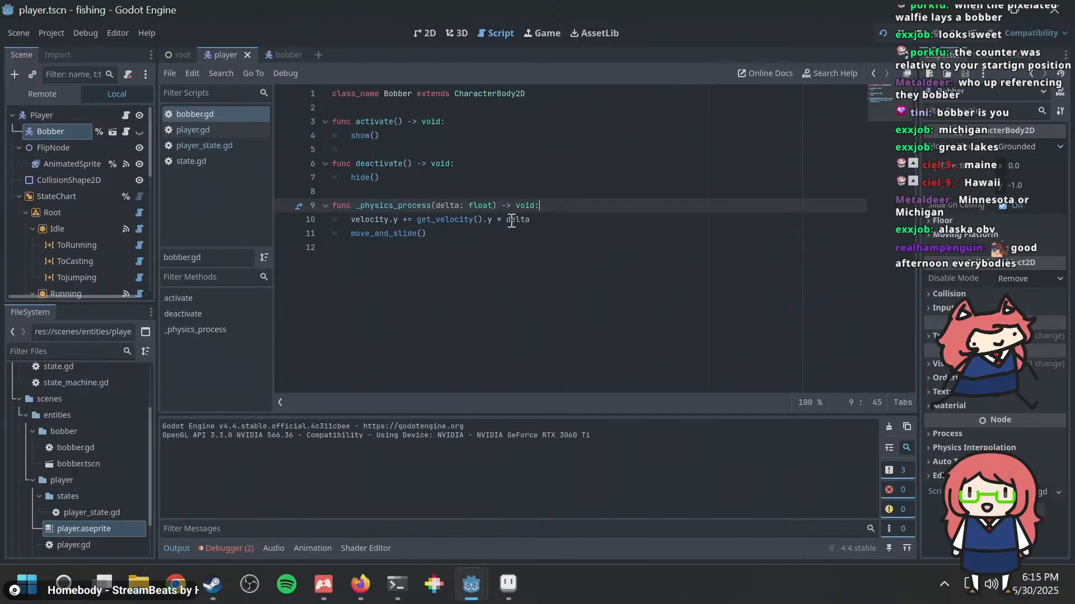
left_click(428, 231)
double_click(434, 220)
type("get_gra")
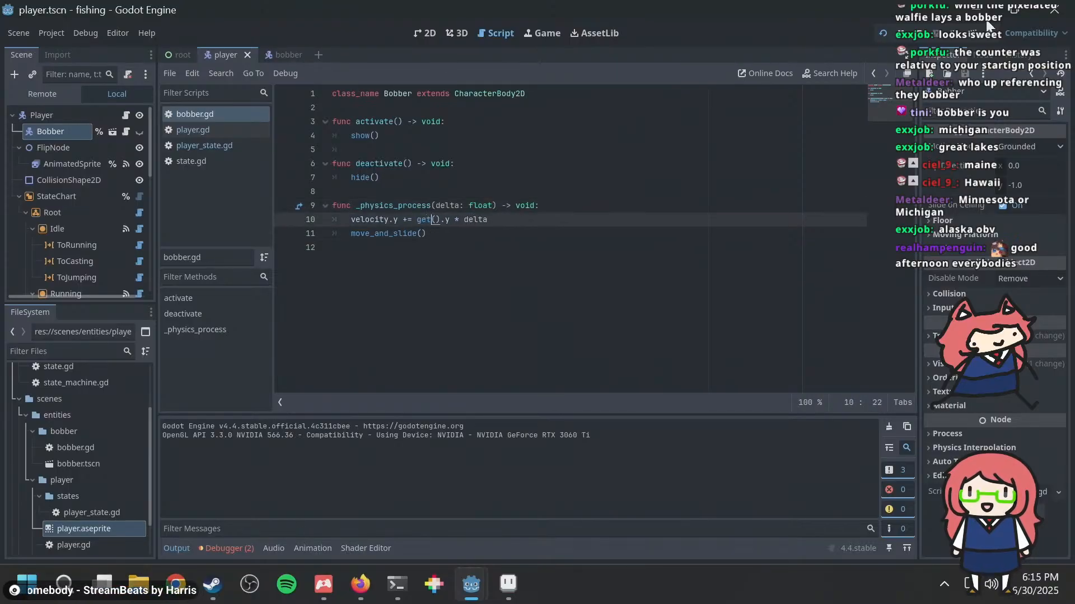
type("v")
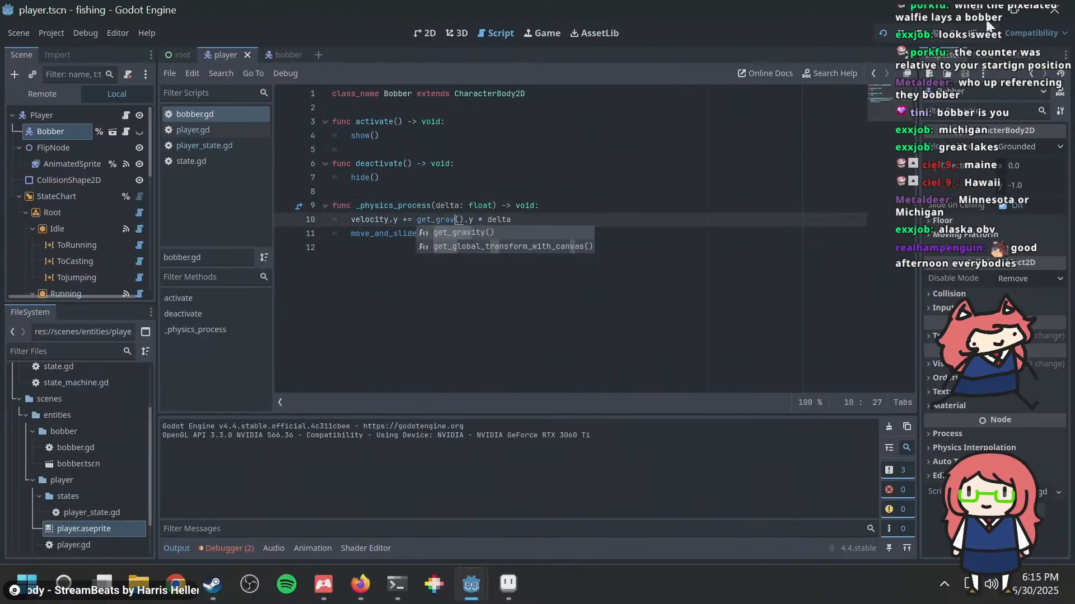
key("Return")
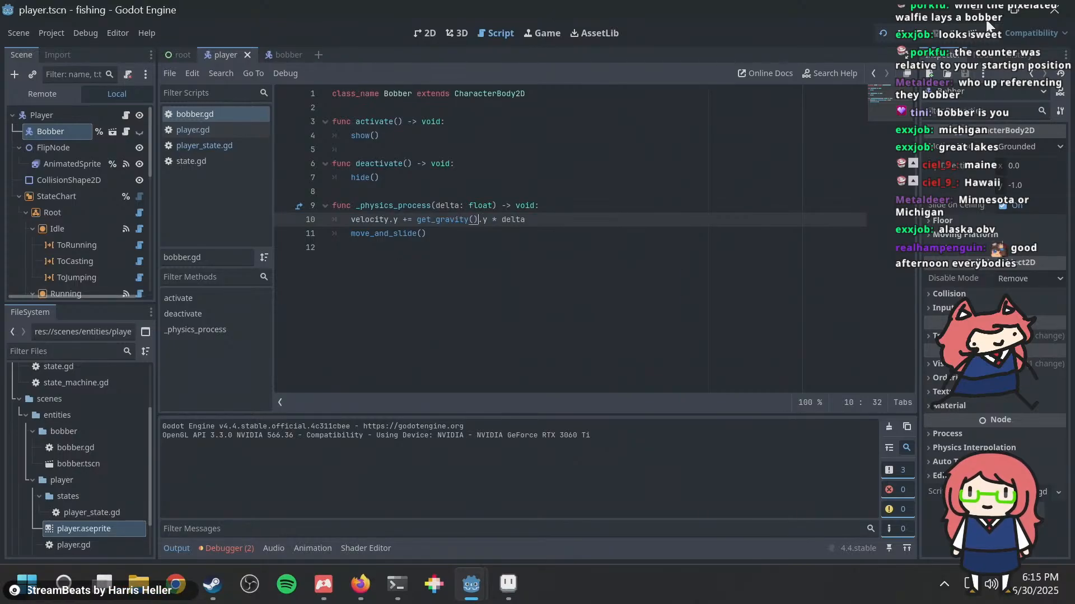
left_click(987, 24)
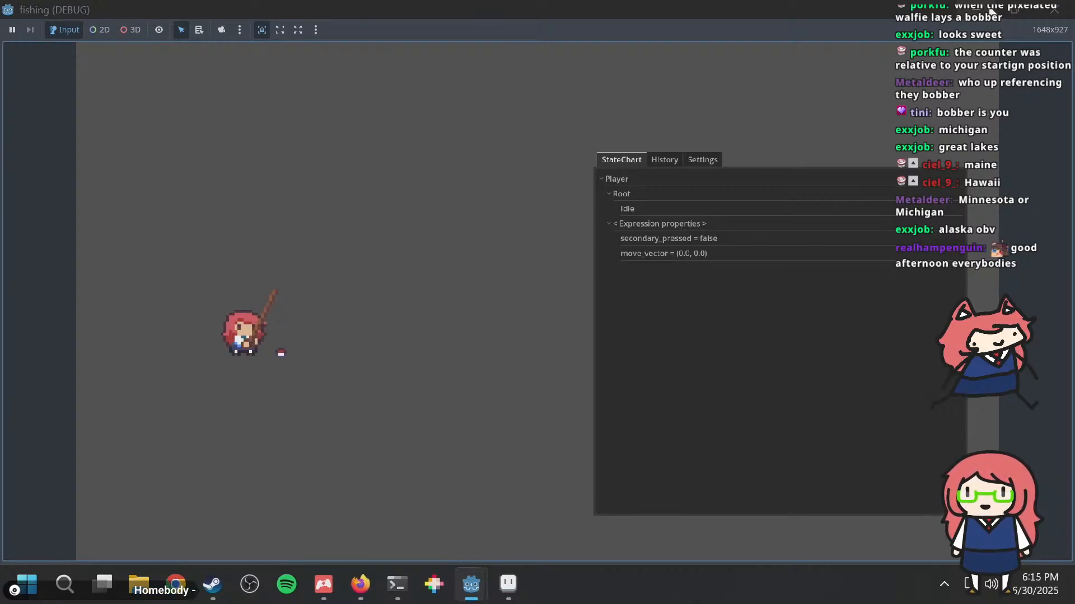
left_click(1054, 9)
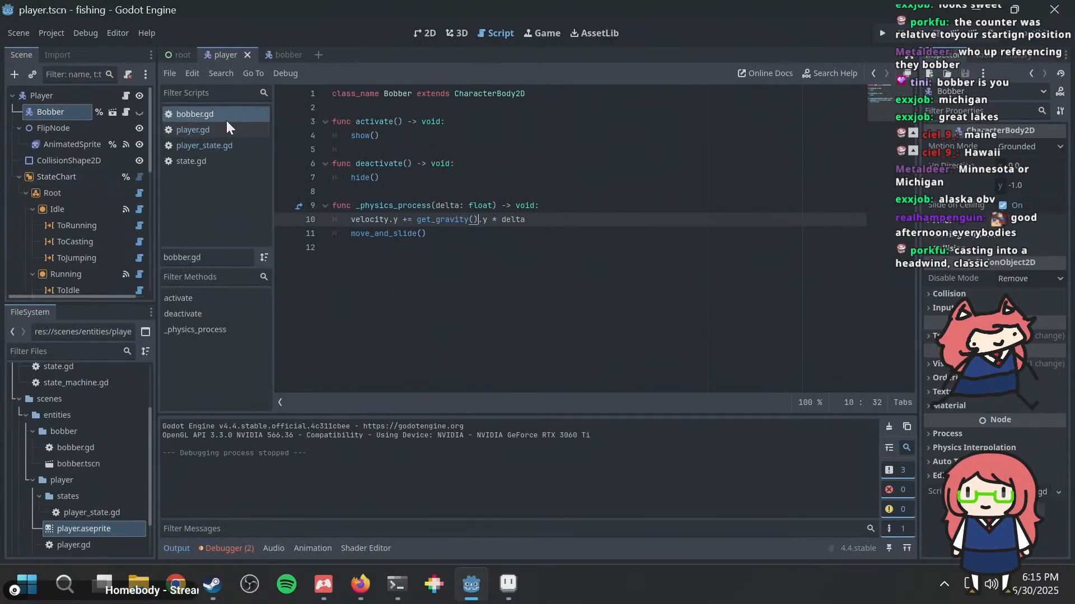
Step: Reparent the Bobber node under FlipNode in the player scene and run the project
left_click_drag(54, 112, 65, 137)
key("F5")
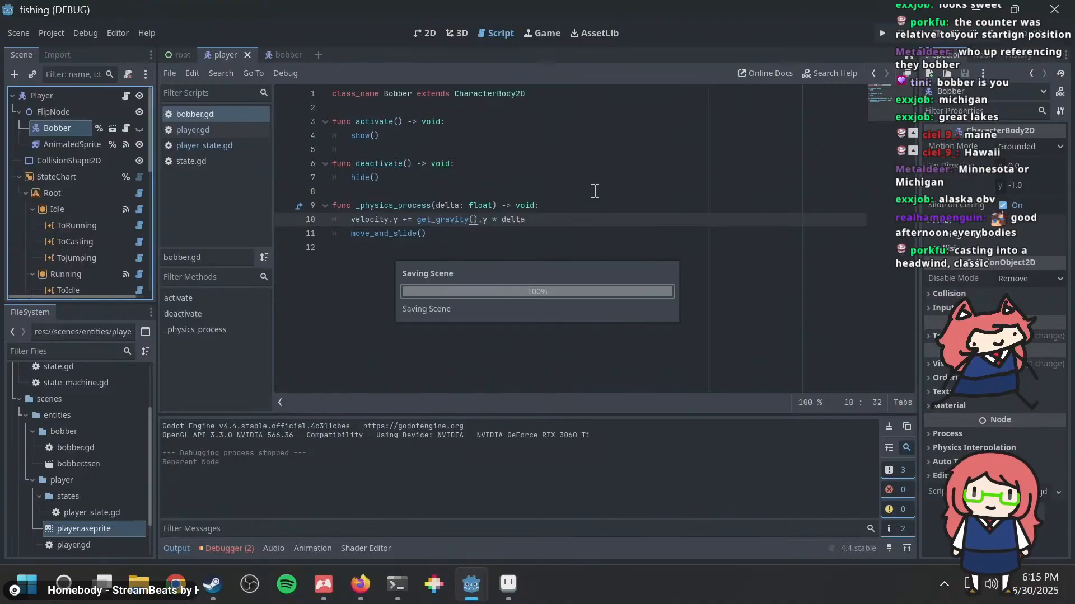
Step: Move the player back and forth and cast repeatedly in both directions to check the bobber's placement, and close the game
key("d")
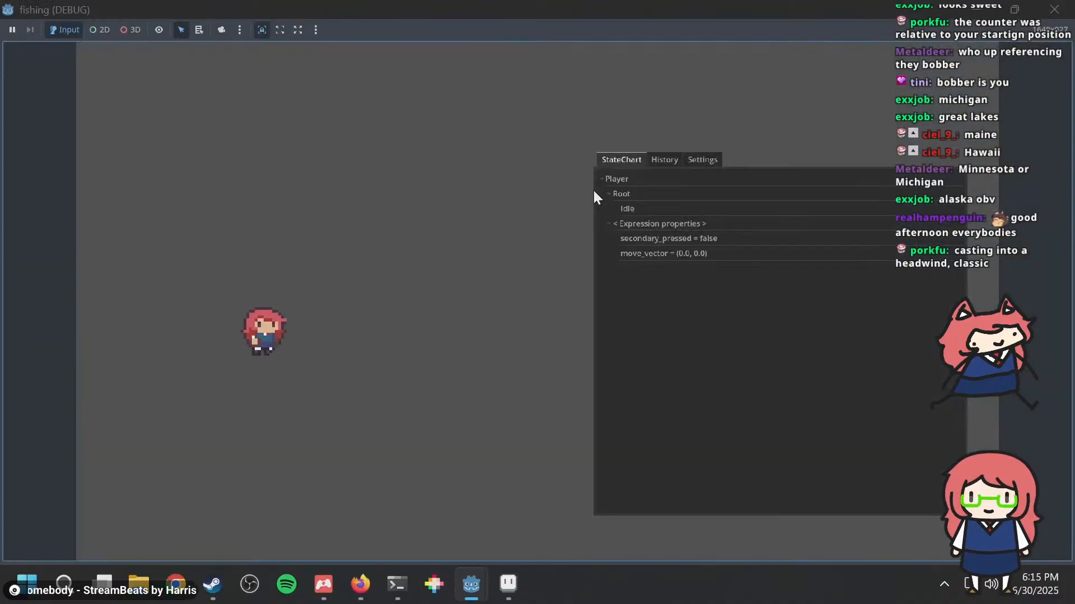
key("a")
key("space")
key("d")
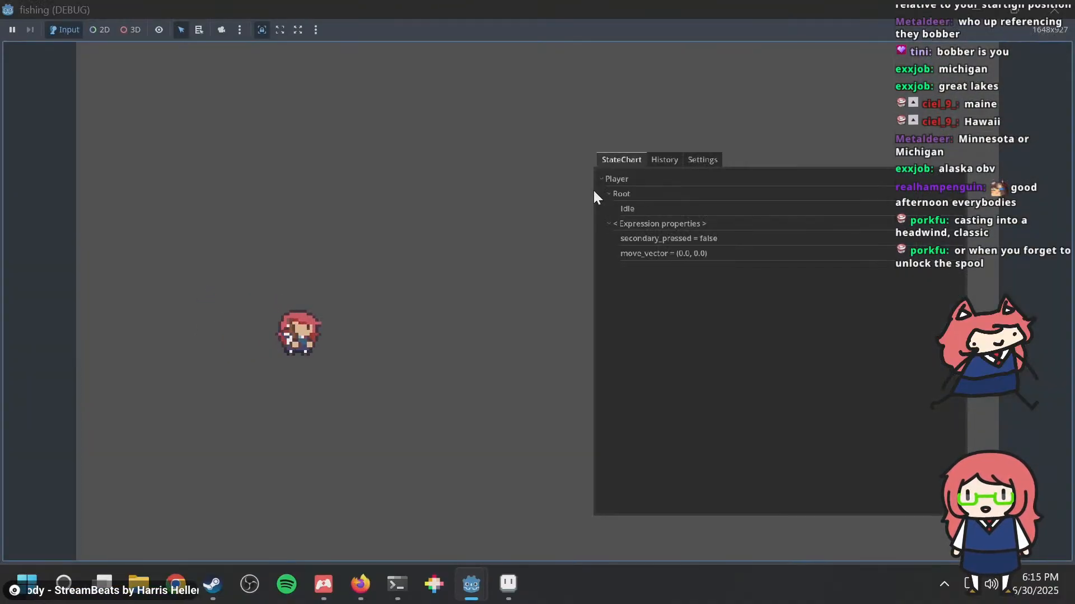
key("space")
key("space")
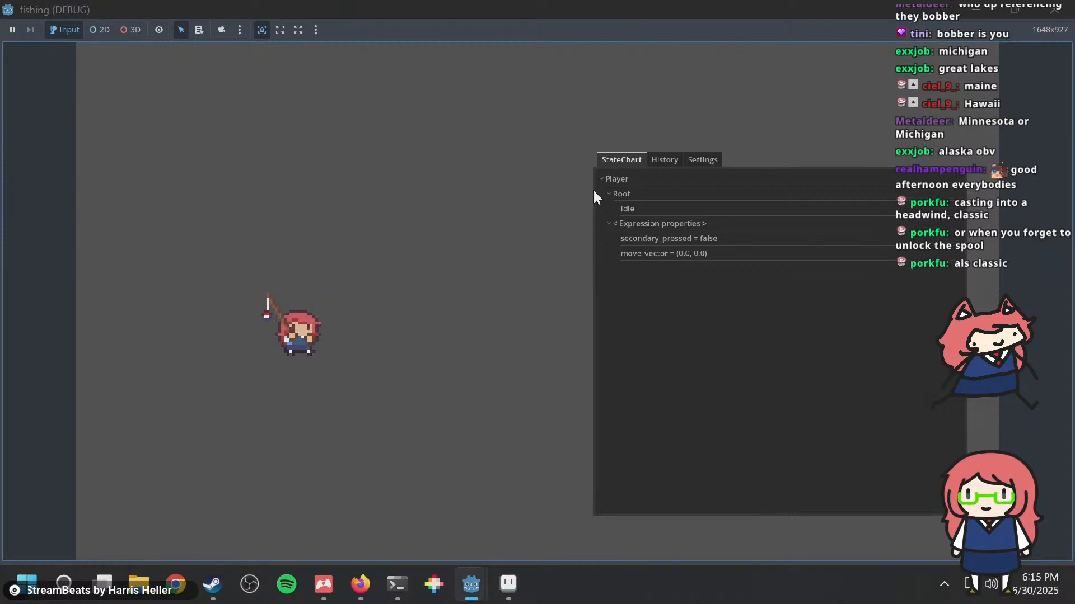
key("a")
key("space")
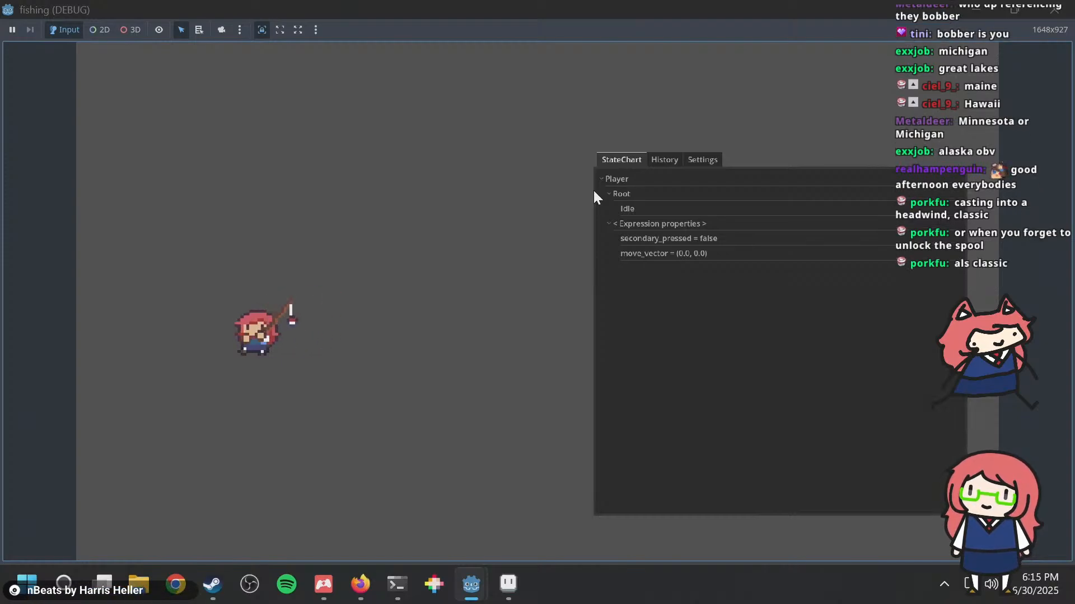
key("d")
key("space")
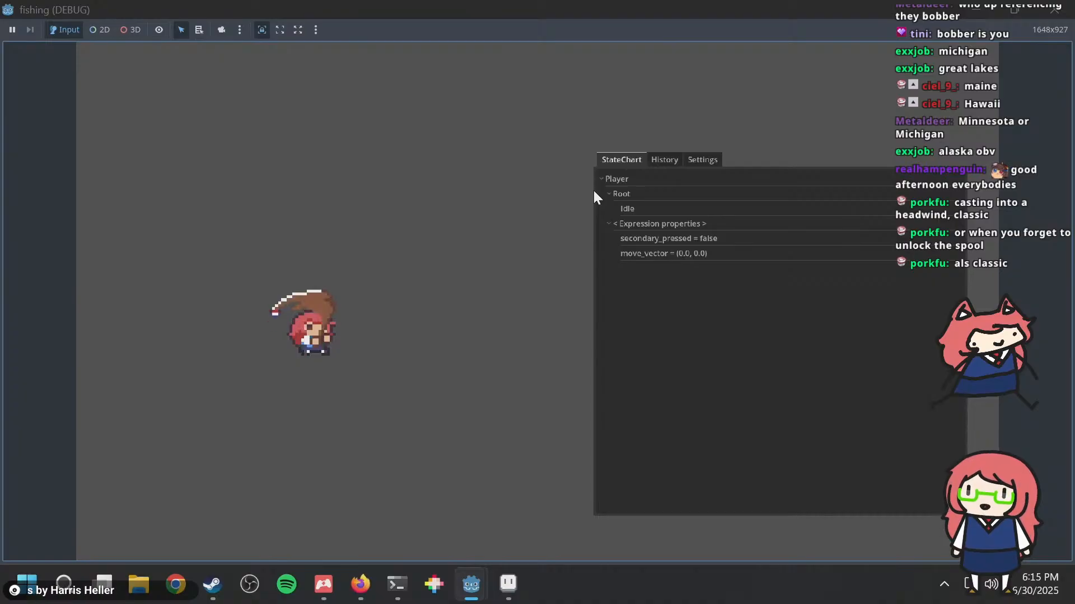
key("a")
key("space")
key("d")
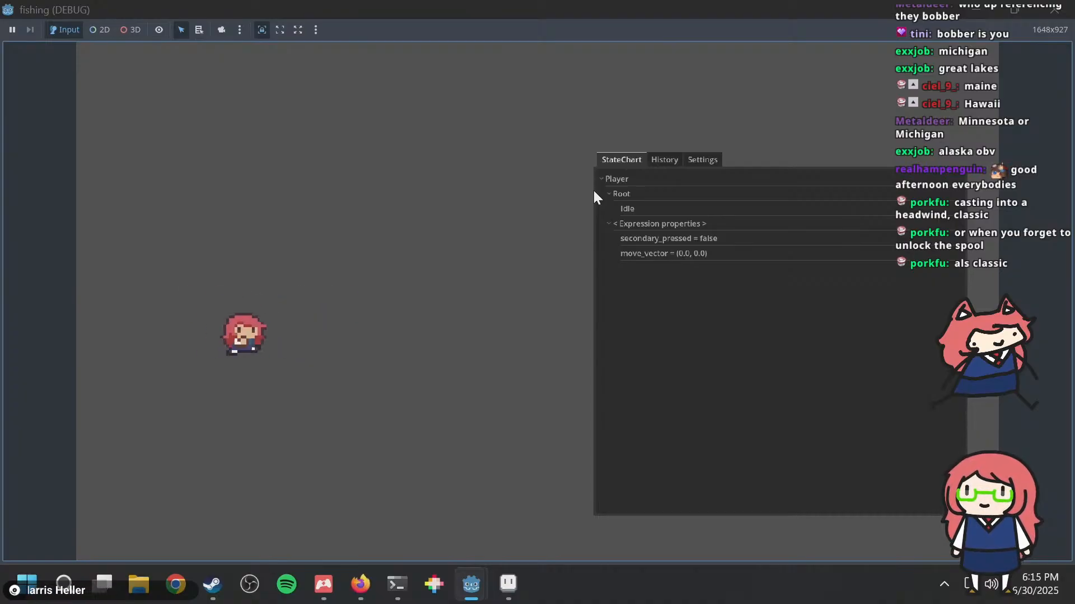
key("space")
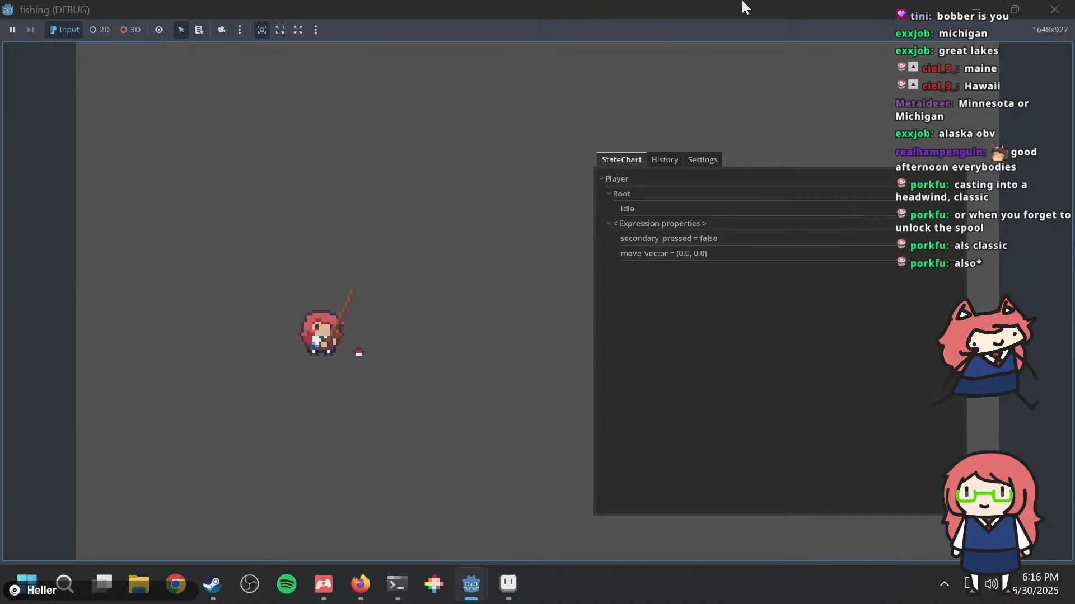
left_click(1054, 10)
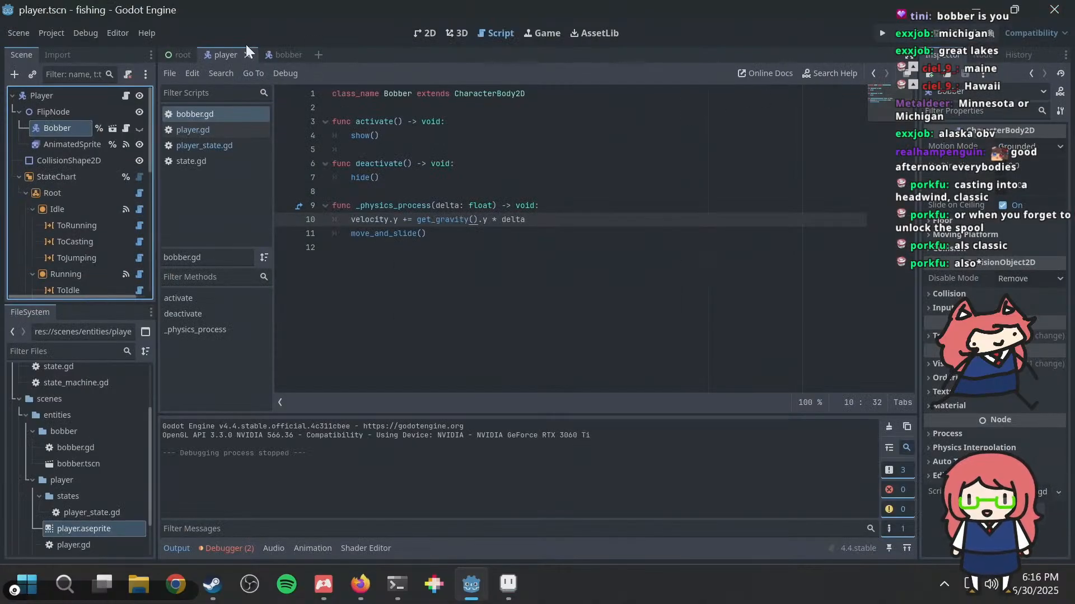
Step: Add a Line2D node as a child of Bobber in the bobber scene and save the scene
left_click(278, 54)
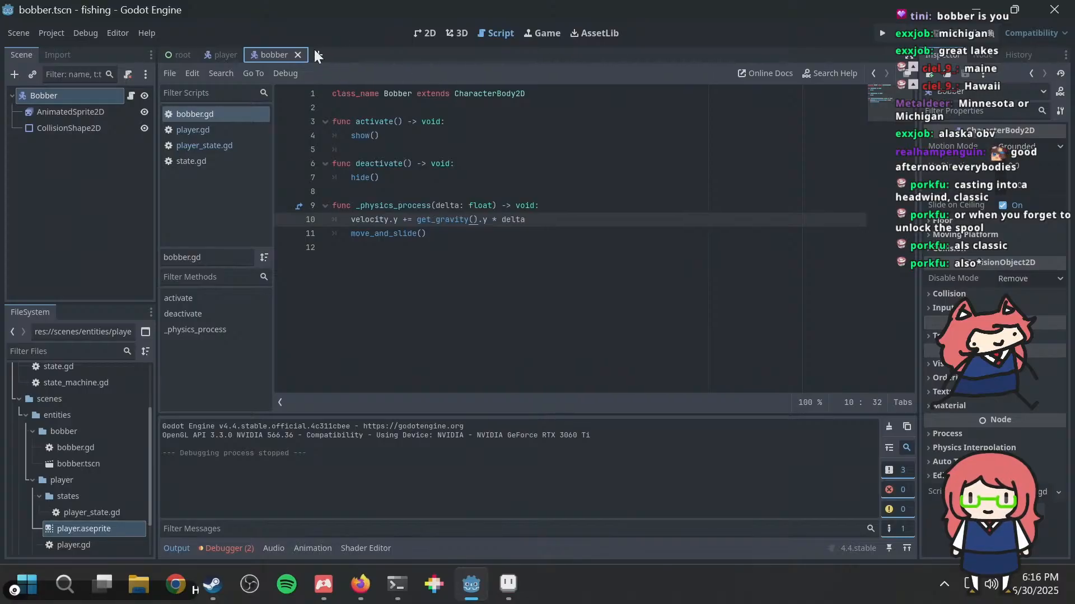
left_click(419, 35)
scroll(609, 242, "up", 2)
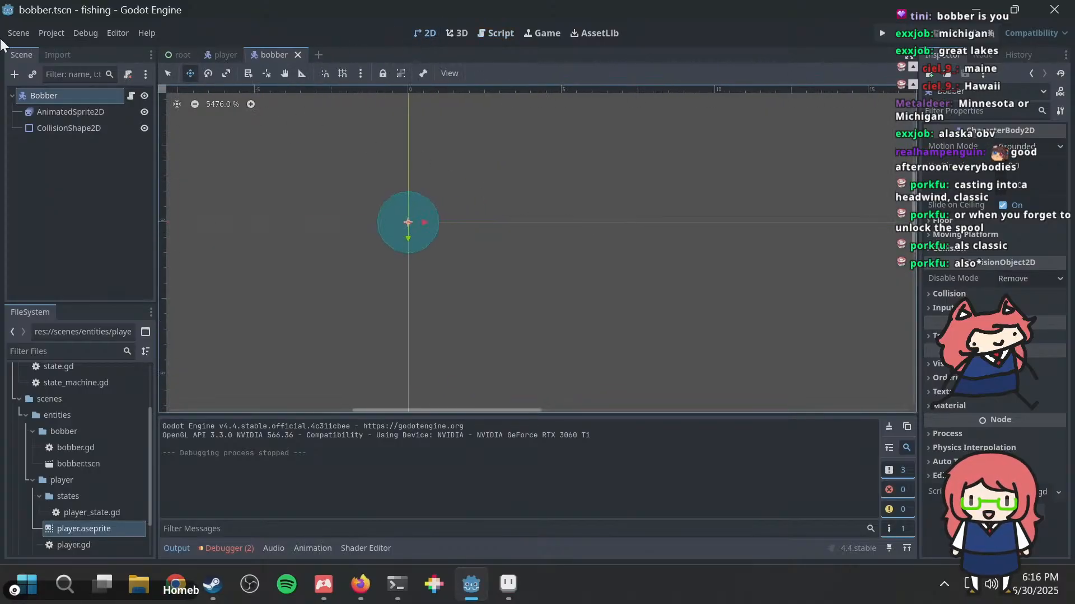
right_click(58, 97)
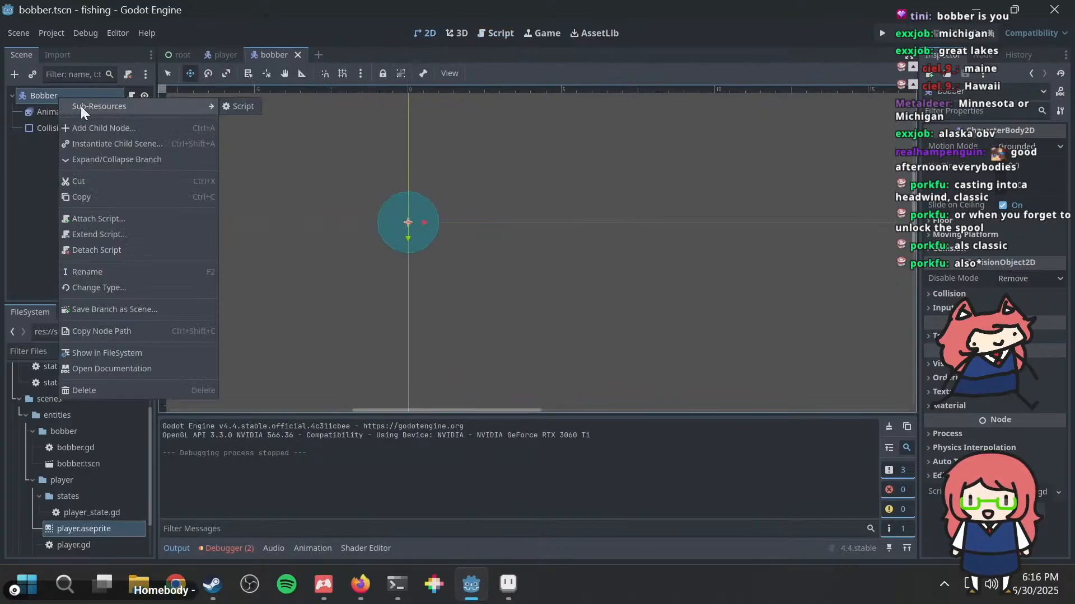
left_click(89, 126)
type("line2d")
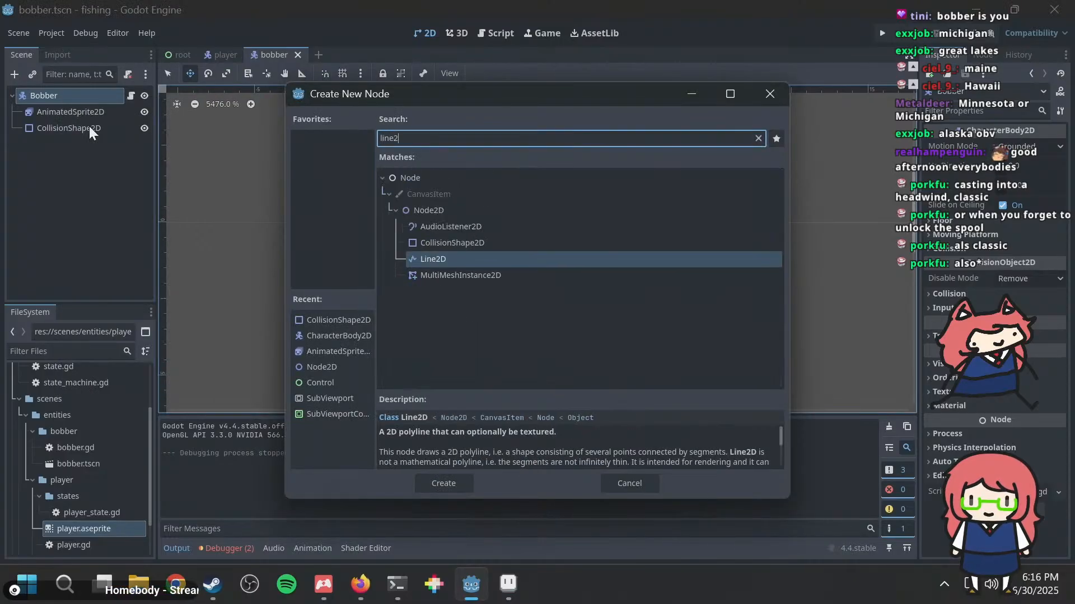
key("Return")
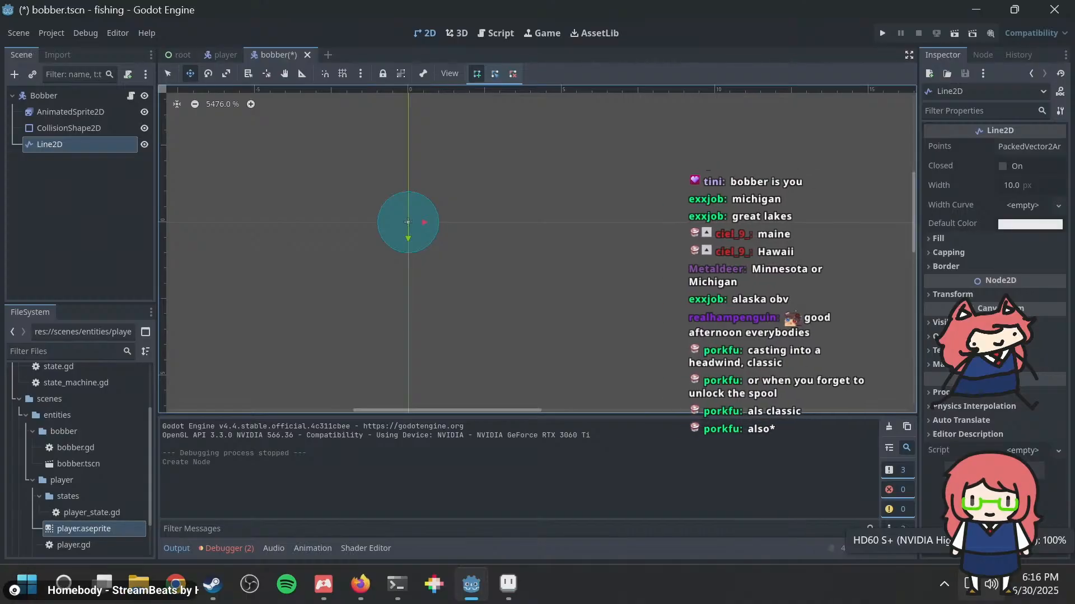
key("ctrl+s")
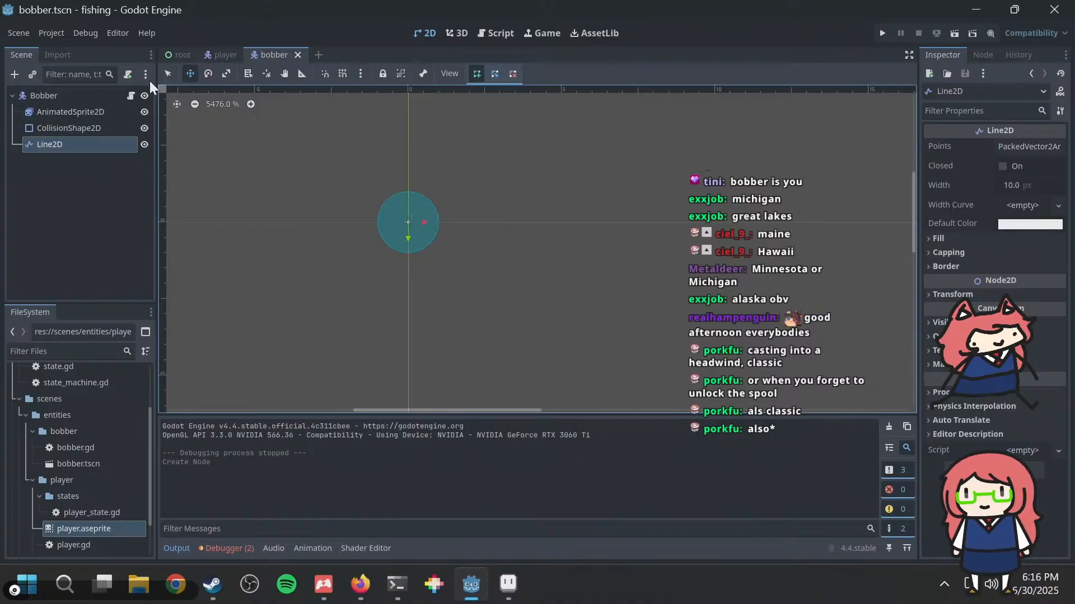
Step: Add a Marker2D node as a child of FlipNode in the player scene
left_click(219, 56)
middle_click_drag(287, 198, 304, 205)
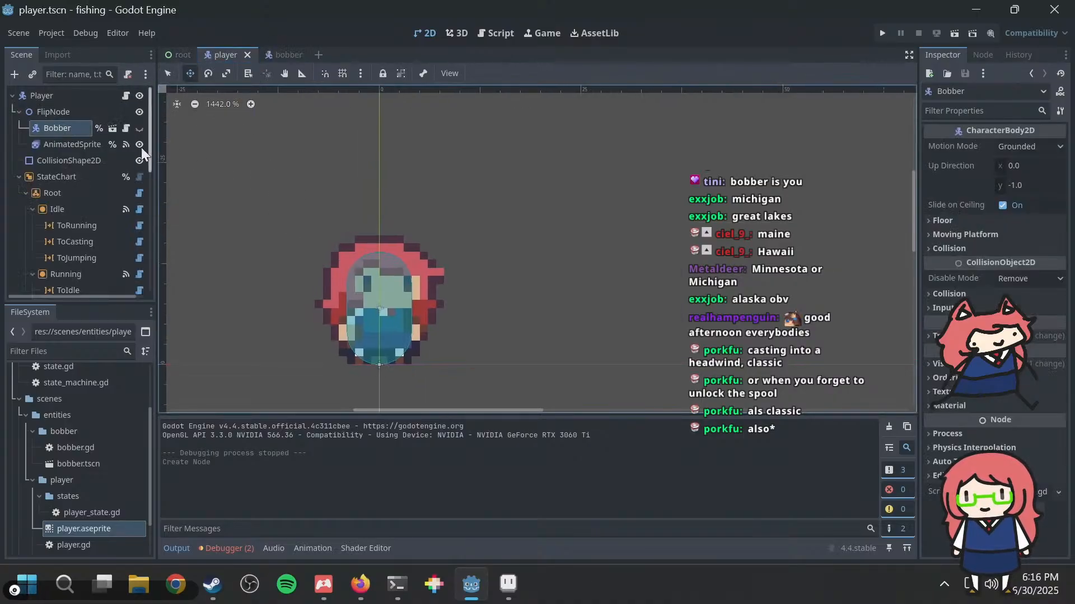
left_click(65, 139)
left_click(59, 113)
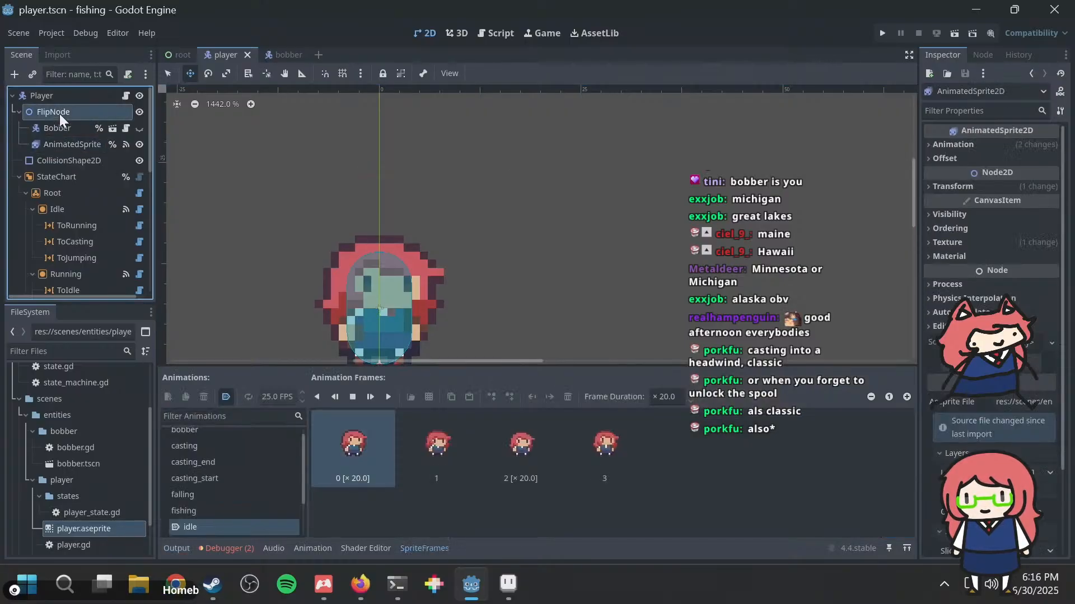
right_click(59, 114)
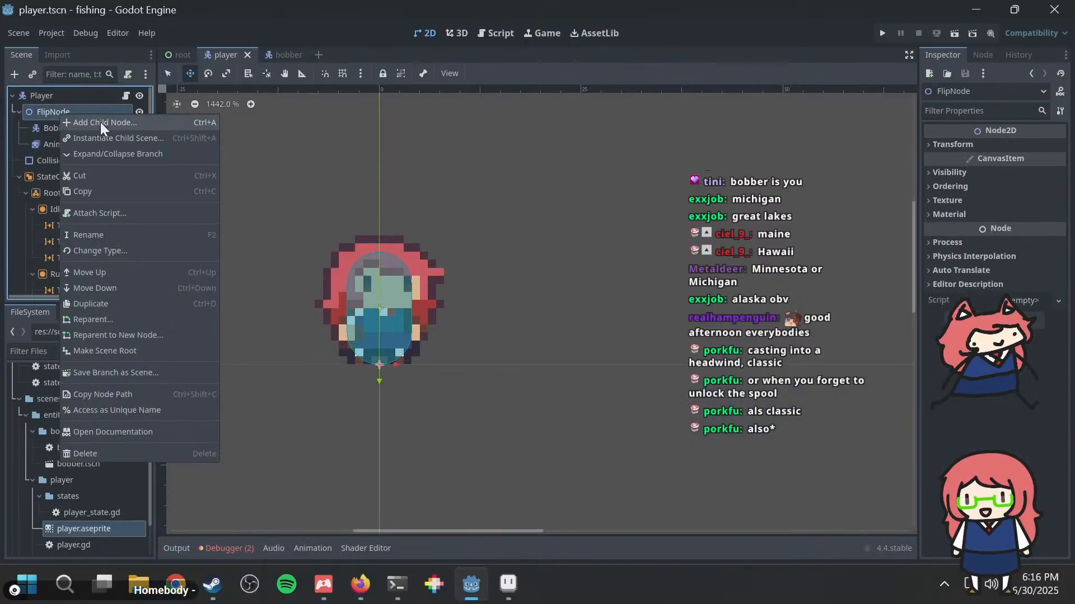
left_click(100, 122)
type("marker")
key("Return")
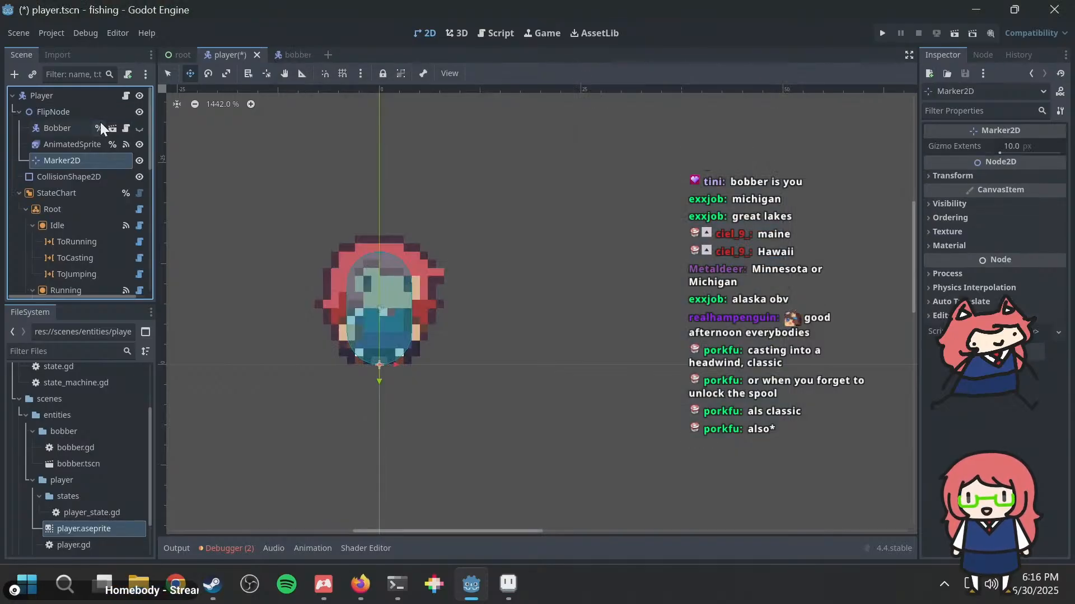
Step: Check the Bobber node's position and set the Marker2D's position to x 15, y -22 px
scroll(355, 364, "up", 3)
left_click(52, 128)
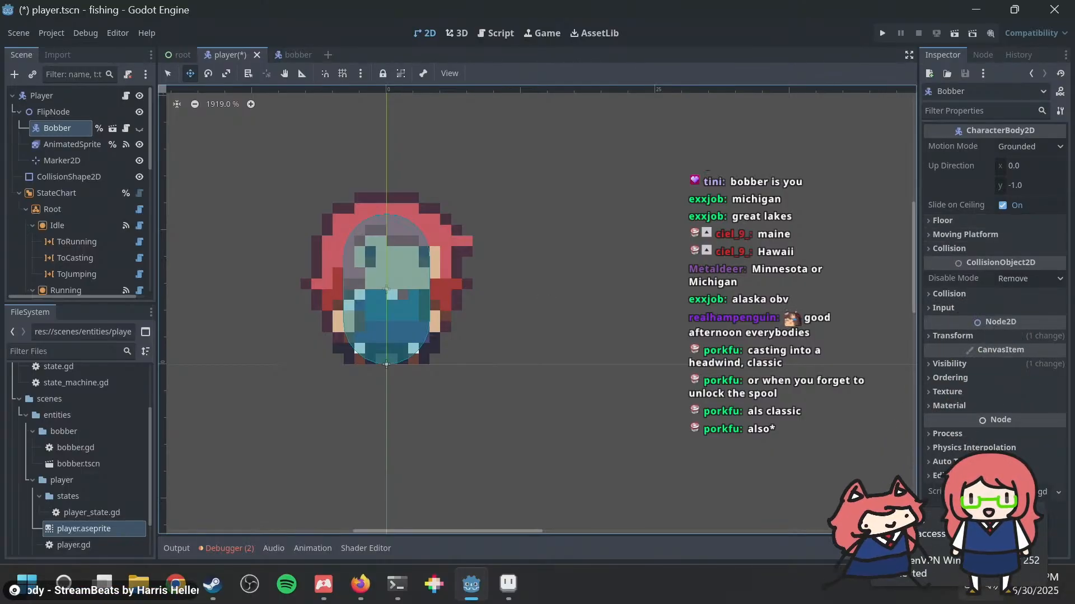
left_click(961, 336)
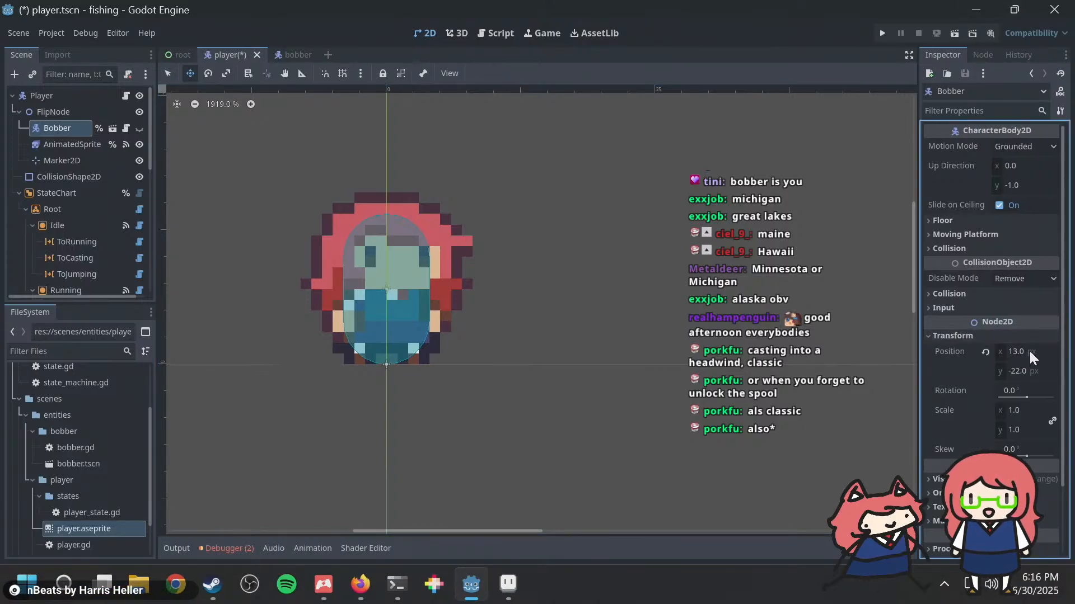
left_click(80, 152)
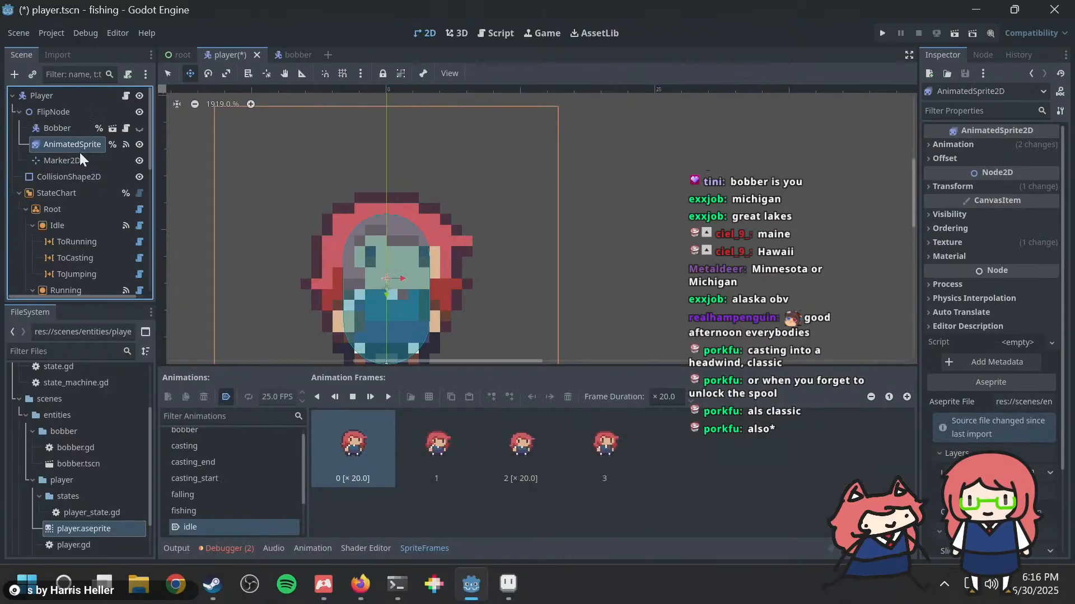
left_click(75, 159)
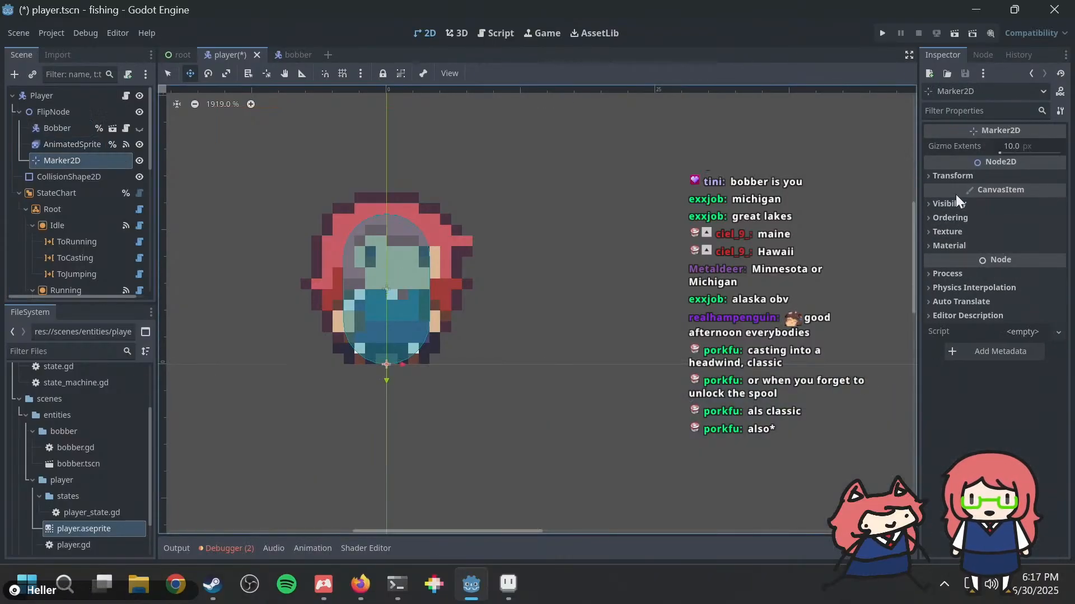
left_click(955, 176)
left_click(1028, 191)
type("15")
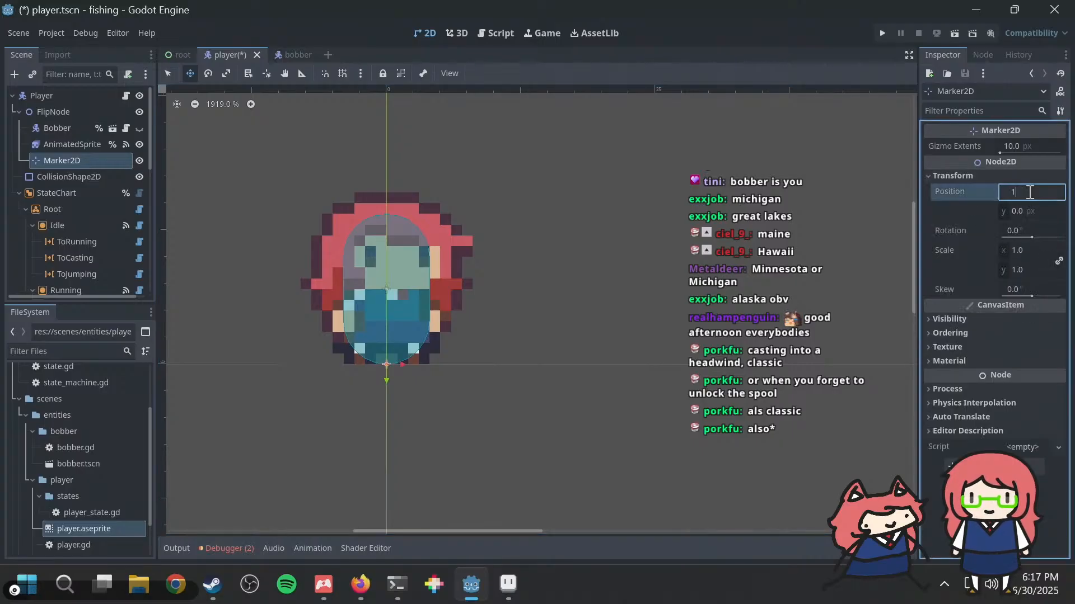
key("Return")
left_click(1028, 211)
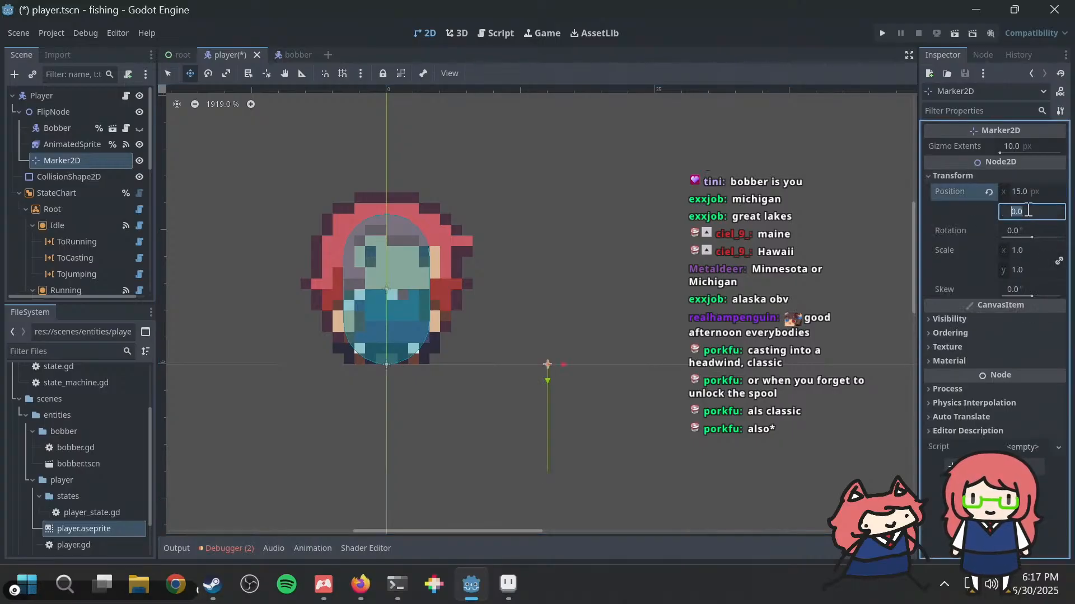
type("-22")
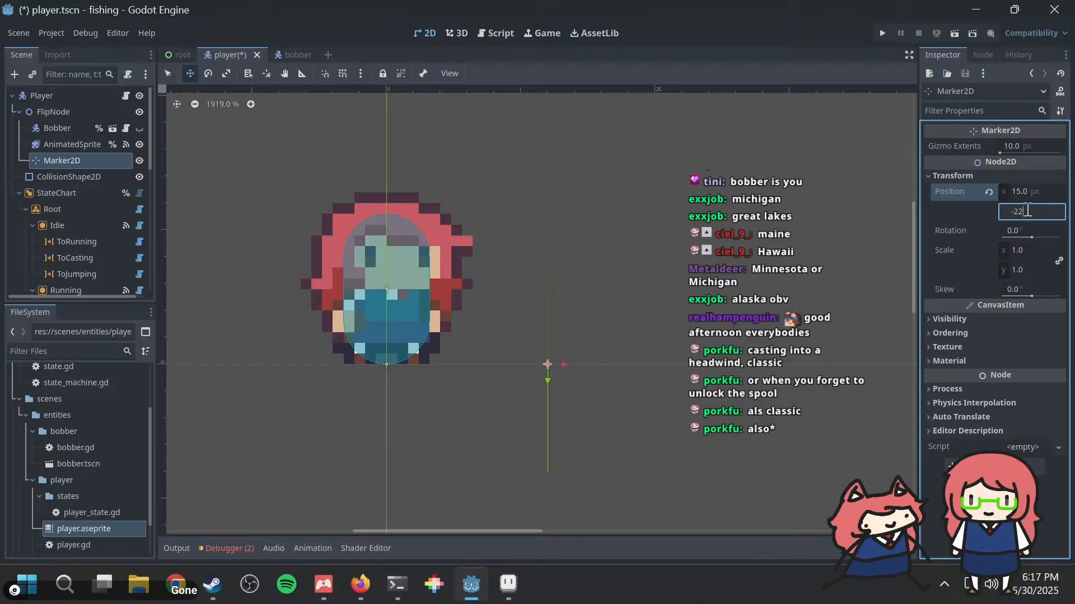
key("Return")
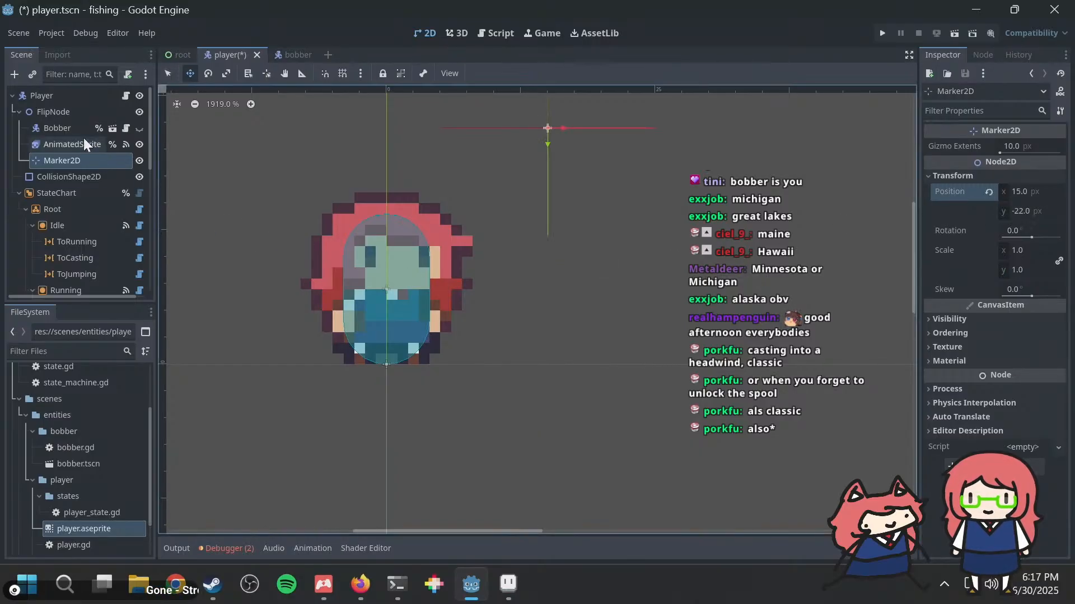
left_click(74, 130)
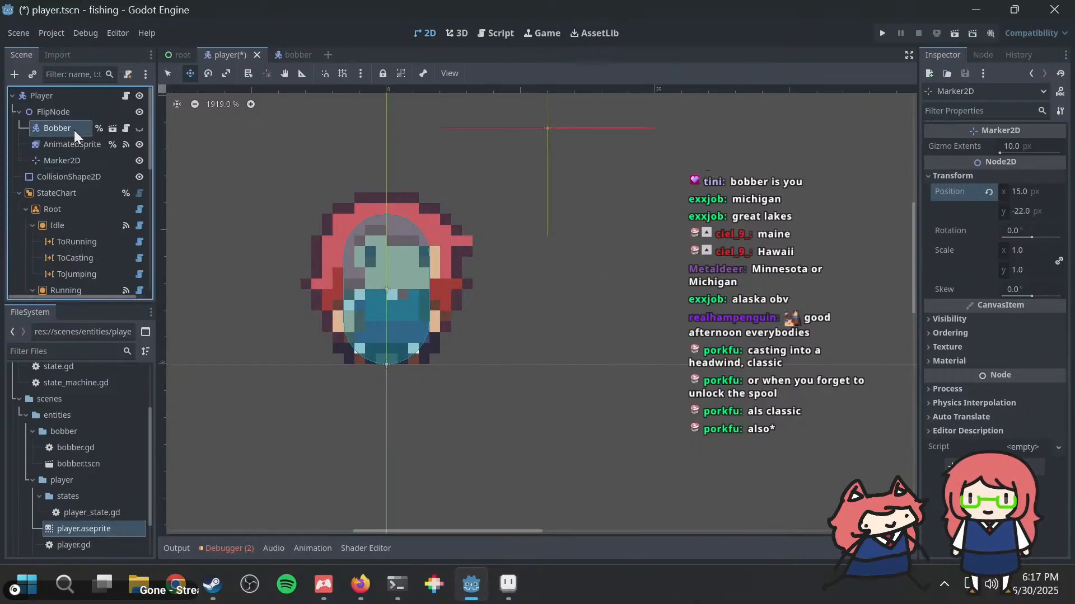
left_click(65, 162)
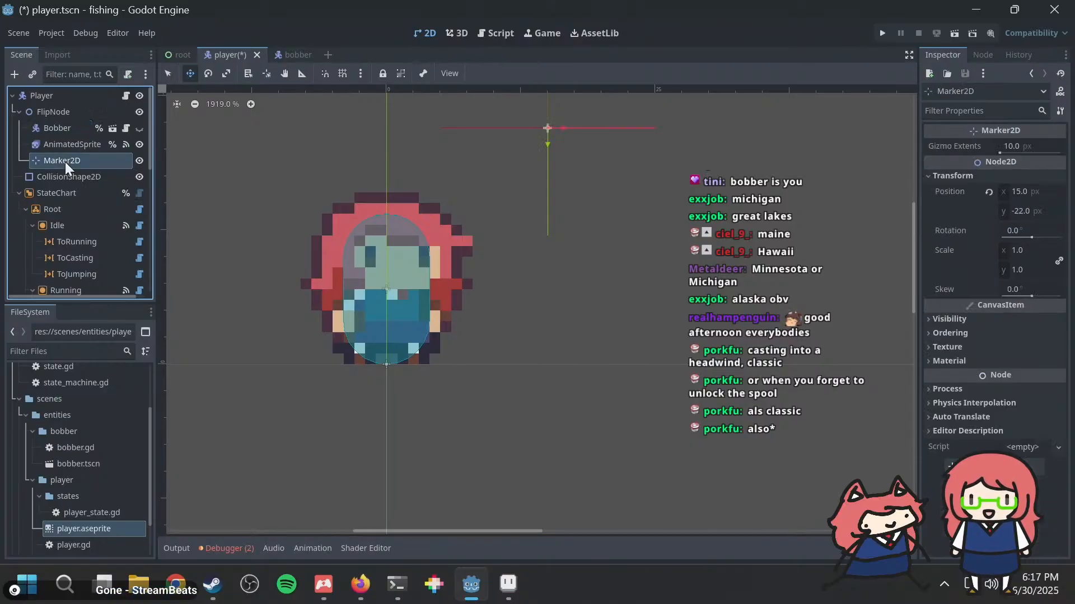
left_click(60, 128)
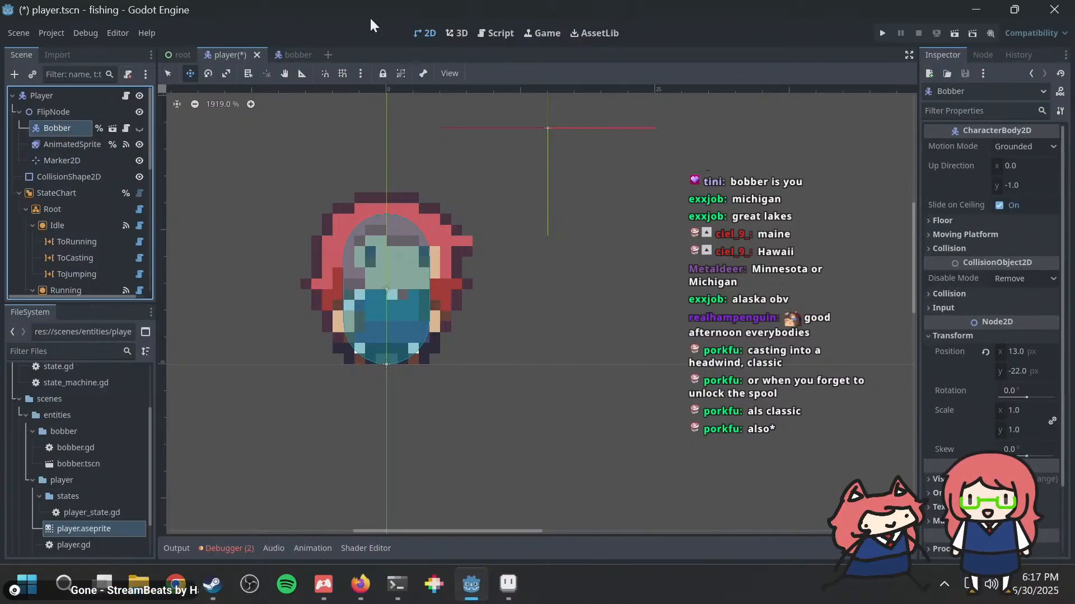
left_click(494, 31)
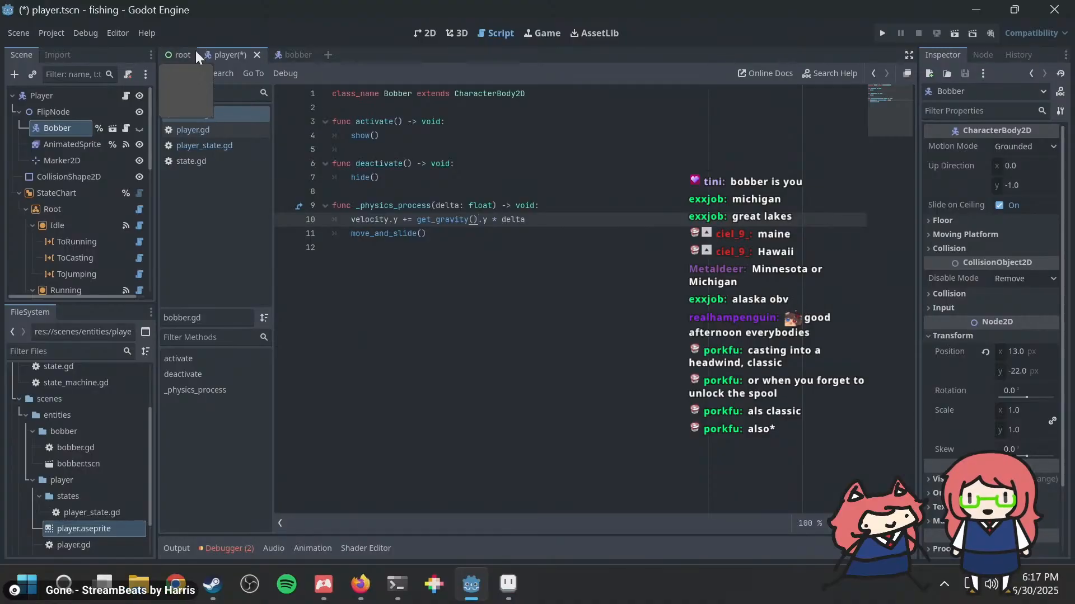
left_click(283, 53)
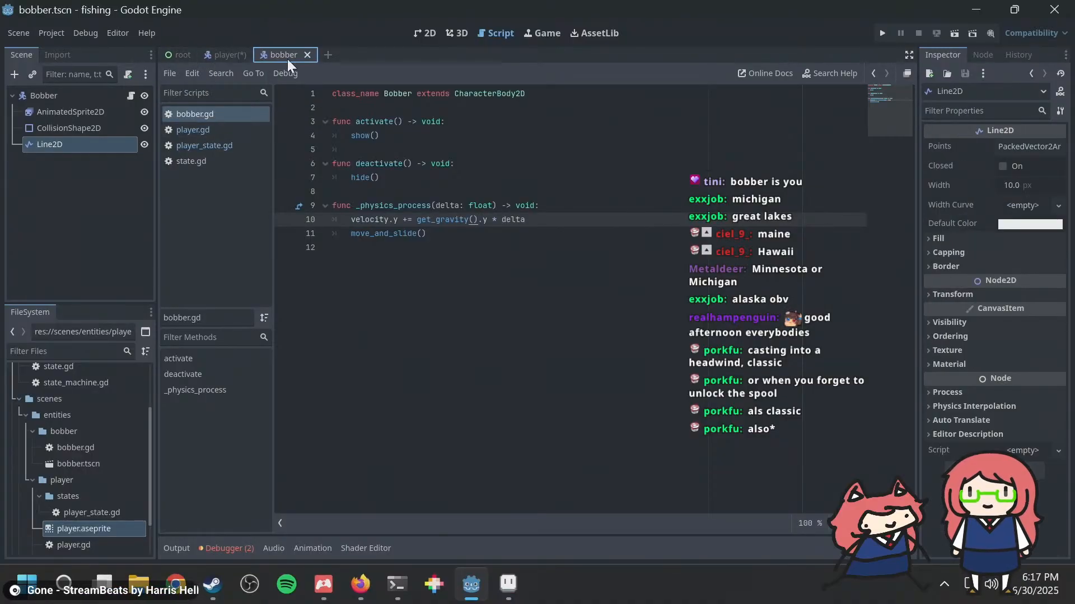
left_click(228, 56)
left_click(217, 127)
scroll(546, 173, "up", 10)
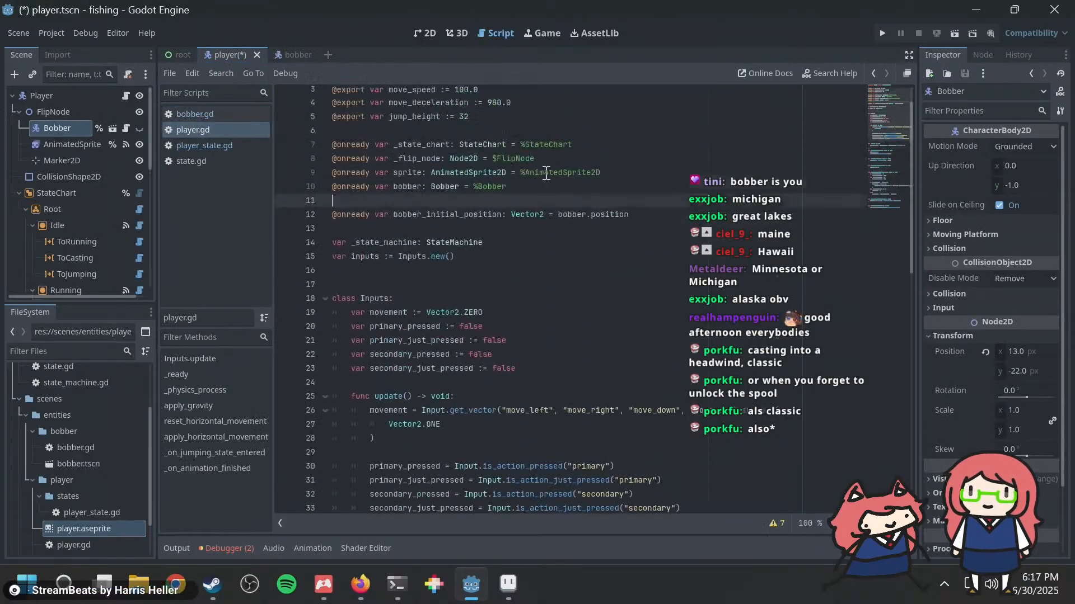
scroll(546, 172, "up", 1)
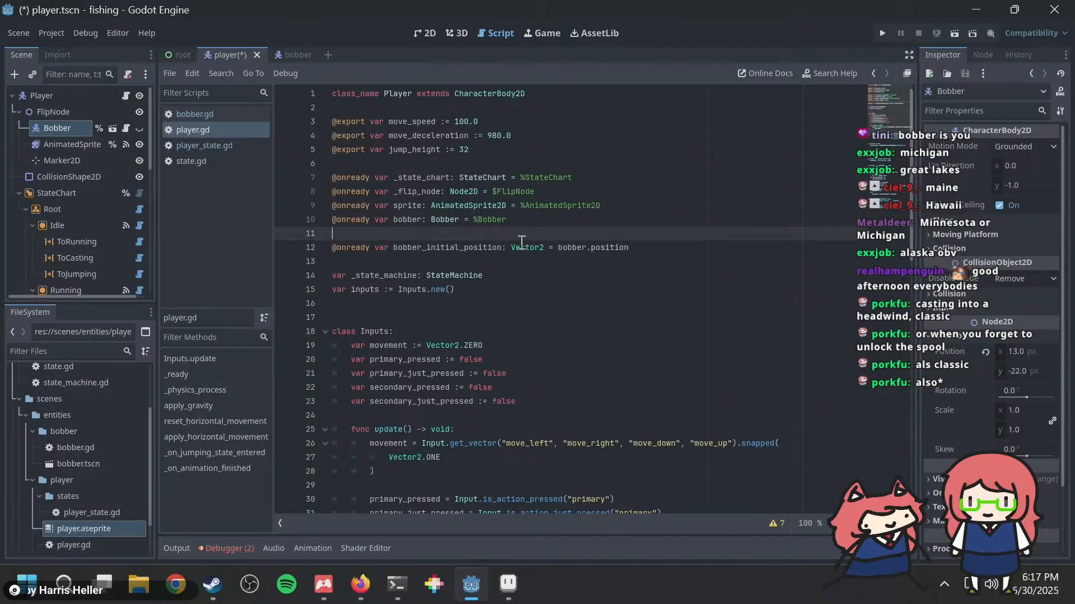
mouse_move(511, 240)
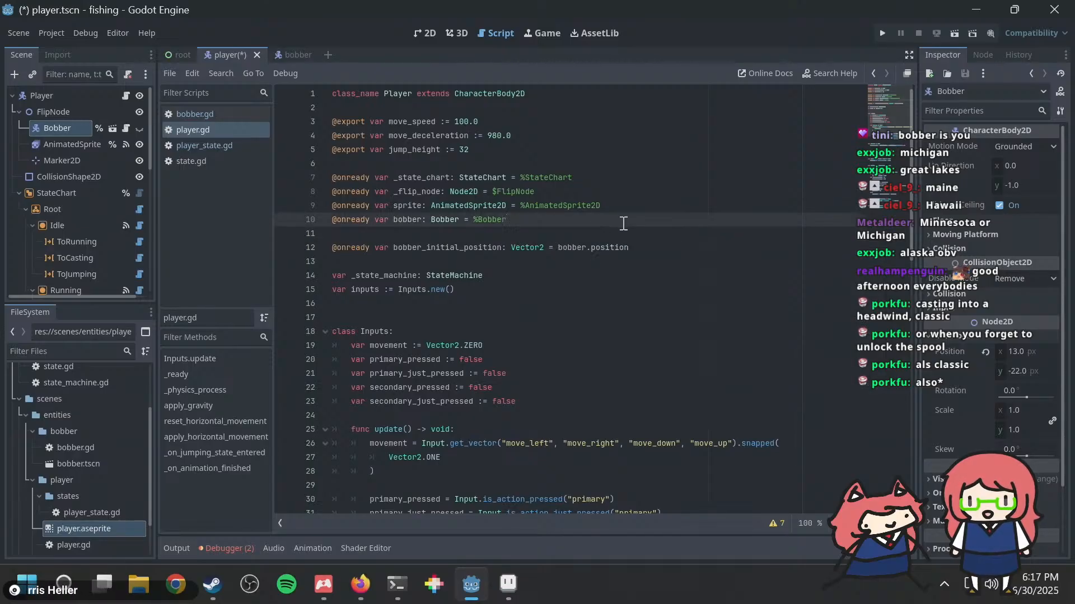
type("@")
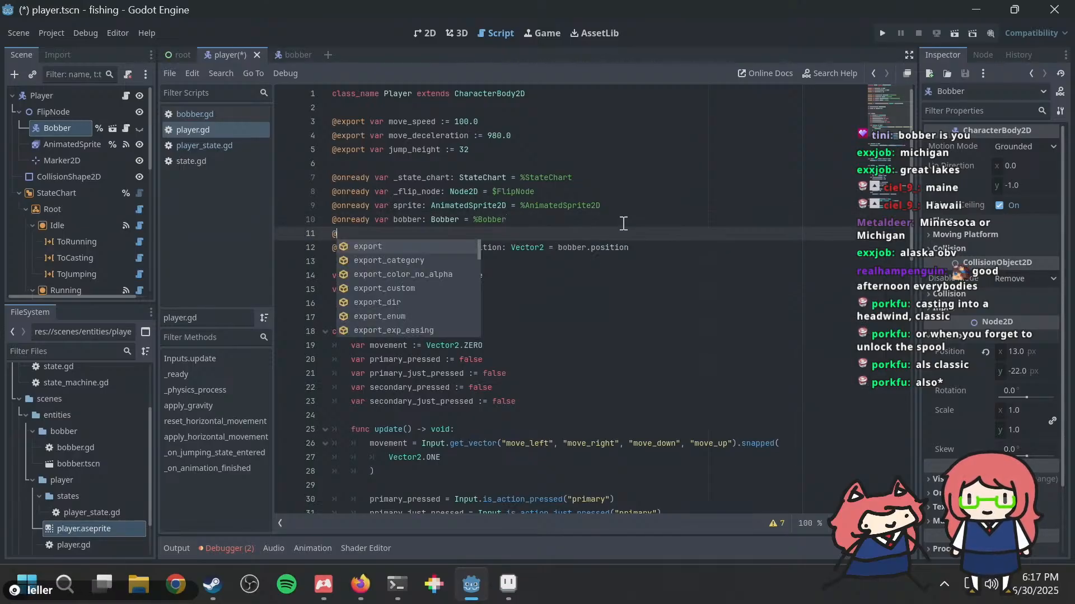
type("onready")
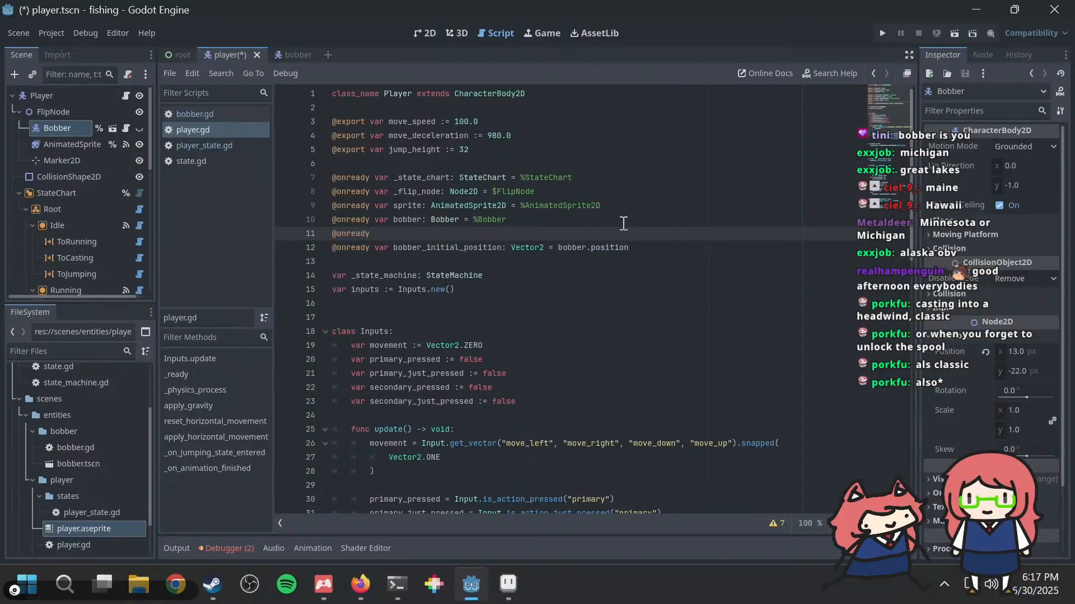
Step: Rename the Marker2D node under FlipNode as BobberSpawnPoint
left_click(75, 159)
left_click(75, 159)
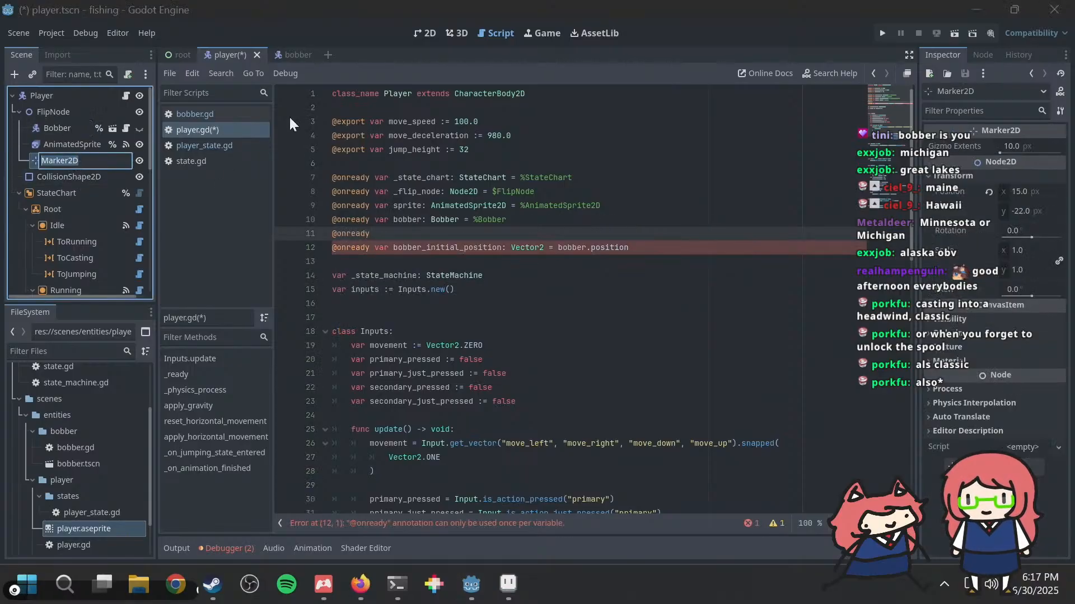
type("BobberSpawn")
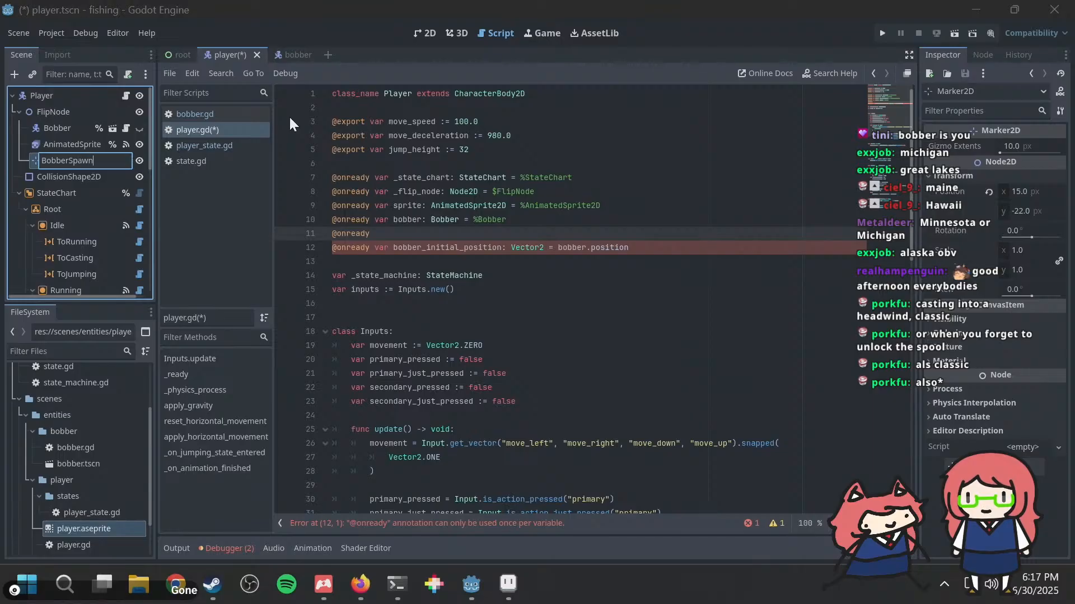
type("Point")
key("Return")
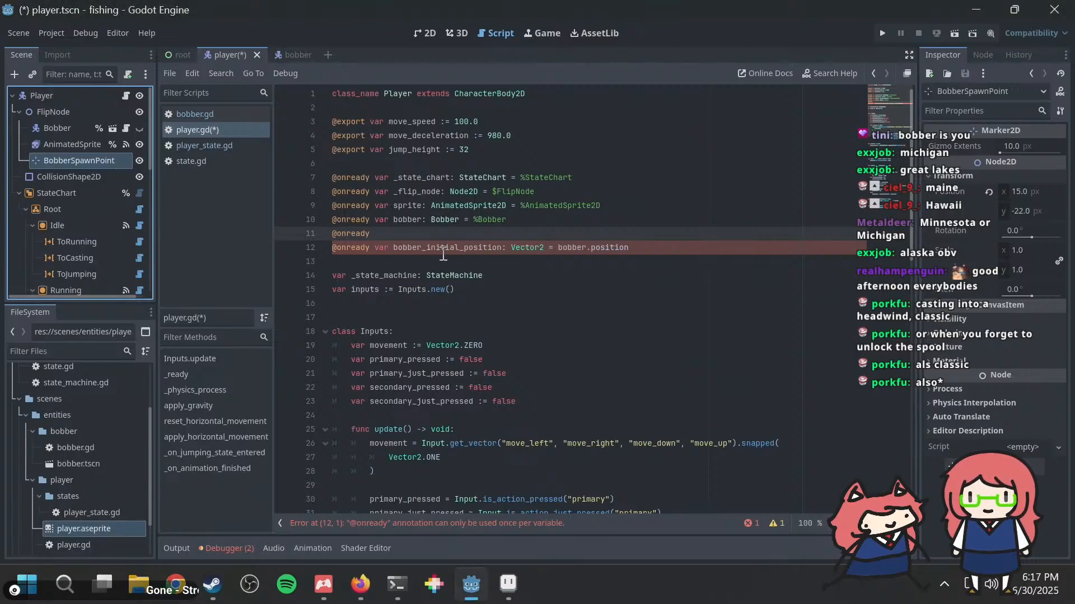
left_click(437, 235)
type("var b")
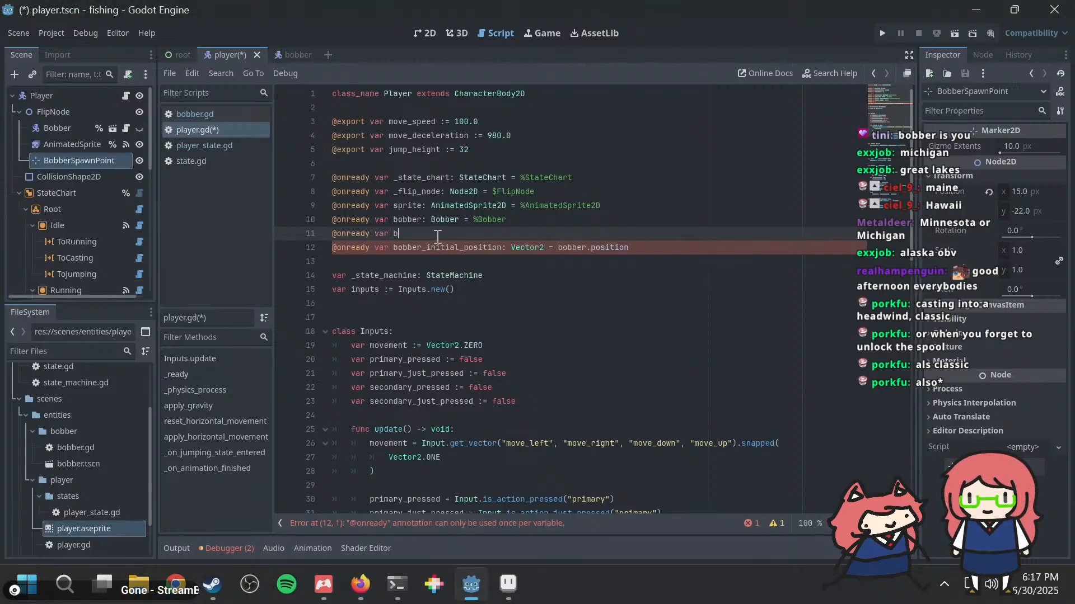
type("obber_spawn_")
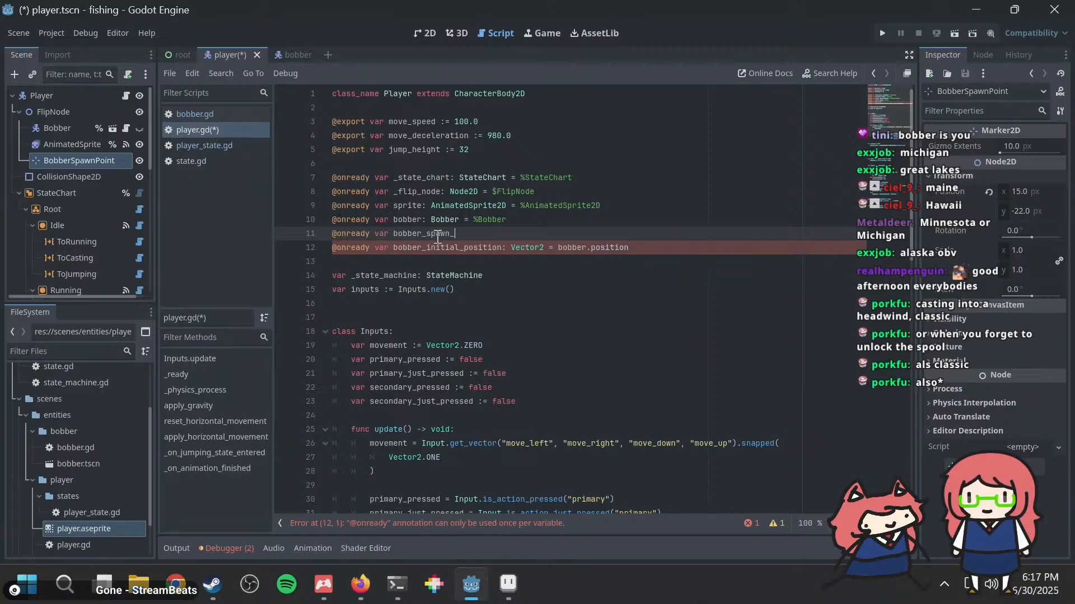
type("point: Bobber")
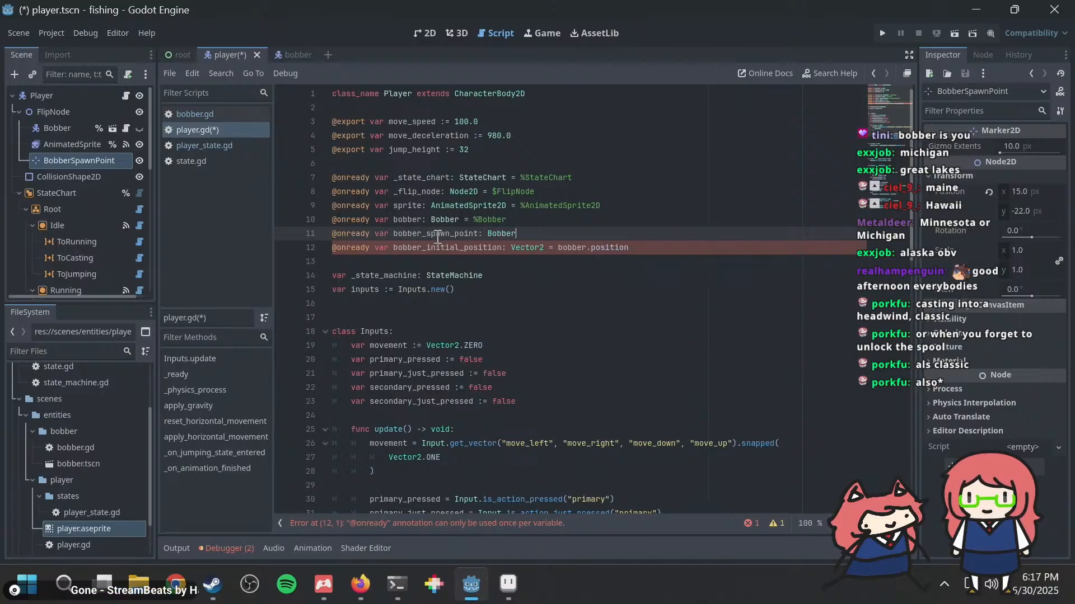
key("BackSpace")
key("BackSpace")
key("BackSpace")
key("BackSpace")
key("BackSpace")
key("BackSpace")
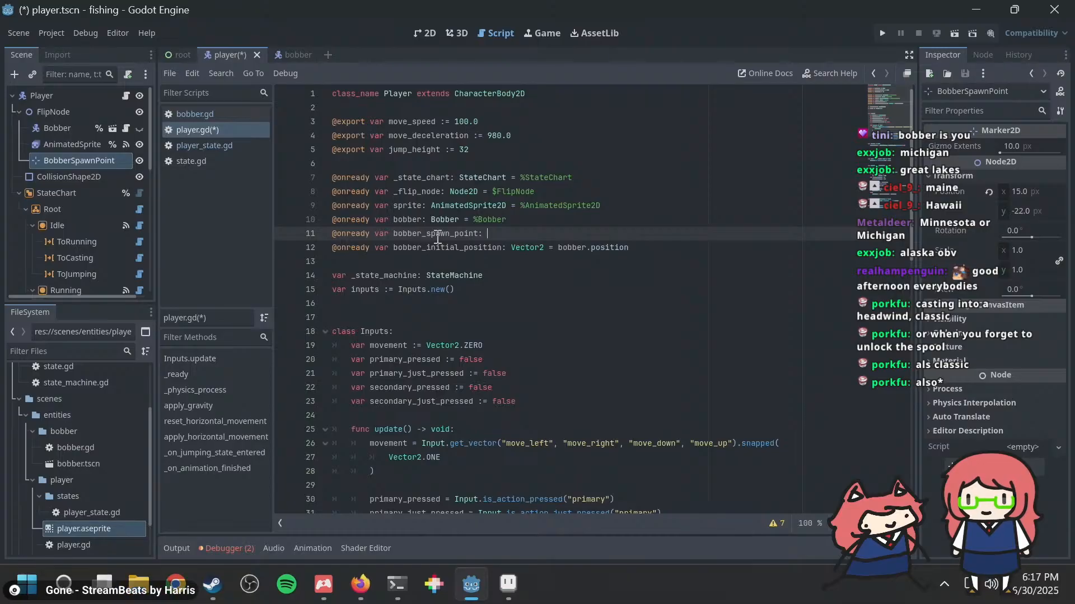
type("Mar")
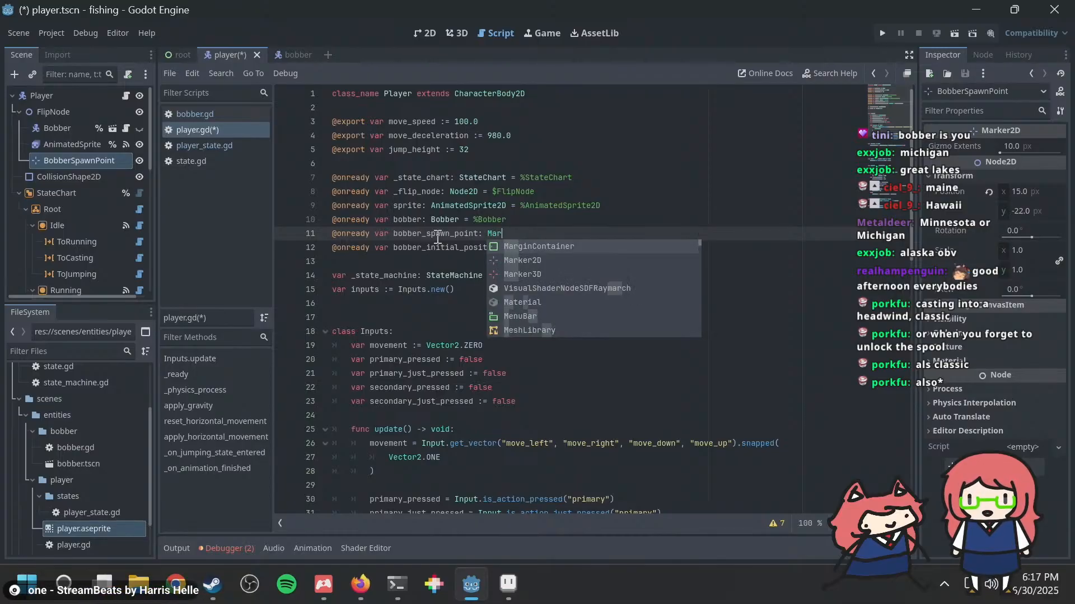
type("ker2D =")
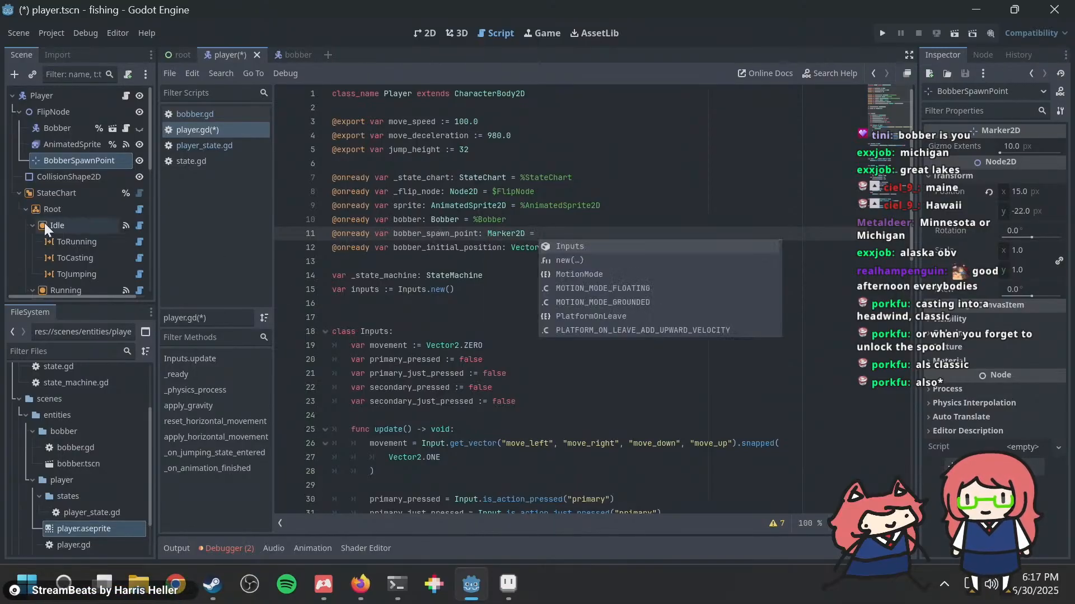
Step: Make BobberSpawnPoint accessible as a unique name and assign %BobberSpawnPoint to the bobber_spawn_point variable
right_click(49, 160)
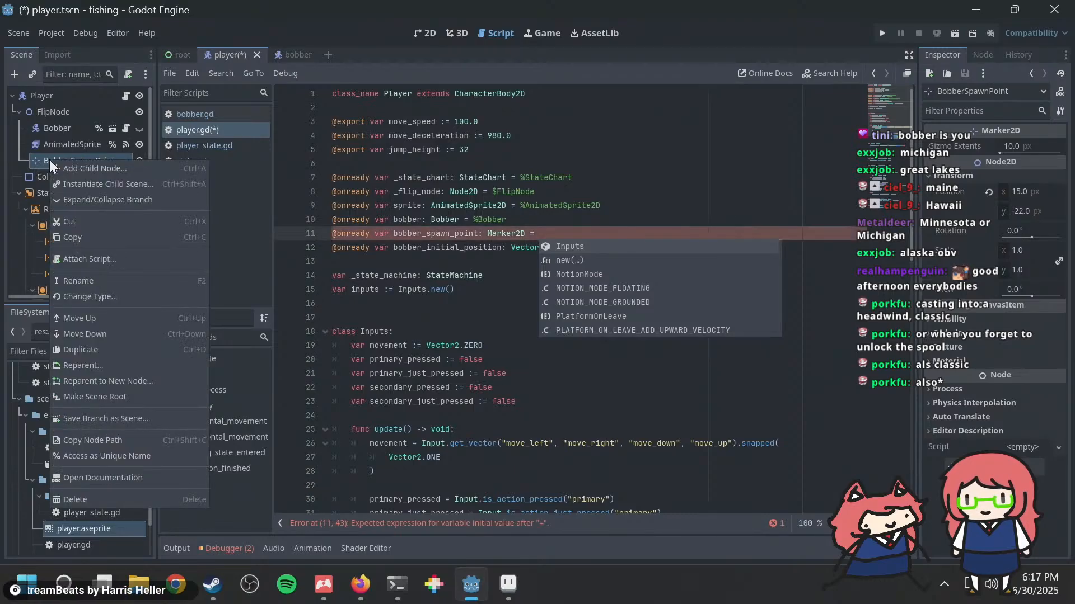
left_click(126, 456)
type("%")
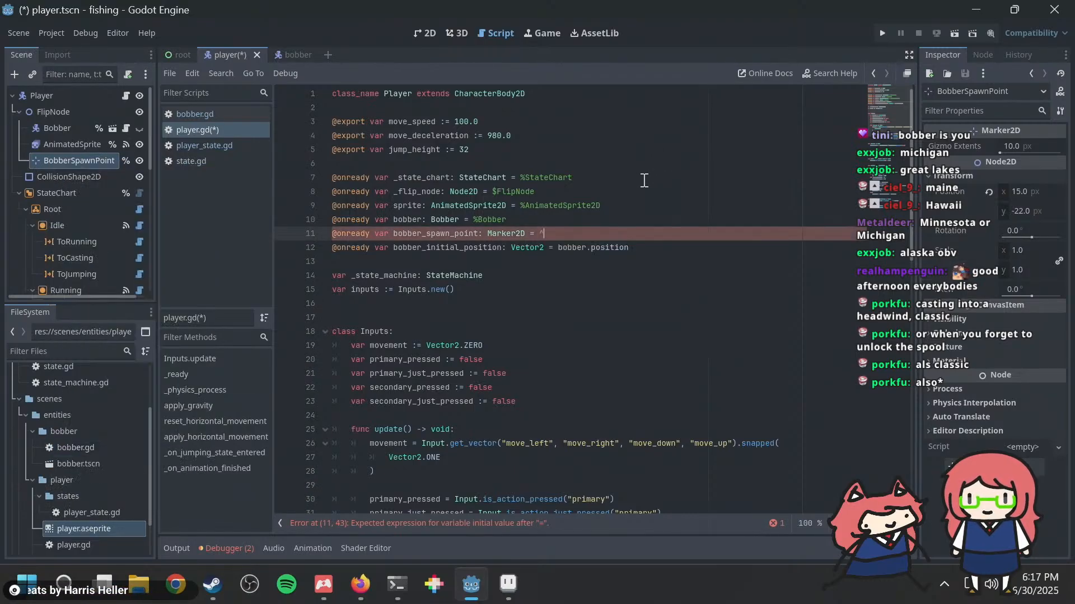
type("Bobb")
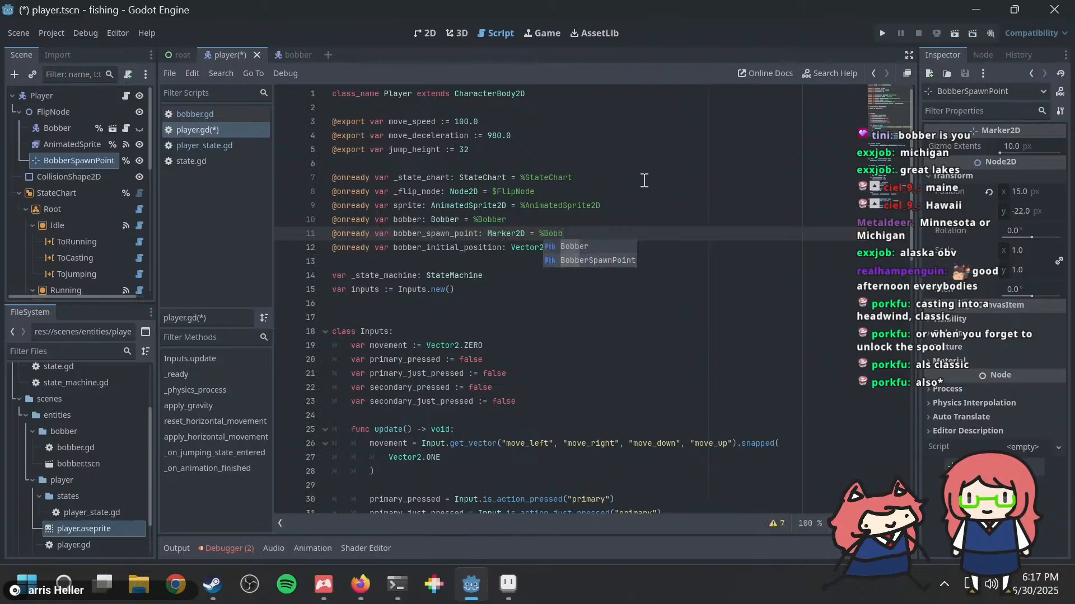
key("Down")
key("Return")
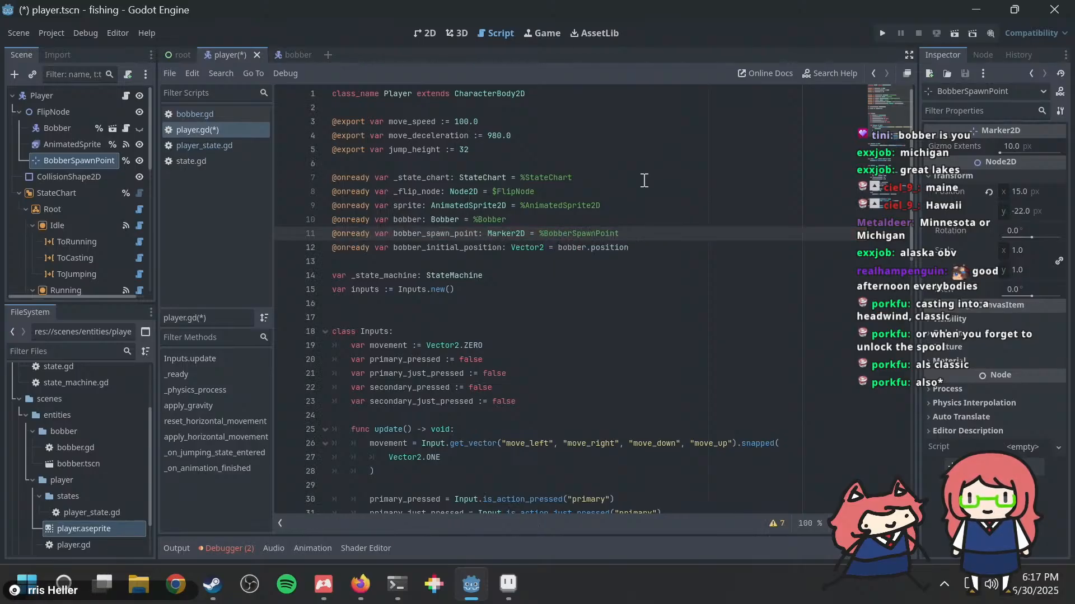
Step: Delete the bobber_initial_position declaration from player.gd and save the changes
left_click(637, 247)
key("shift+Home")
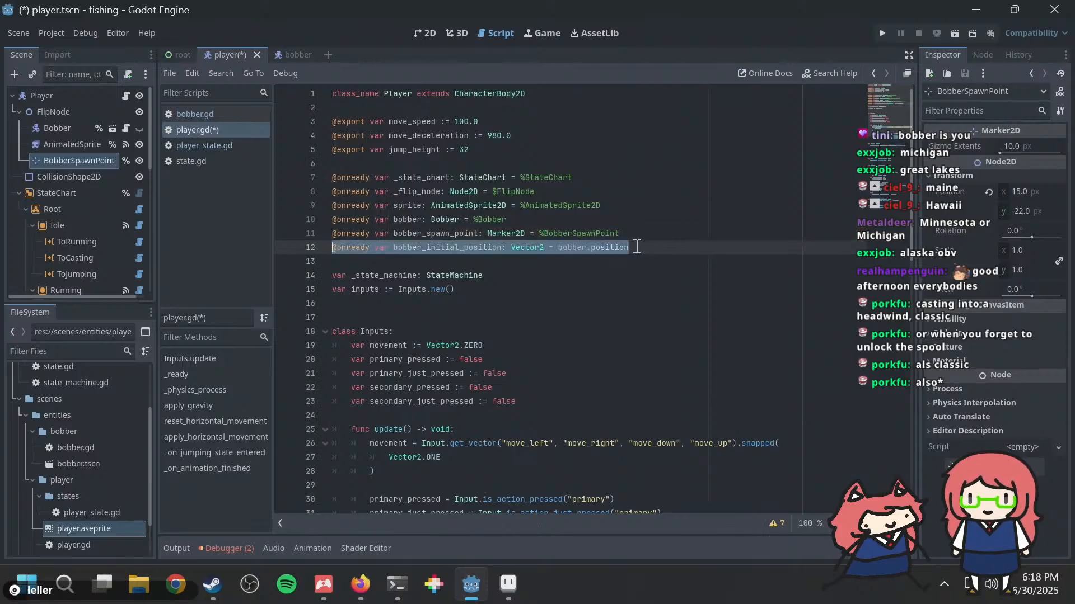
key("BackSpace")
key("BackSpace")
key("ctrl+s")
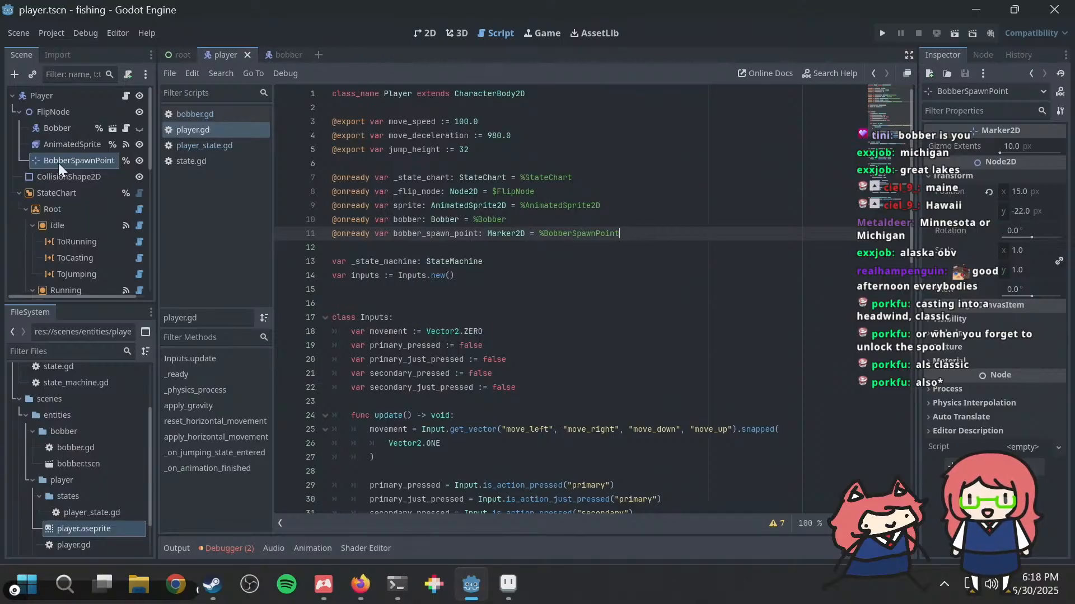
Step: In player_state.gd, assign player.bobber_spawn_point.position to the bobber's position in the Fishing state's _enter function and save
left_click(185, 144)
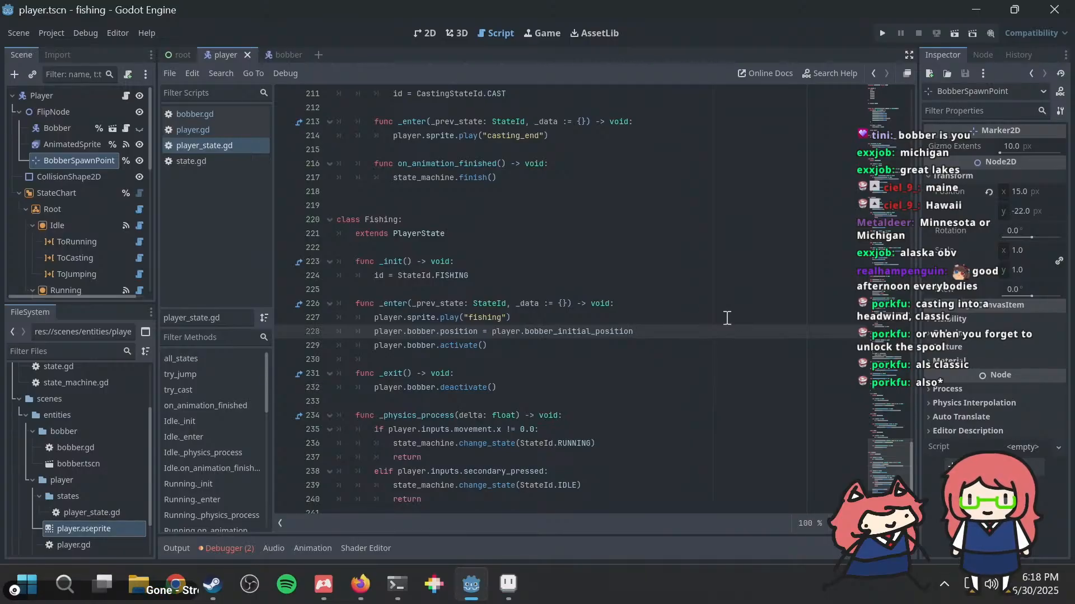
key("ctrl+shift+Left")
type("bobber_sp")
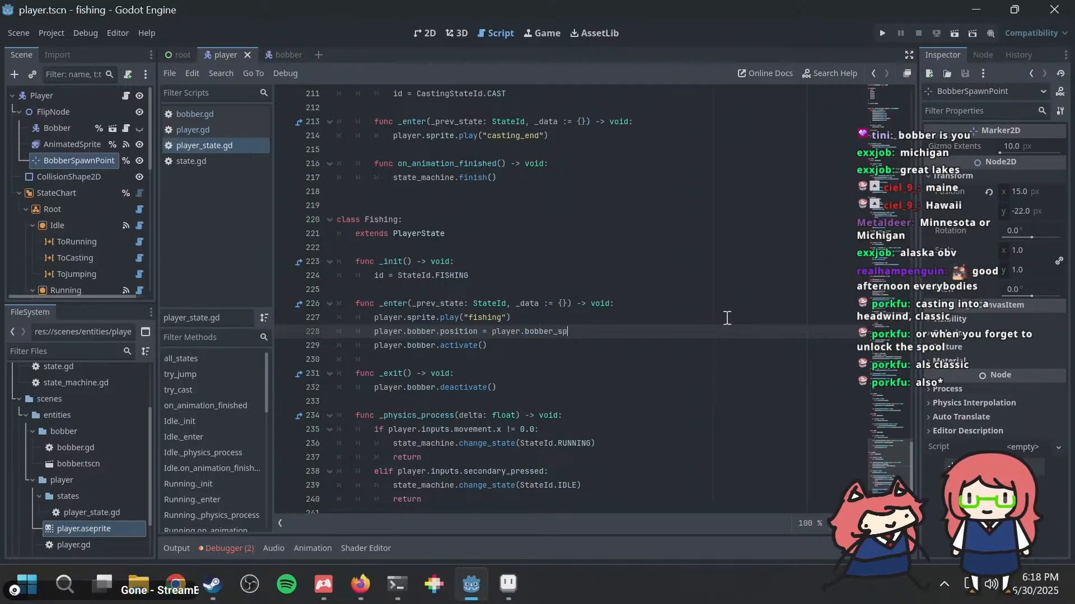
key("Return")
type(".")
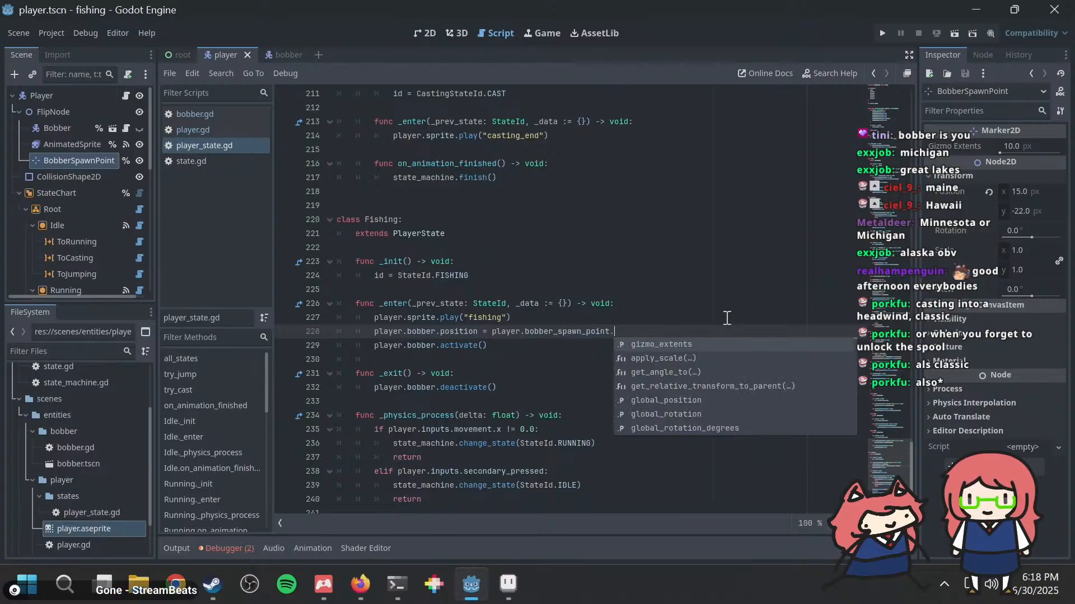
type("position")
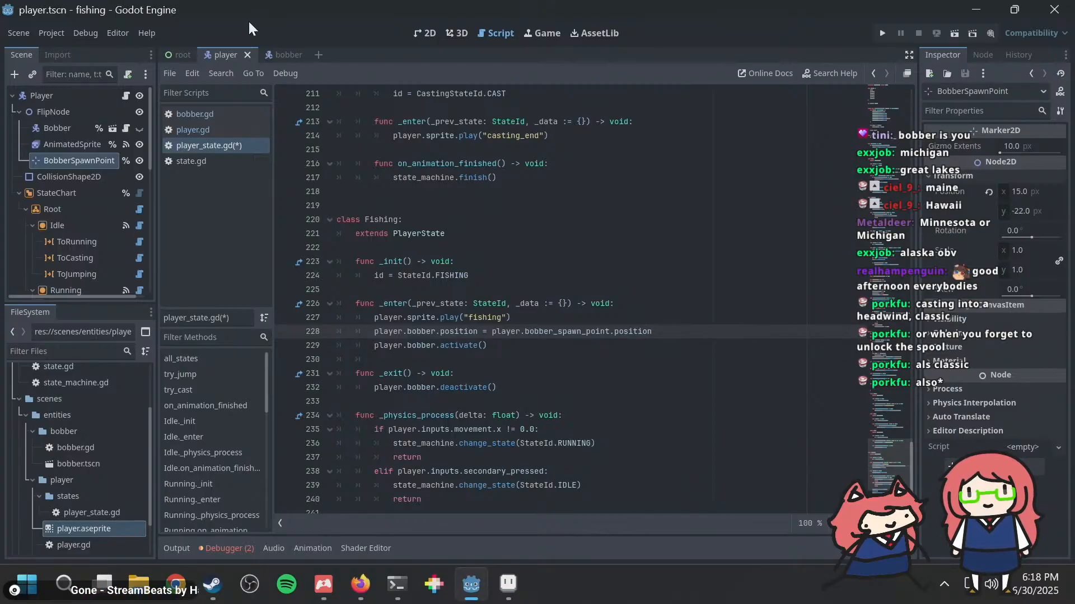
left_click(282, 51)
left_click(217, 56)
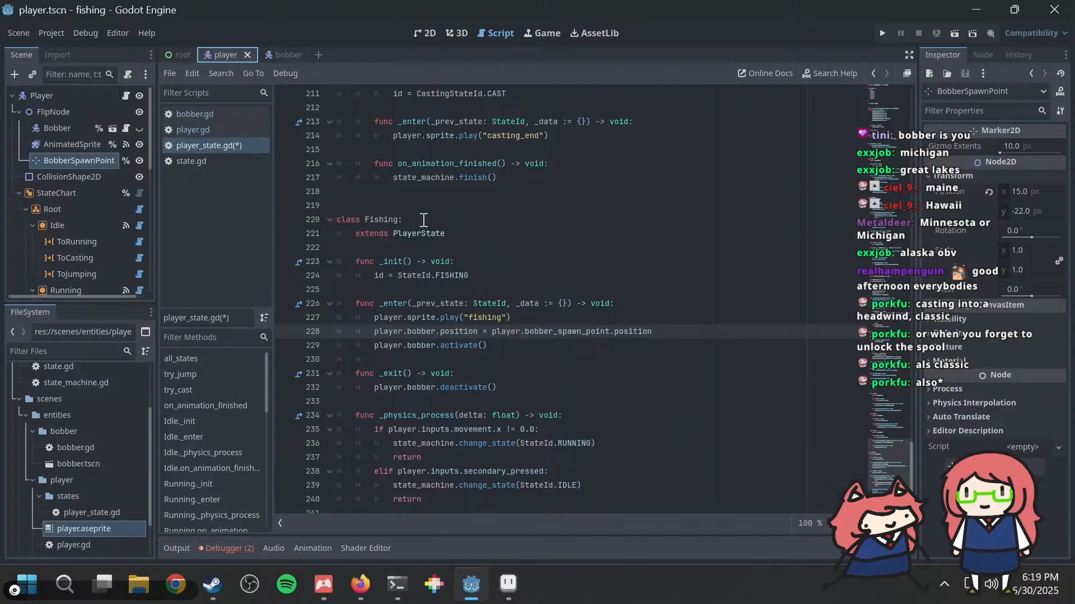
left_click(472, 207)
key("ctrl+s")
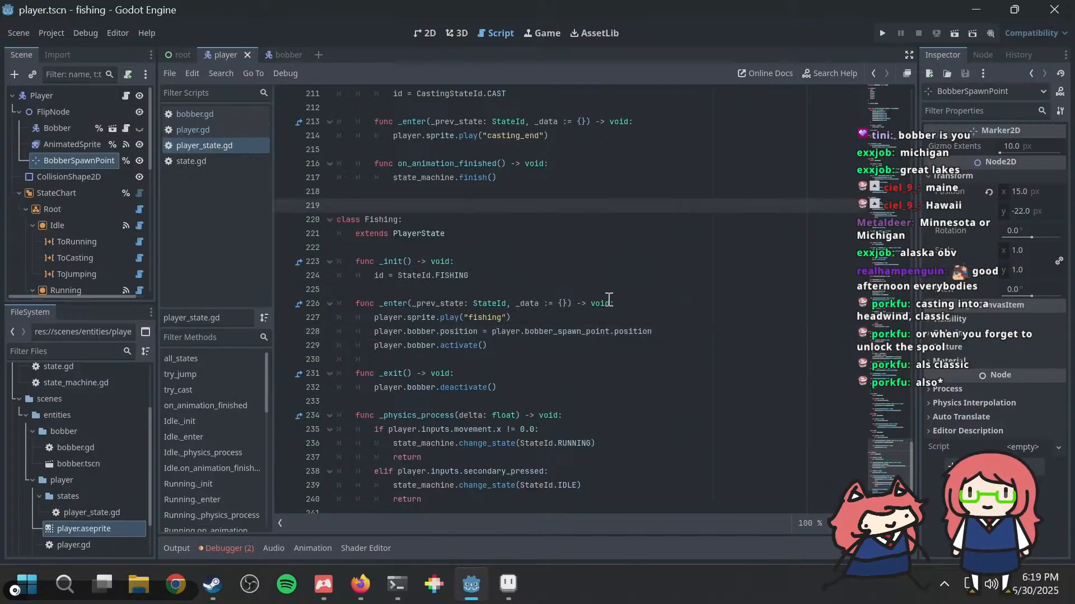
Step: Save the project and run the game to check the bobber's spawn position, then return to the editor
left_click(605, 344)
key("ctrl+s")
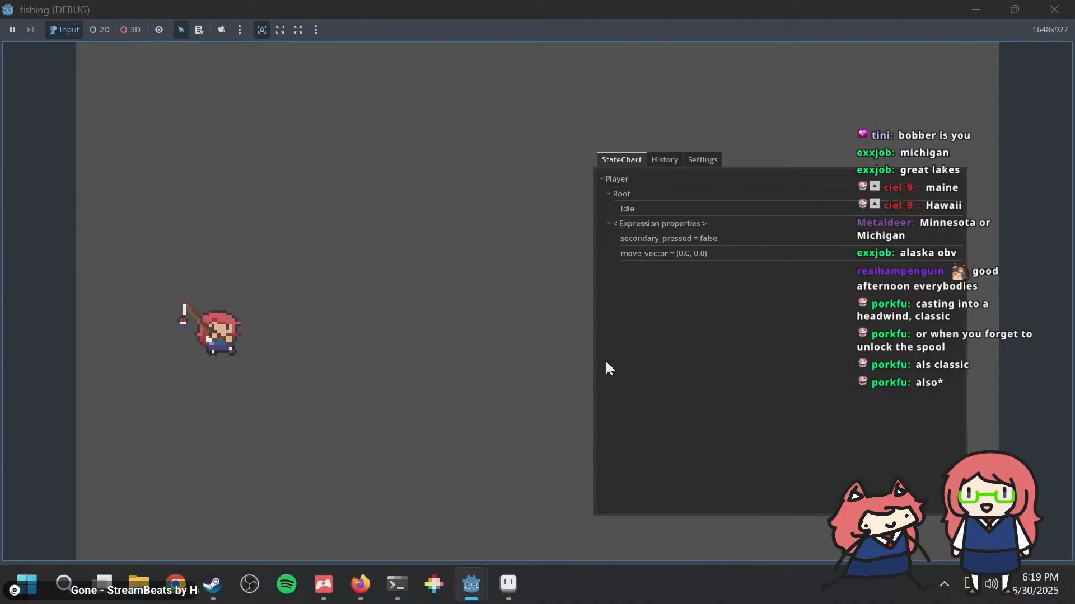
key("alt+Tab")
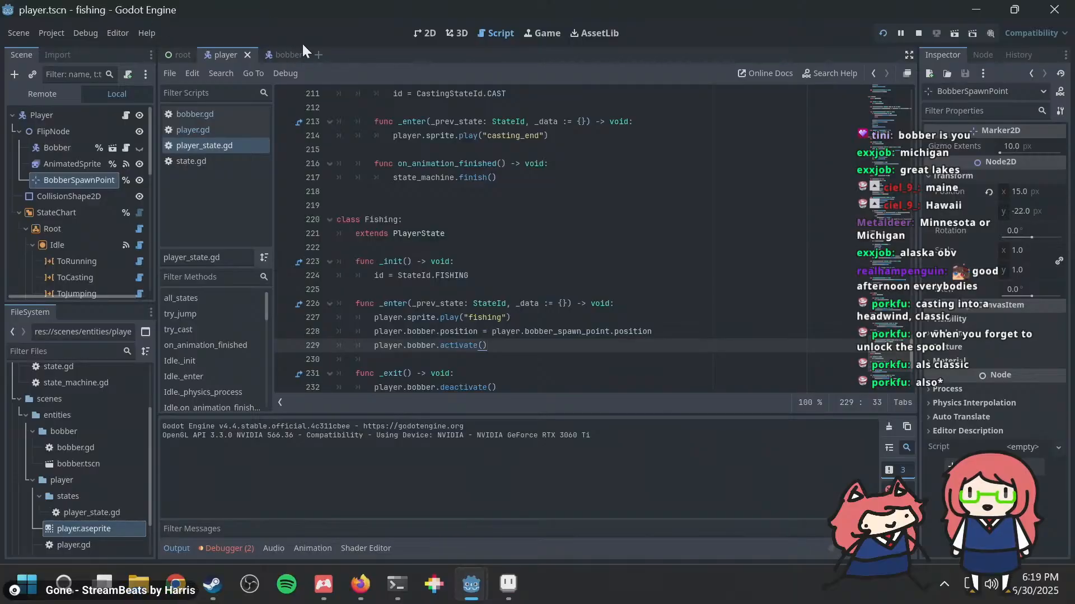
Step: Set BobberSpawnPoint's x position to 13 px in the player scene, test it in the game and close the game
left_click(282, 54)
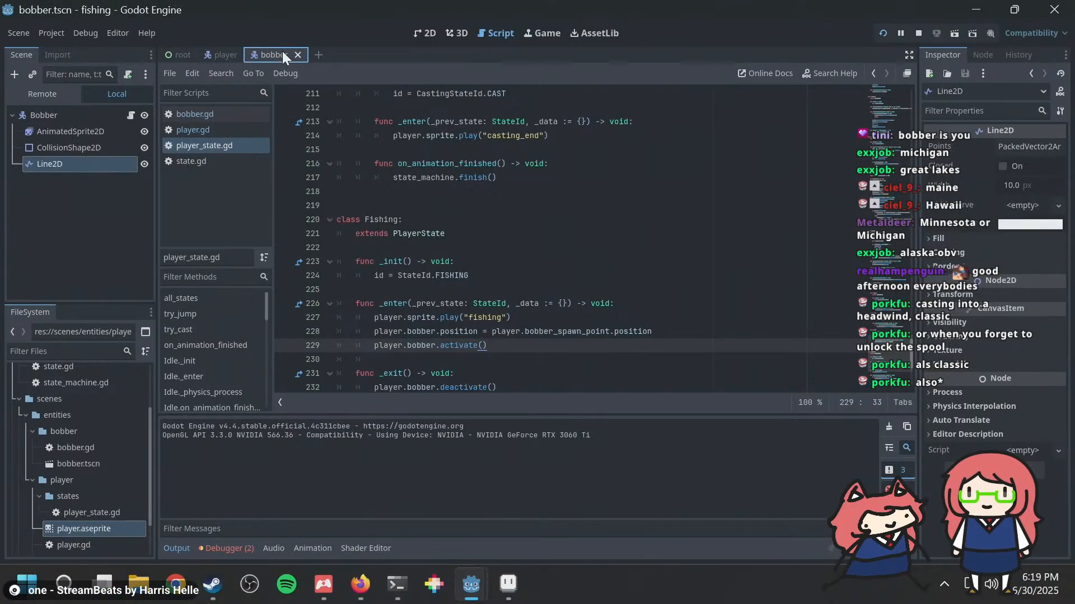
left_click(231, 55)
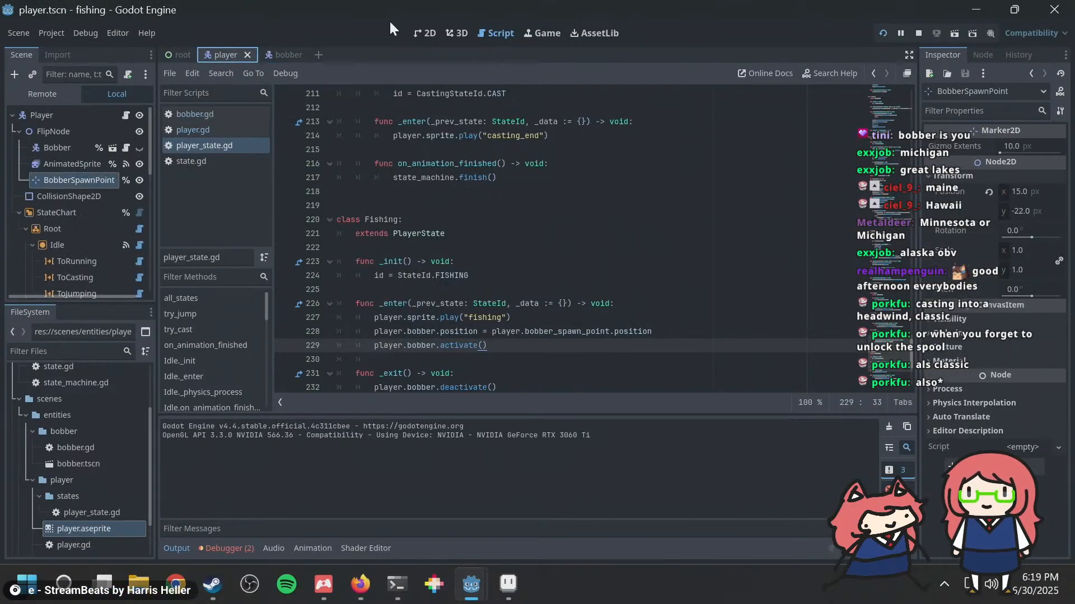
left_click(427, 32)
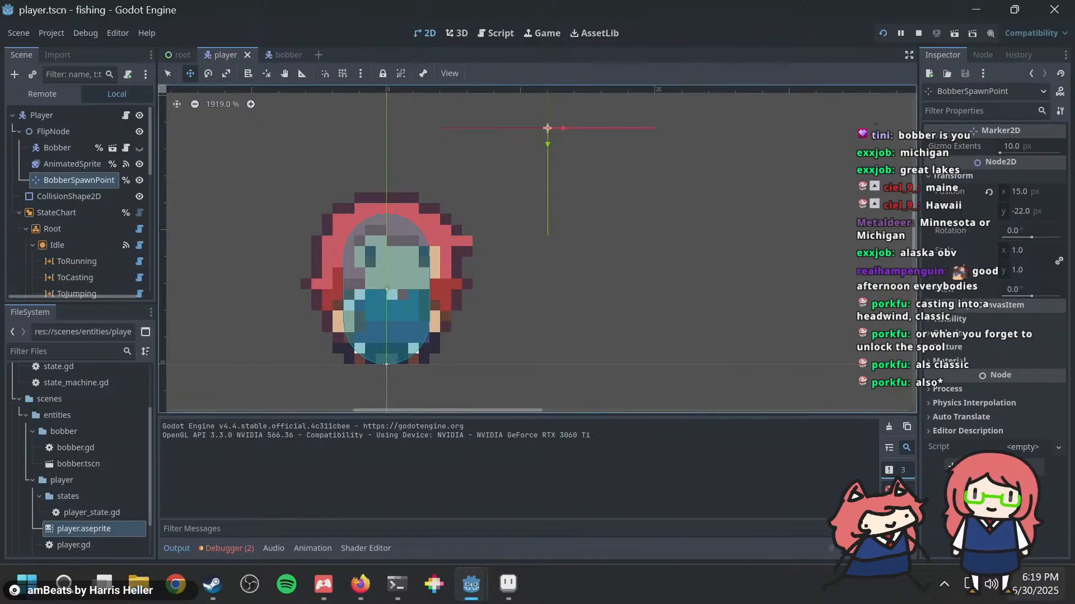
left_click(1037, 190)
type("13")
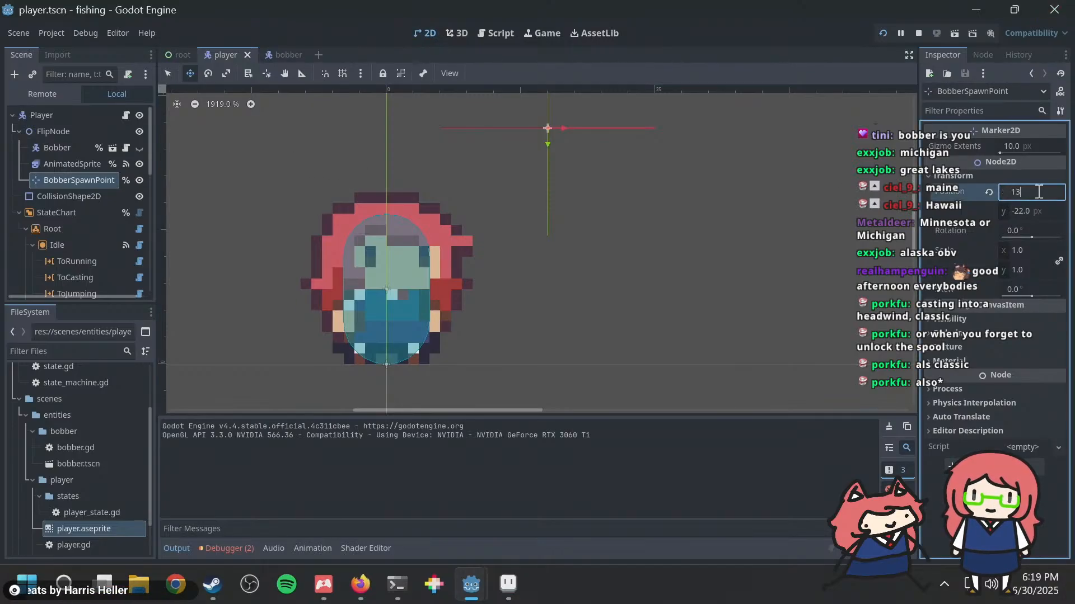
key("Return")
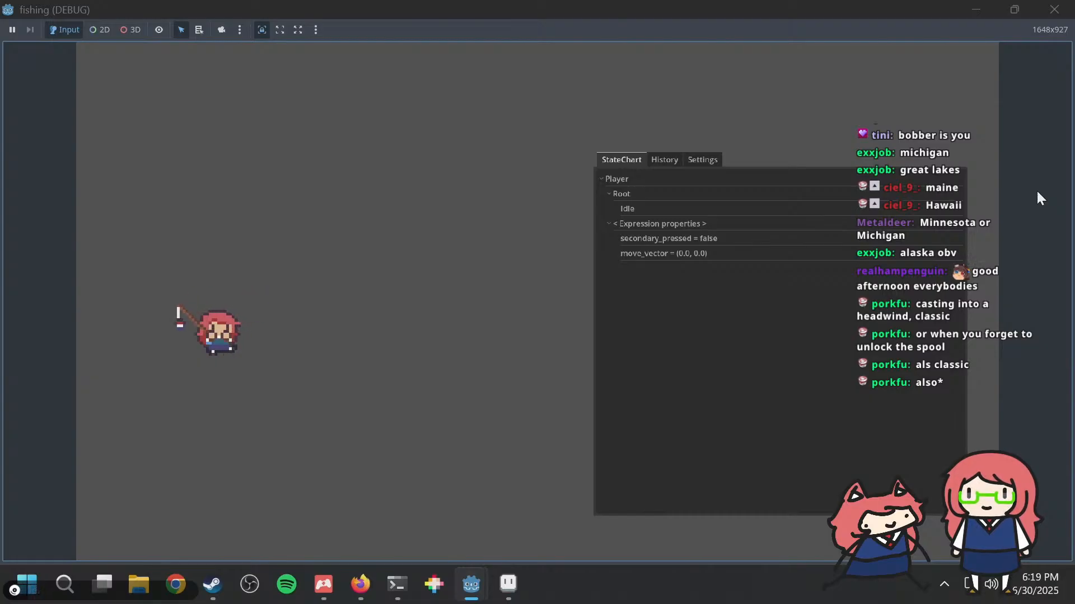
left_click(1054, 9)
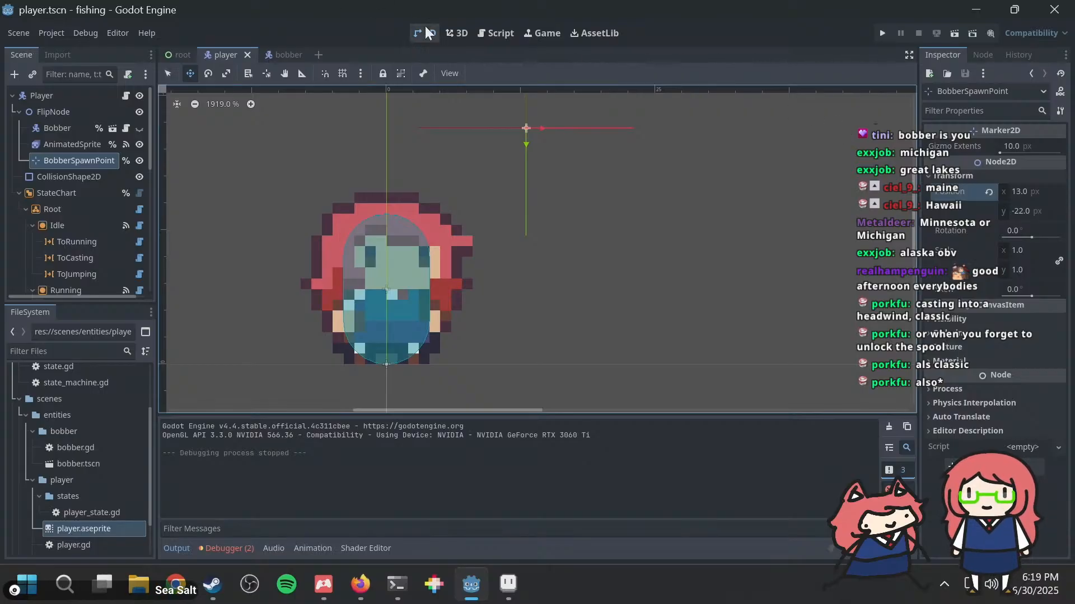
Step: Remove the activate() call after player.bobber in the Fishing state's _enter function and look up physics and process members in its place
left_click(492, 34)
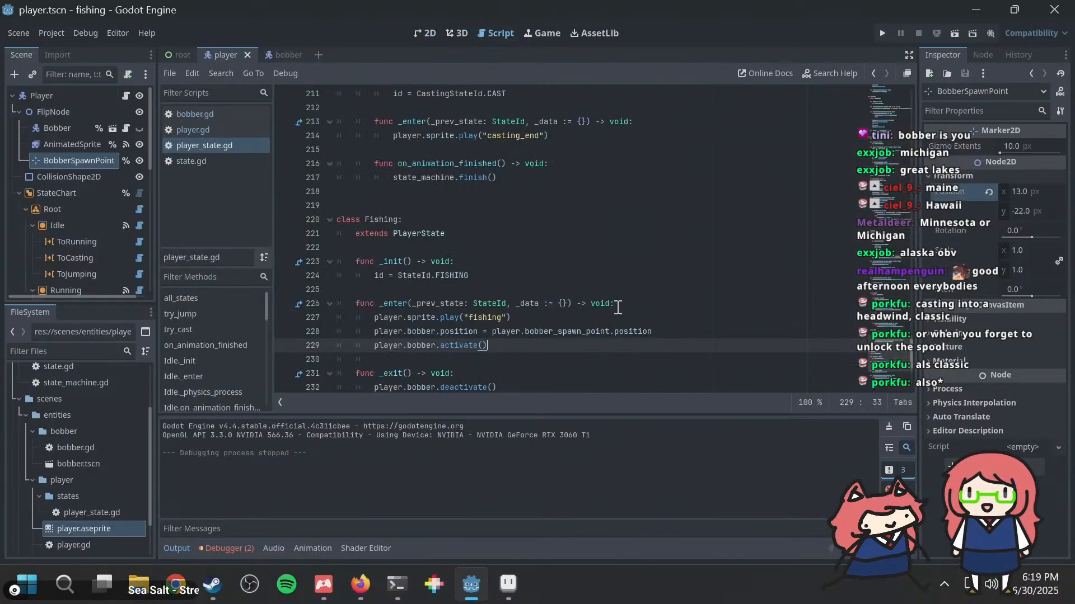
scroll(617, 312, "down", 1)
left_click(625, 289)
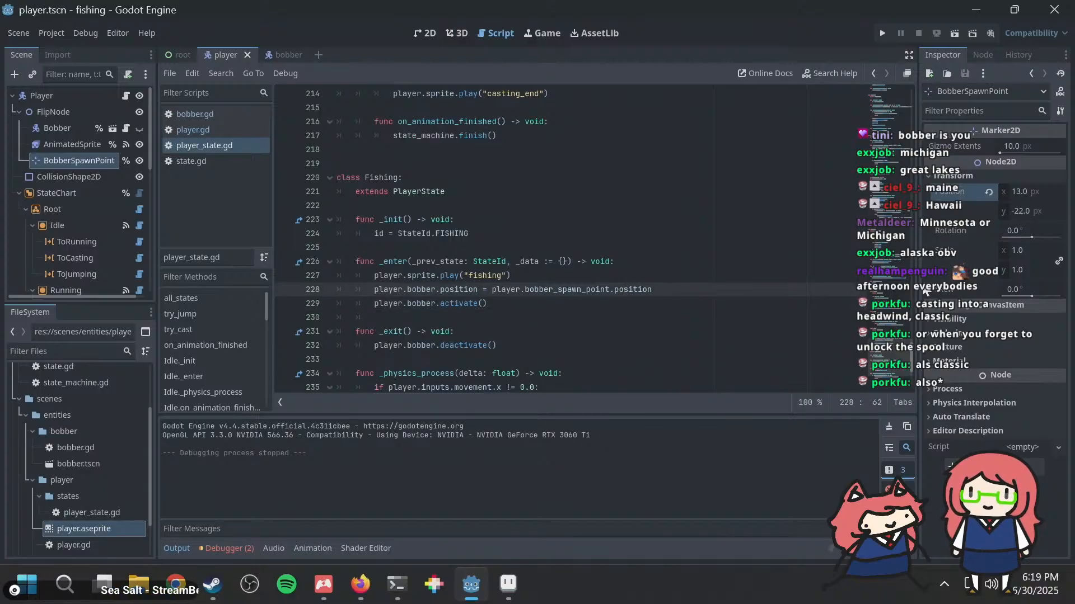
key("Down")
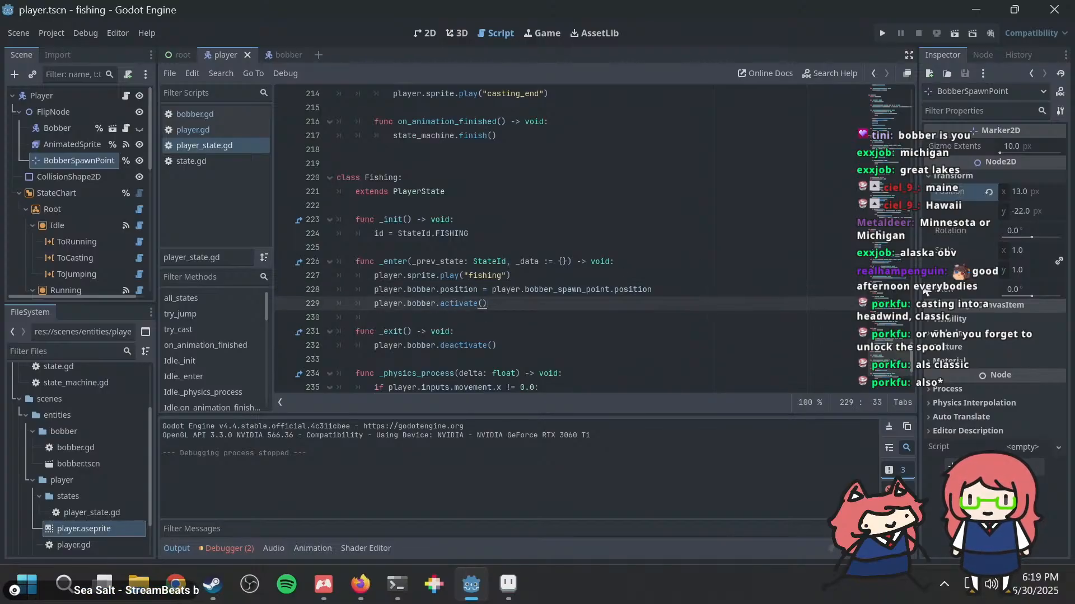
key("shift+Home")
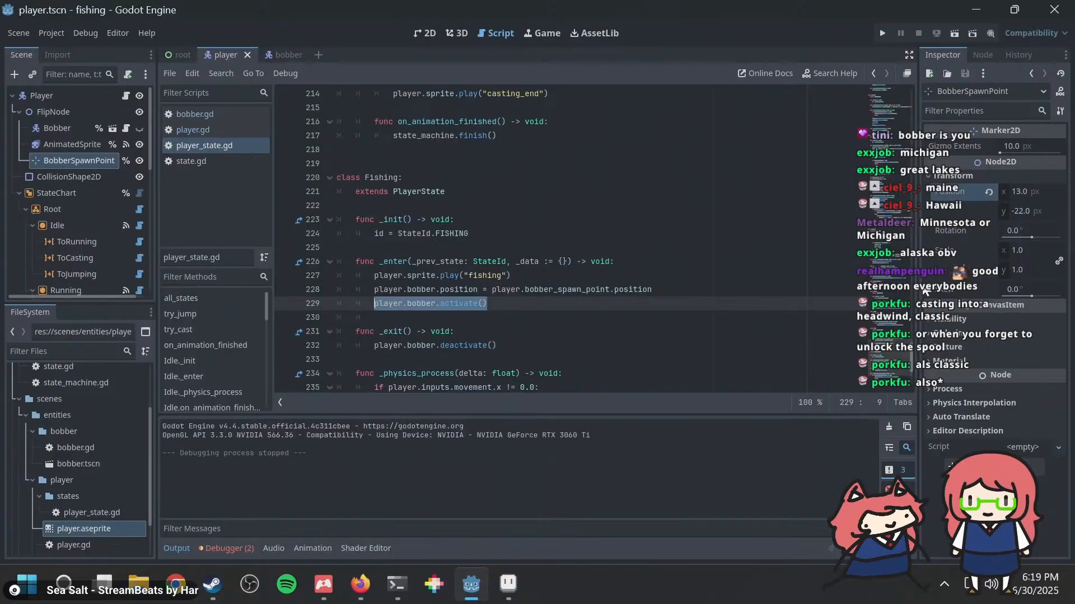
key("End")
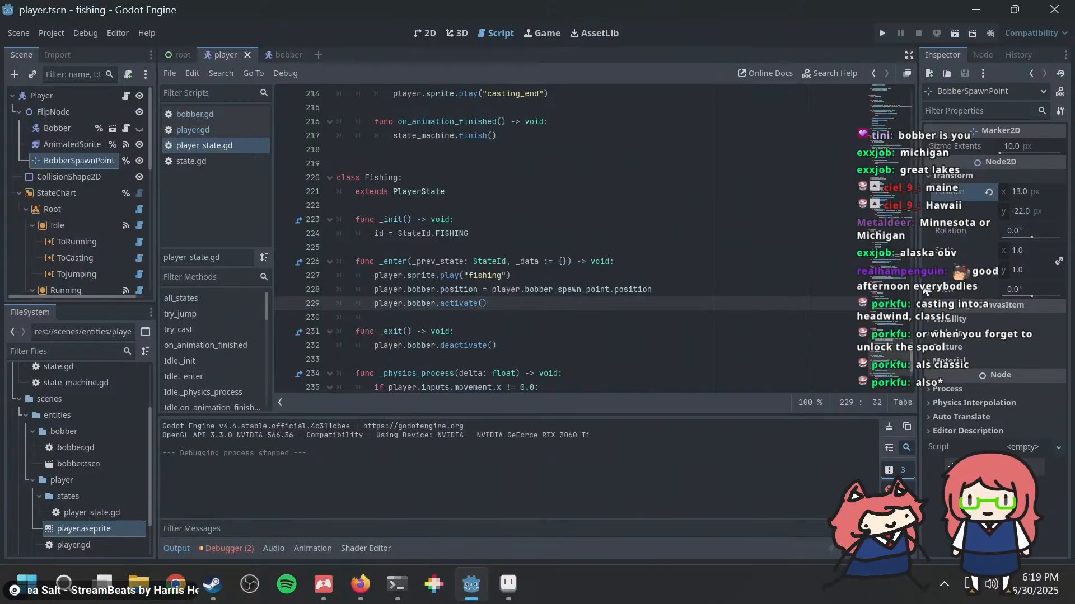
key("shift+End")
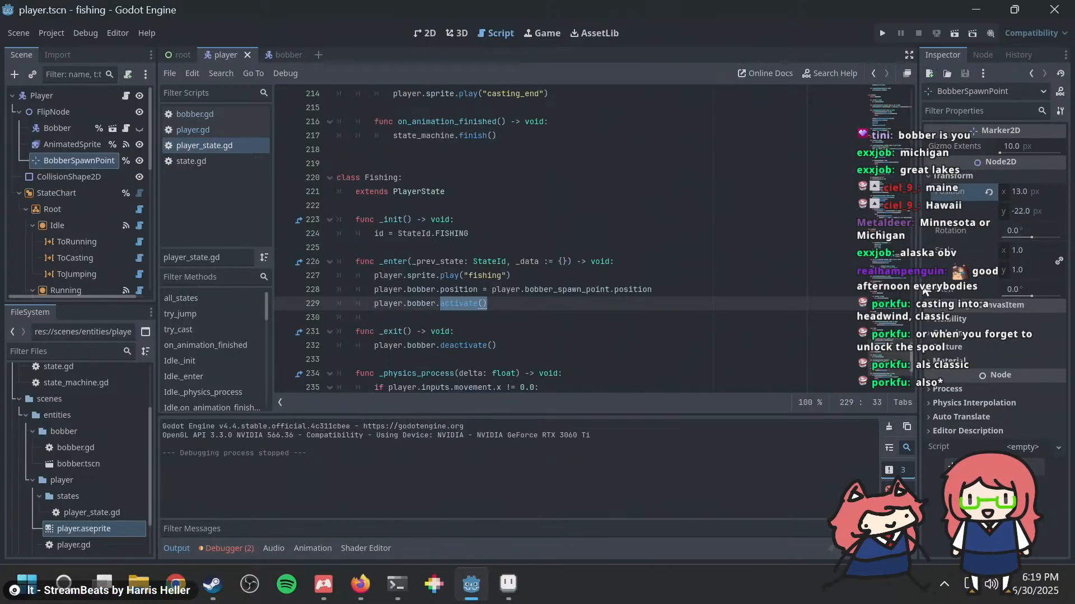
type("phy")
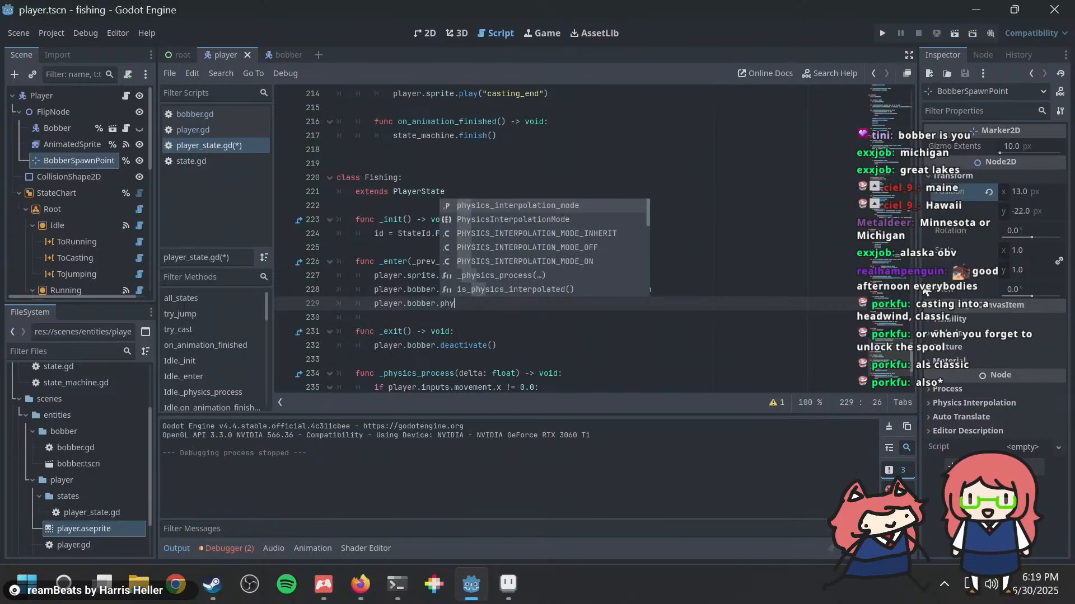
key("BackSpace")
key("BackSpace")
key("BackSpace")
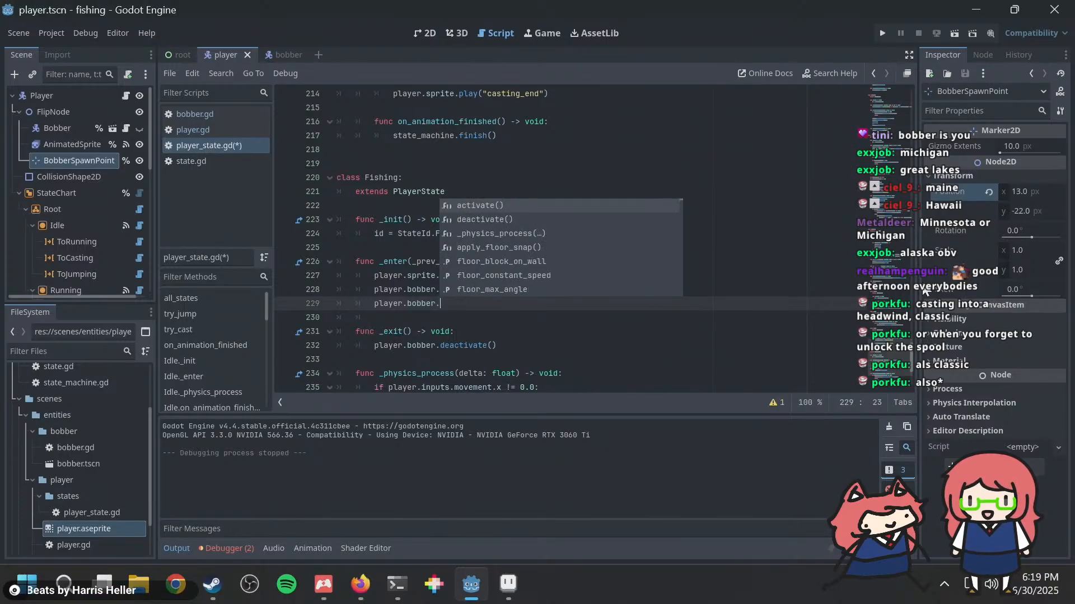
type("pr")
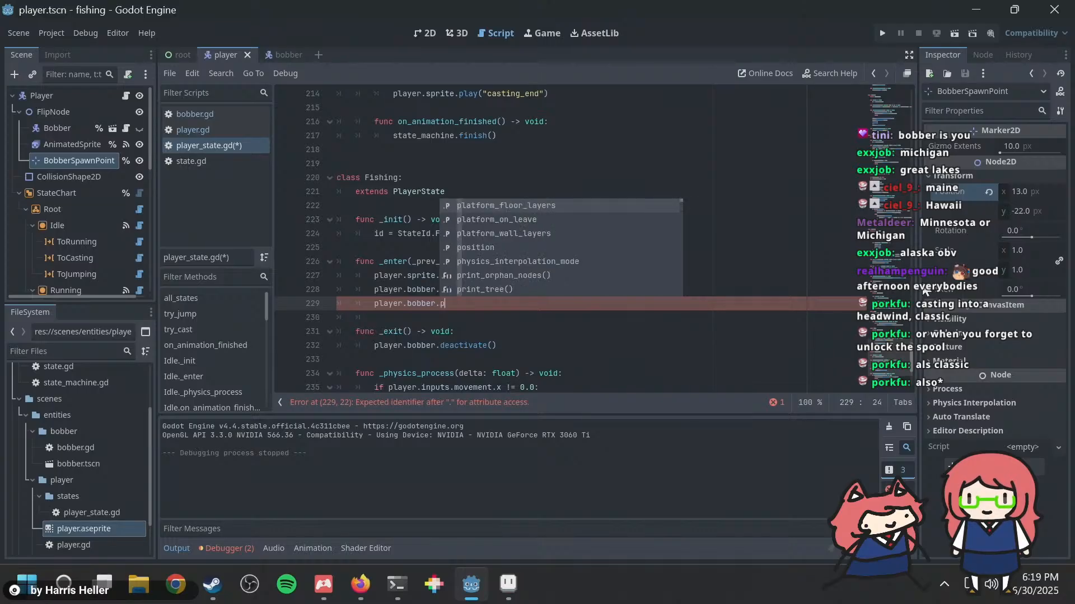
key("BackSpace")
key("BackSpace")
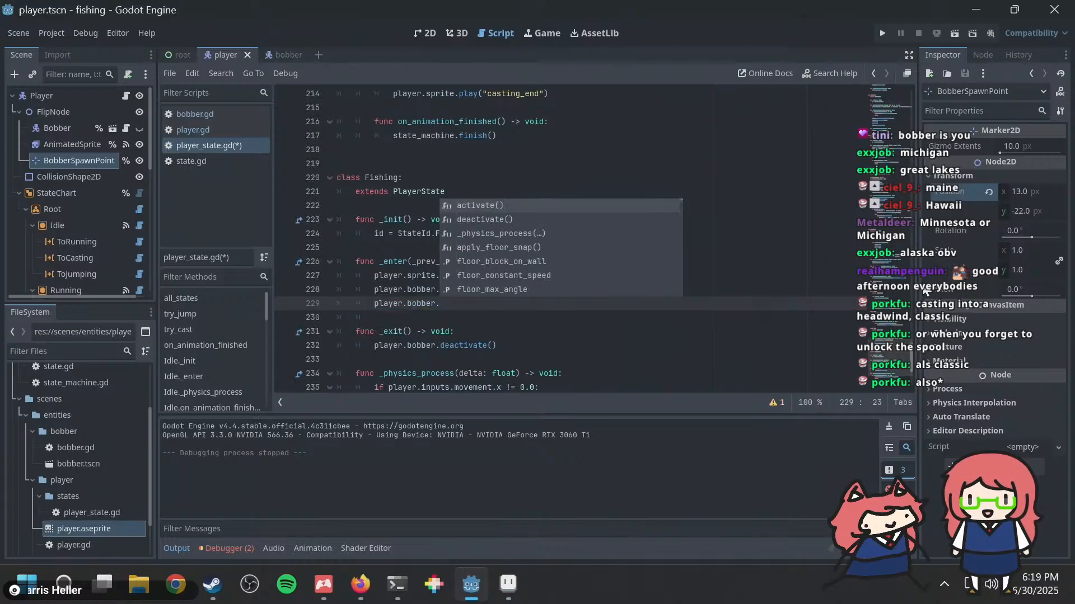
Step: Switch to Firefox and search the web in a new tab for "godot disable physics on node"
left_click(360, 584)
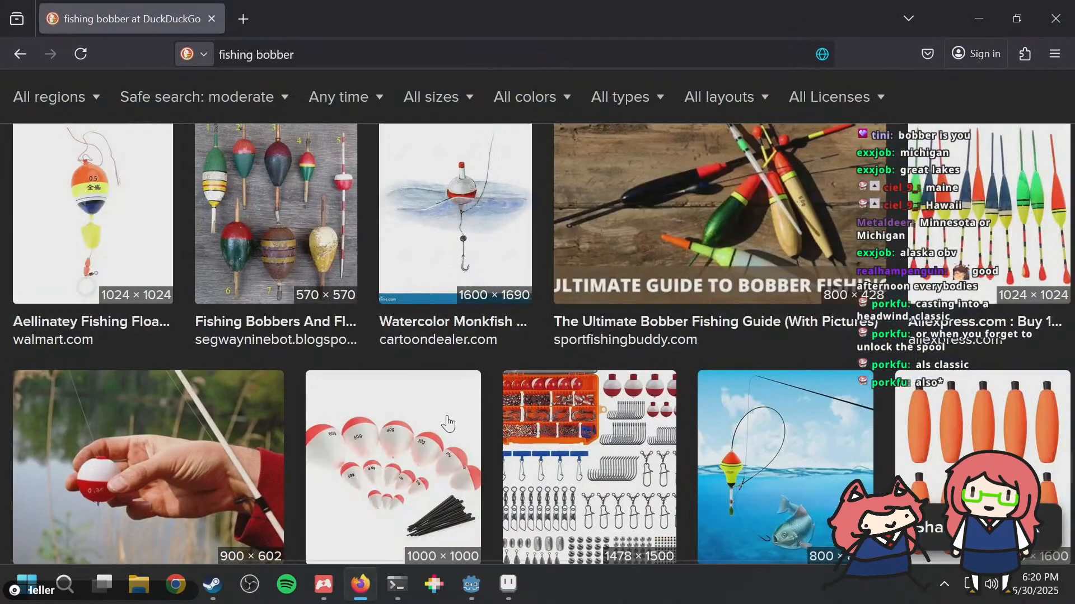
key("ctrl+t")
type("godot disab")
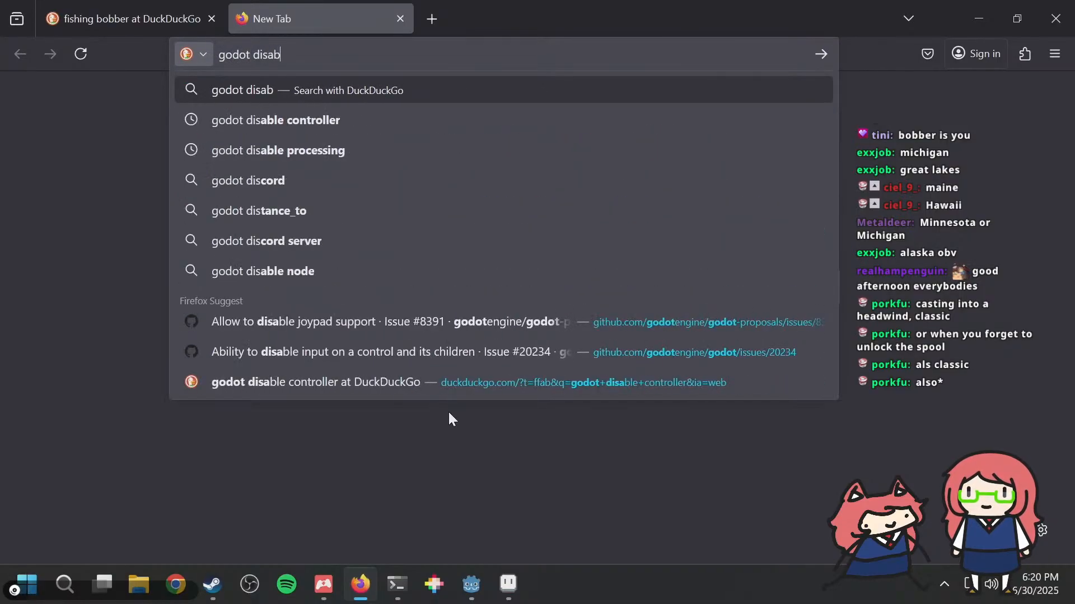
type("le physics")
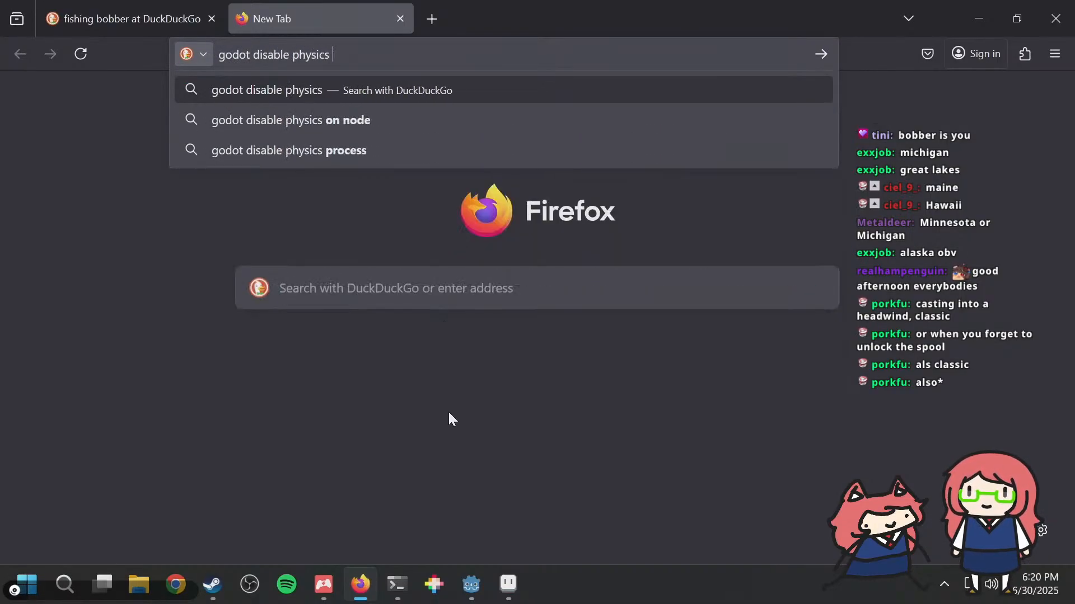
key("Up")
key("Up")
key("Return")
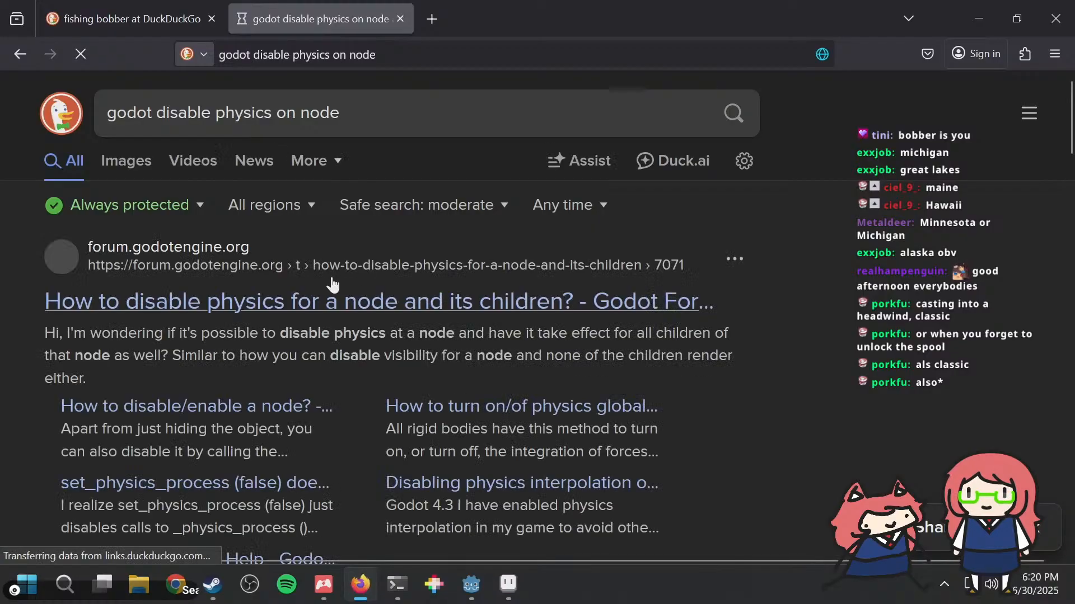
Step: Open the Godot forum topic on disabling physics for a node and its children and read its replies for a suitable method
left_click(283, 302)
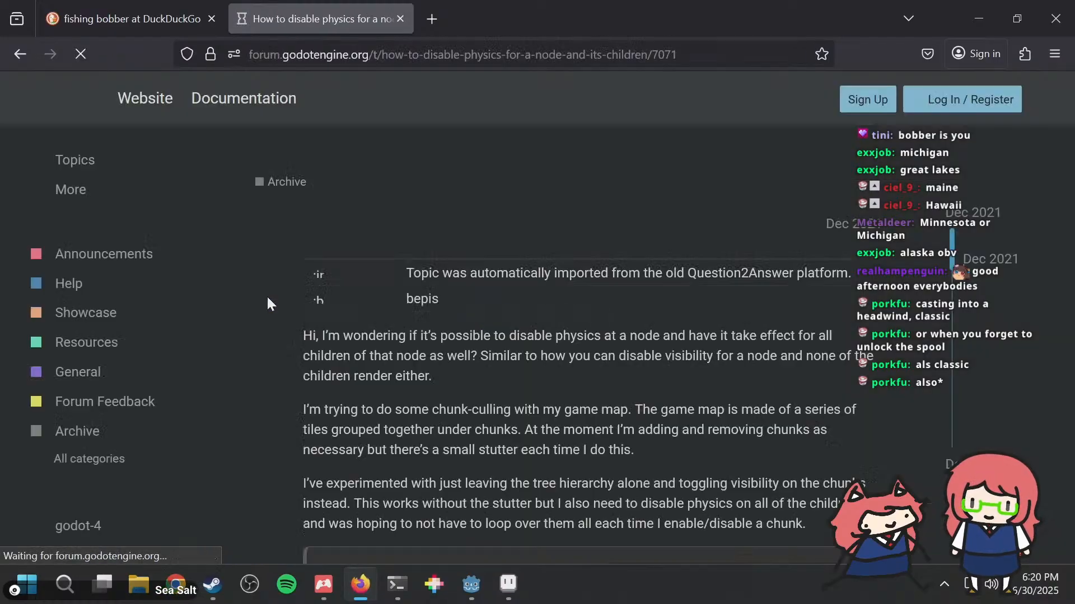
scroll(341, 332, "down", 10)
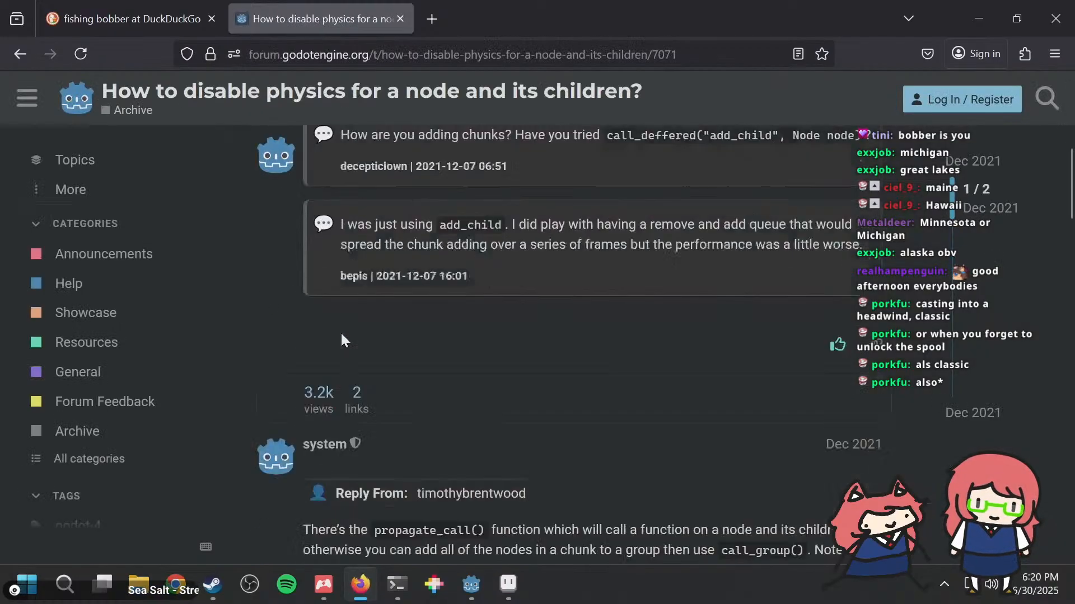
scroll(430, 354, "down", 15)
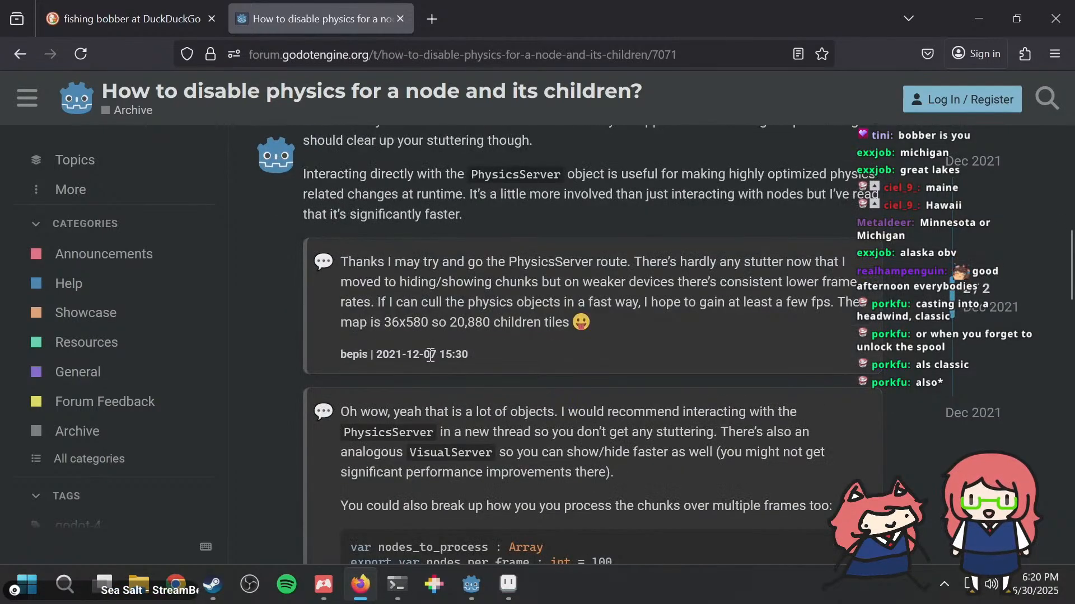
scroll(429, 353, "down", 3)
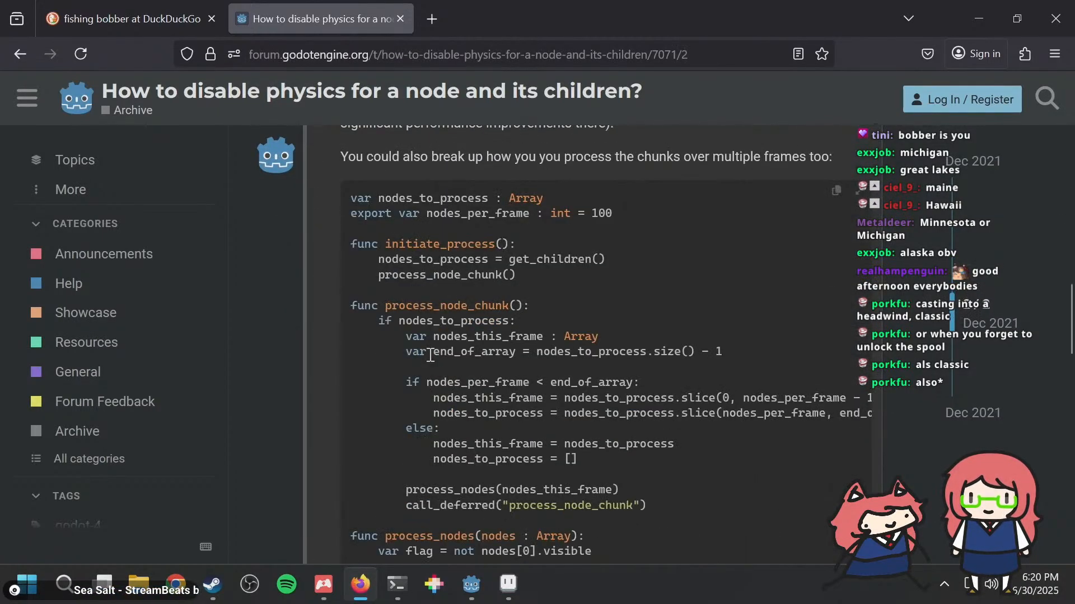
scroll(430, 354, "down", 5)
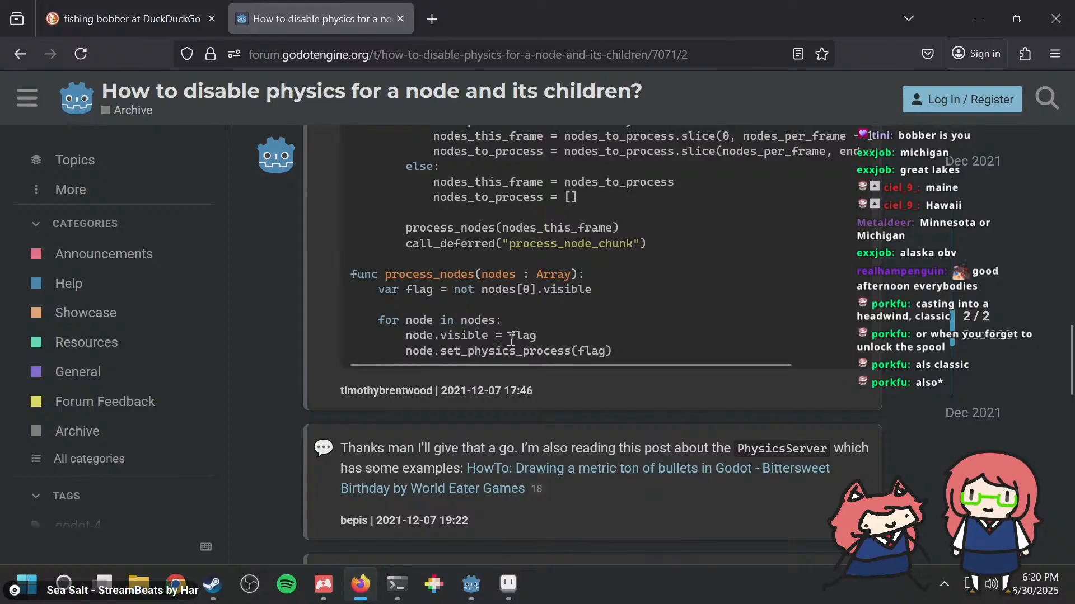
Step: Switch to Godot and complete the player.bobber line in the Fishing state's _enter function as player.bobber.set_physics_process(true)
key("alt+Tab")
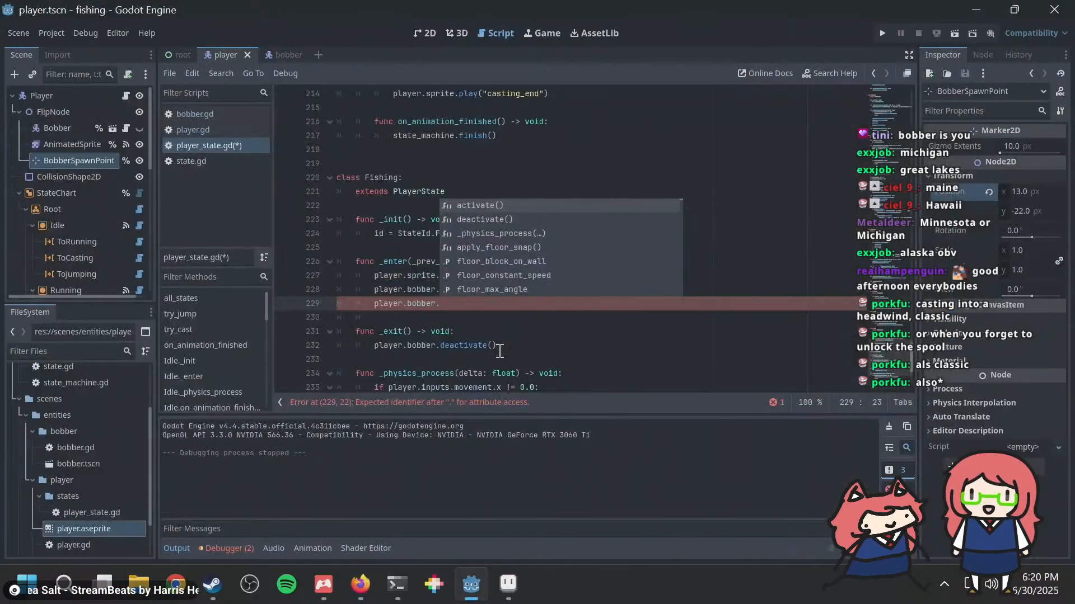
type("physics_process")
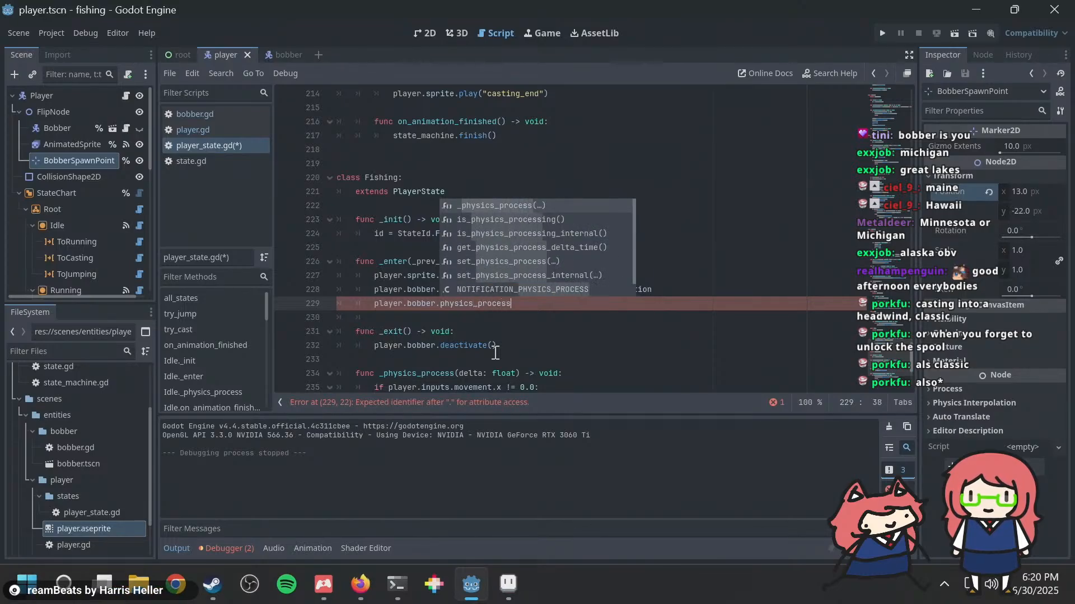
type(" =")
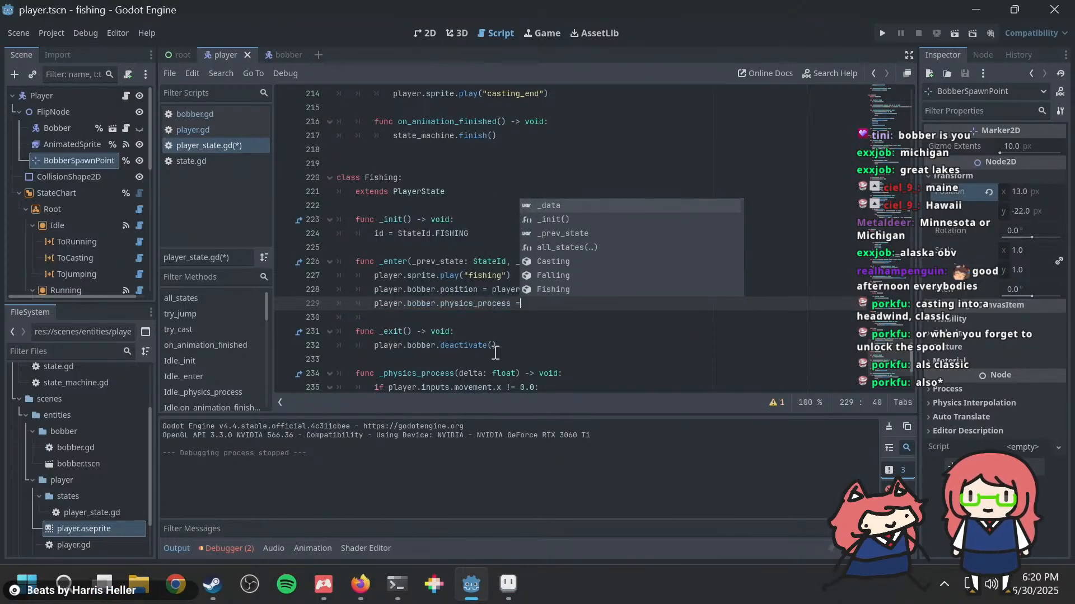
key("BackSpace")
key("BackSpace")
key("BackSpace")
key("BackSpace")
key("BackSpace")
key("BackSpace")
key("BackSpace")
key("BackSpace")
key("BackSpace")
key("BackSpace")
key("BackSpace")
key("BackSpace")
key("BackSpace")
key("BackSpace")
key("BackSpace")
key("BackSpace")
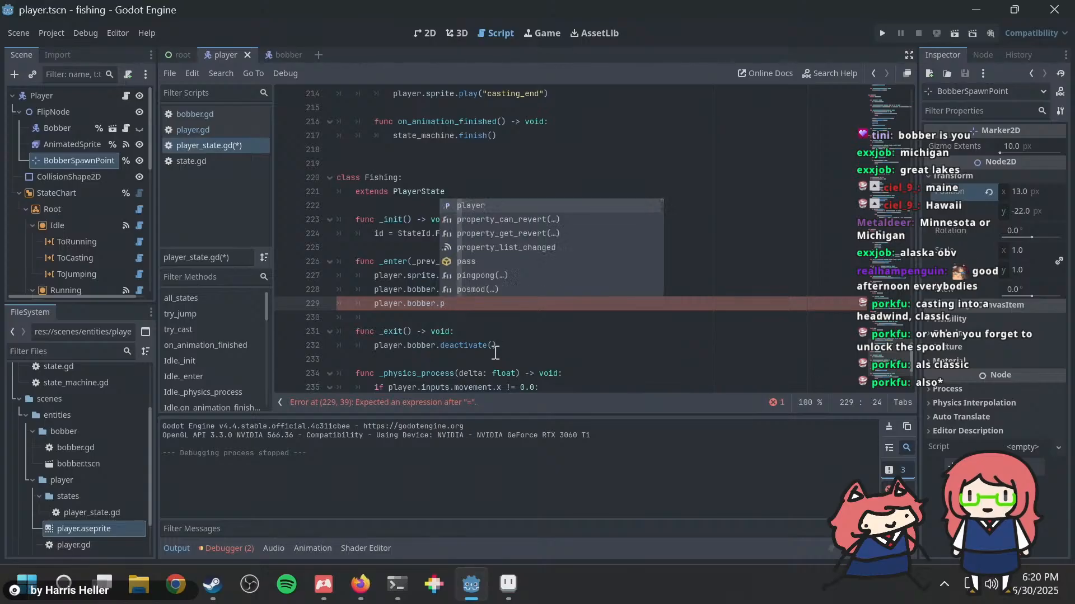
key("BackSpace")
type("set_ph")
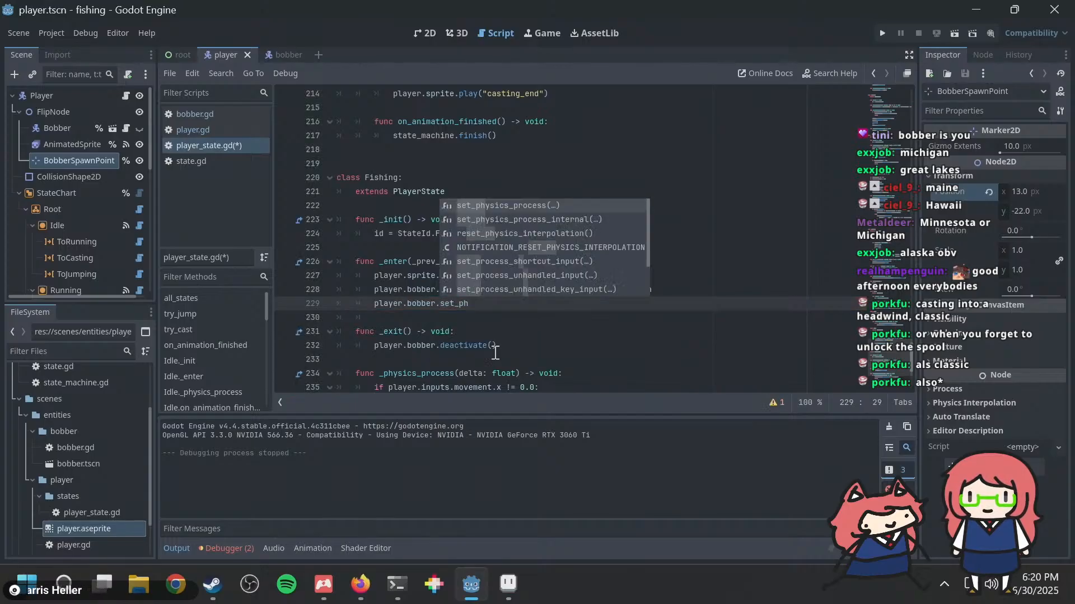
key("Return")
type("true)")
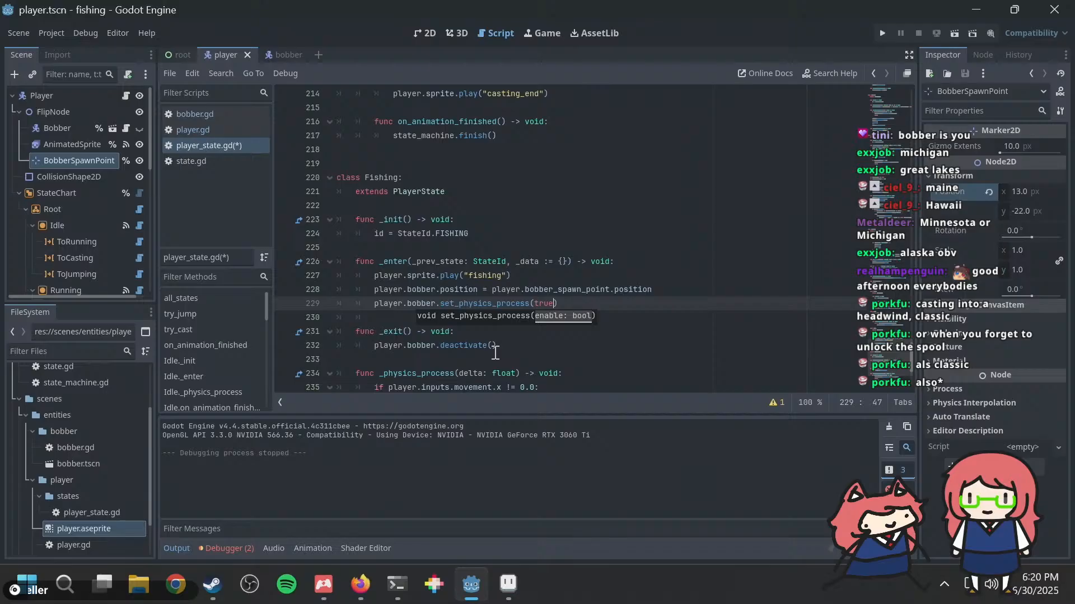
left_click(580, 297)
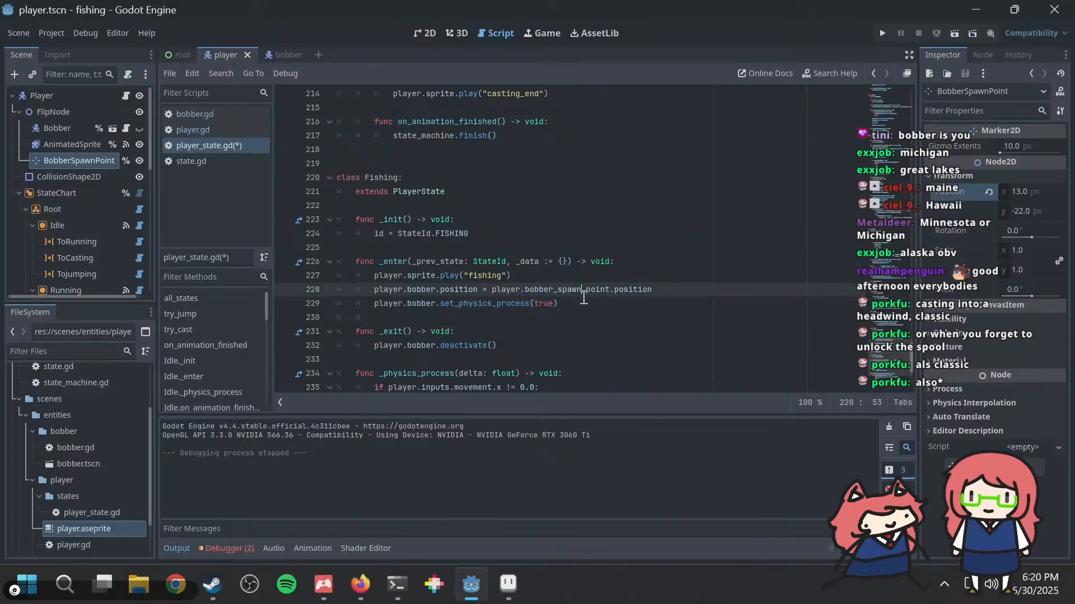
Step: Copy the set_physics_process call to the start of the Fishing state's _exit function and change its argument to false
key("Down")
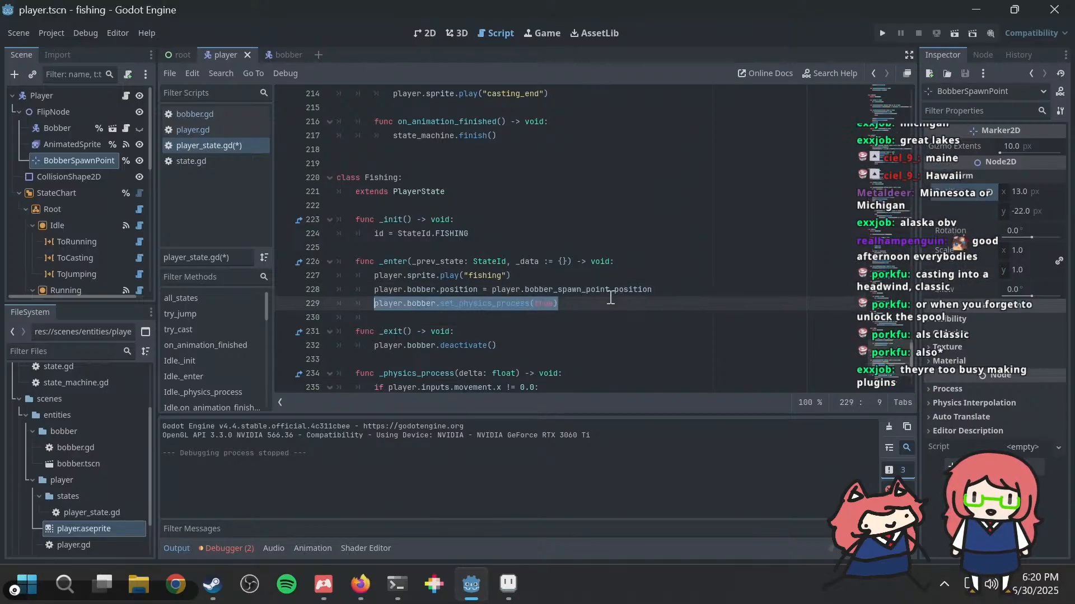
key("Down")
key("Down")
key("End")
key("Return")
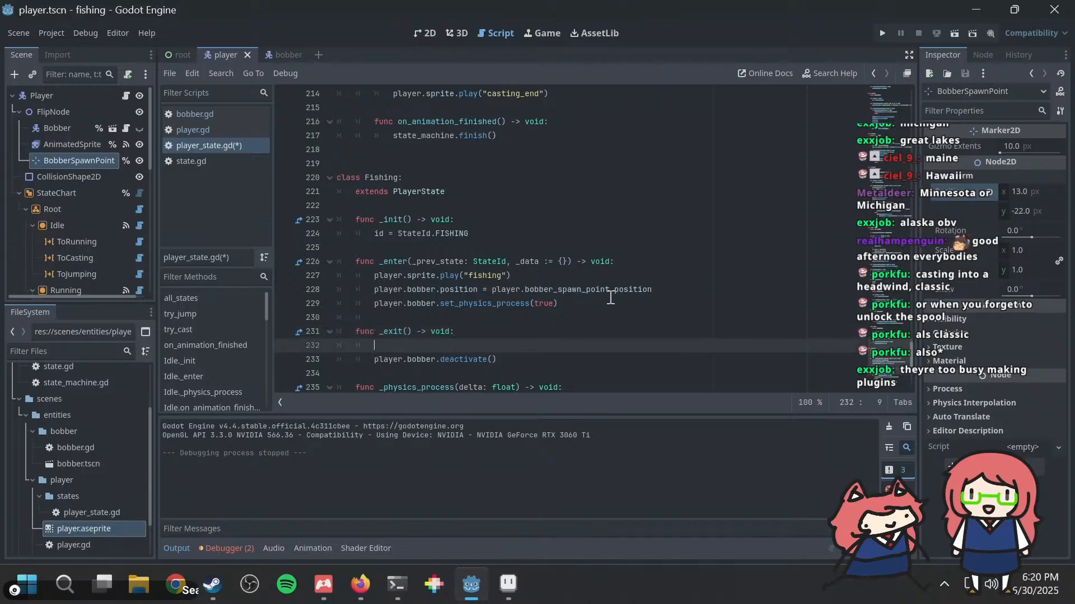
type("player.bobber.set_physics_process(true)")
key("BackSpace")
key("BackSpace")
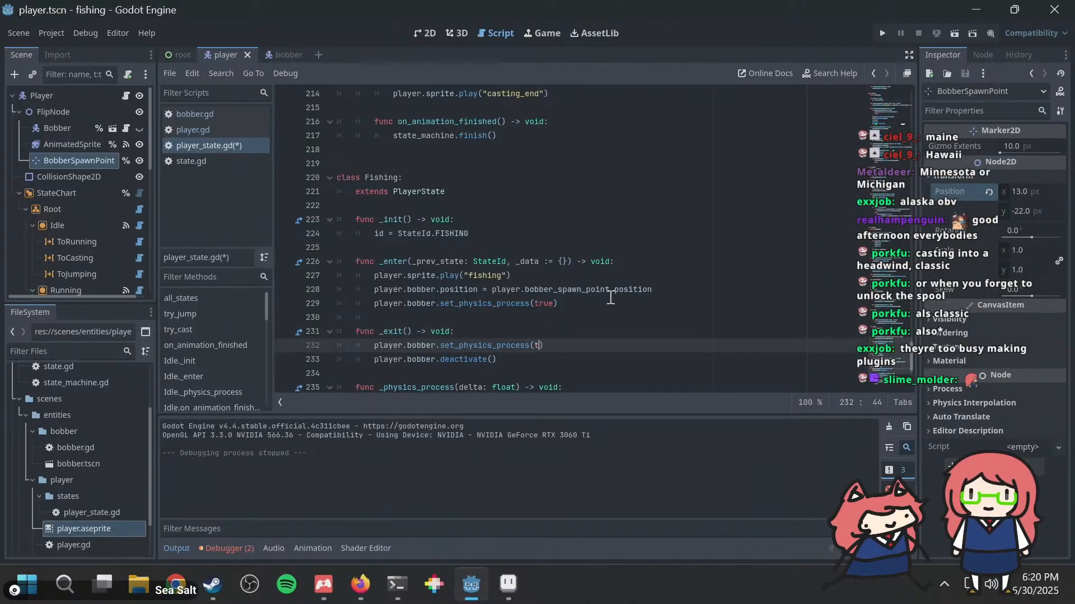
key("BackSpace")
type("false")
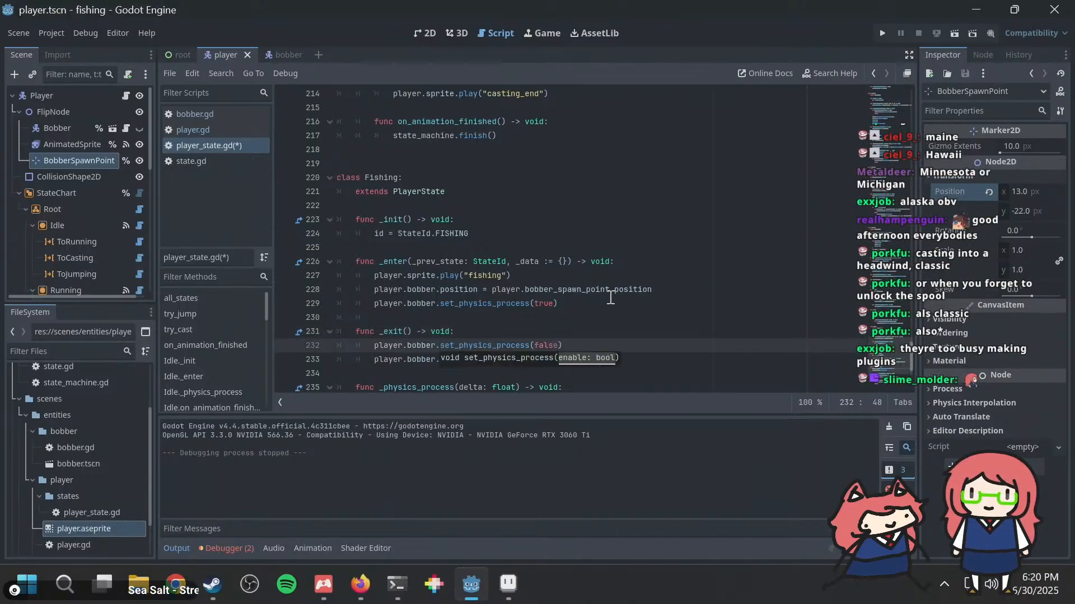
key("Down")
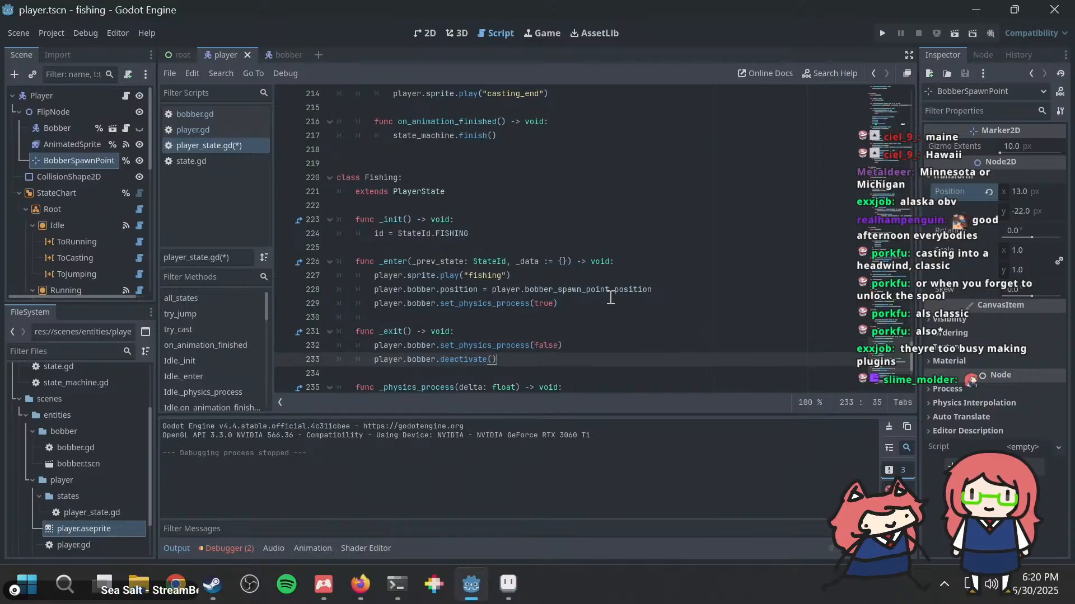
key("Up")
key("Up")
key("Up")
key("Up")
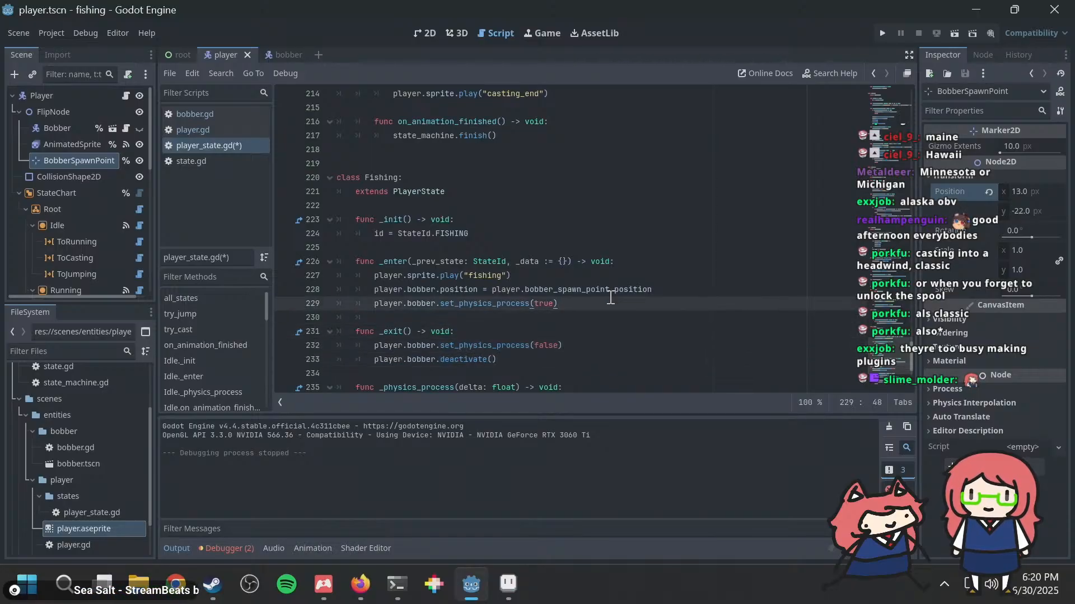
key("Up")
key("Down")
key("Up")
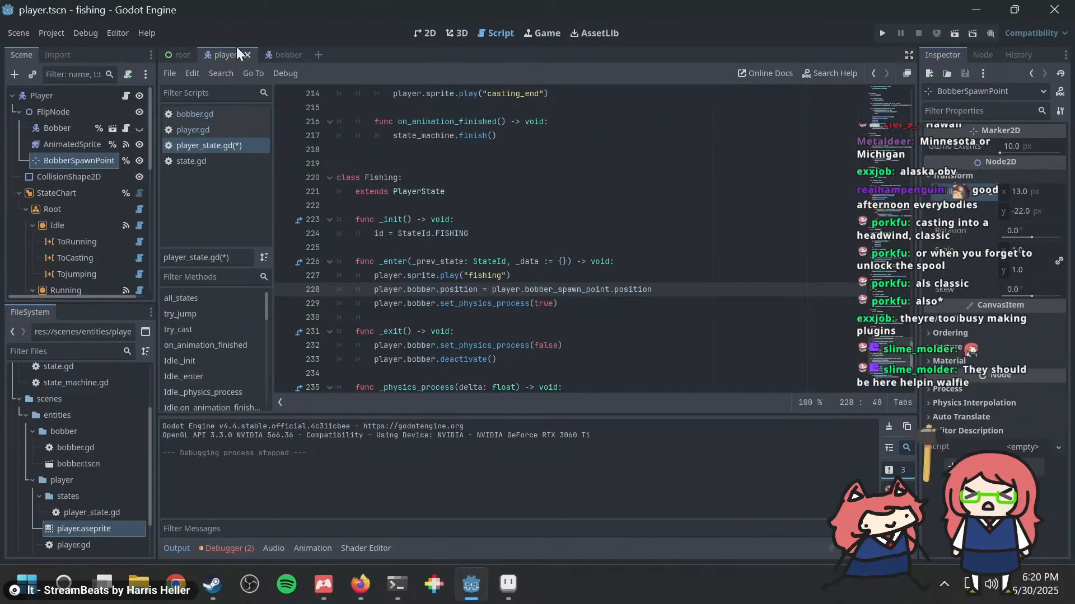
Step: In the bobber scene's bobber.gd, delete deactivate(), rename activate() to reset() with a pass body, and save
left_click(274, 55)
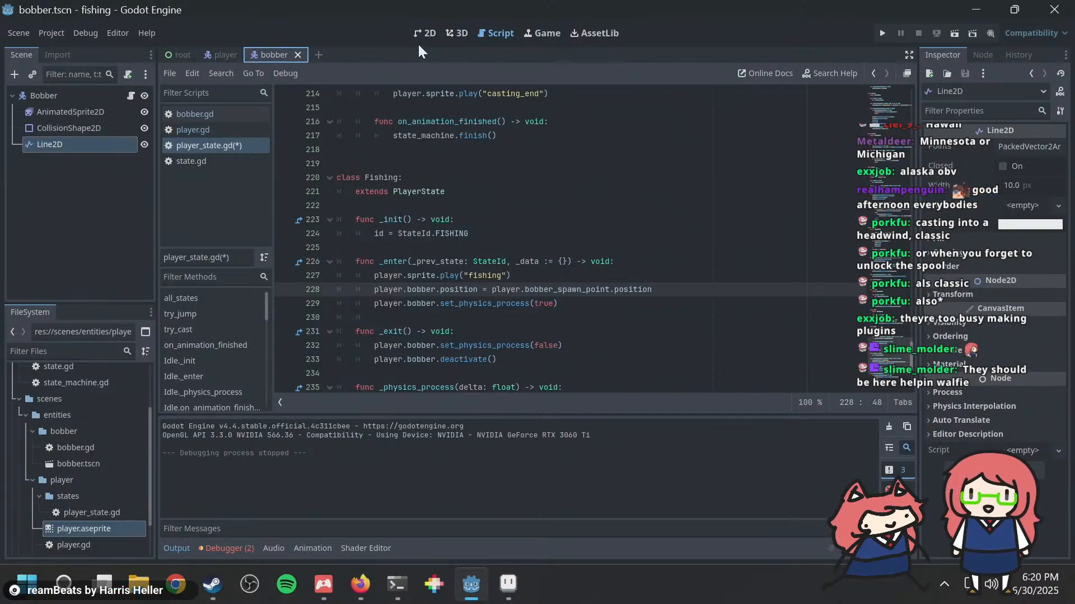
left_click(428, 33)
left_click(485, 32)
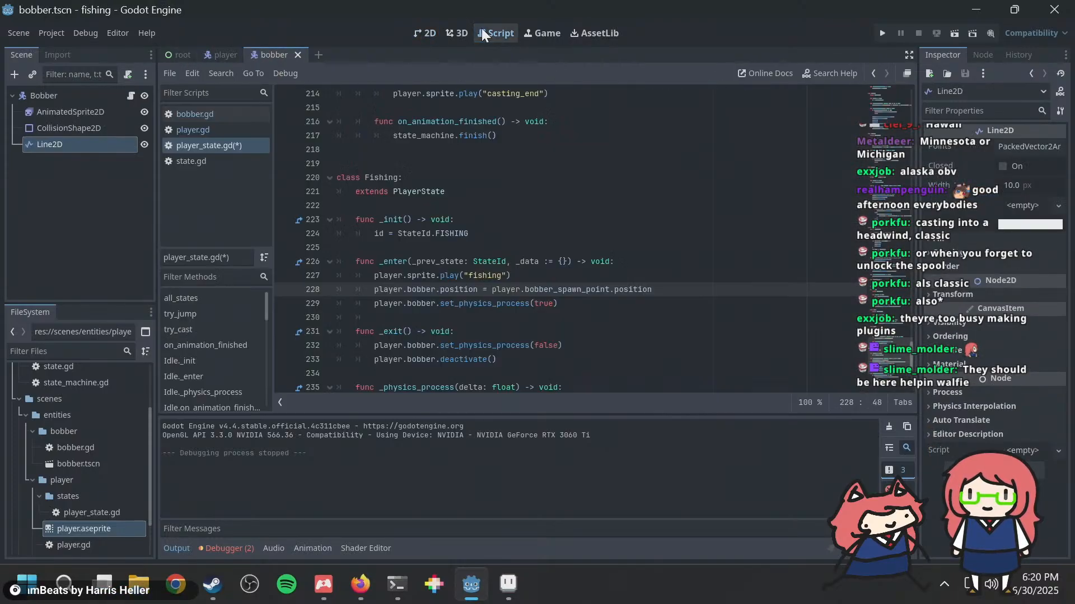
left_click(203, 114)
left_click_drag(428, 180, 311, 142)
key("BackSpace")
key("BackSpace")
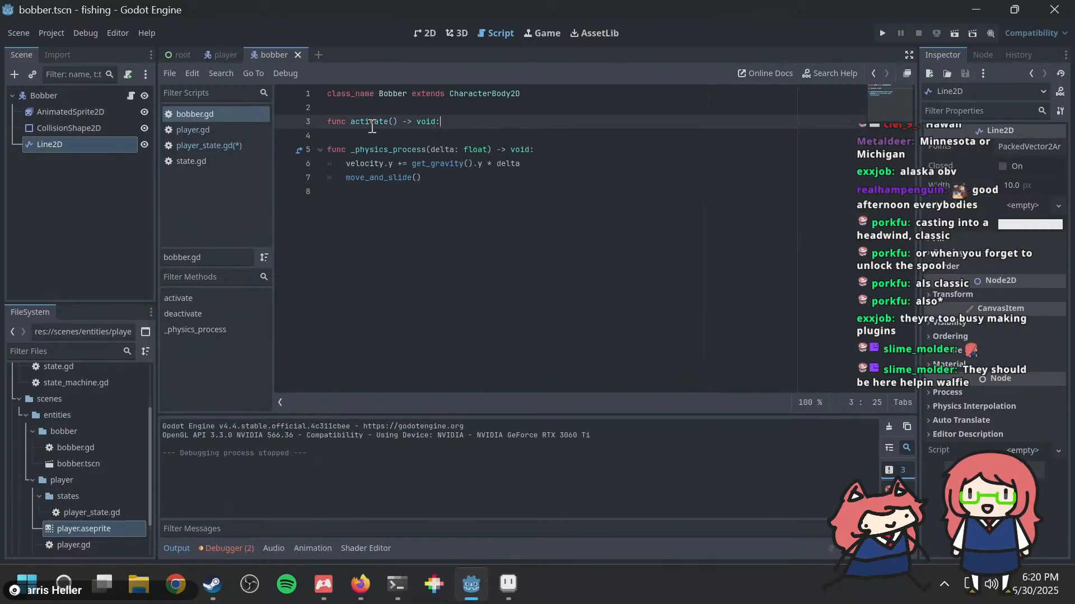
double_click(378, 122)
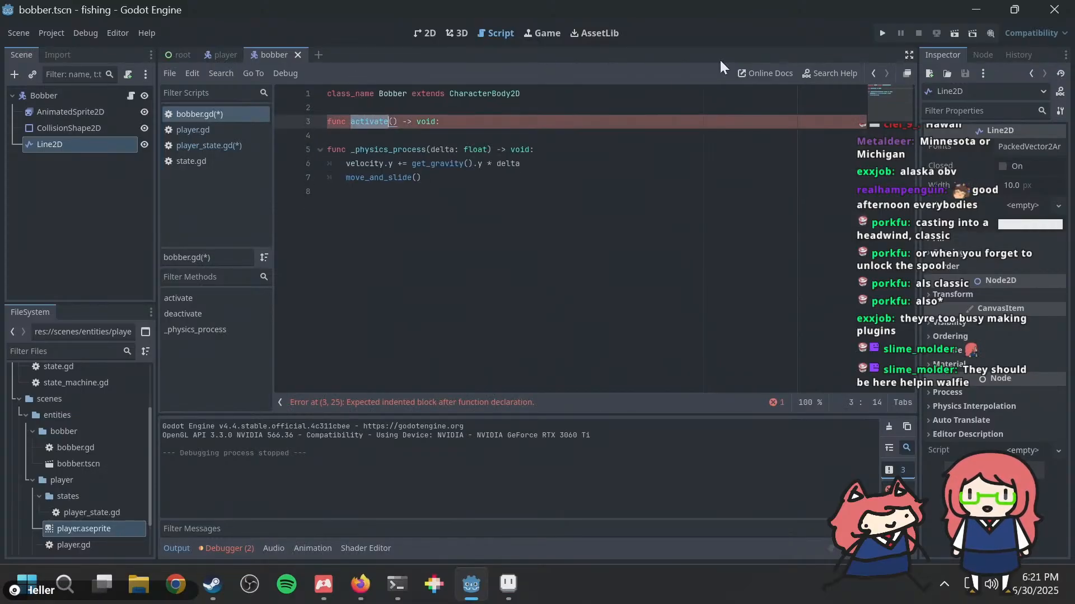
type("reset")
key("Return")
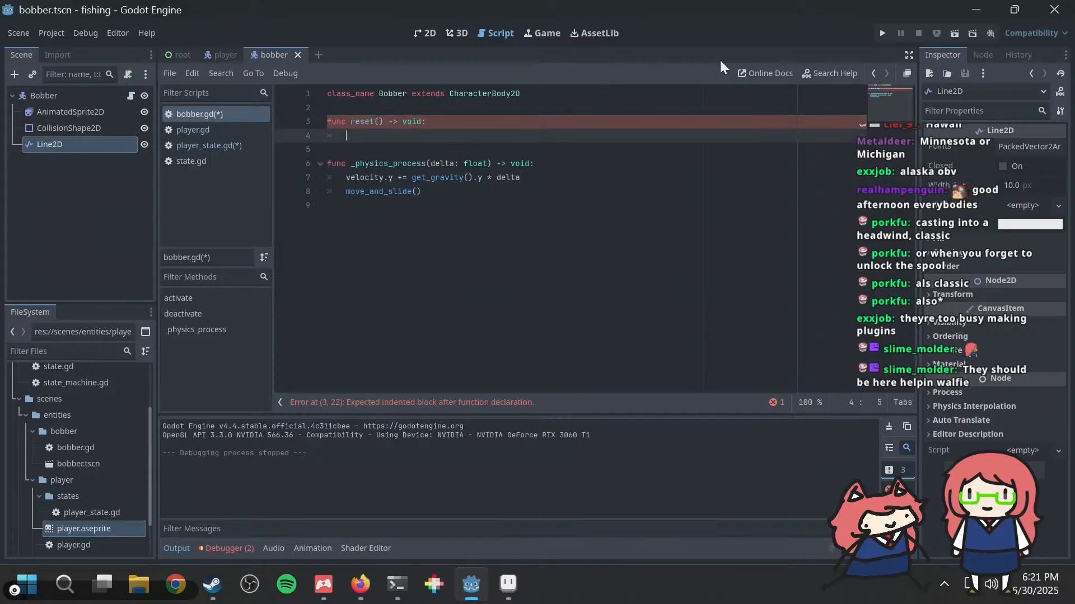
key("ctrl+s")
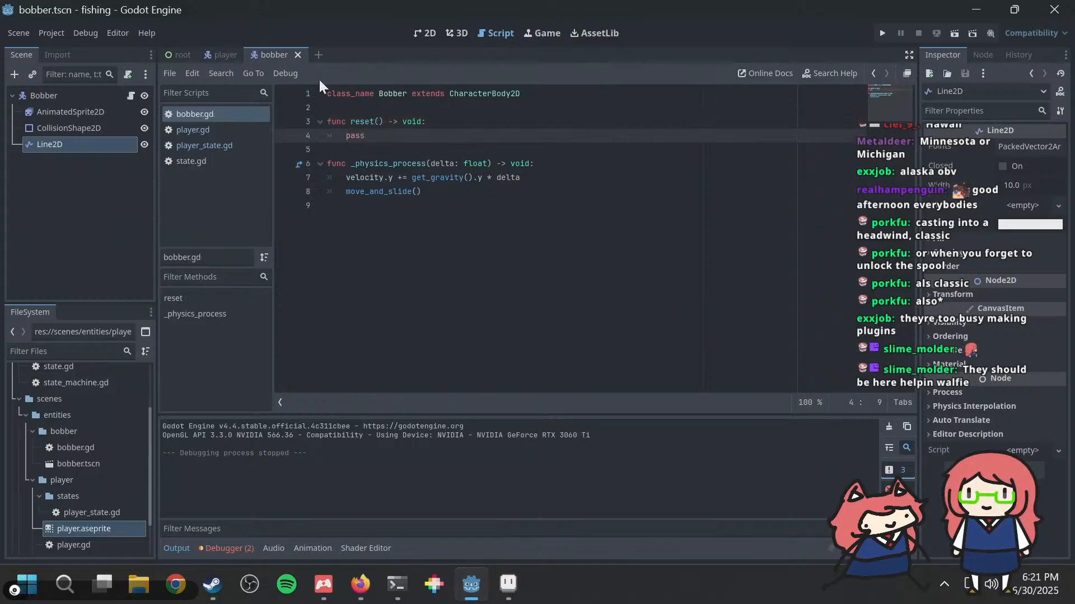
Step: In player_state.gd, add player.bobber.show() after the bobber position line in the Fishing state's _enter function
left_click(205, 139)
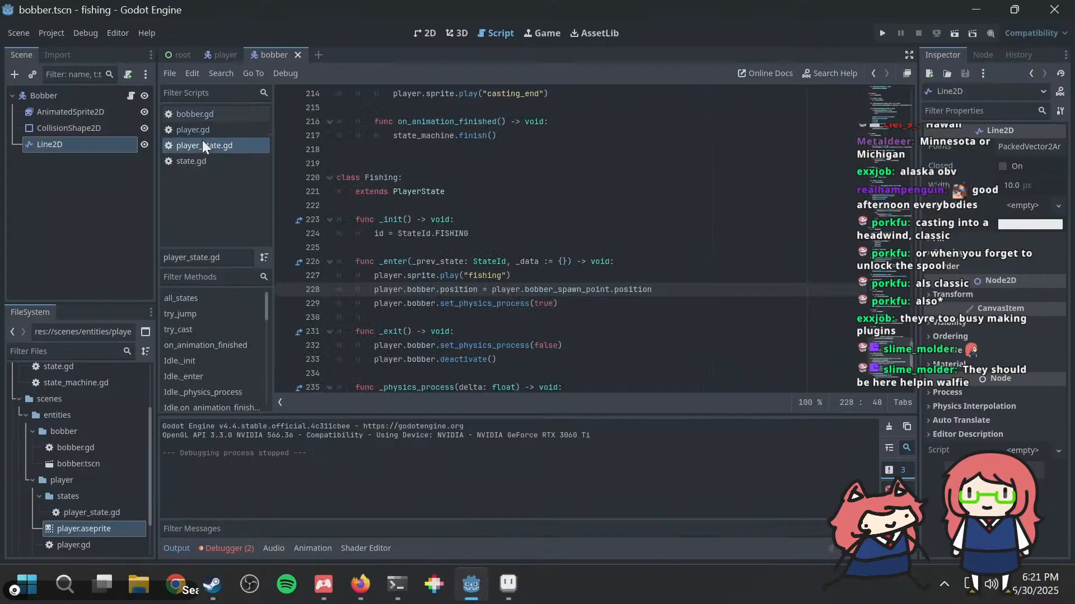
key("Return")
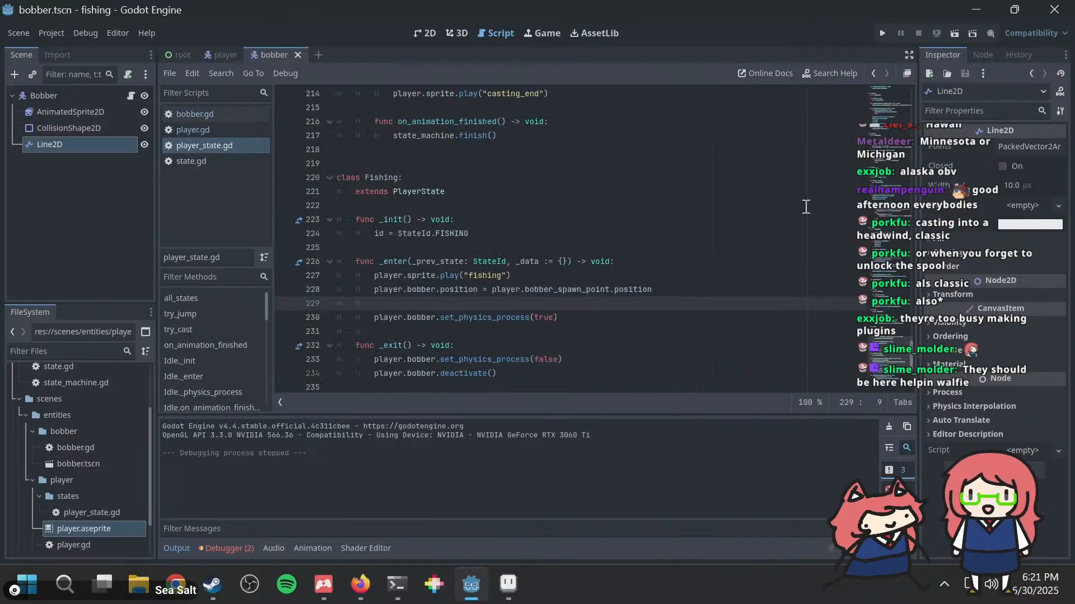
type("player.bobber")
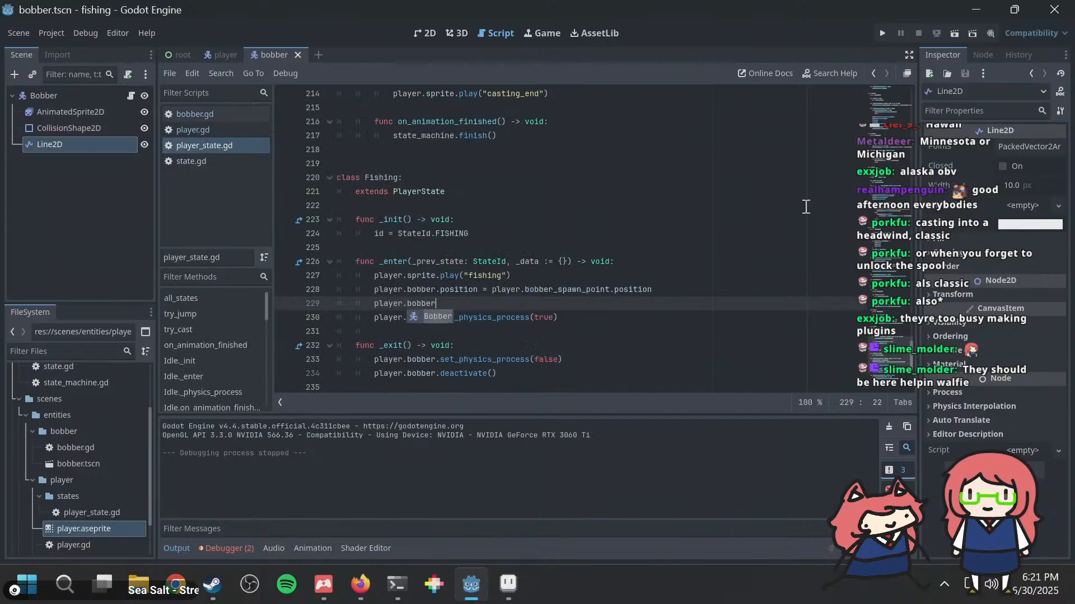
type(".v")
key("BackSpace")
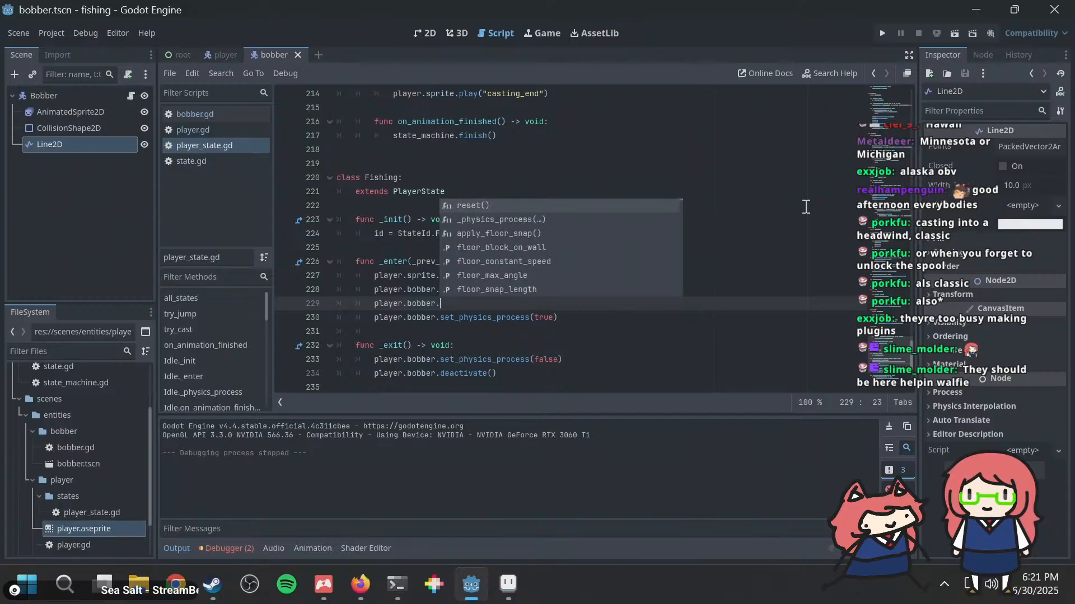
type("show()")
Step: Copy the player.bobber.show() call to the first line of the Fishing state's _exit function
key("shift+Home")
key("ctrl+c")
key("Down")
key("Down")
key("Down")
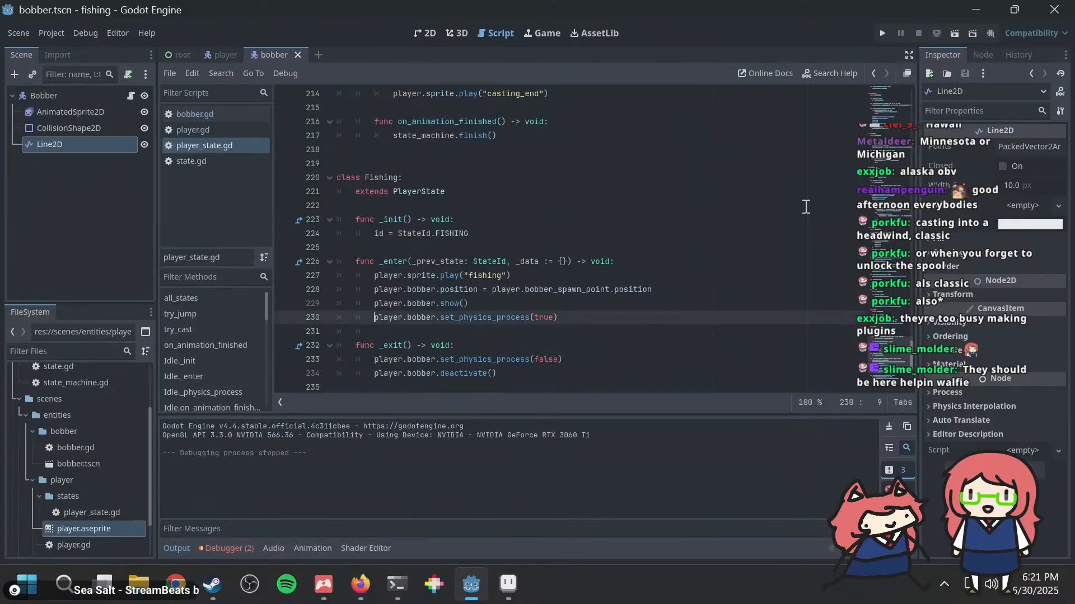
key("End")
key("Return")
key("ctrl+v")
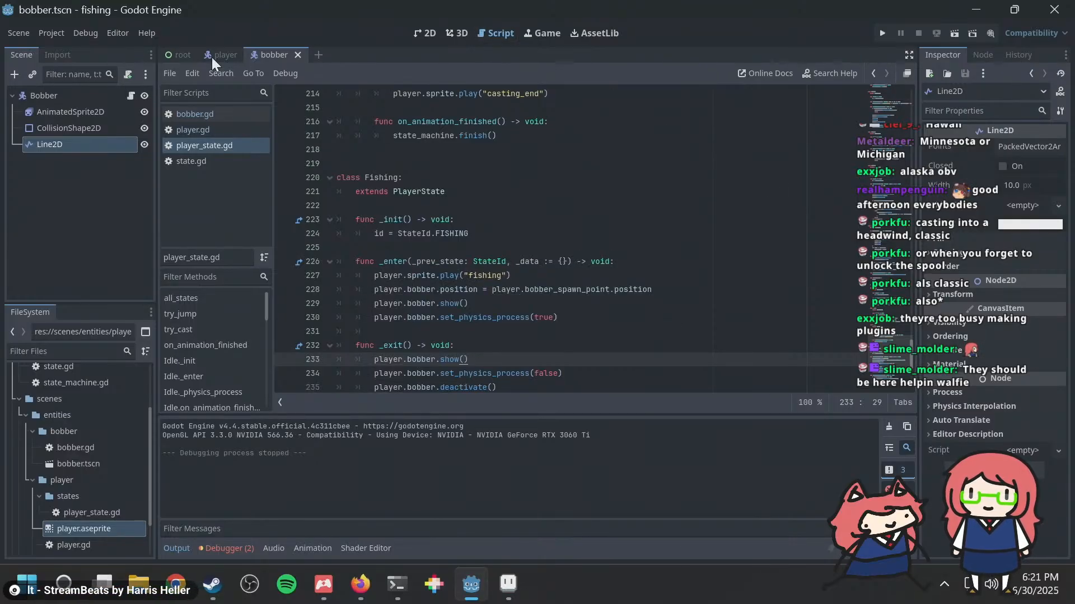
key("Up")
key("Up")
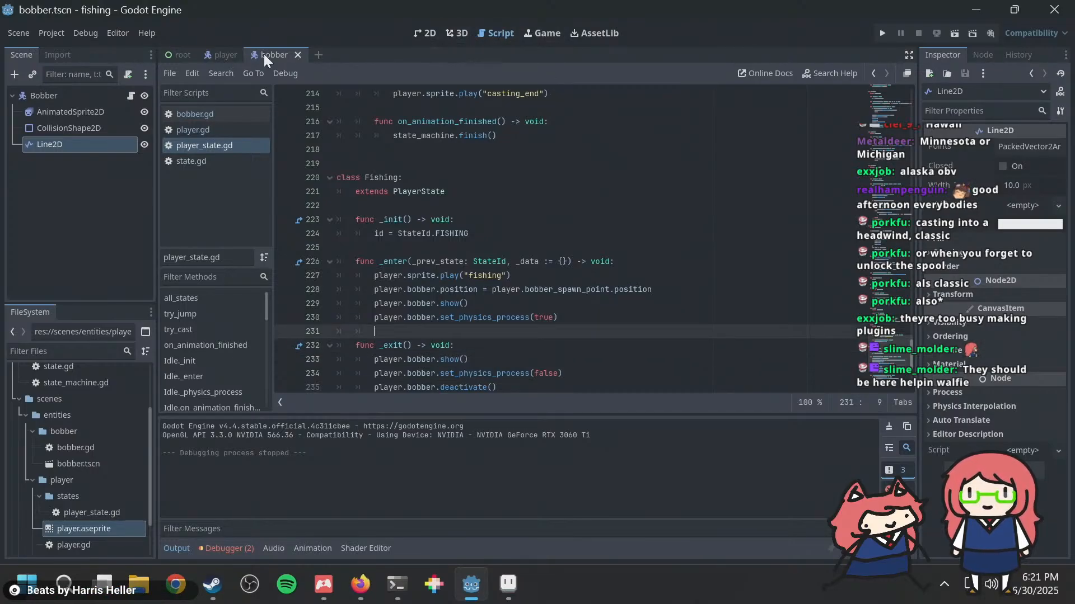
Step: Delete the pass placeholder from the reset() function's body in bobber.gd
left_click(217, 114)
left_click(409, 136)
key("ctrl+shift+End")
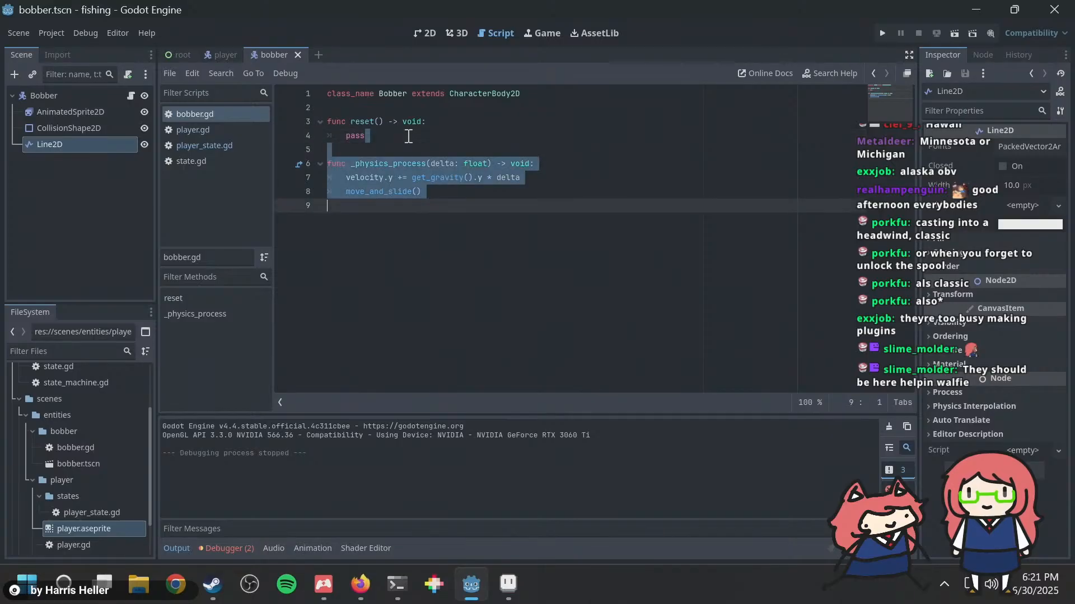
key("Up")
key("Up")
key("Up")
key("Up")
key("Up")
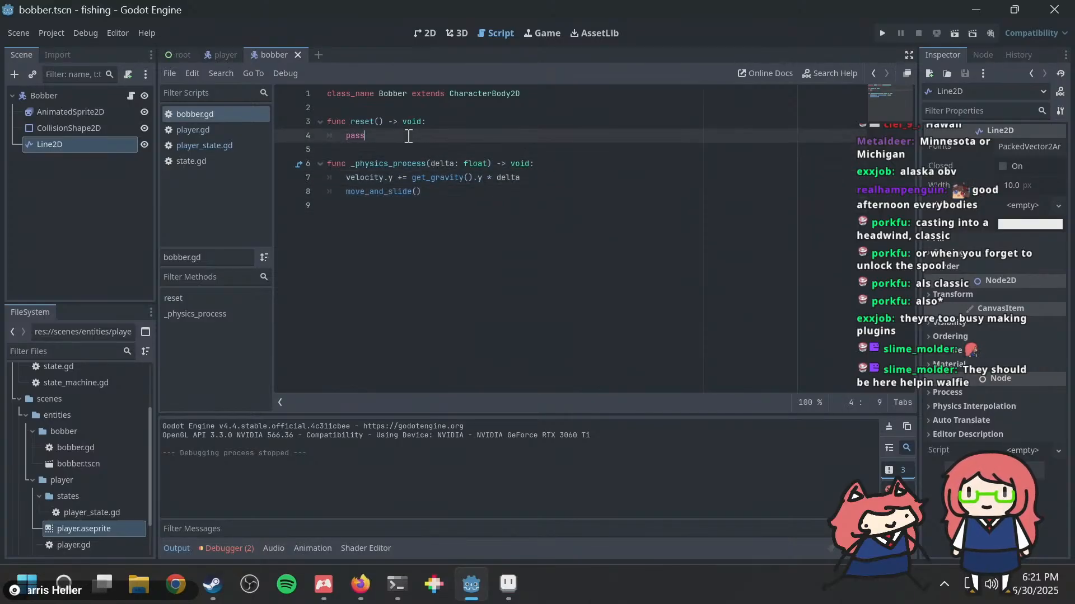
key("ctrl+BackSpace")
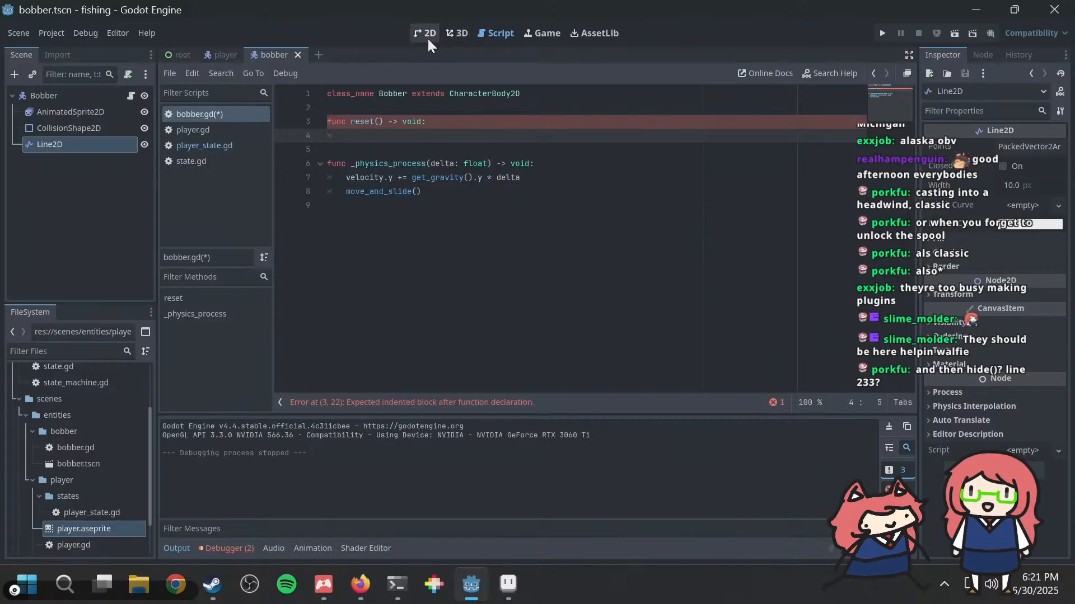
Step: In player_state.gd, change the bobber's show() call in the Fishing state's _exit function to hide()
left_click(193, 145)
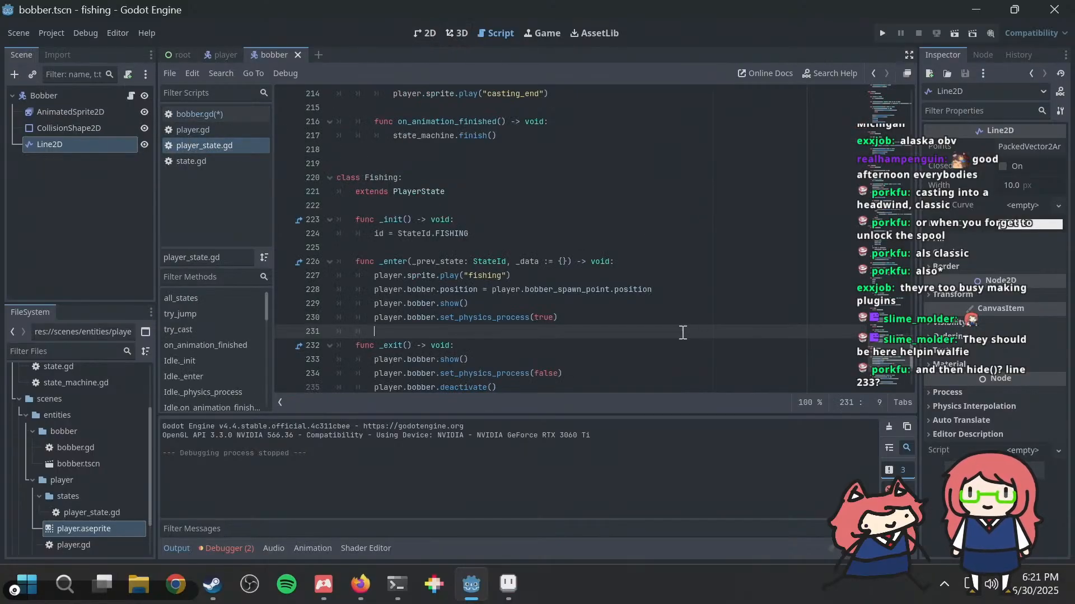
scroll(639, 338, "down", 1)
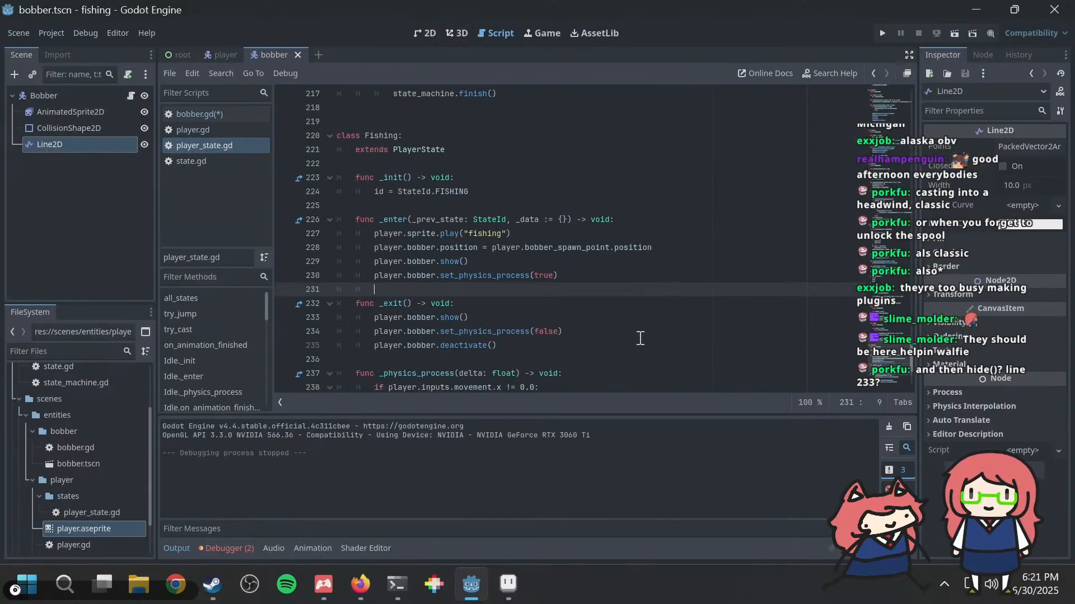
double_click(449, 317)
type("hide")
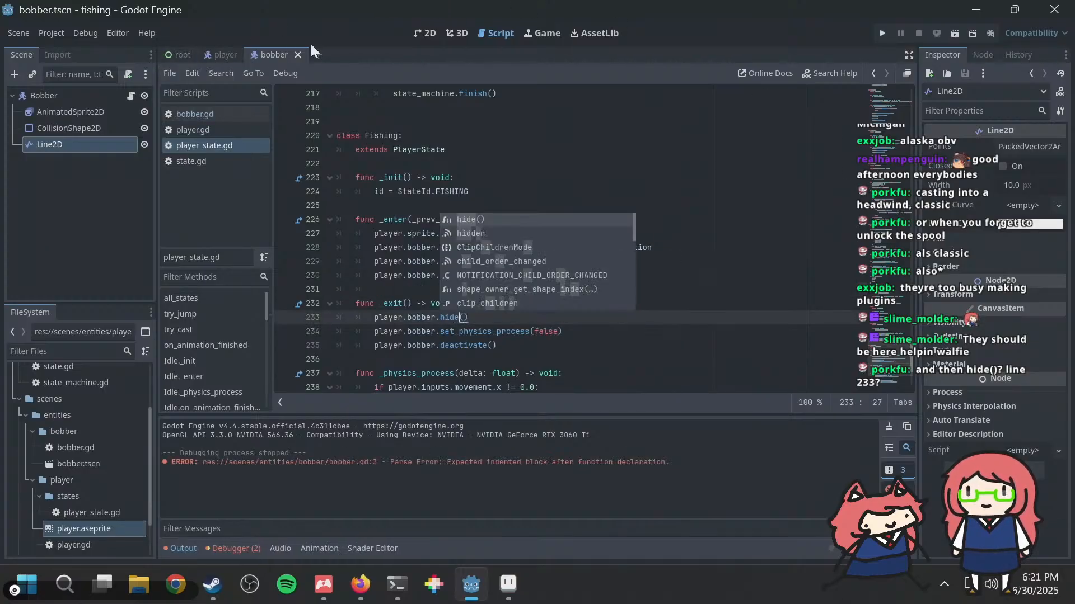
Step: In bobber.gd, rename reset() to activate() and give it the parameter initial_velocity: Vector2
left_click(214, 111)
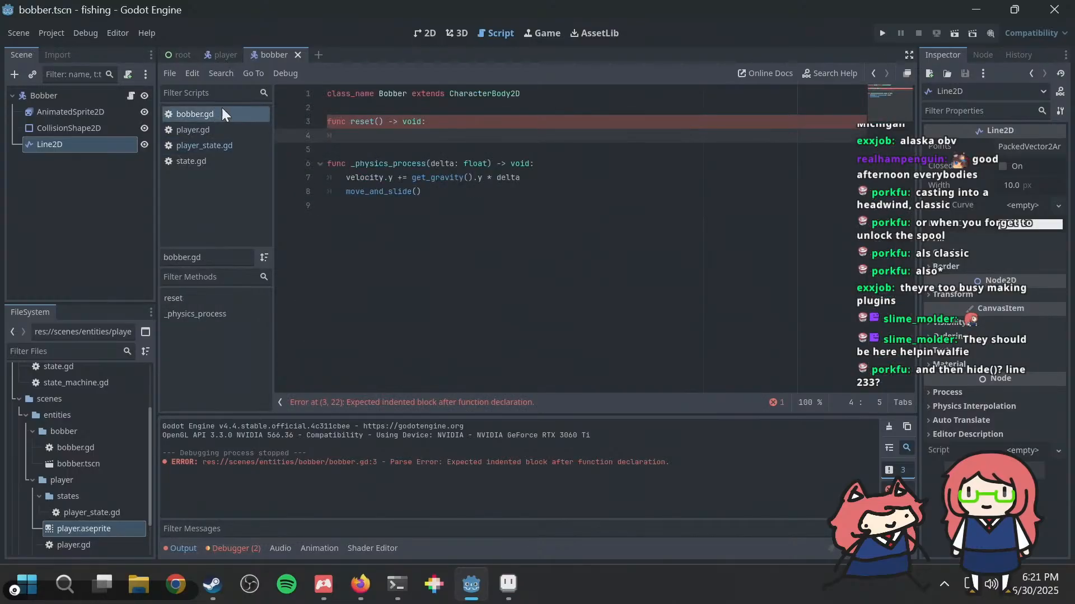
double_click(369, 122)
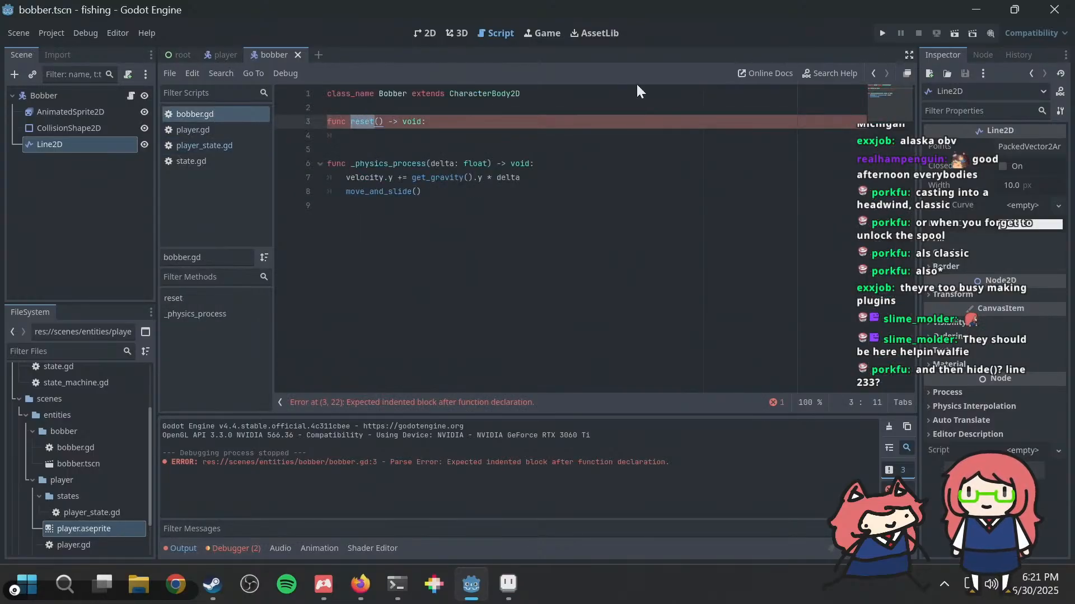
type("activate")
key("Right")
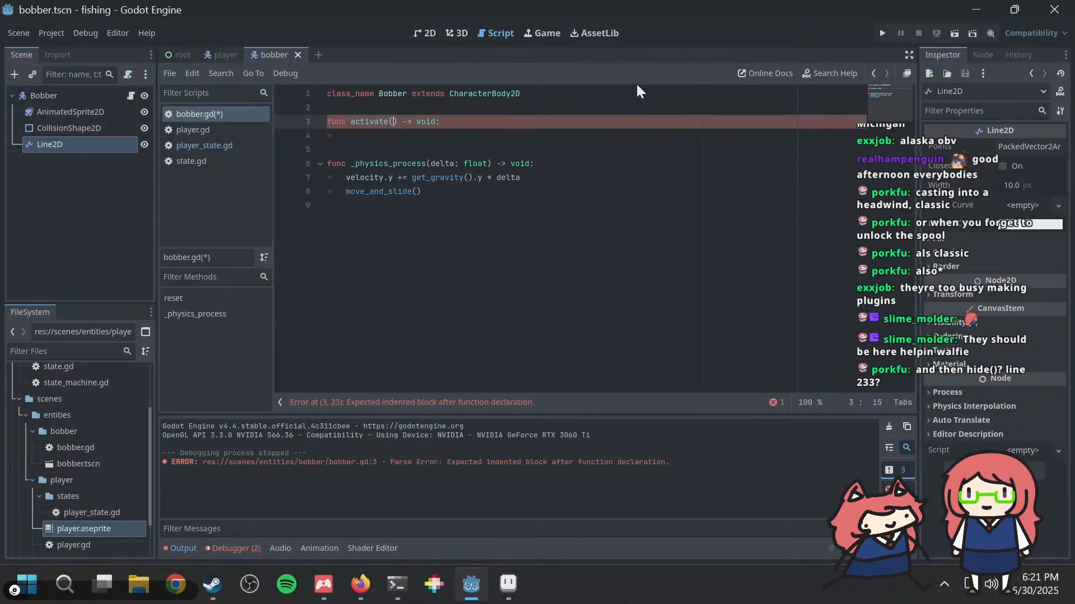
type("initial_velocity:")
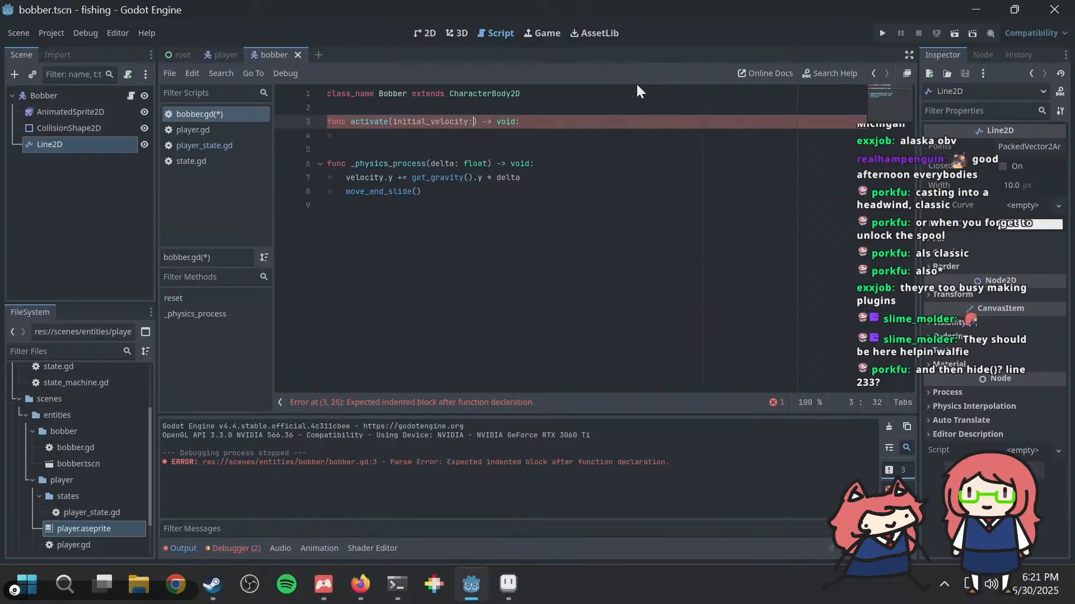
type(" Vec")
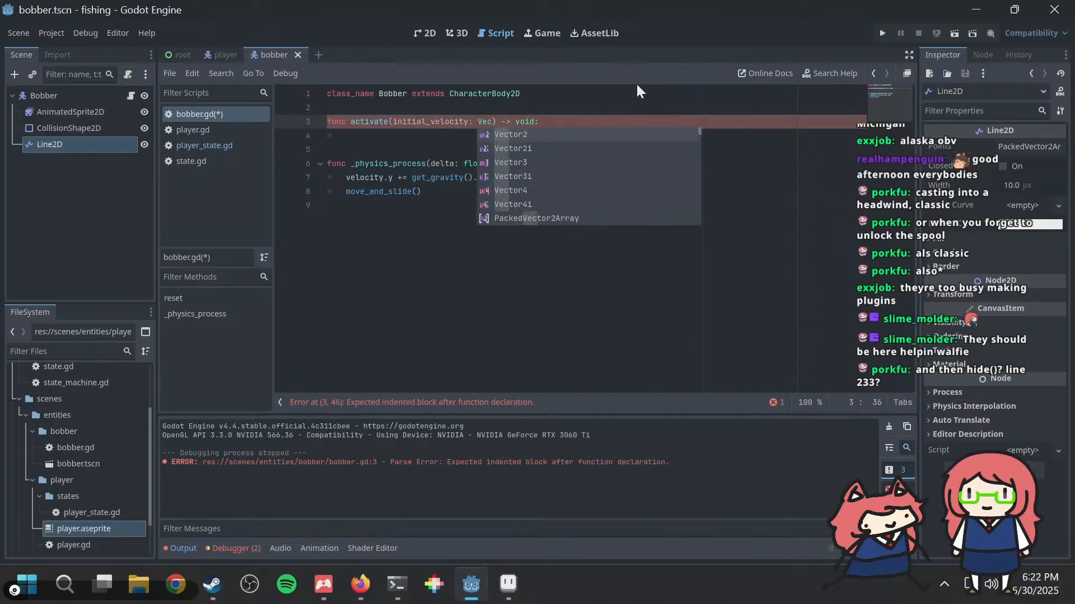
key("Return")
Step: Add velocity = initial_velocity as the body of activate() and save the script
key("Down")
type("v")
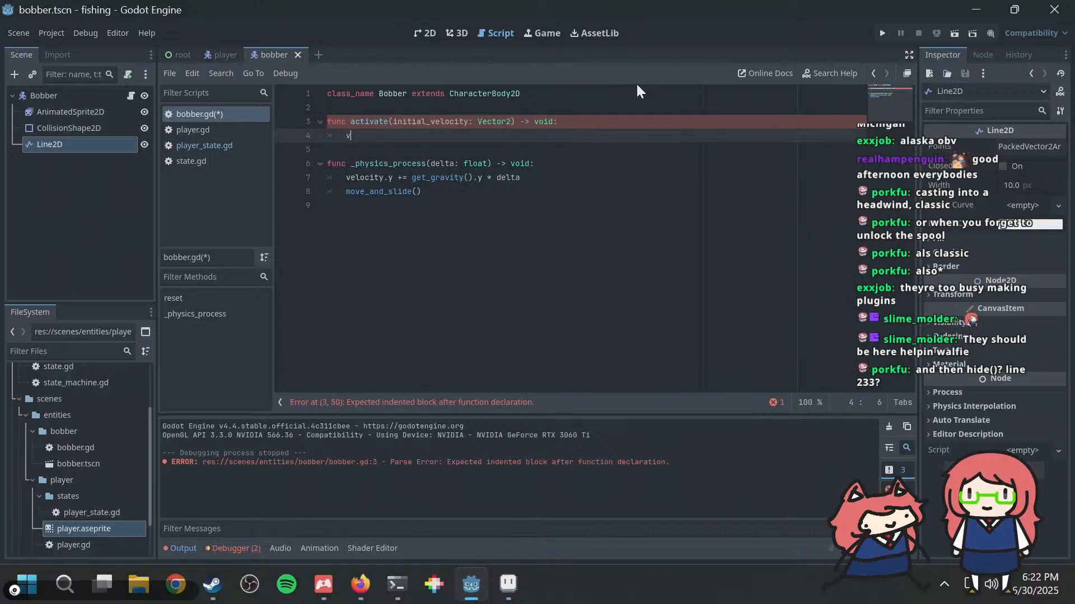
type("elocity = initial_velocity")
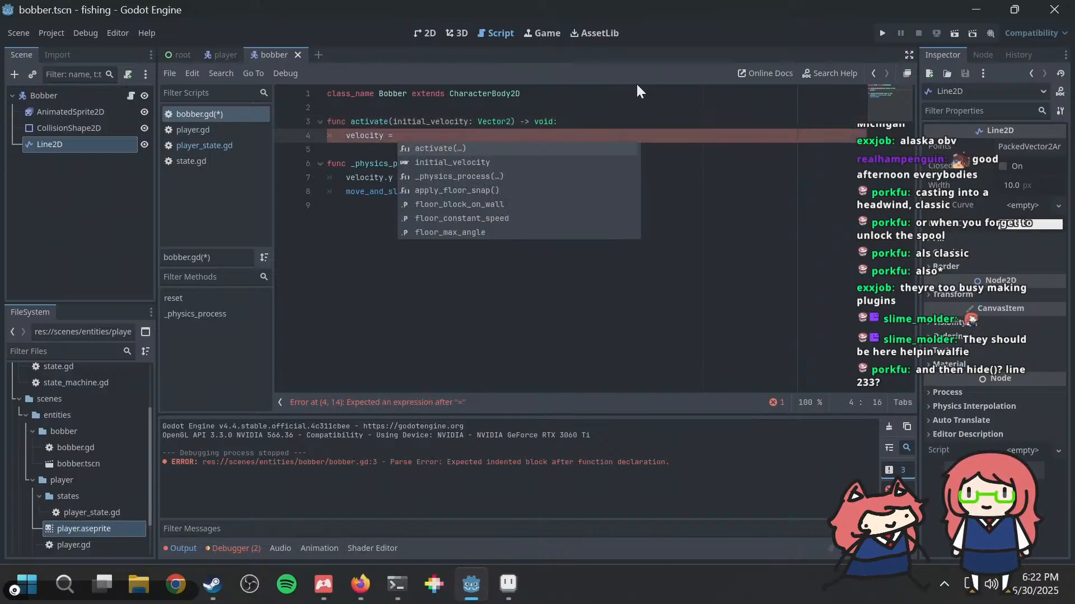
key("Return")
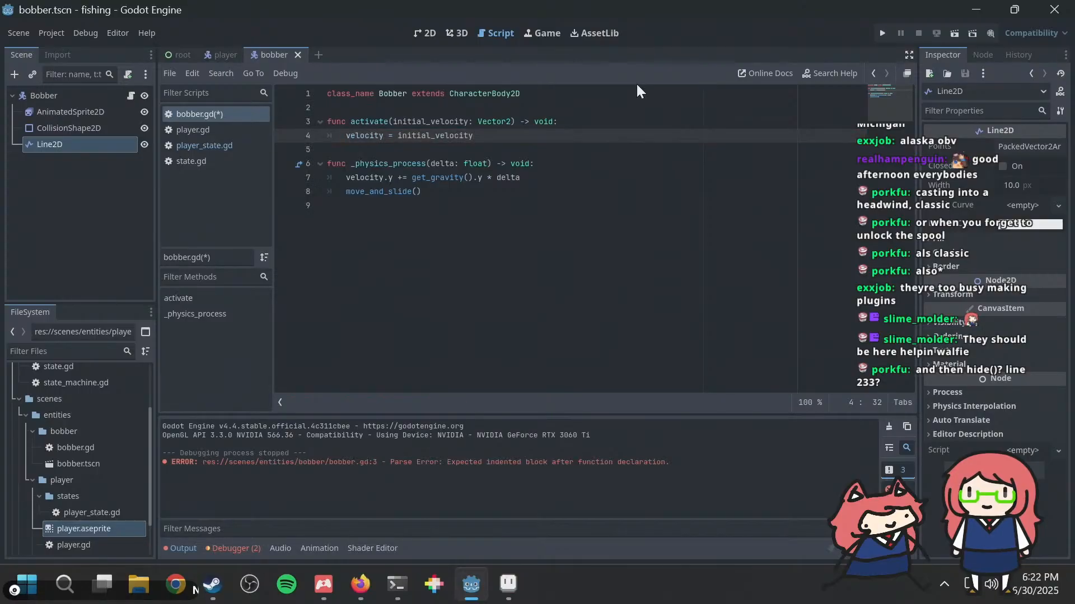
key("ctrl+s")
Step: In player_state.gd, delete the player.bobber.deactivate() line from the Fishing state's _exit function
left_click(223, 55)
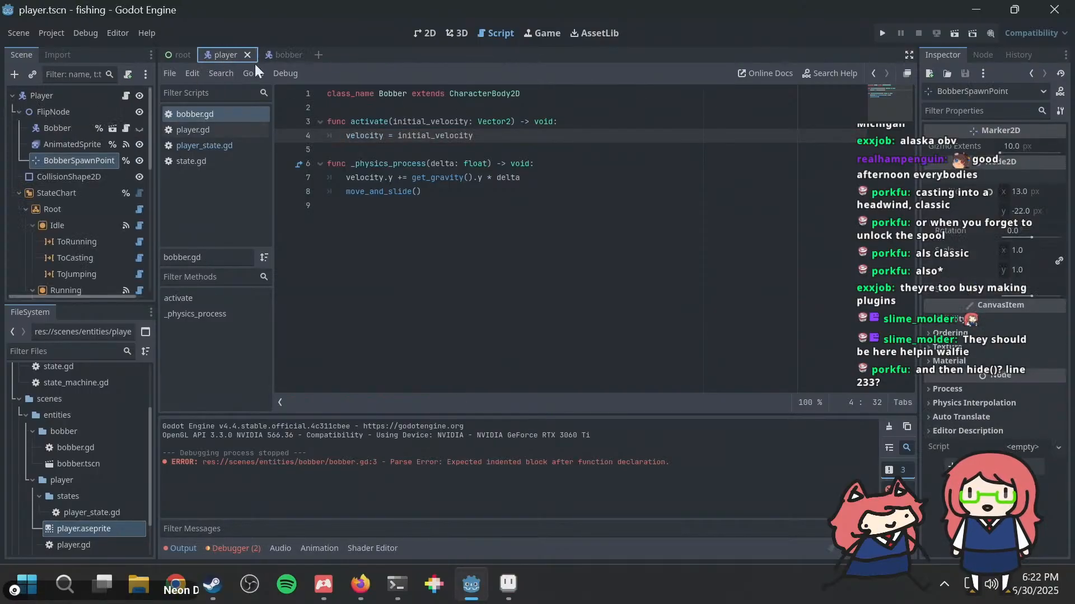
left_click(286, 55)
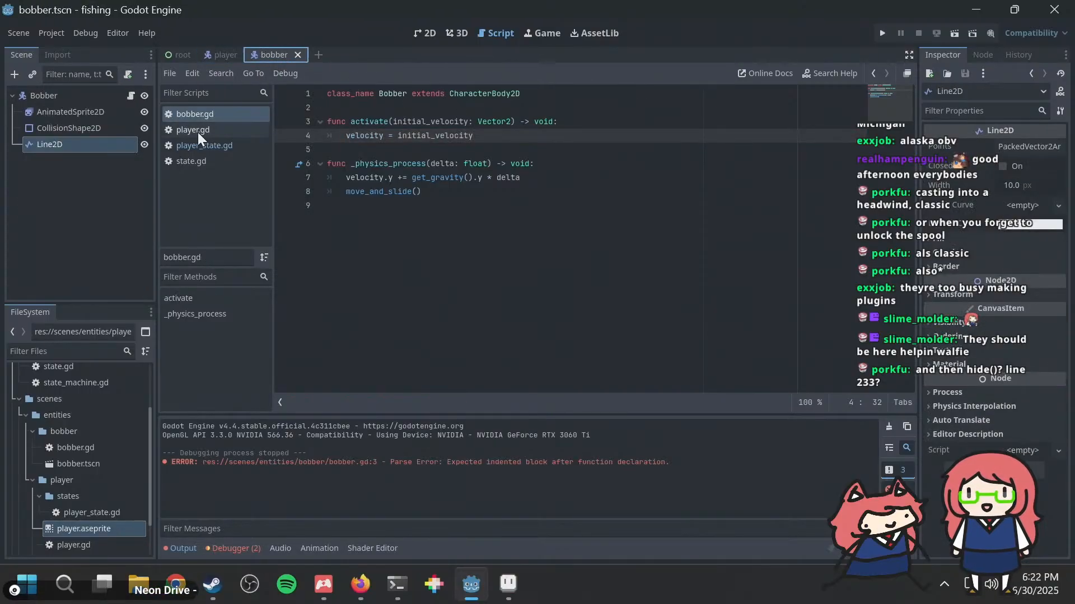
left_click(204, 145)
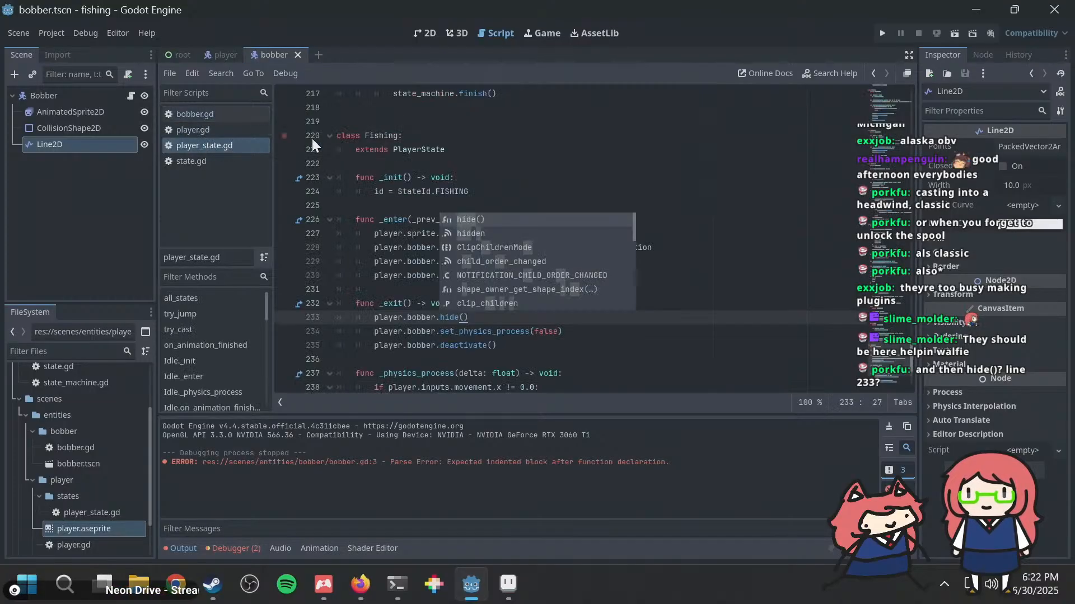
key("Escape")
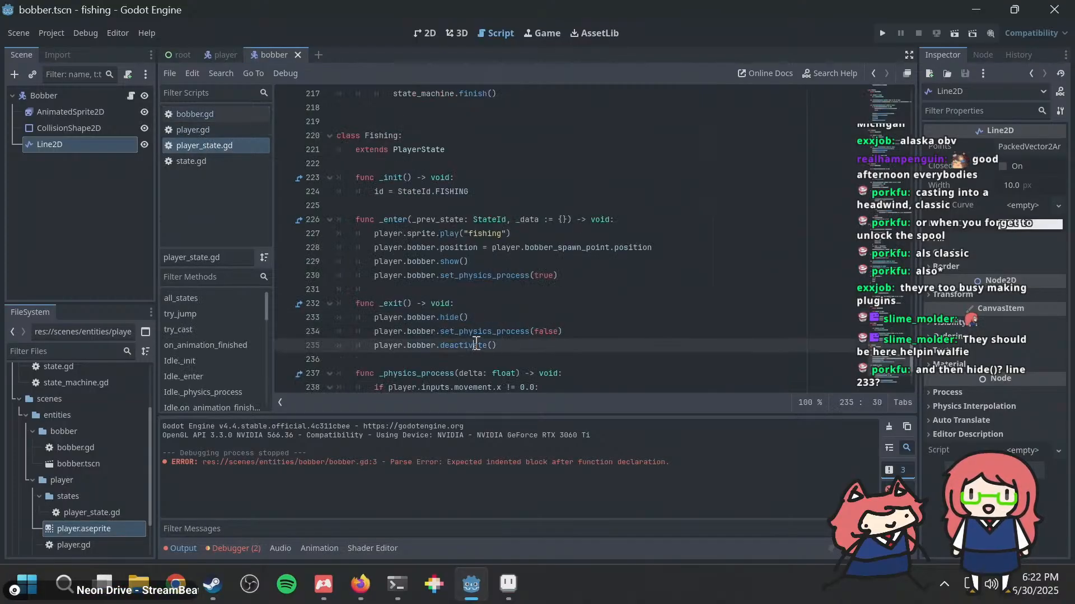
double_click(476, 345)
key("End")
key("shift+Home")
key("shift+Home")
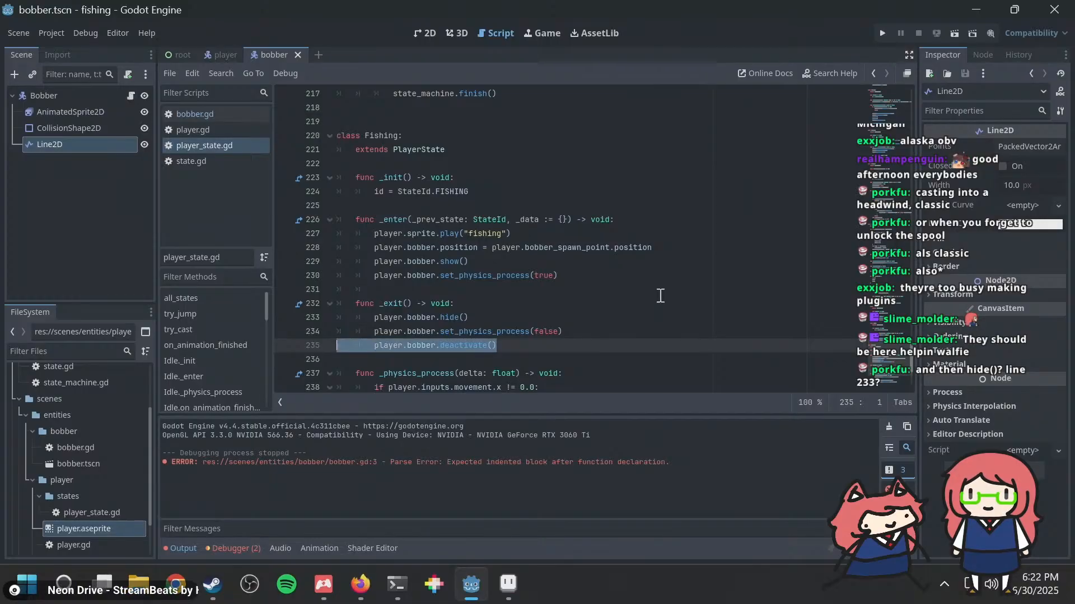
key("BackSpace")
key("BackSpace")
Step: Add player.bobber.activate(Vector2(100, 0)) after the bobber's show() call in the Fishing state's _enter function, and save
left_click(536, 260)
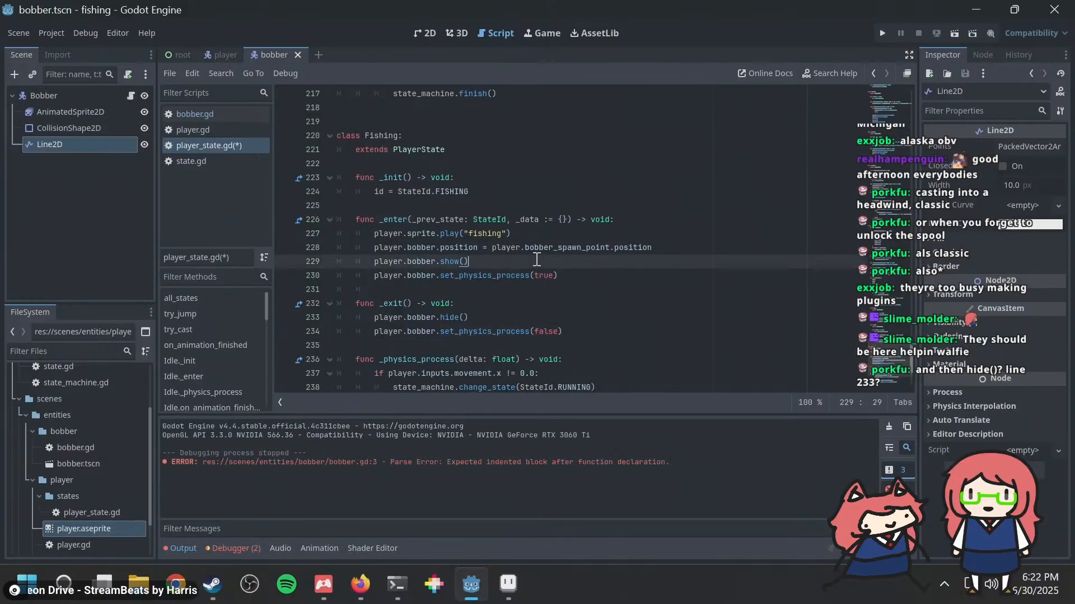
key("Return")
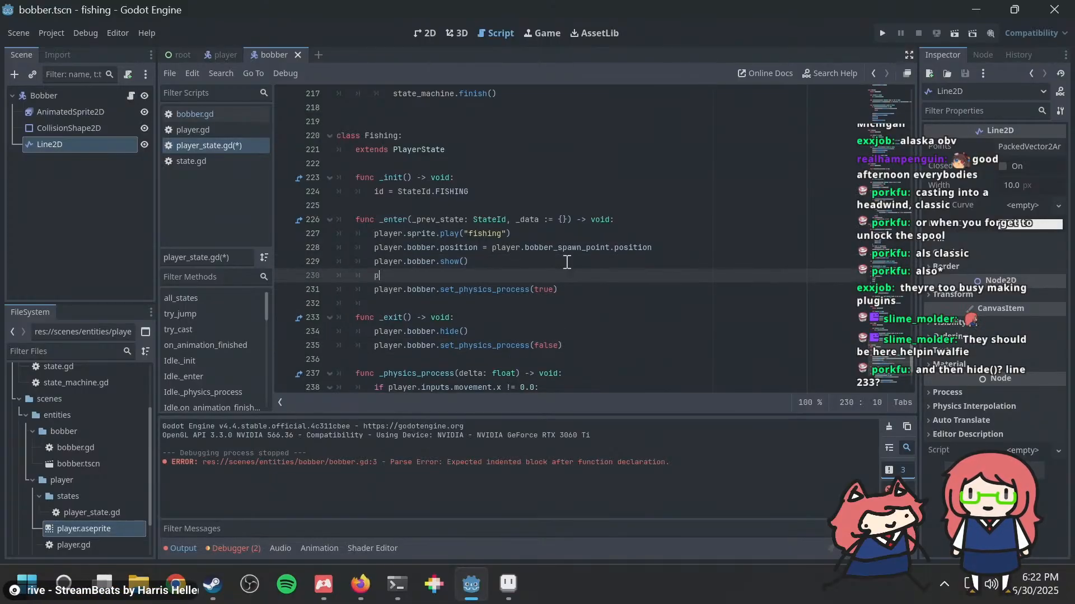
type("player.bobber.a")
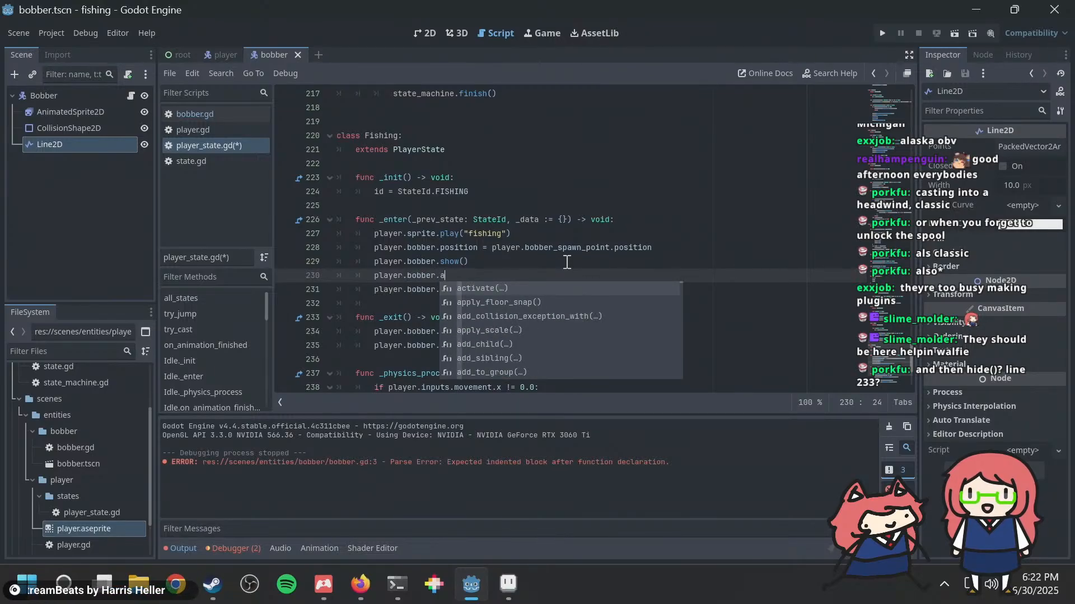
key("Return")
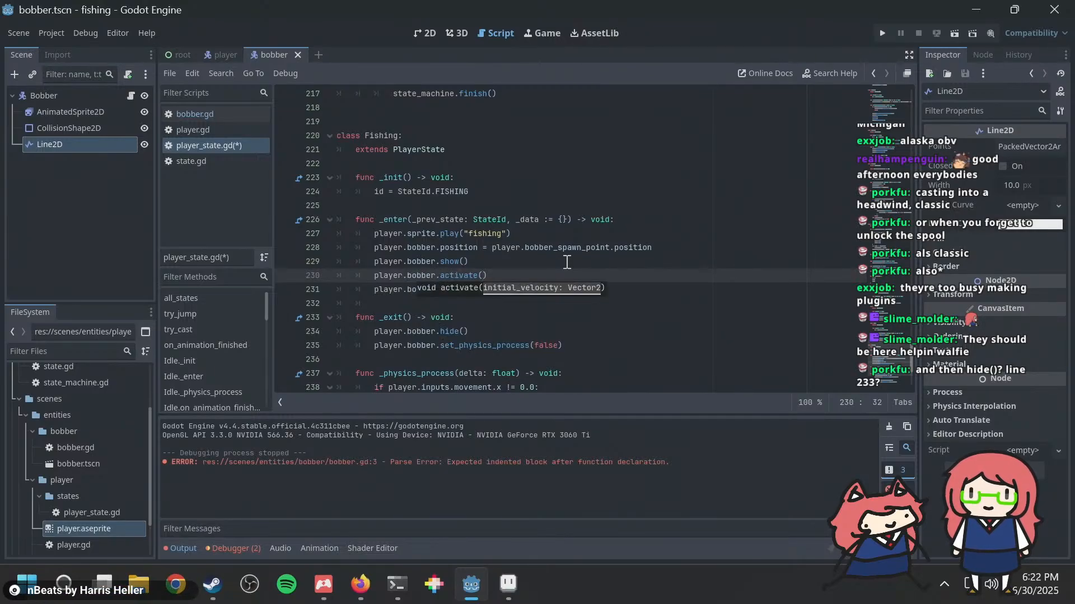
type("Vector2")
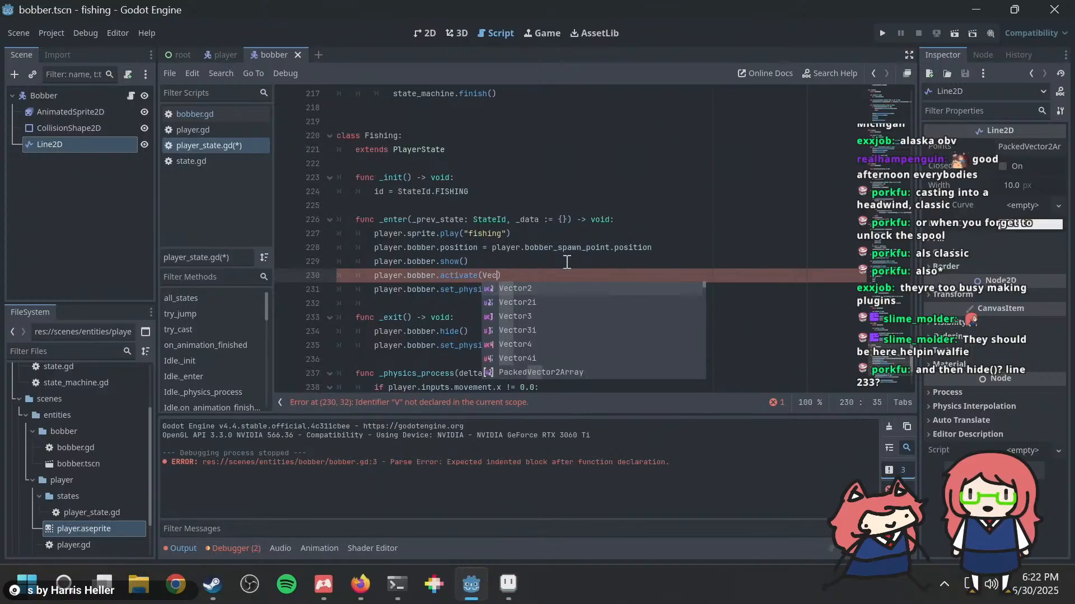
type("(")
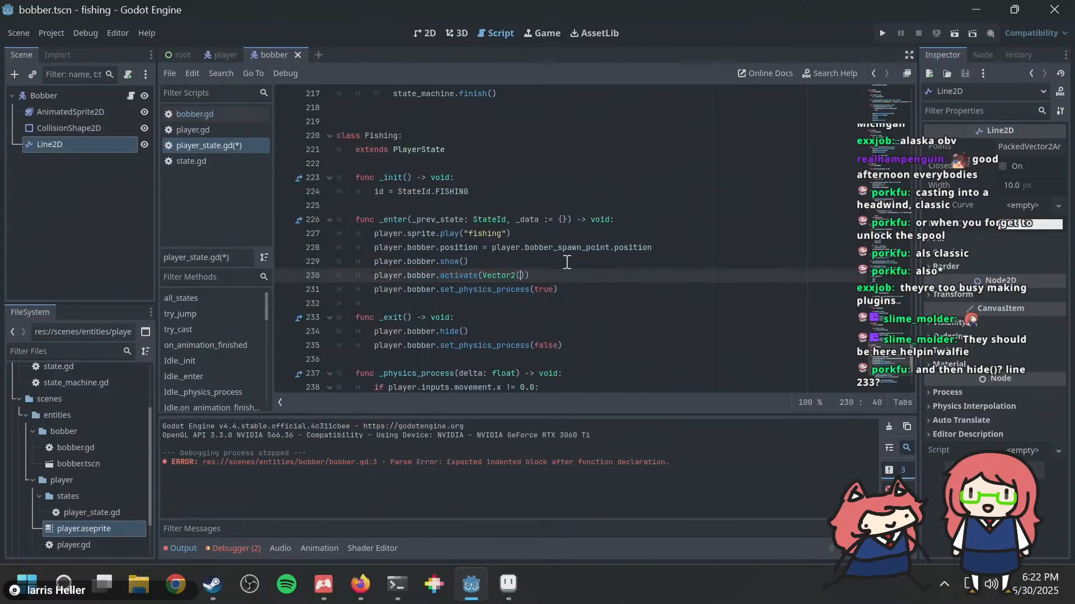
type("100, 0")
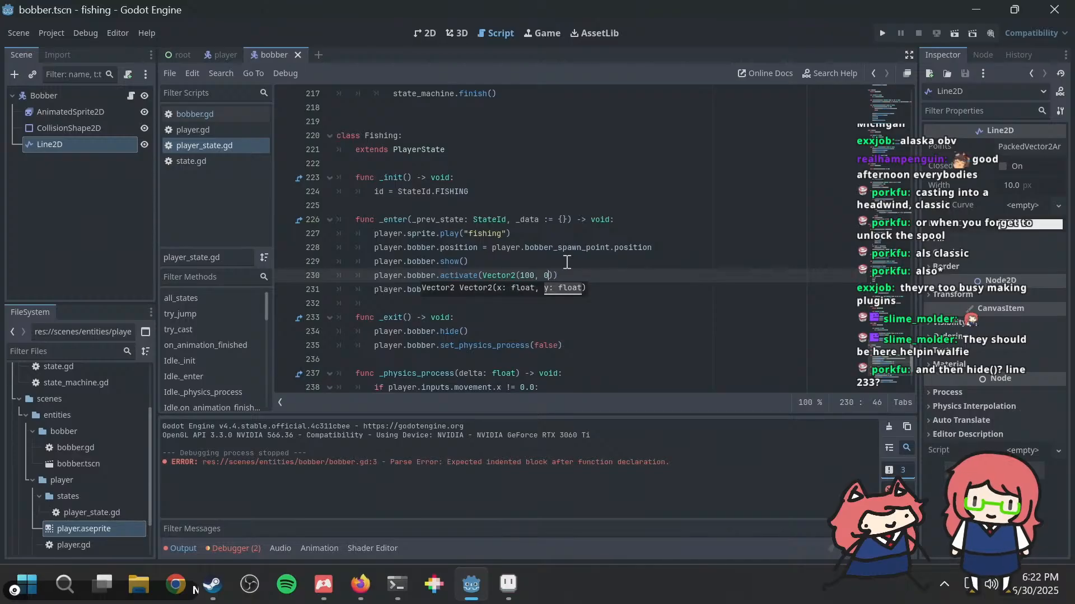
Step: Run the project, cast the fishing rod to check the bobber's launch, and close the game
key("F5")
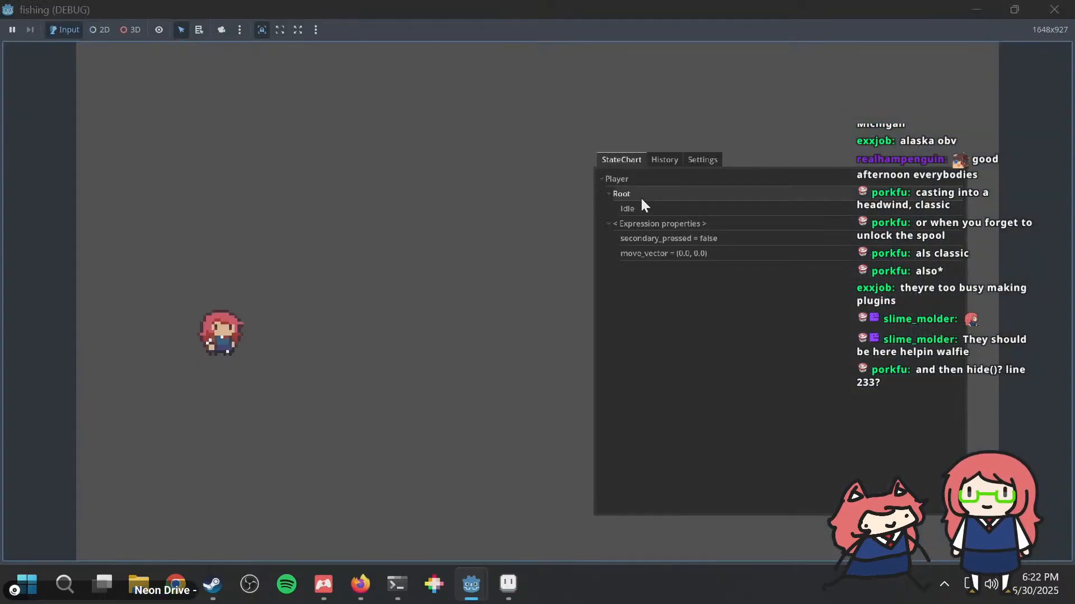
key("space")
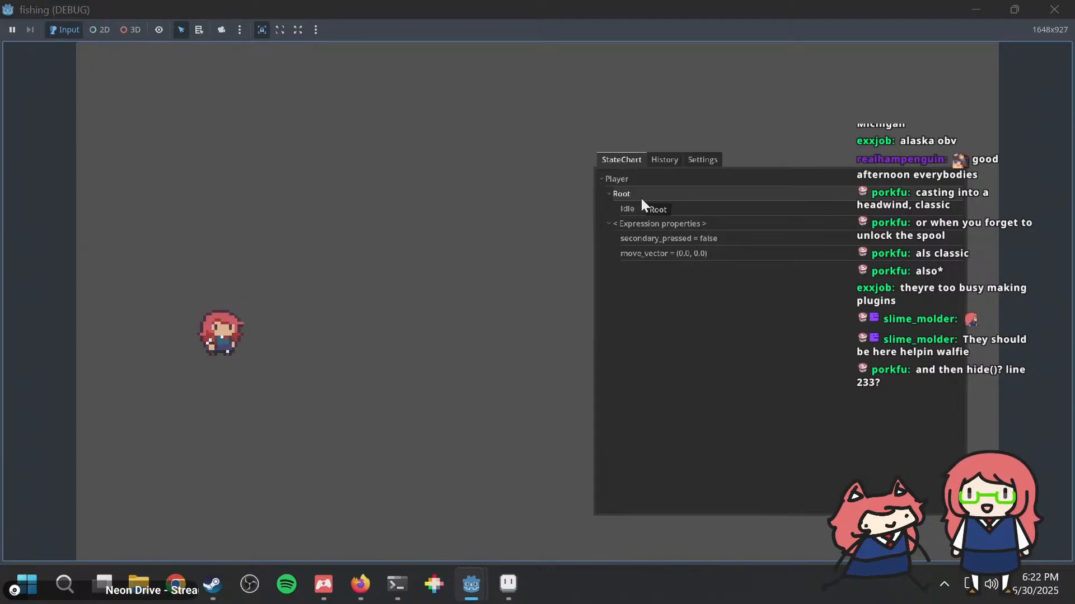
key("space")
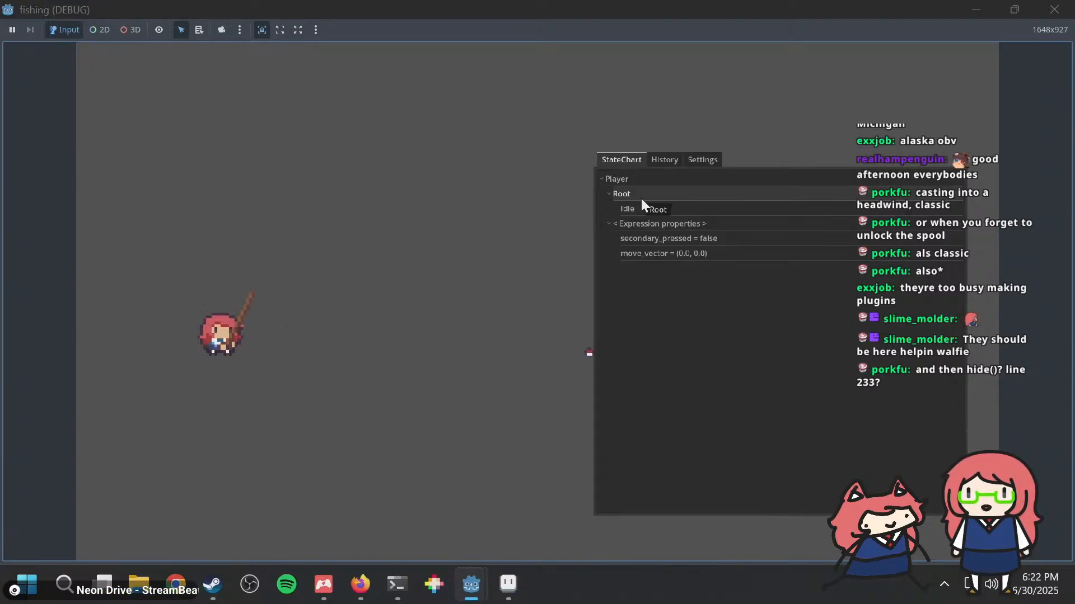
left_click(1037, 12)
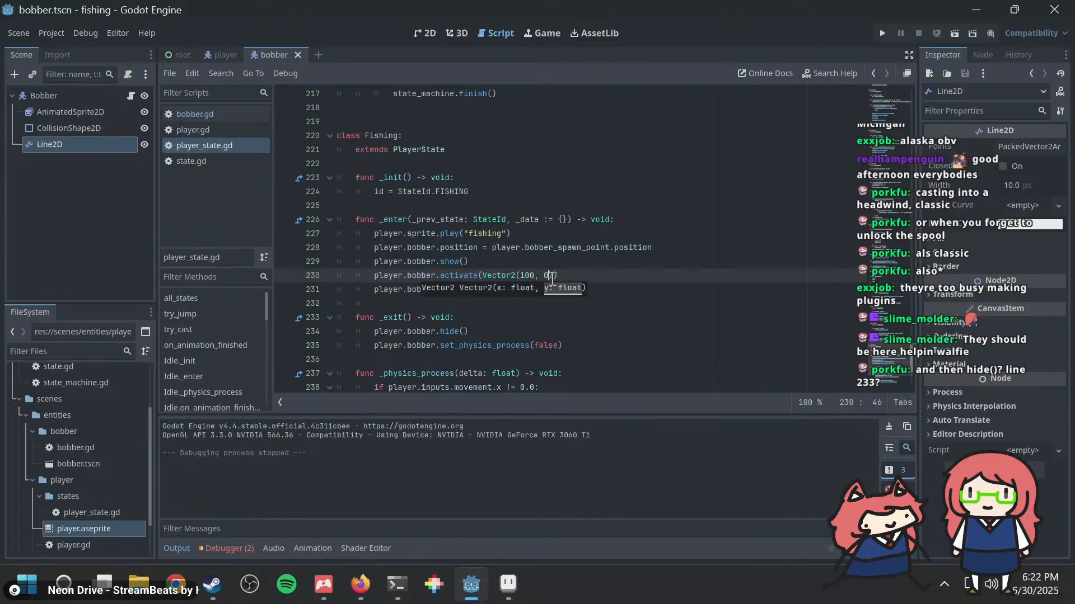
Step: Set the x velocity in the bobber's activate call to 300, test a cast in the running game, and close it
double_click(527, 276)
type("300")
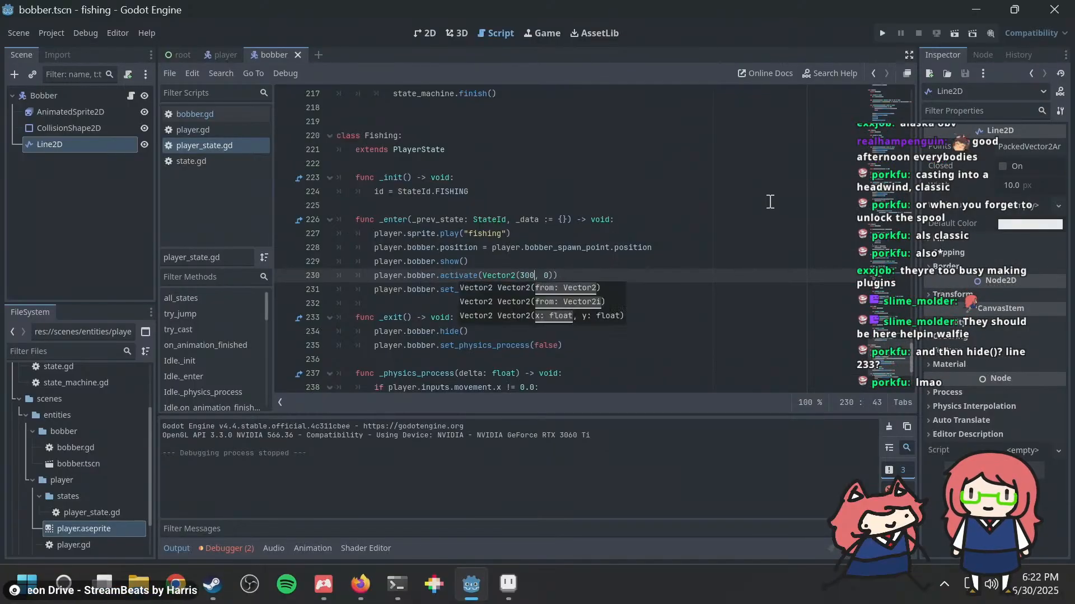
key("F5")
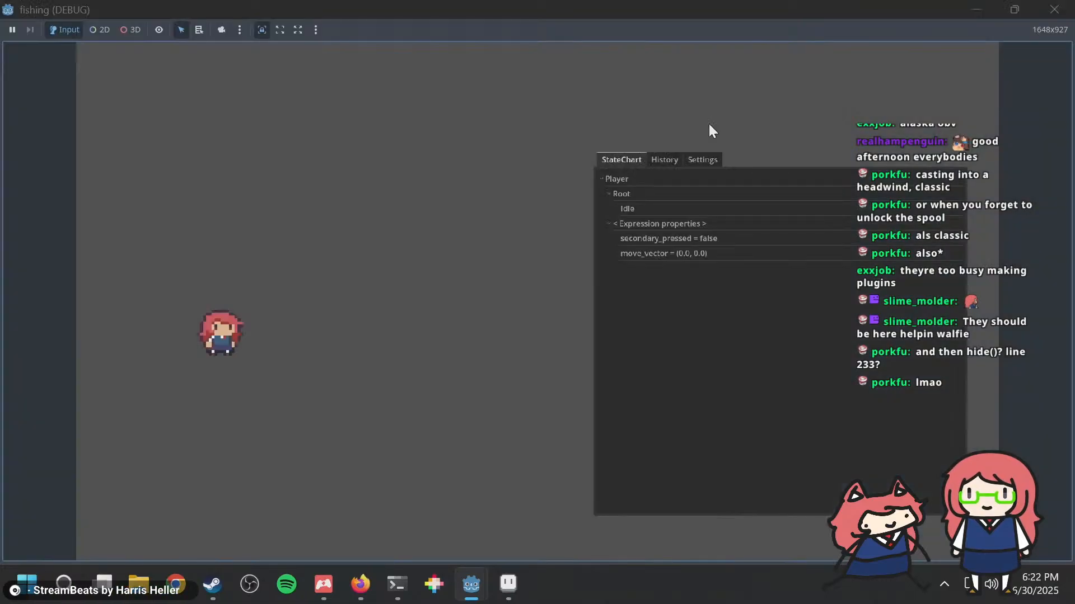
left_click(709, 123)
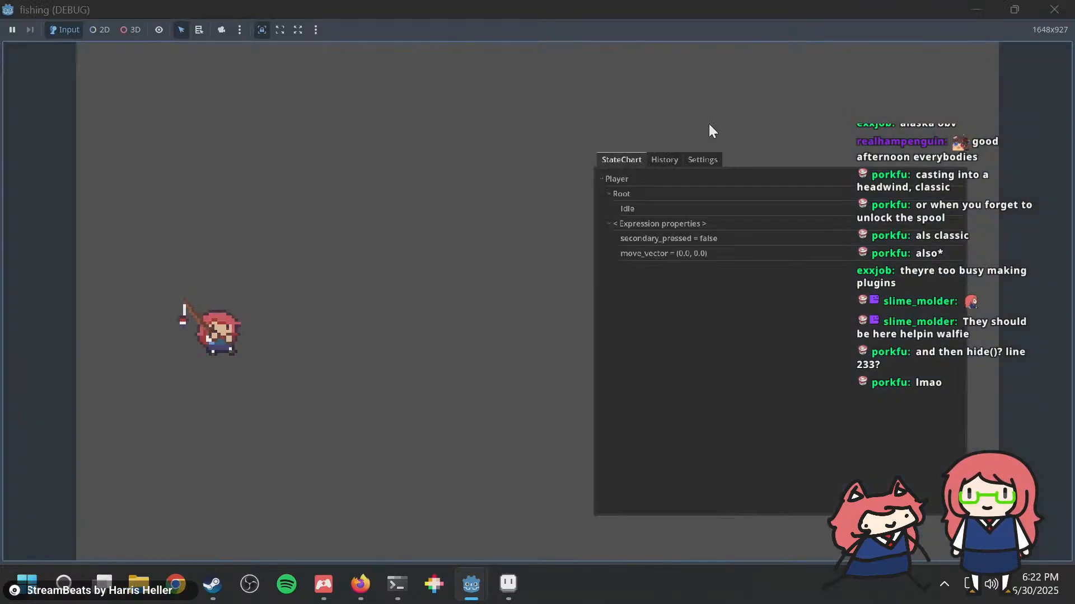
left_click(1054, 10)
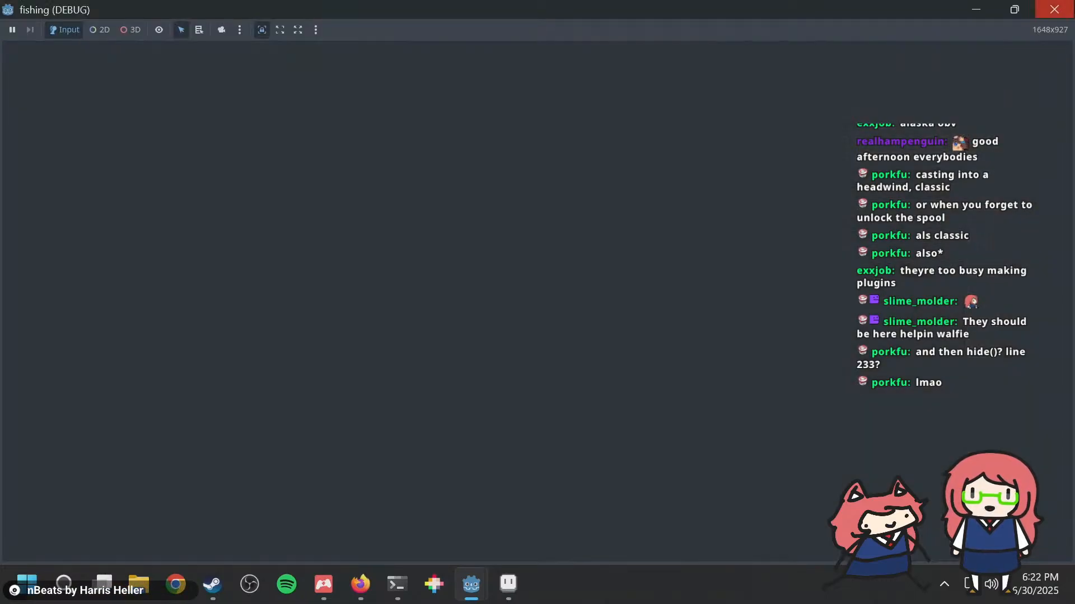
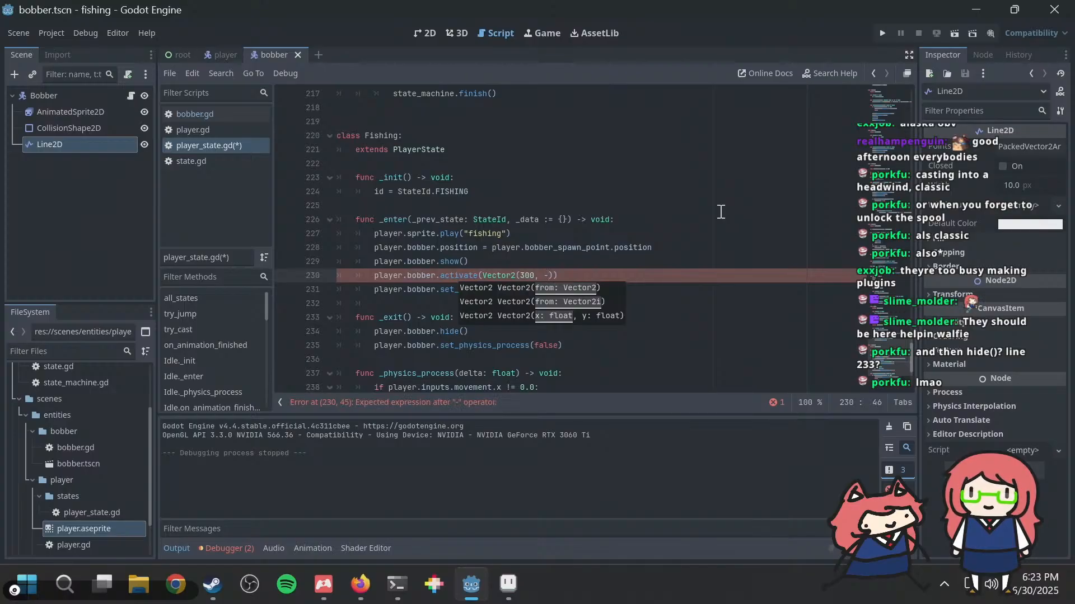
Step: Set the y velocity in the bobber's activate call to -30, save, test the cast in the running game, and close it
type("20")
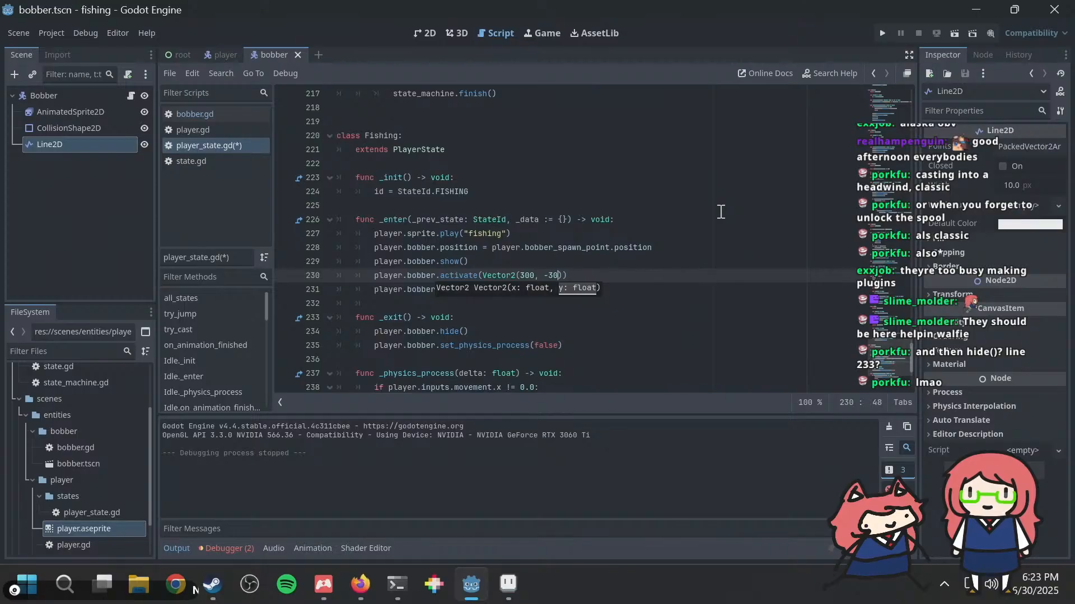
key("ctrl+s")
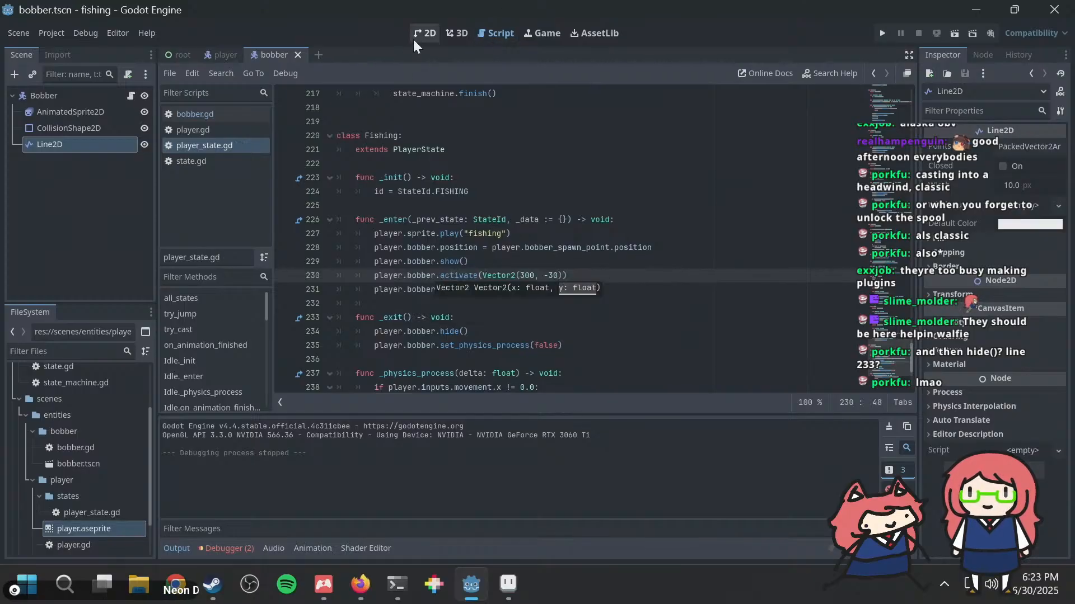
key("F5")
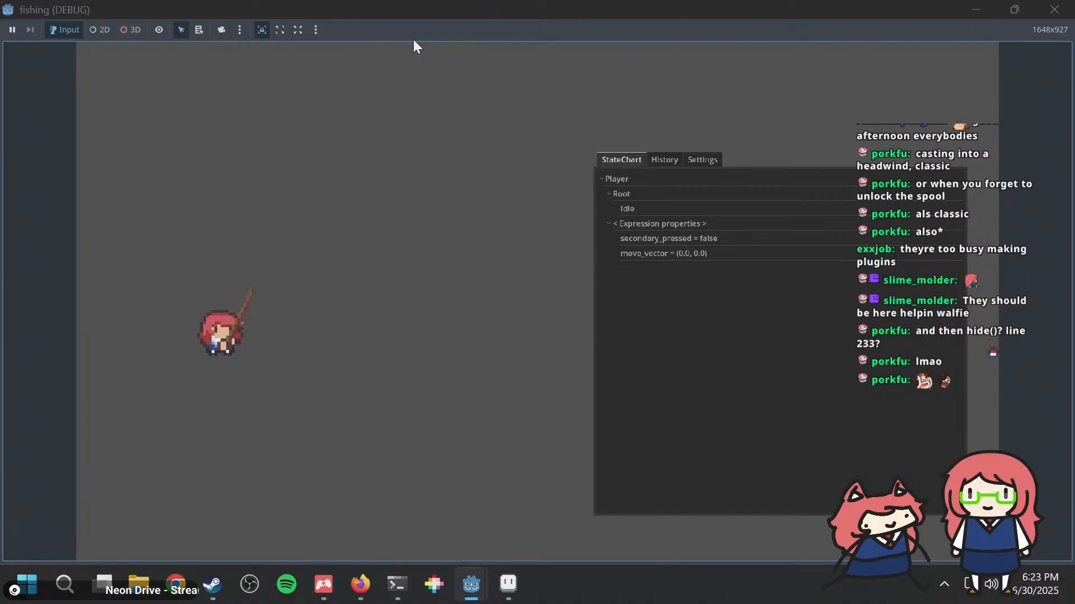
left_click(1062, 12)
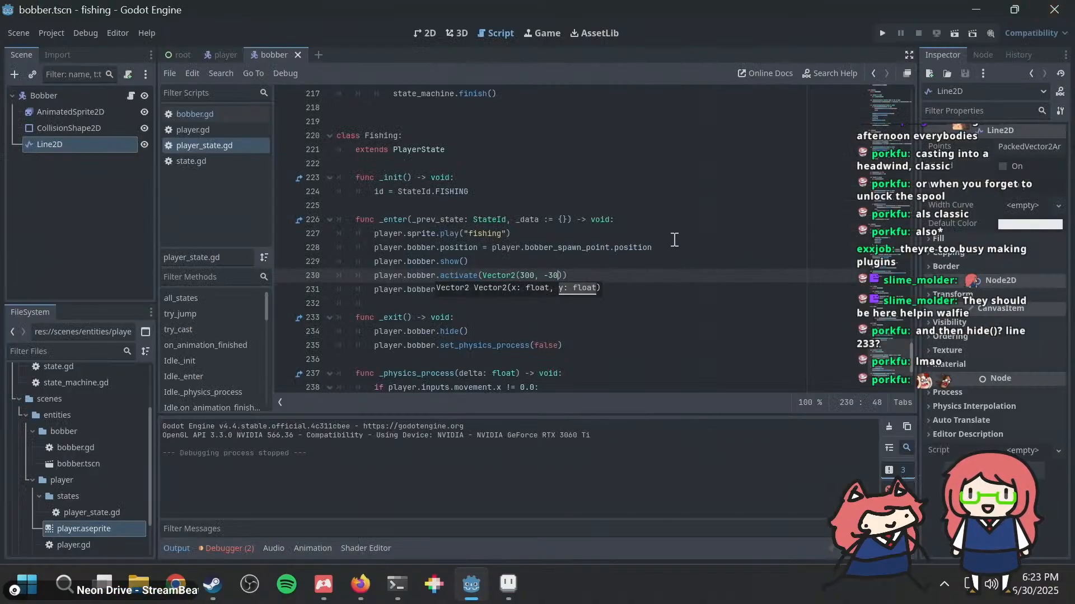
Step: Set the y velocity in the bobber's activate call to -300, test the cast in the running game, and close it
key("F5")
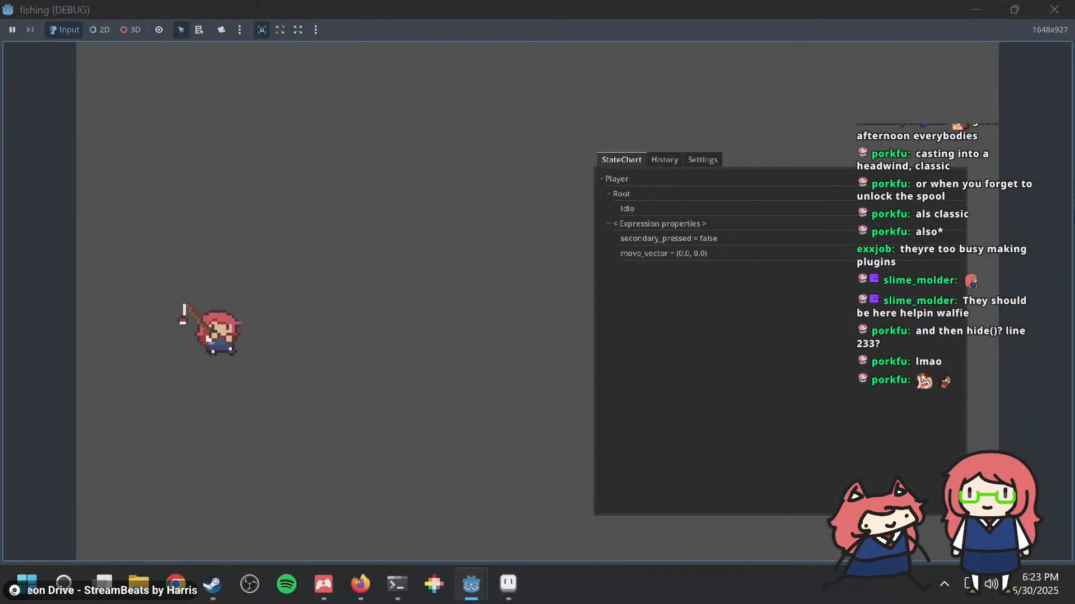
left_click(1054, 9)
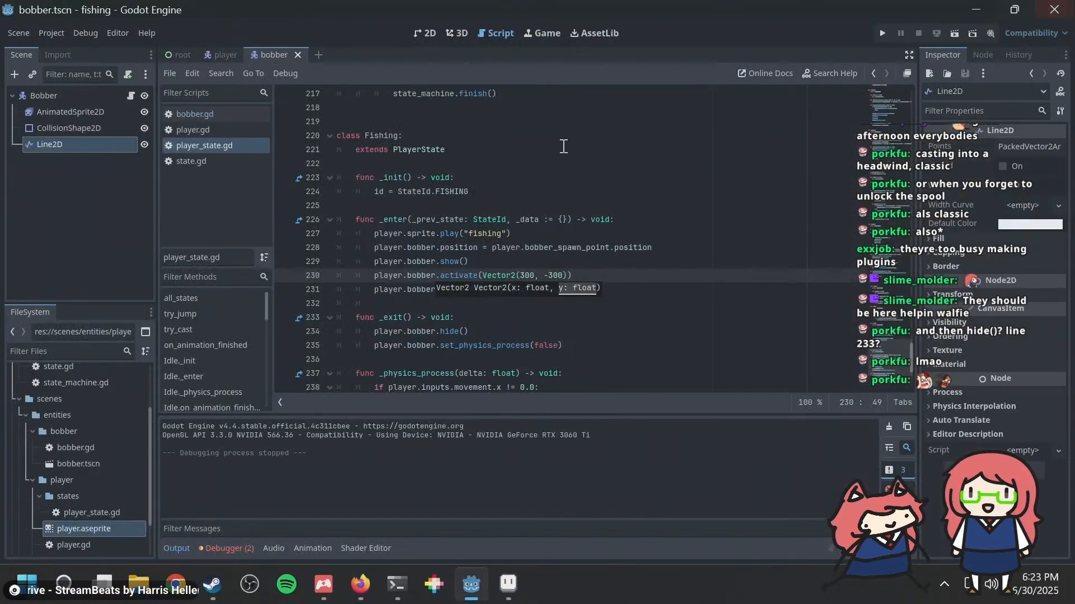
left_click(495, 234)
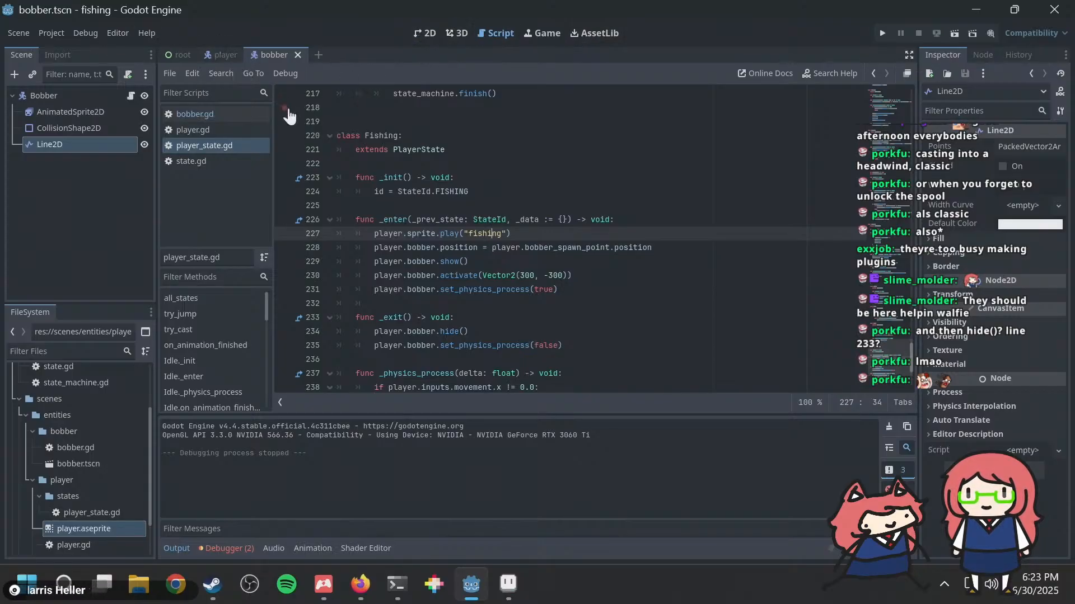
Step: In bobber.gd, declare an exported variable deceleration := 980.0 between the class line and the activate function
left_click(234, 113)
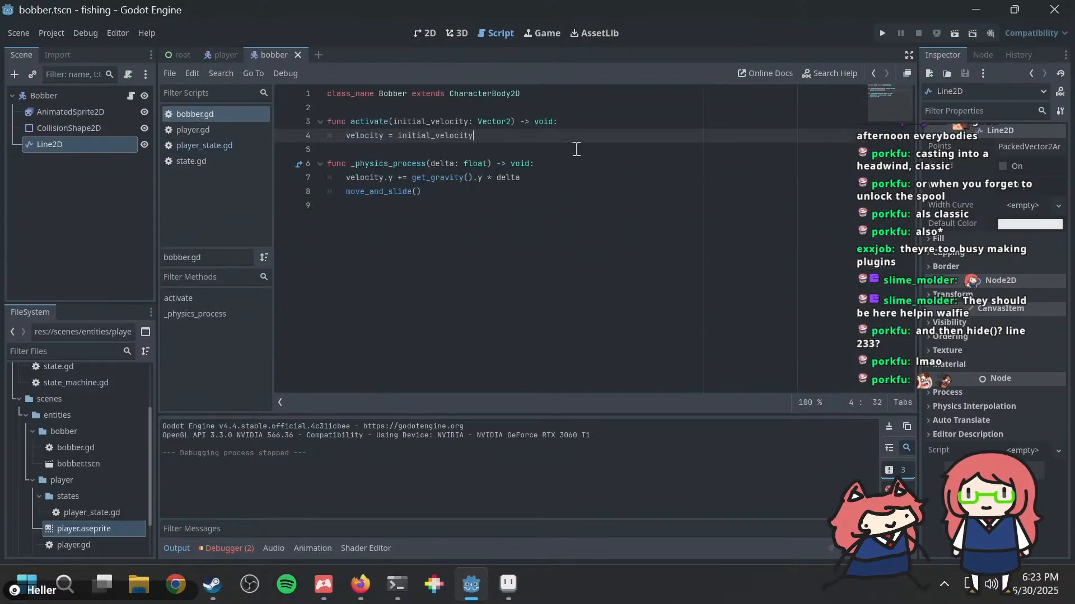
key("Down")
key("Down")
key("Up")
key("Up")
key("ctrl+Home")
key("Down")
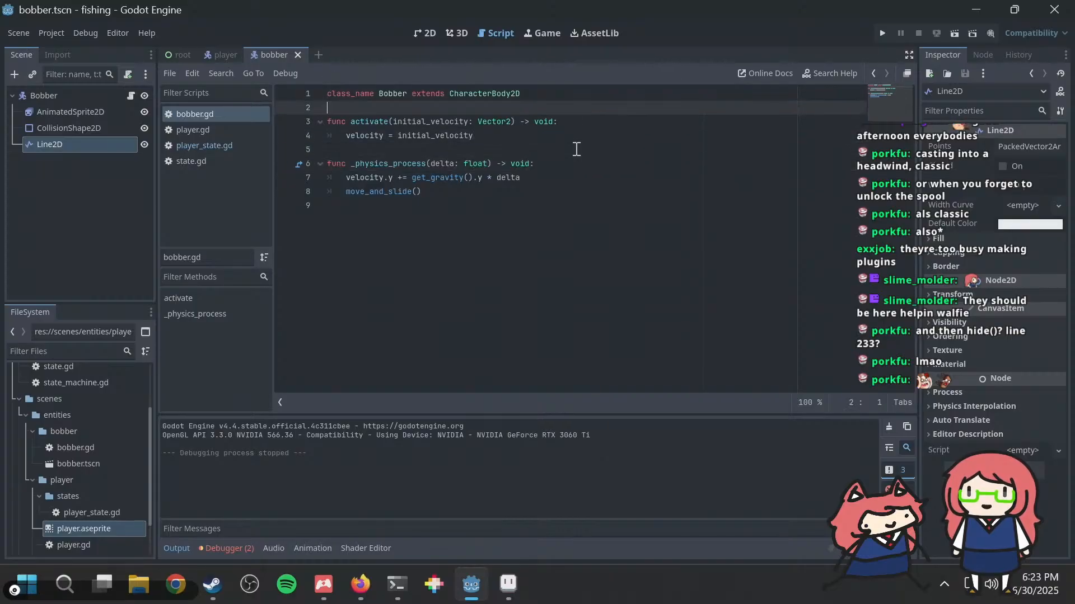
key("Return")
key("Return")
key("Up")
type("v")
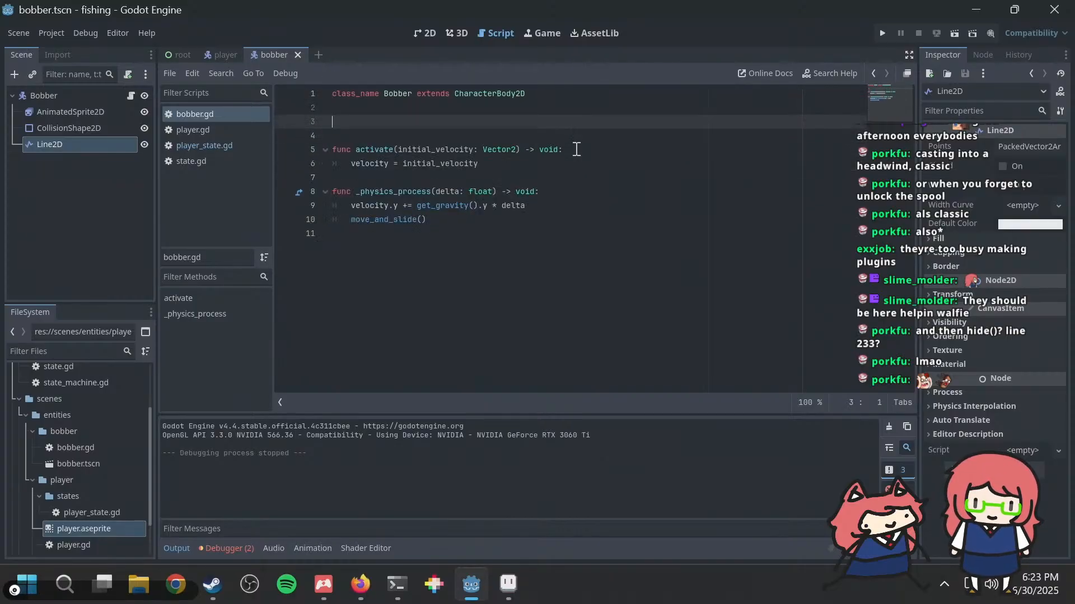
type("@export var")
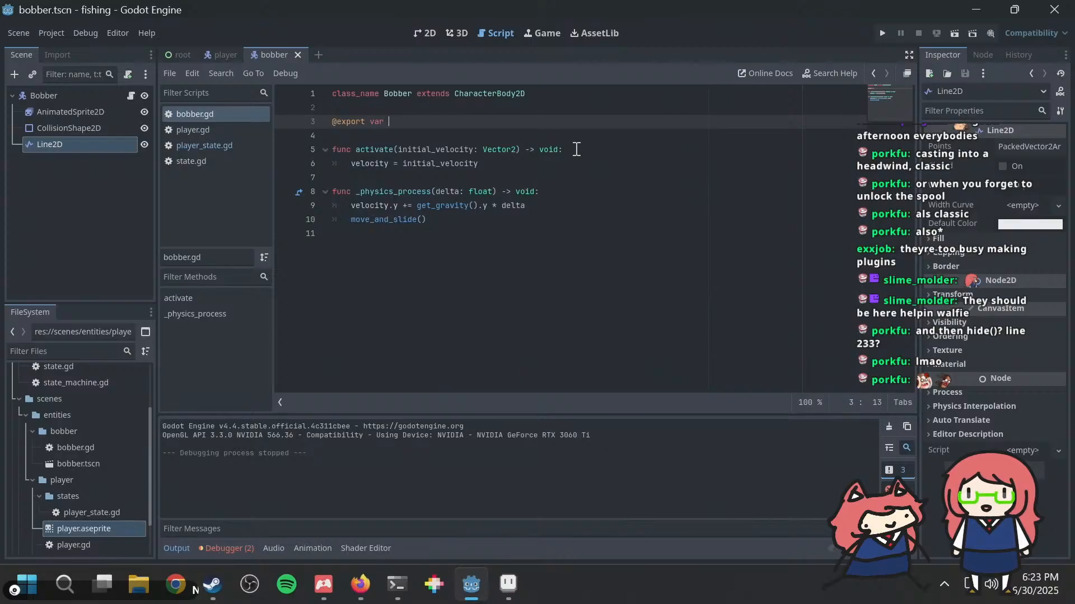
type(" horiz")
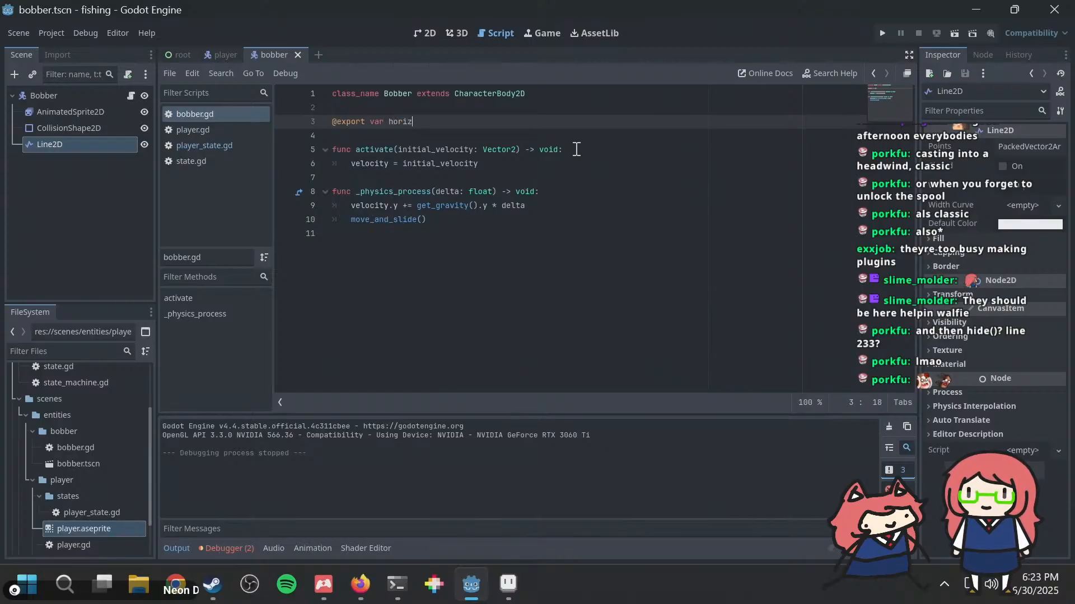
type("ontal")
key("BackSpace")
key("BackSpace")
key("BackSpace")
key("BackSpace")
key("BackSpace")
key("BackSpace")
key("BackSpace")
key("BackSpace")
key("BackSpace")
key("BackSpace")
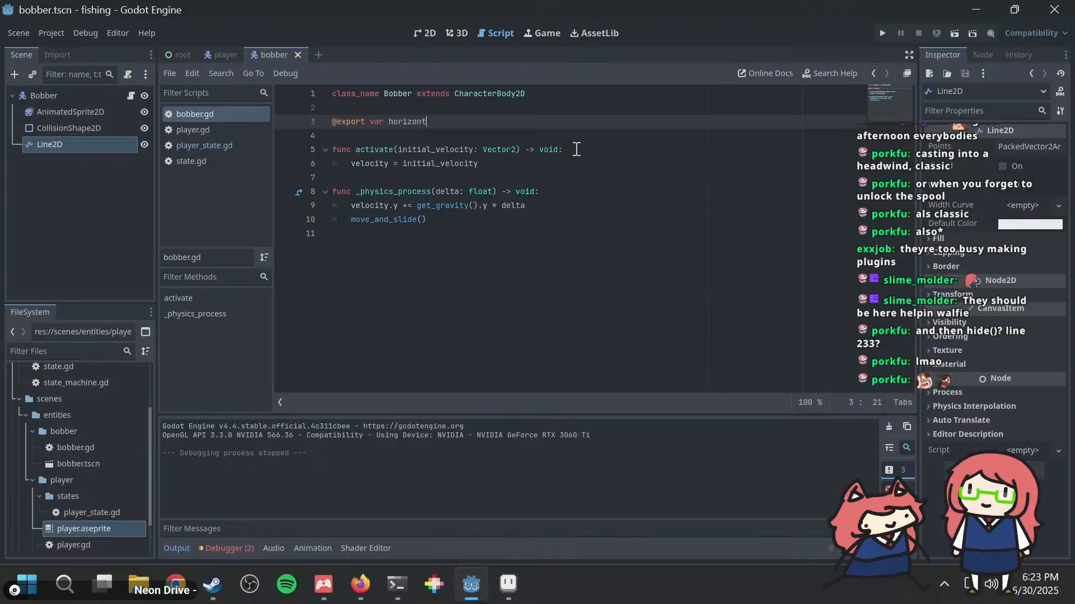
type("dece")
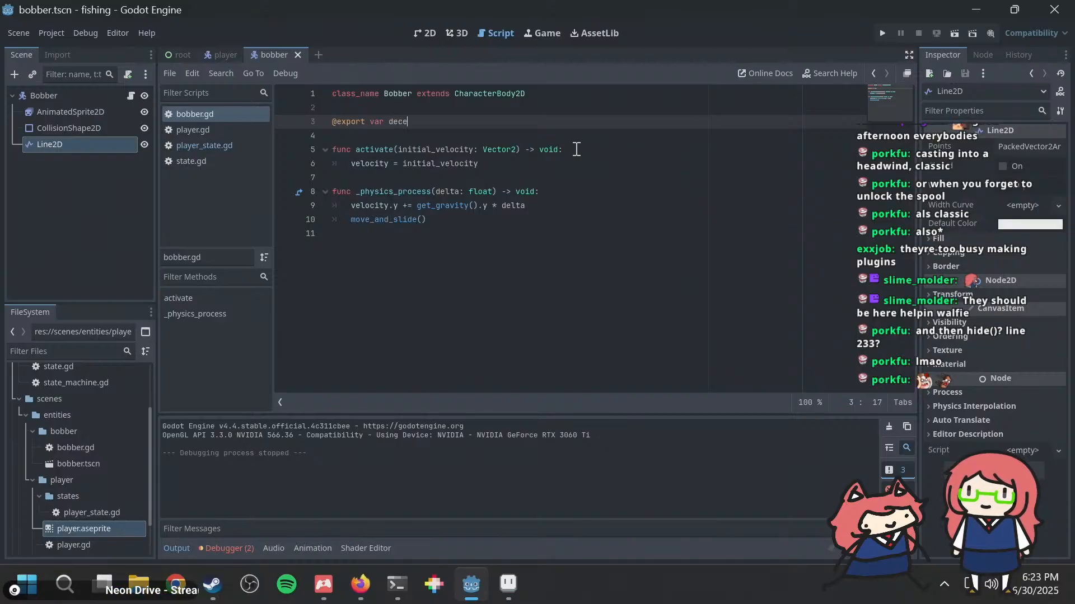
type("leration := 980.0")
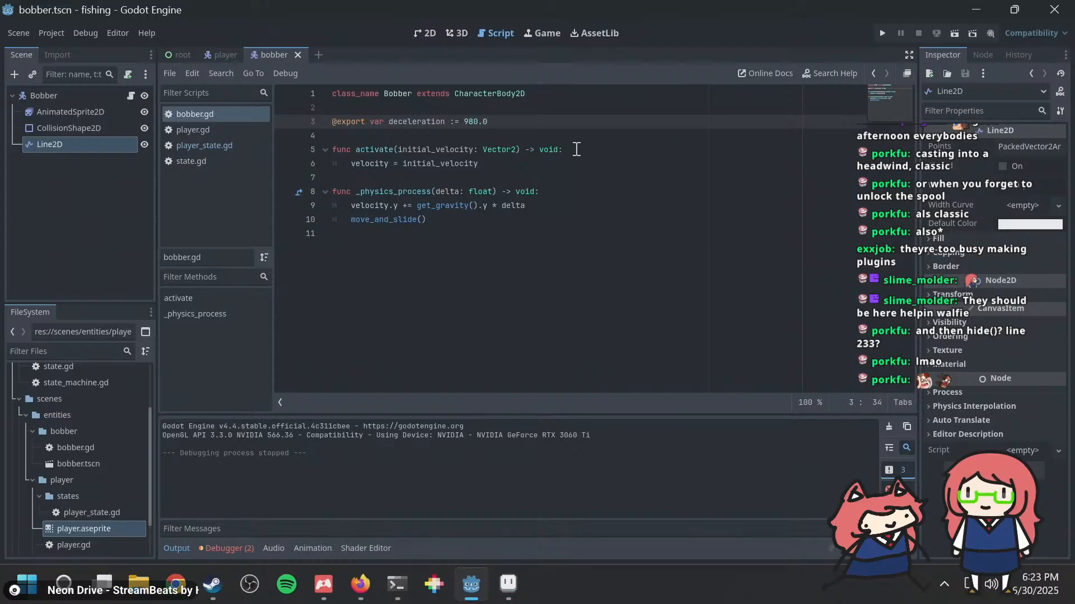
Step: In _physics_process, add velocity.x = move_toward(velocity.x, 0.0, deceleration * delta) after the gravity line
left_click(553, 206)
key("Return")
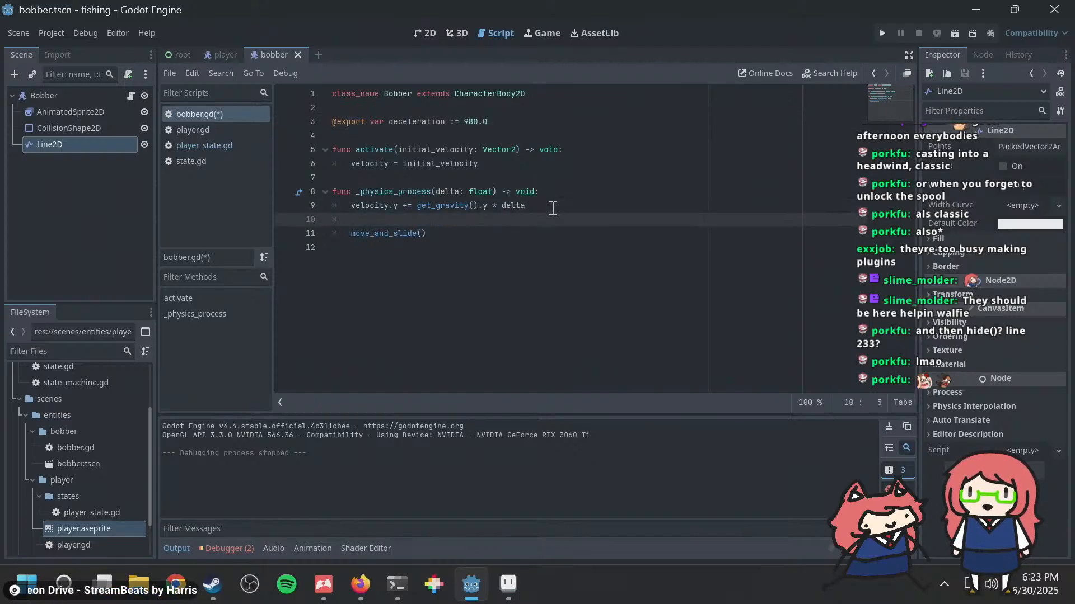
type("velocity")
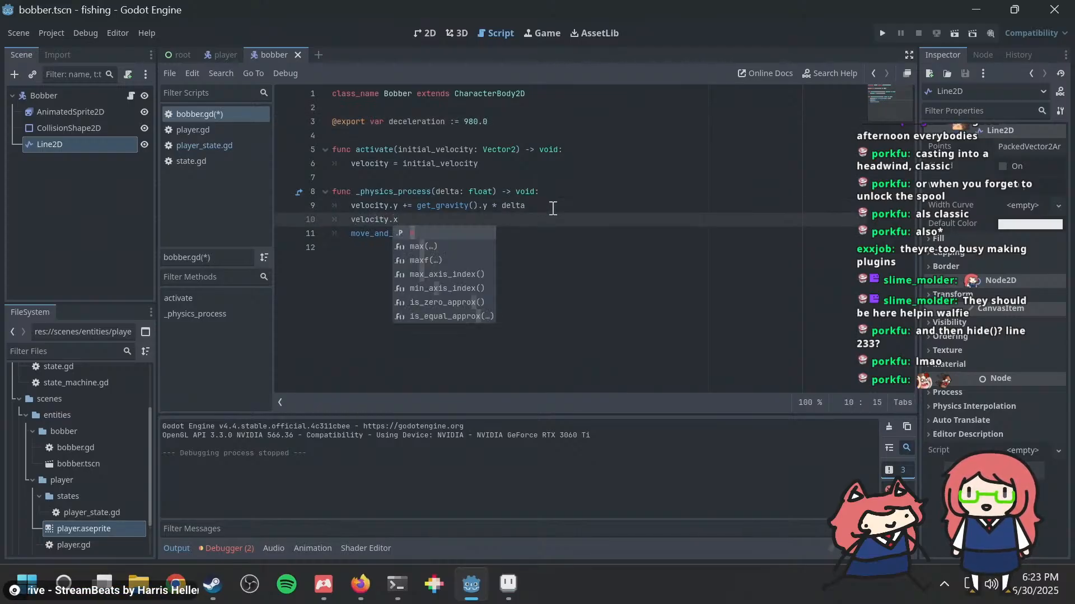
type(".x ")
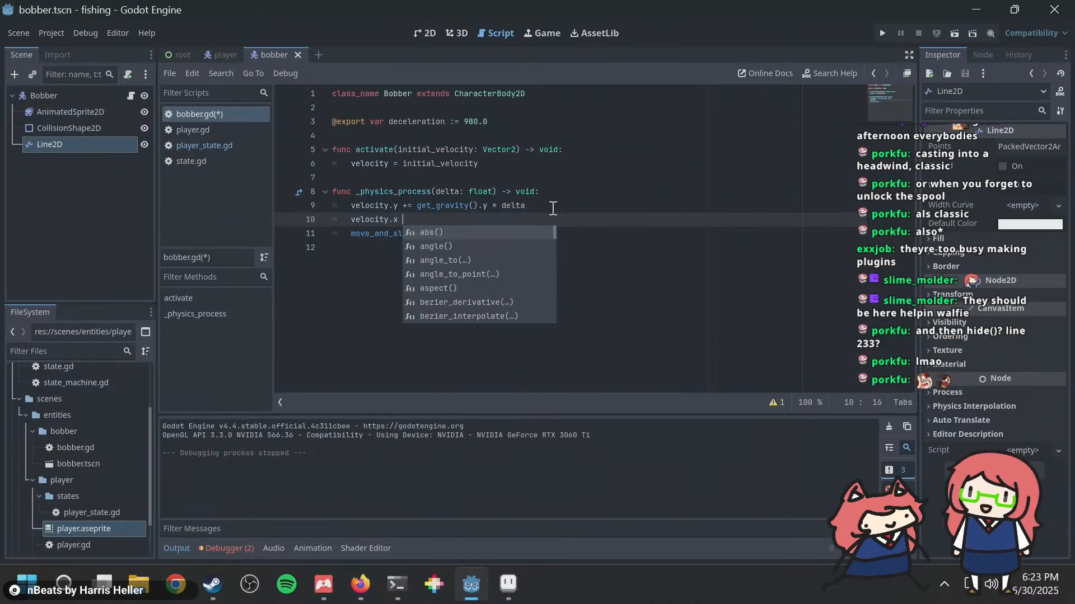
type("= velo")
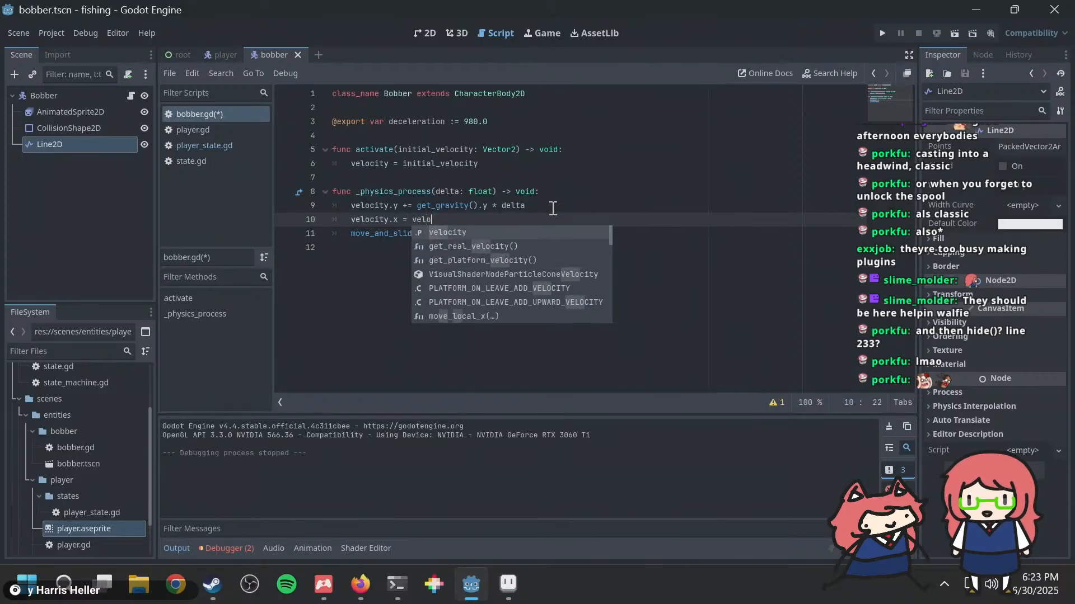
key("Return")
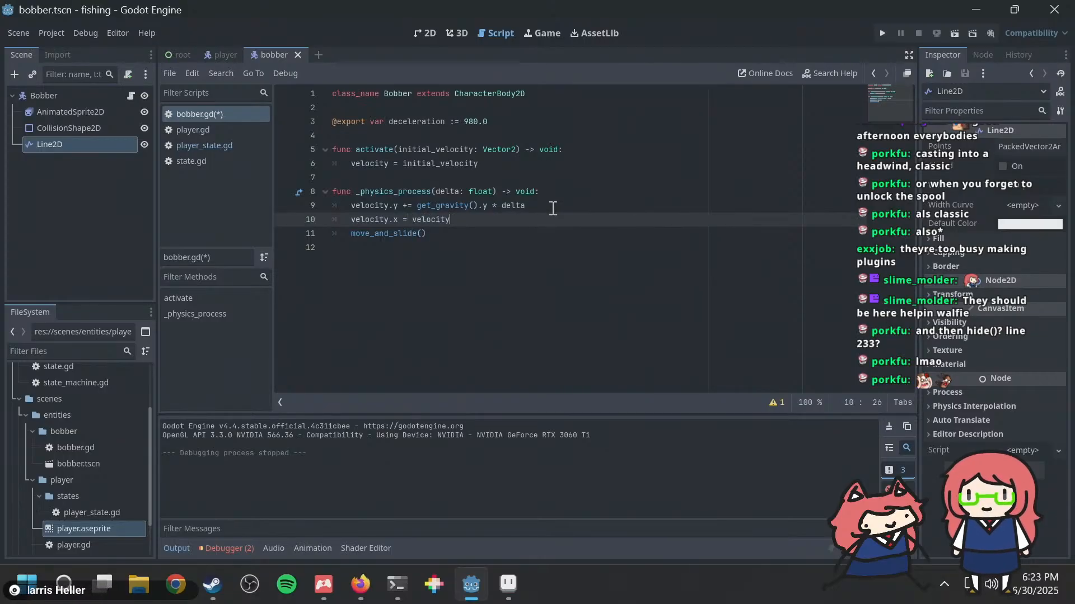
key("Left")
key("Left")
key("Left")
key("Left")
key("Left")
key("Left")
key("Left")
key("Left")
key("Left")
key("Left")
key("Left")
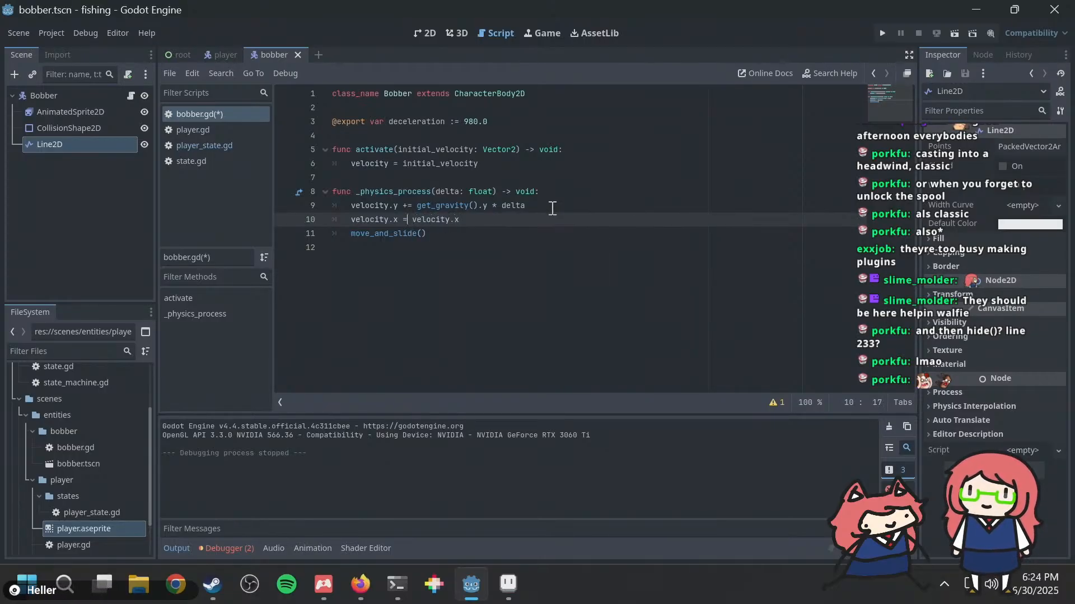
type("move_tow")
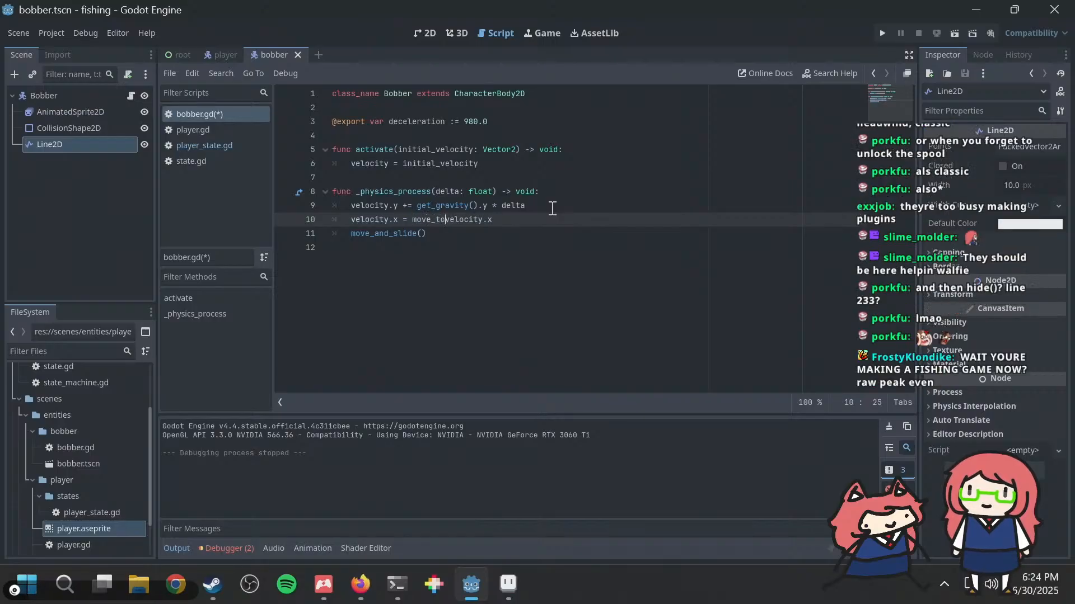
key("Tab")
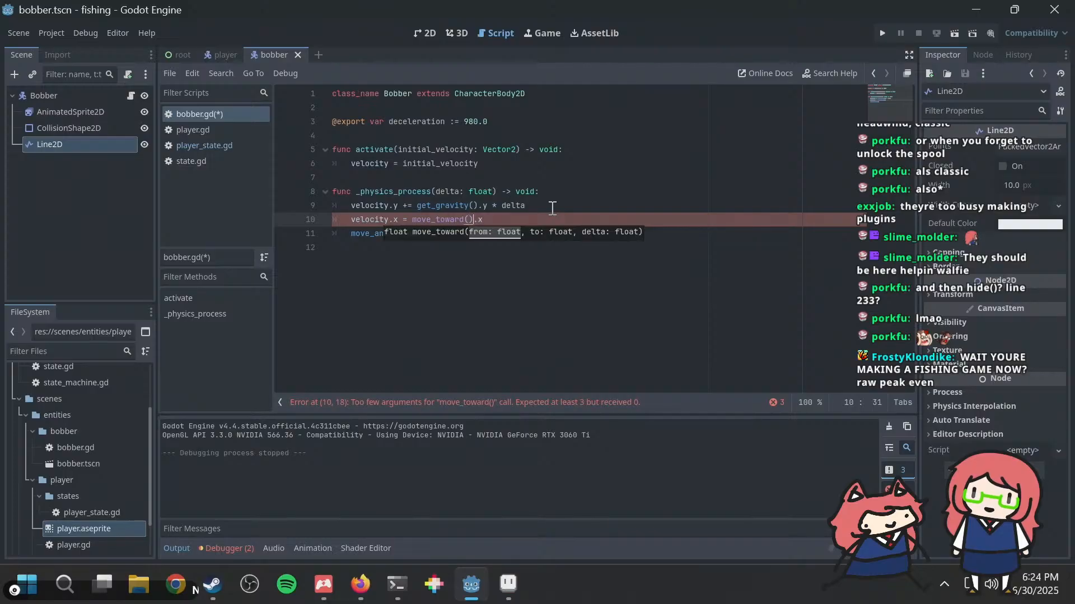
type("velocity")
key("End")
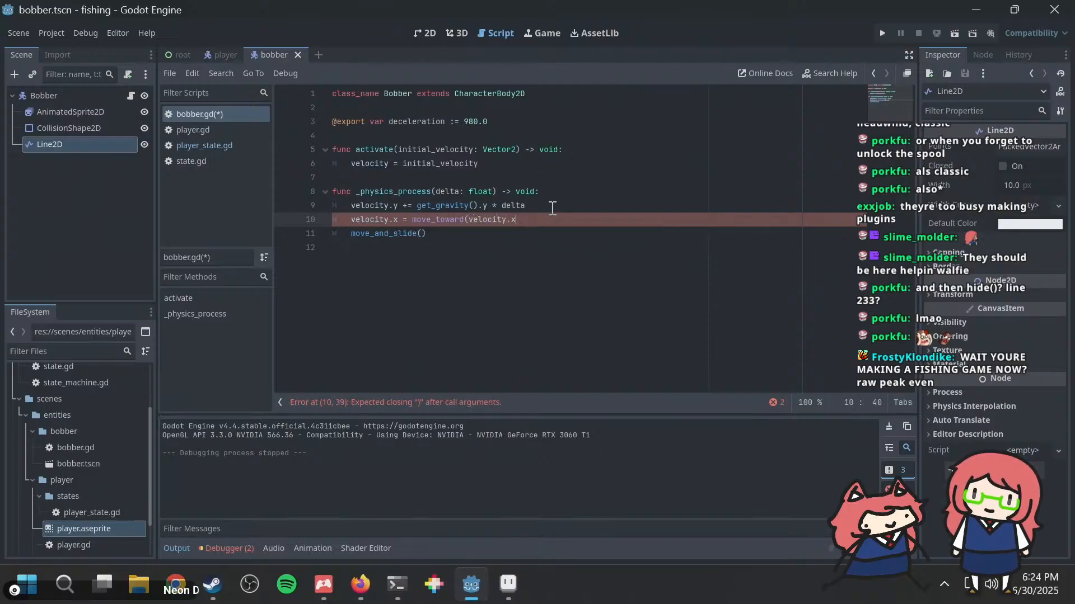
key("Left")
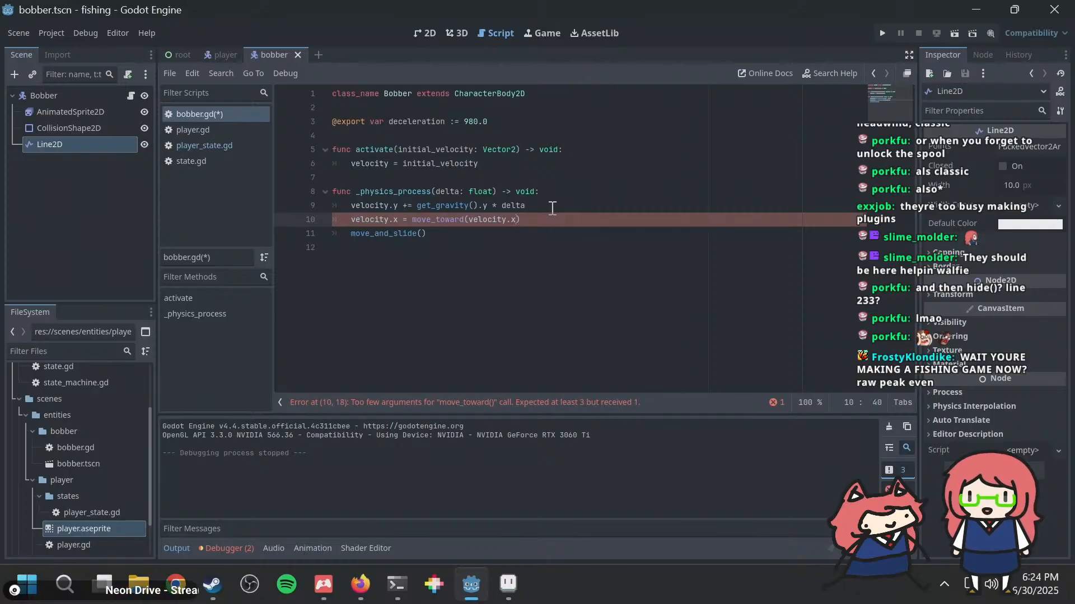
key("Home")
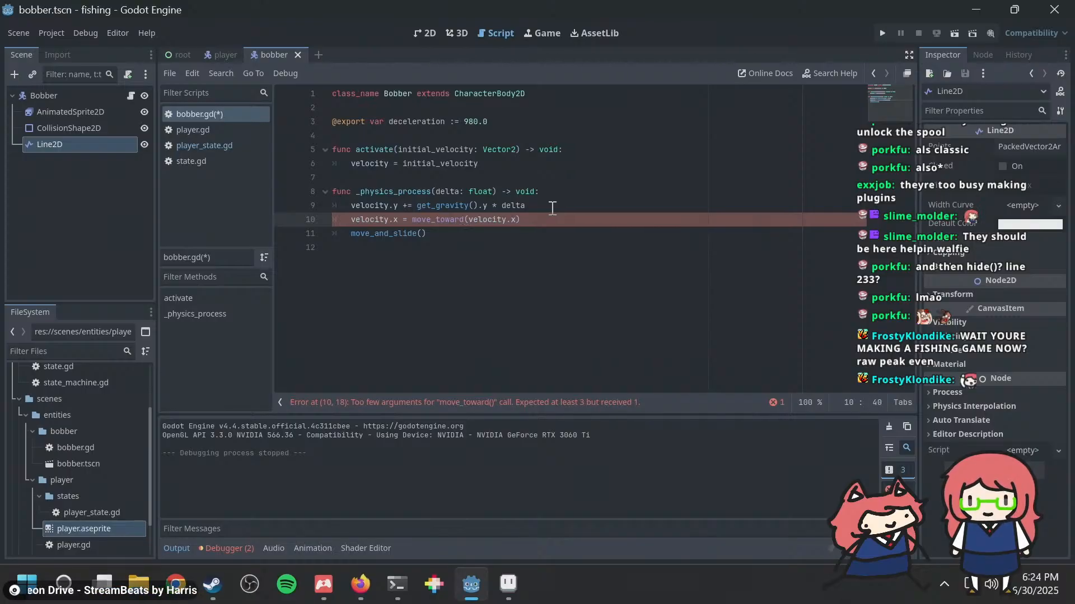
type("0.0")
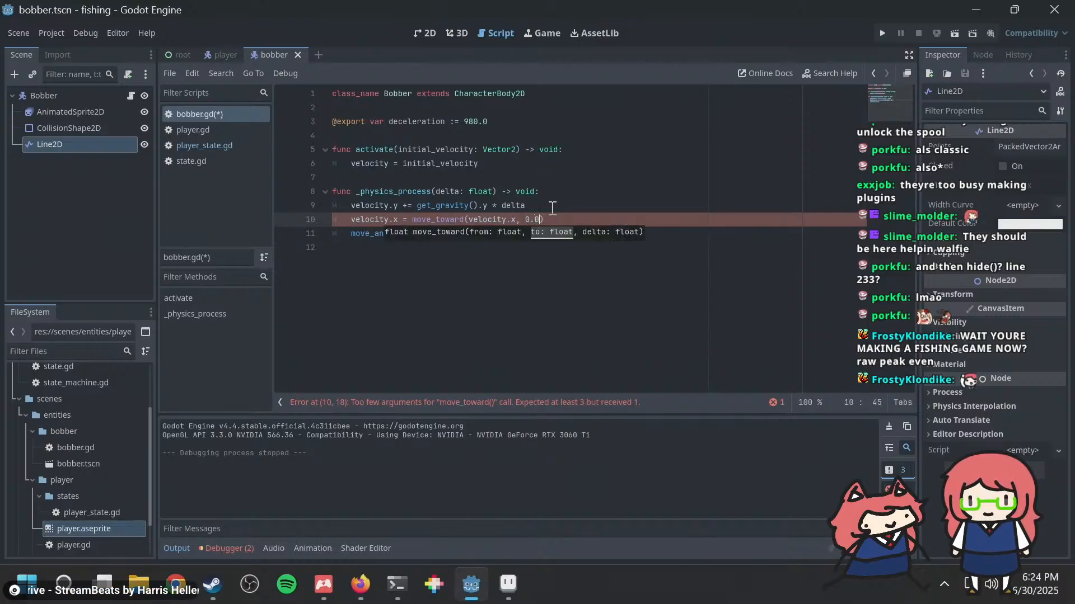
type(", ")
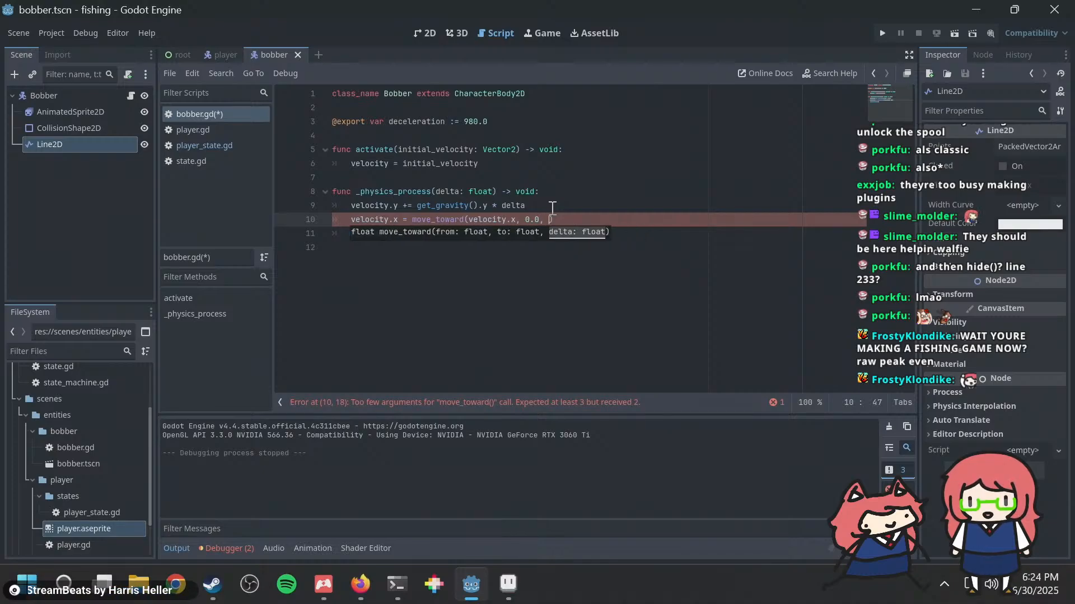
type("deceleration *")
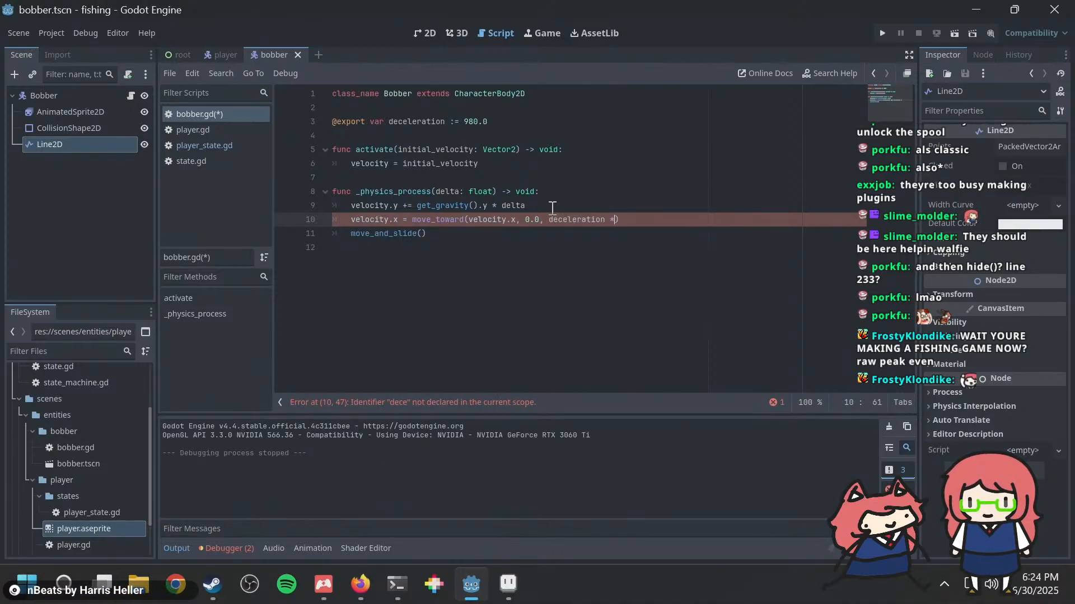
type(" delta")
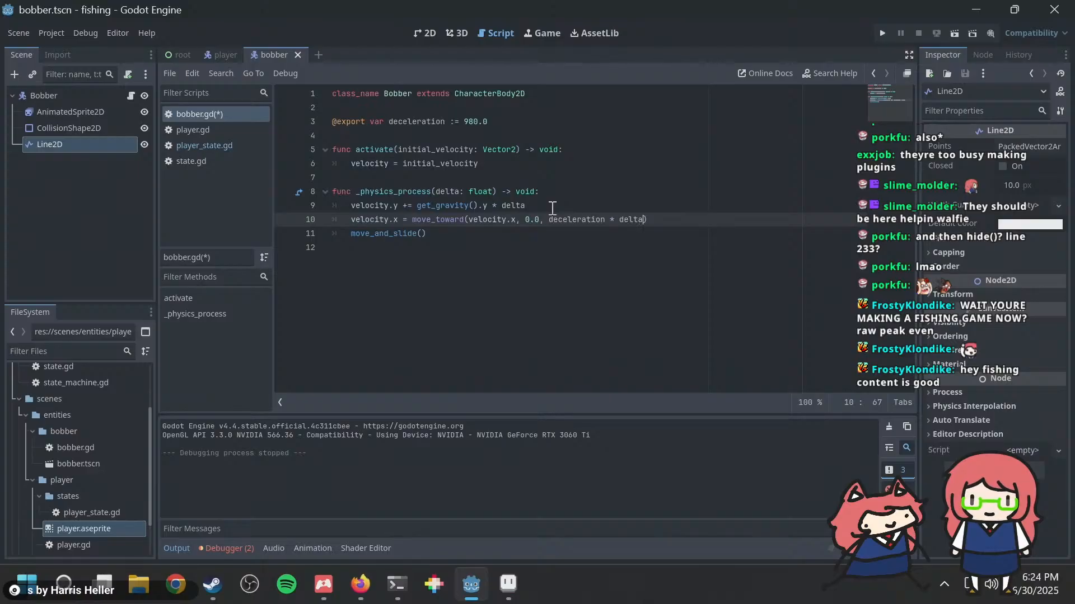
Step: Run the project, cast the rod to check the bobber's horizontal slowdown, and close the game
key("F5")
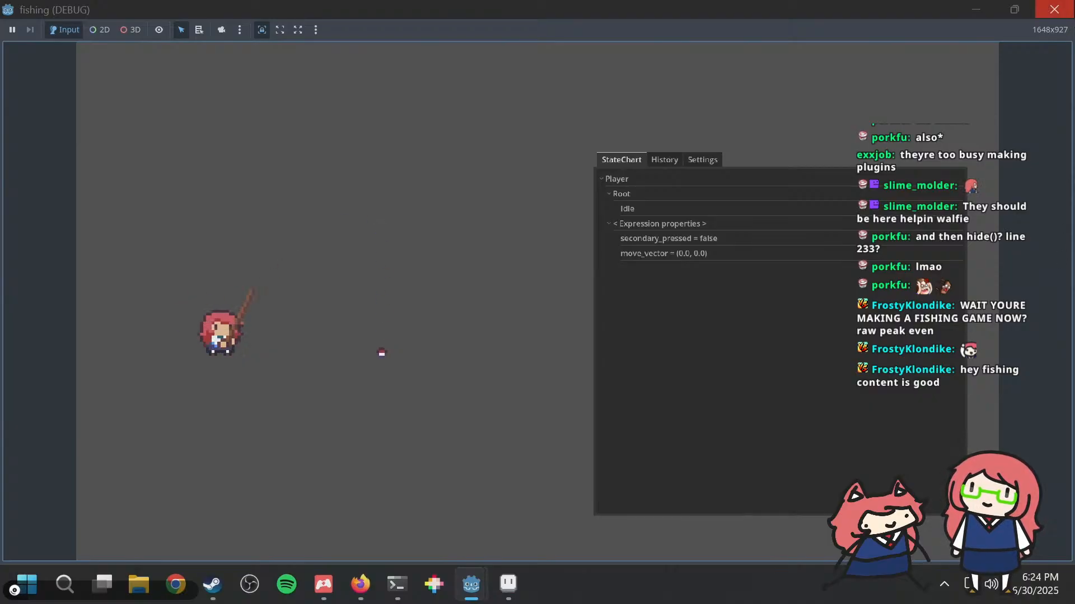
left_click(1054, 9)
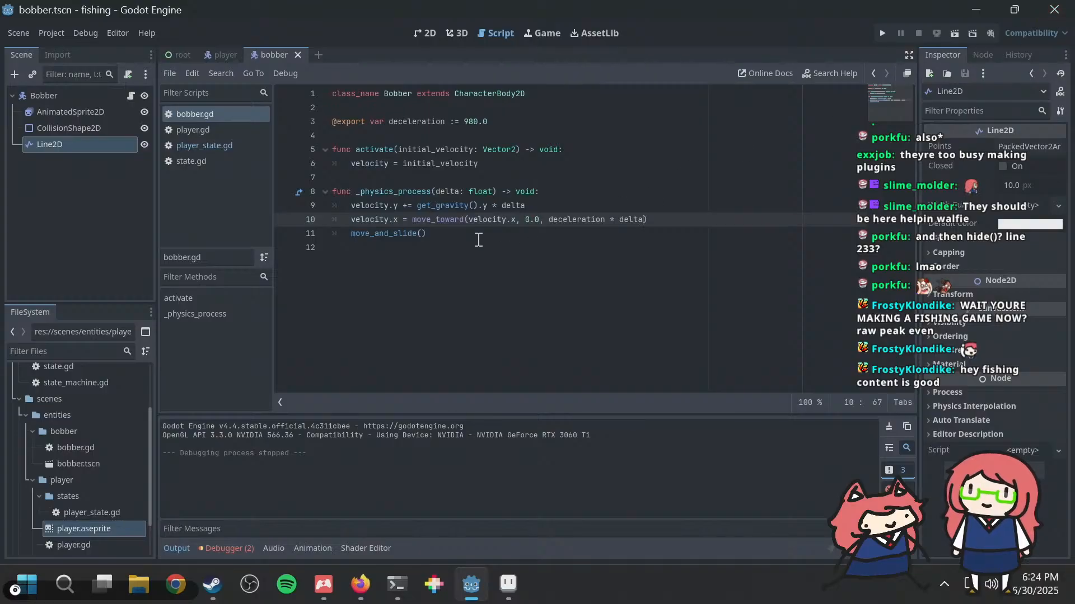
left_click(479, 209)
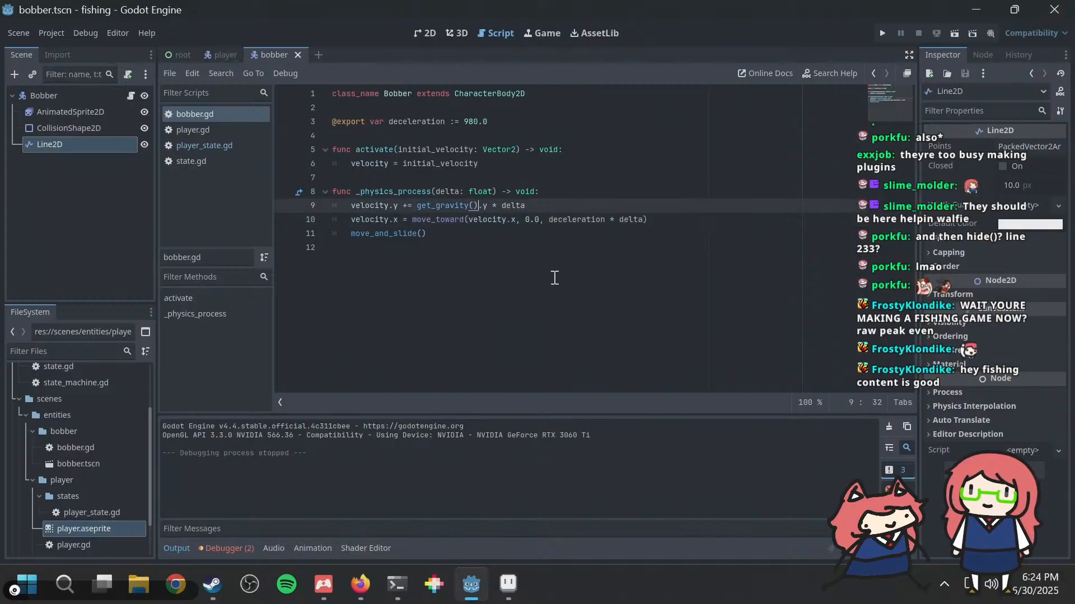
Step: Delete the exported deceleration variable declaration from bobber.gd
key("Down")
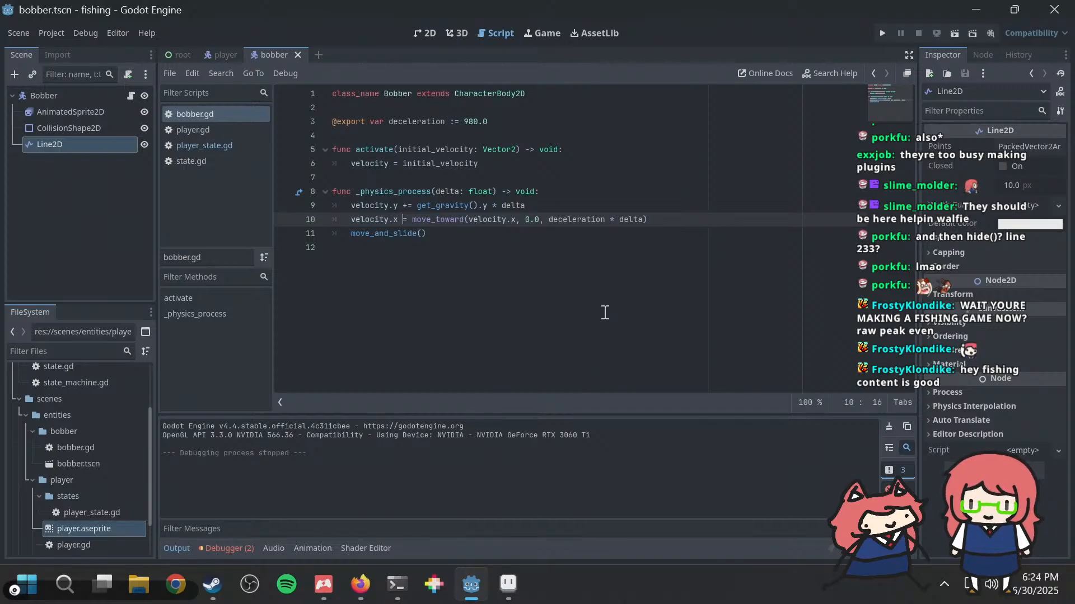
key("Up")
key("Up")
key("Up")
key("Up")
key("Up")
key("Up")
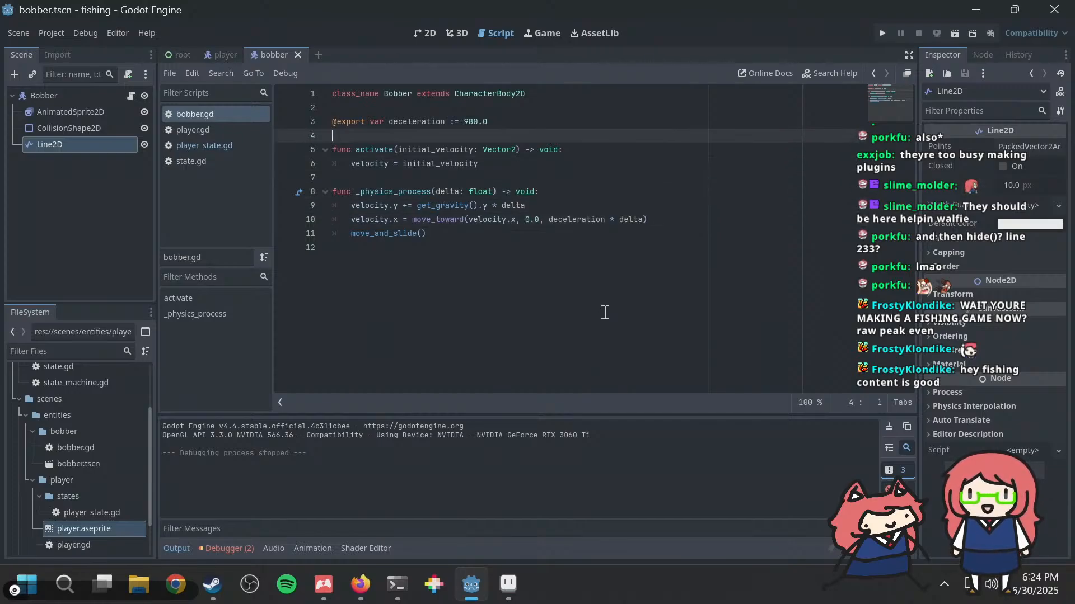
key("shift+Up")
key("shift+Home")
key("BackSpace")
key("BackSpace")
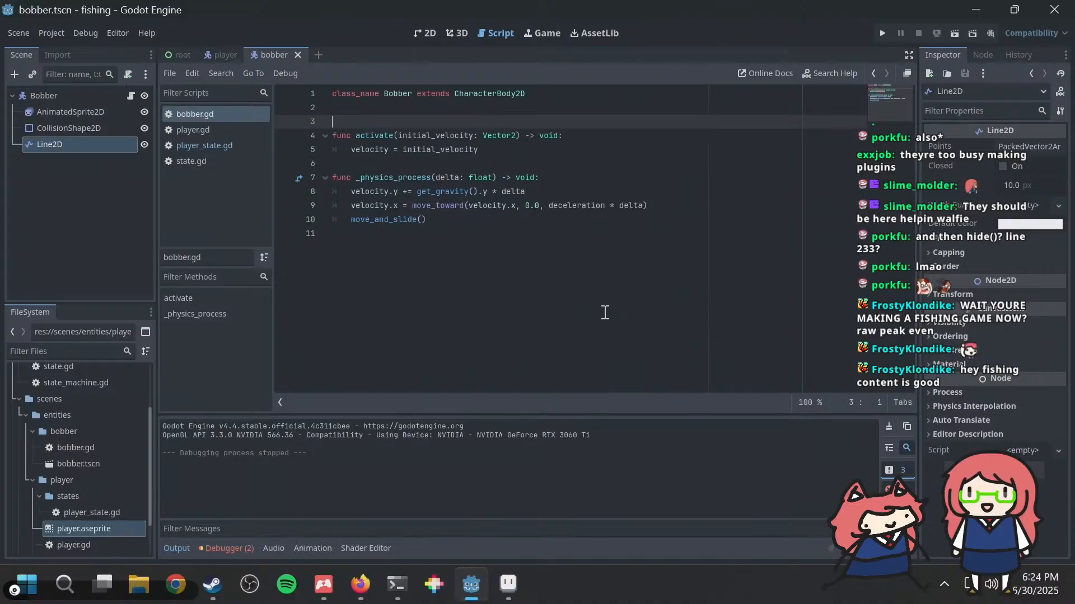
Step: Remove the extra blank line above activate and the velocity.x move_toward statement in _physics_process
key("Down")
key("Down")
key("Down")
key("Down")
key("Down")
key("Down")
key("Down")
key("Down")
key("Up")
key("Up")
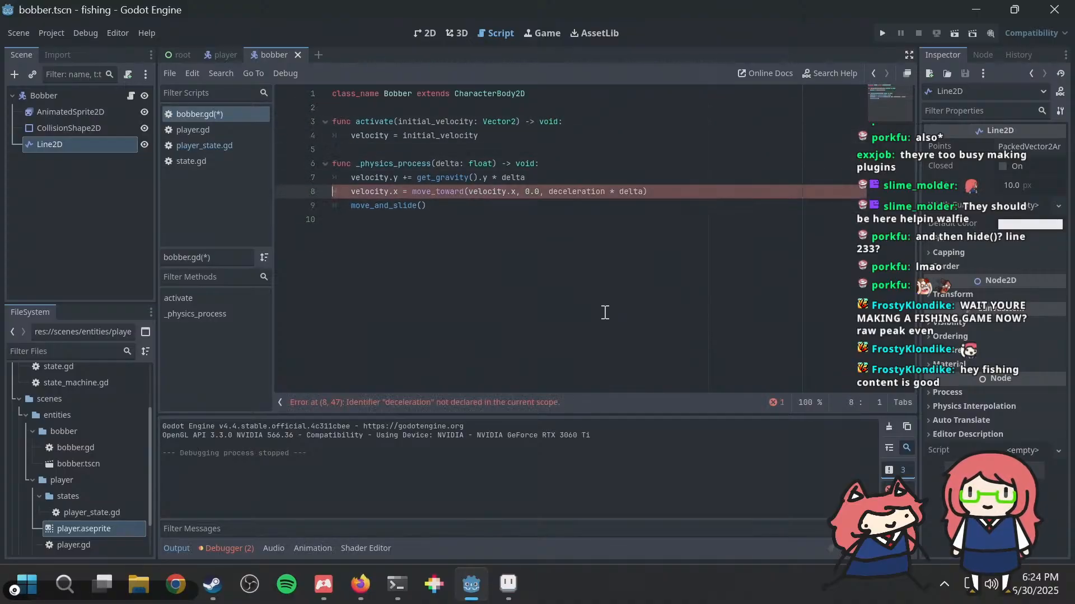
key("shift+End")
key("BackSpace")
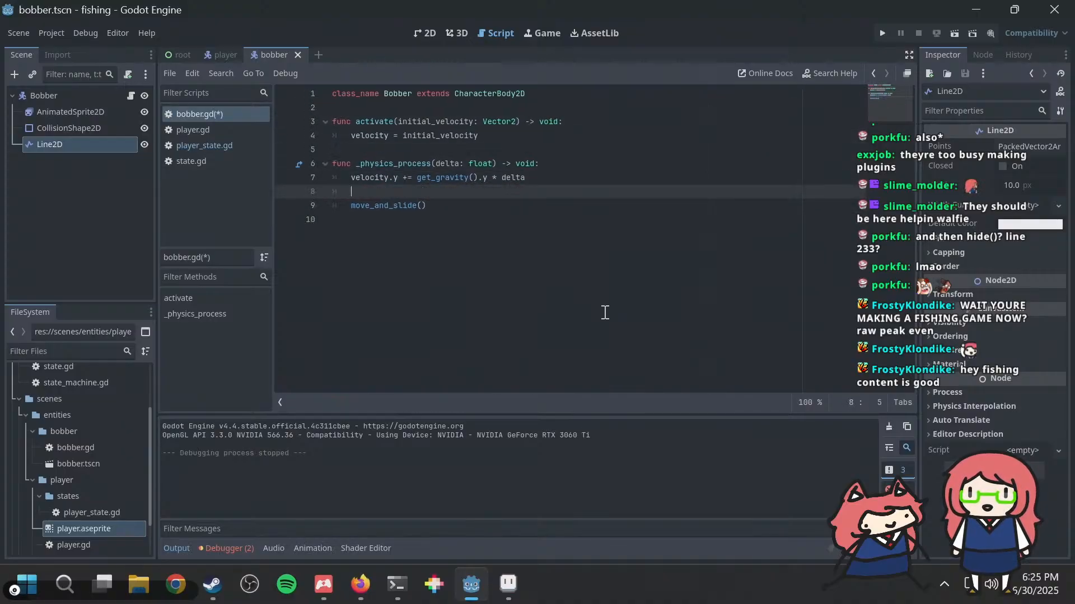
Step: After the gravity line in _physics_process, add an if is_on_floor(): block that sets velocity.x = 0.0
type("if is_on")
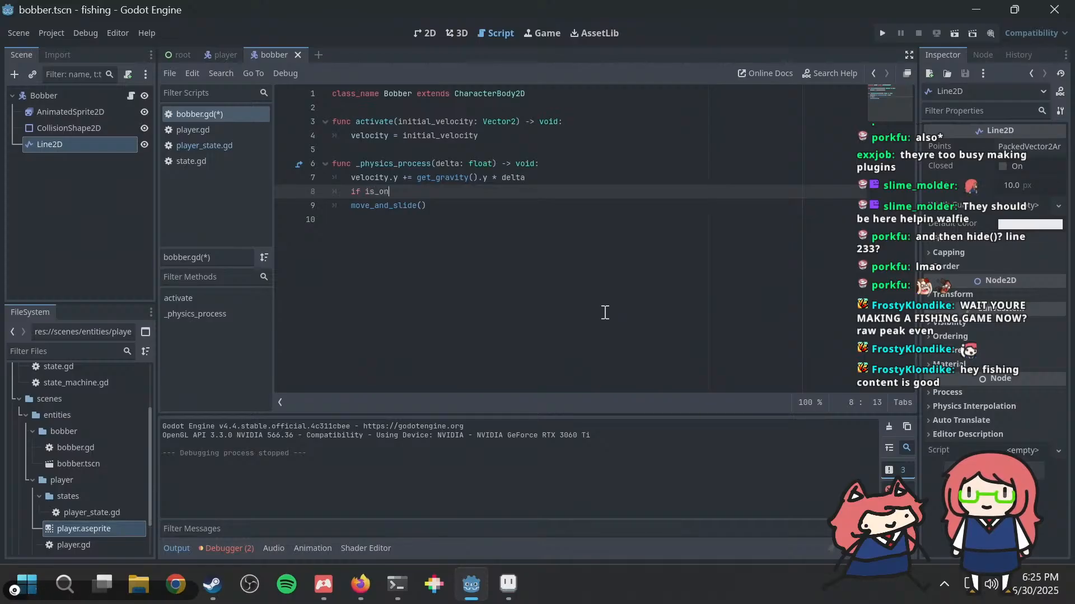
key("Down")
key("Down")
key("Return")
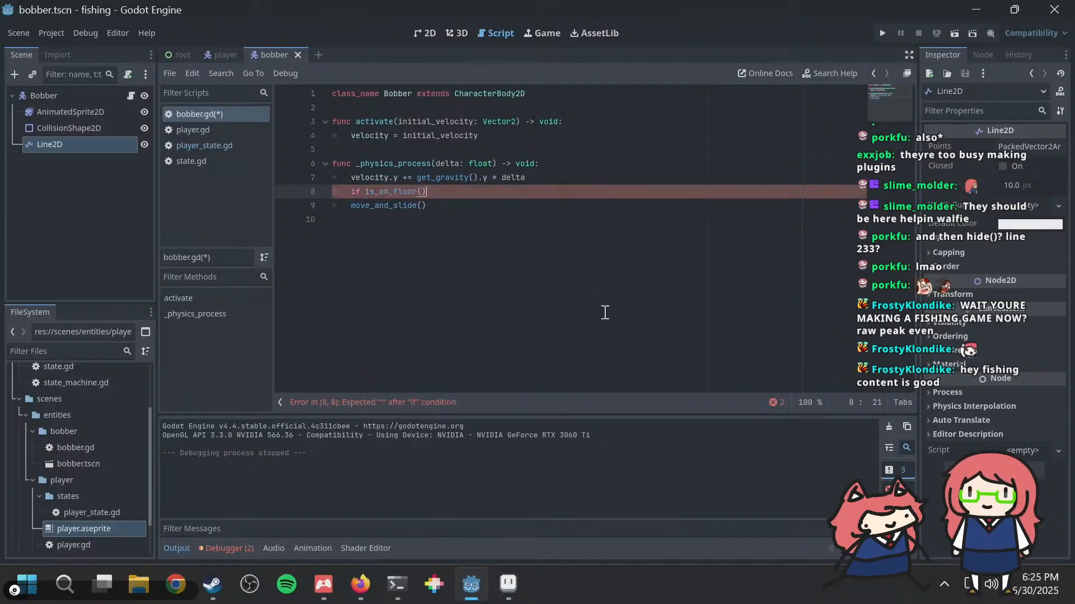
type(":")
key("Return")
type("veloci")
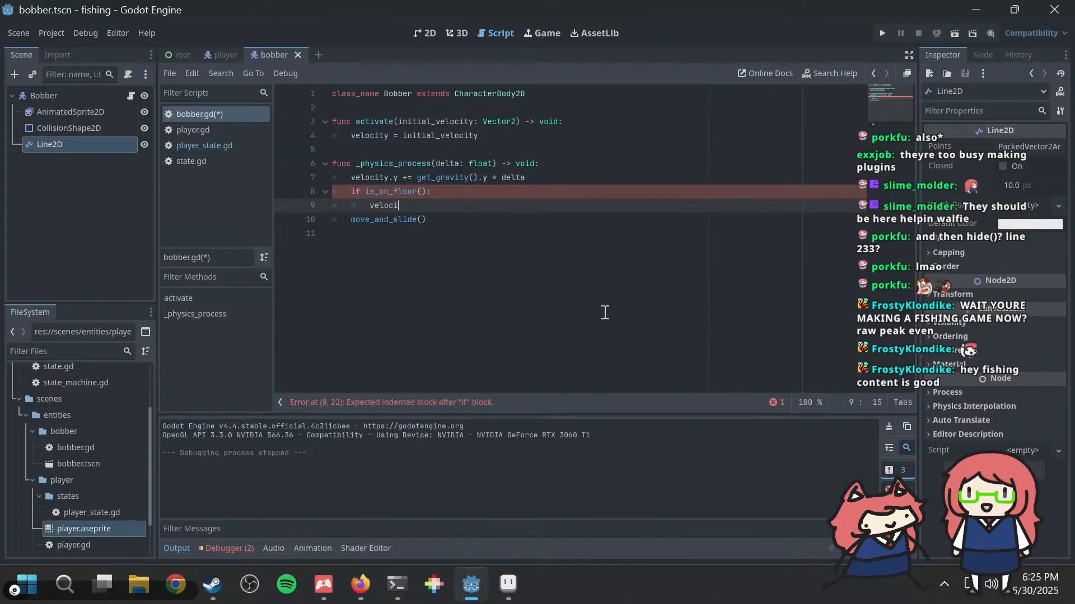
type("ty.x = 0.0")
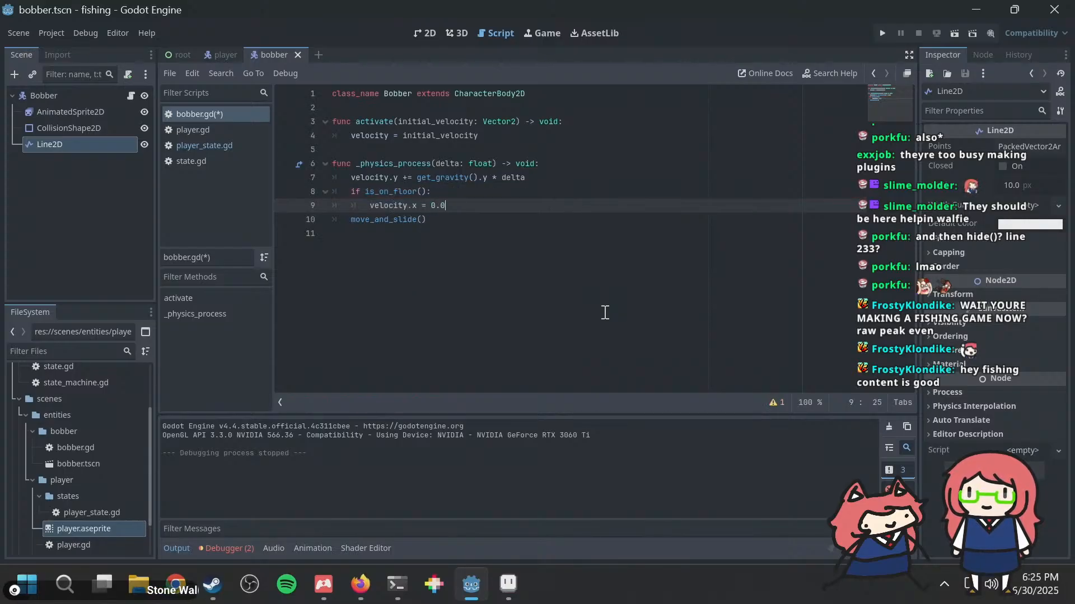
Step: Save the script, run the project, cast the rod to check where the bobber stops, and close the game
key("ctrl+s")
key("F5")
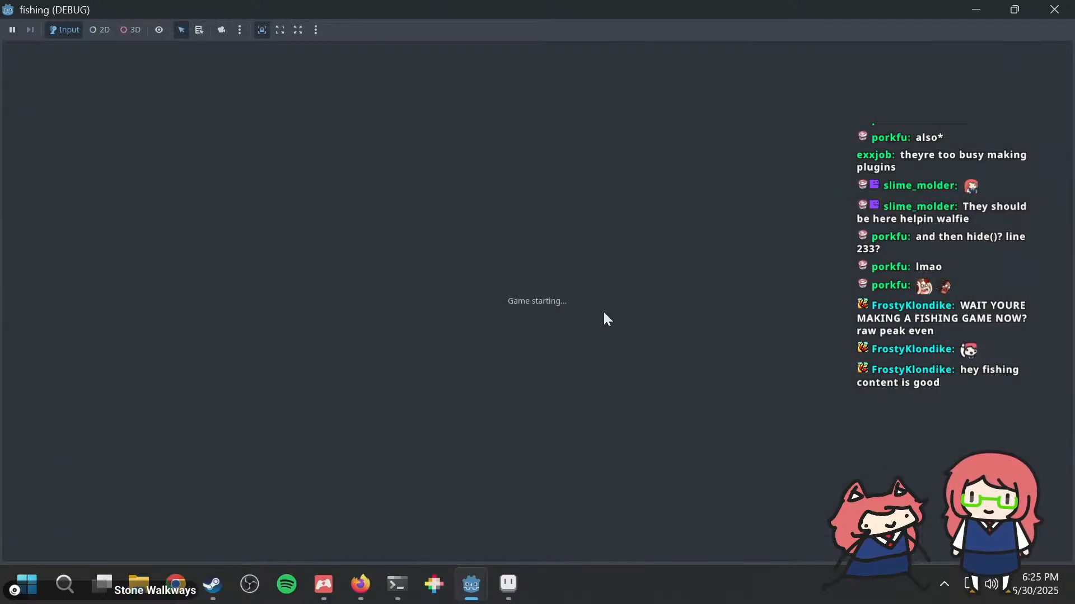
key("space")
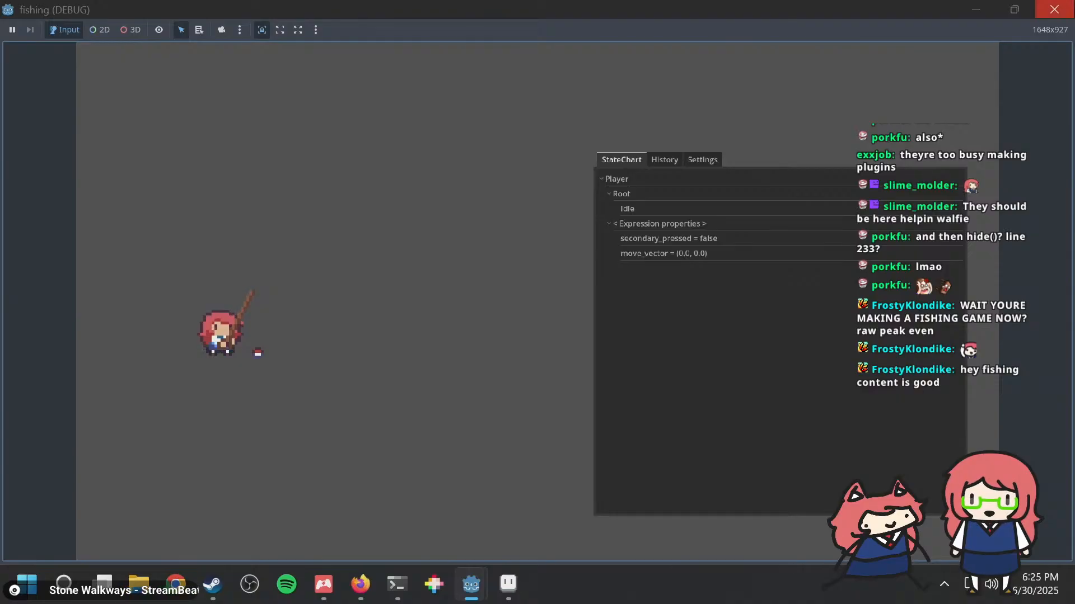
left_click(1054, 10)
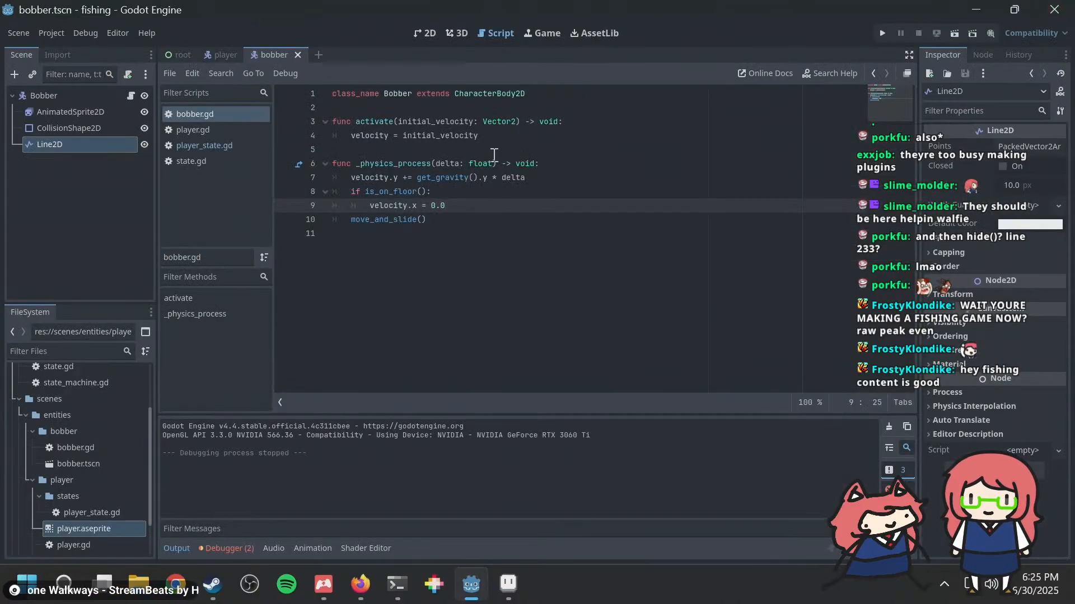
Step: Insert print("is on floor") as the first line inside the is_on_floor() block
left_click(481, 195)
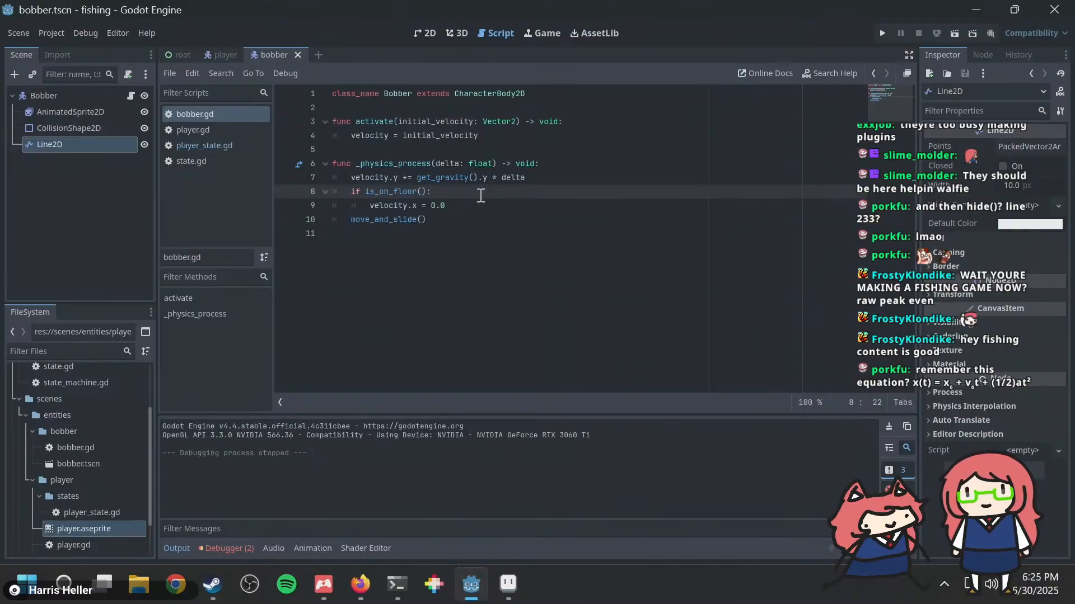
key("Return")
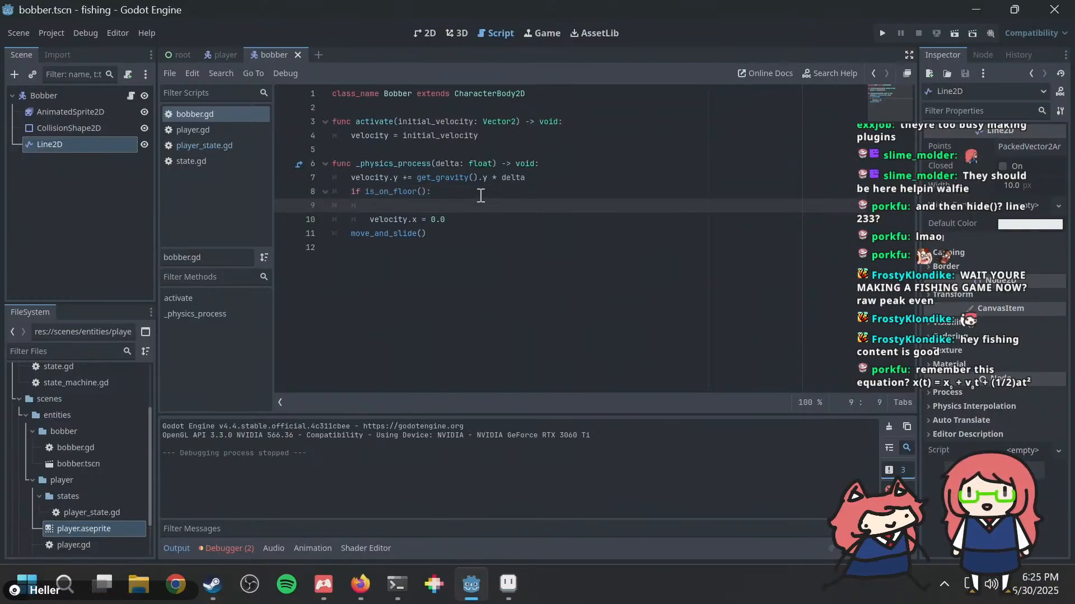
type("print(\"is")
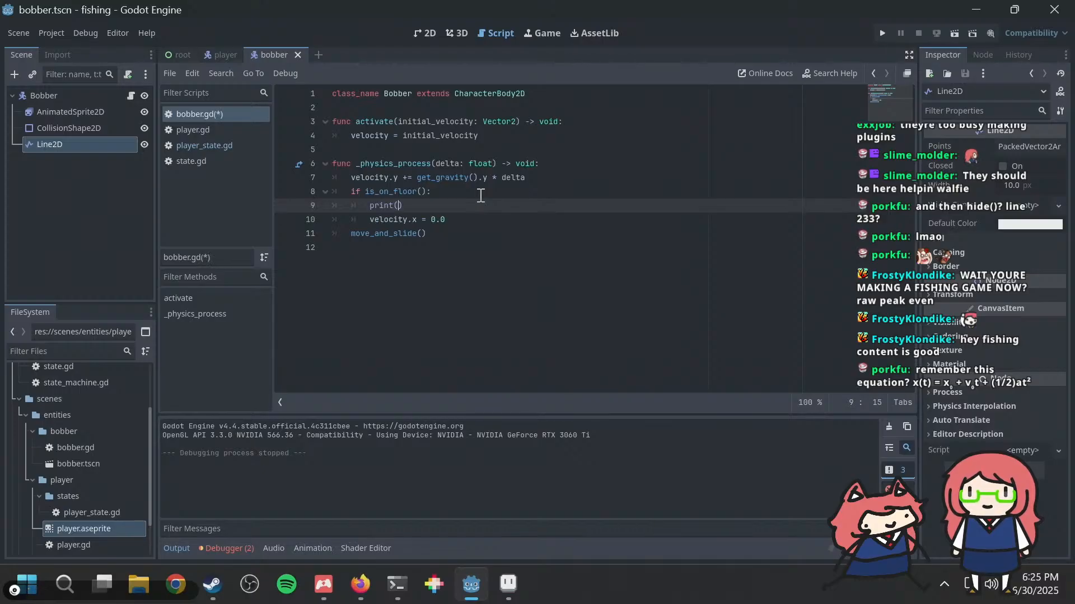
type(" on floor")
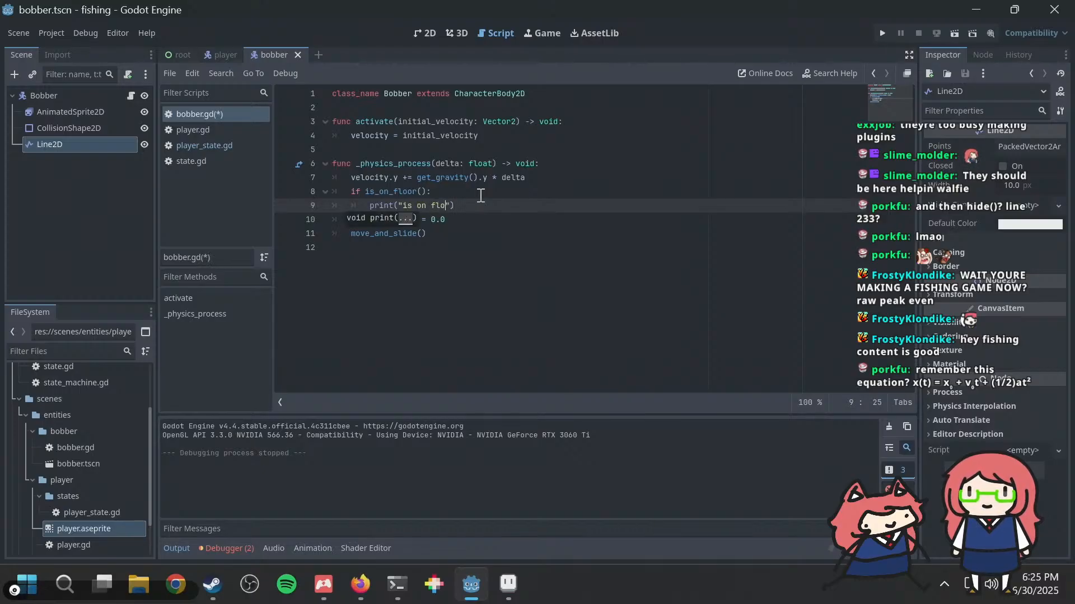
Step: Save the script, run the project, and cast the rod to trigger the floor check
key("ctrl+s")
key("F5")
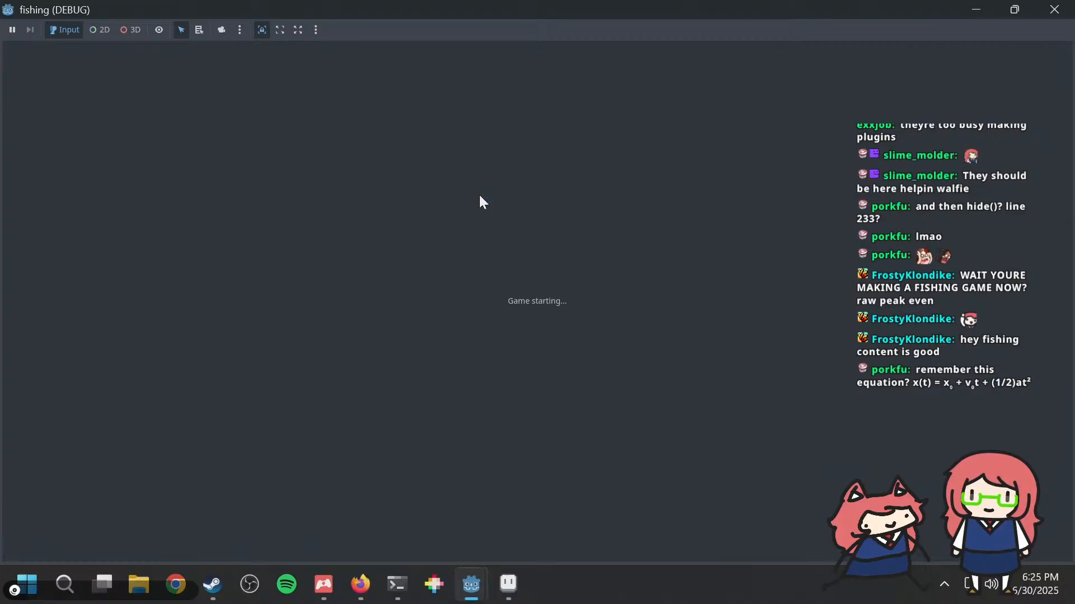
key("space")
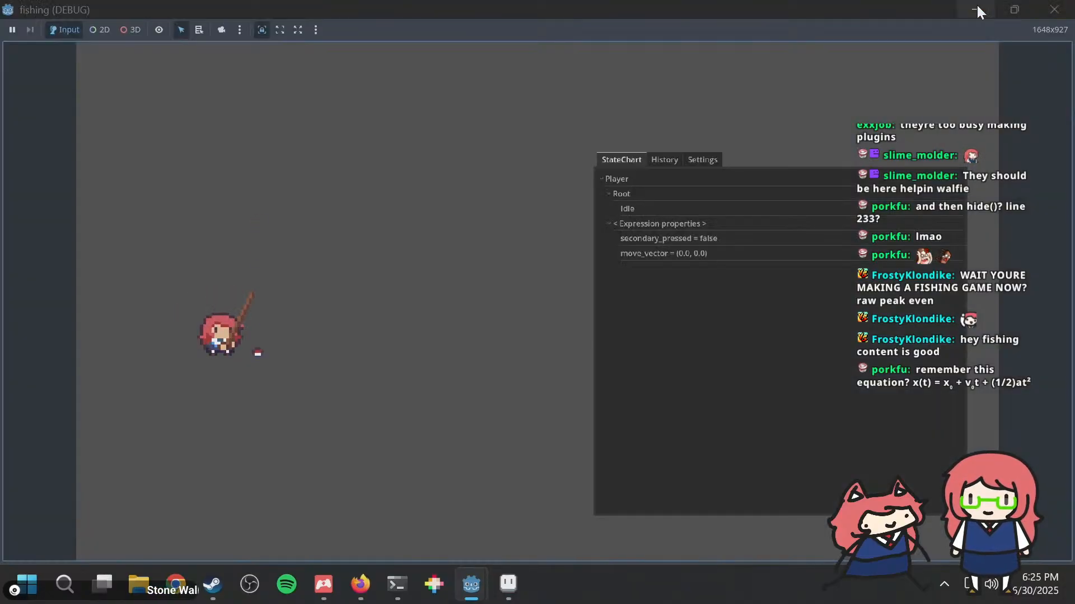
Step: Restore the game window from its maximized state and move it lower over the editor
double_click(930, 7)
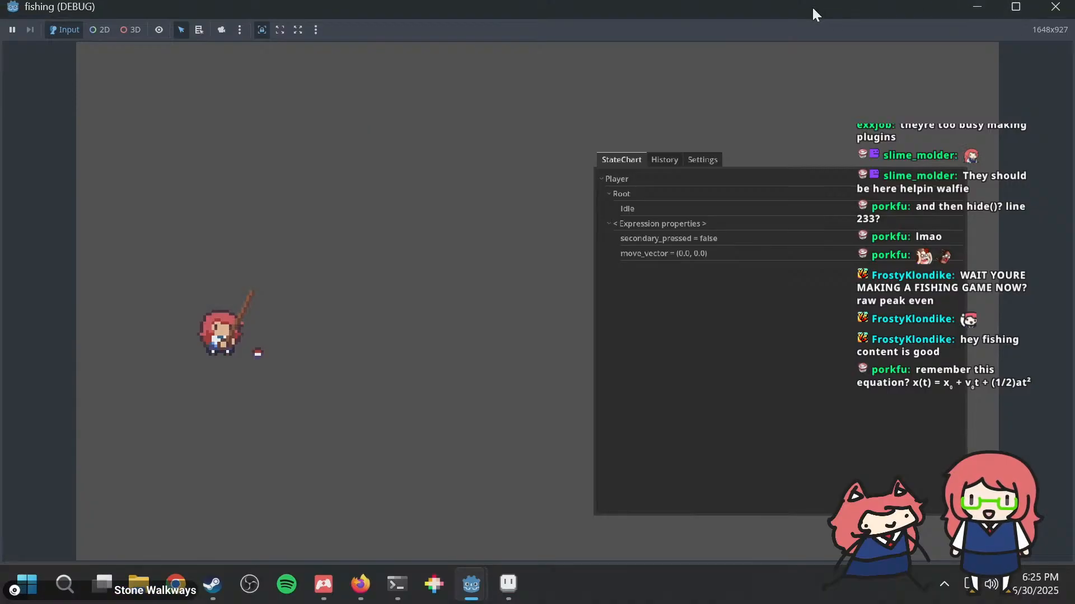
left_click_drag(812, 14, 681, 75)
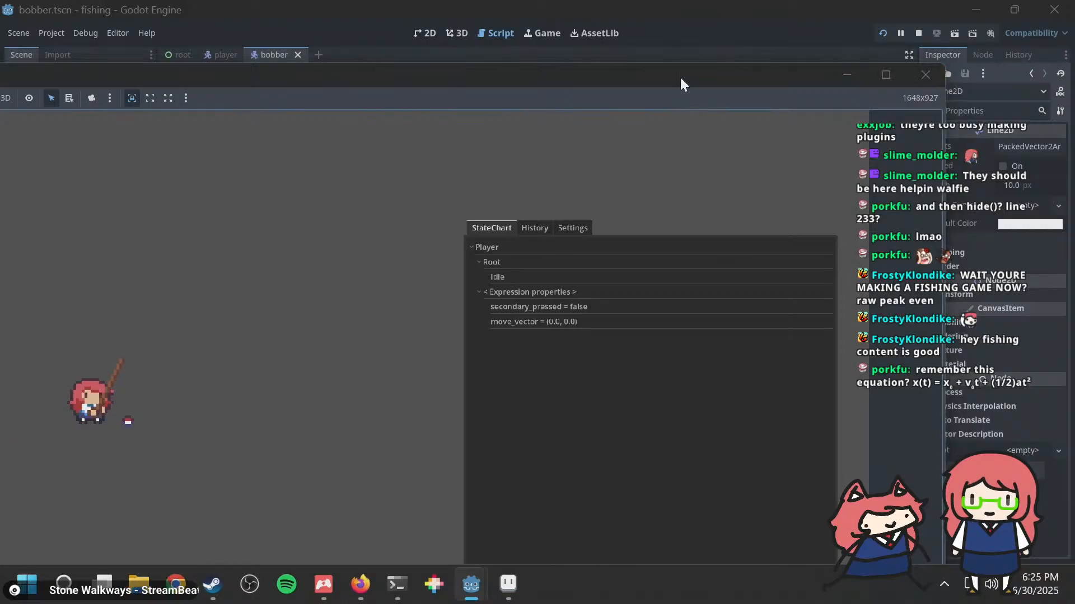
left_click_drag(680, 75, 803, 89)
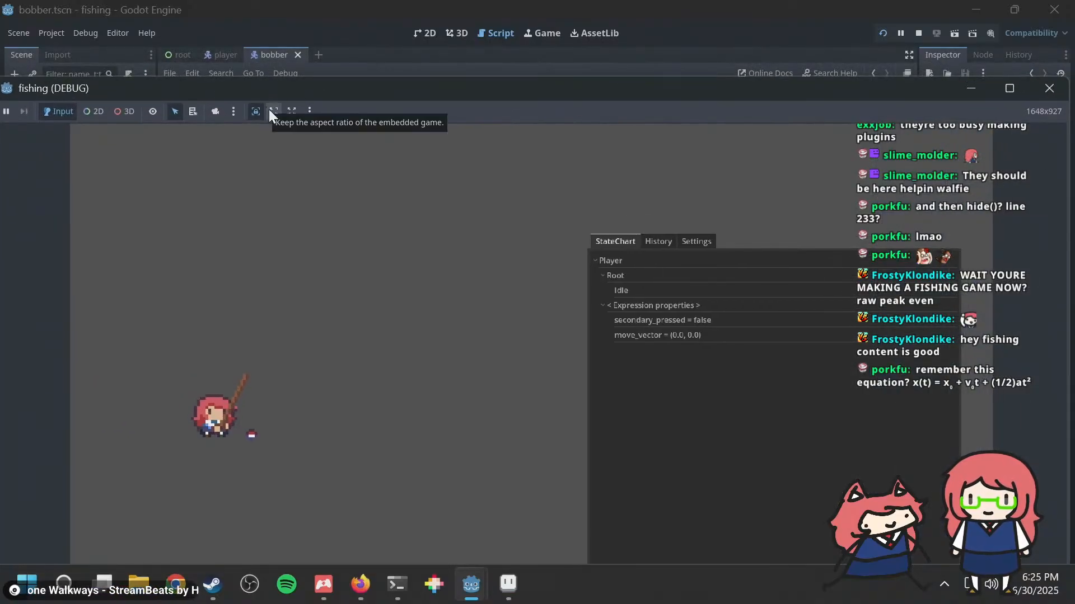
Step: Try the keep-aspect sizing mode for the embedded game, switch back to the project-settings size, and view the embedding options
left_click(275, 110)
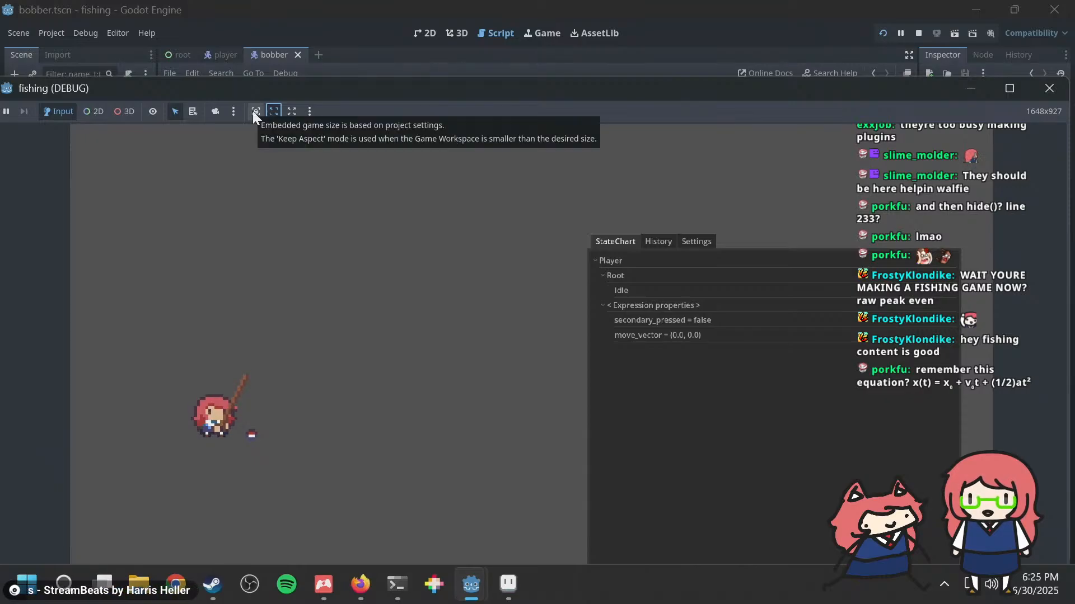
left_click(253, 111)
left_click(309, 110)
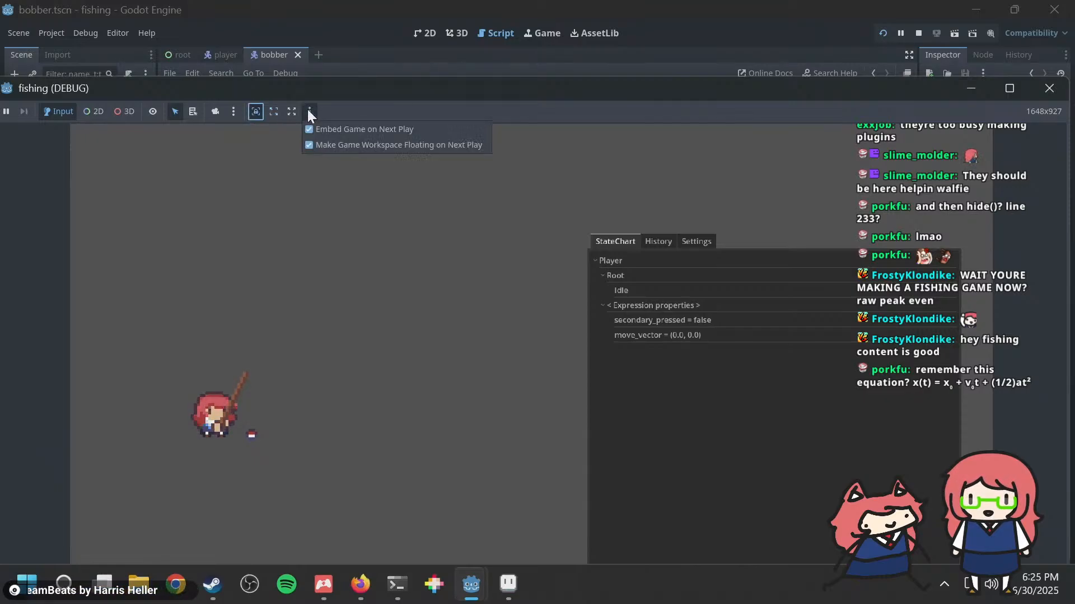
left_click(307, 109)
Step: Reposition and resize the floating game window to a game size of about 1354x761, uncovering part of the output log
left_click_drag(290, 80, 300, 159)
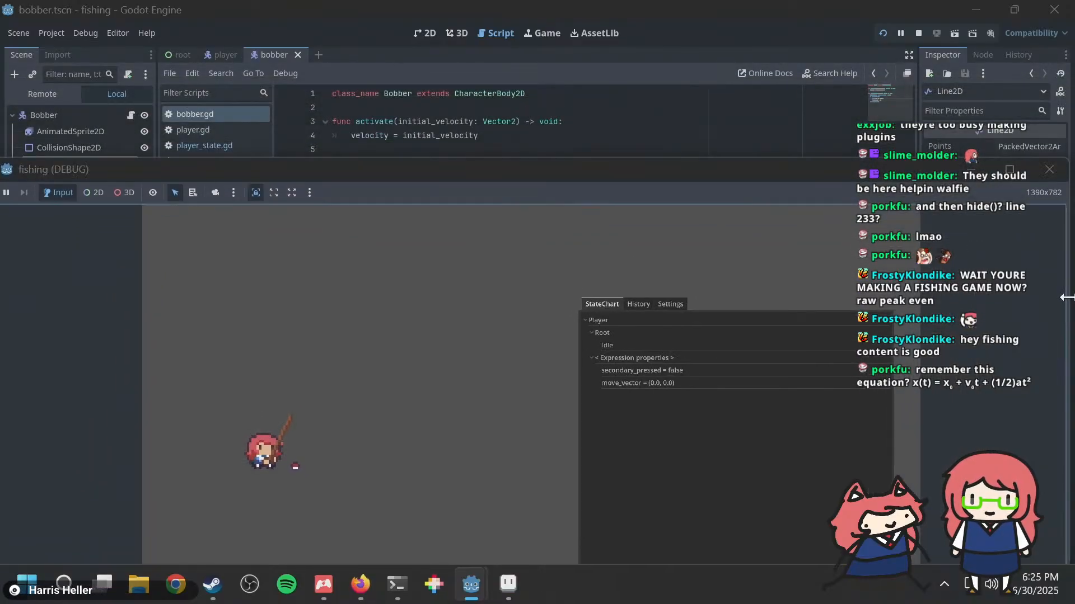
left_click_drag(1066, 297, 531, 288)
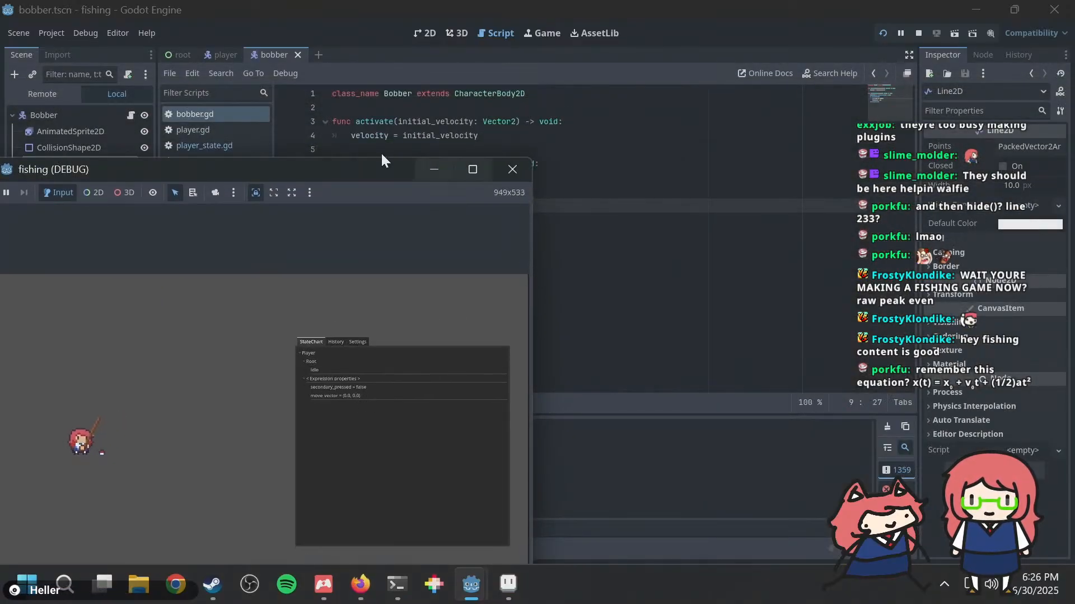
left_click_drag(382, 155, 437, 48)
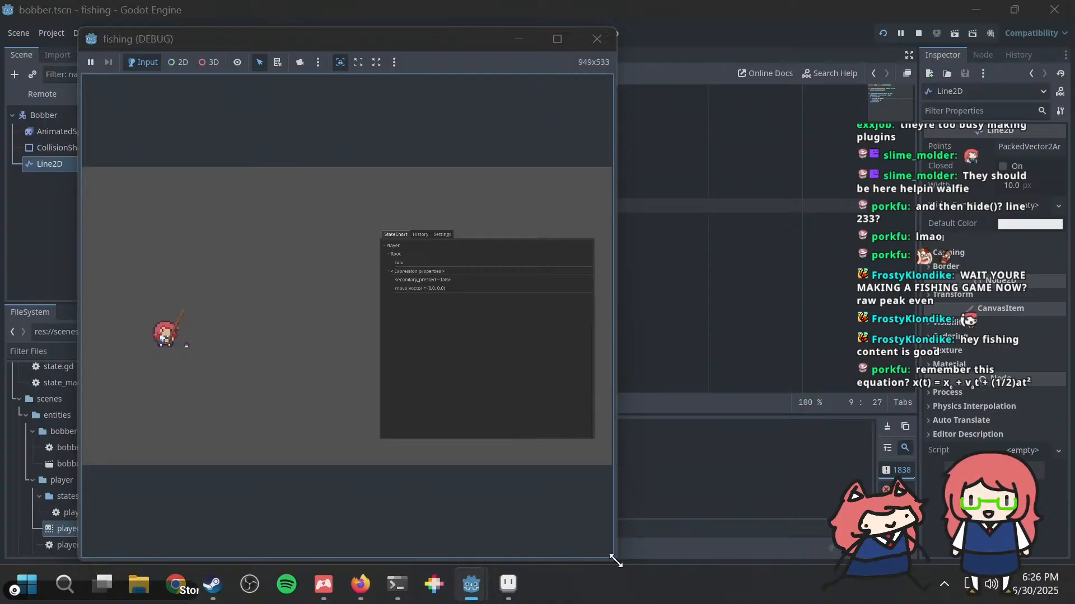
left_click_drag(614, 560, 838, 504)
Step: Toggle fishing in the running game, relaunch the project, and check the output log in the editor
left_click(226, 367)
left_click(298, 395)
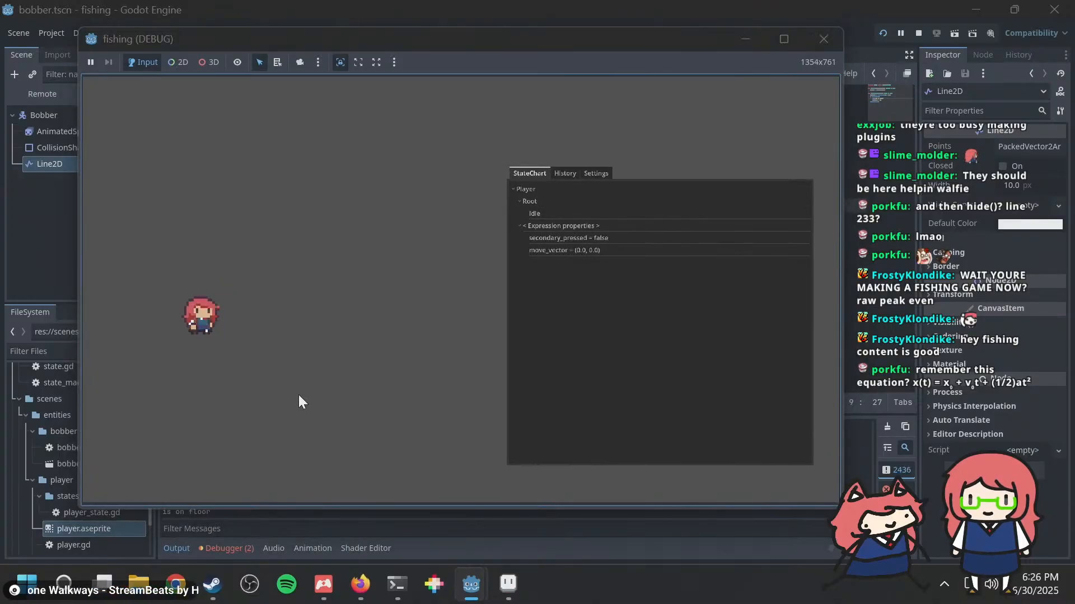
left_click(424, 528)
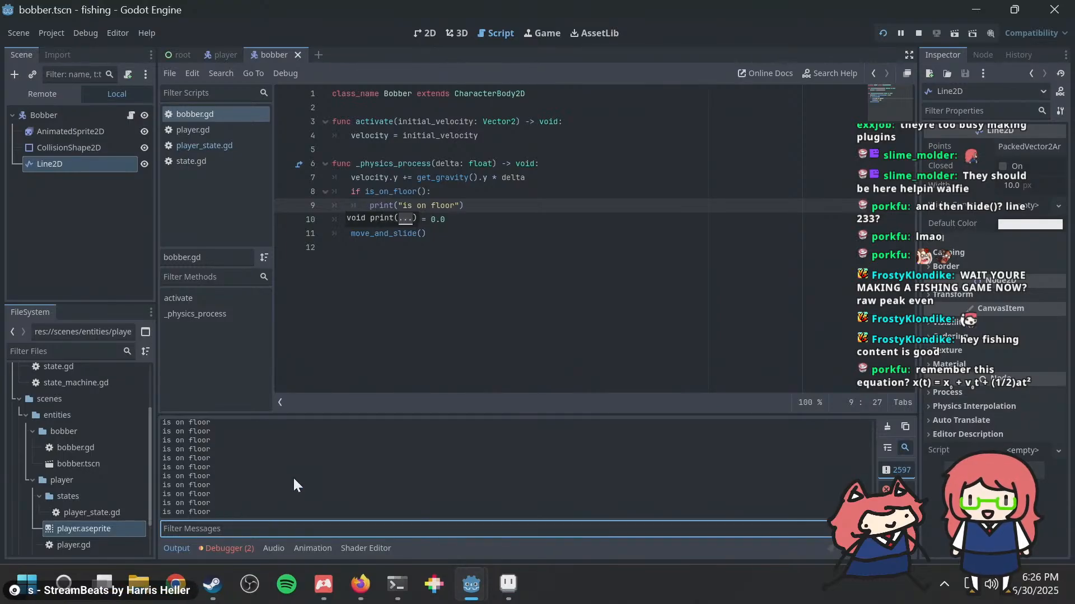
key("F5")
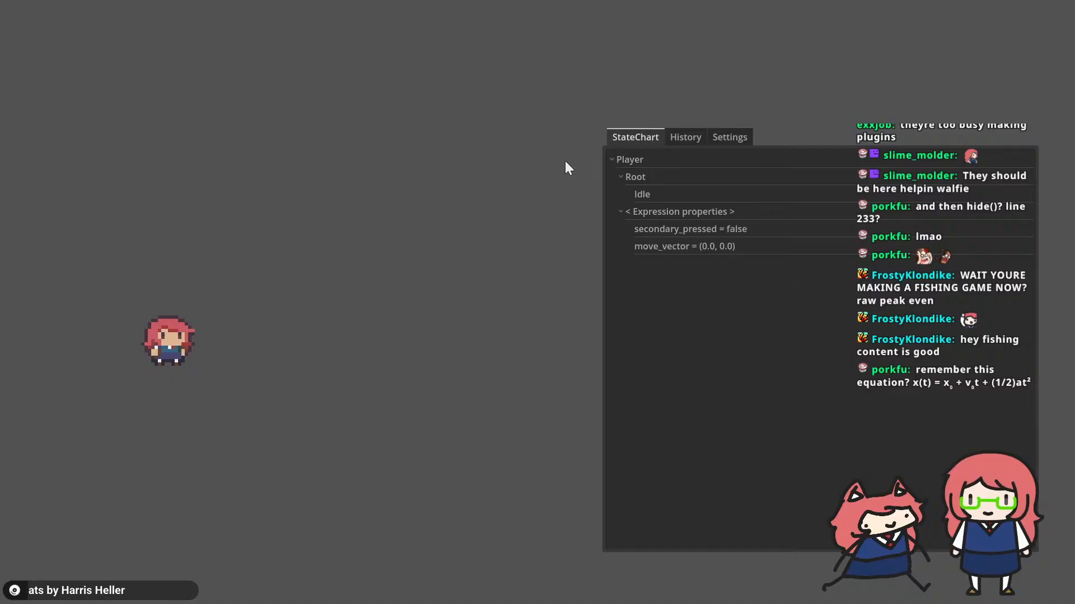
key("alt+Tab")
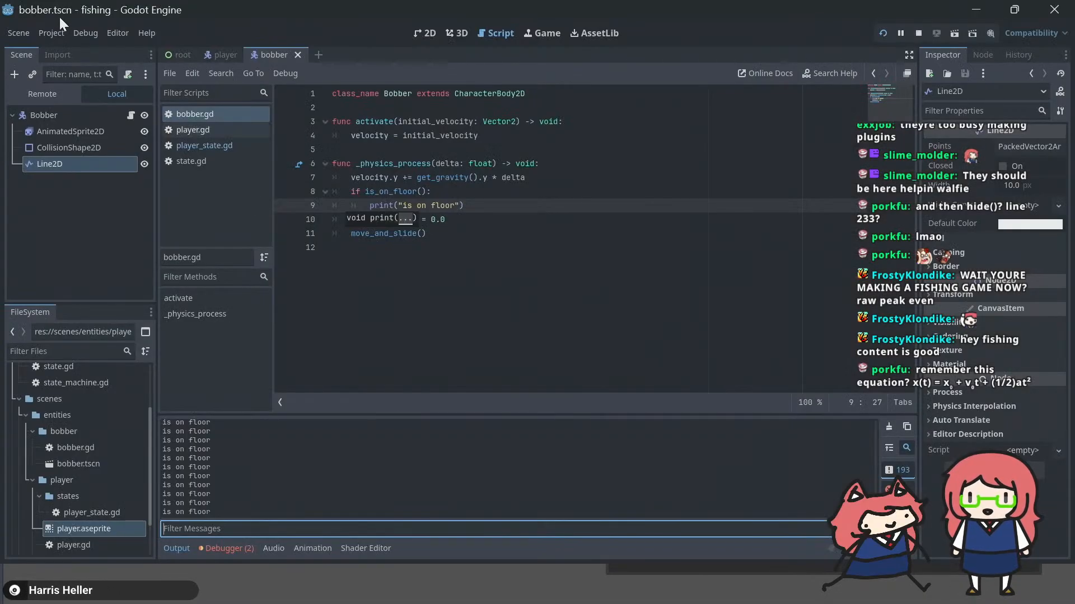
Step: Switch to the Firefox browser and search the web for "godot editor start game not embedded"
key("alt+Tab")
key("alt+Tab")
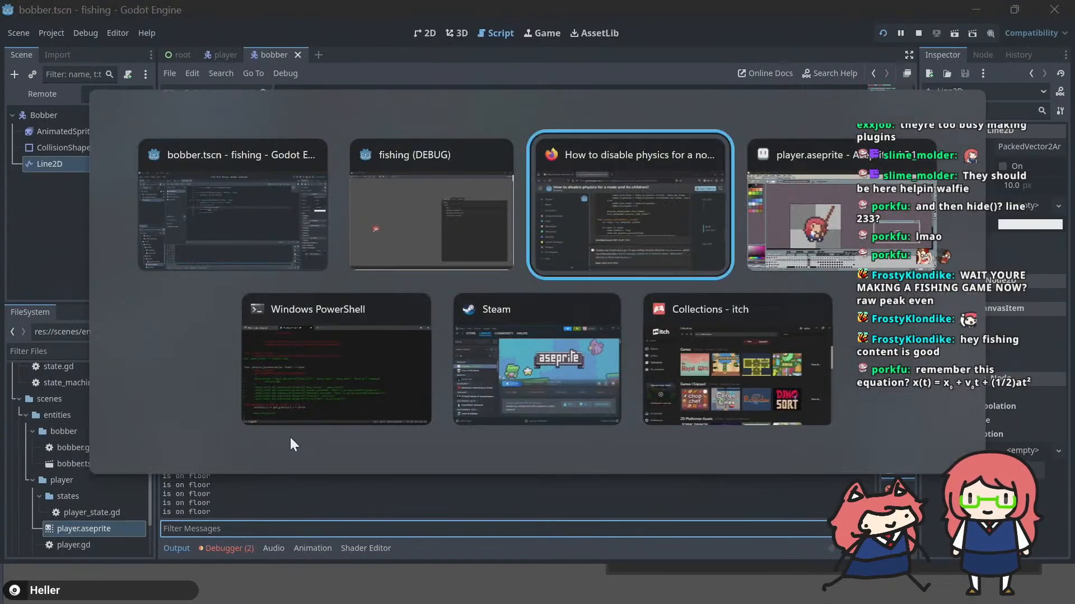
key("alt+Tab")
key("alt+shift+Tab")
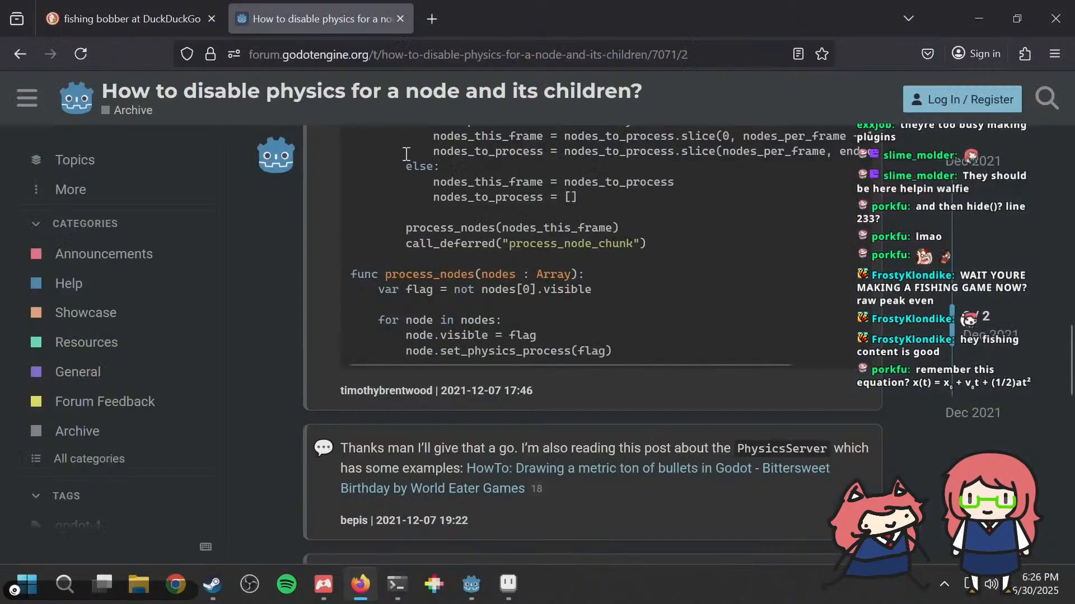
left_click(427, 58)
type("godot")
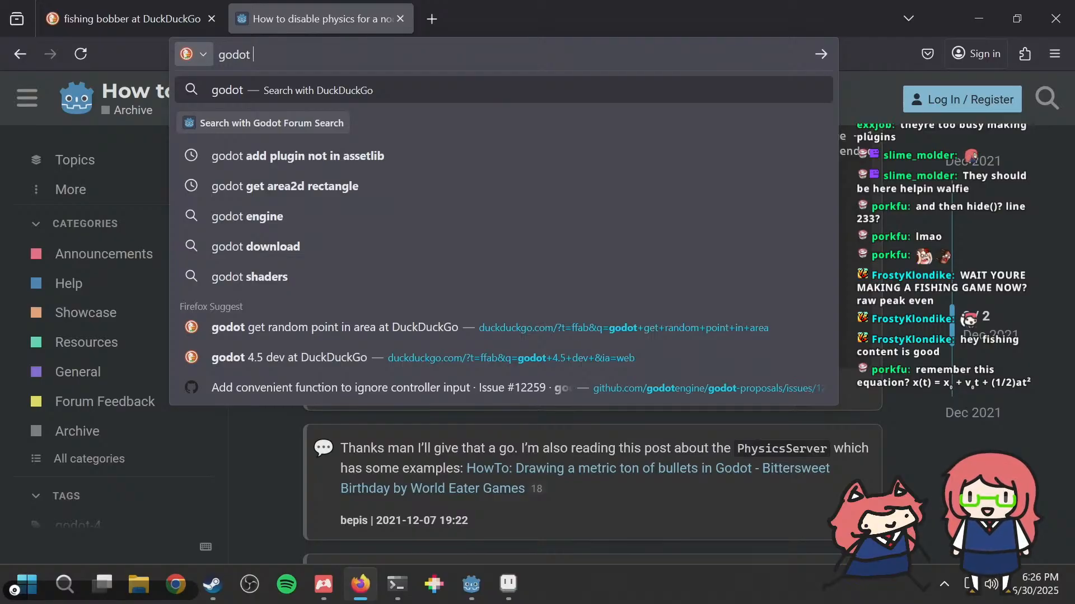
type("editor ")
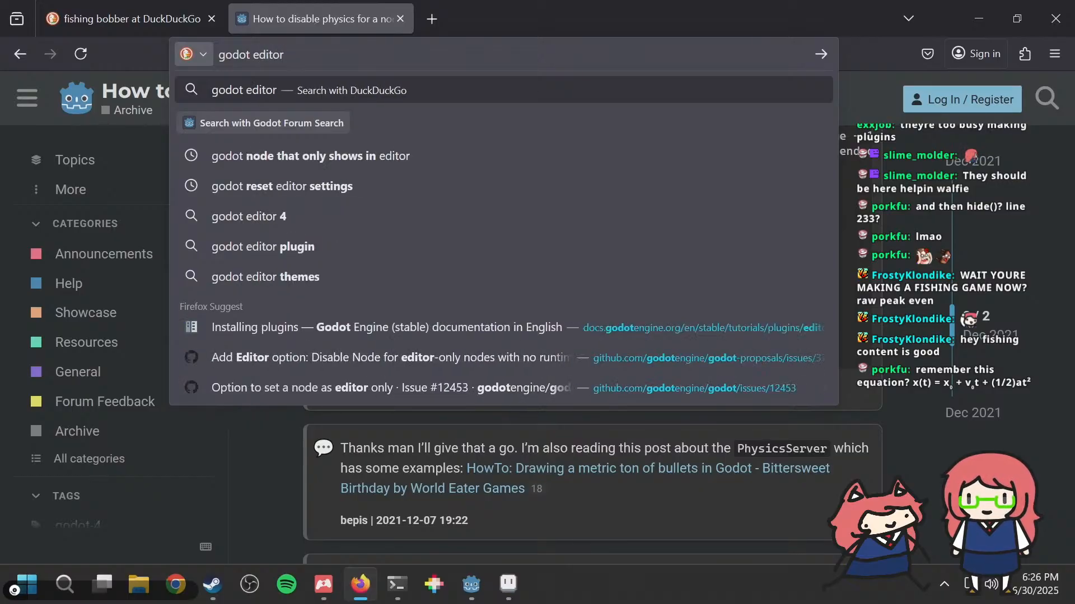
type("start game no")
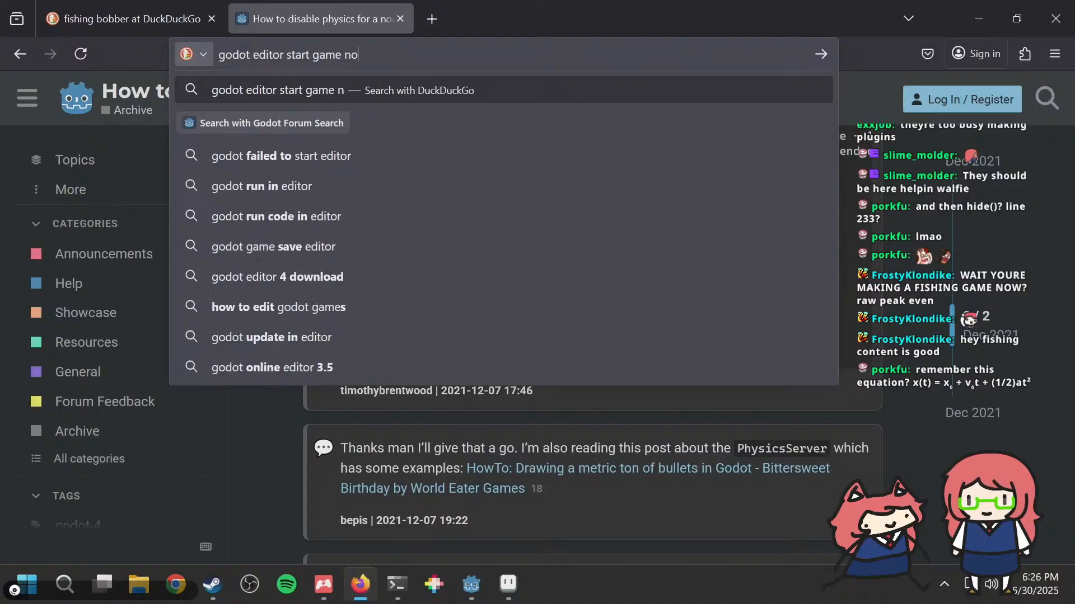
type("t embedded")
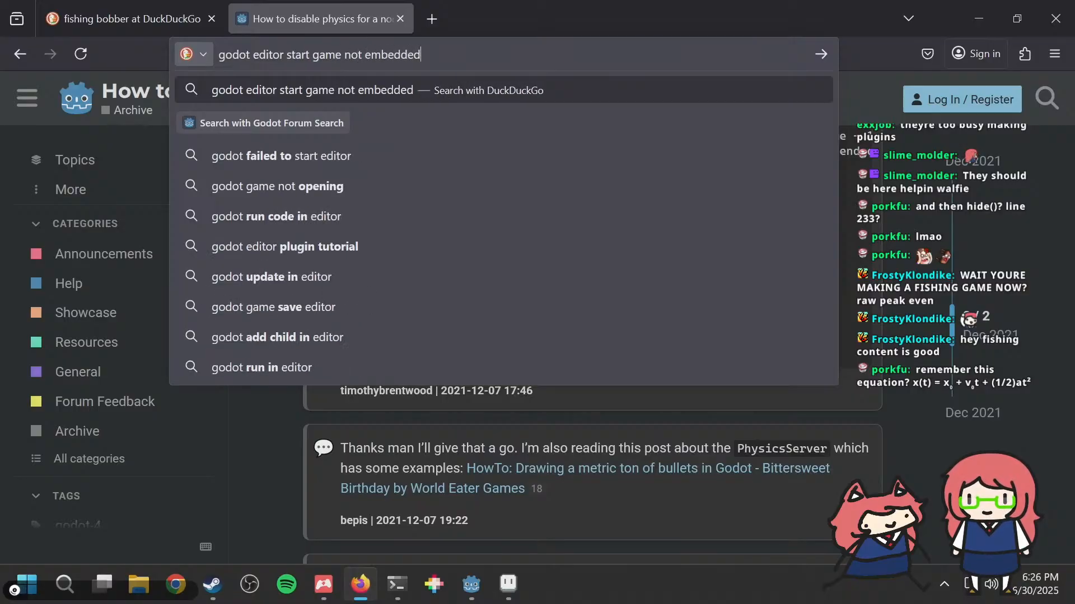
key("Return")
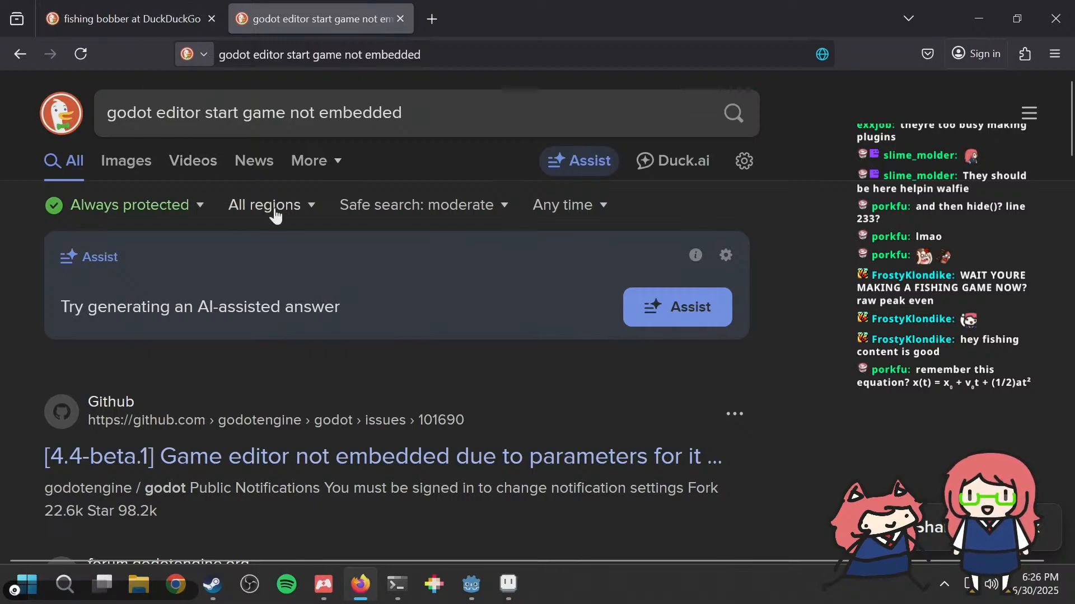
Step: Switch back to Godot, stop the running game, and show the editor's Game workspace
key("alt+Tab")
left_click(525, 37)
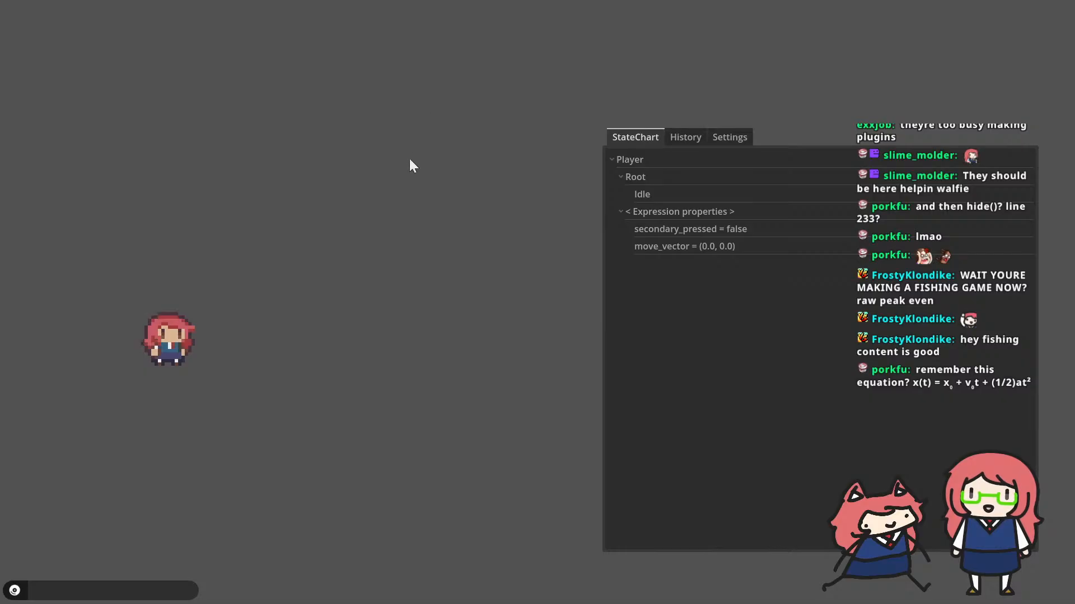
key("alt+Tab")
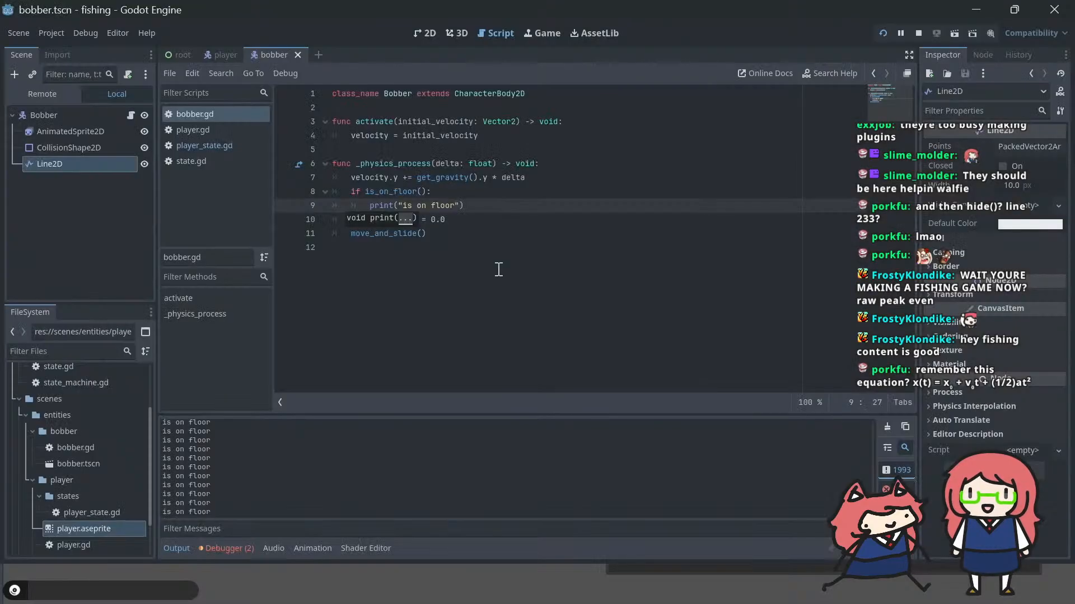
left_click(919, 34)
left_click(530, 34)
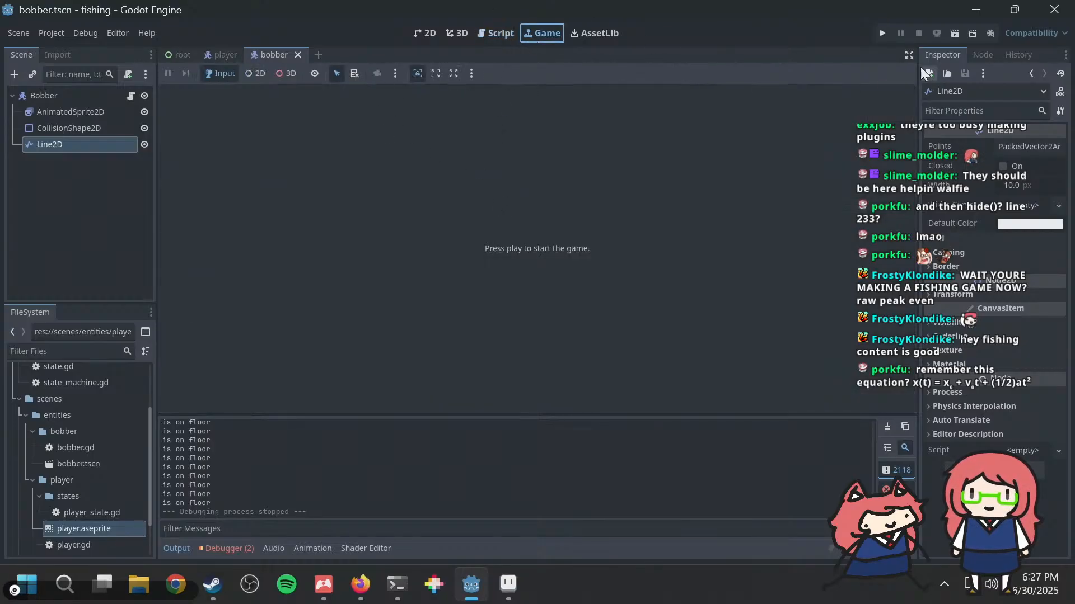
Step: Relaunch the project and view the camera override and embedding options of the floating game window
left_click(882, 32)
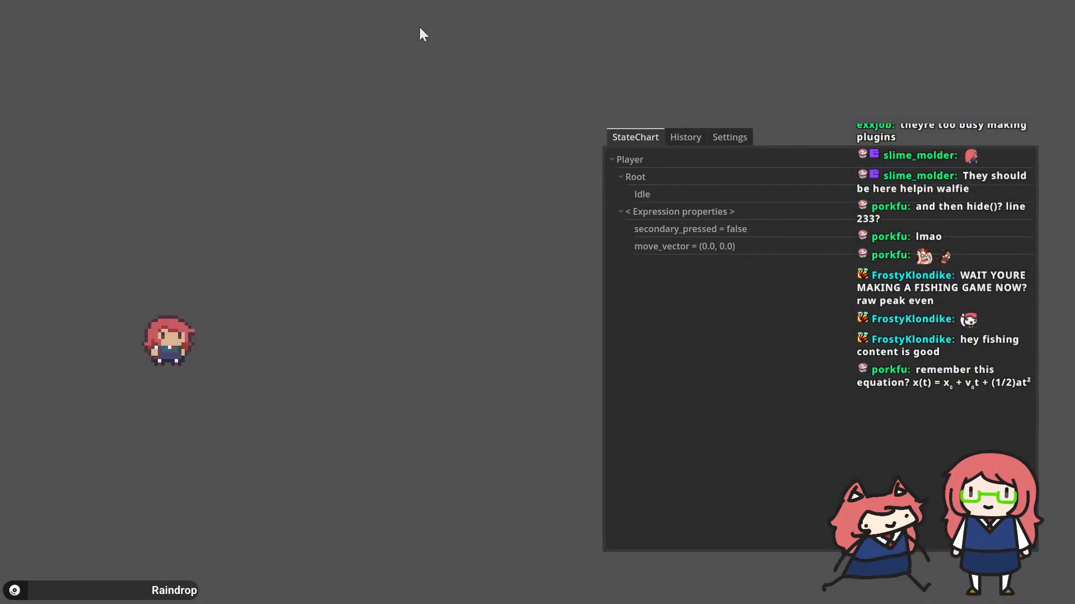
mouse_move(403, 9)
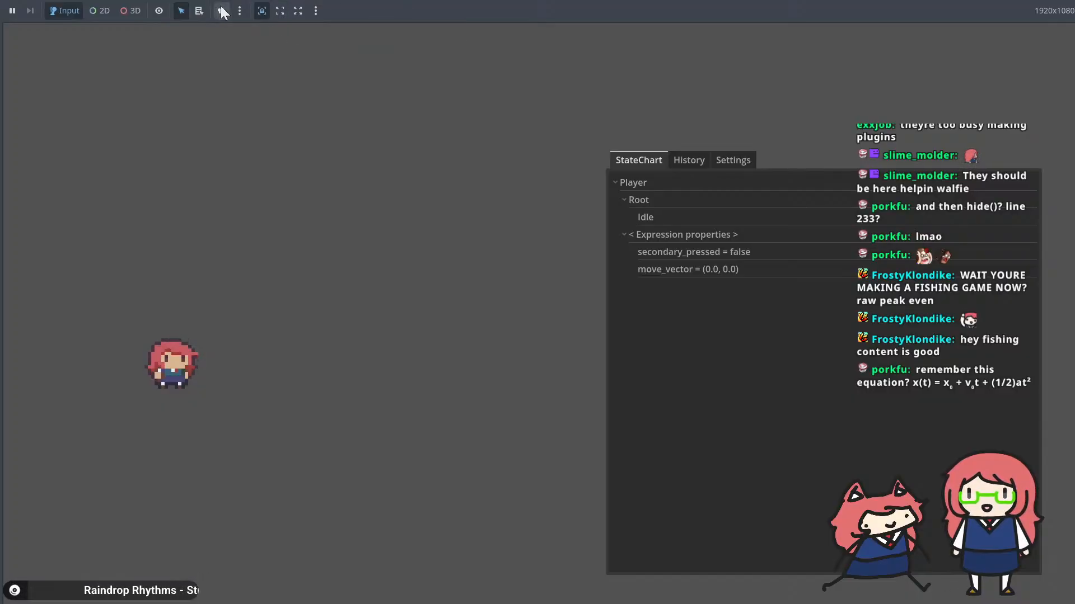
left_click(239, 10)
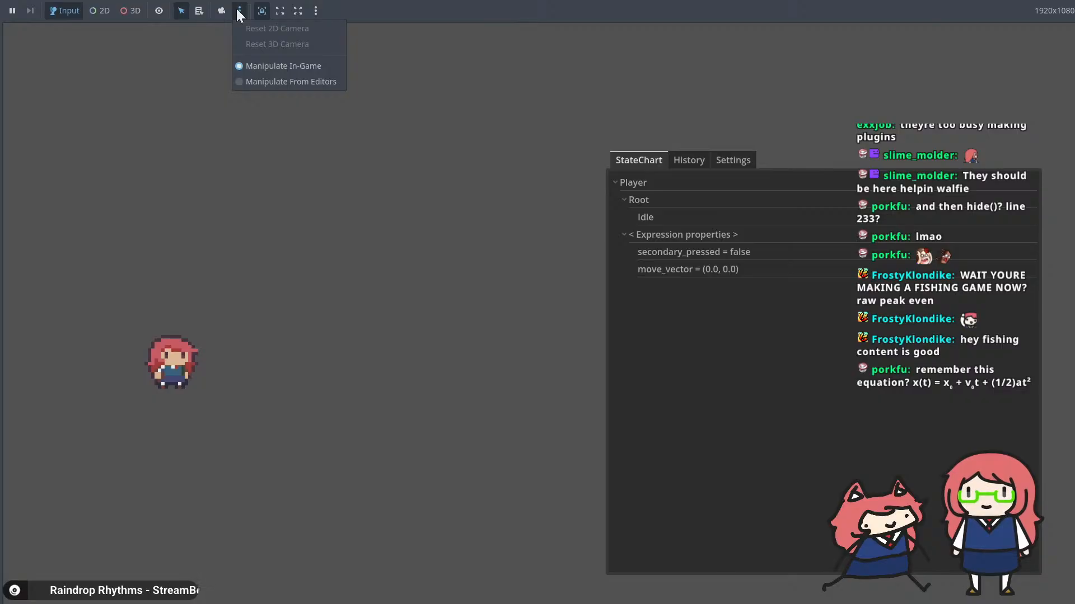
left_click(335, 7)
left_click(317, 9)
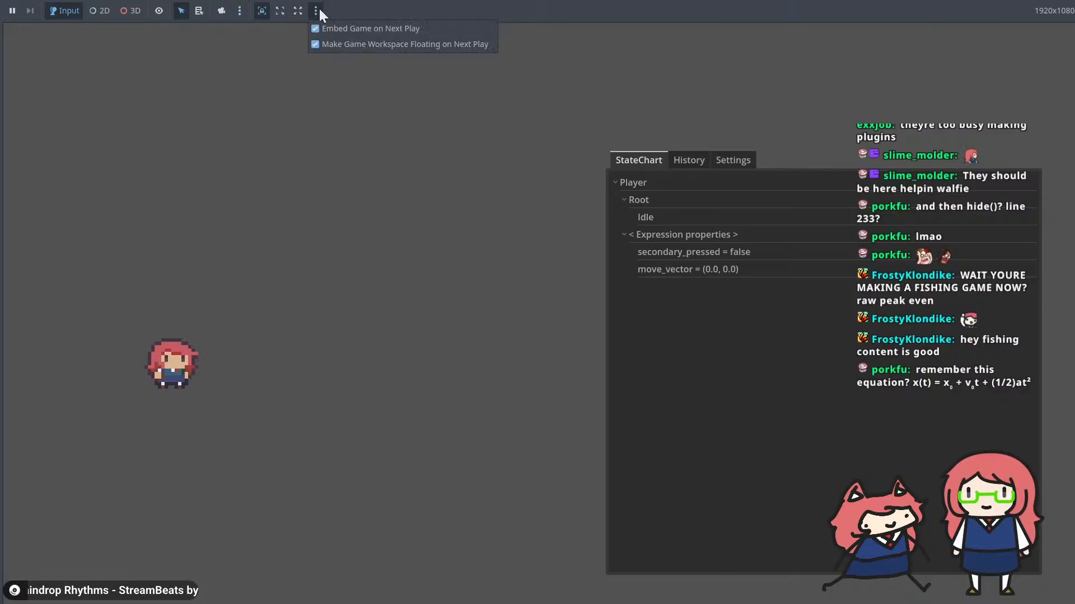
left_click(319, 8)
left_click(372, 395)
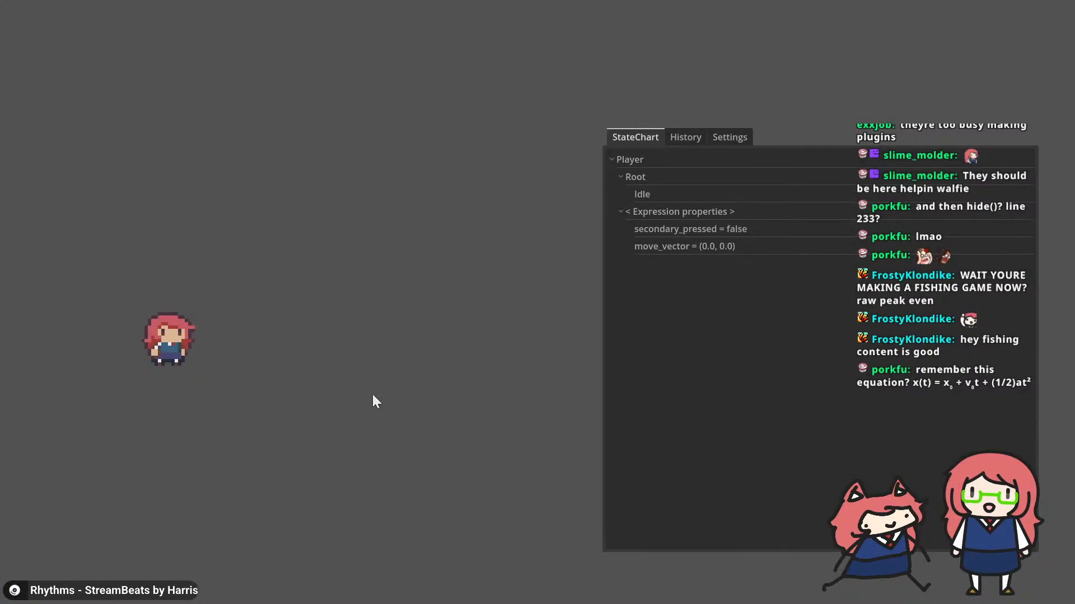
Step: Return to the editor, stop the running project, and save the bobber scene
key("alt+Tab")
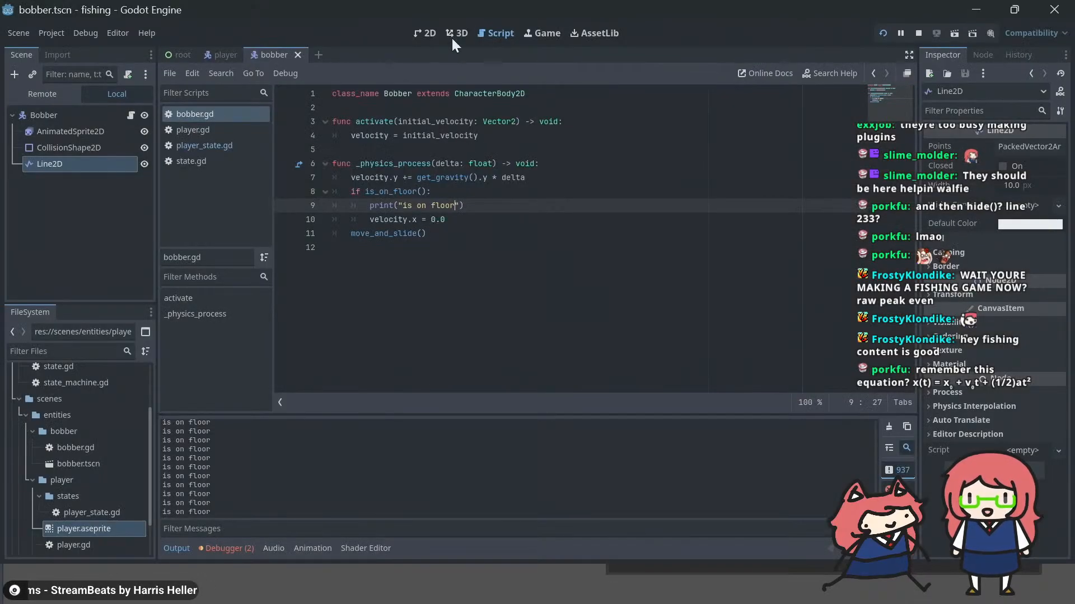
left_click(919, 29)
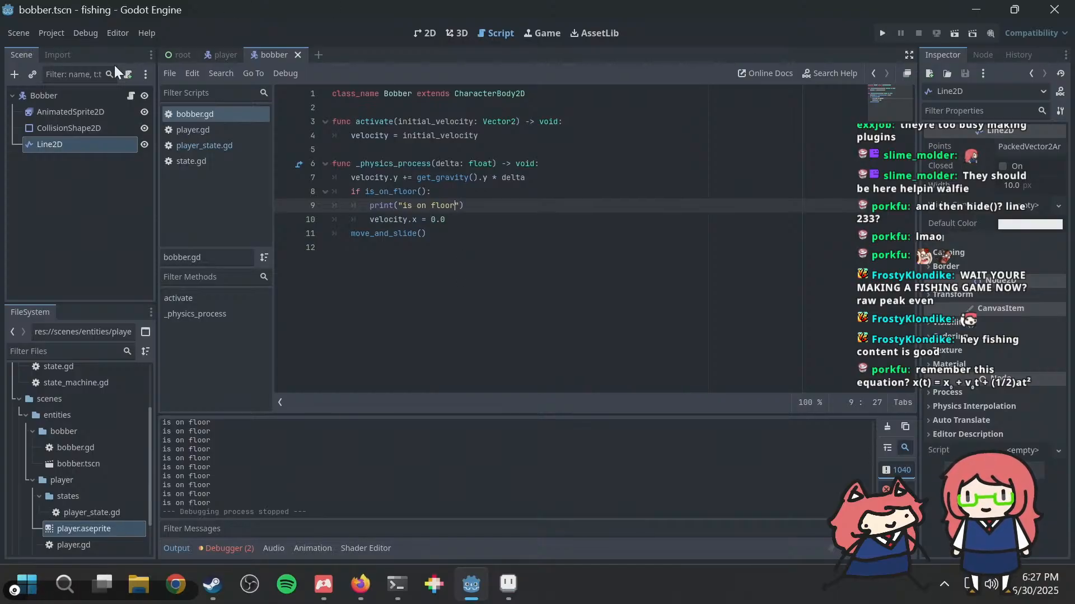
key("ctrl+s")
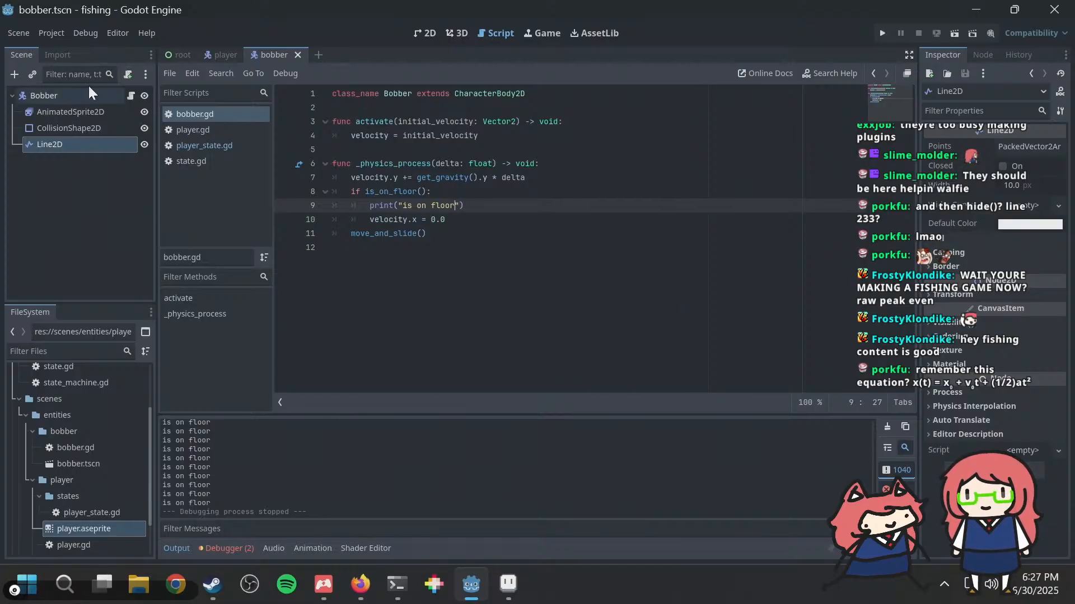
Step: In the player scene, move the root Player node from collision layer 1 to collision layer 2
left_click(211, 54)
left_click(50, 94)
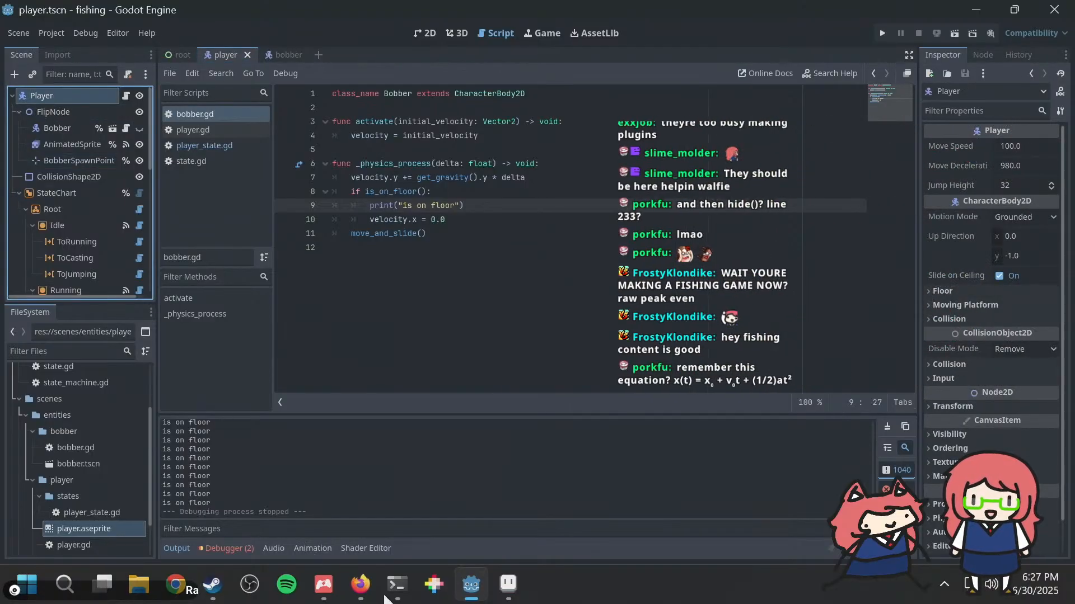
left_click(959, 319)
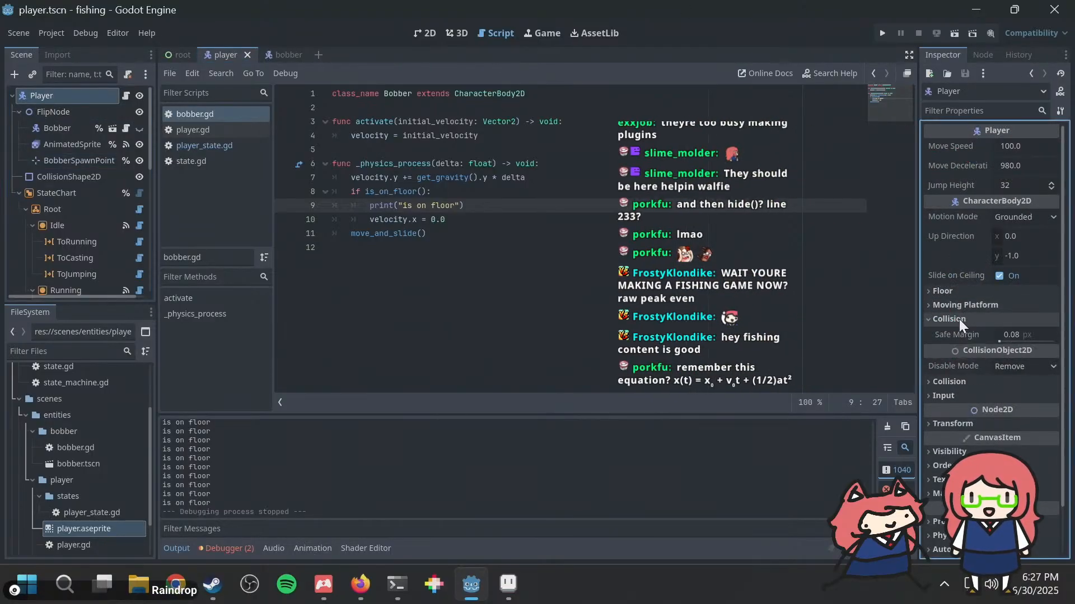
left_click(968, 321)
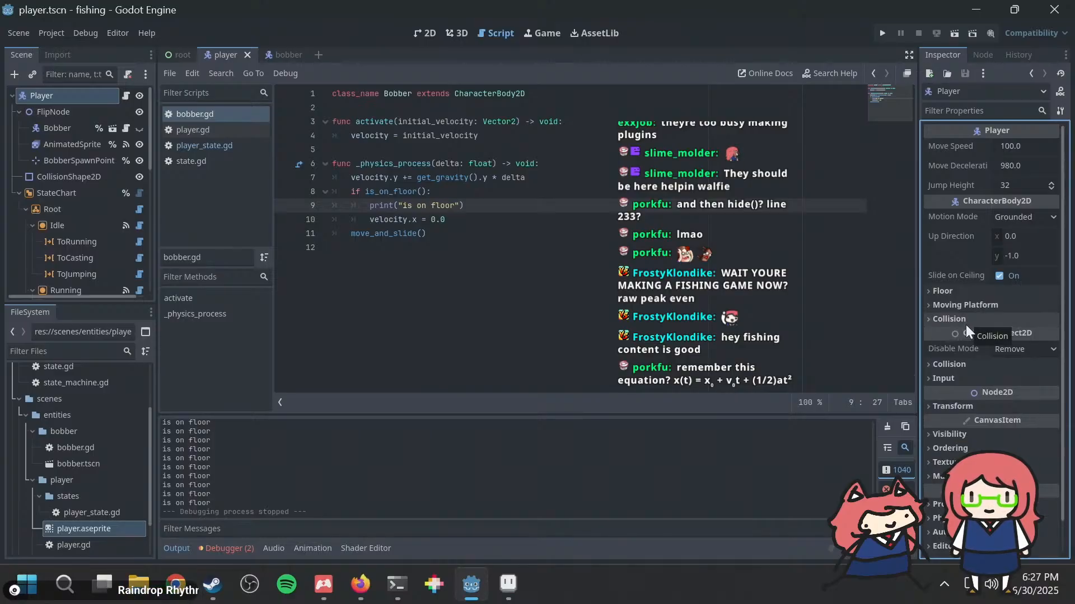
left_click(964, 319)
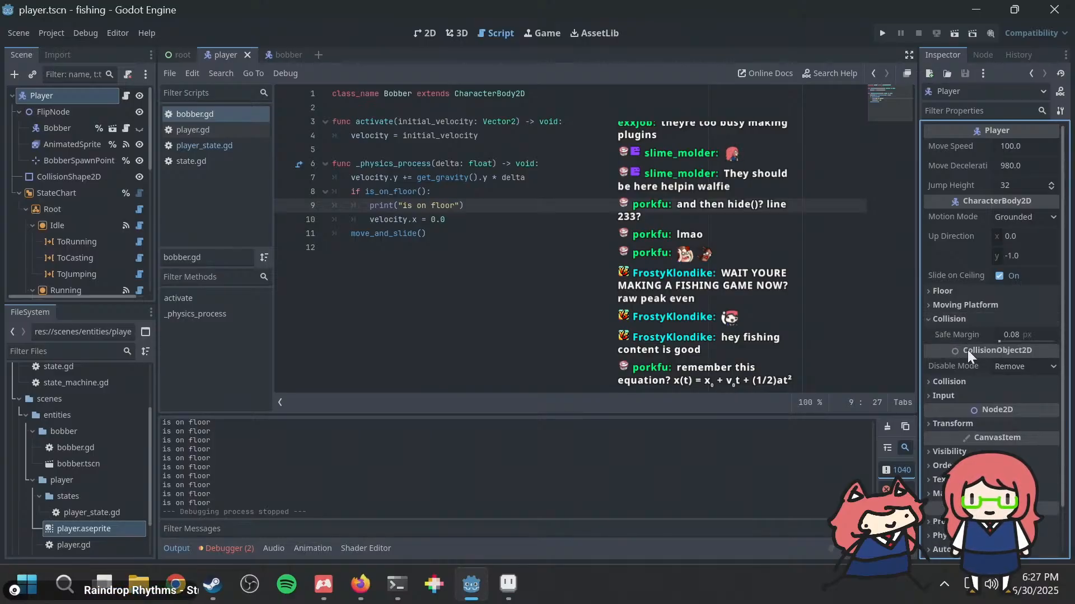
left_click(966, 316)
left_click(953, 360)
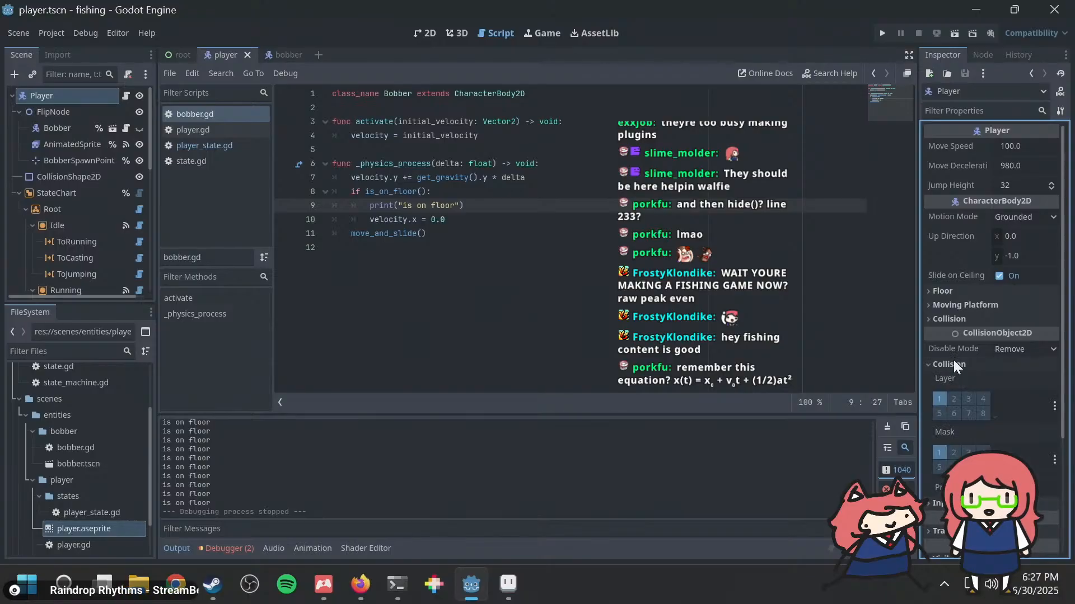
scroll(953, 363, "down", 3)
scroll(944, 334, "up", 2)
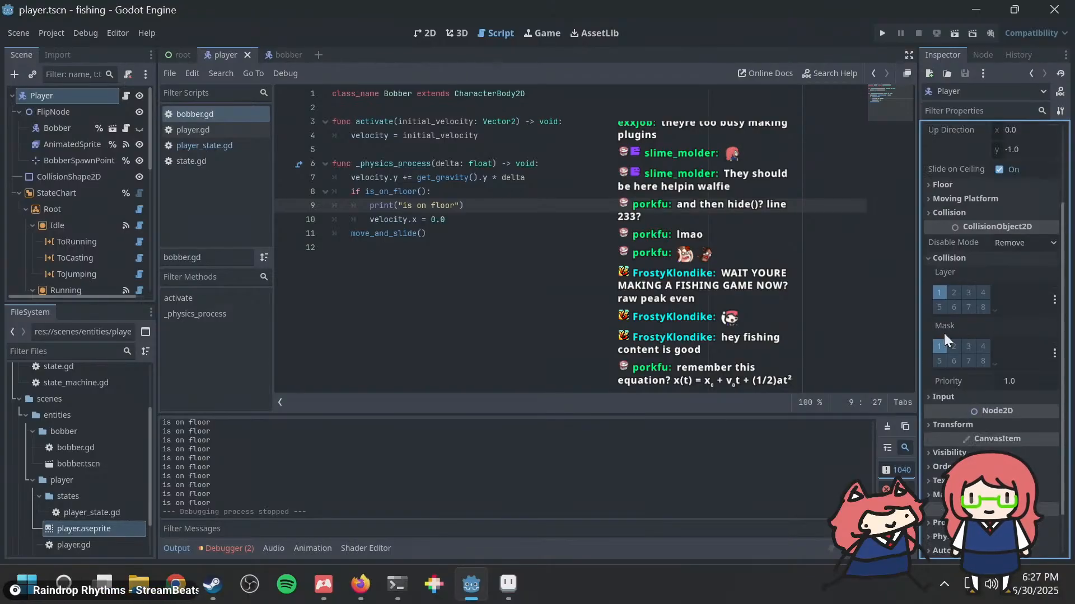
left_click(939, 292)
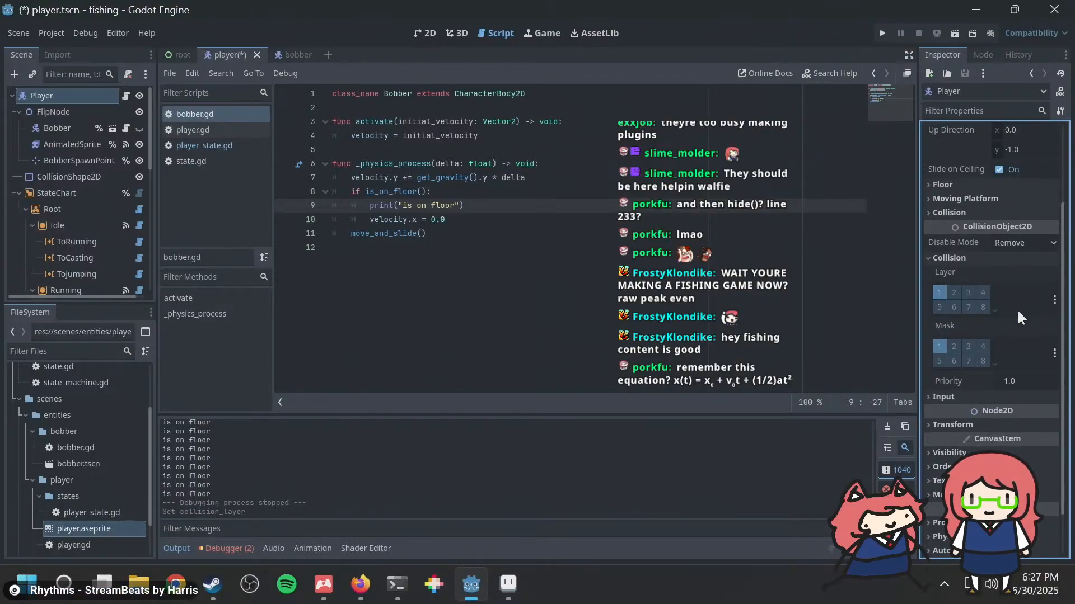
left_click(939, 292)
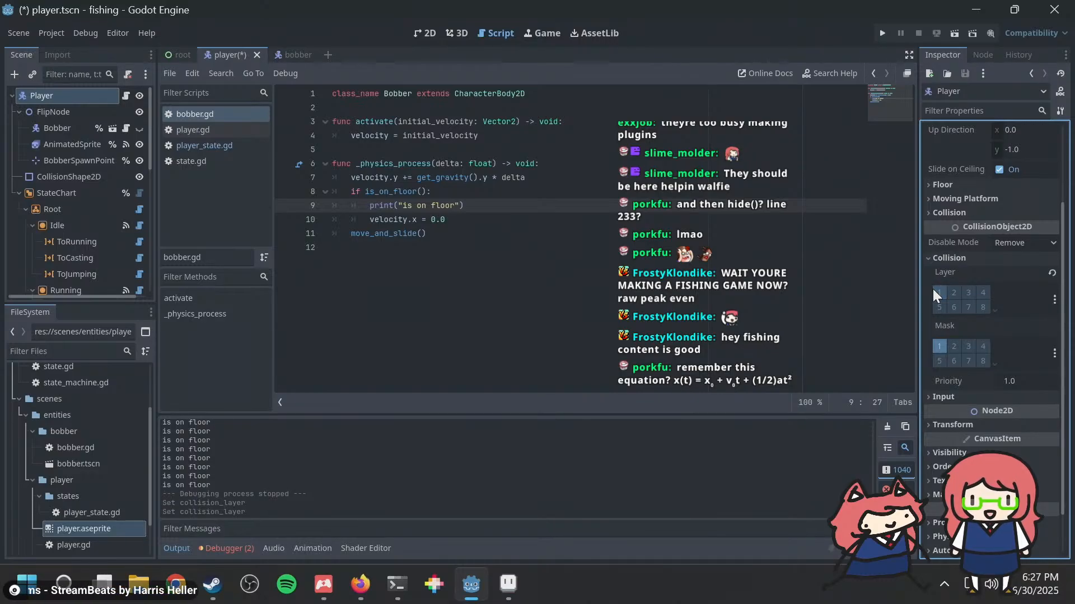
left_click(954, 292)
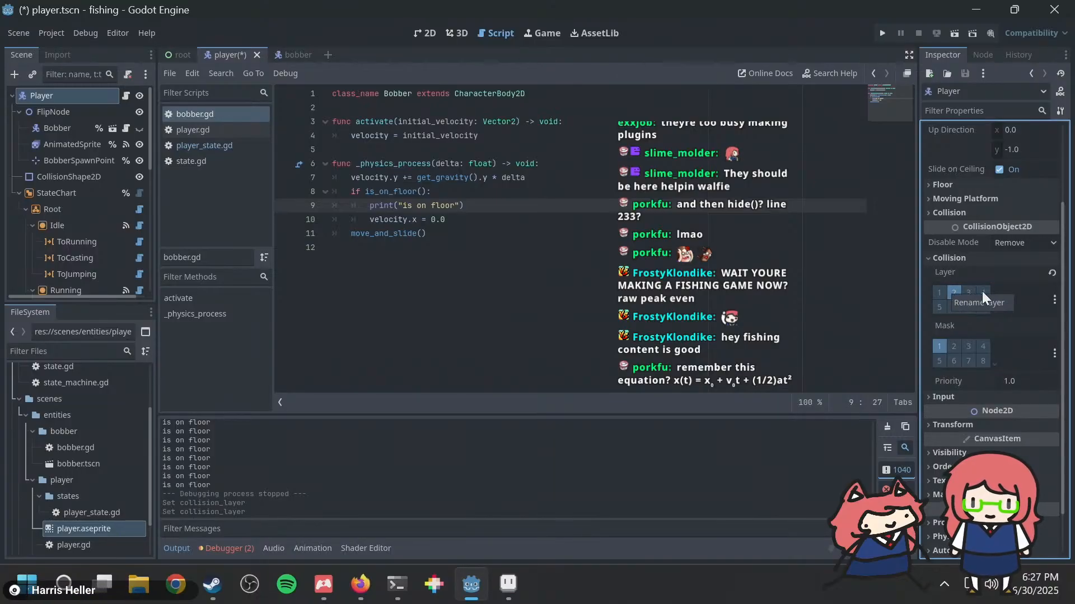
Step: Rename collision layer 2 as "Player"
double_click(953, 294)
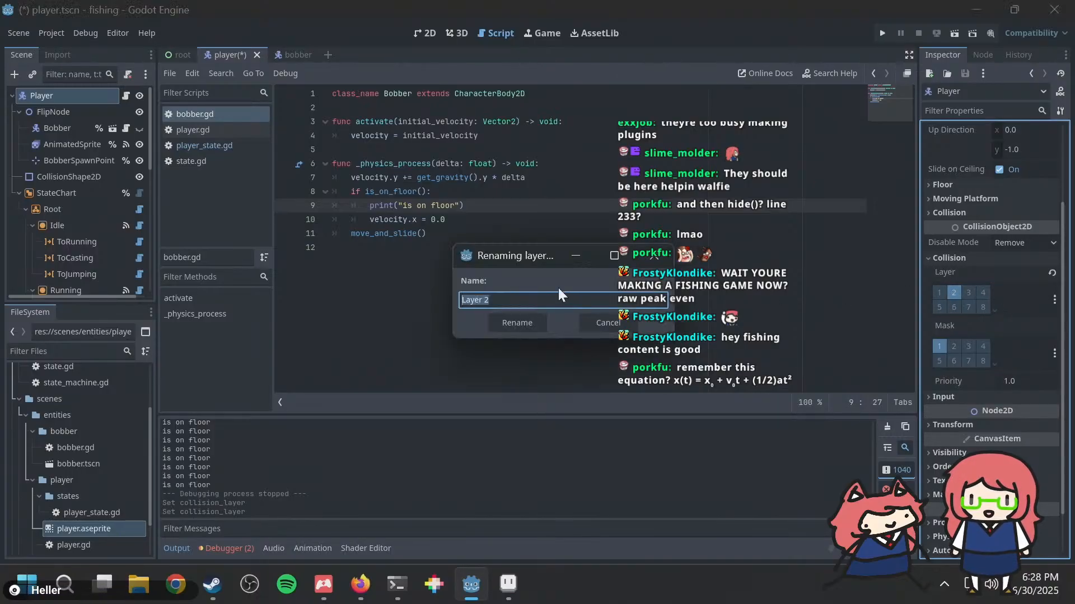
type("Player")
key("Return")
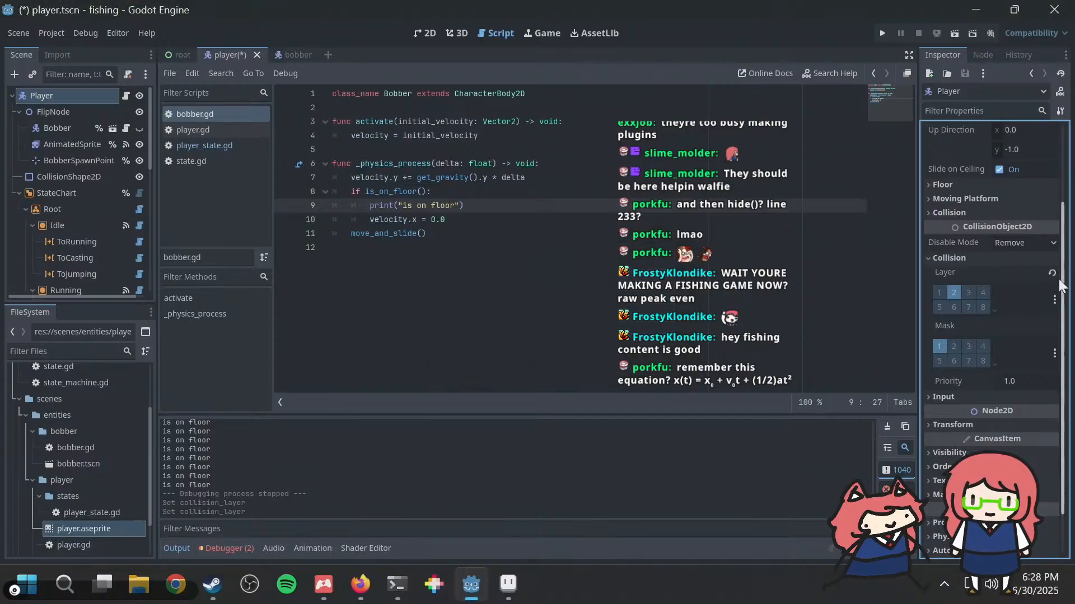
Step: Rename collision layer 1 as "Terrain"
double_click(939, 292)
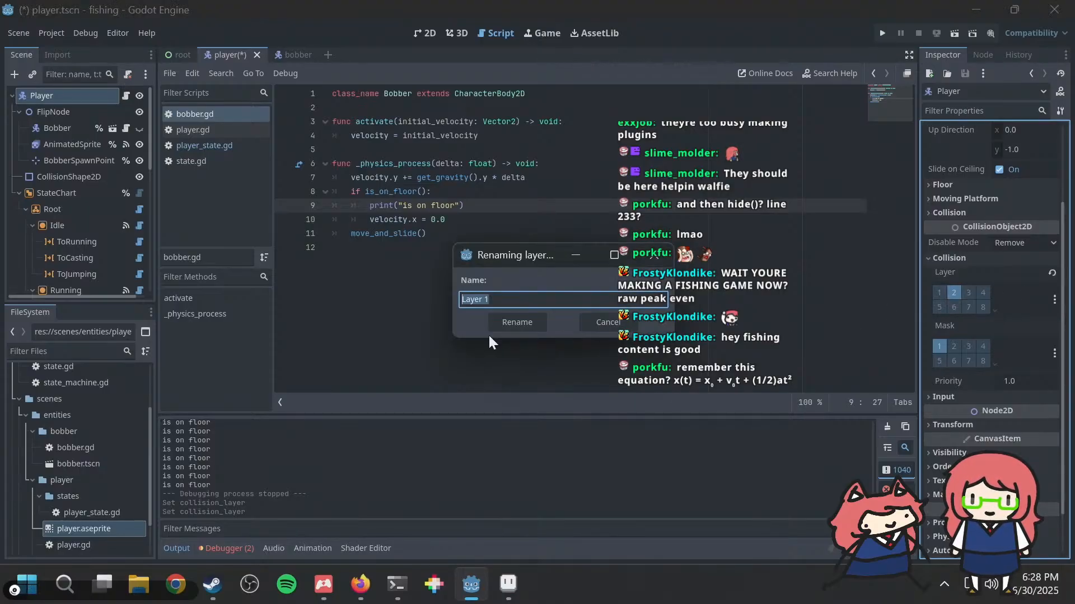
type("Obst")
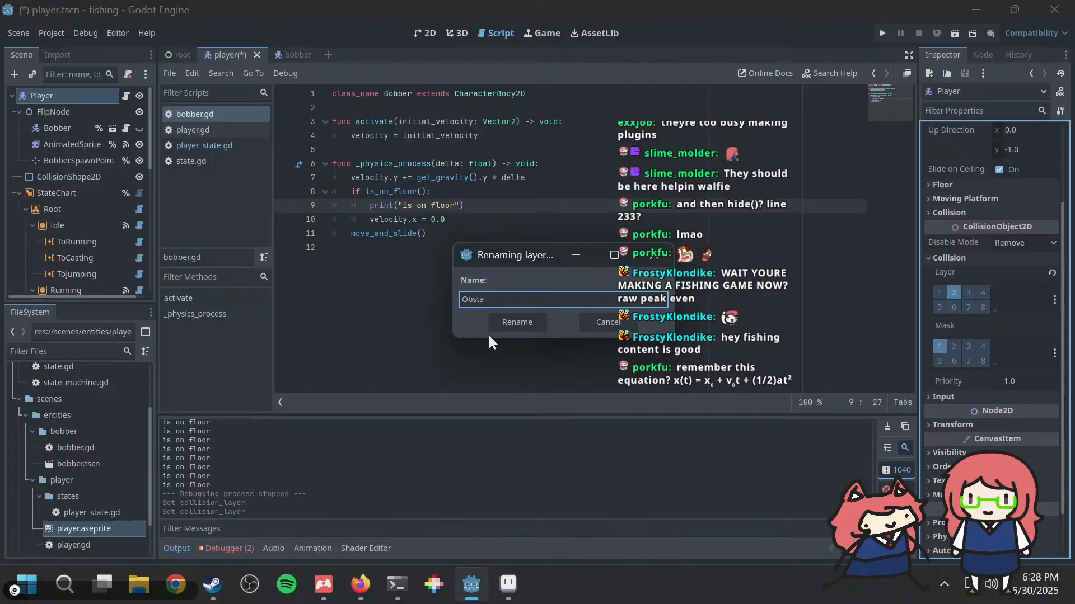
key("ctrl+BackSpace")
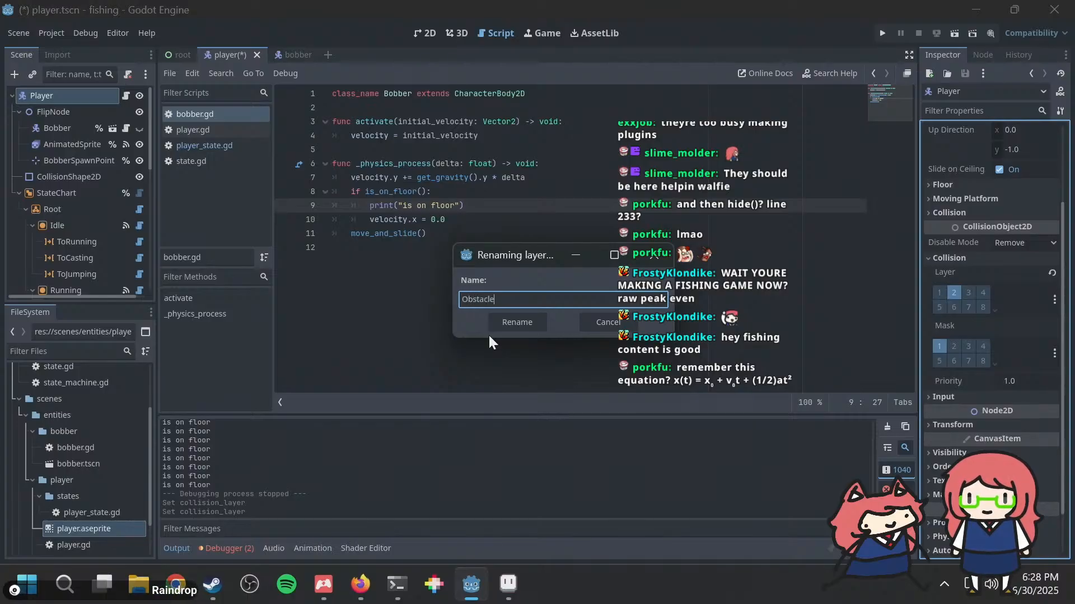
key("BackSpace")
key("BackSpace")
key("BackSpace")
key("BackSpace")
key("BackSpace")
key("BackSpace")
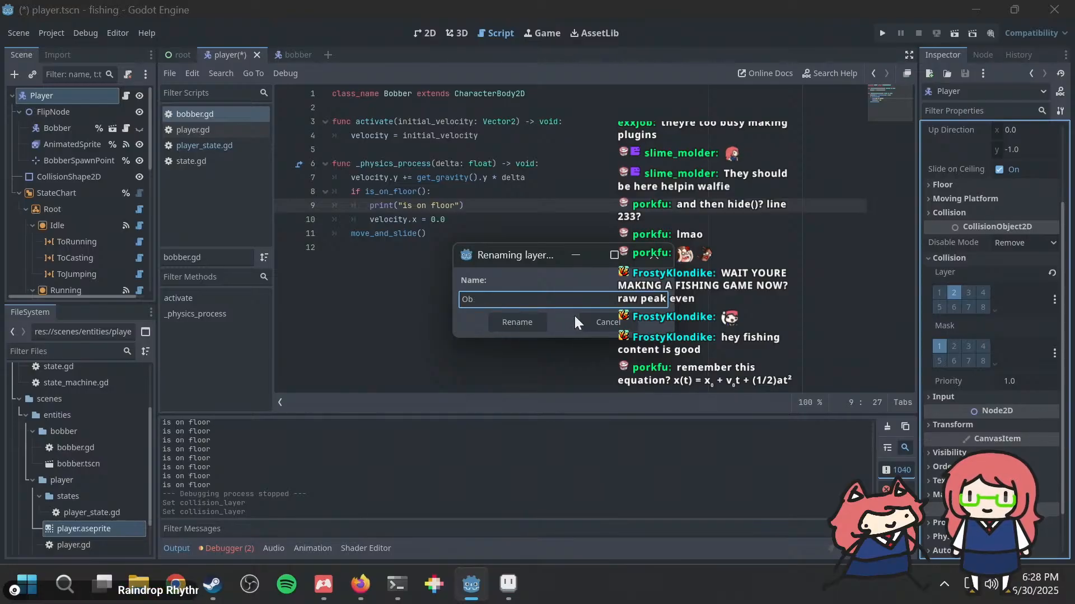
key("BackSpace")
key("BackSpace")
type("Terrain")
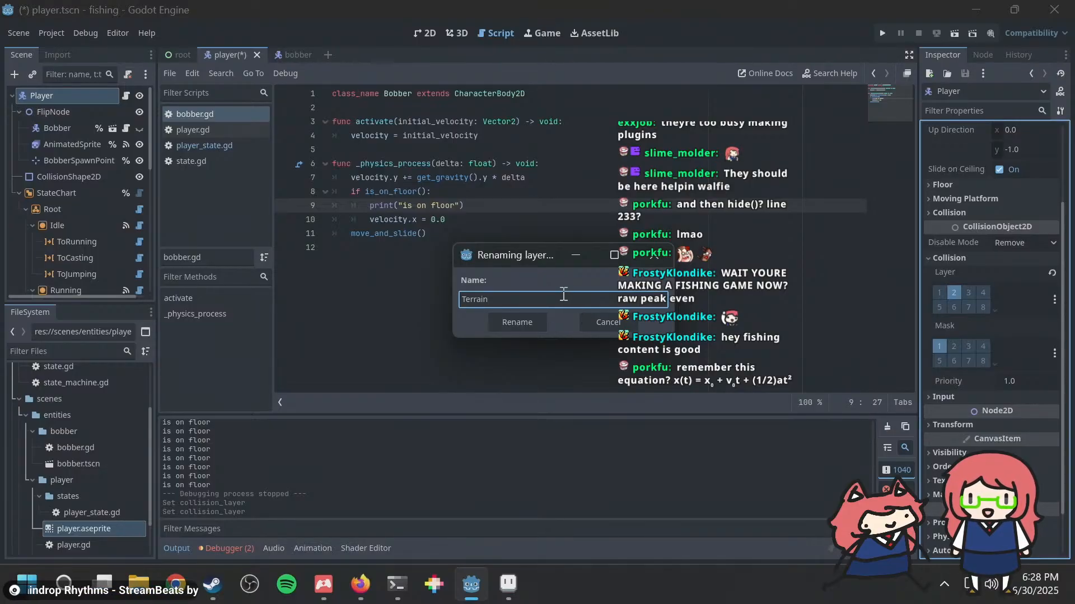
left_click(523, 322)
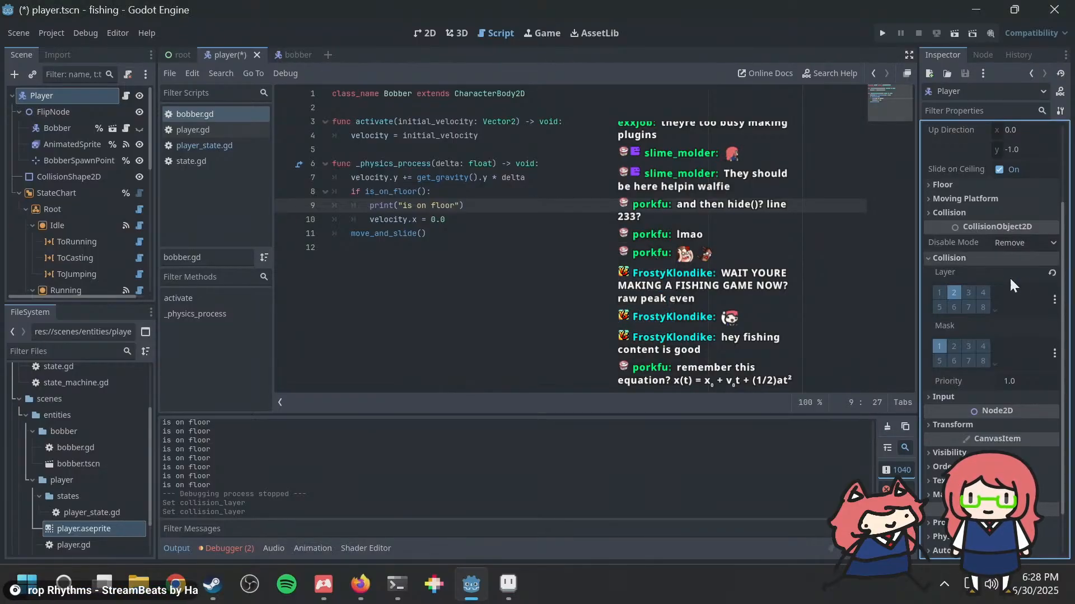
Step: Rename collision layer 3 as "bobber" and save the player scene
right_click(969, 292)
left_click(976, 297)
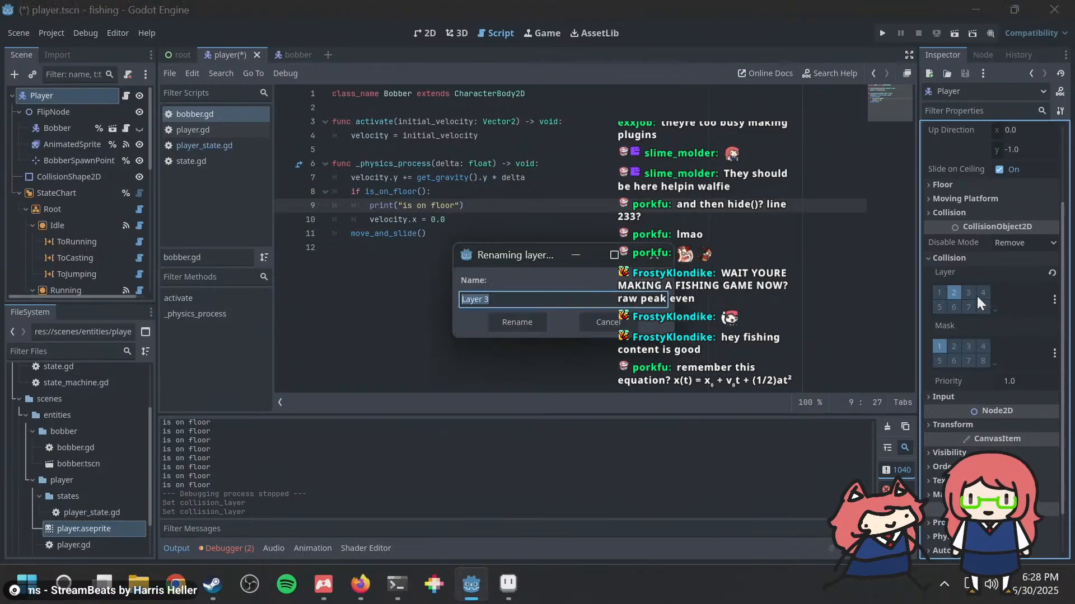
type("bobber")
key("Return")
key("ctrl+s")
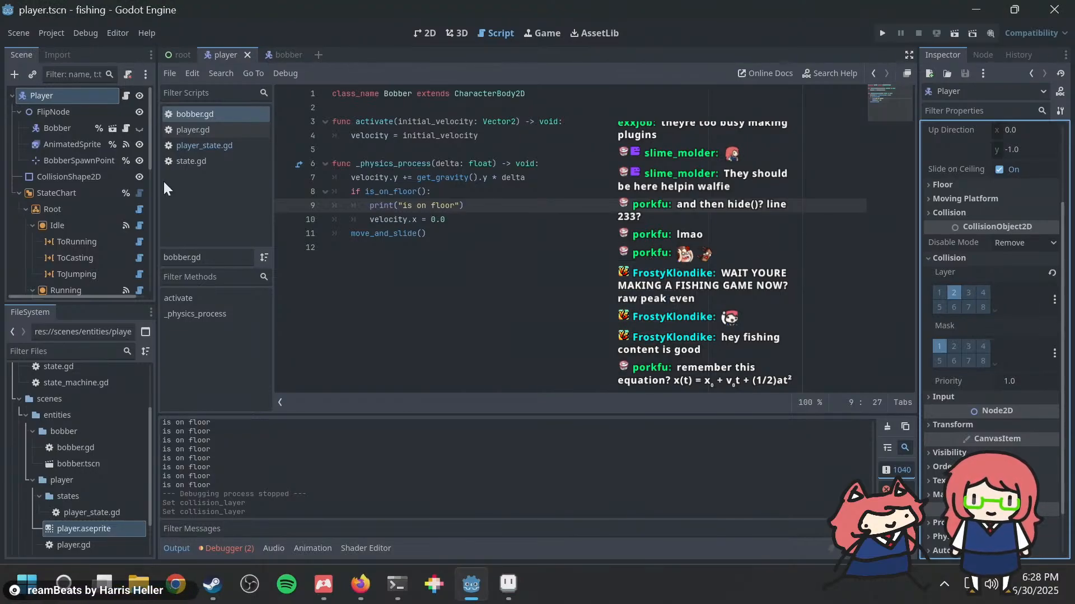
Step: In the bobber scene, move the root Bobber node from collision layer 1 to collision layer 3
left_click(290, 55)
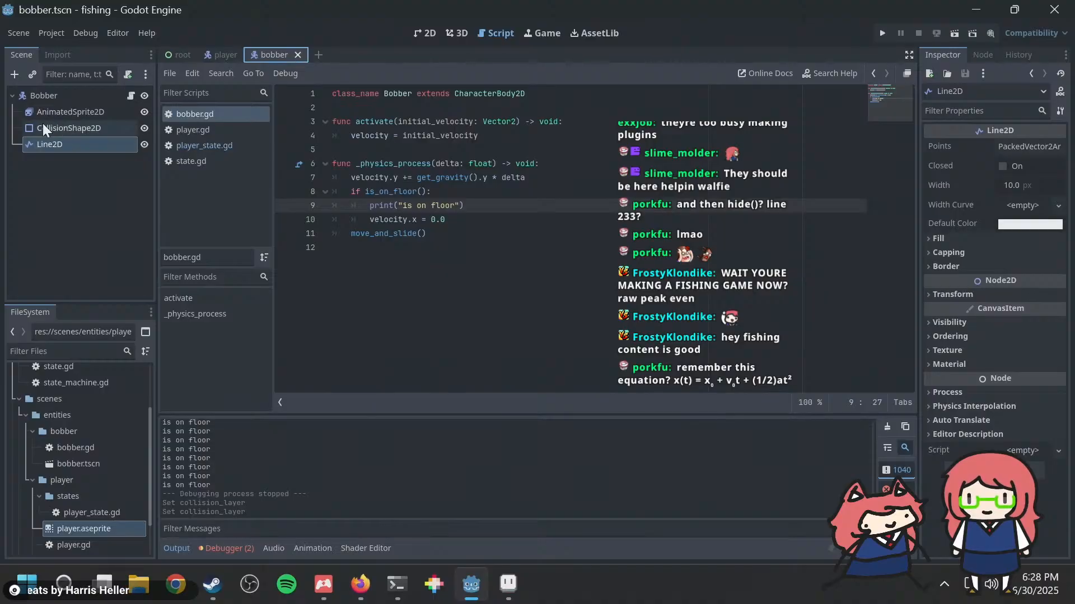
left_click(44, 96)
left_click(973, 294)
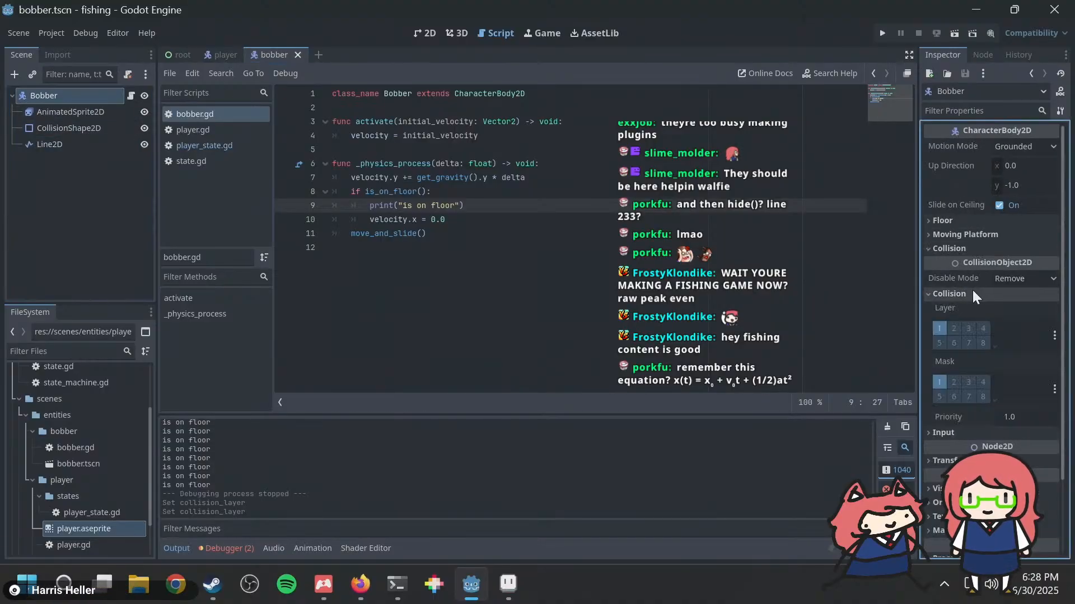
left_click(953, 328)
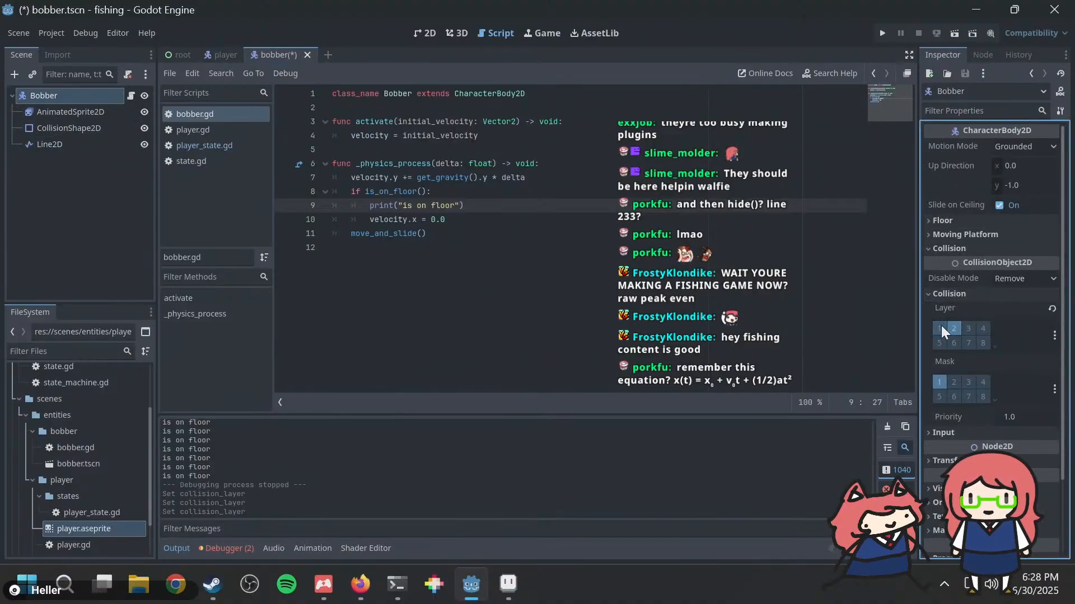
left_click(954, 329)
left_click(968, 330)
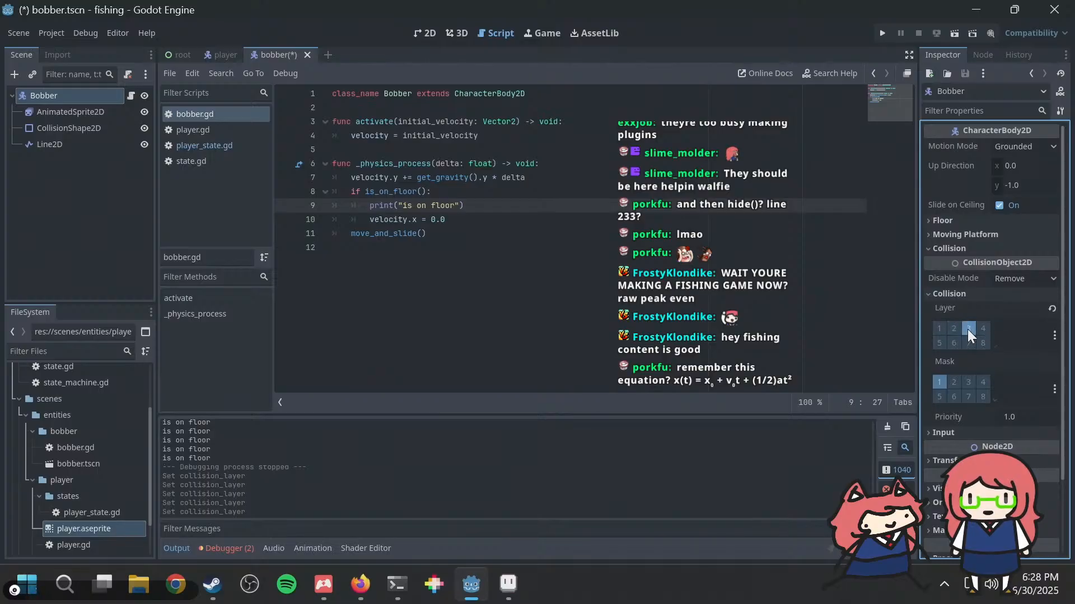
Step: Run the project to test the bobber's collisions while casting, and return to the script editor
key("F5")
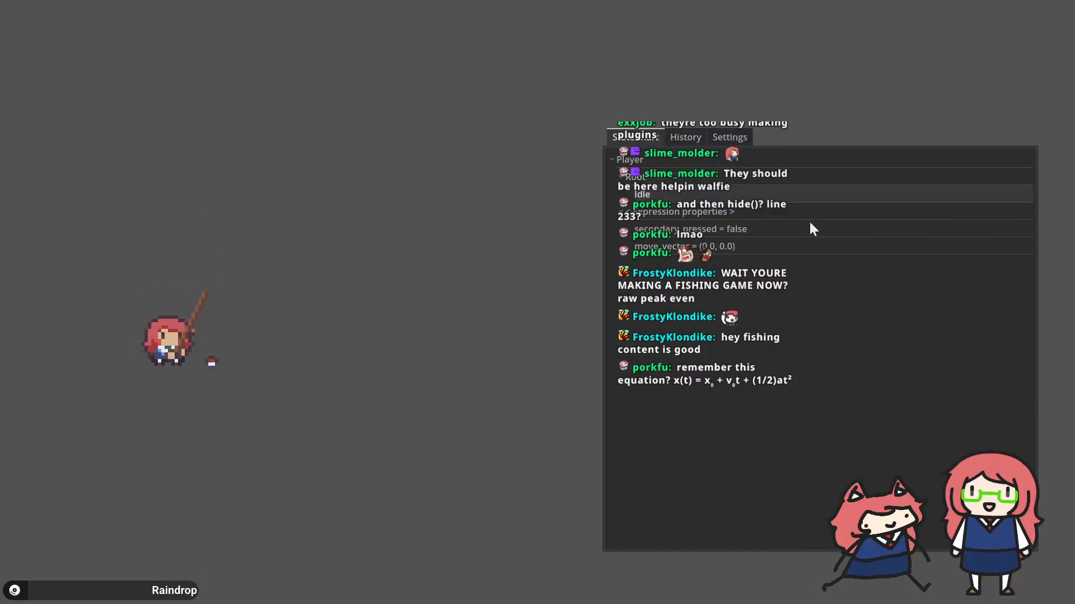
key("alt+Tab")
key("alt+Tab")
key("alt+Tab")
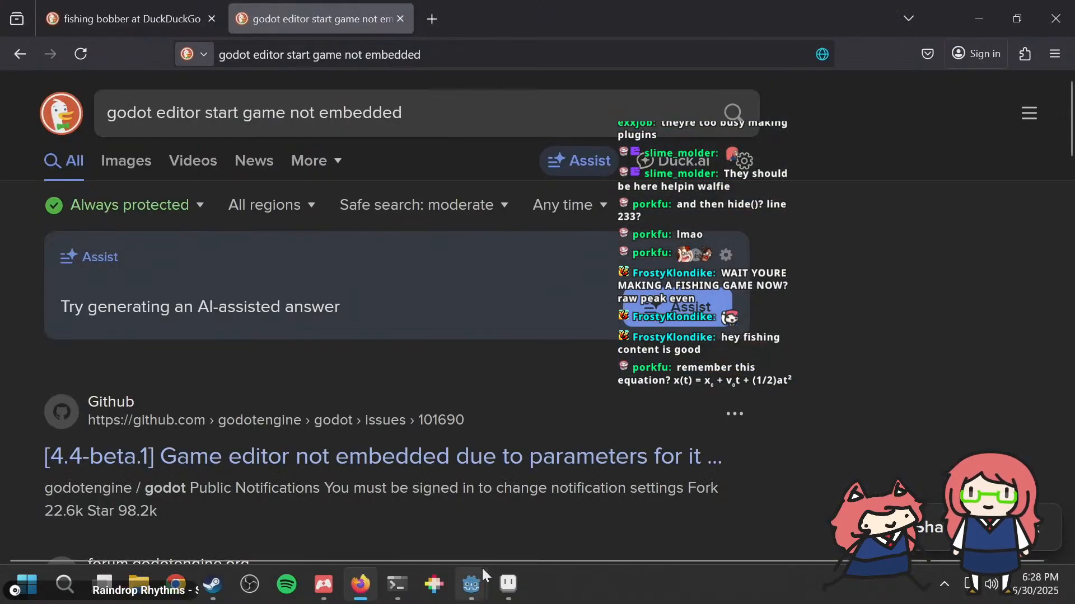
right_click(466, 585)
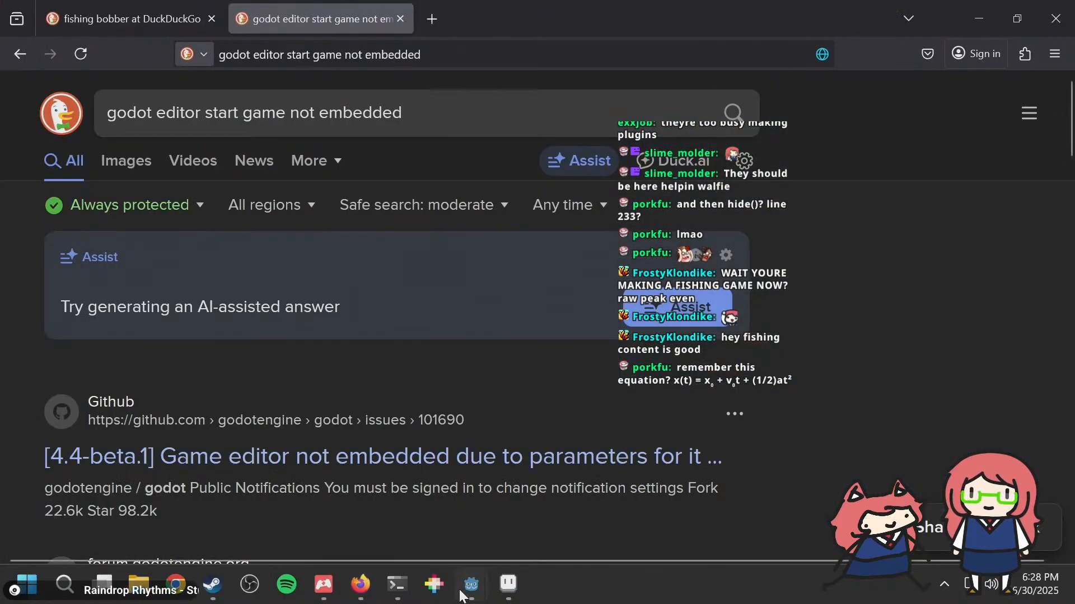
left_click(477, 586)
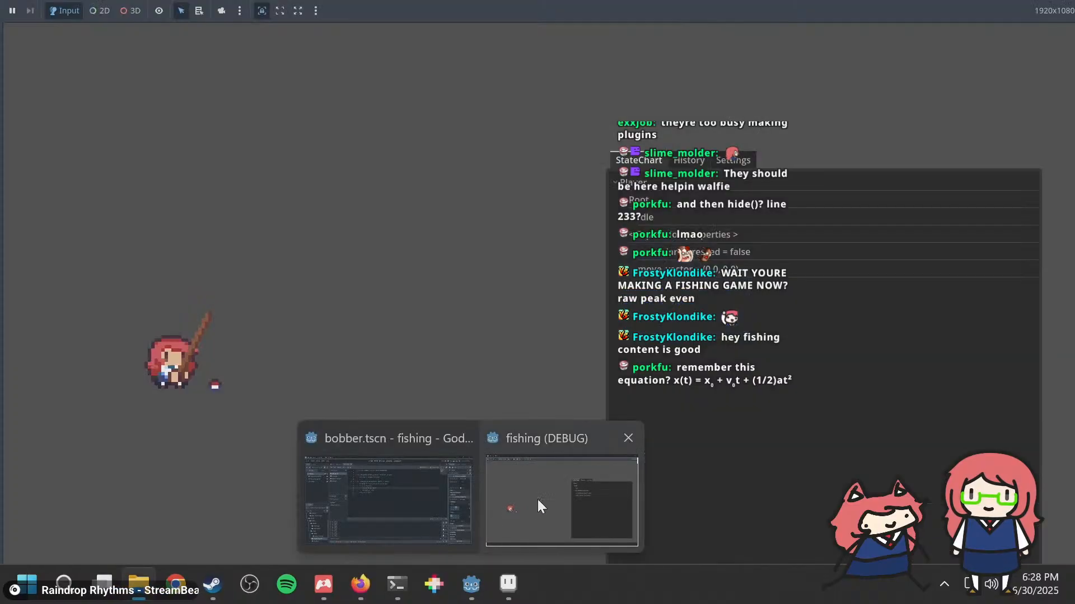
right_click(538, 496)
left_click(556, 461)
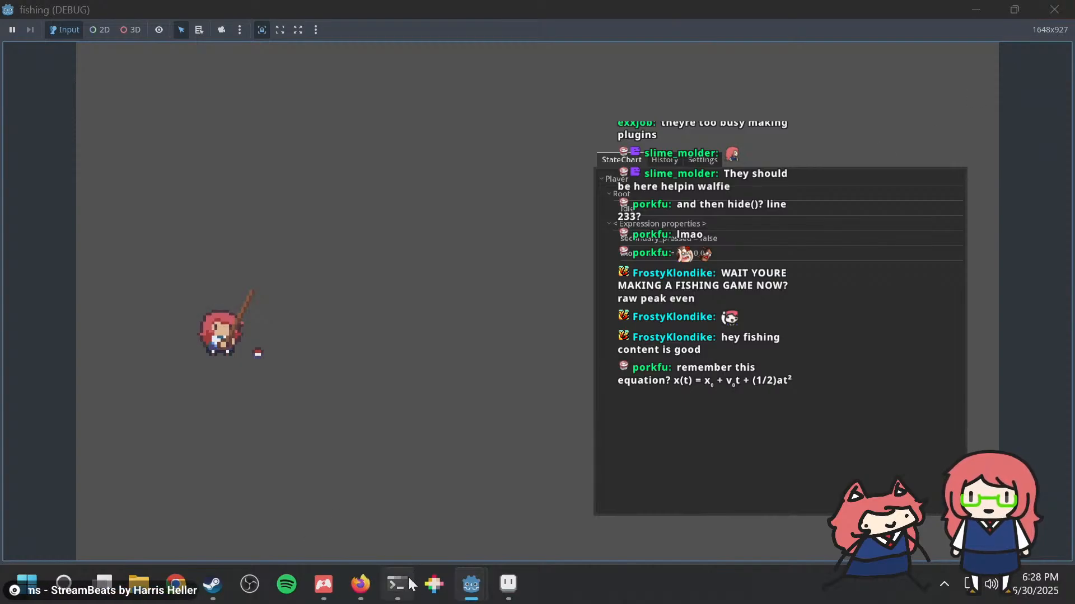
mouse_move(478, 585)
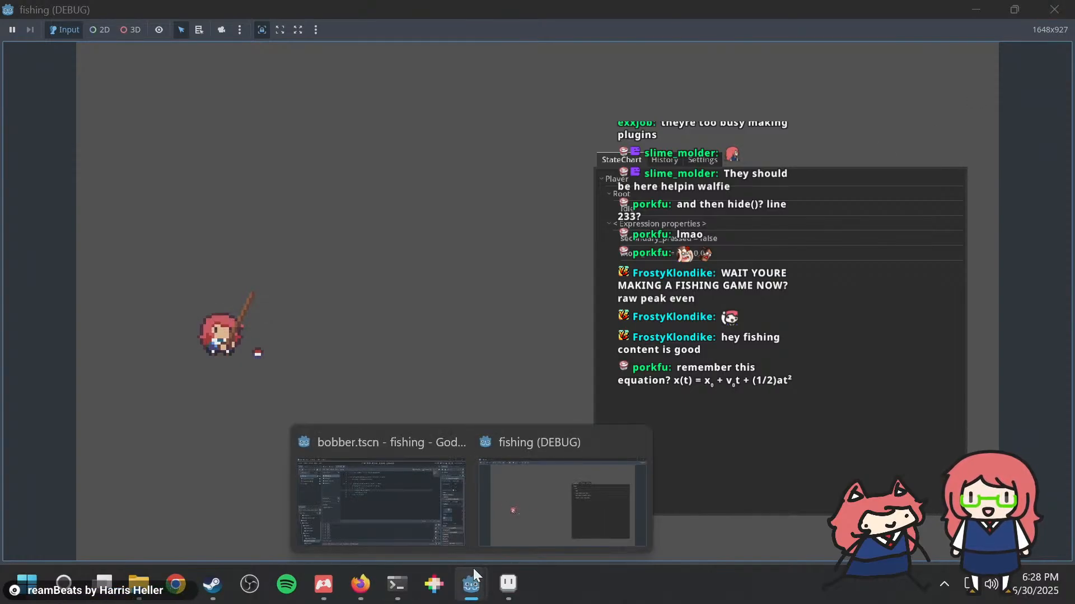
left_click(417, 532)
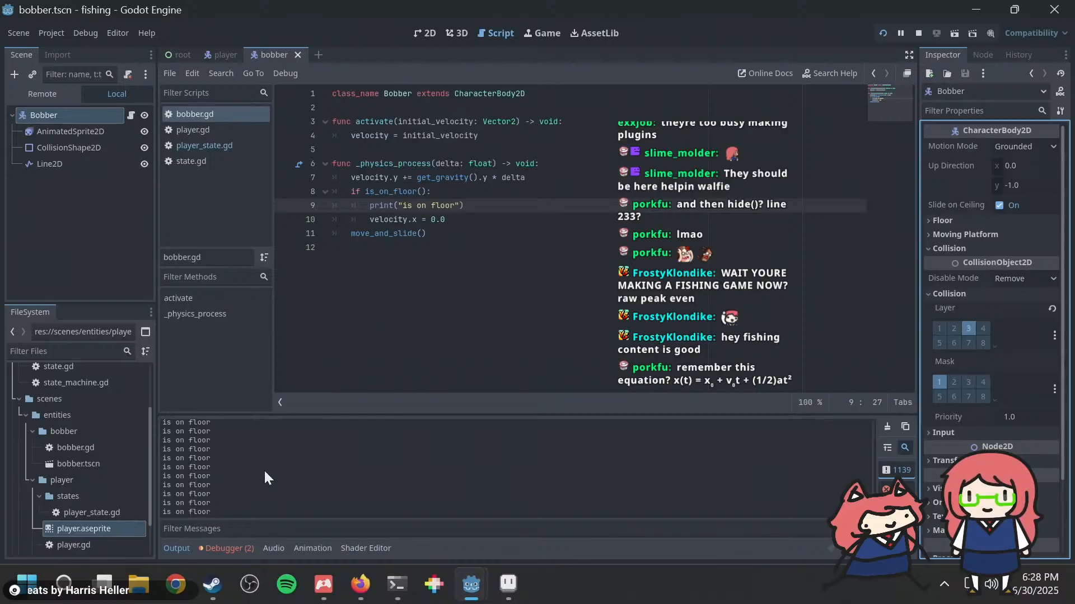
Step: Delete the "is on floor" print line from the floor check in bobber.gd
left_click(451, 232)
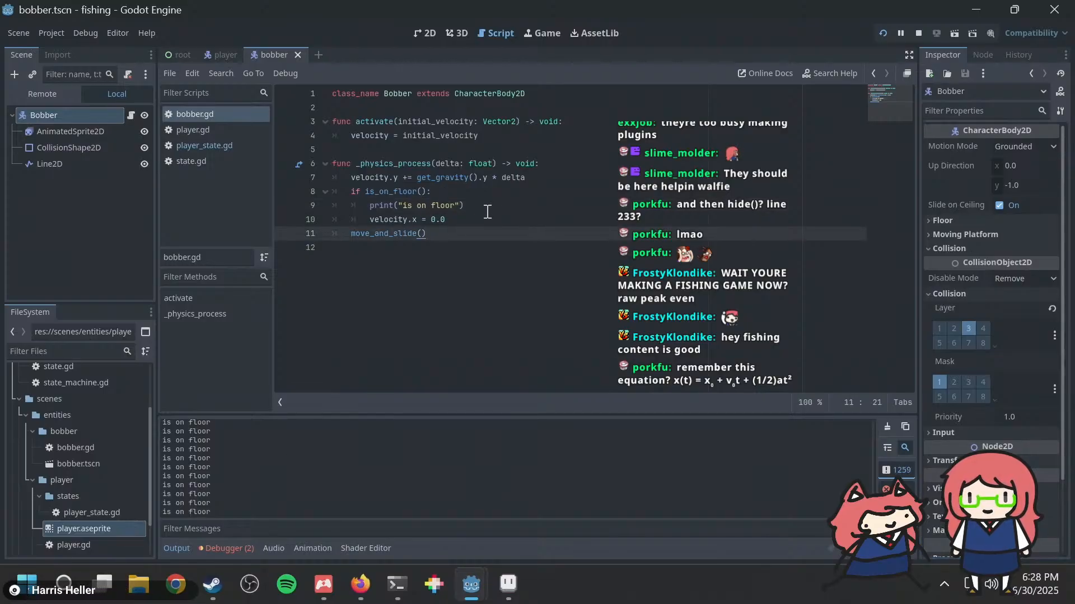
left_click(487, 211)
left_click(484, 218)
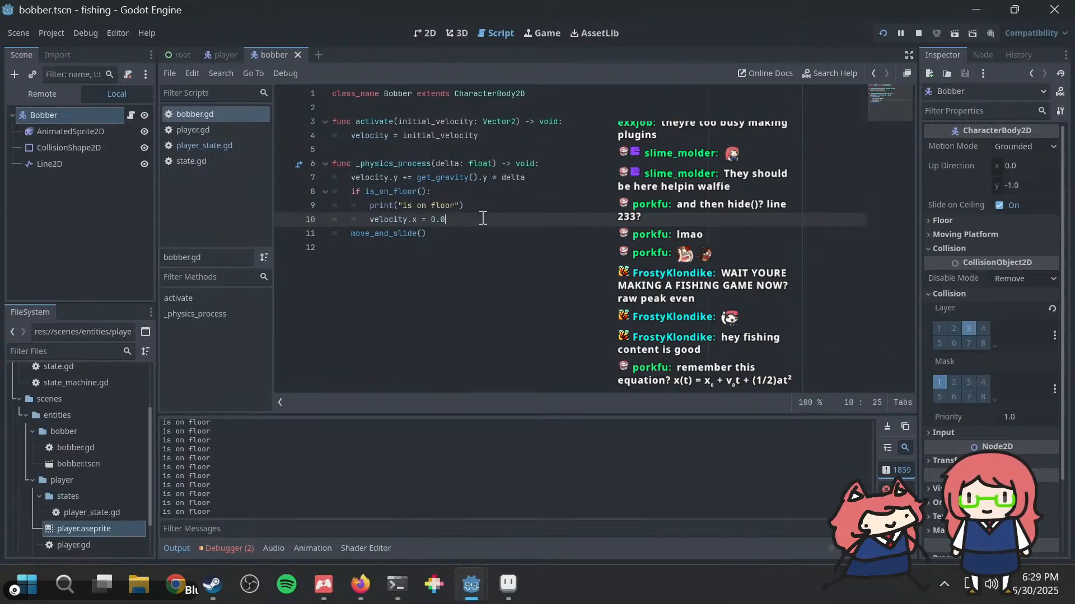
left_click_drag(483, 218, 349, 195)
left_click(496, 206)
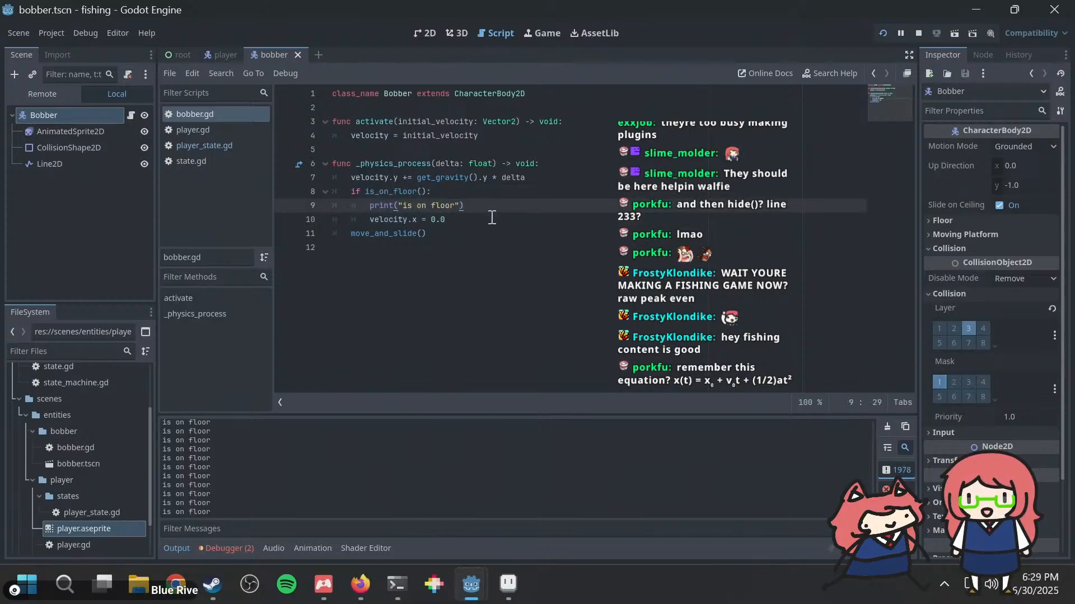
left_click(492, 218)
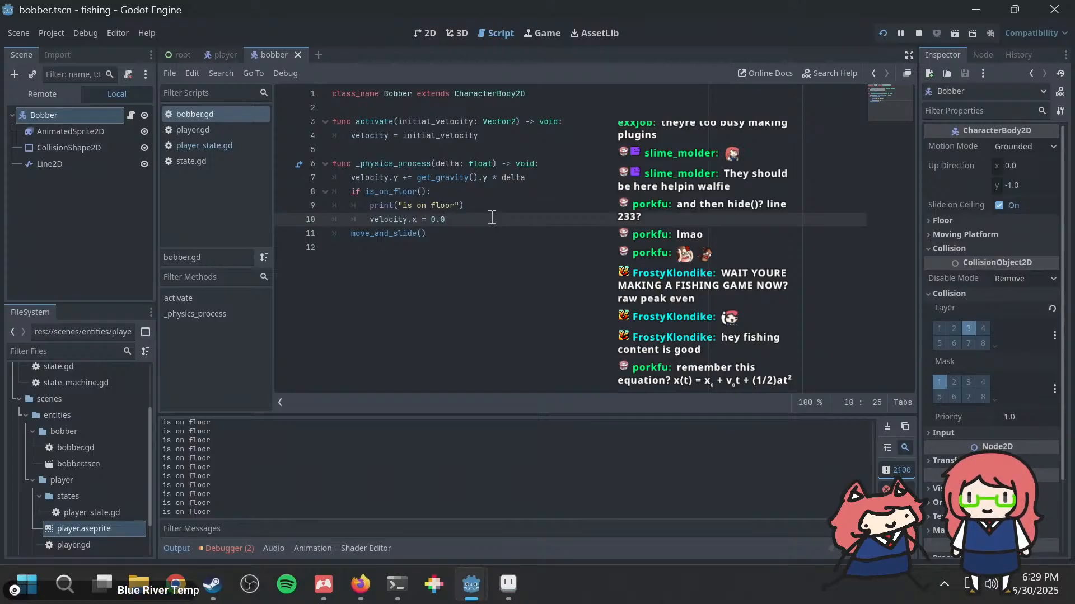
key("Up")
key("shift+Home")
key("BackSpace")
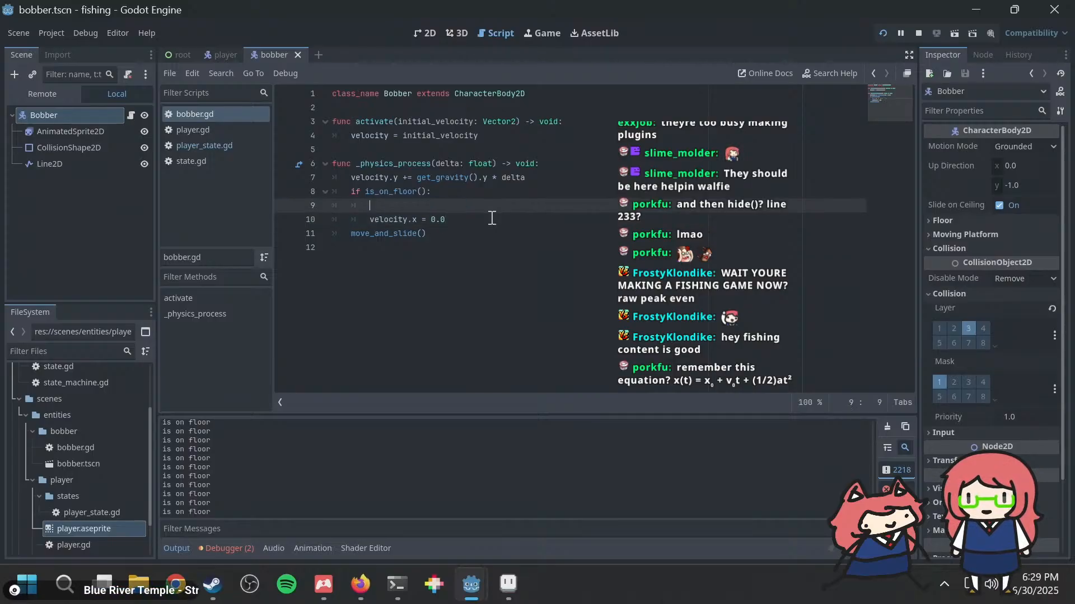
key("BackSpace")
key("BackSpace")
key("BackSpace")
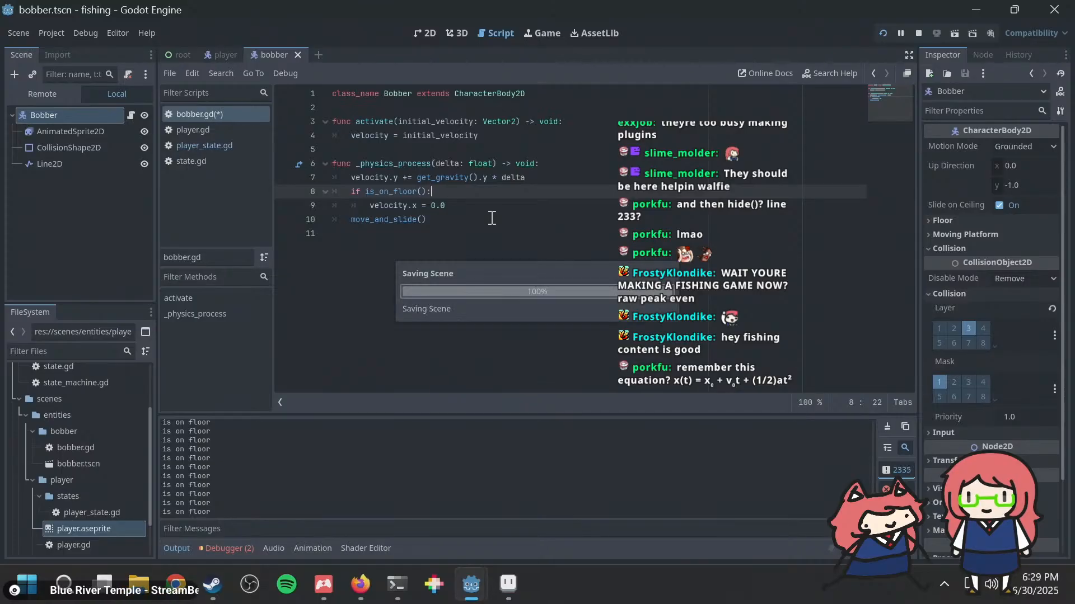
Step: Save and run the project, test casting the bobber and moving the player, and return to the script editor
key("F5")
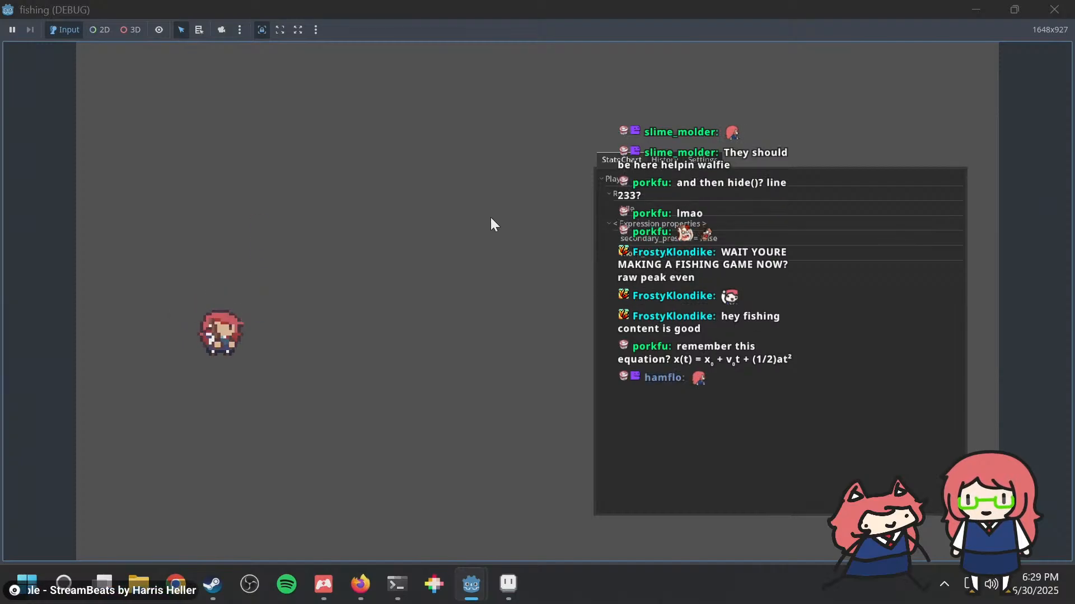
left_click(490, 217)
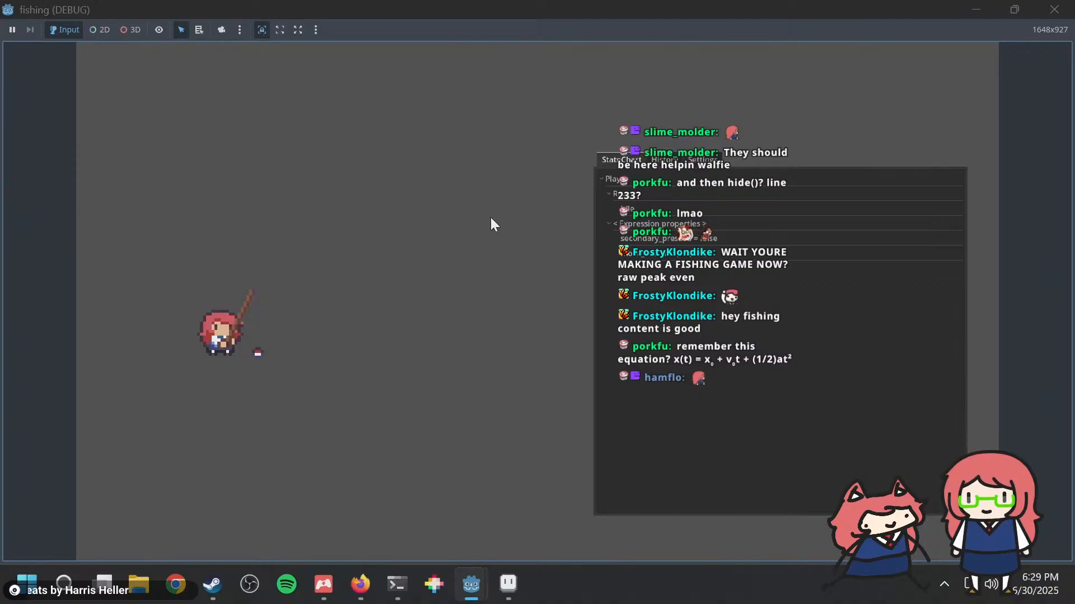
key("a")
key("d")
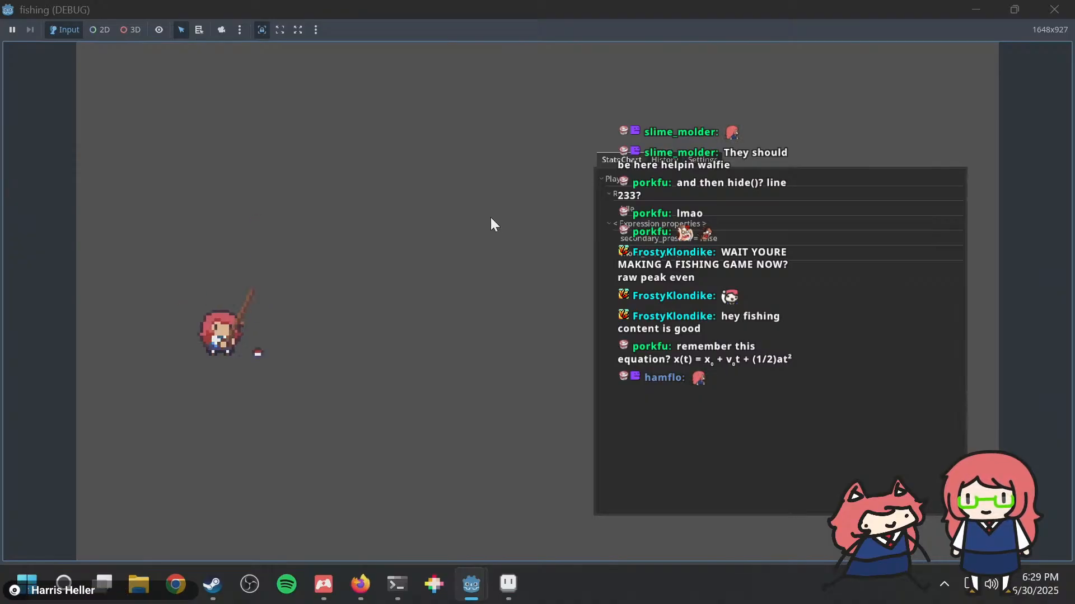
left_click(490, 217)
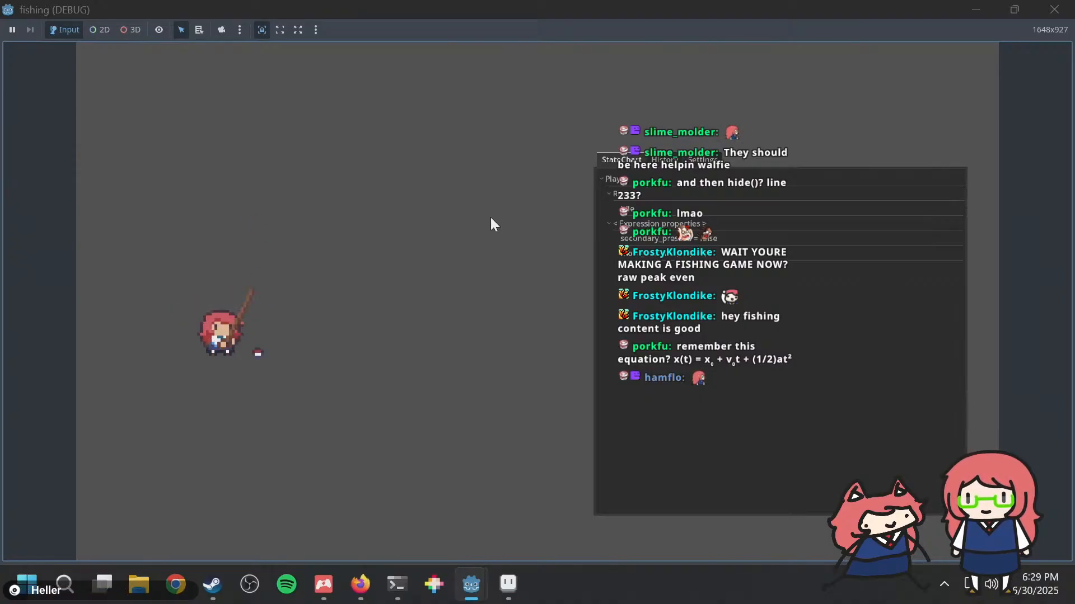
key("alt+Tab")
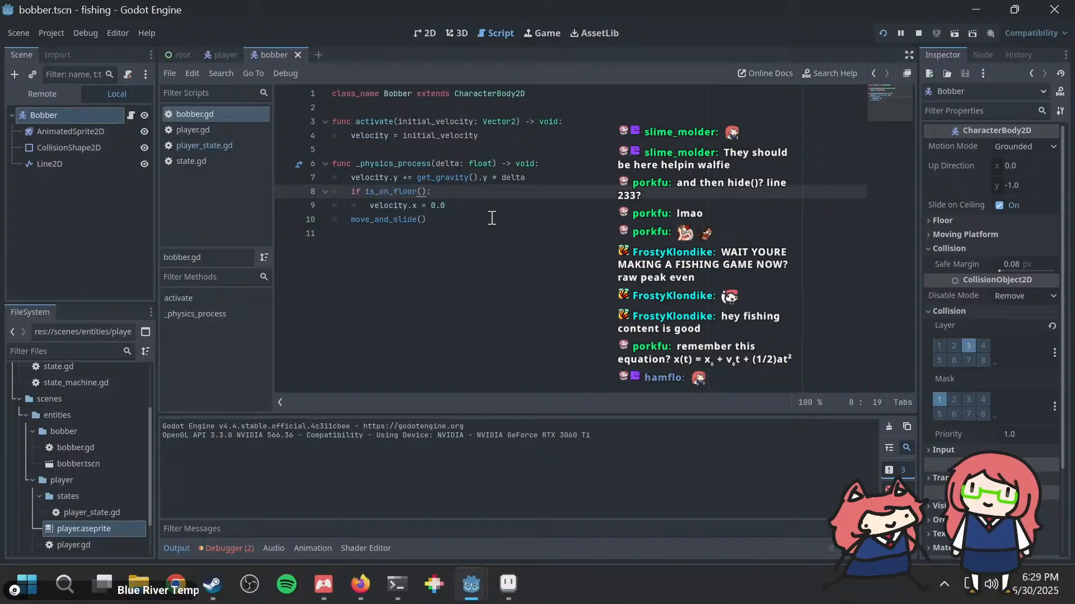
key("End")
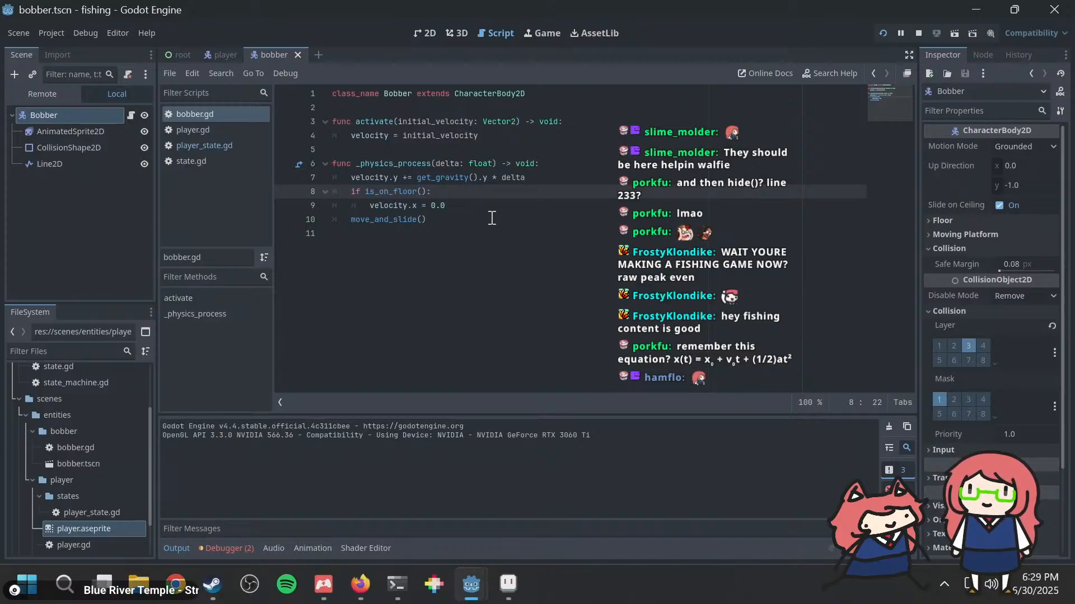
key("Up")
key("Up")
key("Up")
key("Up")
key("Up")
key("Up")
key("Up")
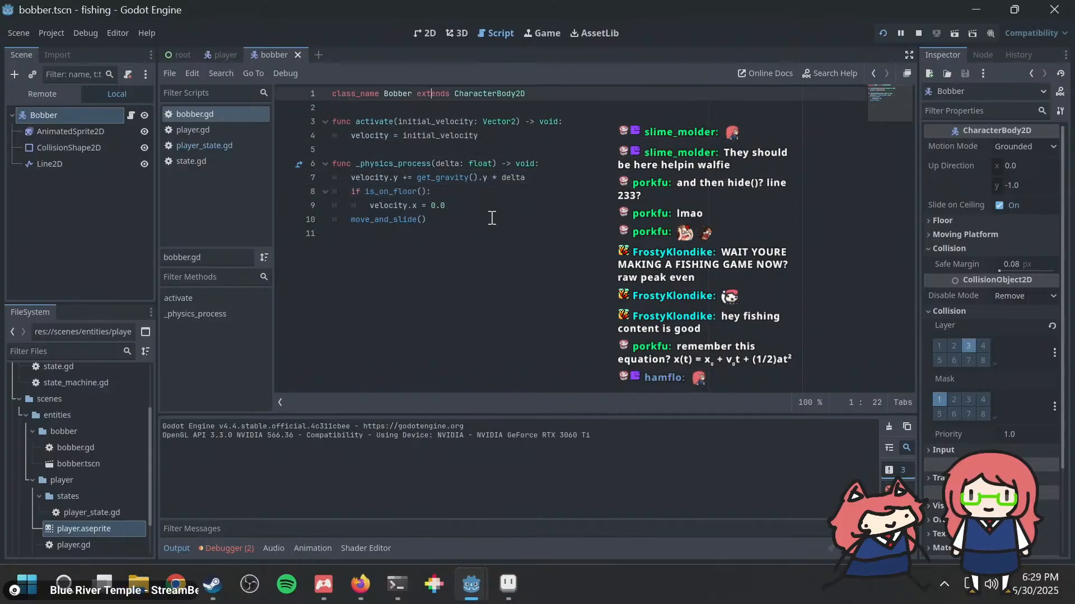
key("Down")
key("Down")
key("Down")
key("Down")
key("Down")
key("Down")
key("Down")
key("Down")
key("Down")
key("Down")
key("Up")
key("Up")
key("Up")
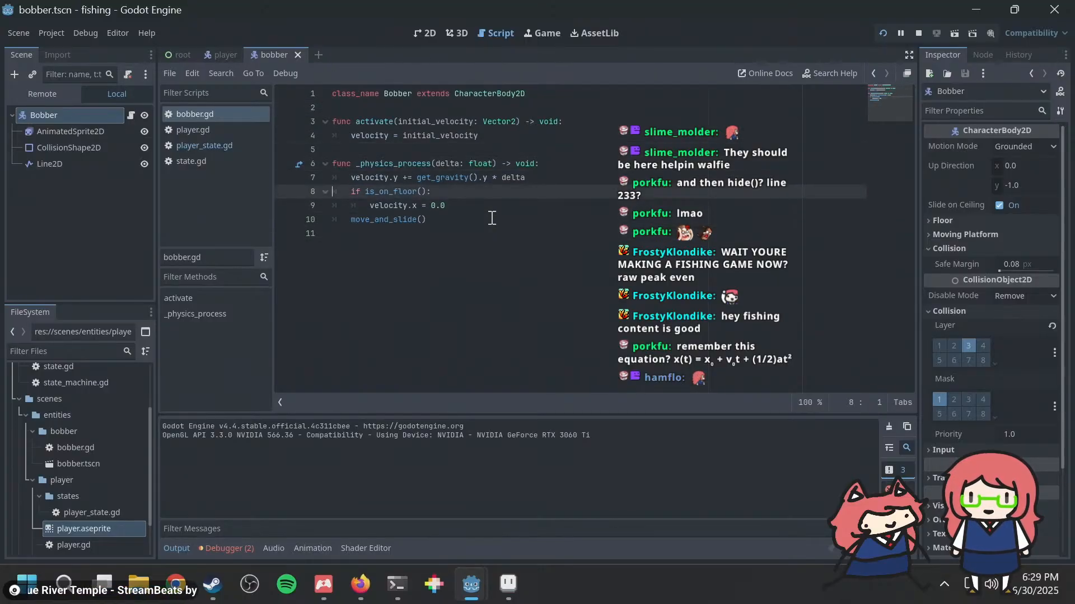
key("Return")
type("print(")
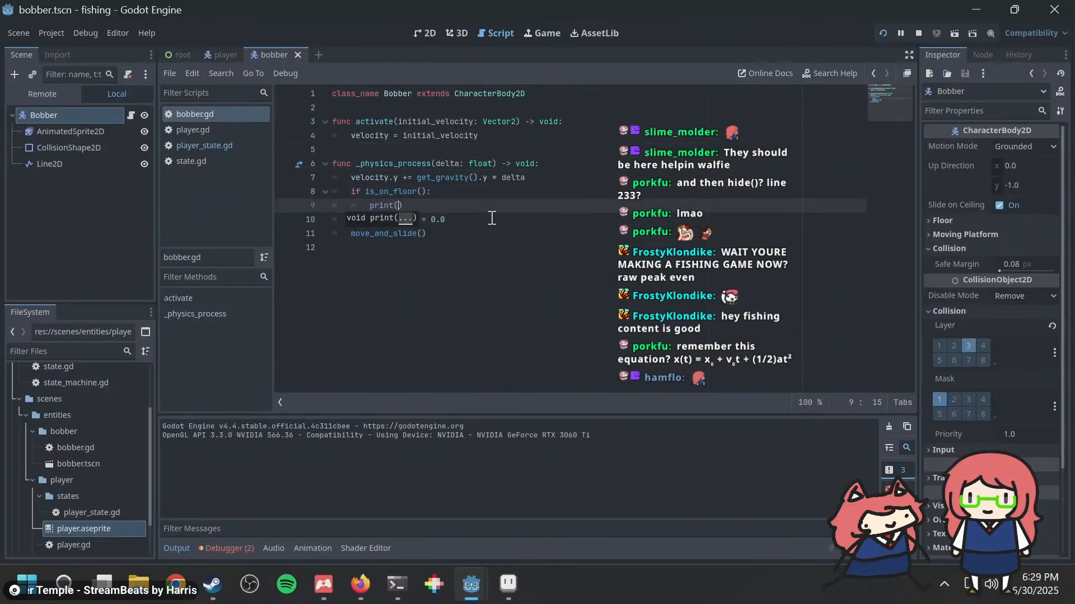
key("shift+Home")
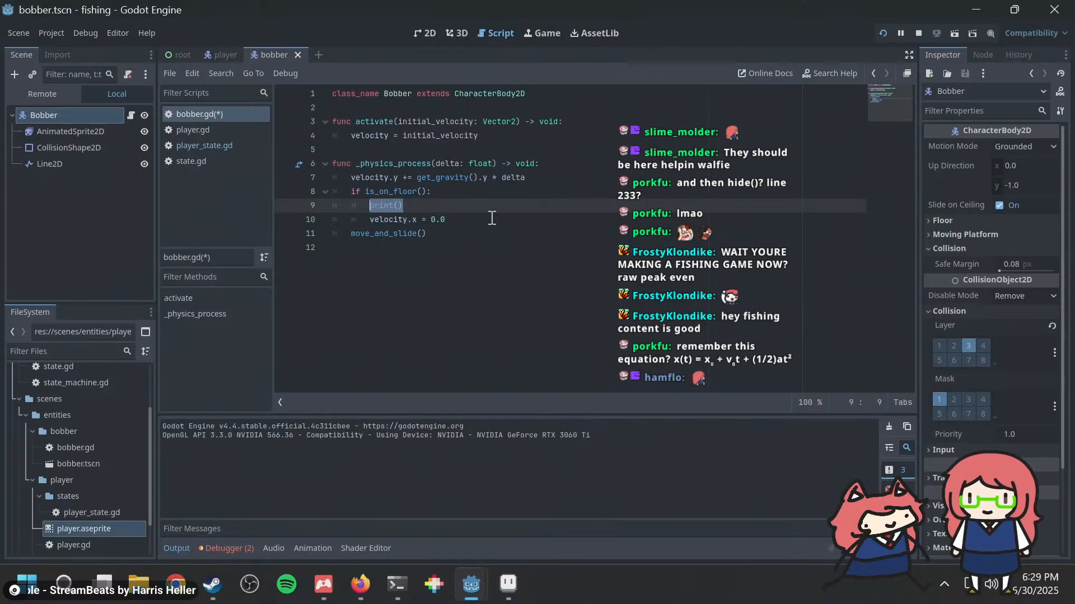
key("BackSpace")
key("BackSpace")
key("BackSpace")
key("BackSpace")
key("ctrl+s")
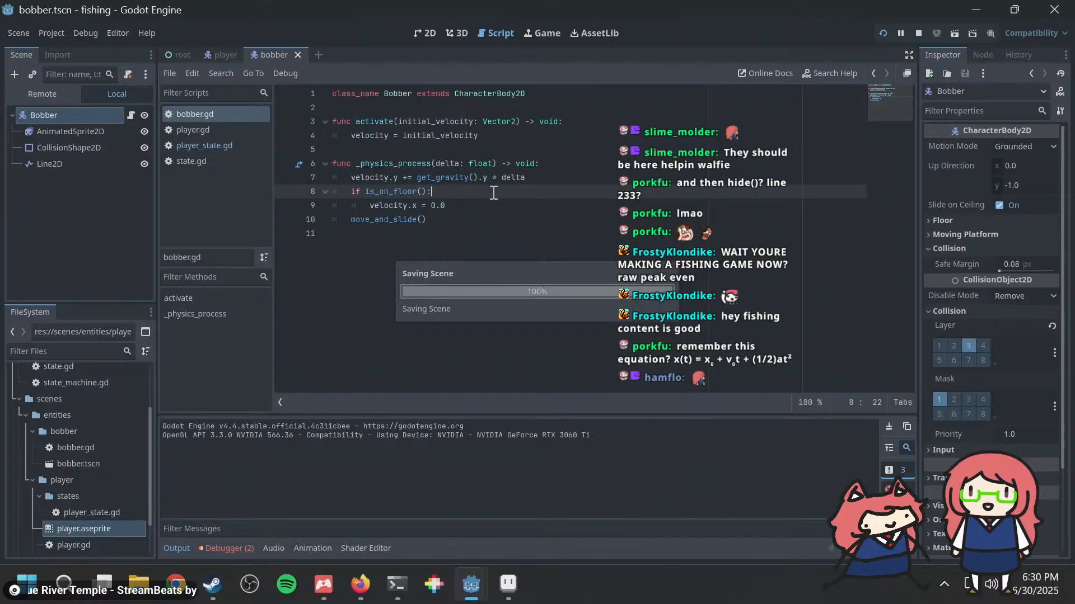
Step: Add an empty print() call below velocity.x = 0.0 inside the is_on_floor() block
key("Down")
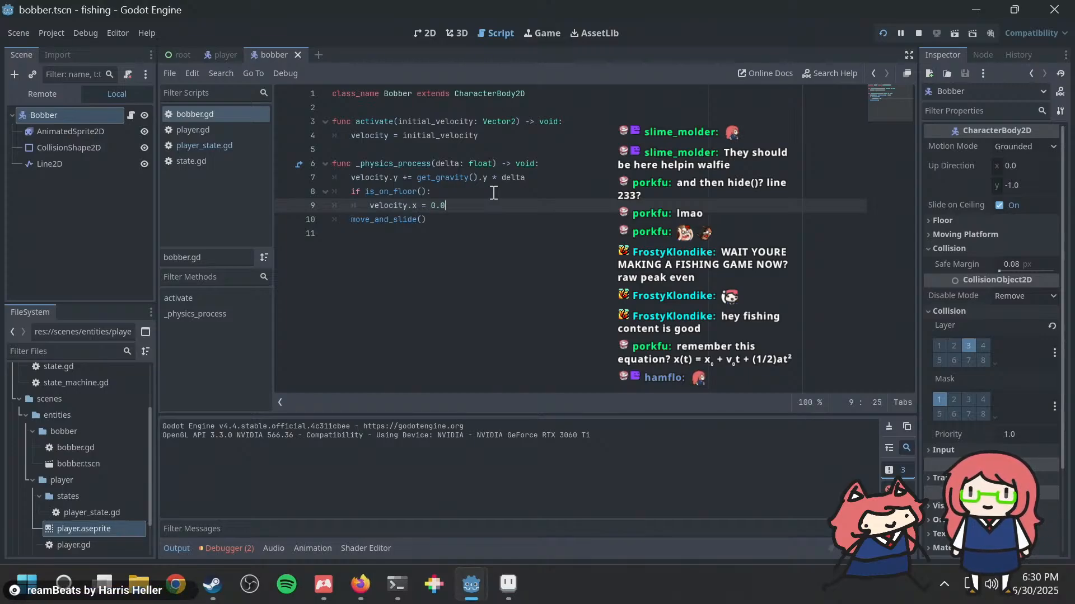
key("Return")
type("print(")
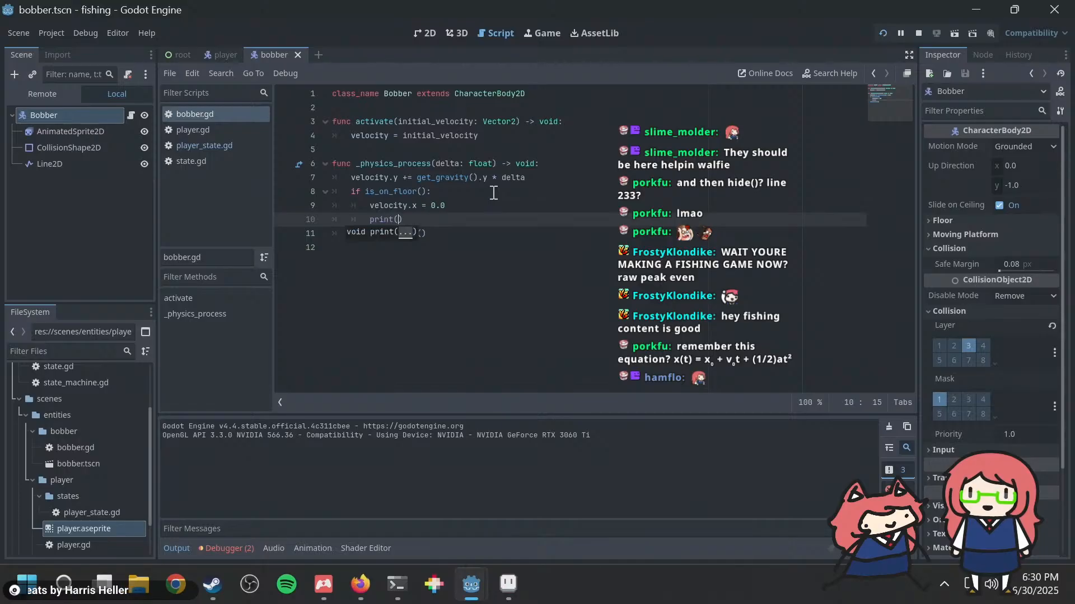
Step: Declare the variable was_on_floor := false below the class_name line in bobber.gd
left_click(447, 106)
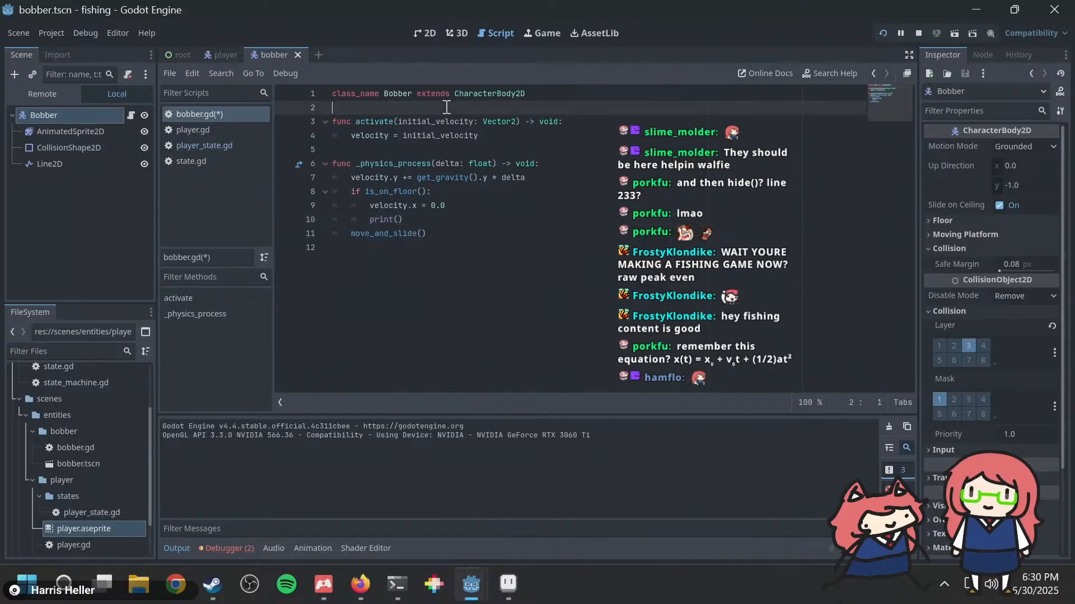
key("Return")
key("Return")
key("Up")
type("var ")
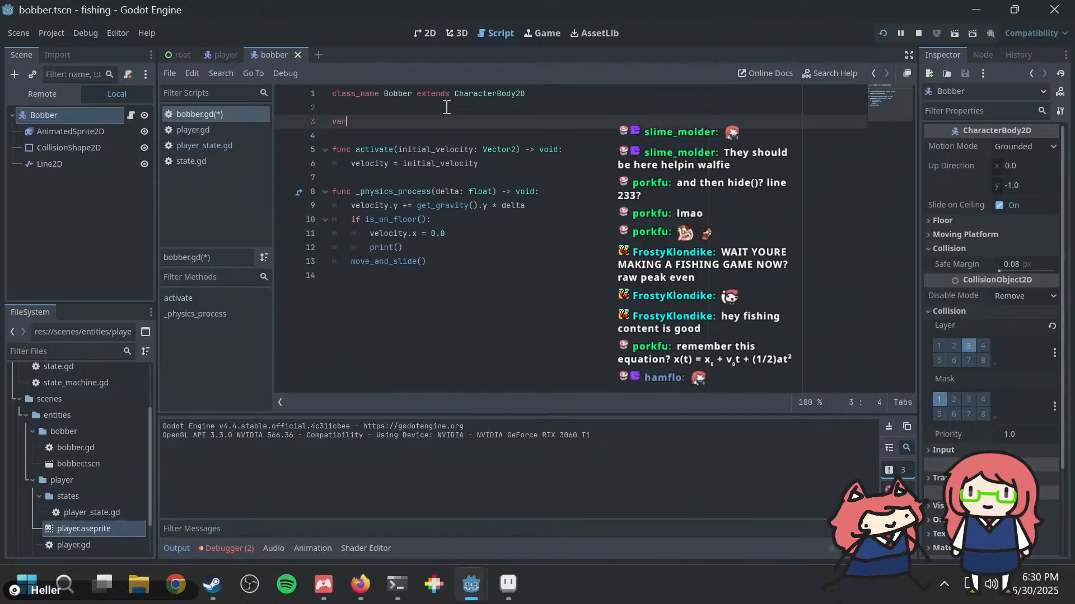
type("was_on")
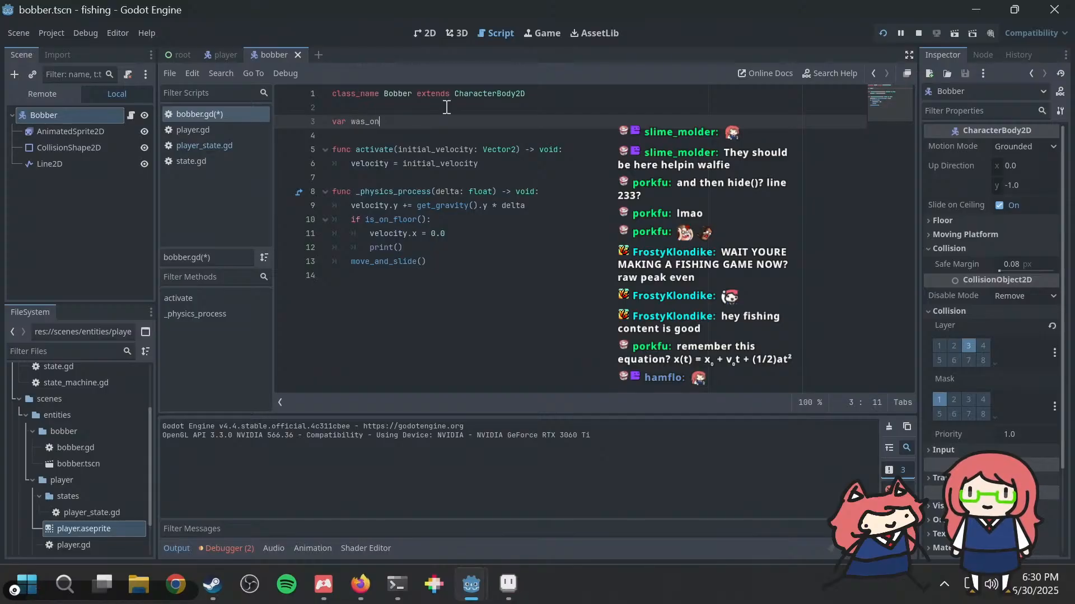
type("_floor := false")
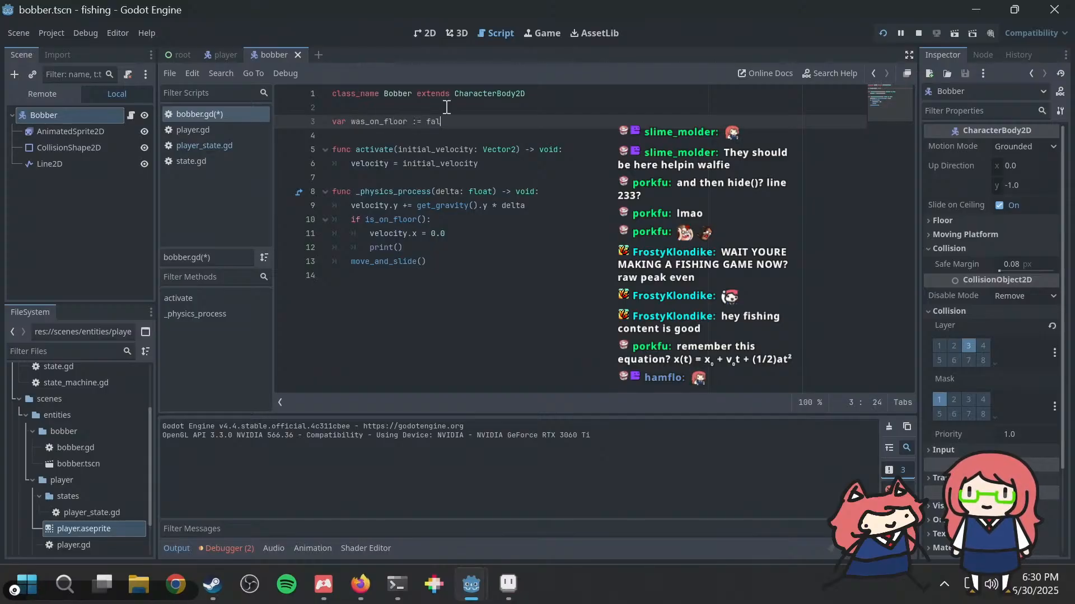
Step: Add was_on_floor = true as the first line of the activate() function
left_click(582, 154)
key("Return")
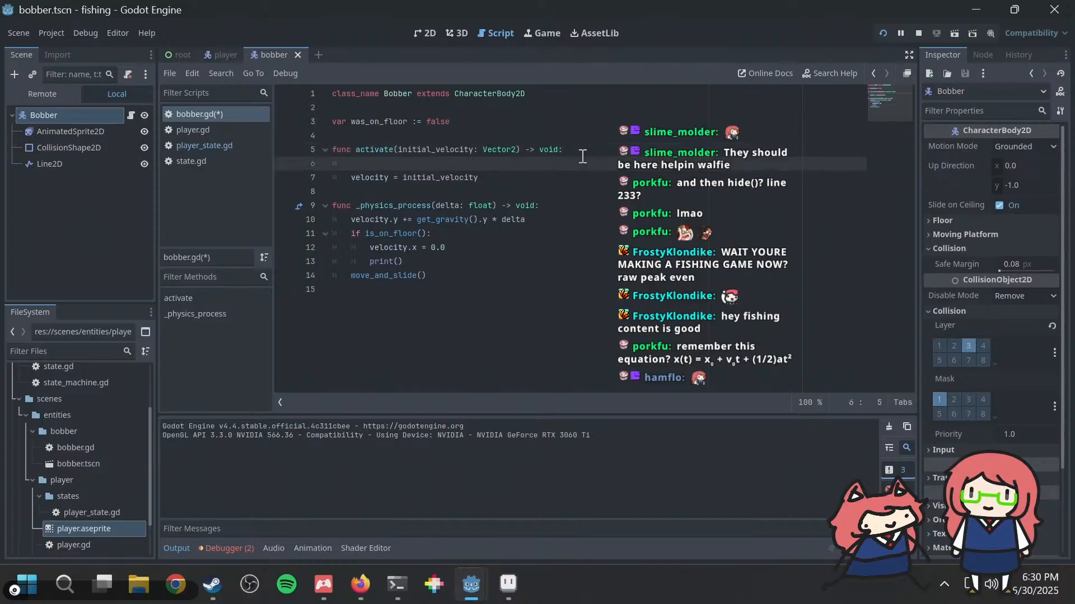
type("was_on_floor =")
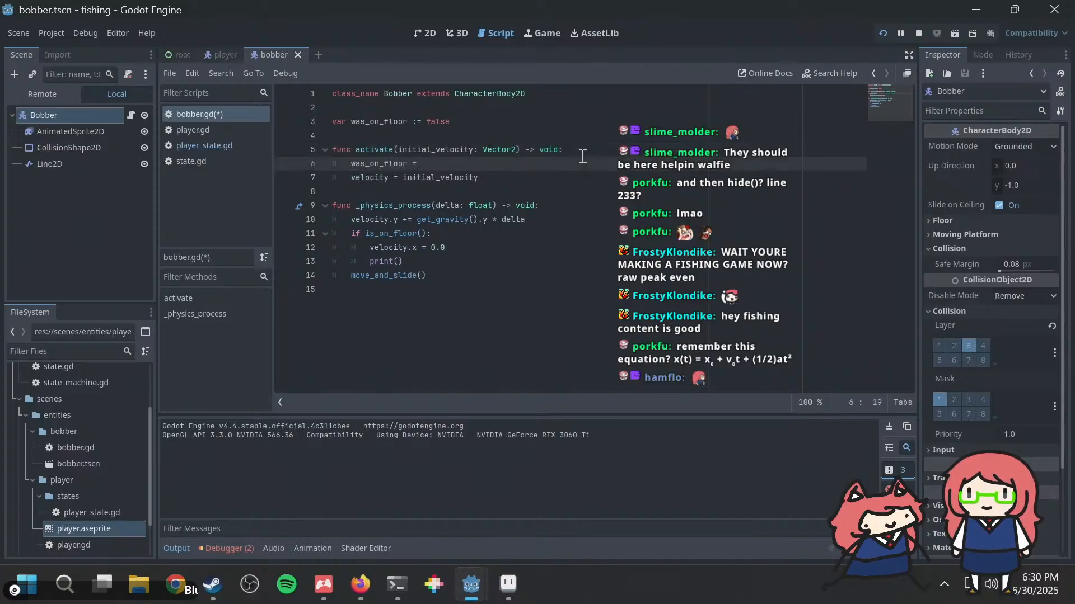
type(" true")
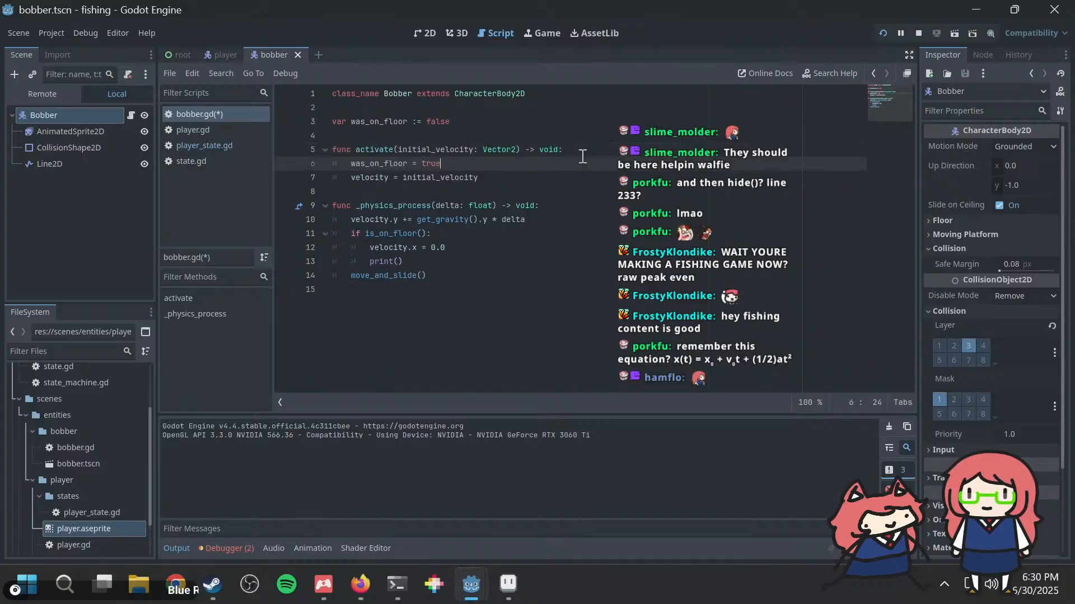
left_click(479, 259)
left_click(480, 253)
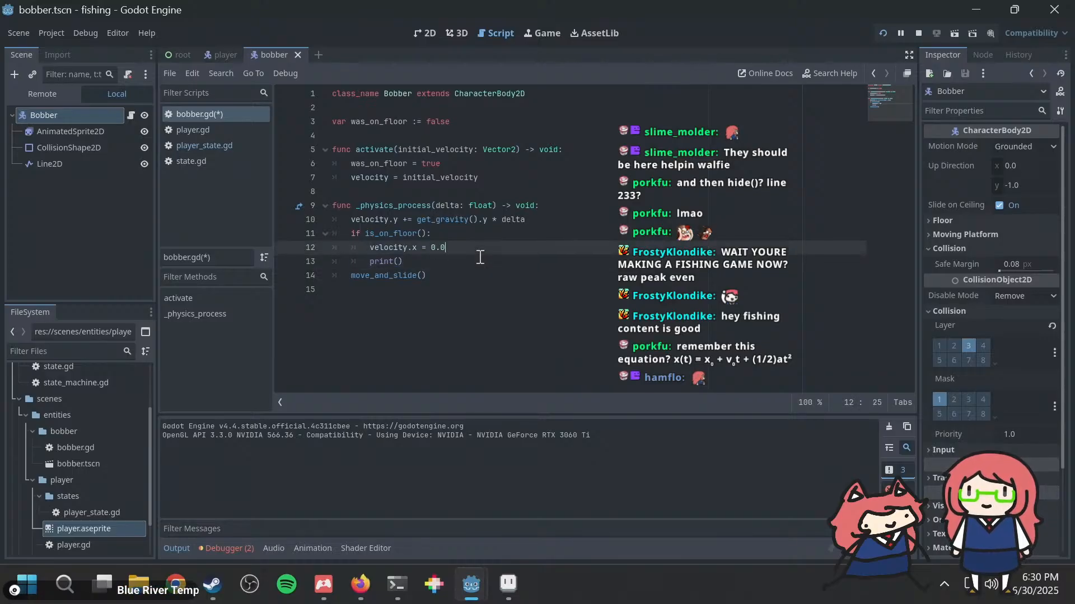
key("Return")
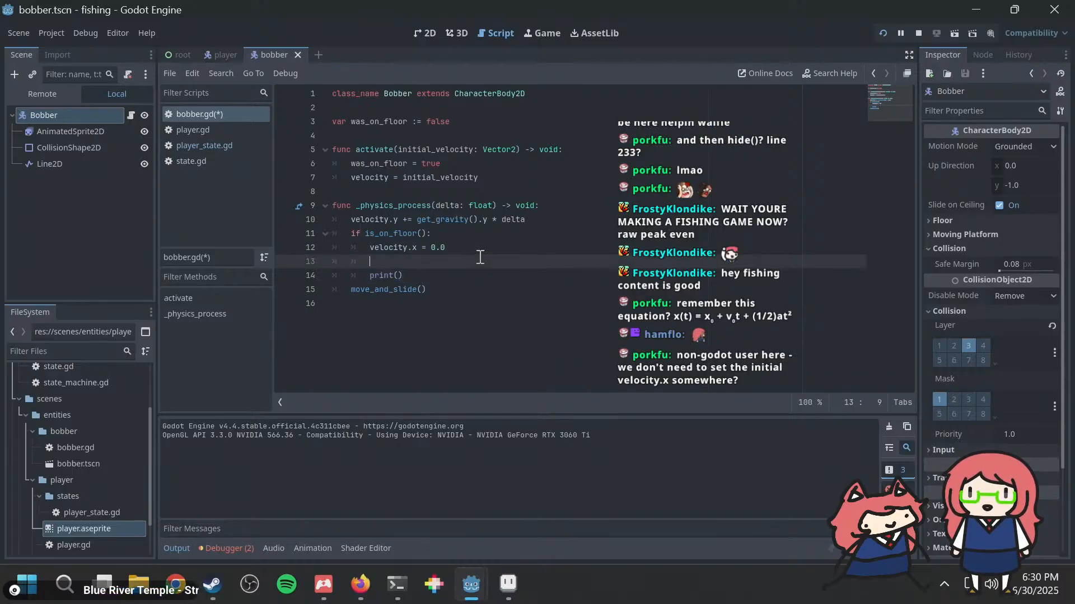
key("ctrl+z")
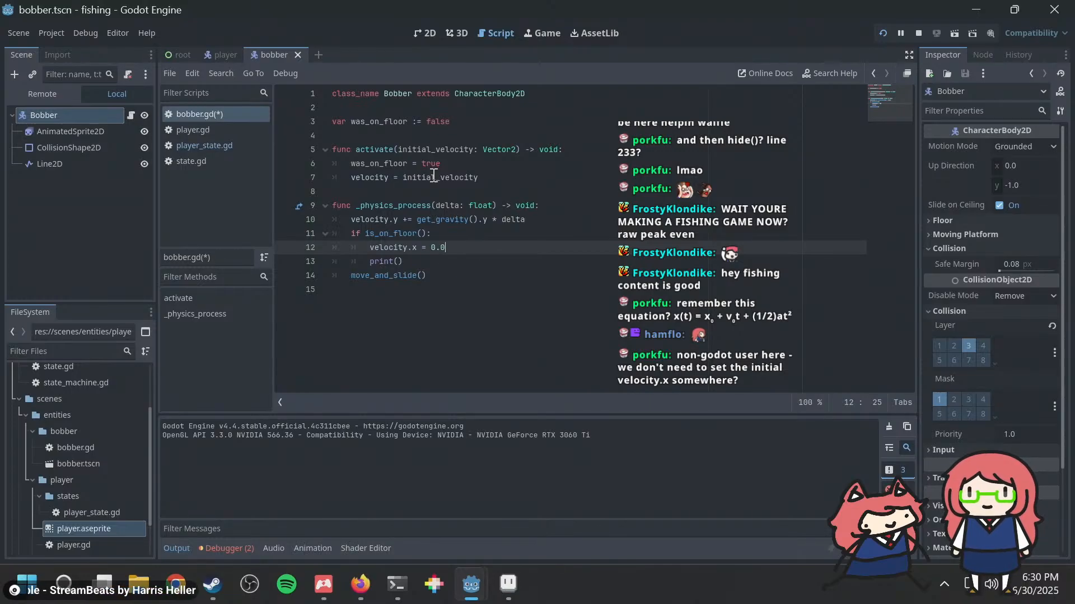
Step: Examine the initial_velocity parameter of activate() in bobber.gd and the velocity passed to it from the Fishing state in player_state.gd
left_click_drag(399, 177, 492, 176)
left_click(493, 176)
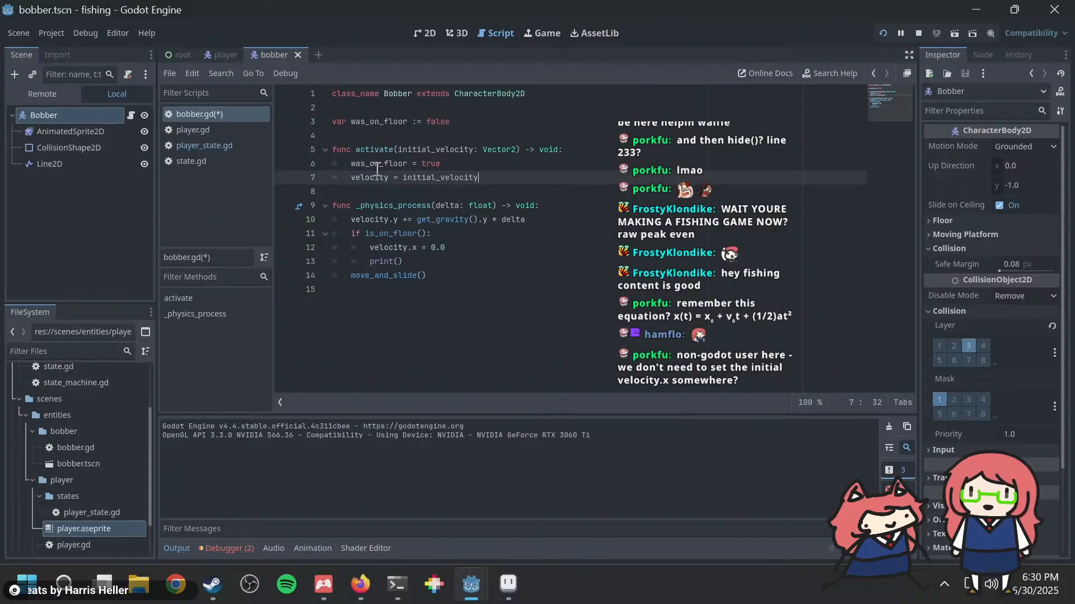
double_click(386, 149)
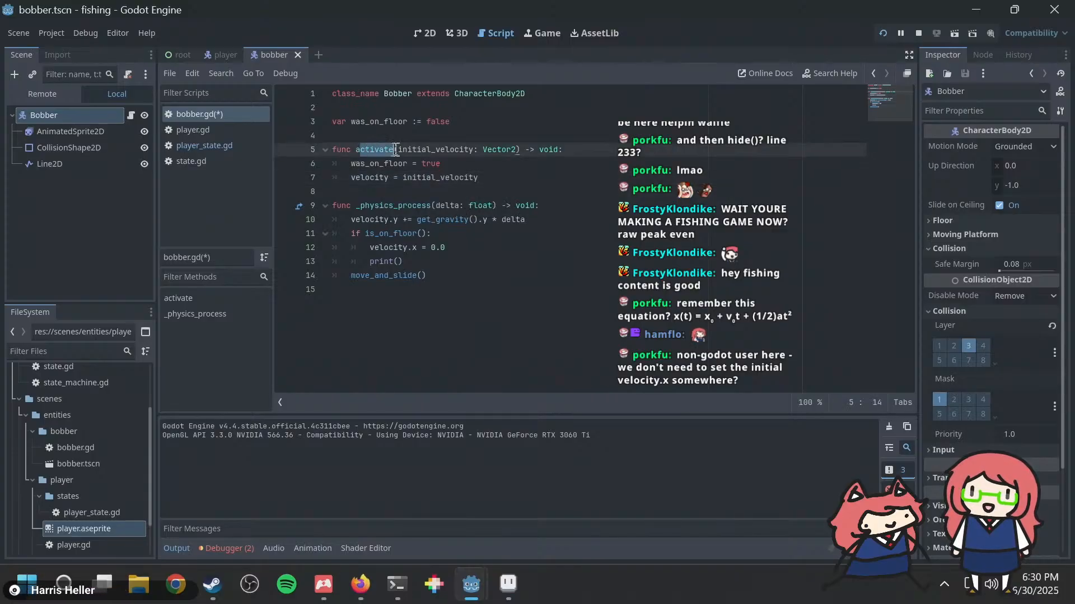
left_click(506, 149)
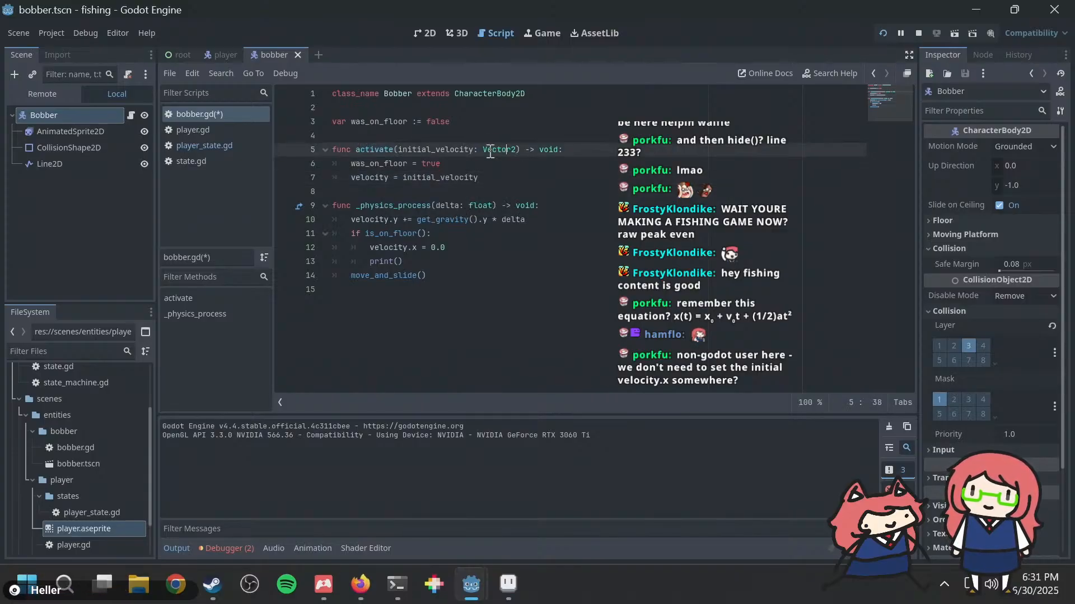
left_click(220, 55)
left_click(284, 53)
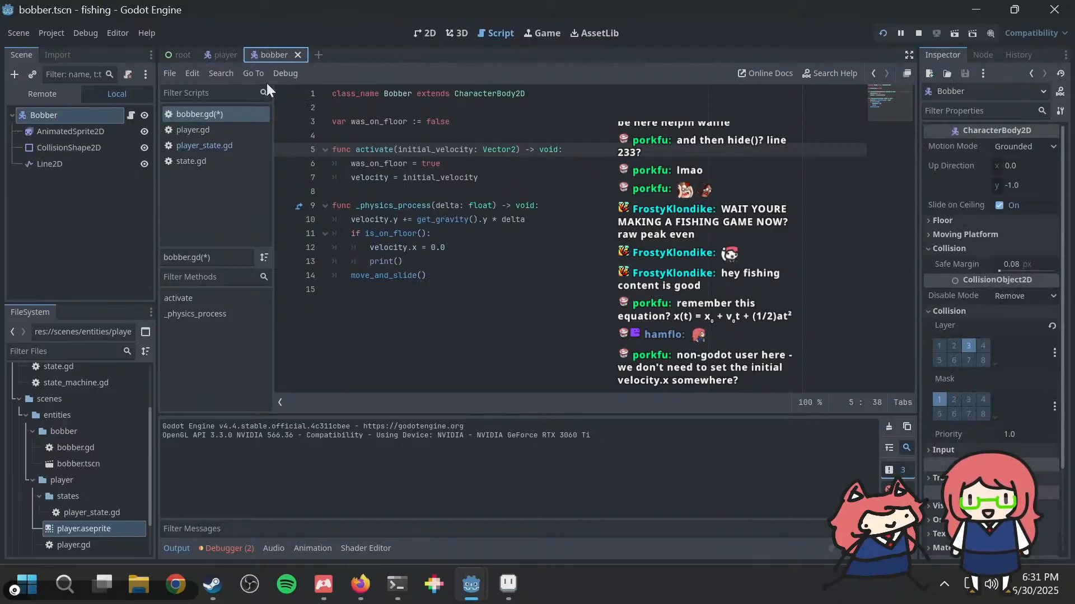
left_click(207, 141)
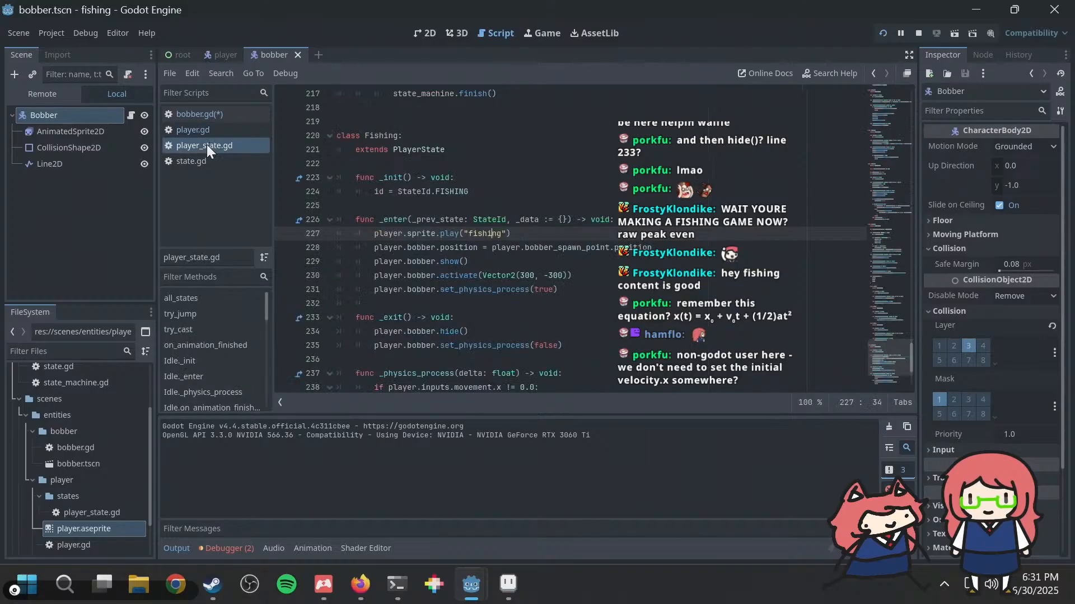
left_click_drag(439, 274, 534, 271)
double_click(532, 275)
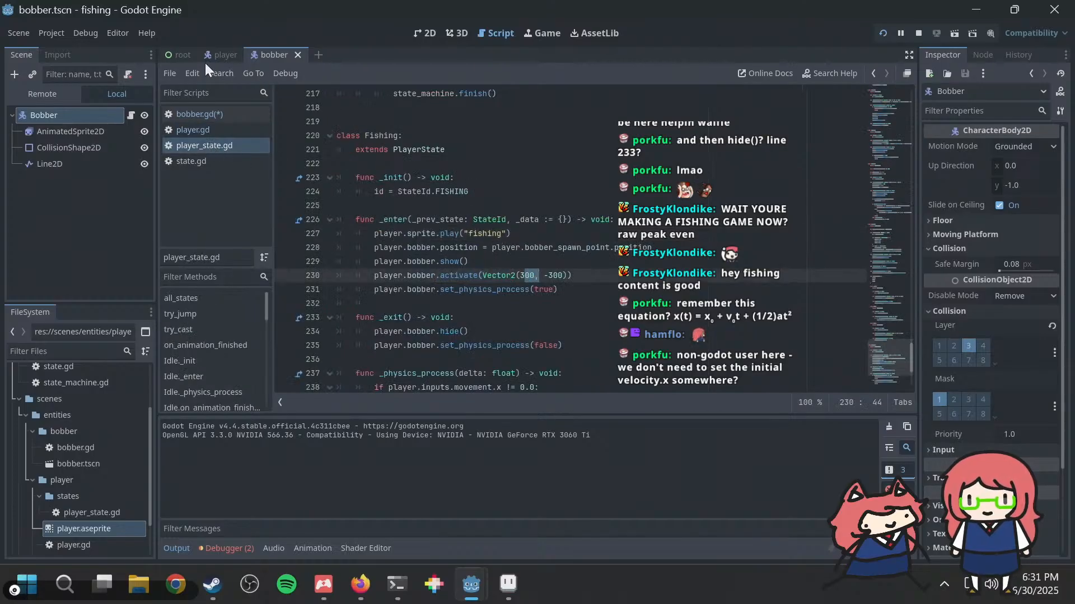
left_click(216, 52)
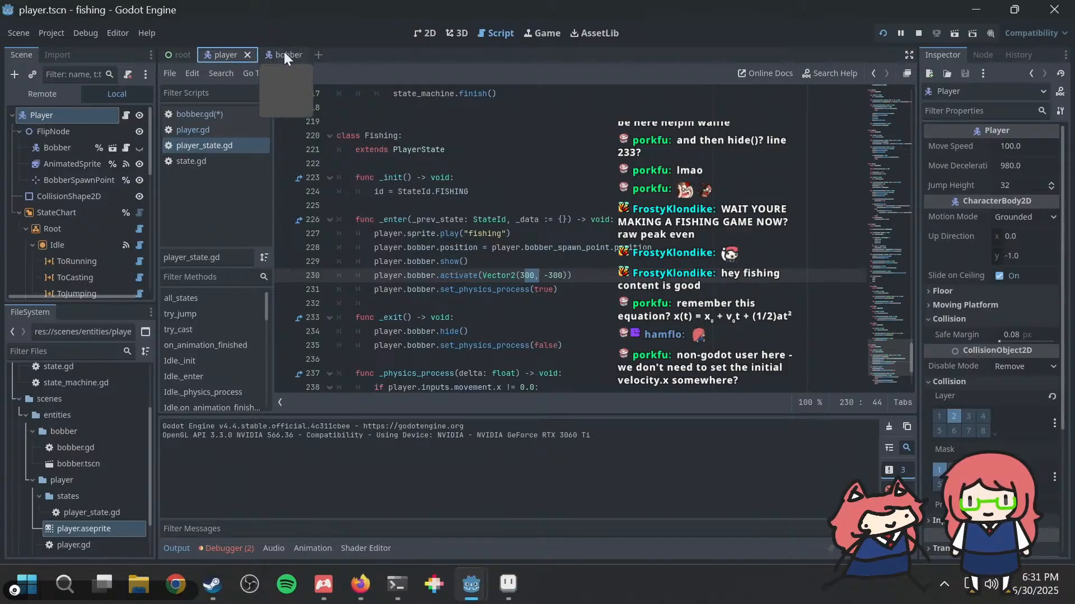
left_click(284, 52)
left_click(222, 53)
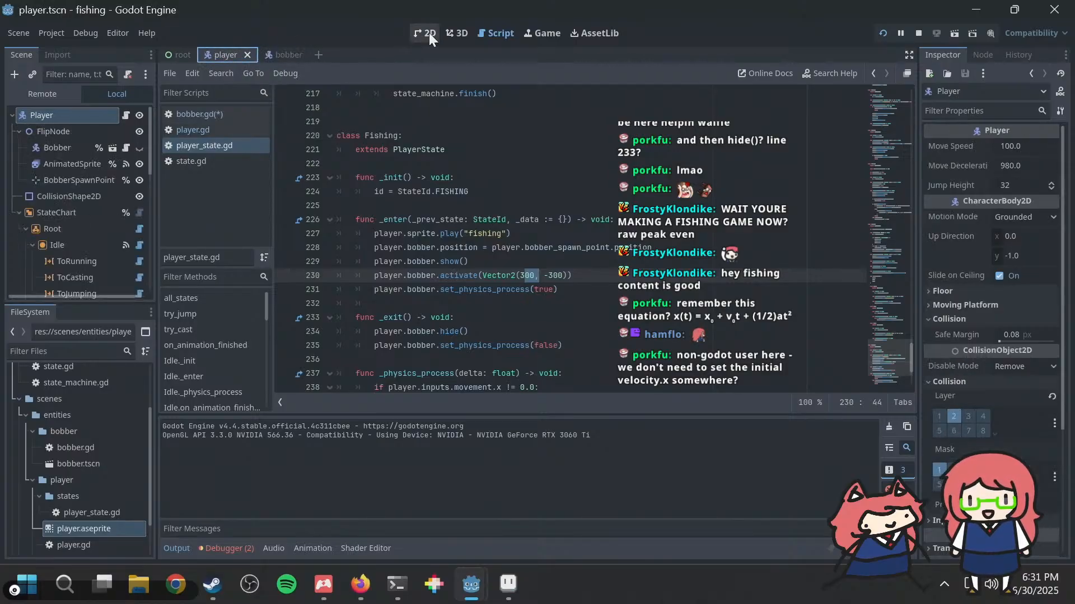
Step: Return to bobber.gd and delete the empty print() line from the is_on_floor() block
left_click(242, 113)
left_click(420, 247)
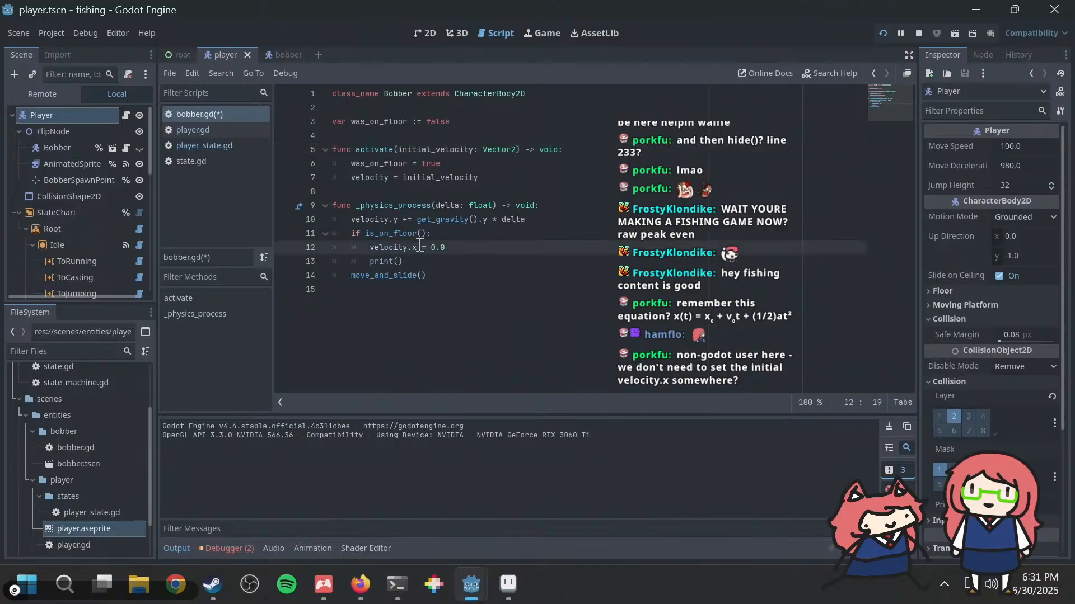
key("Down")
key("Up")
key("Down")
key("shift+Home")
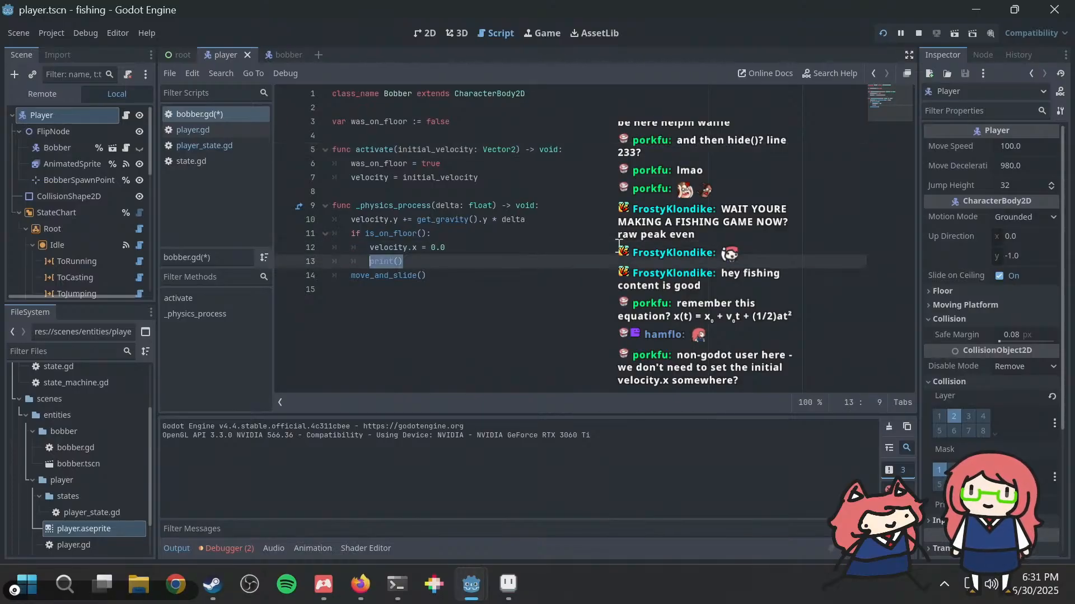
key("shift+Home")
key("BackSpace")
key("BackSpace")
Step: Comment out velocity.x = 0.0 in the is_on_floor() block and add a pass statement below it
key("Up")
key("Up")
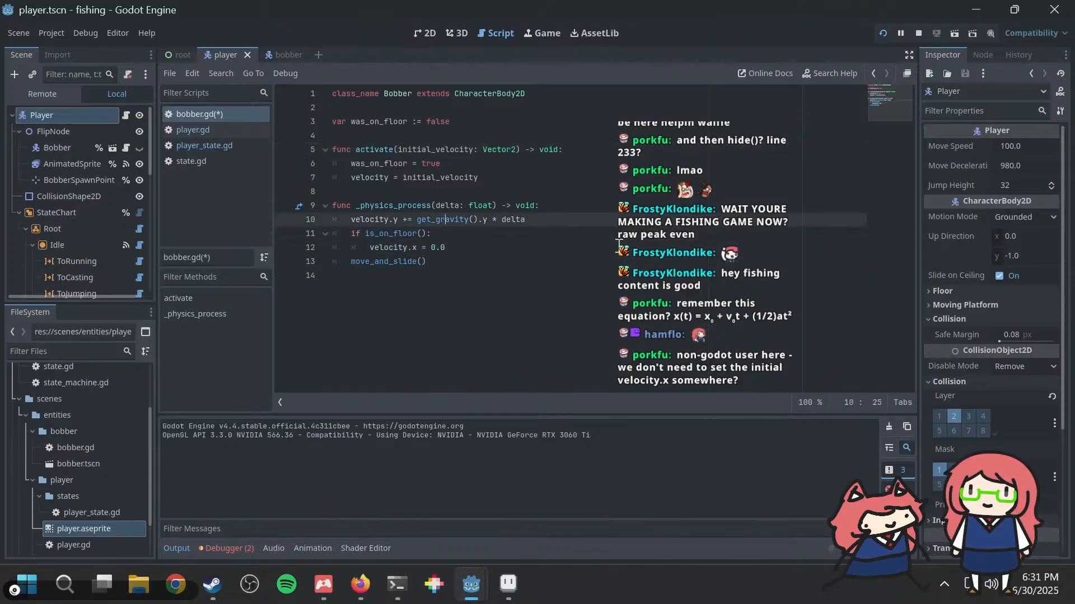
key("Down")
key("Down")
key("Home")
type("#")
key("Return")
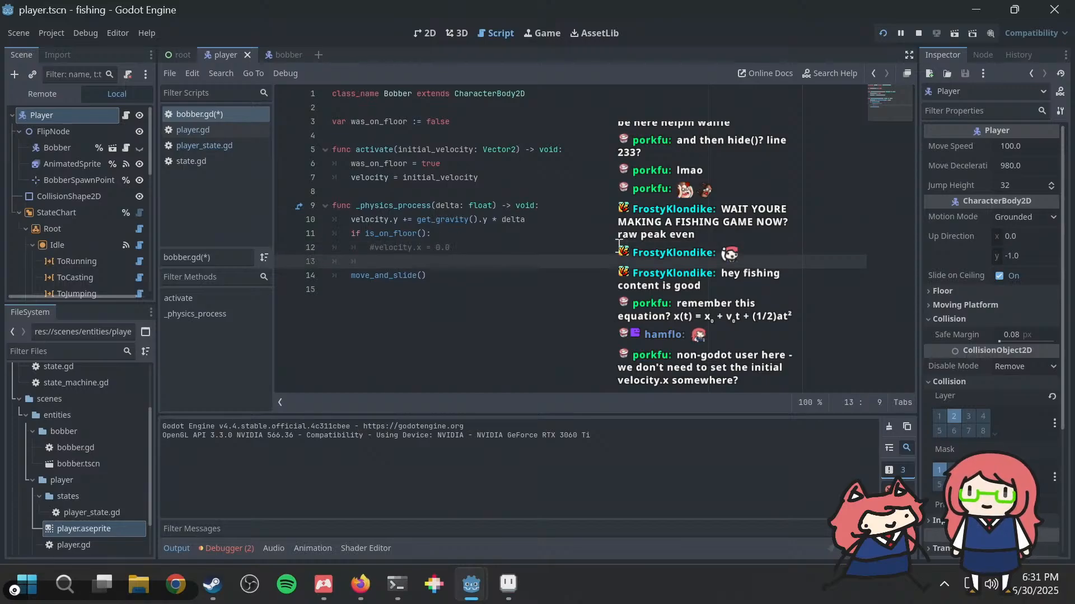
type("pass")
Step: Run the project to test casting the bobber without the horizontal floor stop, and close the game window
key("F5")
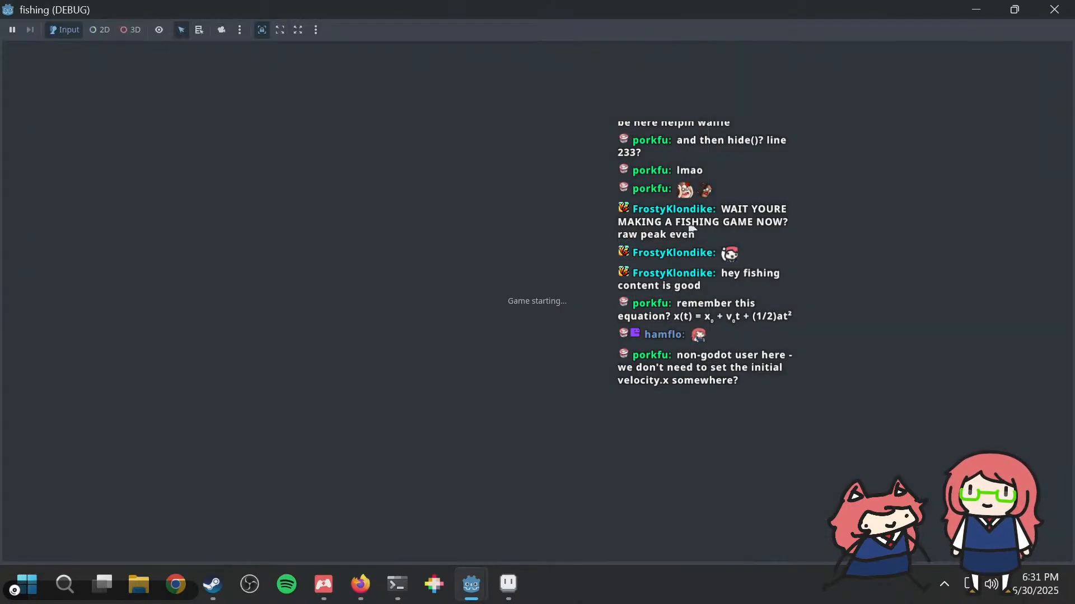
key("space")
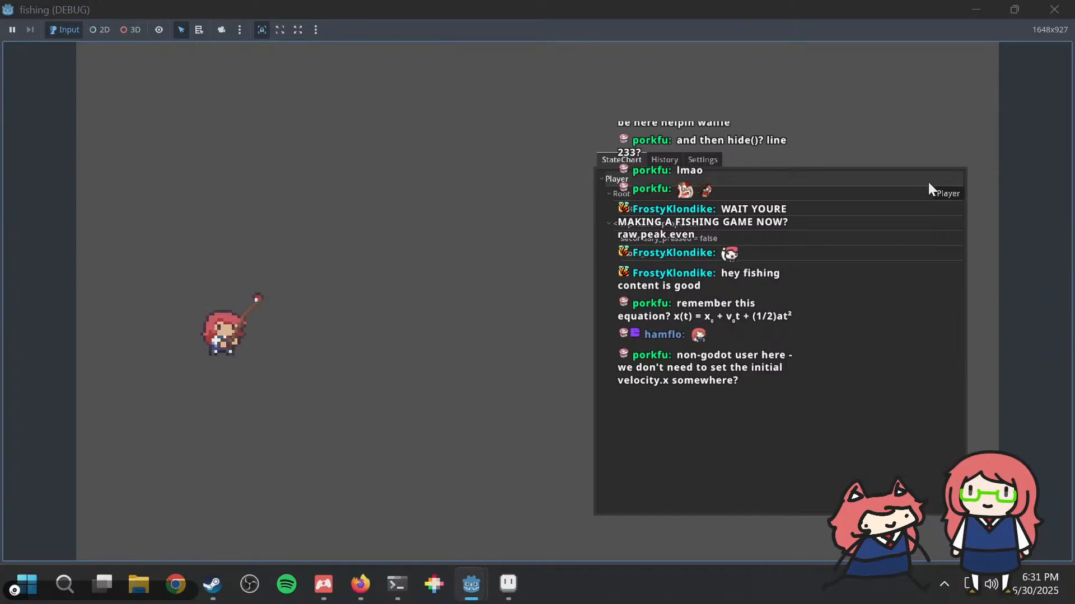
left_click(1054, 10)
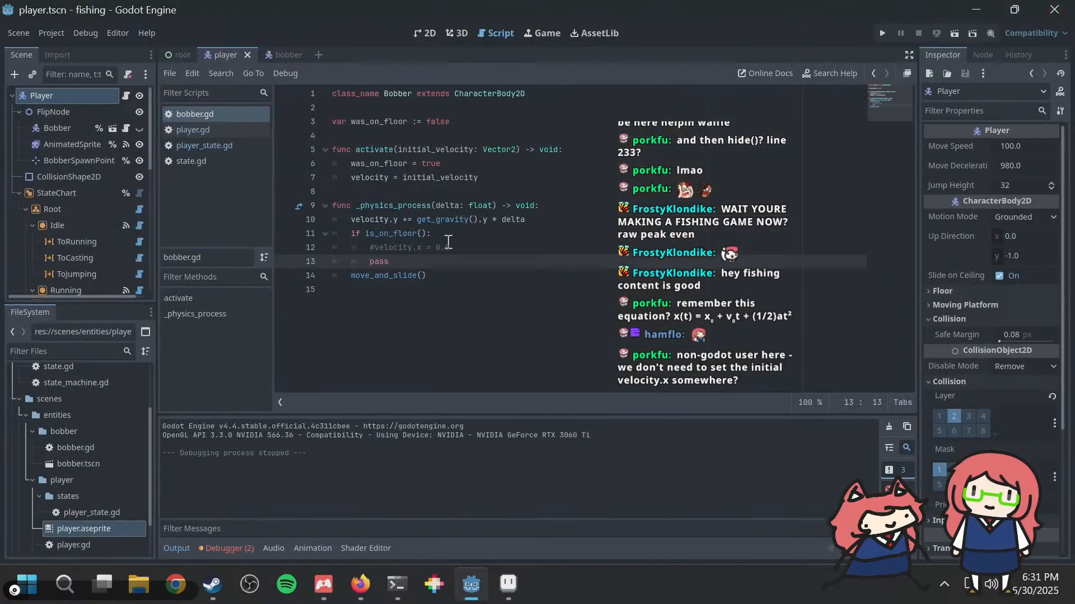
Step: Uncomment velocity.x = 0.0, delete the pass line below it, and save bobber.gd
left_click(464, 248)
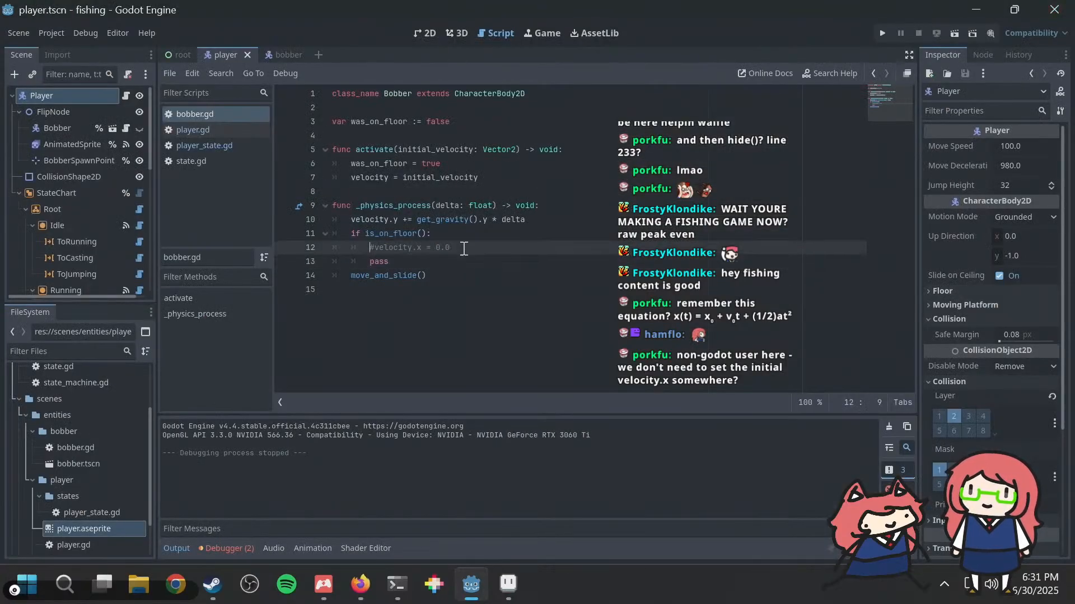
key("Delete")
key("Down")
key("shift+End")
key("End")
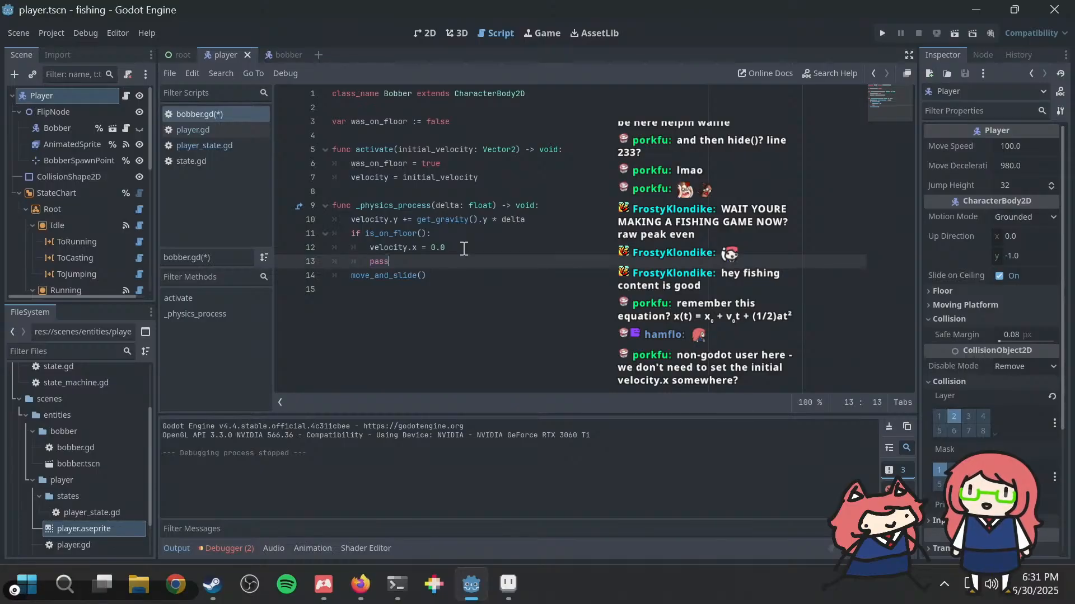
key("shift+Home")
key("shift+Home")
key("shift+Home")
key("shift+Home")
key("BackSpace")
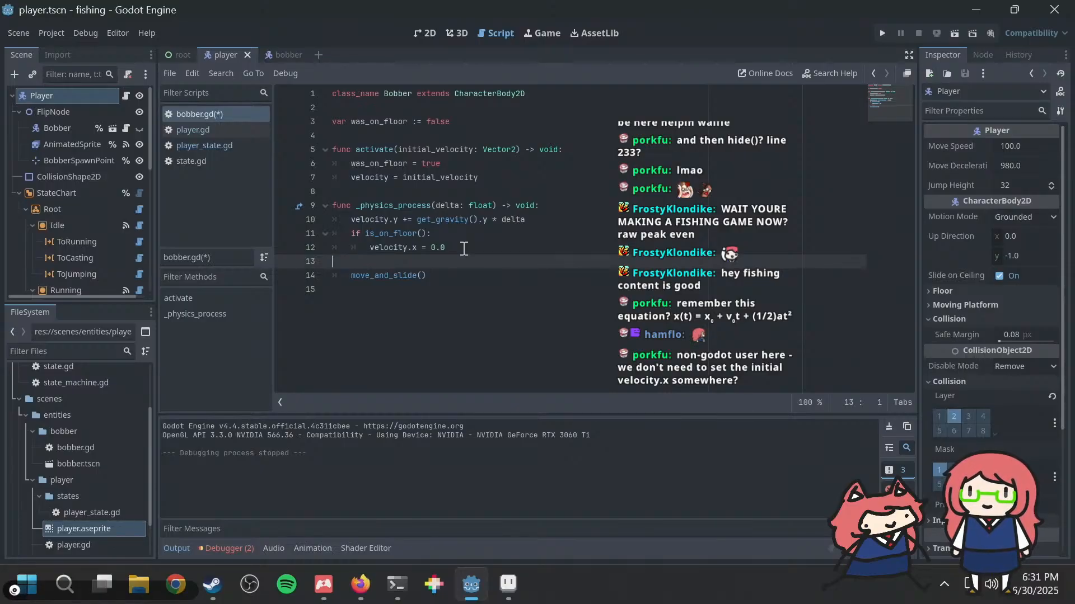
key("BackSpace")
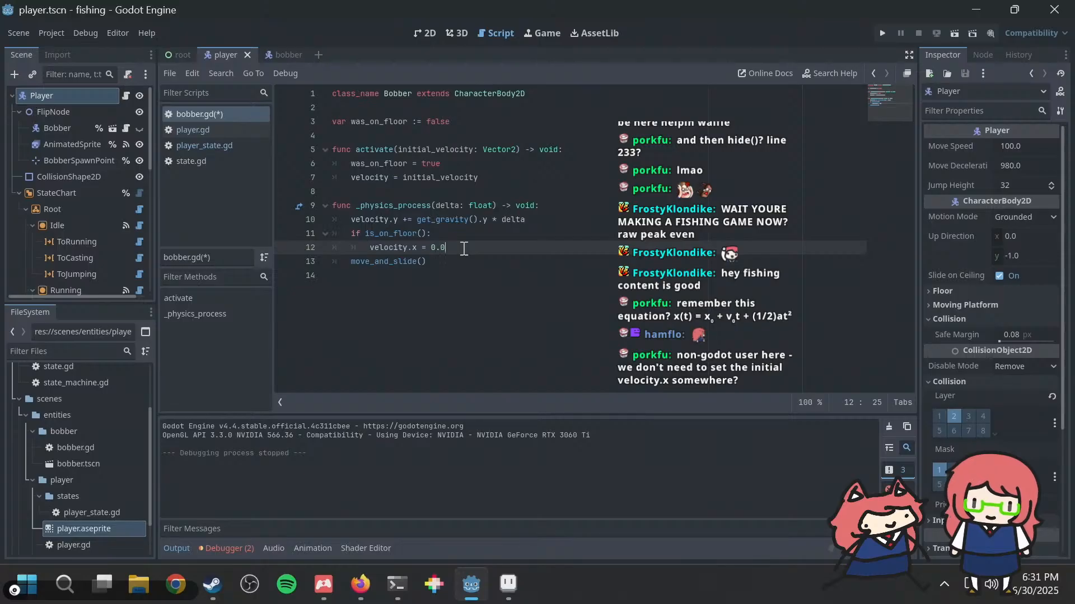
key("ctrl+s")
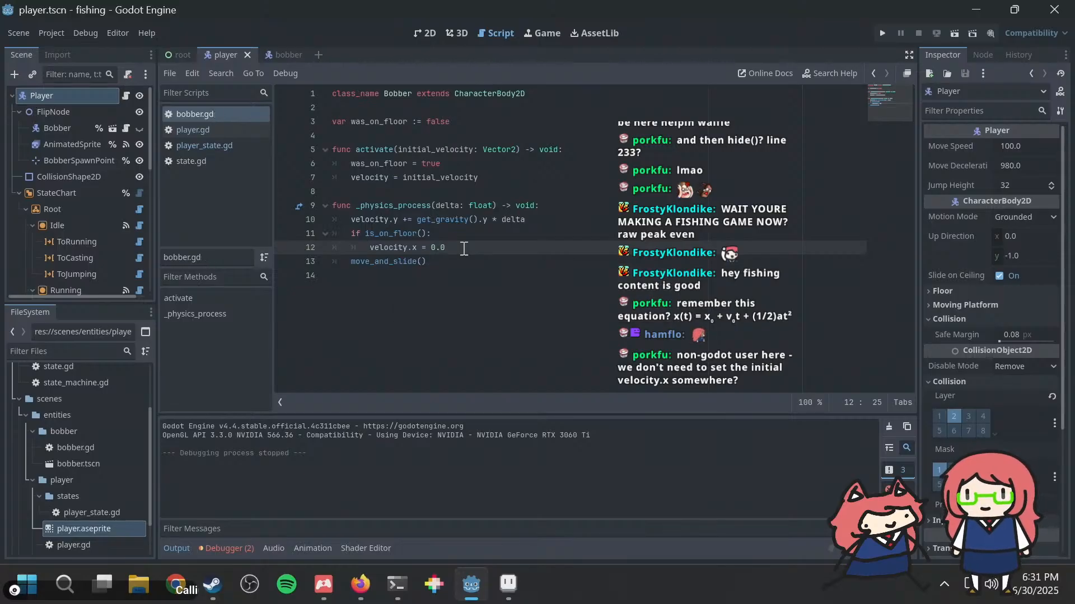
key("Up")
key("Return")
type("i")
key("BackSpace")
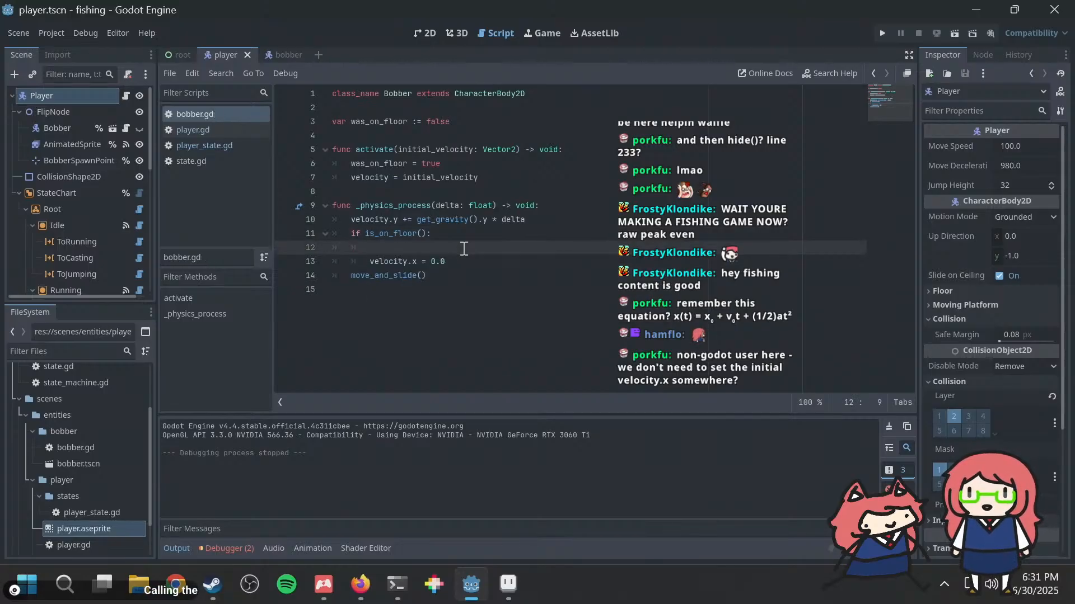
key("BackSpace")
key("BackSpace")
key("BackSpace")
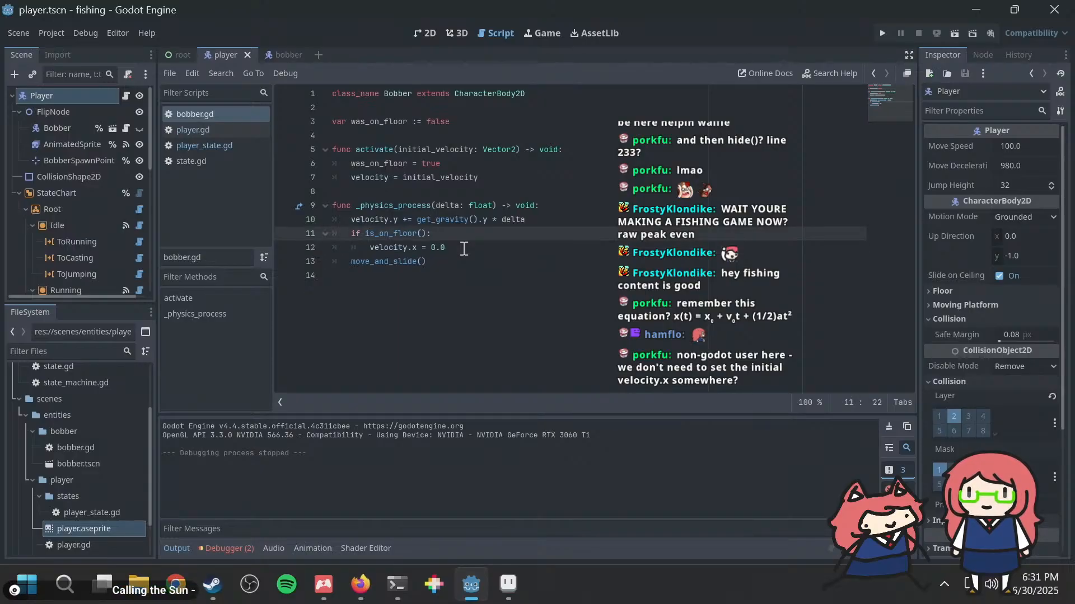
Step: Add the line was_on_floor = true after move_and_slide() in the bobber's _physics_process function and save bobber.gd
key("Down")
key("Down")
key("Down")
key("Return")
key("BackSpace")
key("Tab")
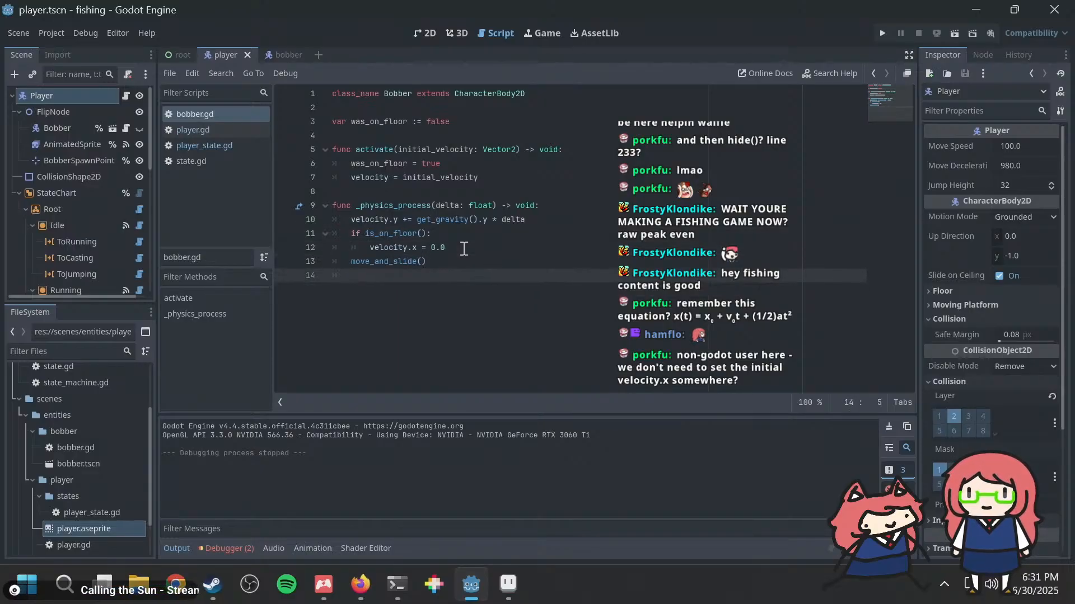
type("was_on")
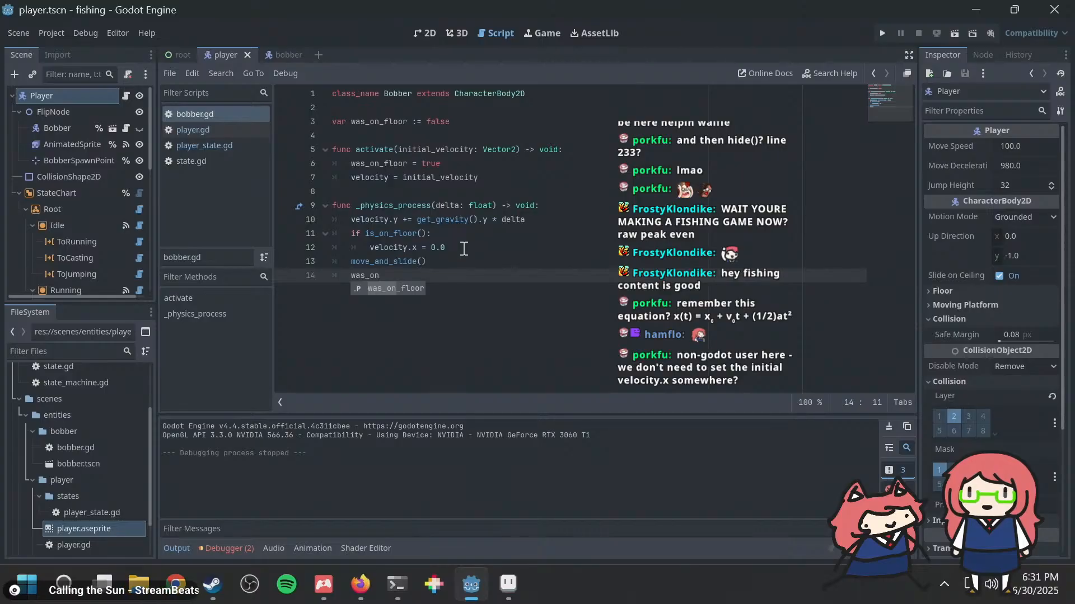
key("Return")
type("= ")
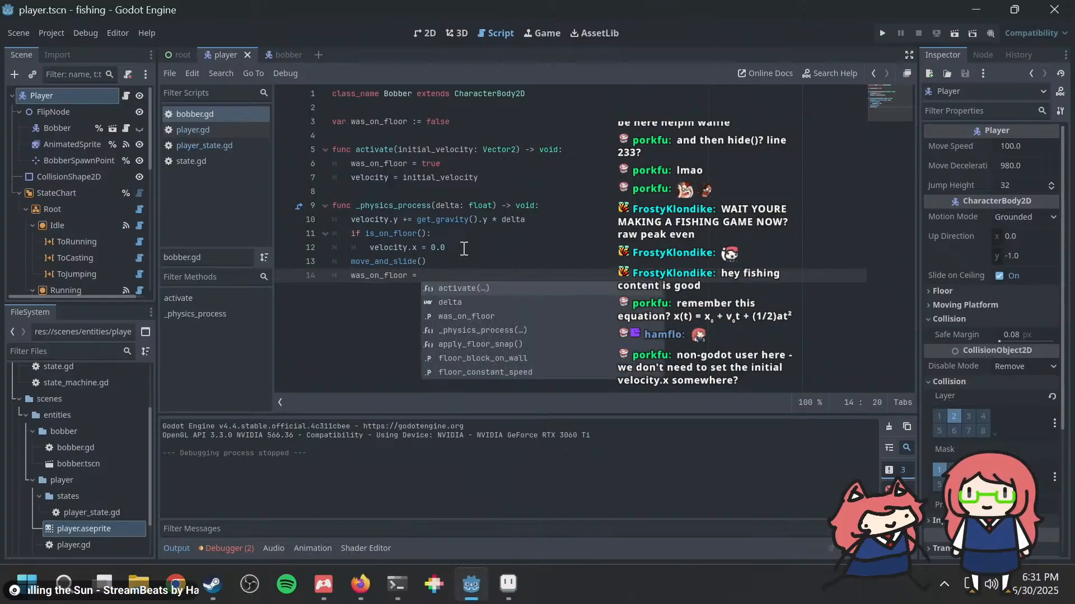
type("true")
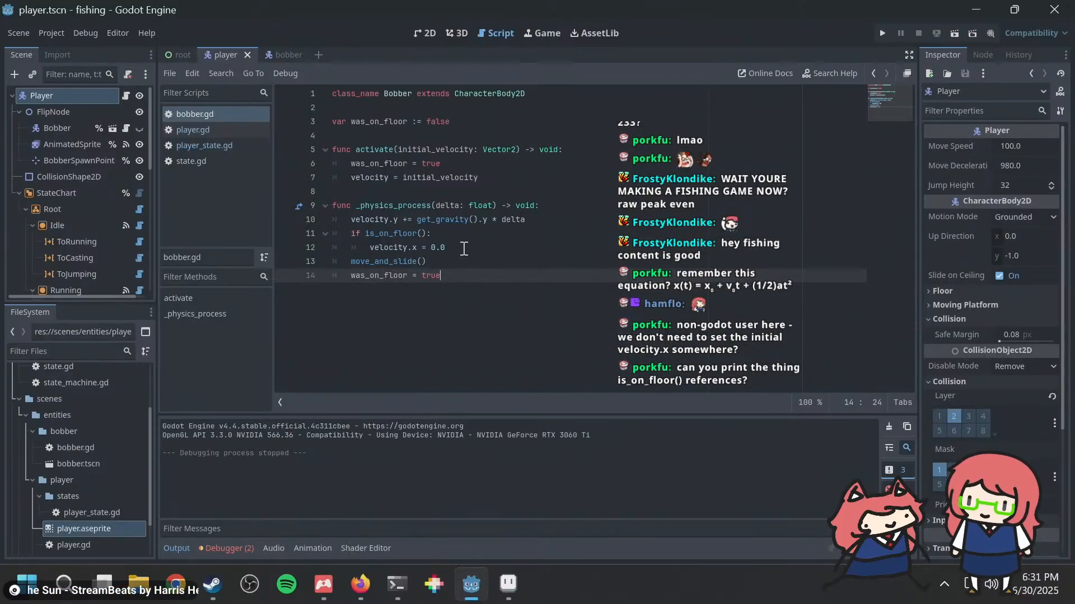
key("ctrl+s")
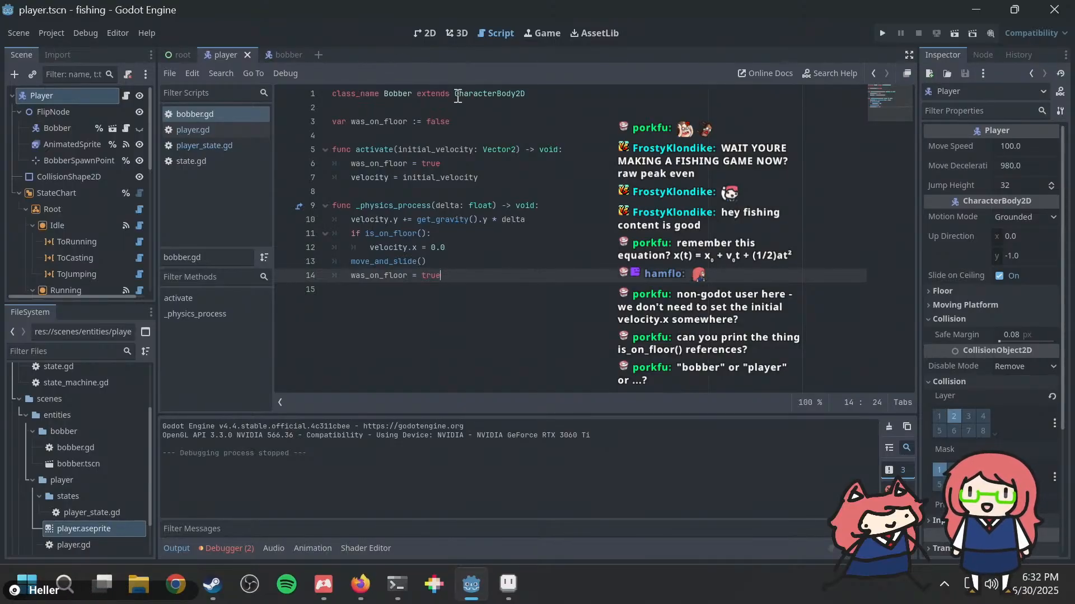
Step: Replace true with is_on_floor() in the was_on_floor assignment at the end of _physics_process
double_click(547, 96)
left_click(547, 97)
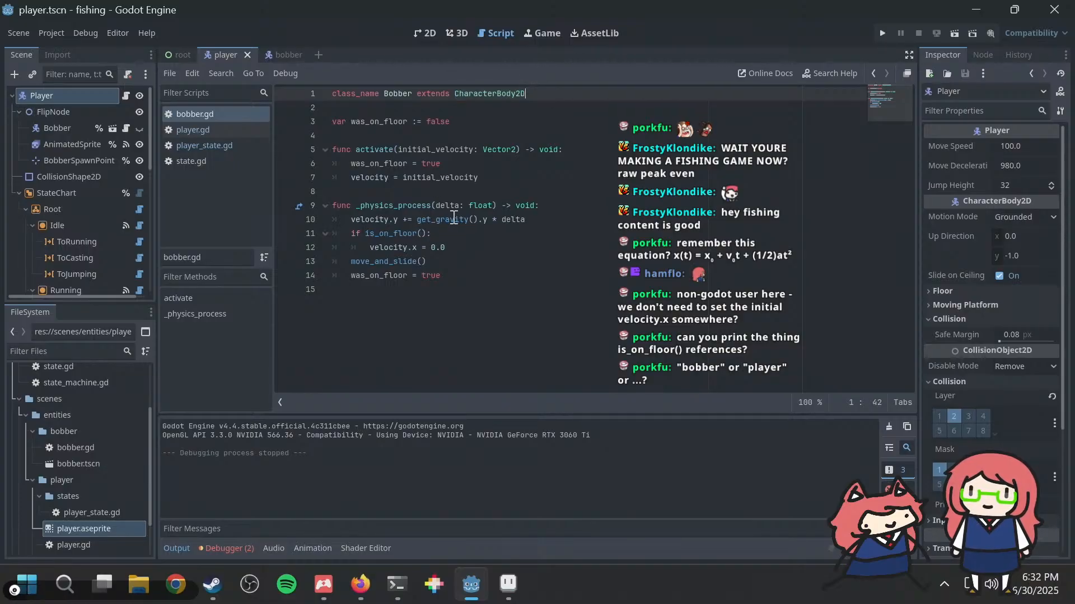
mouse_move(454, 218)
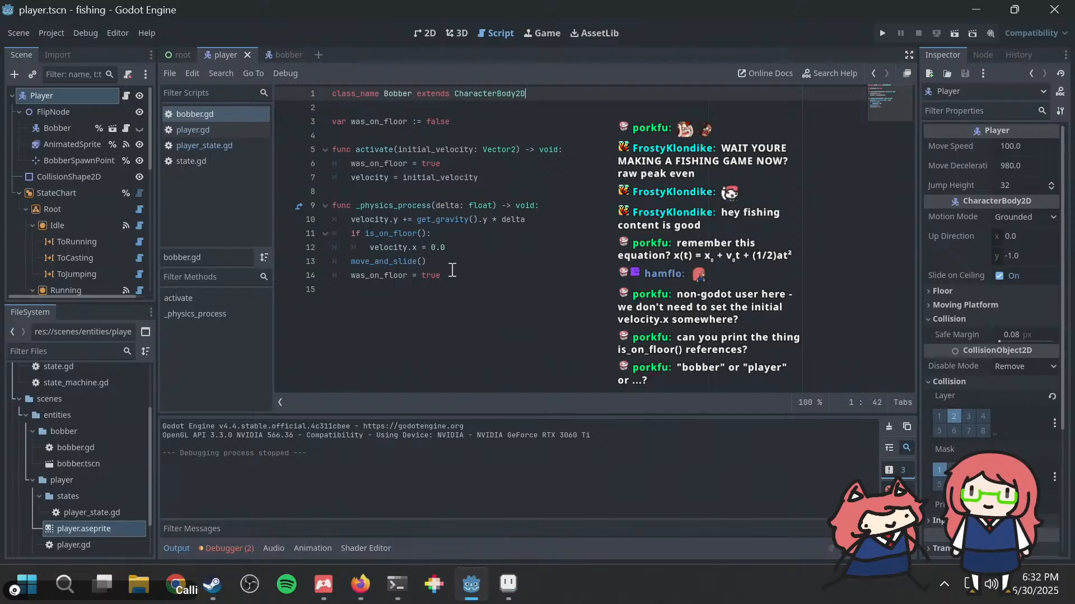
left_click(453, 273)
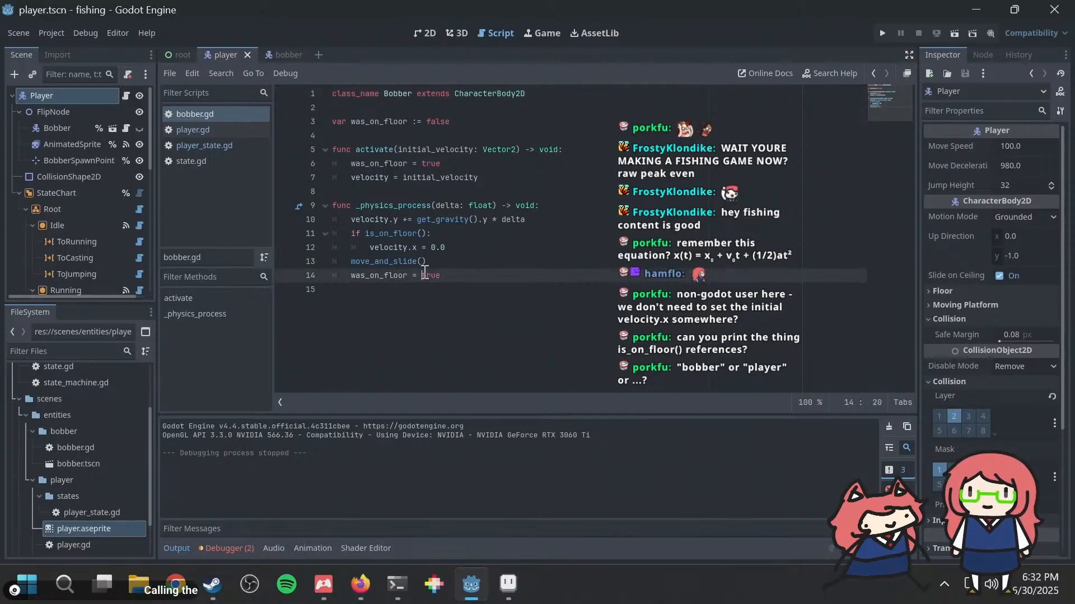
left_click(423, 275)
key("shift+End")
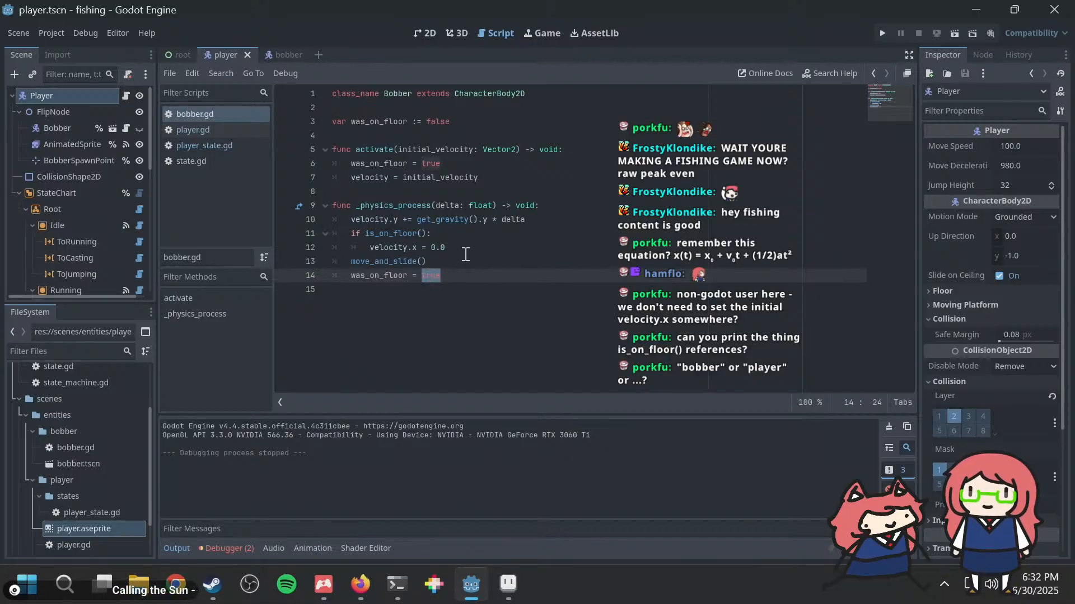
type("is_on")
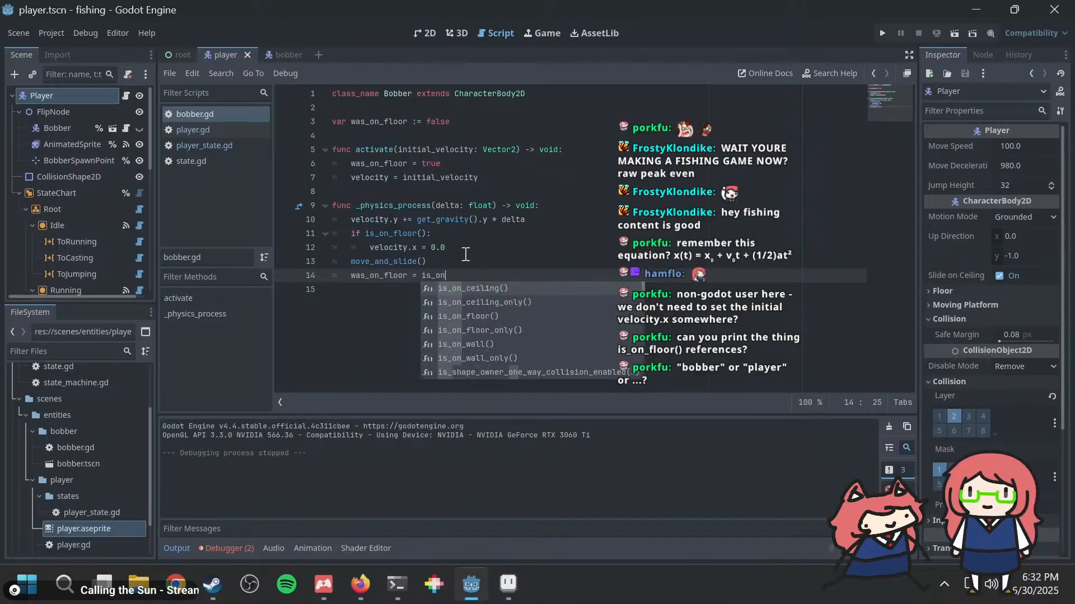
key("Down")
key("Down")
key("Return")
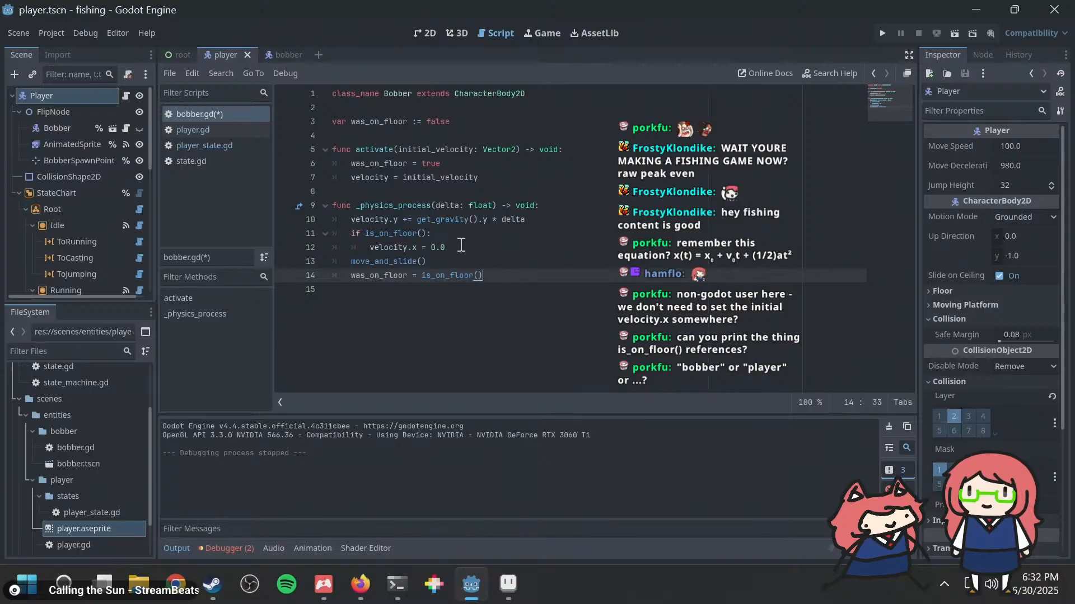
Step: Insert a blank line below the velocity.y gravity line in _physics_process
left_click(430, 234)
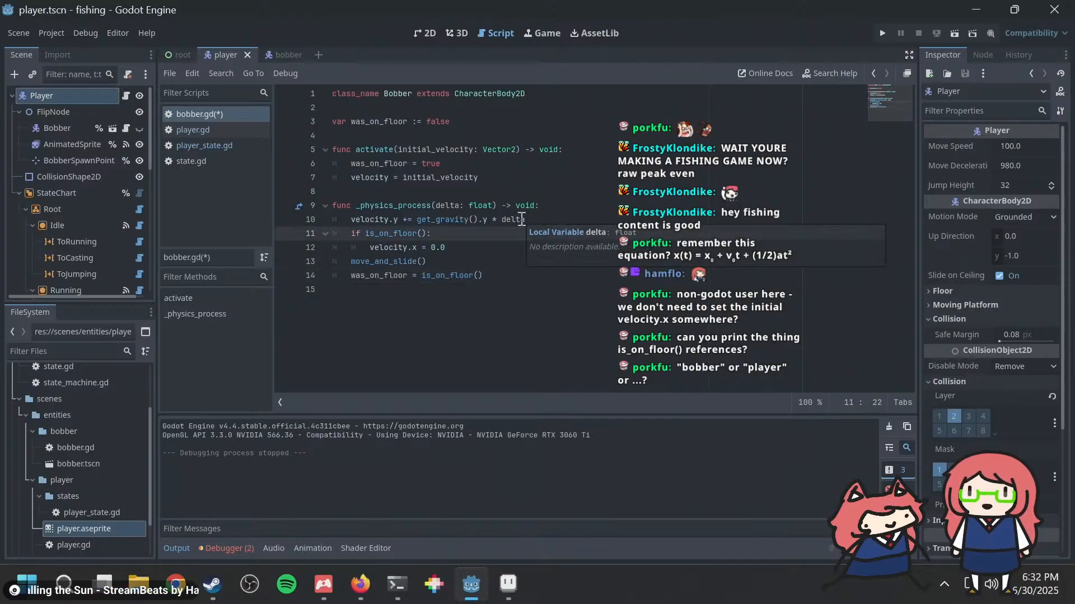
key("Up")
key("End")
key("Return")
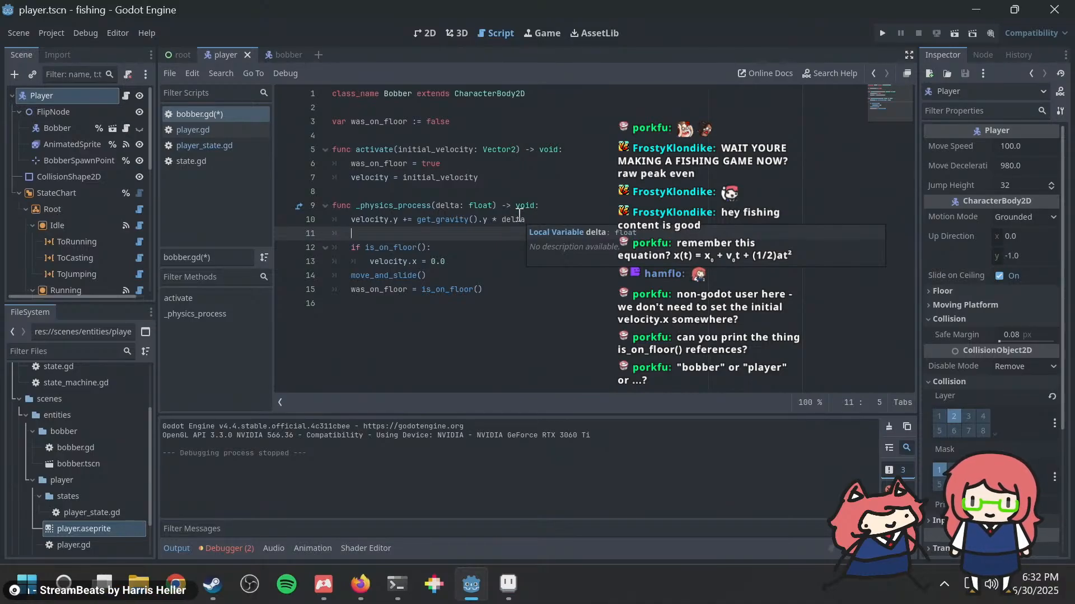
Step: Move the if is_on_floor() block with velocity.x = 0.0 below move_and_slide(), just before the was_on_floor assignment
left_click(474, 274)
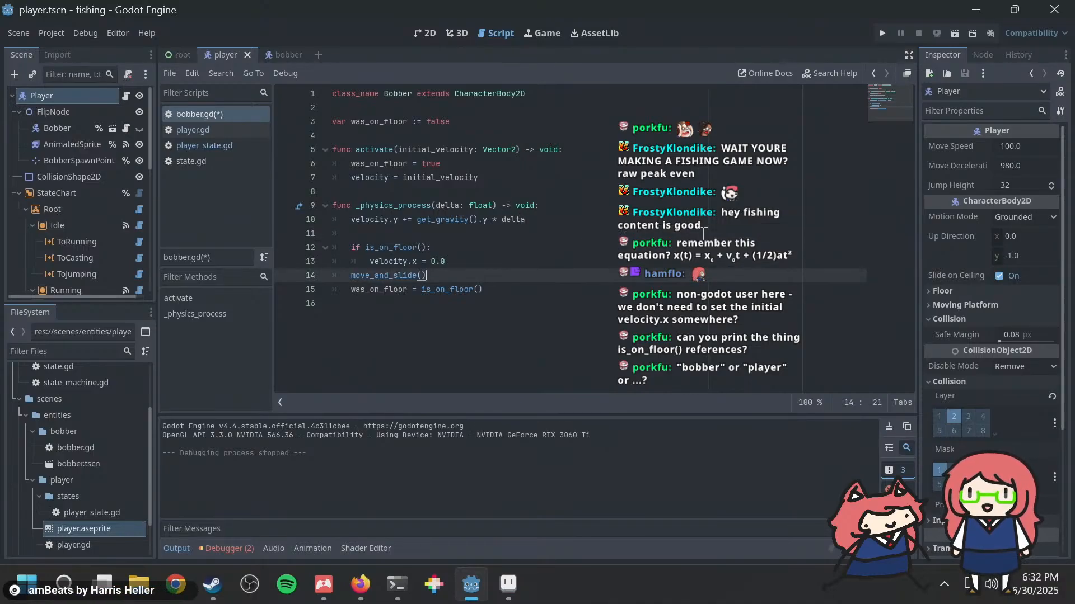
key("Up")
key("shift+Home")
key("shift+Home")
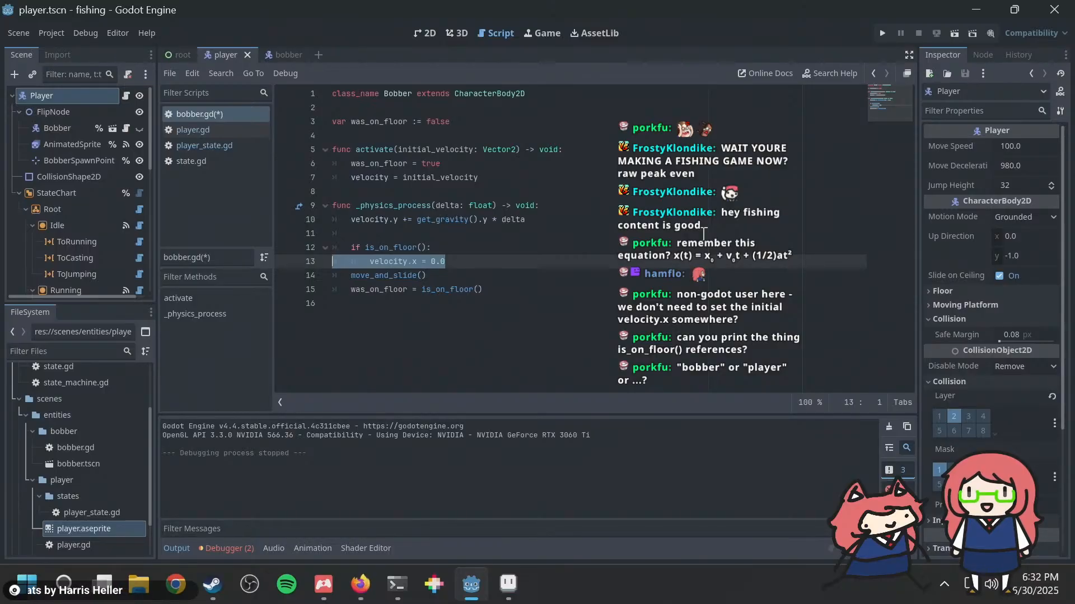
key("shift+Up")
key("shift+Up")
key("ctrl+x")
key("Down")
key("End")
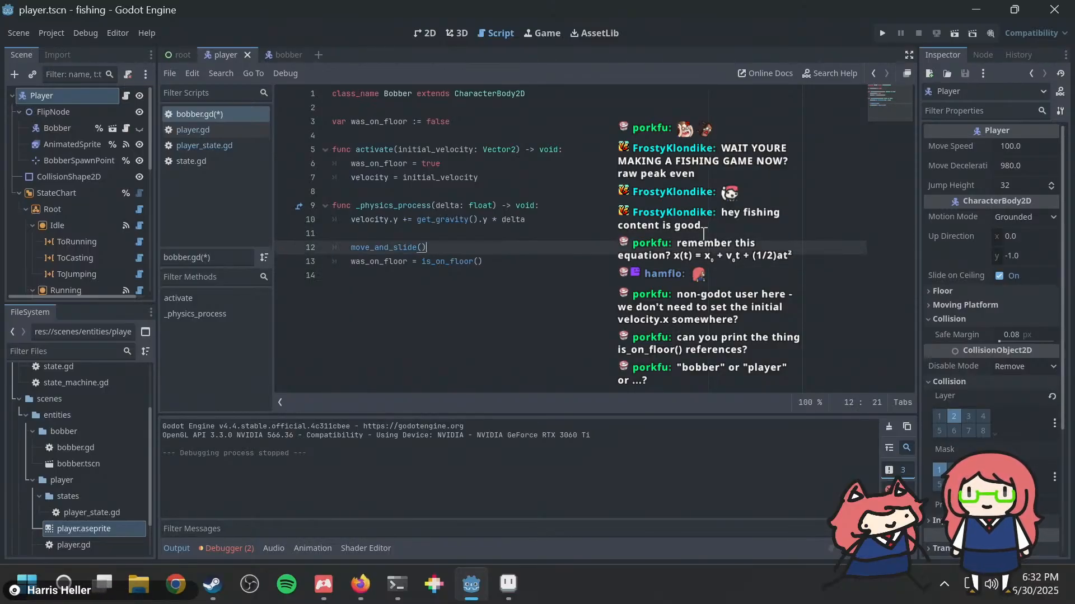
key("Return")
key("Return")
key("ctrl+v")
Step: Run the project to test casting the bobber with the floor check after move_and_slide(), and close the game window
key("F5")
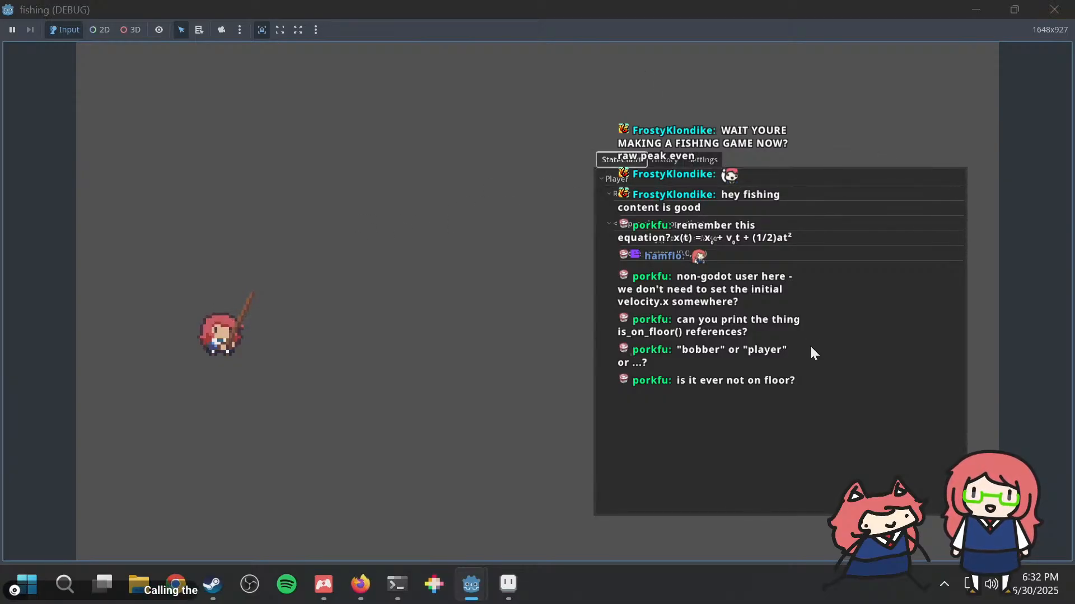
left_click(1054, 9)
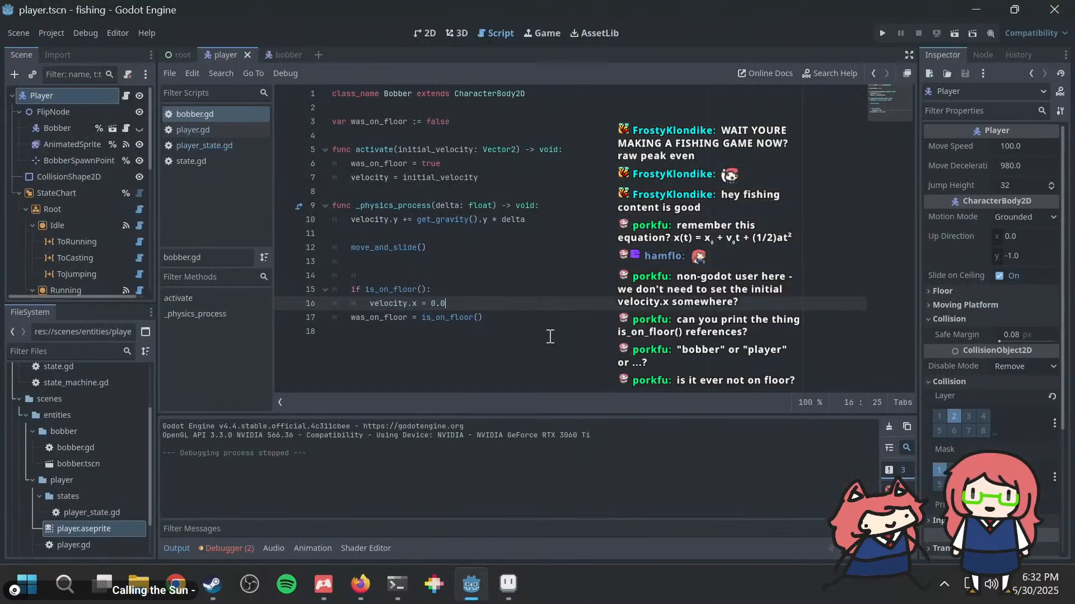
Step: Delete the extra indented blank line above the if is_on_floor() block in bobber.gd
key("Up")
key("Up")
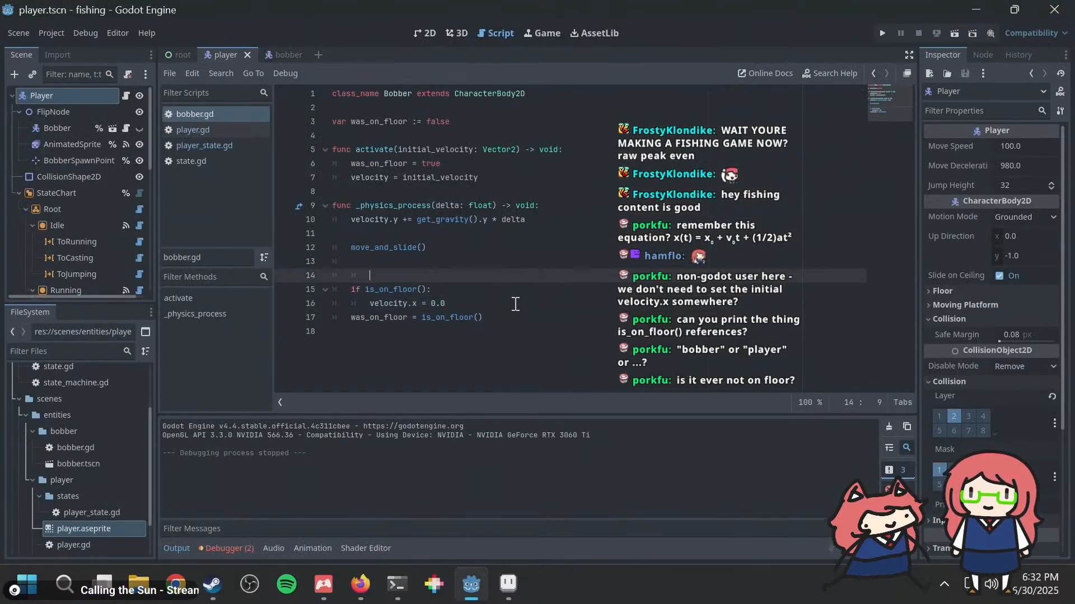
key("BackSpace")
key("BackSpace")
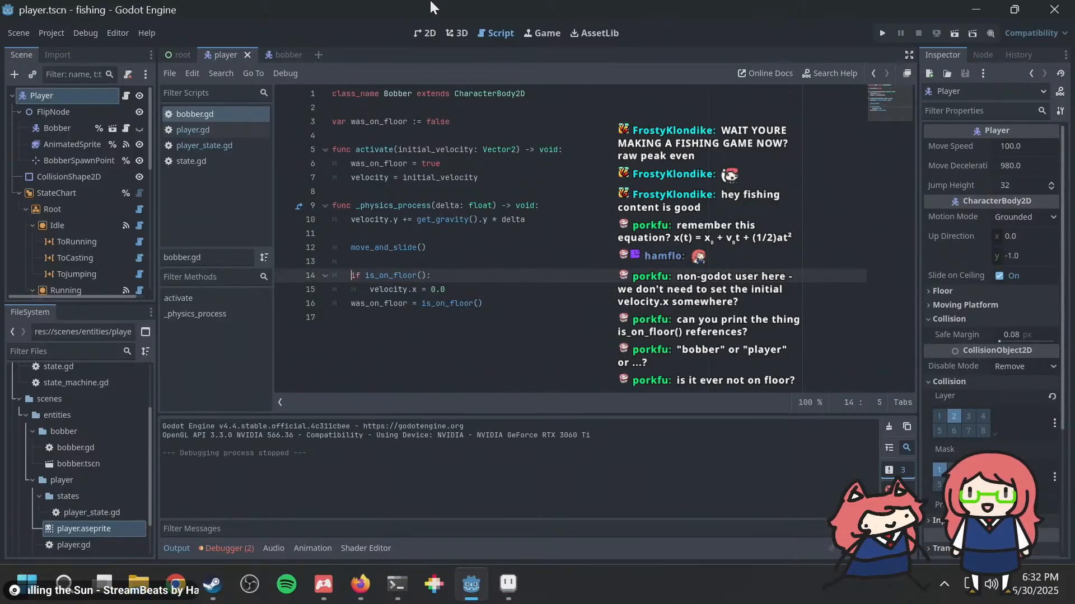
Step: In player_state.gd, set the x value of the Vector2 in the Fishing state's player.bobber.activate() call to 100
left_click(223, 133)
scroll(419, 257, "down", 9)
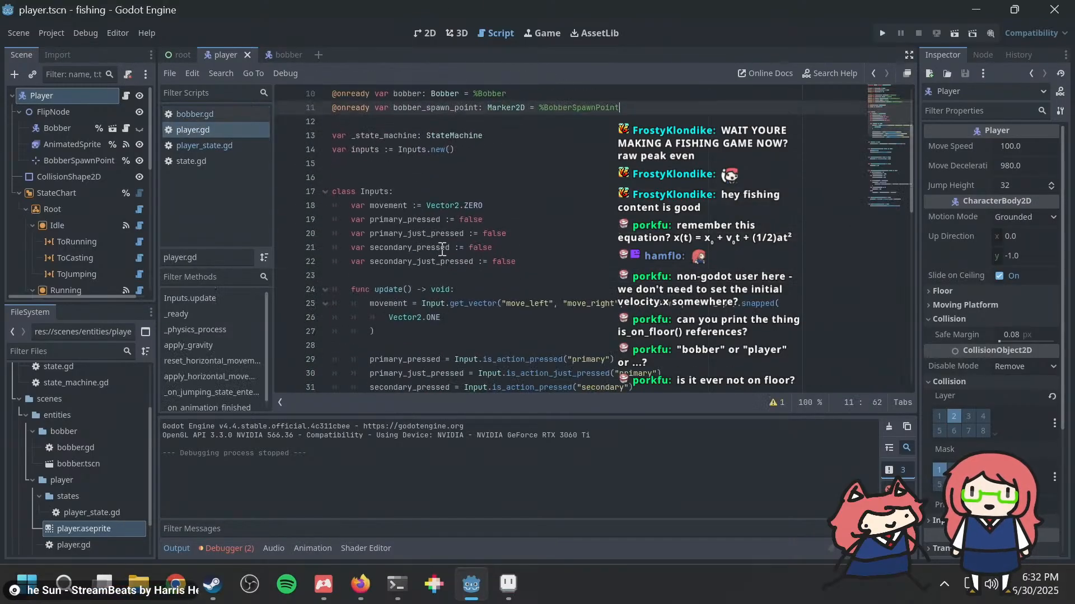
left_click(193, 146)
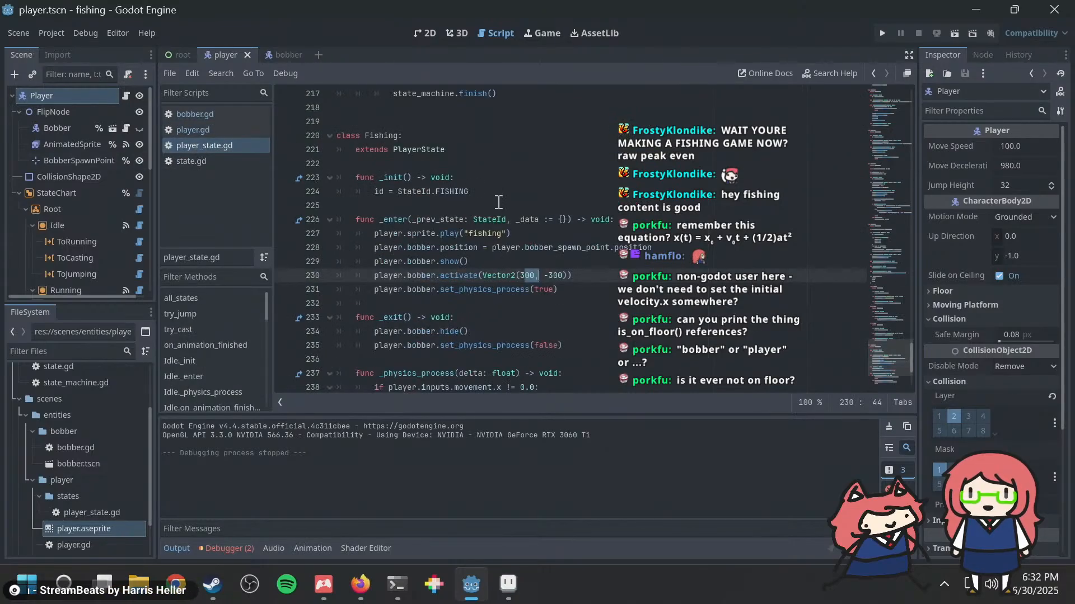
key("Left")
key("Left")
key("Left")
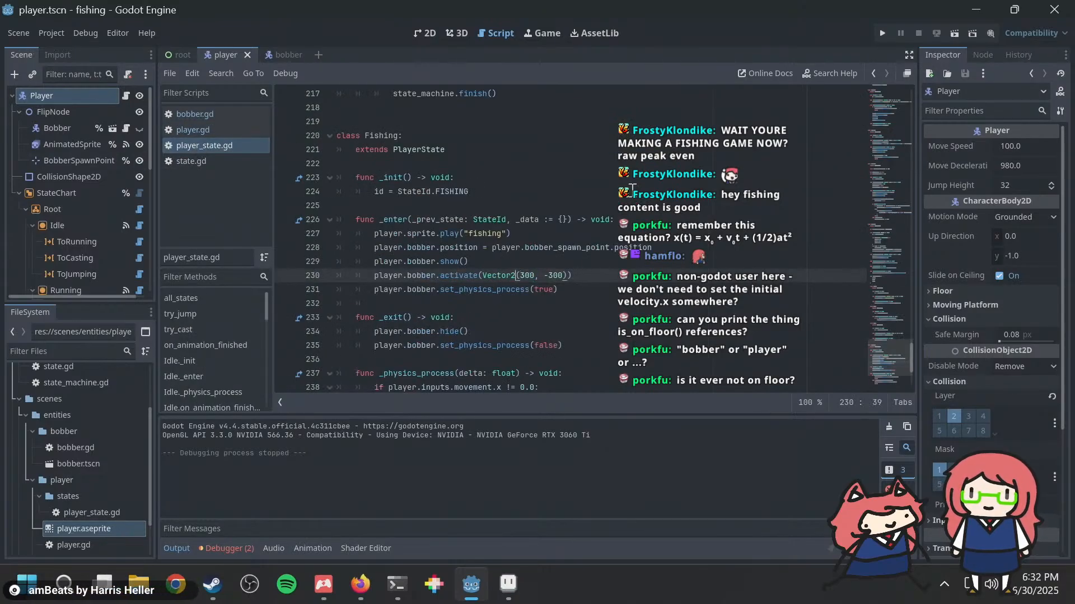
Step: Run the project and cast the bobber several times to test the reduced horizontal launch velocity
key("F5")
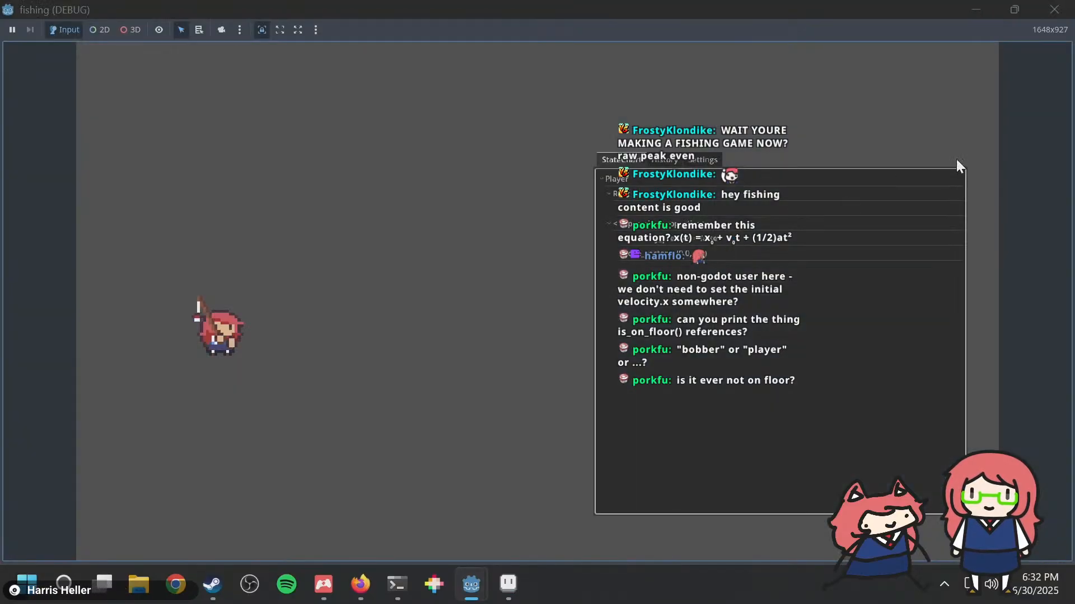
key("space")
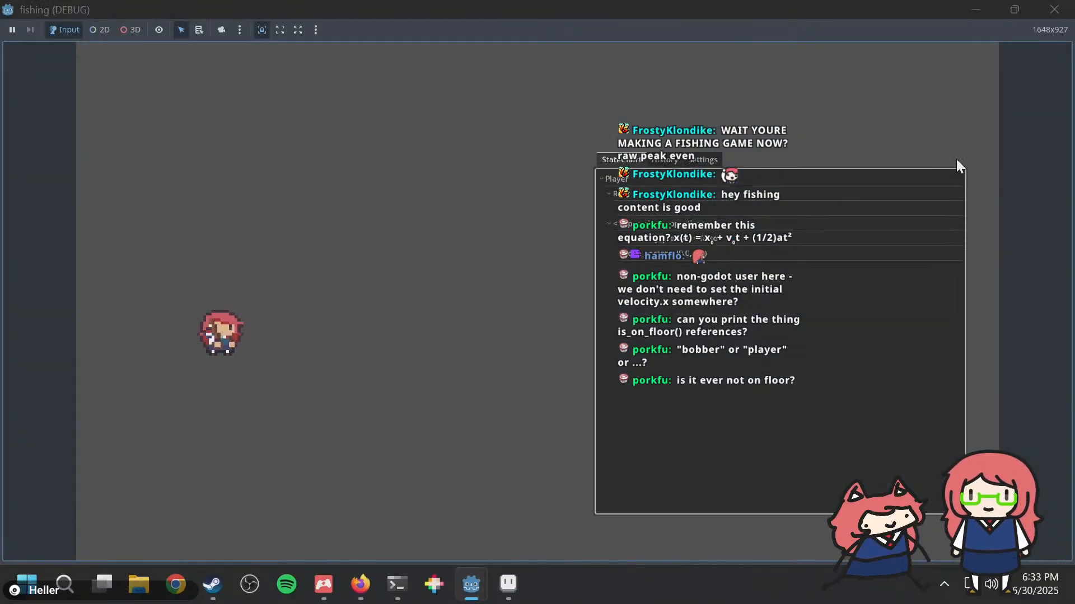
key("space")
key("space")
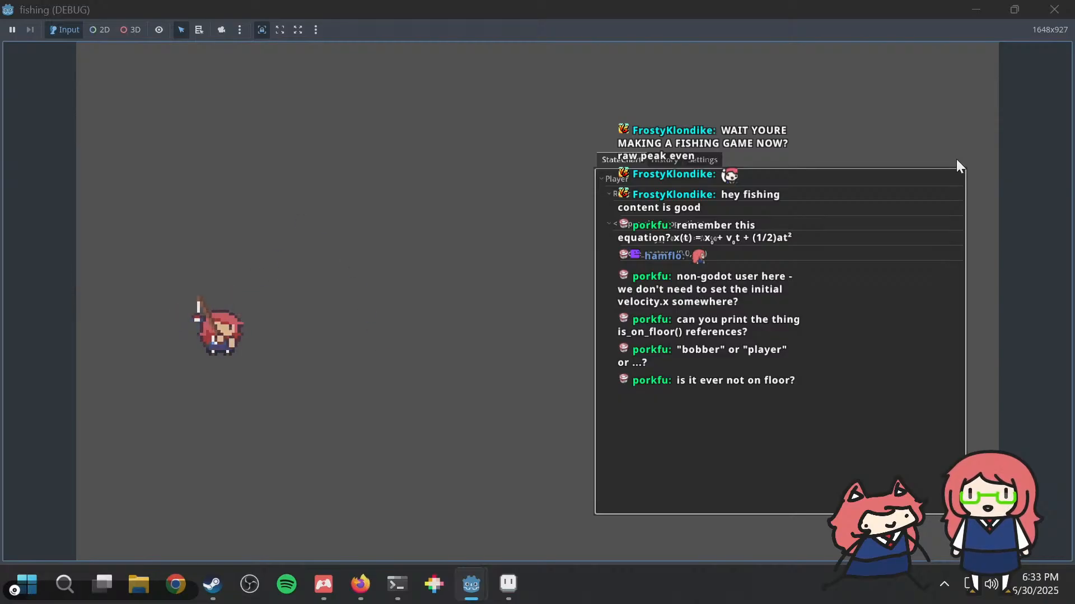
key("space")
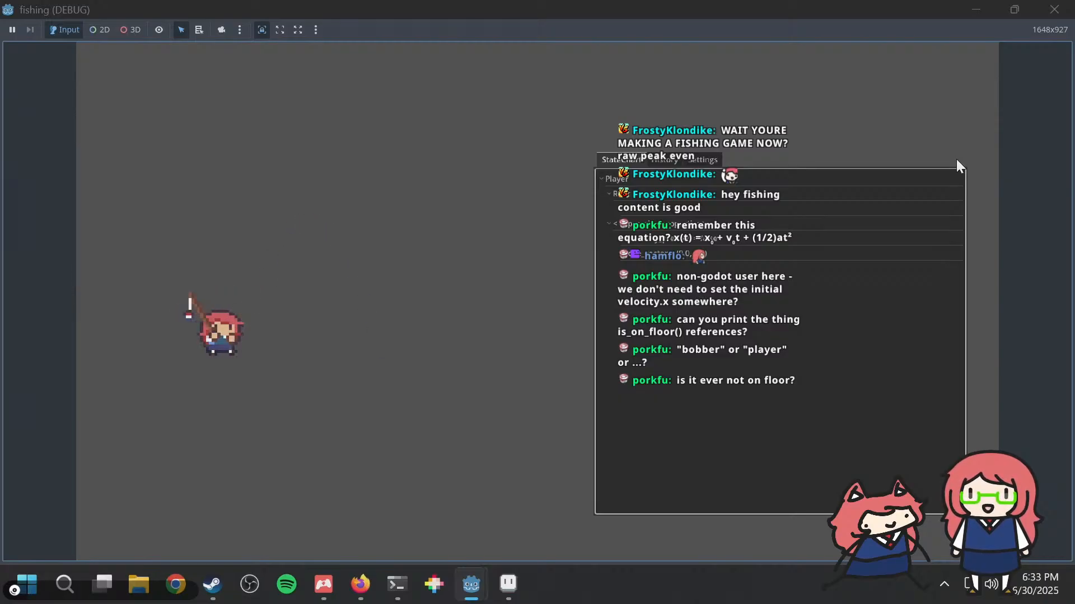
key("space")
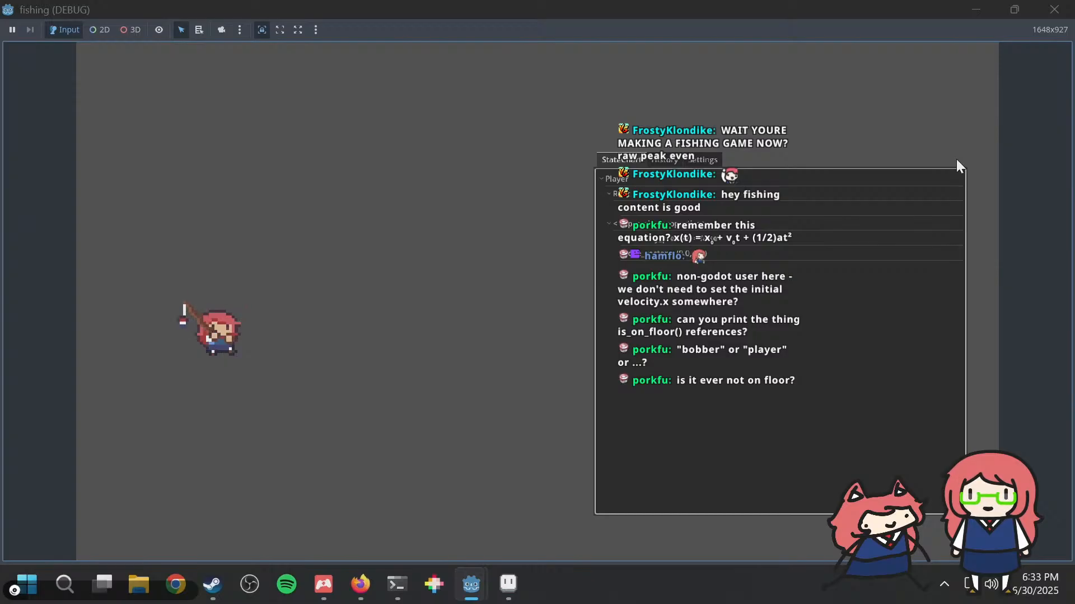
Step: Return to player_state.gd and set the y value of the bobber's launch Vector2 to -200
key("alt+Tab")
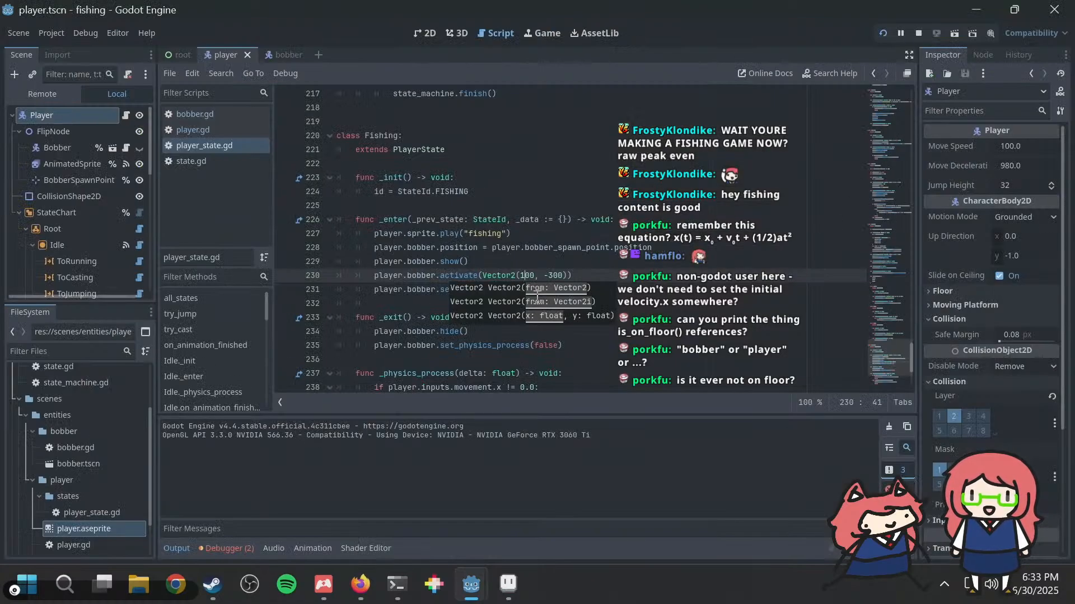
left_click(551, 275)
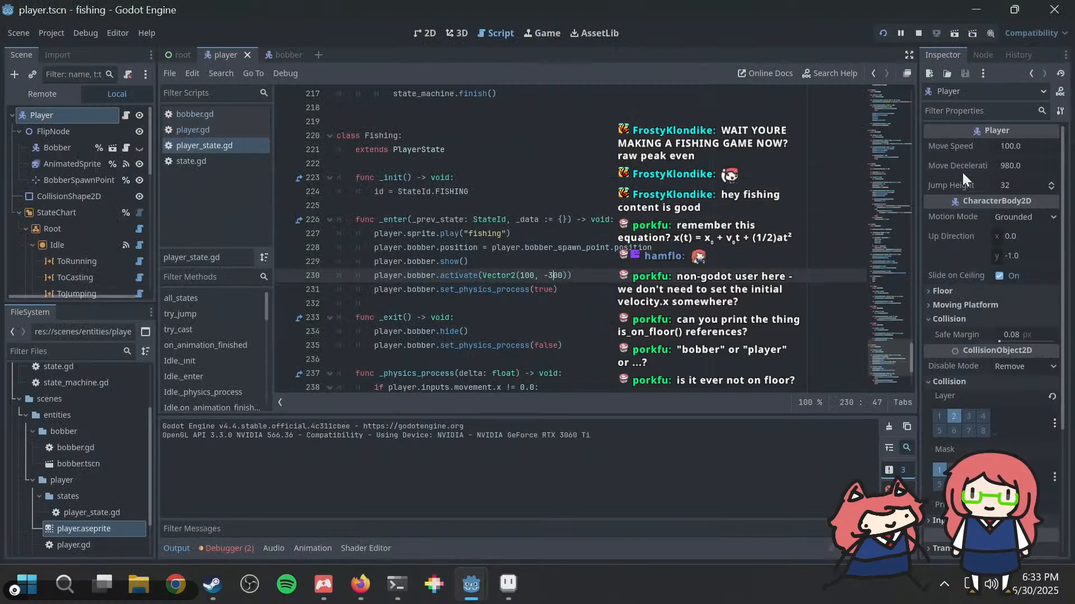
type("2")
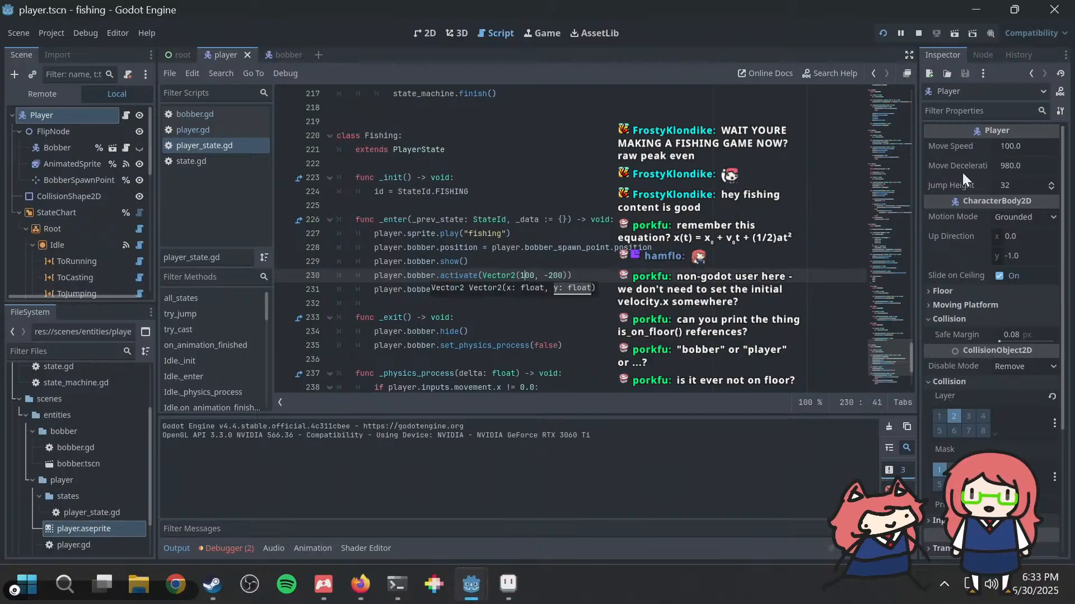
Step: Run the project again and cast the bobber repeatedly to test the changed vertical launch velocity
key("F5")
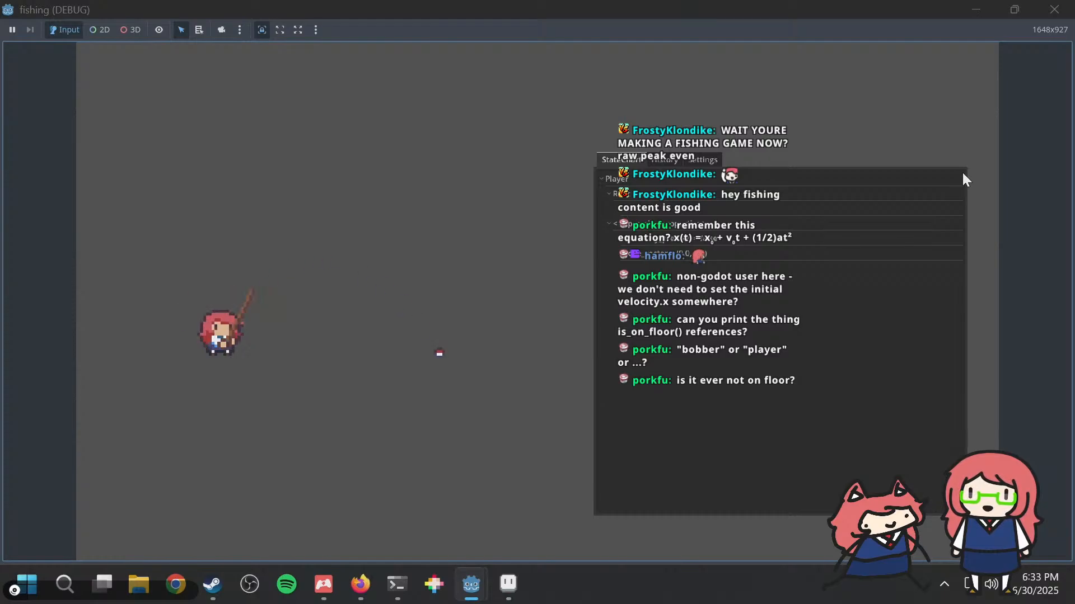
key("space")
key("space")
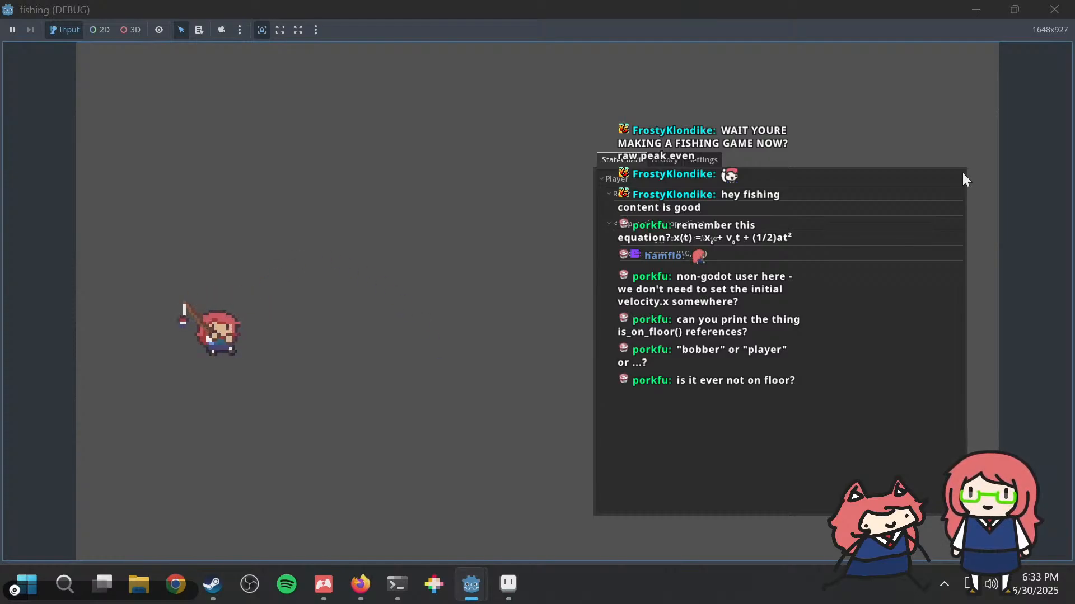
key("space")
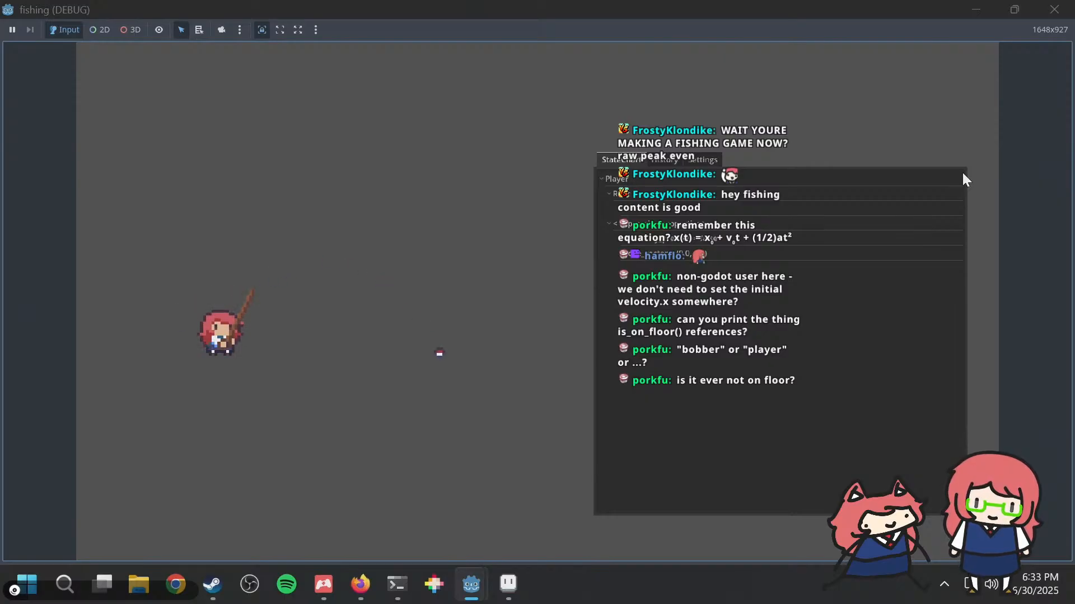
key("space")
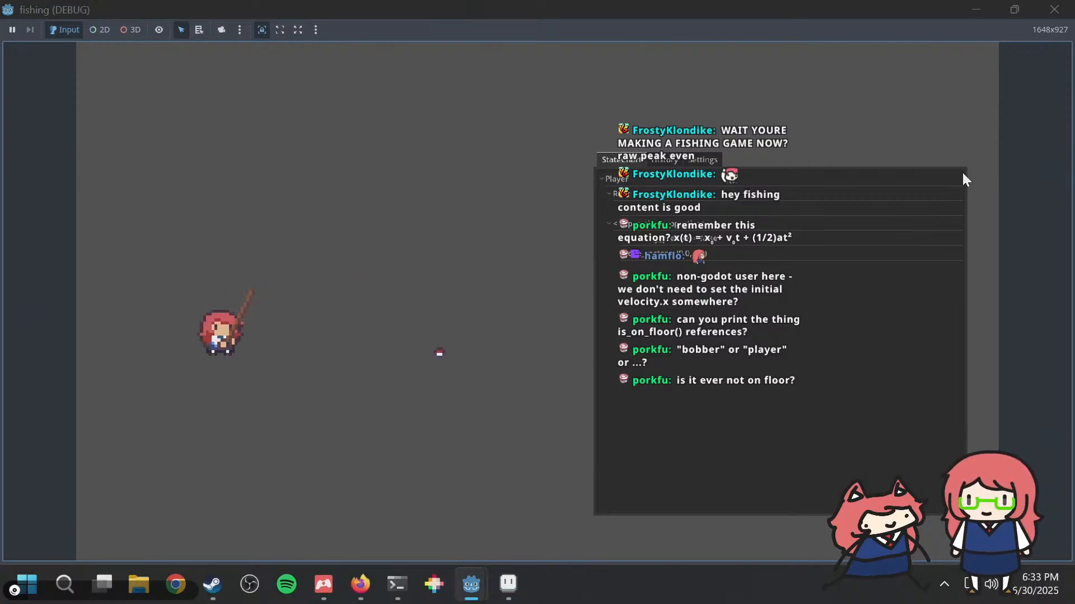
Step: Cast the bobber a few more times in the running game to check its flight and the rod tip
key("space")
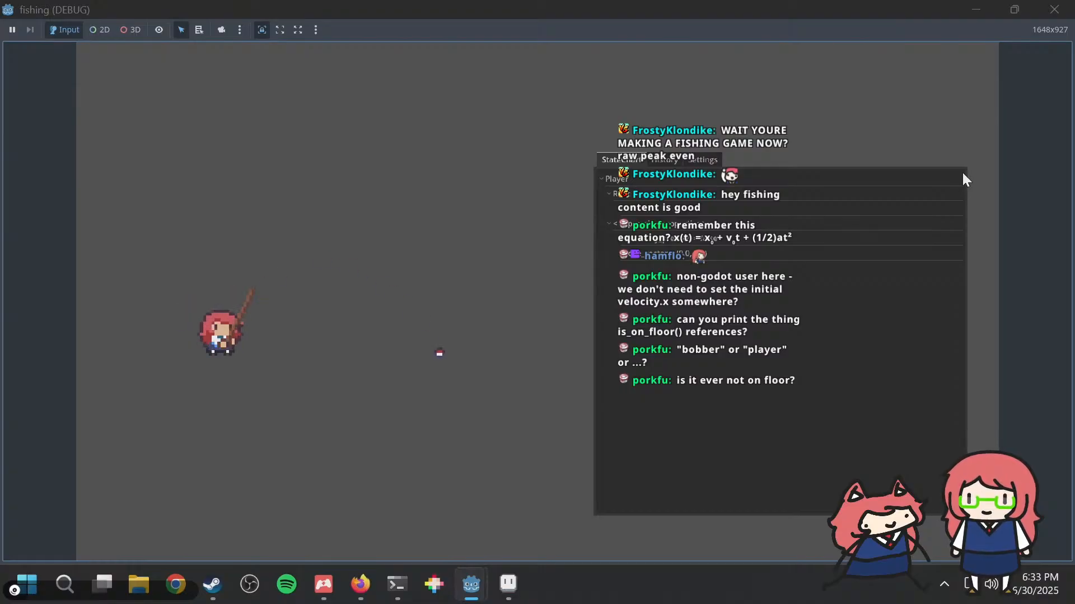
key("space")
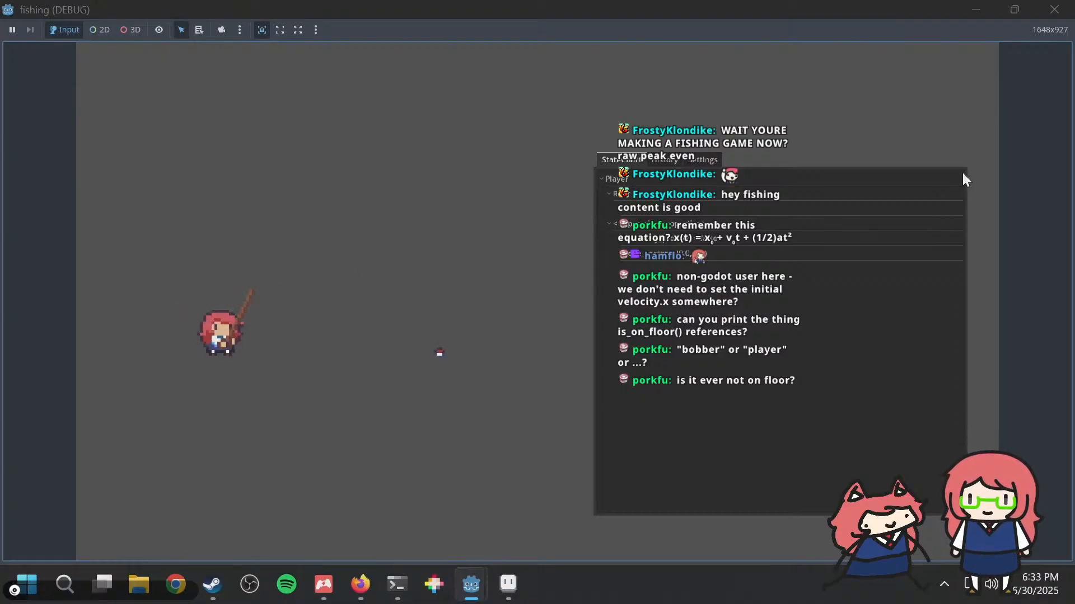
key("space")
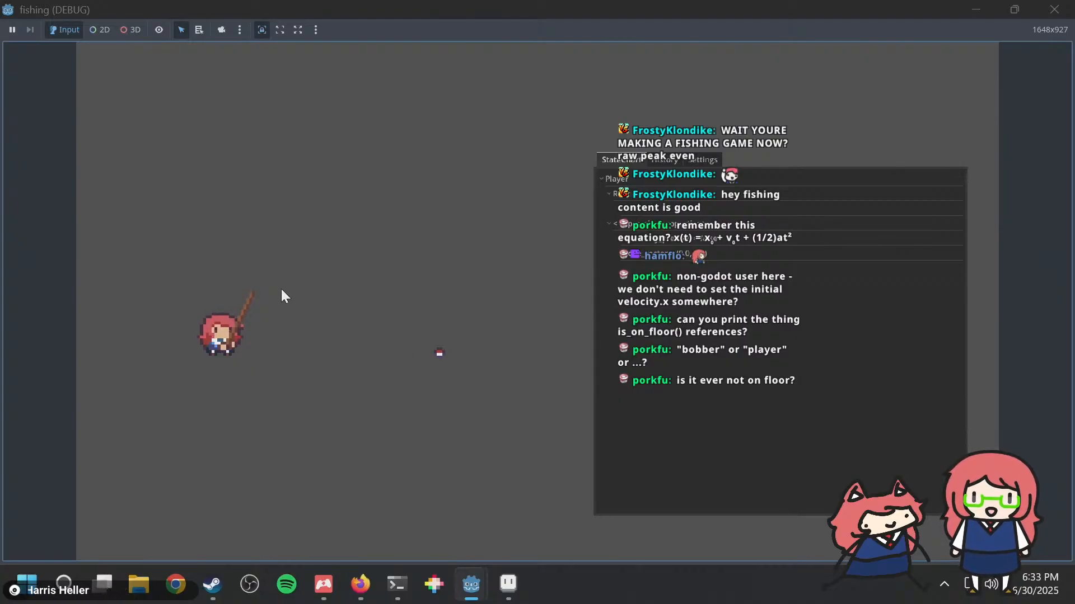
left_click(259, 300)
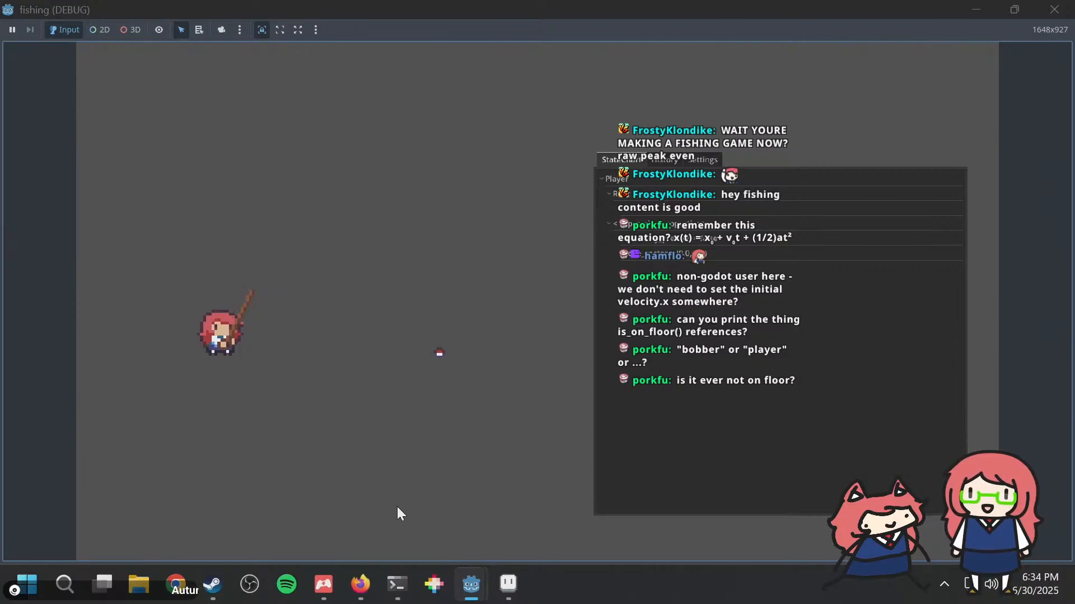
Step: Switch to Firefox and search the web for "godot line2d fishing"
left_click(361, 576)
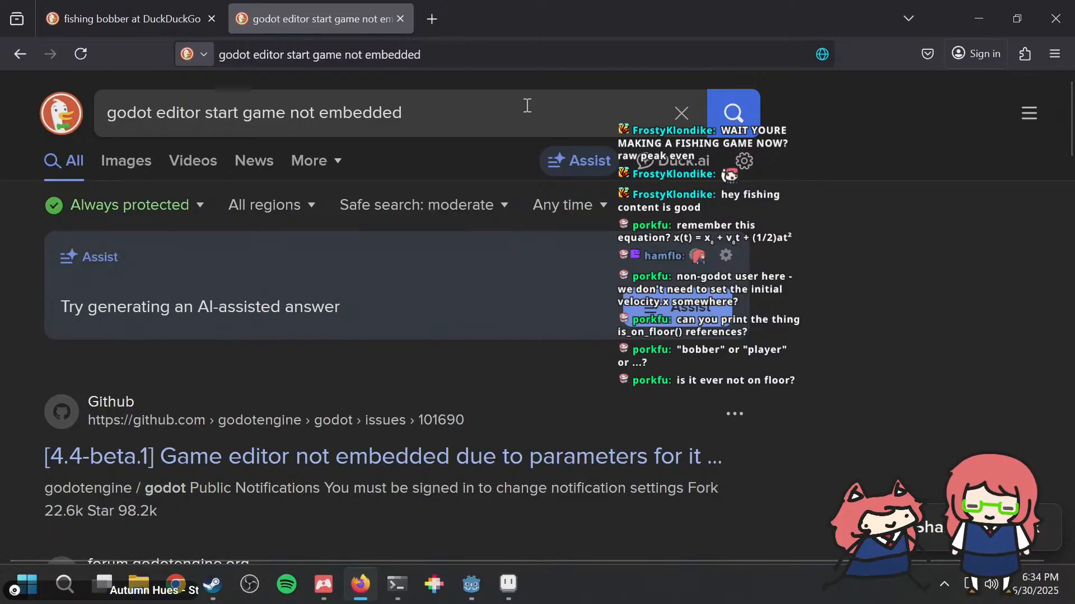
key("ctrl+l")
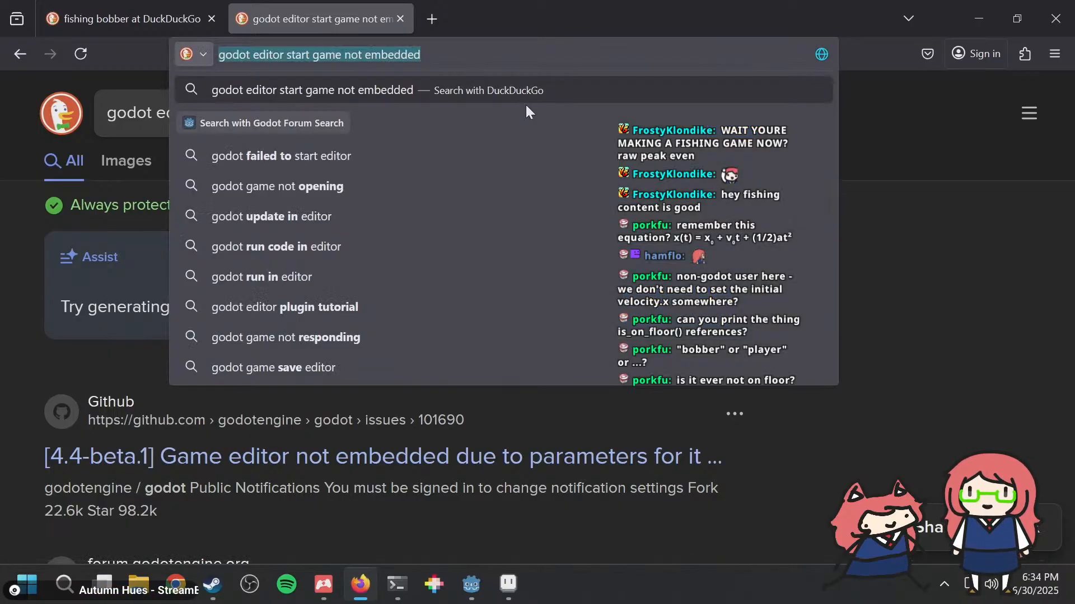
type("godot ")
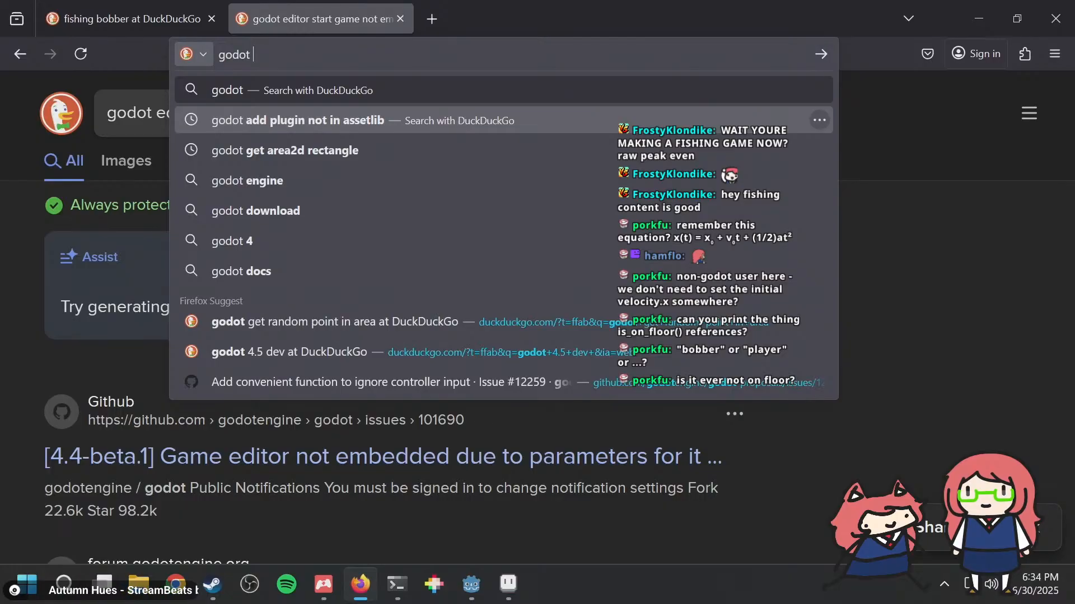
type("line2d fi")
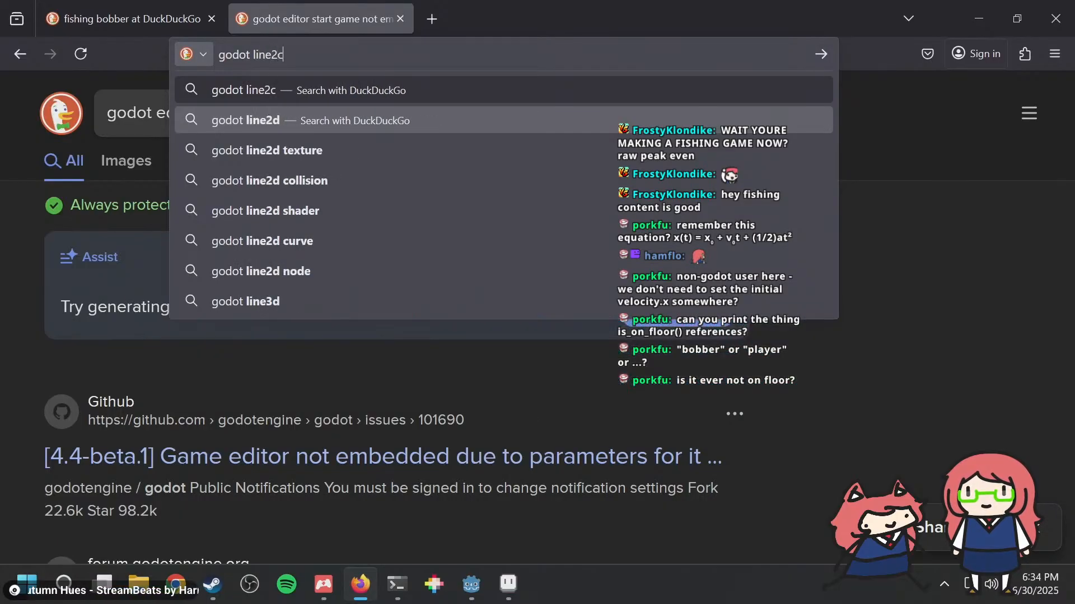
type("shing")
key("Return")
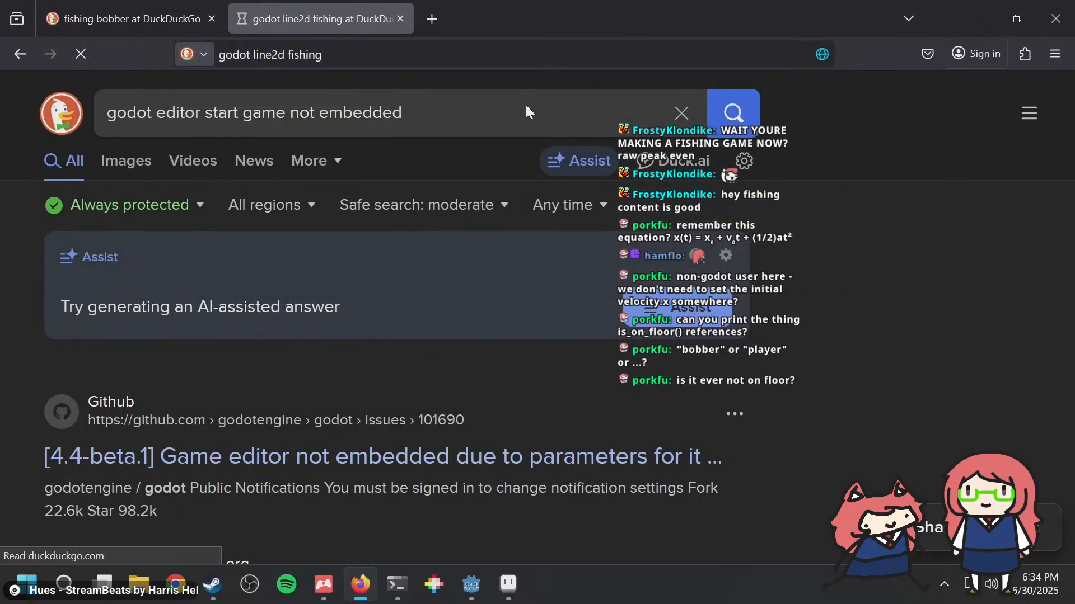
Step: Open the Reddit thread "A simple fishing game mechanic! But its still fun", read through its comments, and close it
scroll(335, 324, "down", 5)
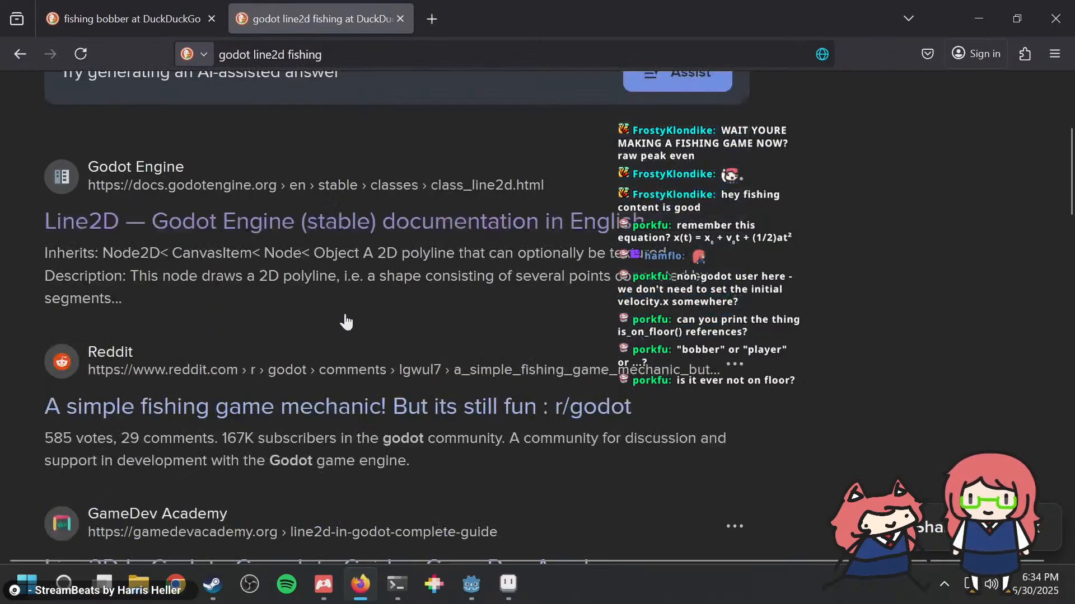
middle_click(351, 302)
left_click(479, 11)
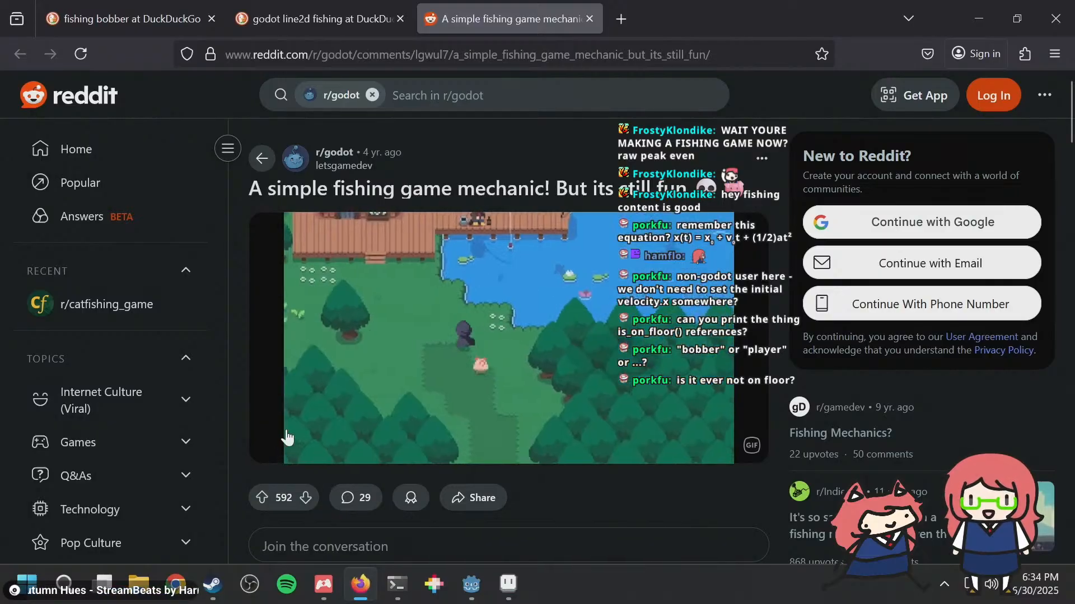
scroll(334, 398, "down", 10)
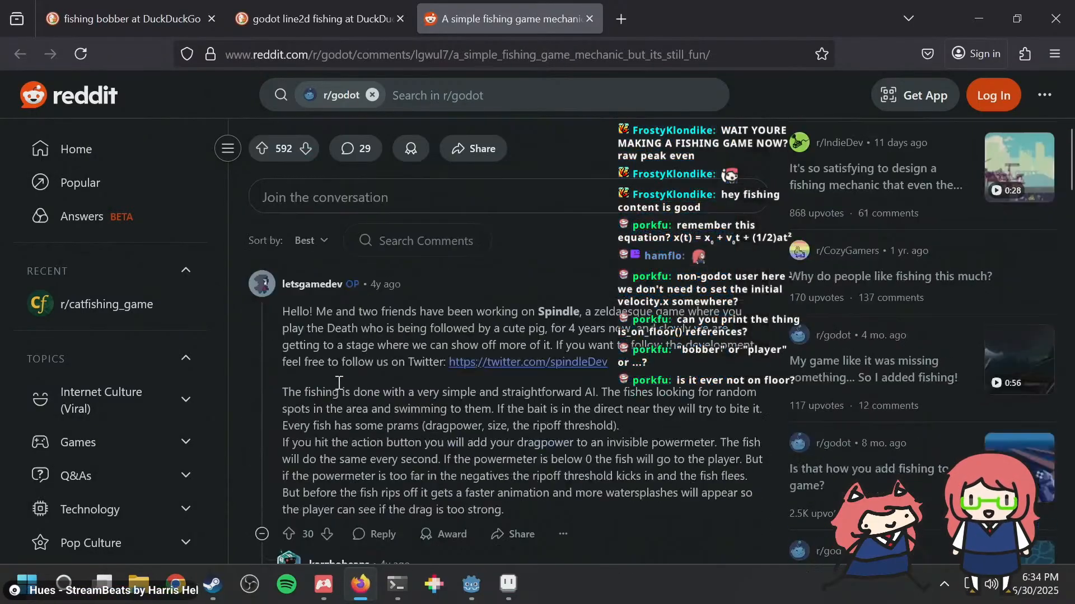
scroll(515, 332, "down", 6)
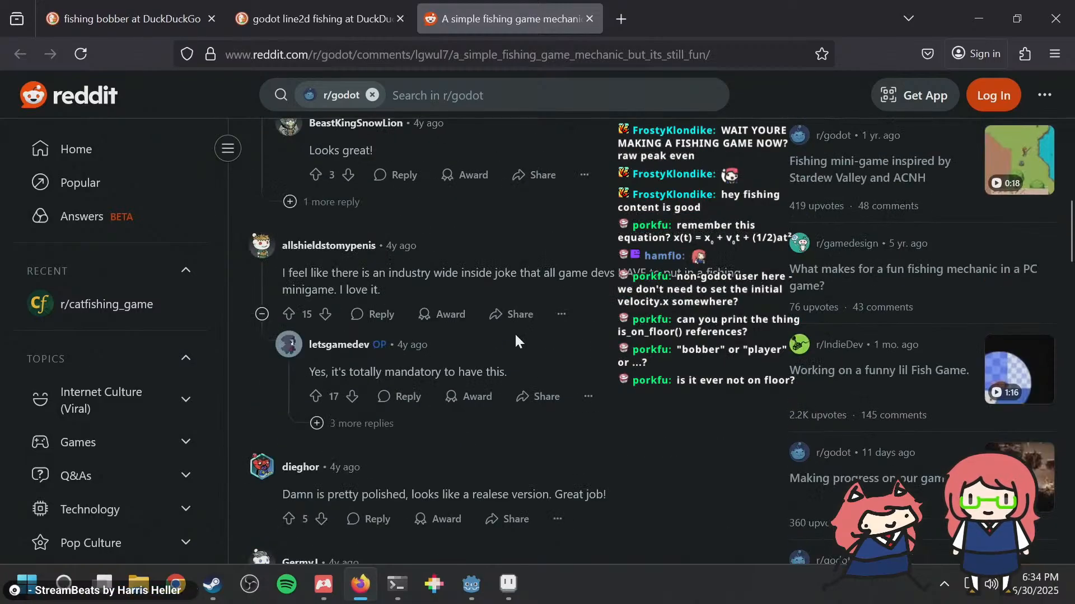
scroll(560, 162, "down", 3)
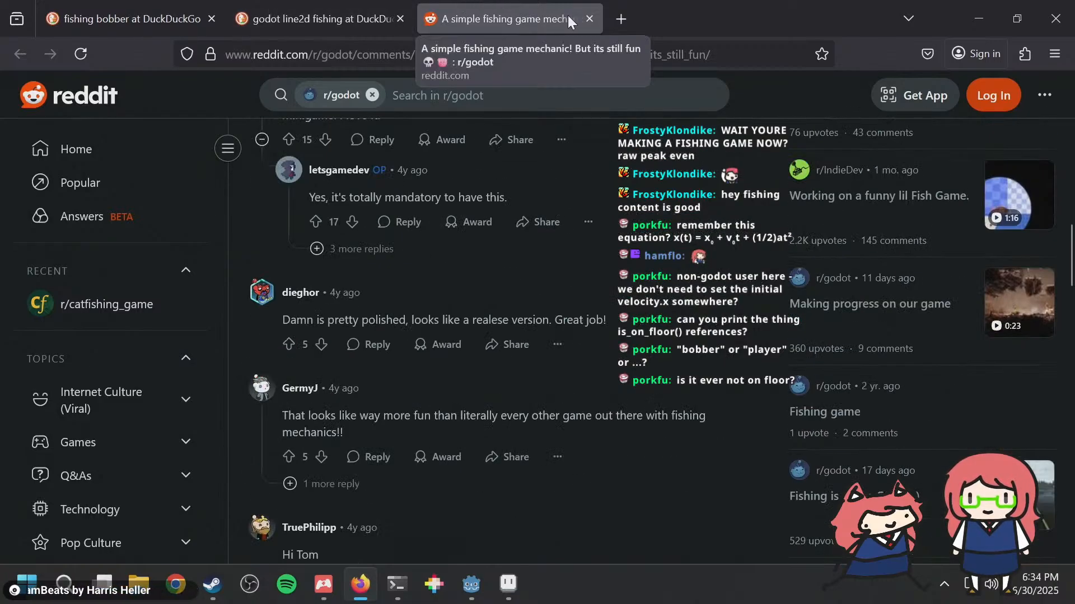
left_click(589, 20)
Step: Look through the remaining "godot line2d fishing" results for an example of drawing a fishing line
scroll(378, 390, "down", 2)
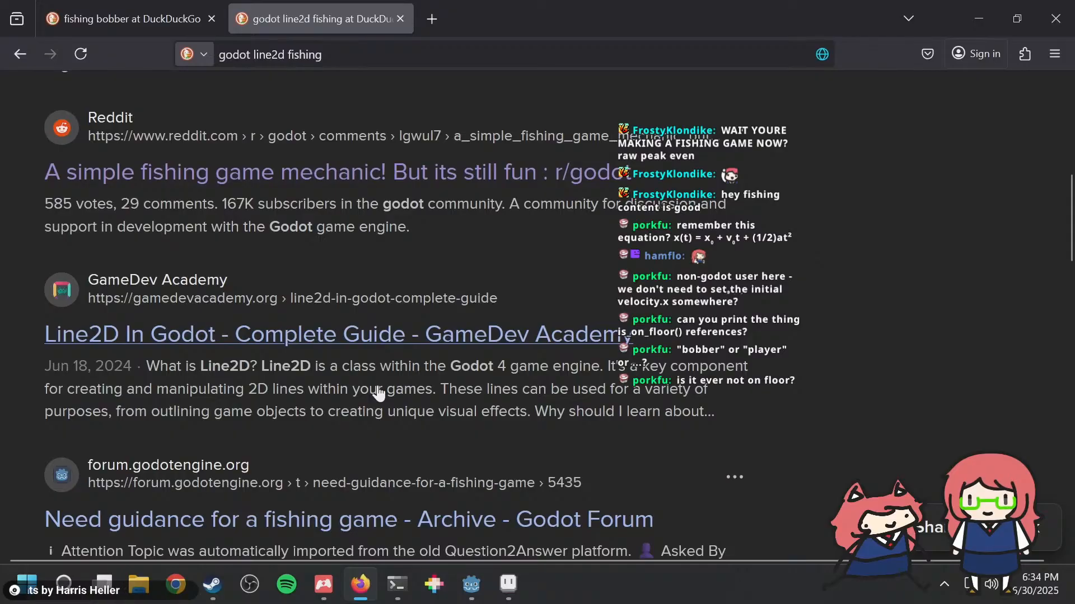
scroll(378, 390, "down", 2)
scroll(378, 388, "down", 4)
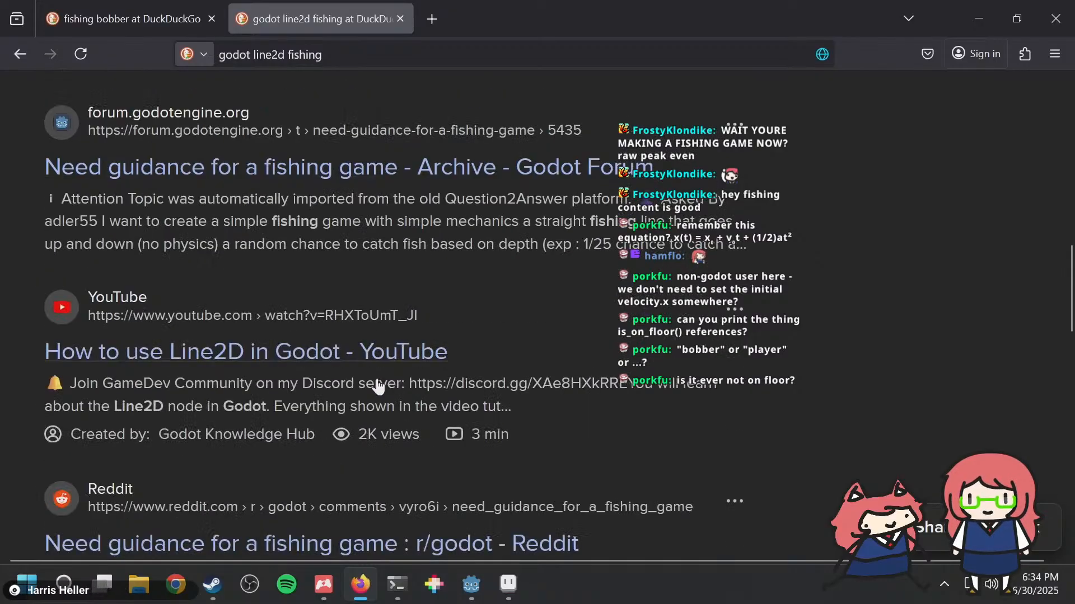
scroll(378, 386, "down", 4)
scroll(373, 383, "down", 8)
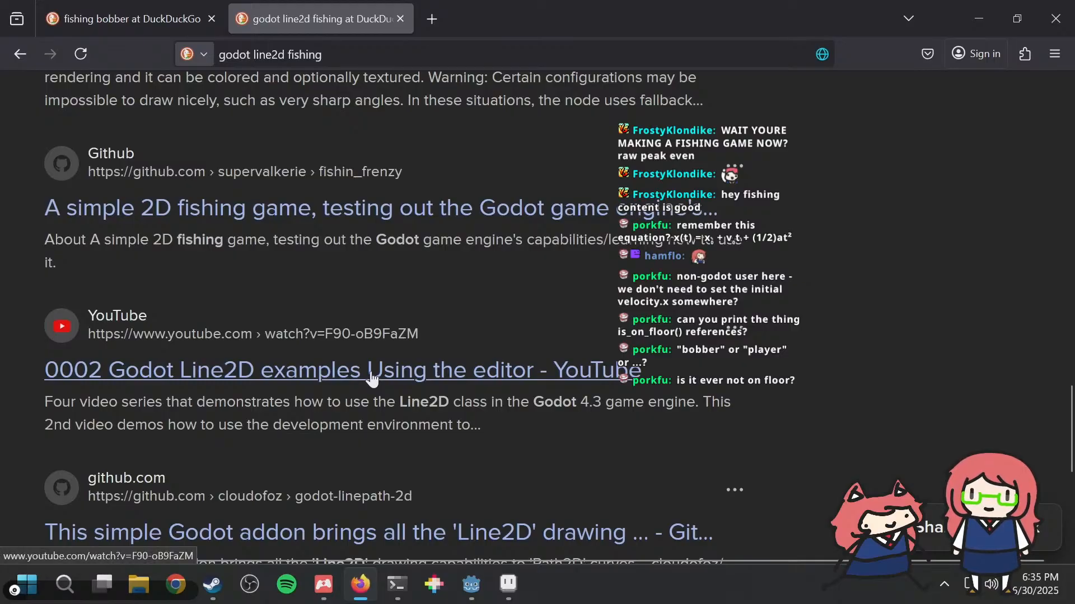
scroll(372, 378, "down", 6)
Step: Change the web search to "godot line2d with physics"
scroll(371, 378, "up", 6)
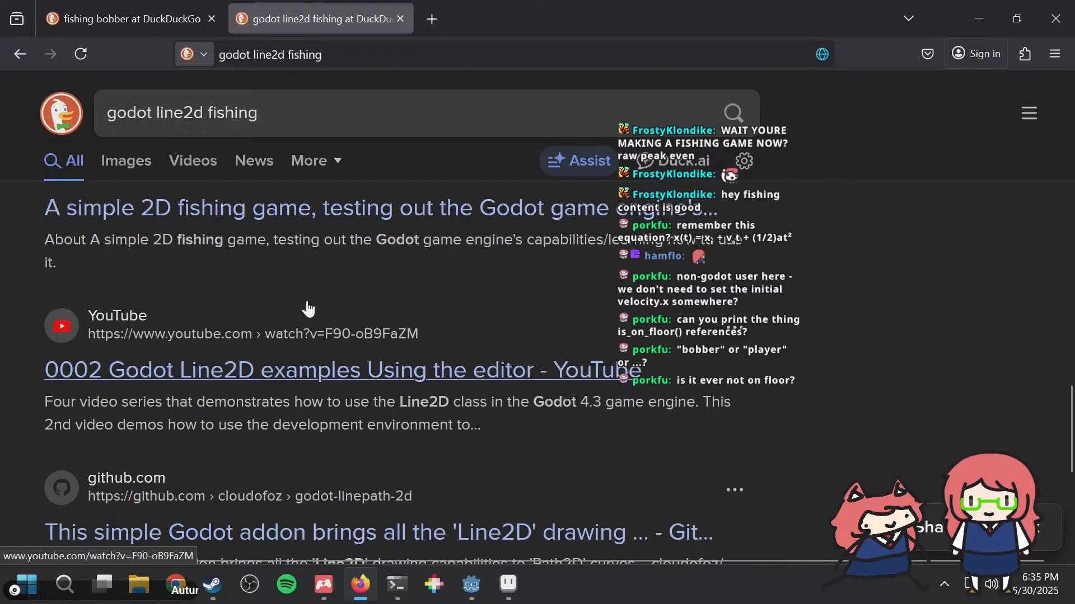
scroll(336, 285, "up", 8)
double_click(346, 115)
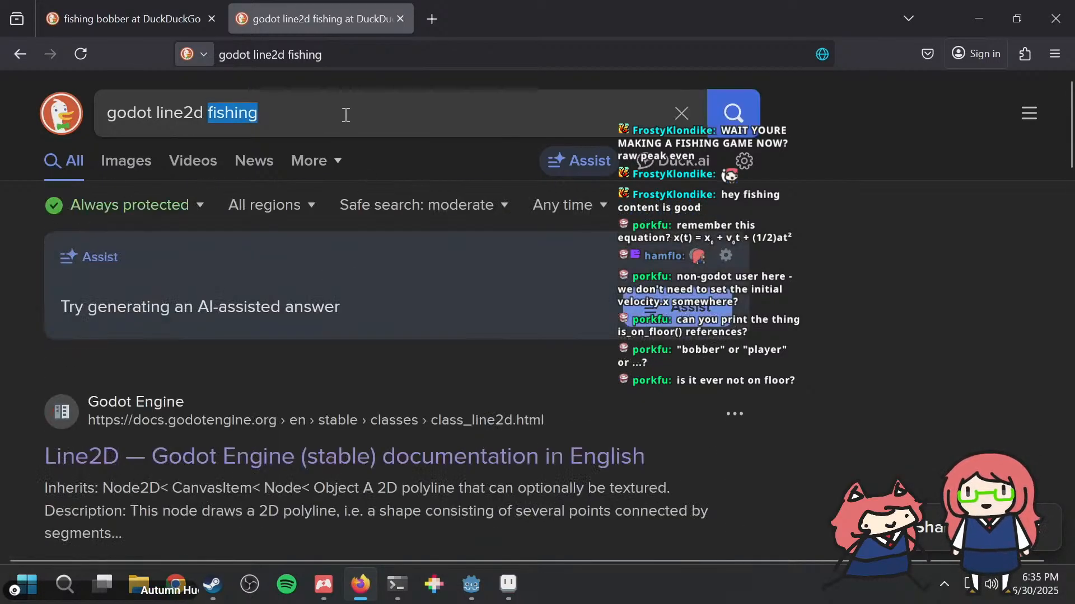
type("with physics")
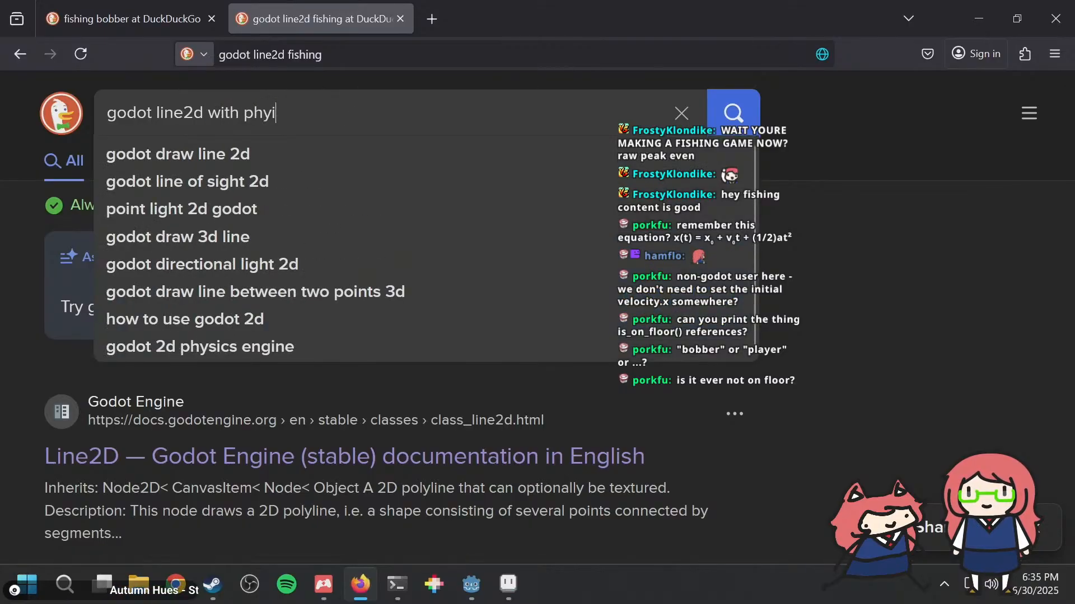
key("Return")
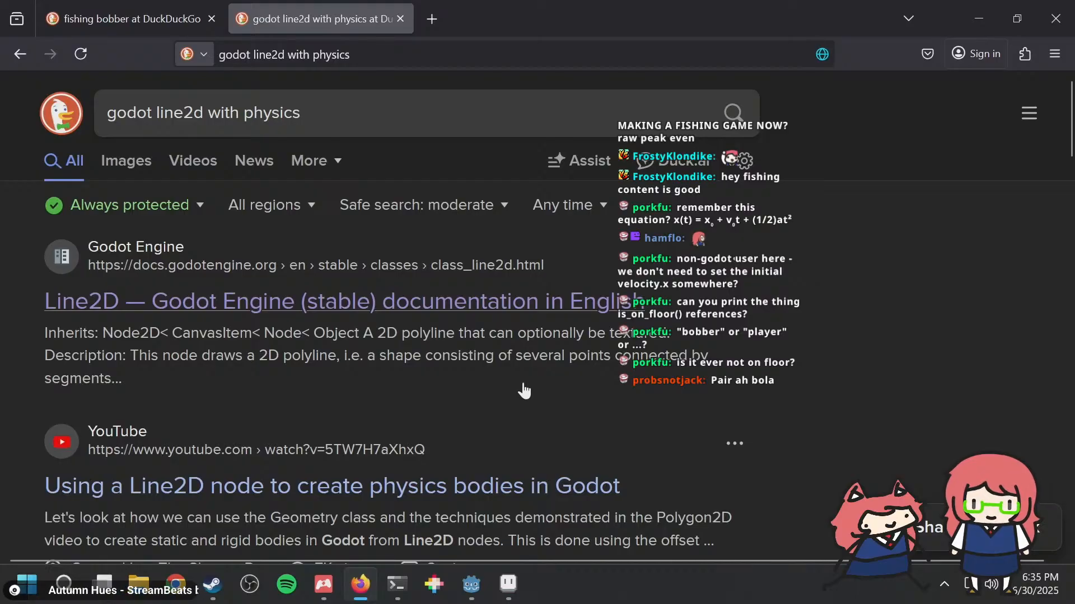
Step: Find the Reddit result "How to make Line2D act like a rope instead of being stiff?" and open it in a separate tab
scroll(520, 384, "down", 4)
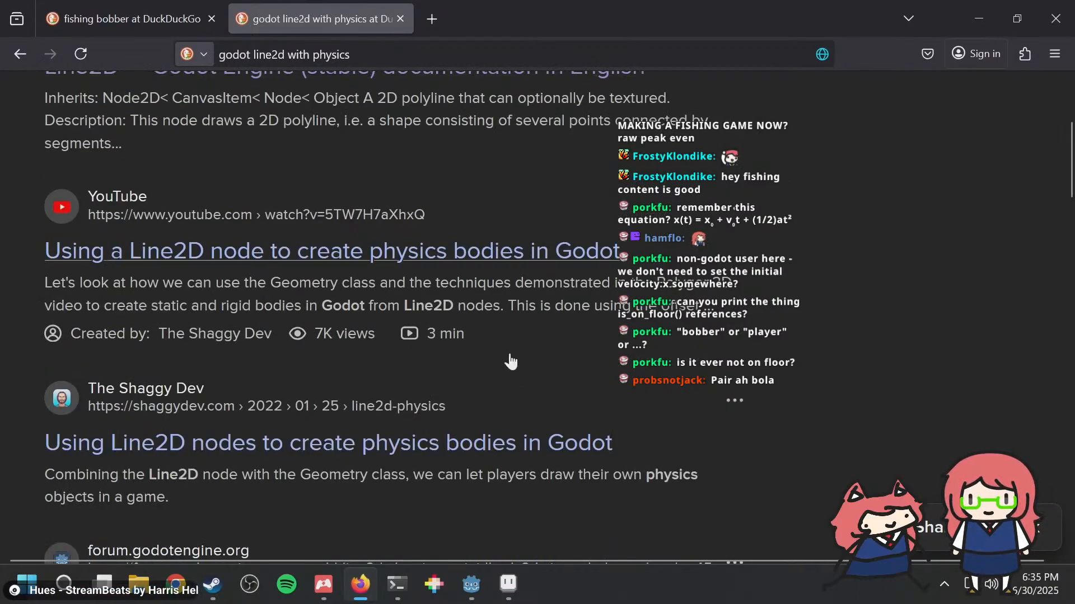
scroll(510, 361, "down", 2)
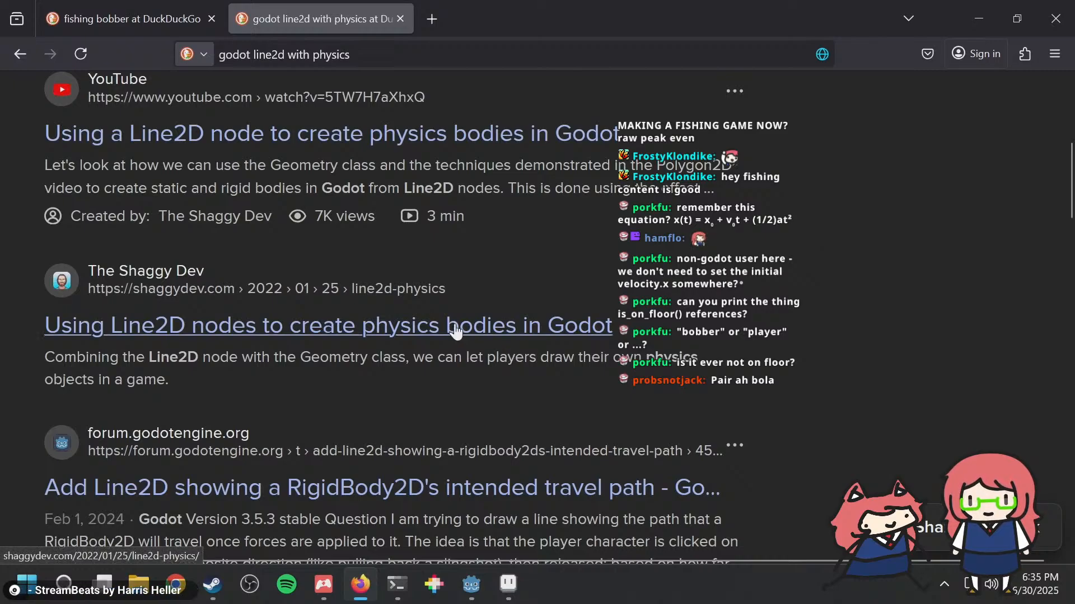
scroll(456, 332, "down", 4)
scroll(456, 332, "down", 2)
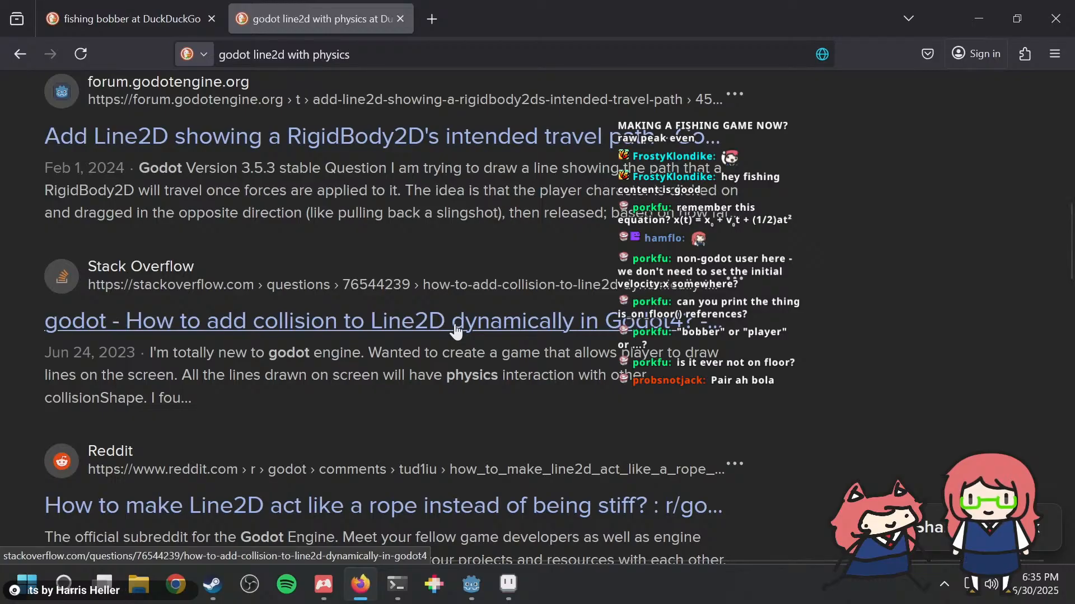
scroll(457, 331, "down", 2)
middle_click(258, 395)
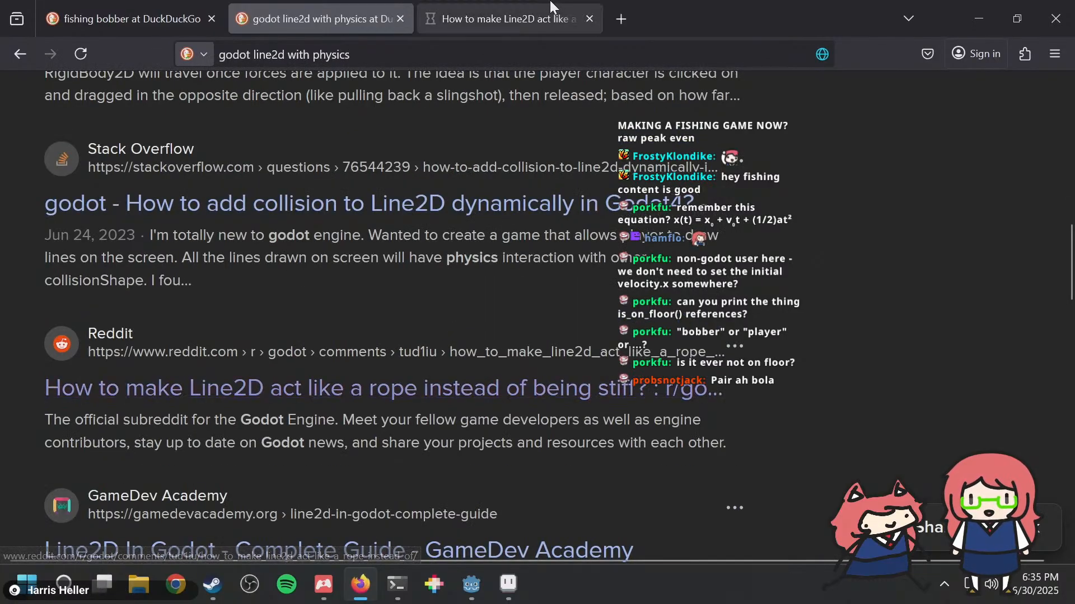
left_click(498, 14)
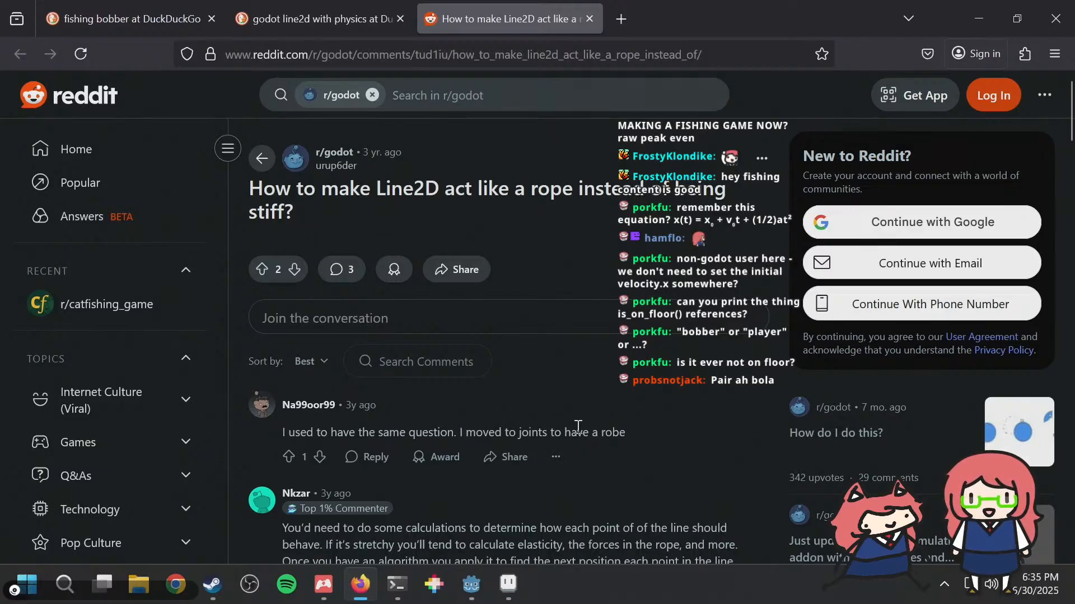
Step: Read the rope thread's replies for suggested ways to simulate a flexible line
left_click_drag(578, 432, 635, 435)
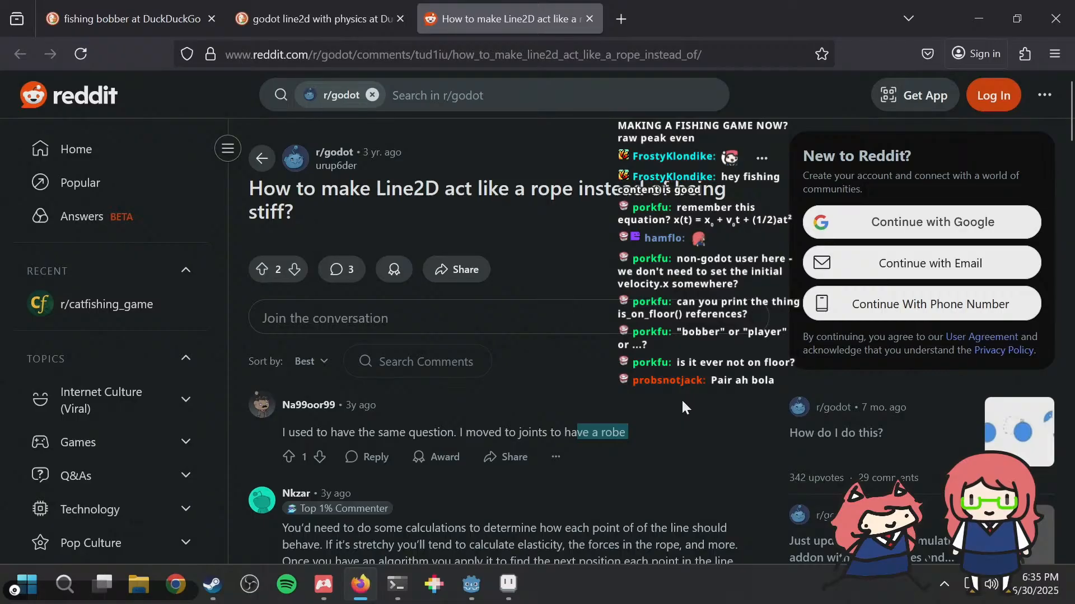
scroll(681, 398, "down", 2)
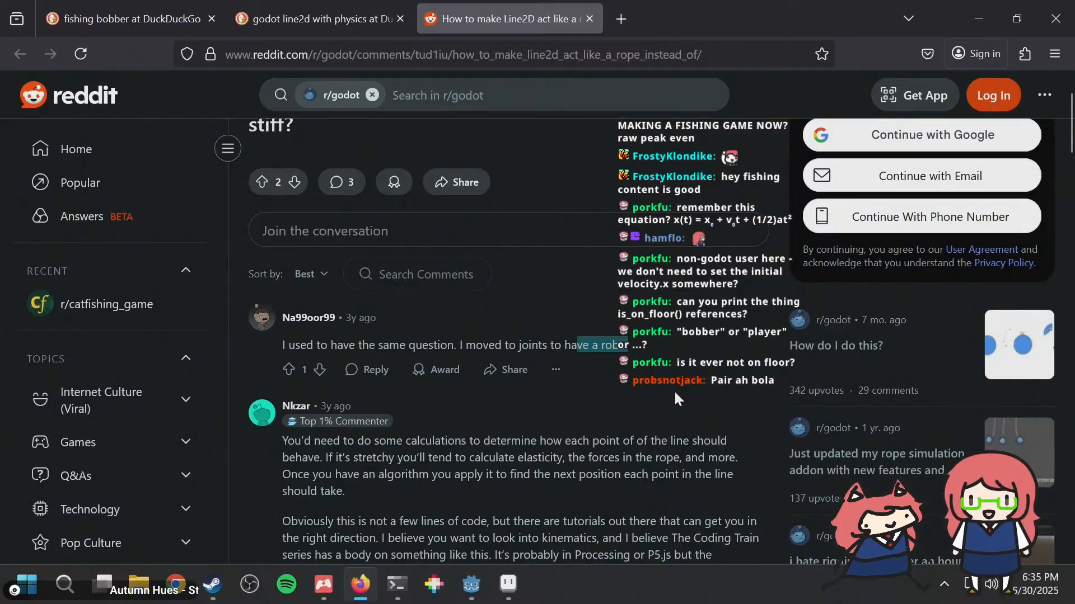
scroll(674, 390, "down", 2)
scroll(673, 393, "down", 2)
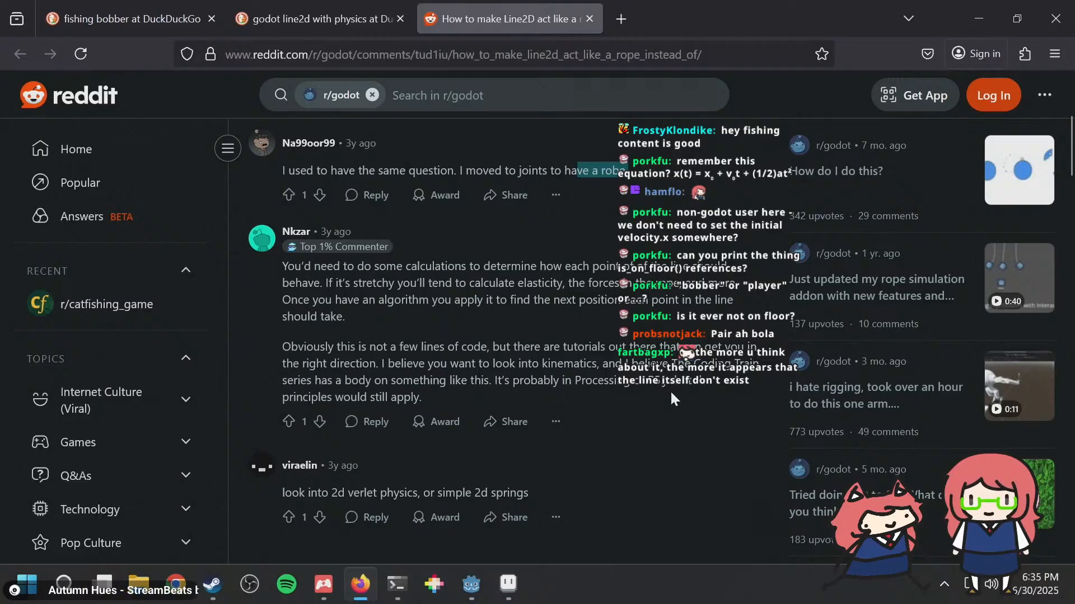
scroll(670, 392, "down", 2)
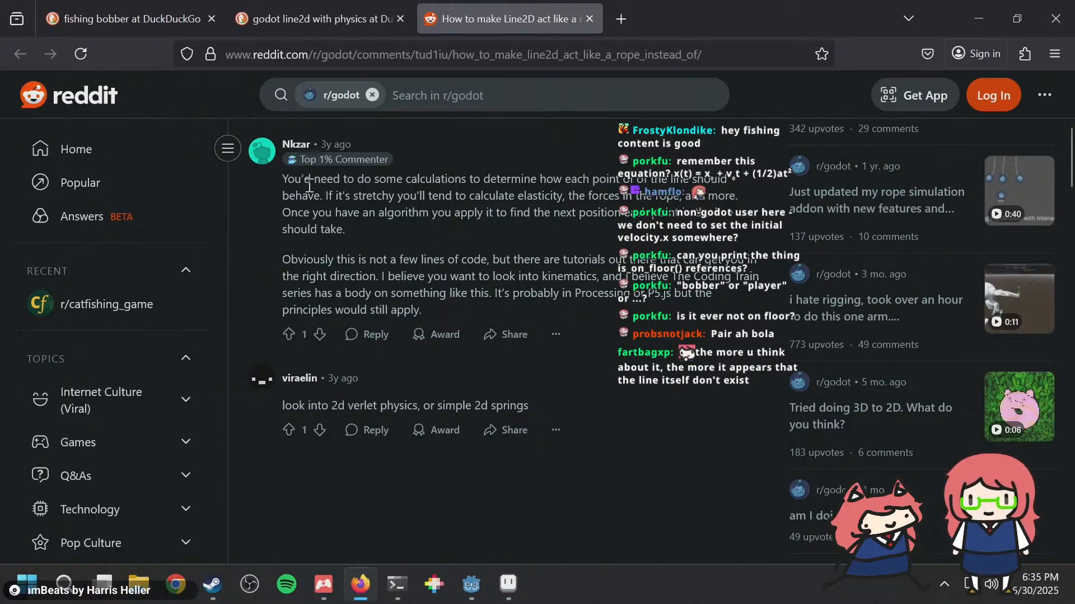
Step: Return to the search results, open the YouTube video "Ropes 2D in Godot [in 3 Minutes] | with Physics" in a new tab, and play it
left_click(347, 28)
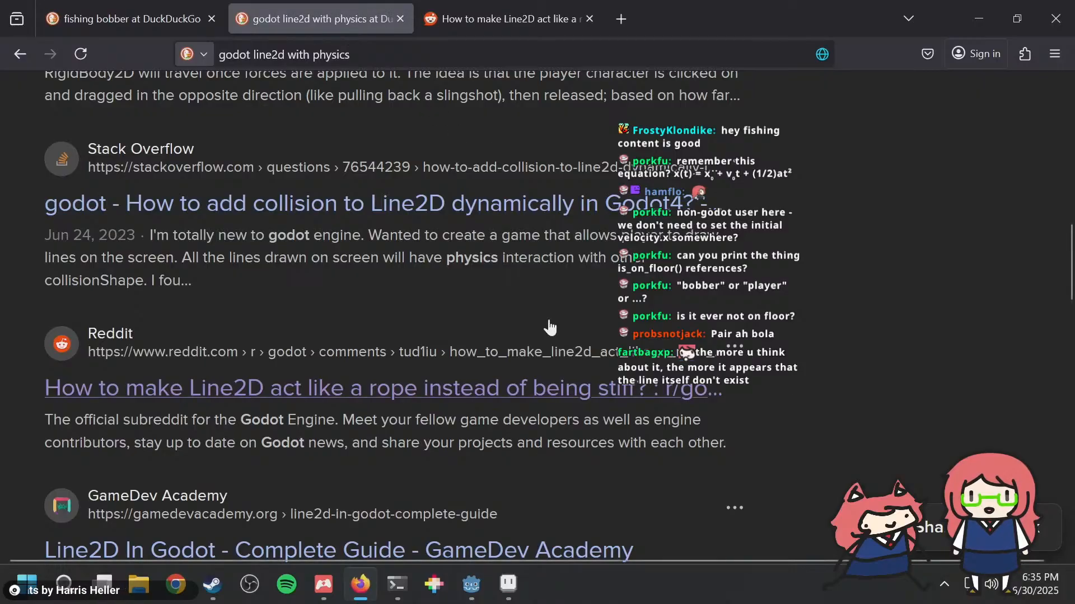
scroll(548, 327, "down", 2)
scroll(548, 327, "down", 4)
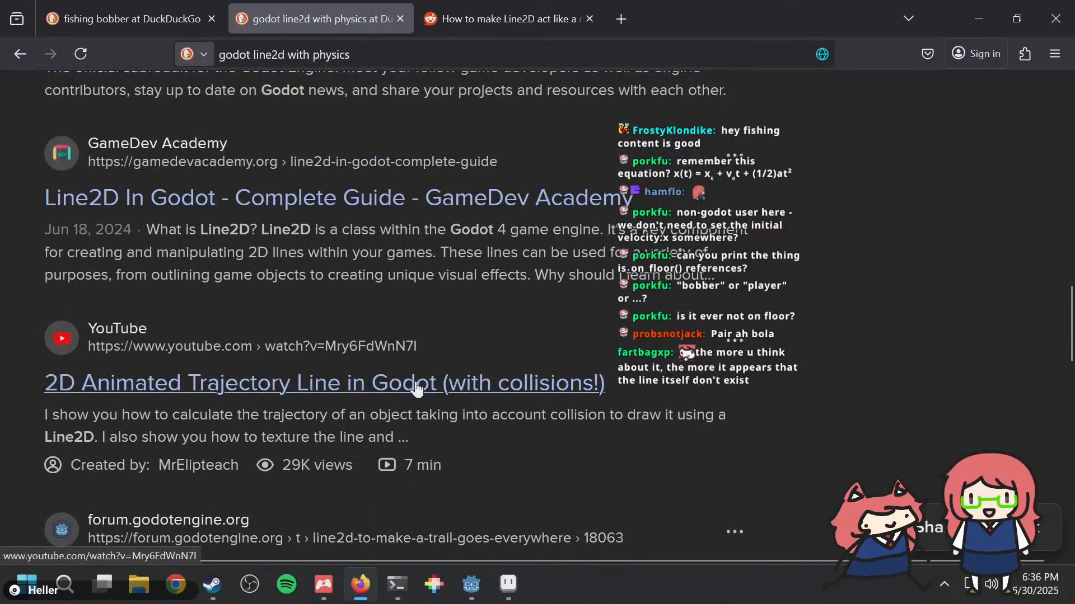
scroll(416, 388, "down", 2)
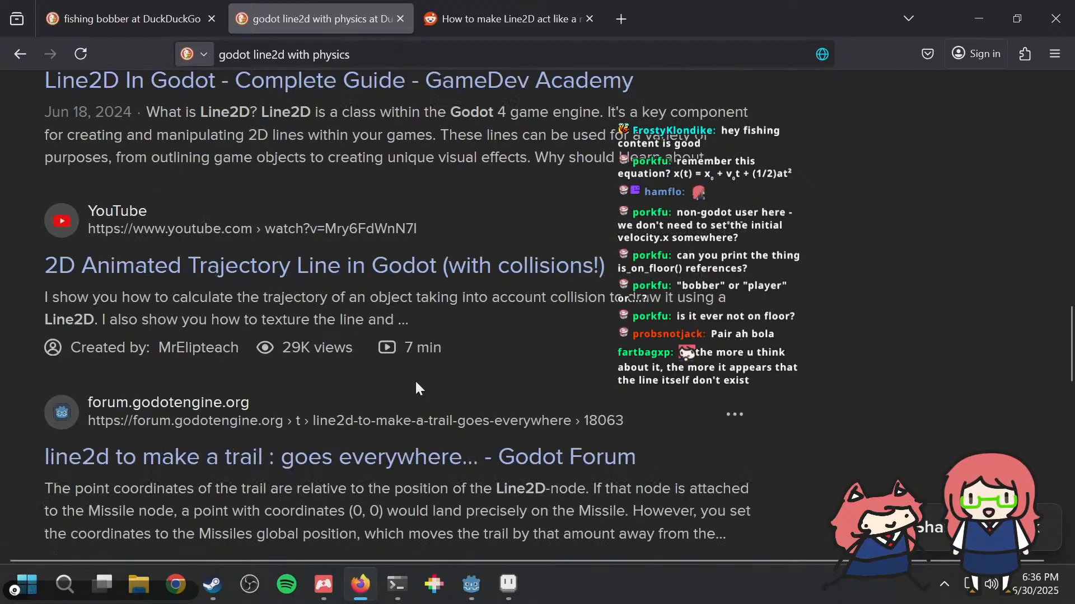
scroll(417, 387, "down", 2)
scroll(416, 388, "down", 4)
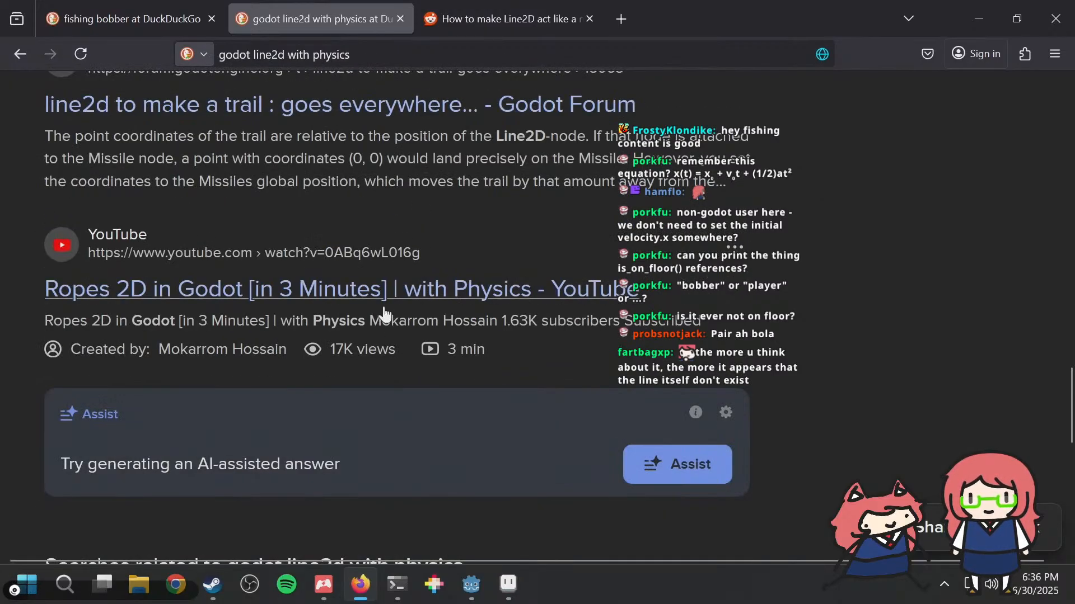
middle_click(334, 257)
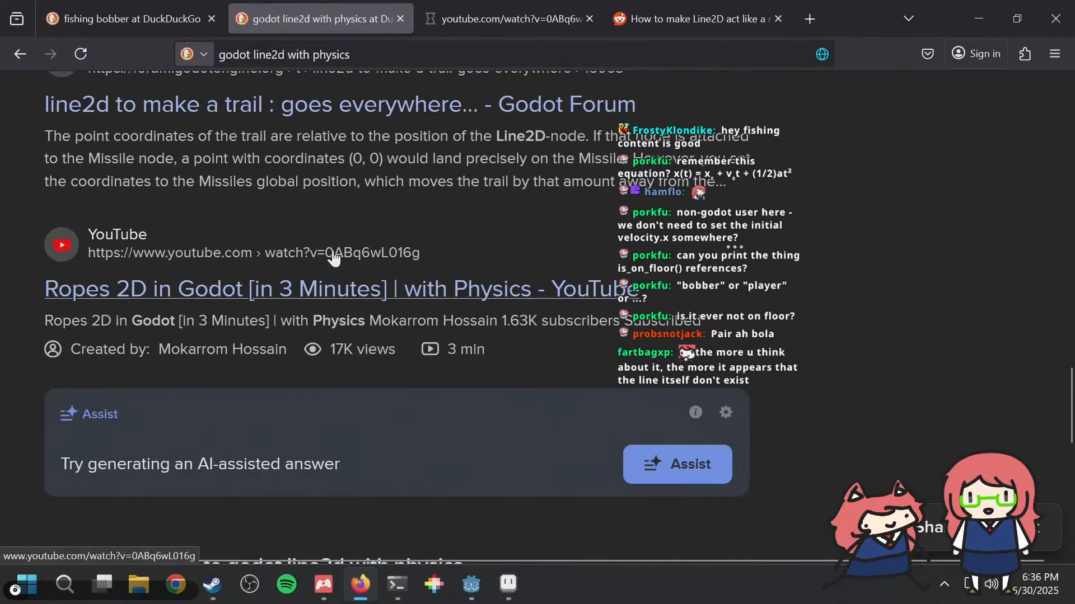
left_click(504, 9)
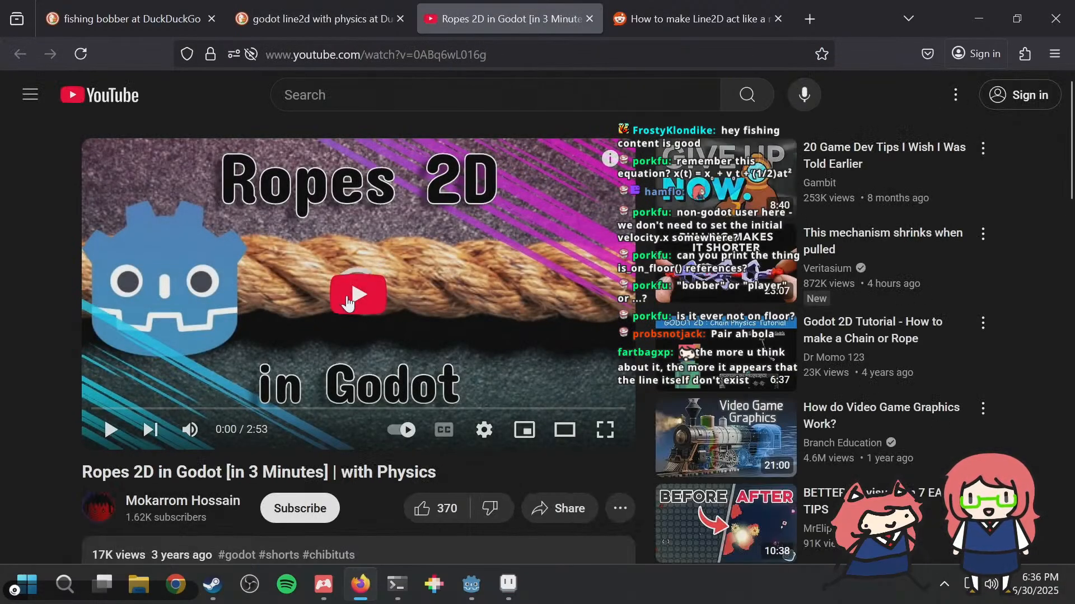
left_click(347, 296)
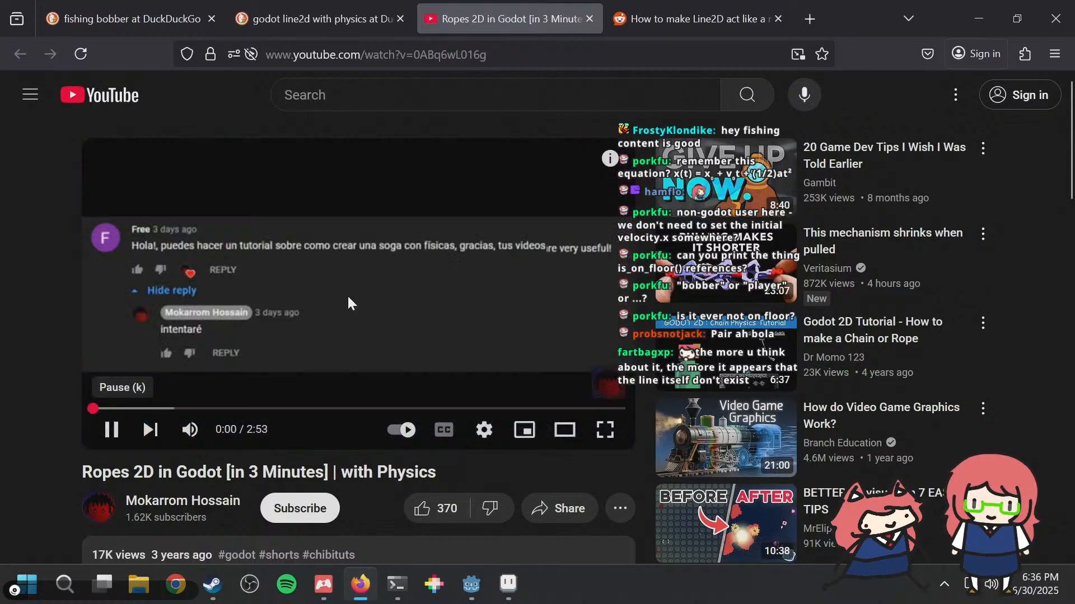
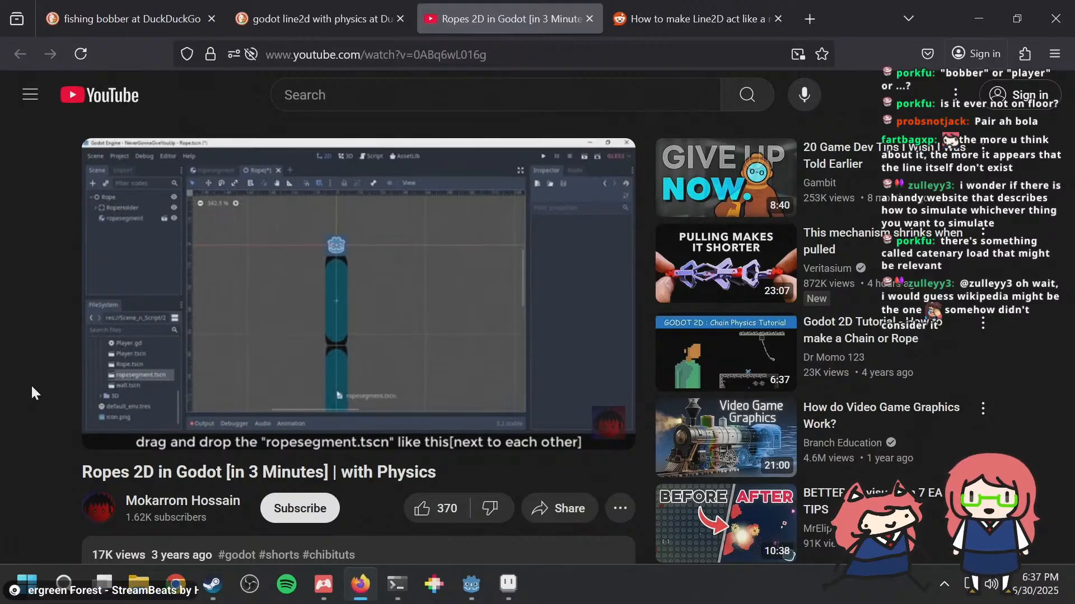
Step: Skip through the rope tutorial video to see how its rope segments are connected with PinJoint2D nodes
key("Right")
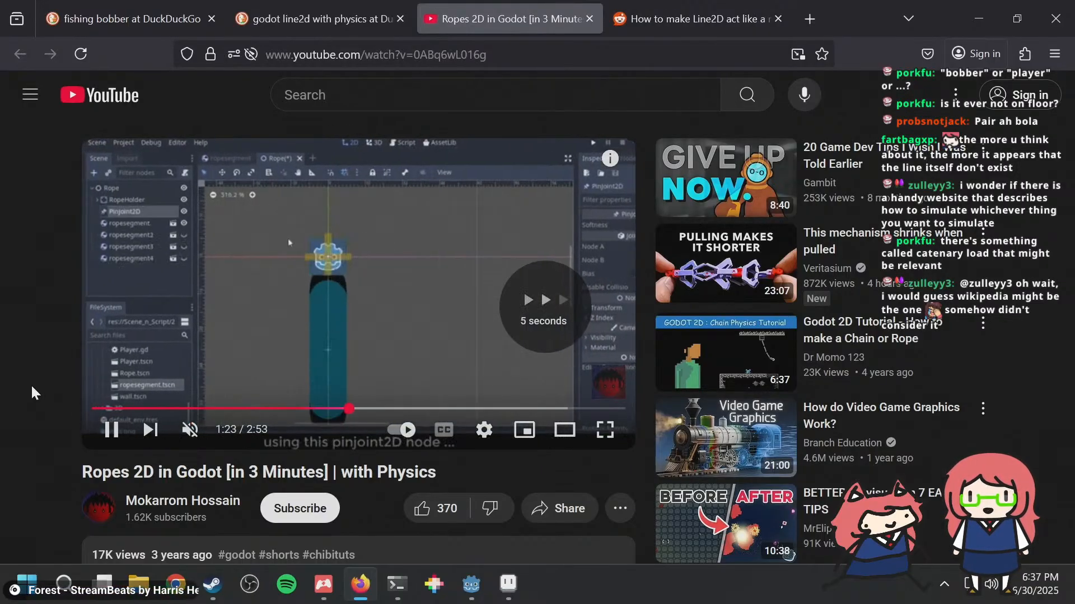
key("Right")
key("Right")
key("Right")
key("Left")
key("Left")
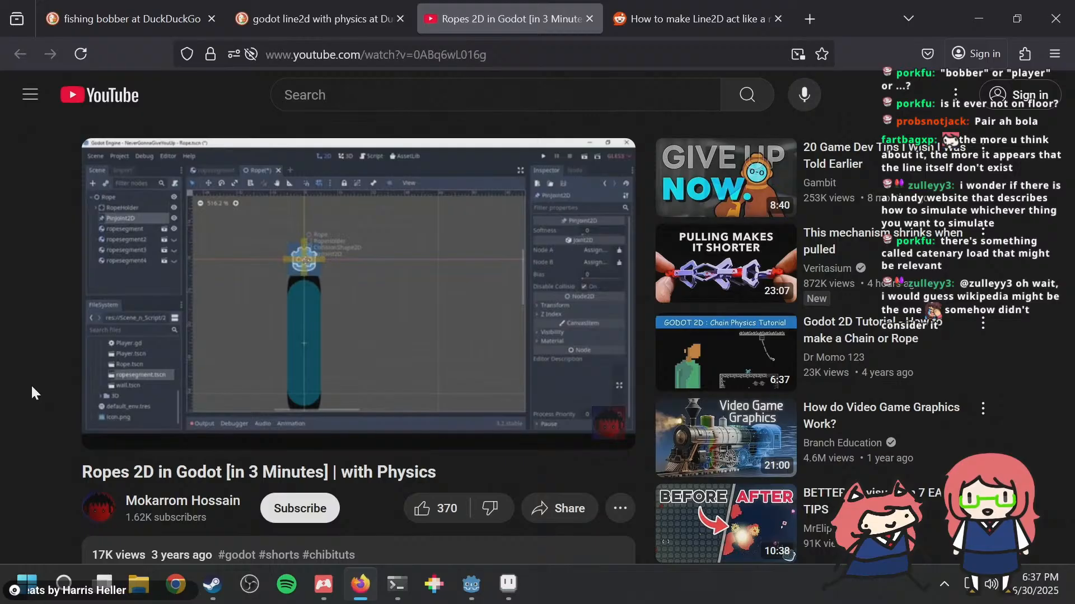
key("Right")
key("Right")
key("Right")
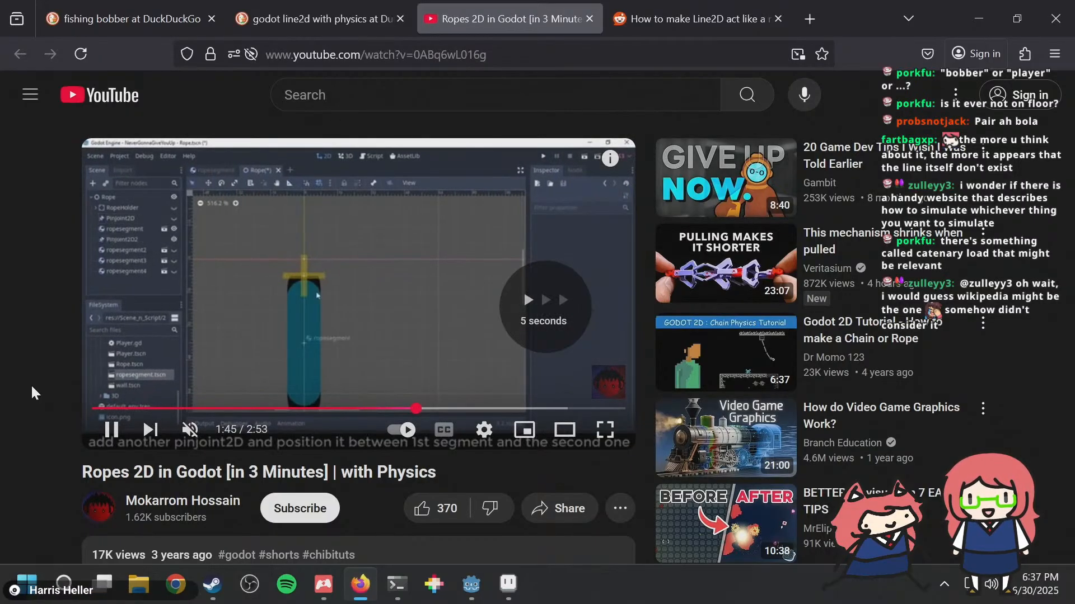
key("Right")
key("Right")
key("Right")
key("Right")
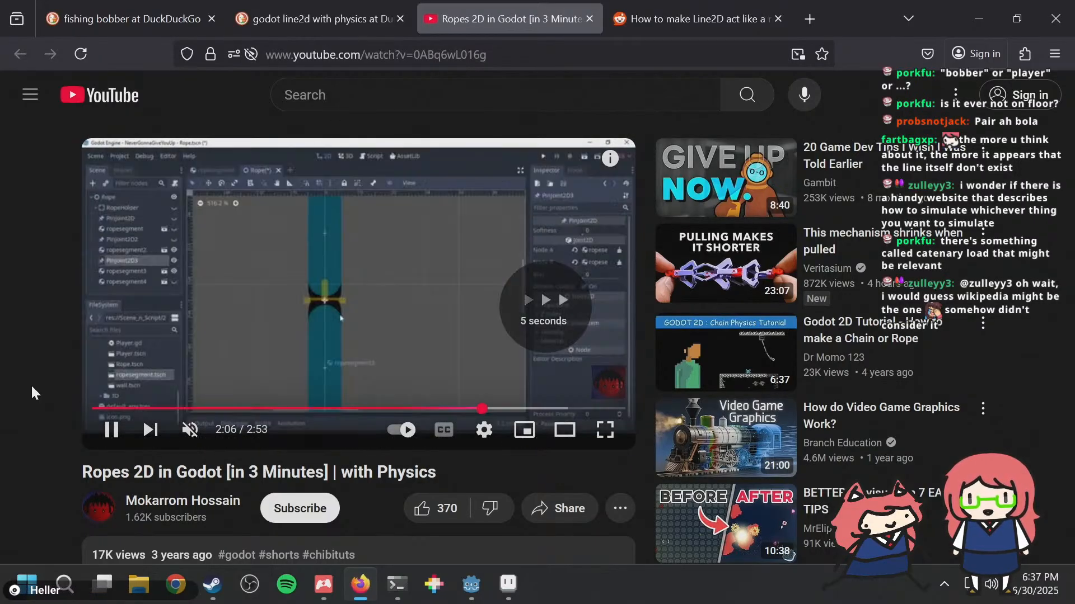
Step: Skip ahead to where Rope.tscn is placed in the level and replay the running rope demo near the video's end
key("Right")
key("Right")
key("Right")
key("Right")
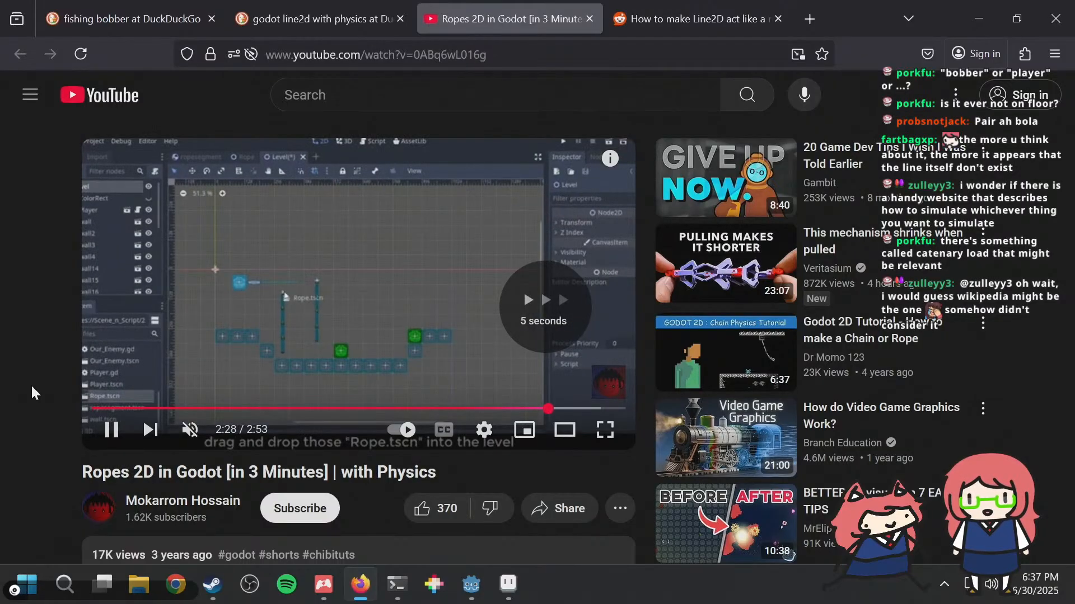
key("Right")
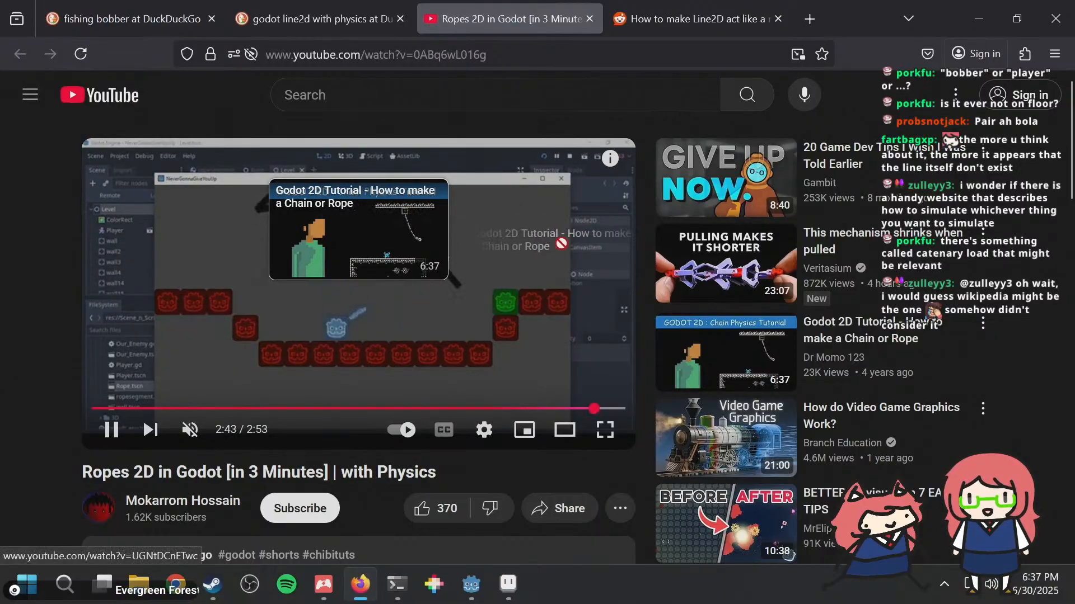
left_click_drag(596, 409, 558, 413)
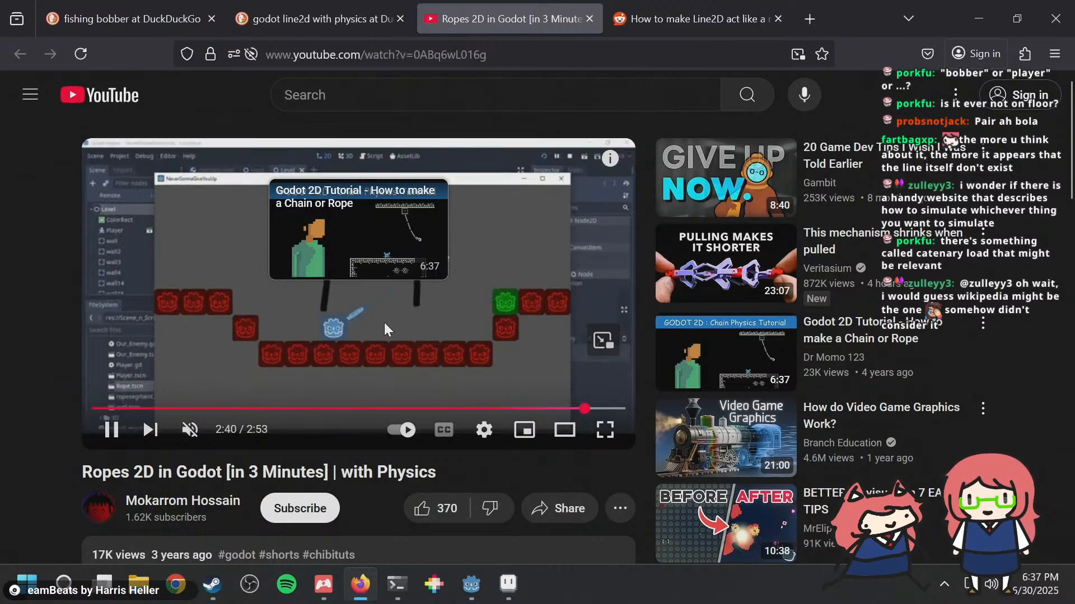
Step: Close the video, load more search results, and open the GitHub repository r2d2m/verlet-rope-4 in a new tab
left_click(589, 19)
scroll(562, 413, "down", 5)
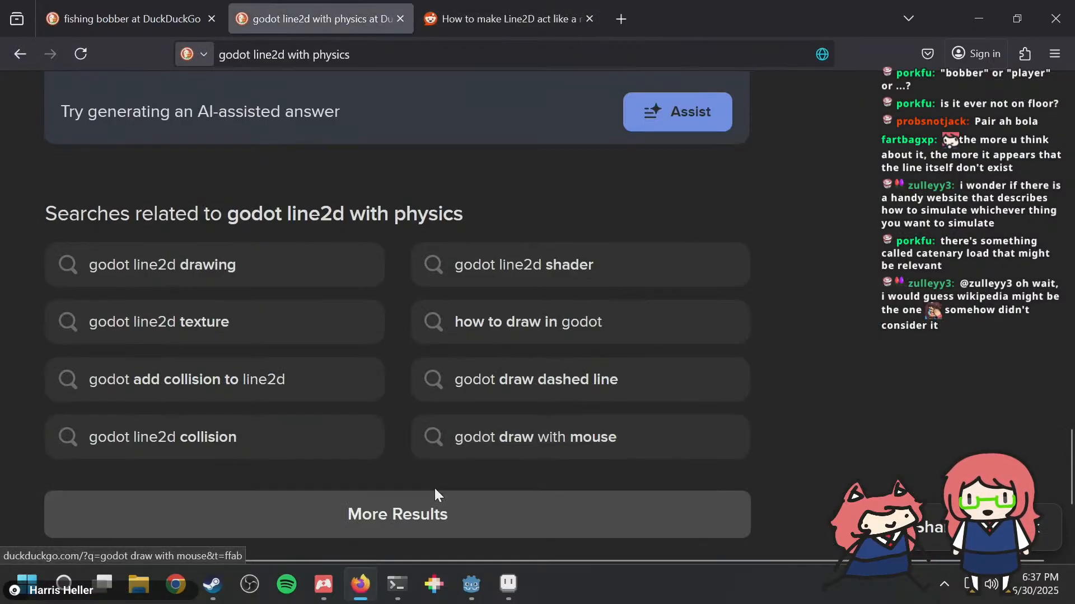
scroll(434, 494, "down", 4)
left_click(412, 291)
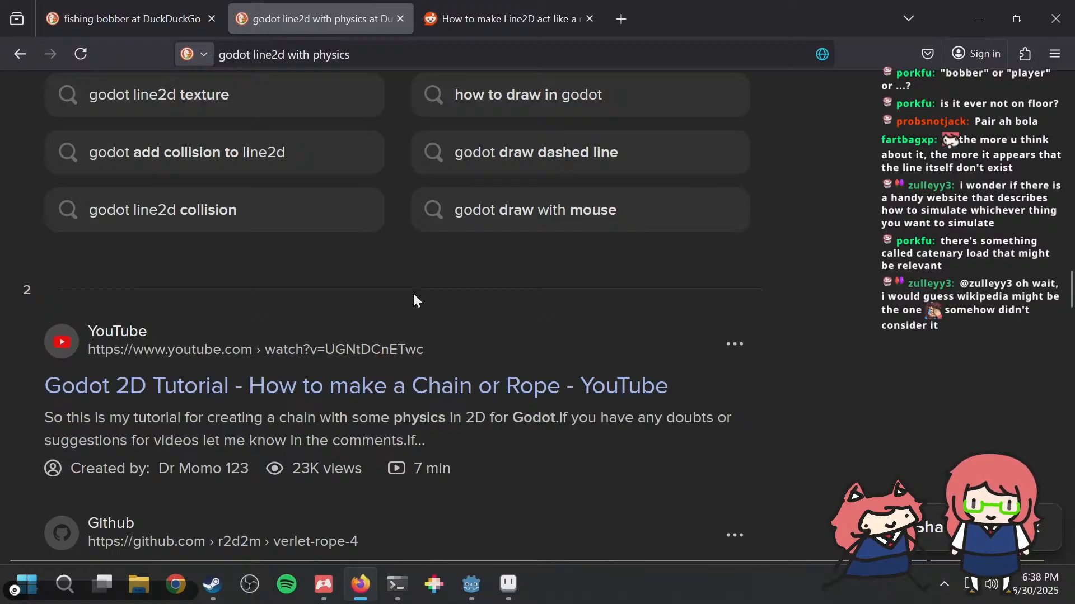
scroll(418, 305, "down", 4)
middle_click(415, 344)
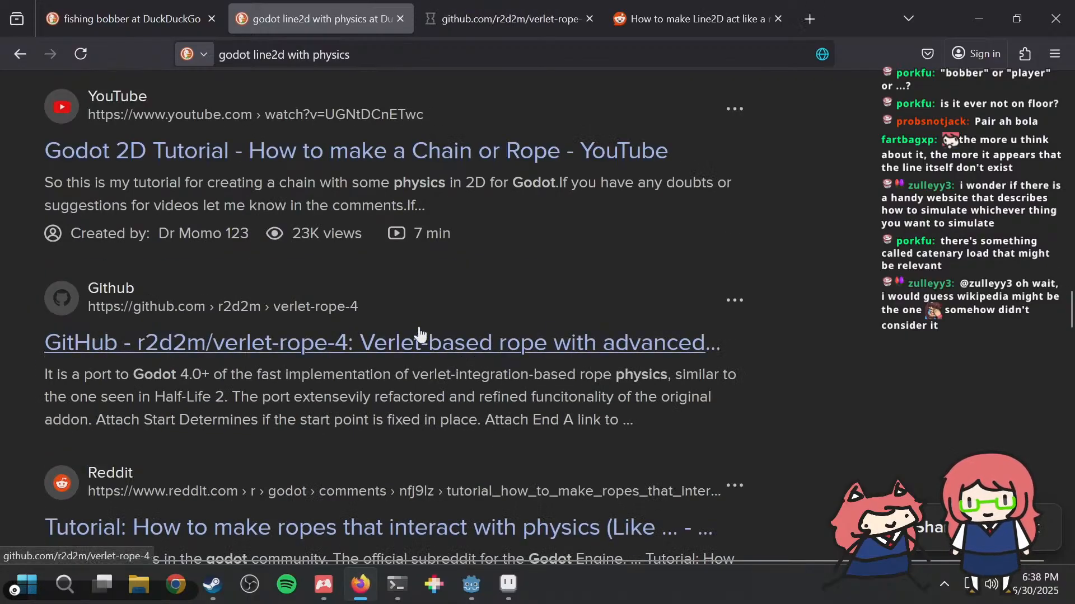
left_click(528, 17)
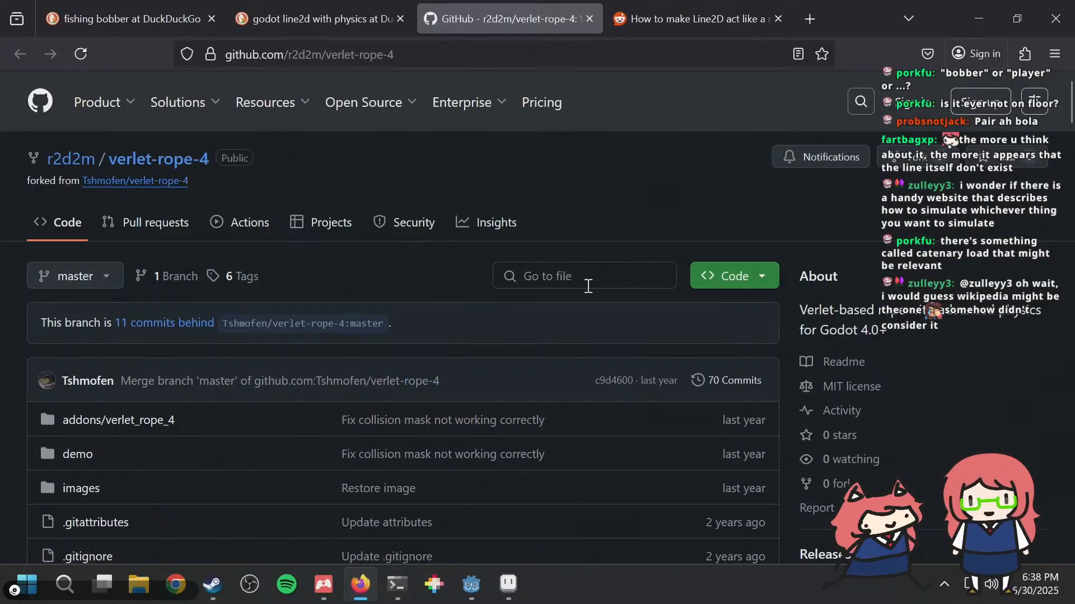
Step: Skim the verlet-rope-4 README for its description, demo image, notes and features
scroll(476, 397, "down", 10)
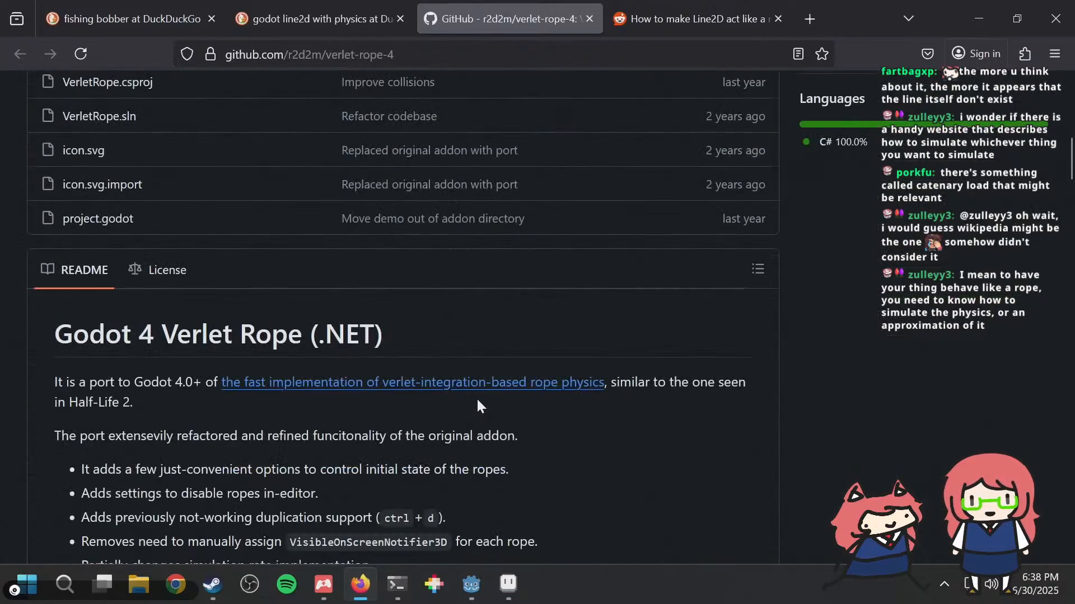
scroll(478, 405, "down", 1)
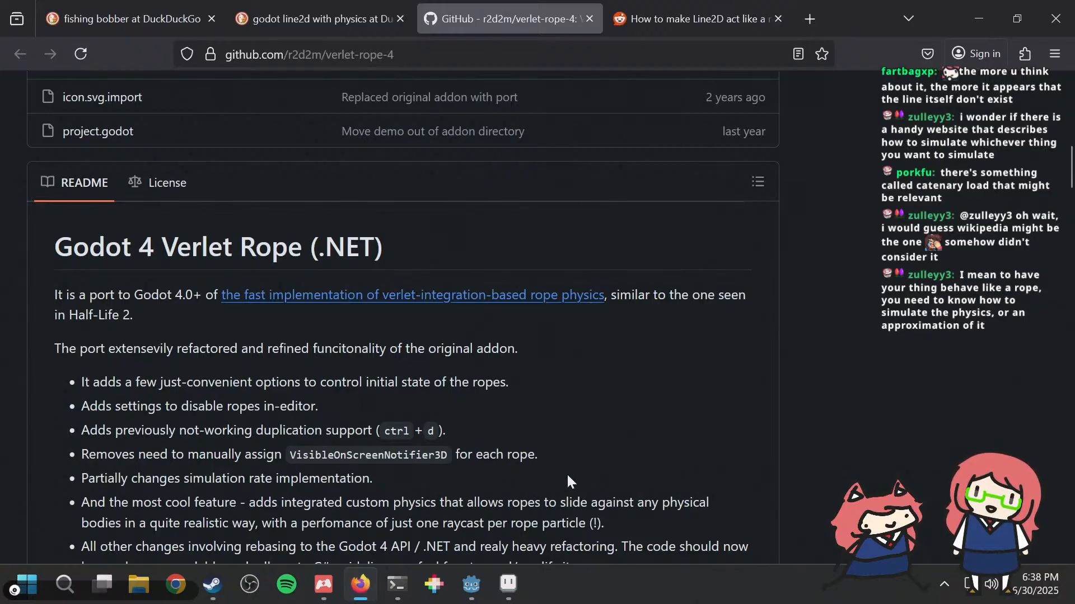
scroll(584, 431, "down", 8)
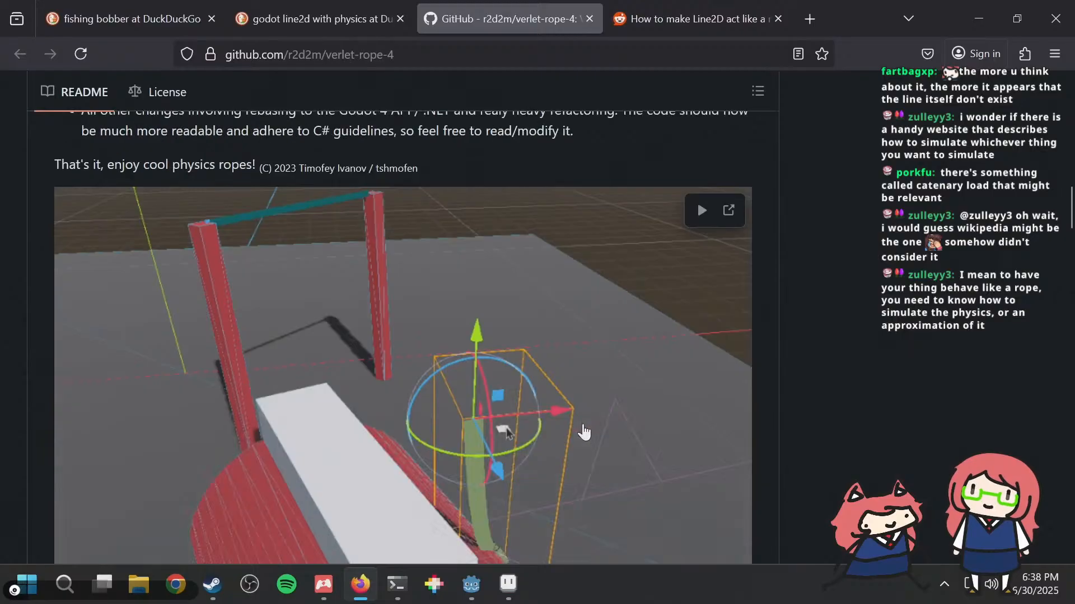
scroll(582, 428, "down", 10)
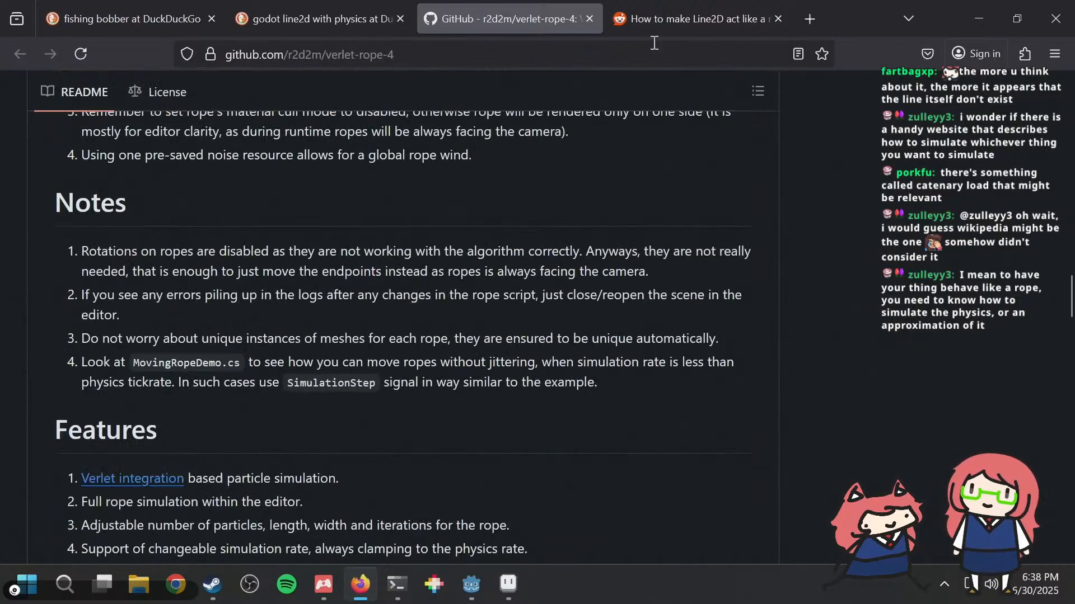
Step: Close the repository page, find the search result "Make Grappling Hook in Godot | gameidea" and open it in a new tab
left_click(589, 18)
scroll(472, 386, "down", 8)
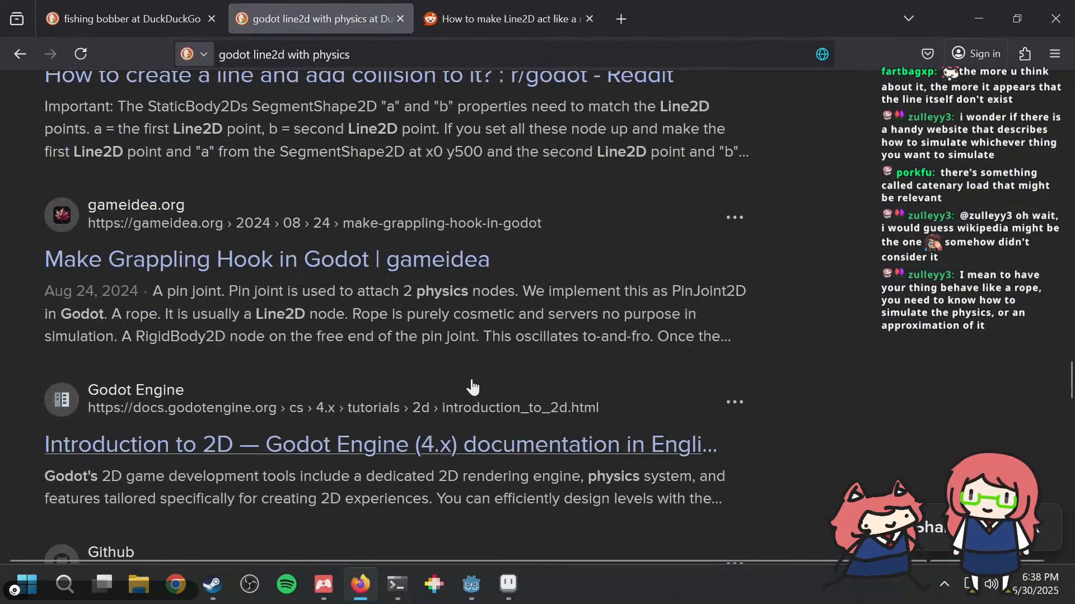
middle_click(422, 268)
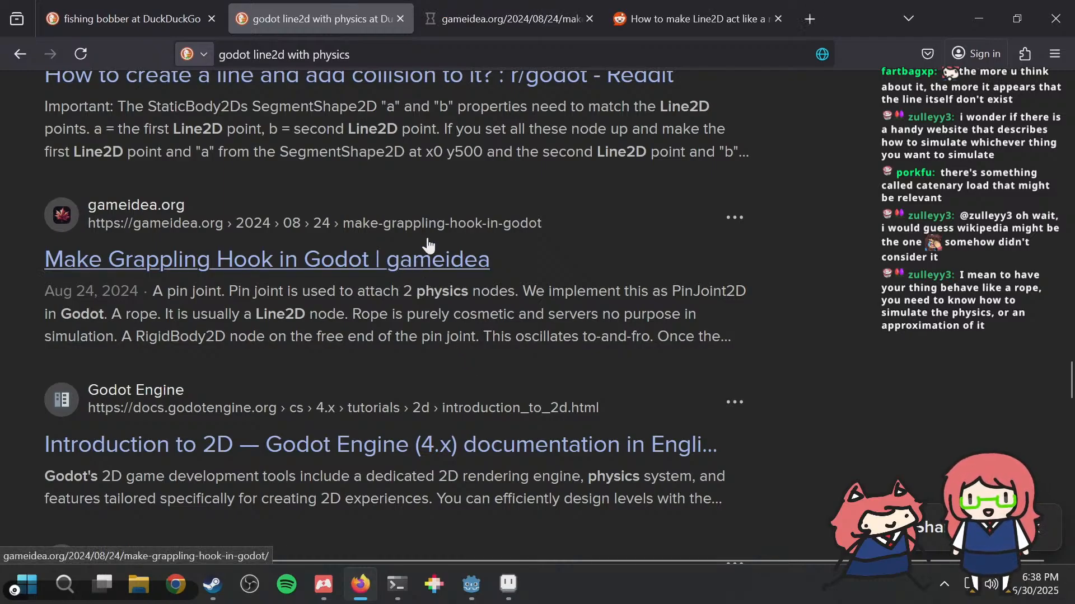
left_click(472, 7)
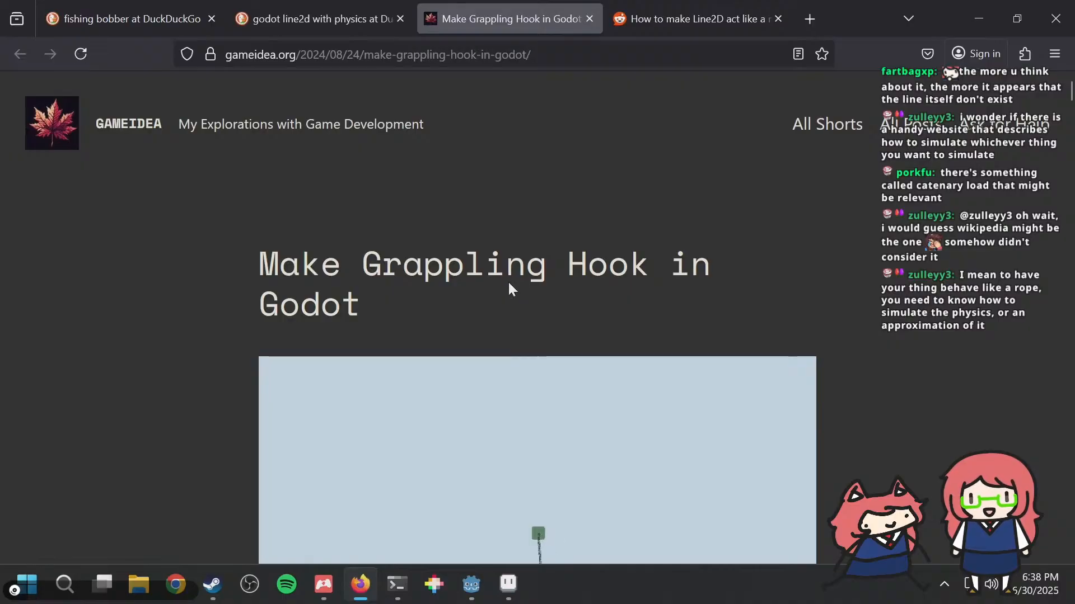
Step: Skim the grappling hook article and read its Breakdown section on the pivot, pin joint, Line2D rope and RigidBody2D
scroll(507, 277, "down", 3)
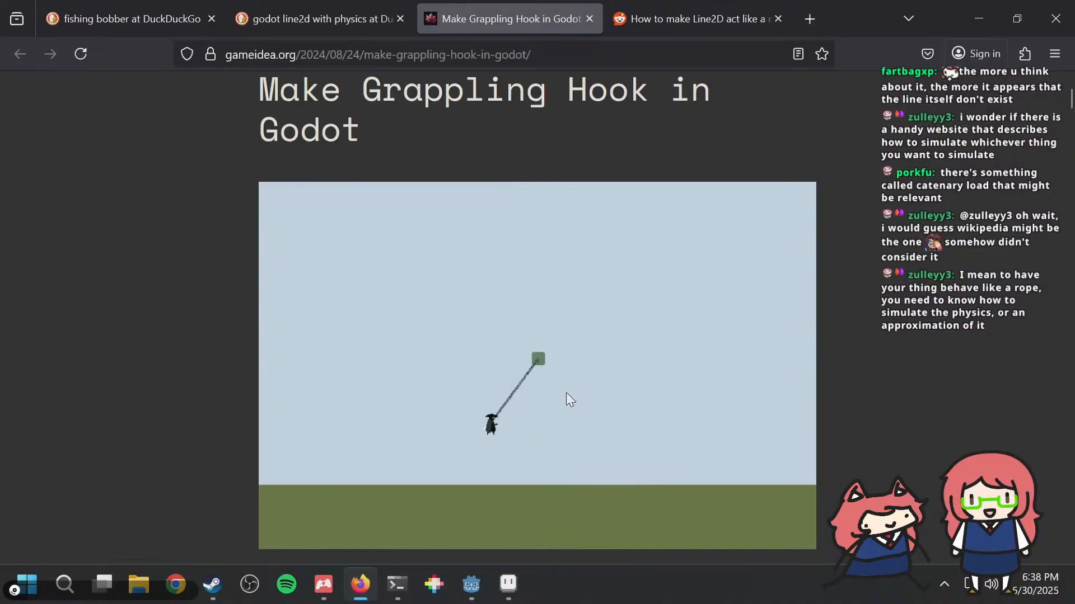
scroll(570, 370, "down", 12)
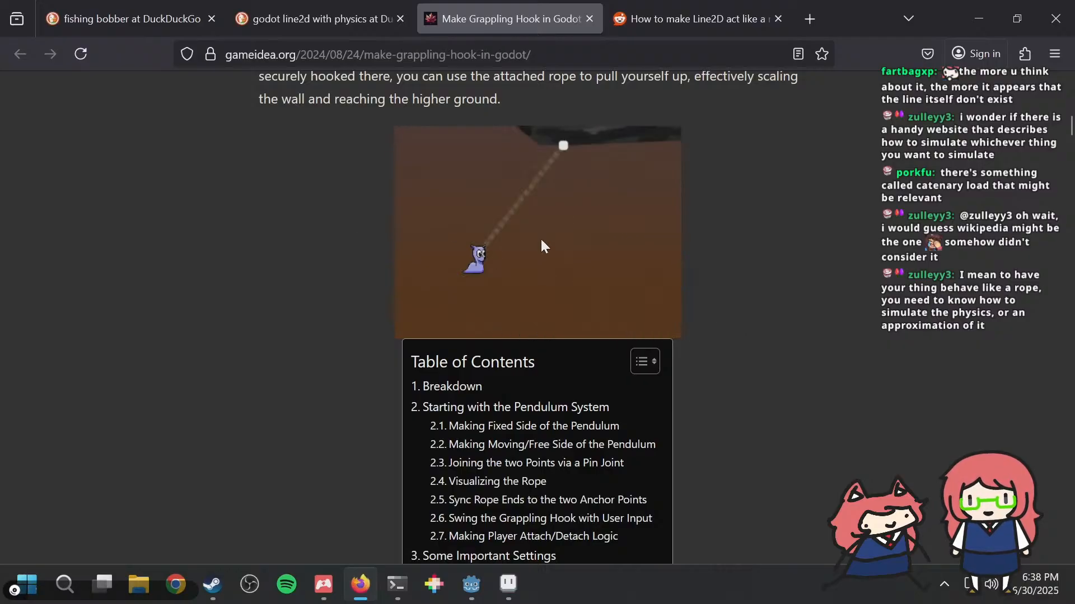
scroll(354, 324, "down", 20)
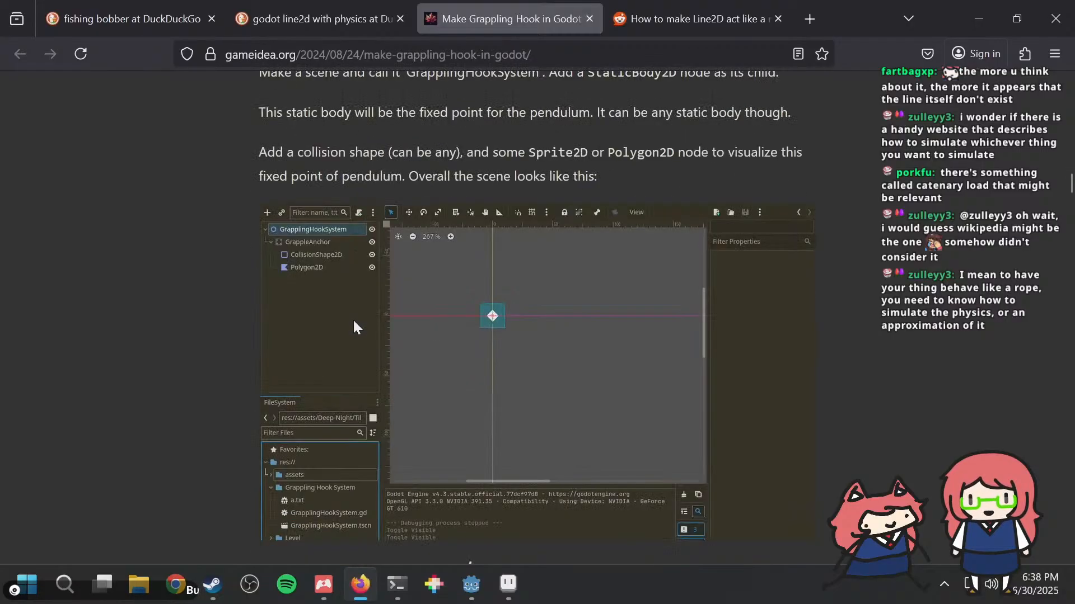
scroll(353, 318, "down", 20)
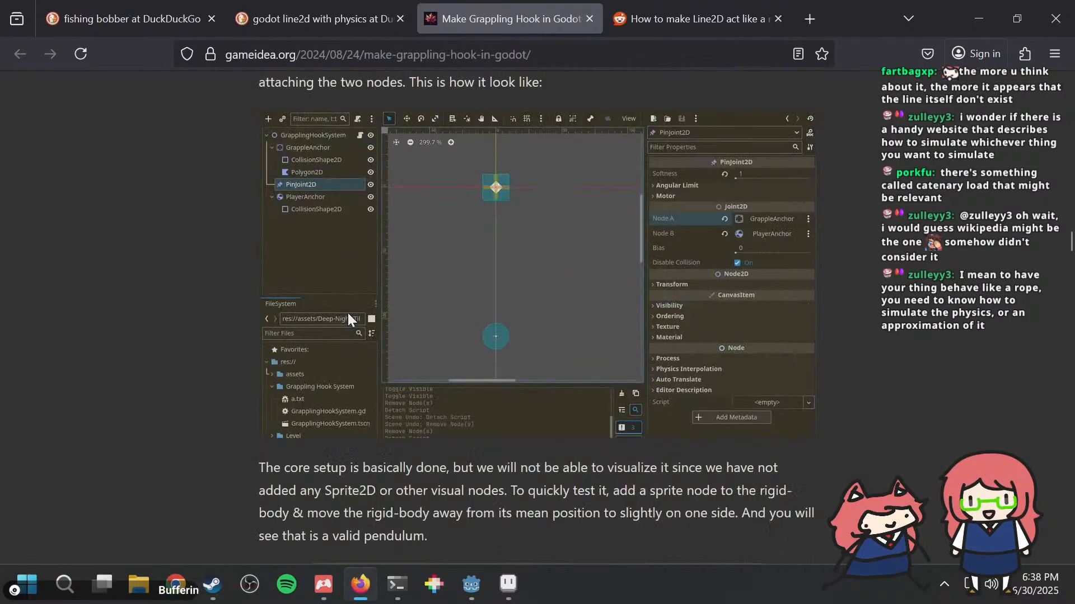
scroll(347, 312, "up", 20)
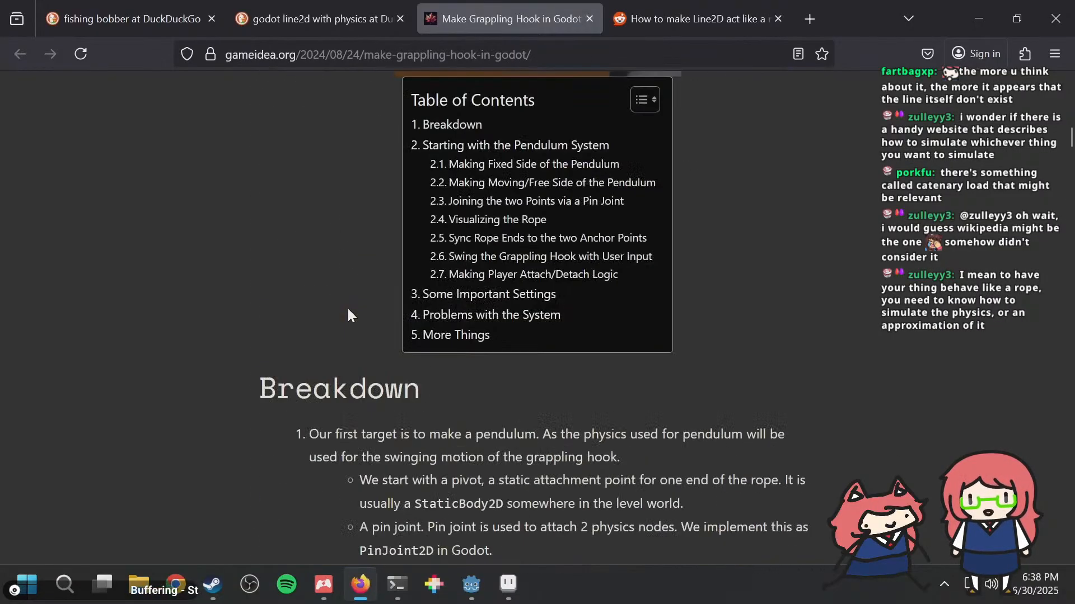
scroll(350, 306, "down", 15)
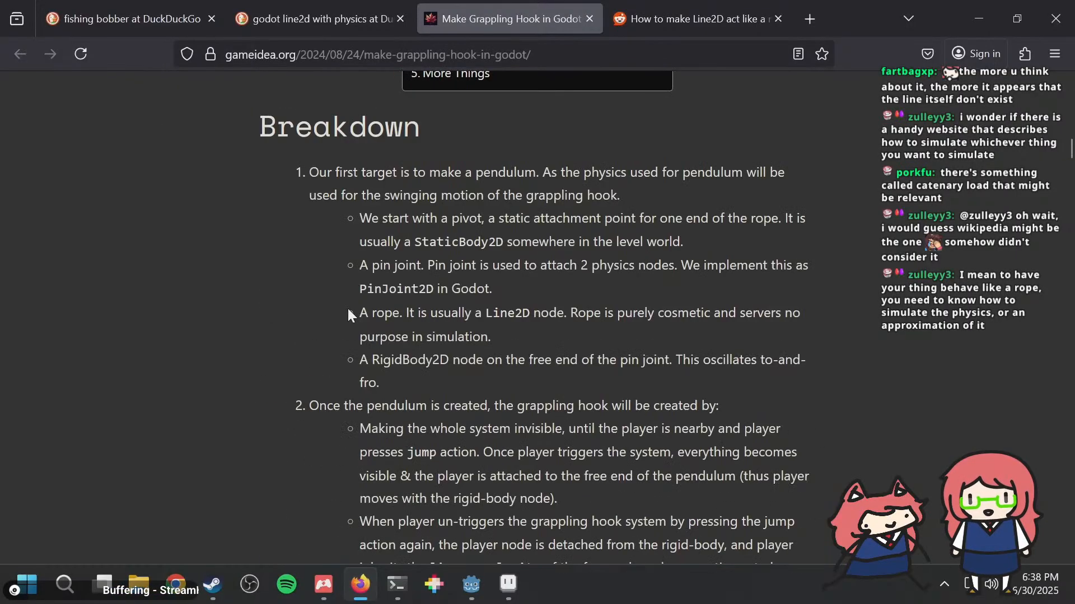
scroll(347, 307, "up", 6)
scroll(347, 307, "down", 6)
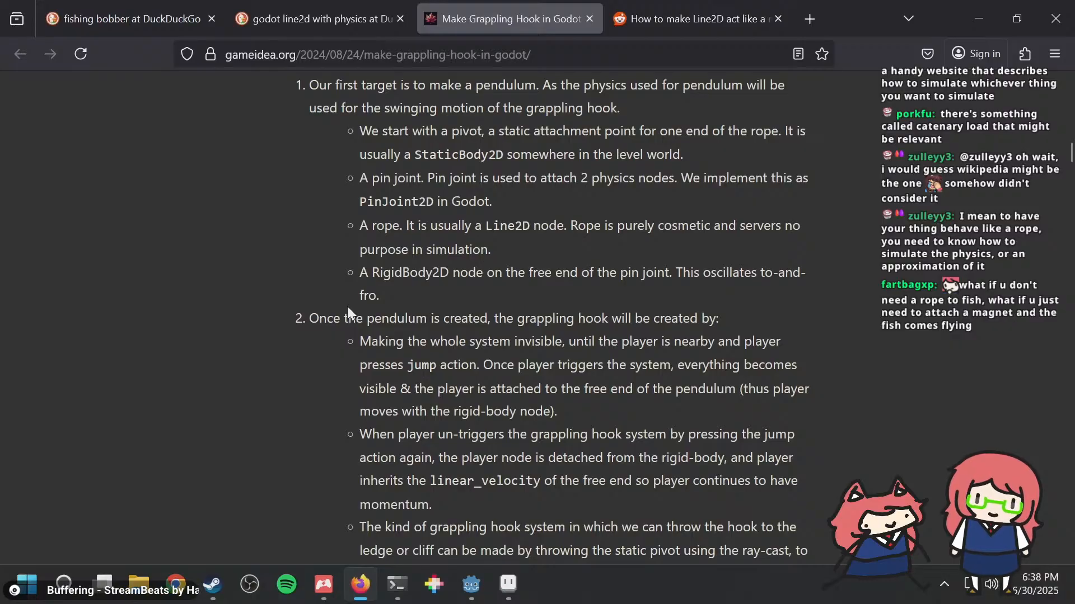
Step: Read the article's pendulum setup, covering the fixed side, the moving side and joining both points with a PinJoint2D
scroll(344, 309, "down", 8)
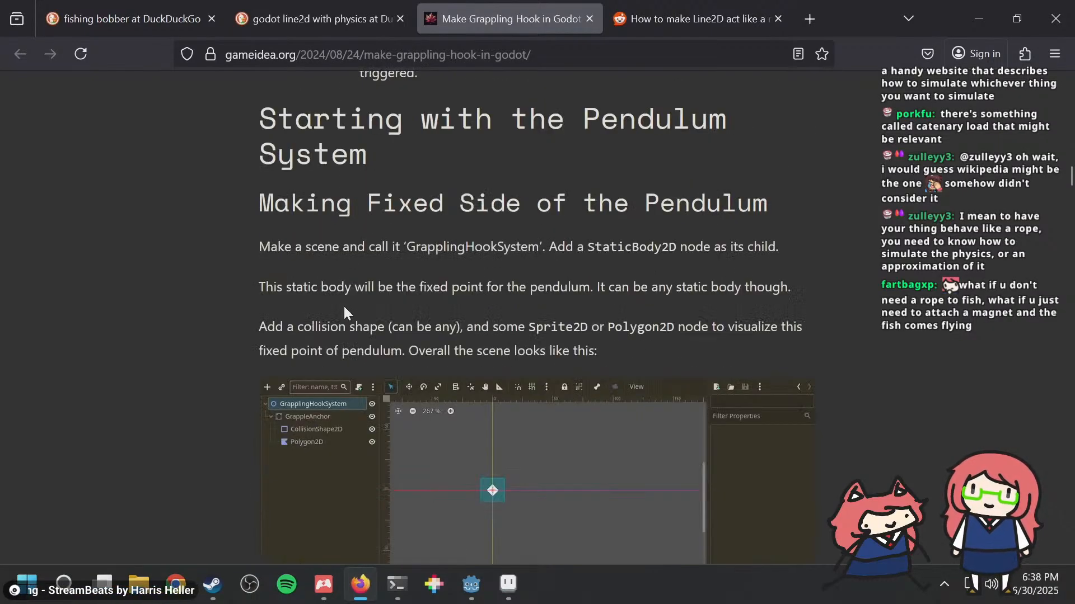
scroll(344, 309, "down", 6)
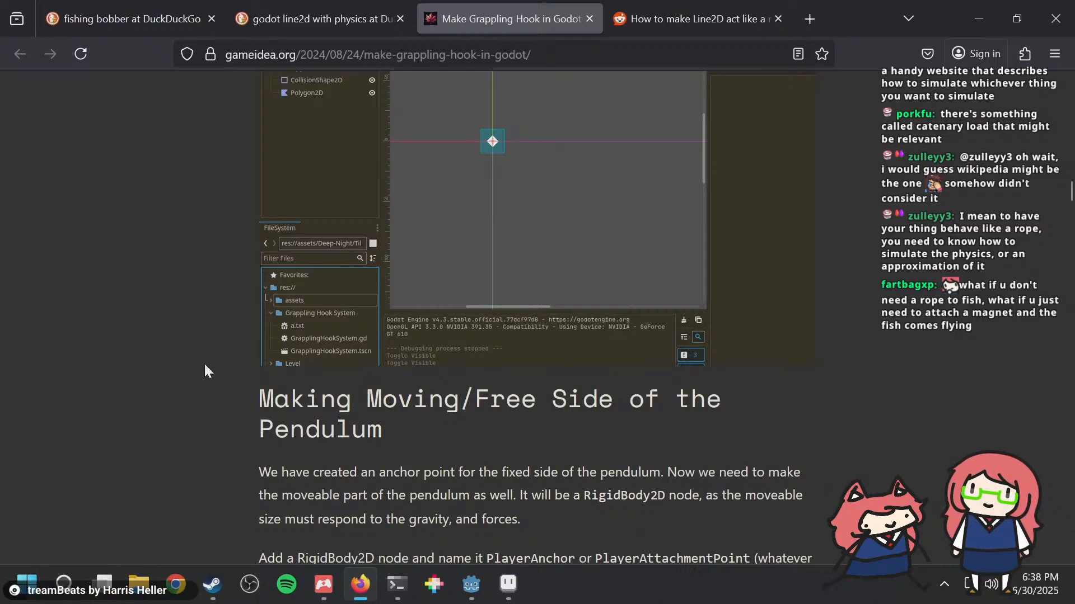
scroll(201, 375, "down", 12)
scroll(197, 376, "down", 5)
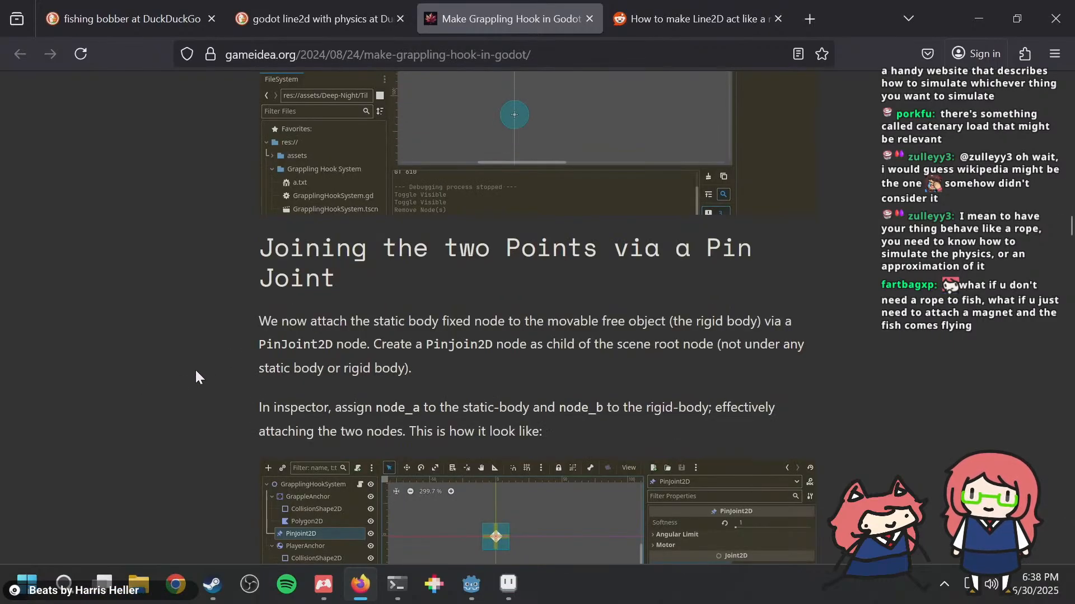
scroll(196, 372, "up", 5)
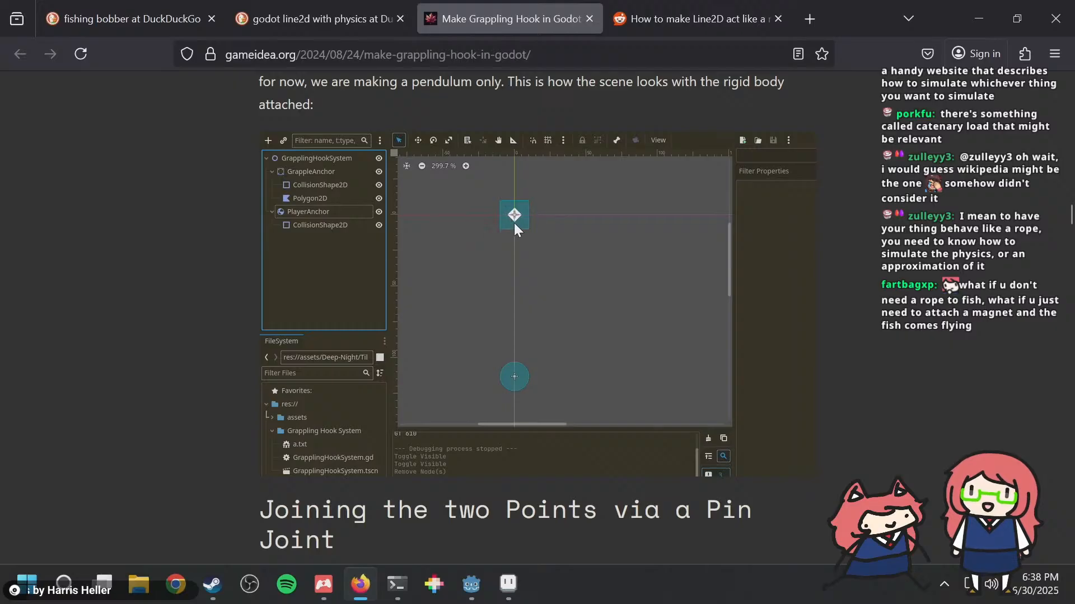
scroll(536, 341, "down", 6)
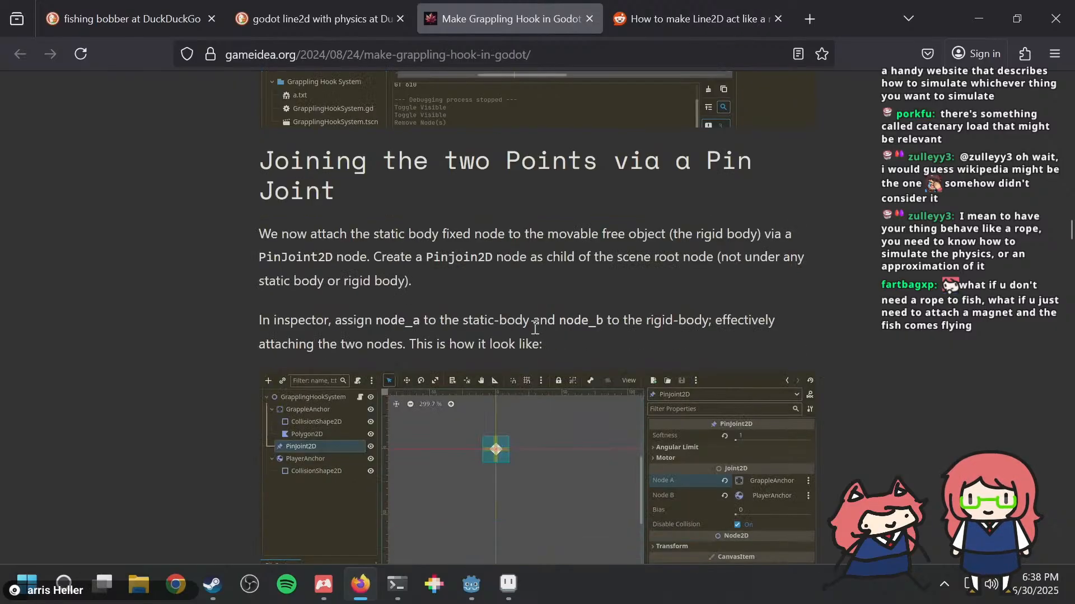
scroll(535, 327, "down", 8)
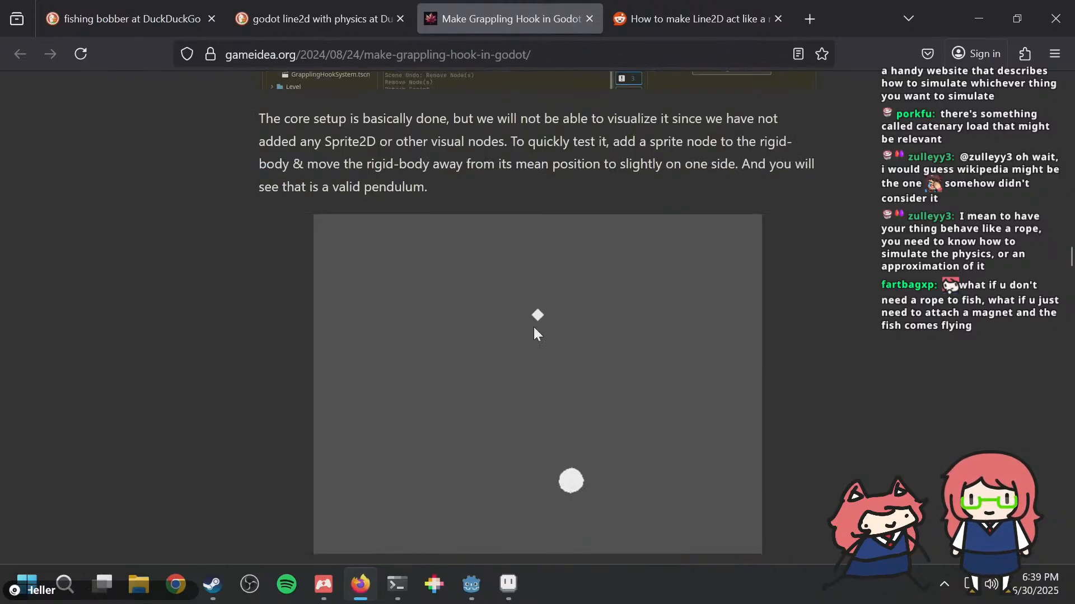
Step: Examine the article's code for syncing the Line2D rope ends, swinging and attaching the player, through to the Problems section
scroll(532, 327, "down", 3)
scroll(529, 331, "down", 10)
scroll(220, 265, "down", 20)
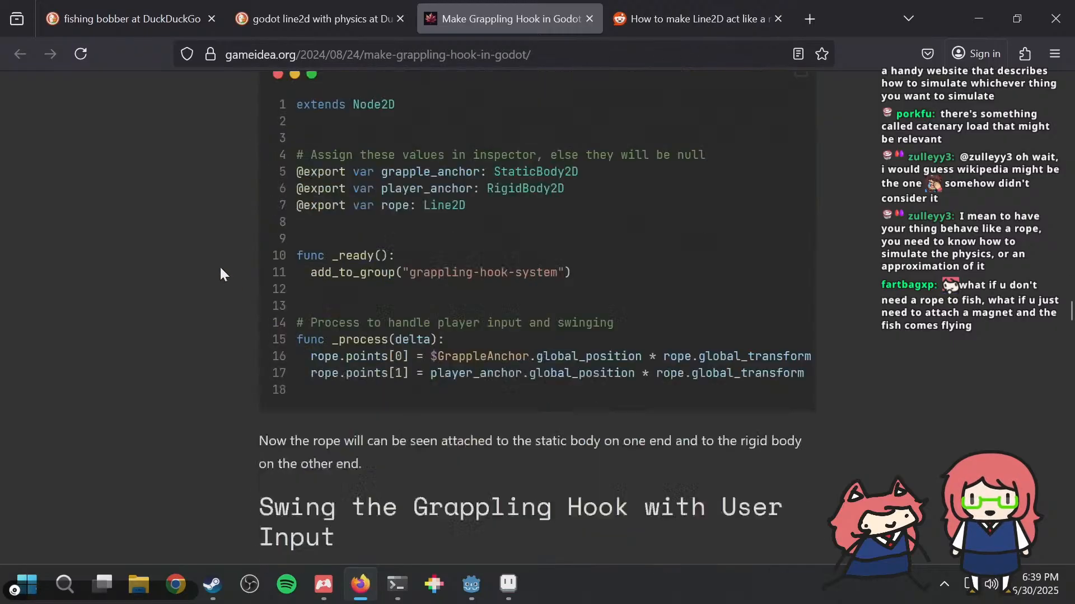
scroll(219, 244, "up", 5)
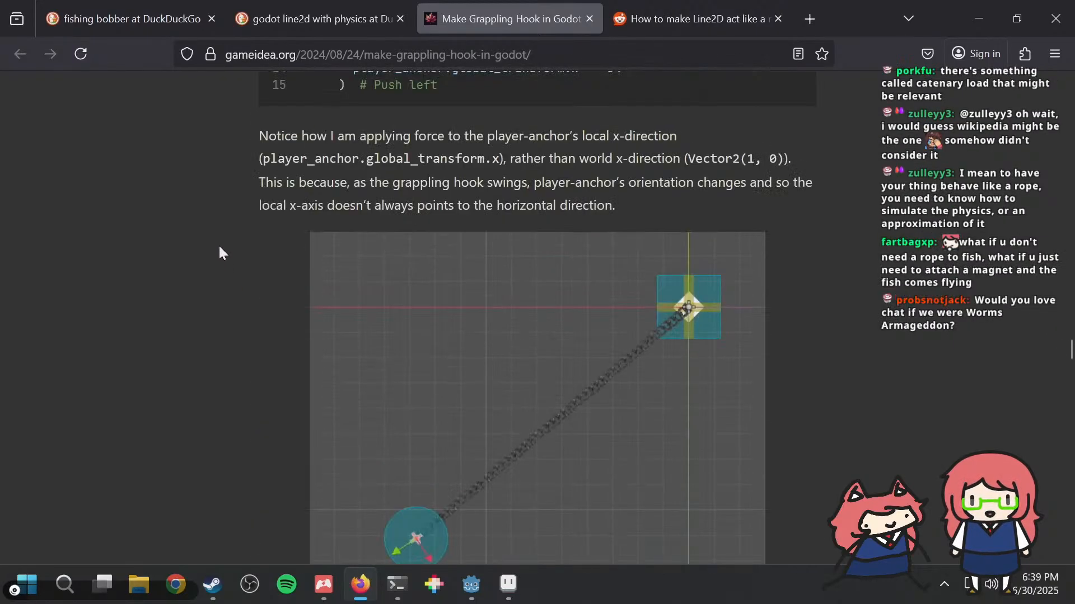
scroll(218, 244, "down", 13)
scroll(219, 252, "down", 5)
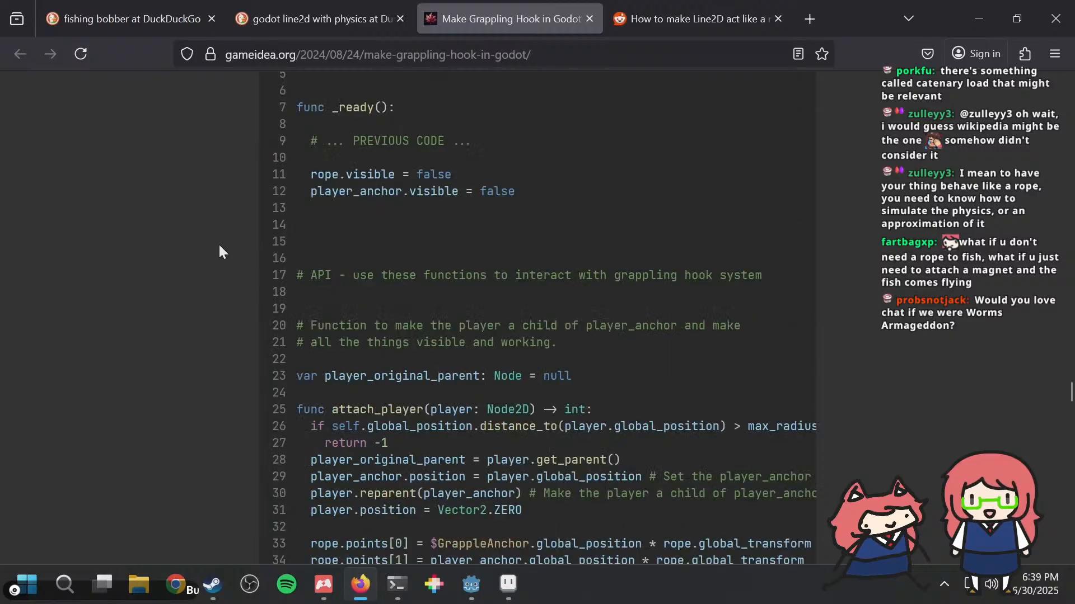
scroll(219, 252, "down", 20)
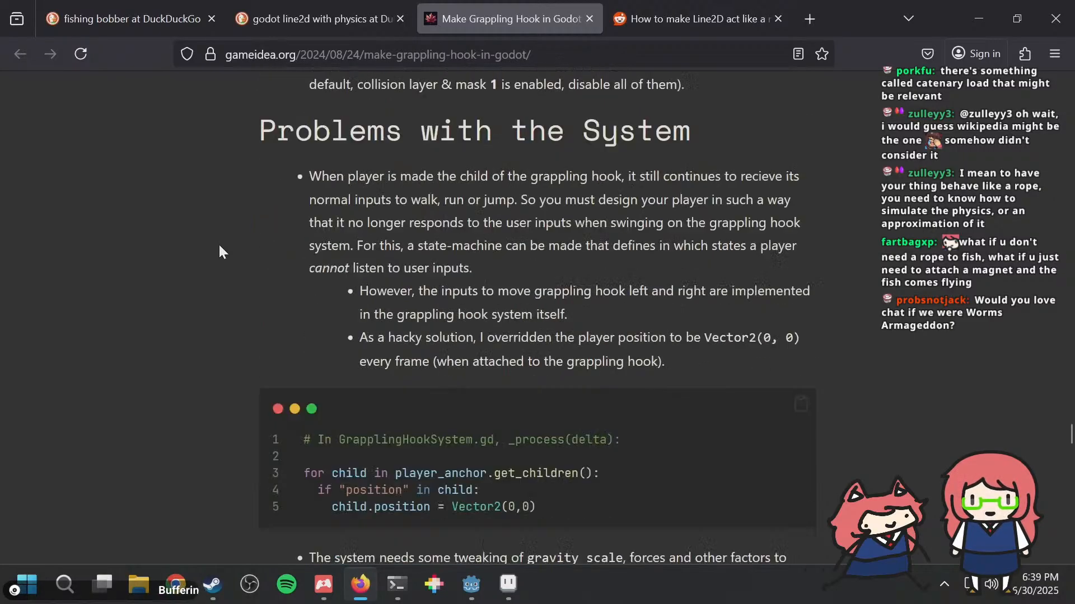
Step: Close the grappling hook article, find the GDNative-Ropesim verlet rope simulation among the search results and open it in a new tab
scroll(218, 243, "down", 20)
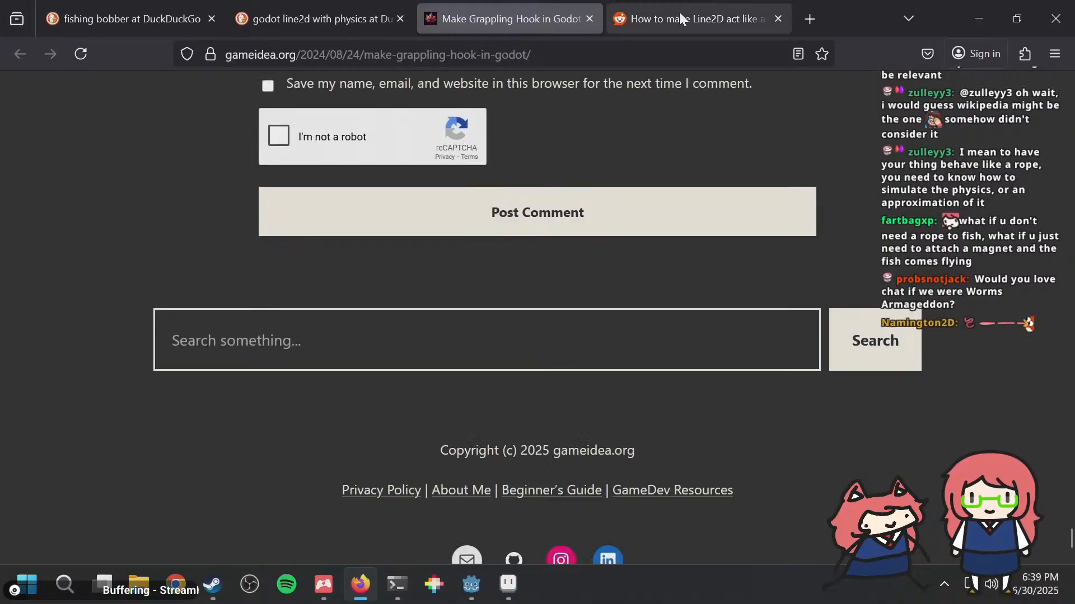
left_click(589, 17)
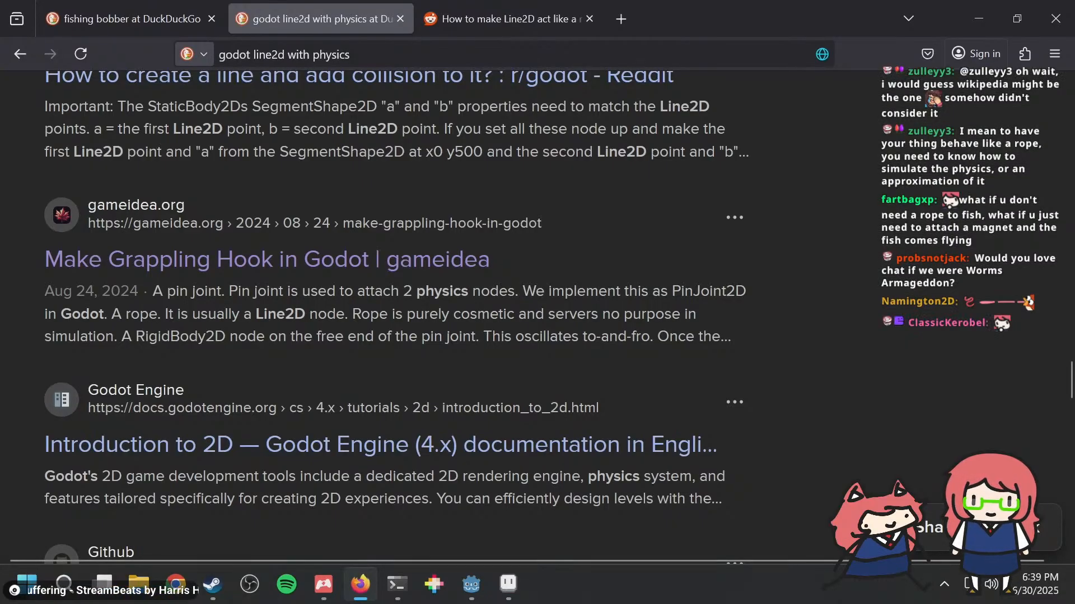
scroll(914, 299, "down", 2)
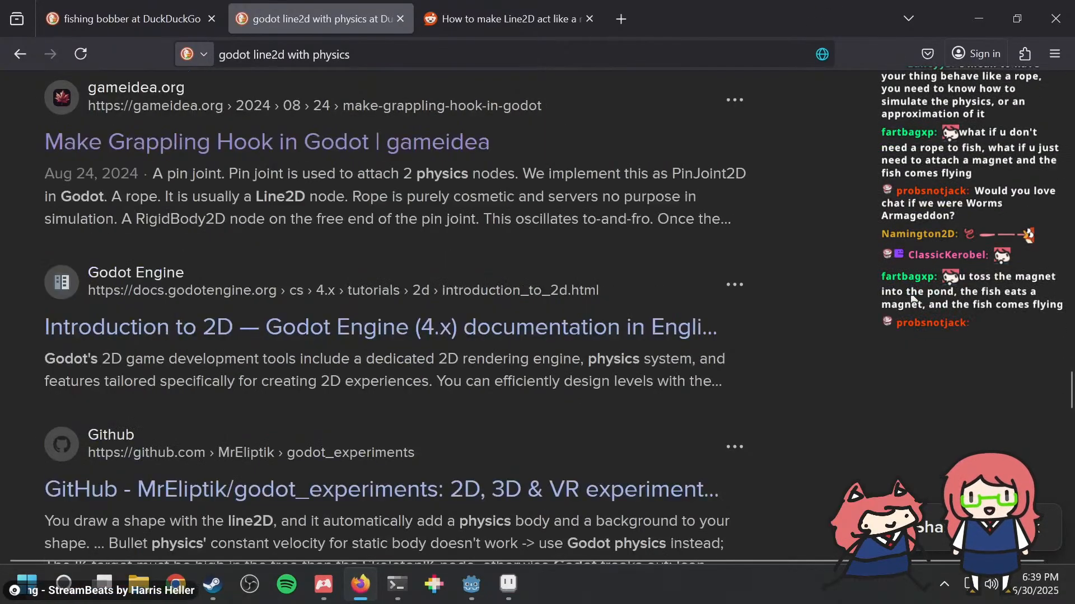
scroll(914, 299, "down", 4)
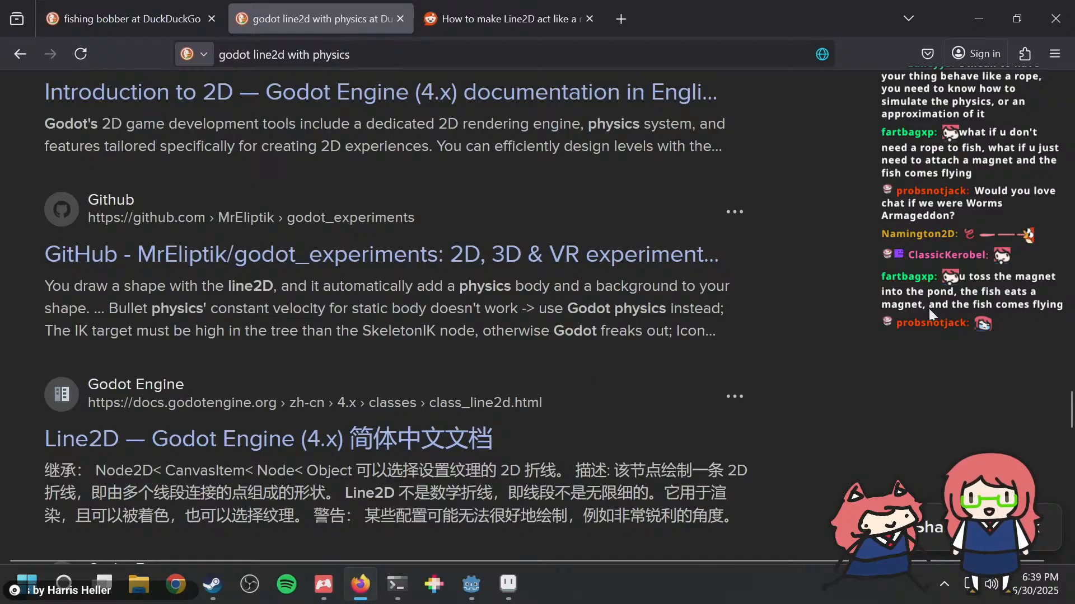
scroll(924, 308, "up", 4)
scroll(839, 313, "down", 2)
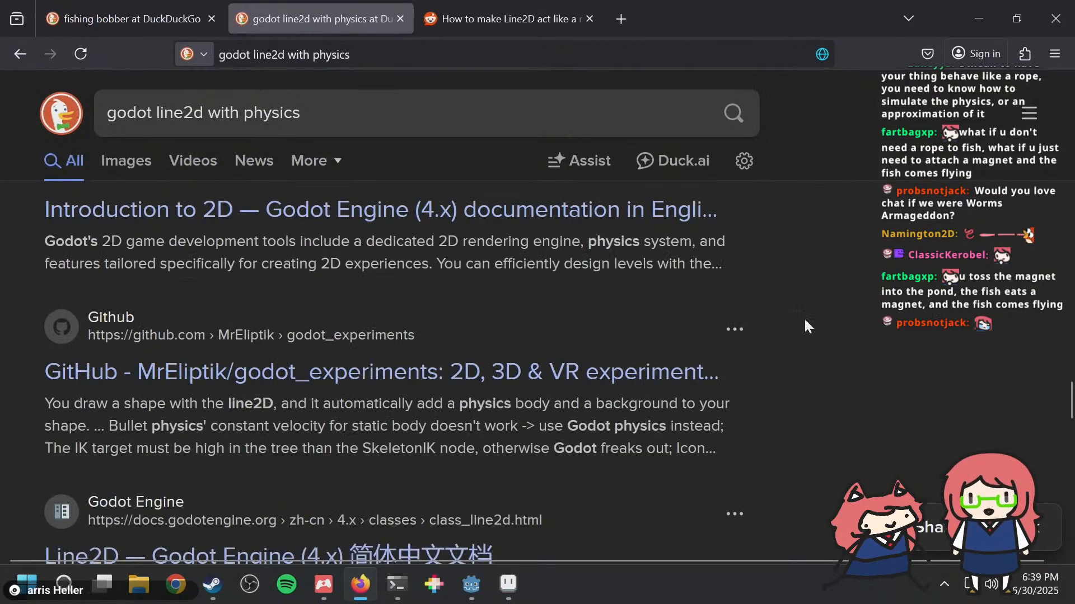
scroll(504, 262, "down", 8)
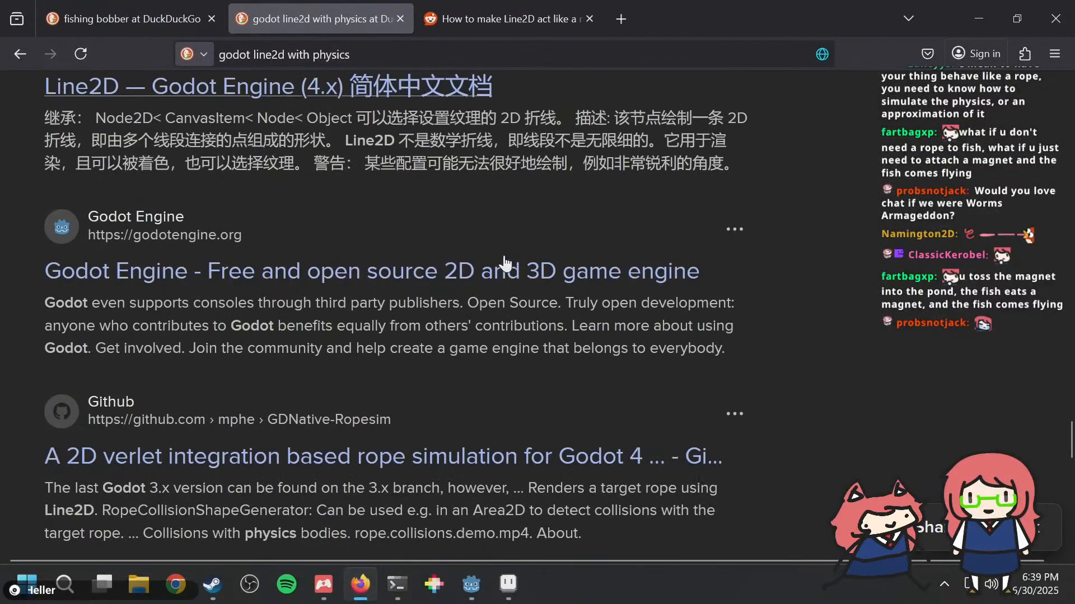
scroll(505, 262, "down", 2)
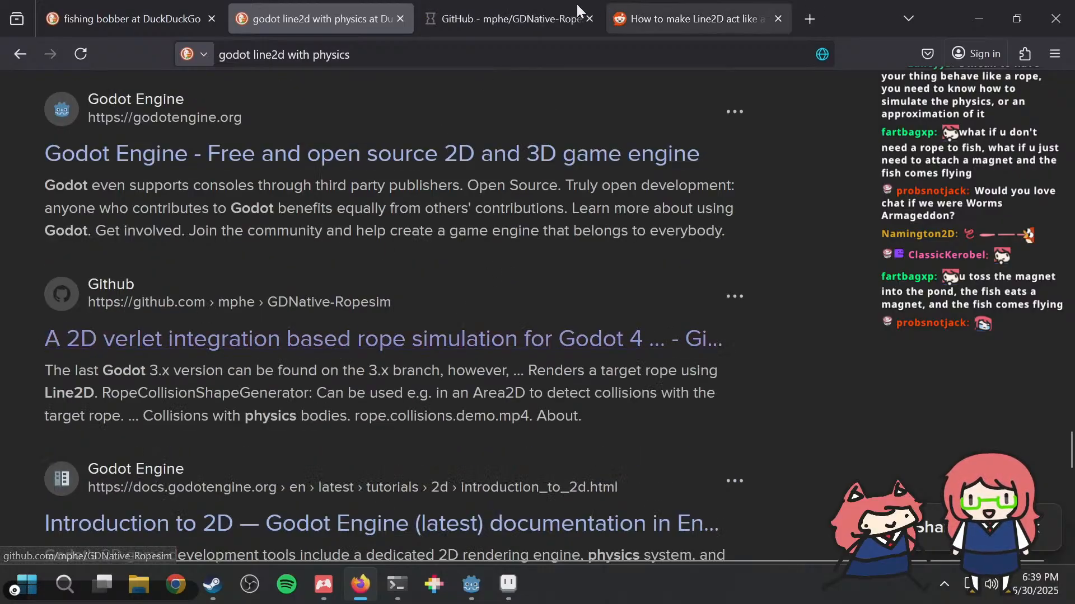
Step: Switch to the GDNative-Ropesim repository page and play the ropesim_showcase.mp4 video in its README
left_click(507, 18)
scroll(523, 241, "down", 3)
scroll(510, 267, "down", 13)
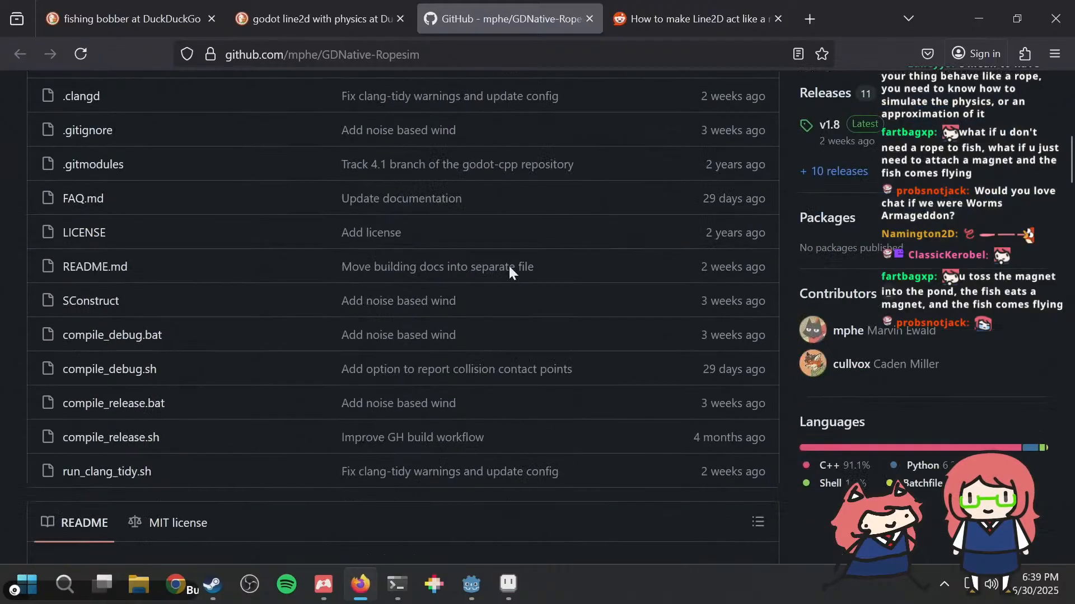
scroll(510, 267, "down", 20)
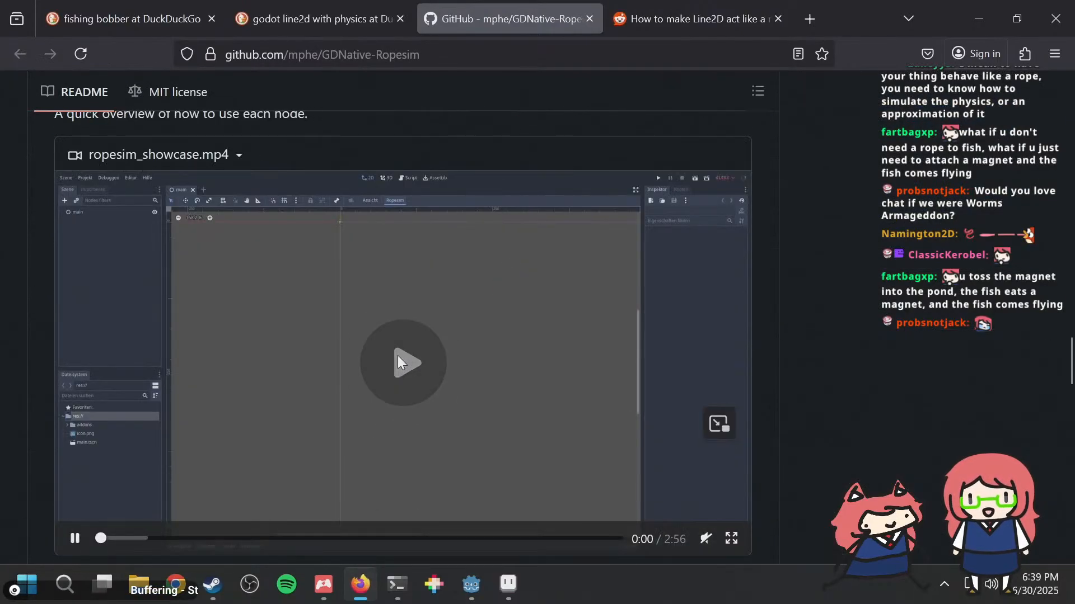
left_click(397, 355)
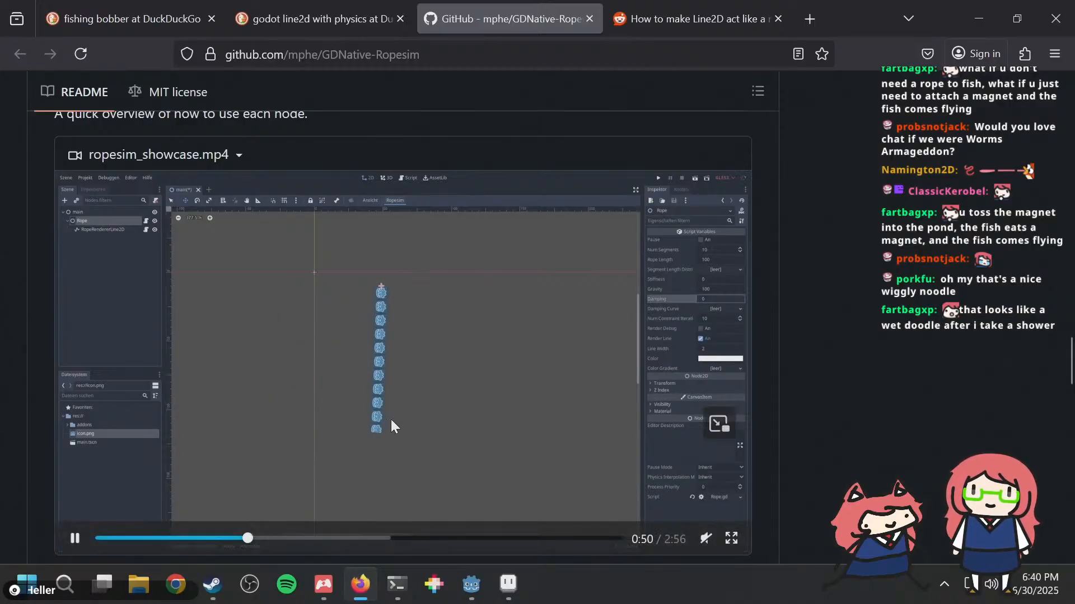
Step: Skip through the ropesim_showcase.mp4 video to watch how the rope, rope handle and rope anchor nodes behave
scroll(336, 436, "down", 2)
left_click(328, 451)
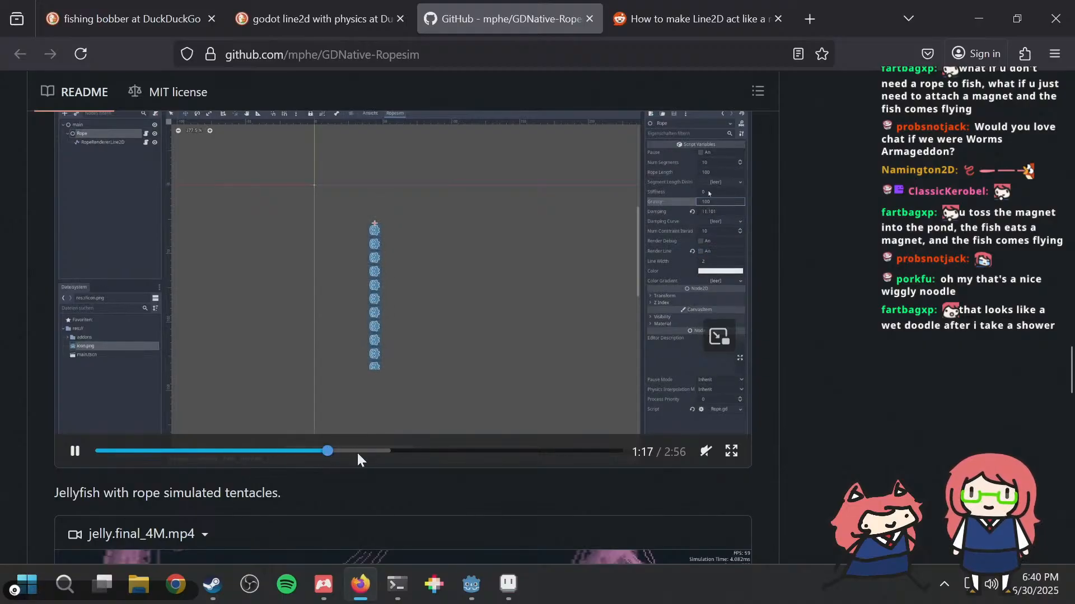
left_click(381, 451)
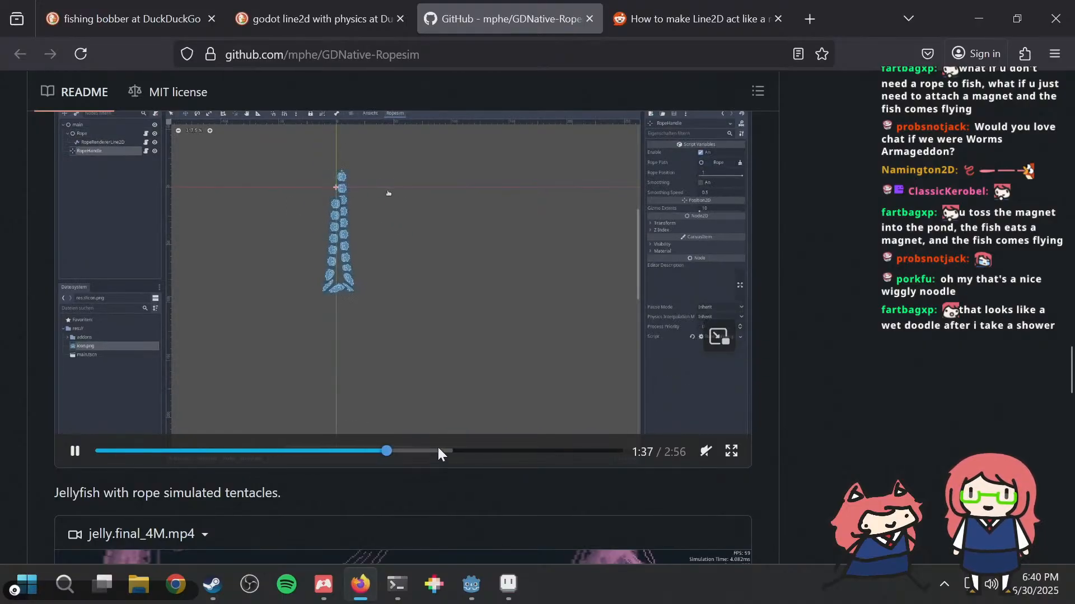
left_click(438, 451)
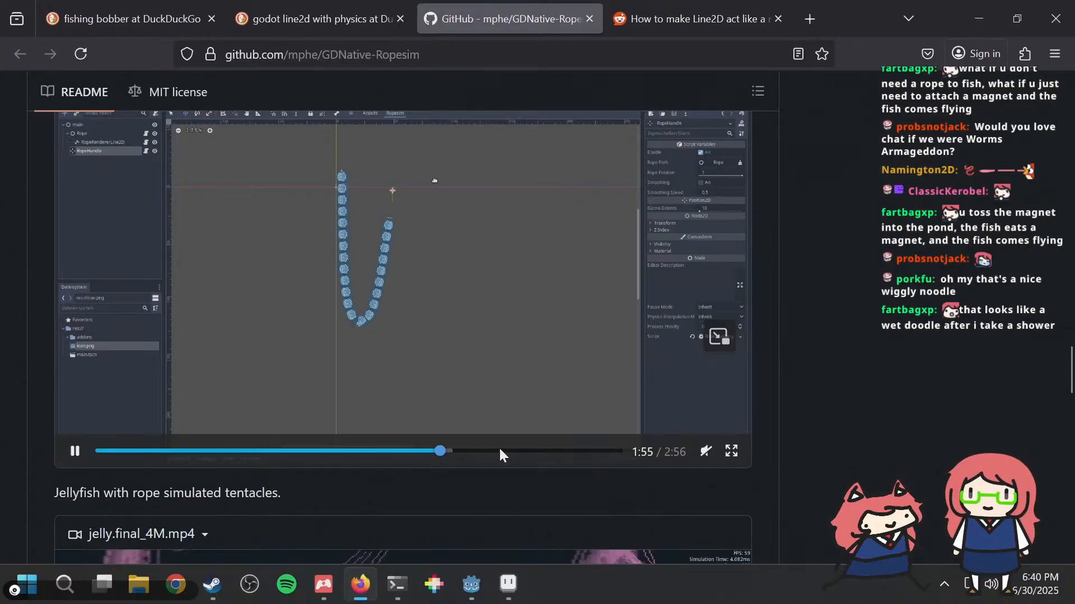
left_click(502, 451)
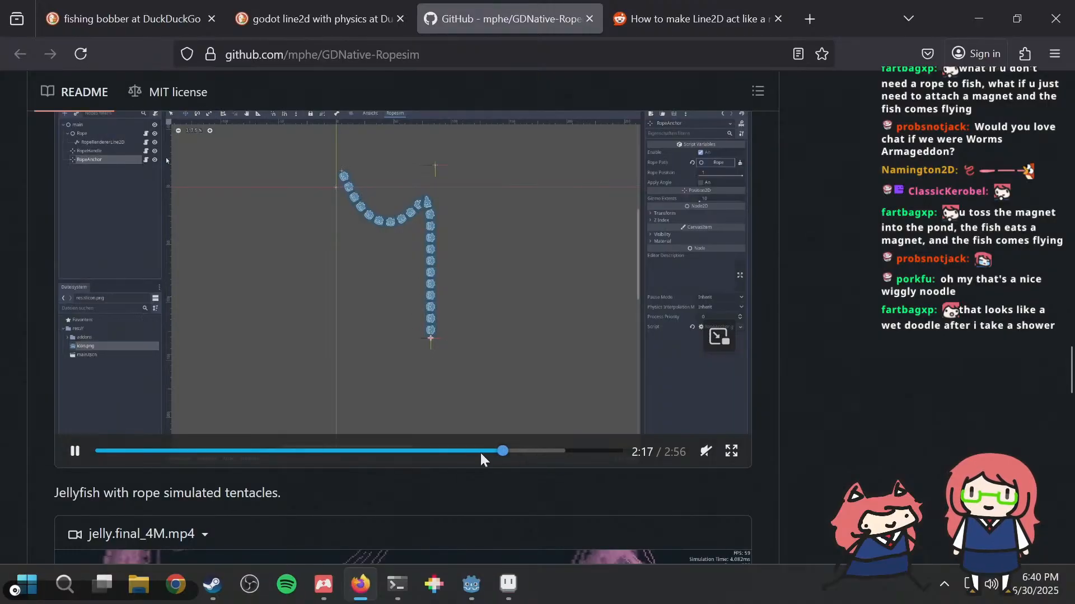
left_click(425, 451)
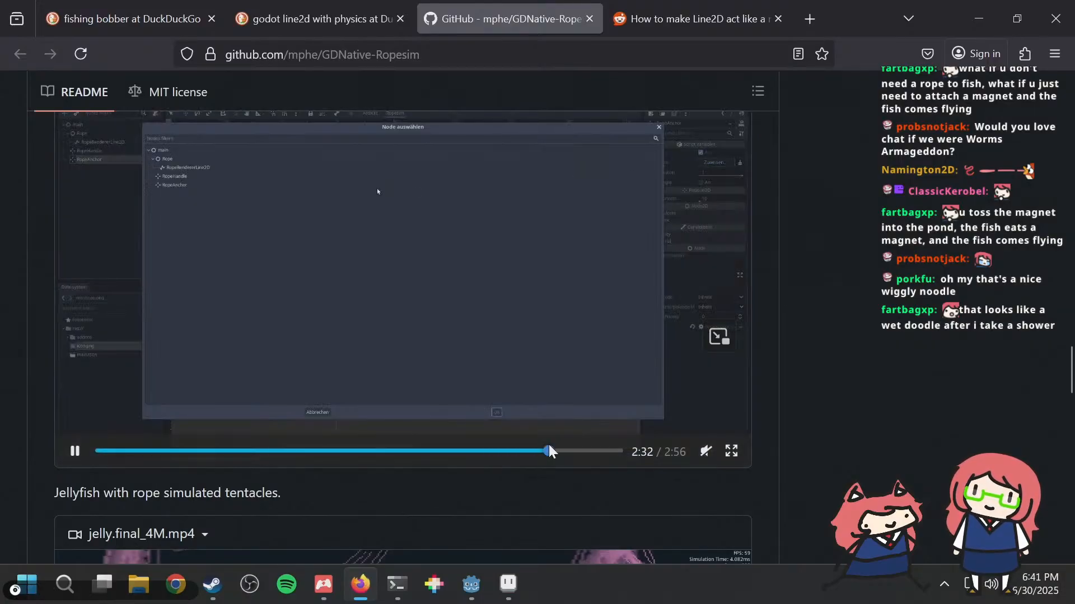
mouse_move(548, 451)
left_mouse_down()
mouse_move(578, 451)
mouse_move(528, 451)
left_mouse_up()
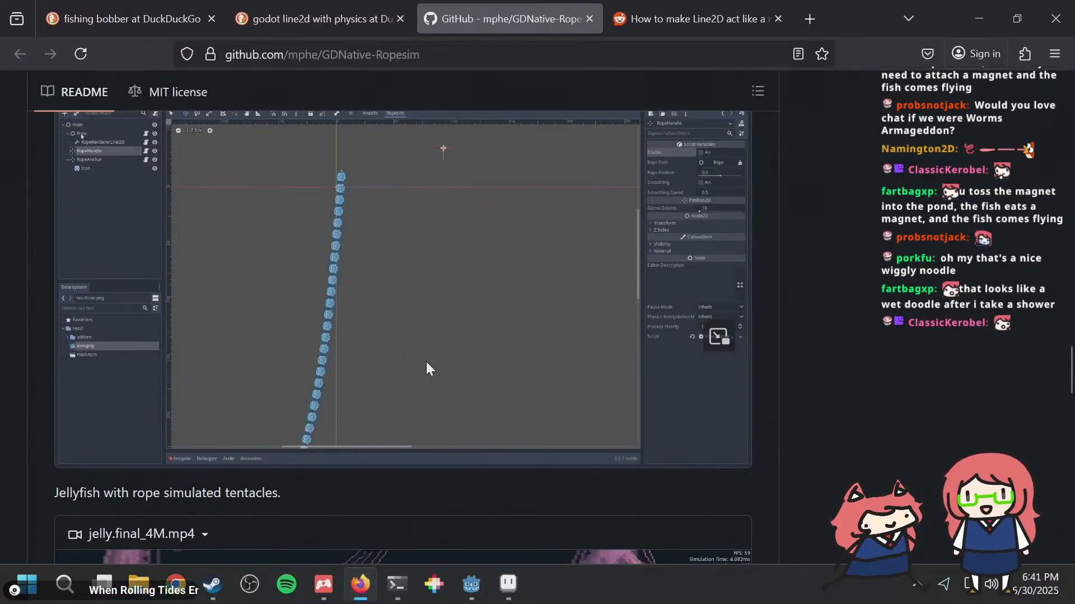
Step: Play Ropesim.Advanced.Examples.mp4 in the README, skipping ahead and back to watch the rope usage examples
scroll(47, 435, "down", 15)
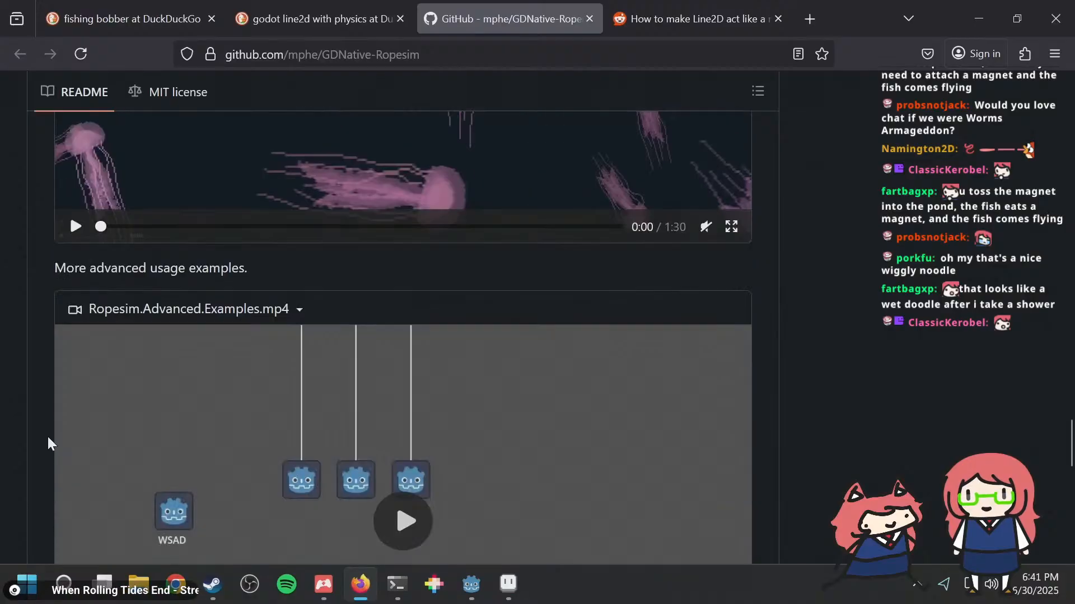
scroll(47, 435, "up", 3)
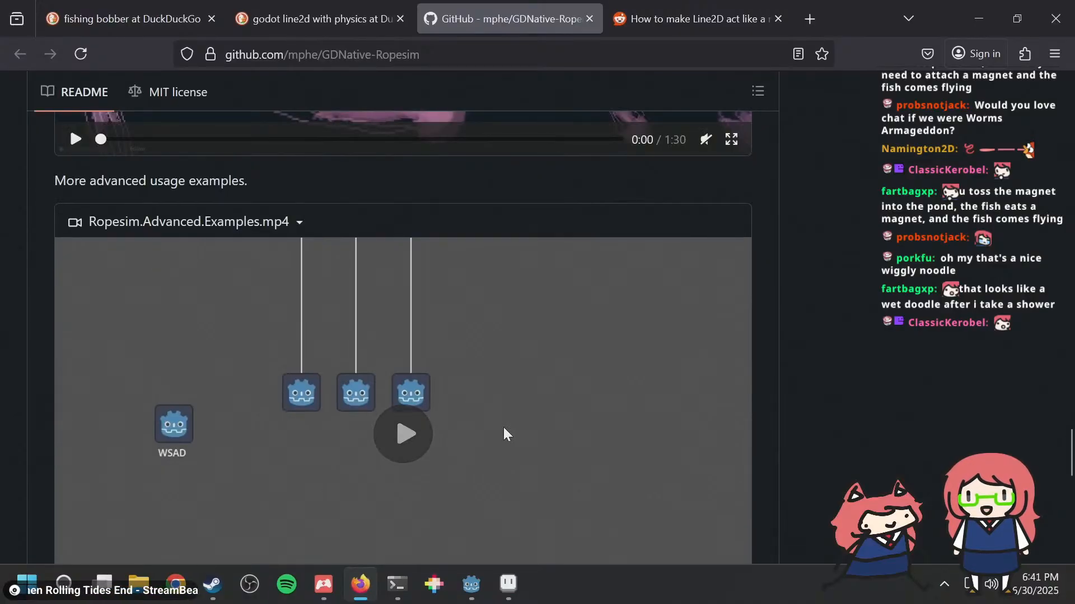
scroll(494, 421, "down", 2)
left_click(411, 340)
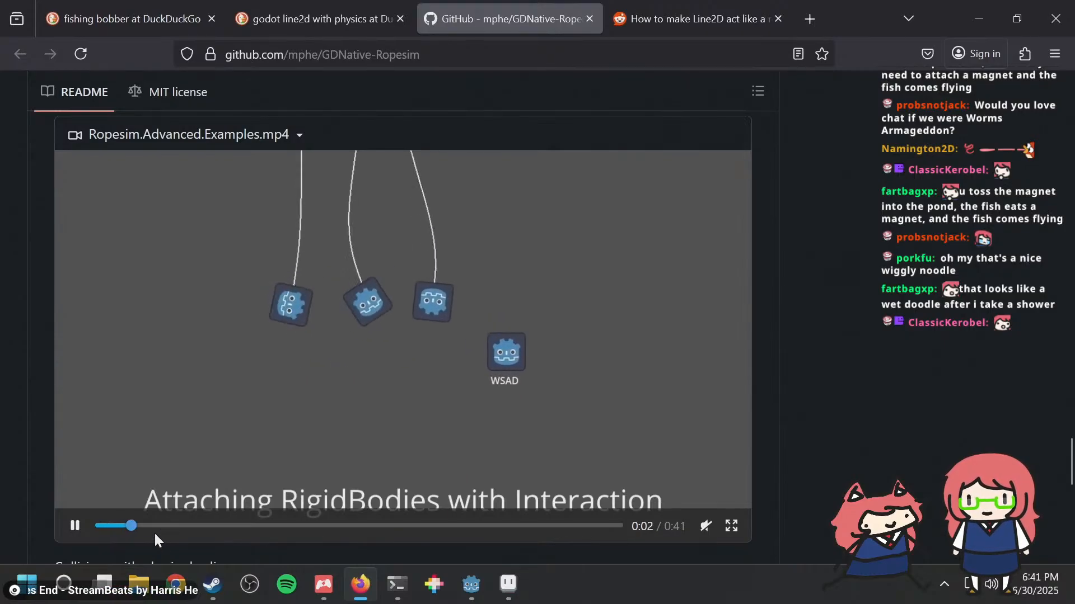
left_click_drag(153, 528, 294, 523)
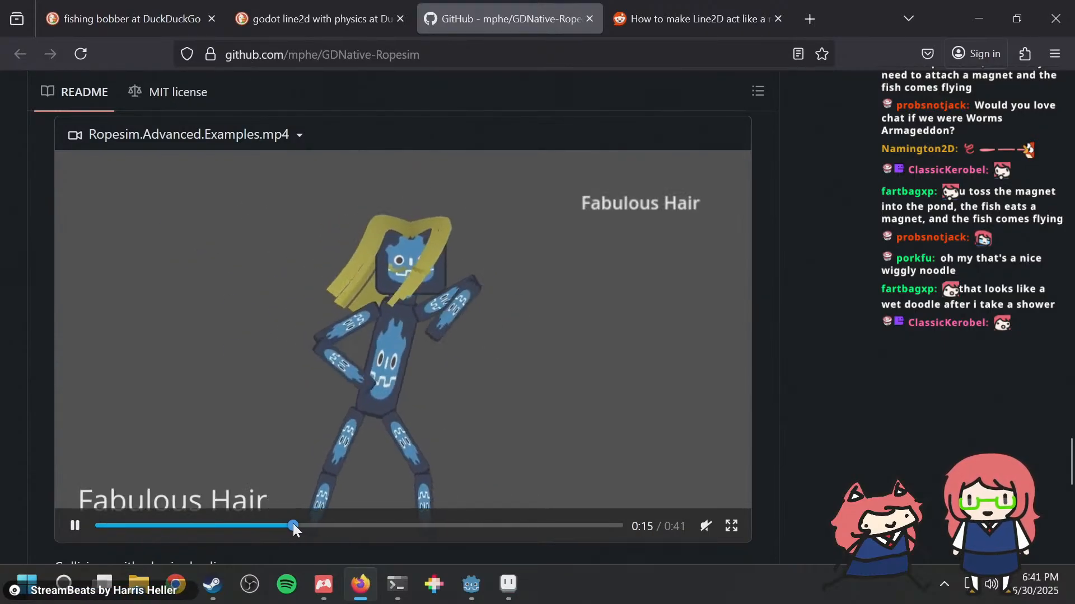
left_click(239, 525)
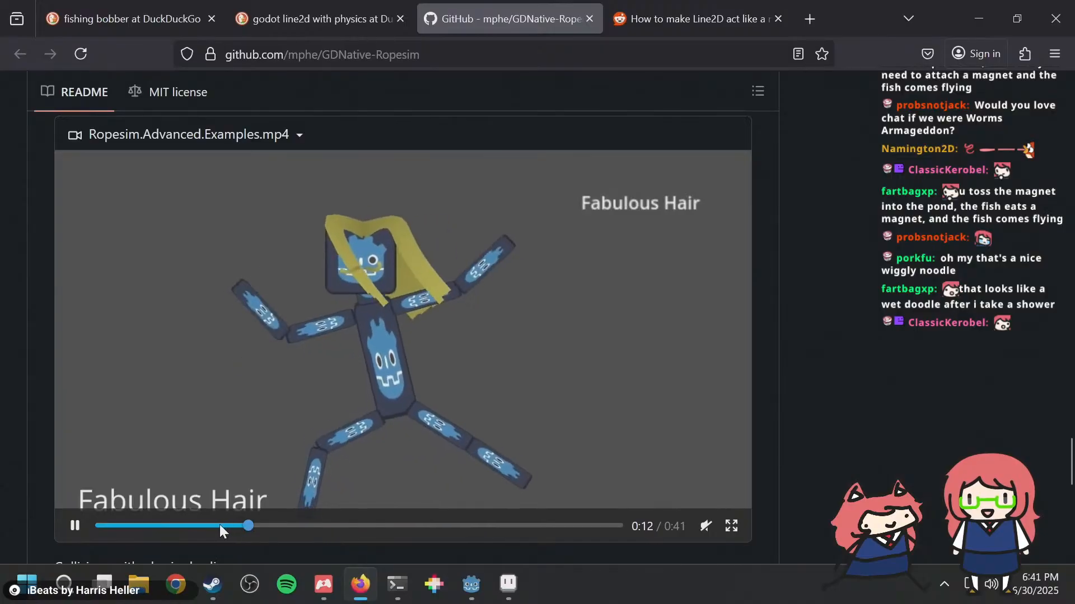
left_click(215, 525)
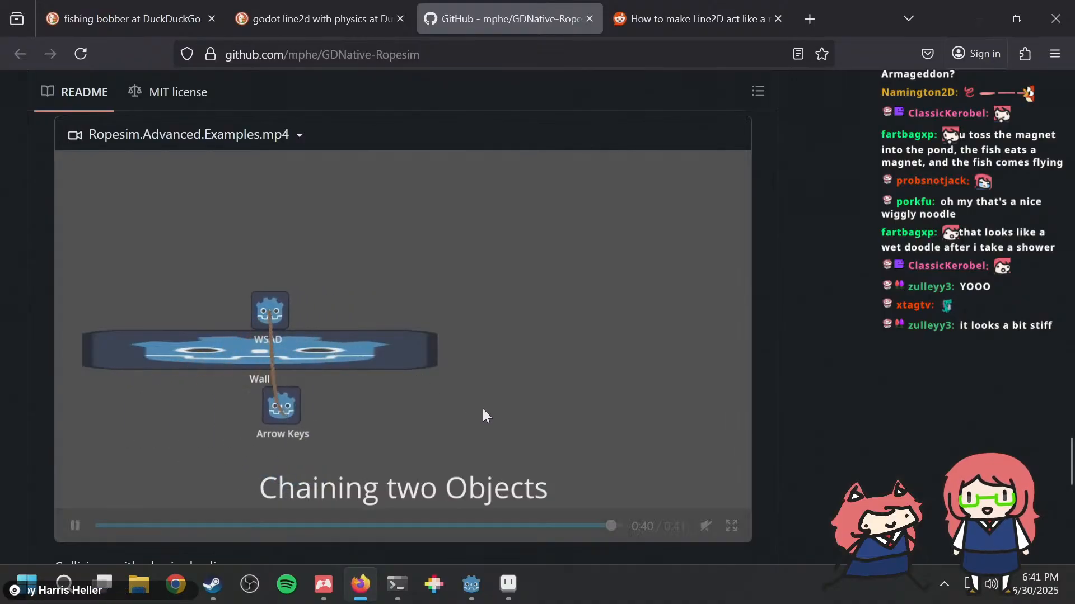
Step: Skim the README's physics body collisions demo and Setup section, and return to the repository's file list
scroll(1, 355, "down", 5)
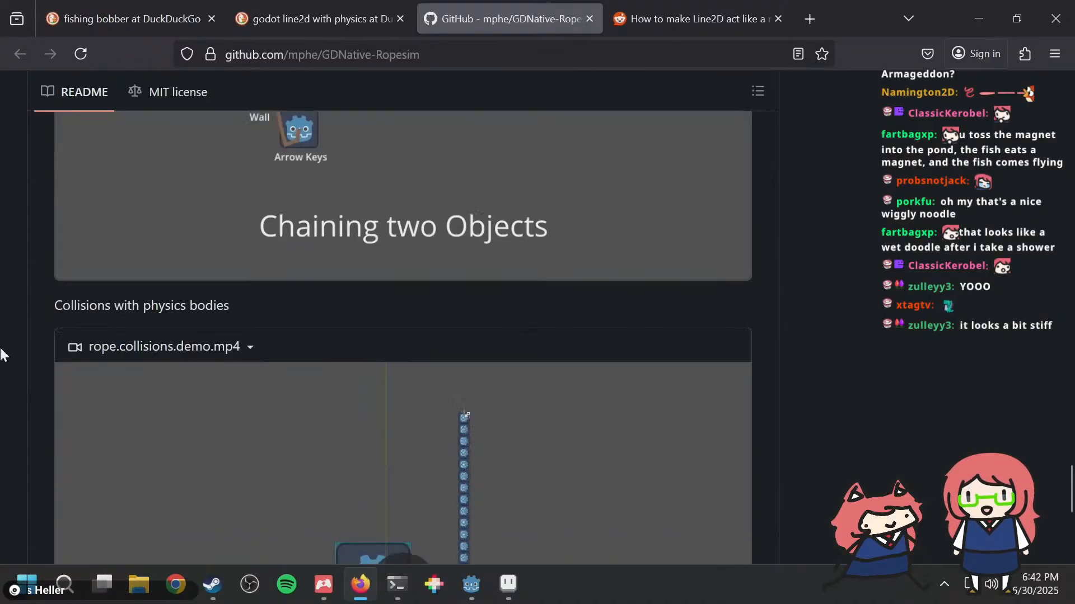
scroll(2, 355, "down", 7)
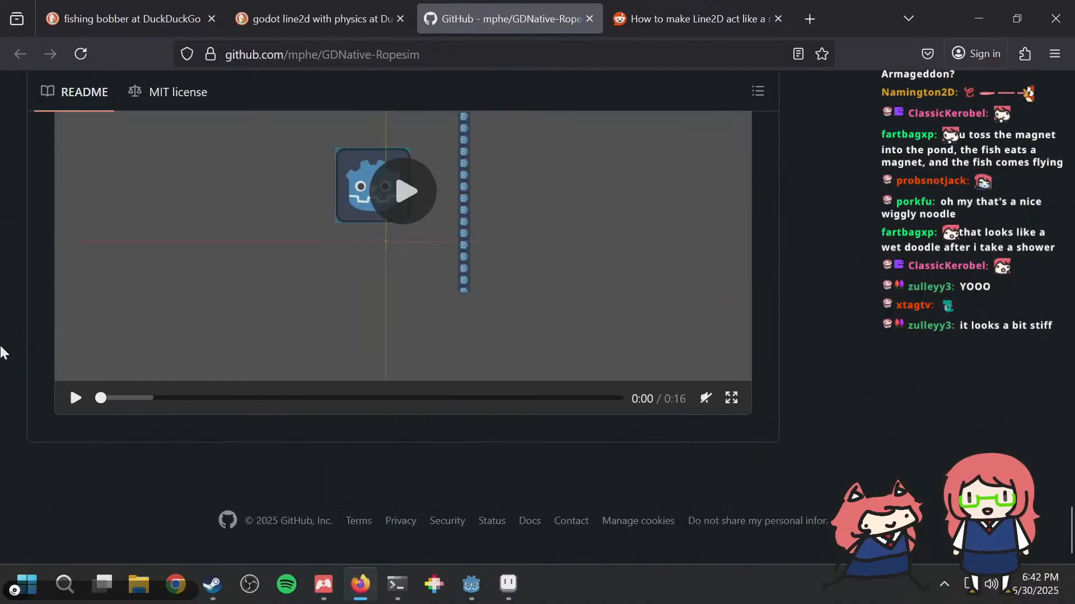
scroll(2, 353, "up", 20)
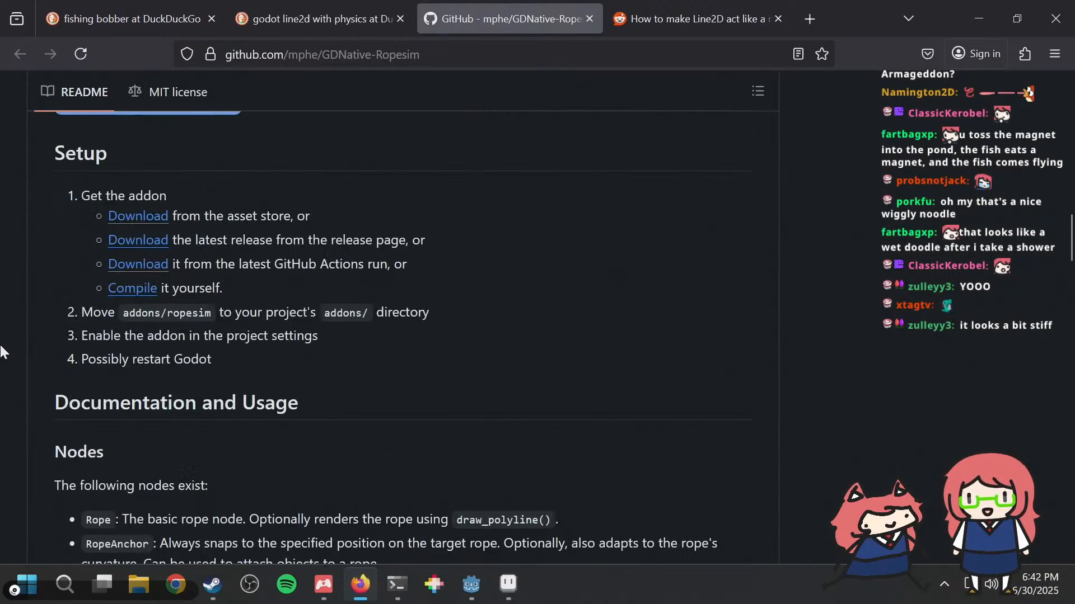
scroll(2, 353, "up", 9)
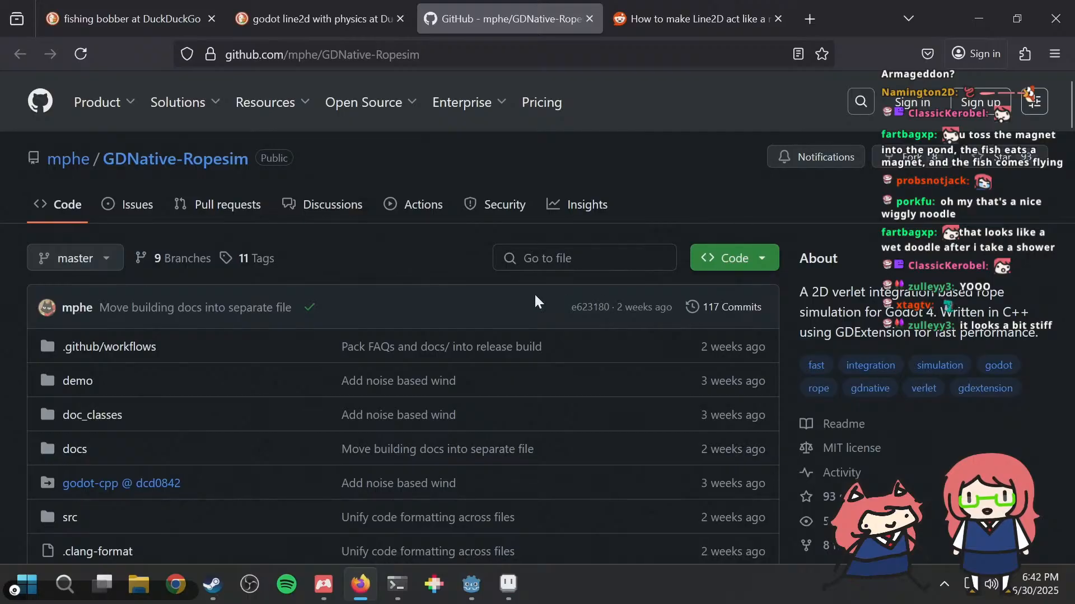
Step: Check the GDNative-Ropesim repository's open issues and its commit history on the master branch
mouse_move(156, 320)
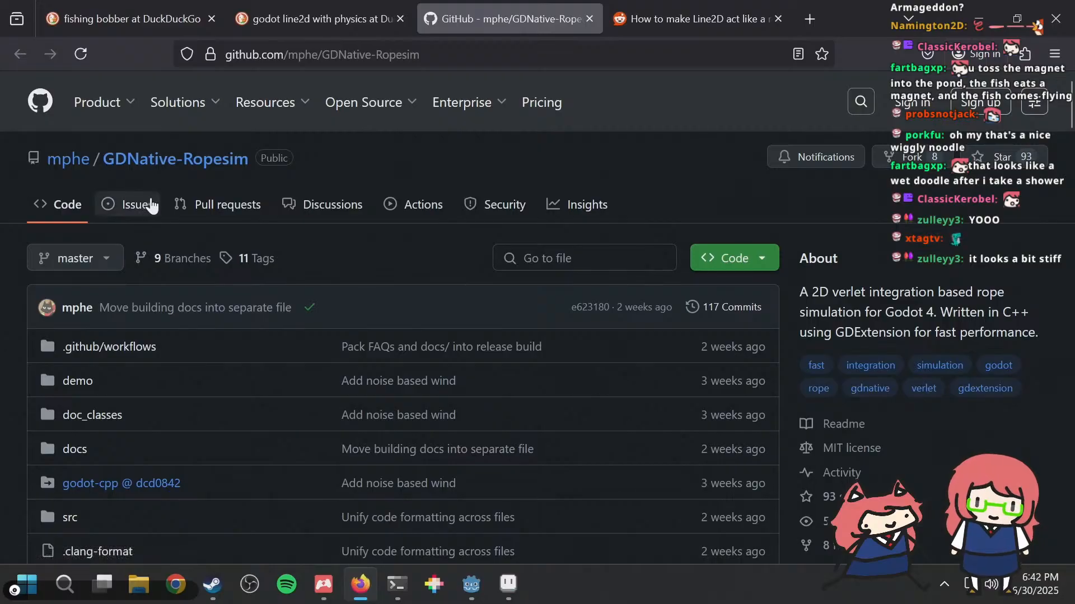
scroll(436, 241, "down", 2)
scroll(302, 224, "up", 2)
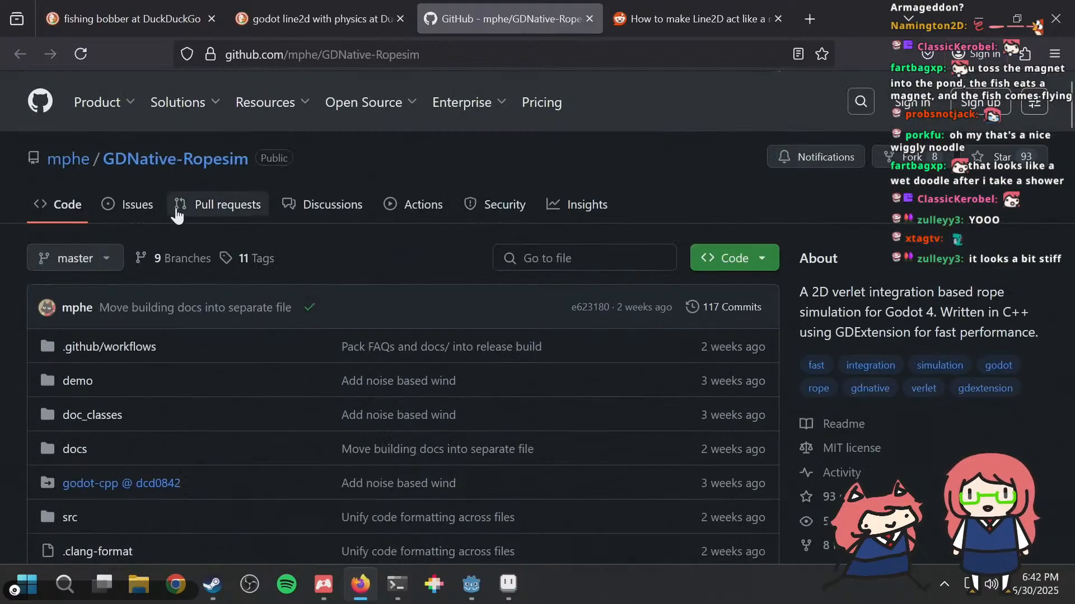
left_click(143, 213)
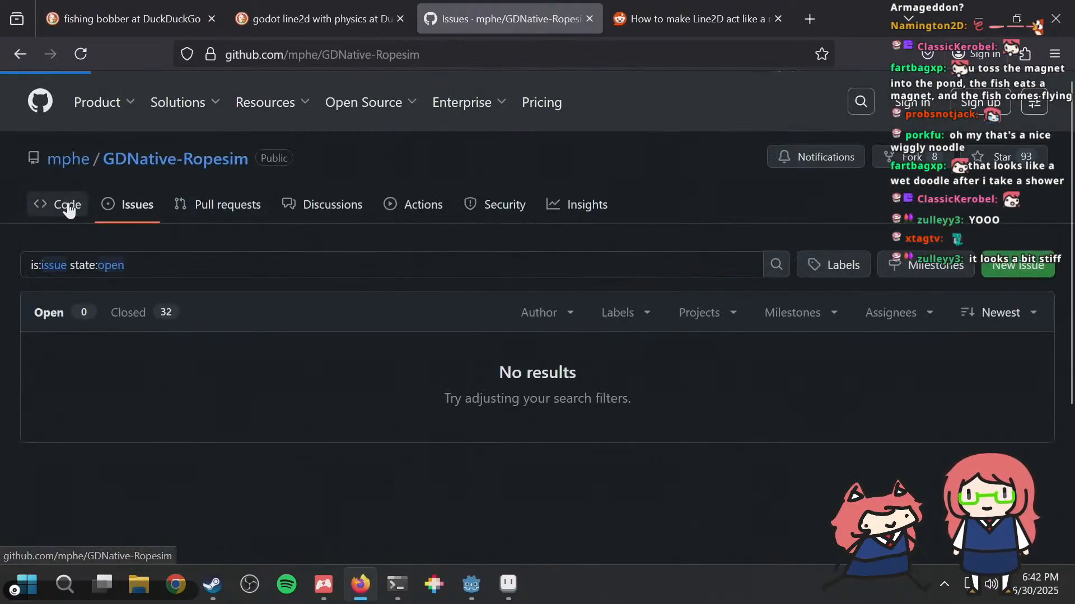
left_click(68, 206)
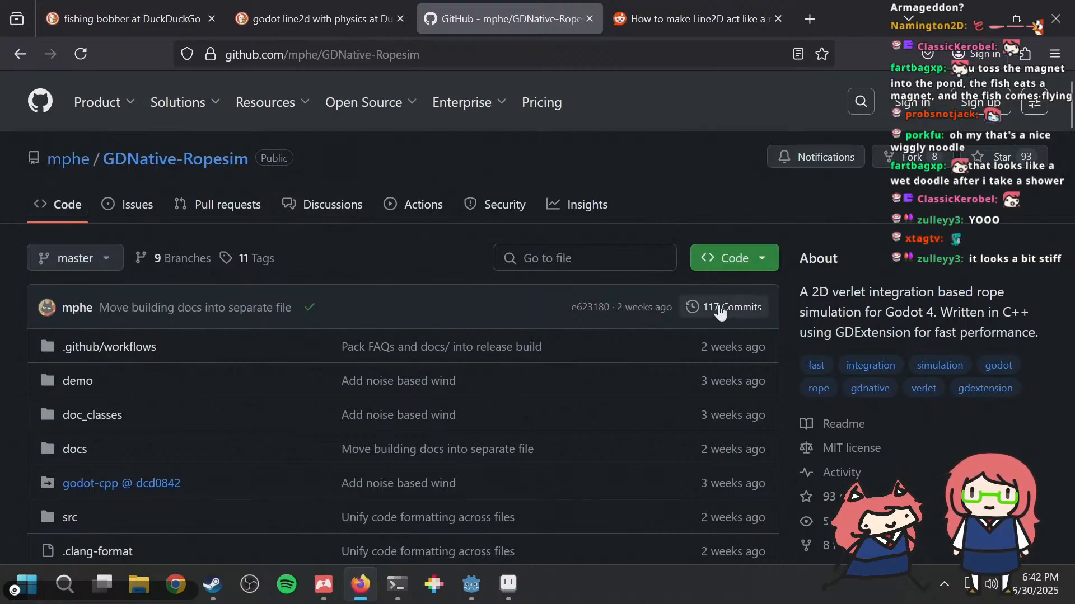
left_click(722, 308)
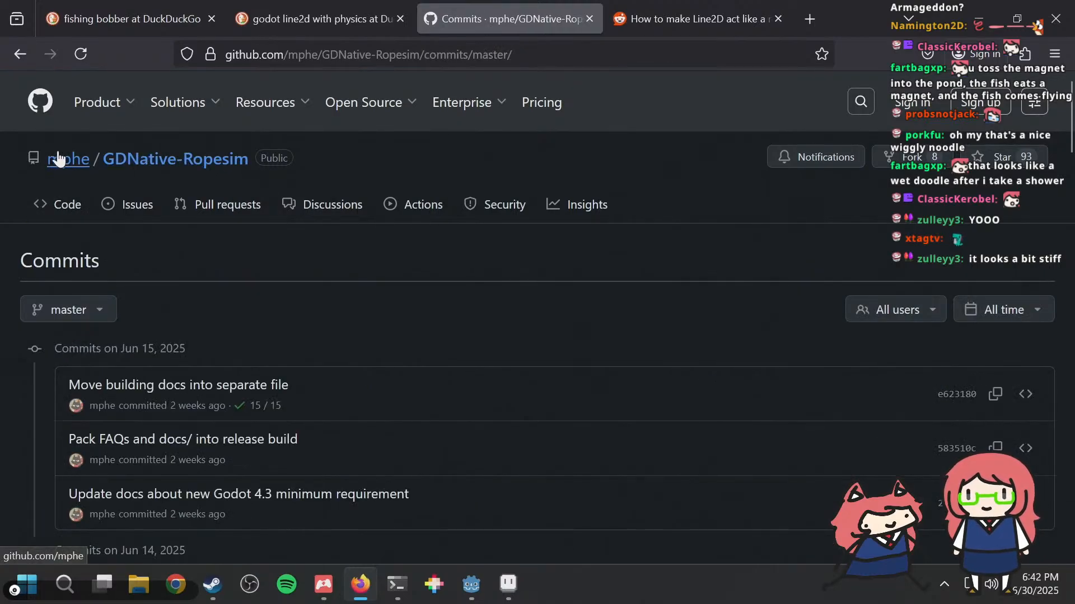
Step: Open the repository owner's GitHub profile and look through the popular repositories, including the description of TF2-ClassicMovement
left_click(59, 158)
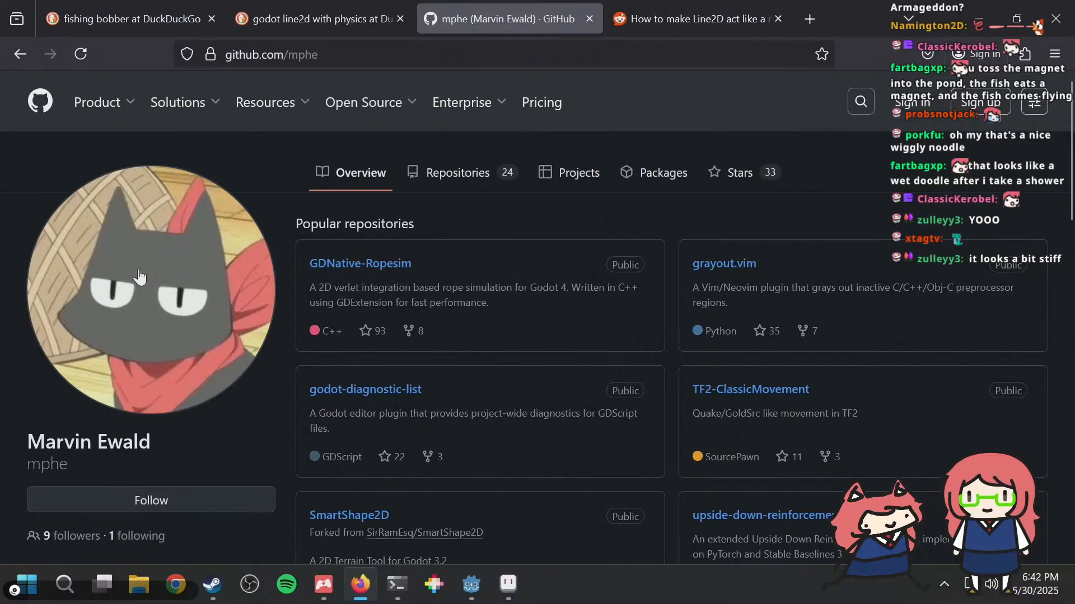
scroll(323, 214, "down", 2)
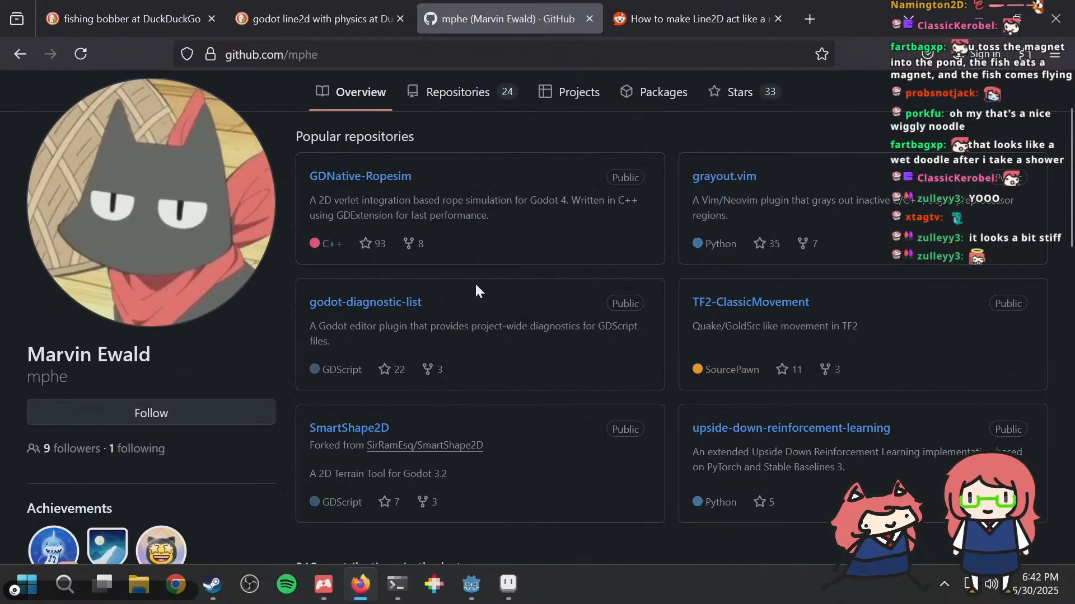
scroll(476, 290, "down", 2)
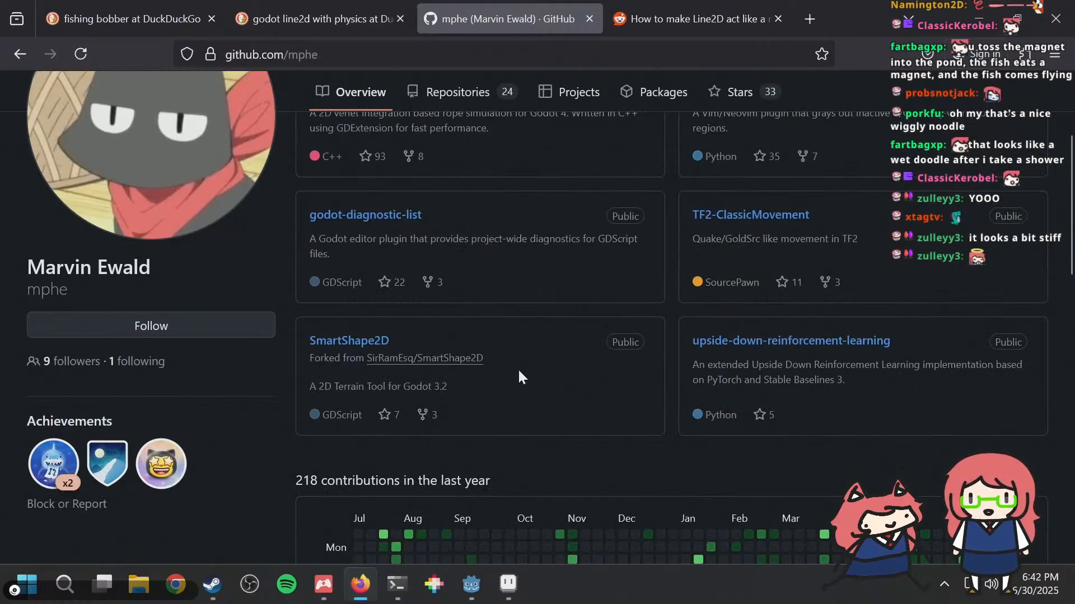
scroll(769, 313, "up", 2)
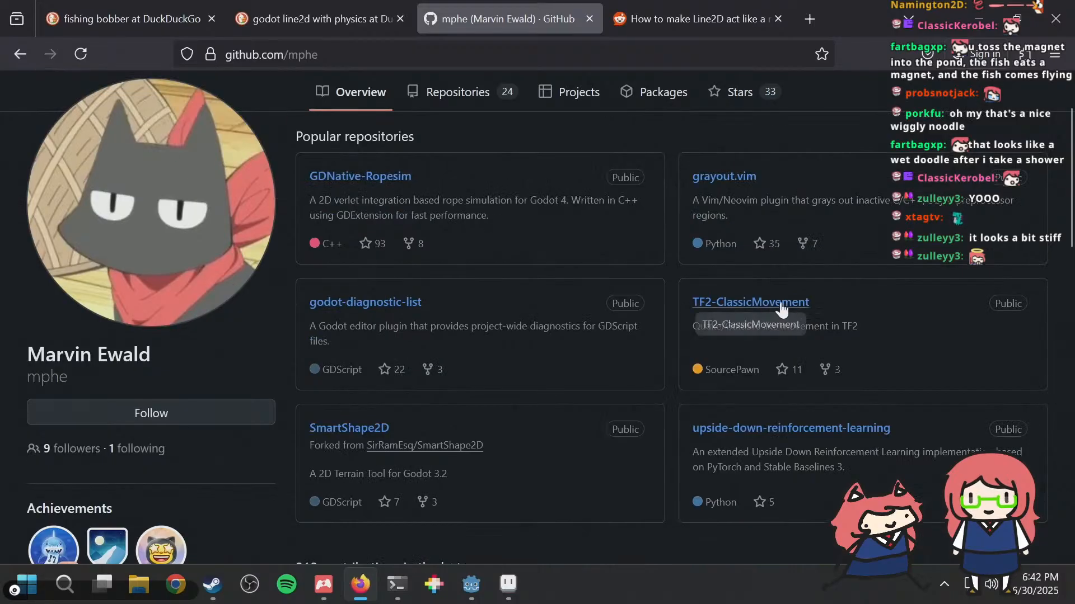
left_click_drag(864, 327, 694, 304)
left_click(919, 330)
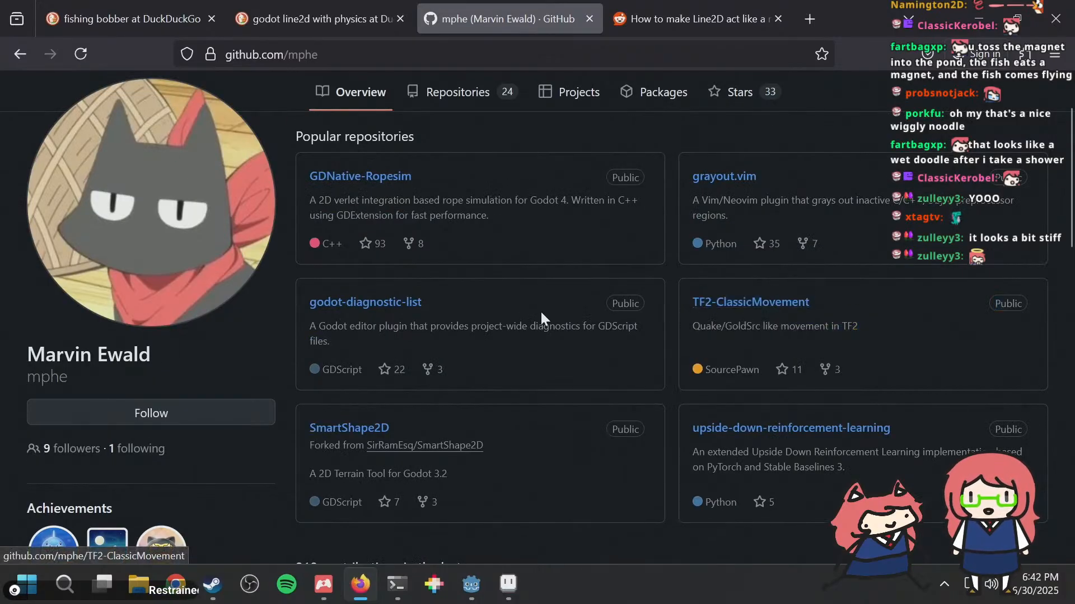
Step: Look through the profile's contribution activity back to May 2025, and return to the GDNative-Ropesim repository page
scroll(503, 306, "down", 12)
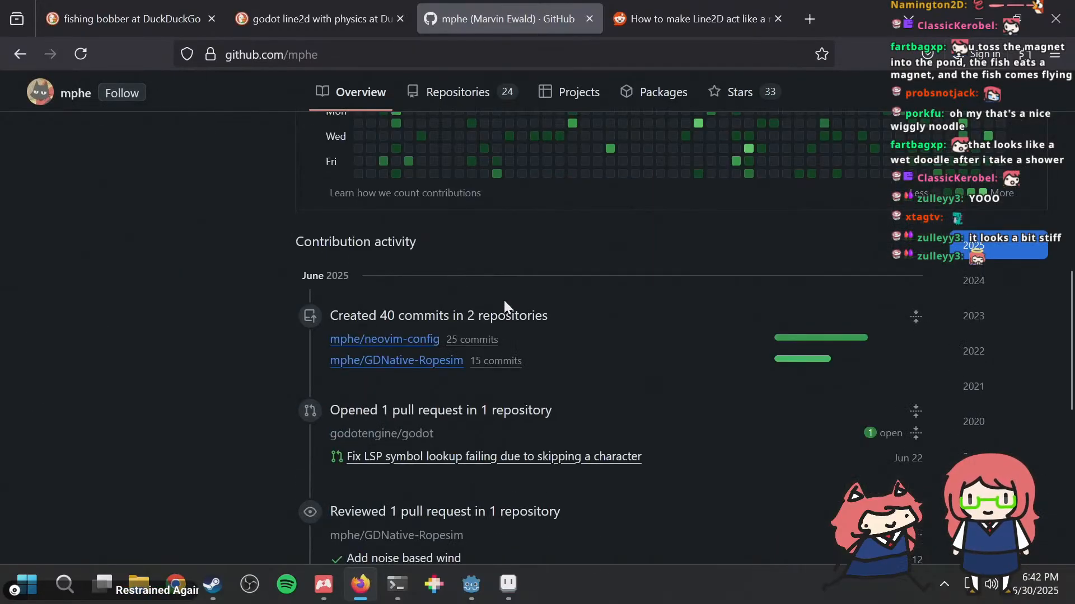
scroll(504, 300, "down", 10)
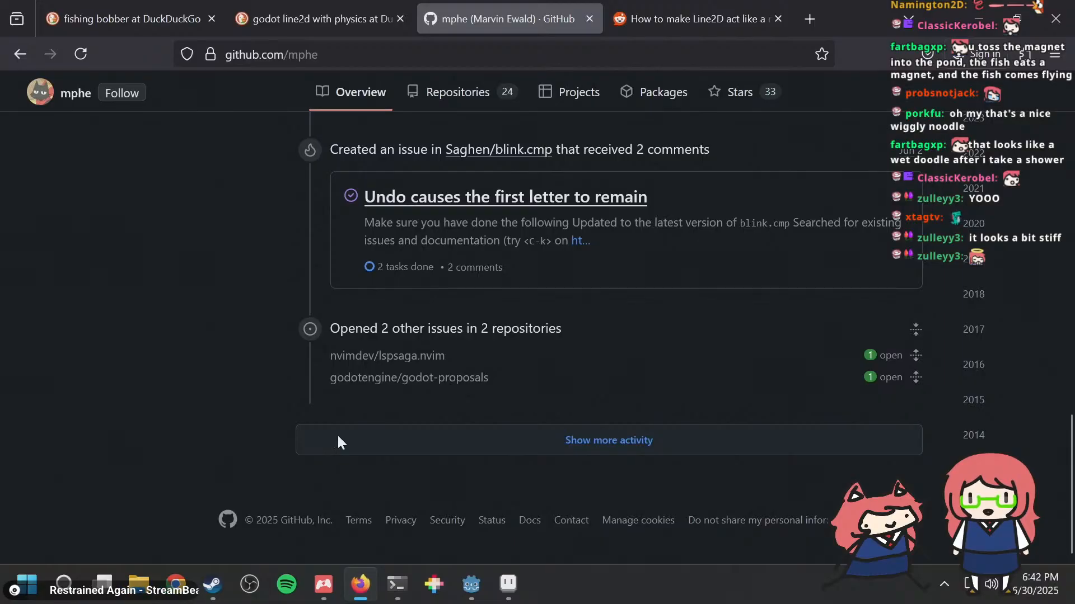
left_click(337, 434)
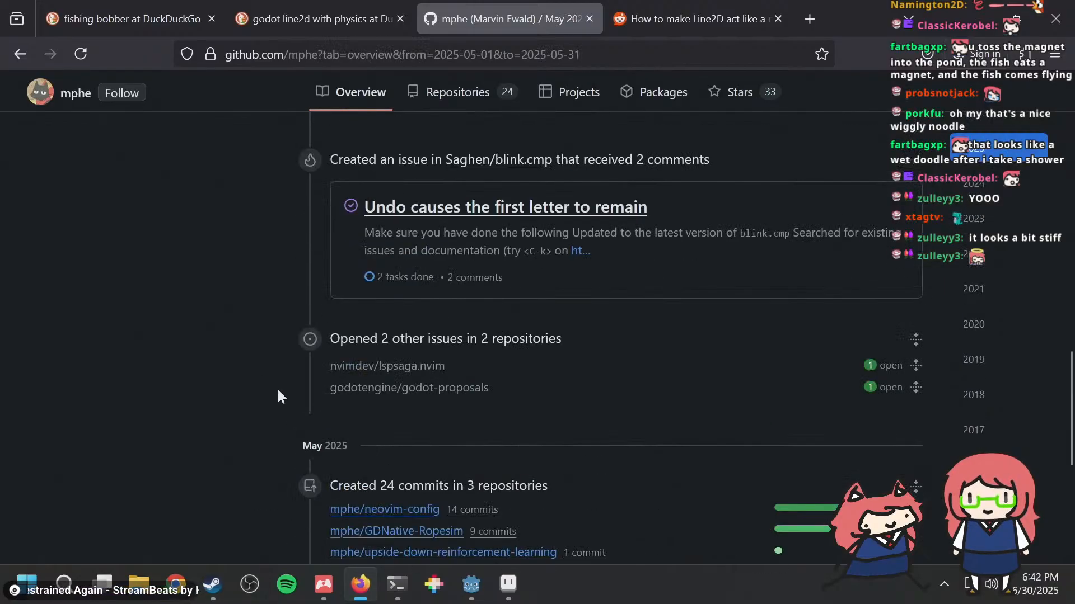
left_click(15, 52)
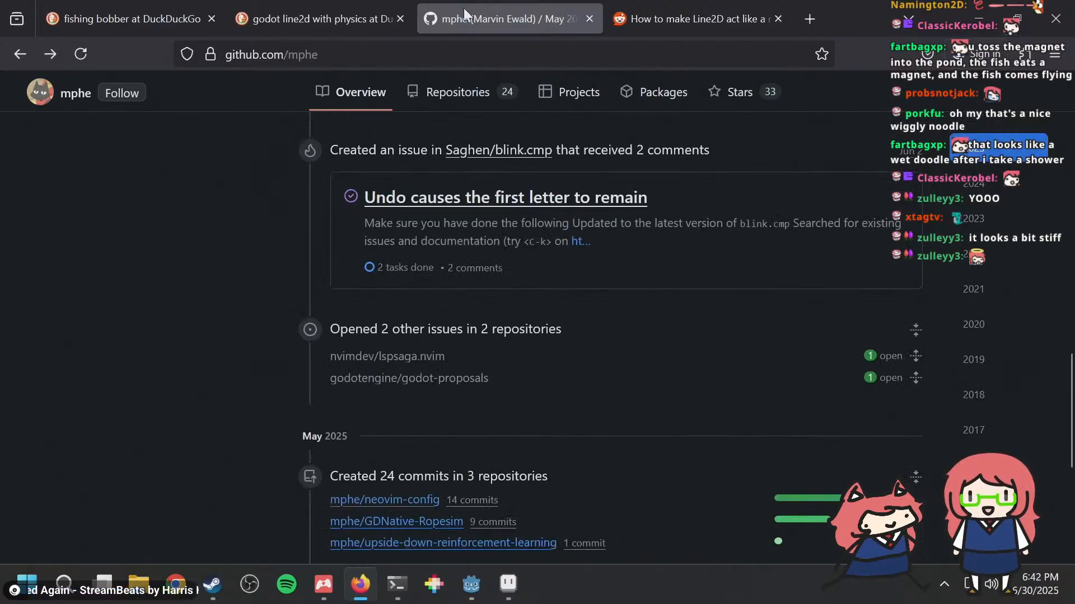
left_click(23, 44)
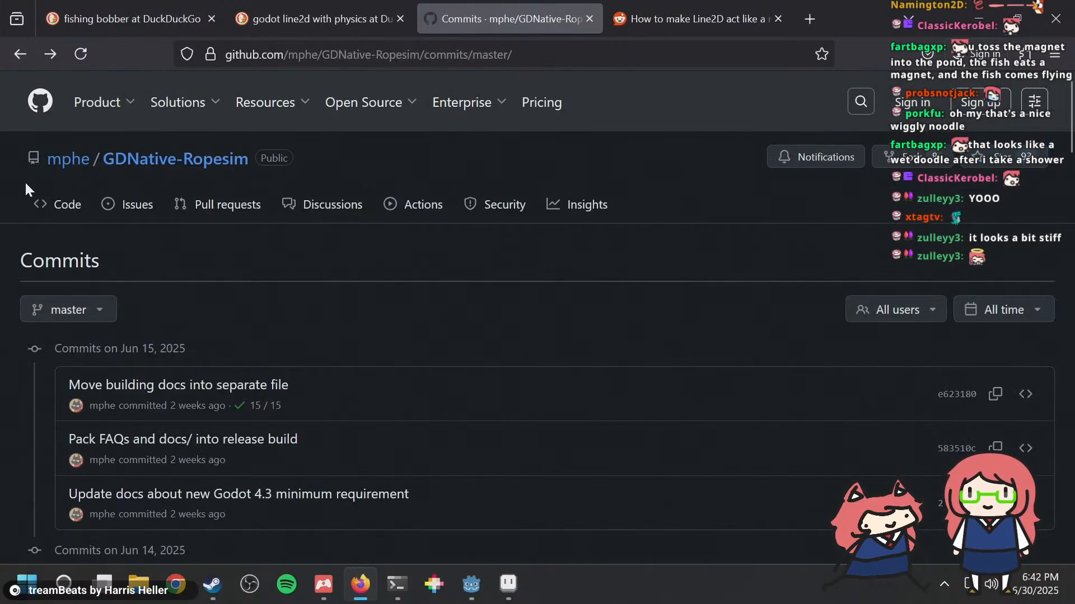
left_click(140, 165)
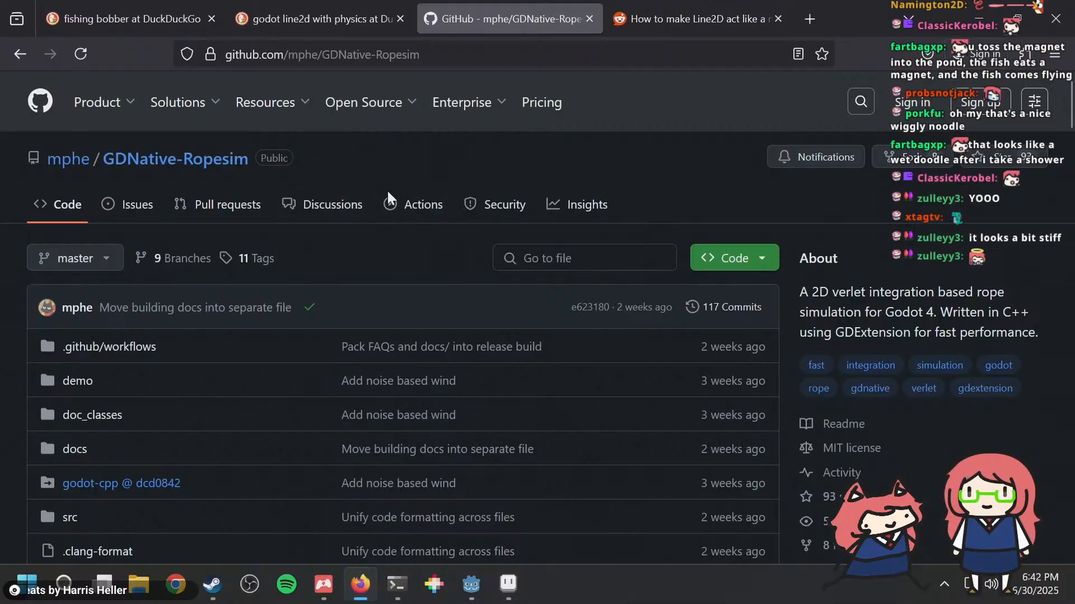
Step: Skim the GDNative-Ropesim README and read the ways to get the addon in its Setup section
scroll(394, 185, "down", 6)
scroll(405, 186, "up", 4)
scroll(406, 186, "up", 4)
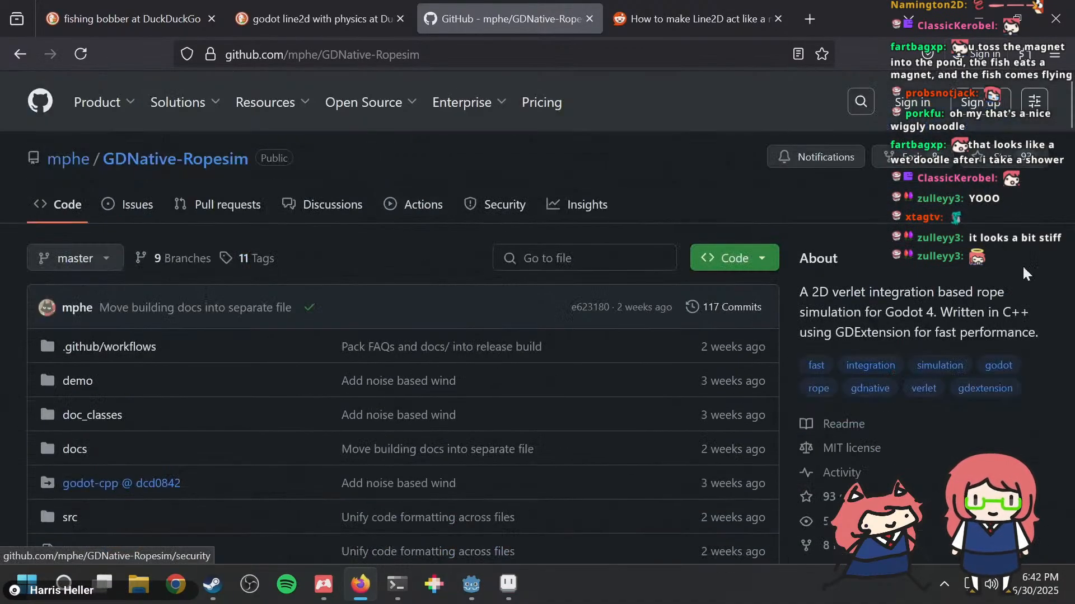
scroll(248, 351, "down", 8)
scroll(248, 351, "down", 5)
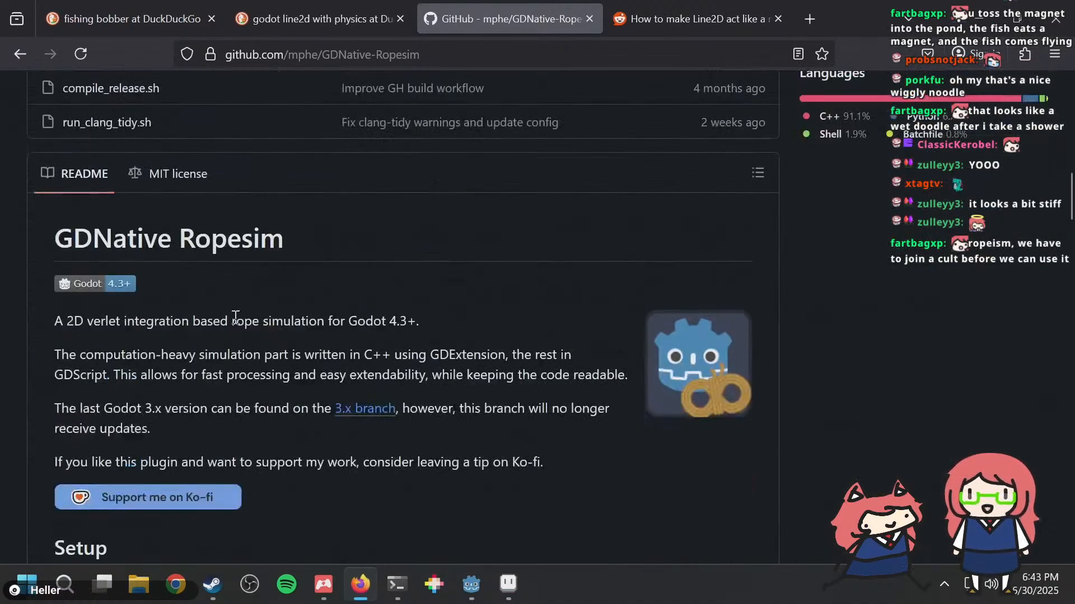
scroll(249, 393, "down", 4)
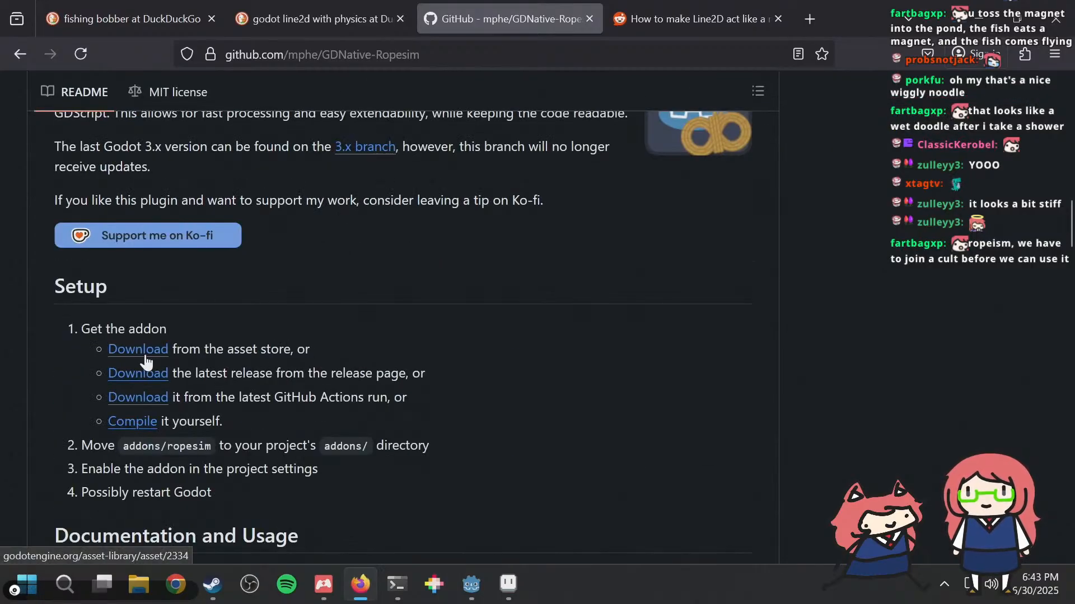
scroll(193, 302, "up", 14)
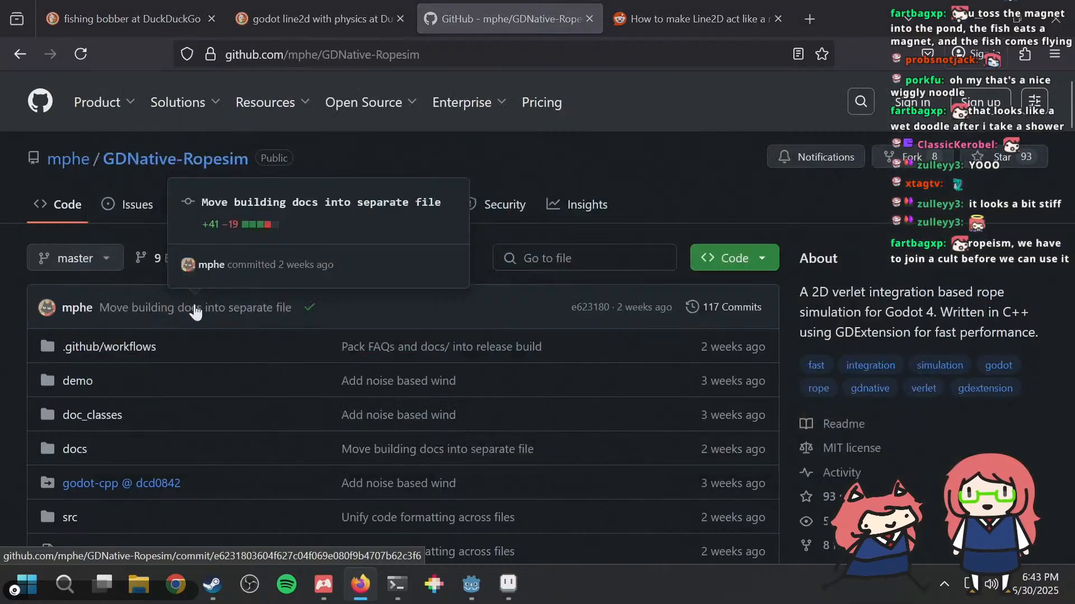
Step: Switch to the PowerShell terminal and check the git status of the fishing project
key("alt+Tab")
key("alt+Tab")
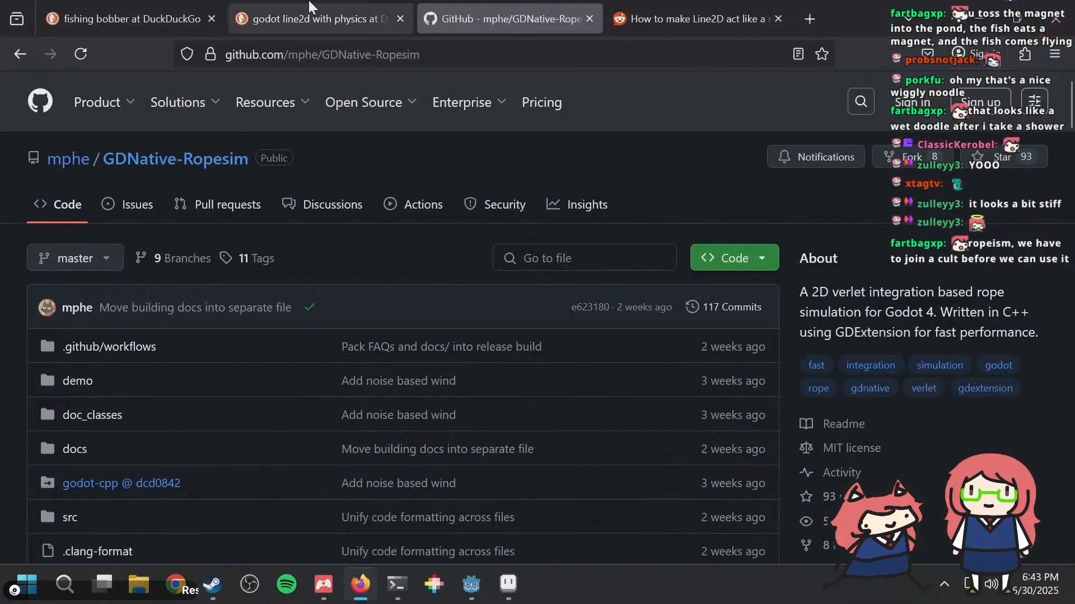
left_click(471, 583)
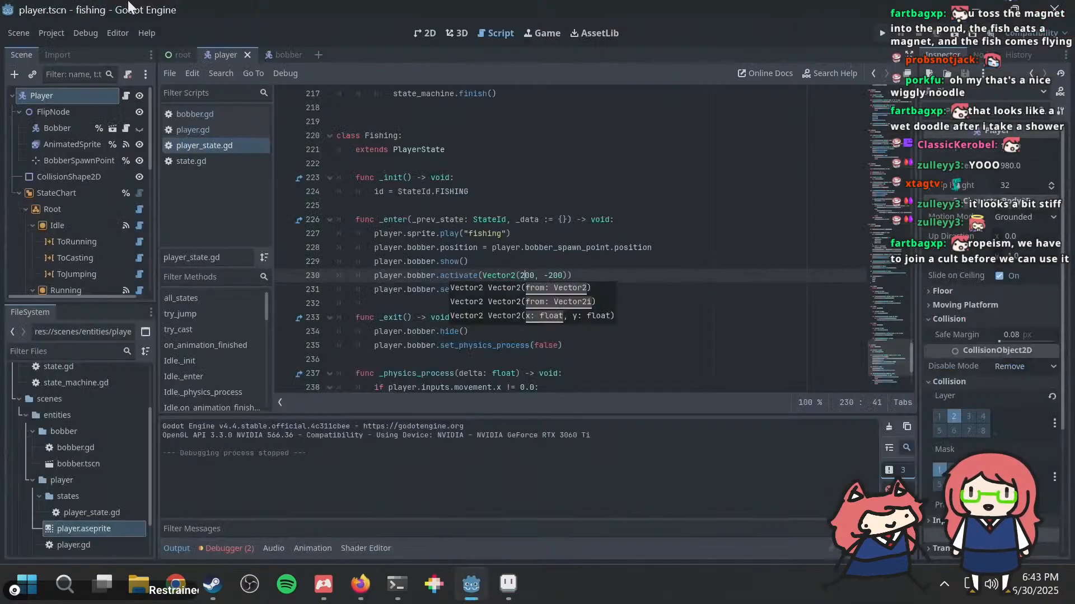
left_click(597, 231)
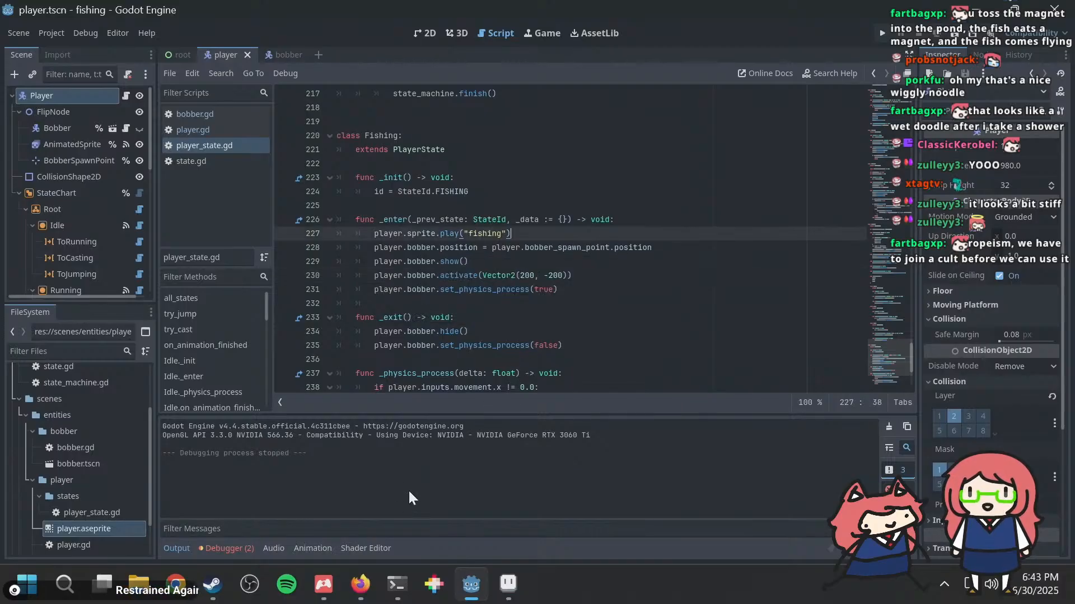
left_click(395, 582)
type("qgit ")
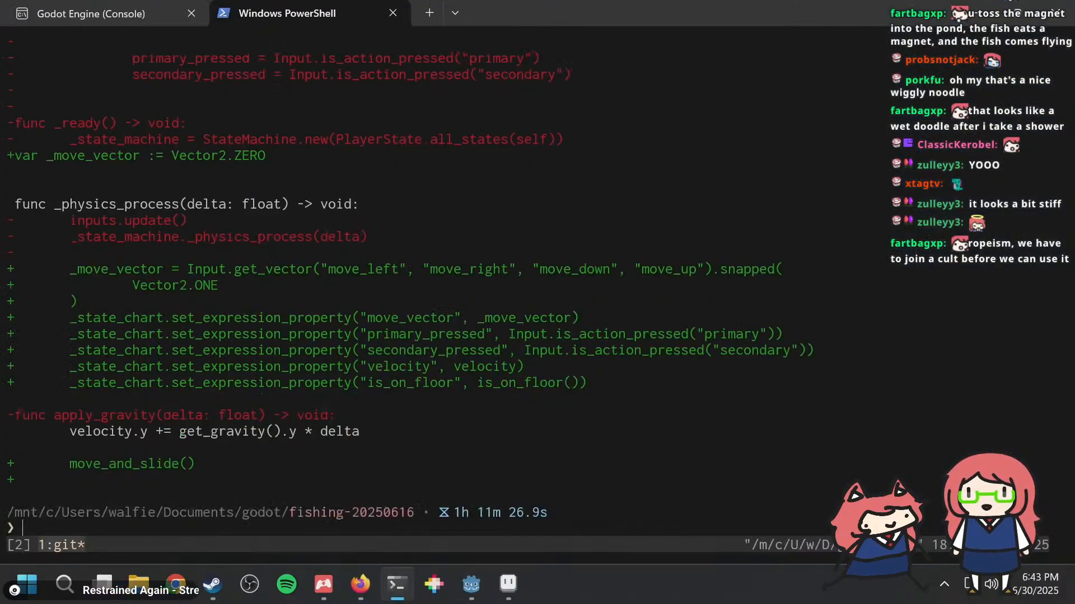
type("status")
key("Return")
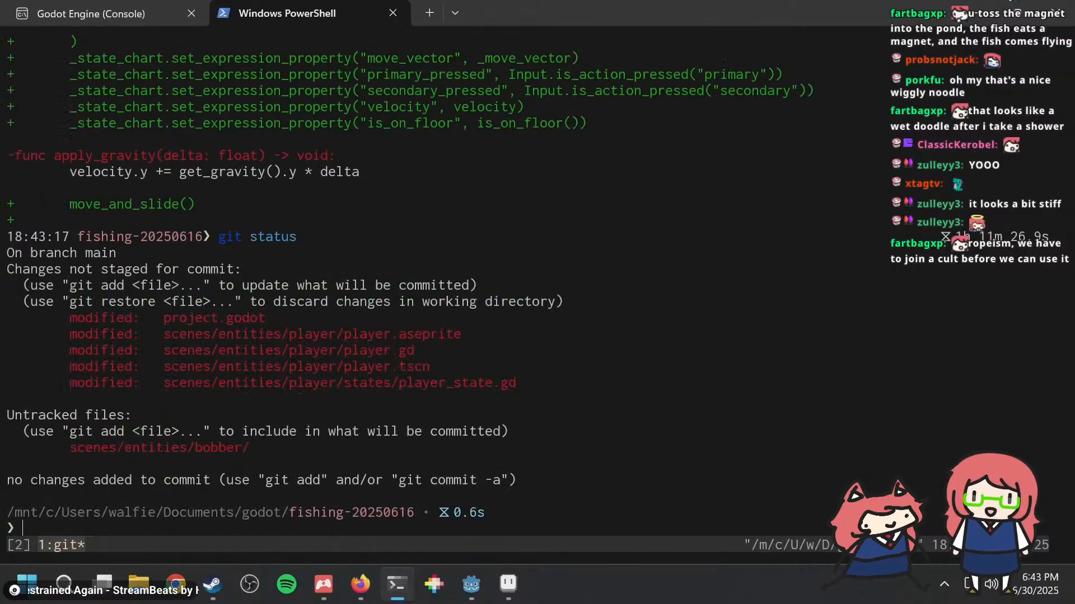
Step: Stage the scenes folder with git add and check the git status again
type("ad")
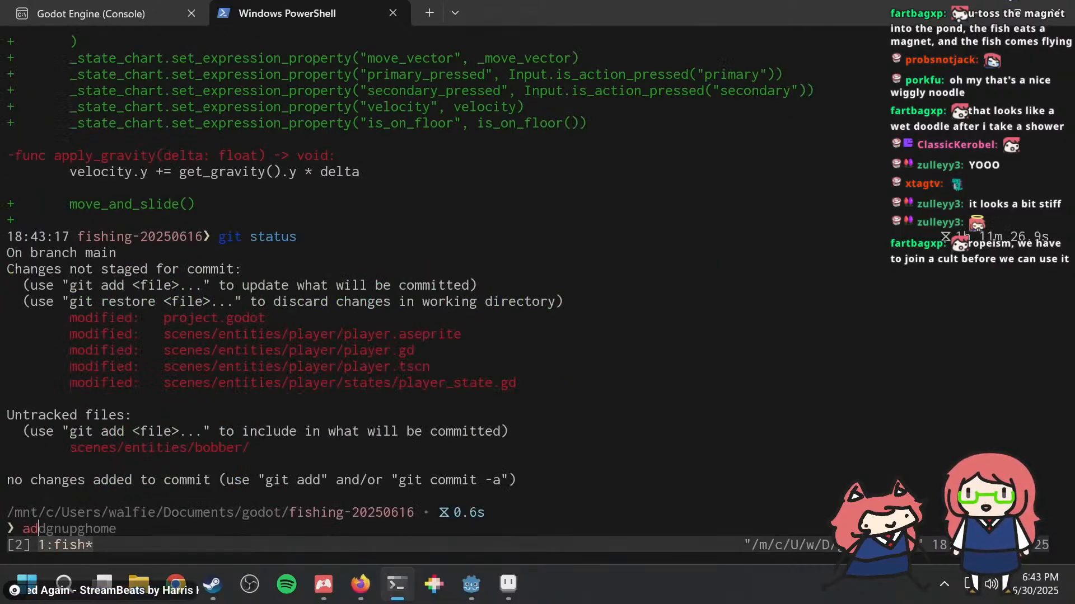
key("BackSpace")
type("git add ")
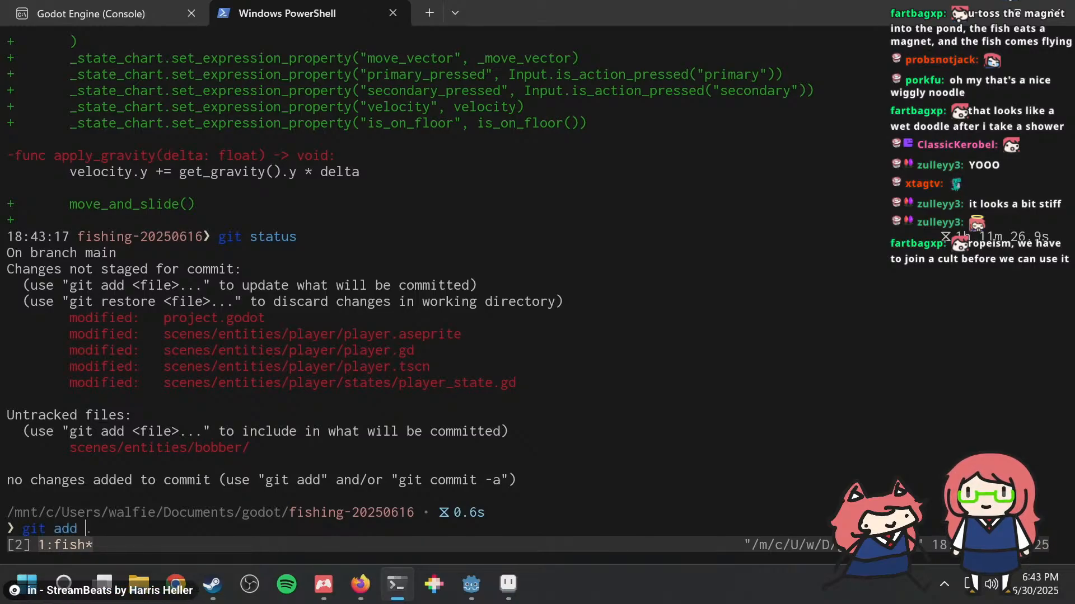
type("scenes")
key("Return")
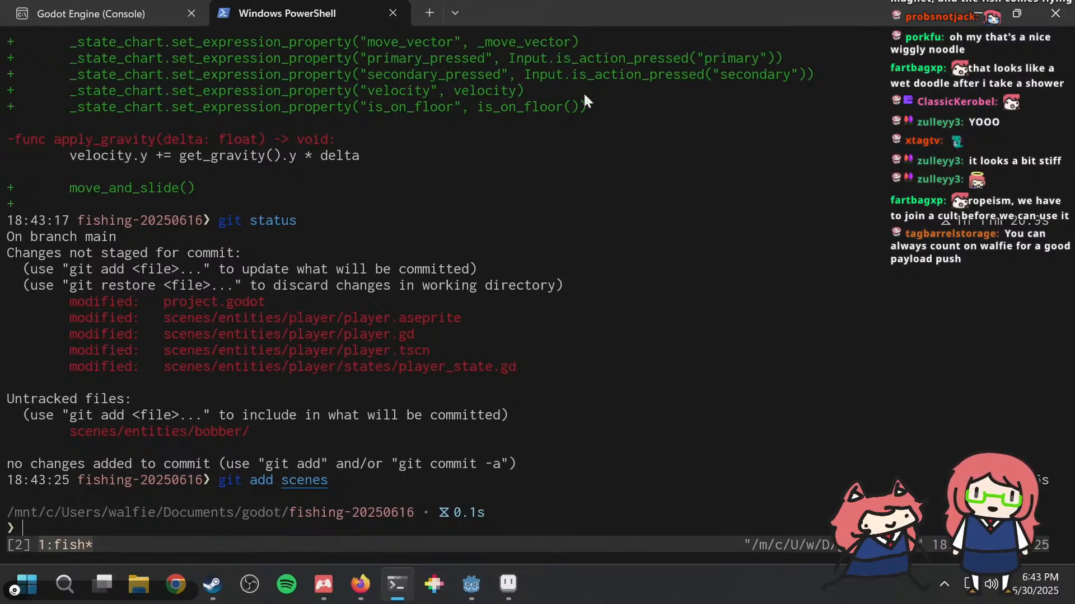
type("git status")
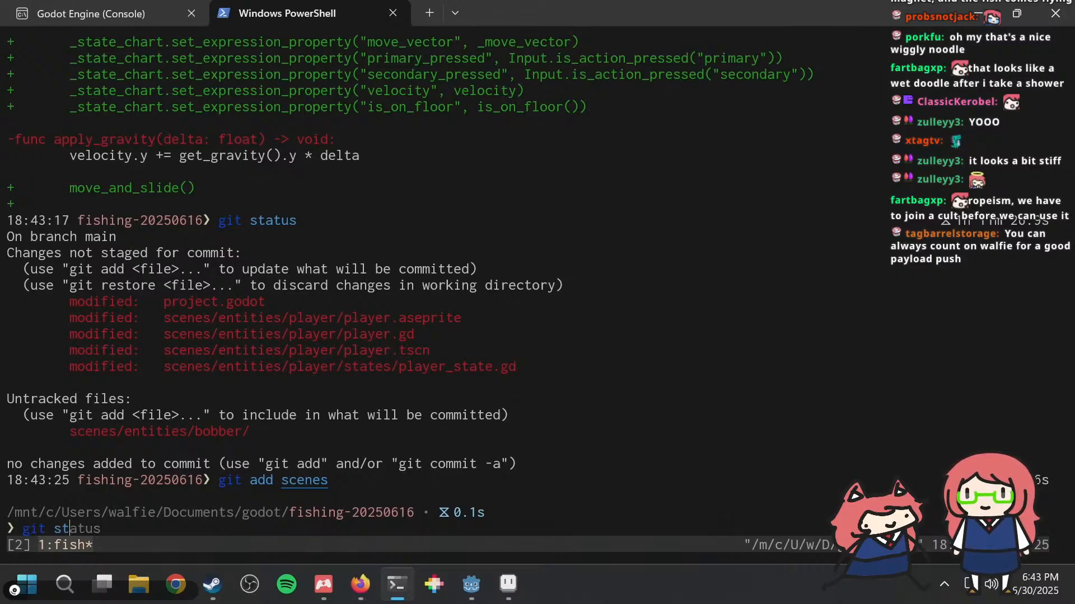
key("Return")
type("gti")
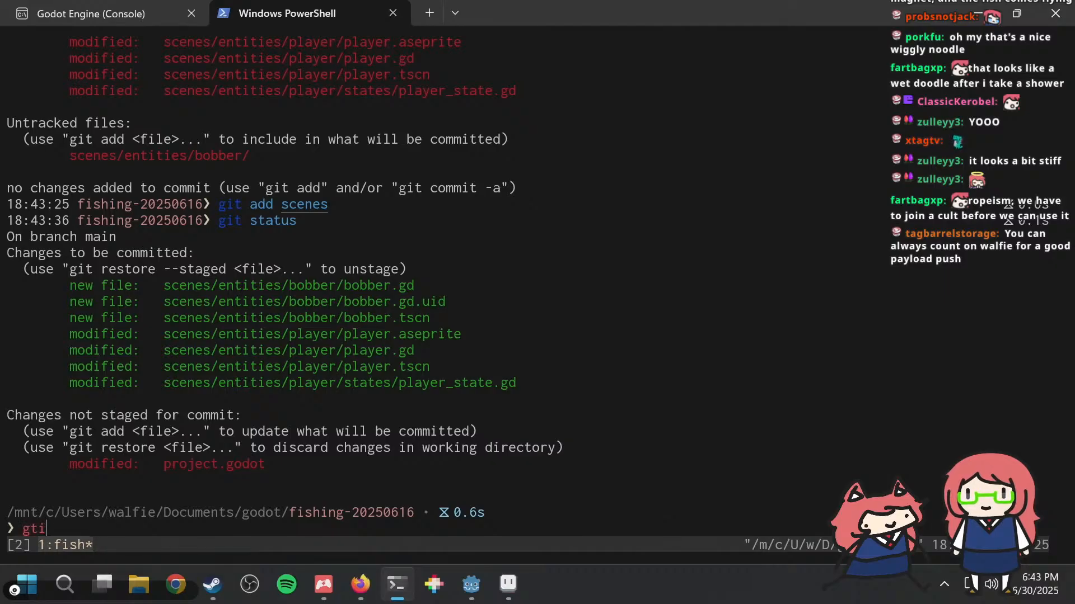
type(" c")
key("BackSpace")
type("di")
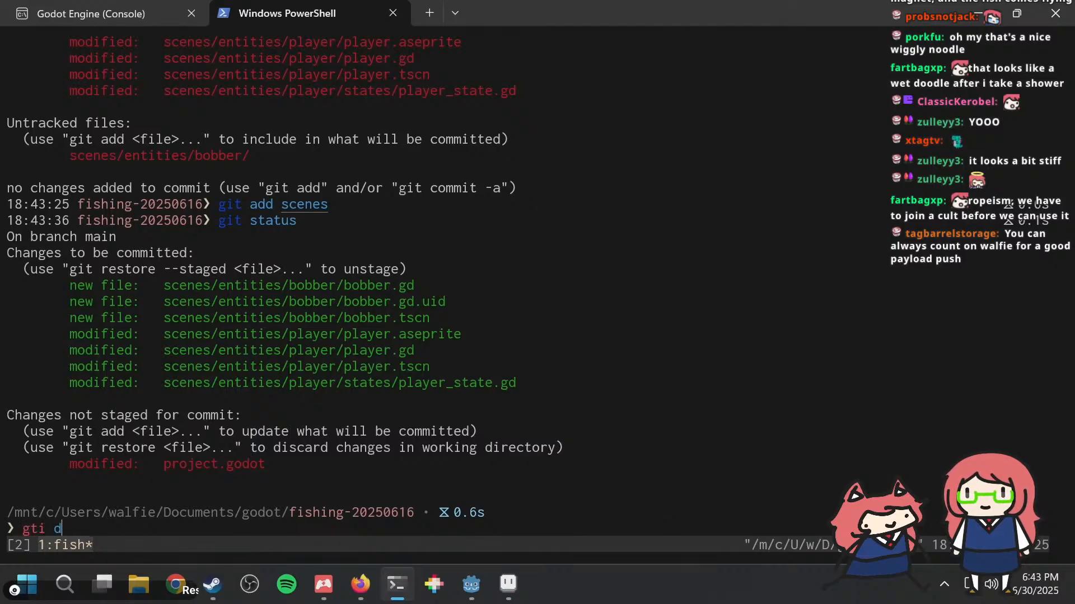
key("BackSpace")
key("BackSpace")
key("BackSpace")
key("BackSpace")
key("BackSpace")
Step: Commit the staged files and all tracked changes with the message "Add initial bobber attempt"
type("git commit -a")
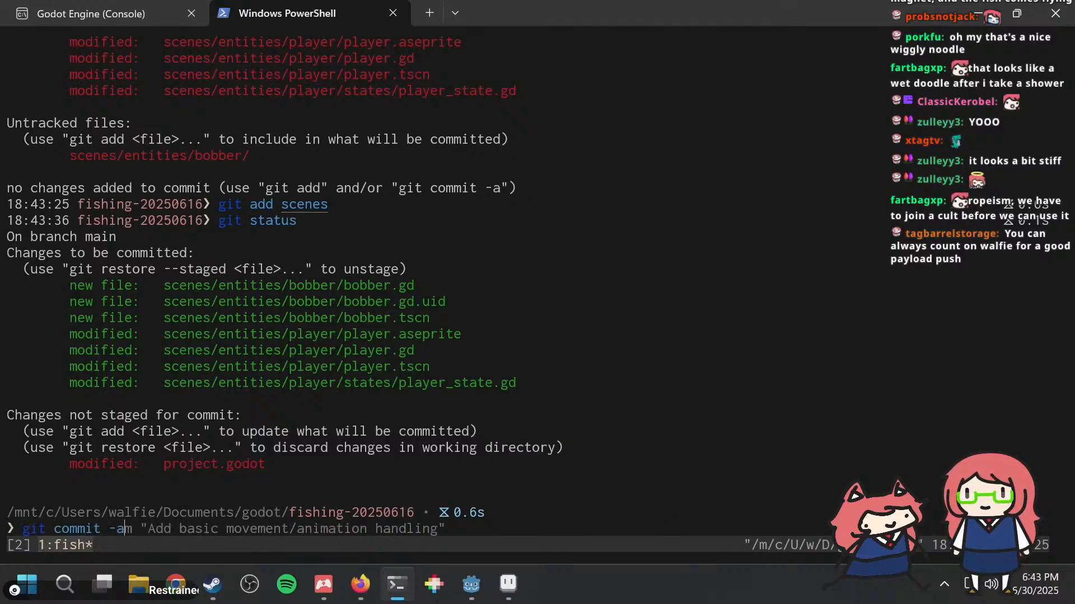
type("m \"\"Add initial bobbe")
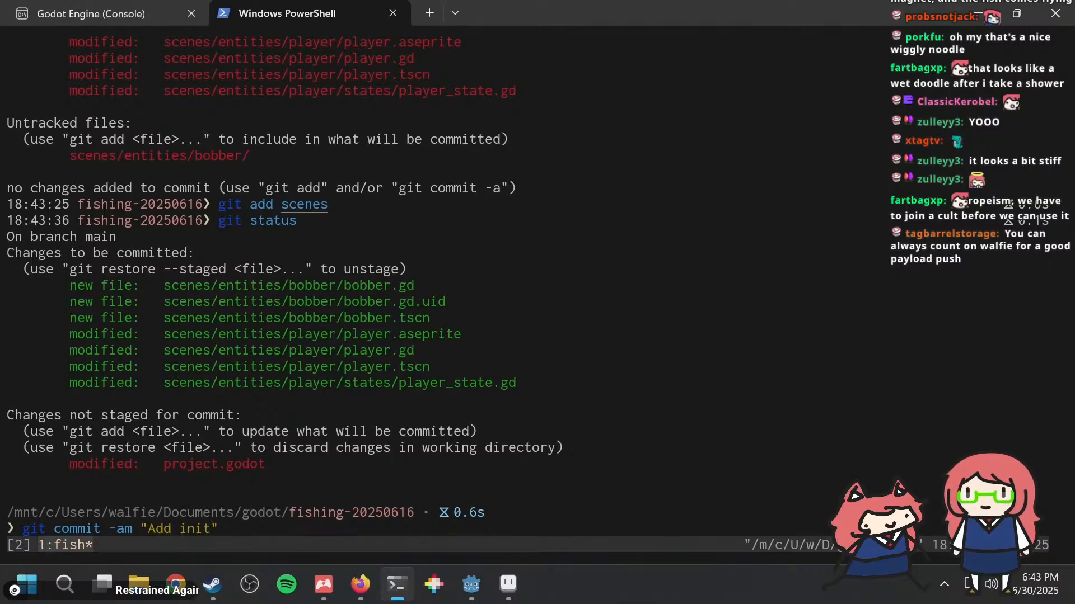
type("r attempt")
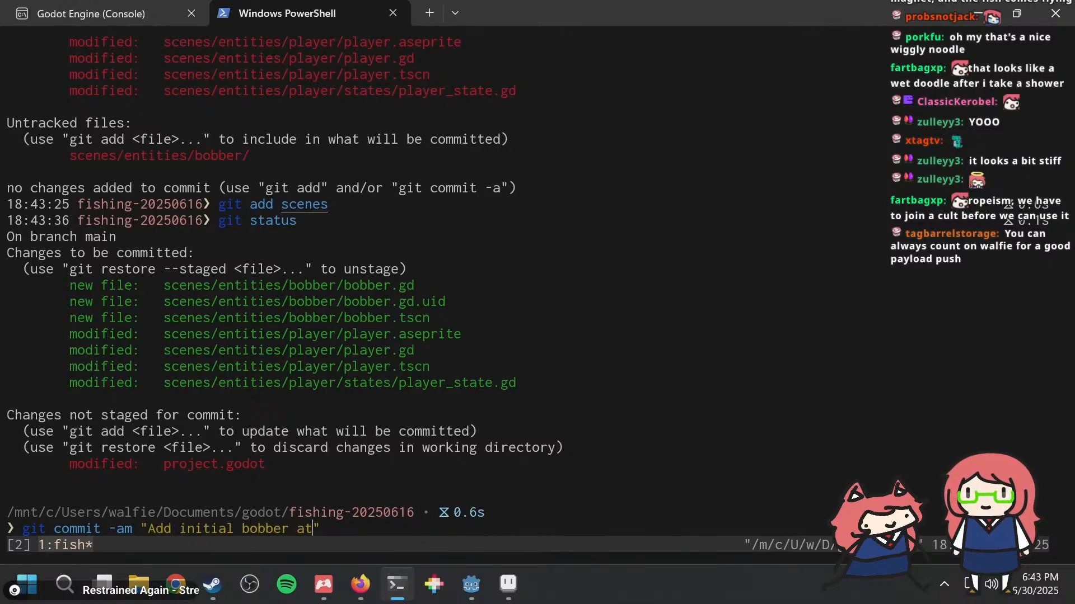
key("Return")
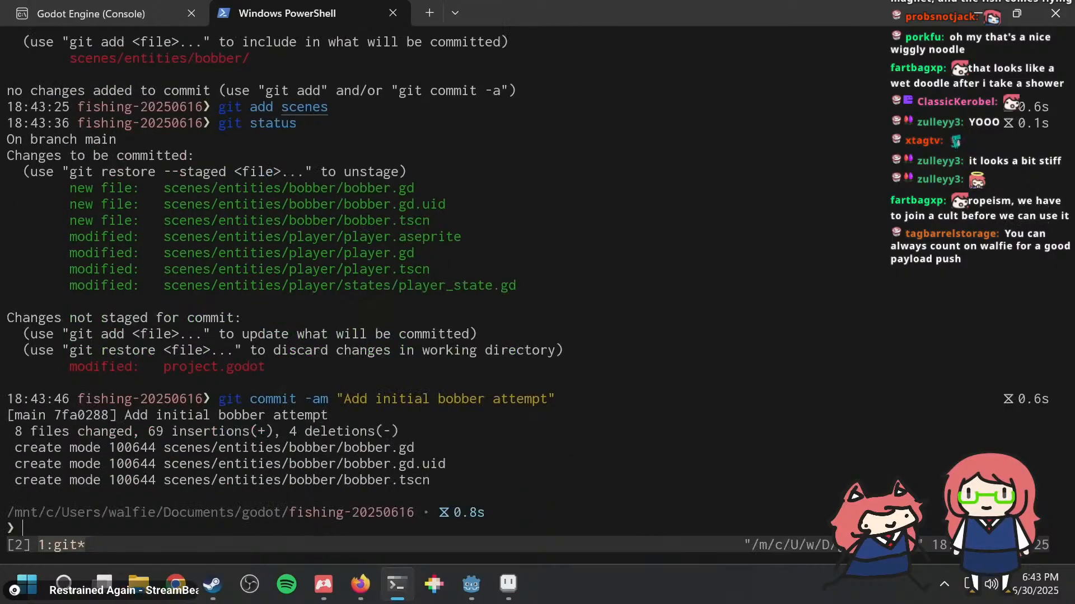
Step: Switch to Godot, search the asset library for "rope" and download the GDNative-Ropesim asset
key("alt+Tab")
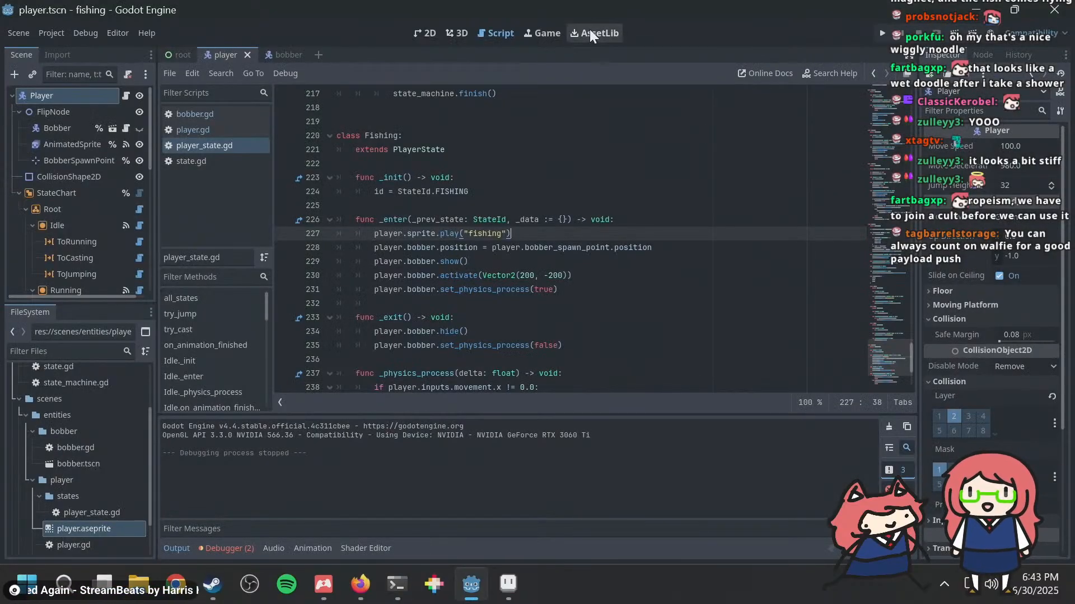
left_click(592, 33)
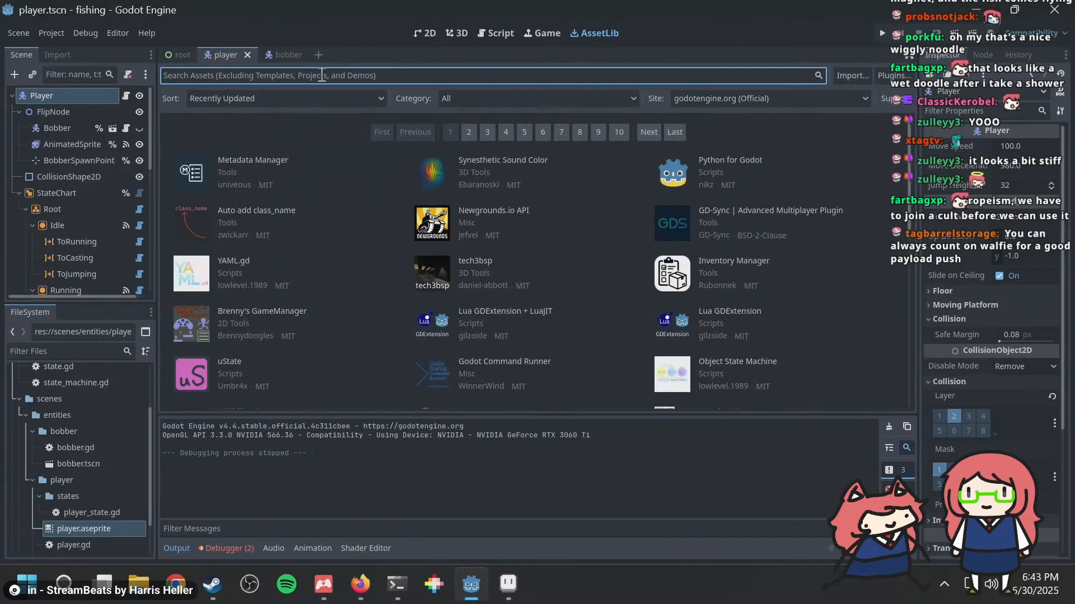
type("rope")
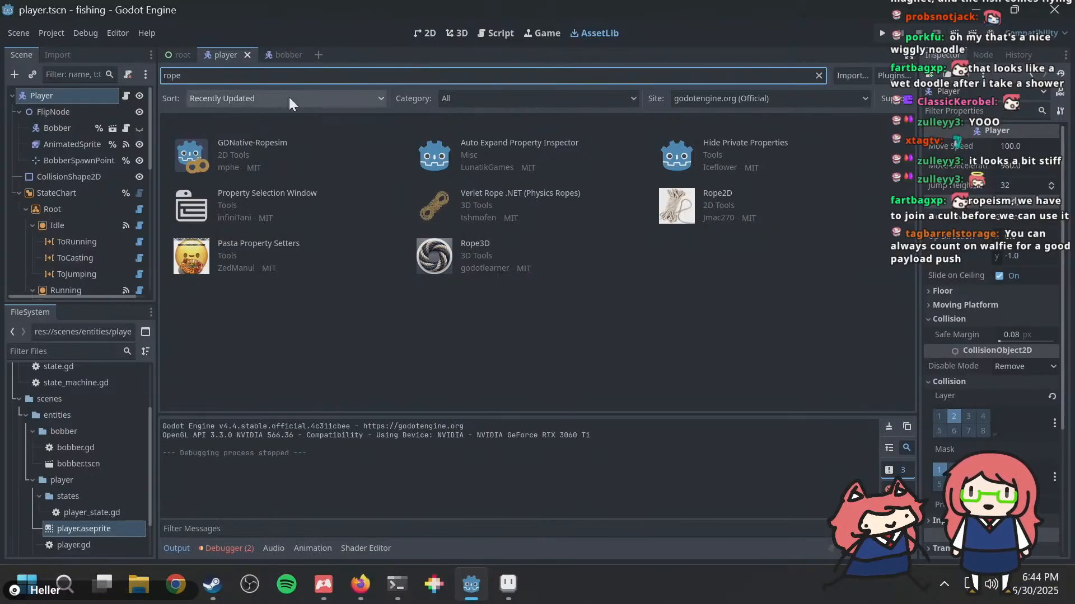
left_click(253, 144)
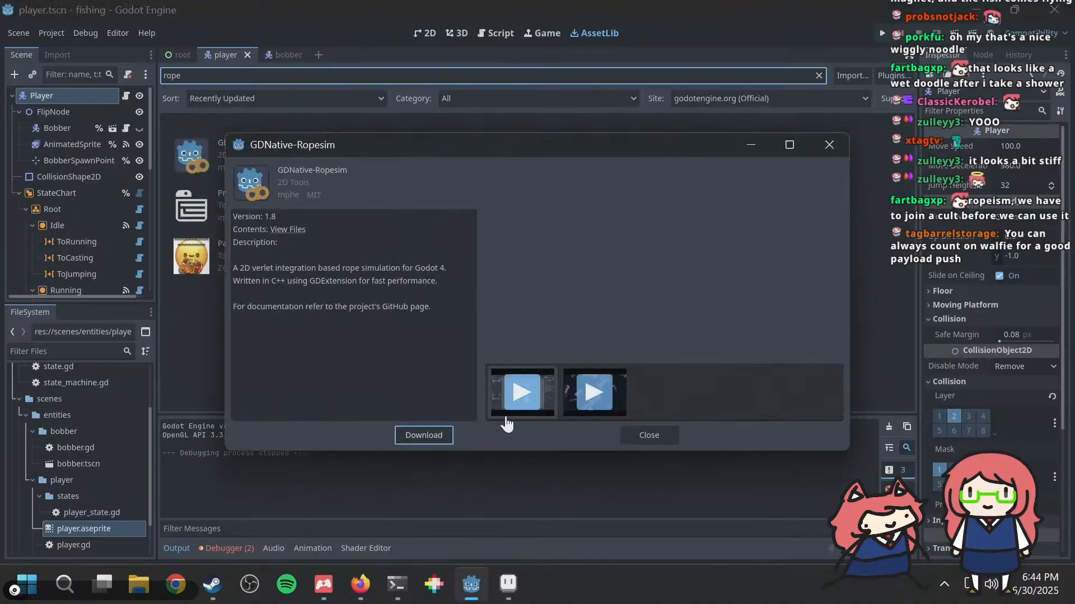
left_click(403, 435)
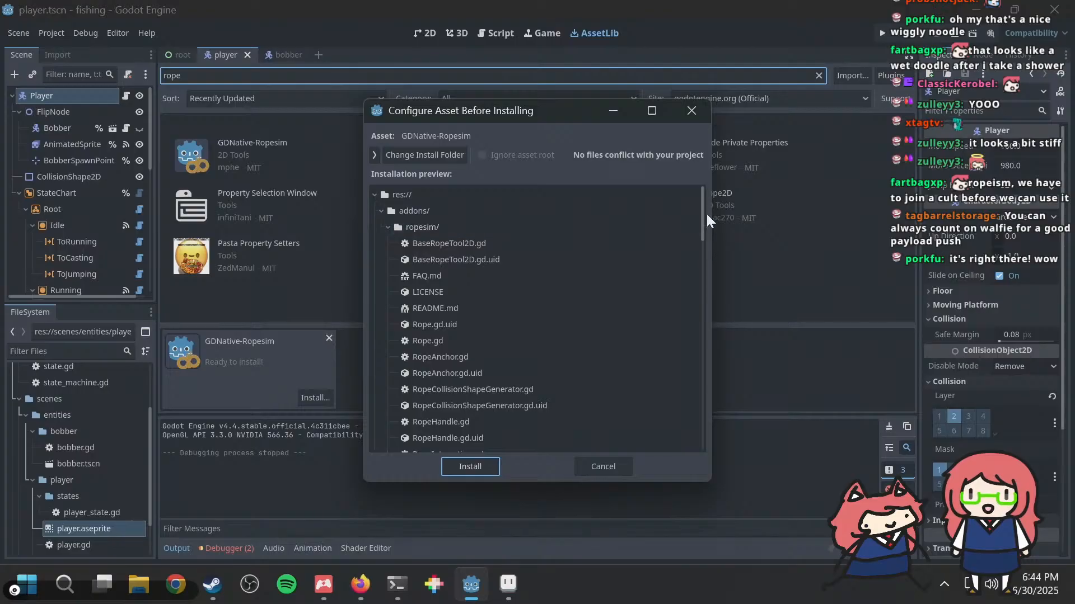
Step: Exclude the rope_examples folder from the GDNative-Ropesim installation and review the remaining files to install
left_click_drag(703, 214, 707, 343)
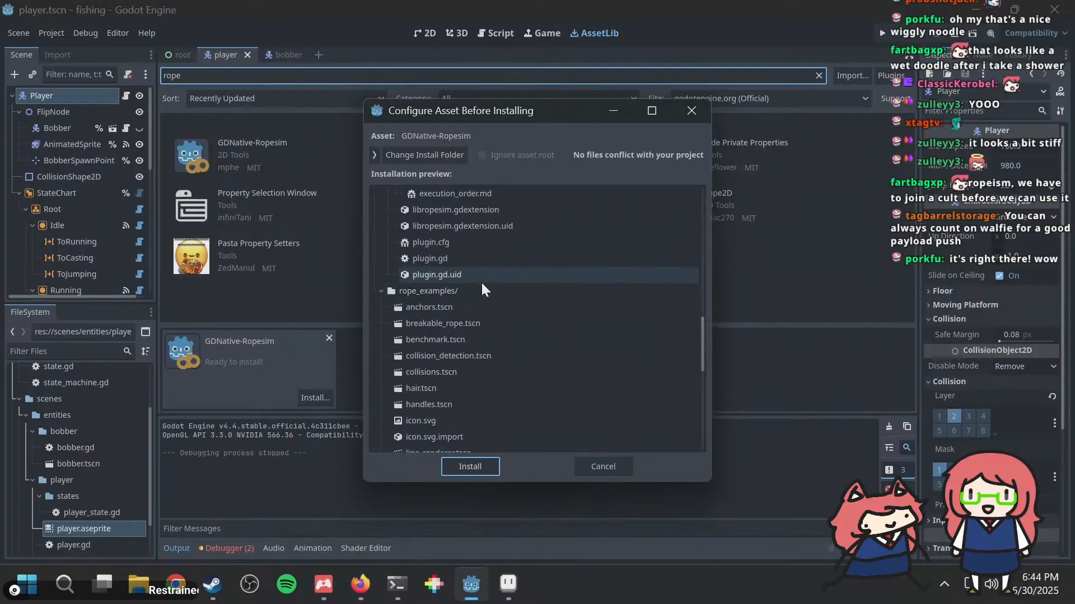
left_click(375, 155)
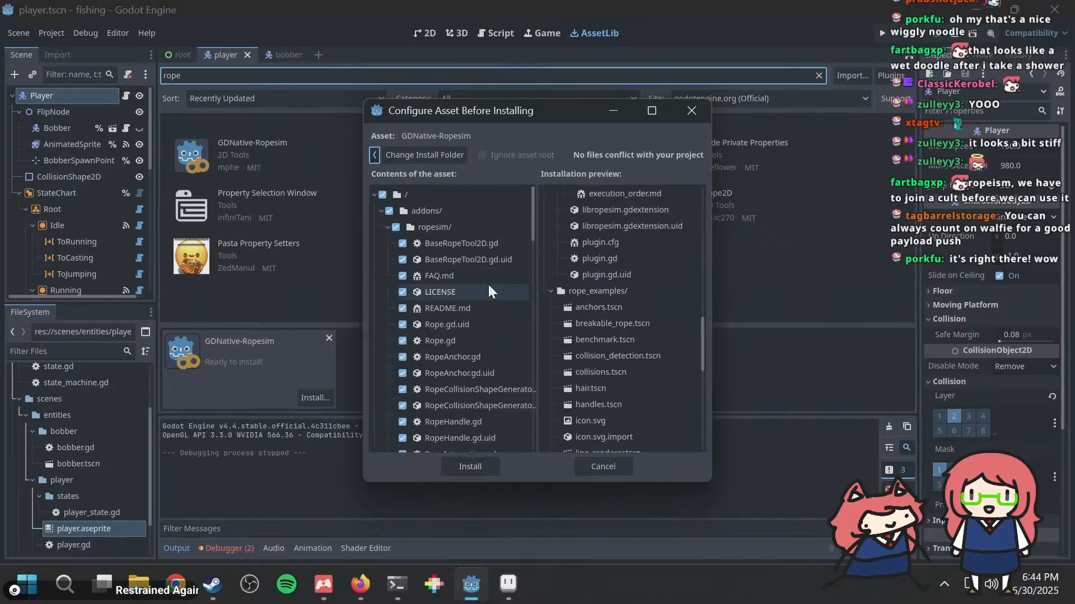
scroll(495, 263, "down", 10)
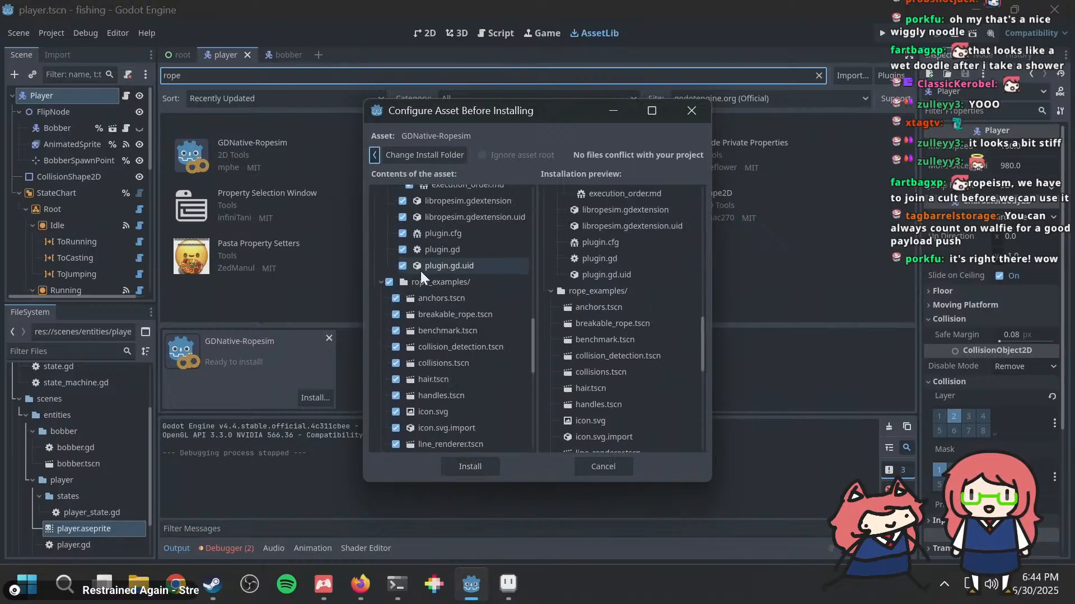
left_click(389, 282)
scroll(506, 320, "down", 5)
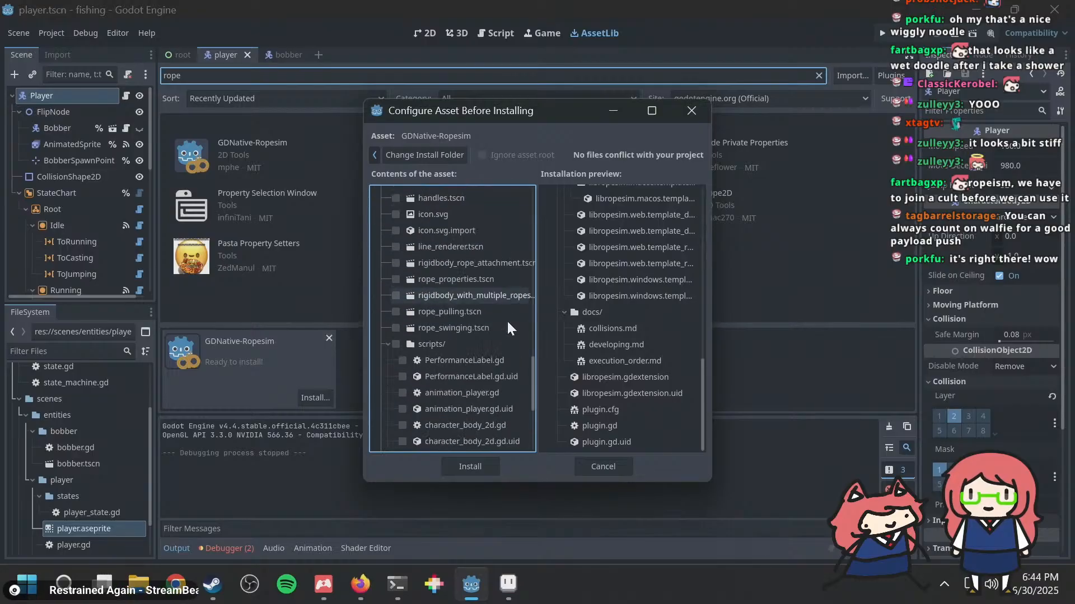
scroll(509, 321, "up", 5)
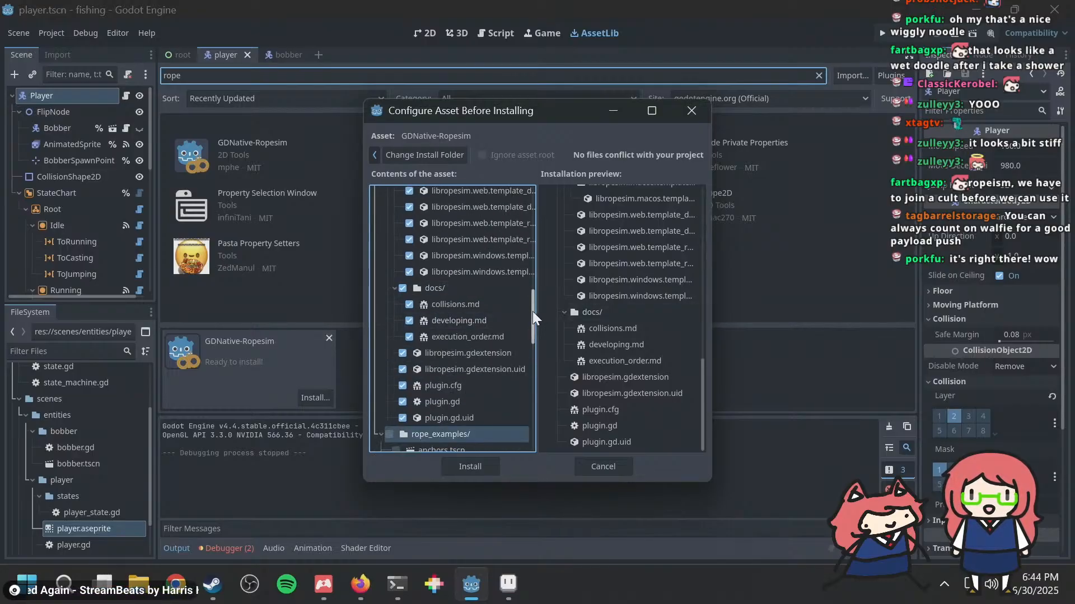
Step: Review the selected GDNative-Ropesim contents and install the asset into the project
left_click_drag(532, 312, 556, 196)
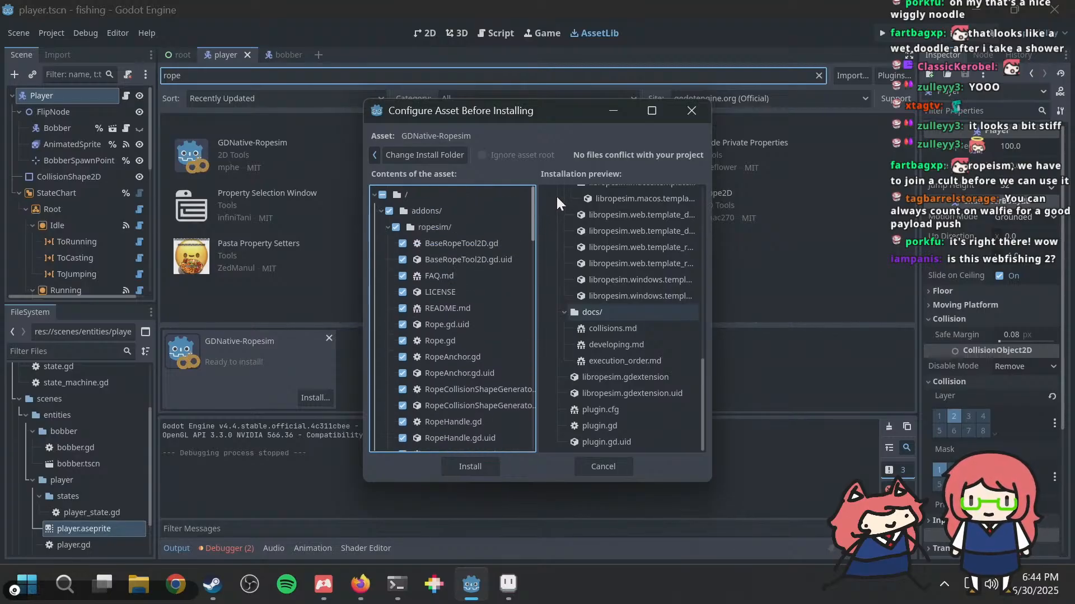
mouse_move(559, 198)
left_mouse_down()
mouse_move(553, 215)
mouse_move(561, 202)
left_mouse_up()
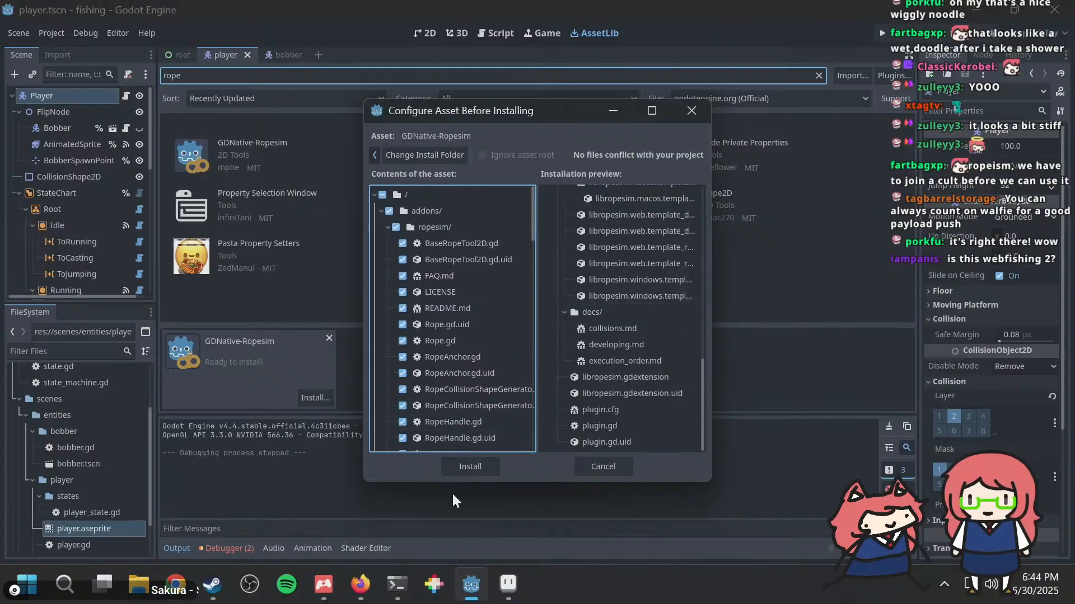
left_click(470, 460)
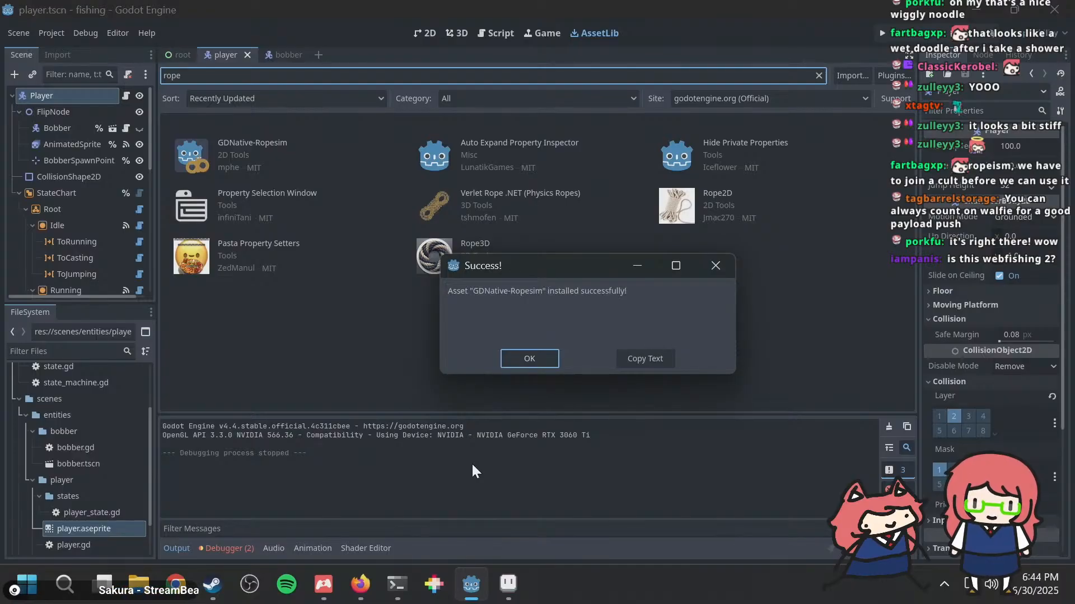
left_click(539, 354)
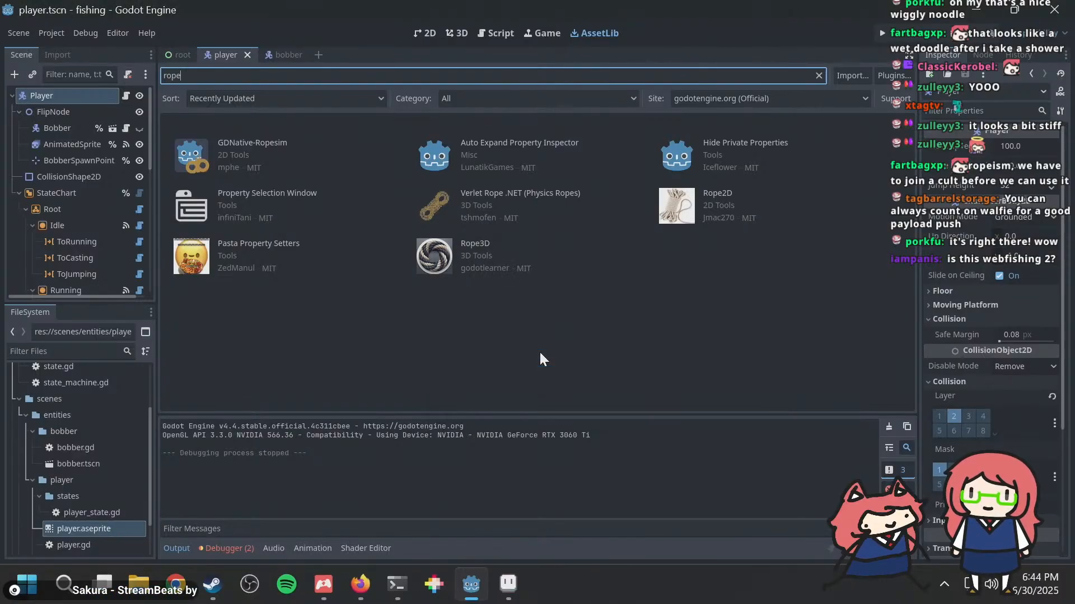
Step: Enable the GDNative Ropesim plugin in the project settings and reload the current project
left_click(82, 28)
mouse_move(52, 33)
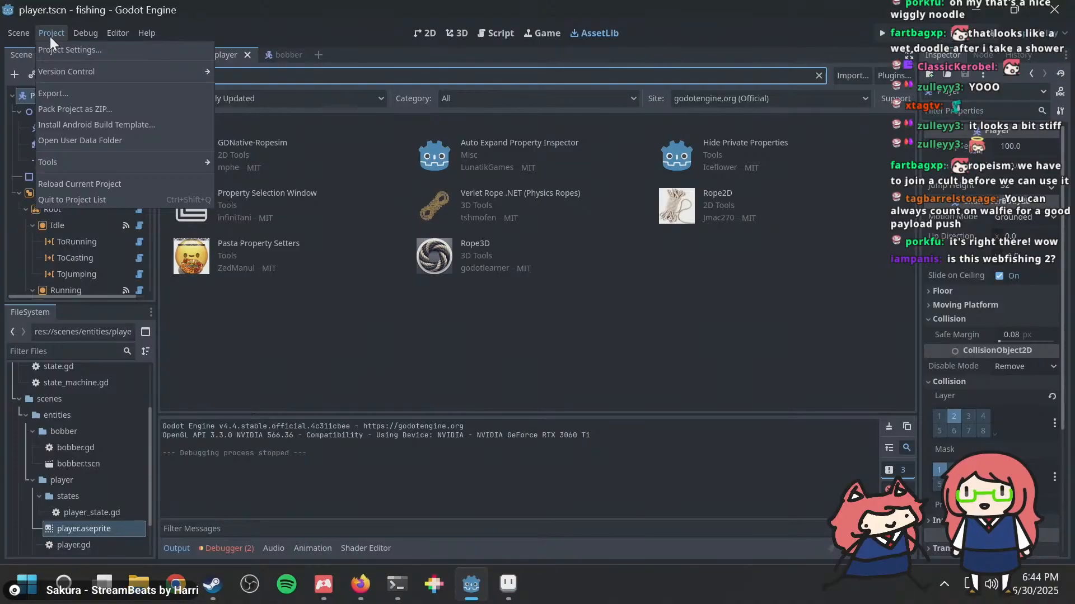
left_click(82, 51)
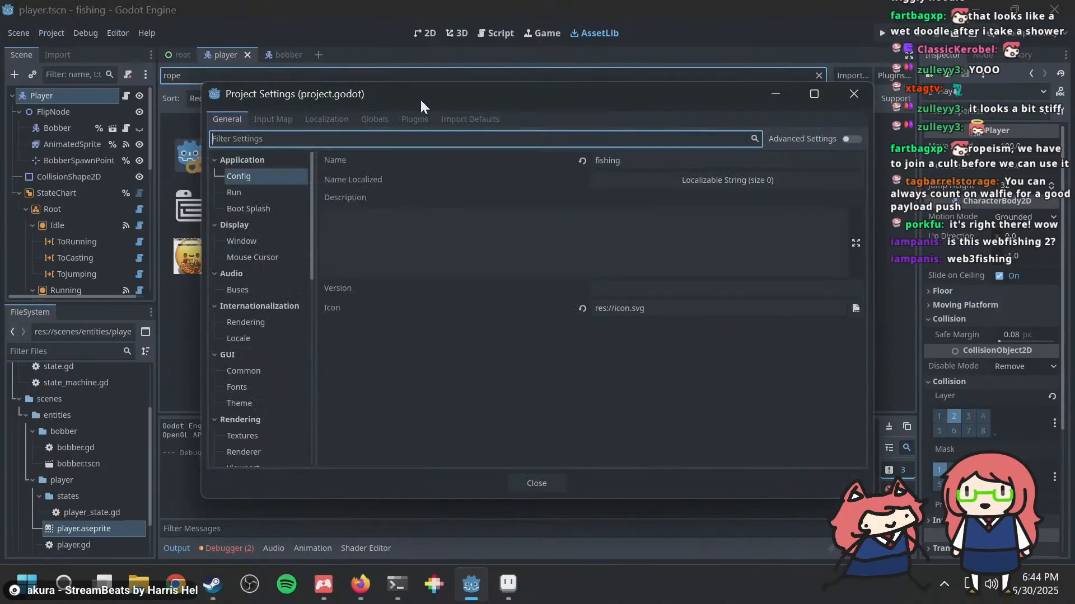
left_click(420, 119)
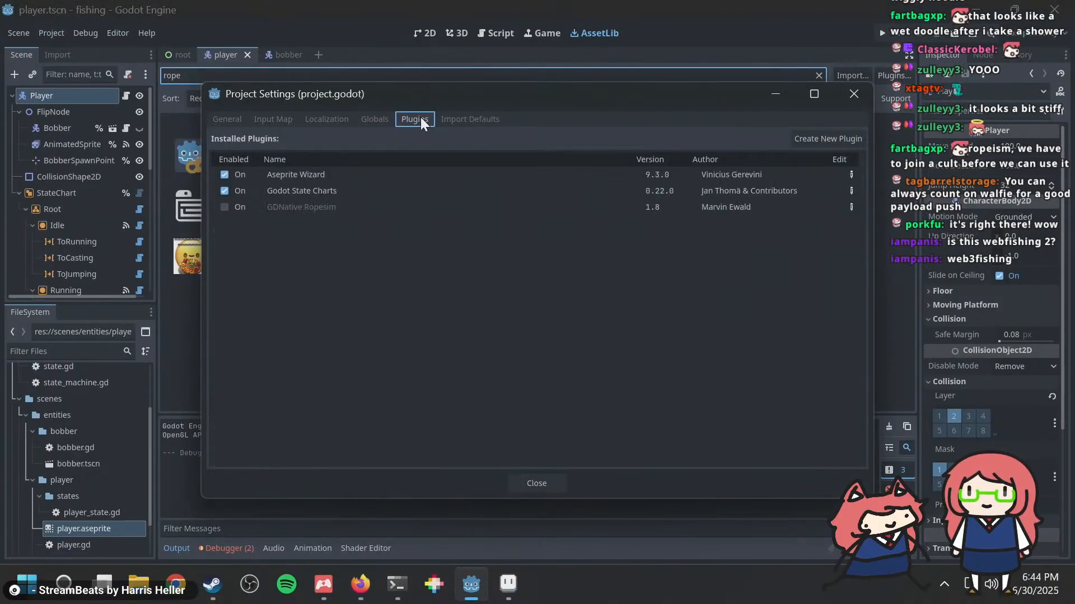
left_click(229, 207)
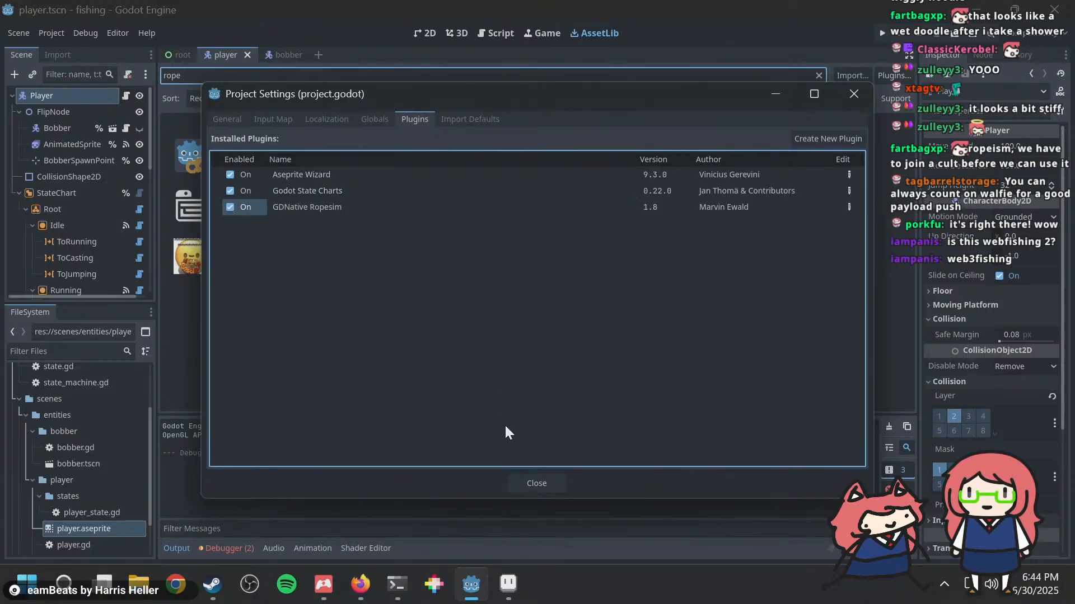
left_click(522, 477)
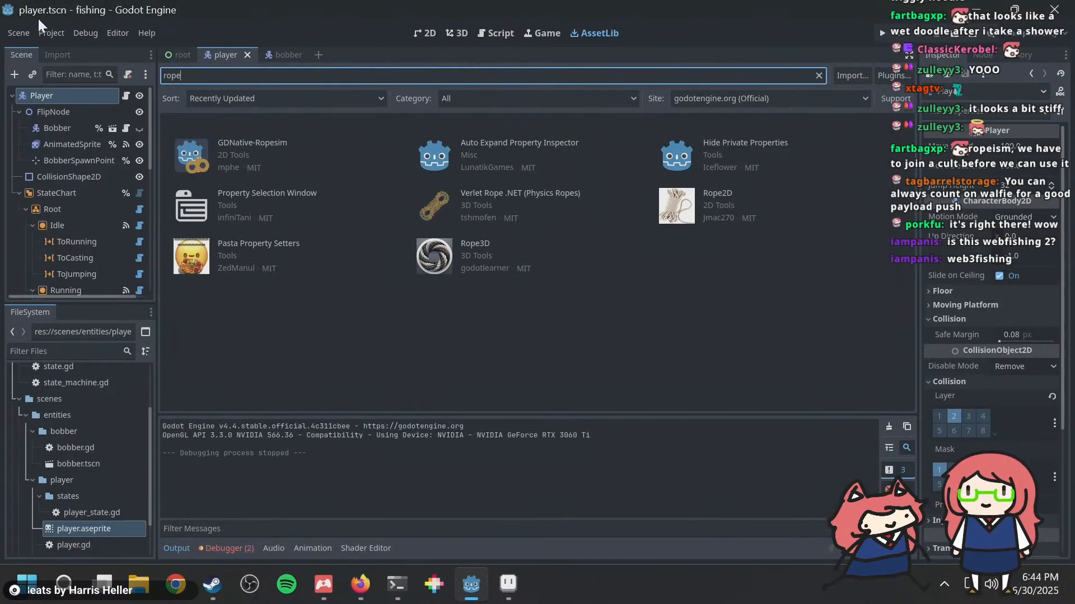
left_click(53, 33)
left_click(125, 187)
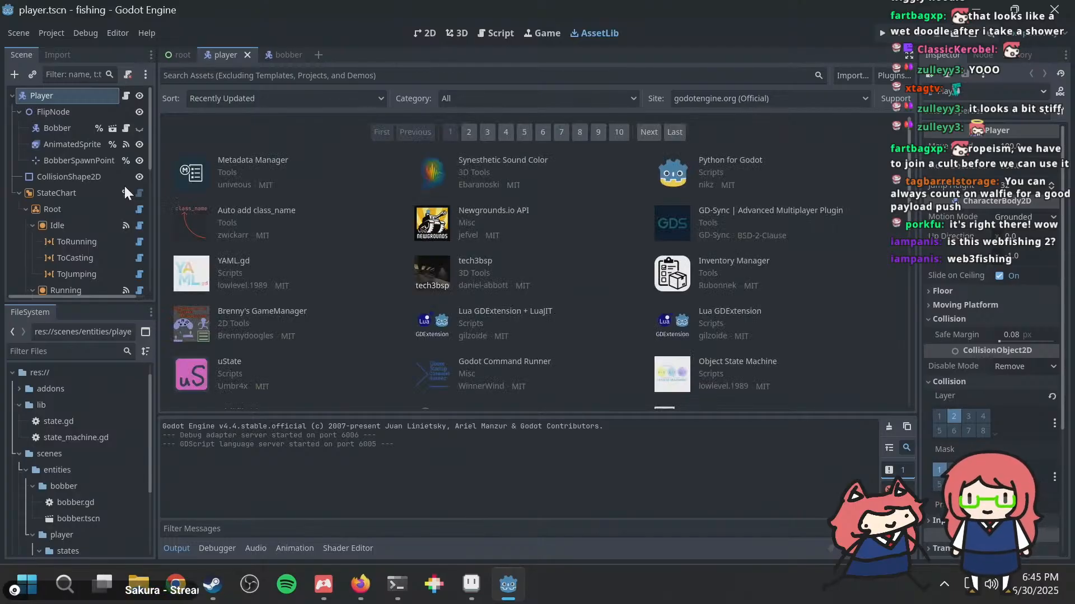
Step: Inspect the Bobber and BobberSpawnPoint nodes in the player scene
left_click(278, 50)
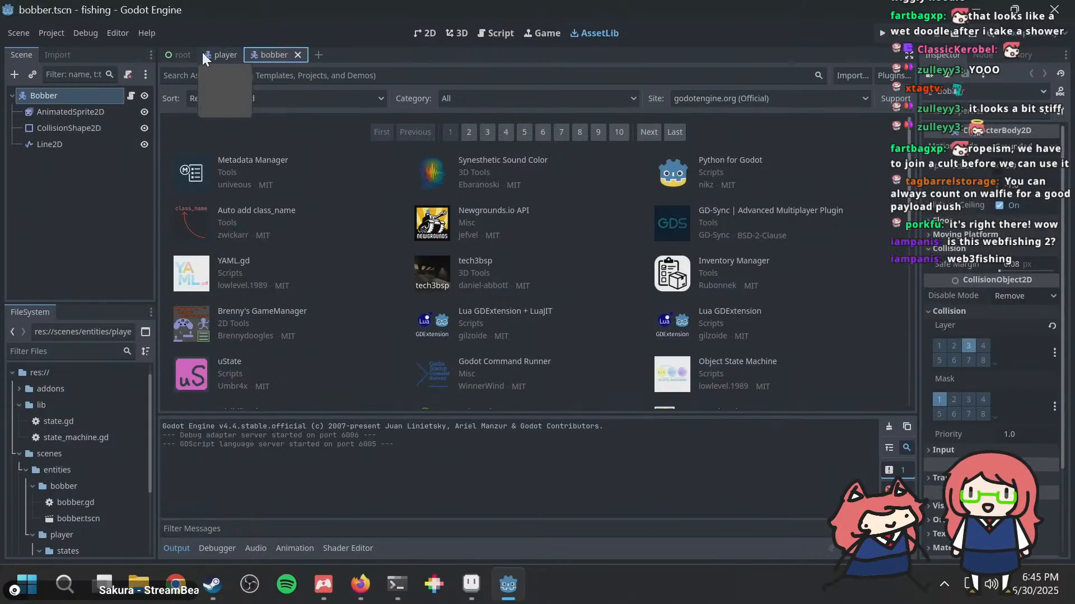
left_click(221, 56)
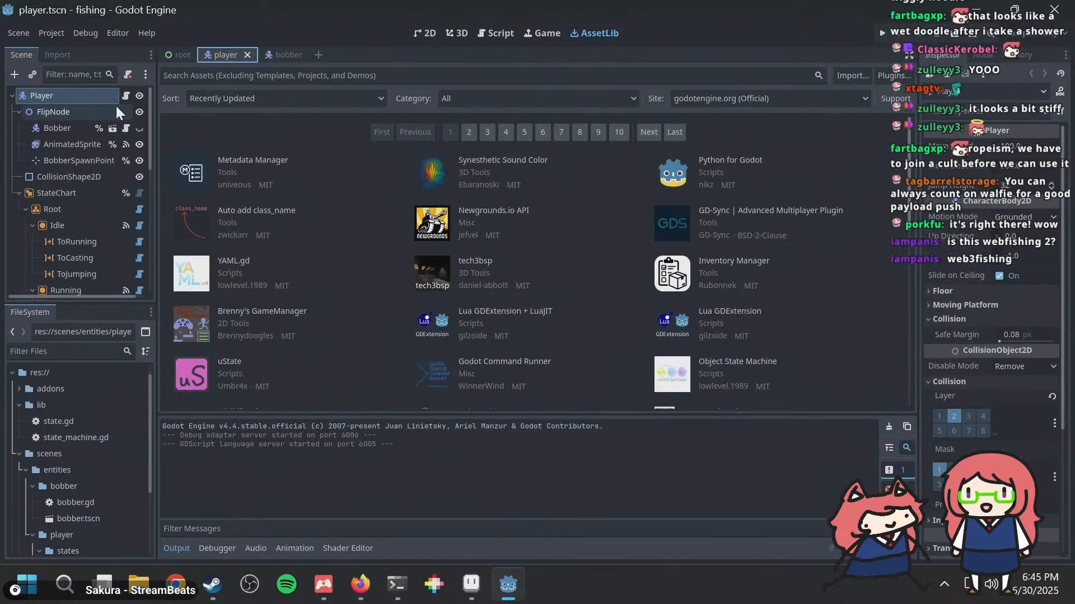
left_click(72, 160)
left_click(62, 128)
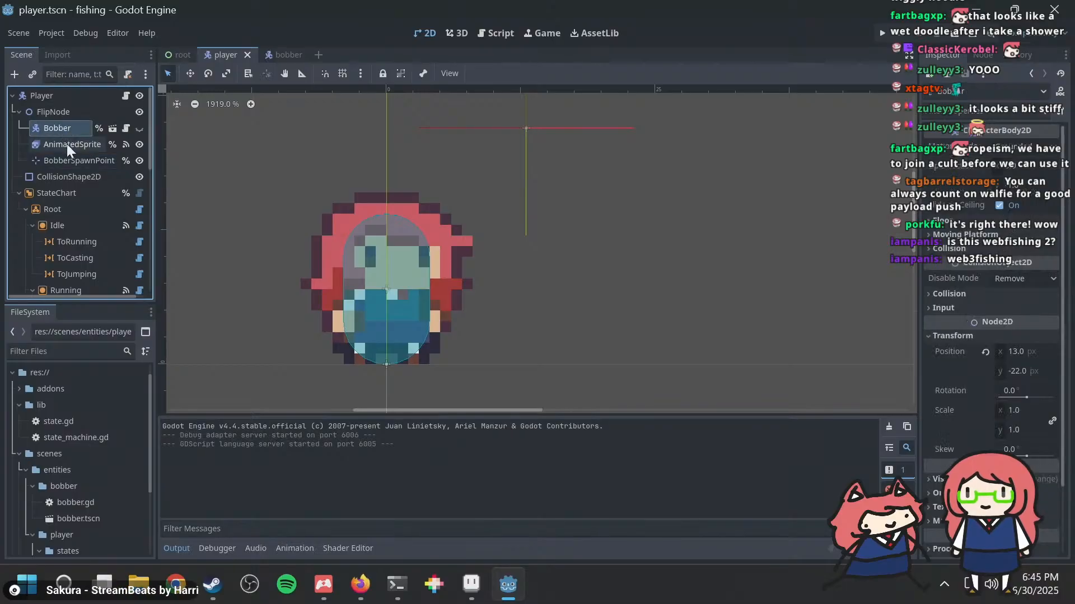
left_click(68, 159)
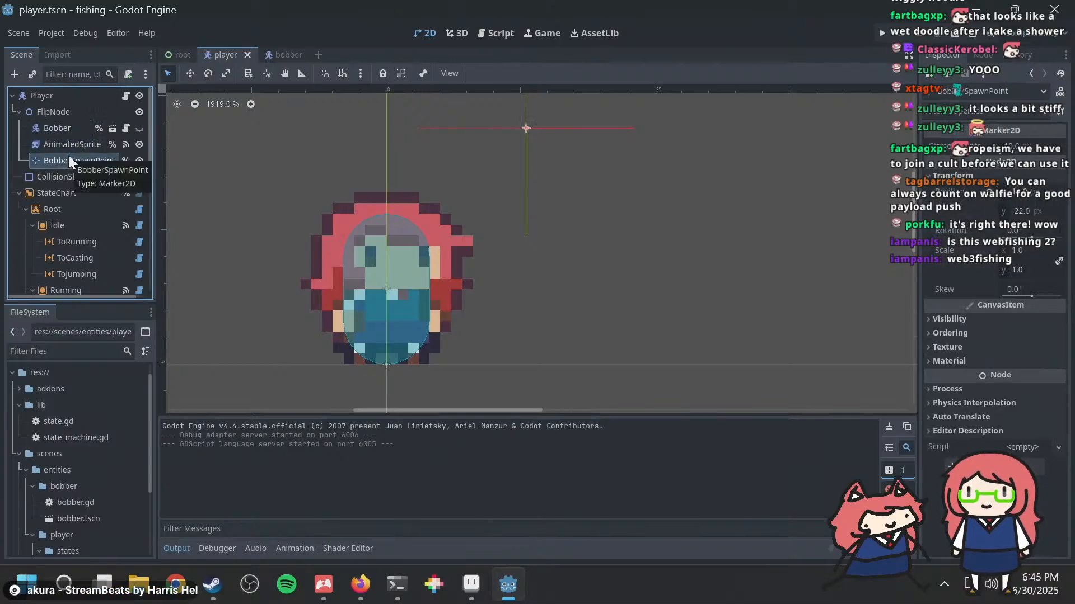
Step: In the bobber scene, shift AnimatedSprite2D and CollisionShape2D down about 1 px relative to the origin, and save the scene
left_click(293, 55)
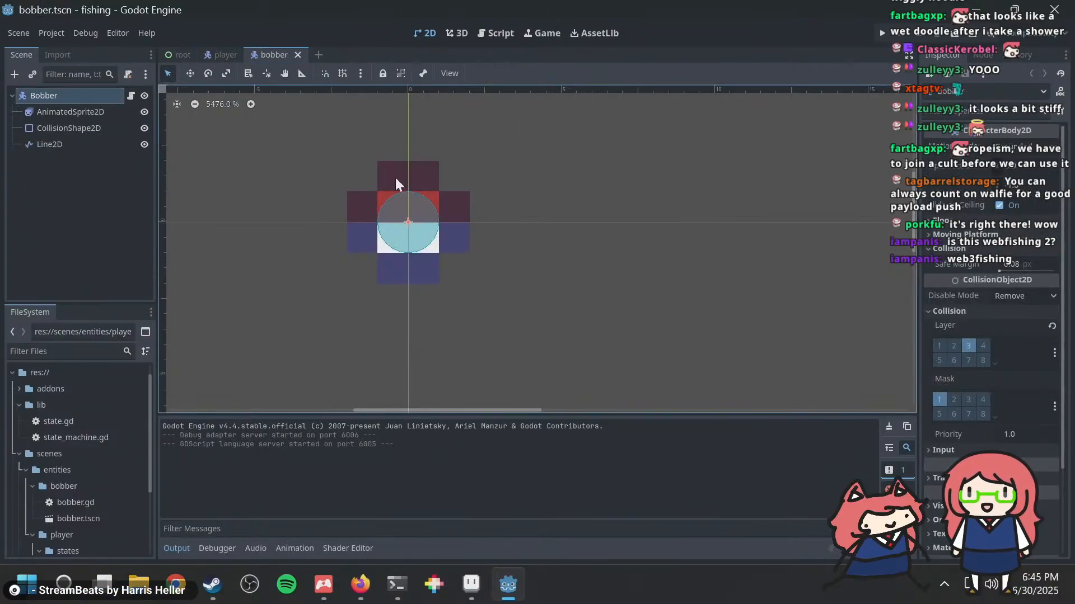
scroll(352, 171, "down", 3)
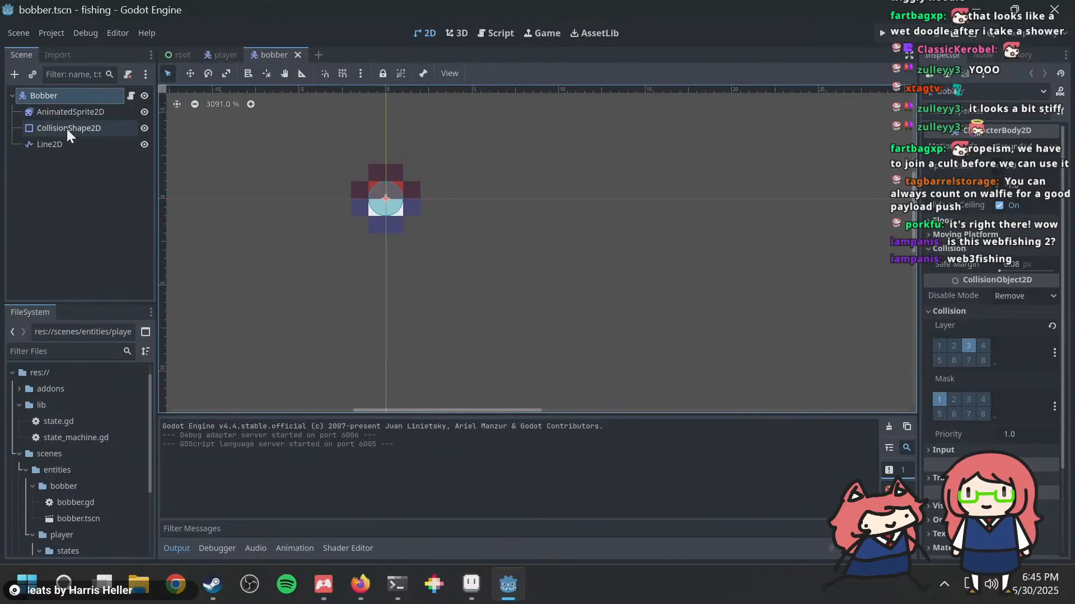
scroll(387, 201, "up", 4)
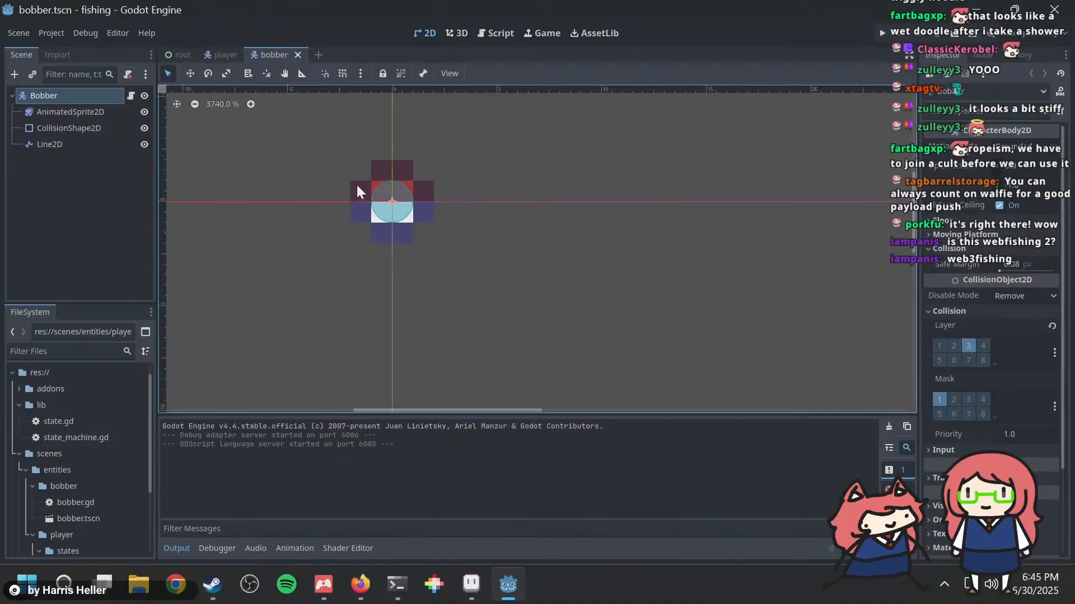
scroll(388, 203, "down", 2)
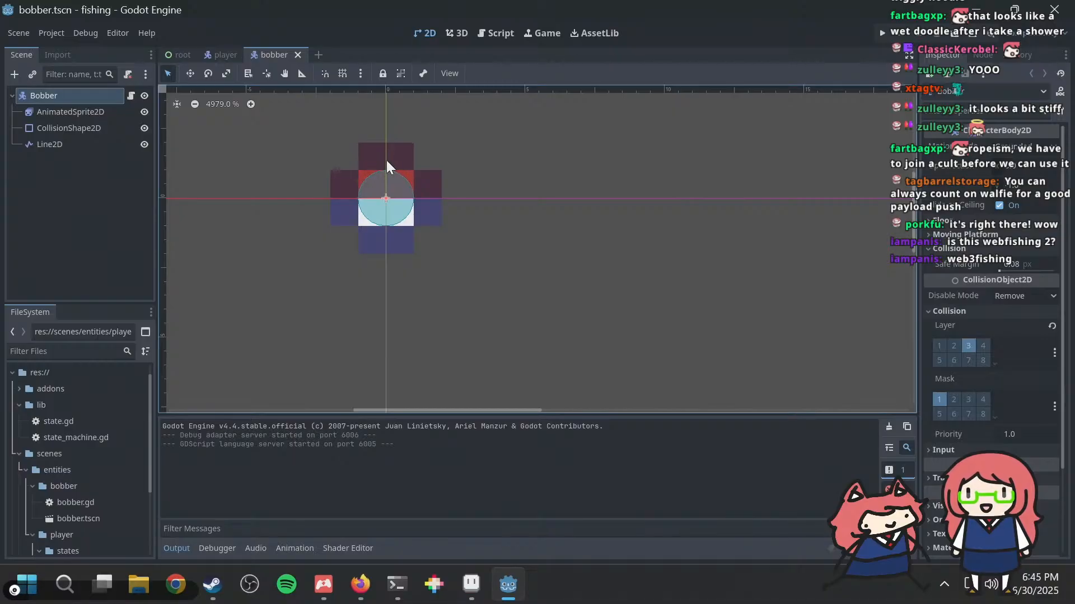
left_click(66, 114)
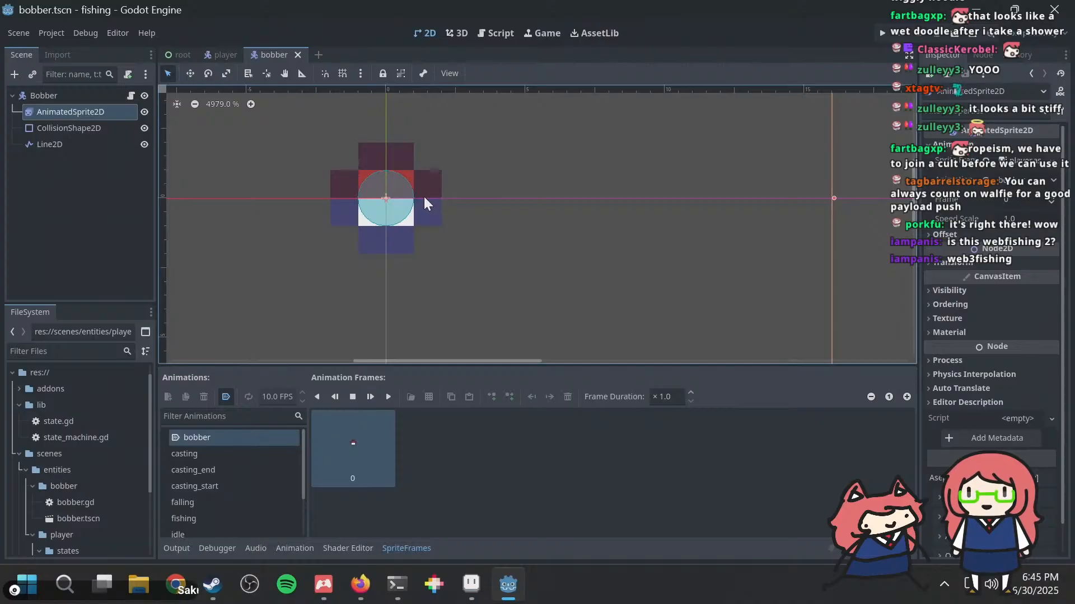
left_click_drag(424, 197, 378, 225)
left_click(68, 128)
scroll(522, 174, "down", 5)
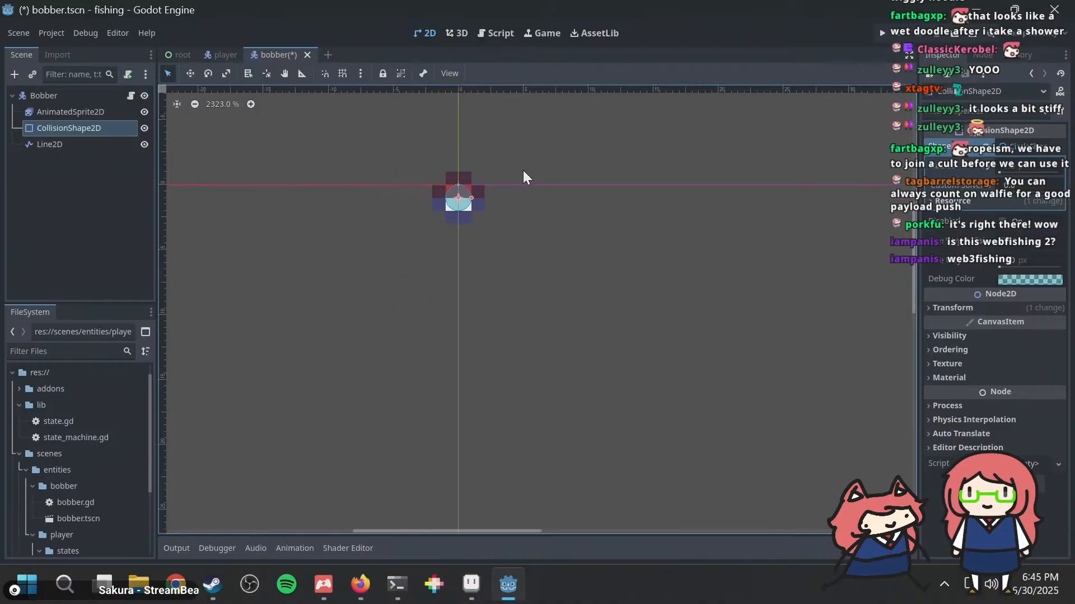
key("ctrl+s")
Step: Switch to Firefox and read the setup instructions and node list in the GDNative-Ropesim README
key("alt+Tab")
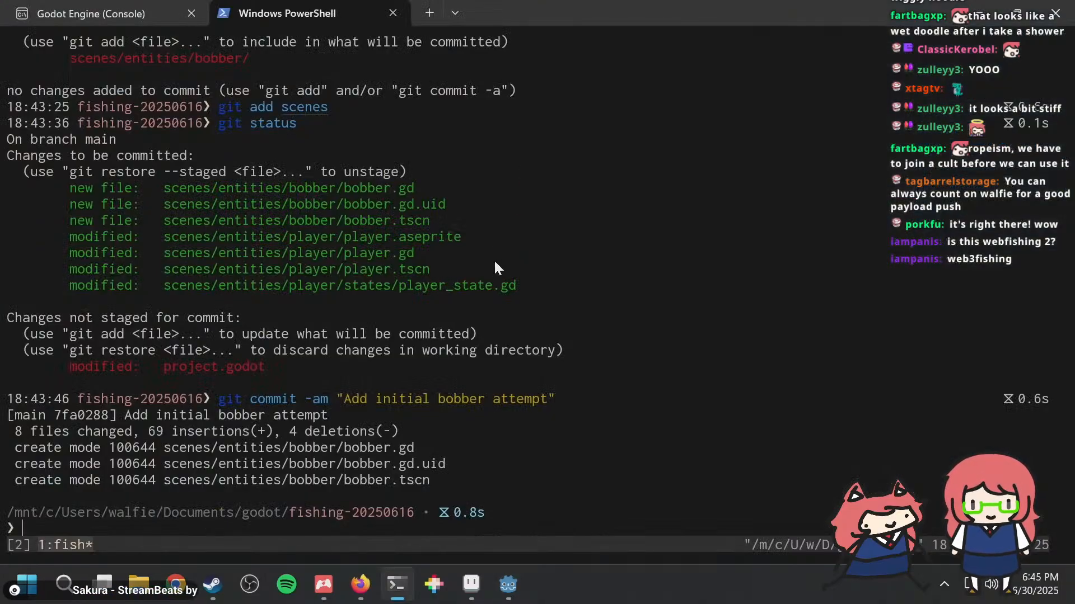
left_click(361, 582)
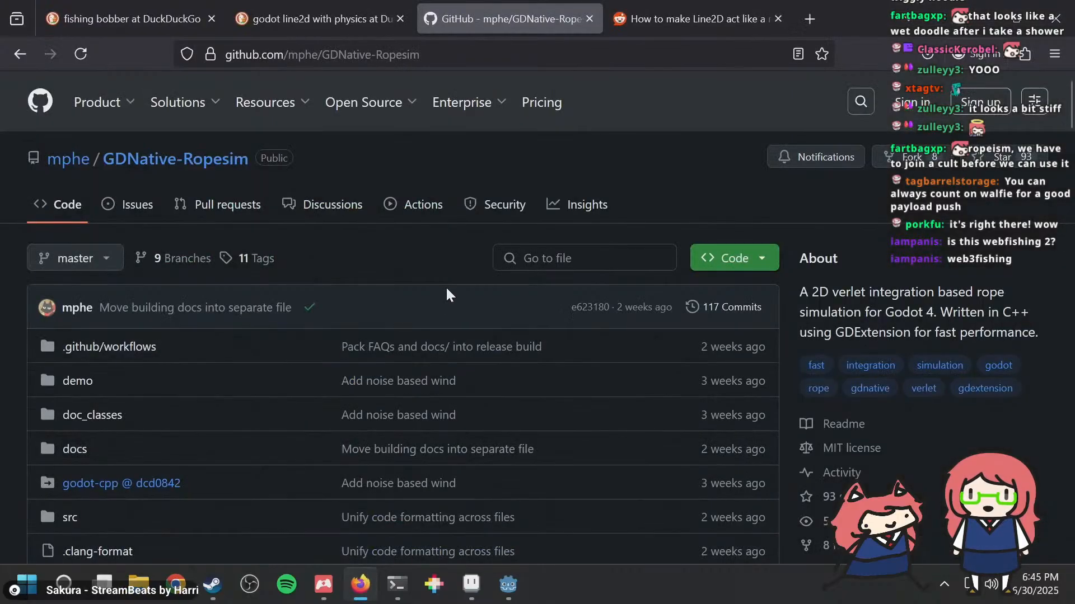
scroll(447, 285, "down", 5)
scroll(448, 277, "down", 10)
scroll(448, 277, "up", 1)
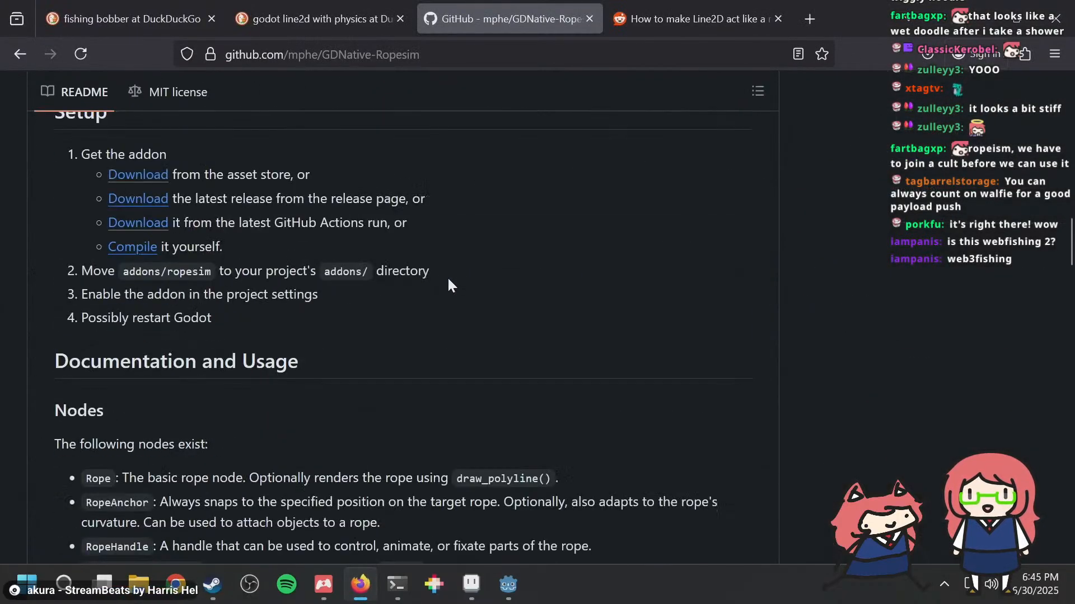
scroll(447, 277, "down", 1)
scroll(448, 279, "down", 2)
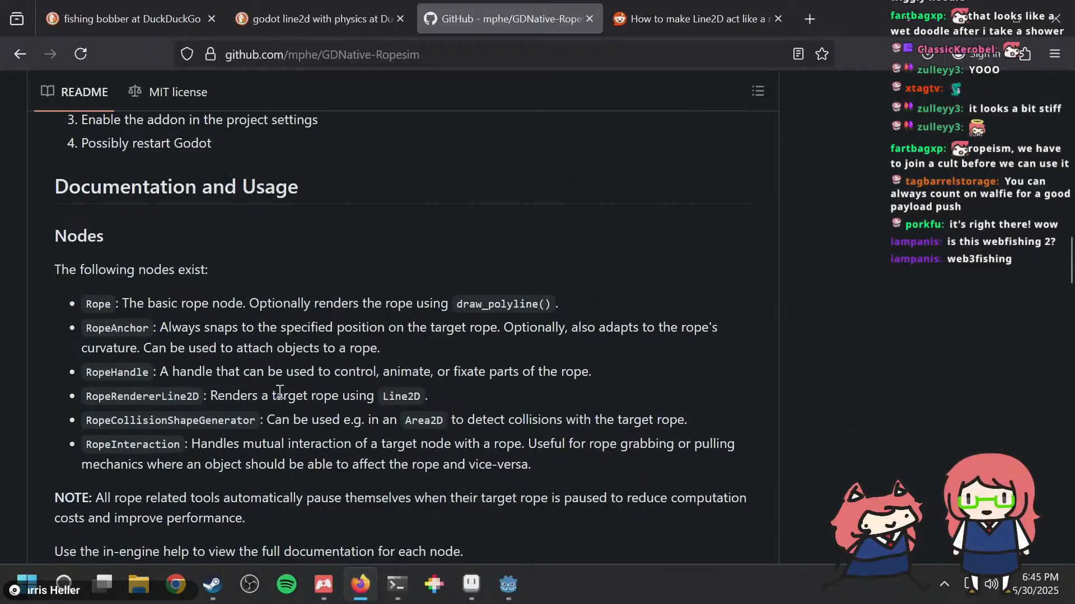
left_click_drag(256, 376, 420, 374)
left_click(420, 373)
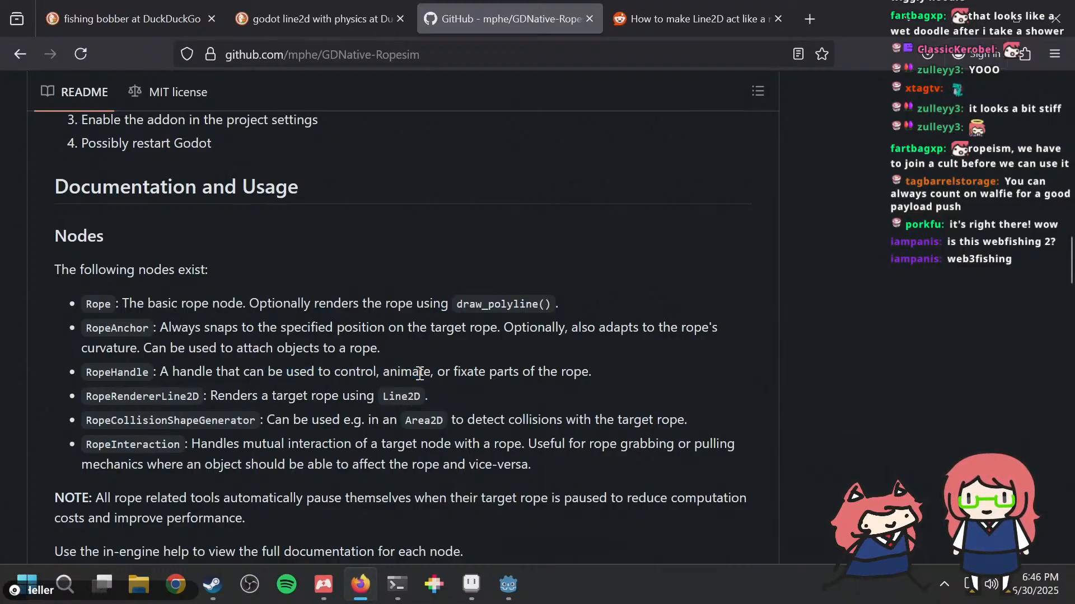
Step: Back in Godot, add a Rope node under FlipNode in the player scene and reparent it to BobberSpawnPoint
key("alt+Tab")
key("alt+Tab")
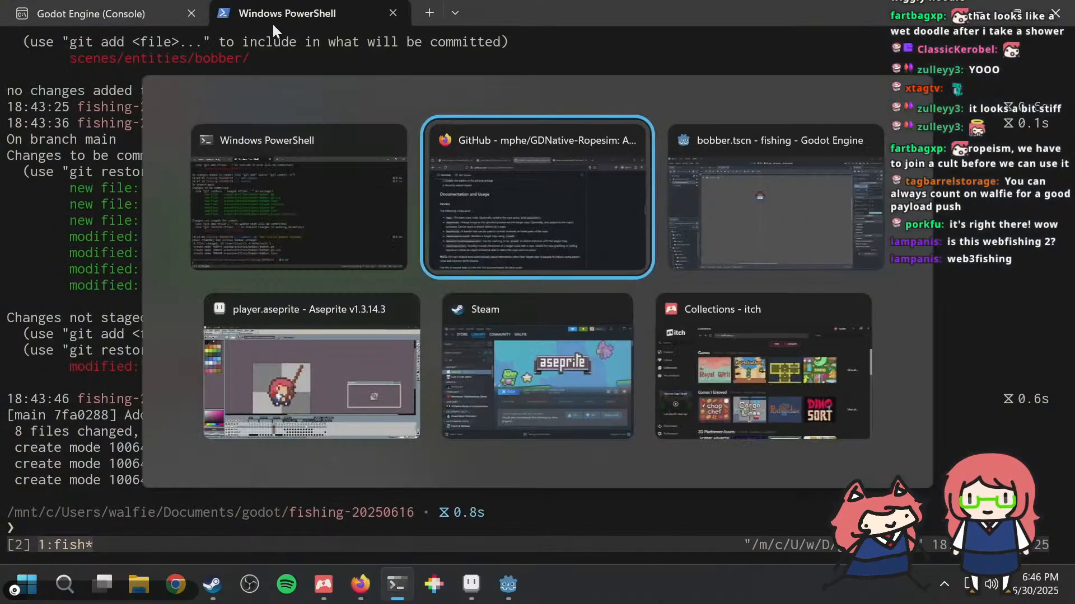
key("alt+Tab")
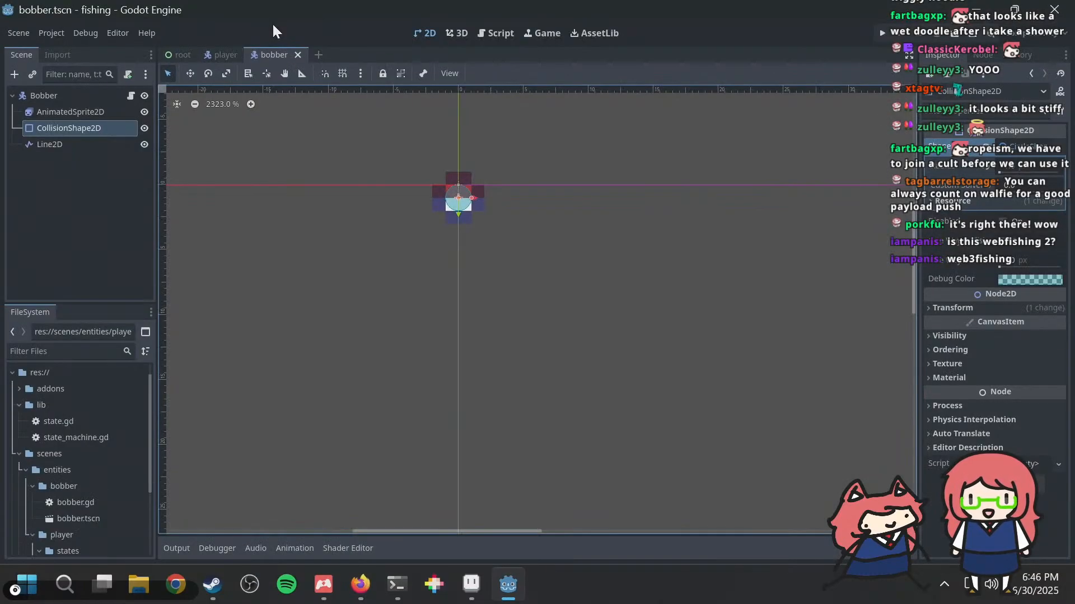
left_click(212, 53)
right_click(58, 113)
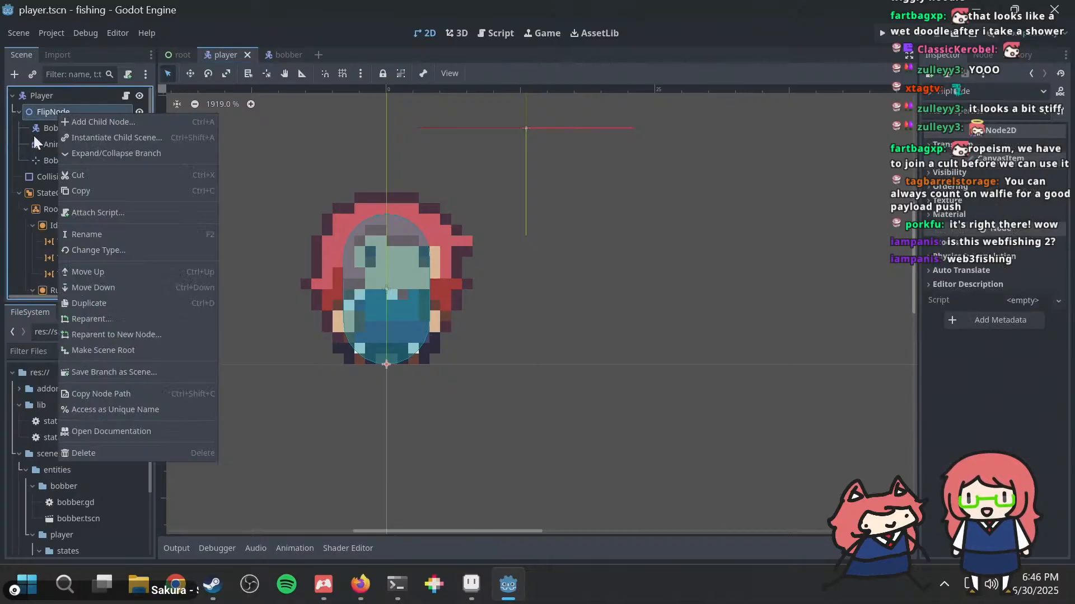
left_click(69, 126)
type("rope")
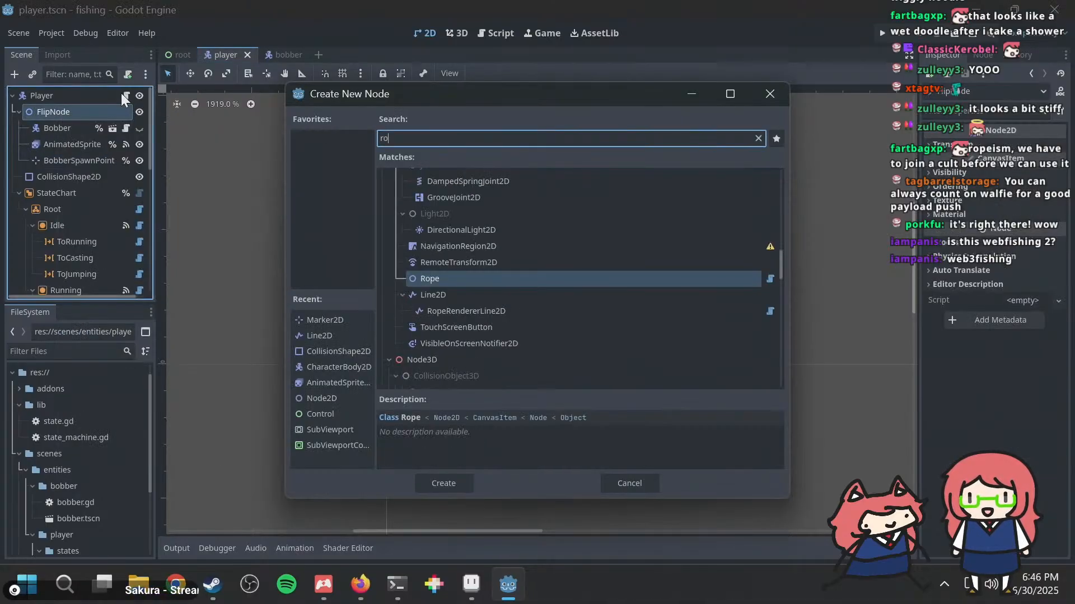
double_click(446, 281)
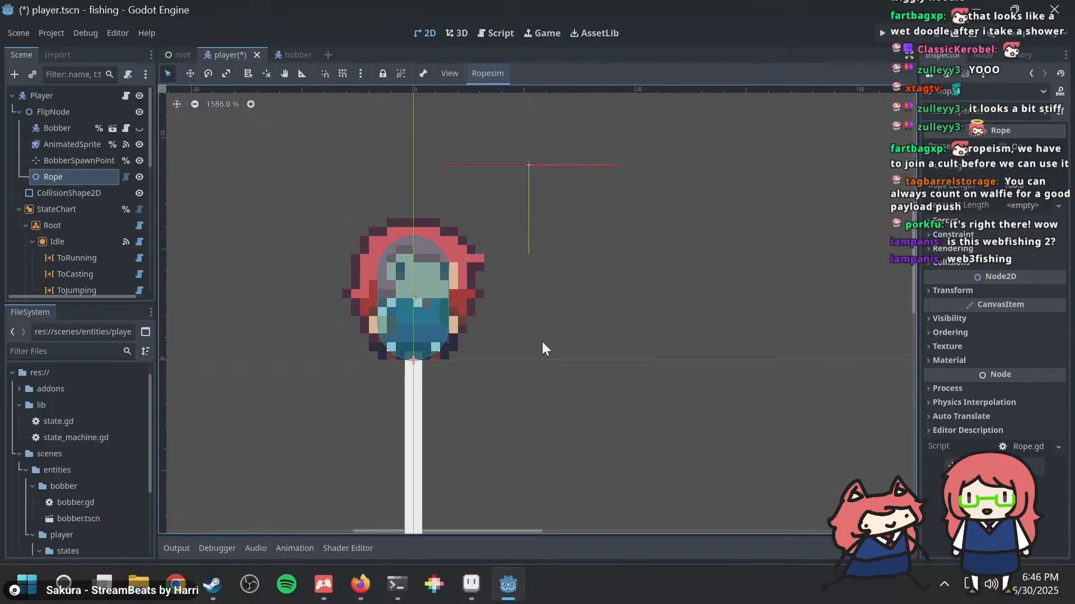
left_click_drag(80, 178, 76, 157)
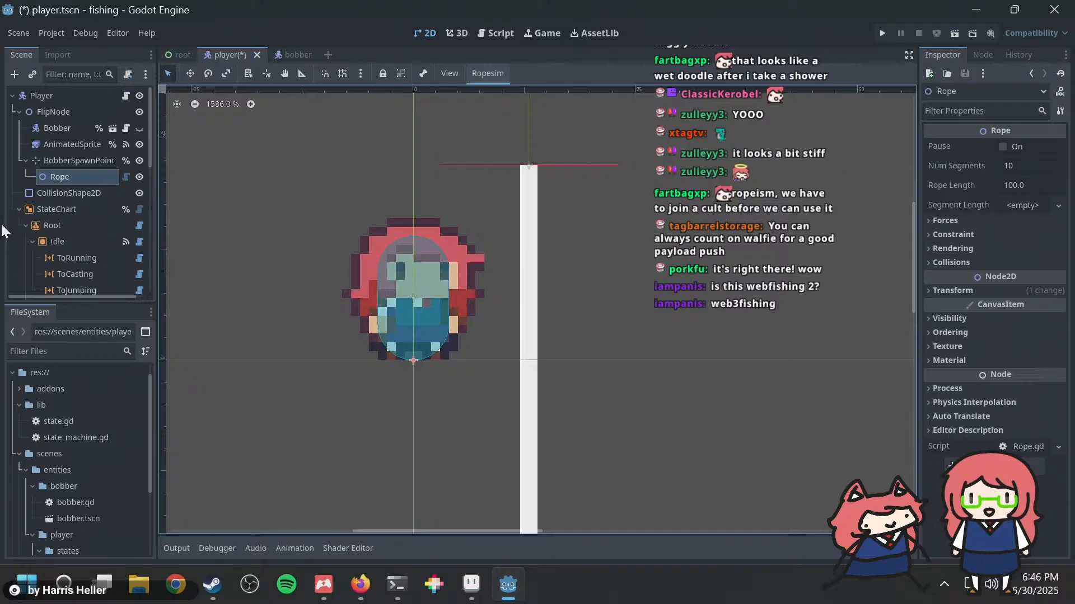
Step: Switch to the GDNative-Ropesim README in Firefox and read the RopeAnchor node description
key("alt+Tab")
key("alt+Tab")
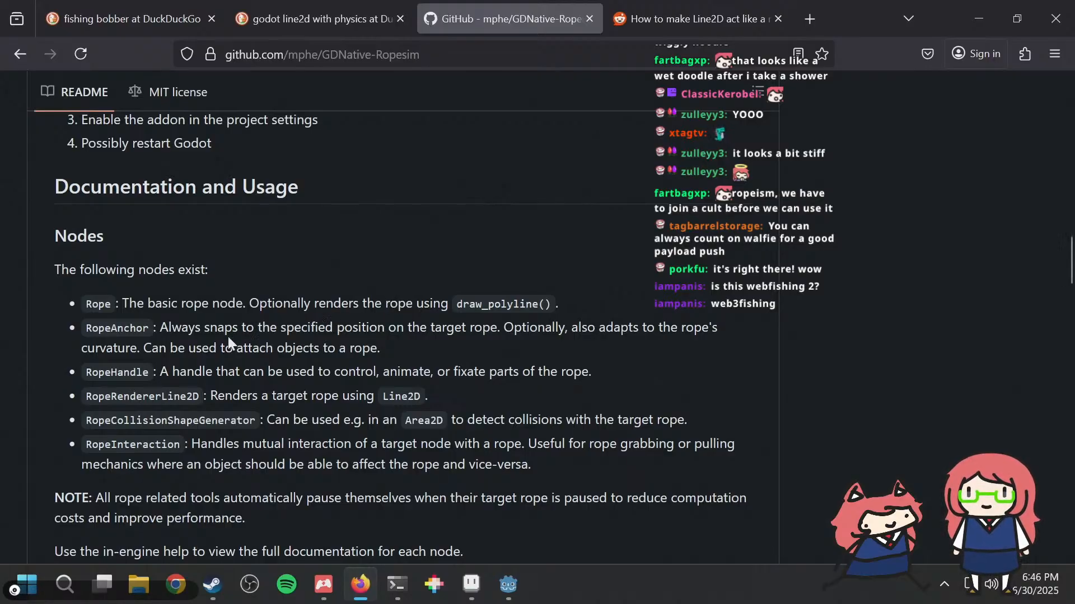
left_click_drag(255, 328, 374, 330)
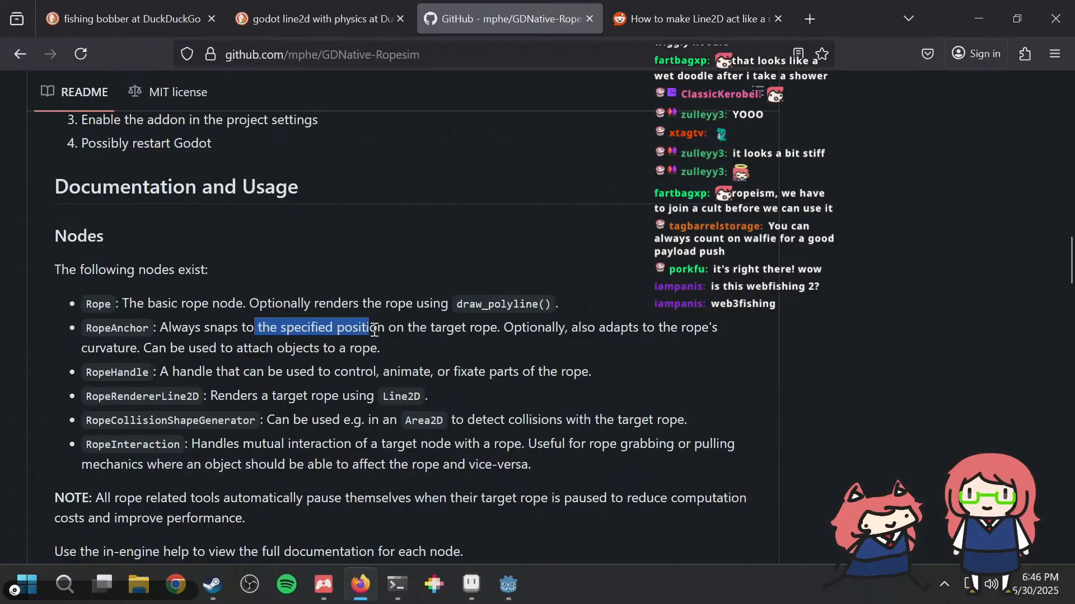
left_click(390, 332)
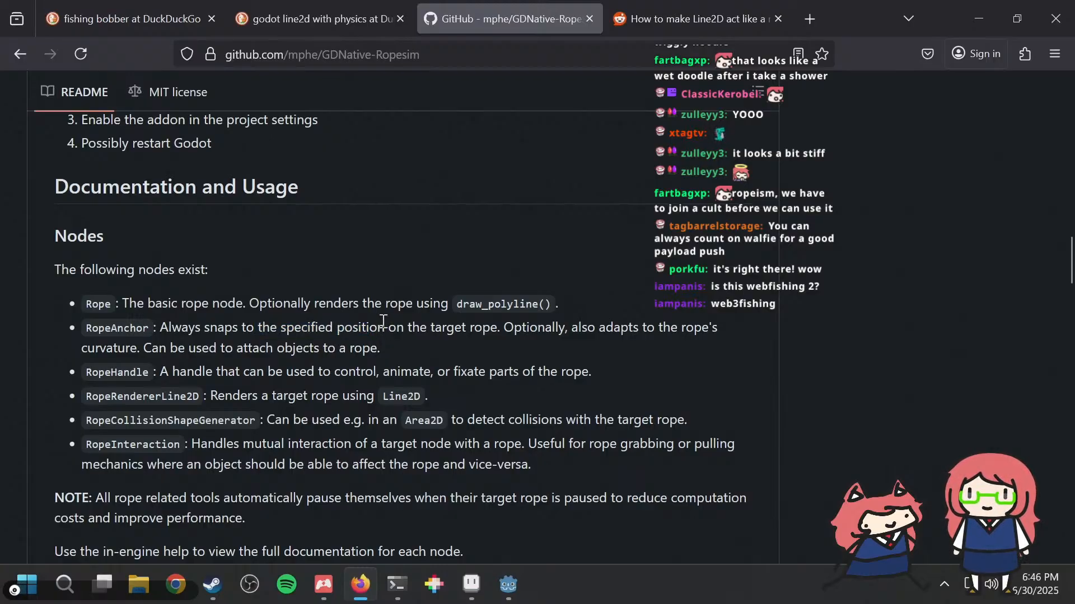
Step: Switch to Godot and add a RopeAnchor node as a child of the Rope node in the player scene
key("alt+Tab")
right_click(52, 177)
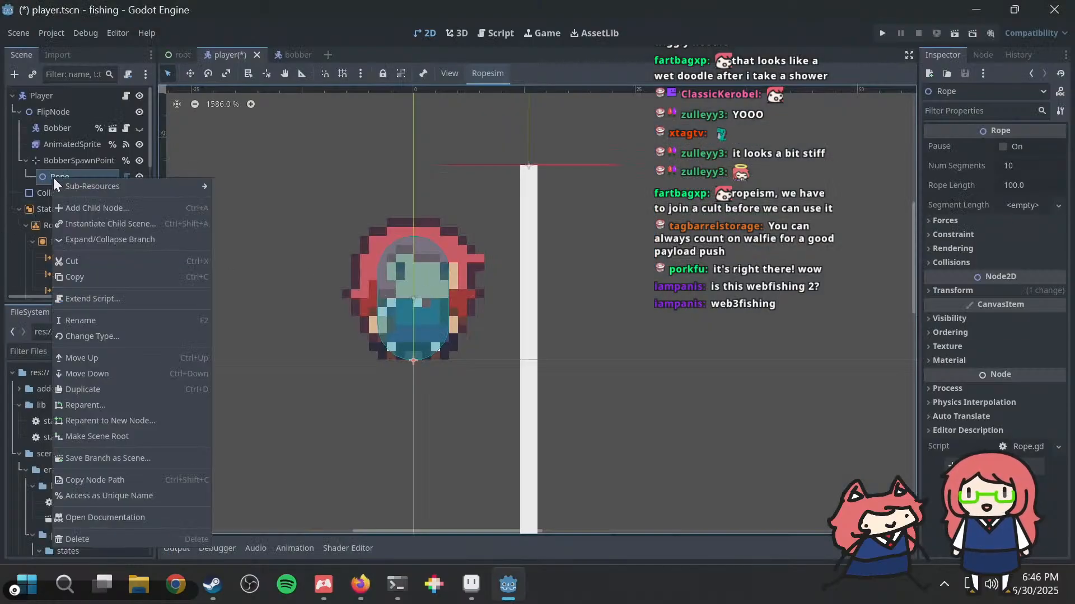
mouse_move(73, 189)
left_click(75, 208)
type("ro")
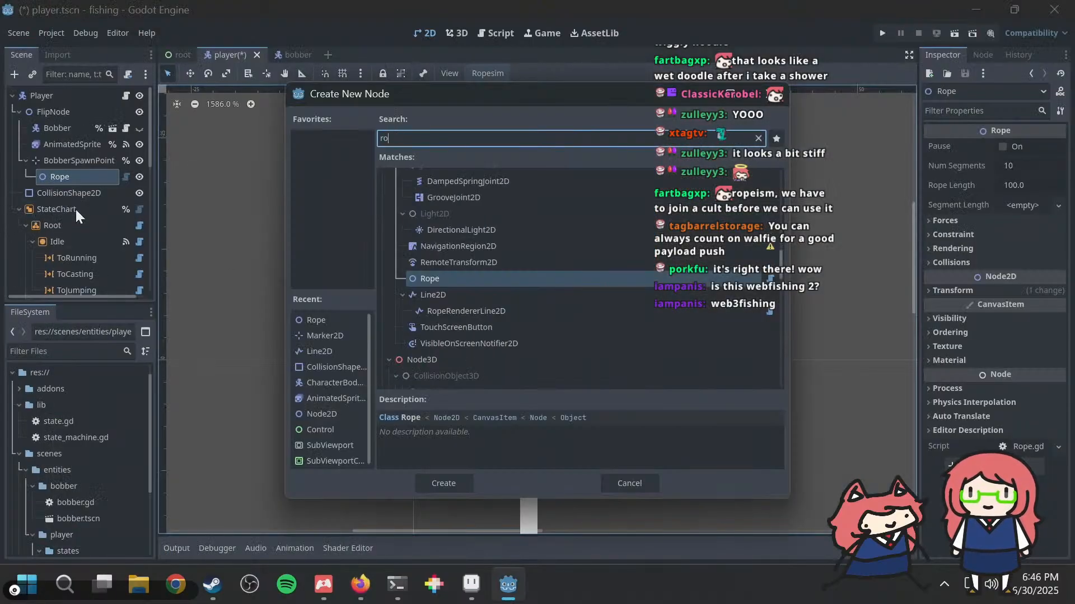
type("pean")
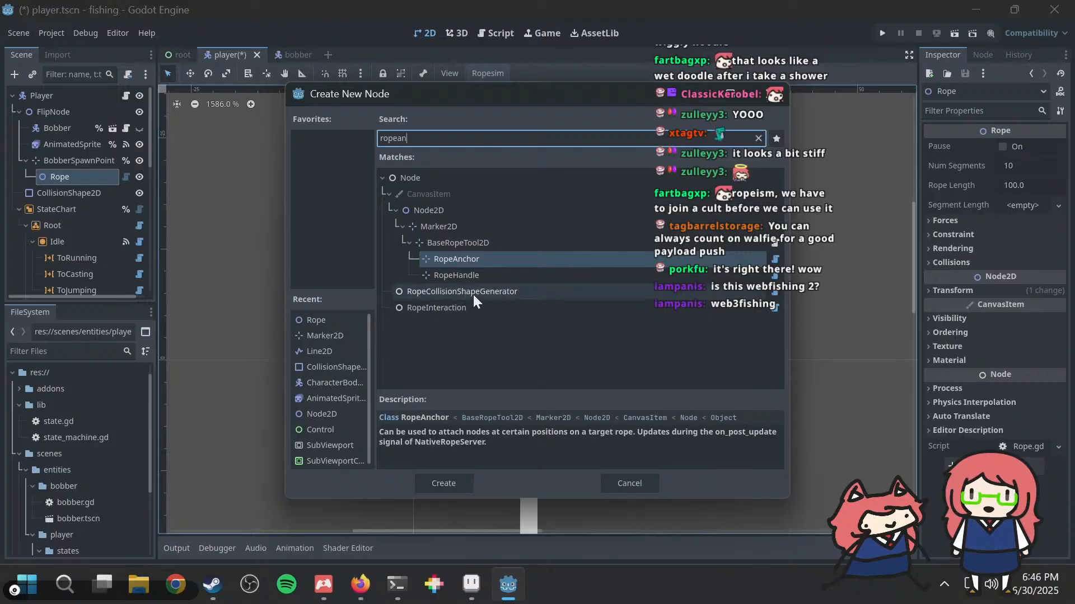
left_click(478, 274)
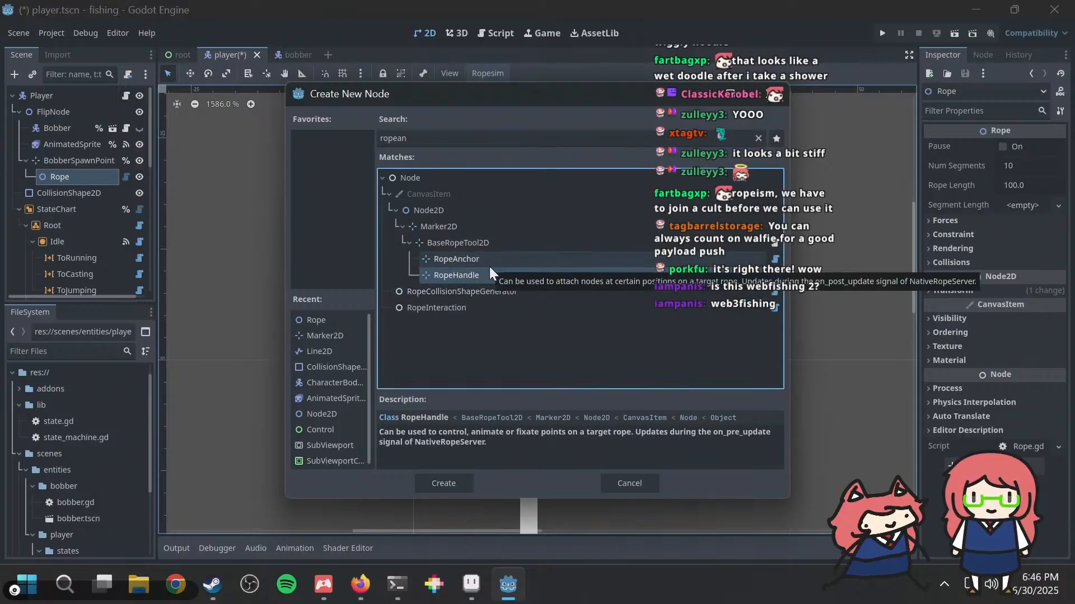
left_click(482, 256)
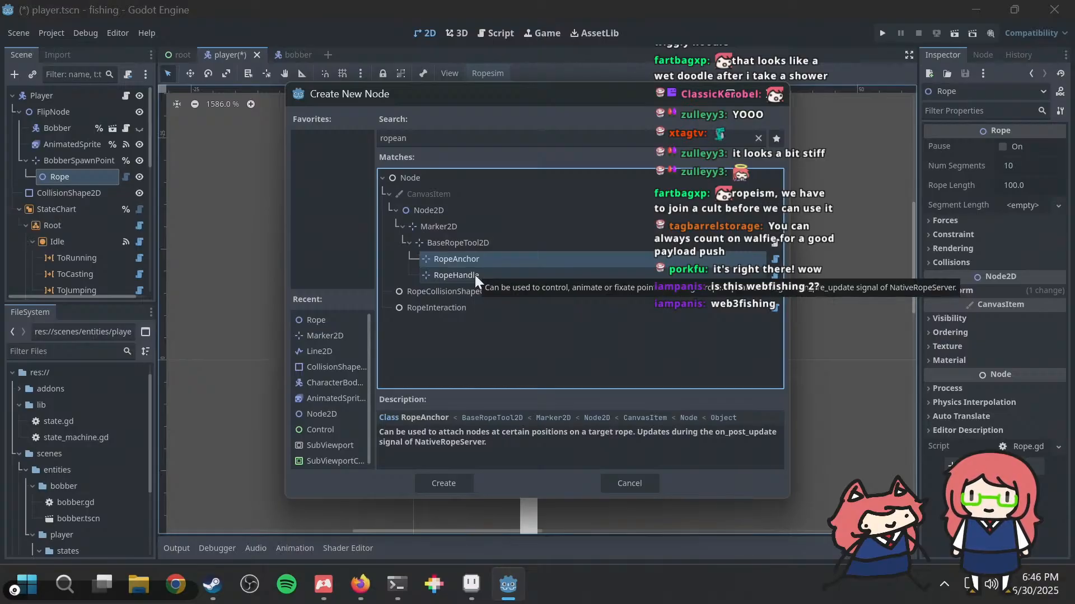
left_click(473, 276)
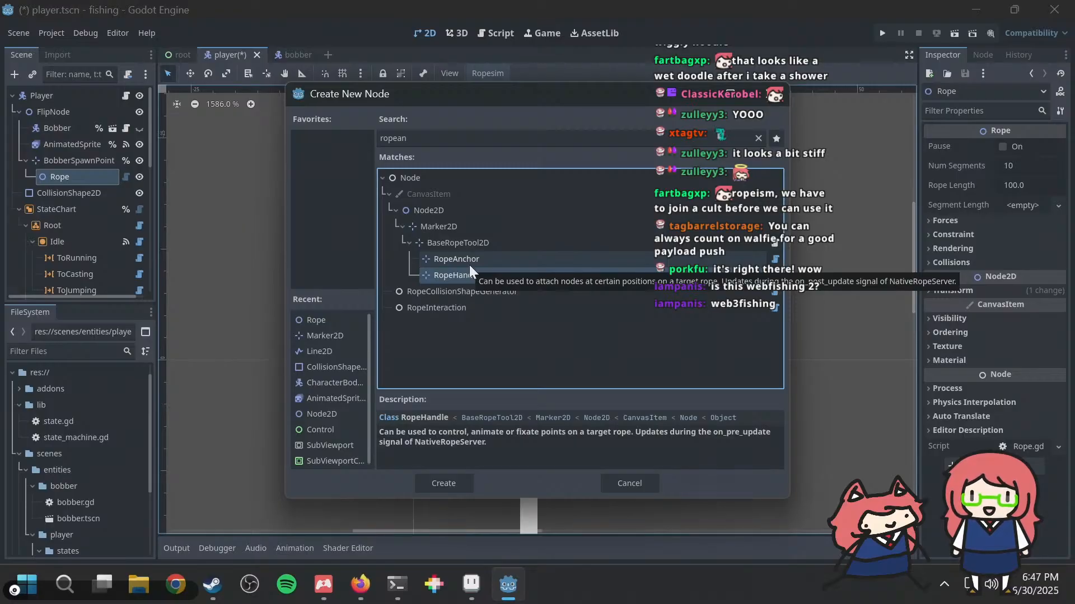
left_click(470, 266)
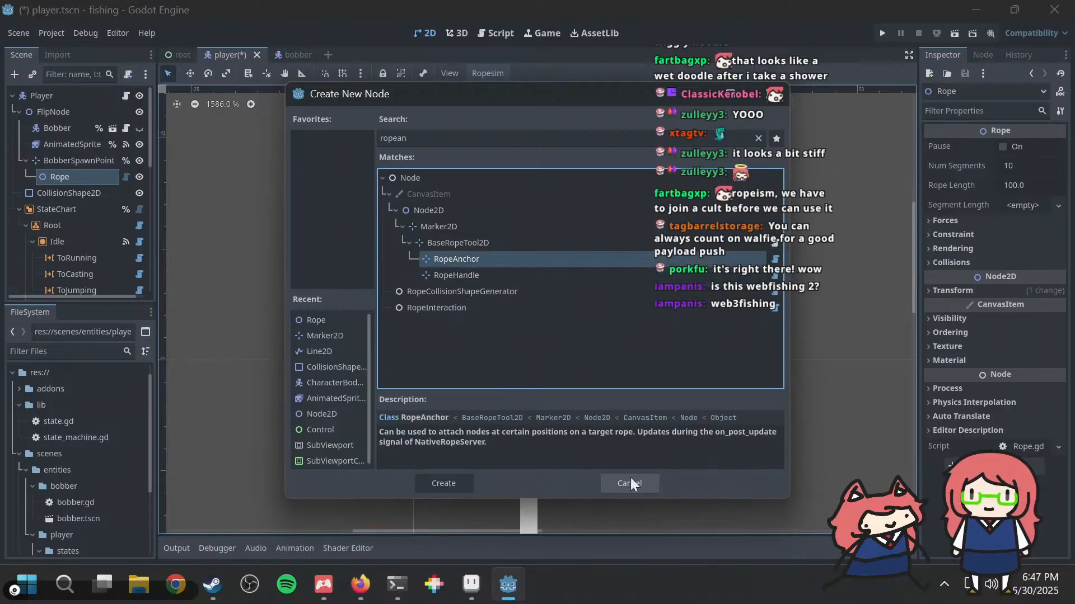
left_click(453, 480)
scroll(450, 296, "down", 7)
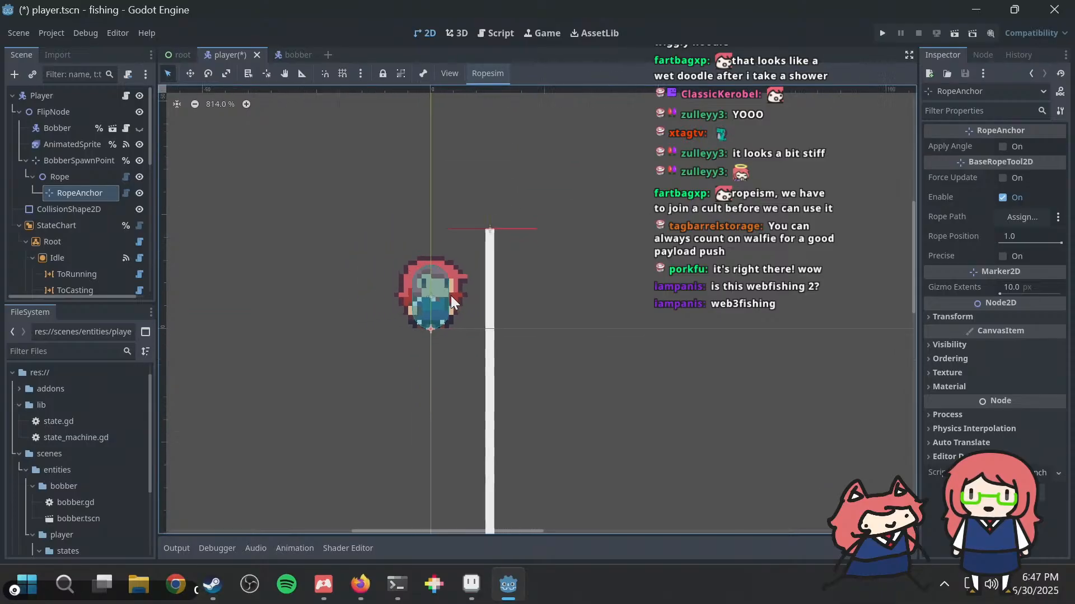
scroll(452, 302, "down", 11)
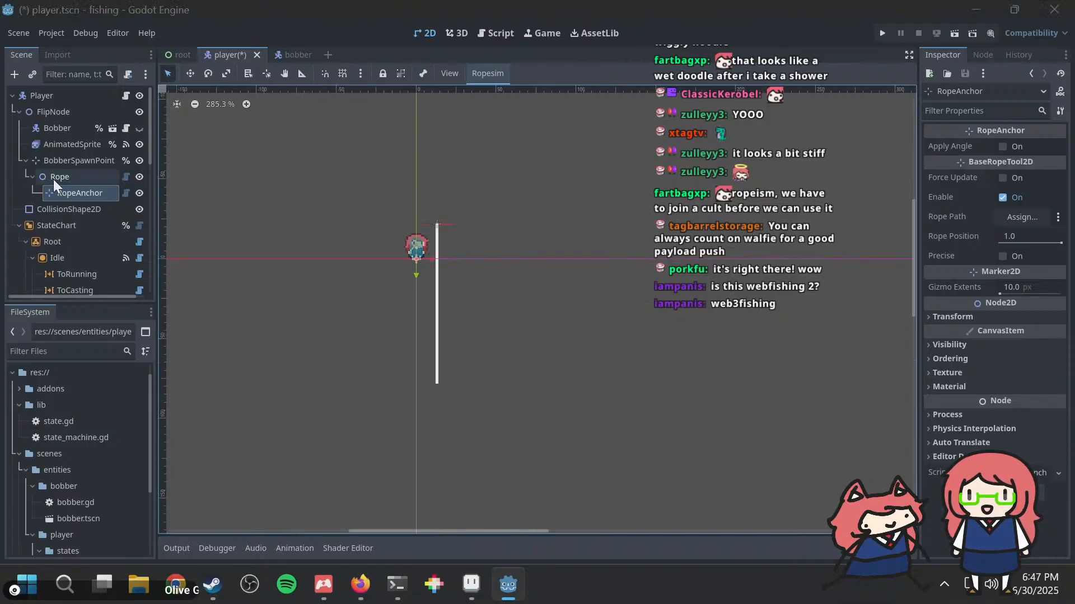
Step: Switch to Firefox and read the README's node descriptions, note on pausing, examples and Editor Menu sections
key("alt+Tab")
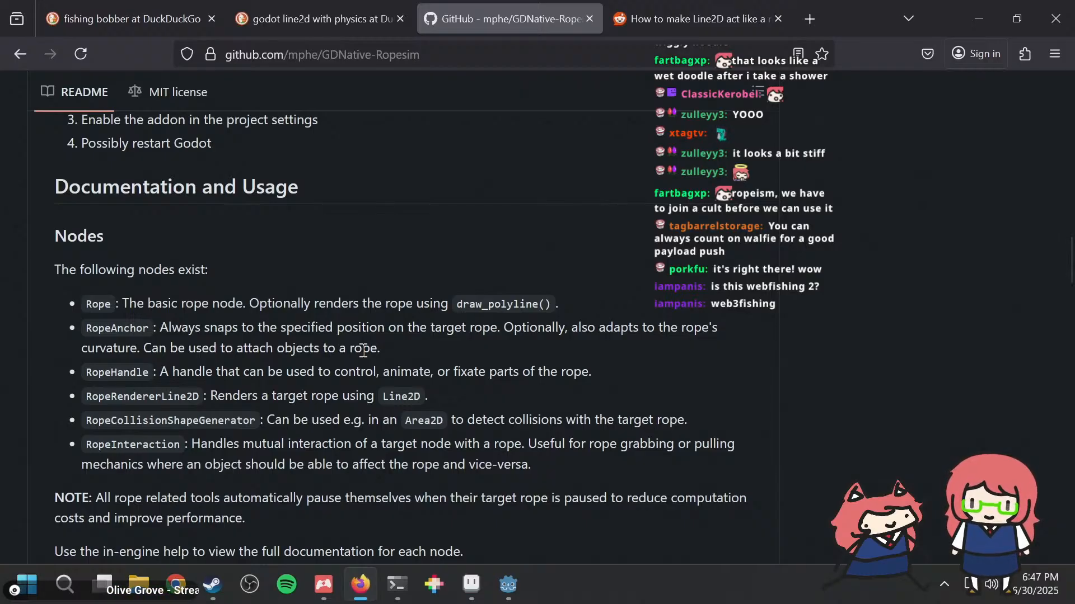
scroll(220, 449, "down", 3)
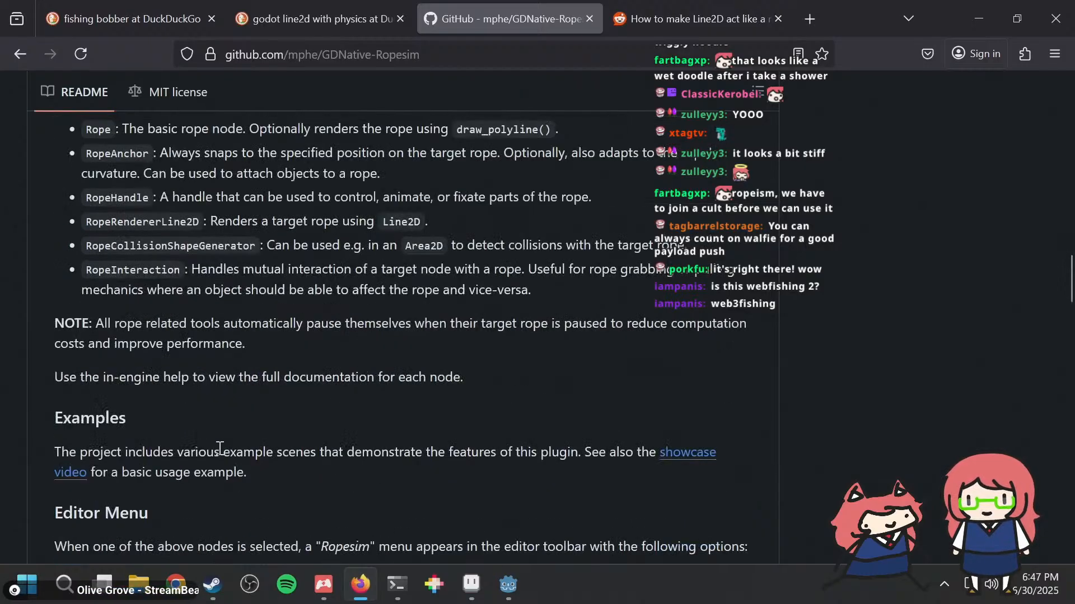
scroll(238, 407, "up", 2)
left_click_drag(300, 410, 335, 428)
left_click(335, 428)
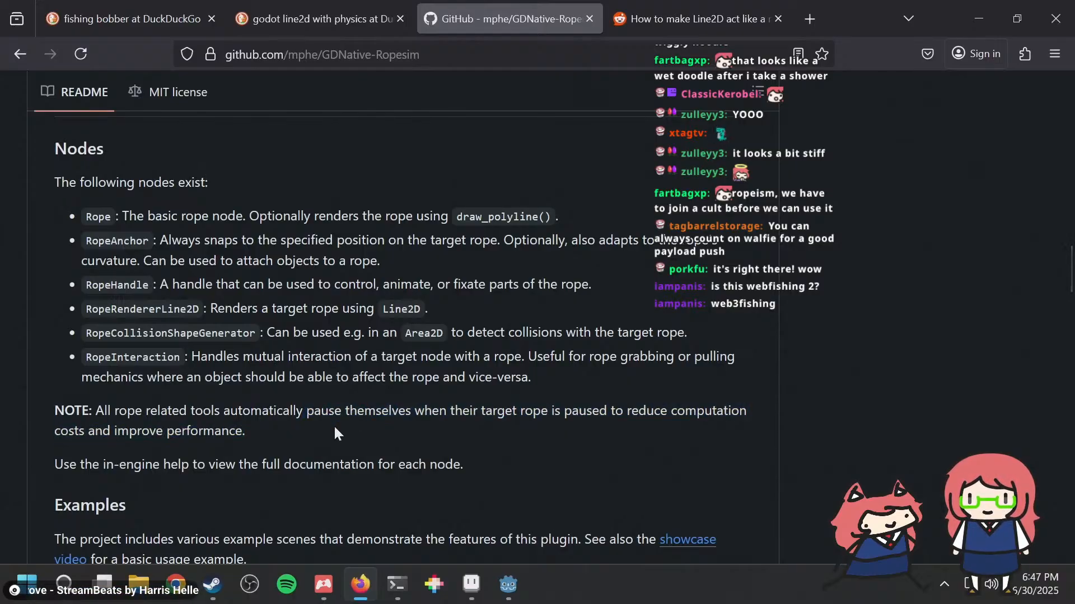
scroll(333, 424, "down", 6)
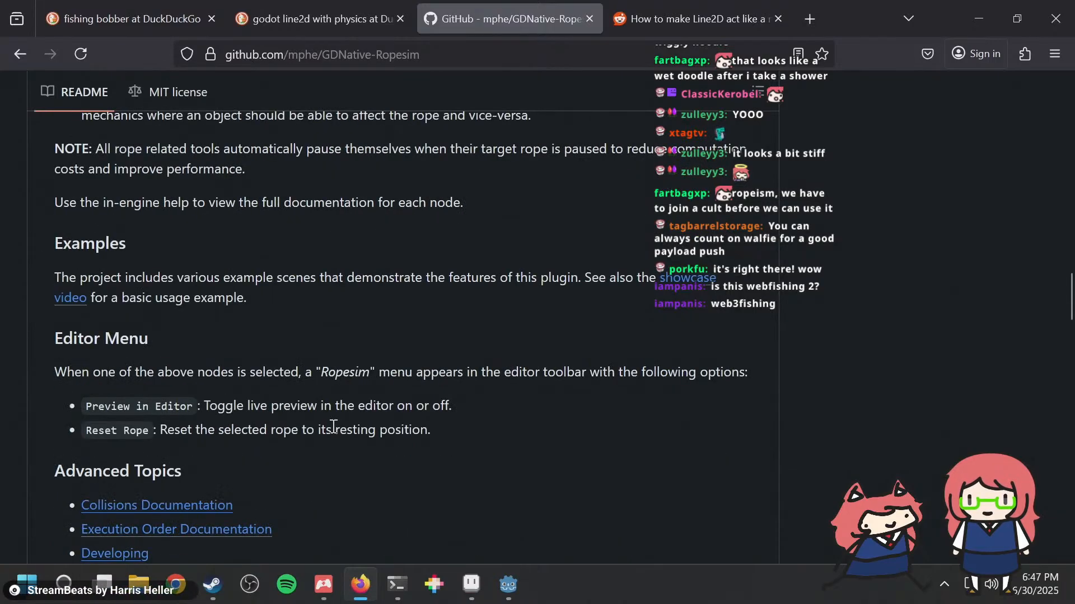
scroll(333, 428, "up", 6)
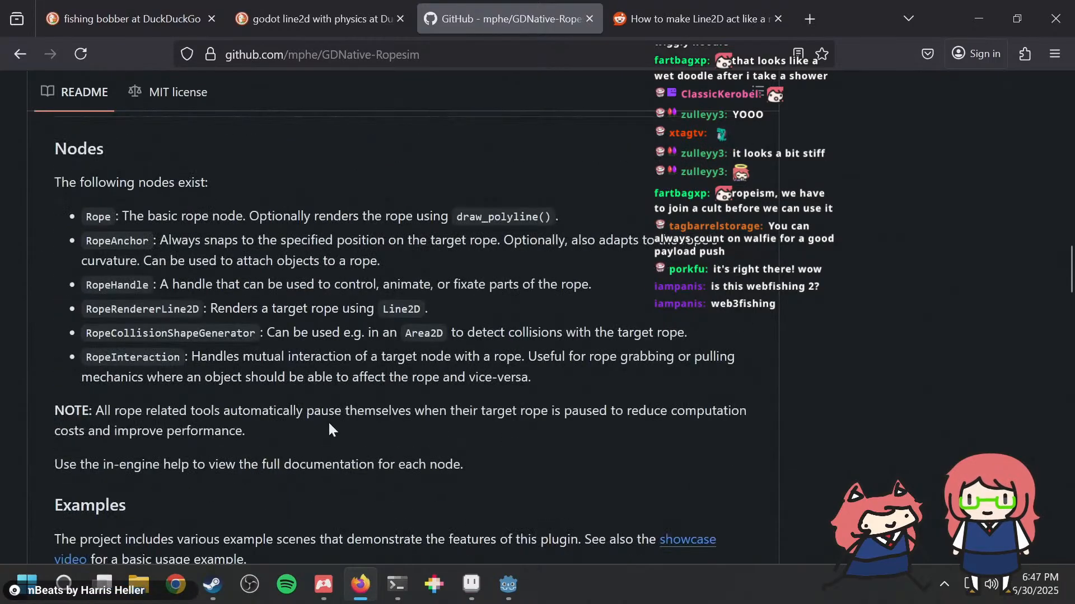
Step: Back in Godot, reparent the Bobber node from FlipNode to RopeAnchor
key("alt+Tab")
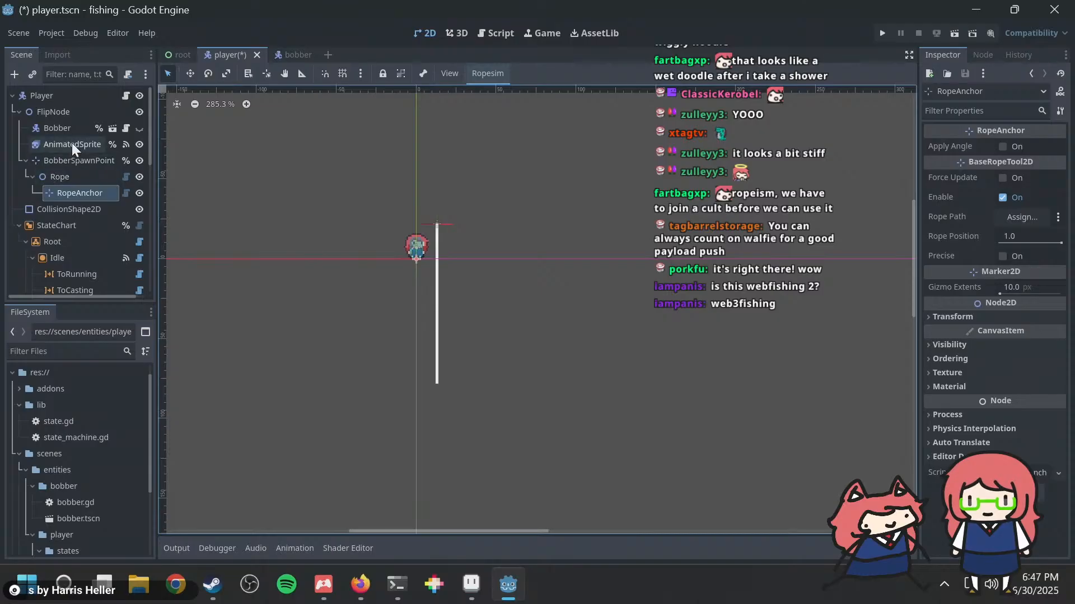
left_click_drag(66, 128, 72, 191)
scroll(464, 224, "up", 5)
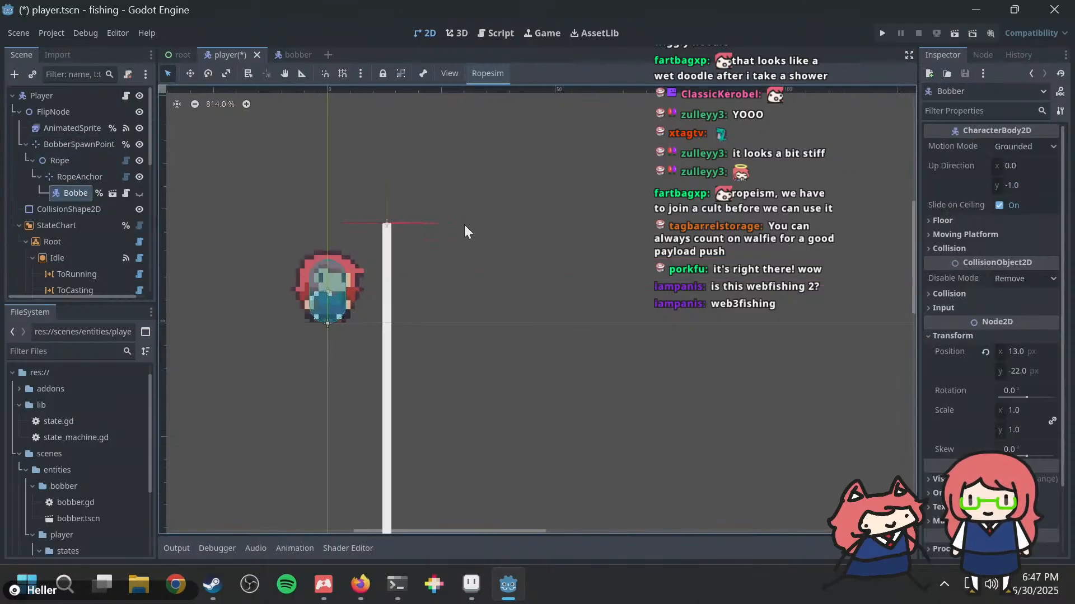
Step: Run the project, cast the bobber in the game to test the rope, and check the BobberSpawnPoint node in the editor
key("F5")
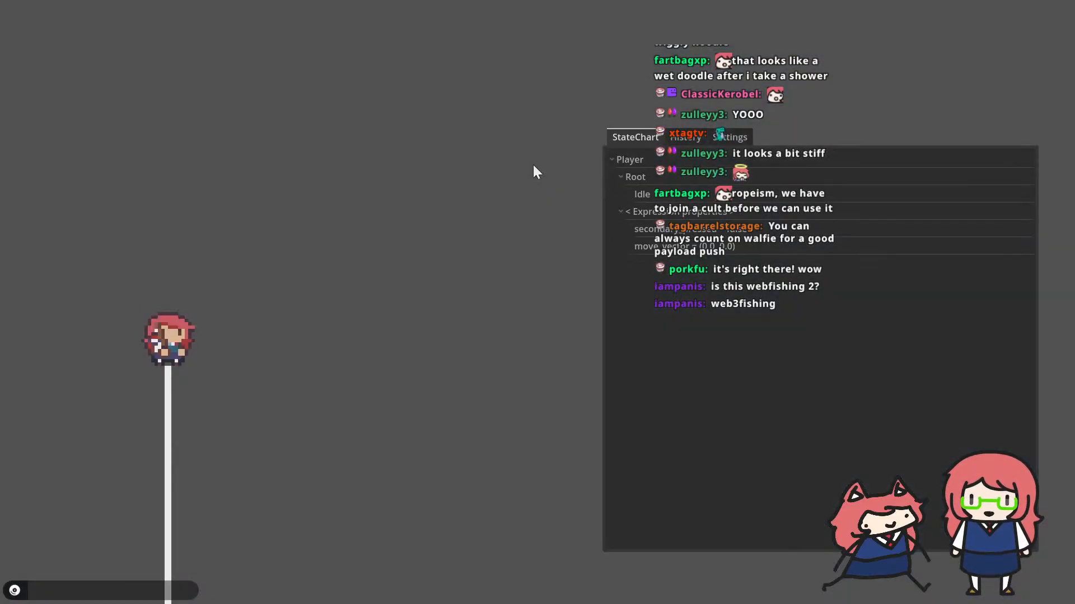
left_click(533, 165)
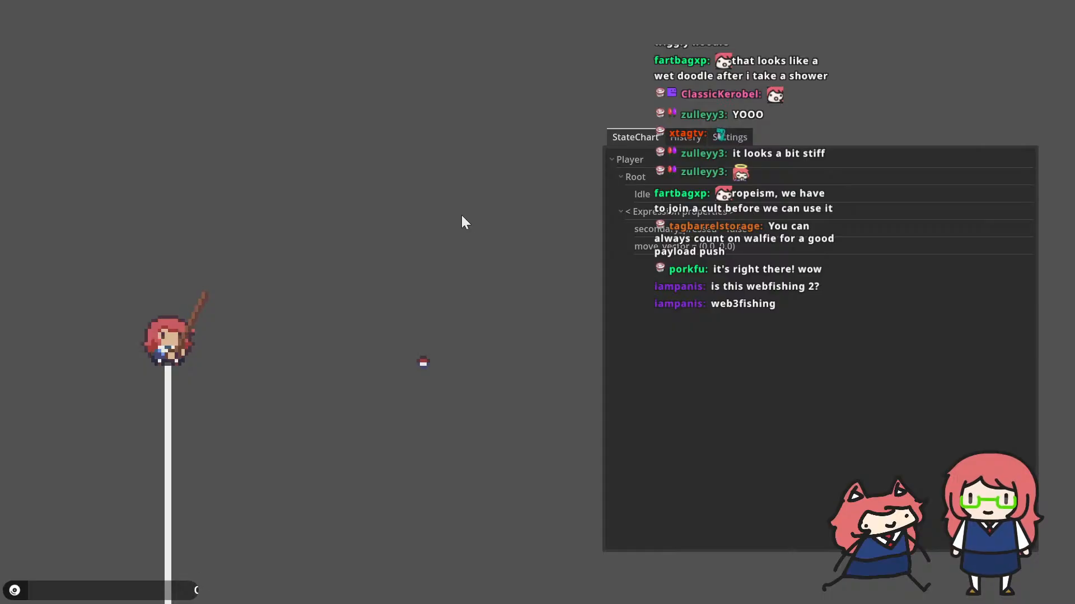
key("F8")
scroll(379, 241, "down", 2)
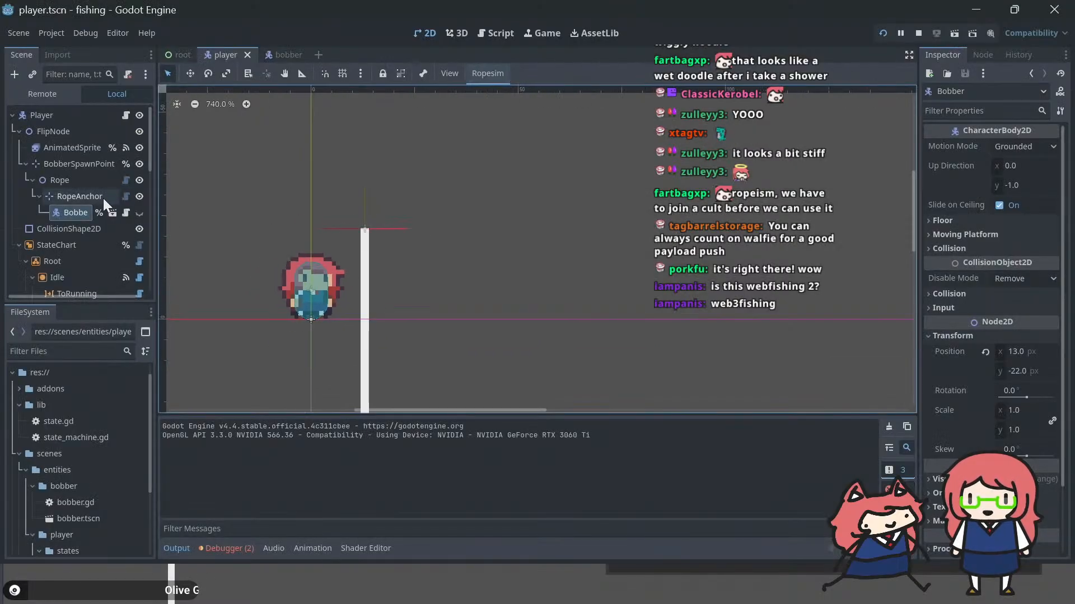
left_click(53, 168)
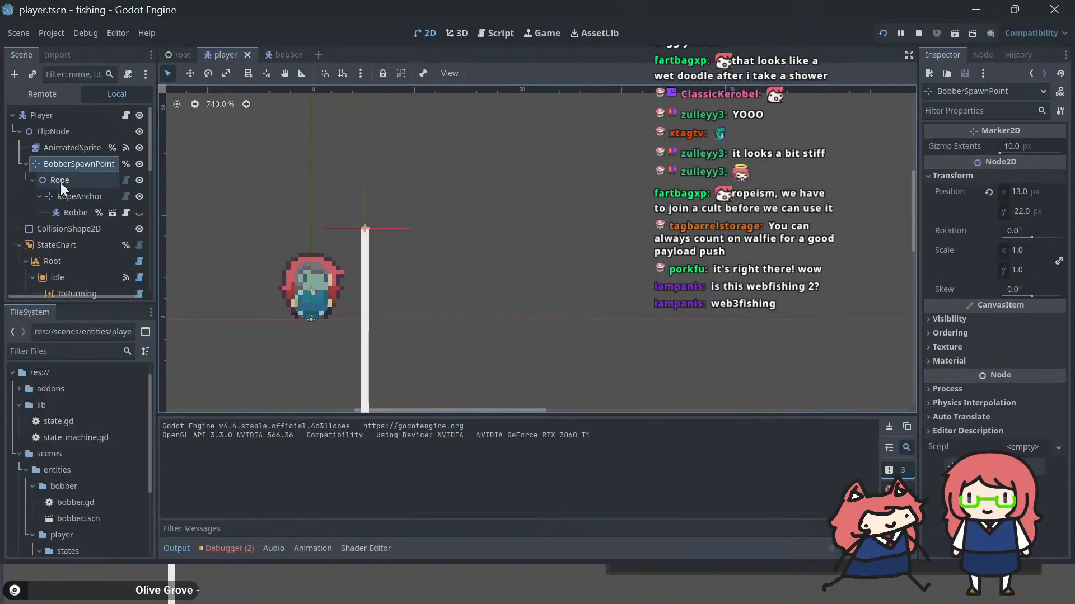
key("F5")
Step: Switch to the README in Firefox and reread the Rope and RopeAnchor descriptions, comparing them with the Godot scene
key("alt+Tab")
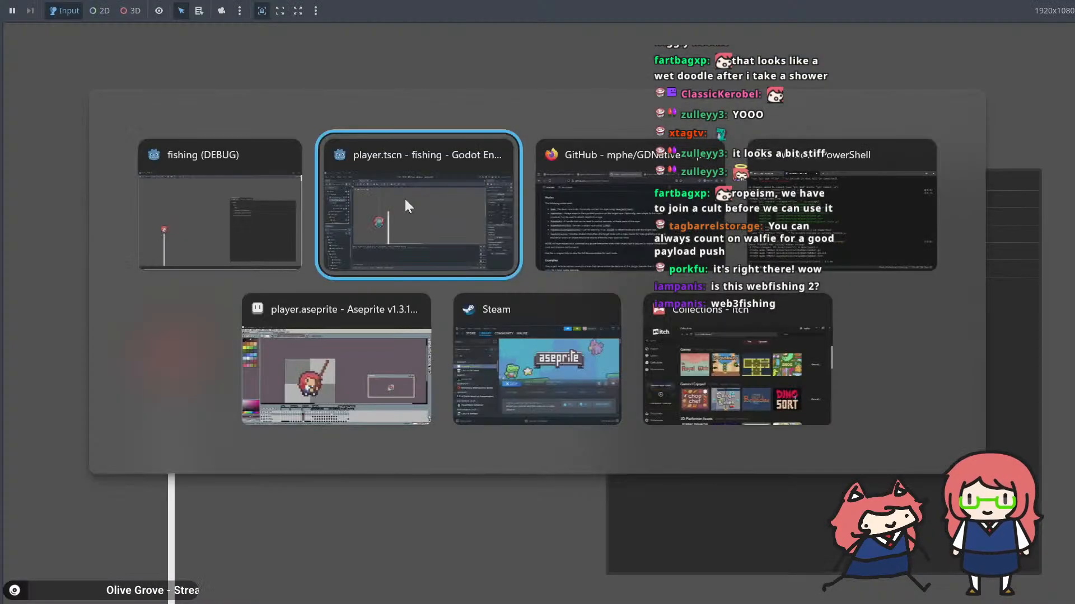
key("alt+Tab")
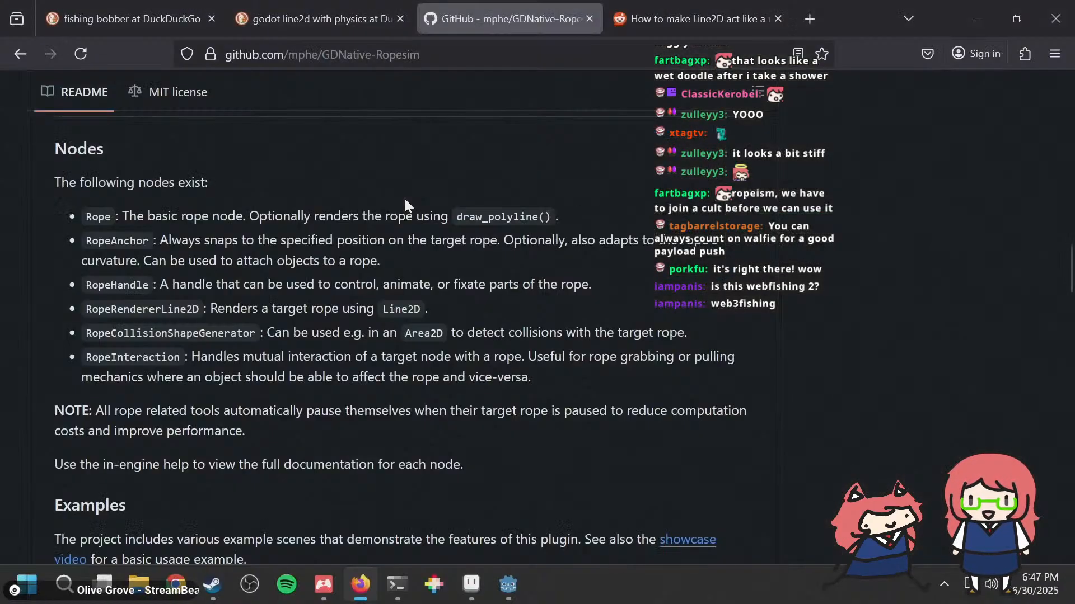
left_click_drag(195, 208, 471, 218)
left_click(255, 219)
left_click(471, 217)
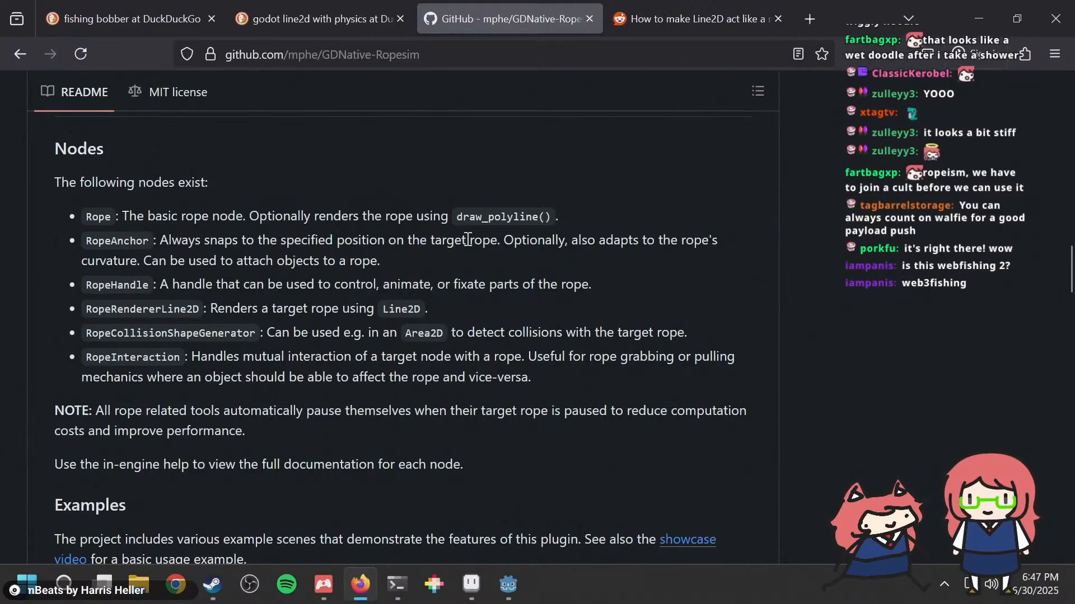
key("alt+Tab")
key("alt+Tab")
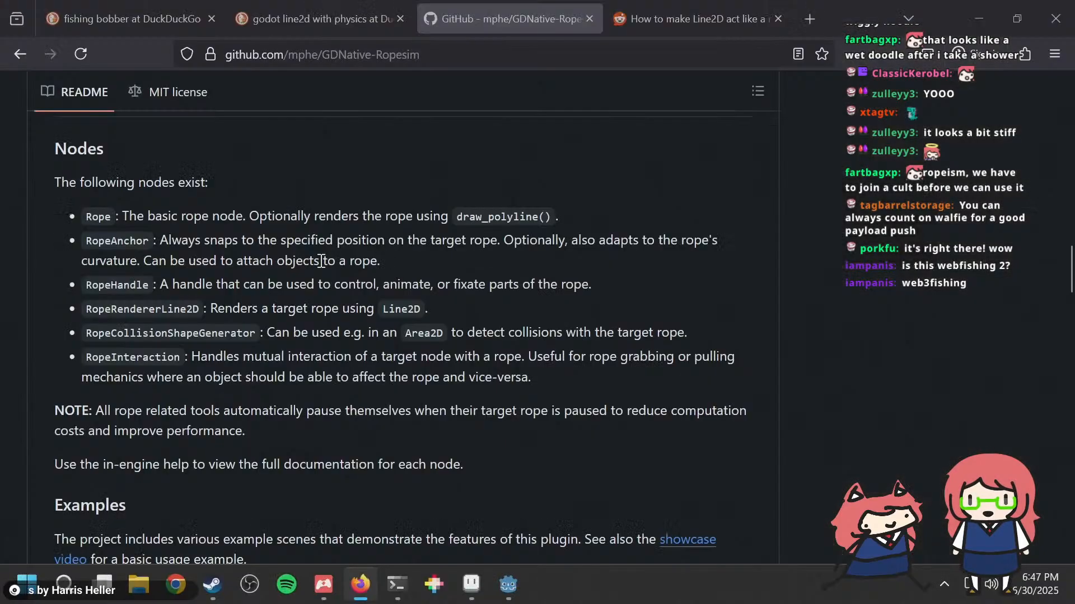
key("alt+Tab")
key("alt+Tab")
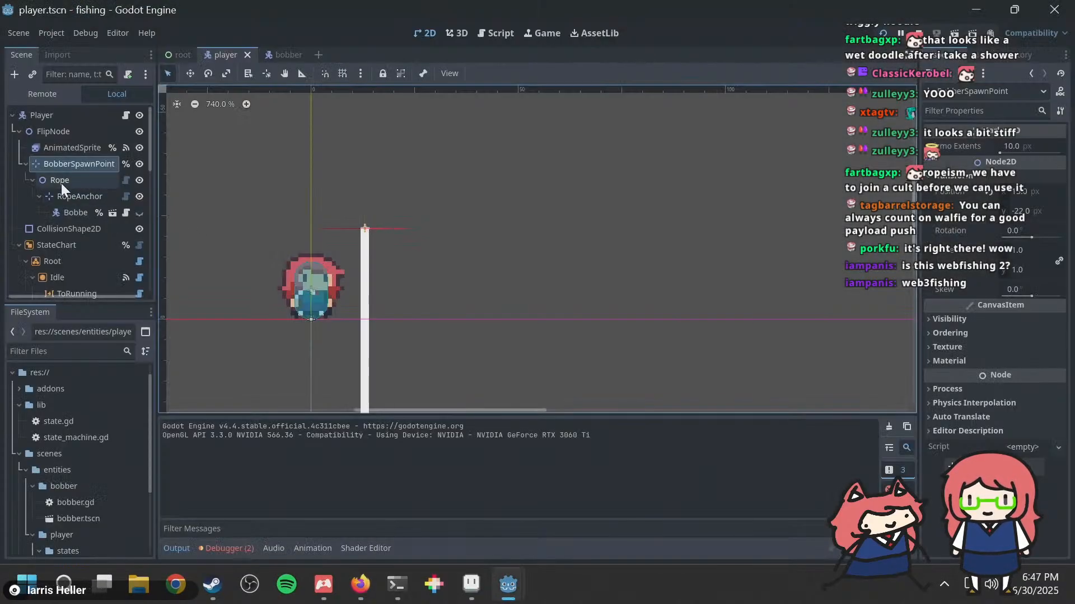
Step: In Godot, examine the RopeAnchor's properties and the Rope's Transform and Forces settings
left_click(69, 196)
mouse_move(471, 584)
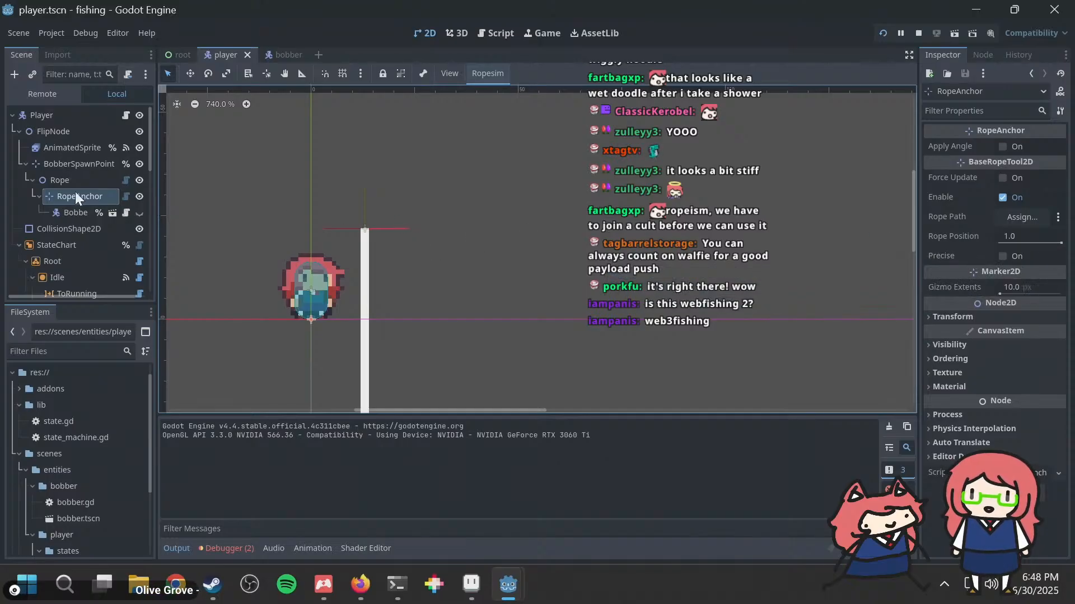
left_click(63, 180)
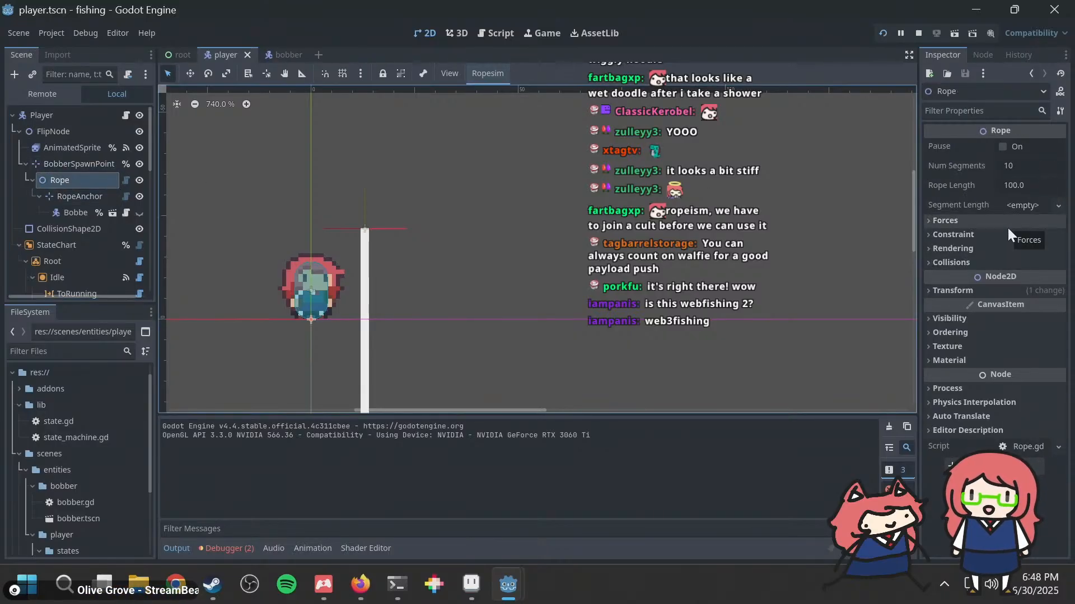
left_click(983, 295)
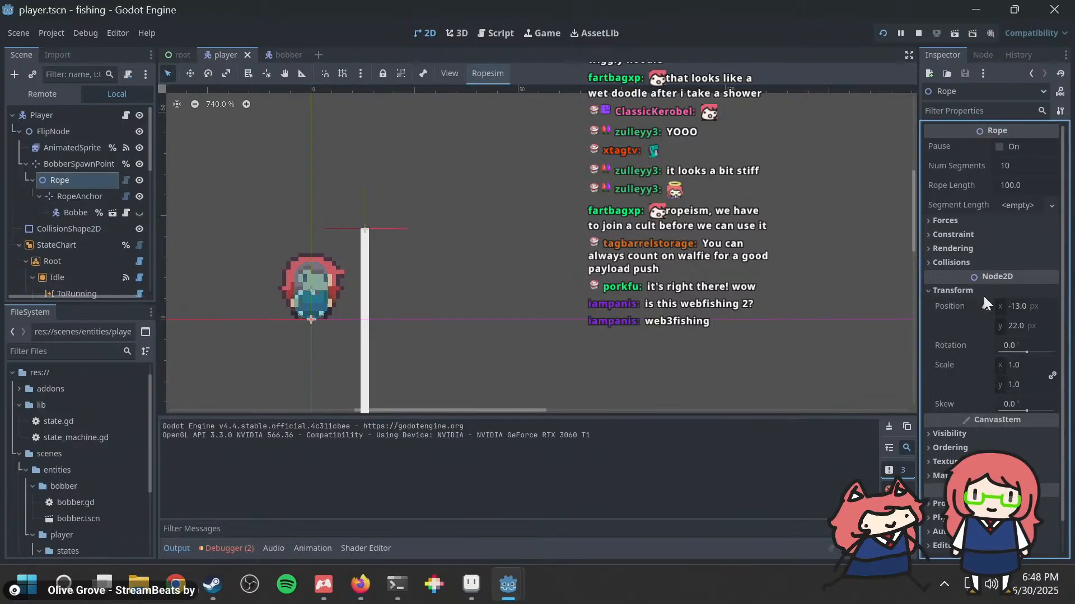
left_click(982, 291)
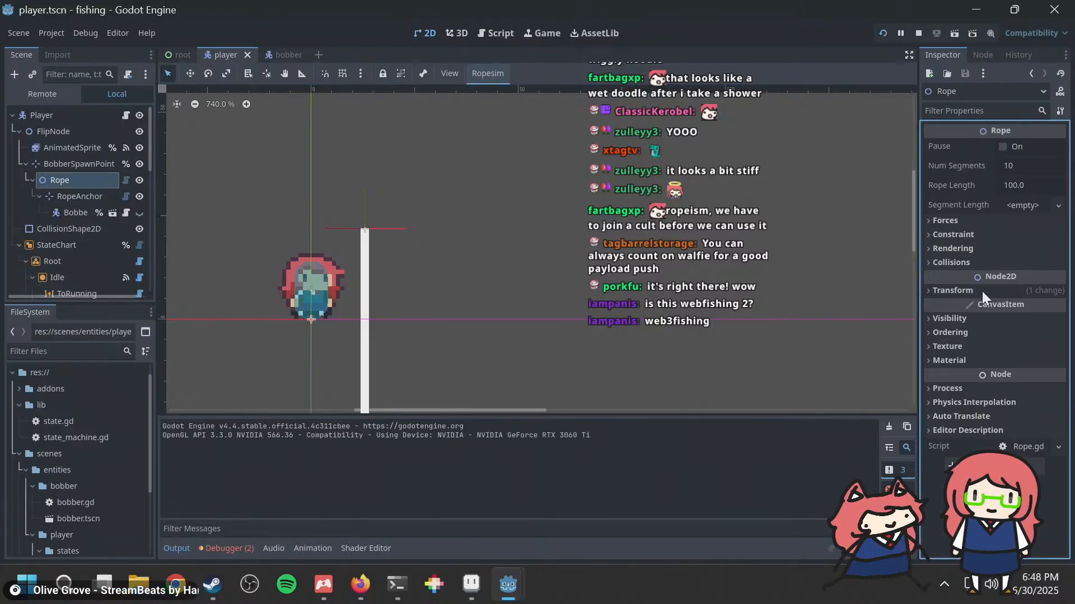
left_click(963, 221)
left_click(962, 220)
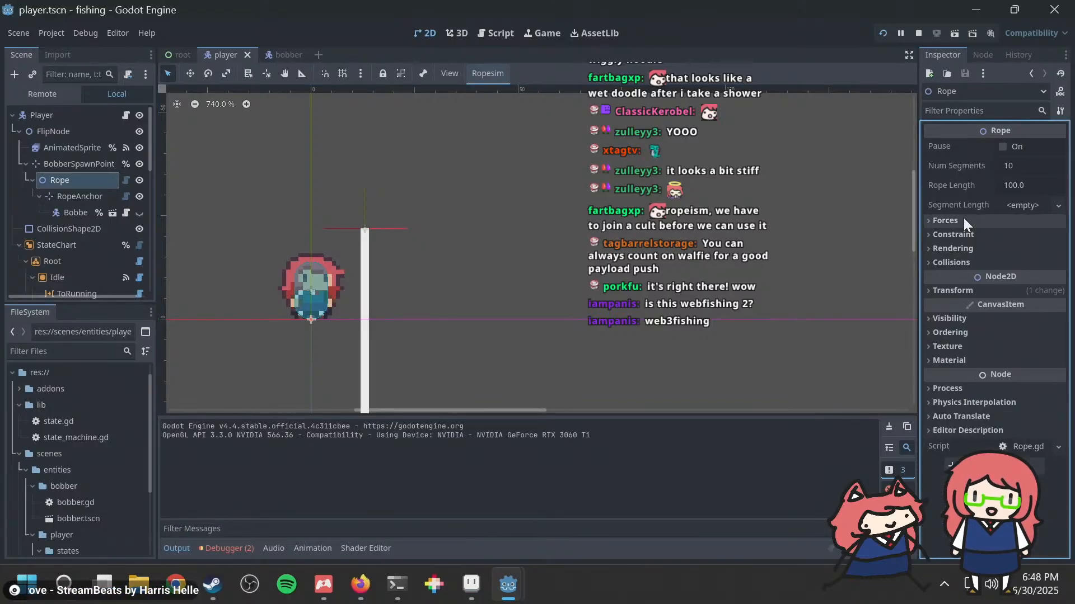
Step: Set the Rope node's Rope Length to 30
left_click(1024, 182)
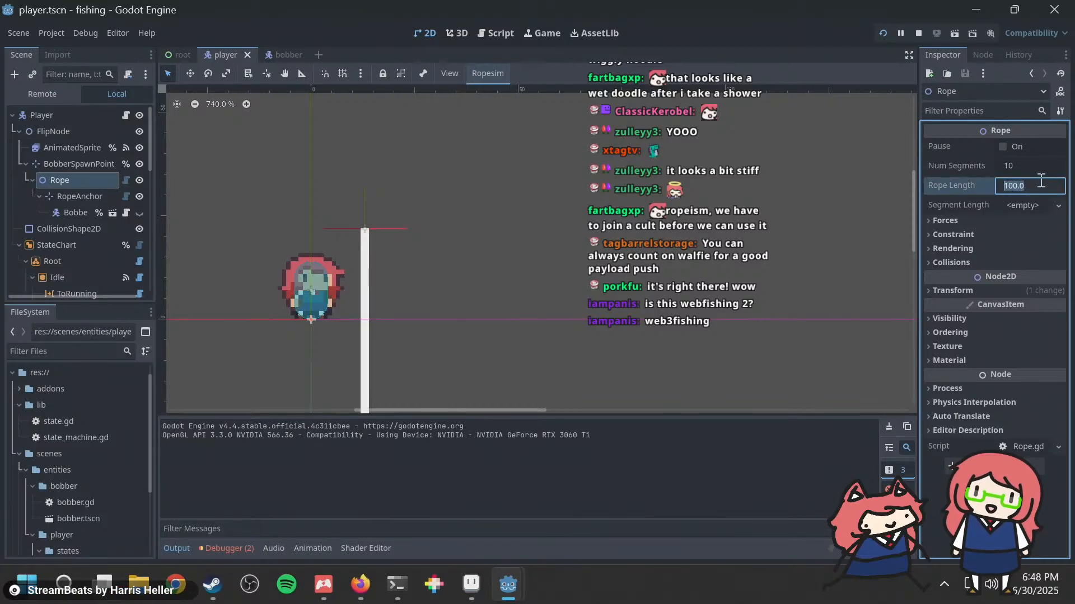
type("0")
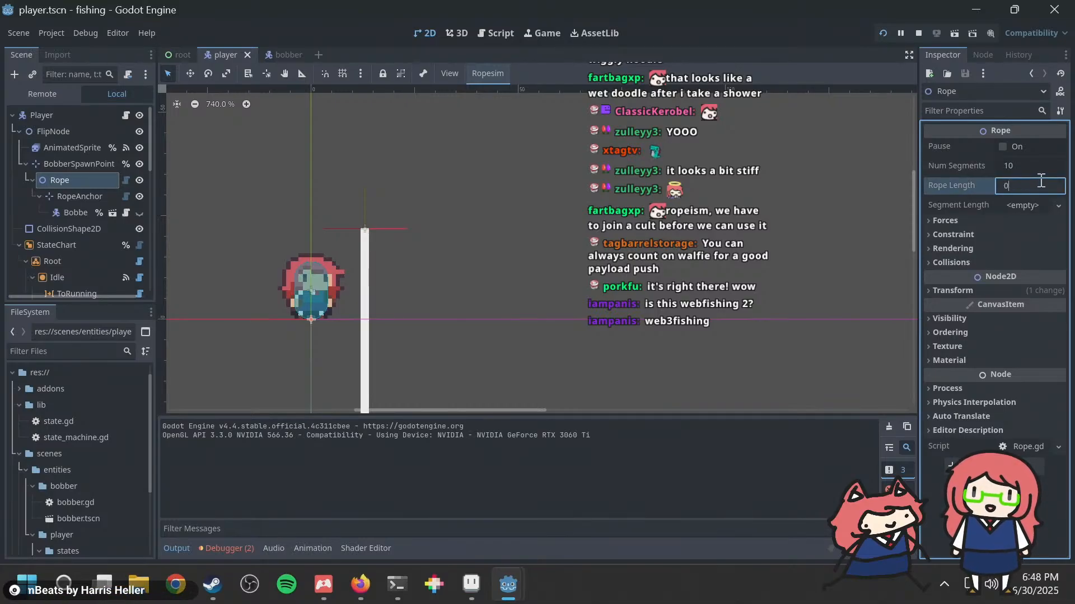
key("BackSpace")
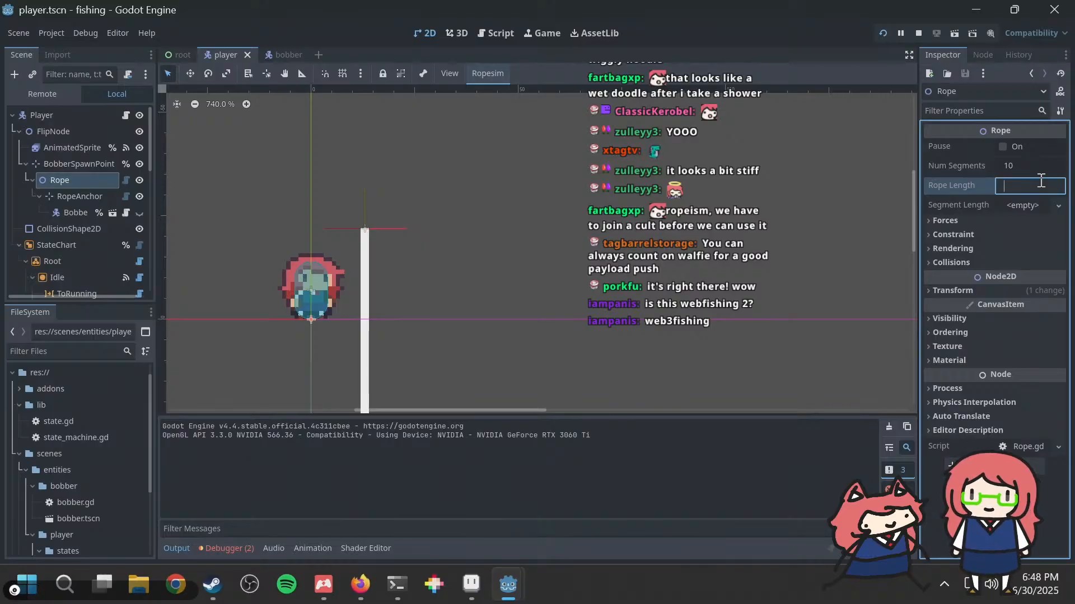
type("30")
key("Return")
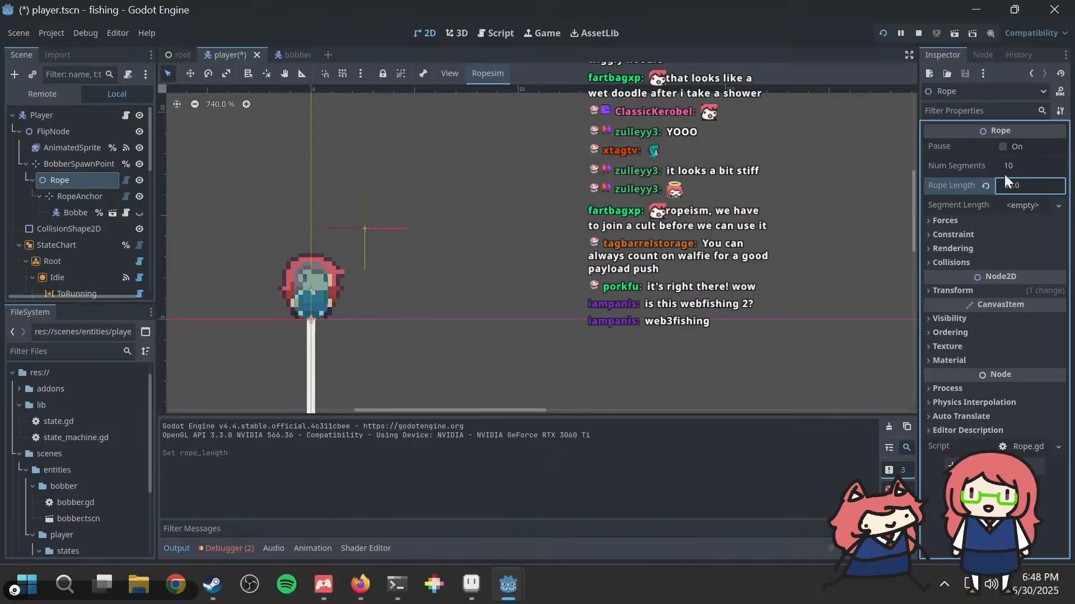
scroll(444, 230, "down", 4)
scroll(439, 269, "up", 9)
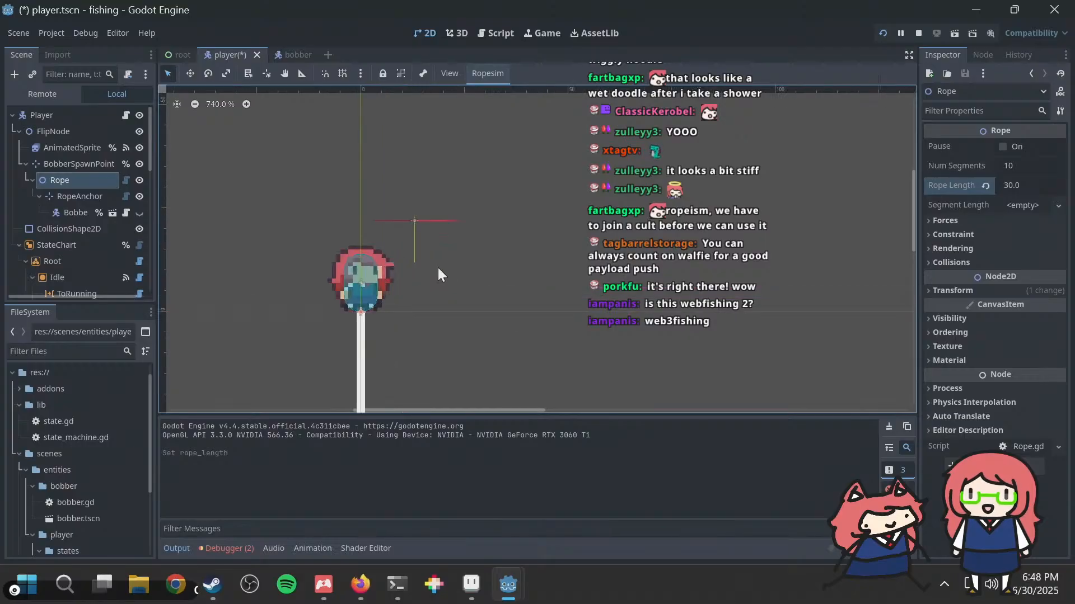
Step: Reread the RopeAnchor description in the GDNative-Ropesim README in Firefox, comparing it with the Rope node in Godot
key("alt+Tab")
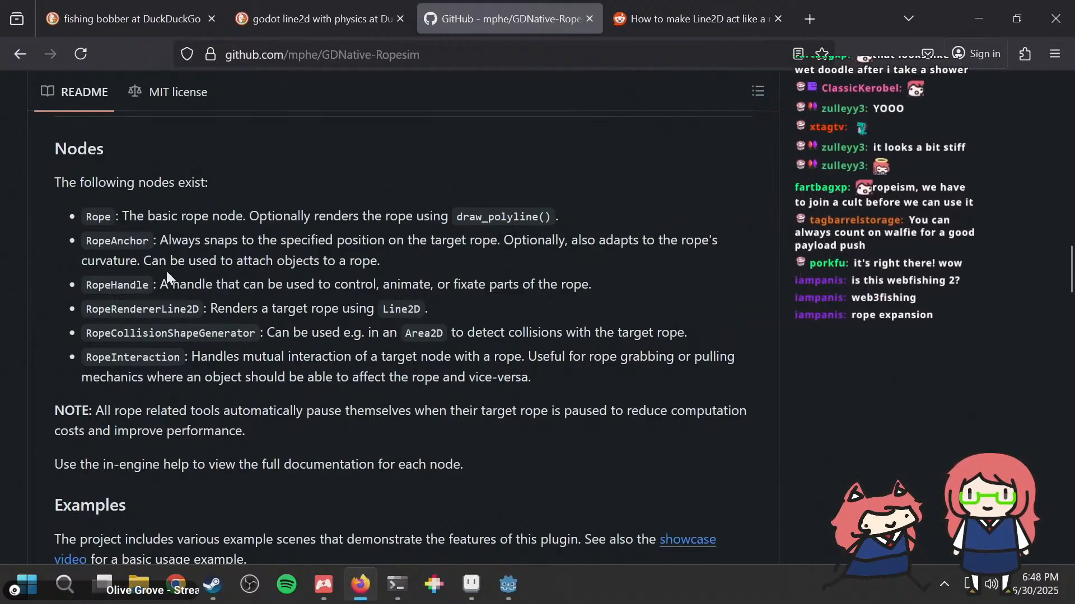
left_click_drag(217, 240, 279, 230)
left_click(279, 230)
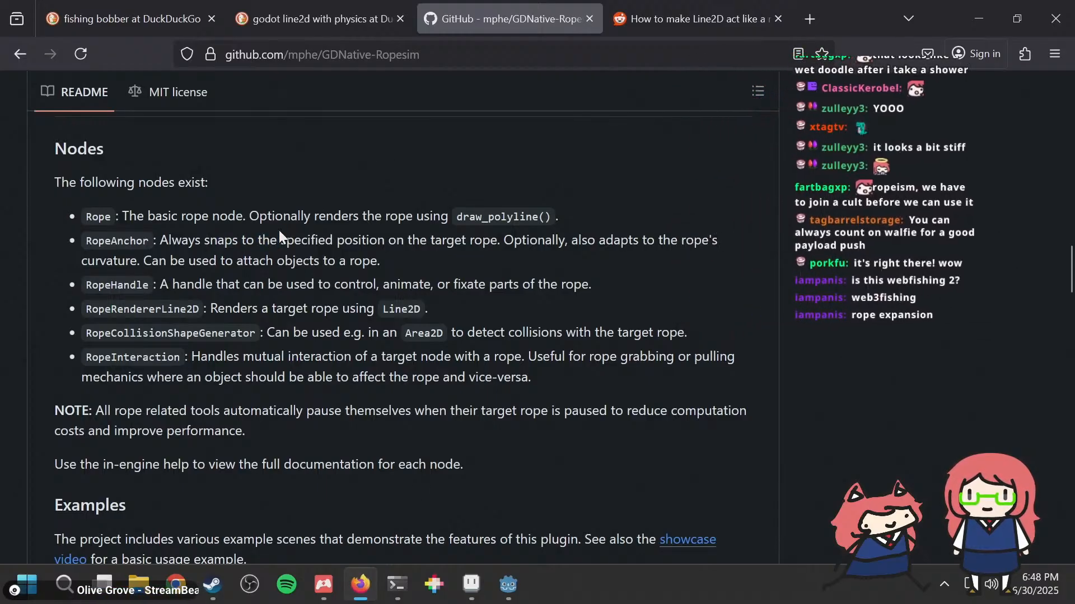
key("alt+Tab")
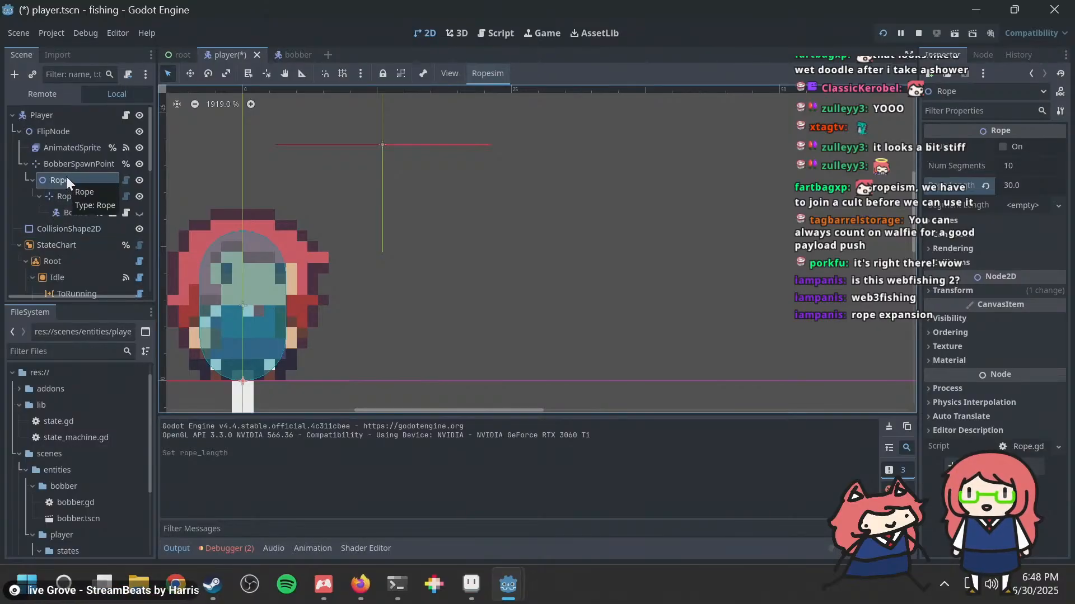
key("alt+Tab")
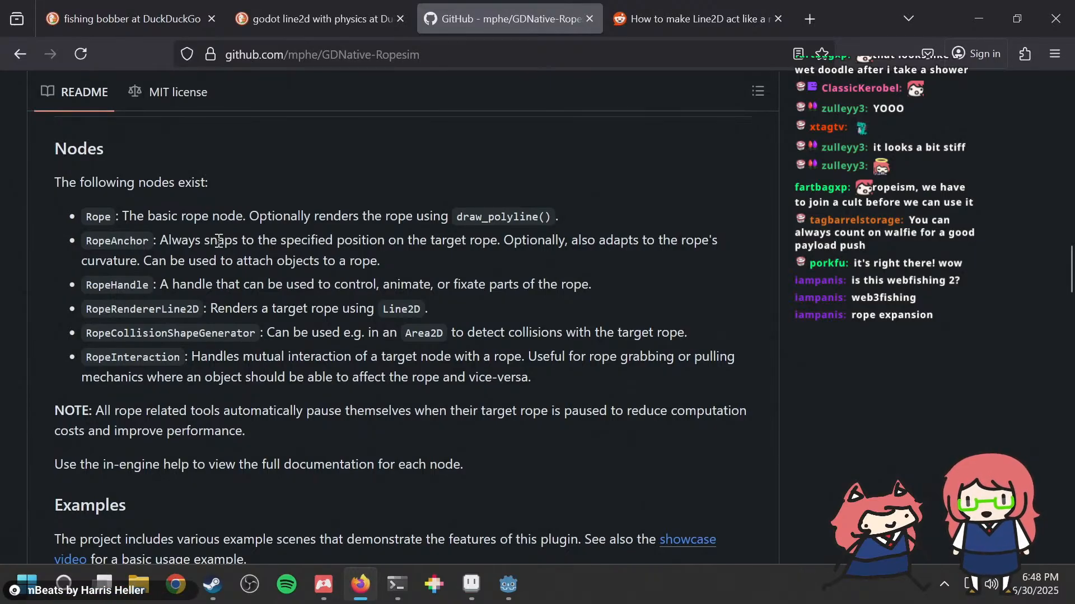
left_click_drag(216, 241, 295, 242)
left_click(296, 242)
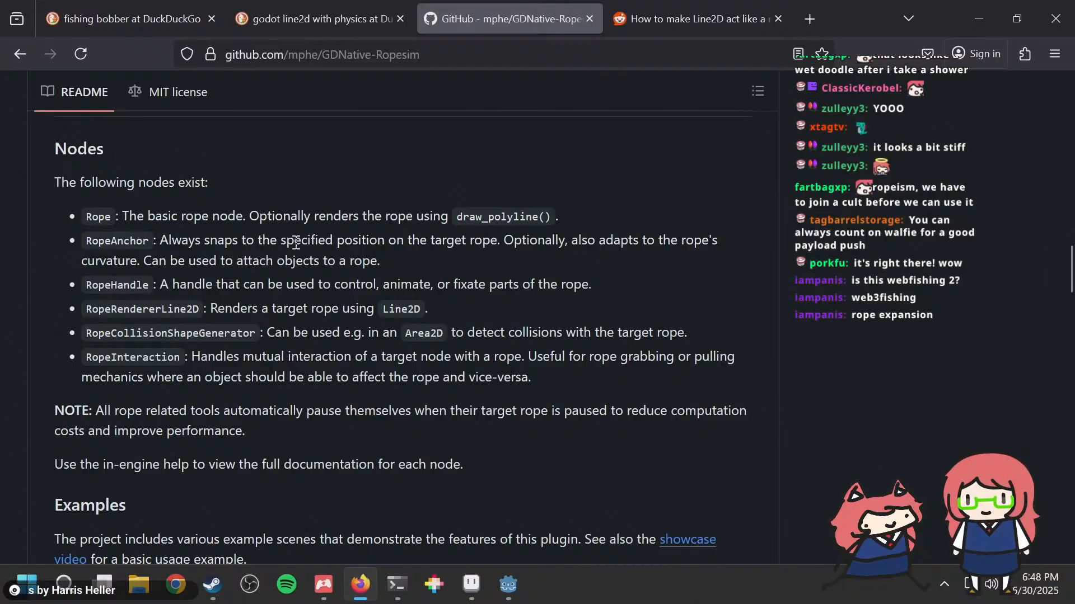
key("alt")
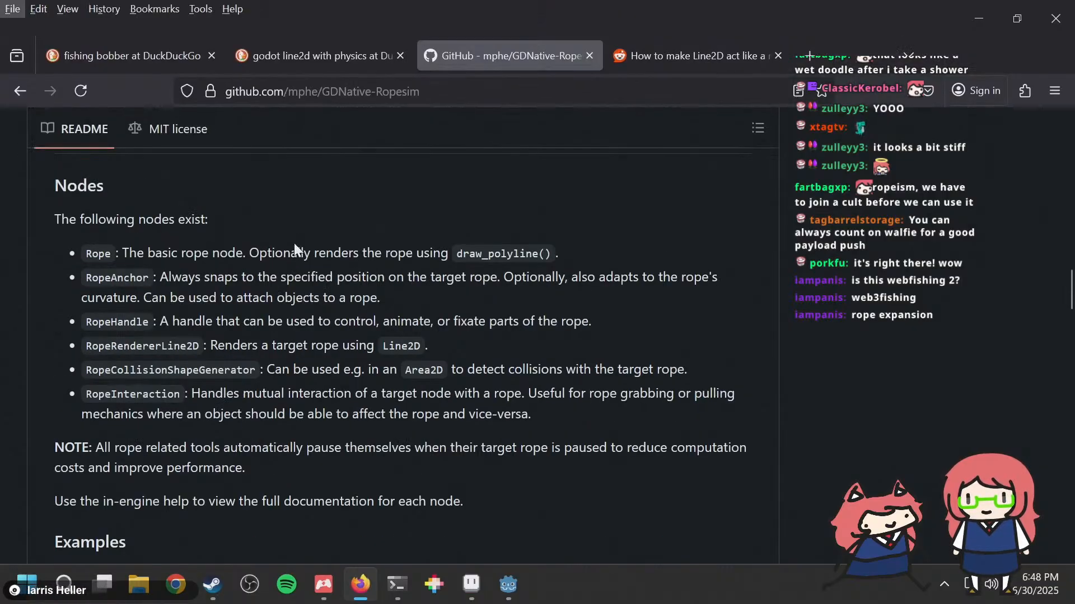
key("alt")
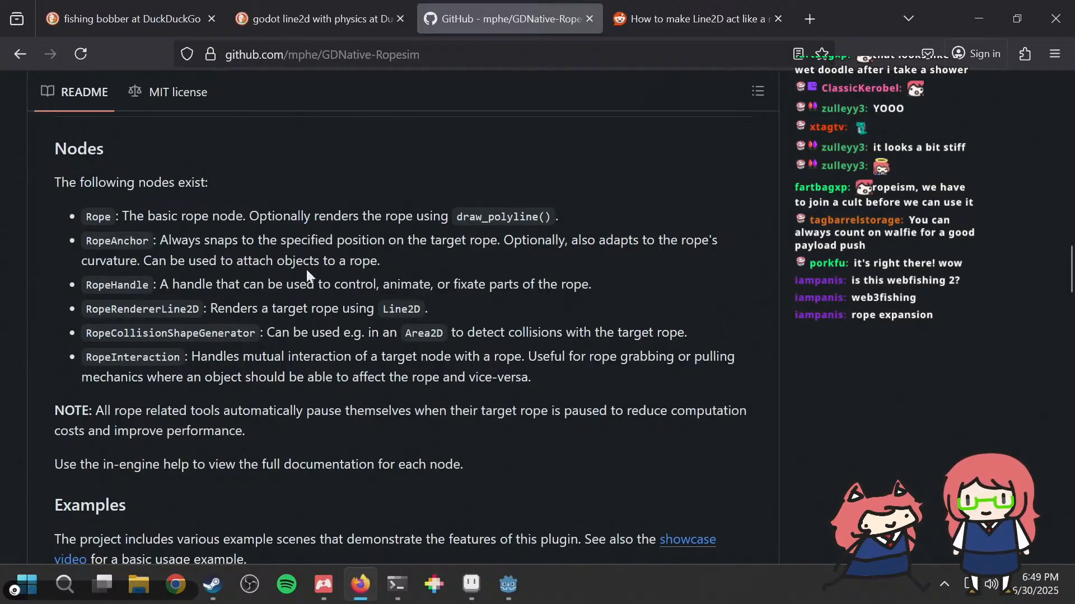
key("alt+Tab")
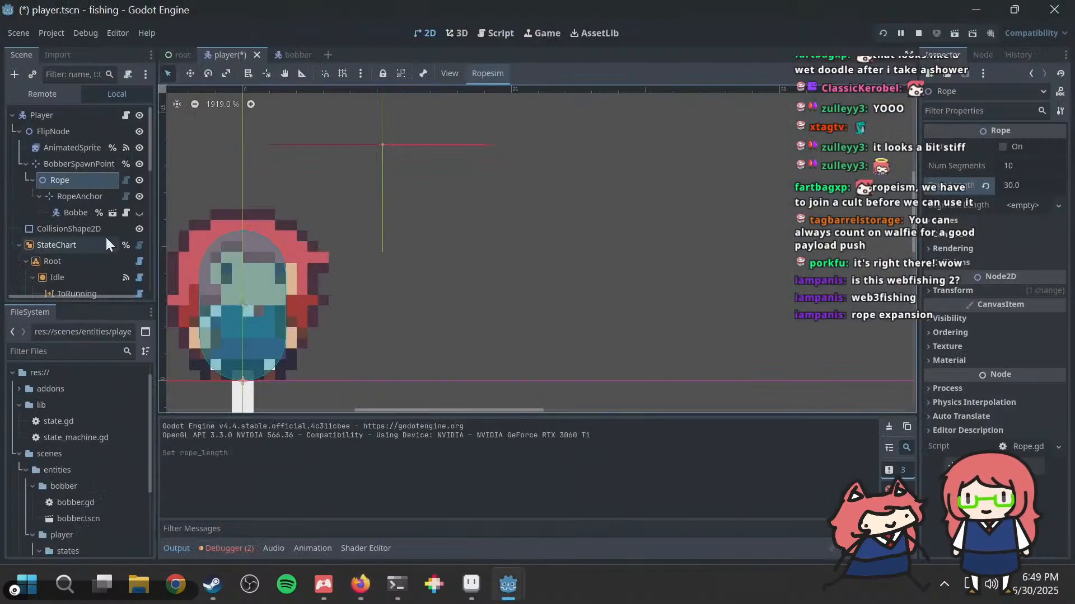
Step: Examine the RopeAnchor's properties and the Rope's Segment Length, Forces and Constraint settings in Godot
left_click(72, 197)
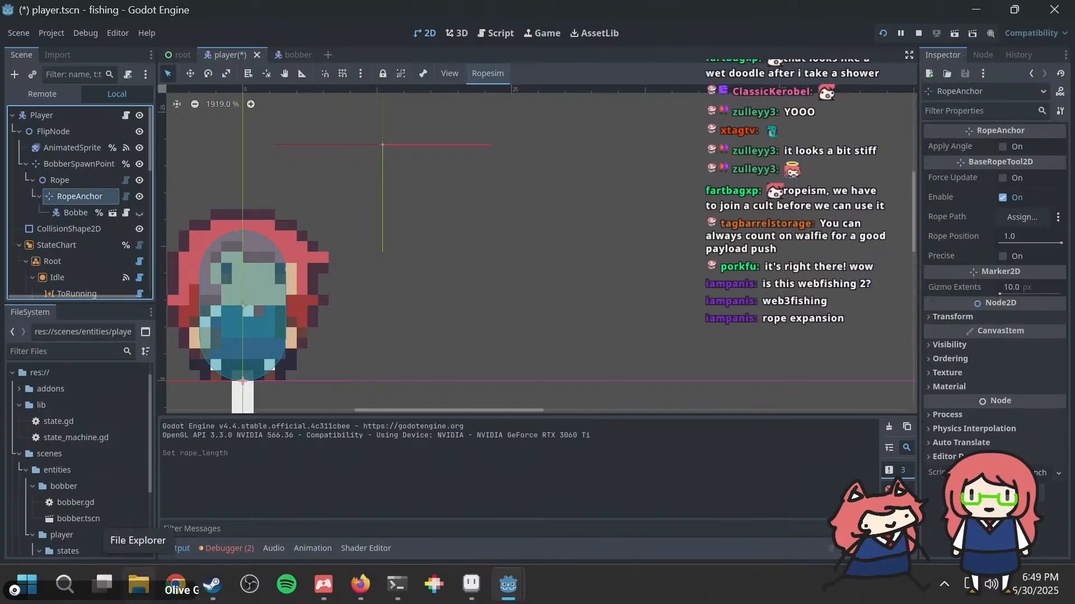
left_click(69, 180)
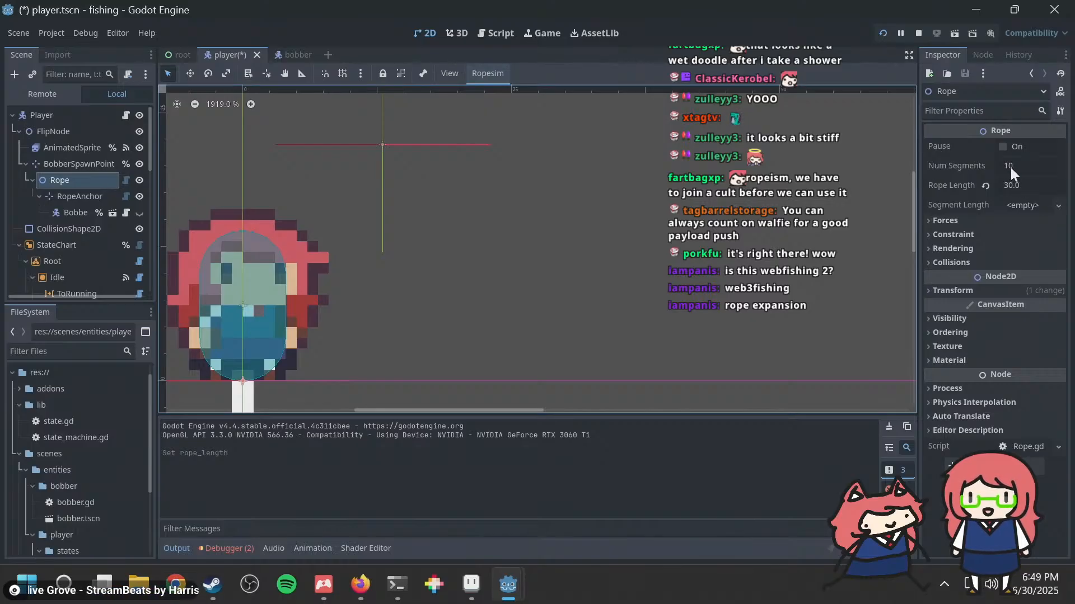
left_click(1015, 205)
left_click(1017, 204)
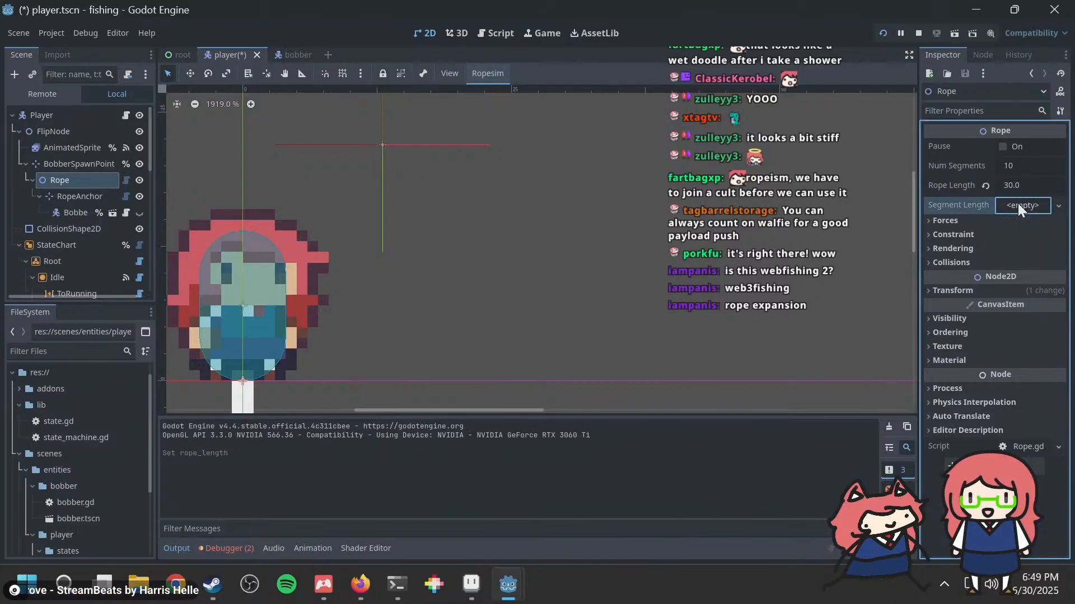
left_click(963, 220)
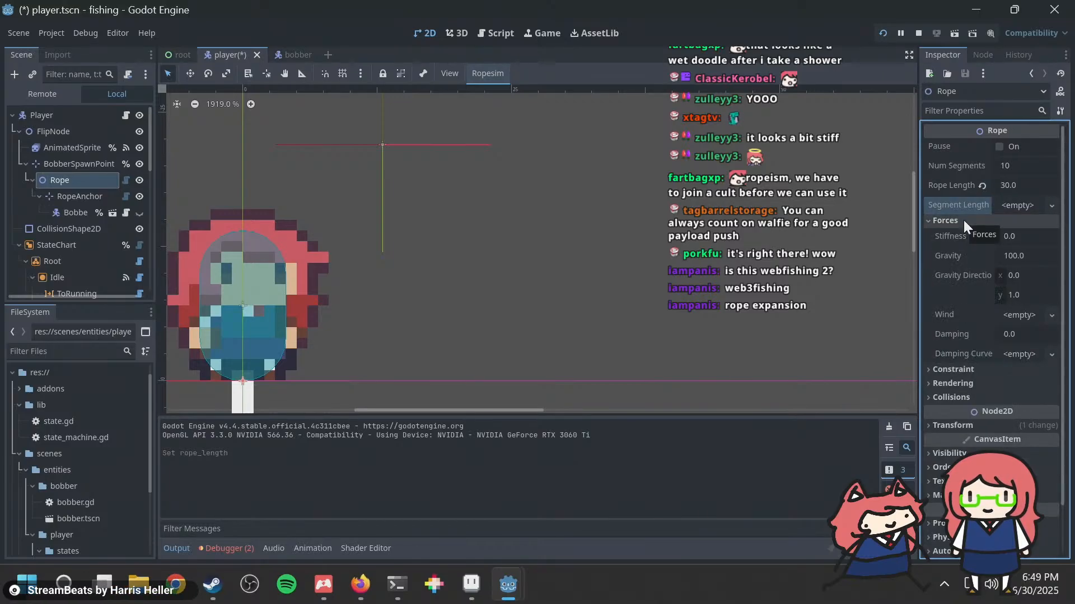
left_click(963, 220)
left_click(965, 233)
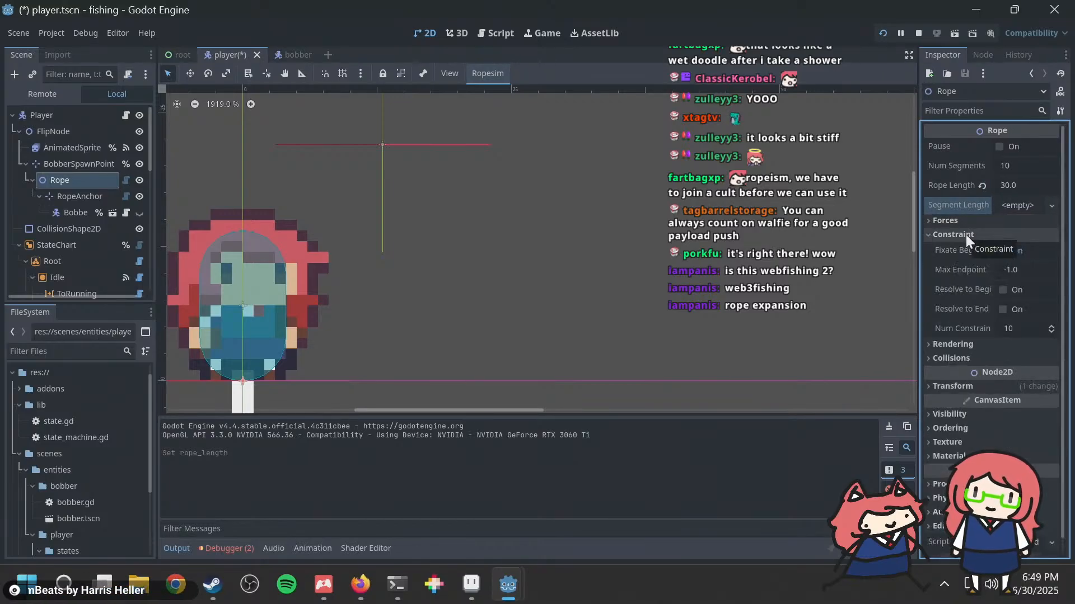
left_click(966, 234)
Step: Set the Rope's rendering Line Width to 1
left_click(962, 248)
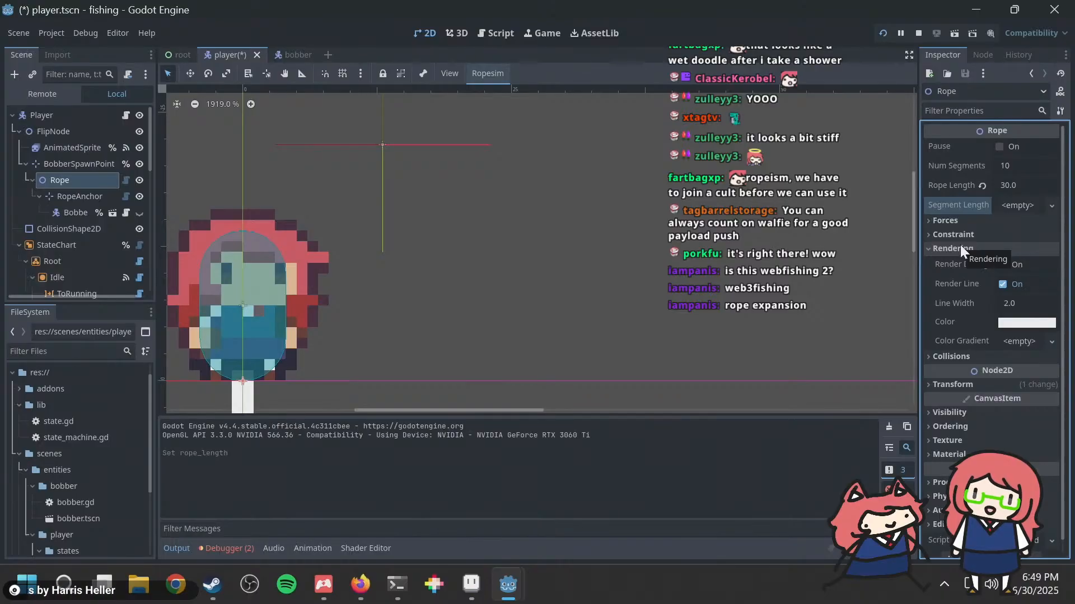
left_click(1022, 304)
type("1")
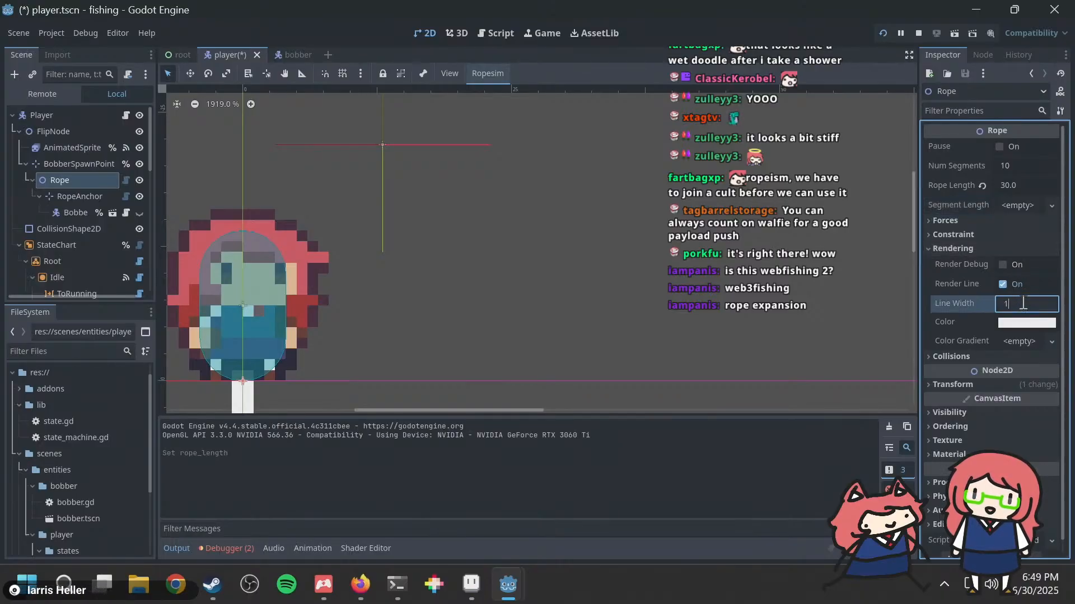
key("Return")
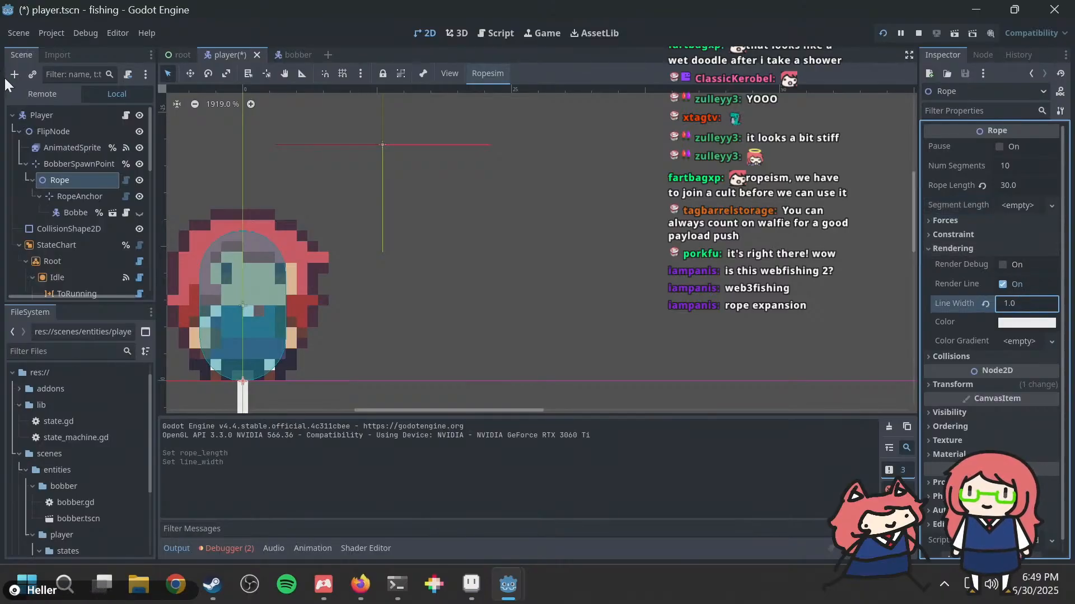
Step: Check the BobberSpawnPoint, RopeAnchor and Rope nodes, and reparent the Rope branch directly under FlipNode, above BobberSpawnPoint
left_click(68, 181)
left_click(69, 163)
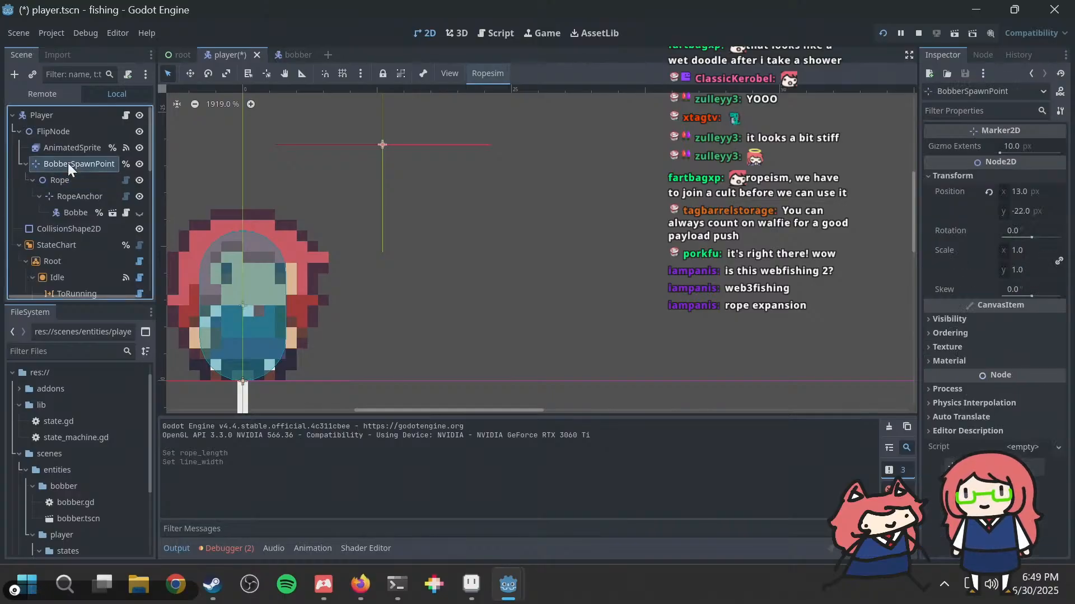
left_click(76, 196)
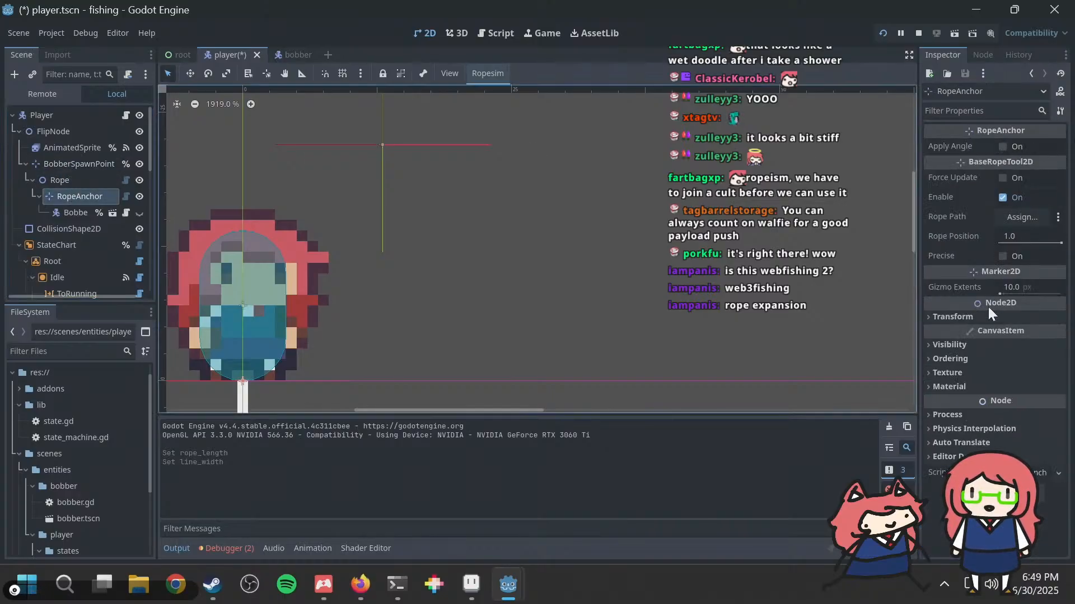
left_click(978, 317)
left_click(975, 313)
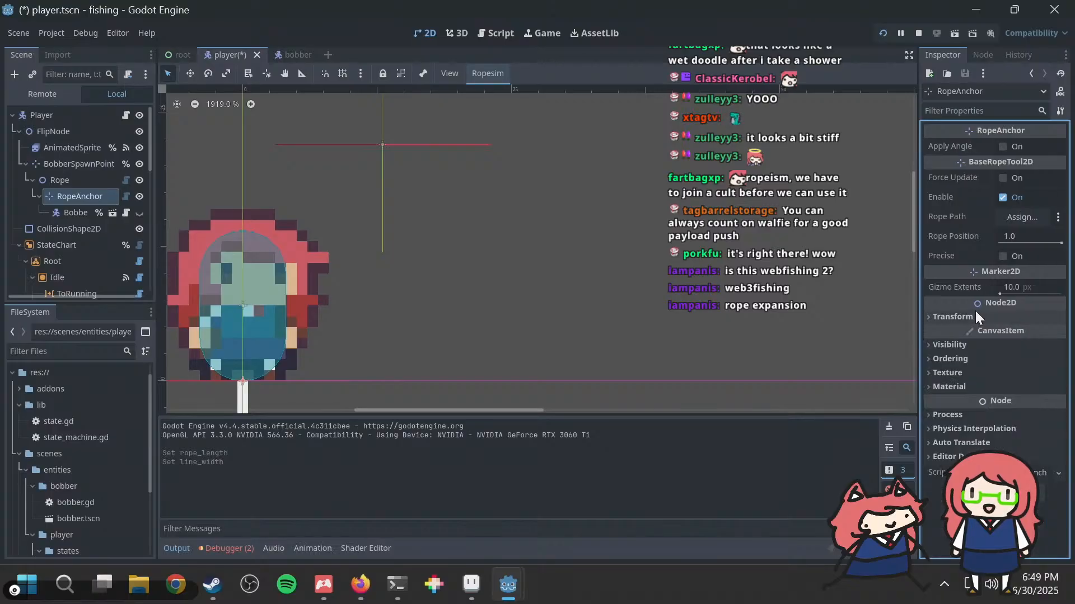
left_click(70, 176)
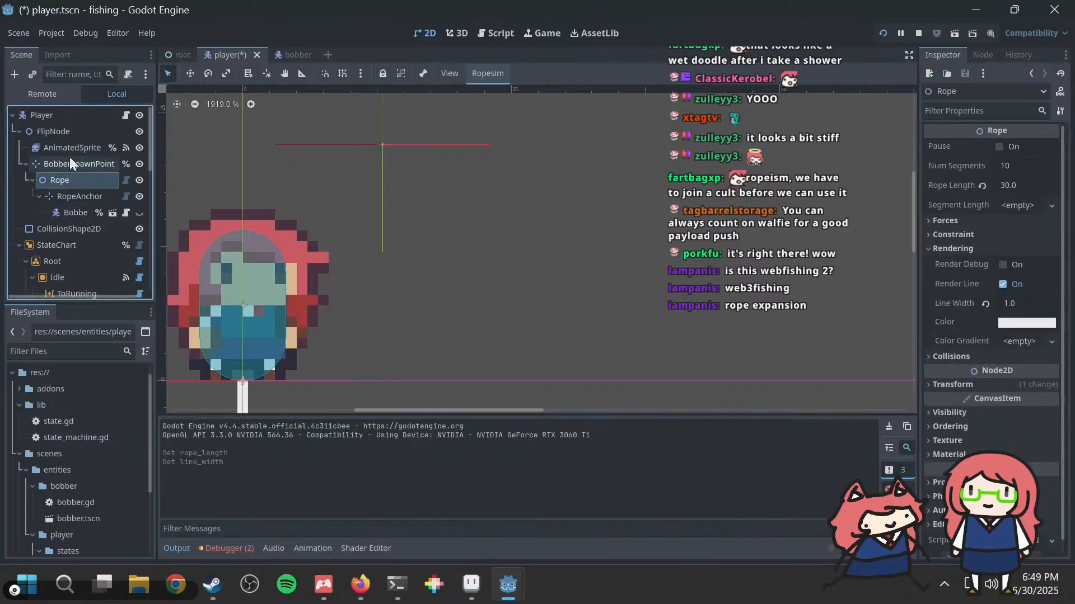
left_click(69, 161)
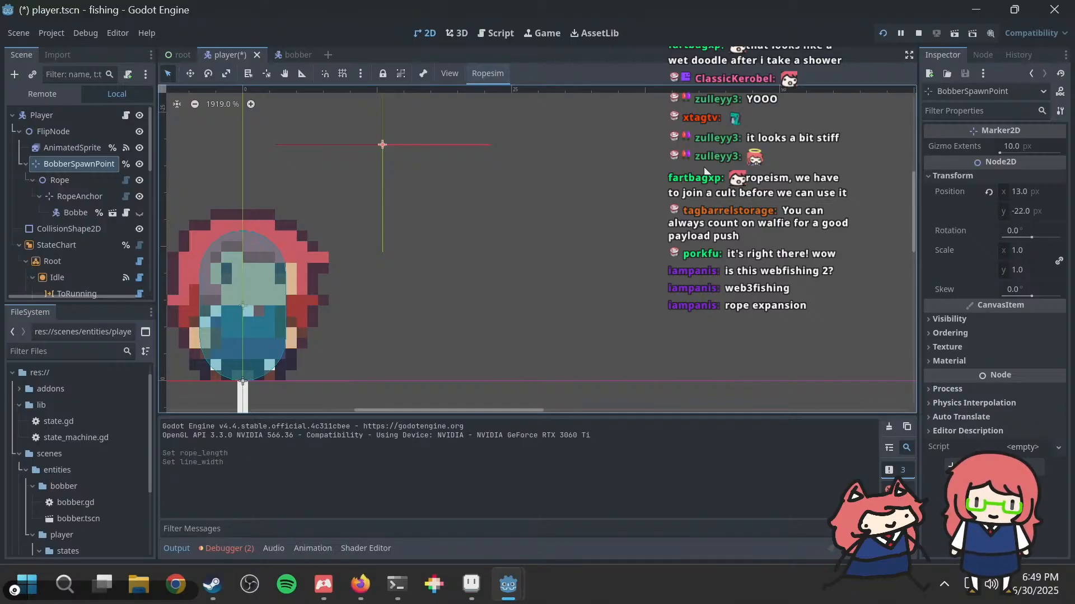
left_click(66, 180)
left_click_drag(67, 180, 65, 152)
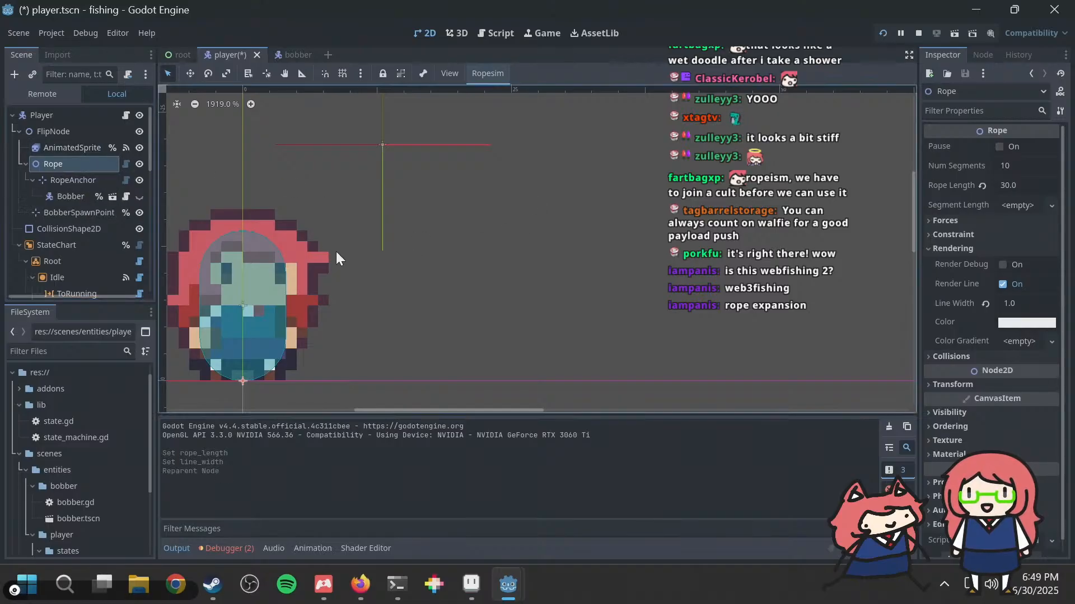
Step: Set the Rope's position to x 13, y -22 to match BobberSpawnPoint
left_click(953, 384)
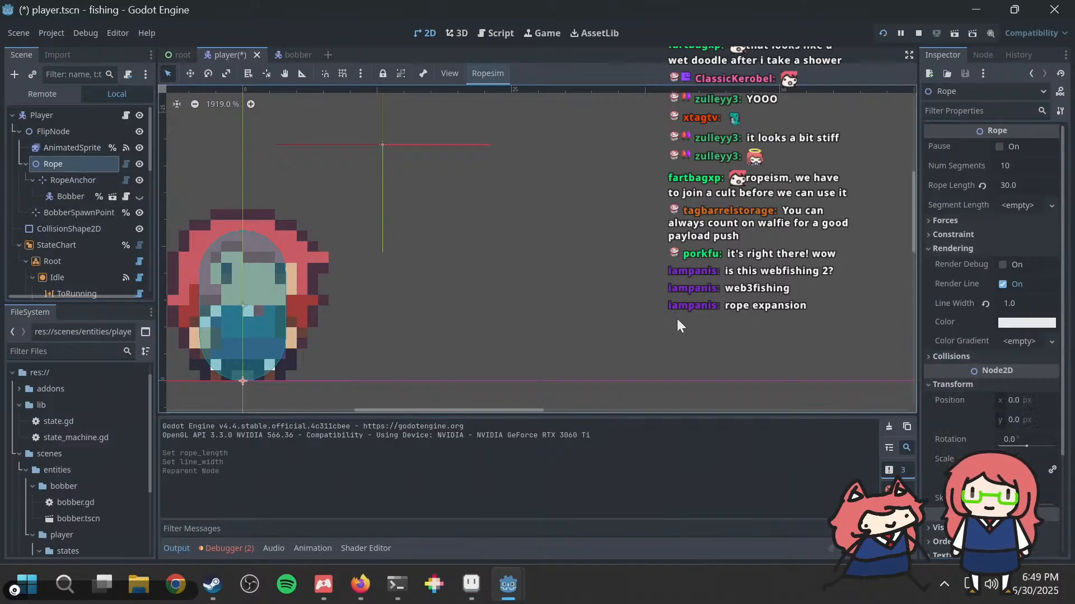
left_click(71, 212)
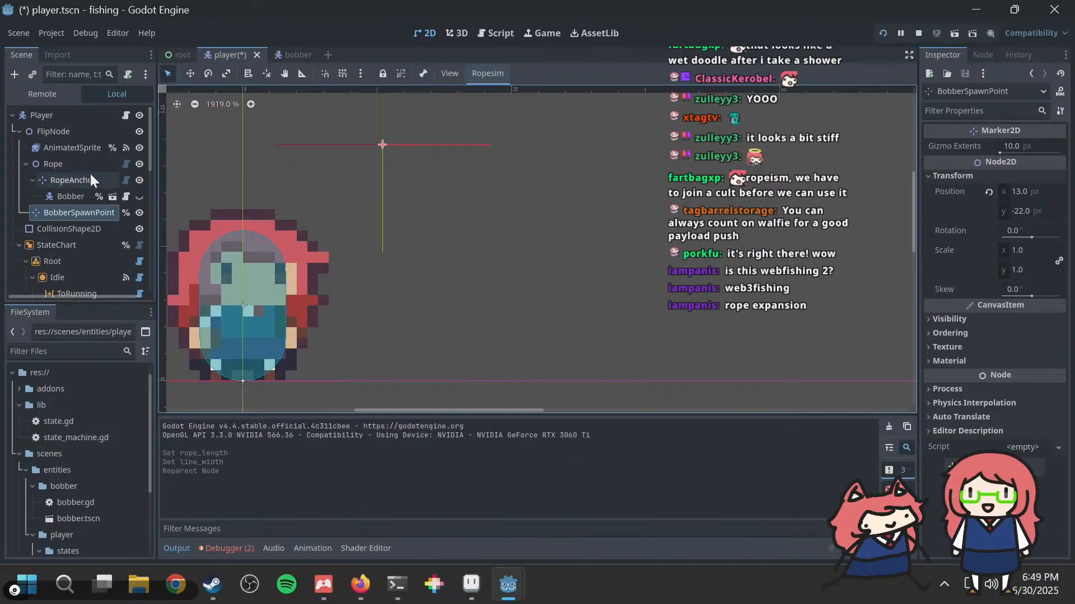
left_click(78, 165)
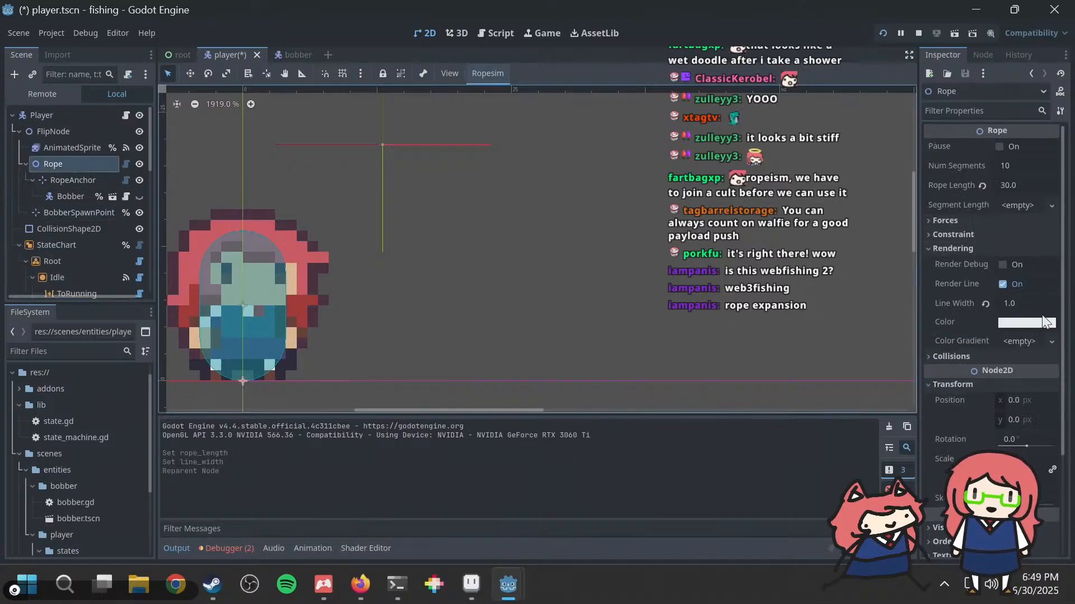
left_click(1018, 400)
type("13")
key("Tab")
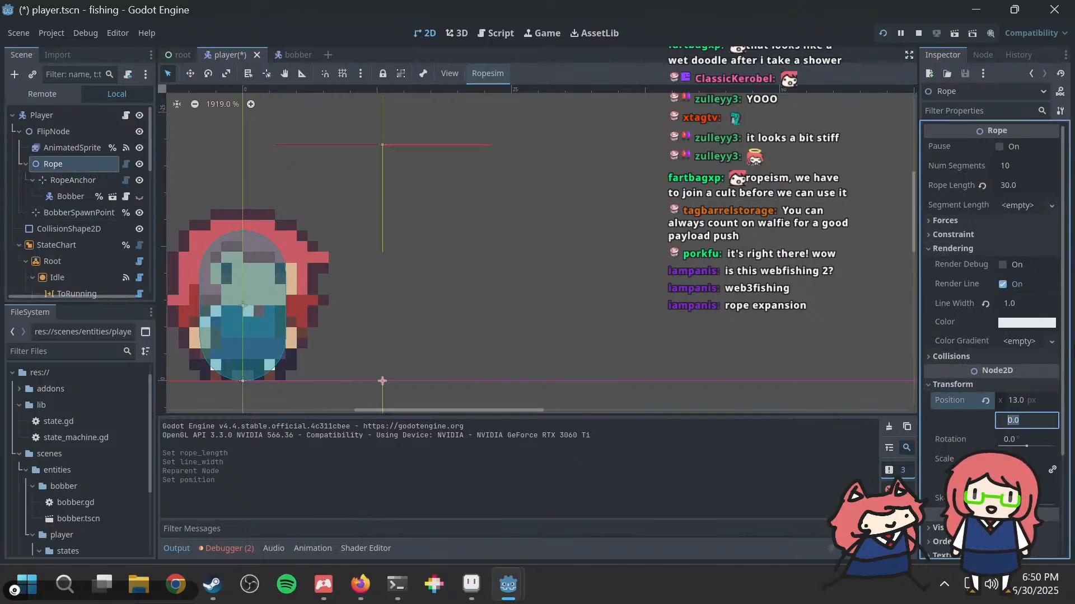
type("-22")
key("Return")
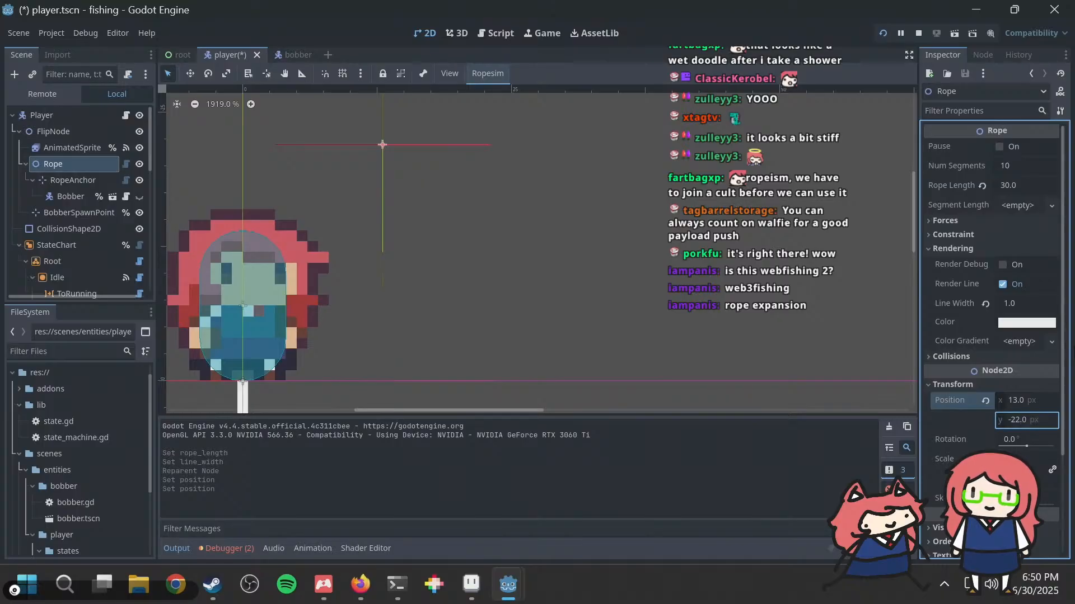
Step: Examine where the rope is drawn relative to the player sprite and BobberSpawnPoint in the 2D viewport
scroll(374, 256, "down", 6)
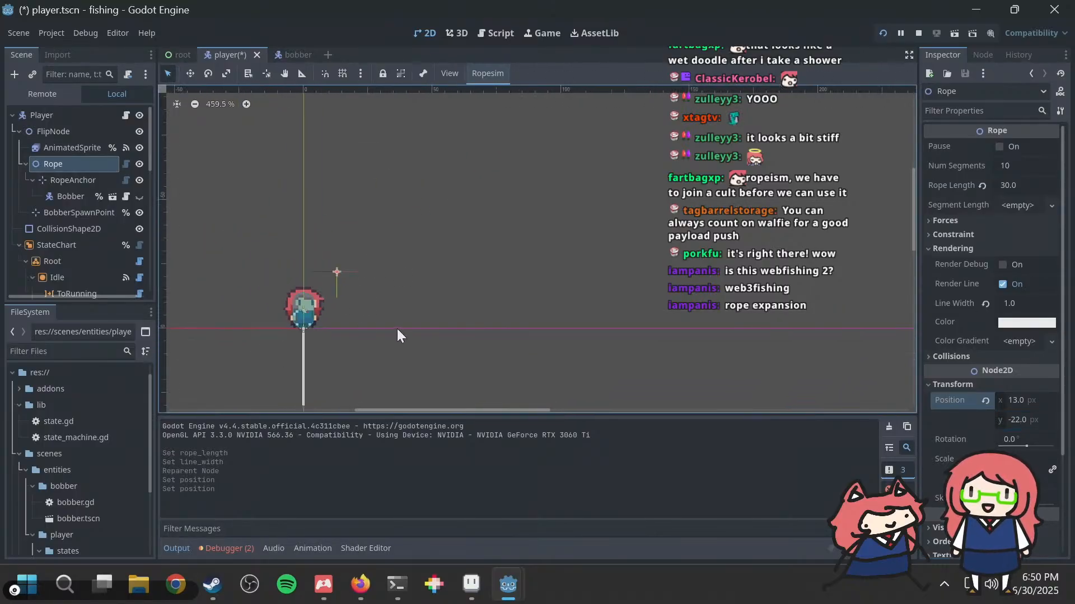
middle_click_drag(397, 328, 450, 283)
scroll(407, 302, "down", 1)
scroll(527, 269, "up", 8)
scroll(374, 295, "down", 6)
left_click(272, 318)
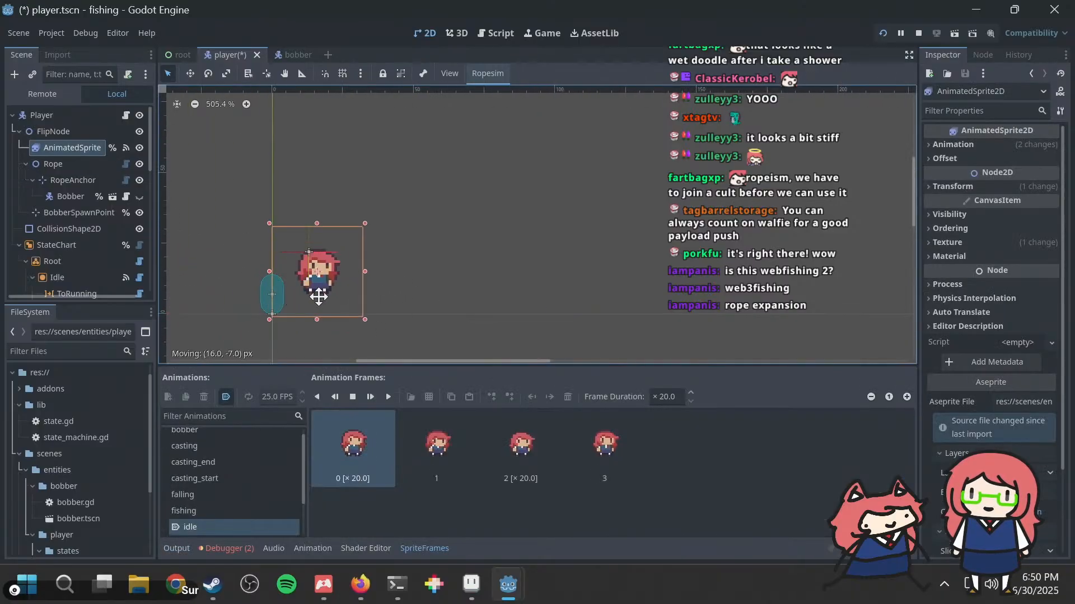
left_click(68, 211)
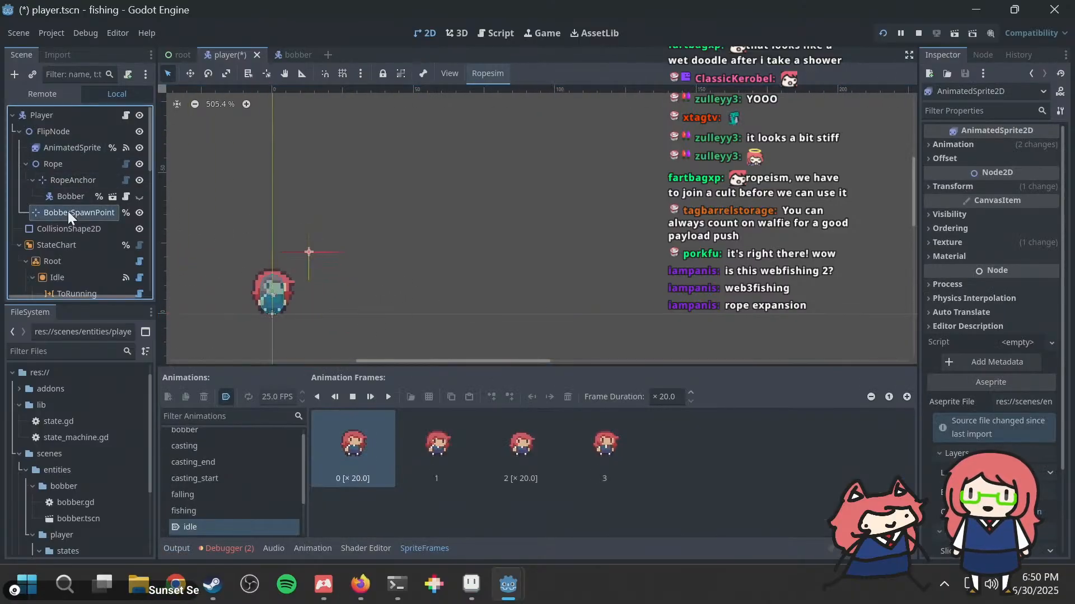
middle_click_drag(337, 270, 487, 203)
scroll(378, 300, "up", 1)
scroll(379, 301, "up", 10)
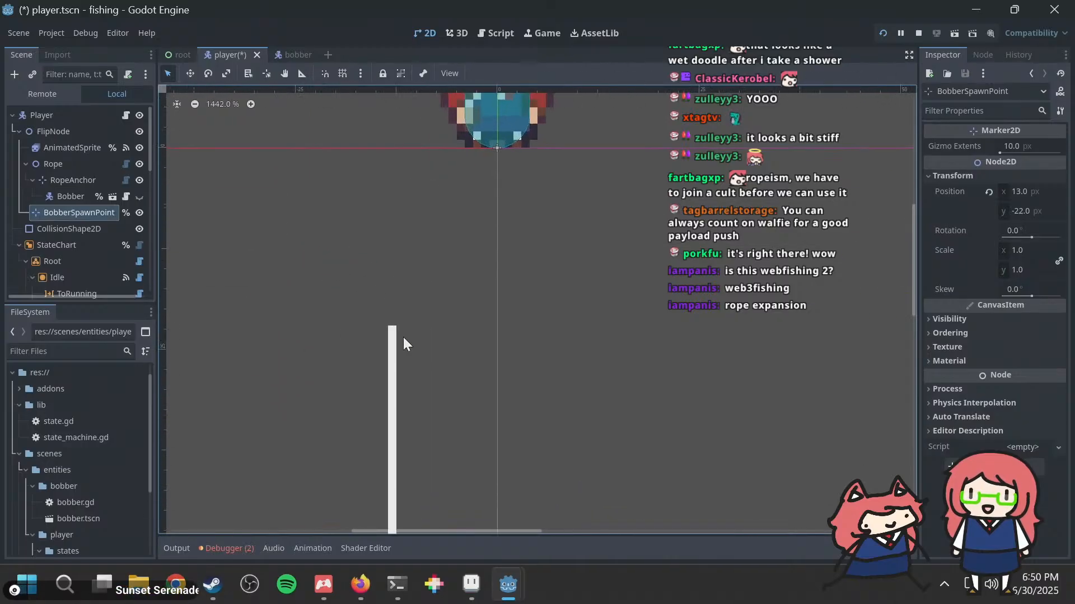
Step: Compare the Bobber and BobberSpawnPoint transforms, run the project to test the rope's placement, and return to the player scene
left_click(75, 193)
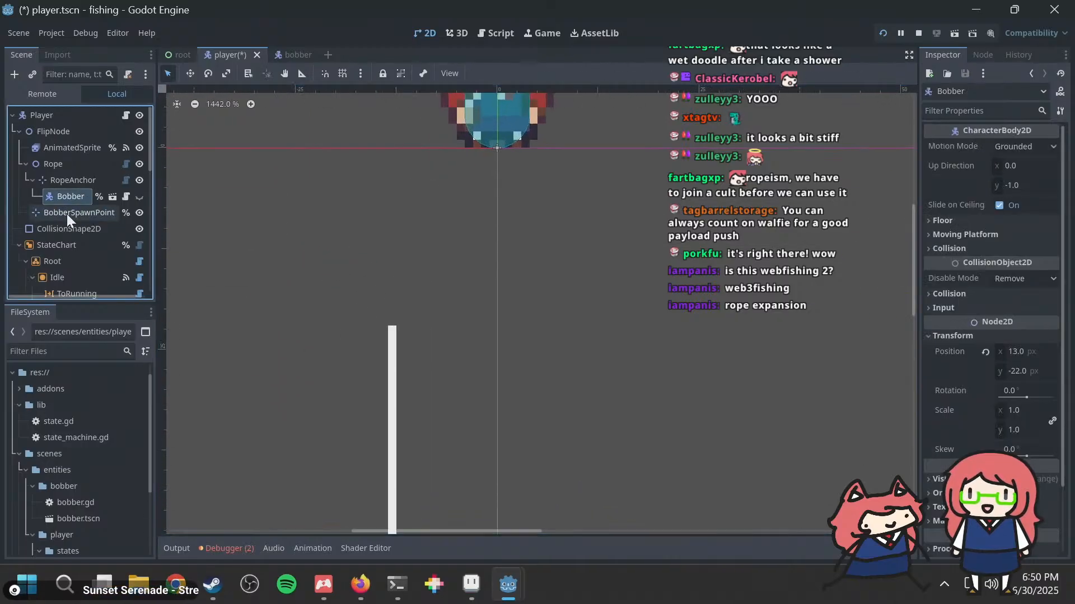
left_click(66, 213)
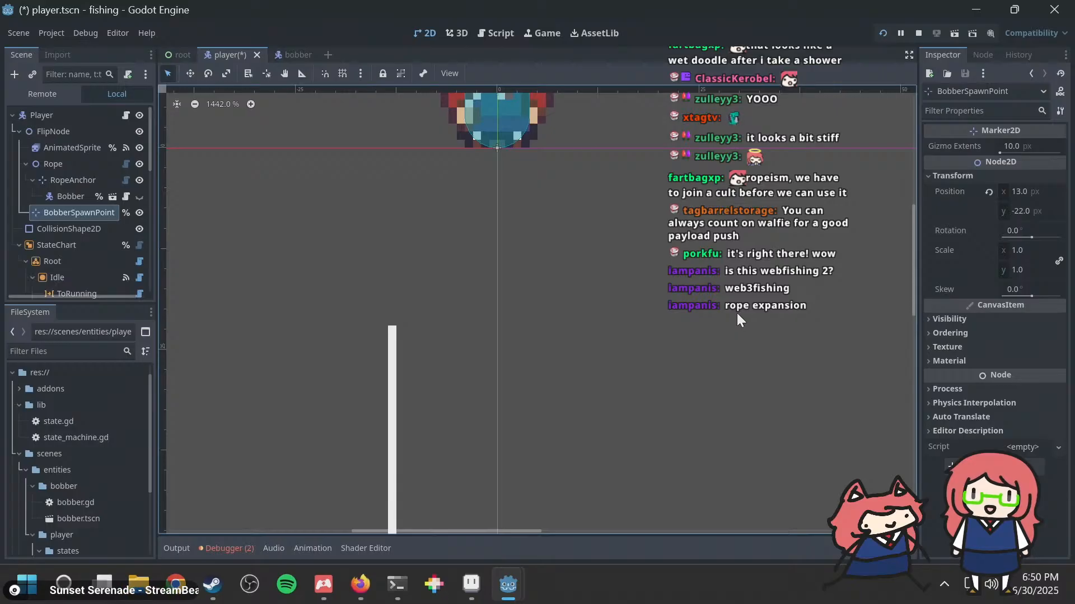
key("F5")
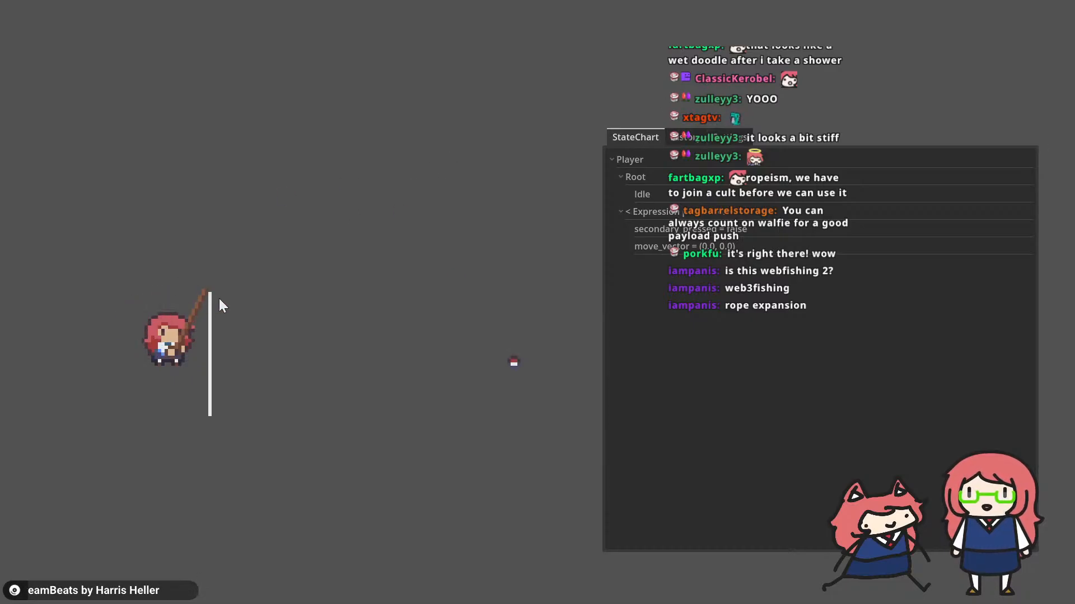
key("alt+Tab")
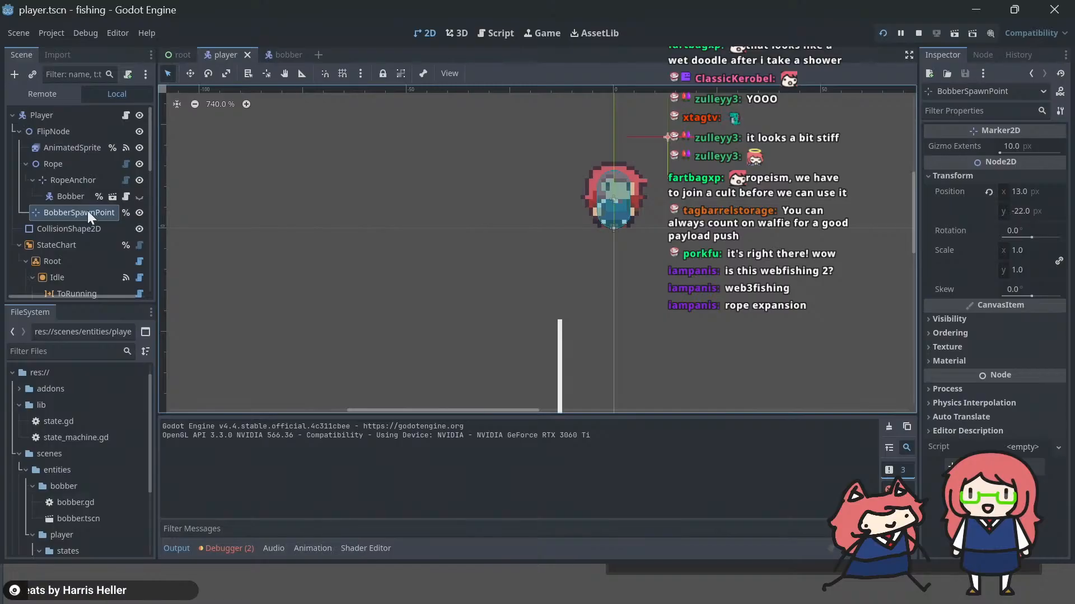
Step: Set BobberSpawnPoint's position x to 12 px and save the player scene
left_click(71, 196)
left_click(75, 211)
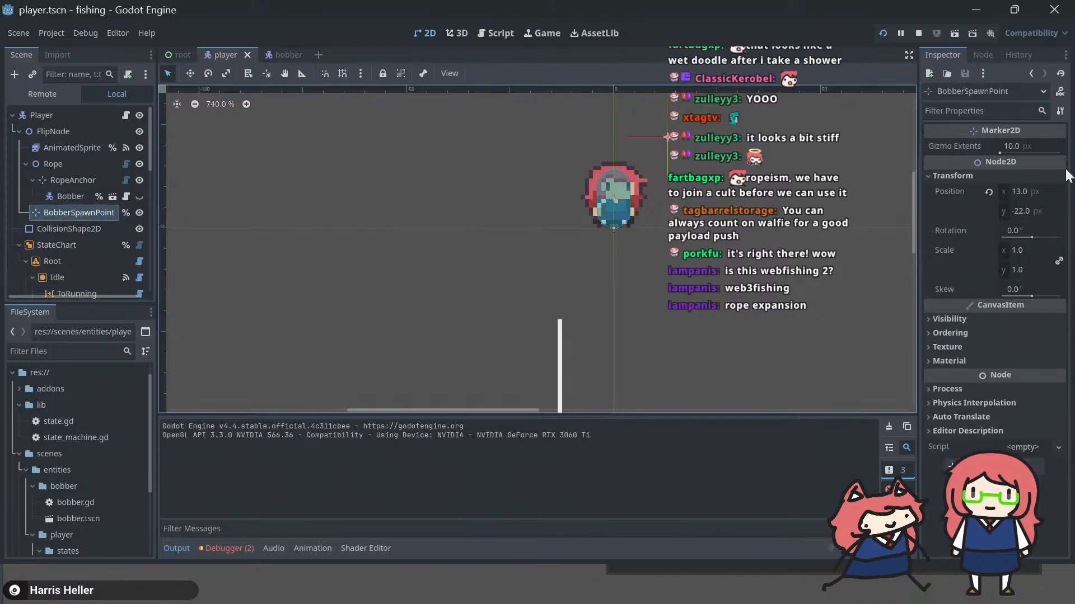
left_click(1042, 207)
left_click(1037, 192)
type("12")
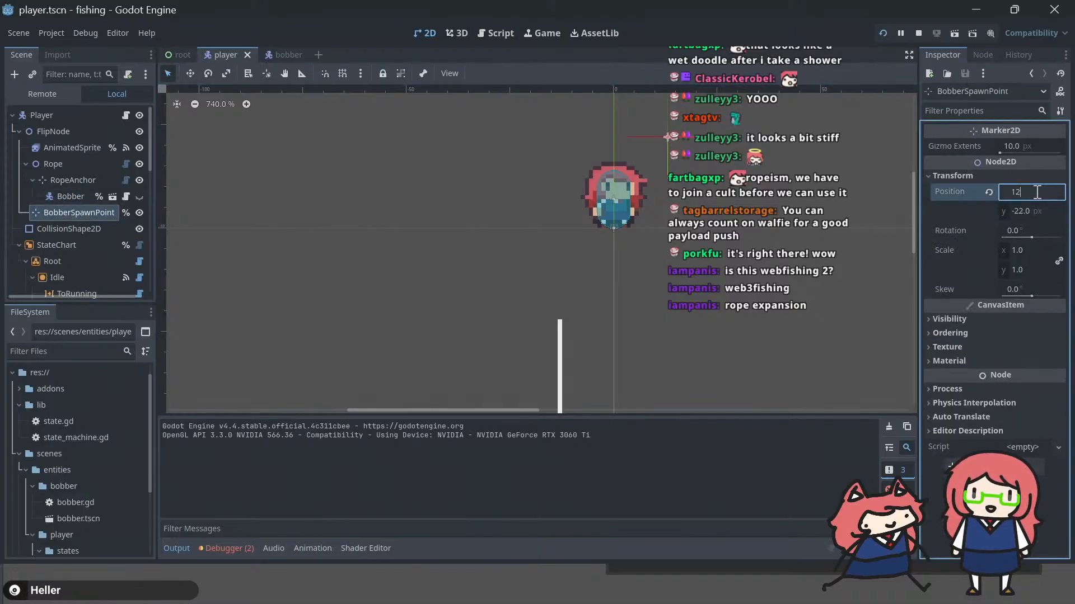
key("Return")
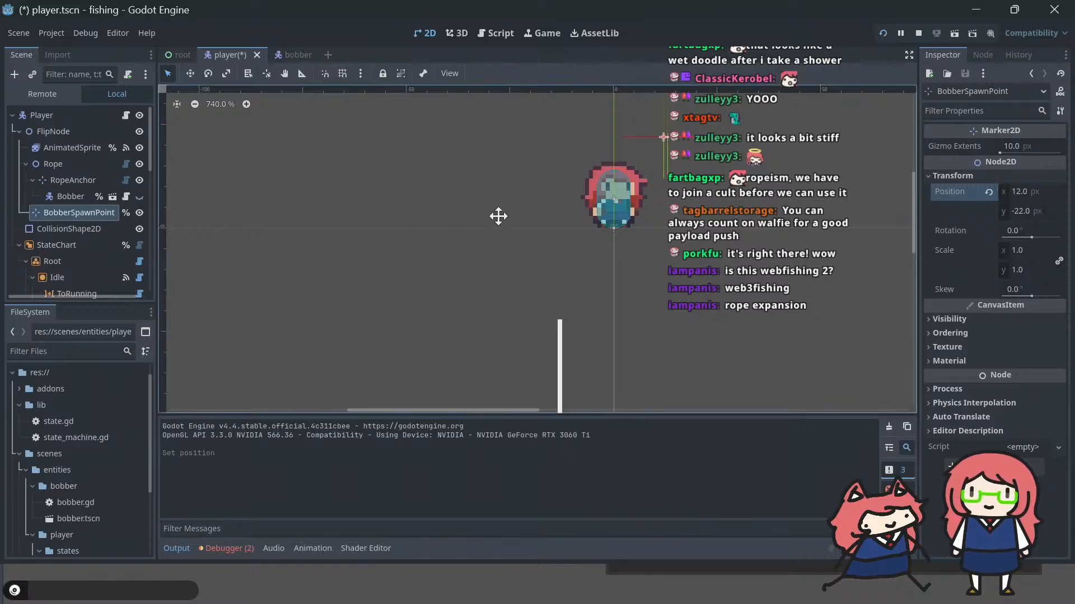
middle_click_drag(499, 217, 370, 244)
key("ctrl+s")
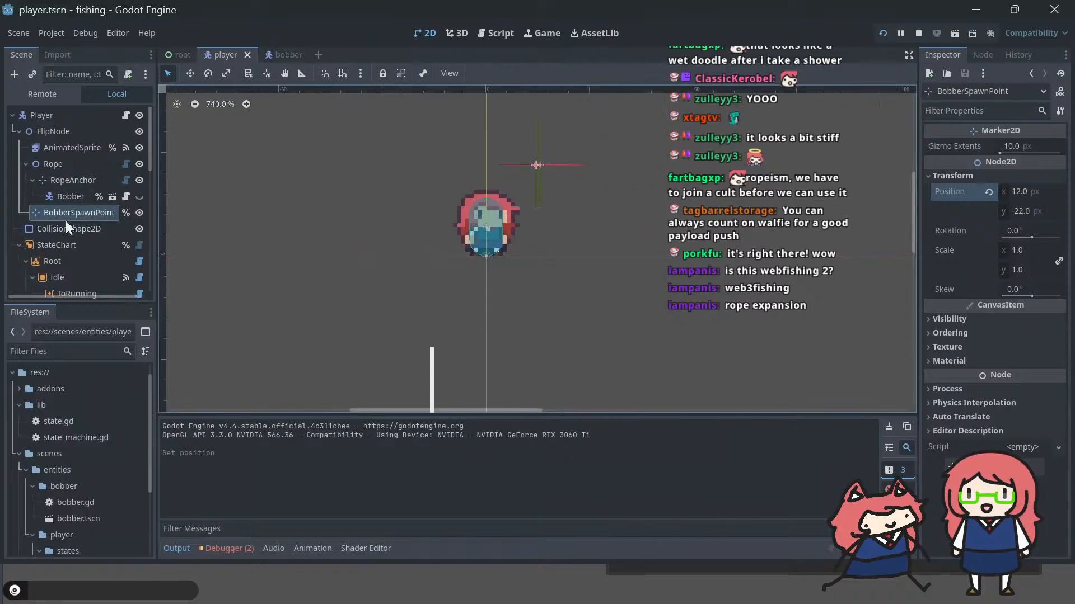
Step: Set the Rope node's position x to 12 px to match BobberSpawnPoint
left_click(76, 176)
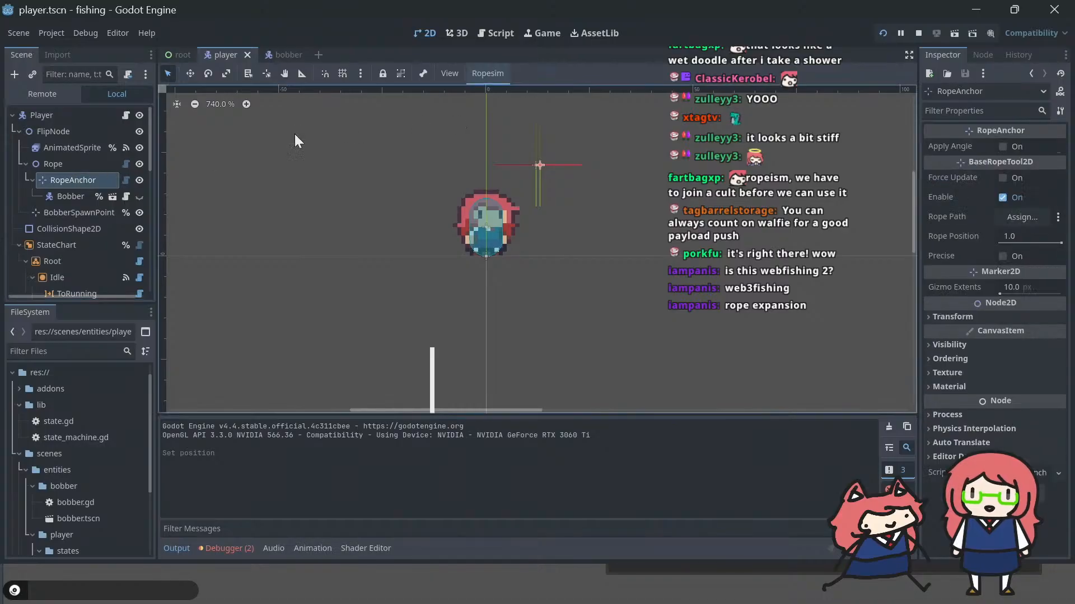
left_click(46, 165)
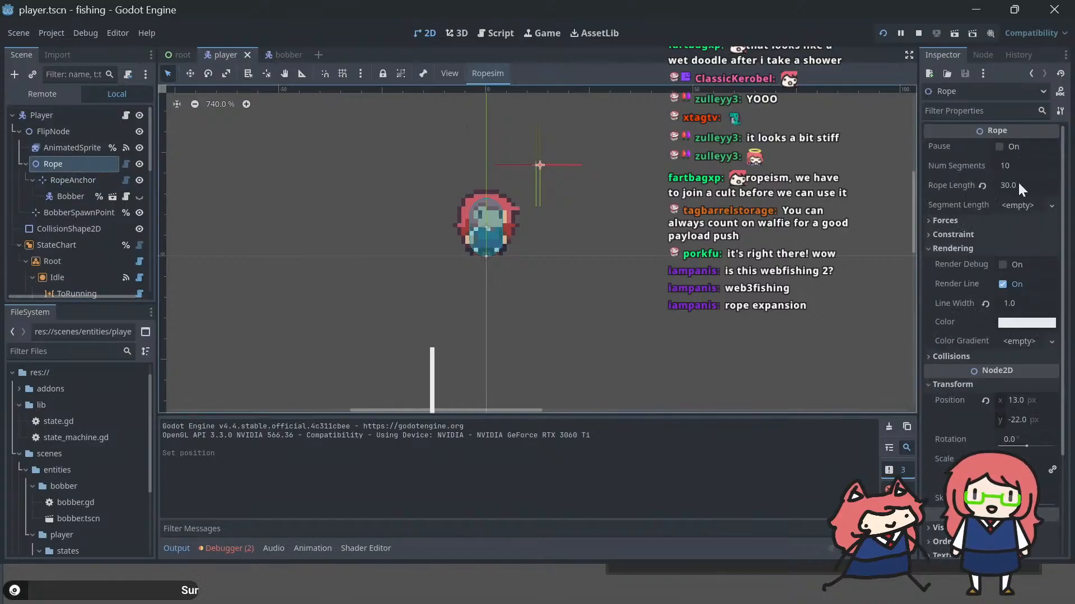
left_click(1029, 400)
type("12")
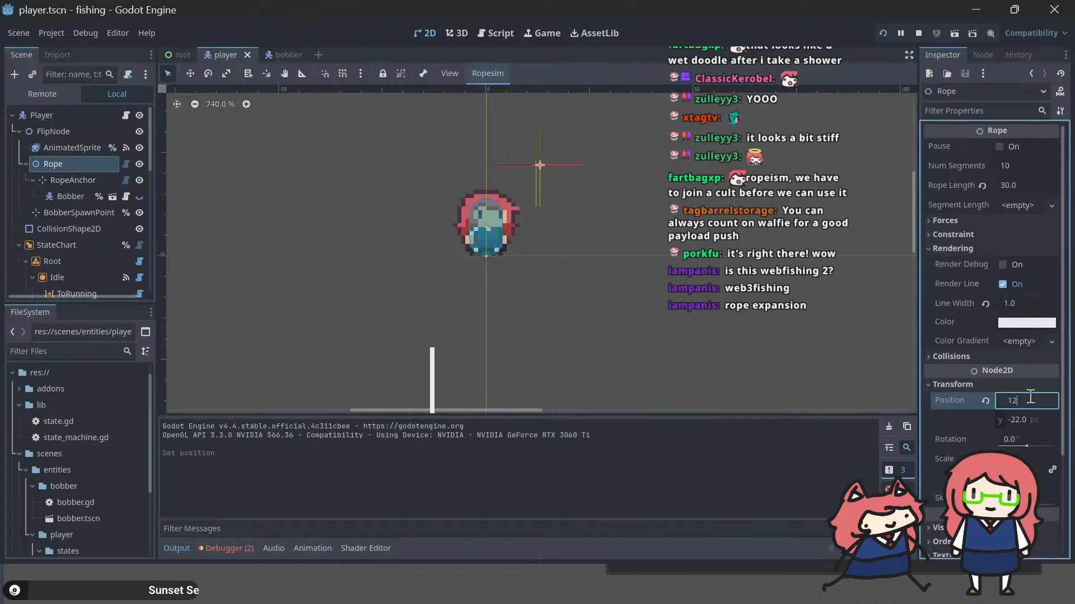
key("Return")
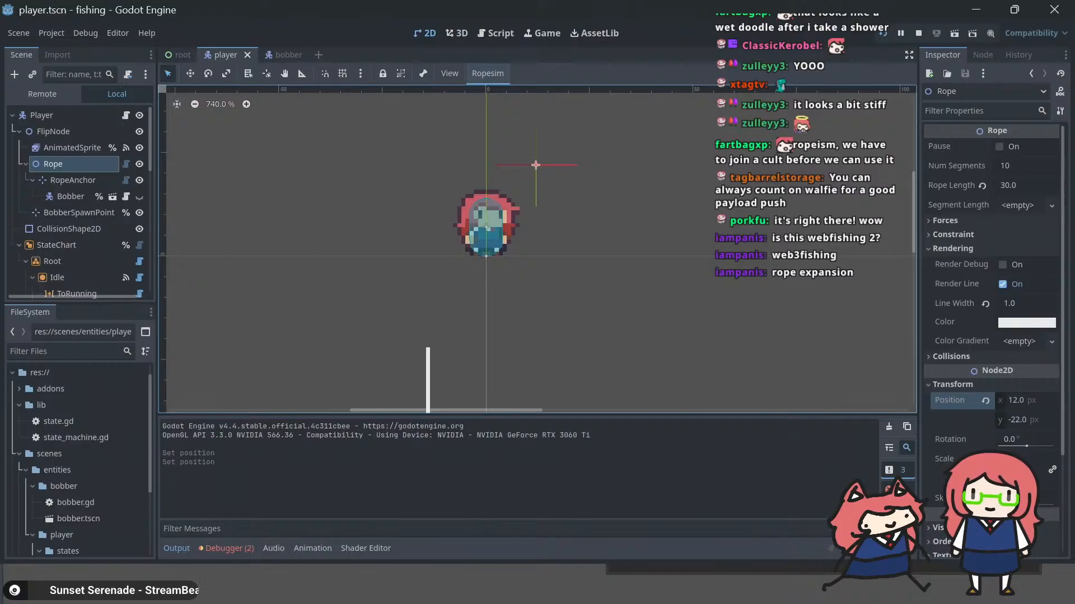
Step: Check the RopeAnchor and Rope nodes and search the Rope's properties for a preview option
left_click(71, 180)
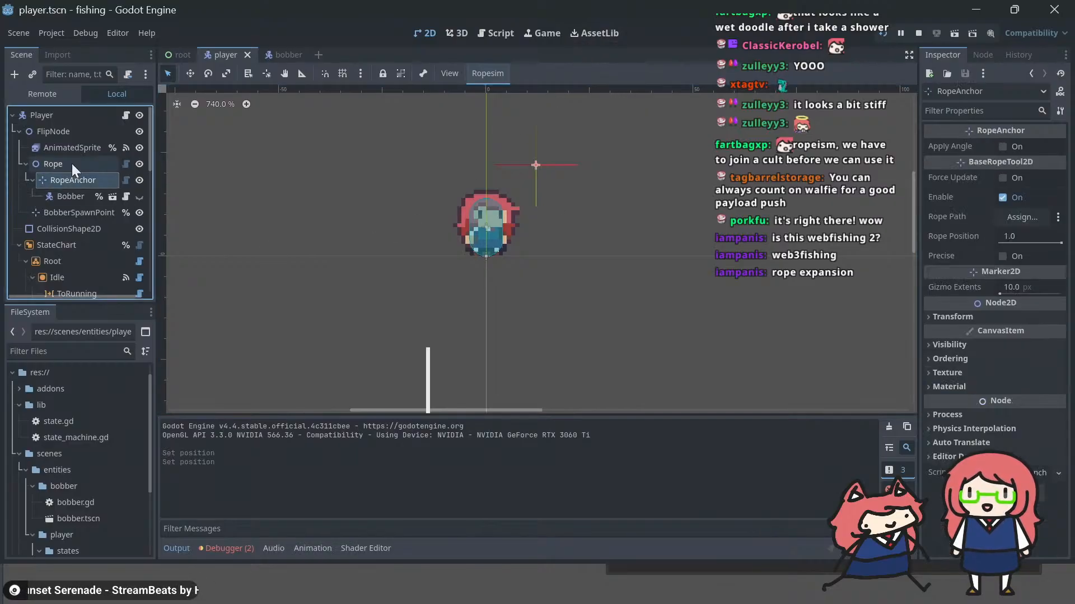
left_click(74, 149)
left_click(66, 163)
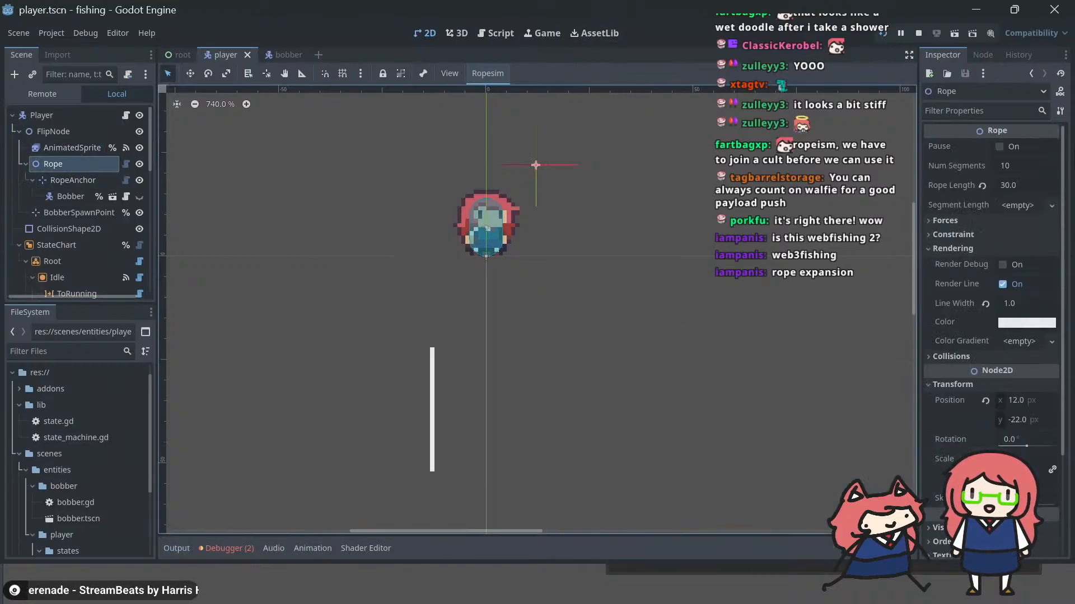
left_click(988, 114)
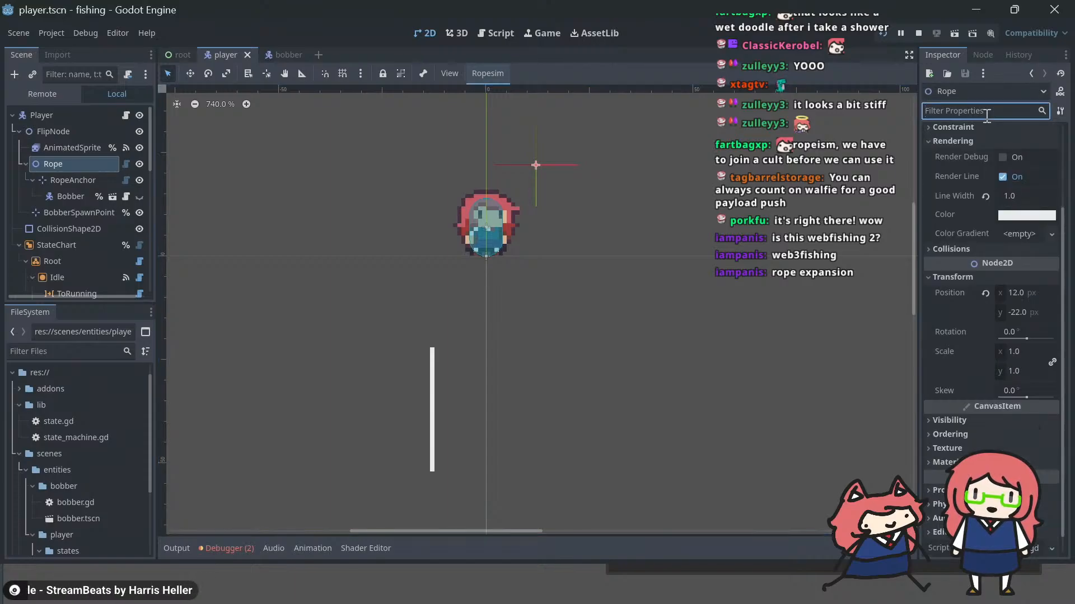
type("previe")
key("BackSpace")
key("BackSpace")
key("BackSpace")
key("BackSpace")
key("BackSpace")
key("BackSpace")
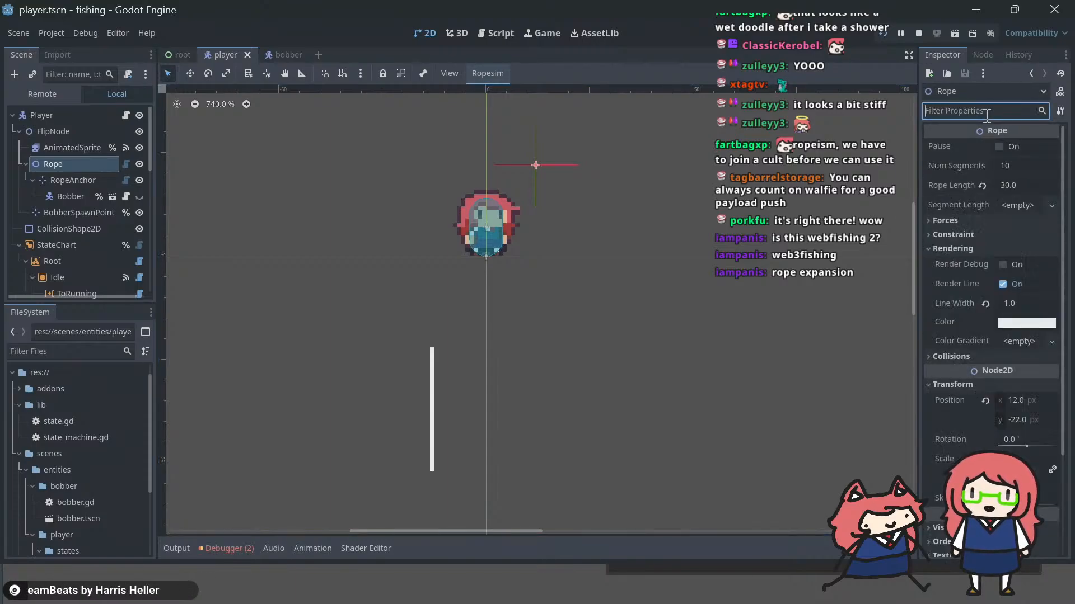
Step: Toggle Ropesim's Preview in Editor to check how the rope hangs from its origin, resetting the rope between previews
left_click(495, 73)
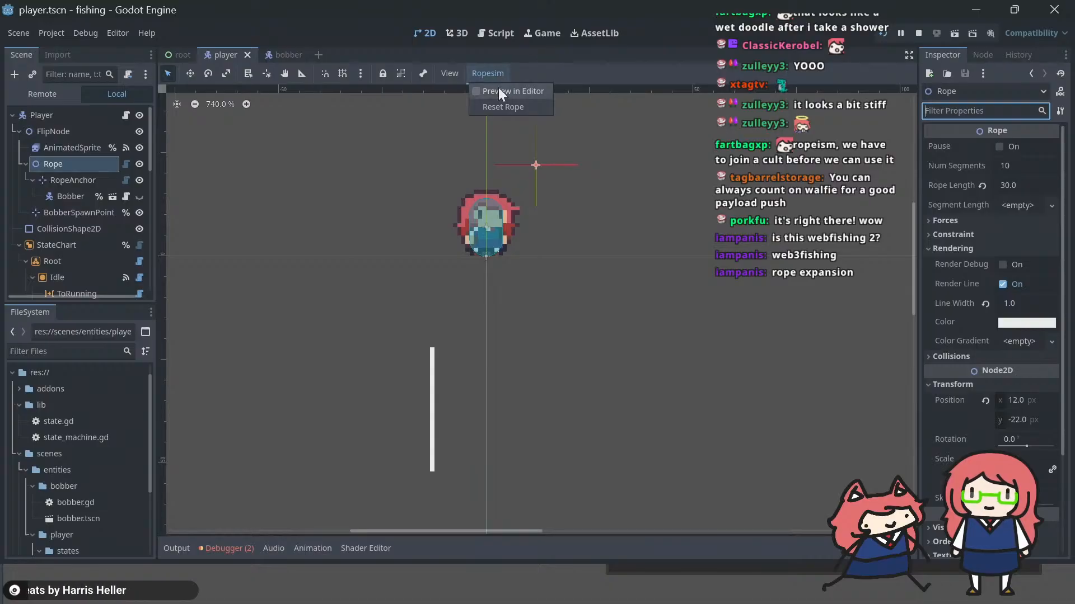
left_click(499, 89)
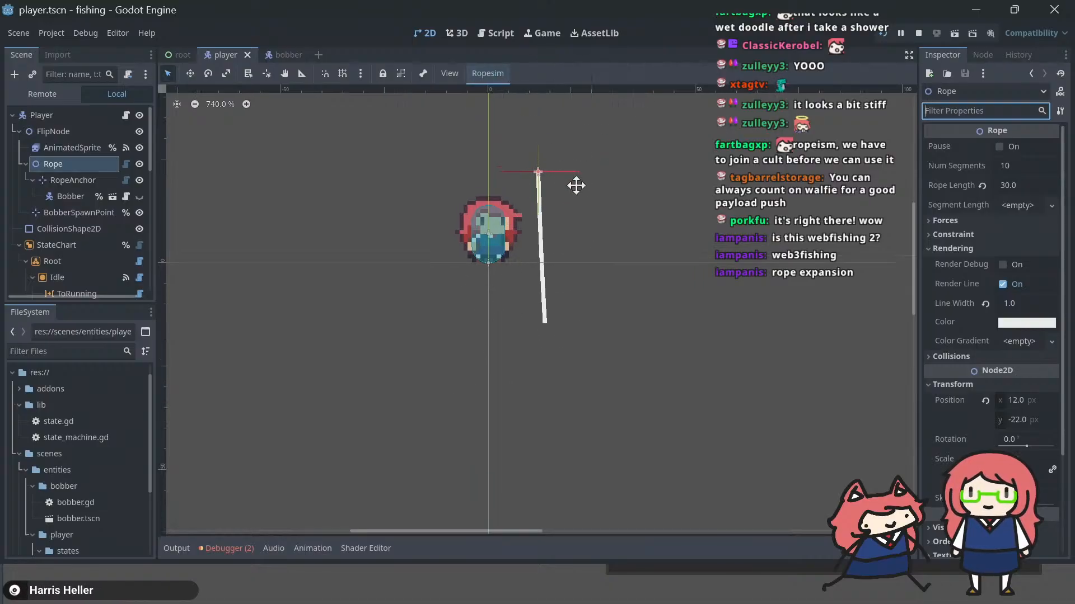
left_click(494, 76)
left_click(496, 91)
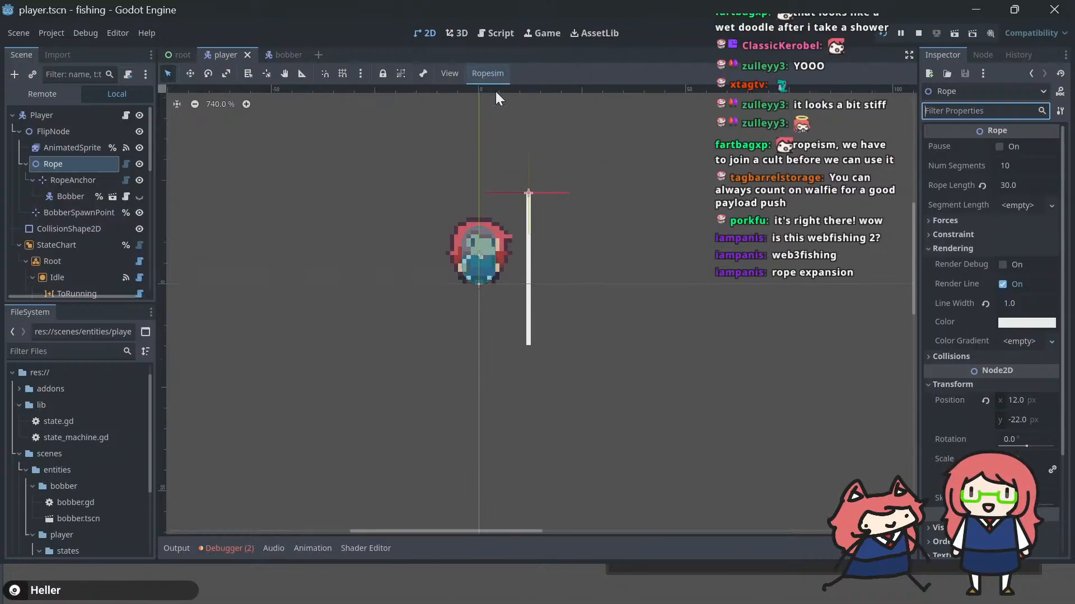
left_click(493, 75)
left_click(504, 107)
left_click(494, 73)
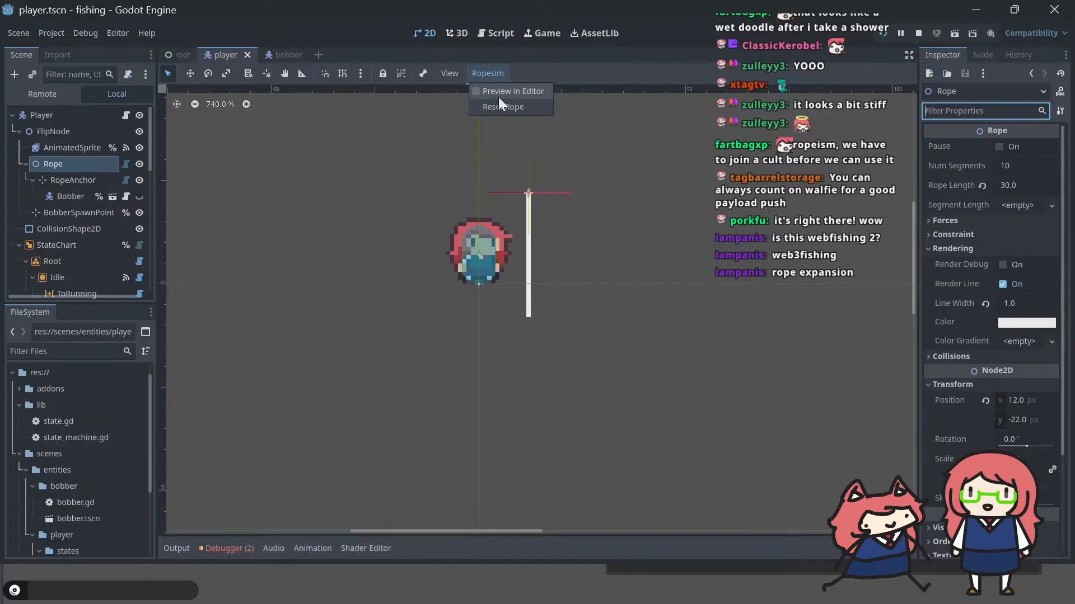
left_click(498, 93)
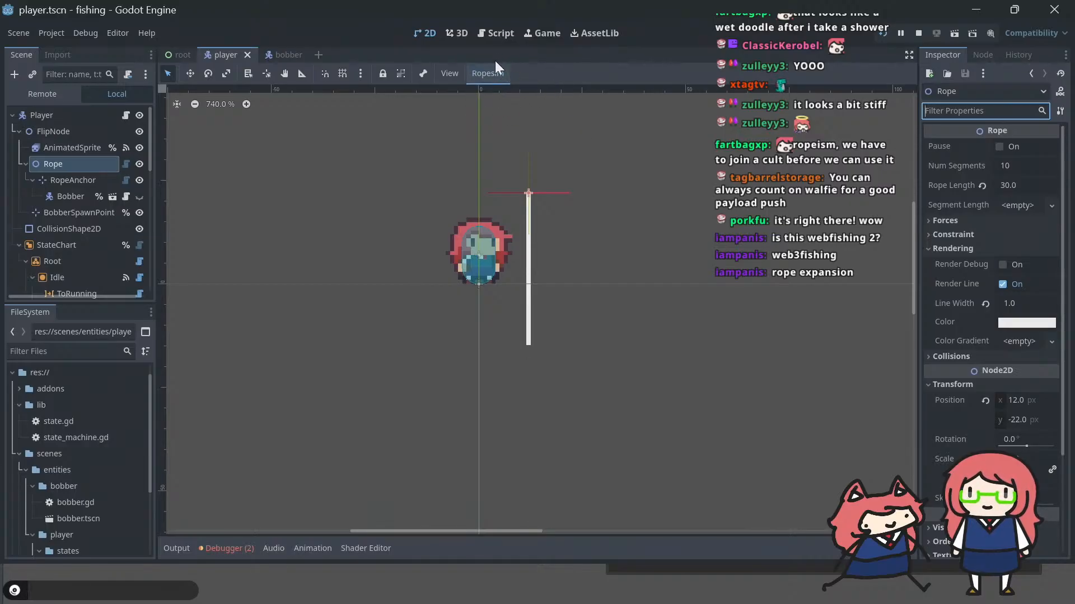
left_click(485, 73)
left_click(483, 89)
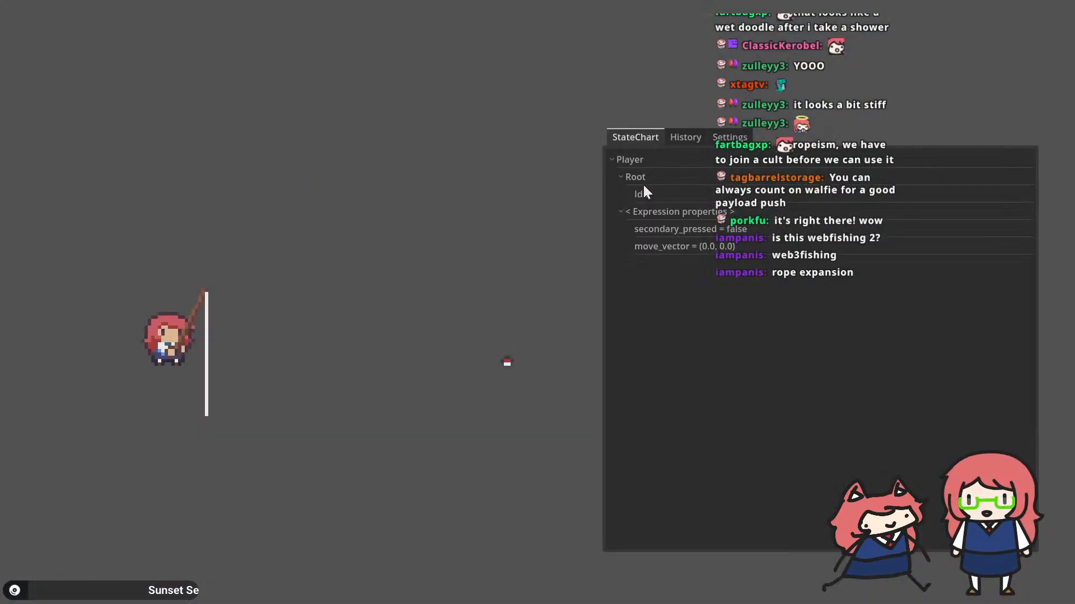
Step: Make Bobber a direct child of Rope with RopeAnchor nested beneath it, and run the project to test the line
key("alt+Tab")
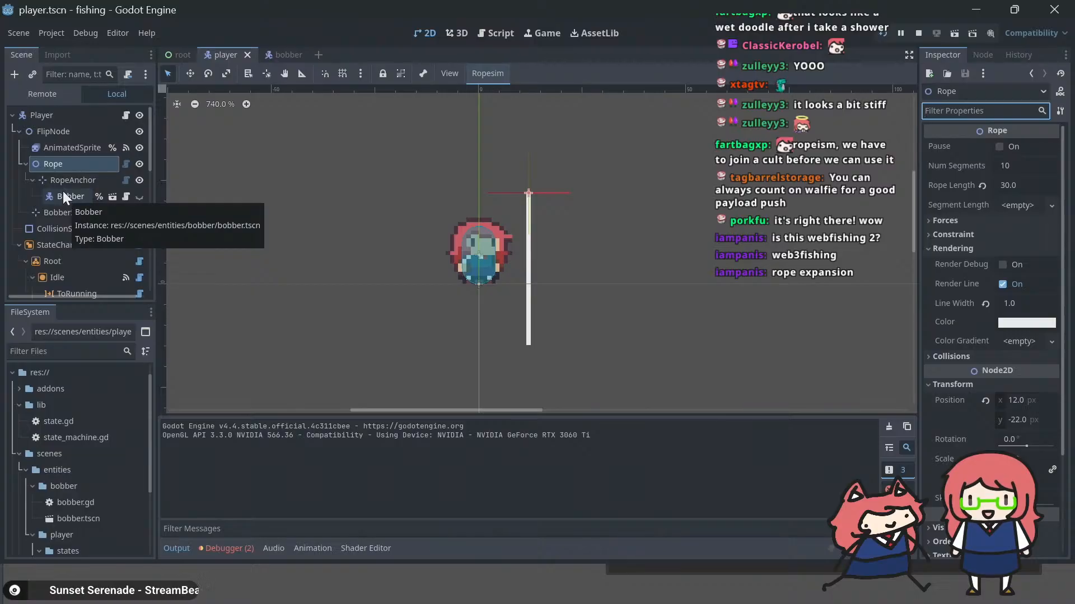
mouse_move(59, 196)
left_mouse_down()
mouse_move(59, 173)
mouse_move(61, 183)
left_mouse_up()
key("F5")
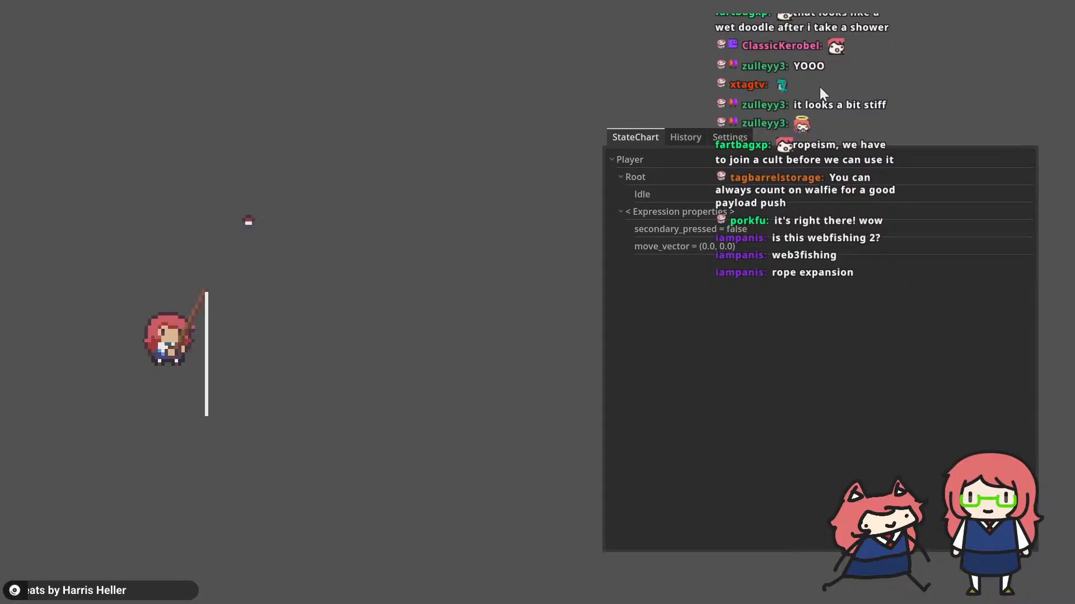
key("alt+Tab")
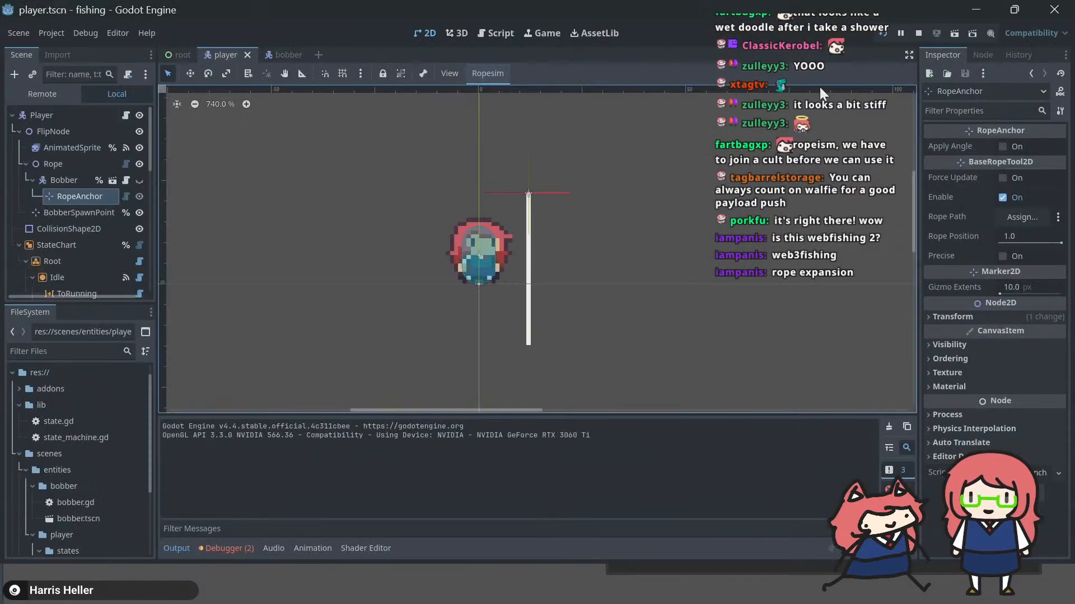
left_click(58, 180)
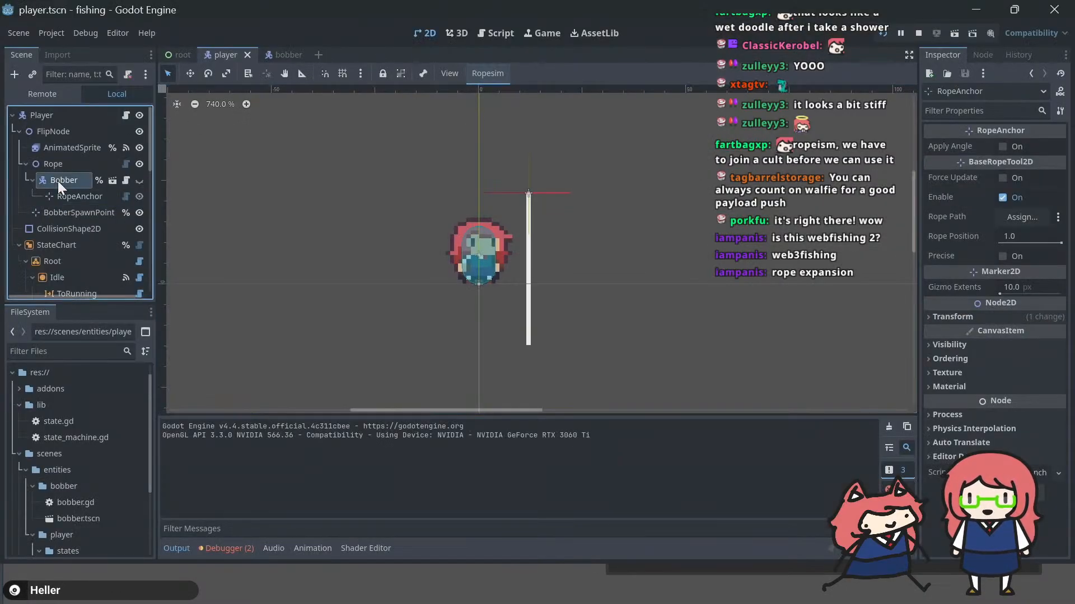
left_click(64, 194)
Step: Check the Nodes section of the GDNative-Ropesim README in the browser and return to the player scene in Godot
key("alt+Tab")
key("alt+Tab")
key("Tab")
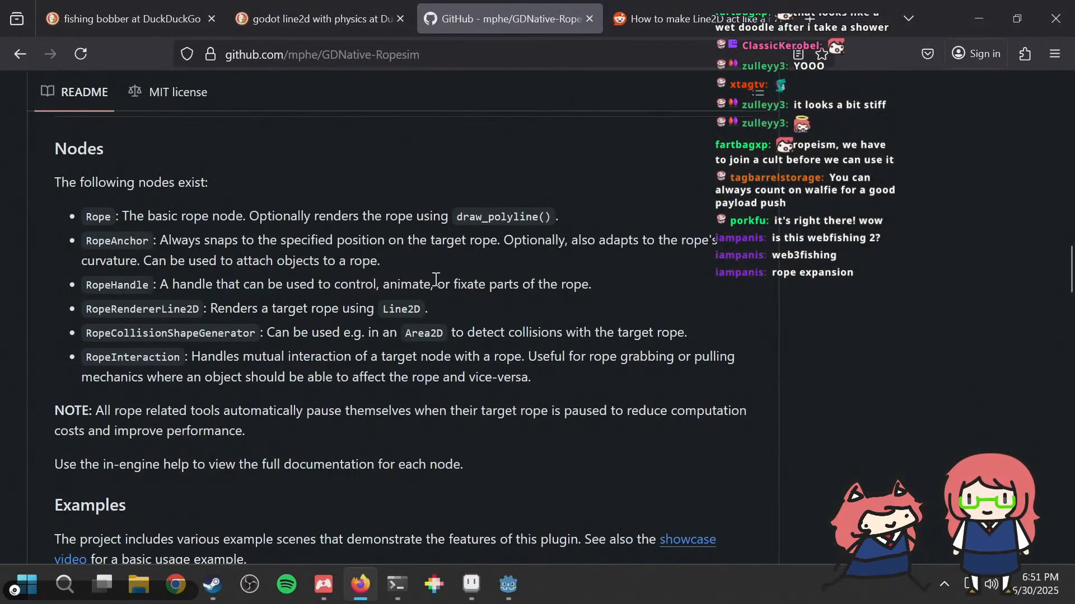
key("alt+Tab")
key("alt+Tab")
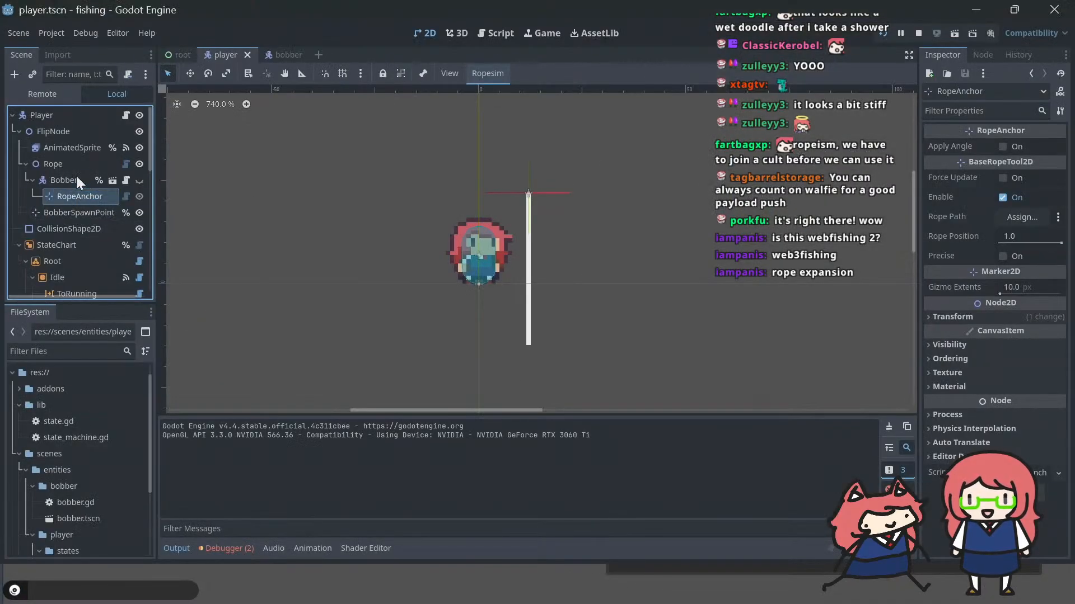
Step: Reparent RopeAnchor directly under Rope, above Bobber, and turn on Ropesim's Preview in Editor
left_click_drag(73, 196, 68, 173)
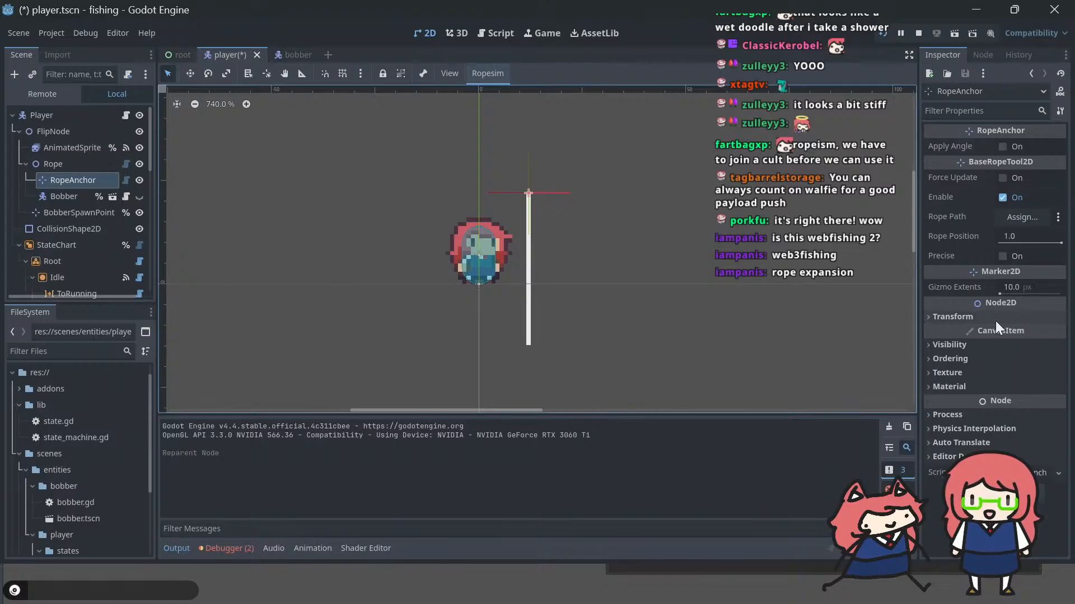
left_click(488, 73)
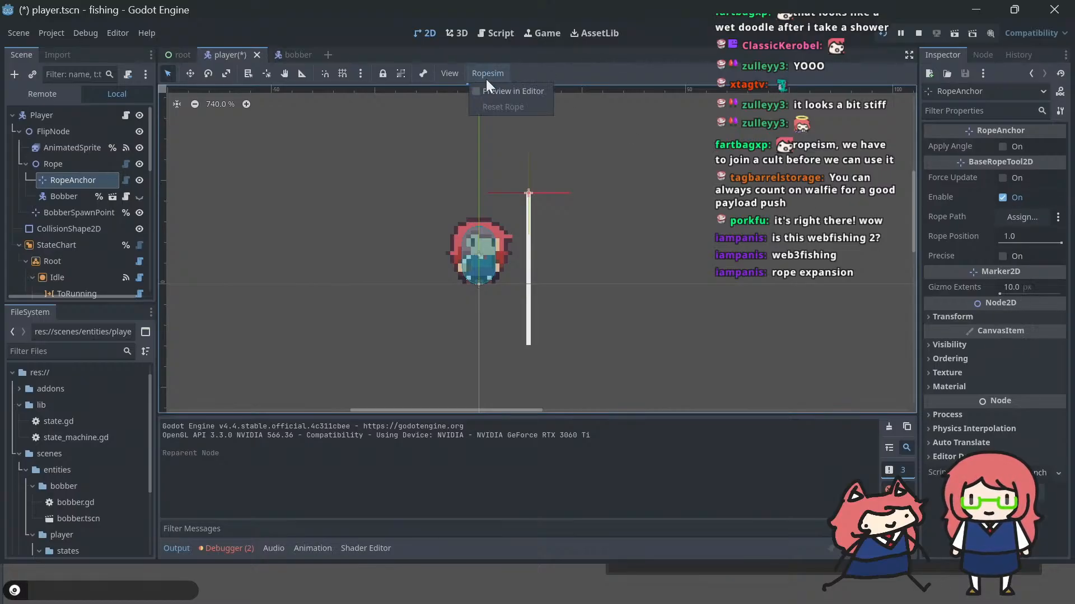
left_click(484, 90)
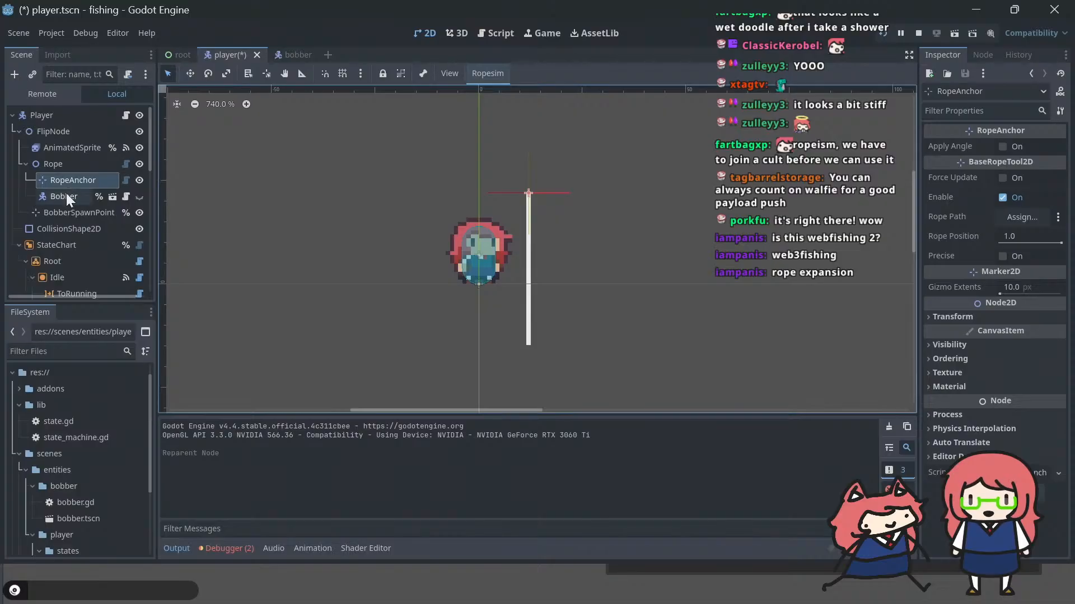
Step: Move RopeAnchor away from the rope's origin to position x 28, y 19 and compare it with the Rope node
left_click(961, 314)
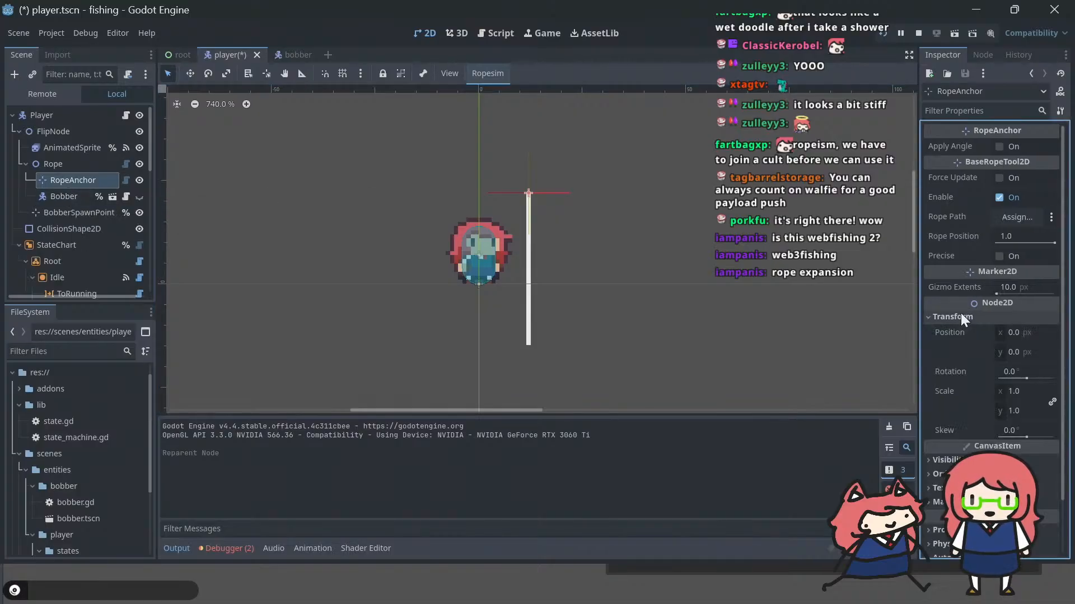
left_click(190, 74)
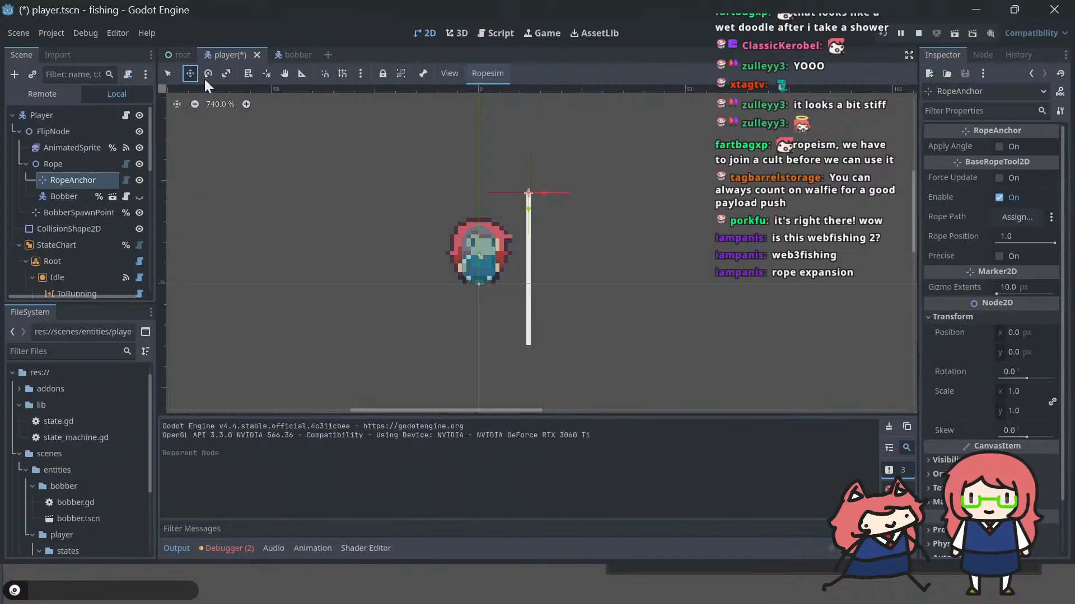
left_click_drag(501, 311, 611, 386)
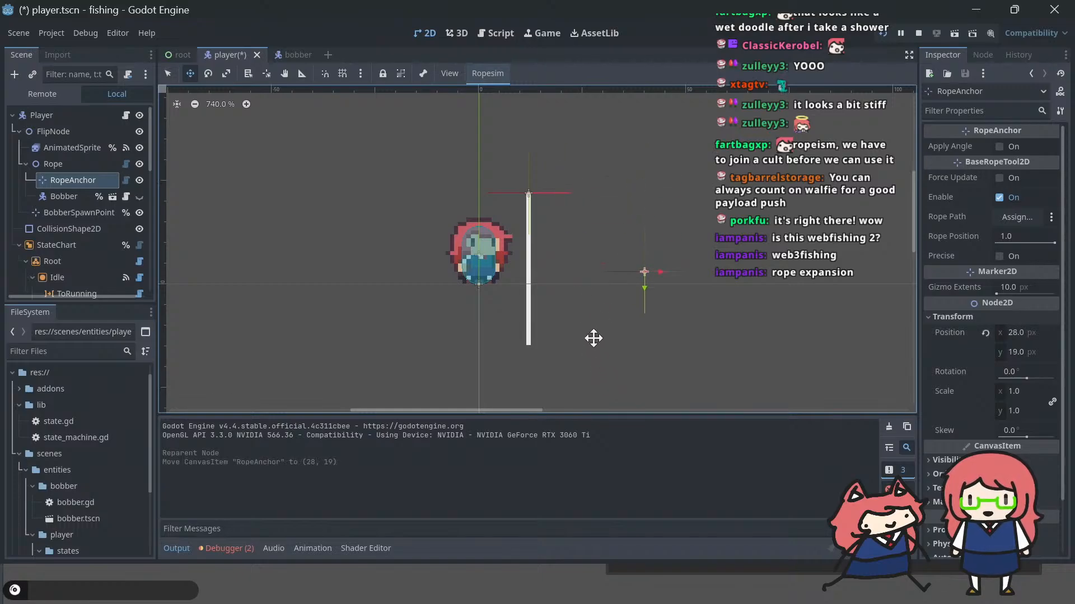
left_click(61, 165)
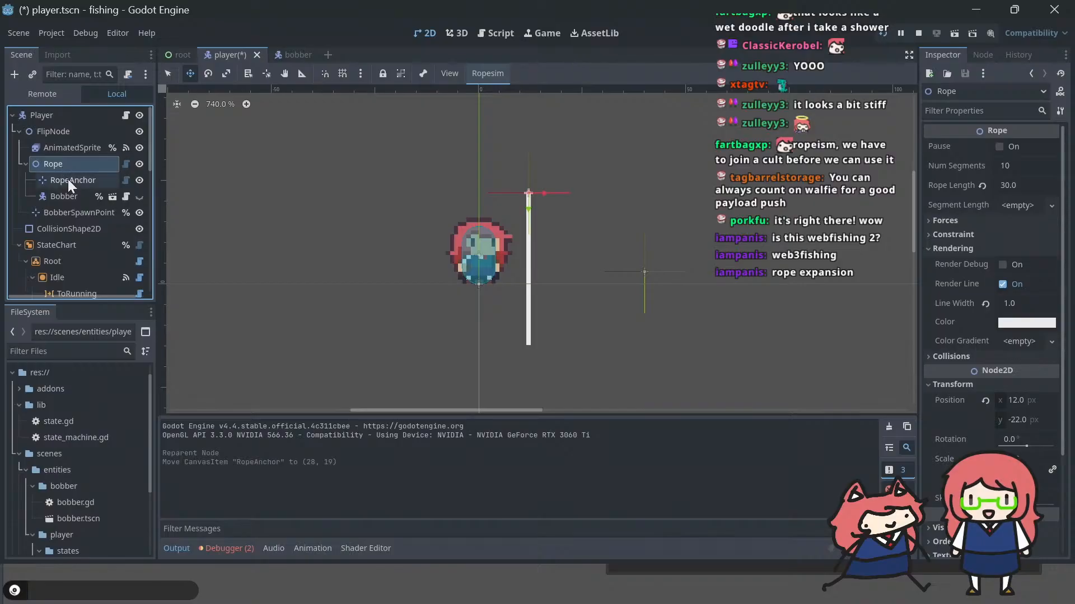
left_click(68, 179)
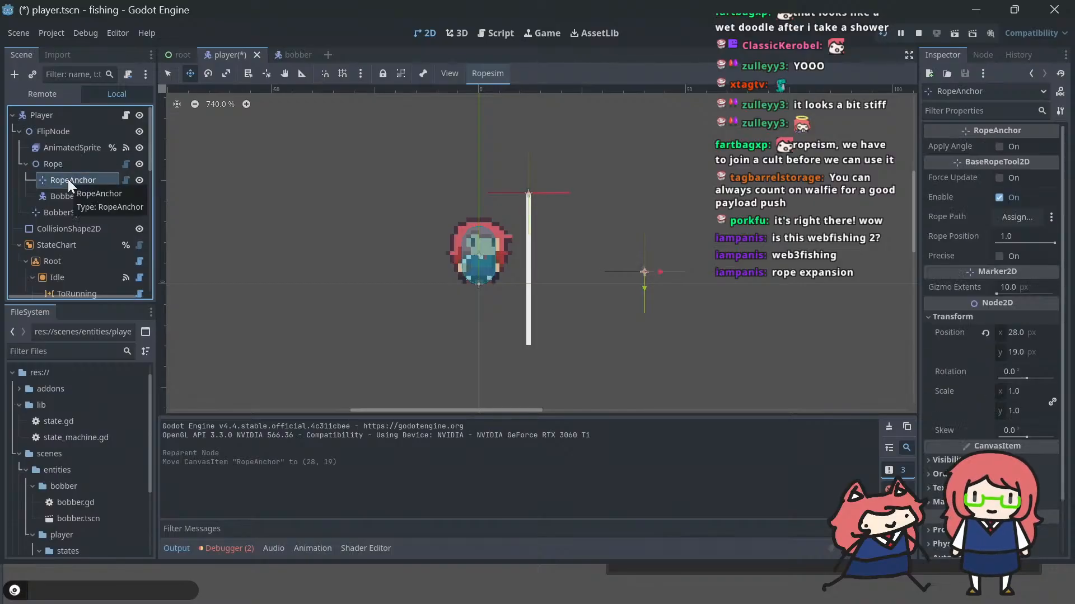
Step: Move Bobber above RopeAnchor under Rope, run the project to test the line, and return to the editor
left_click(77, 193)
mouse_move(63, 179)
left_mouse_down()
mouse_move(46, 153)
mouse_move(66, 182)
left_mouse_up()
key("F5")
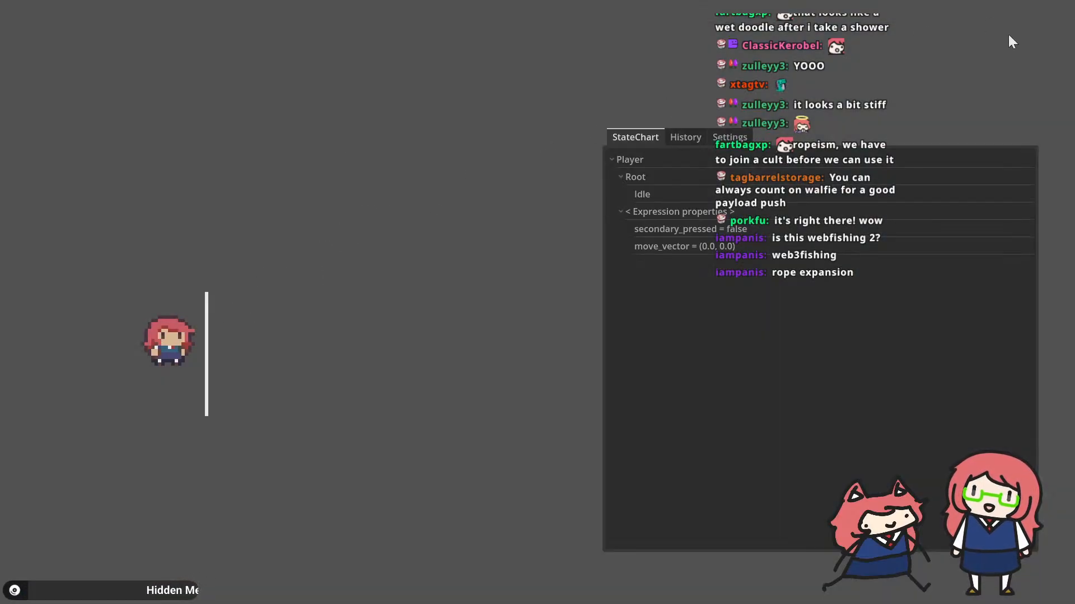
key("alt+Tab")
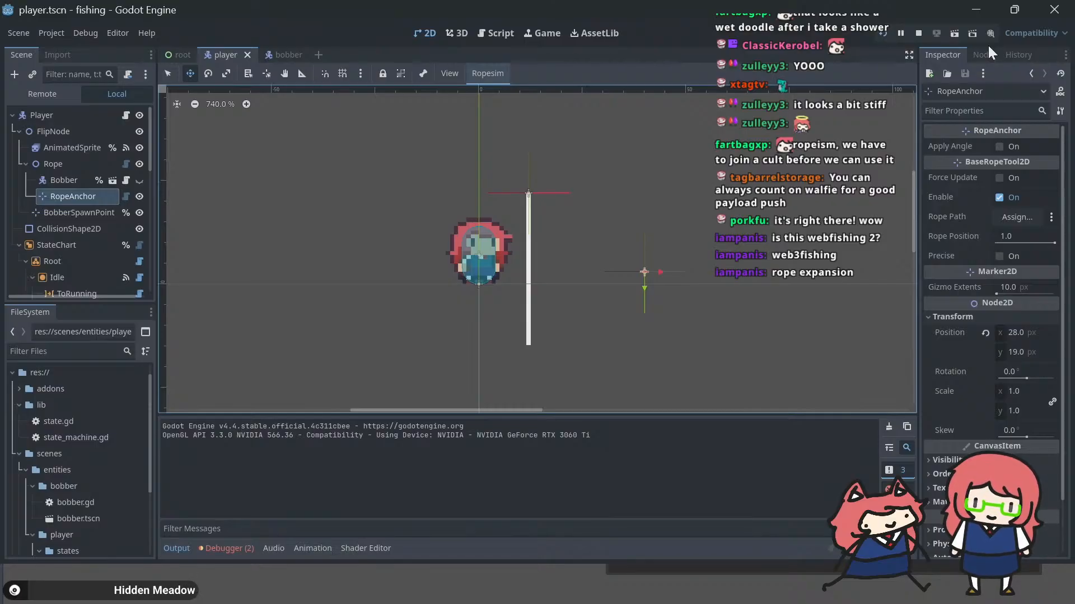
Step: Switch to the GDNative-Ropesim page in the browser and look through the README down to its Showcase section
key("alt+Tab")
key("Tab")
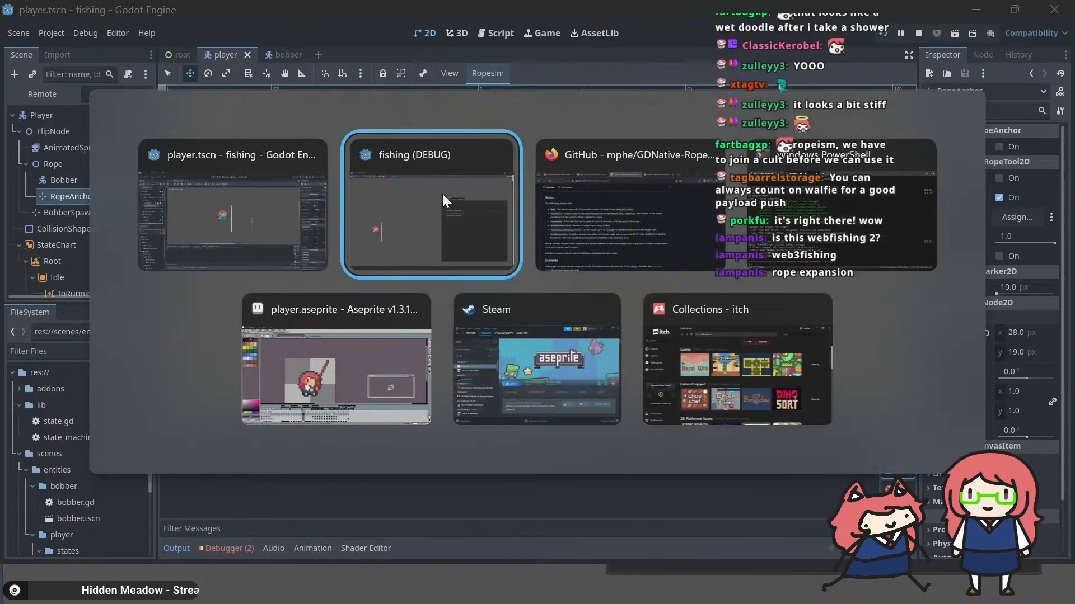
scroll(442, 192, "up", 20)
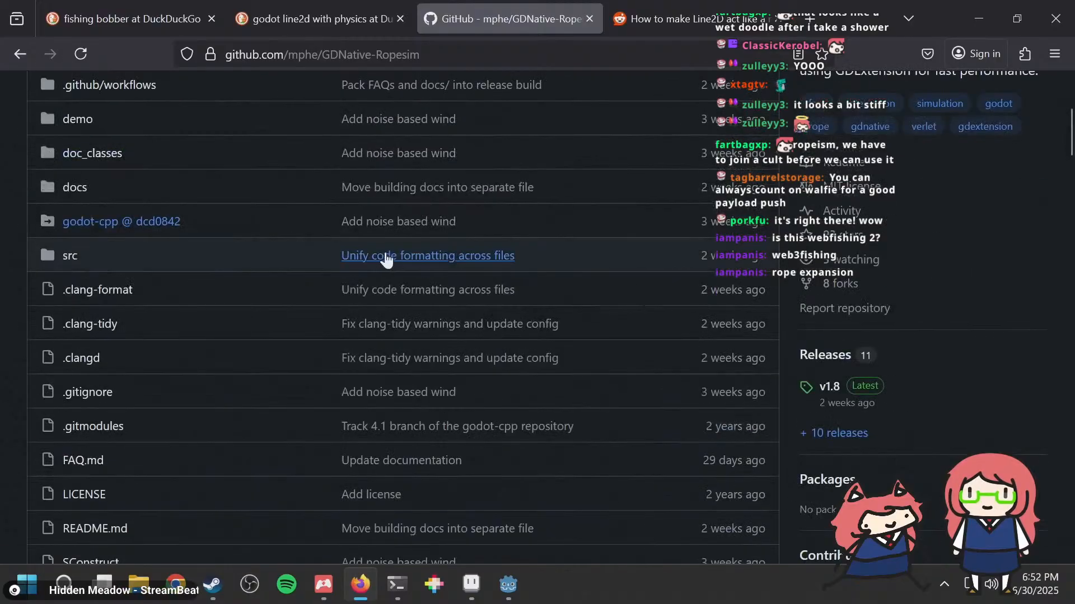
scroll(123, 263, "down", 6)
scroll(123, 267, "down", 10)
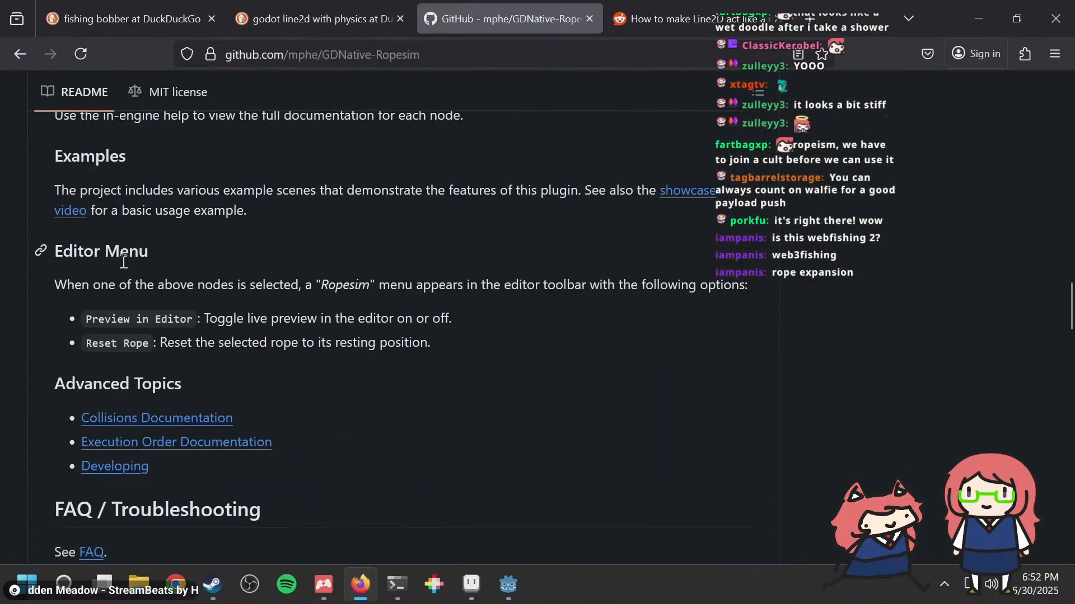
scroll(224, 282, "down", 3)
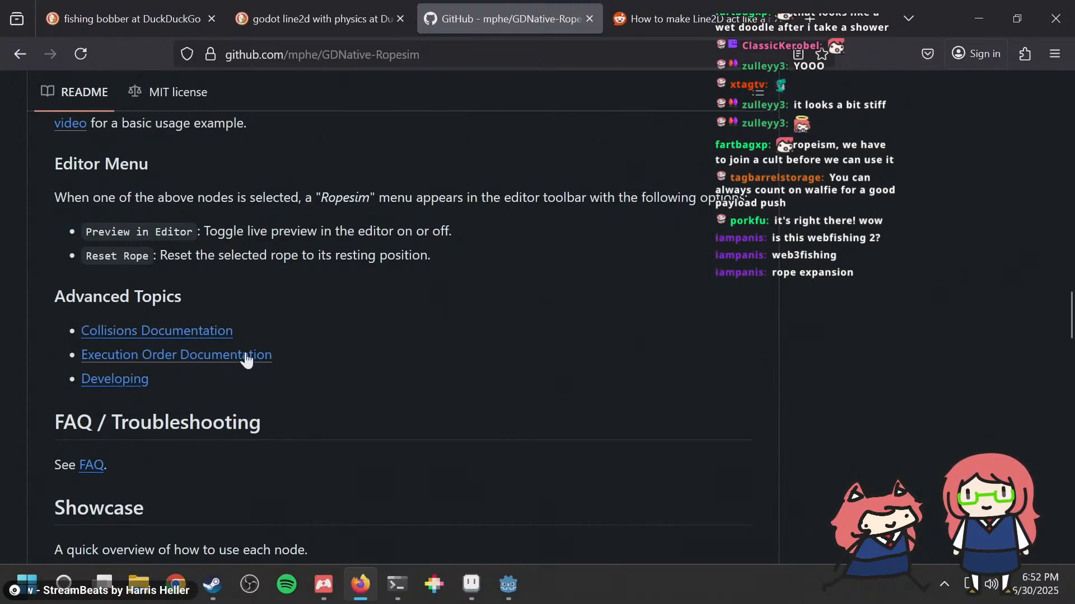
scroll(245, 357, "down", 3)
scroll(133, 284, "down", 5)
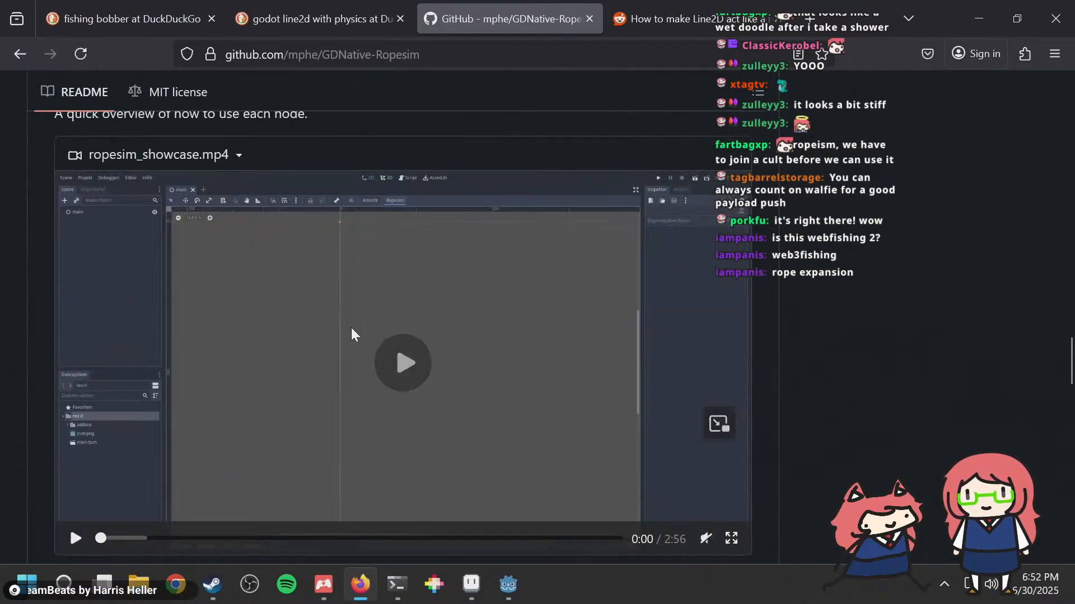
Step: Play the ropesim_showcase.mp4 video, reloading the page when playback aborts, and watch it in full screen
left_click(393, 368)
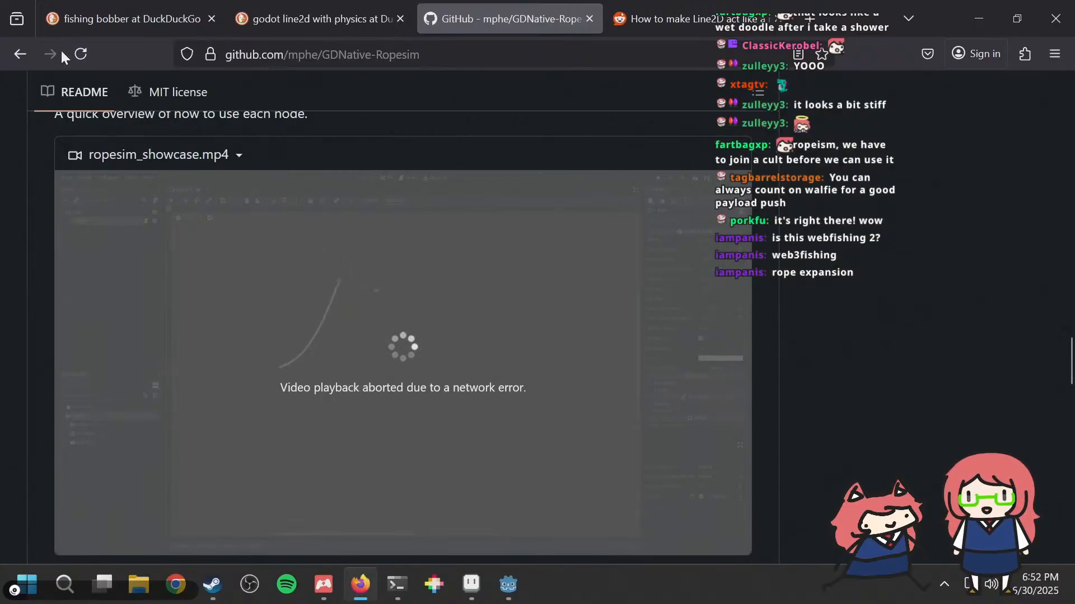
left_click(81, 56)
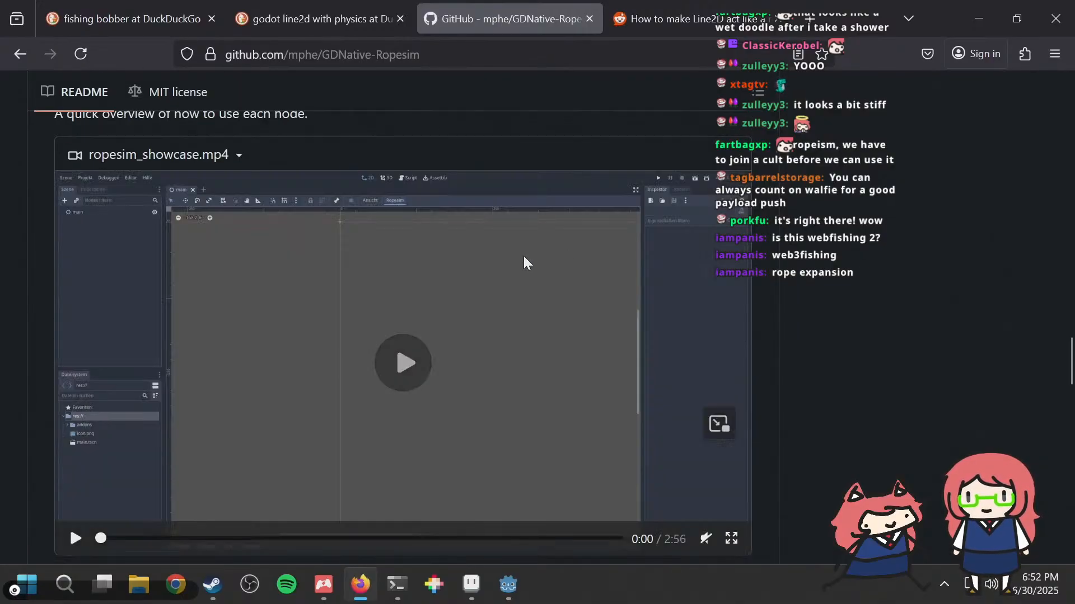
left_click(412, 352)
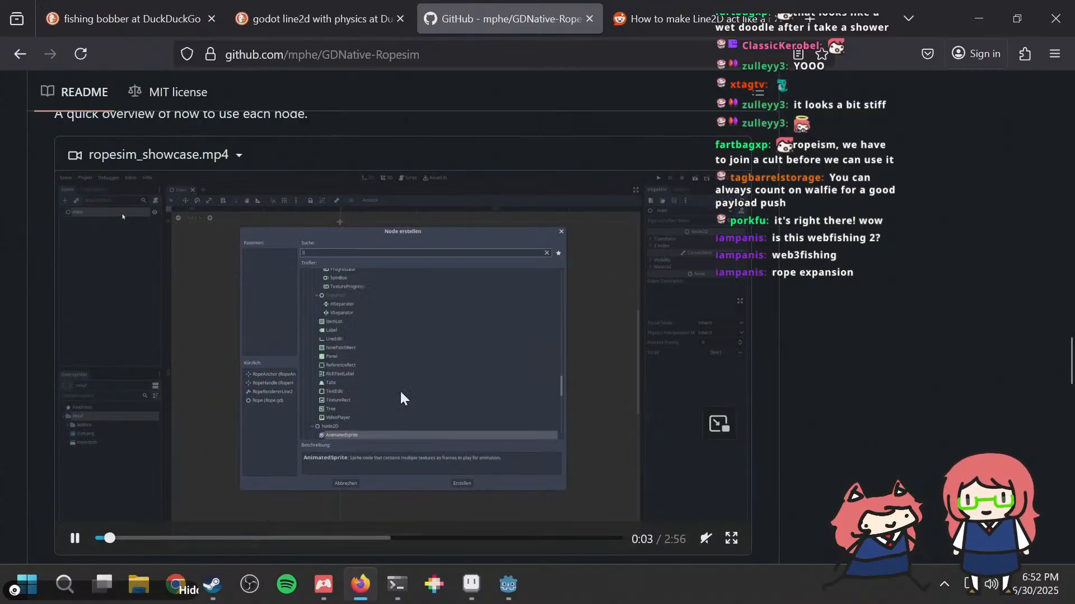
left_click(731, 539)
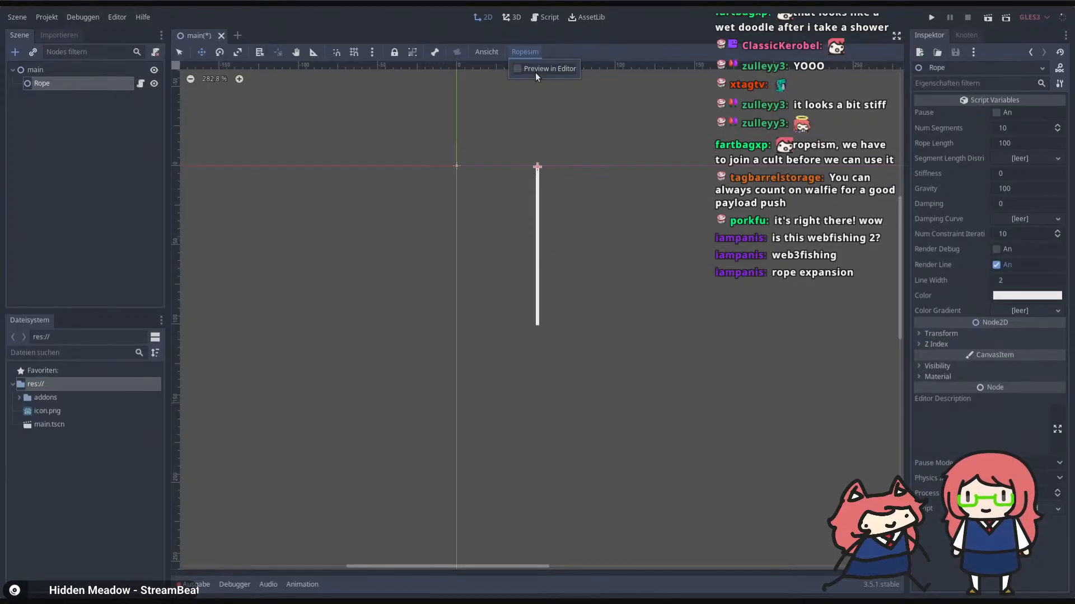
left_click(535, 72)
mouse_move(551, 175)
left_mouse_down()
mouse_move(468, 182)
mouse_move(583, 199)
mouse_move(472, 192)
mouse_move(588, 197)
mouse_move(501, 183)
mouse_move(544, 182)
left_mouse_up()
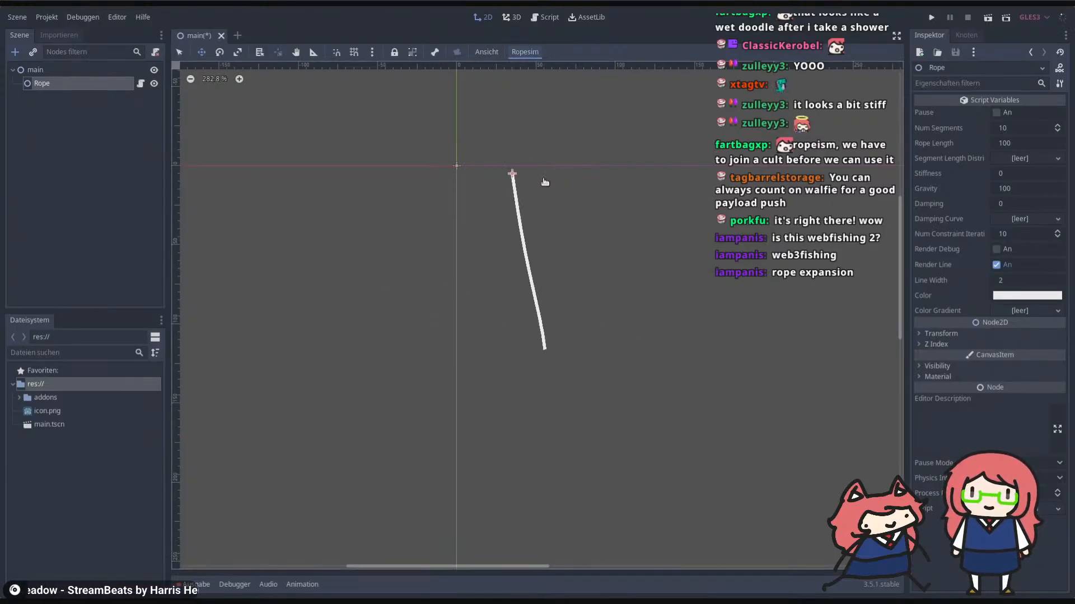
left_click(69, 84)
key("ctrl+a")
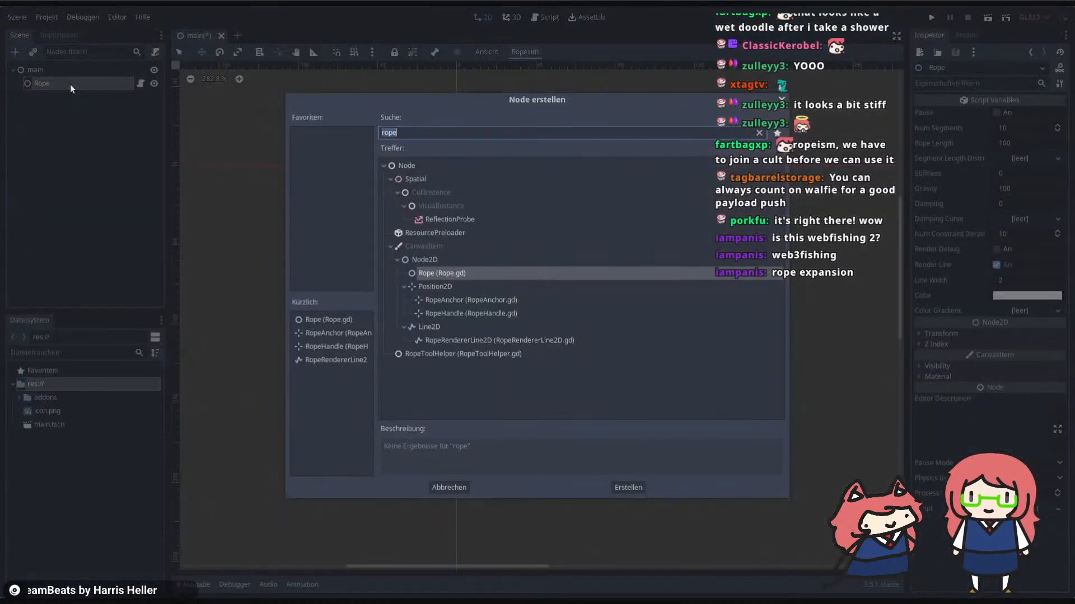
type("roperendr")
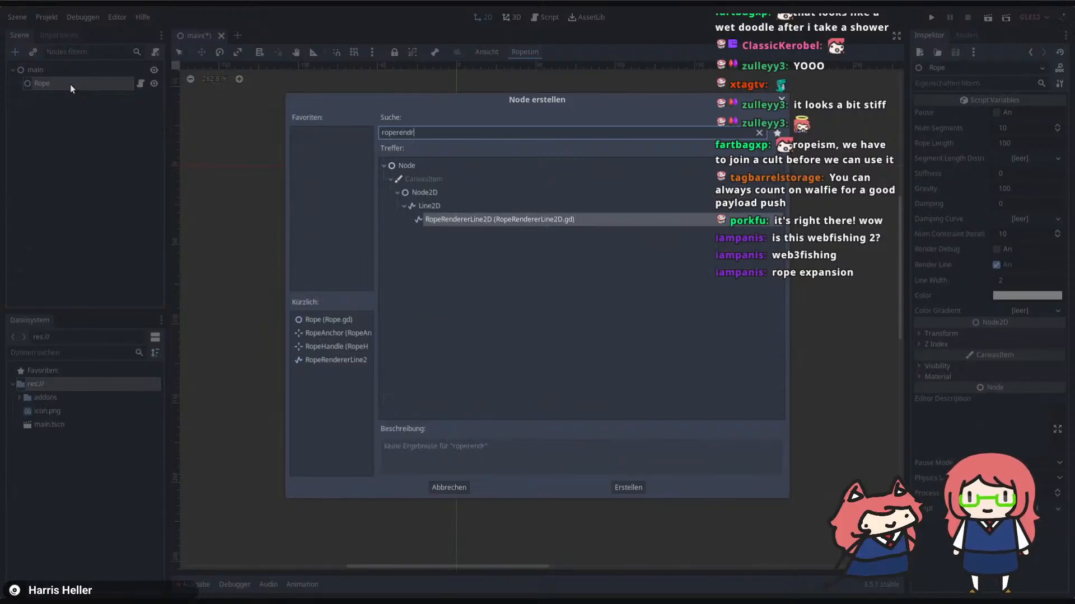
key("Return")
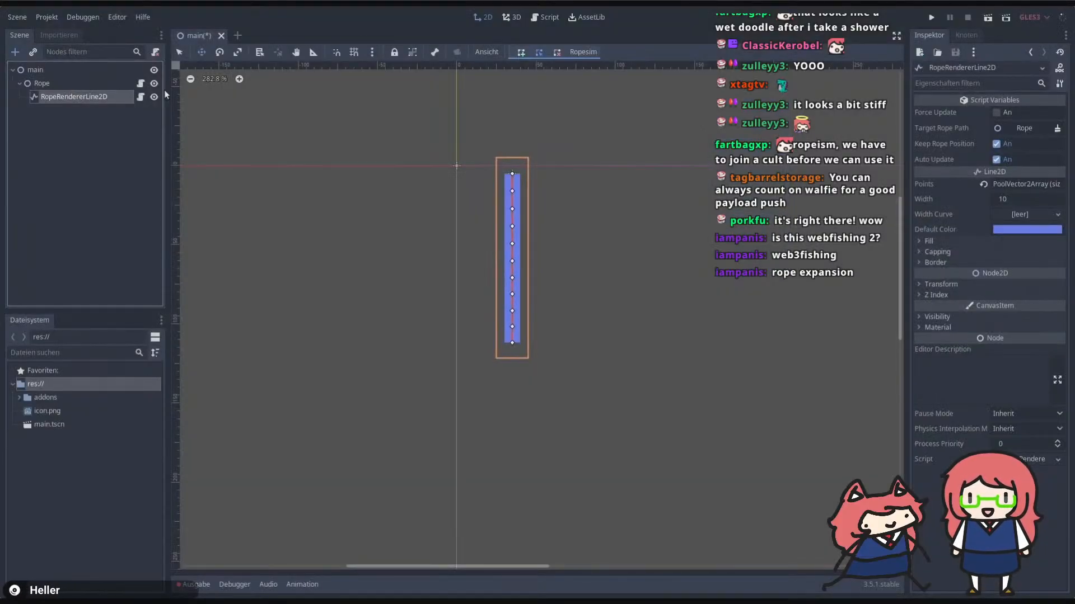
left_click(969, 238)
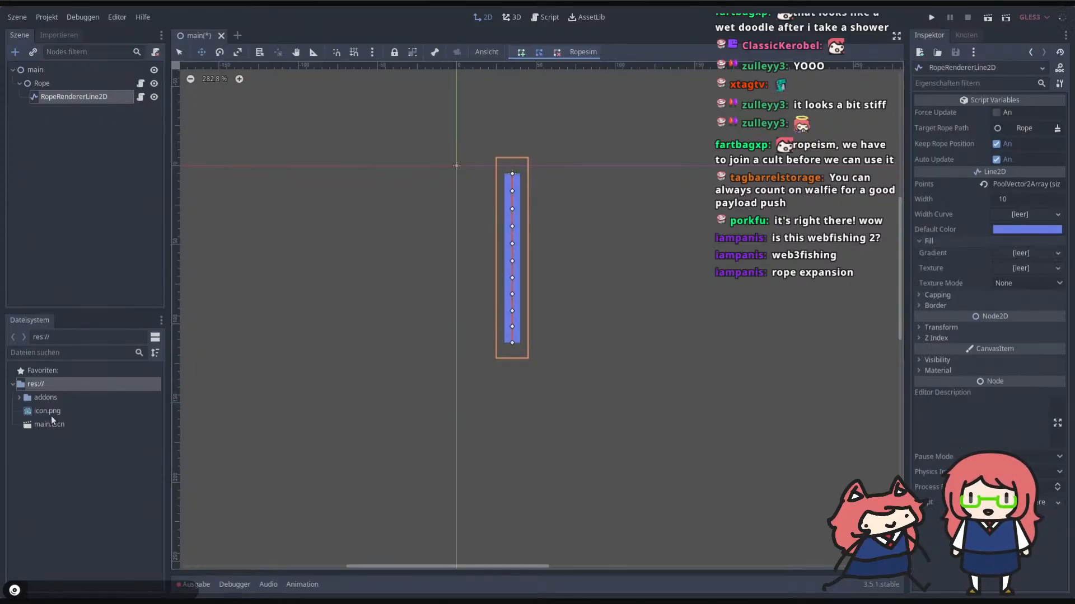
left_click_drag(50, 412, 1018, 272)
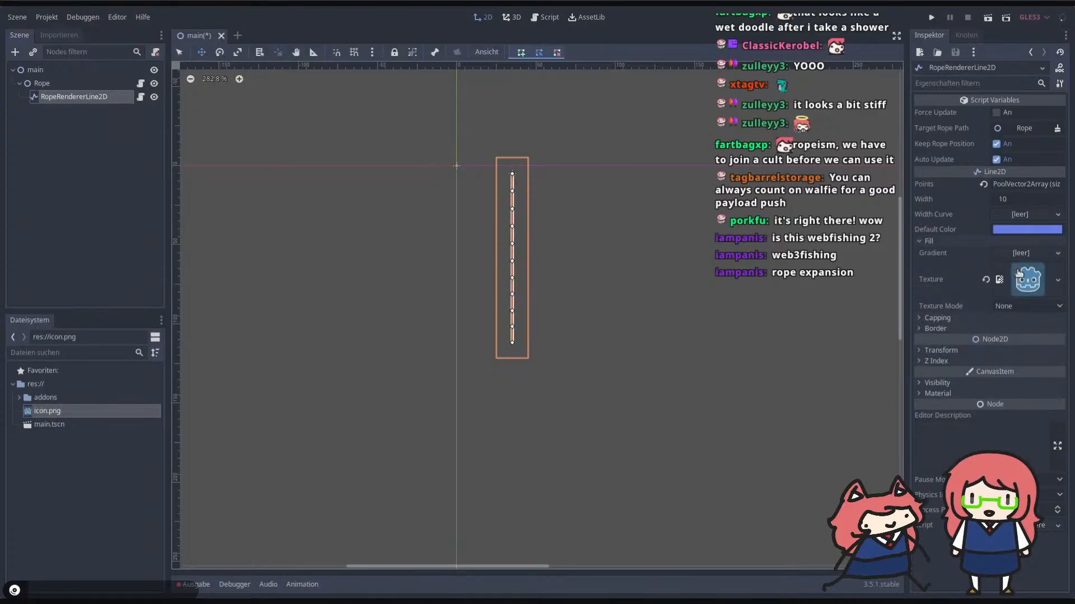
scroll(624, 175, "up", 3)
left_click(1027, 229)
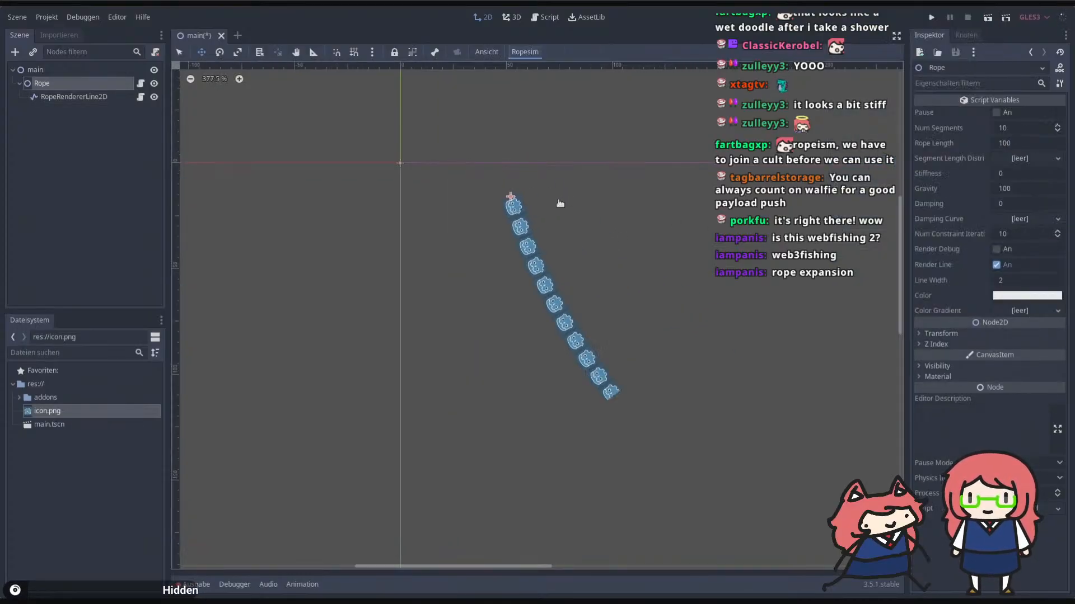
left_click_drag(561, 204, 496, 199)
left_click_drag(1025, 204, 1033, 203)
left_click(1026, 189)
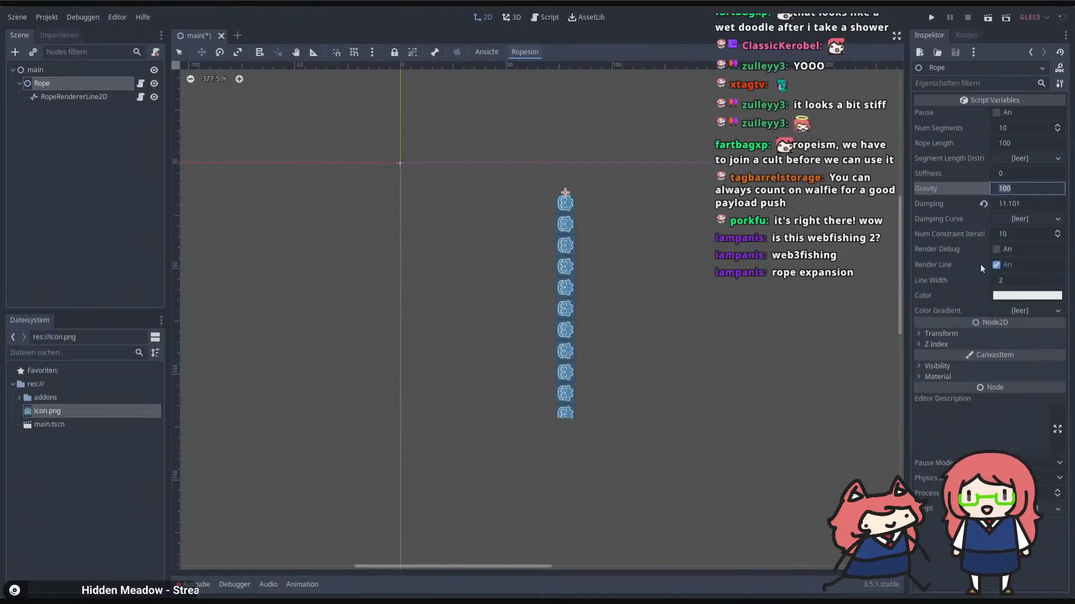
type("20")
key("Return")
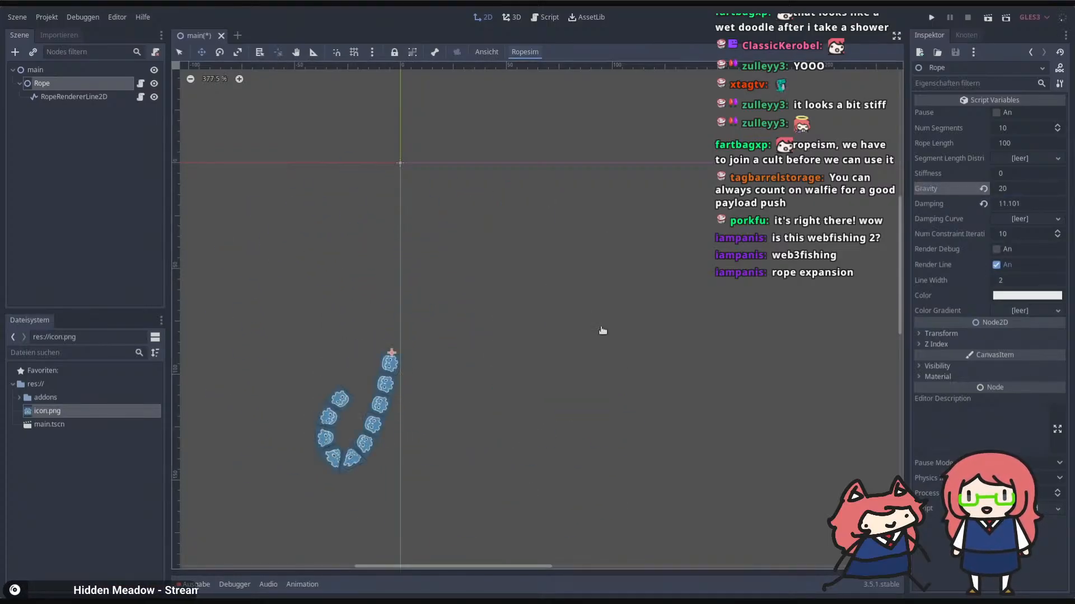
left_click(996, 250)
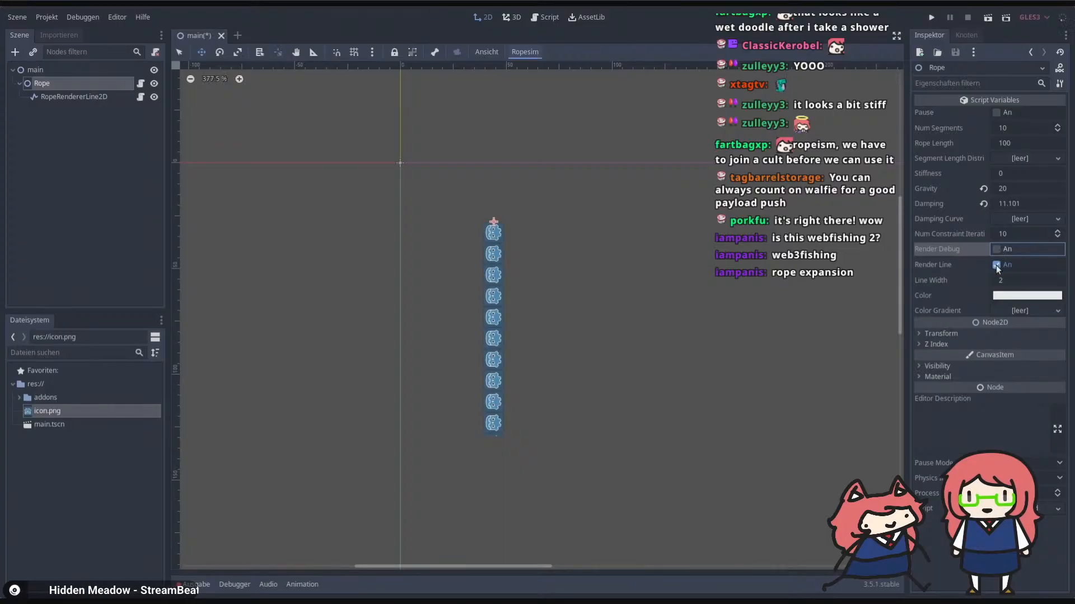
left_click(995, 265)
left_click(1017, 189)
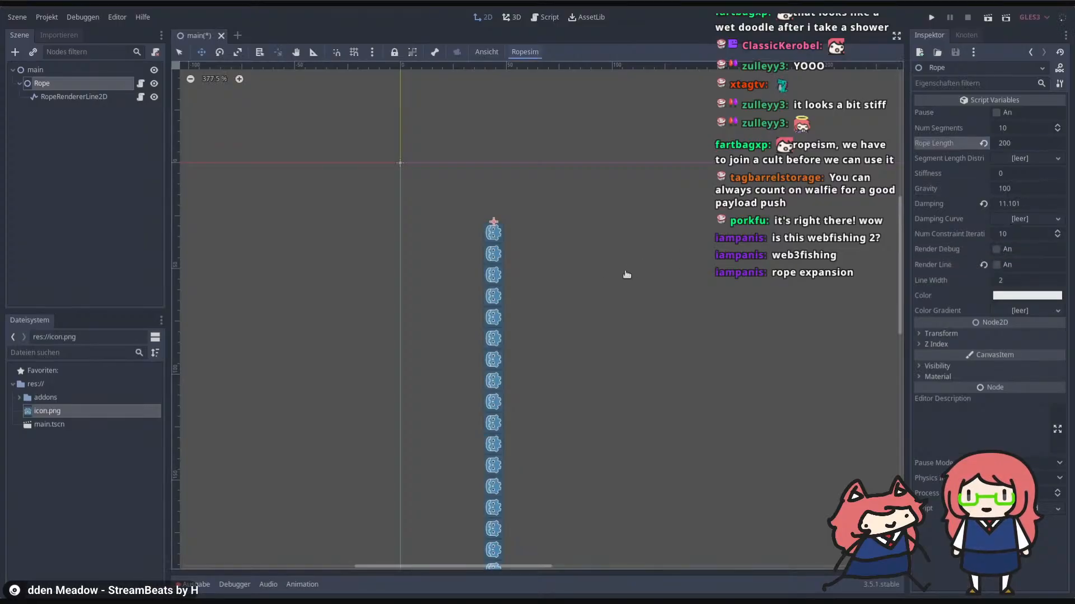
scroll(626, 185, "down", 2)
left_click_drag(626, 184, 745, 206)
left_click(38, 68)
key("ctrl+a")
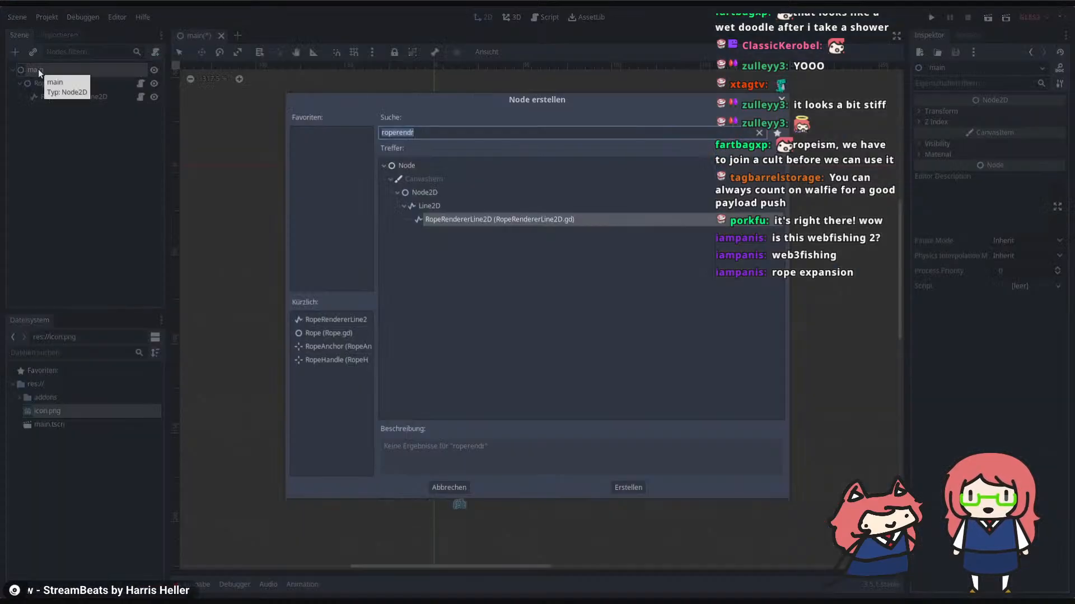
type("ropeha")
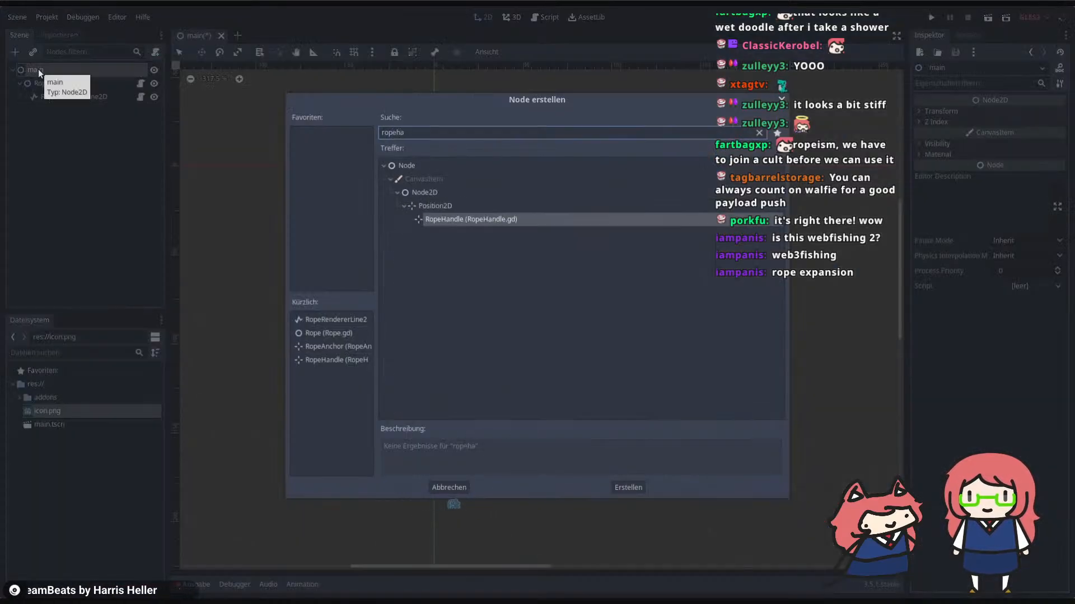
key("Return")
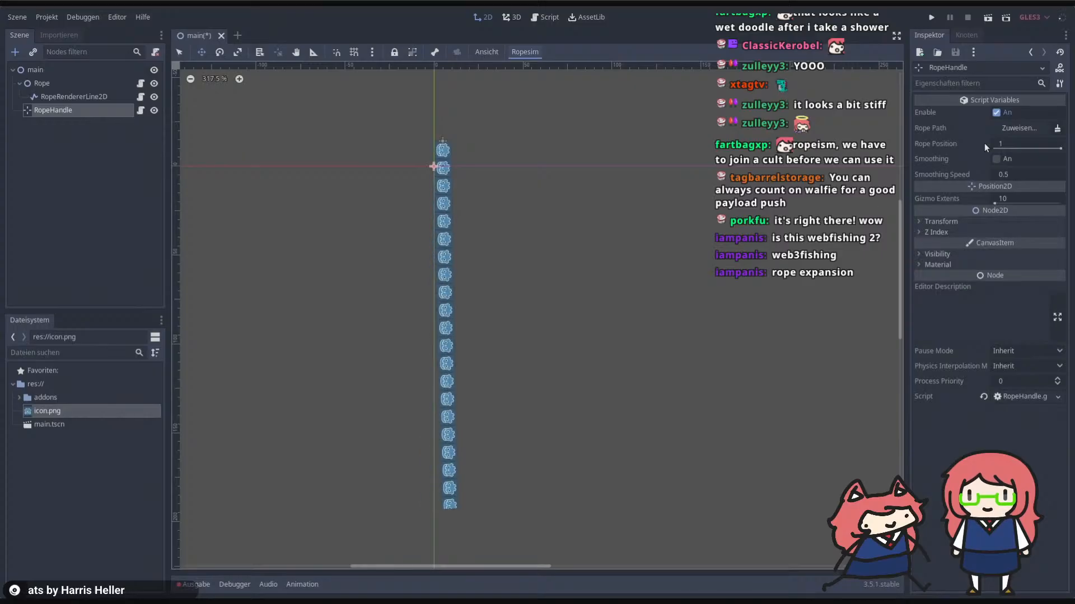
left_click(38, 69)
key("ctrl+a")
type("ropeha")
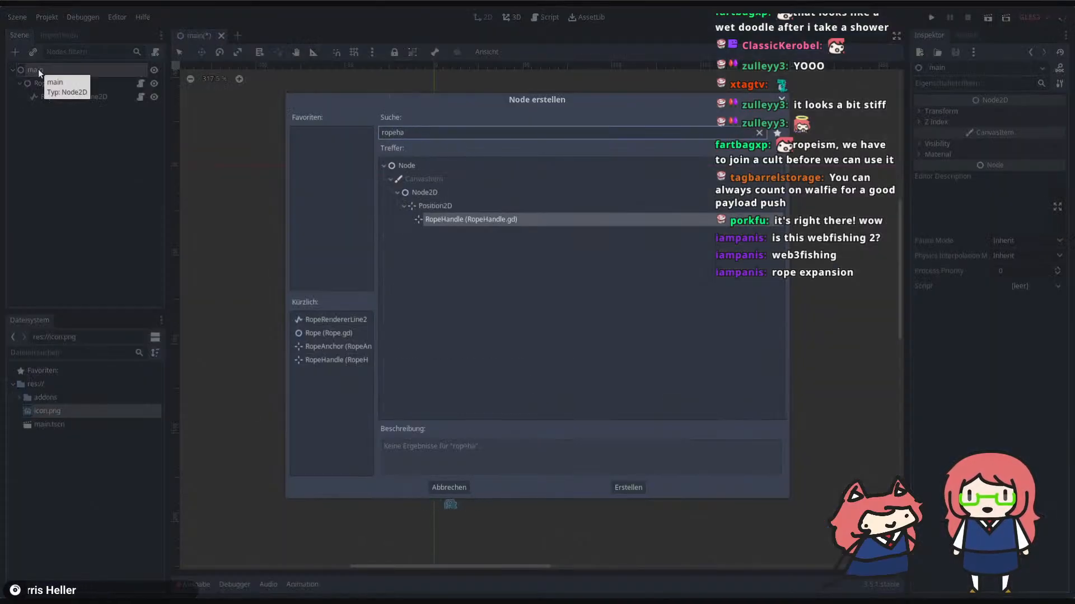
key("Return")
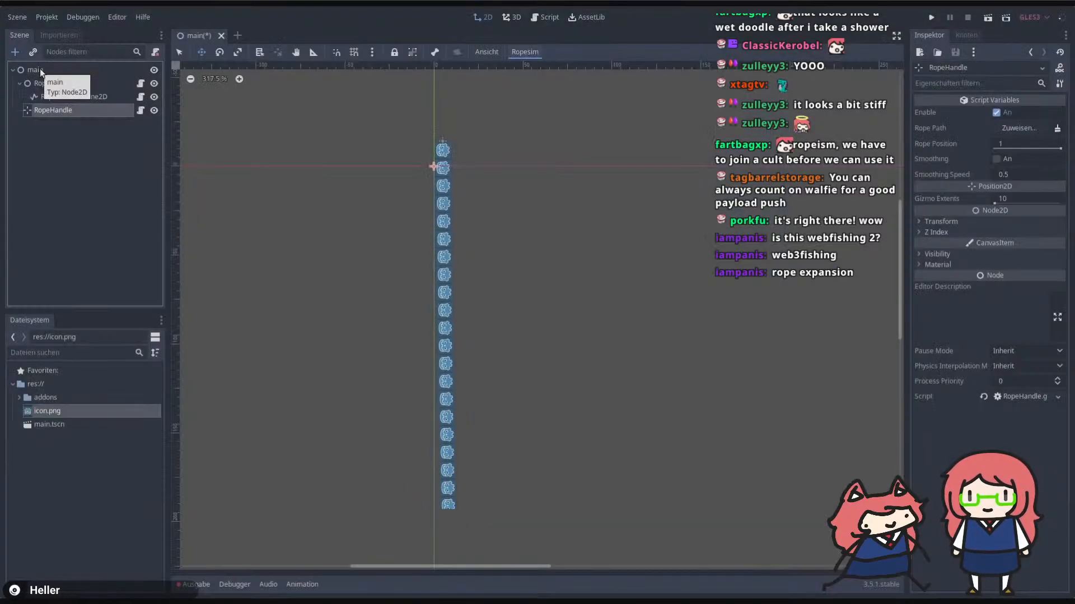
left_click(1014, 128)
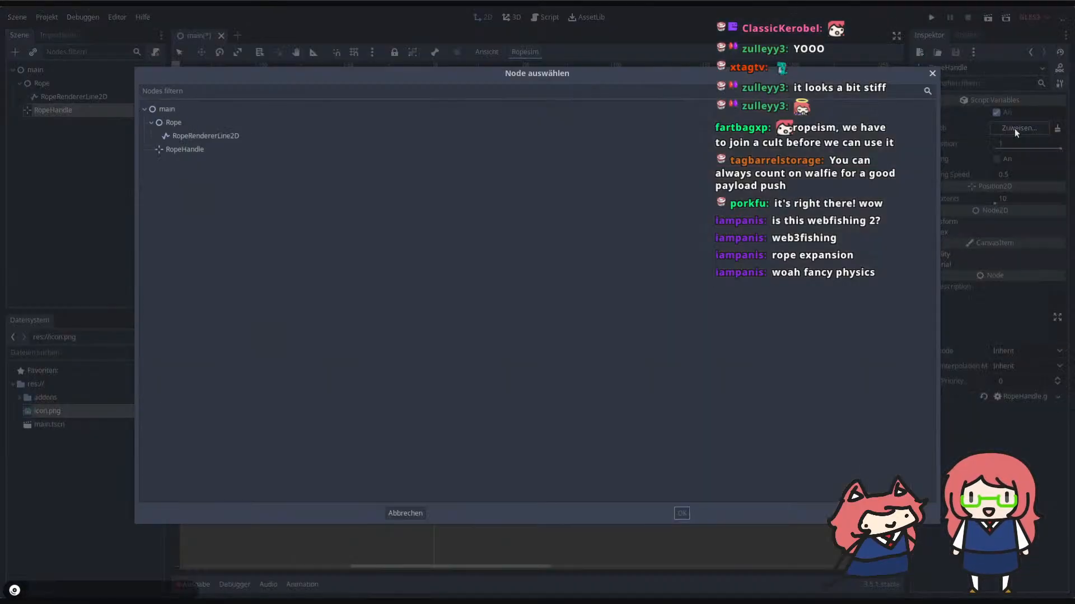
double_click(174, 122)
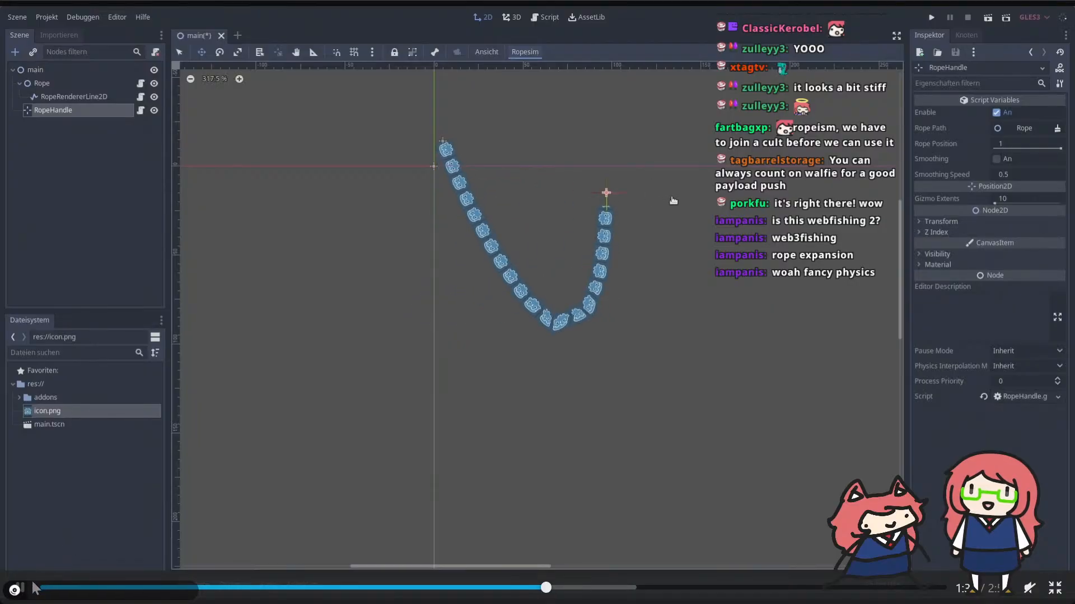
Step: Switch back to Godot and assign the Rope node as RopeAnchor's Rope Path
key("alt+Tab")
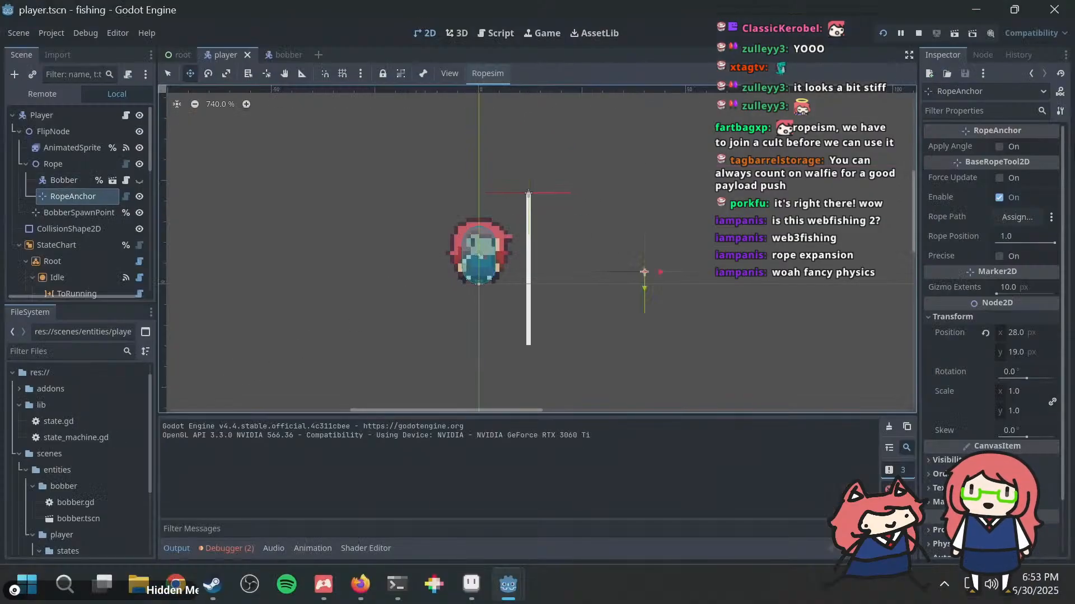
left_click(1004, 218)
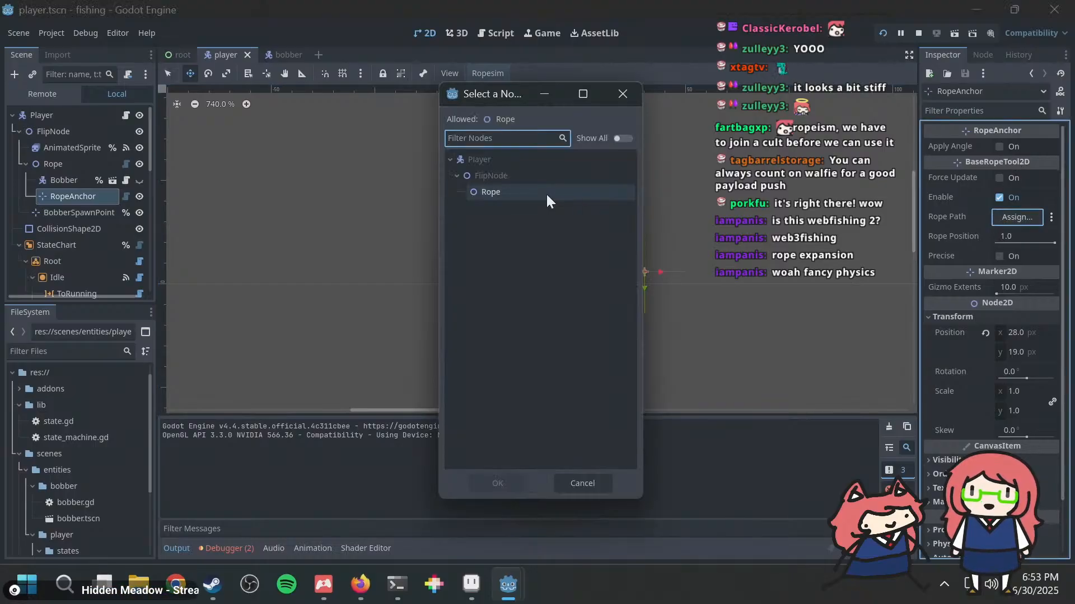
double_click(482, 192)
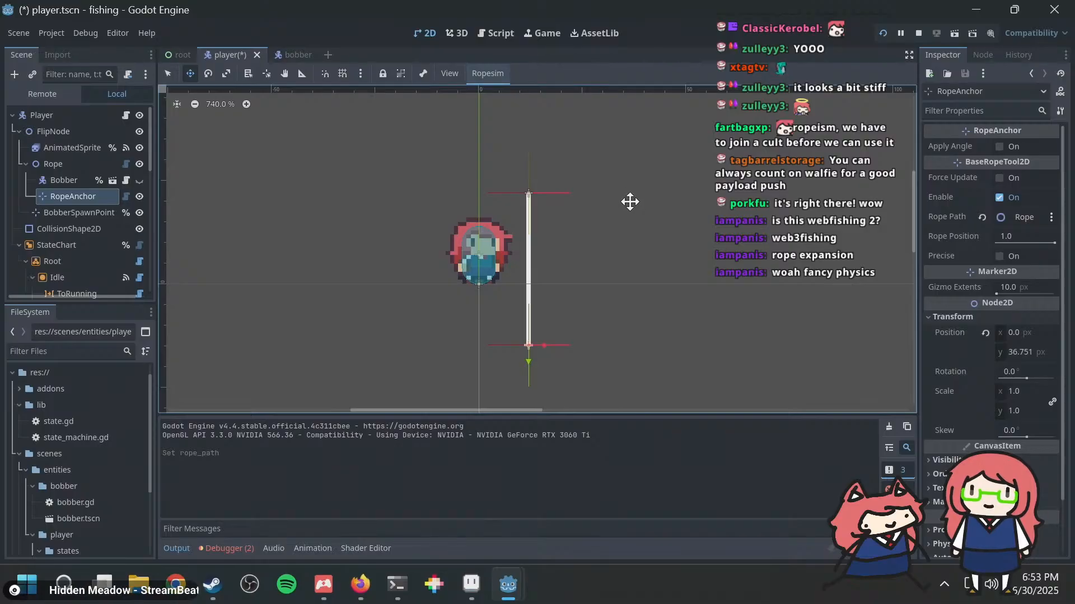
Step: Nest RopeAnchor beneath Bobber, save the player scene, and test the fishing line in the running game
left_click_drag(73, 194, 61, 178)
key("ctrl+s")
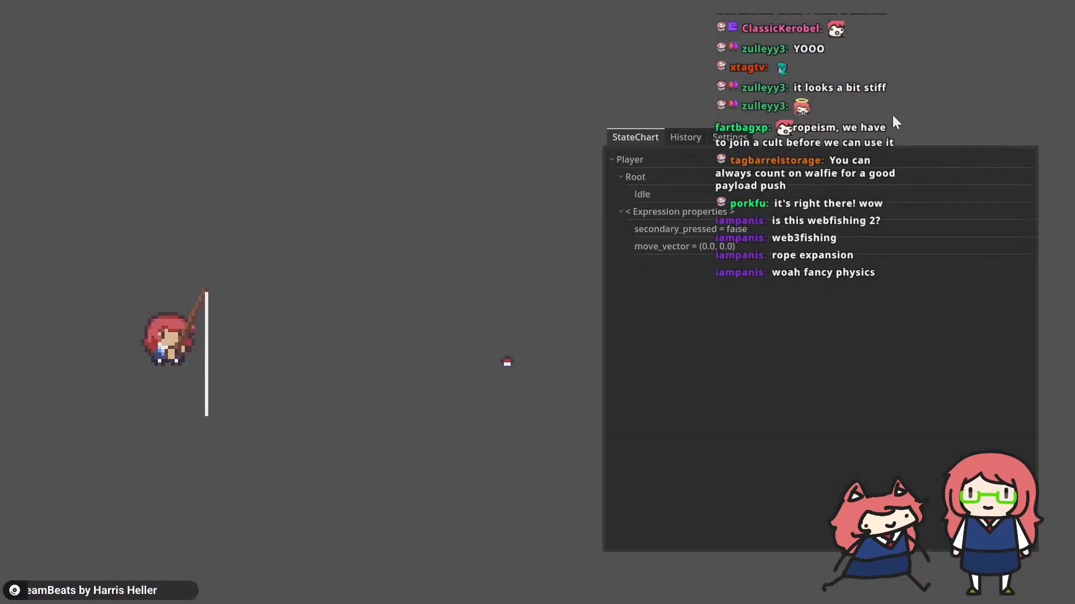
key("alt+Tab")
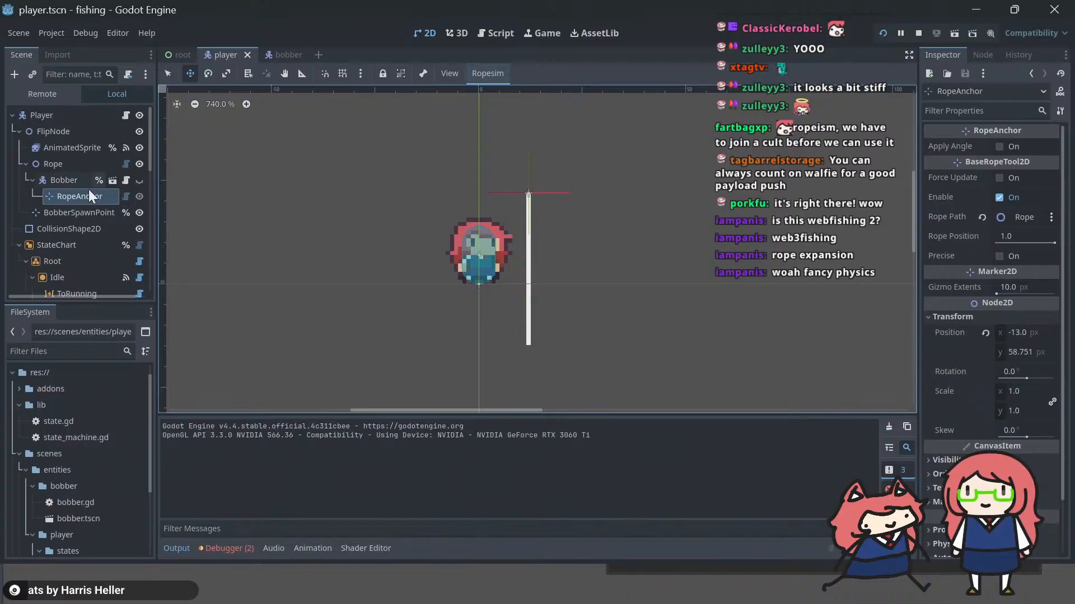
Step: Check Bobber's properties and reparent RopeAnchor directly under Rope, above Bobber
left_click(68, 178)
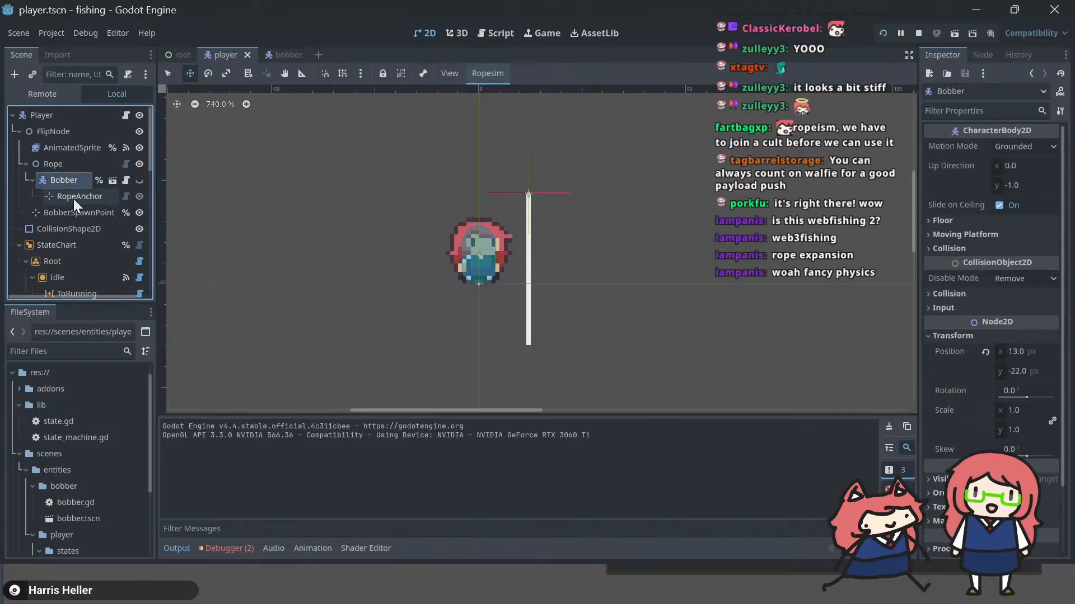
left_click_drag(72, 199, 56, 173)
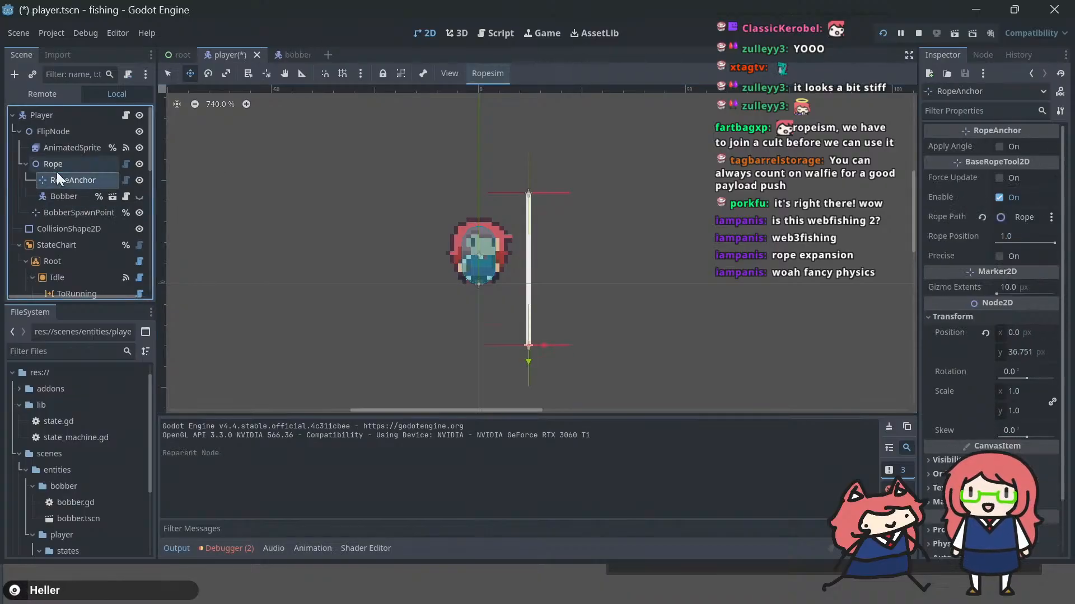
Step: Try to move RopeAnchor away from the rope's end and reset its position, and toggle the Ropesim editor option
left_click_drag(532, 345, 637, 326)
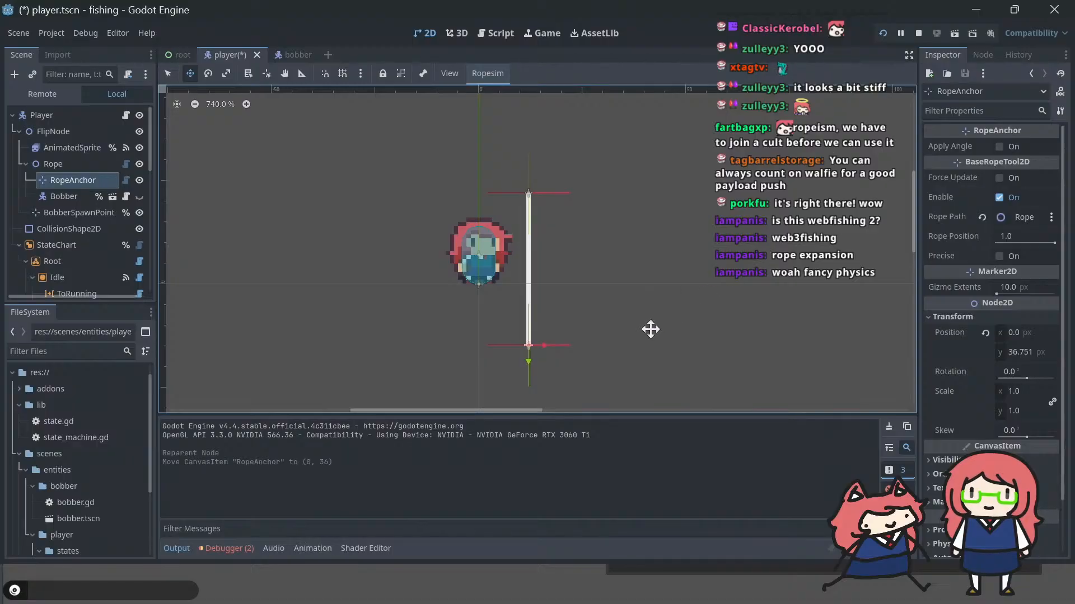
left_click_drag(532, 348, 768, 289)
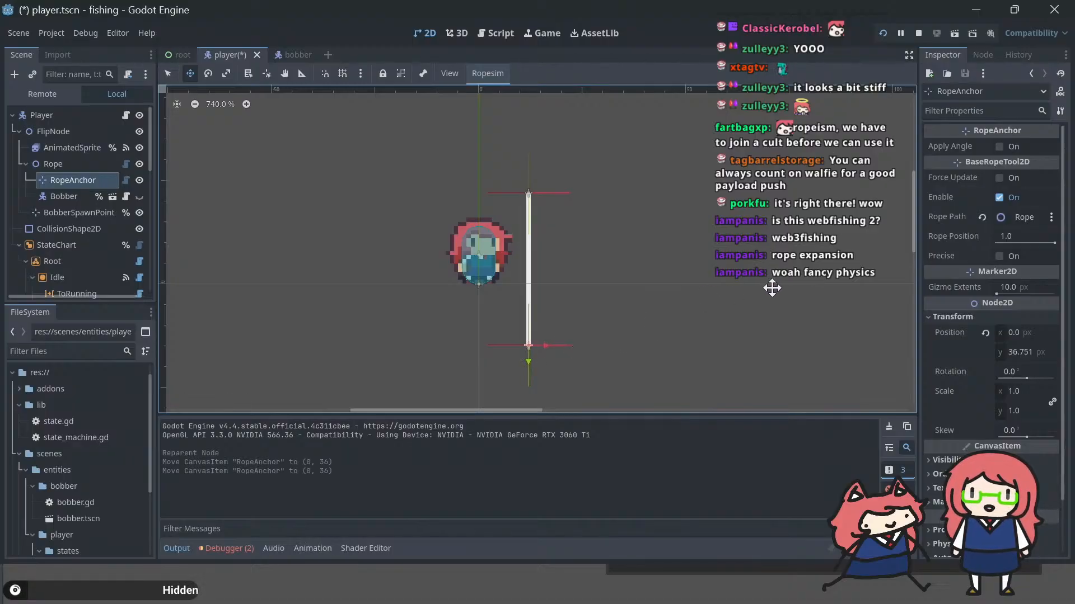
left_click(986, 332)
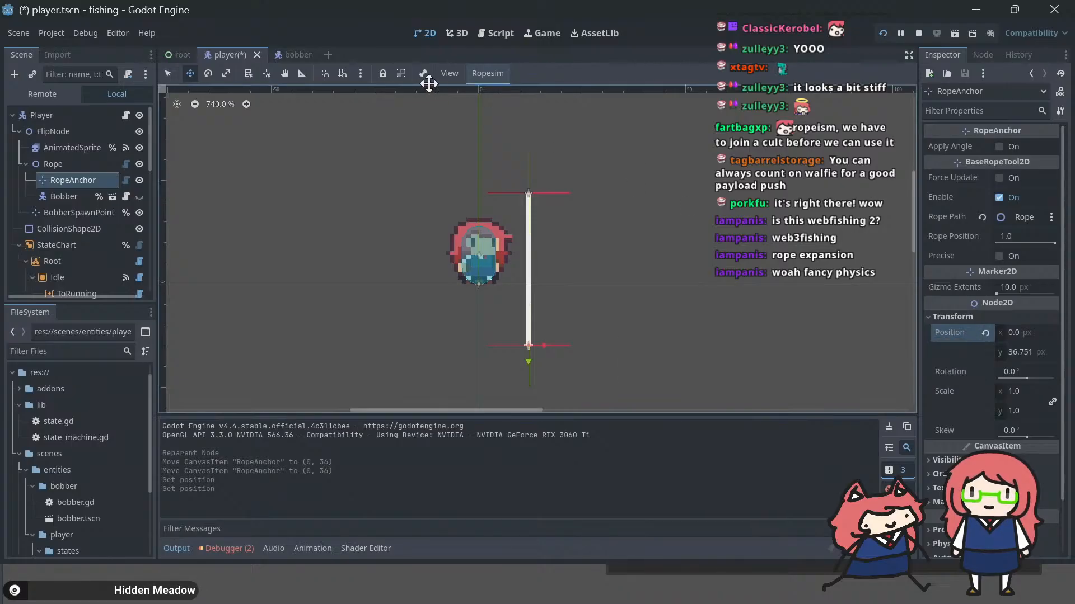
left_click(488, 79)
left_click(490, 93)
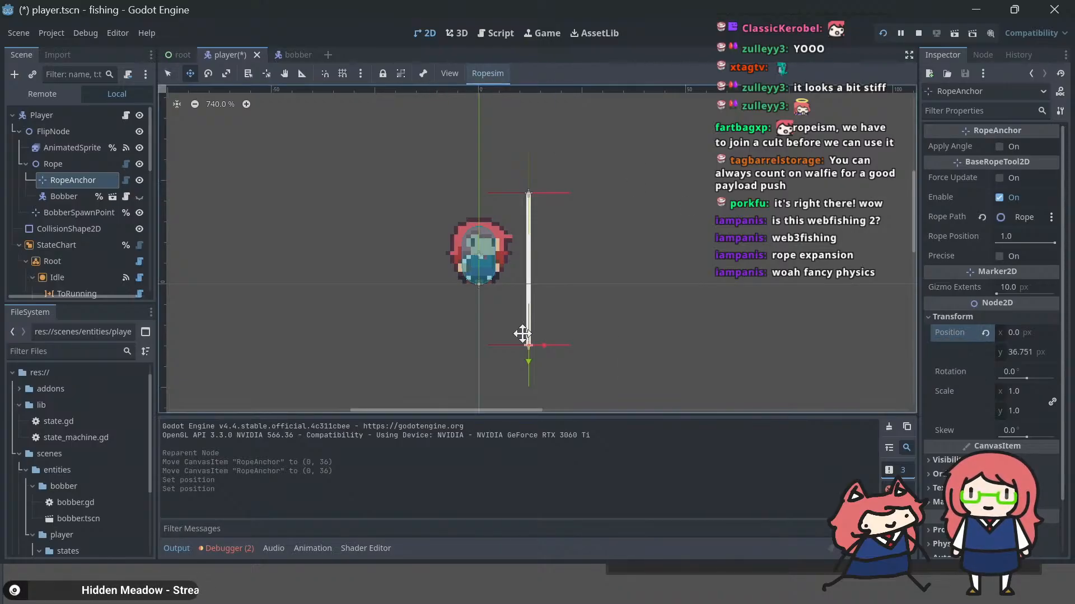
Step: Move RopeAnchor to about (42, 23) px beside the rope and check the rope in the running game
left_click_drag(529, 346, 532, 346)
key("F5")
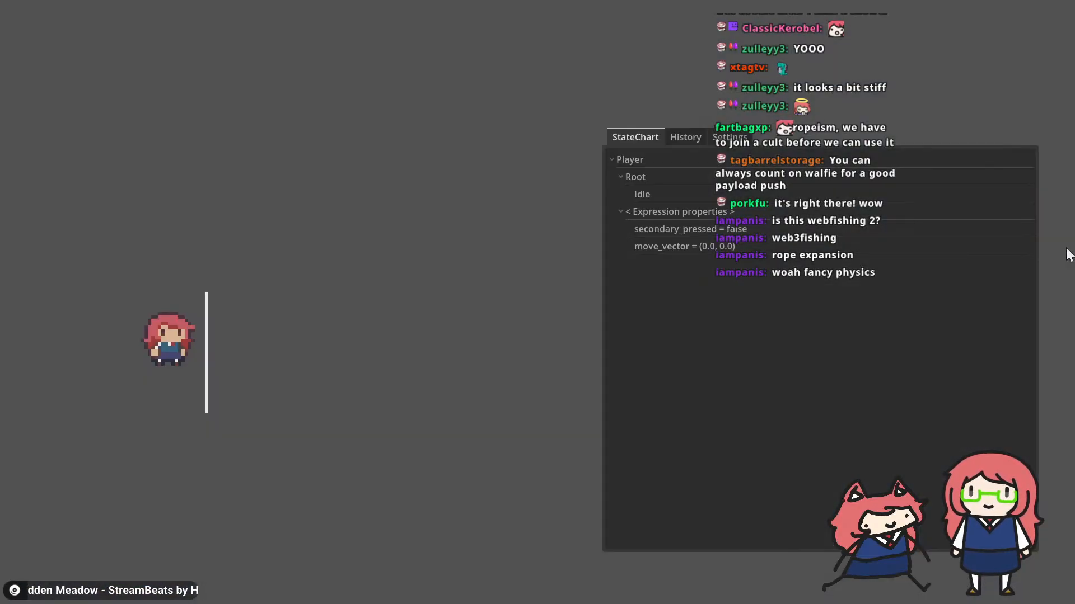
key("alt+Tab")
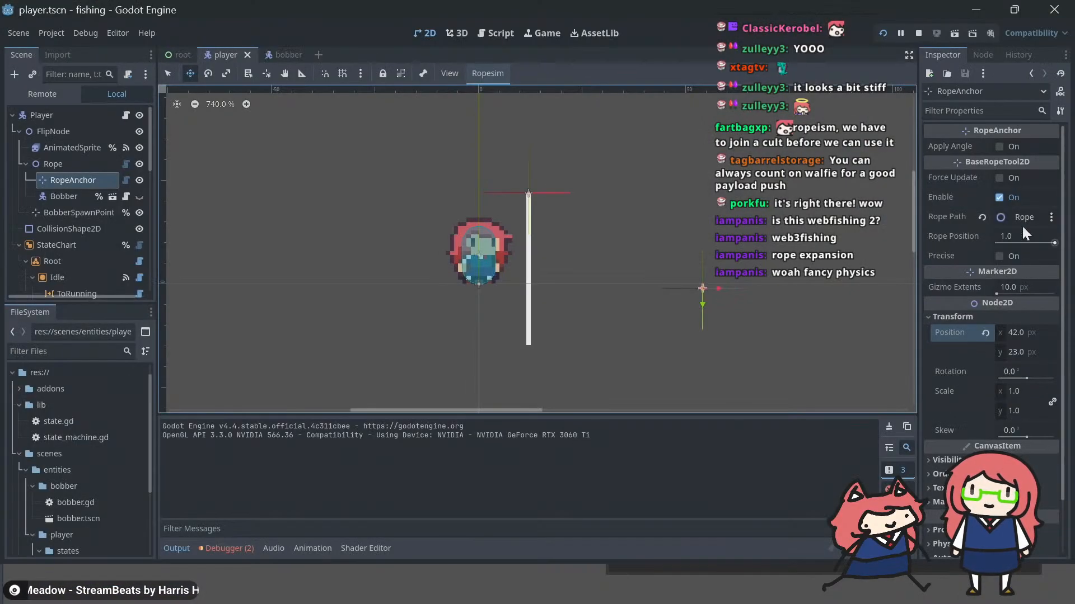
Step: Reset RopeAnchor's position to (0, 0) and nest Bobber beneath RopeAnchor in the scene tree
left_click_drag(697, 290, 578, 318)
left_click(985, 332)
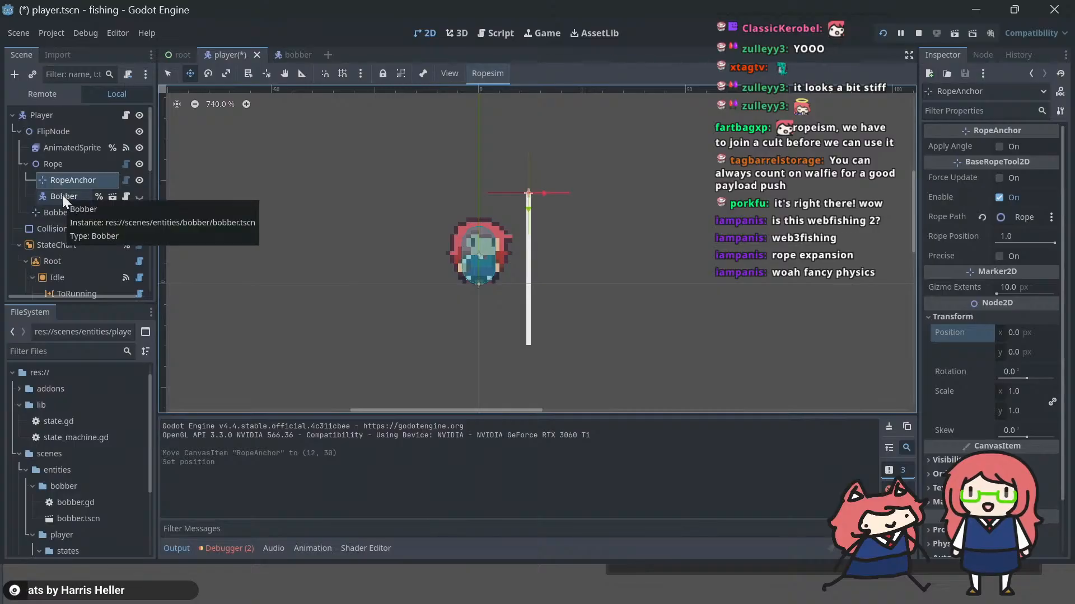
left_click_drag(62, 195, 73, 177)
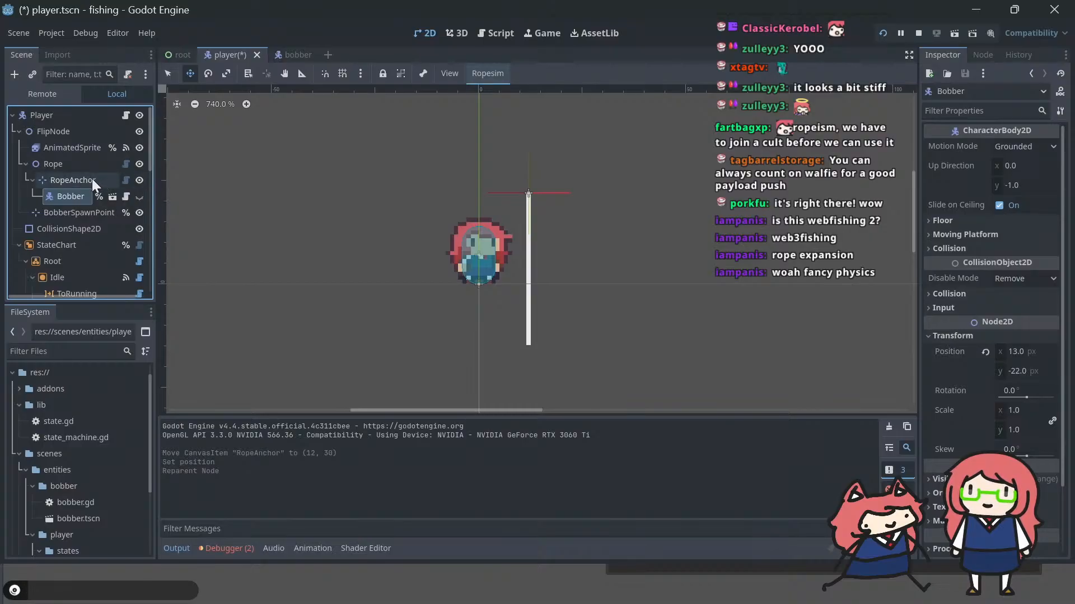
Step: Run the game and cast the fishing line repeatedly to test whether the bobber follows the rope's end
key("F5")
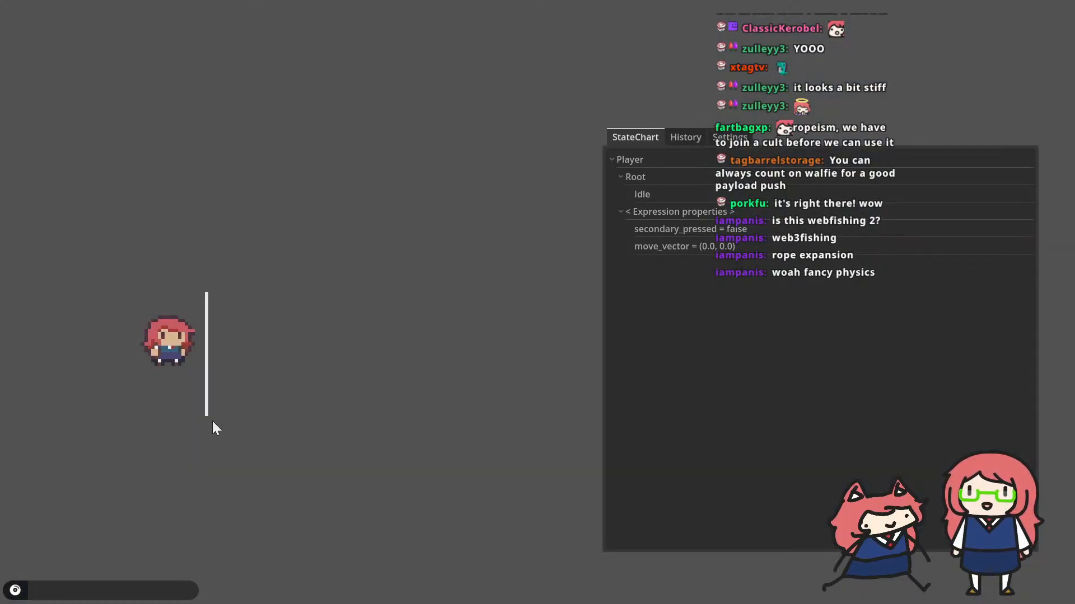
left_click(212, 421)
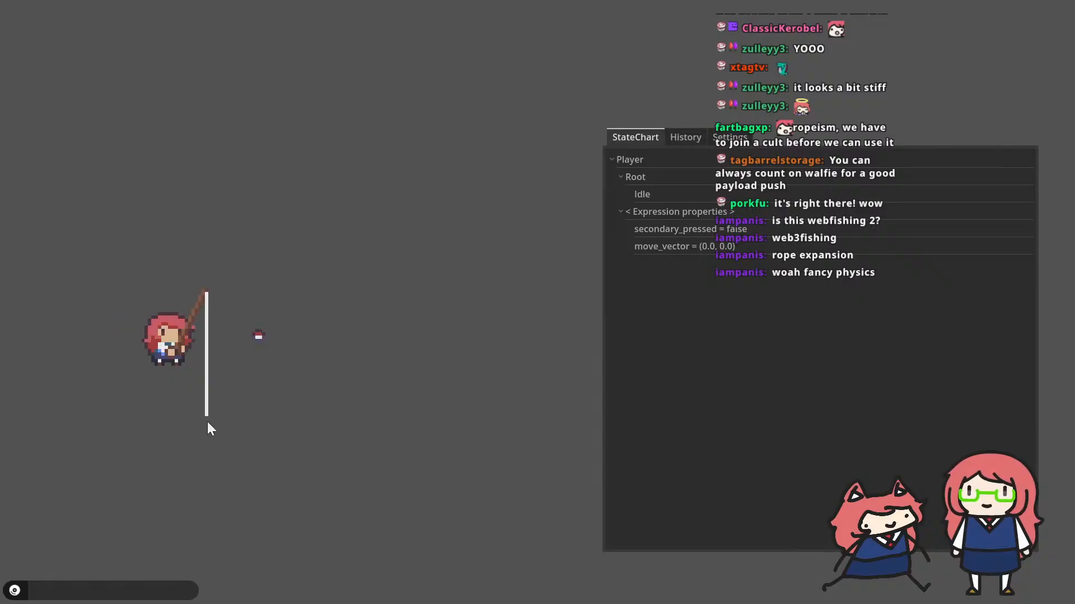
left_click(207, 422)
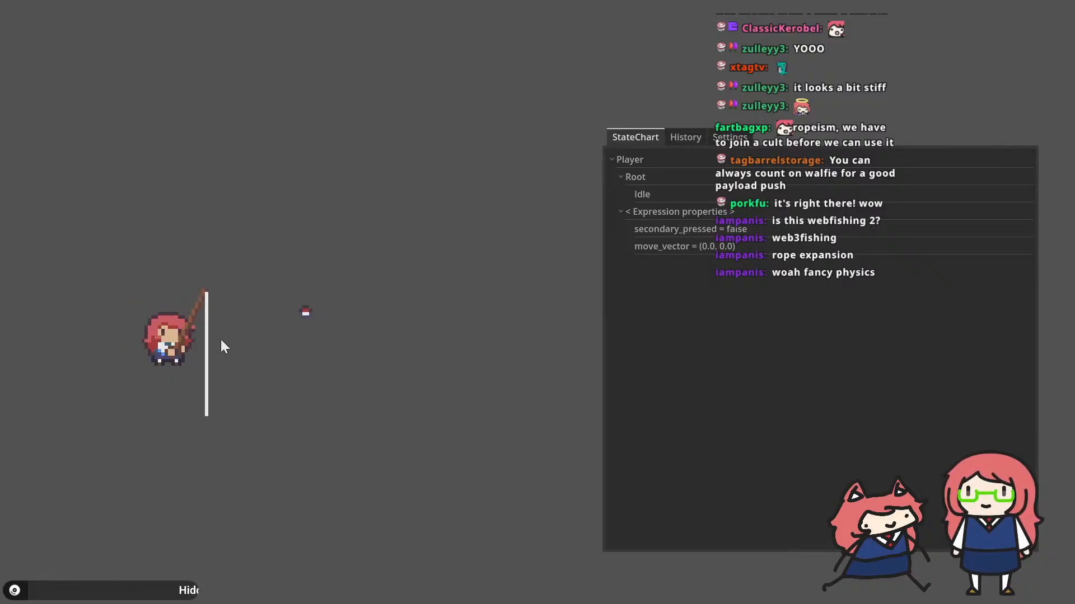
left_click(204, 305)
left_click(209, 305)
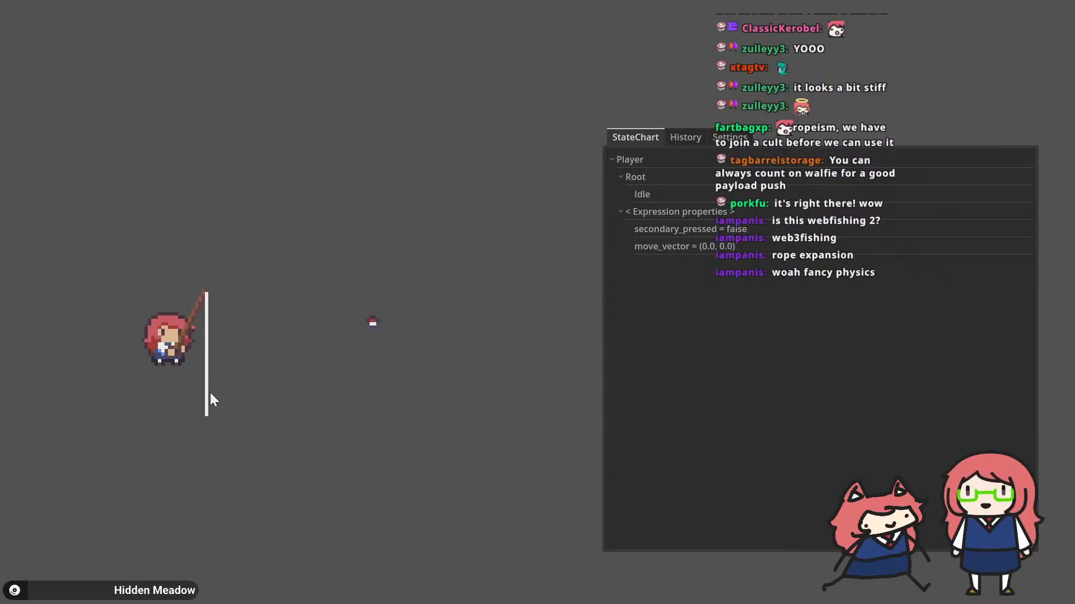
left_click(213, 368)
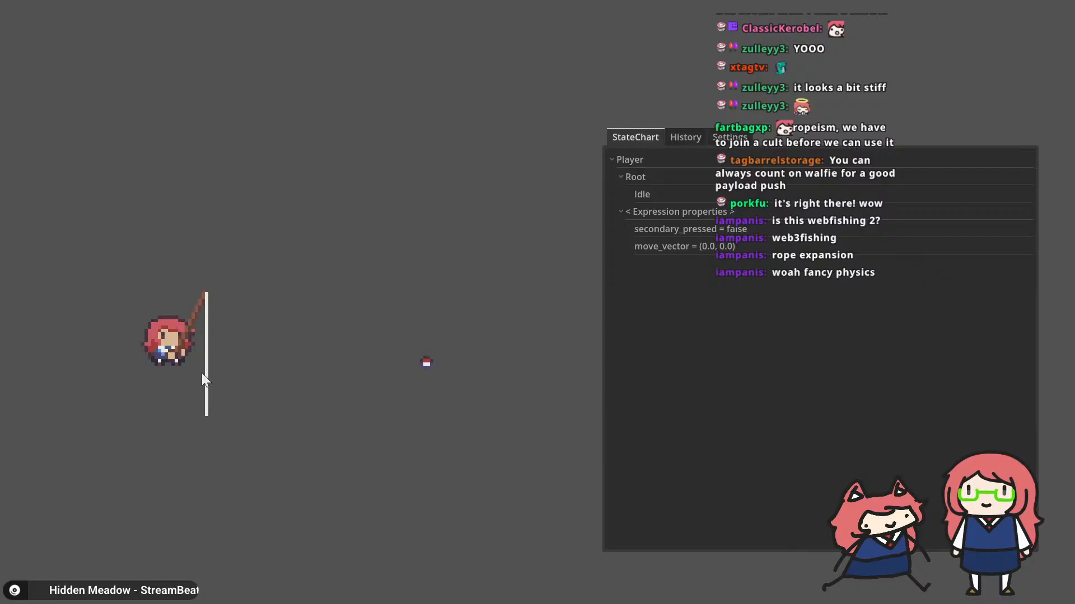
left_click(202, 380)
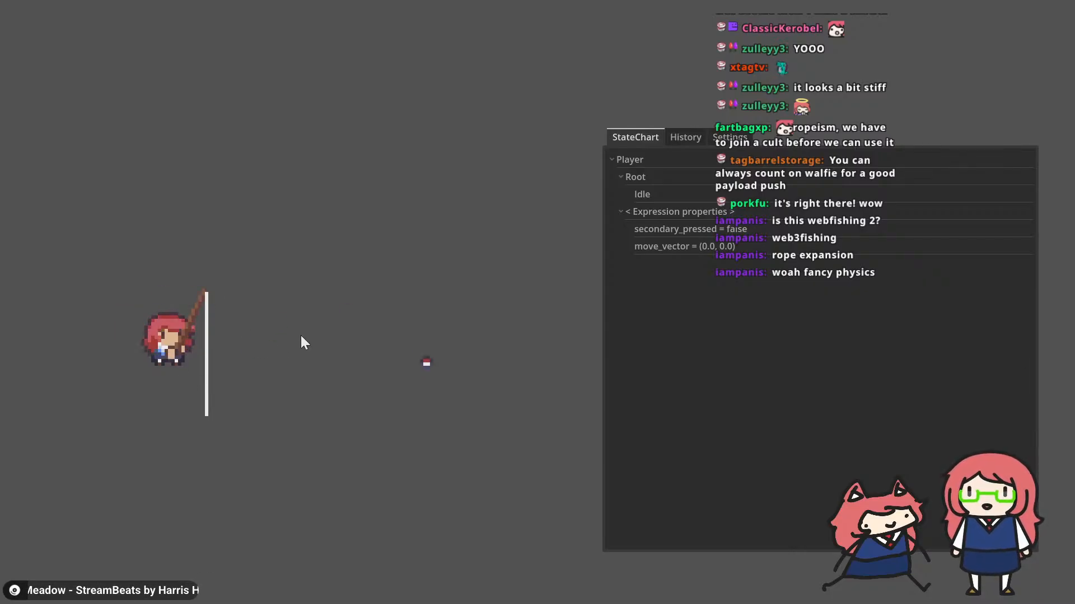
key("alt+Tab")
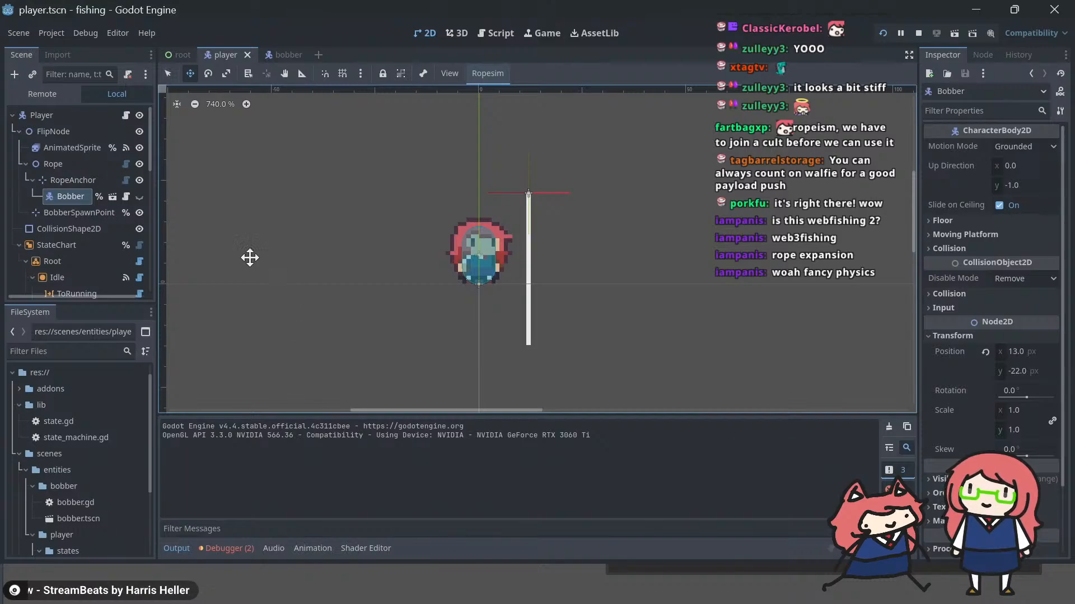
Step: Compare the properties of the RopeAnchor node with those of its child Bobber
left_click(69, 180)
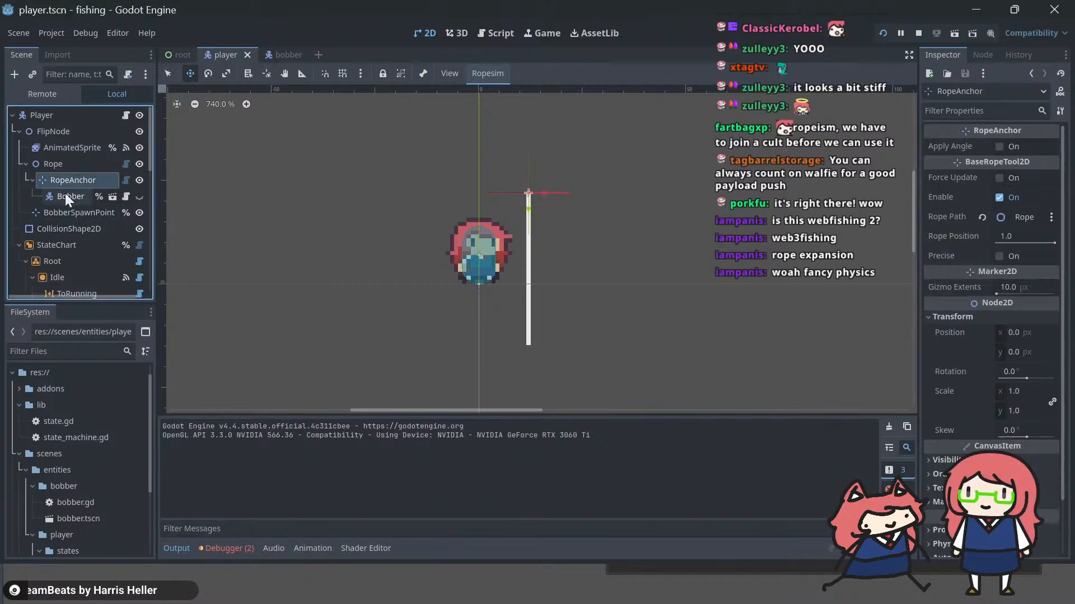
left_click(65, 194)
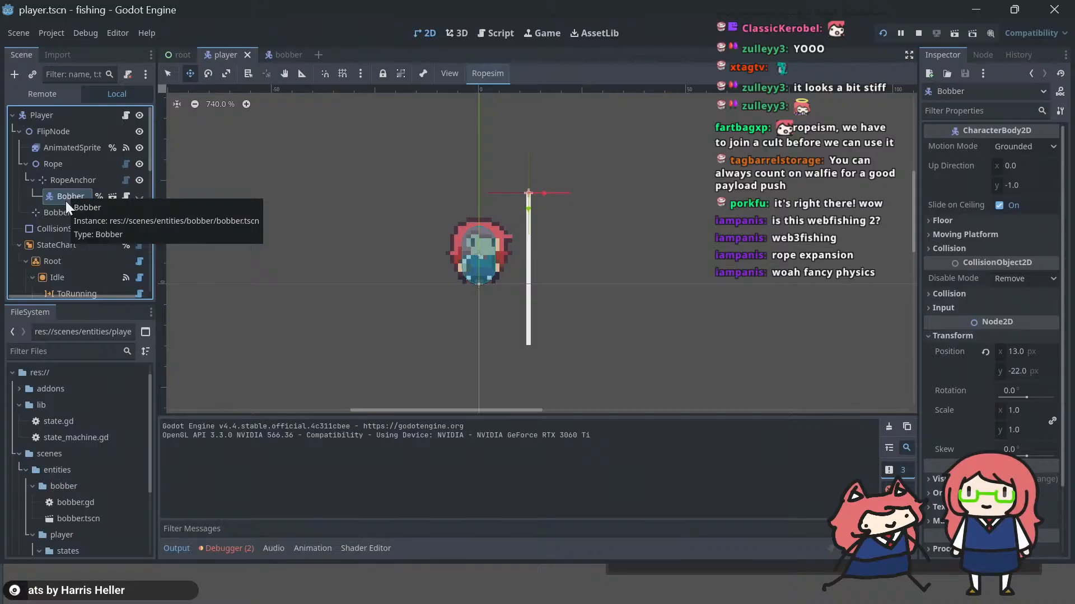
left_click(65, 182)
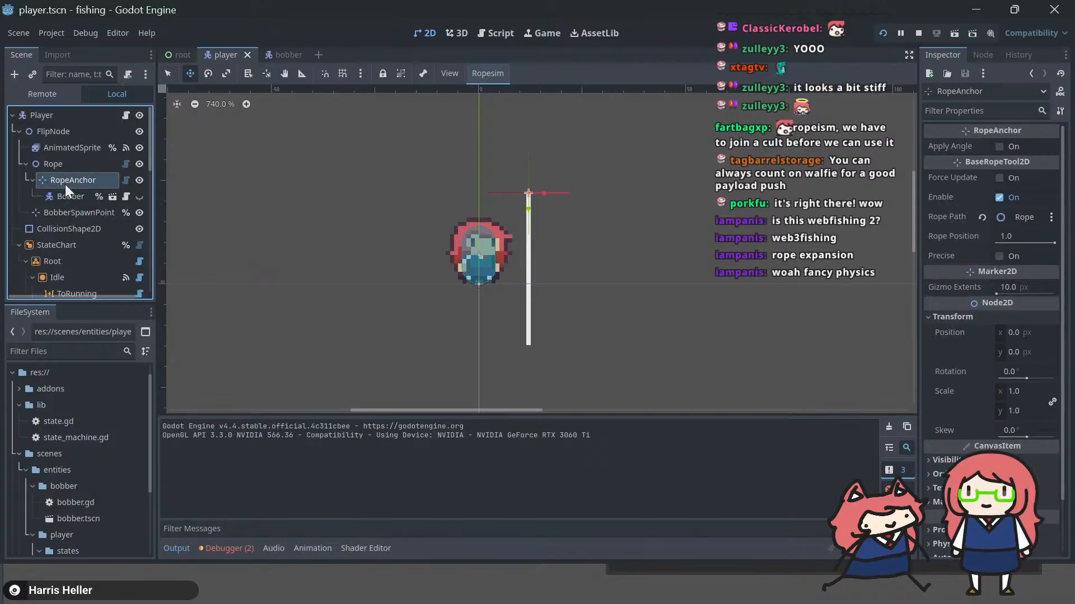
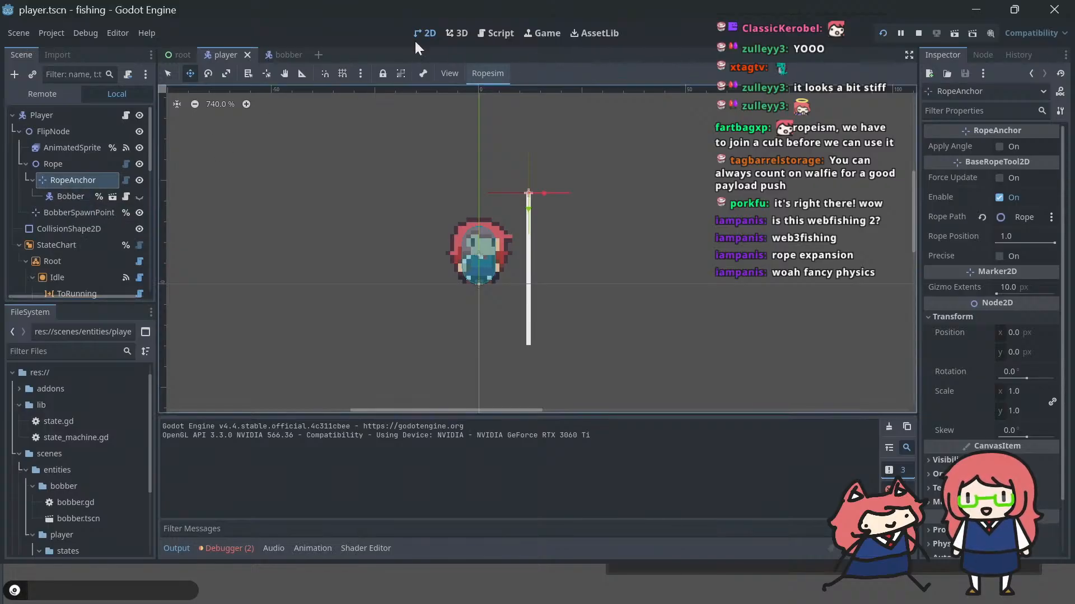
Step: Add a return statement as the first line of the _physics_process function in bobber.gd
left_click(506, 33)
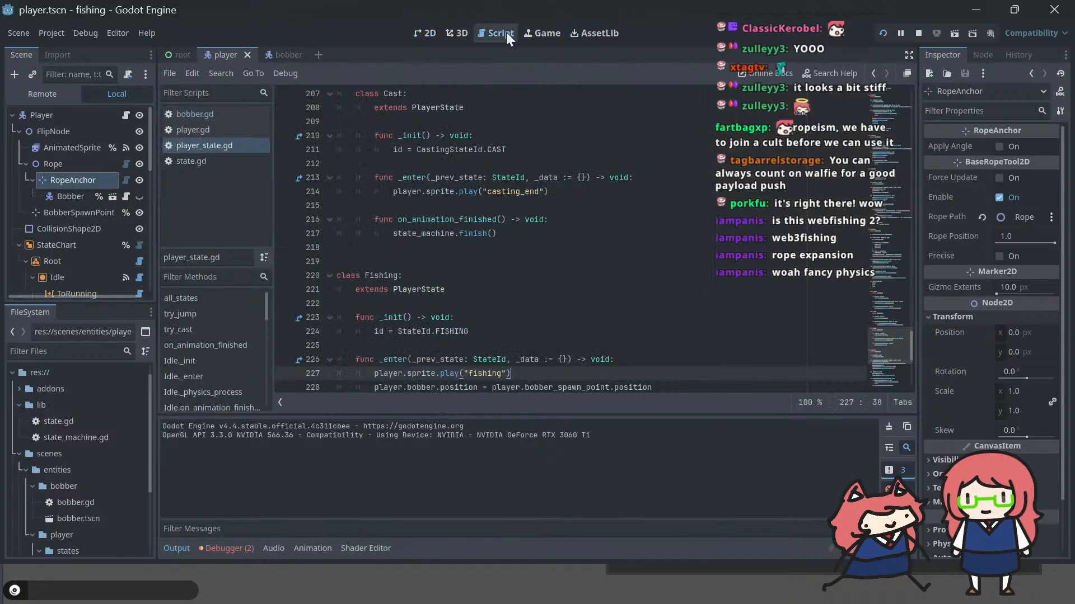
left_click(196, 119)
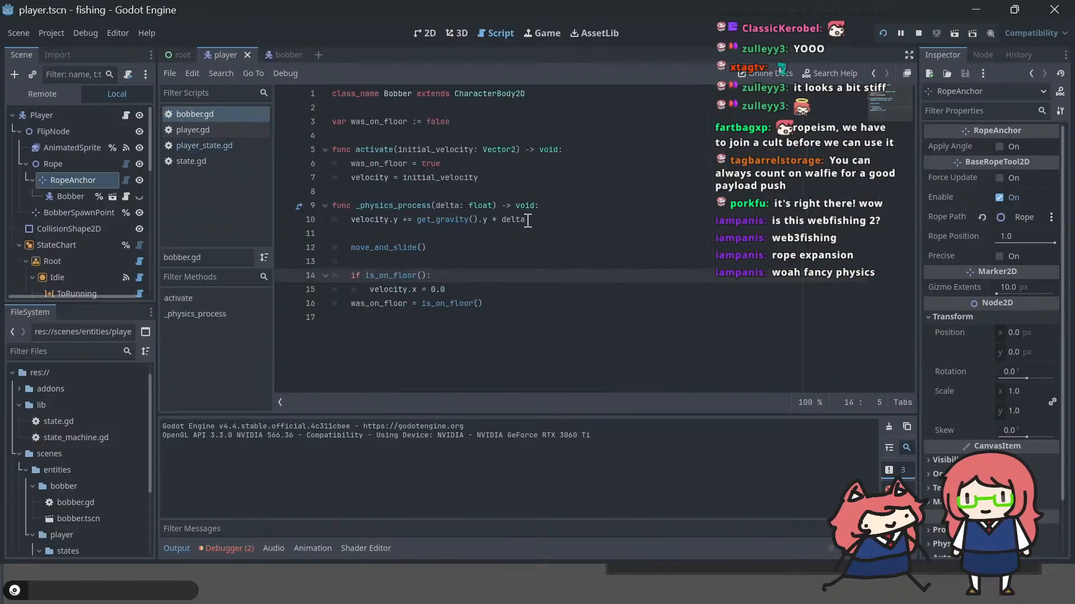
left_click(474, 220)
key("Up")
key("End")
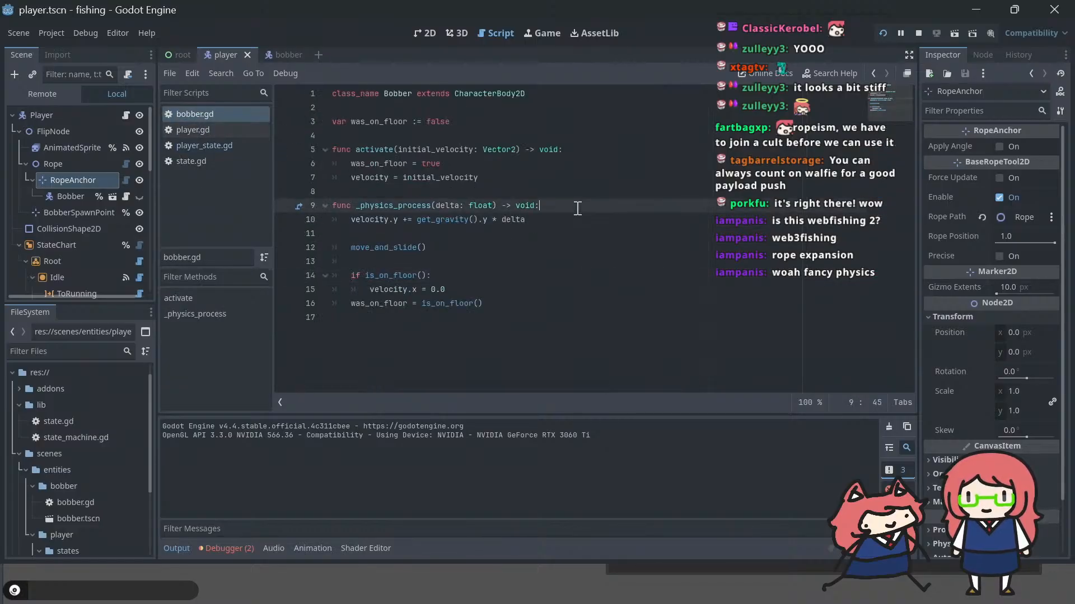
key("Return")
type("return")
Step: Run the game and cast the fishing line to check where the bobber appears
key("F5")
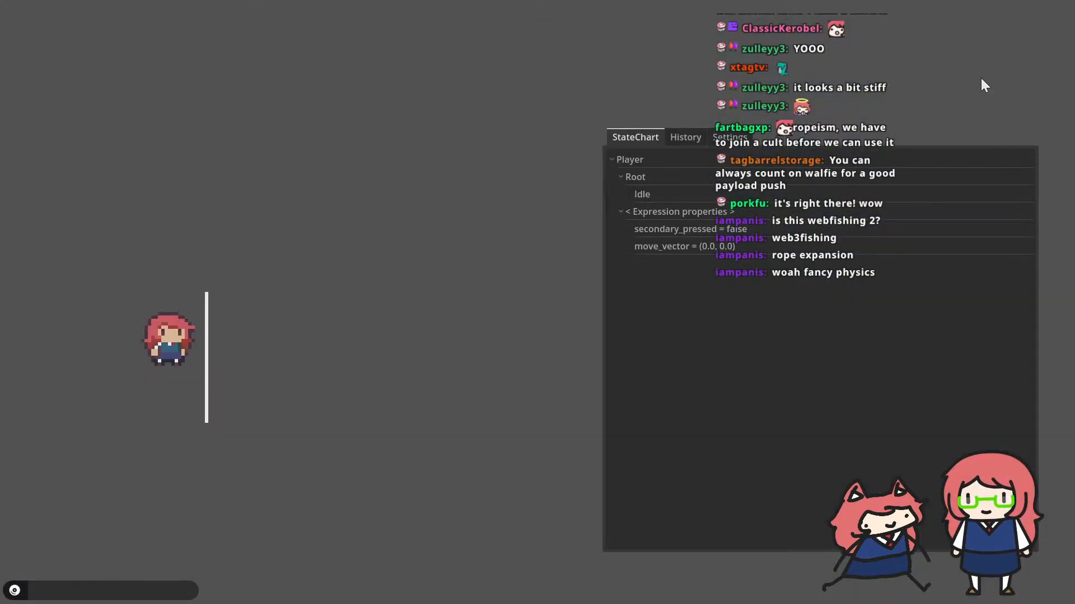
key("space")
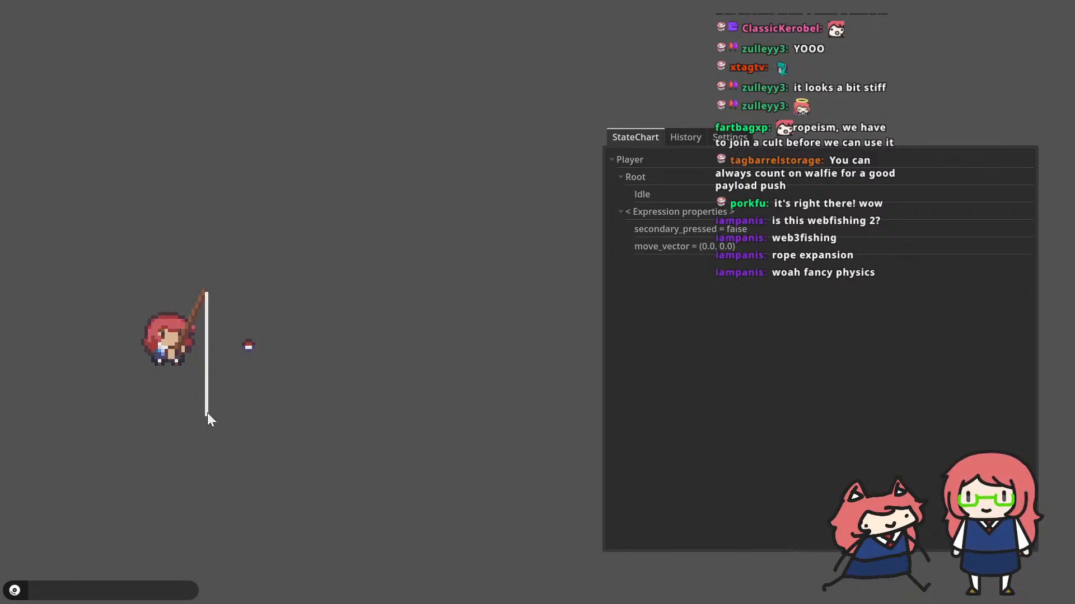
key("alt+Tab")
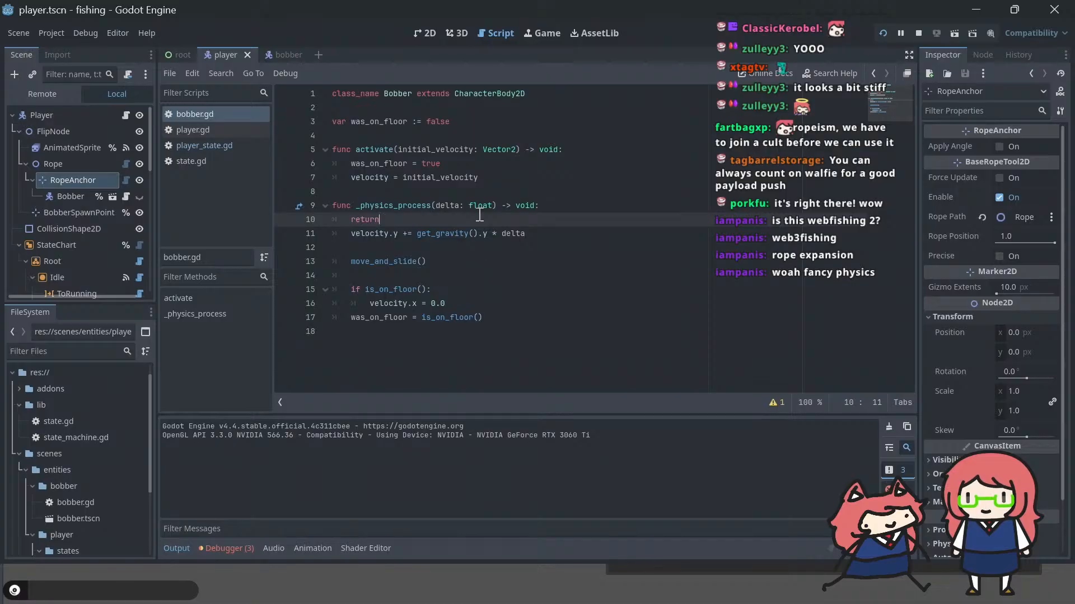
Step: Comment out the velocity = initial_velocity line in the activate function of bobber.gd and test the cast in the game
left_click(476, 168)
key("Down")
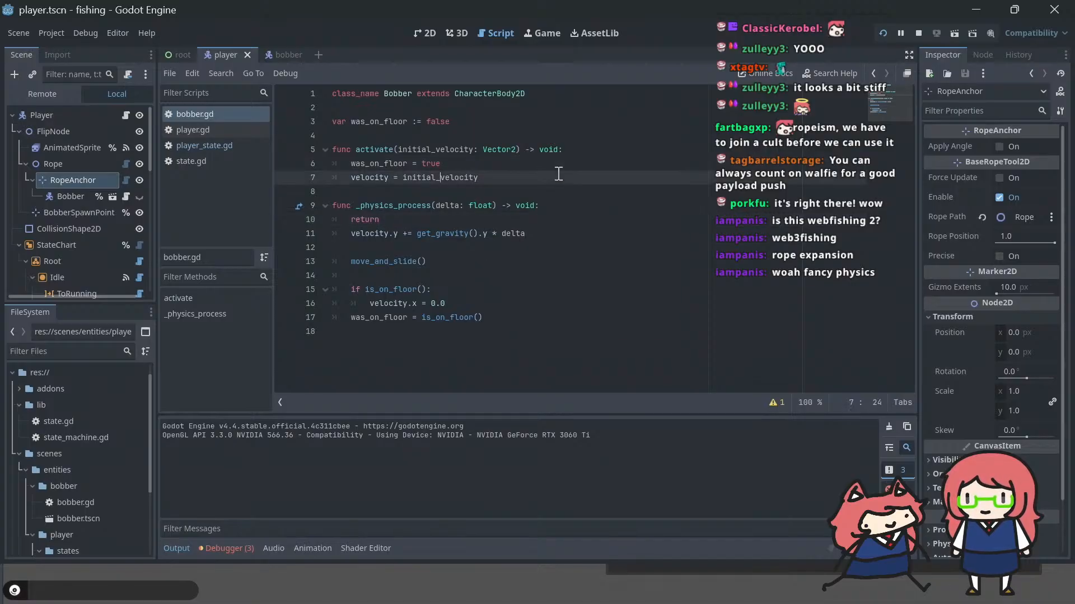
type("#")
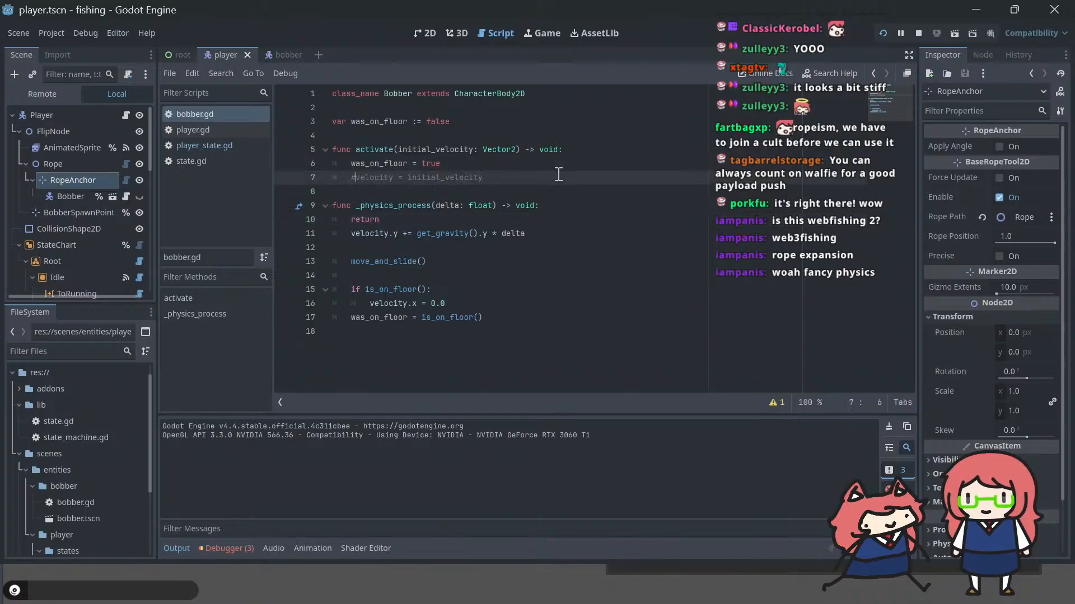
key("F5")
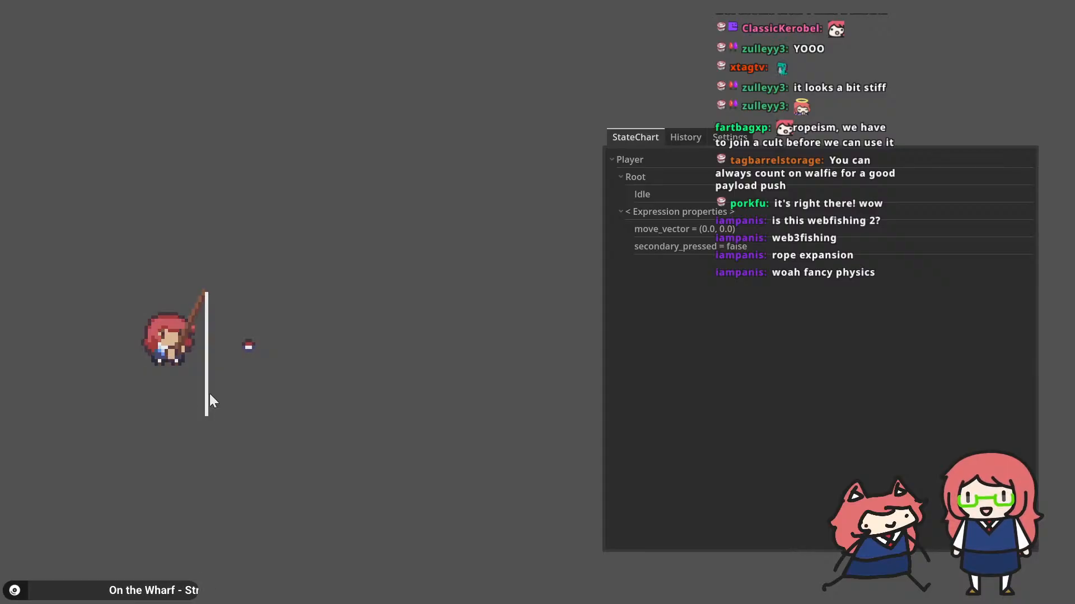
key("alt+Tab")
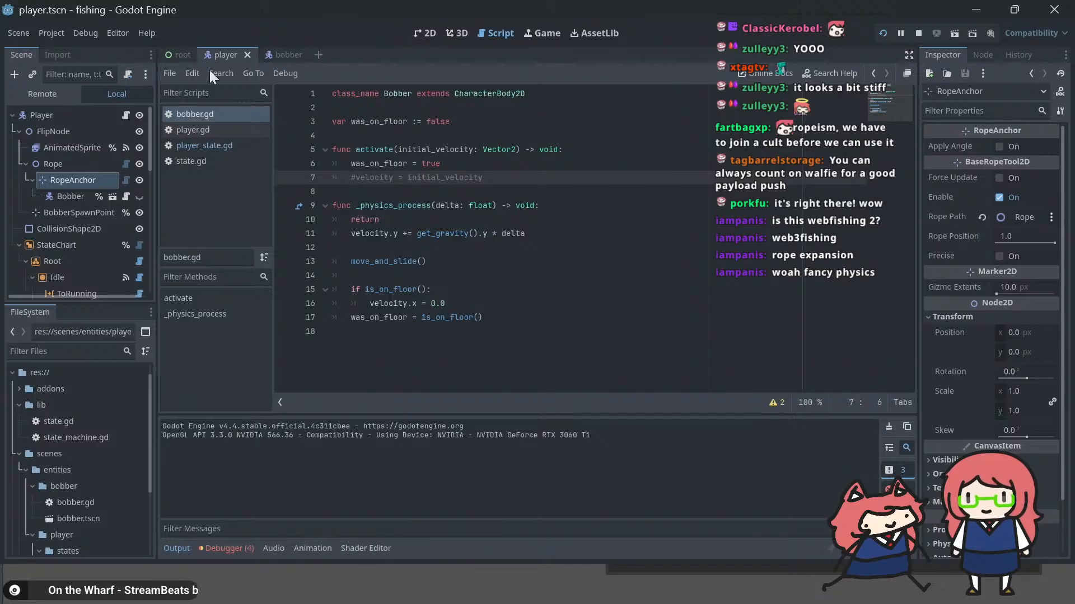
Step: Comment out the player.bobber.position assignment in the Fishing state's _enter function in player_state.gd and test the cast in the game
left_click(208, 144)
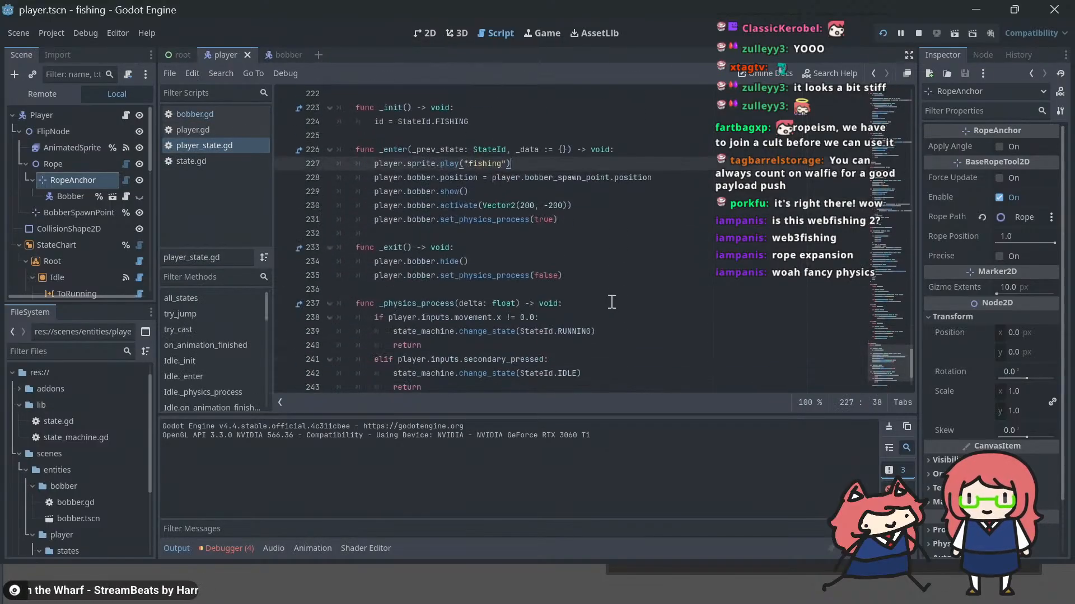
left_click(588, 205)
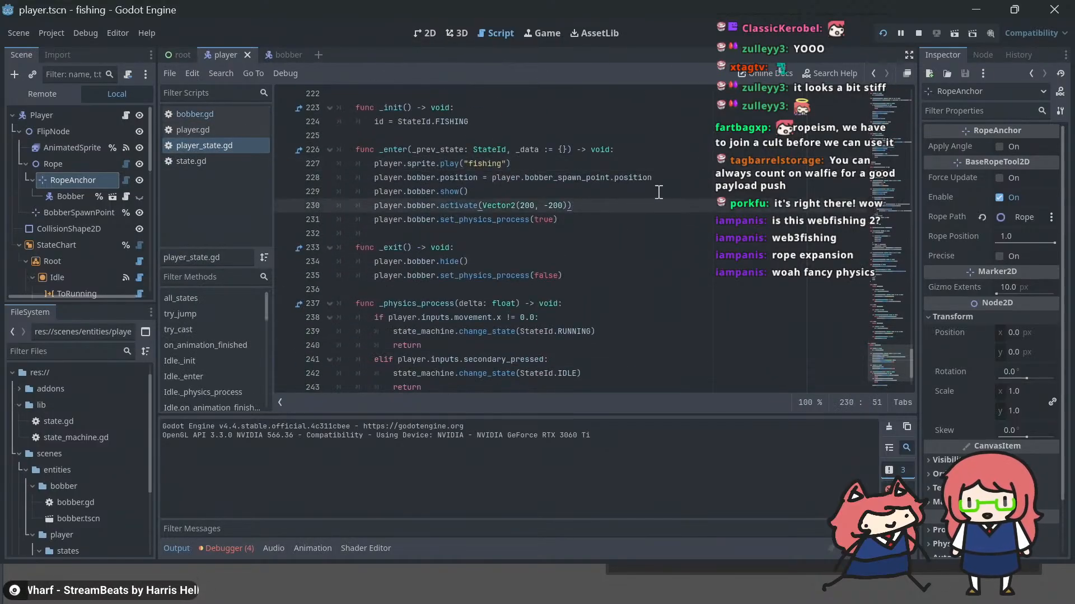
key("Up")
key("Up")
key("Home")
type("#")
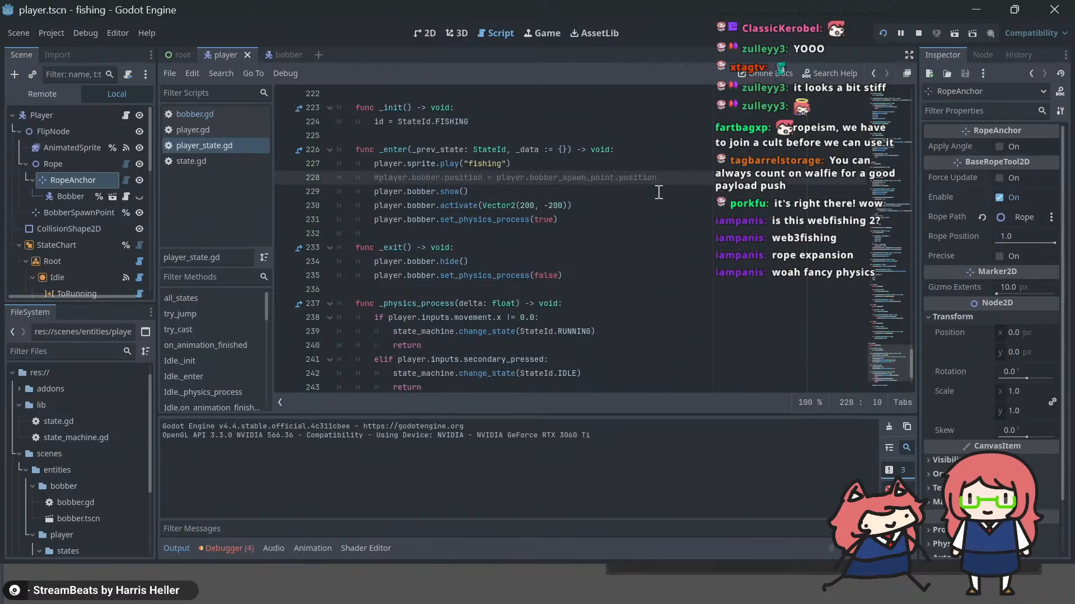
key("F5")
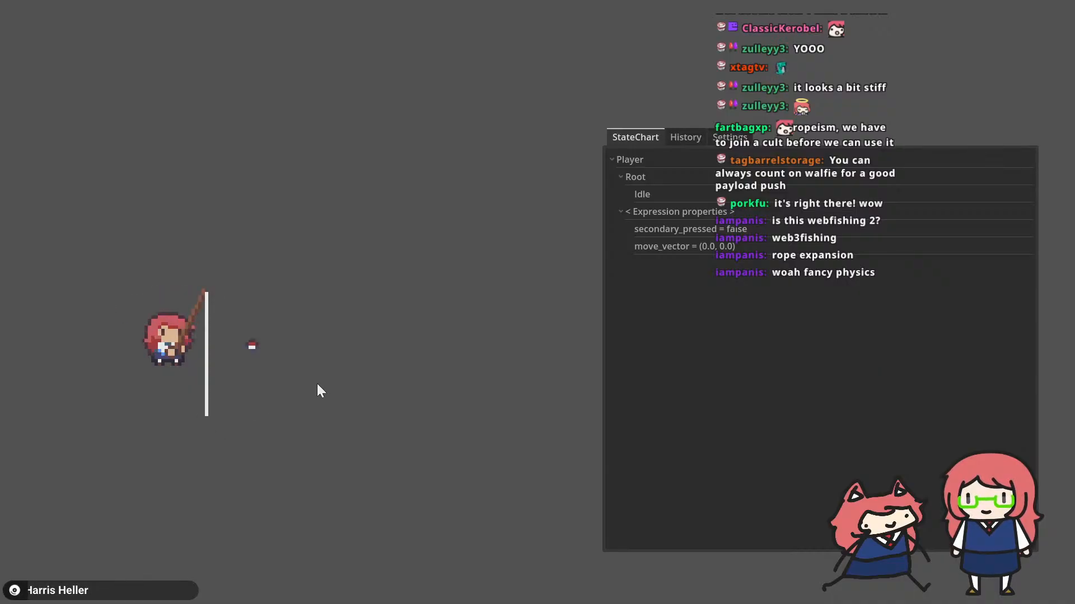
key("alt+Tab")
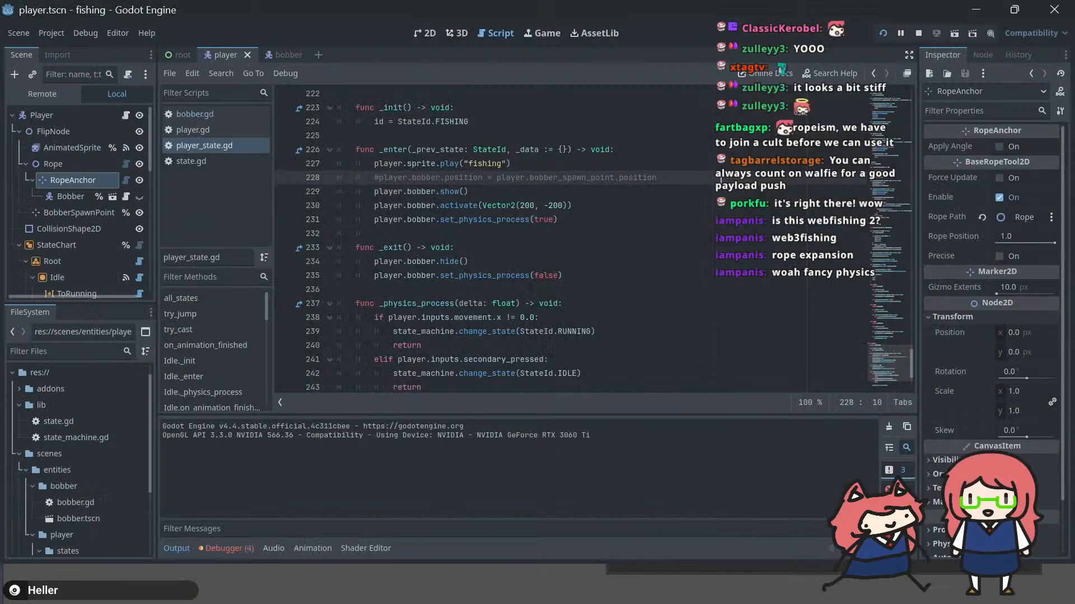
Step: Try commenting out the player.bobber.activate call in the Fishing state's _enter function
left_click(595, 204)
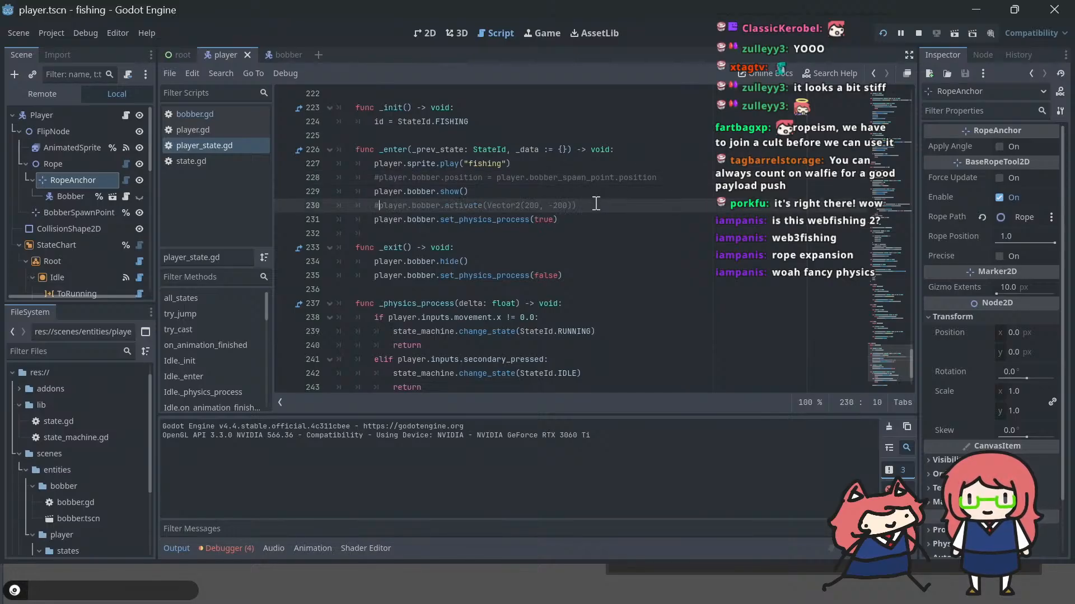
key("ctrl+s")
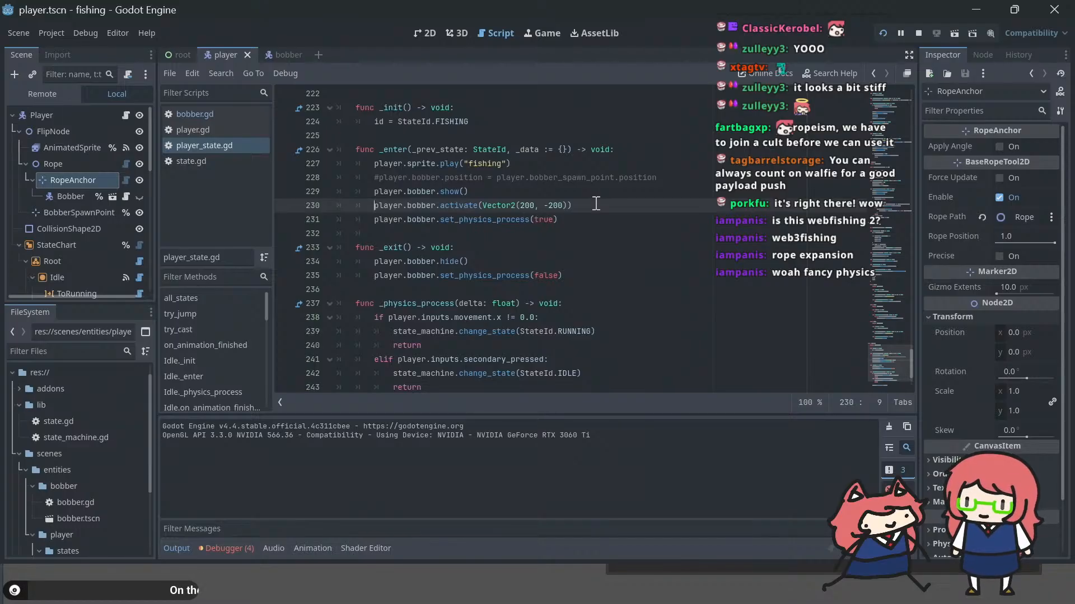
Step: Reset the Bobber node's position to its default of 0, 0 and save the player scene
left_click(53, 196)
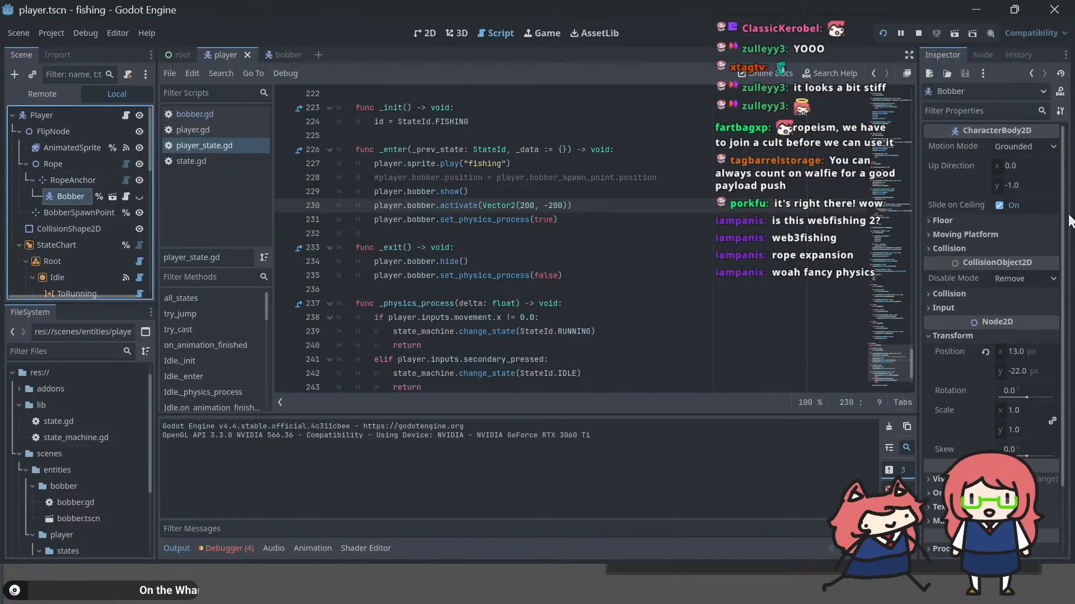
left_click(985, 351)
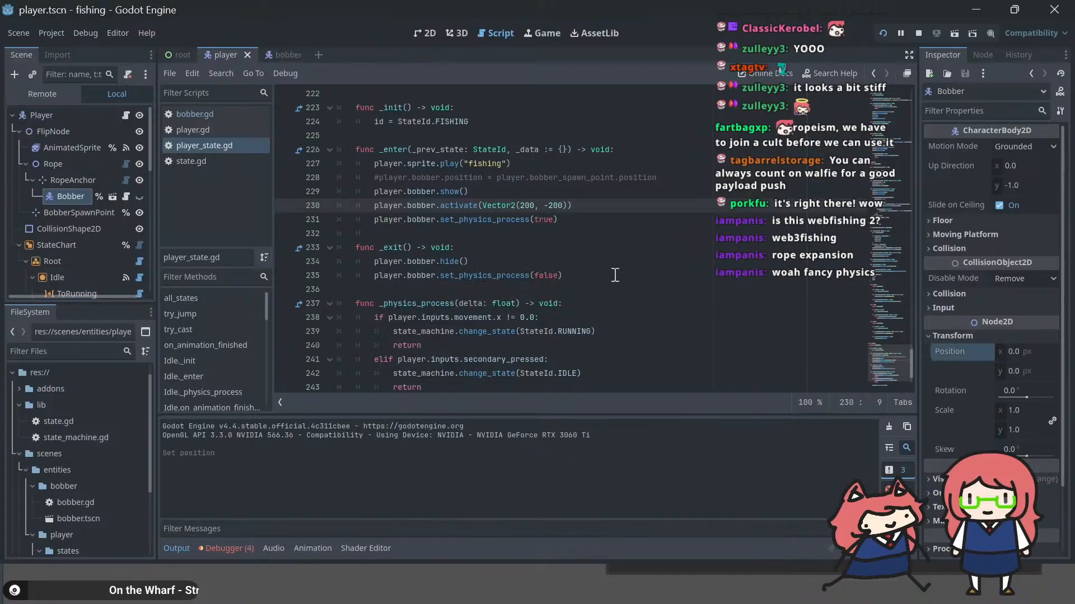
key("ctrl+s")
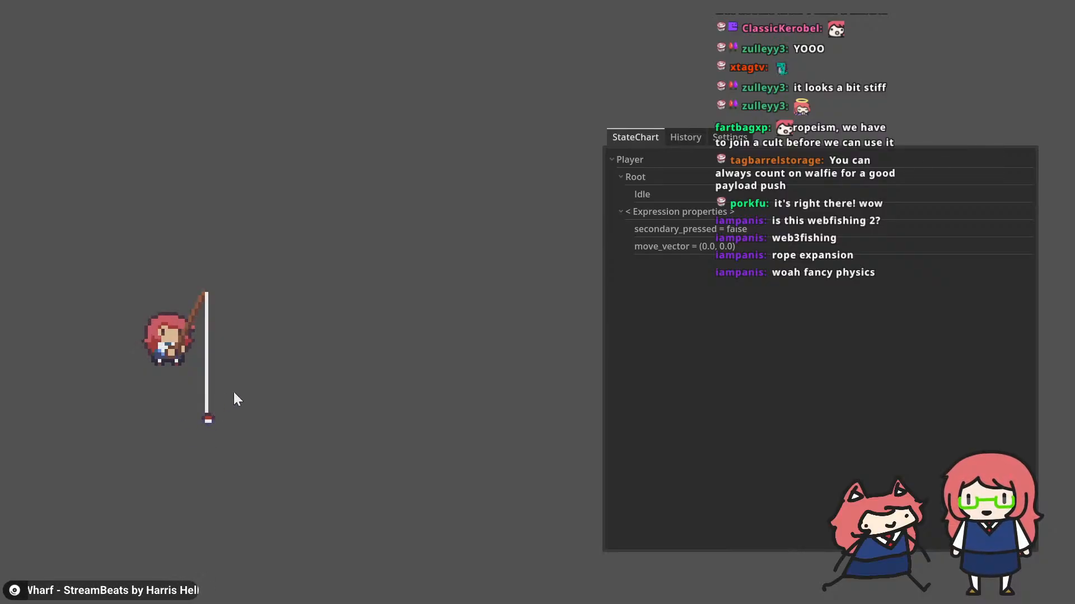
Step: Check the bobber on the rope in the running game against the script, and switch to the rope simulation example
key("F8")
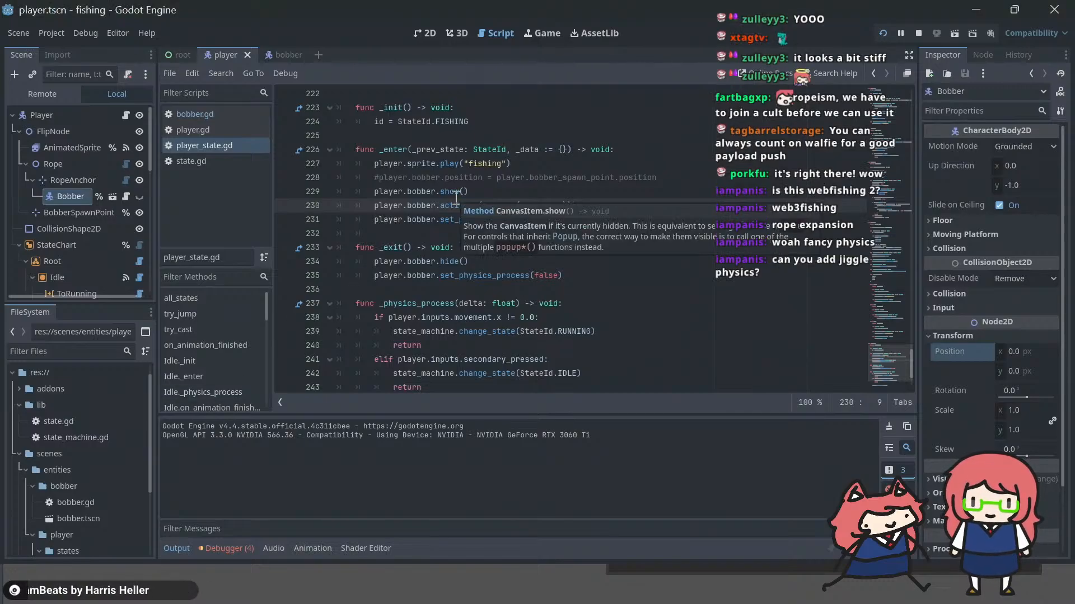
key("alt+Tab")
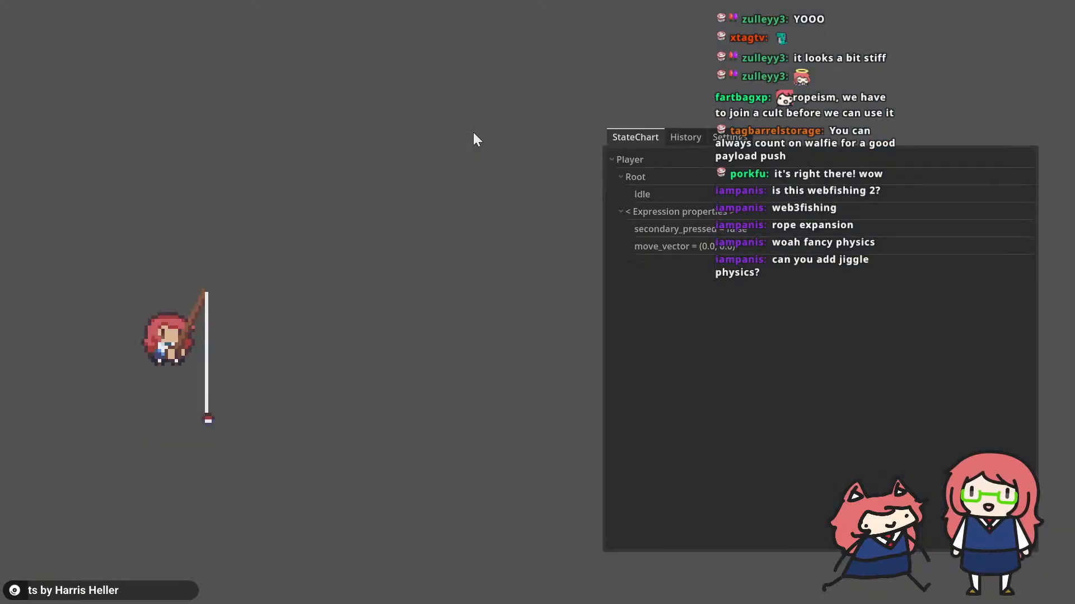
key("alt+Tab")
key("alt+Tab")
key("alt+Tab")
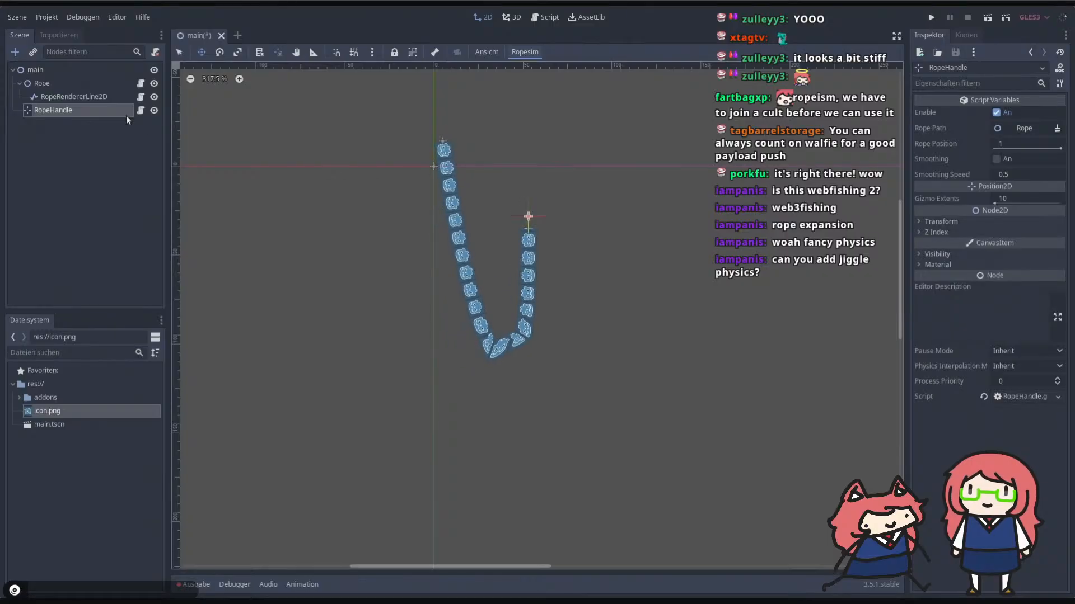
Step: Set the number of segments of the Rope node to 30
left_click(43, 84)
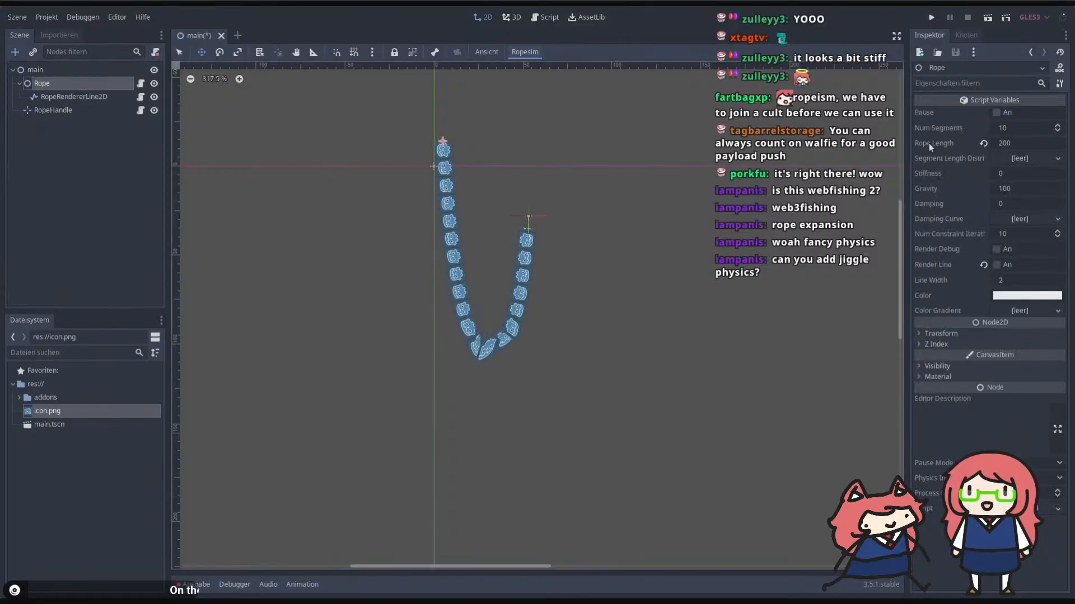
left_click(1013, 127)
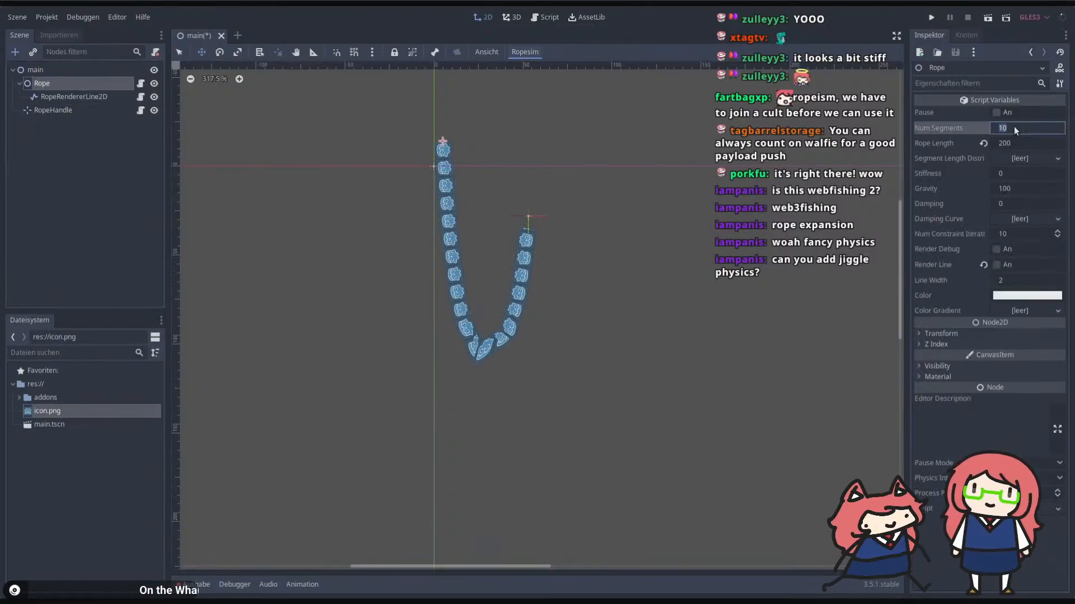
type("30")
key("Return")
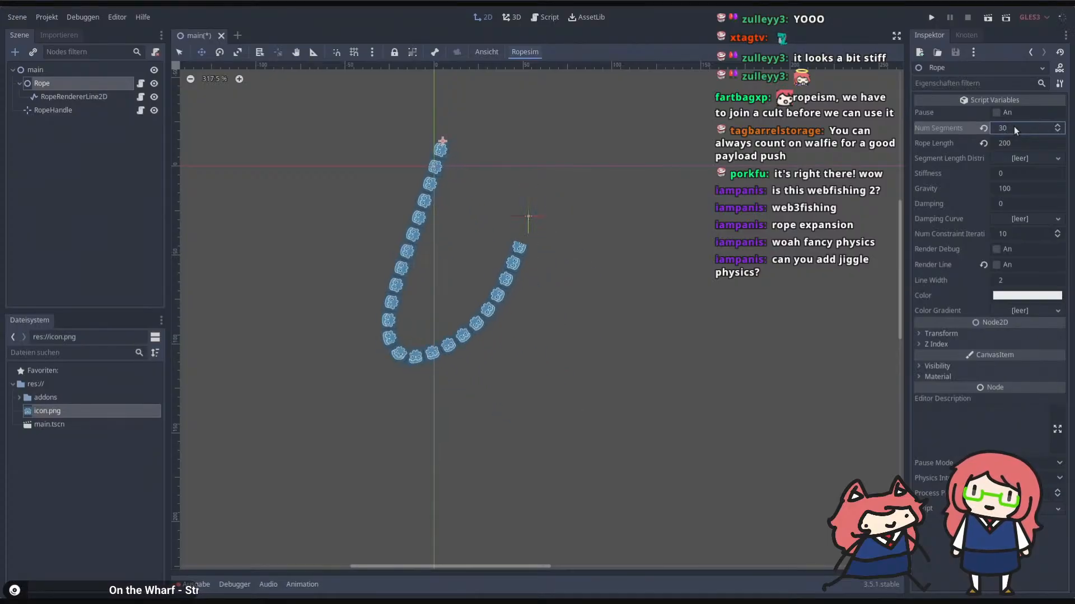
Step: Move the RopeHandle node up and to the right in the scene and set its Rope Position to 0.5
left_click(49, 109)
mouse_move(566, 199)
left_mouse_down()
mouse_move(552, 159)
mouse_move(686, 144)
mouse_move(538, 143)
mouse_move(630, 157)
mouse_move(571, 140)
mouse_move(599, 151)
mouse_move(584, 190)
left_mouse_up()
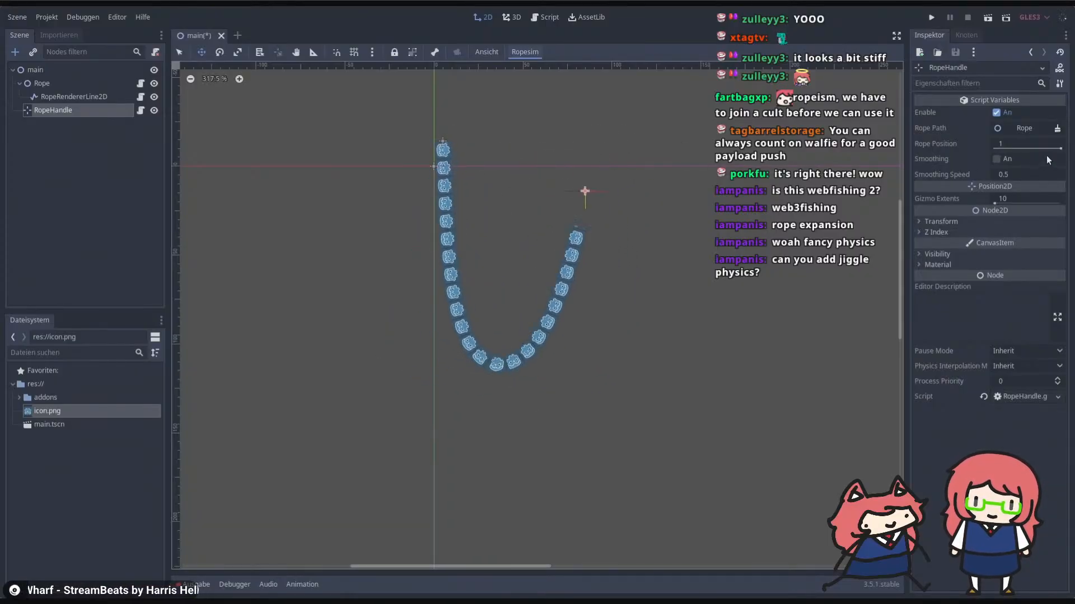
left_click(1019, 141)
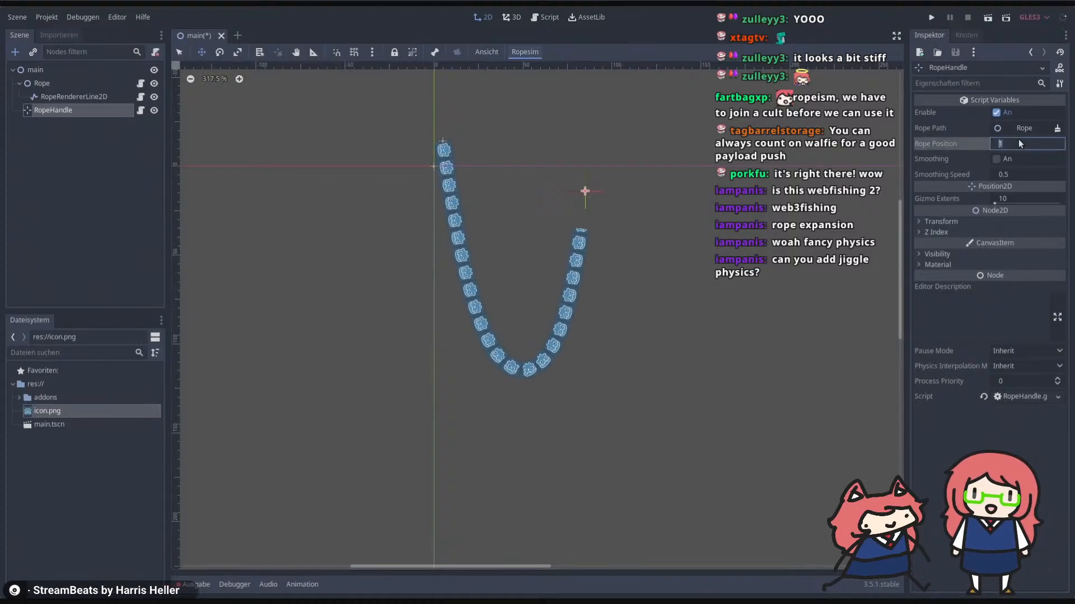
type("0.5")
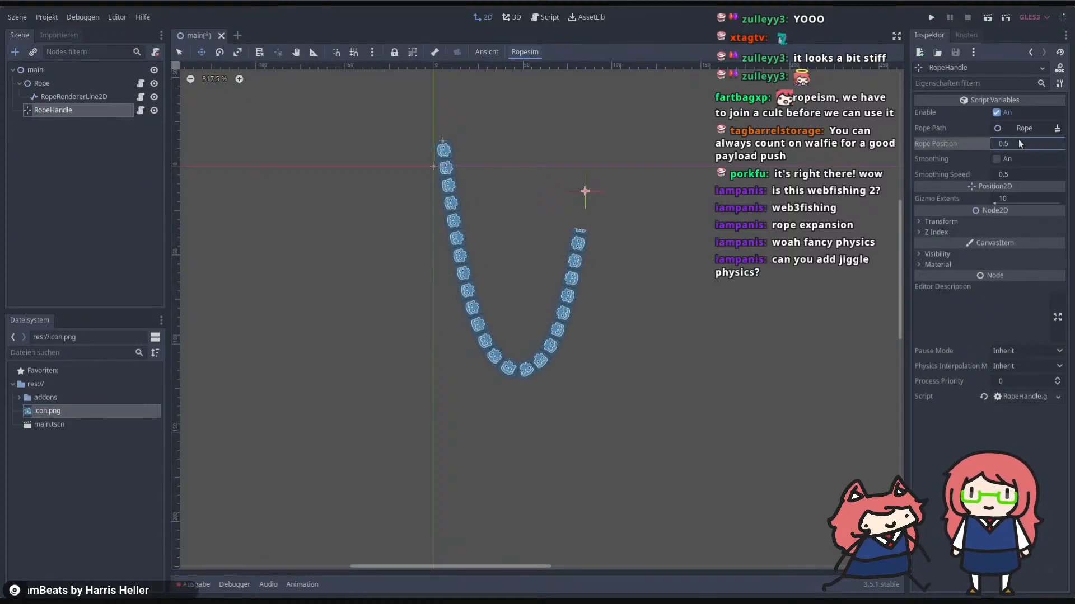
key("Return")
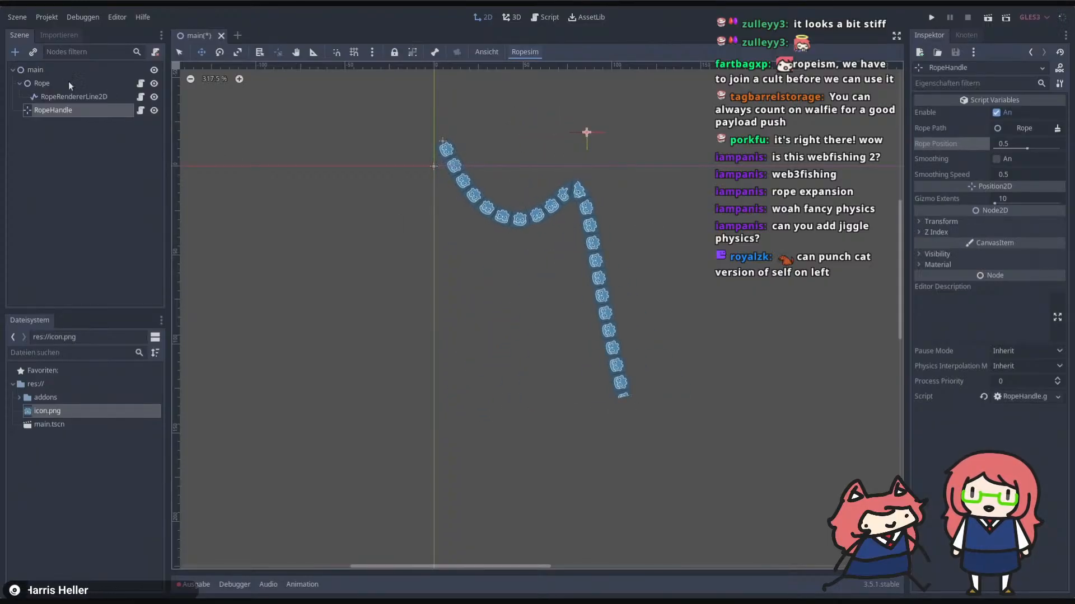
Step: Add a RopeAnchor node under the main node and assign the Rope node as its Rope Path
left_click(36, 69)
key("ctrl+a")
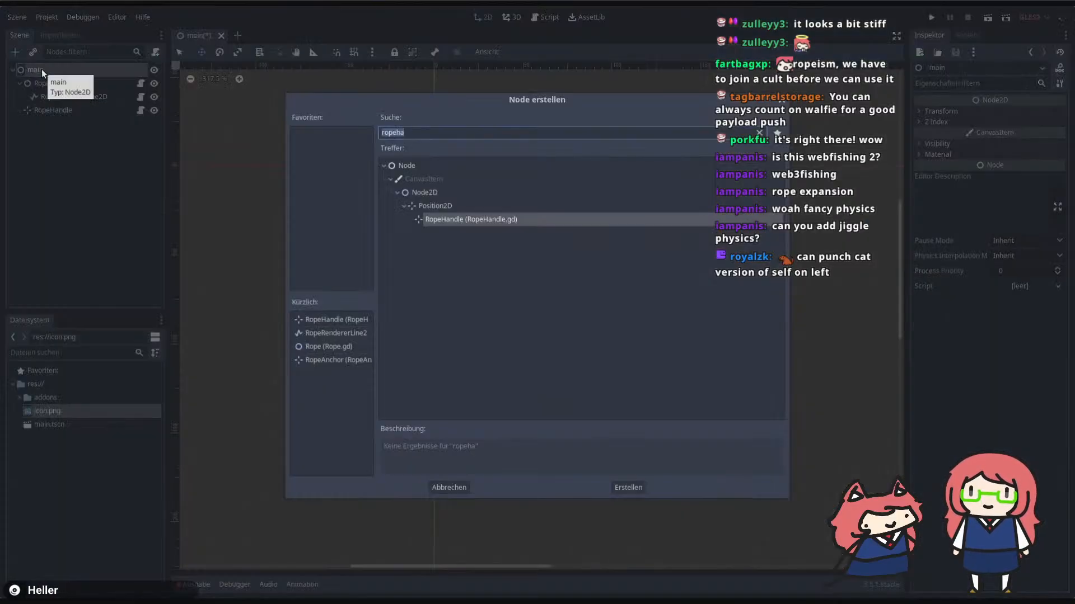
type("ropeanc")
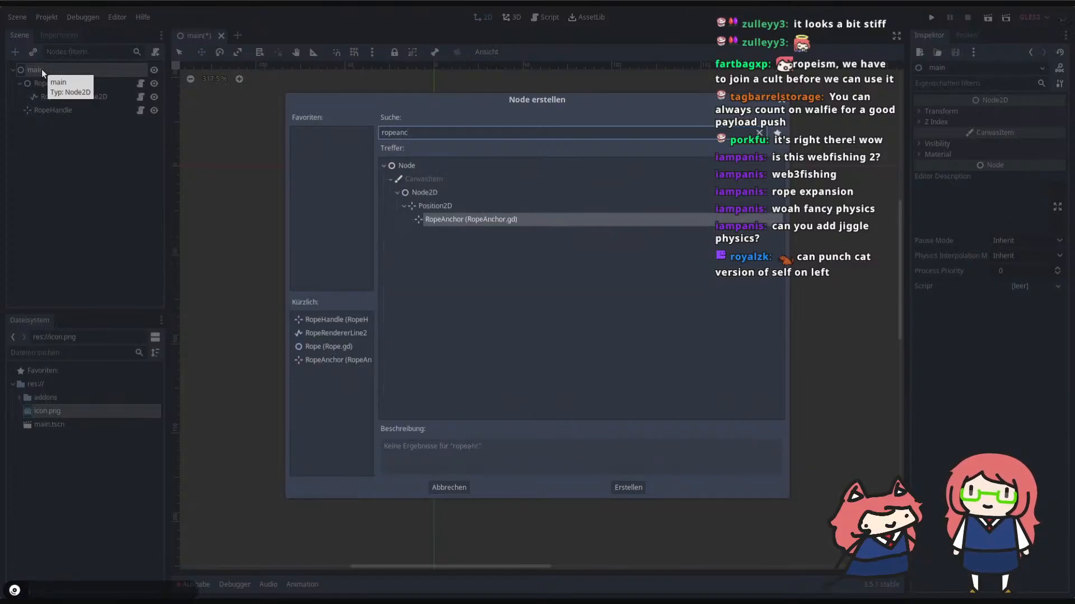
key("Return")
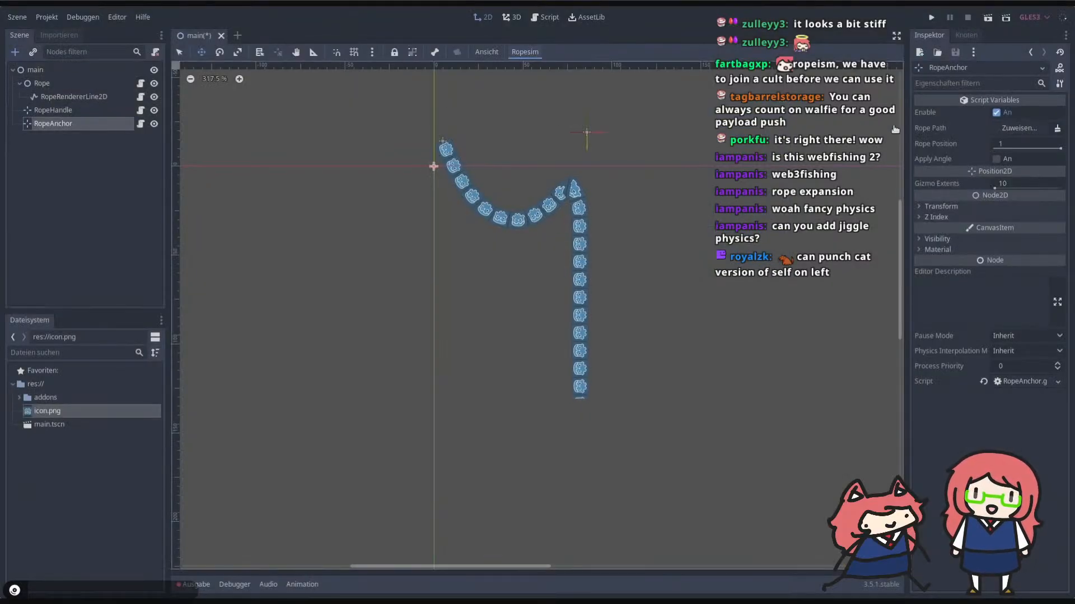
left_click(1003, 129)
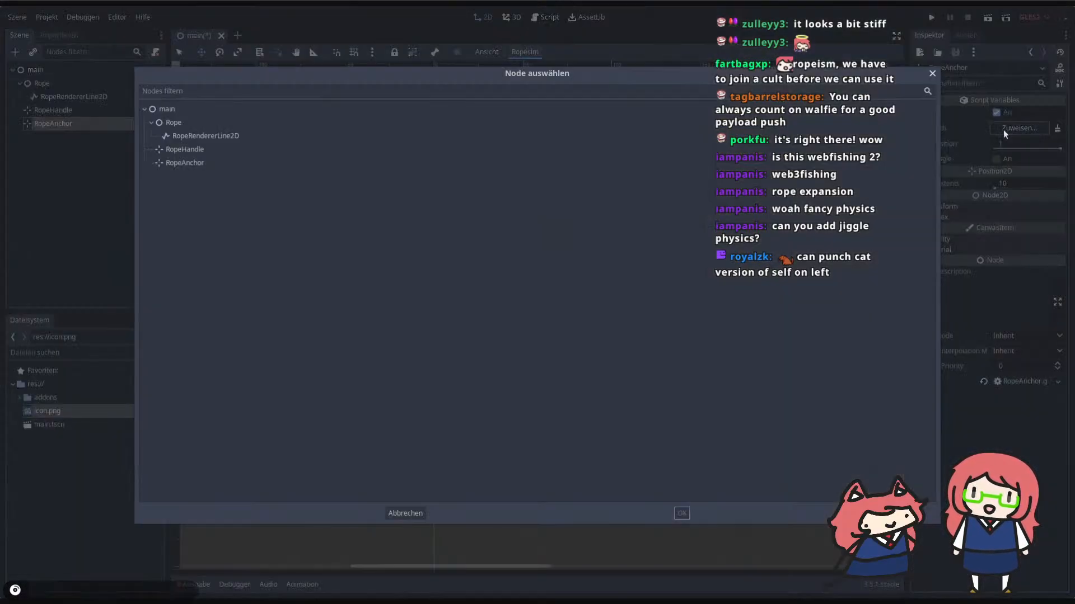
double_click(172, 122)
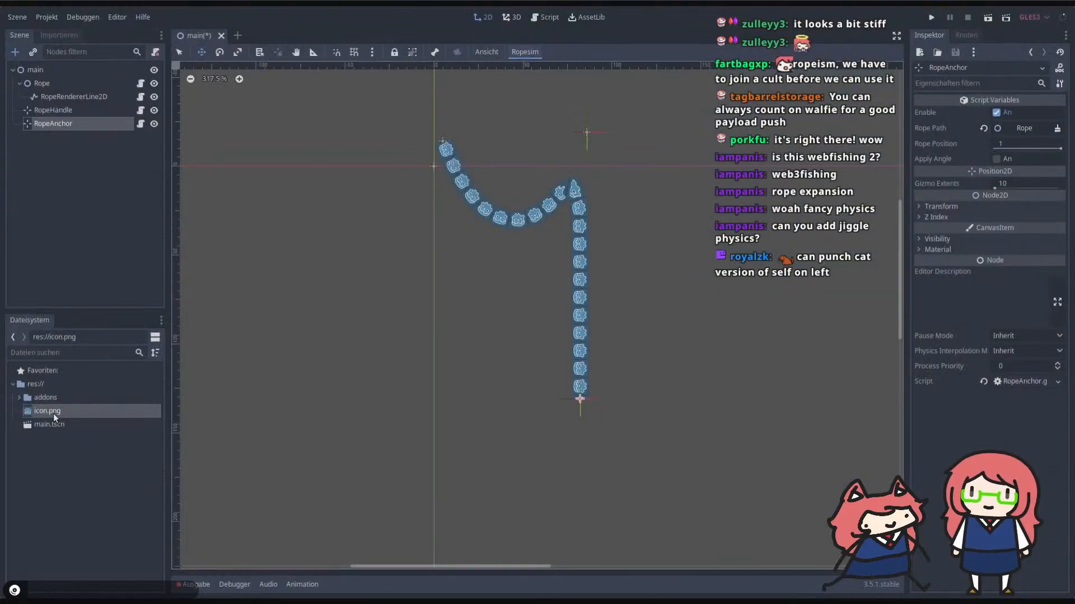
Step: Add icon.png as a sprite under the RopeAnchor node and move the Rope node around the scene to swing it
left_click_drag(53, 413, 581, 458)
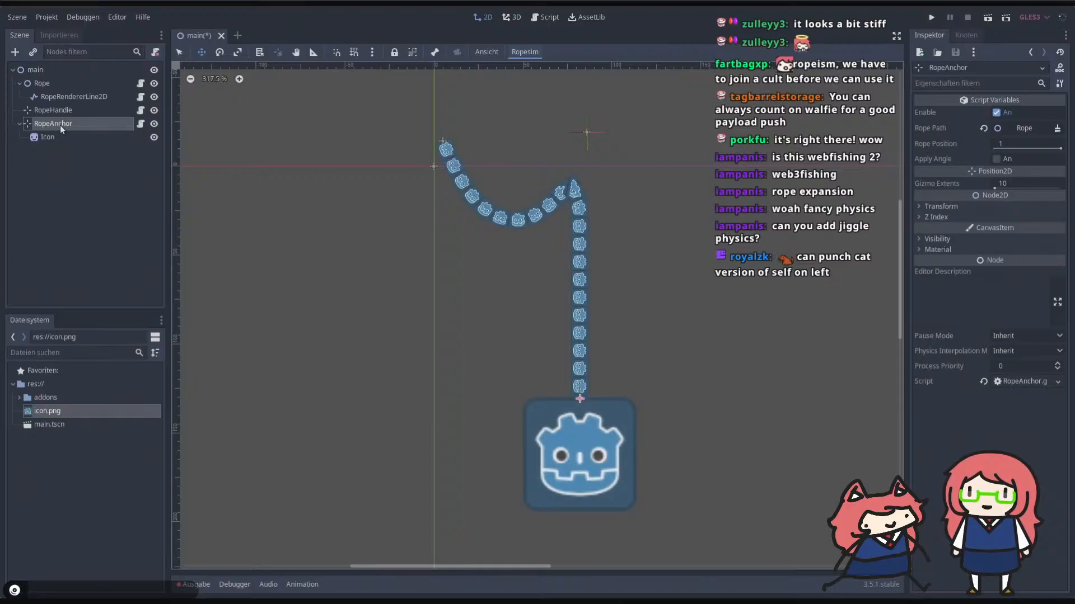
left_click(66, 109)
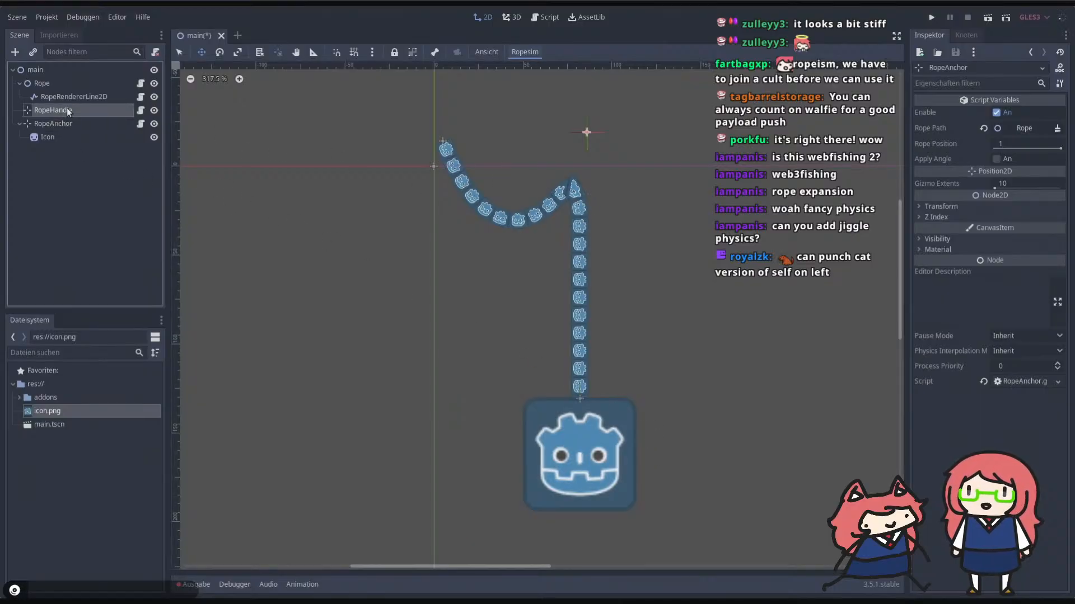
left_click_drag(595, 197, 653, 190)
scroll(512, 125, "down", 11)
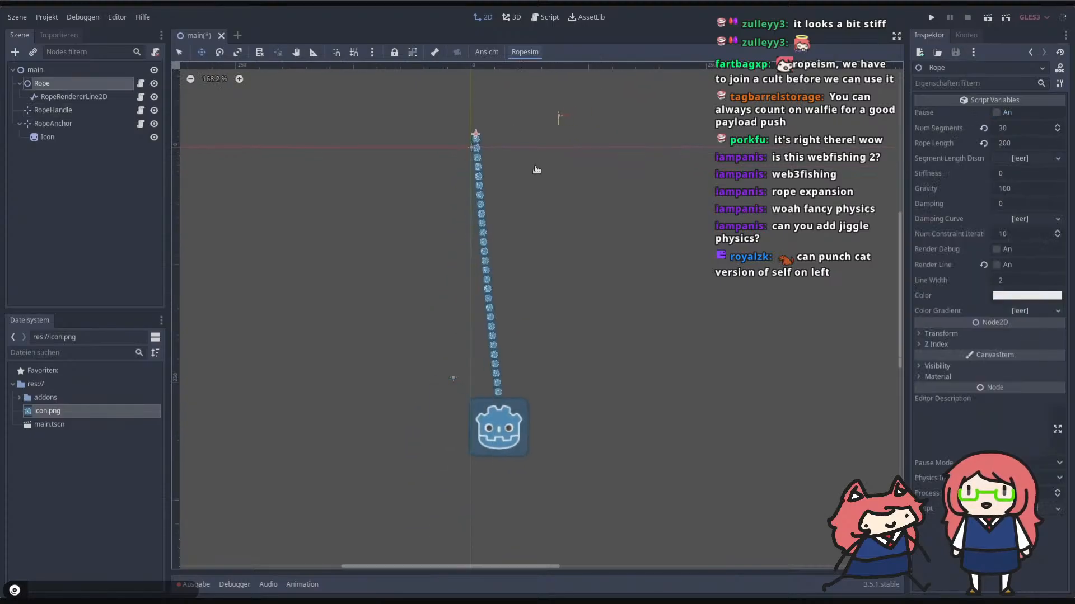
left_click_drag(535, 170, 565, 235)
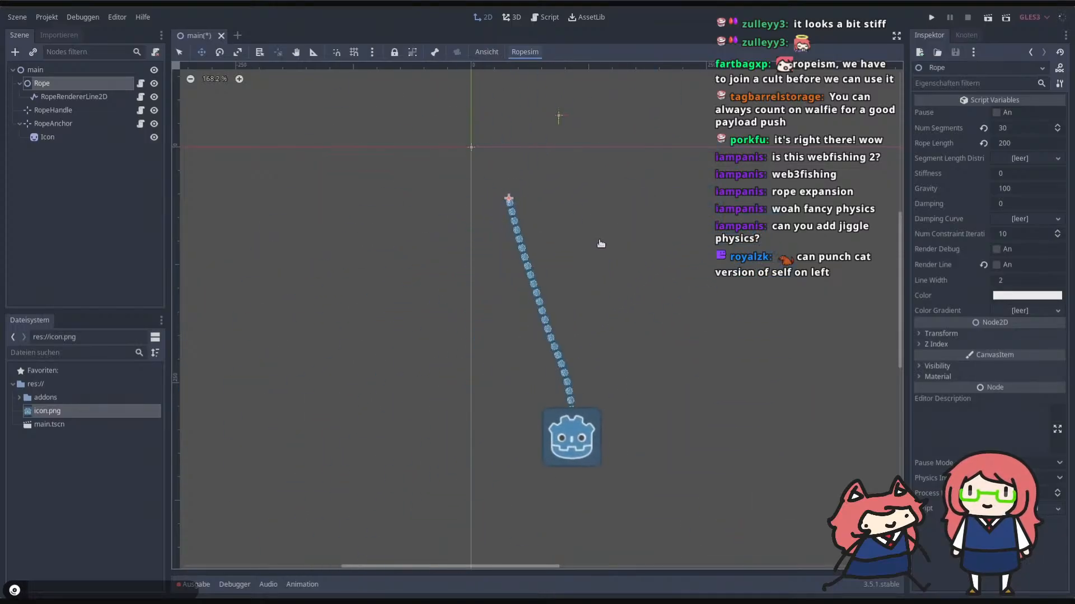
Step: Set the Rope node's number of constraint iterations to 20 and move the rope around to test it
left_click(1017, 234)
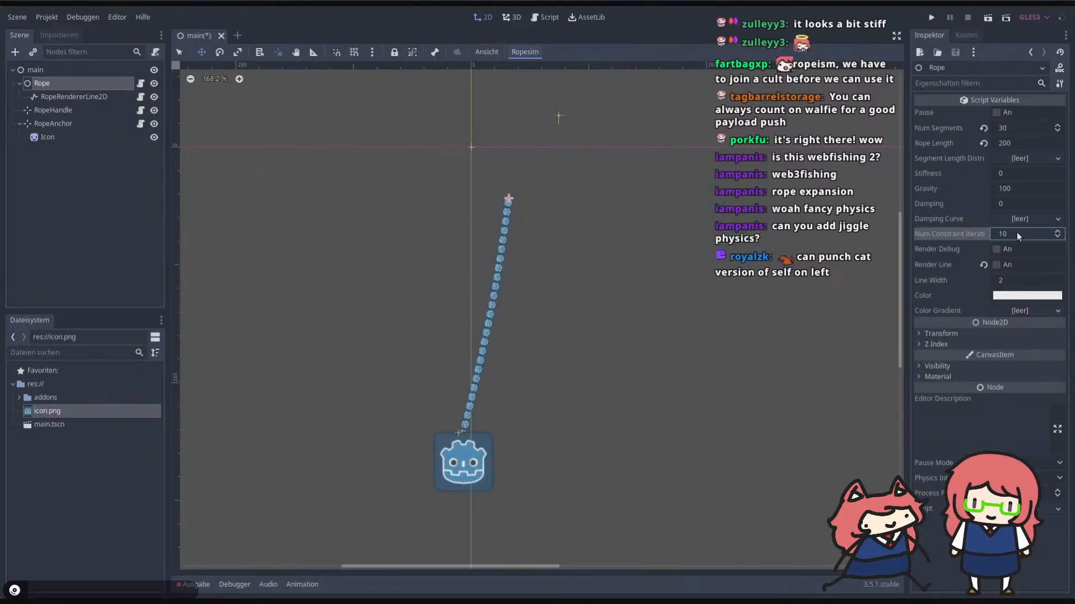
type("20")
key("Return")
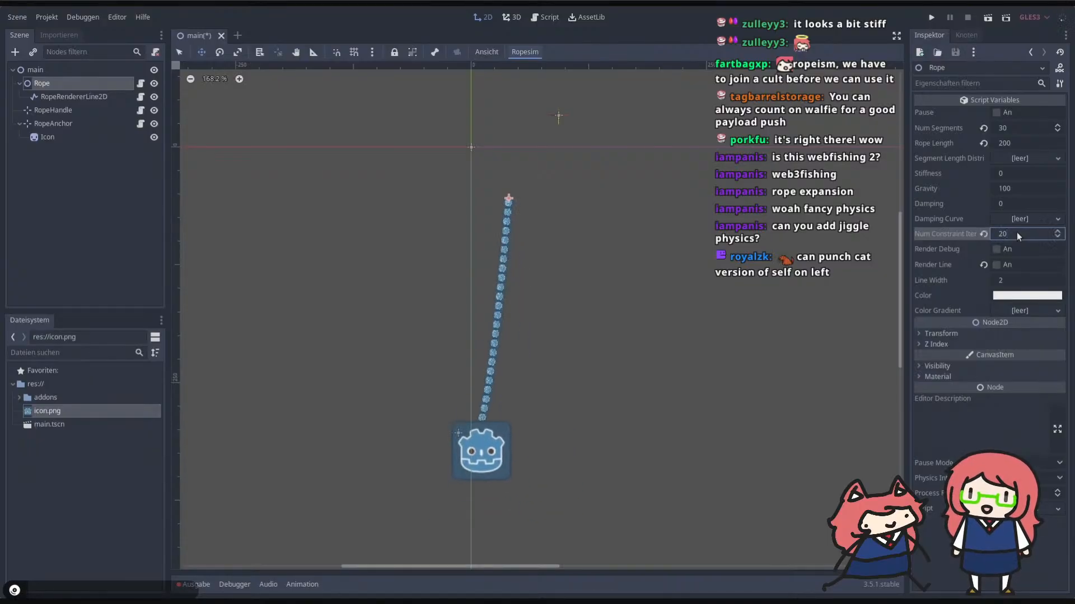
left_click_drag(508, 199, 560, 230)
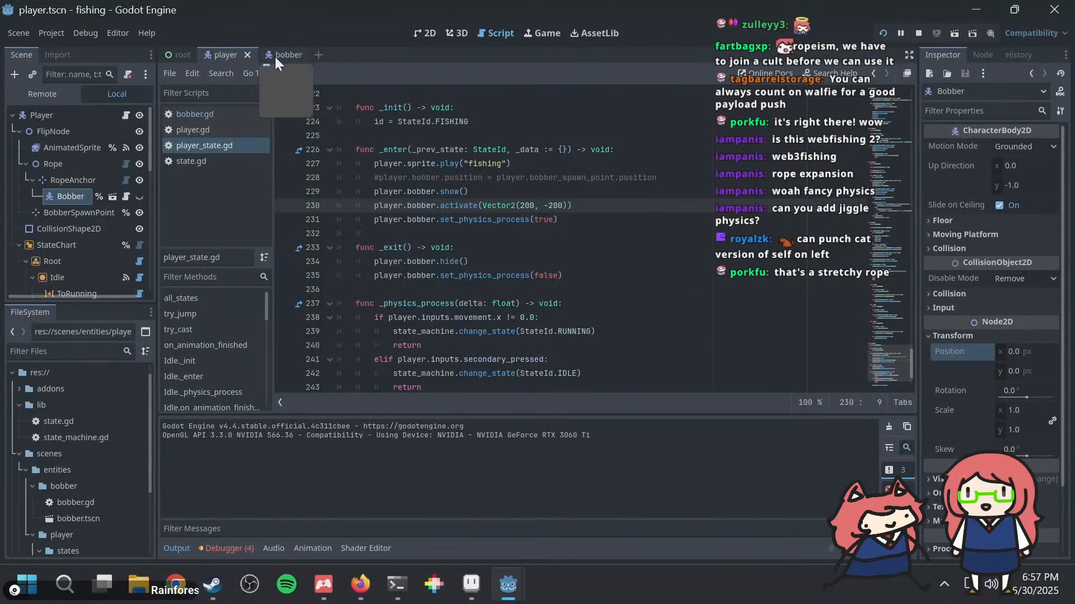
Step: Switch to the 2D view, inspect the root node of the bobber scene and the RopeAnchor node of the player scene
left_click(418, 32)
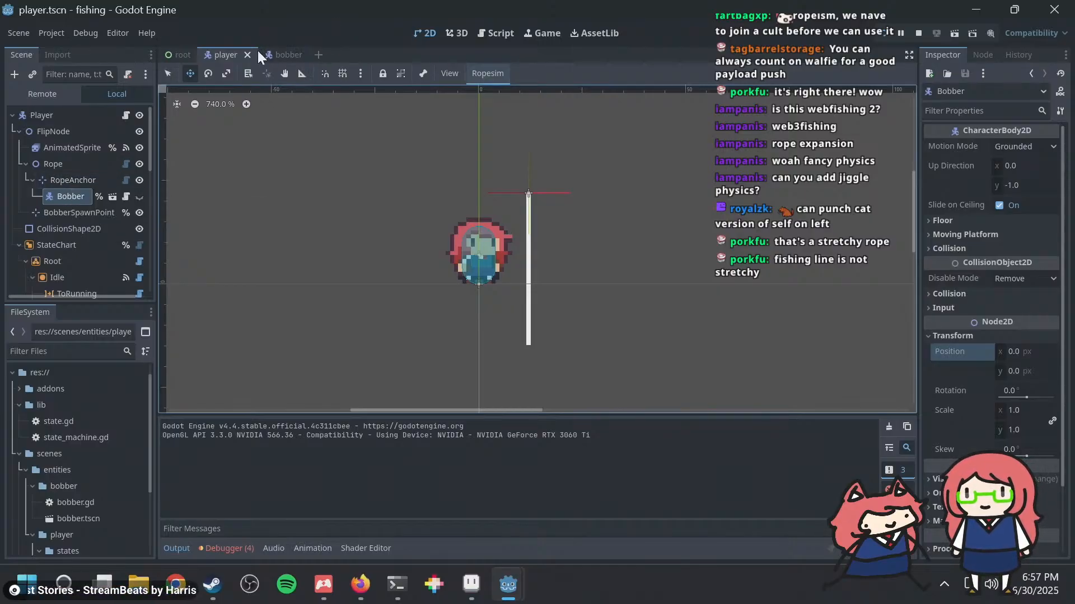
left_click(283, 55)
left_click(48, 117)
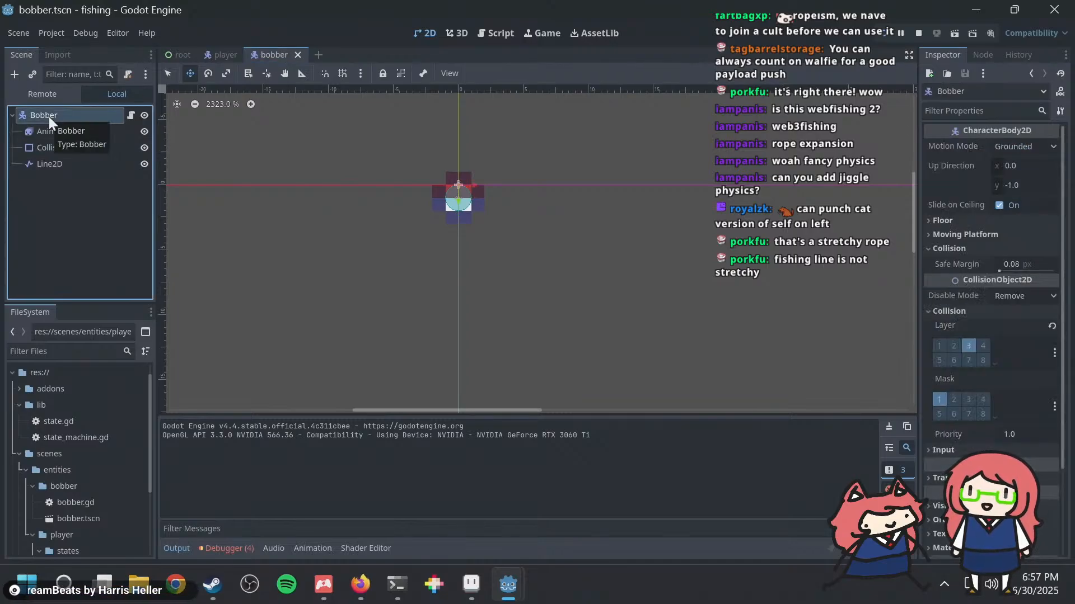
left_click(214, 52)
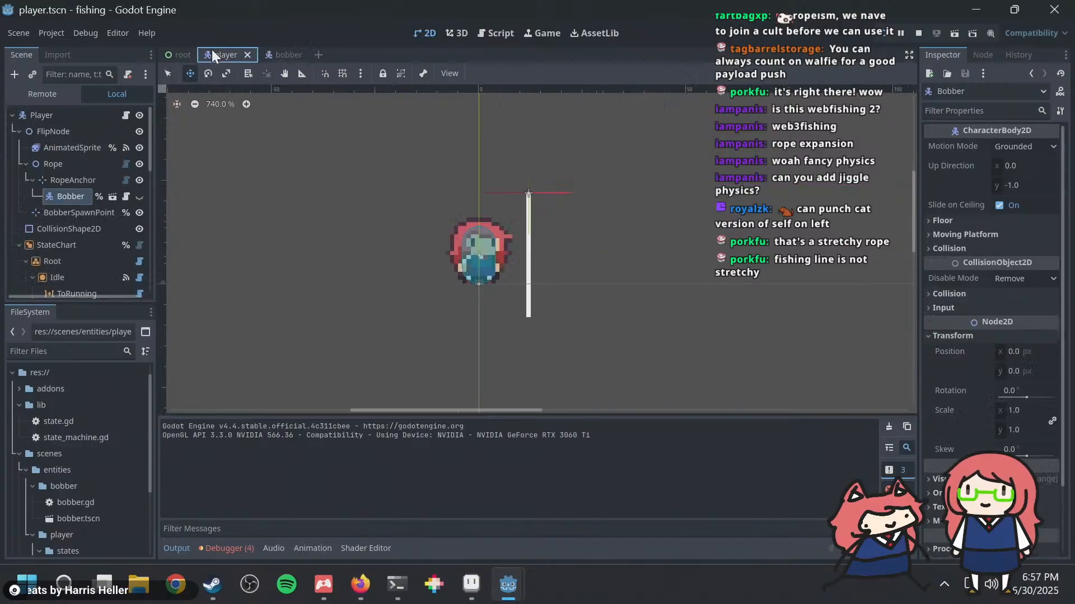
left_click(83, 178)
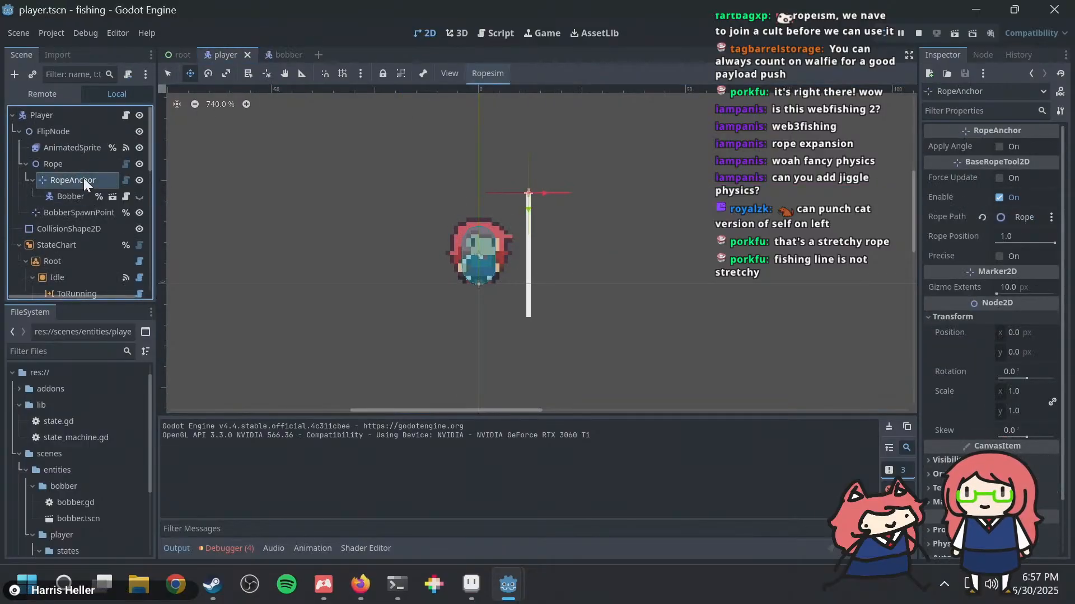
right_click(83, 178)
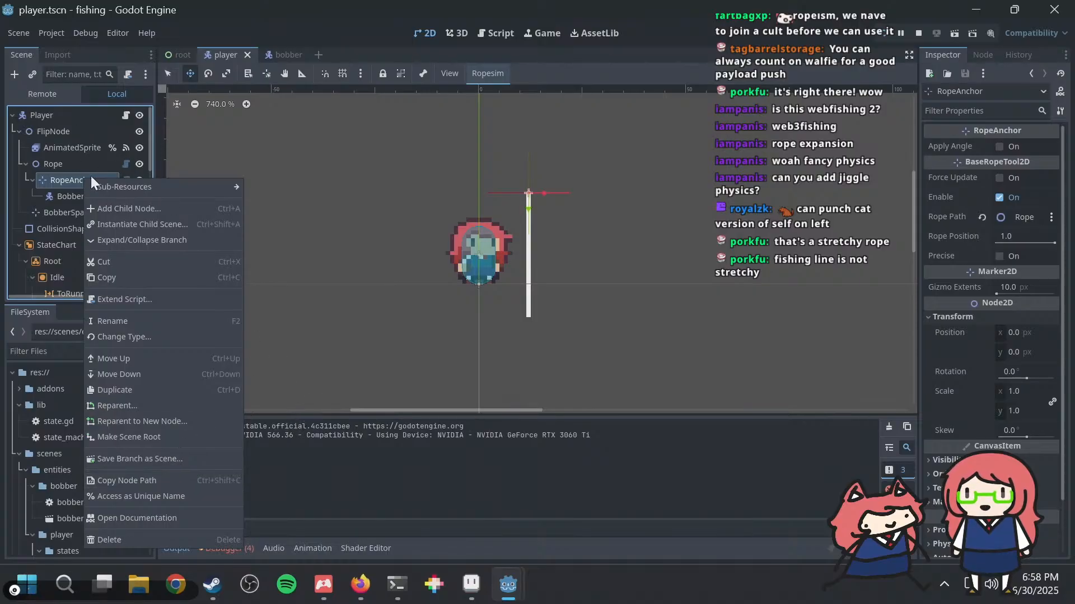
left_click(129, 206)
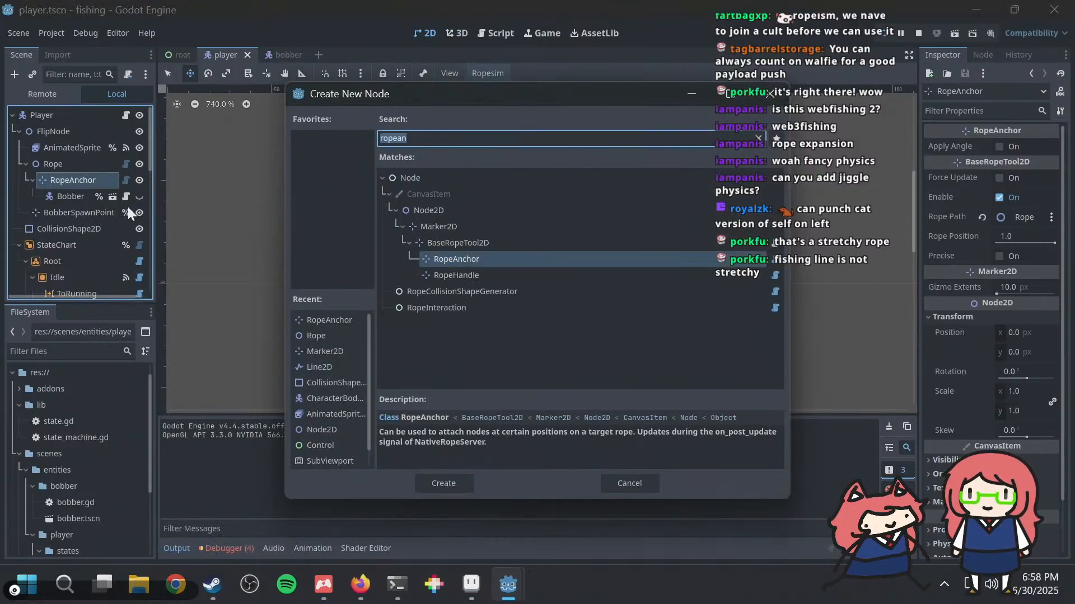
type("ropean")
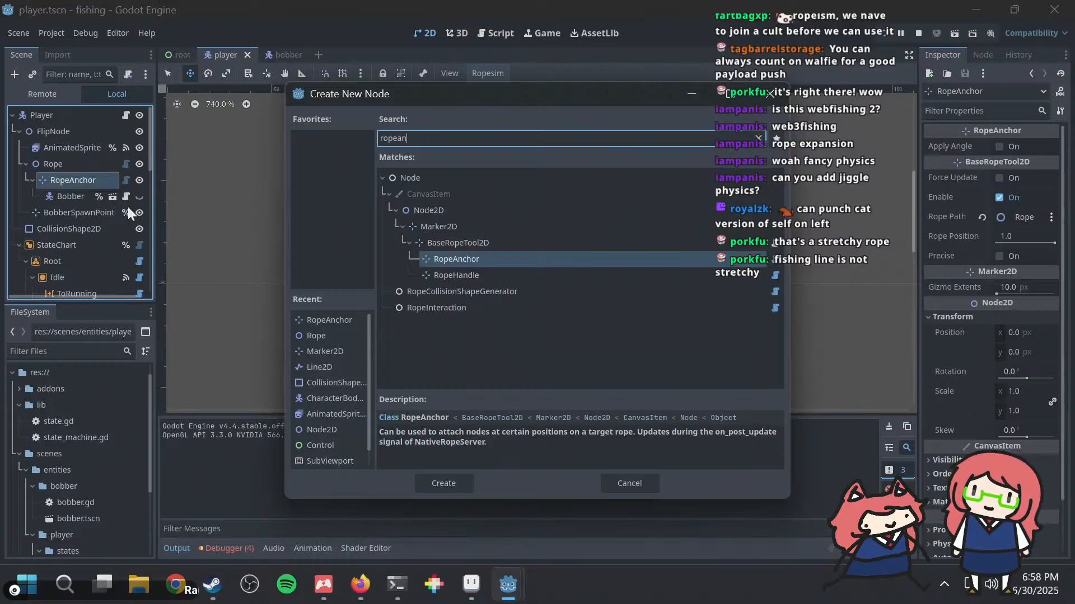
key("Return")
Step: Switch to the rope showcase video, leave its full-screen view, and play the advanced usage examples video in the GDNative-Ropesim README
key("alt+Tab")
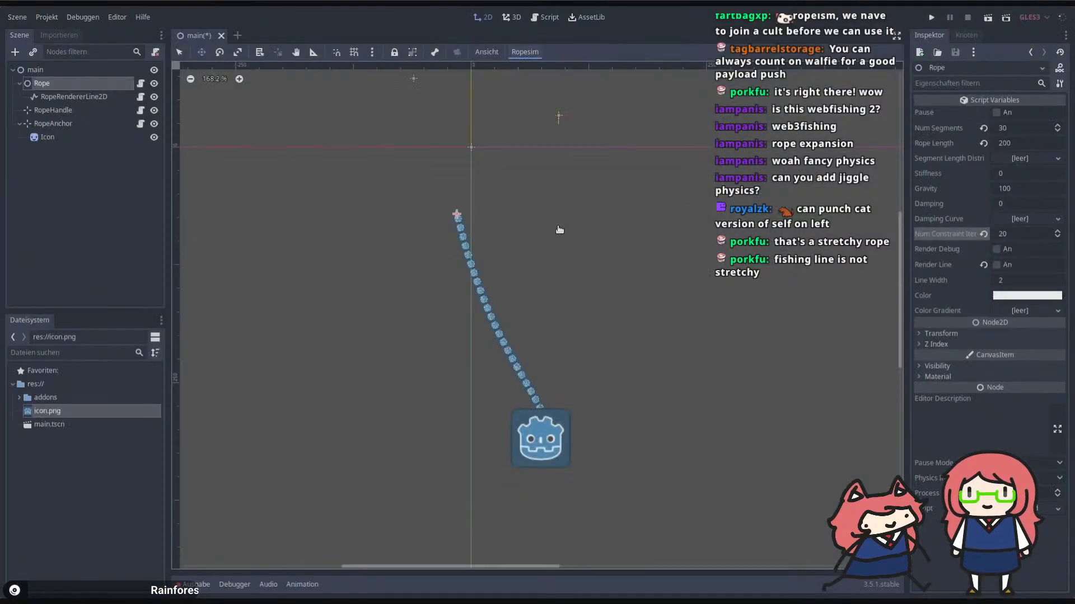
left_click(527, 305)
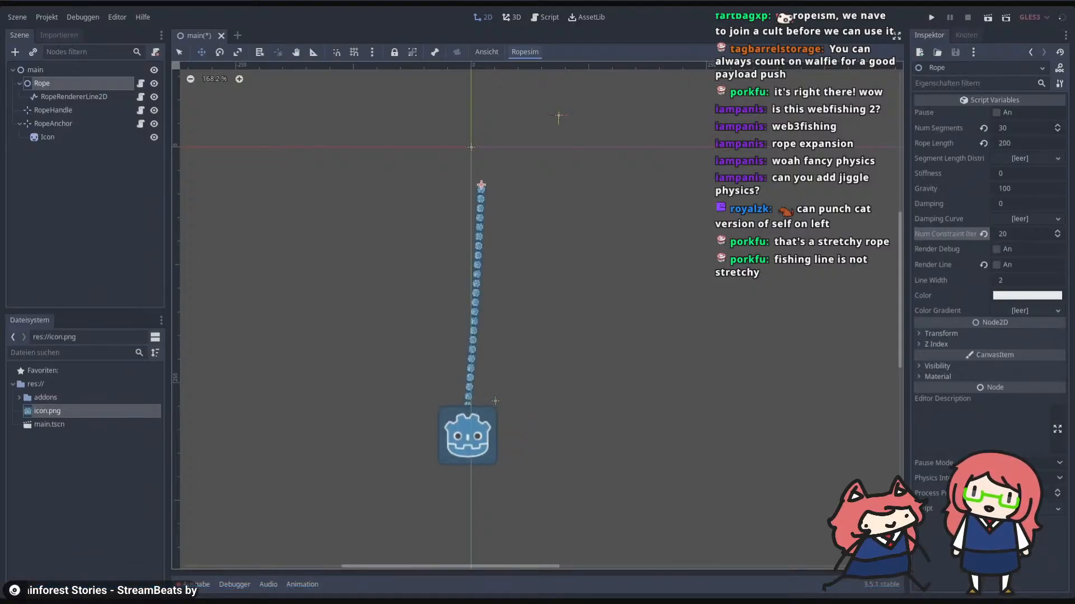
key("Escape")
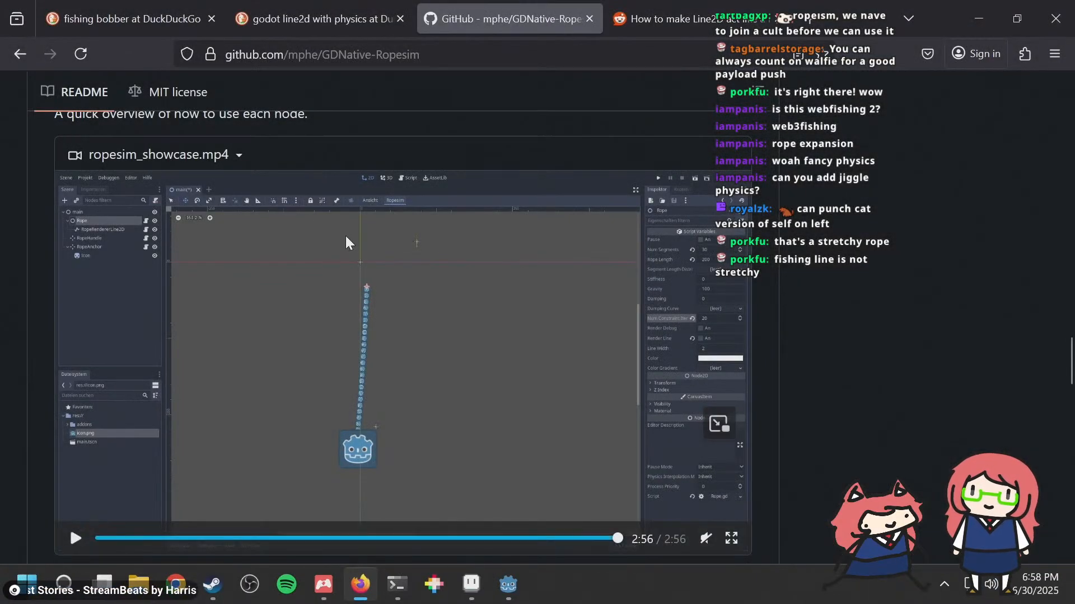
scroll(324, 227, "down", 7)
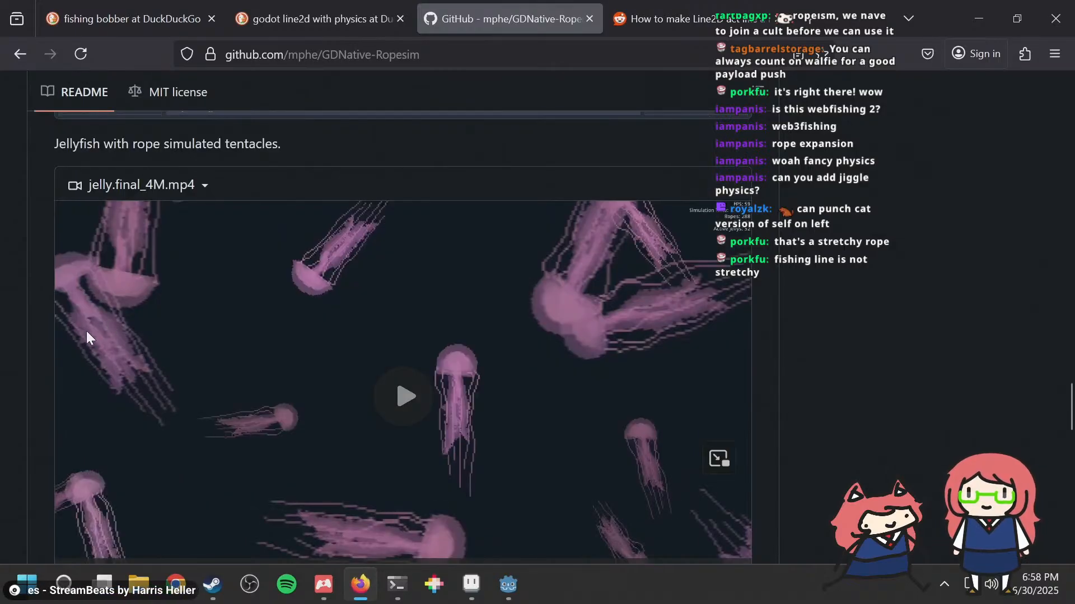
scroll(87, 331, "down", 8)
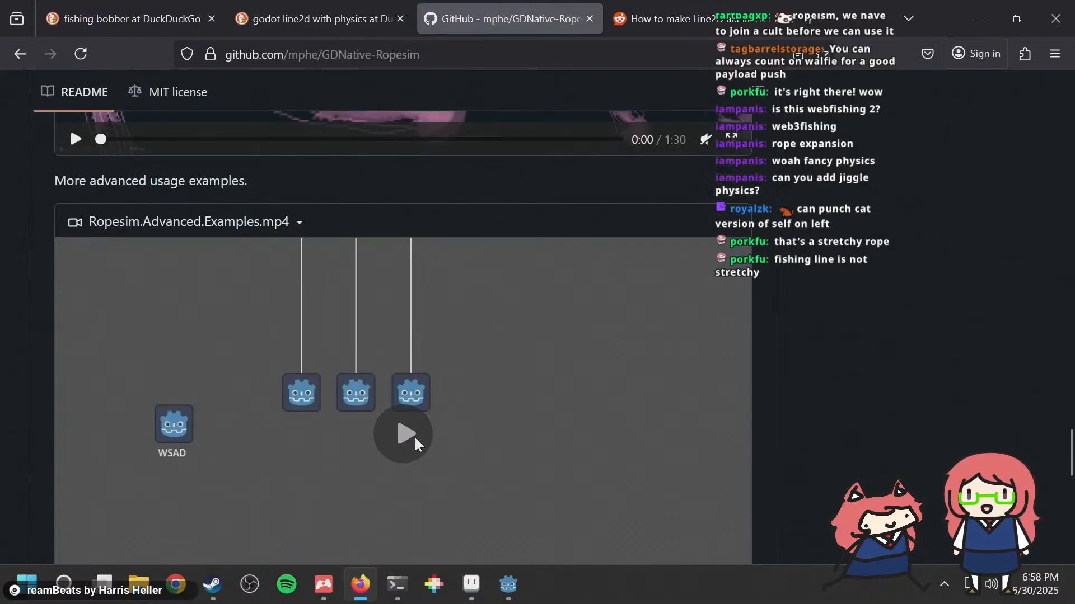
left_click(415, 443)
scroll(560, 342, "down", 3)
scroll(335, 425, "up", 3)
scroll(134, 504, "down", 2)
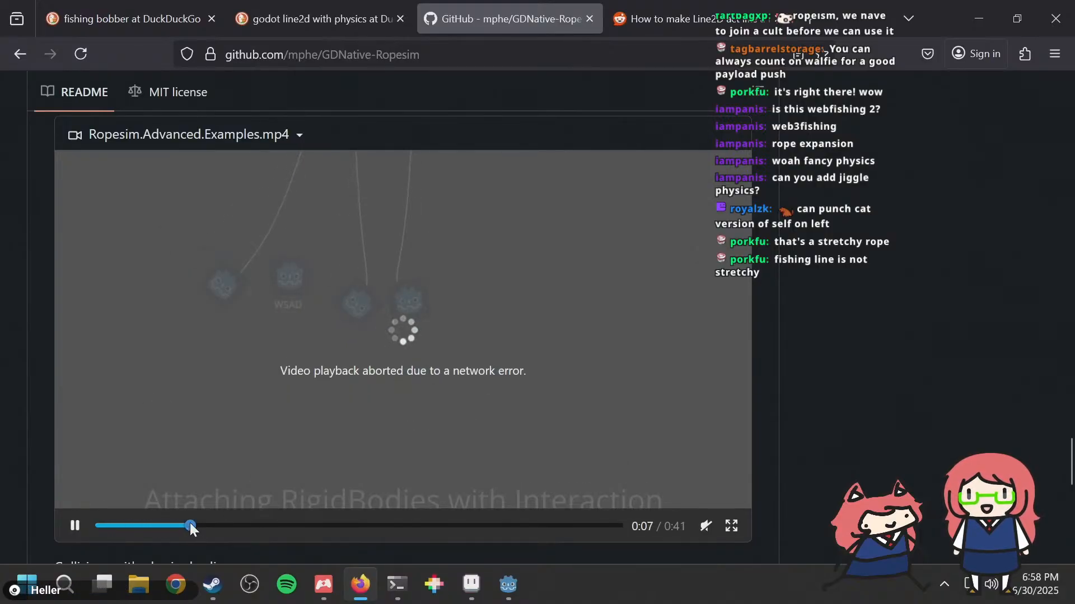
Step: Examine the README's physics collision demo, setup instructions and descriptions of the rope nodes
scroll(4, 357, "down", 5)
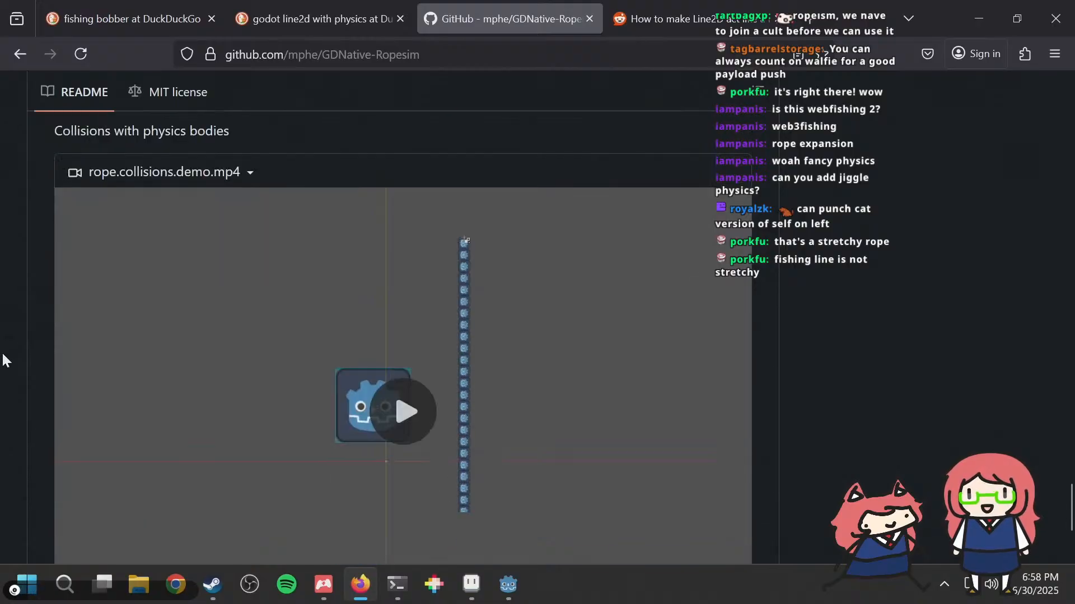
scroll(4, 359, "down", 4)
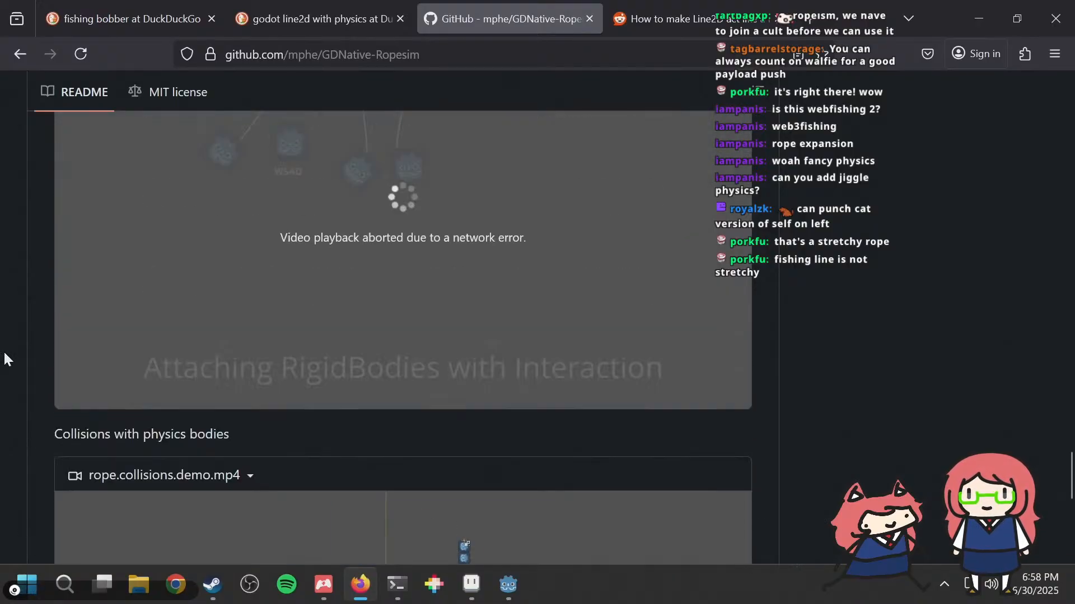
scroll(7, 359, "down", 5)
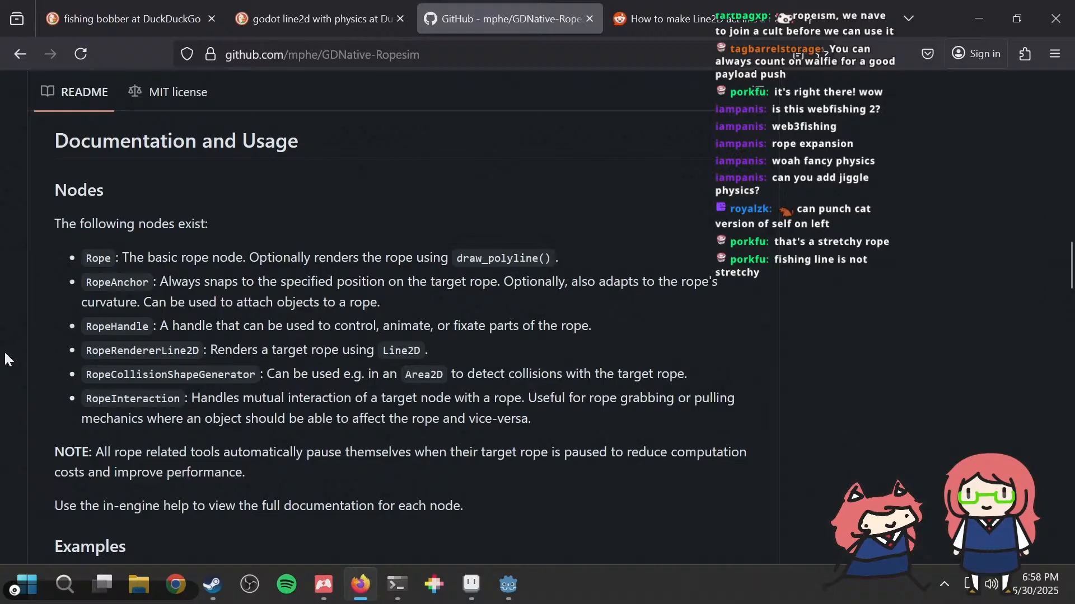
scroll(5, 359, "up", 10)
scroll(6, 359, "down", 6)
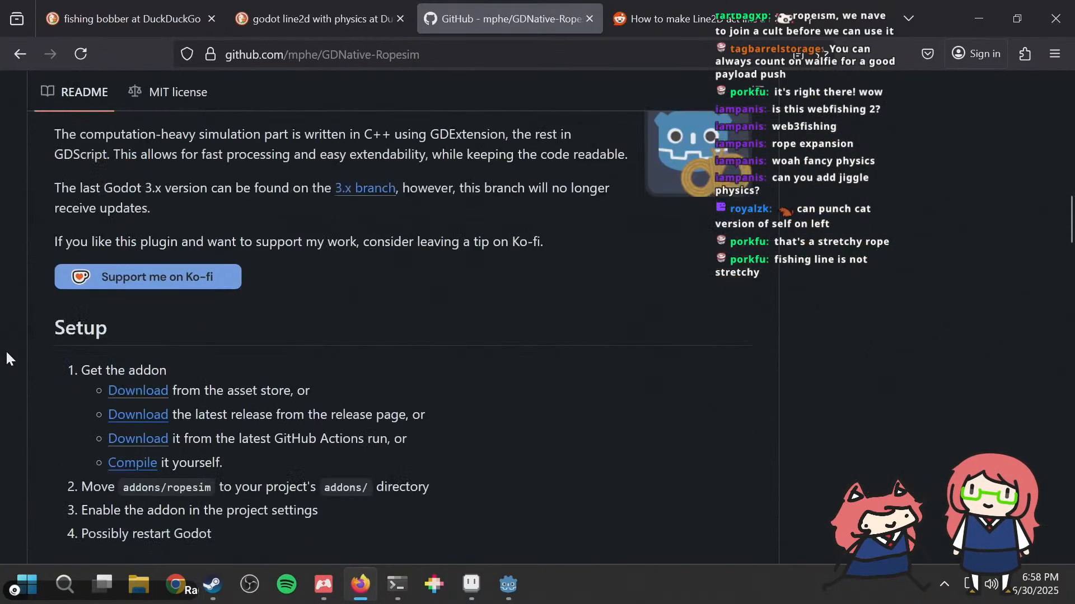
scroll(5, 351, "down", 4)
scroll(1, 330, "up", 3)
scroll(0, 319, "down", 2)
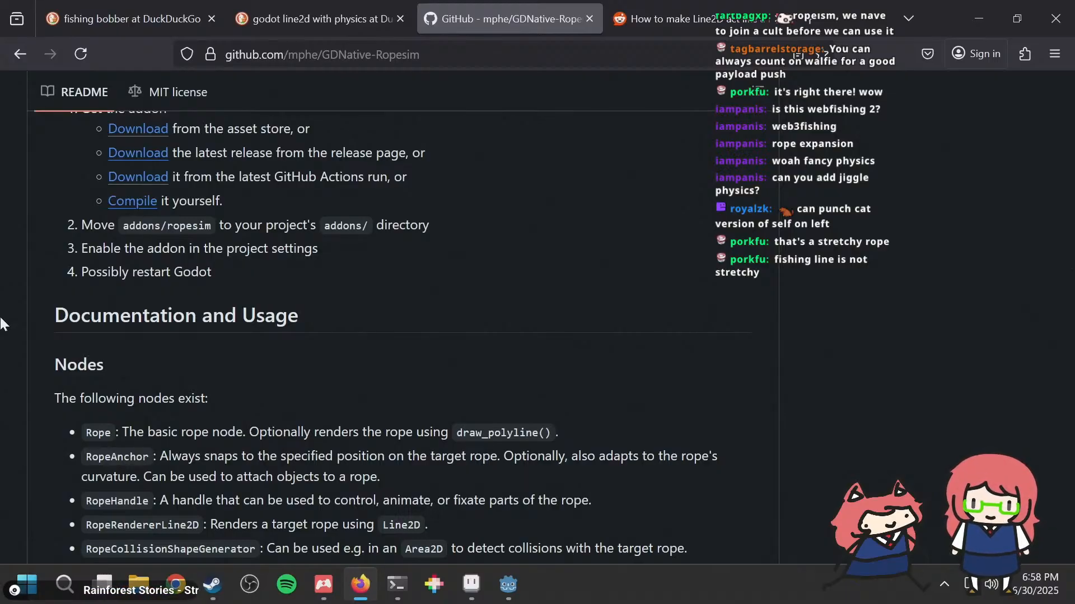
Step: Check the contents of the repository's src folder, and return to the main file list to look through it
scroll(22, 313, "up", 12)
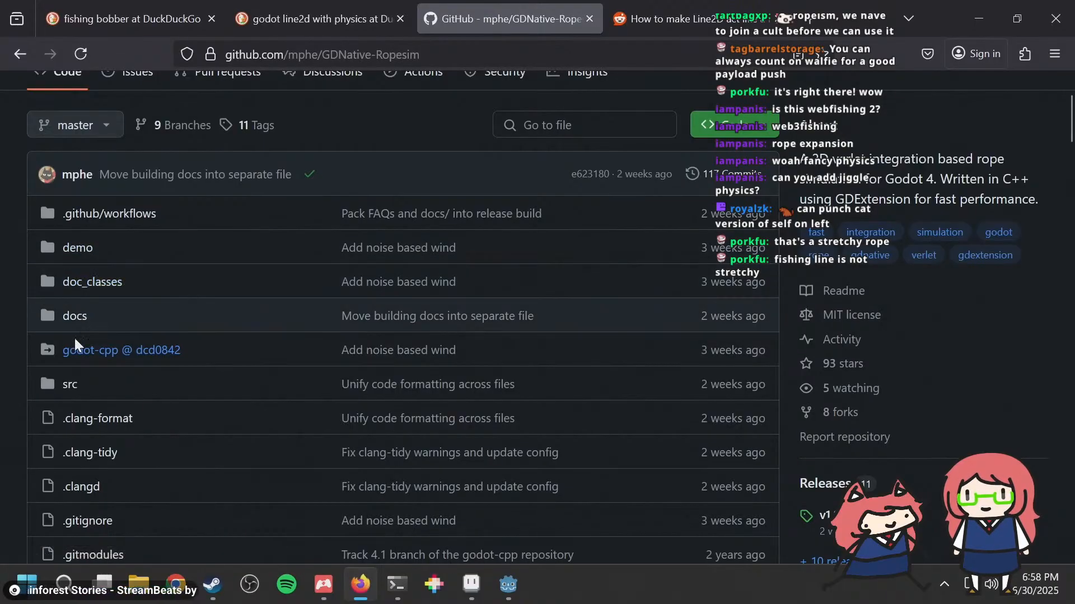
left_click(70, 387)
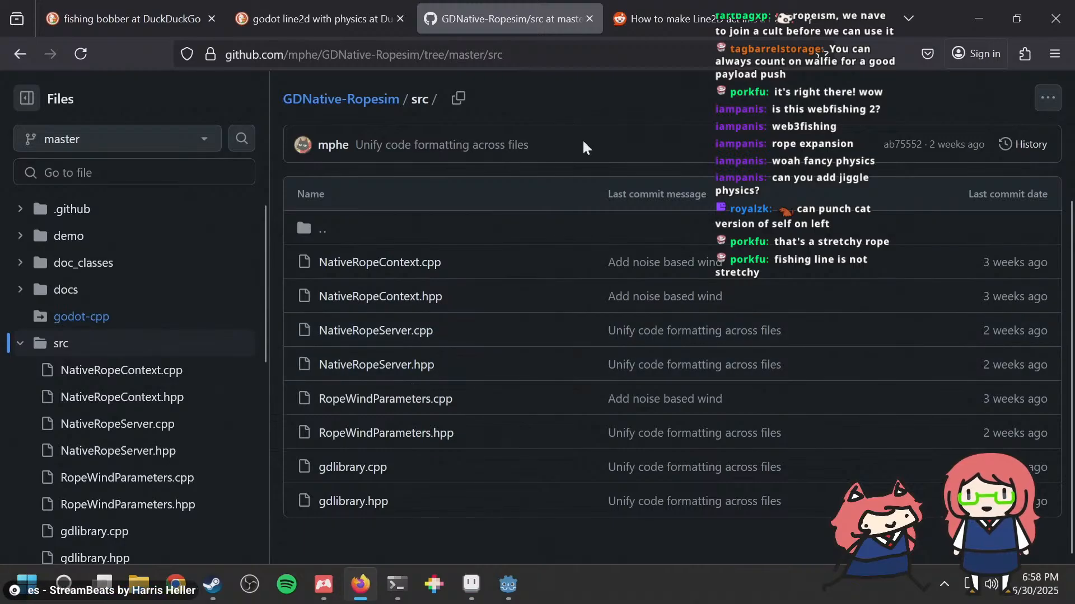
right_click(583, 147)
left_click(596, 154)
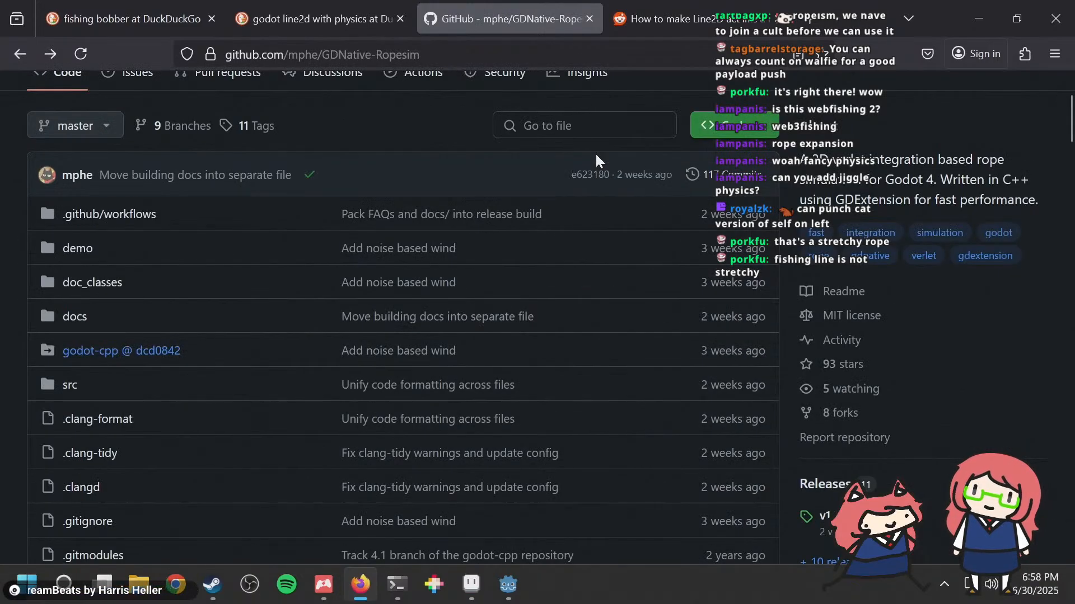
scroll(975, 294, "down", 5)
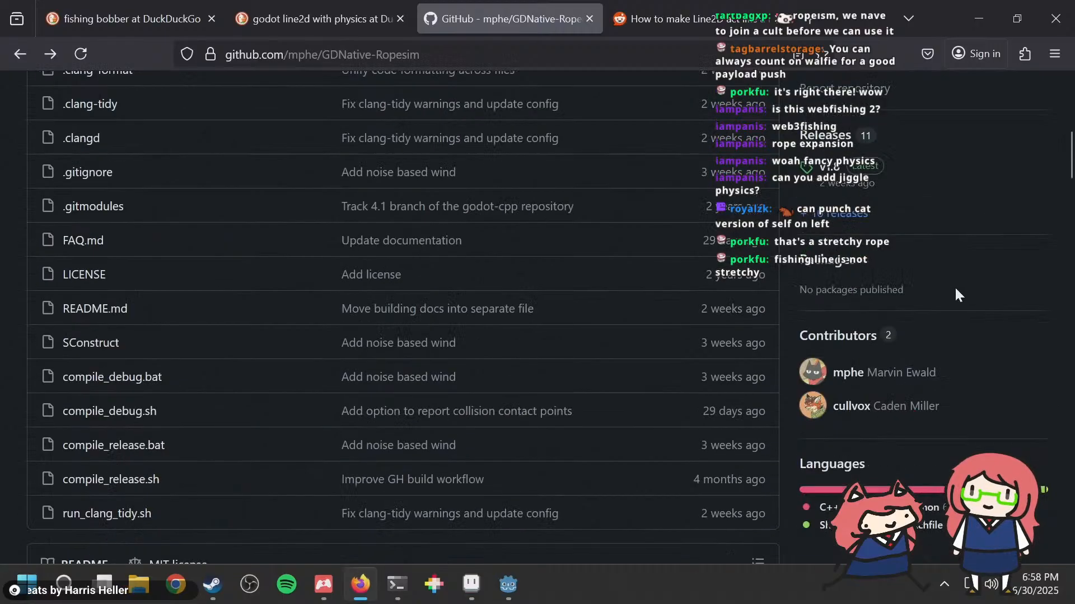
Step: Switch back to the Godot fishing project and move RopeAnchor with its Bobber out of Rope, directly under FlipNode
key("alt+Tab")
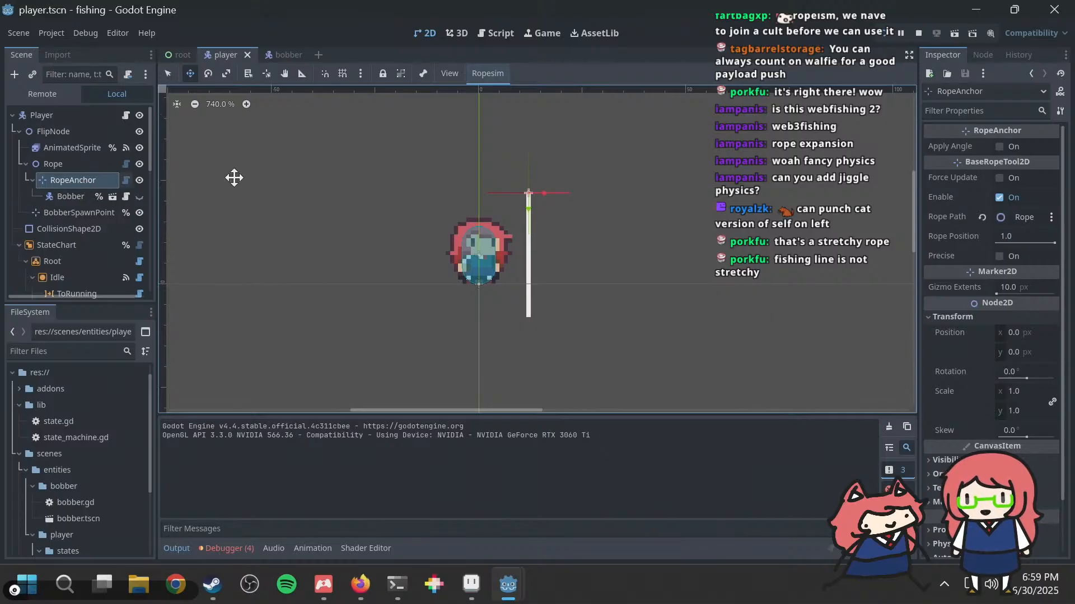
scroll(612, 201, "up", 3)
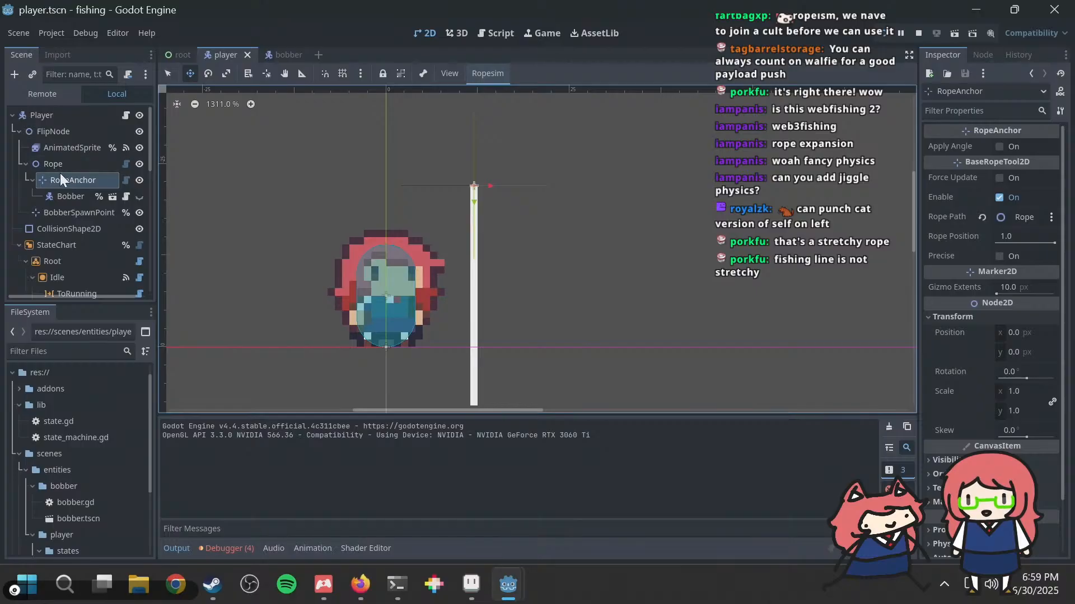
left_click_drag(60, 178, 34, 206)
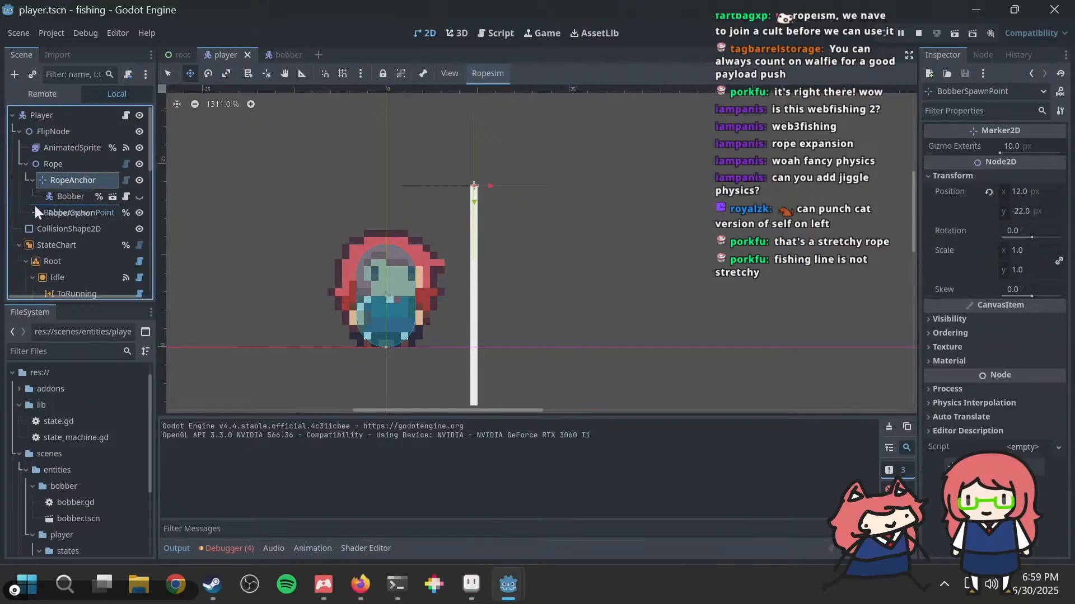
left_click(77, 216)
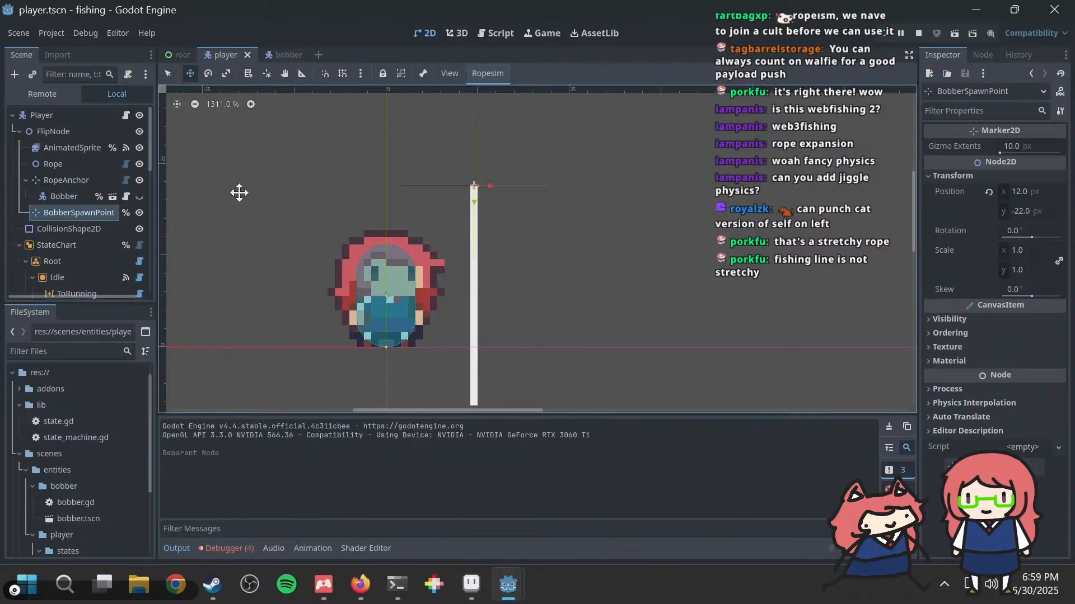
Step: Filter the RopeAnchor node's properties by "veloc"
left_click(66, 180)
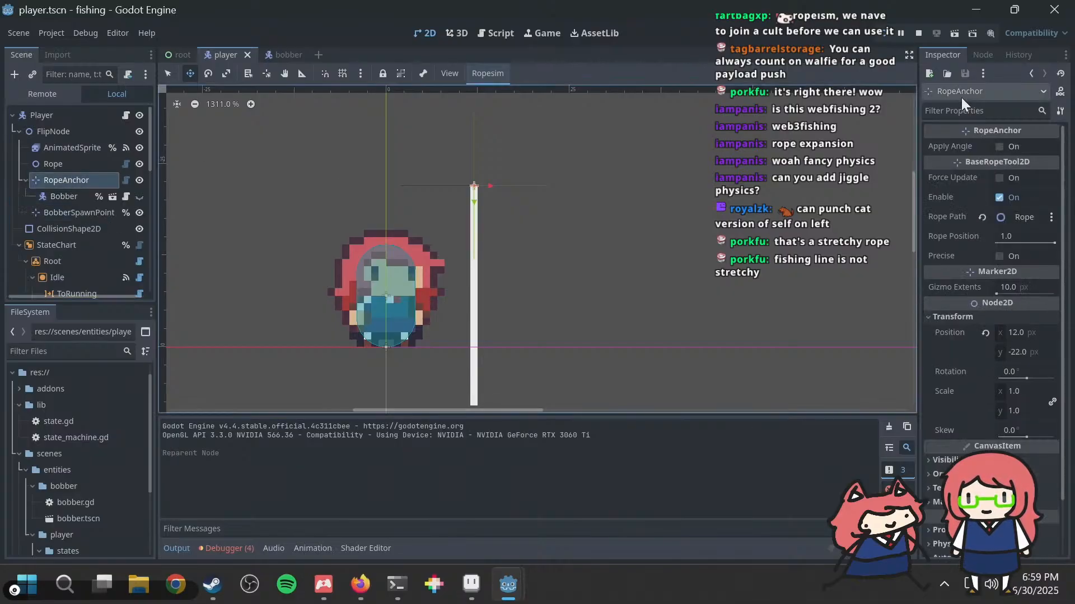
left_click(978, 109)
type("veloc")
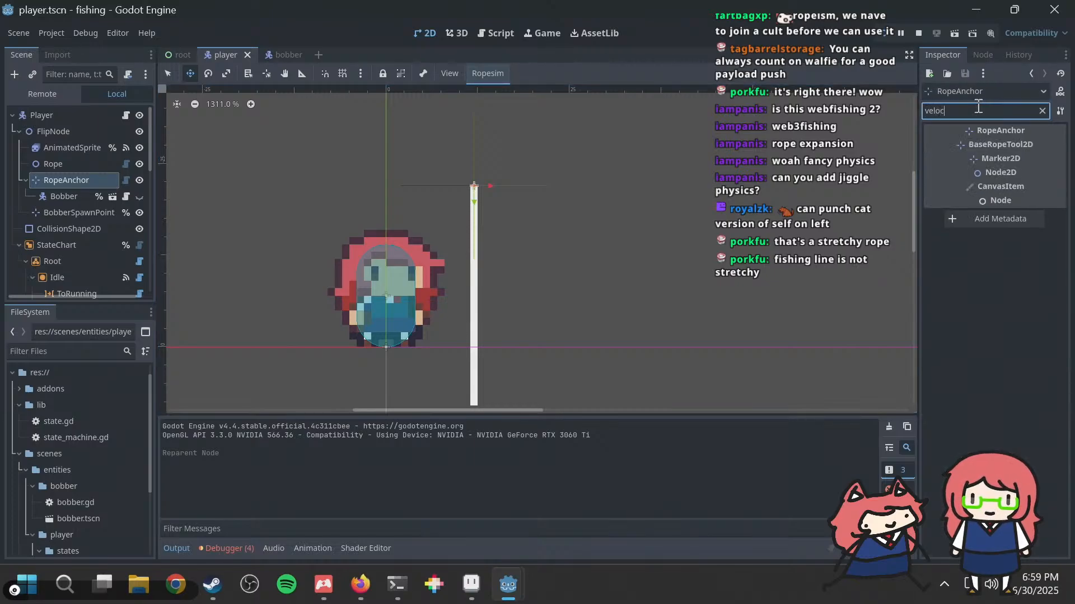
Step: Clear the property filter and look over the properties of the RopeAnchor and Rope nodes
key("BackSpace")
key("BackSpace")
key("BackSpace")
key("BackSpace")
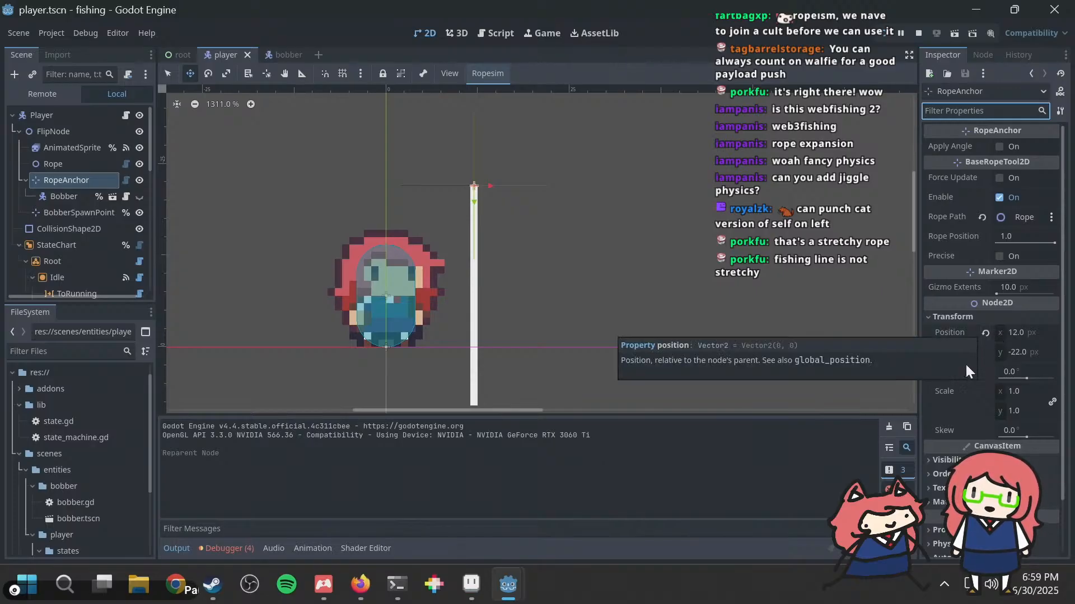
left_click(69, 190)
left_click(64, 179)
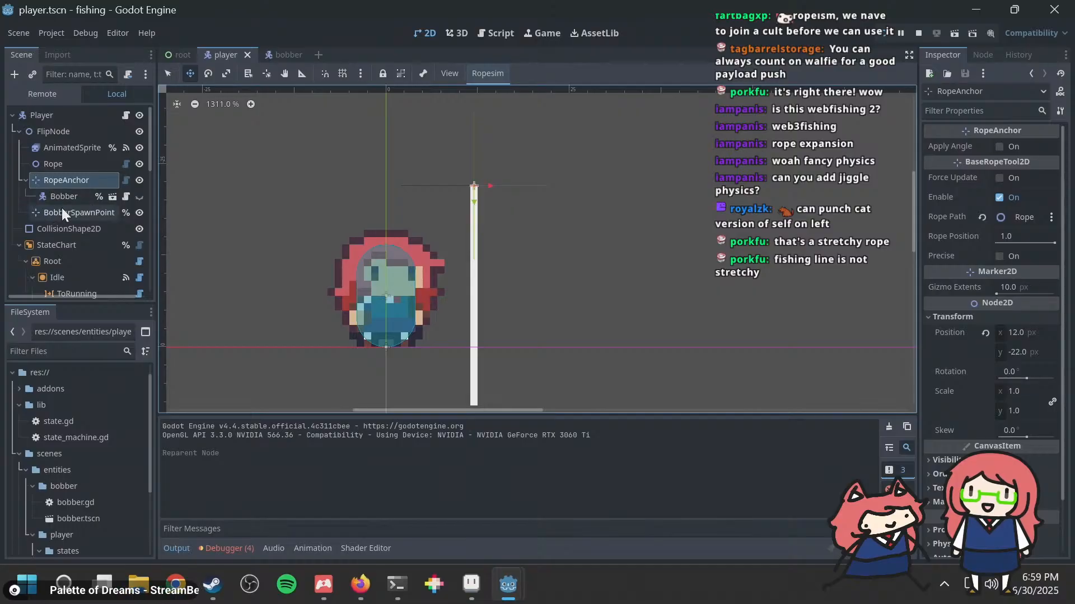
left_click(63, 149)
left_click(63, 163)
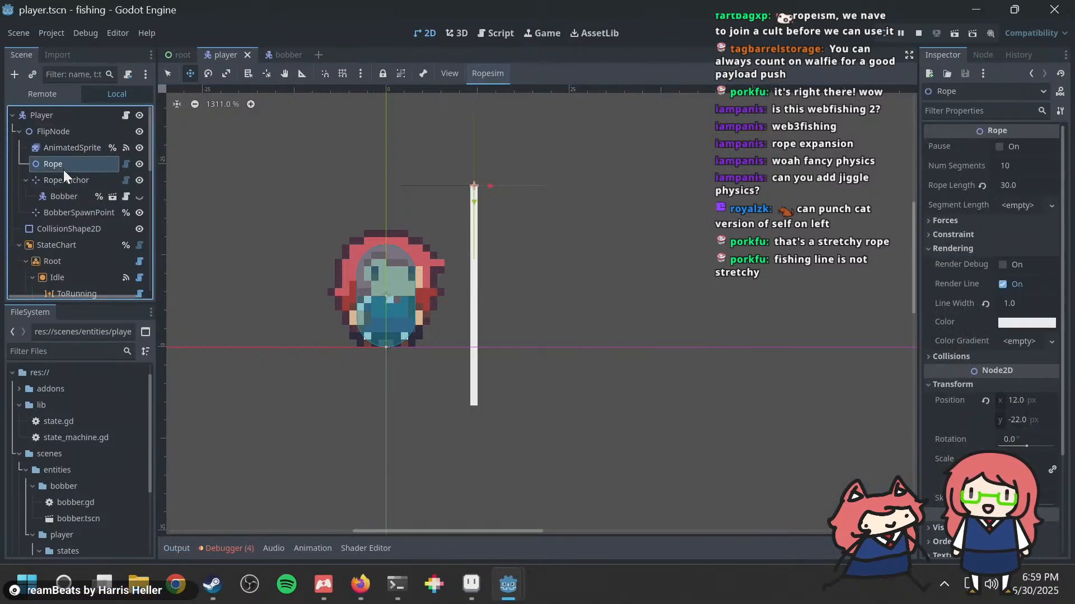
Step: Reset the RopeAnchor node's position to 0, 0 and run the game to check how the bobber hangs on the rope
left_click(66, 181)
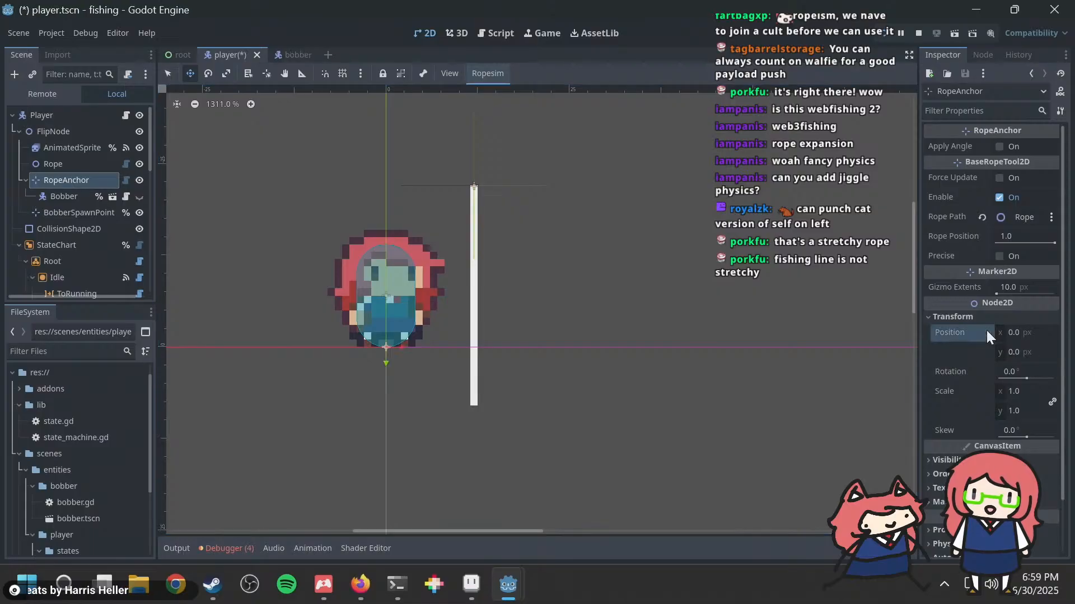
left_click(985, 333)
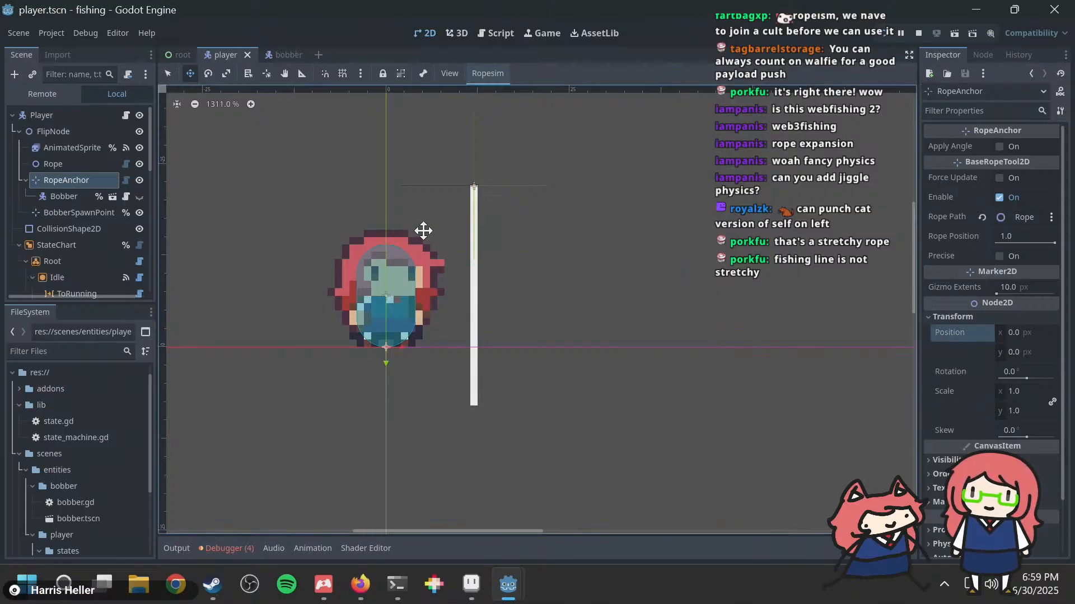
key("F5")
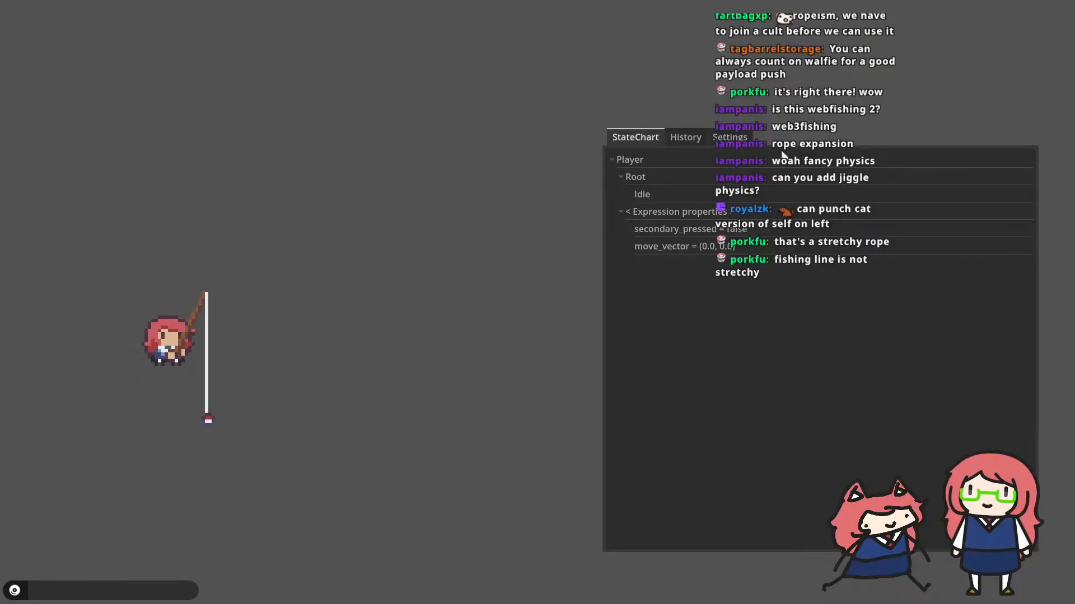
key("alt+Tab")
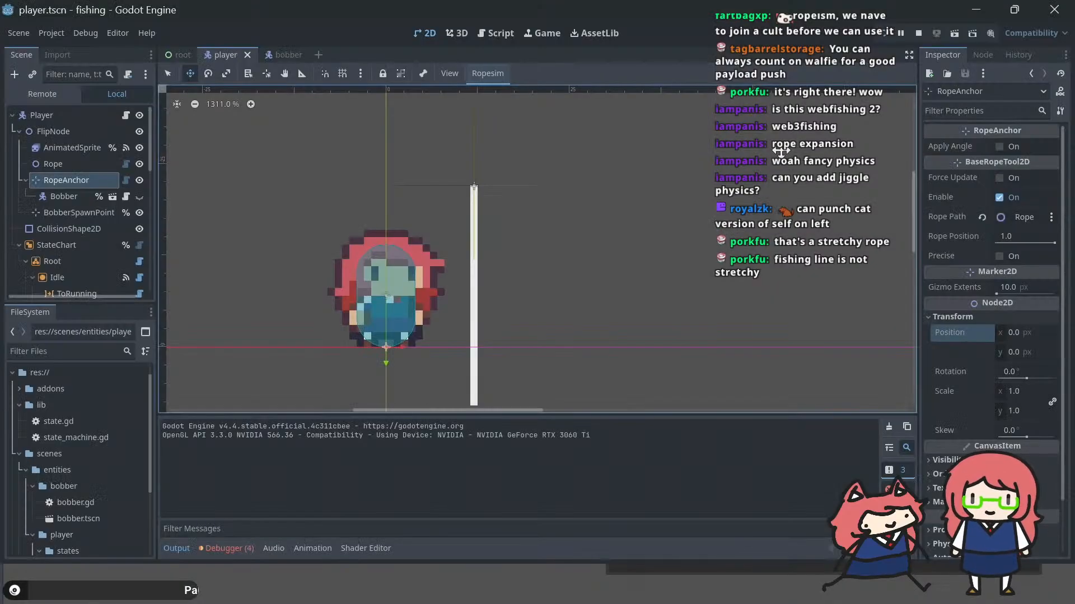
Step: Examine the RopeAnchor.gd script from its class declaration through the get_velocity and _update functions
left_click(125, 179)
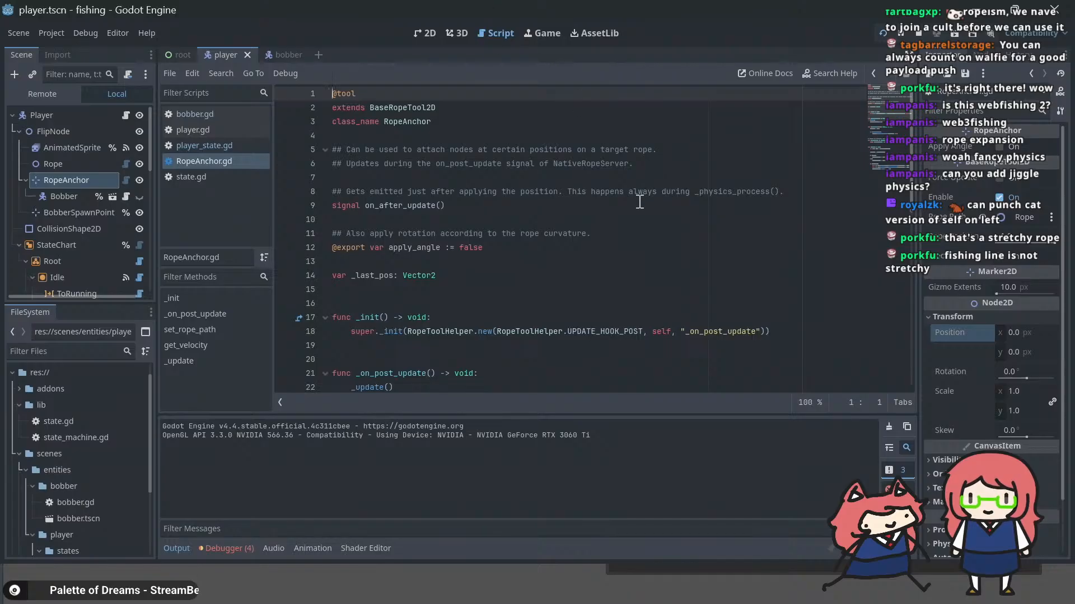
scroll(639, 201, "down", 3)
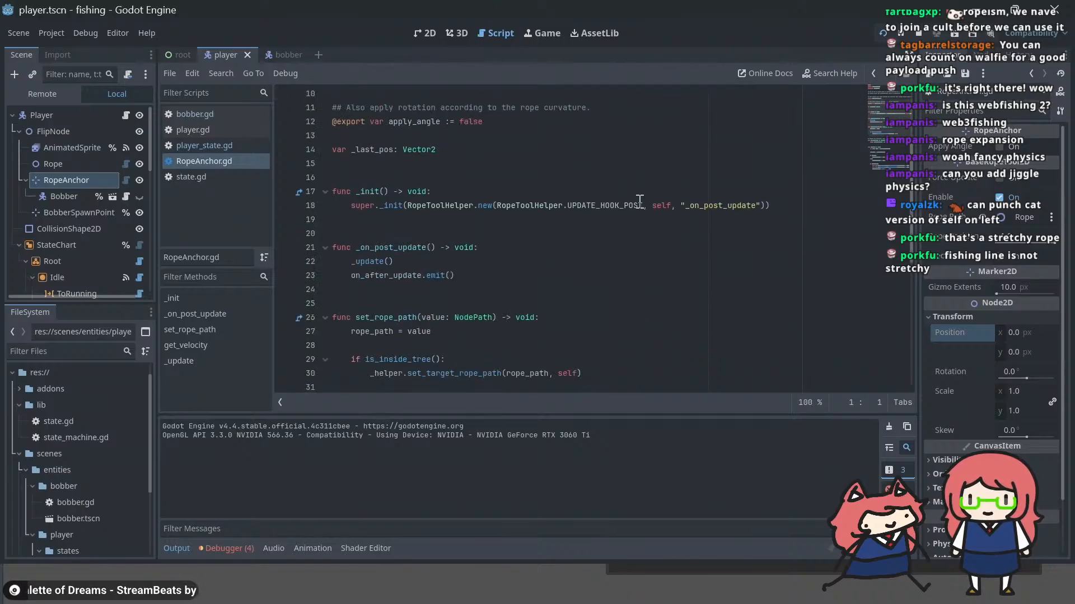
scroll(639, 201, "down", 1)
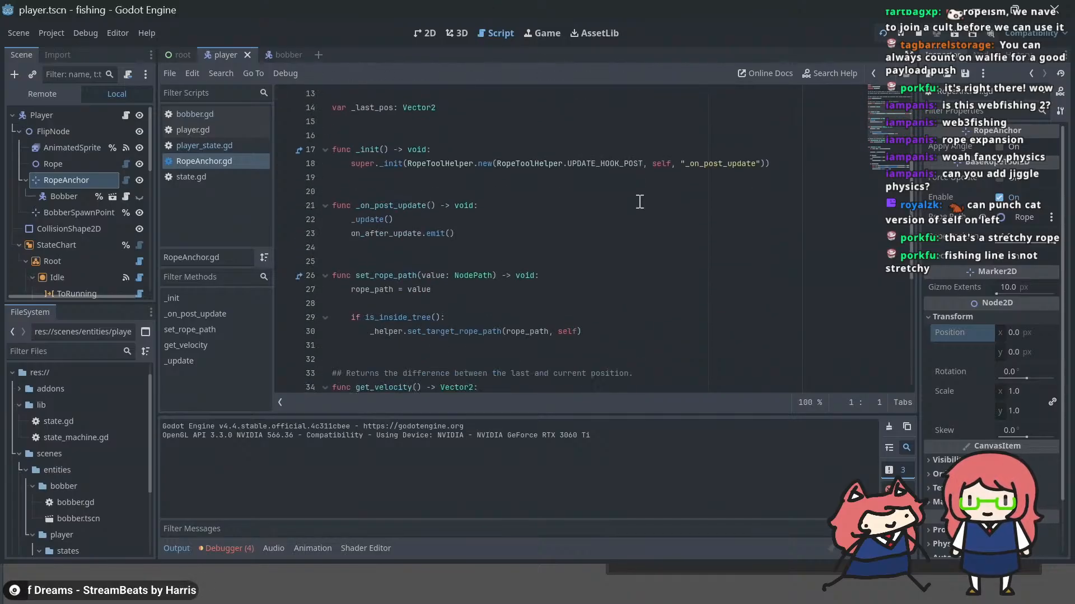
scroll(639, 201, "down", 2)
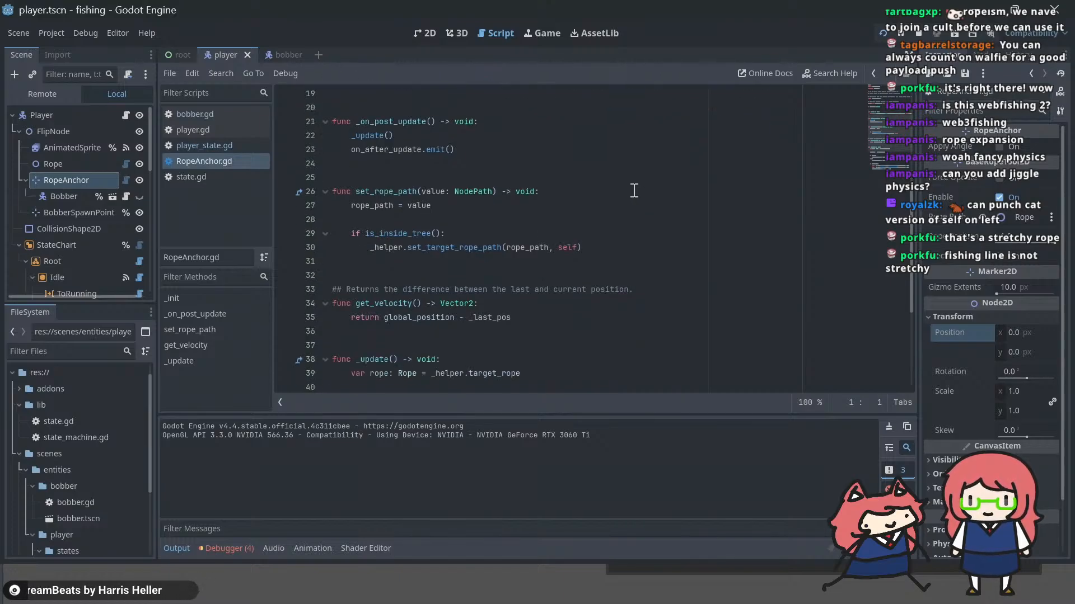
scroll(633, 187, "down", 4)
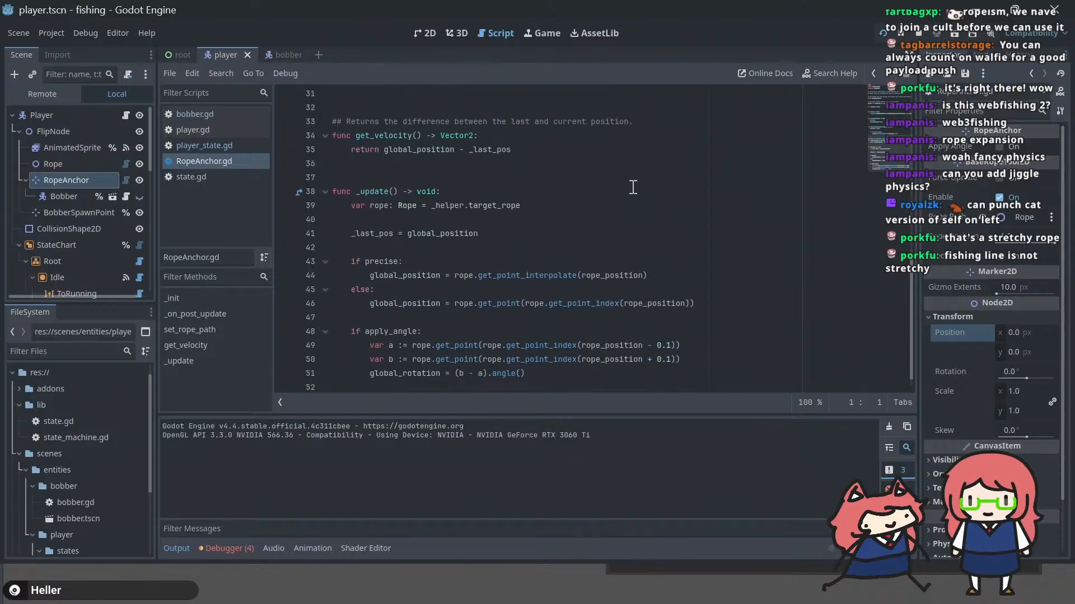
scroll(632, 187, "down", 1)
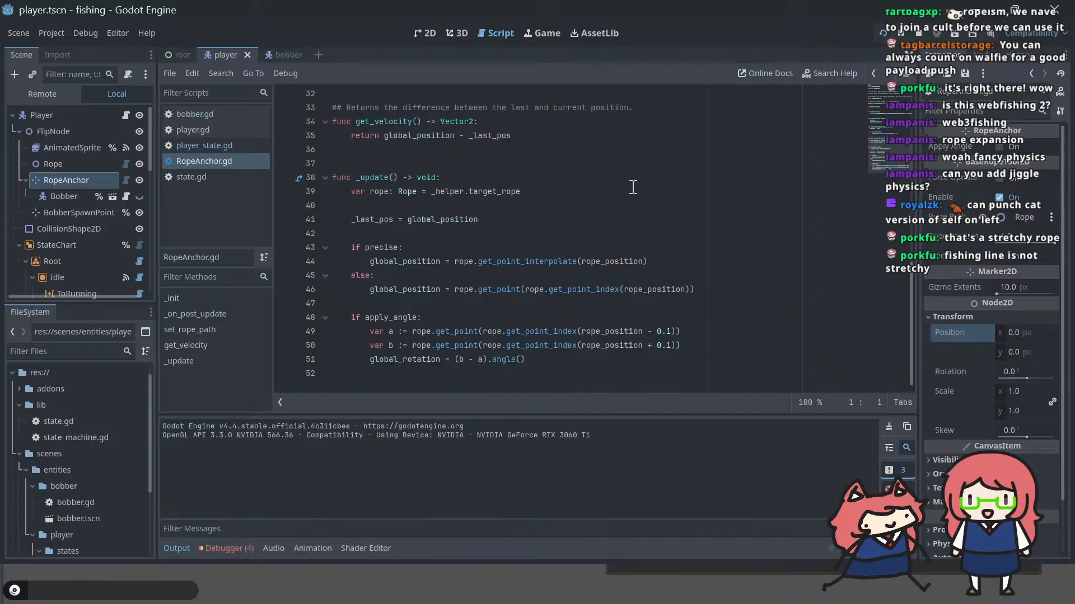
scroll(633, 187, "up", 10)
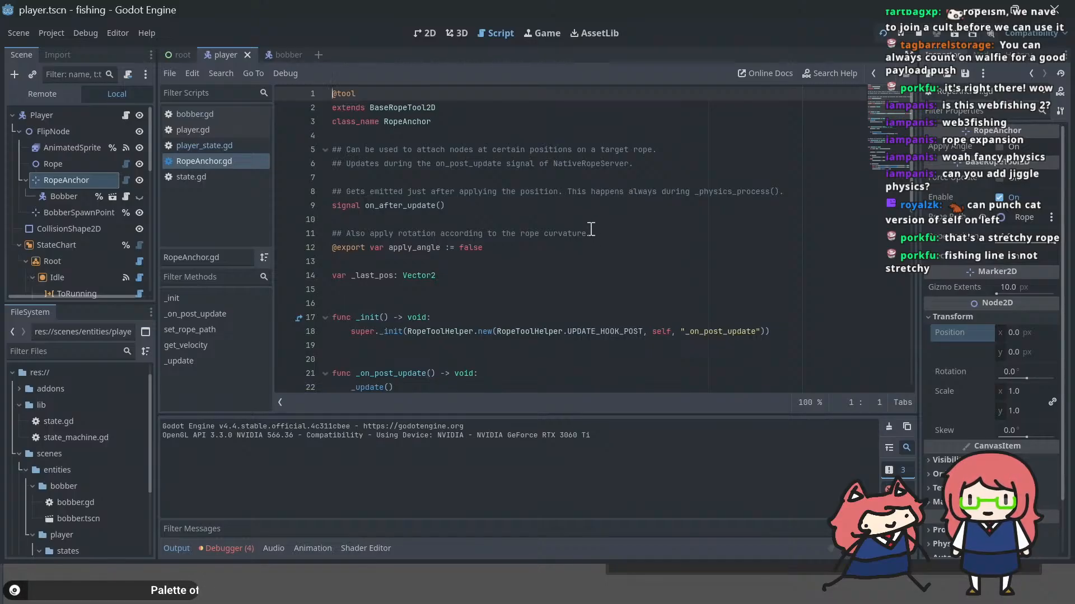
scroll(583, 213, "down", 10)
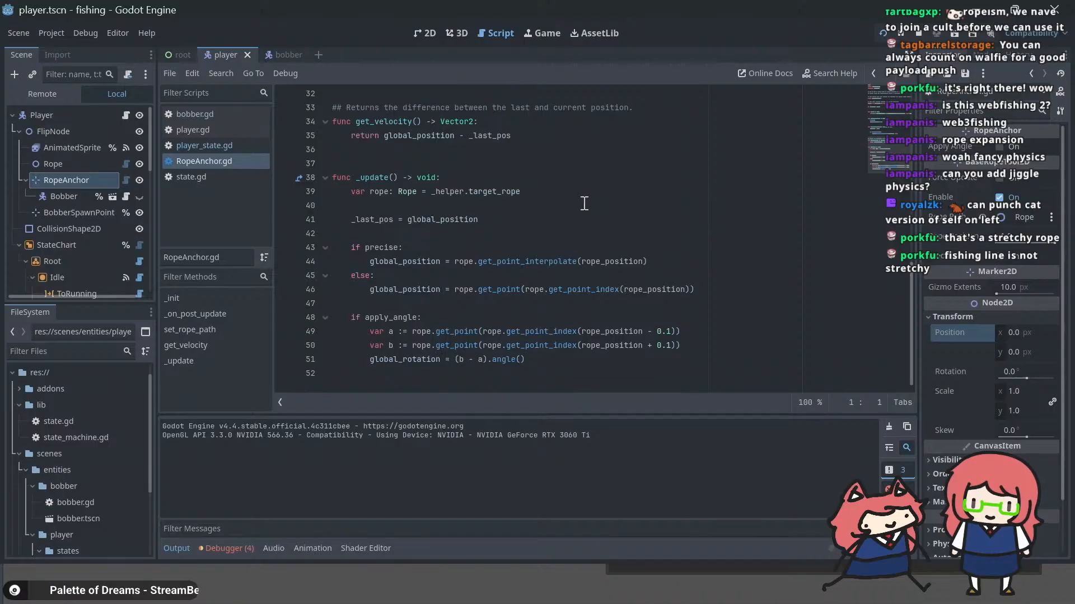
Step: Switch to Firefox and skim the showcase video in the GDNative-Ropesim README for how rope handles are set up
key("alt+Tab")
key("alt+Tab")
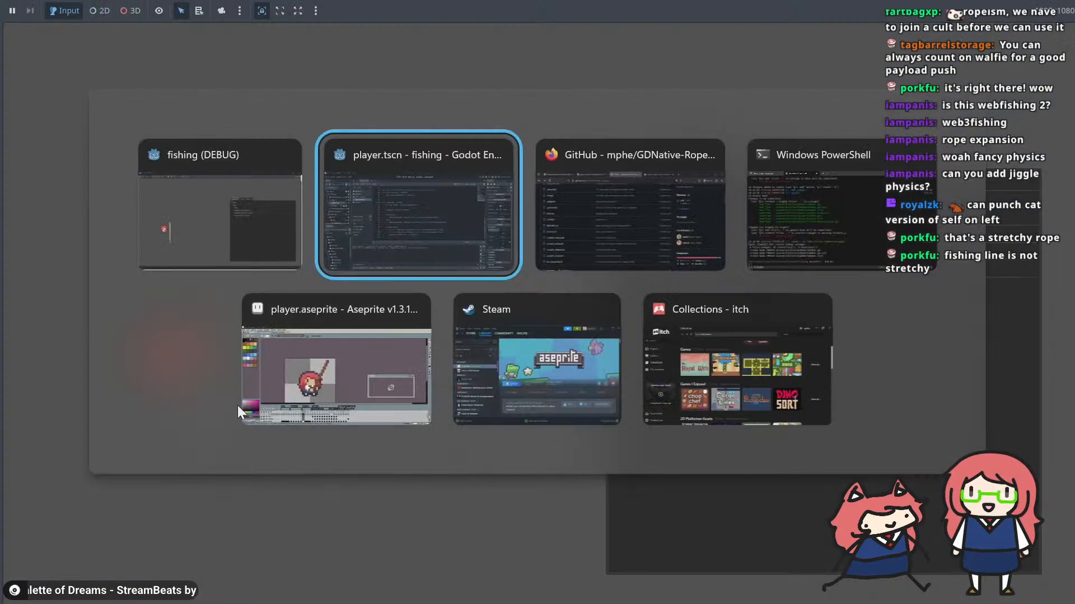
key("alt+Tab")
scroll(513, 280, "down", 10)
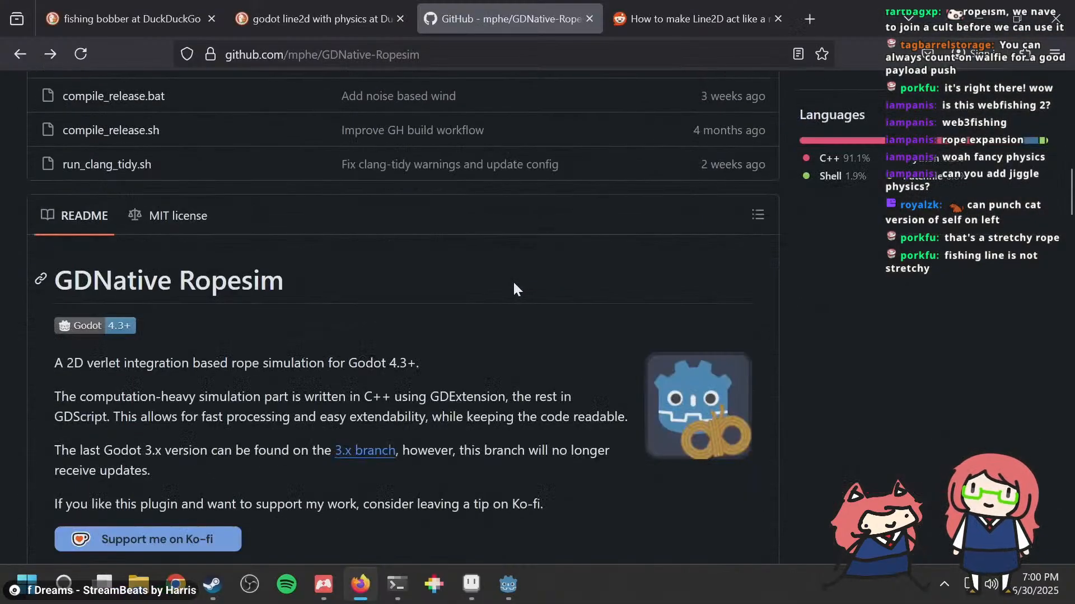
scroll(513, 285, "down", 15)
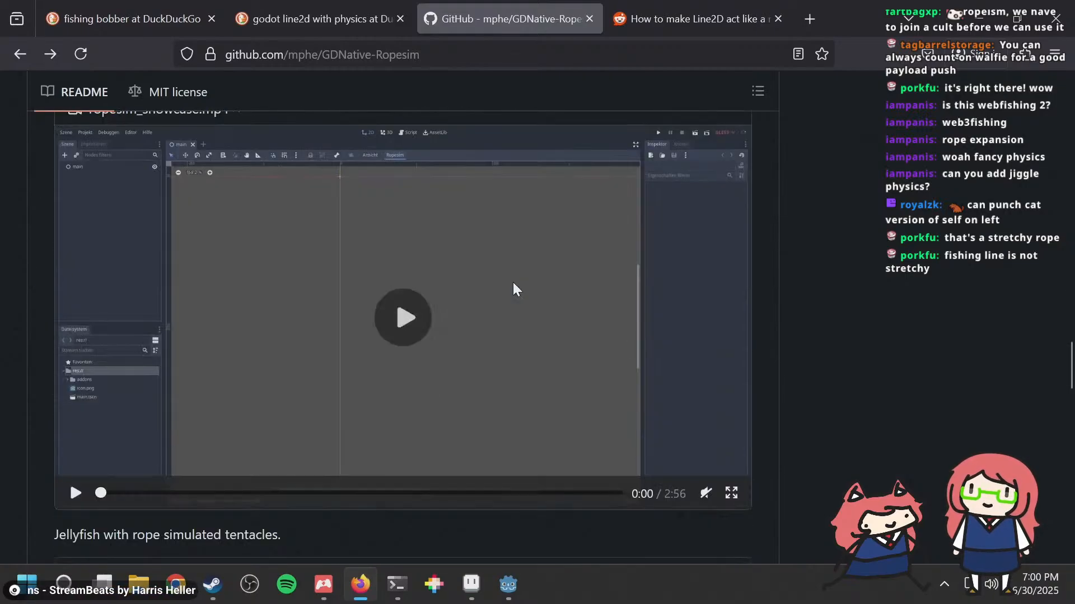
left_click(410, 320)
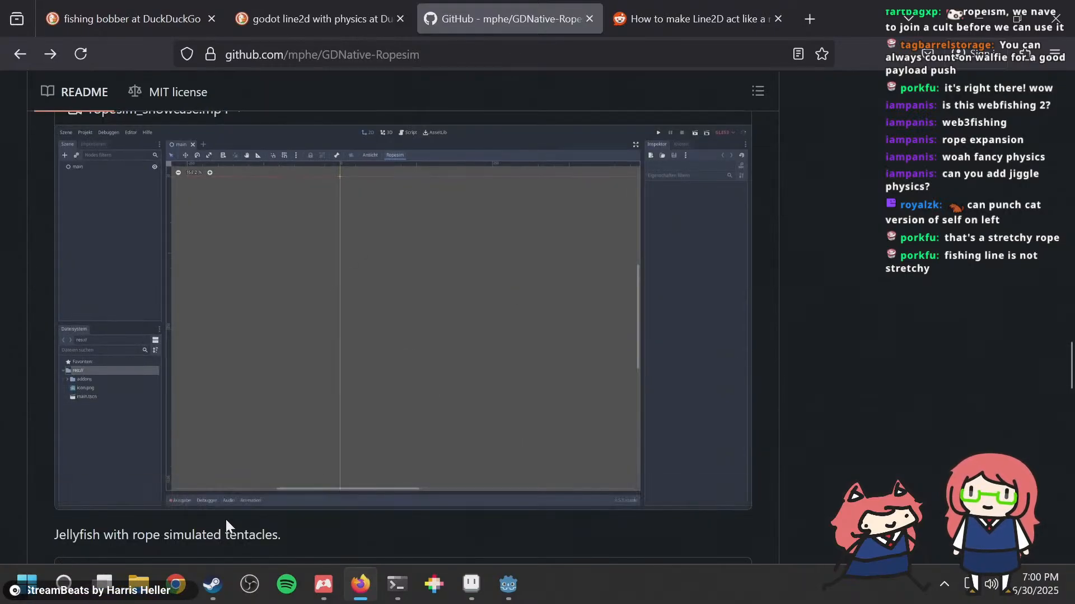
left_click(224, 491)
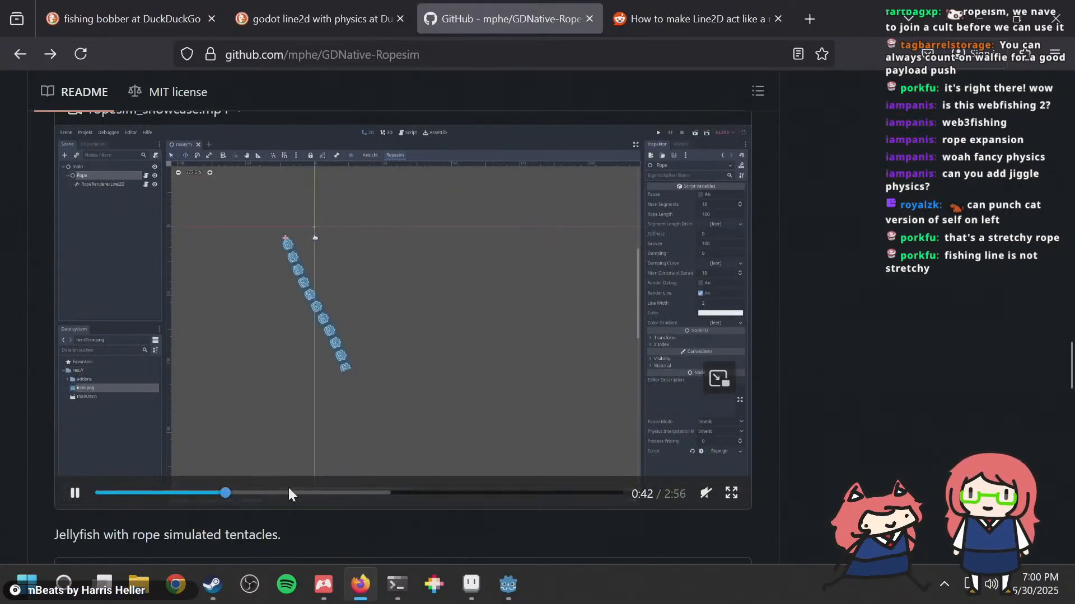
left_click(290, 492)
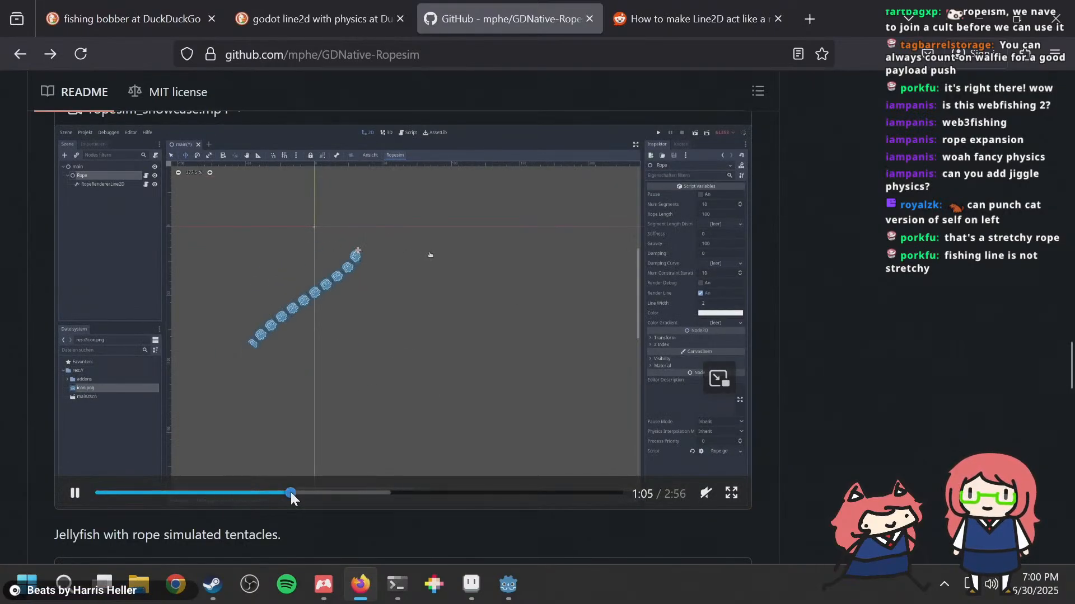
left_click(357, 492)
left_click(409, 492)
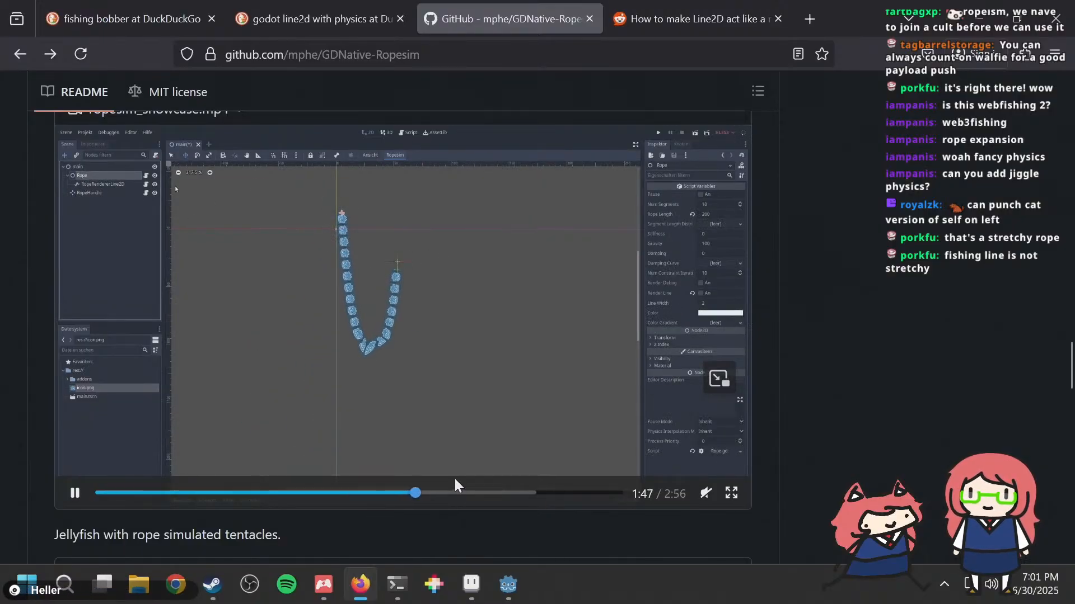
left_click(367, 492)
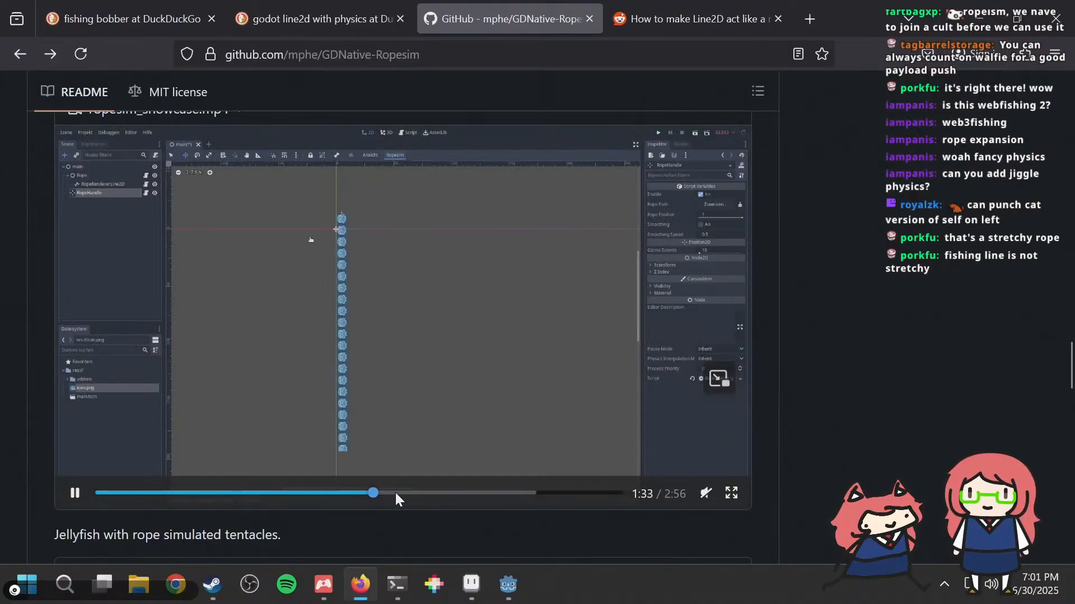
left_click(395, 492)
left_click(419, 493)
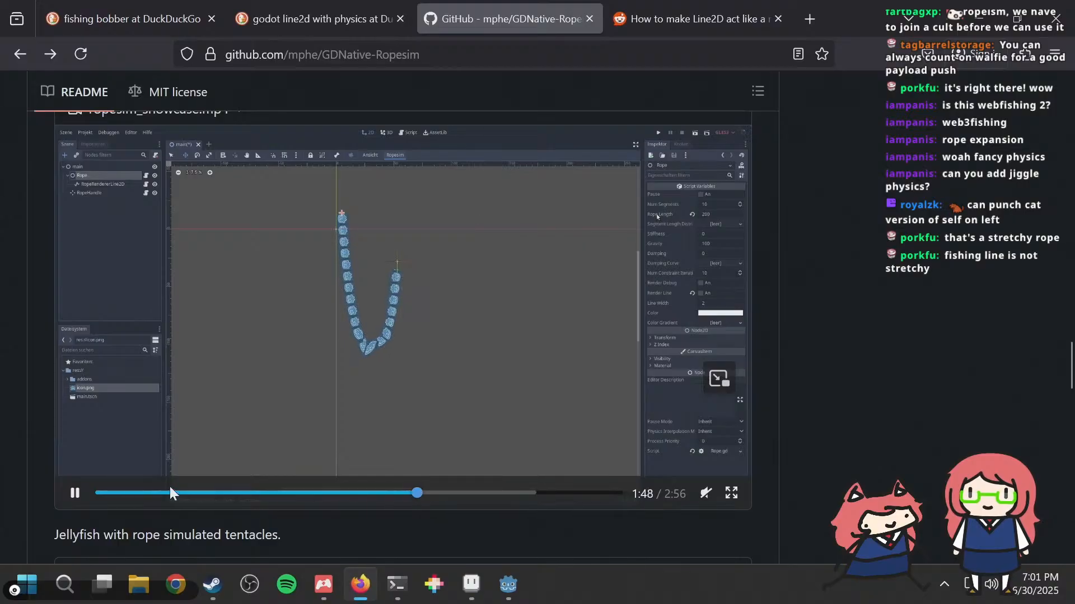
Step: Switch back to Godot, change the type of the bobber scene's root node to RopeAnchor, and save the scene
key("alt+Tab")
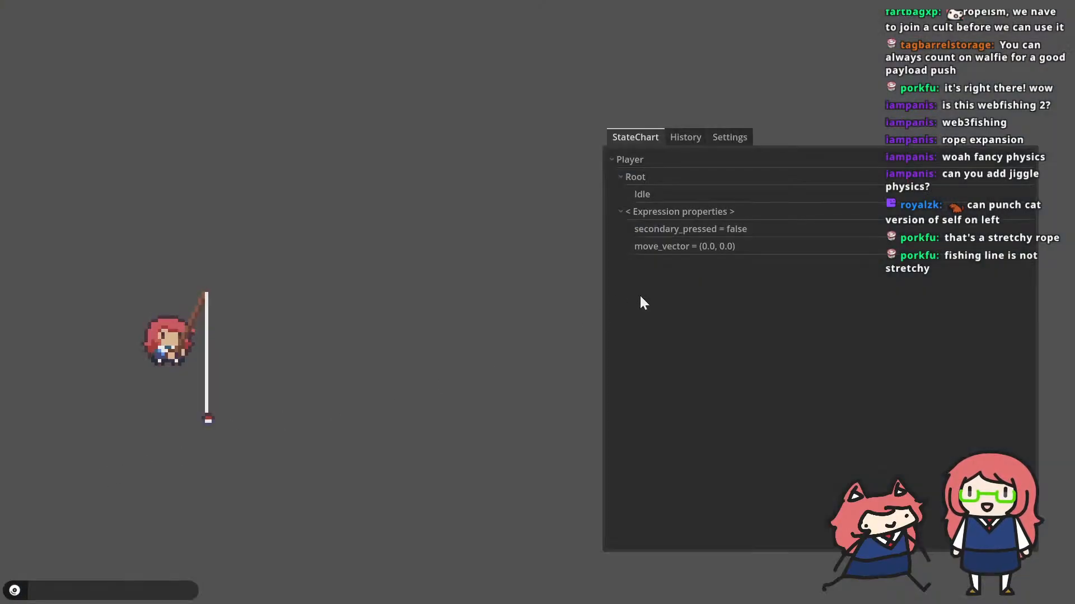
key("alt+Tab")
key("alt+Tab")
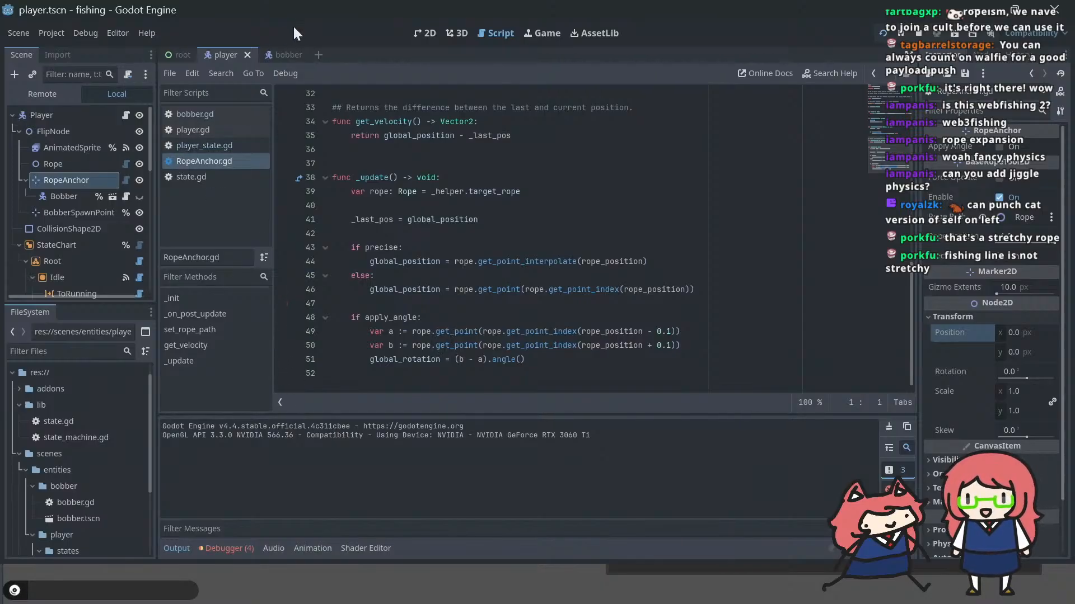
left_click(280, 56)
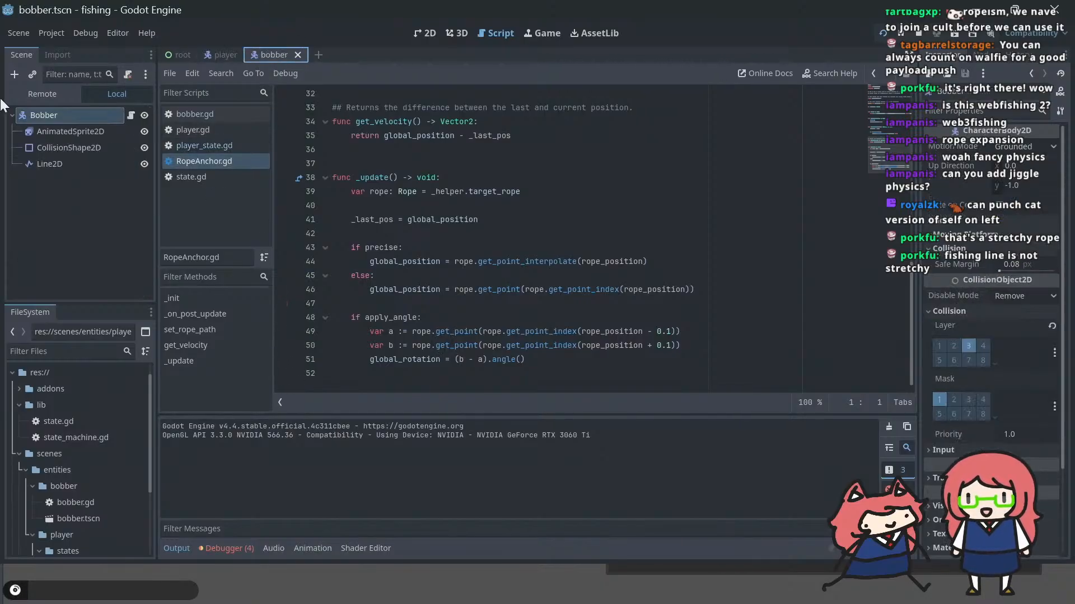
right_click(58, 111)
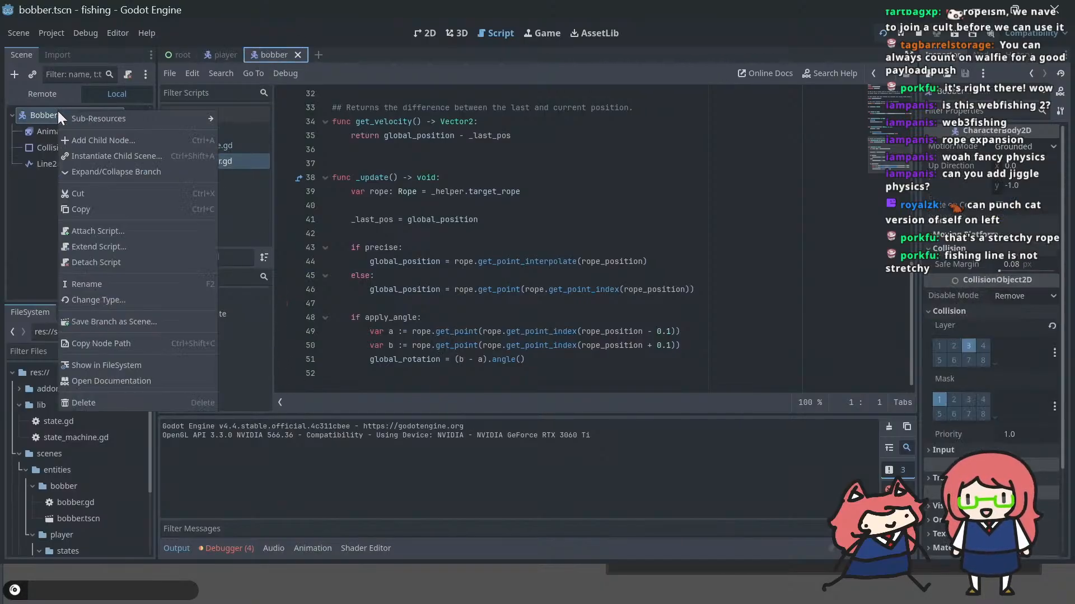
left_click(142, 300)
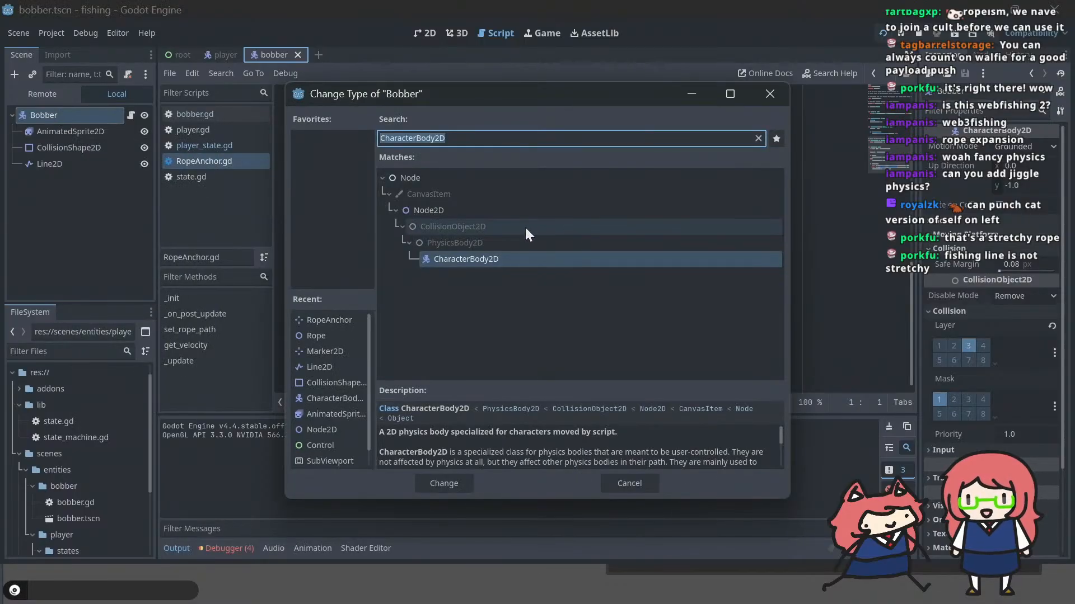
type("ropea")
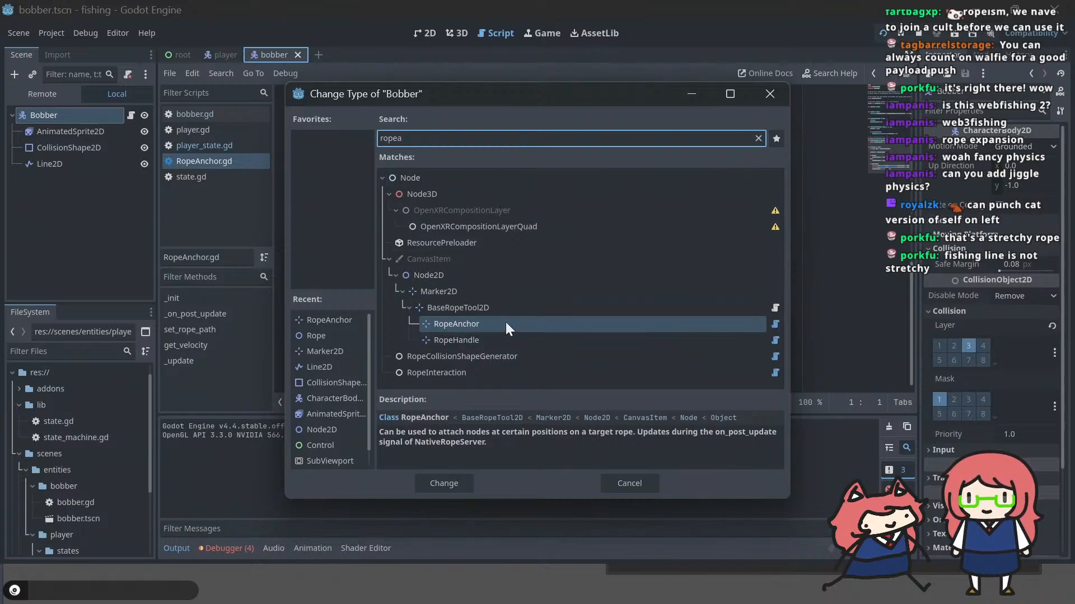
double_click(503, 321)
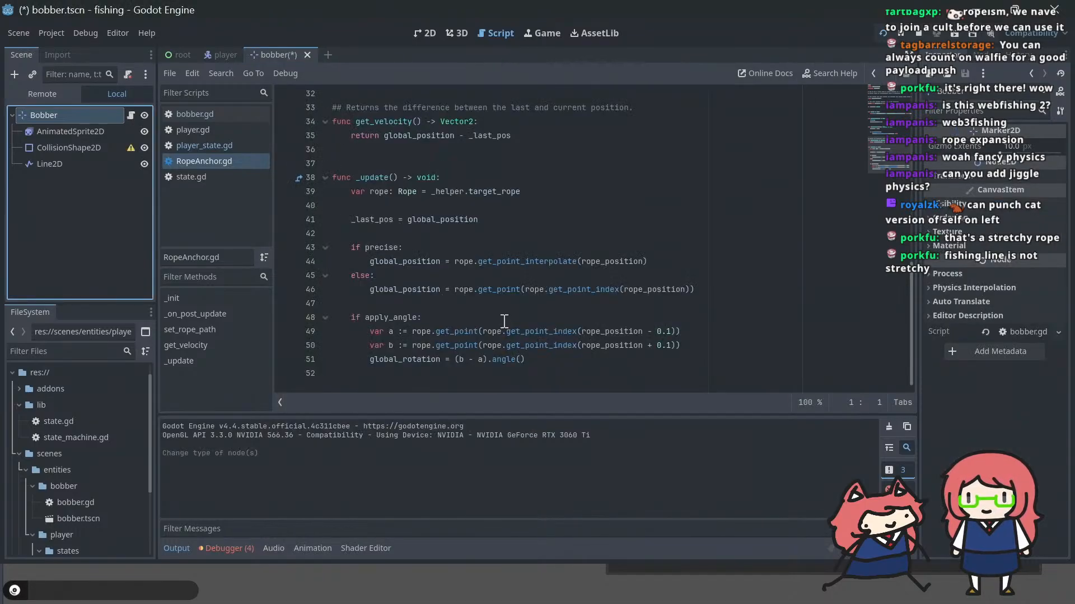
key("ctrl+s")
Step: Make the Bobber class in bobber.gd extend RopeAnchor instead of CharacterBody2D
left_click(216, 54)
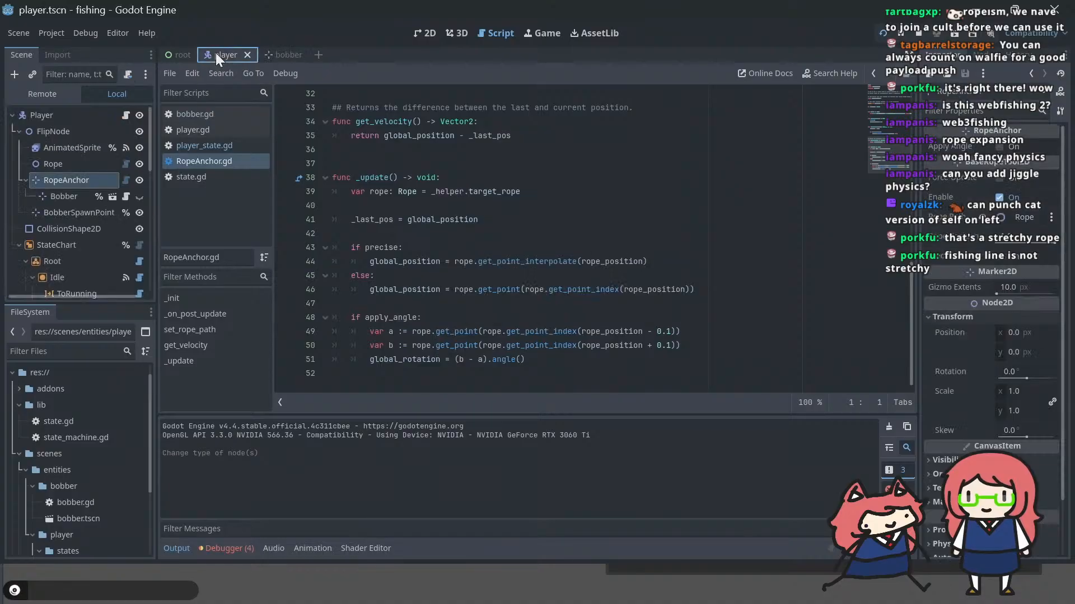
left_click(269, 53)
scroll(435, 149, "up", 10)
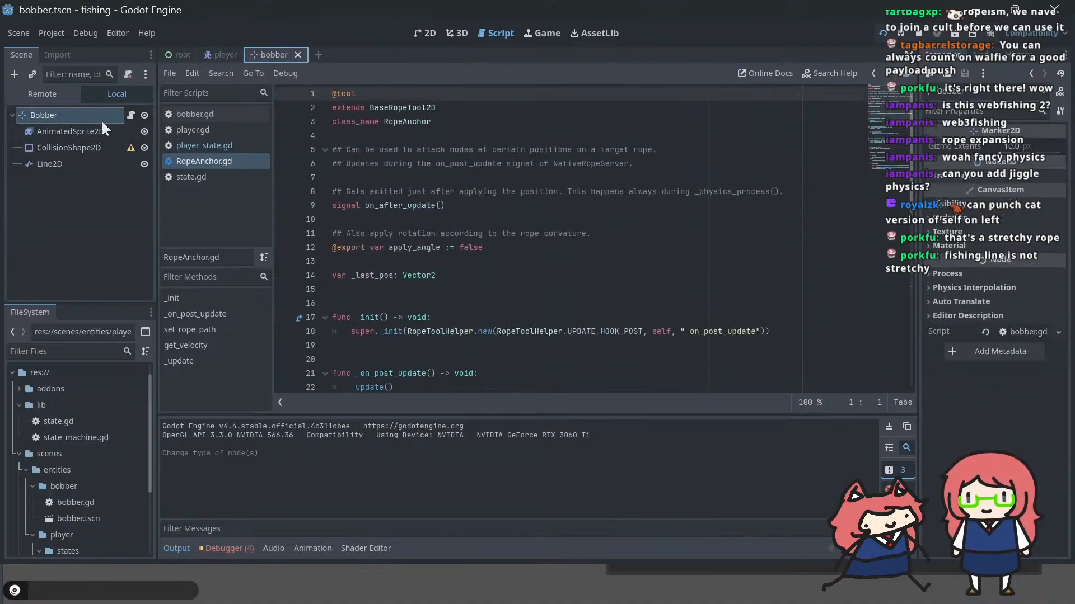
left_click(131, 115)
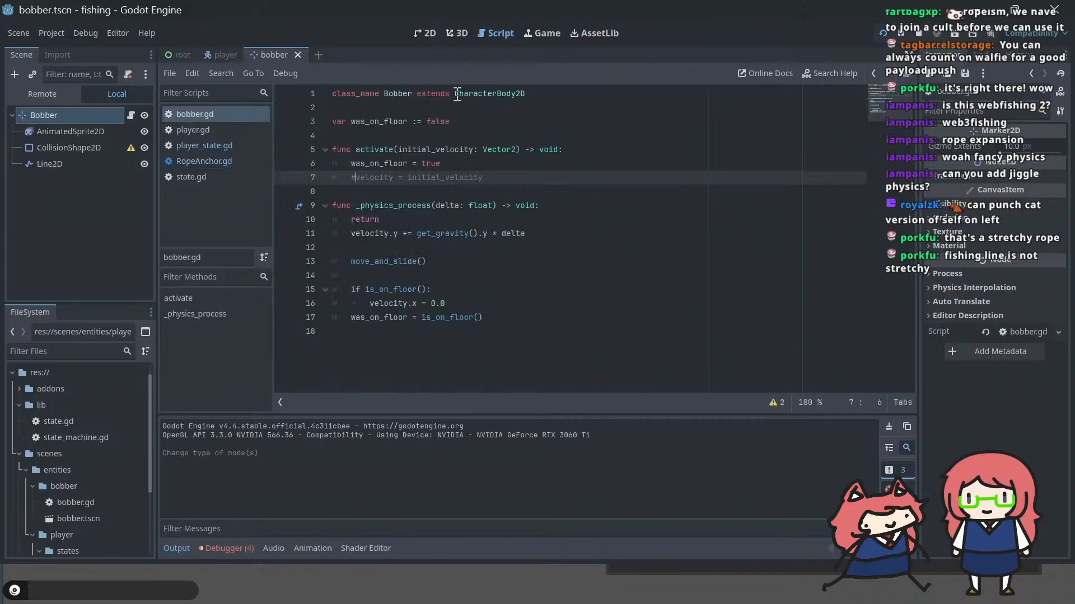
left_click_drag(455, 94, 598, 90)
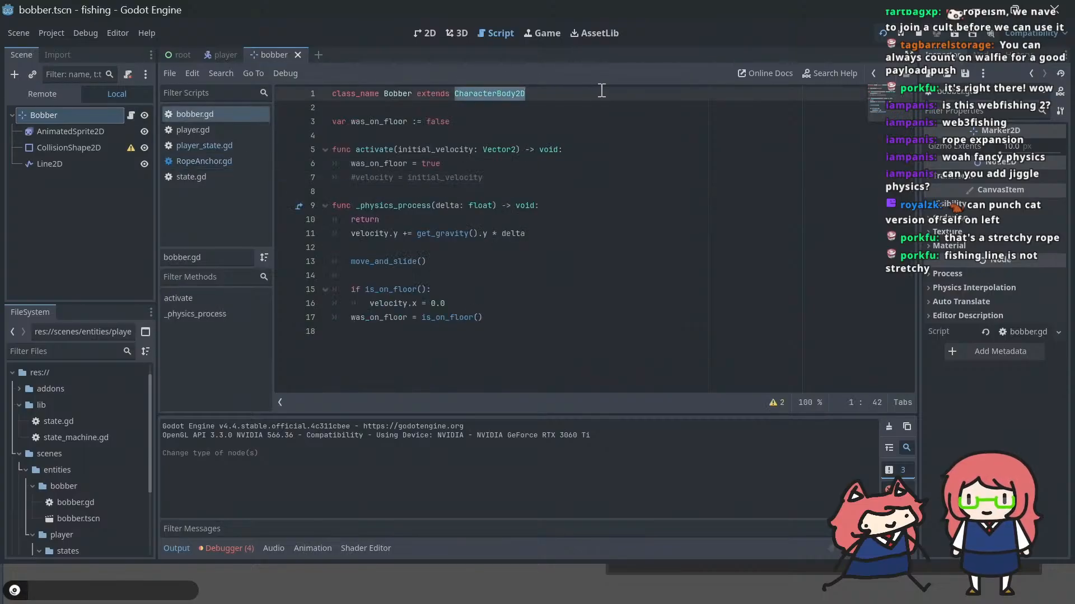
type("RopeAnchor")
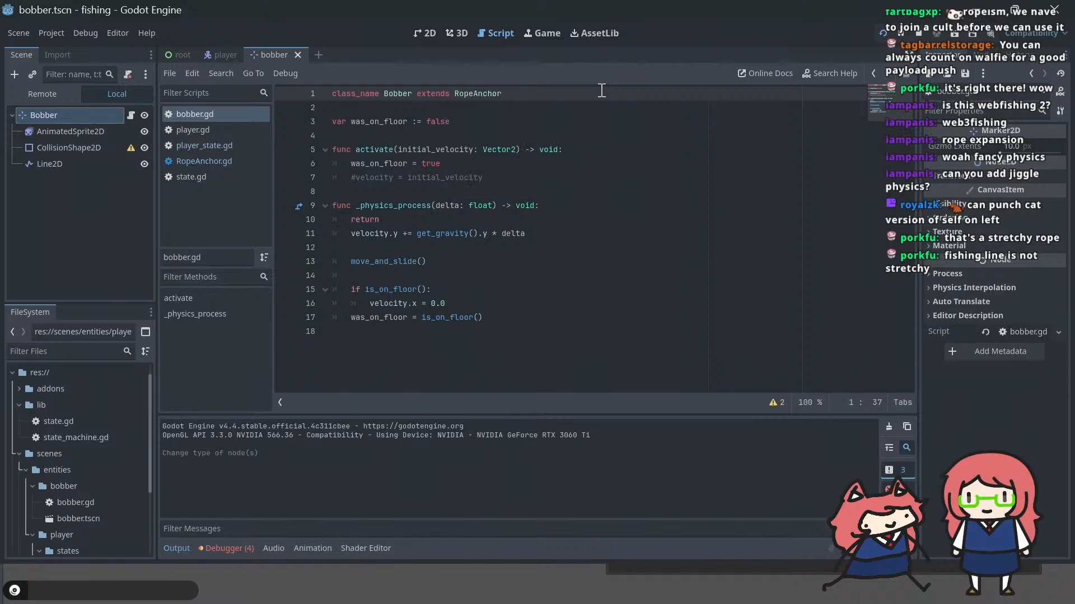
Step: Run the game, then comment out the velocity, move_and_slide and is_on_floor lines after return in bobber.gd's _physics_process and save
key("F5")
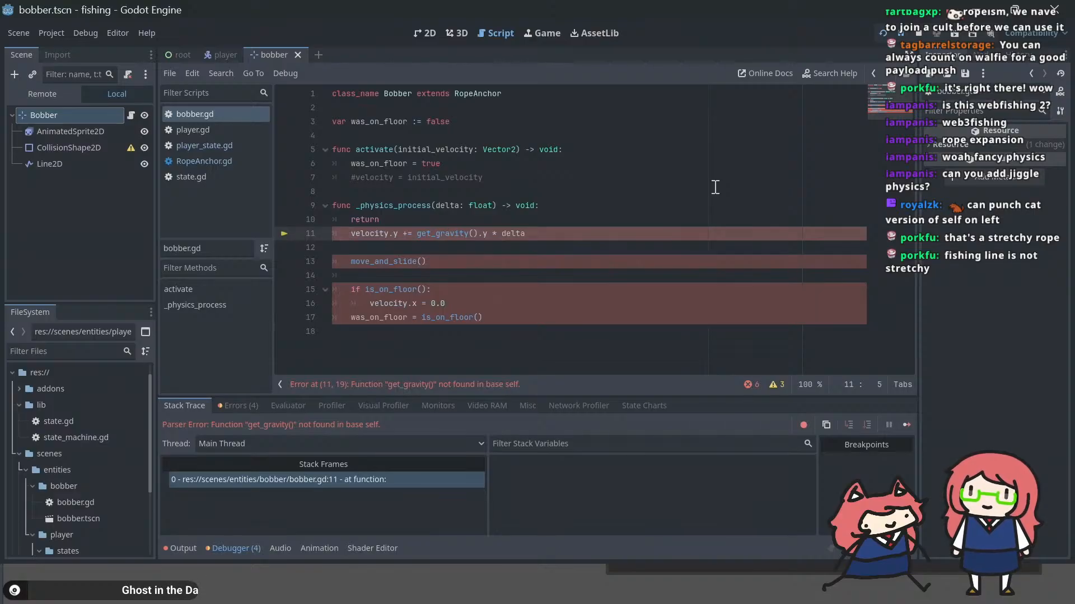
key("ctrl+k")
key("Down")
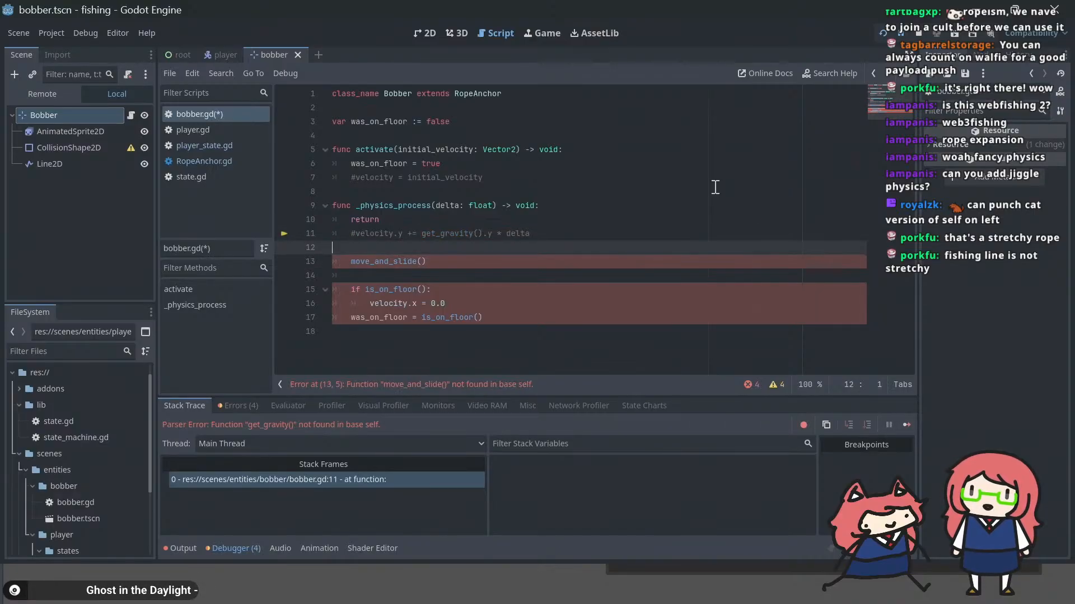
key("Down")
key("ctrl+k")
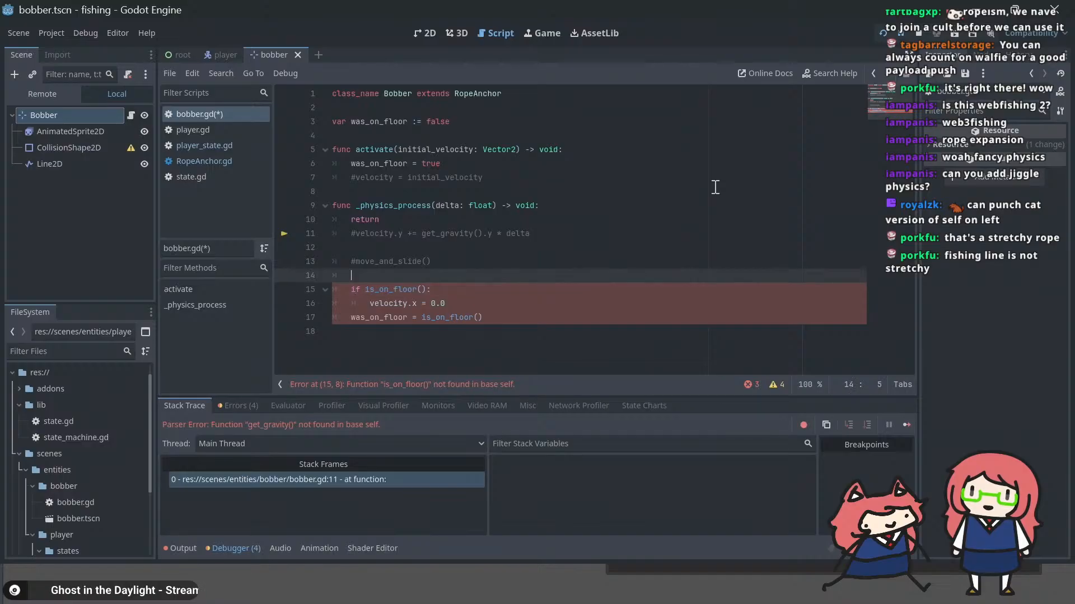
key("Up")
key("Down")
key("Down")
key("Down")
key("ctrl+k")
key("Down")
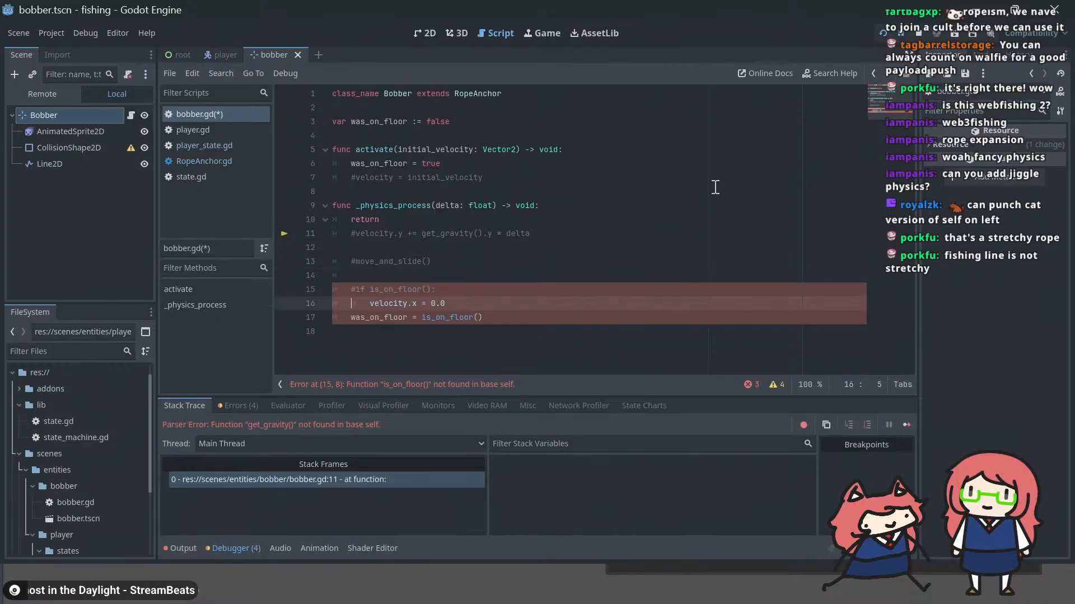
key("ctrl+k")
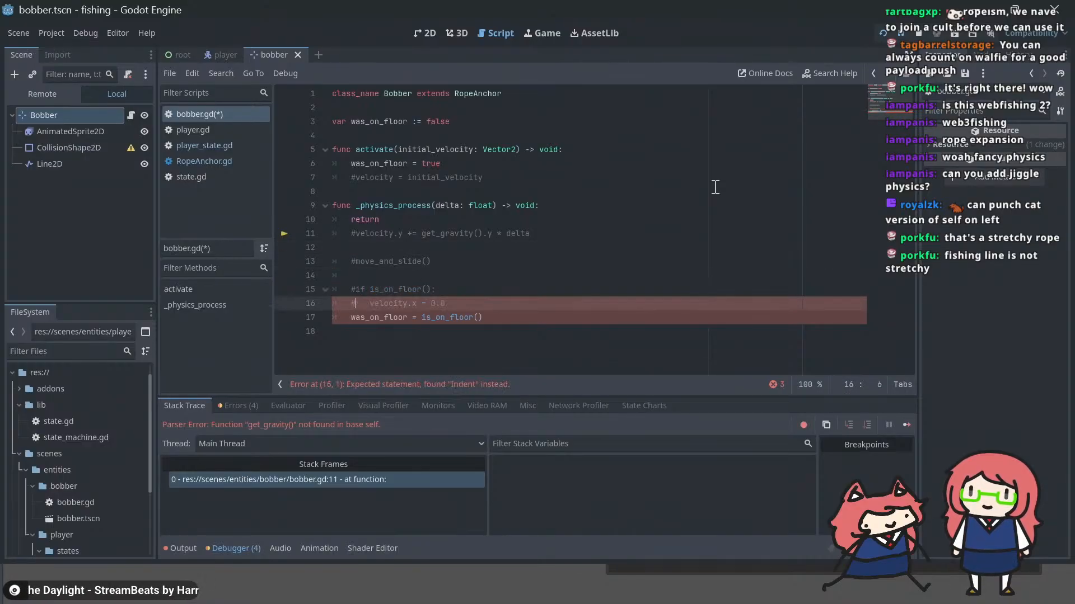
key("Down")
key("ctrl+k")
key("ctrl+s")
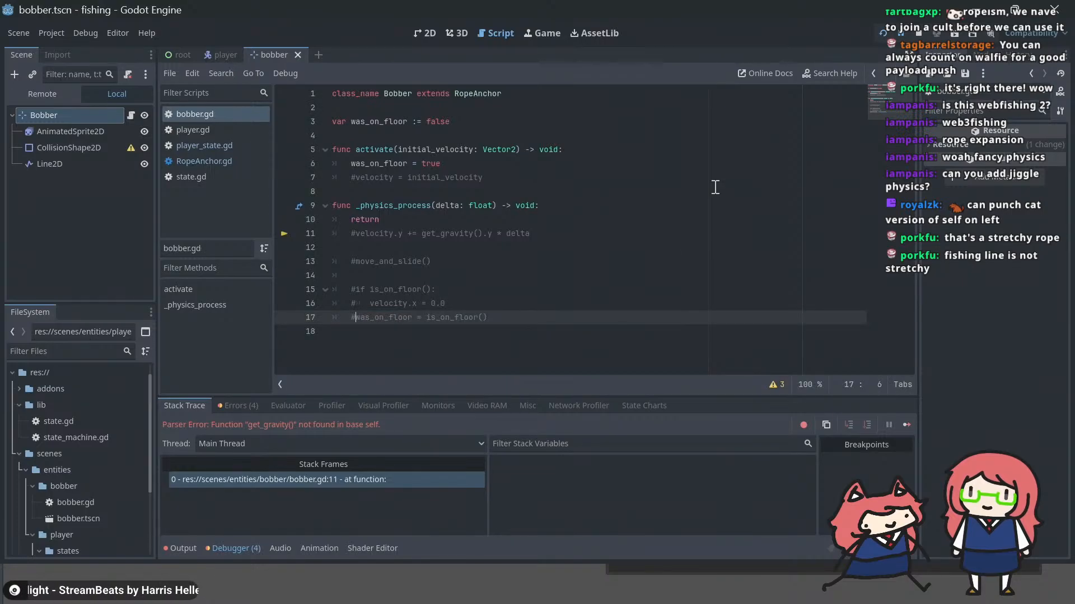
Step: In the player scene, move the Bobber out of RopeAnchor to sit directly under FlipNode, and delete the RopeAnchor node
left_click(221, 55)
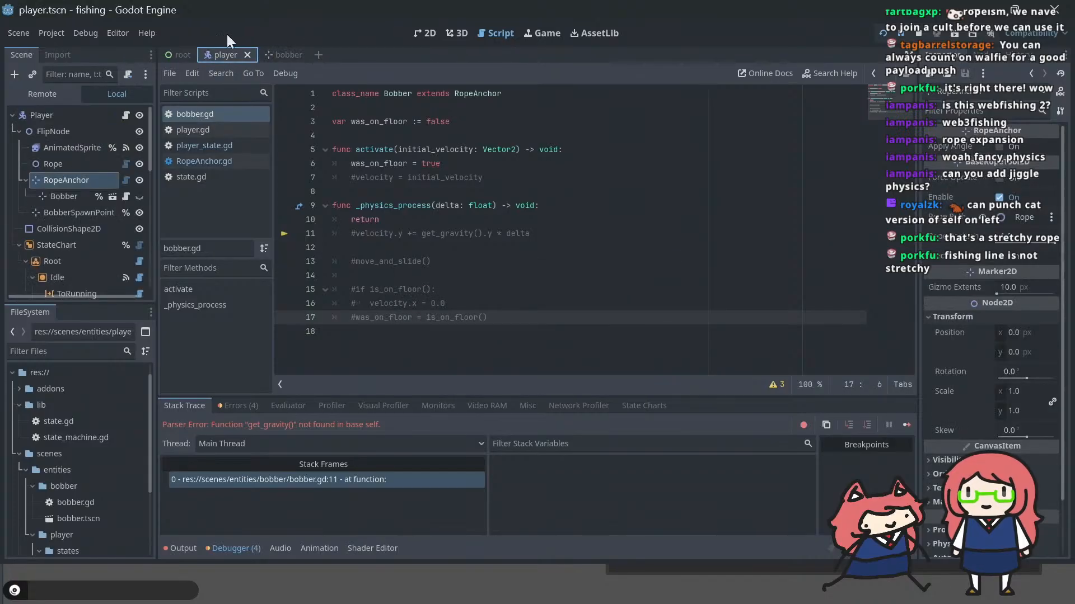
left_click(424, 31)
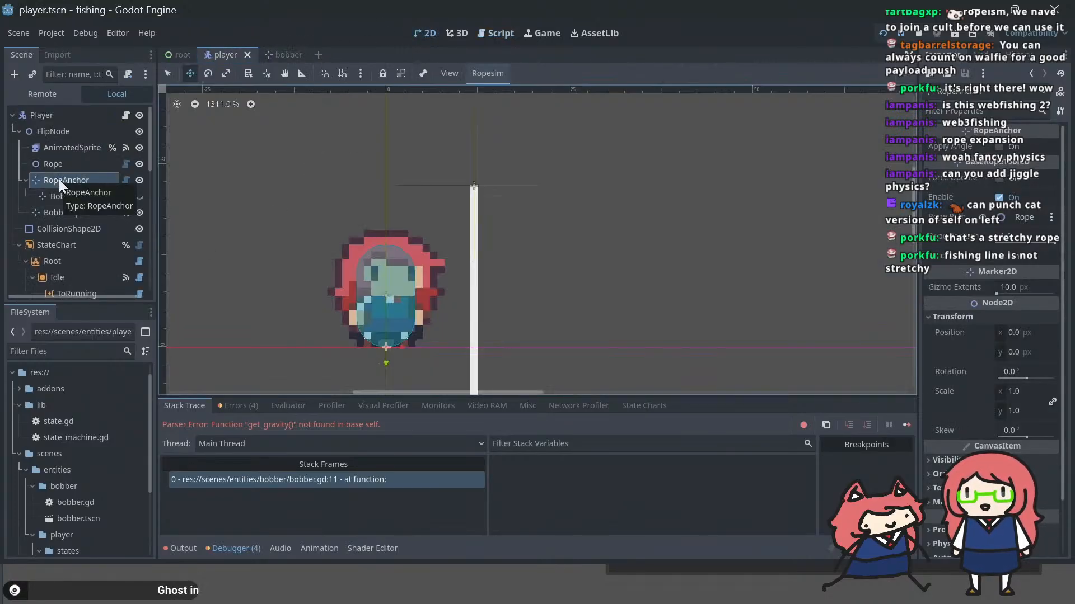
left_click_drag(56, 195, 59, 175)
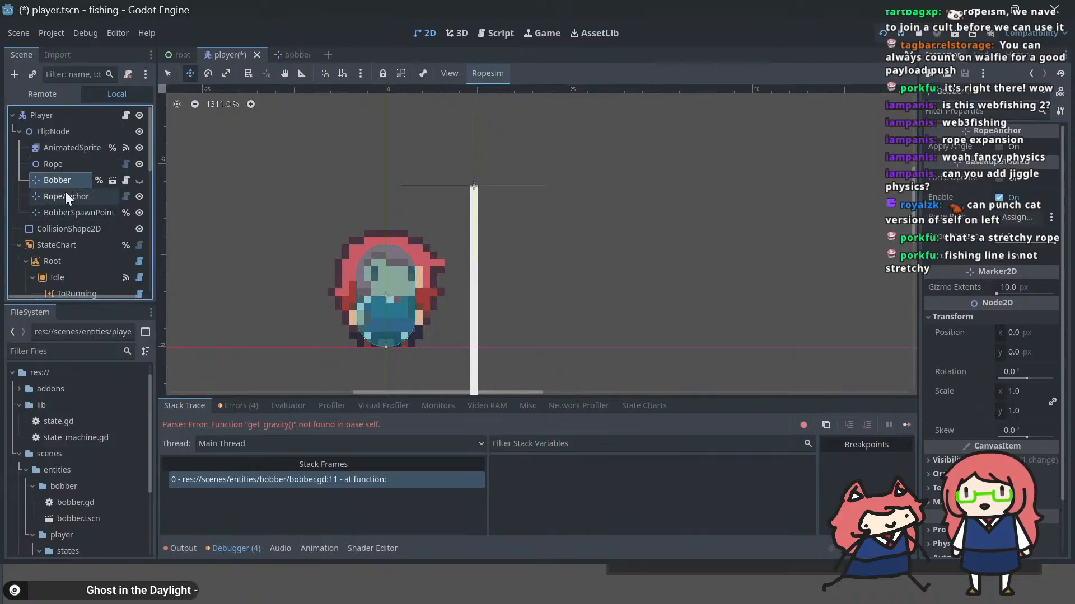
right_click(66, 194)
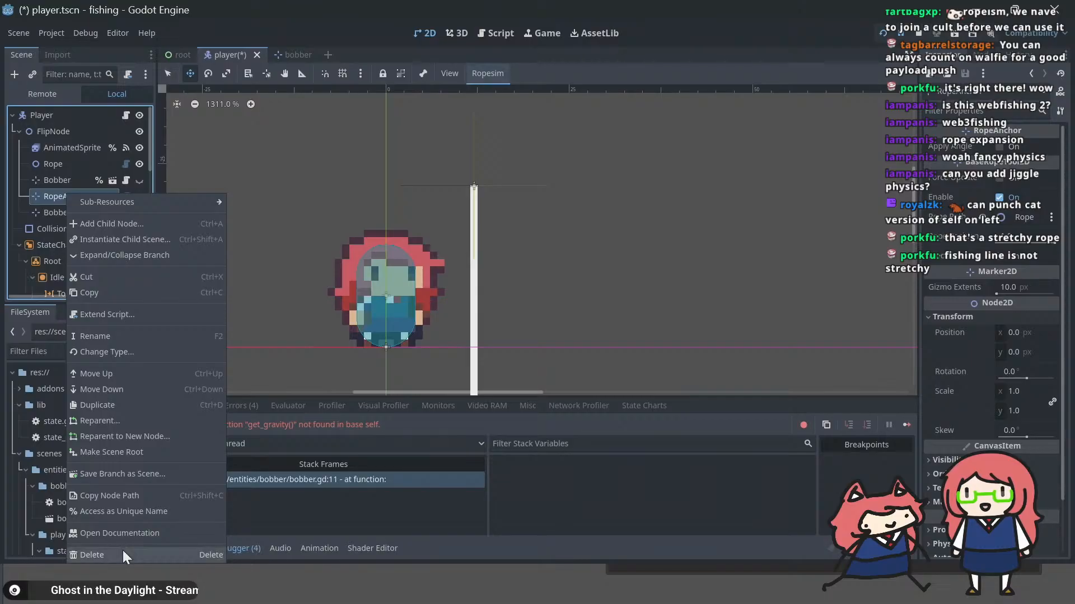
left_click(123, 549)
left_click(520, 311)
Step: Assign the Rope node as the Bobber's Rope Path, save the scene, and run the game to check the attachment
left_click(49, 178)
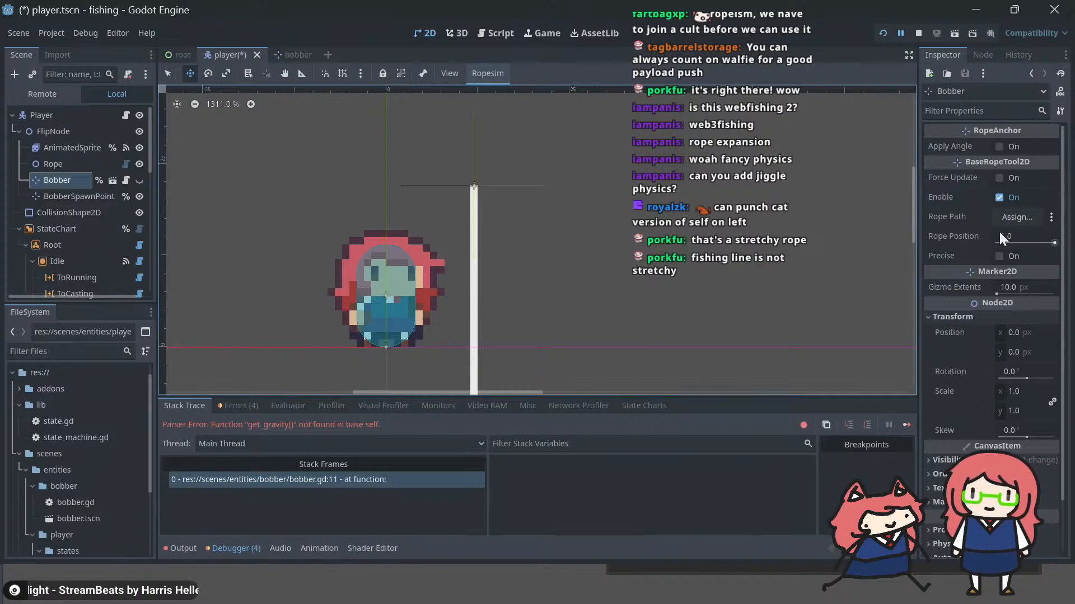
left_click(1012, 216)
double_click(490, 191)
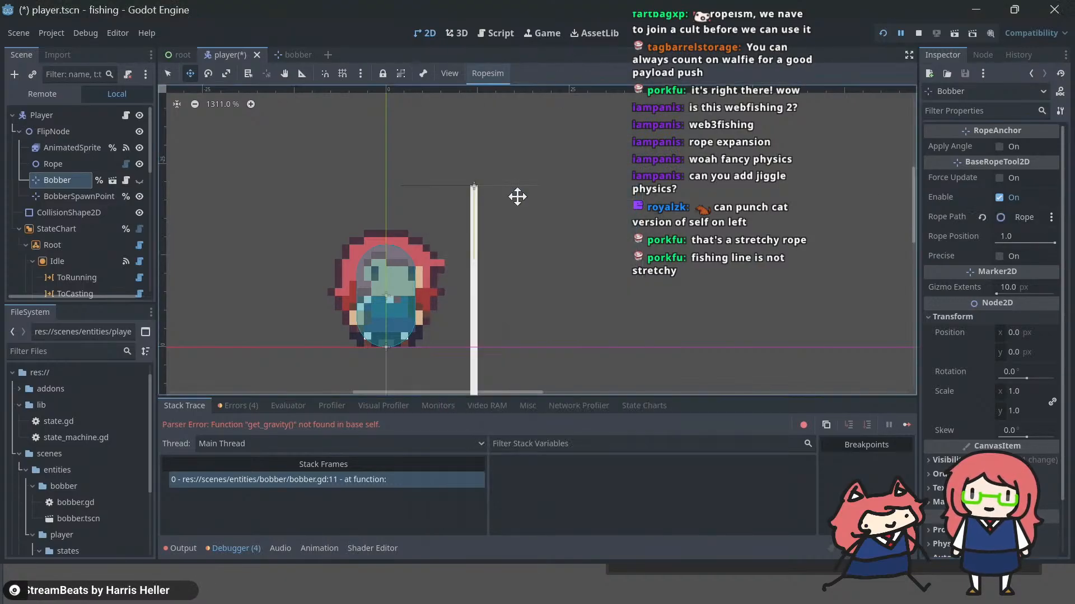
key("ctrl+s")
key("F6")
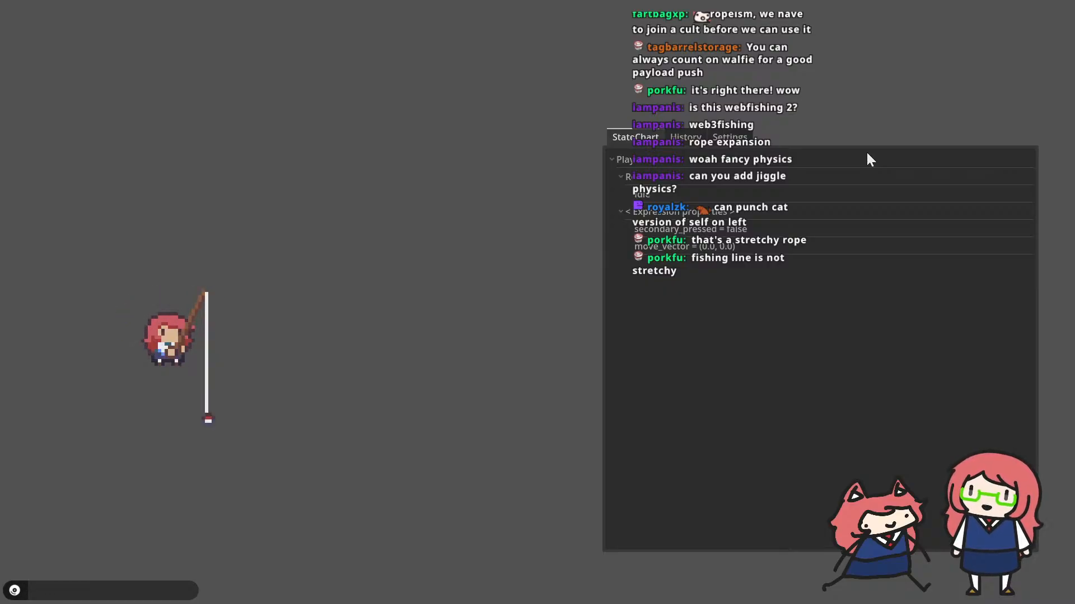
key("alt+Tab")
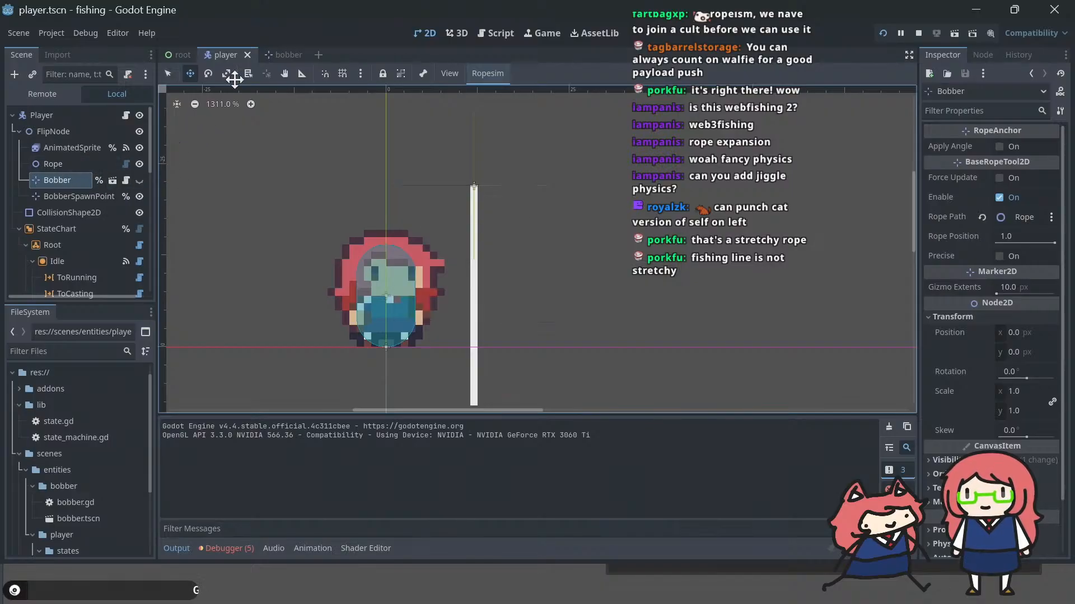
Step: Hide the Rope node in the player scene, keep the Bobber hidden as well, and save
left_click(505, 35)
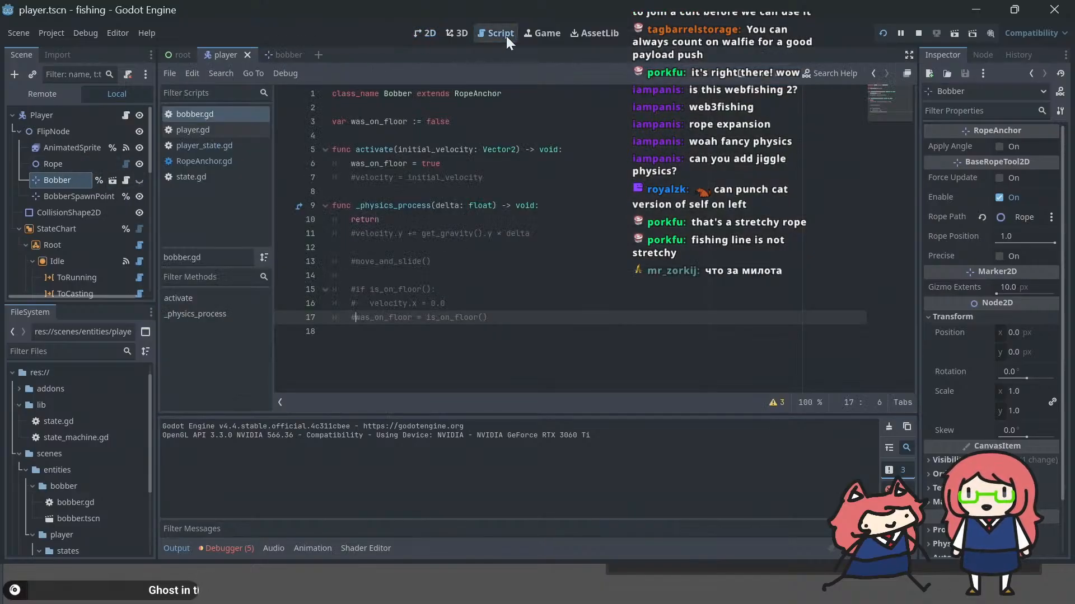
left_click(139, 180)
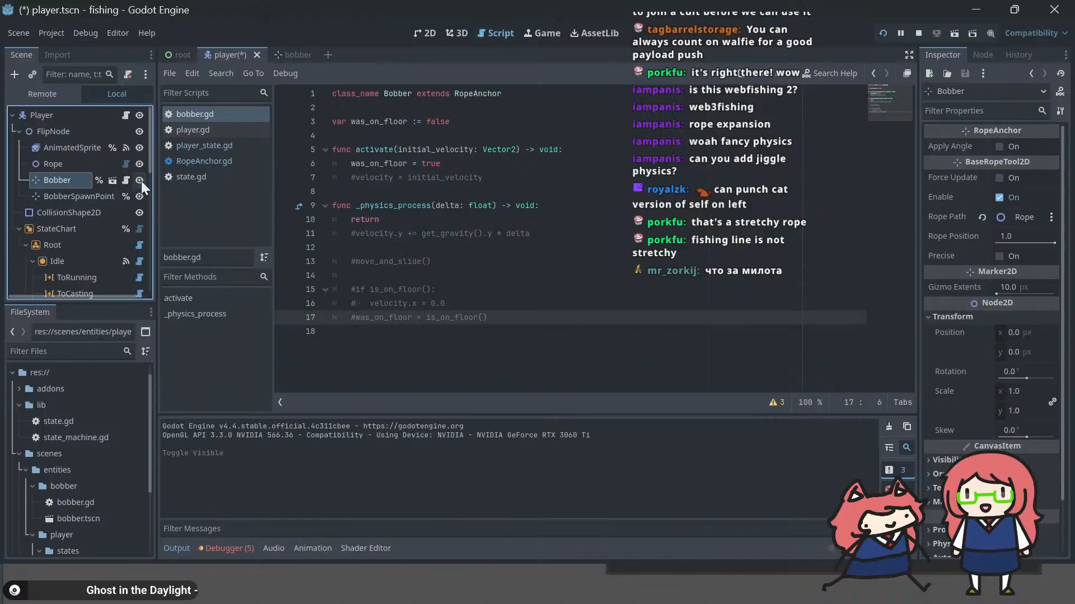
left_click(140, 181)
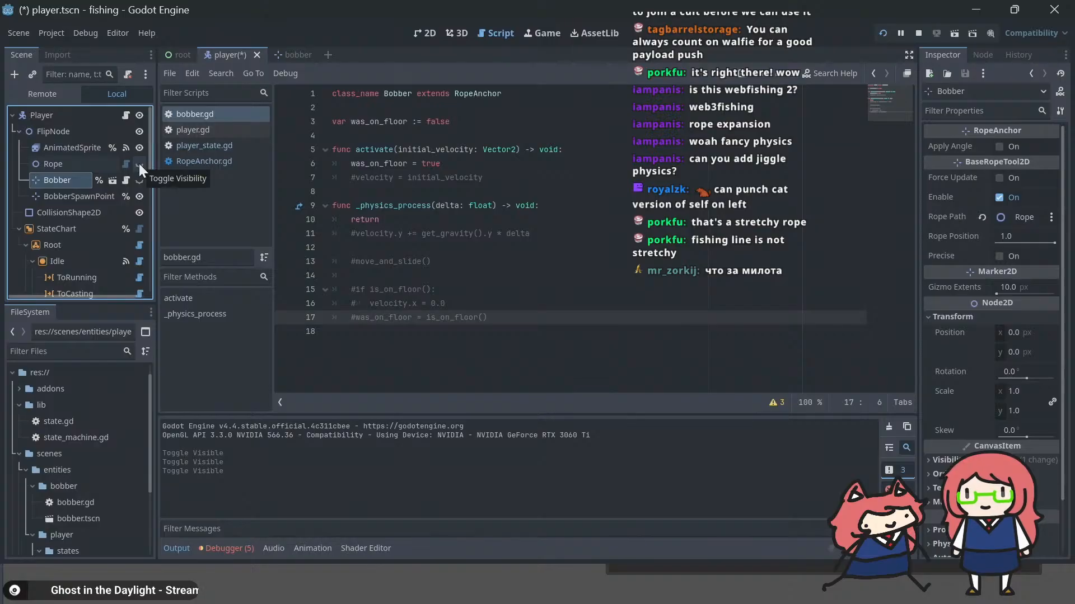
key("ctrl+s")
Step: Reparent the Bobber node under the Rope node and save the player scene
left_click(60, 165)
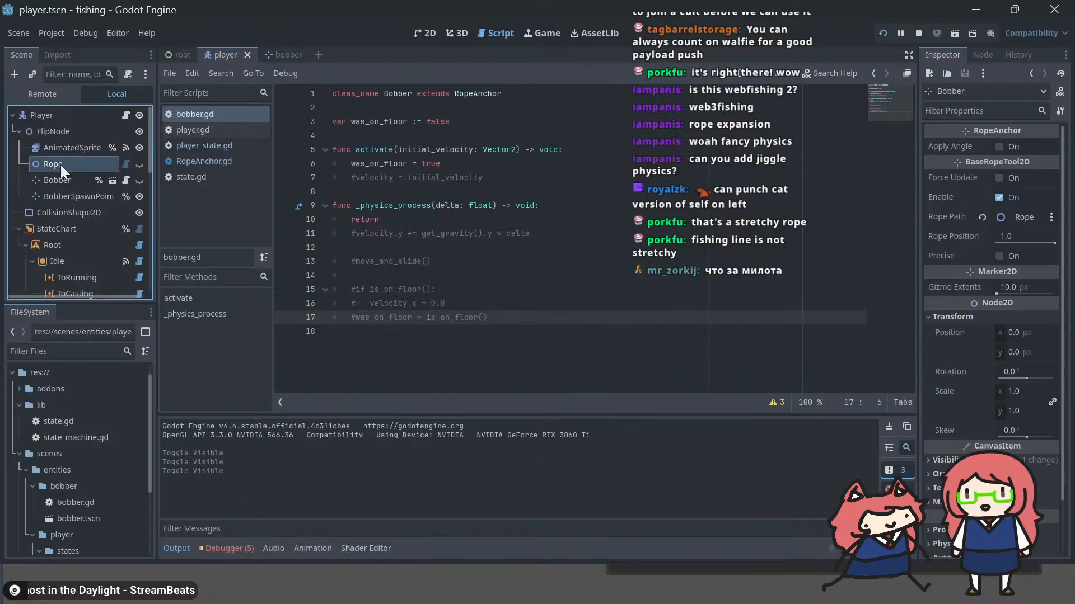
right_click(61, 165)
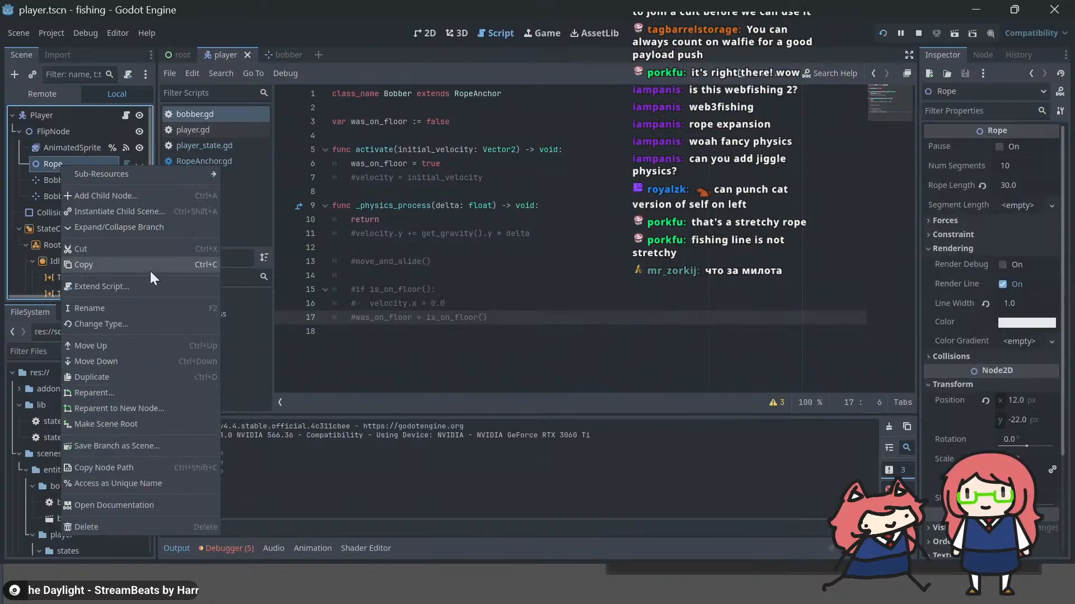
left_click(47, 179)
left_click_drag(47, 179, 63, 164)
key("ctrl+s")
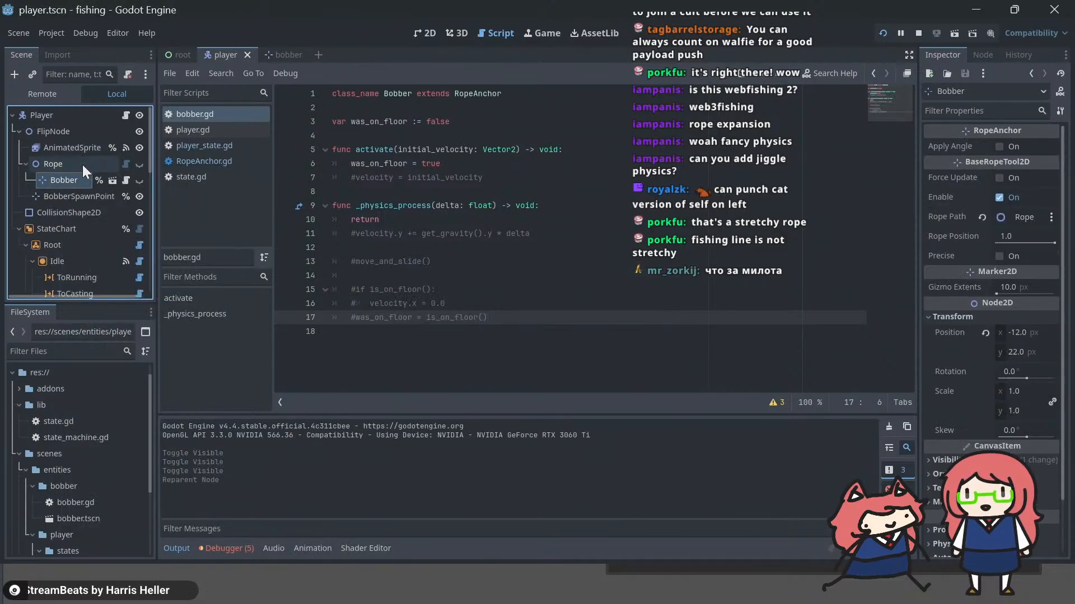
Step: Make the Rope node accessible by unique name and save the player scene
left_click(82, 163)
right_click(95, 165)
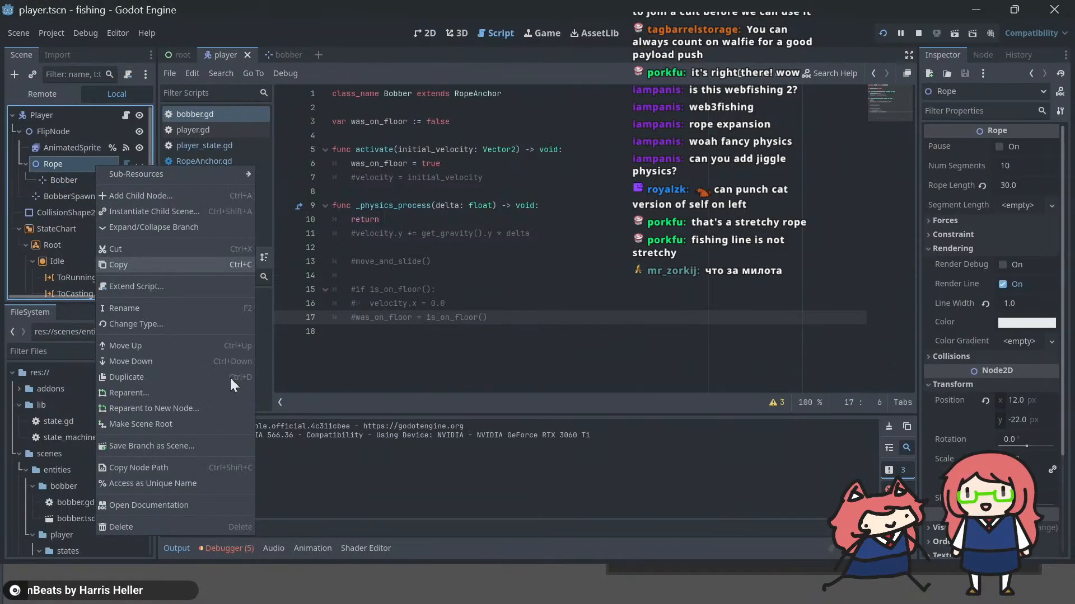
left_click(174, 483)
key("ctrl+s")
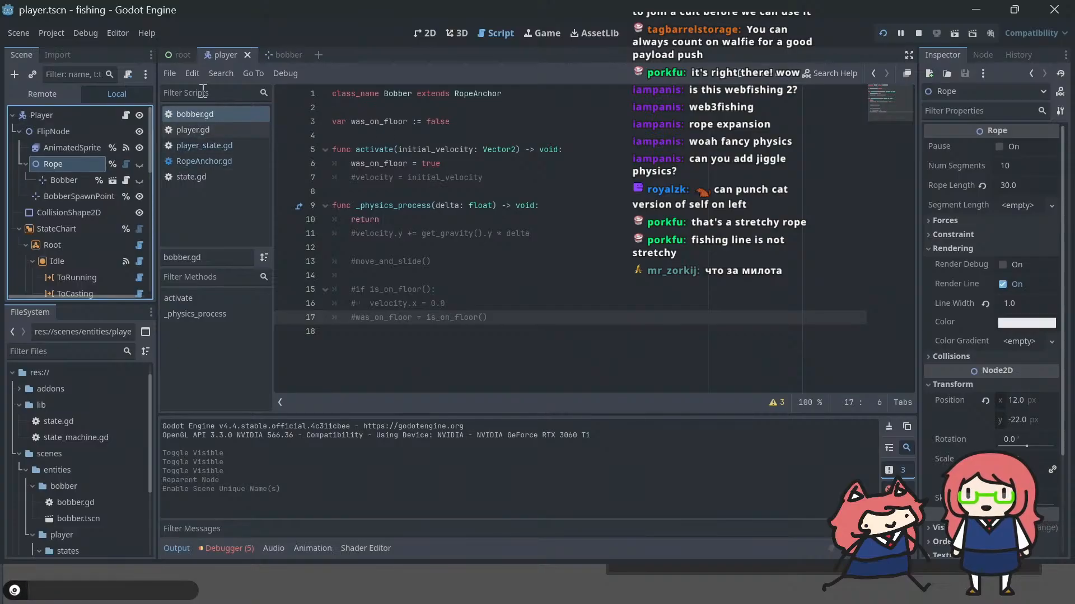
left_click(199, 146)
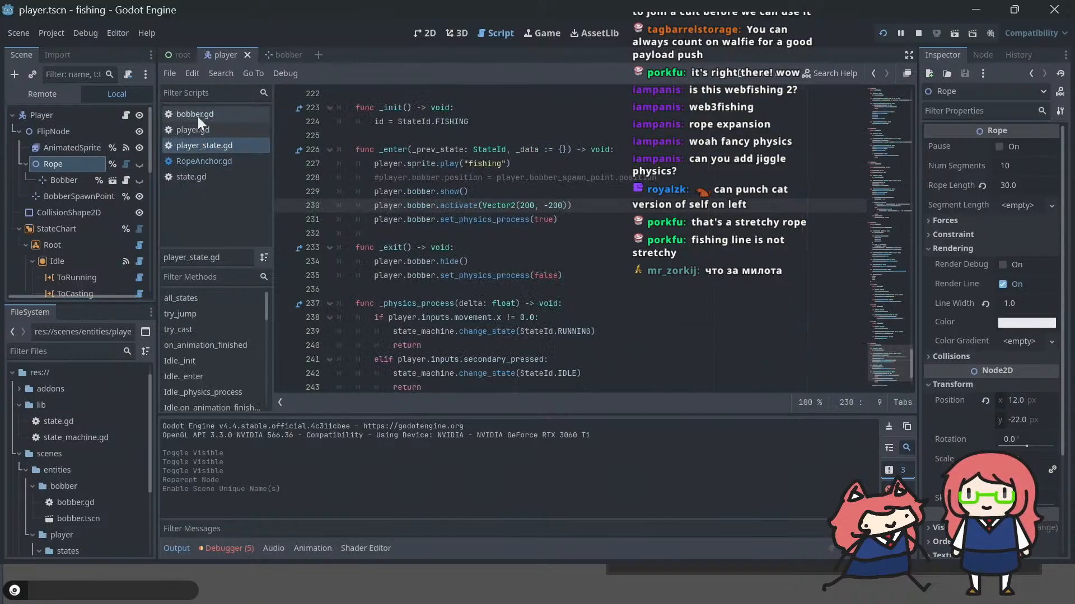
left_click(203, 130)
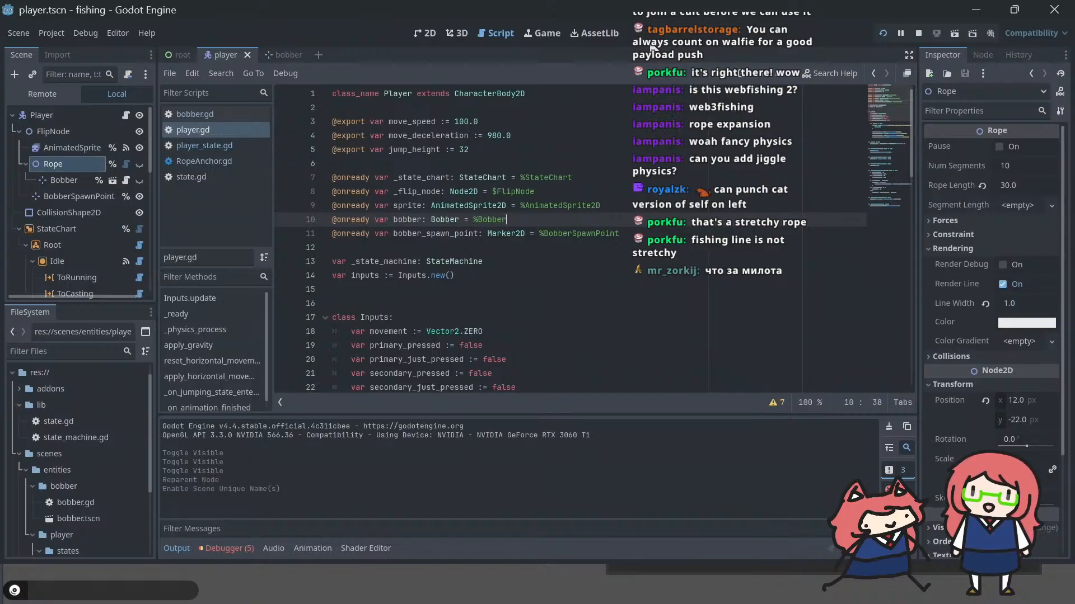
key("shift+Home")
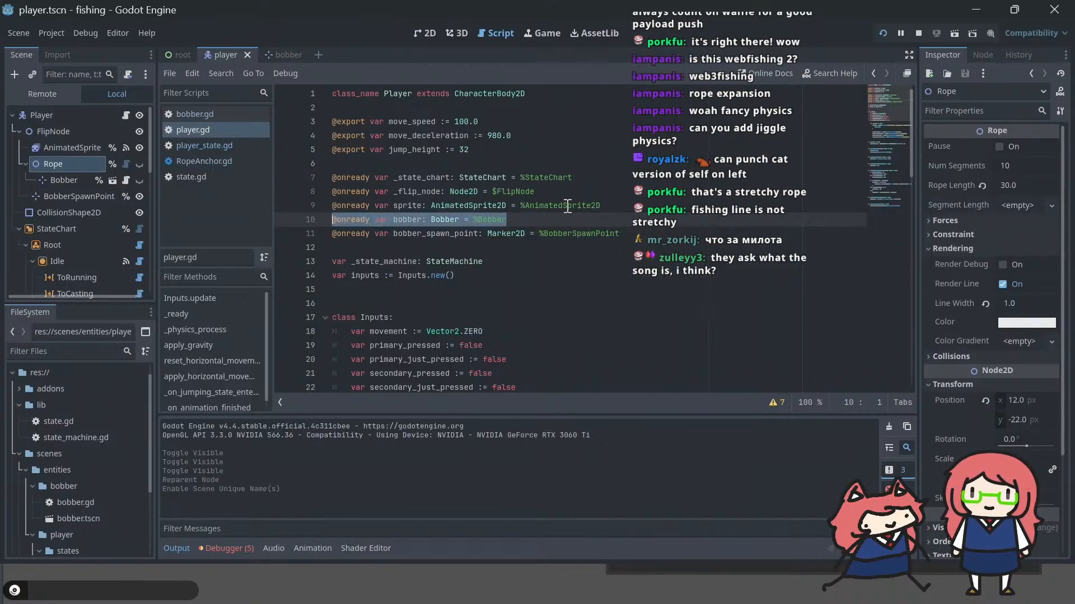
key("End")
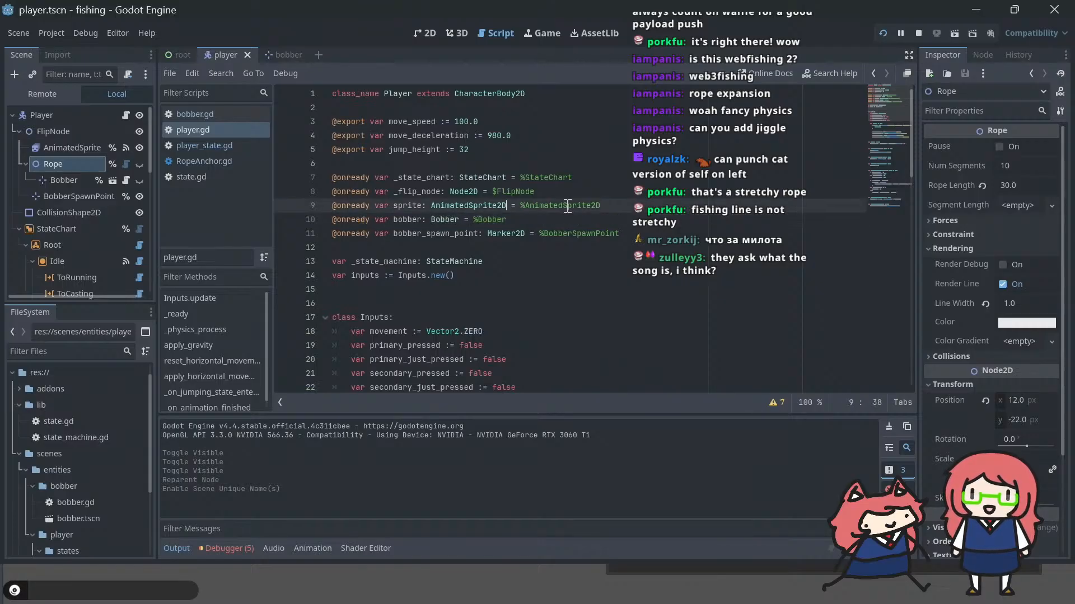
key("ctrl+shift+d")
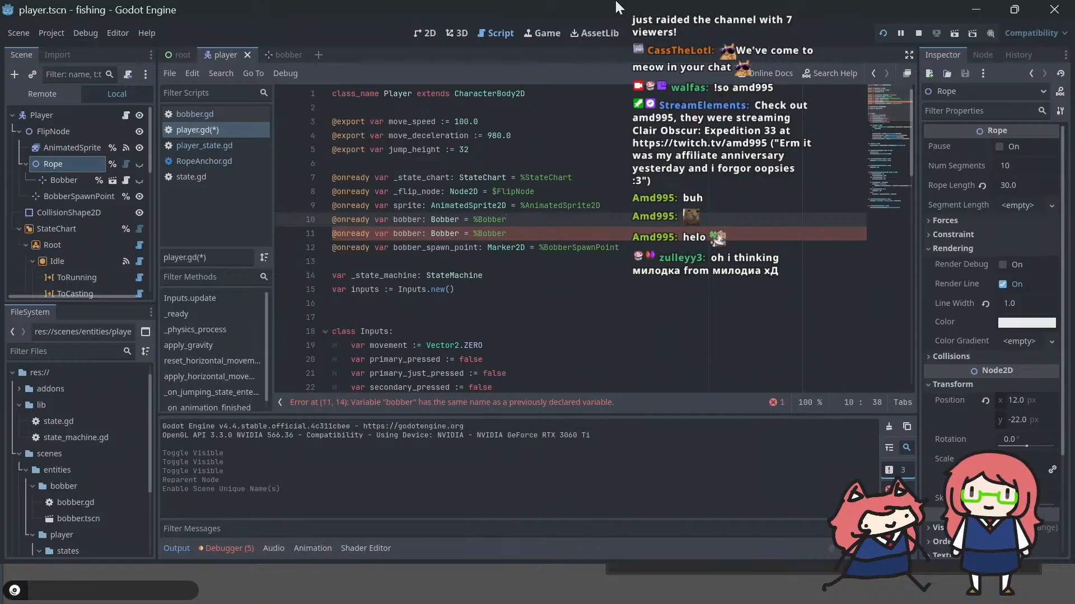
double_click(443, 219)
type("Rope")
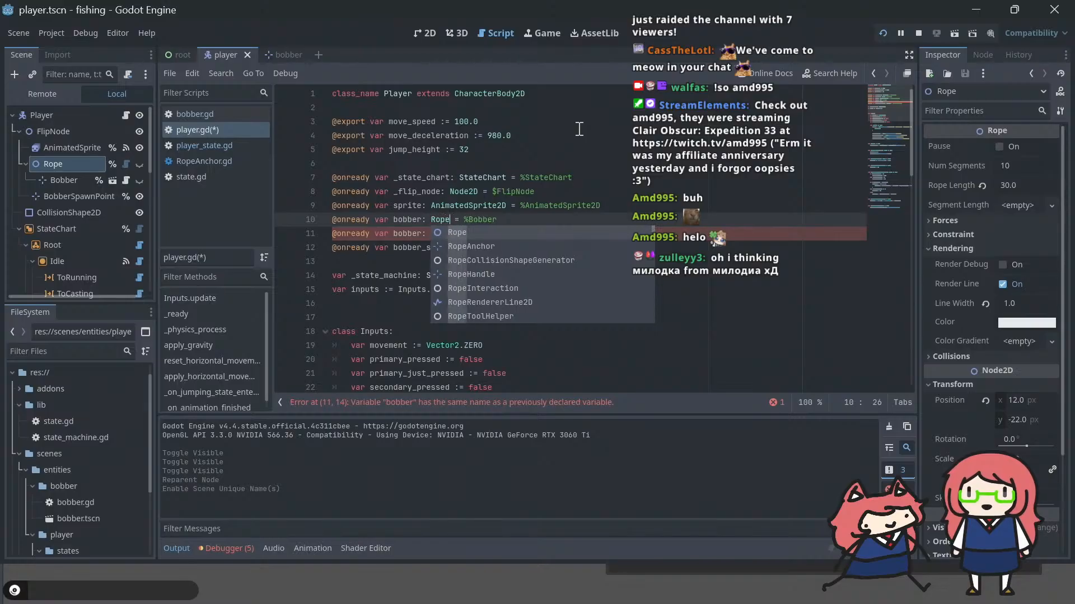
left_click(503, 208)
double_click(490, 220)
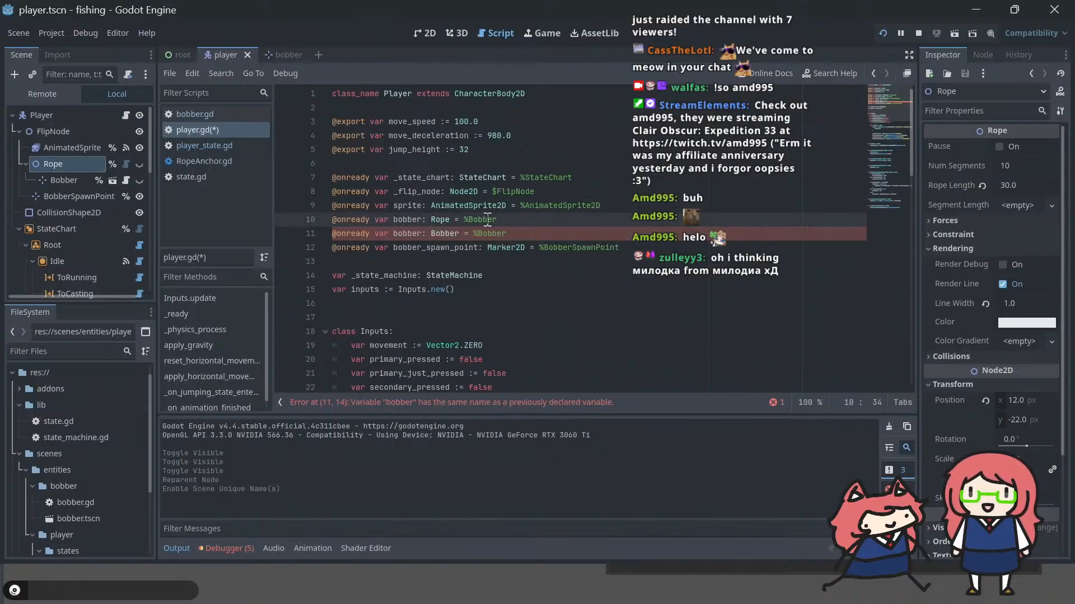
type("Rope")
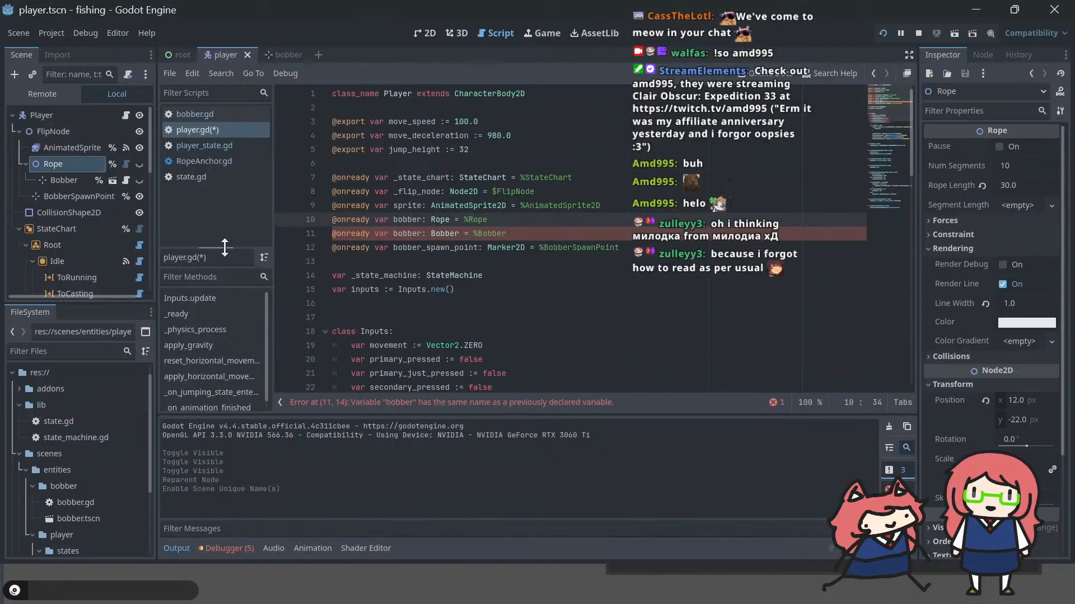
double_click(407, 219)
type("rope")
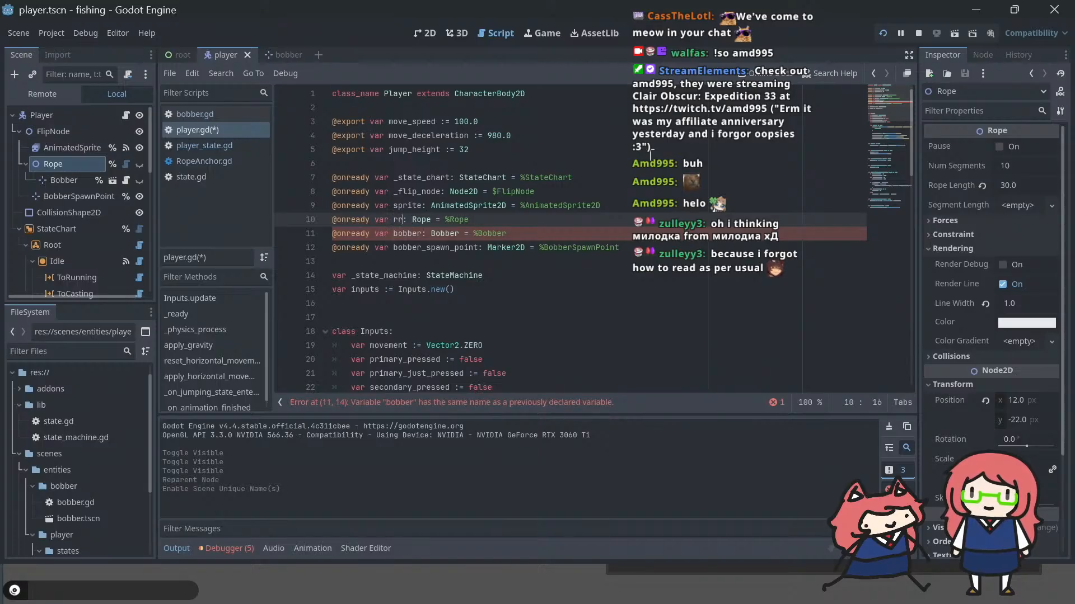
key("ctrl+s")
Step: Run the game and test the player by moving it back and forth and jumping with the rope hidden
key("F5")
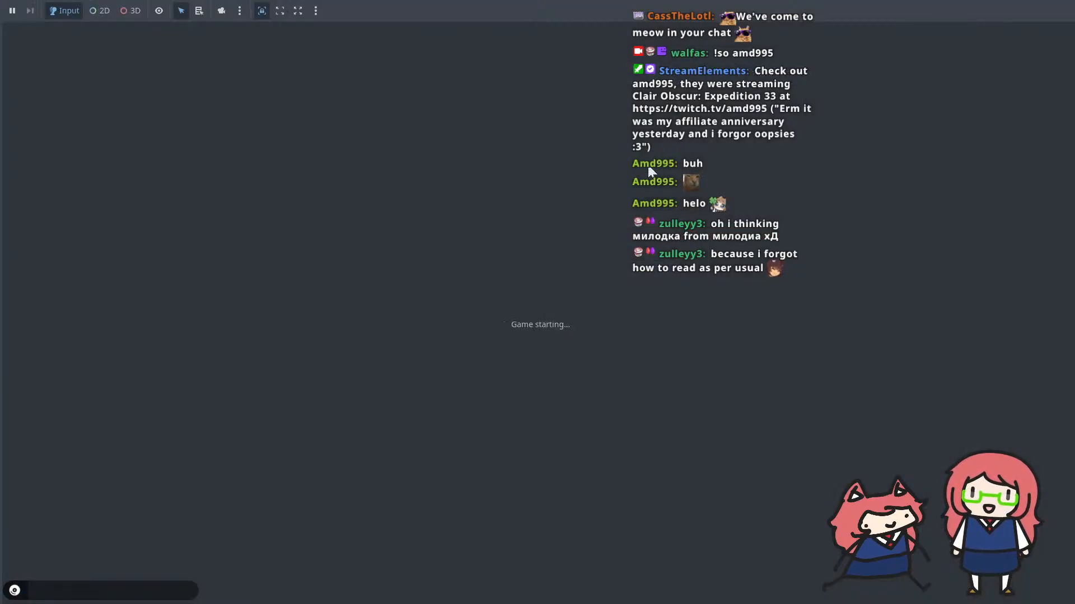
key("d")
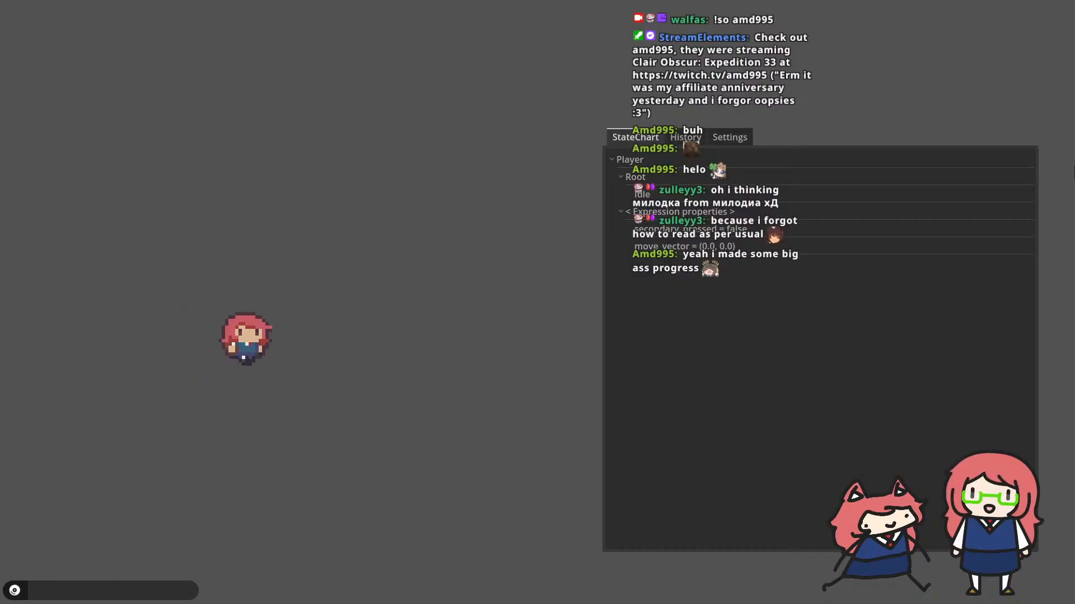
key("w")
key("a")
key("w")
key("s")
key("d")
key("w")
key("a")
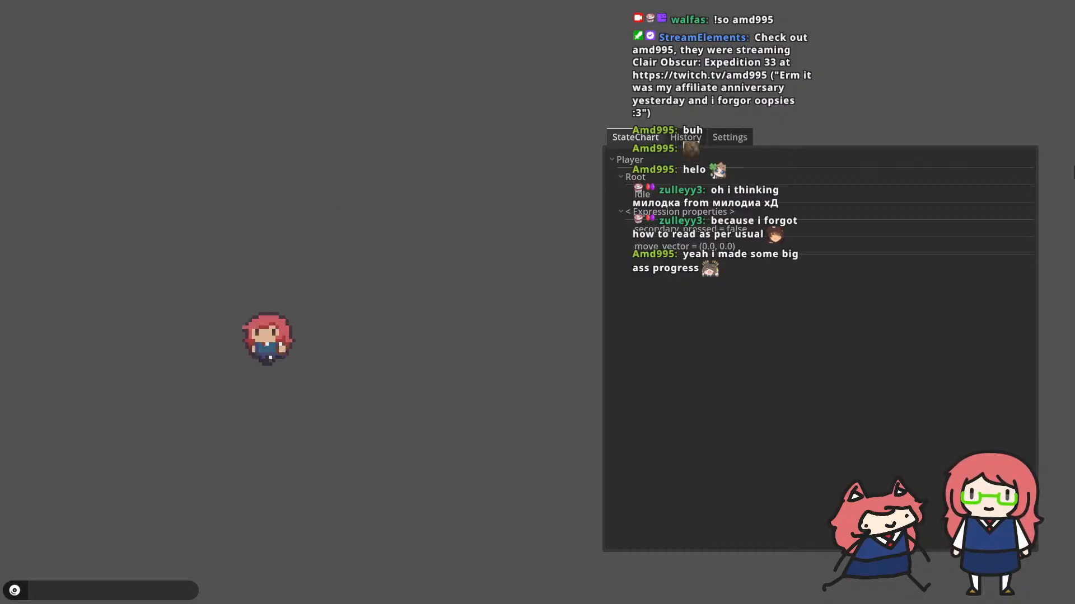
key("space")
key("d")
key("space")
key("a")
key("space")
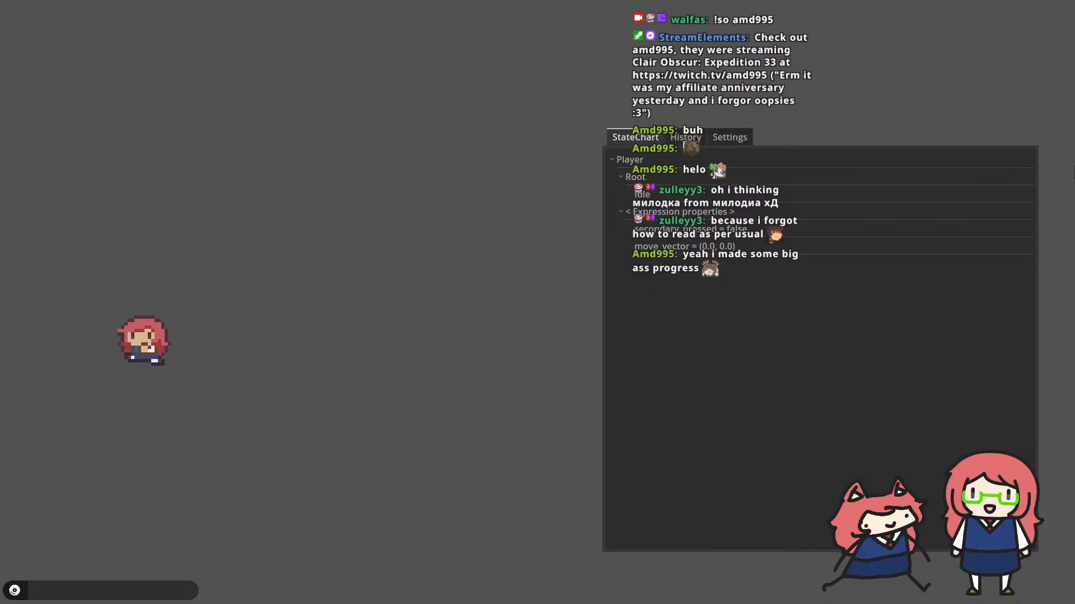
Step: Continue testing the player's movement in the running game by jumping and running in both directions
key("space")
key("d")
key("space")
key("a")
key("d")
key("a")
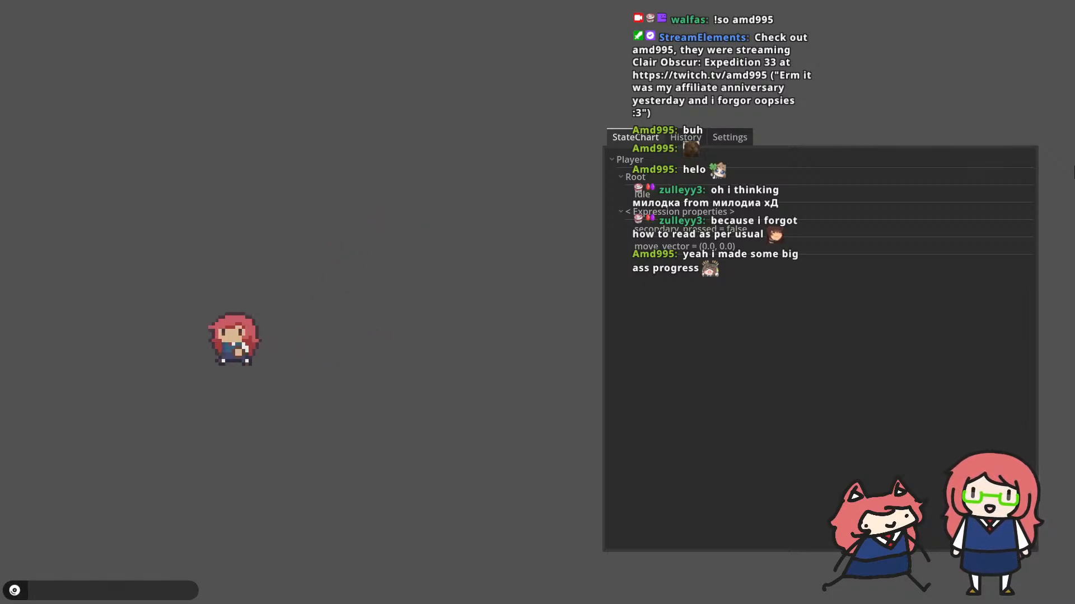
key("space")
key("d")
key("a")
key("d")
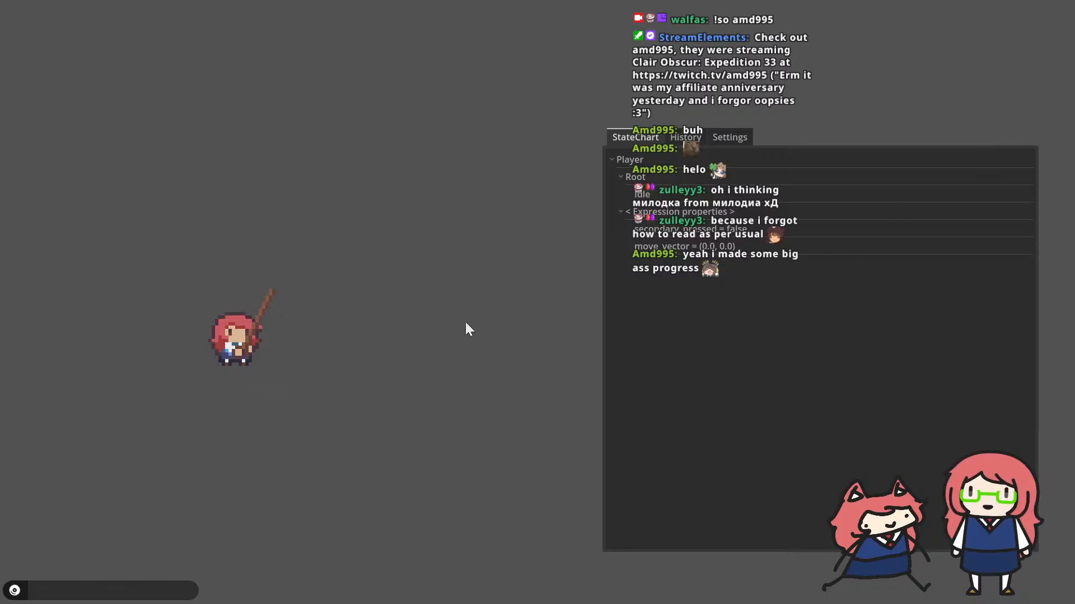
Step: Cast the fishing rod repeatedly in the running game, running the player to another spot between casts
left_click(592, 281)
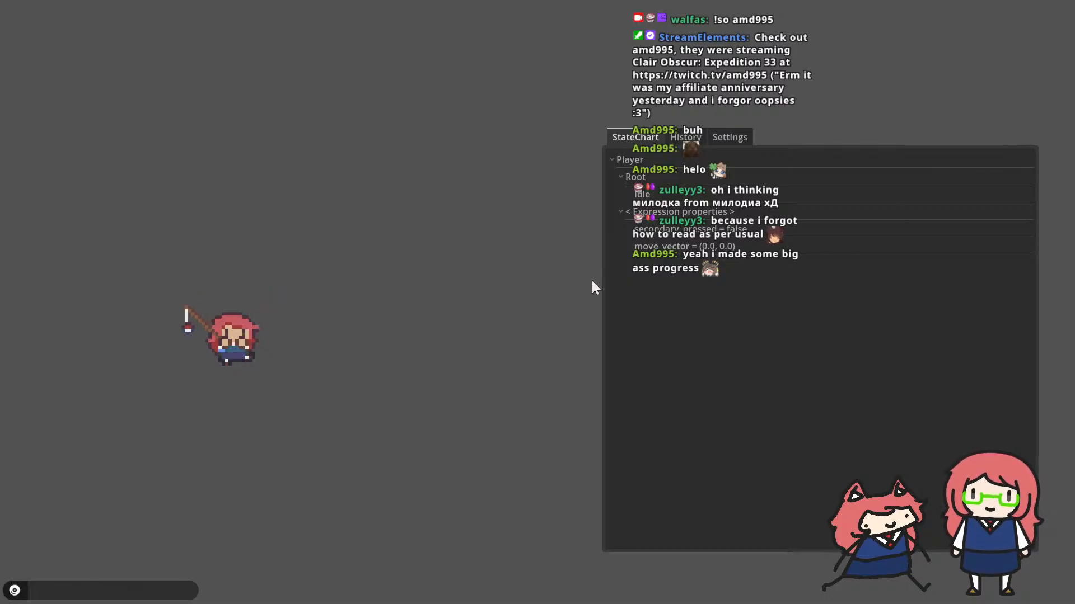
left_click(593, 281)
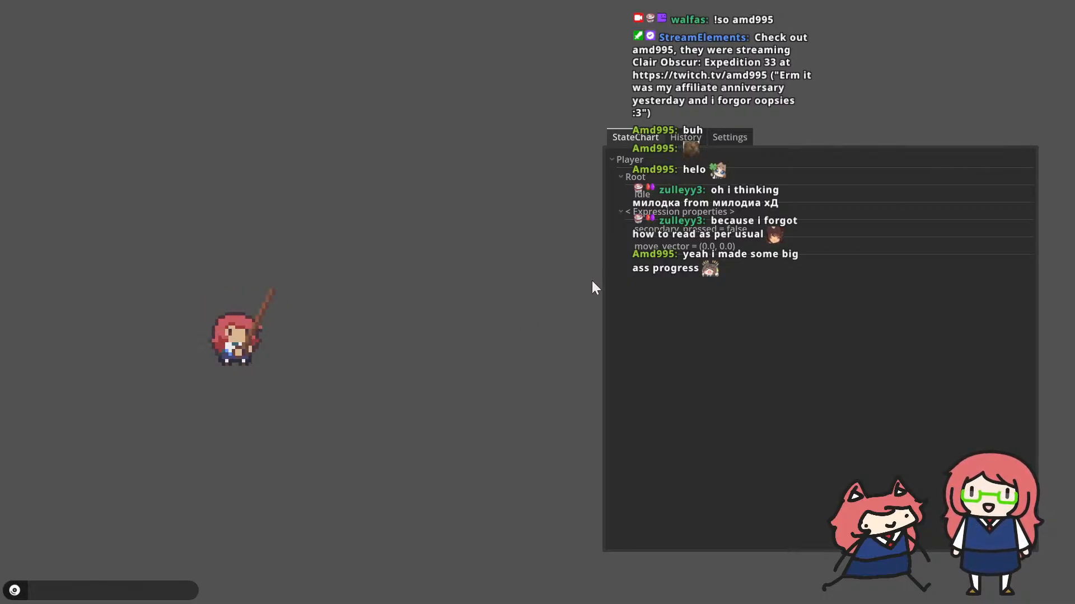
left_click(593, 281)
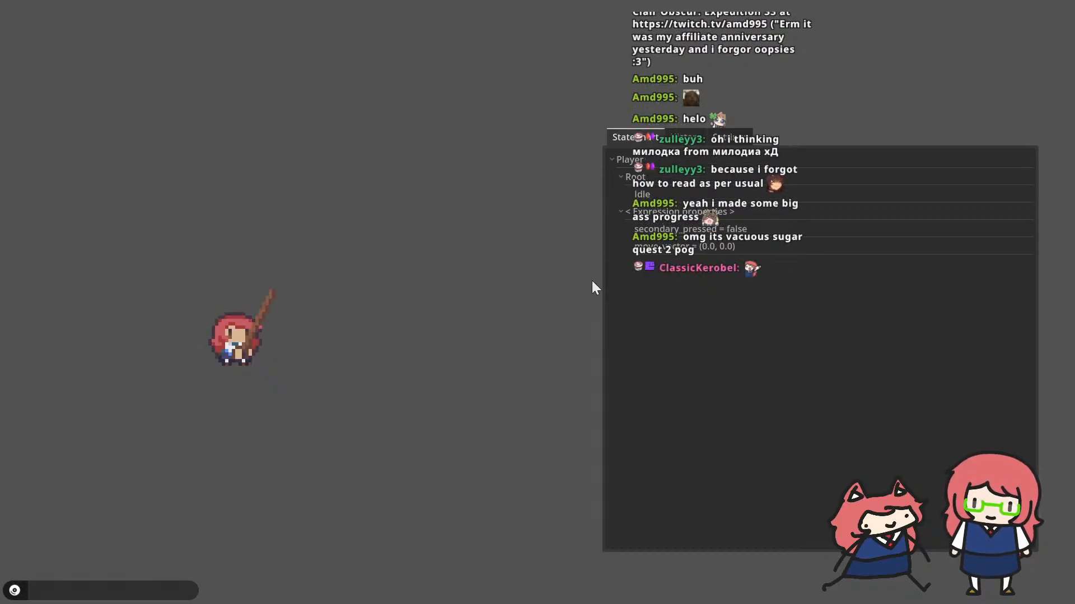
left_click(592, 281)
left_click(592, 280)
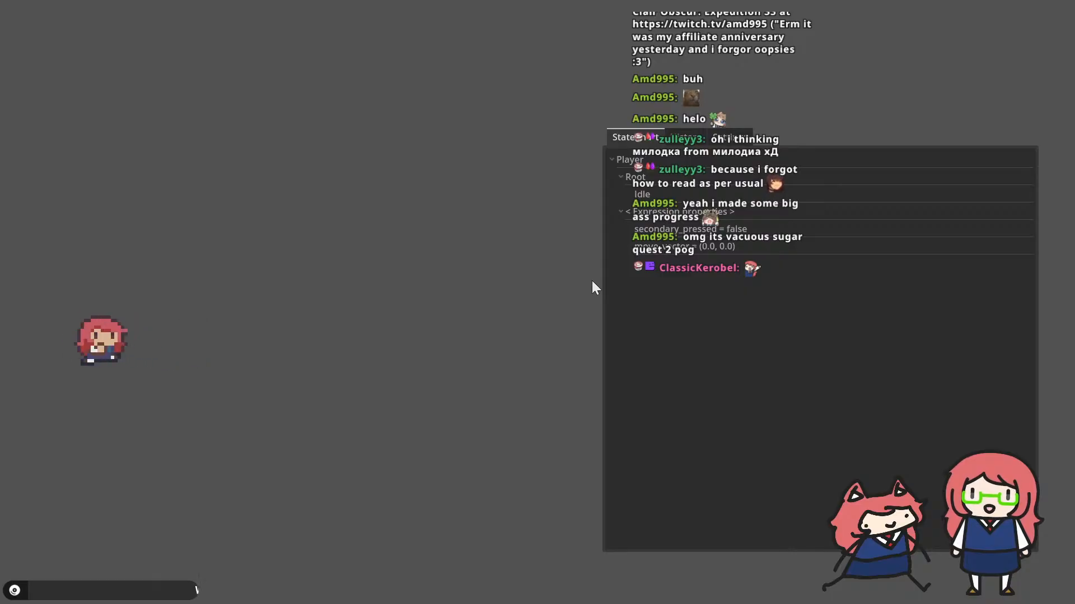
key("d")
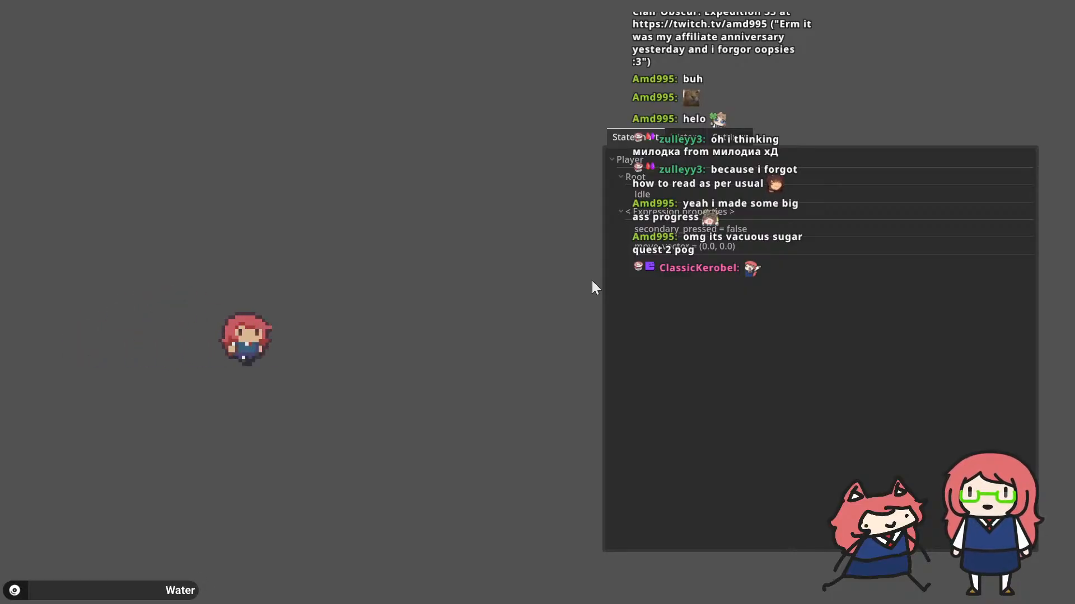
left_click(592, 281)
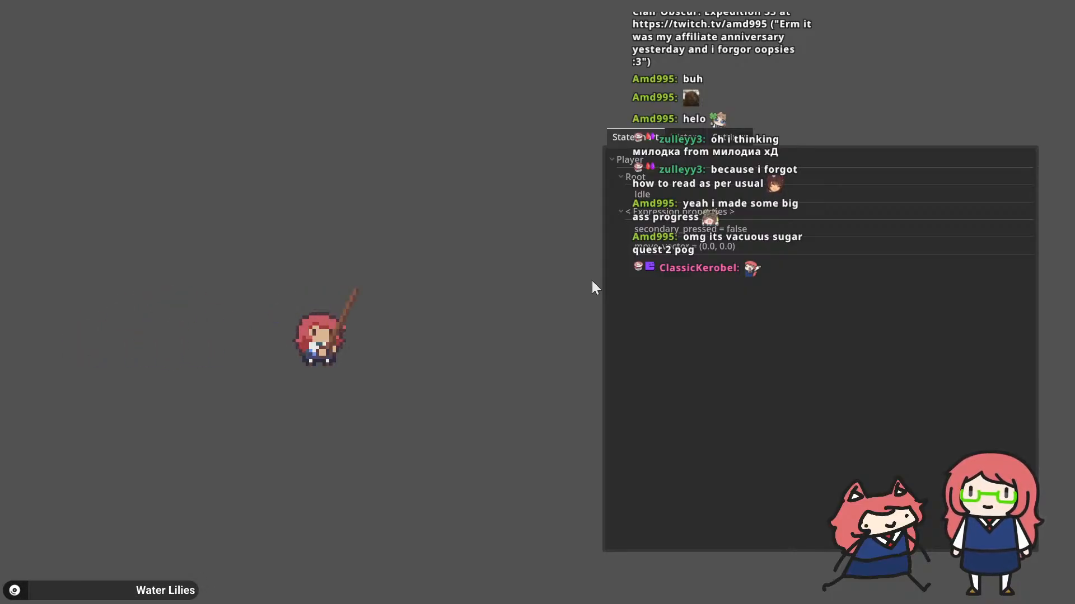
Step: Switch back to the Godot editor and open player_state.gd at the fishing state's _enter function
key("alt+Tab")
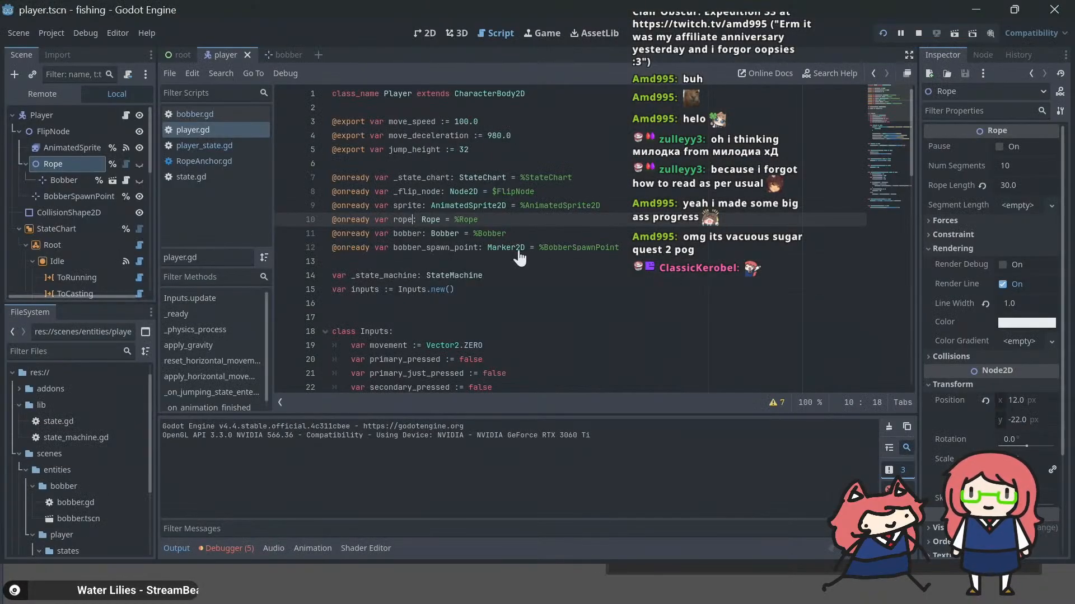
key("Down")
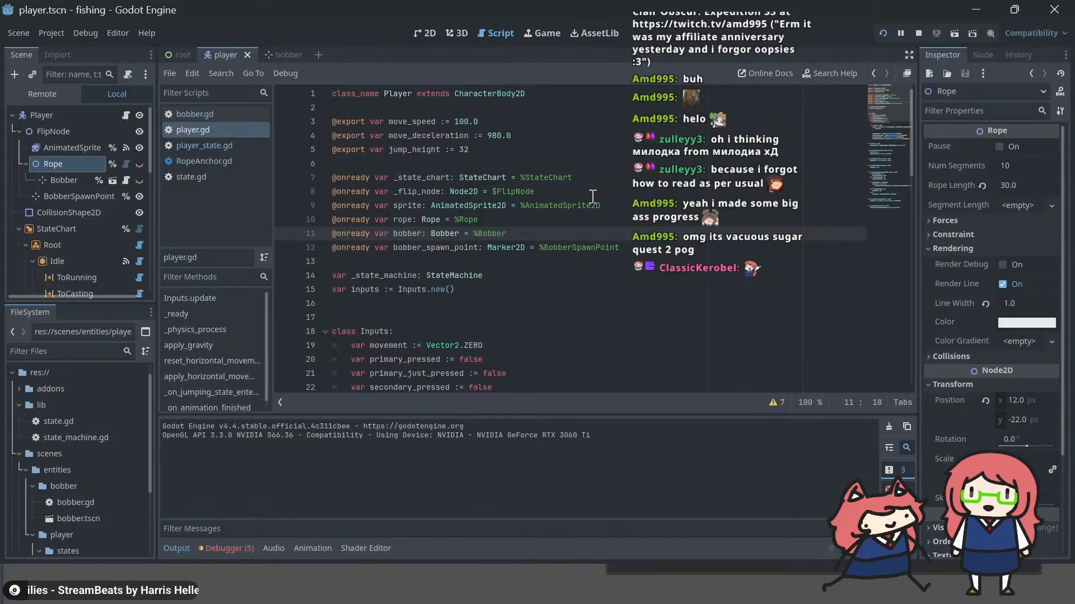
scroll(577, 199, "down", 9)
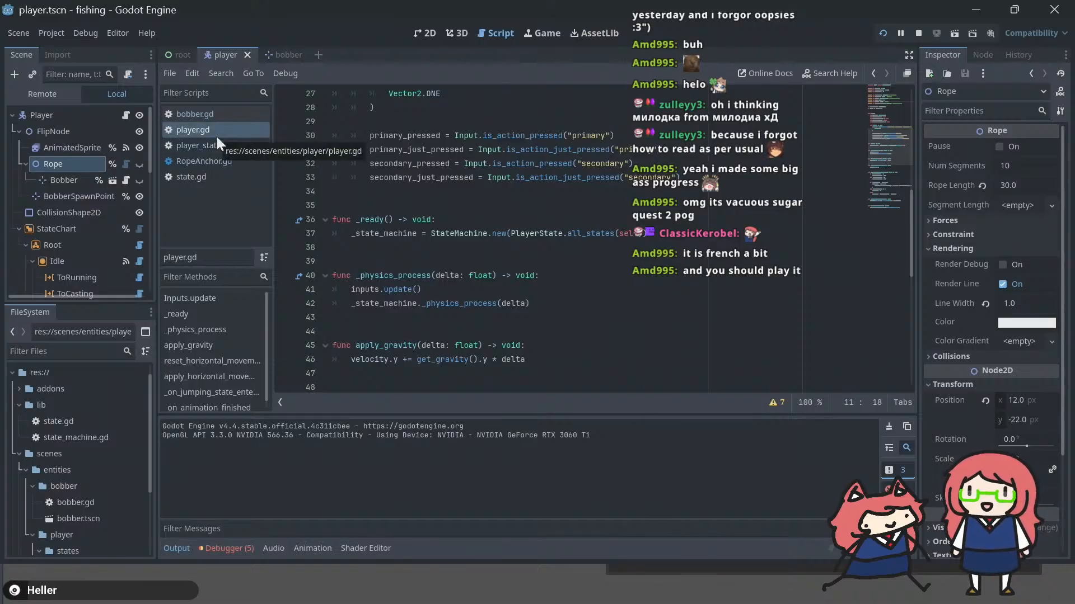
left_click(216, 145)
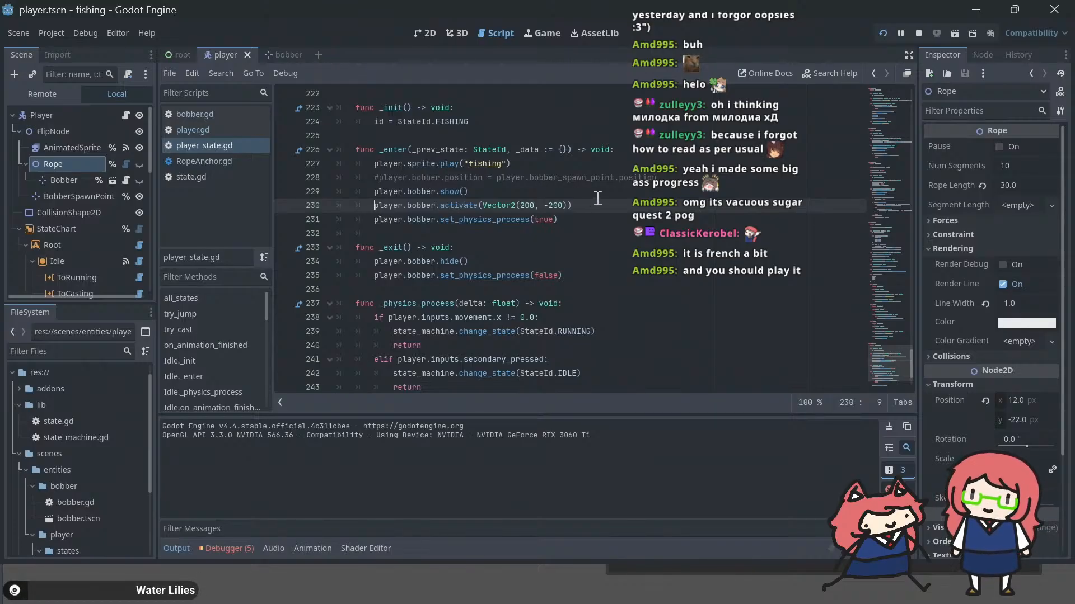
key("End")
key("Home")
key("shift+End")
key("Home")
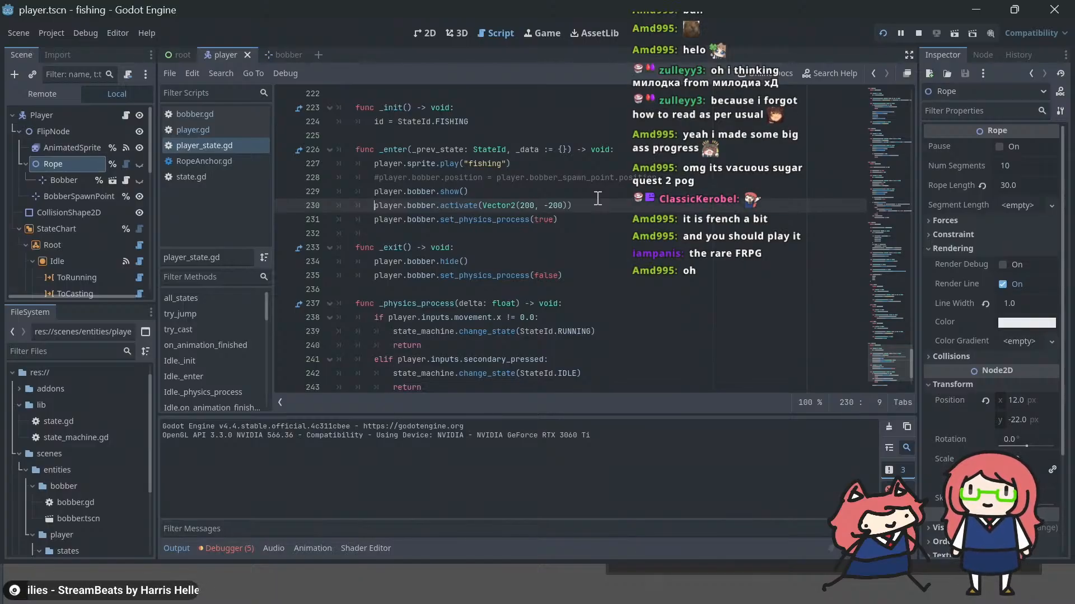
Step: Change player.bobber.show() to player.rope.show() in the fishing state's _enter function
left_click(598, 198)
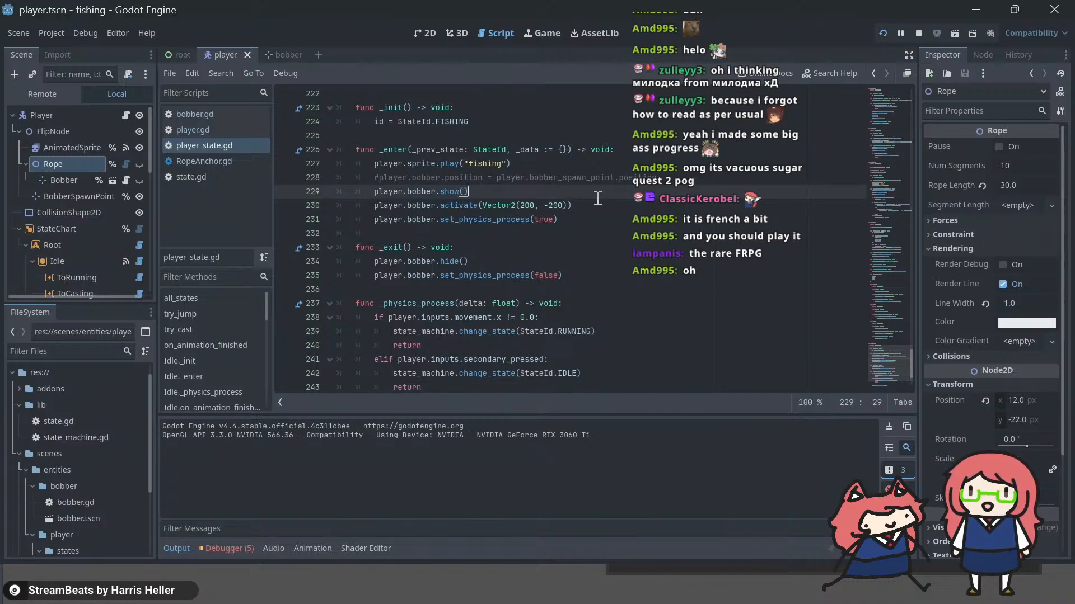
double_click(420, 192)
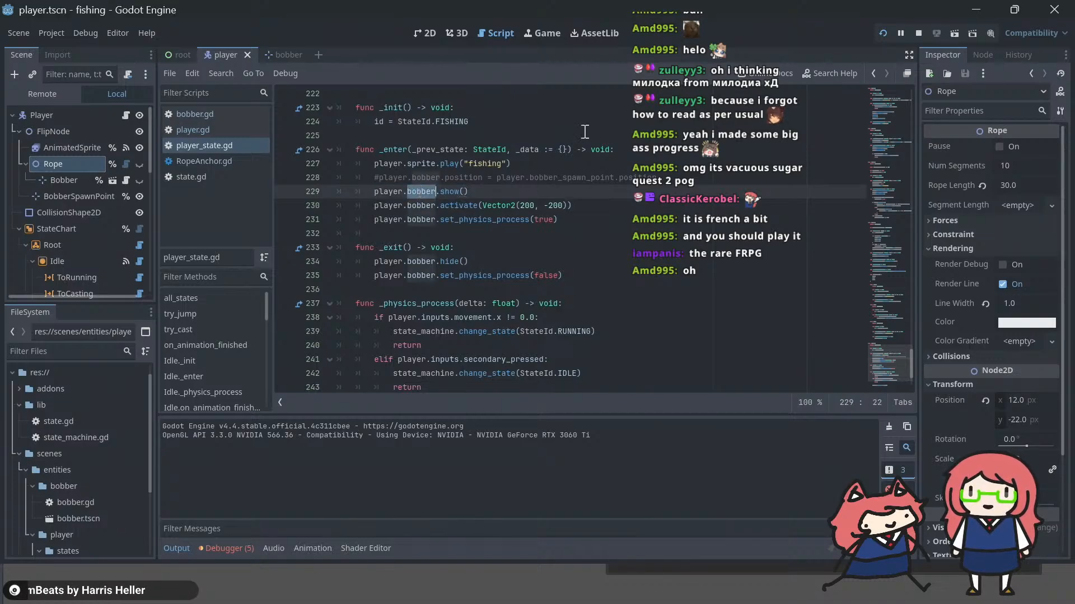
type("l")
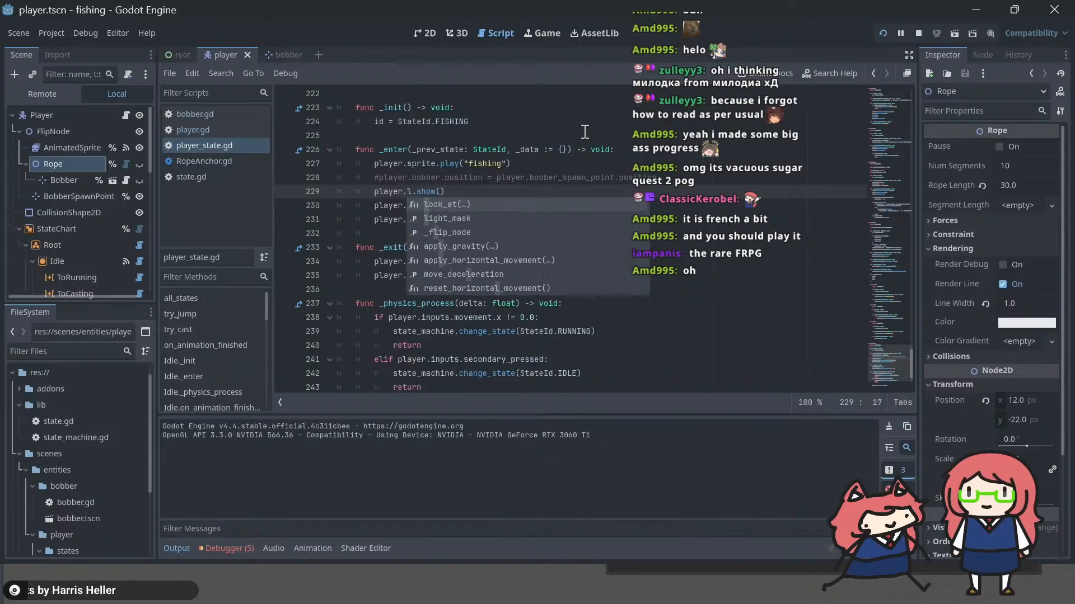
key("BackSpace")
type("rope")
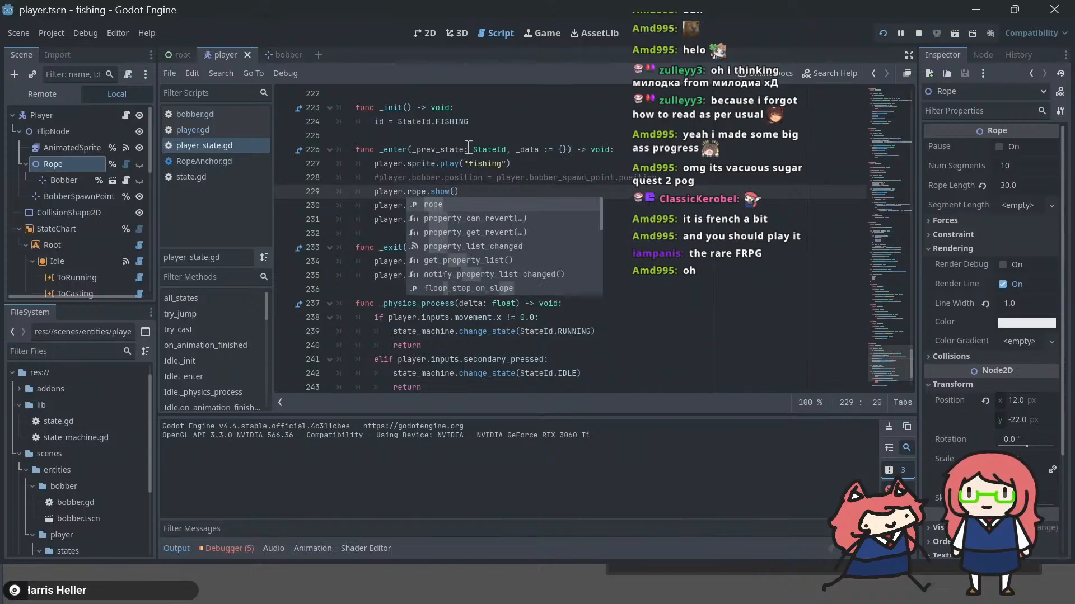
left_click(469, 149)
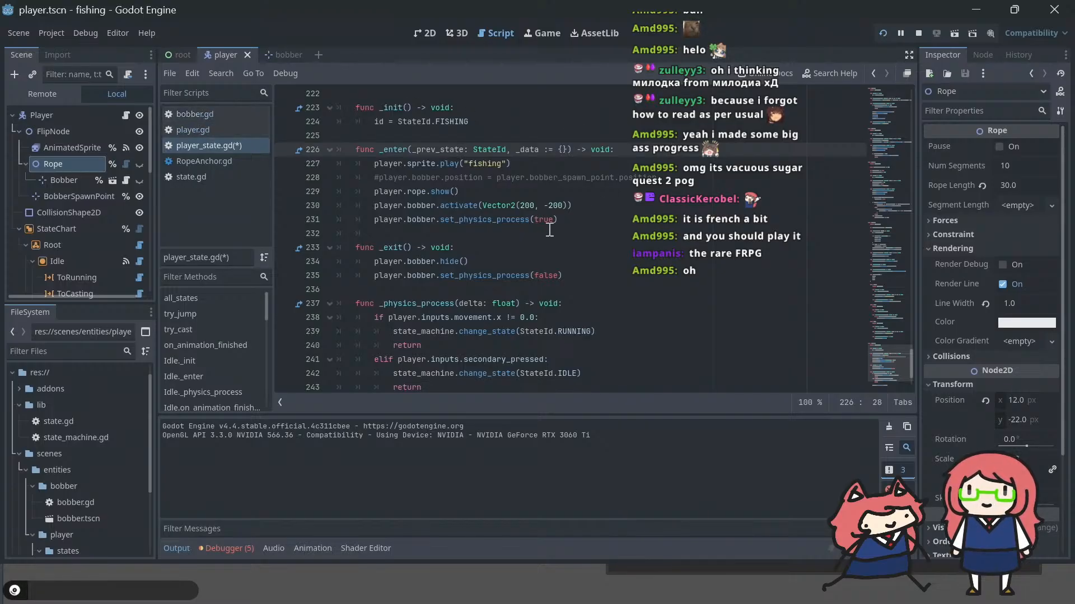
Step: Change player.bobber.hide() to player.rope.hide() in the fishing state's _exit function and save player_state.gd
left_click(421, 259)
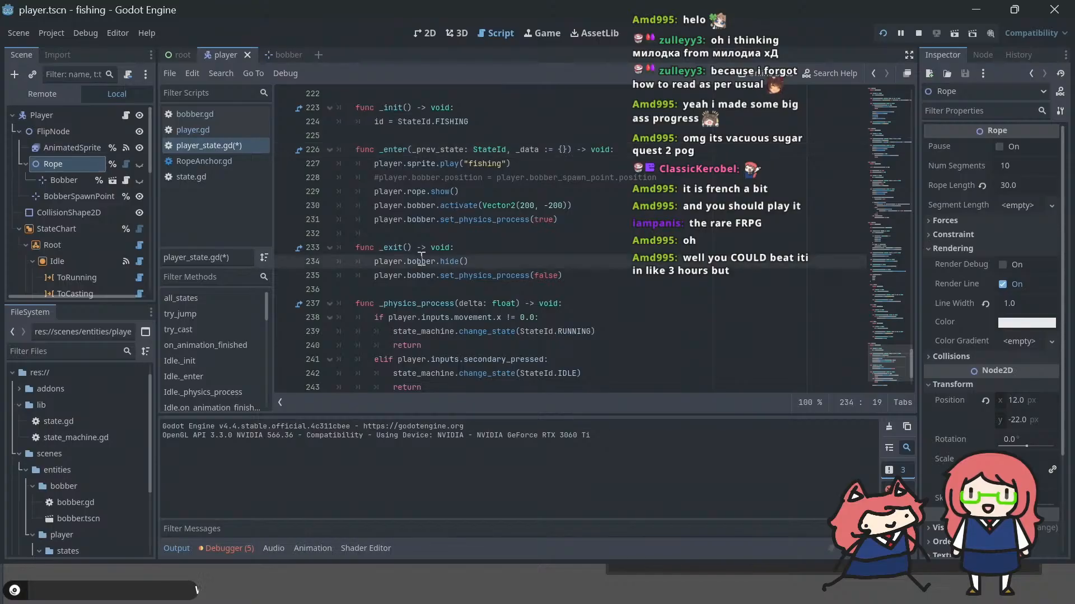
double_click(421, 261)
type("rope")
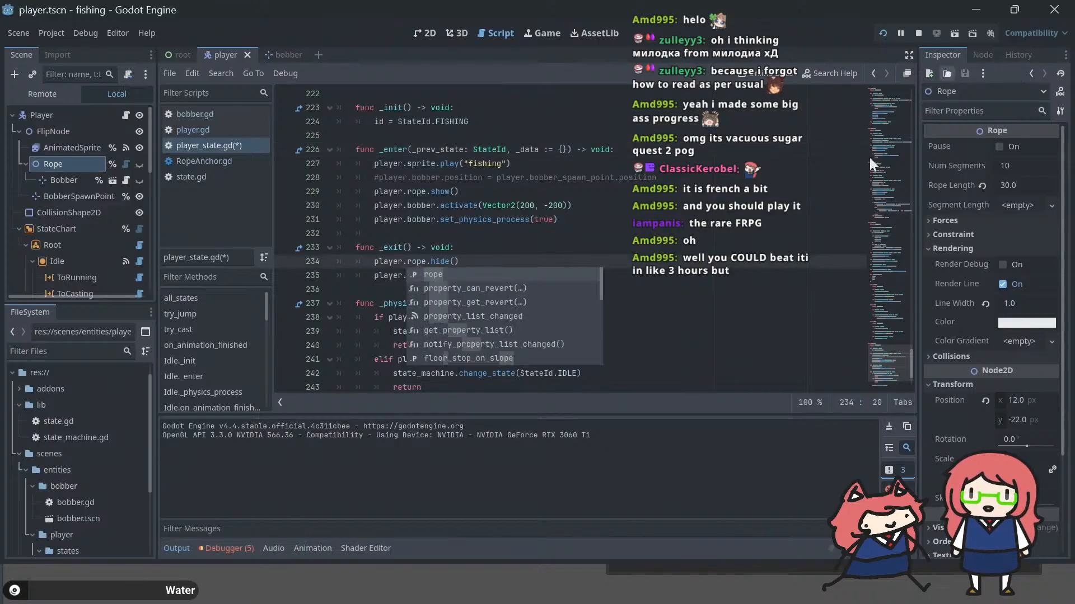
left_click(586, 238)
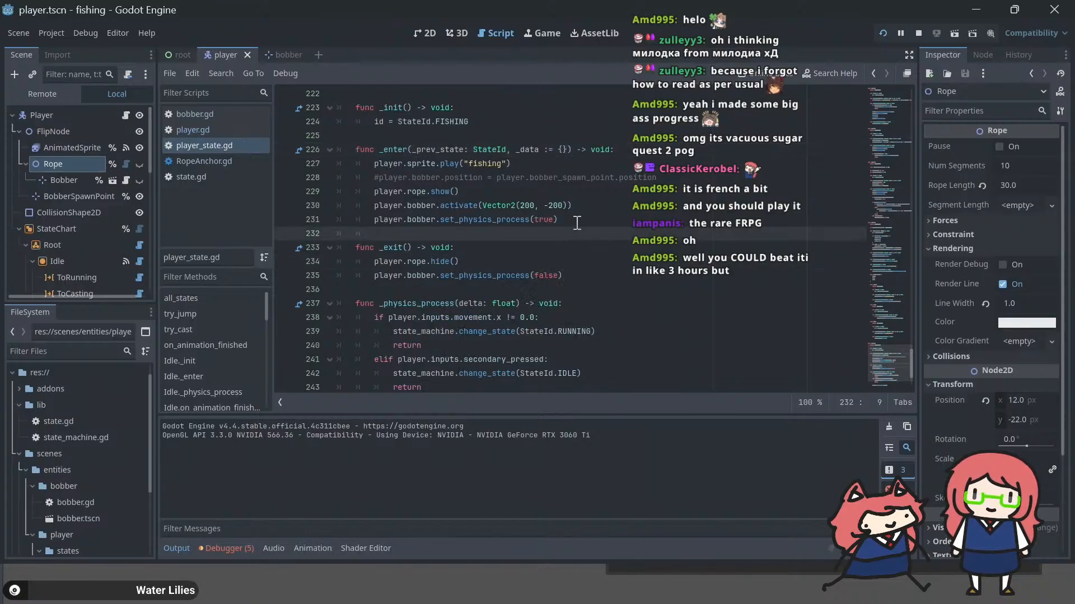
left_click(585, 218)
key("ctrl+s")
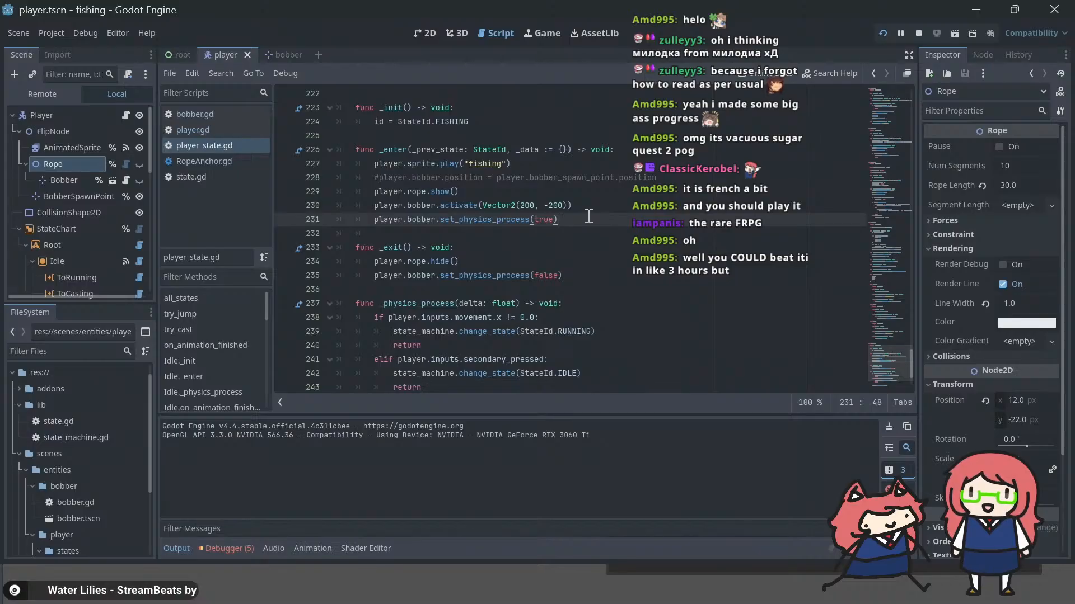
key("shift+Home")
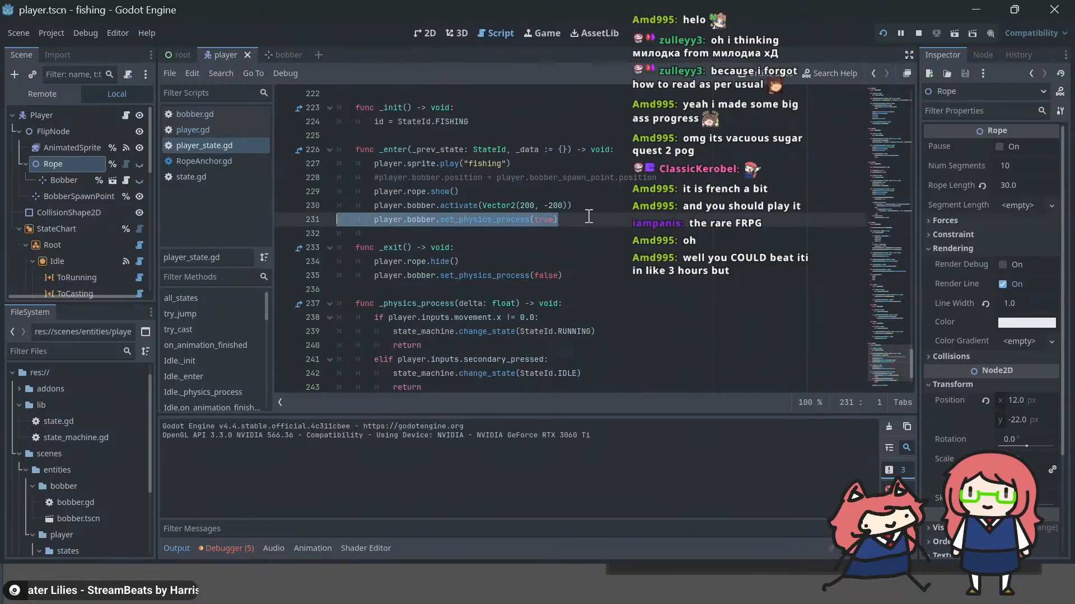
key("End")
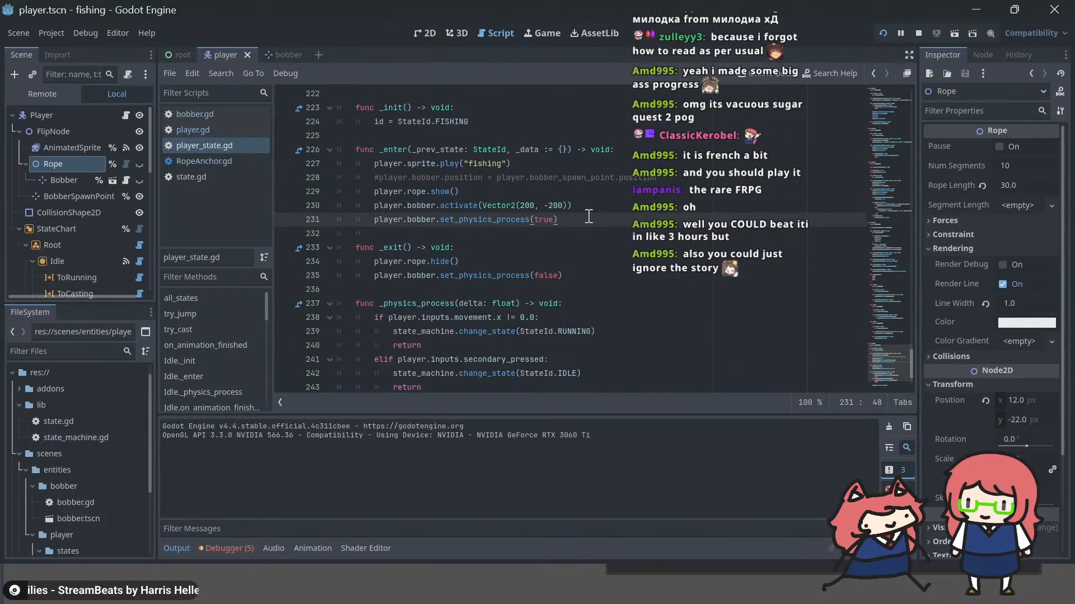
key("shift+Home")
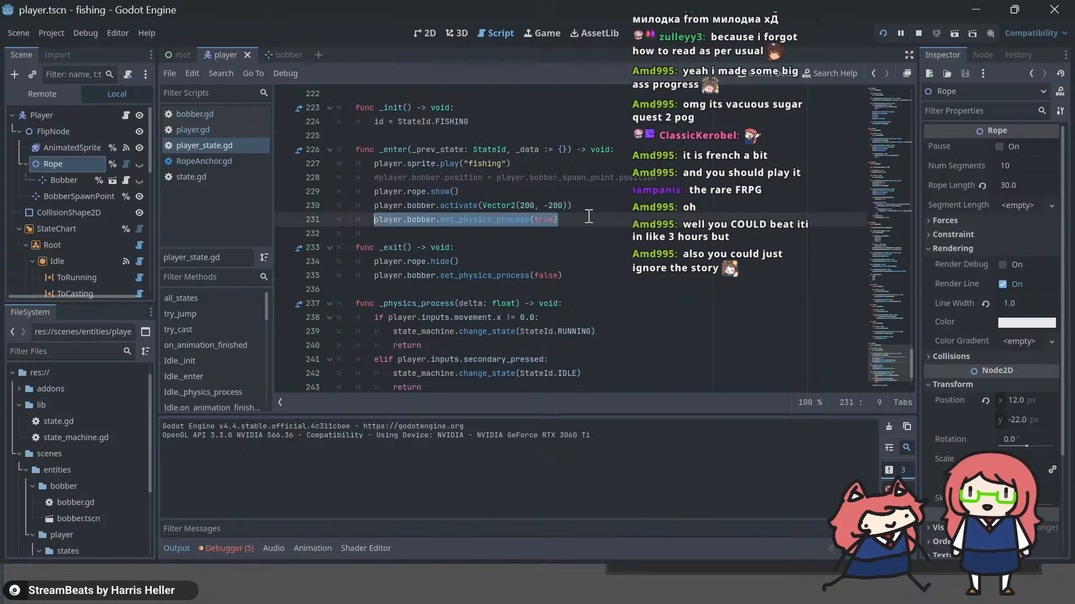
key("End")
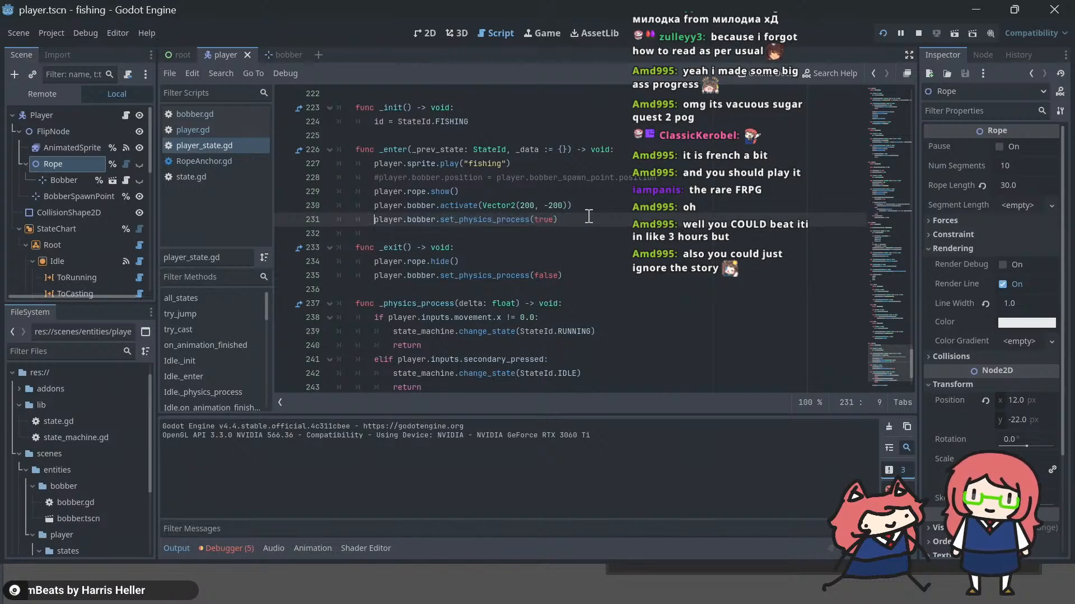
key("shift+Home")
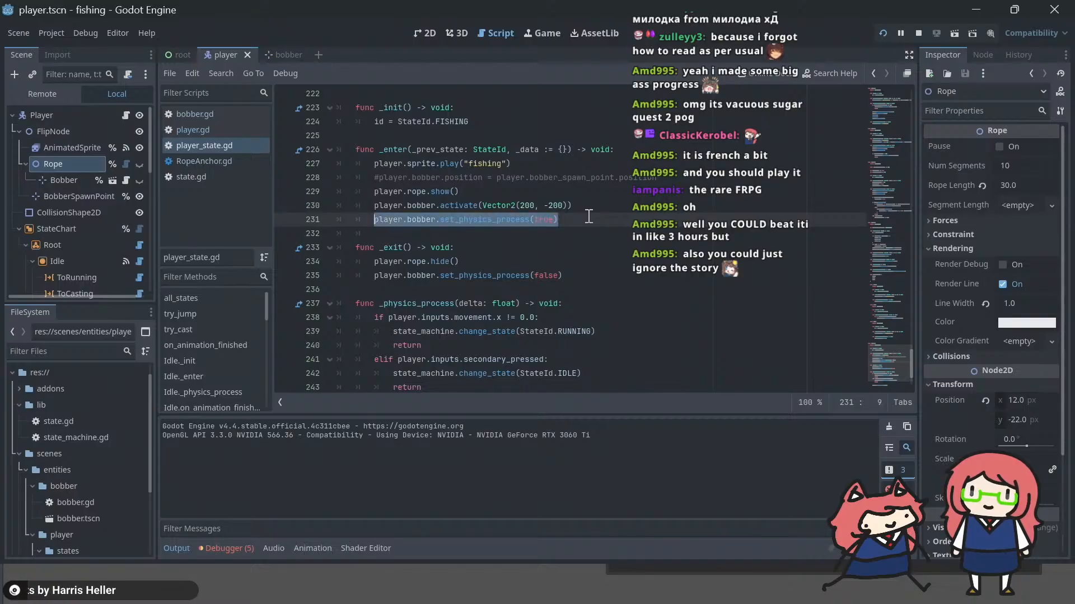
key("End")
key("Left")
key("Up")
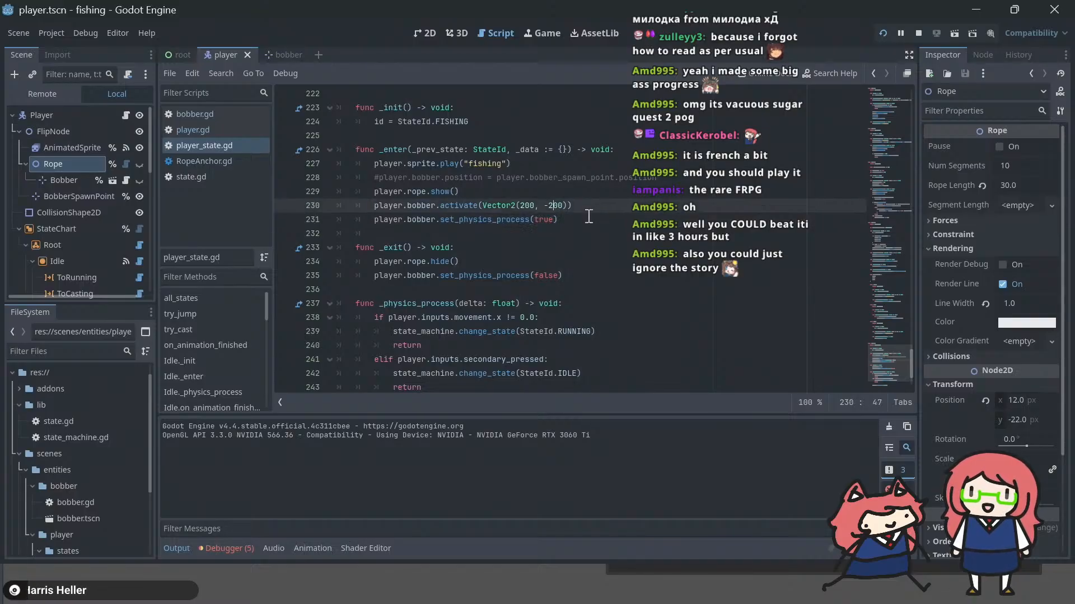
key("Left")
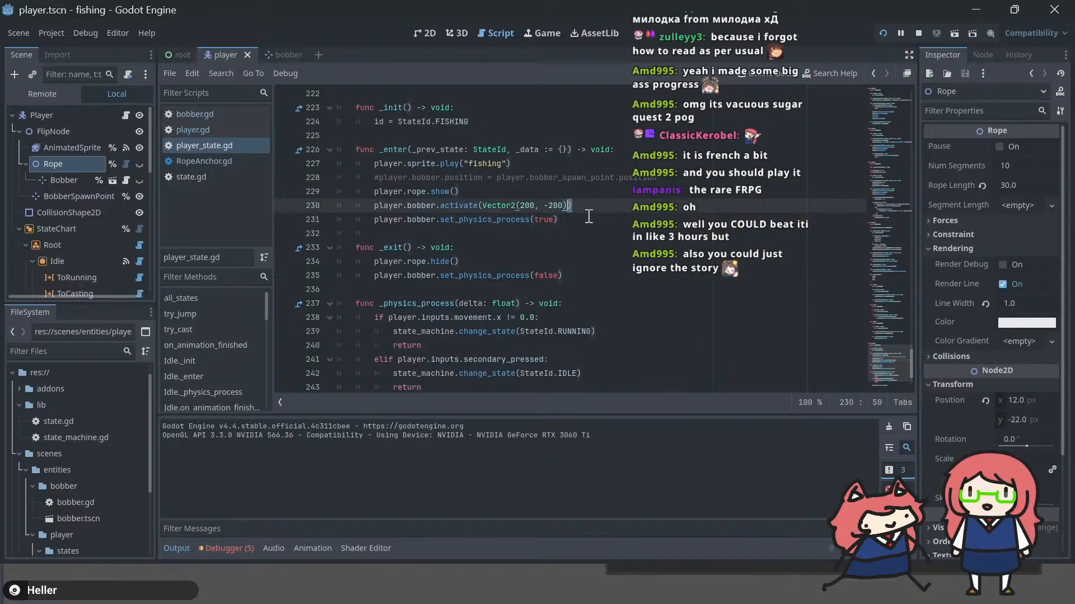
key("Right")
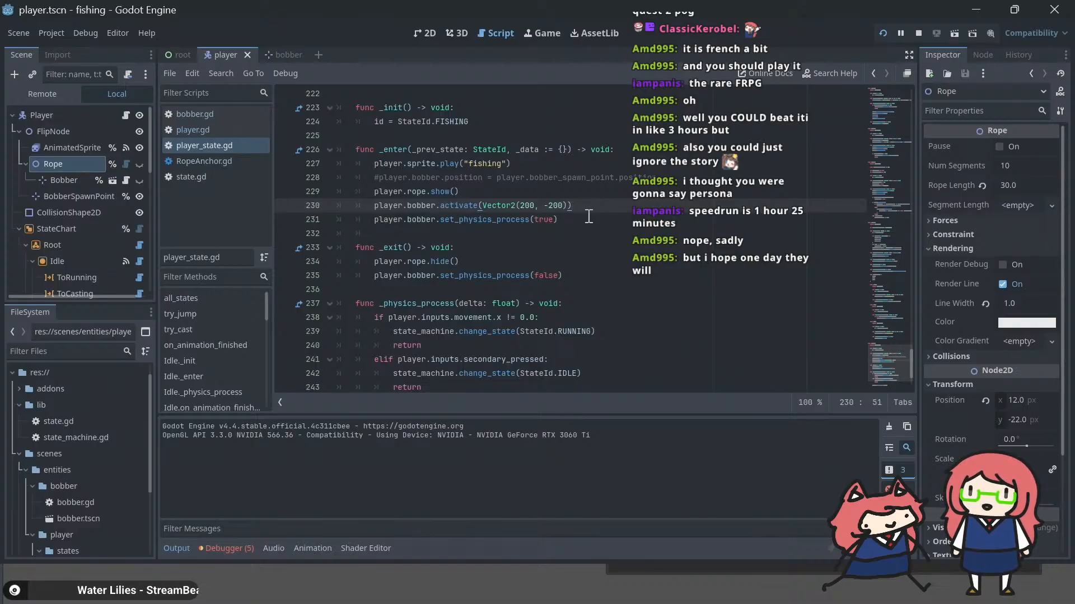
key("Left")
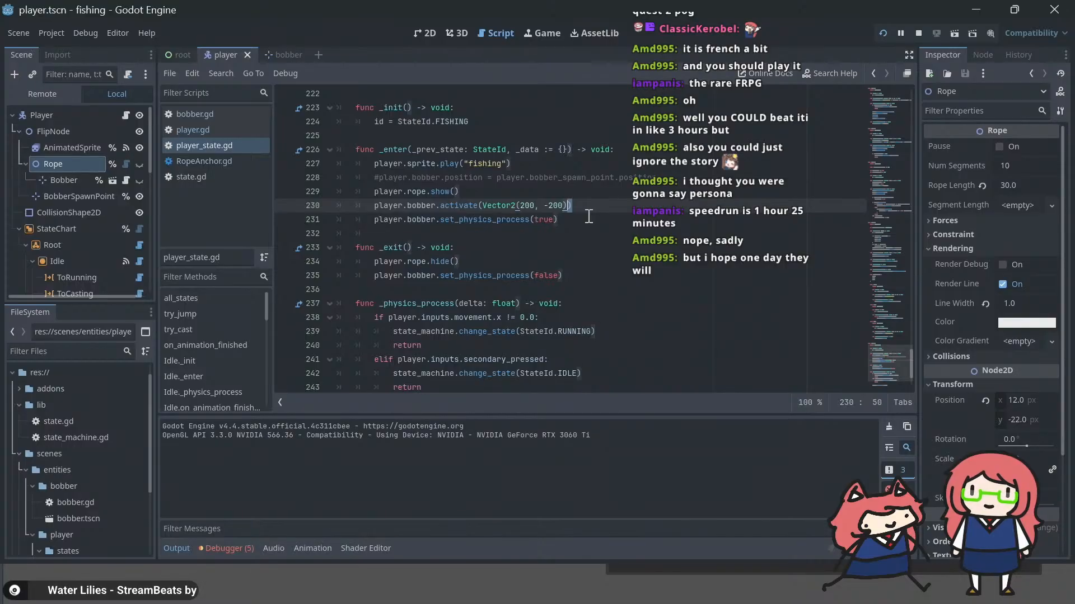
Step: Save the scene, run the game to test casting with the rope toggled by the fishing state, and return to the editor
key("Home")
key("ctrl+s")
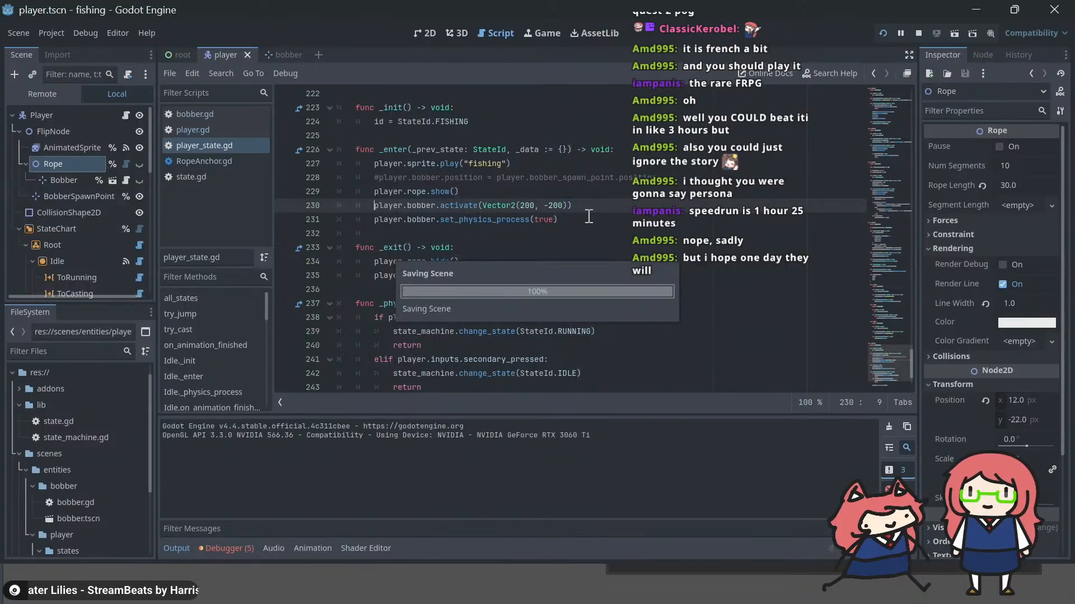
key("F5")
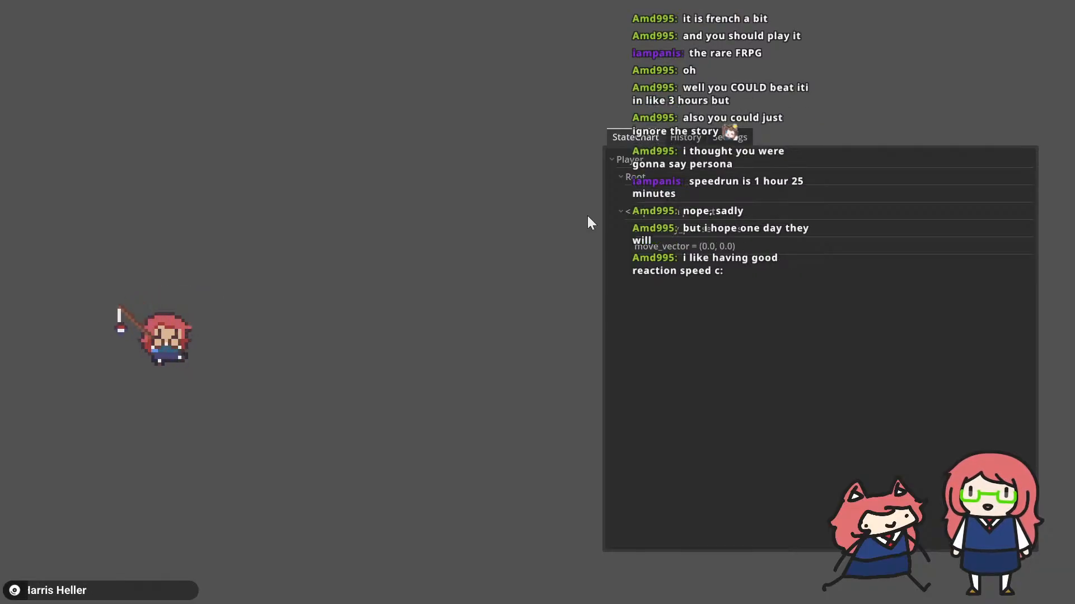
key("alt+Tab")
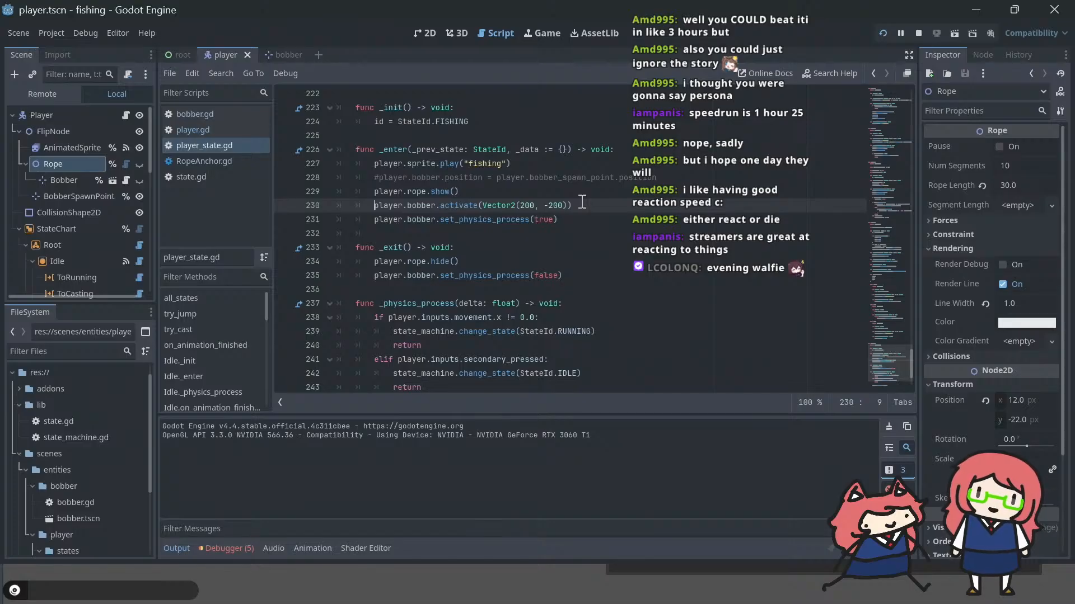
key("ctrl+s")
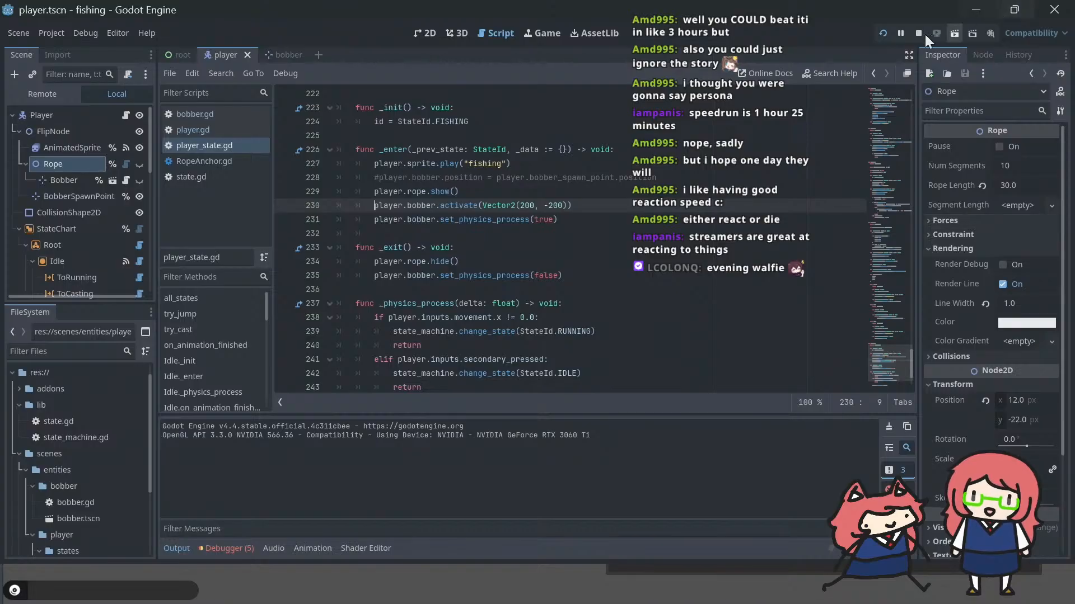
Step: Add player.rope.rope_length = 0.0 below player.rope.show() in the fishing state's _enter function
left_click(569, 205)
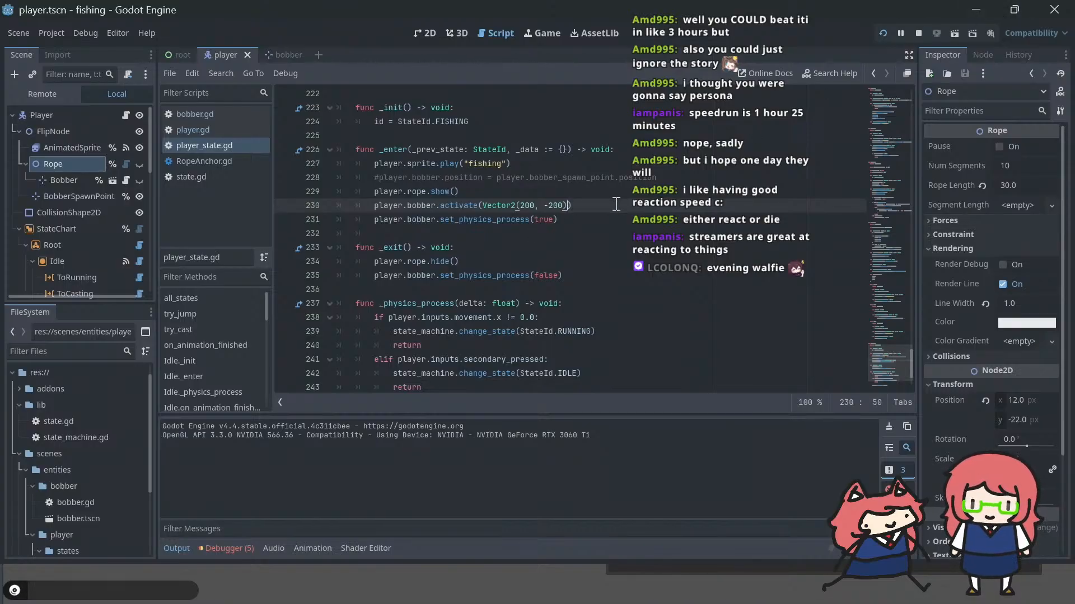
key("Up")
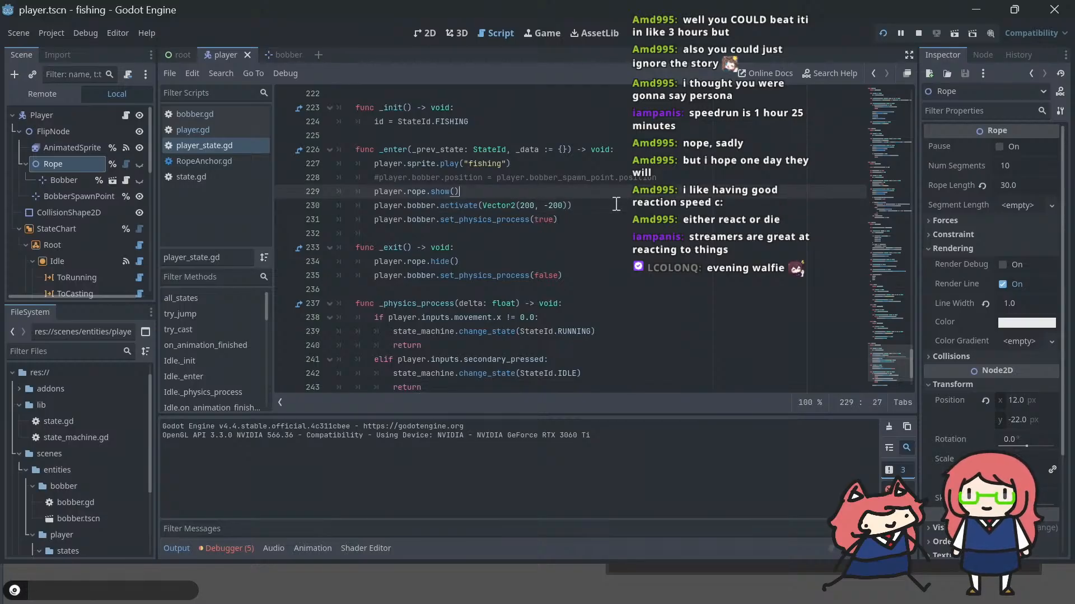
key("Return")
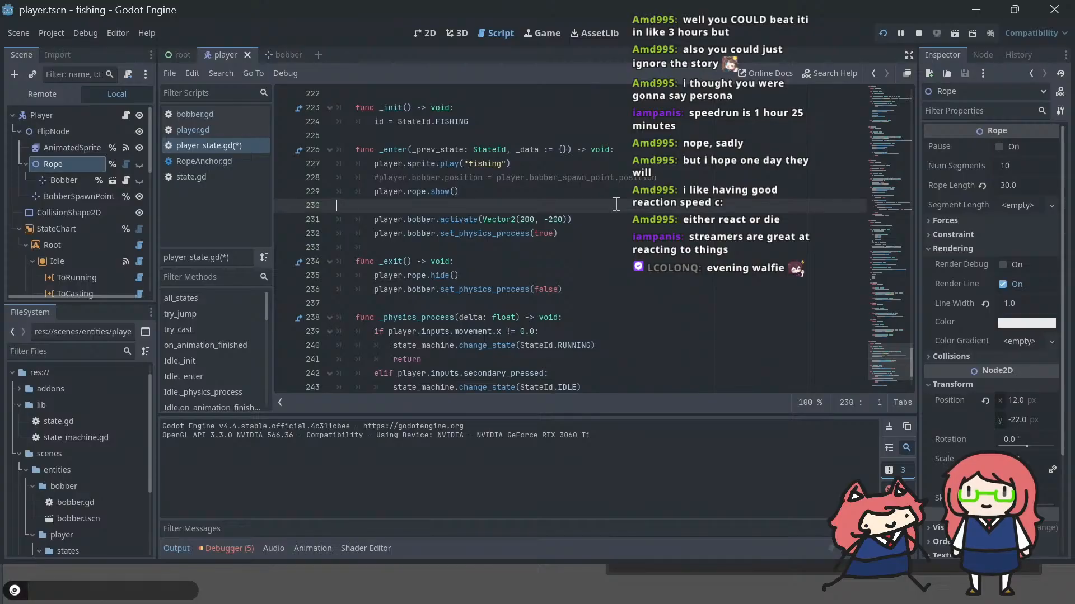
type("pla")
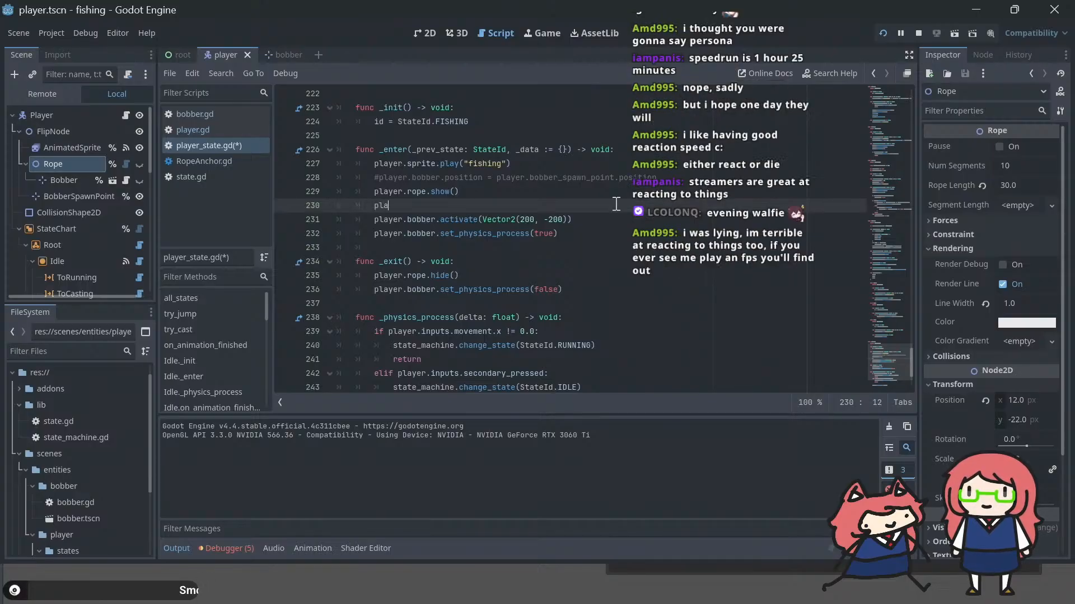
type("yer.rope.")
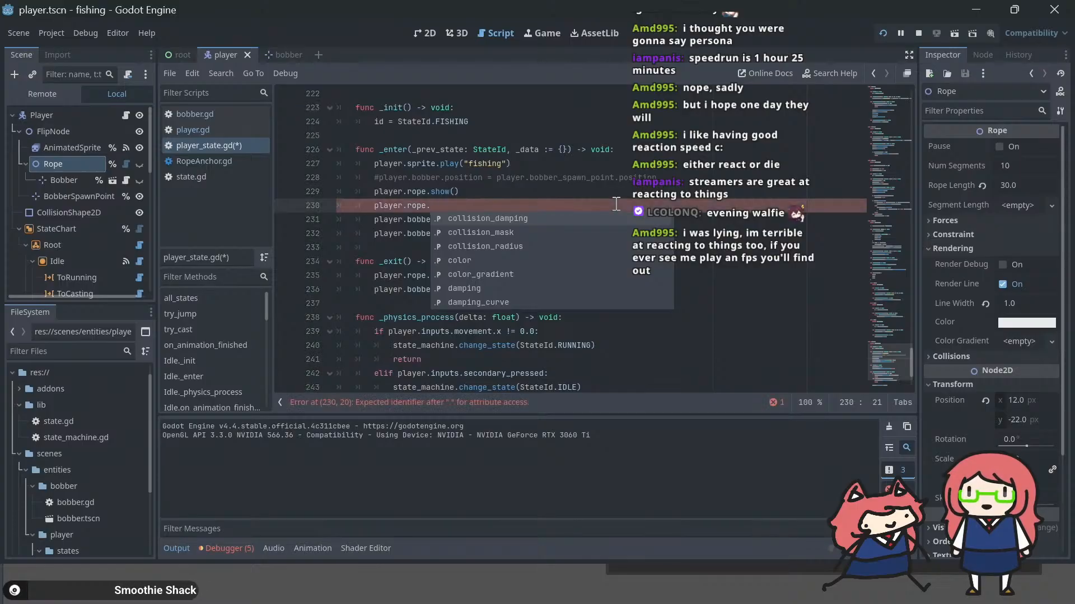
type("rope_length")
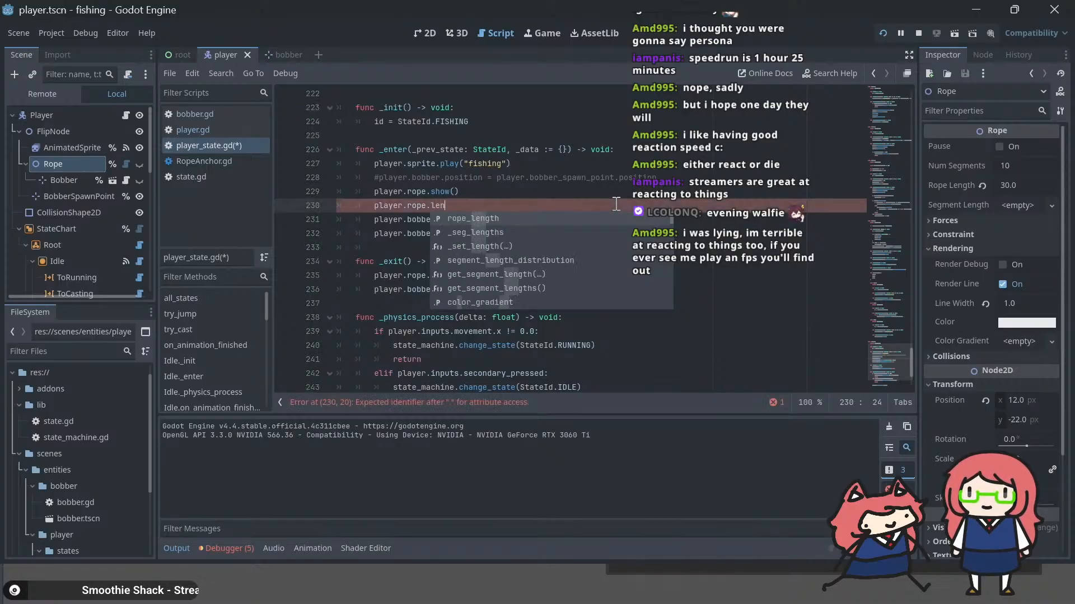
type(" = 0")
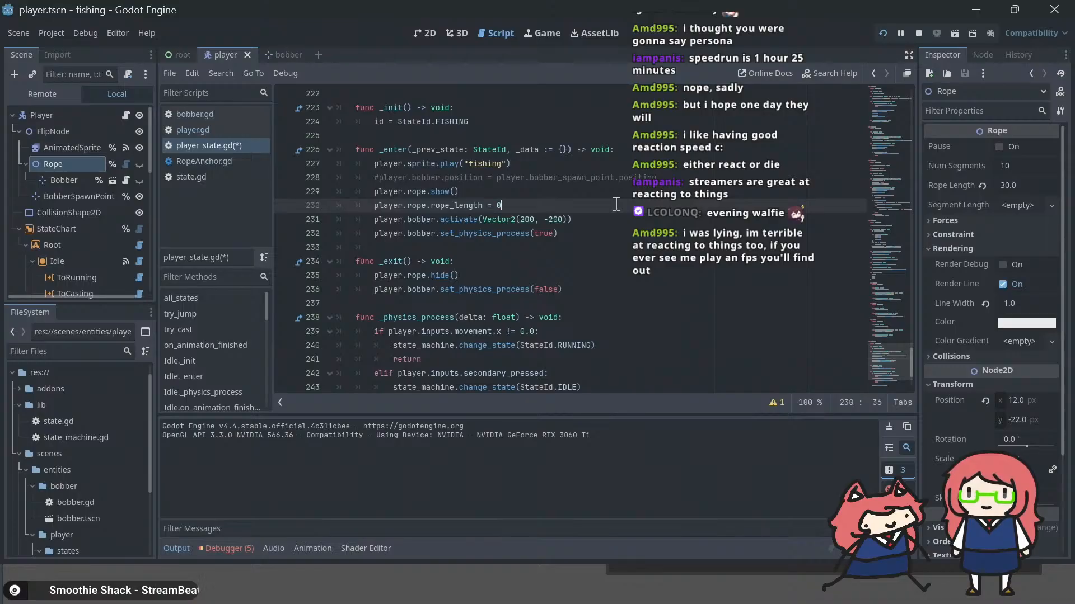
type(".0")
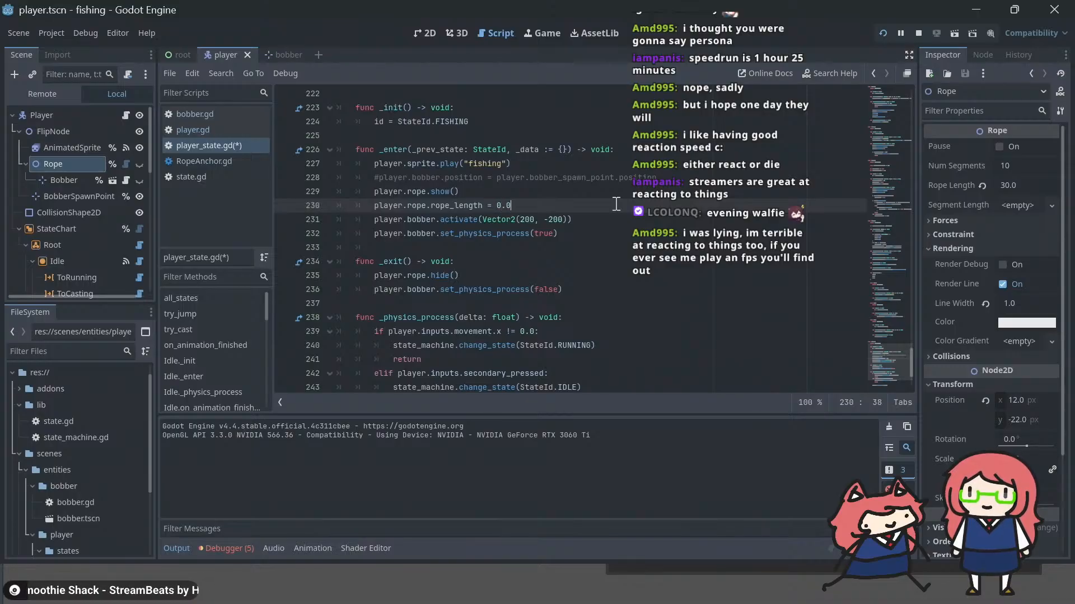
Step: Insert player.rope.length += 1 * delta as the first line of the fishing state's _physics_process function and save the script
scroll(616, 203, "down", 1)
left_click(581, 274)
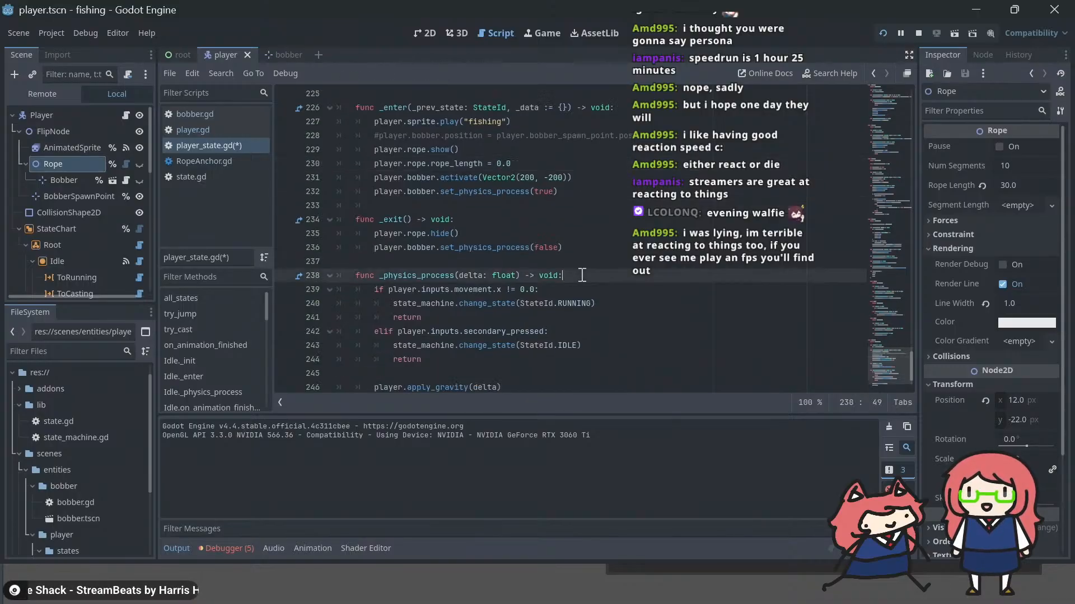
key("Return")
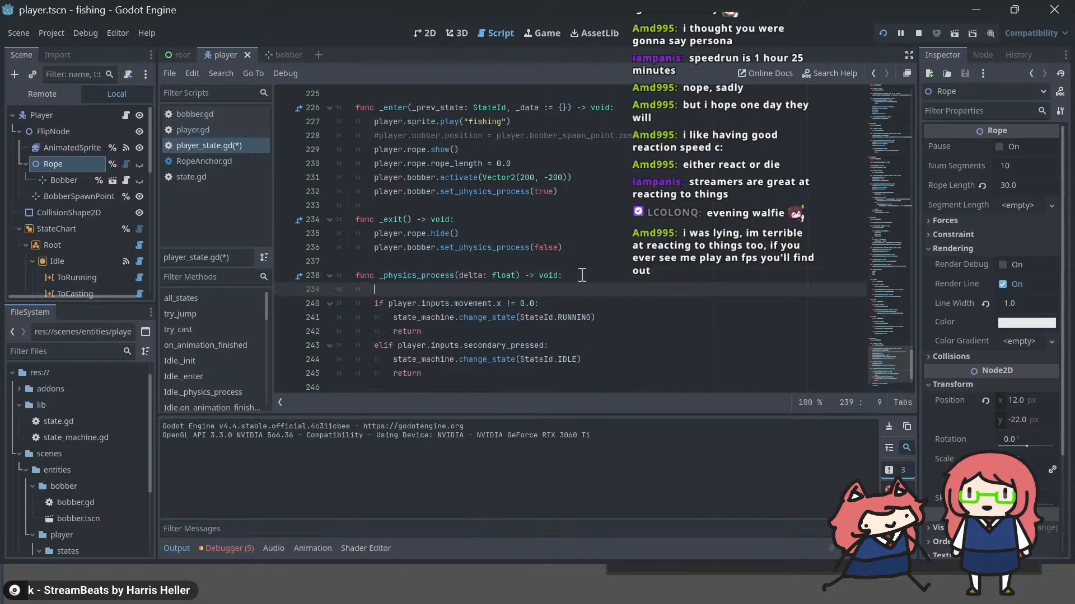
type("player.")
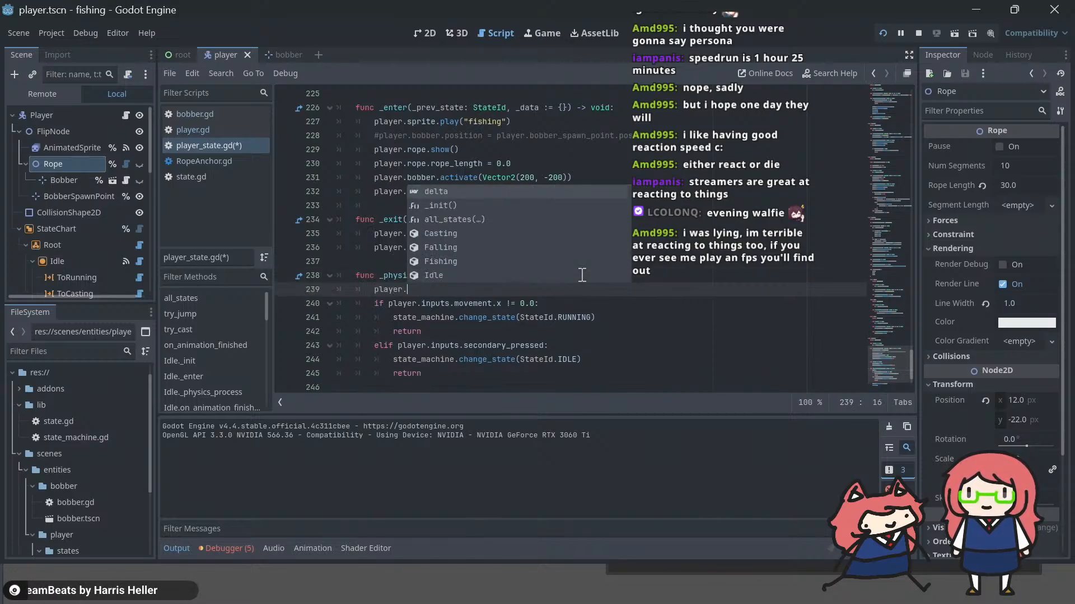
type("rope")
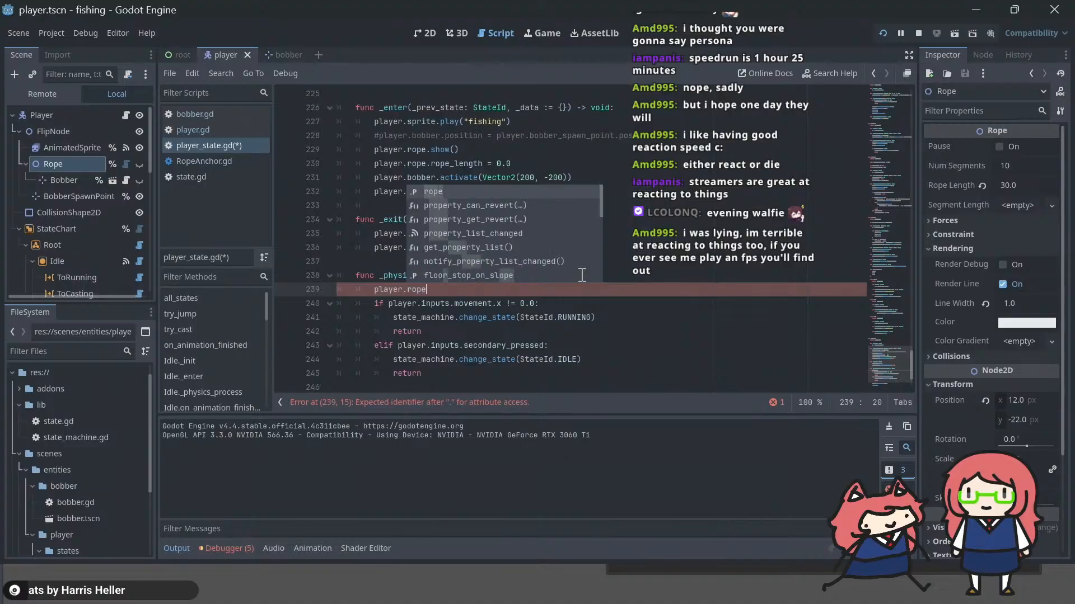
type(".lengt")
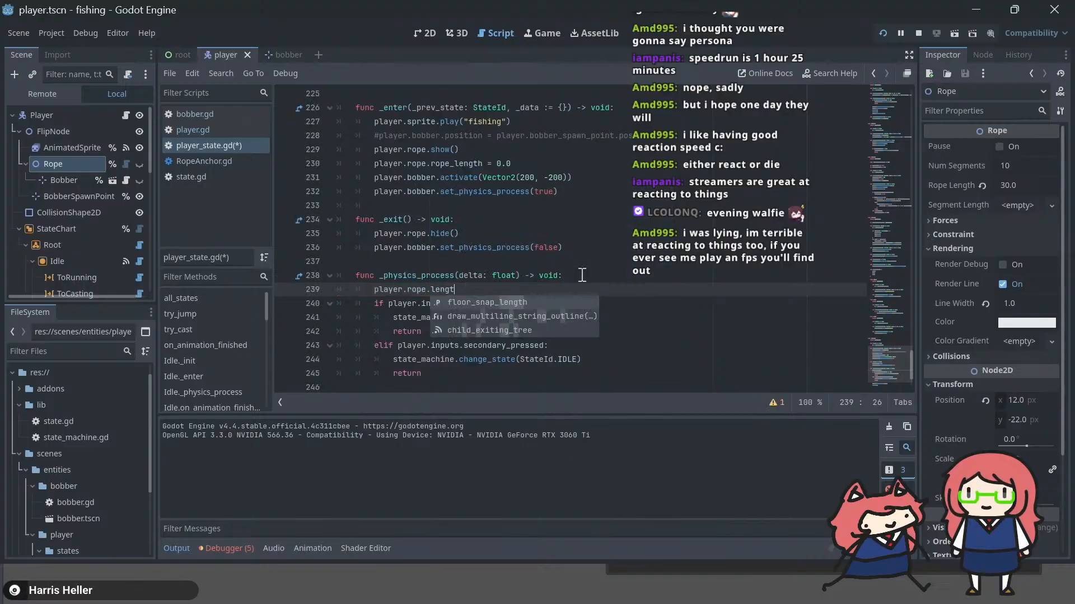
type("h += 0")
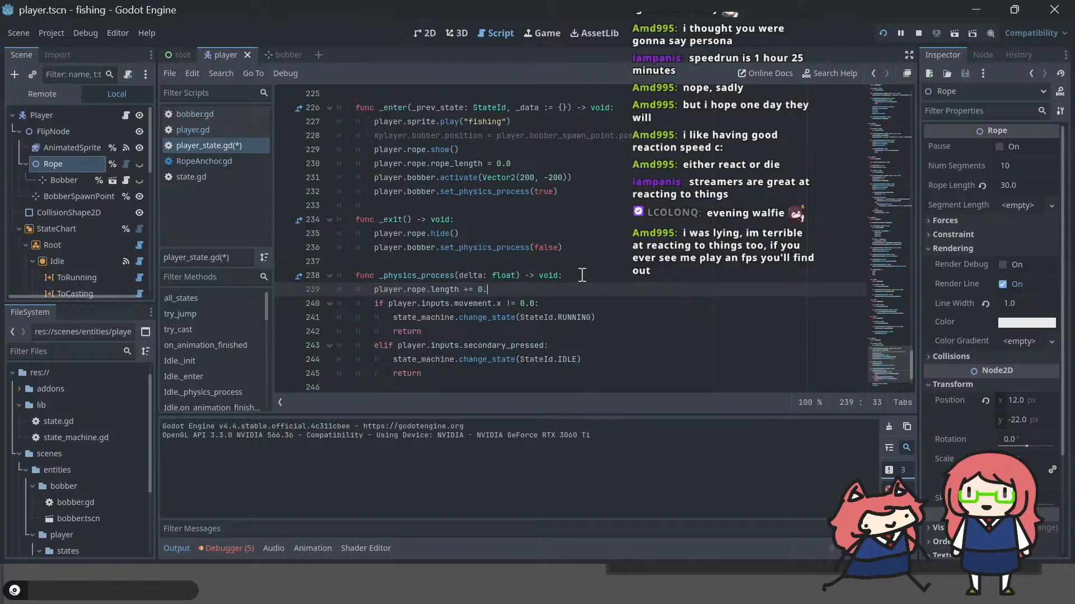
key("BackSpace")
type("1 * delta")
key("ctrl+s")
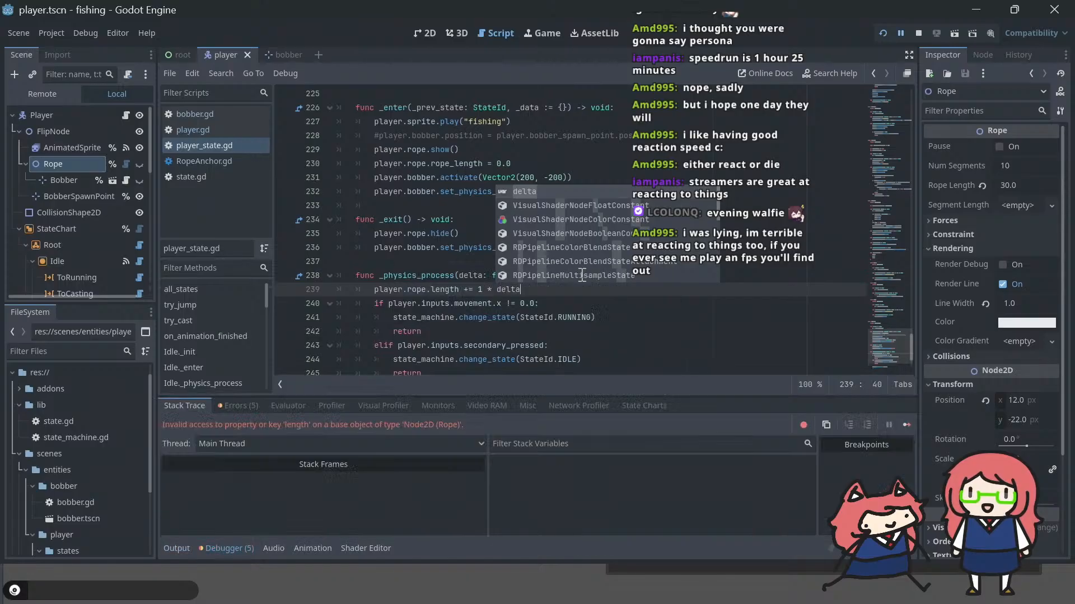
Step: Correct the property name from length to rope_length in the fishing state's _physics_process line
left_click(582, 261)
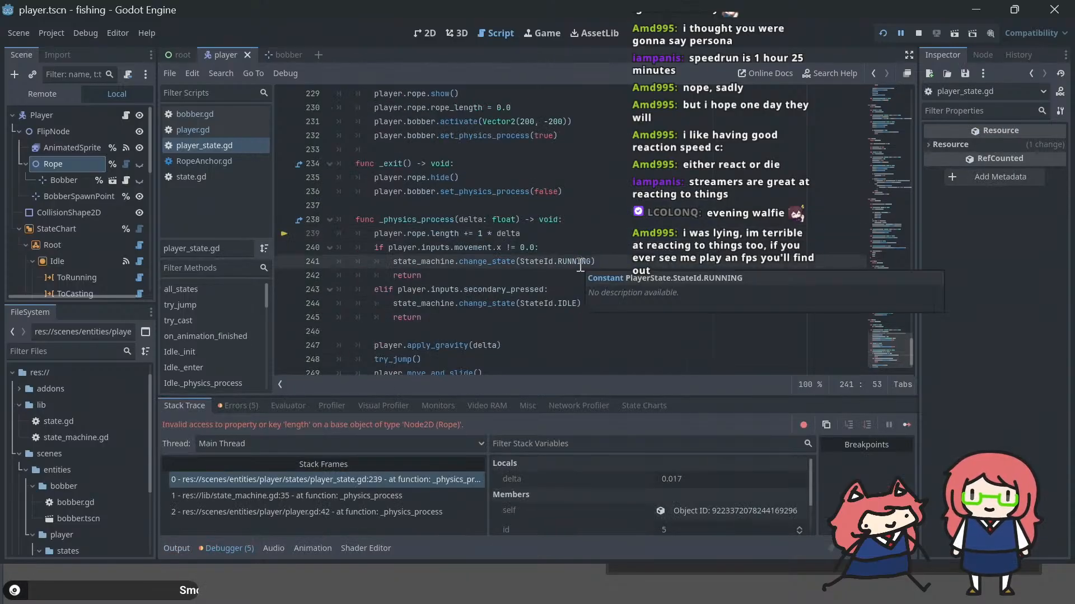
double_click(442, 232)
type("rope-len")
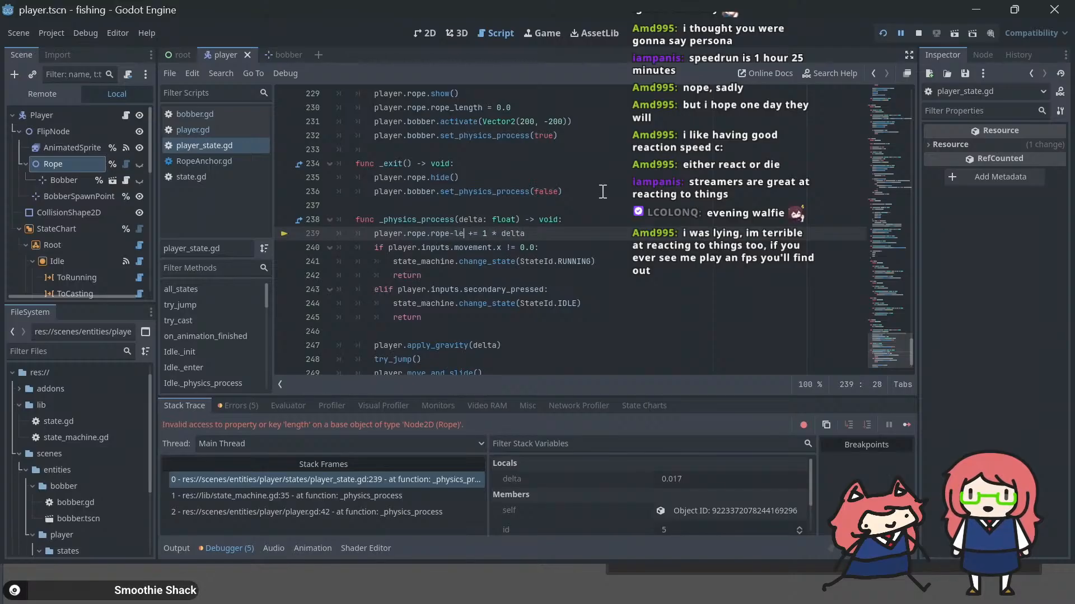
key("BackSpace")
key("BackSpace")
key("BackSpace")
key("BackSpace")
type("_len")
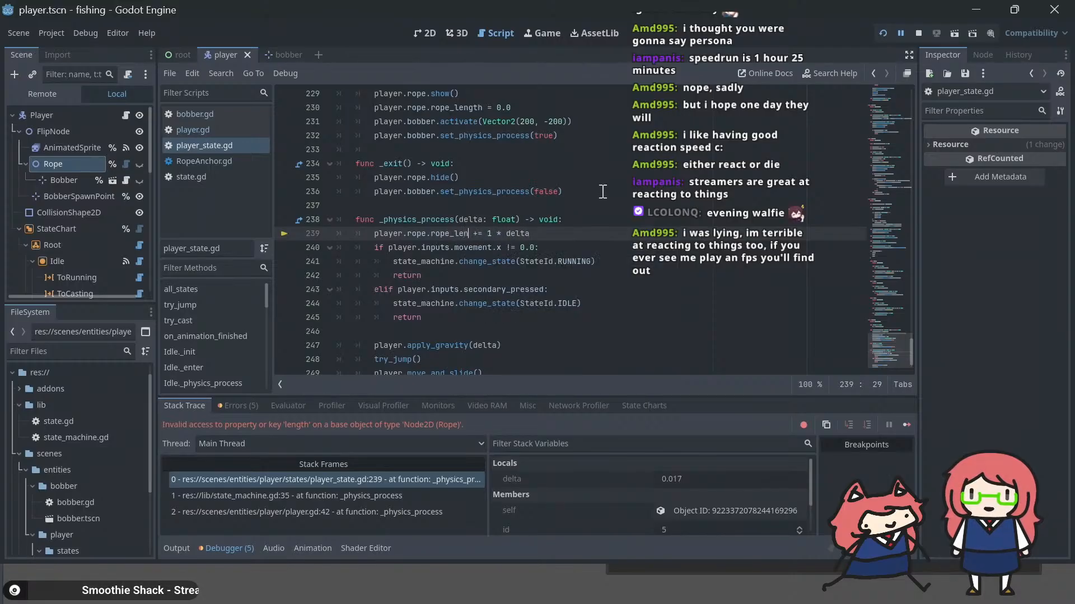
Step: Run the game to test casting with the growing rope, and set the rope_length increment to 10 * delta in the script
key("F5")
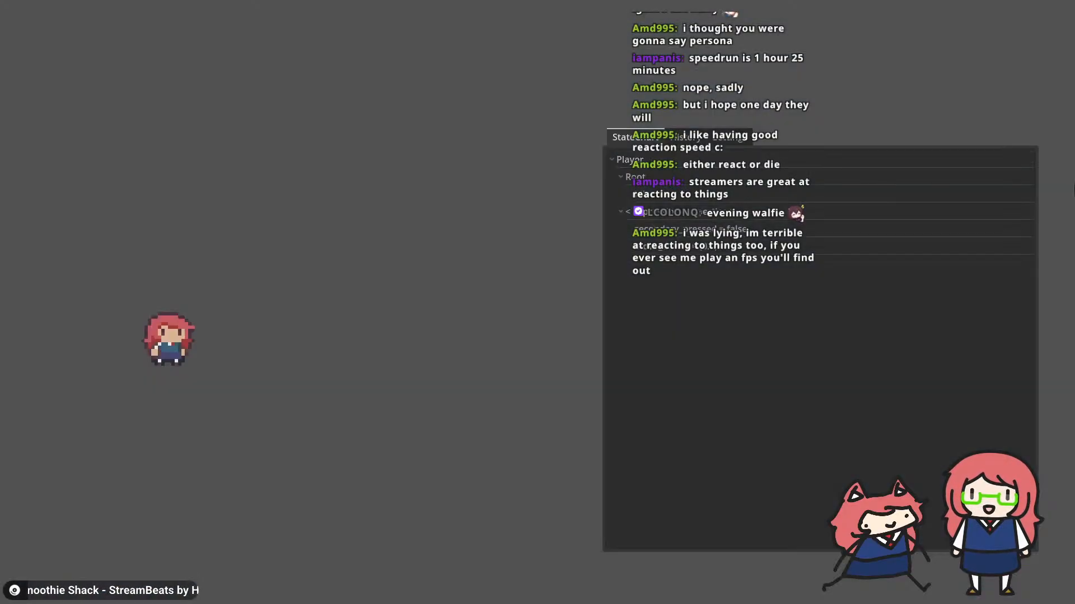
key("space")
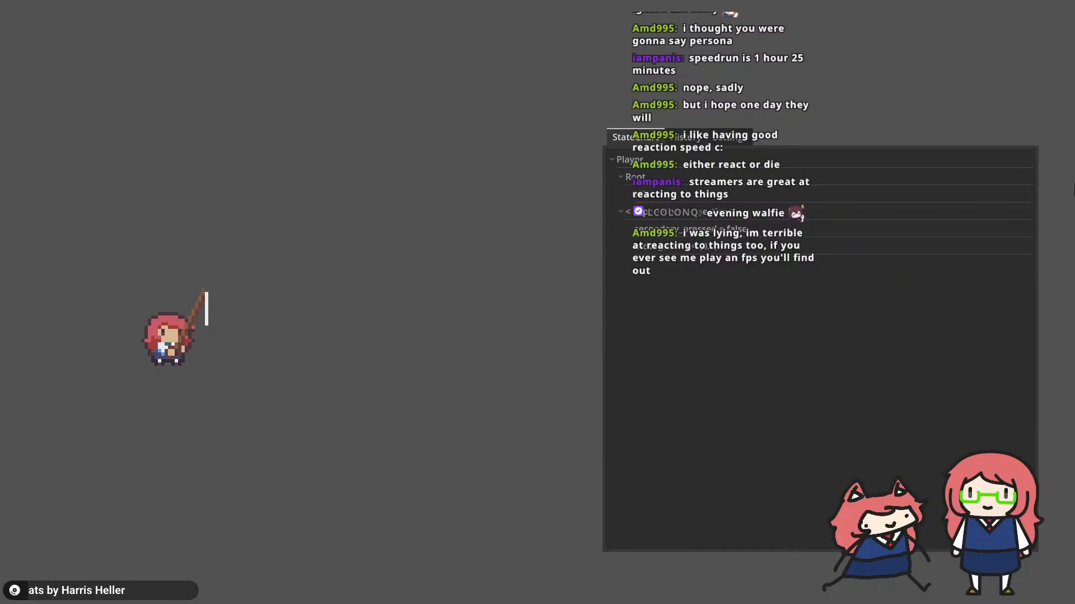
key("alt+Tab")
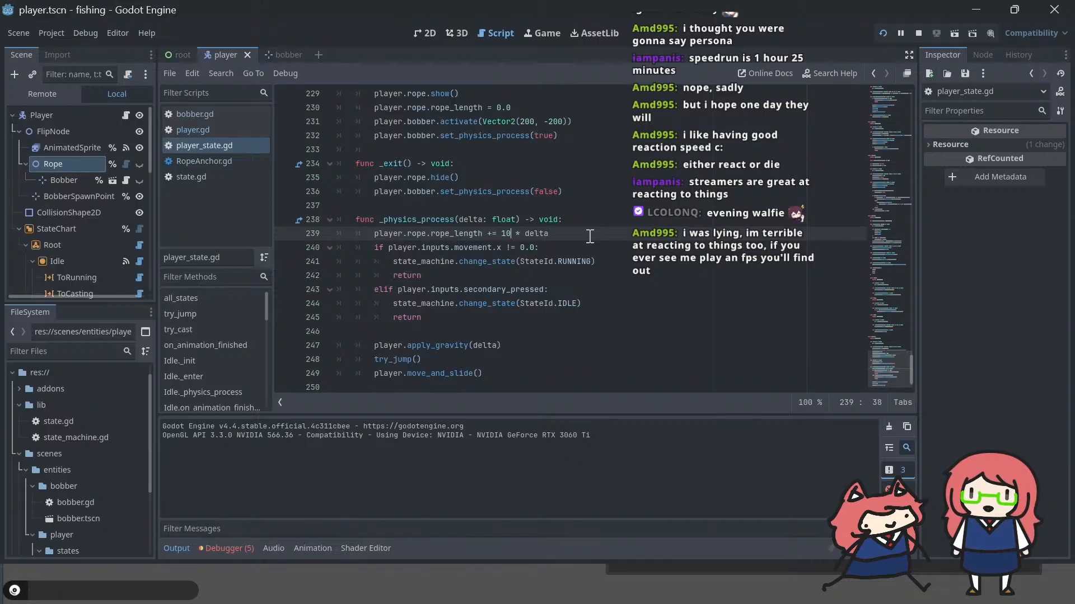
Step: Run the game, walk and cast in both directions to check the rope's growth, and return to the script
key("F5")
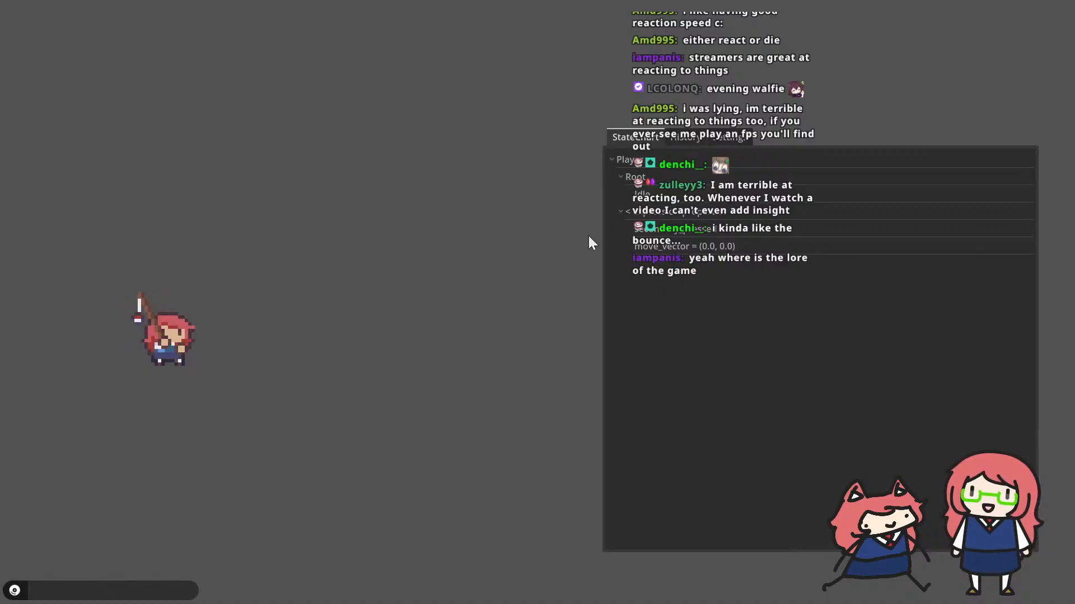
key("d")
key("a")
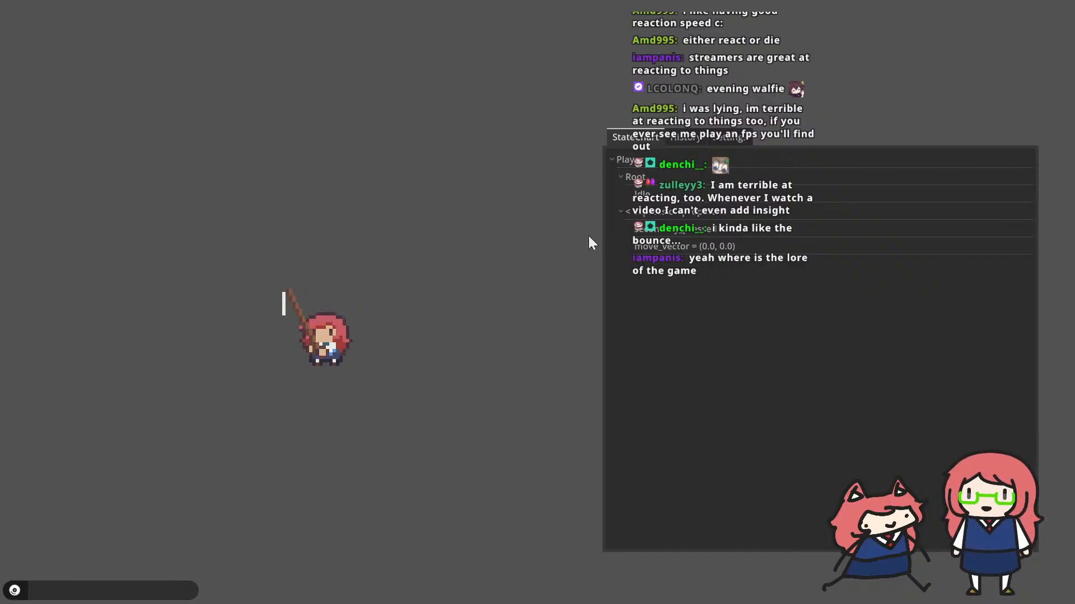
key("Left")
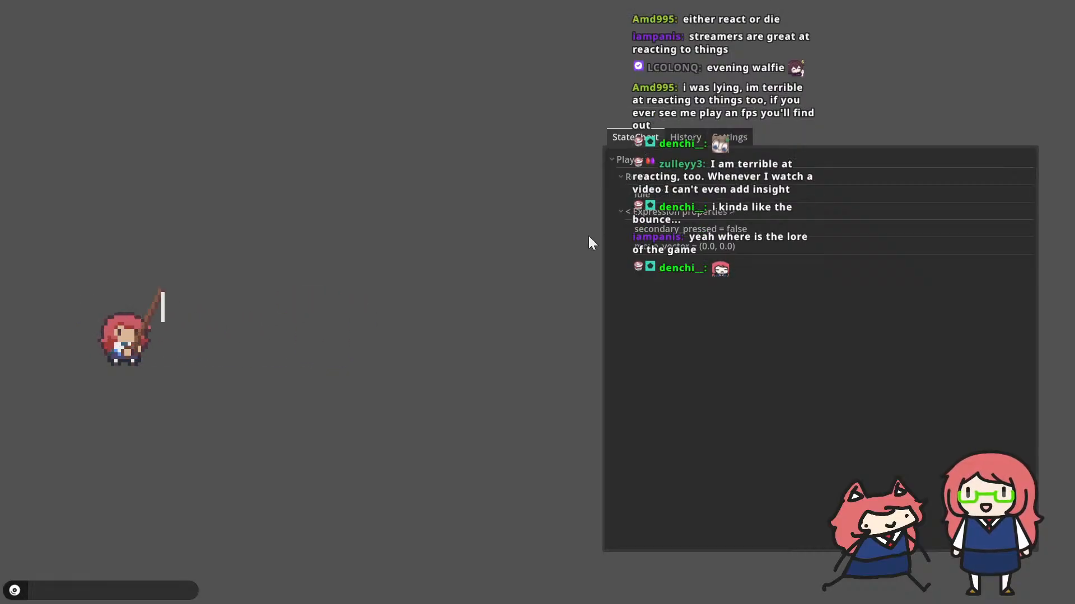
key("alt+Tab")
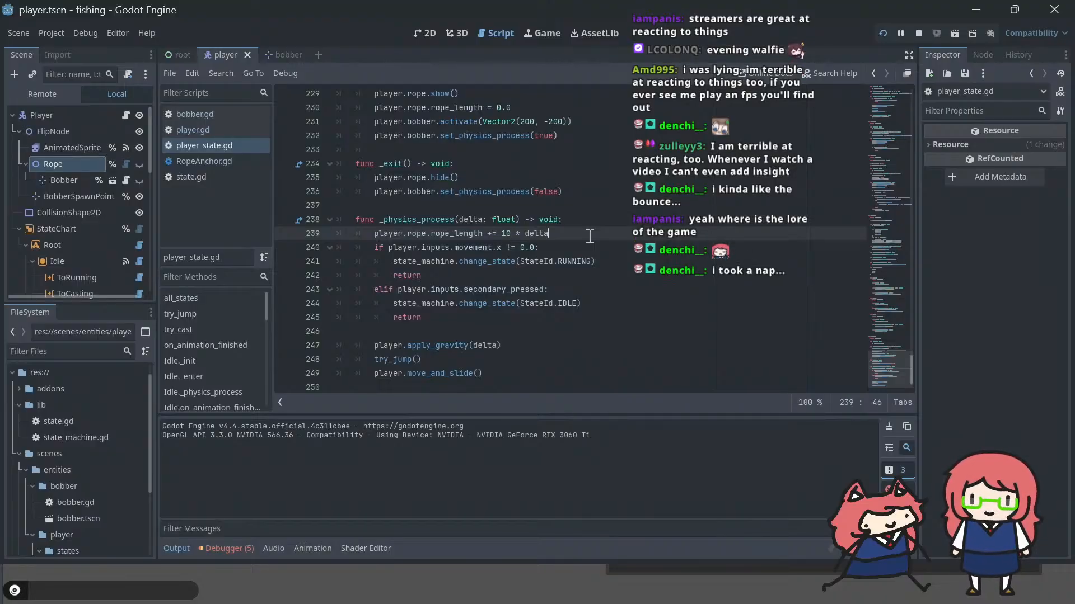
Step: Try adding player.bobber.position.x += 1 * delta below the rope_length line in _physics_process and test the cast in the game
key("Return")
type("player.")
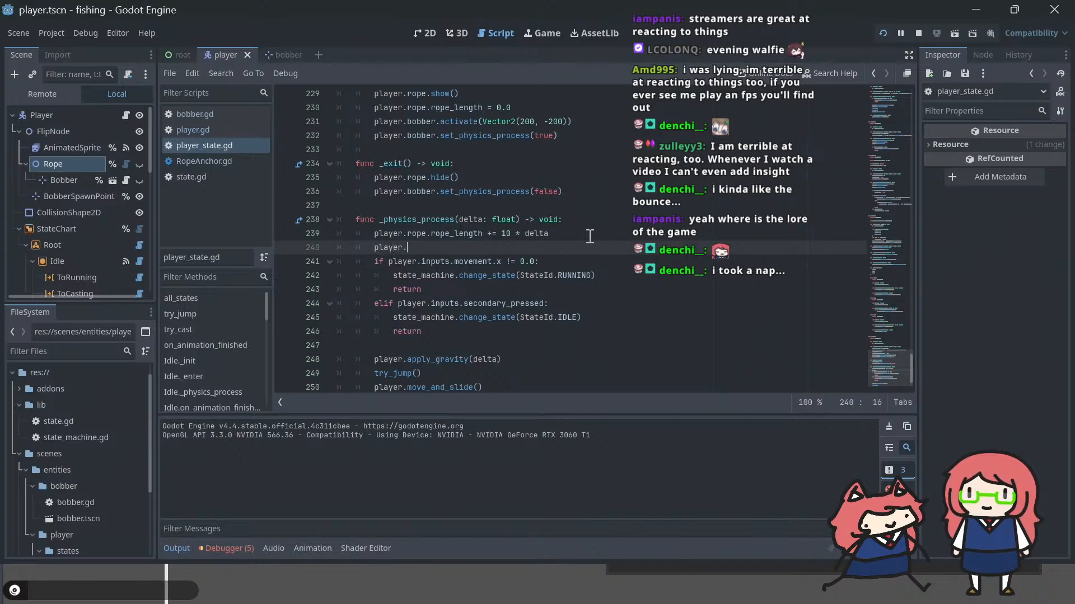
type("bobber.")
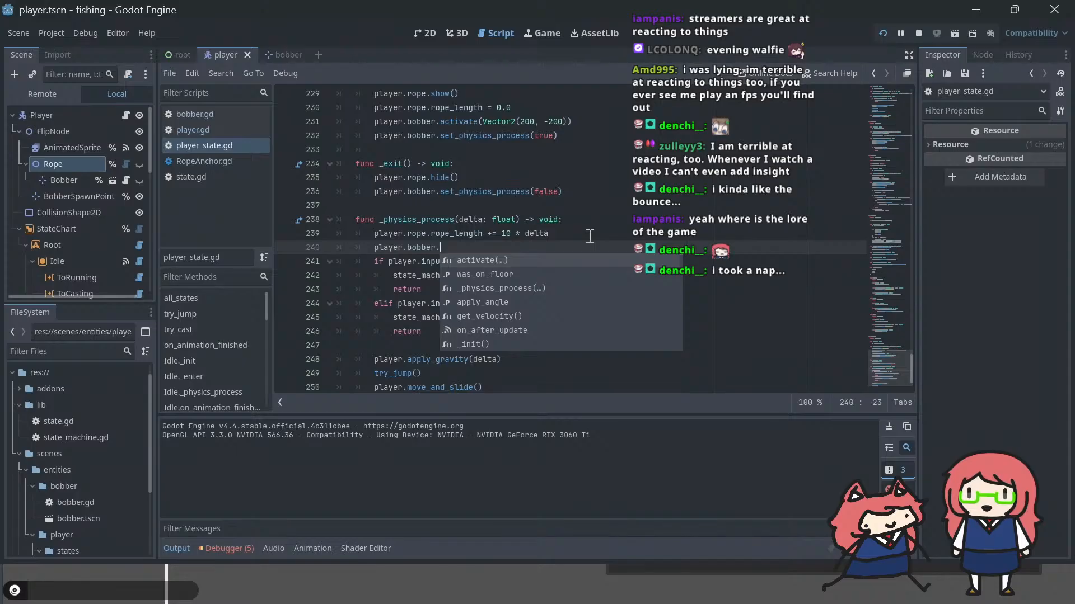
type("position.x += ")
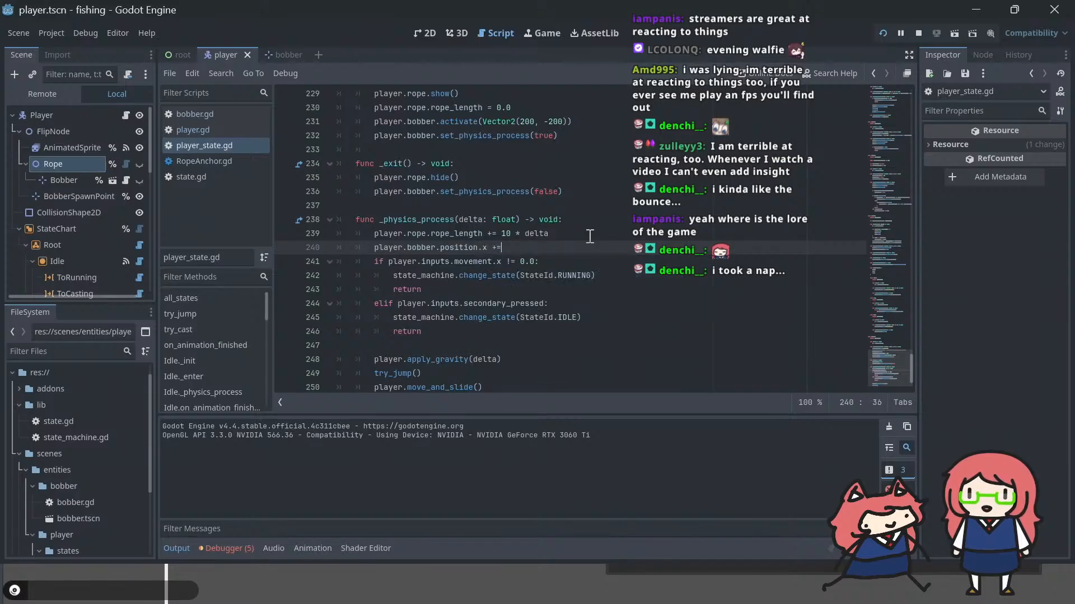
type("1 * ")
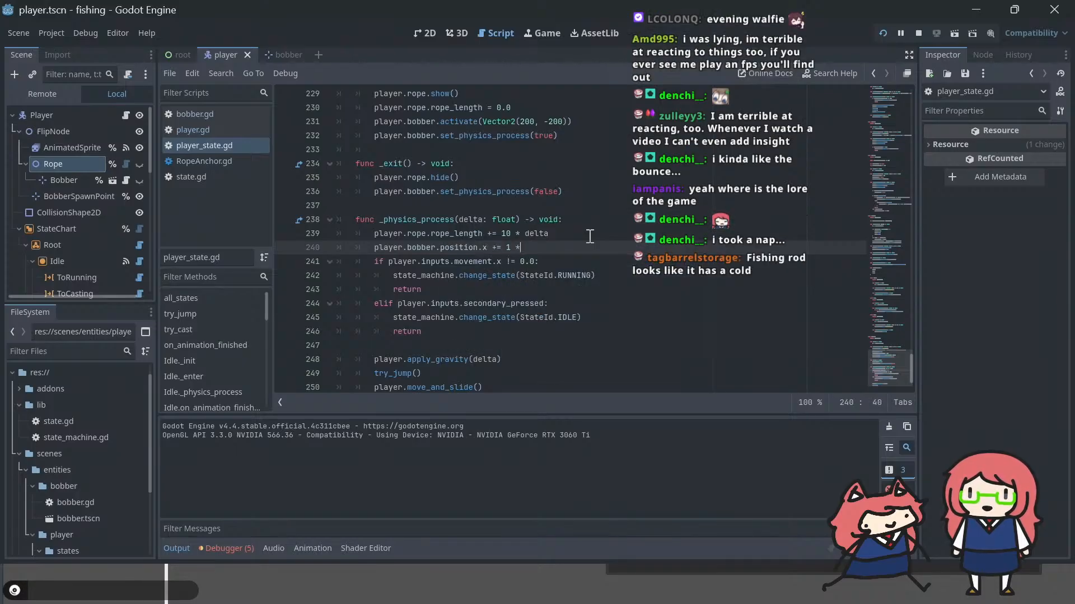
type("del")
key("BackSpace")
key("BackSpace")
key("BackSpace")
type("delta")
key("F5")
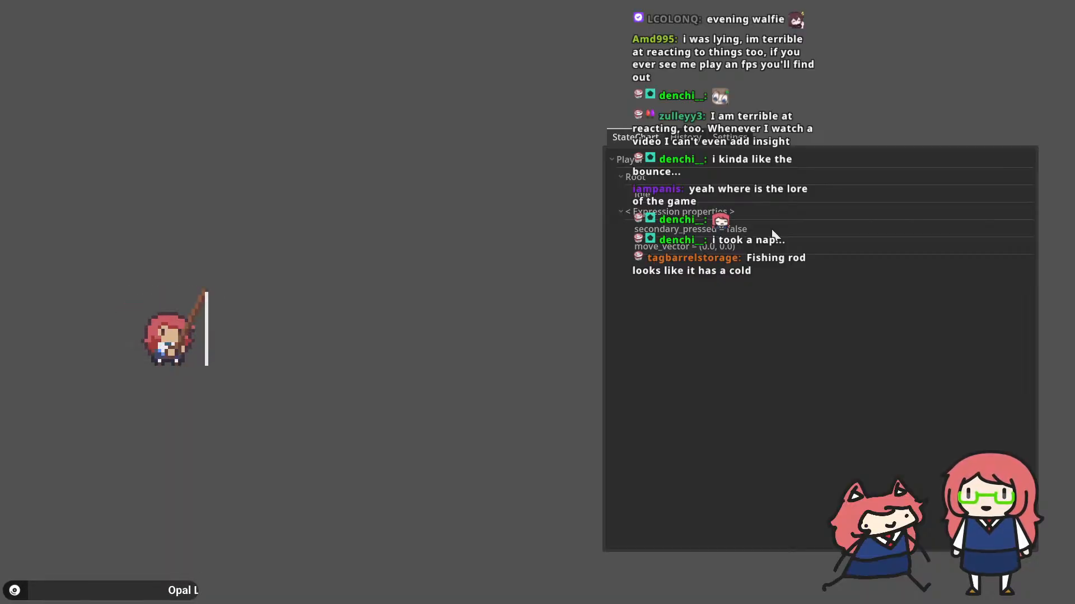
Step: Raise the bobber's position.x increment to 1000 * delta, test the cast in the game, and return to the script
key("alt+Tab")
left_click(506, 247)
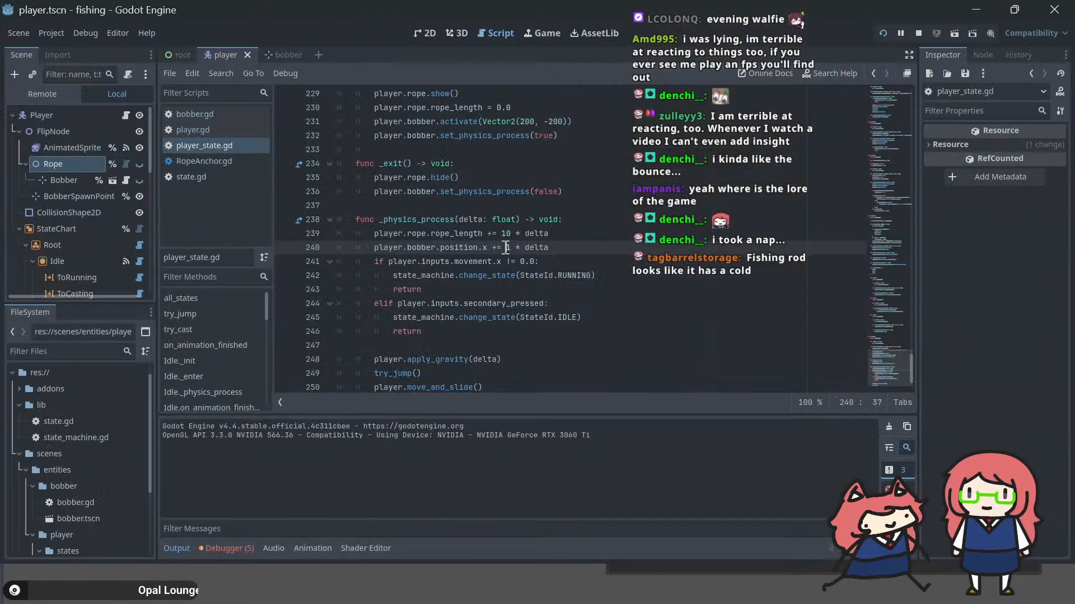
key("F5")
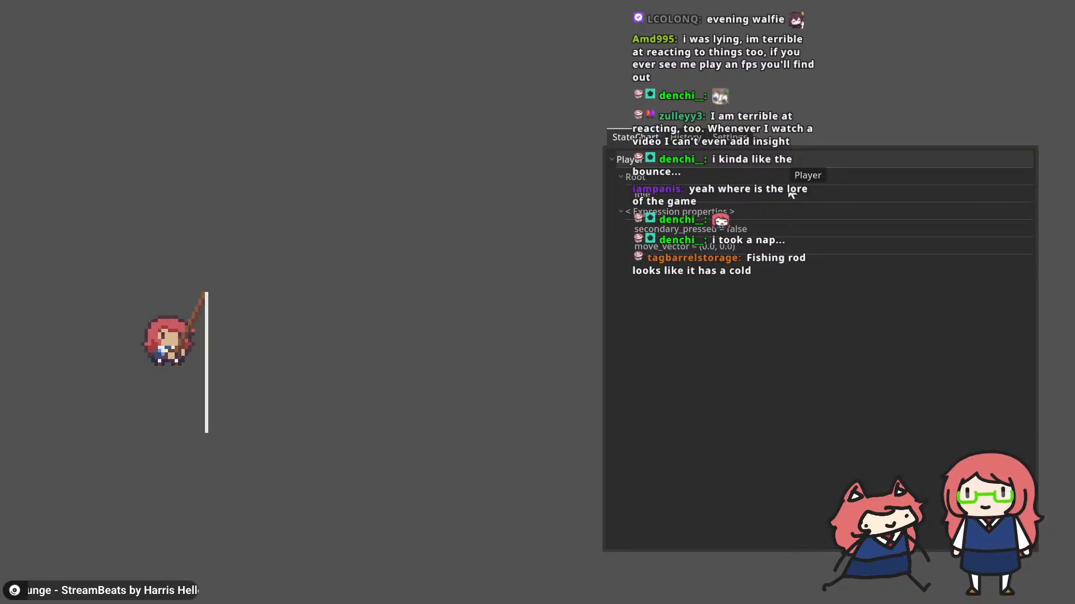
key("alt+Tab")
key("F5")
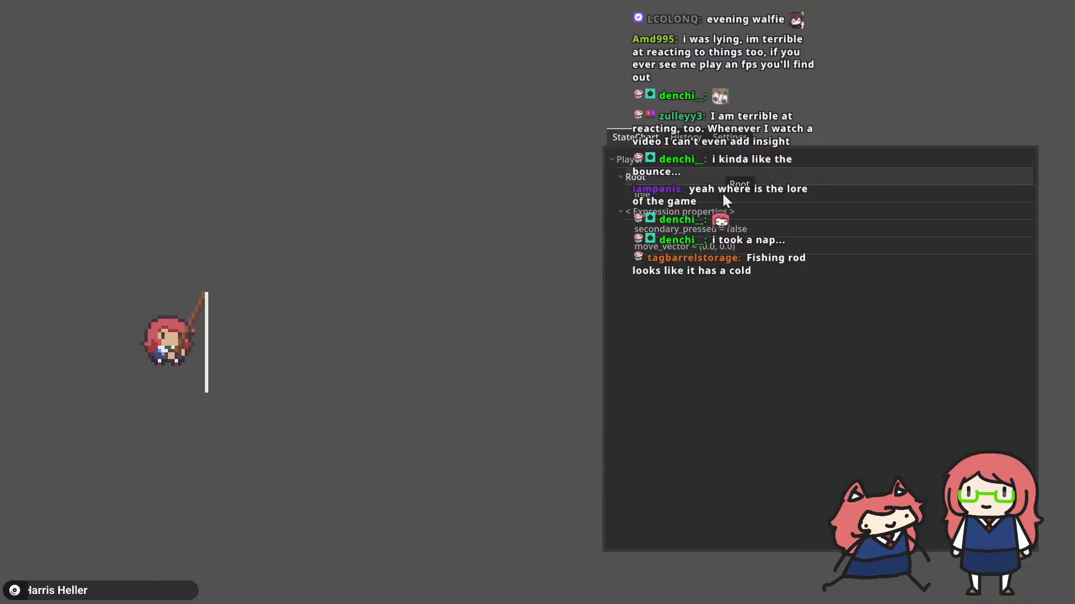
key("alt+Tab")
Step: Delete the player.bobber.position.x line from the fishing state's _physics_process function
key("shift+Home")
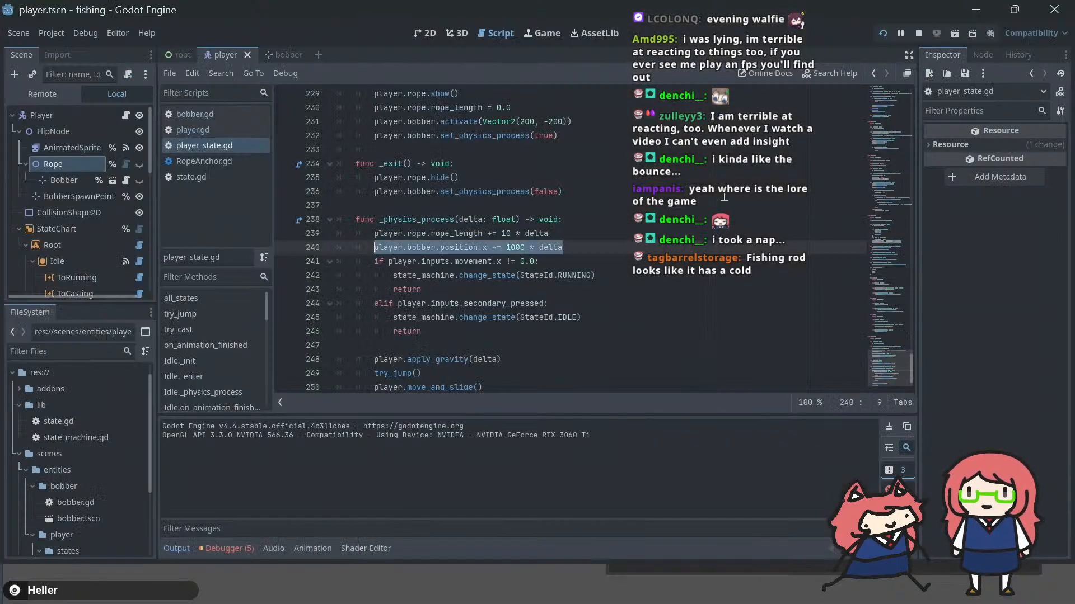
key("shift+Home")
key("BackSpace")
key("BackSpace")
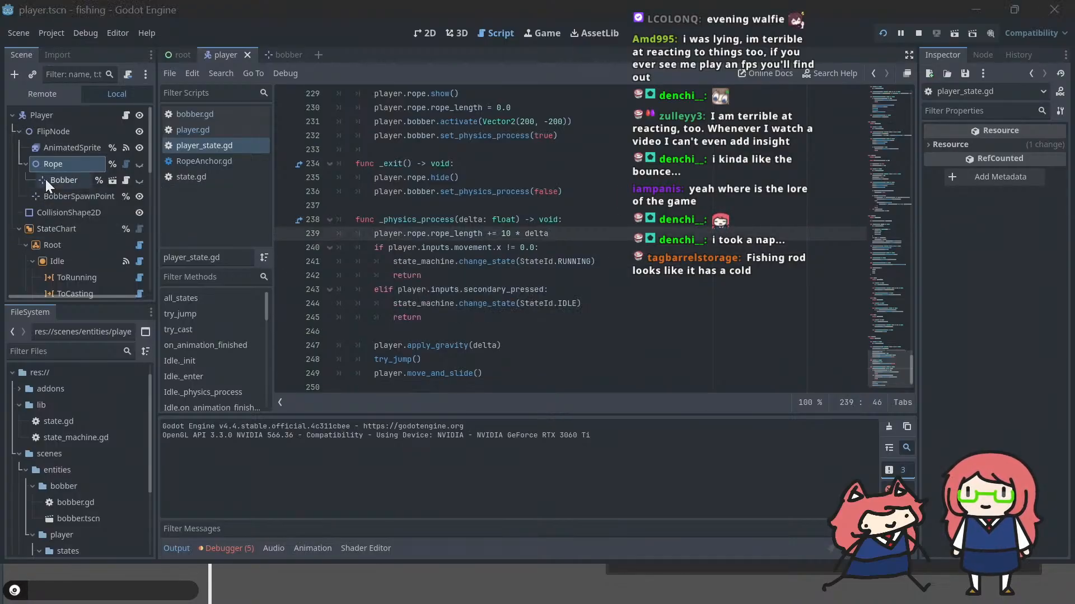
Step: Switch to the browser and watch the parts of the GDNative-Ropesim showcase video that demonstrate RopeHandle and RopeAnchor
key("alt+Tab")
key("alt+Tab")
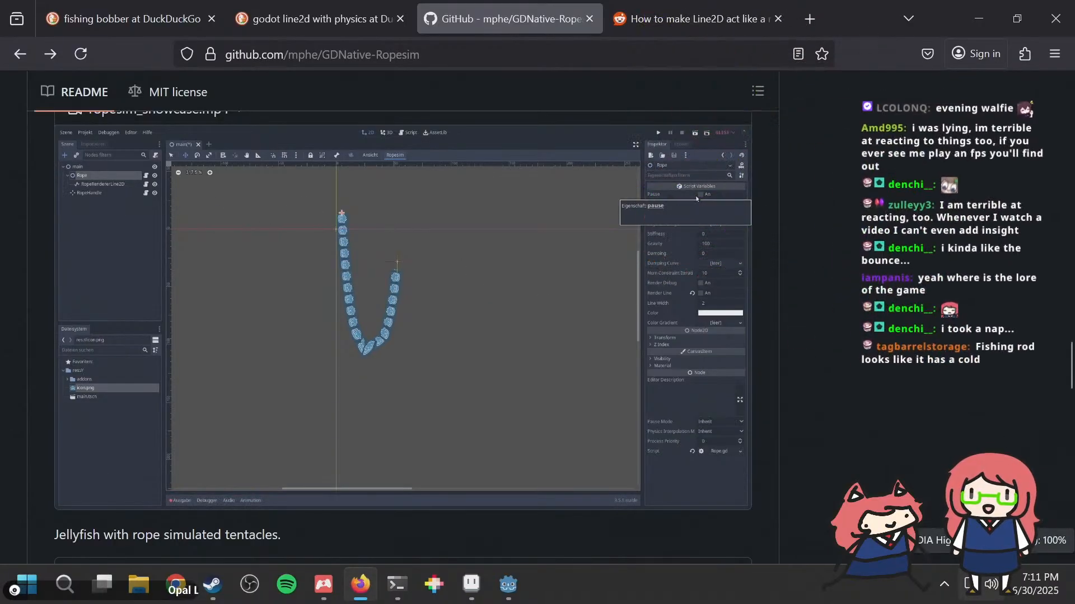
mouse_move(466, 361)
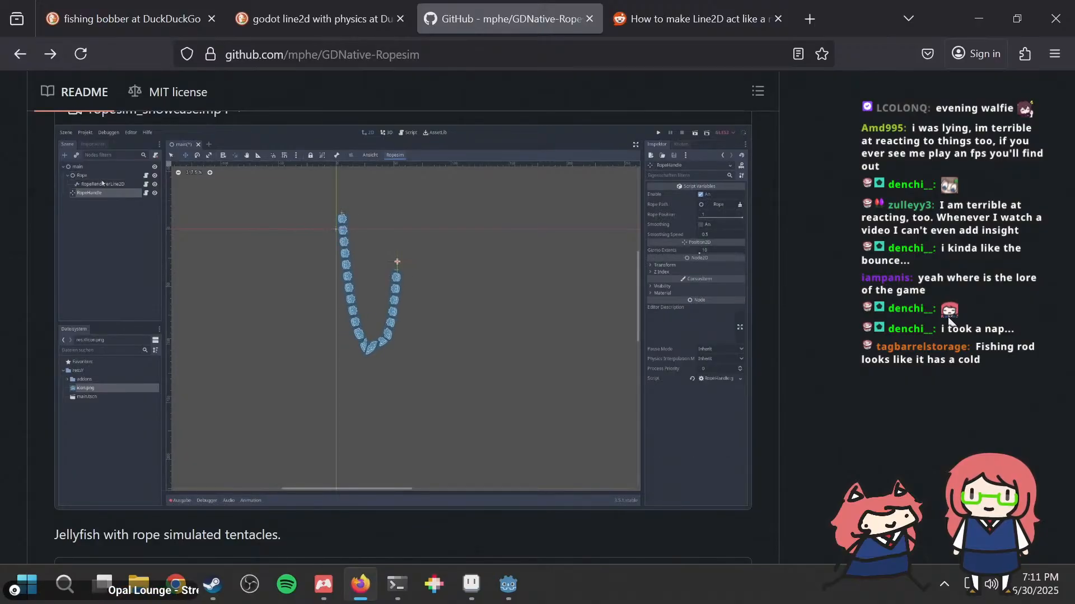
mouse_move(505, 415)
left_click(333, 493)
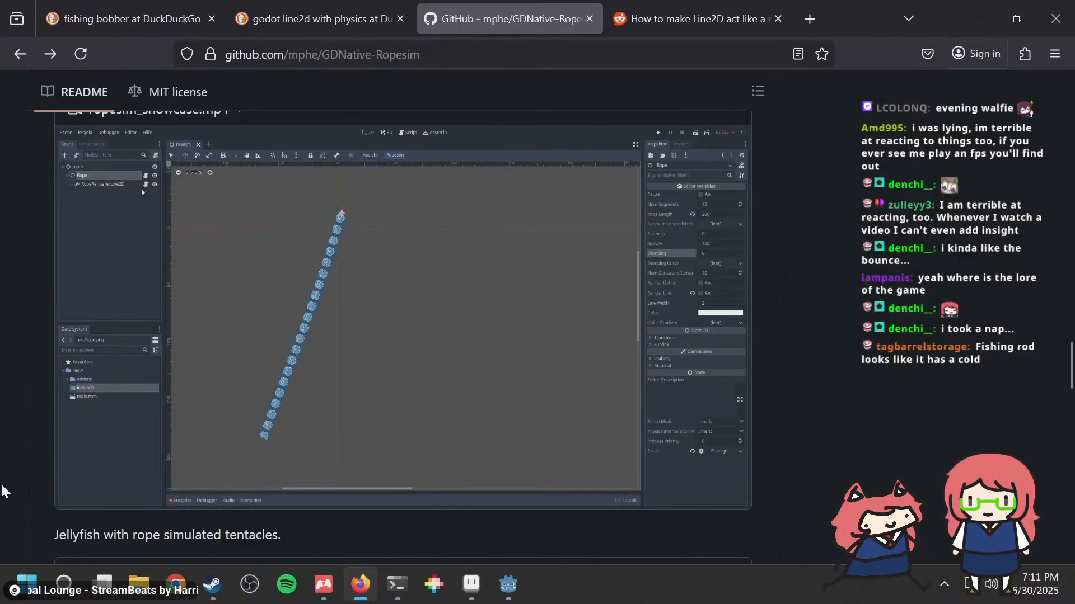
mouse_move(62, 499)
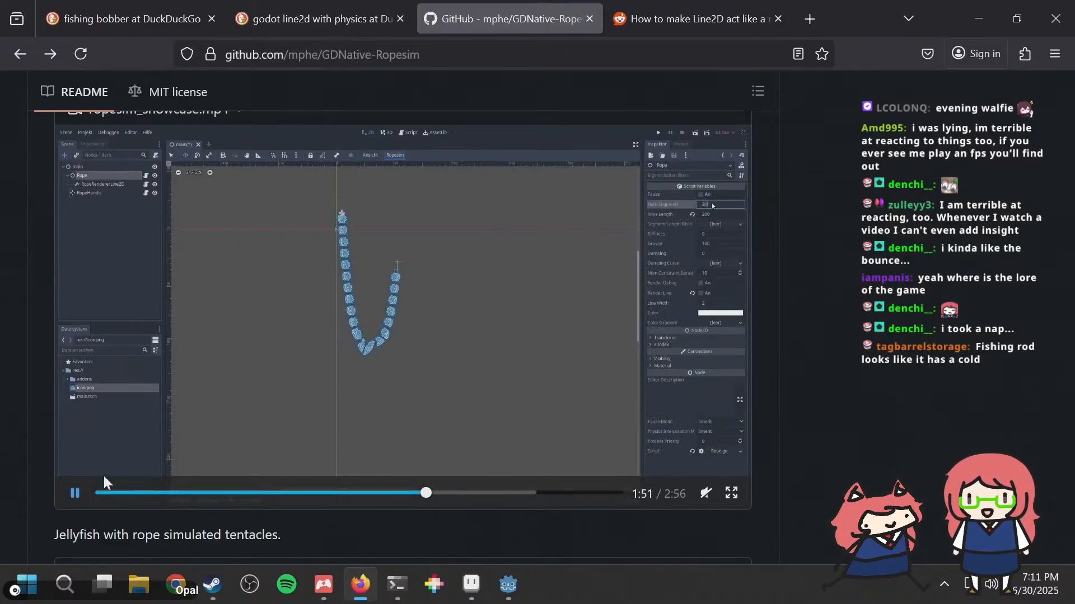
left_click(448, 492)
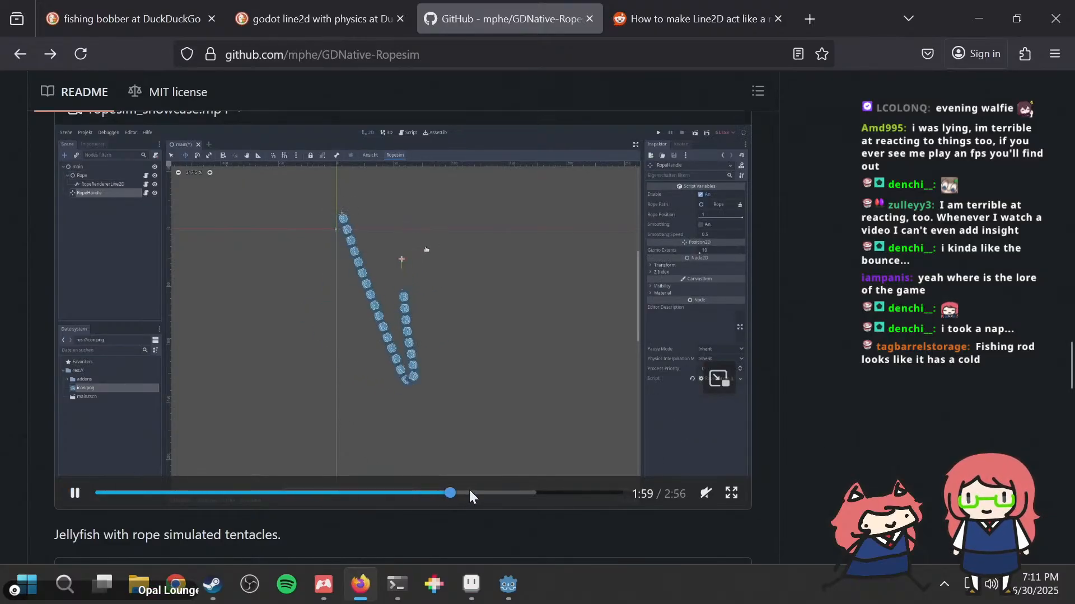
left_click(469, 493)
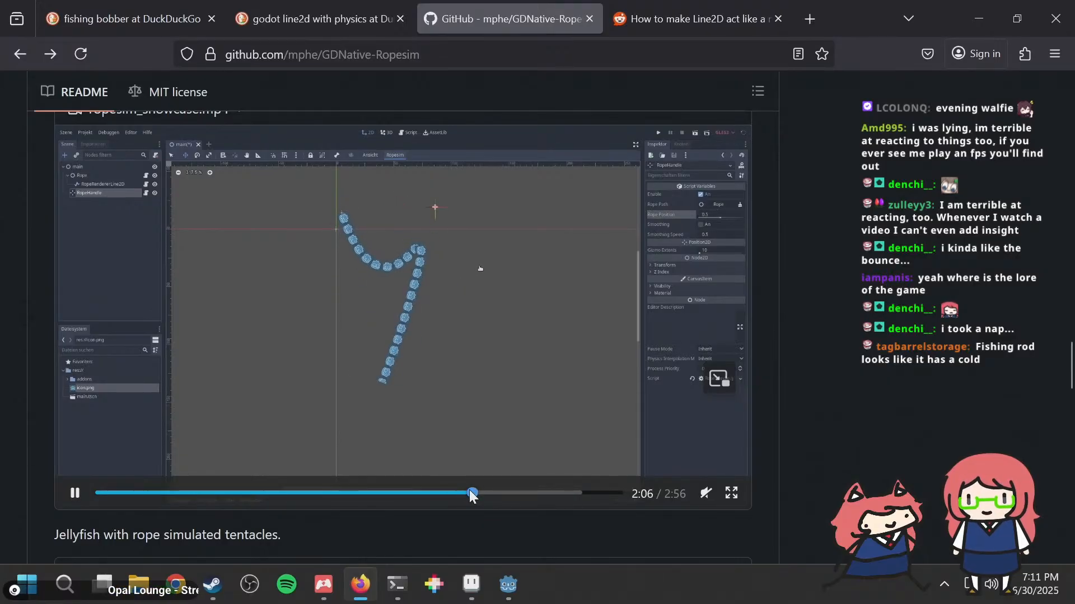
left_click(71, 493)
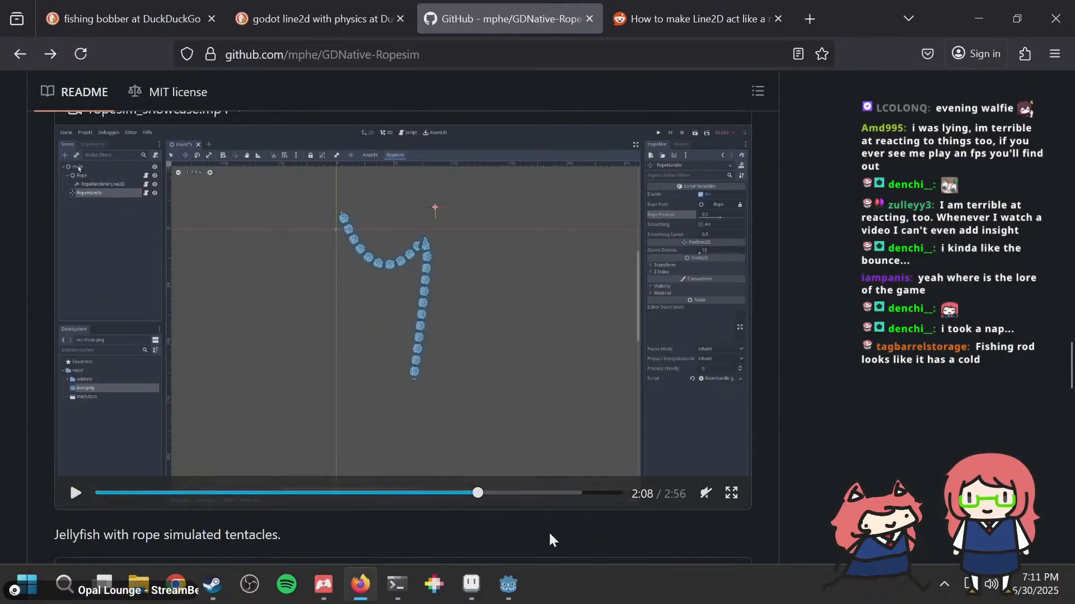
left_click(485, 436)
left_click(483, 495)
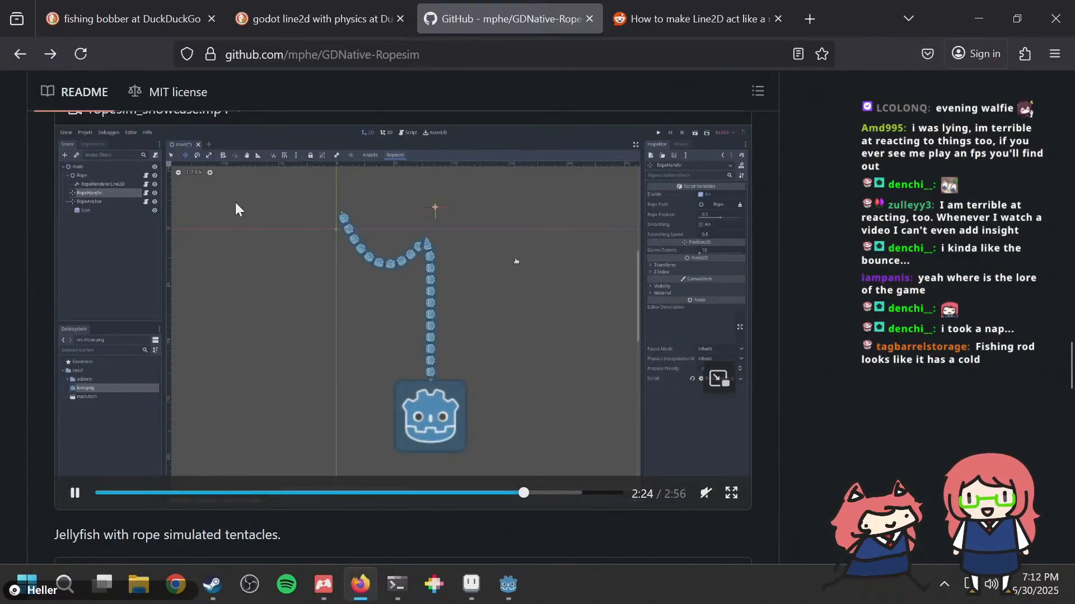
left_click(207, 229)
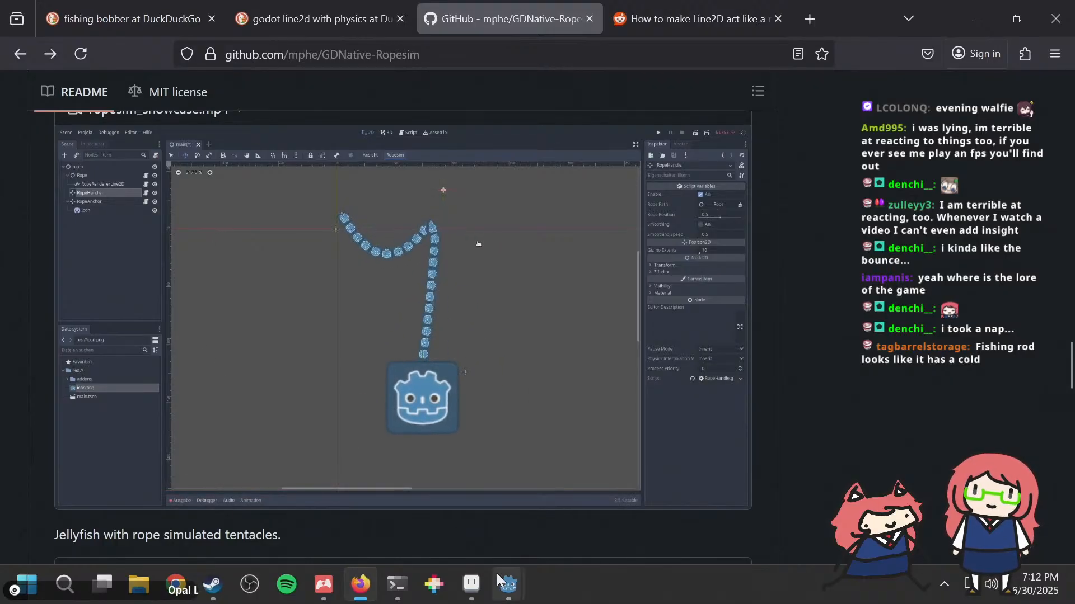
Step: Return to Godot, open the bobber scene, and read the RopeAnchor and RopeHandle descriptions among the available child node types
mouse_move(496, 573)
left_click(480, 510)
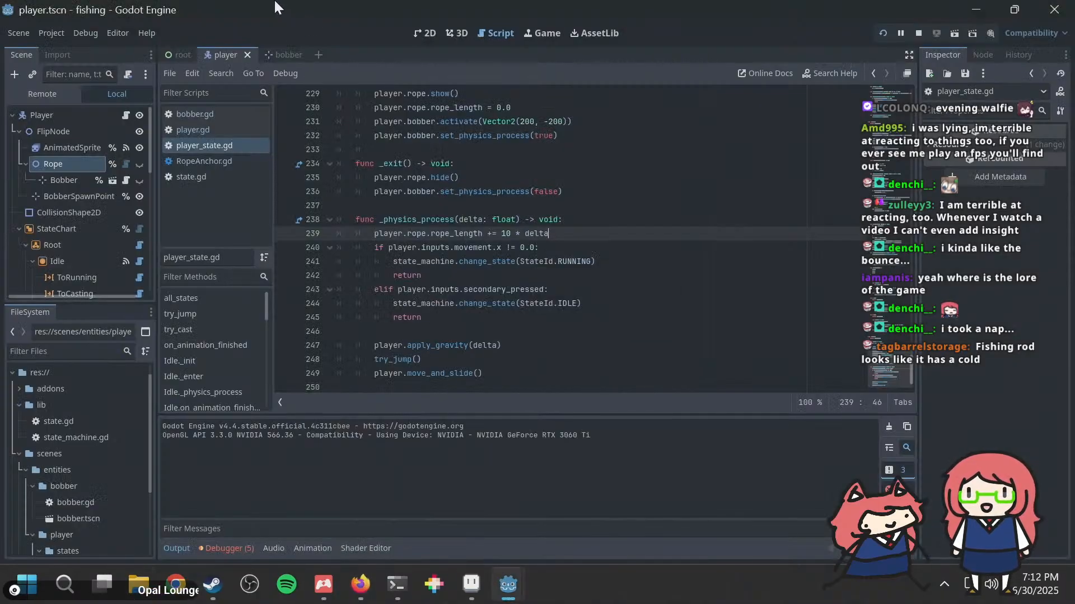
left_click(277, 54)
right_click(46, 114)
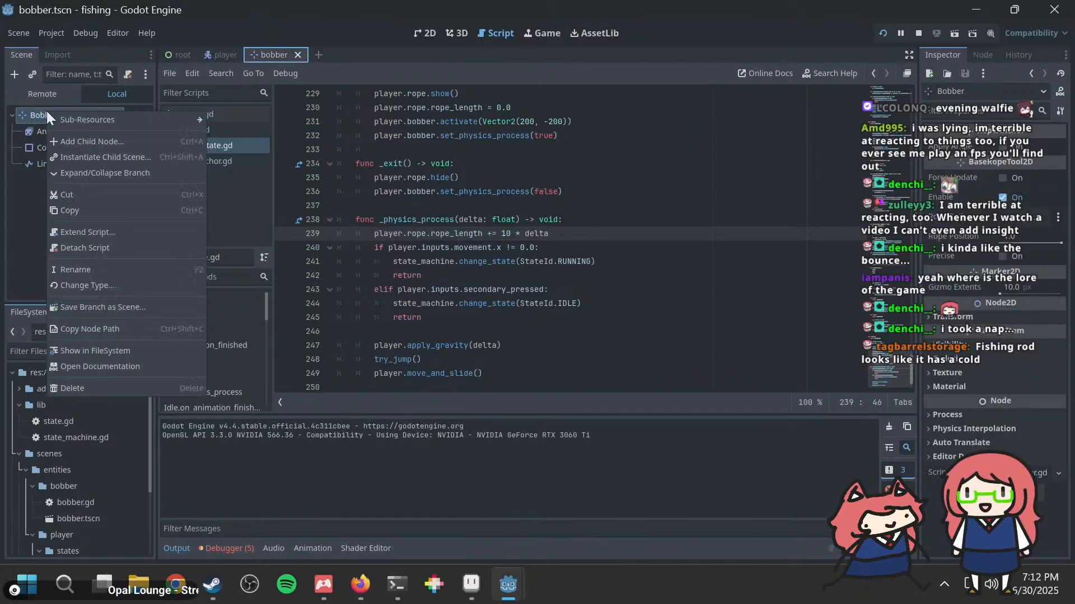
left_click(140, 143)
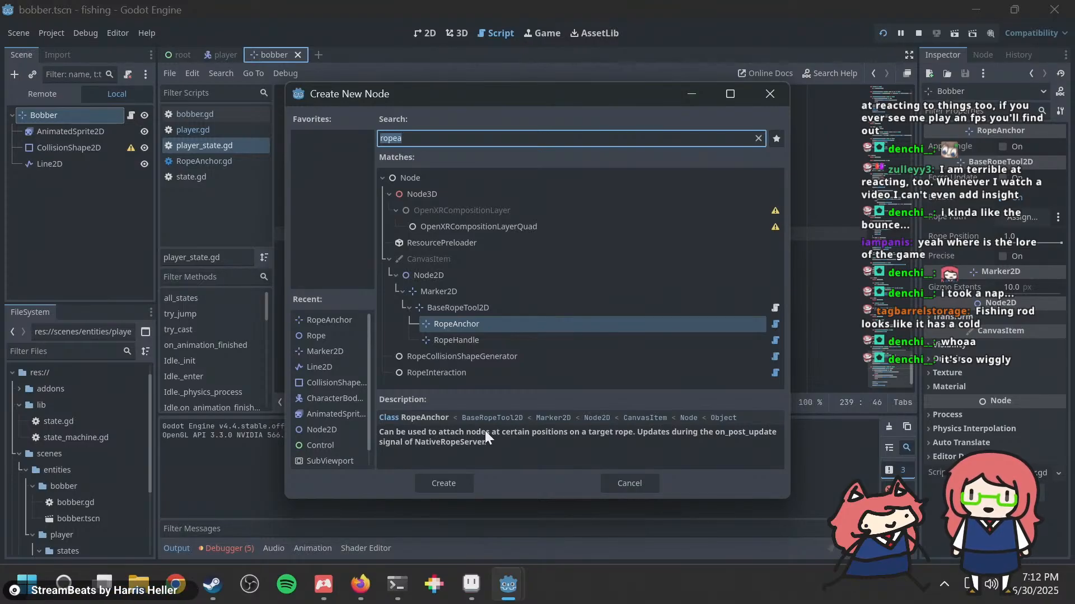
left_click(478, 341)
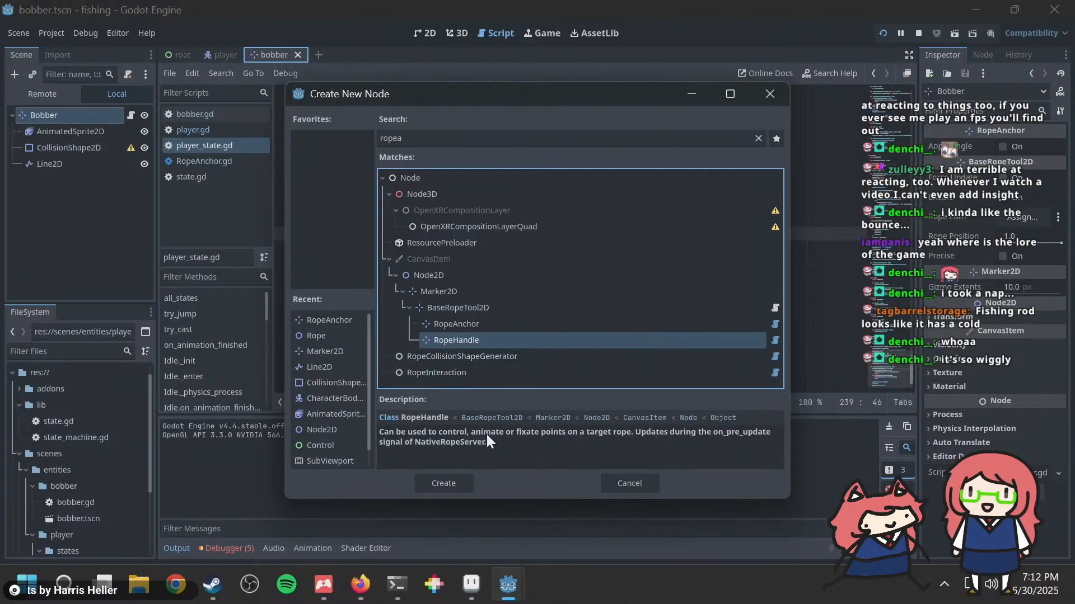
left_click_drag(476, 431, 554, 434)
left_click(554, 434)
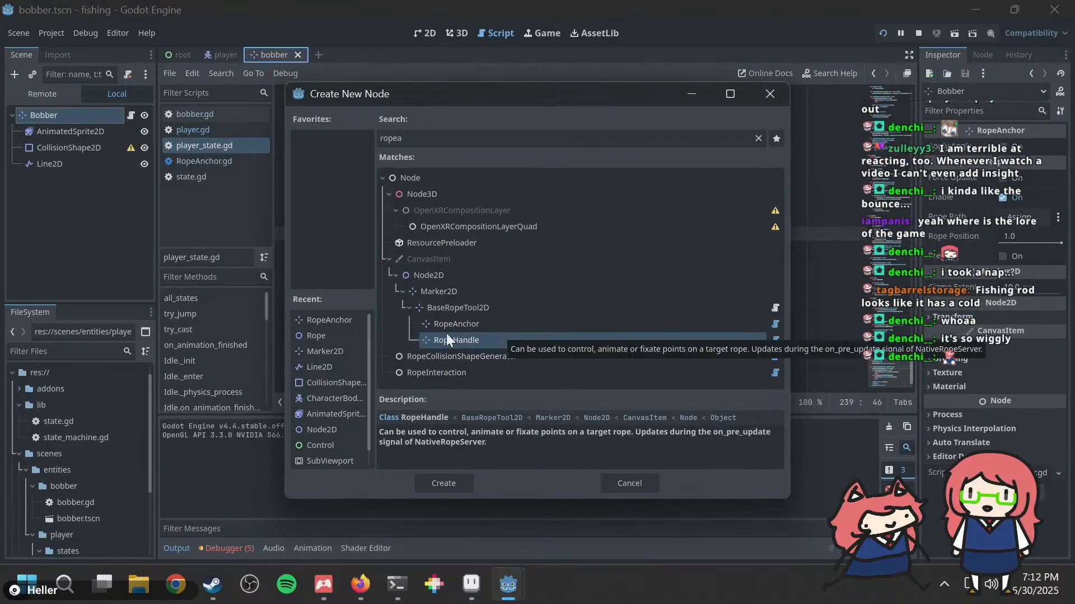
key("Escape")
Step: Change the Bobber root node's type to RopeHandle and run the game to check it
right_click(62, 116)
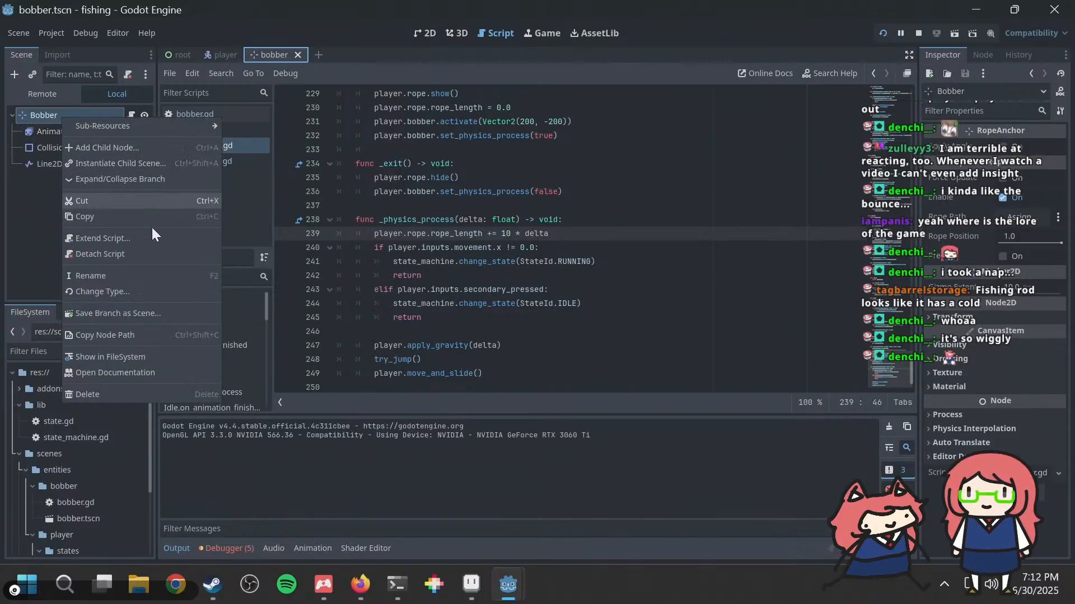
left_click(131, 290)
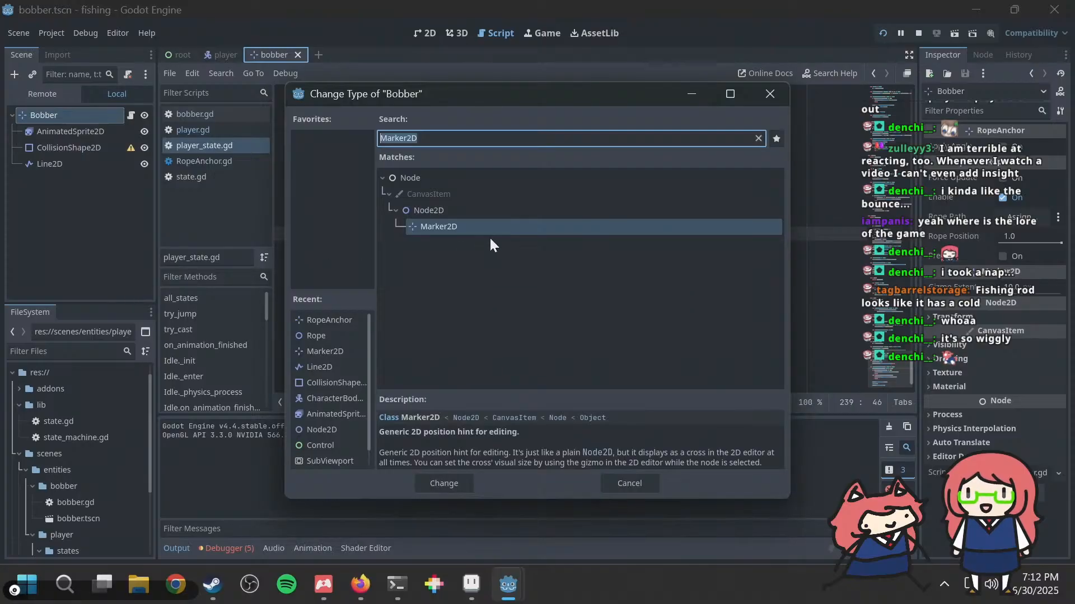
type("ropeh")
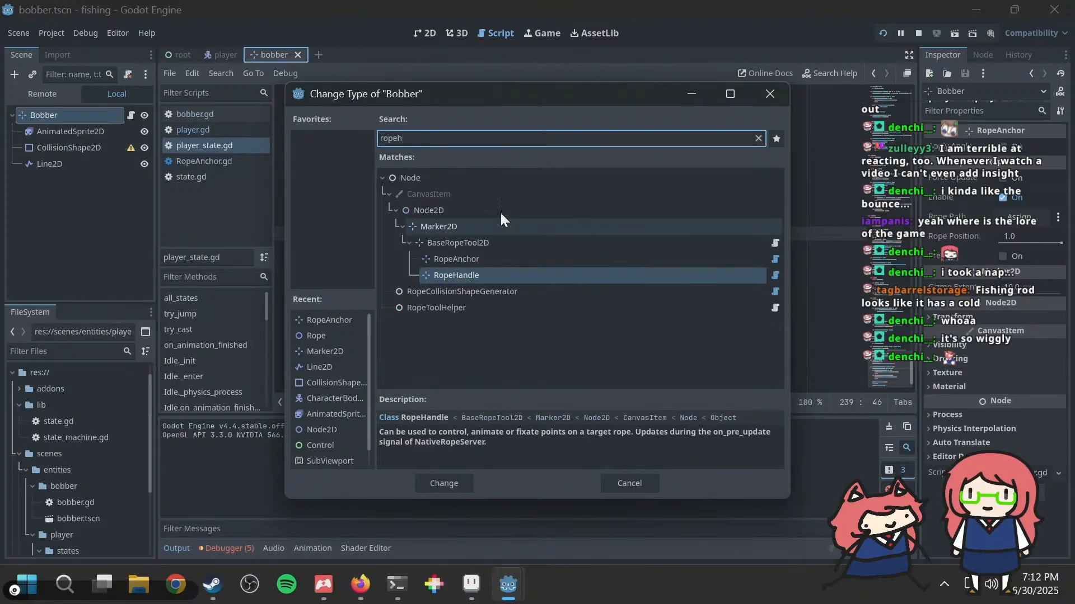
left_click(462, 275)
double_click(462, 274)
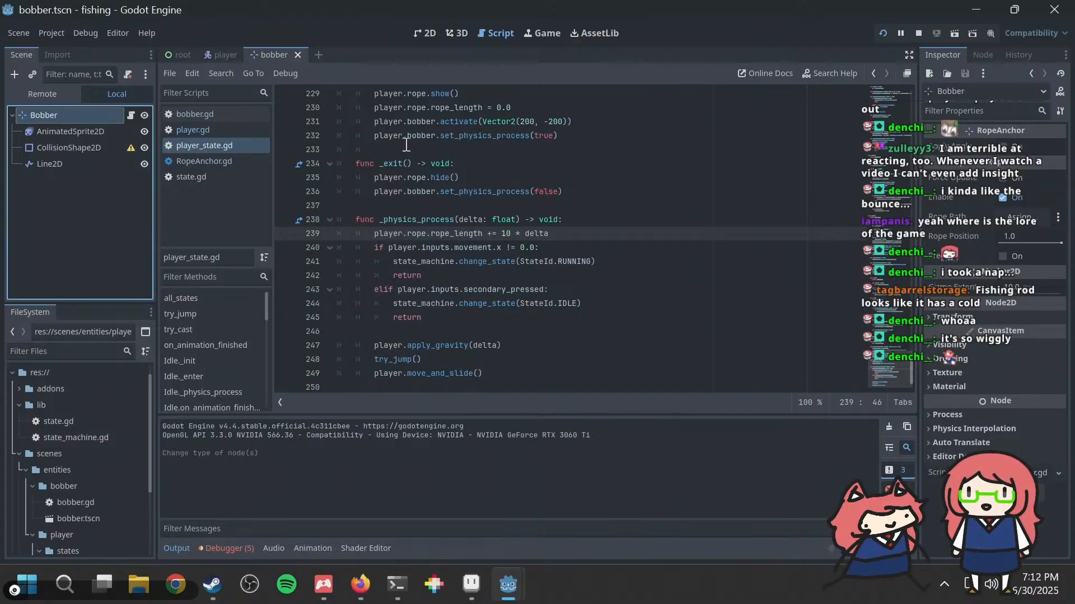
key("F5")
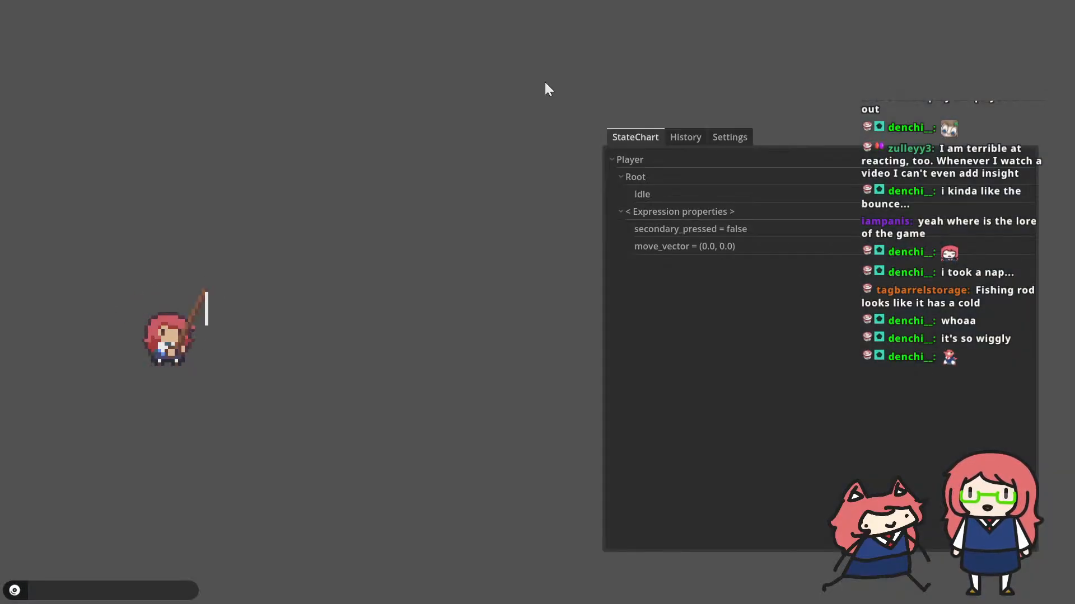
key("alt+Tab")
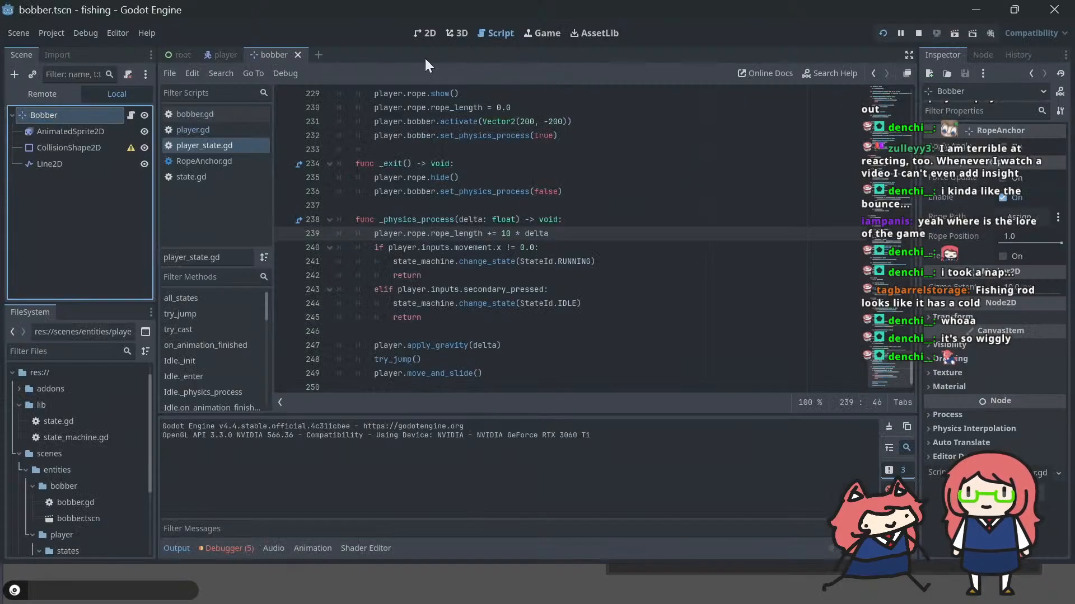
Step: Make the Bobber class in bobber.gd extend RopeHandle and save the script
left_click(131, 115)
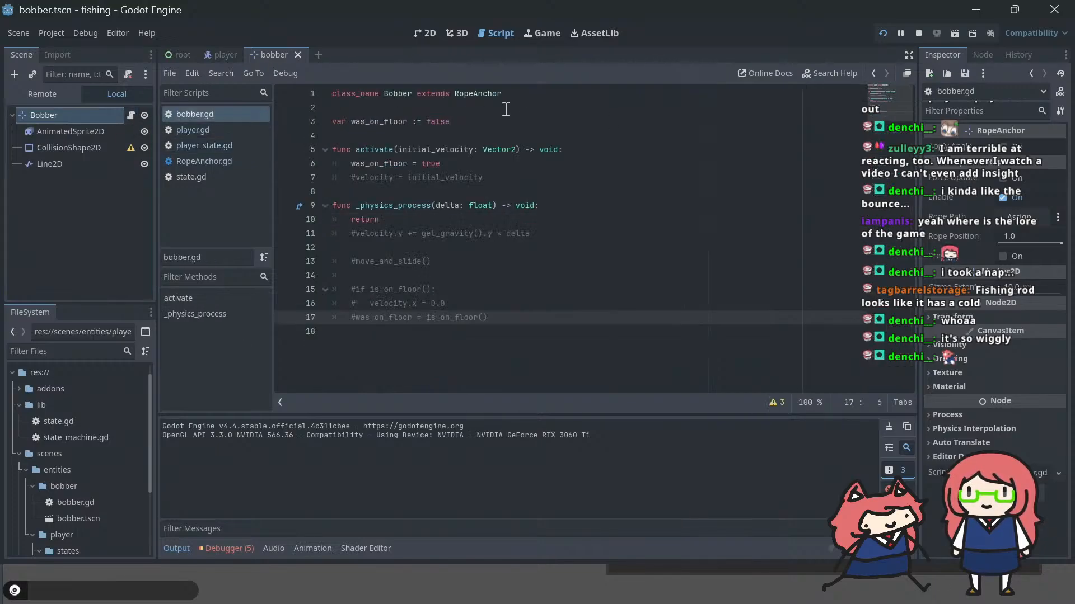
left_click_drag(476, 93, 507, 94)
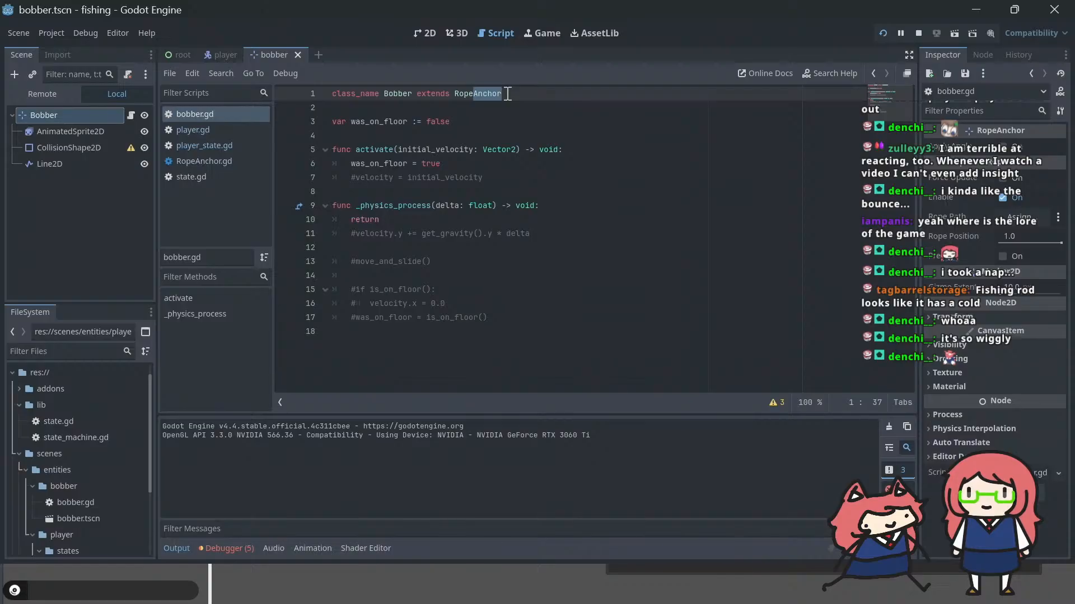
type("Handle")
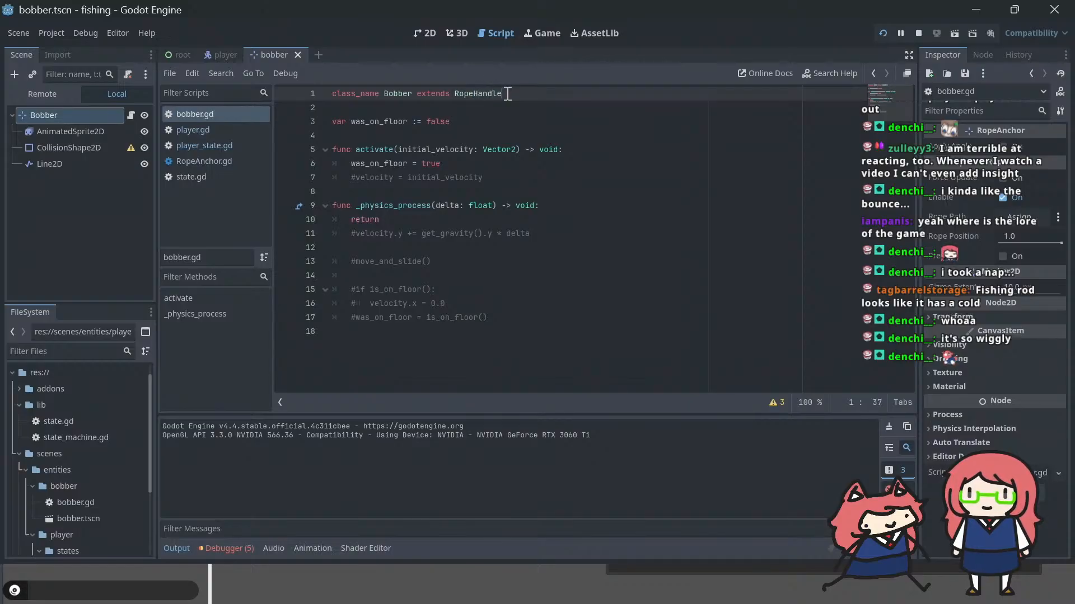
key("ctrl+s")
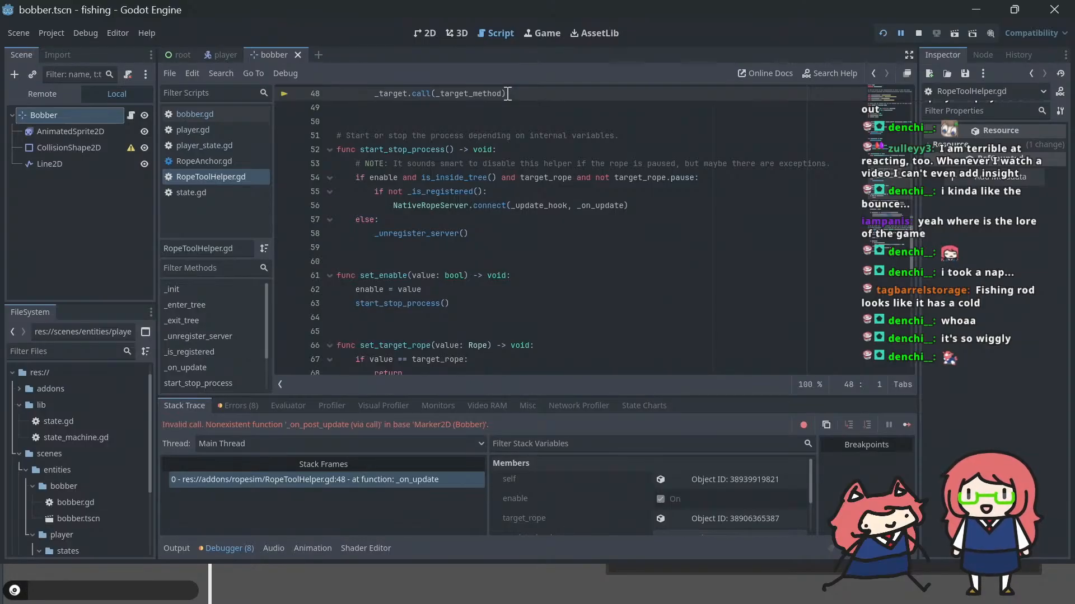
Step: Examine RopeToolHelper.gd around the failing _target.call line in _on_update, and return to bobber.gd
scroll(508, 93, "up", 3)
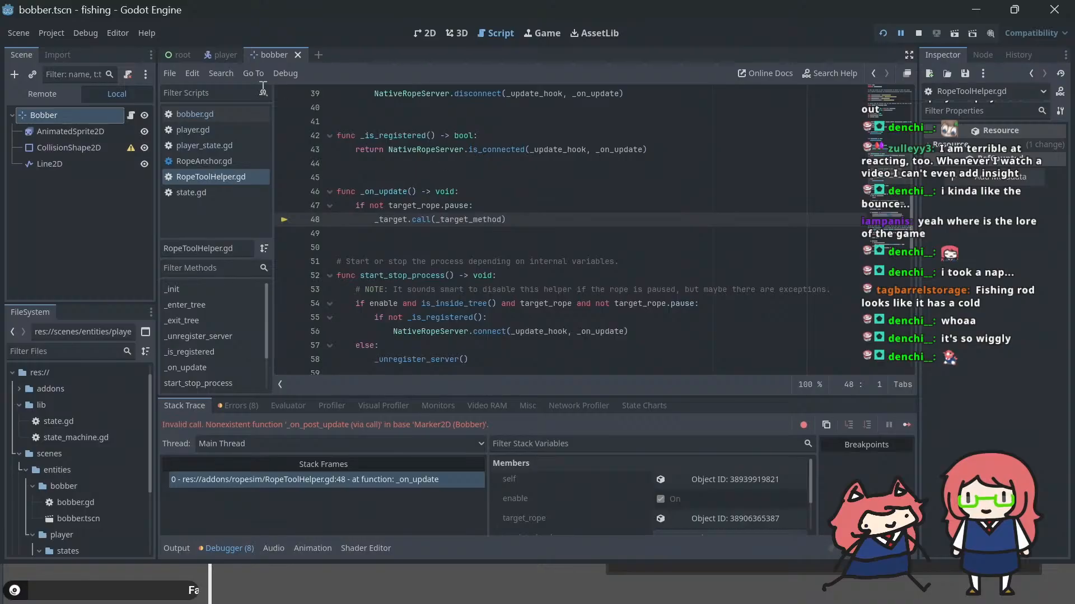
scroll(396, 115, "up", 8)
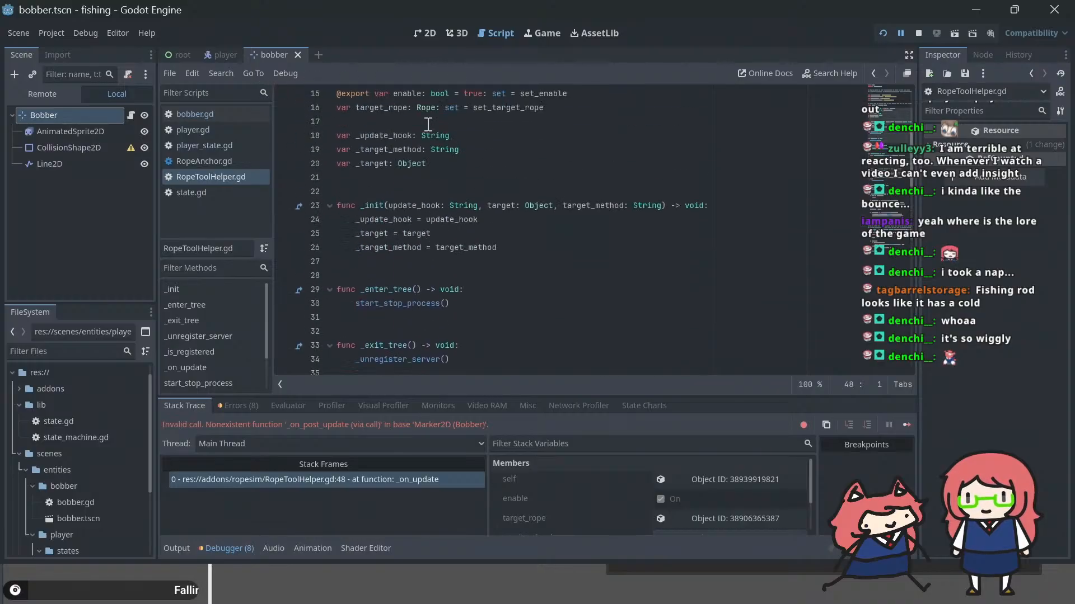
left_click(225, 160)
left_click(228, 143)
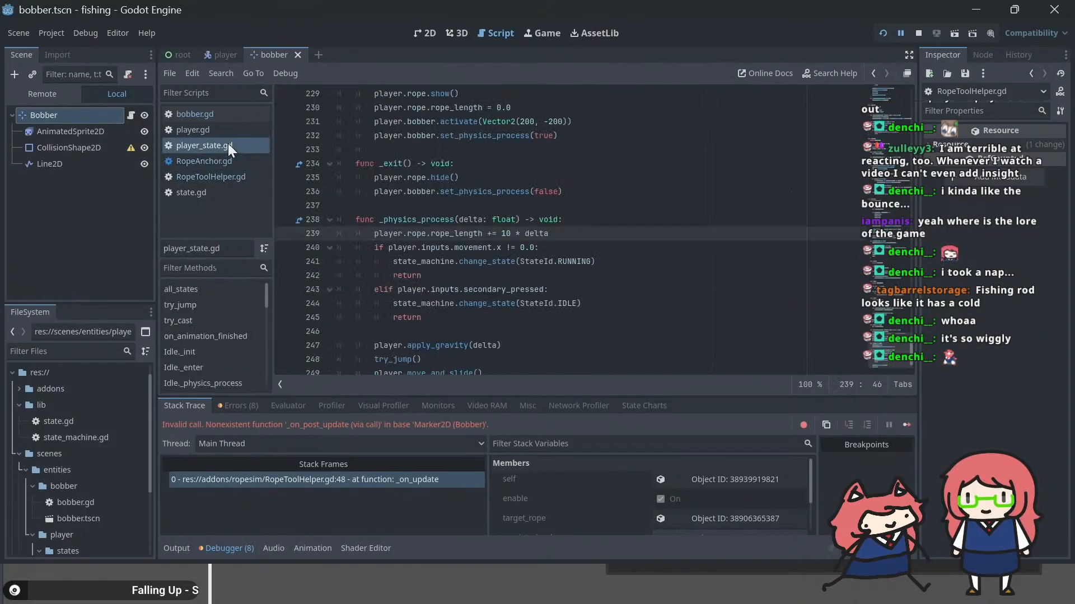
left_click(223, 114)
left_click(469, 189)
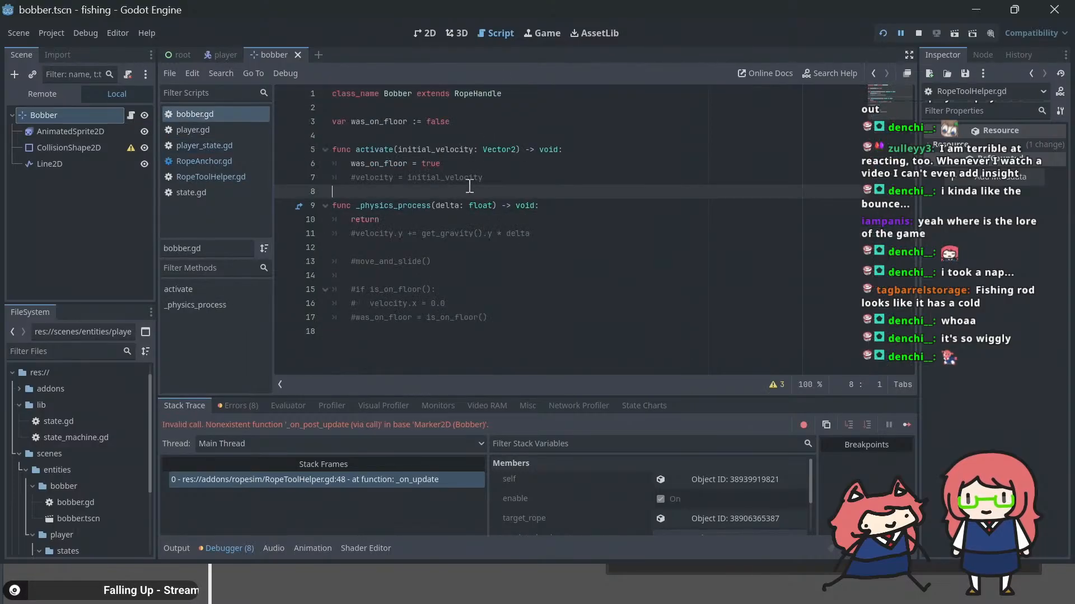
key("Return")
key("Return")
key("Up")
type("f")
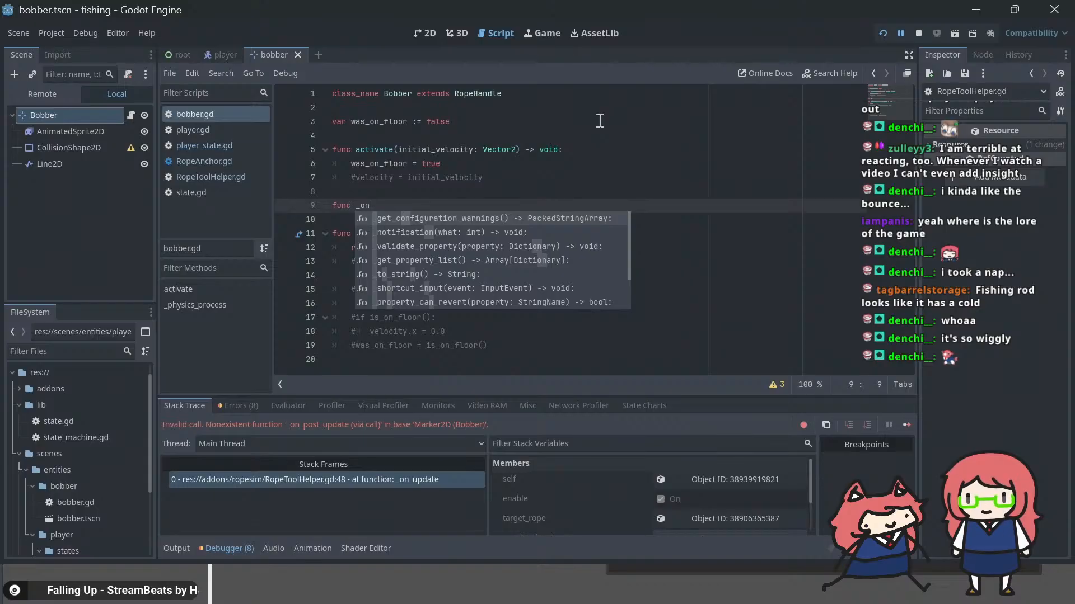
key("shift+Home")
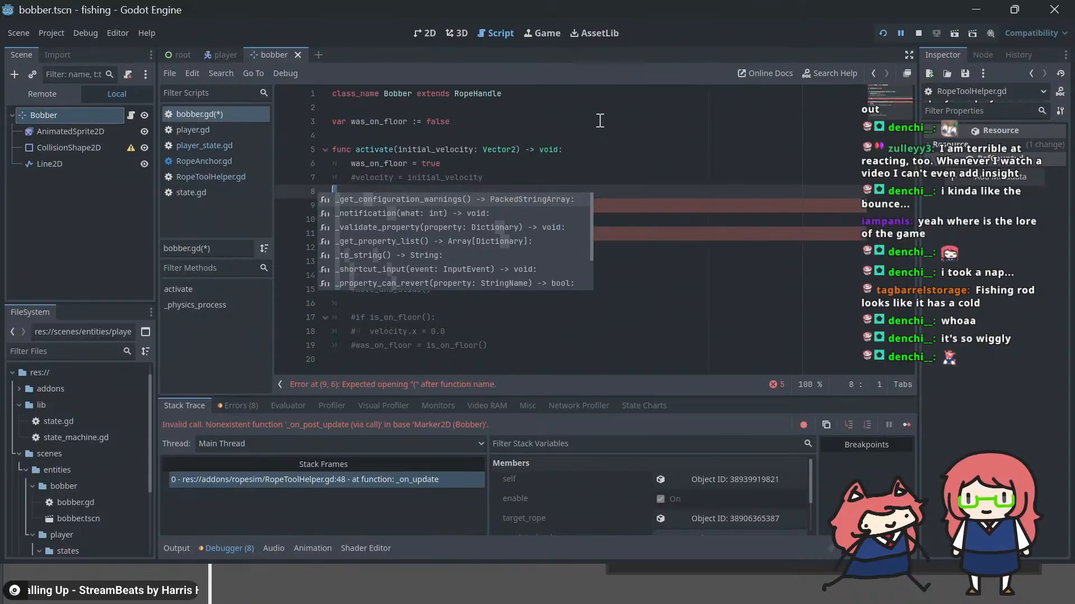
key("ctrl+z")
key("ctrl+z")
key("ctrl+z")
key("Up")
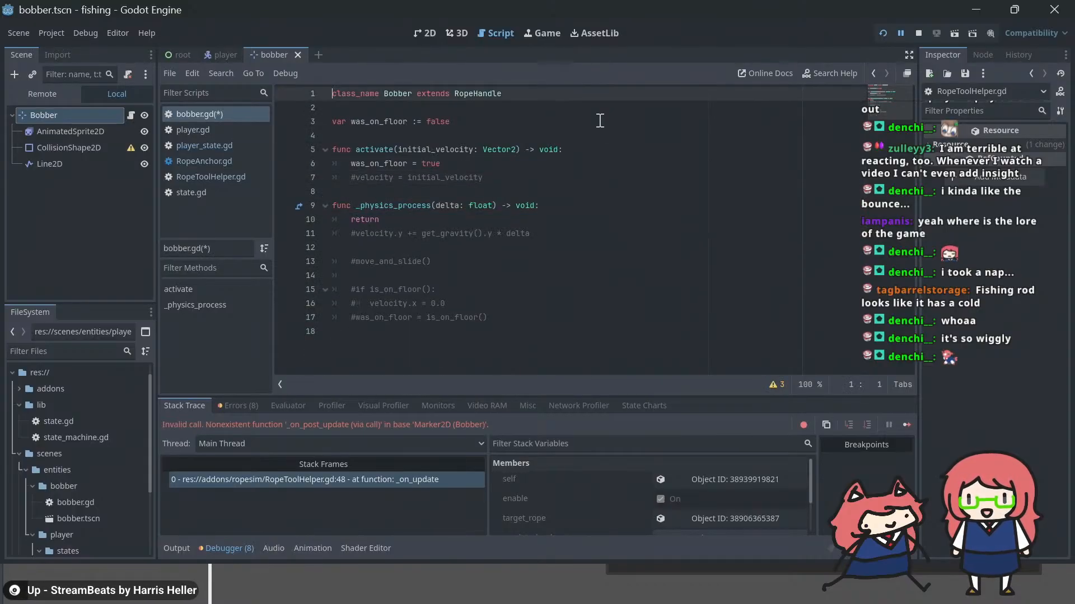
key("Right")
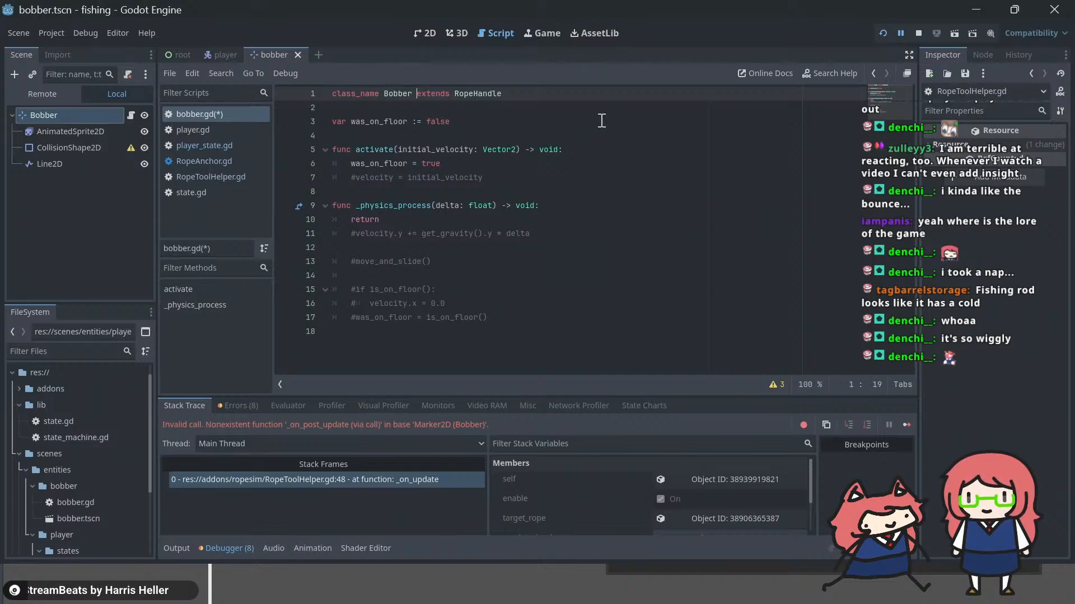
key("ctrl+s")
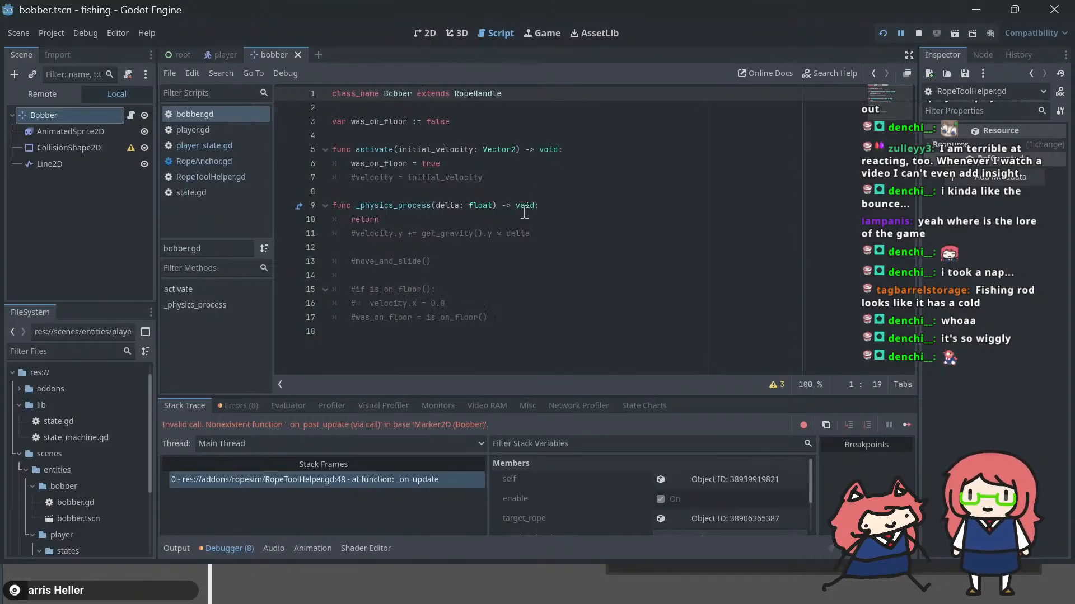
Step: Add an _on_post_update() function containing only pass above _physics_process in bobber.gd and save the script
left_click(465, 192)
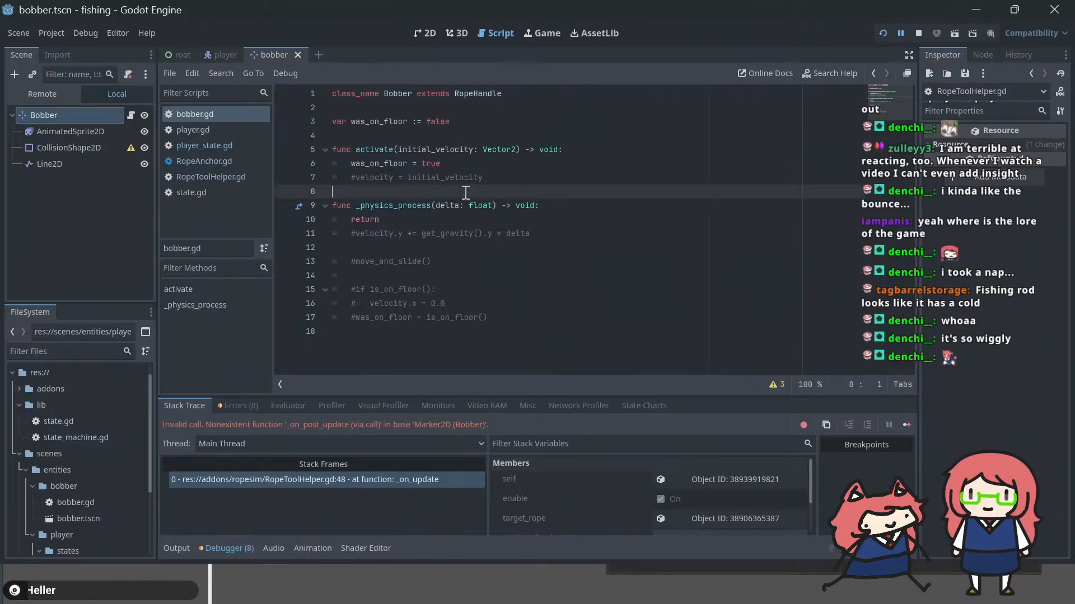
key("Return")
key("Return")
key("Up")
type("fun")
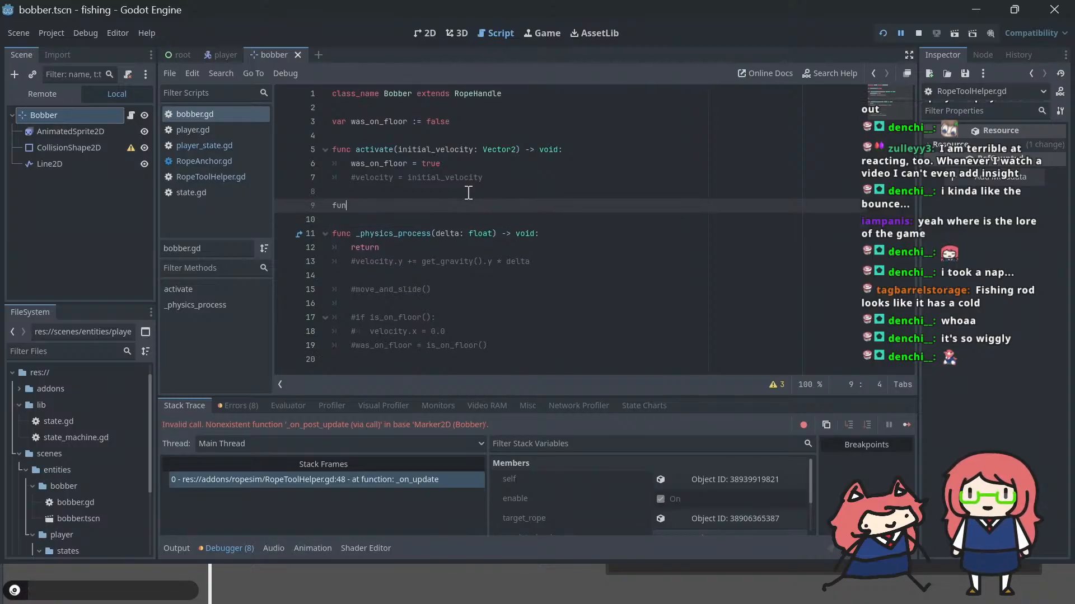
type("c _")
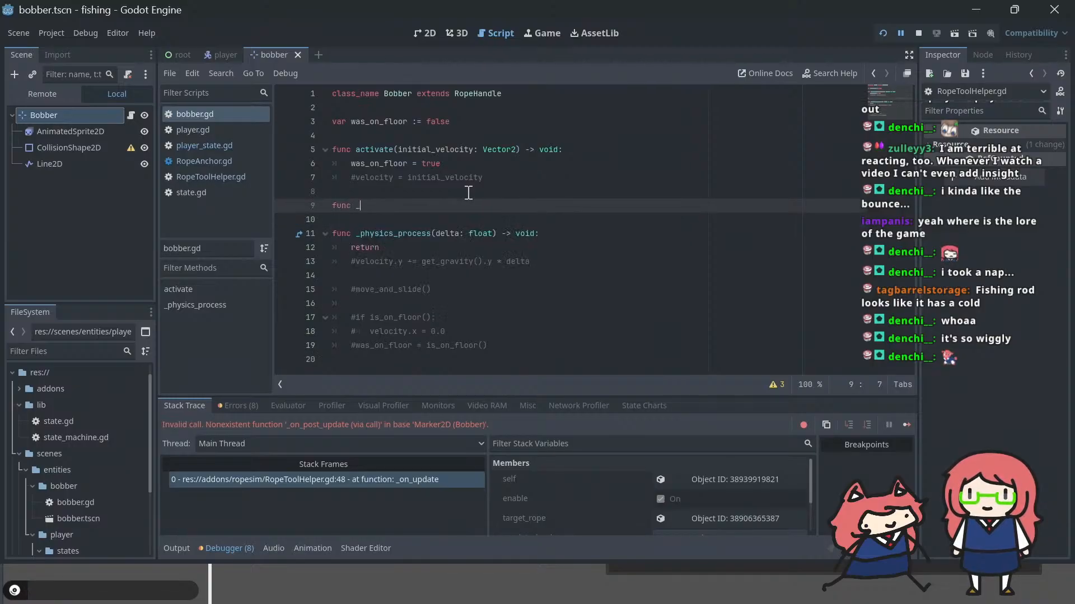
type("on_post")
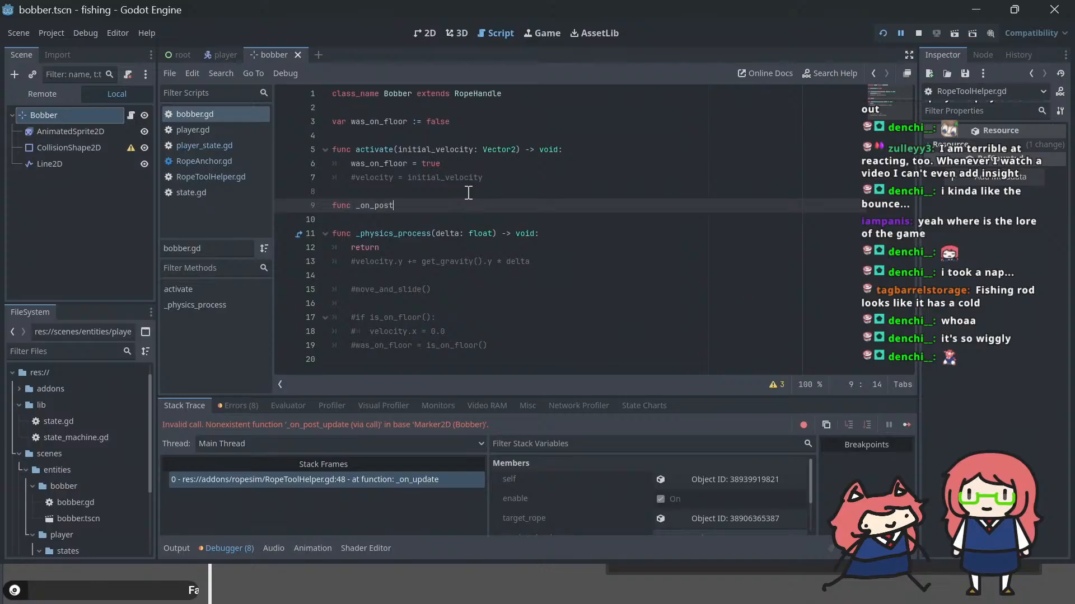
type("_update():")
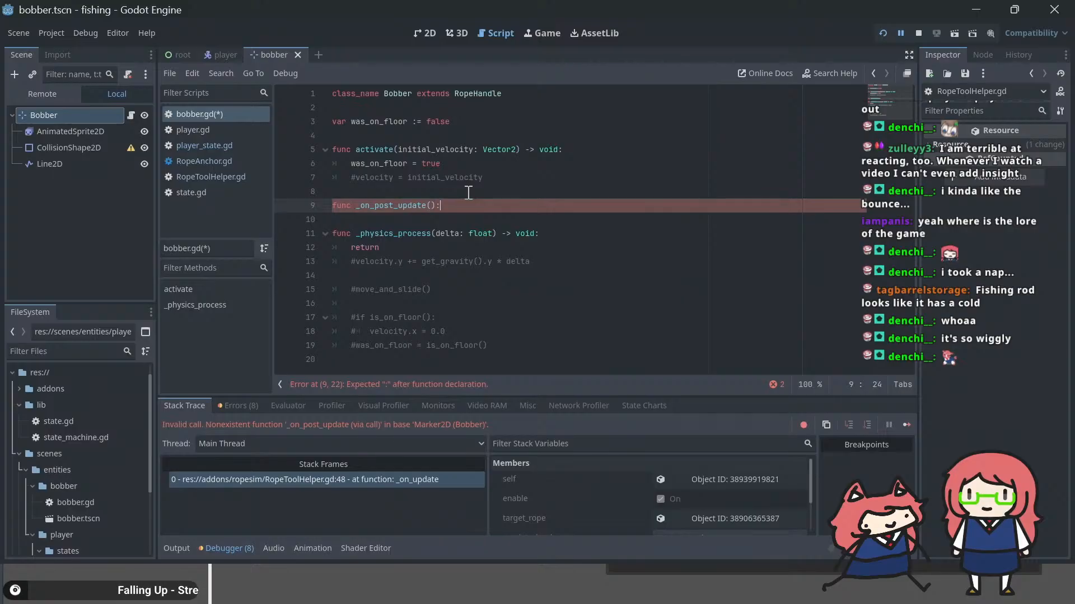
key("Return")
type("pas")
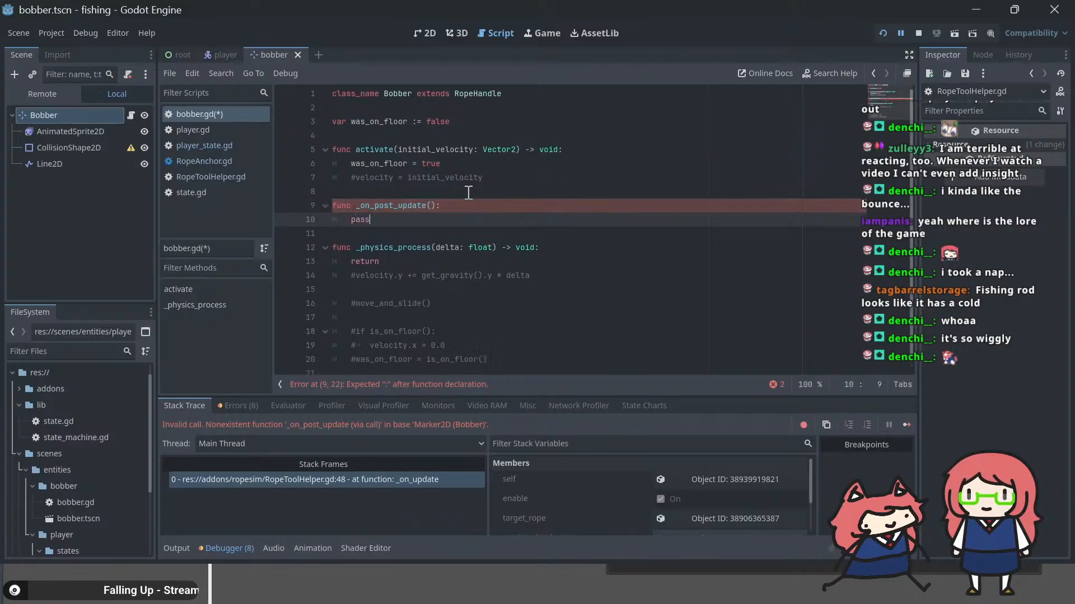
type("s")
key("ctrl+s")
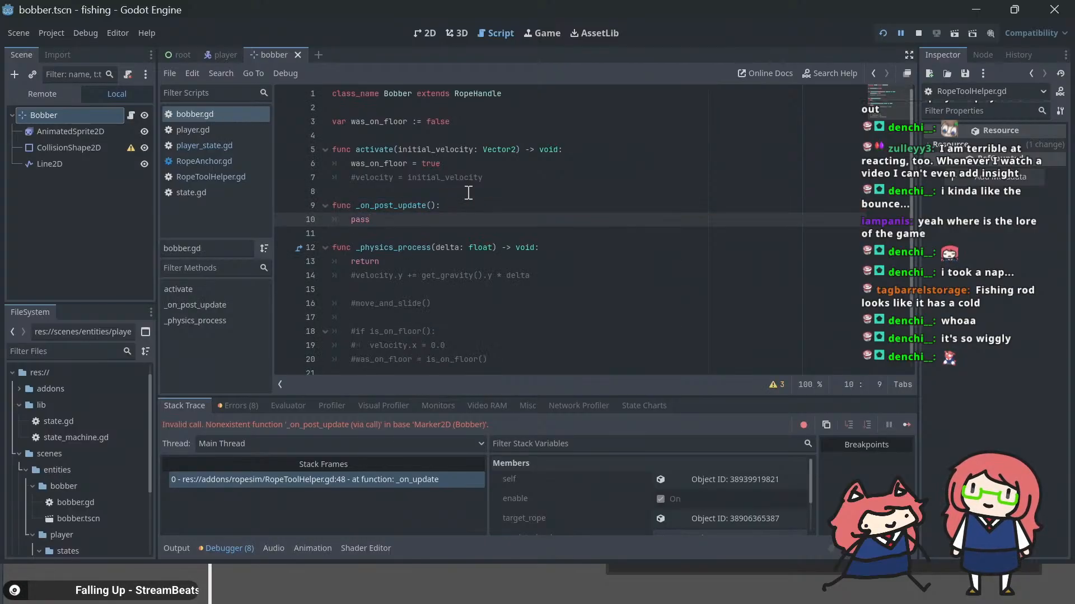
Step: Replace the pass in _on_post_update with super._on_post_update() and run the game to test it
key("shift+Home")
key("BackSpace")
key("BackSpace")
key("BackSpace")
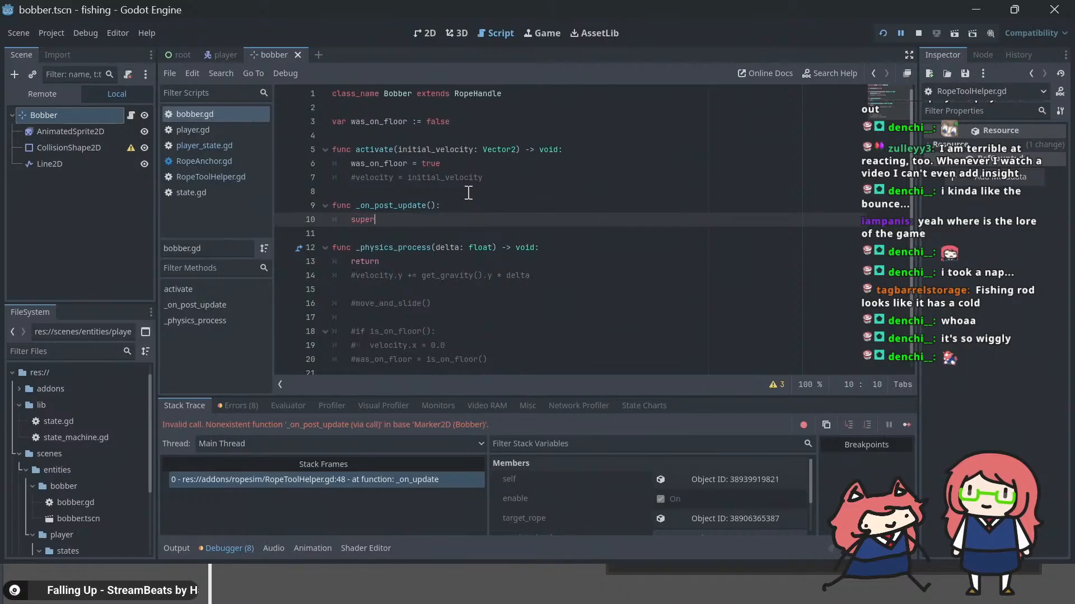
key("BackSpace")
type("pare")
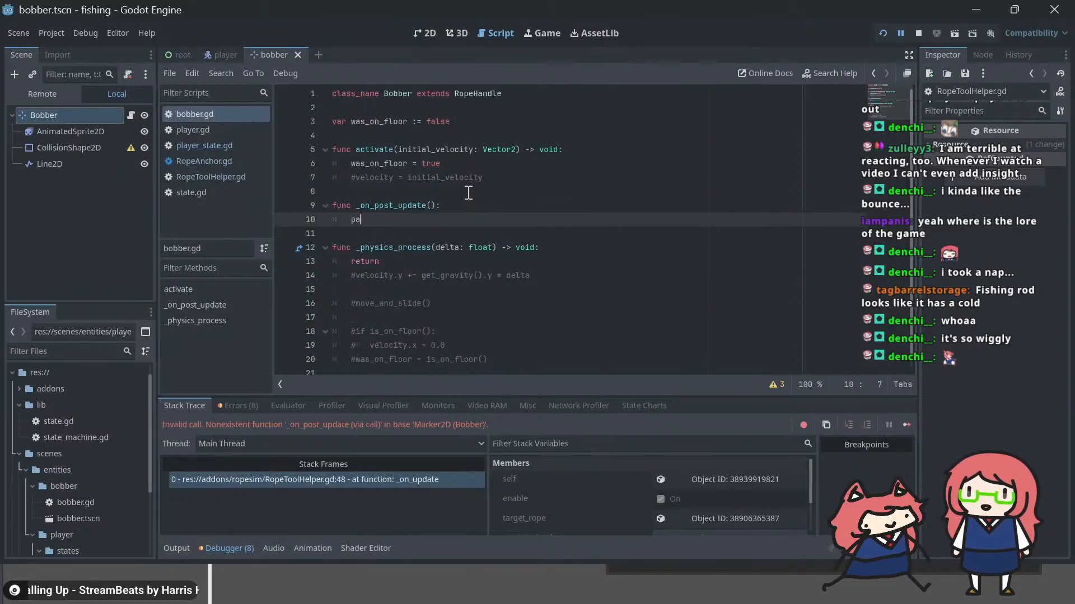
key("BackSpace")
key("BackSpace")
key("BackSpace")
key("BackSpace")
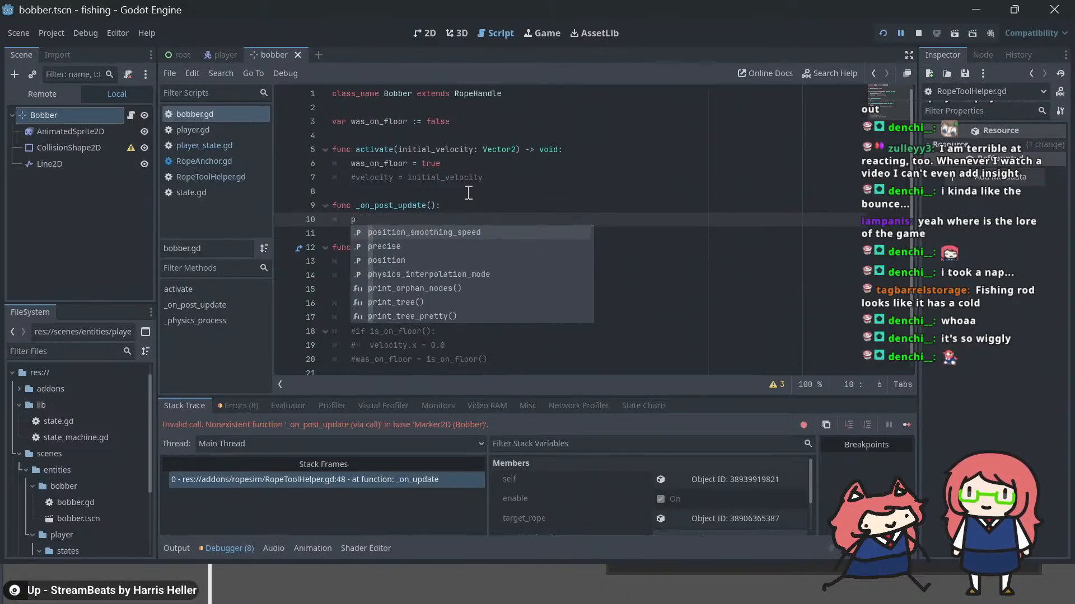
type("super._on")
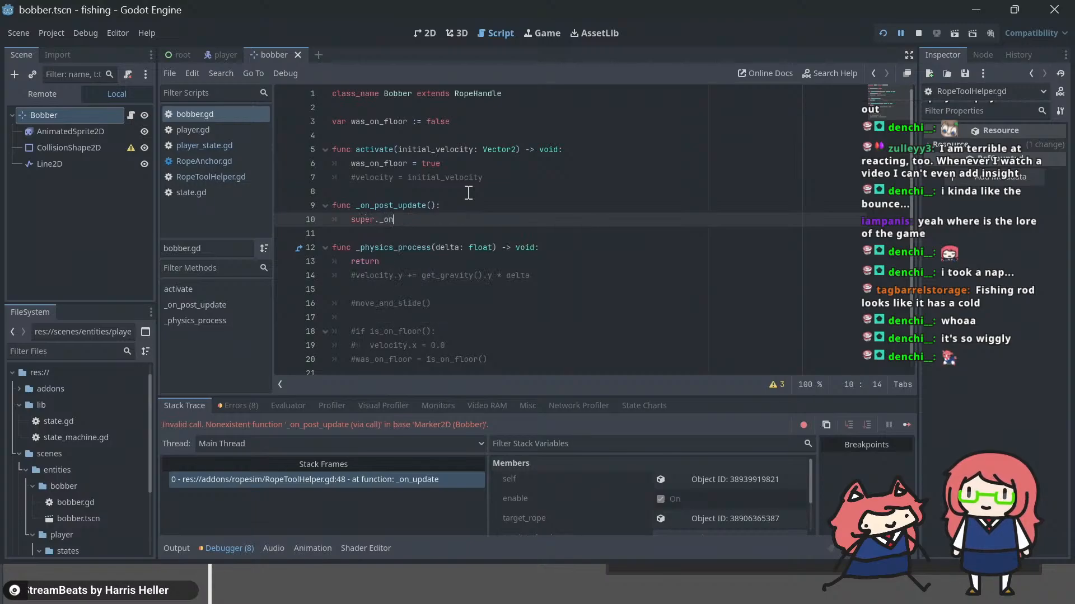
type("_post_update()")
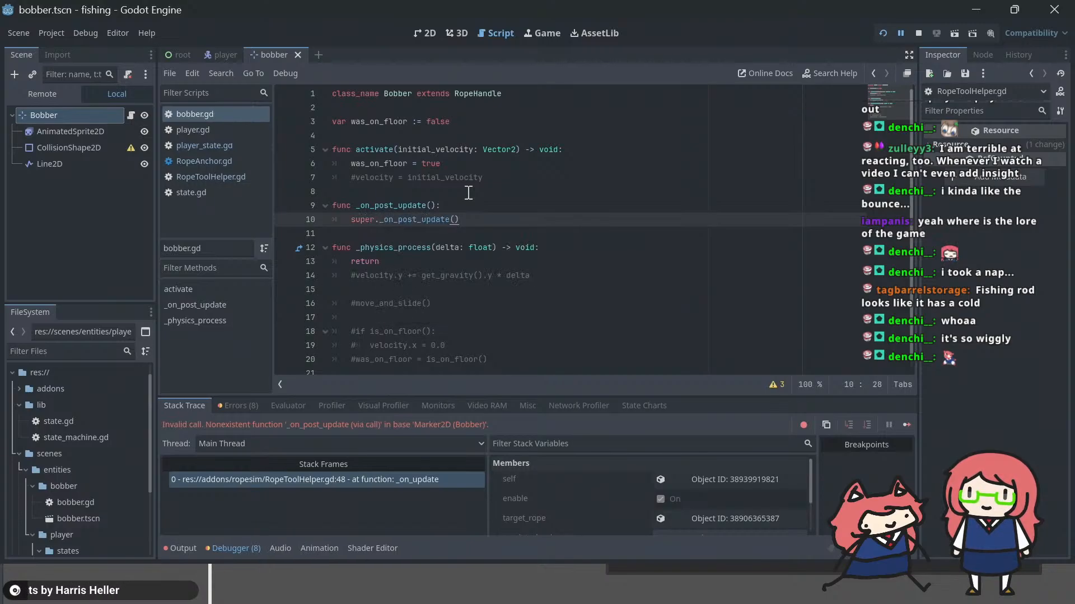
key("F5")
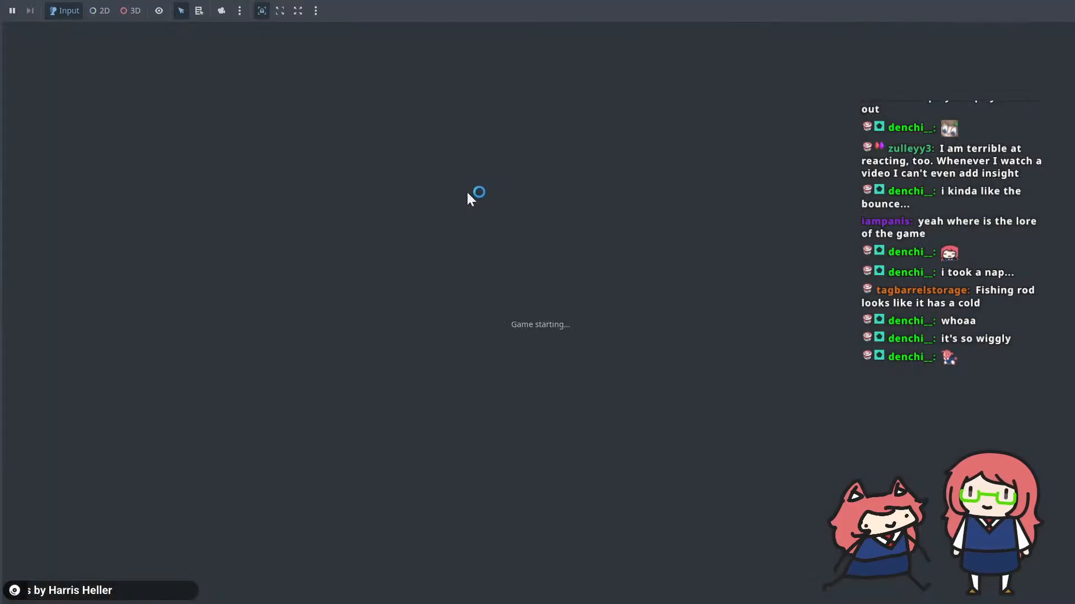
type("xxx super._on_post_update(")
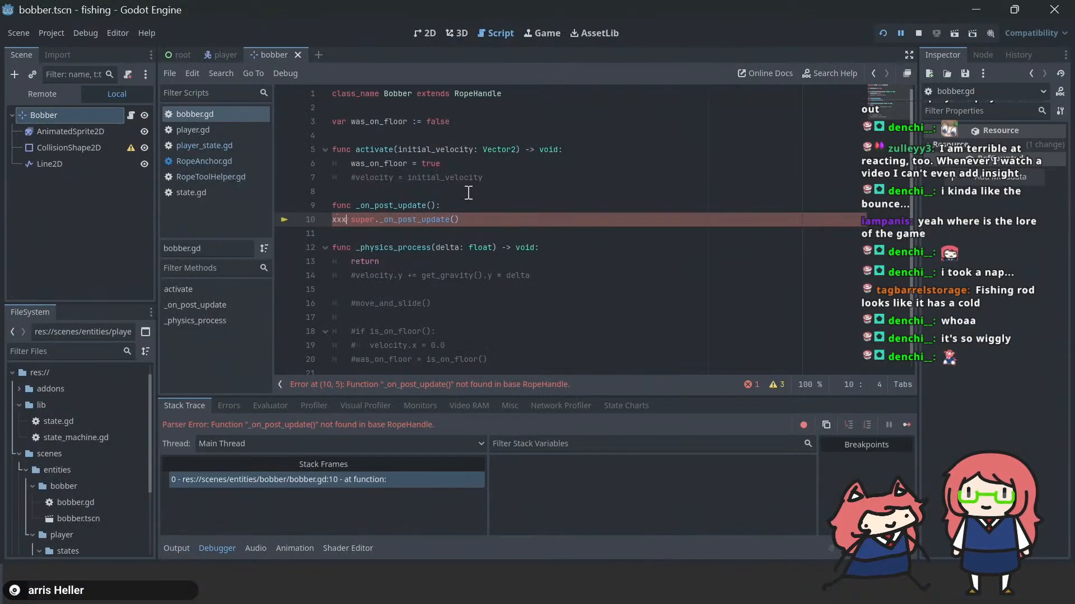
key("ctrl+z")
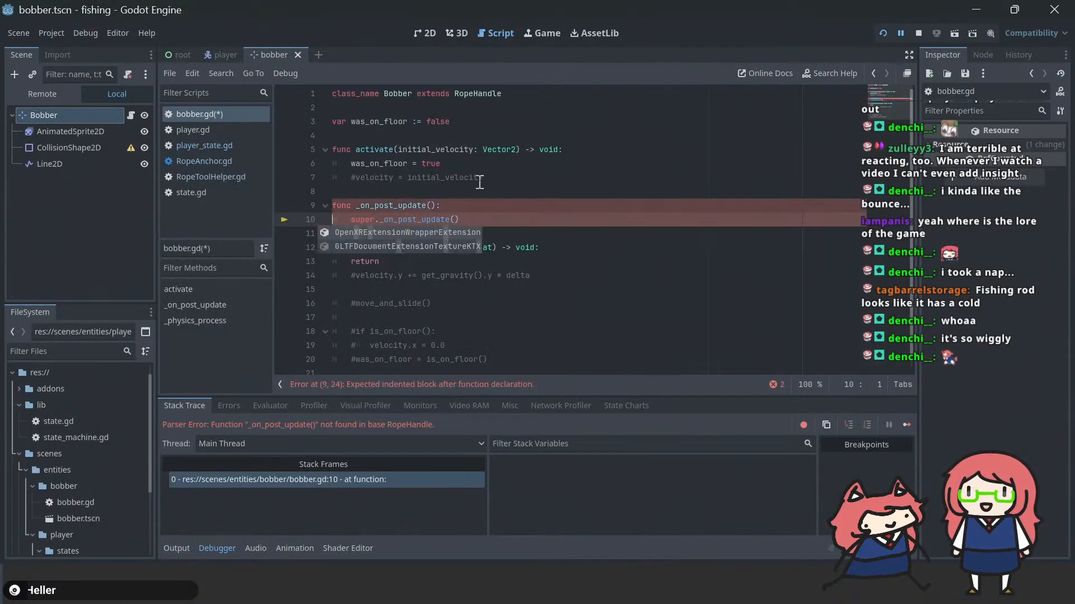
Step: Detach the script from the Bobber root node and save the scene
left_click(514, 121)
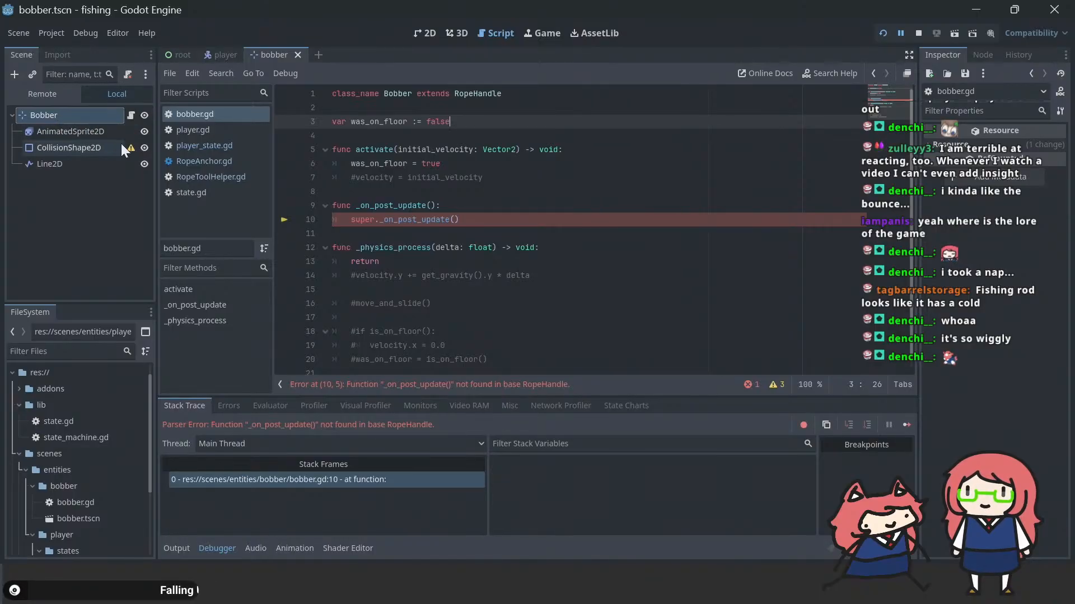
right_click(83, 113)
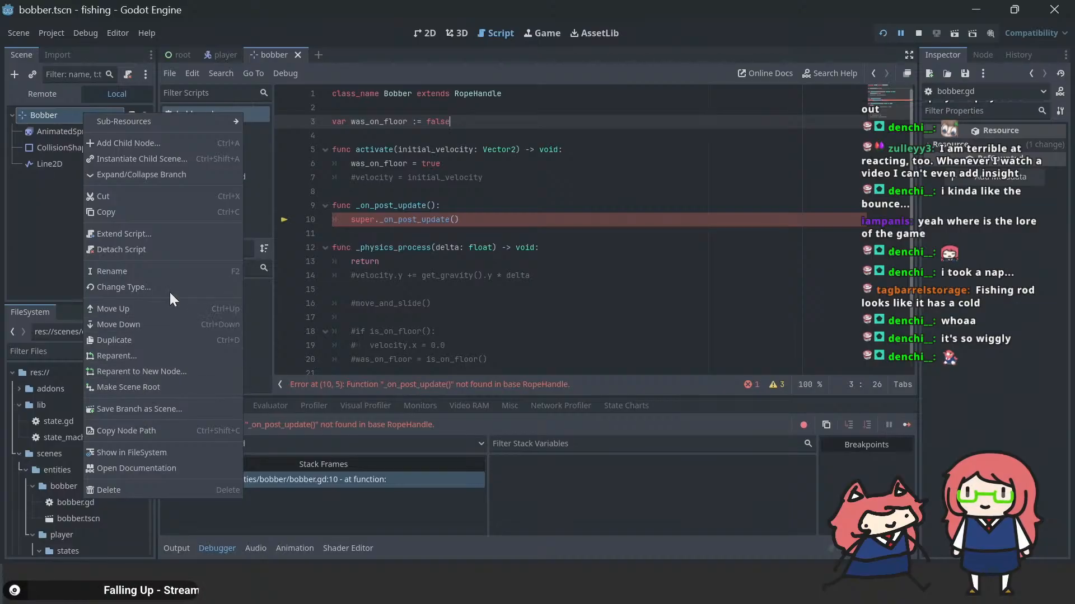
left_click(147, 250)
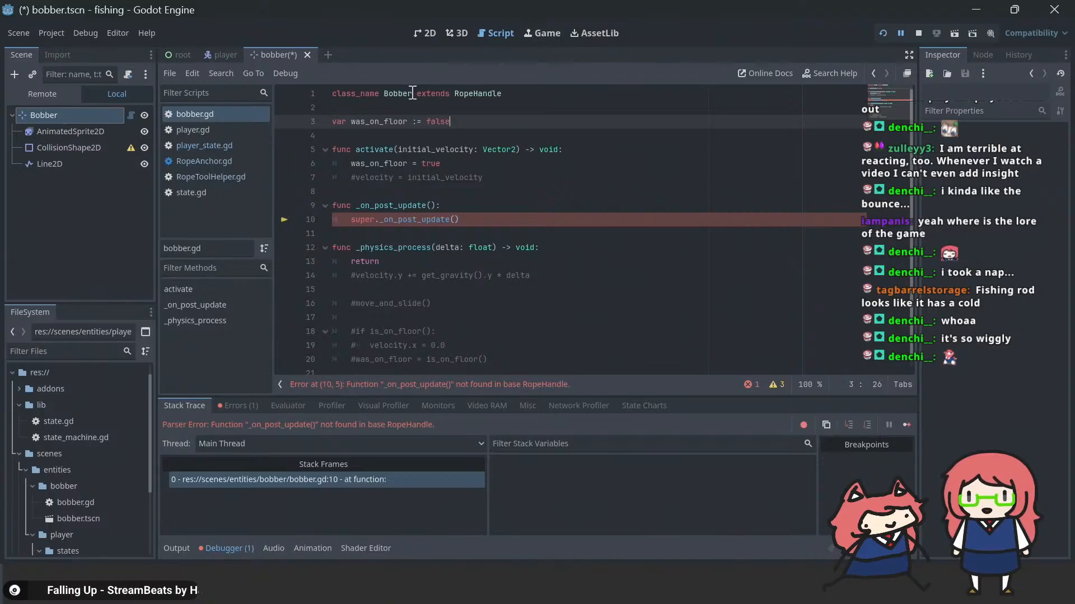
left_click(504, 89)
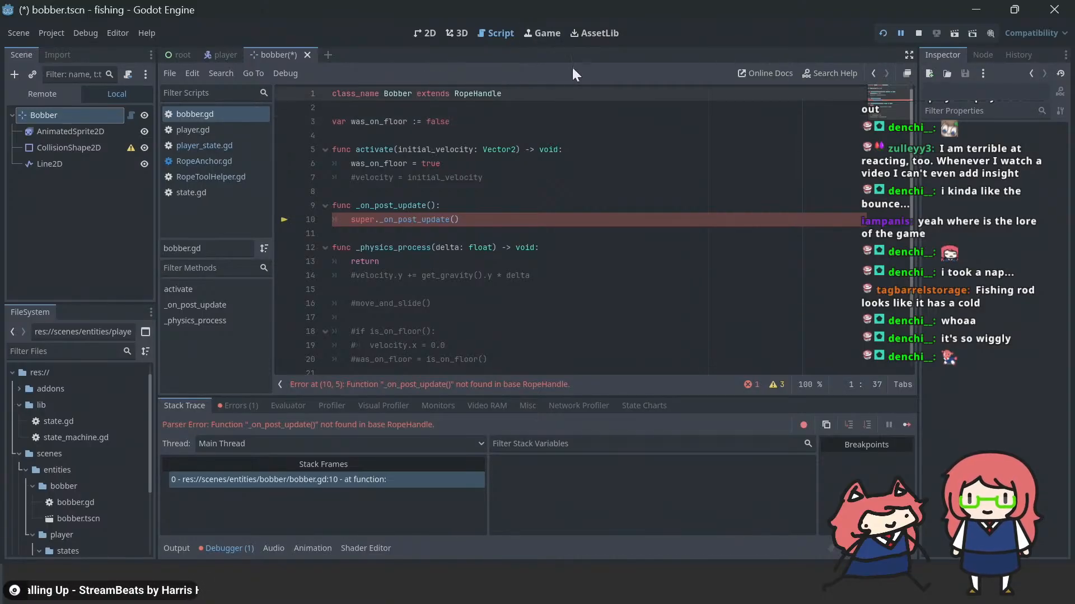
left_click(421, 137)
key("ctrl+s")
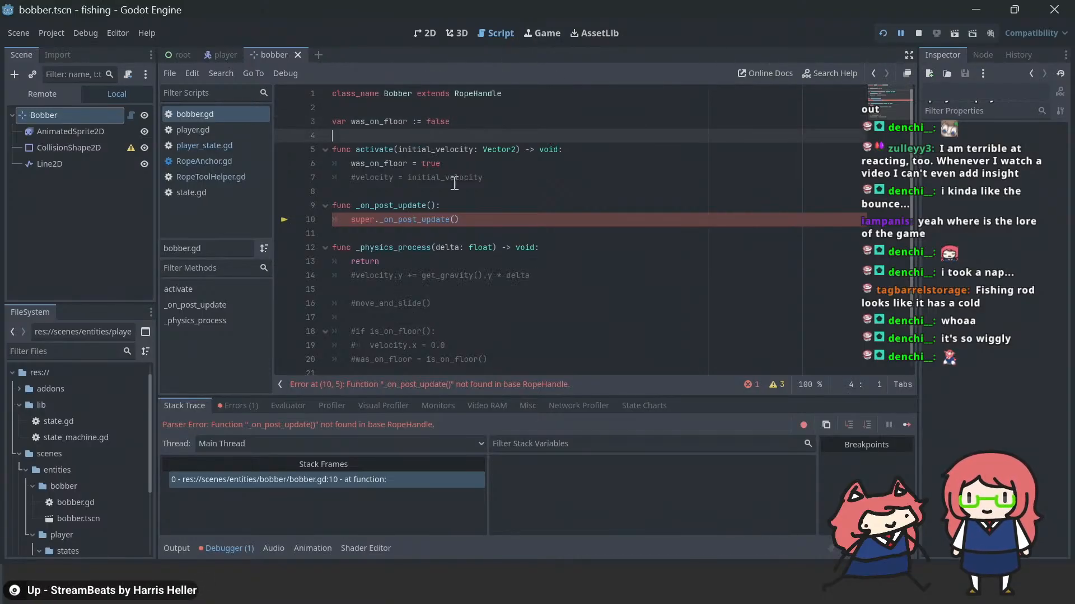
Step: Delete the _on_post_update function from bobber.gd and save the script
left_click_drag(484, 219, 263, 193)
key("BackSpace")
key("BackSpace")
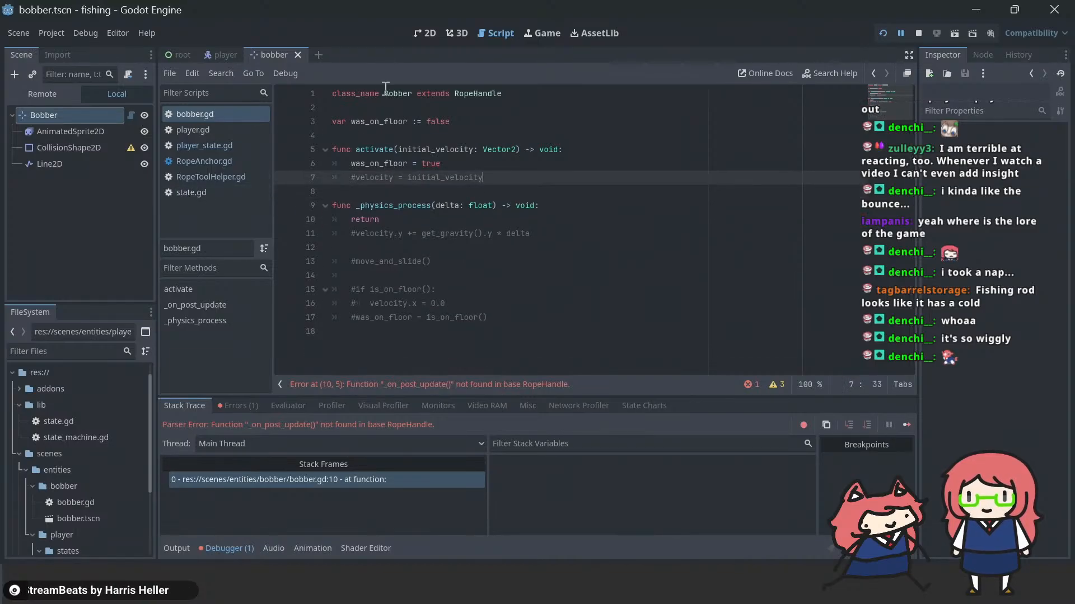
key("ctrl+s")
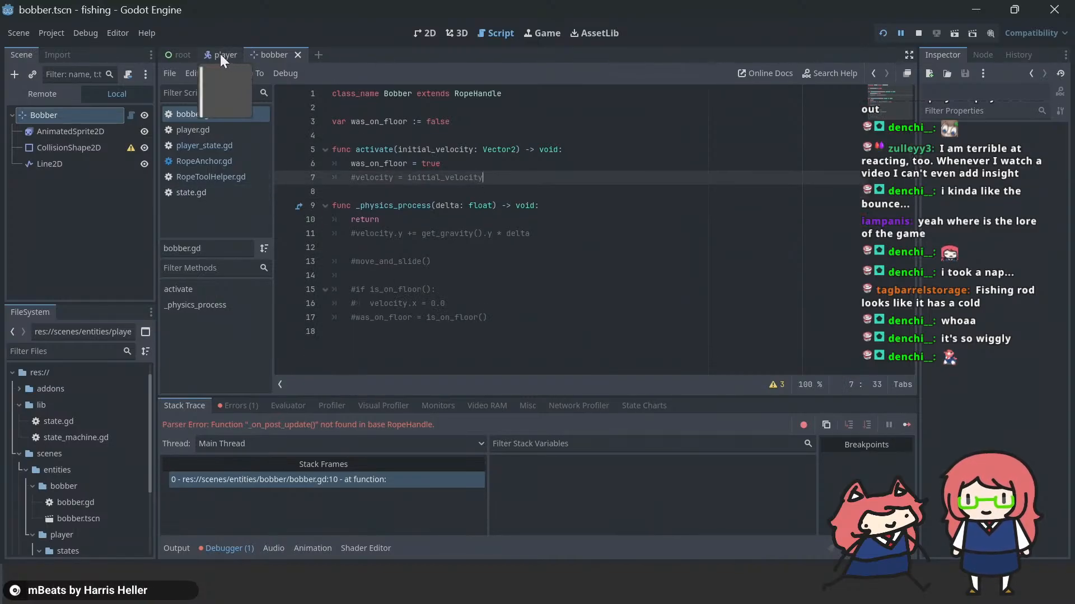
Step: Change the bobber variable's type to RopeHandle in player.gd and run the game to try fishing
left_click(207, 131)
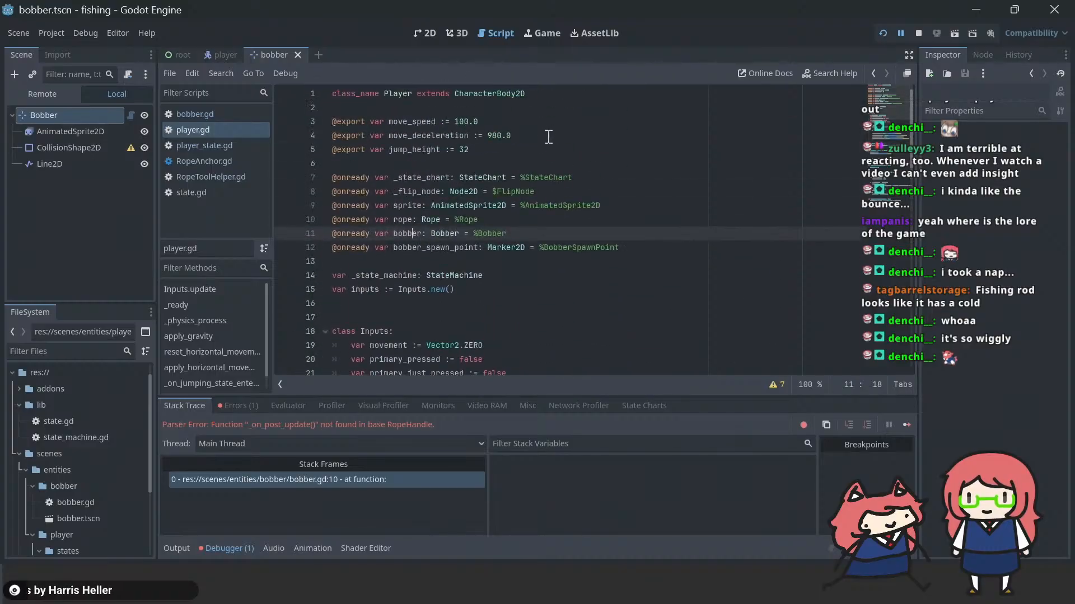
double_click(445, 234)
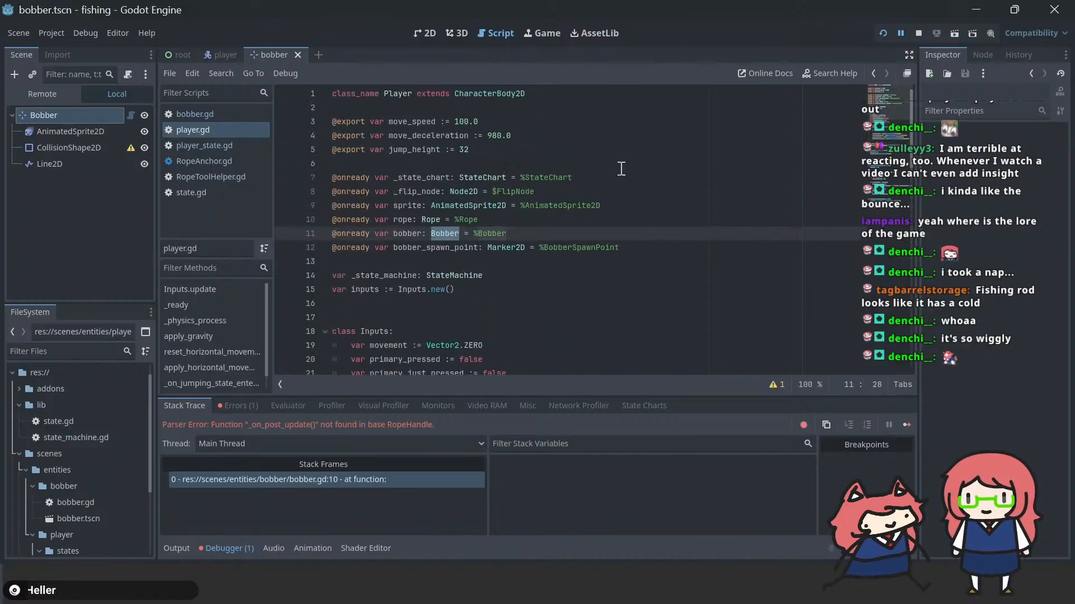
type("Rope")
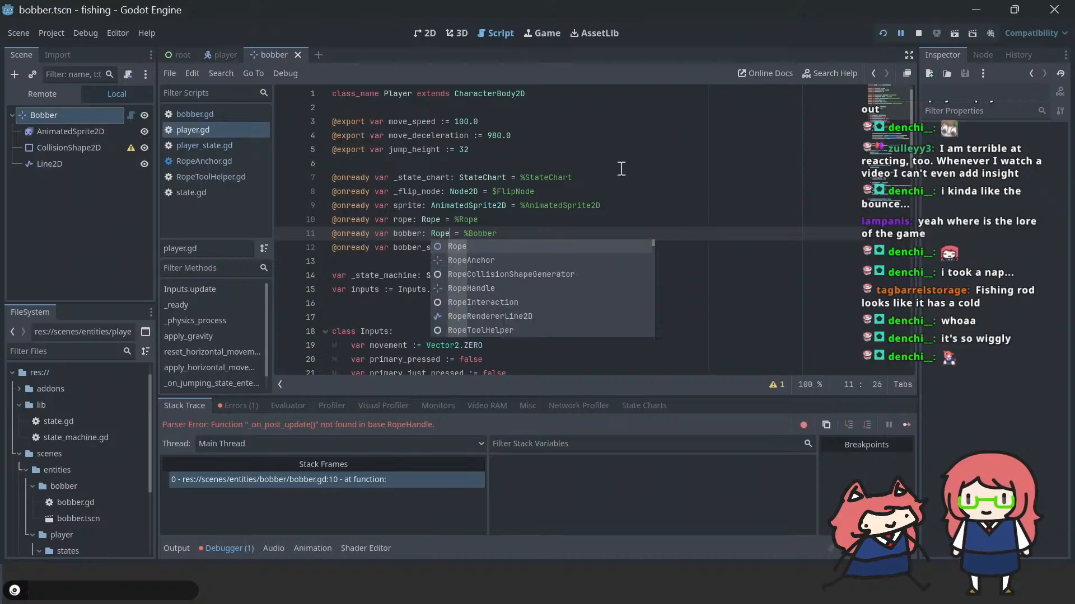
key("Down")
key("Down")
key("Down")
key("Return")
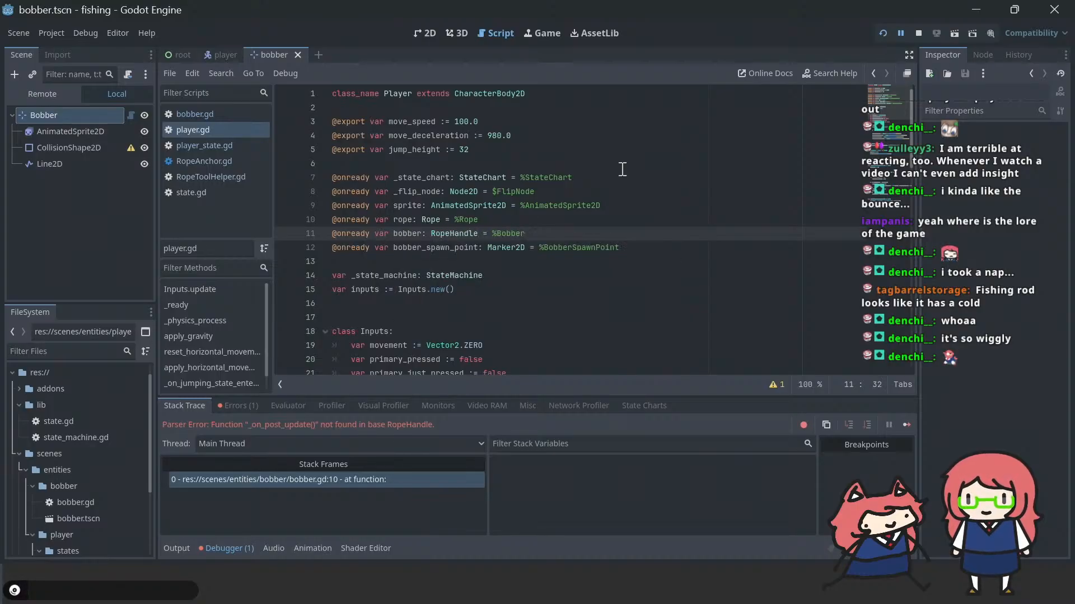
key("F5")
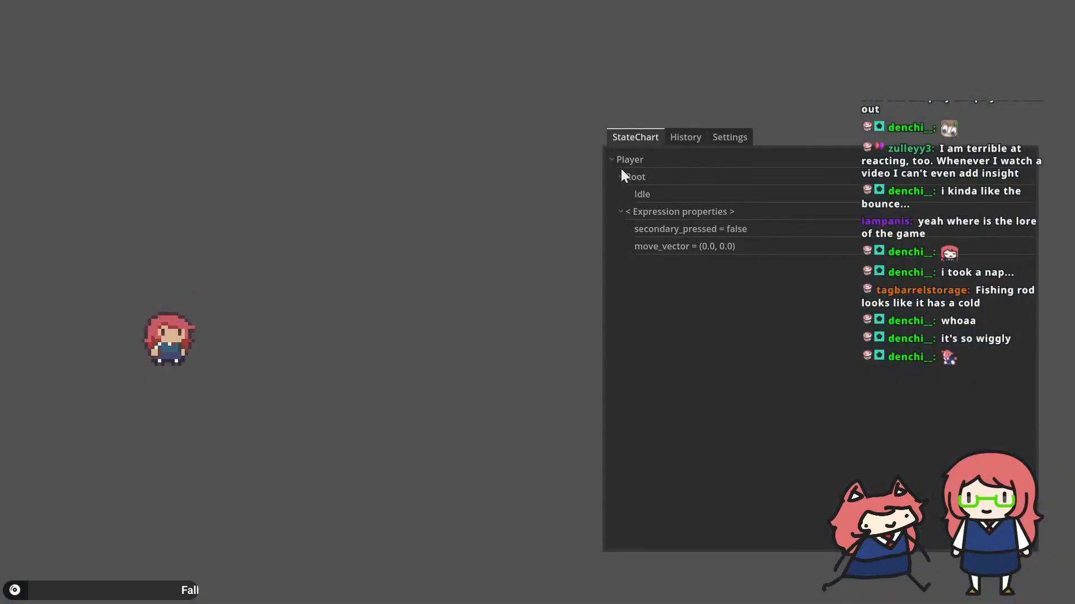
left_click(620, 169)
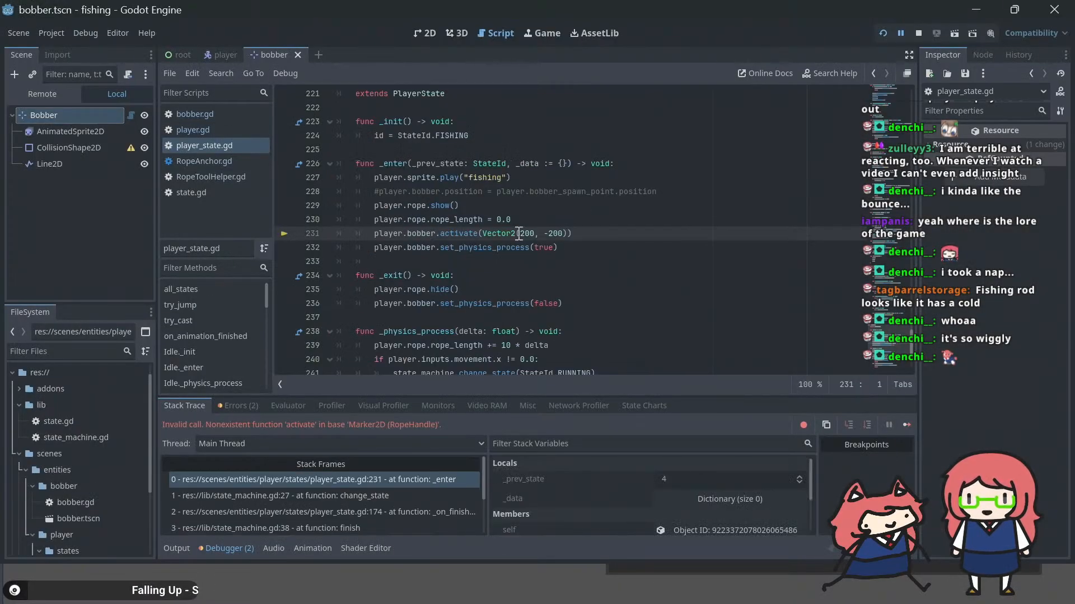
Step: Comment out the player.bobber.activate and player.bobber.set_physics_process(true) calls in the fishing state's _enter function
left_click(526, 205)
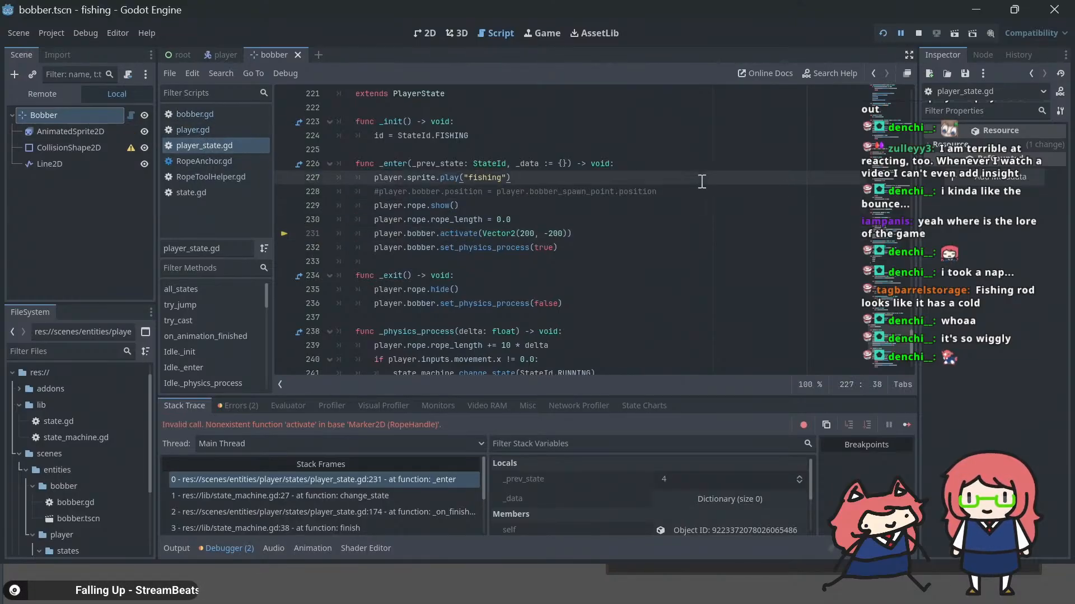
key("ctrl+f")
type("acti")
key("Escape")
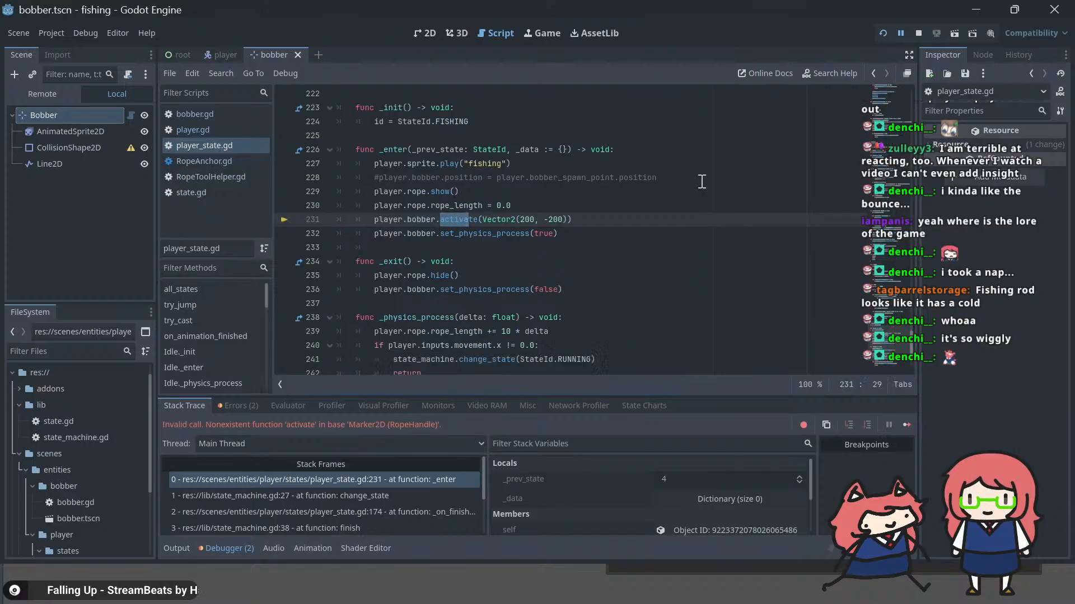
key("Home")
type("#")
key("Down")
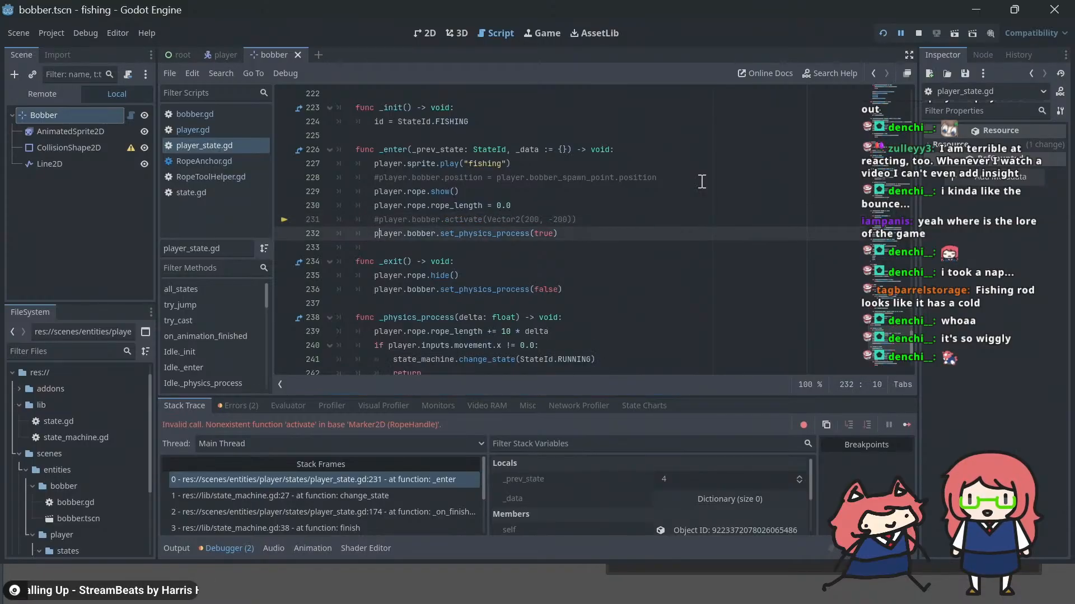
type("#")
Step: Comment out player.bobber.set_physics_process(false) in the fishing state's _exit function, save, and run the game
key("Down")
key("Down")
key("Down")
key("Down")
key("Down")
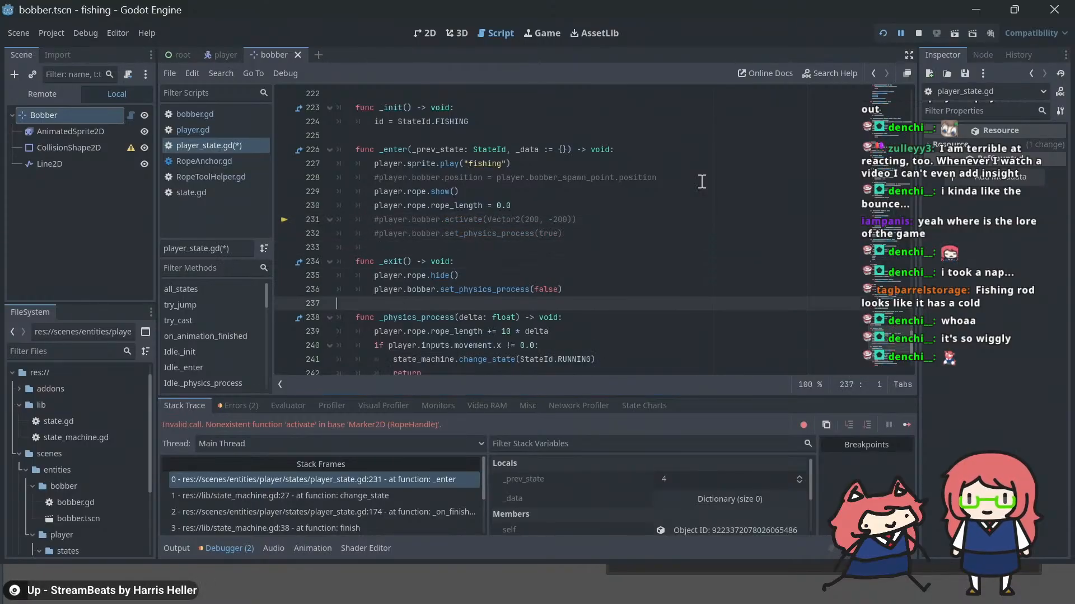
key("Up")
key("Home")
type("#")
key("ctrl+s")
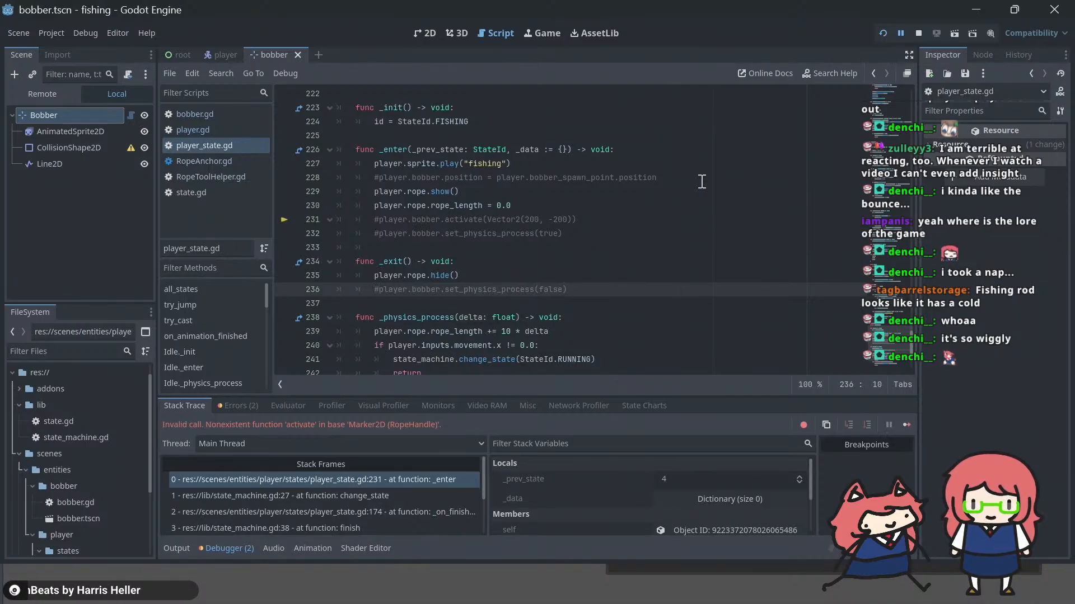
key("F5")
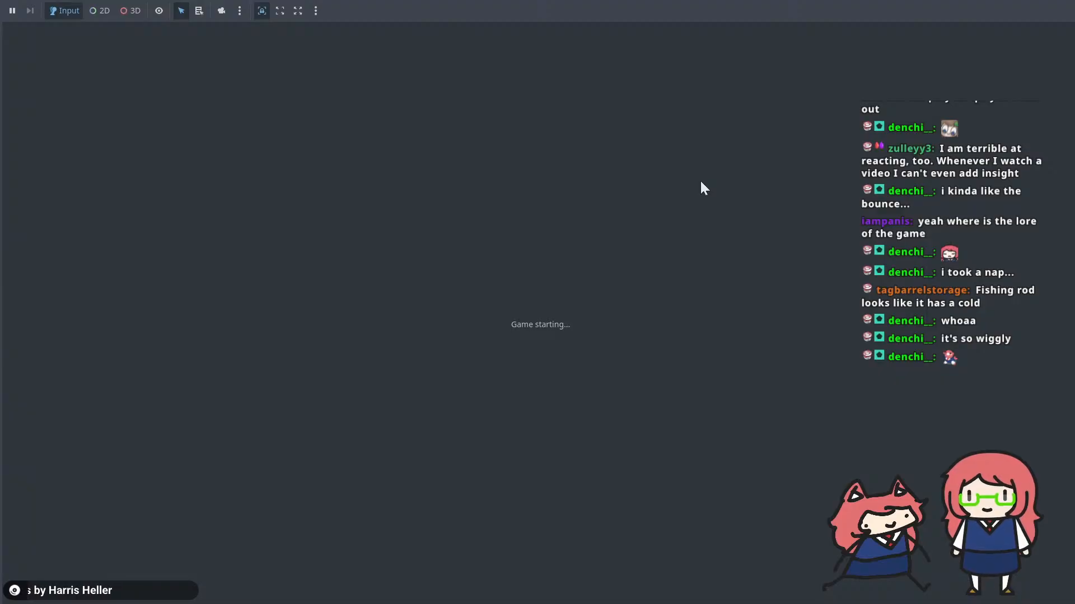
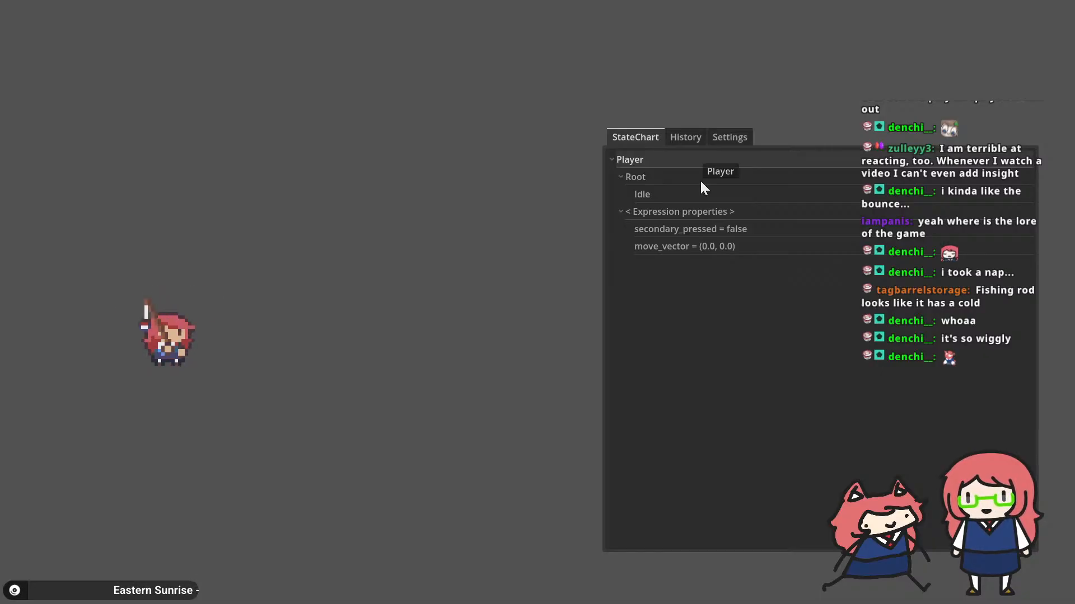
Step: Wrap the 10 * delta increment of player.rope.rope_length in a max() call in the fishing state's _physics_process function
key("alt+Tab")
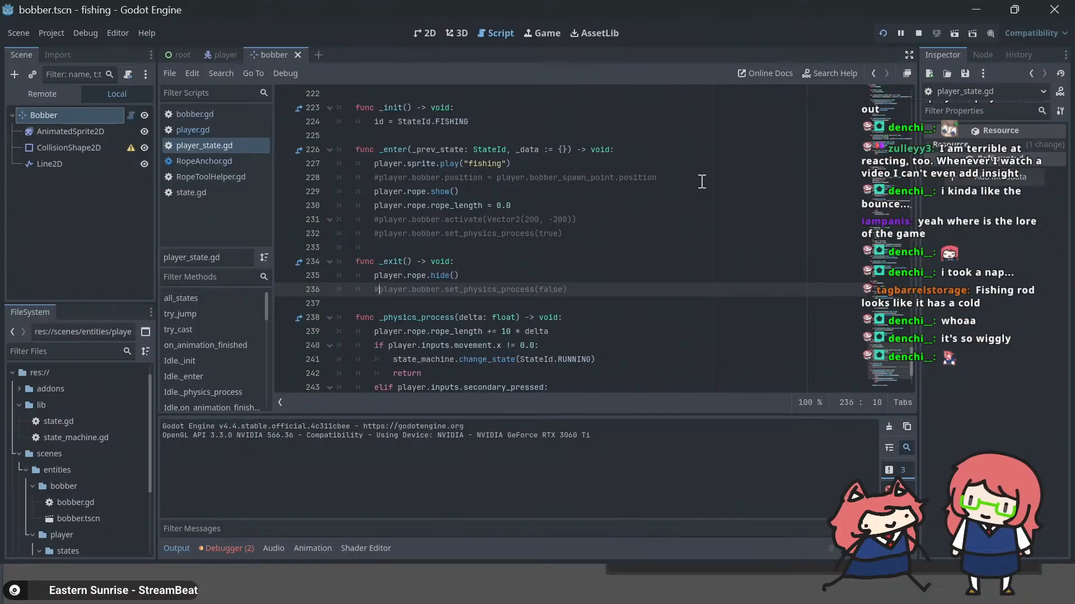
scroll(632, 308, "down", 2)
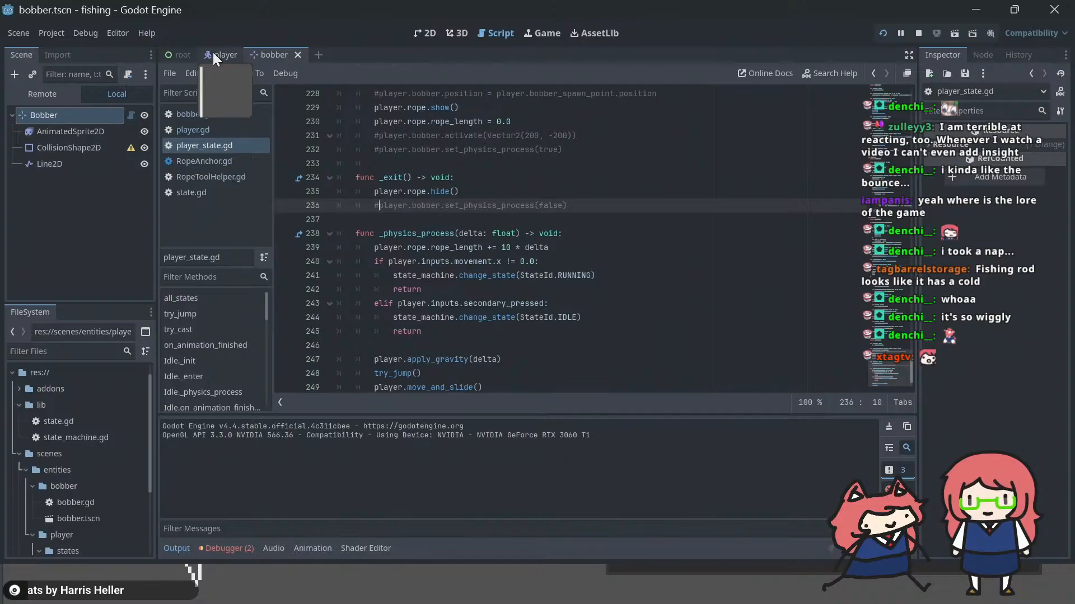
left_click(482, 248)
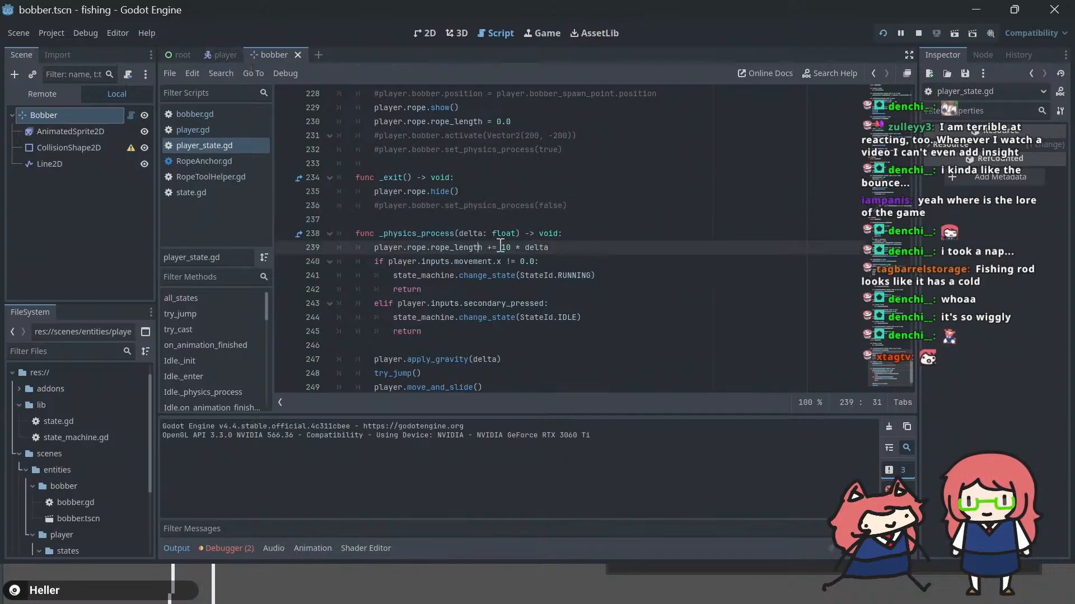
left_click(500, 248)
type("max(")
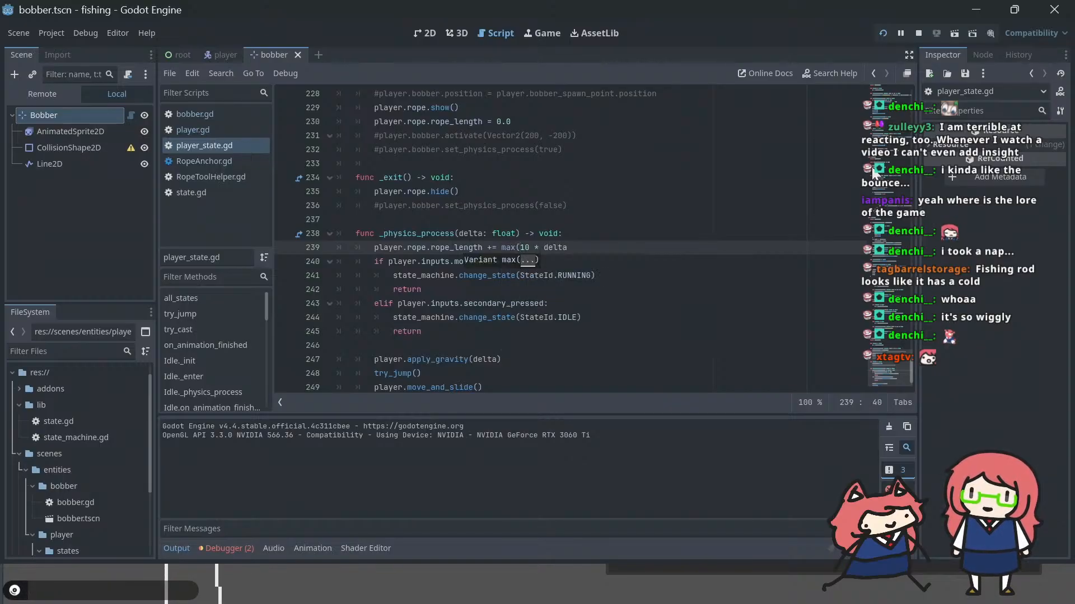
key("End")
type(")")
key("Left")
key("Left")
key("Left")
key("Left")
key("Left")
key("Left")
key("Left")
key("Left")
key("Left")
key("Left")
key("Left")
key("Left")
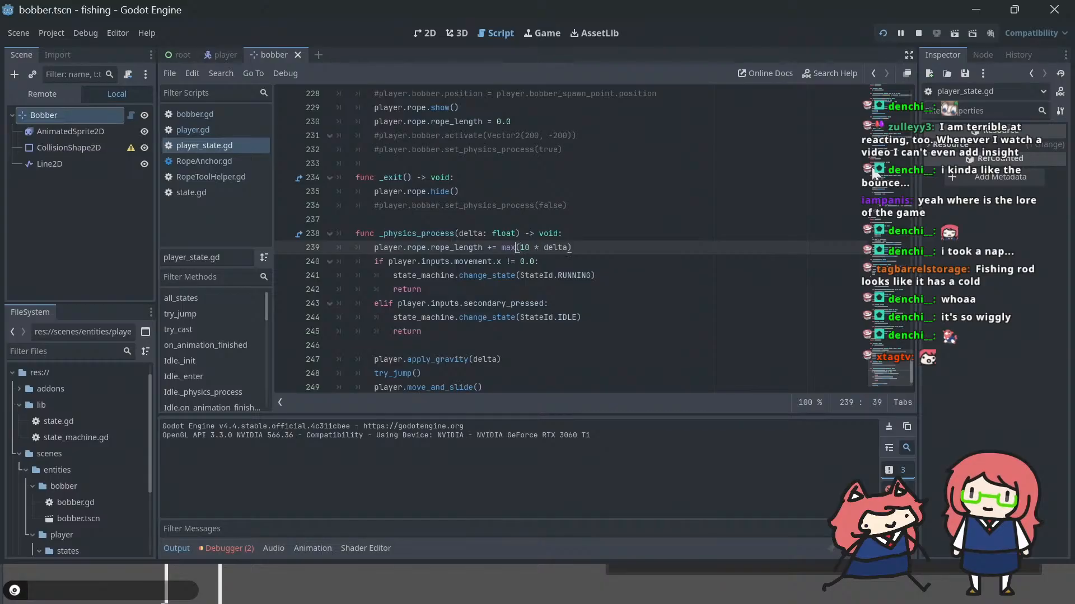
Step: Change the rope_length increment's max call to min and add 100 as its second argument
key("Delete")
key("BackSpace")
type("in")
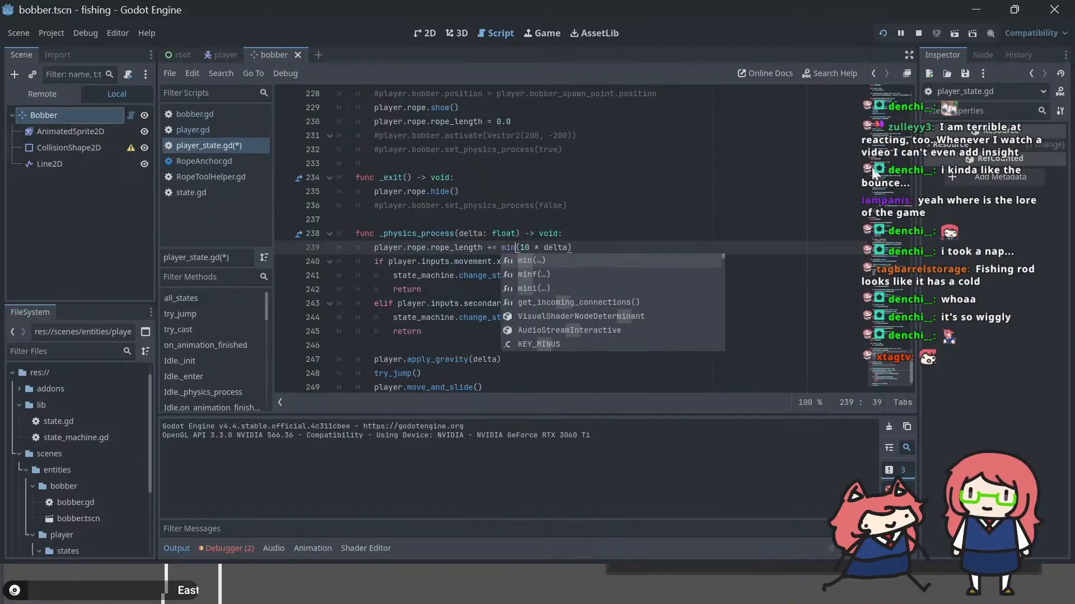
key("Escape")
key("End")
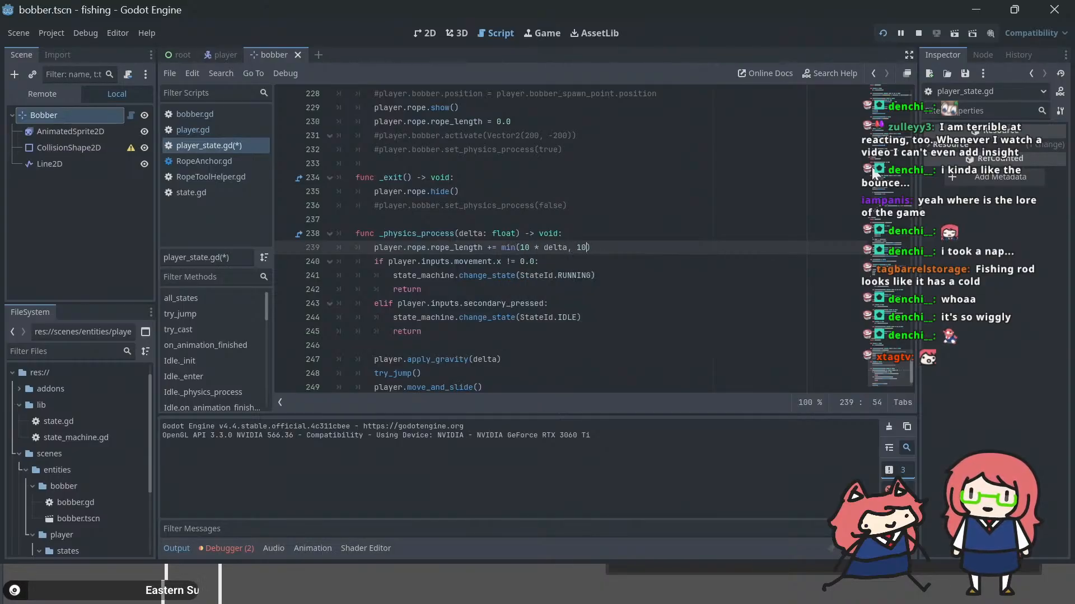
type("0")
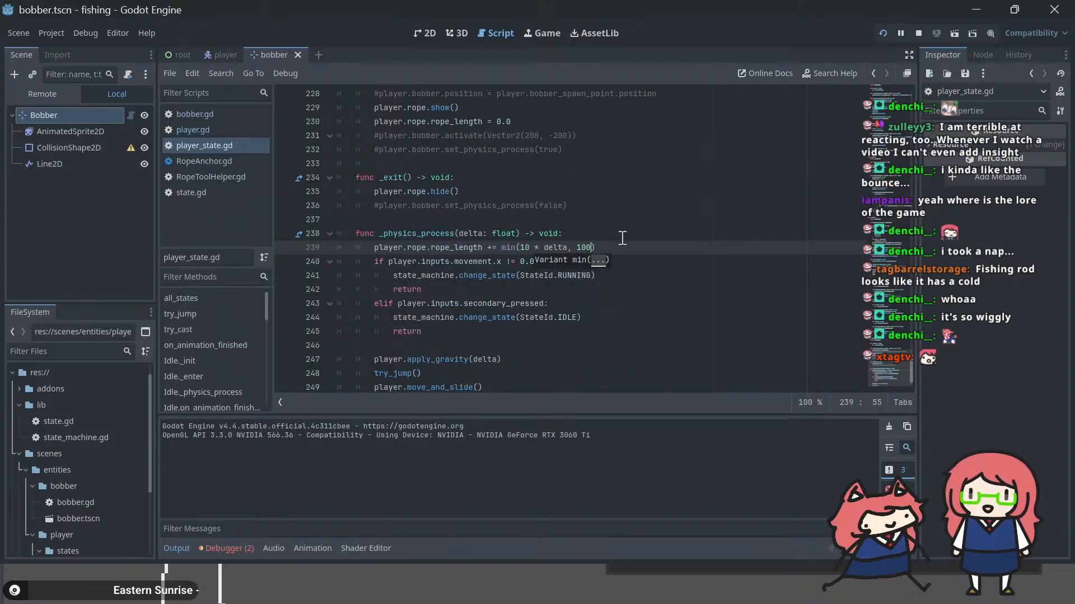
Step: Add player.bobber.position.x += 10 * delta below the rope_length increment in the fishing state's _physics_process, and run the game
scroll(623, 240, "up", 1)
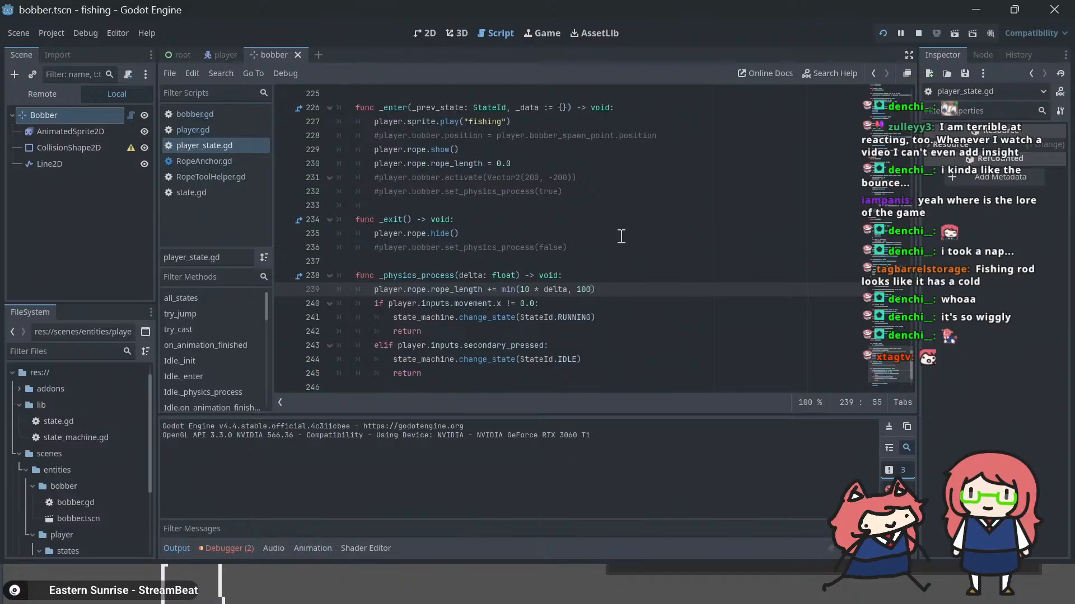
key("Return")
type("player.b")
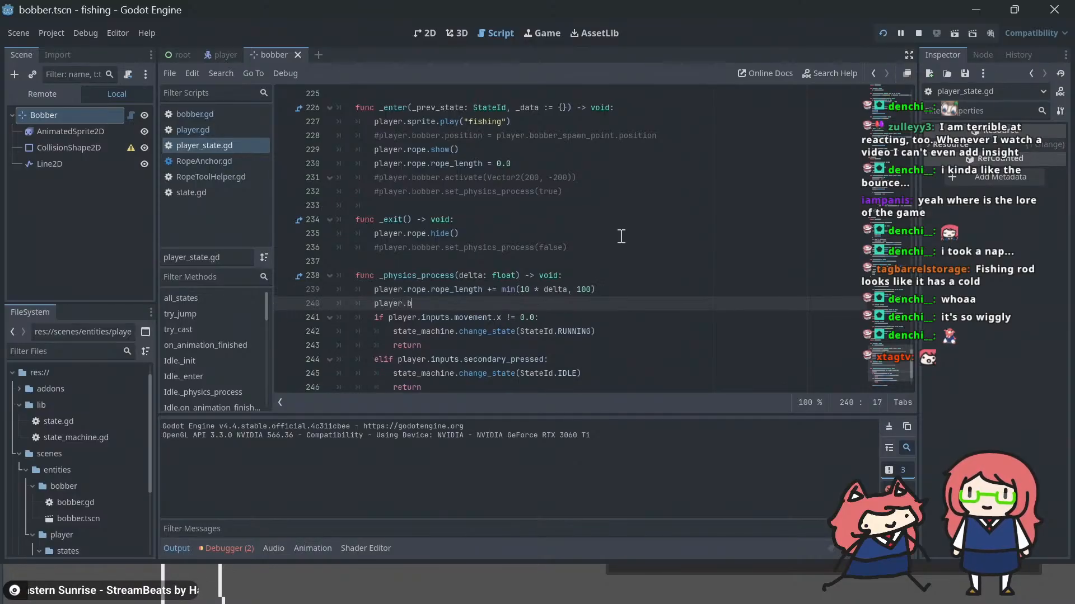
type("obber.")
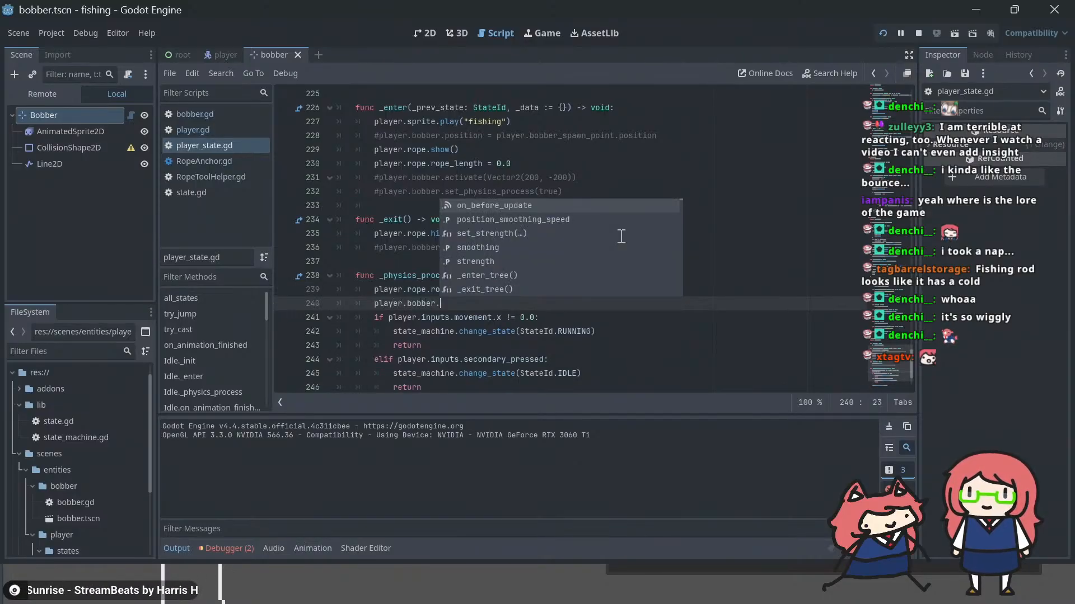
type("positi")
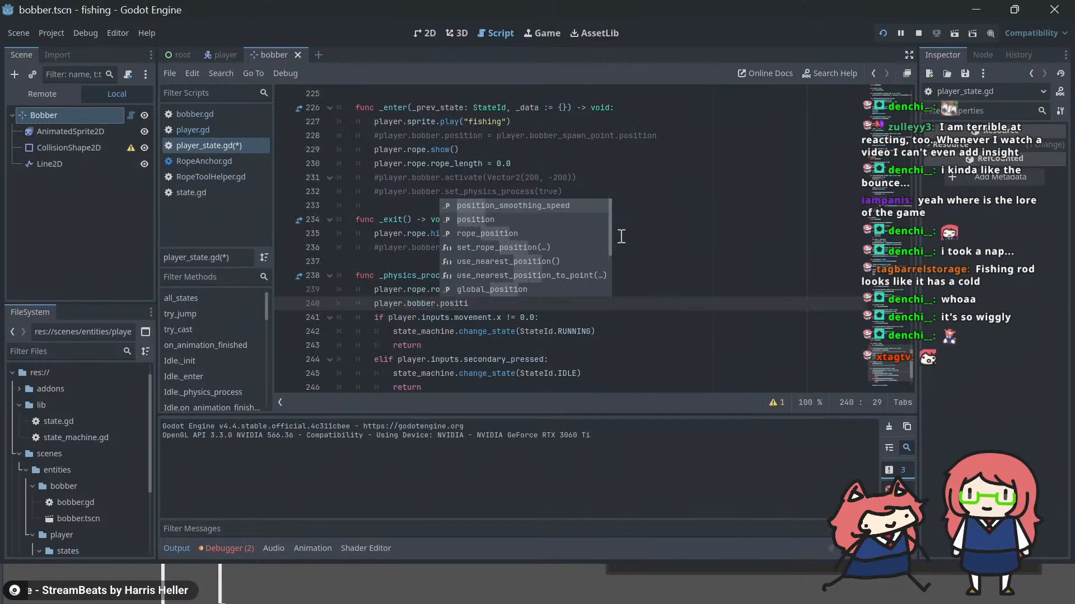
key("BackSpace")
key("BackSpace")
key("BackSpace")
key("BackSpace")
key("BackSpace")
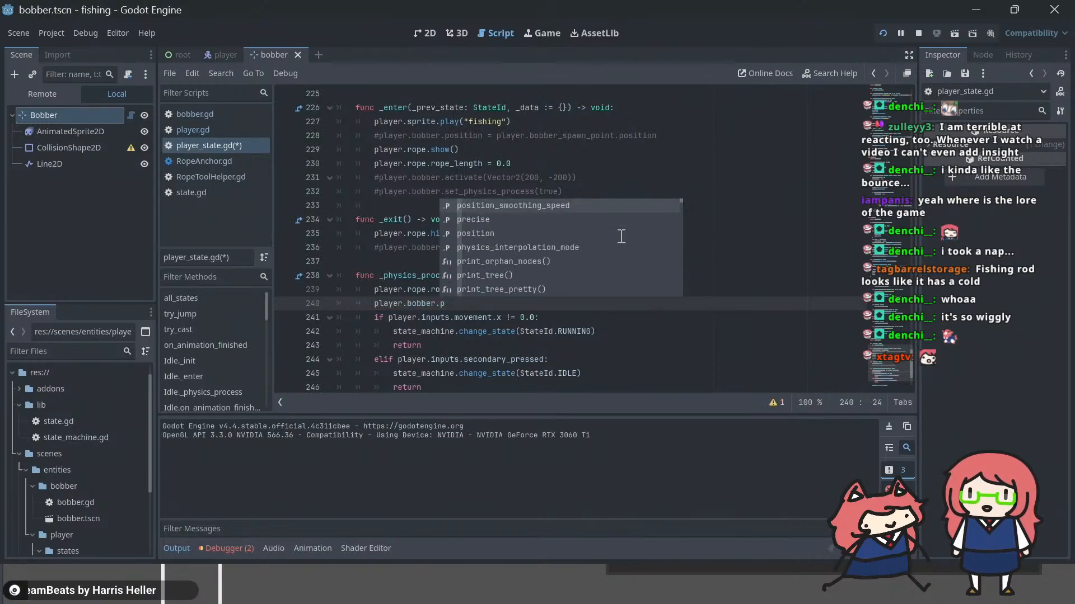
key("BackSpace")
type("v")
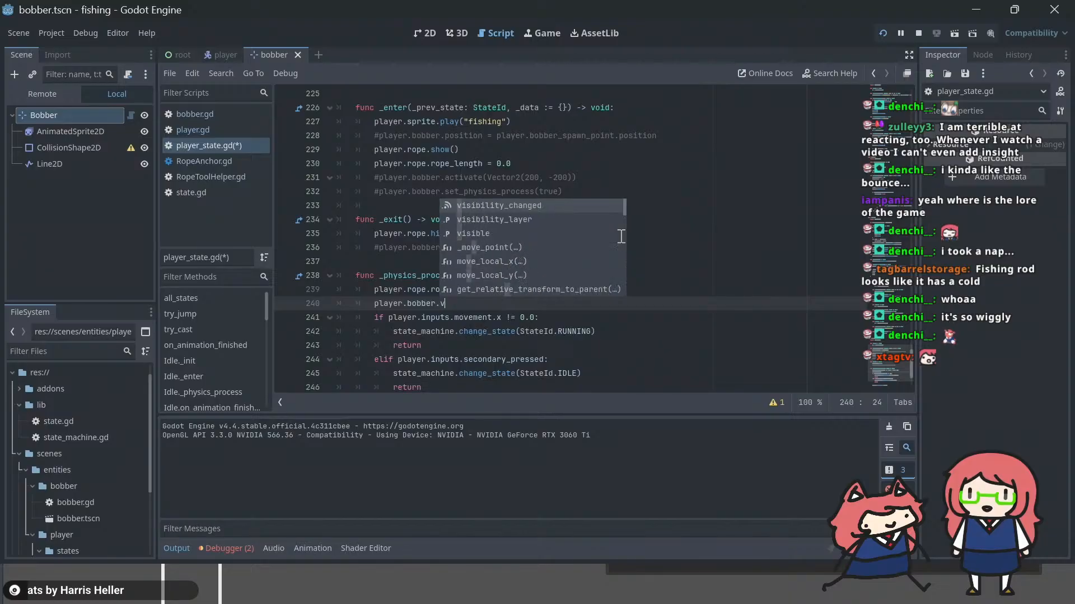
key("BackSpace")
type("positi")
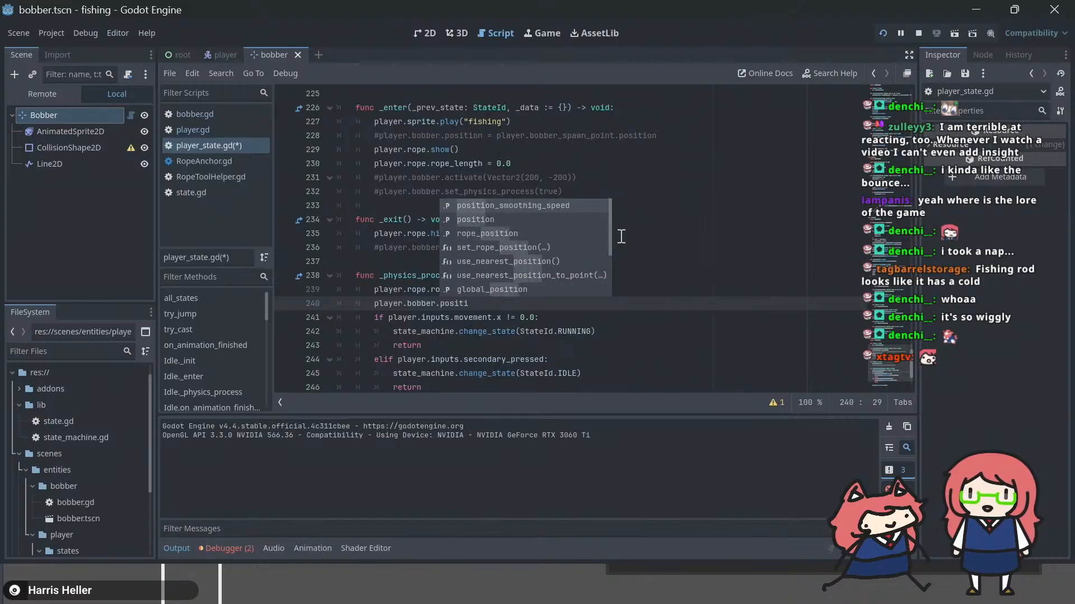
type("on.x += ")
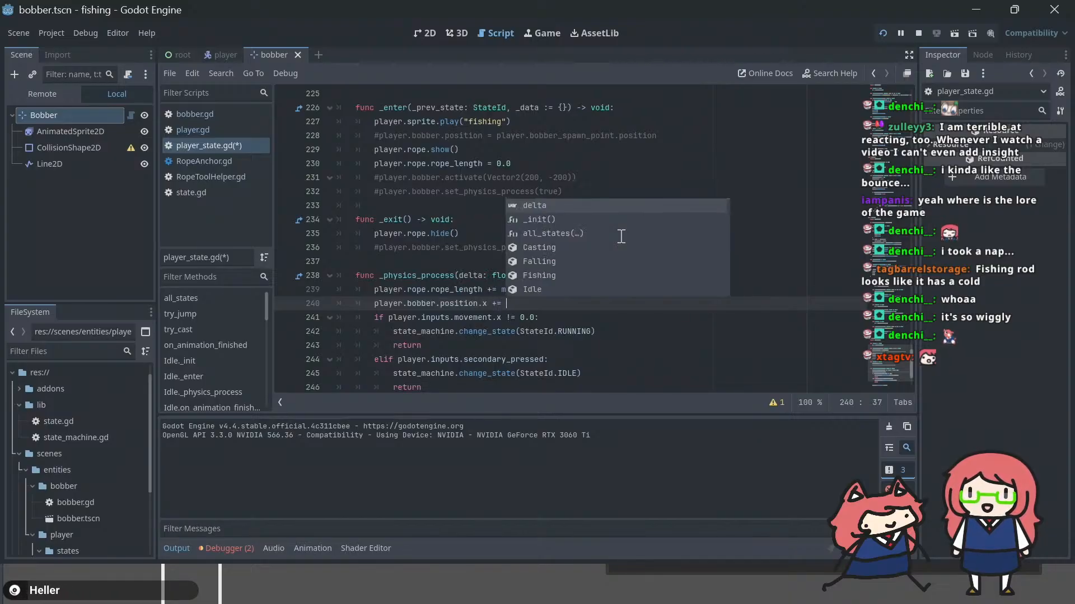
type("10 * delta")
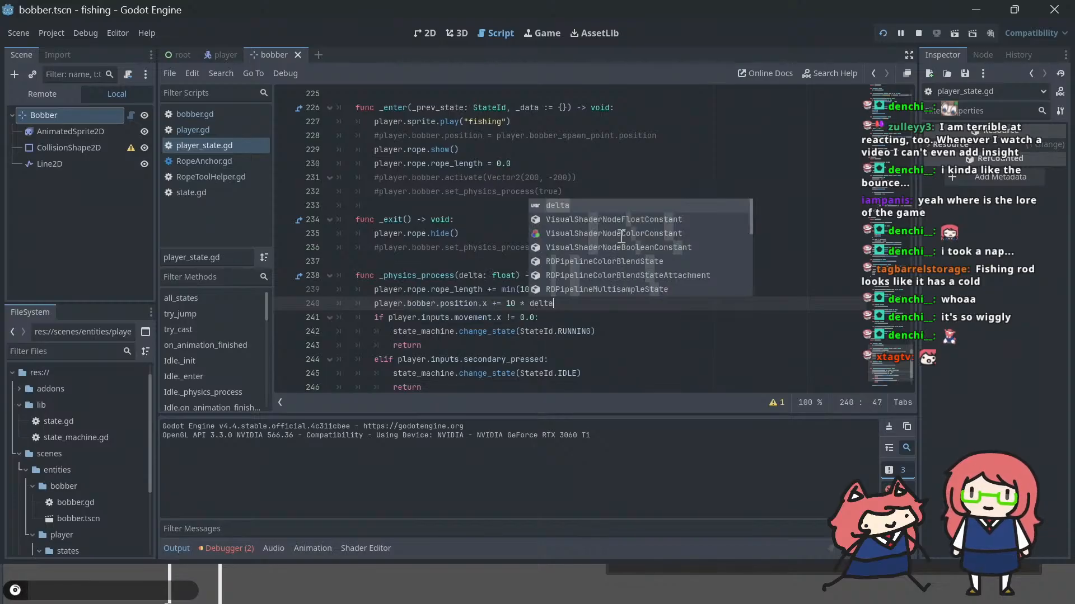
key("F5")
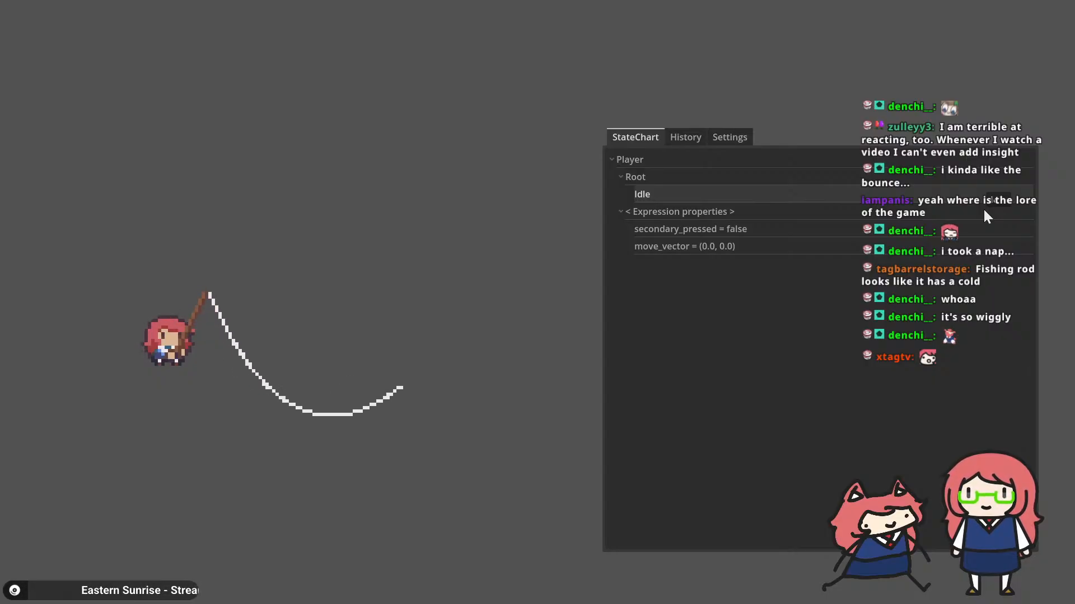
Step: Set the bobber's horizontal position increment to 100 * delta in the fishing state's _physics_process, and run the game to test casting
key("alt+Tab")
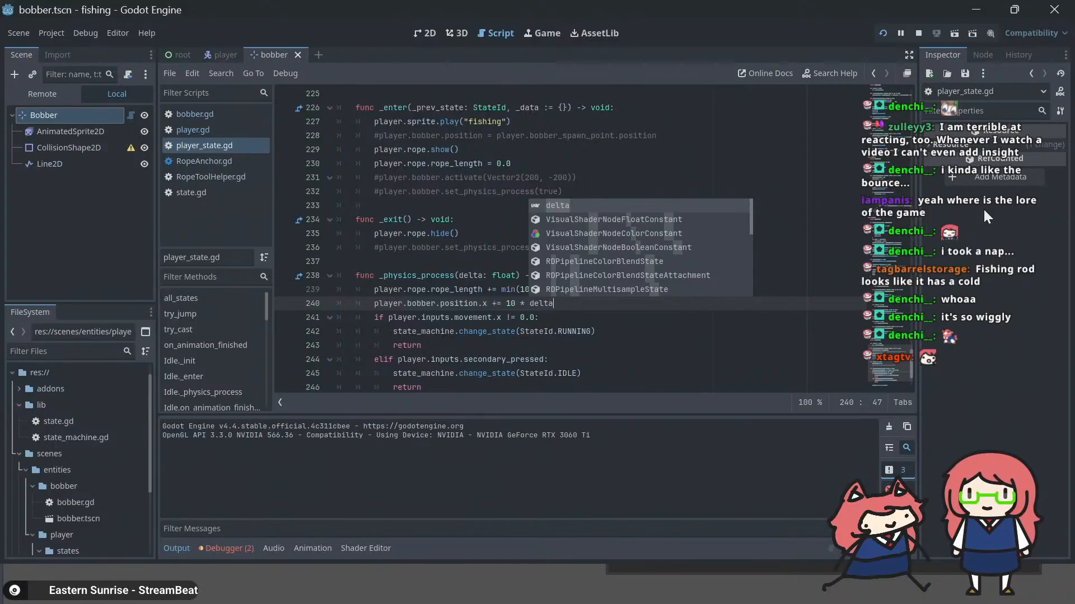
key("Left")
key("Left")
key("Left")
key("Left")
key("Left")
key("Left")
key("Left")
key("Left")
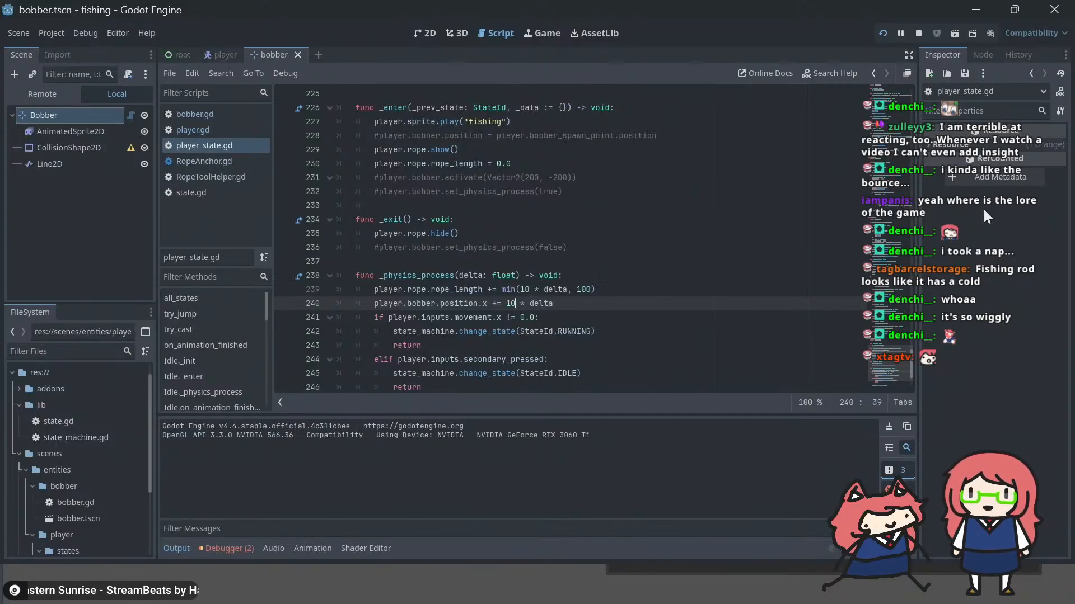
type("0")
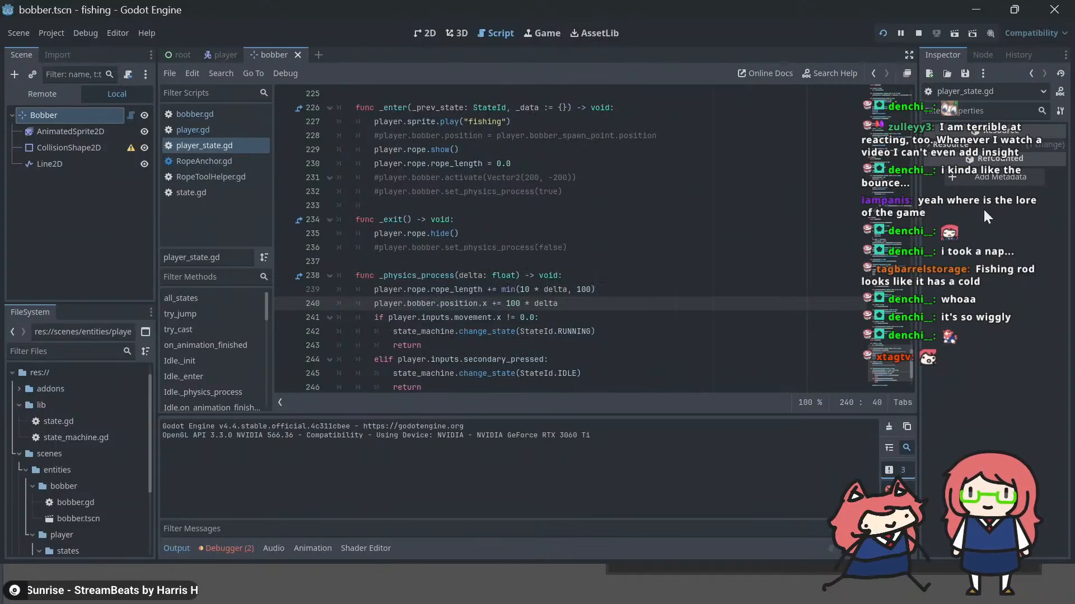
key("F5")
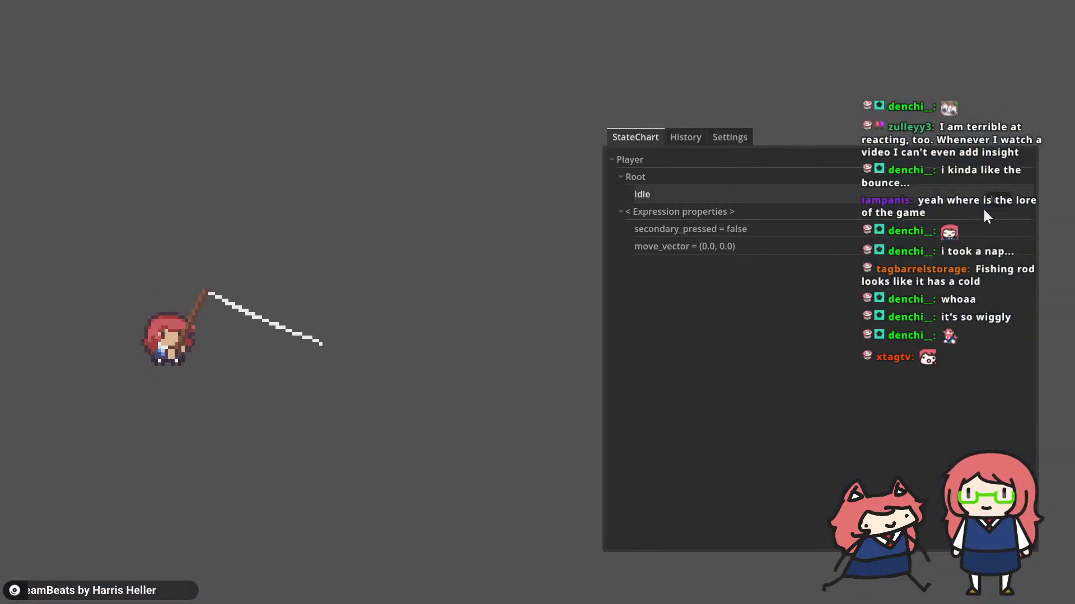
key("F8")
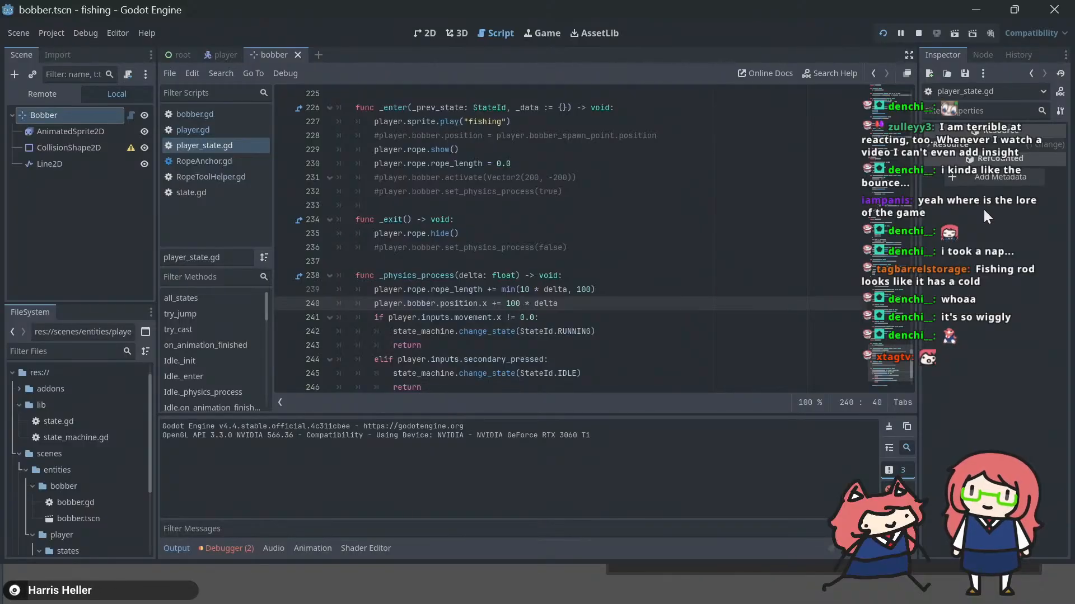
key("F5")
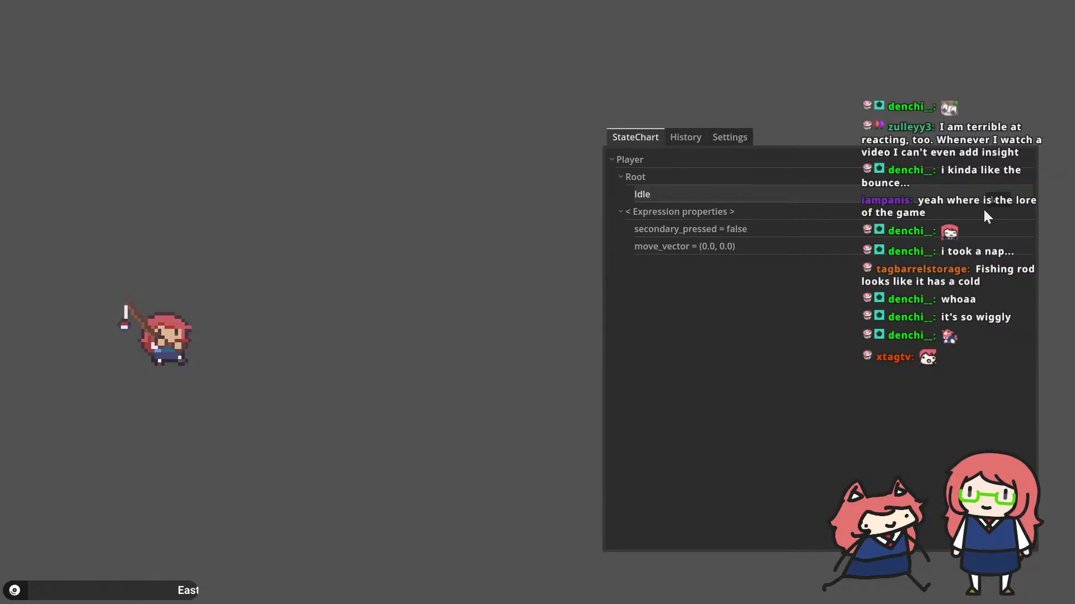
Step: Add player.bobber.position.x = 0.0 below the rope_length reset in the fishing state's _enter function, and run the game to test it
key("alt+Tab")
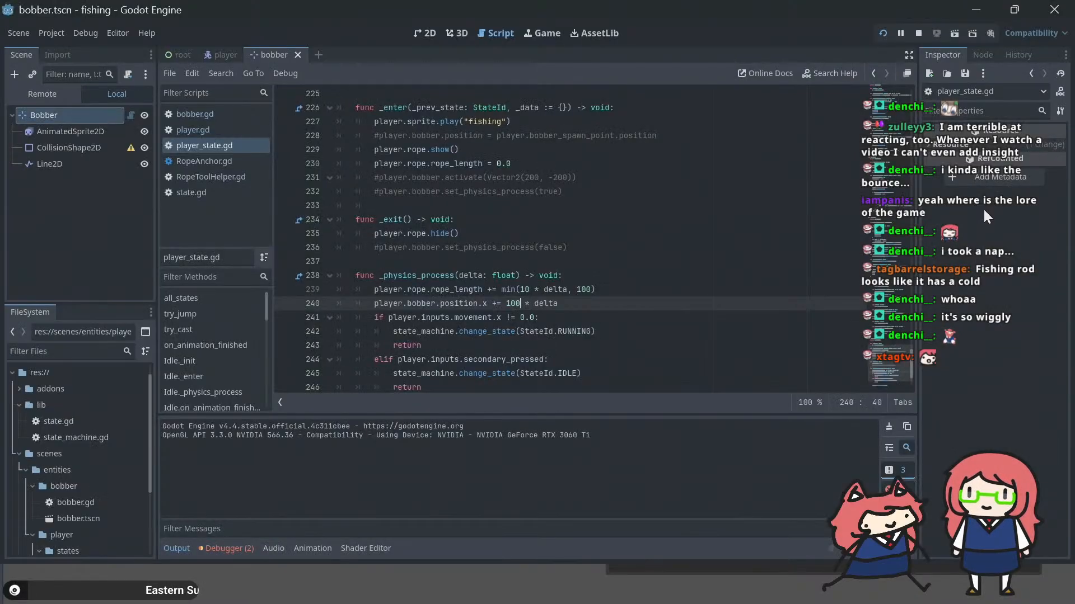
key("Up")
key("Up")
key("Up")
key("Up")
key("Up")
key("Up")
key("Up")
key("Up")
key("Up")
key("Up")
key("Up")
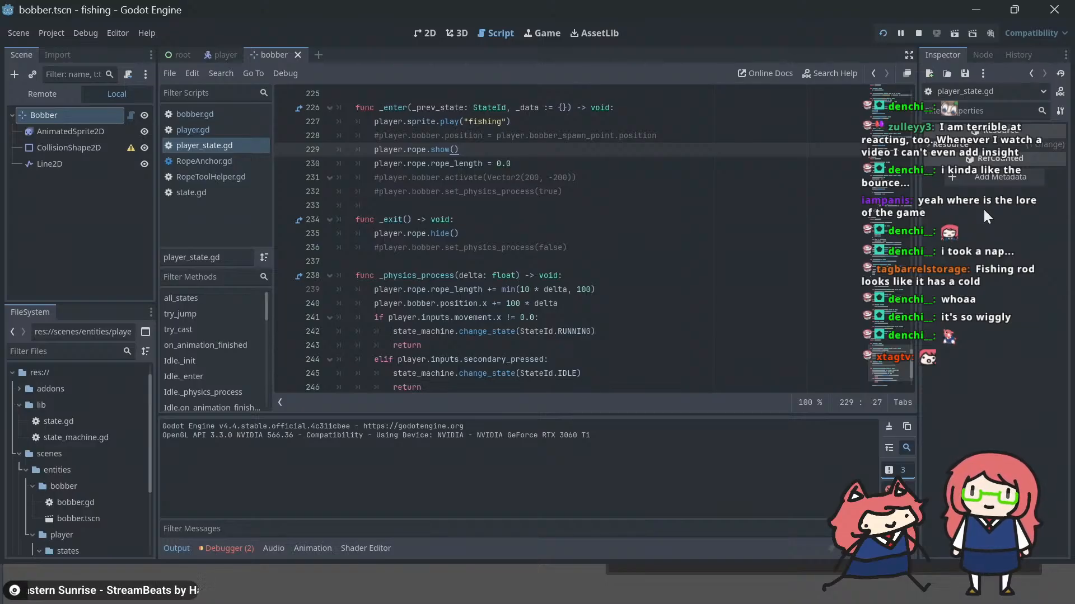
key("Down")
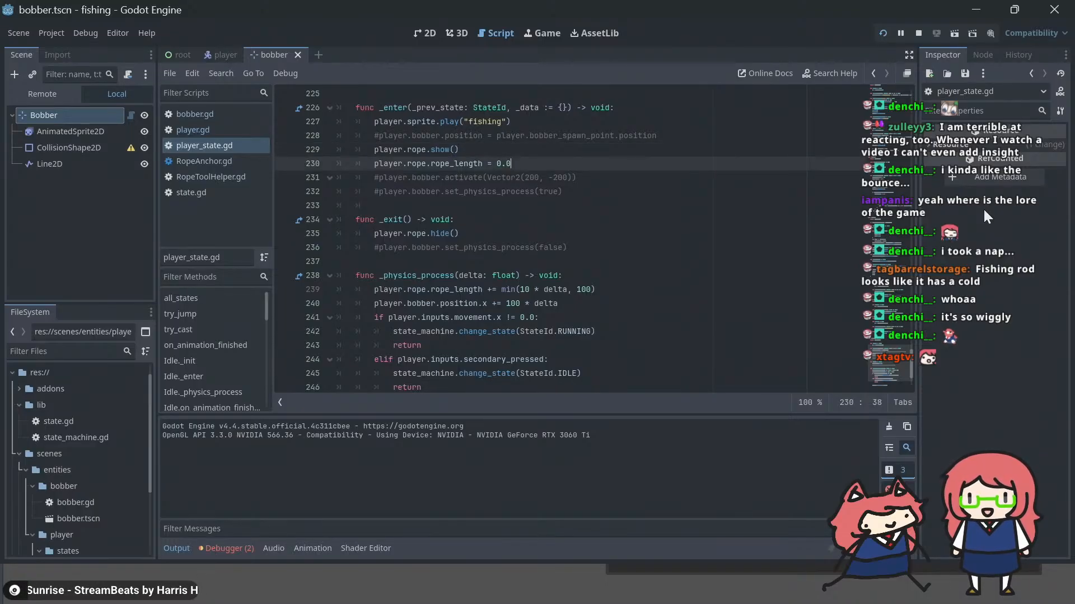
key("shift+Home")
key("End")
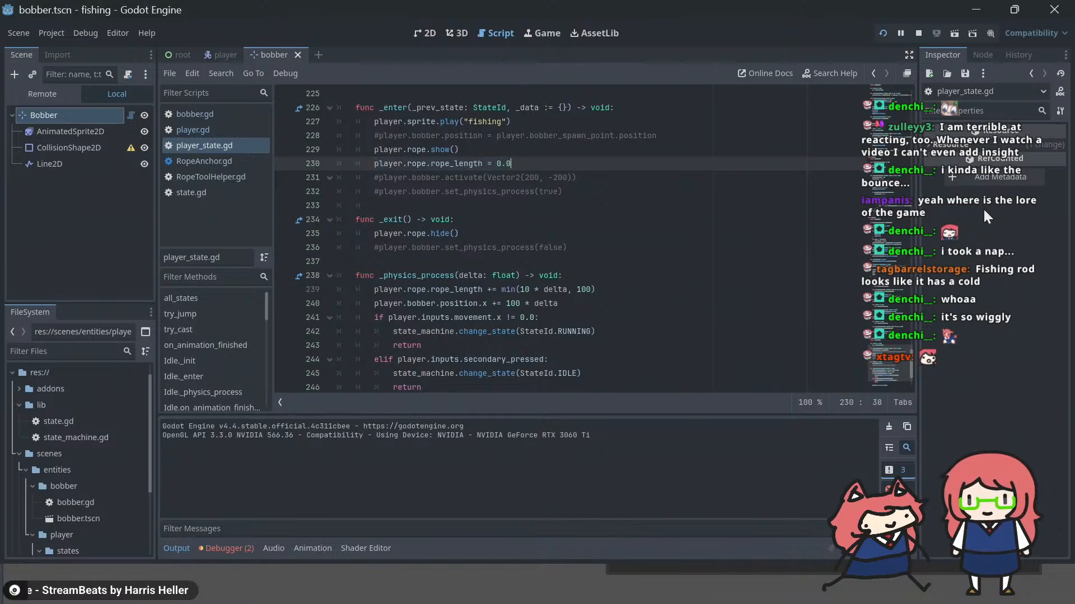
key("Down")
key("Down")
key("Down")
key("Down")
key("Down")
key("Down")
key("Down")
key("Down")
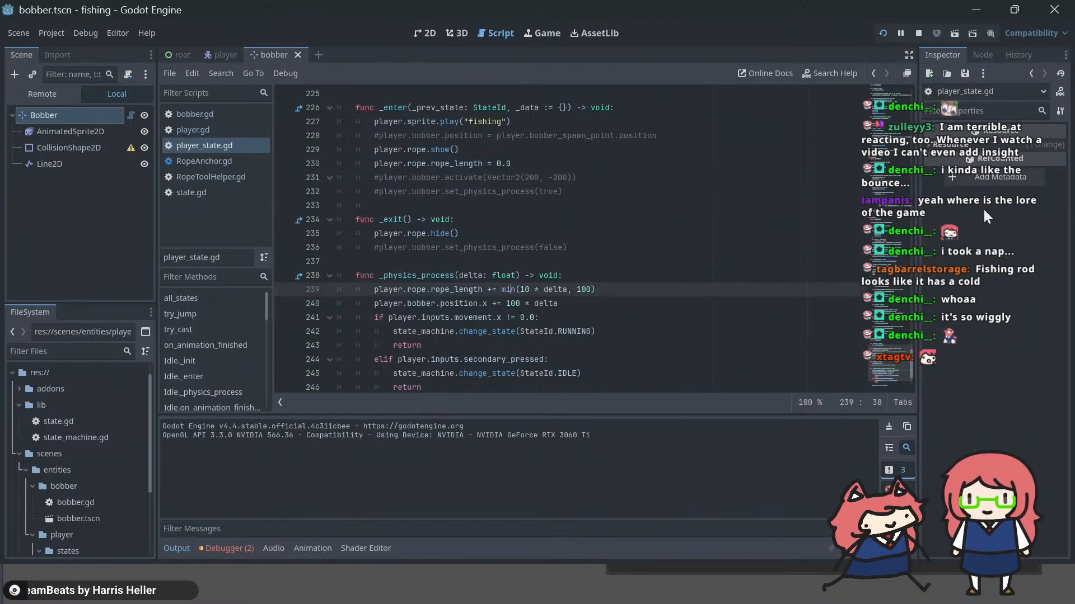
key("Up")
key("Up")
key("Up")
key("Up")
key("Up")
key("Up")
key("Up")
key("Up")
key("Up")
key("Up")
key("Up")
key("Up")
key("Up")
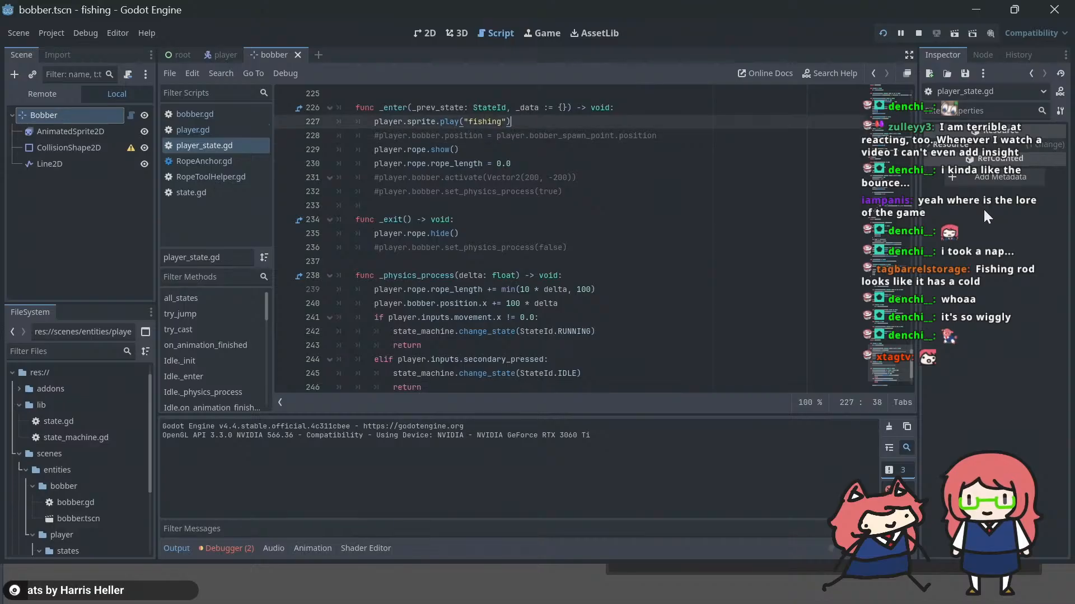
key("Down")
key("Down")
key("Down")
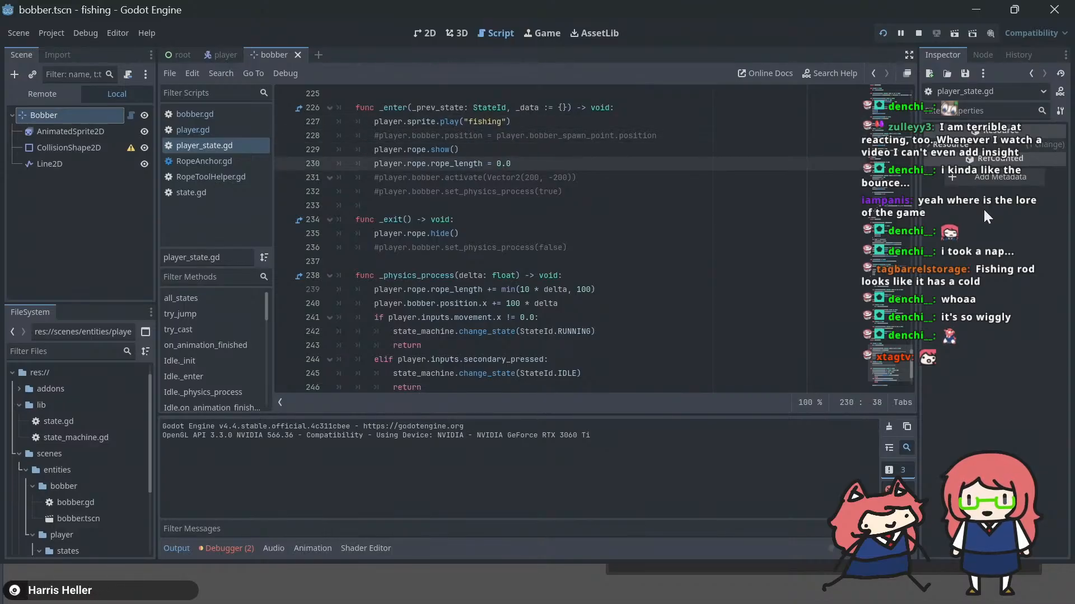
key("Return")
type("playe")
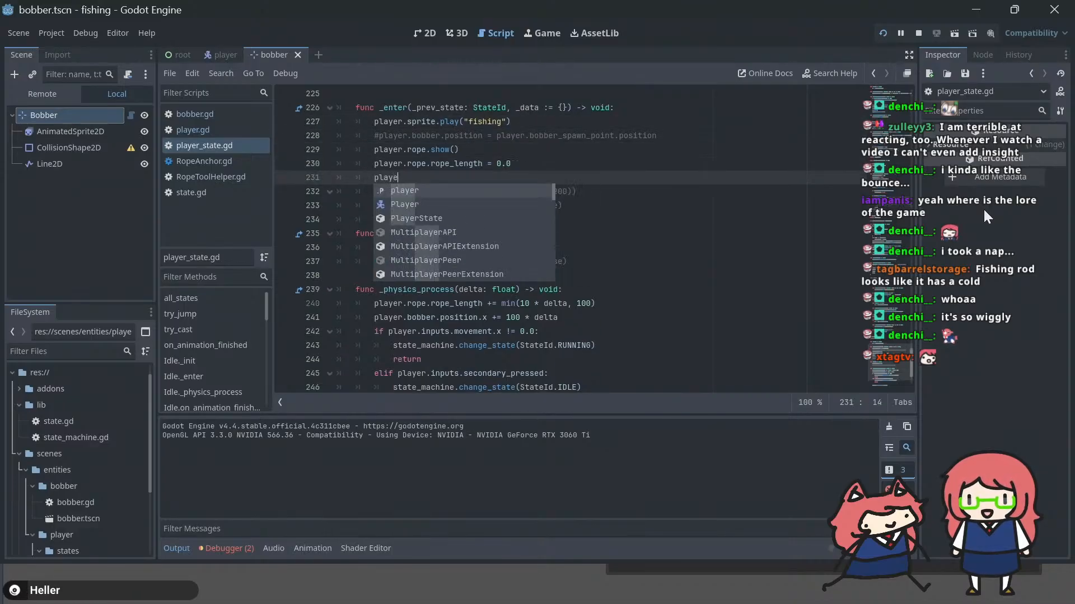
type("r.bobber.position.x = 0.0")
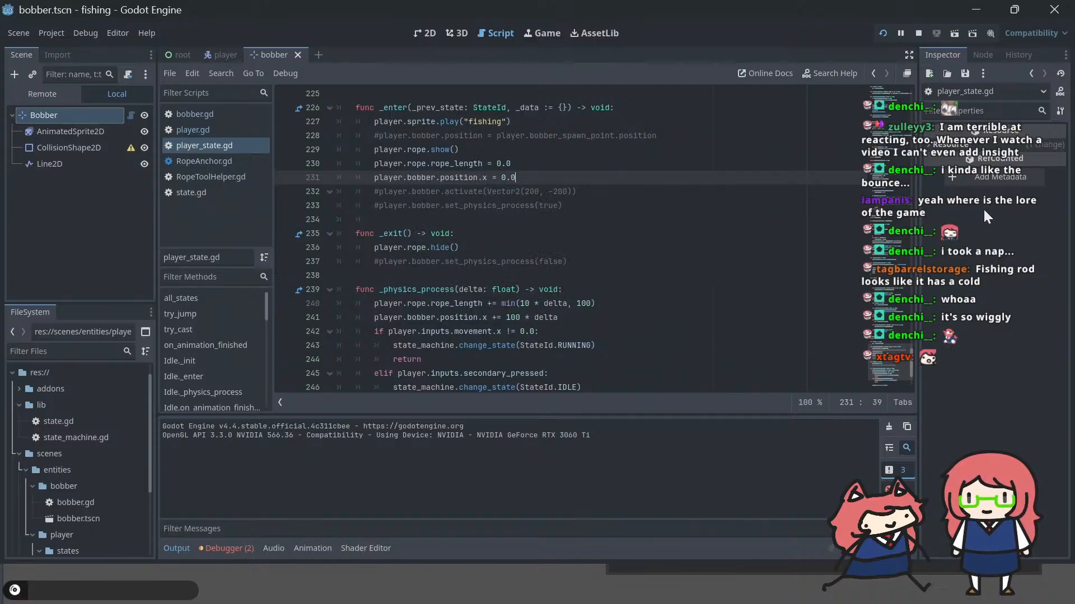
key("F5")
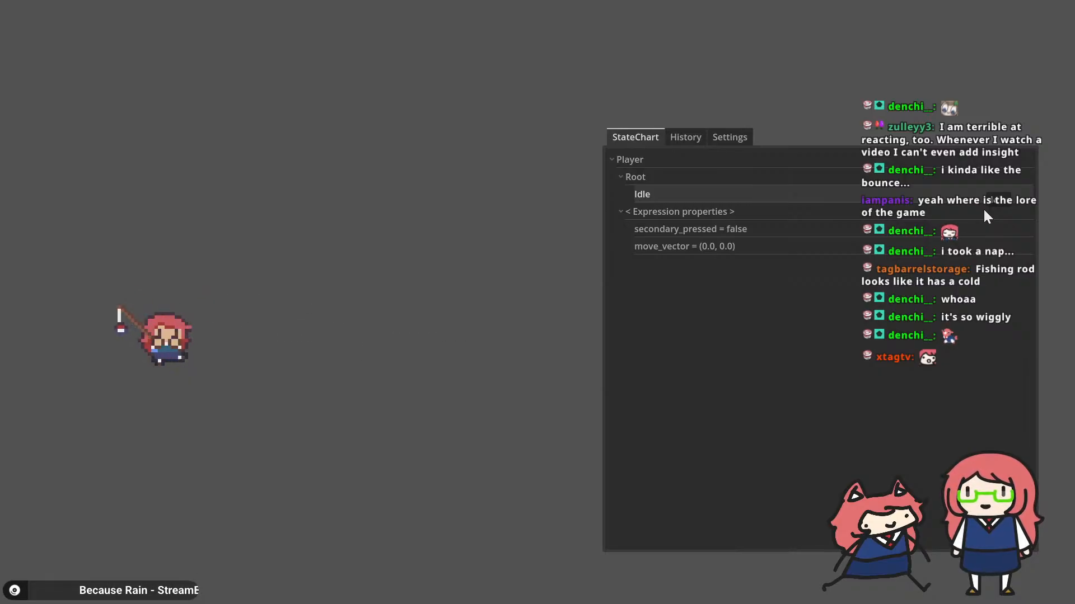
key("alt+Tab")
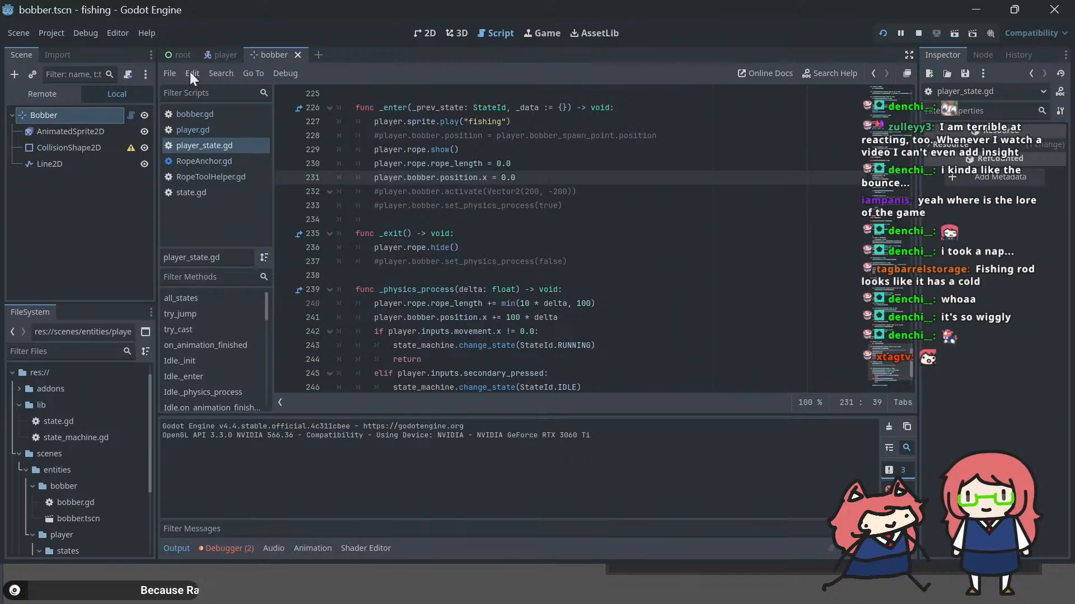
Step: Examine the player and bobber scenes, the fishing state code in player_state.gd and the bobber.gd script for the rope and bobber setup
left_click(214, 53)
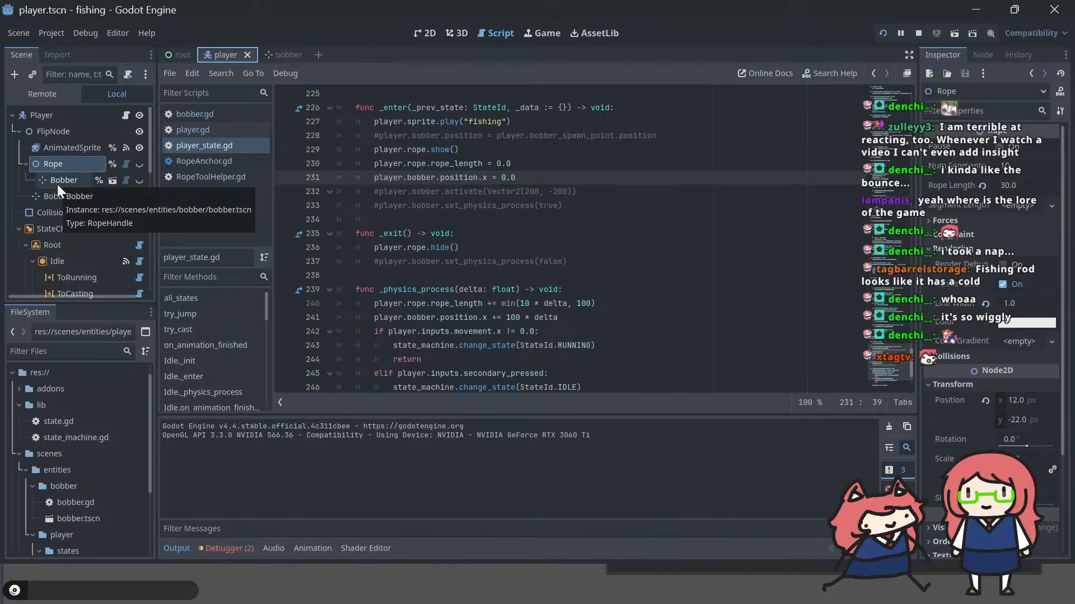
left_click(598, 320)
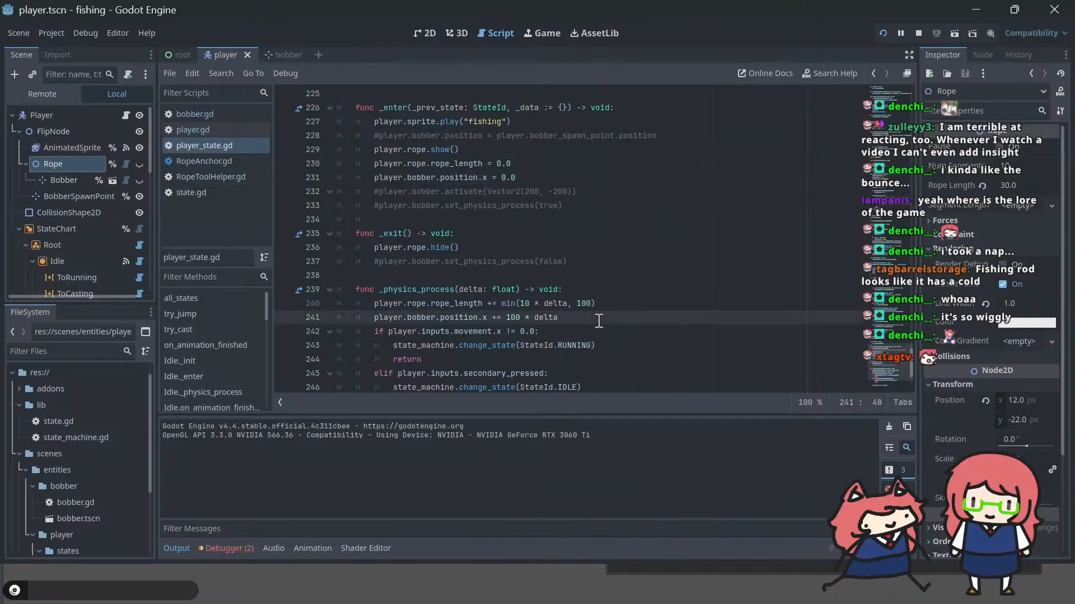
key("Down")
key("Down")
key("Down")
key("Down")
key("Down")
key("Down")
key("Down")
key("Down")
key("Down")
key("Down")
key("Down")
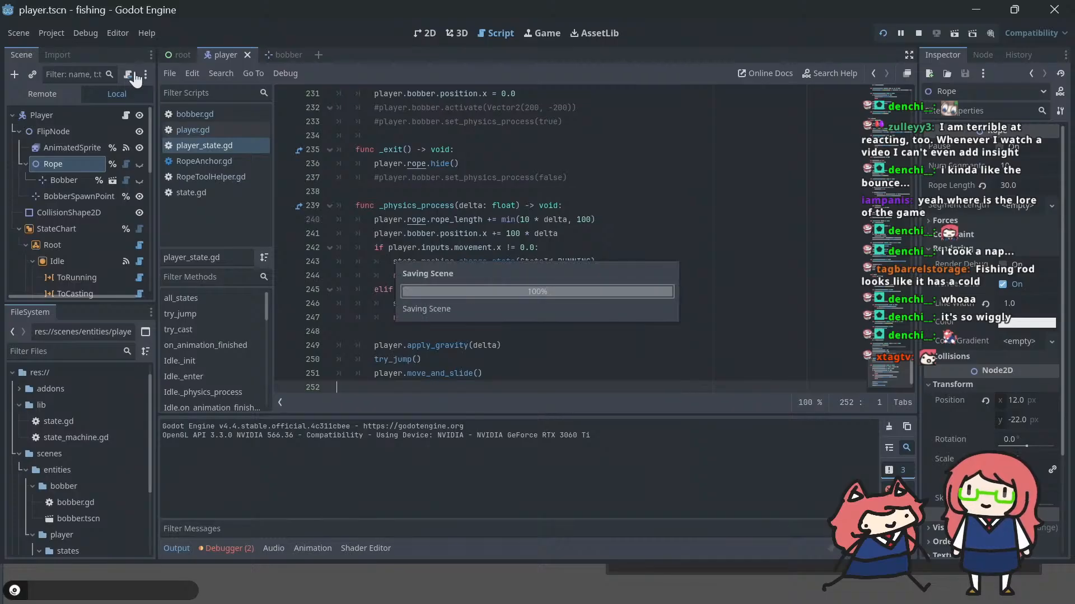
left_click(280, 54)
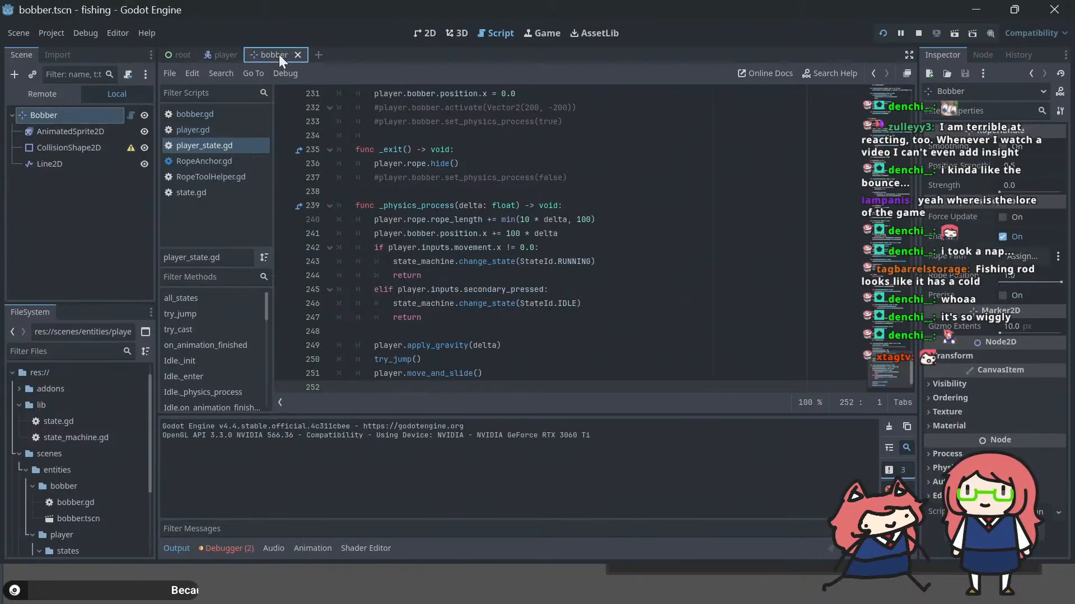
left_click(216, 52)
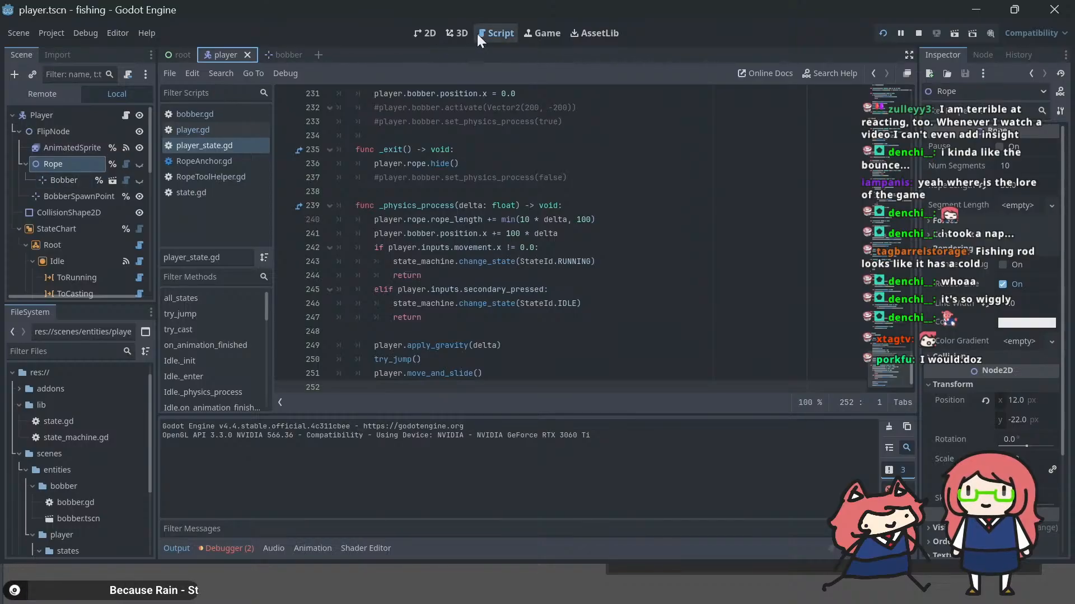
left_click(226, 126)
left_click(213, 110)
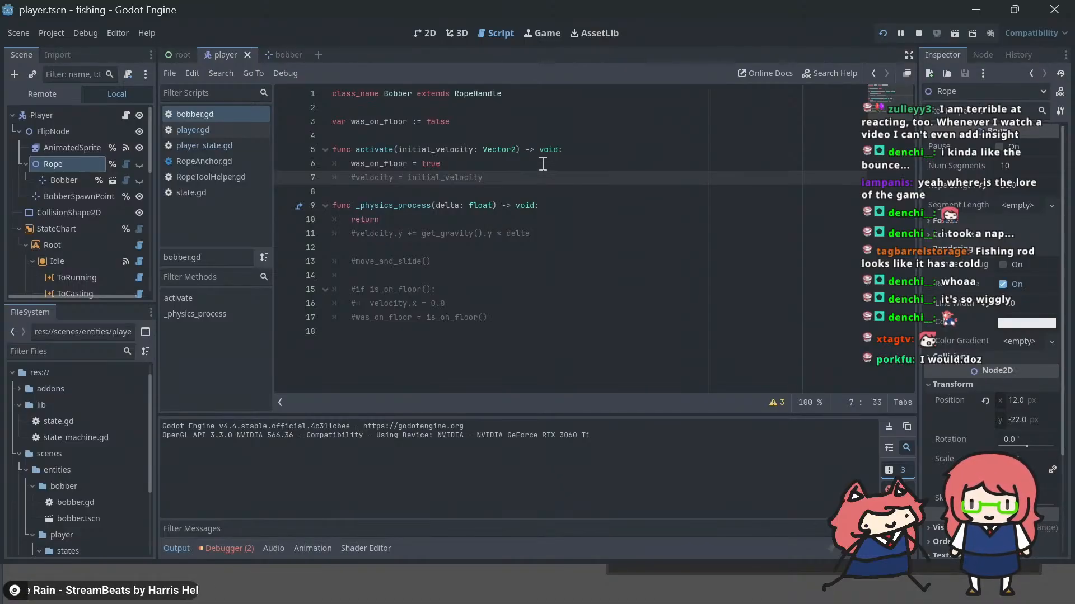
left_click(424, 32)
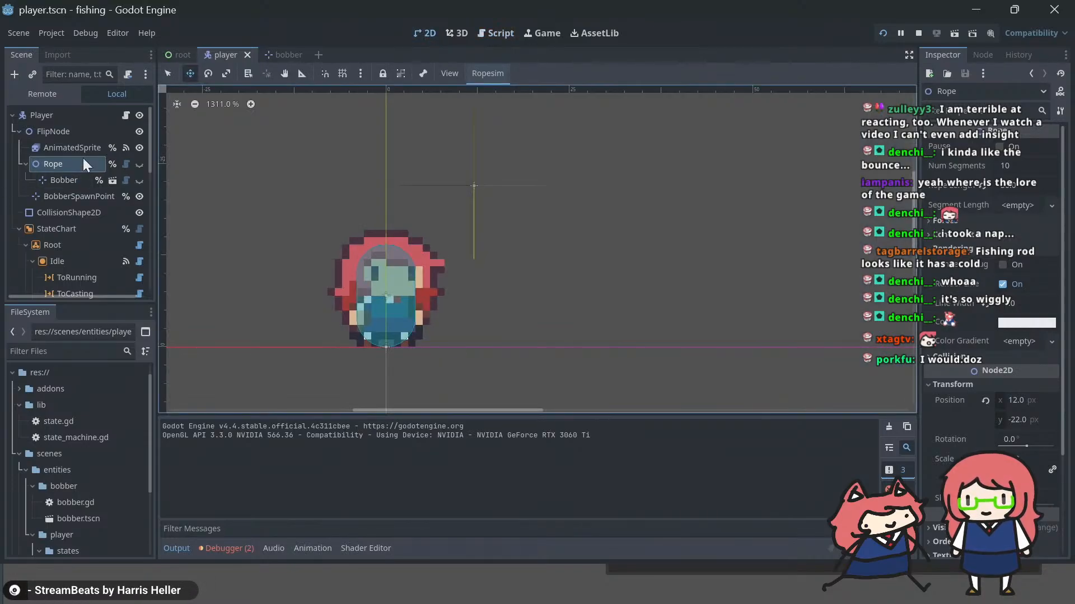
left_click(277, 56)
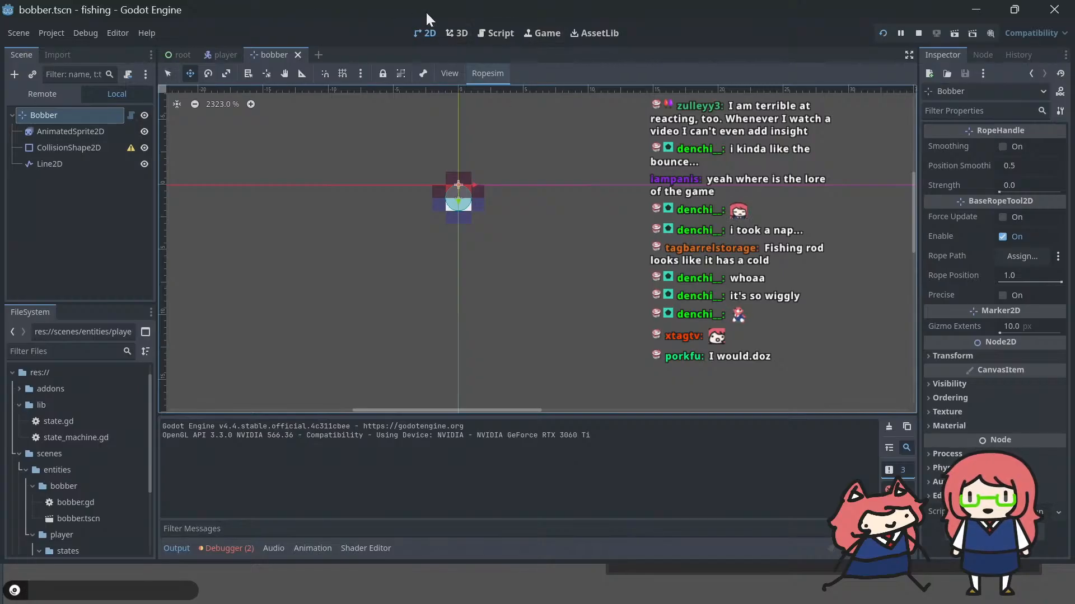
left_click(207, 55)
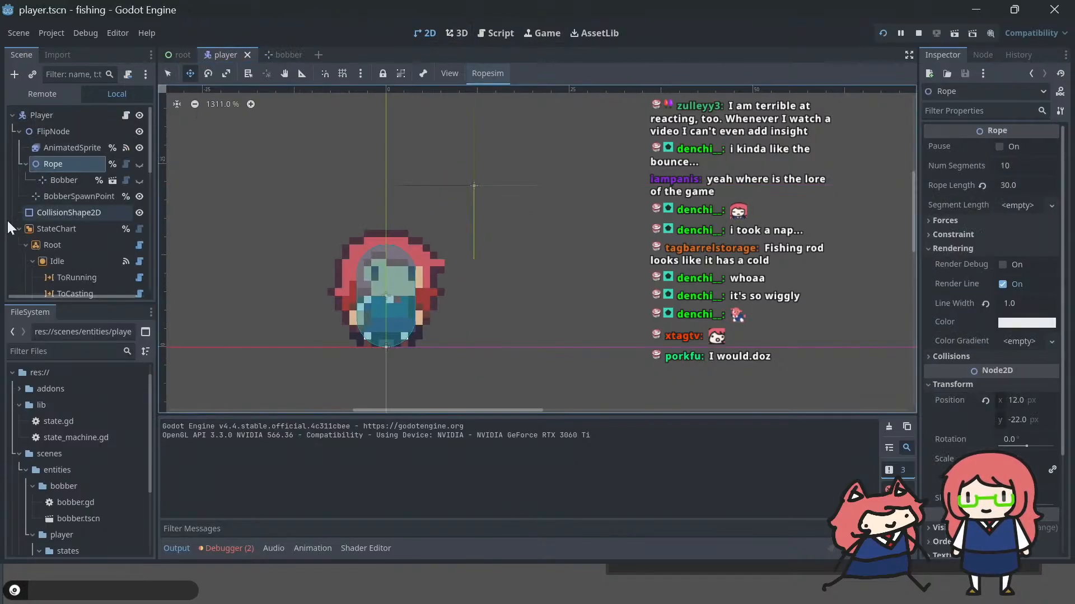
Step: Set the Rope node's Rope Length to 0 in the player scene, save the scene, and run the game
left_click(60, 147)
key("ctrl+s")
left_click(56, 169)
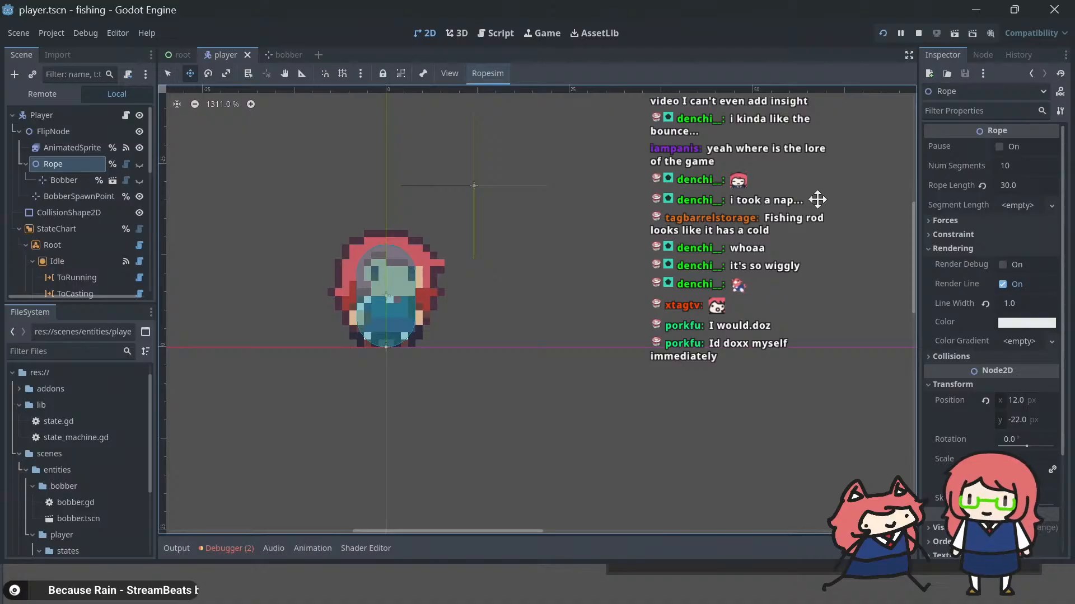
left_click(1006, 186)
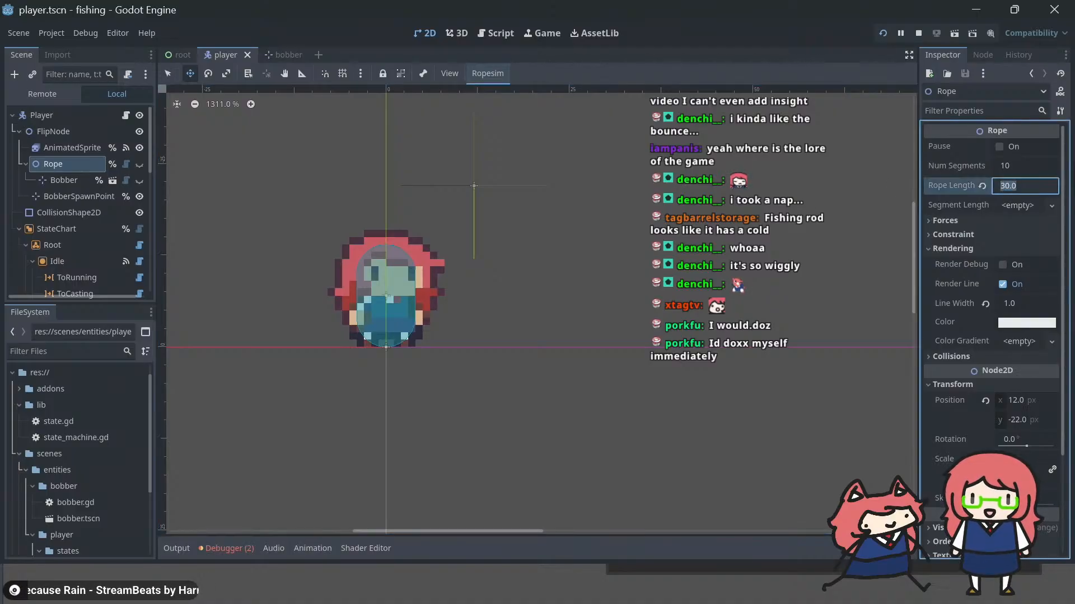
type("0")
key("Return")
key("ctrl+s")
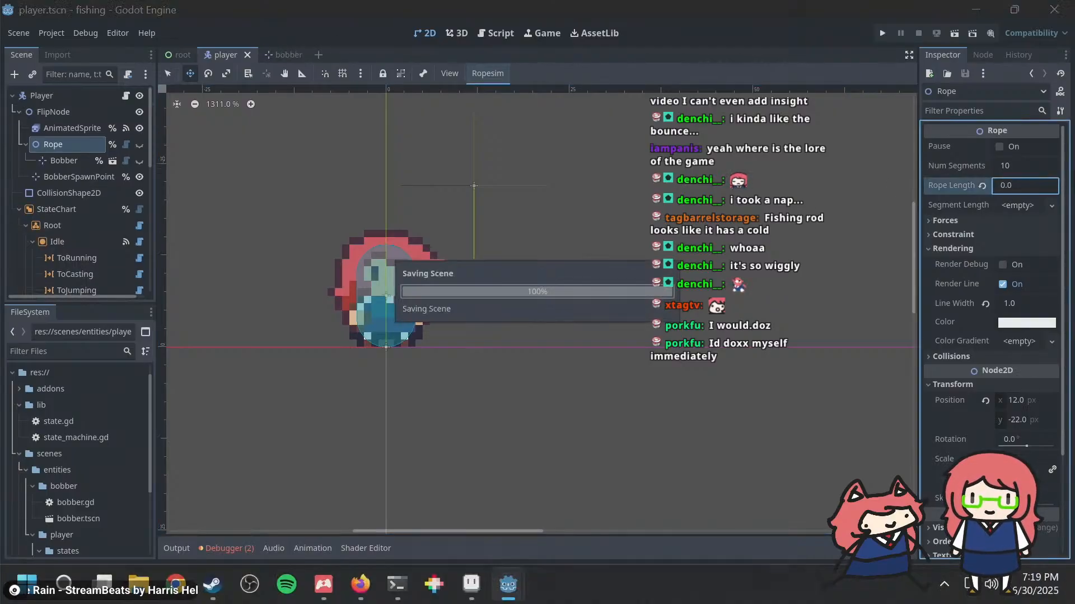
key("F5")
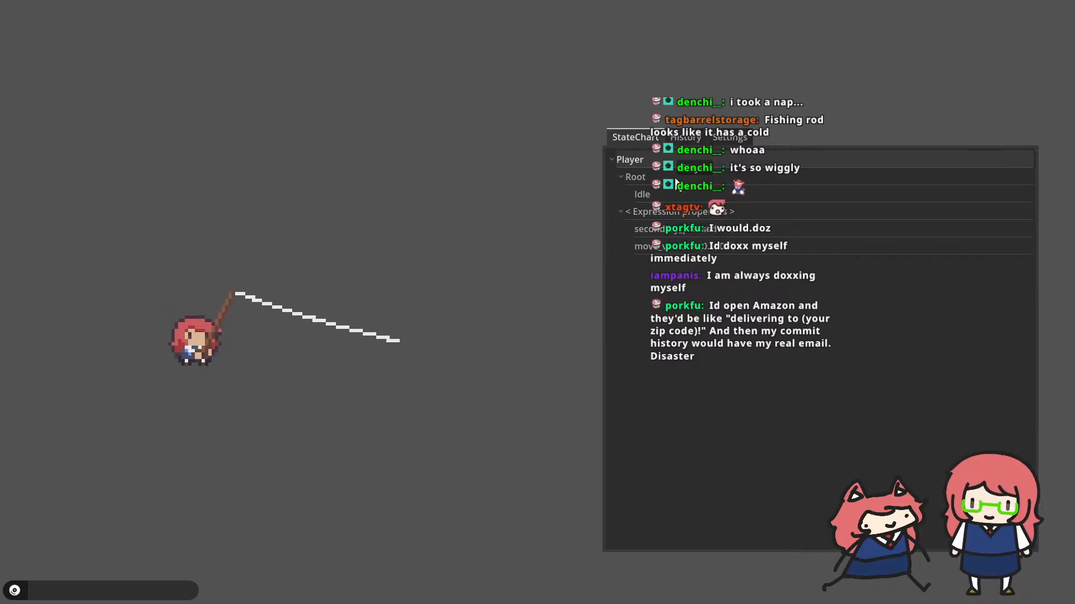
Step: Test the player in the running game by walking both ways, jumping and casting to examine how the rope behaves
key("d")
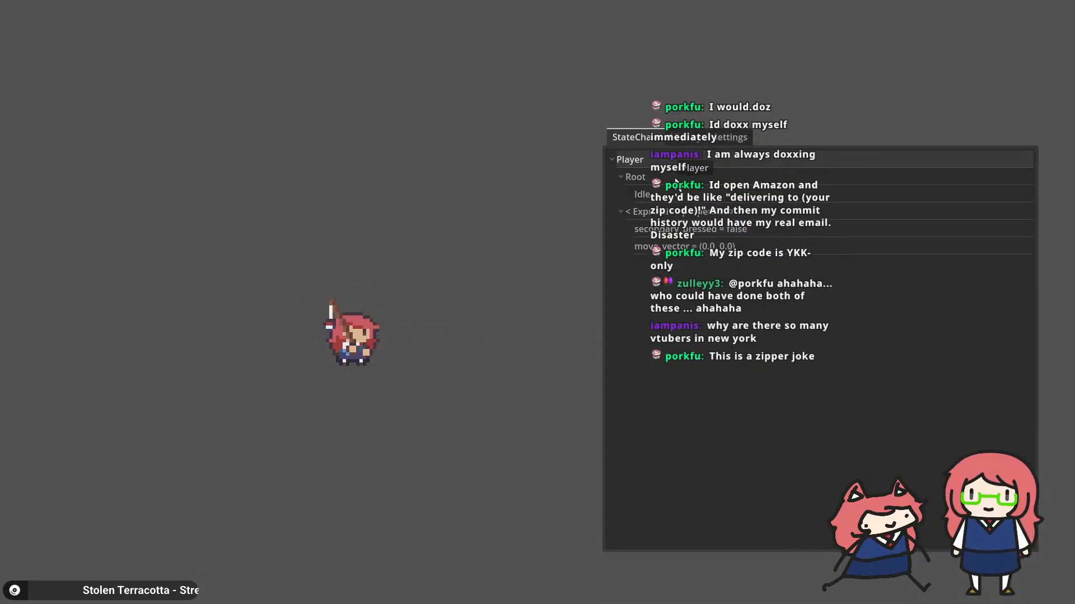
key("d")
key("a")
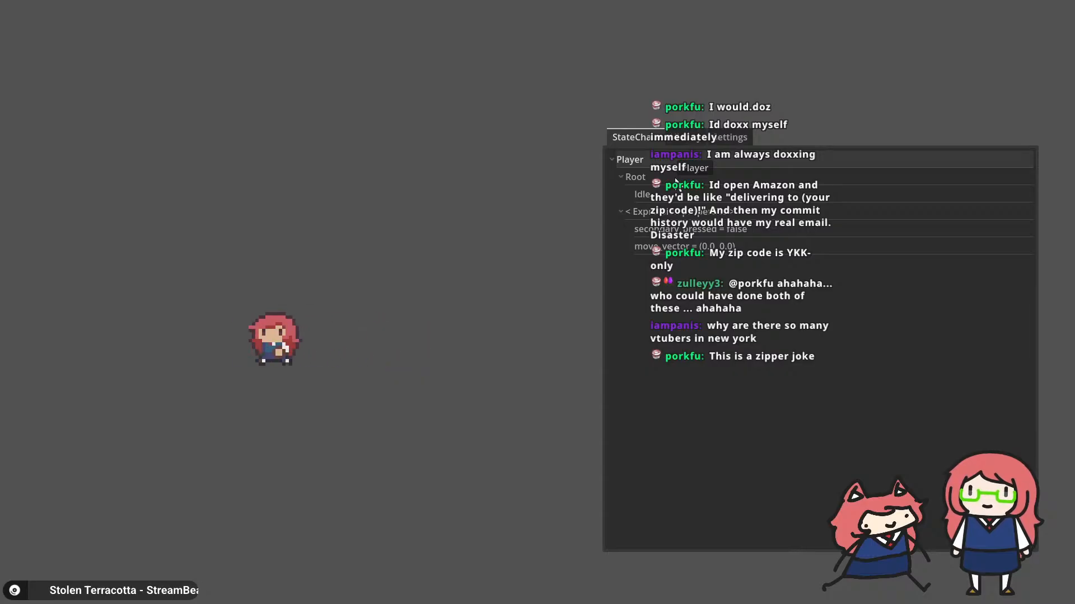
key("d")
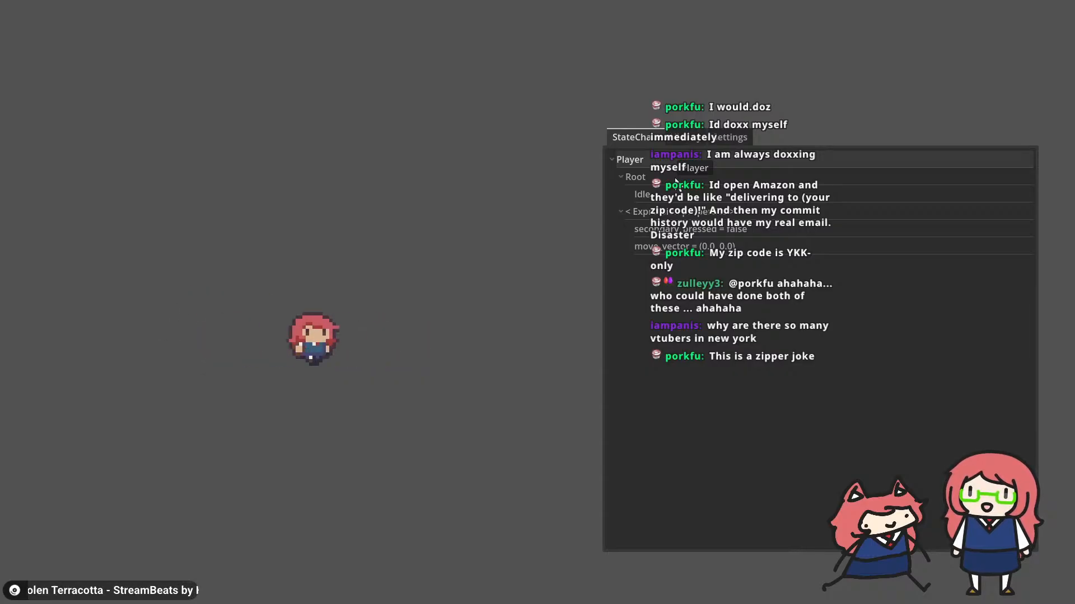
key("alt+Tab")
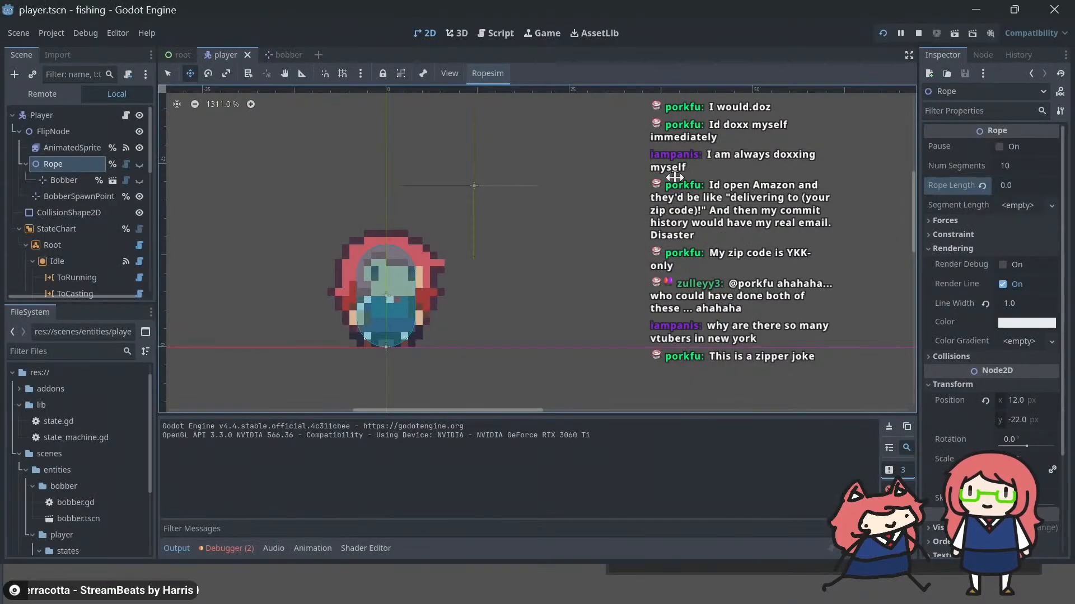
key("alt+Tab")
key("a")
key("d")
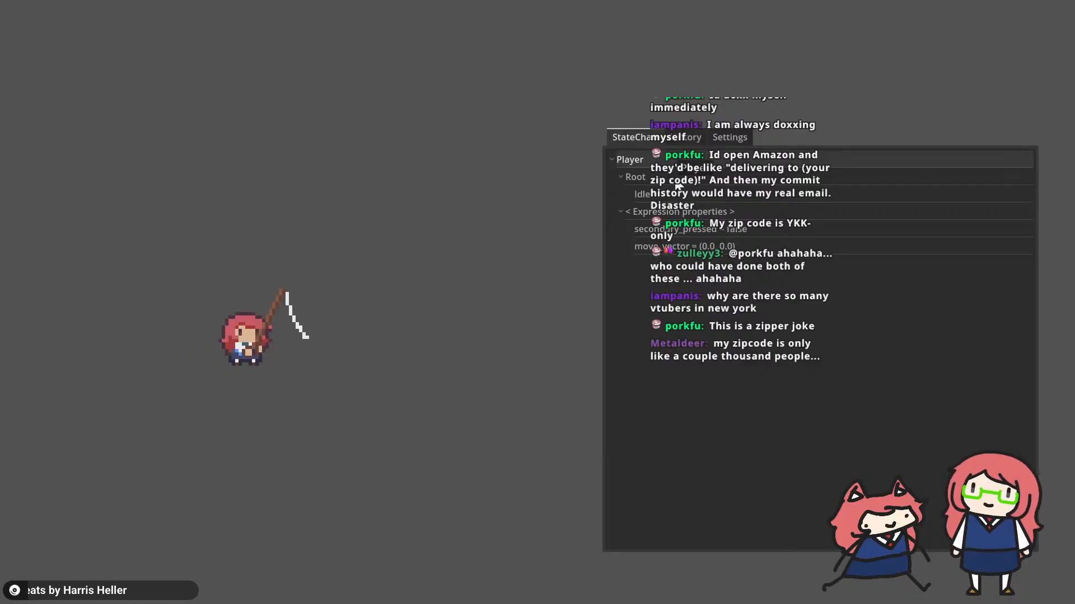
key("a")
key("d")
key("a")
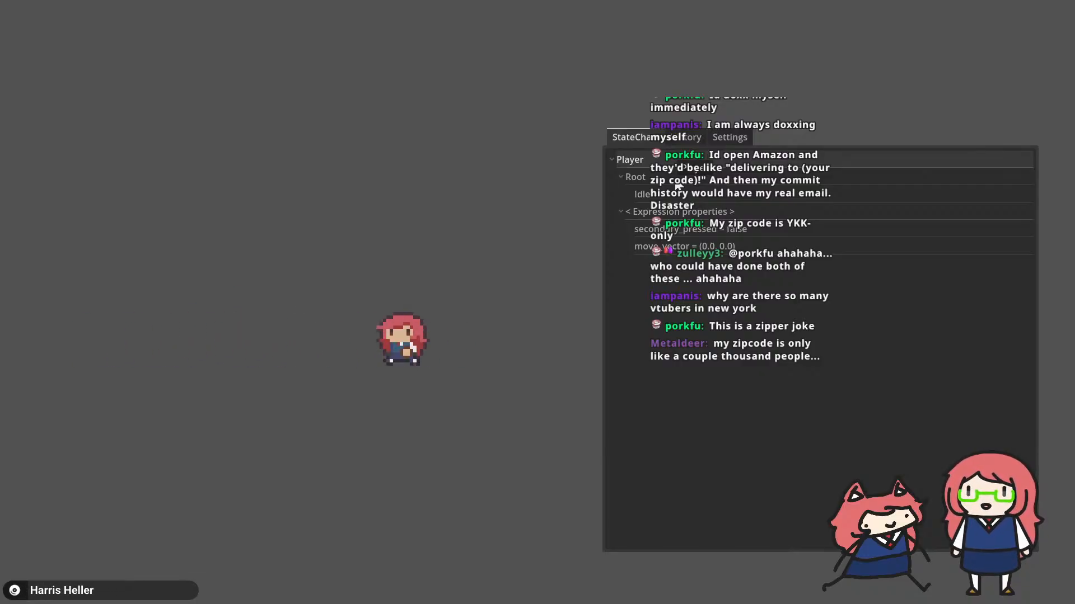
key("space")
key("d")
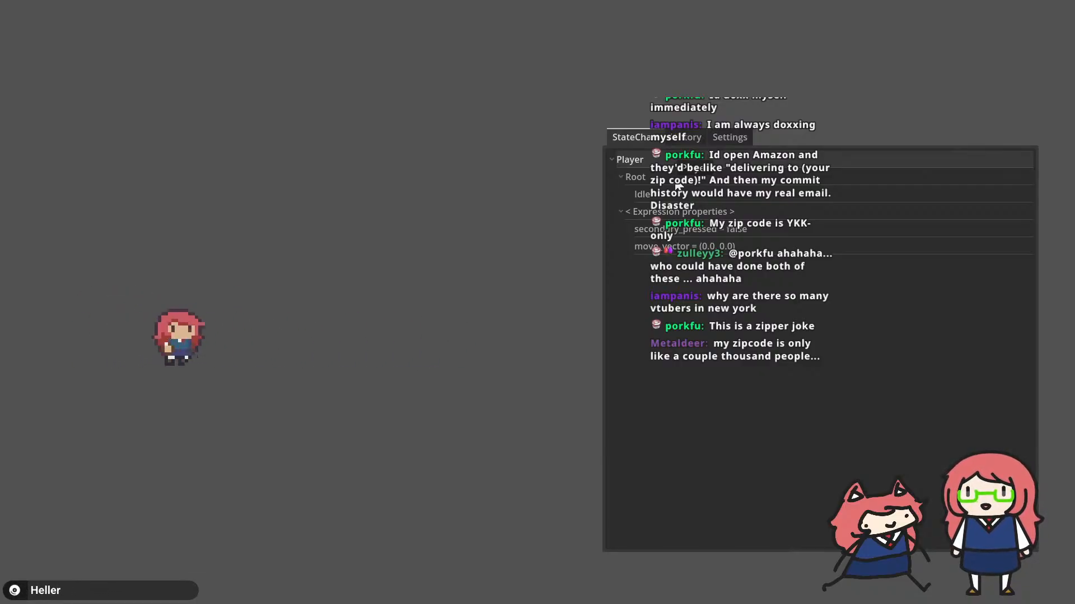
key("space")
key("d")
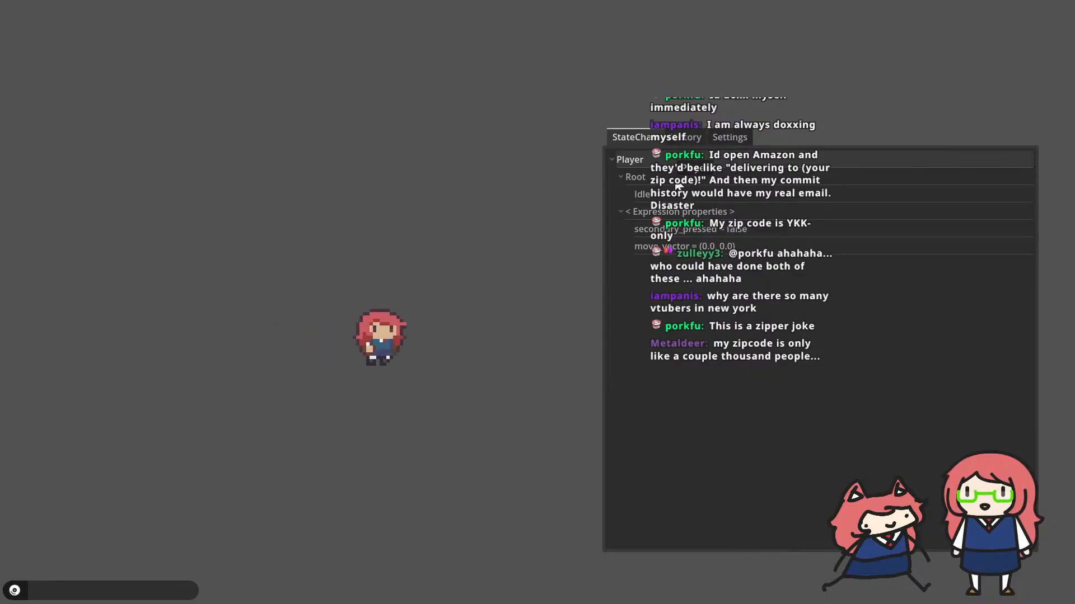
key("space")
key("a")
key("space")
key("s")
key("d")
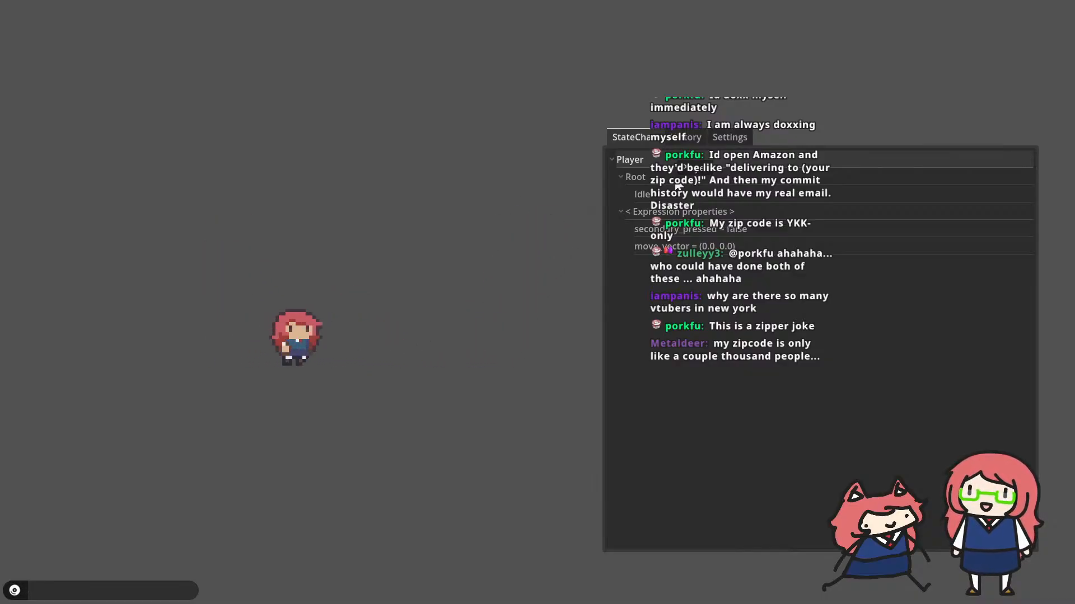
Step: Reset the position of the Bobber node under Rope to 0, 0 in the player scene, and run the game
key("alt+Tab")
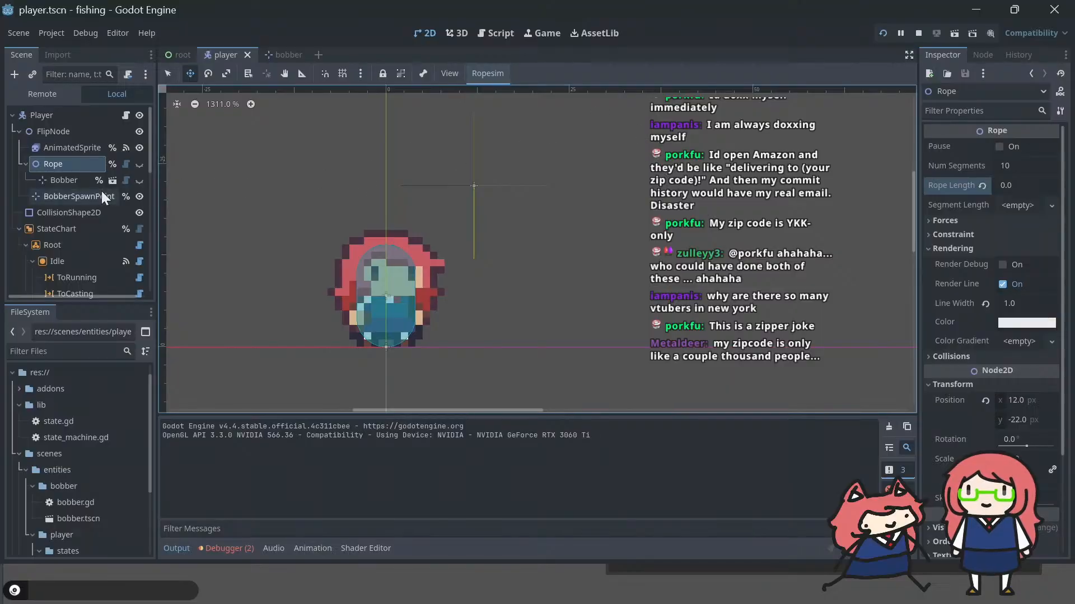
left_click(81, 184)
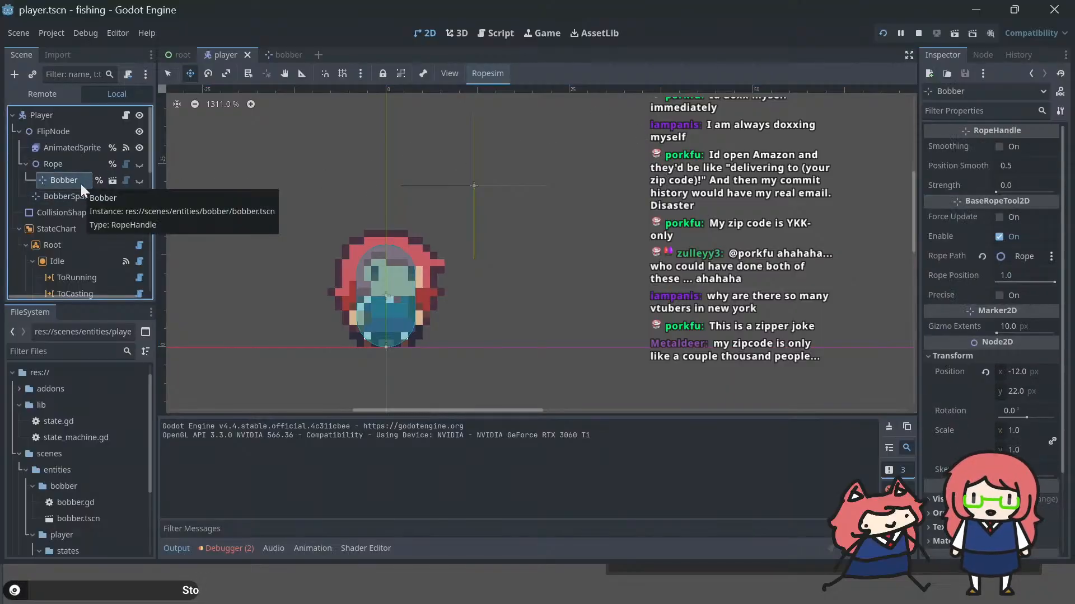
left_click(986, 372)
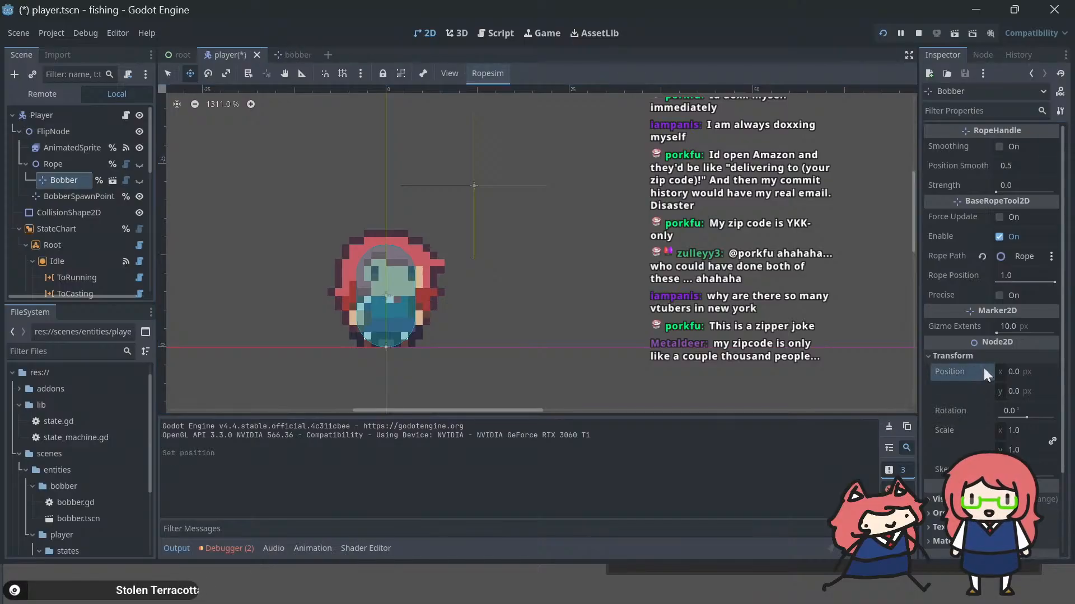
key("F5")
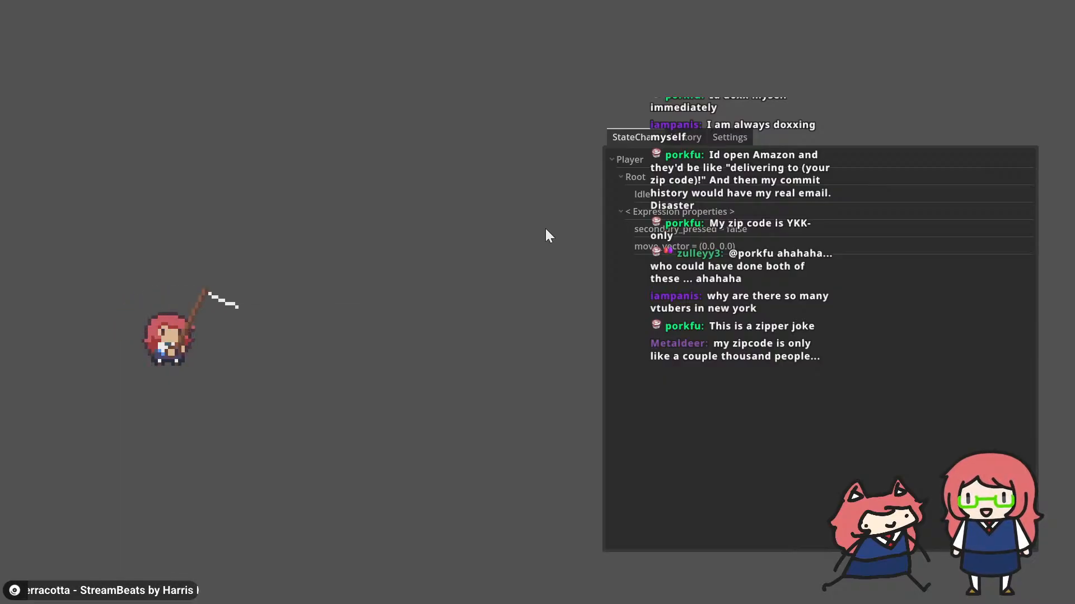
Step: Cast and reel in the fishing rod repeatedly in the running game to examine the rope's starting point and movement
key("alt+Tab")
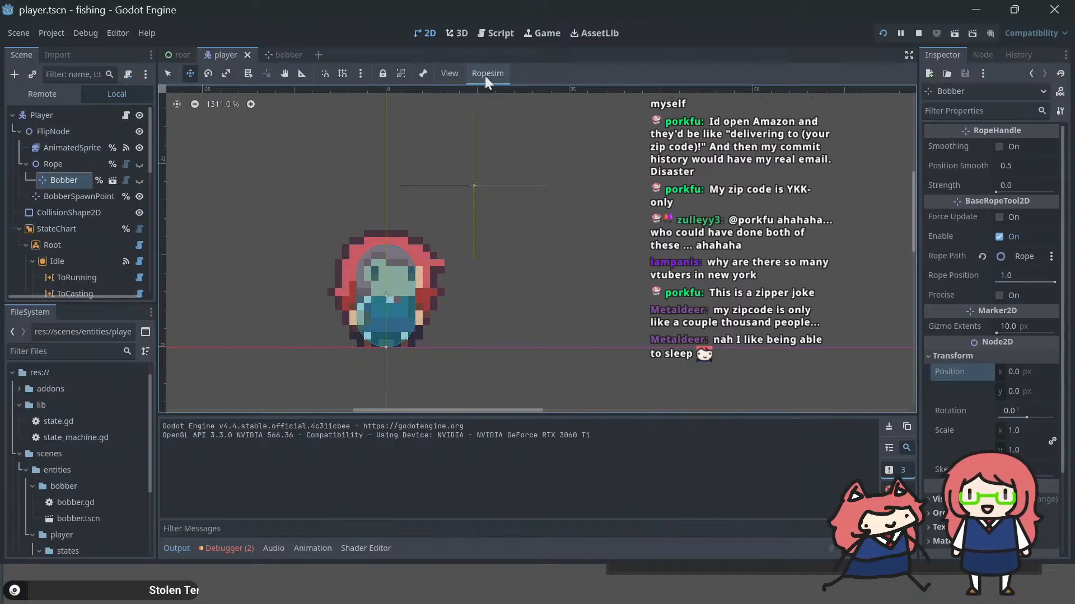
key("alt+Tab")
key("alt+Tab")
key("alt+Tab")
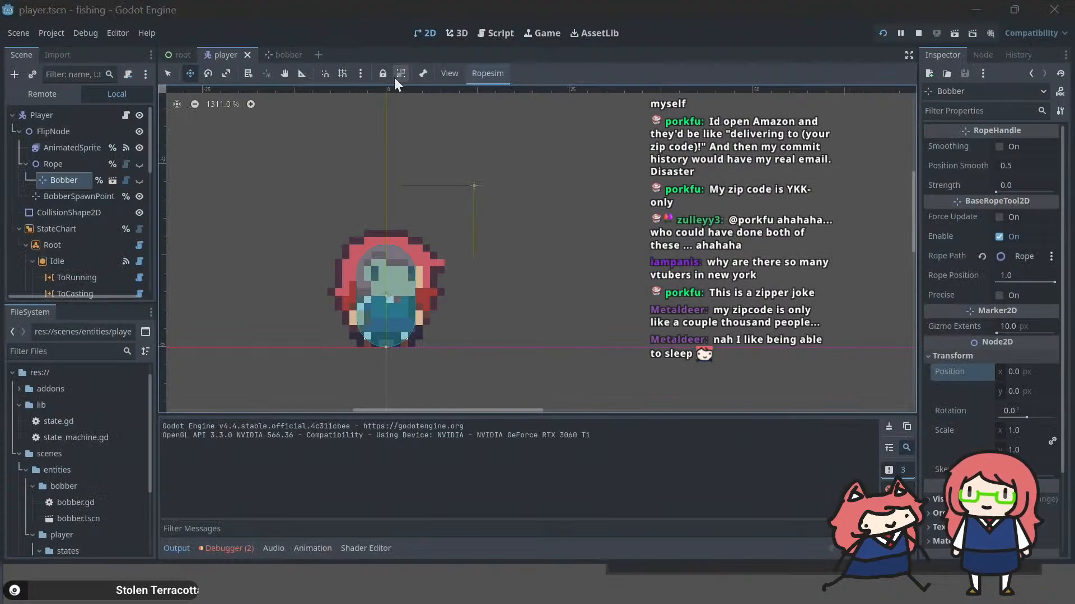
left_click(393, 77)
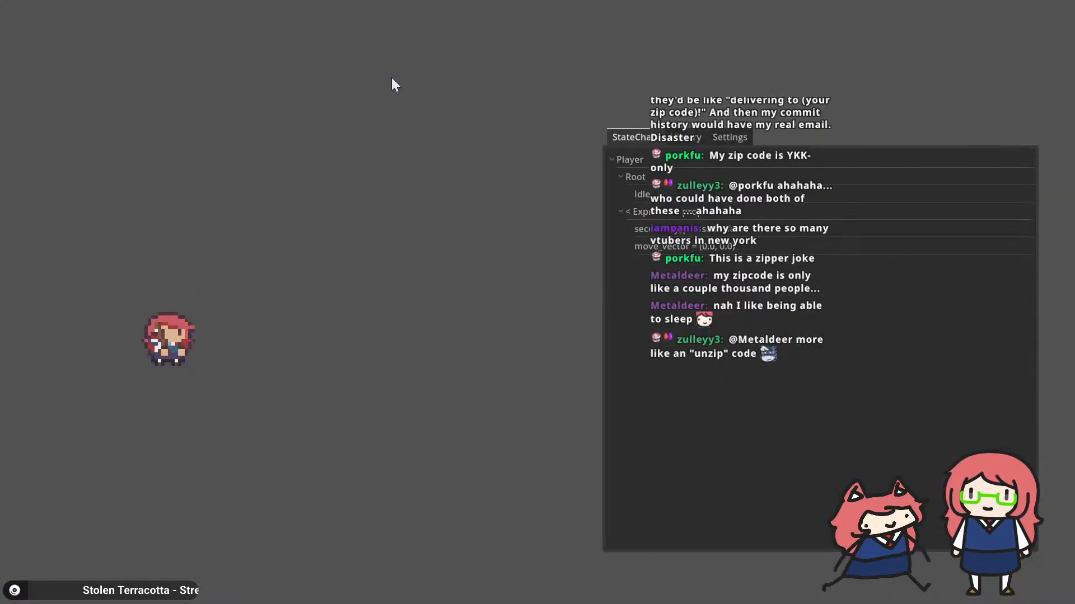
left_click(392, 77)
left_click(390, 77)
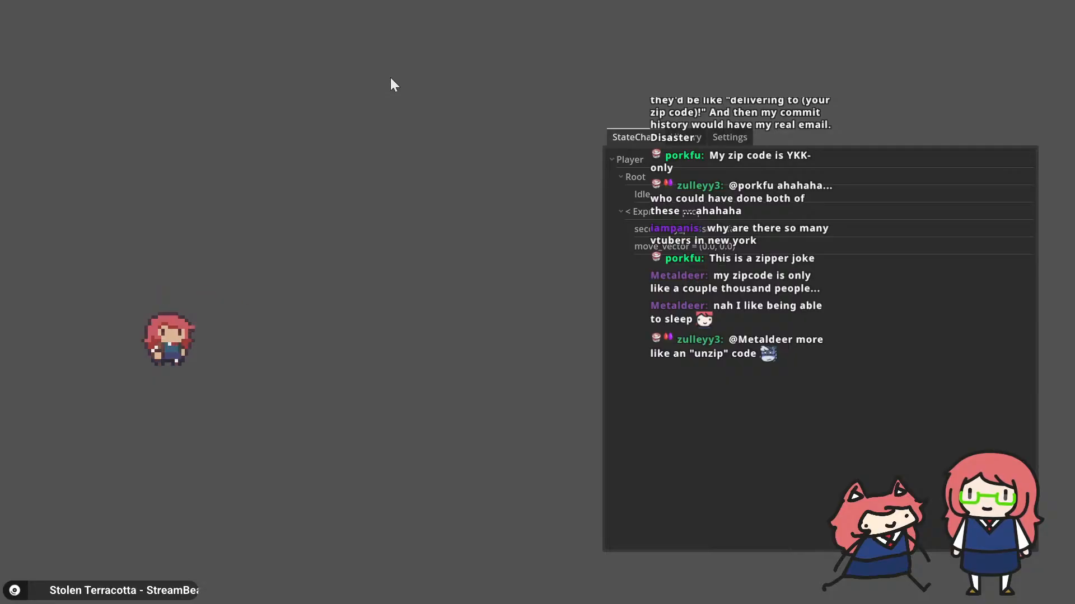
left_click(389, 78)
left_click(388, 77)
left_click(388, 77)
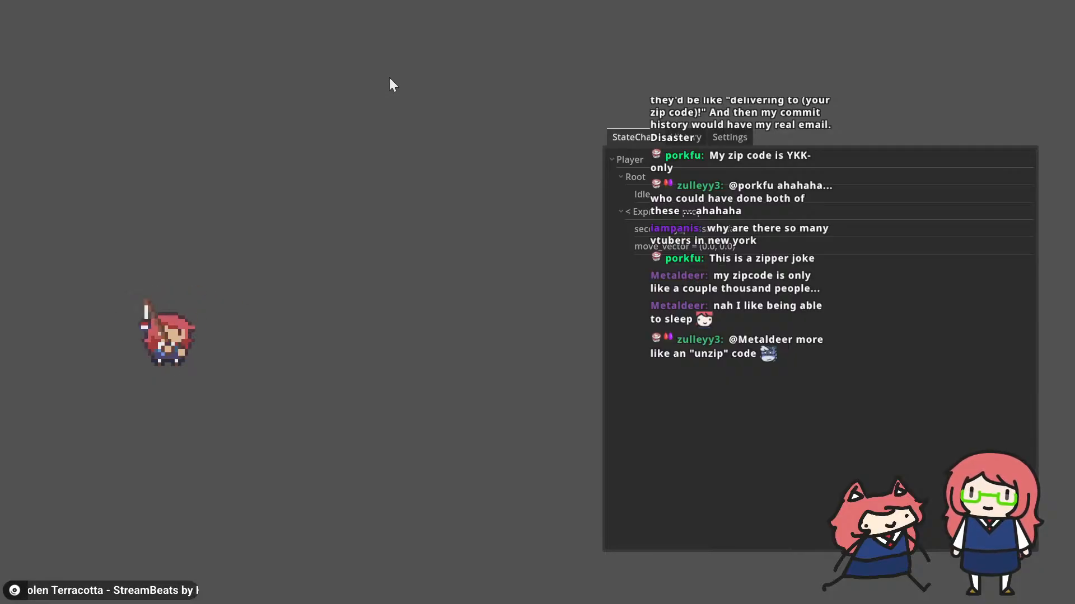
left_click(388, 78)
left_click(389, 78)
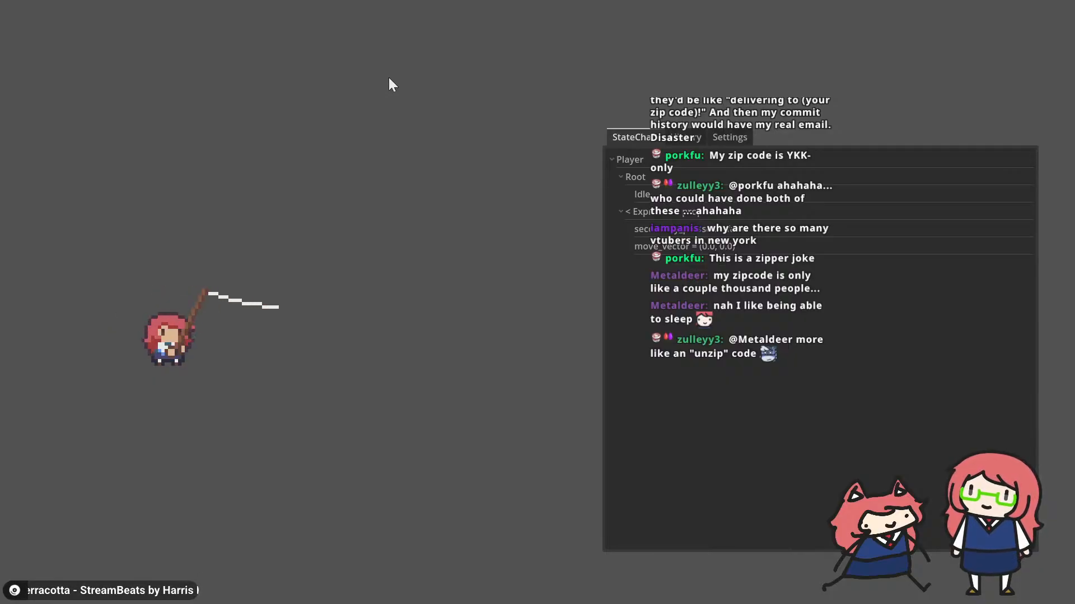
left_click(389, 78)
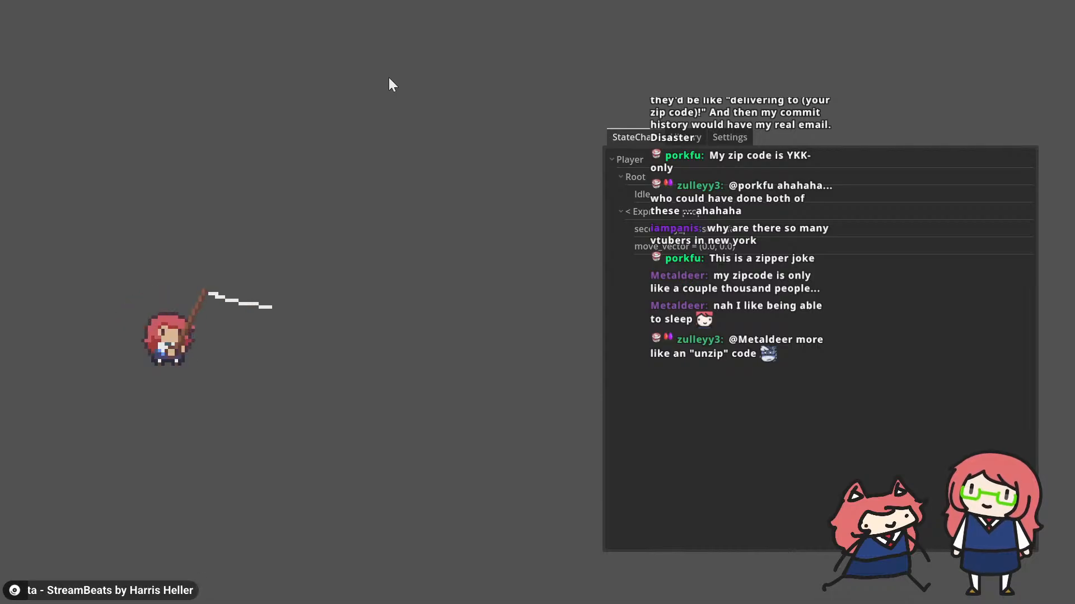
left_click(390, 81)
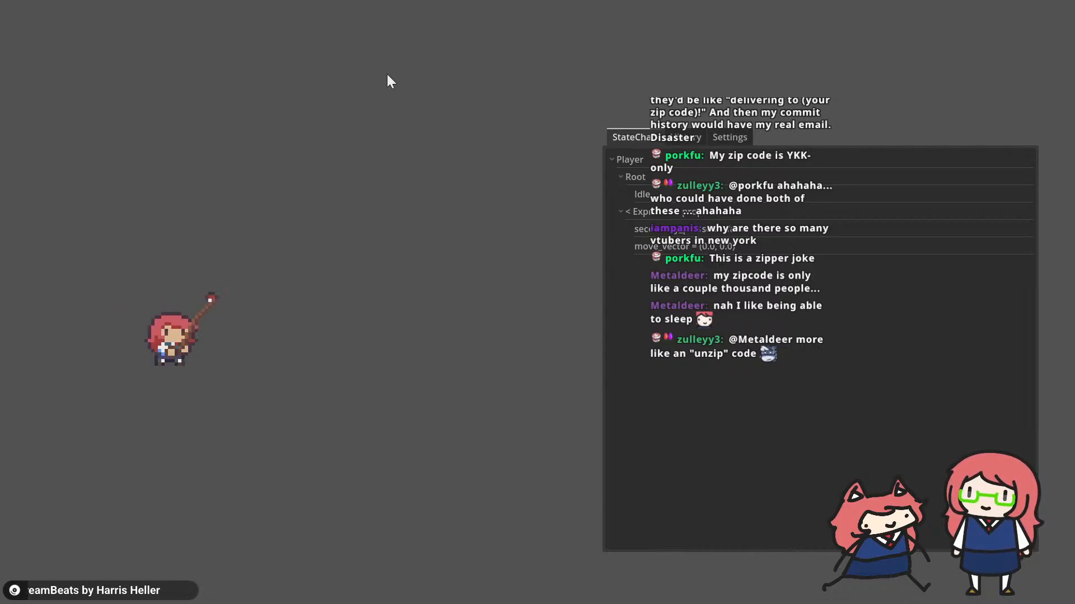
left_click(387, 74)
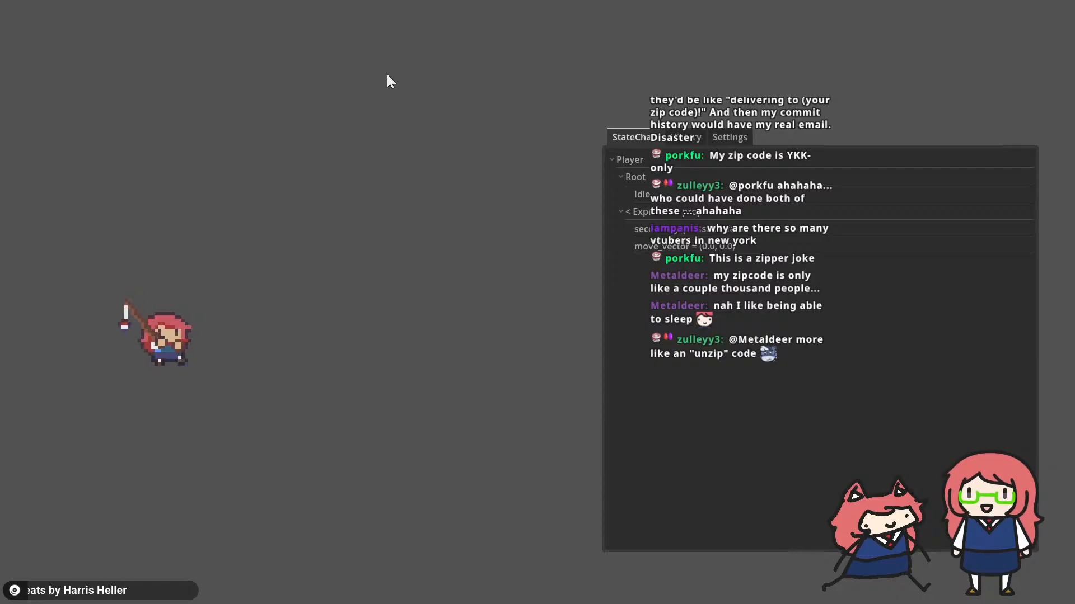
Step: Switch from the running game to the Godot editor and add a RopeHandle child node to Bobber in the bobber scene
left_click(387, 75)
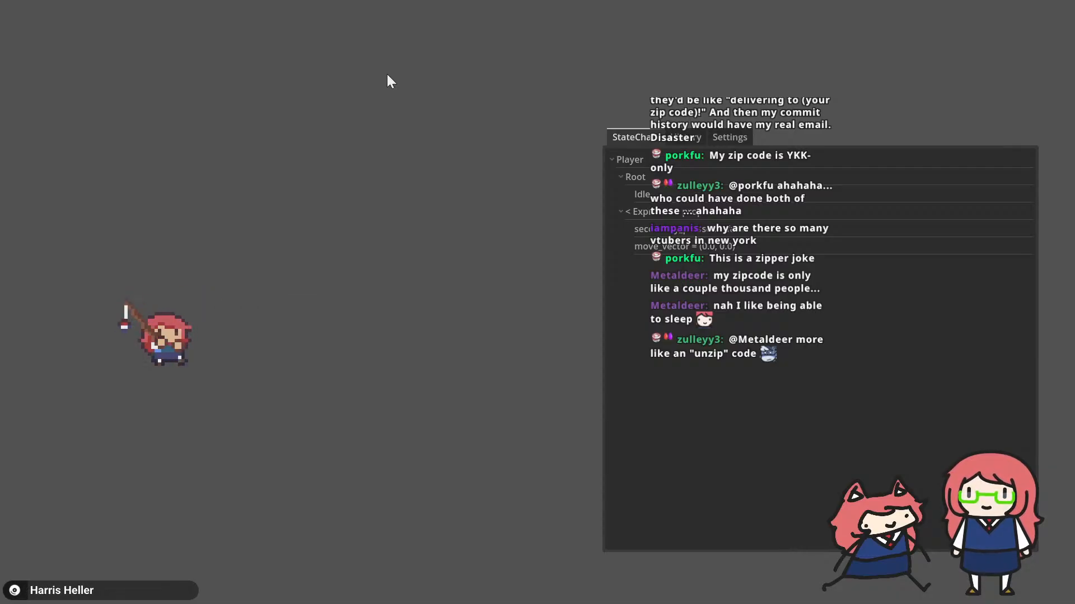
key("alt+Tab")
key("alt+Tab")
key("alt+Tab")
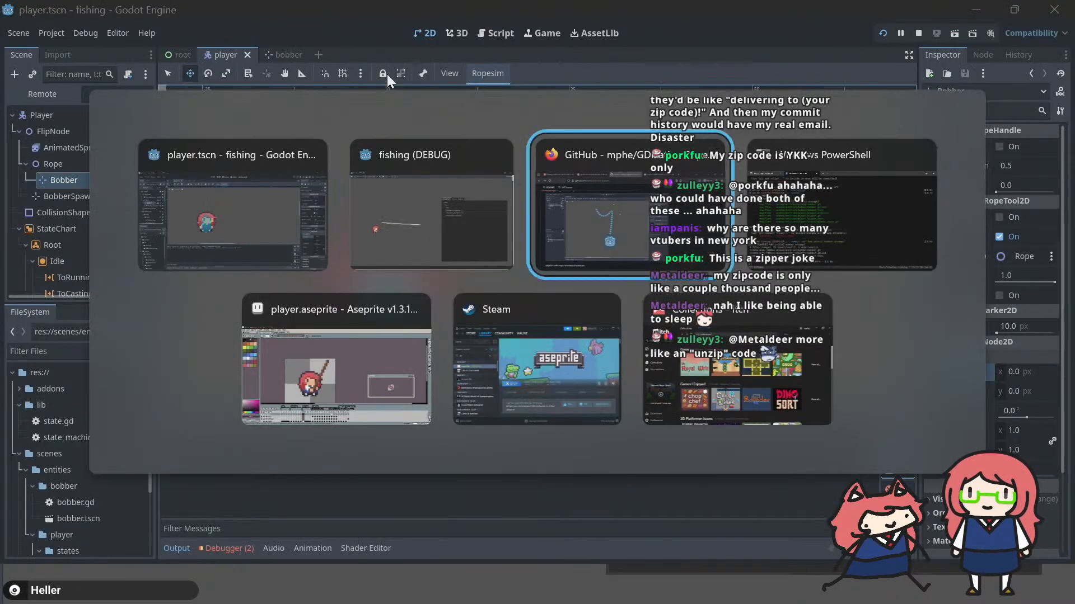
key("alt+shift+Tab")
key("alt+shift+Tab")
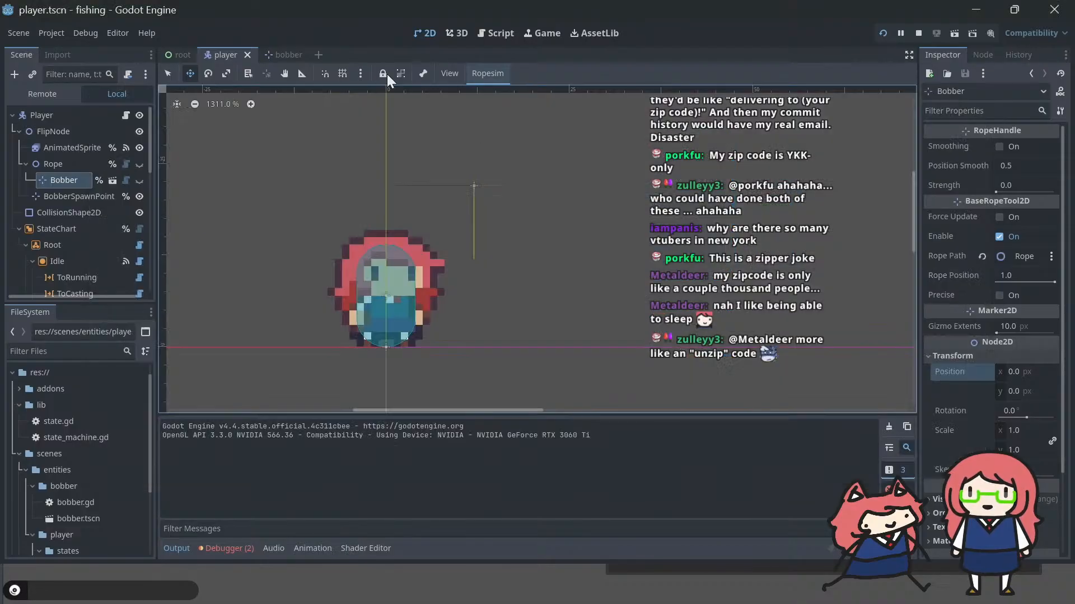
left_click(282, 51)
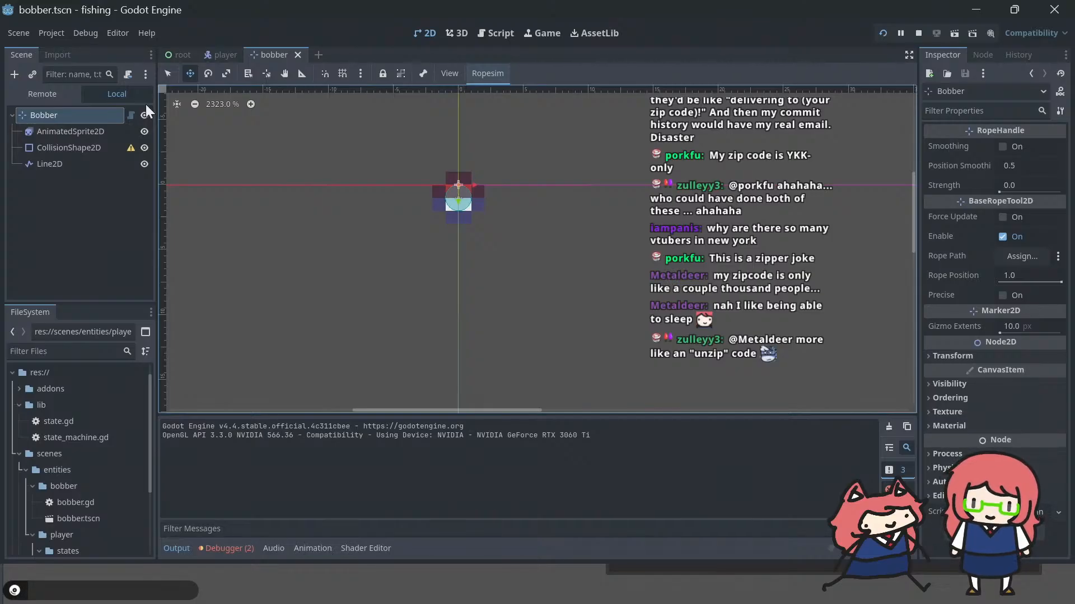
right_click(58, 112)
left_click(46, 116)
right_click(53, 111)
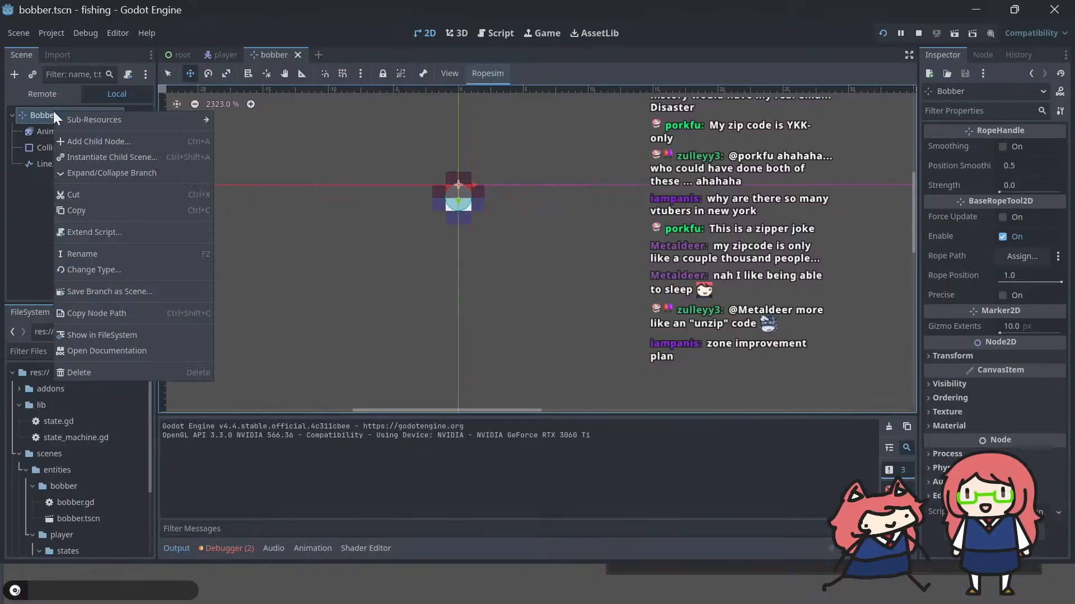
left_click(93, 145)
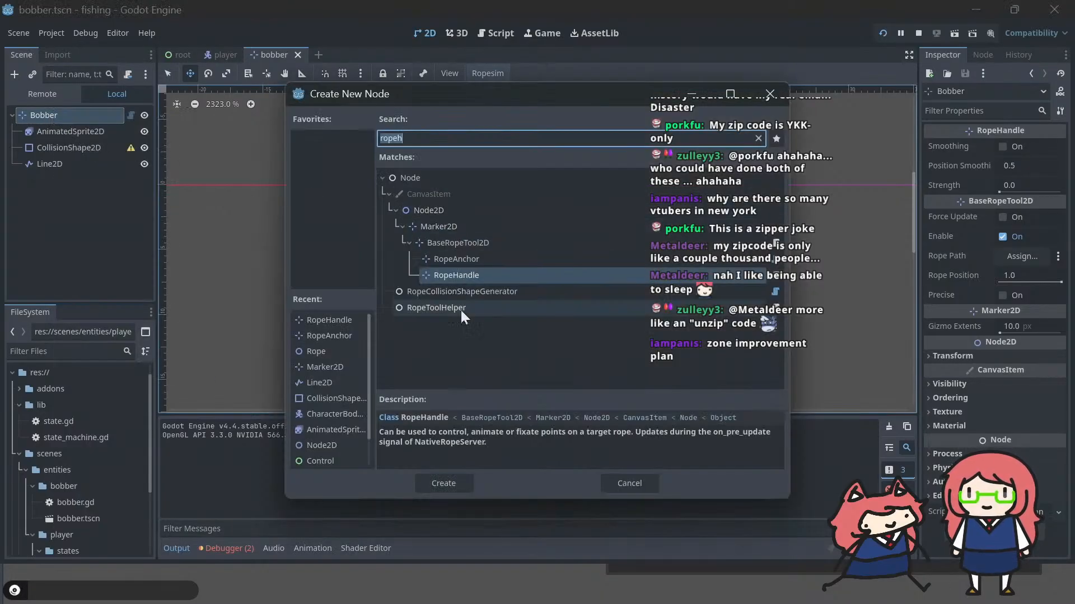
left_click(443, 483)
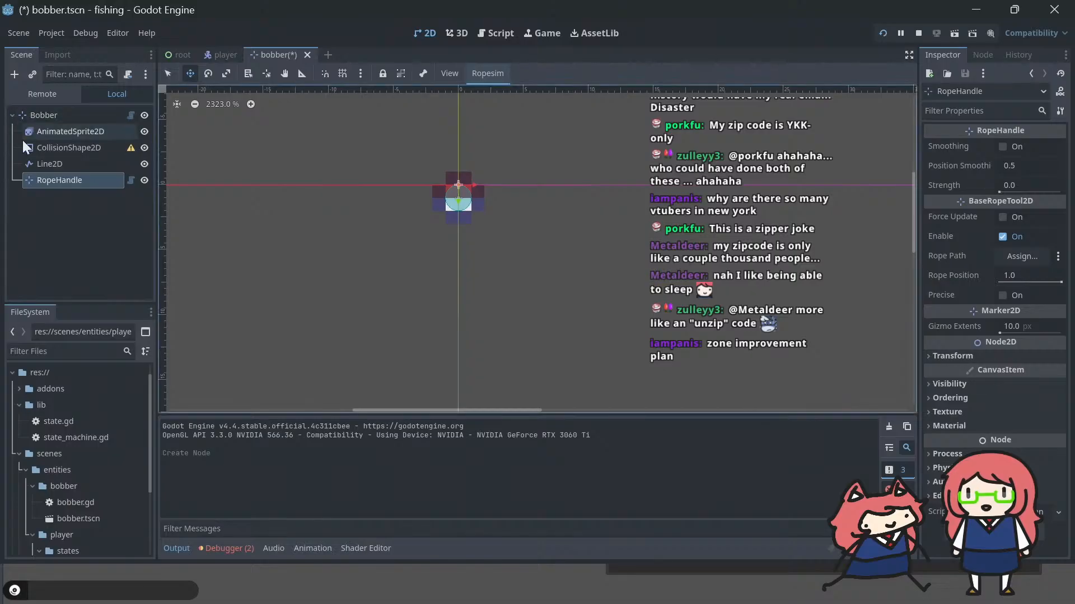
Step: Make the new RopeHandle node accessible as a unique name and save the bobber scene
right_click(73, 177)
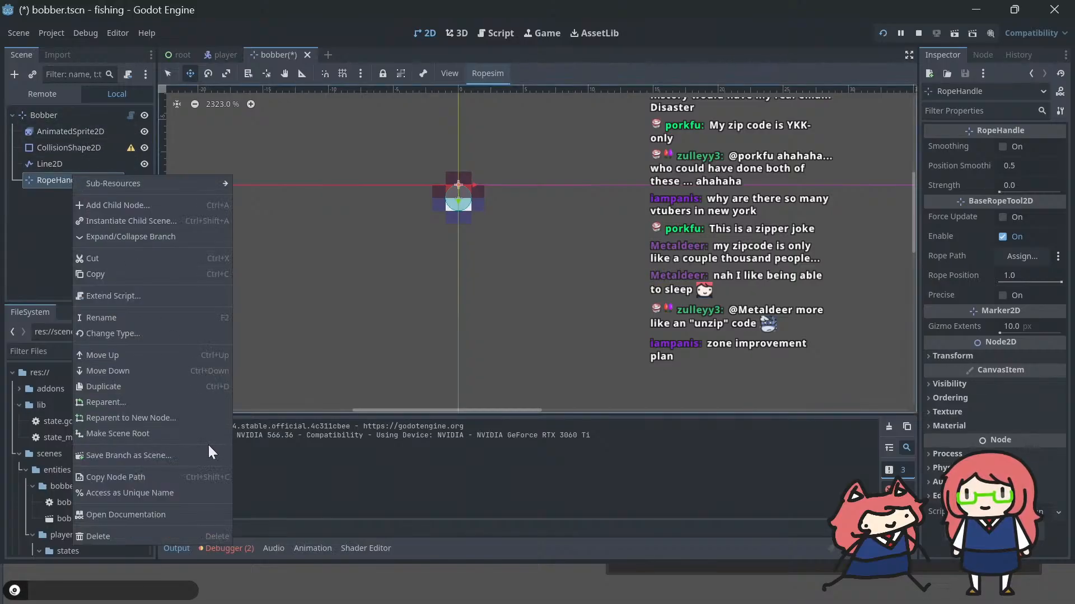
left_click(168, 493)
key("ctrl+s")
Step: Change the type of the Bobber root node to CharacterBody2D and save the scene
left_click(62, 109)
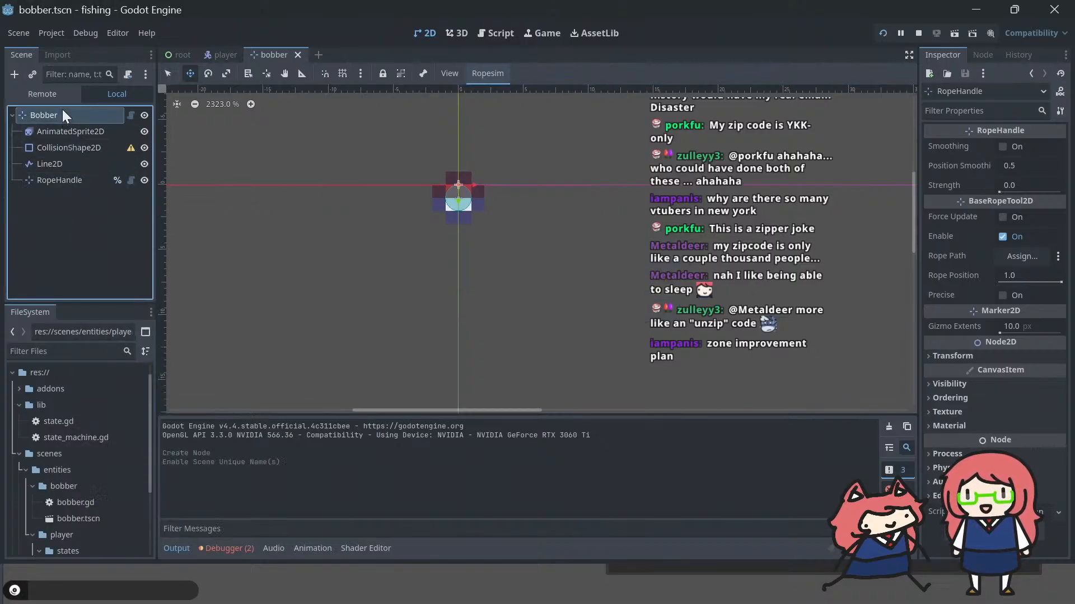
right_click(62, 110)
left_click(136, 269)
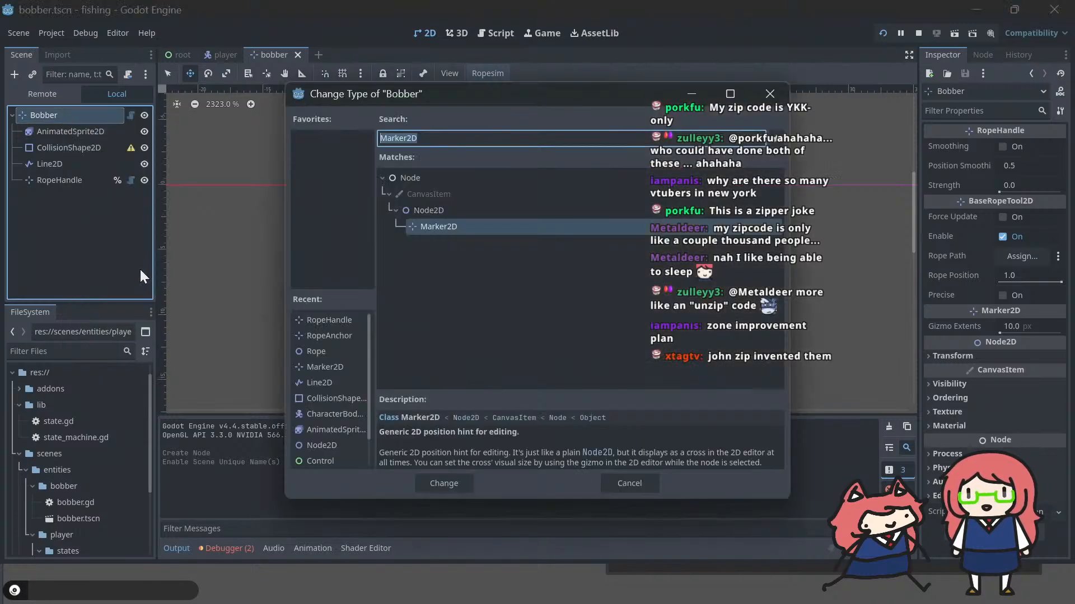
key("BackSpace")
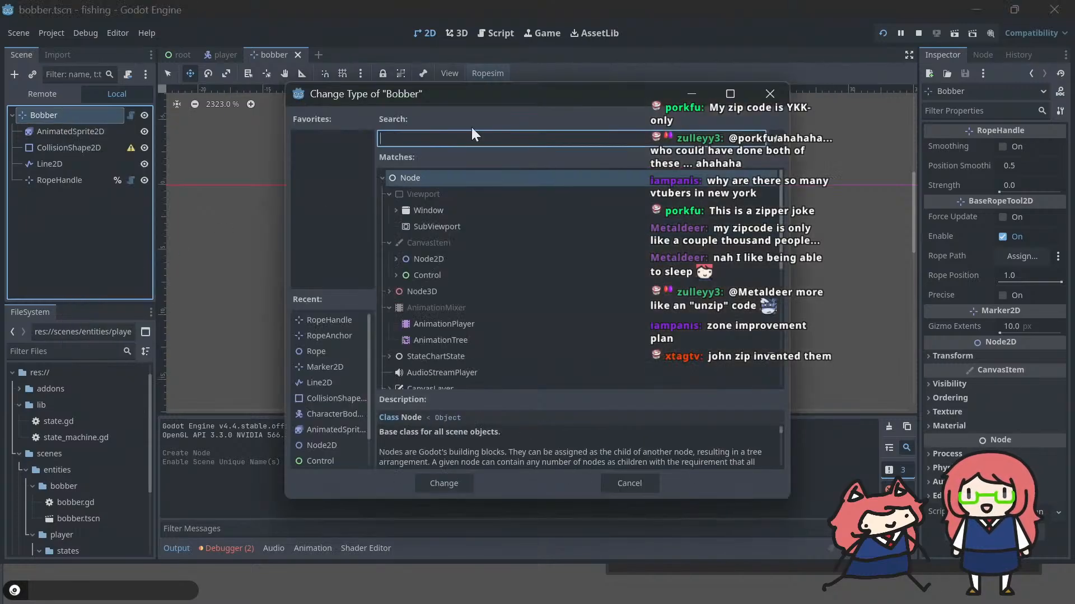
type("character")
key("Return")
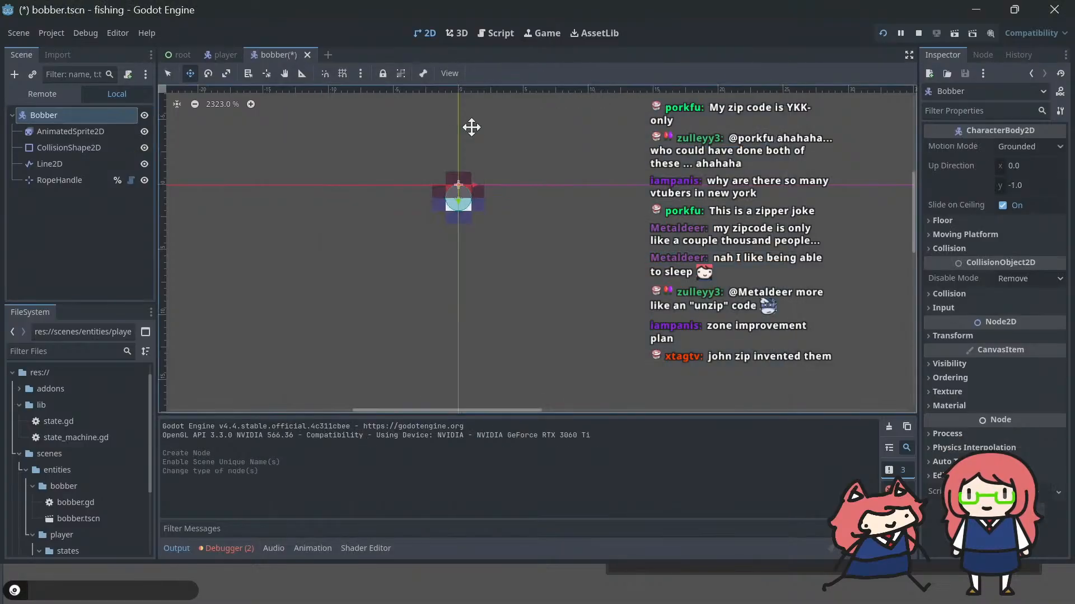
key("ctrl+s")
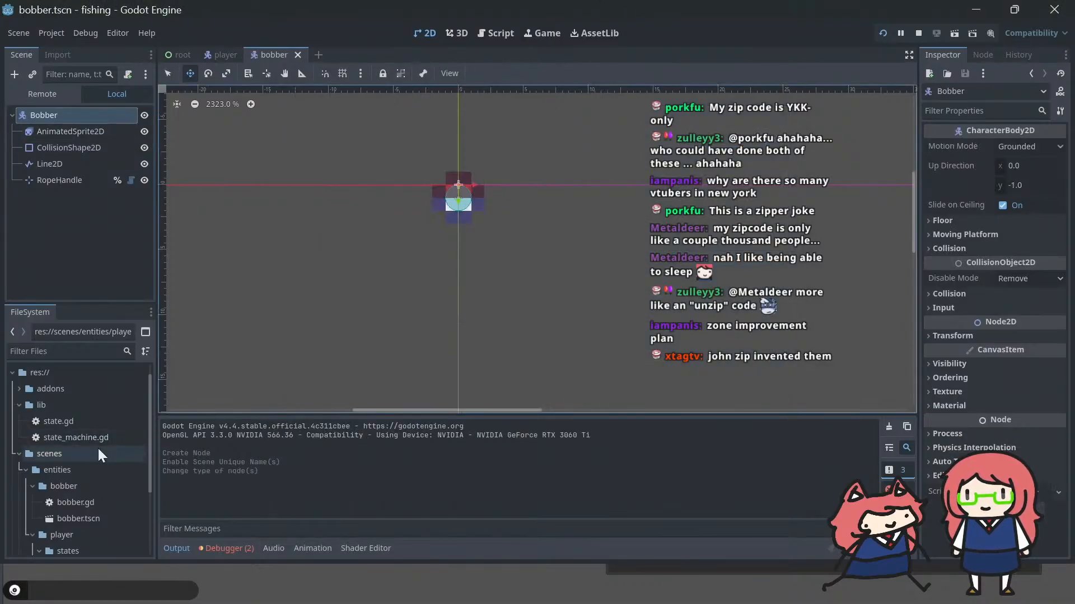
Step: Attach the bobber.gd script to the Bobber root node and save the scene
left_click(78, 519)
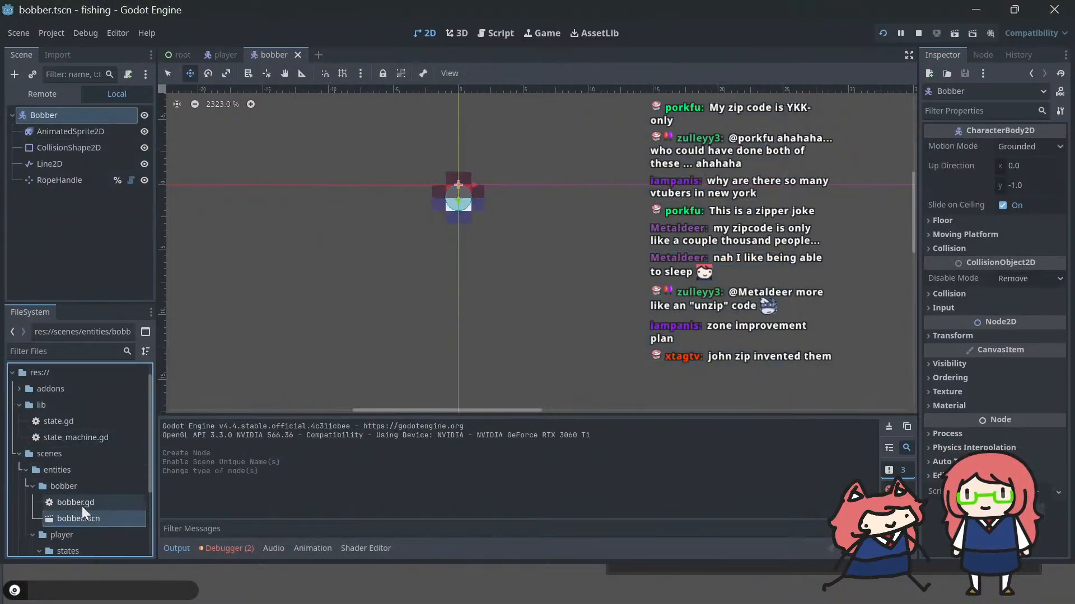
left_click_drag(82, 507, 54, 115)
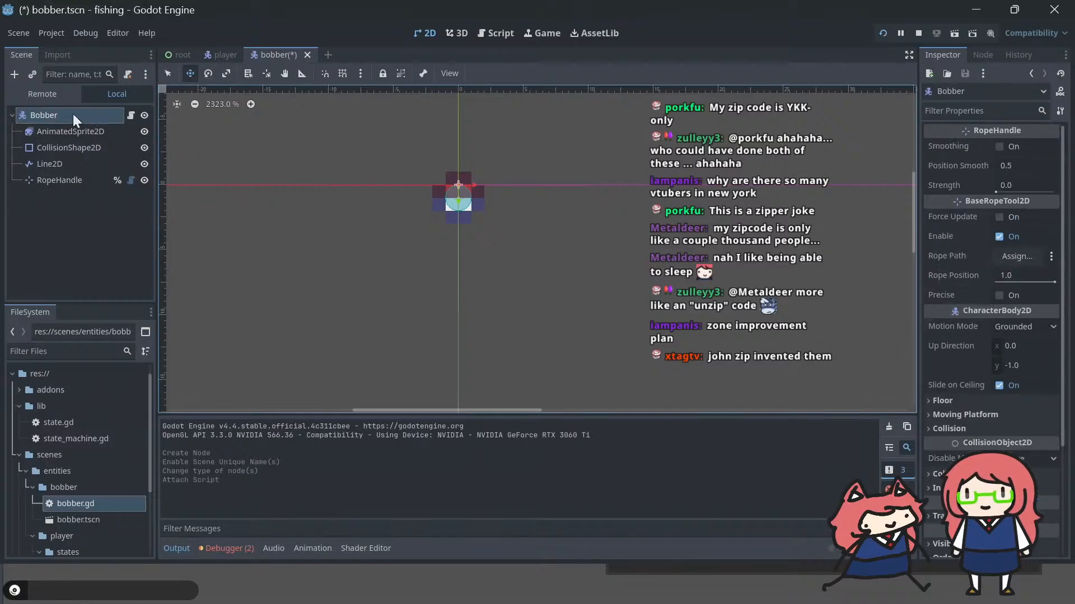
key("ctrl+s")
Step: Make the Bobber class in bobber.gd extend CharacterBody2D instead of RopeHandle
left_click(132, 115)
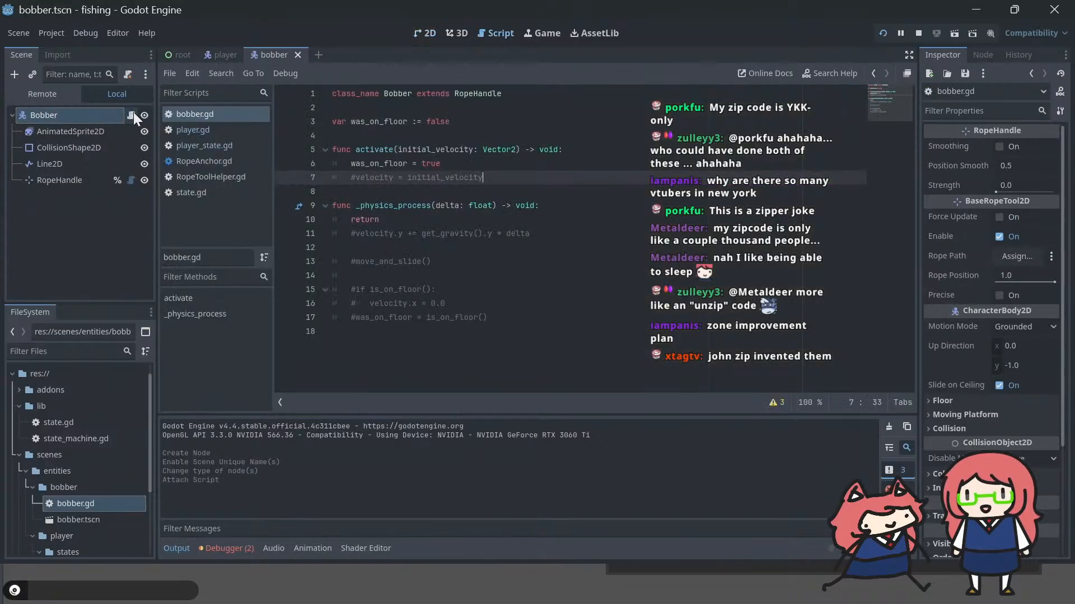
double_click(493, 93)
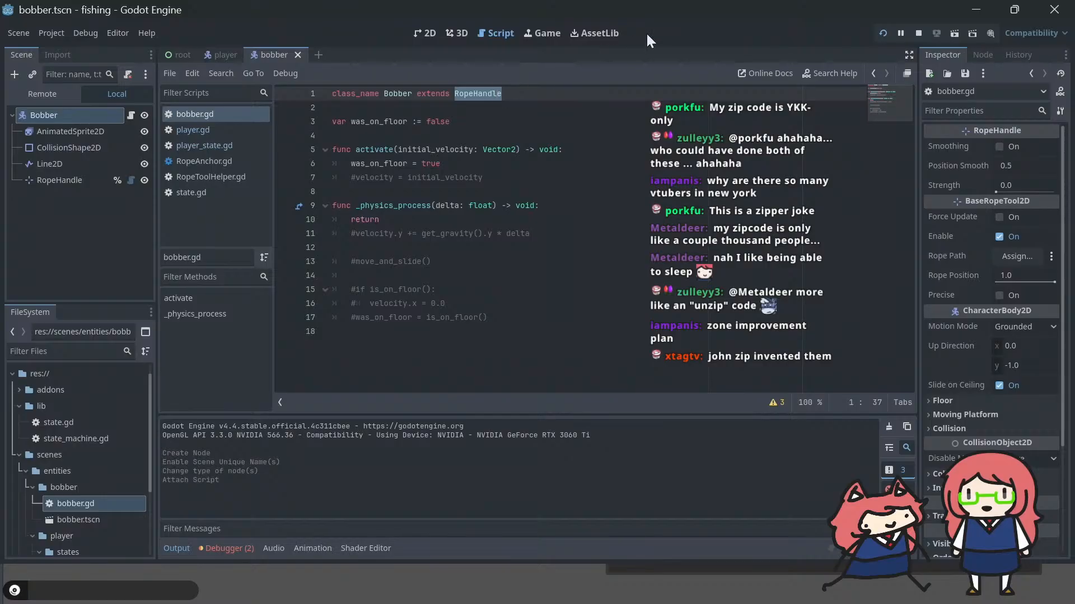
type("CharacterBody2D")
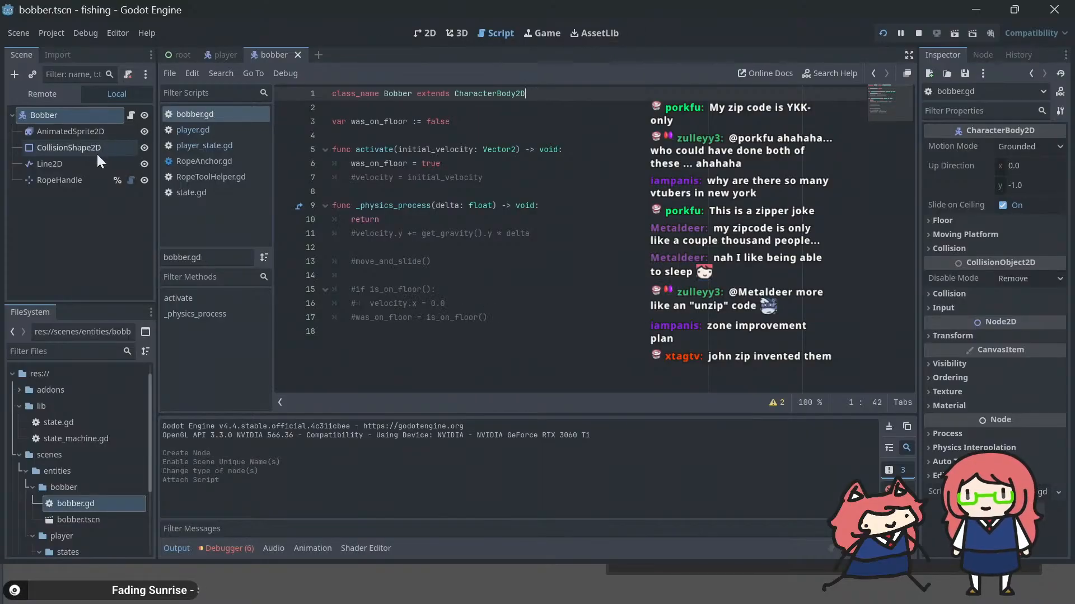
left_click(56, 179, "ctrl")
left_click_drag(56, 179, 419, 107, "ctrl")
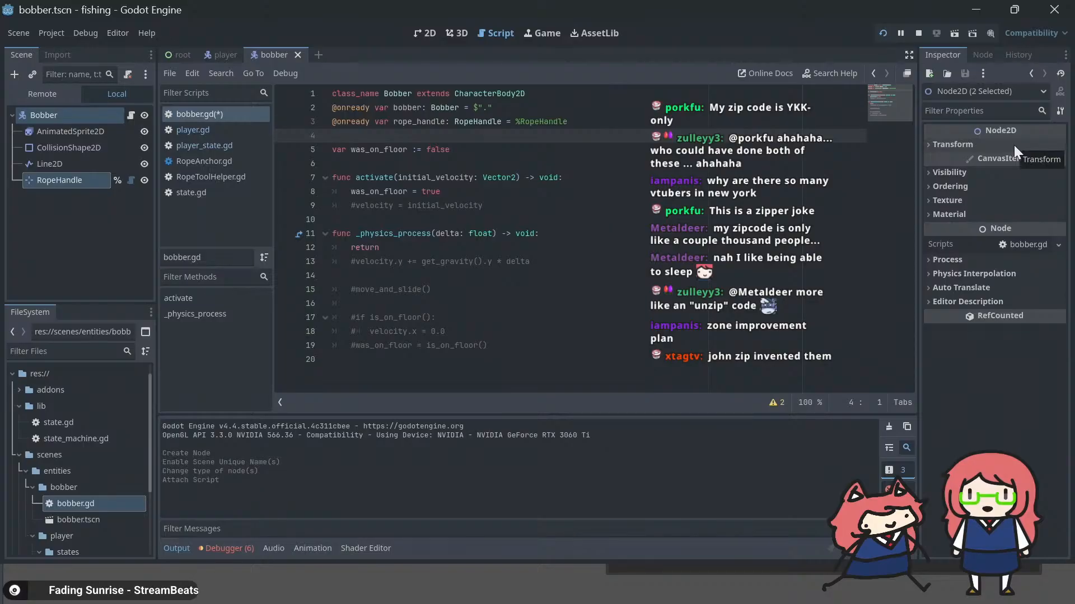
key("Up")
key("Up")
key("shift+End")
key("BackSpace")
key("Down")
key("Down")
key("BackSpace")
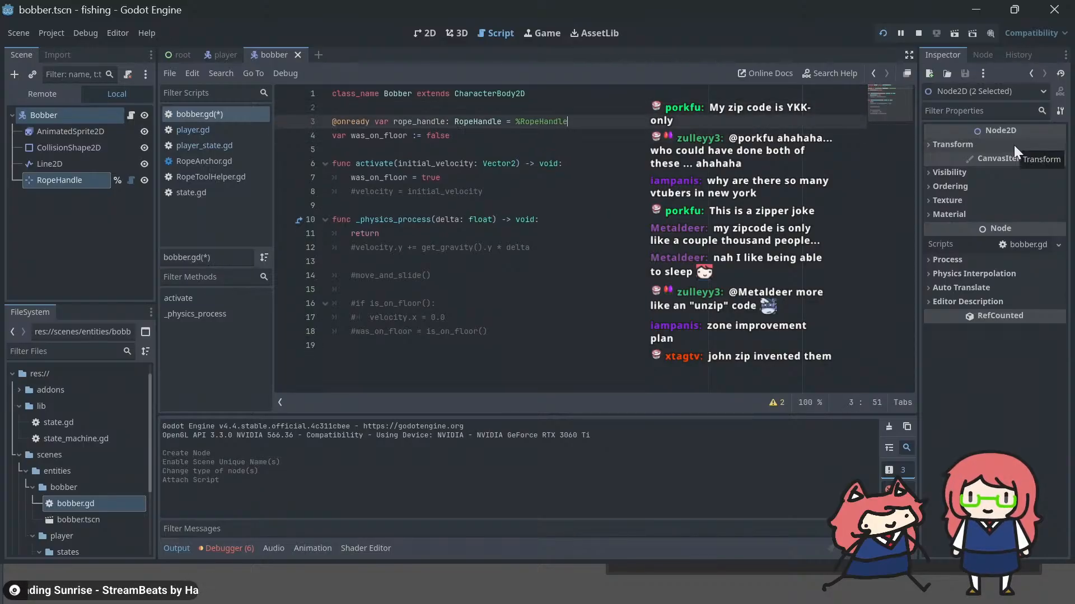
key("Down")
key("Return")
key("Return")
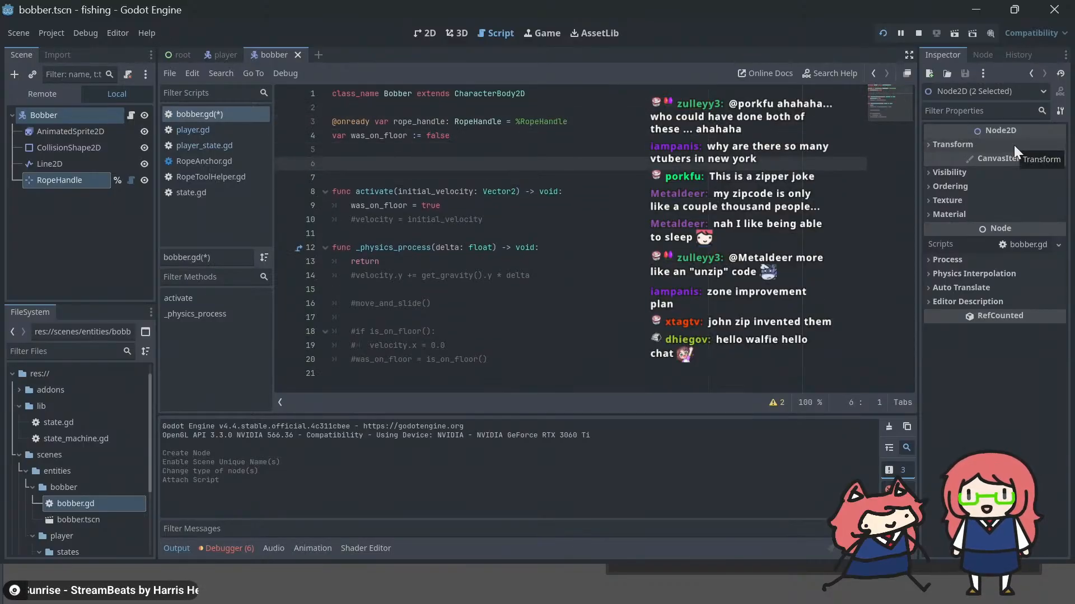
key("Down")
key("Down")
key("Down")
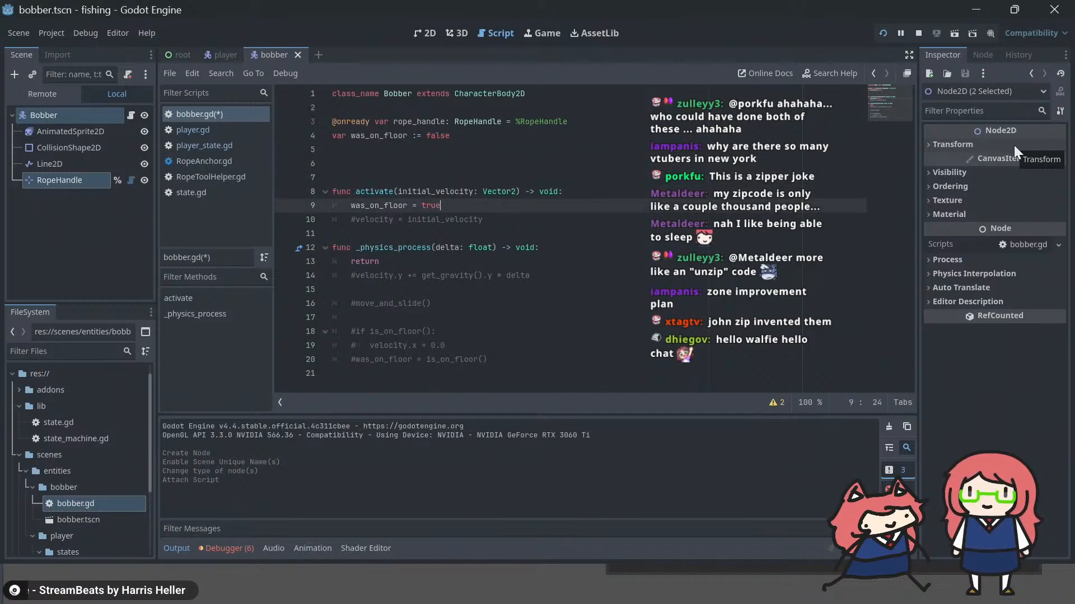
key("Up")
key("Up")
key("Up")
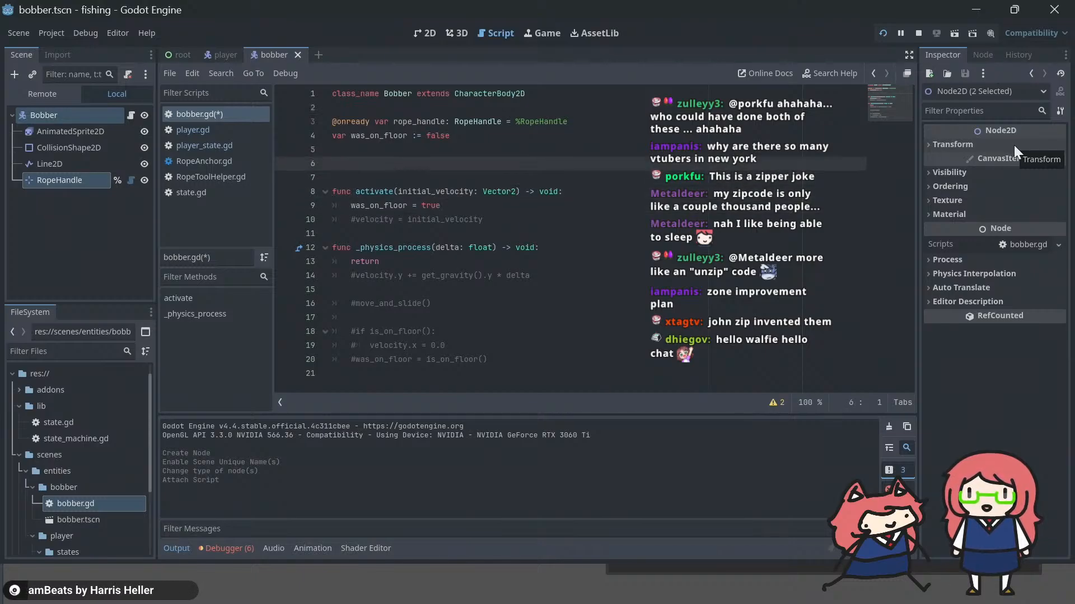
key("Down")
key("Down")
key("Down")
key("Down")
key("Down")
key("Down")
key("Down")
key("Down")
key("Down")
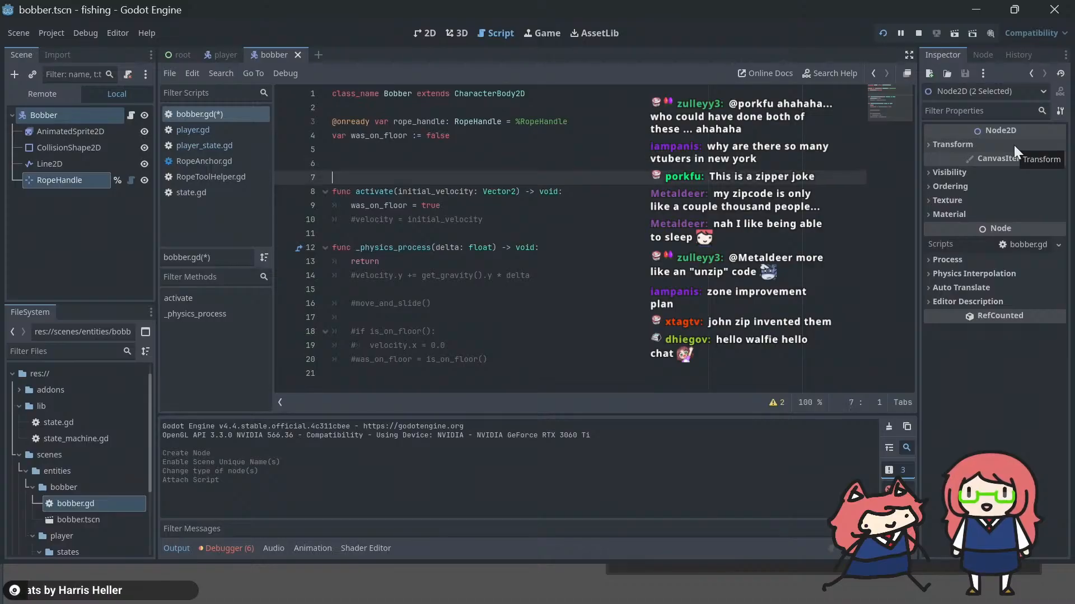
Step: Insert the line "rope_handle.position = position" at the start of _physics_process in bobber.gd
key("Up")
key("Up")
key("Up")
key("End")
key("Return")
type("r")
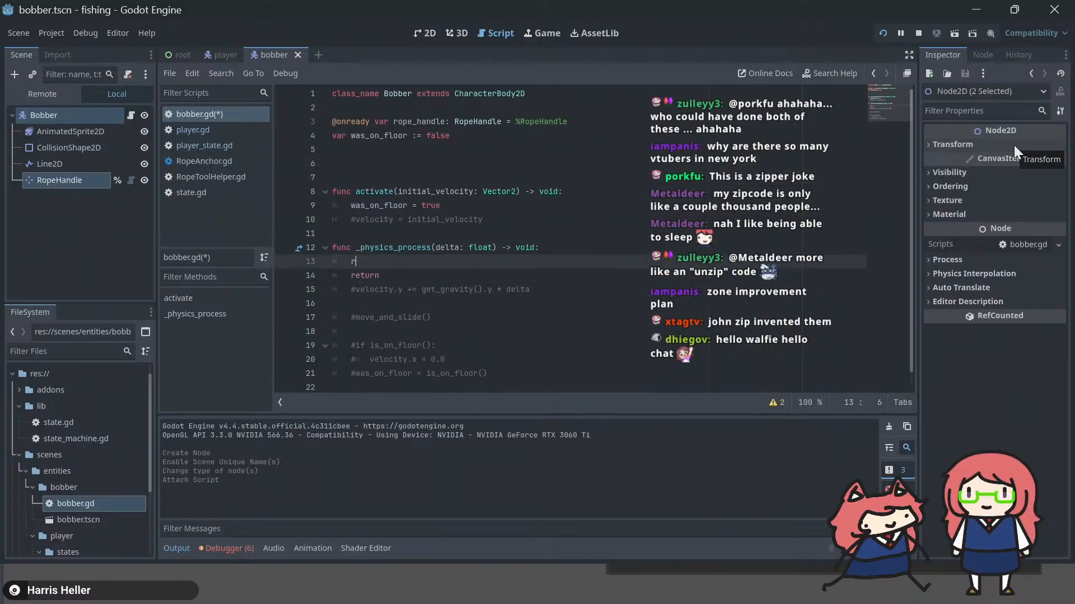
type("ope_handle.position = ")
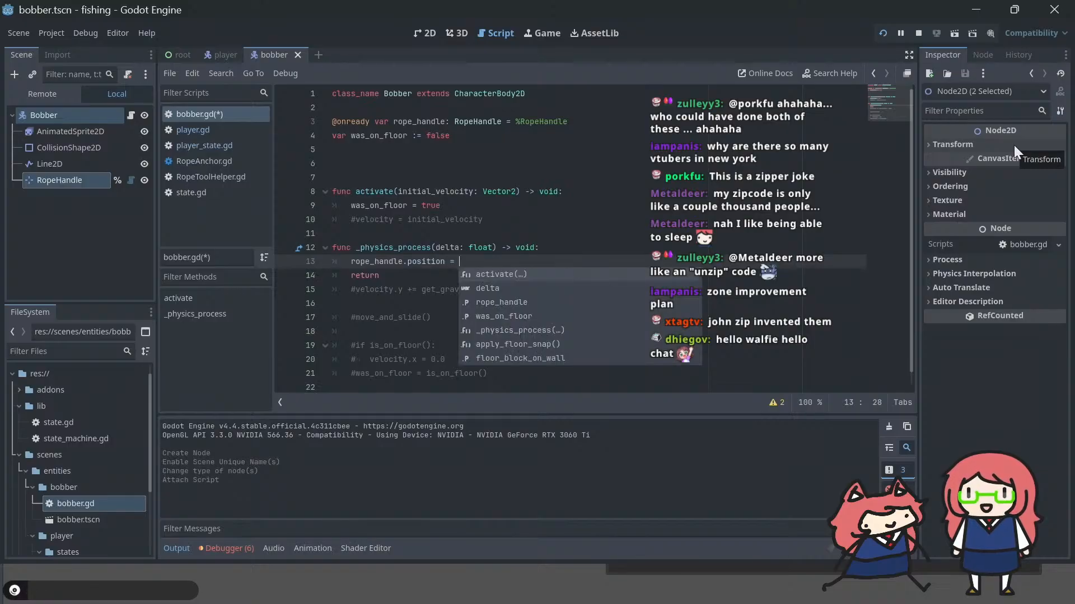
type("position")
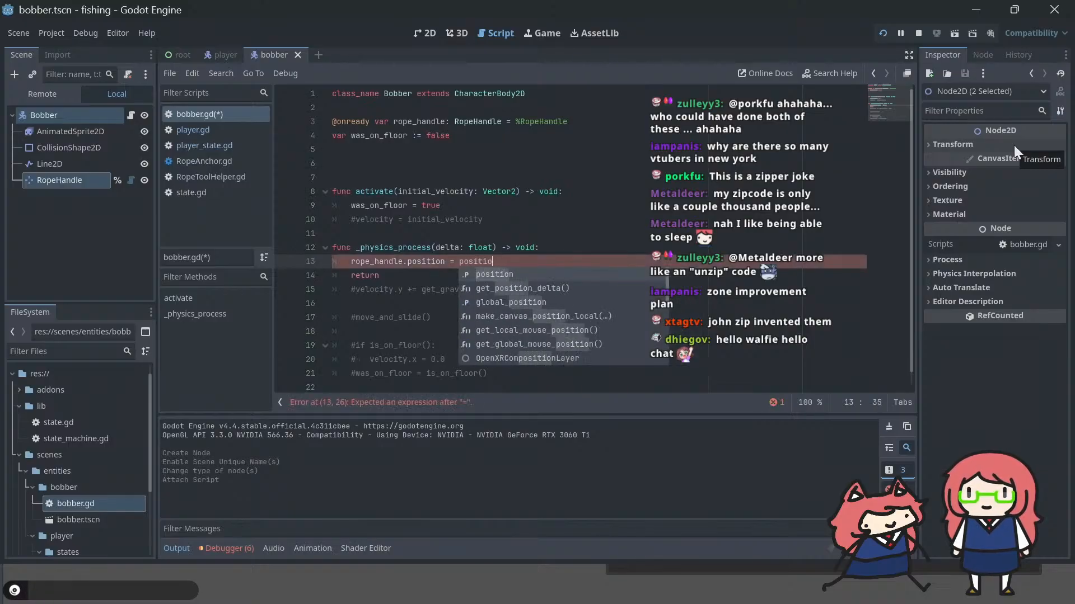
Step: Delete the return statement from _physics_process
left_click(445, 221)
left_click(442, 277)
key("shift+Home")
key("shift+Home")
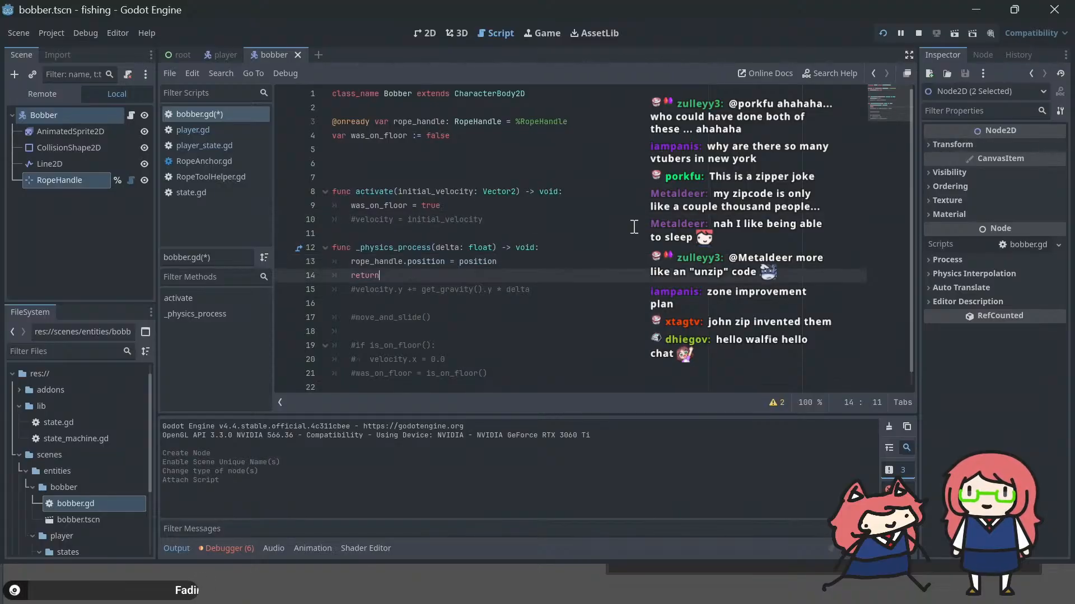
key("BackSpace")
key("BackSpace")
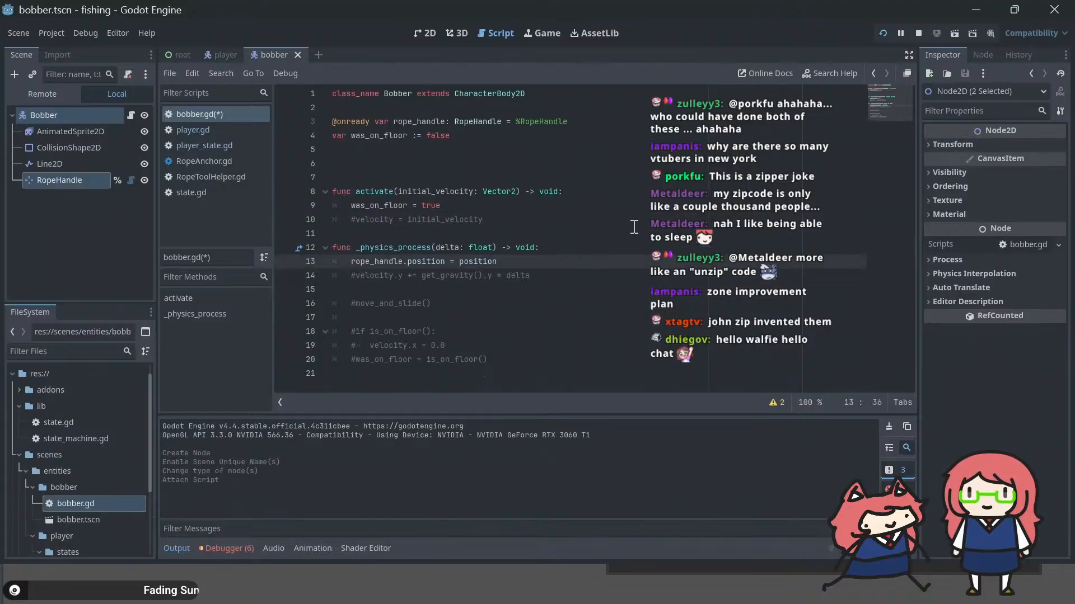
Step: Uncomment the gravity, move_and_slide(), is_on_floor() check with velocity.x reset, and was_on_floor lines in _physics_process
key("Down")
key("Delete")
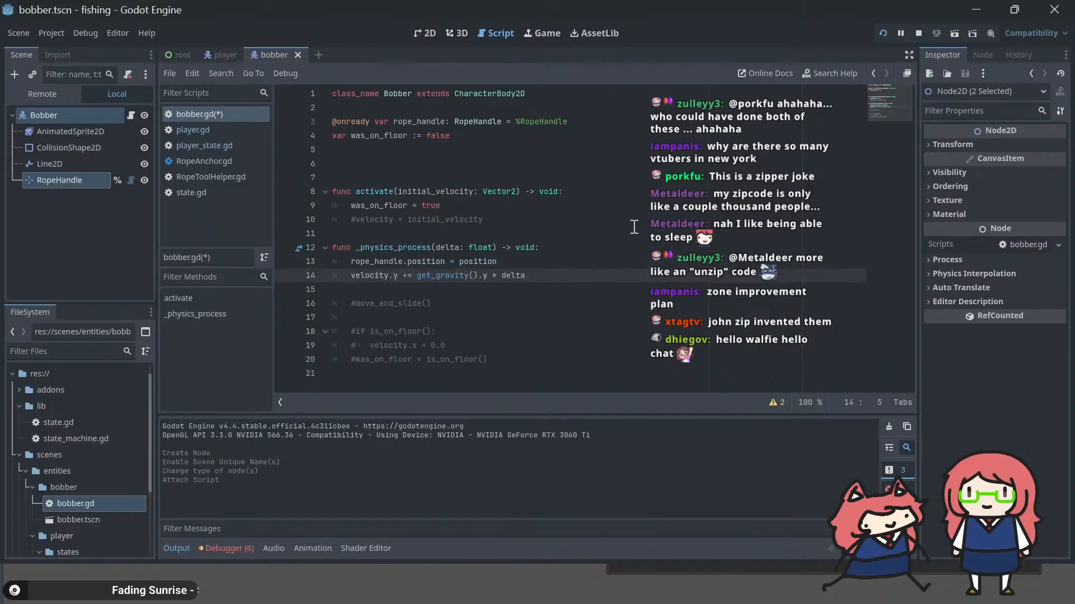
key("Down")
key("Down")
key("Delete")
key("Down")
key("Down")
key("Down")
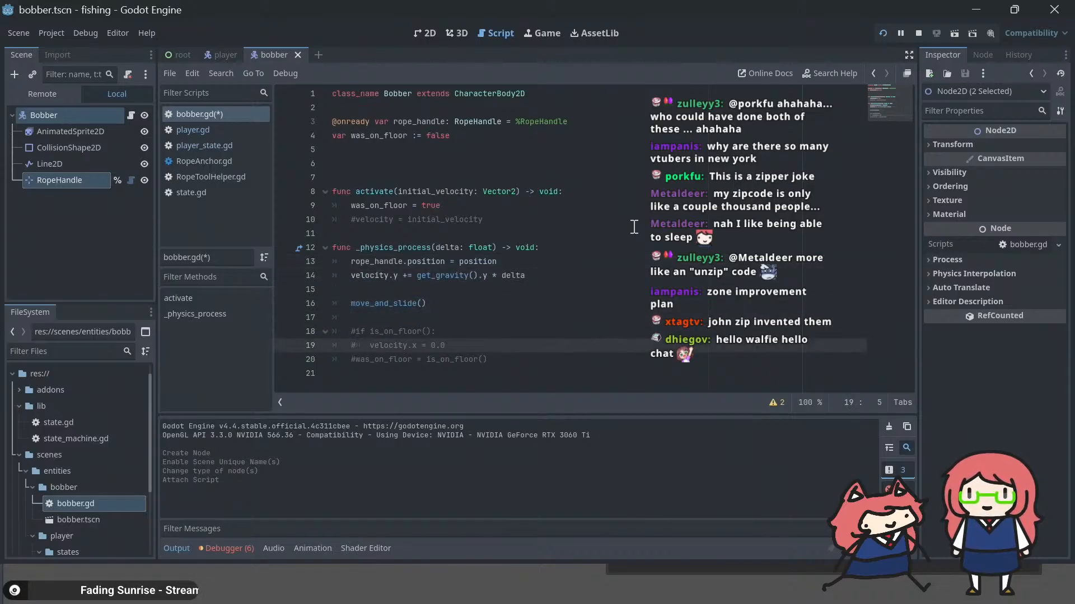
key("Delete")
key("Up")
key("Delete")
key("Down")
key("Down")
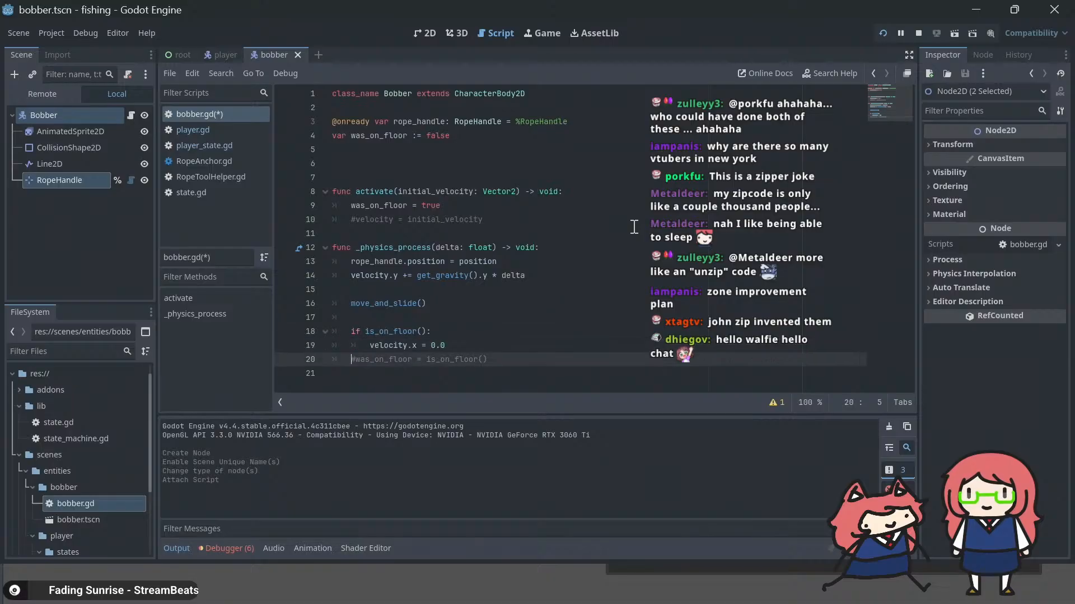
key("Delete")
key("Up")
key("Down")
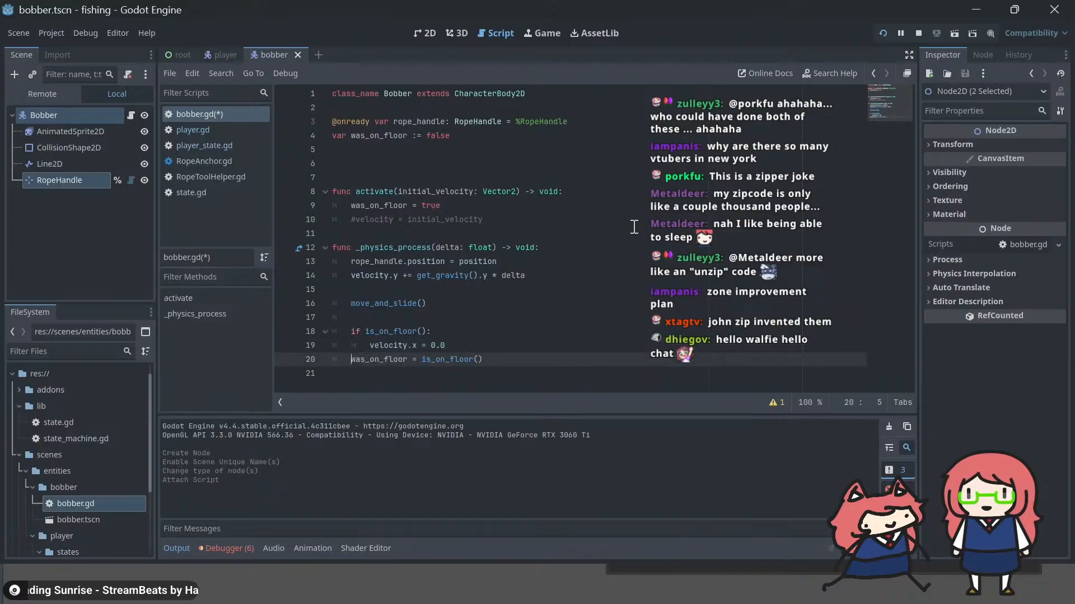
Step: Remove the rope_handle.position assignment from the start of _physics_process
key("End")
key("Up")
key("Up")
key("Up")
key("Up")
key("Up")
key("Up")
key("Up")
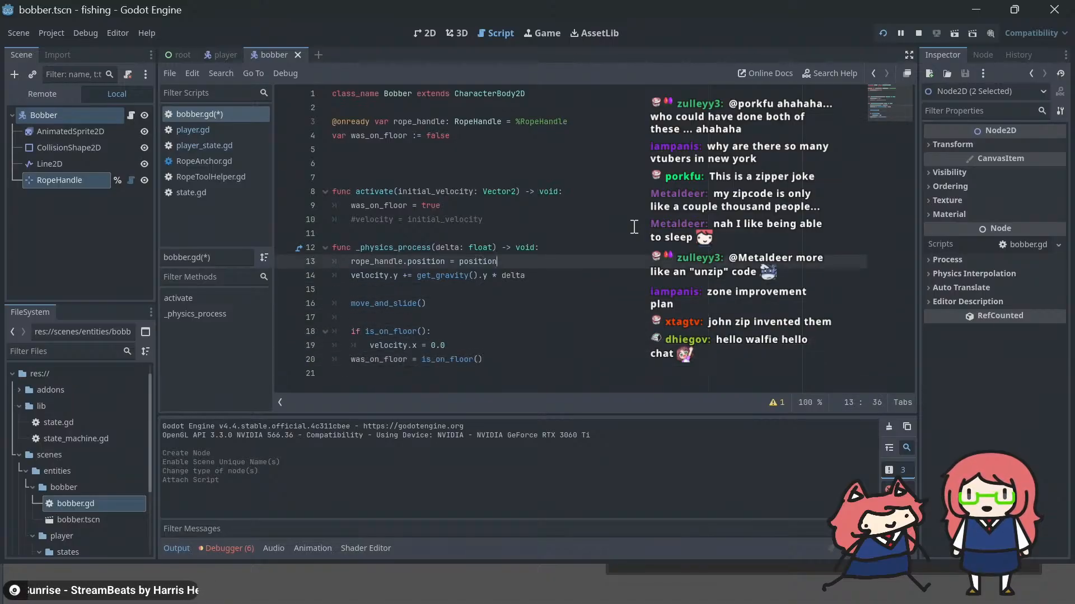
key("shift+Home")
key("shift+Home")
key("ctrl+c")
key("BackSpace")
key("BackSpace")
key("Down")
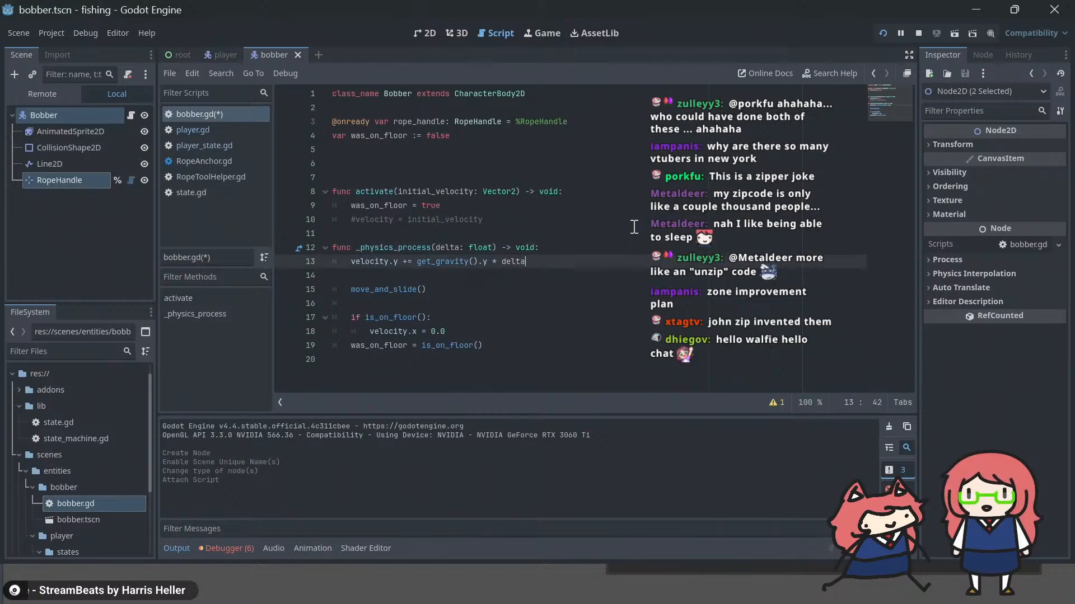
Step: Insert the line "rope_handle.position = position" directly after move_and_slide() in _physics_process and save the script
key("Down")
key("Down")
key("Return")
key("ctrl+v")
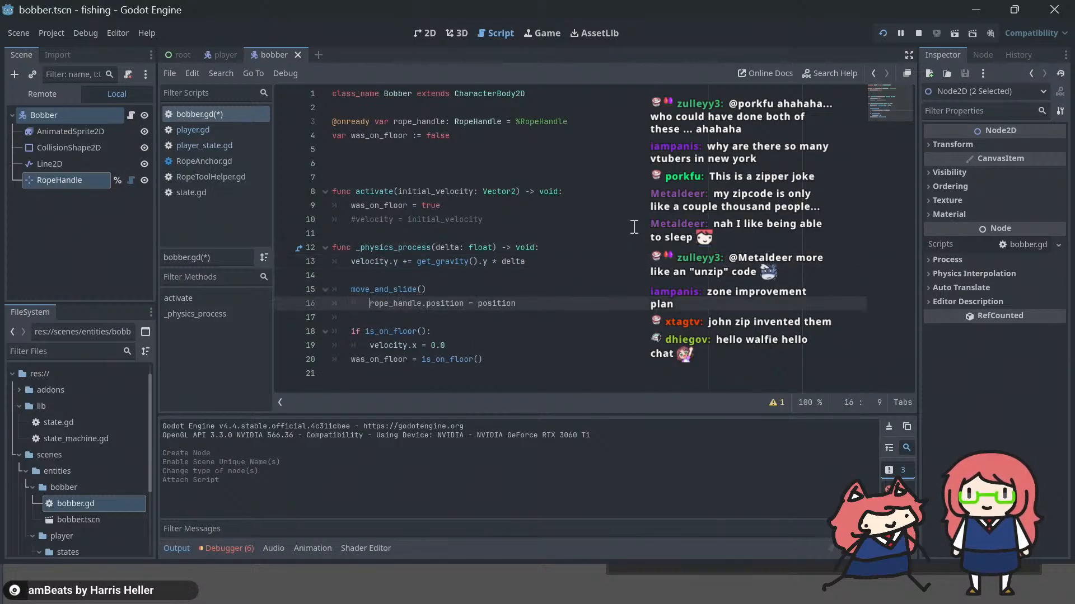
key("BackSpace")
key("ctrl+s")
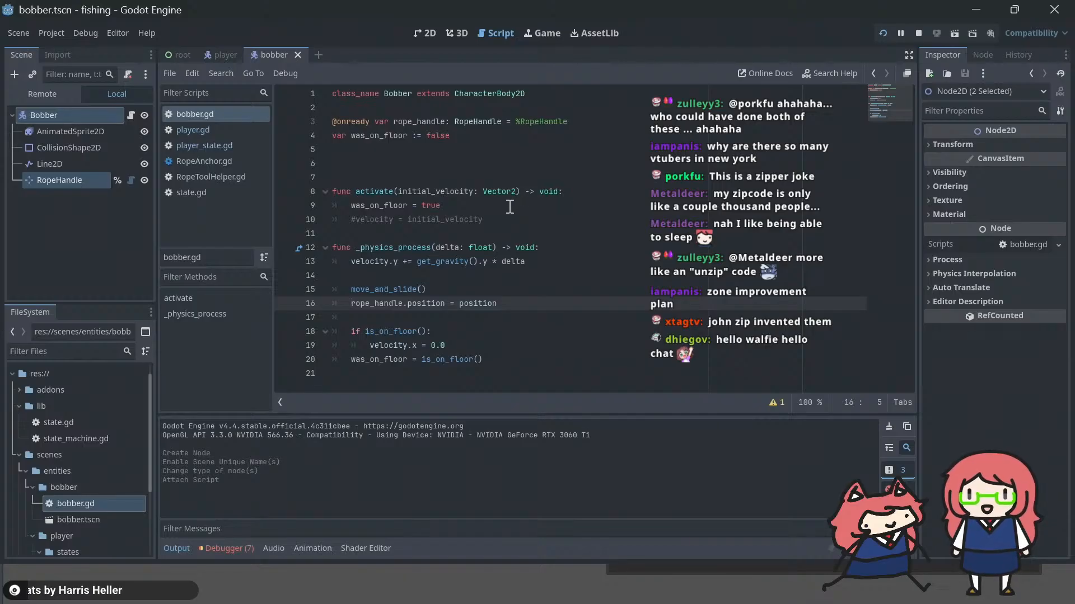
Step: Delete the commented-out "velocity = initial_velocity" line from the activate function
left_click(515, 206)
key("Down")
key("End")
key("shift+Home")
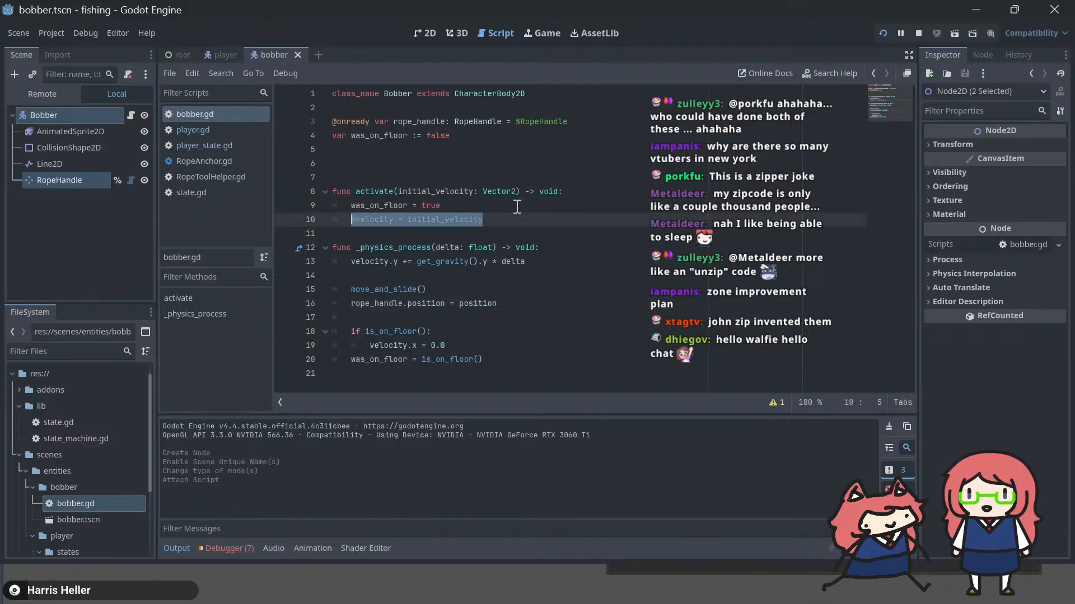
key("shift+Home")
key("BackSpace")
Step: Remove the surplus blank lines between the was_on_floor declaration and the activate function, and save the script
key("BackSpace")
left_click(497, 159)
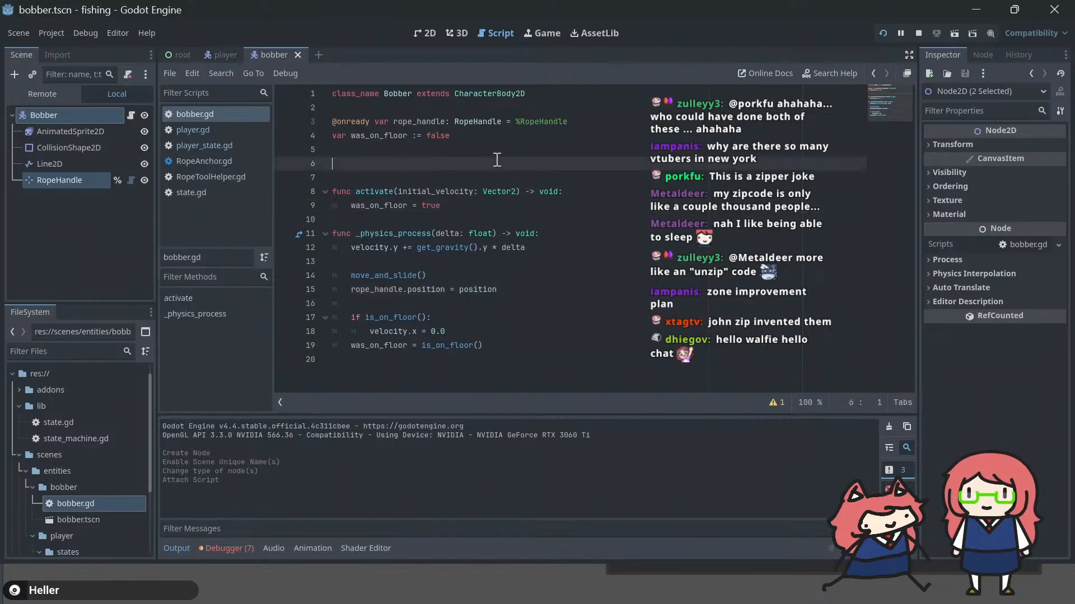
key("BackSpace")
key("BackSpace")
key("BackSpace")
key("ctrl+s")
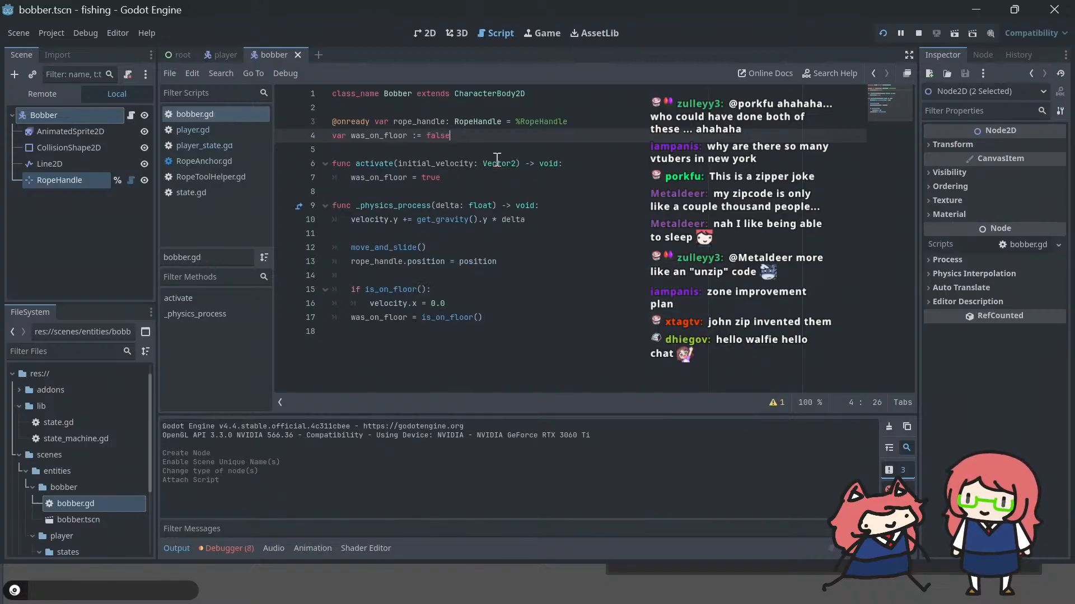
key("Up")
key("Return")
type("@e")
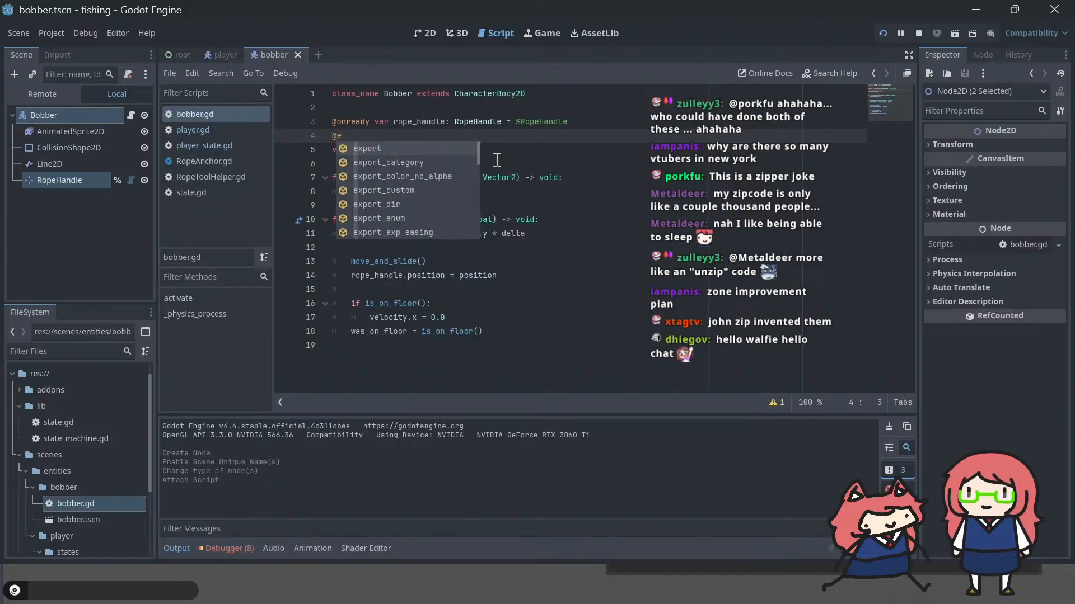
type("xport var rop")
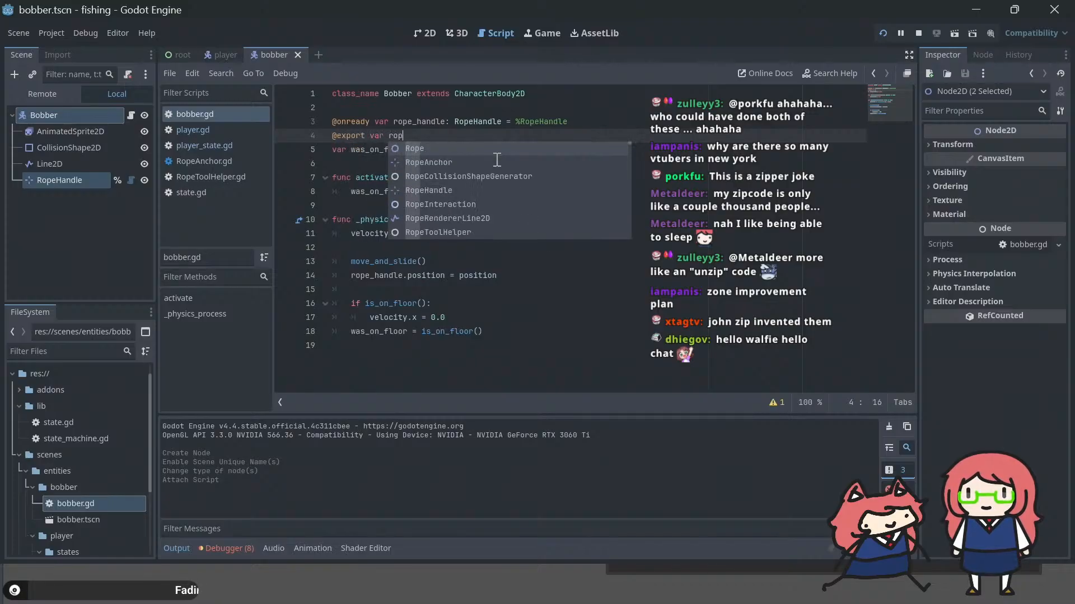
type("e: Rope")
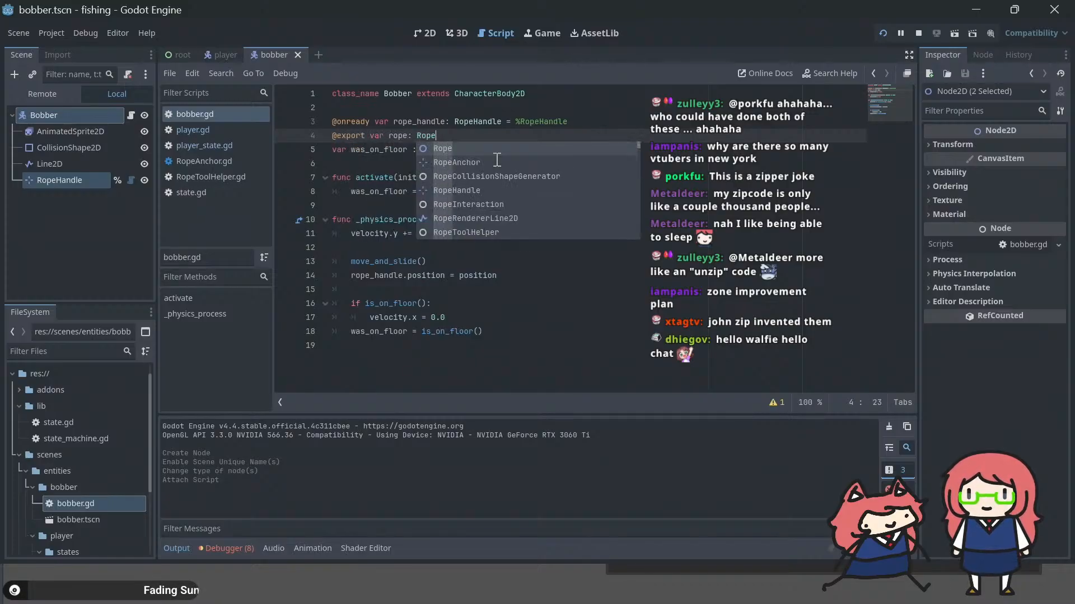
left_click(509, 112)
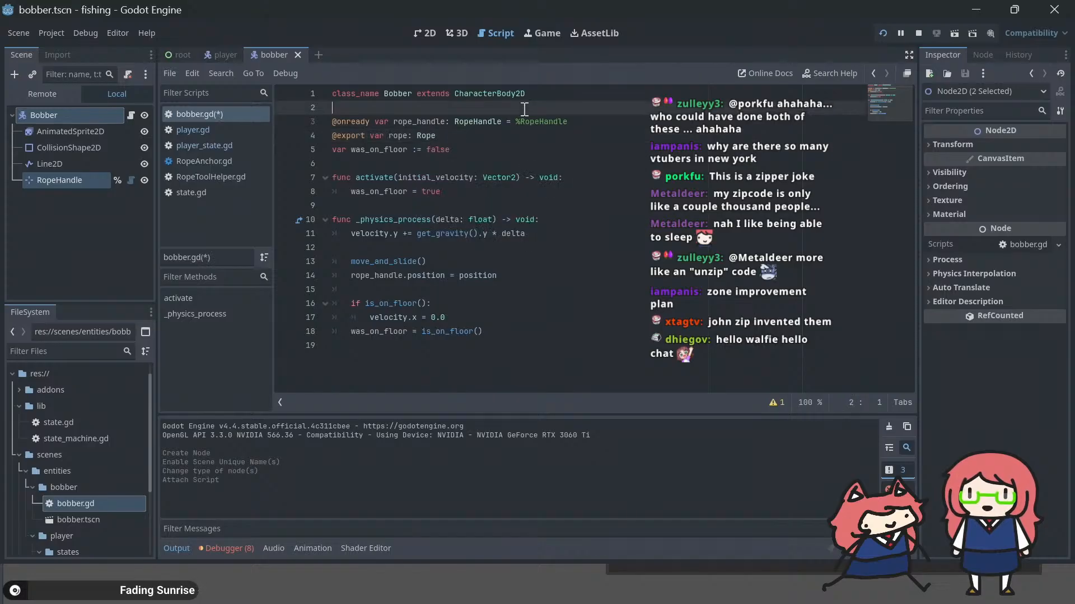
Step: Add a _ready() function above activate and start its body with rope_handle.rope_path
left_click(523, 164)
key("Return")
key("Return")
key("Up")
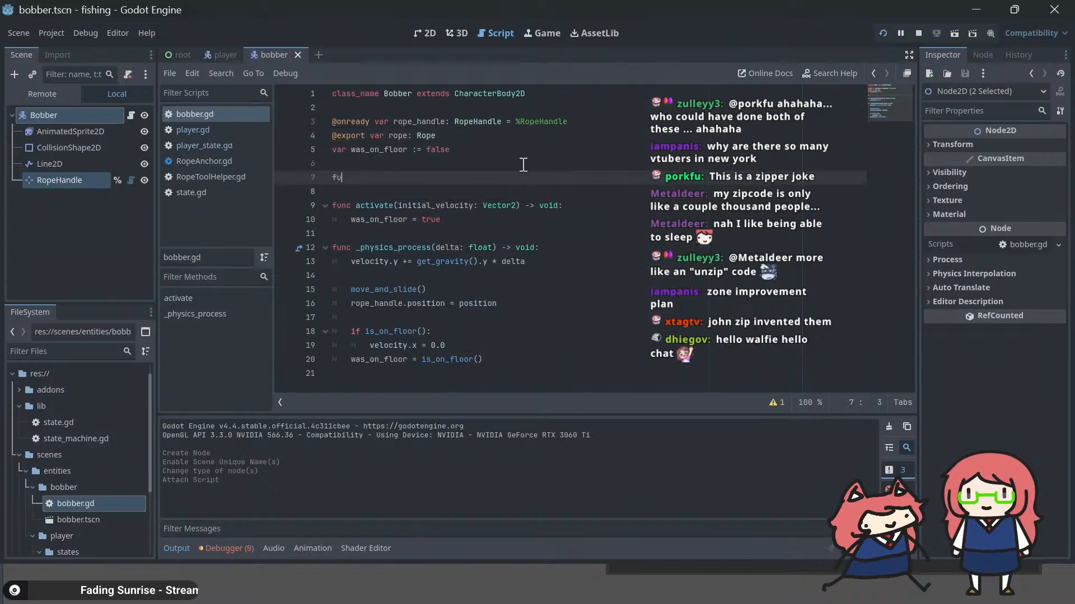
type("func _")
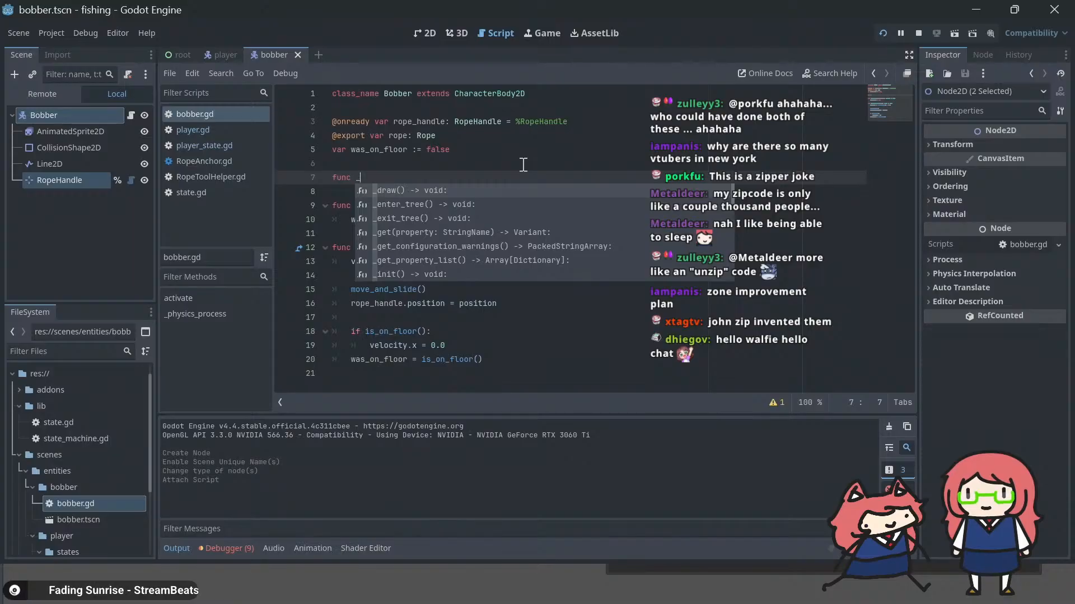
type("rea")
key("Return")
key("Return")
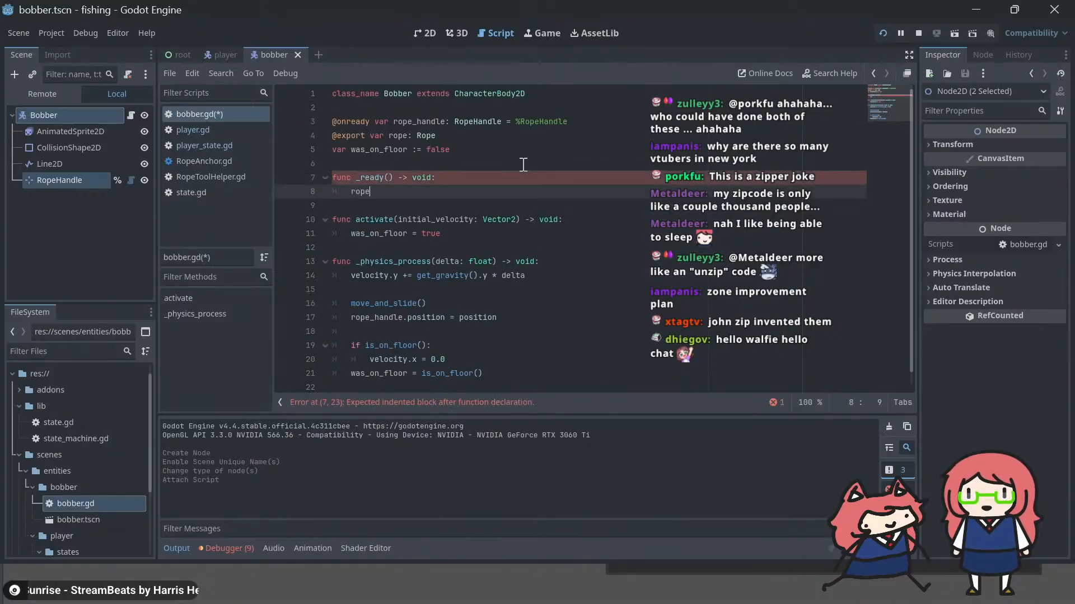
type("rope_handle.rop")
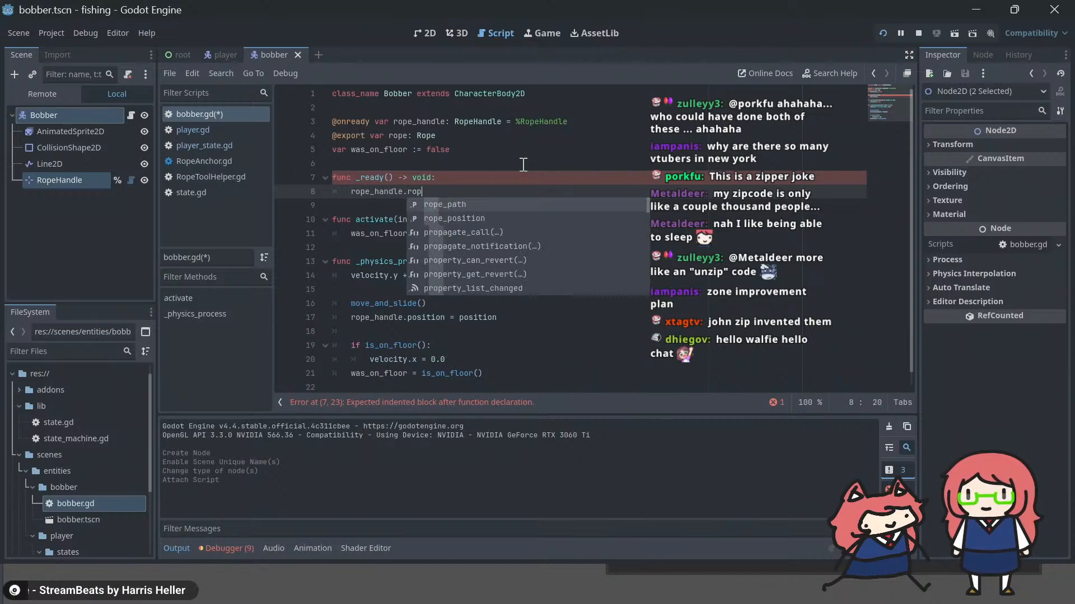
key("Return")
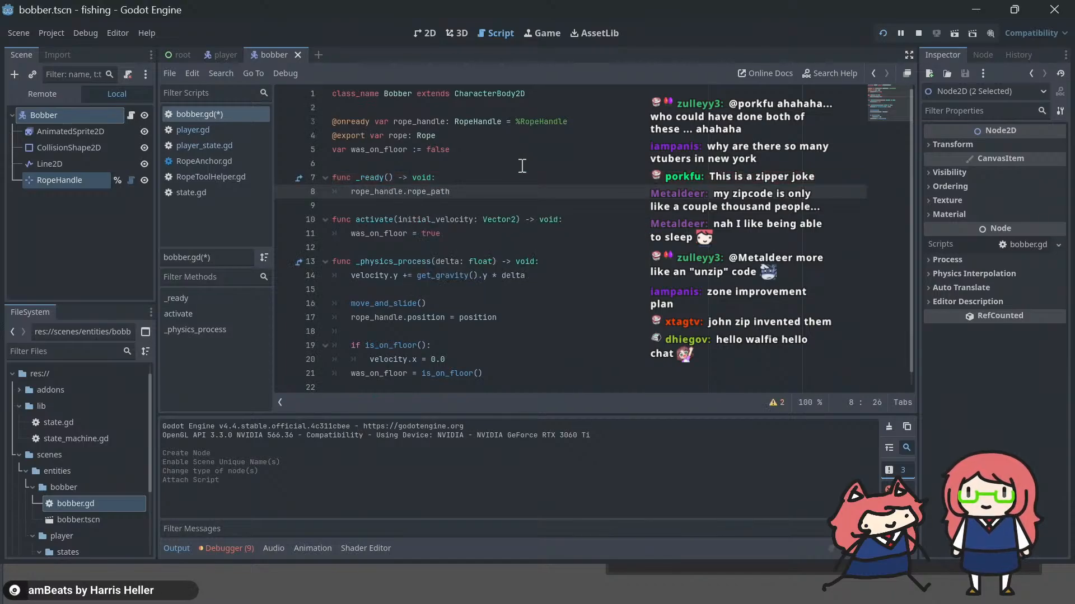
left_click(438, 168)
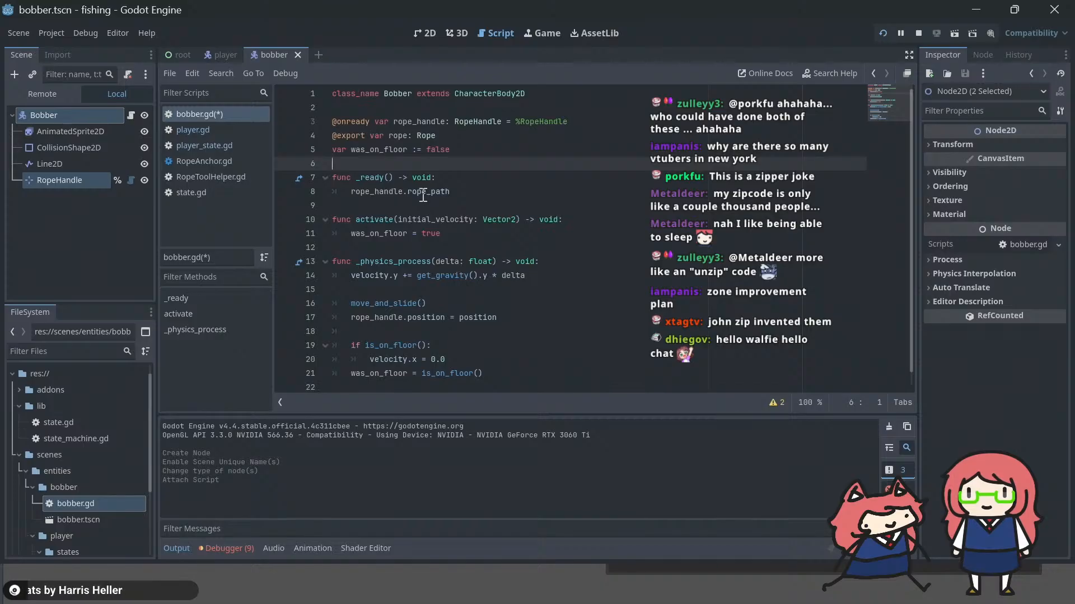
mouse_move(423, 196)
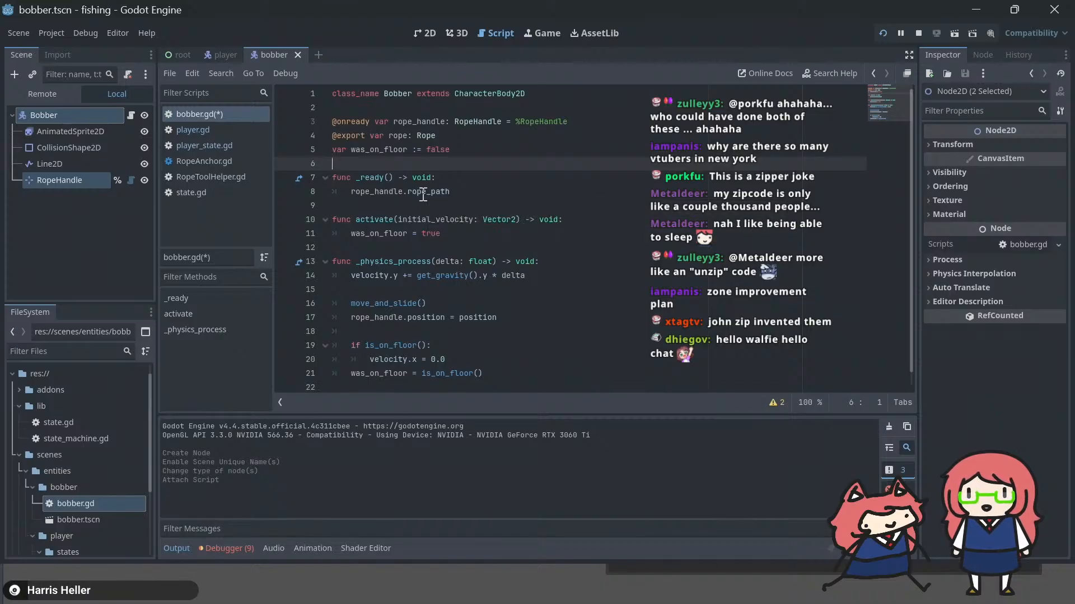
Step: Change the exported rope variable's type to NodePath
left_click(427, 135)
double_click(427, 135)
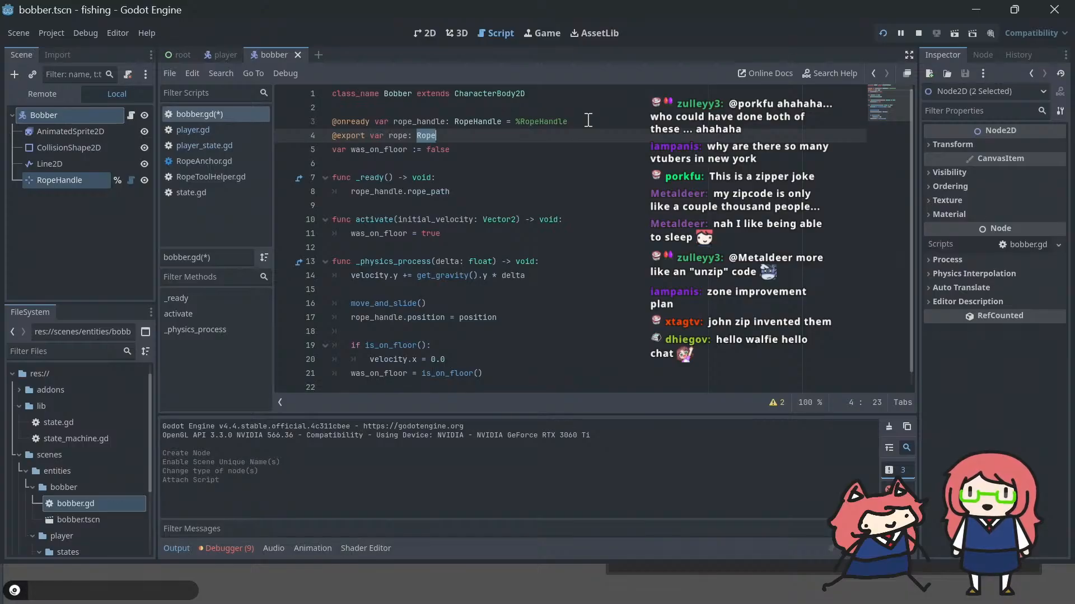
key("Down")
key("Down")
key("Down")
key("Up")
key("Up")
key("Up")
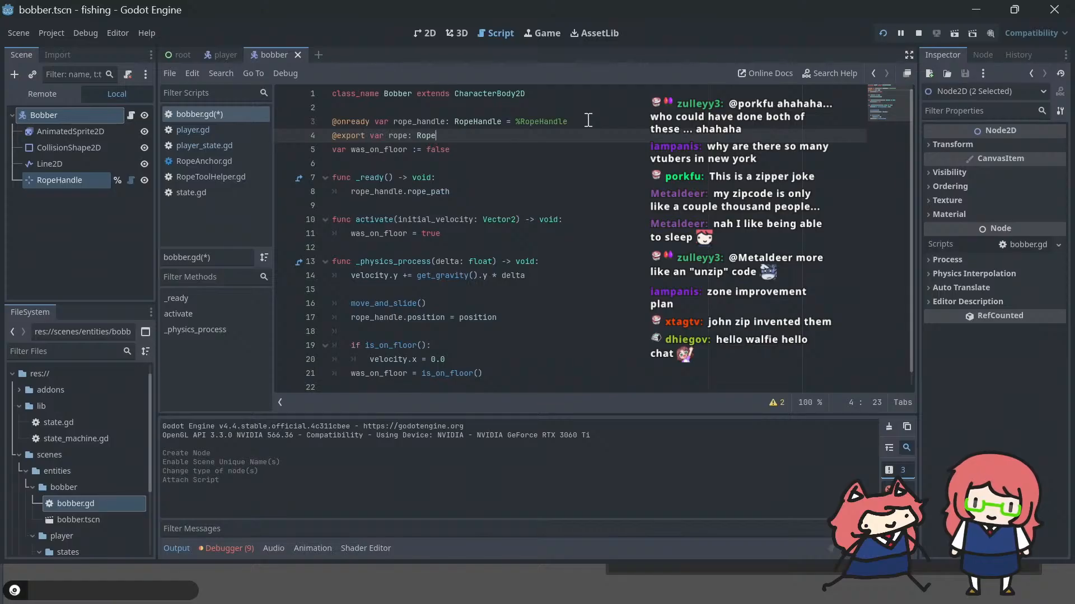
key("BackSpace")
key("BackSpace")
key("BackSpace")
key("BackSpace")
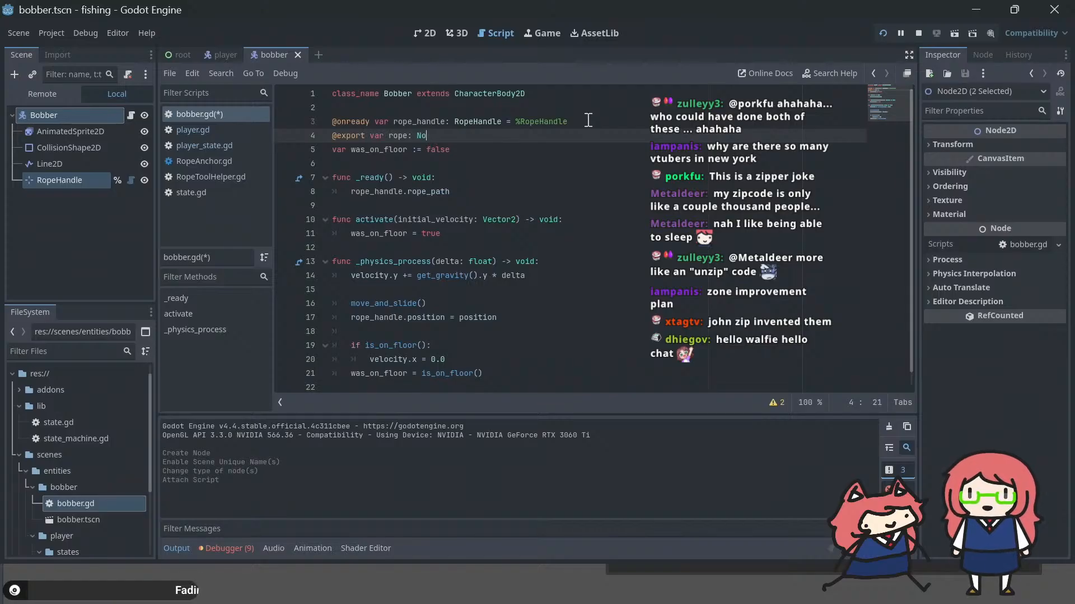
type("NodePath")
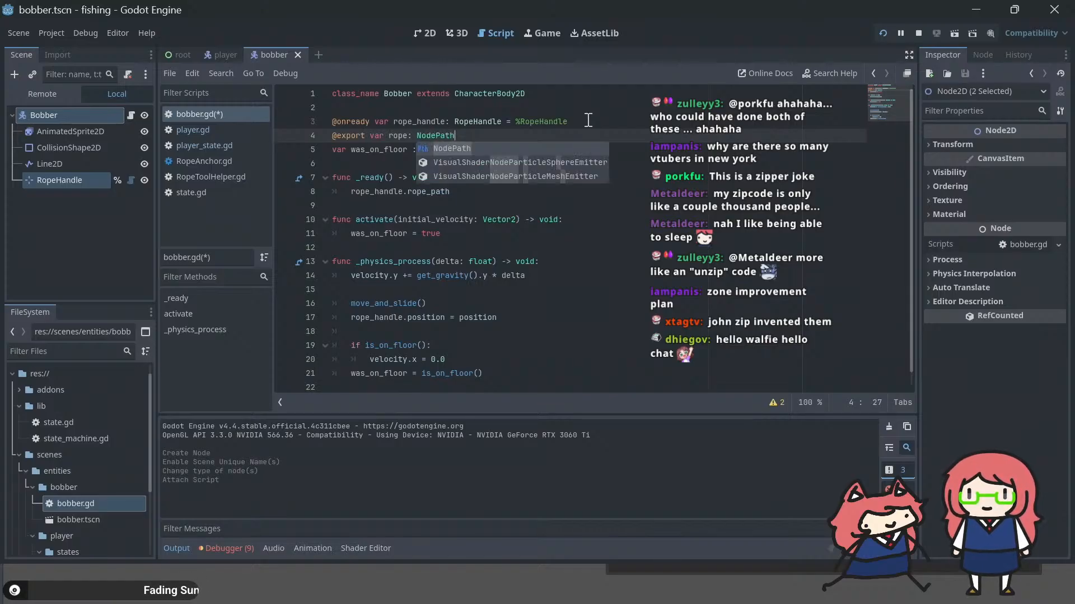
type("[")
type("Rope")
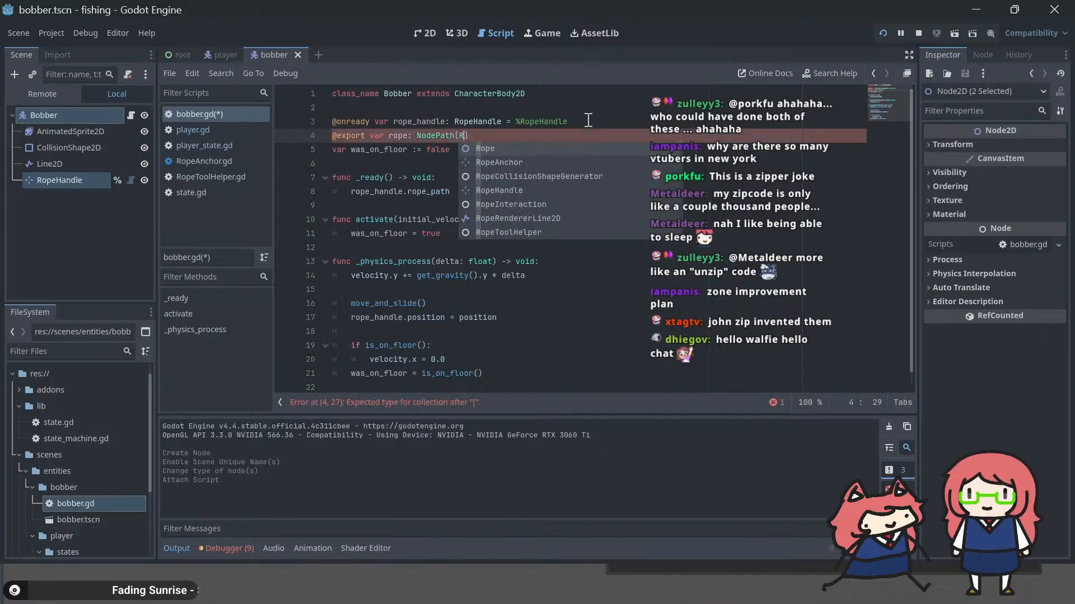
Step: Try to restrict the exported rope variable's type to NodePath[Rope], then undo the addition
left_click(529, 122)
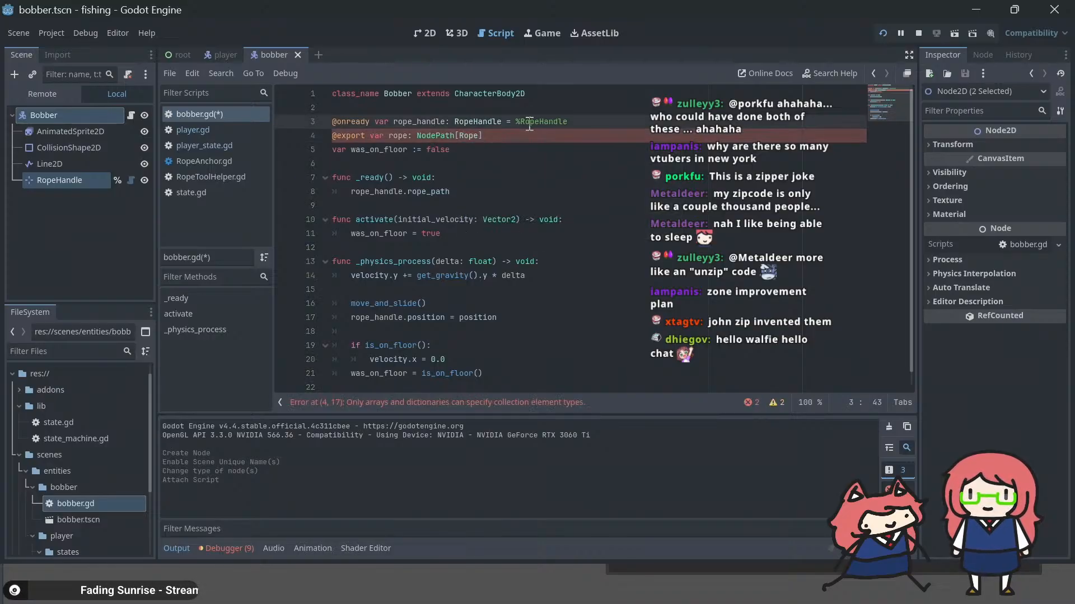
left_click(456, 135)
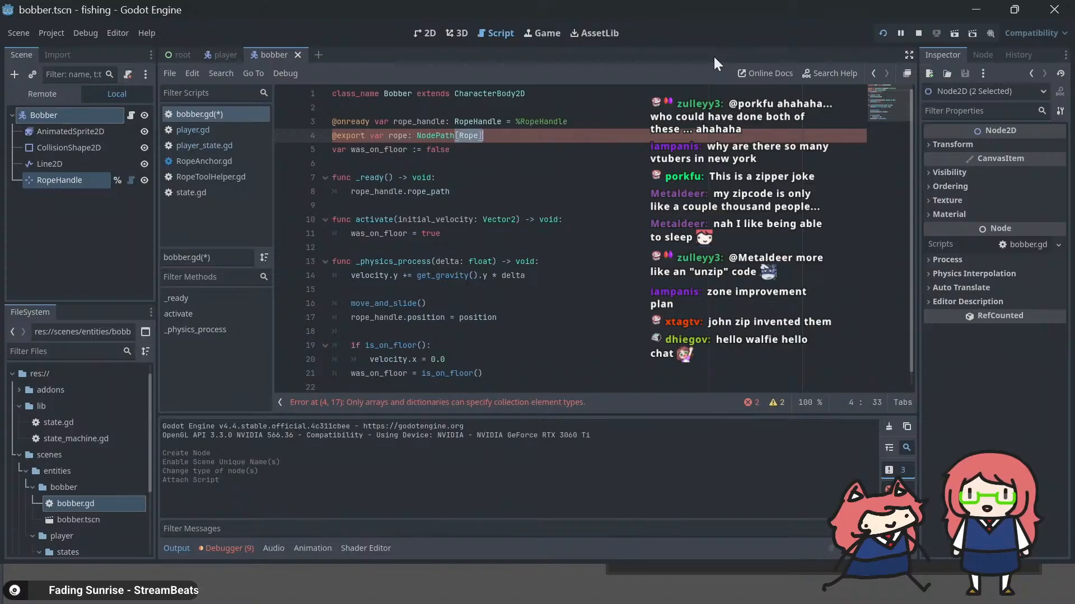
key("ctrl+z")
Step: Complete the _ready() line as "rope_handle.rope_path = rope_path" and rename the exported rope variable to rope_path
left_click(489, 189)
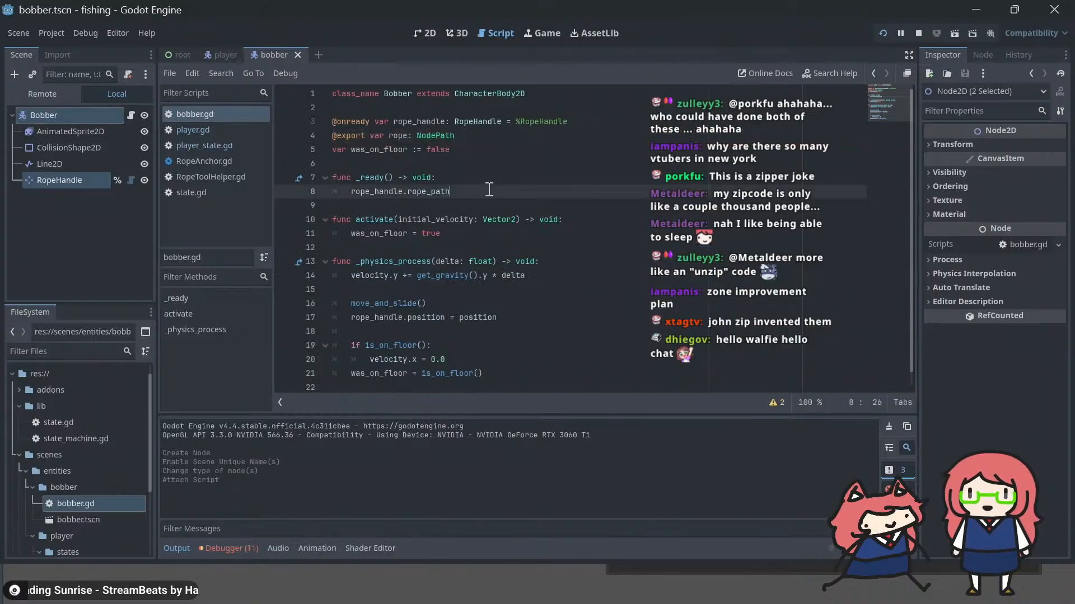
type("= rope_path")
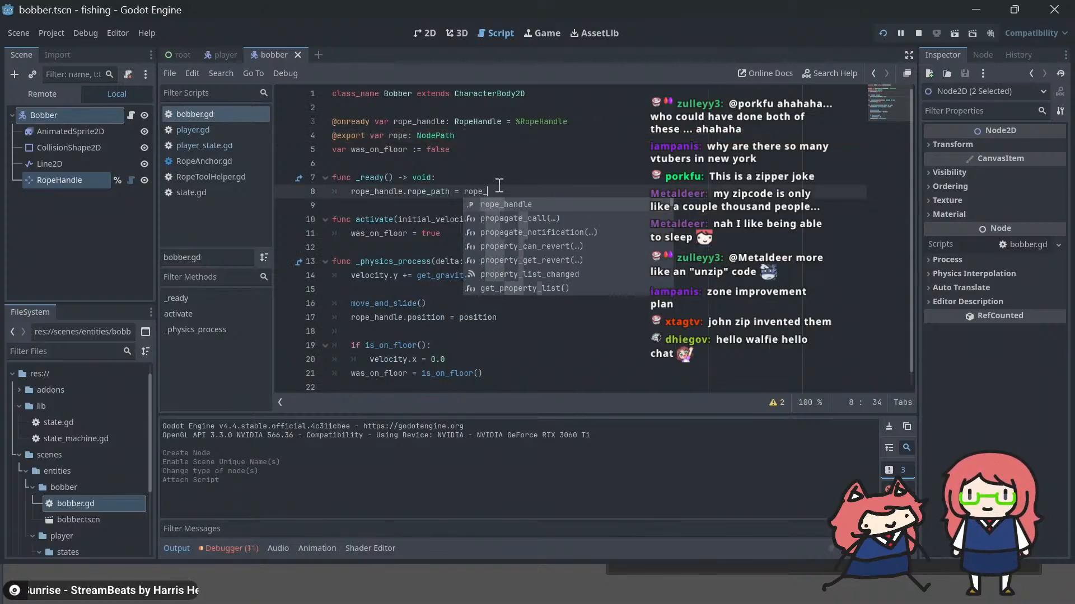
left_click(404, 134)
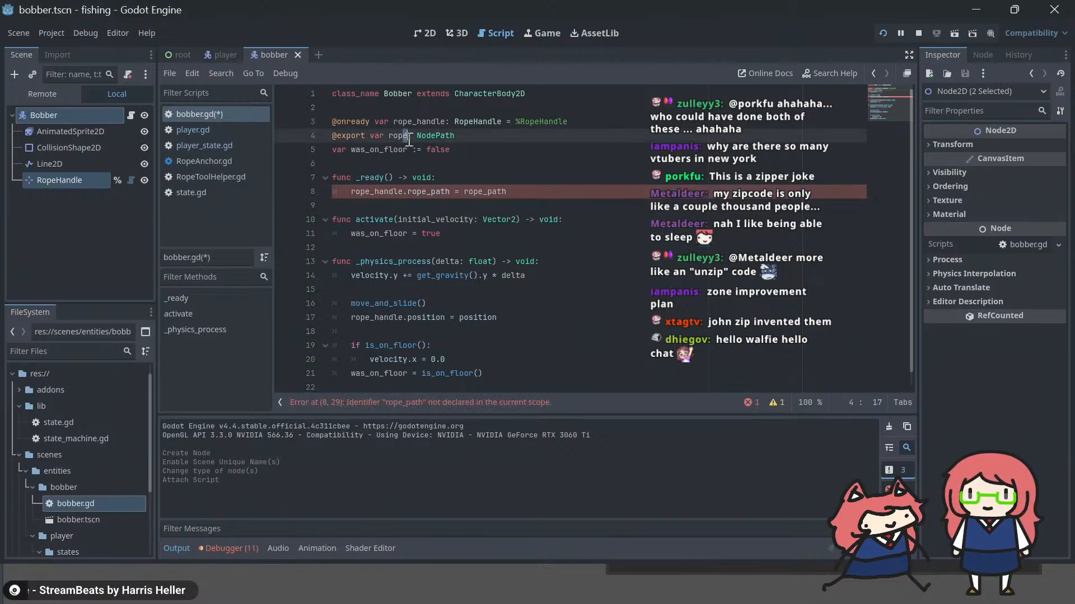
type("_path")
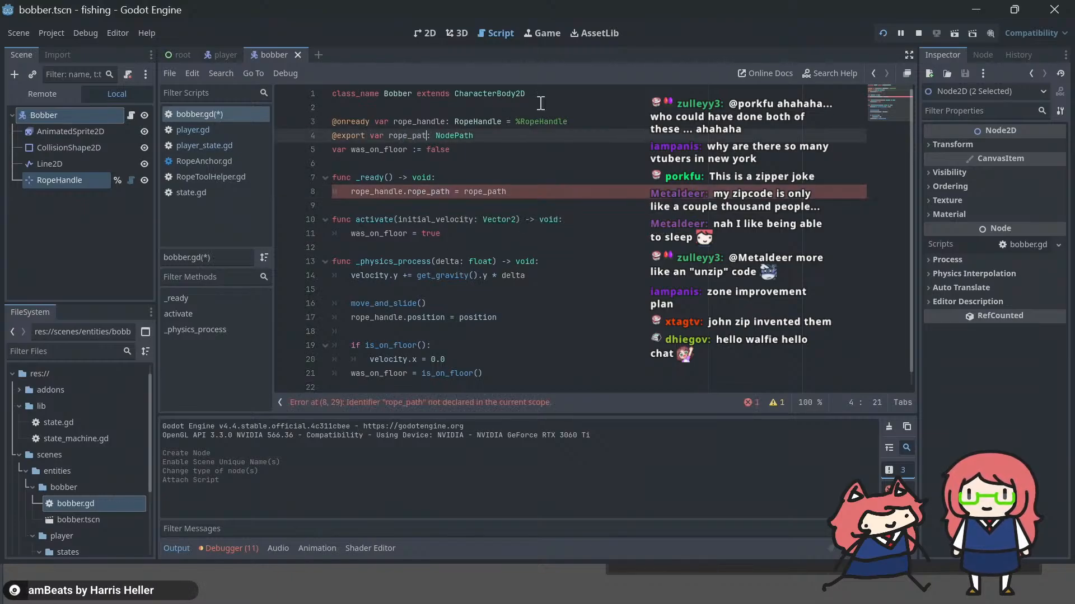
key("shift+Home")
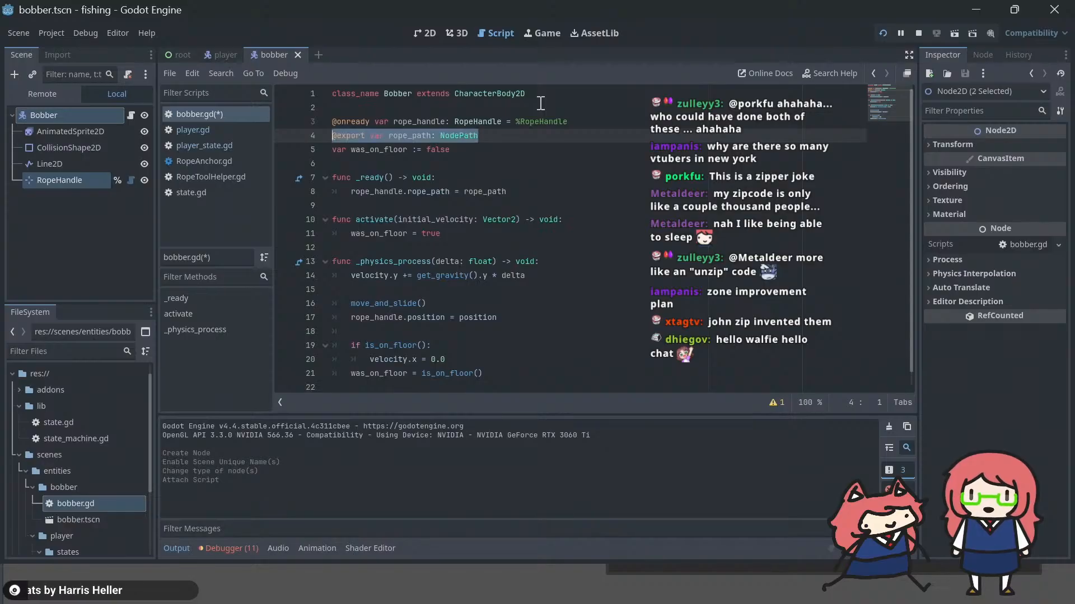
key("ctrl+x")
key("BackSpace")
key("Up")
key("Return")
key("ctrl+v")
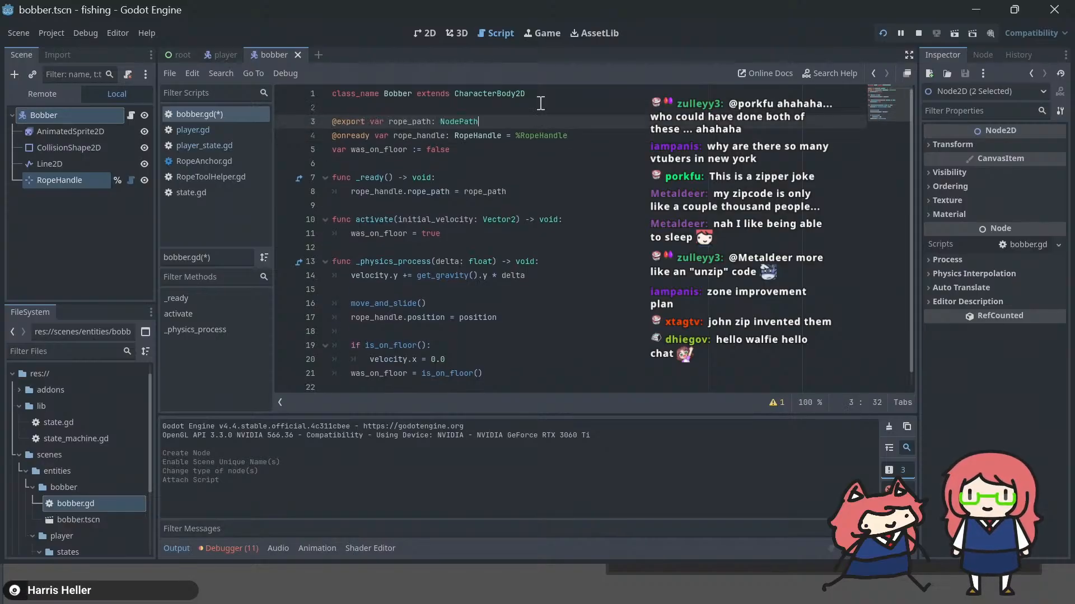
key("ctrl+s")
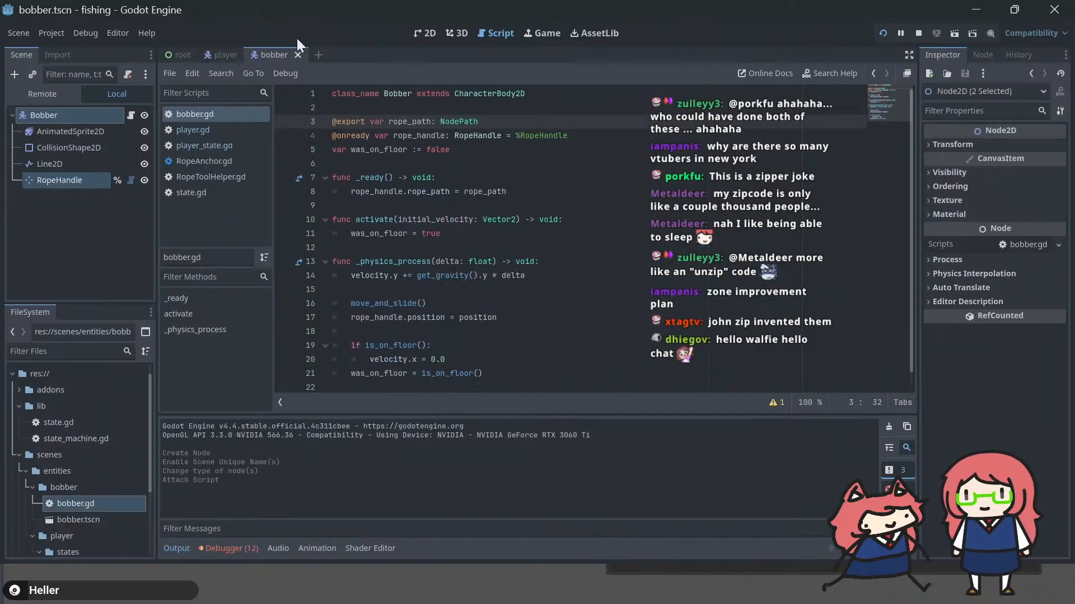
Step: Open the player scene in the 2D view to check the Bobber's Rope Path, and run the project
left_click(219, 55)
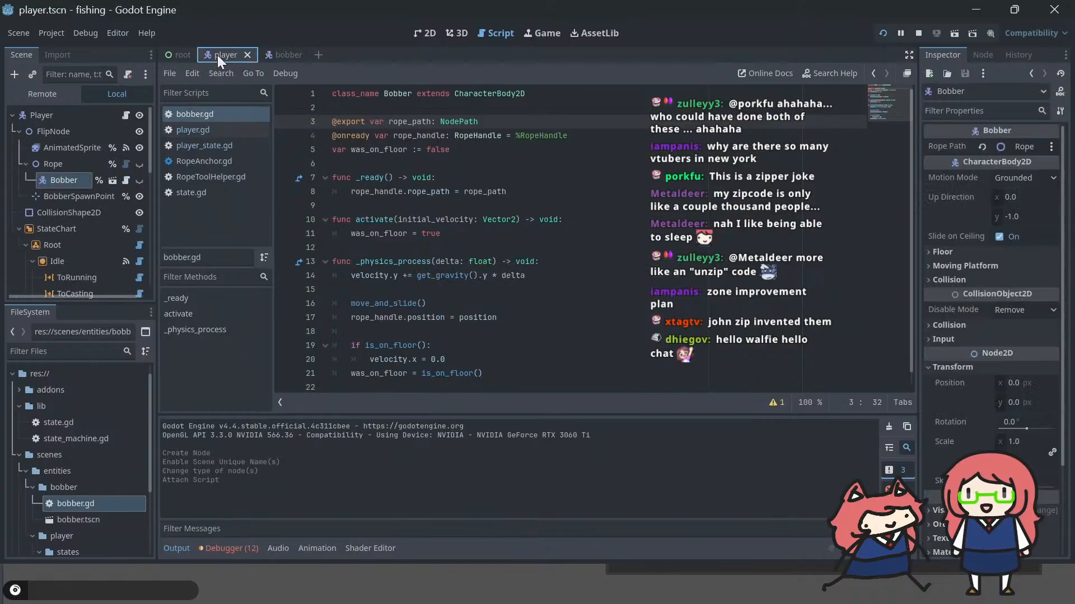
left_click(424, 32)
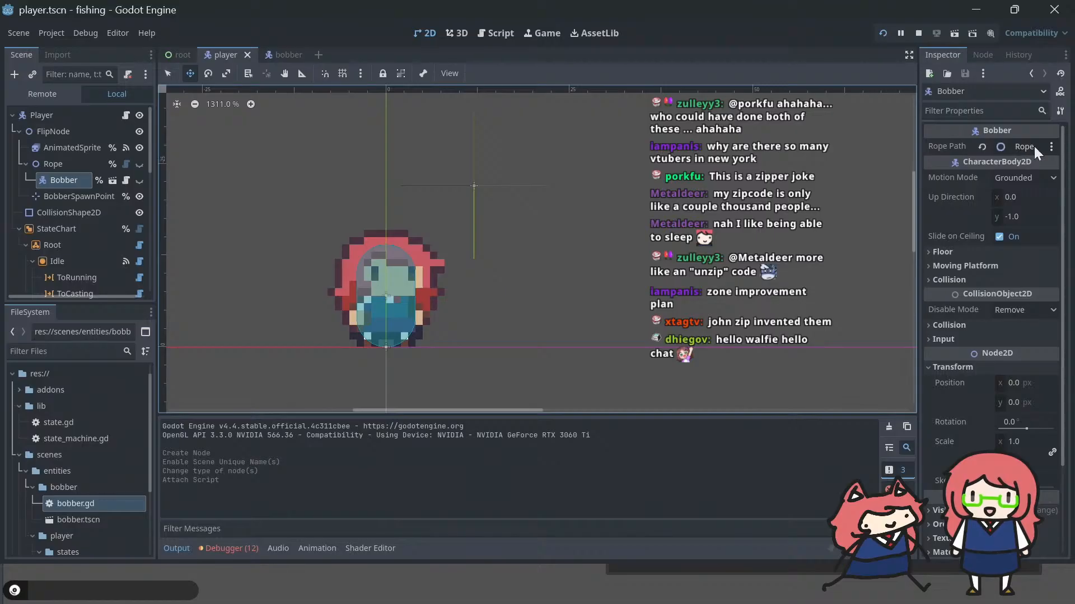
key("F5")
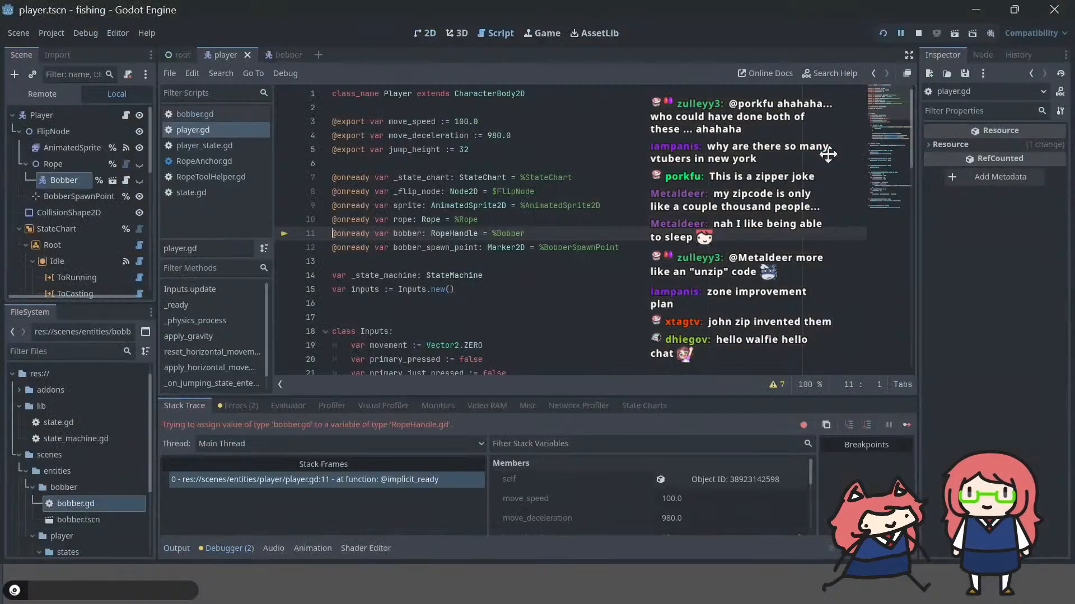
type("xx")
key("BackSpace")
key("BackSpace")
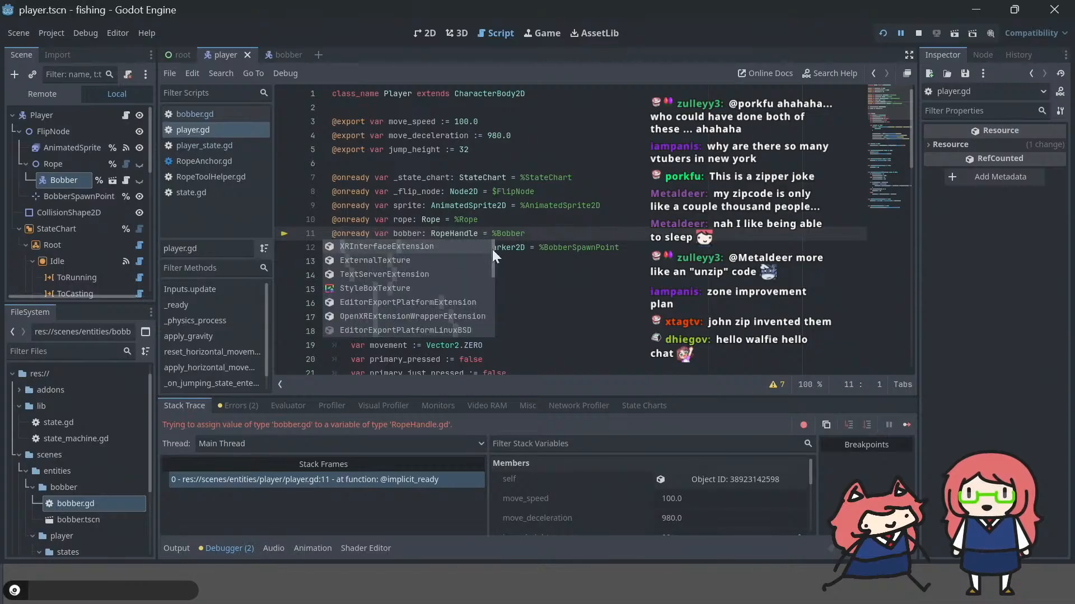
left_click(510, 247)
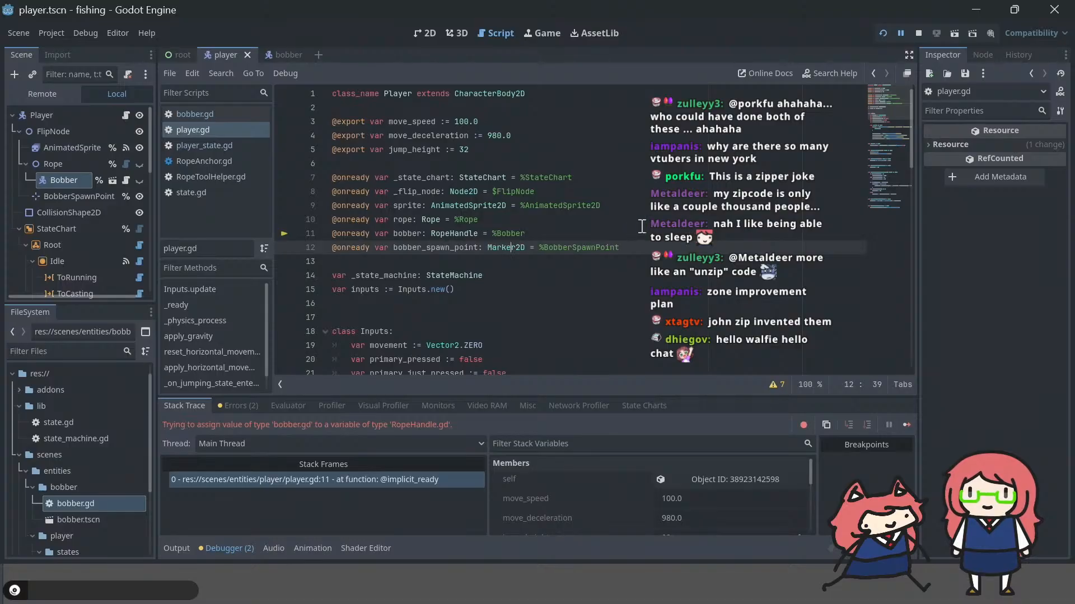
Step: Change the type of the bobber variable in player.gd from RopeHandle to Bobber
double_click(456, 234)
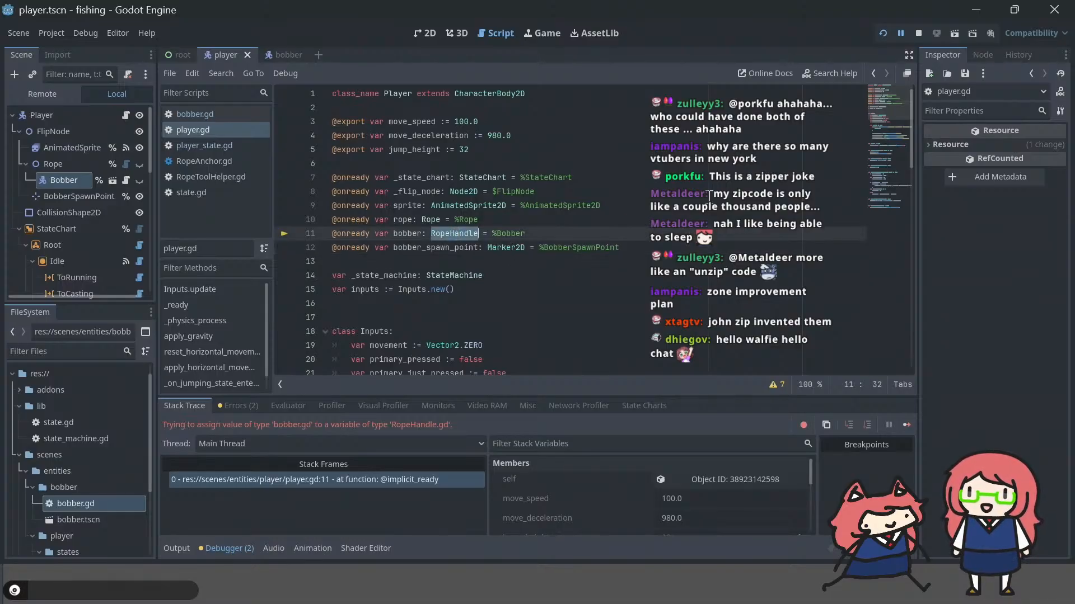
type("Bobber")
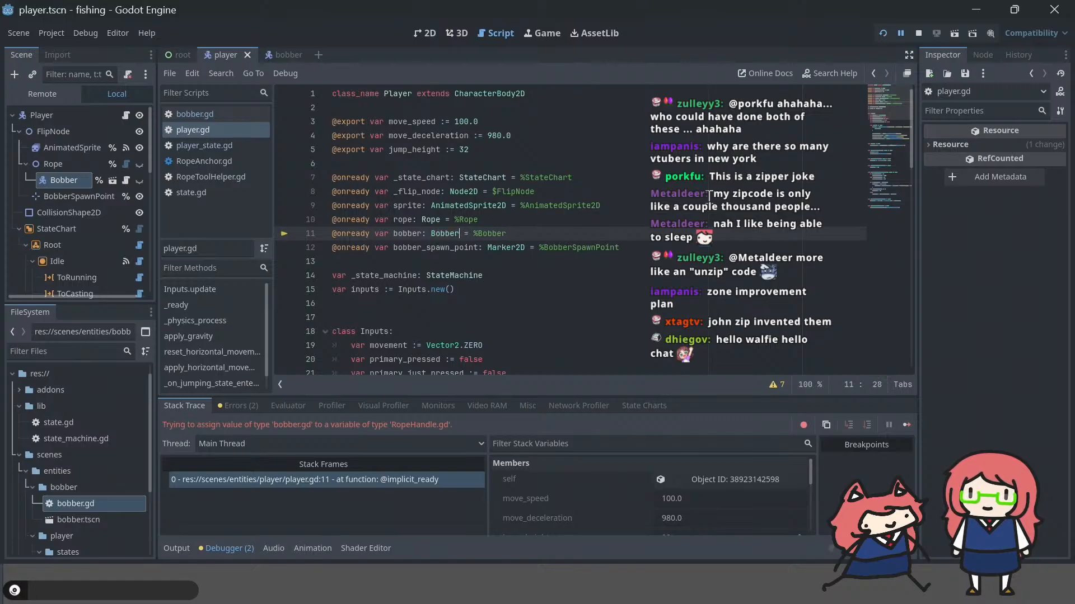
scroll(475, 231, "down", 10)
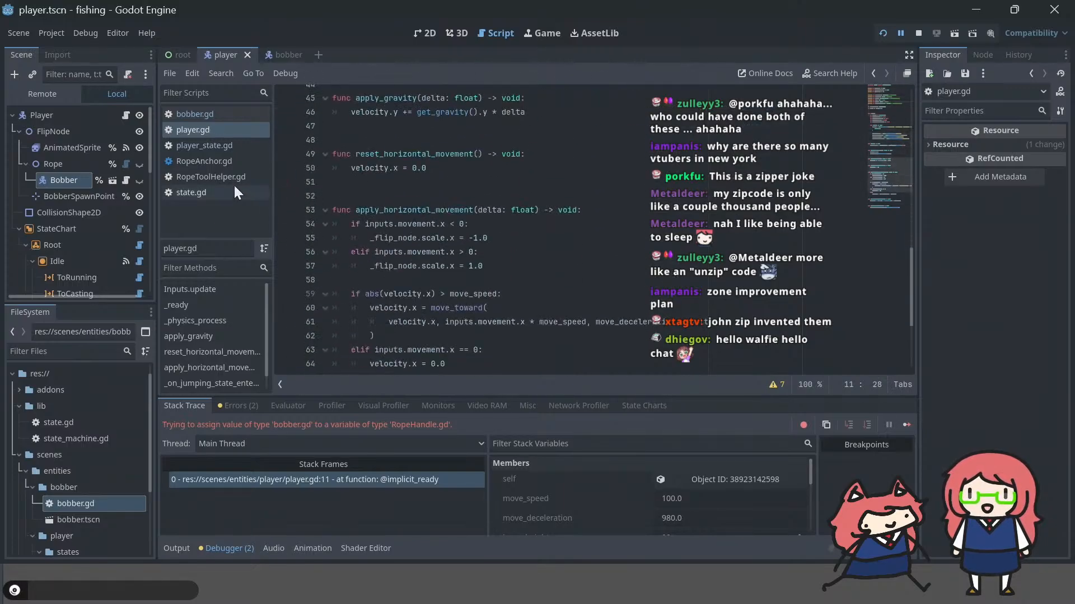
Step: Delete the "player.bobber.position.x = 0.0" line from the fishing state's _enter function in player_state.gd
left_click(213, 148)
scroll(610, 233, "up", 4)
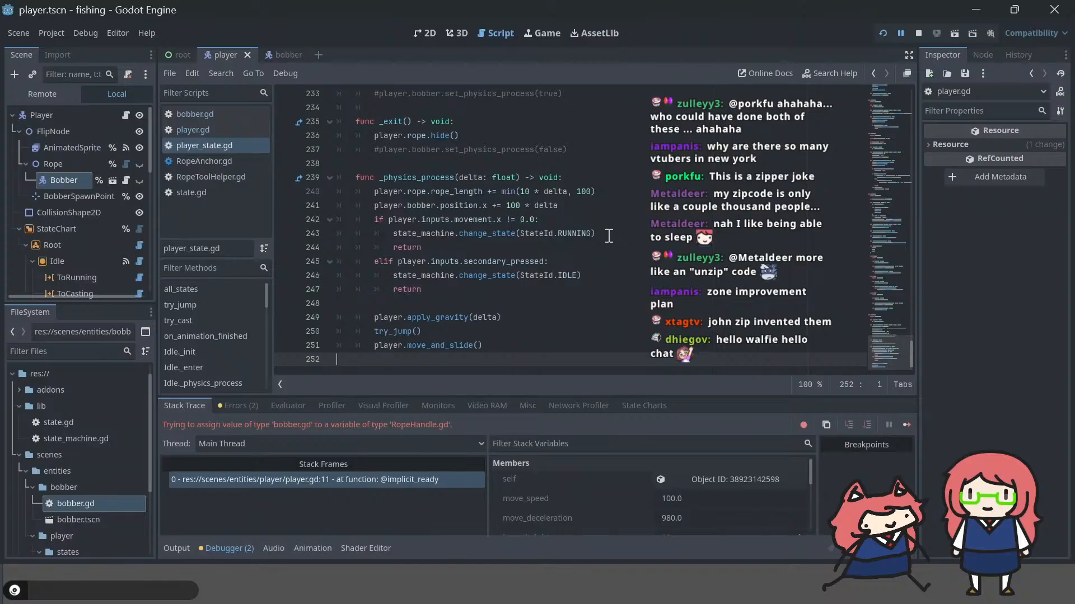
left_click(544, 226)
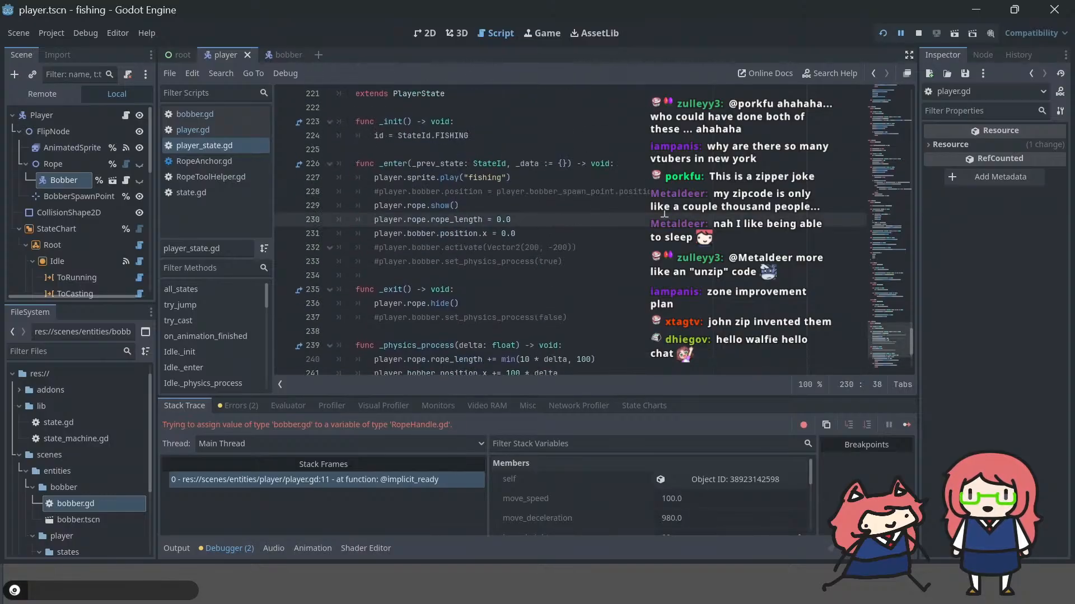
key("Down")
key("Down")
key("Up")
key("End")
key("shift+Home")
key("shift+Home")
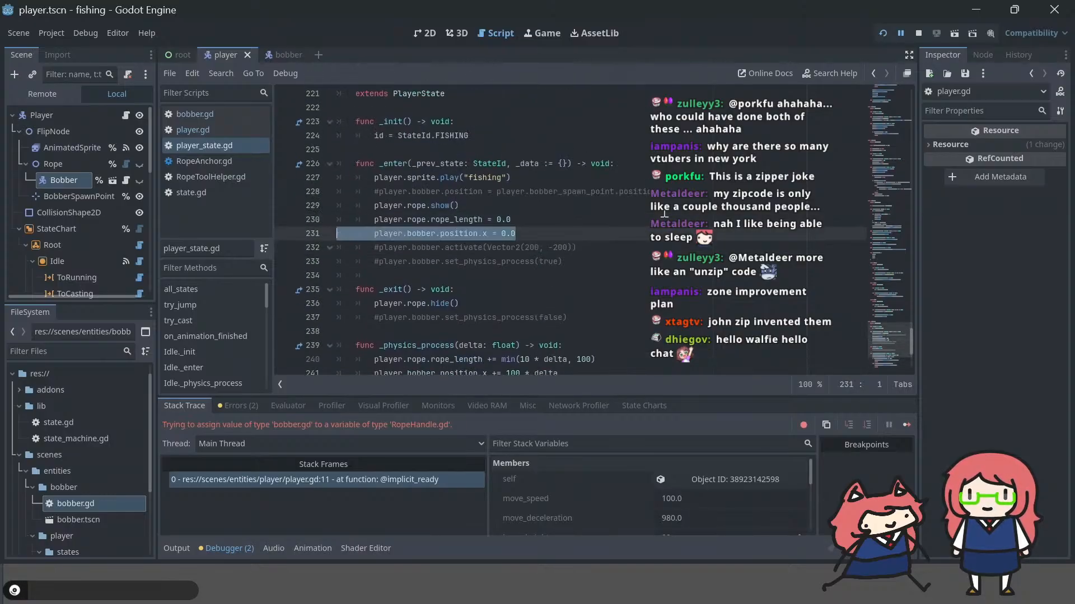
key("BackSpace")
key("BackSpace")
Step: Uncomment the bobber activate and set_physics_process(true) lines in the fishing state's _enter, and set_physics_process(false) in its _exit
key("Down")
key("Home")
key("Delete")
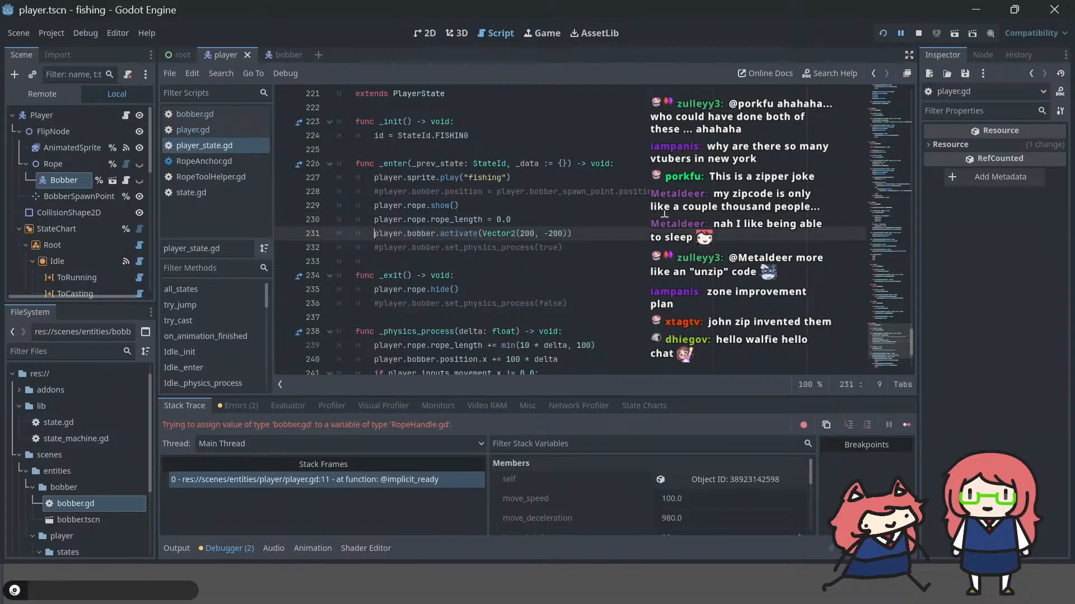
key("Down")
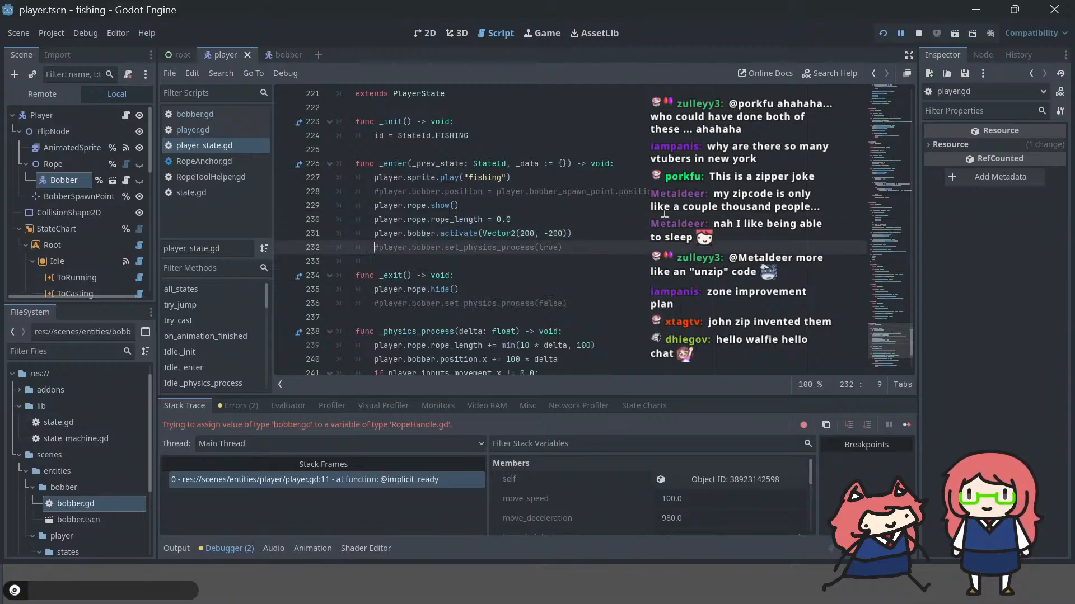
key("Delete")
key("Down")
key("Down")
key("Down")
key("Down")
key("Delete")
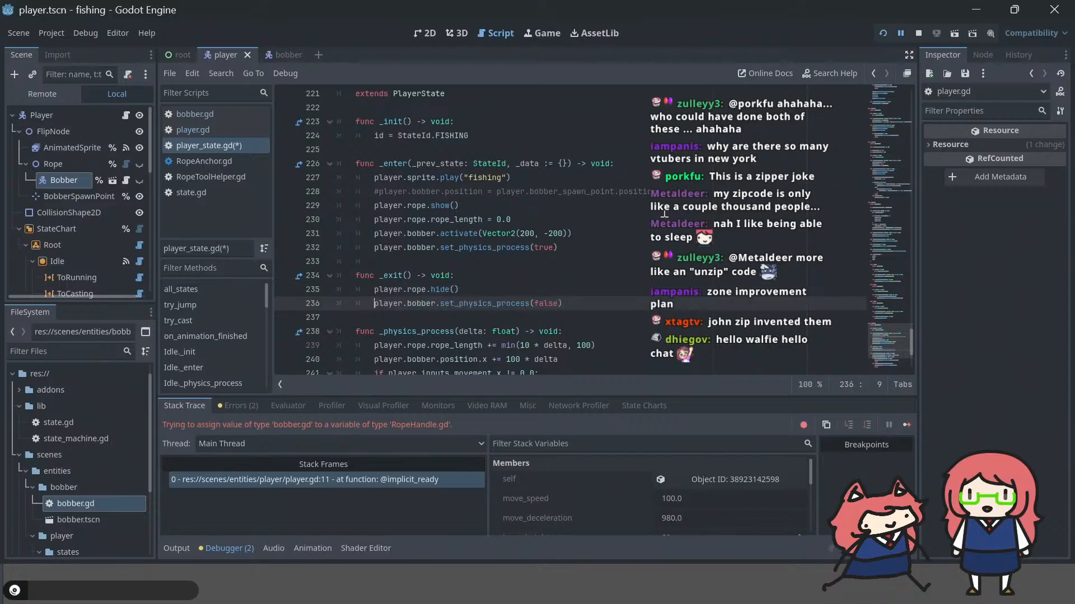
Step: Add "velocity = initial_velocity" as the first line of the activate function in bobber.gd
left_click(207, 114)
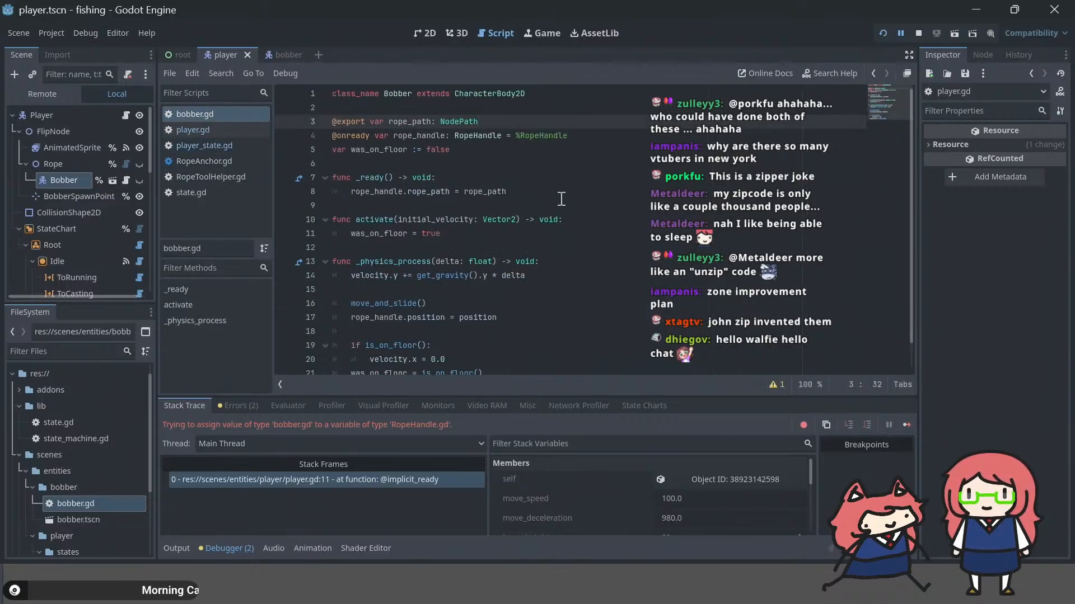
left_click(478, 232)
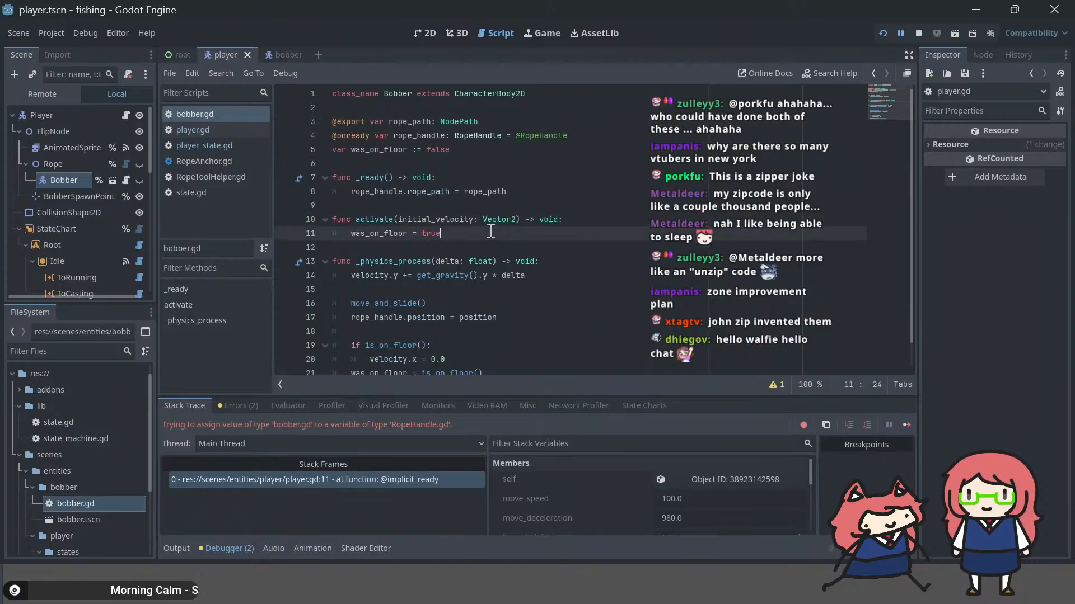
key("ctrl+shift+Return")
type("veloci")
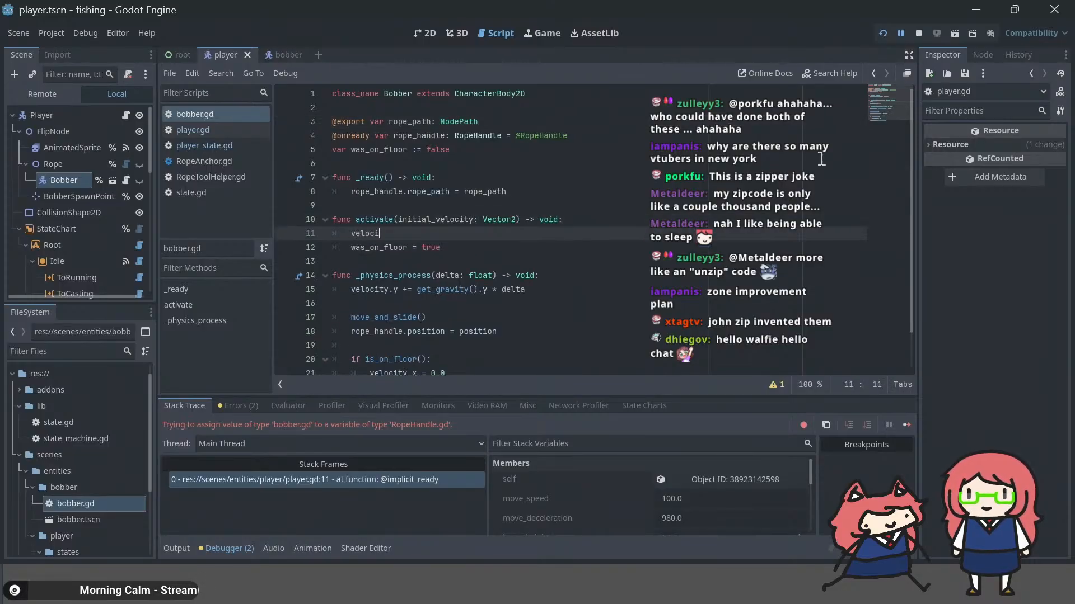
type("ty = initial_velocity")
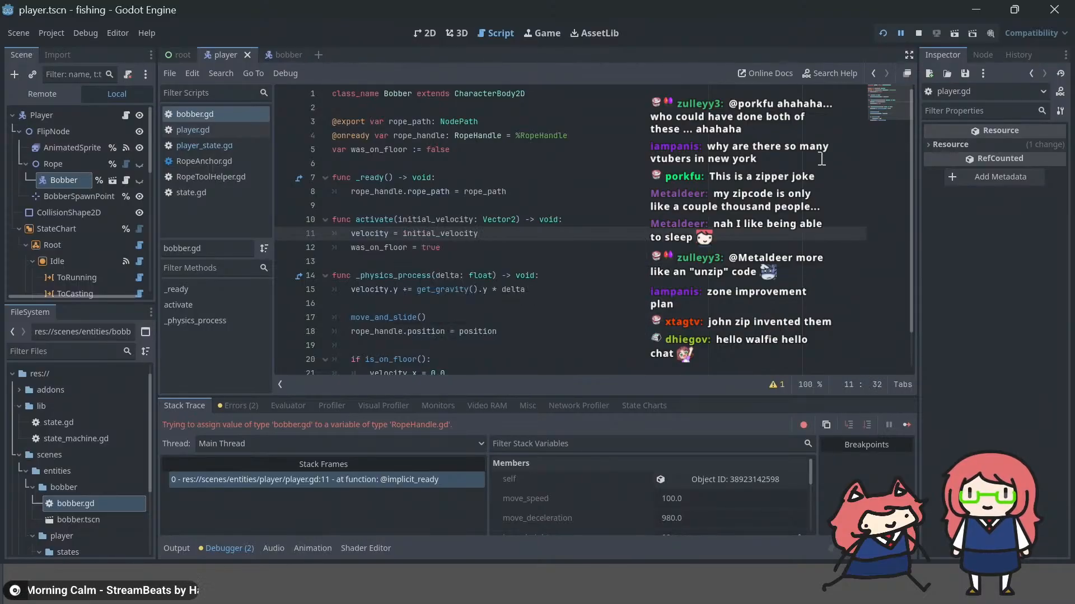
Step: Run the project, try casting the fishing rod to test the bobber, and return to the script
key("F5")
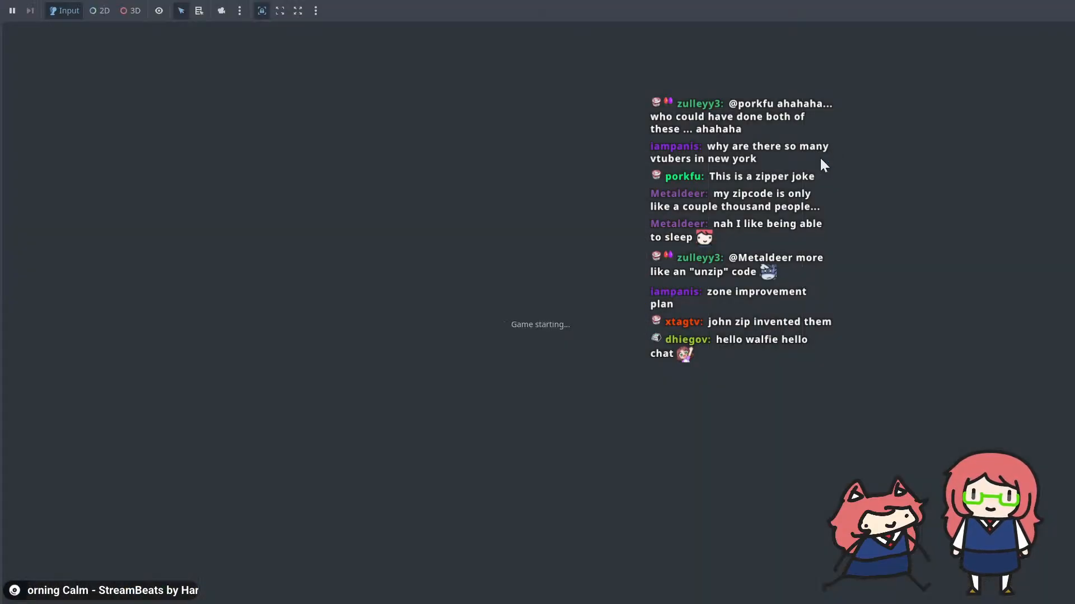
key("space")
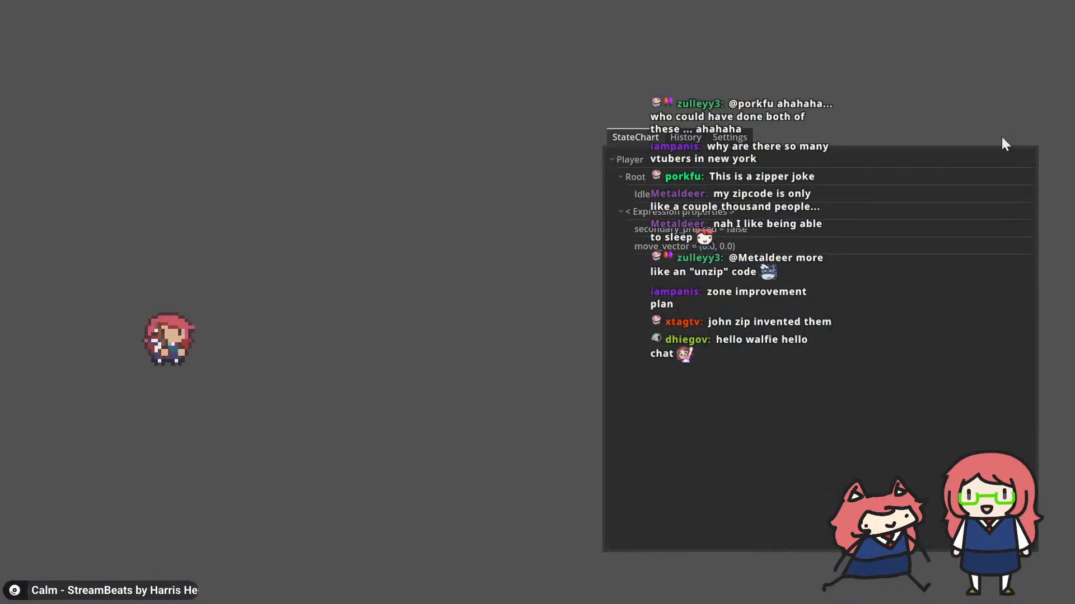
key("space")
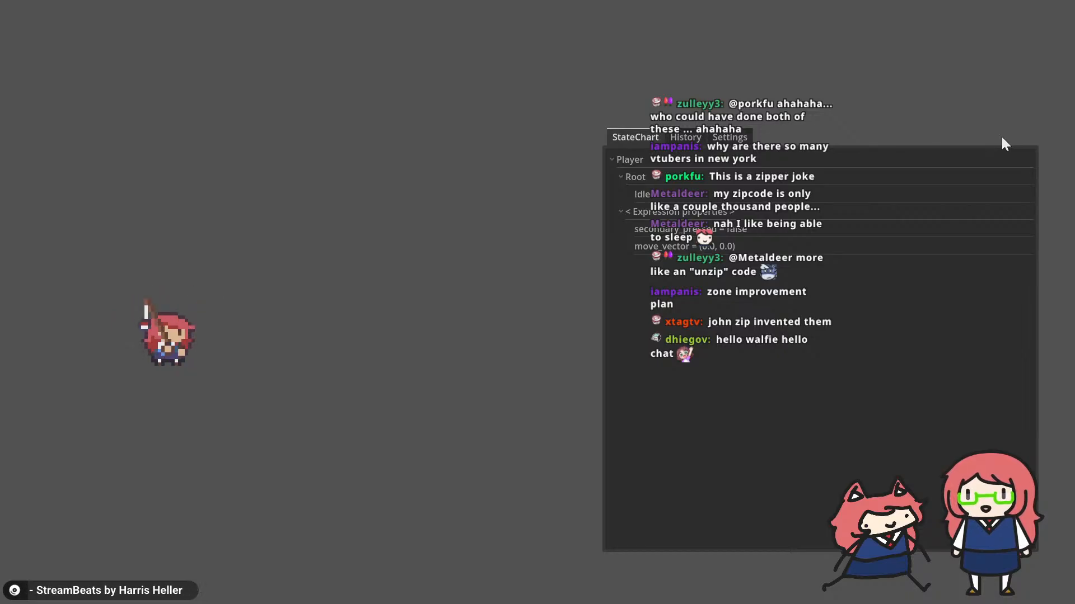
key("F8")
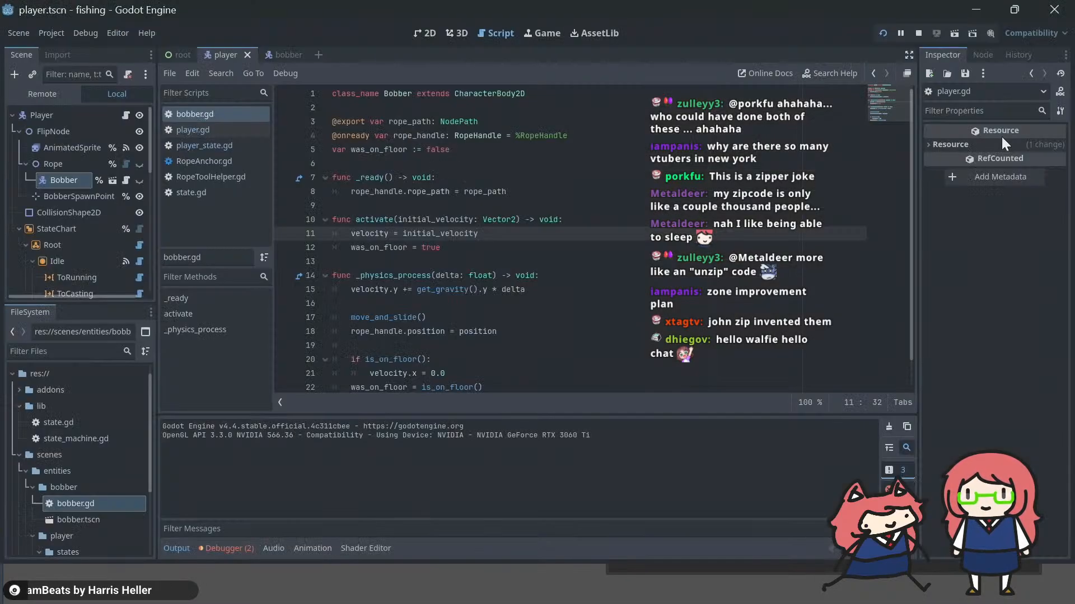
Step: In the bobber scene, set the root Bobber's collision layer to only layer 3 (Bobber) and save
scroll(583, 252, "down", 1)
left_click(567, 262)
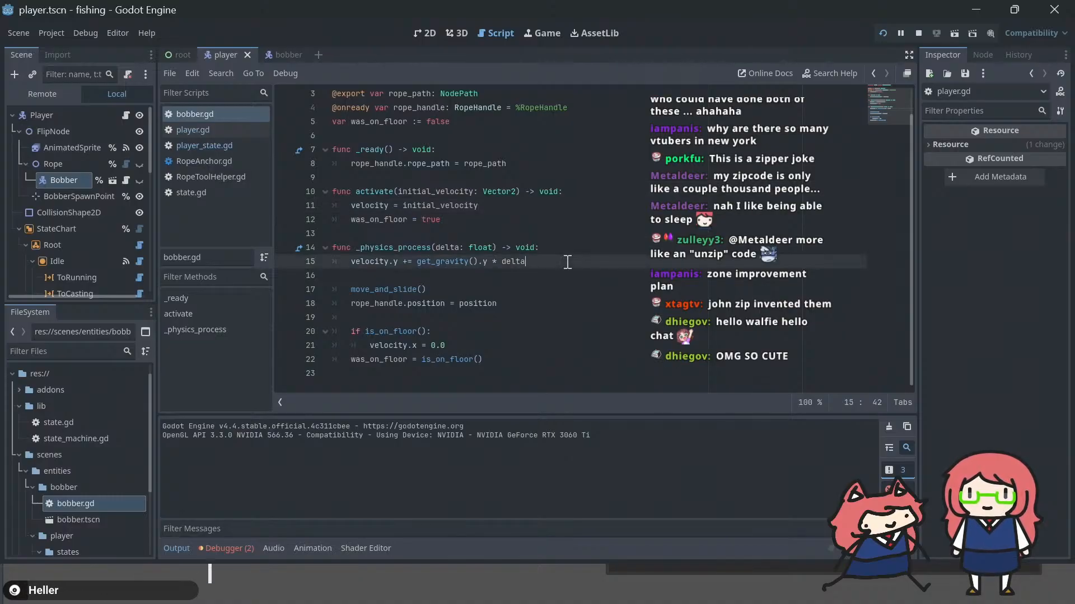
left_click(282, 53)
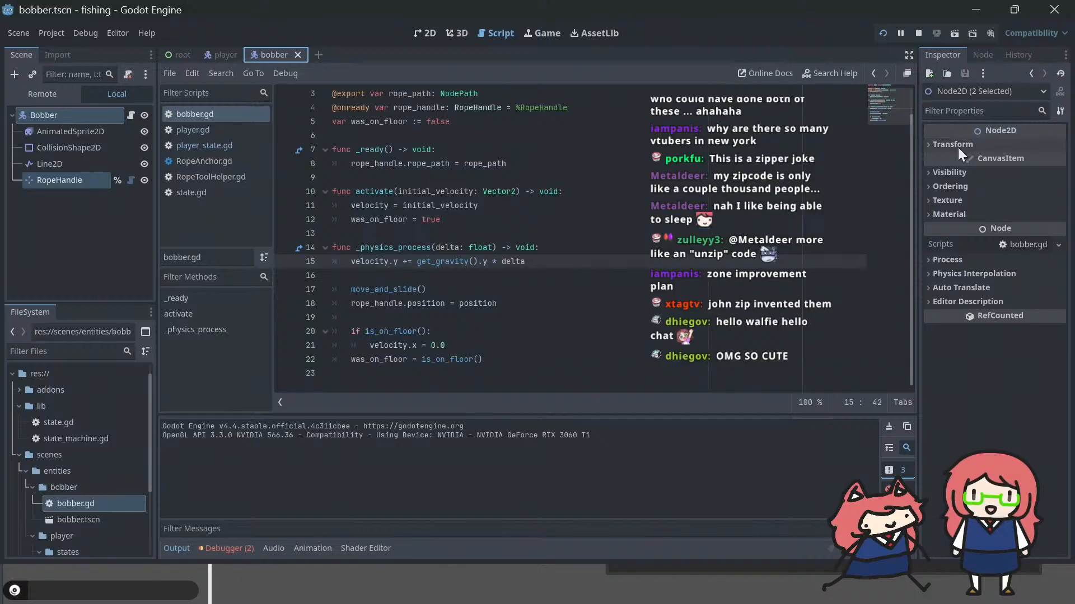
left_click(52, 130)
left_click(53, 113)
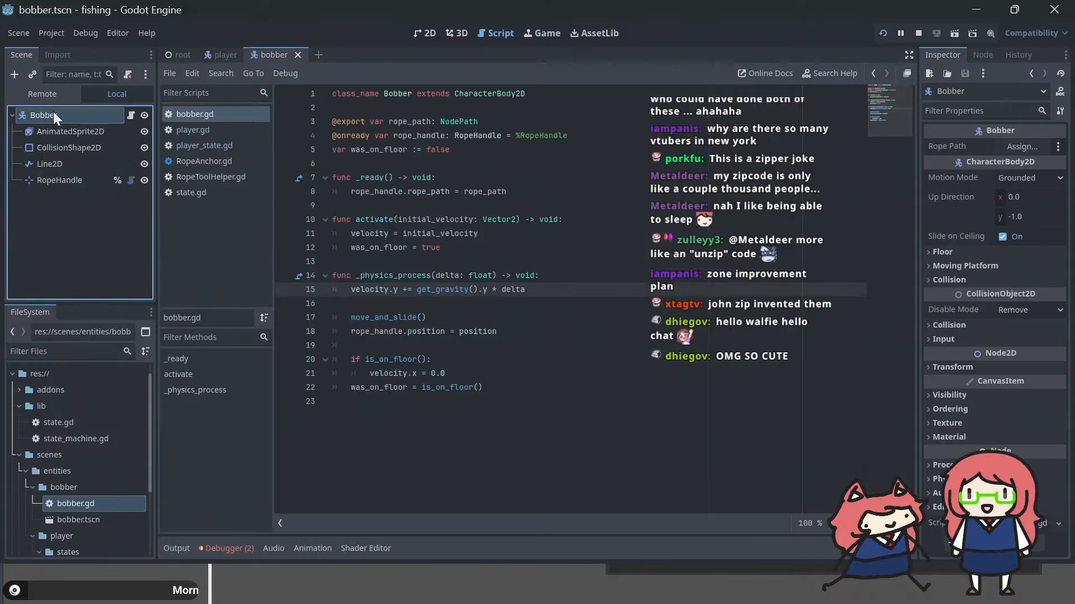
left_click(947, 280)
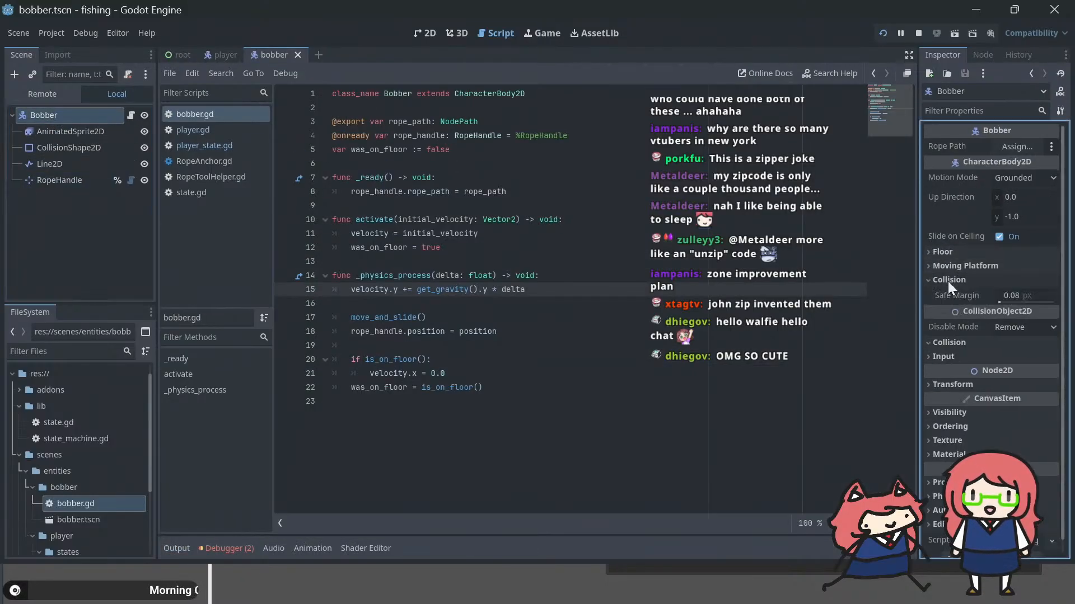
left_click(959, 342)
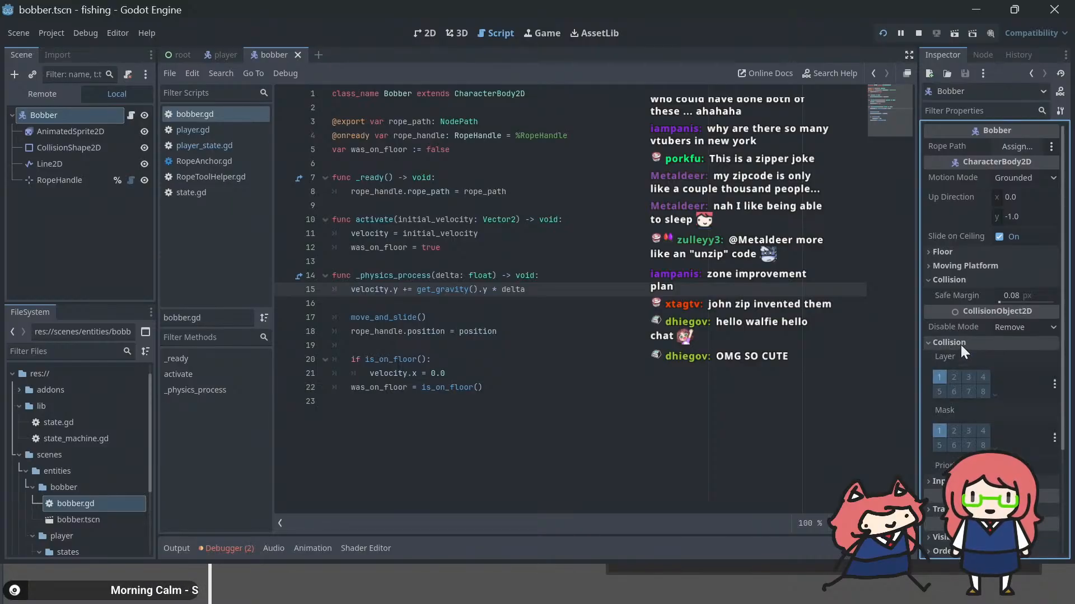
left_click(939, 378)
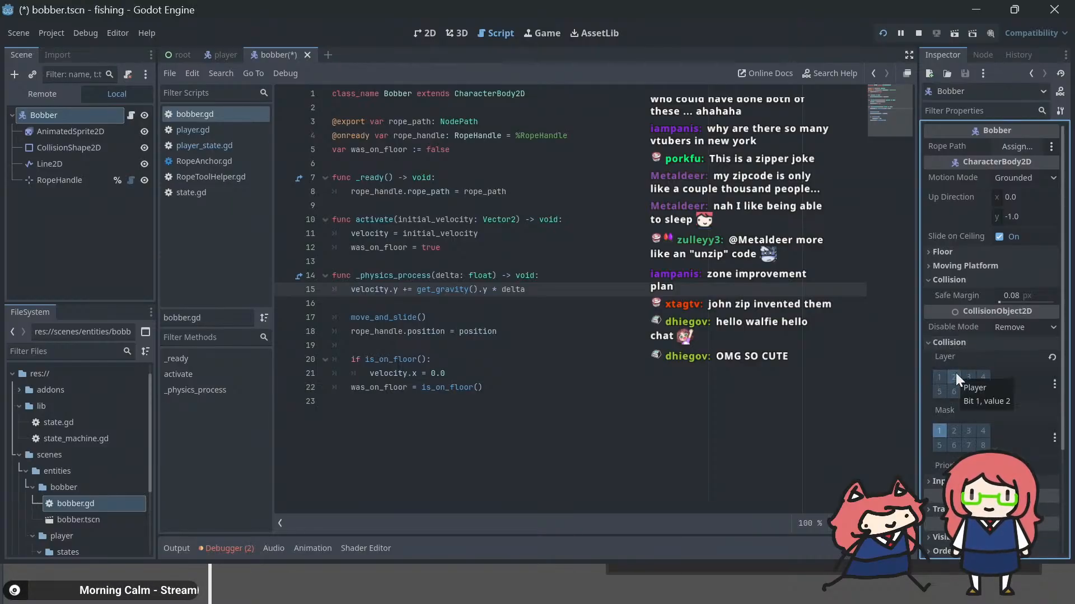
left_click(955, 374)
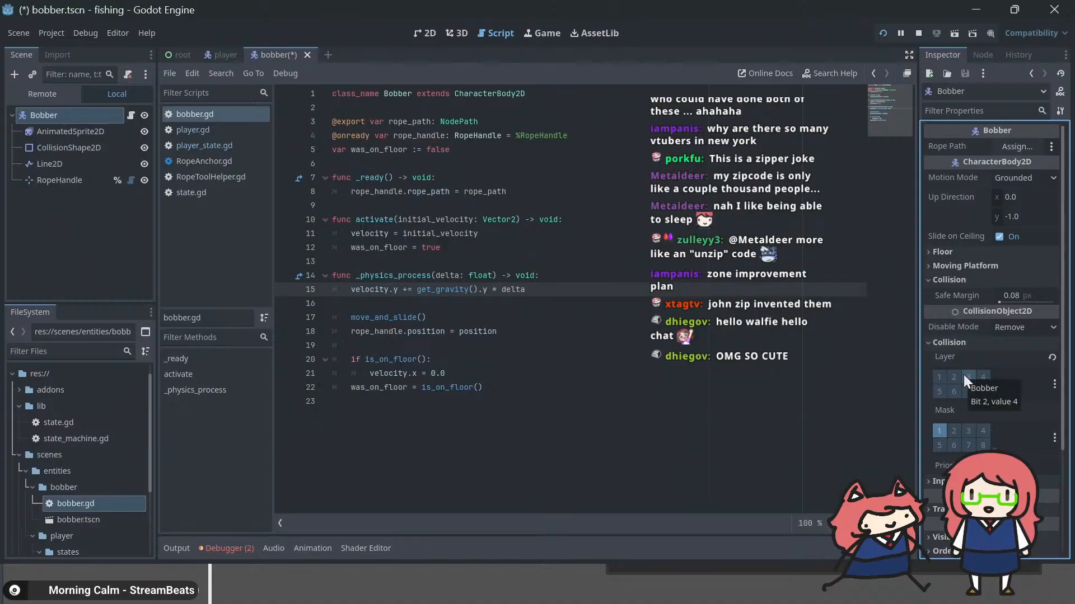
left_click(963, 375)
key("ctrl+s")
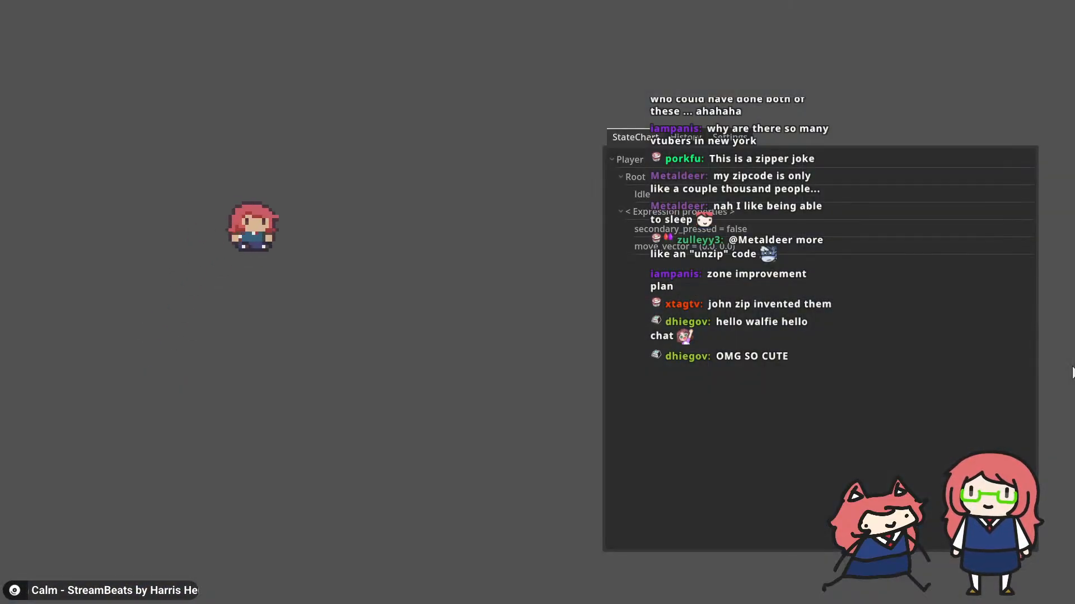
Step: Move the player around in the running game and cast the rod to test the bobber, then return to the editor
key("Left")
key("Right")
key("space")
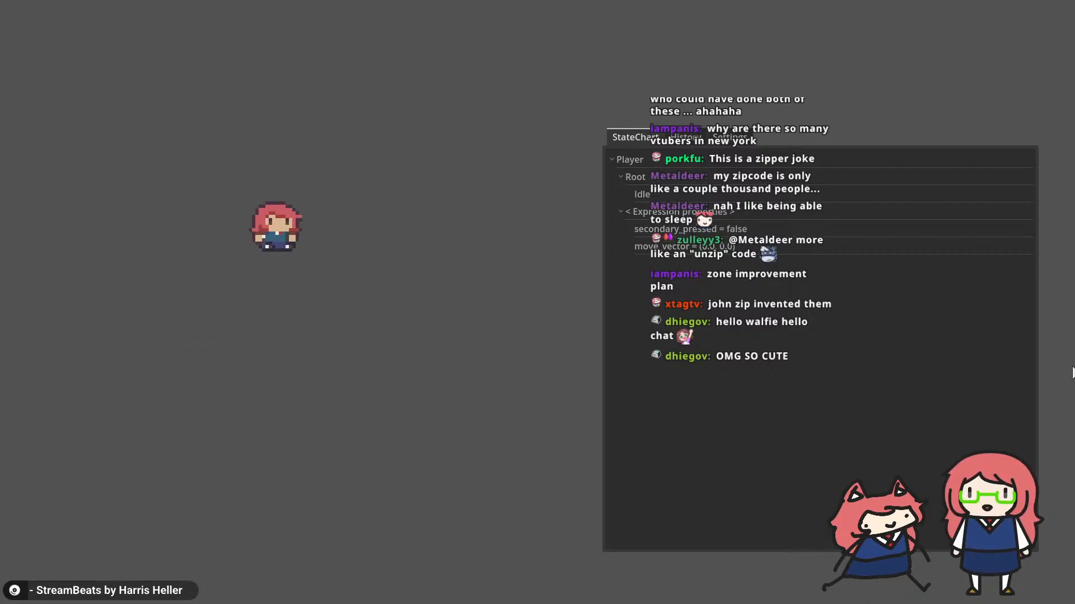
key("Left")
key("Right")
key("x")
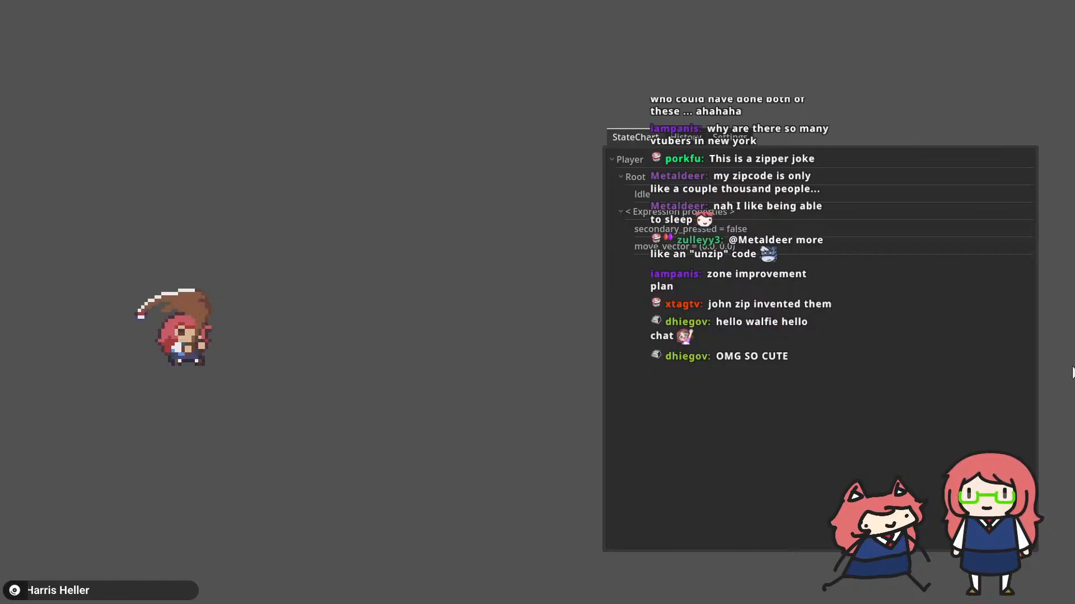
key("Right")
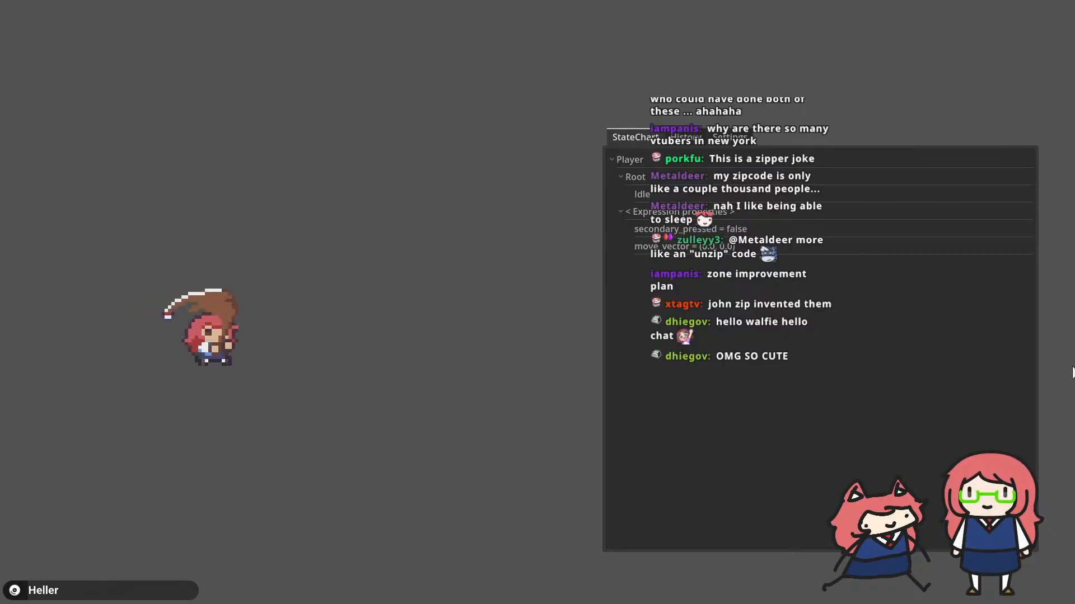
key("alt+Tab")
key("alt+Tab")
key("alt+Tab")
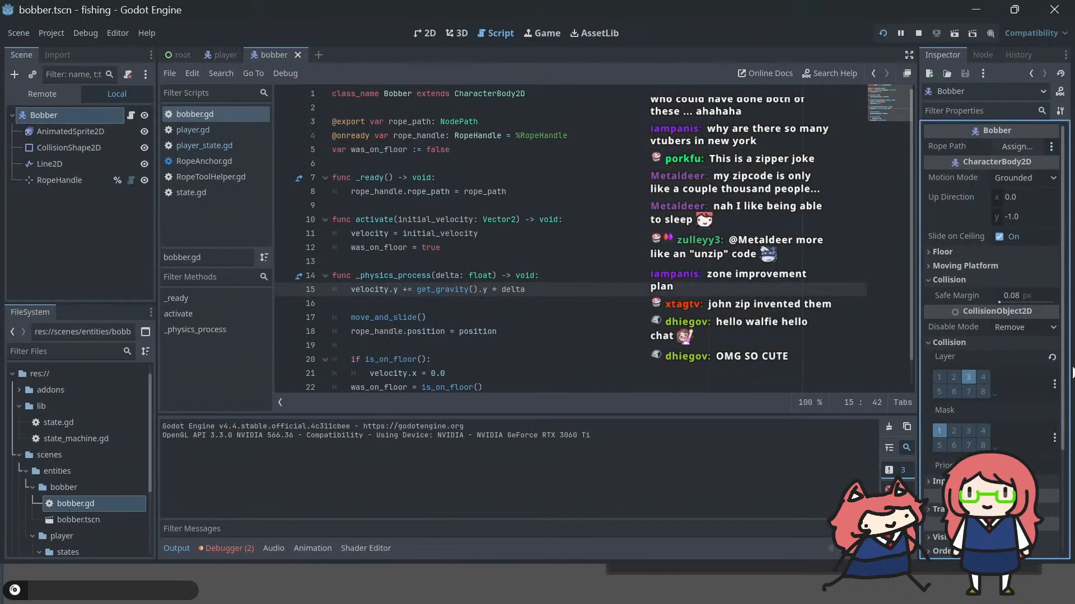
Step: Examine the bobber's _physics_process code and the members available on rope_handle
left_click(511, 304)
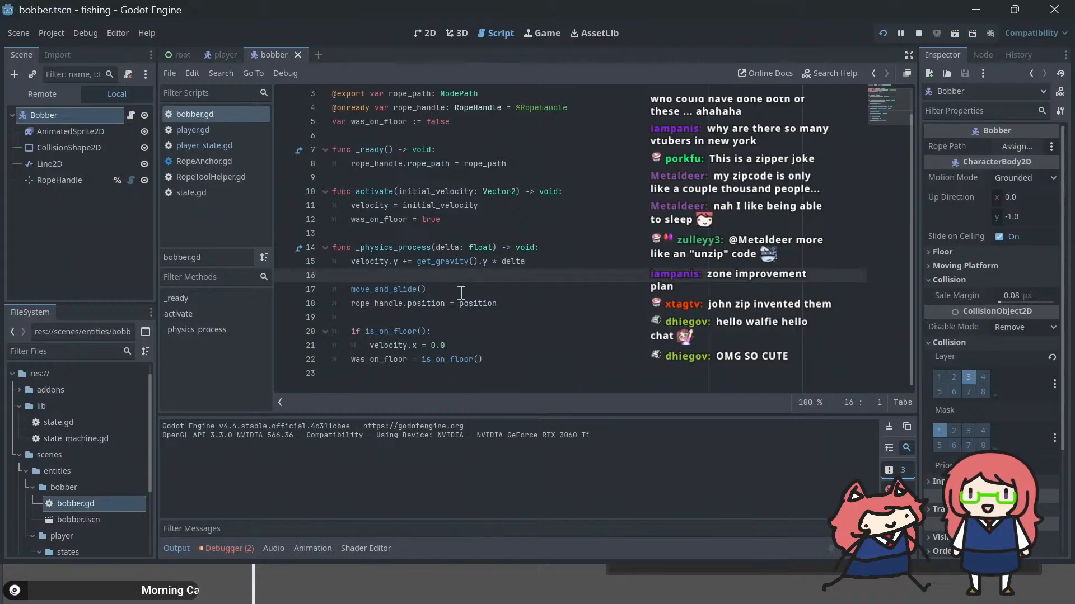
scroll(461, 293, "up", 1)
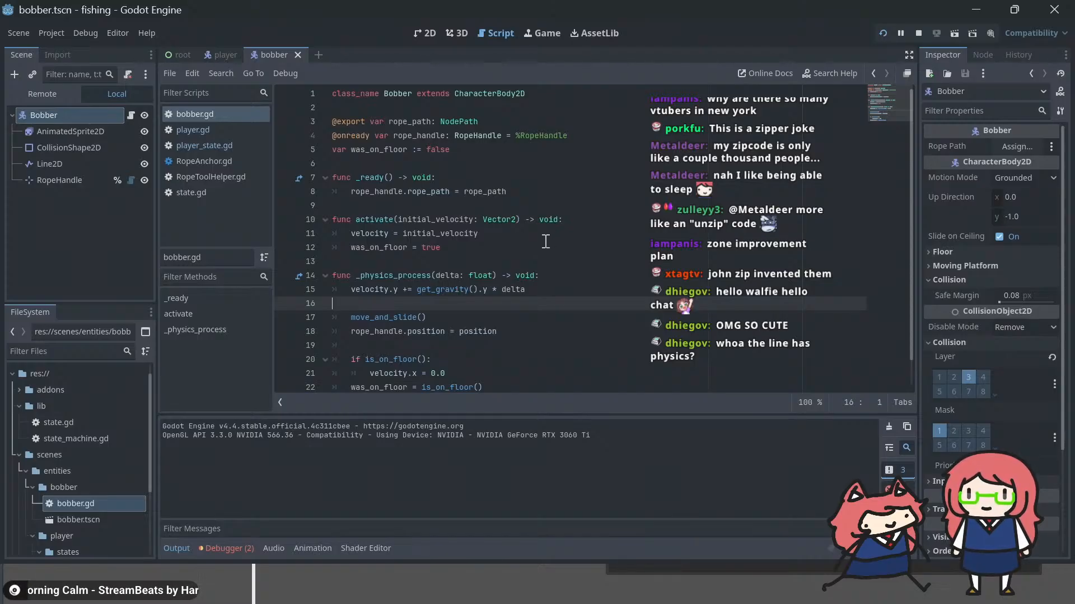
scroll(503, 302, "down", 1)
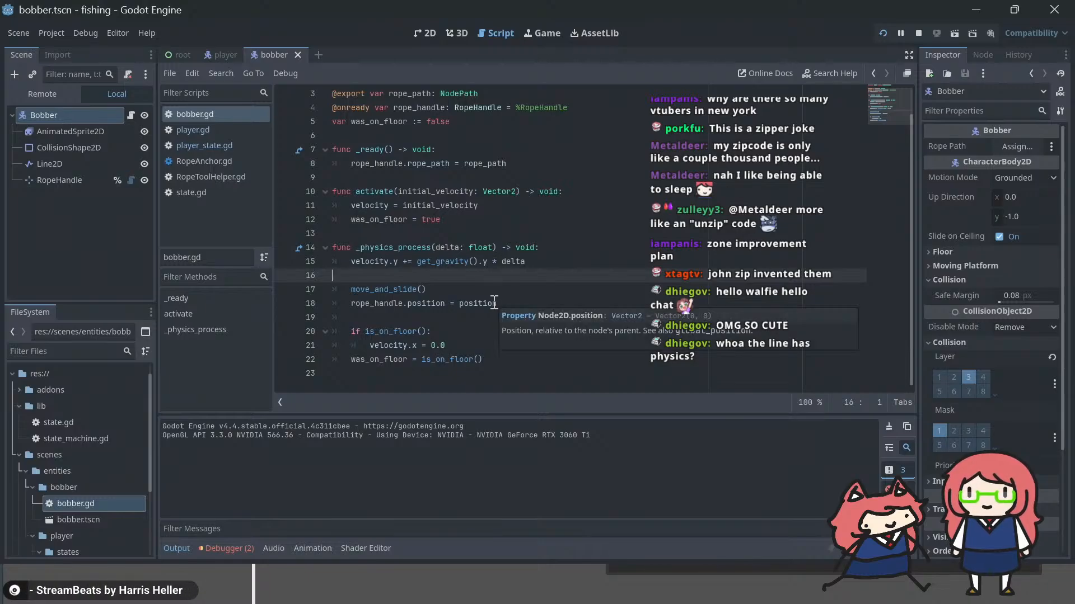
left_click(526, 305)
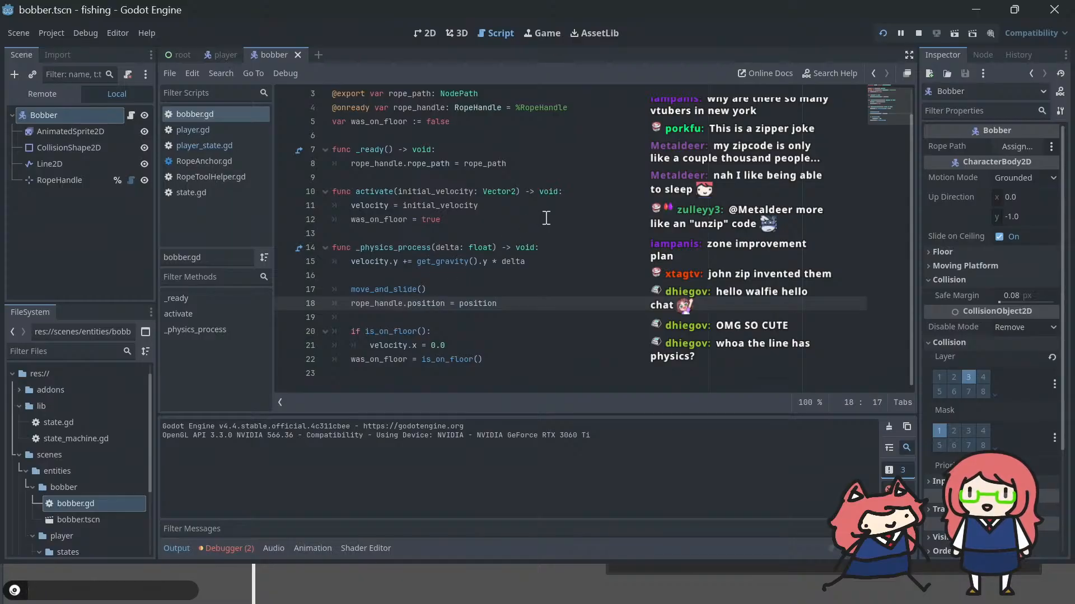
key("ctrl+space")
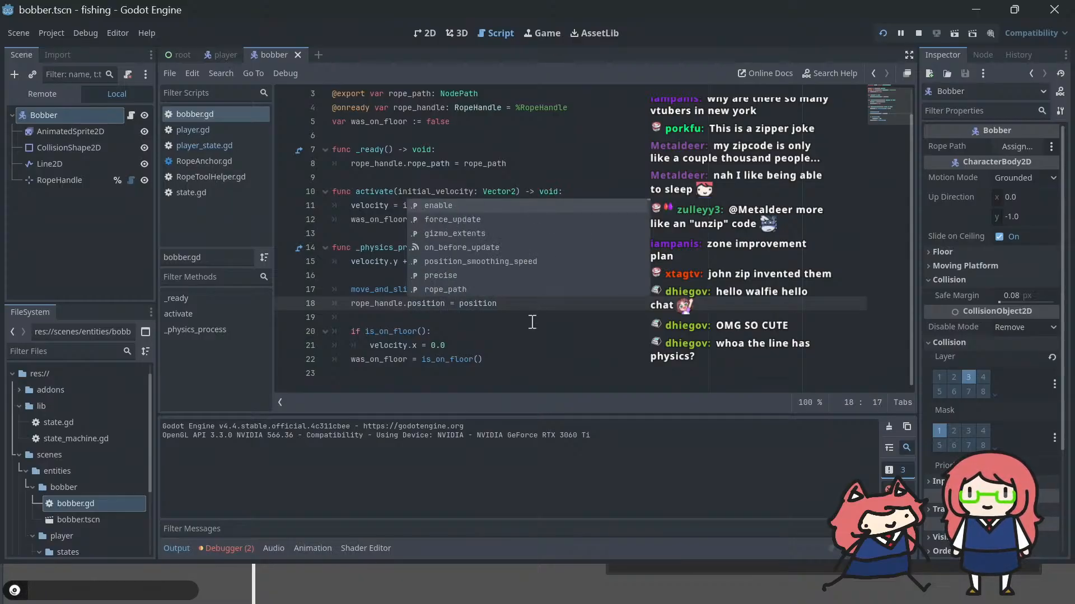
left_click(532, 322)
Step: Add print(velocity) after the gravity line in the bobber's _physics_process and run the project
left_click(483, 271)
key("Return")
key("Up")
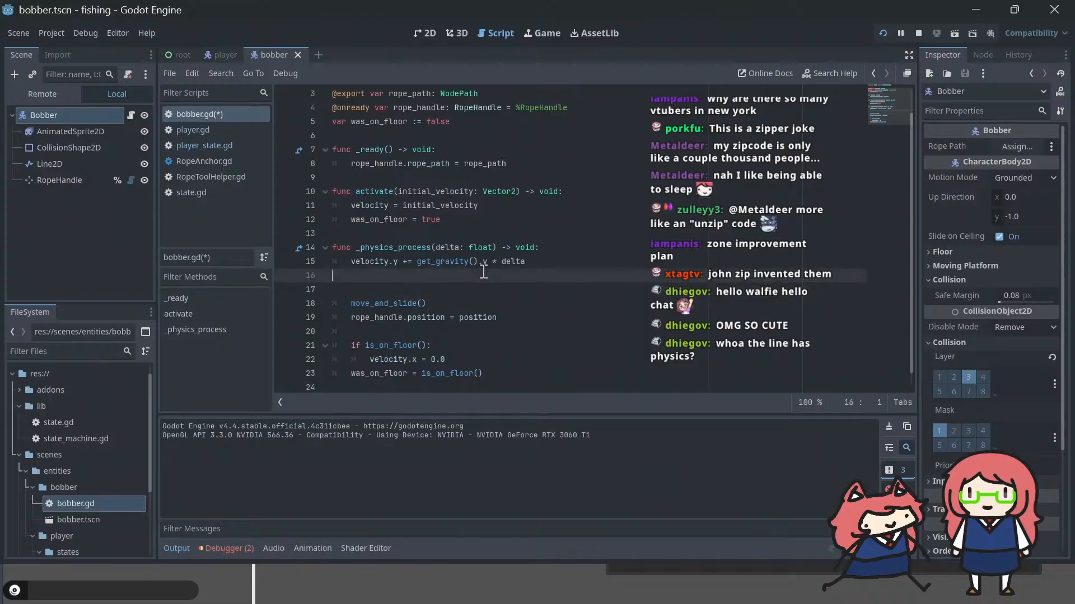
type("print(ve")
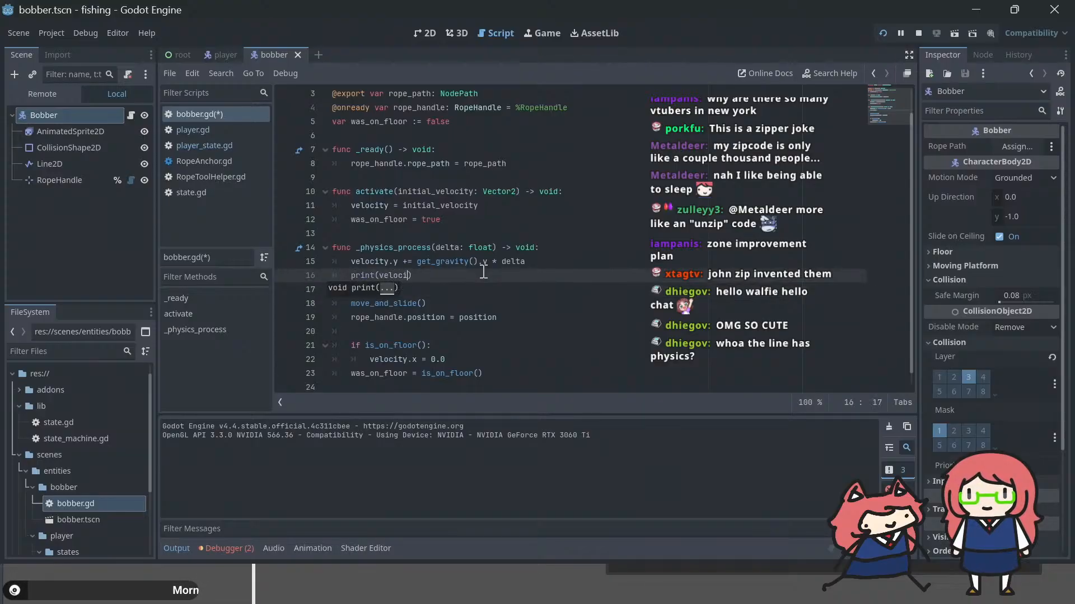
type("locity")
key("F5")
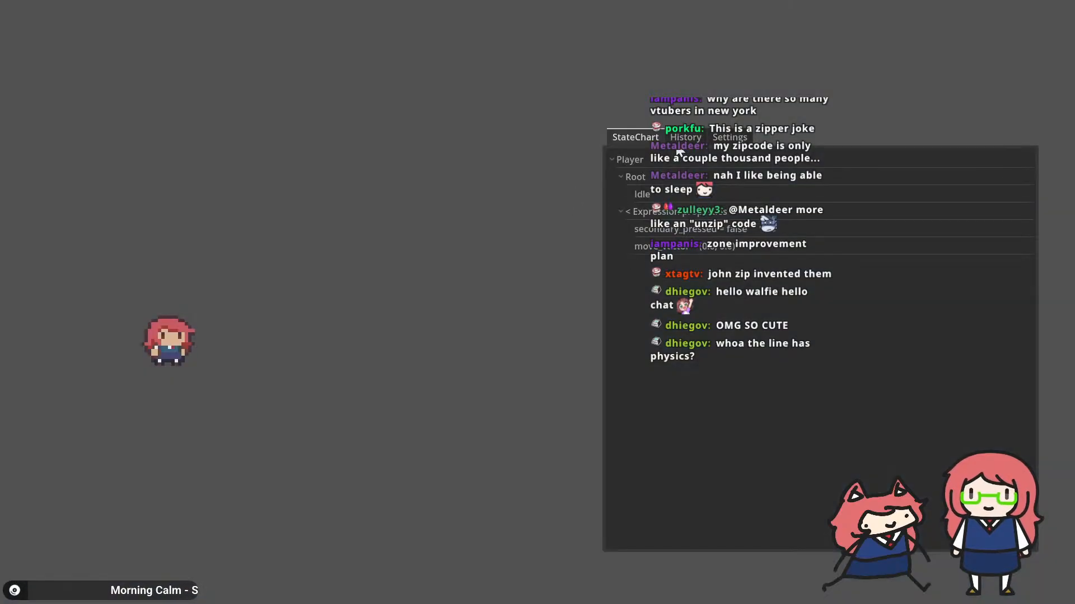
Step: Switch between the running game and the editor to check the printed velocity output
key("alt+Tab")
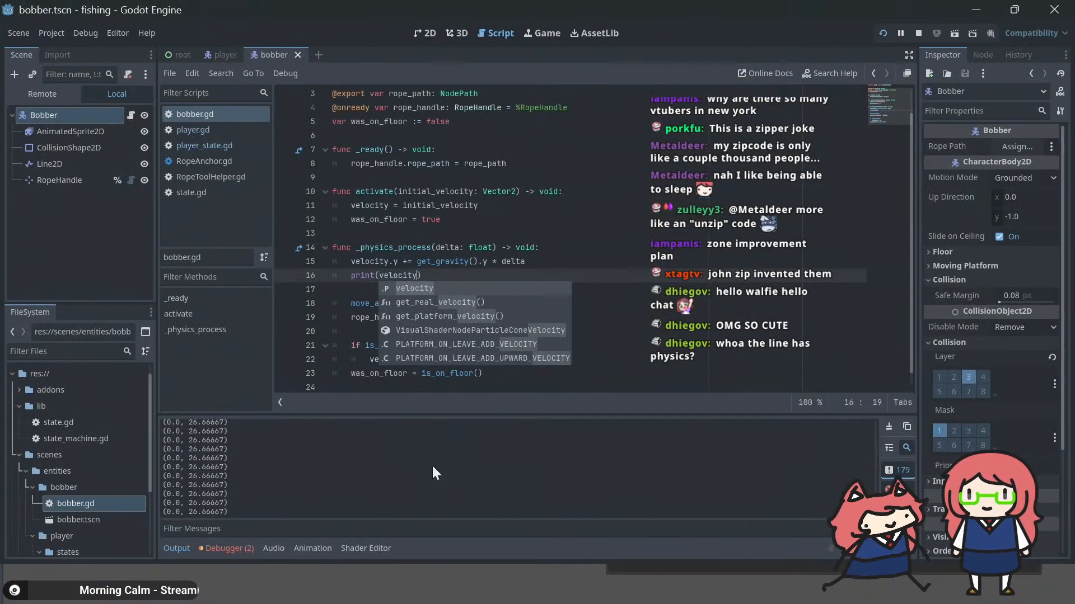
key("alt+Tab")
key("alt+Tab")
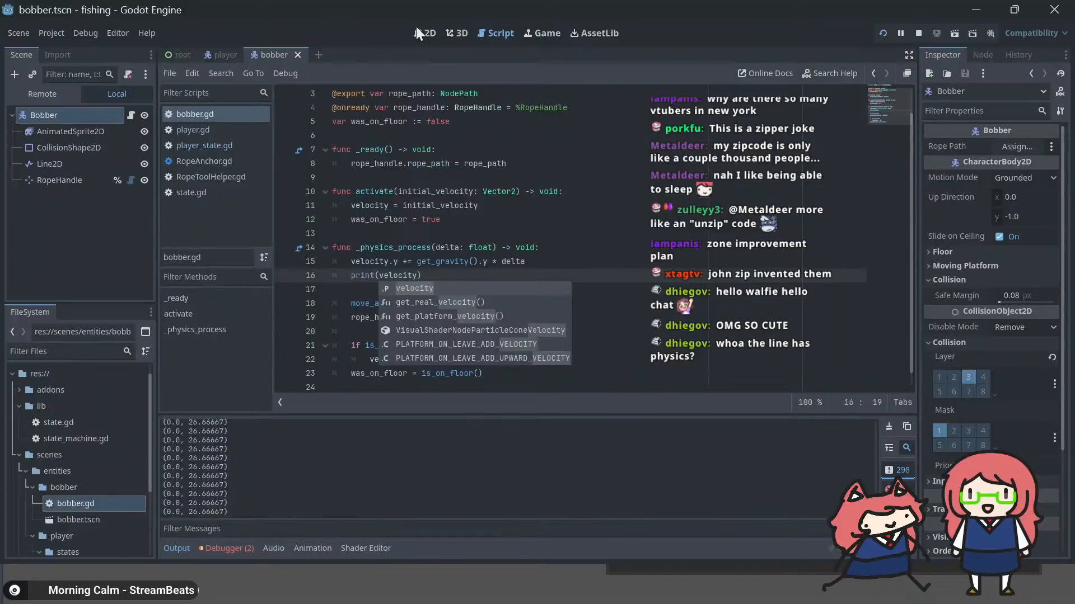
left_click(546, 27)
key("alt+Tab")
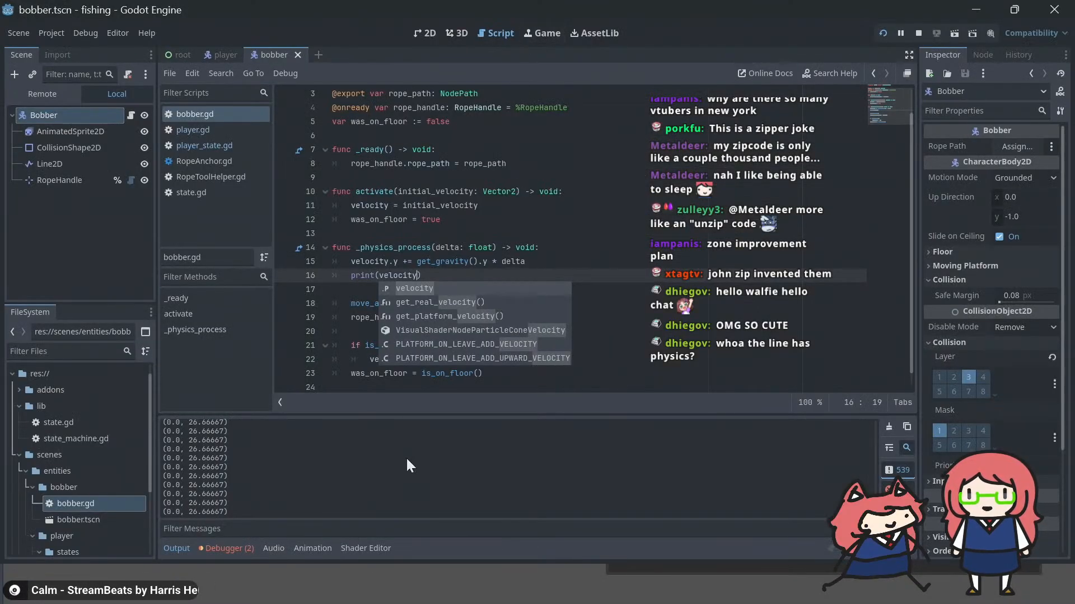
key("alt+Tab")
key("alt+Tab")
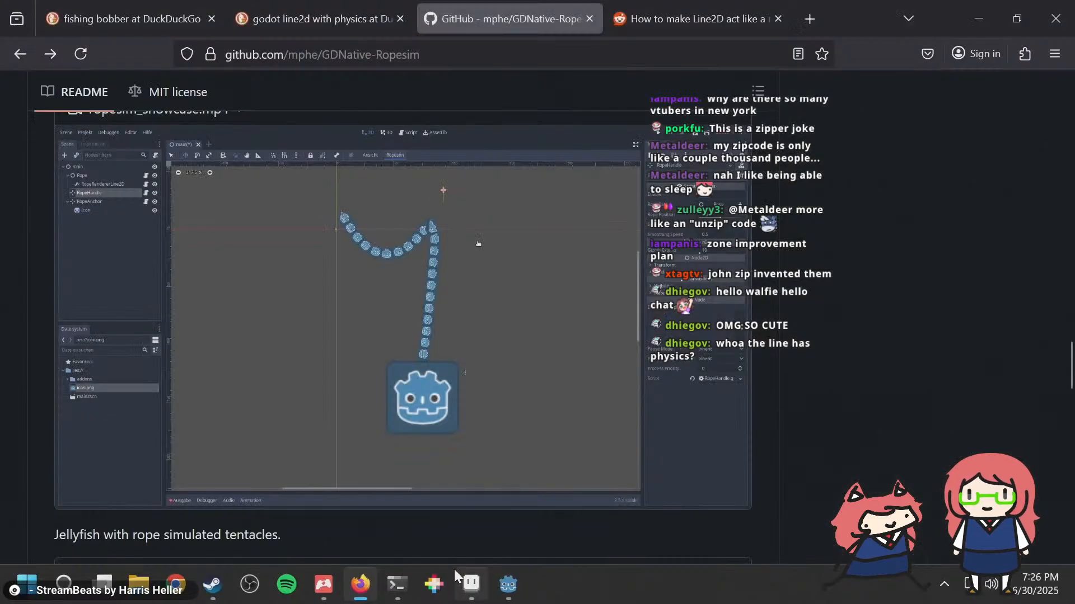
Step: Shrink the running game window to about 1248x702 and place it over the editor with the output log exposed
mouse_move(506, 585)
right_click(534, 485)
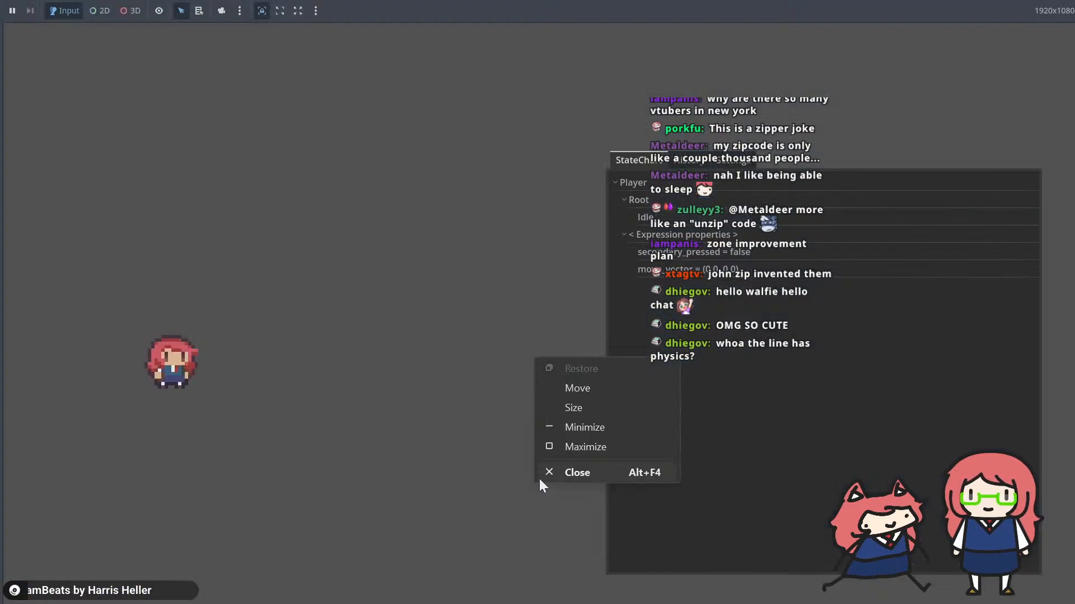
left_click(559, 444)
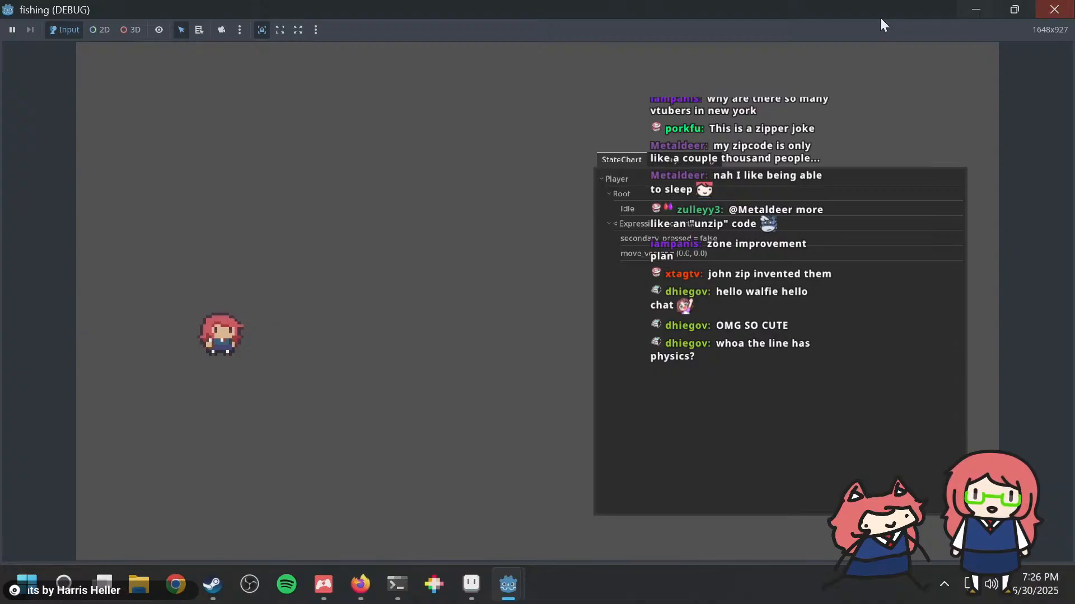
left_click_drag(880, 18, 853, 55)
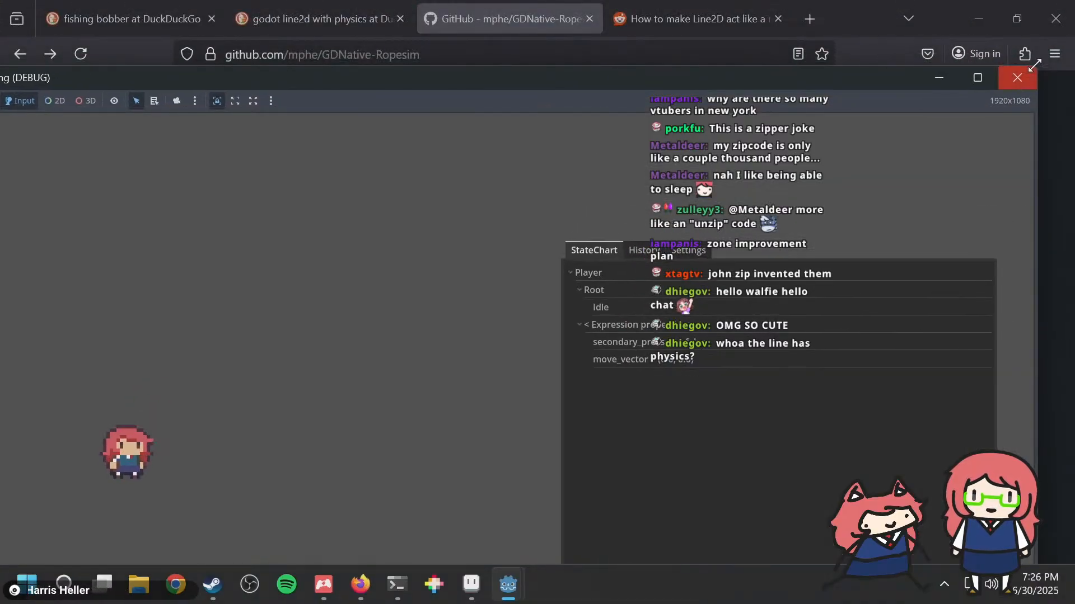
left_click_drag(1027, 71, 655, 264)
left_click_drag(516, 278, 688, 84)
key("alt+Tab")
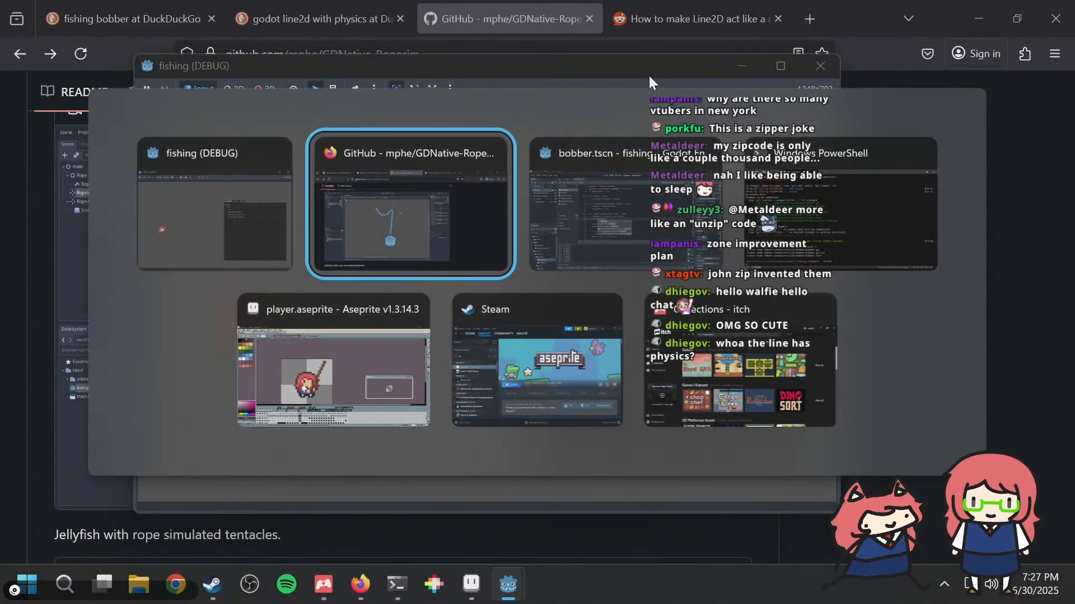
key("alt+Tab")
key("alt+Tab")
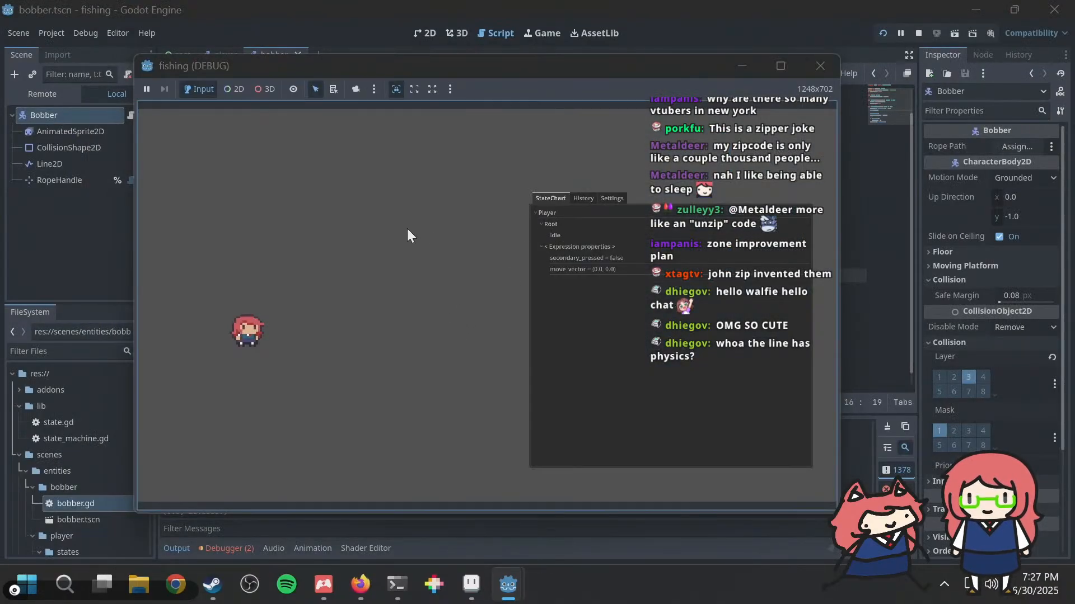
left_click_drag(447, 66, 474, 29)
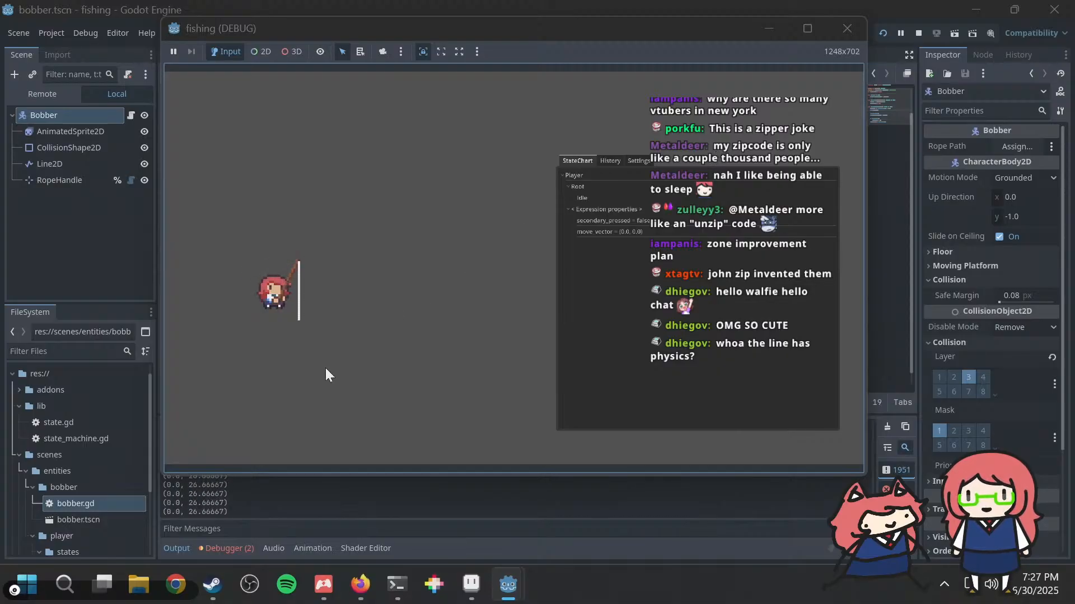
Step: Turn the player around, cast the rod in the game, and inspect the velocities printed in the editor output
left_click(305, 502)
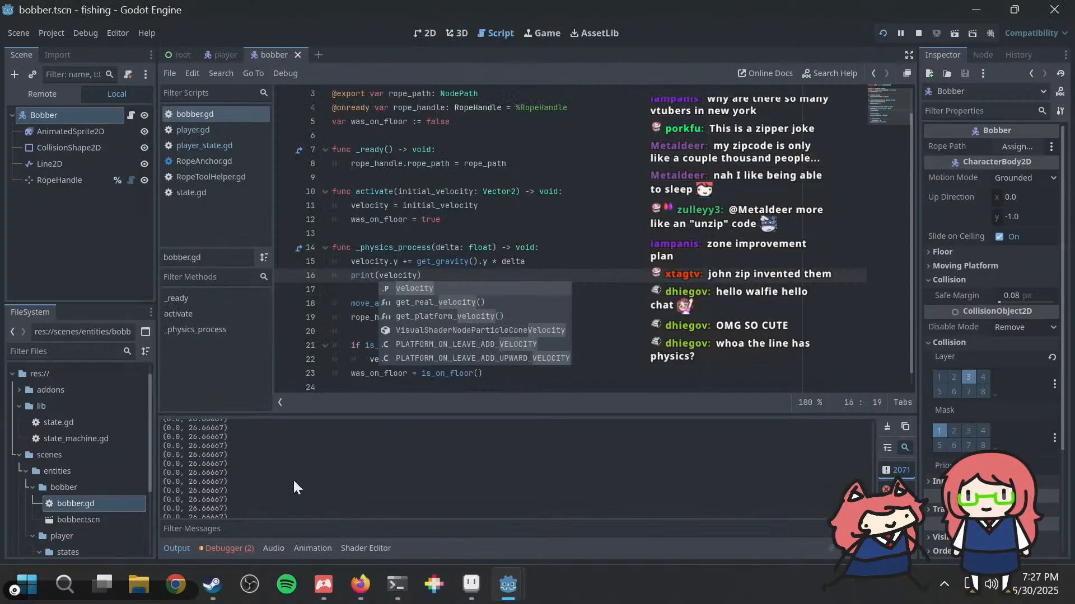
key("alt+Tab")
key("a")
key("alt+Tab")
key("alt+Tab")
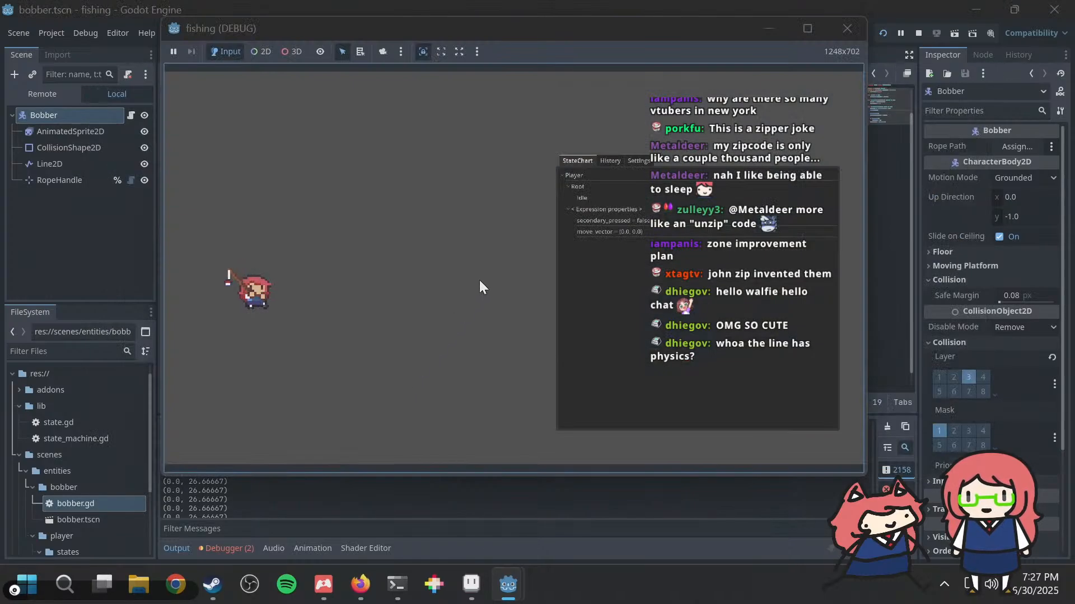
left_click(479, 279)
key("alt+Tab")
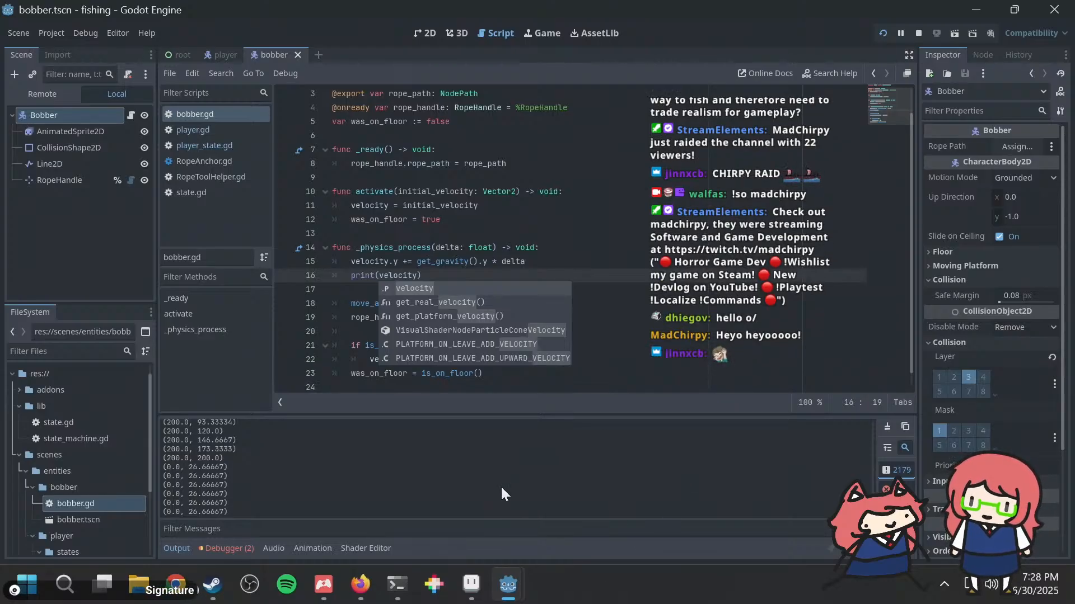
Step: Return to the game and repeatedly cast the rod while moving and facing both directions, comparing the bobber's motion with the velocity output
mouse_move(515, 583)
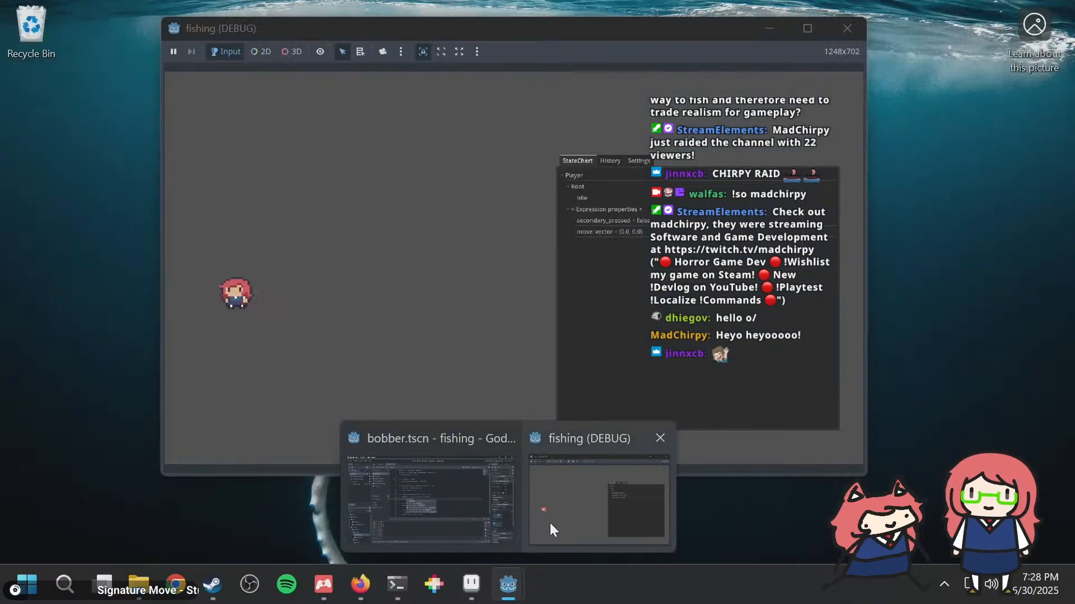
left_click(550, 523)
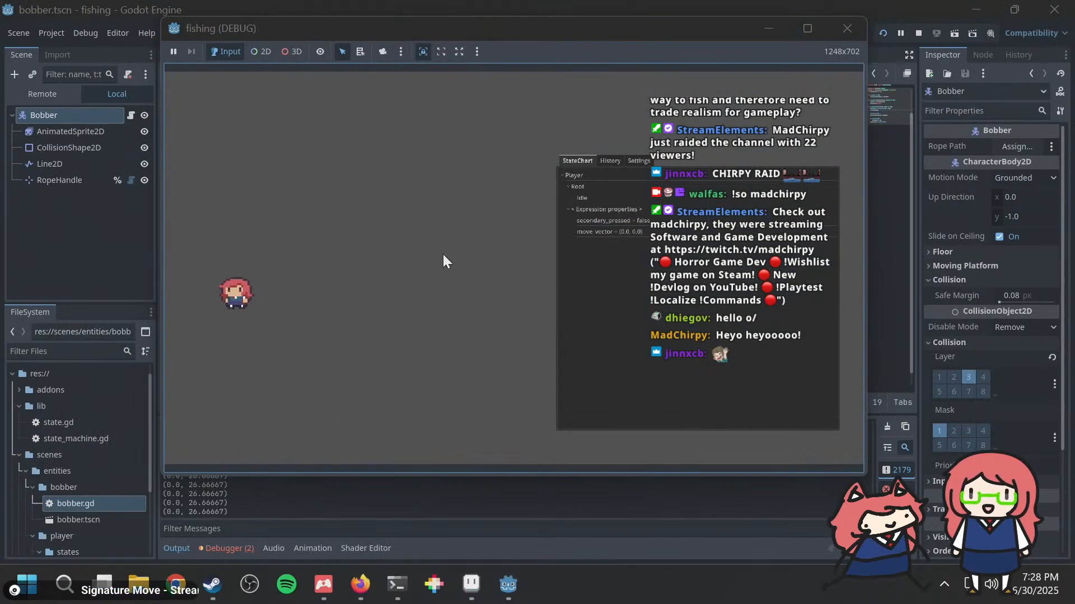
key("d")
key("space")
key("a")
key("d")
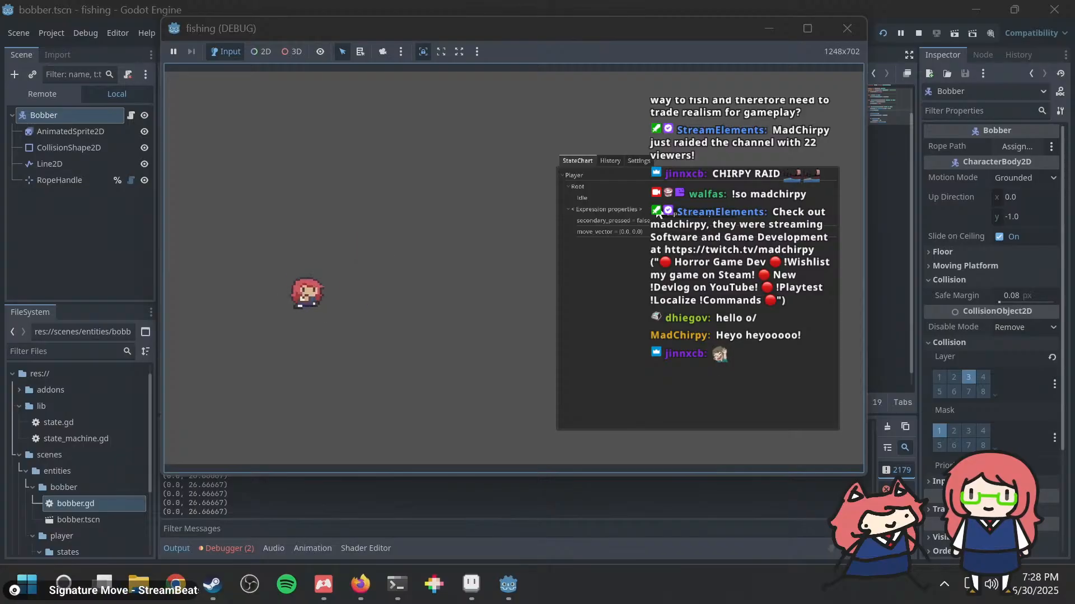
left_click(658, 214)
key("a")
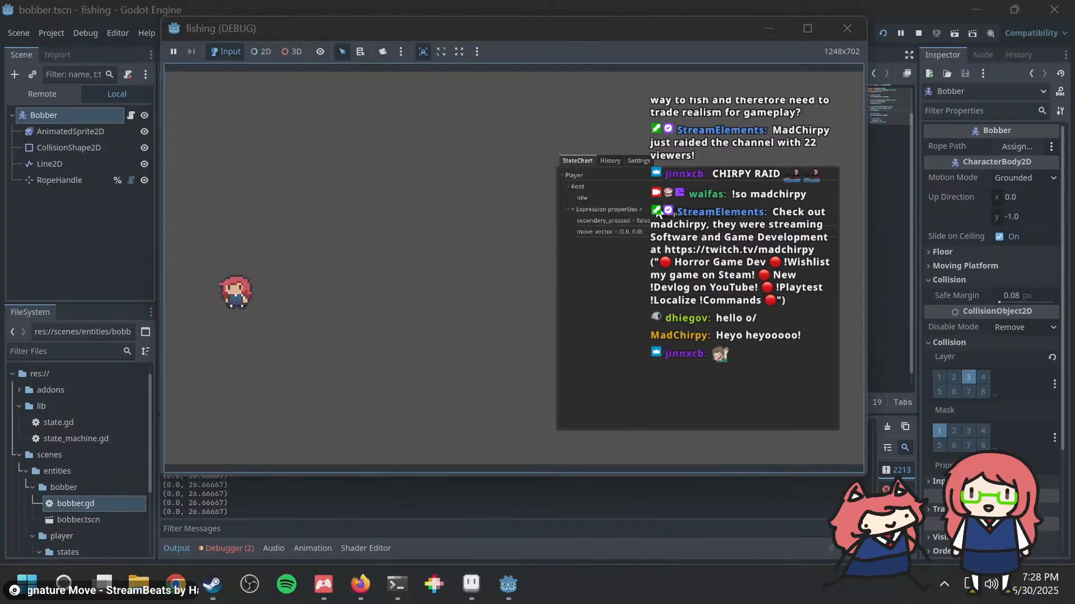
key("d")
left_click(658, 214)
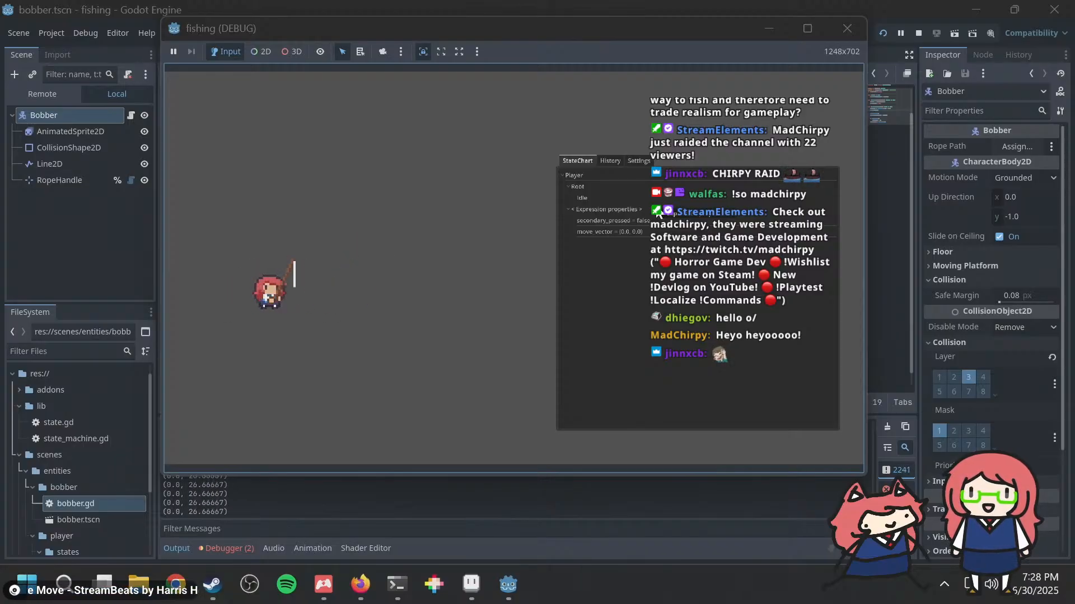
key("a")
left_click(659, 214)
key("d")
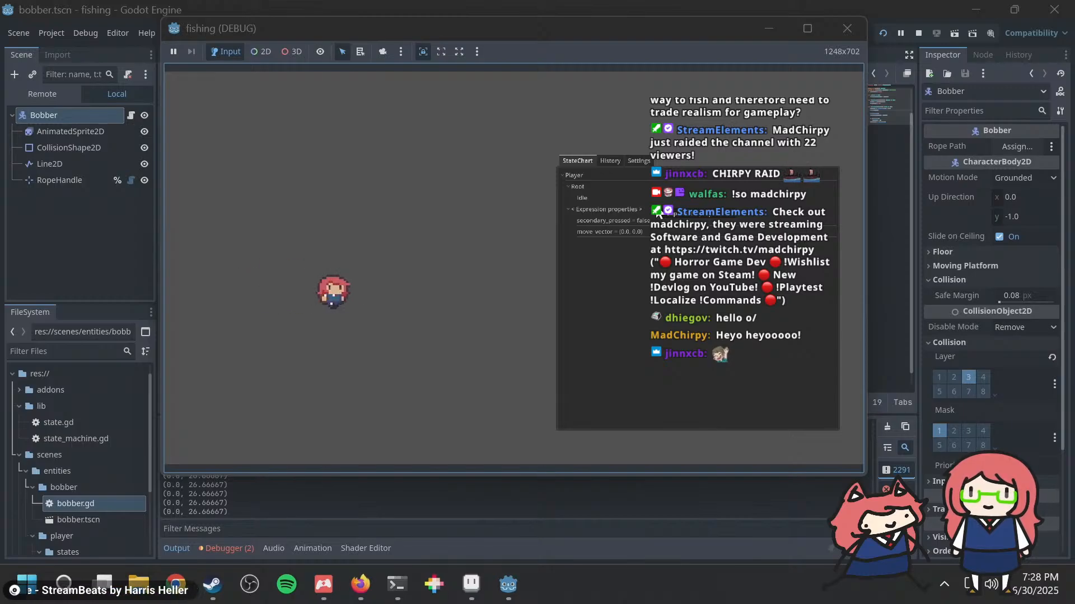
key("a")
left_click(658, 213)
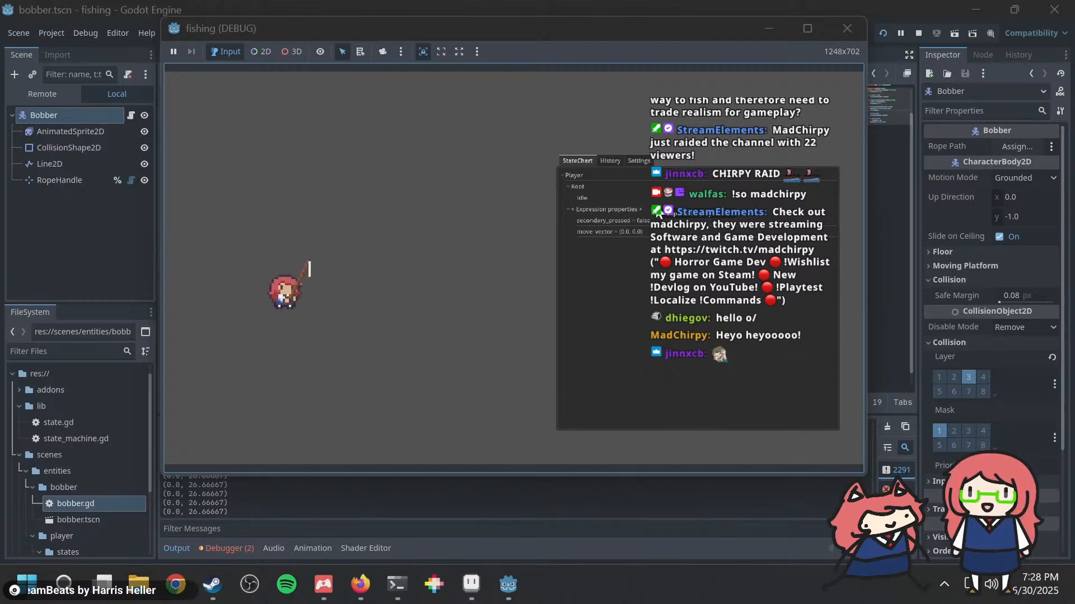
key("a")
left_click(658, 214)
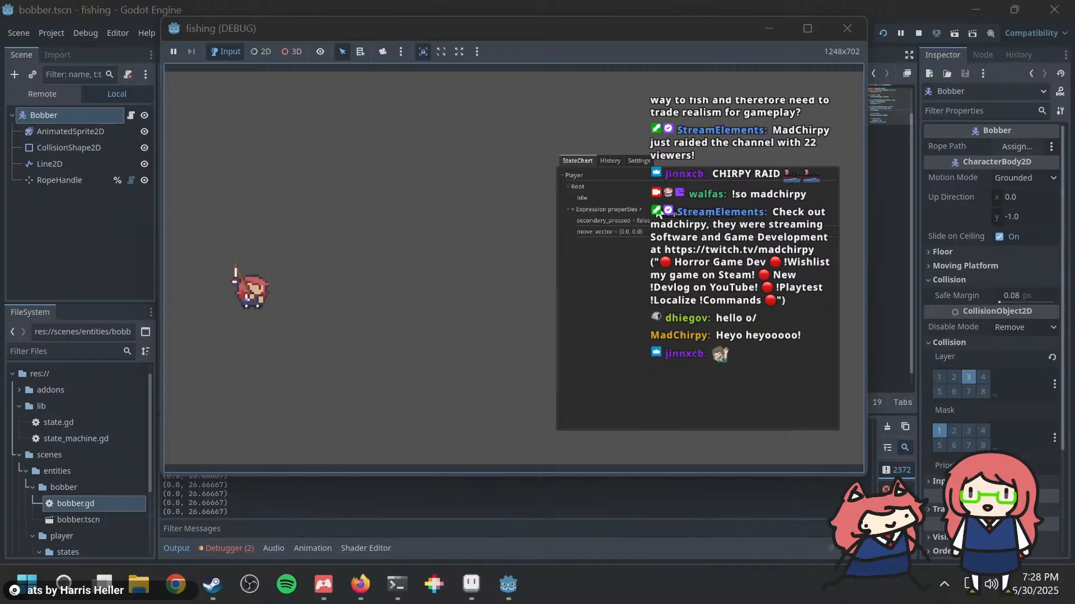
left_click(658, 213)
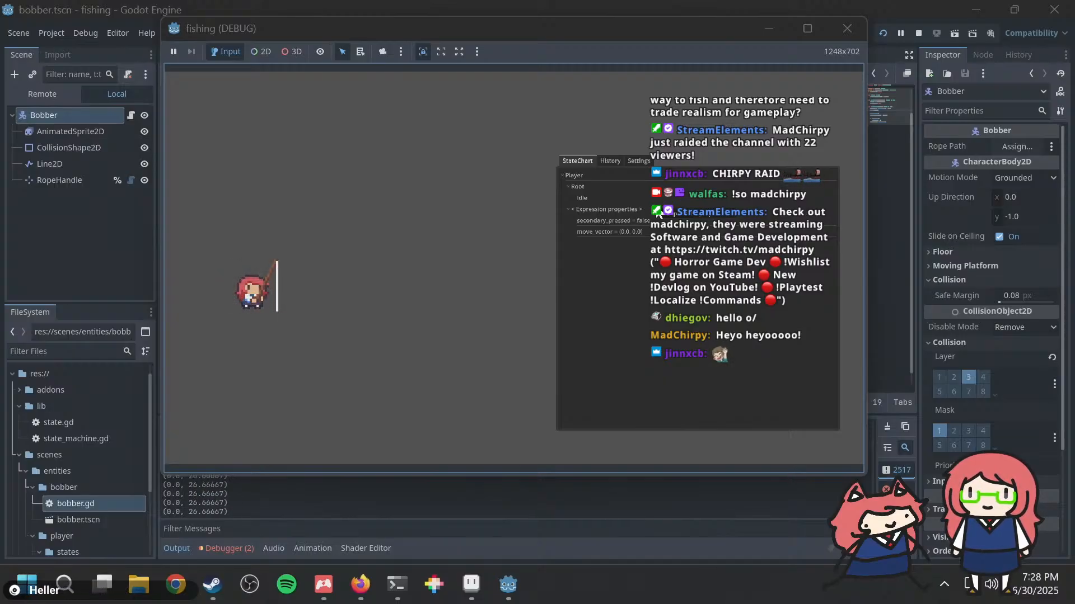
key("d")
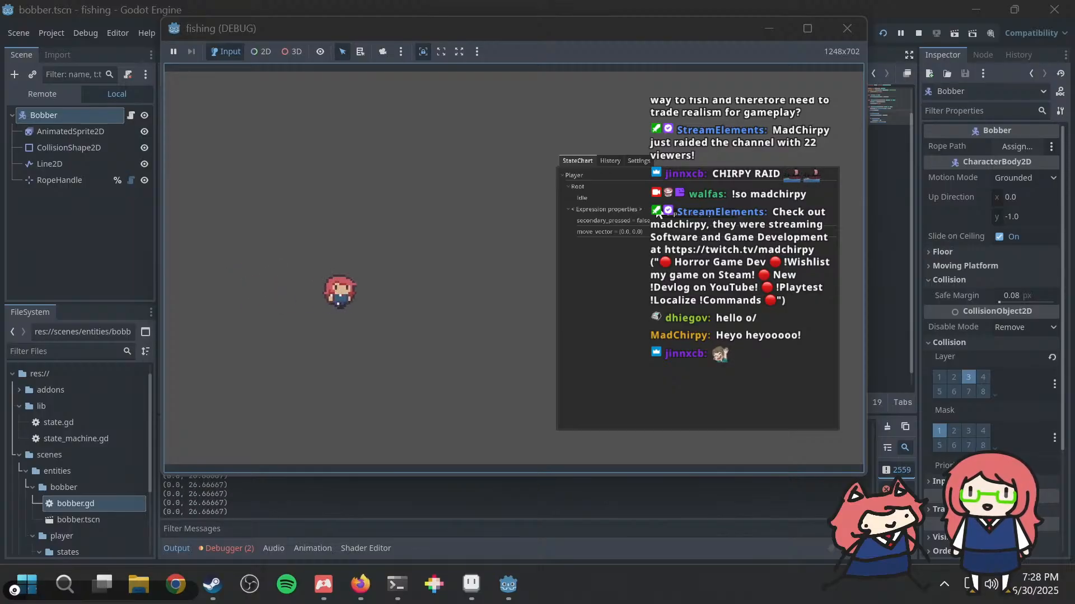
key("a")
key("w")
key("s")
key("d")
left_click(658, 214)
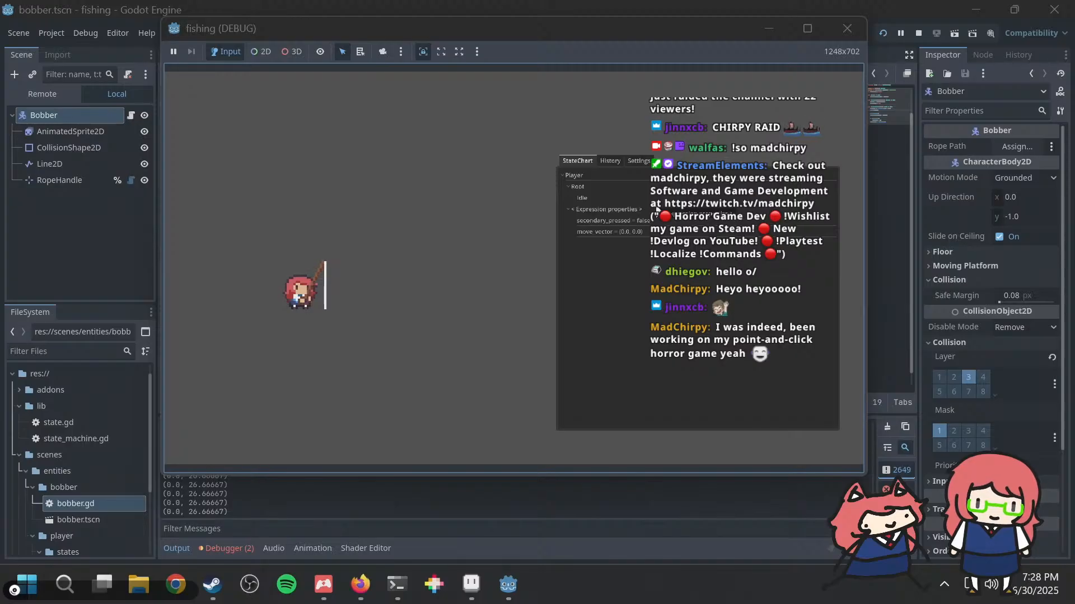
left_click(657, 209)
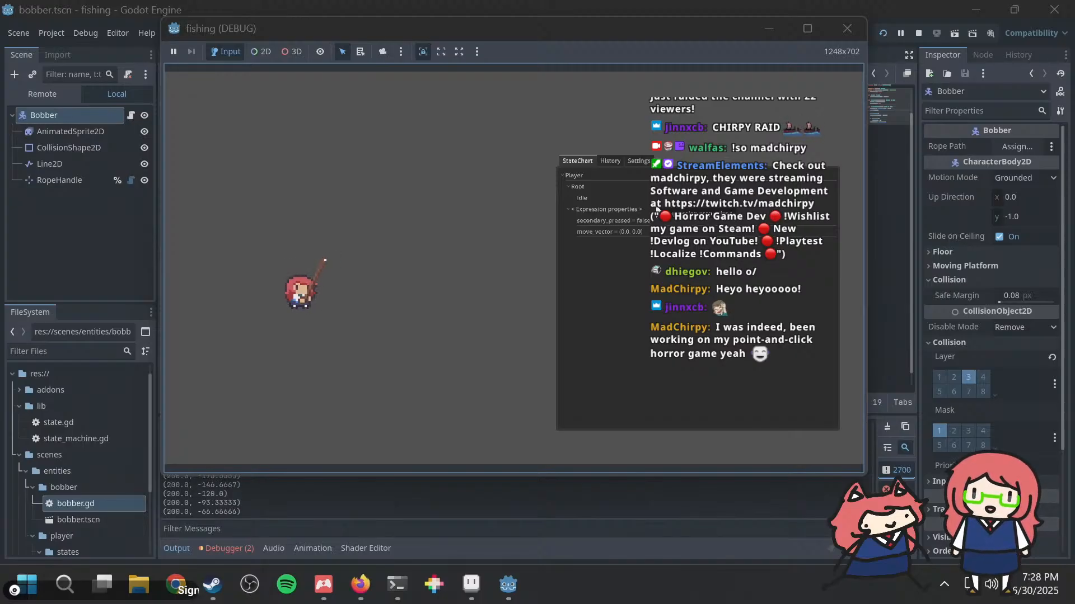
key("a")
key("d")
key("a")
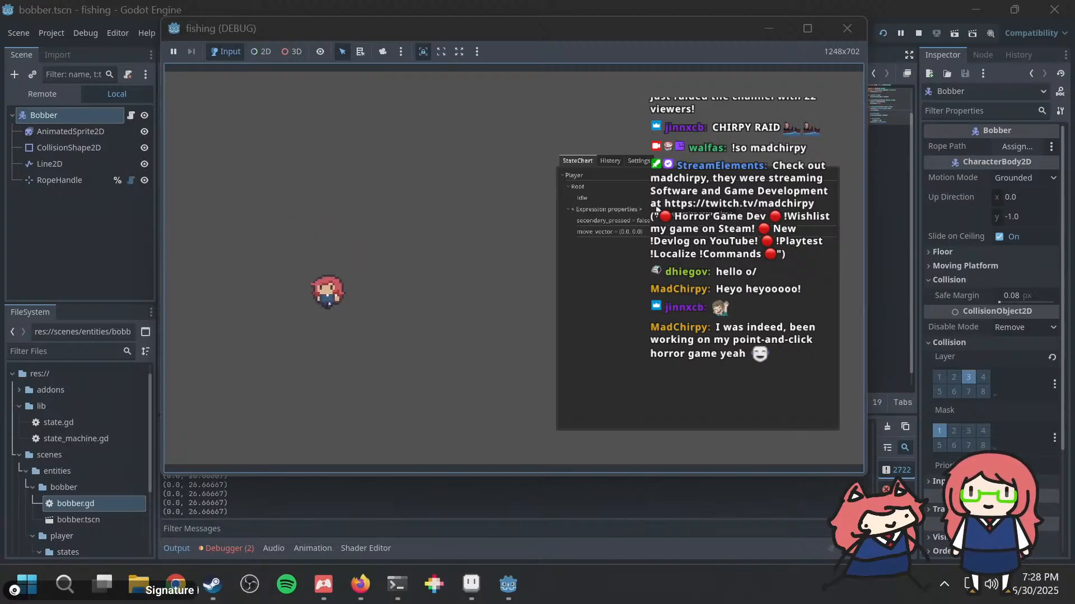
key("d")
key("a")
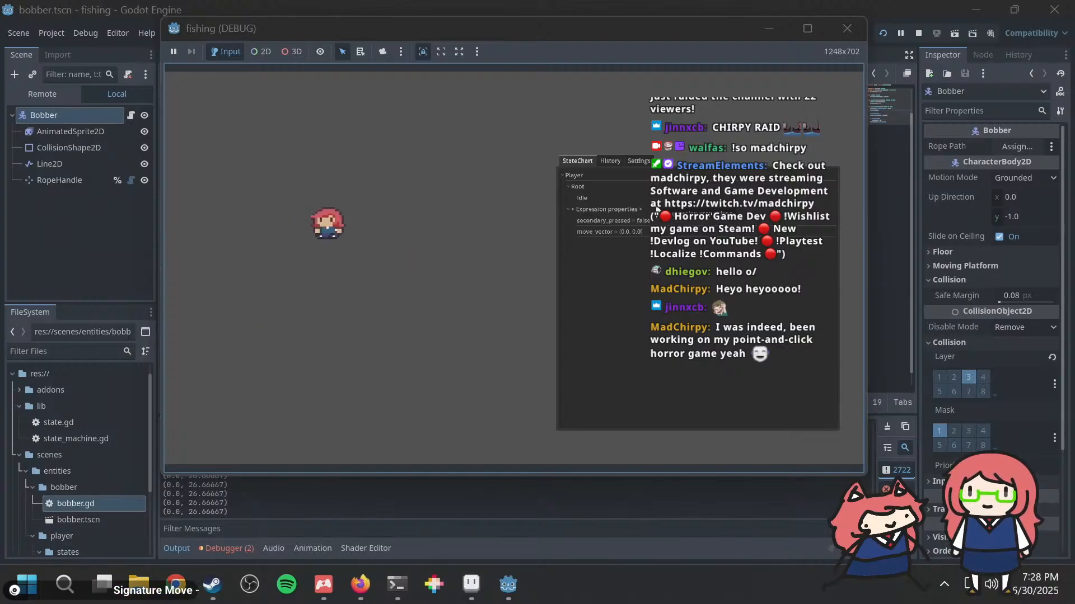
key("d")
key("a")
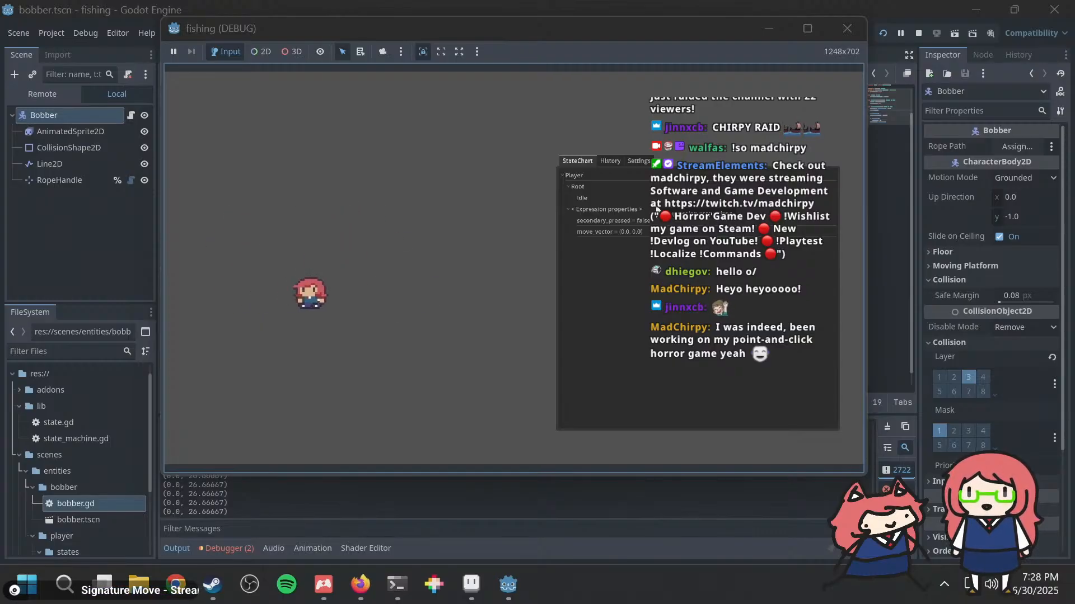
key("d")
key("a")
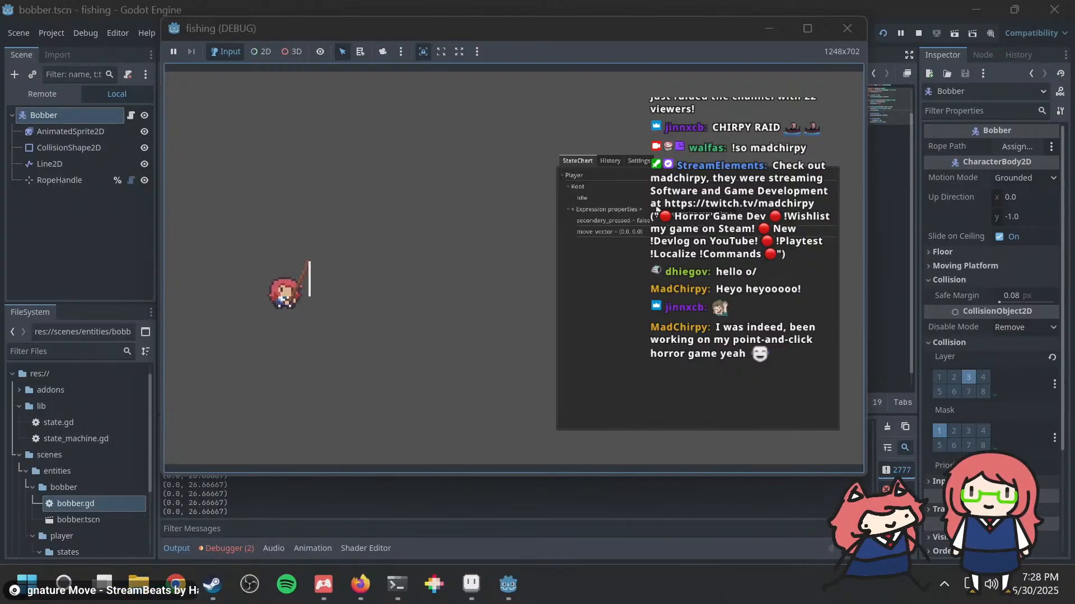
key("d")
key("a")
key("d")
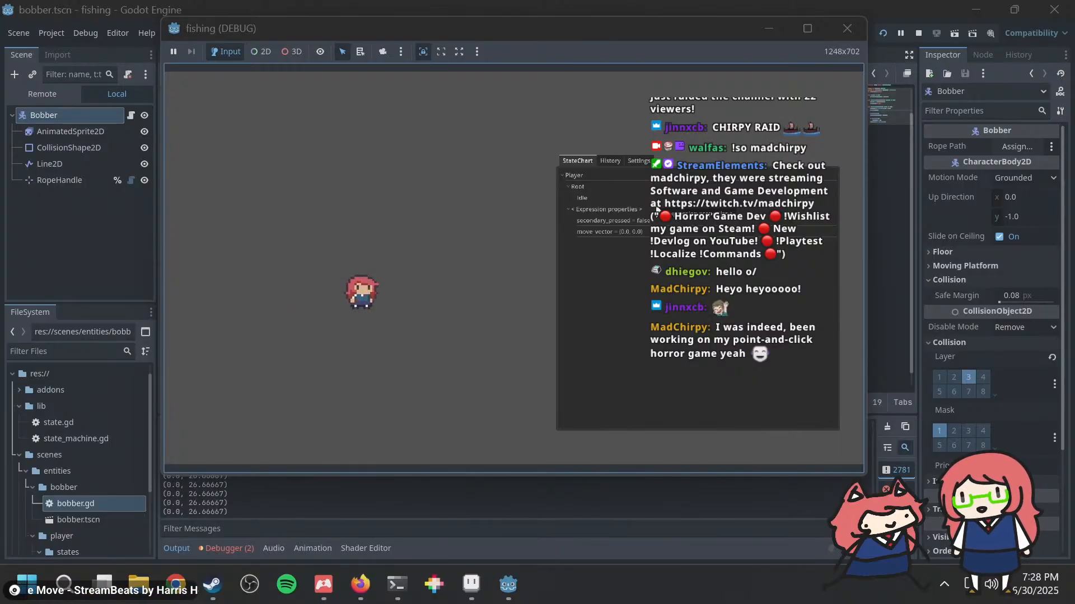
key("a")
key("w")
key("d")
key("s")
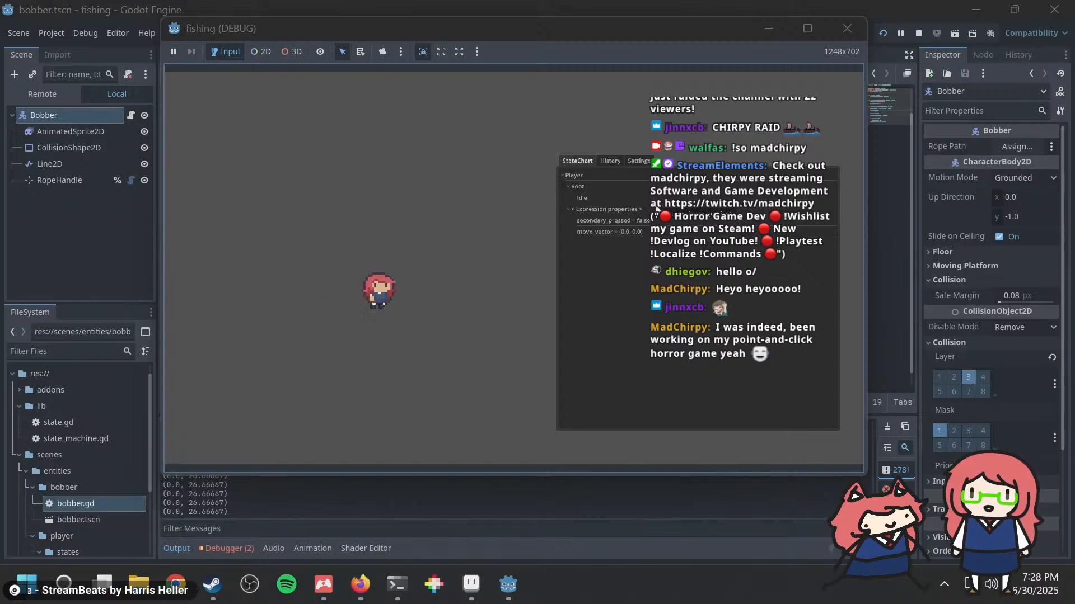
key("space")
key("a")
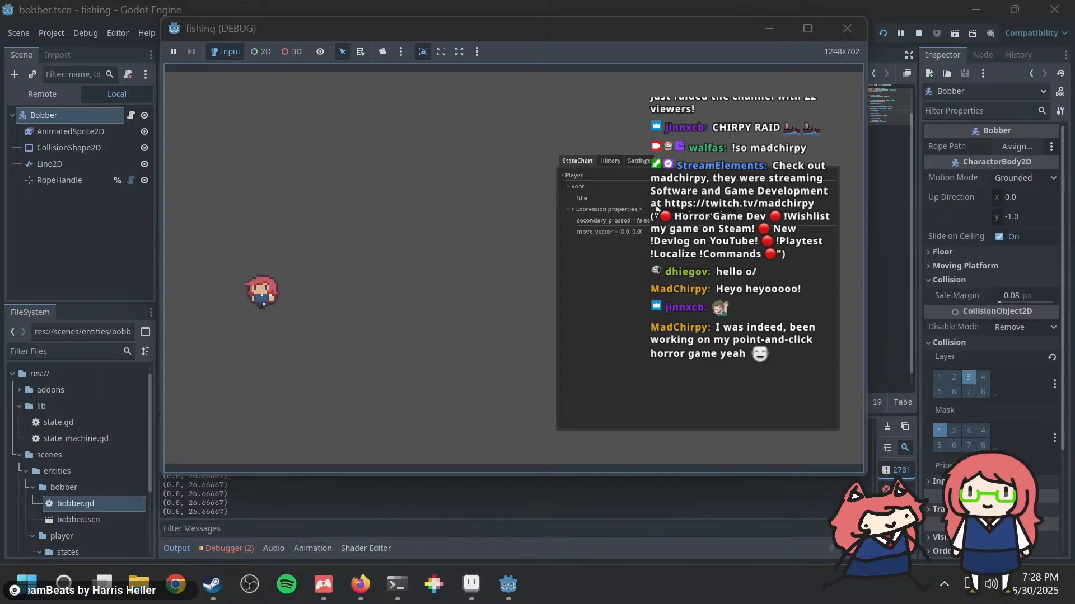
Step: Walk the player in both directions and cast the rod each way to compare the bobber's motion with the printed velocities
key("d")
key("a")
key("space")
key("d")
key("space")
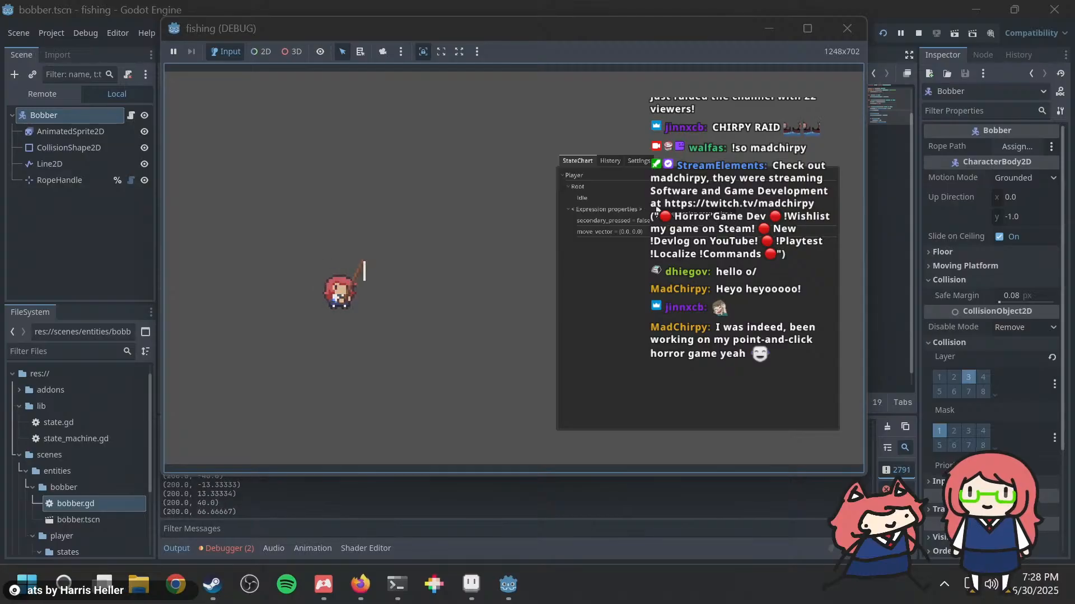
key("a")
key("d")
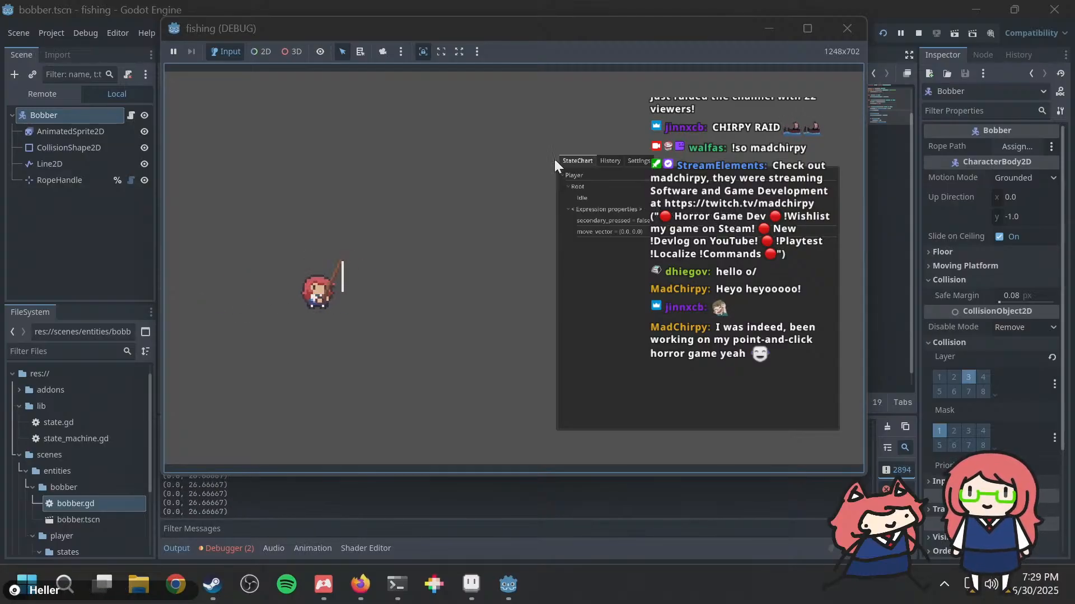
Step: Switch to Firefox, open walfie.itch.io in a new tab, and go to the Vacuous Sugar Quest game page
left_click(360, 584)
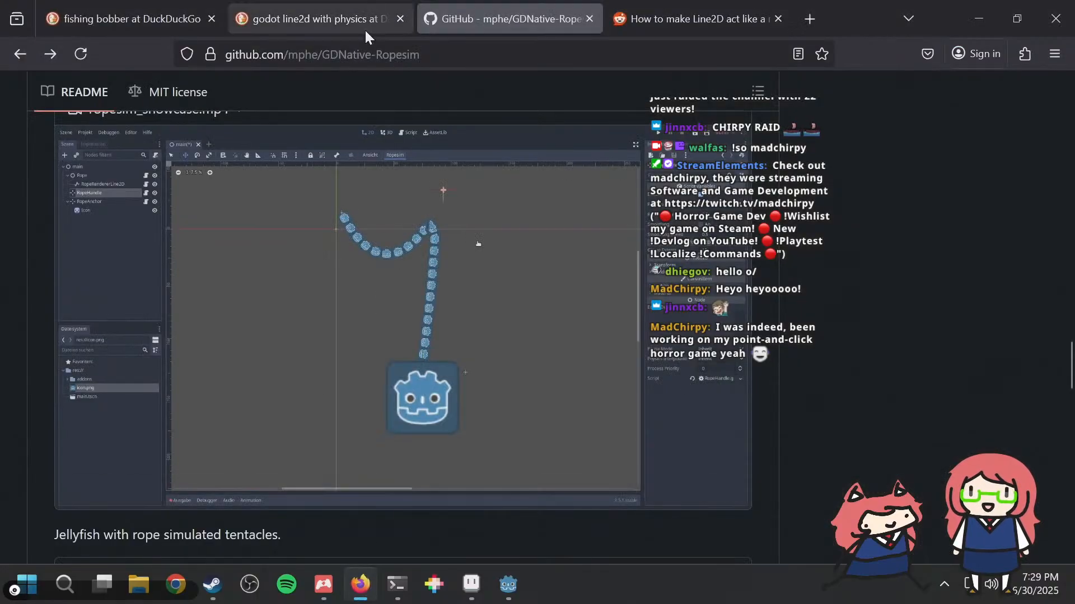
left_click(811, 5)
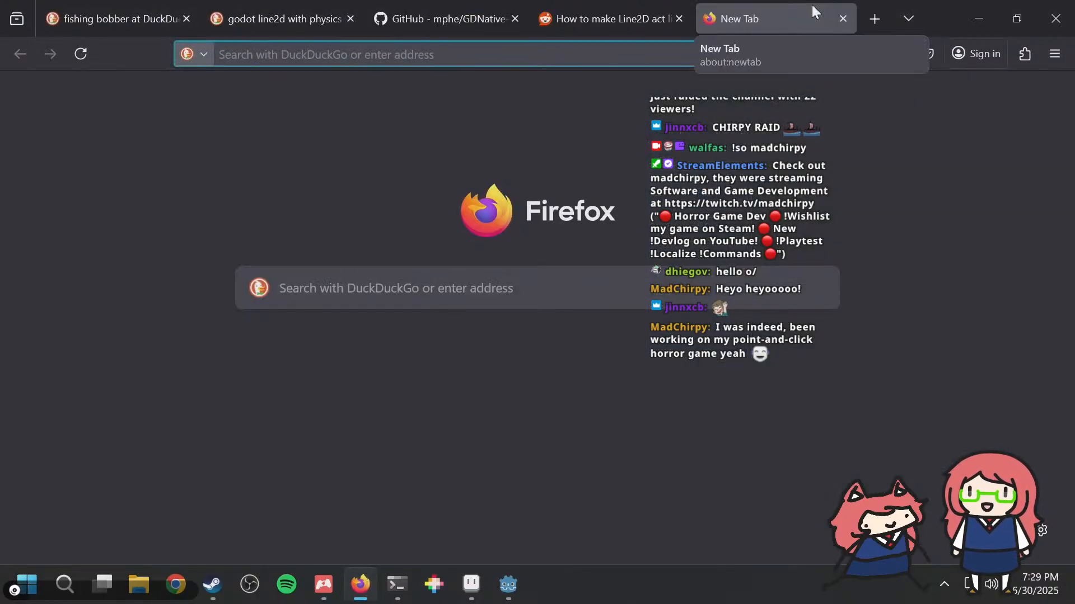
type("walfie.itch.io/")
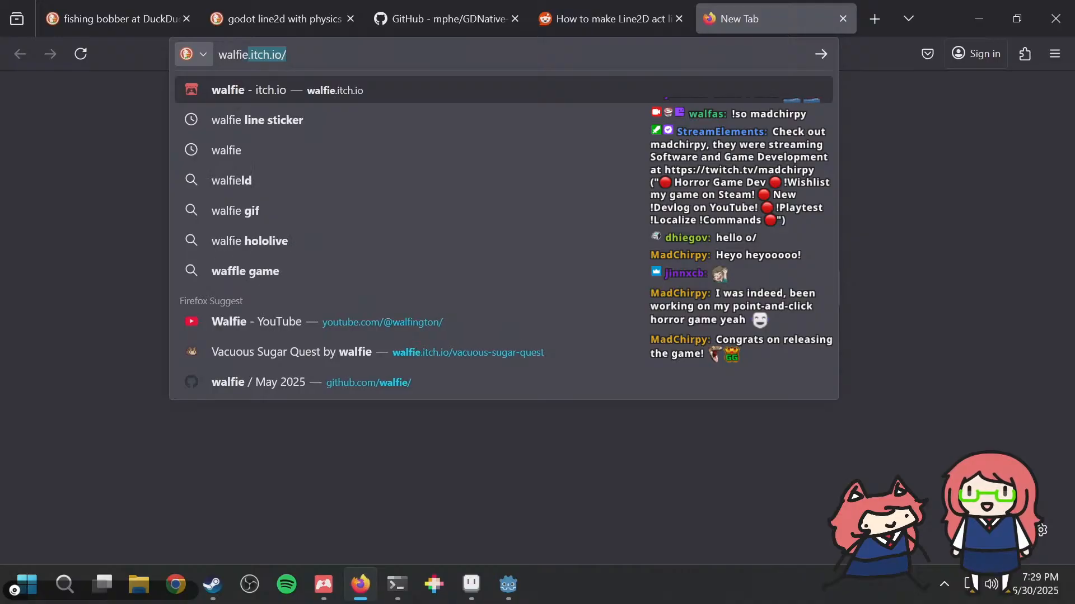
key("Return")
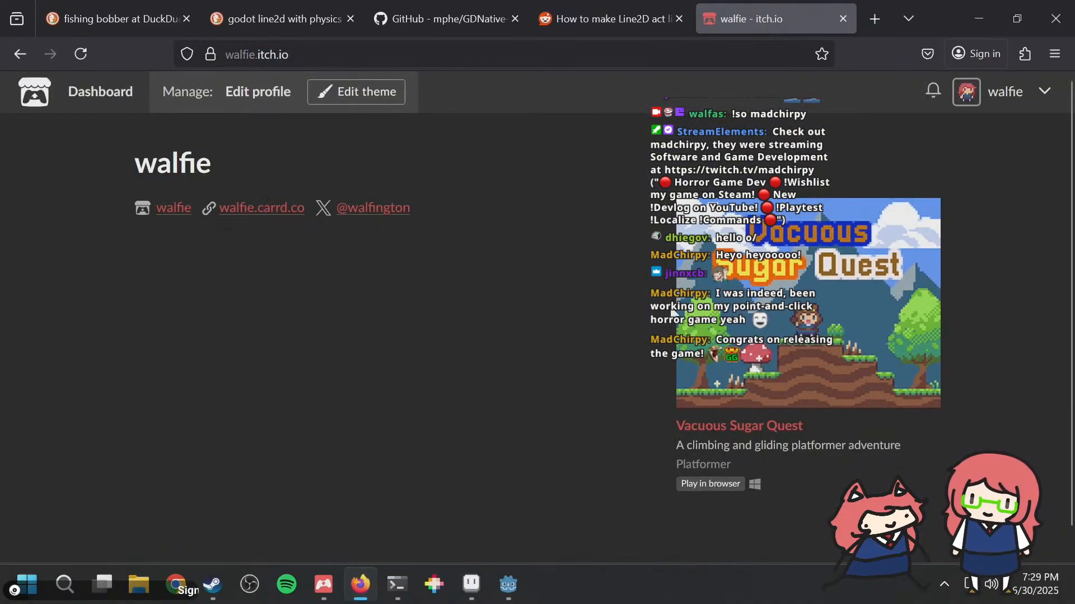
left_click(734, 428)
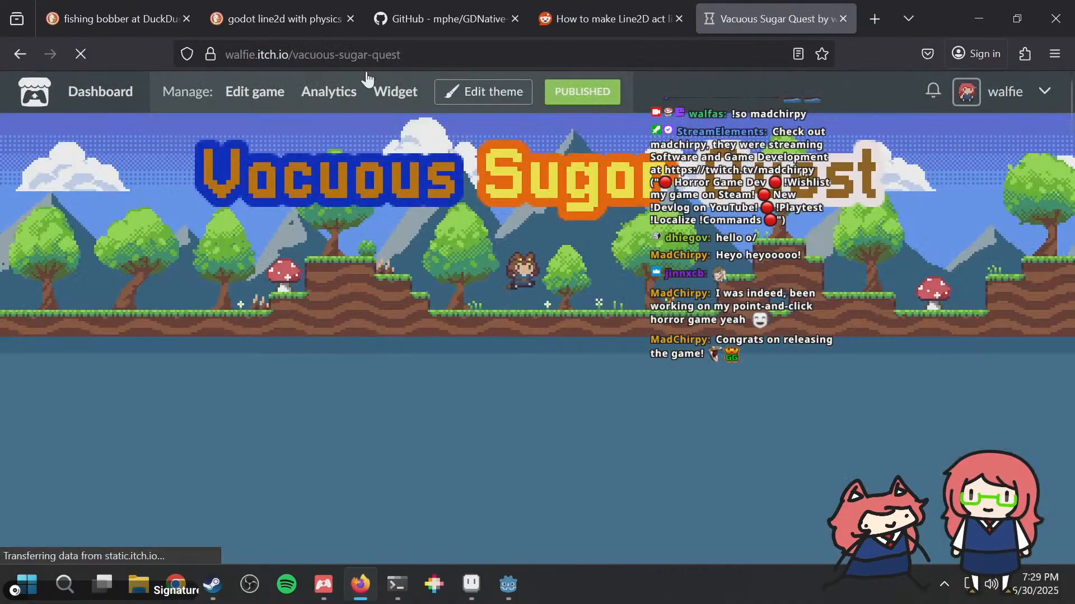
left_click(300, 52)
left_click(996, 368)
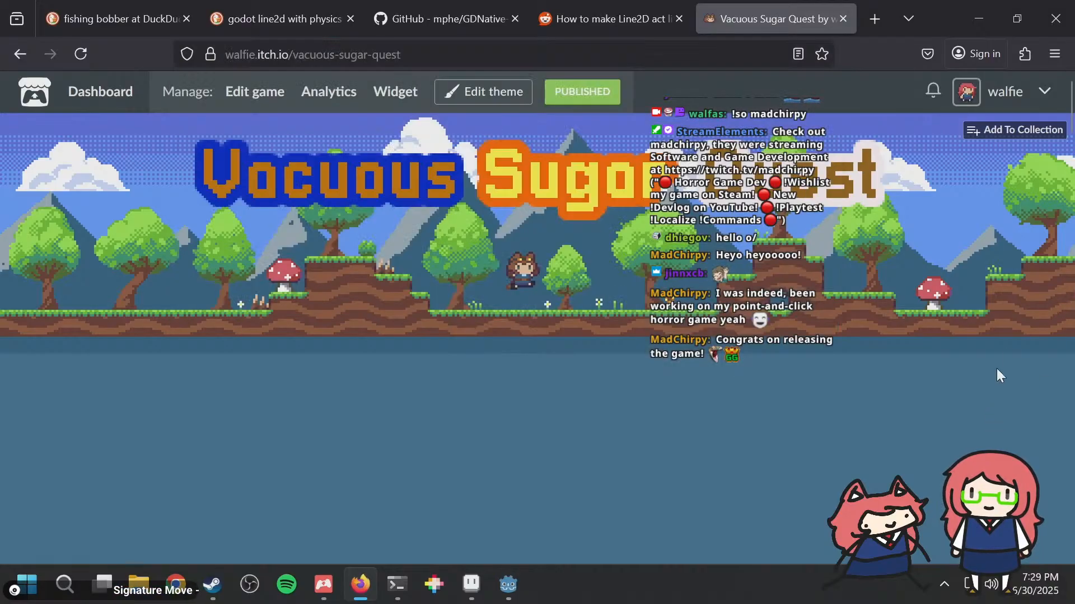
Step: Watch the Vacuous Sugar Quest trailer from the game page on YouTube and close its tab
scroll(1005, 348, "down", 5)
scroll(1005, 356, "down", 7)
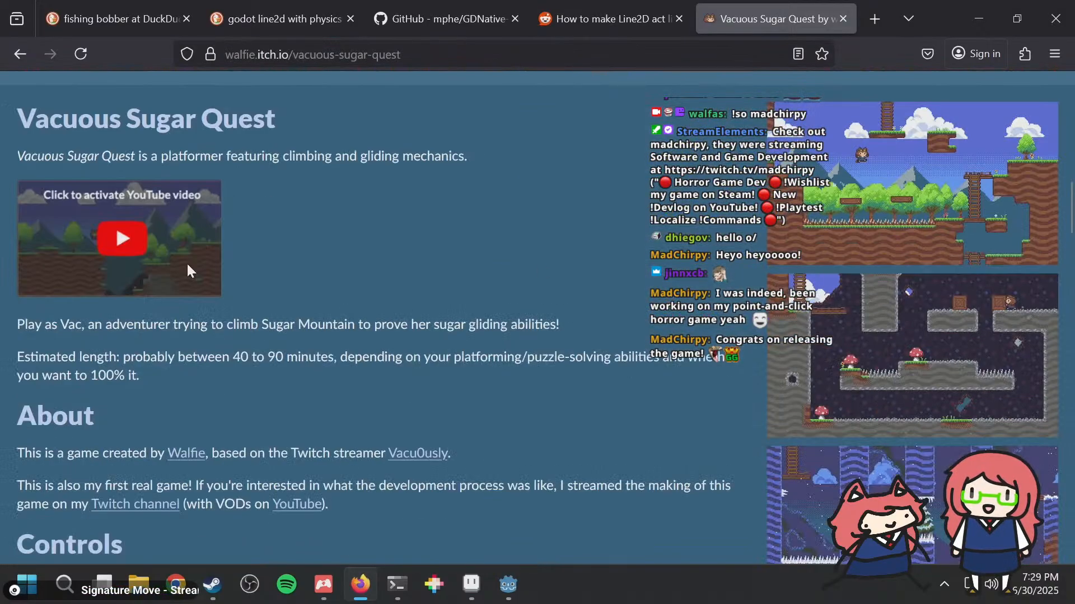
left_click(132, 242)
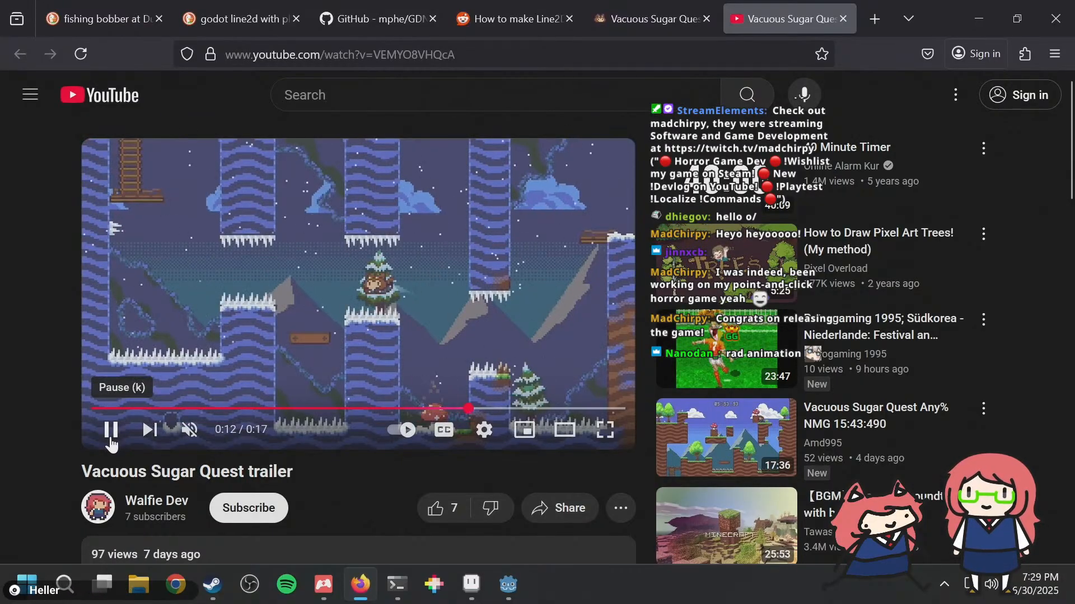
key("ctrl+w")
Step: Read through the game page's controls and speedrun sections, and open its linked speedrun.com page to look over the leaderboard
scroll(507, 330, "down", 10)
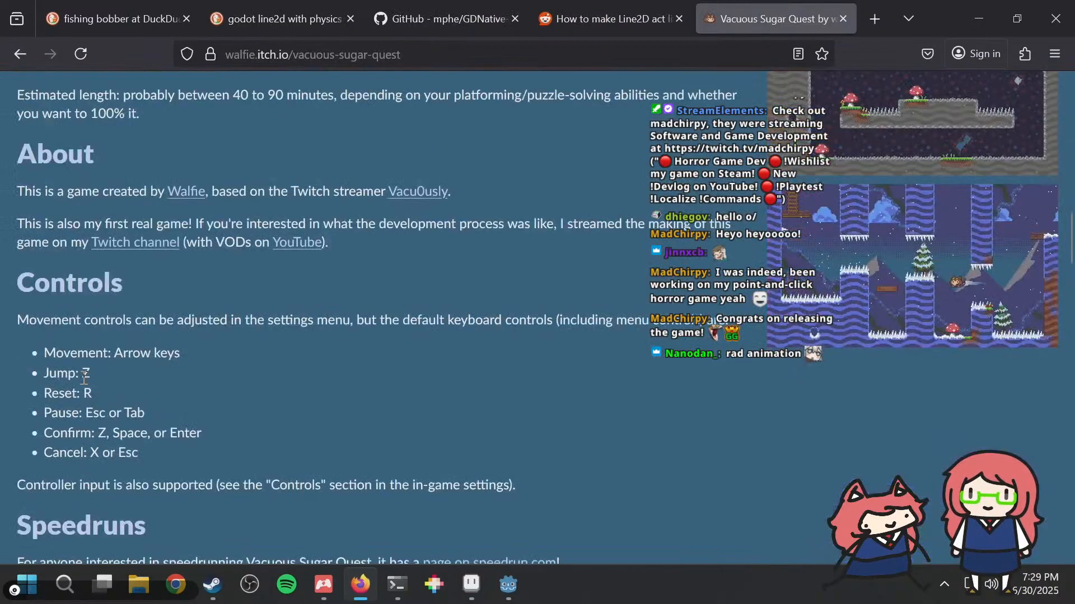
scroll(126, 197, "up", 2)
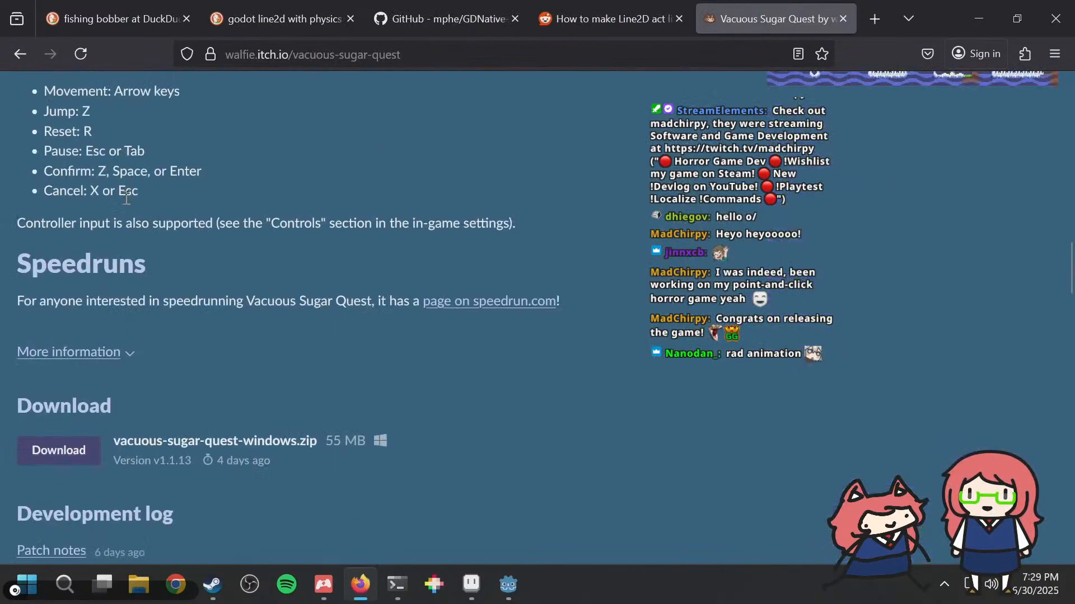
left_click(485, 309)
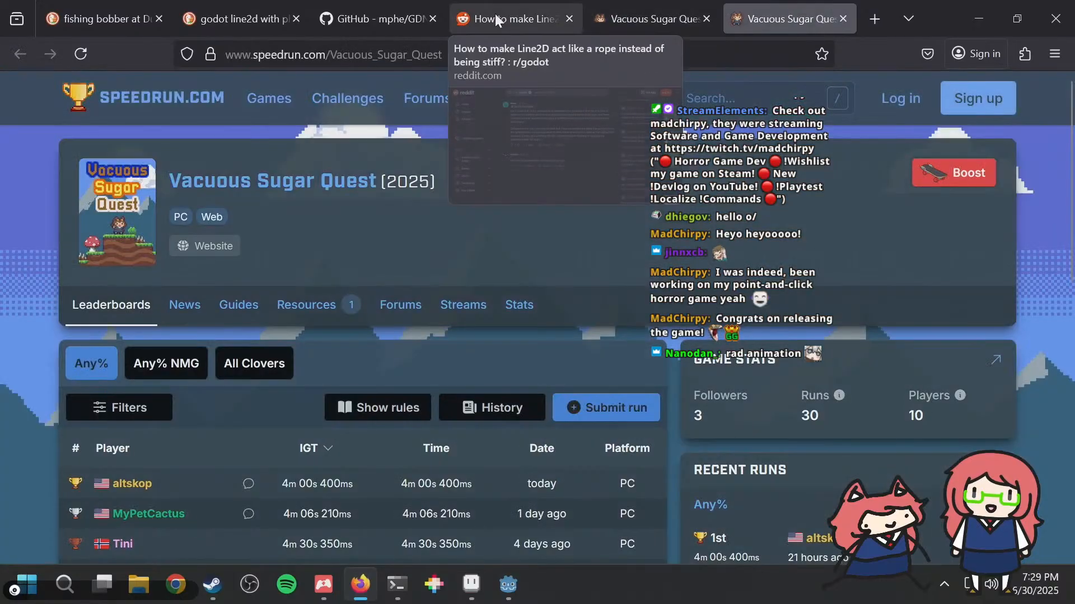
scroll(476, 259, "down", 6)
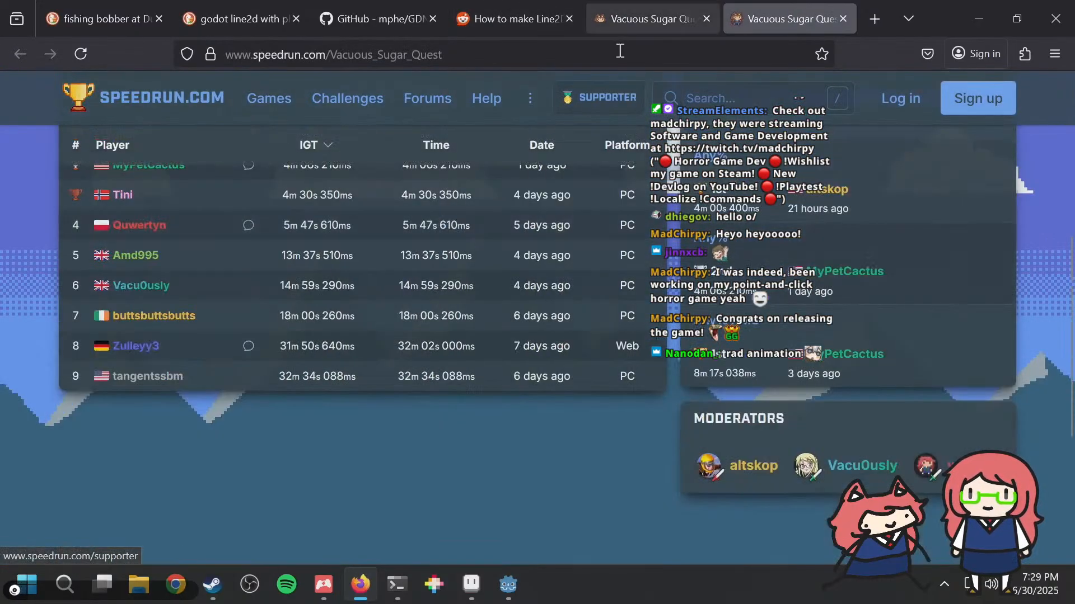
scroll(553, 189, "up", 6)
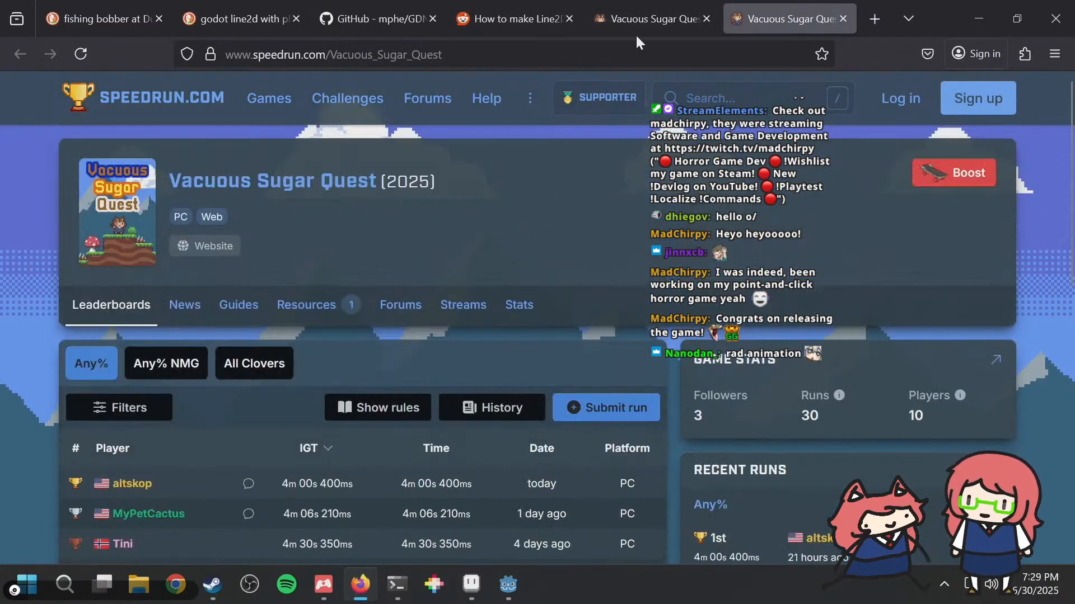
Step: Return to the Vacuous Sugar Quest itch.io page, select its web address, and look back over the About and Controls sections
left_click(643, 19)
left_click(434, 53)
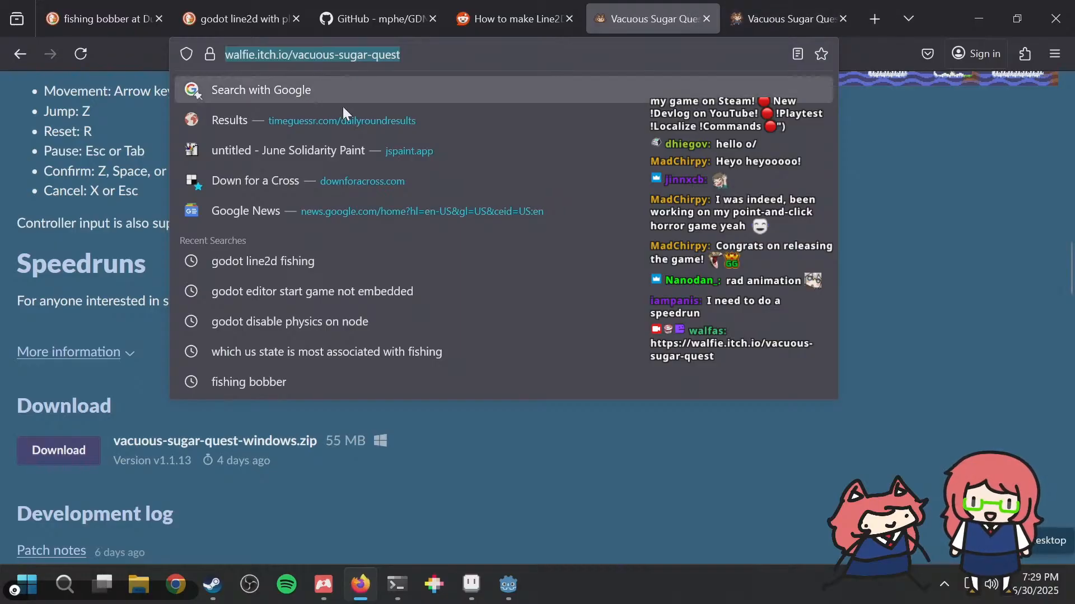
left_click(780, 470)
scroll(655, 120, "up", 5)
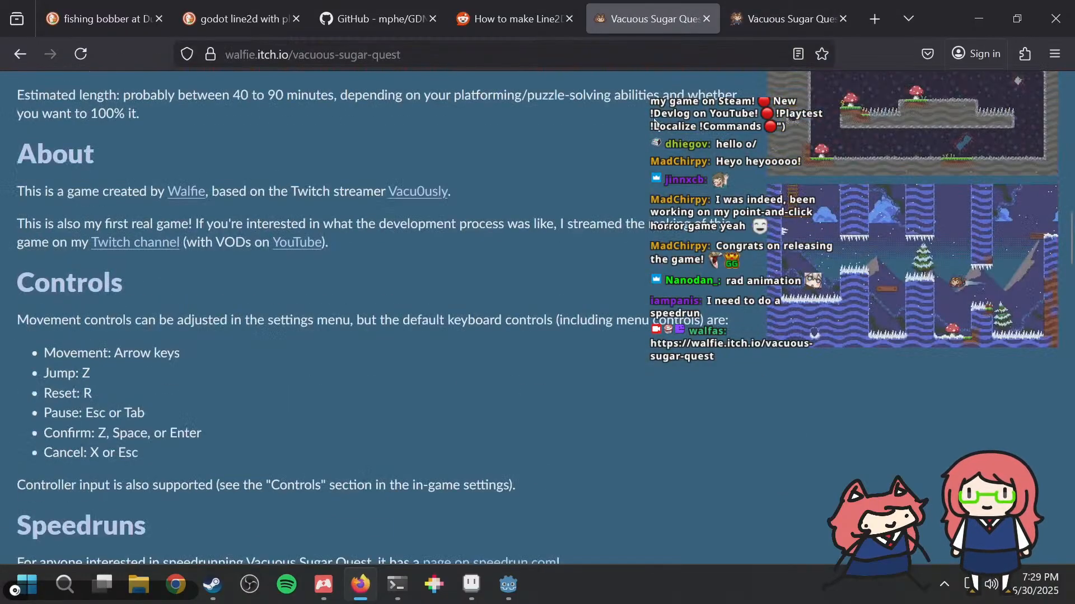
Step: Go back to the speedrun.com page and inspect the Any% NMG and All Clovers leaderboards
left_click(763, 15)
scroll(629, 280, "down", 5)
scroll(612, 261, "up", 2)
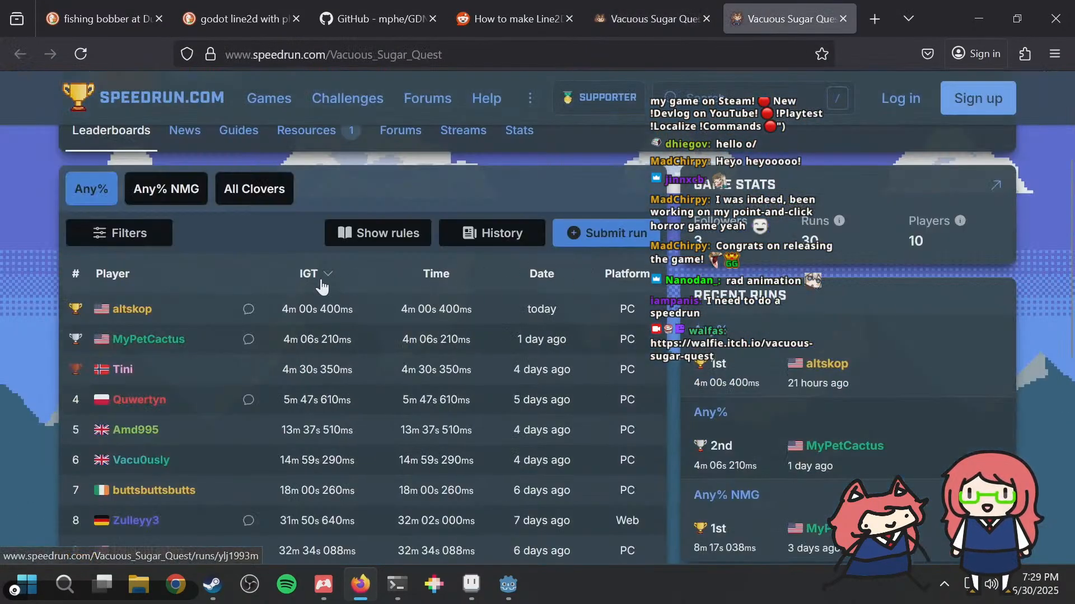
left_click(159, 193)
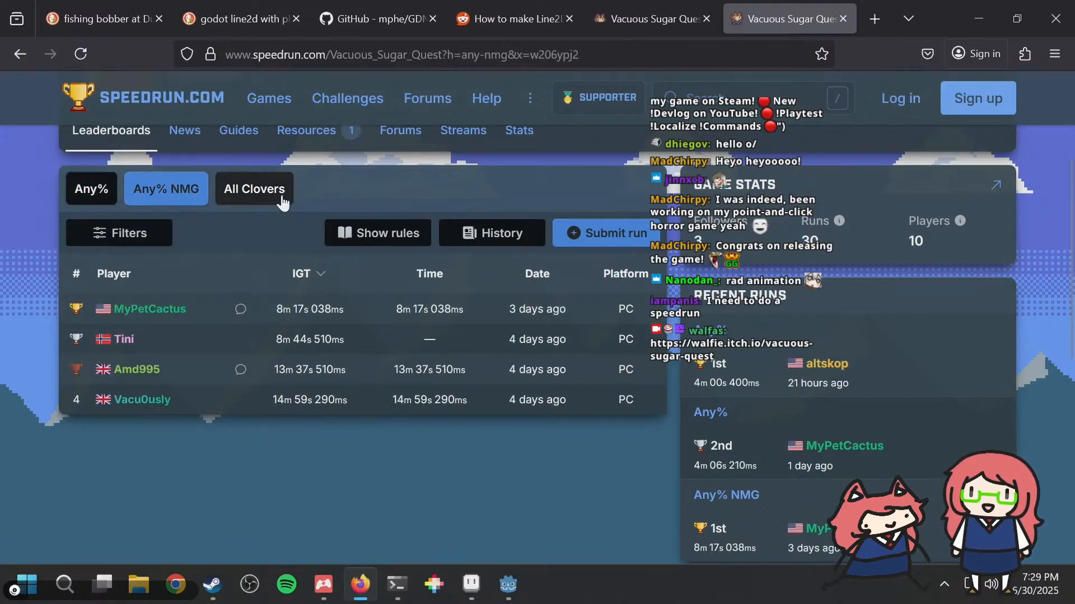
left_click(256, 197)
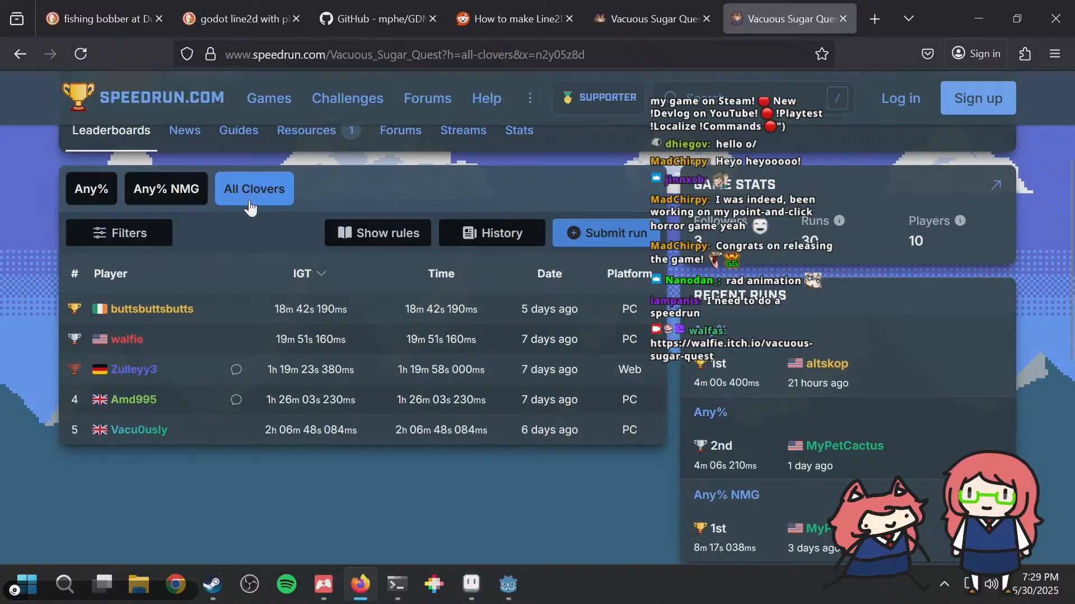
left_click_drag(257, 309, 364, 324)
Step: Switch repeatedly among the Any%, Any% NMG and All Clovers categories to compare their run times, ending on All Clovers
left_click(163, 187)
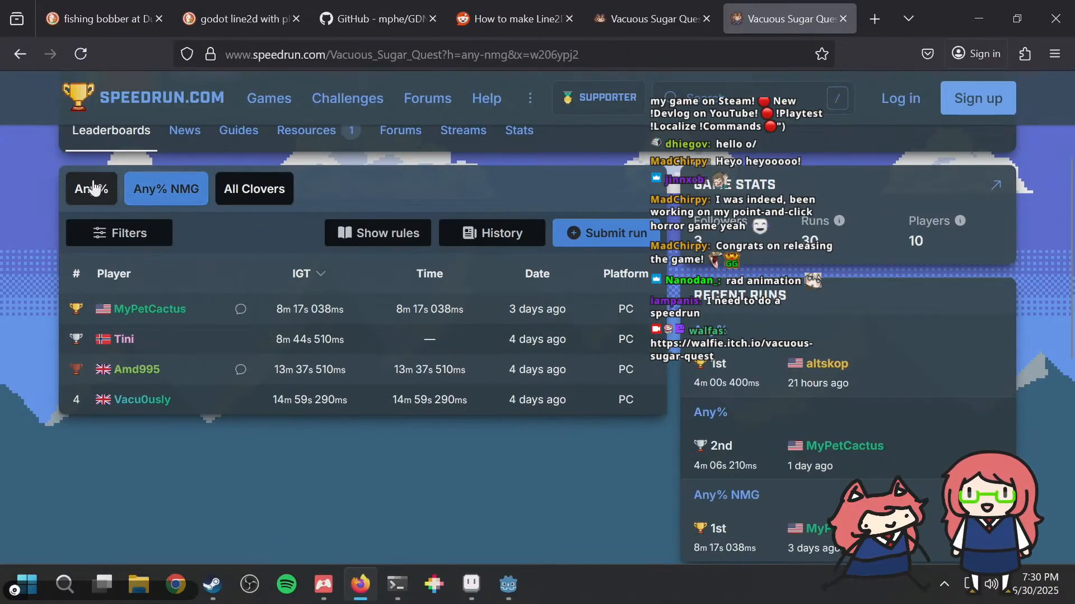
left_click(93, 188)
left_click(229, 192)
left_click(175, 184)
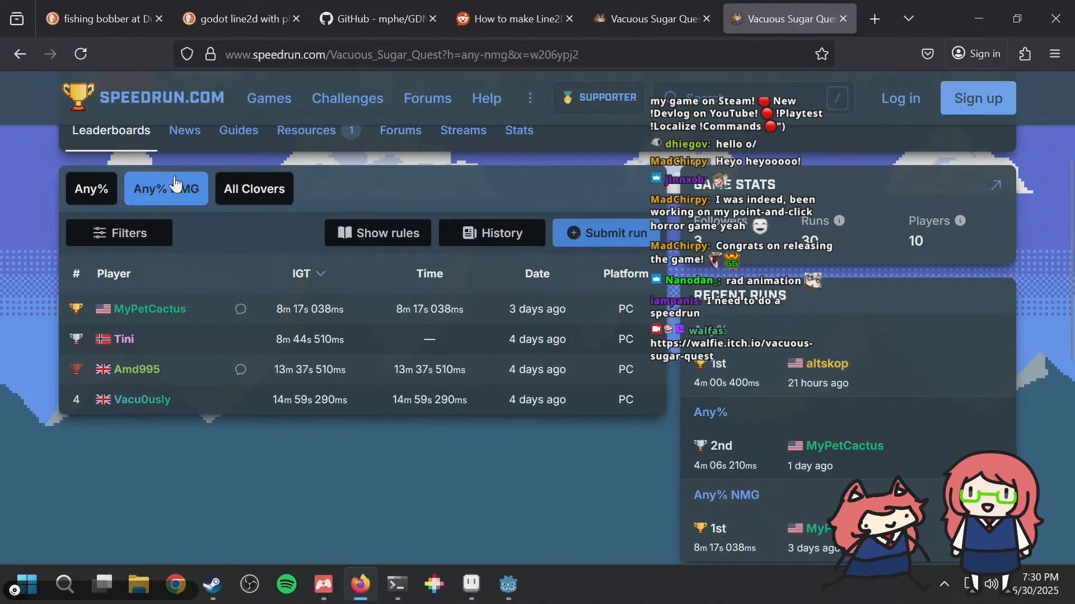
left_click(238, 198)
mouse_move(173, 313)
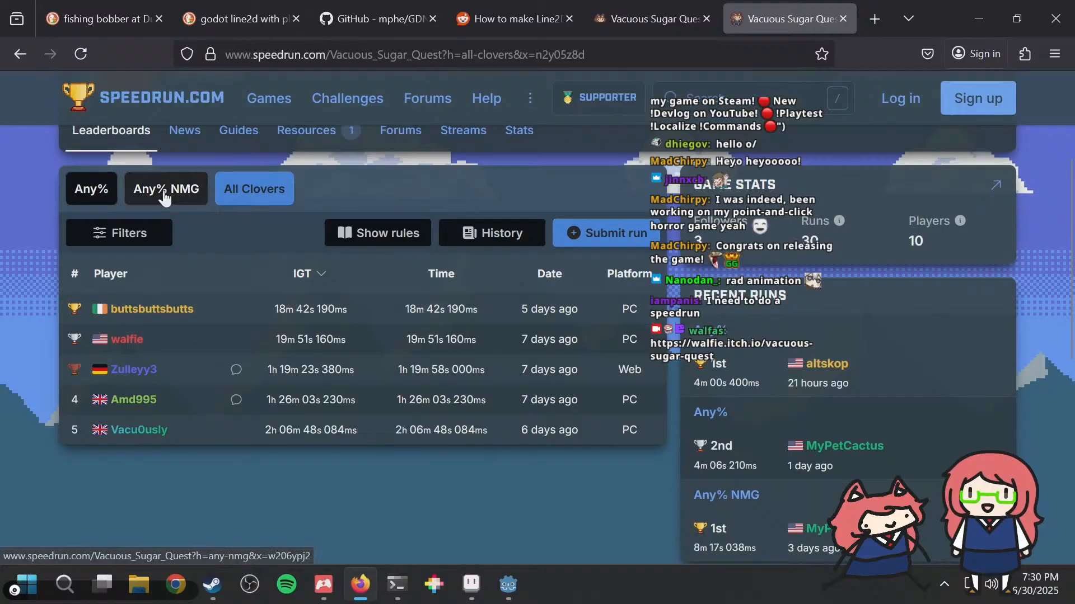
left_click(160, 190)
left_click(98, 188)
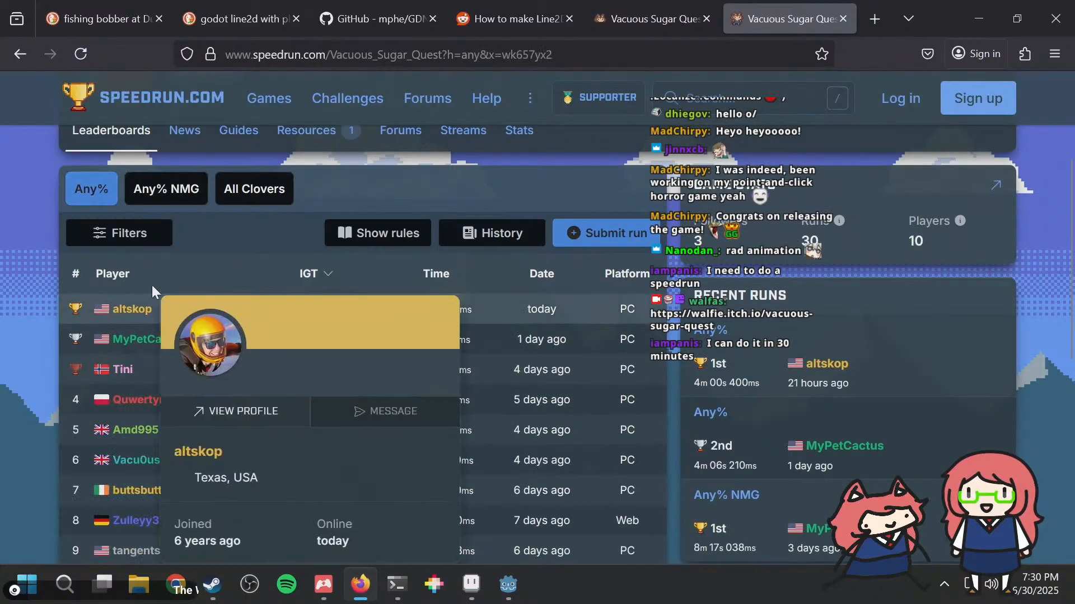
left_click(158, 193)
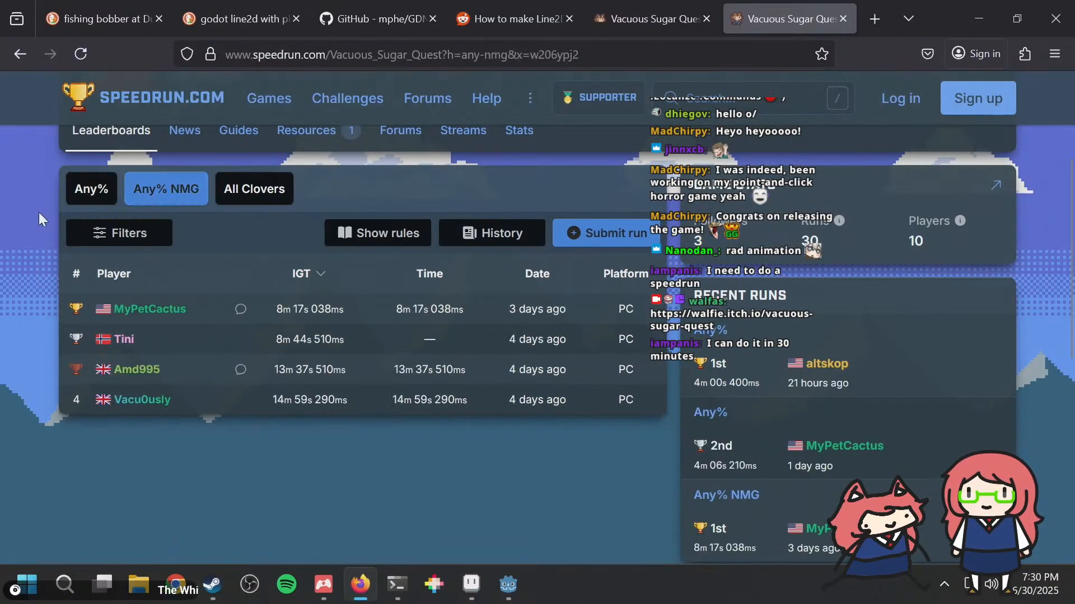
left_click(87, 200)
left_click(257, 197)
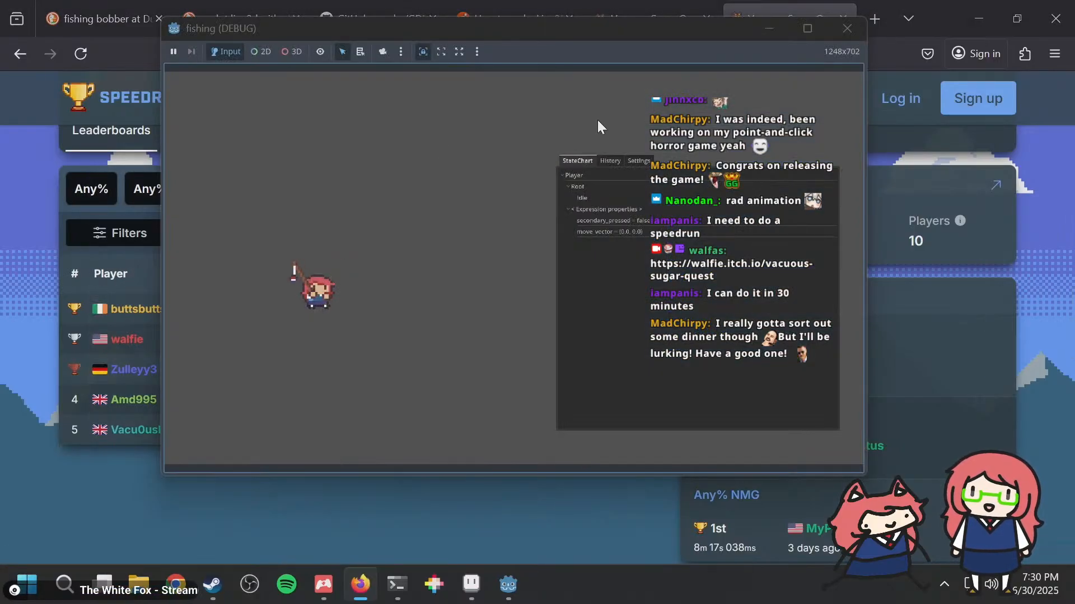
Step: Return to the running fishing game and move the player both ways while casting to observe how the line drops
key("d")
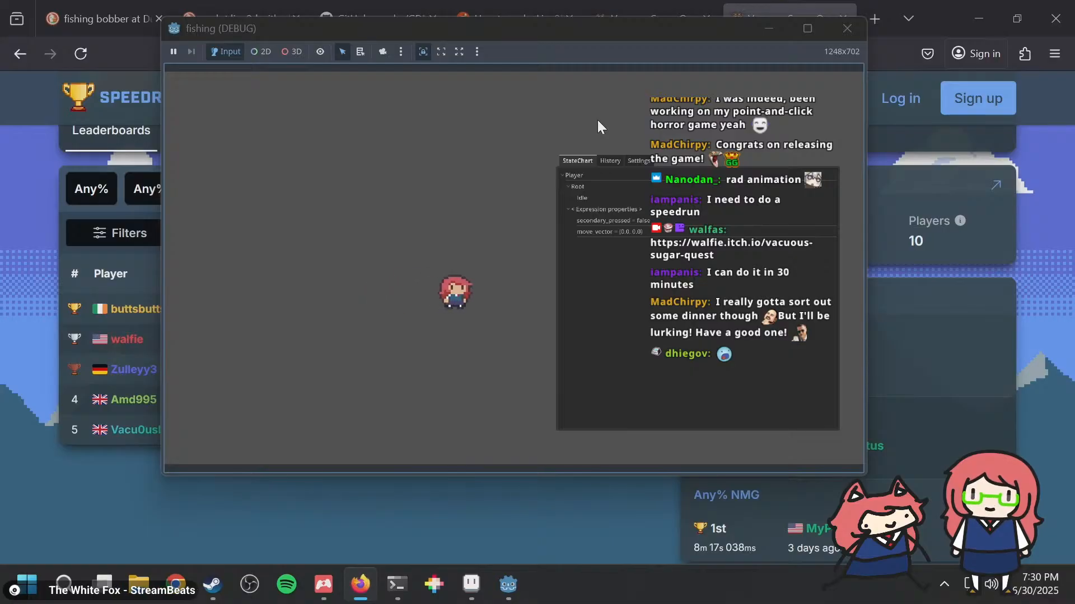
key("a")
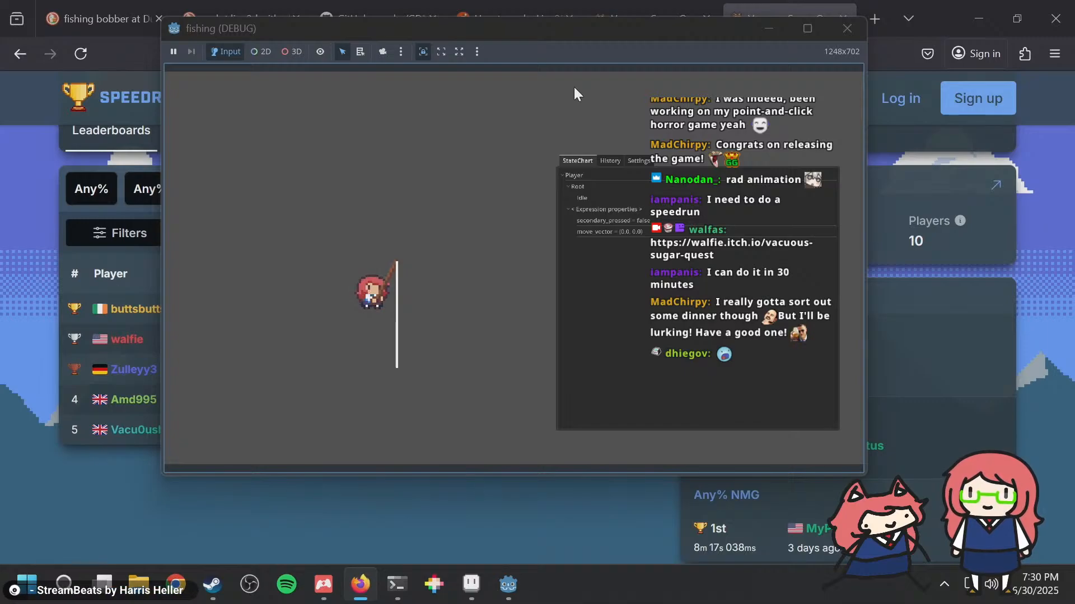
key("a")
key("a")
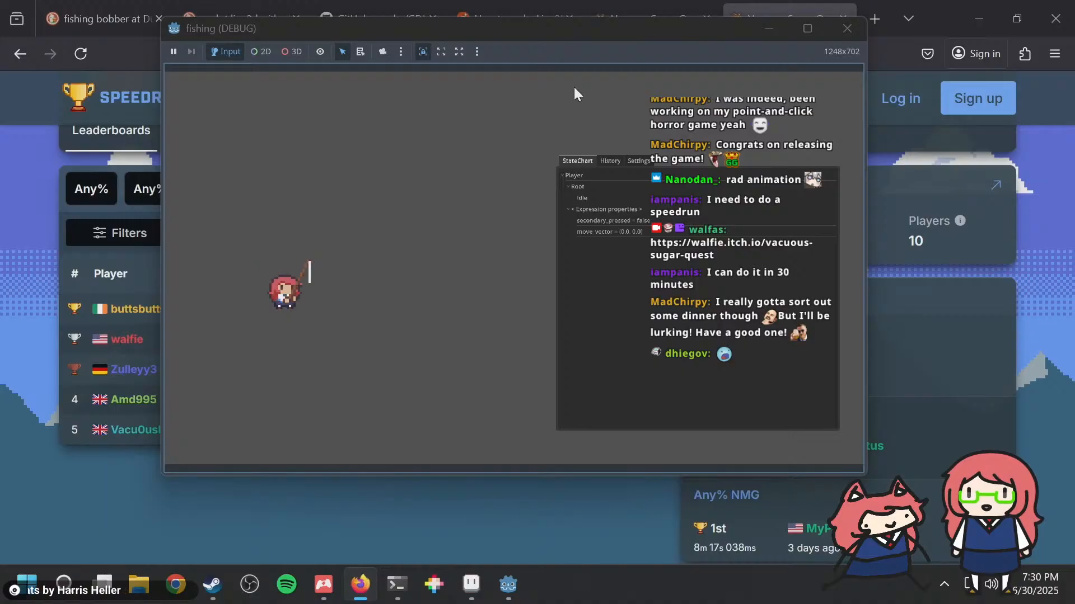
key("d")
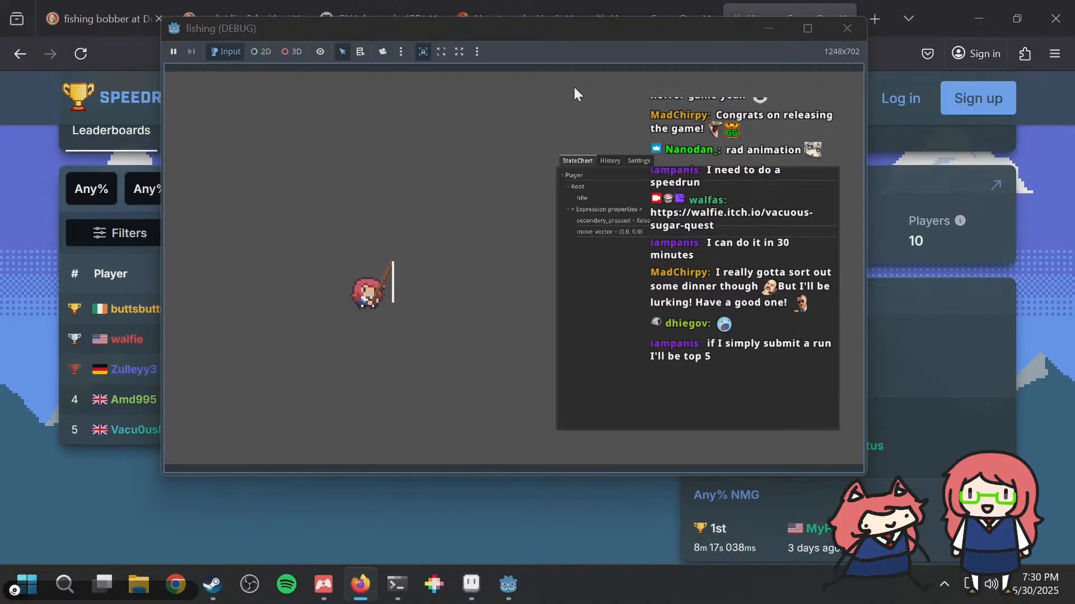
Step: Bring the All Clovers leaderboard back up in Firefox and view the fifth-place player's profile card
left_click(215, 504)
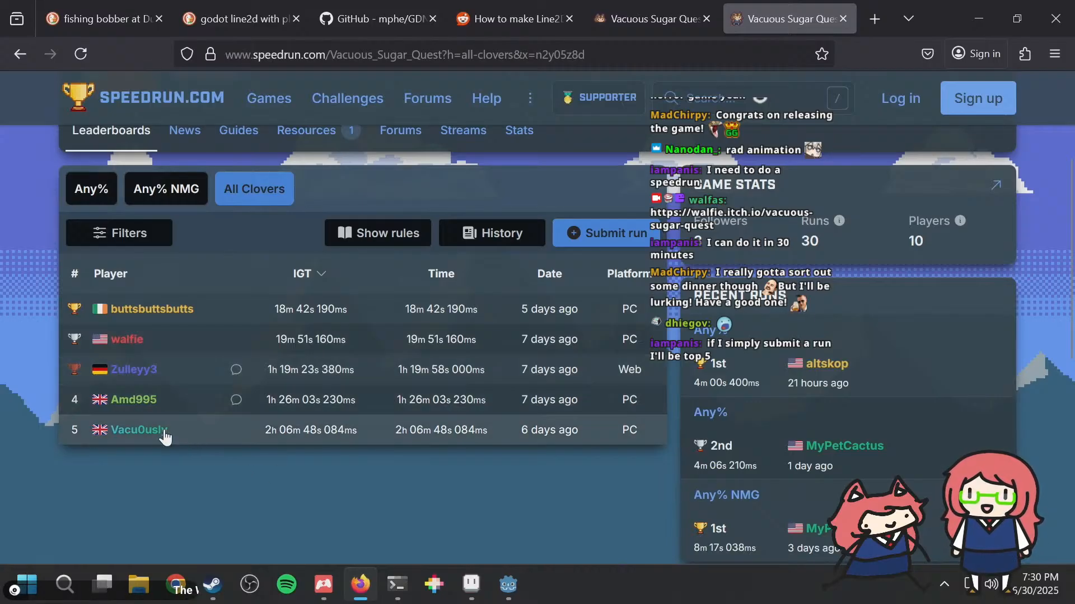
mouse_move(175, 425)
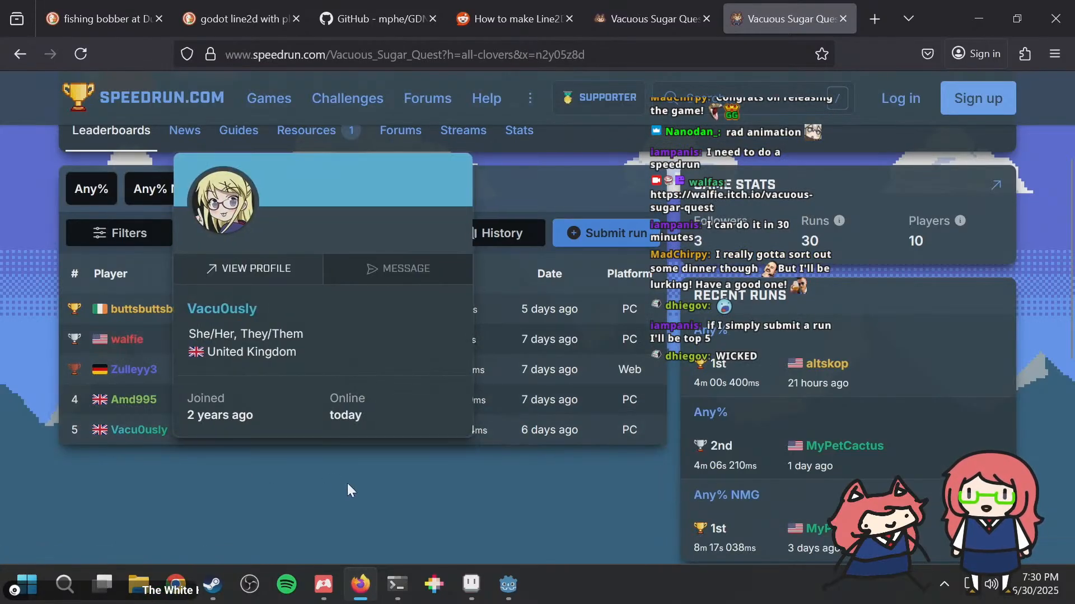
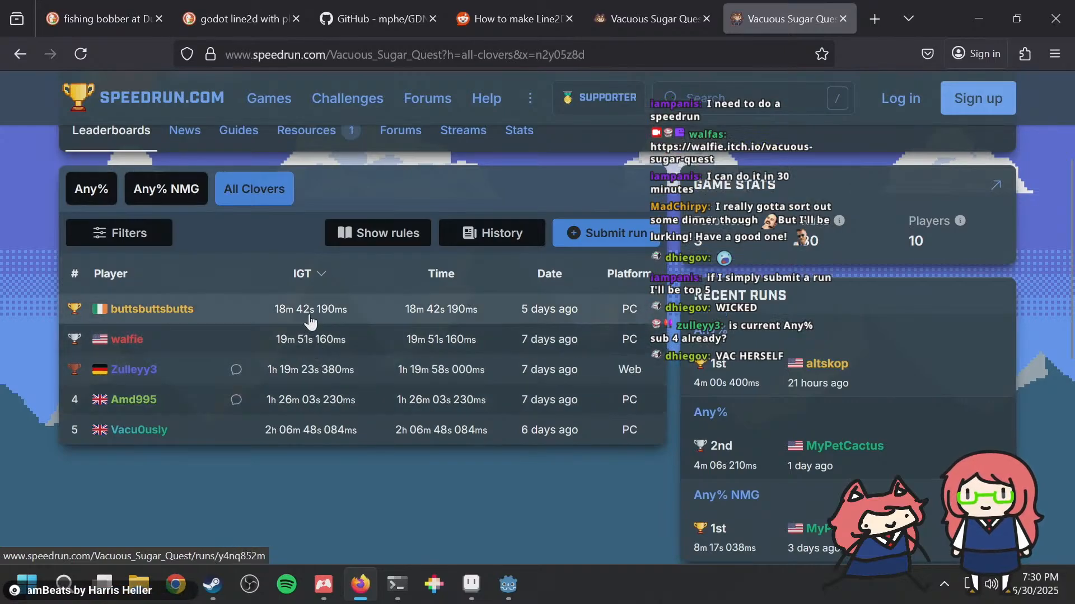
Step: View the Any% leaderboard on speedrun.com, and return through the running game to the bobber script in Godot
left_click(78, 197)
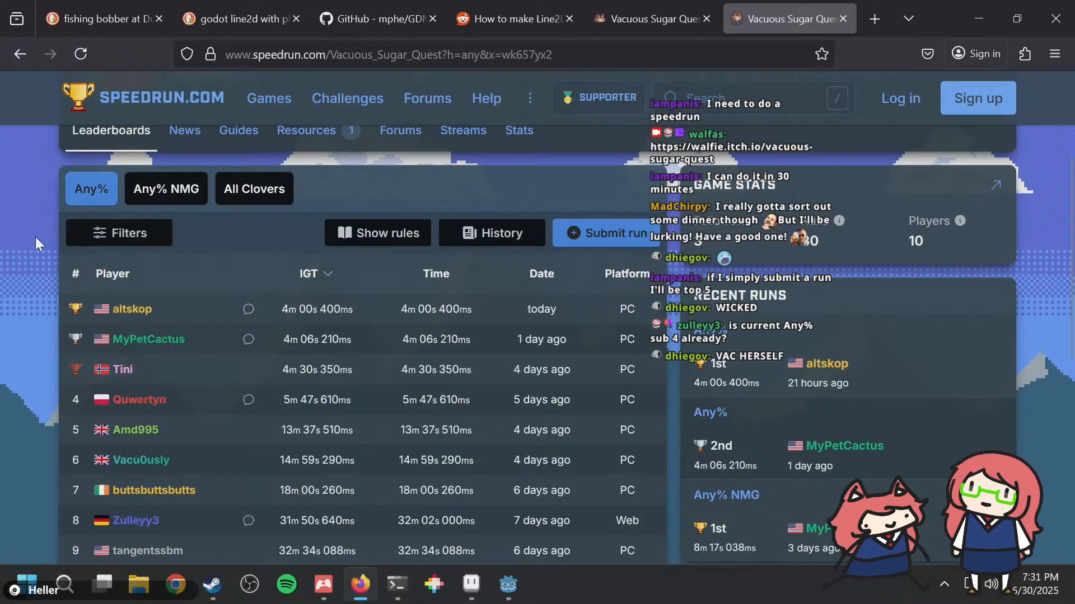
key("alt+Tab")
left_click(428, 217)
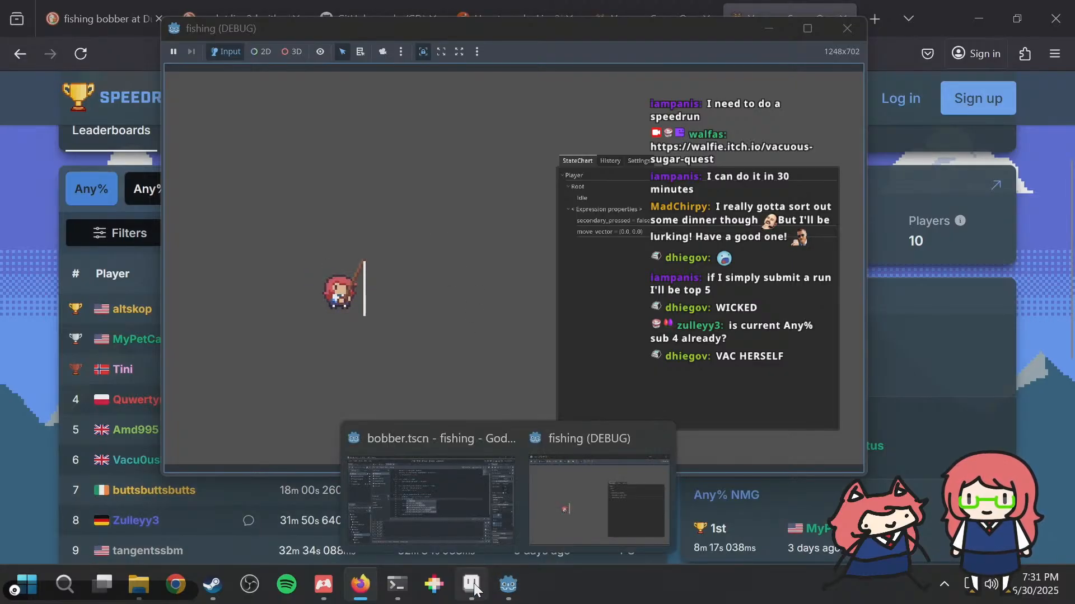
left_click(463, 503)
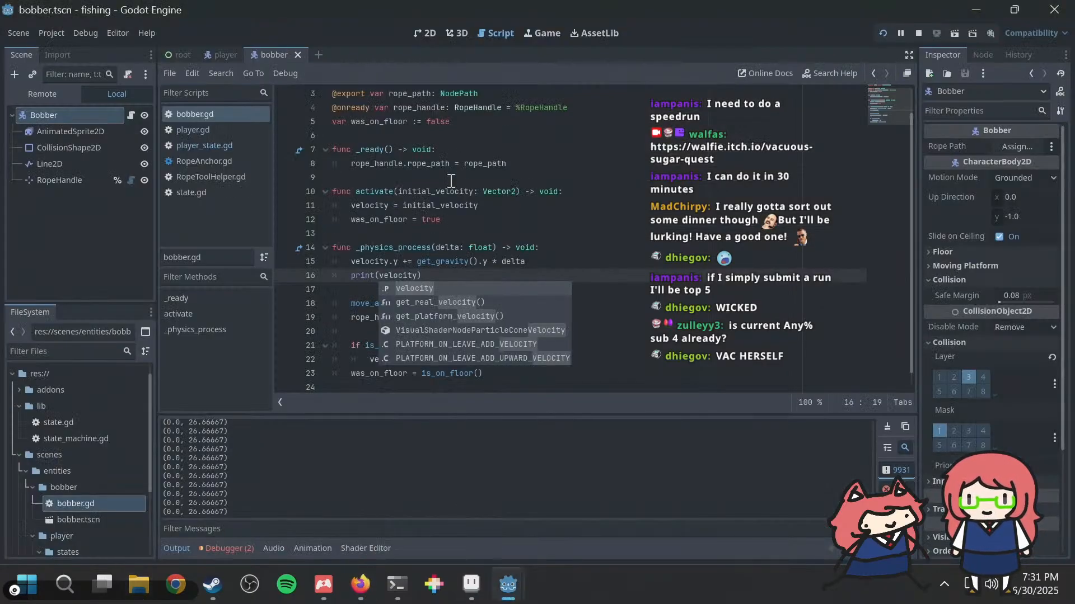
Step: Comment out velocity.x = 0.0 in the is_on_floor() block of bobber.gd and add pass beneath it
left_click(486, 136)
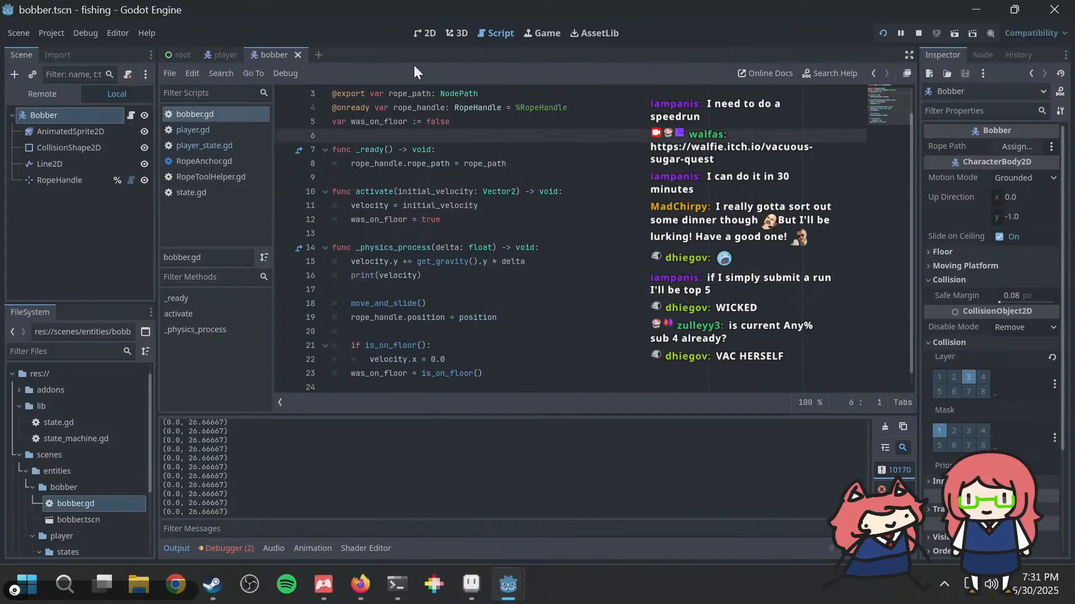
scroll(444, 217, "up", 1)
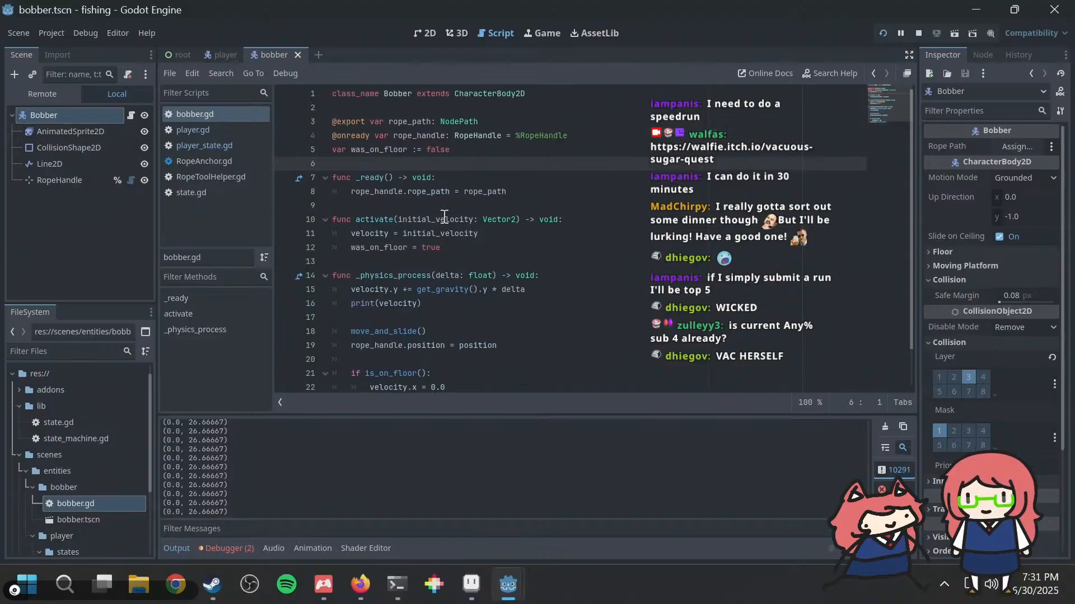
scroll(438, 234, "down", 1)
left_click(431, 347)
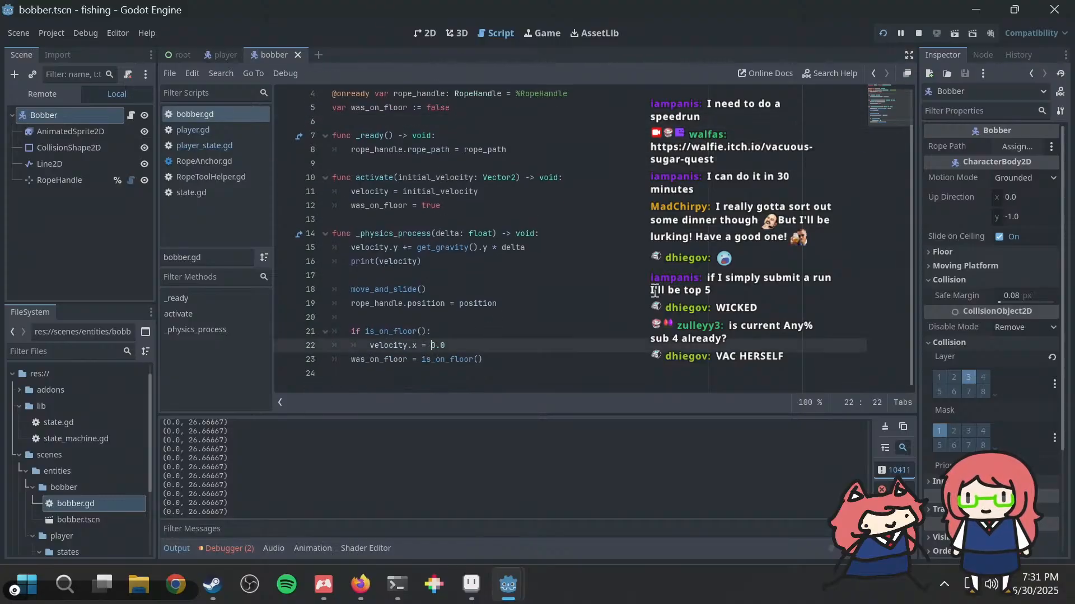
type("#")
key("Return")
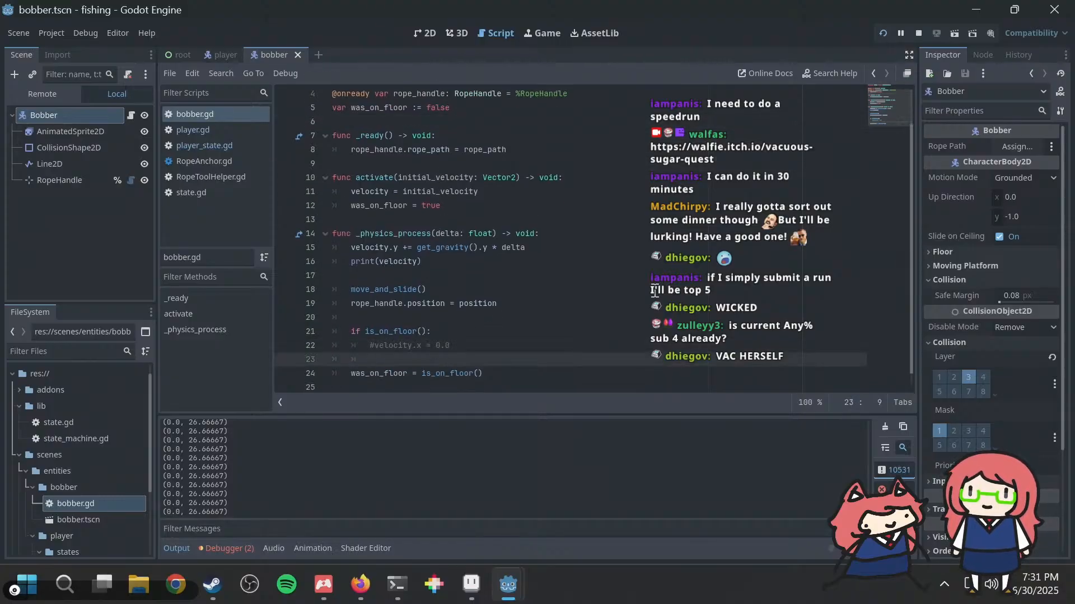
Step: Run the fishing game with the edited script and check the velocity values printed in the output
key("F5")
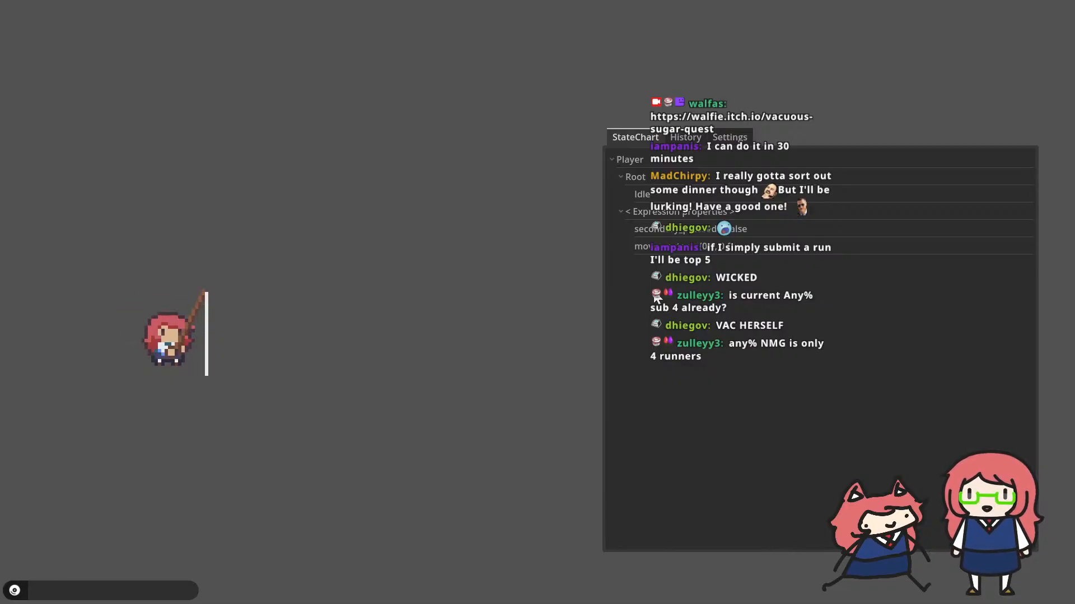
key("alt+Tab")
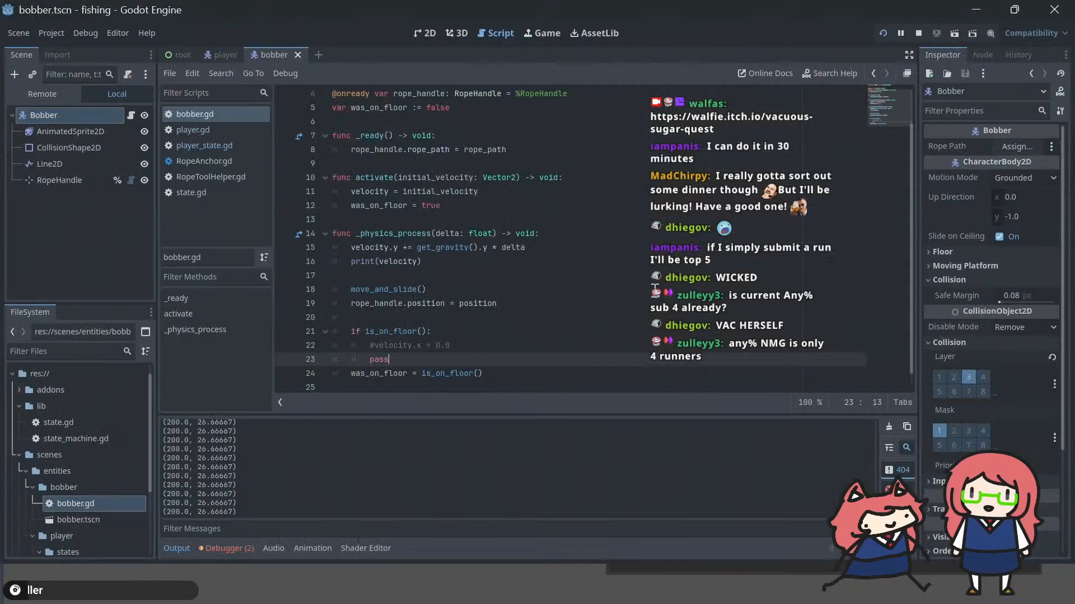
left_click(519, 295)
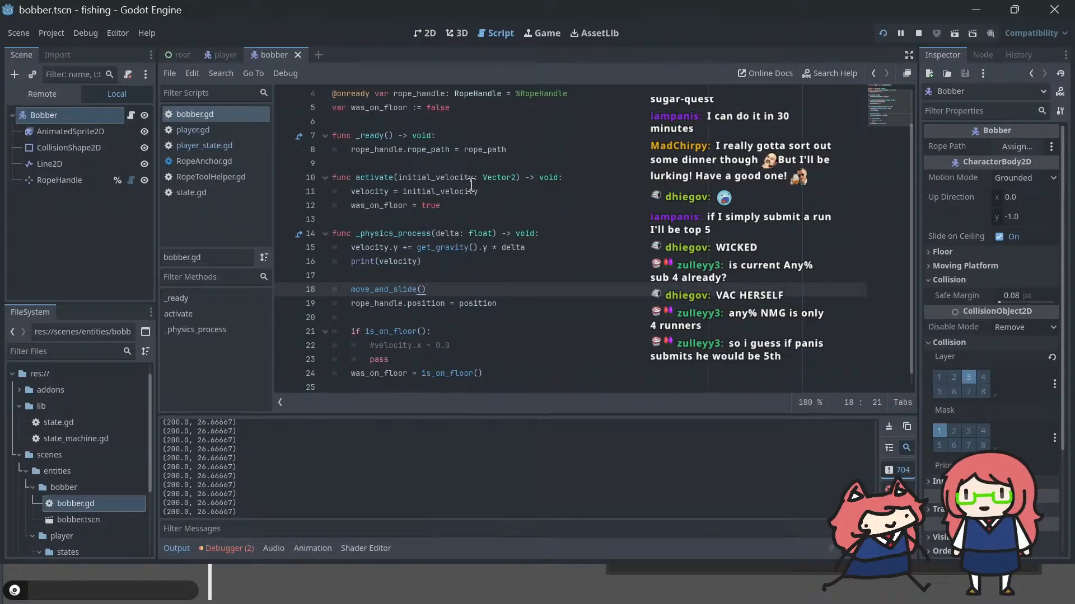
Step: Inspect the RopeHandle node's properties and the rope_path assignment in the bobber script's _ready function
left_click(60, 177)
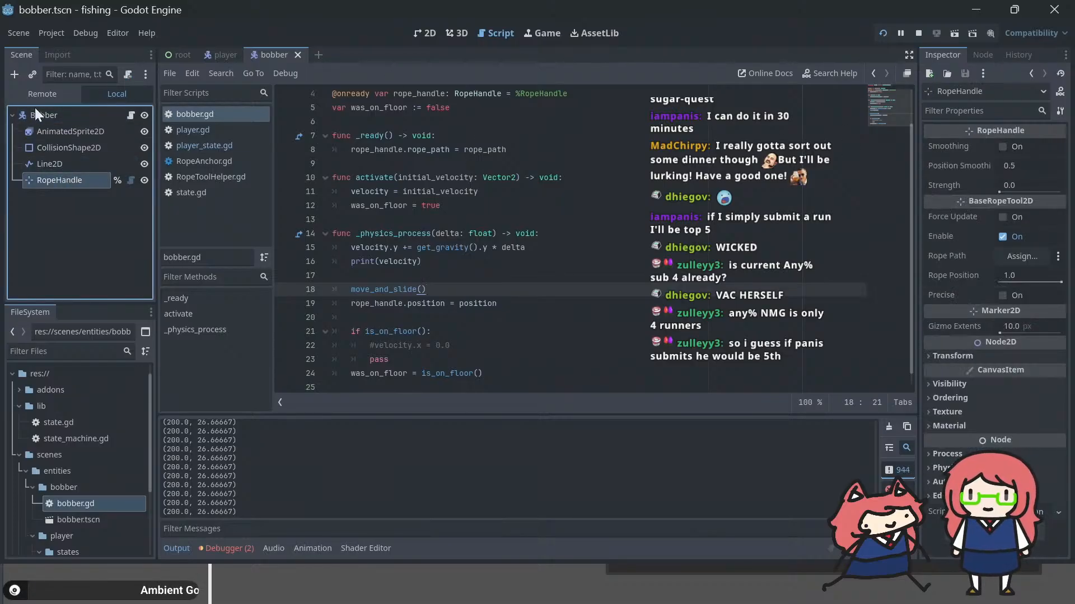
scroll(470, 216, "up", 1)
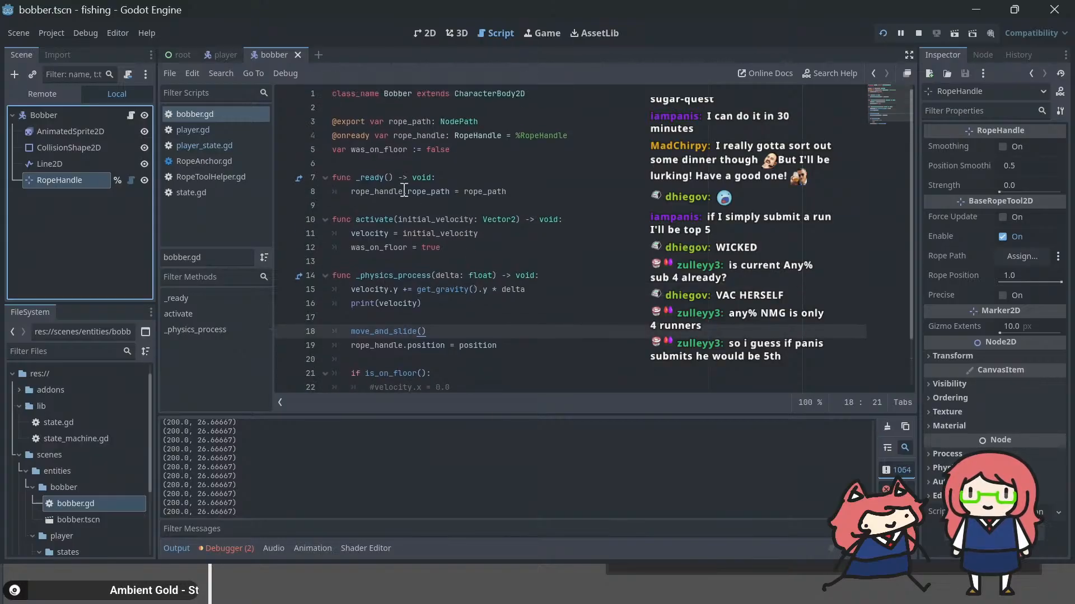
mouse_move(386, 192)
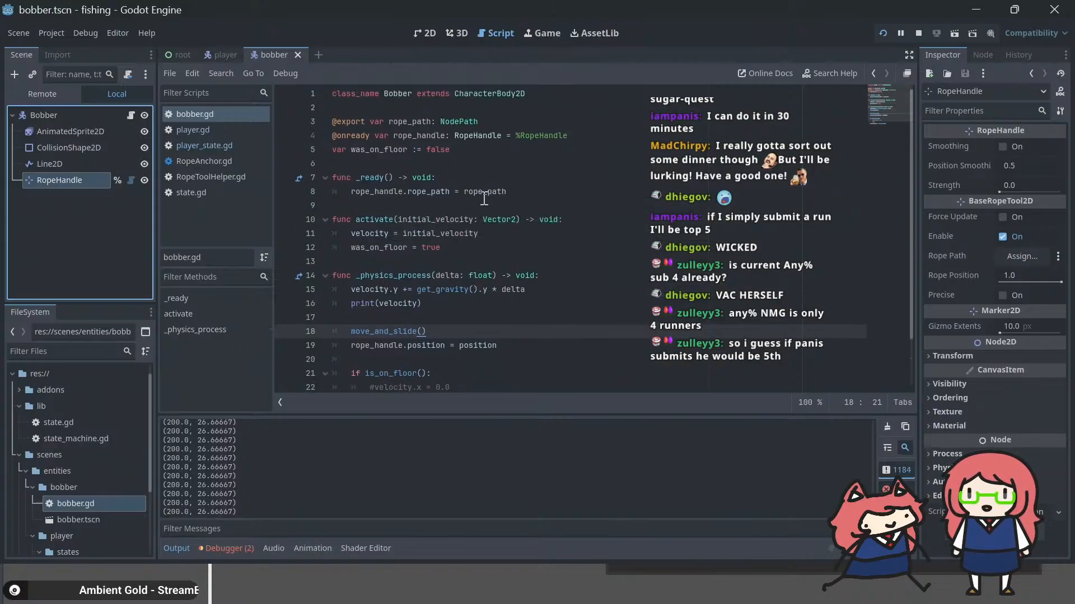
Step: In the player scene, pick the Rope node as the Bobber's Rope Path and save the scene
left_click(220, 49)
left_click(56, 153)
left_click(59, 179)
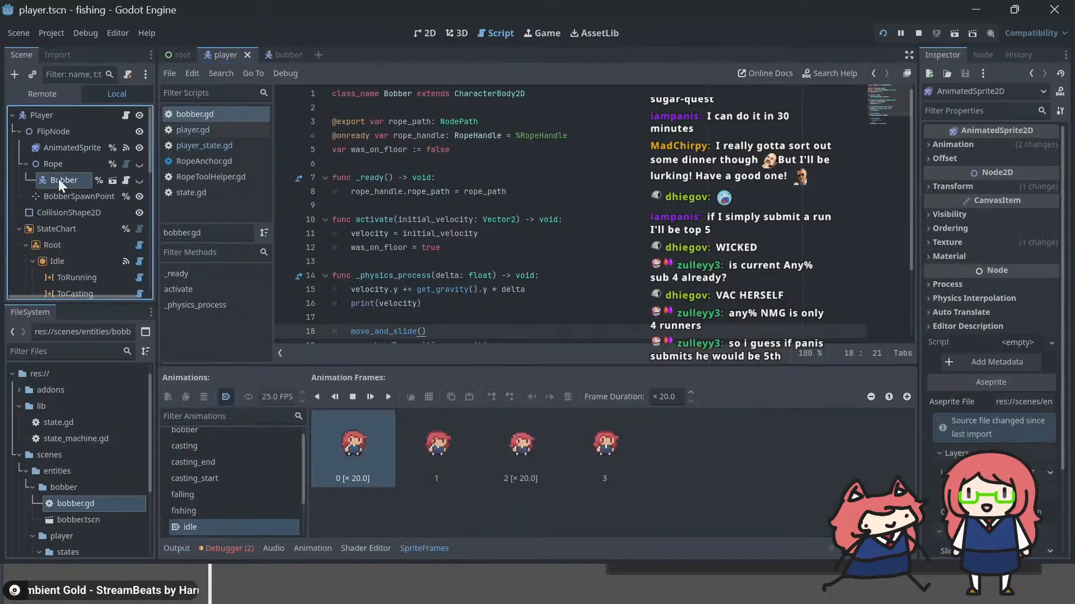
left_click(1007, 147)
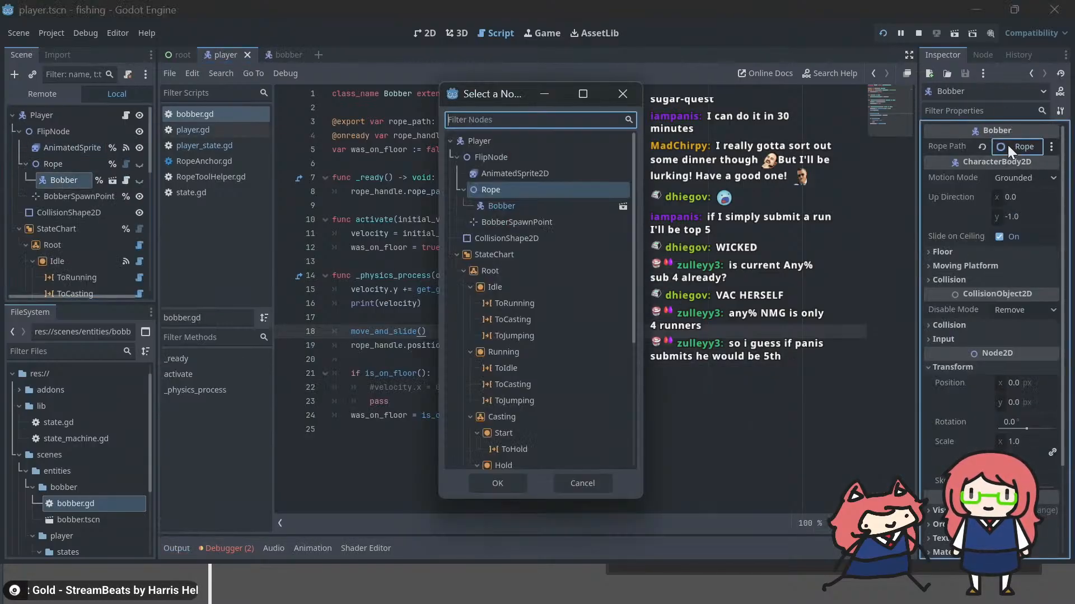
left_click(509, 199)
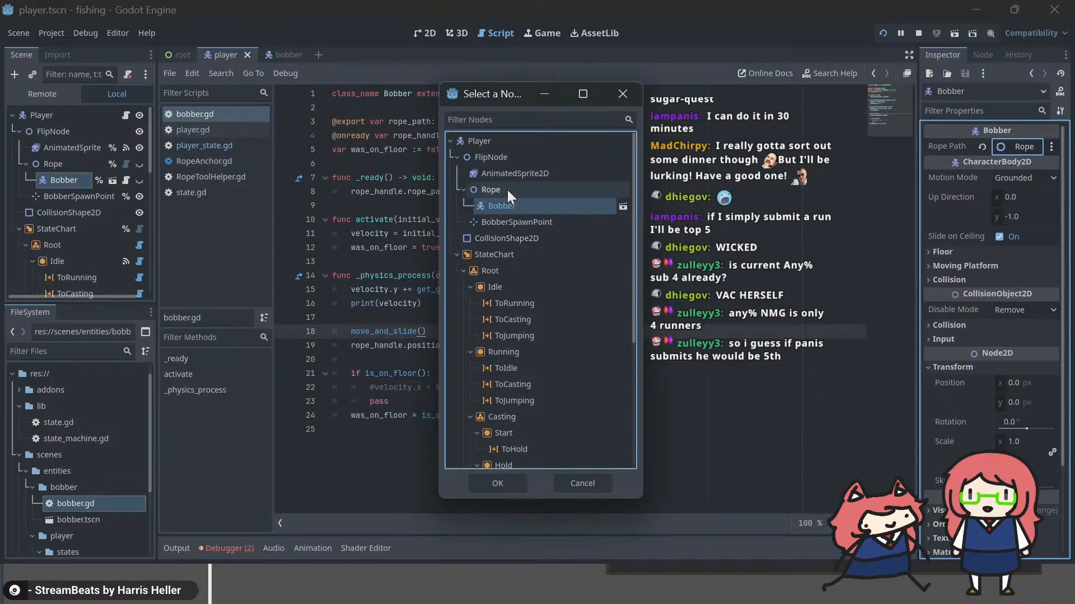
double_click(508, 190)
left_click(547, 215)
key("ctrl+s")
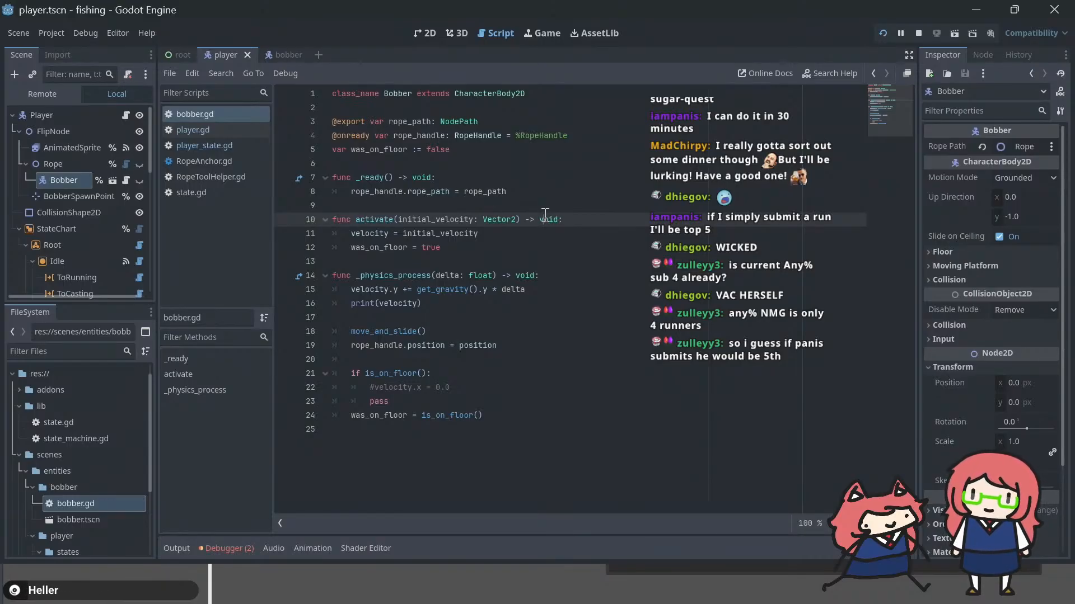
Step: Switch to speedrun.com in Firefox and compare the Any% NMG and All Clovers leaderboards, ending on Any% NMG
key("alt+Tab")
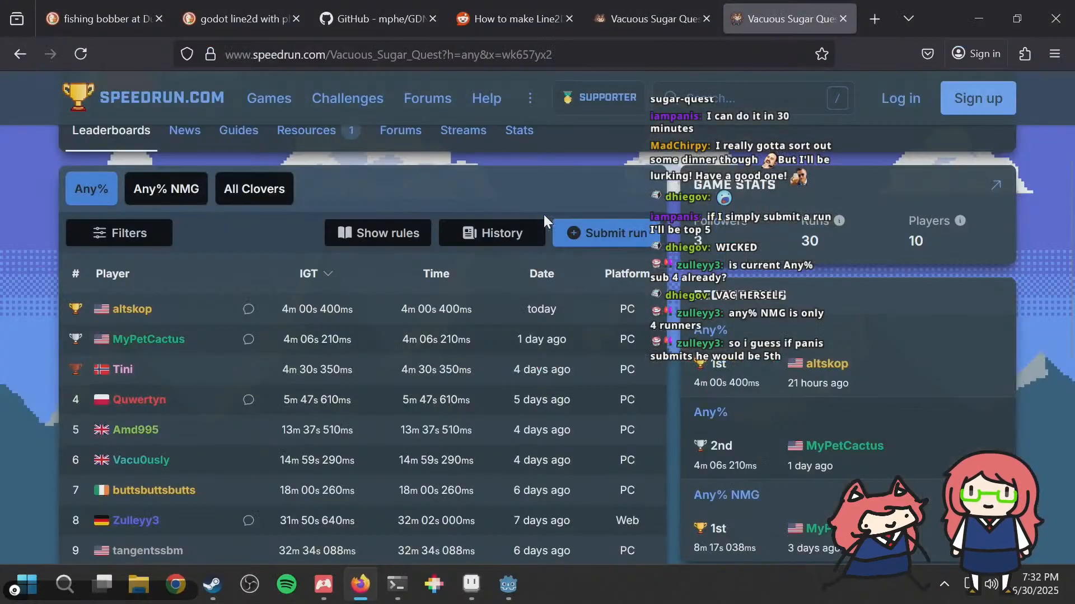
key("alt+Tab")
left_click(166, 184)
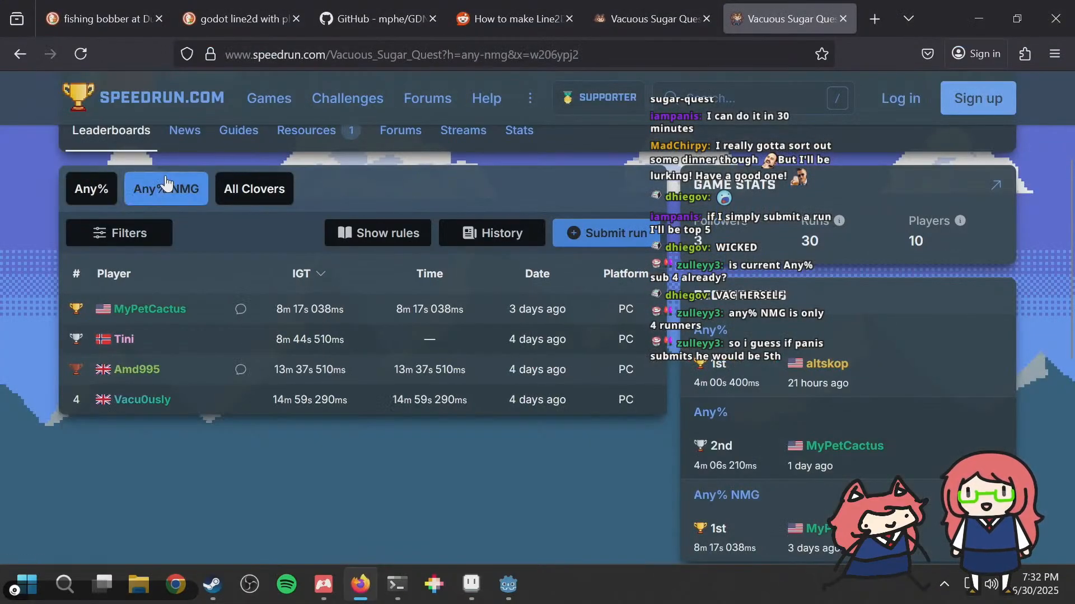
left_click(245, 191)
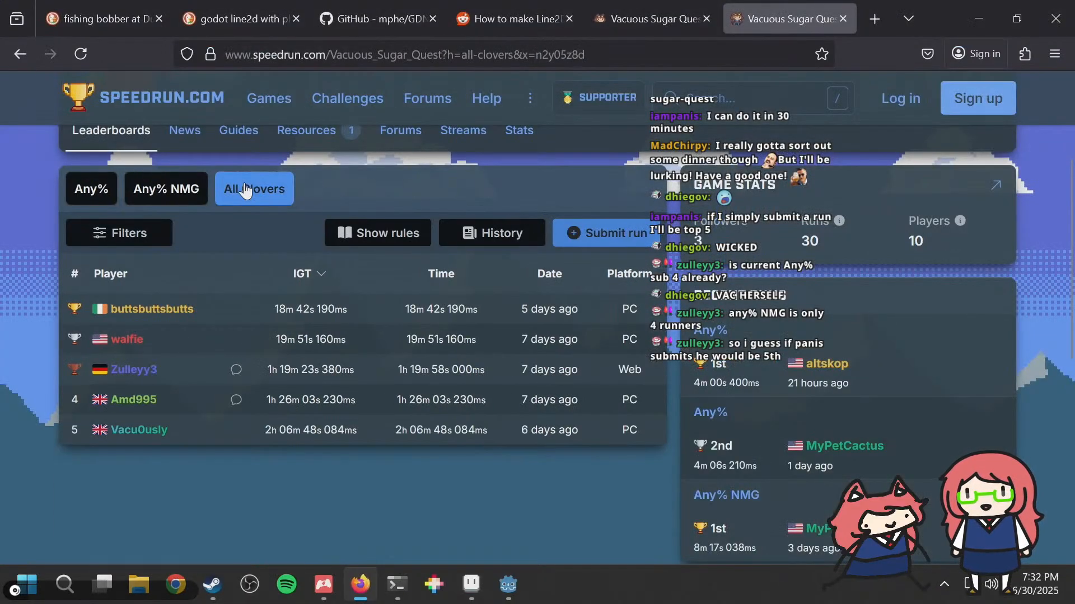
left_click(178, 196)
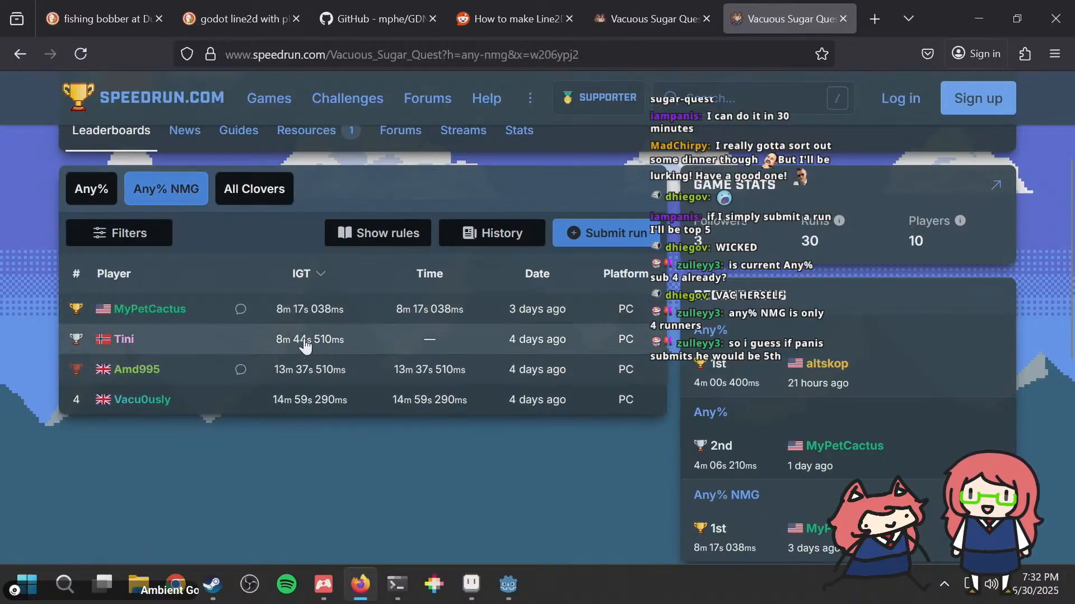
left_click(249, 193)
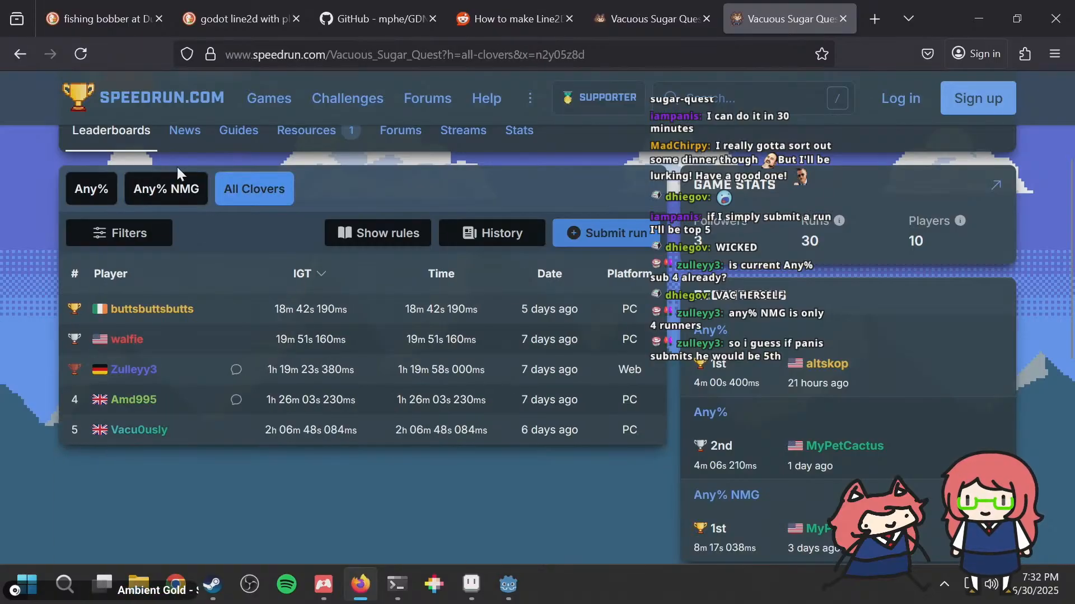
left_click(164, 200)
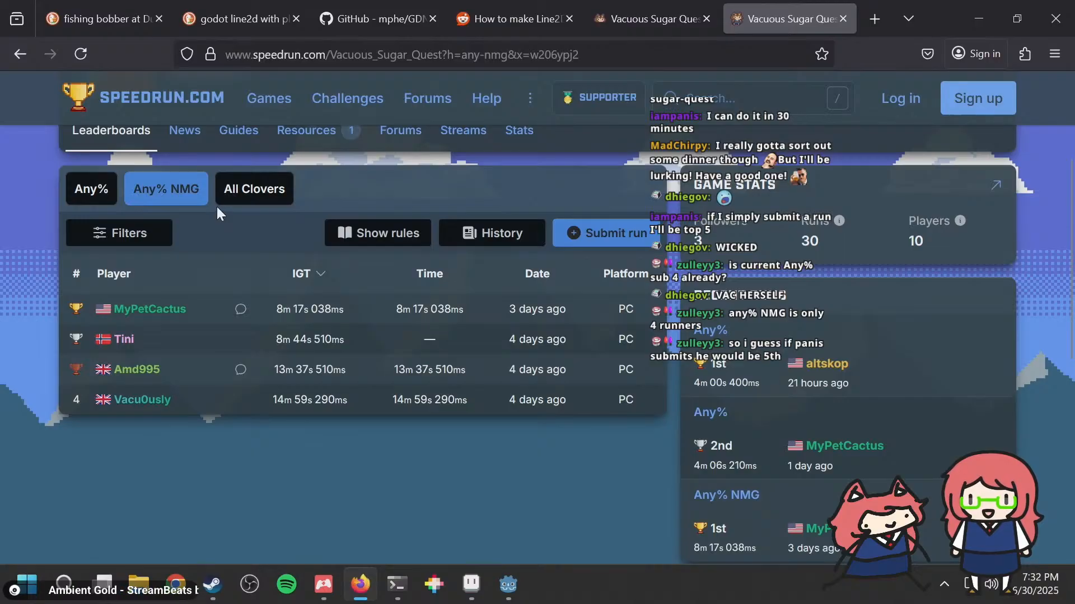
Step: Return to Godot, check how the fishing line hangs in the running game, and go back to the bobber script
key("alt+Tab")
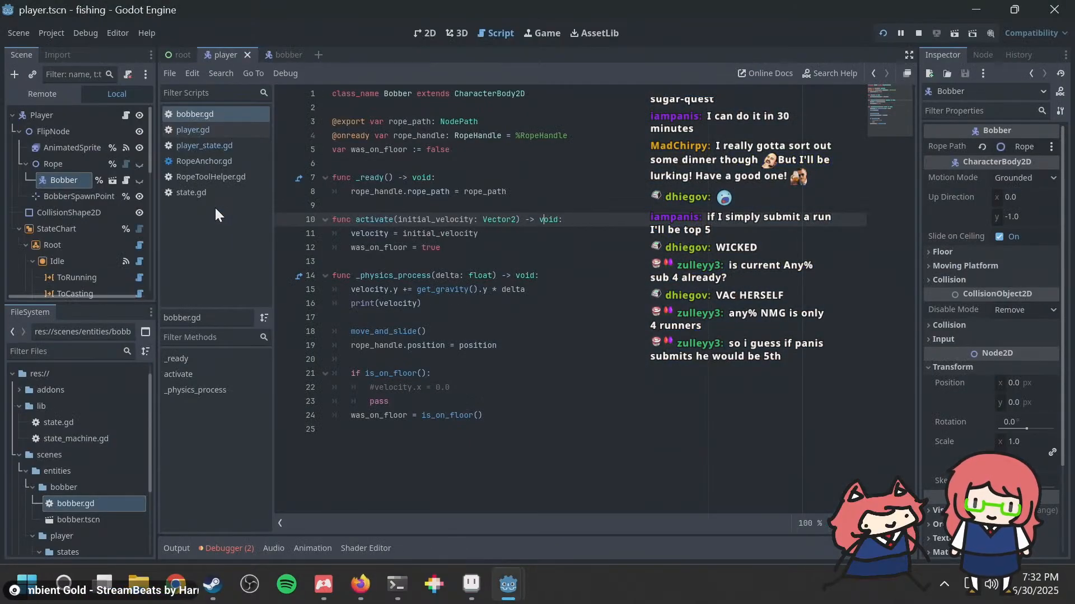
left_click(464, 300)
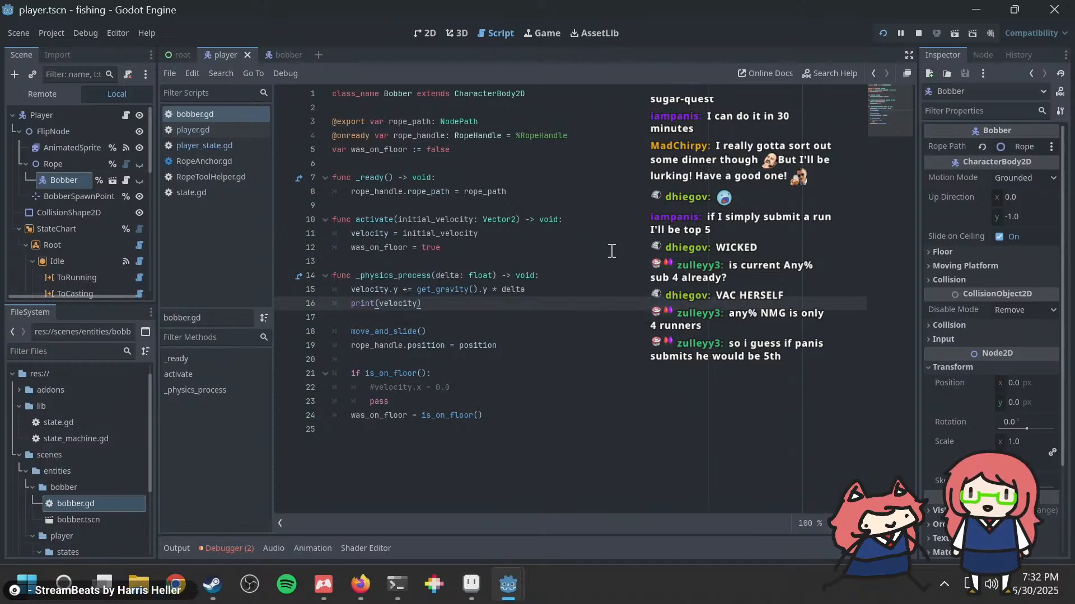
key("alt+Tab")
key("alt+Tab")
key("alt+Tab")
key("alt+Tab")
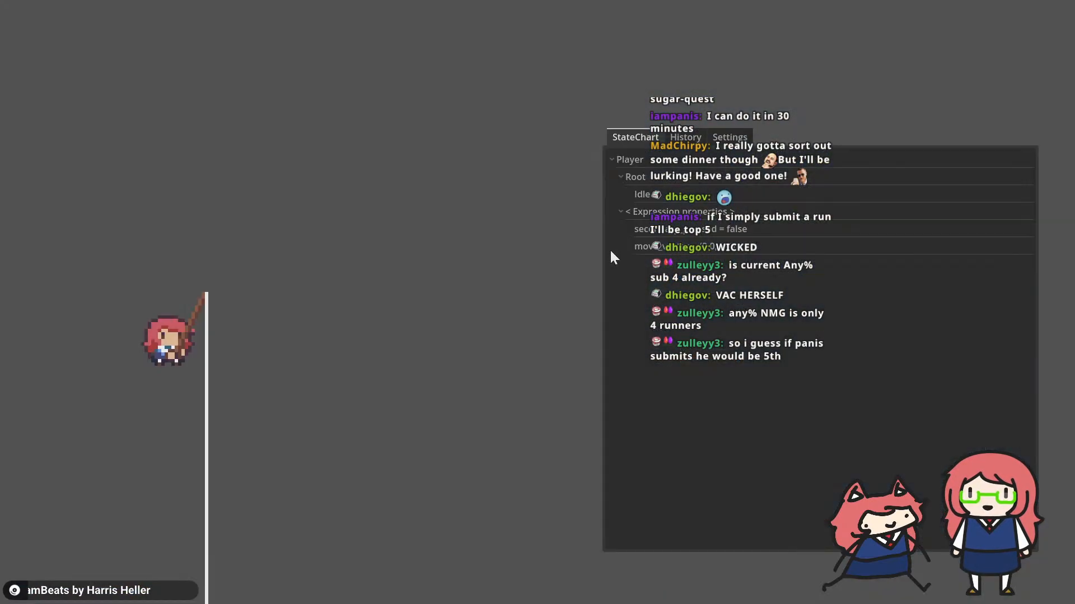
key("alt+Tab")
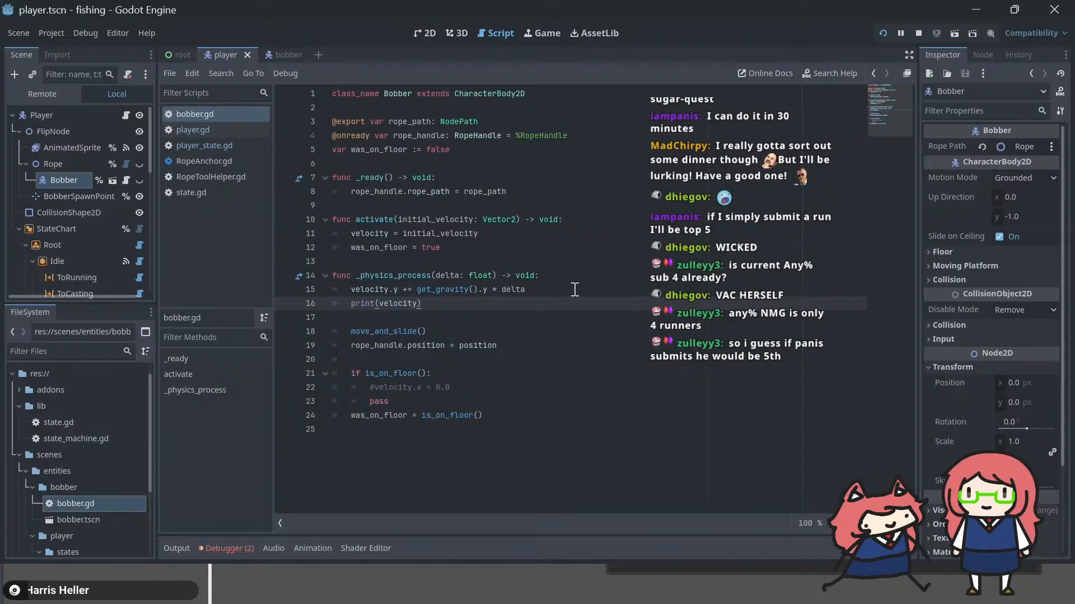
left_click(575, 206)
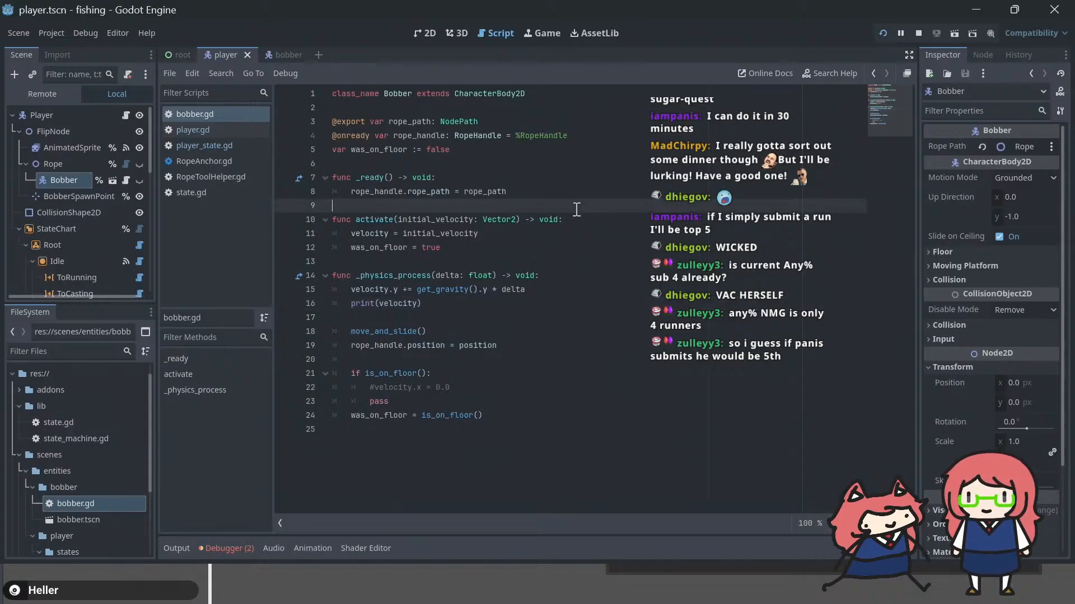
left_click(552, 303)
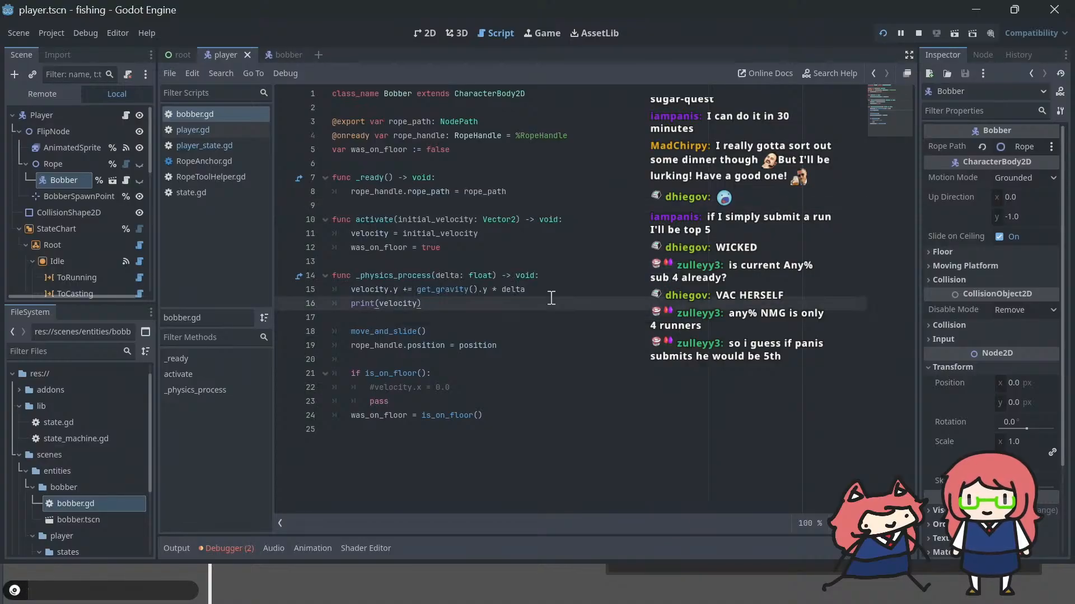
key("Up")
key("Down")
key("Down")
key("Down")
key("Down")
key("Up")
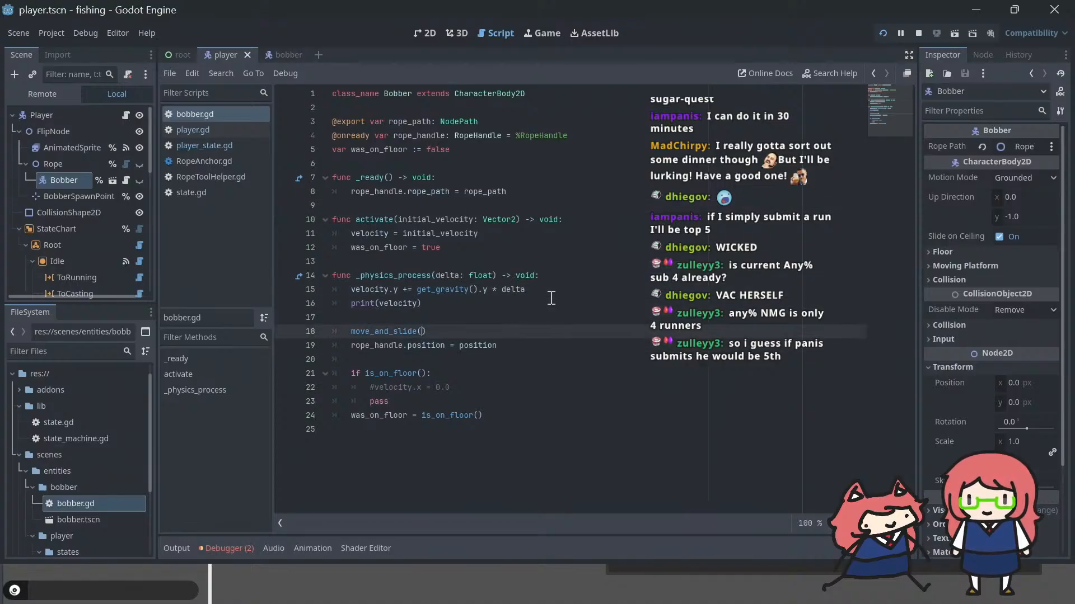
key("Up")
key("Up")
key("Up")
key("Up")
key("Up")
key("Up")
Step: Try adding print(position) below the gravity line in _physics_process, then remove that line and save the script
key("Down")
key("Down")
key("Down")
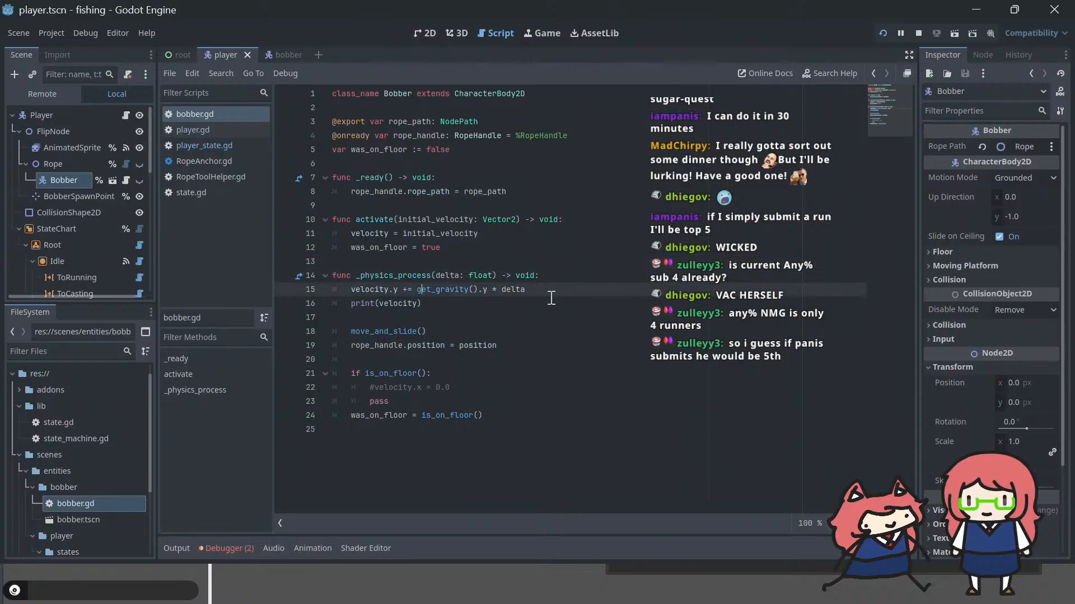
key("Down")
key("Up")
key("End")
key("Return")
type("print")
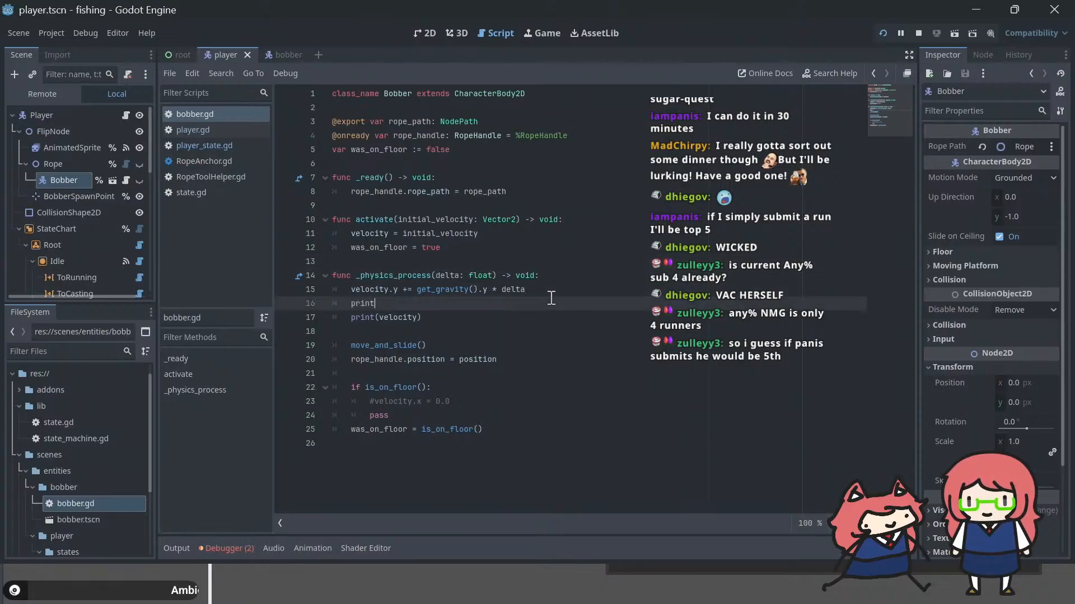
type("(position")
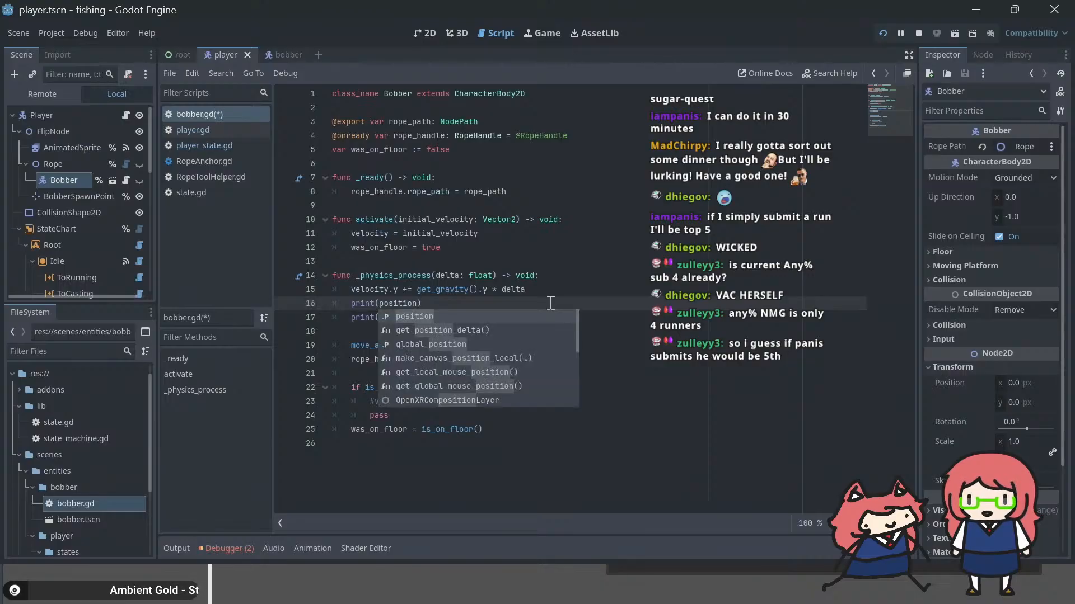
left_click(551, 303)
key("shift+Home")
key("shift+Home")
key("BackSpace")
key("BackSpace")
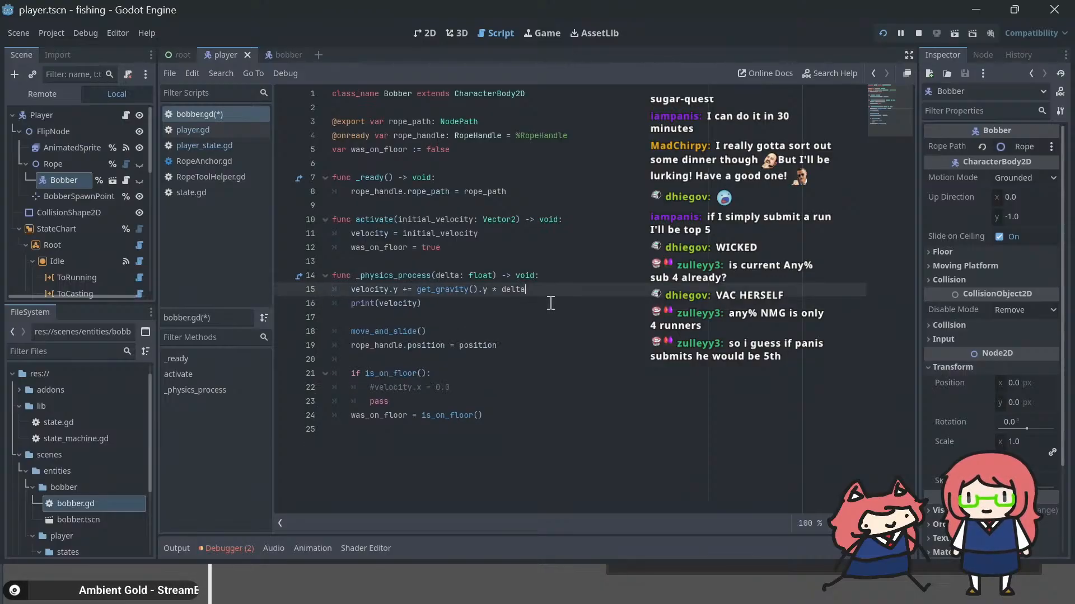
key("ctrl+s")
left_click(409, 345)
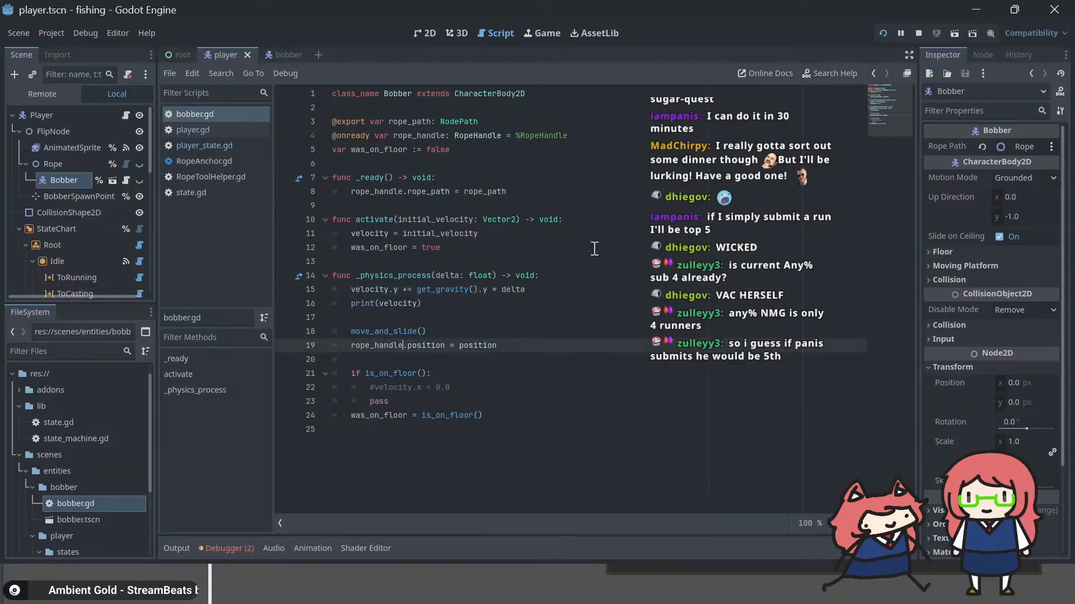
Step: In bobber.gd's _physics_process, change the rope handle assignment to rope_handle.global_position = global_position
type("global")
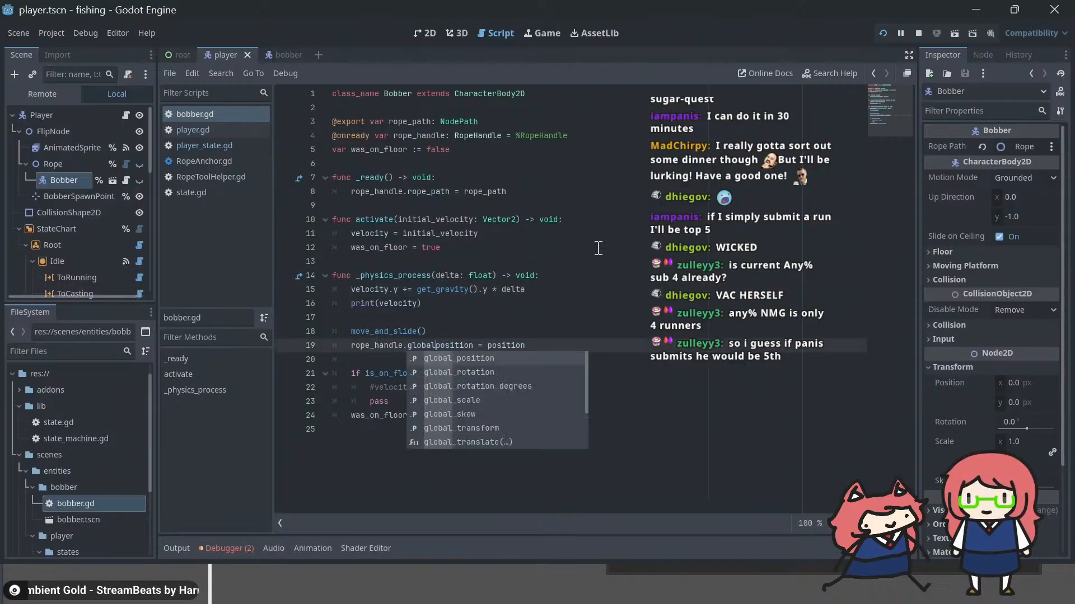
key("Tab")
key("Right")
key("Right")
type("glo")
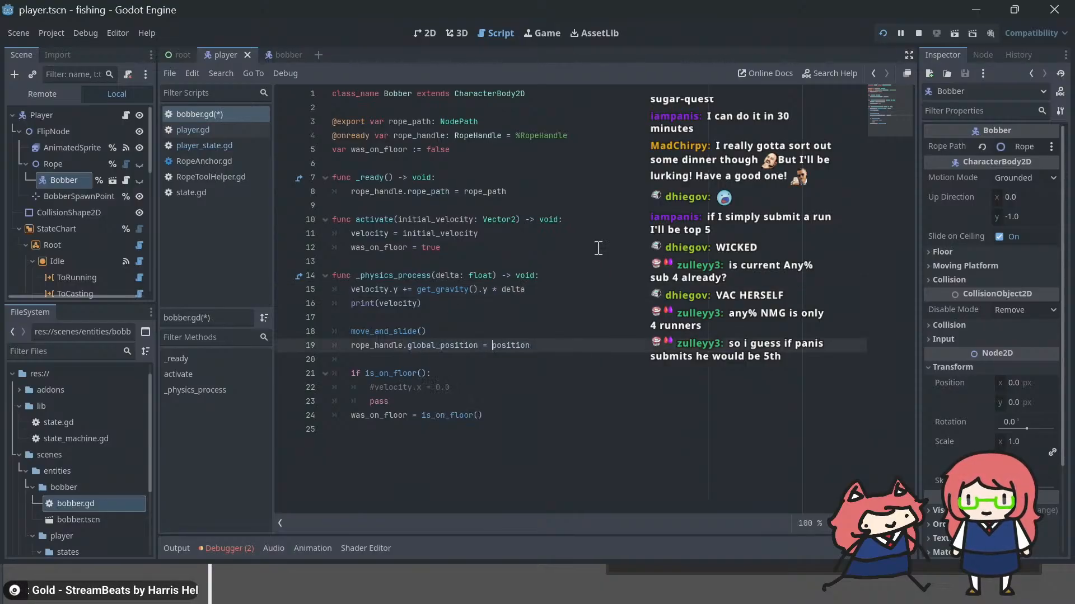
key("Tab")
Step: Run the game to check the fishing line and the printed velocities, then stop it from the editor
key("F5")
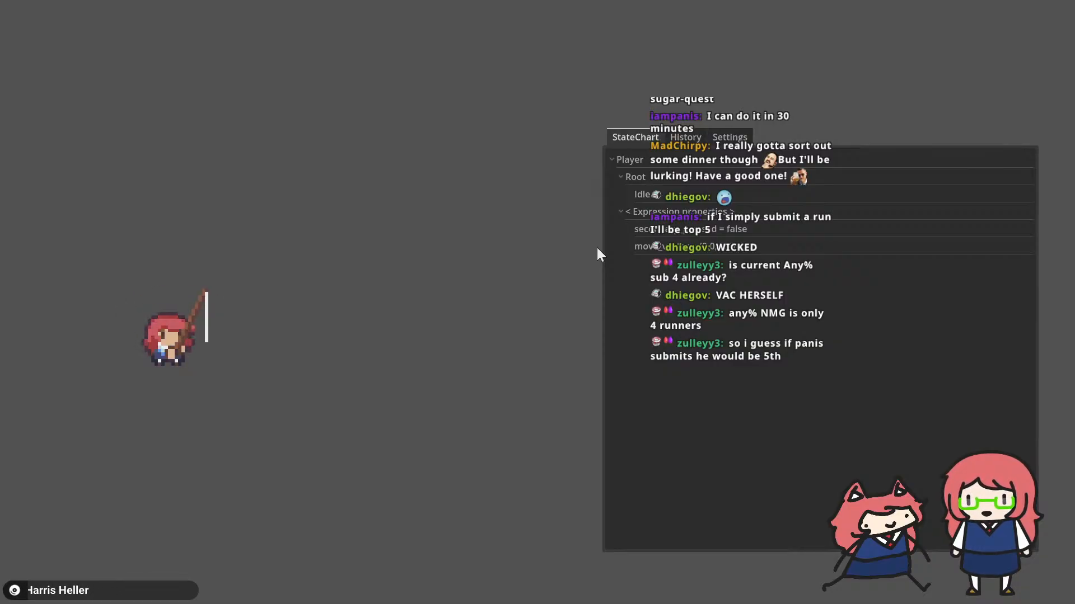
key("alt+Tab")
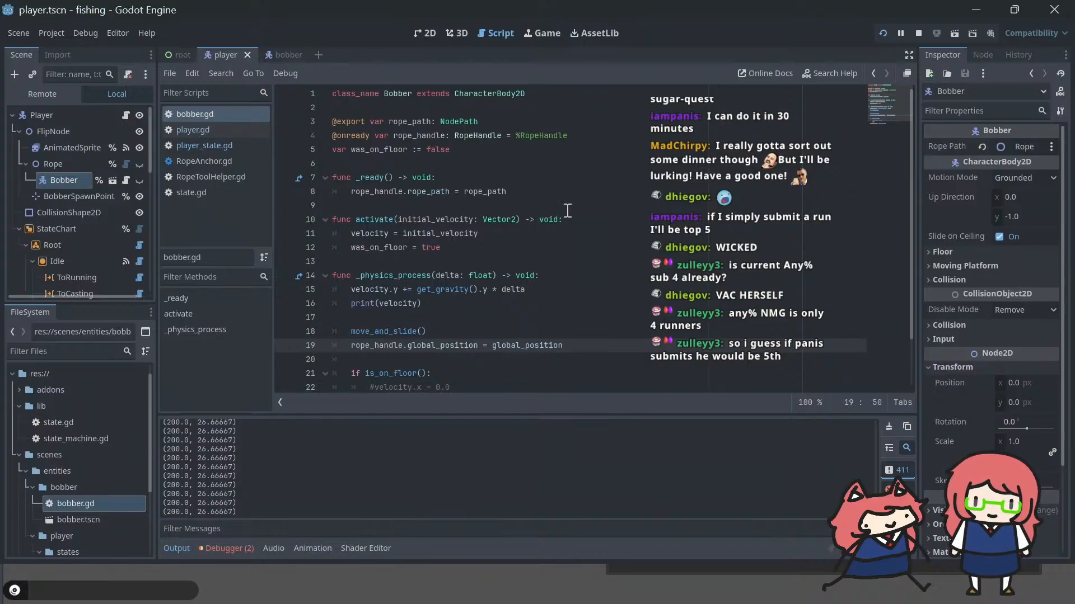
left_click(914, 32)
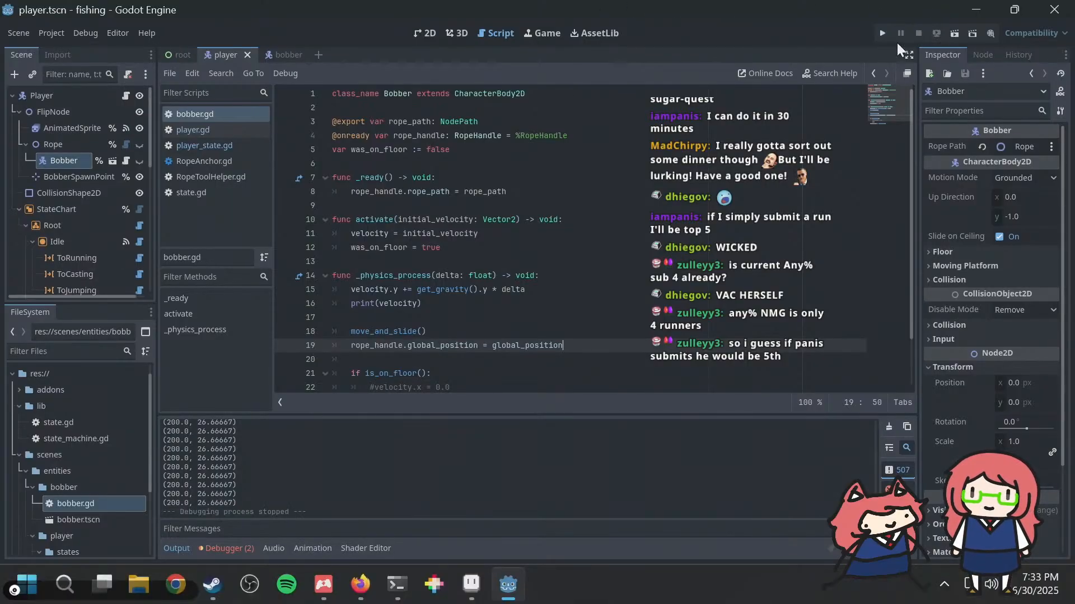
Step: Switch to Firefox, go to the GDNative-Ropesim GitHub page, and rewind its showcase video to the RopeAnchor demonstration
key("alt+Tab")
key("alt+Tab")
key("alt+Tab")
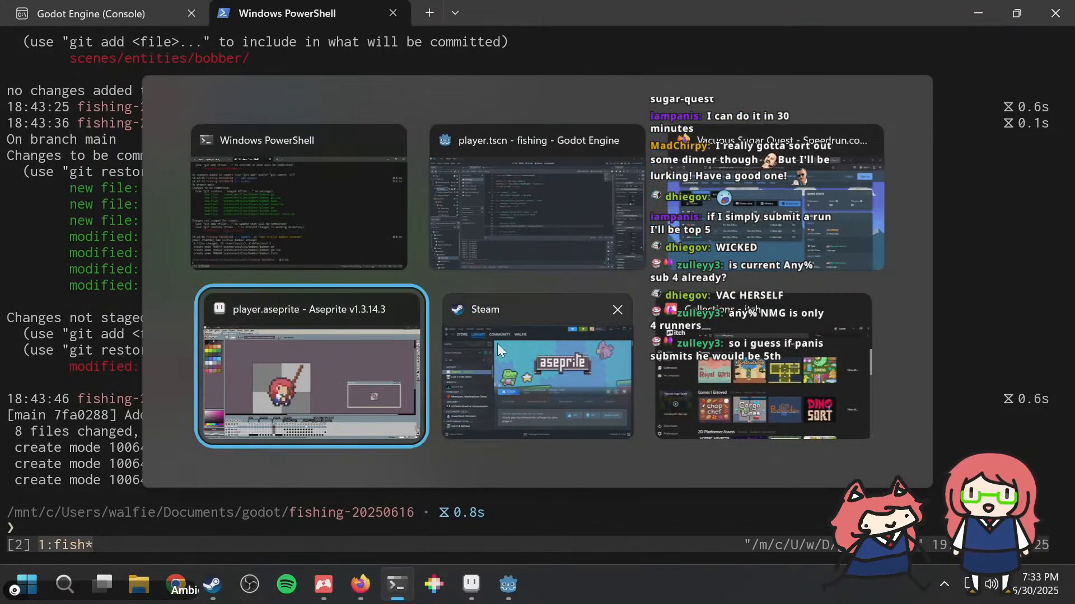
left_click(668, 209)
left_click(610, 17)
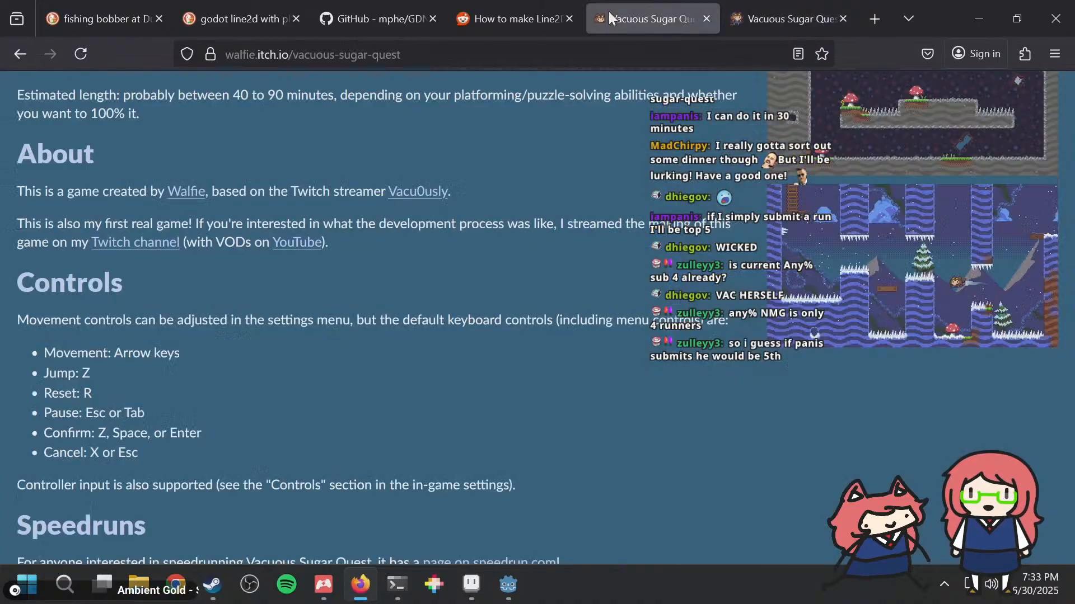
left_click(395, 12)
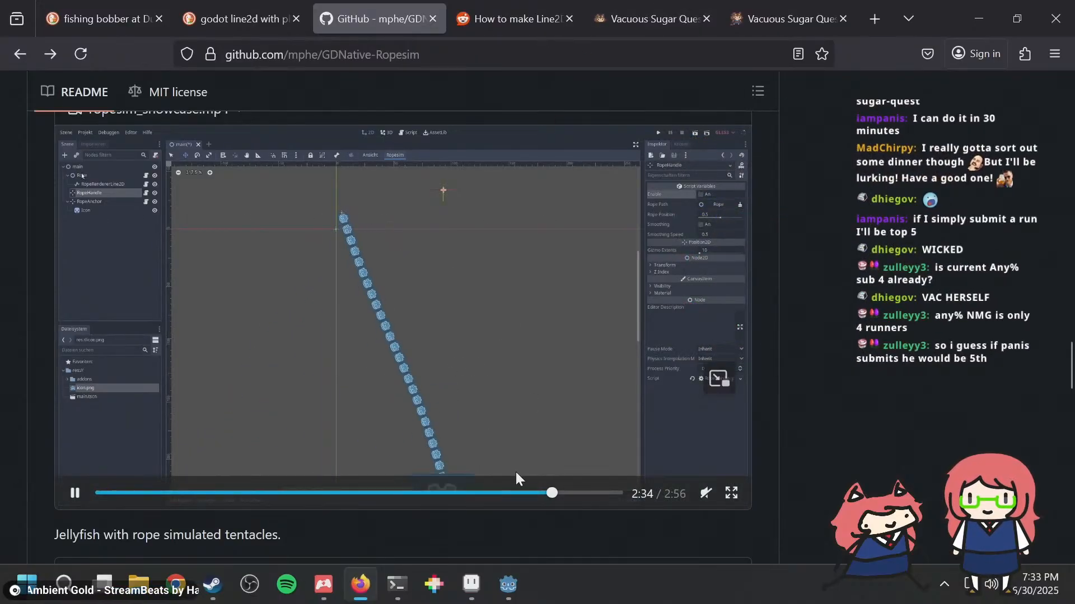
left_click(494, 493)
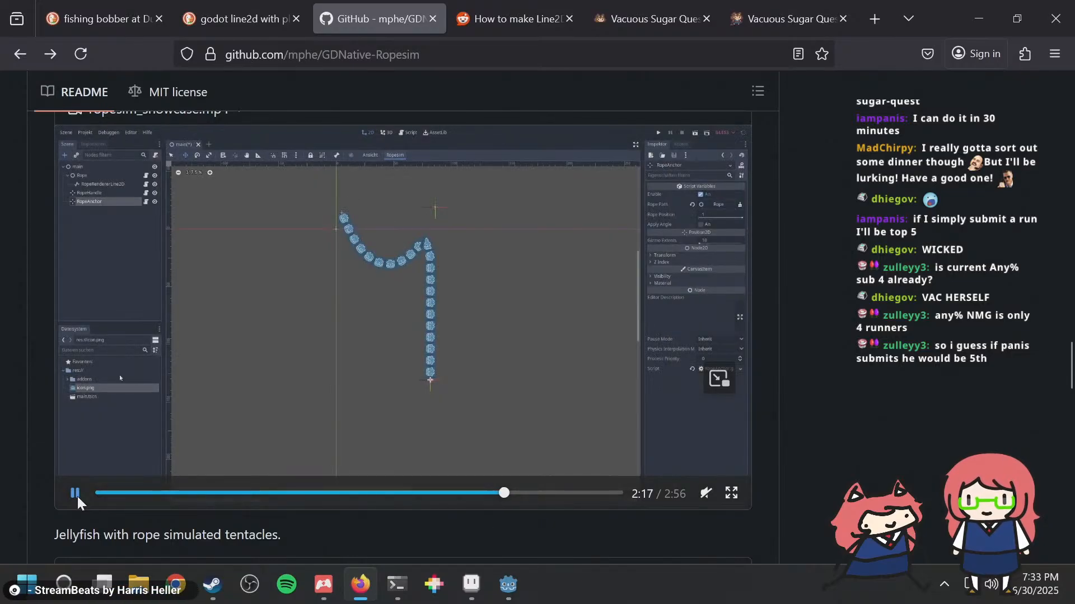
Step: Open the repository's src folder in a new tab and search for "ropeanchor" to open RopeAnchor.gd
scroll(653, 189, "down", 10)
scroll(179, 190, "up", 15)
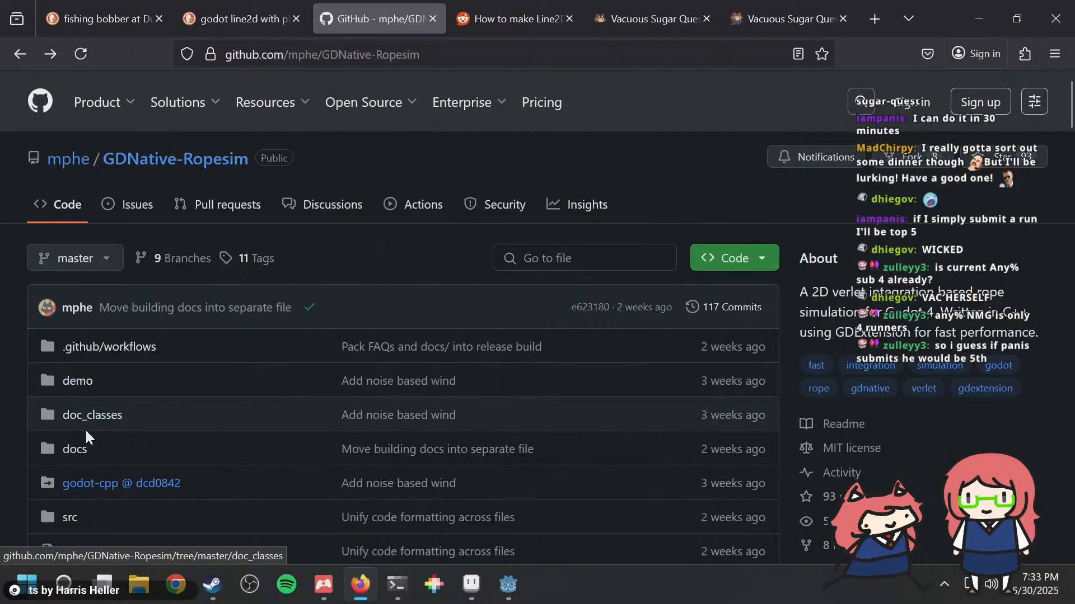
scroll(85, 429, "down", 2)
middle_click(70, 431)
key("ctrl+Tab")
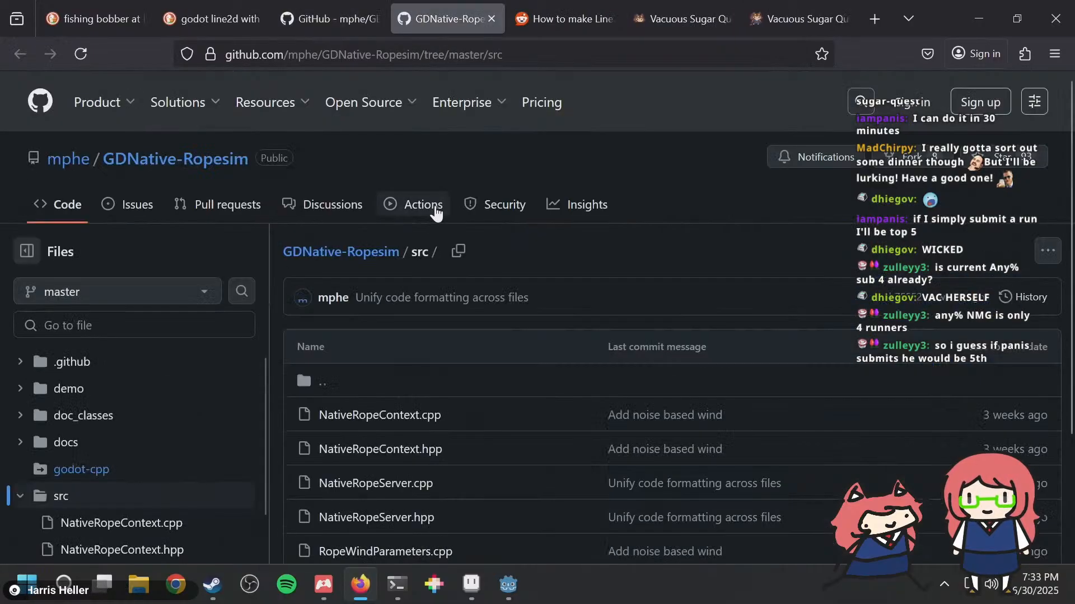
type("ropeanchor")
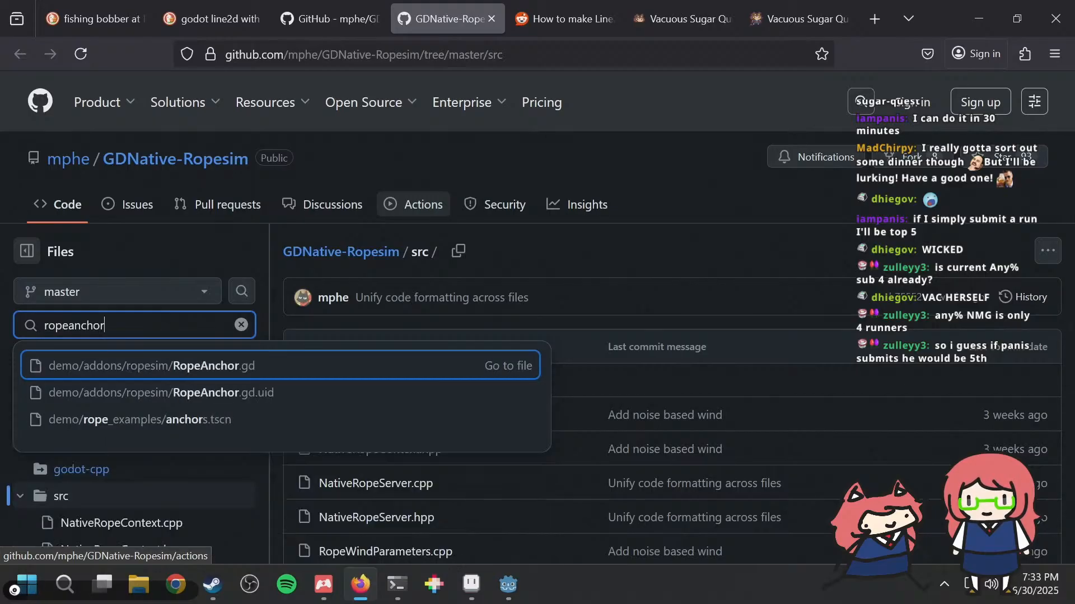
key("Return")
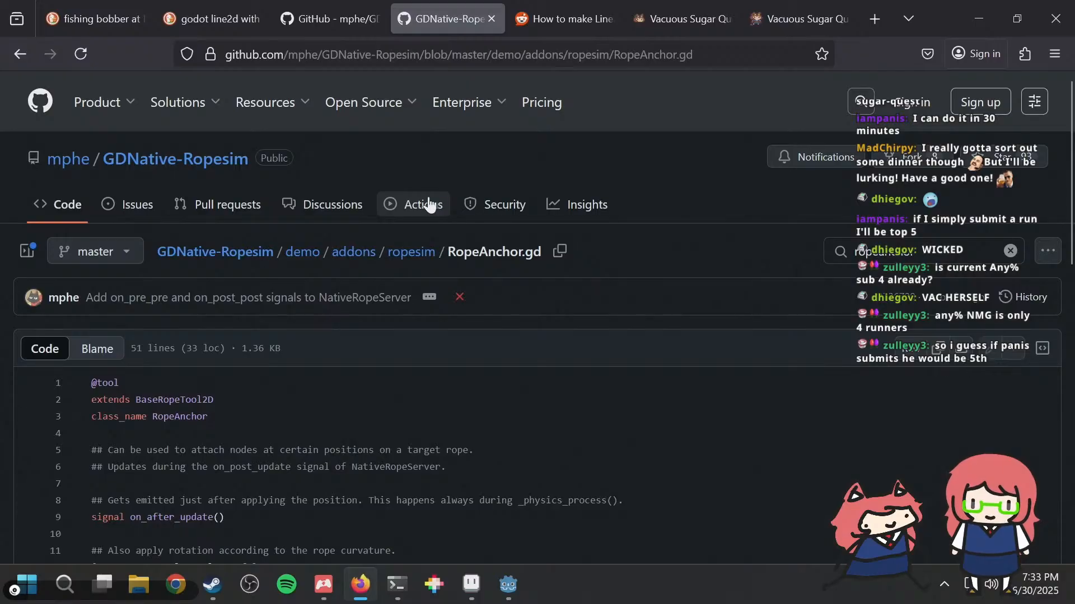
Step: Read through RopeAnchor.gd down to its _update function to examine how the anchor's position and rotation are set
scroll(496, 267, "down", 2)
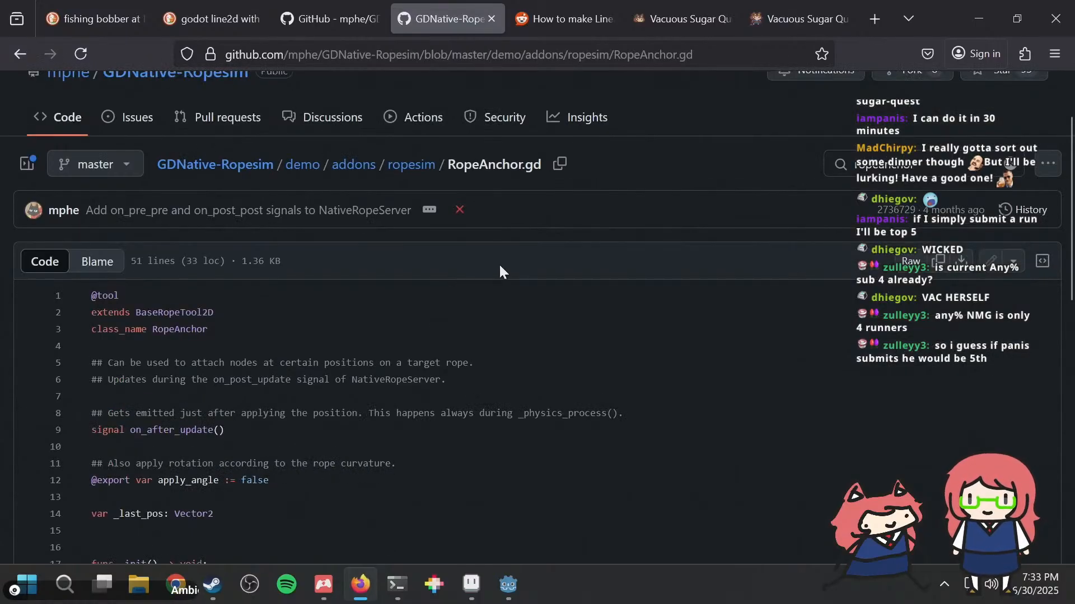
scroll(498, 263, "down", 2)
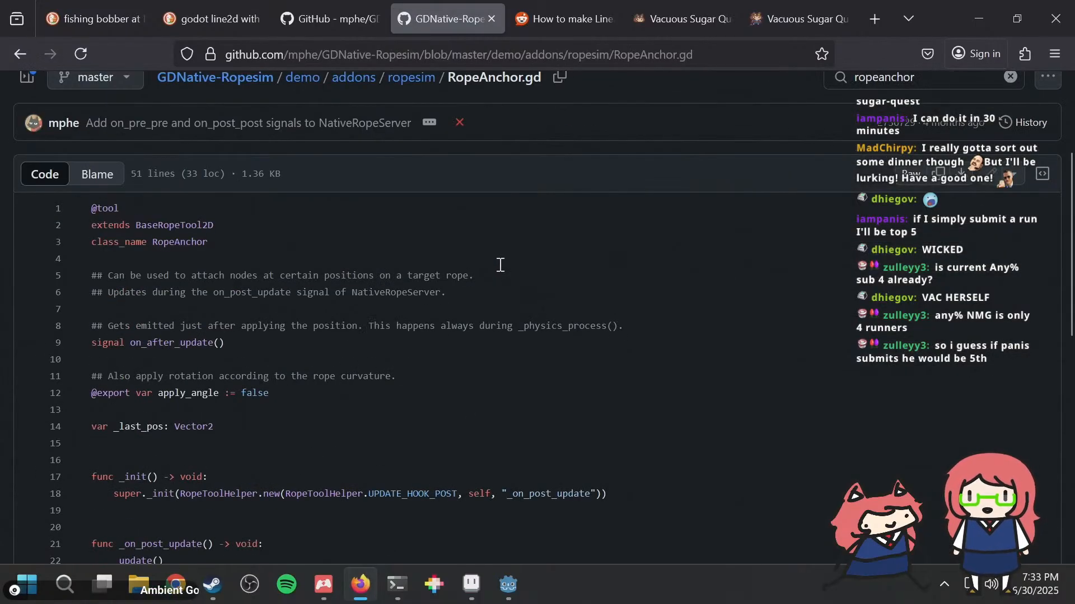
scroll(499, 262, "down", 2)
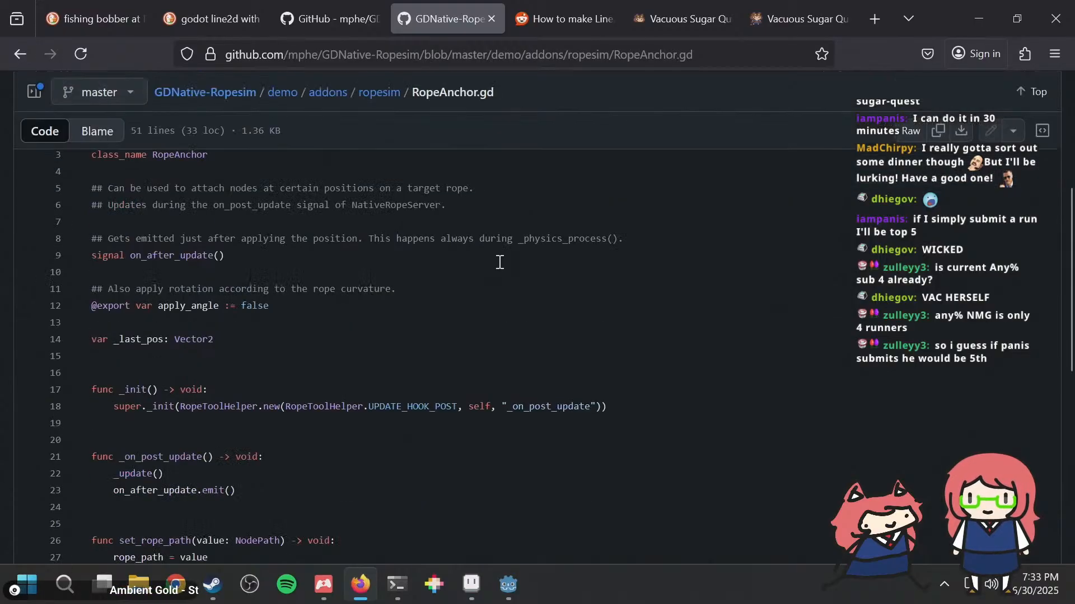
scroll(499, 262, "down", 2)
scroll(499, 260, "down", 4)
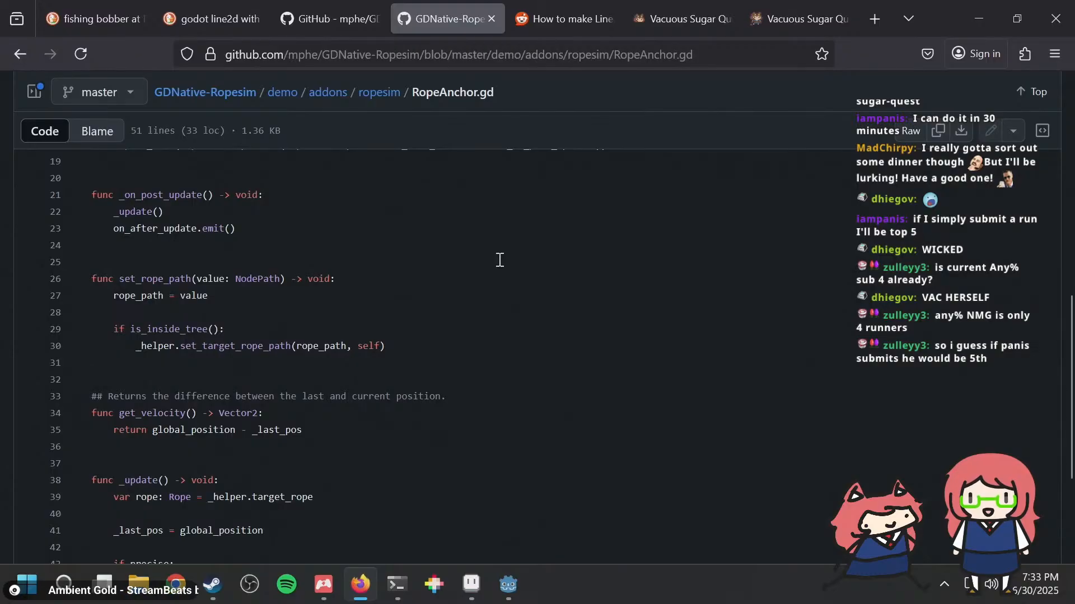
scroll(499, 260, "down", 4)
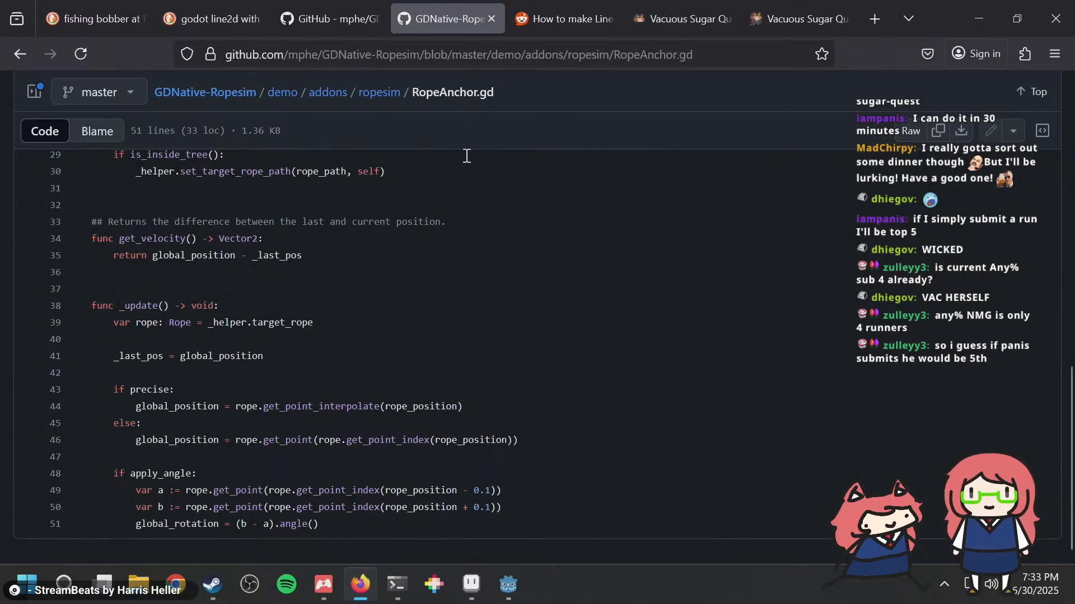
Step: Search the repository's files for "ropehandle" and open RopeHandle.gd
type("trope")
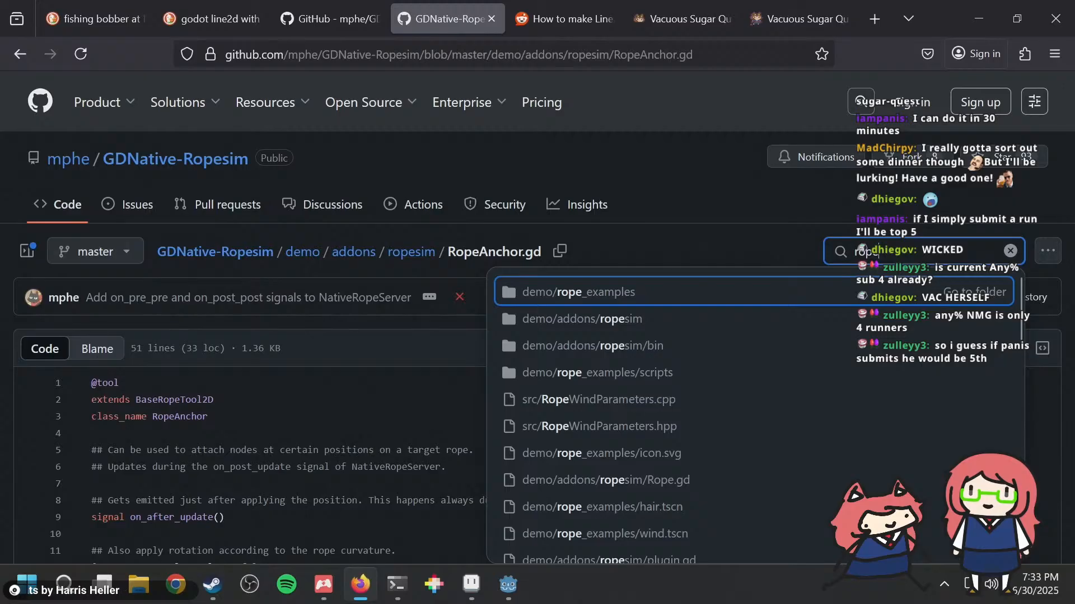
type("handle")
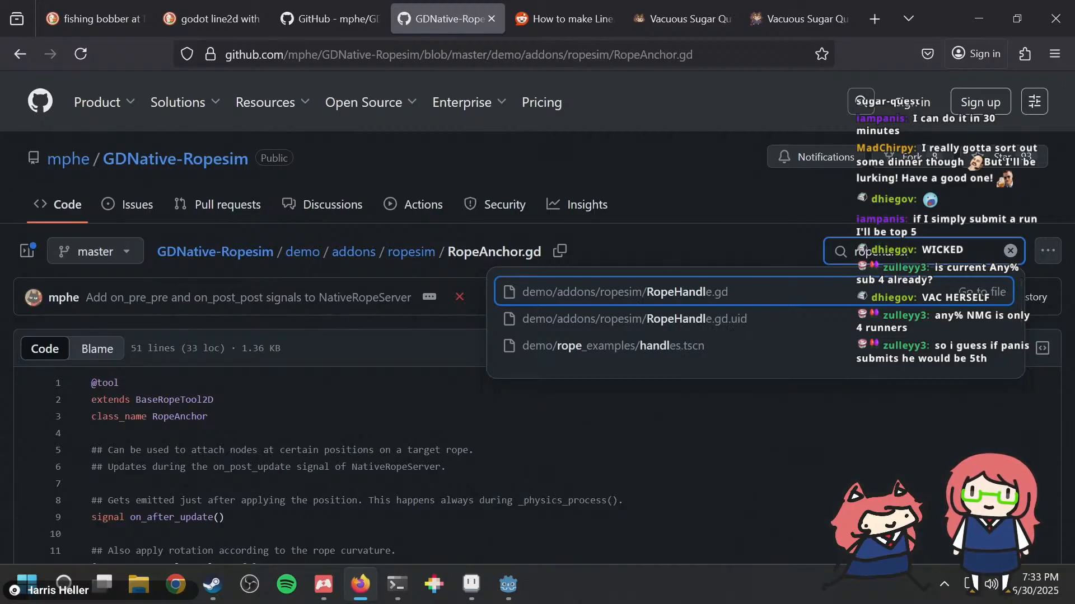
key("Return")
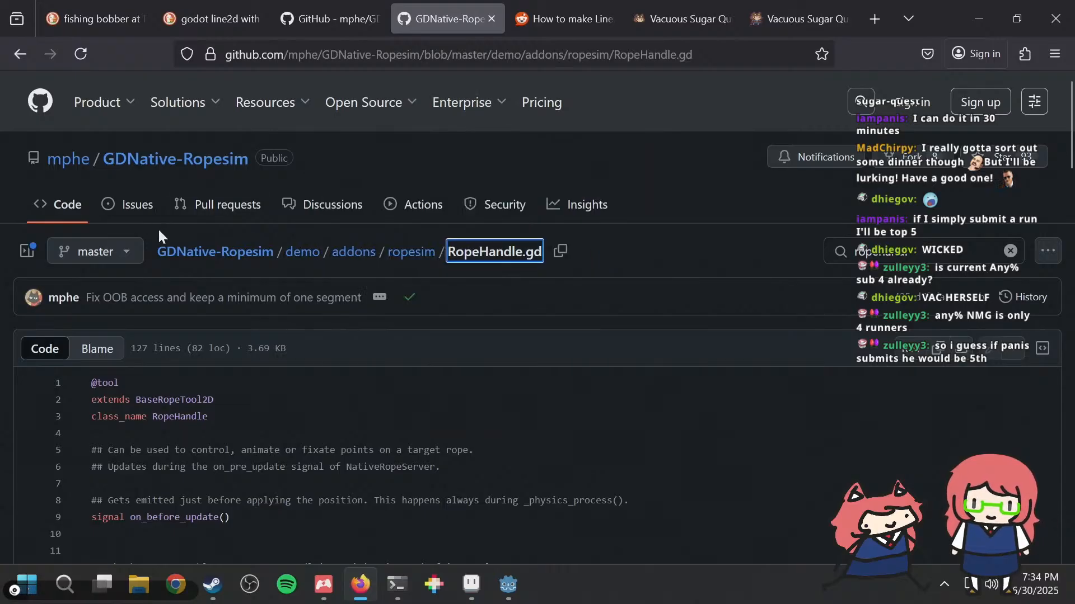
Step: Read RopeHandle.gd to its end, examining the smoothing and strength exports, point movement and state update functions
scroll(554, 305, "down", 3)
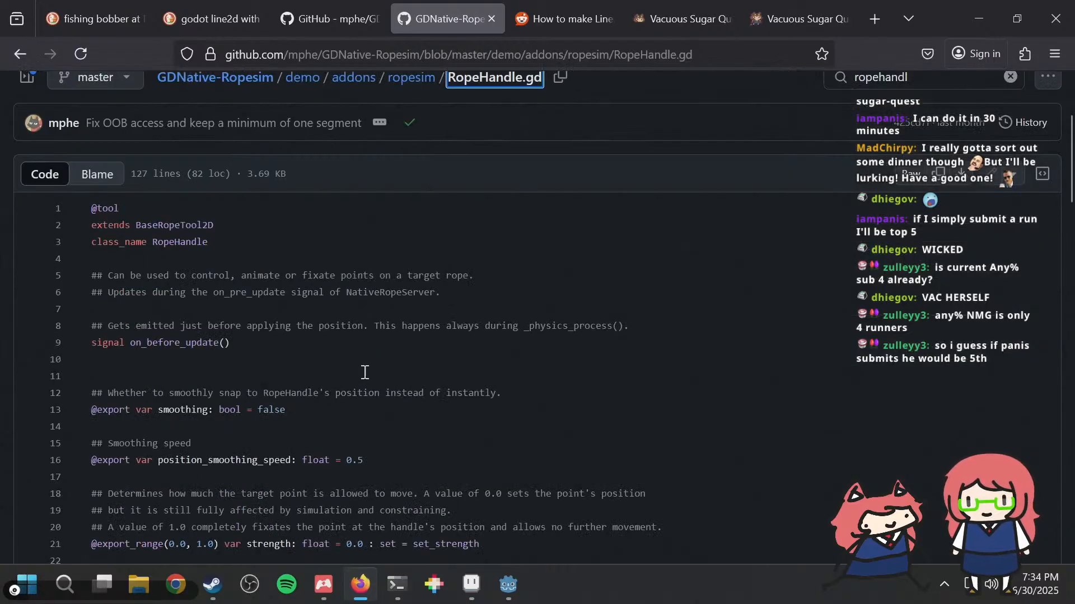
scroll(365, 372, "down", 2)
scroll(364, 371, "down", 2)
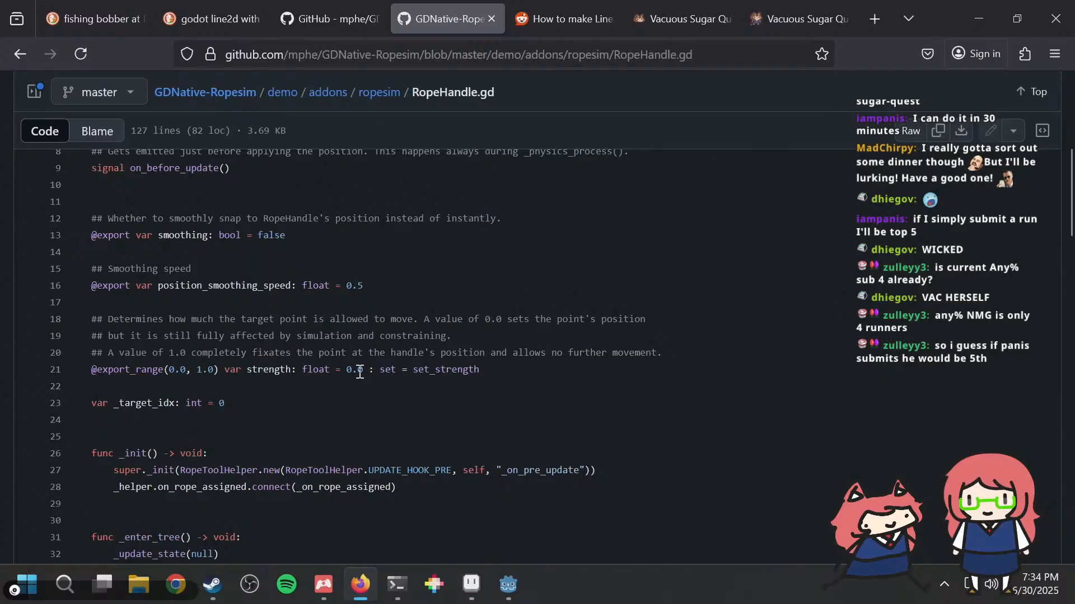
scroll(361, 371, "down", 4)
scroll(358, 372, "down", 3)
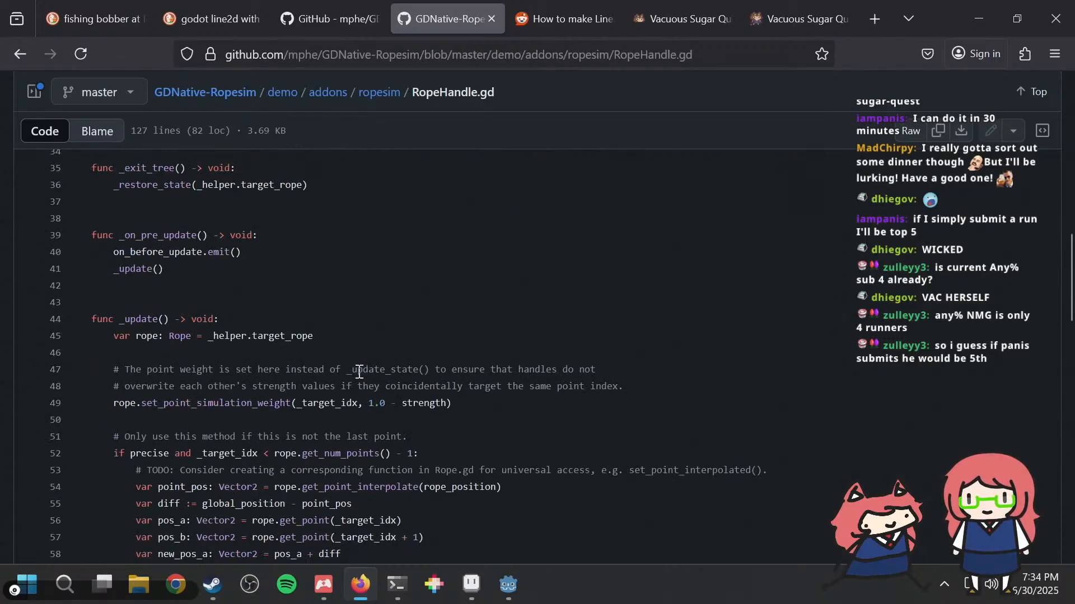
scroll(359, 372, "down", 3)
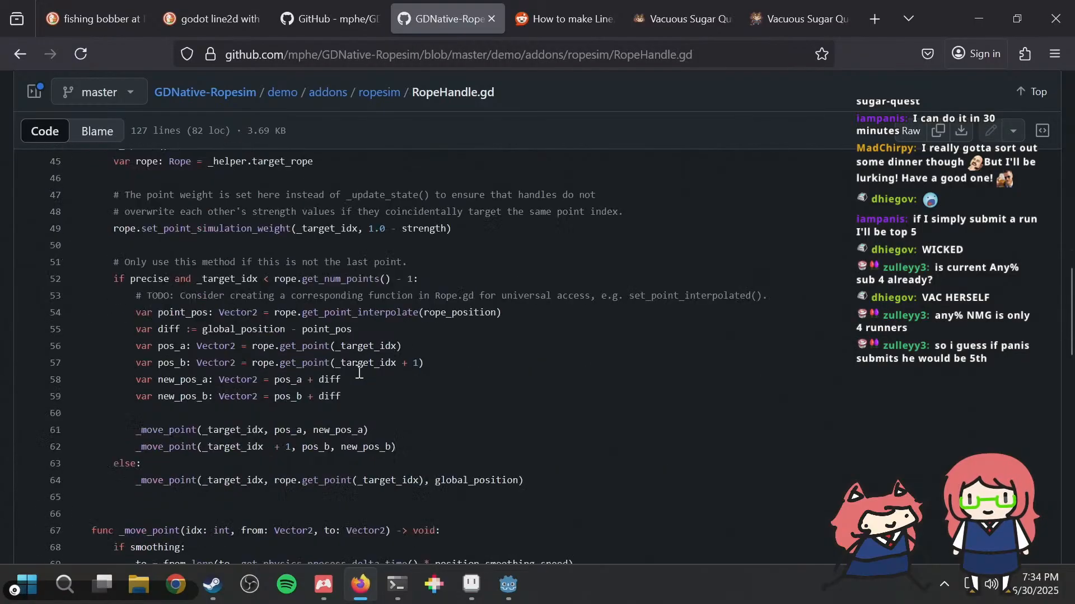
scroll(359, 372, "down", 2)
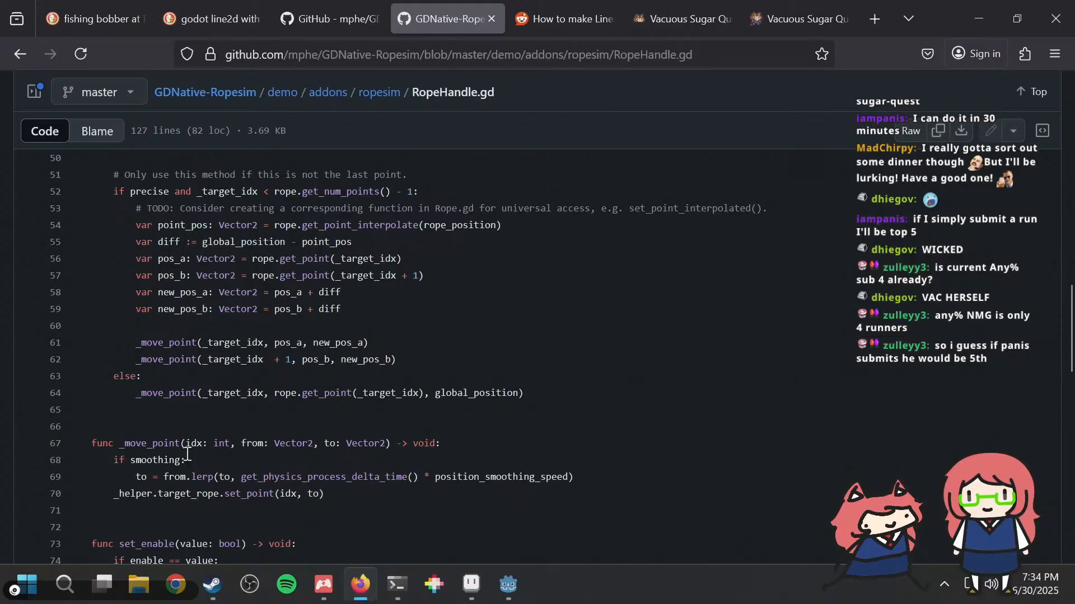
scroll(307, 423, "down", 2)
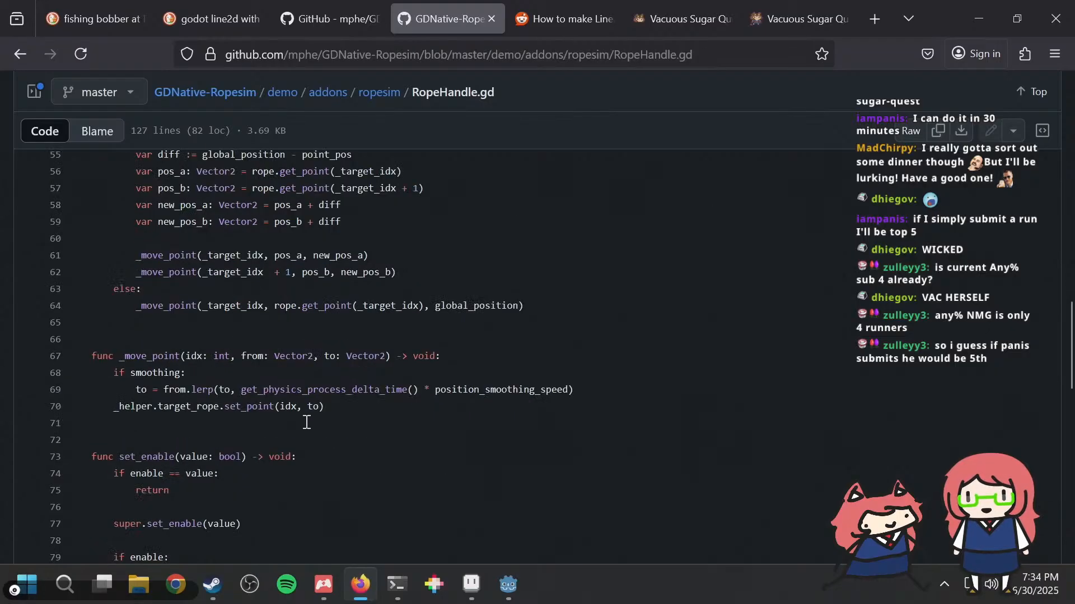
scroll(308, 421, "down", 2)
scroll(308, 419, "down", 4)
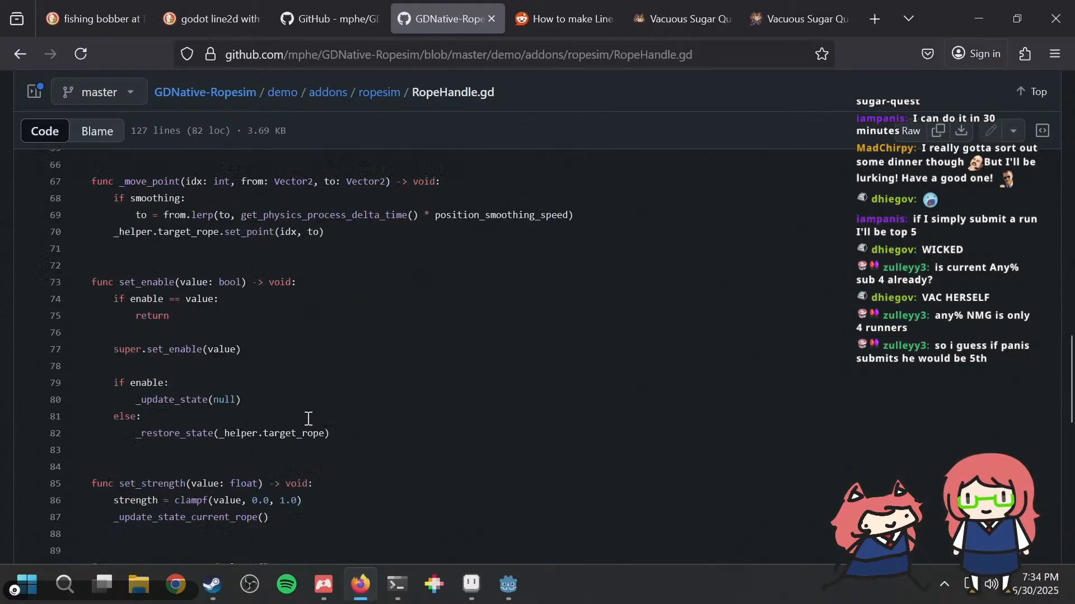
scroll(308, 419, "down", 2)
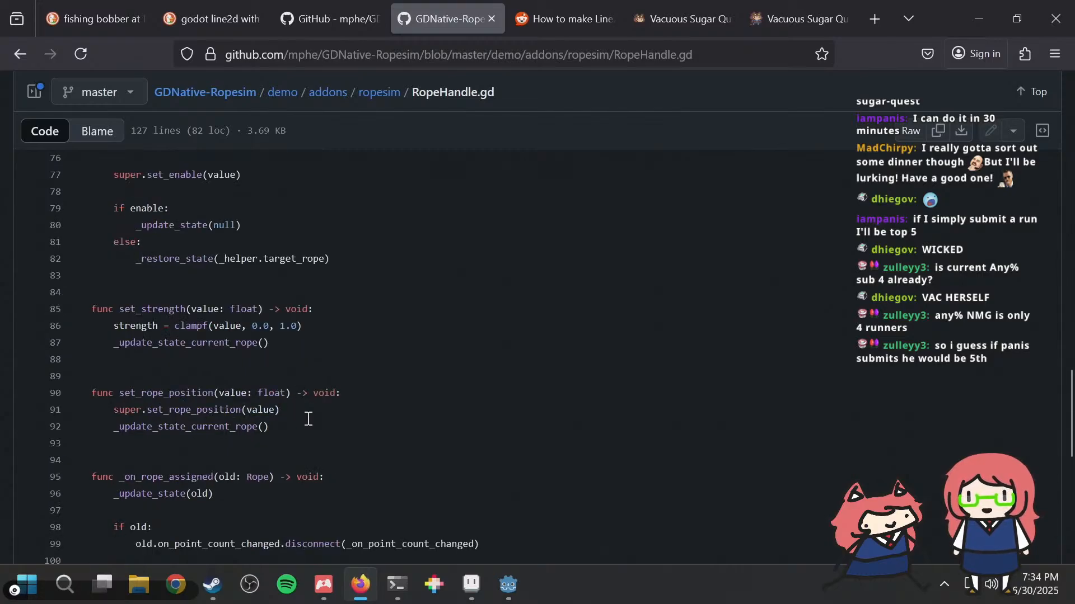
scroll(307, 418, "down", 6)
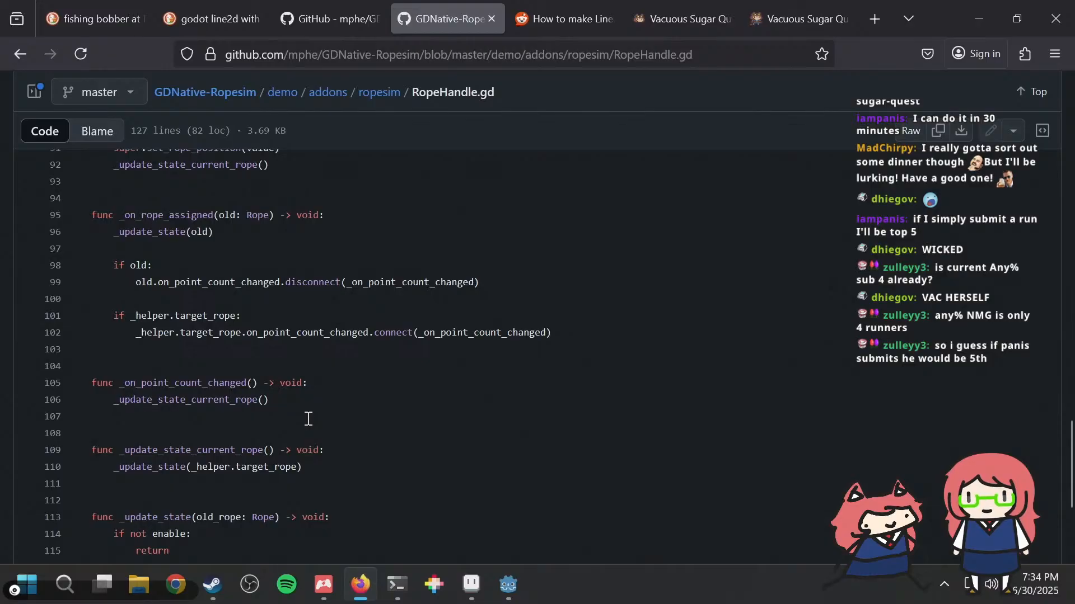
scroll(308, 419, "down", 4)
scroll(308, 419, "down", 2)
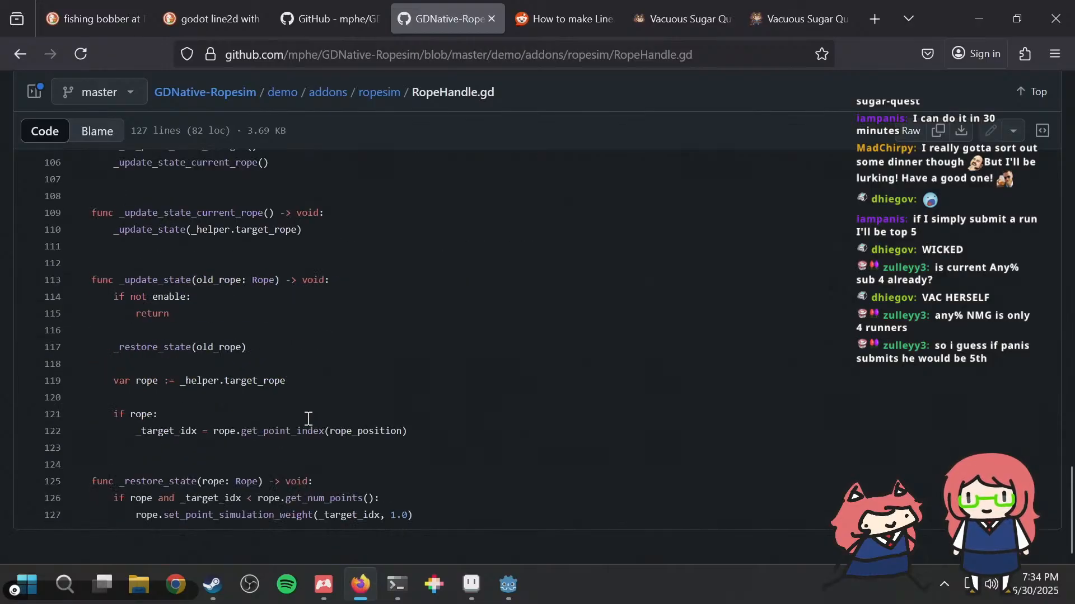
Step: Reread RopeHandle.gd's _update function, examining how the difference between global_position and point_pos moves the rope points
scroll(306, 416, "up", 18)
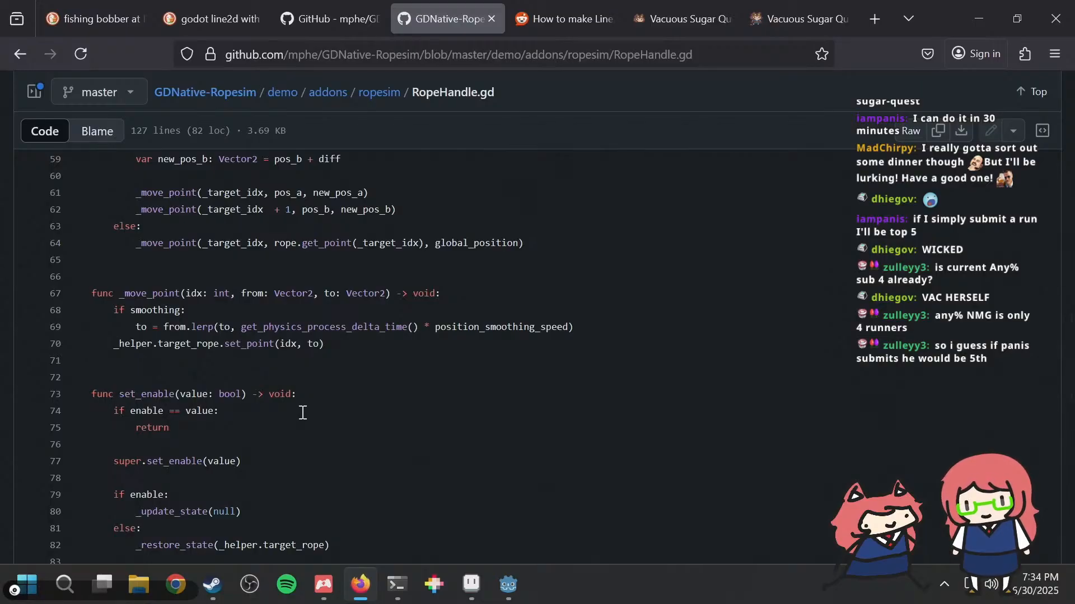
scroll(306, 410, "up", 4)
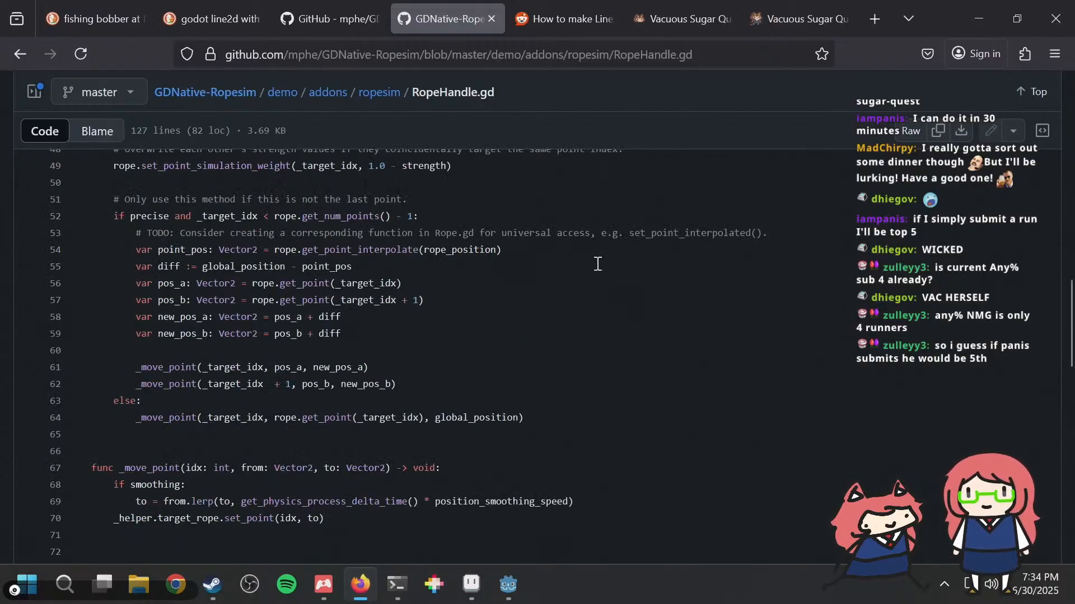
key("ctrl+f")
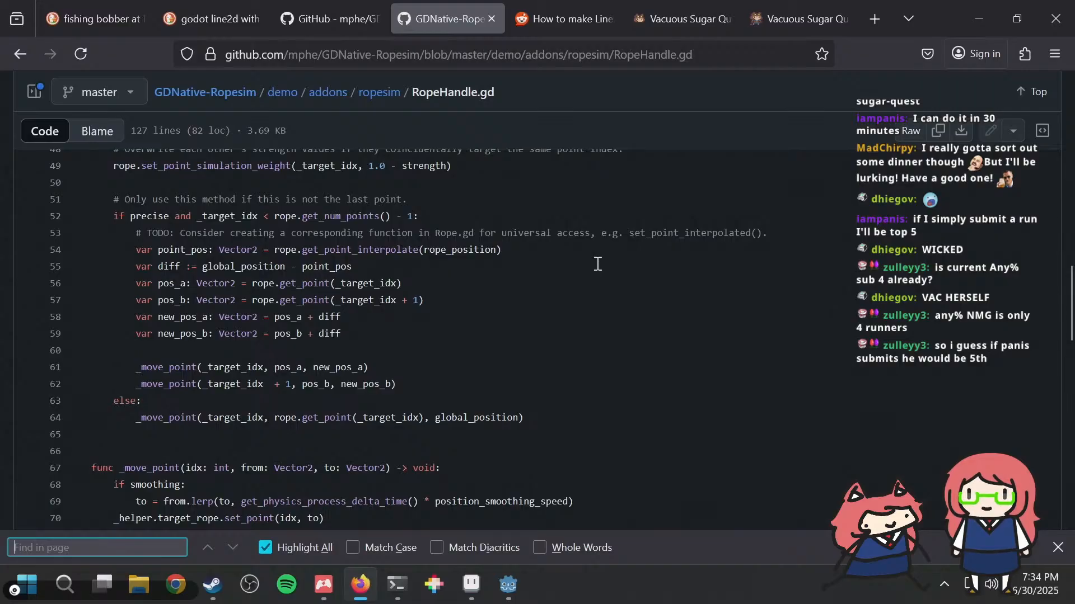
key("Escape")
scroll(585, 286, "up", 7)
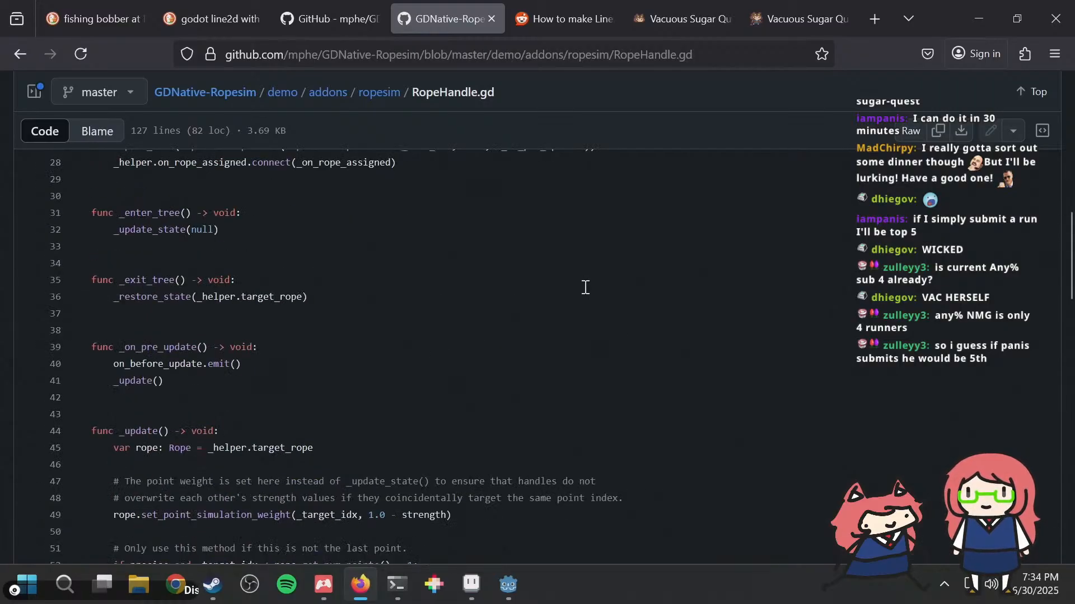
scroll(586, 287, "down", 4)
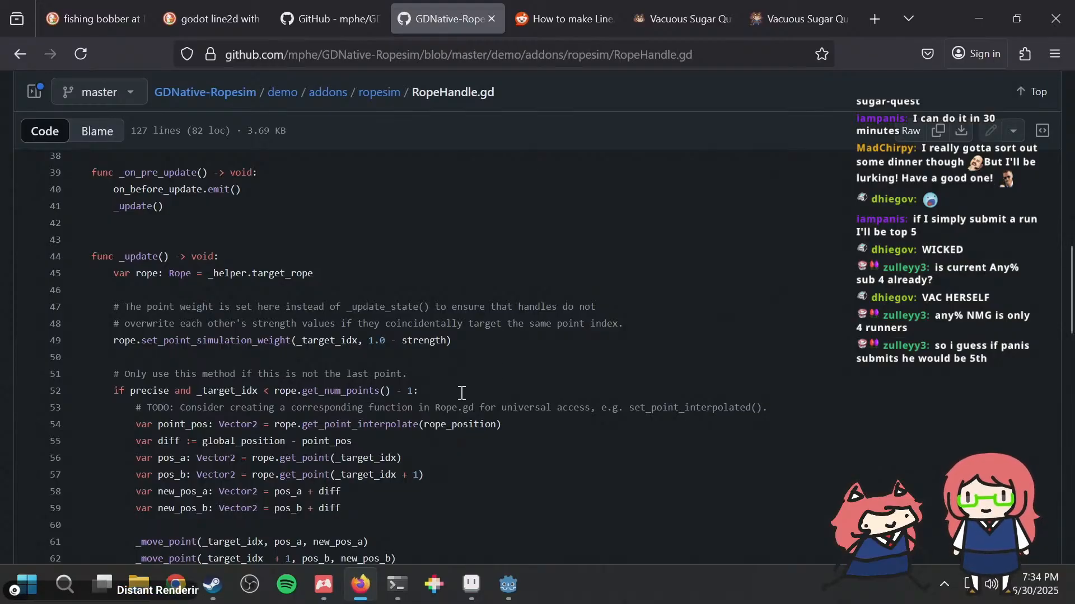
left_click_drag(208, 440, 354, 440)
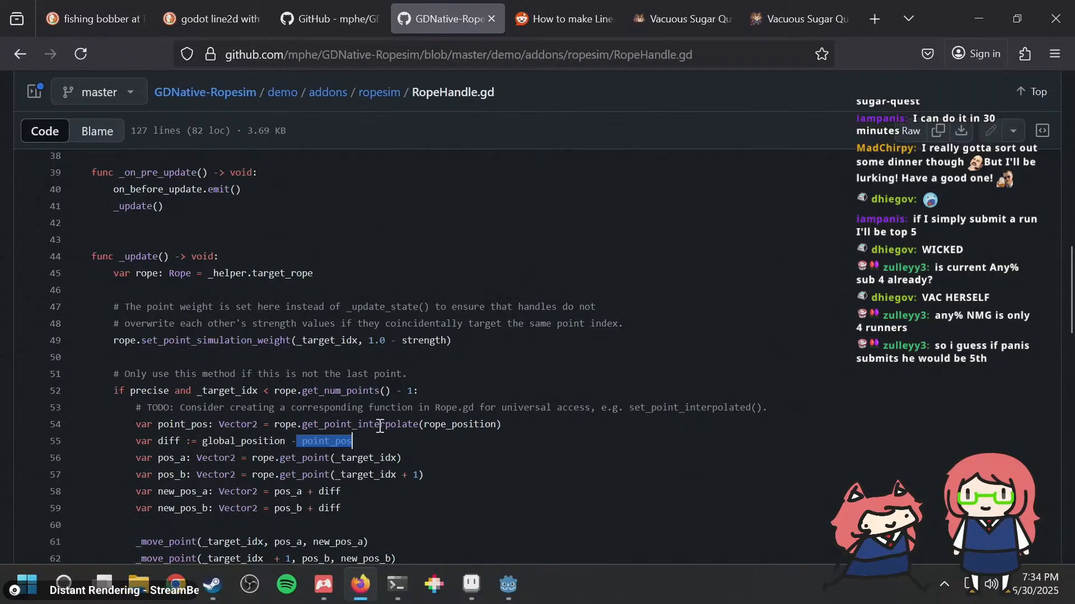
Step: Examine the on_before_update signal and its comment at the beginning of RopeHandle.gd
scroll(380, 426, "up", 6)
scroll(369, 411, "up", 5)
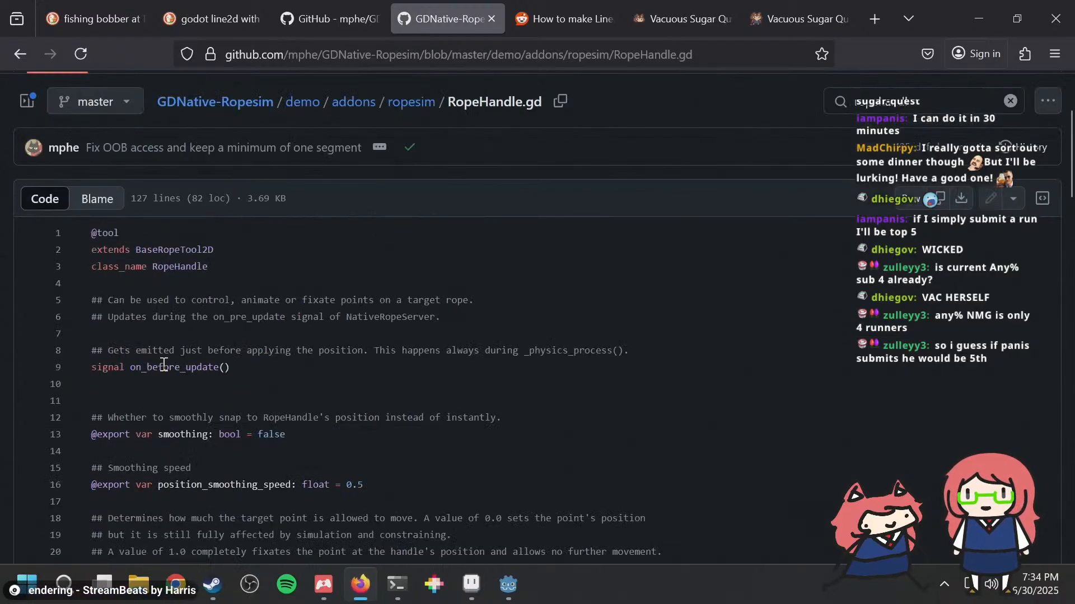
left_click_drag(164, 367, 232, 363)
left_click(231, 364)
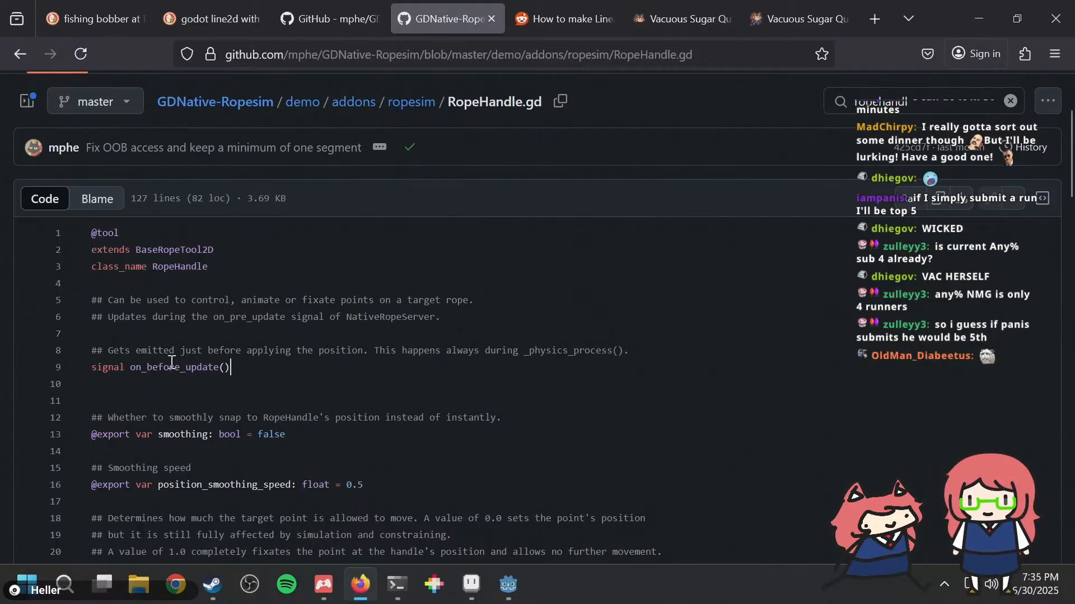
left_click_drag(170, 366, 197, 365)
left_click(199, 361)
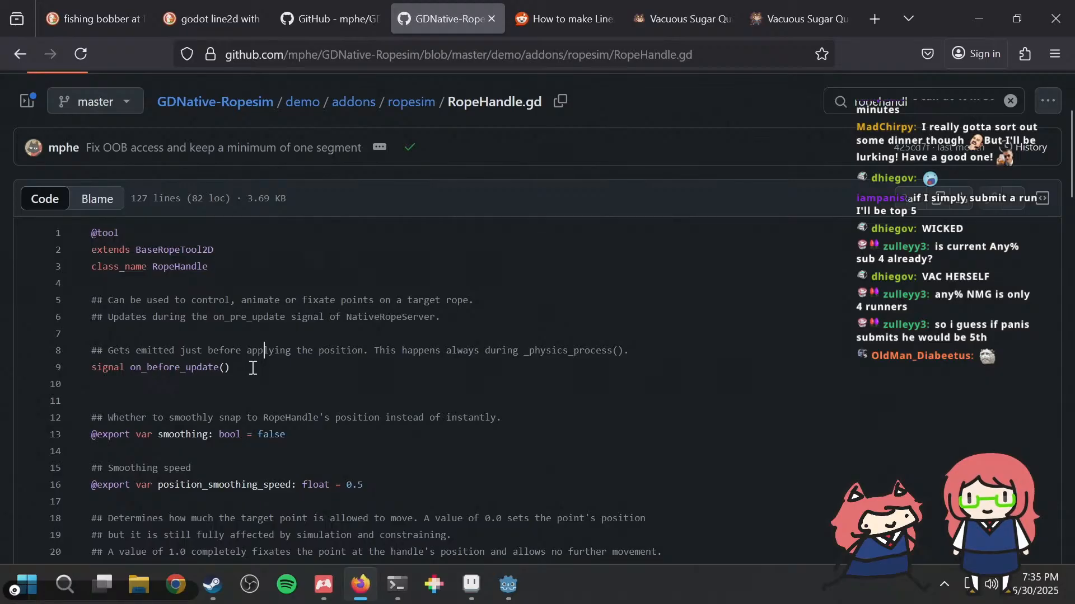
scroll(249, 371, "down", 2)
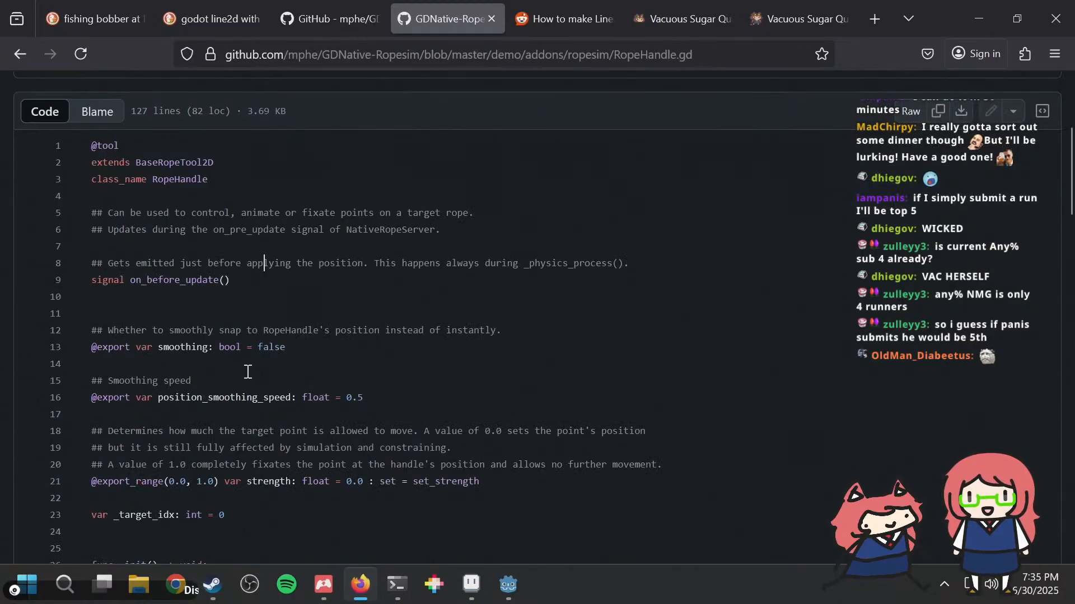
Step: Search RopeHandle.gd for "position" and go through the matches to the end of the file
key("ctrl+f")
type("position")
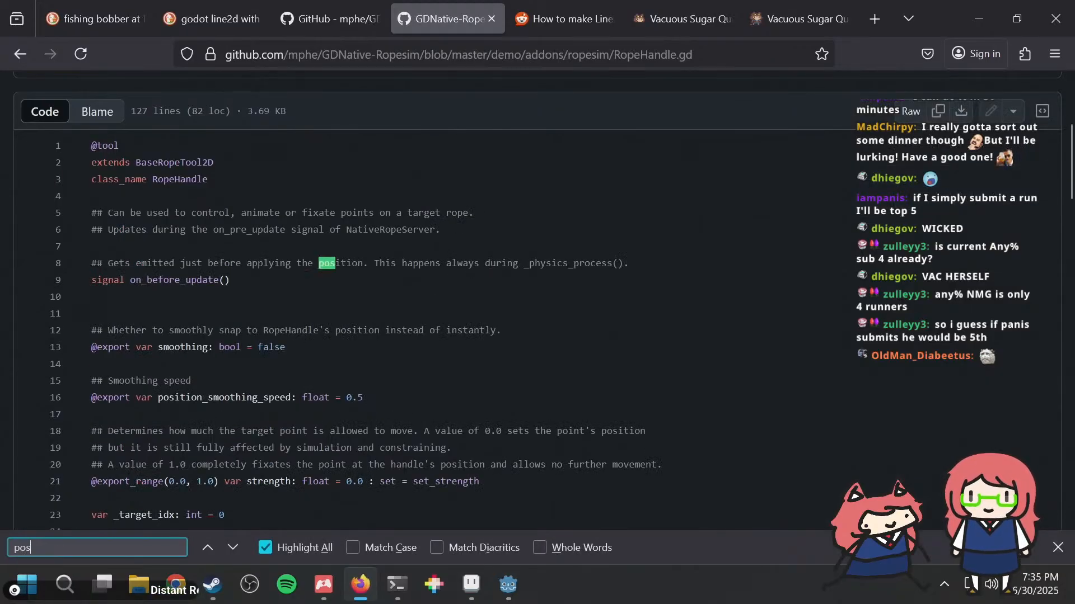
key("Return")
key("Return")
key("Return")
key("Return")
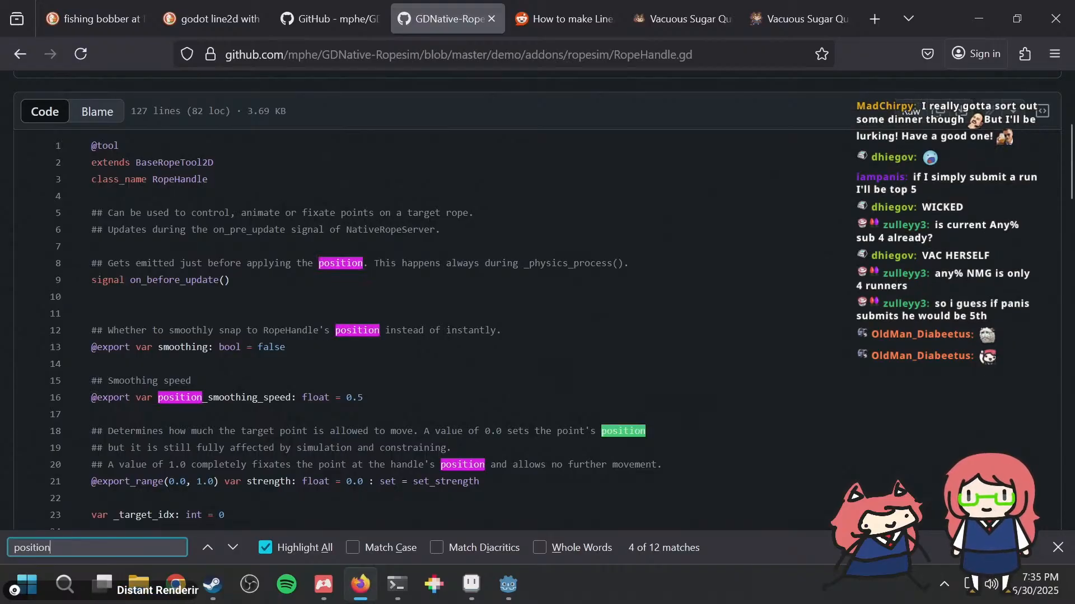
key("Return")
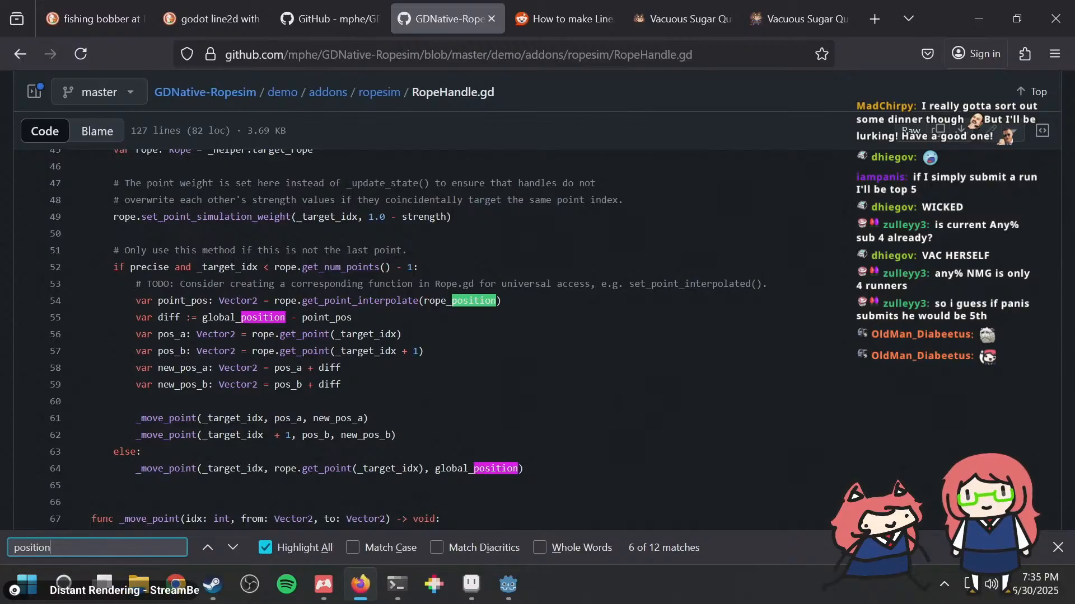
scroll(431, 280, "up", 3)
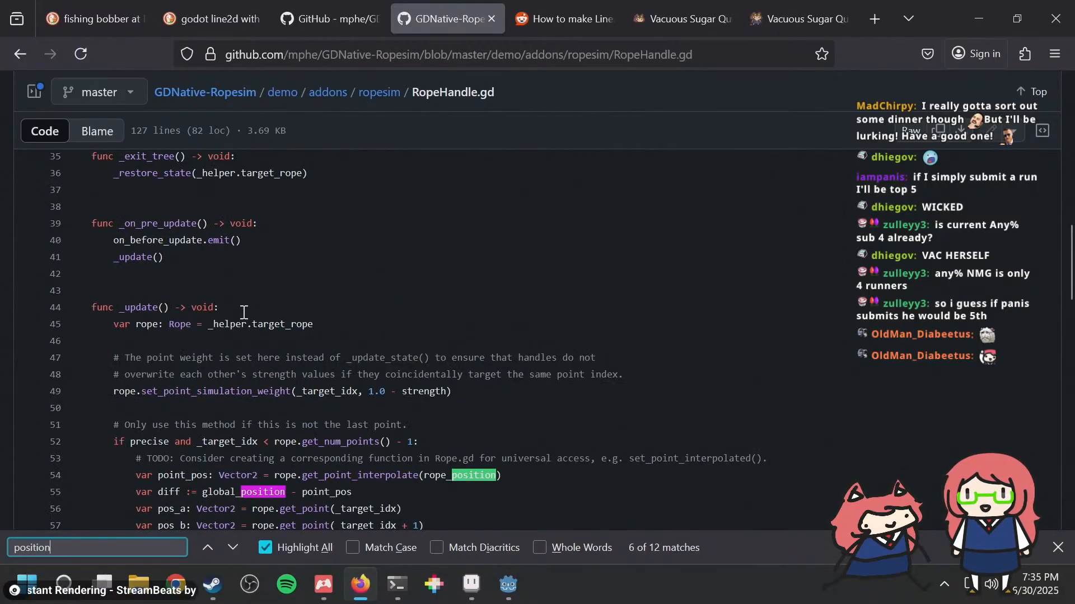
scroll(329, 262, "down", 5)
key("Return")
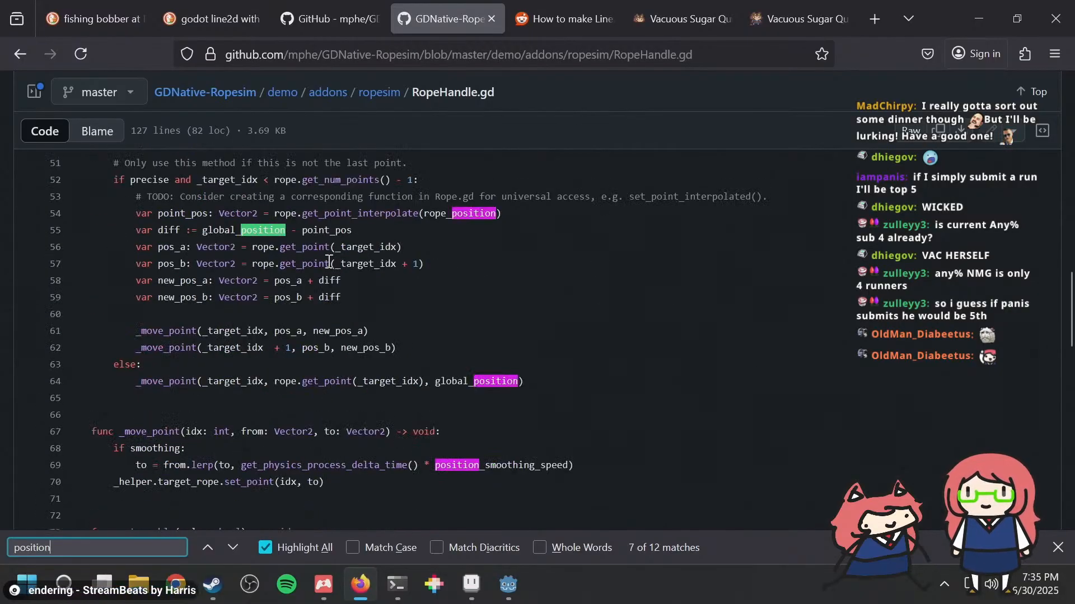
key("Return")
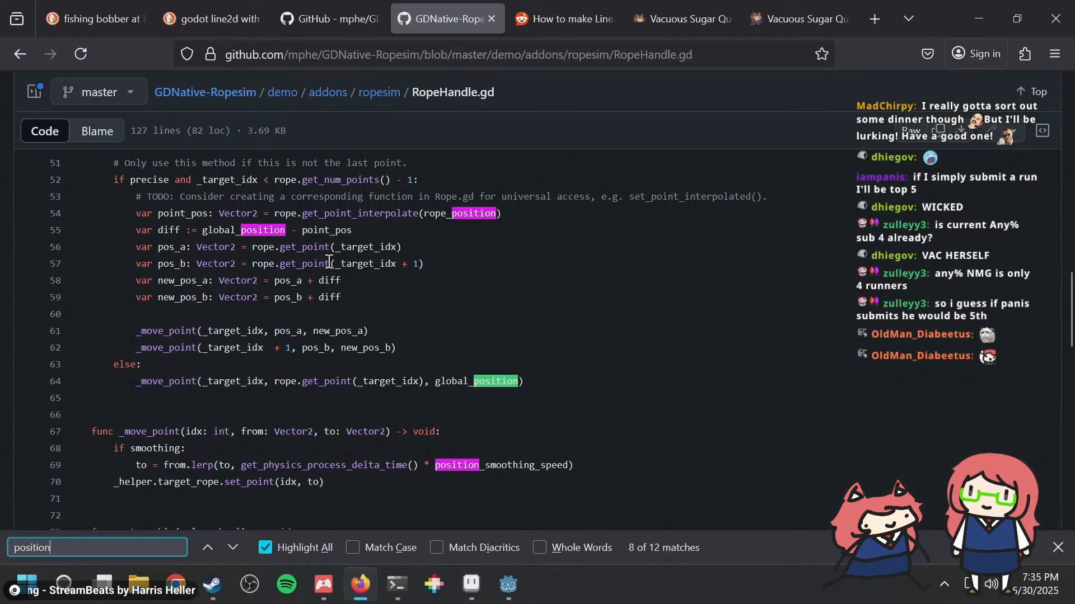
key("Return")
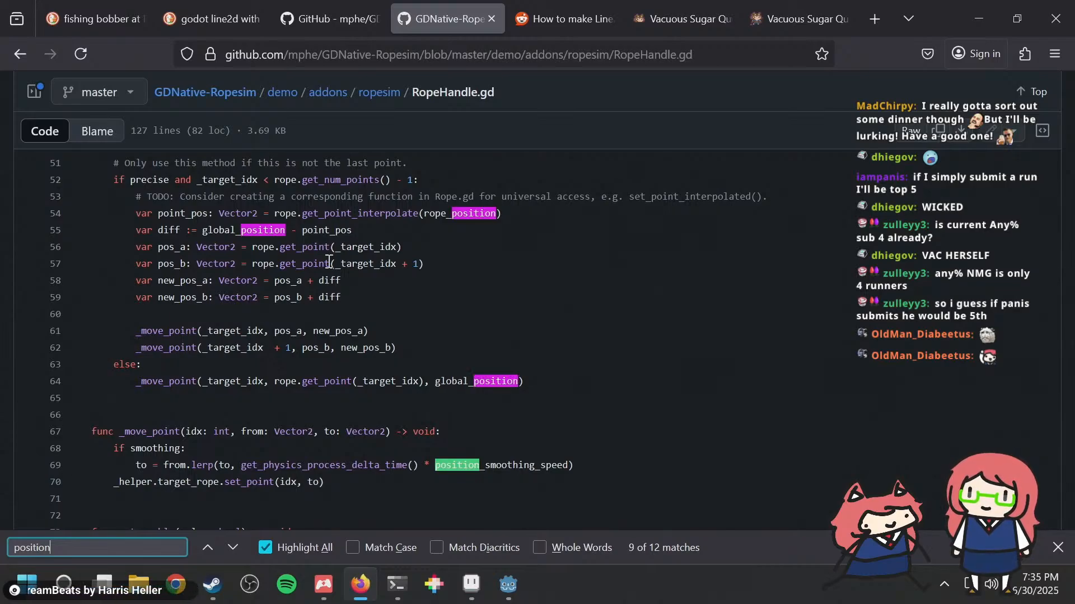
key("Return")
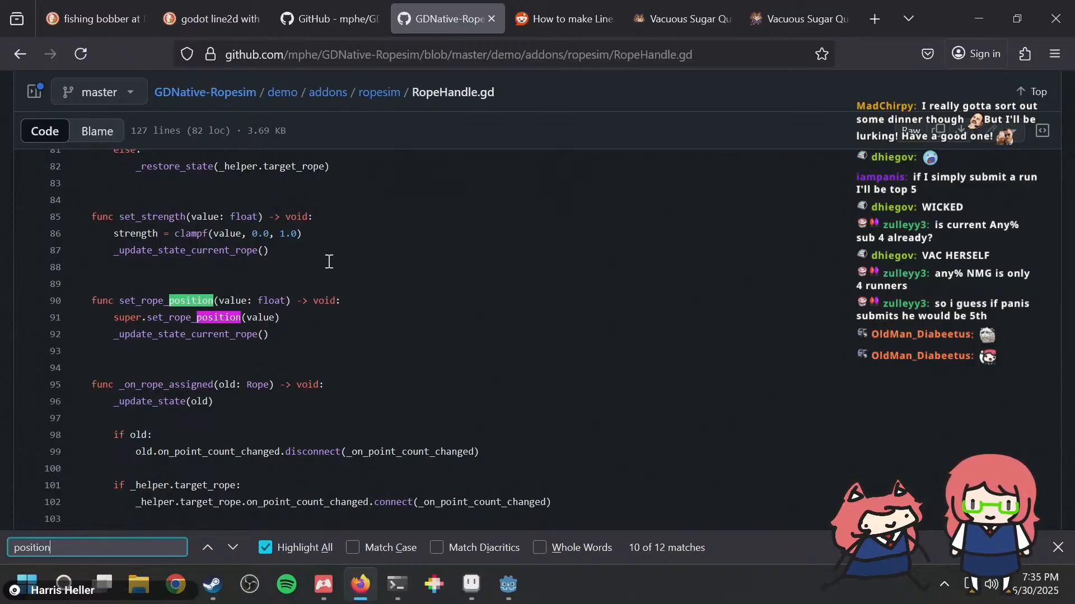
key("Return")
key("Return")
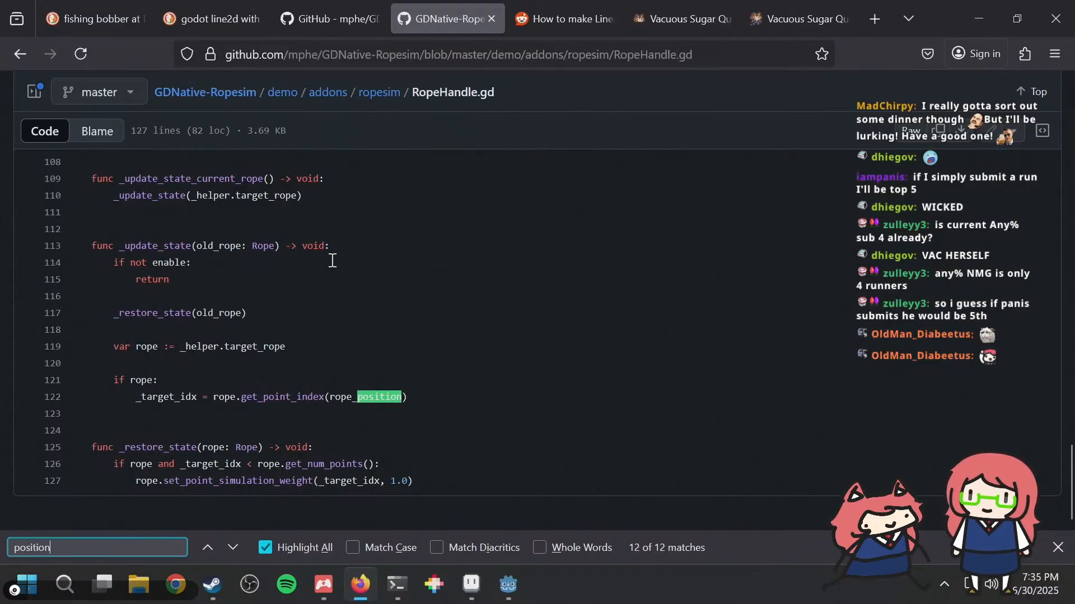
scroll(325, 263, "up", 15)
Step: Return to the GDNative-Ropesim repository page and read the README's node descriptions, focusing on RopeAnchor and RopeHandle
left_click(354, 7)
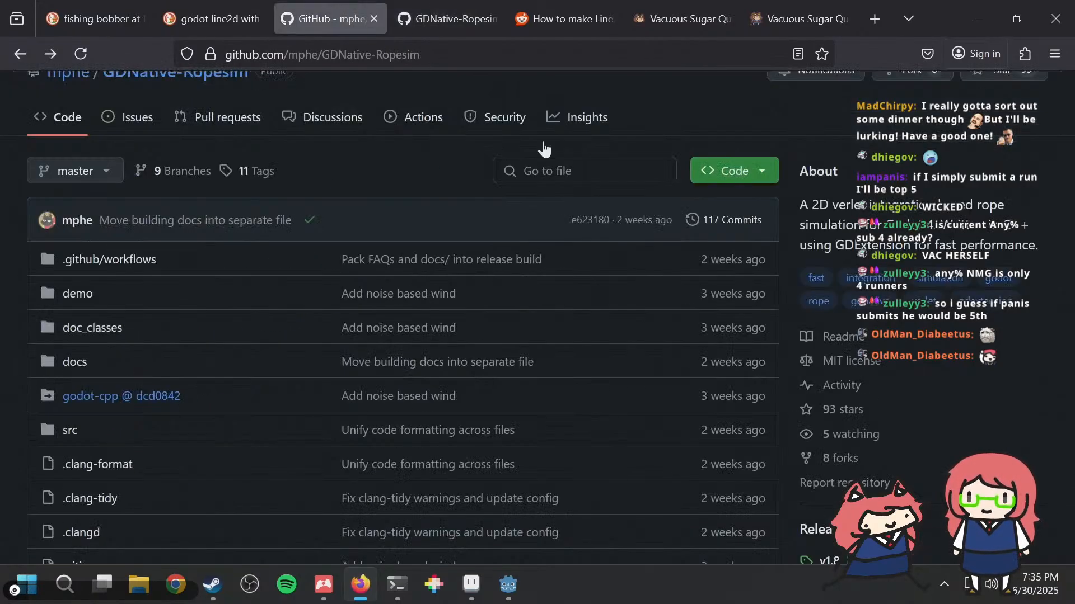
scroll(563, 421, "down", 20)
scroll(567, 414, "down", 3)
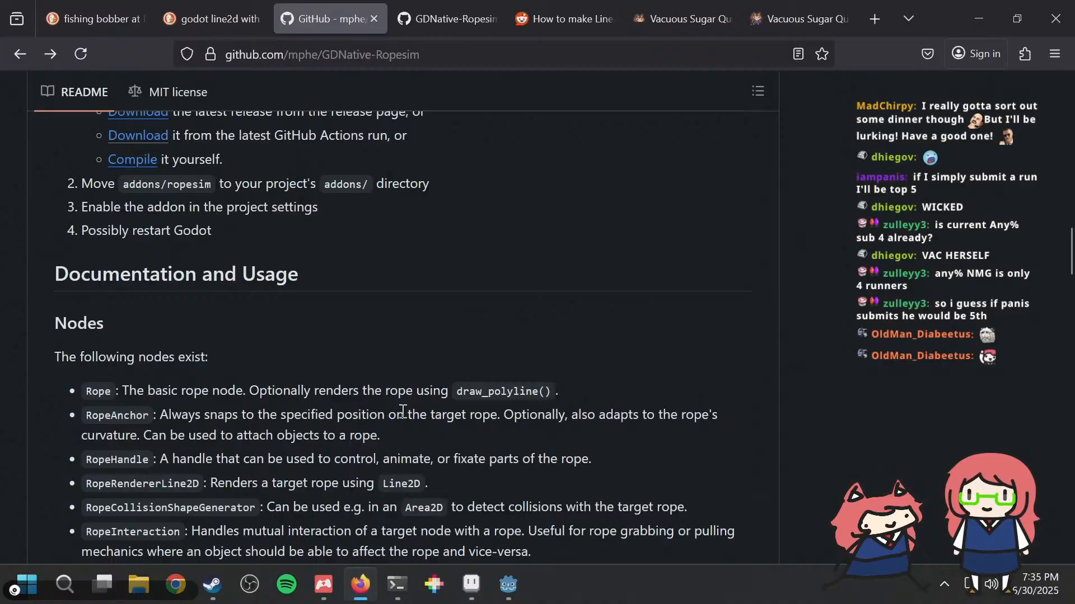
left_click_drag(182, 378, 507, 367)
left_click(331, 367)
left_click(507, 367)
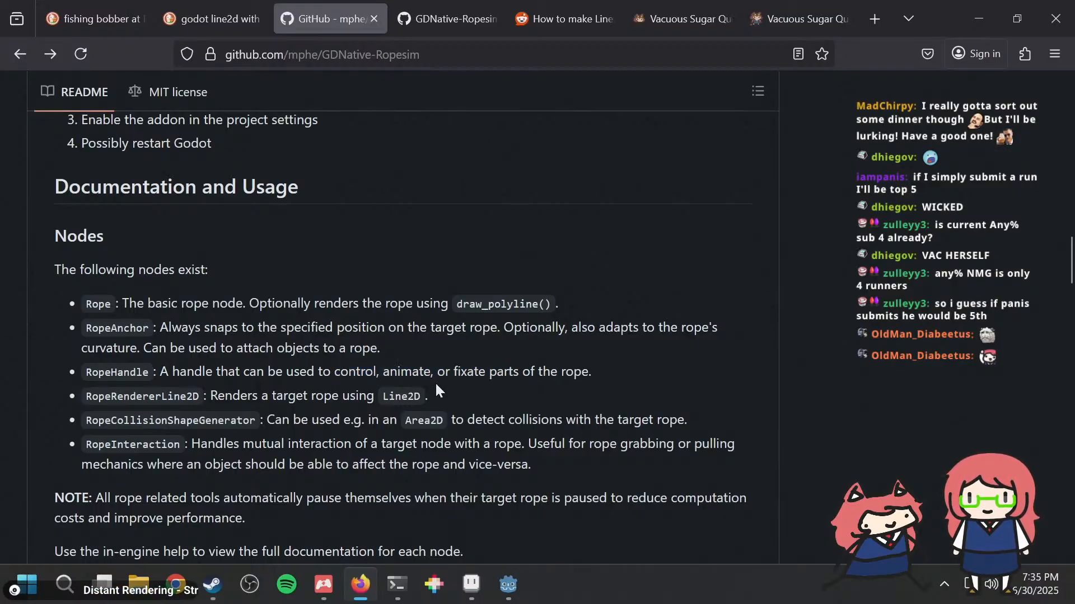
left_click_drag(218, 328, 543, 324)
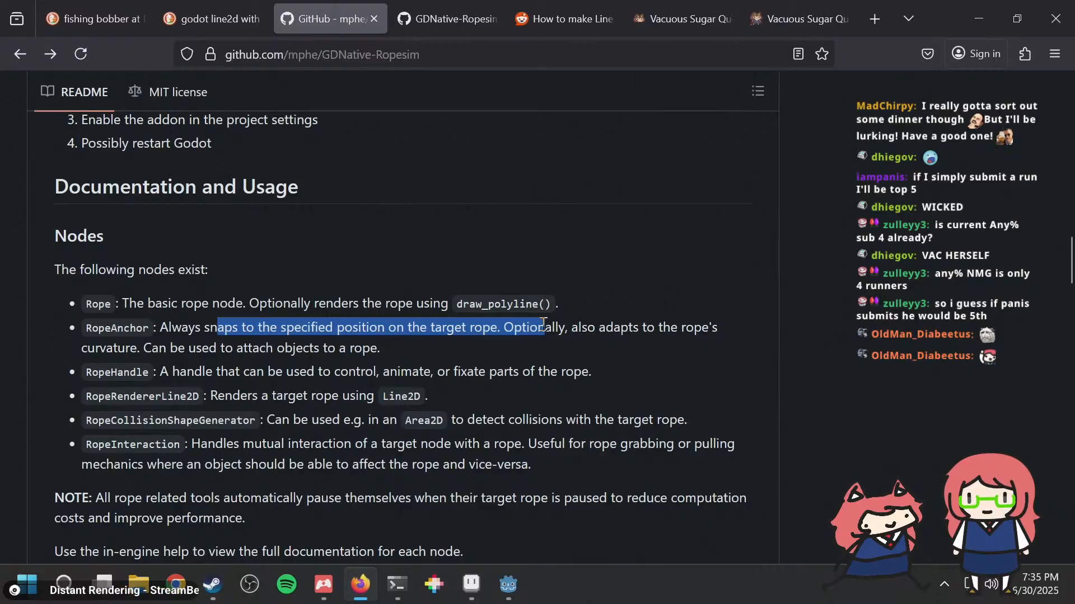
left_click(543, 325)
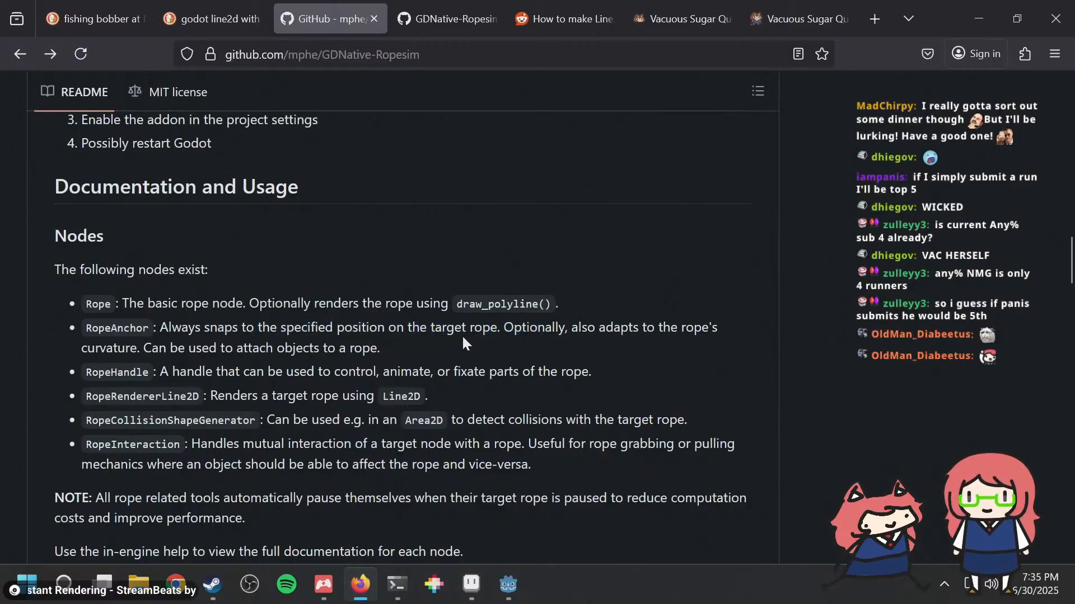
left_click_drag(462, 335, 551, 329)
left_click(551, 329)
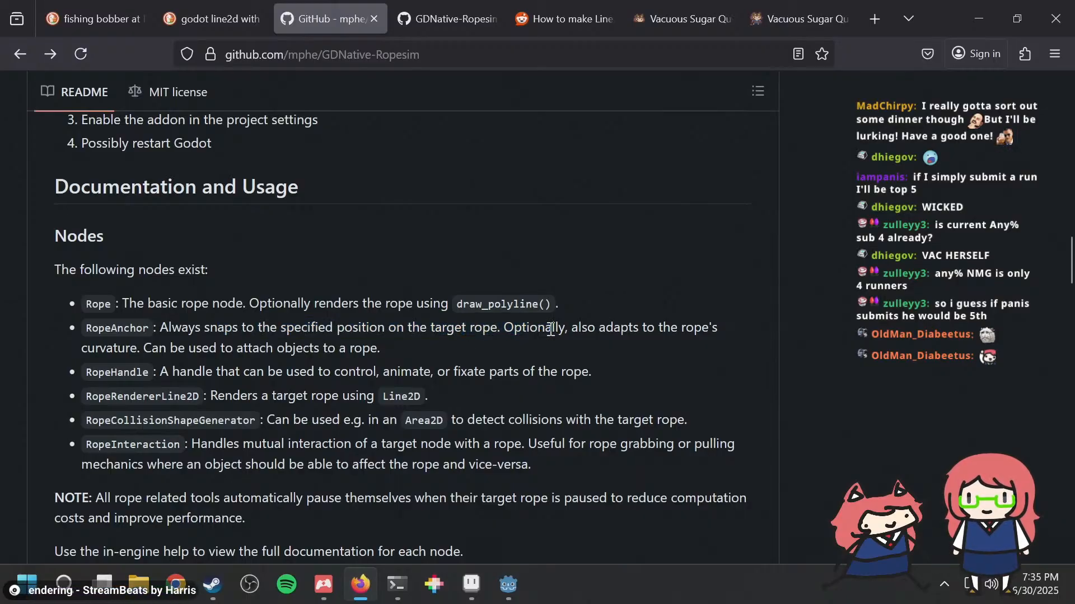
left_click_drag(436, 359, 368, 328)
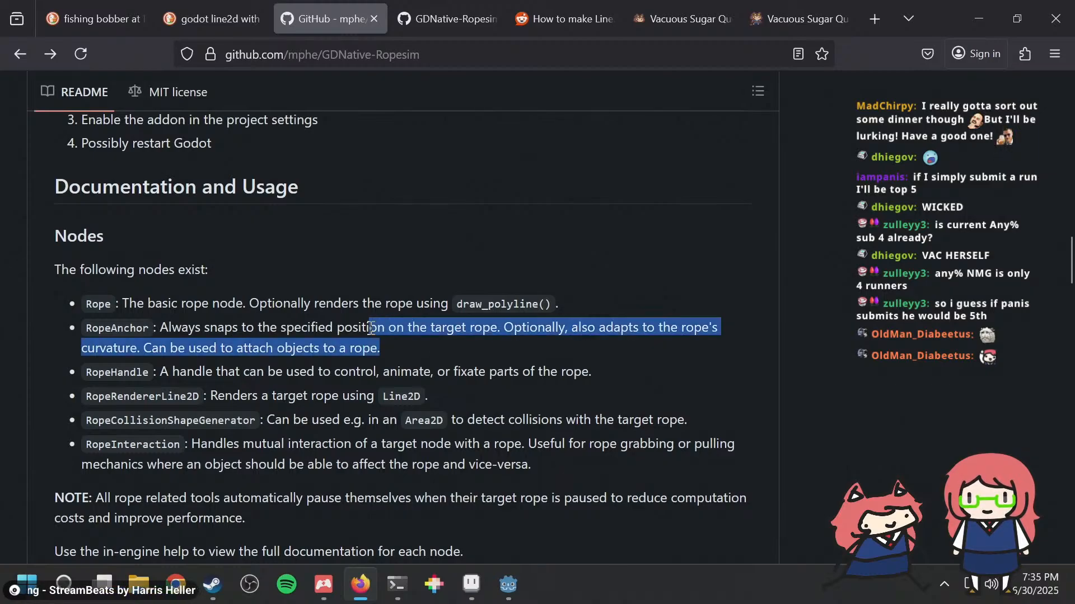
left_click(369, 328)
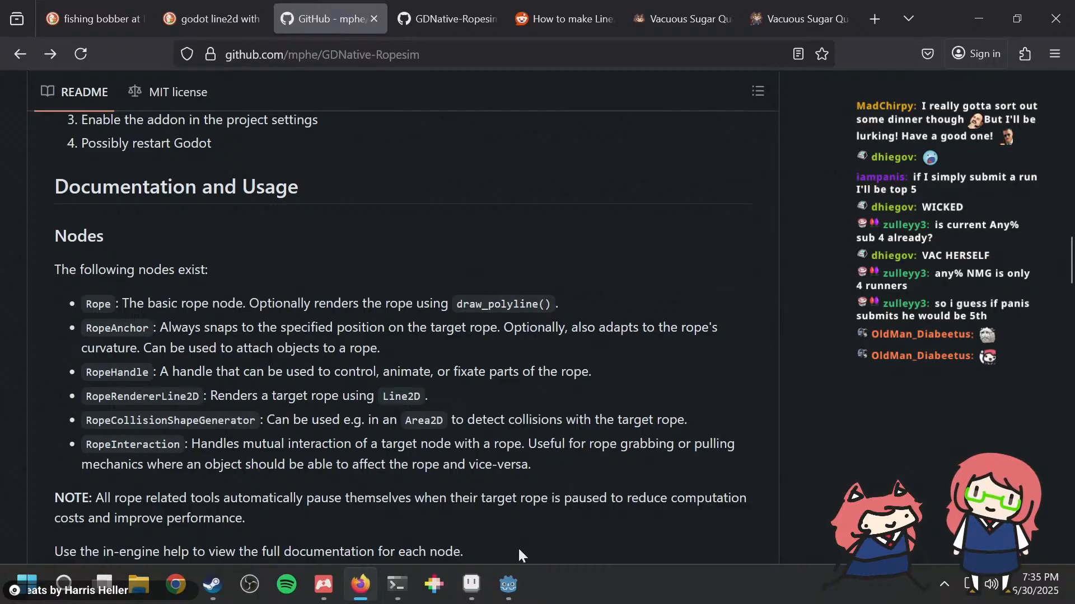
Step: Switch to Godot, open the bobber scene and delete the print(velocity) line from _physics_process in bobber.gd
left_click(509, 583)
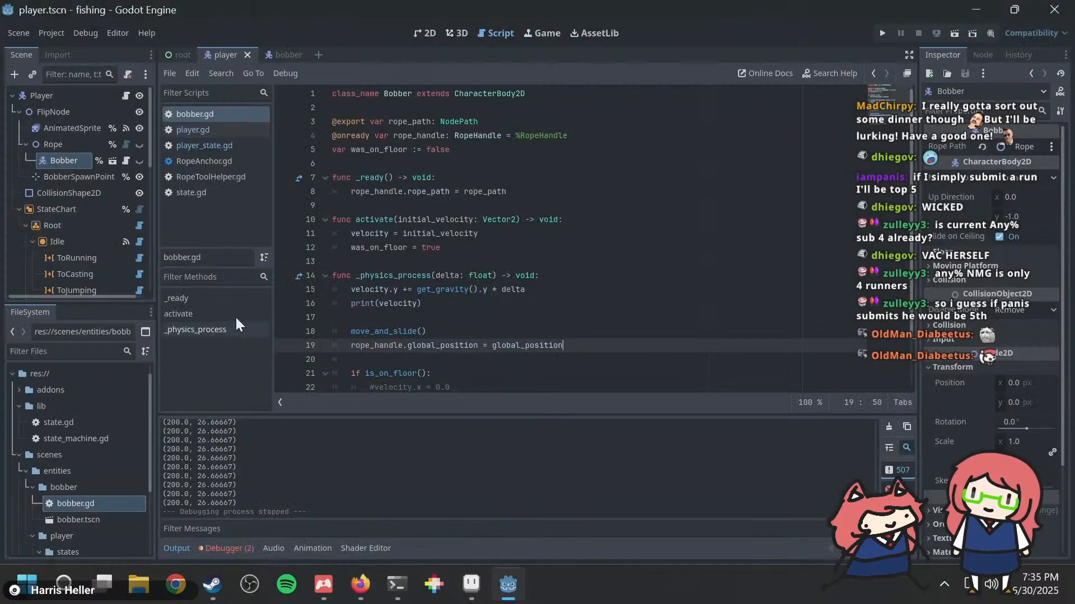
left_click(284, 54)
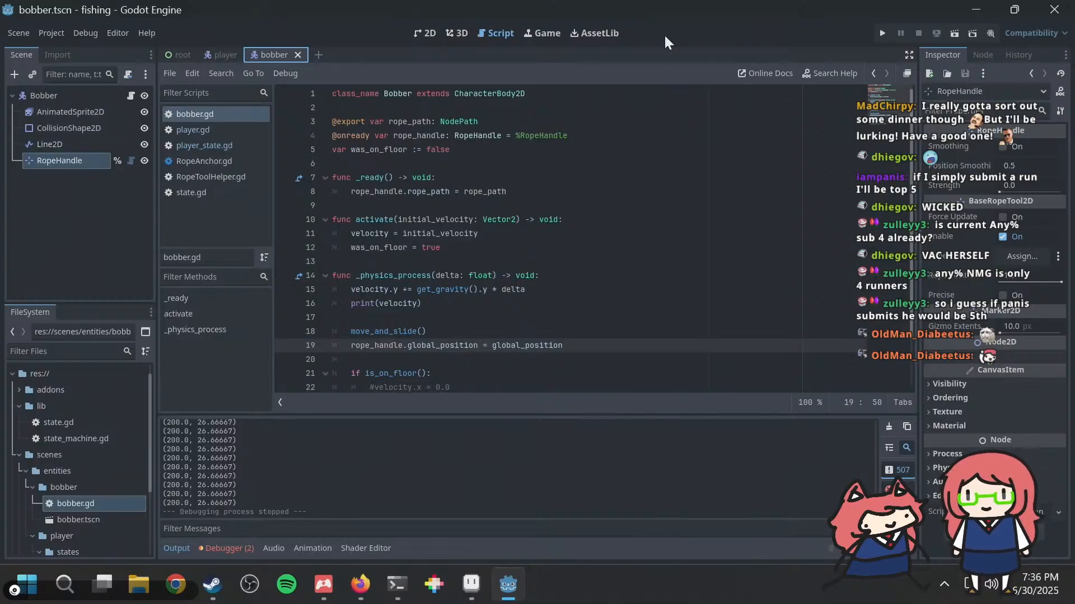
left_click(491, 305)
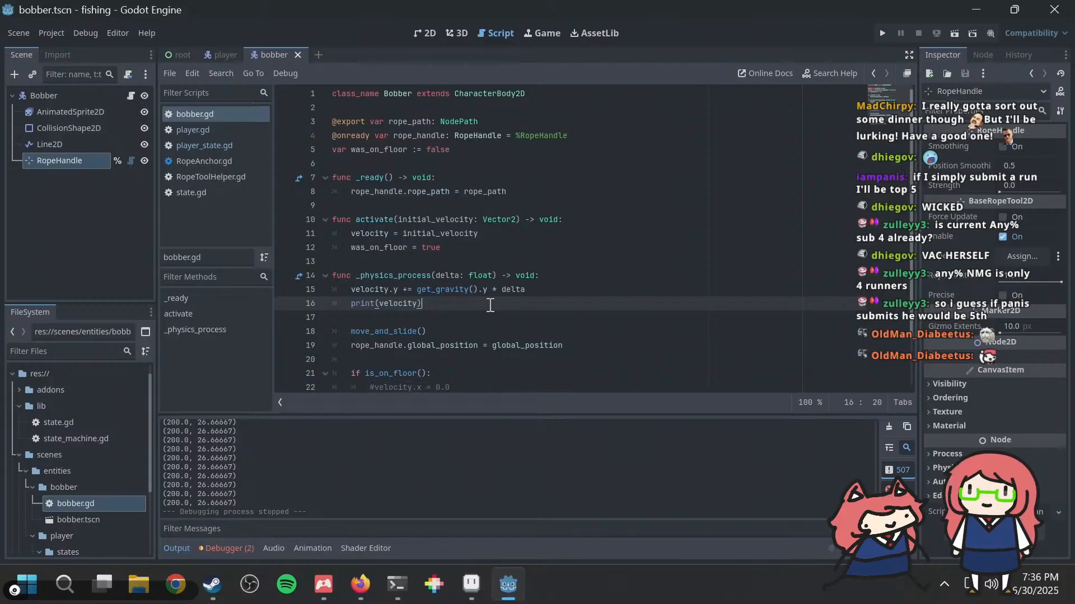
key("shift+Home")
key("shift+Home")
key("BackSpace")
key("BackSpace")
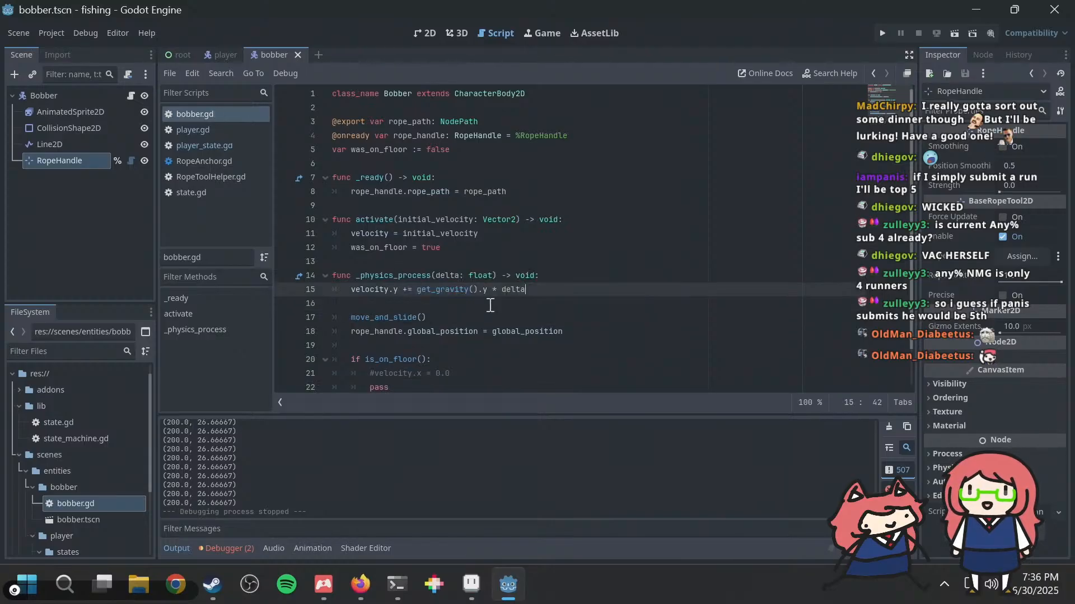
Step: Run the project and test the player by moving back and forth and jumping repeatedly
key("F5")
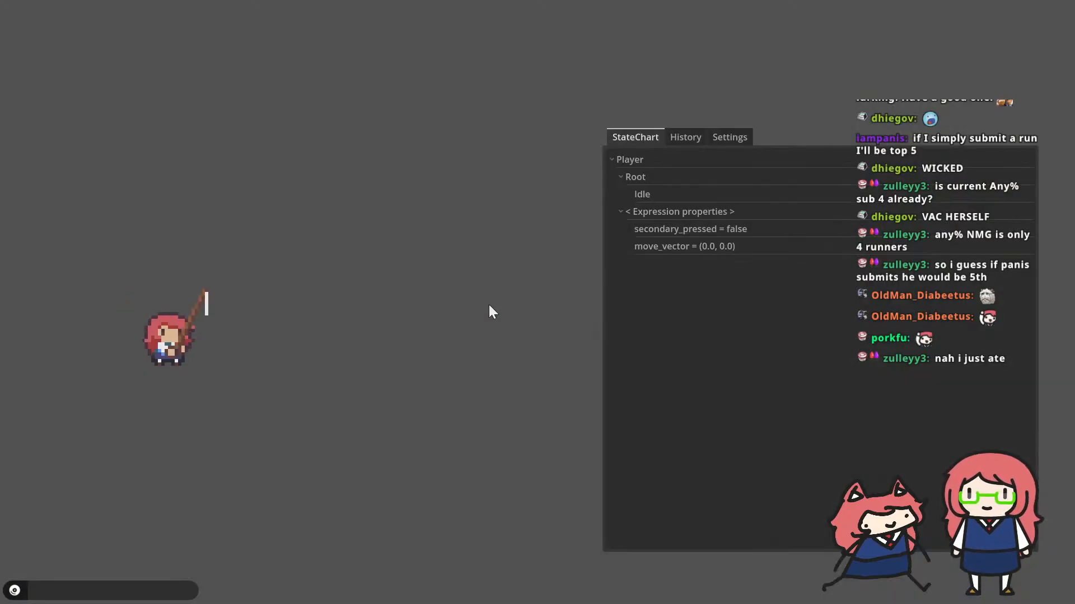
key("d")
key("space")
key("a")
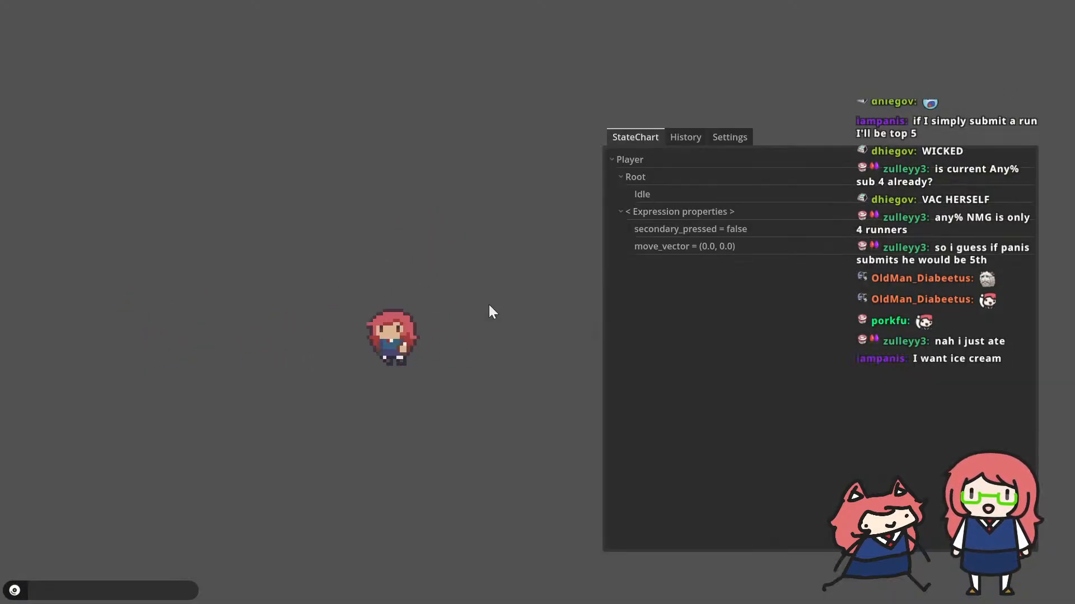
key("space")
key("space")
key("d")
key("space")
key("a")
key("space")
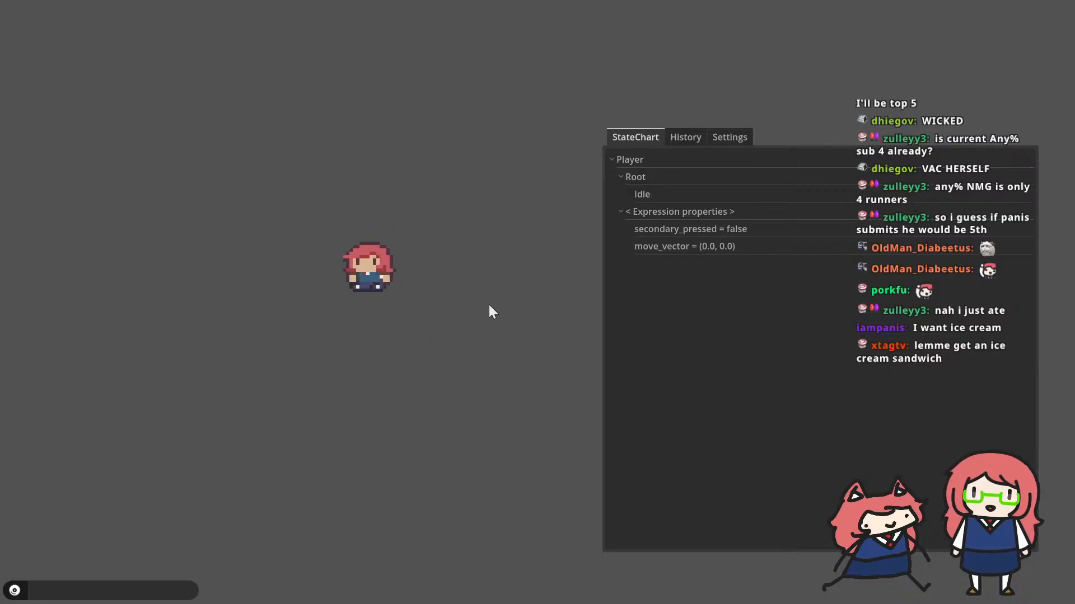
key("d")
Step: Keep testing the player's movement in the running game, changing direction and jumping many times across the scene
key("space")
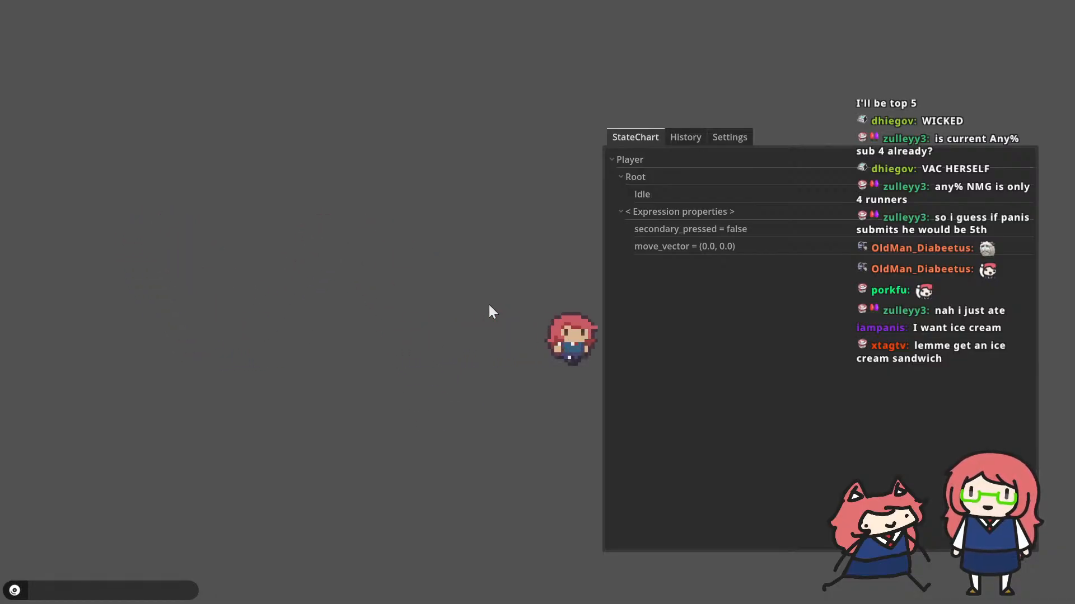
key("space")
key("a")
key("space")
key("d")
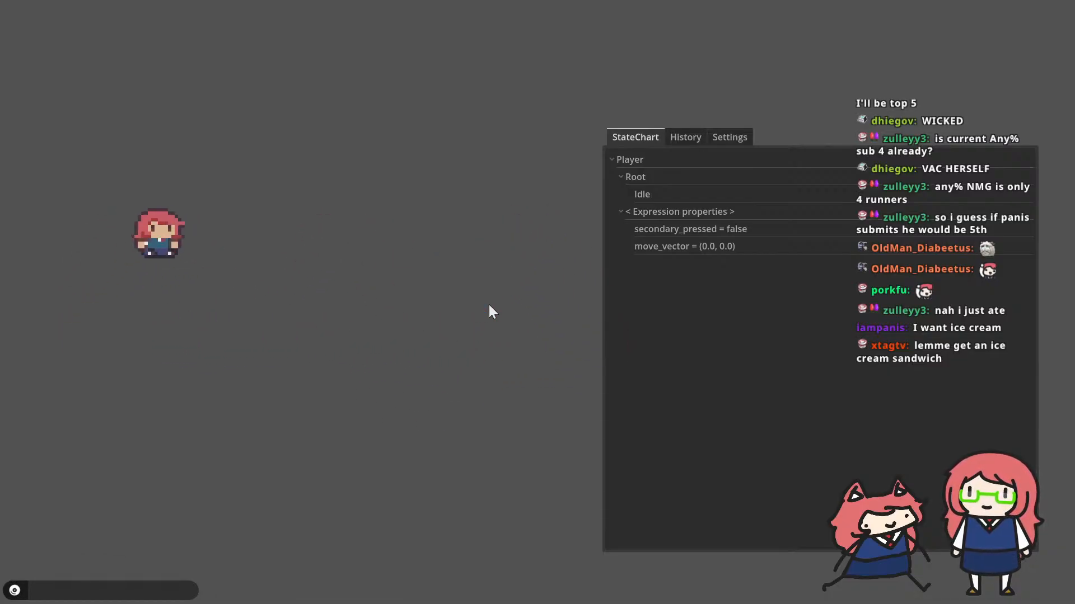
key("a")
key("space")
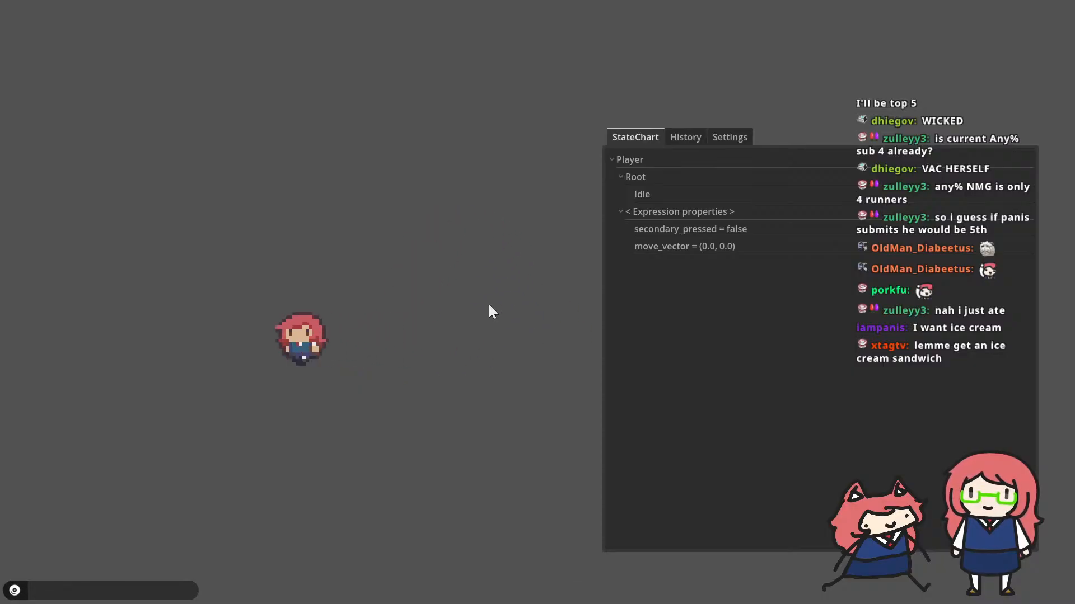
key("d")
key("space")
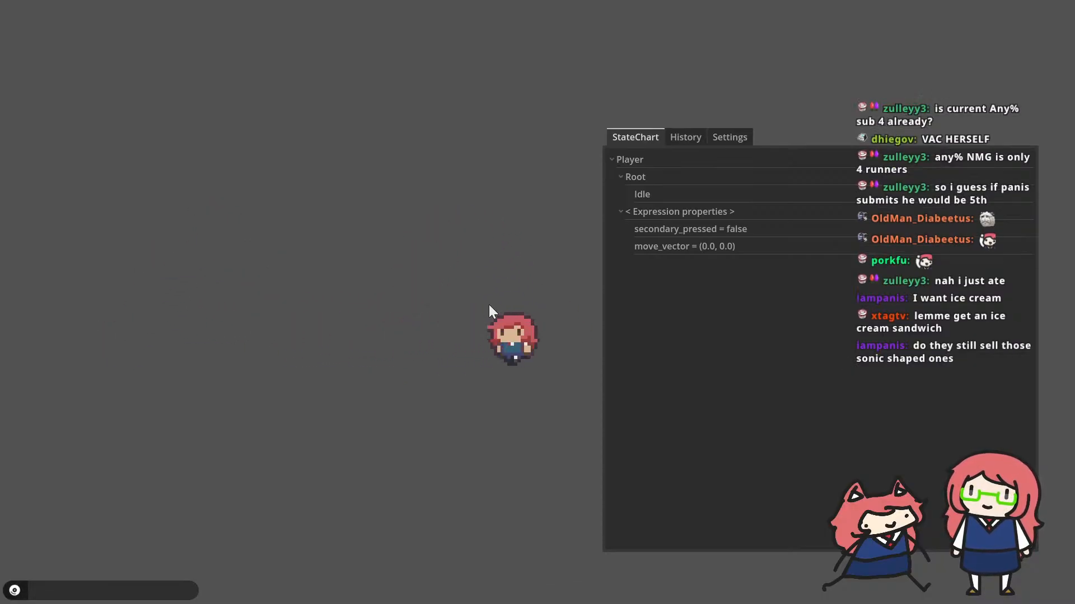
key("a")
key("space")
key("space")
key("d")
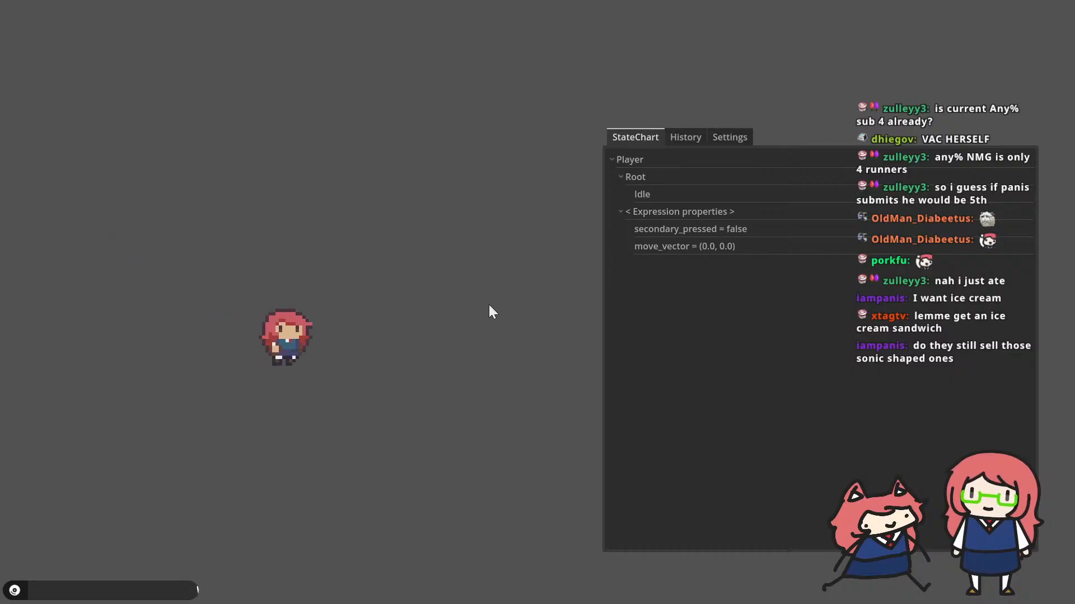
key("space")
key("space")
key("a")
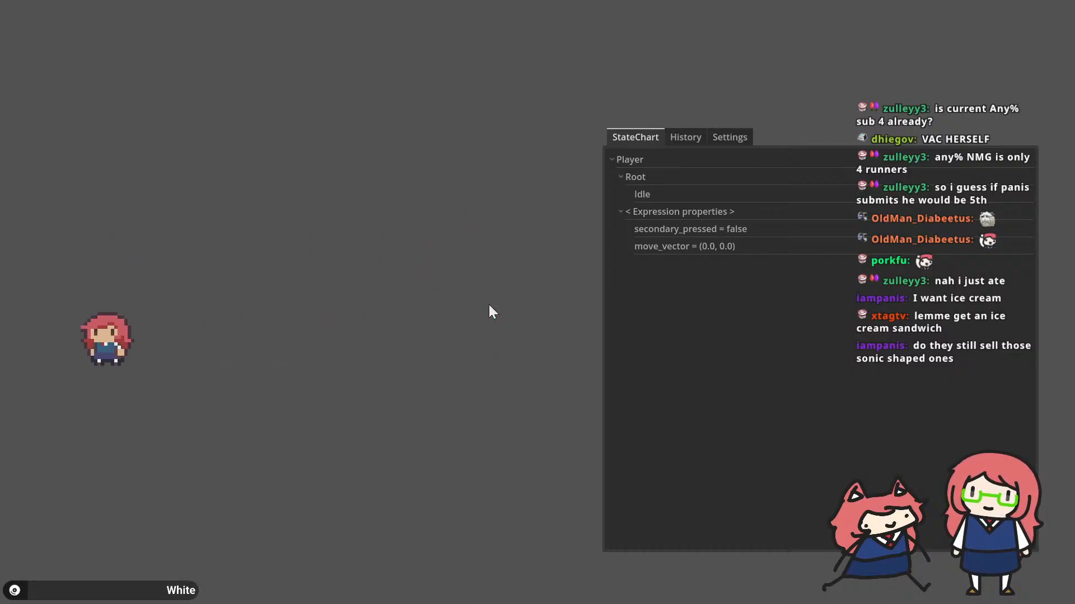
key("d")
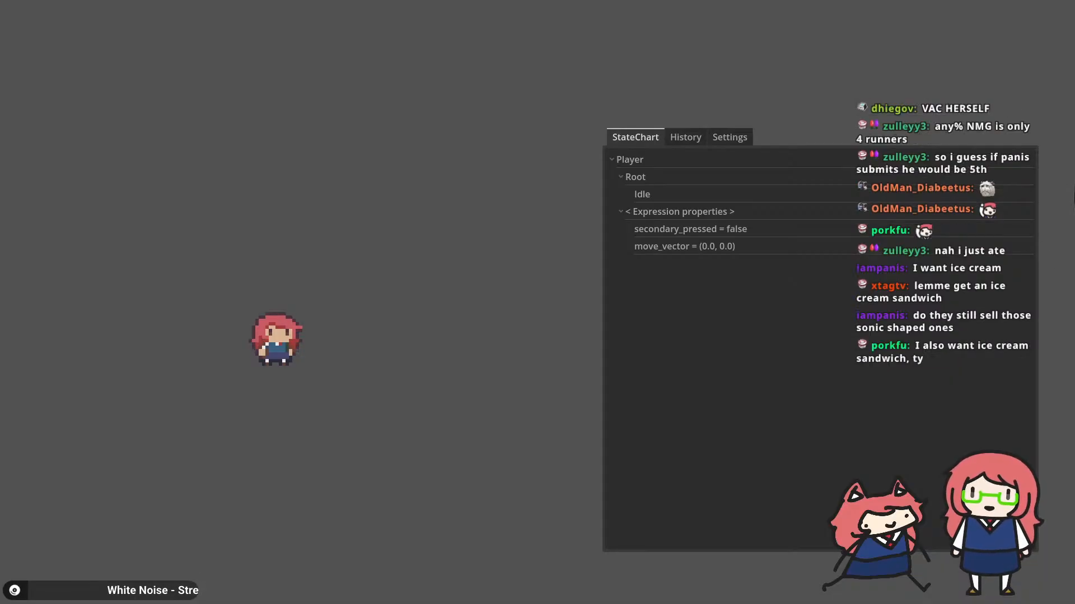
key("space")
key("a")
key("d")
key("e")
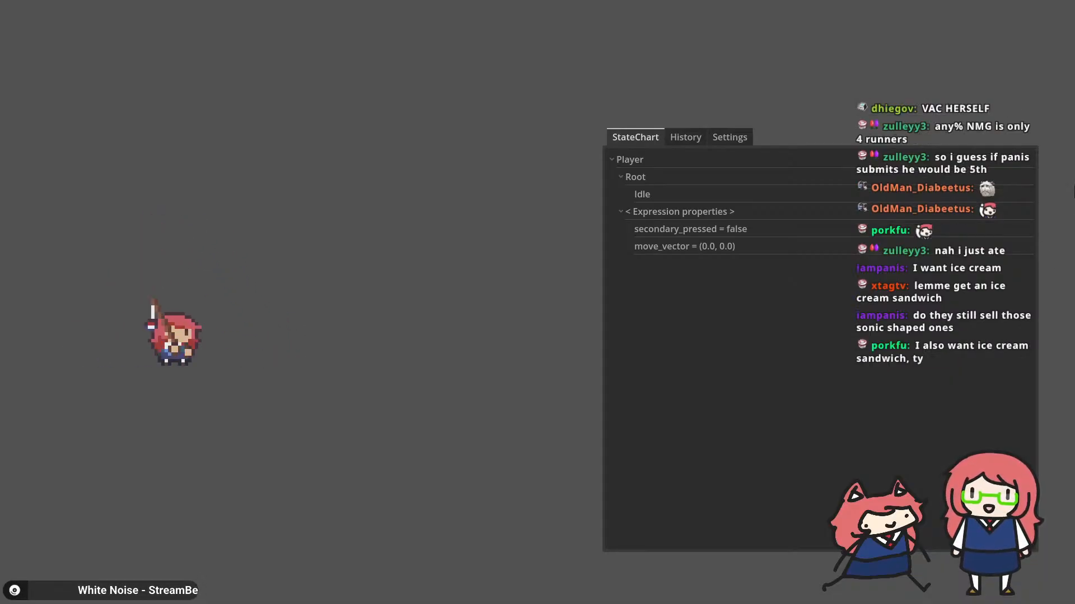
key("d")
key("space")
key("a")
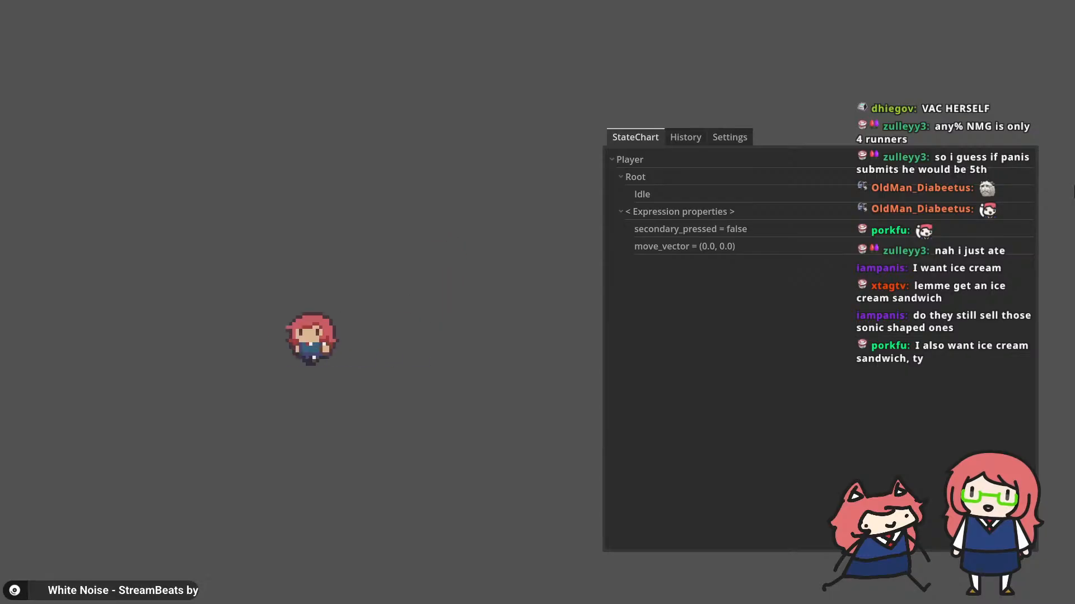
key("d")
key("space")
key("a")
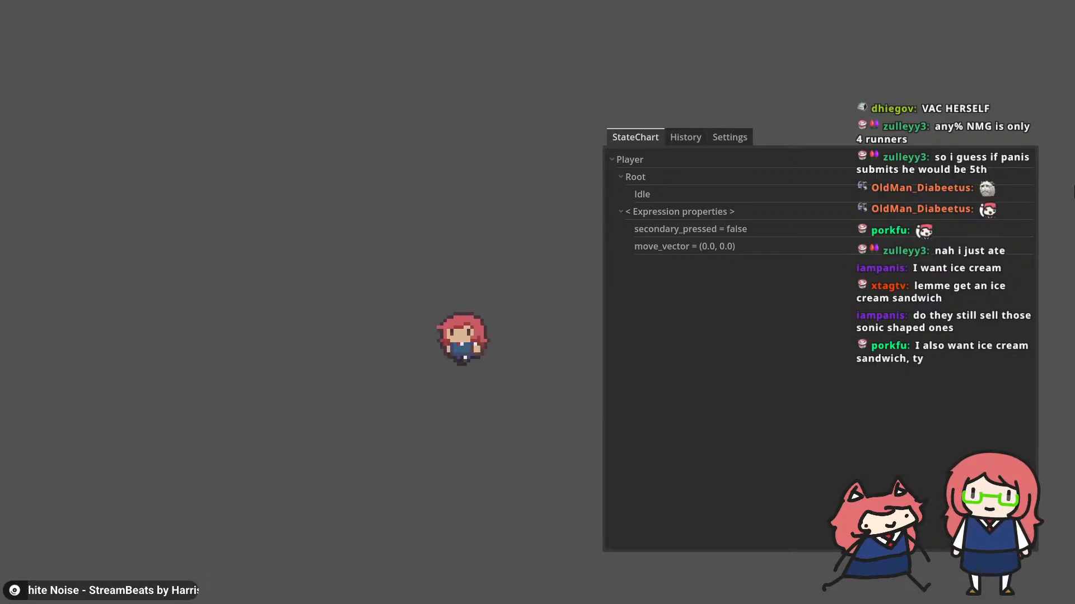
key("space")
key("space")
key("d")
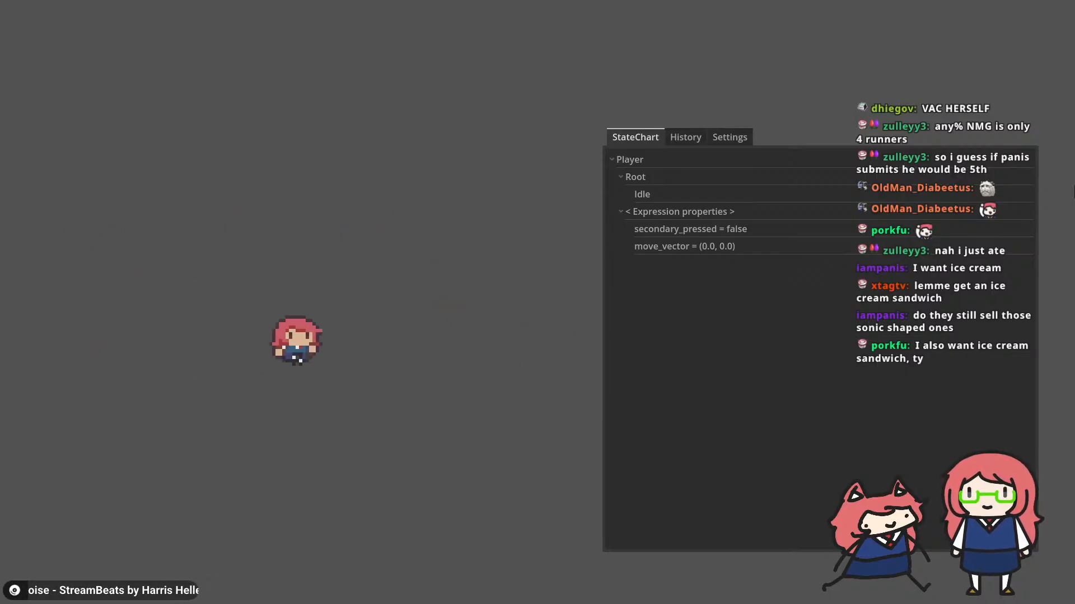
key("space")
key("a")
key("space")
key("d")
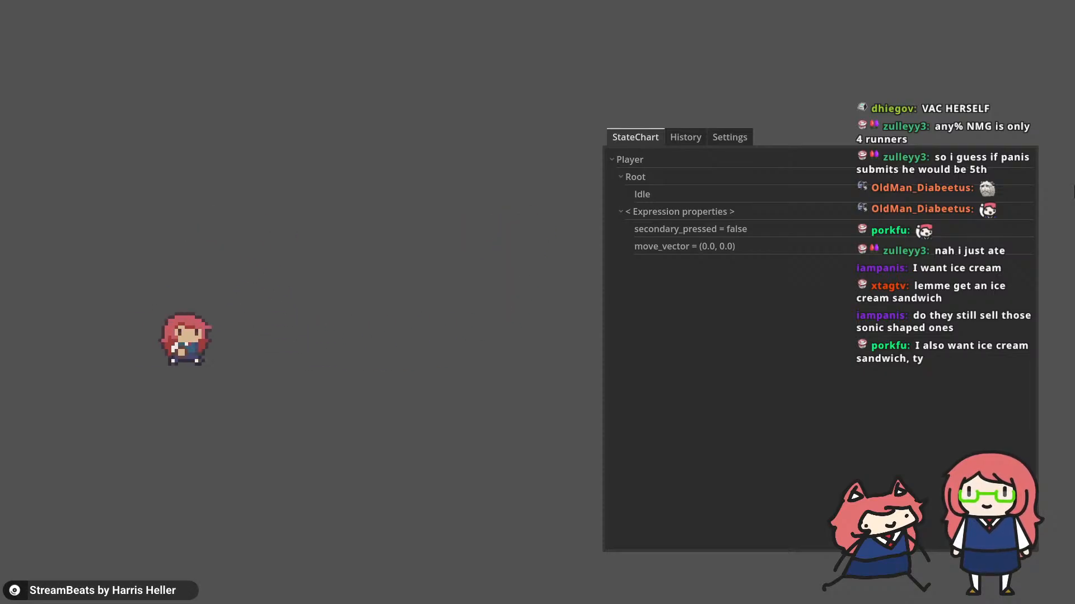
Step: Test the player's fishing rod several times in the running game, moving, turning and jumping between tries
key("x")
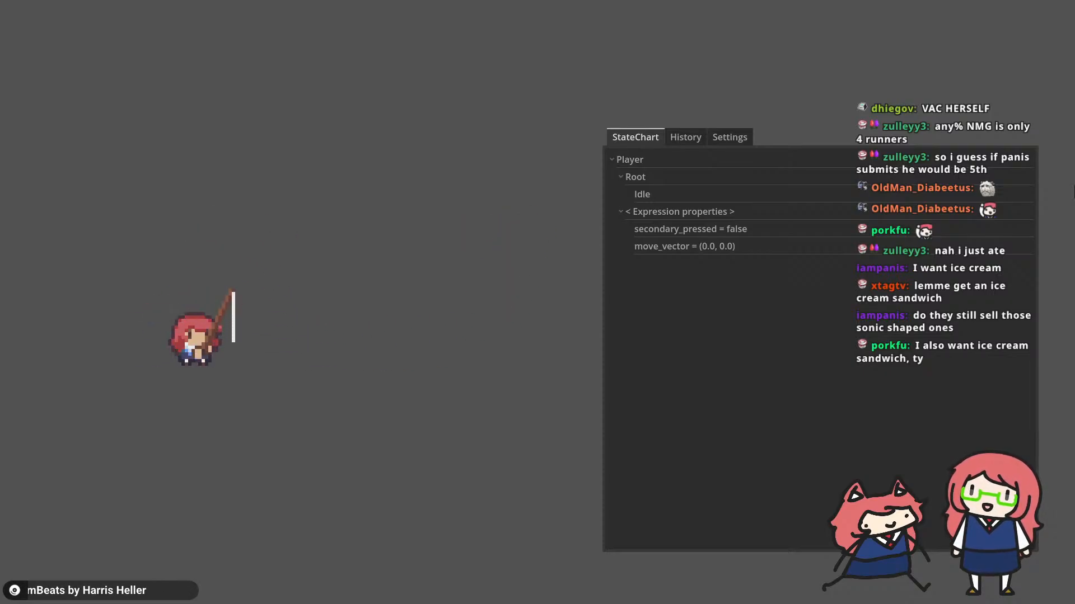
key("a")
key("d")
key("x")
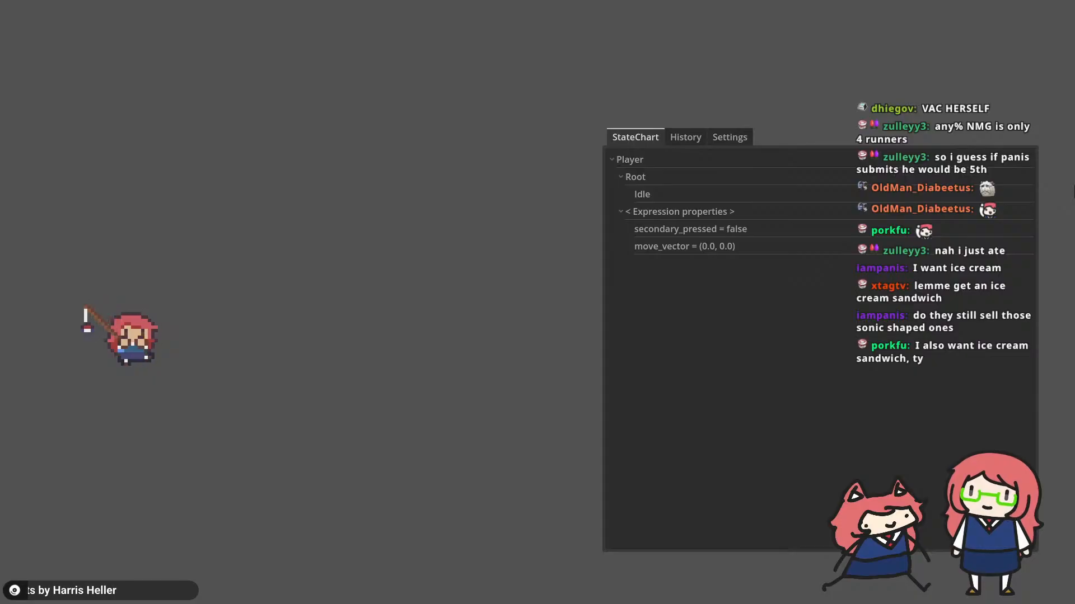
key("a")
key("x")
key("x")
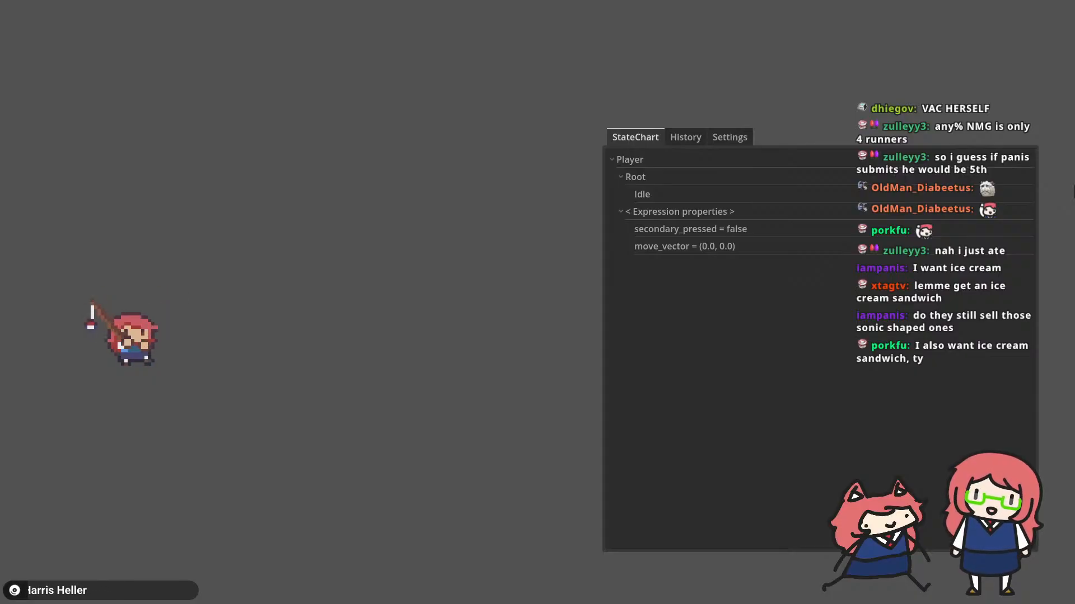
key("d")
key("space")
key("a")
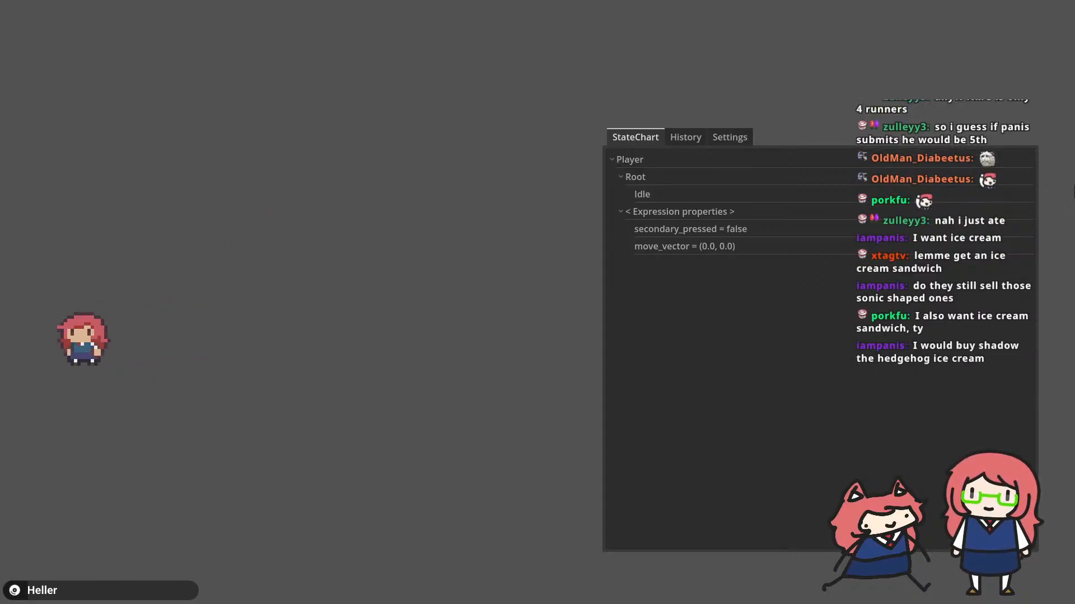
key("d")
key("space")
Step: Check bobber.gd in the Godot editor briefly, then return to the running game and move the player some more
key("F8")
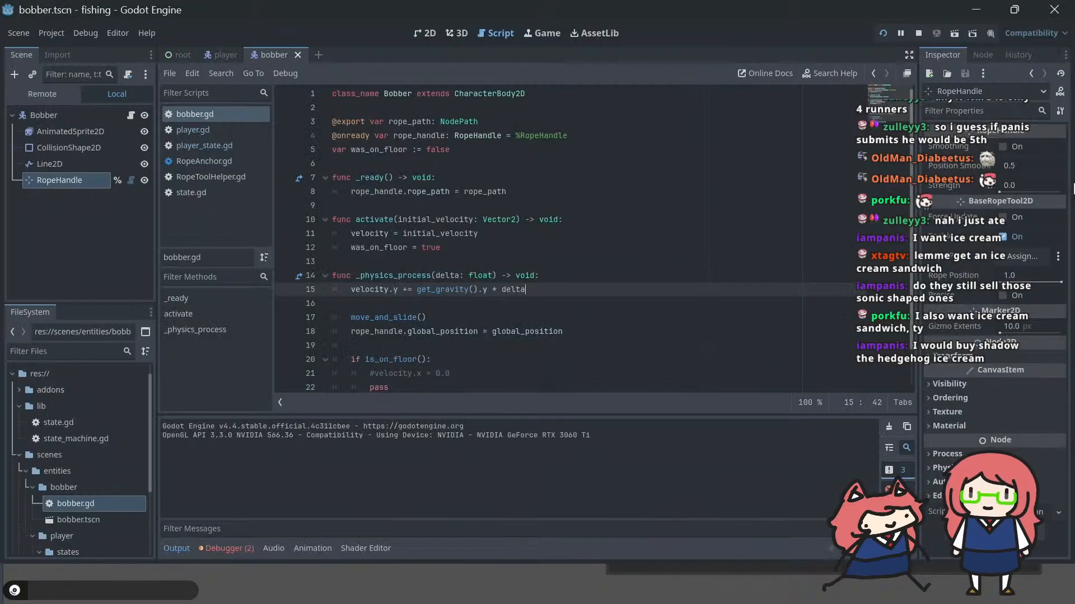
key("alt+Tab")
key("a")
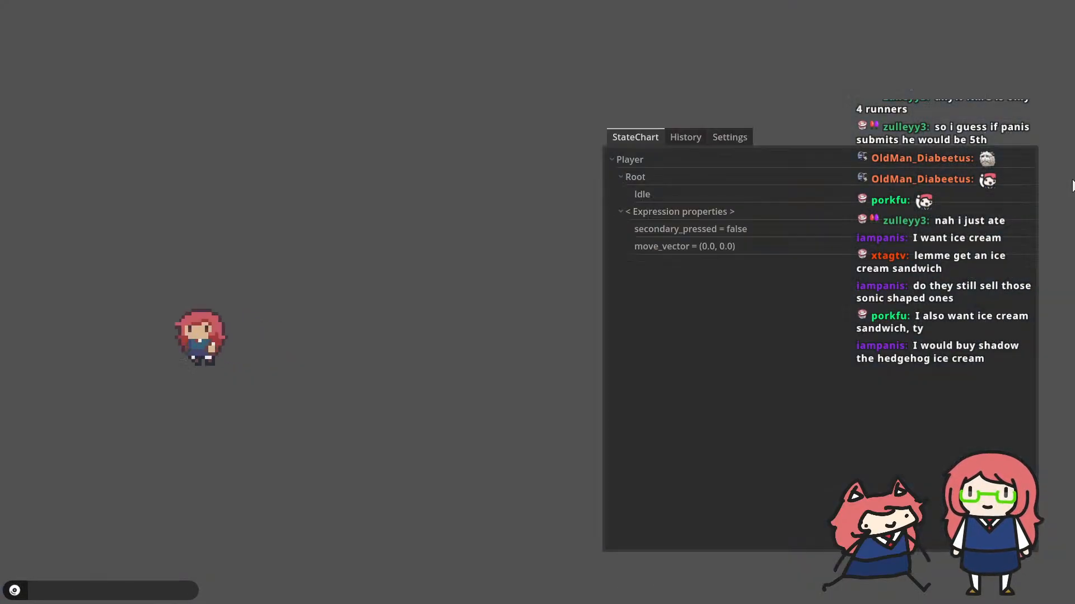
key("d")
key("a")
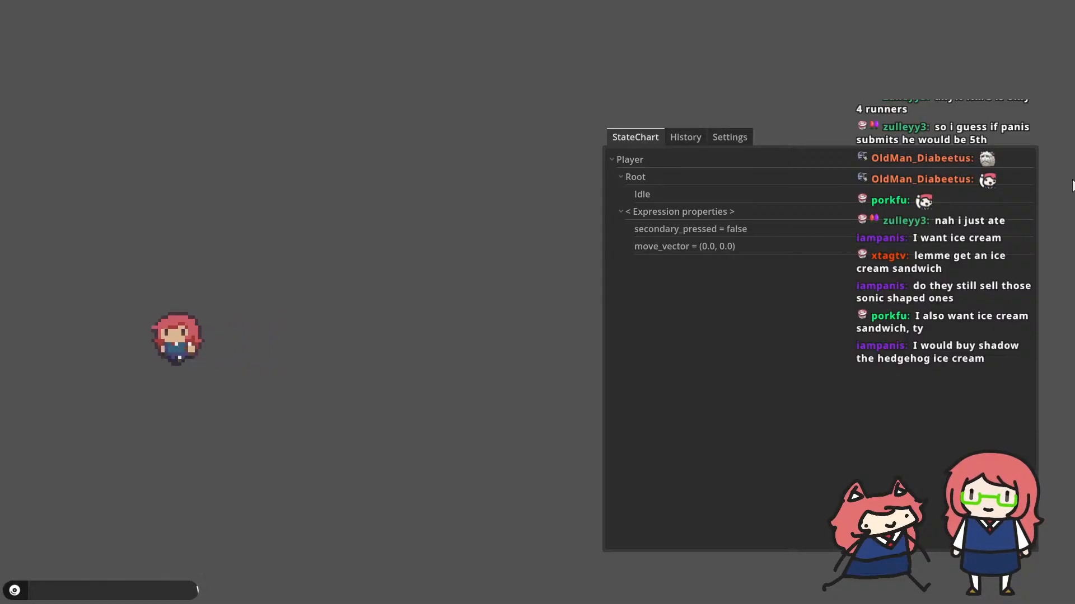
key("w")
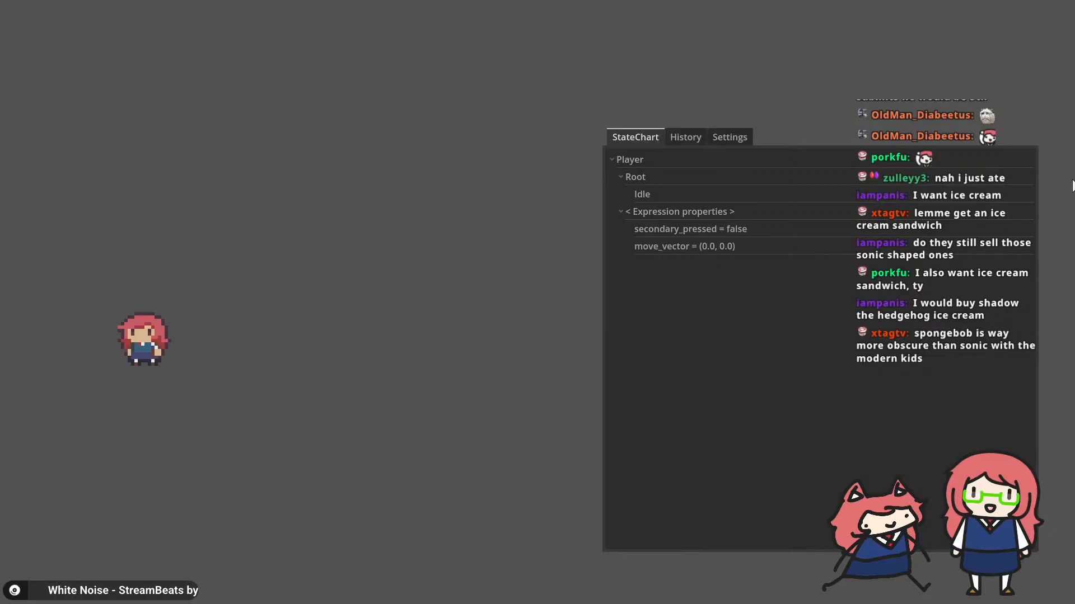
key("d")
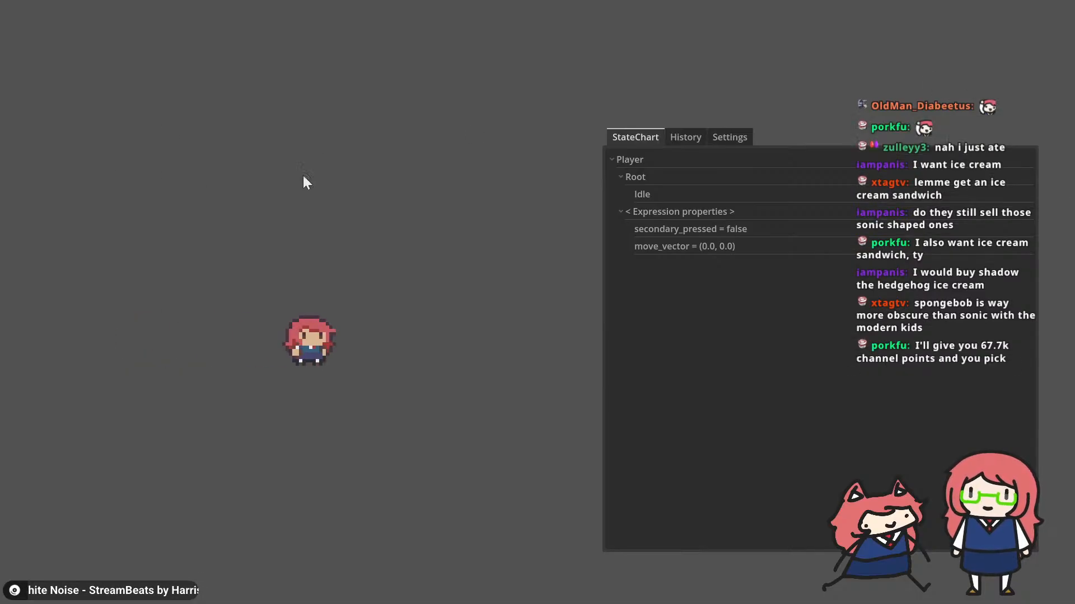
key("a")
key("space")
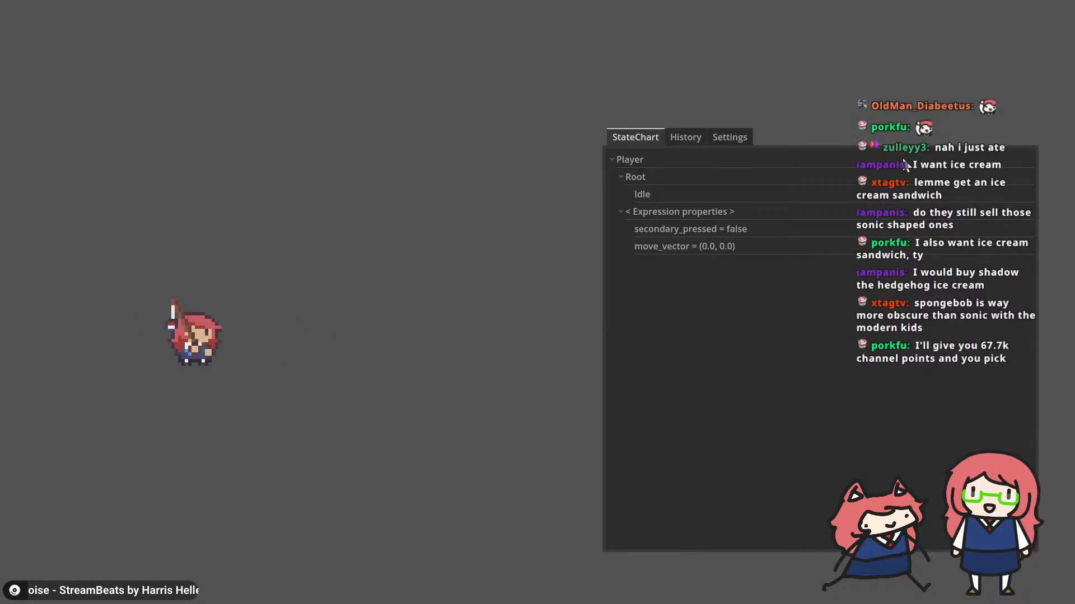
Step: Switch to Firefox and run an image search for "ice cream sandwich" in a new tab
key("alt+Tab")
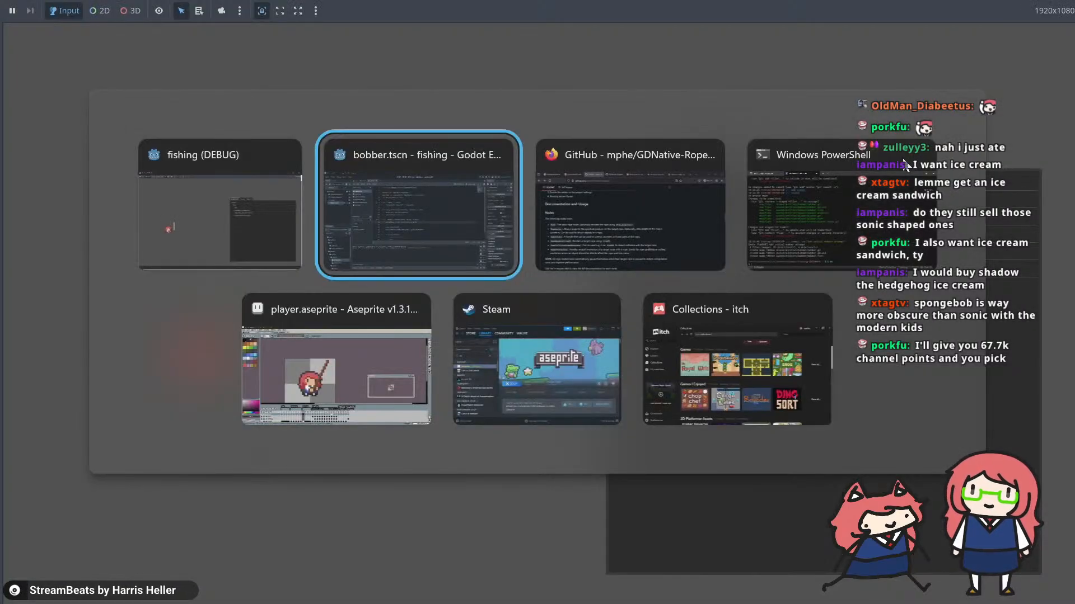
key("alt+Tab")
key("ctrl+t")
type("ice")
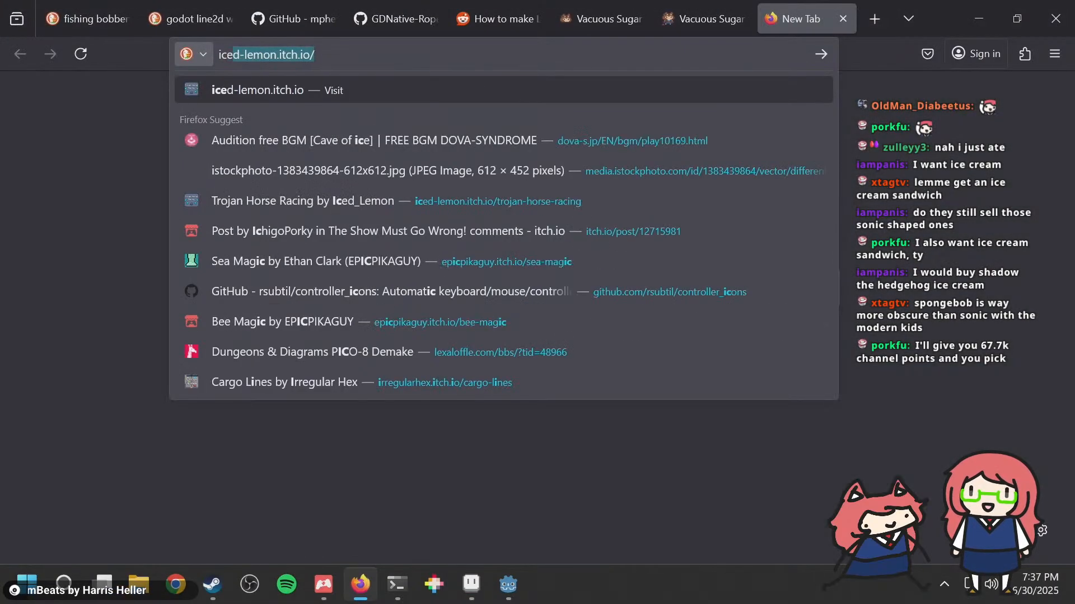
type(" cream sand")
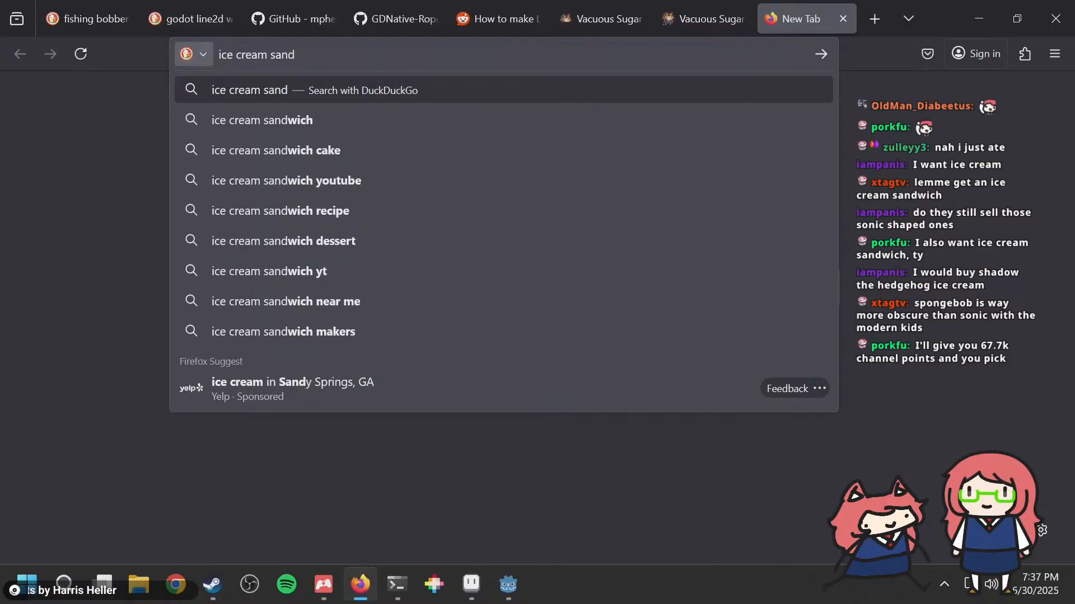
type("wich")
key("Return")
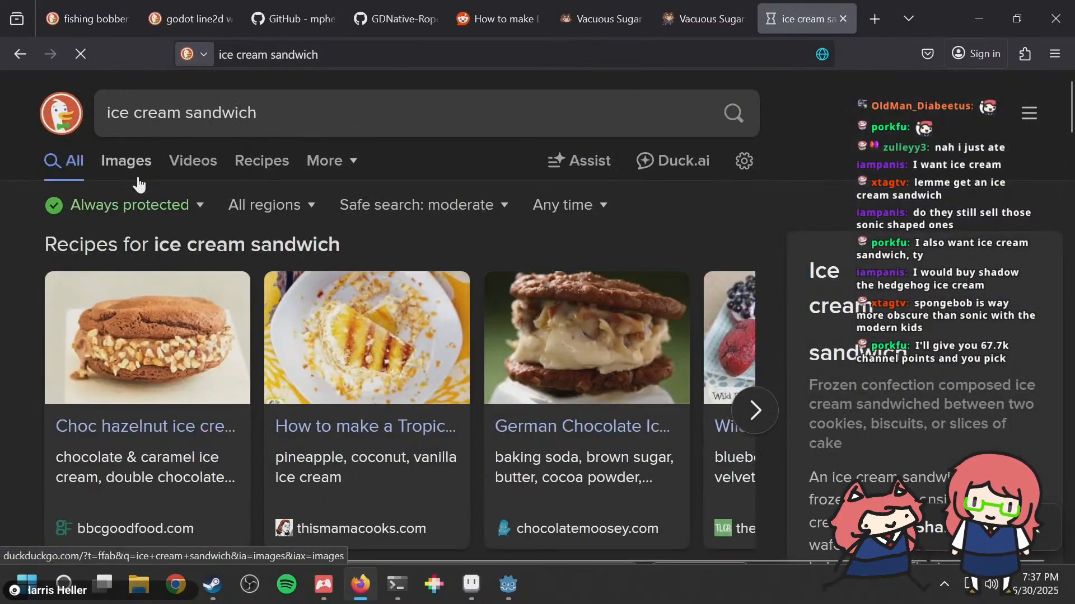
left_click(137, 174)
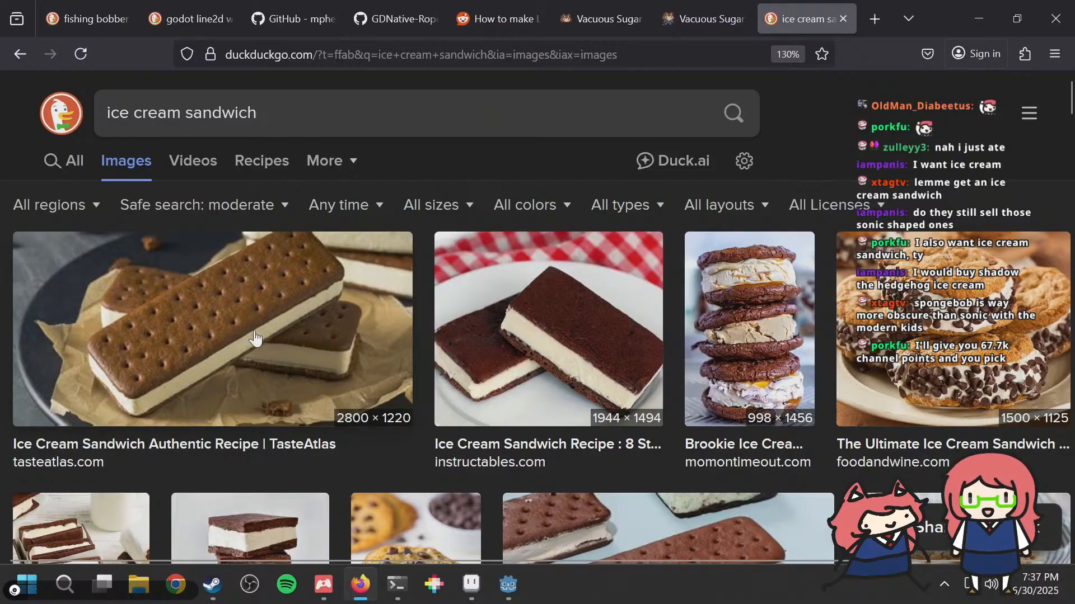
Step: Browse the ice cream sandwich images, previewing the foodandwine.com, TasteAtlas and Panlasang Pinoy Recipes pictures
left_click(942, 332)
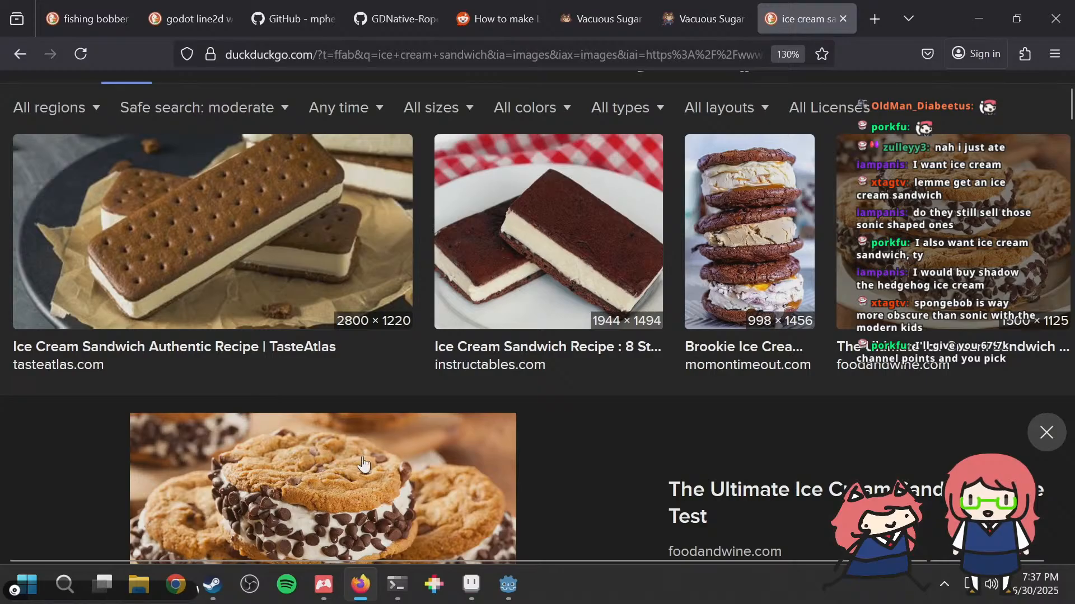
scroll(417, 451, "down", 4)
scroll(336, 336, "up", 2)
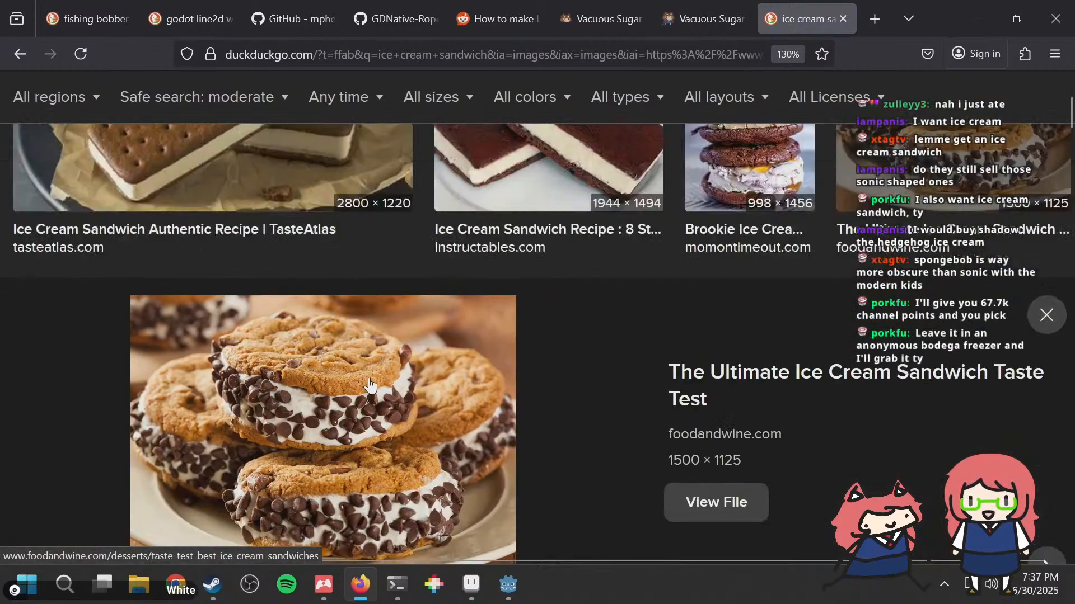
scroll(358, 414, "down", 2)
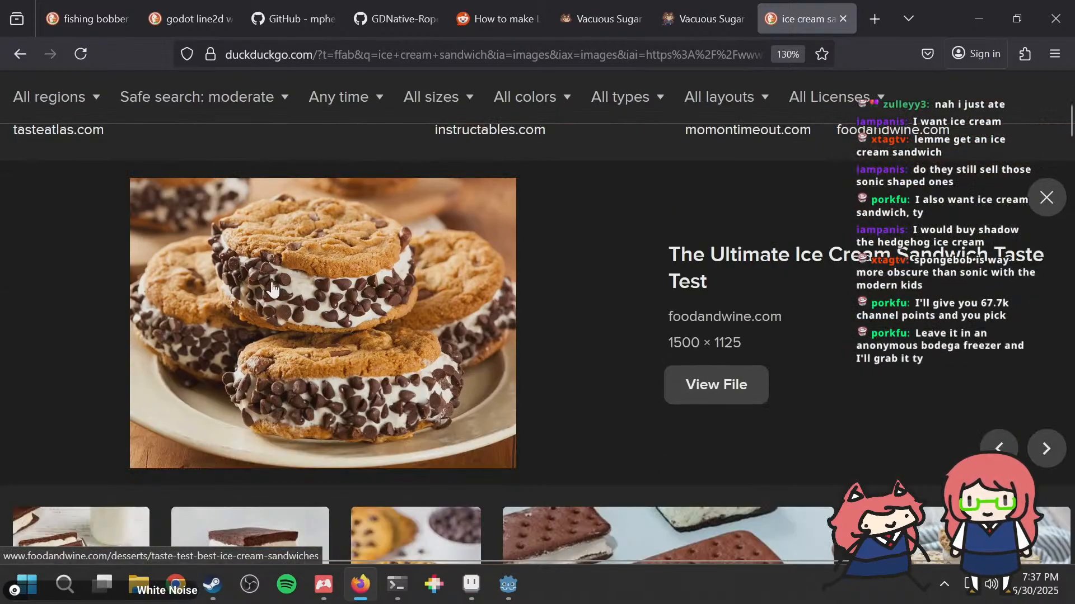
scroll(417, 330, "up", 5)
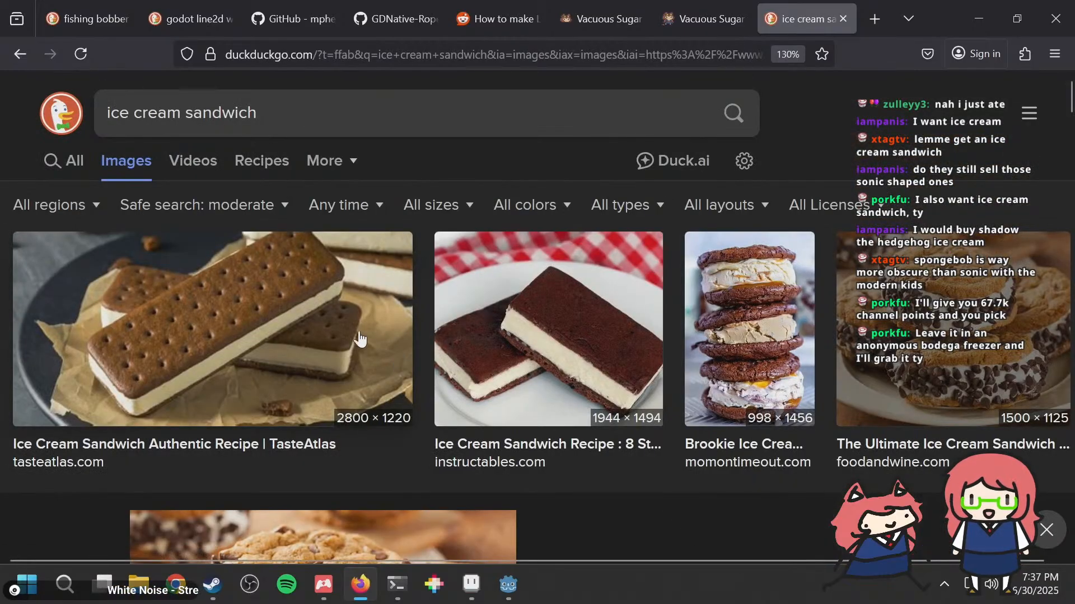
left_click(254, 310)
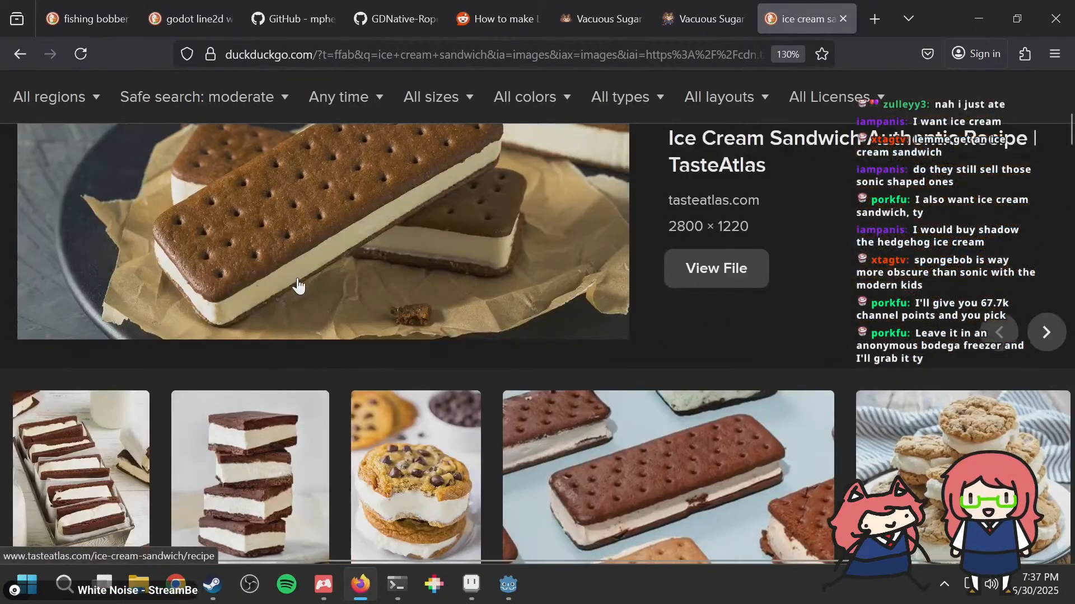
scroll(297, 285, "down", 6)
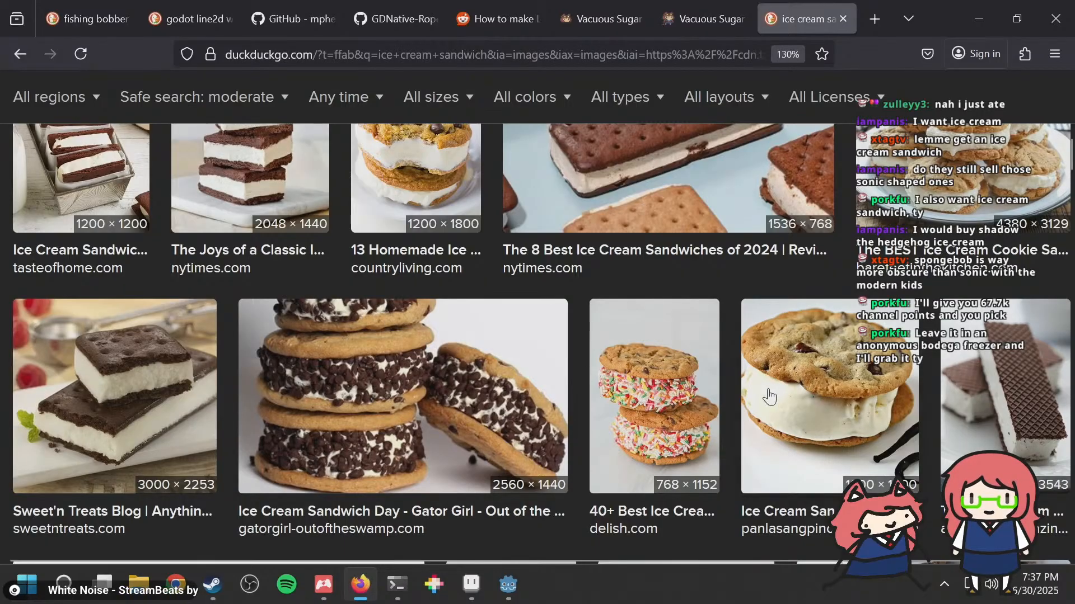
scroll(764, 390, "down", 6)
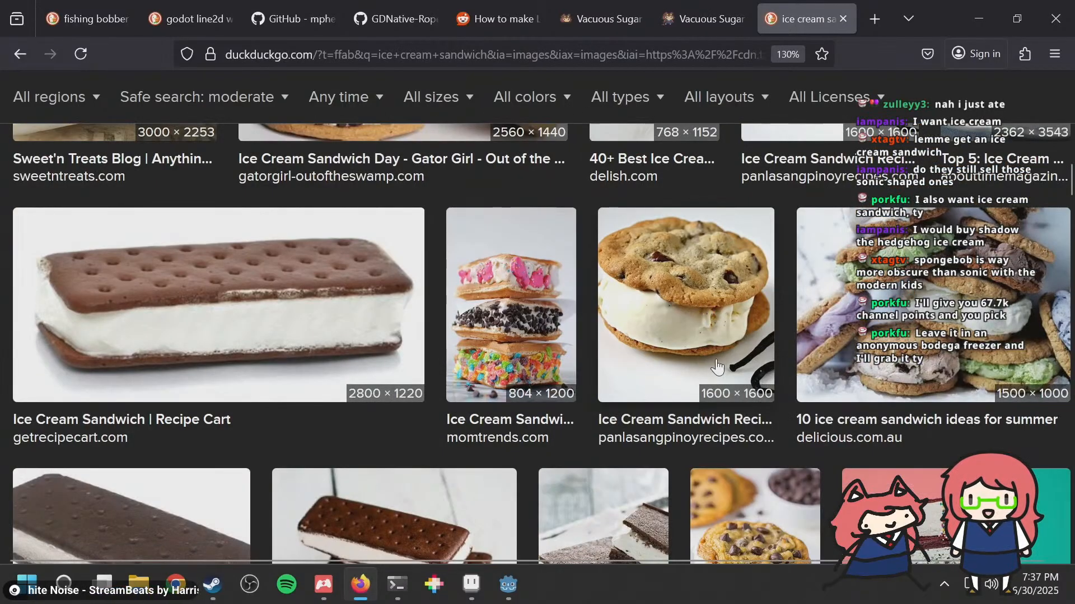
scroll(705, 358, "up", 4)
left_click(709, 484)
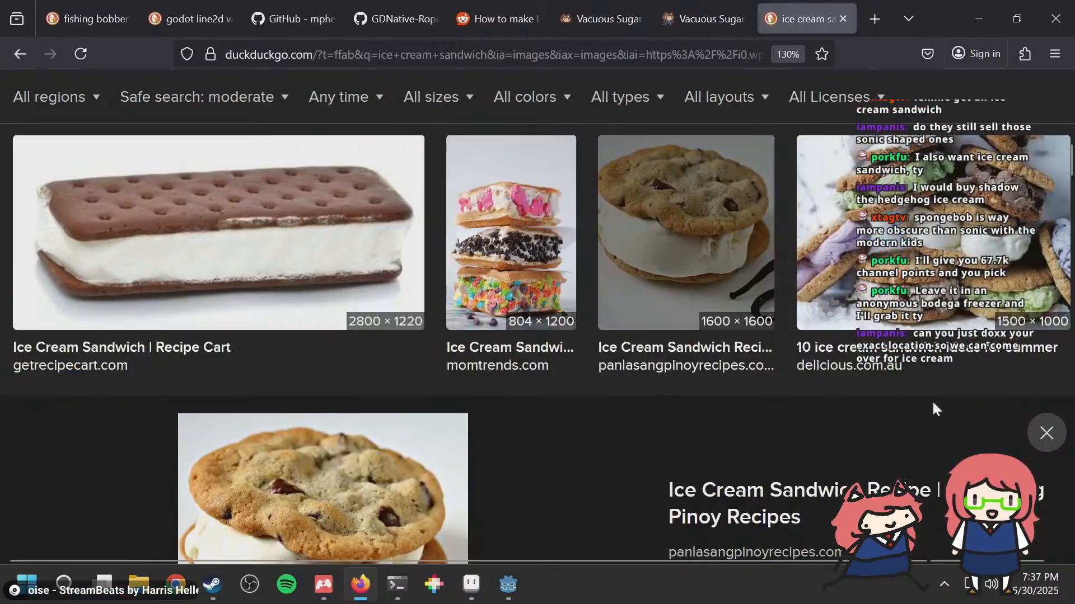
scroll(576, 436, "down", 4)
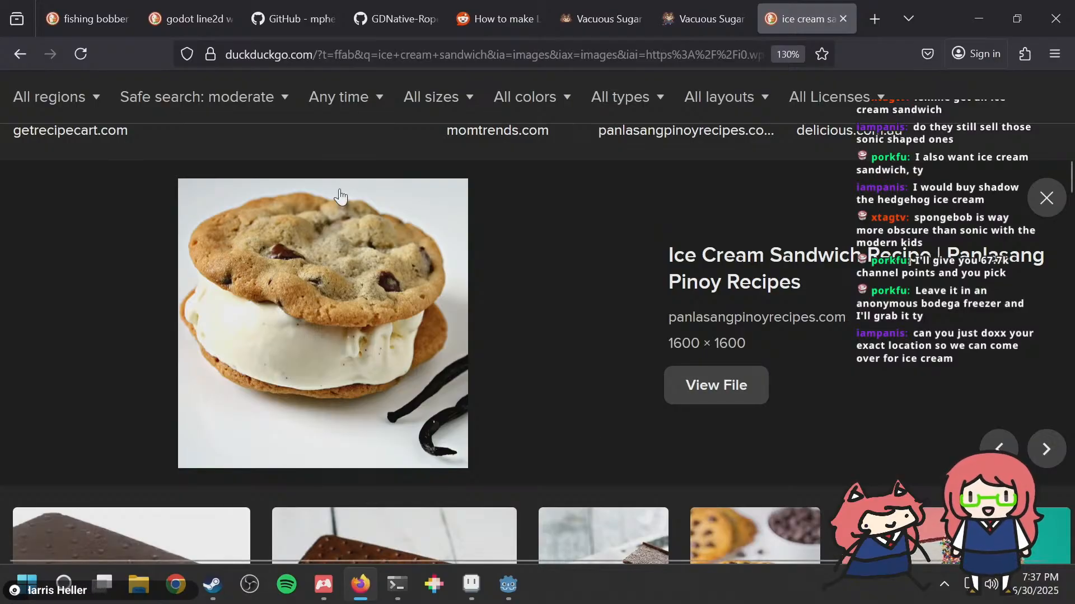
Step: Look through more of the ice cream sandwich image results and close the search tab
scroll(641, 339, "down", 9)
scroll(638, 342, "down", 5)
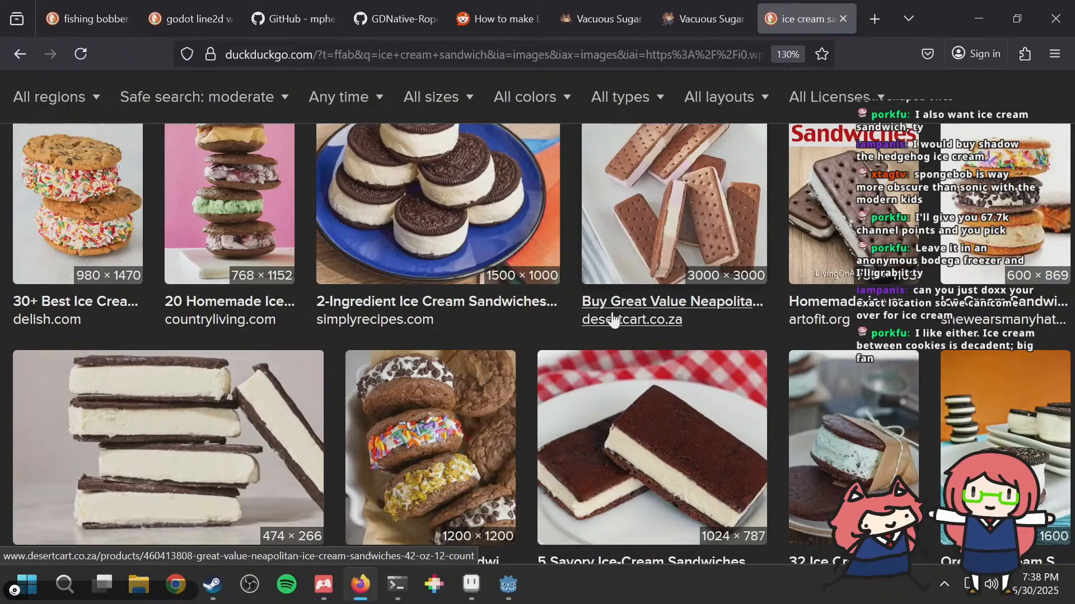
scroll(616, 314, "up", 15)
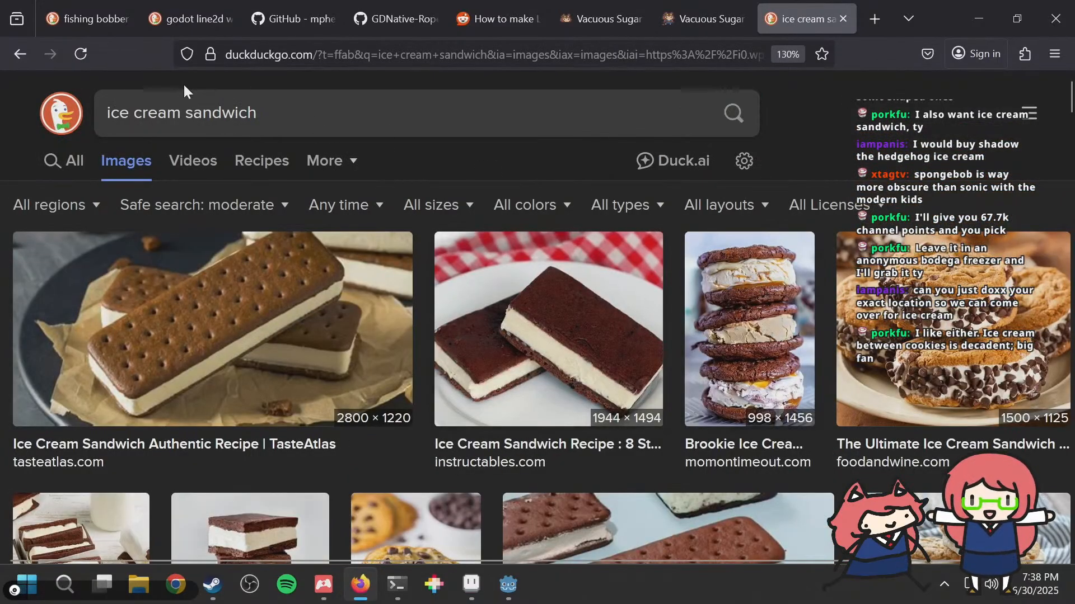
left_click(293, 113)
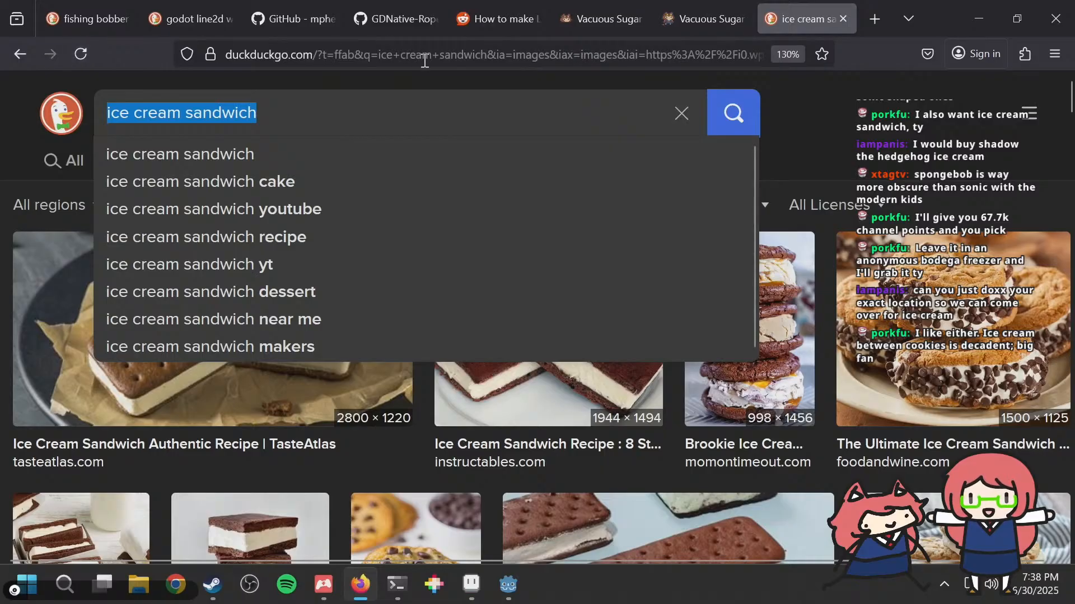
left_click(869, 98)
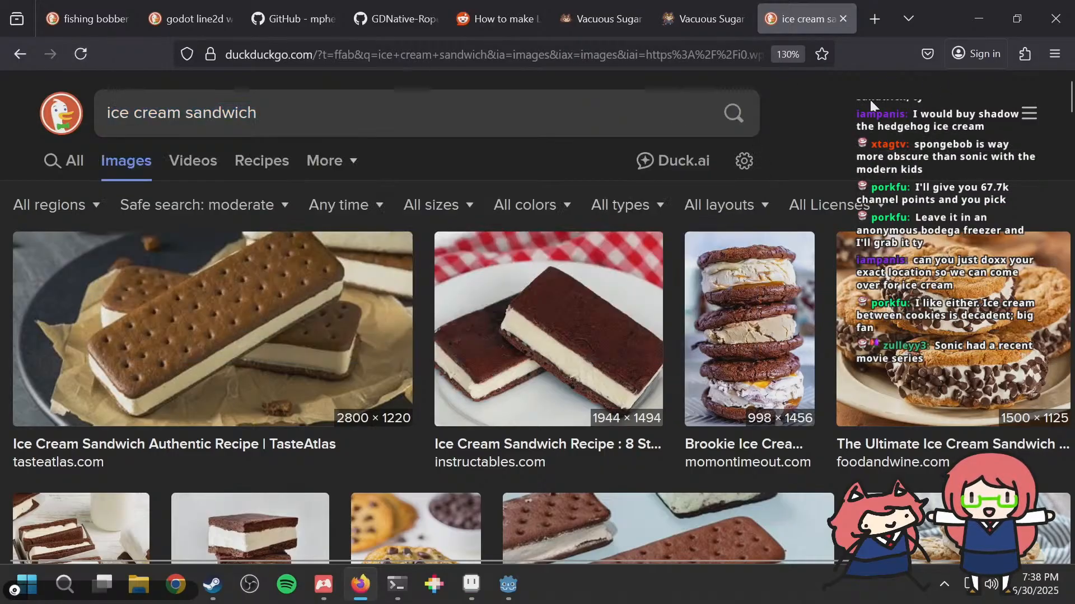
left_click(361, 107)
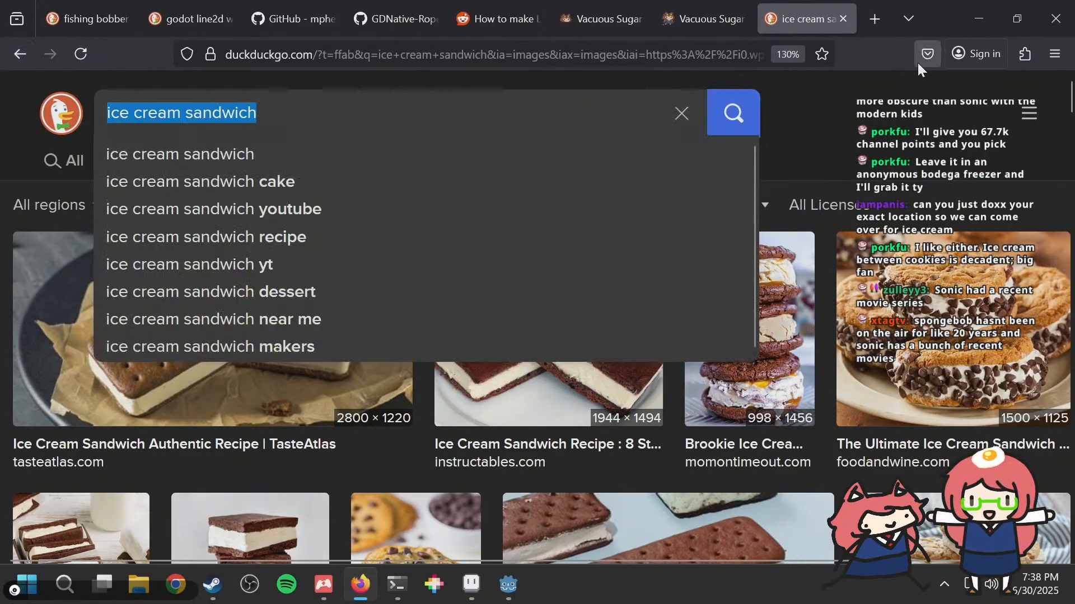
left_click(867, 133)
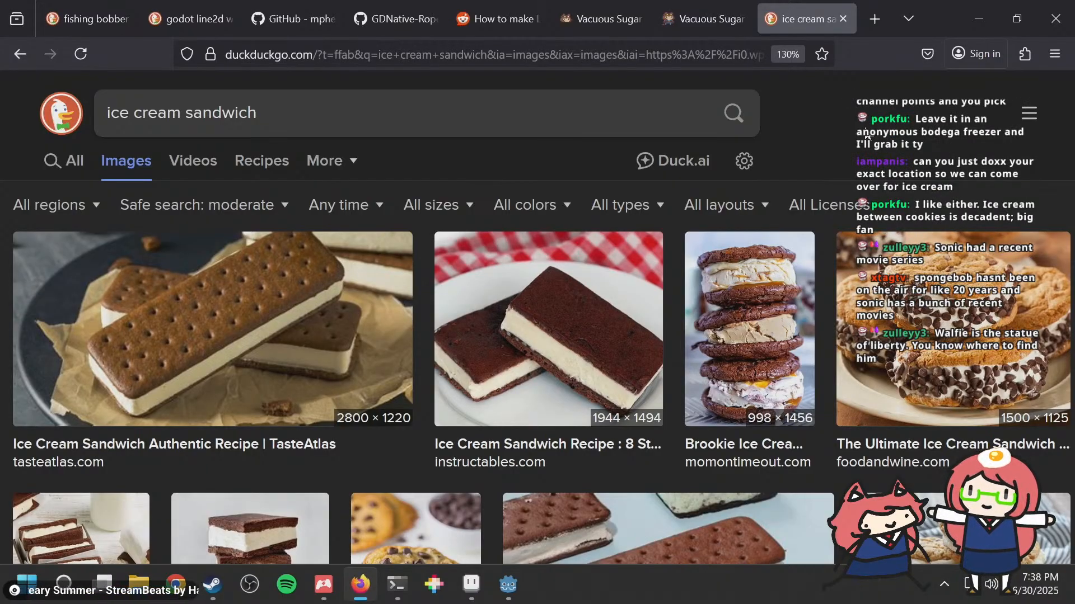
key("ctrl+w")
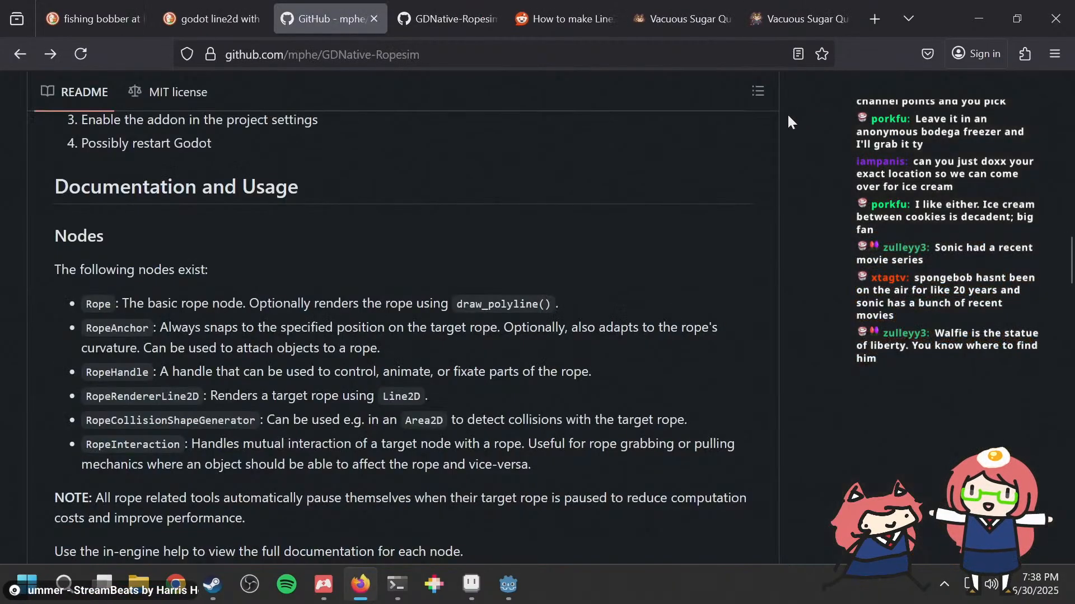
Step: Switch back to the running game and test the fishing rod repeatedly, moving and turning the player between casts
key("alt+Tab")
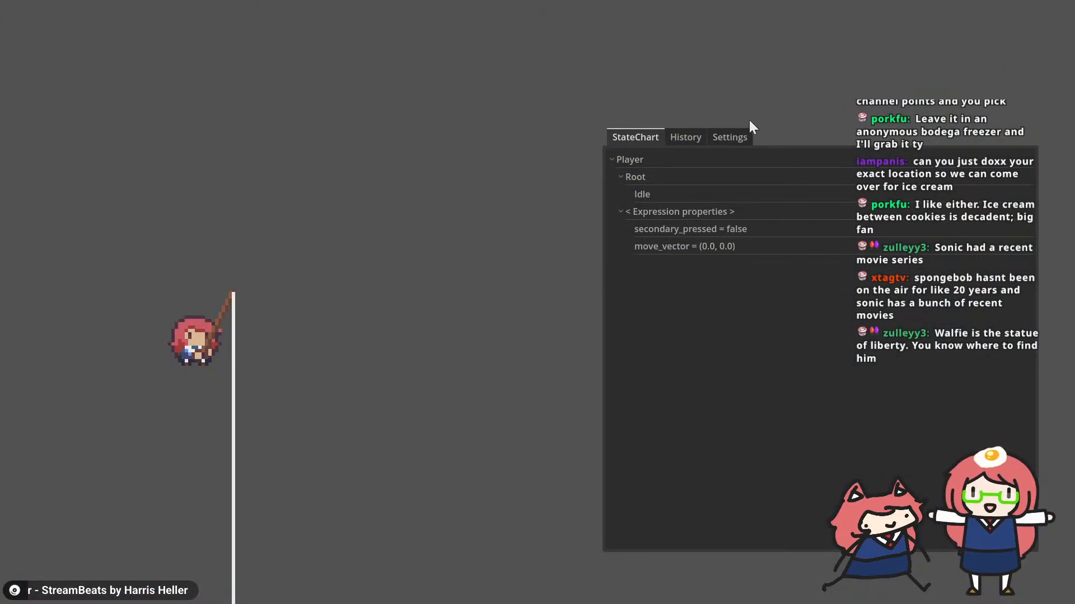
key("w")
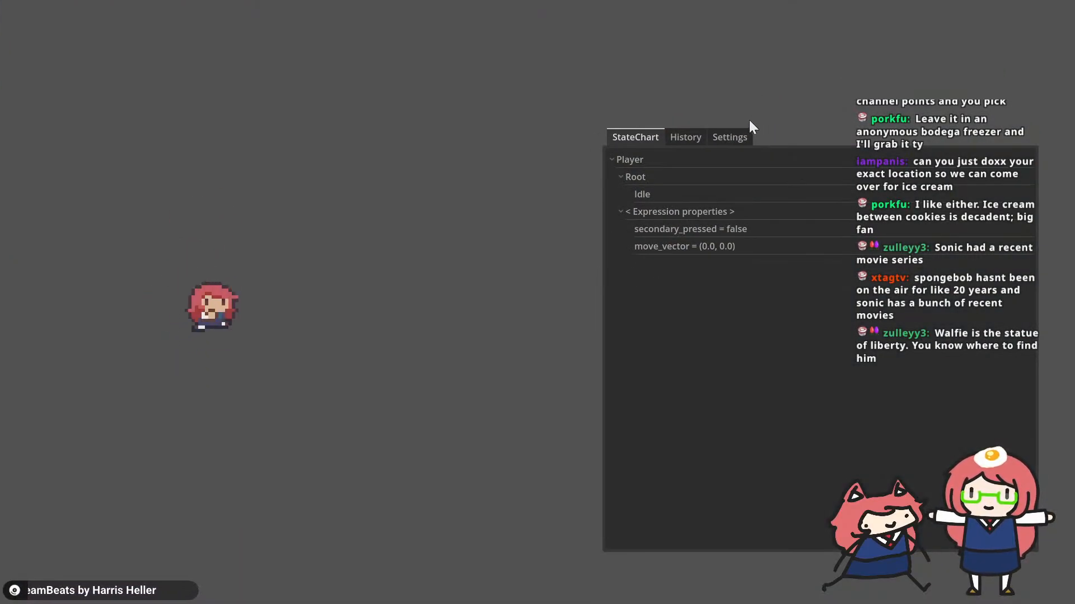
key("d")
key("a")
key("d")
key("space")
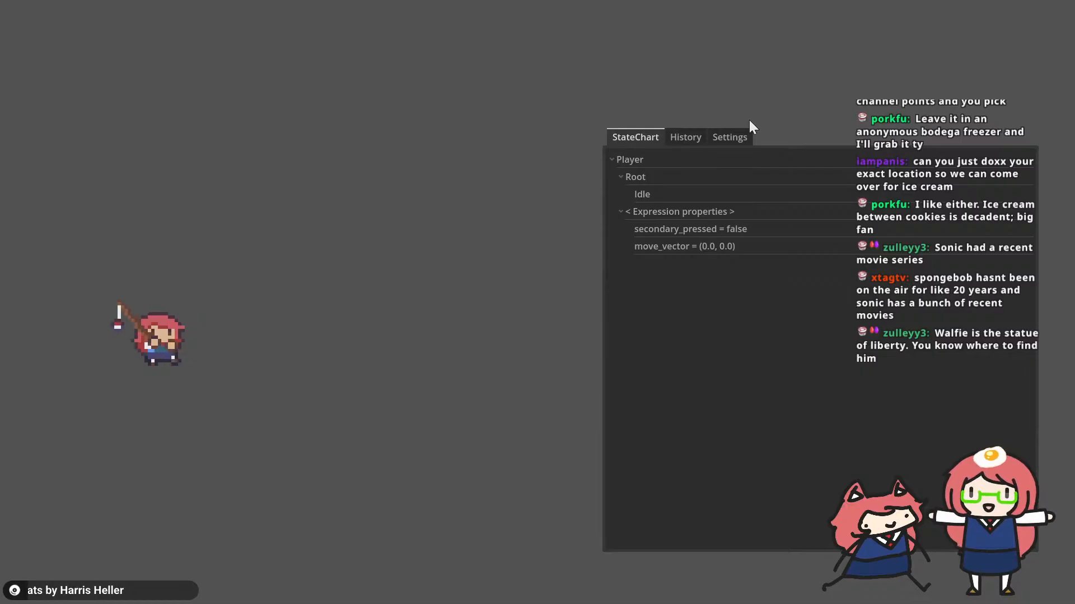
key("d")
key("a")
key("space")
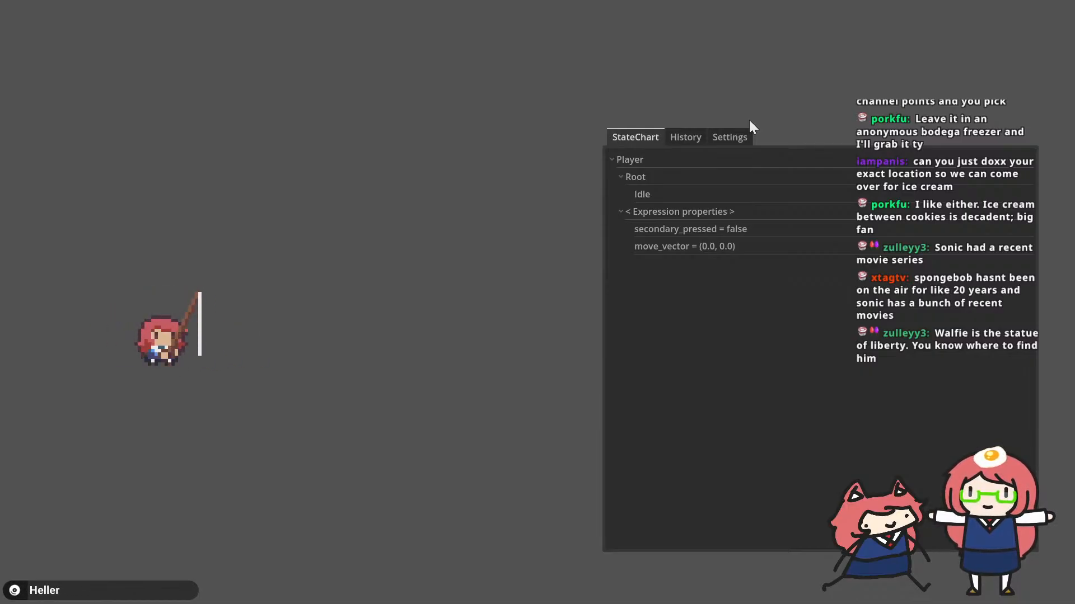
key("space")
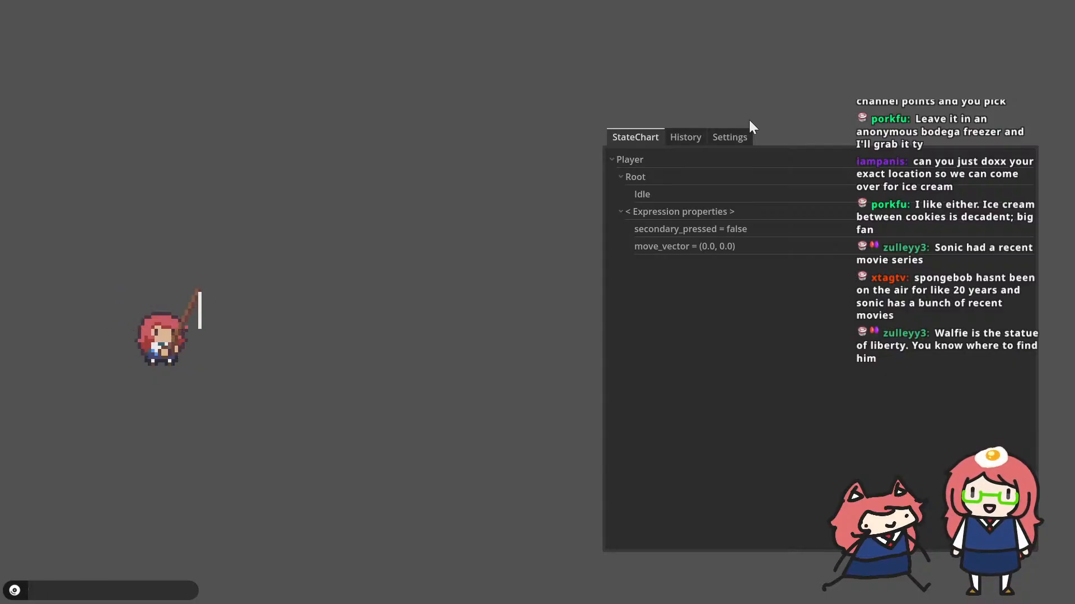
key("d")
key("space")
key("a")
key("d")
key("space")
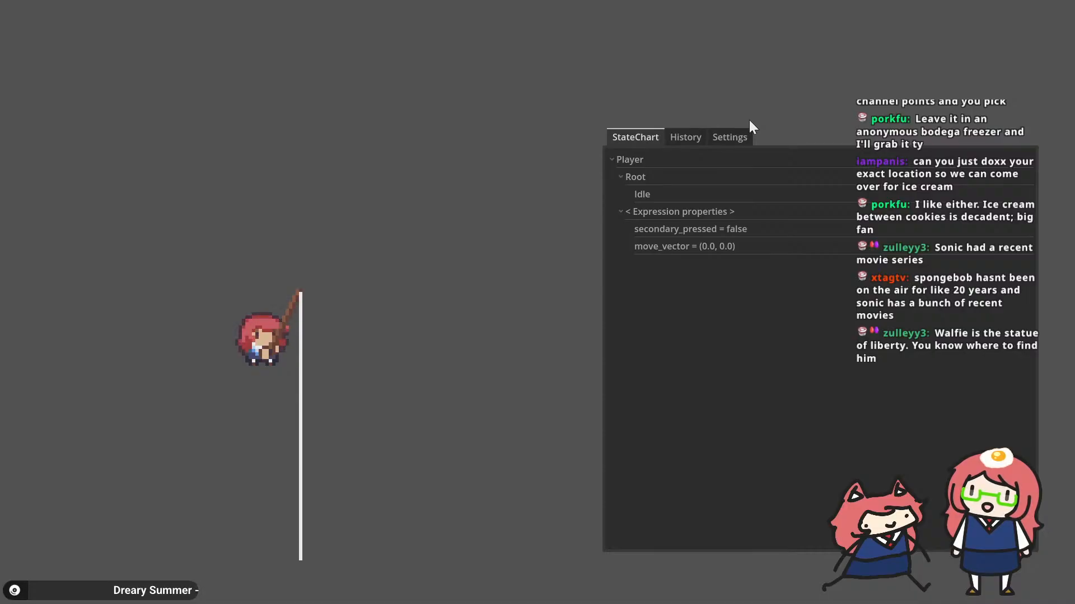
Step: Put the fishing rod away and run and jump the player back and forth across the scene
key("z")
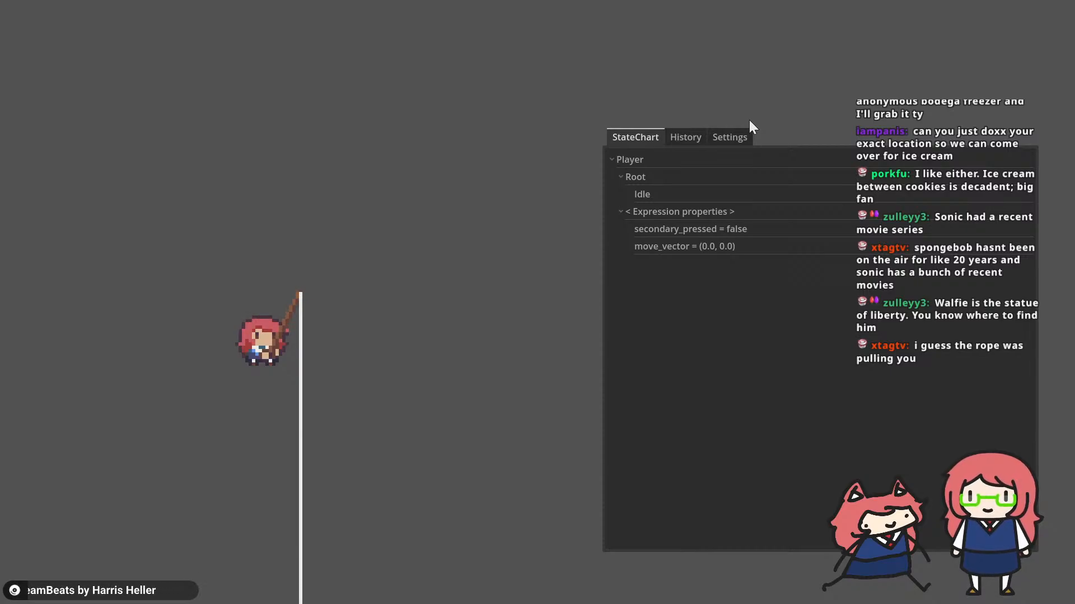
key("s")
key("a")
key("w")
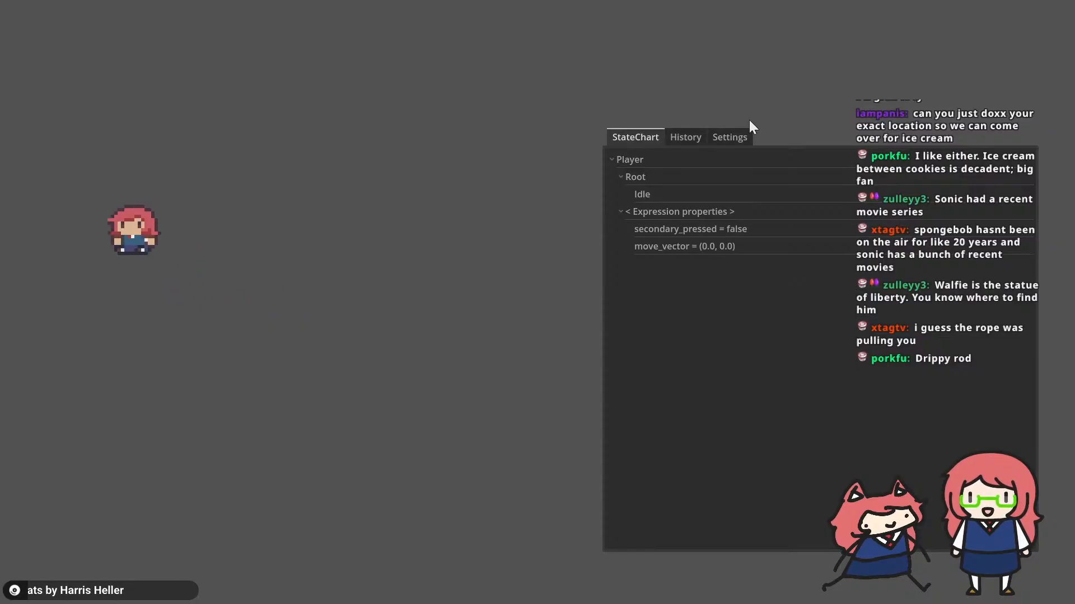
key("s")
key("d")
key("d")
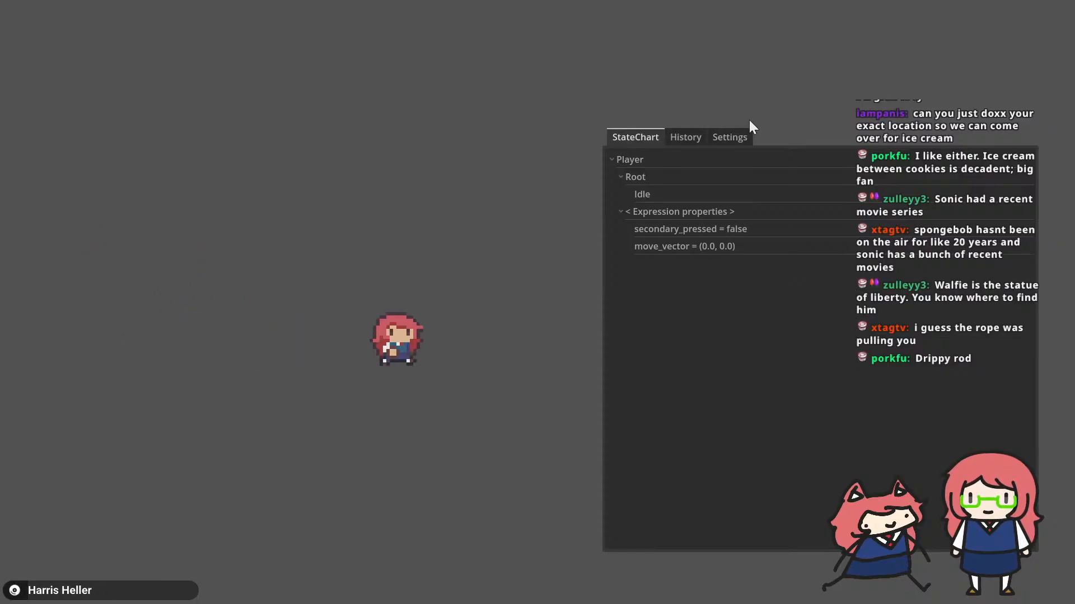
key("a")
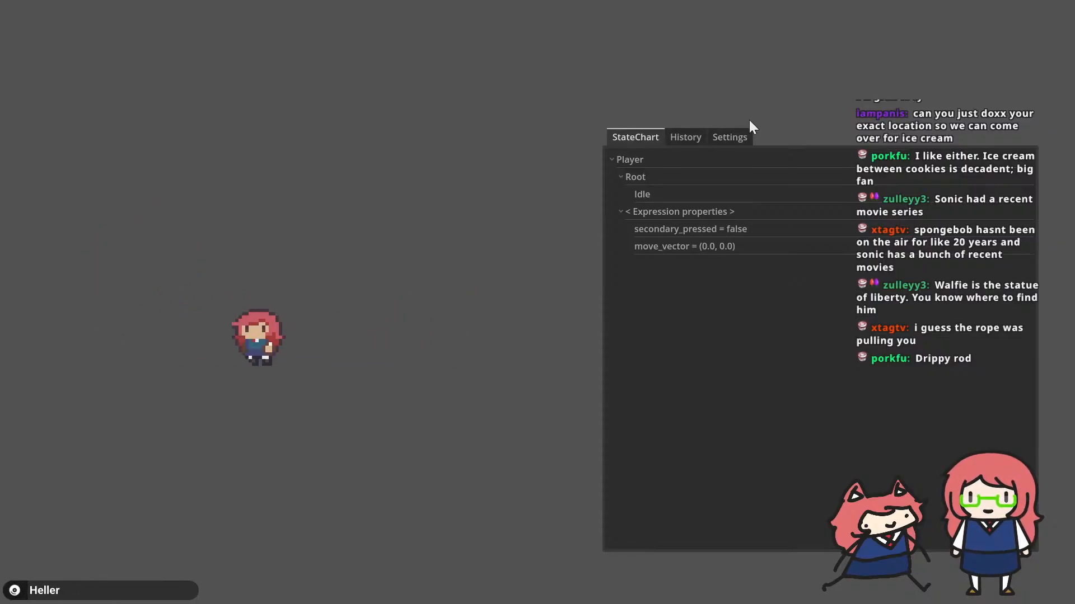
key("a")
key("d")
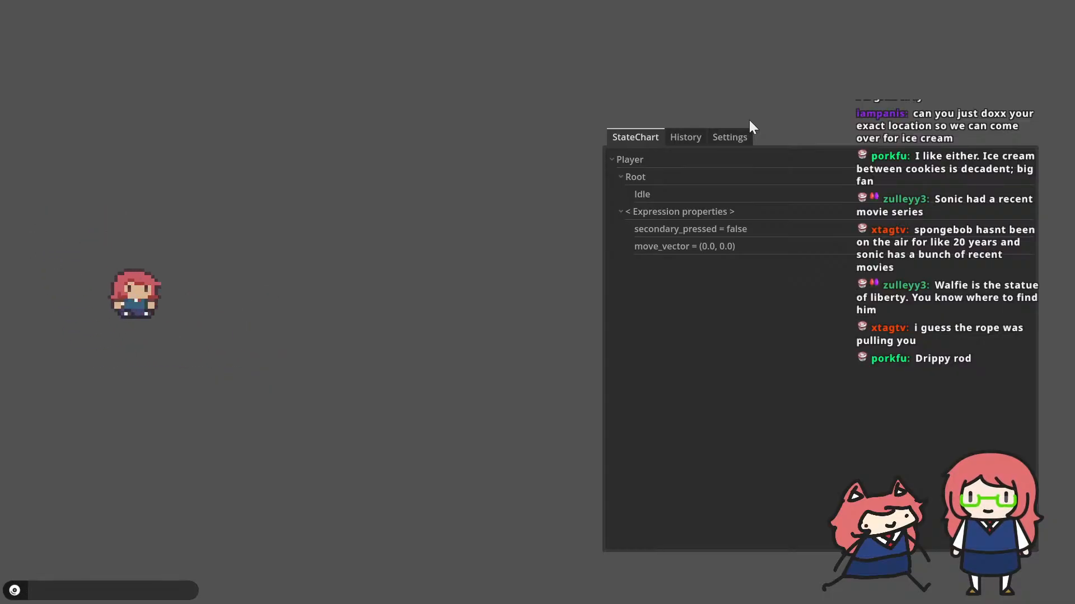
key("a")
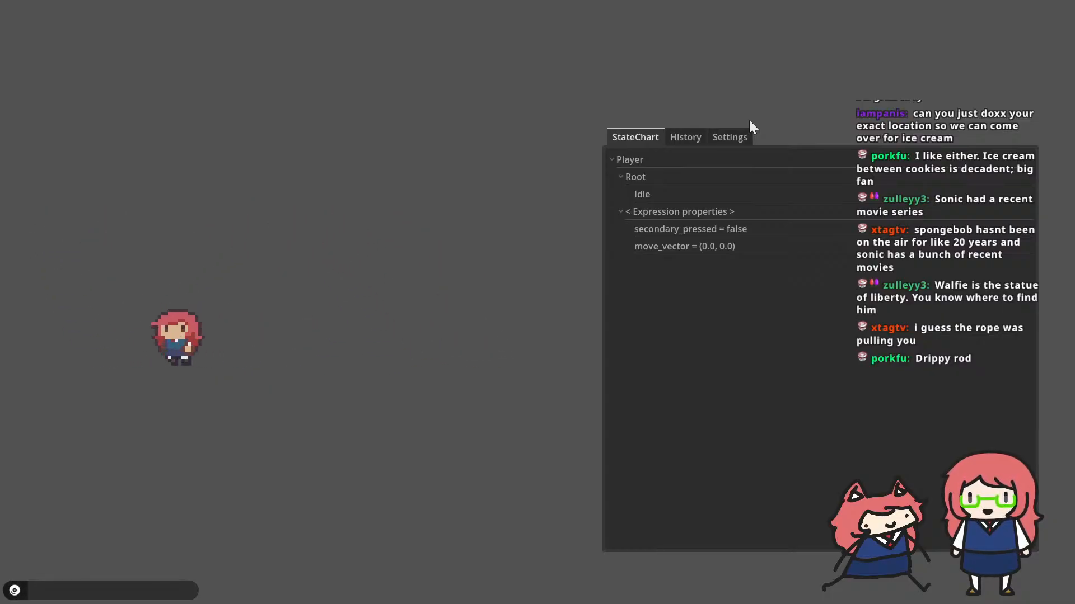
Step: Cast the fishing rod again from new positions, moving the player in both directions, to examine how the line and bobber behave
key("space")
key("d")
key("d")
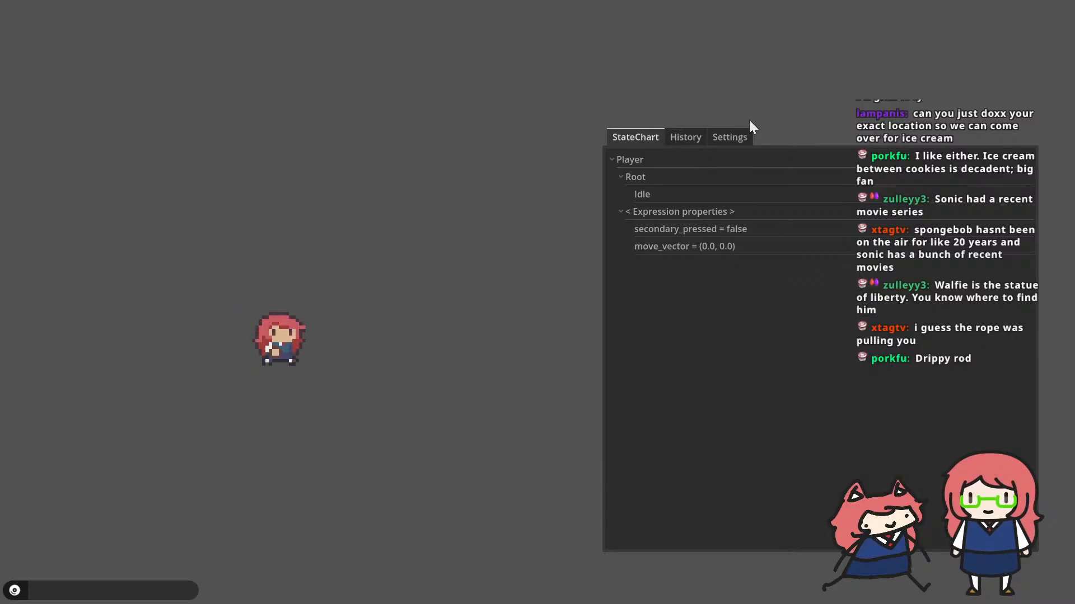
key("space")
key("a")
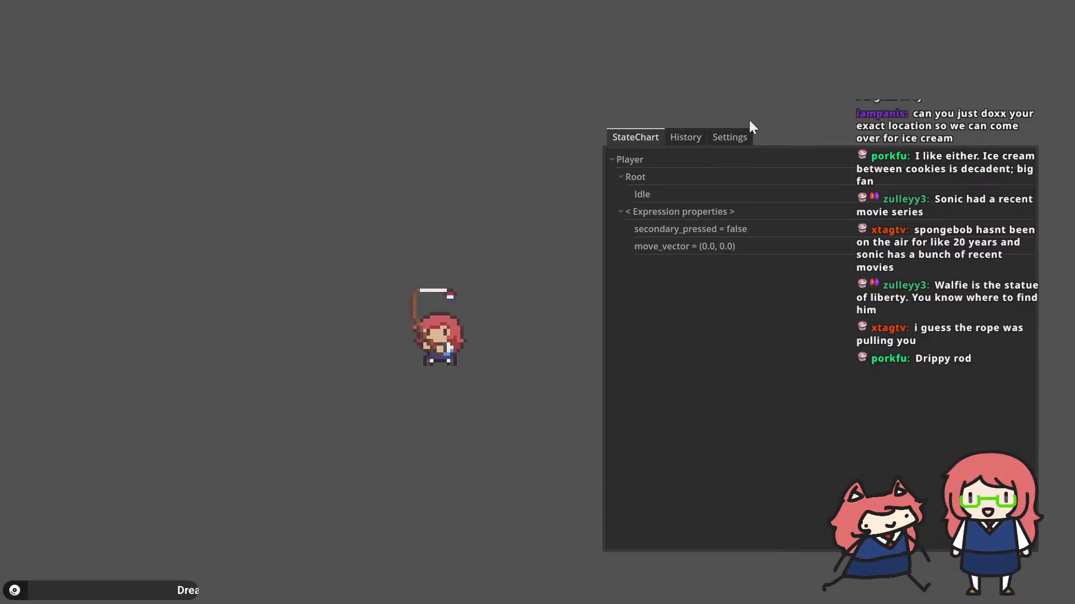
key("a")
key("d")
key("w")
key("a")
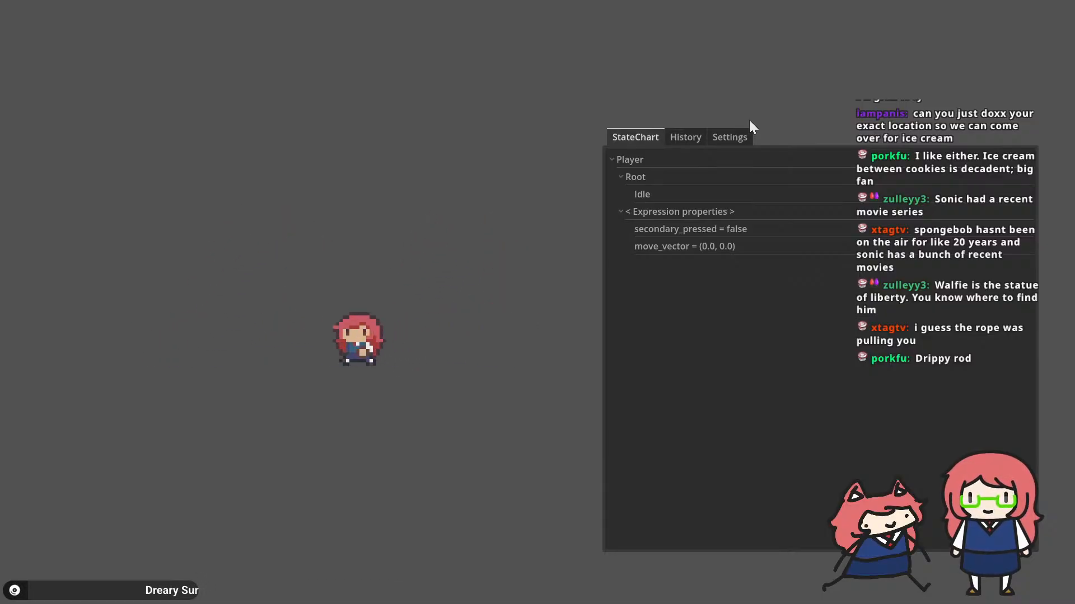
key("d")
key("space")
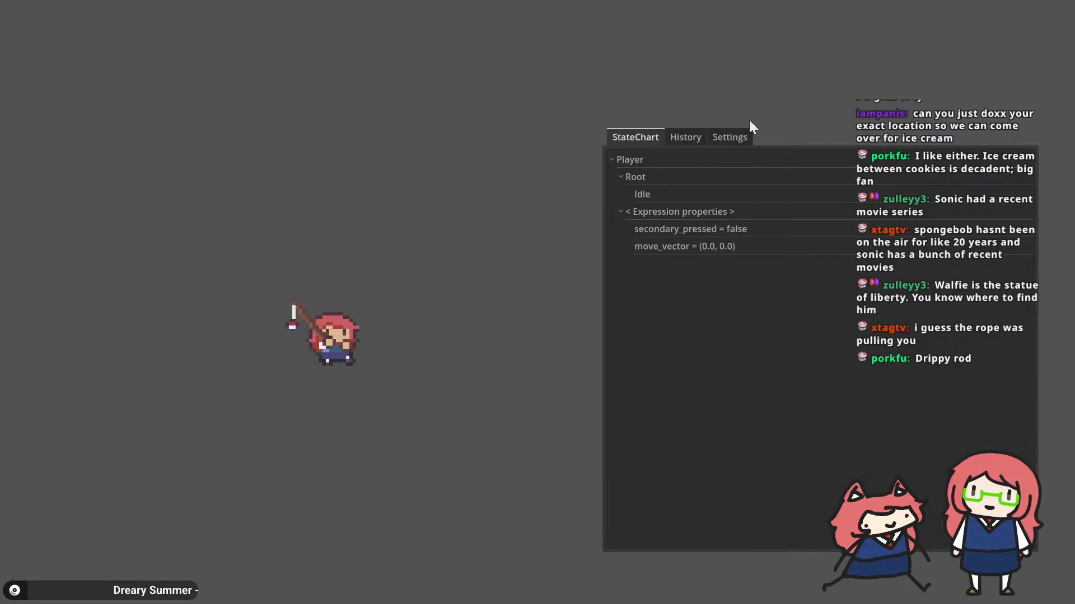
key("a")
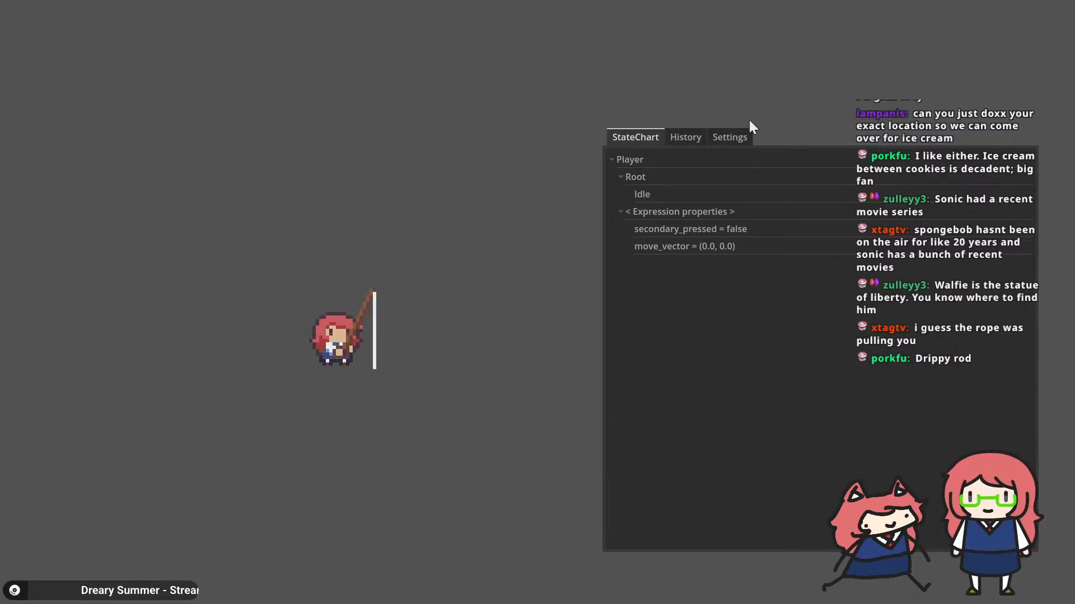
Step: Switch to the Godot editor and review the RopeHandle node and the rope_handle.global_position line in bobber.gd
key("alt+Tab")
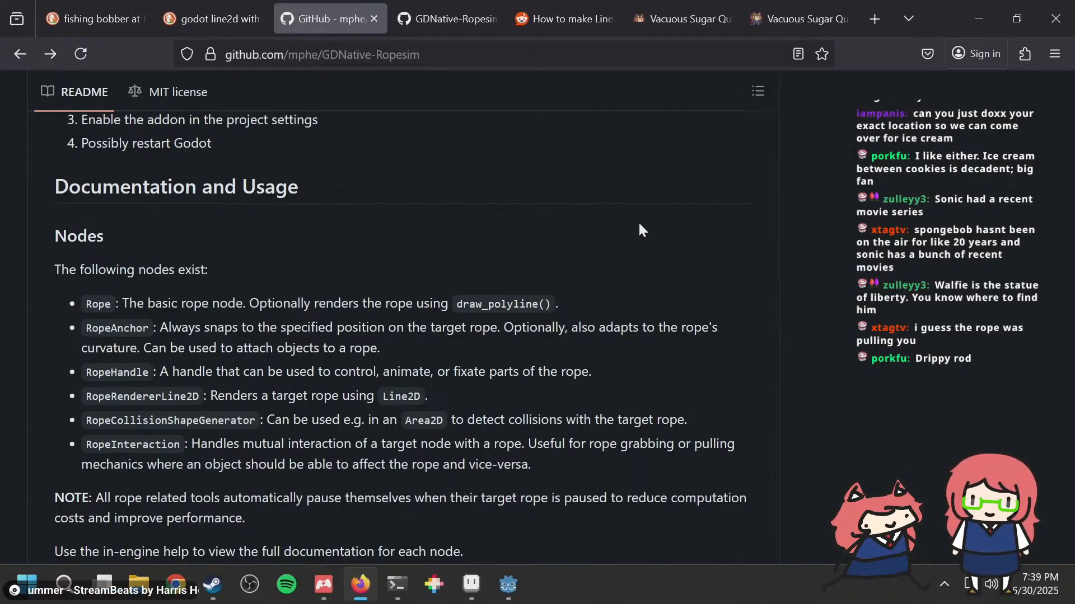
key("alt+Tab")
key("alt+Tab")
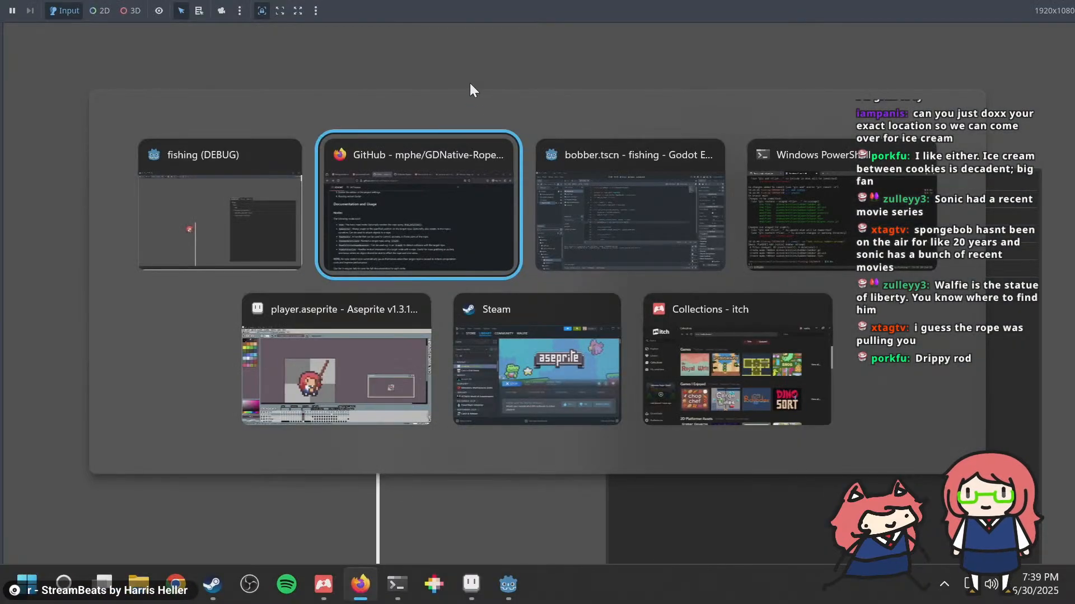
key("alt+Tab")
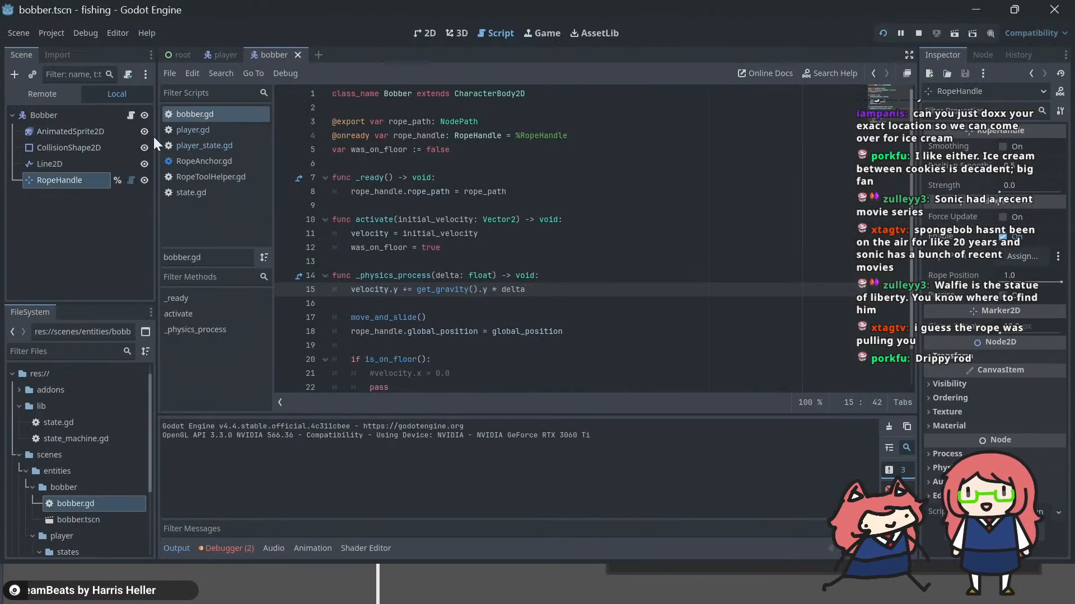
left_click(72, 112)
left_click(66, 178)
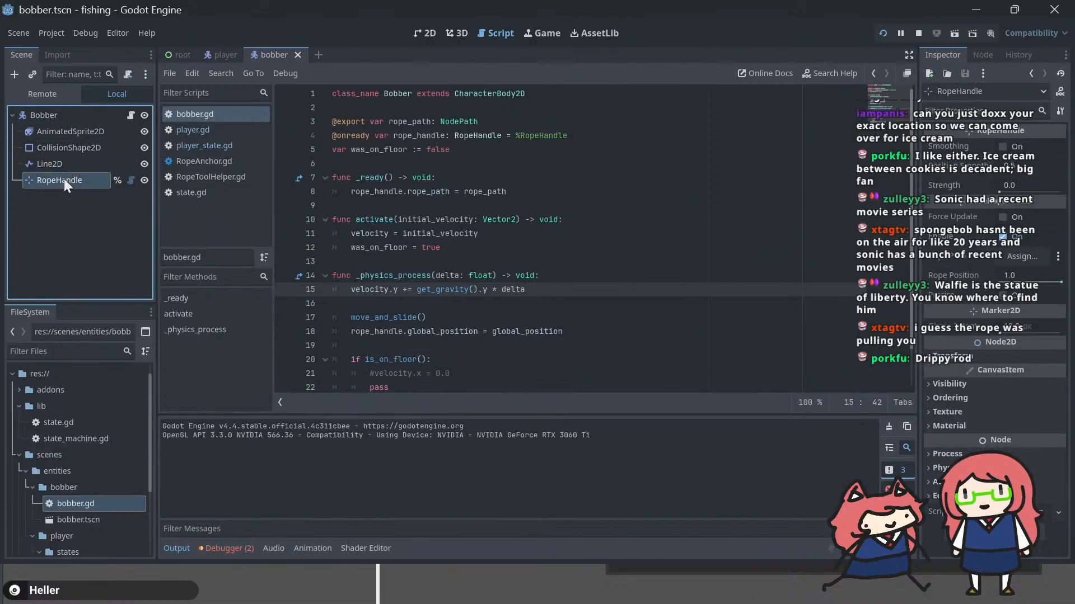
scroll(547, 275, "down", 2)
left_click(552, 288)
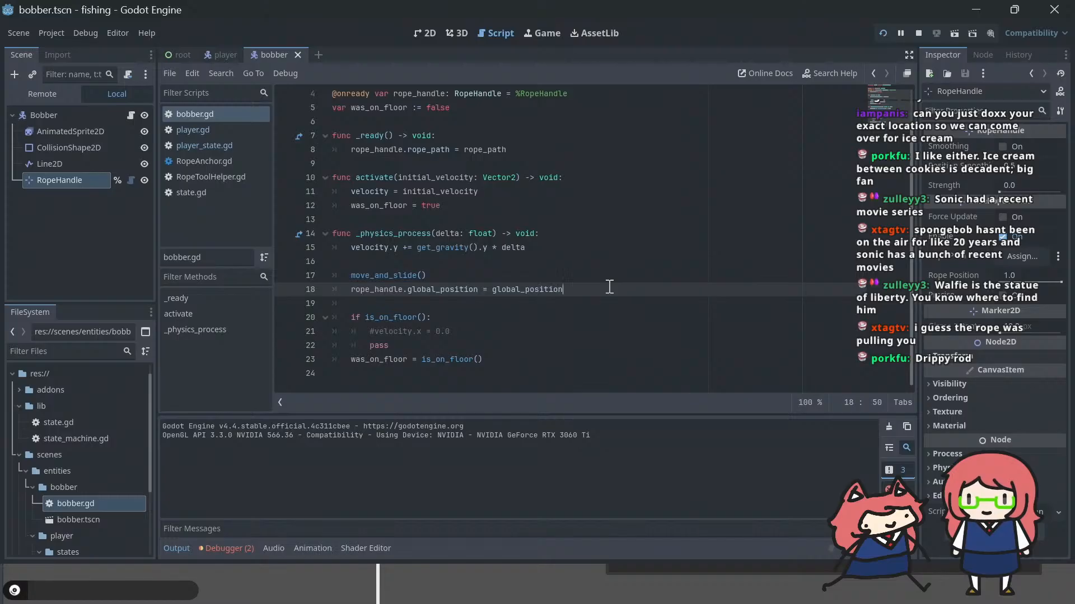
key("shift+Home")
key("Home")
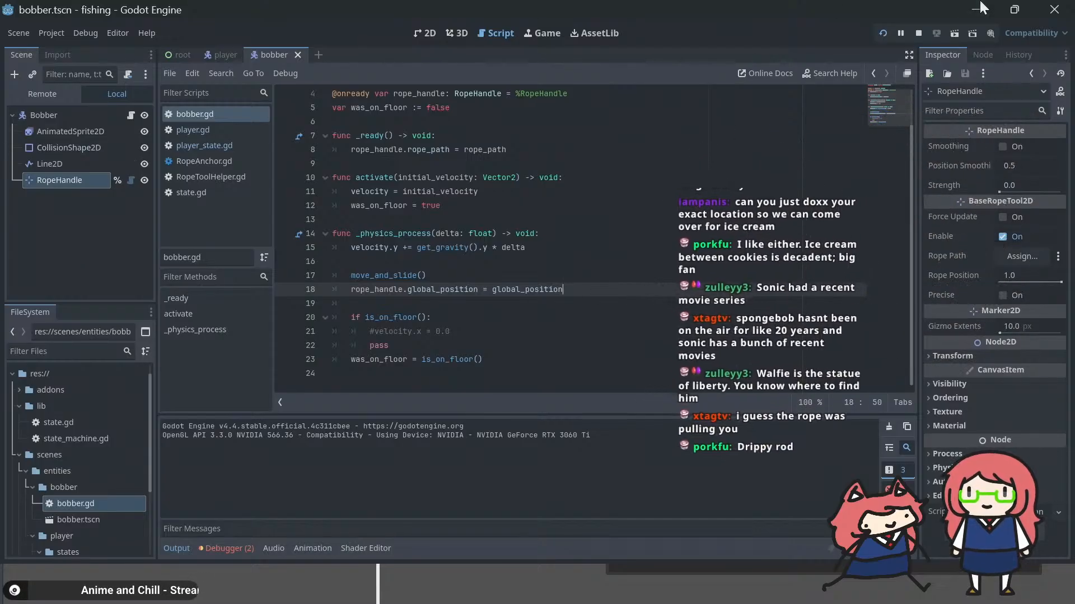
Step: Connect the RopeHandle's on_before_update signal to the Bobber script with receiver method _on_rope_handle_on_before_update
left_click(982, 55)
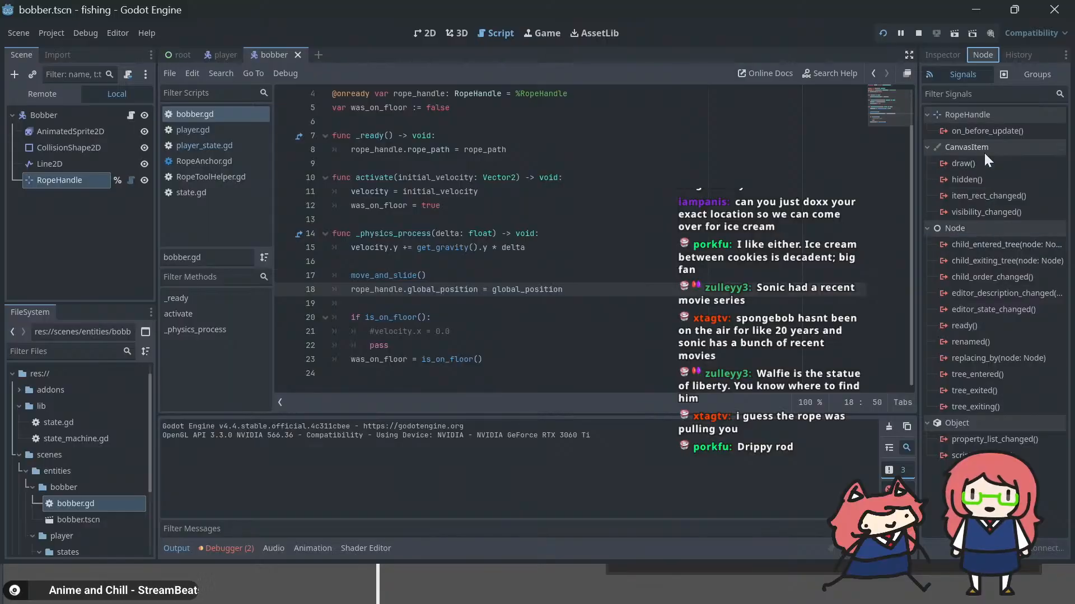
right_click(990, 130)
left_click(996, 136)
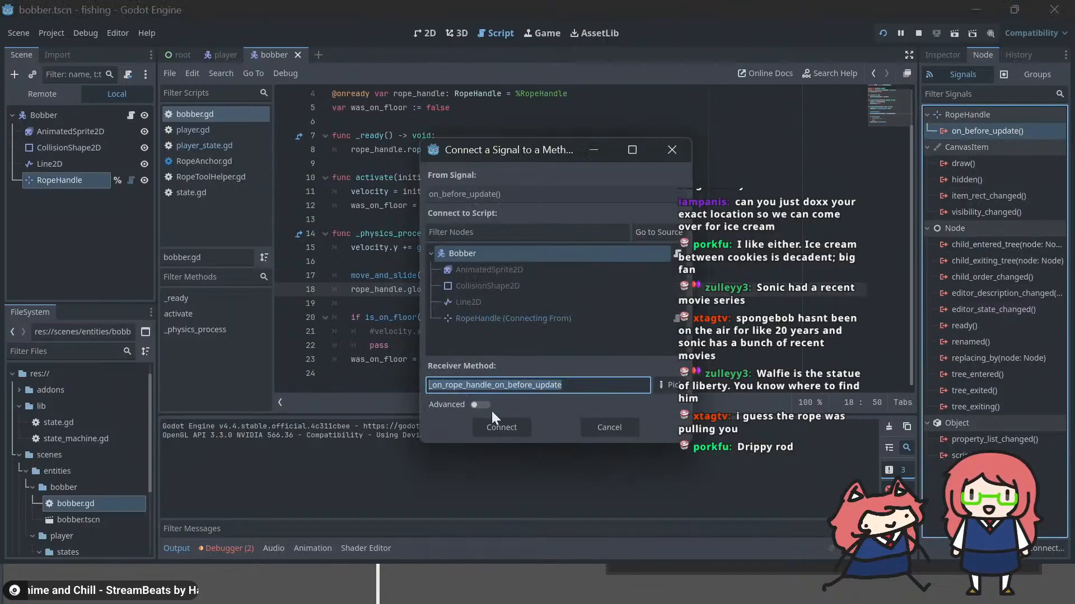
left_click(526, 423)
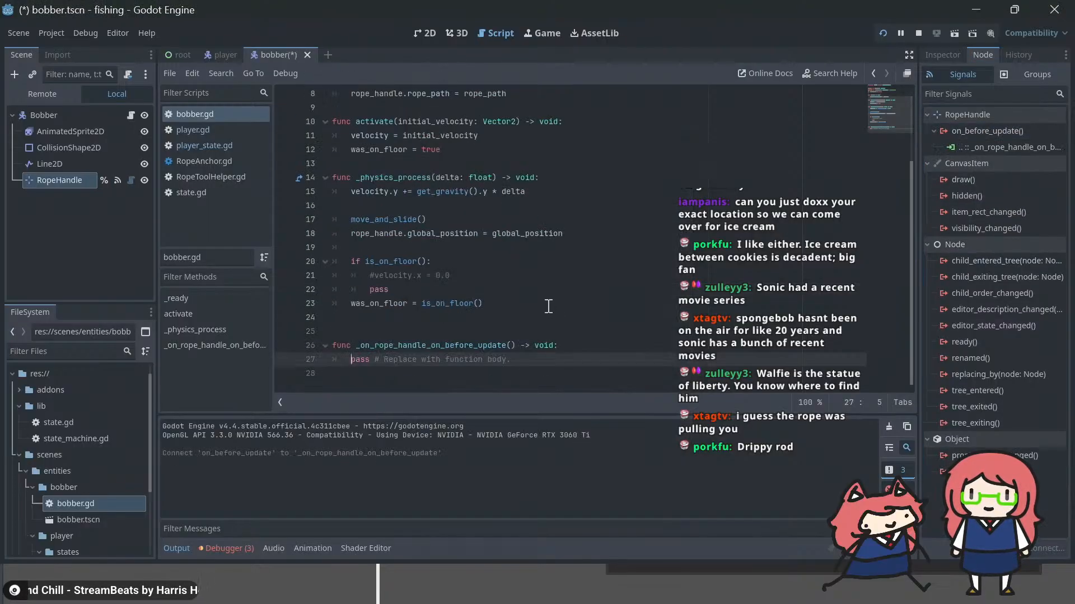
Step: Remove the line "rope_handle.global_position = global_position" from _physics_process in bobber.gd
left_click(629, 234)
key("shift+Home")
key("shift+Home")
key("ctrl+c")
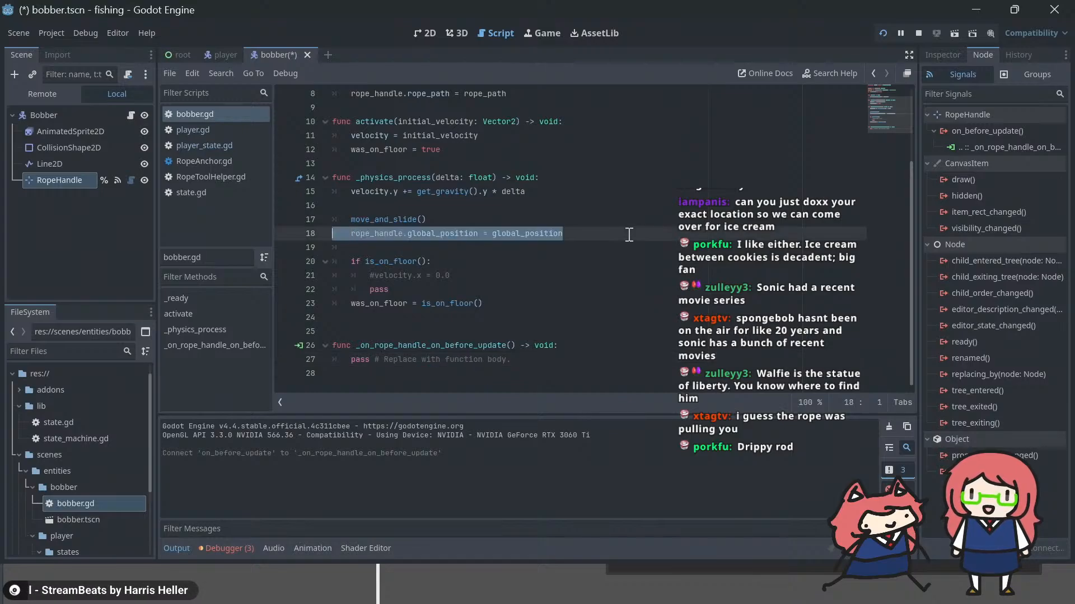
key("BackSpace")
key("BackSpace")
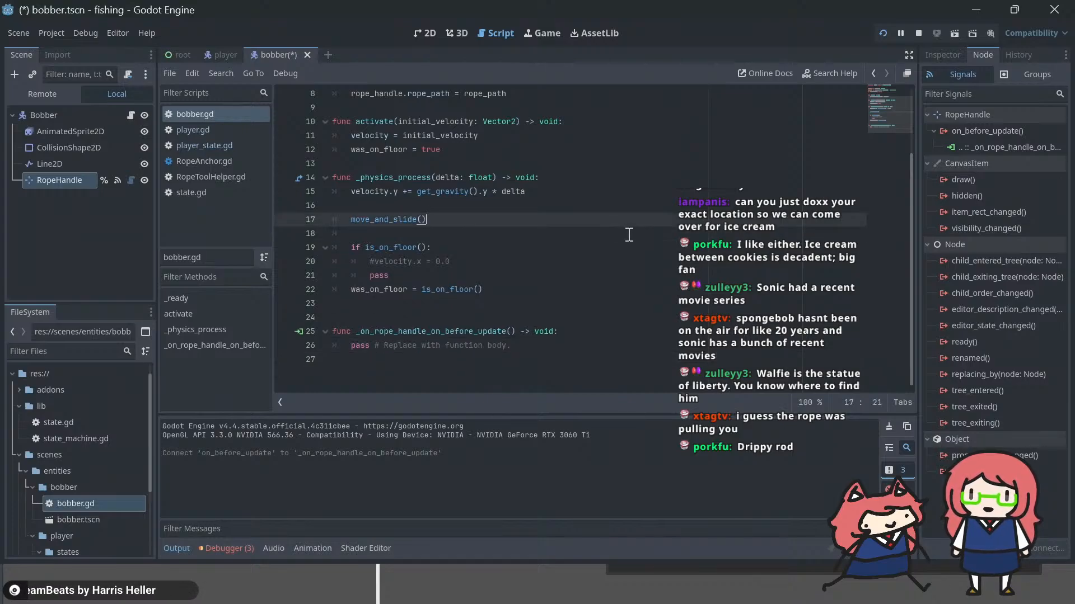
Step: Replace the placeholder body of _on_rope_handle_on_before_update with "rope_handle.global_position = global_position" and save the script
key("Down")
key("Down")
key("Down")
key("Down")
key("Down")
key("Down")
key("Down")
key("Down")
key("Down")
key("Home")
key("shift+End")
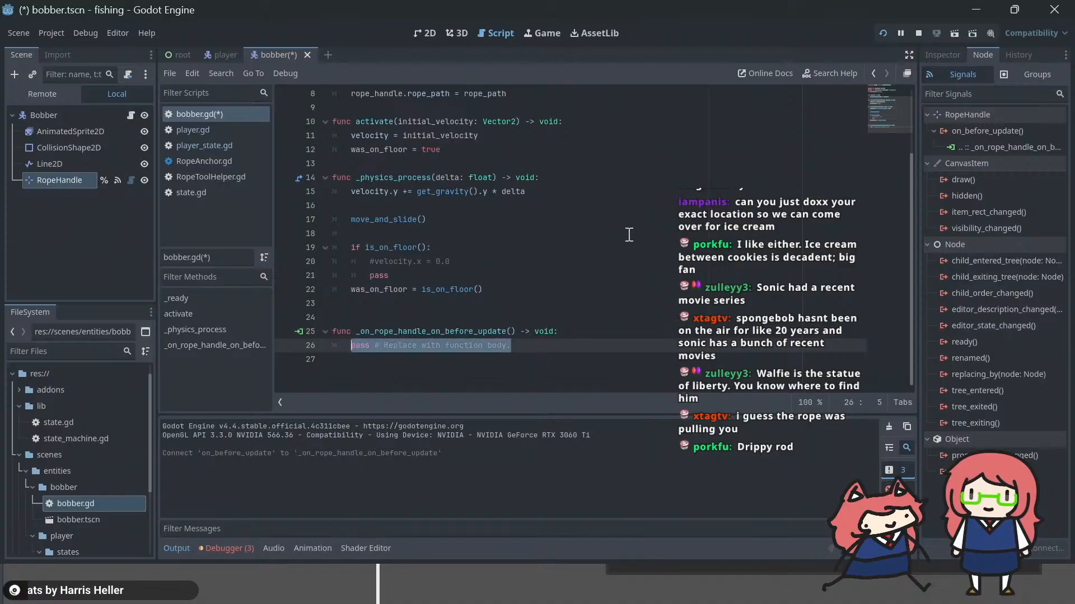
key("ctrl+v")
key("Home")
key("BackSpace")
key("ctrl+s")
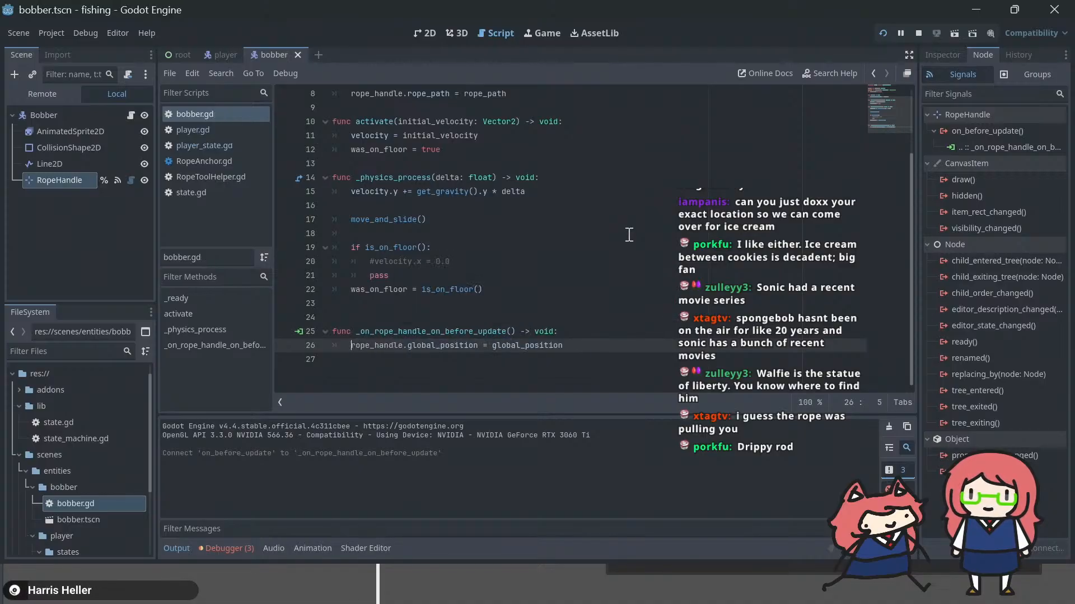
Step: Run the game and try casting the rod to check the line's behaviour, and stop the run
key("F5")
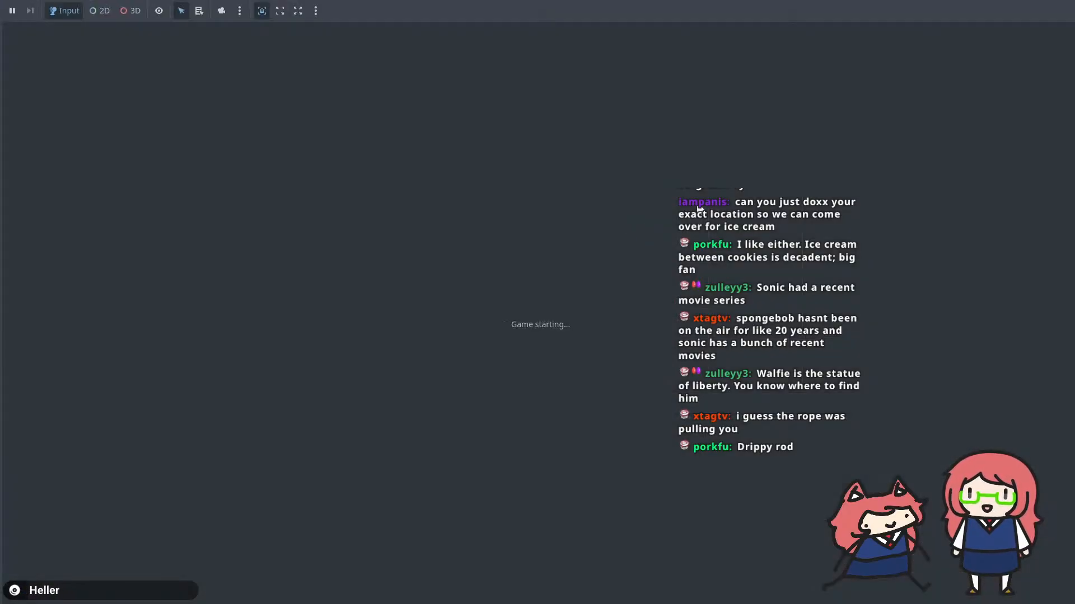
key("x")
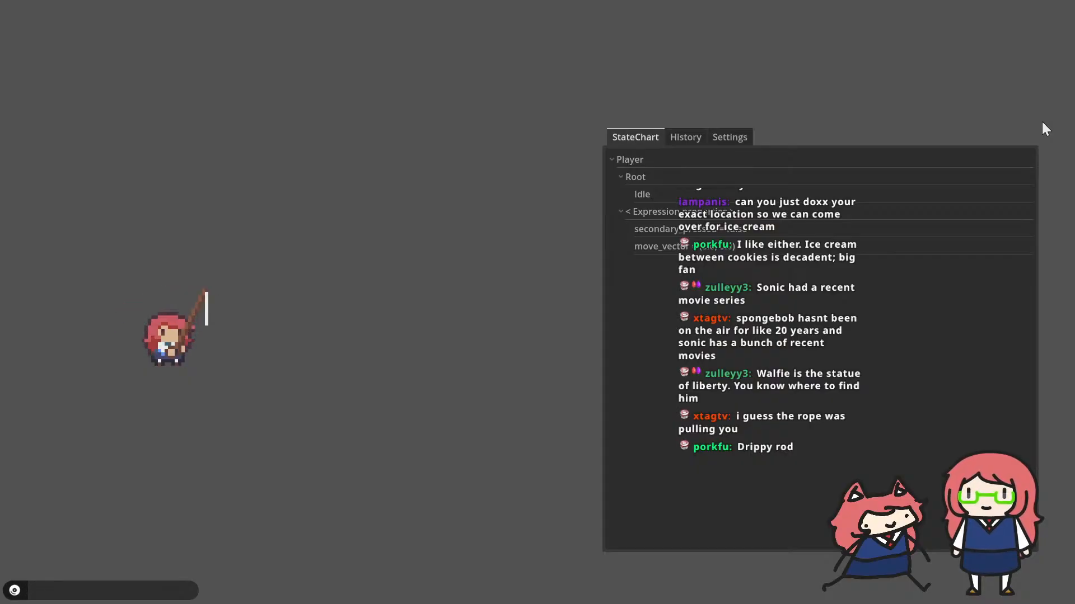
key("x")
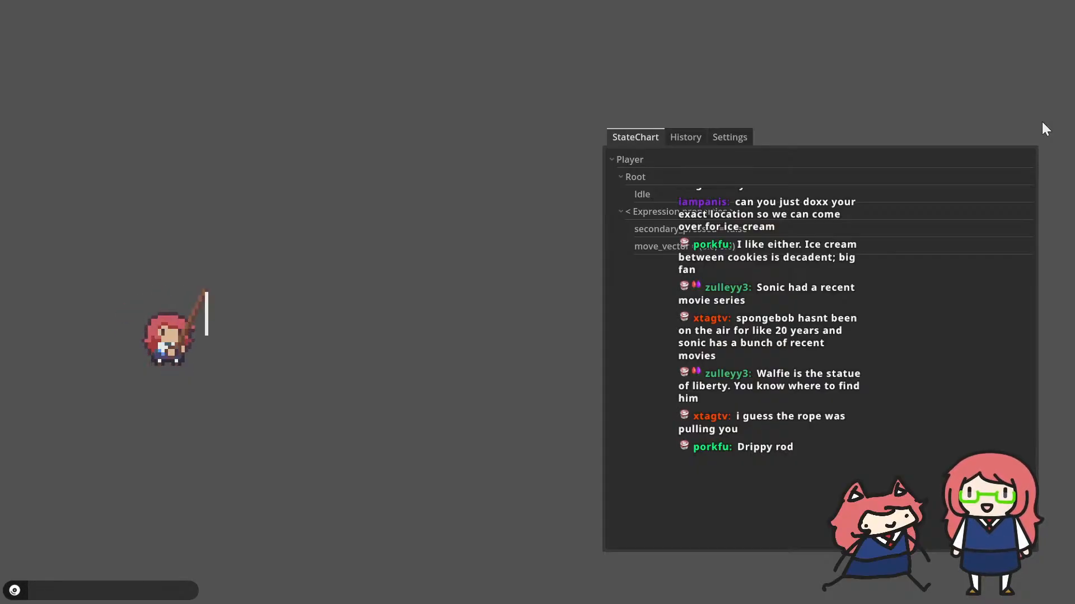
key("F8")
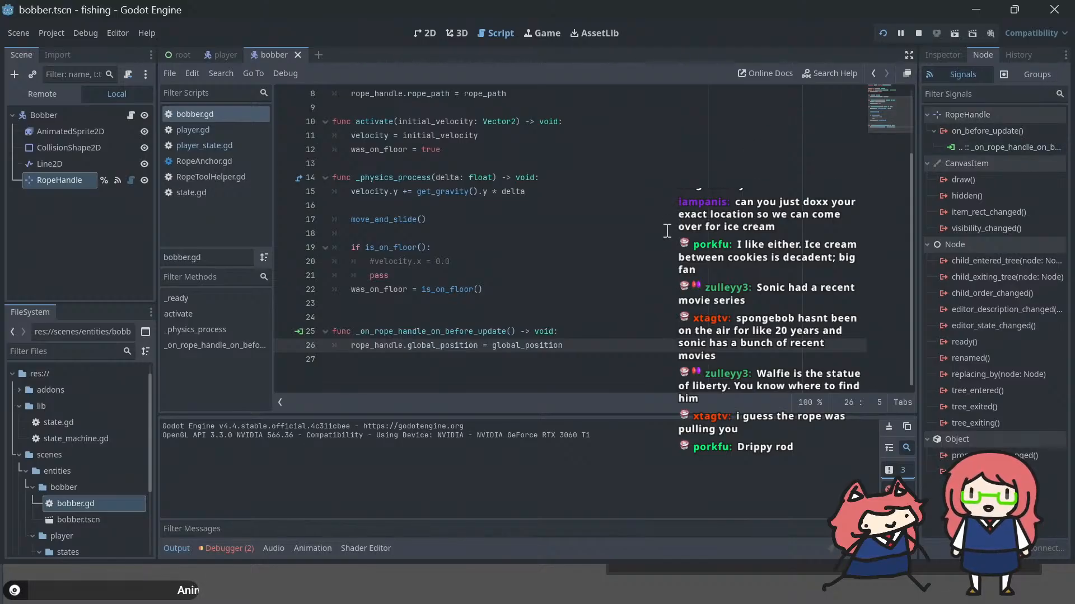
Step: Undo the signal handler edits in bobber.gd, restoring the rope_handle.global_position line in _physics_process, and delete the print(velocity) line
key("Tab")
key("ctrl+z")
key("ctrl+z")
key("ctrl+z")
key("ctrl+z")
key("ctrl+z")
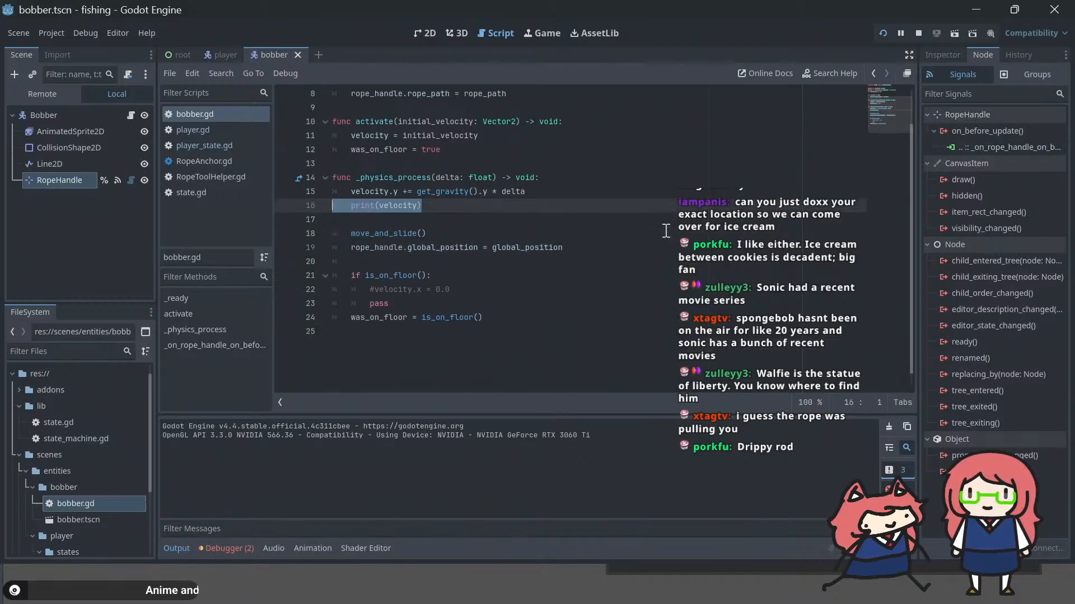
key("BackSpace")
key("BackSpace")
Step: Disconnect the RopeHandle's on_before_update signal from _on_rope_handle_on_before_update and save the scene
right_click(1029, 143)
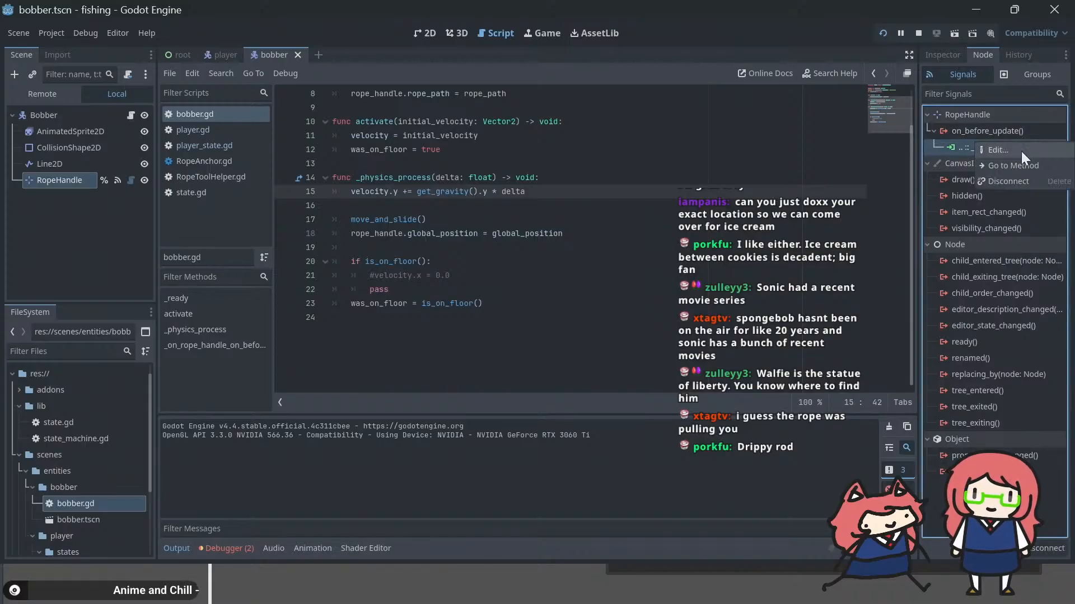
left_click(733, 266)
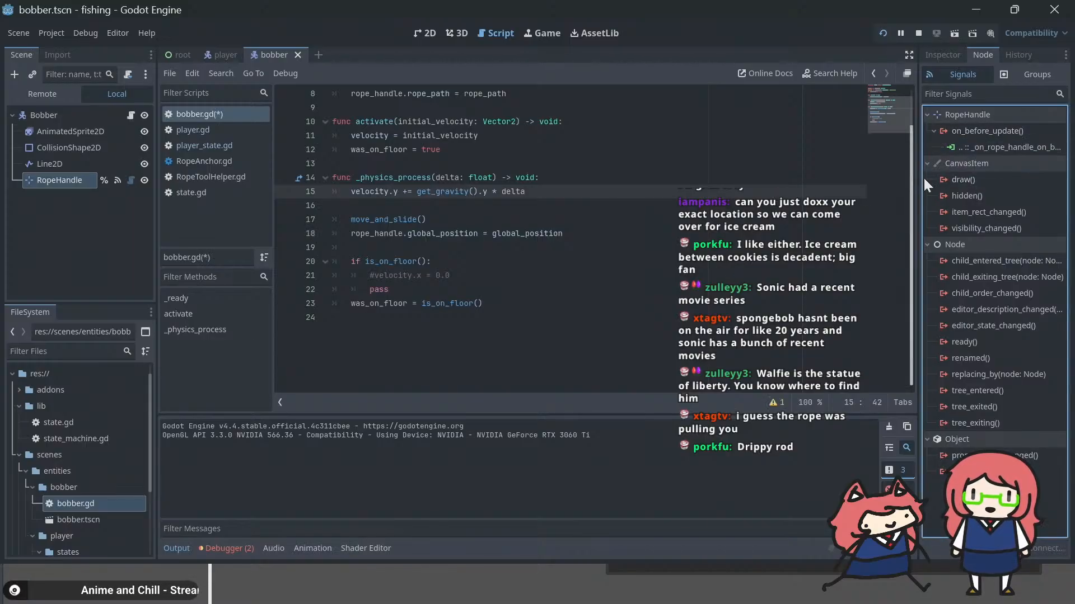
right_click(990, 144)
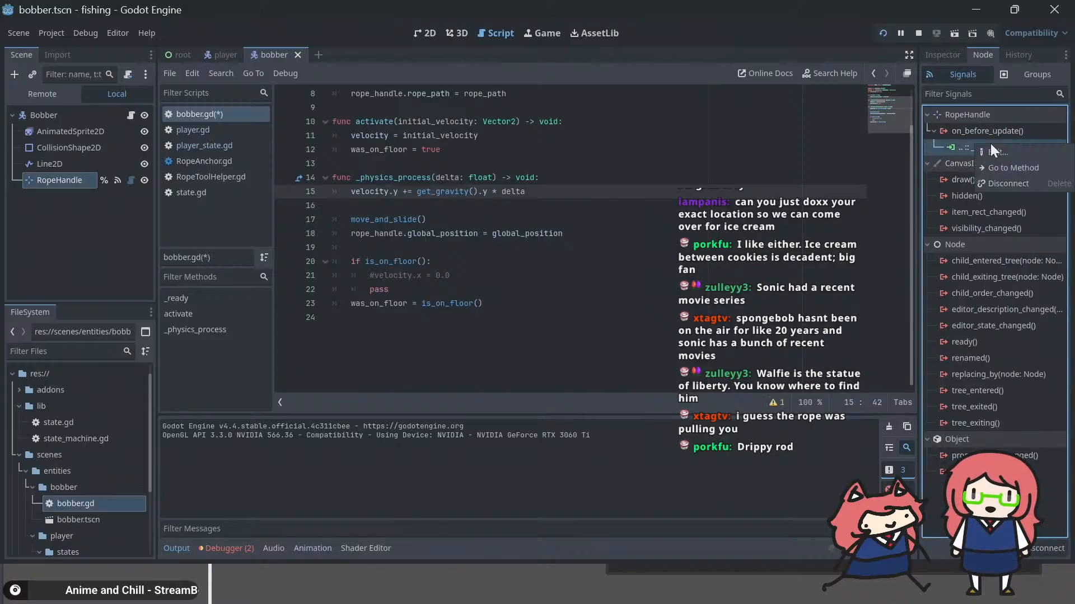
left_click(996, 177)
key("ctrl+s")
left_click(620, 223)
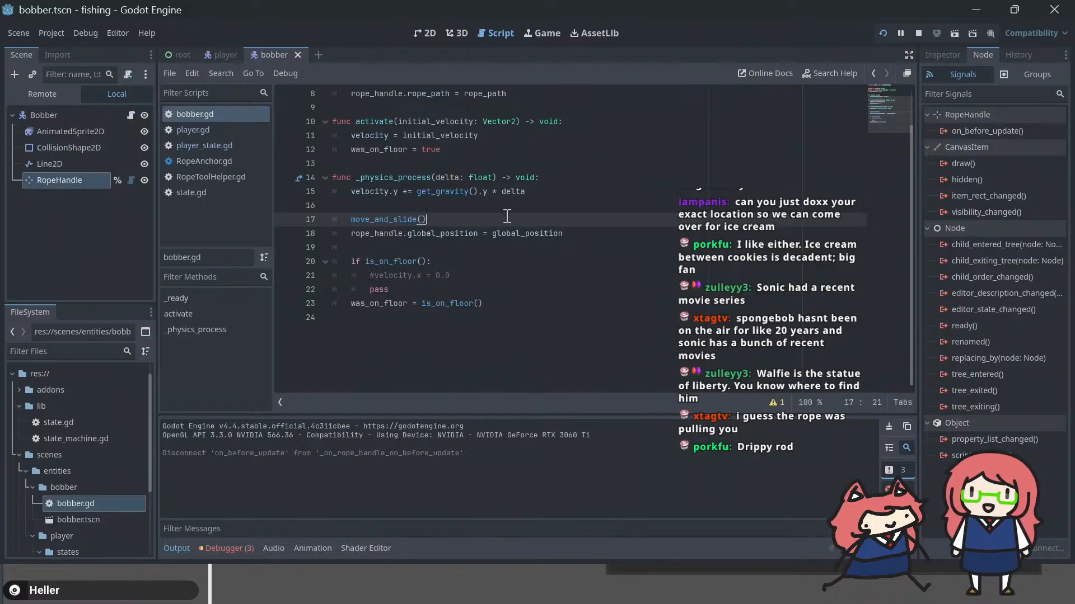
Step: Review the beginning of bobber.gd and run the game again to check the player and fishing line
scroll(514, 224, "up", 3)
left_click(558, 206)
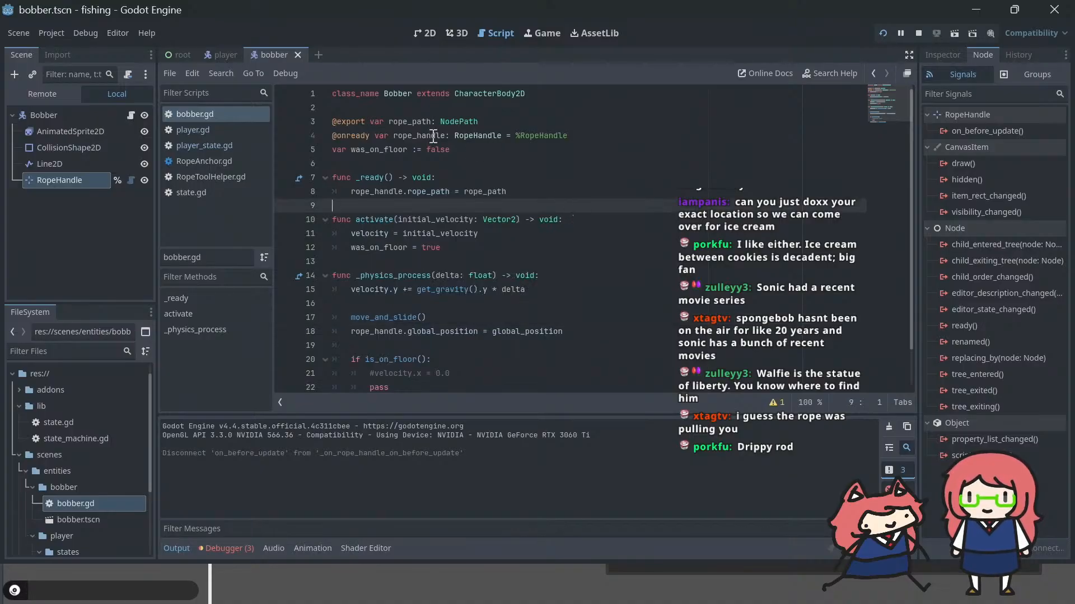
key("F5")
left_click(512, 156)
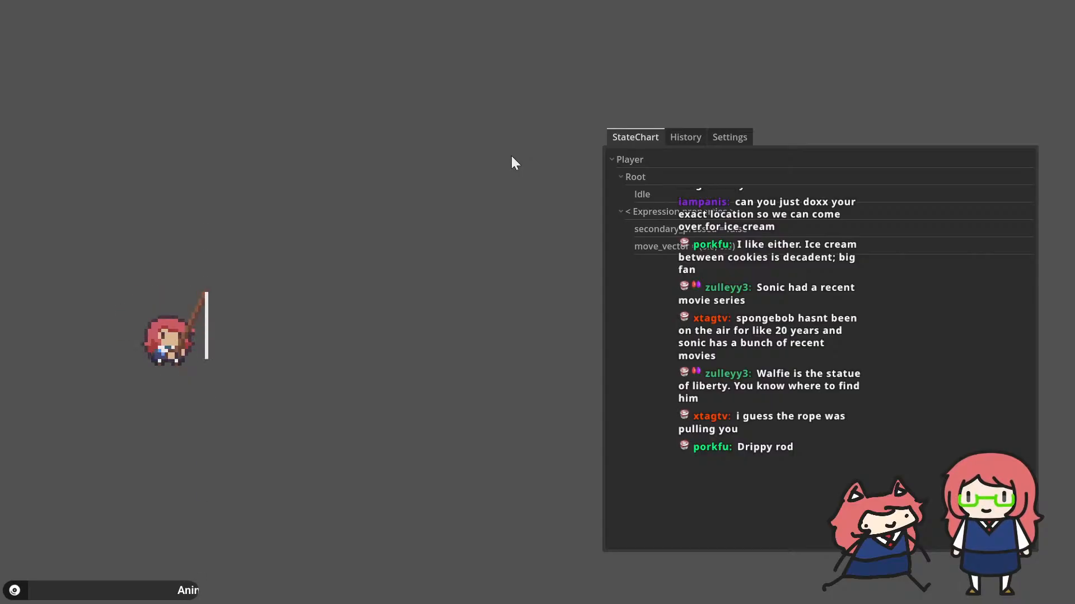
key("d")
Step: Switch to the browser and read the RopeInteraction description in the GDNative-Ropesim README's node list
key("alt+Tab")
key("alt+Tab")
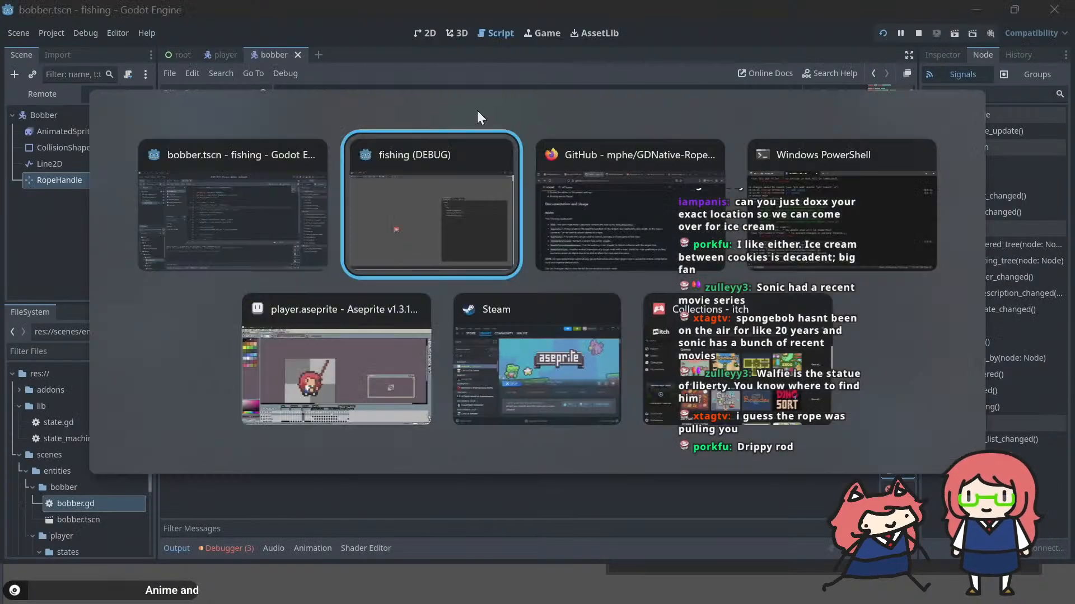
key("alt+Tab")
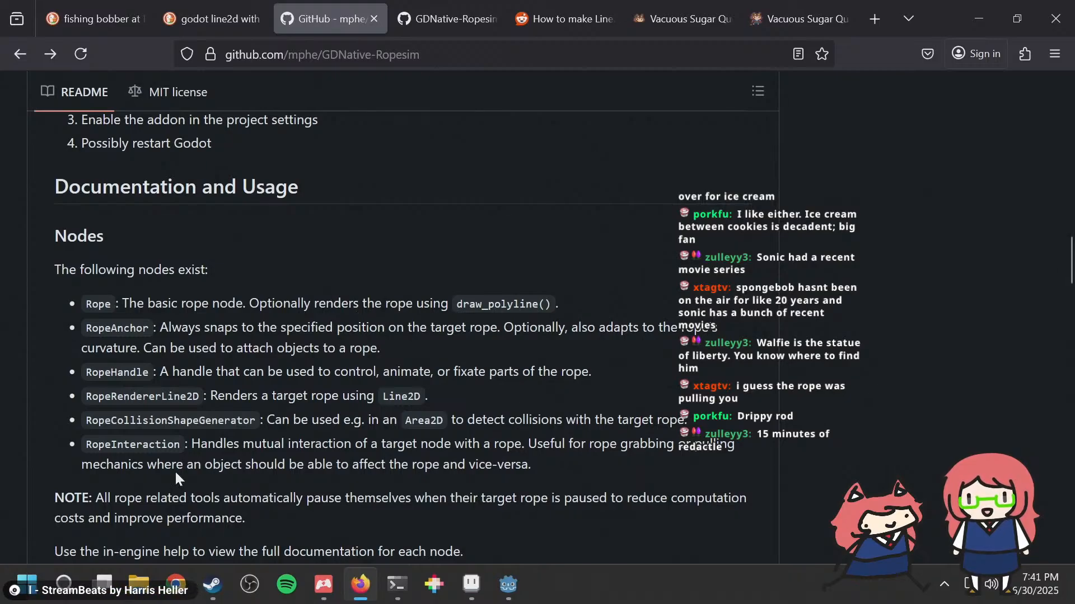
left_click_drag(200, 444, 454, 444)
mouse_move(507, 584)
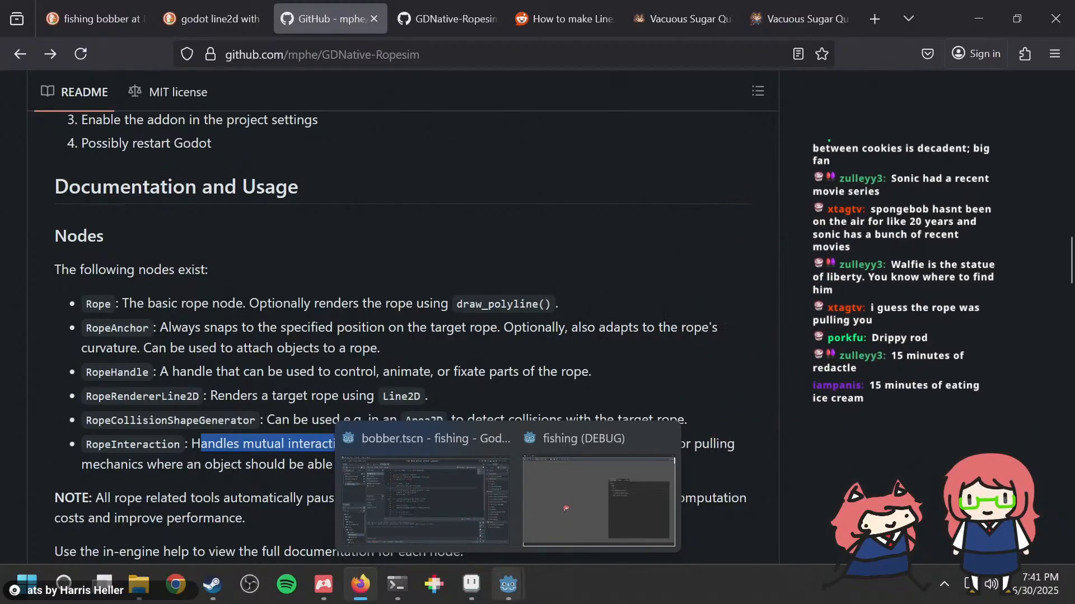
left_click(771, 359)
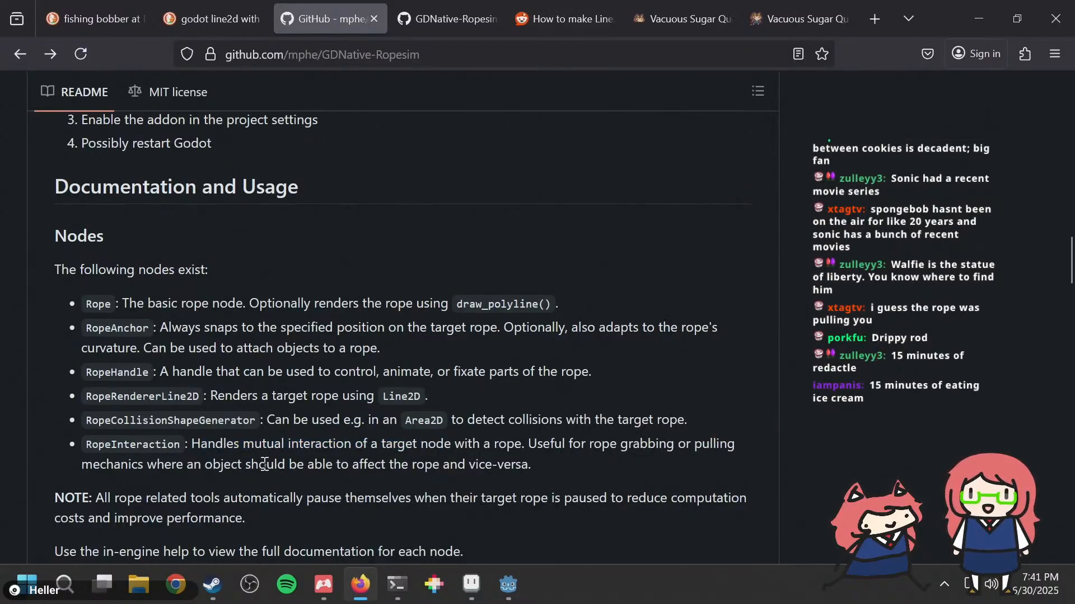
left_click_drag(266, 464, 558, 454)
left_click(555, 454)
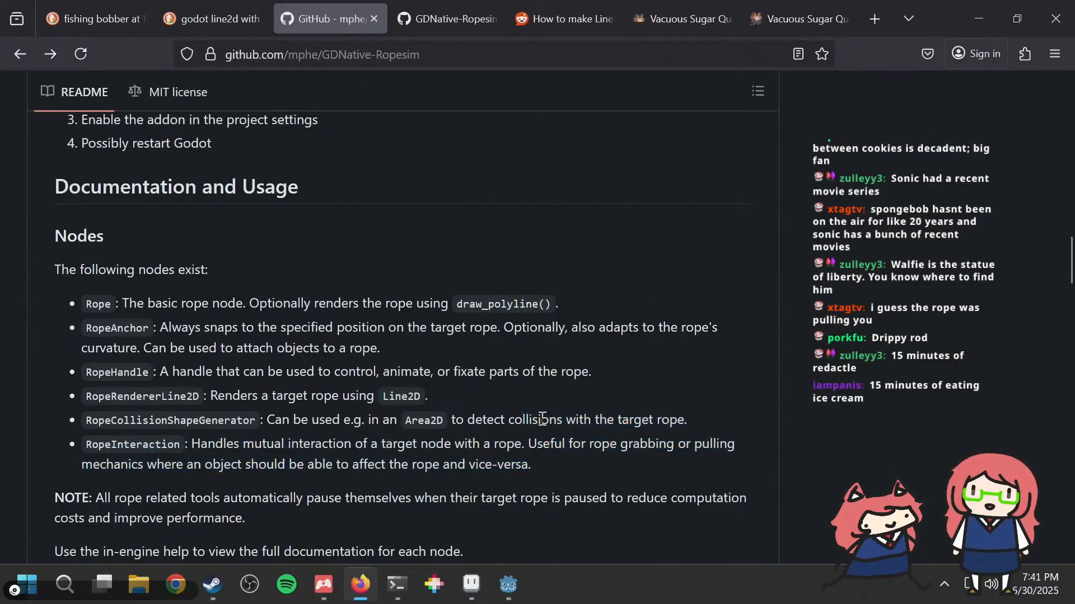
Step: Switch back to the Godot editor, add a RopeInteraction node as a child of Bobber, and inspect its properties
key("alt+Tab")
left_click(69, 119)
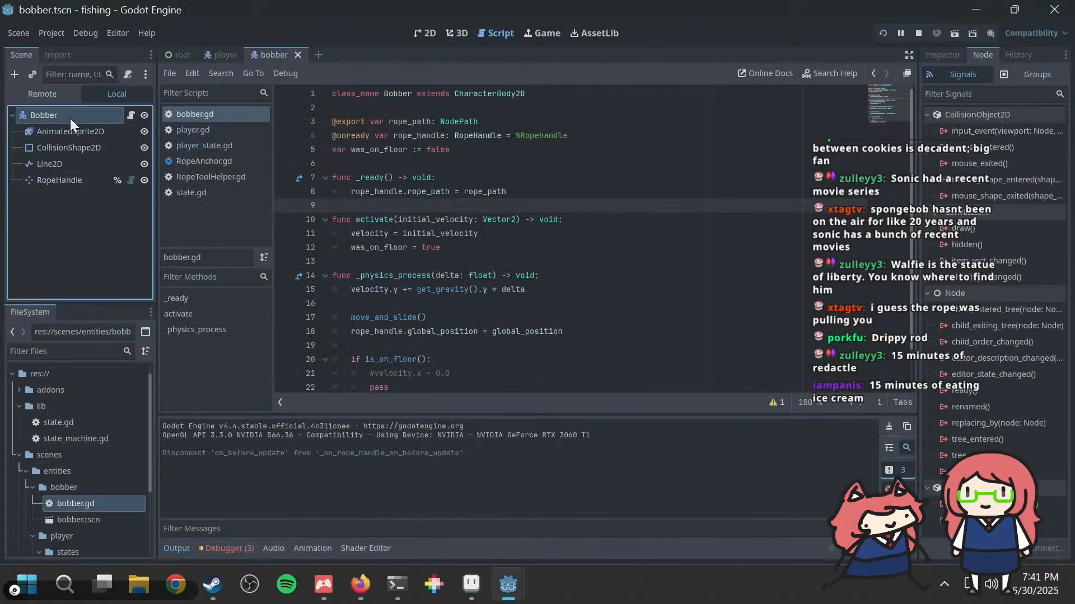
right_click(69, 119)
left_click(108, 147)
type("r")
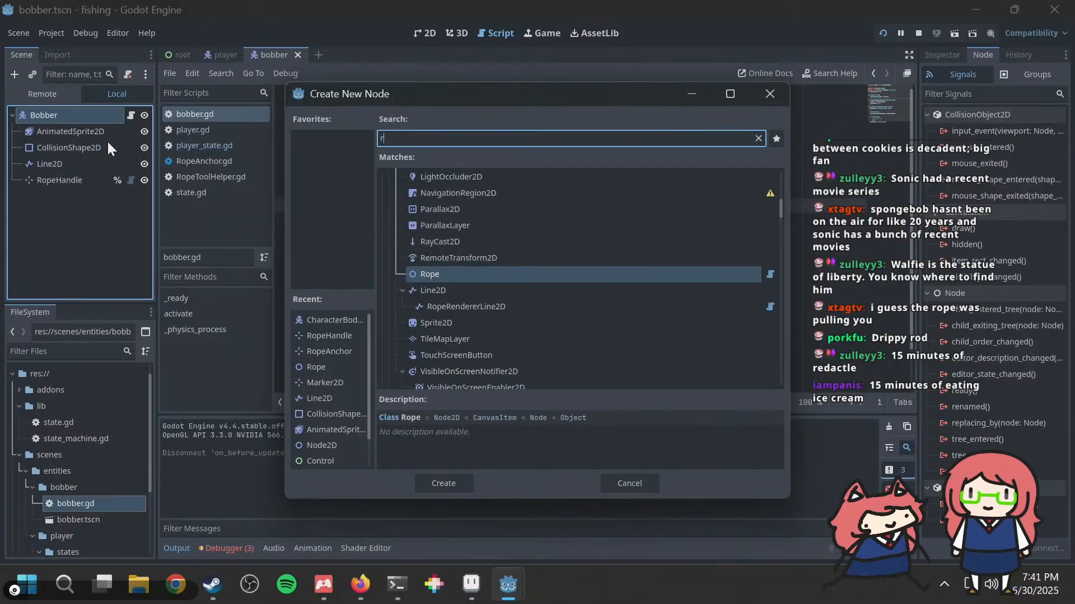
type("opeint")
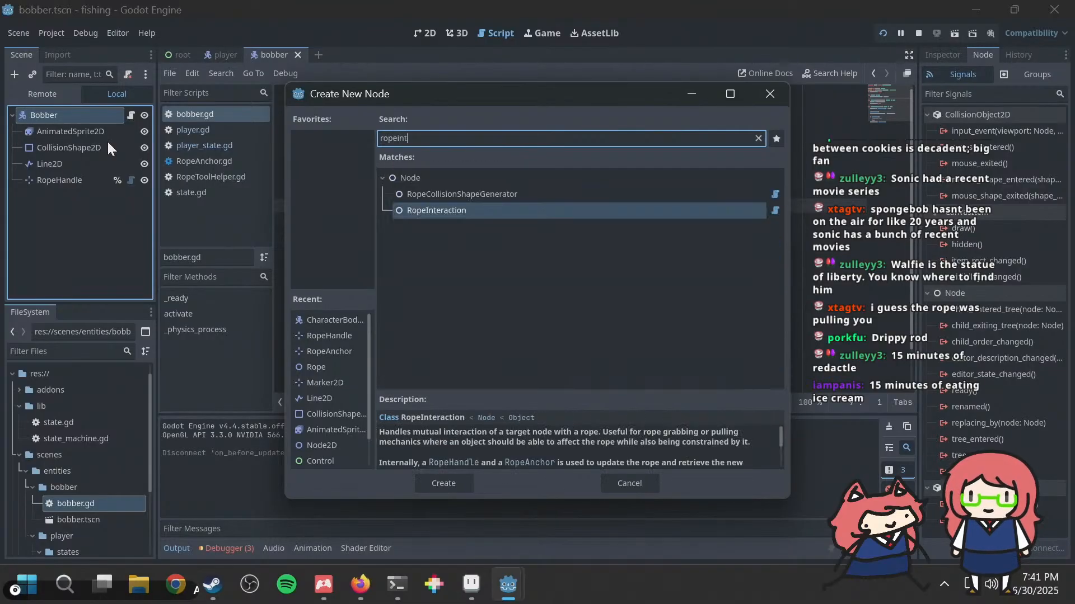
double_click(497, 211)
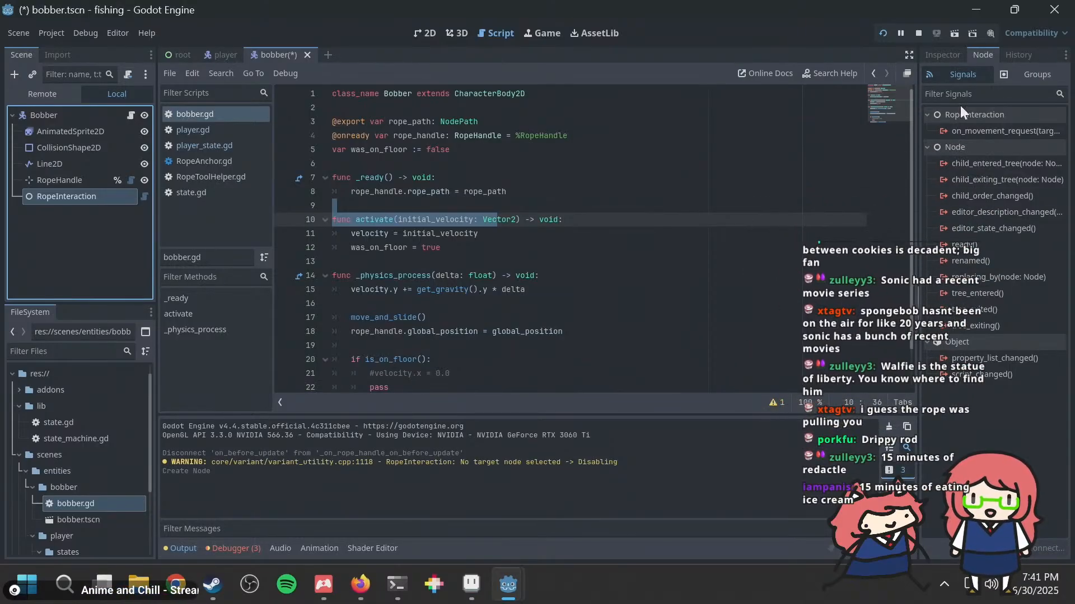
left_click(948, 56)
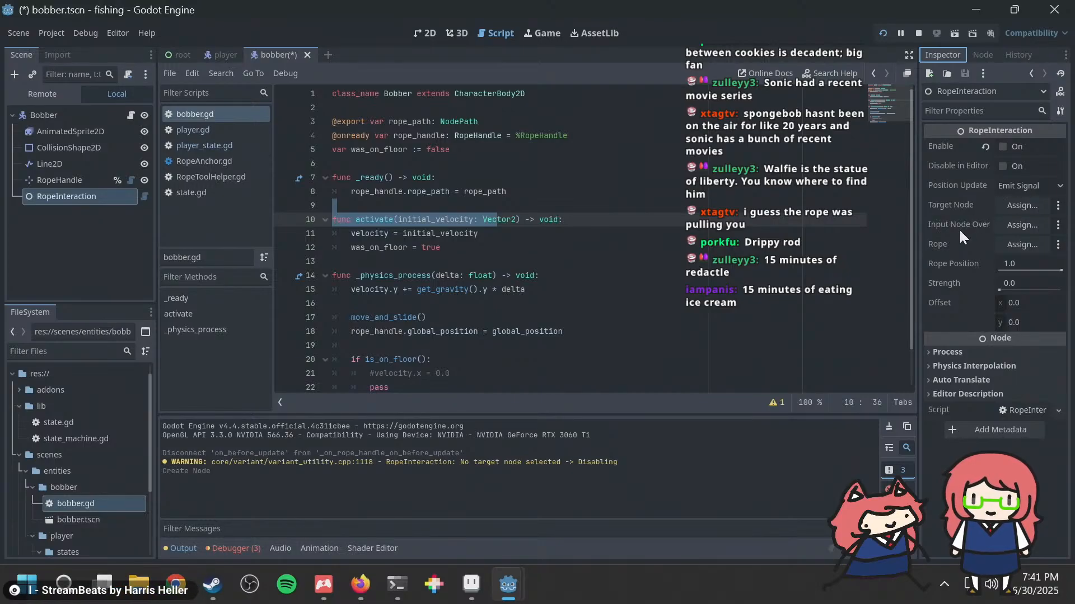
mouse_move(965, 218)
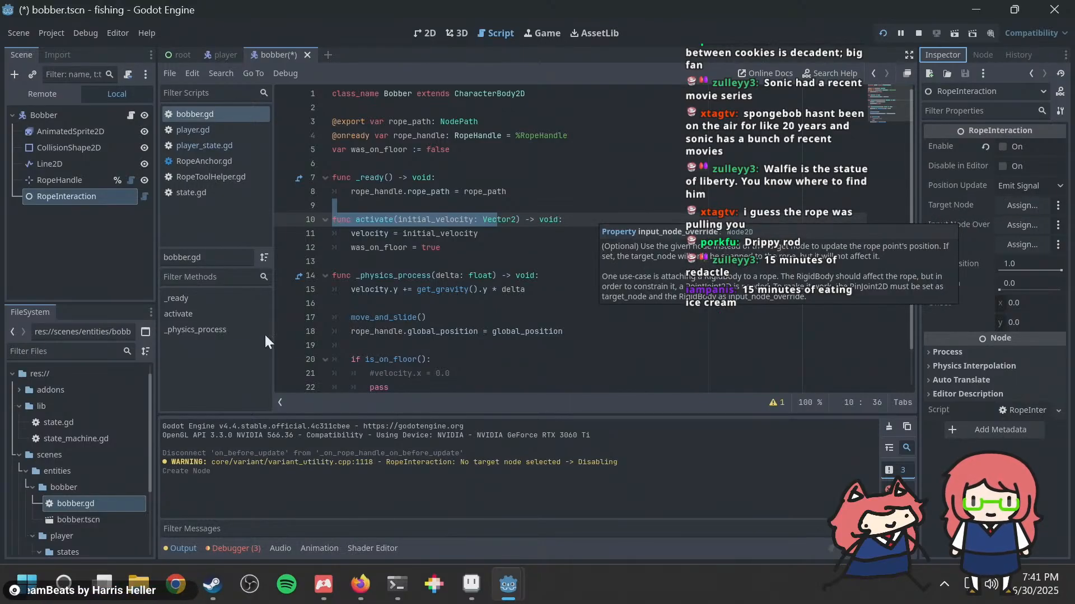
Step: Return to the GDNative-Ropesim repository in the browser, open the docs folder, and find and open RopeInteraction.gd by searching for "ropeinter"
left_click(358, 585)
scroll(494, 115, "up", 15)
scroll(398, 278, "down", 3)
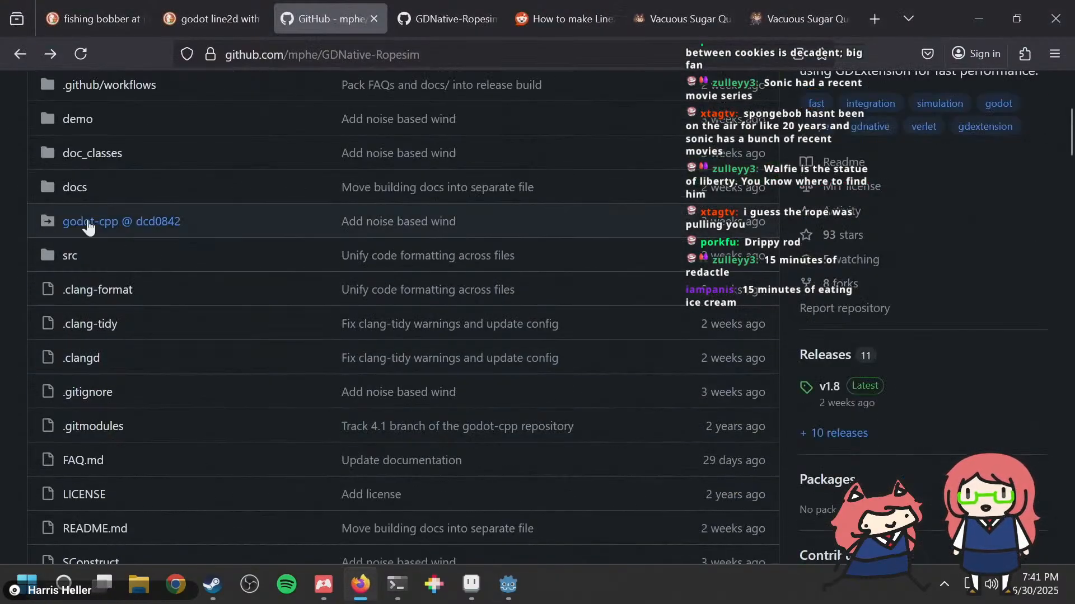
middle_click(75, 187)
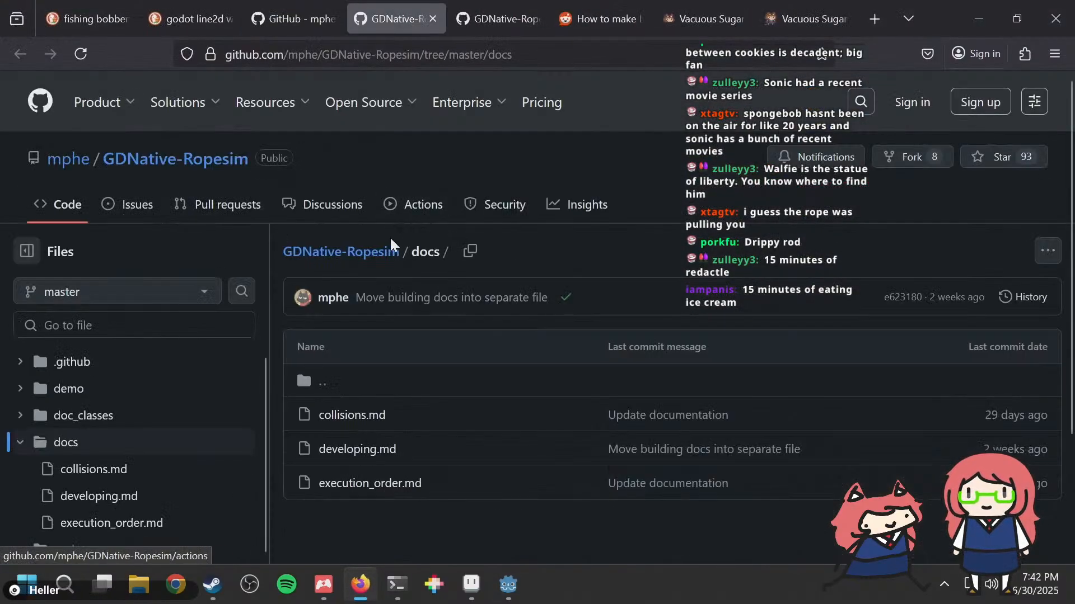
scroll(390, 236, "down", 3)
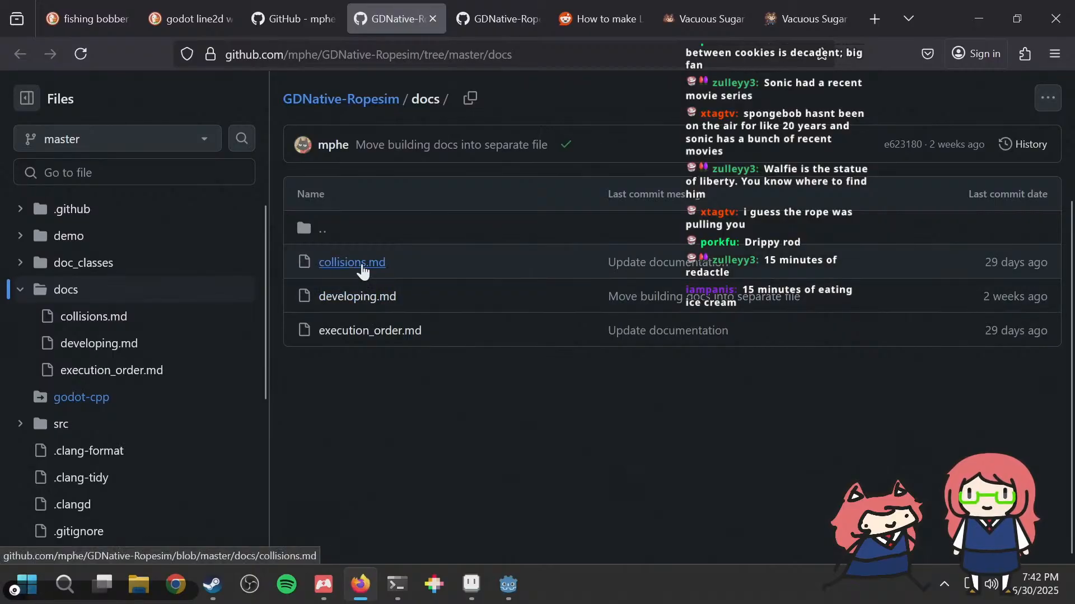
scroll(369, 279, "up", 3)
type("t")
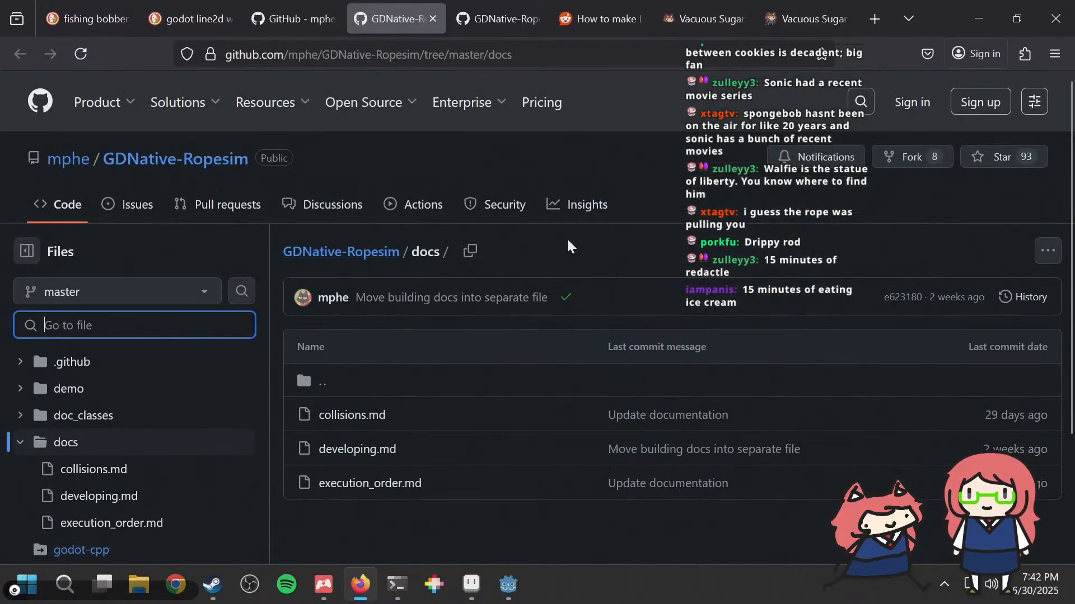
type("ropeinter")
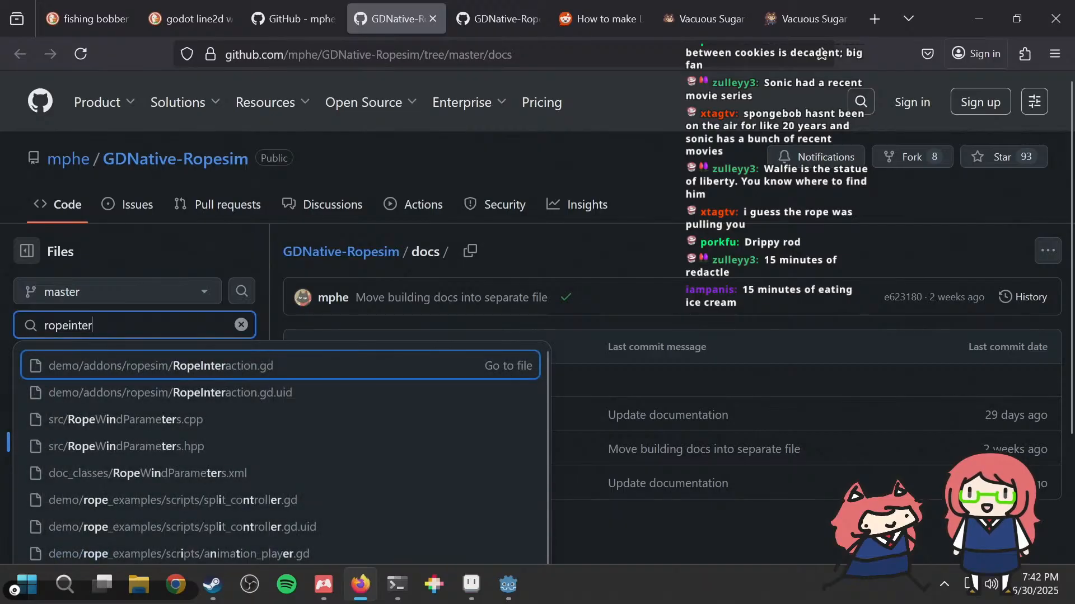
key("Return")
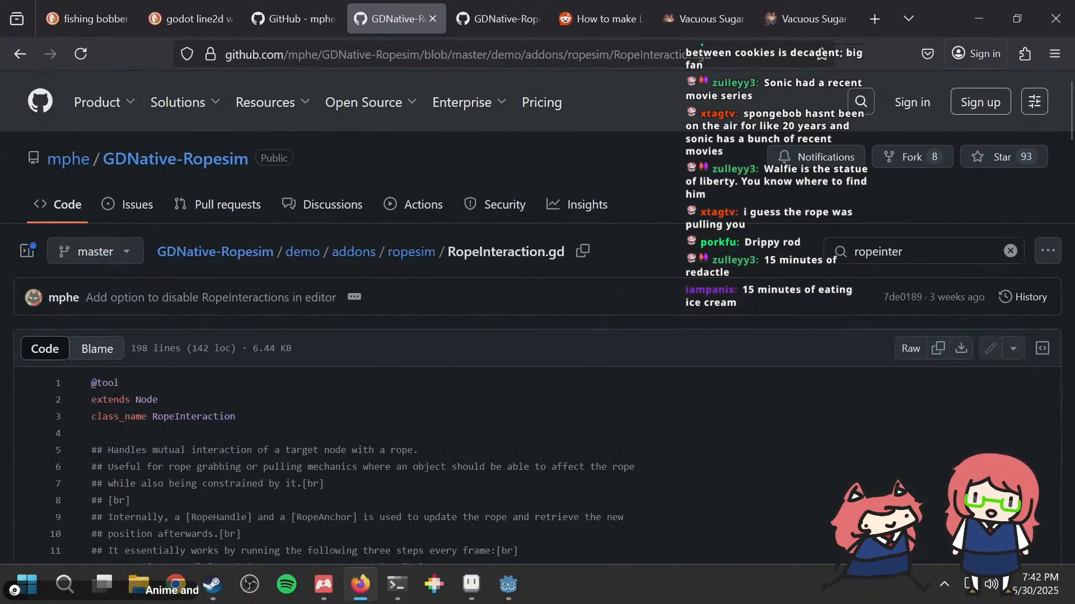
Step: Read the header comments, on_movement_request signal and PositionUpdateMode options in RopeInteraction.gd
scroll(523, 413, "down", 2)
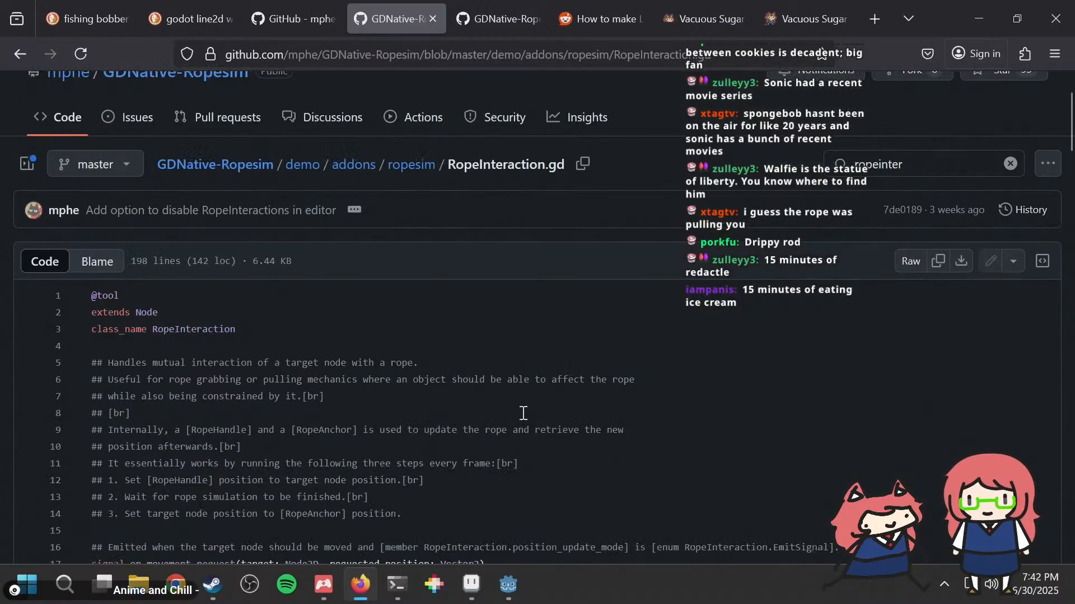
left_click_drag(230, 430, 359, 434)
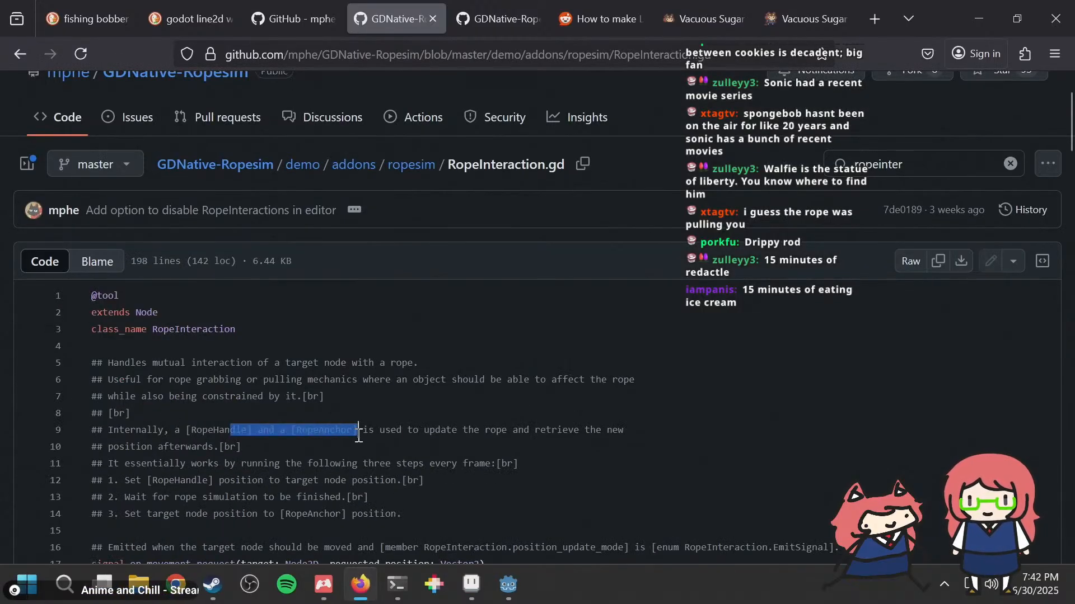
left_click(375, 427)
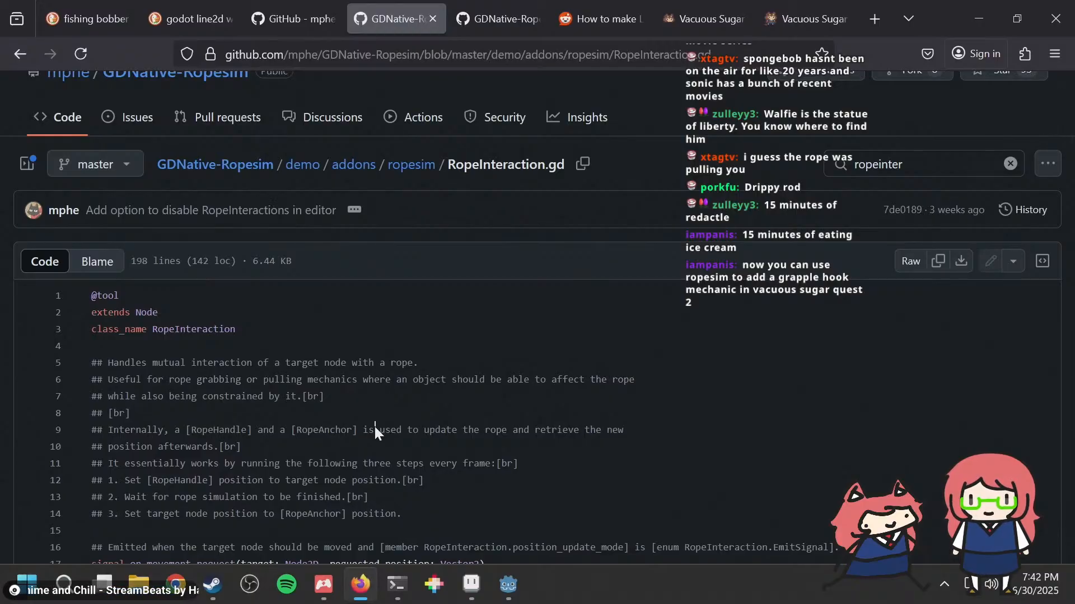
scroll(375, 428, "down", 3)
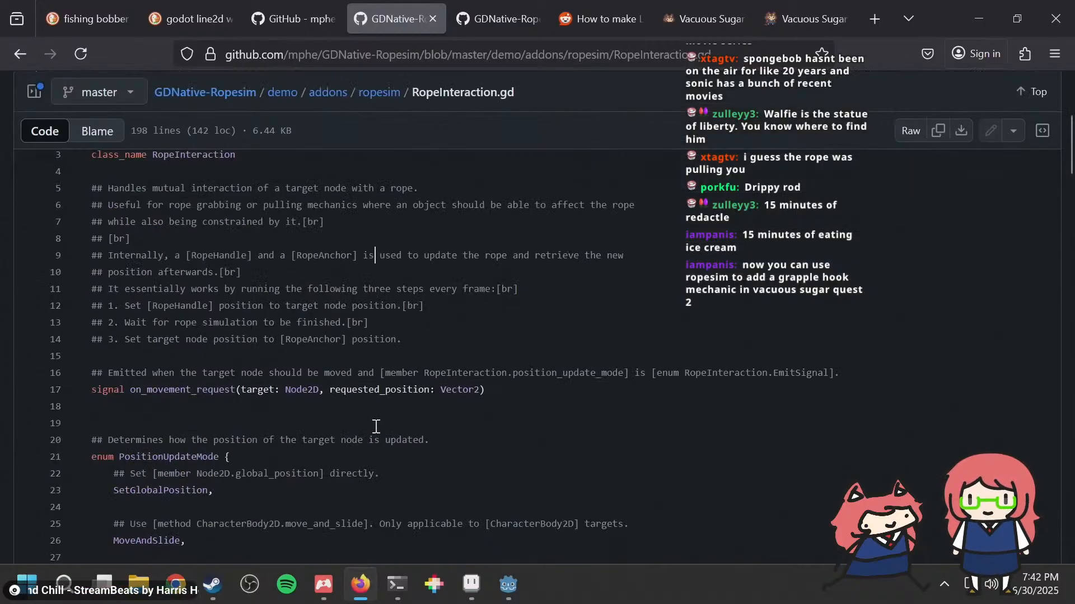
scroll(375, 427, "up", 3)
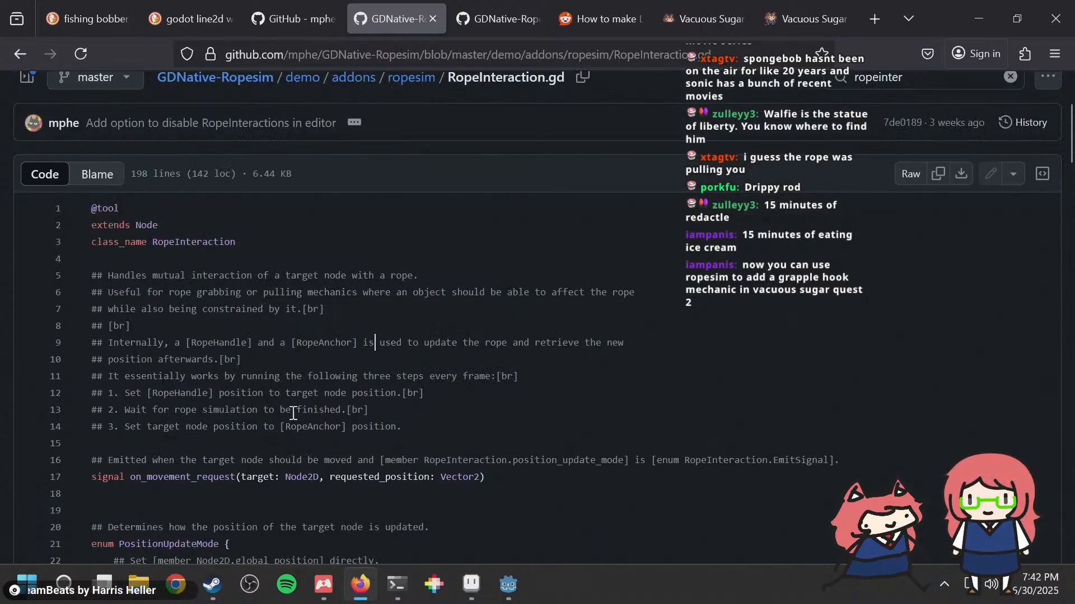
Step: Read the comment lines in RopeInteraction.gd that describe the three per-frame steps involving RopeHandle, the rope simulation and RopeAnchor
left_click_drag(236, 376, 406, 378)
left_click(407, 377)
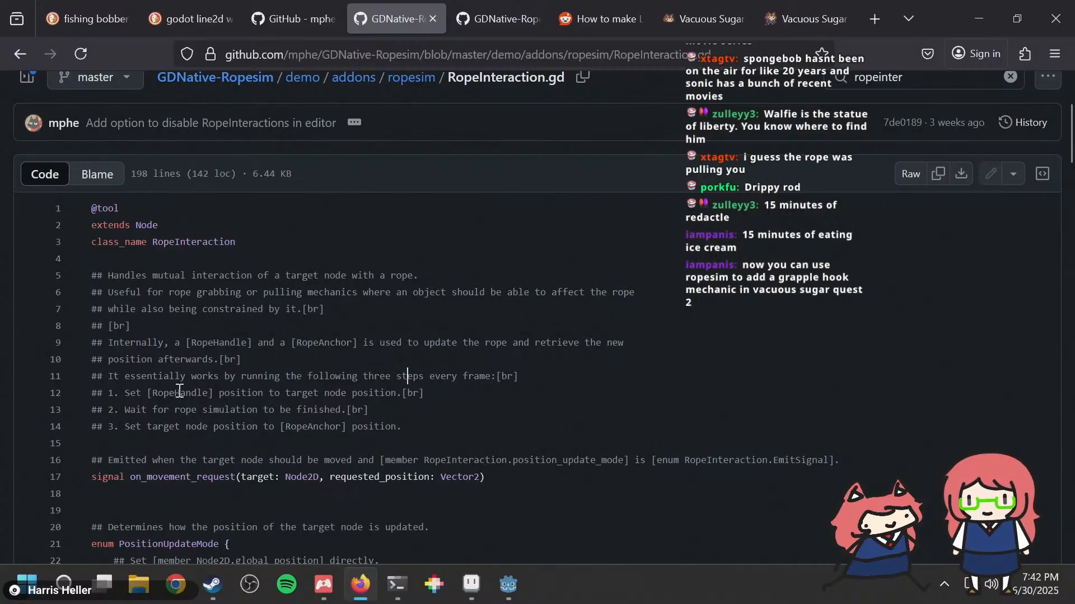
left_click_drag(177, 392, 359, 392)
left_click(258, 384)
left_click(358, 393)
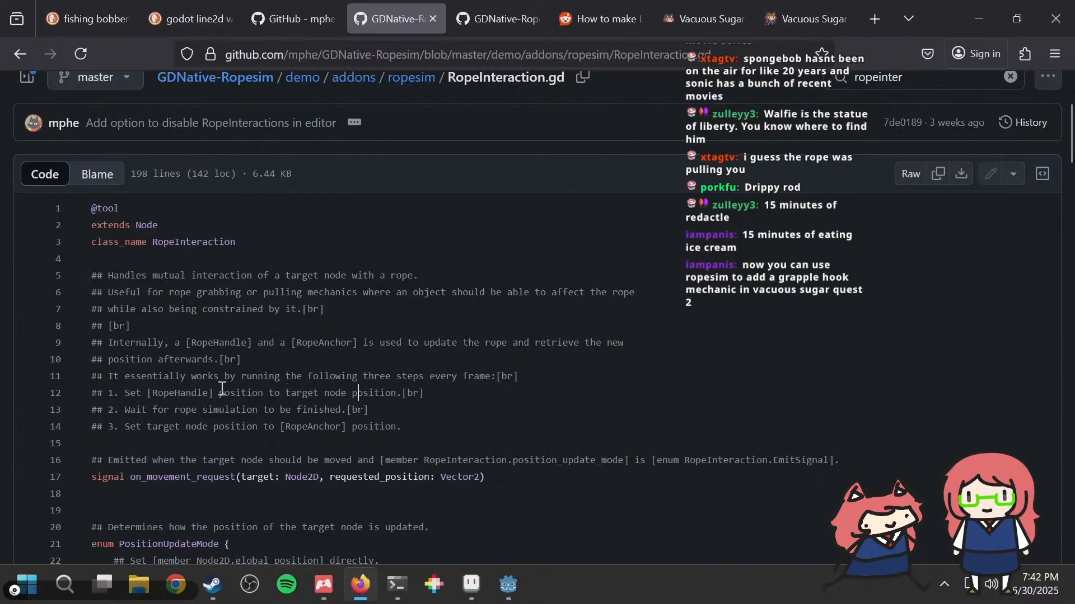
left_click_drag(218, 392, 391, 395)
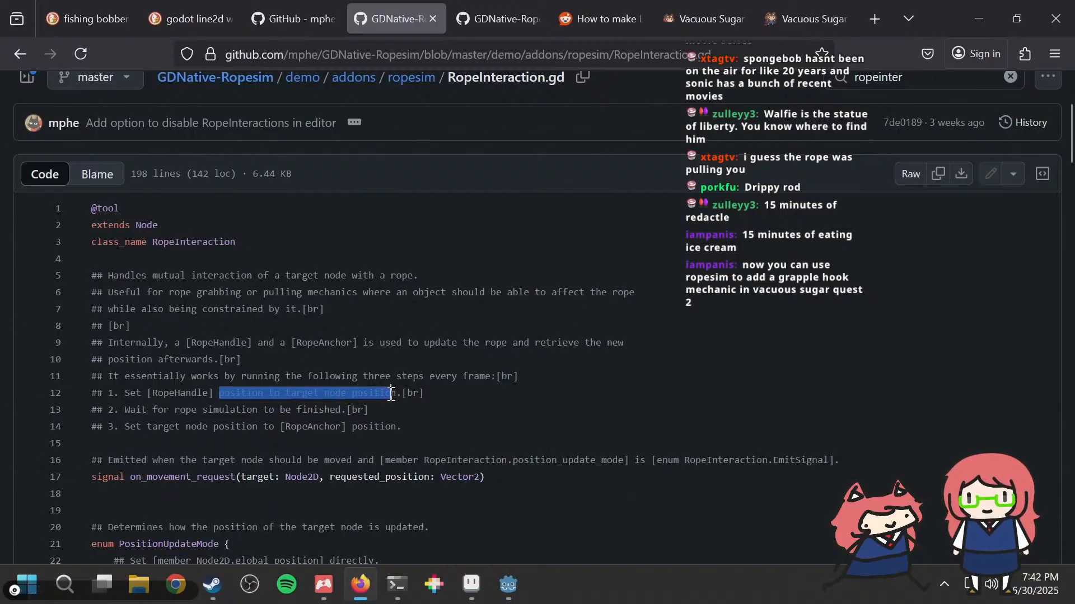
left_click(391, 395)
left_click_drag(179, 410, 325, 404)
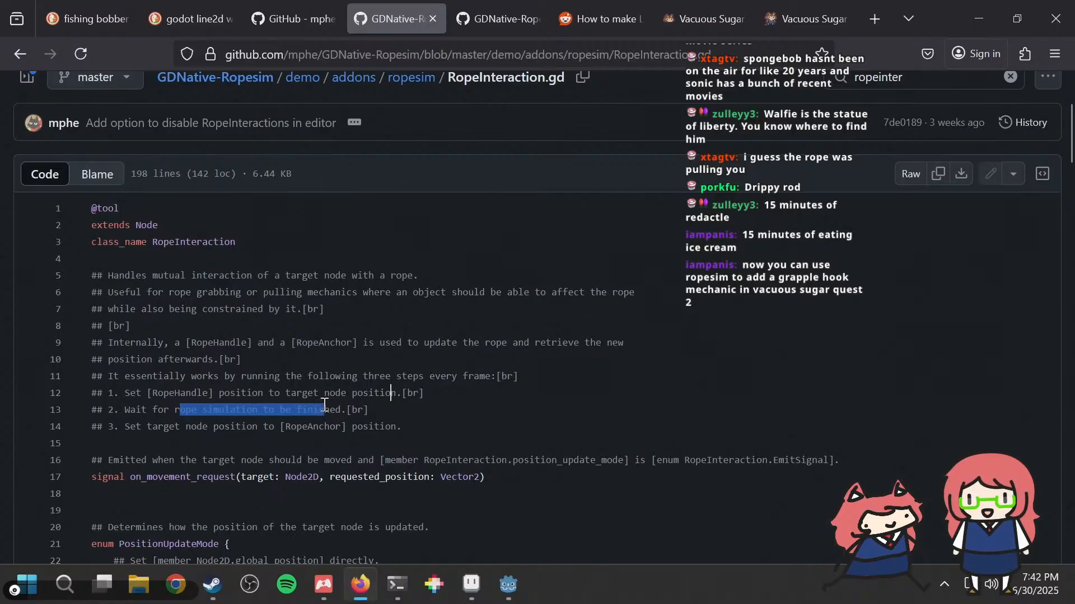
left_click_drag(157, 427, 280, 428)
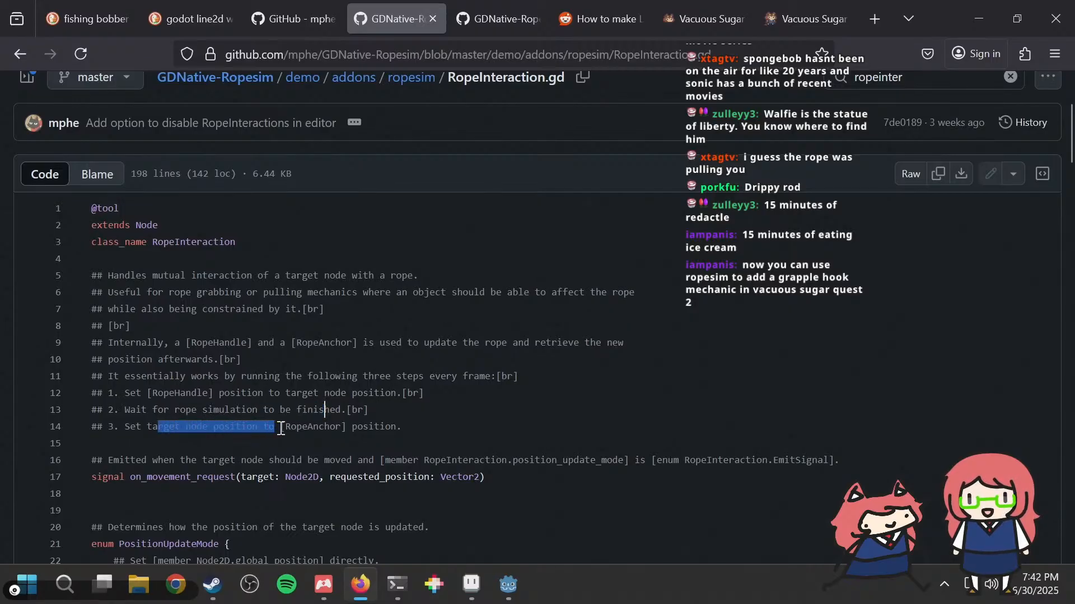
left_click(302, 429)
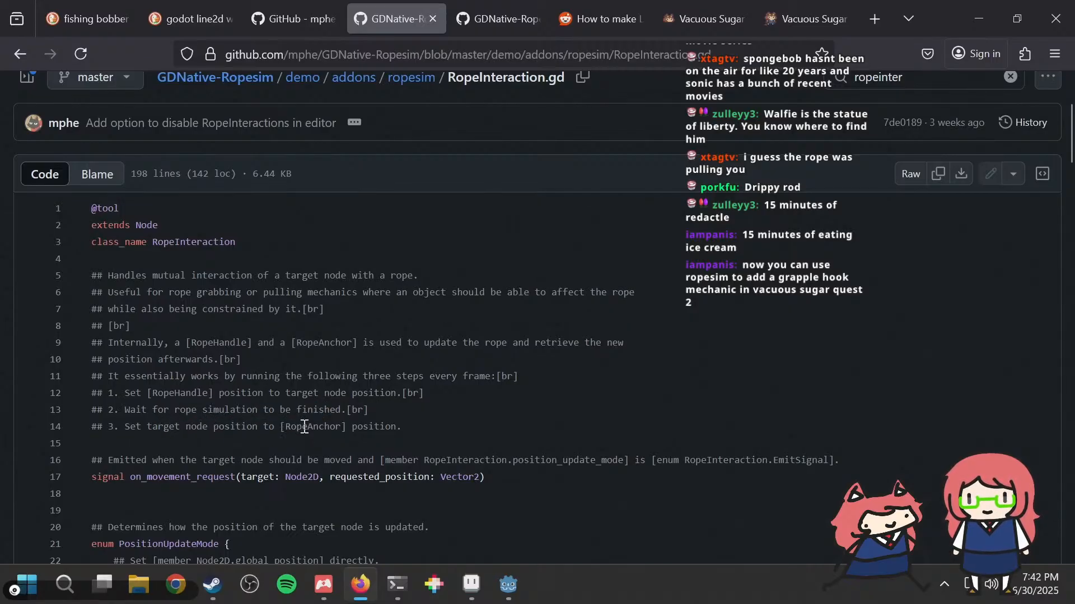
left_click_drag(175, 393, 273, 393)
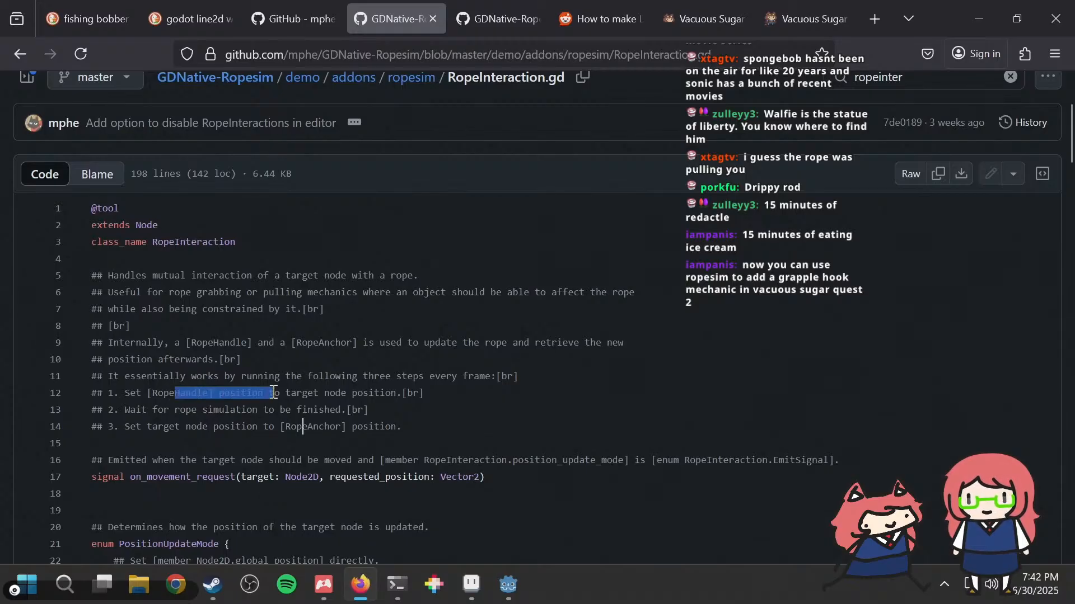
left_click(274, 393)
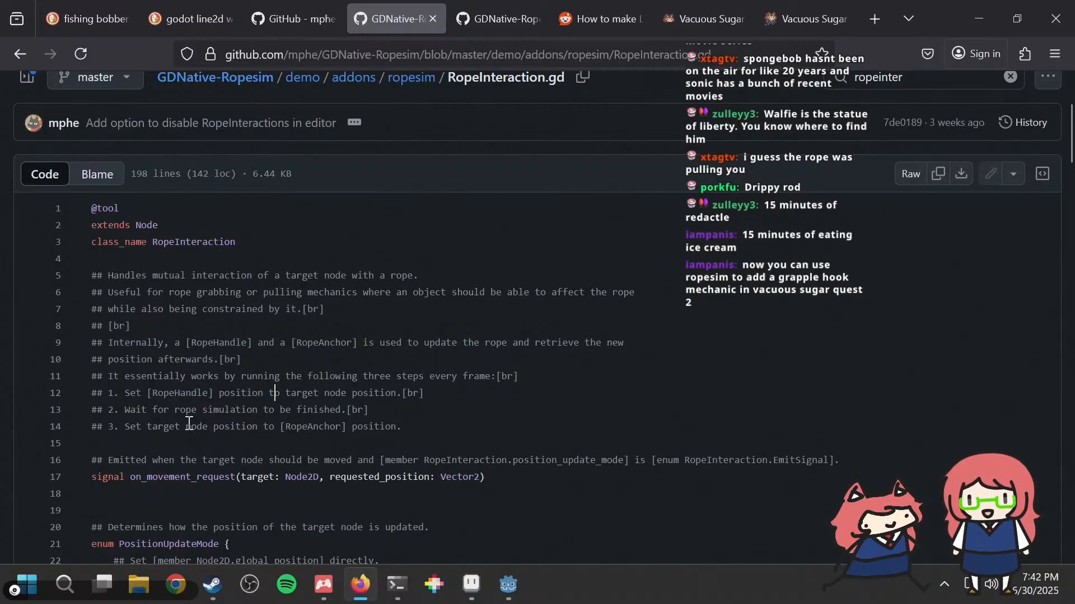
left_click_drag(189, 423, 262, 426)
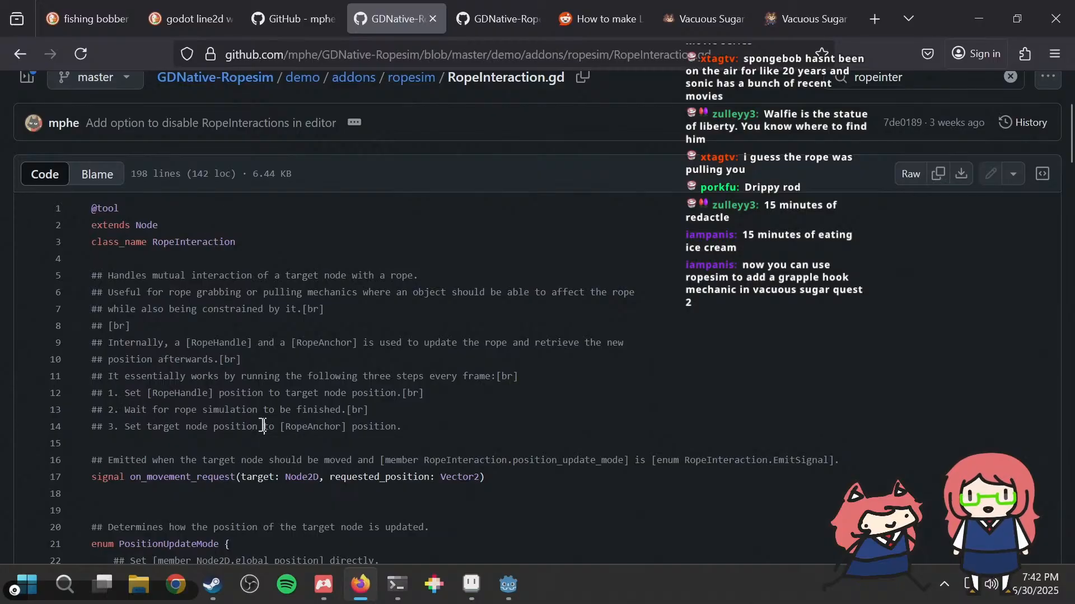
left_click(263, 427)
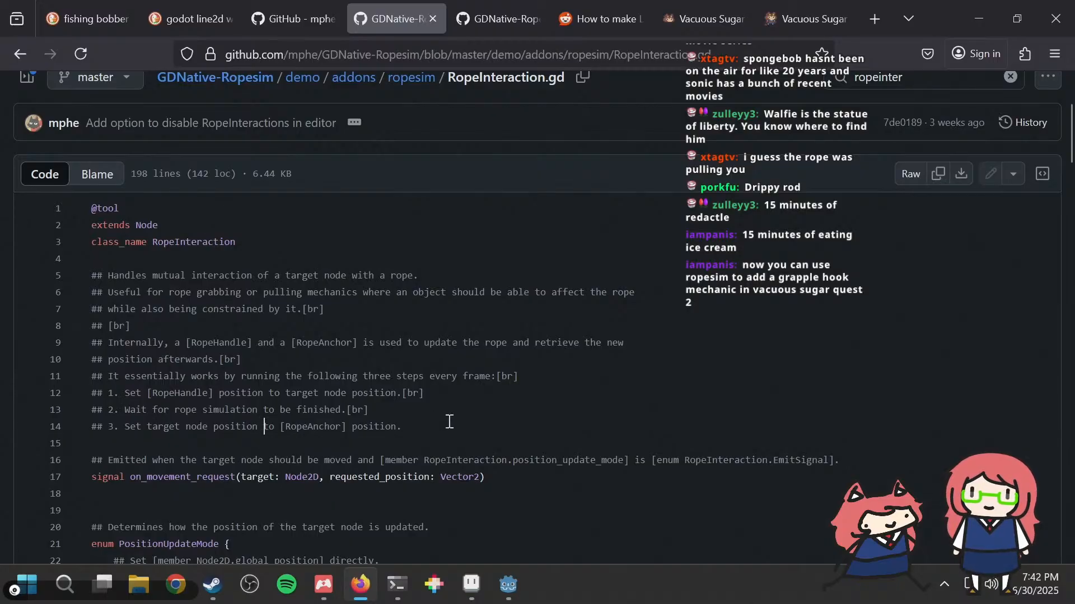
Step: Look through the PositionUpdateMode options and the exported properties such as target_node and input_node_override in RopeInteraction.gd
scroll(448, 421, "down", 2)
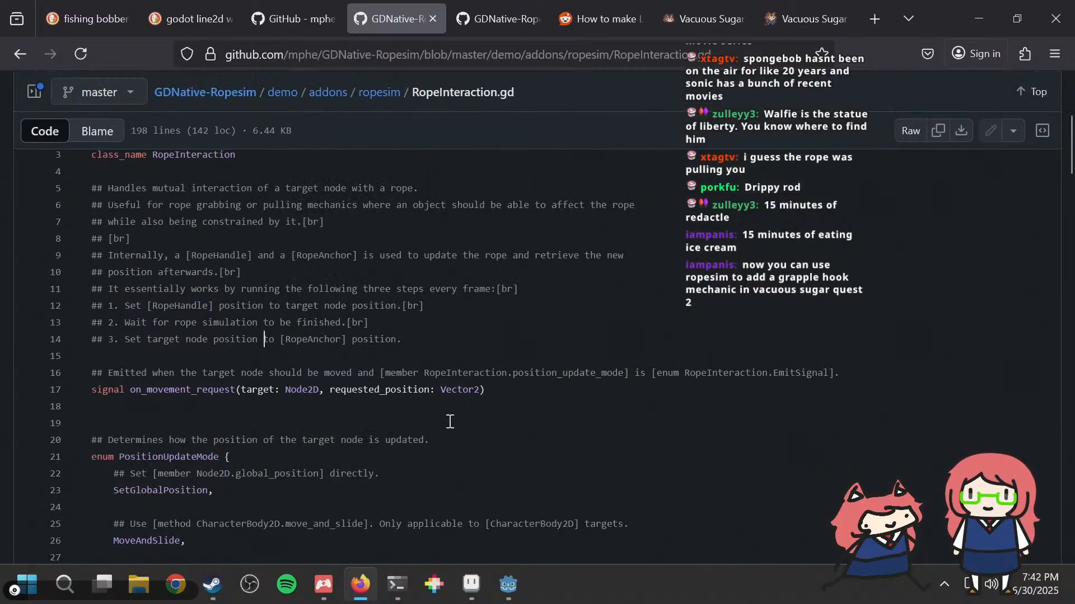
scroll(446, 423, "down", 2)
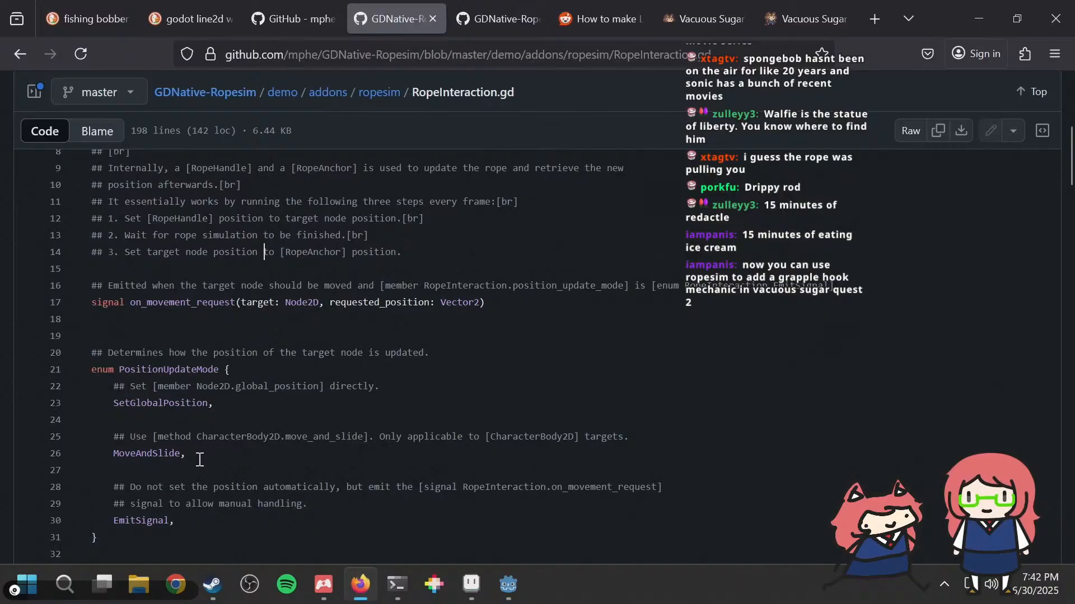
scroll(196, 461, "down", 4)
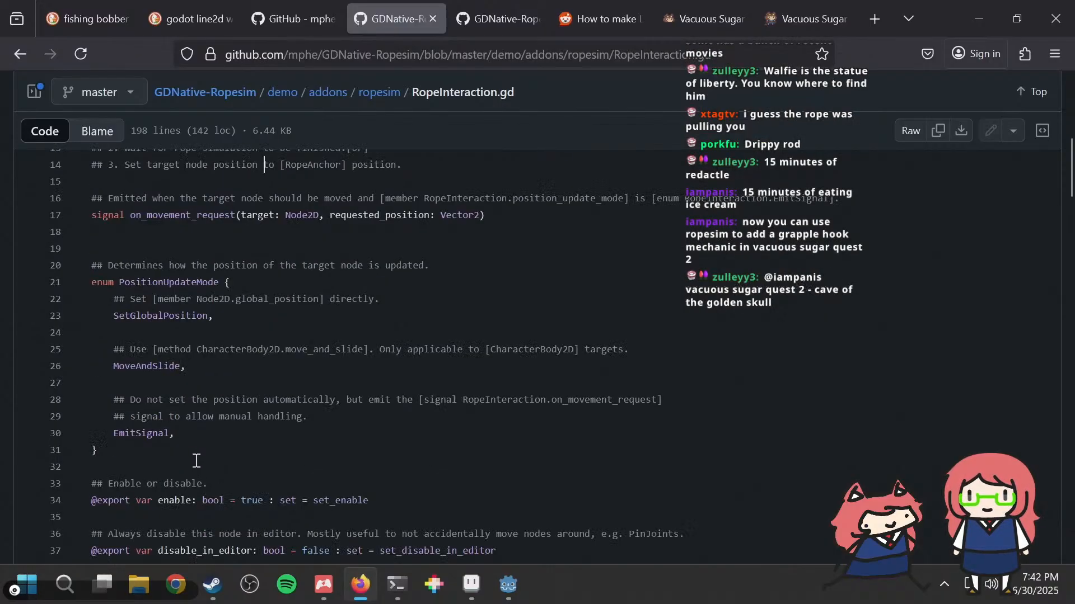
scroll(196, 460, "down", 3)
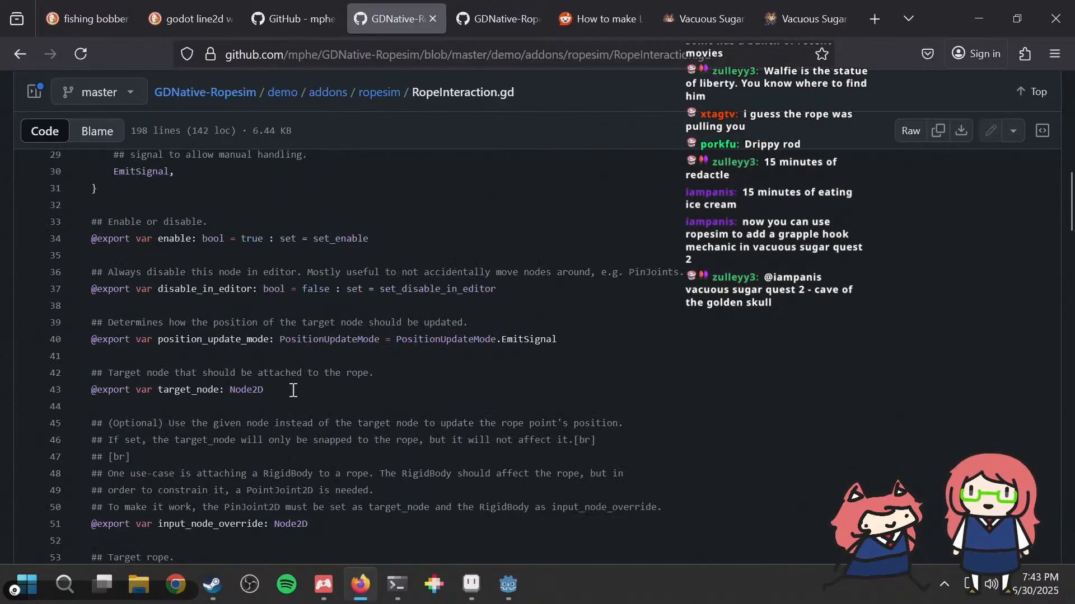
scroll(293, 390, "up", 7)
key("alt+Tab")
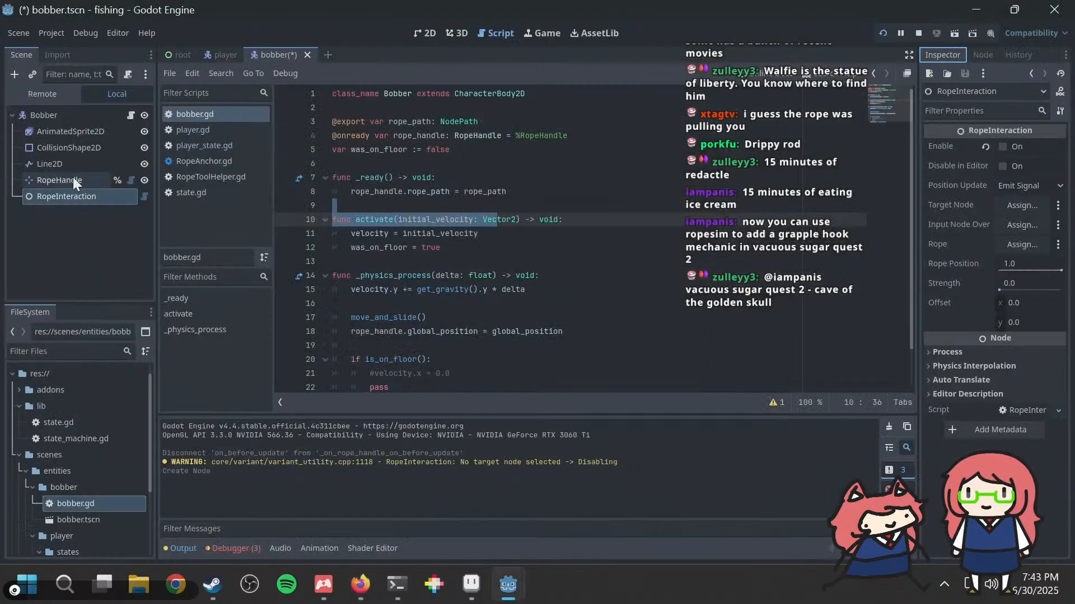
left_click(528, 196)
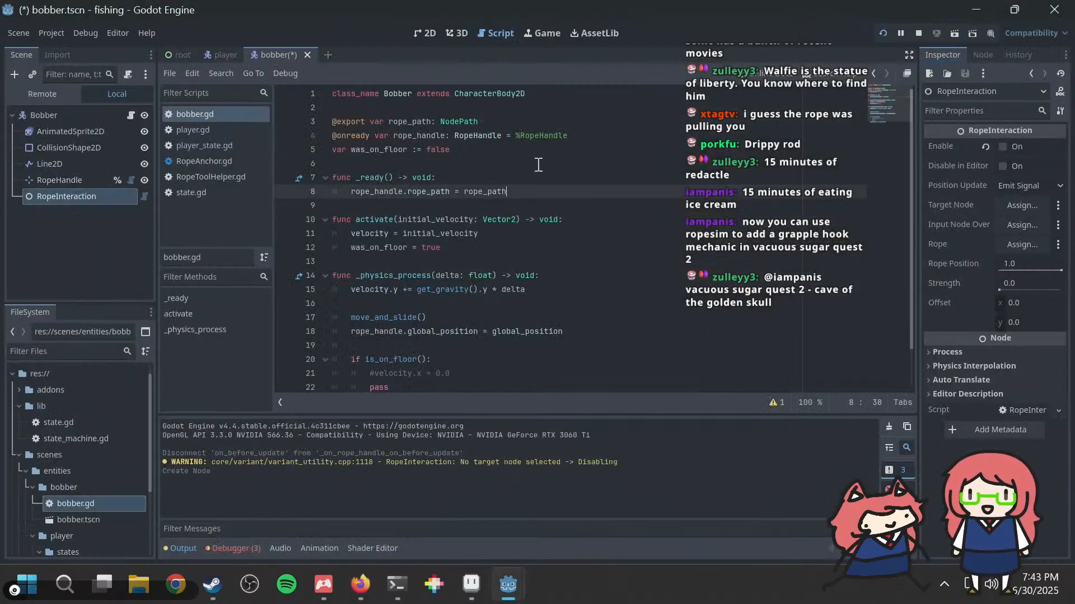
left_click(596, 135)
key("shift+Home")
key("BackSpace")
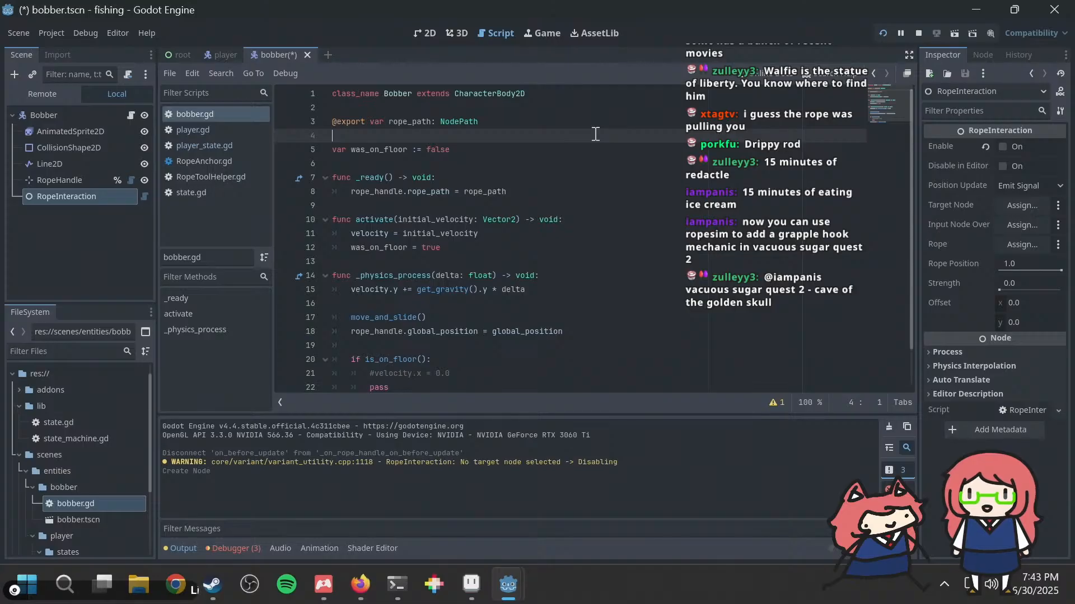
key("ctrl+z")
key("ctrl+x")
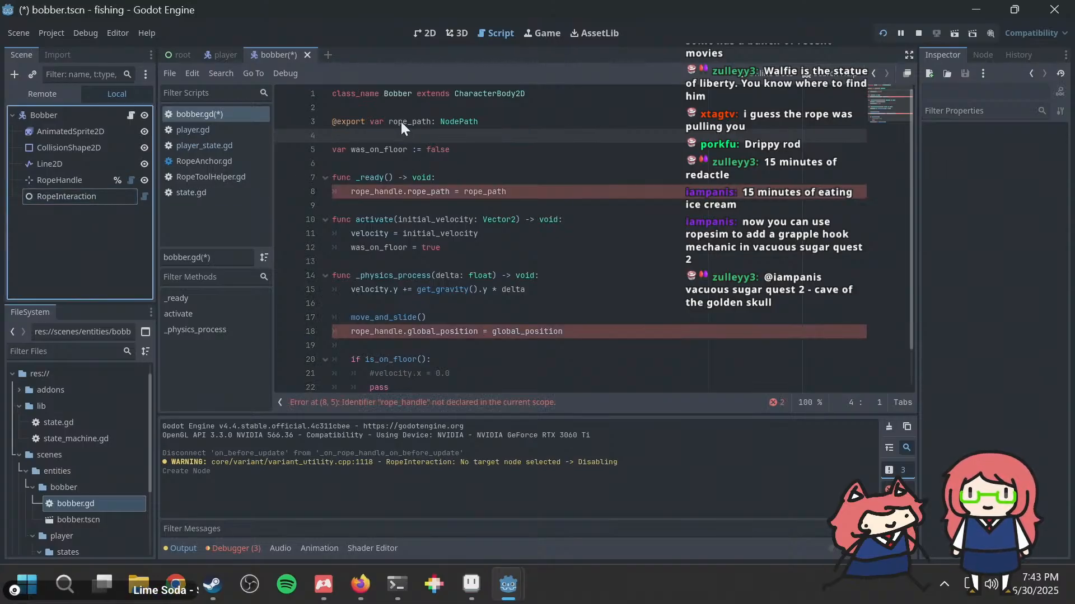
left_click(42, 193)
left_click_drag(42, 192, 348, 132, "ctrl")
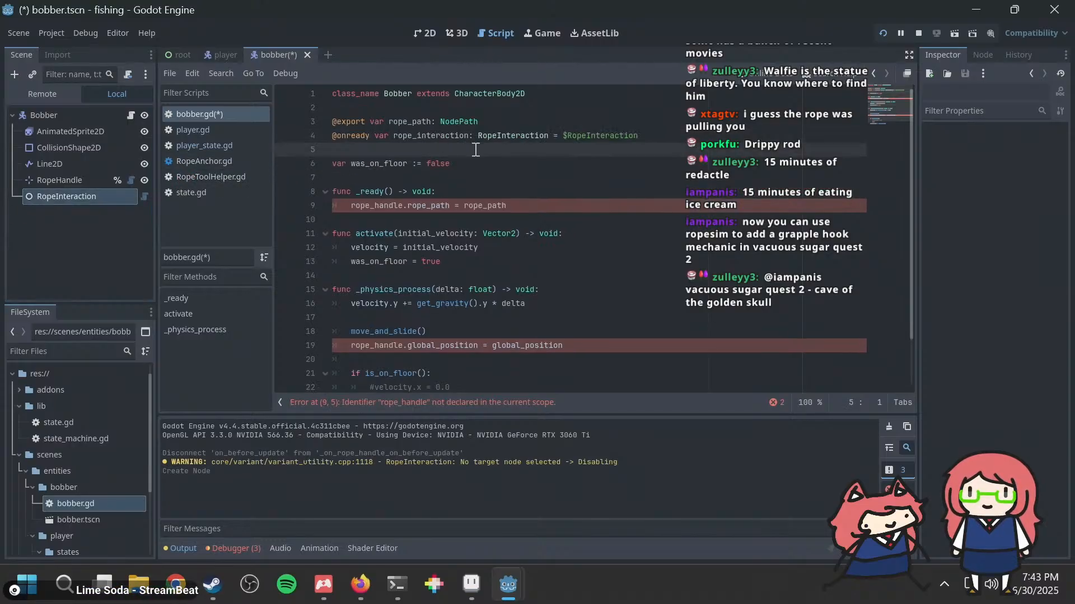
Step: Change rope_handle to rope_interaction in the rope_path assignment inside _ready()
left_click(394, 205)
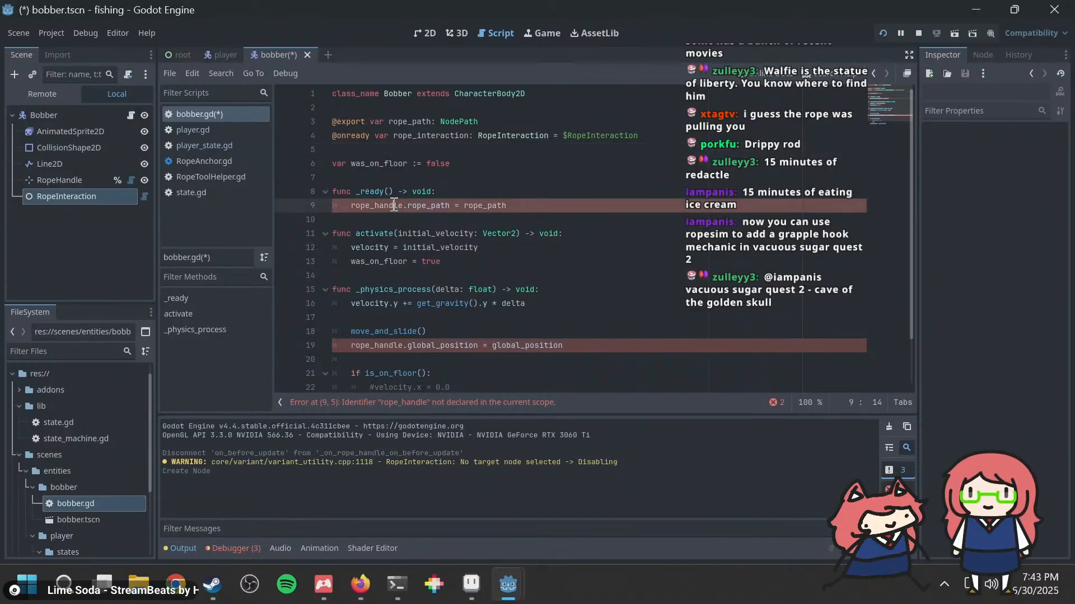
key("BackSpace")
key("BackSpace")
key("BackSpace")
key("BackSpace")
key("BackSpace")
key("BackSpace")
key("BackSpace")
key("BackSpace")
key("BackSpace")
key("BackSpace")
key("BackSpace")
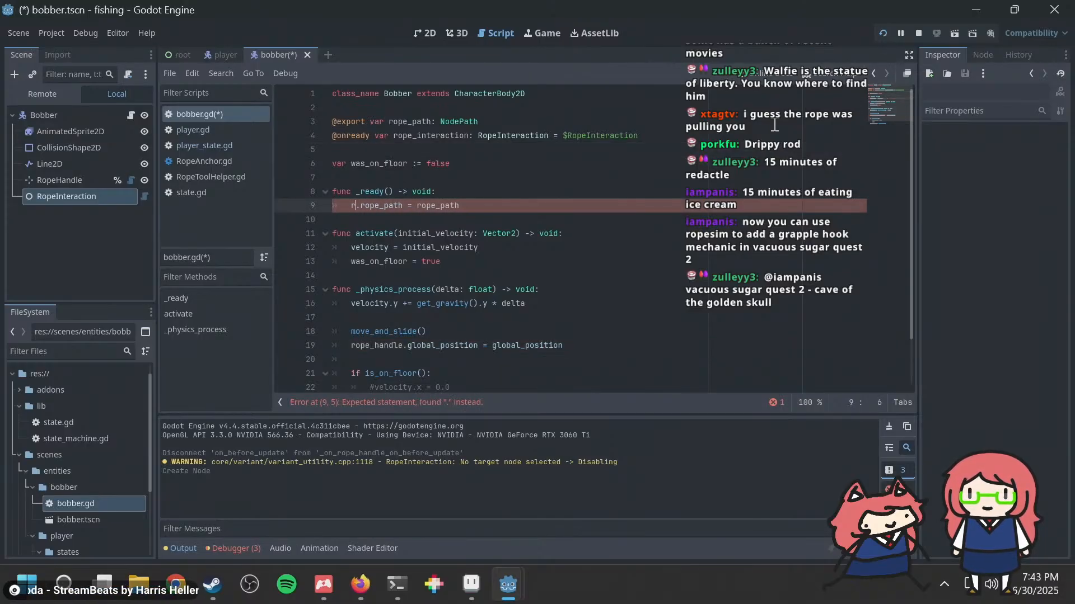
type("rope_interaction")
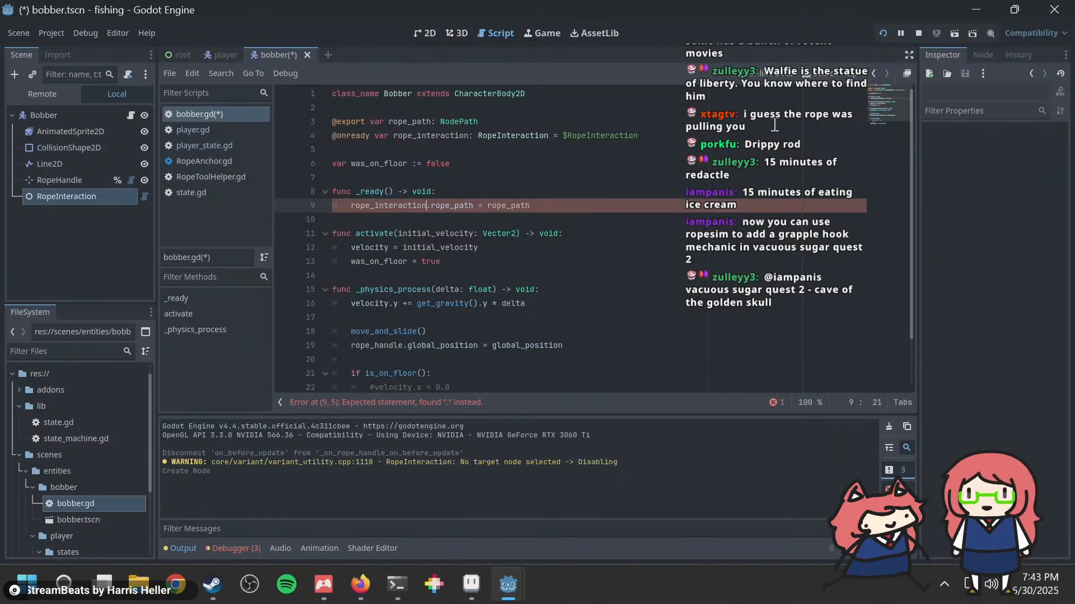
Step: Delete the rope_handle.global_position assignment after move_and_slide() in _physics_process and save the script
left_click(603, 347)
key("shift+Home")
key("shift+Home")
key("BackSpace")
key("BackSpace")
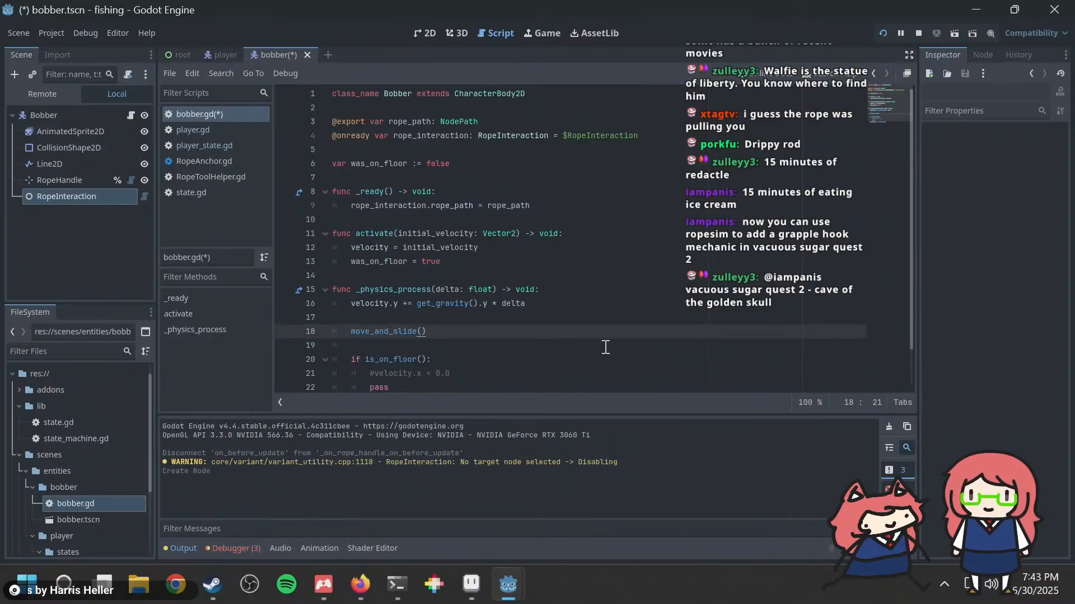
key("ctrl+s")
Step: Switch to the browser and review the header comments of RopeInteraction.gd again
key("alt+Tab")
scroll(450, 269, "up", 3)
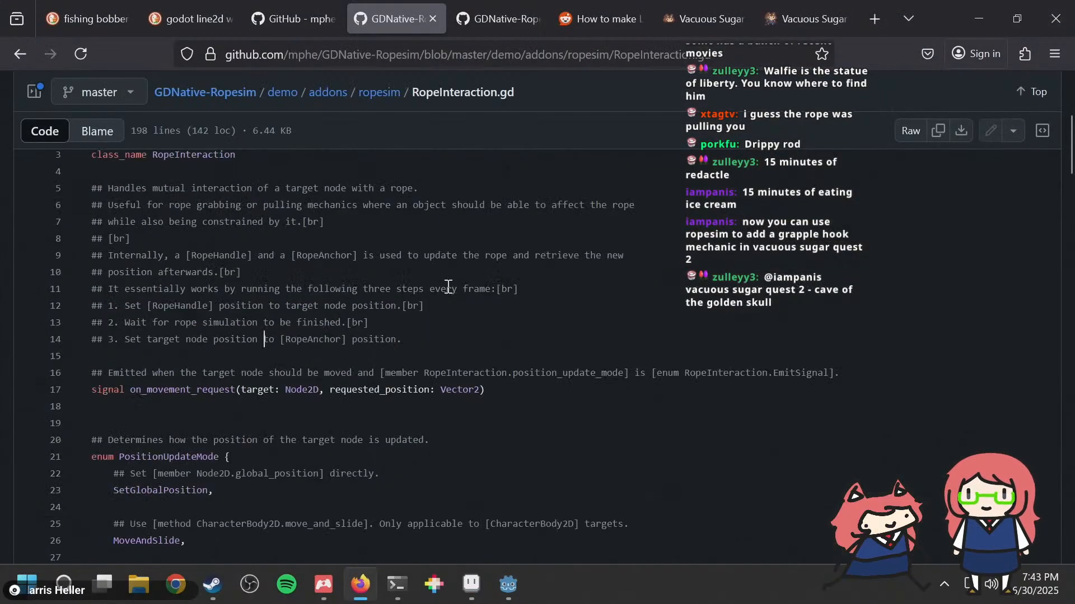
scroll(448, 287, "down", 5)
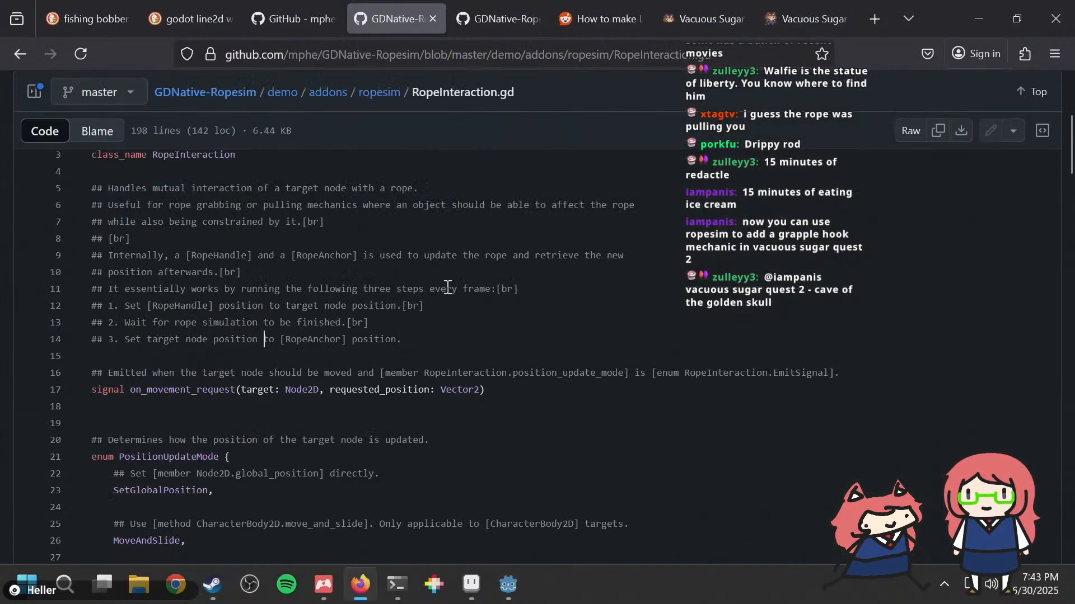
Step: Return to the Godot editor, assign Bobber as the RopeInteraction node's Target Node, and save the scene
key("alt+Tab")
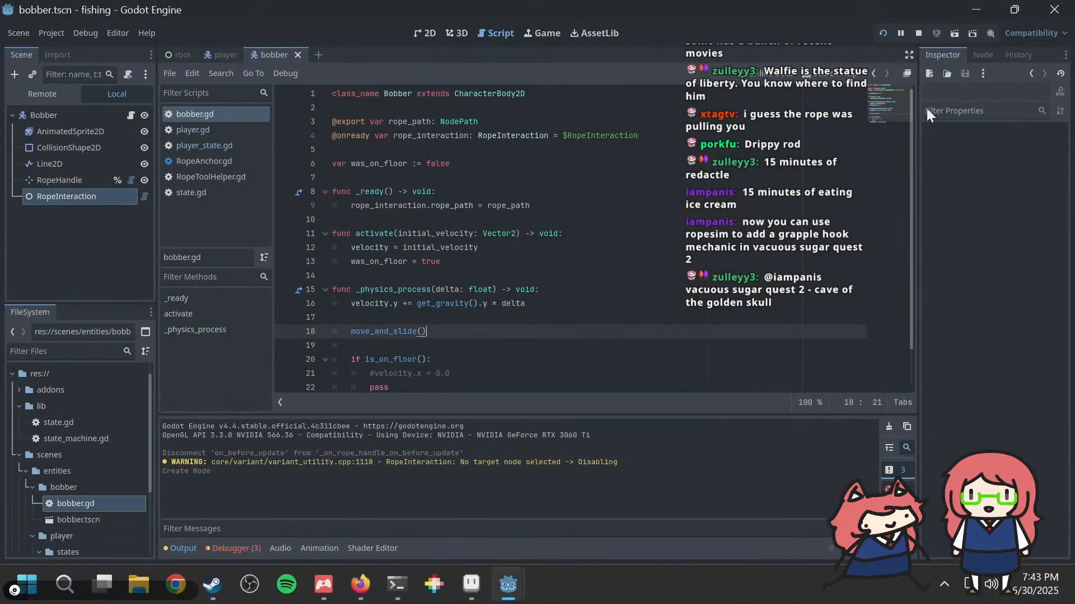
left_click(979, 54)
left_click(952, 59)
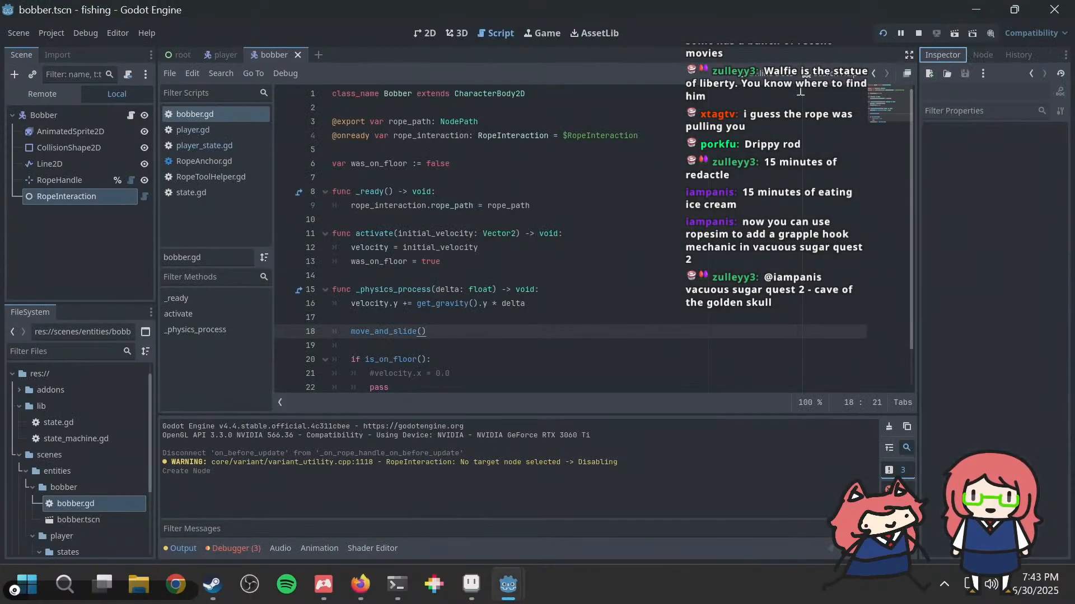
left_click(60, 178)
left_click(58, 191)
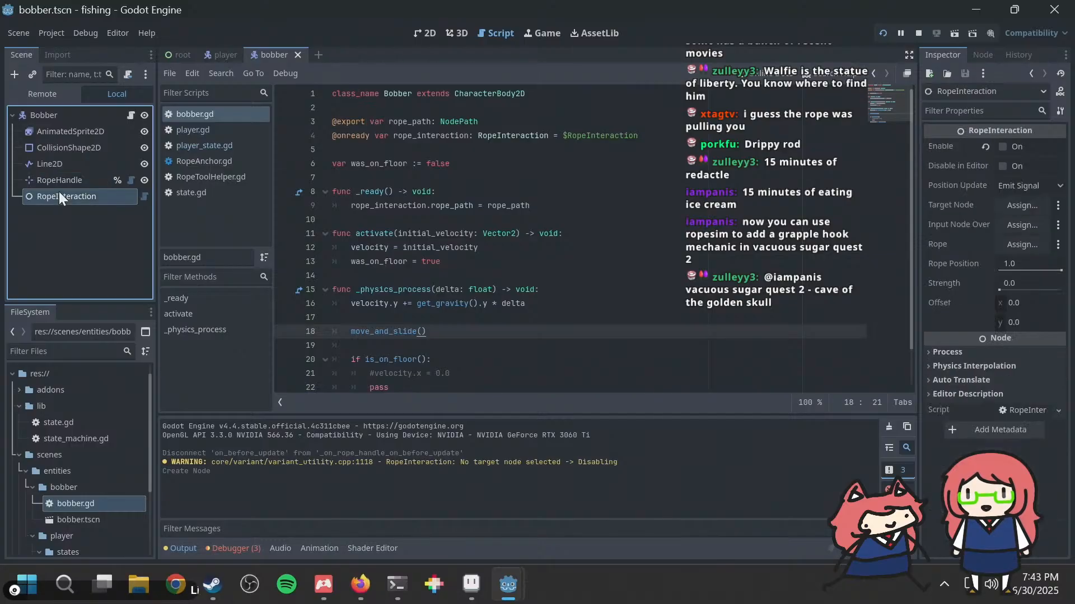
left_click(982, 53)
left_click(930, 54)
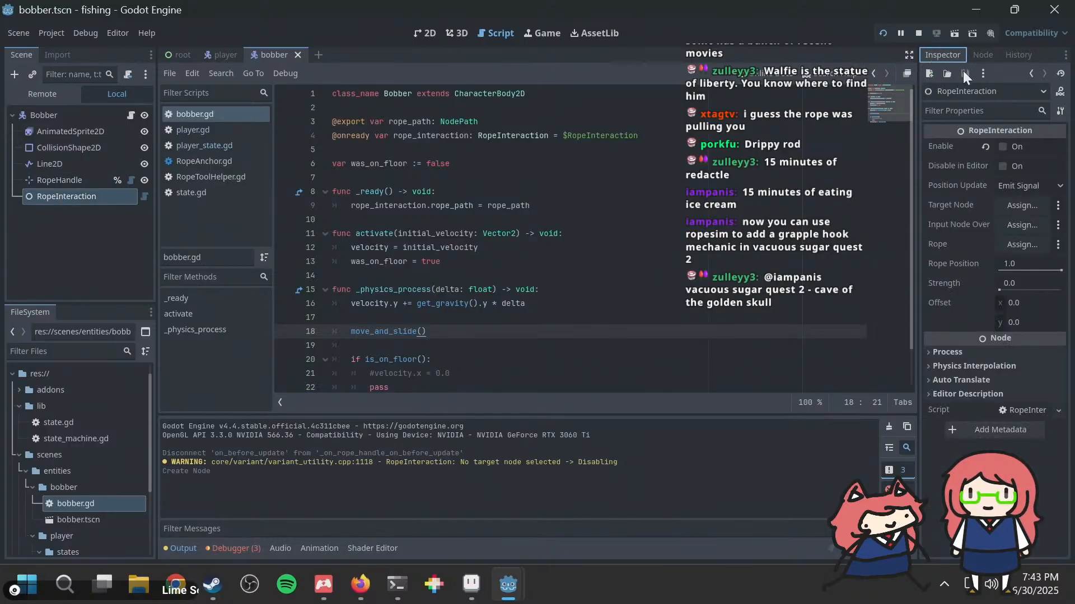
left_click(1021, 205)
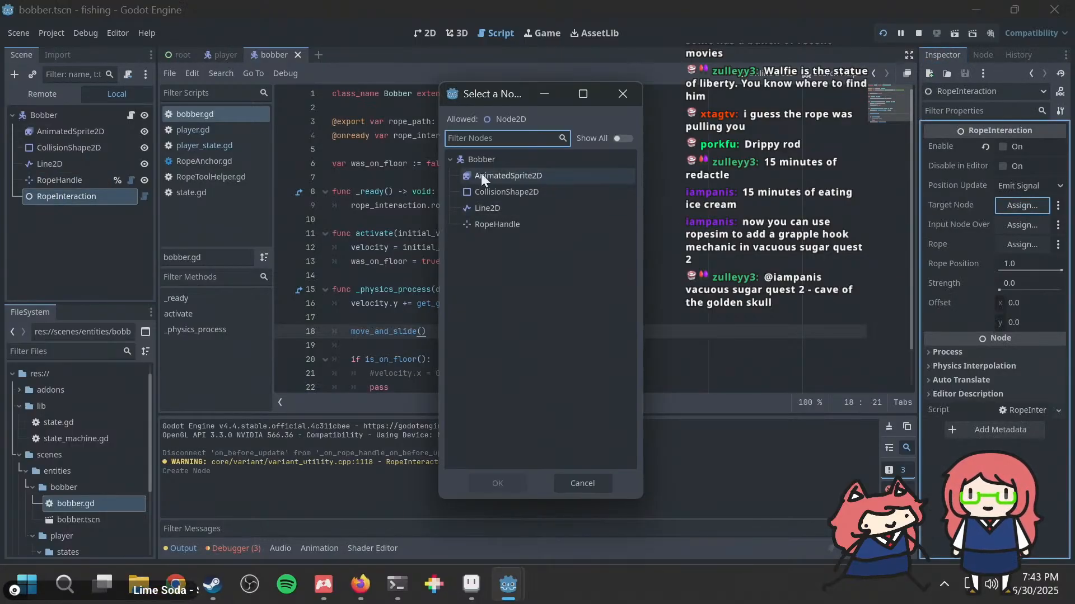
double_click(493, 161)
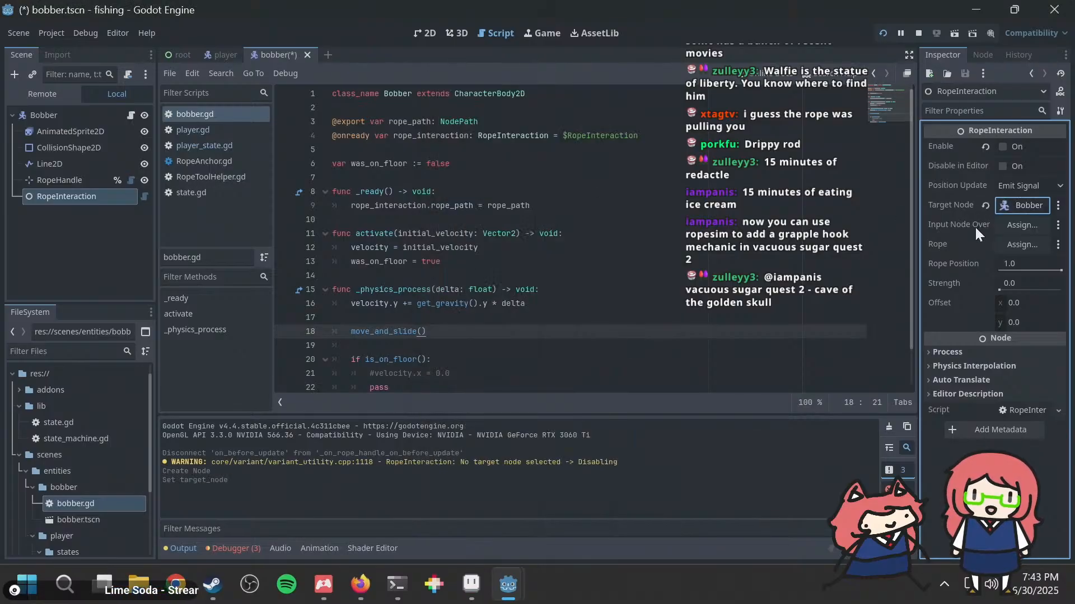
mouse_move(975, 226)
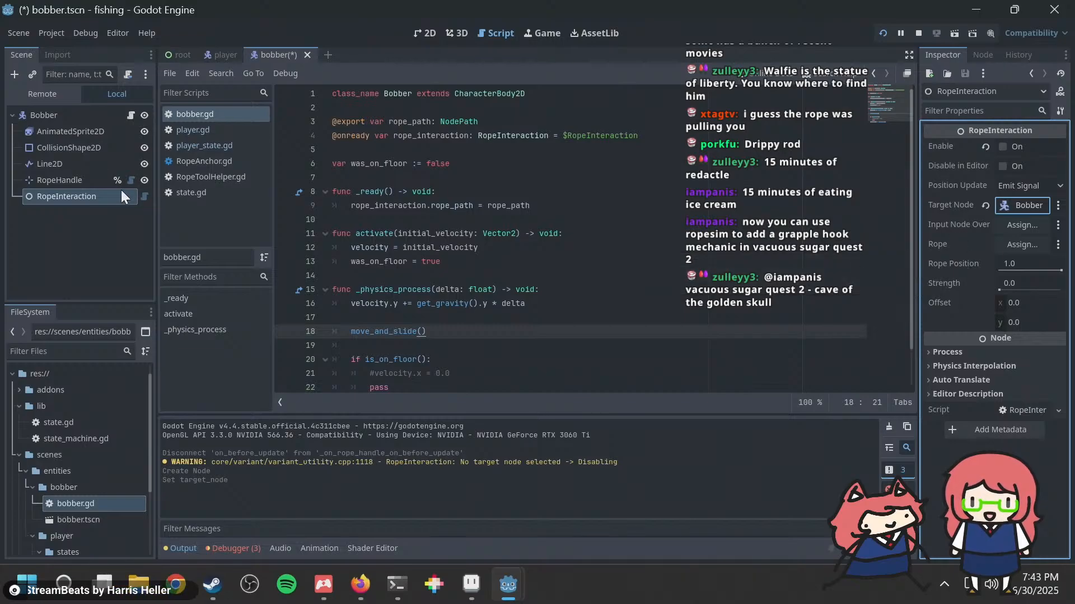
key("ctrl+s")
Step: Delete the RopeHandle node from the Bobber scene
left_click(61, 182)
right_click(60, 183)
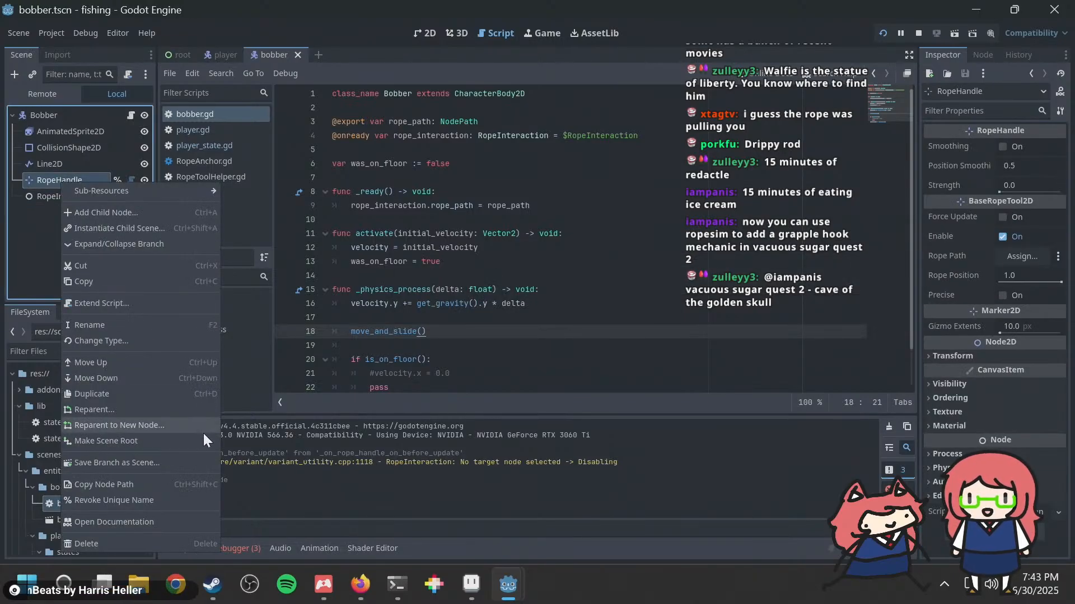
left_click(123, 542)
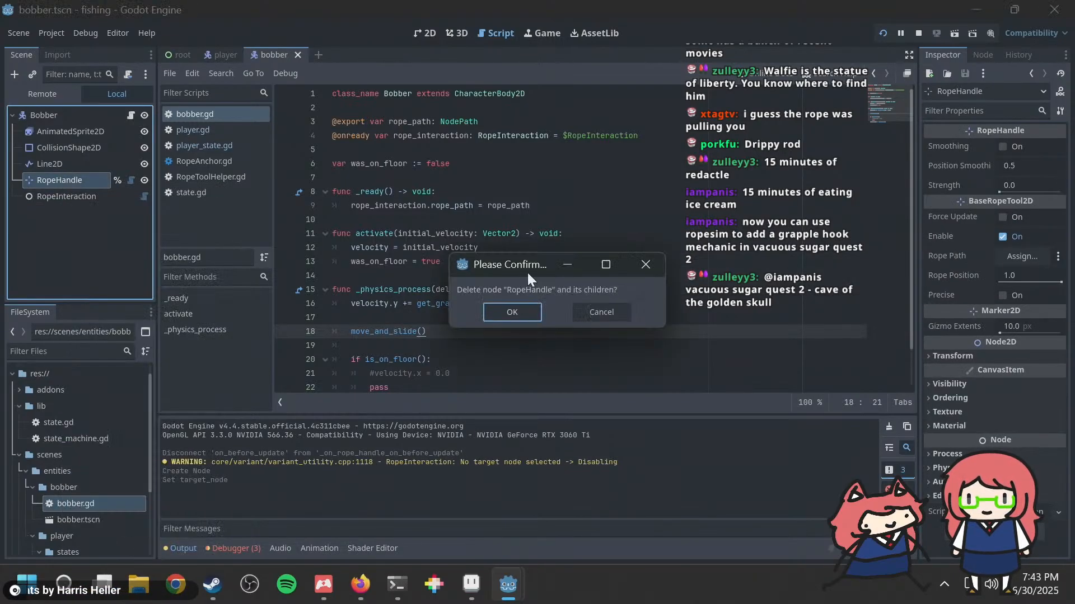
left_click(524, 313)
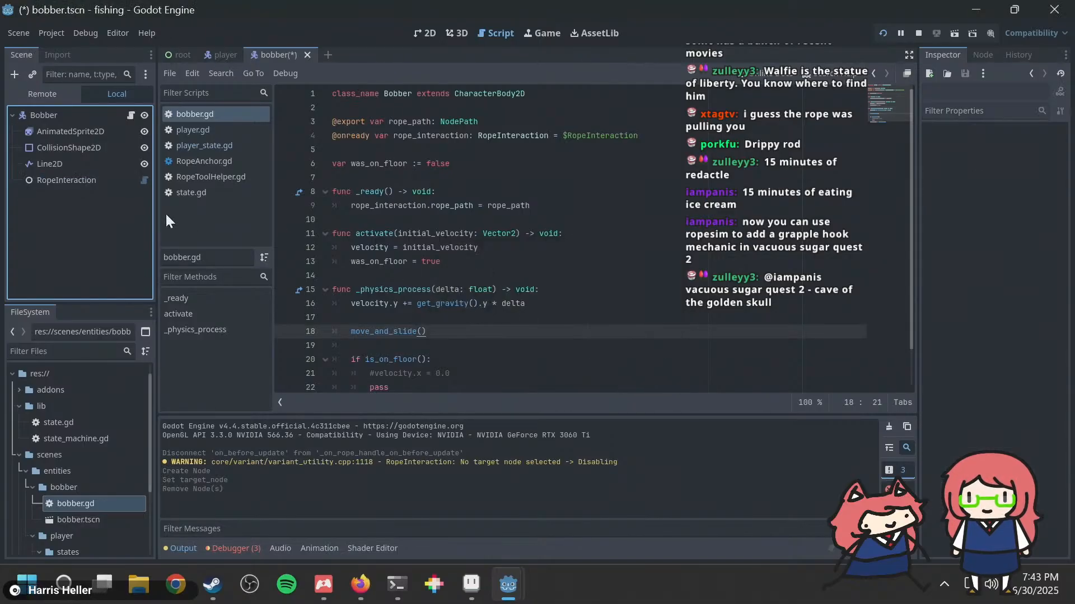
Step: Enable the scene unique name for the RopeInteraction node in the Bobber scene and run the project
right_click(89, 183)
left_click(153, 495)
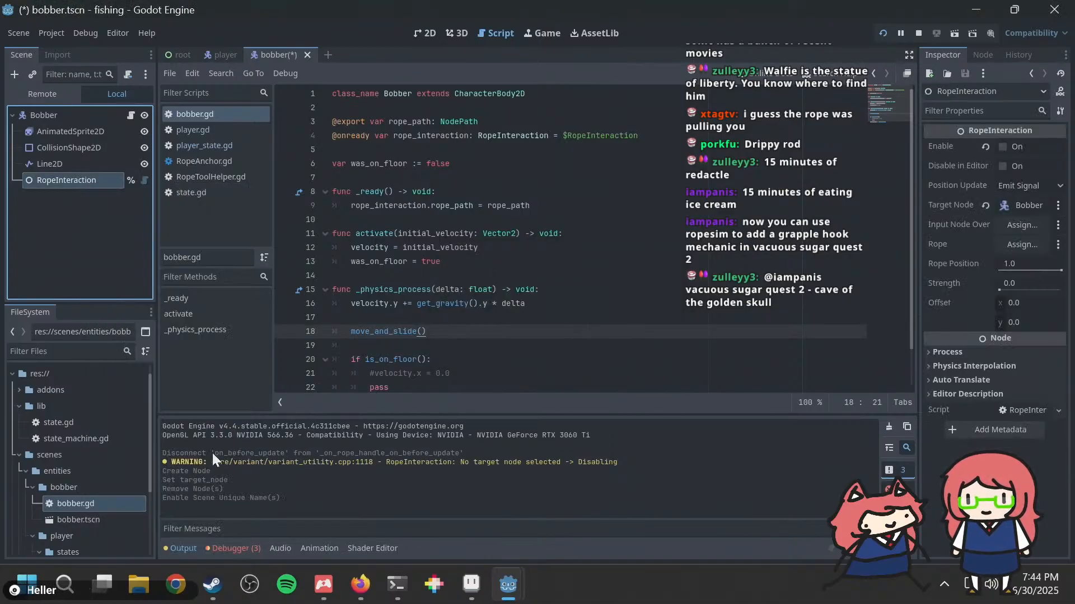
left_click(498, 282)
key("F5")
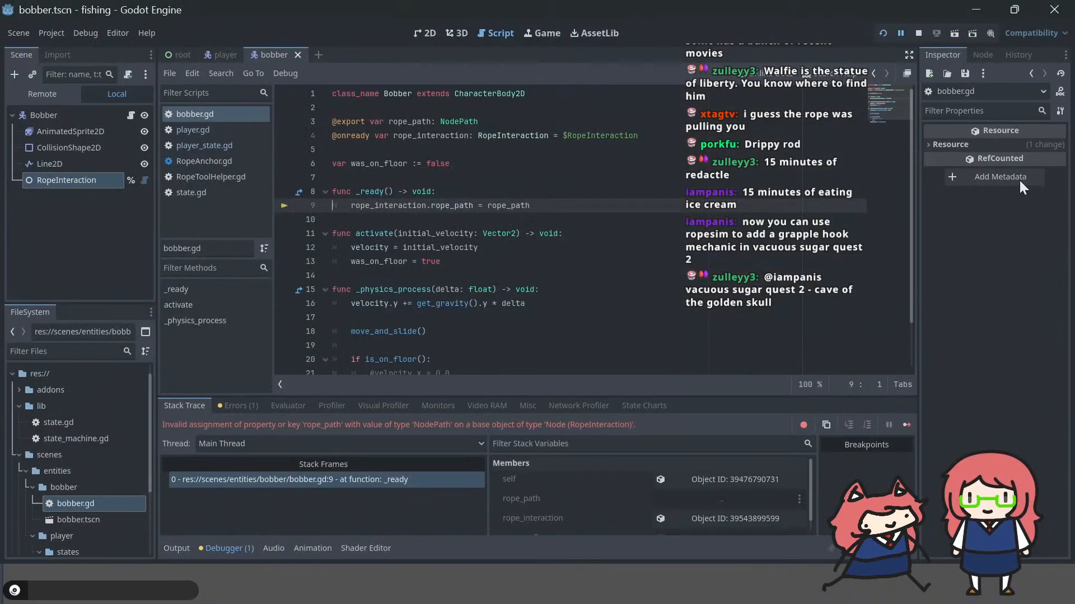
Step: Inspect RopeInteraction's properties against the rope_path assignment, switch to the browser, and search RopeInteraction.gd for "var rop"
mouse_move(502, 241)
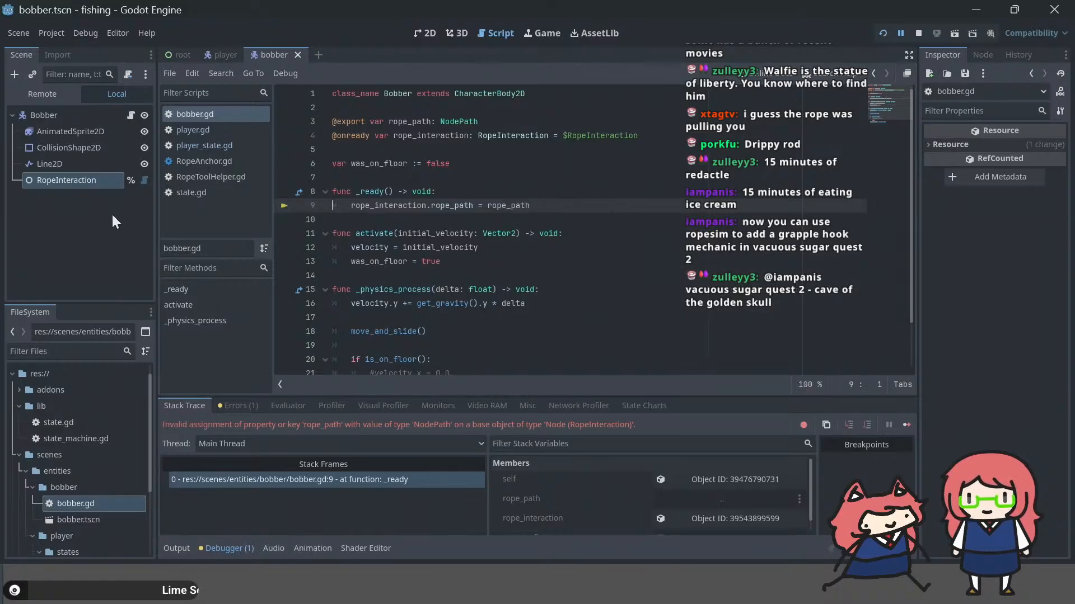
left_click(71, 175)
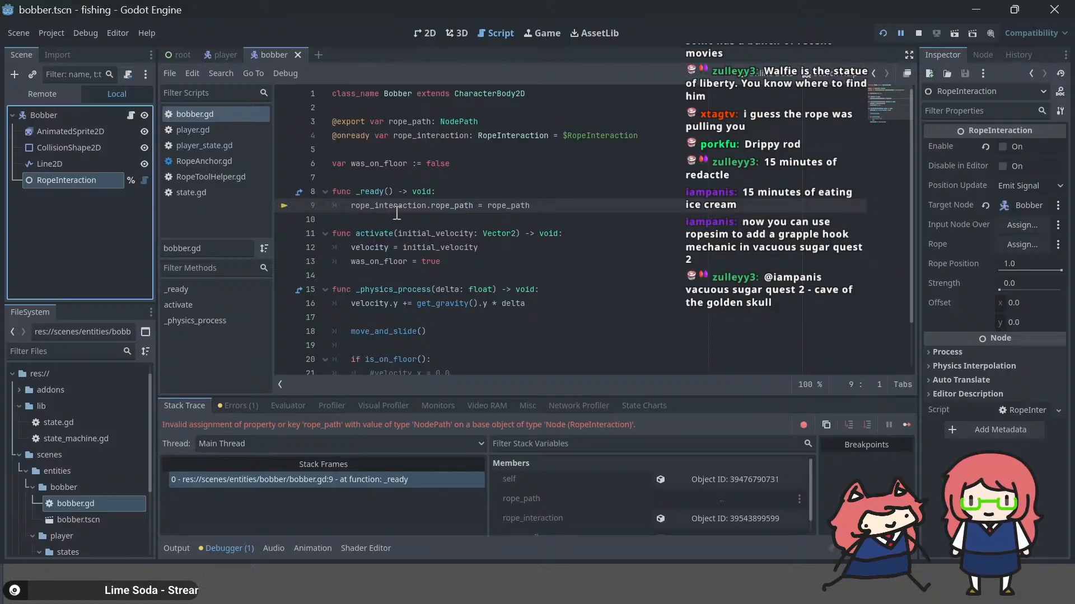
left_click(442, 206)
double_click(442, 206)
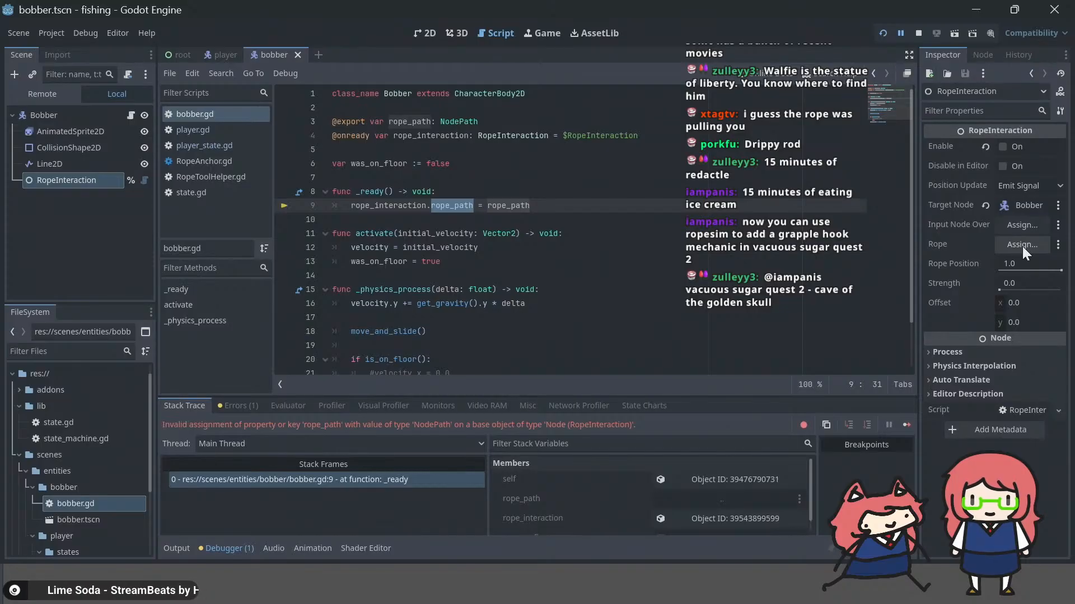
key("alt+Tab")
key("alt+Tab")
key("alt+Tab")
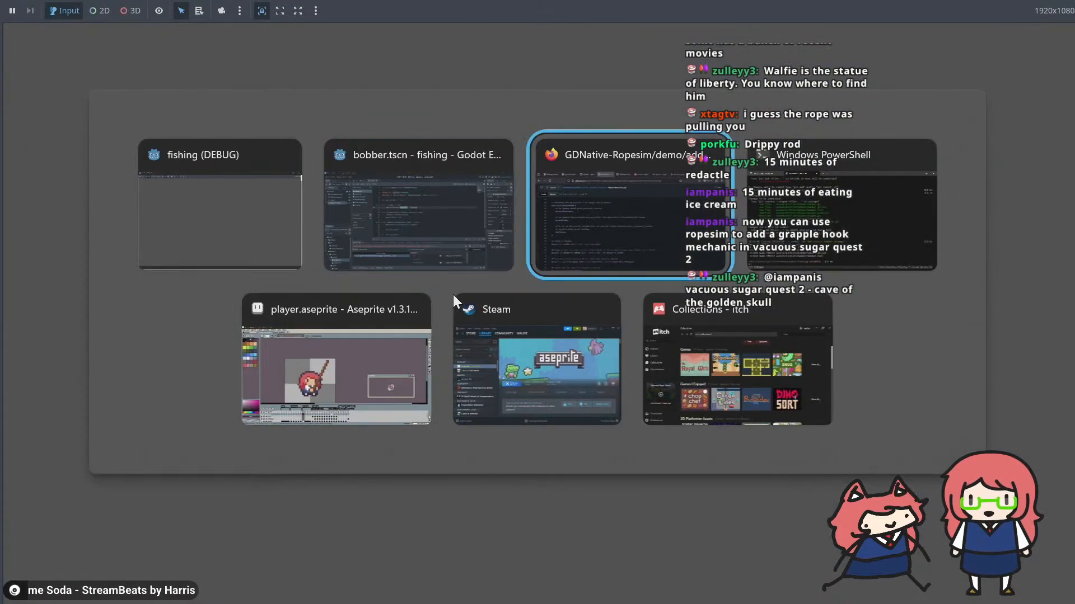
scroll(453, 294, "down", 3)
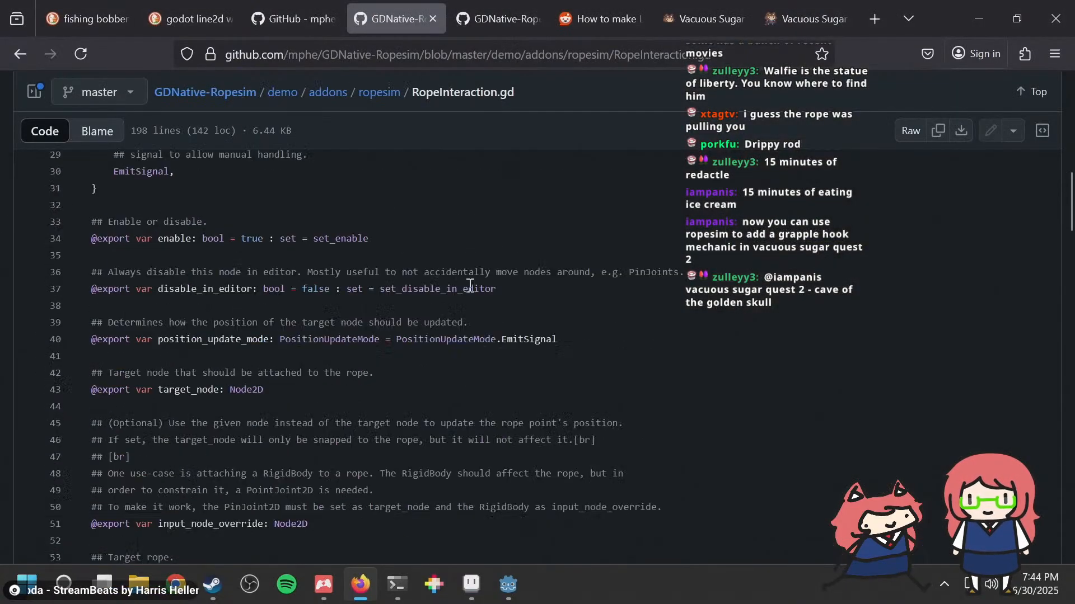
key("ctrl+f")
type("var rop")
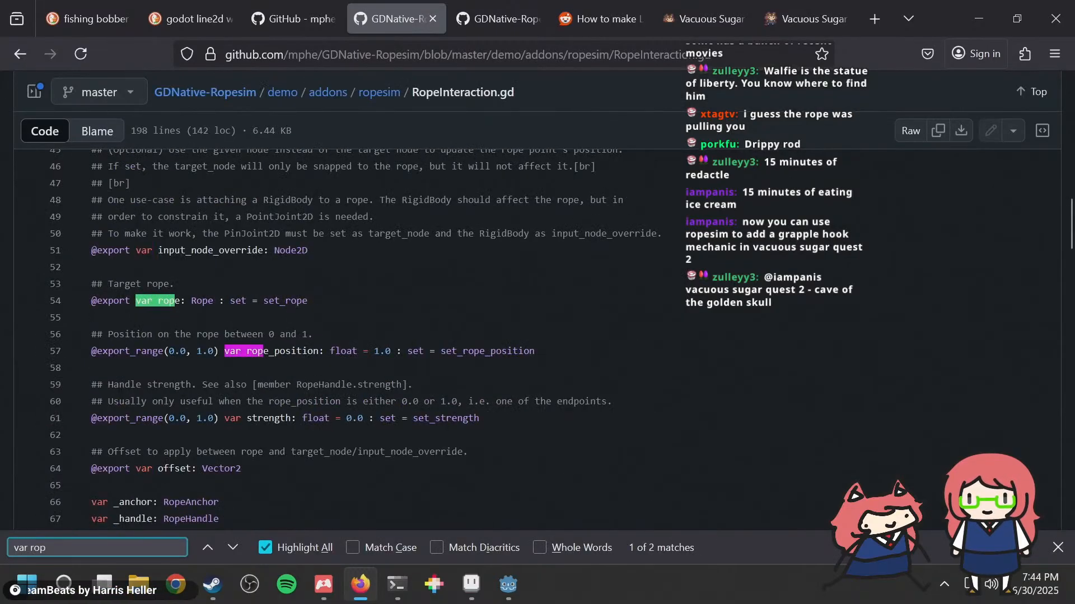
Step: Return to the Godot editor and rename bobber.gd's exported rope_path variable to rope with type Rope
key("alt+Tab")
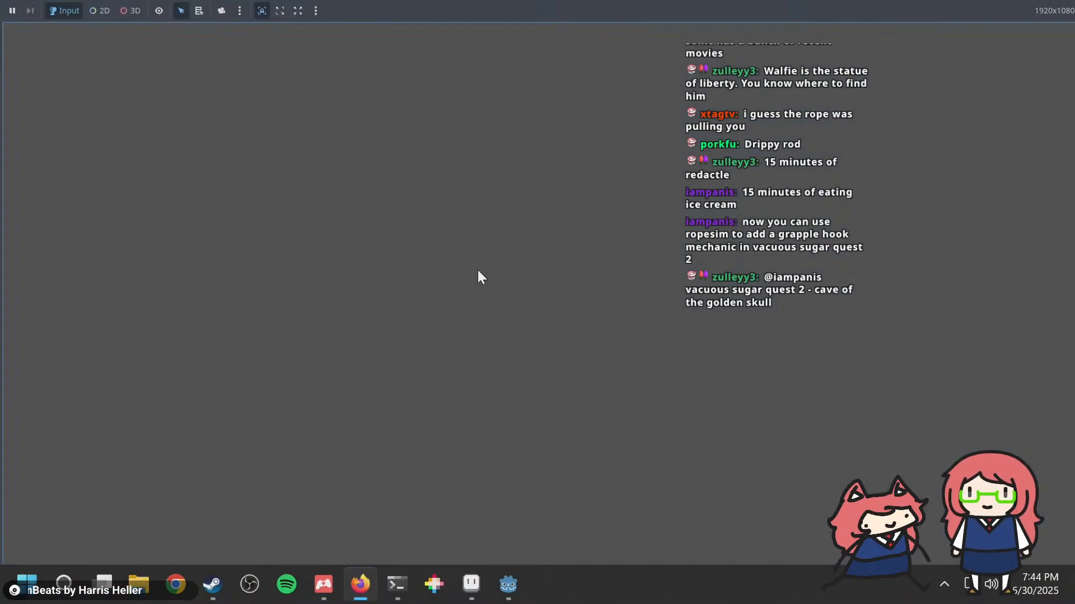
key("alt+Tab")
key("alt+Tab")
key("alt+Tab")
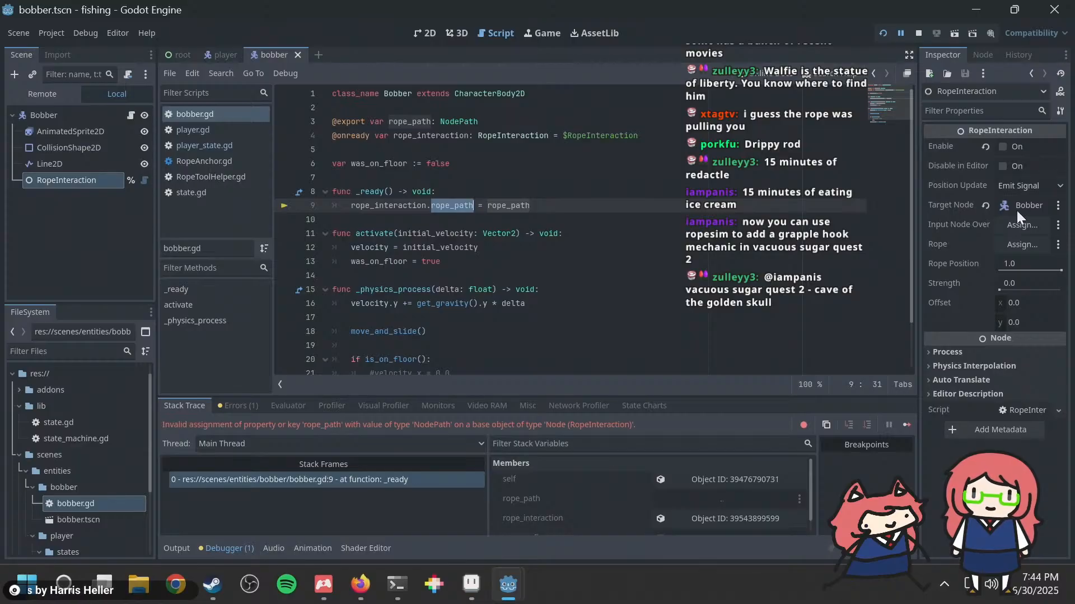
left_click(446, 149)
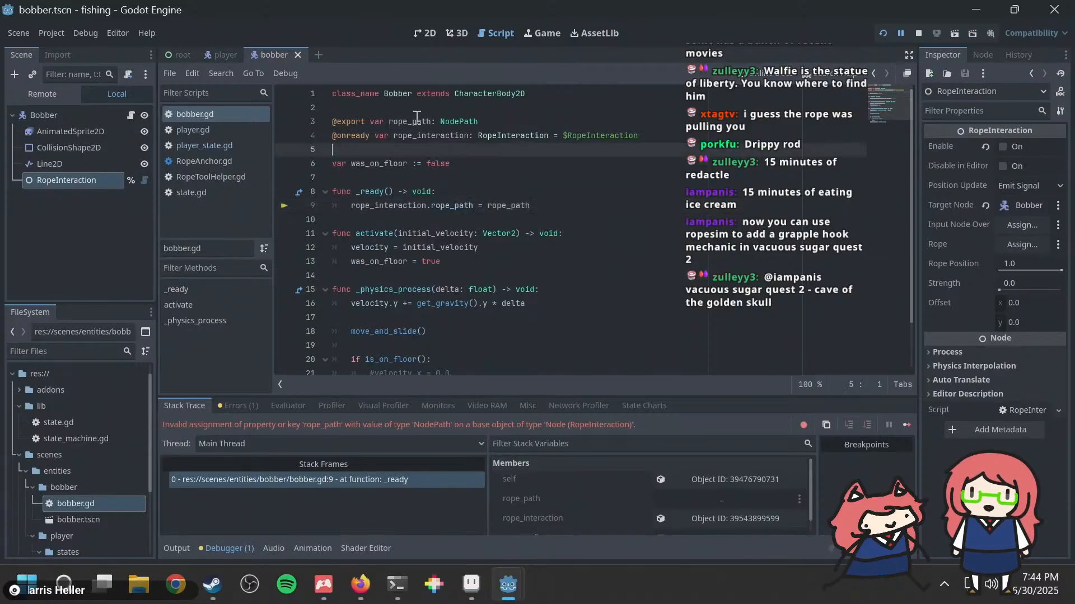
double_click(417, 121)
type("rope")
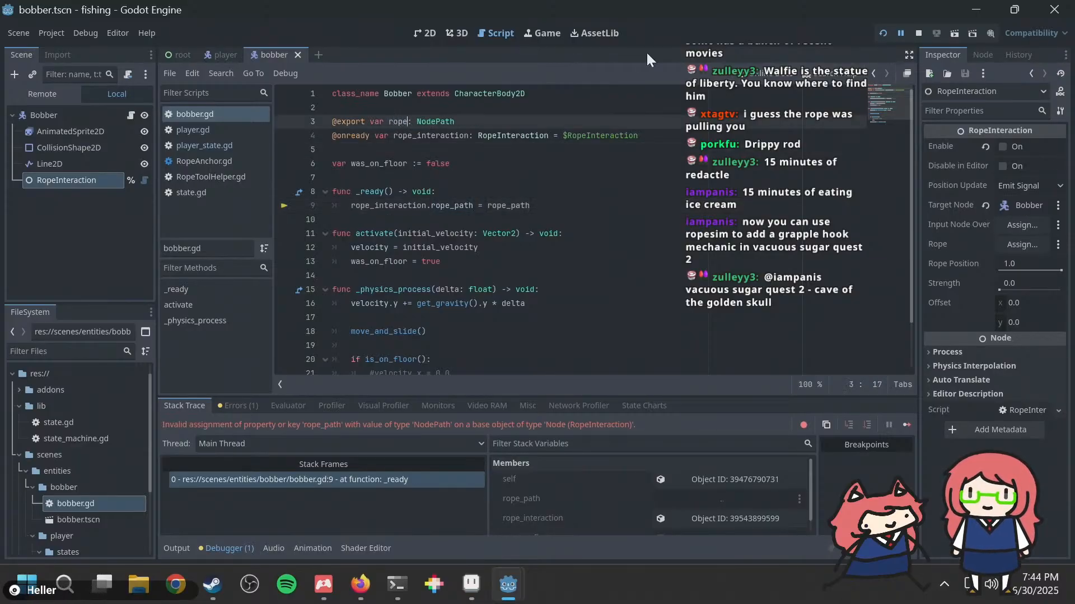
key("Right")
key("Right")
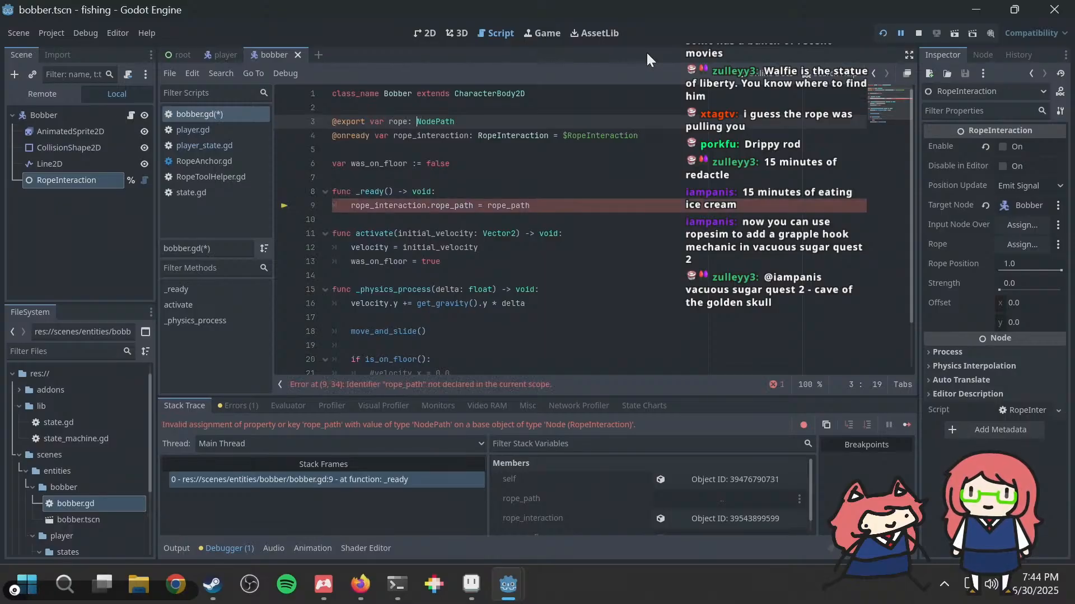
key("ctrl+shift+Right")
type("Rope")
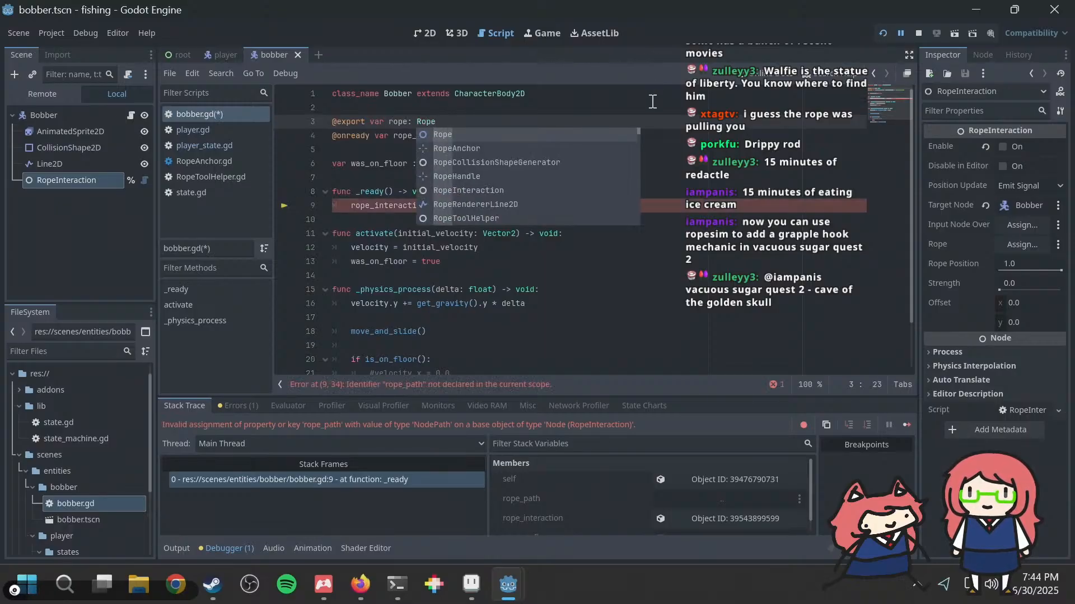
key("Escape")
Step: Change the assignment in _ready() to rope_interaction.rope = rope and save the script
double_click(451, 205)
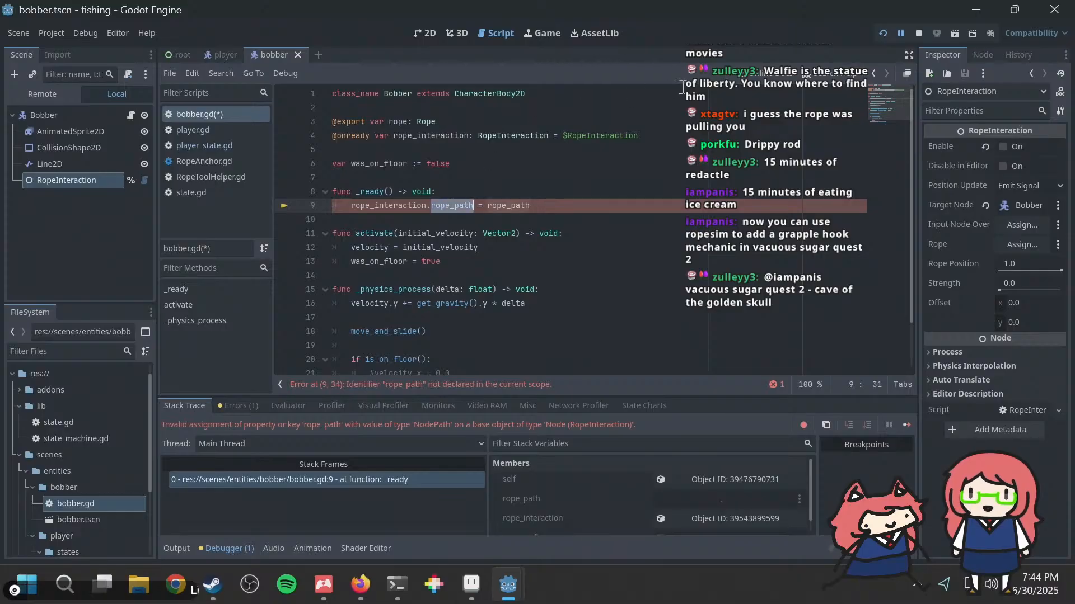
type("rope")
key("Right")
key("Right")
key("Right")
key("ctrl+shift+Right")
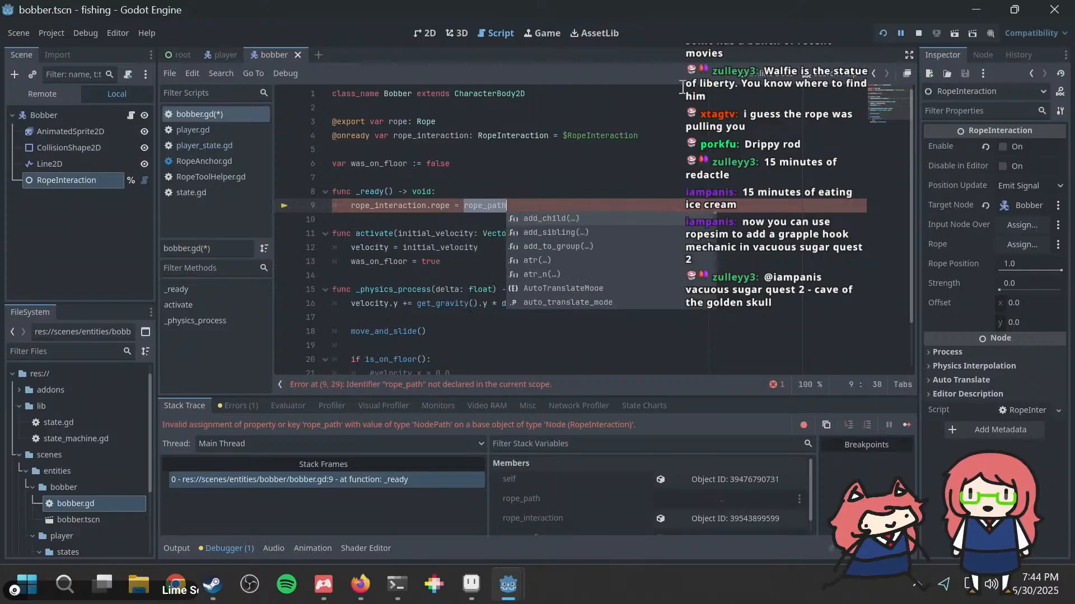
type("rope")
left_click(522, 178)
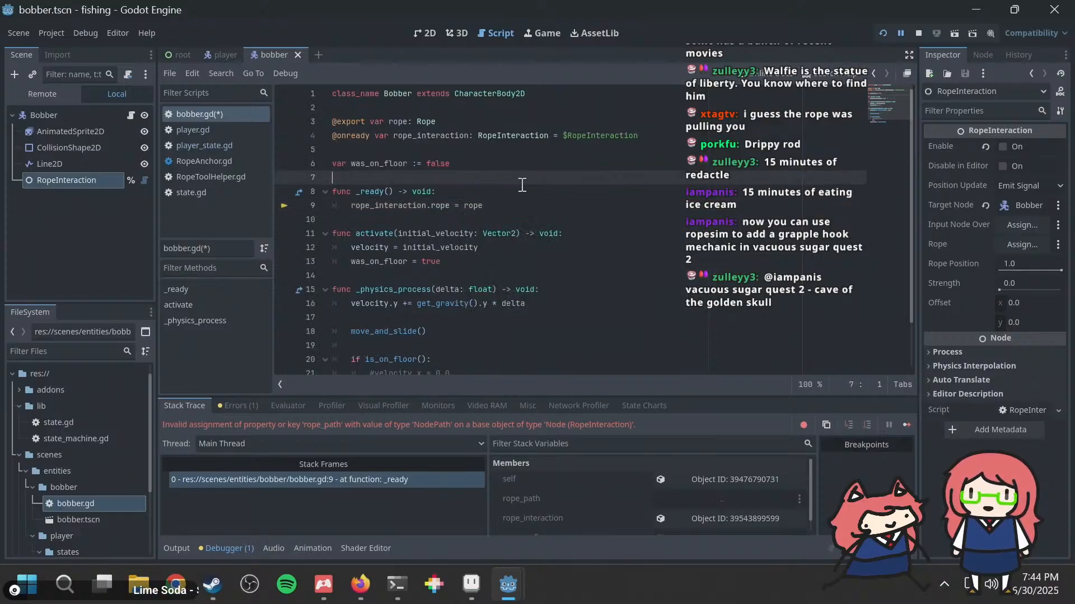
key("ctrl+s")
Step: In the player scene, assign the Rope node to the Bobber's Rope property, run the game, and return to the editor
left_click(221, 55)
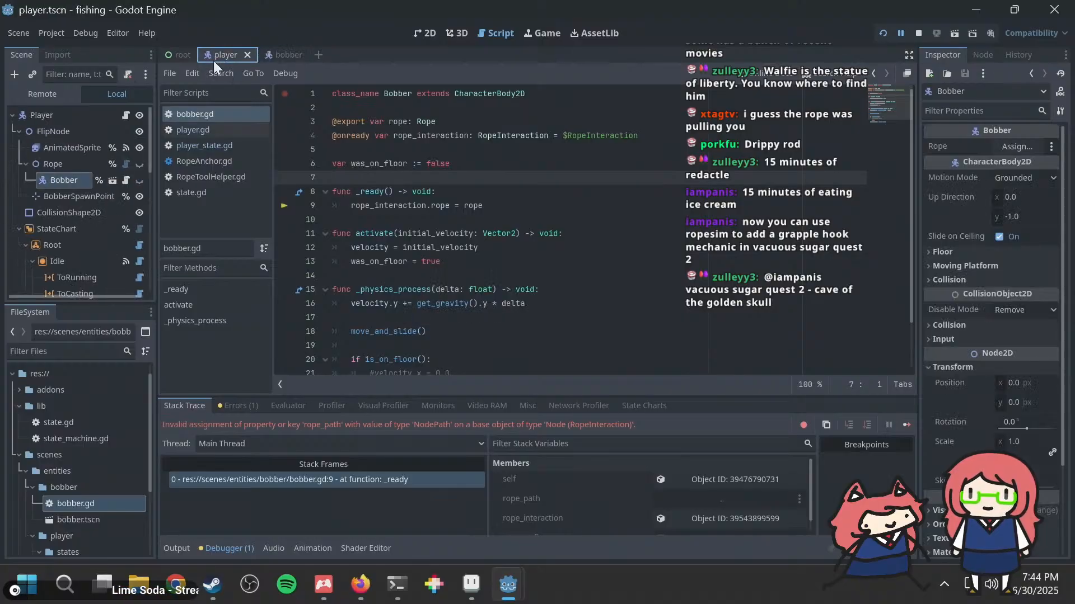
left_click(73, 158)
left_click(65, 179)
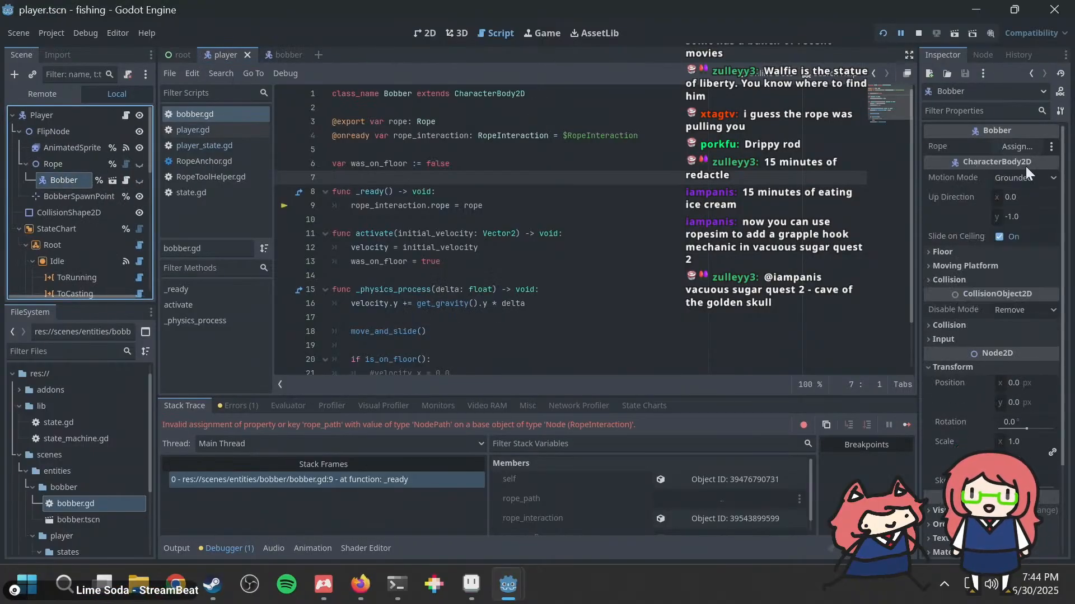
left_click(1017, 147)
left_click(482, 194)
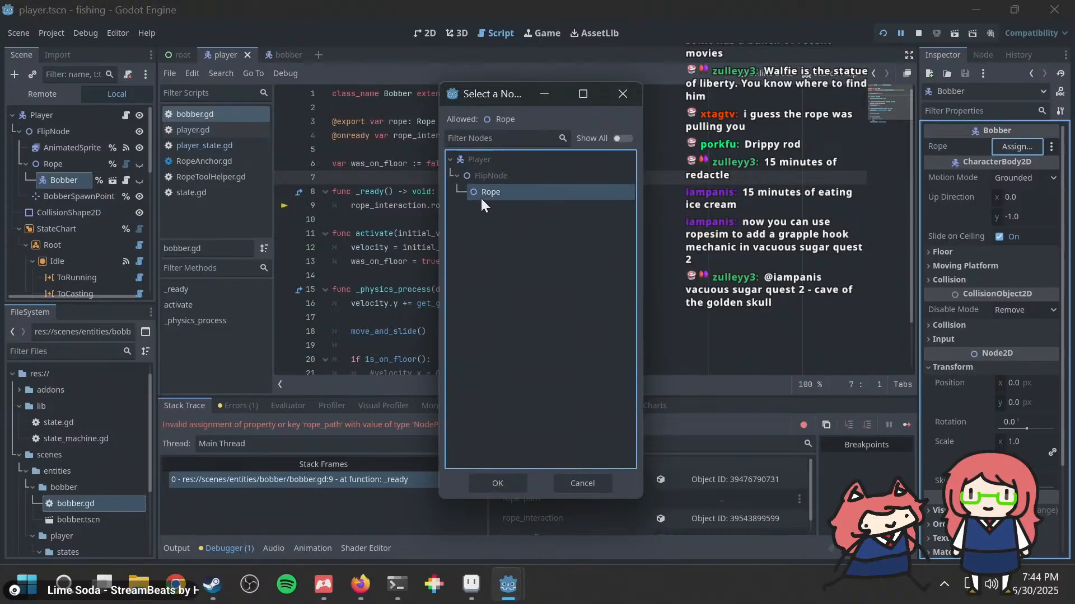
double_click(481, 193)
key("F5")
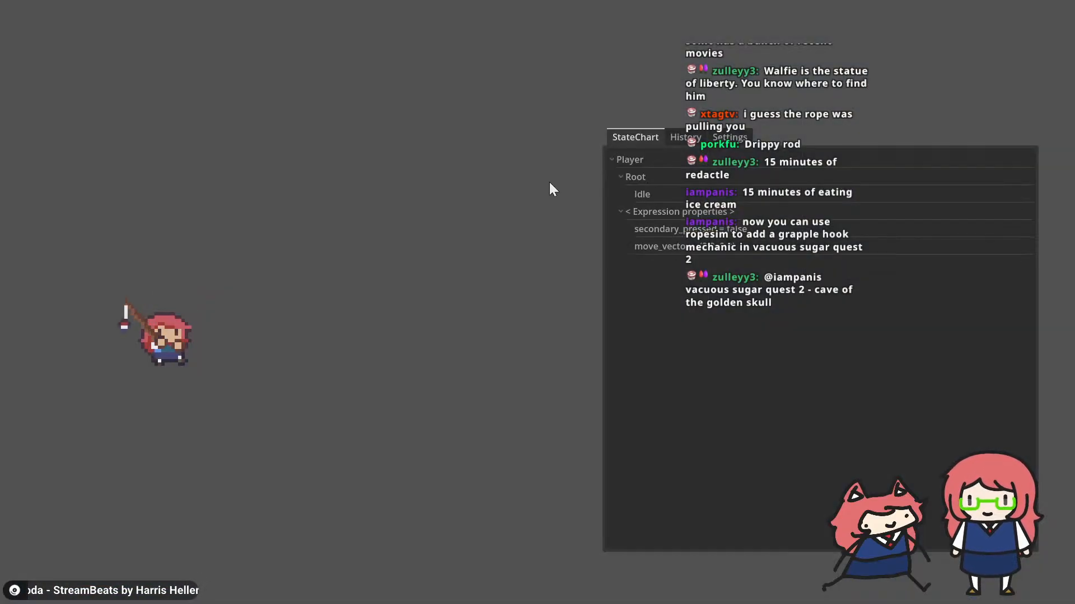
key("alt+Tab")
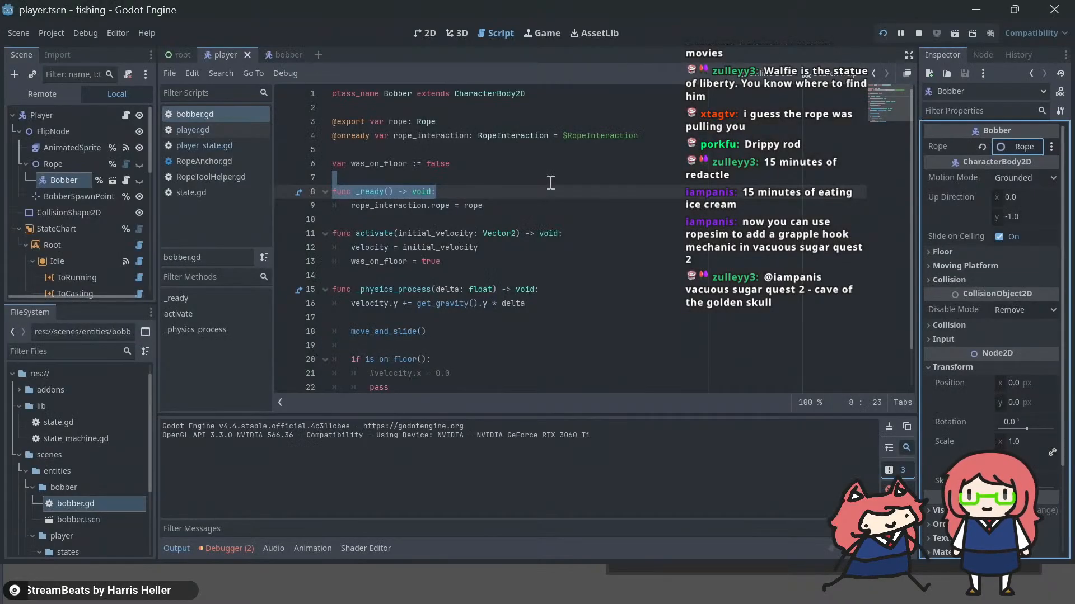
Step: Review bobber.gd and examine the RopeInteraction node's position update options and their descriptions in the Bobber scene
left_click(552, 183)
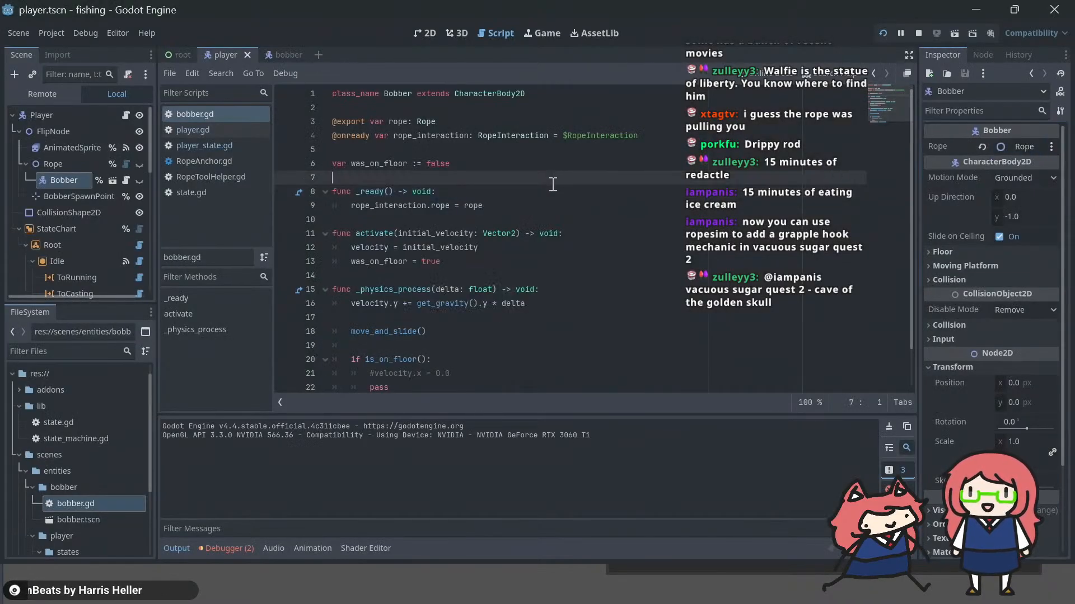
scroll(548, 185, "down", 1)
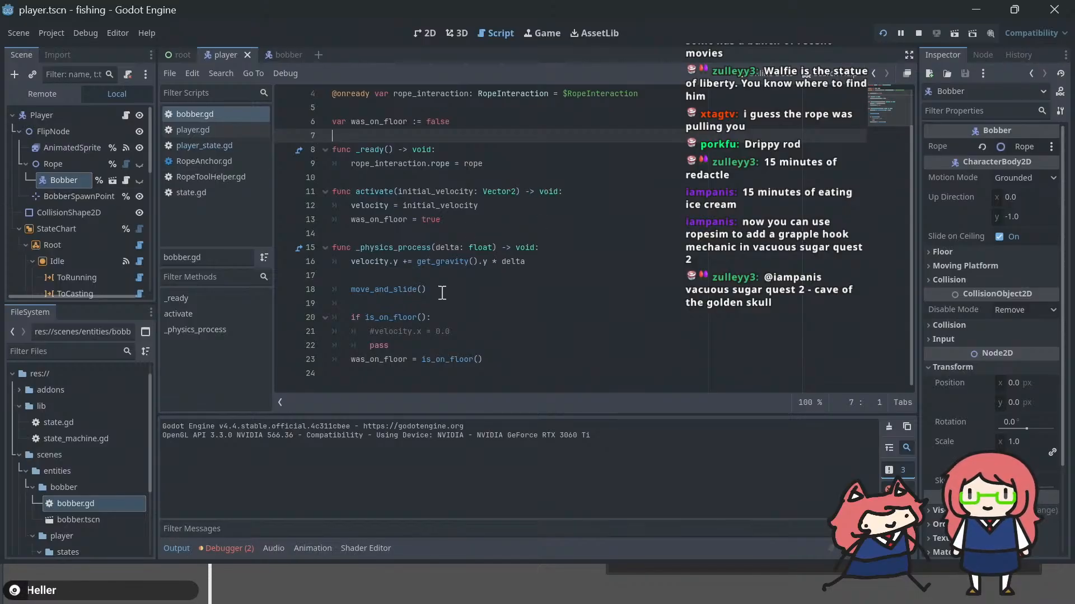
left_click(283, 52)
left_click(66, 163)
left_click(65, 180)
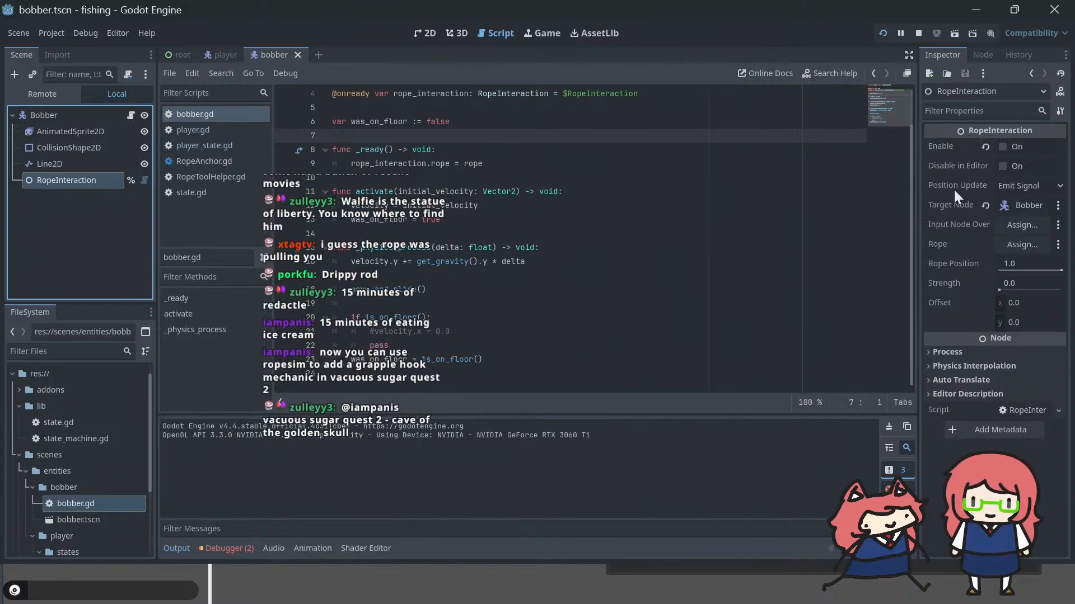
mouse_move(955, 182)
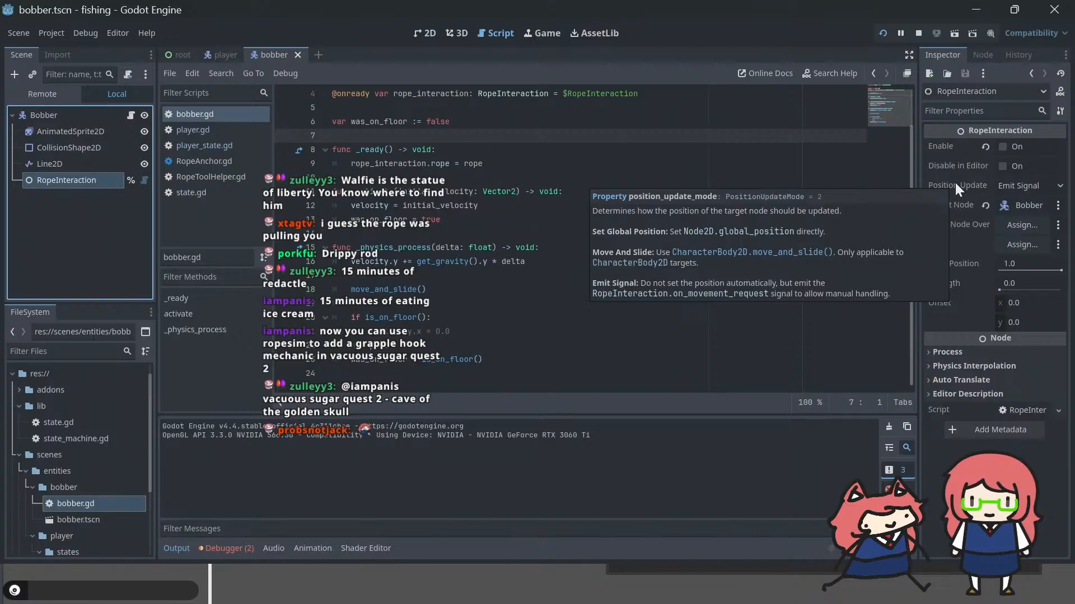
left_click(1005, 184)
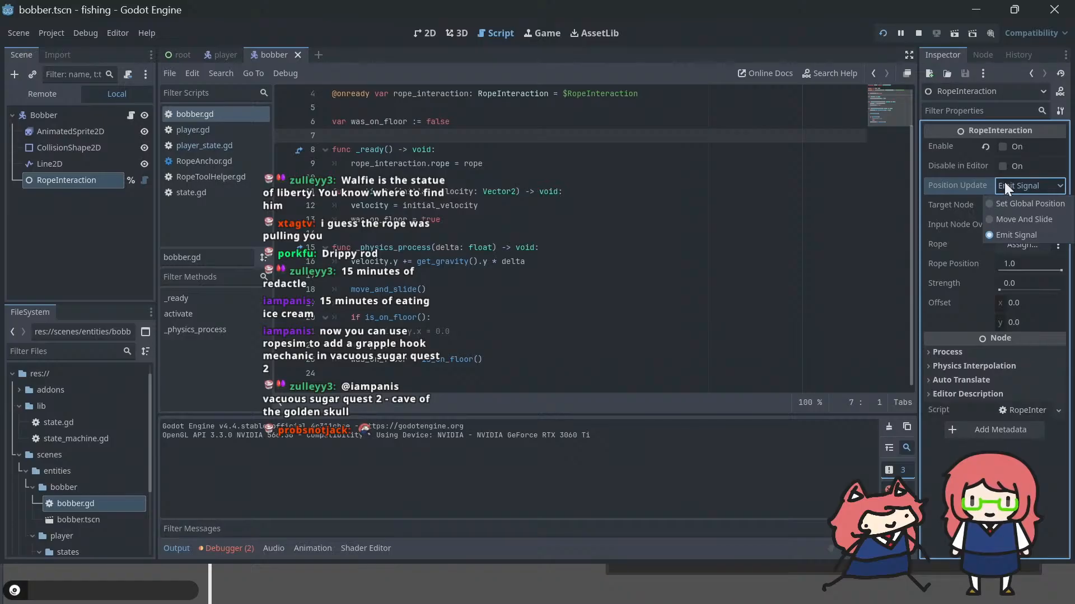
left_click(1003, 182)
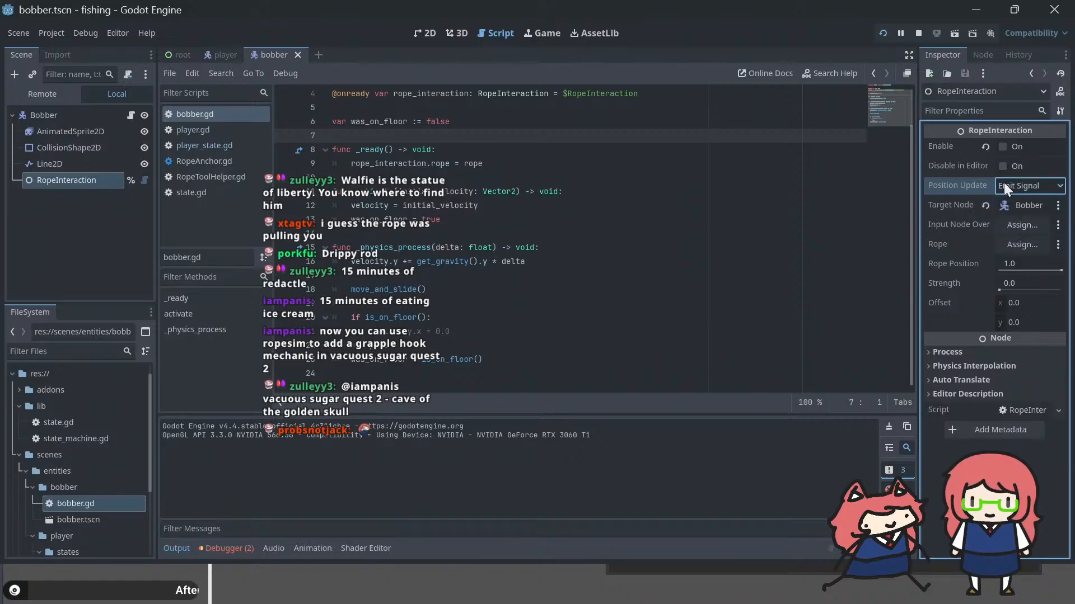
mouse_move(964, 217)
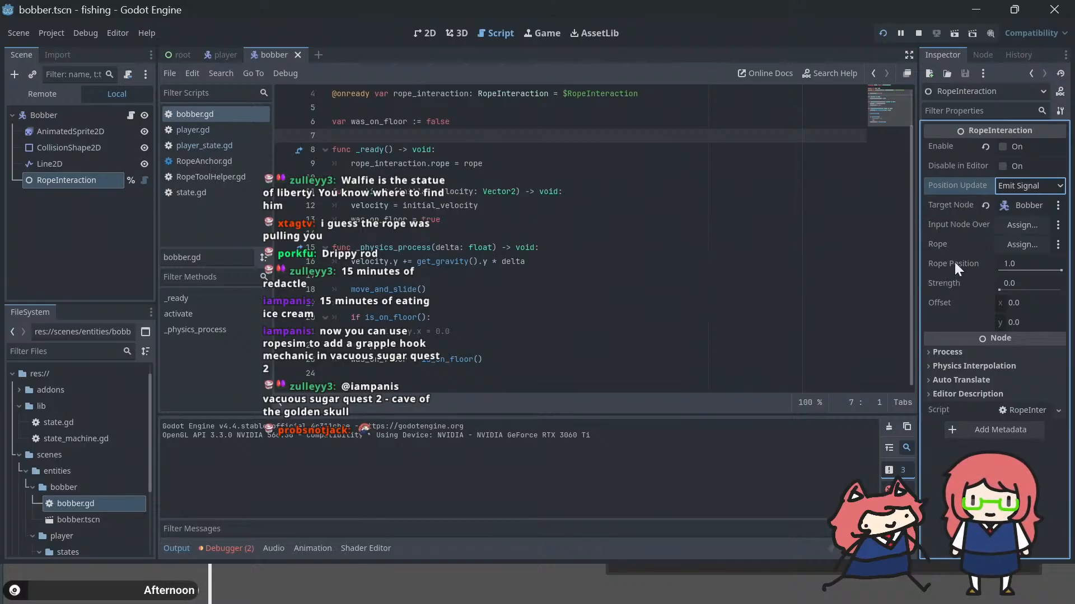
Step: Try the Move And Slide position update mode on RopeInteraction, run the game, and return to the editor
left_click(1011, 187)
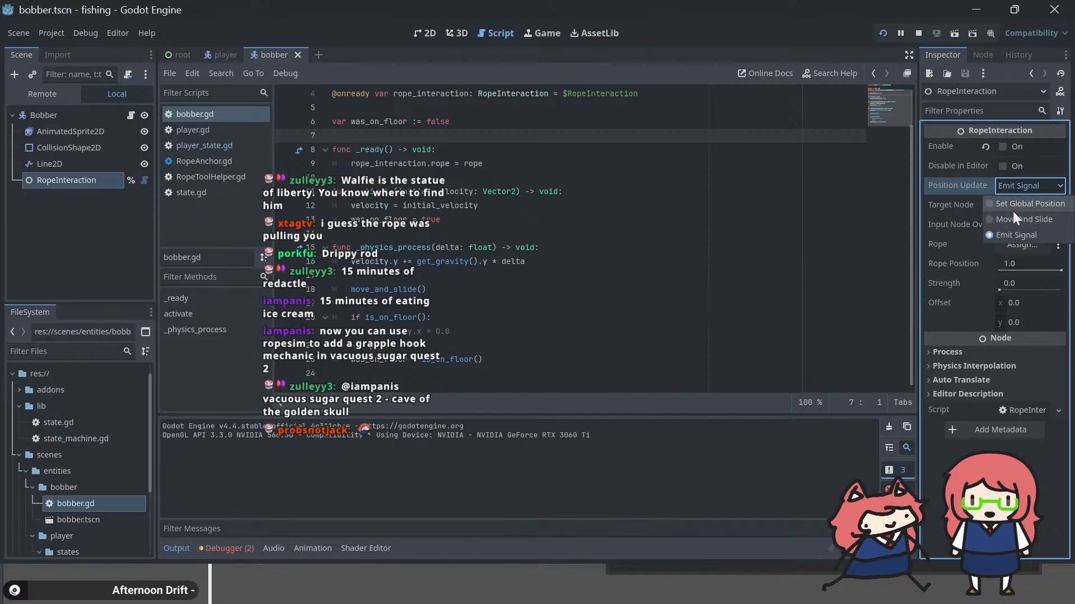
left_click(1012, 212)
key("F5")
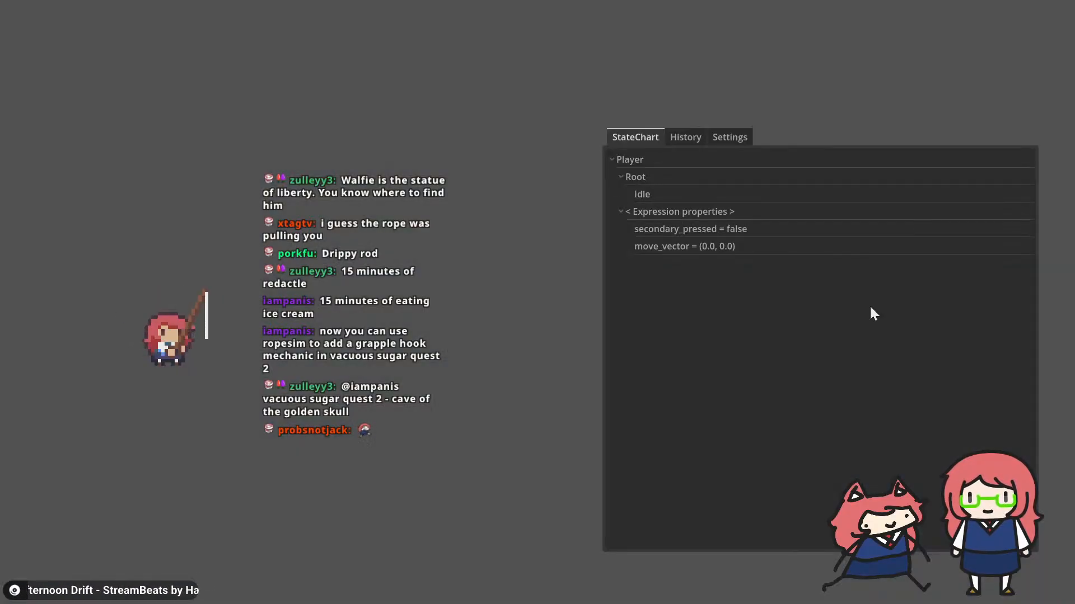
key("alt+Tab")
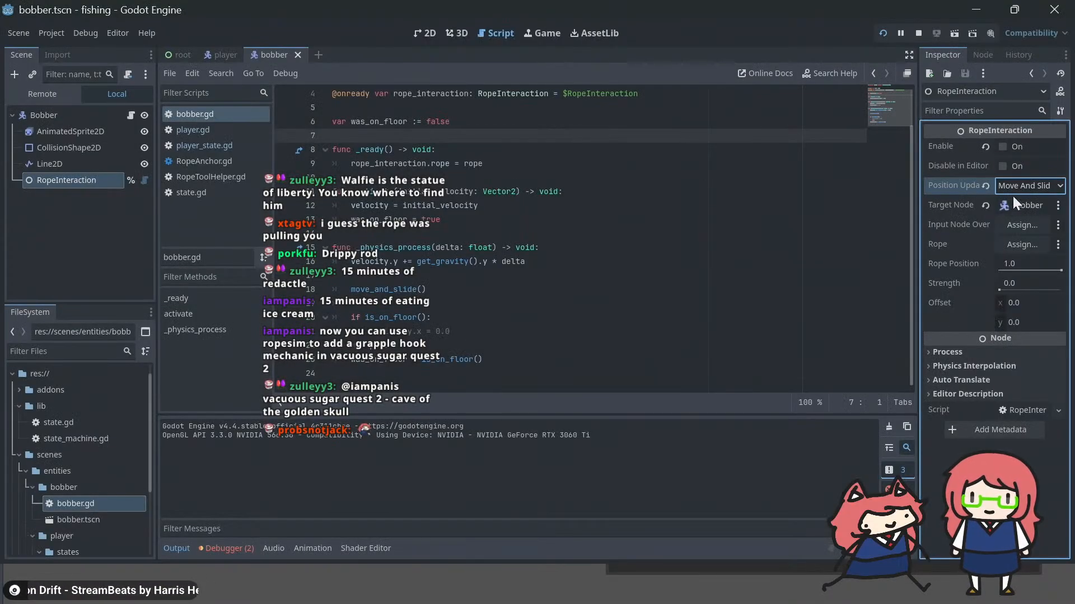
Step: Set RopeInteraction's position update mode to Set Global Position, run the game, and return to the editor
left_click(1018, 182)
left_click(1009, 203)
key("F5")
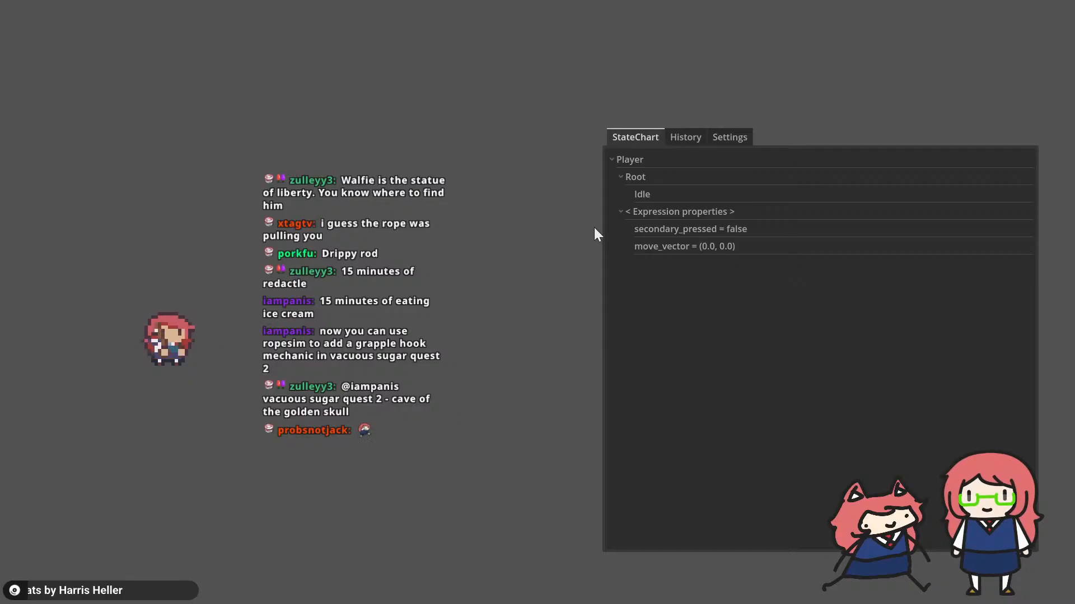
key("alt+Tab")
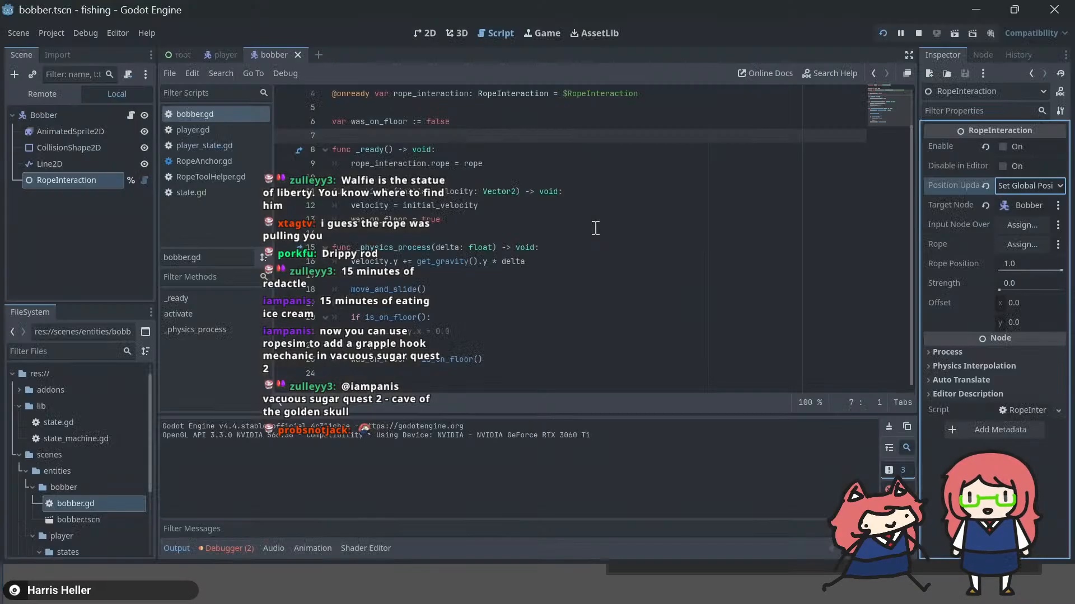
Step: Recheck the position update options, the player scene's Bobber rope assignment, and the descriptions of RopeInteraction's rope and target properties
left_click(1047, 185)
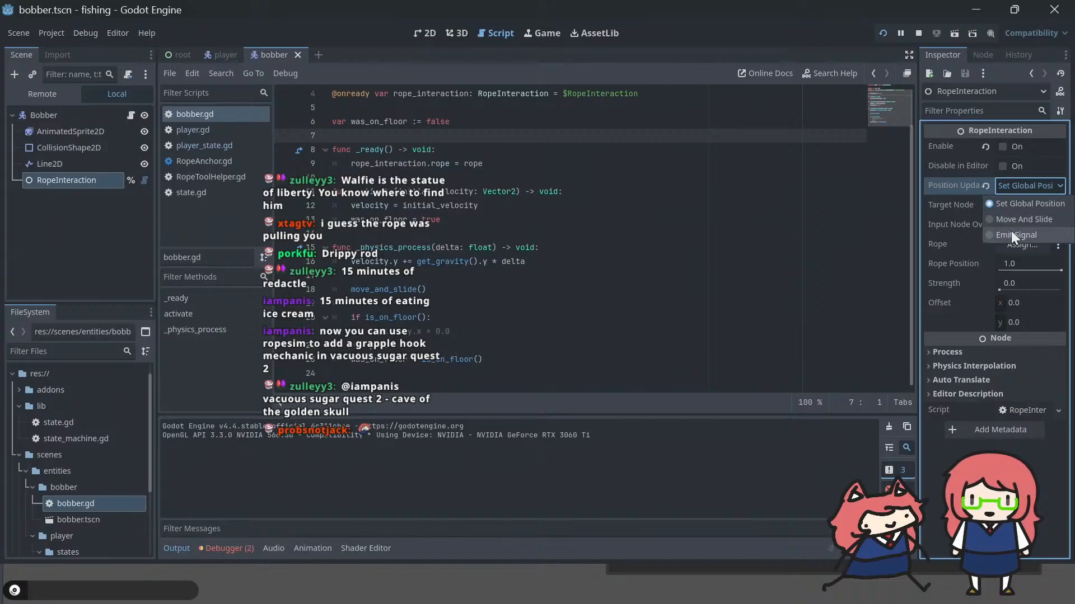
left_click(1018, 187)
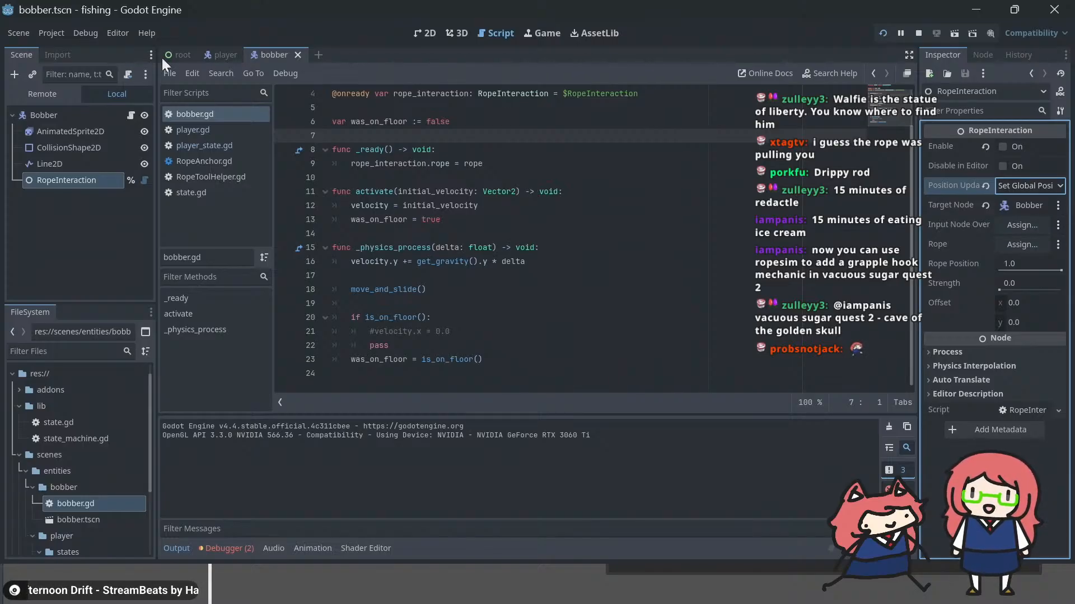
left_click(220, 54)
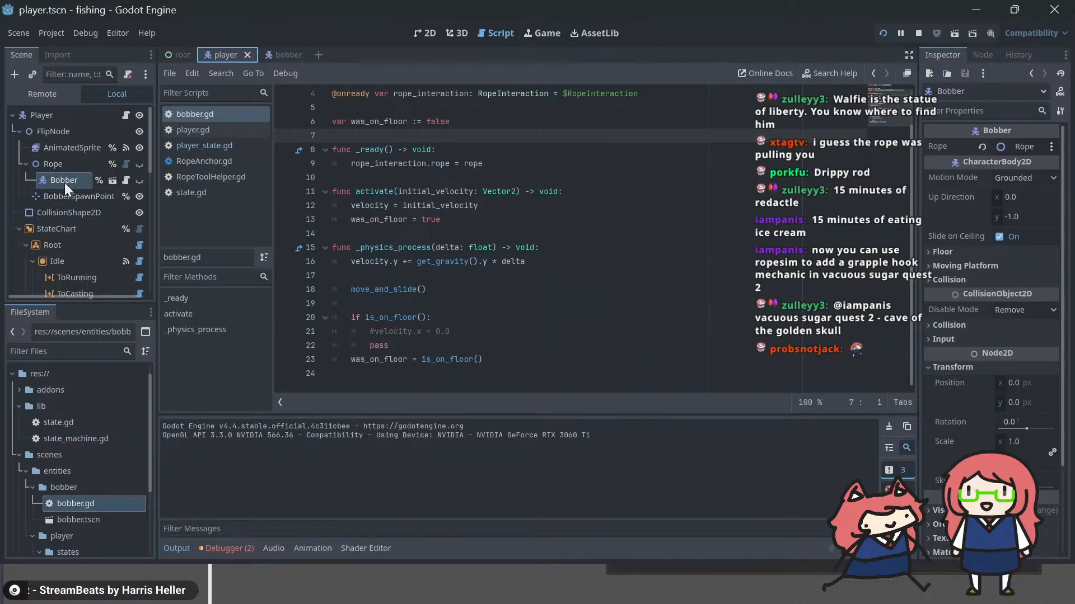
left_click(284, 51)
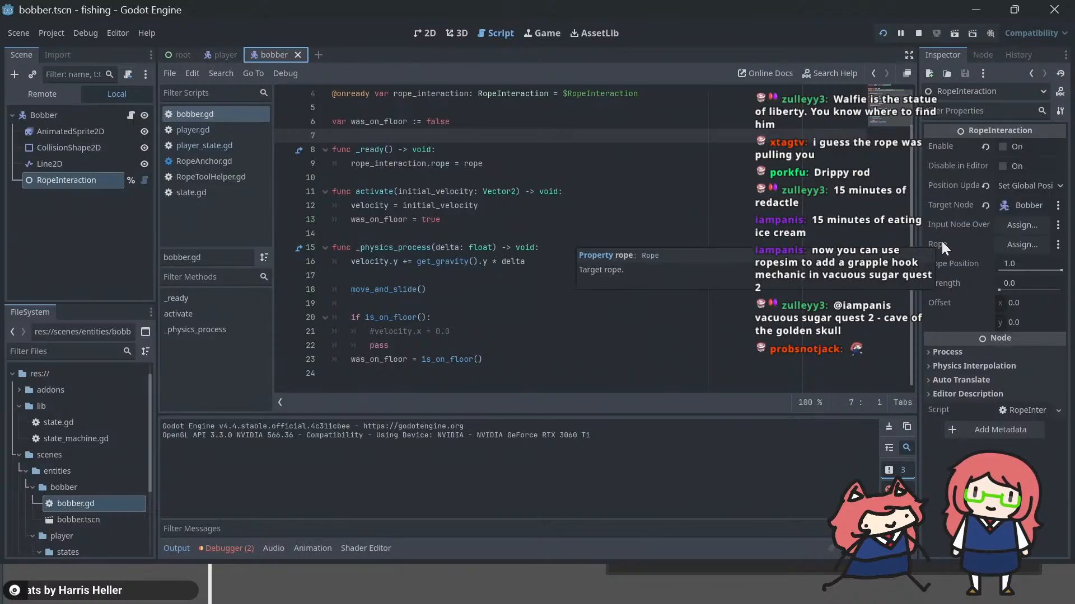
mouse_move(948, 222)
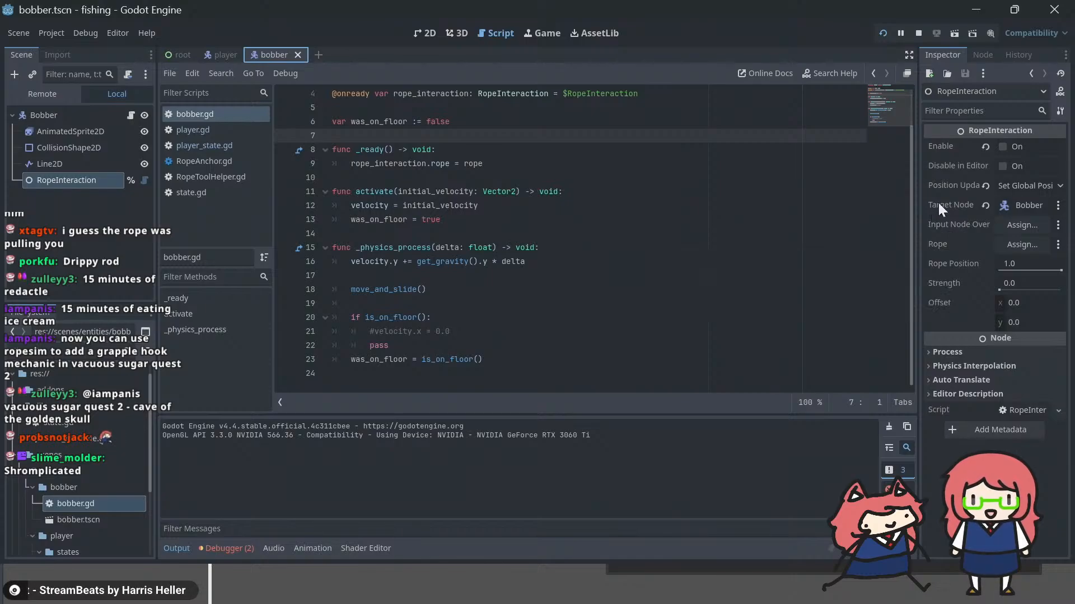
mouse_move(938, 203)
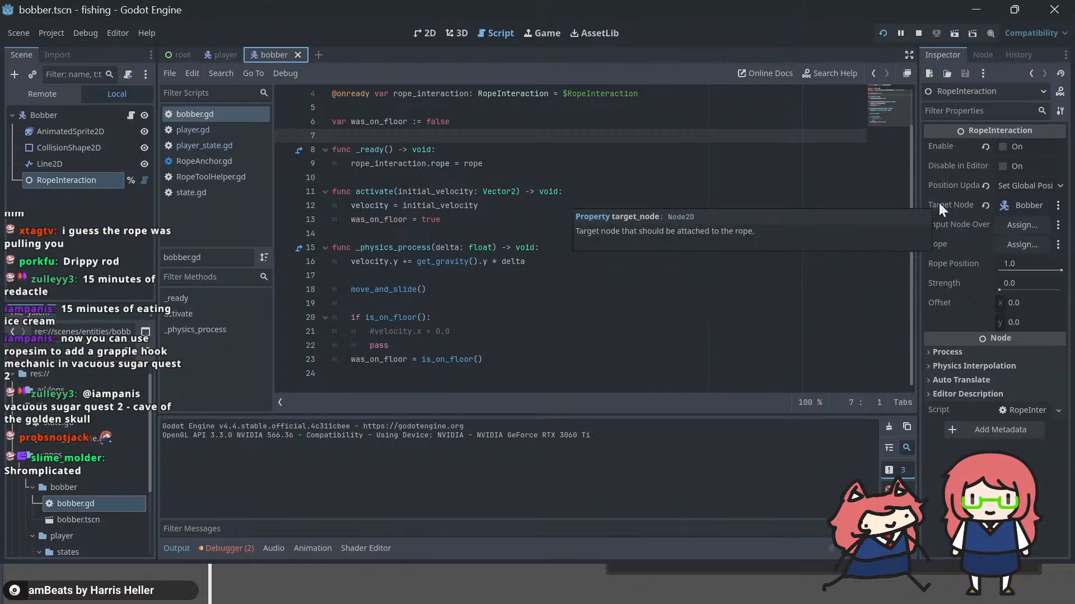
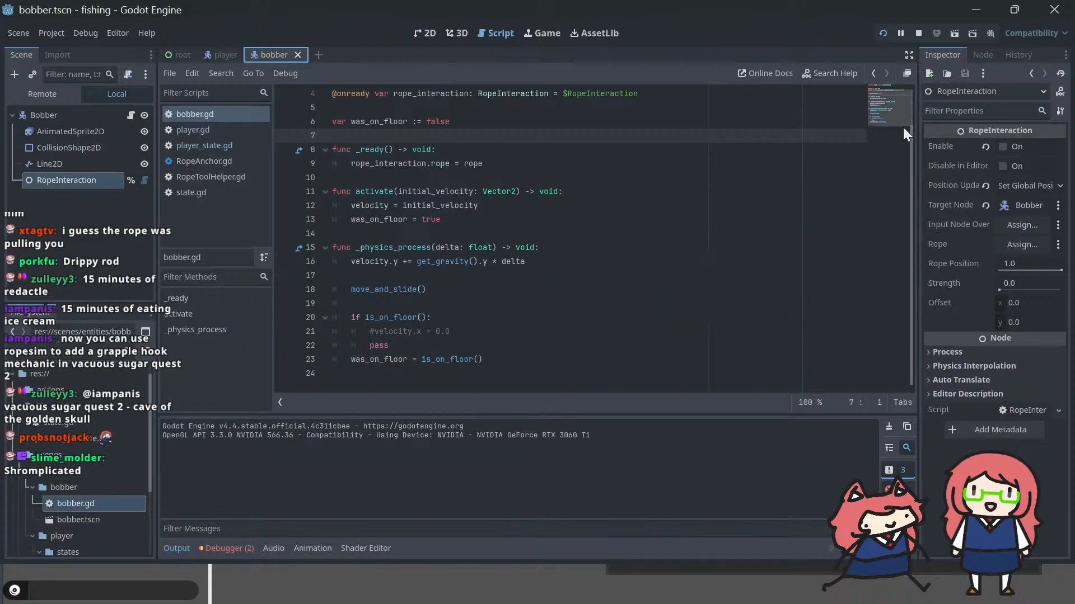
Step: Check the player and fishing rope in the running game window, and return to the editor
key("alt+Tab")
left_click(373, 425)
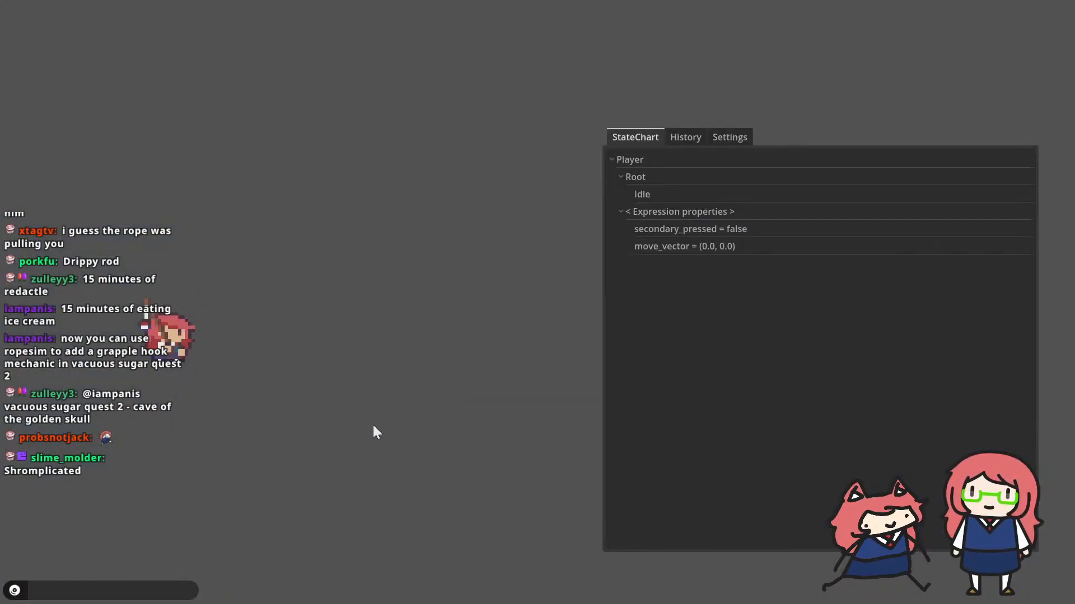
key("alt+Tab")
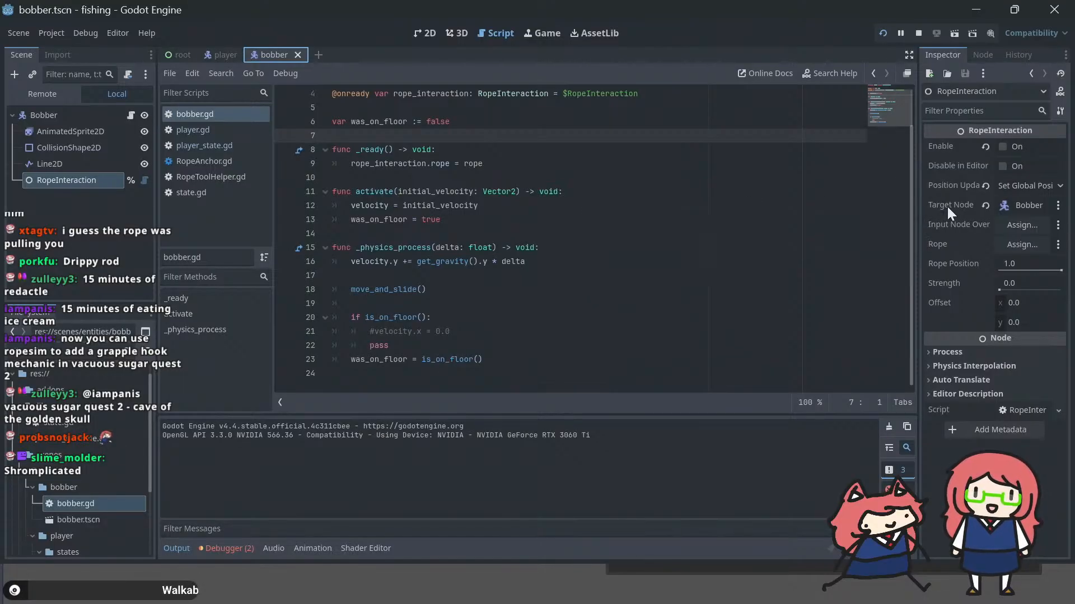
Step: Switch to Firefox, search the web for "godot pinjoint2d" in a new tab and open the PinJoint2D page of the Godot documentation
key("alt+Tab")
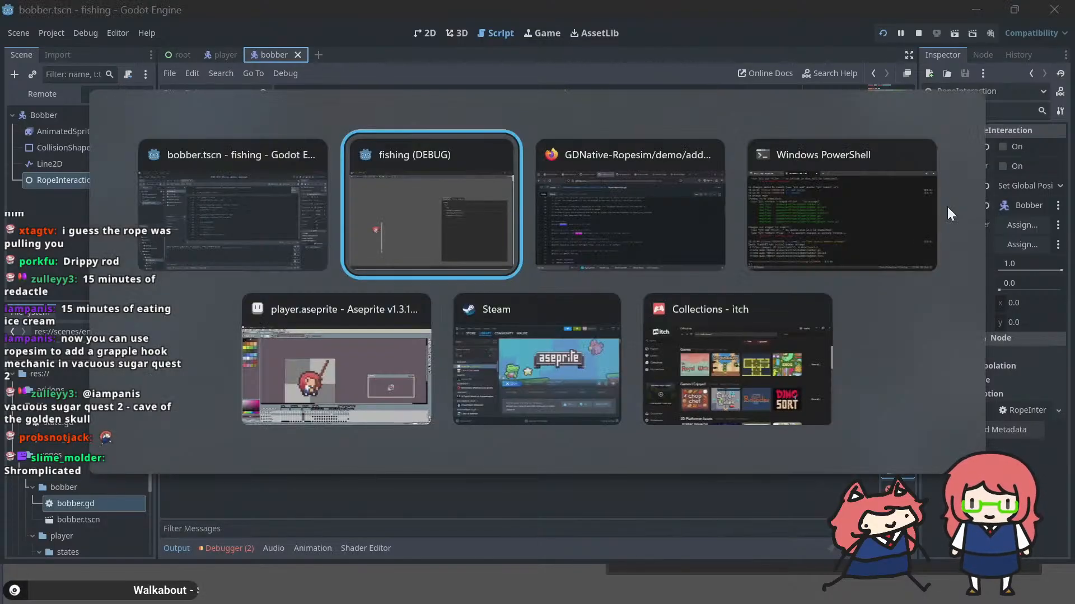
key("alt+Tab")
key("ctrl+t")
type("godo")
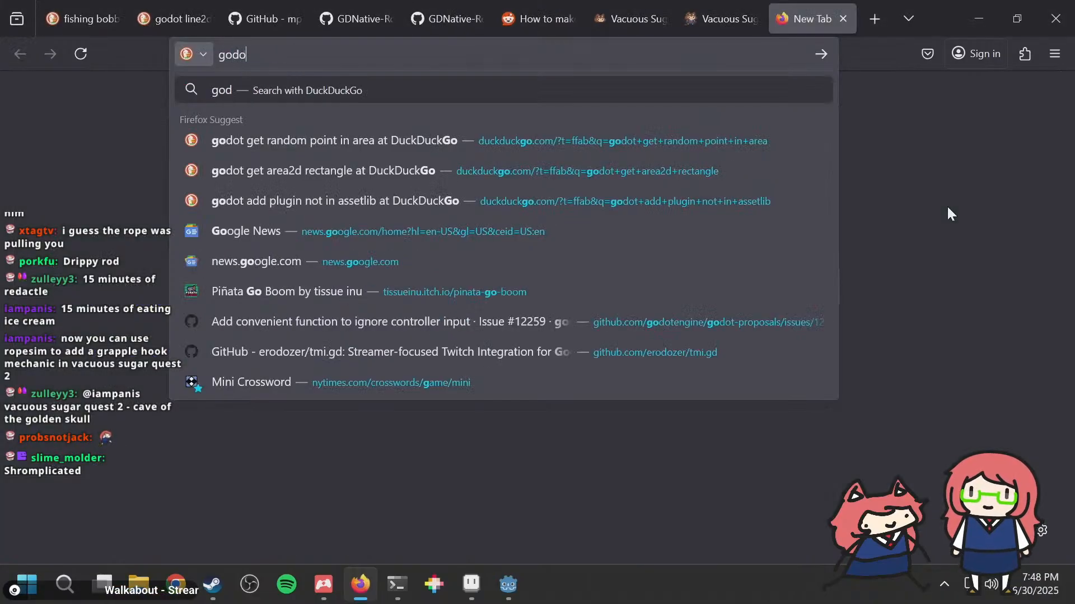
type("t pinjoin")
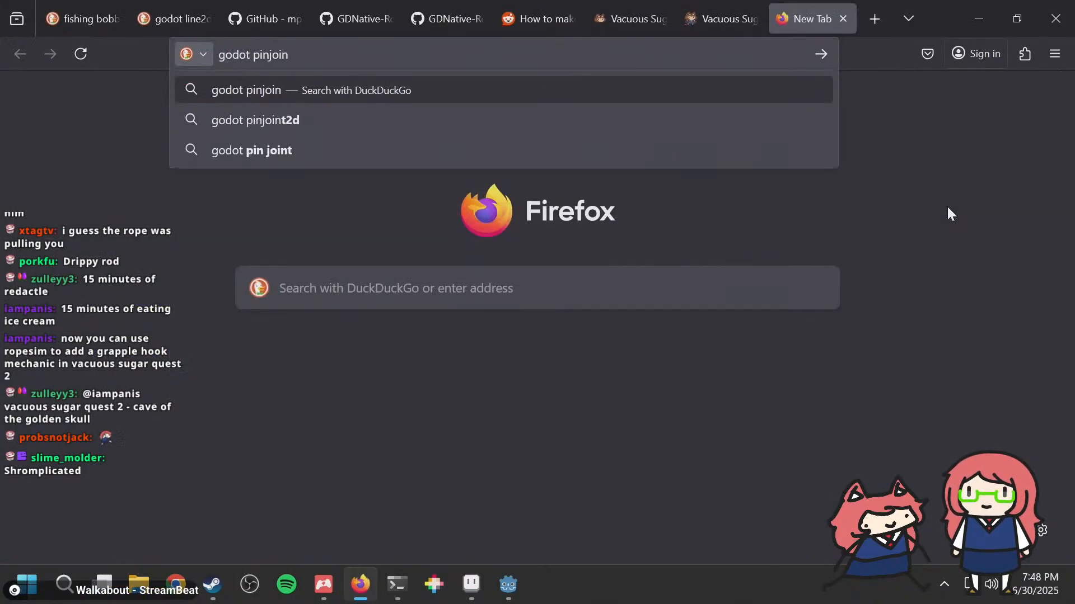
type("t2d")
key("Return")
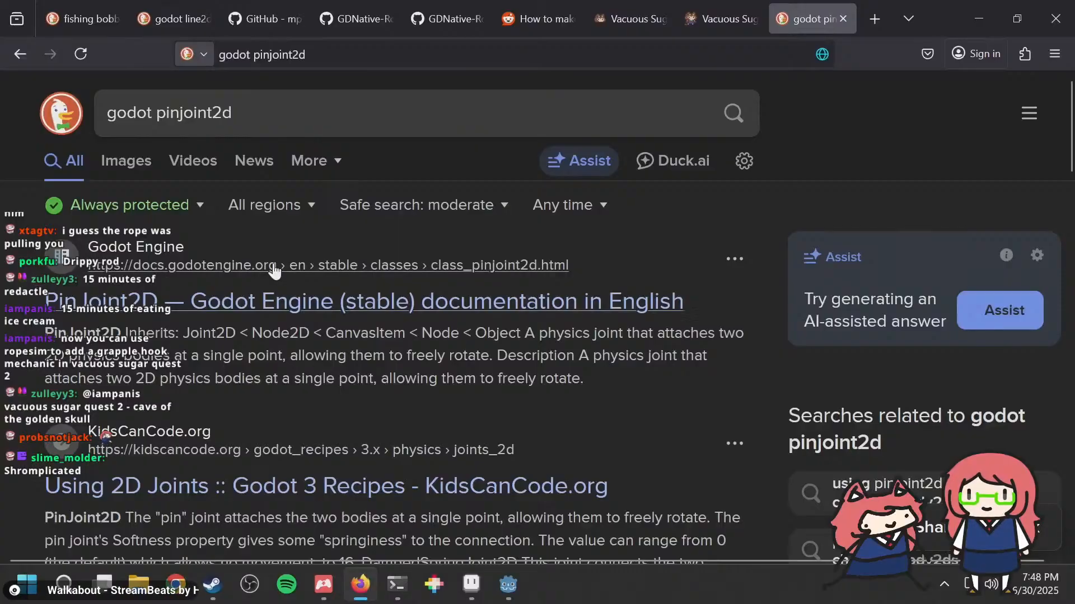
left_click(274, 271)
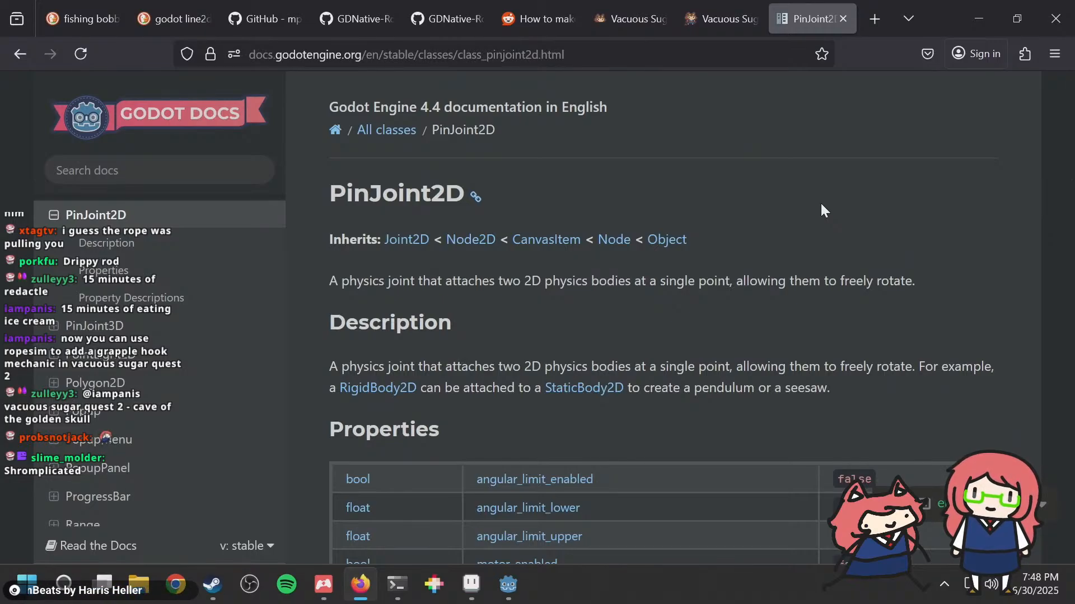
Step: Examine the PinJoint2D description and property descriptions, and the properties of its Joint2D parent class
scroll(821, 205, "down", 10)
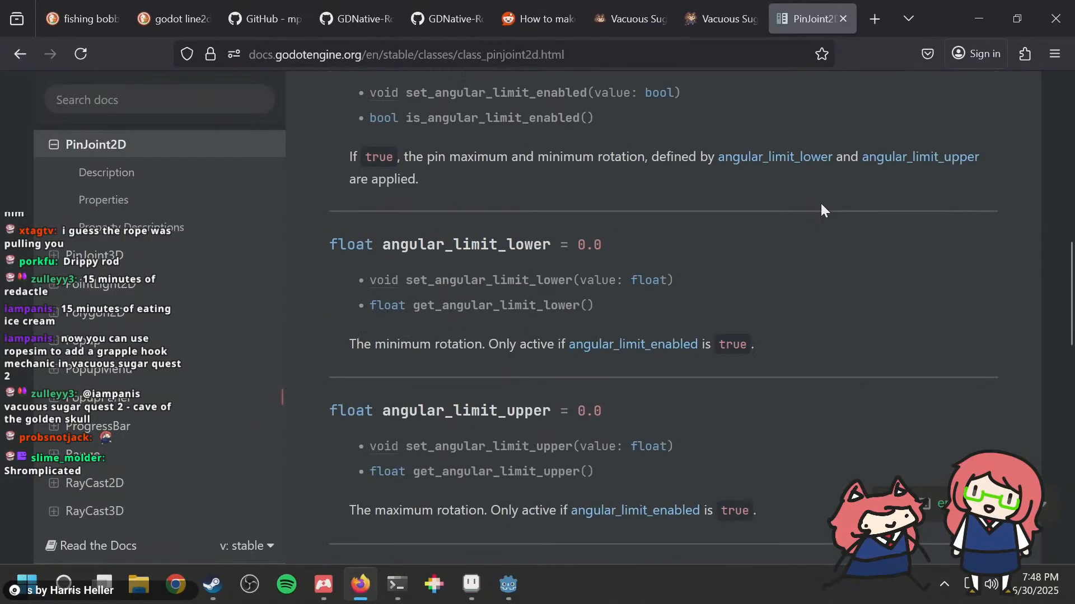
scroll(820, 203, "up", 10)
scroll(821, 203, "down", 12)
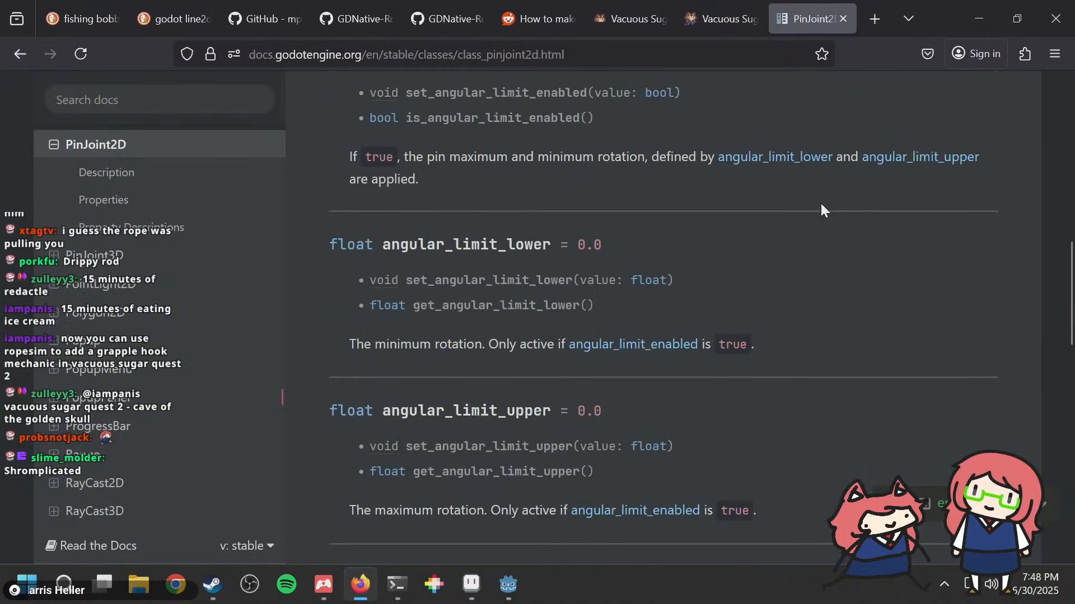
scroll(821, 204, "down", 5)
scroll(821, 203, "up", 15)
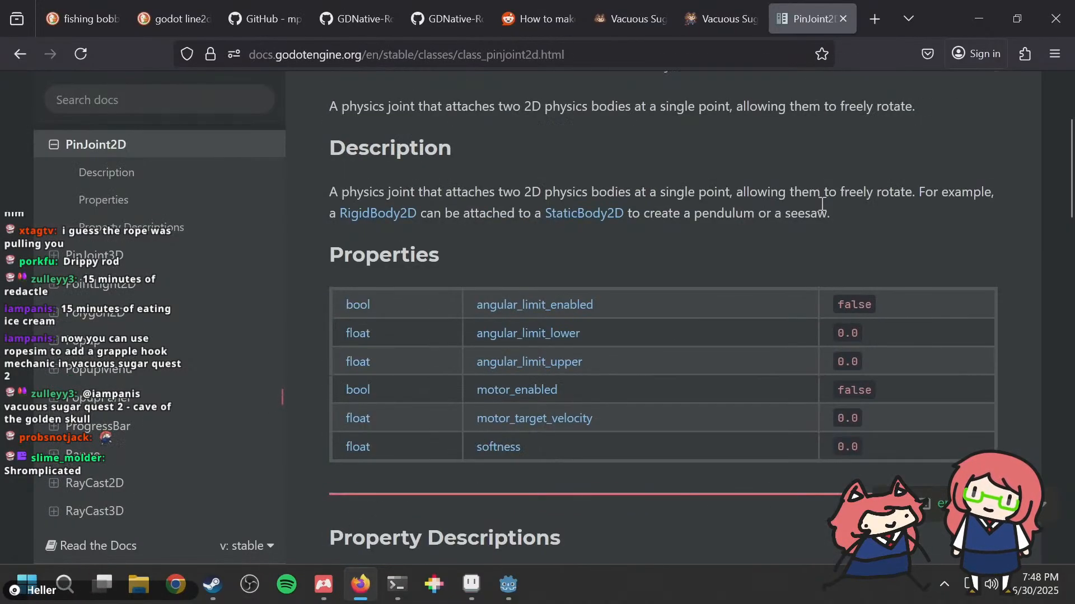
scroll(626, 375, "up", 3)
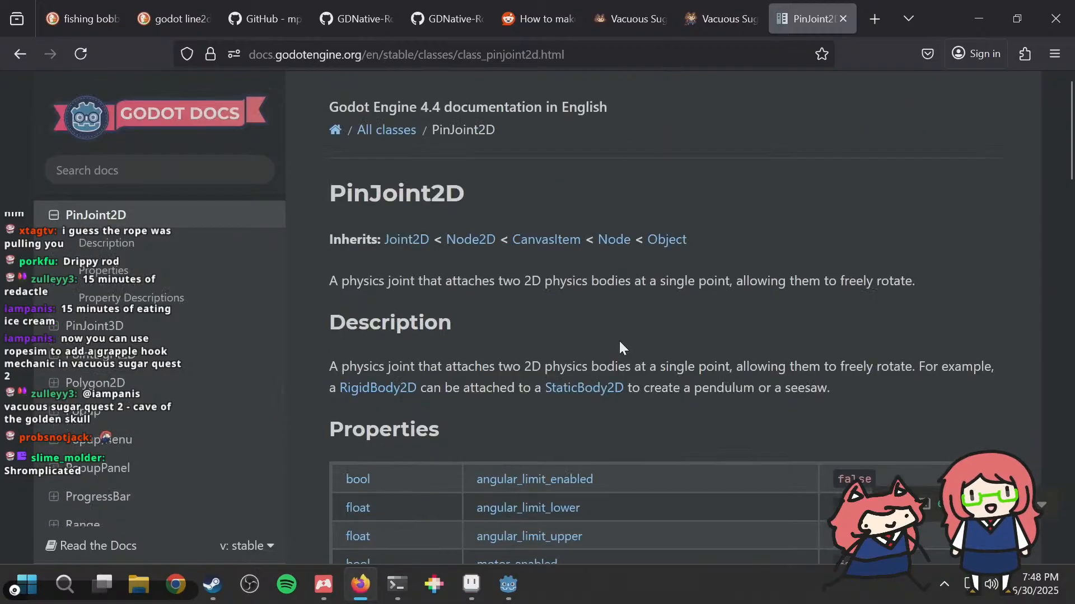
scroll(619, 339, "down", 5)
scroll(619, 338, "down", 15)
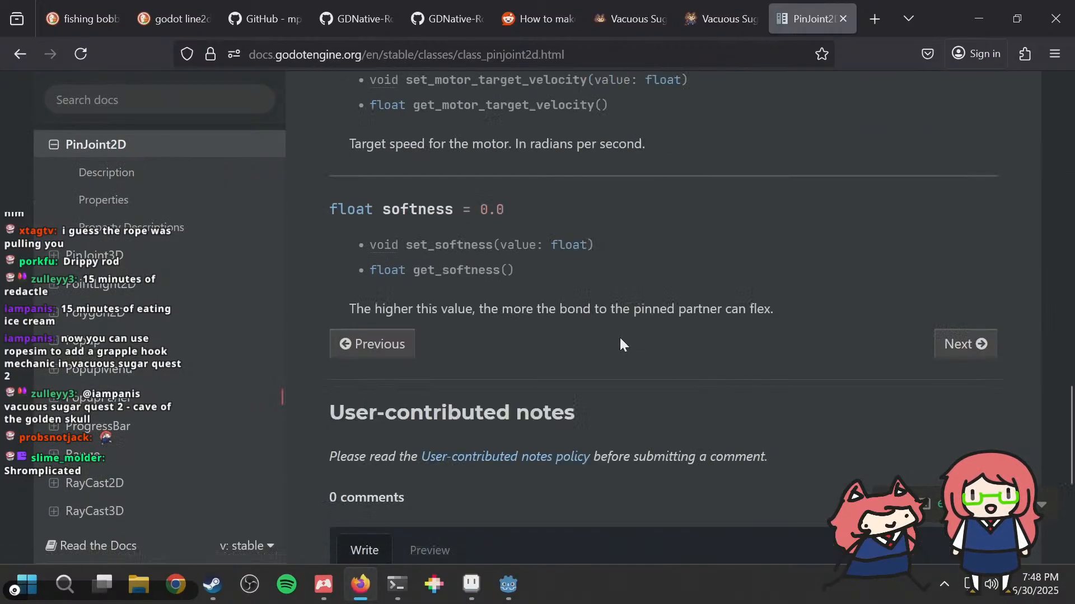
scroll(620, 337, "up", 20)
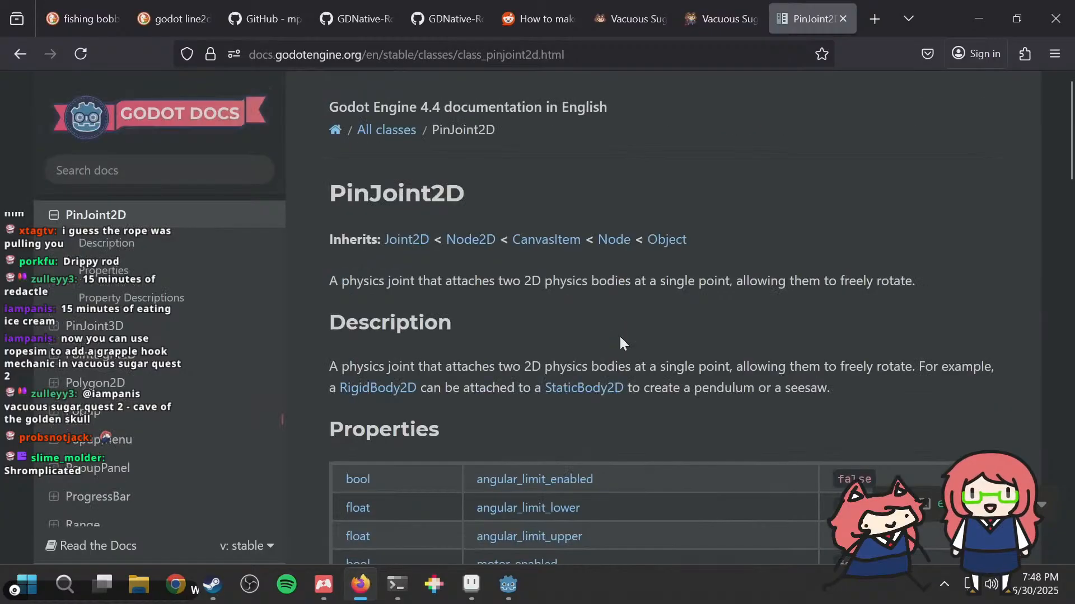
left_click(425, 240)
scroll(716, 271, "down", 2)
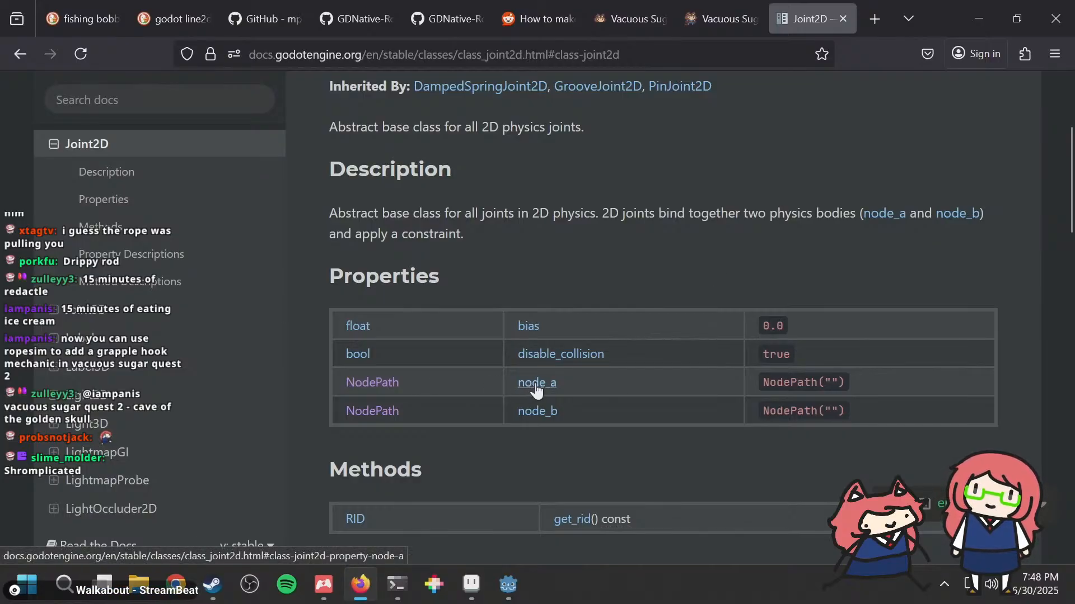
Step: Switch back to Godot and delete the RopeInteraction and Line2D nodes from the Bobber scene
key("alt+Tab")
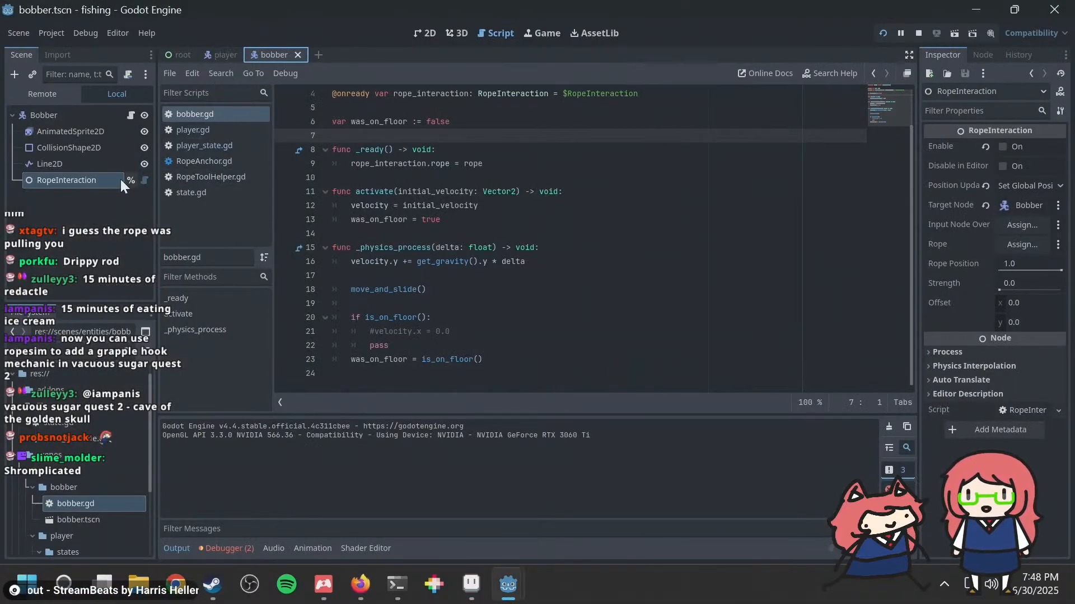
right_click(81, 179)
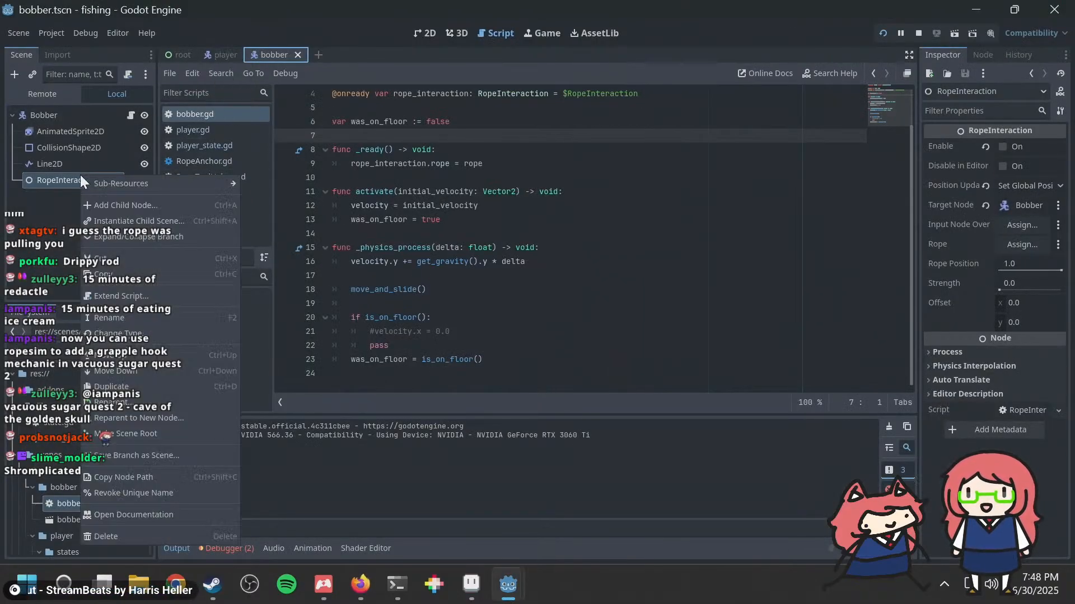
left_click(128, 536)
left_click(505, 312)
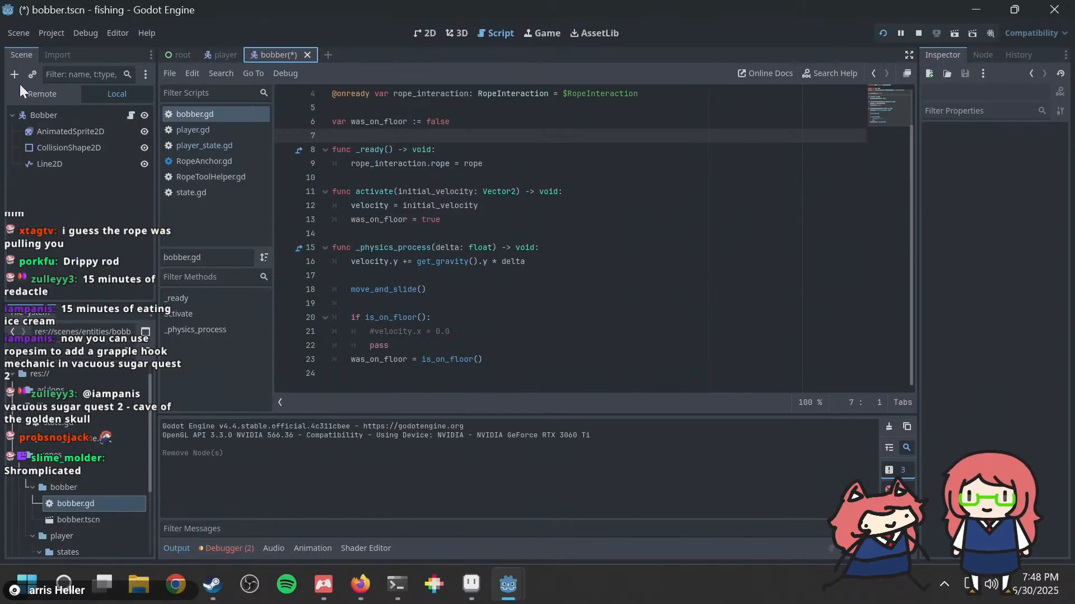
right_click(76, 162)
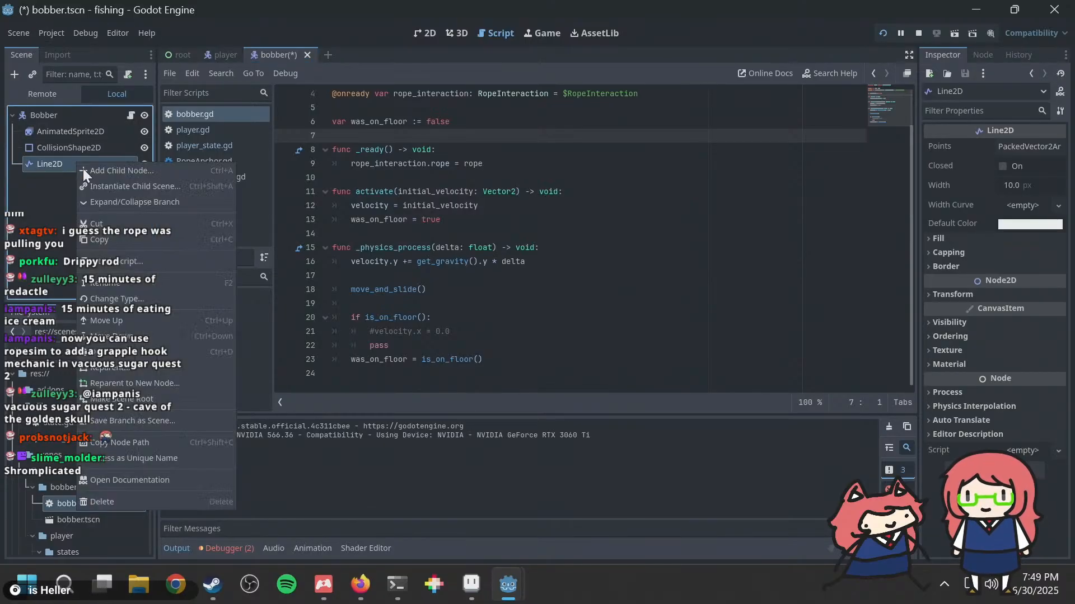
left_click(116, 502)
left_click(532, 311)
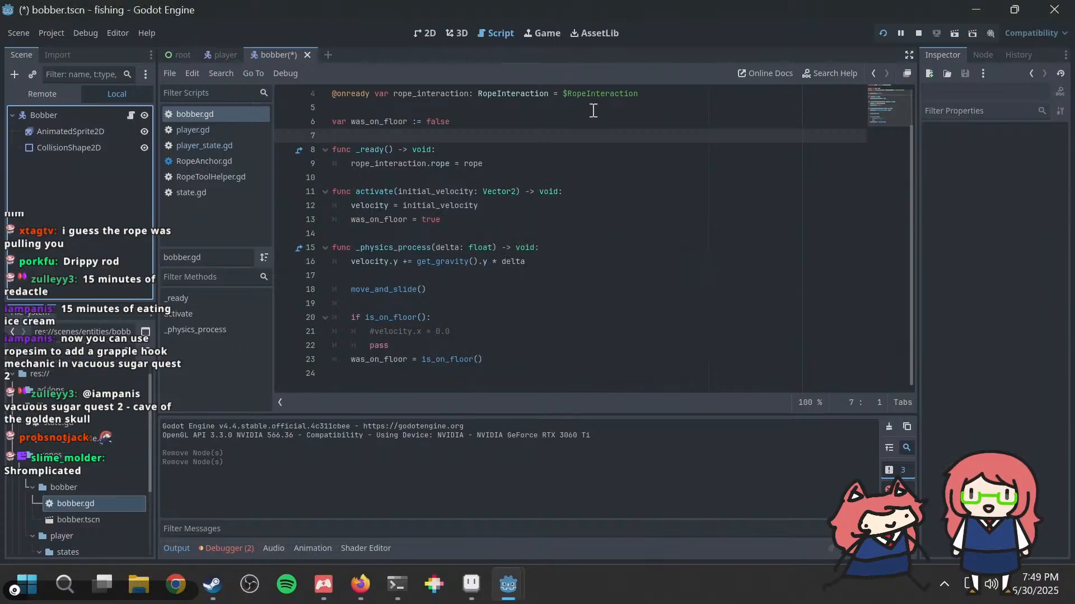
Step: Delete the rope_interaction and exported rope variable declarations from bobber.gd
triple_click(601, 101)
key("BackSpace")
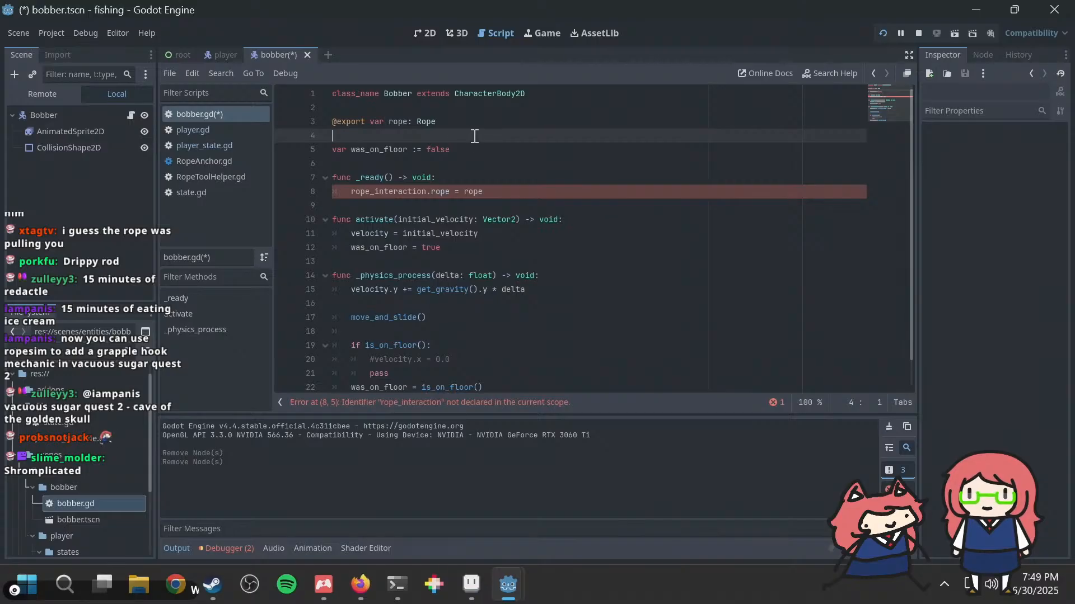
triple_click(323, 125)
key("BackSpace")
Step: Replace the rope assignment in the _ready function of bobber.gd with pass and save the changes
left_click(507, 178)
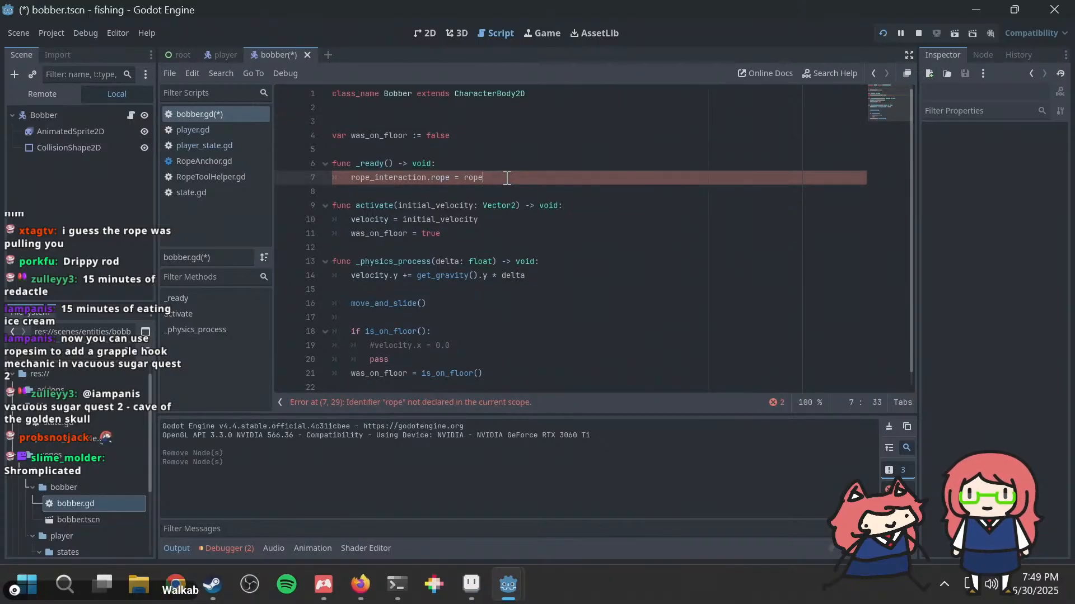
key("shift+Home")
type("pass")
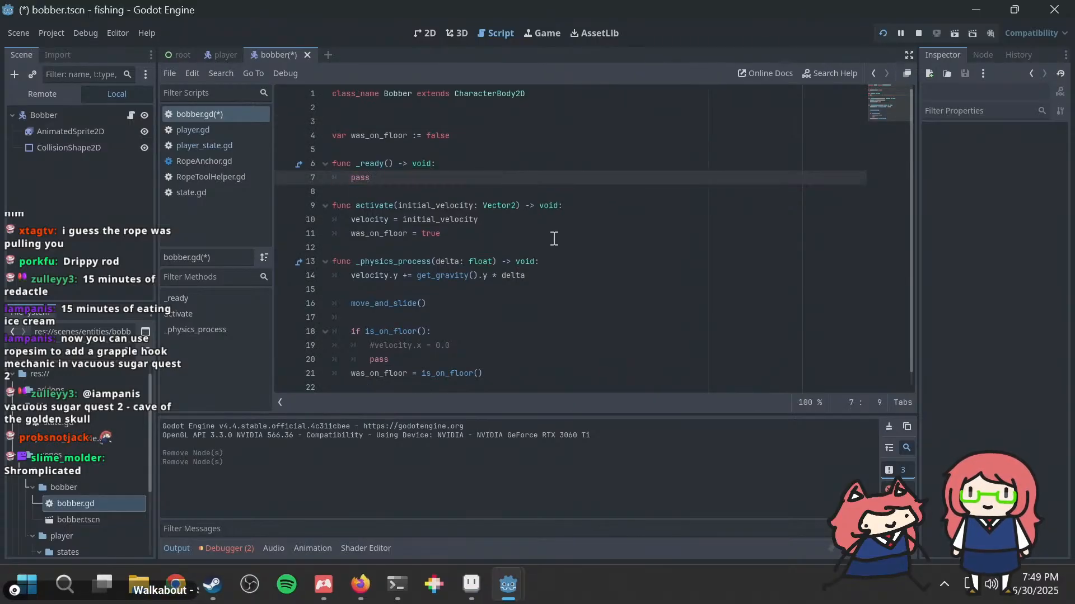
scroll(553, 246, "down", 1)
left_click(447, 303)
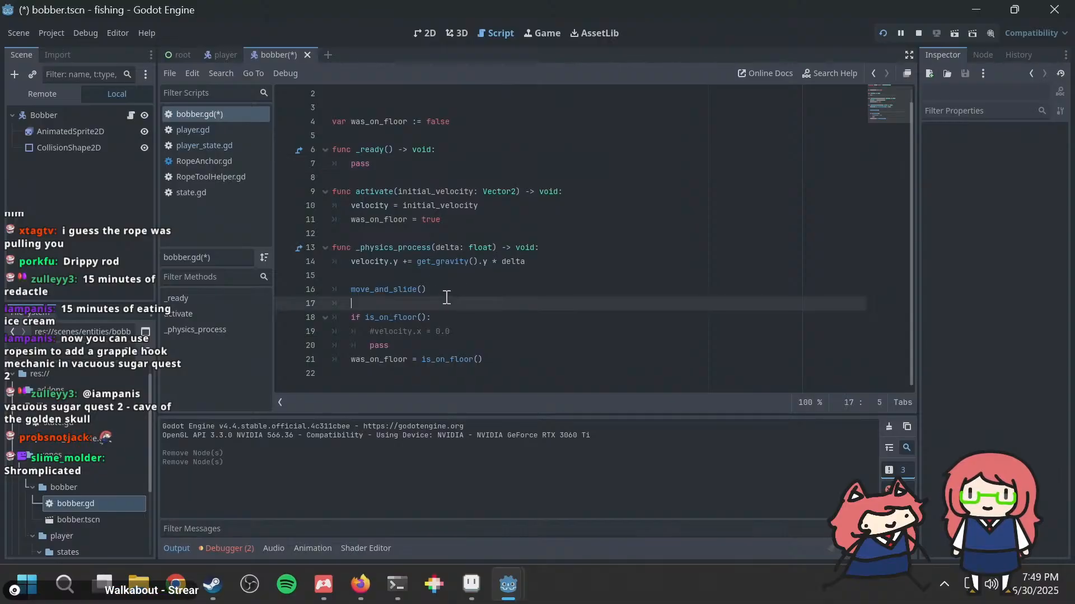
key("ctrl+s")
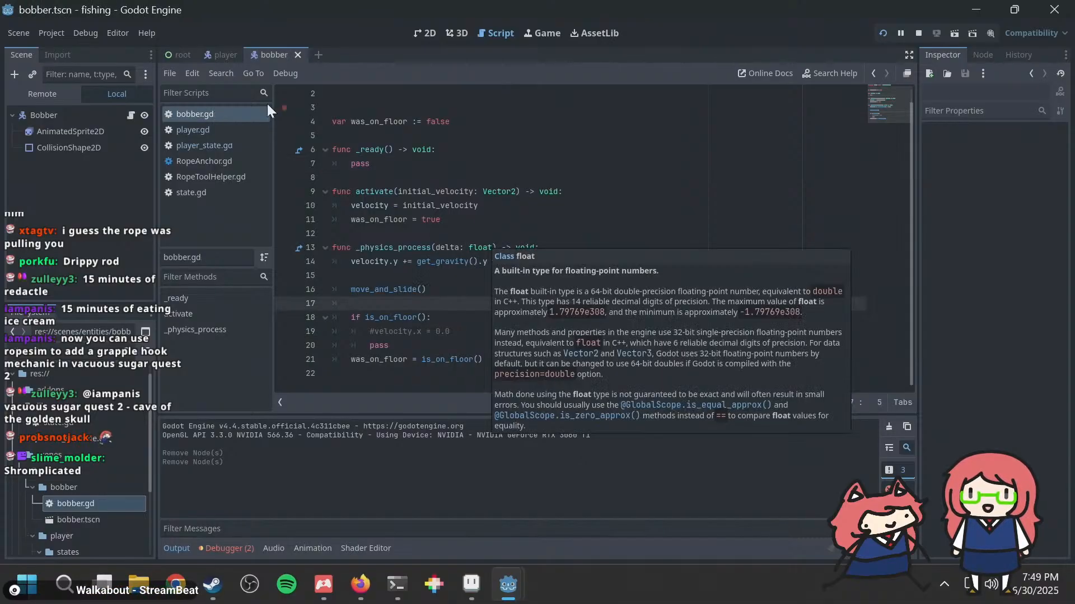
Step: In the player scene, move Bobber out of Rope to directly under FlipNode and add a RopeInteraction child node to FlipNode
left_click(223, 54)
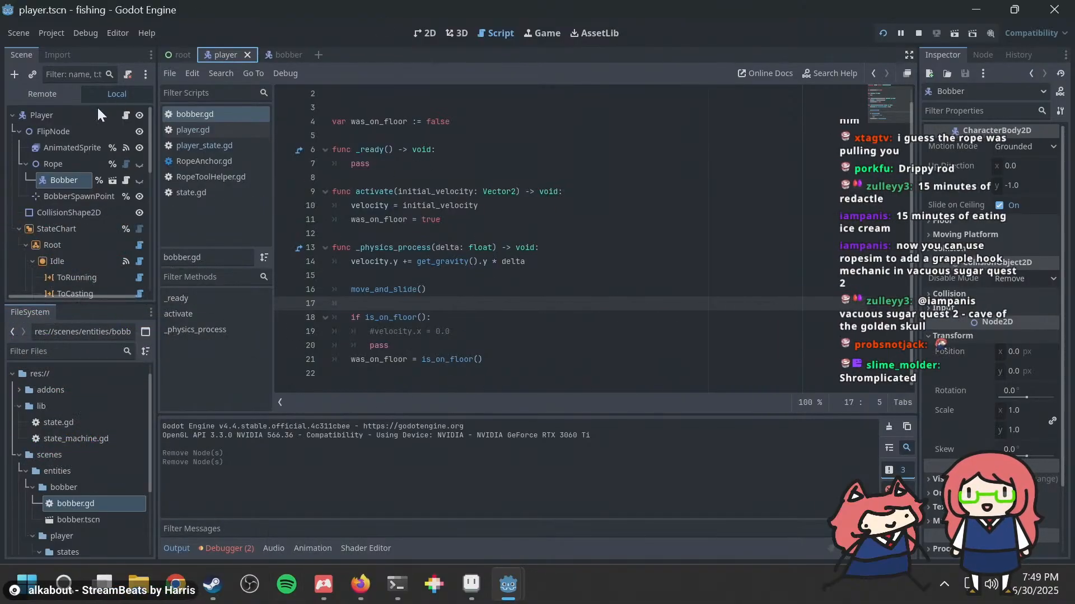
left_click_drag(56, 177, 56, 157)
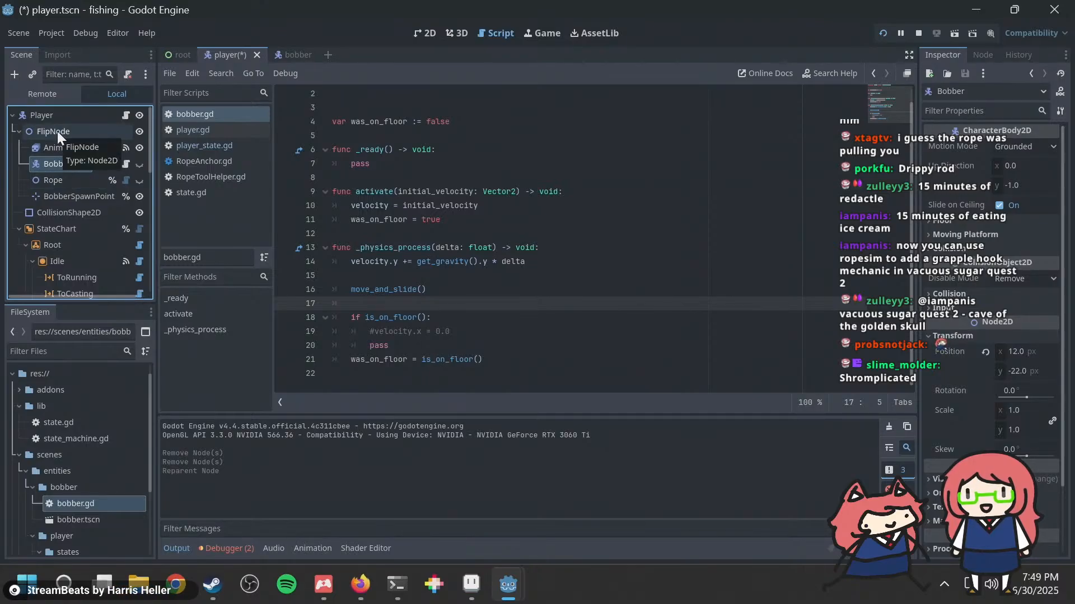
left_click(59, 132)
right_click(59, 132)
left_click(75, 145)
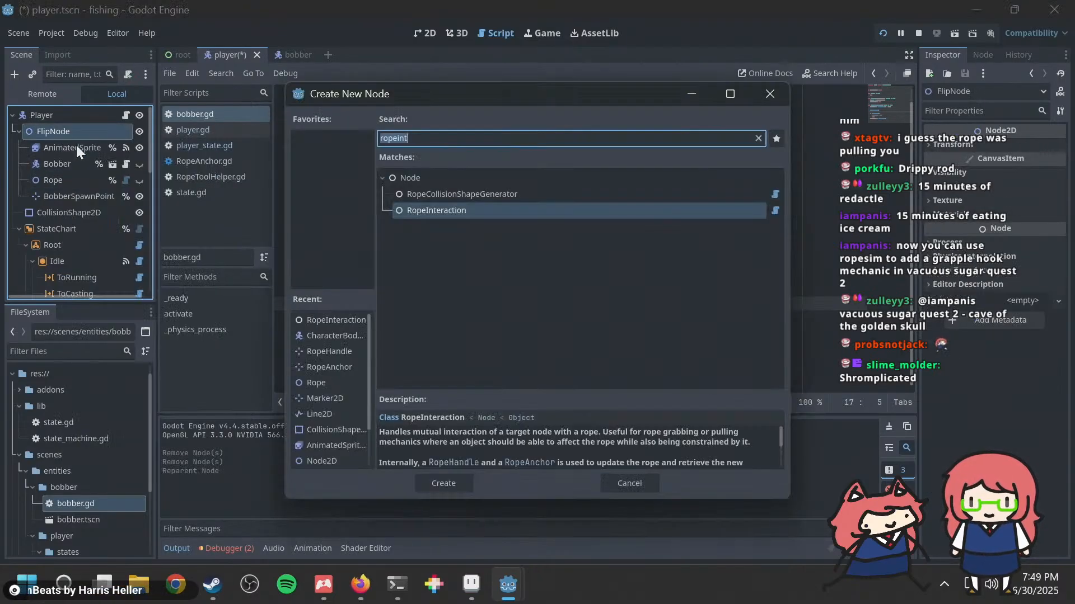
key("Escape")
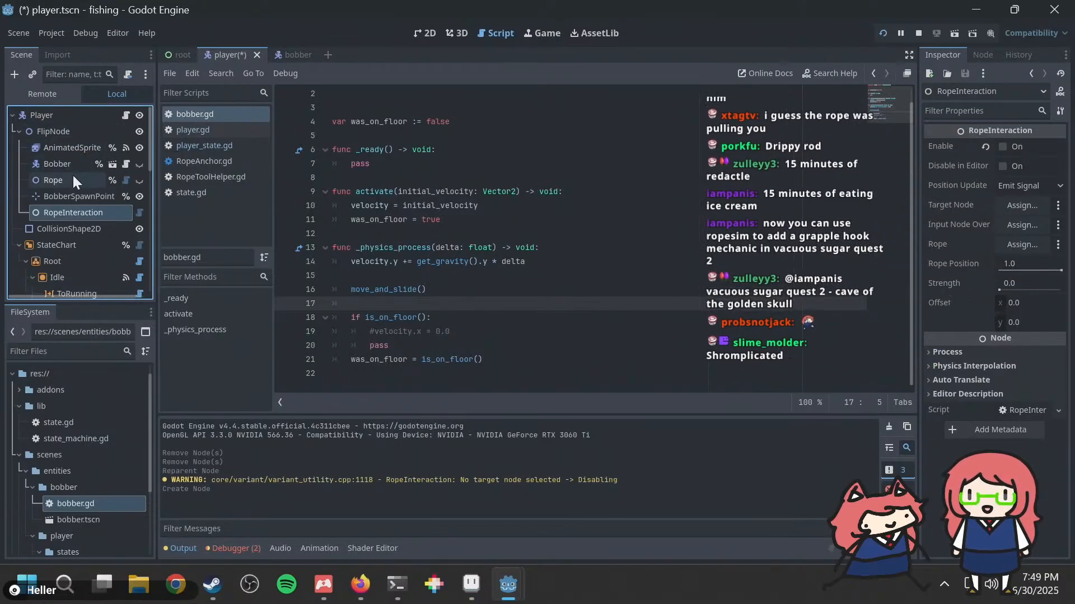
Step: Assign BobberSpawnPoint as RopeInteraction's target node, Bobber as its input node override and Rope as its rope
left_click(1009, 204)
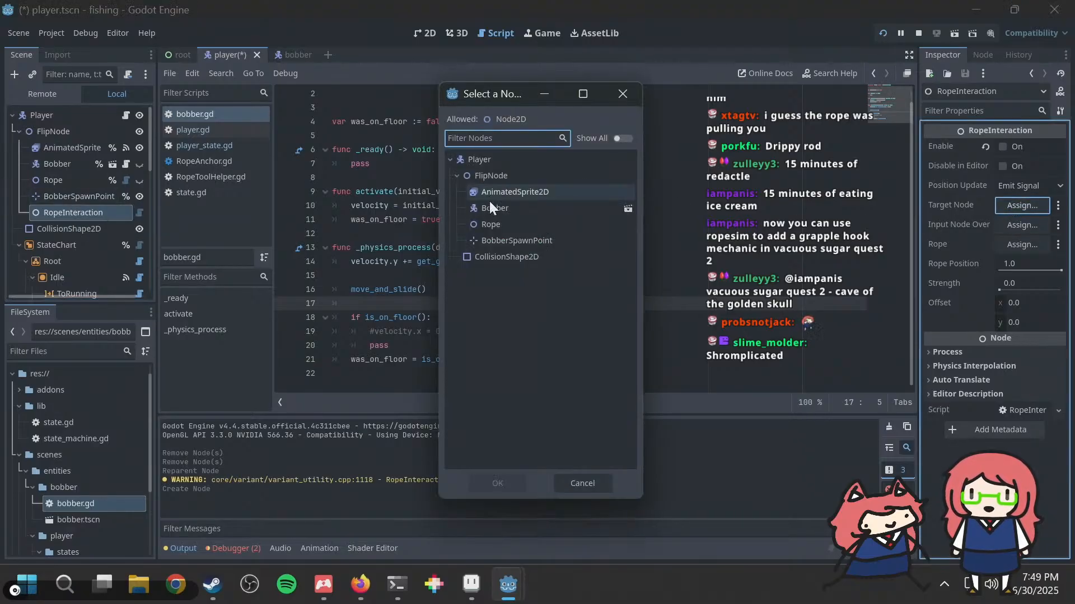
double_click(509, 237)
left_click(1014, 223)
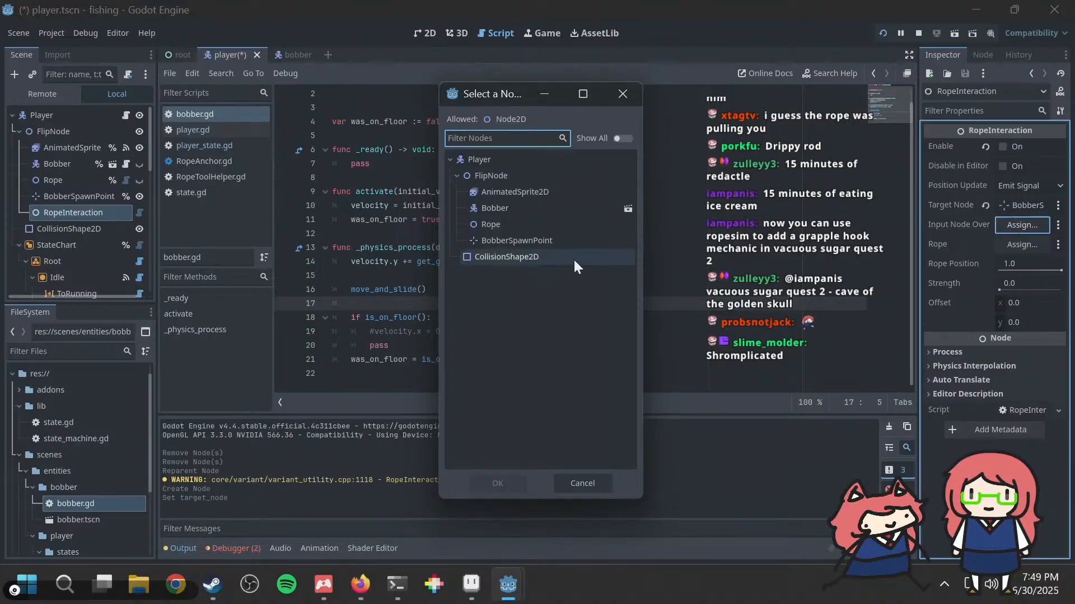
left_click(520, 212)
double_click(519, 210)
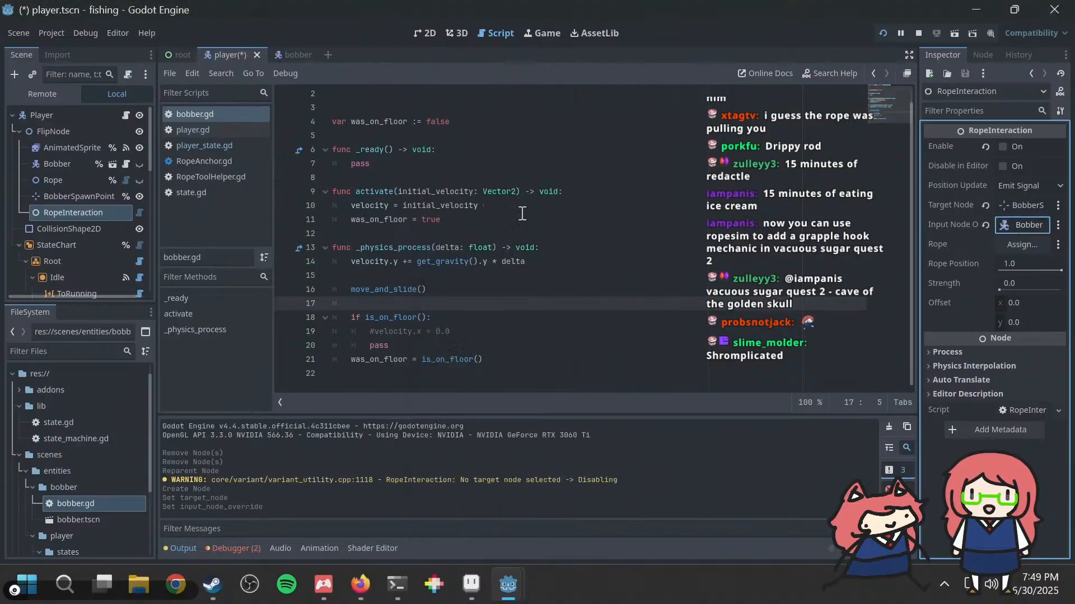
left_click(1014, 246)
double_click(525, 193)
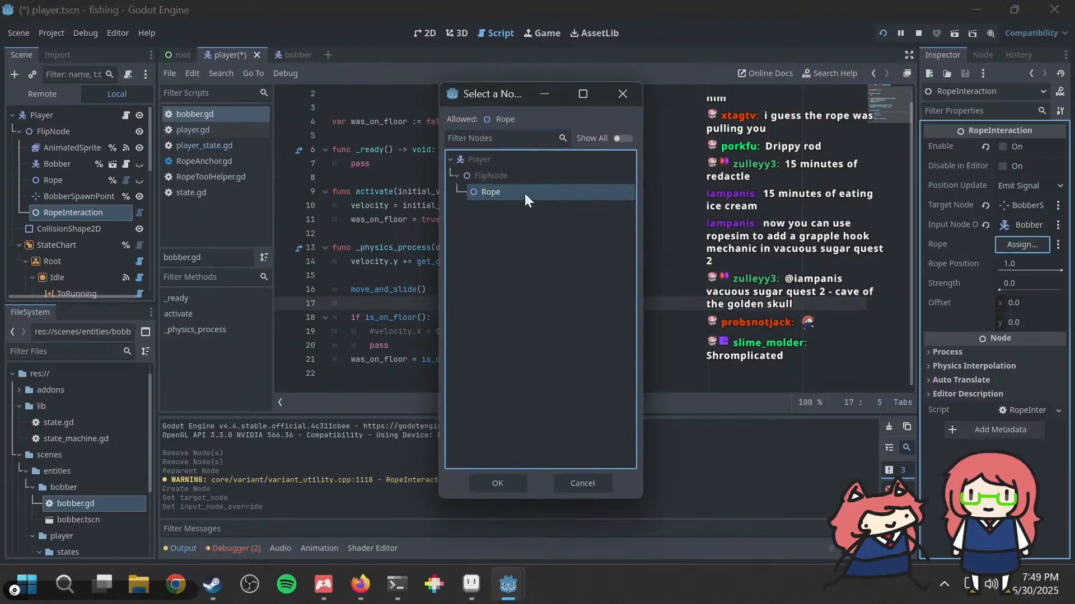
Step: Run the project to test the rope setup, and inspect the BobberSpawnPoint node's properties in the editor
key("F5")
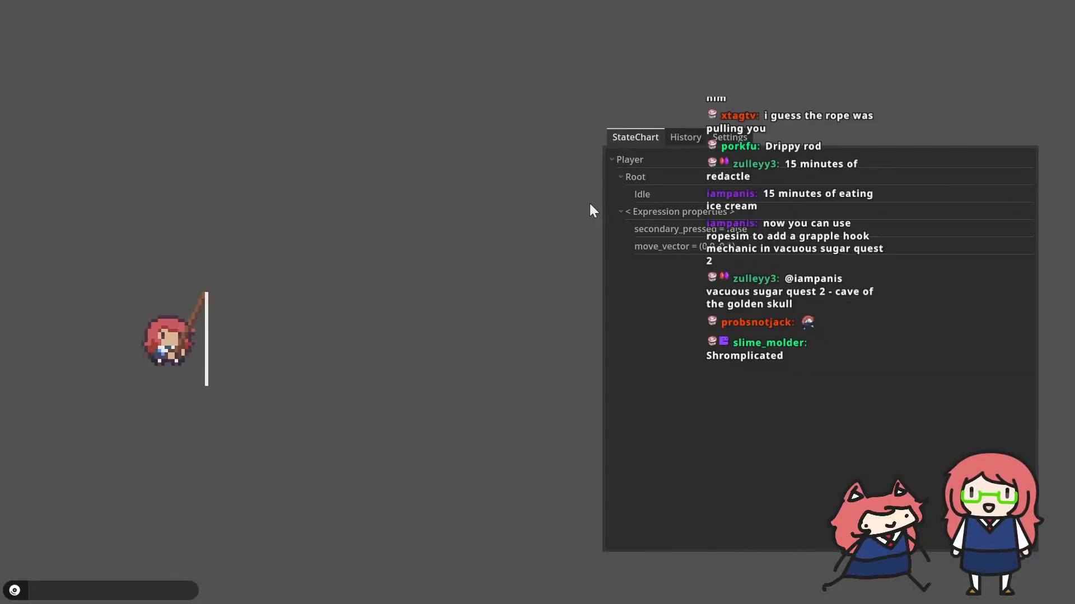
key("alt+Tab")
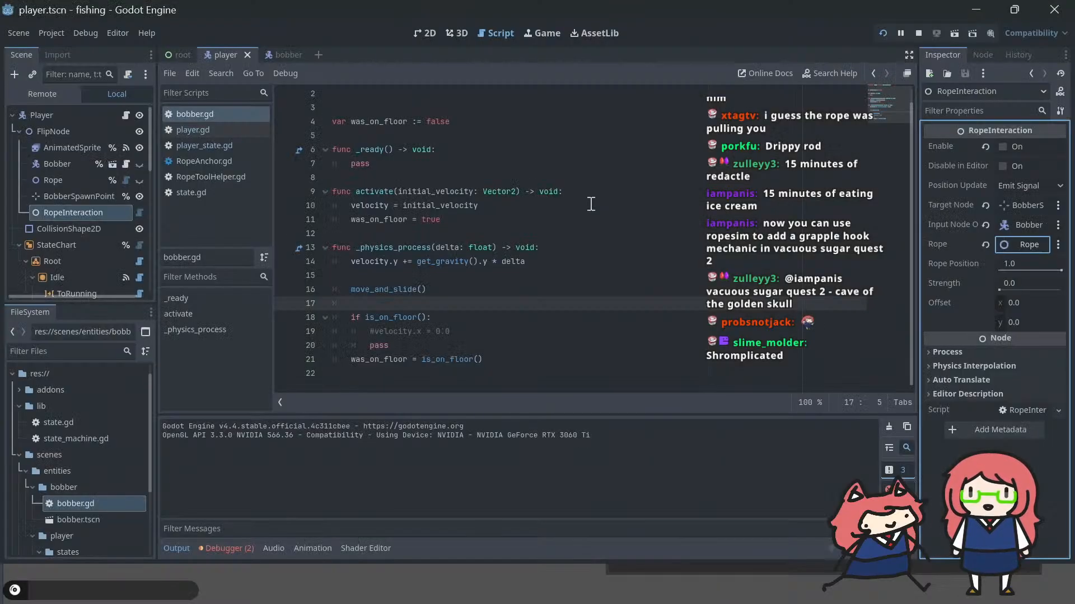
left_click(66, 195)
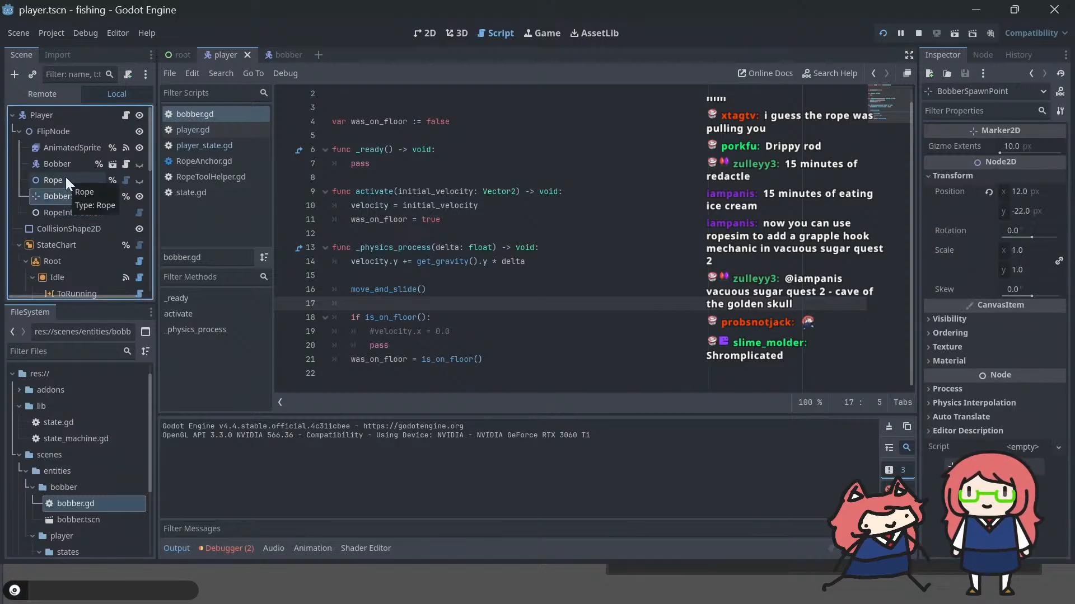
Step: Try RopeInteraction's position update mode as Move And Slide and run the game to test it
left_click(70, 212)
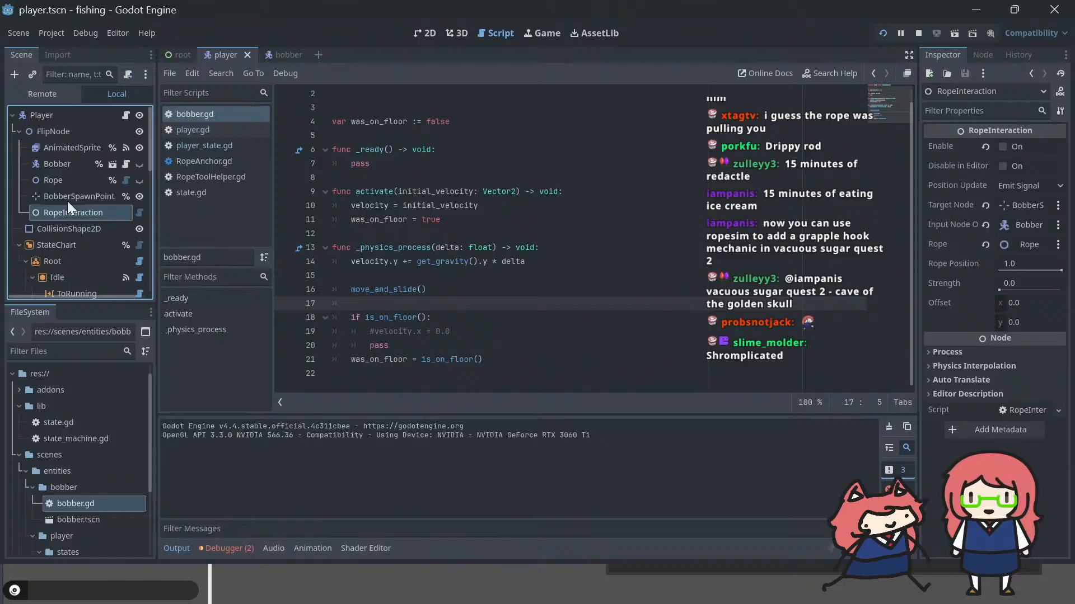
left_click(1026, 183)
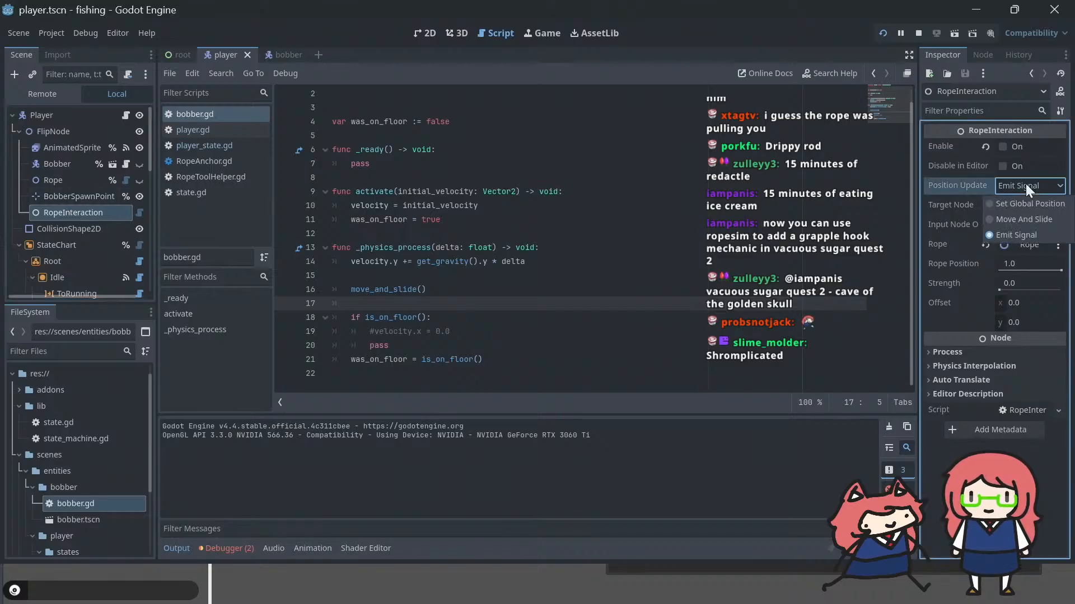
left_click(1012, 218)
key("F6")
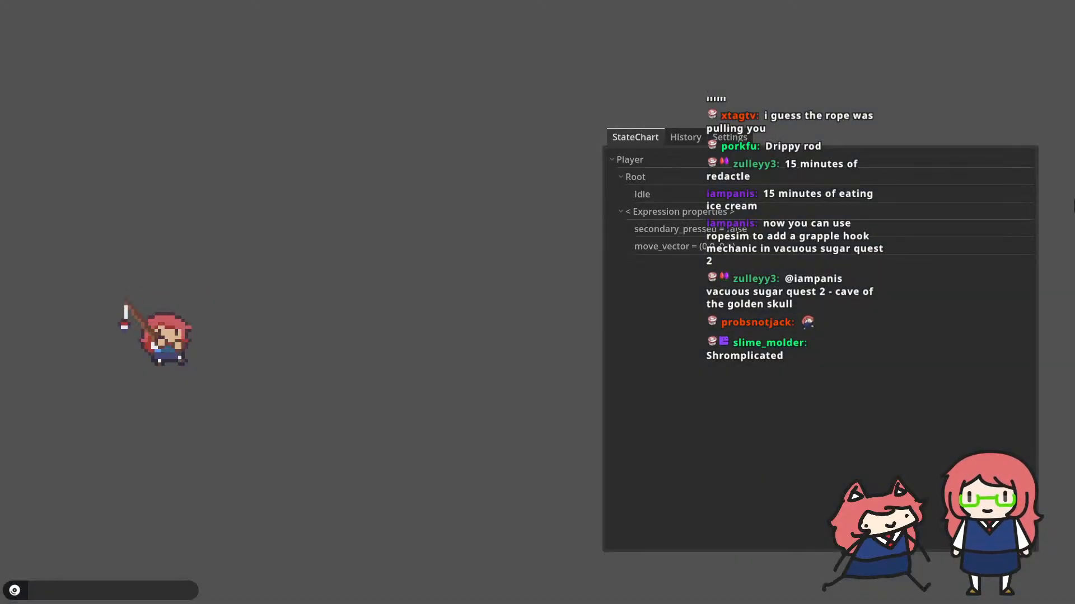
key("alt+Tab")
Step: Set RopeInteraction's position update mode to Set Global Position, and run the game while walking the player both ways
left_click(1032, 192)
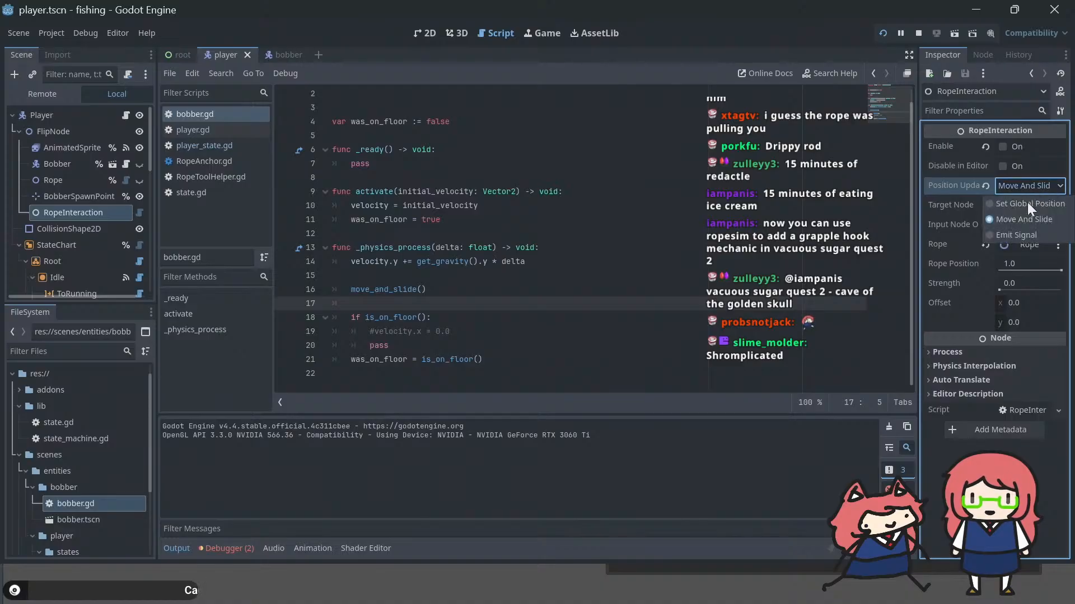
left_click(1025, 207)
key("F6")
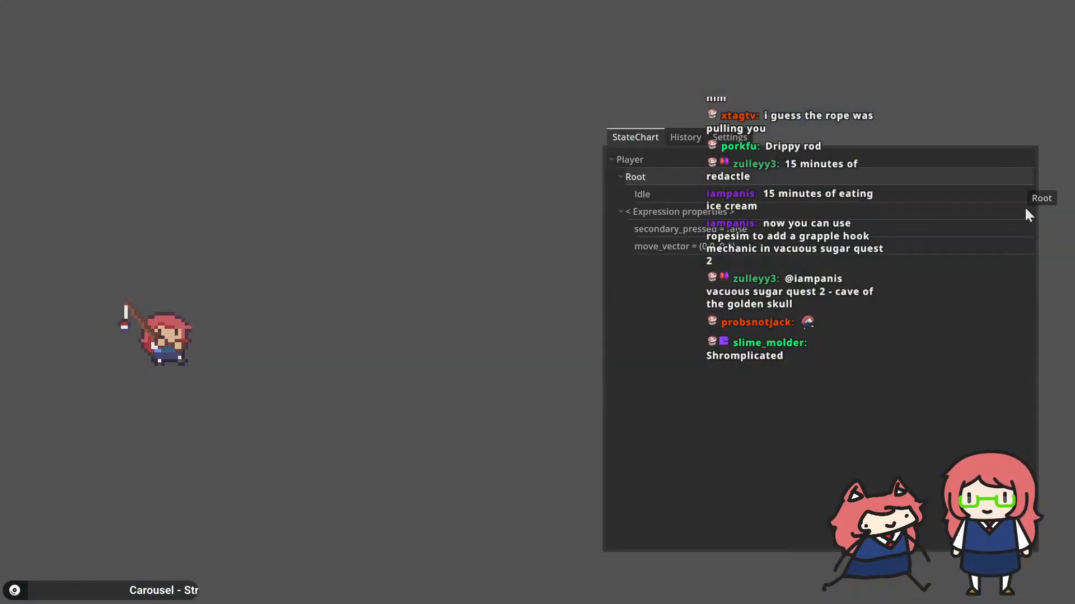
key("a")
key("d")
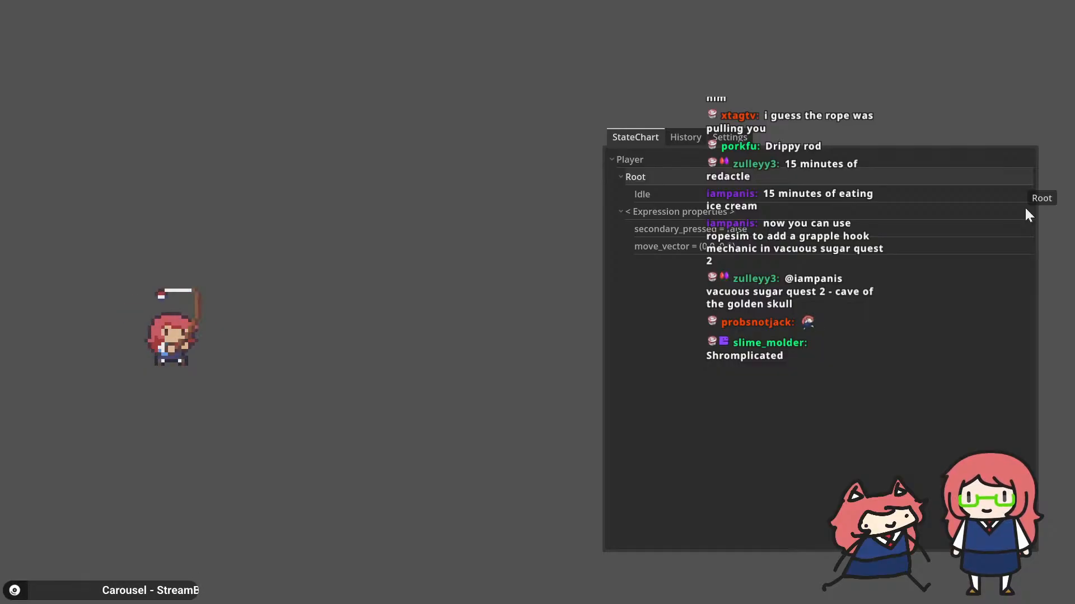
key("alt+Tab")
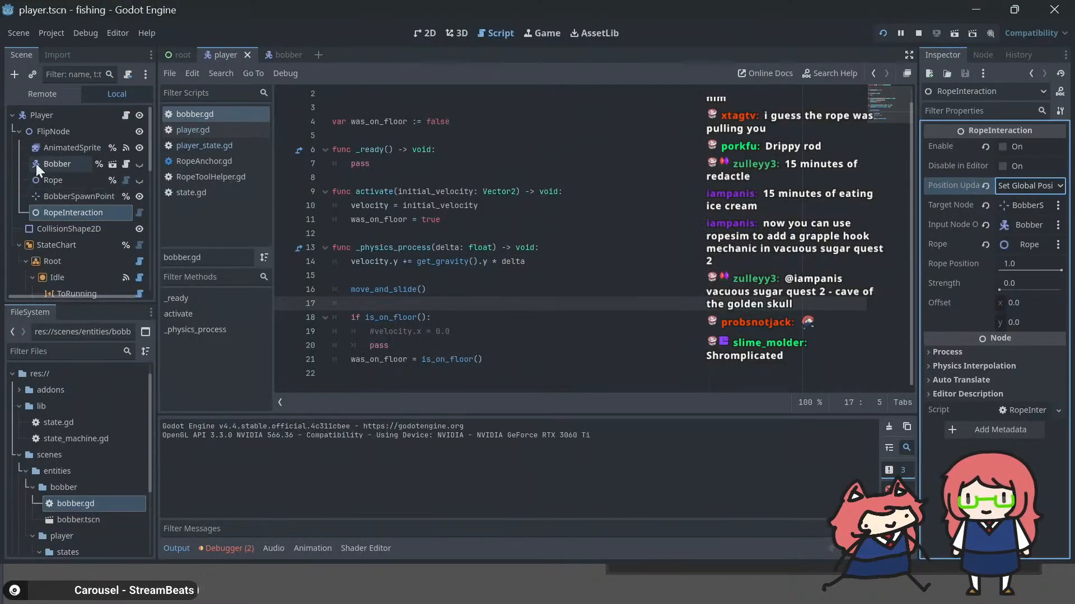
Step: Examine the Bobber node's script, checking its velocity and move_and_slide handling in _physics_process
left_click(54, 164)
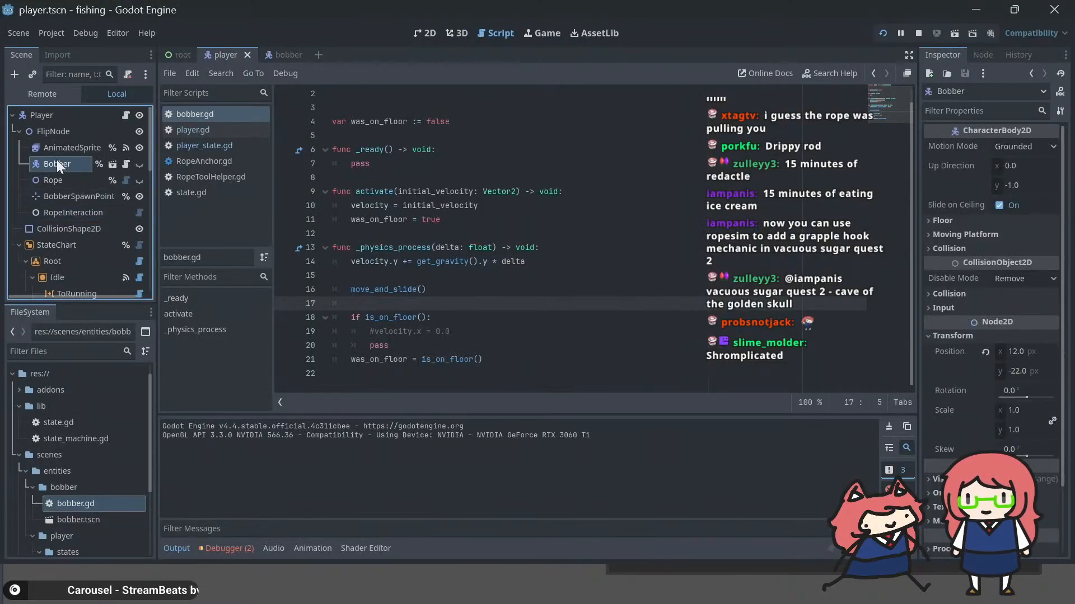
left_click(126, 164)
scroll(609, 255, "up", 1)
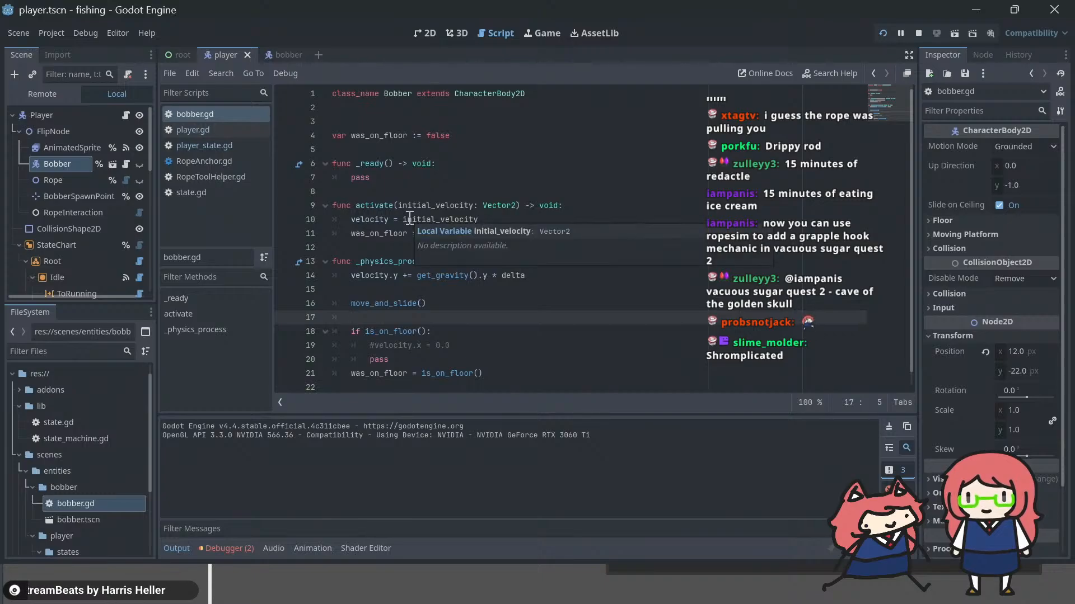
left_click(457, 302)
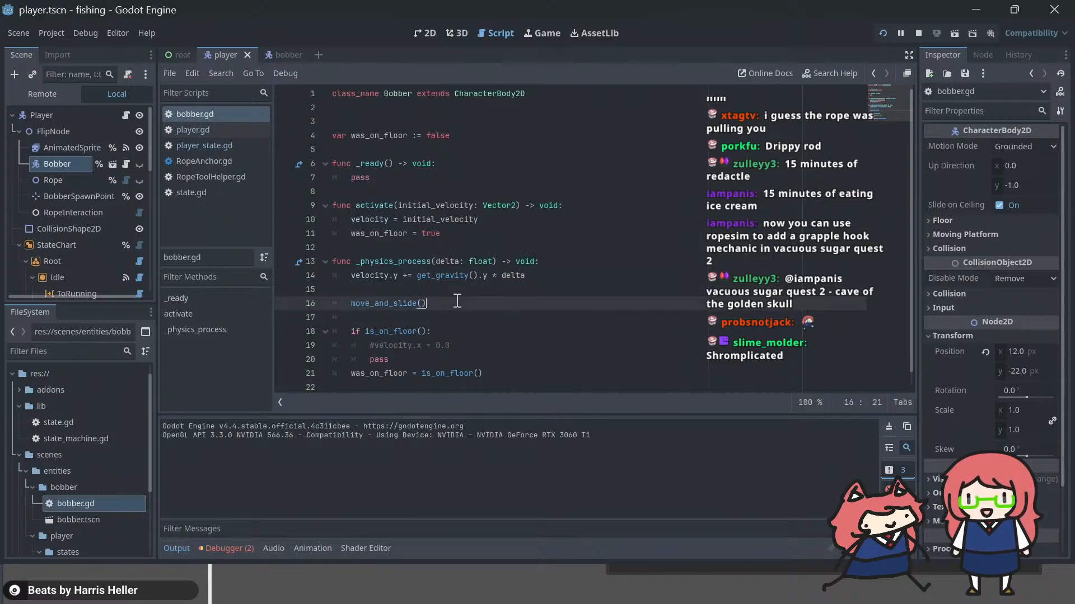
scroll(457, 300, "down", 1)
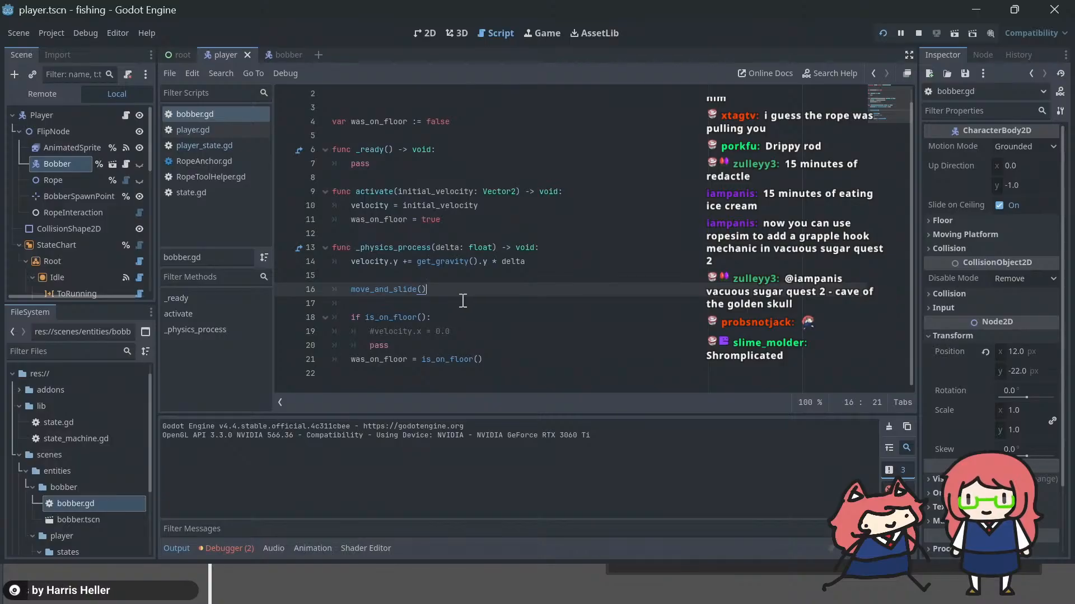
scroll(462, 299, "up", 1)
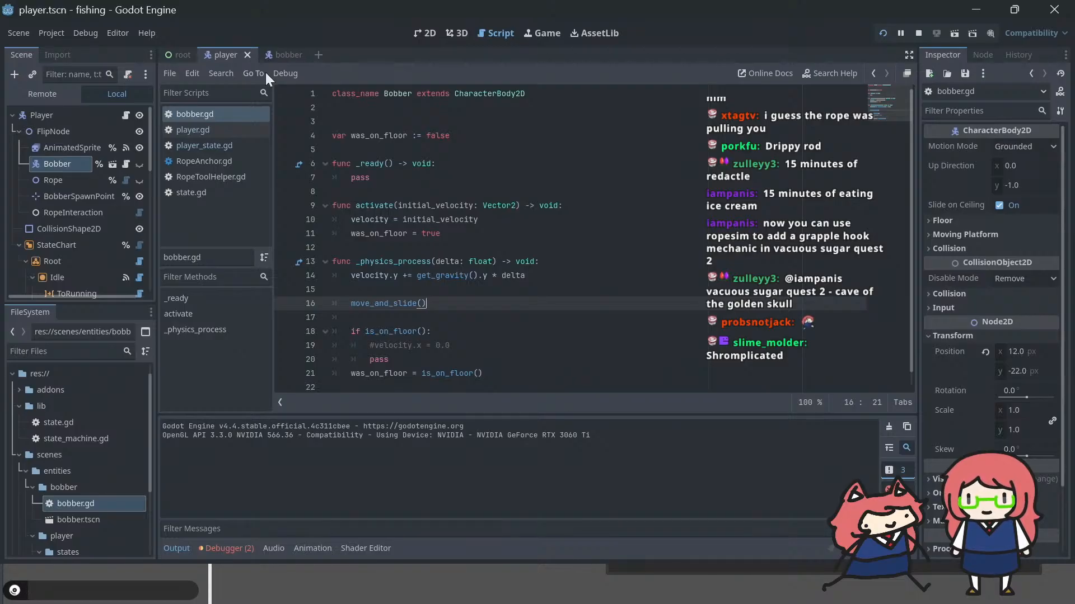
Step: Change the type of the BobberSpawnPoint node to PinJoint2D and check its configuration warning
right_click(66, 194)
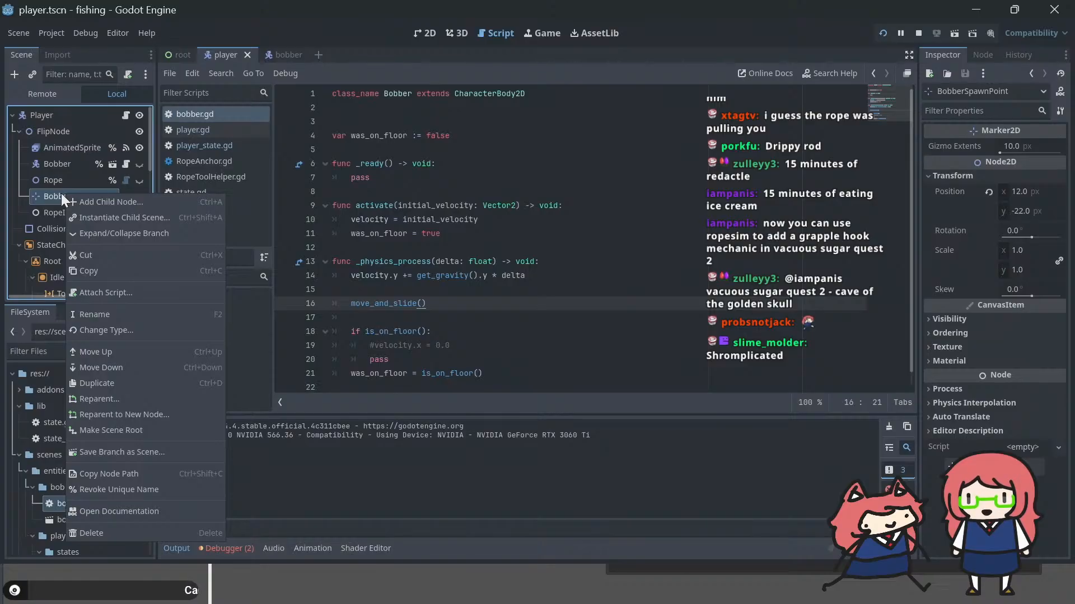
left_click(106, 329)
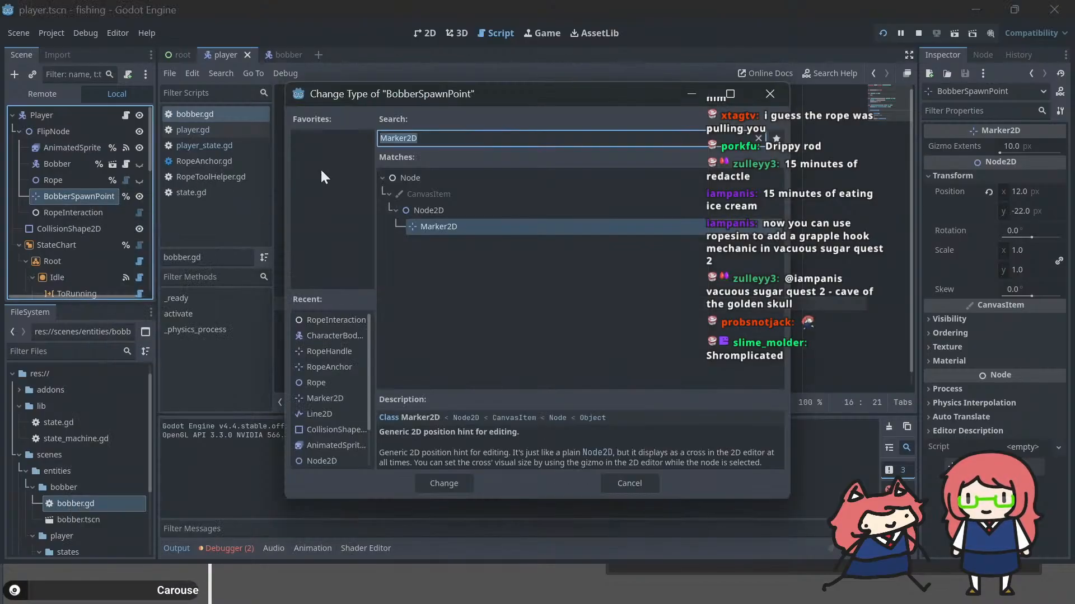
type("pinjoin")
key("Return")
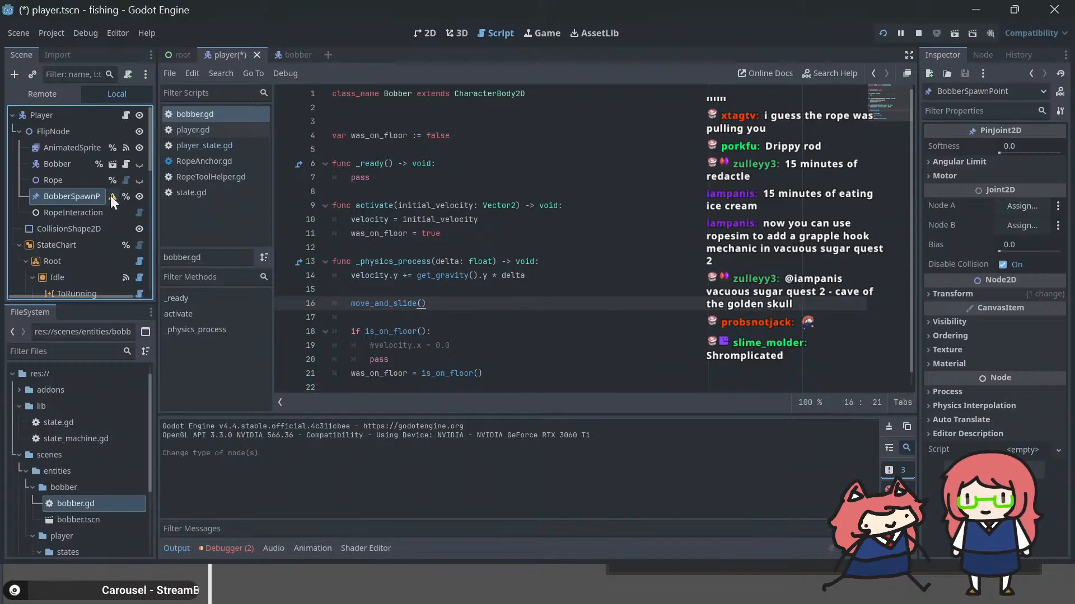
mouse_move(111, 196)
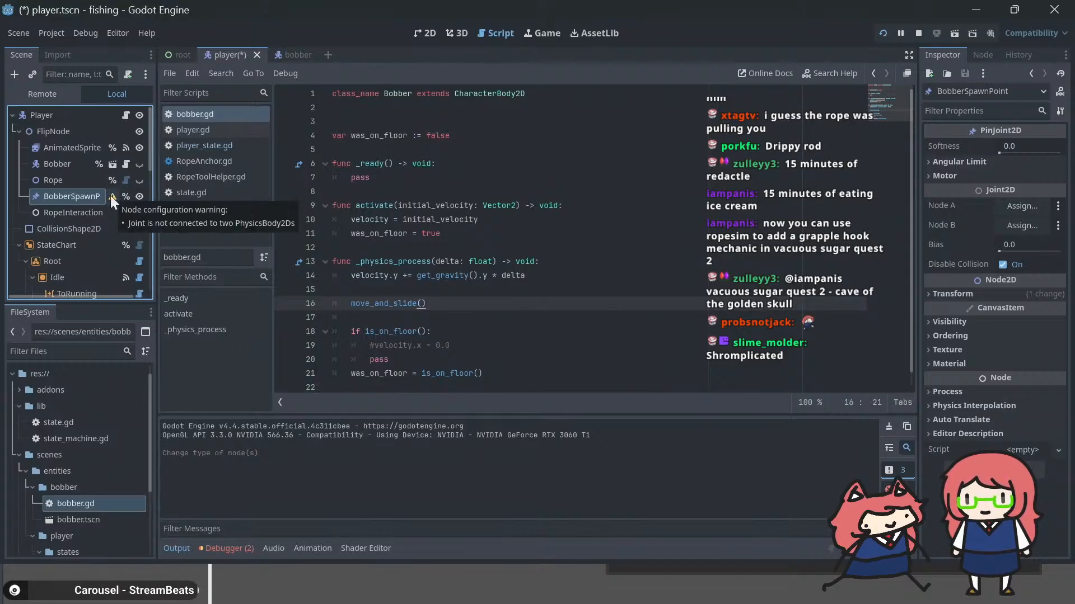
left_click(69, 180)
left_click(66, 196)
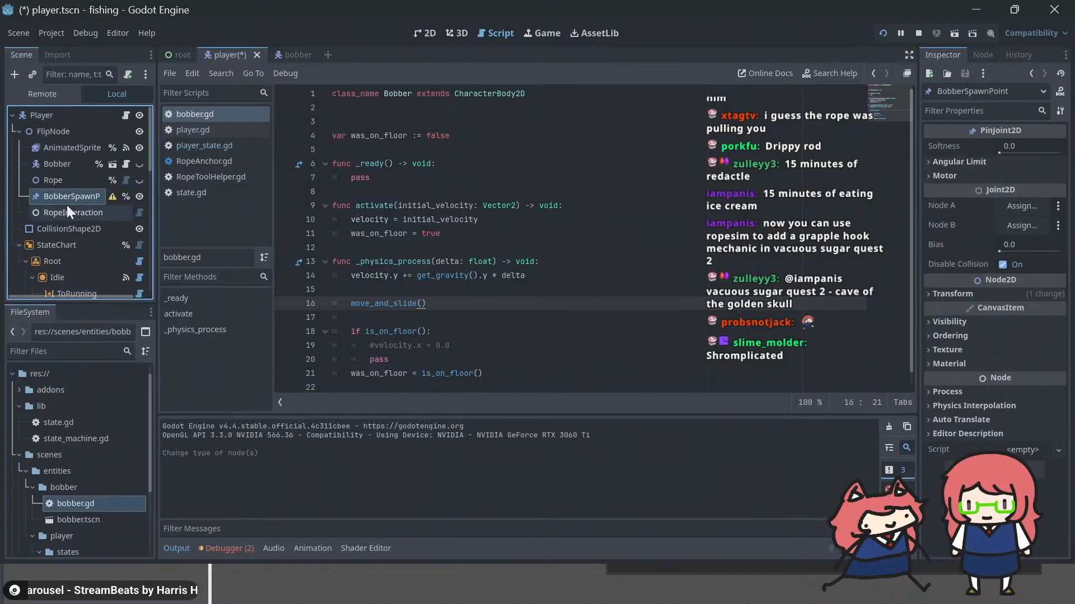
Step: Reassign BobberSpawnPoint as RopeInteraction's target node, consulting the description of the input node override
left_click(65, 213)
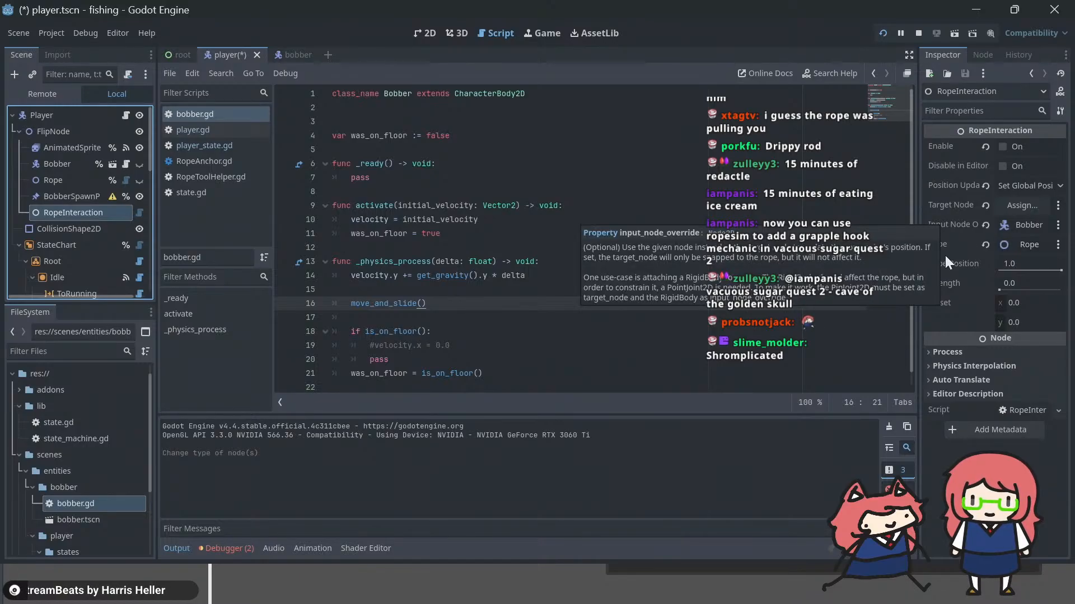
mouse_move(941, 225)
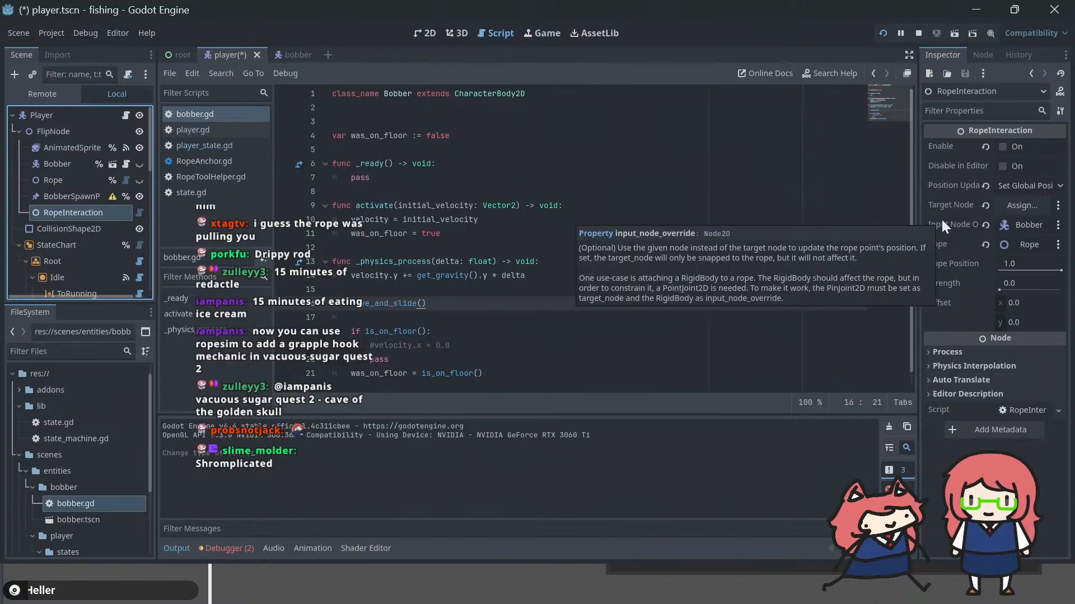
left_click(1028, 204)
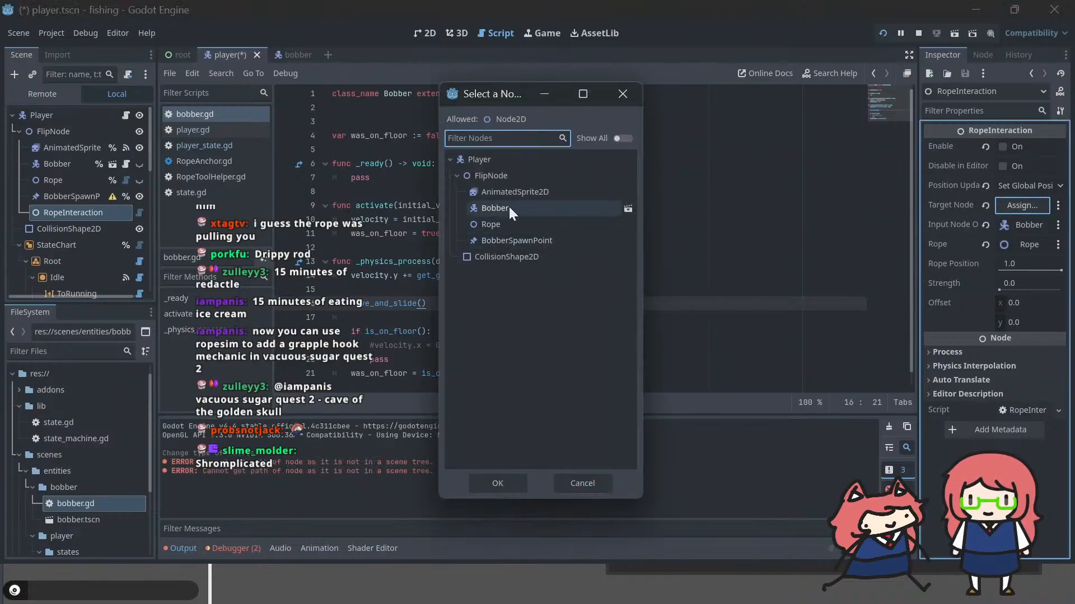
double_click(512, 240)
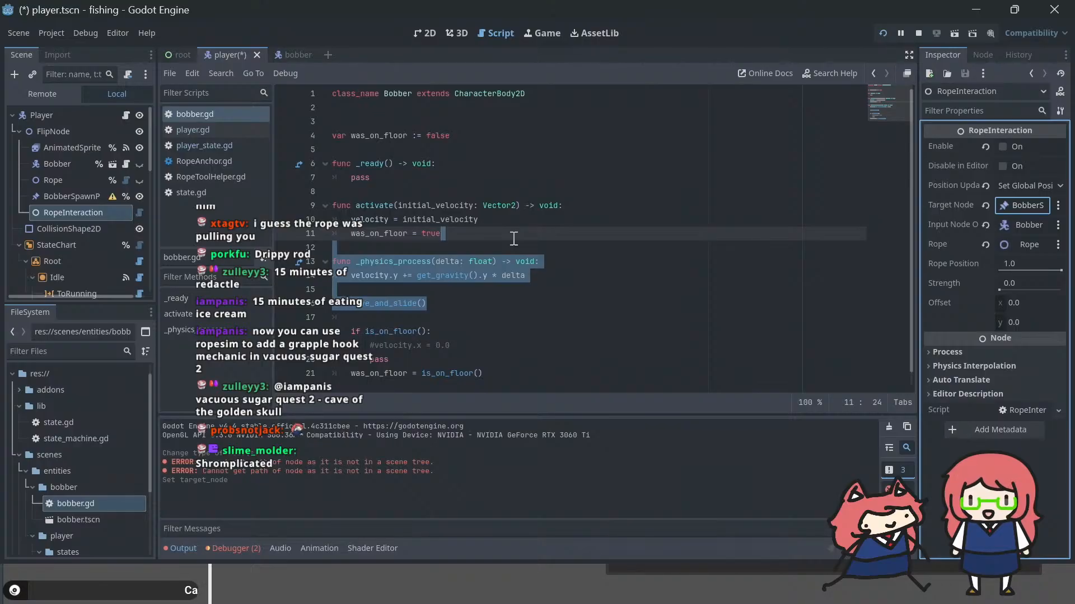
mouse_move(980, 226)
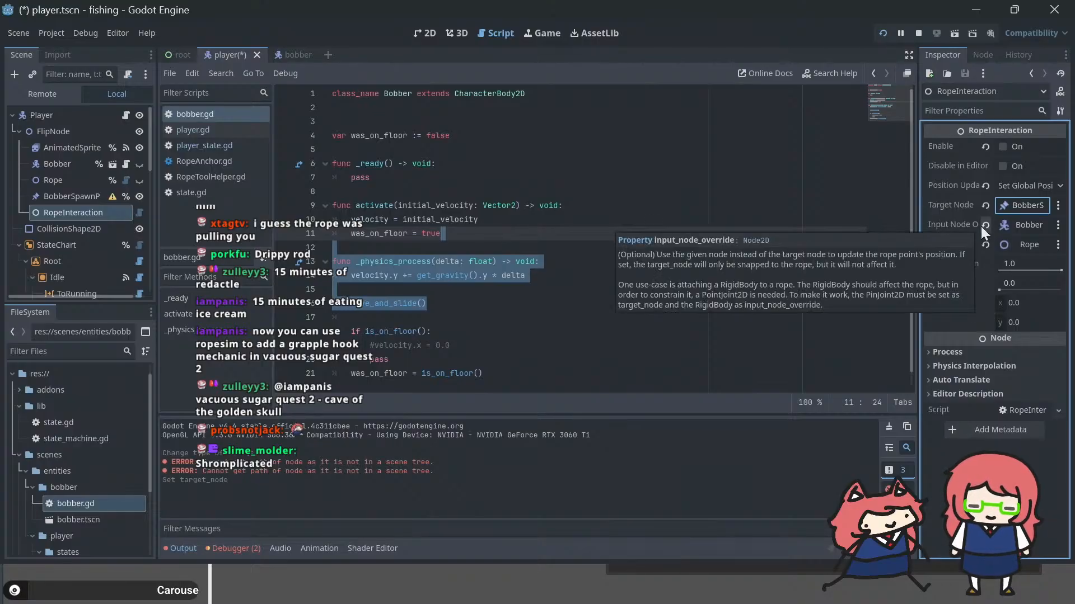
Step: Undo the recent BobberSpawnPoint and RopeInteraction changes, and redo them up to the target node assignment
key("ctrl+z")
key("ctrl+z")
key("ctrl+z")
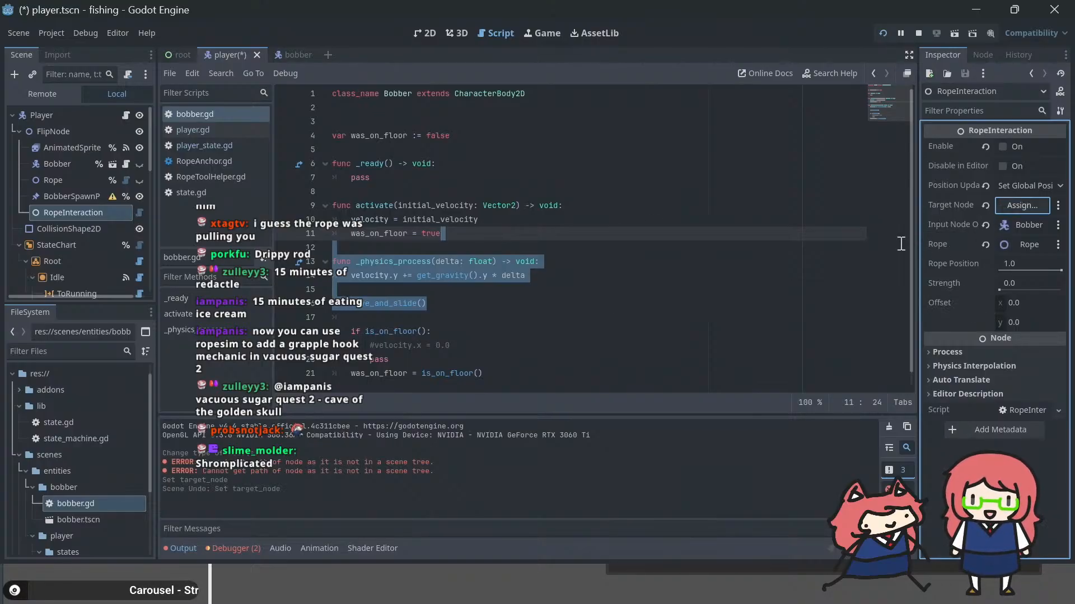
key("ctrl+z")
key("ctrl+z")
key("ctrl+z")
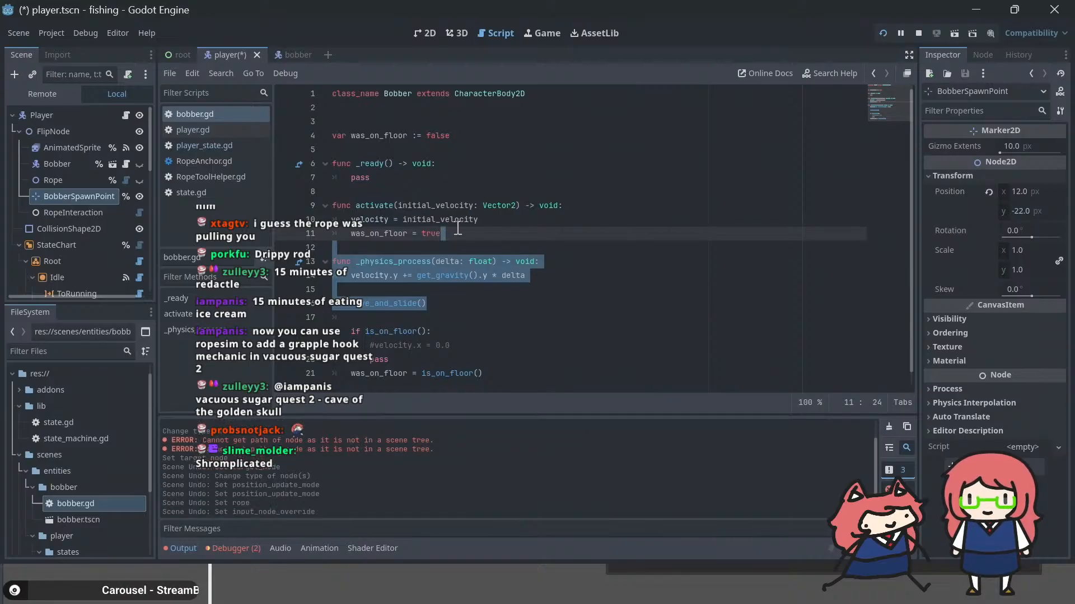
key("ctrl+shift+z")
key("ctrl+shift+z")
key("ctrl+shift+z")
key("ctrl+shift+z")
key("ctrl+shift+z")
key("ctrl+z")
key("ctrl+z")
key("ctrl+z")
key("ctrl+z")
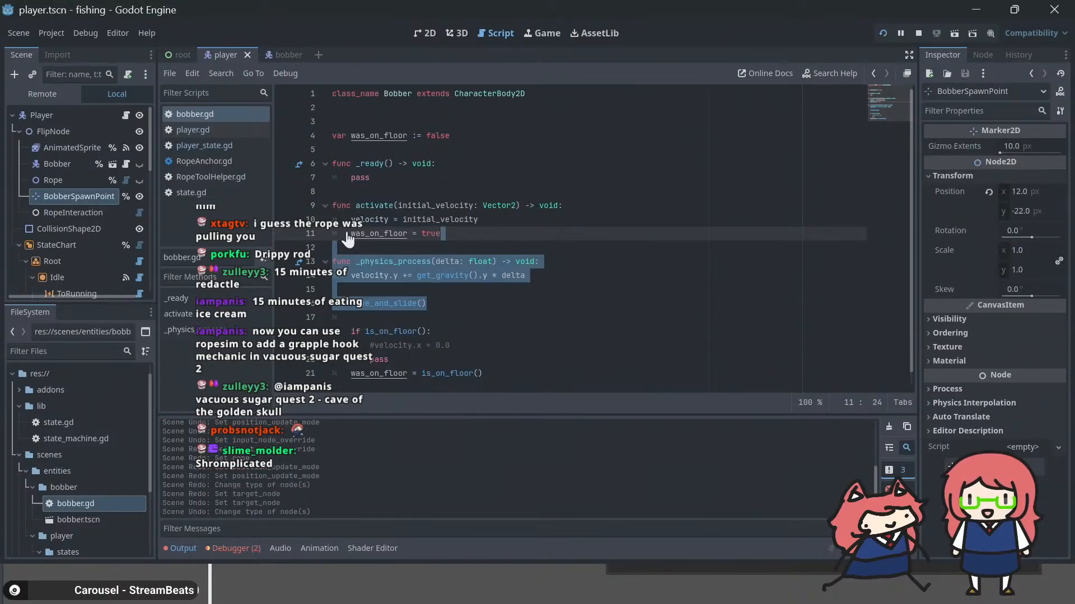
key("ctrl+shift+z")
key("ctrl+shift+z")
key("ctrl+z")
left_click(60, 214)
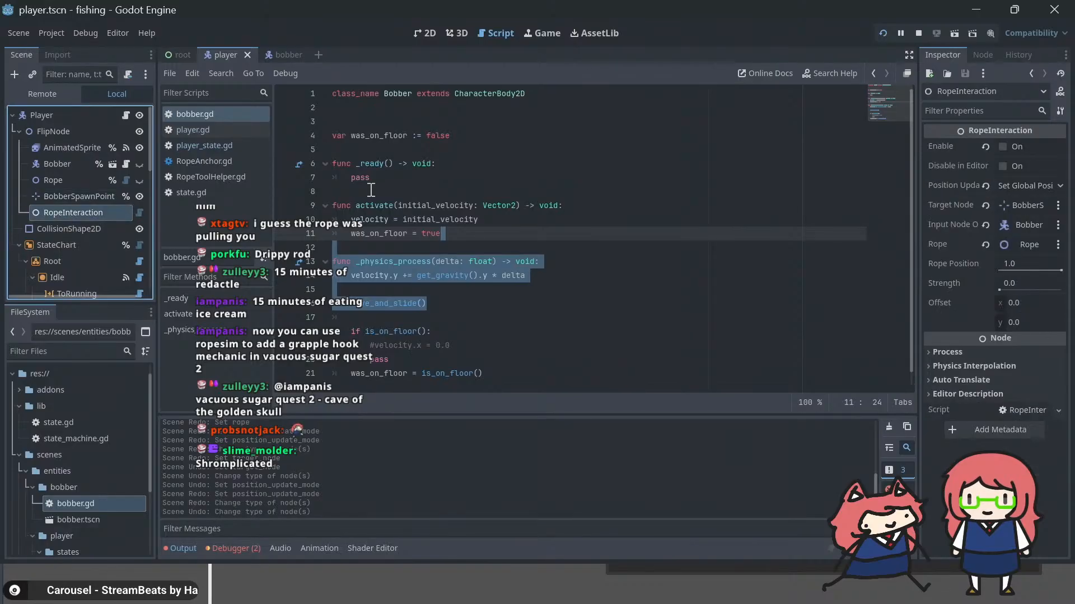
key("ctrl+shift+z")
key("ctrl+shift+z")
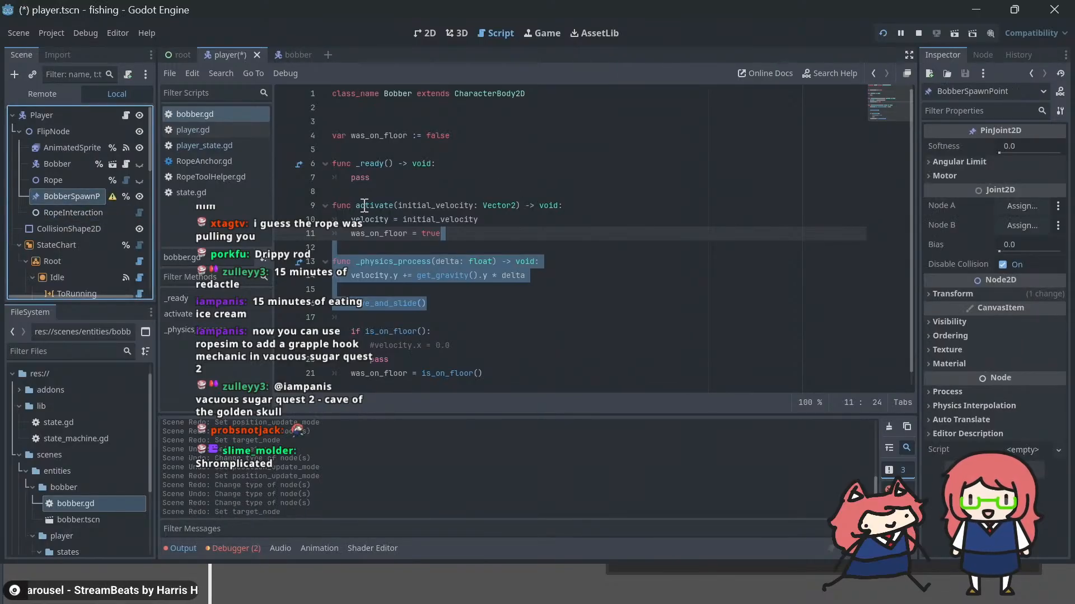
Step: Enable RopeInteraction, save the player scene and run the project to test the pin joint setup
left_click(58, 213)
key("ctrl+s")
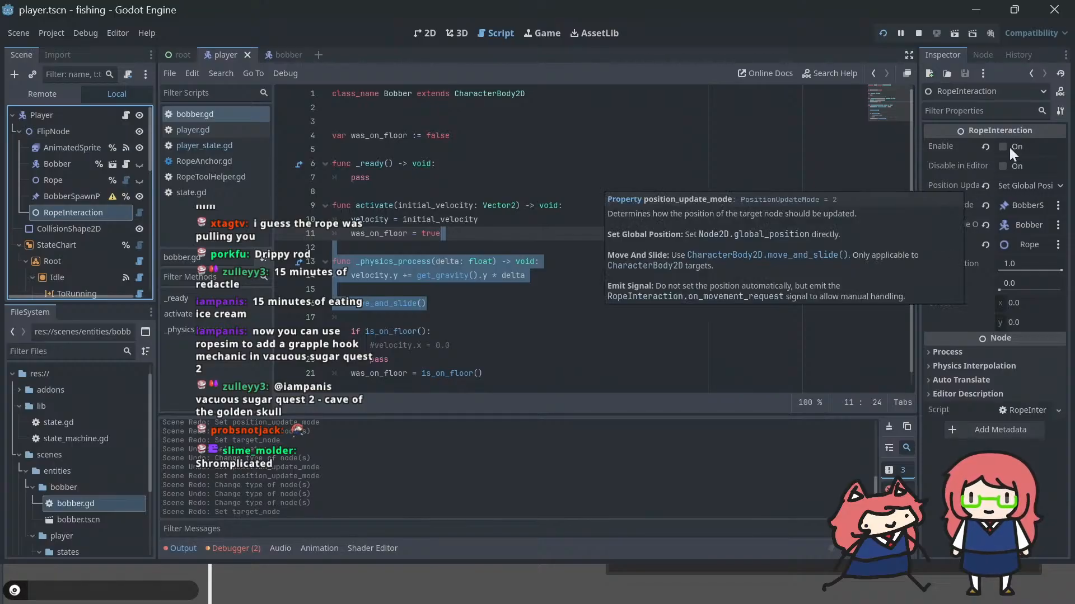
left_click(986, 149)
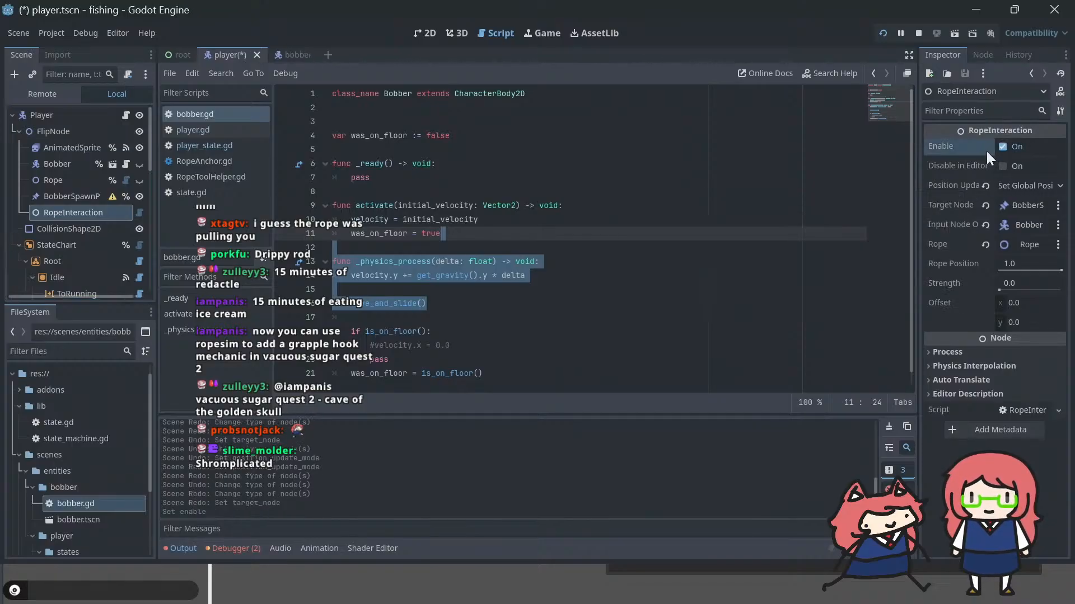
key("F5")
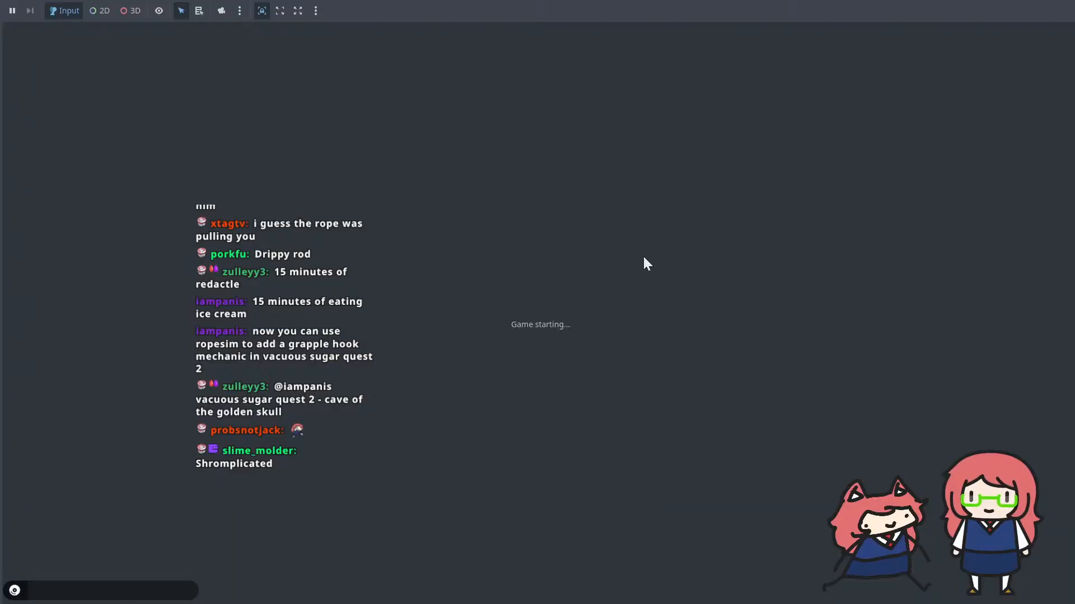
type("xx")
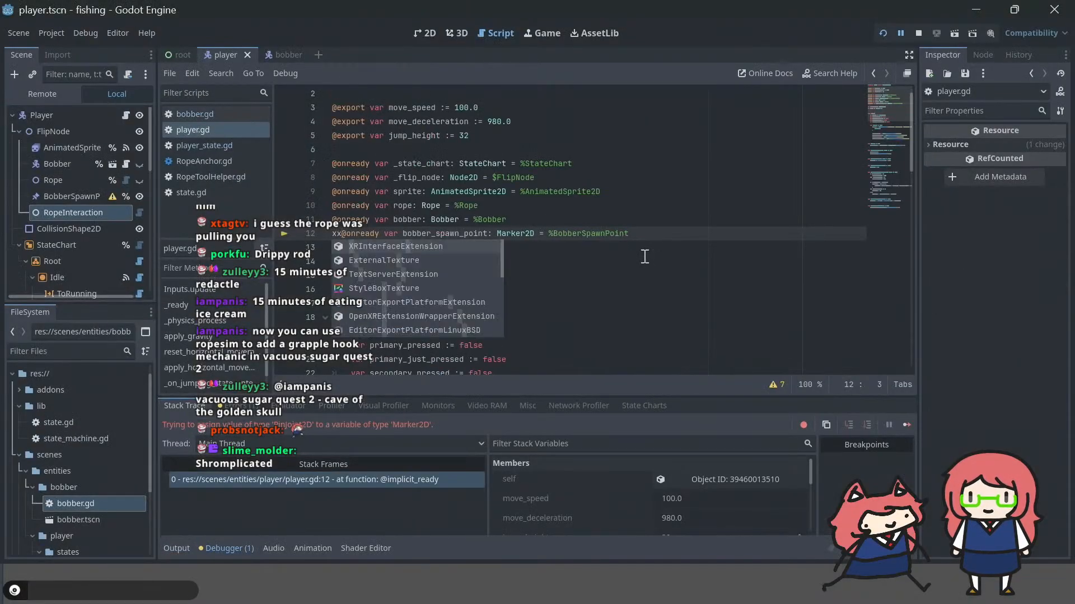
key("ctrl+z")
key("ctrl+z")
key("ctrl+z")
key("ctrl+z")
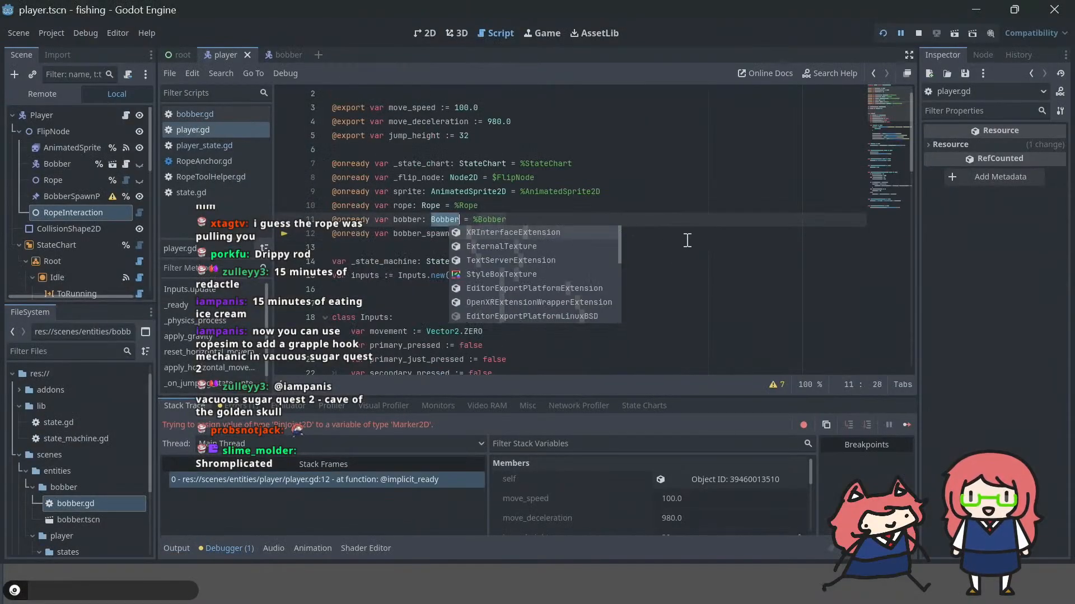
key("ctrl+z")
key("ctrl+z")
key("ctrl+z")
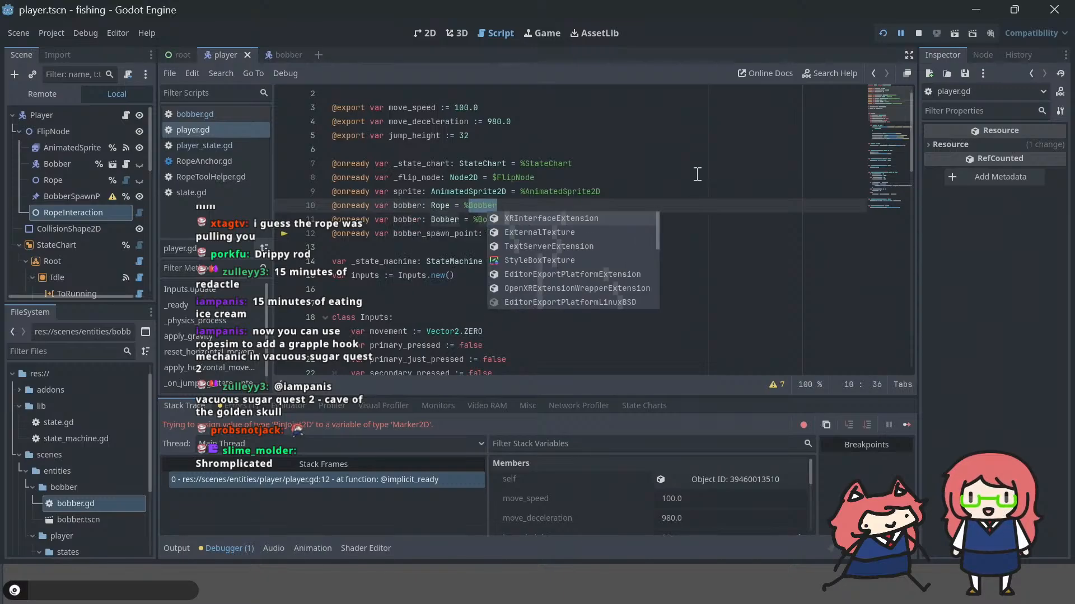
key("ctrl+y")
key("ctrl+y")
key("ctrl+y")
key("ctrl+y")
key("ctrl+y")
key("ctrl+y")
key("ctrl+y")
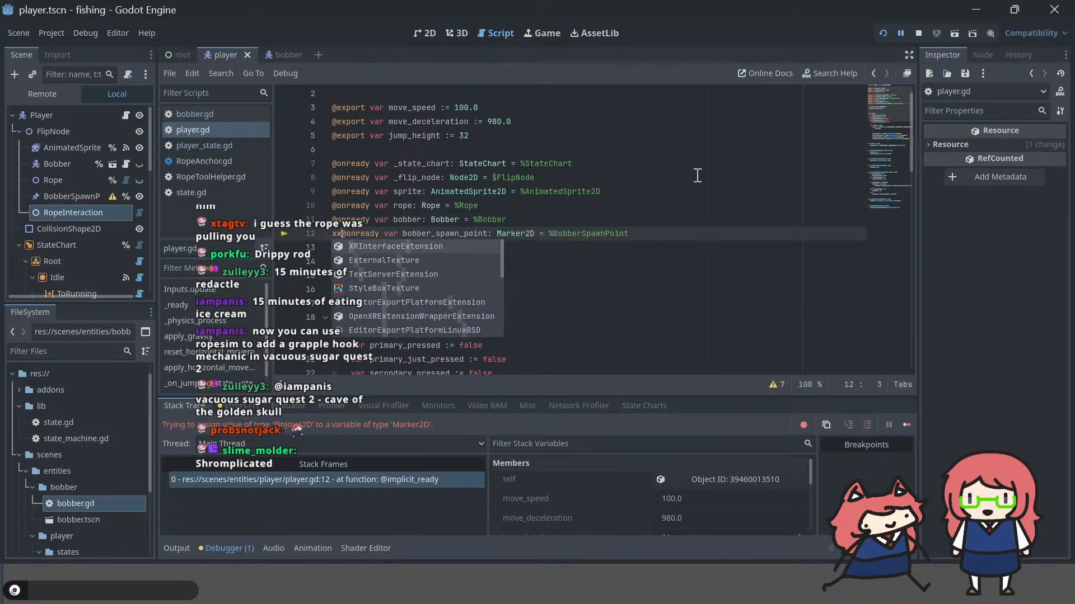
key("ctrl+z")
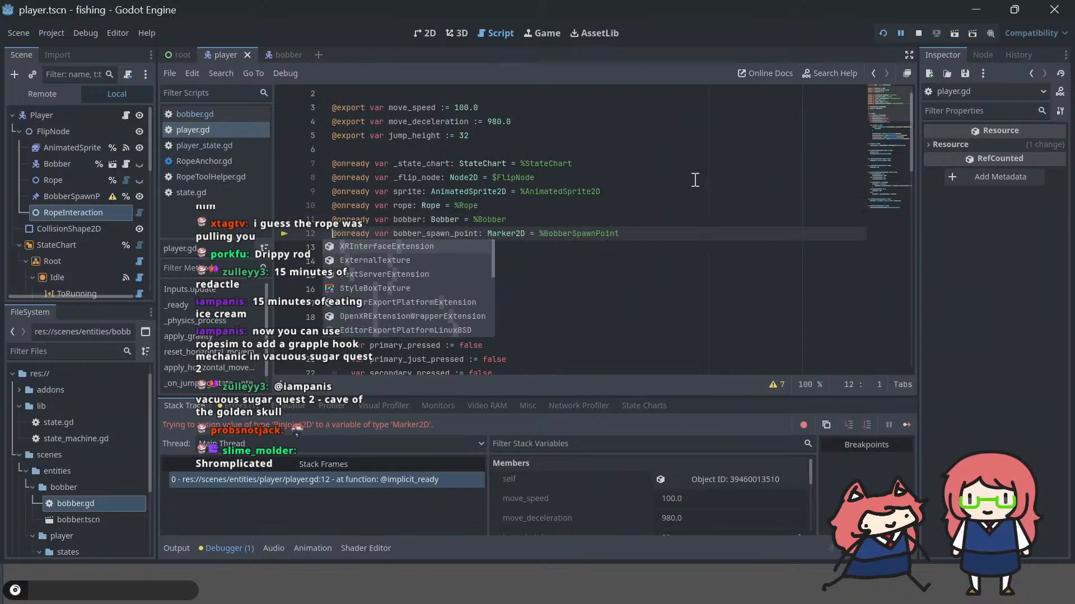
Step: Revert the scene in the undo history to the latest position_update_mode change, before the node type change
left_click(1024, 49)
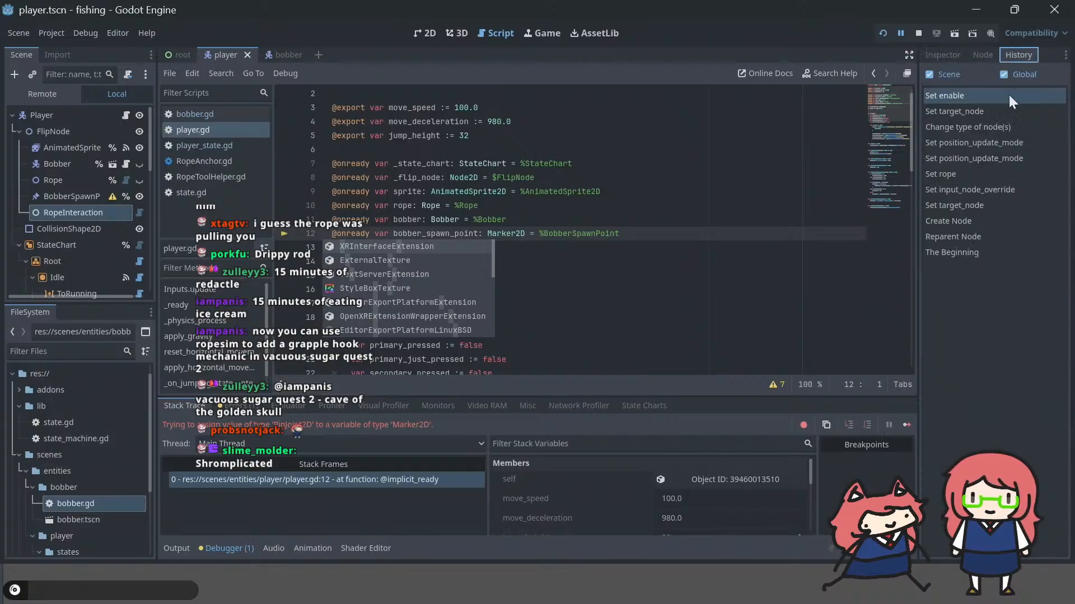
left_click(975, 131)
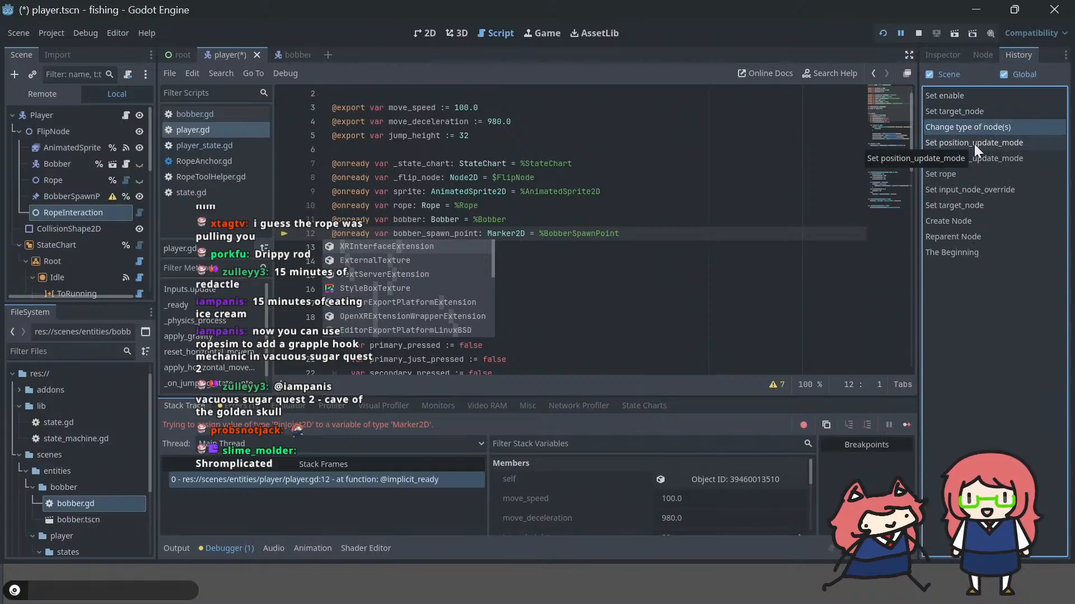
left_click(974, 143)
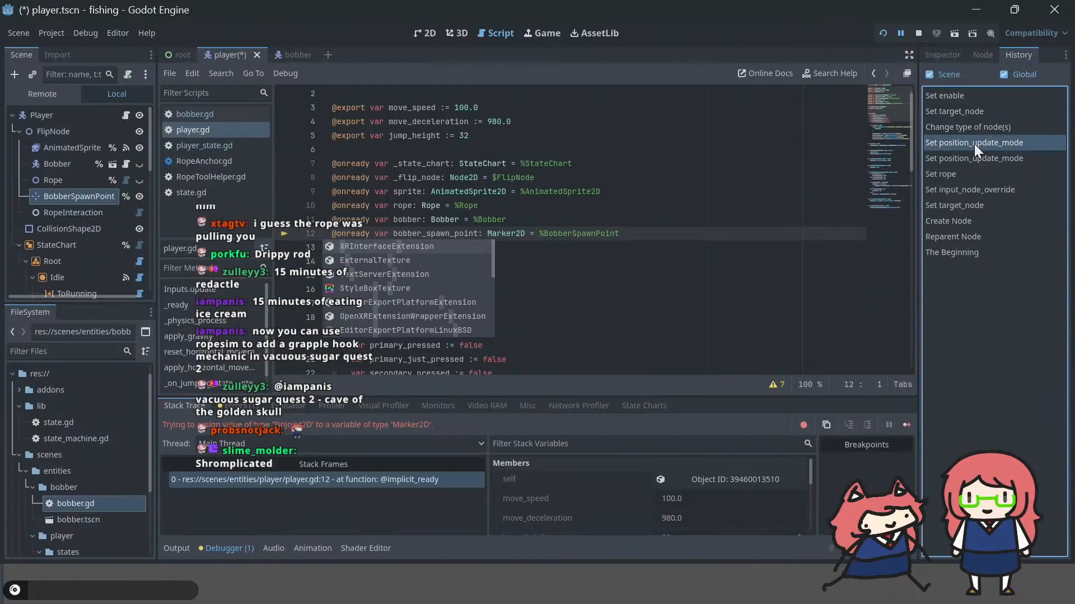
Step: Enable RopeInteraction in the player scene and run the project to test casting the fishing line
left_click(72, 209)
left_click(957, 54)
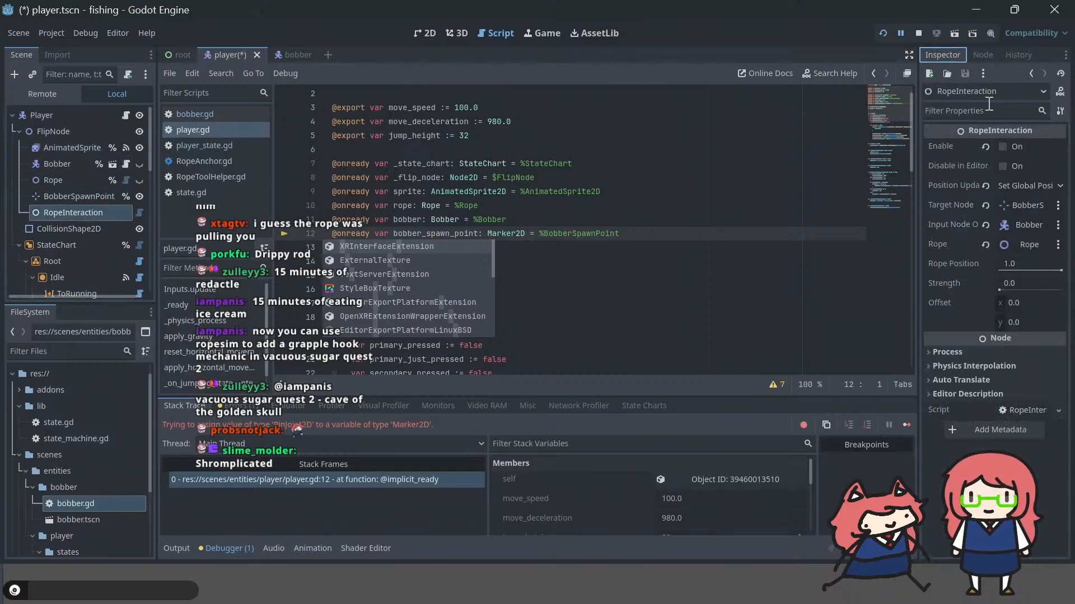
key("F5")
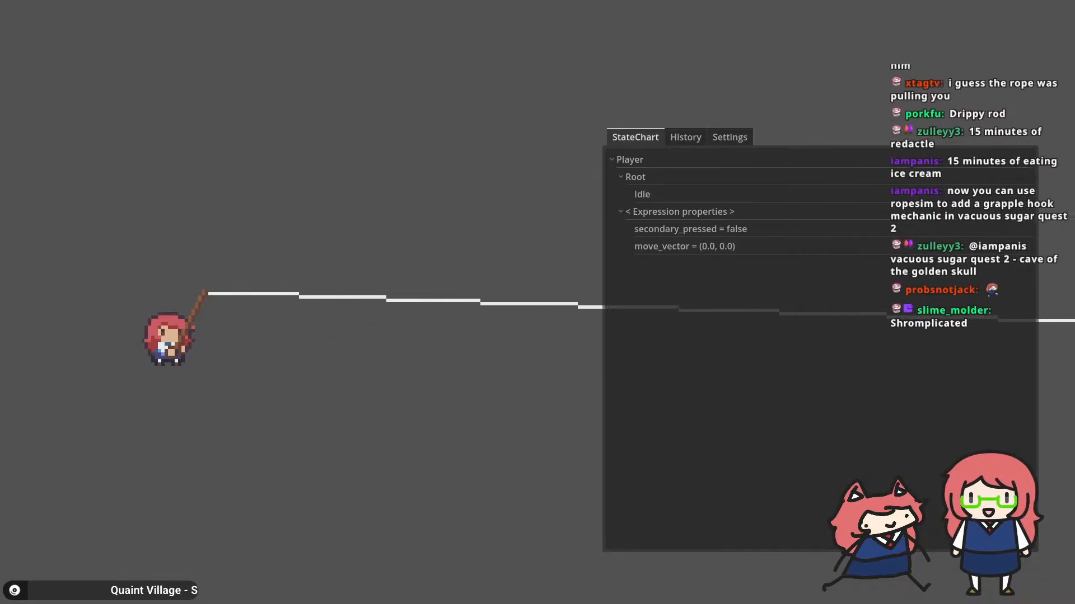
left_click(479, 167)
left_click(479, 166)
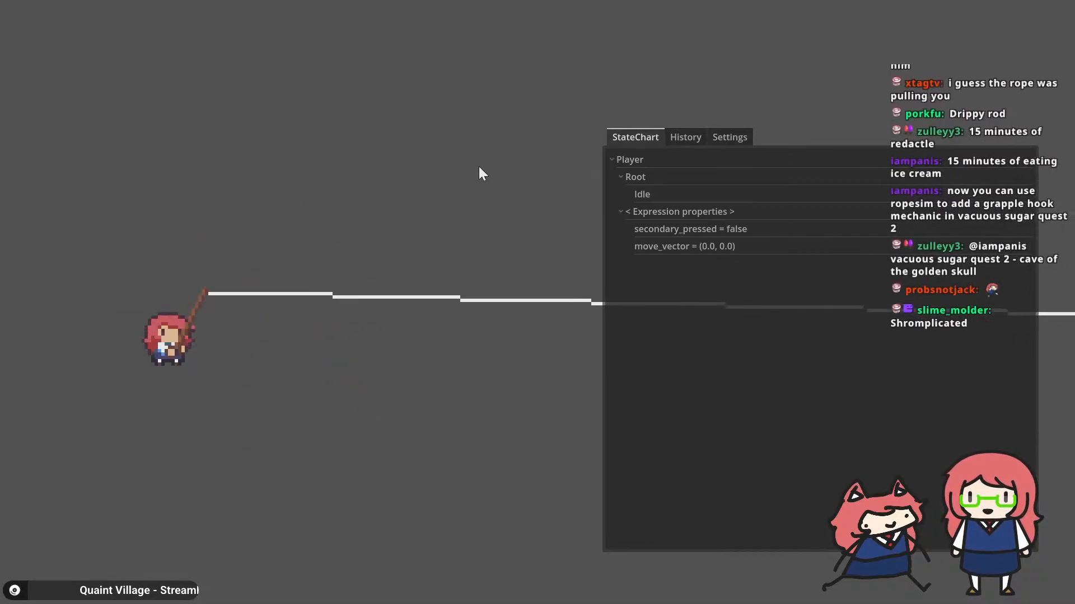
key("alt+Tab")
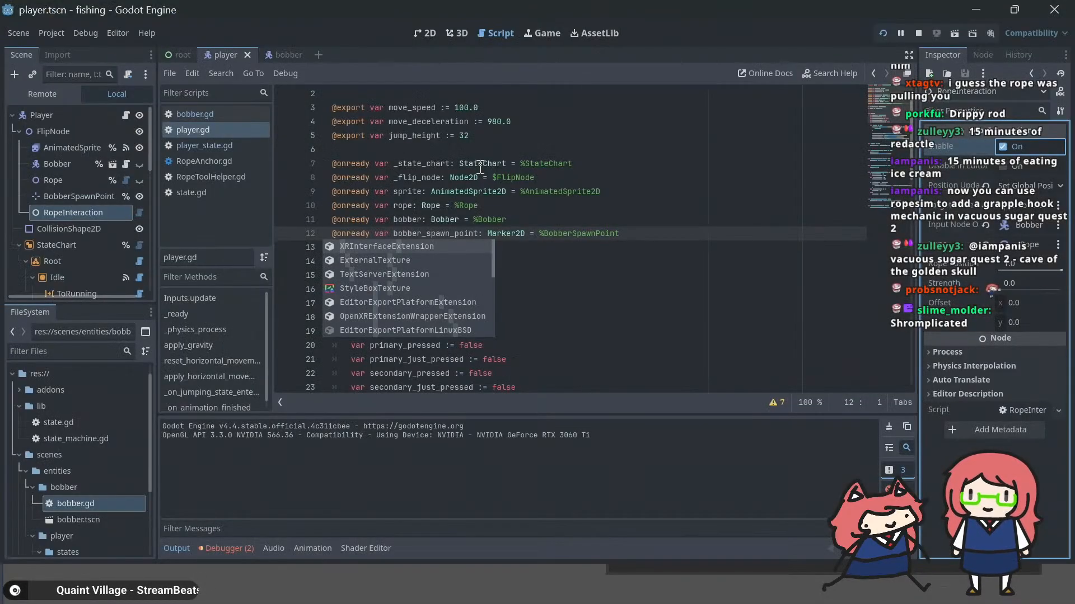
Step: Comment out the player.bobber.position.x increment in the fishing state's _physics_process in player_state.gd and run the project to test it
left_click(661, 250)
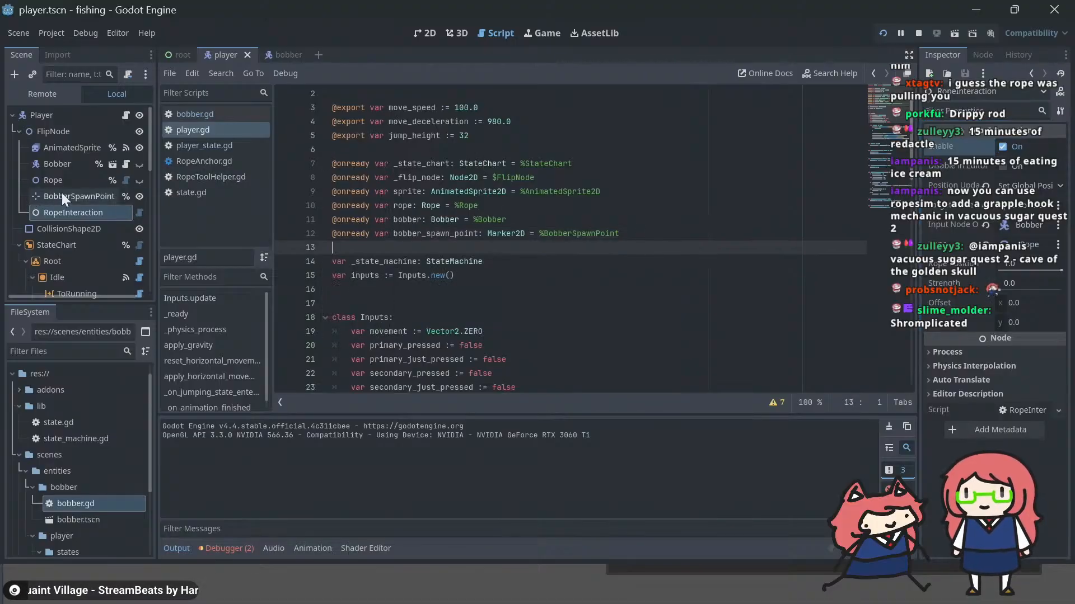
scroll(499, 221, "down", 15)
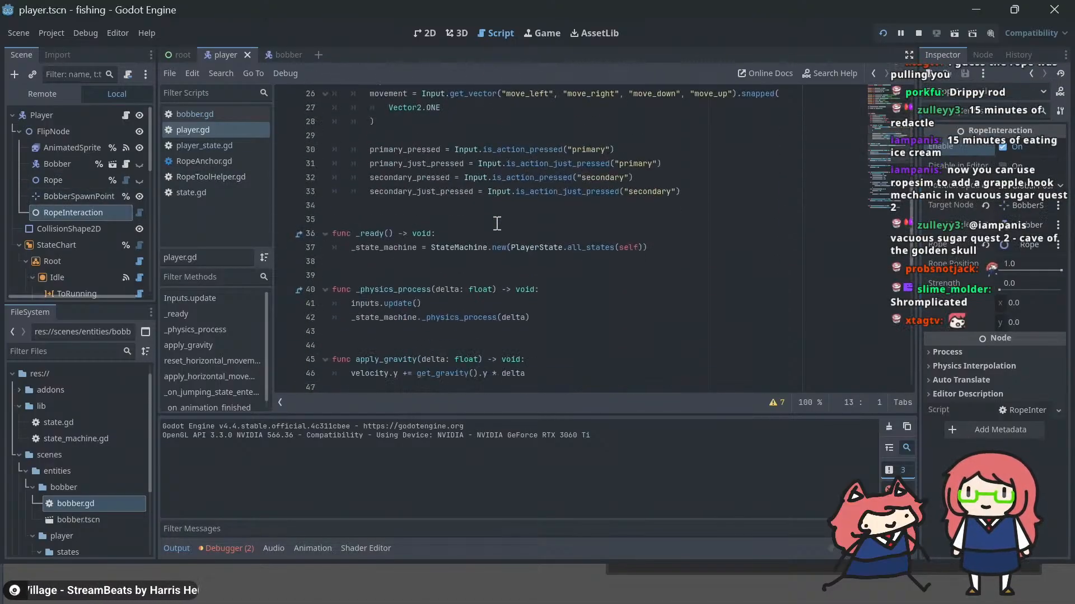
left_click(59, 164)
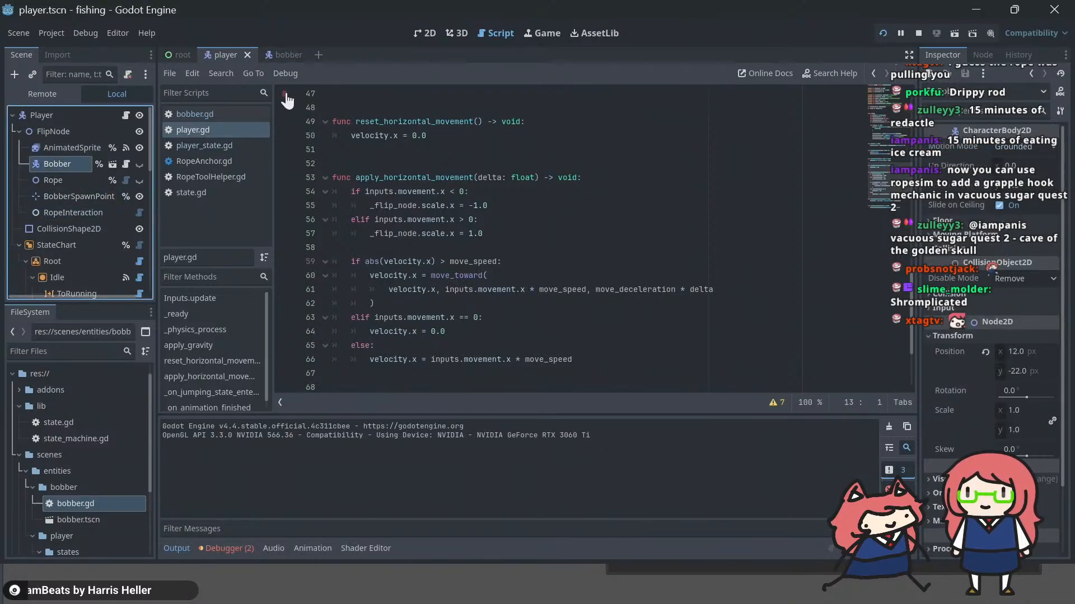
left_click(195, 145)
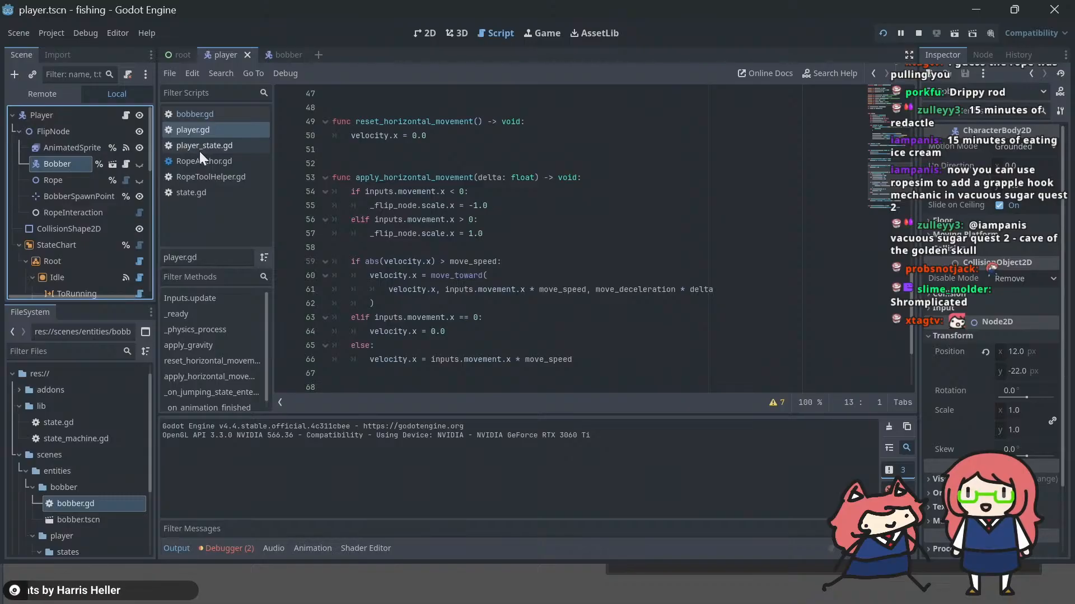
left_click(557, 220)
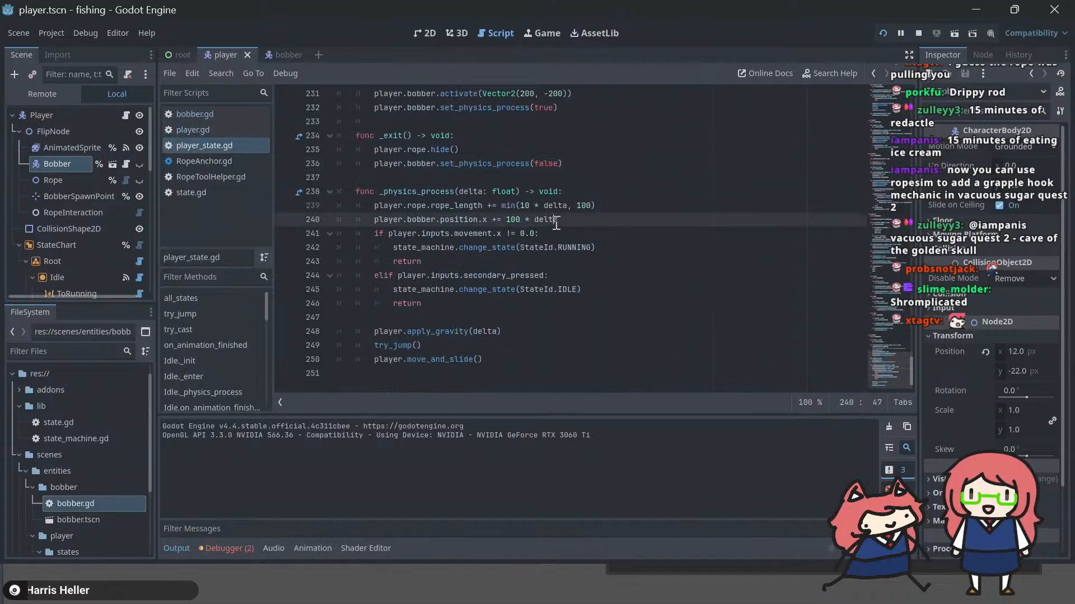
key("ctrl+k")
key("Up")
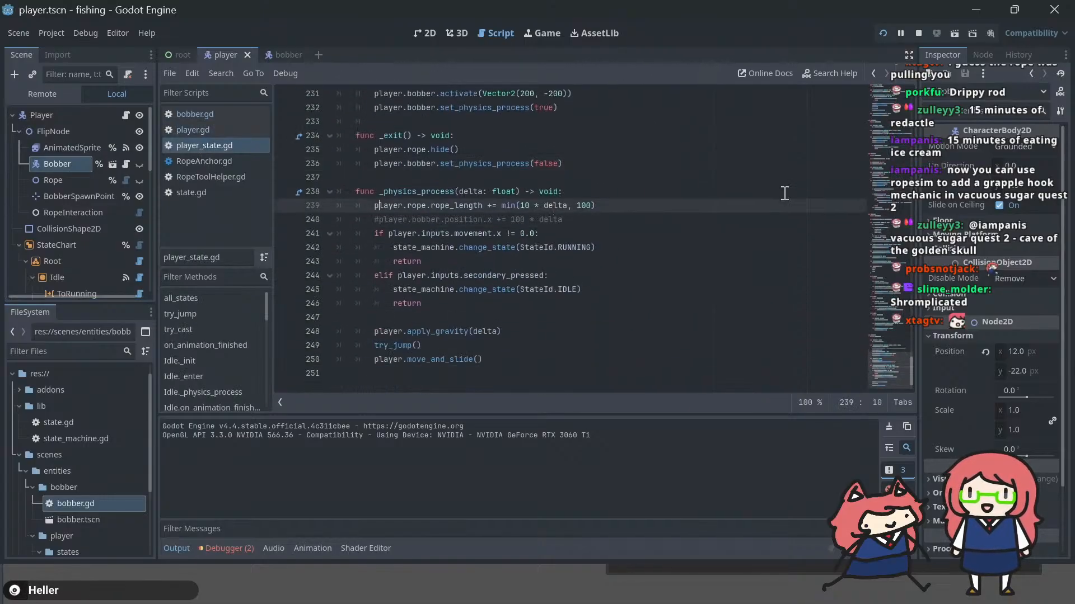
key("F5")
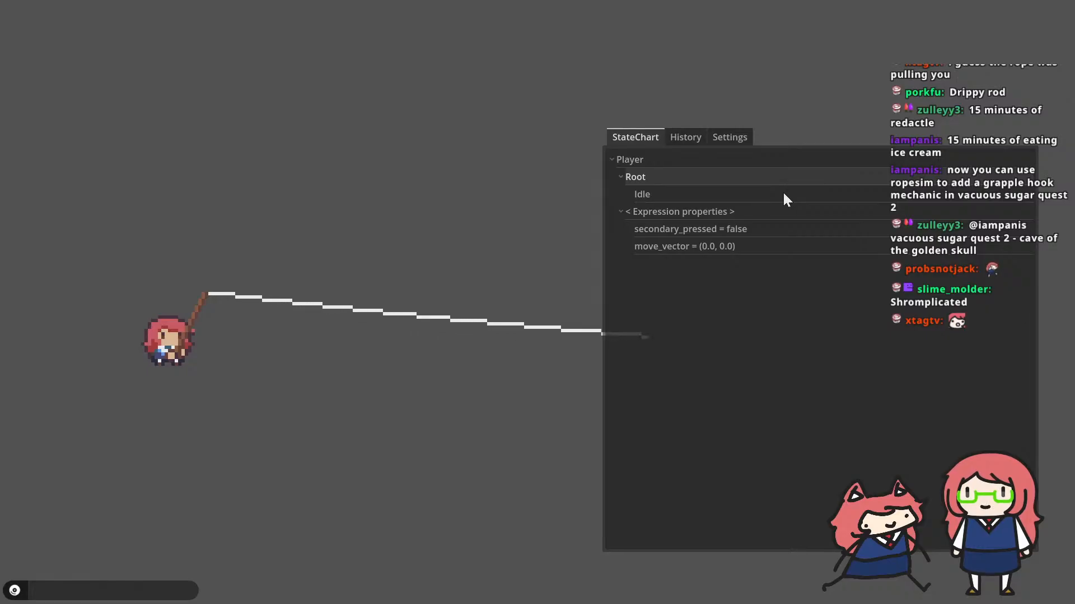
key("alt+Tab")
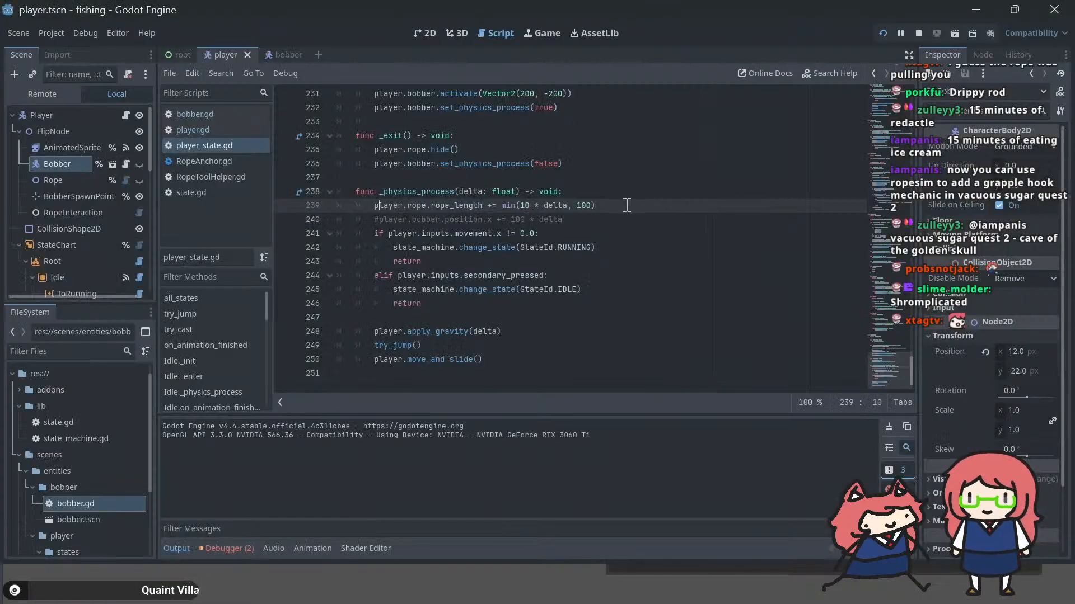
Step: In bobber.gd, uncomment velocity.x = 0.0 under the is_on_floor() check, remove the pass statement and save
scroll(627, 205, "up", 2)
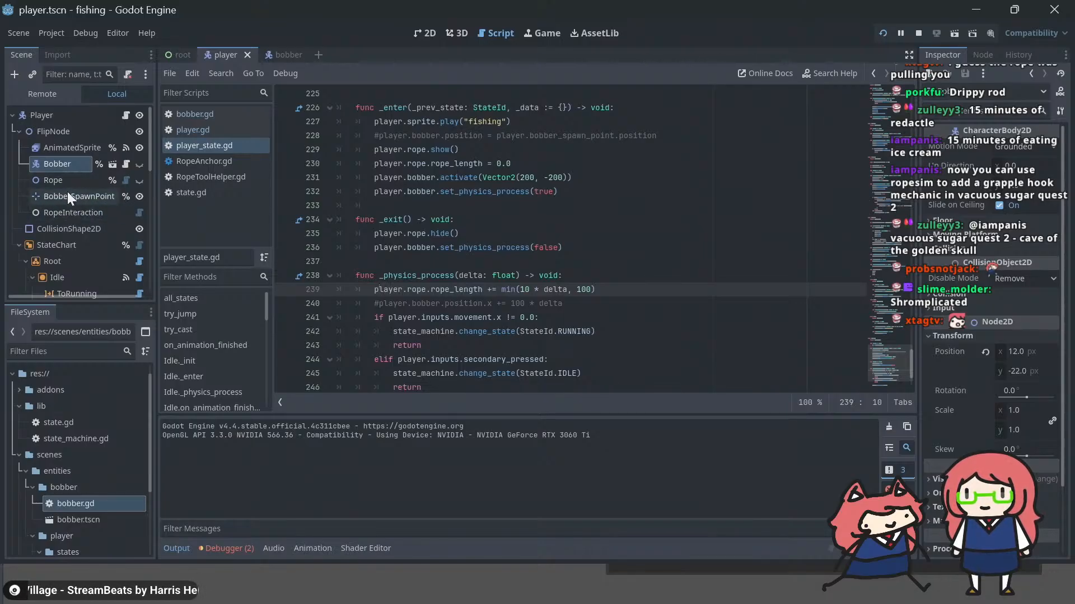
left_click(123, 163)
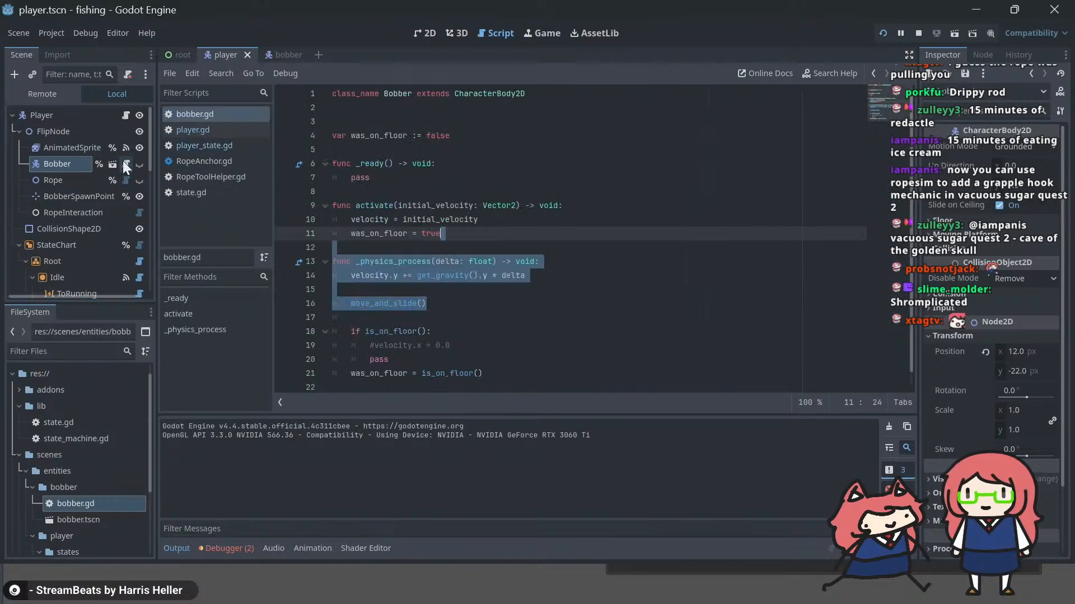
left_click(506, 239)
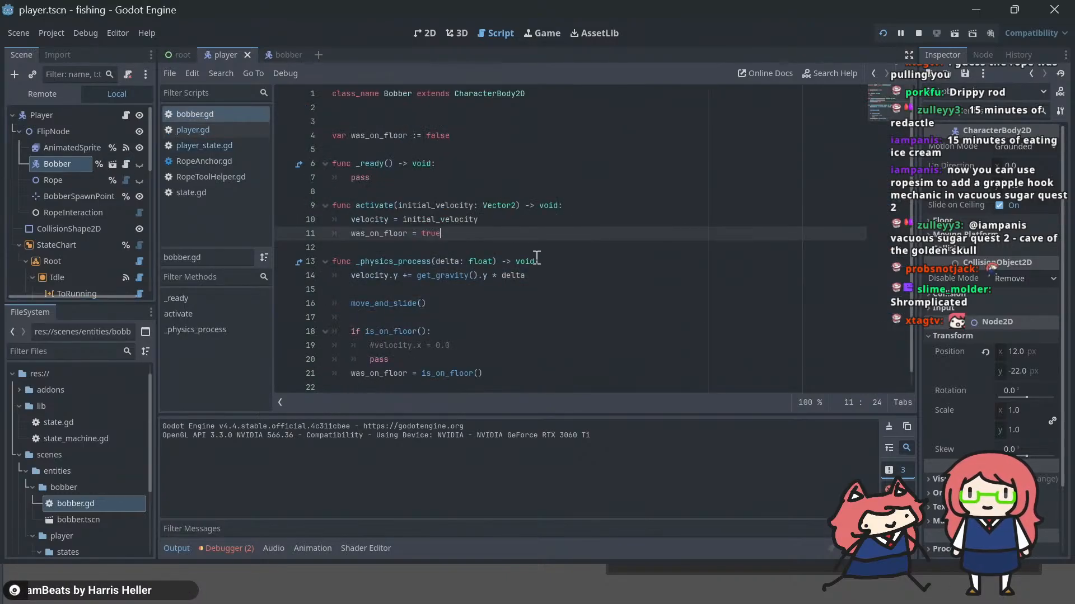
left_click(483, 342)
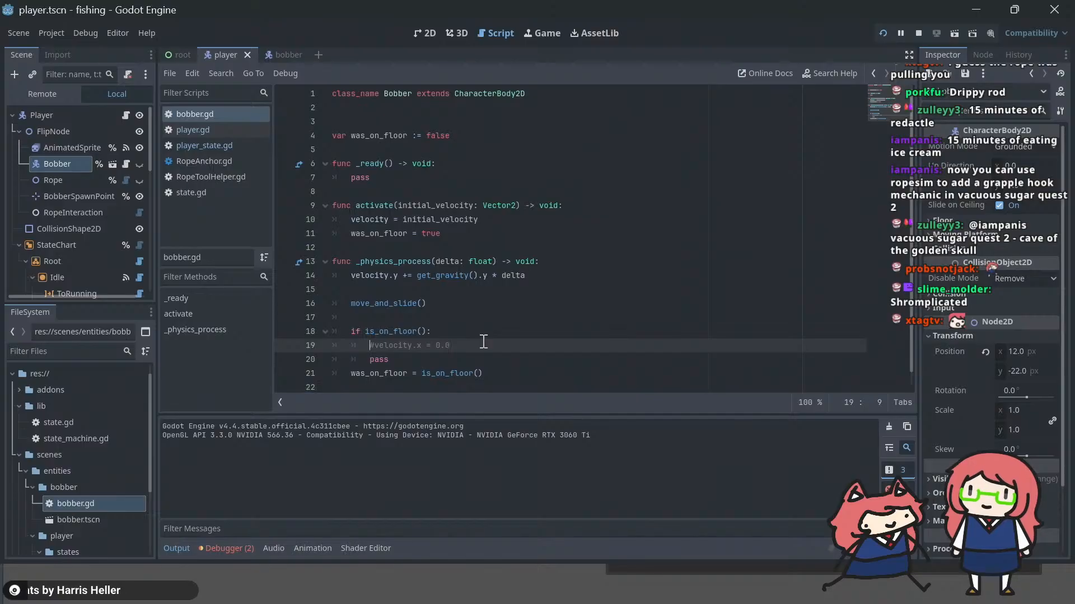
key("ctrl+k")
key("Down")
key("shift+End")
key("BackSpace")
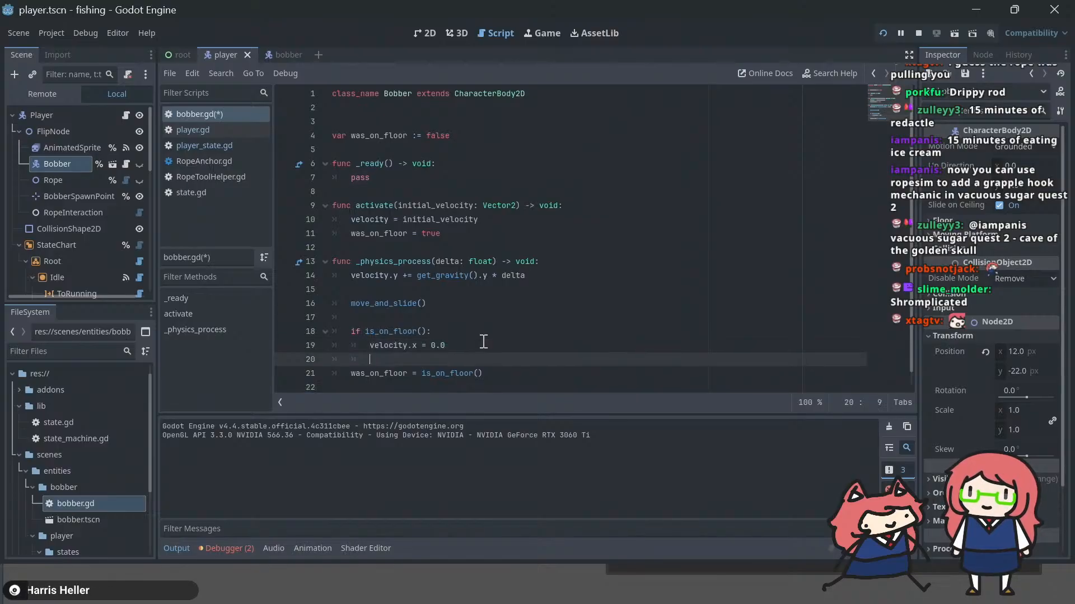
key("ctrl+s")
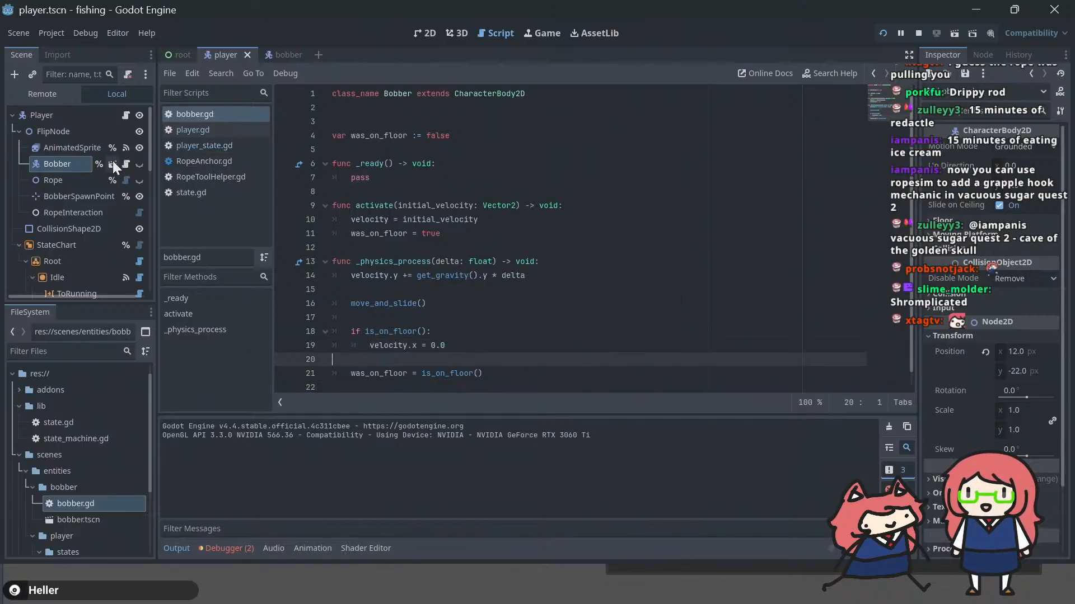
Step: Show the bobber scene in the 2D view and inspect the root Bobber node's properties
left_click(288, 49)
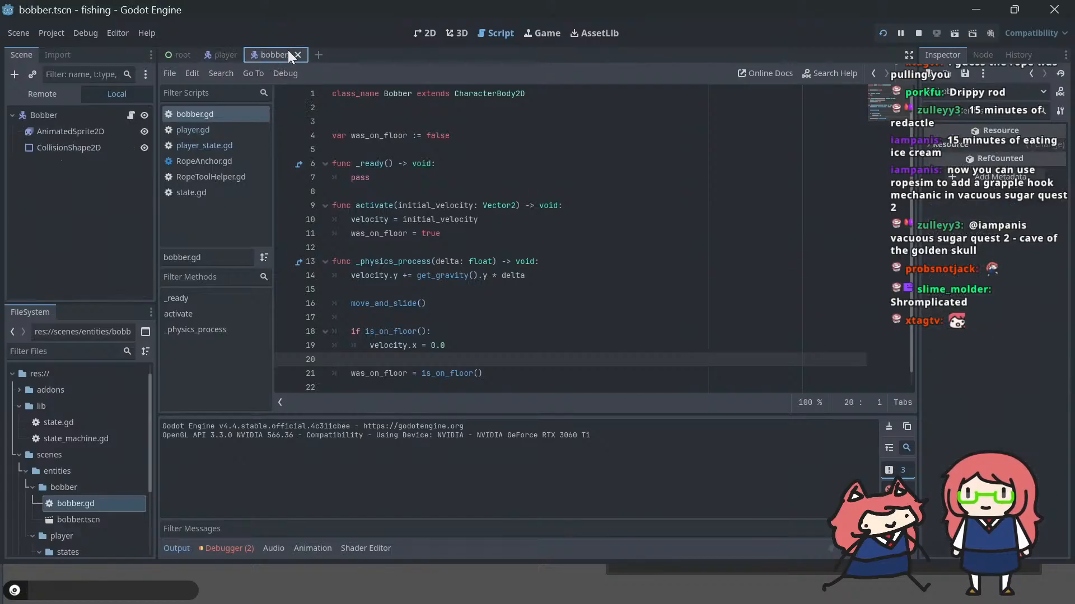
left_click(430, 33)
left_click(57, 112)
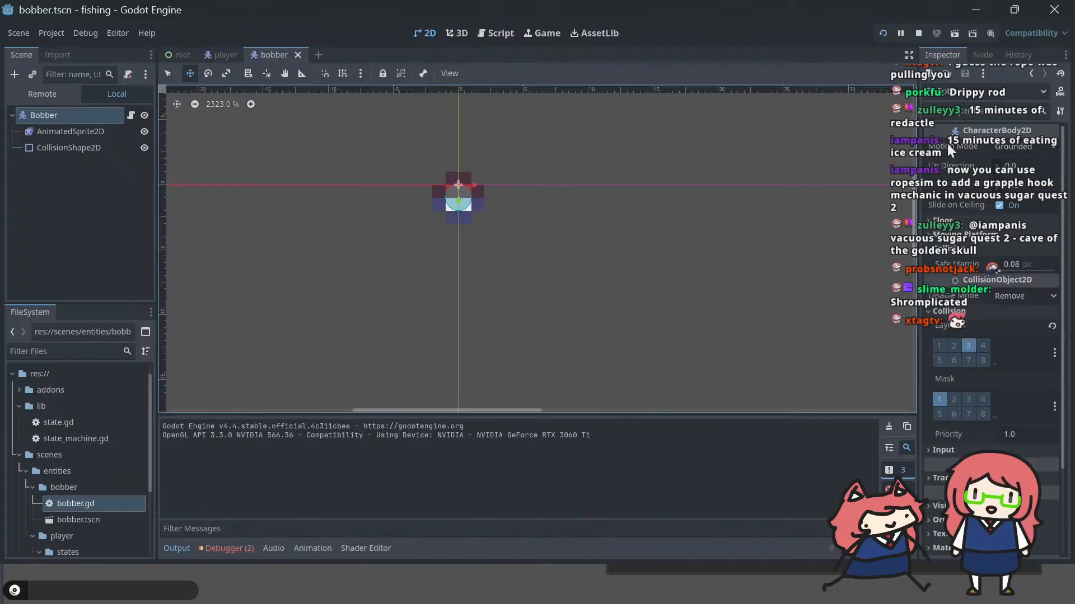
Step: Run the project and recast the fishing line to check how the rope and bobber behave
key("F5")
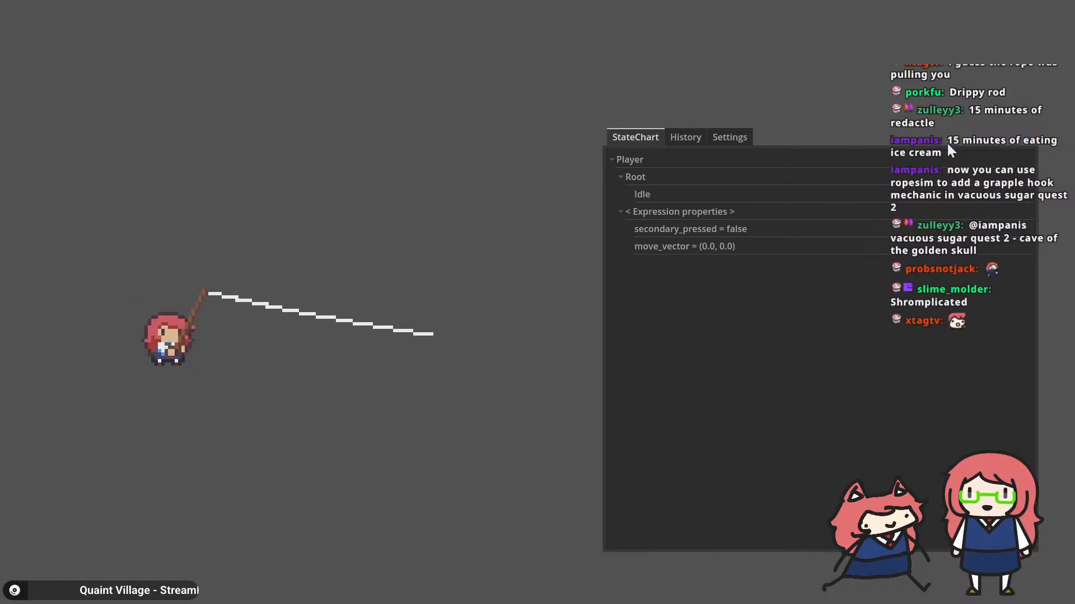
key("alt+Tab")
key("alt+Tab")
key("alt+Tab")
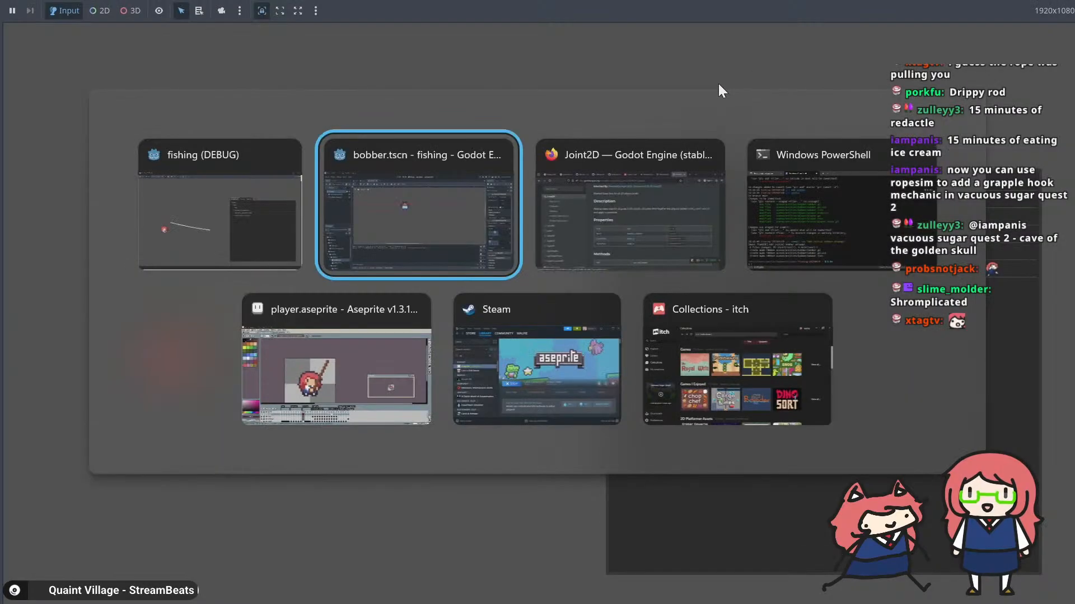
key("alt+Tab")
key("alt+shift+Tab")
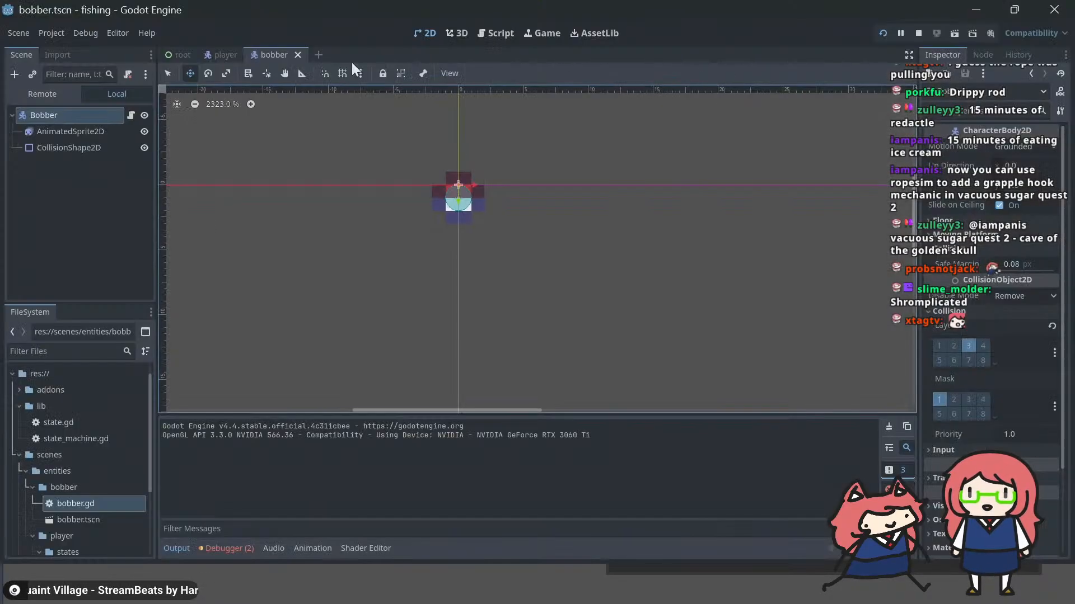
key("alt+Tab")
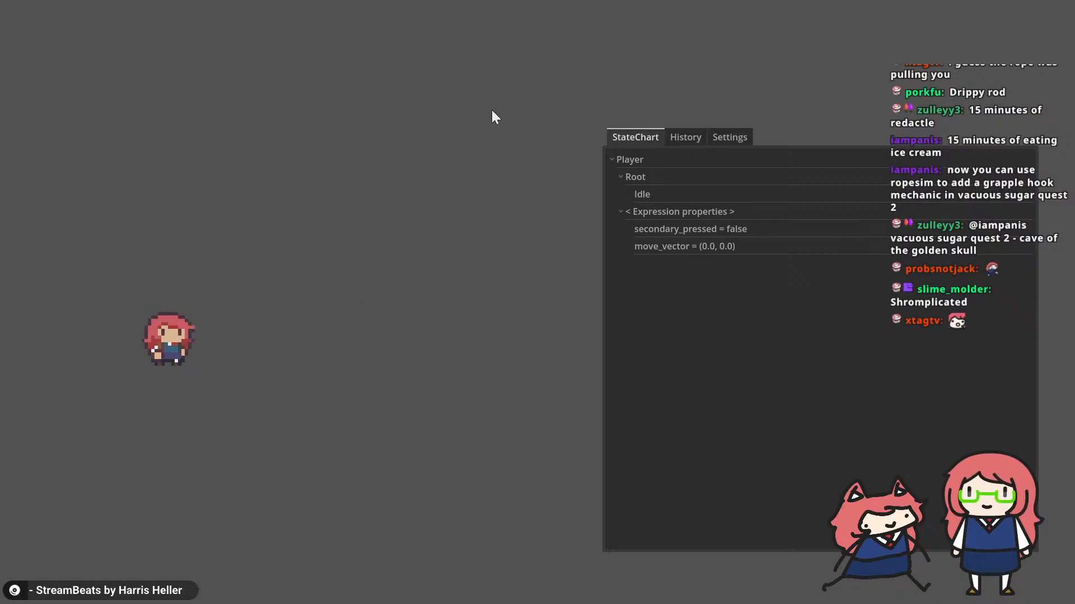
left_click(491, 110)
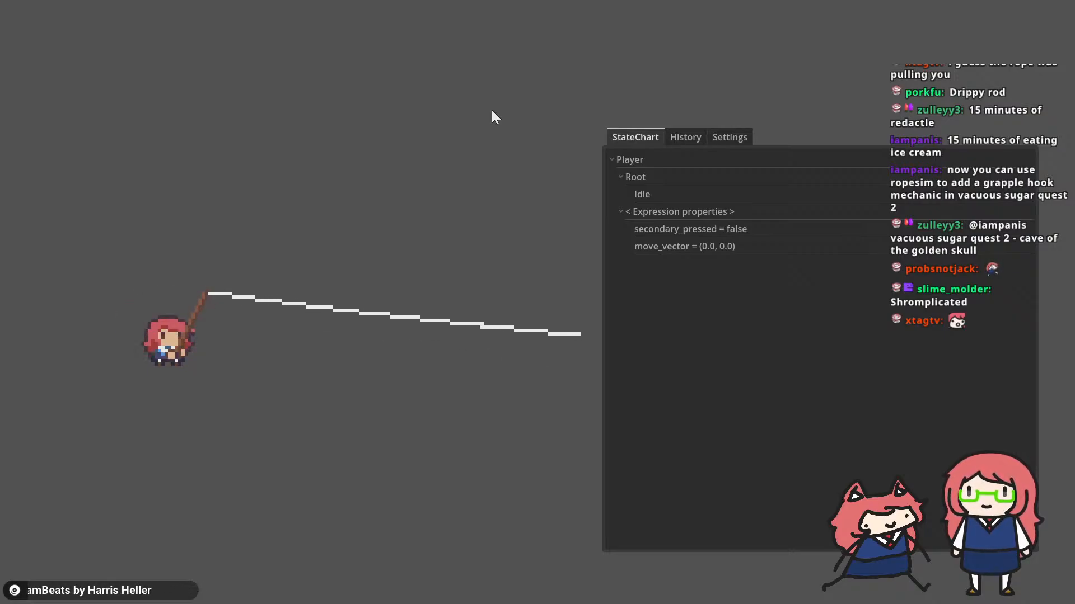
key("alt+Tab")
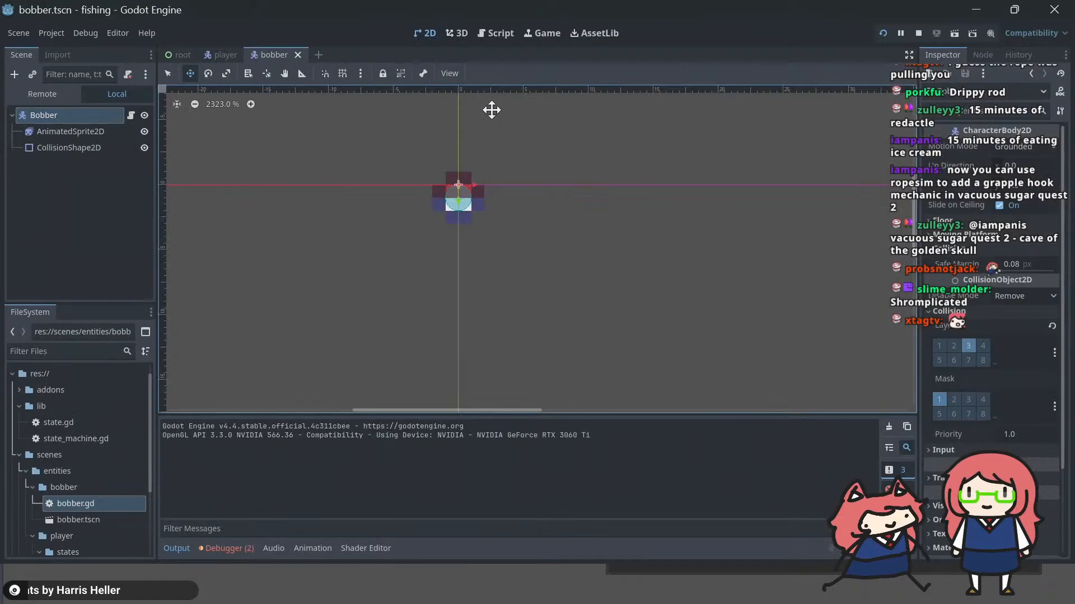
Step: Set RopeInteraction's position update mode to Move And Slide in the player scene and run the project to test casting
left_click(213, 55)
left_click(56, 210)
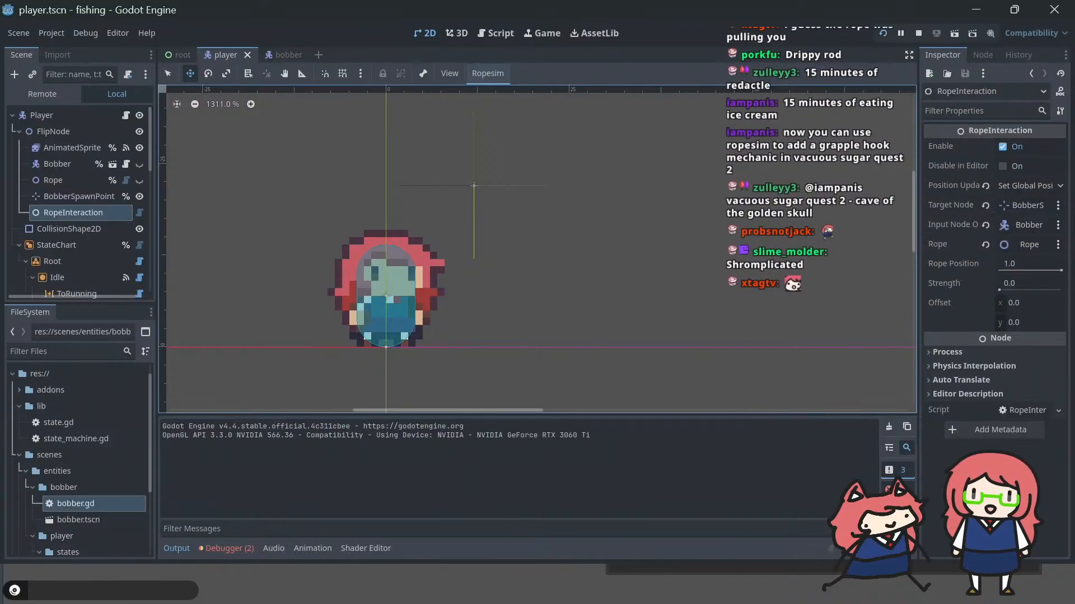
left_click(1038, 185)
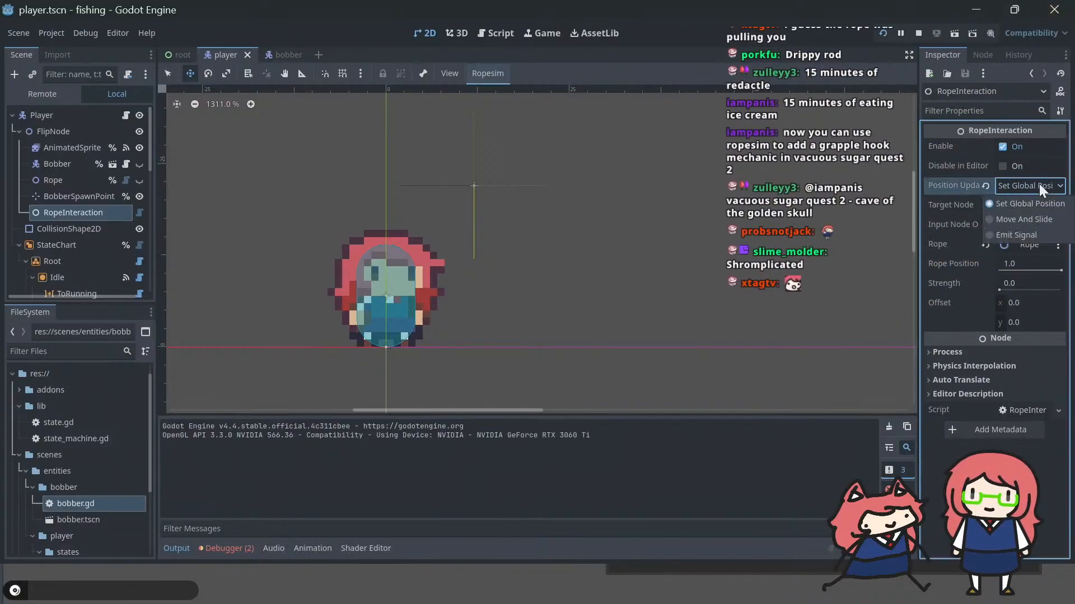
left_click(1029, 218)
key("F5")
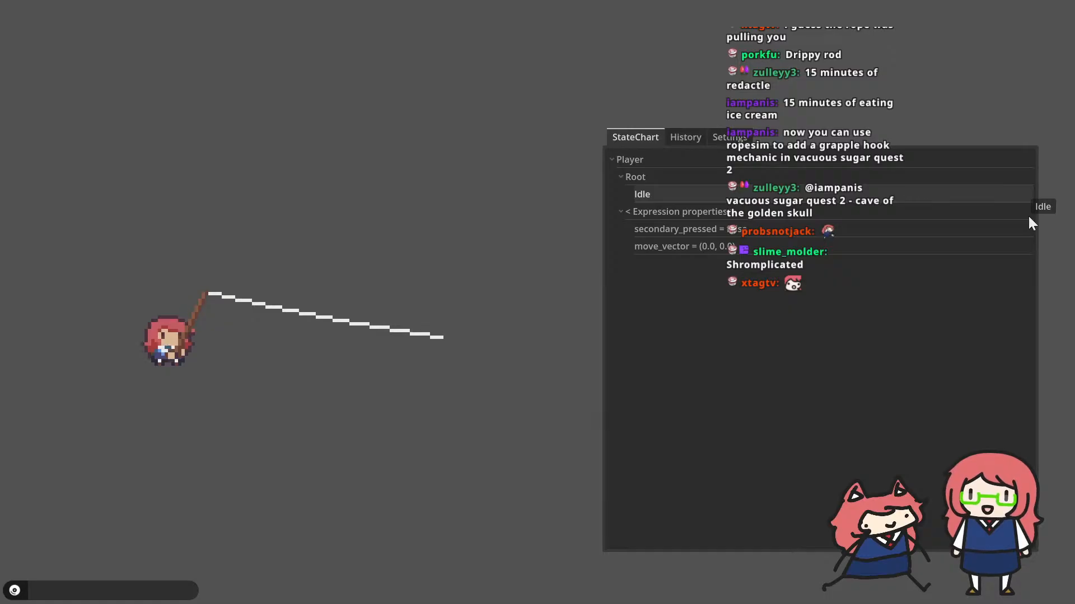
key("alt+Tab")
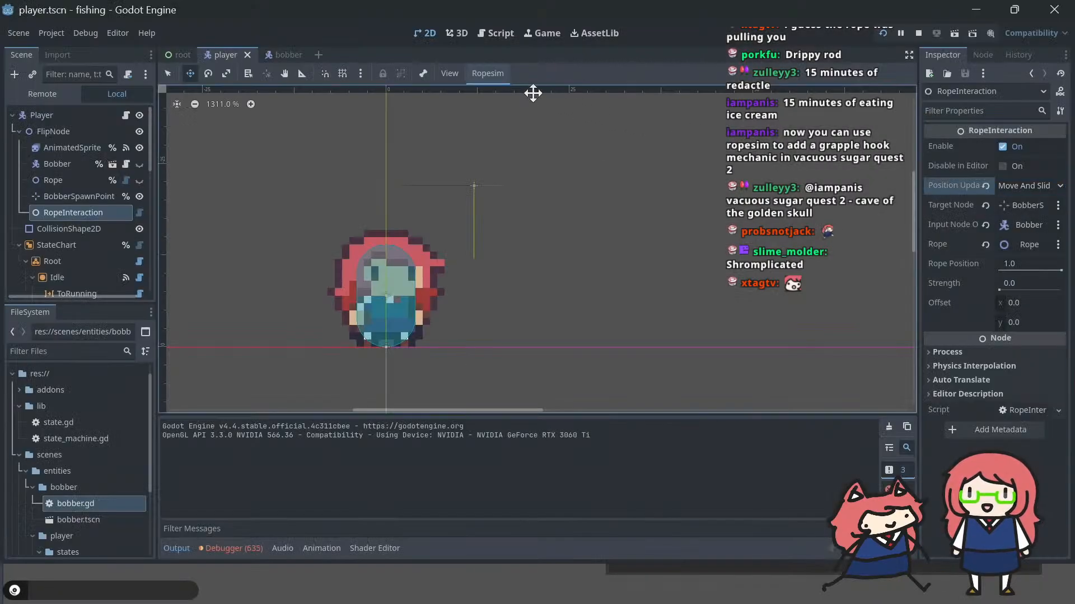
Step: In player_state.gd, comment out the rope_length increment line in the fishing state's _physics_process function
left_click(485, 31)
left_click(215, 147)
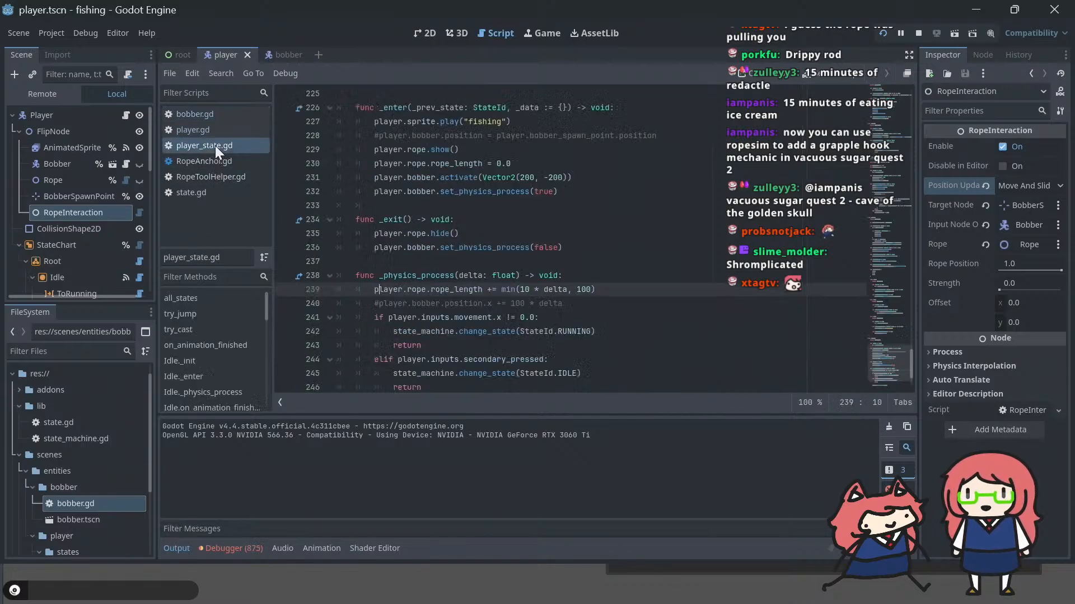
double_click(584, 289)
key("Home")
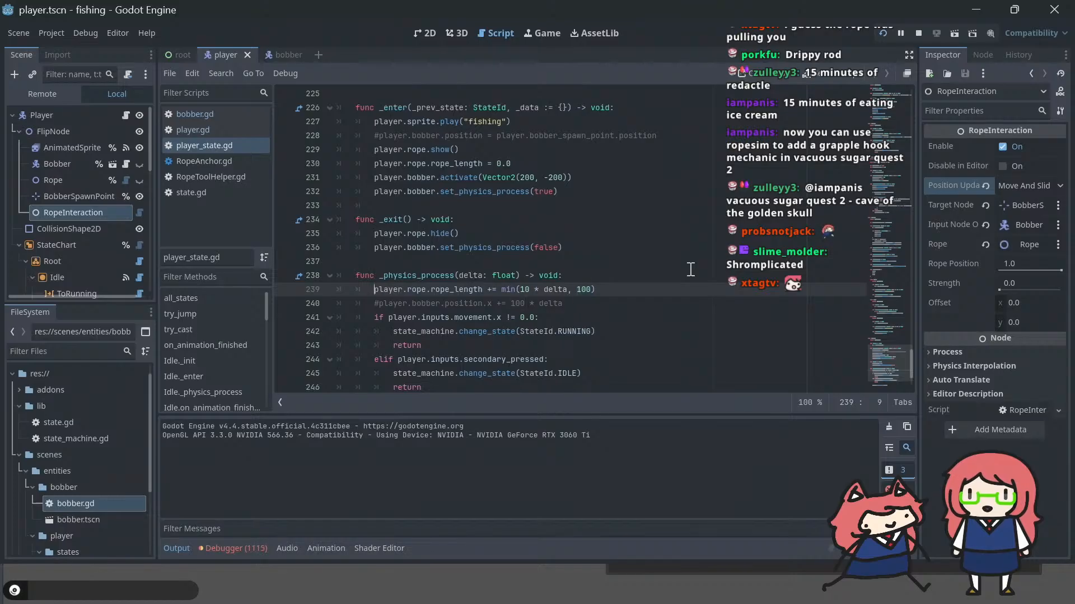
type("#")
key("ctrl+s")
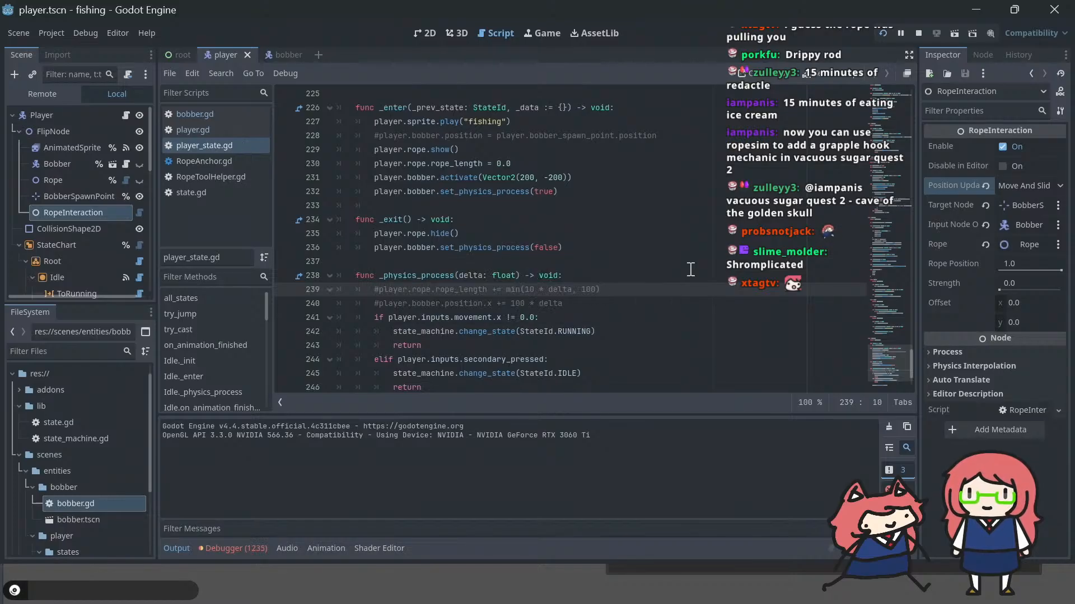
key("BackSpace")
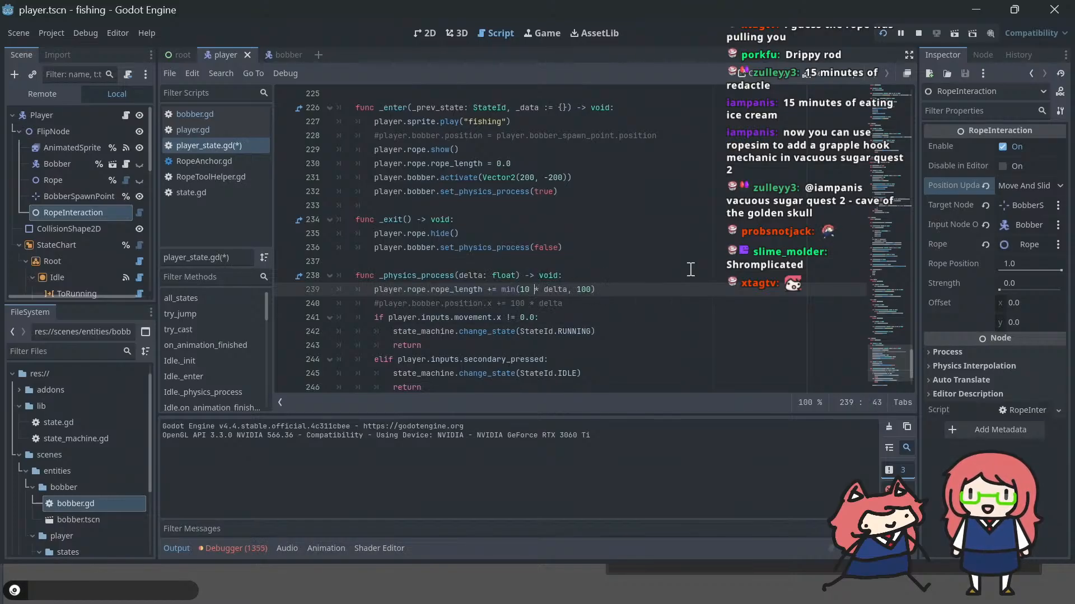
type("#")
Step: Add the line player.rope.rope_length = 20 below the commented-out increment and save the script
key("End")
key("Return")
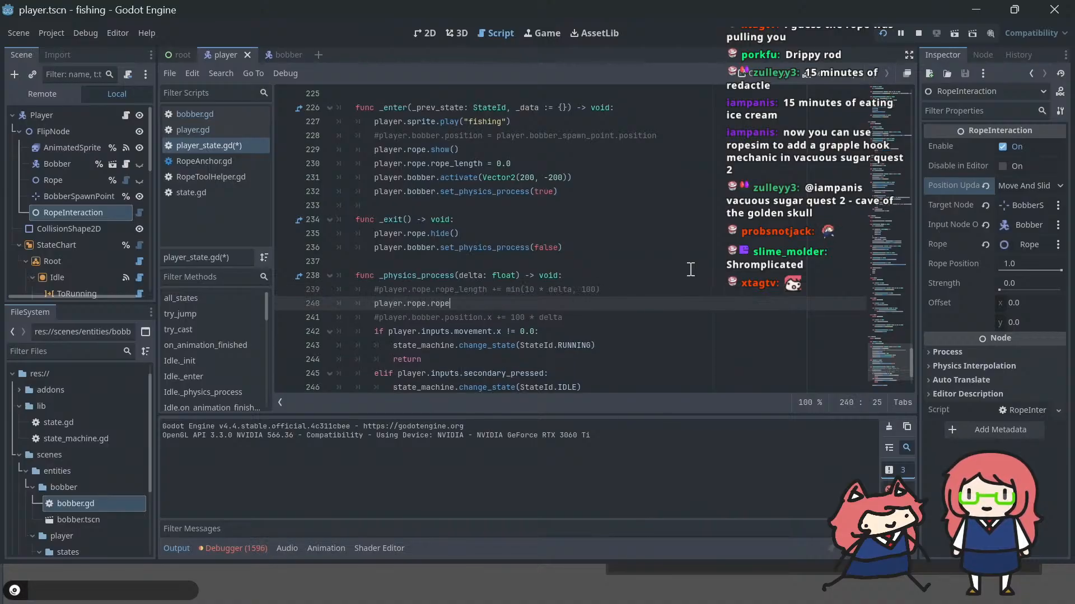
type("player.rope.rope_length = ")
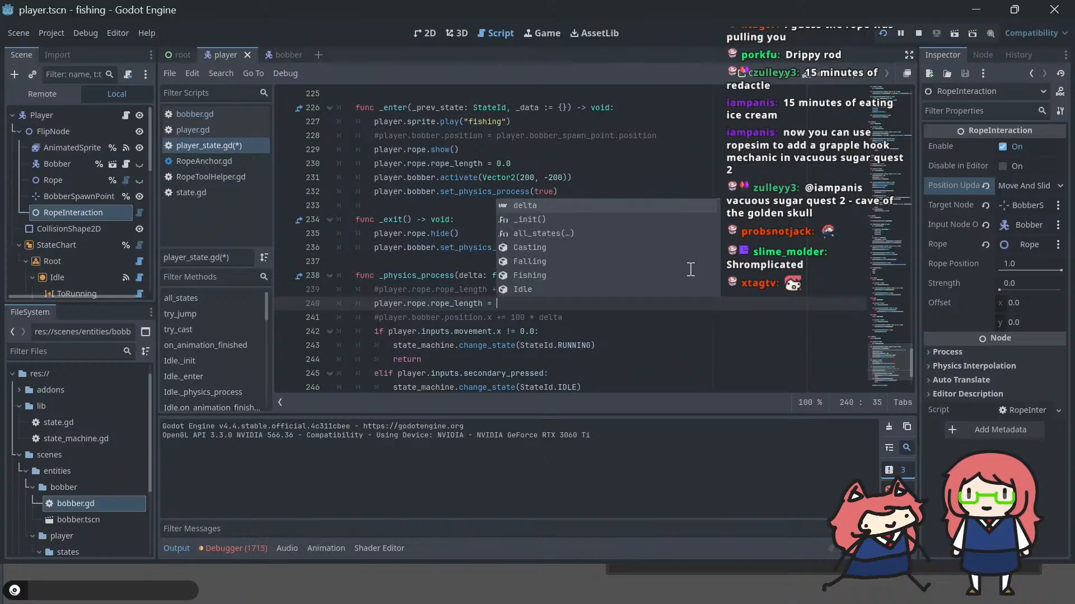
type("20")
key("ctrl+s")
Step: Run the project, test casting with the fixed rope length, and return to the editor
key("F5")
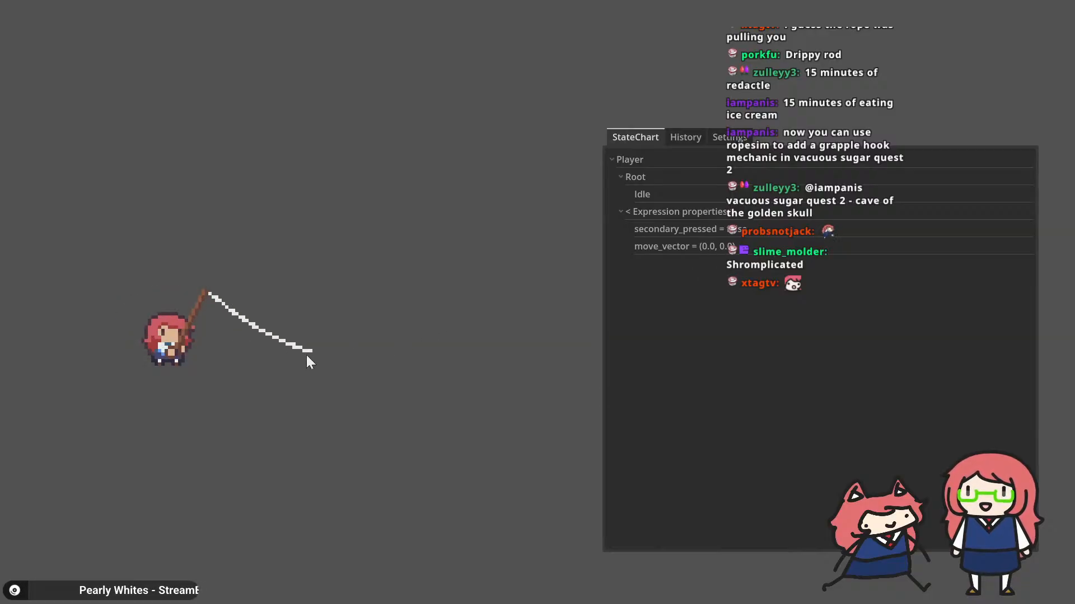
left_click(580, 318)
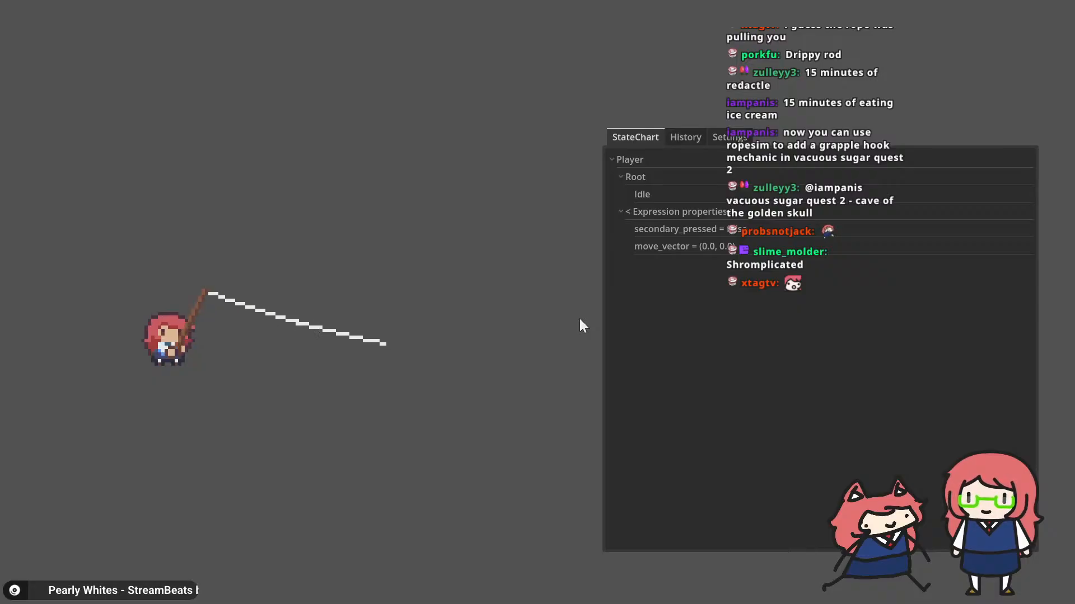
left_click(579, 318)
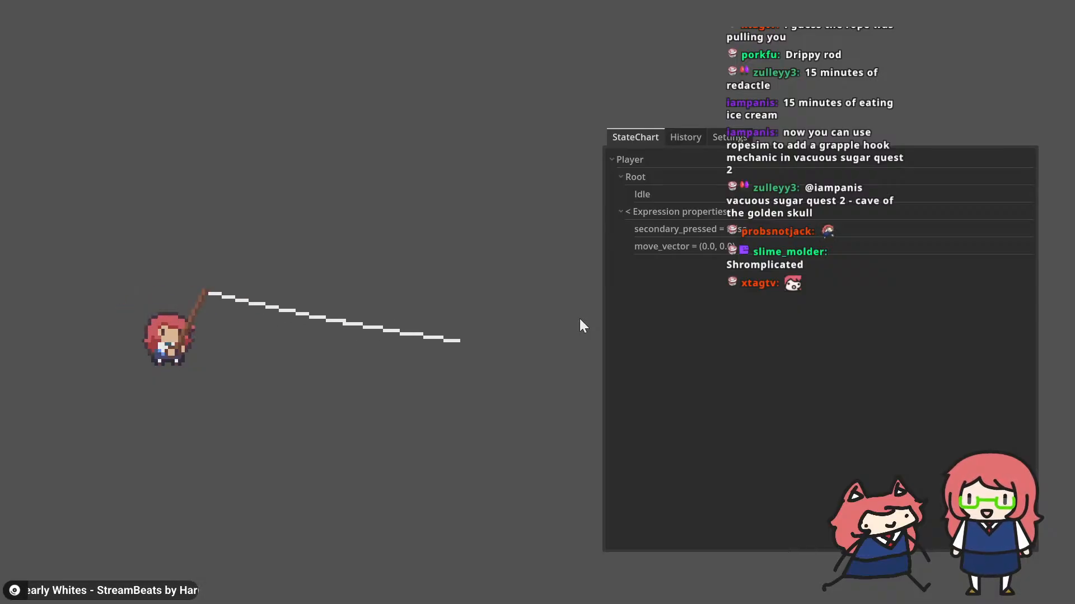
left_click(579, 318)
key("alt+Tab")
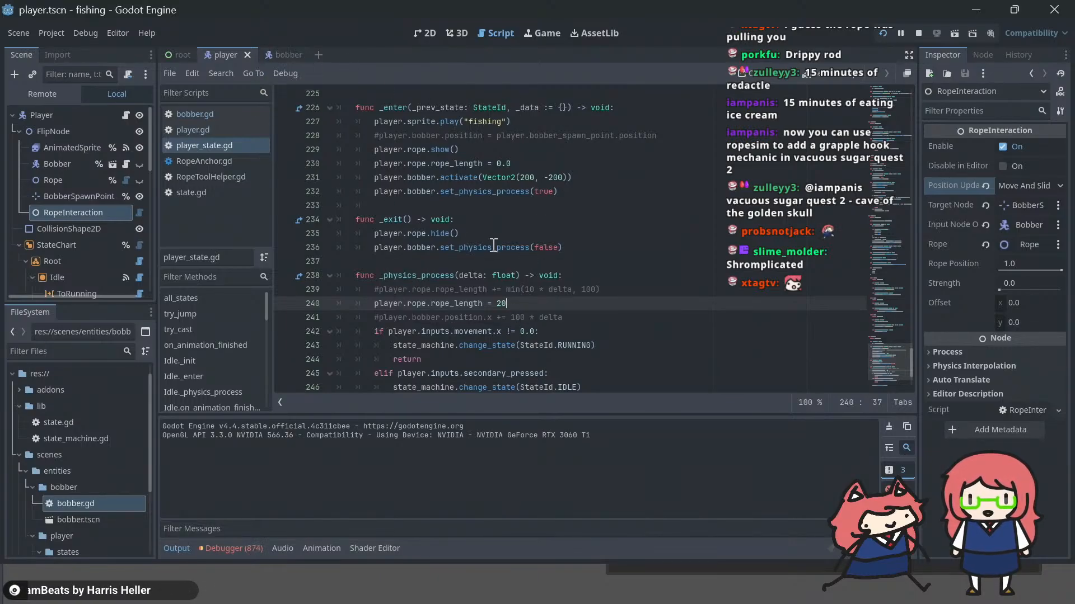
Step: Examine the bobber.activate call in player_state.gd and the activate() function in bobber.gd
left_click(455, 177)
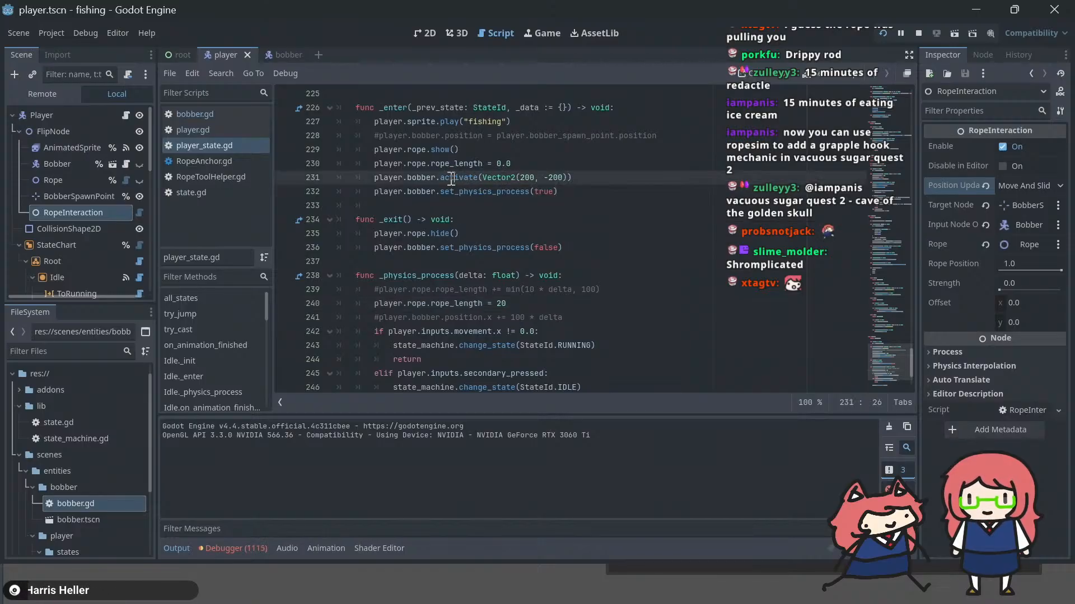
left_click(448, 177)
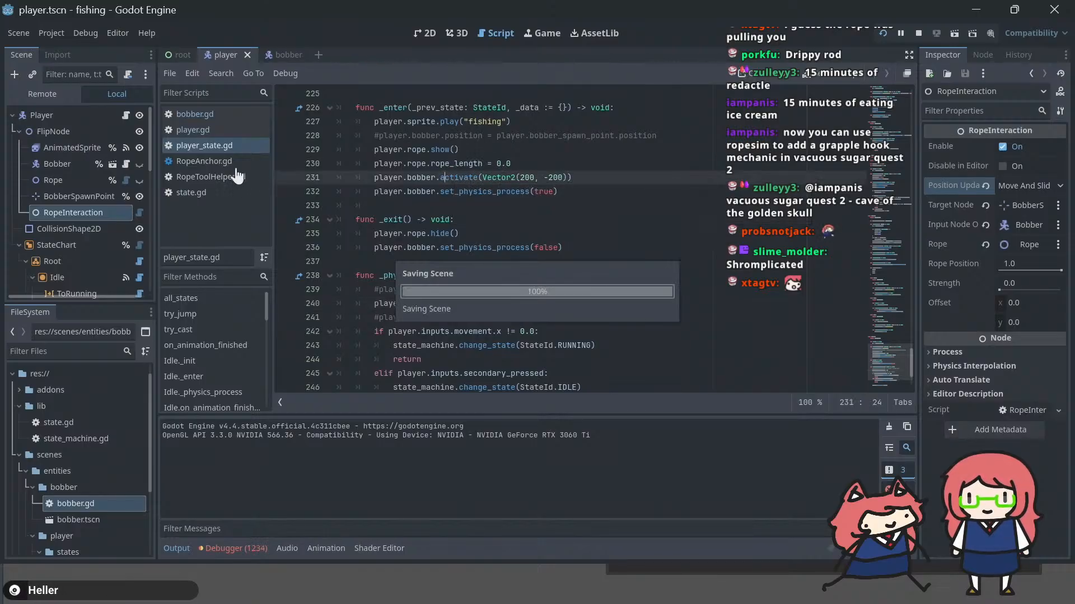
left_click(129, 163)
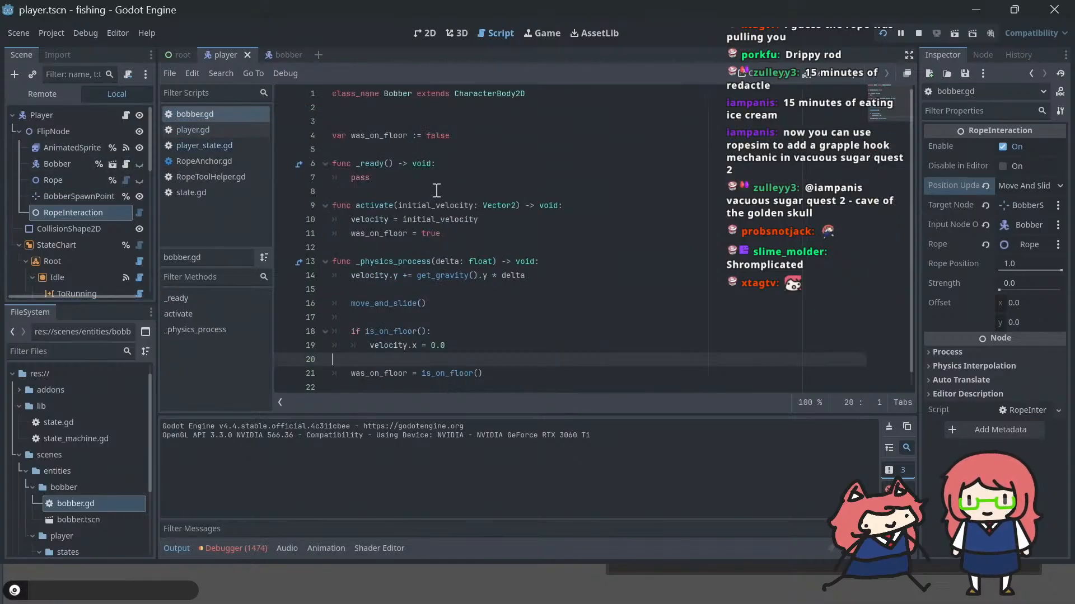
left_click(486, 222)
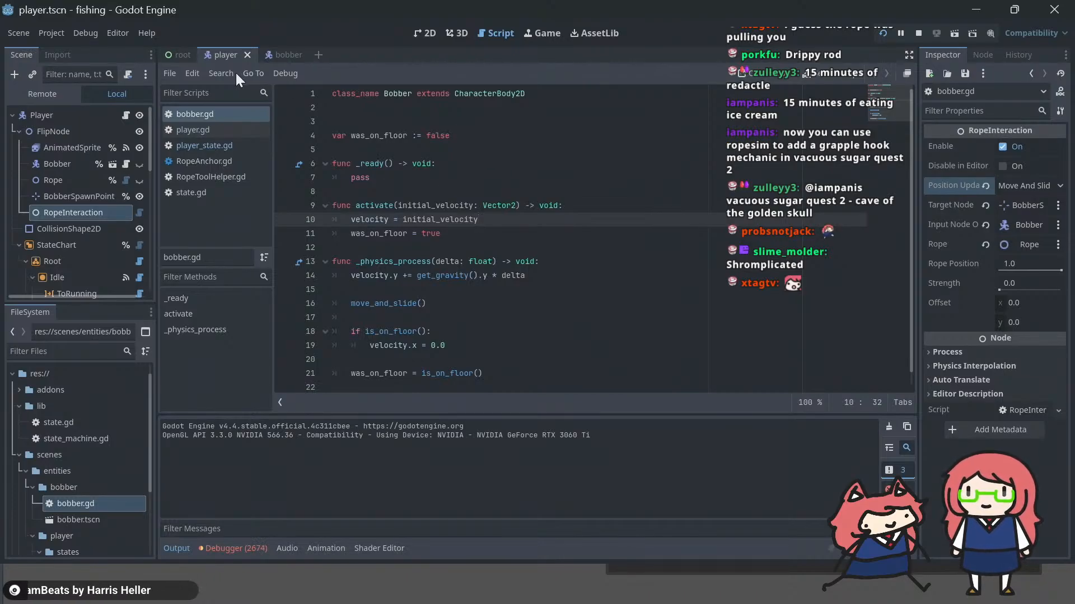
Step: Inspect the bobber scene's AnimatedSprite2D properties and review the debugger's error list
left_click(266, 50)
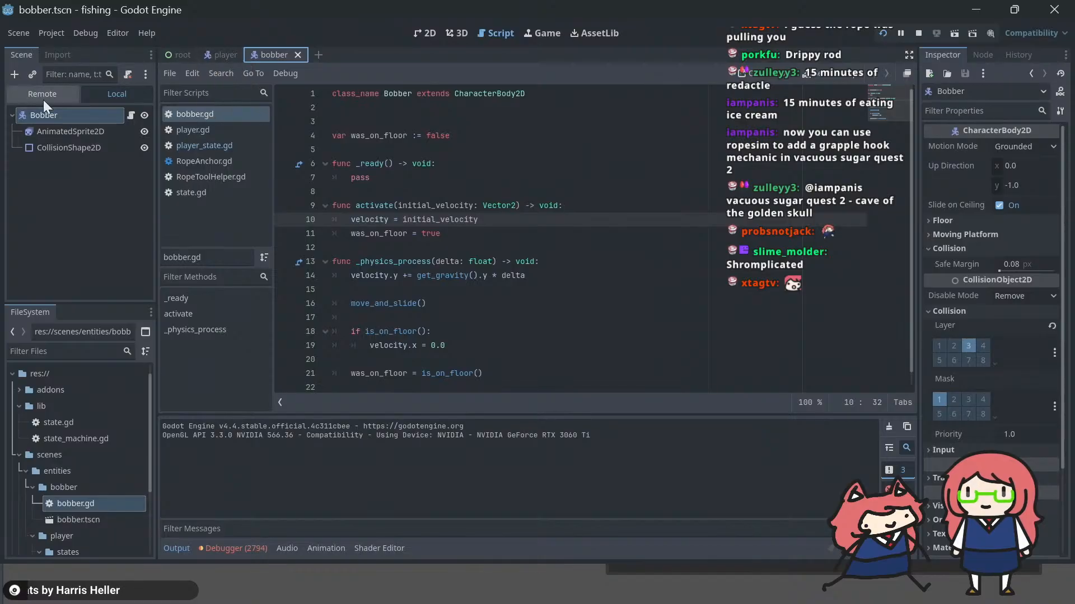
left_click(89, 133)
scroll(533, 178, "down", 1)
scroll(534, 178, "up", 1)
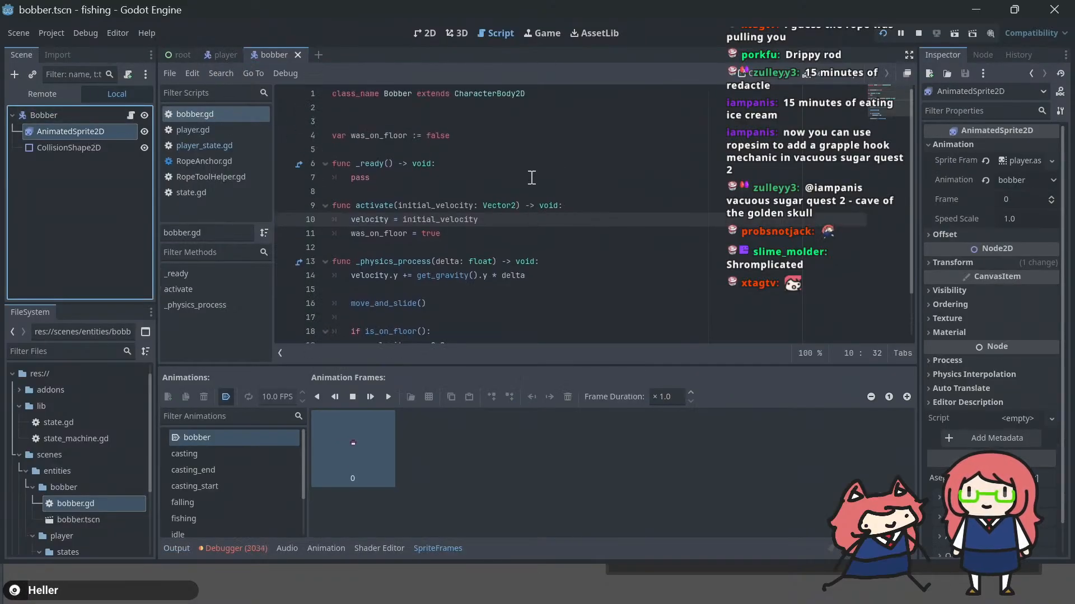
left_click(227, 549)
left_click(252, 404)
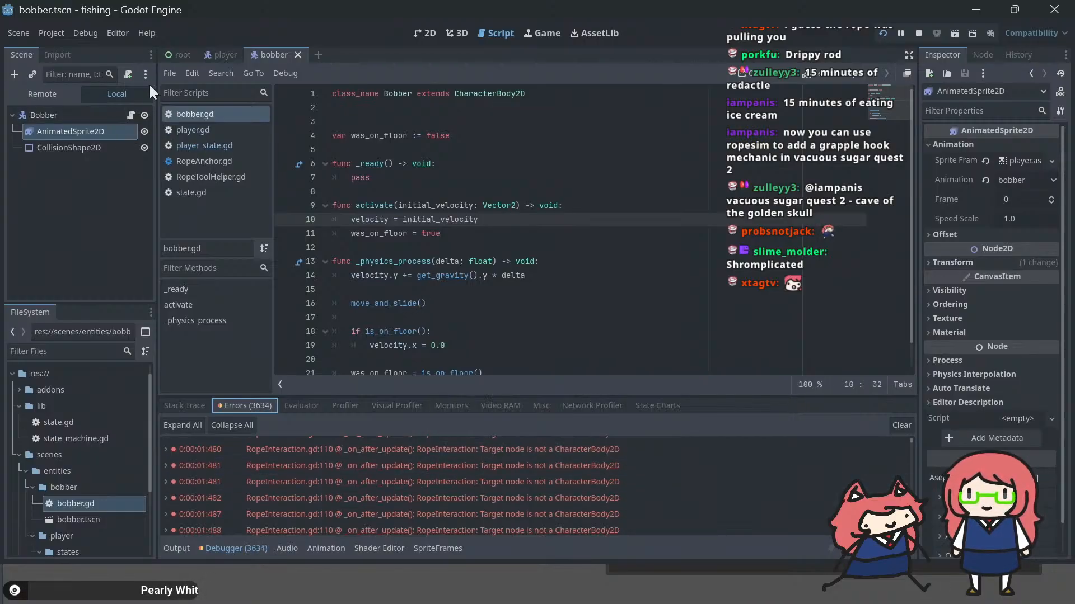
Step: In the player scene, set RopeInteraction's position update mode to Set Global Position and save
left_click(217, 52)
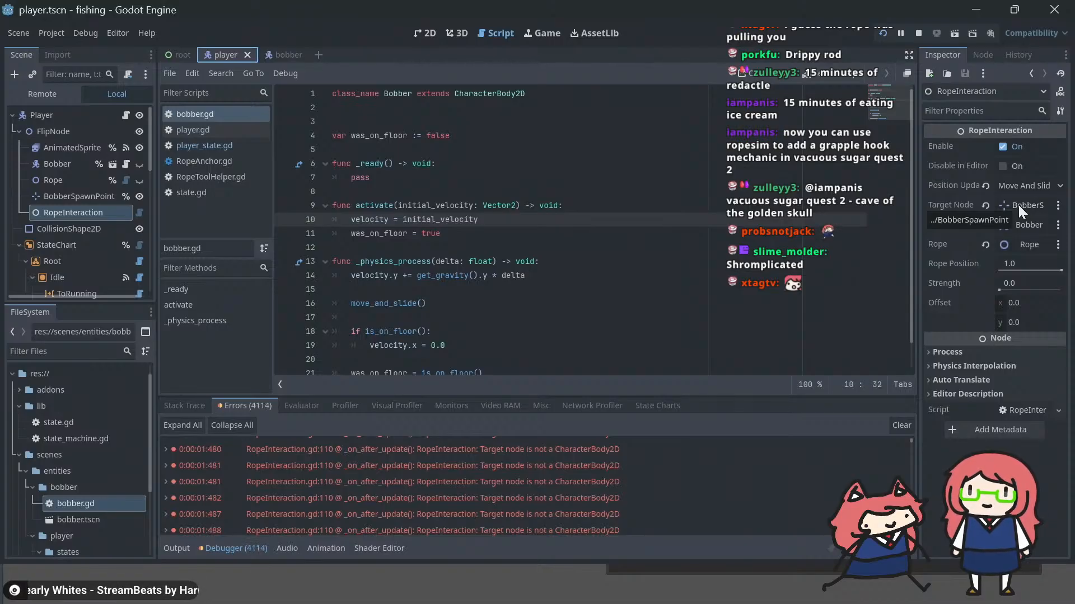
left_click(83, 196)
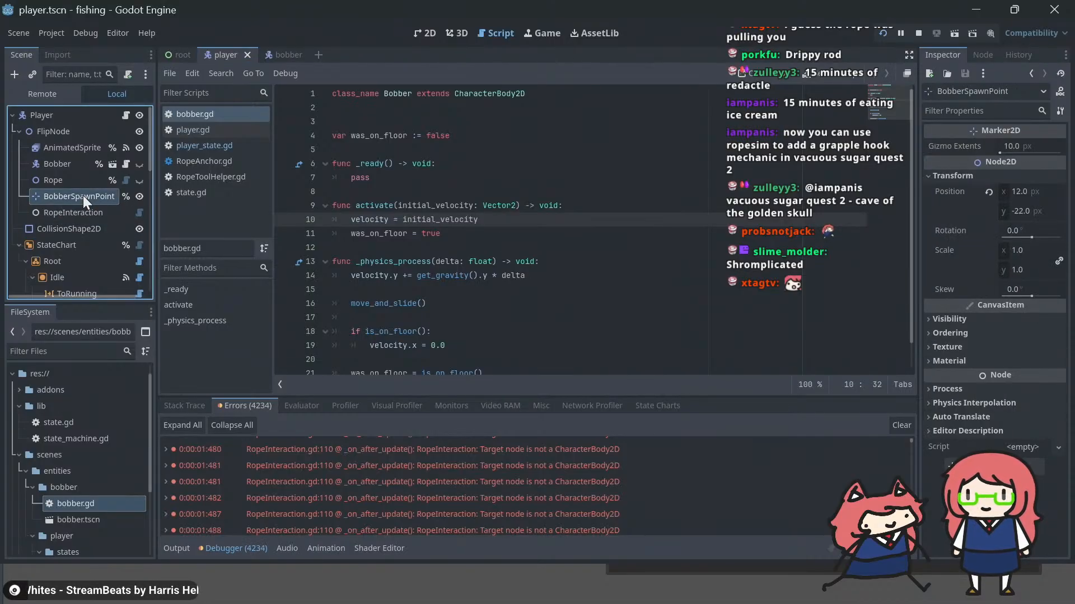
left_click(79, 211)
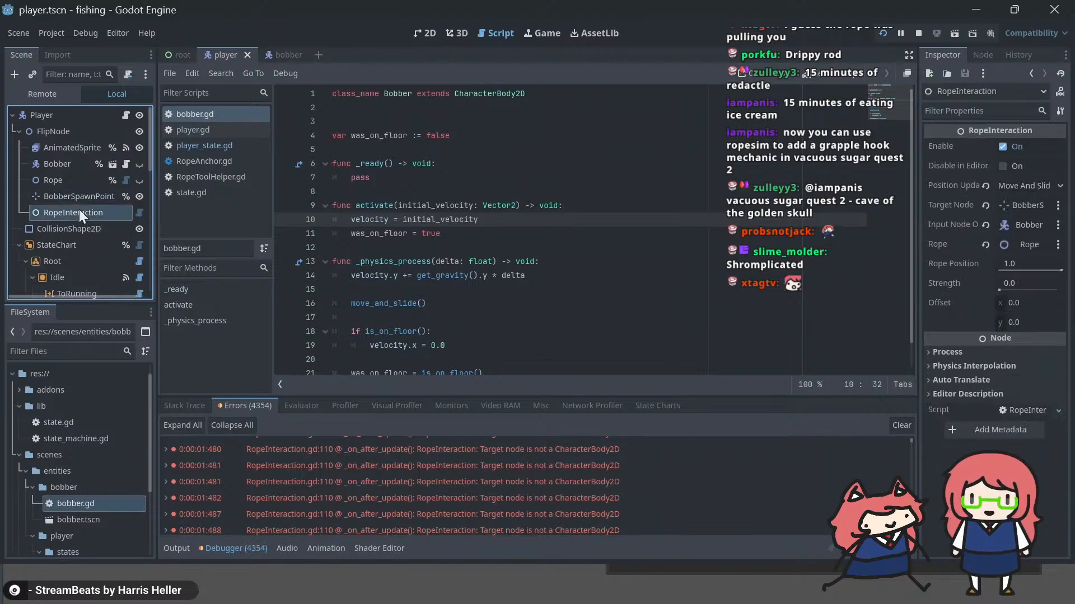
left_click(1036, 185)
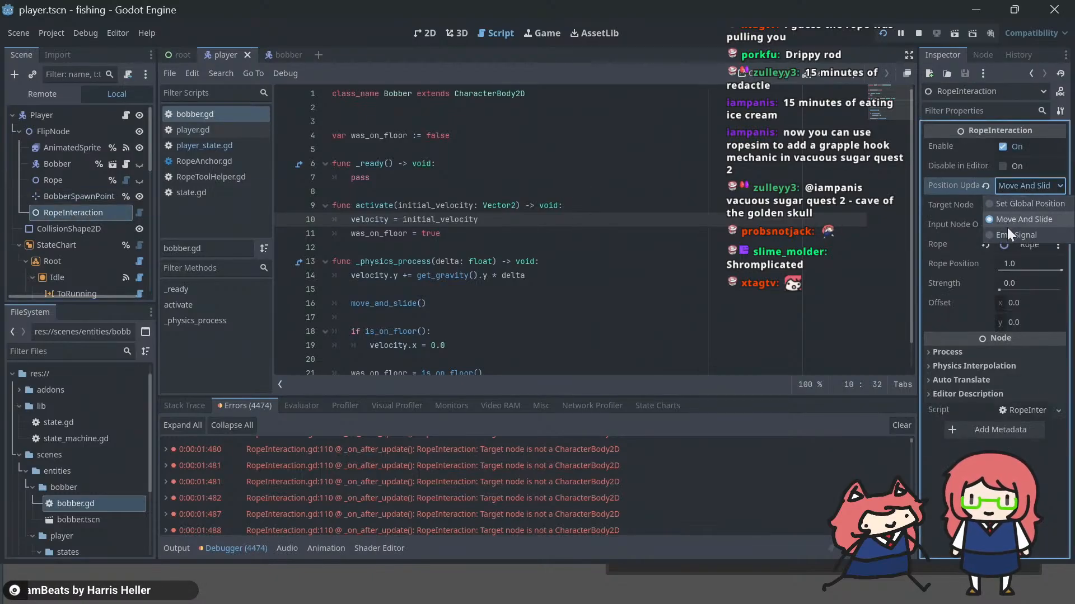
left_click(1011, 205)
left_click(588, 305)
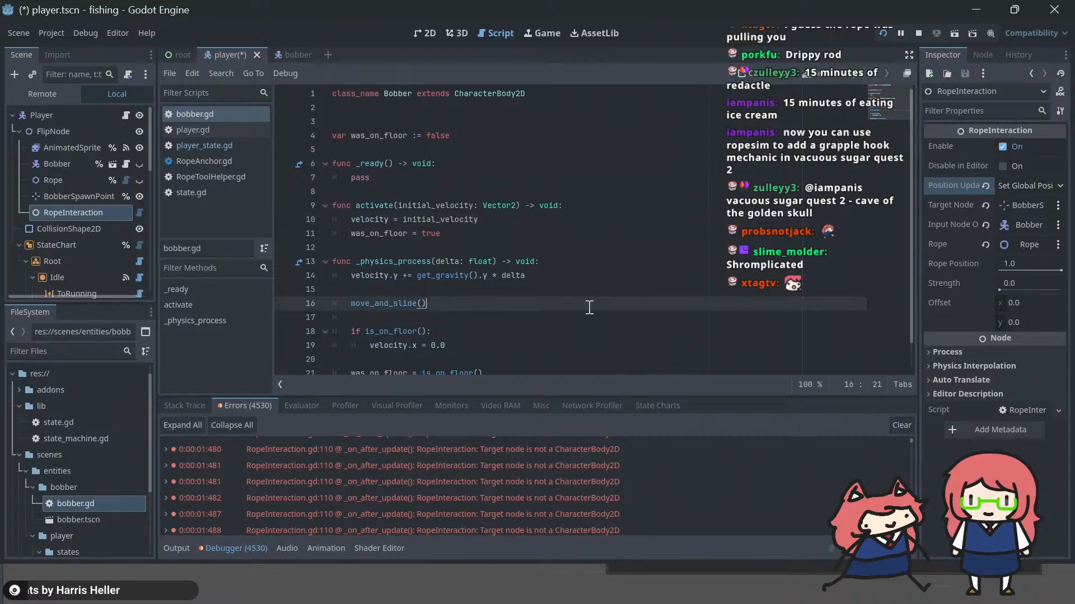
key("ctrl+s")
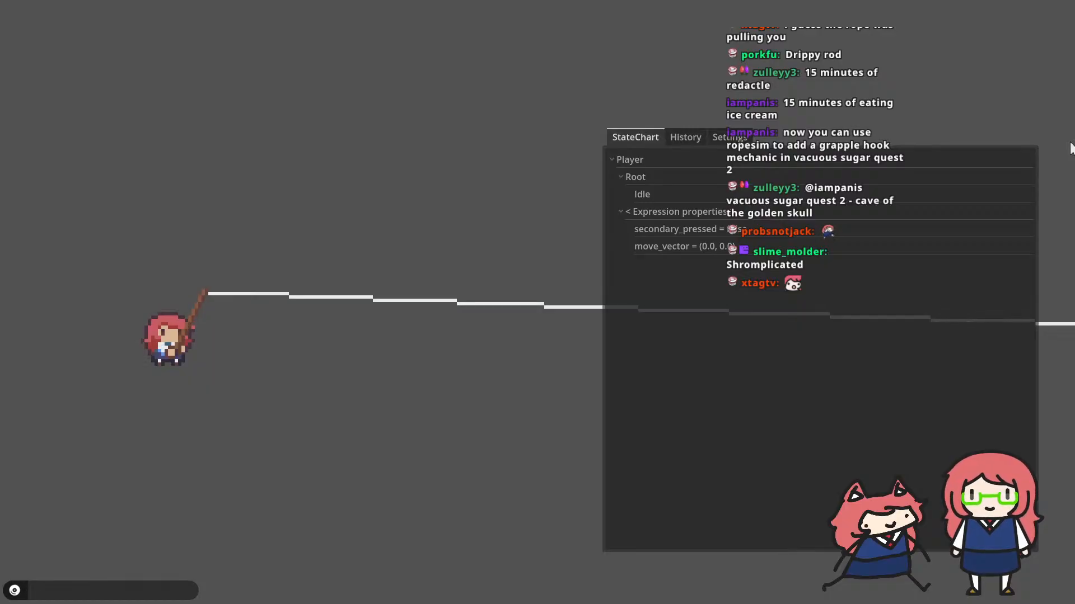
Step: Return from the running game to the editor and check the Rope and RopeInteraction properties and the debugger errors
key("alt+Tab")
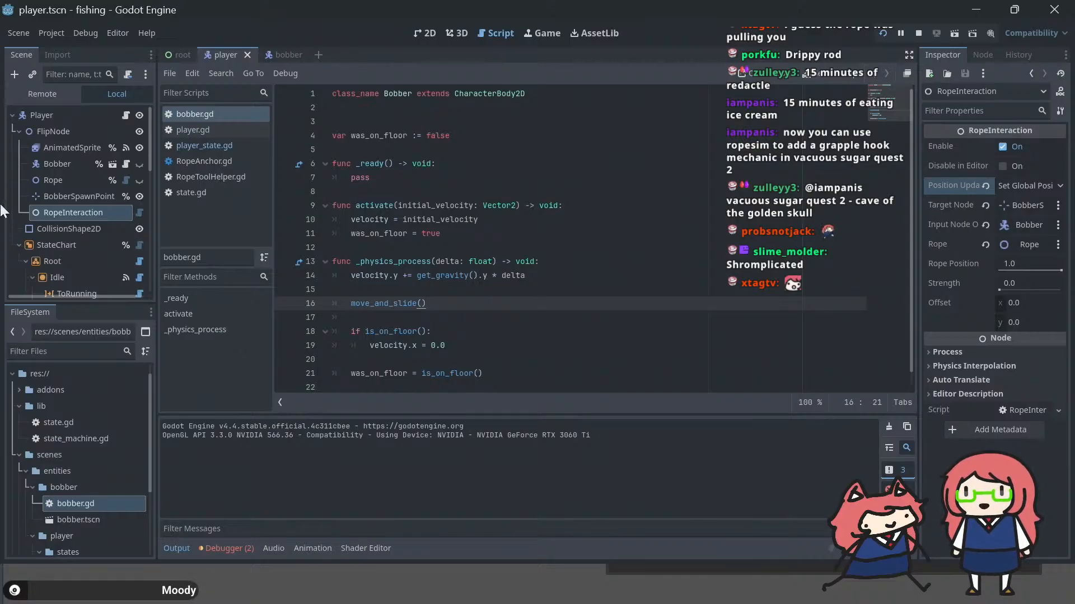
left_click(51, 180)
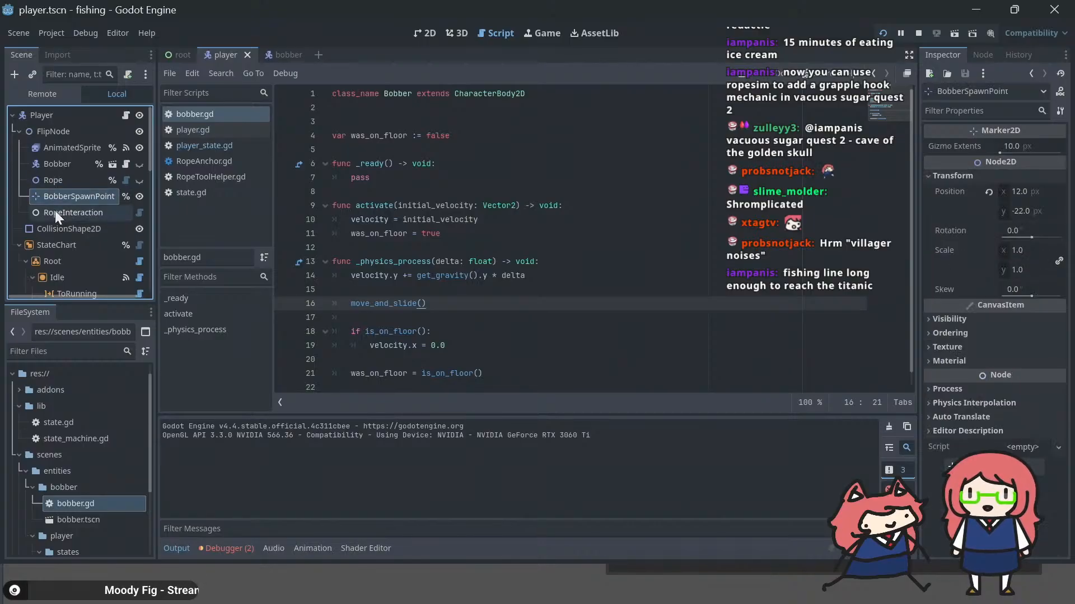
left_click(56, 211)
left_click(223, 550)
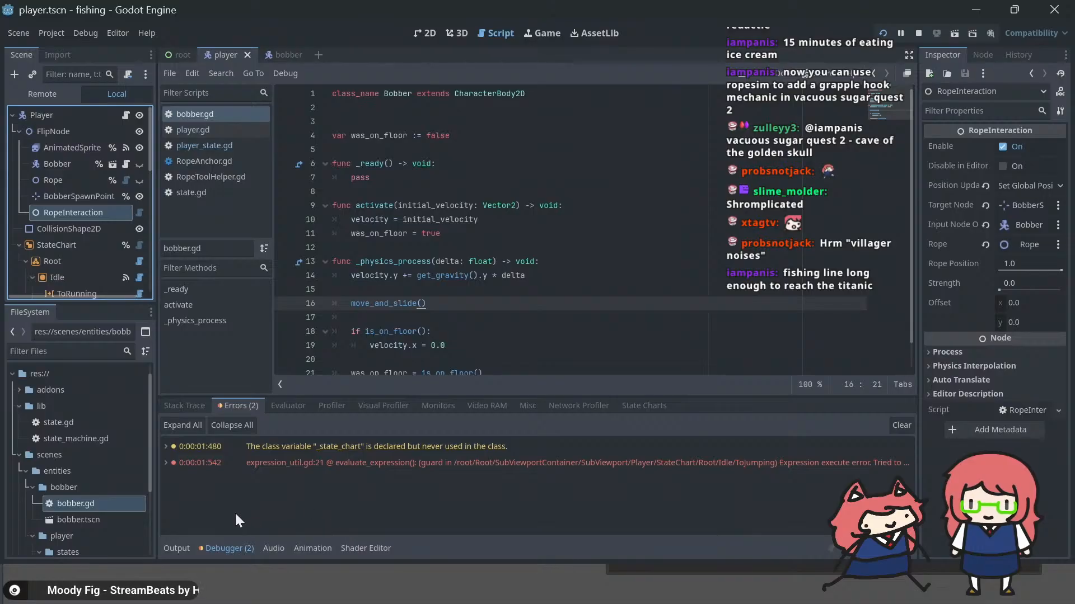
left_click(166, 545)
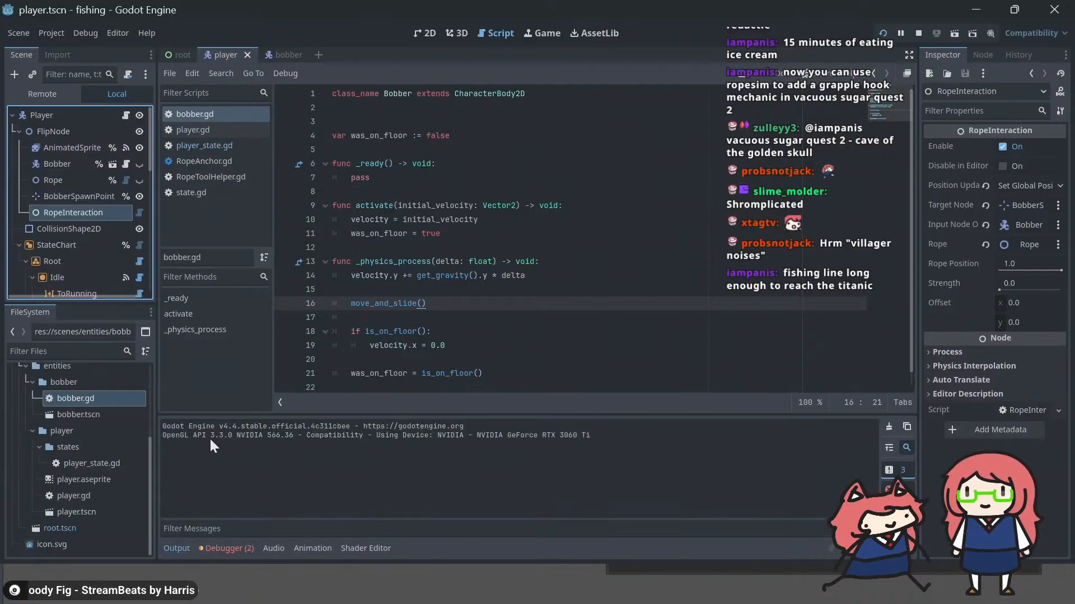
Step: In bobber.gd's activate(), add velocity = Vector2.ZERO as the first line and comment out velocity = initial_velocity
left_click(511, 219)
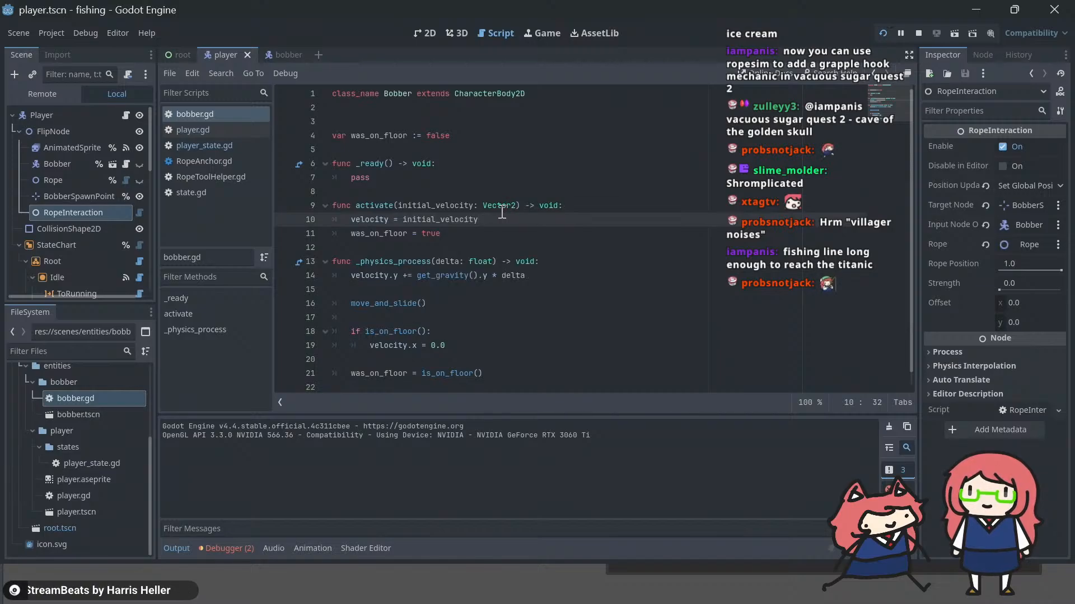
key("Up")
key("End")
key("Return")
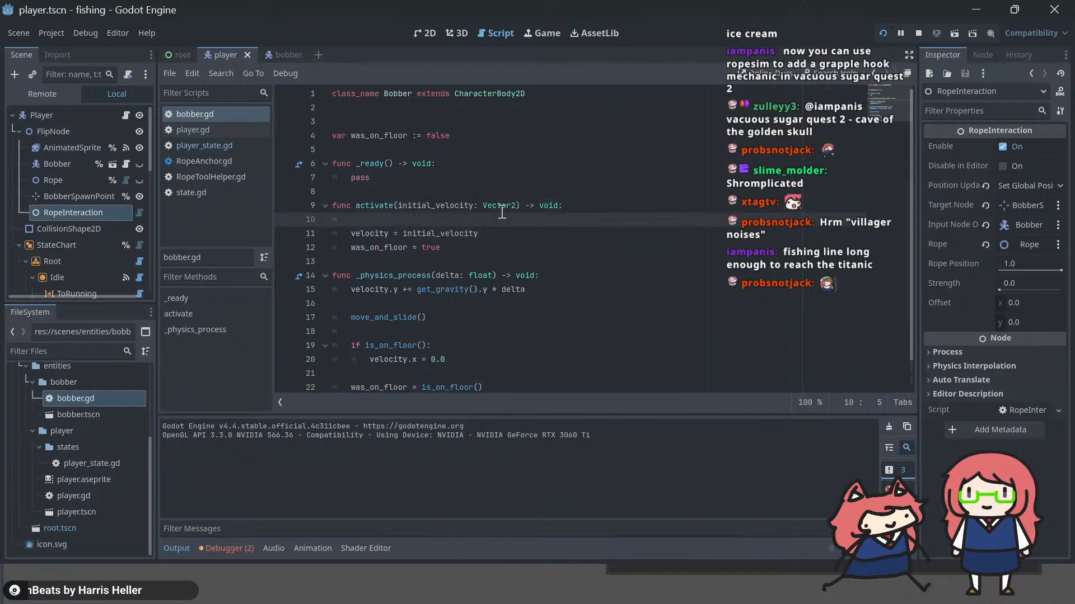
type("veclo")
key("BackSpace")
key("BackSpace")
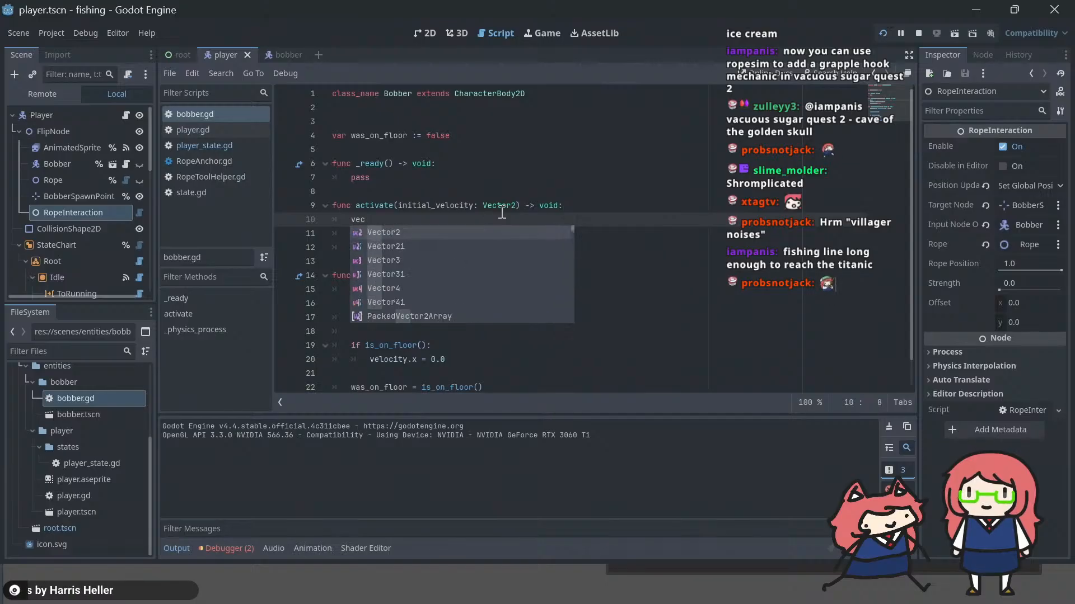
key("BackSpace")
type("locity ")
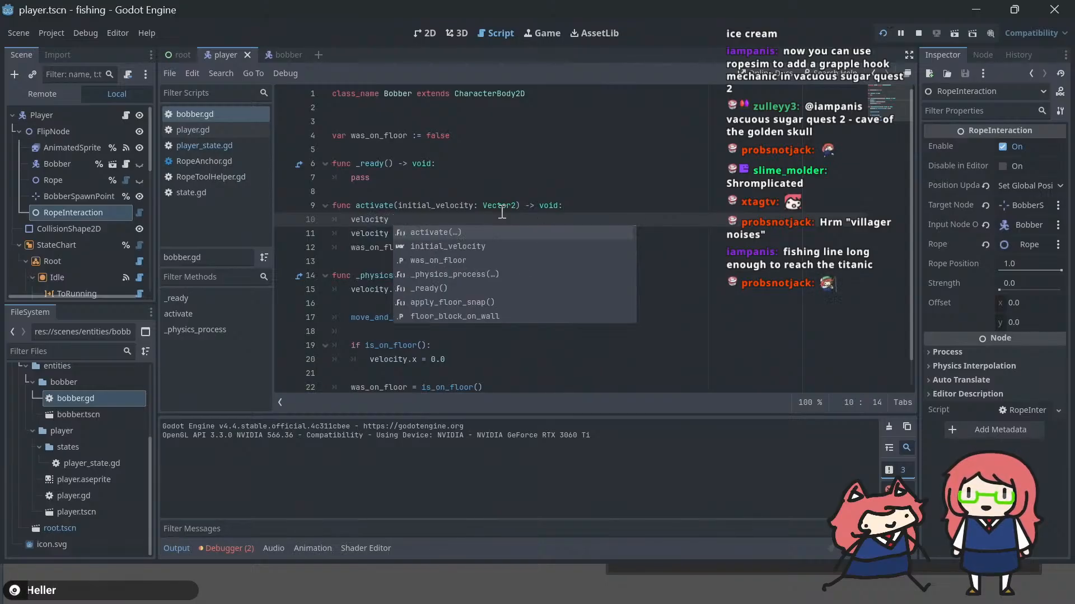
type("= Vec")
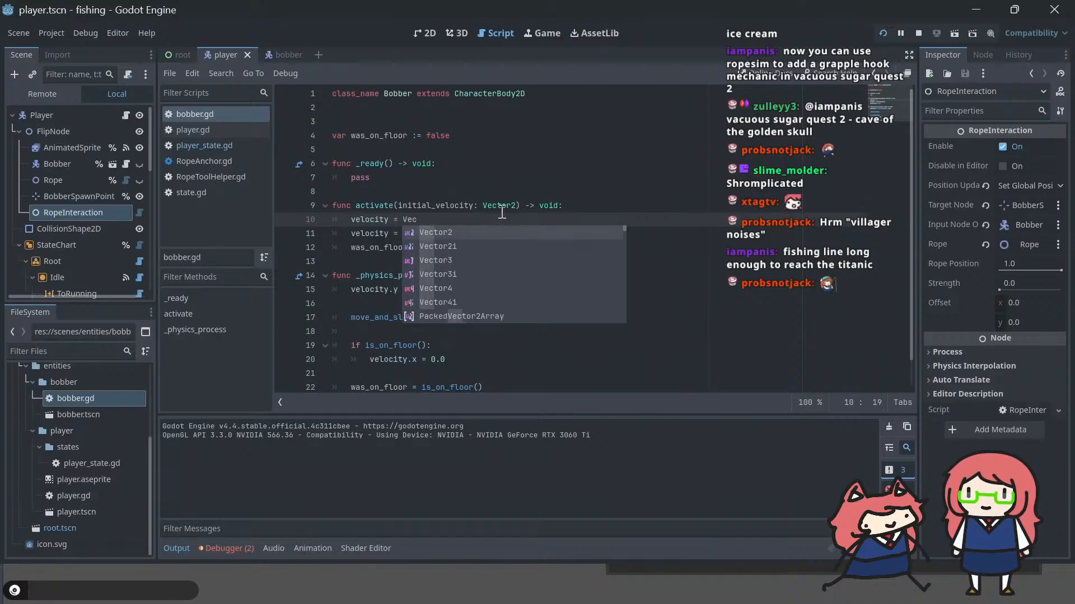
type("tor2.")
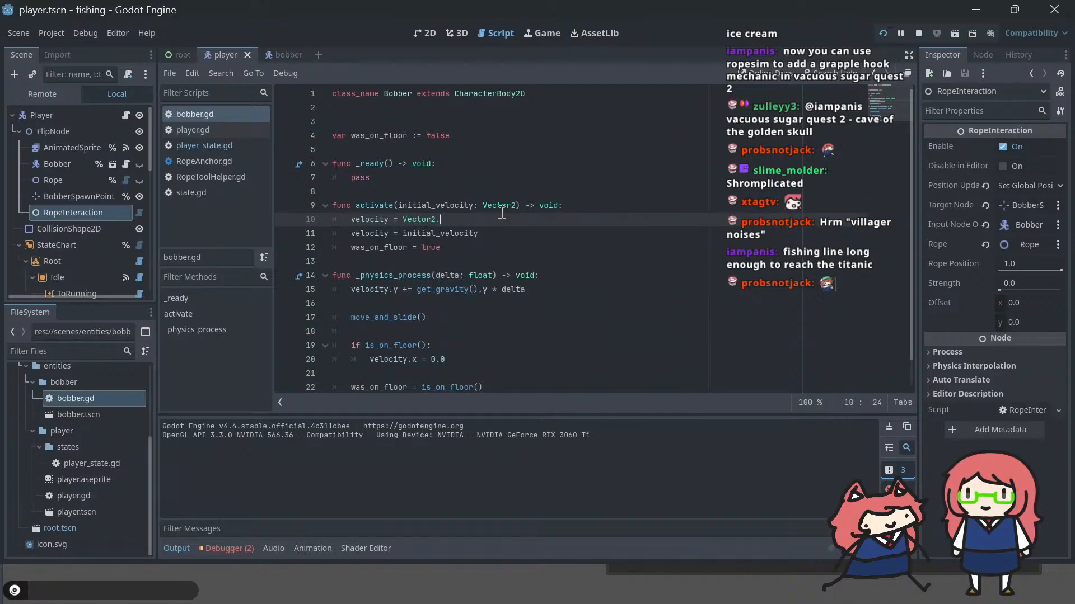
type("ZERO")
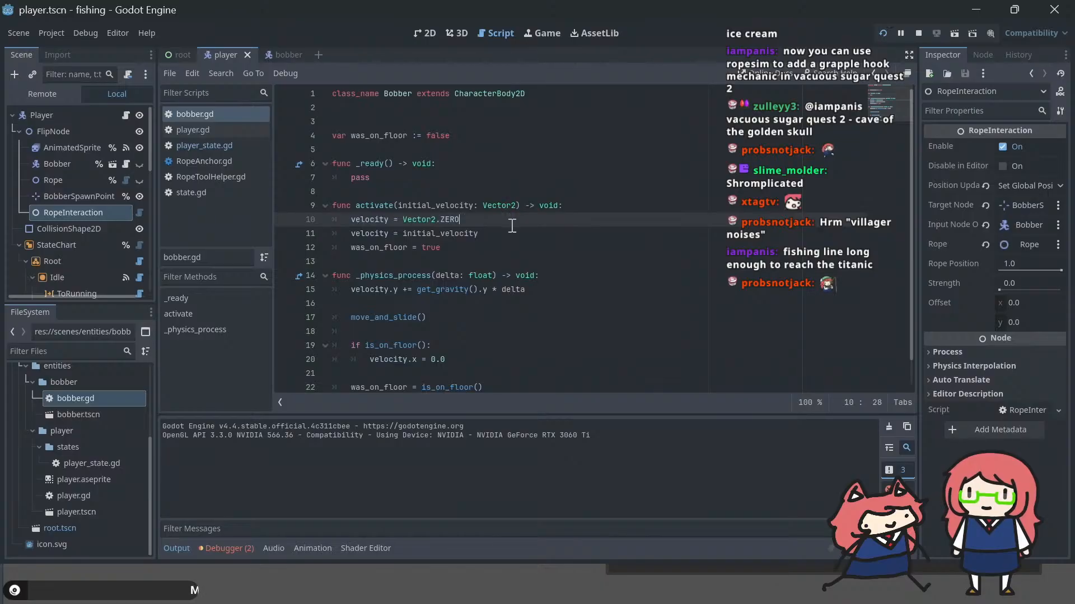
key("Down")
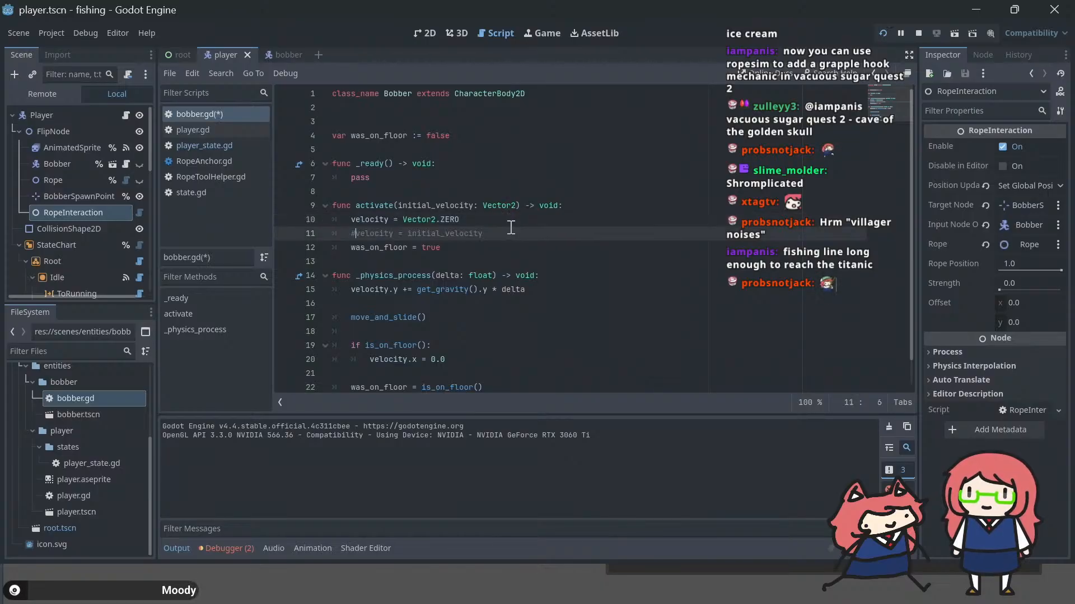
Step: Test the cast in the game, and in bobber.gd's activate() remove velocity = Vector2.ZERO, re-enable velocity = initial_velocity and save
key("F5")
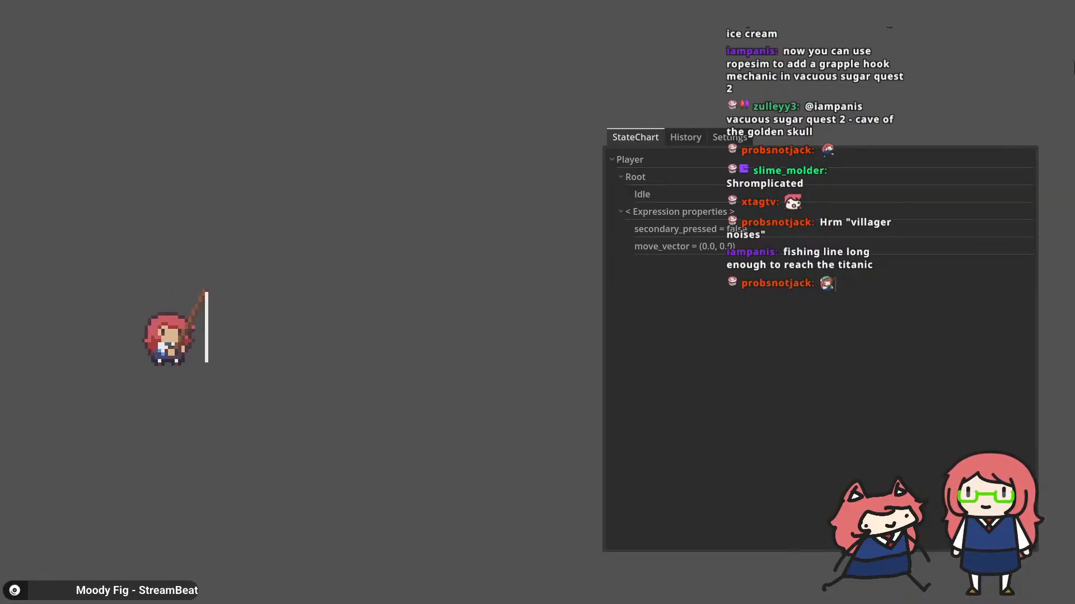
key("alt+Tab")
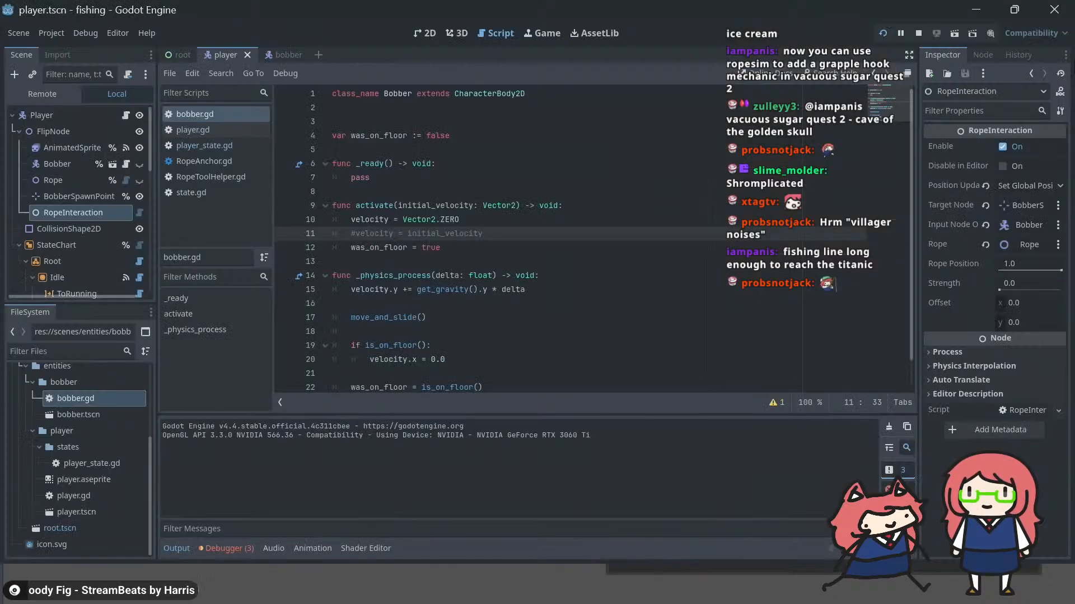
key("Up")
key("shift+Home")
key("shift+Home")
key("BackSpace")
key("BackSpace")
key("Down")
key("Home")
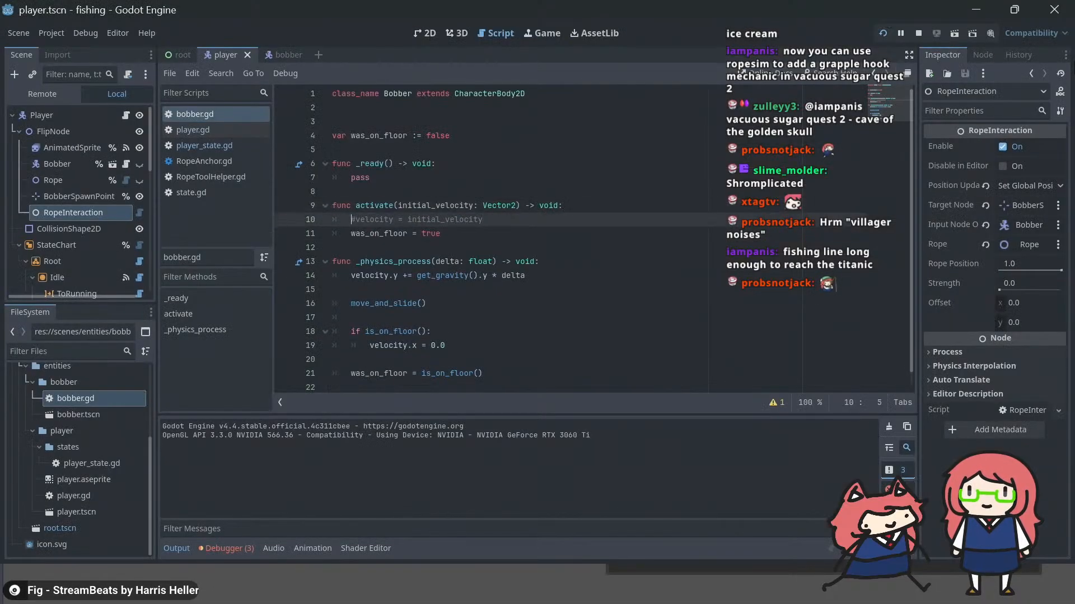
key("Delete")
key("ctrl+s")
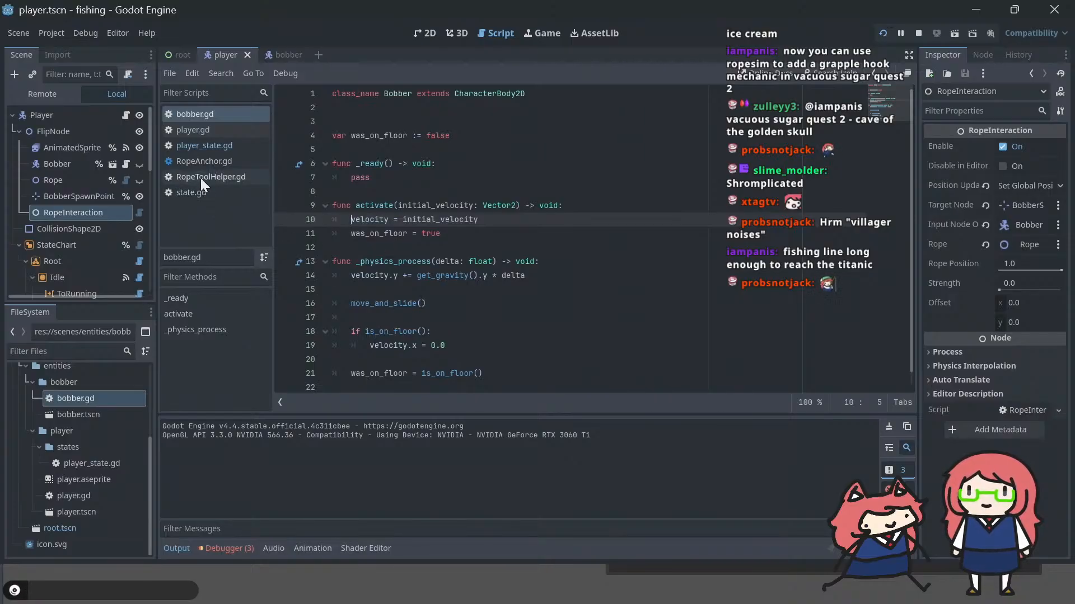
Step: In player_state.gd's fishing state, comment out both player.bobber.set_physics_process() calls in _enter() and _exit(), save and run the game
left_click(479, 317)
key("Up")
key("Up")
key("Up")
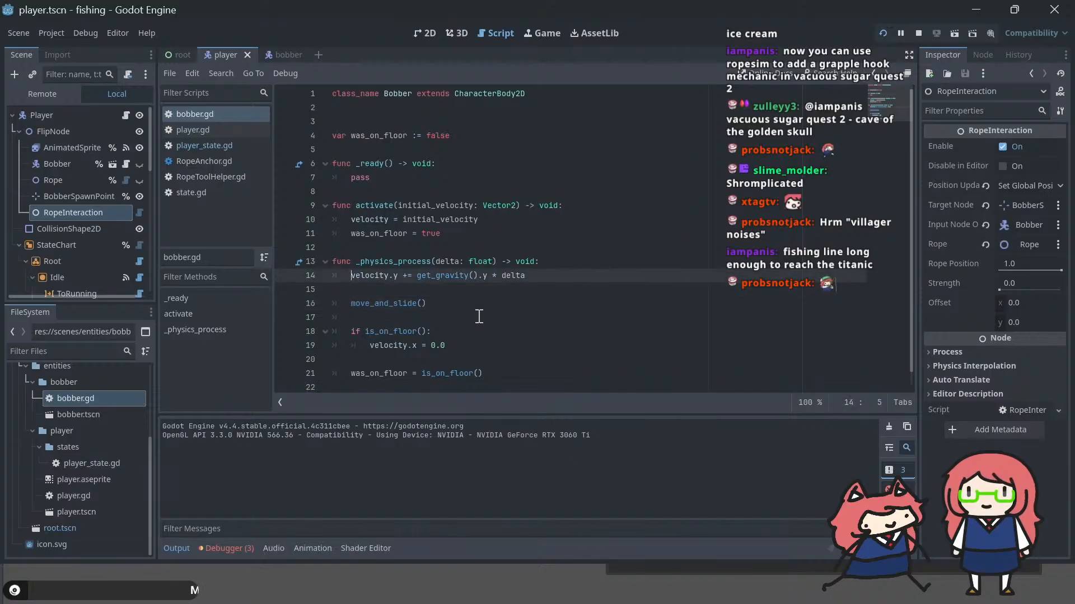
left_click(196, 142)
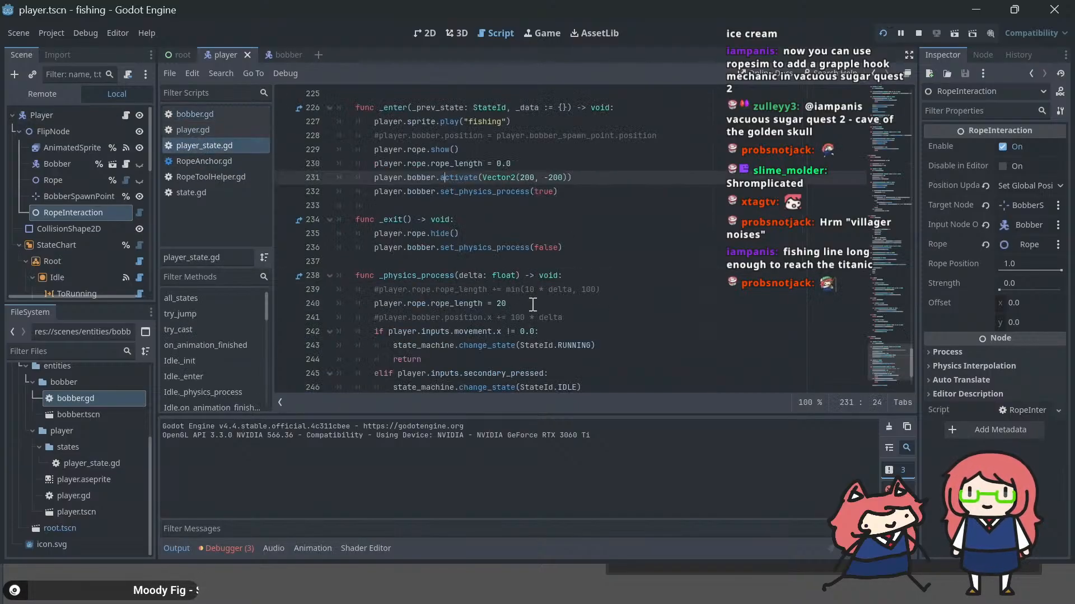
key("Down")
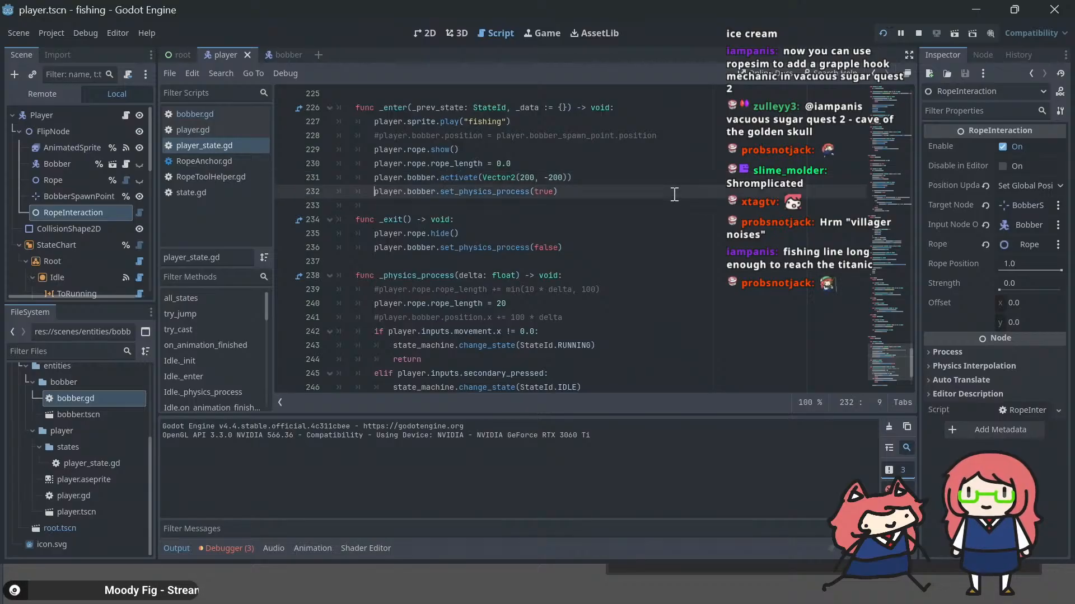
key("ctrl+k")
key("Down")
key("Down")
key("Down")
key("Down")
key("ctrl+k")
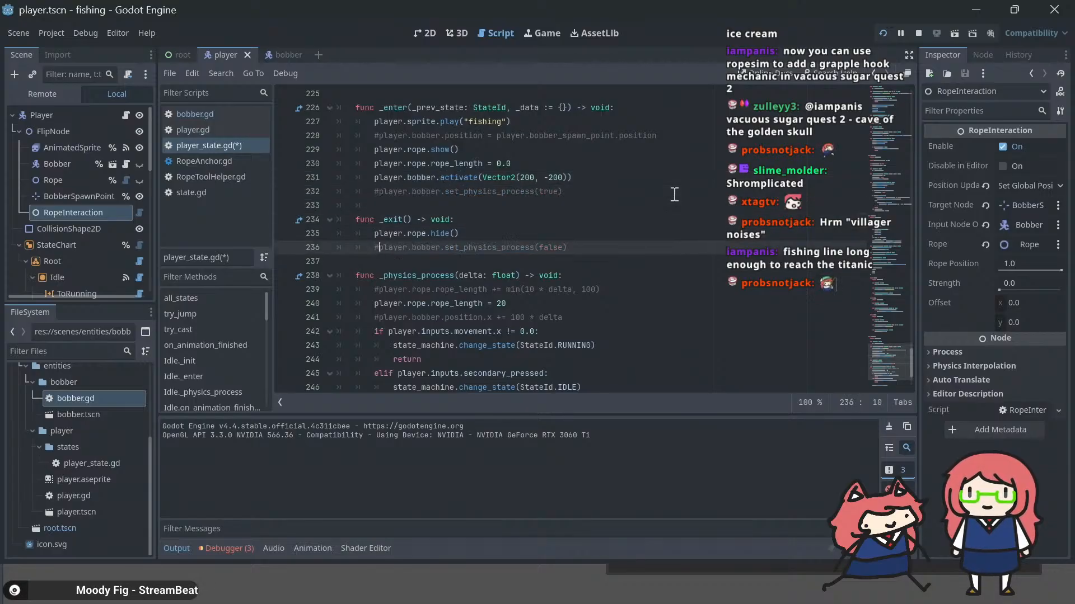
key("ctrl+s")
key("F5")
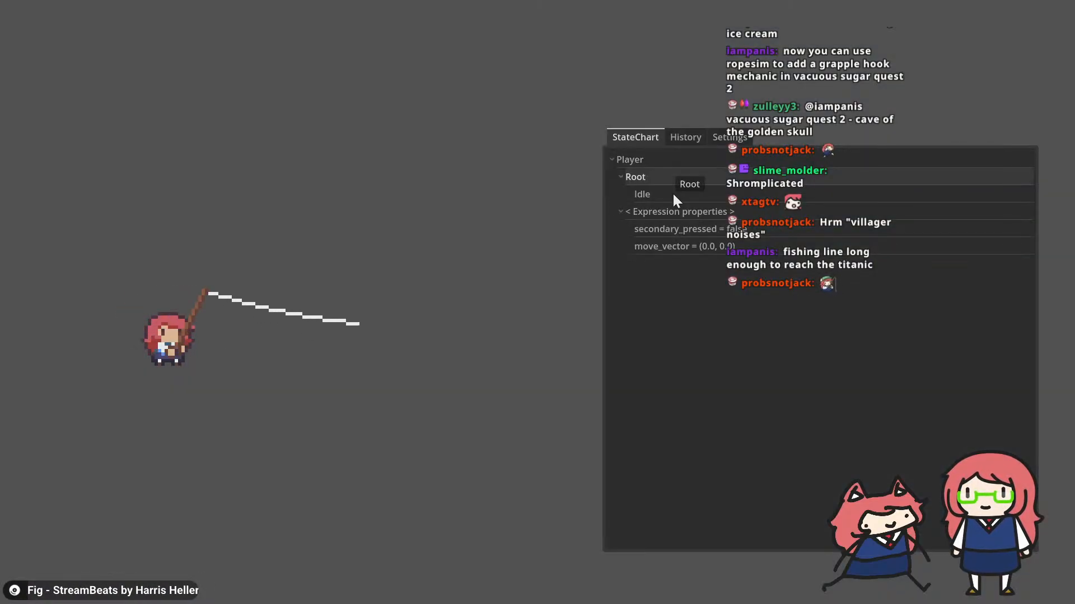
Step: Return to the editor and undo commenting out the two set_physics_process() calls
key("alt+Tab")
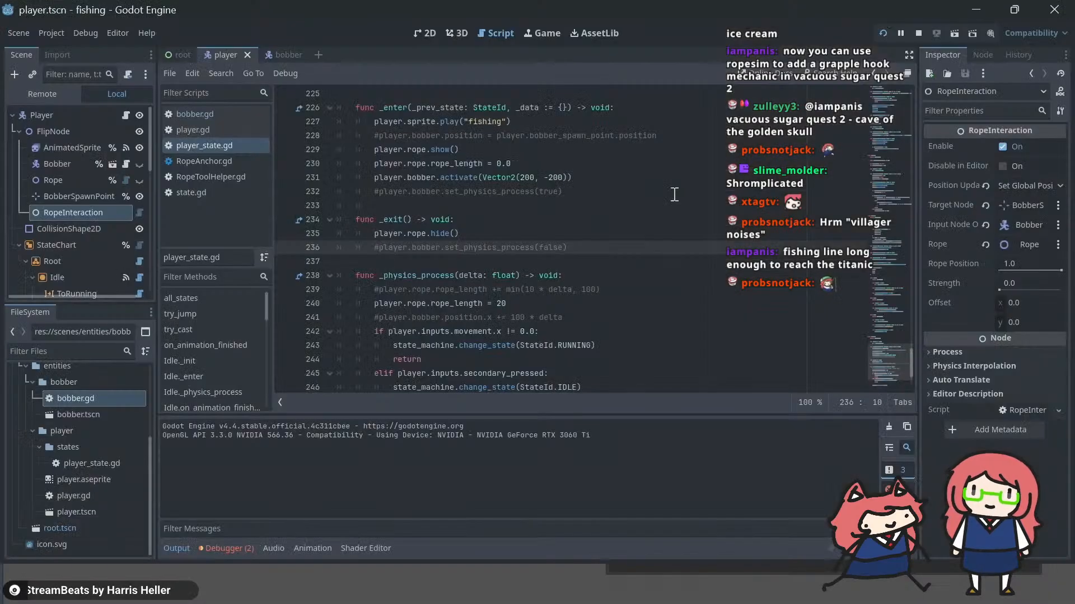
key("ctrl+z")
key("ctrl+z")
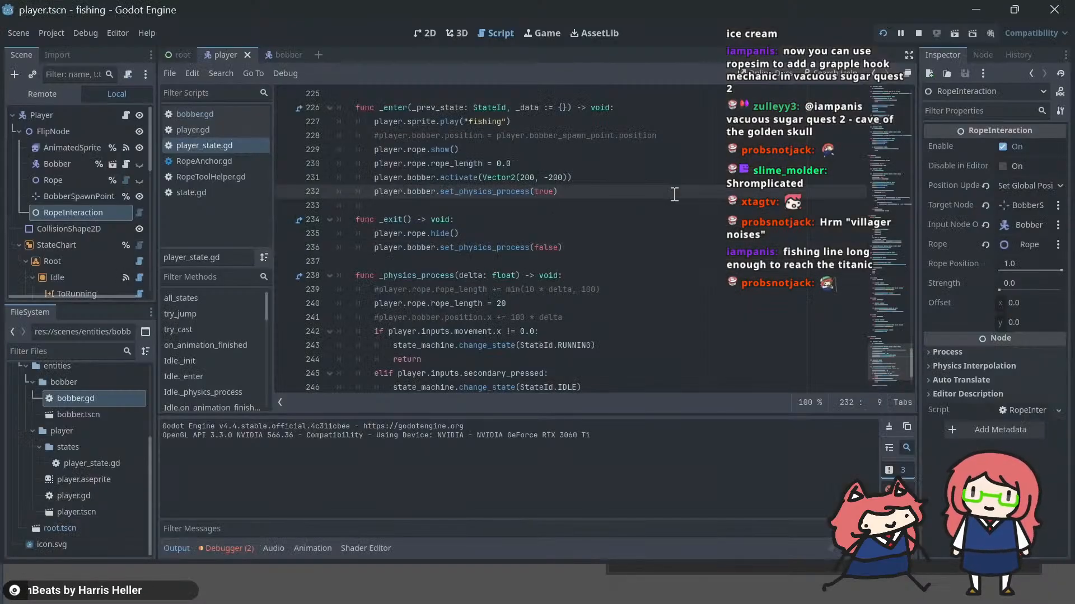
Step: Change the velocity passed to player.bobber.activate() in _enter() to Vector2(100, -900), saving and running the game to test the cast
key("Up")
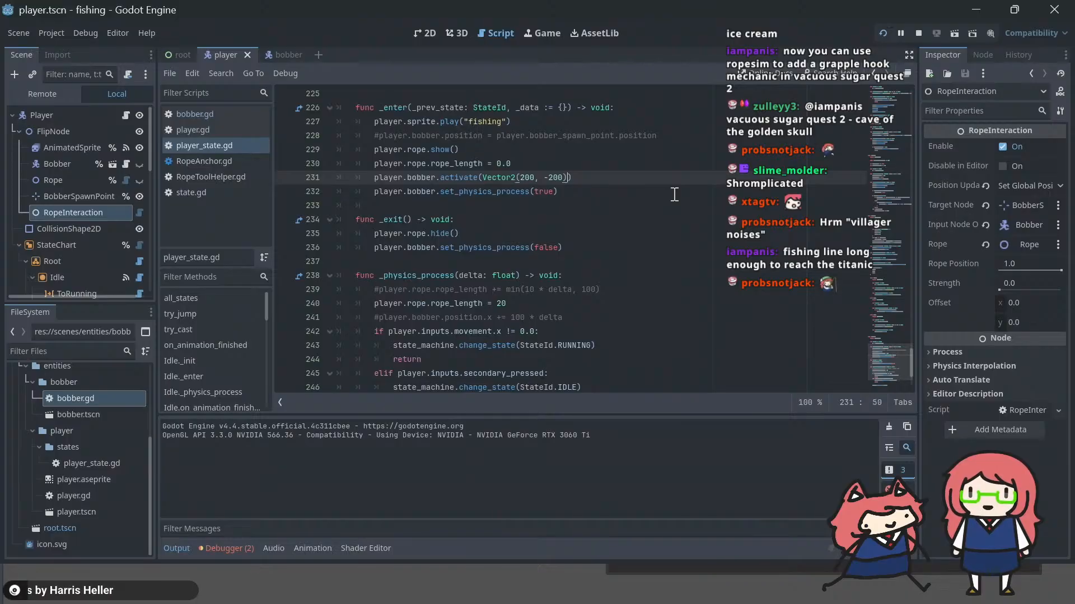
key("F5")
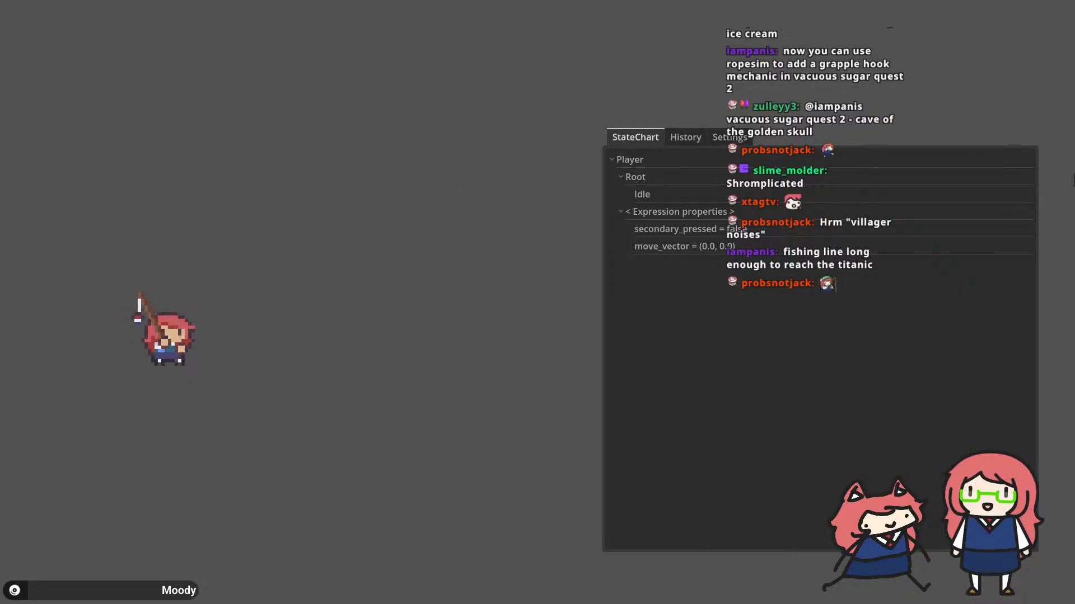
key("alt+Tab")
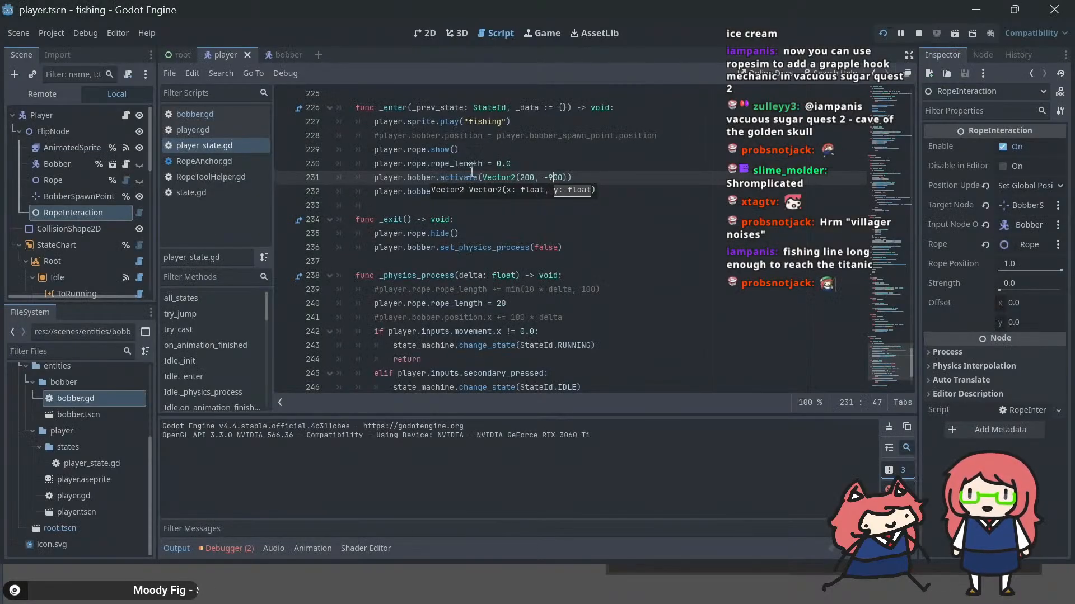
left_click(519, 178)
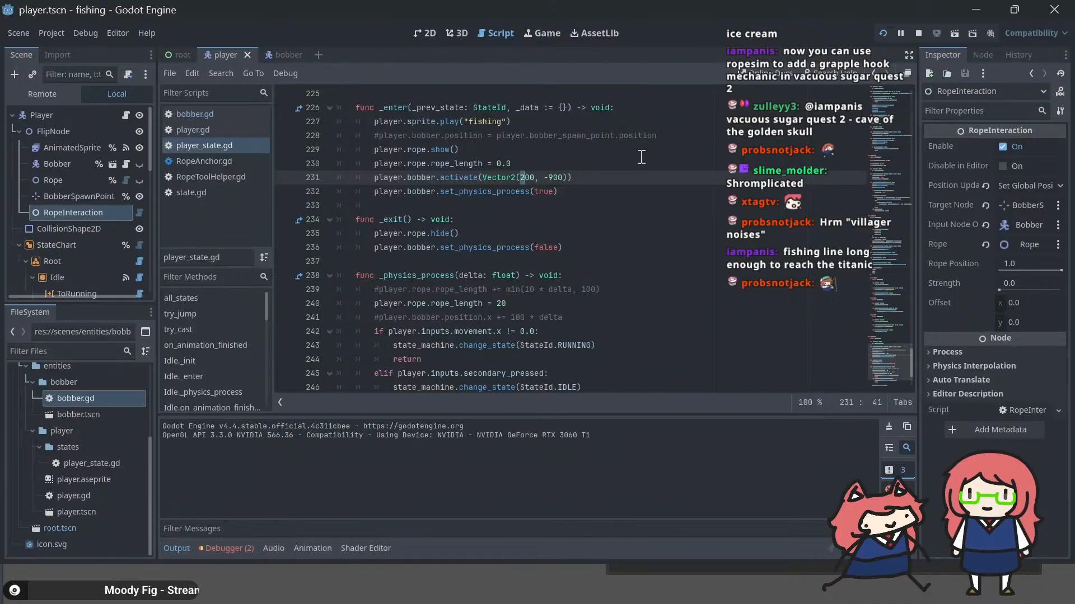
key("ctrl+s")
key("F5")
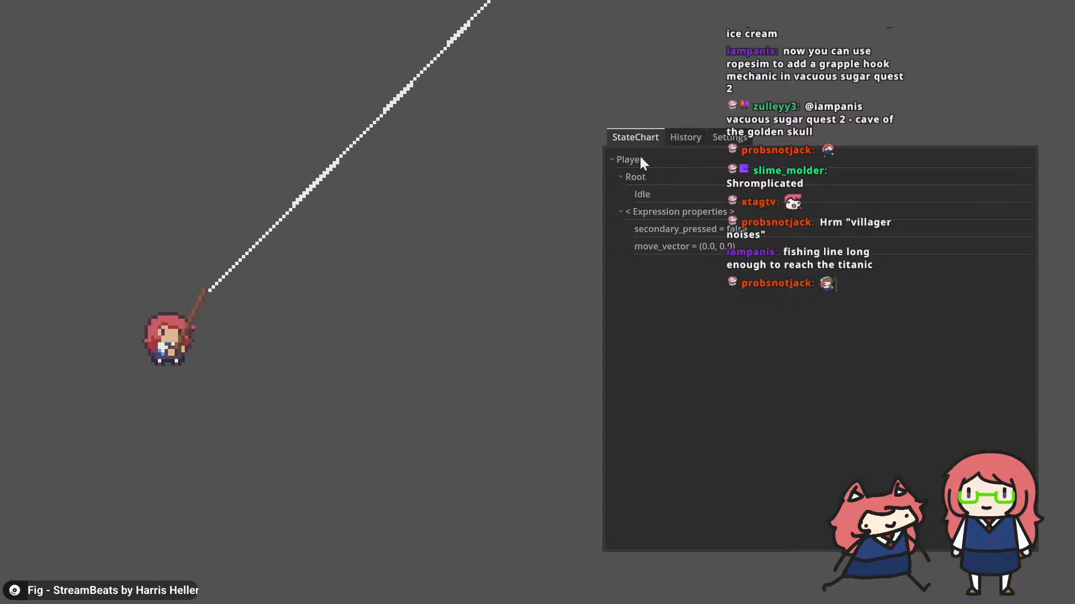
key("alt+Tab")
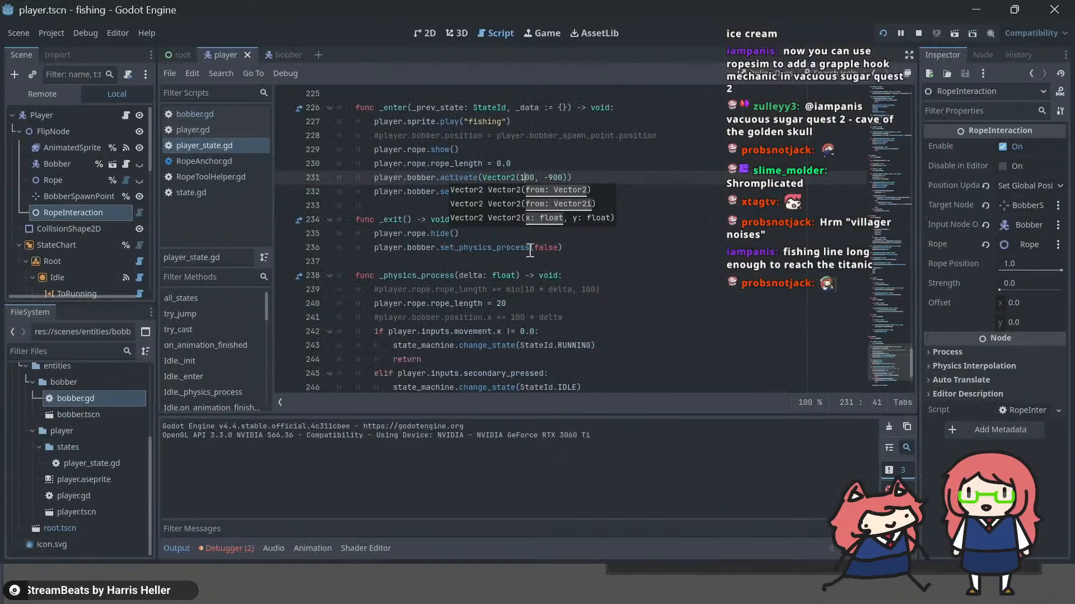
Step: Set player.rope.rope_length to 100 in the fishing state's _physics_process() and run the game
left_click(499, 303)
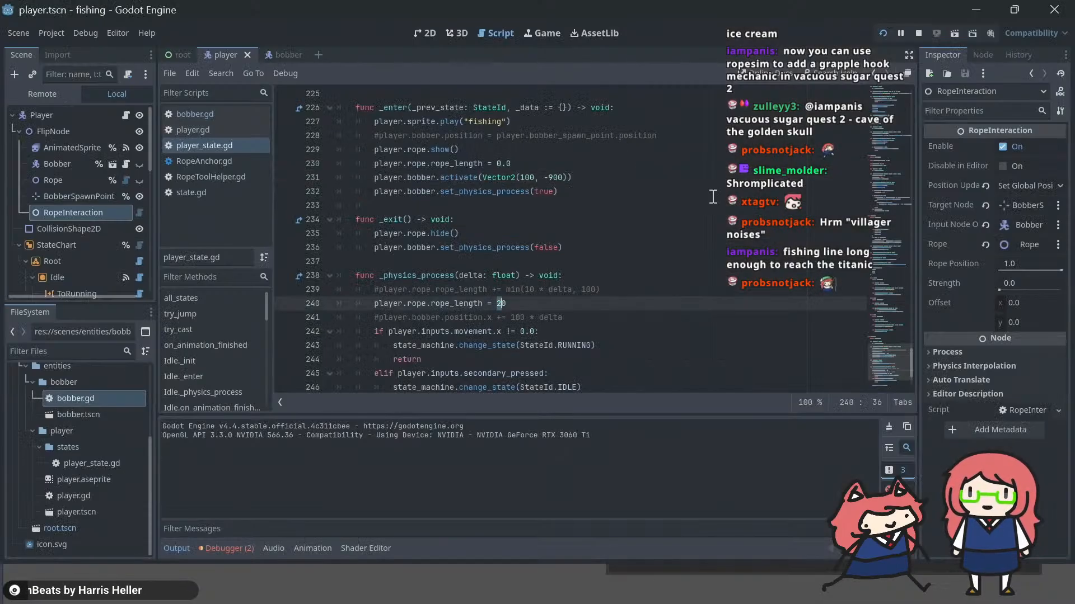
key("F5")
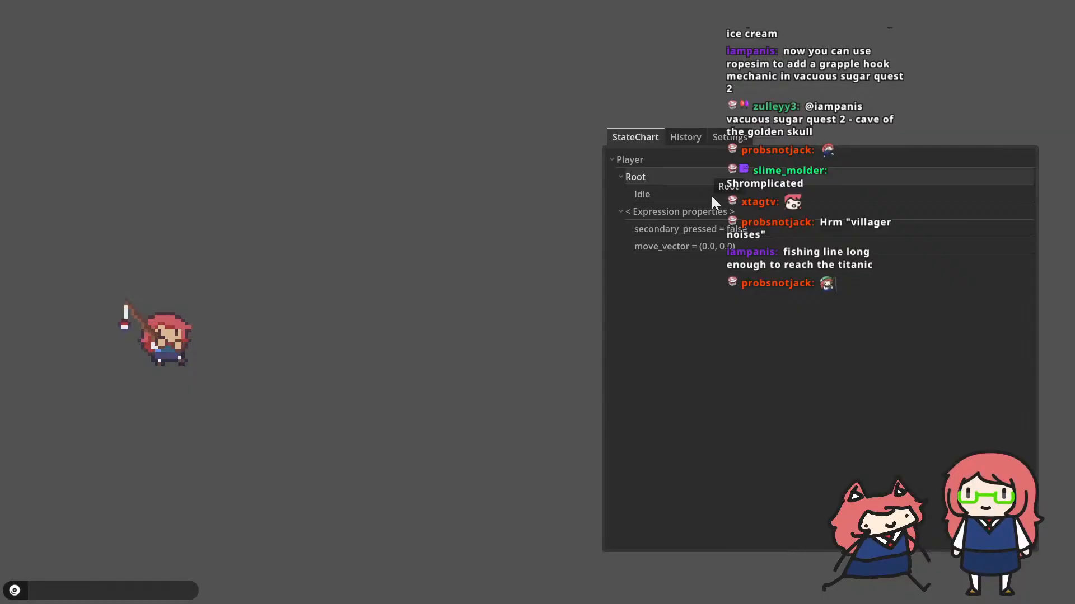
key("alt+Tab")
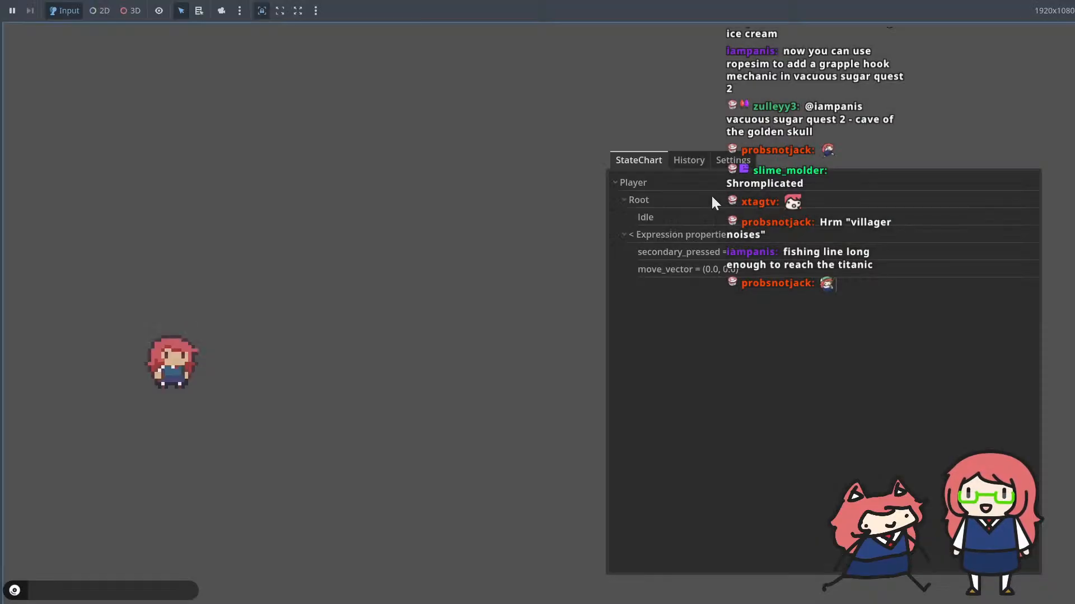
Step: Run the game again and cast the fishing line repeatedly to check how the rope behaves, returning to the editor
key("F5")
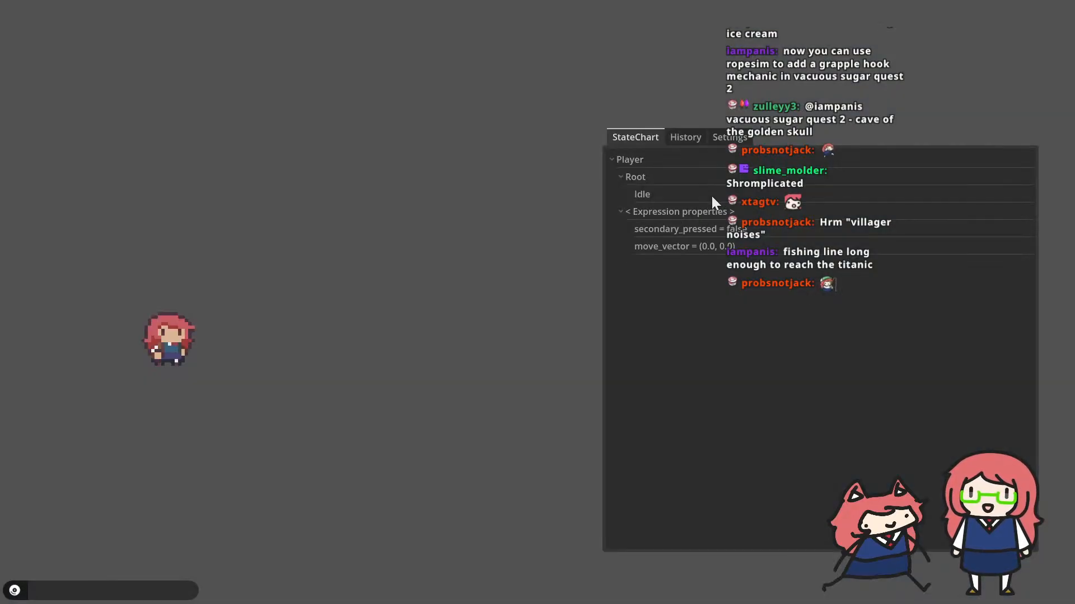
key("space")
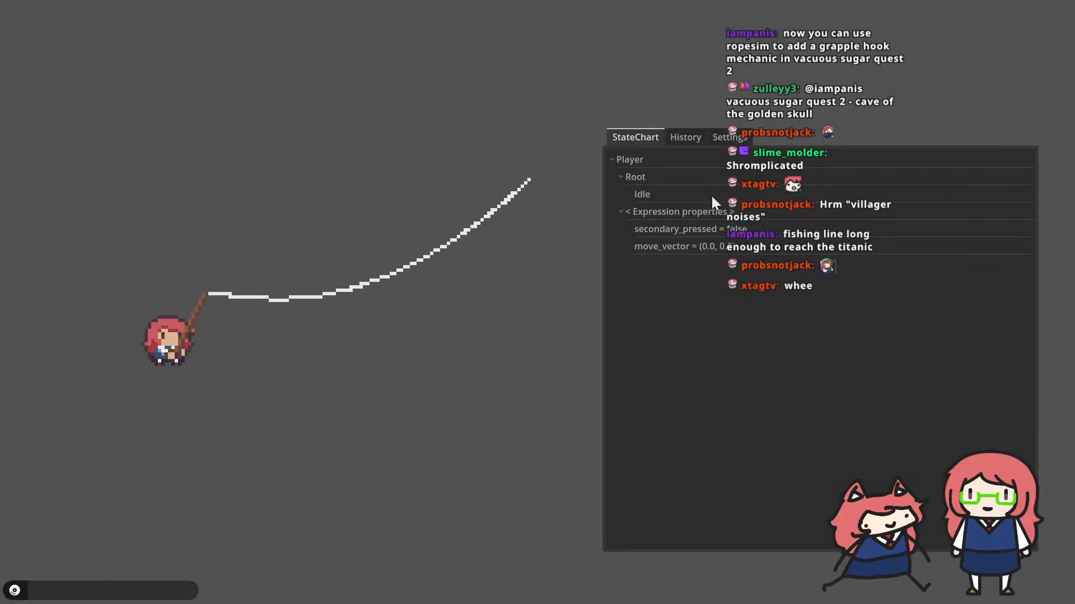
key("space")
key("space")
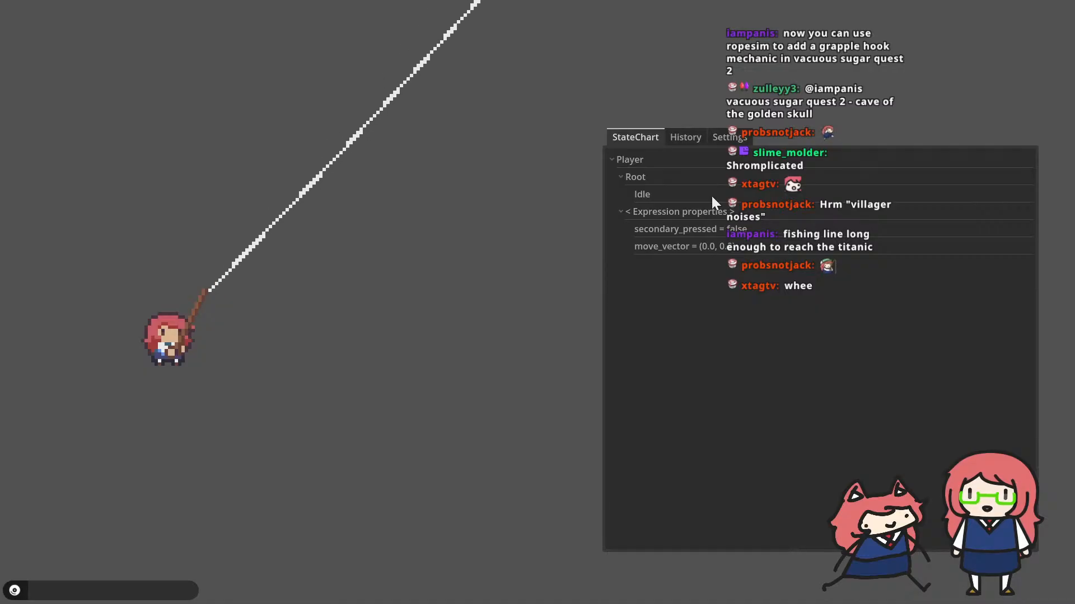
key("space")
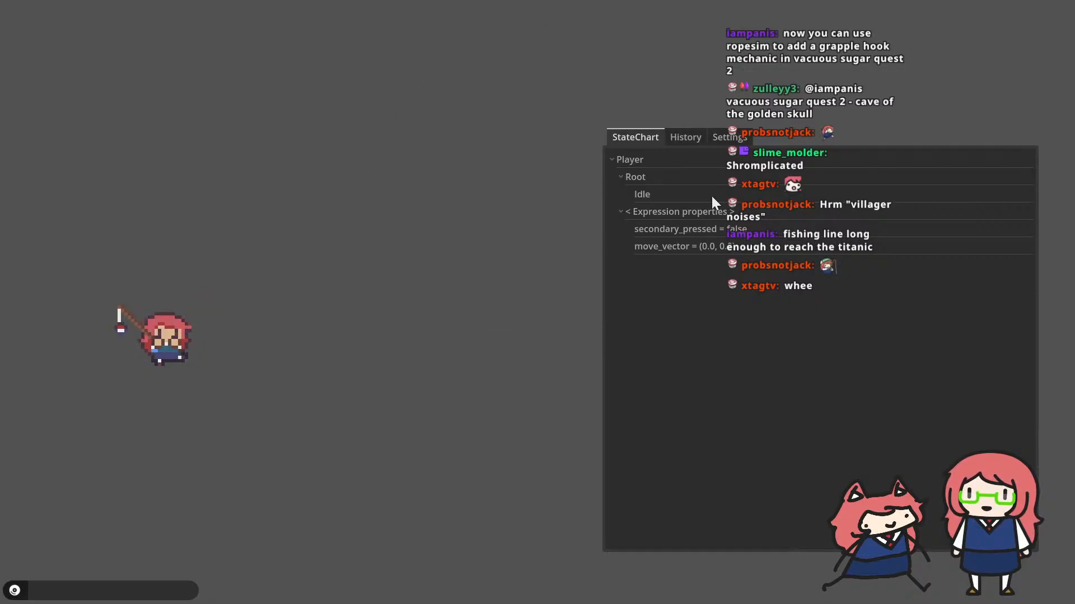
key("space")
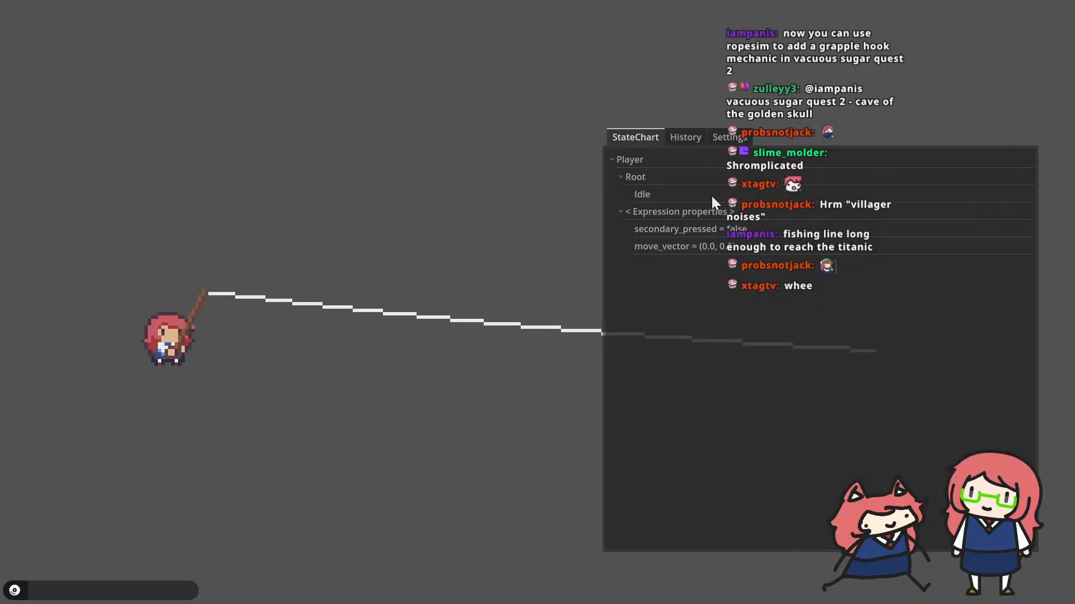
key("alt+Tab")
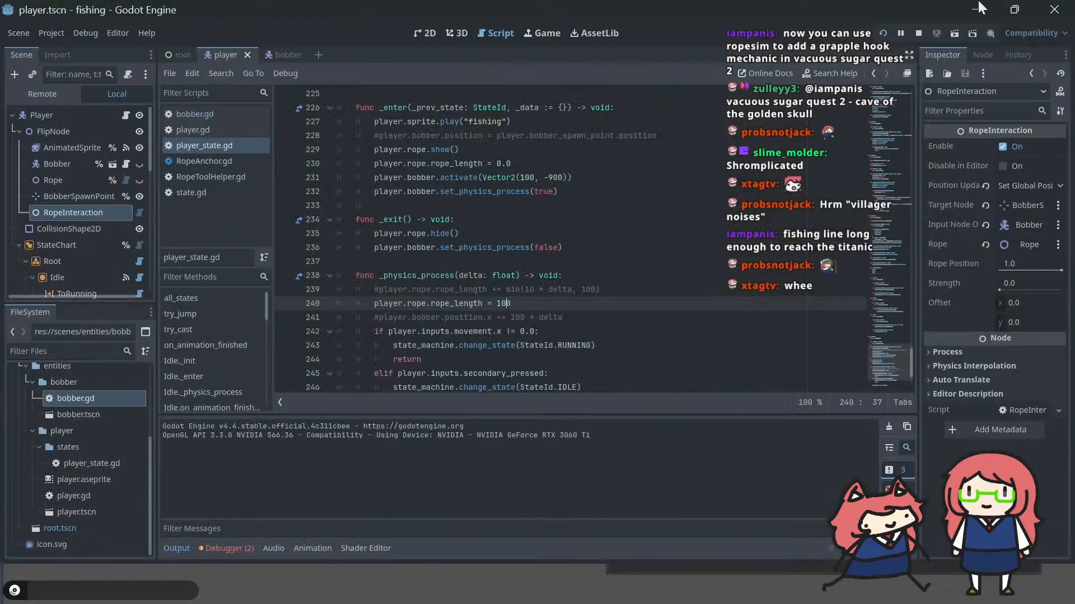
Step: Minimise the editor, close the web browser, and create a file named test with touch in the PowerShell terminal
left_click(979, 10)
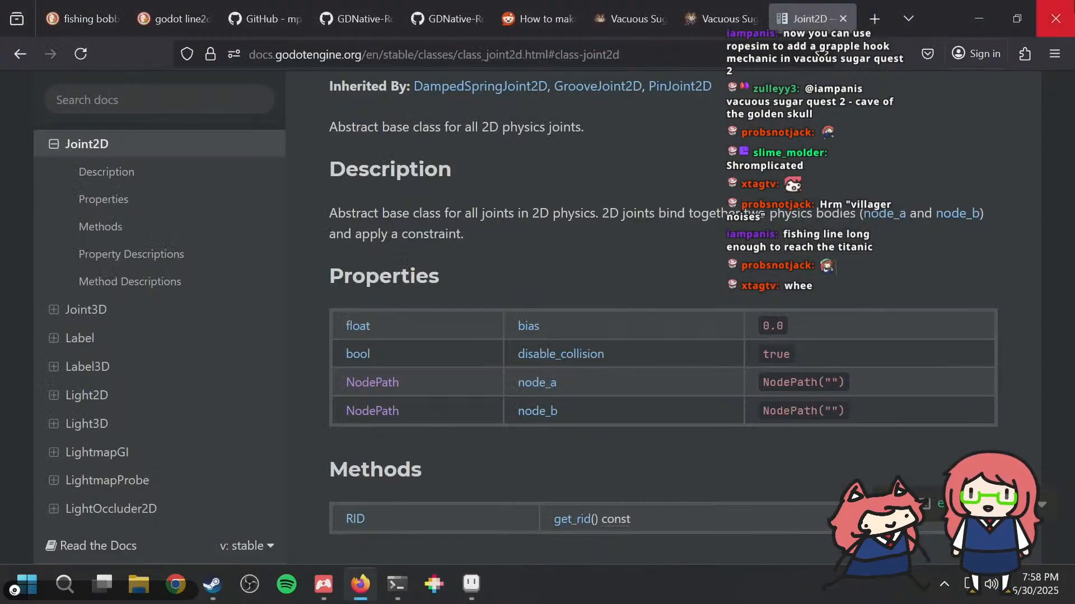
left_click(1071, 5)
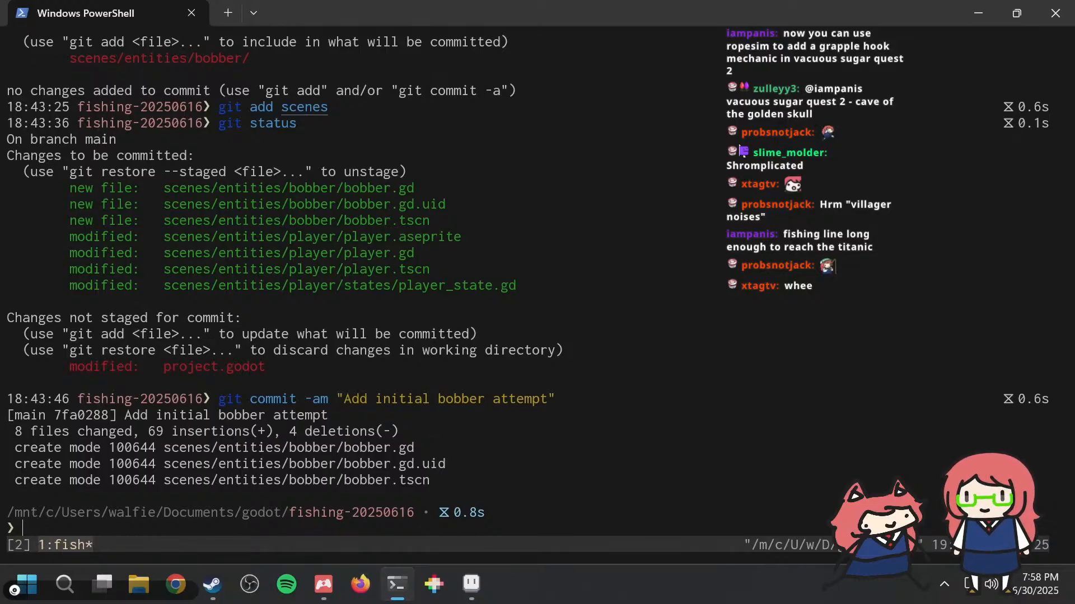
type("touc")
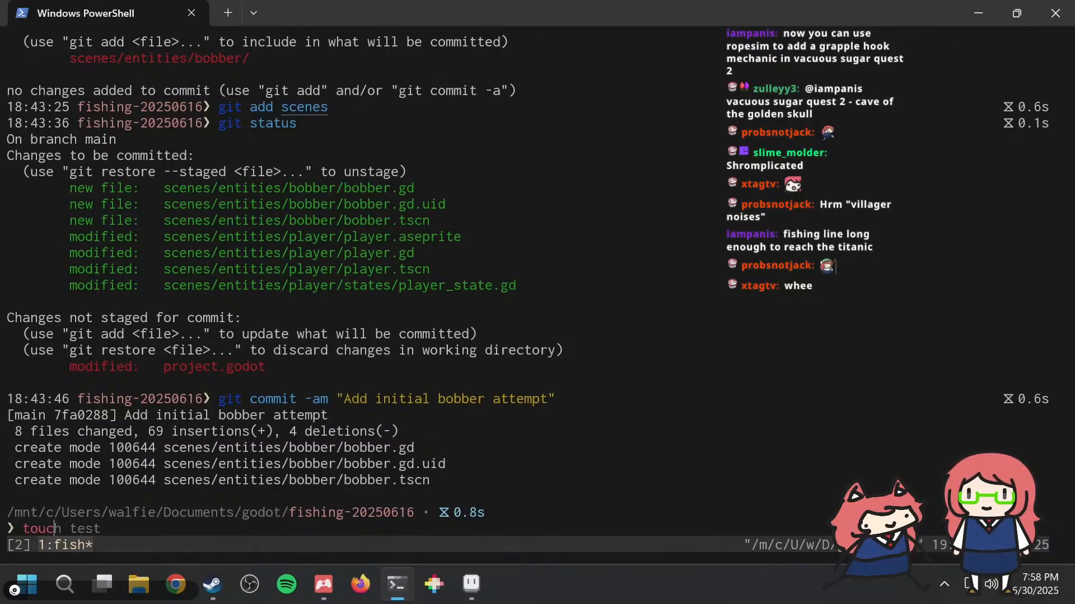
type("h test")
key("Return")
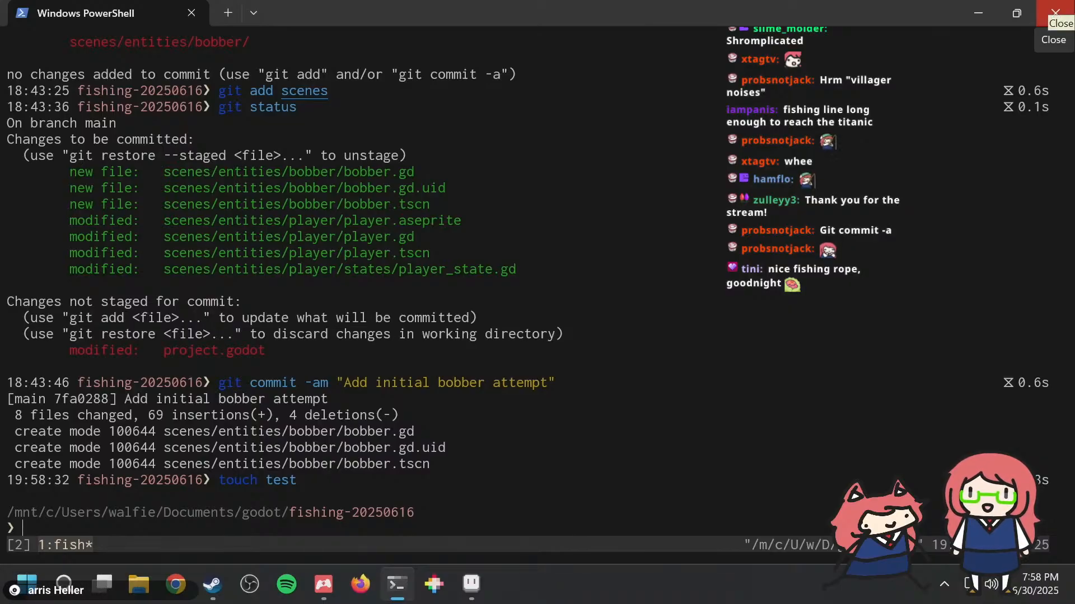
Step: Close the remaining open application windows, including PowerShell, Steam and itch, to clear the desktop
left_click(1055, 11)
left_click(1055, 9)
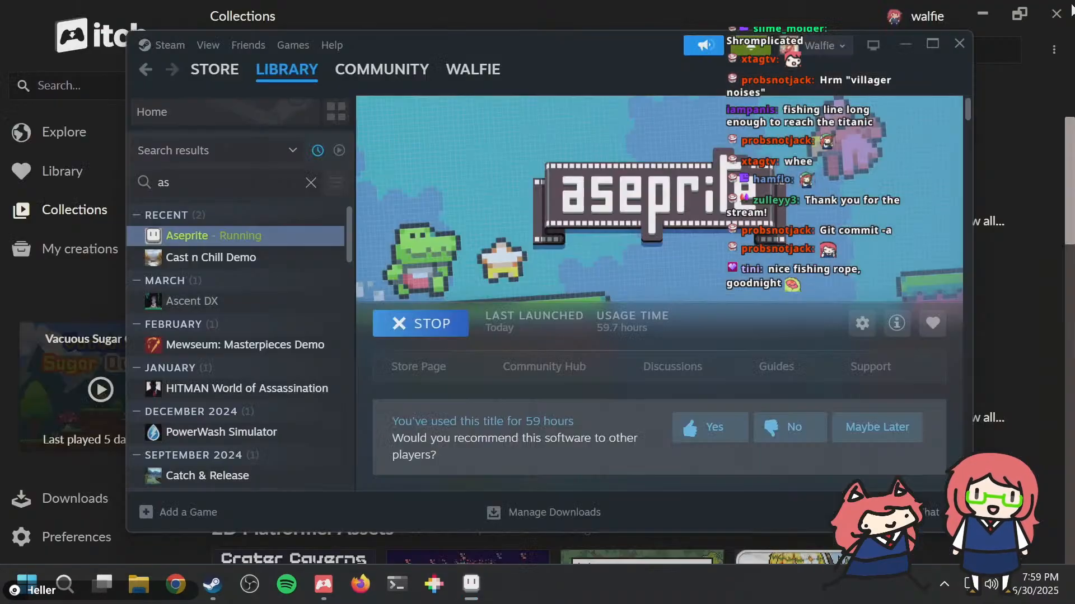
left_click(959, 50)
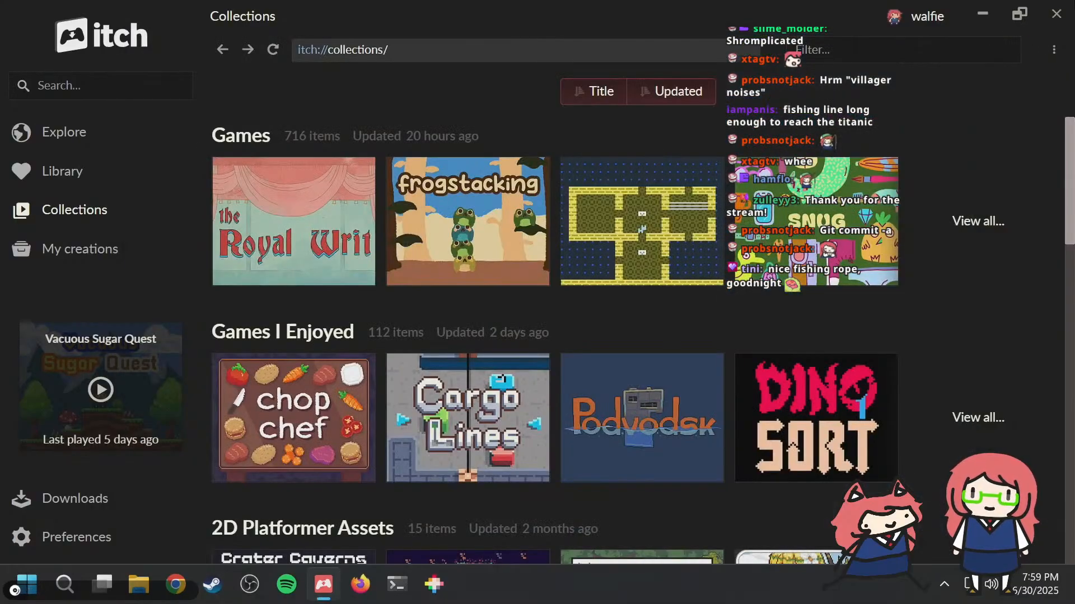
left_click(1057, 14)
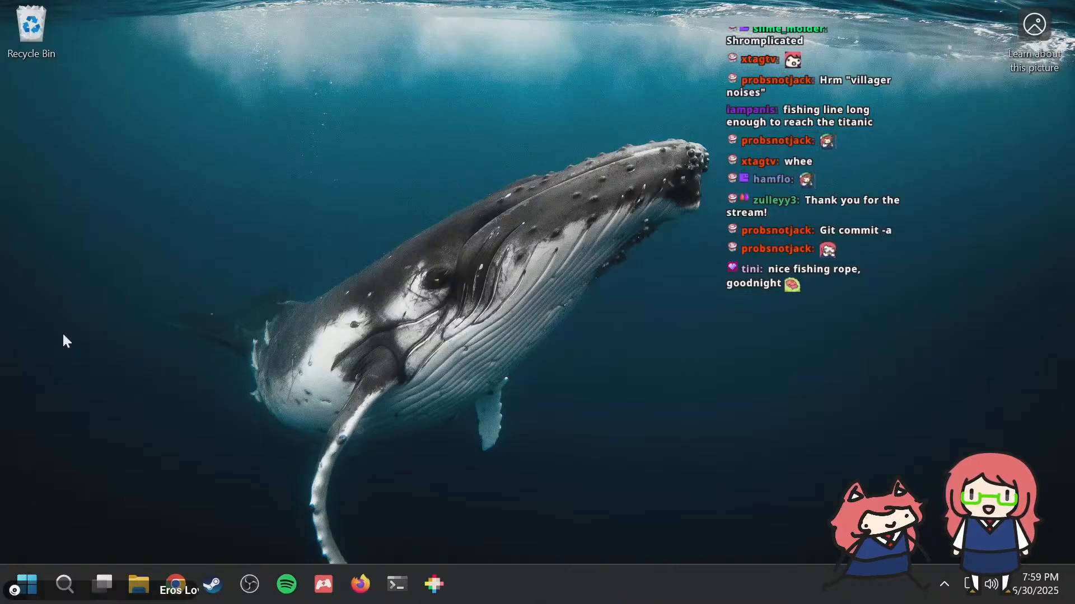
Step: Bring up the Windows power options and open the desktop's "Learn about this picture" page
left_click(25, 584)
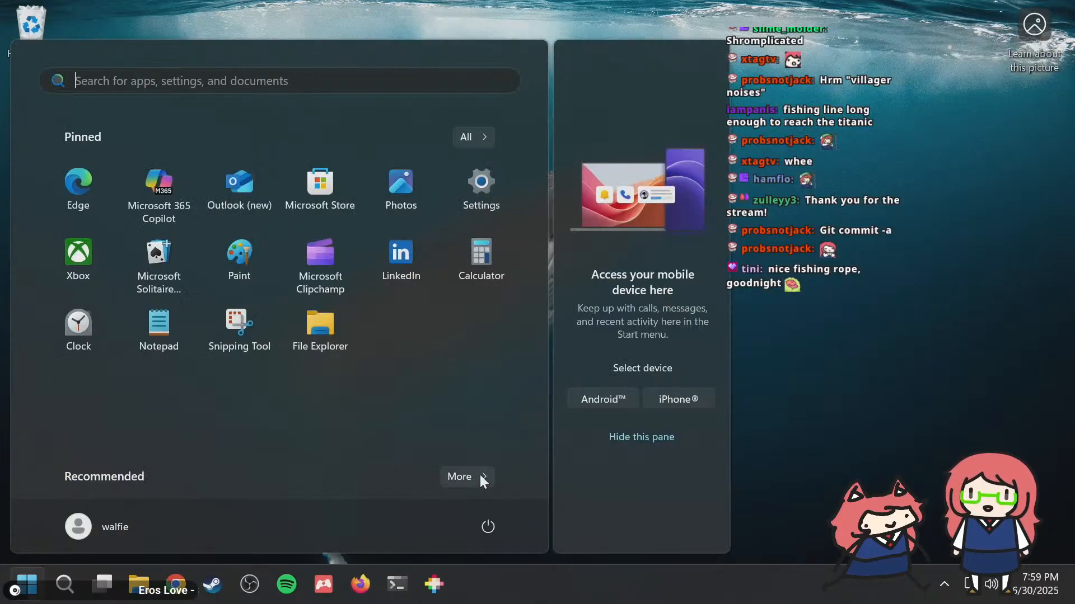
left_click(478, 526)
left_click(478, 527)
left_click(1045, 25)
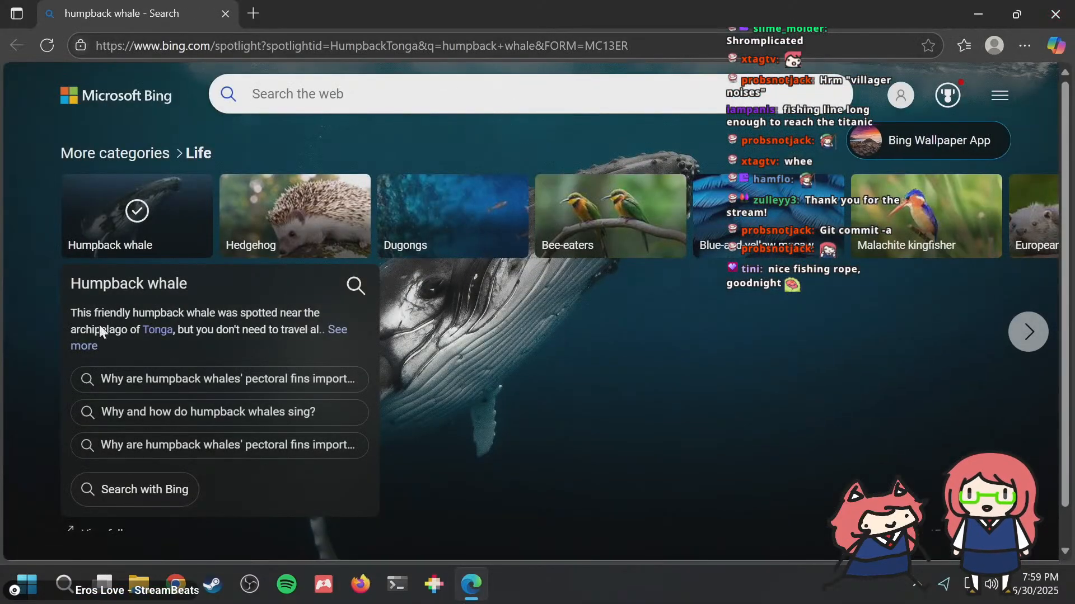
Step: Close the humpback whale page in the browser and shut down Windows
left_click_drag(196, 330, 267, 332)
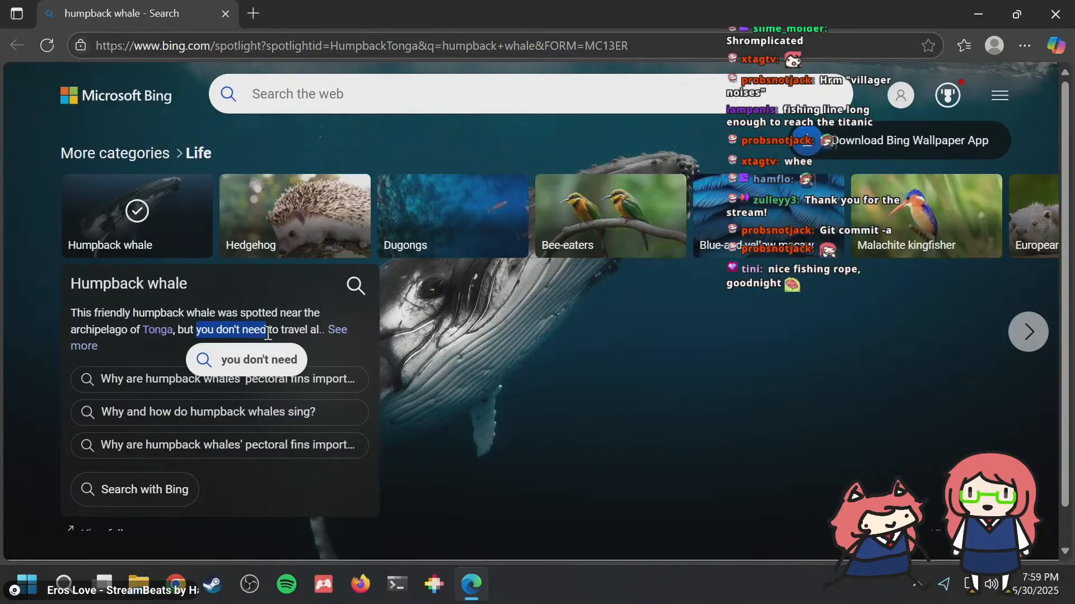
key("ctrl+w")
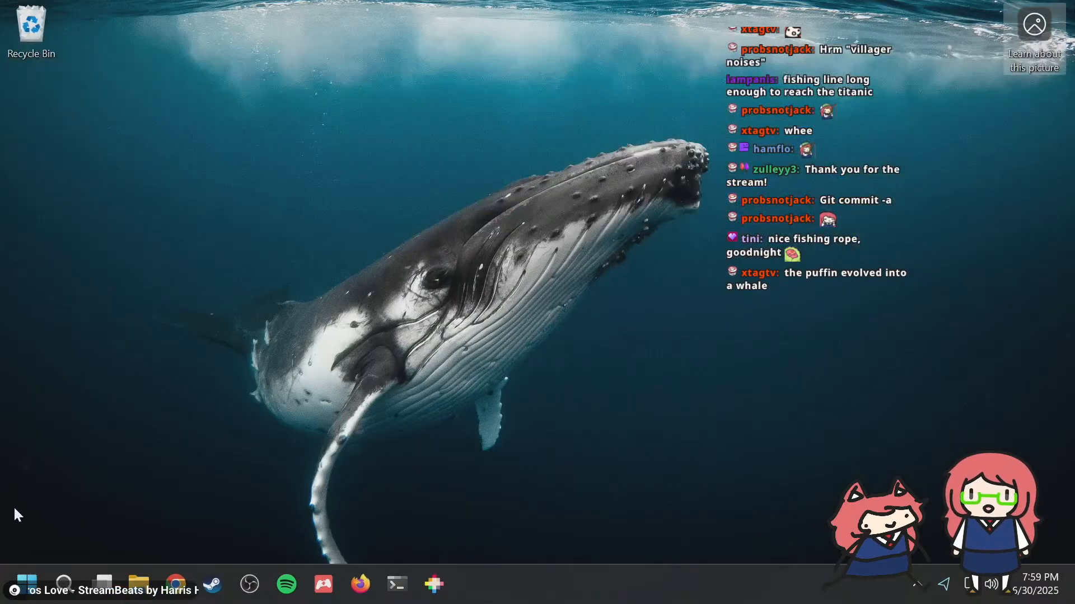
key("super")
left_click(488, 527)
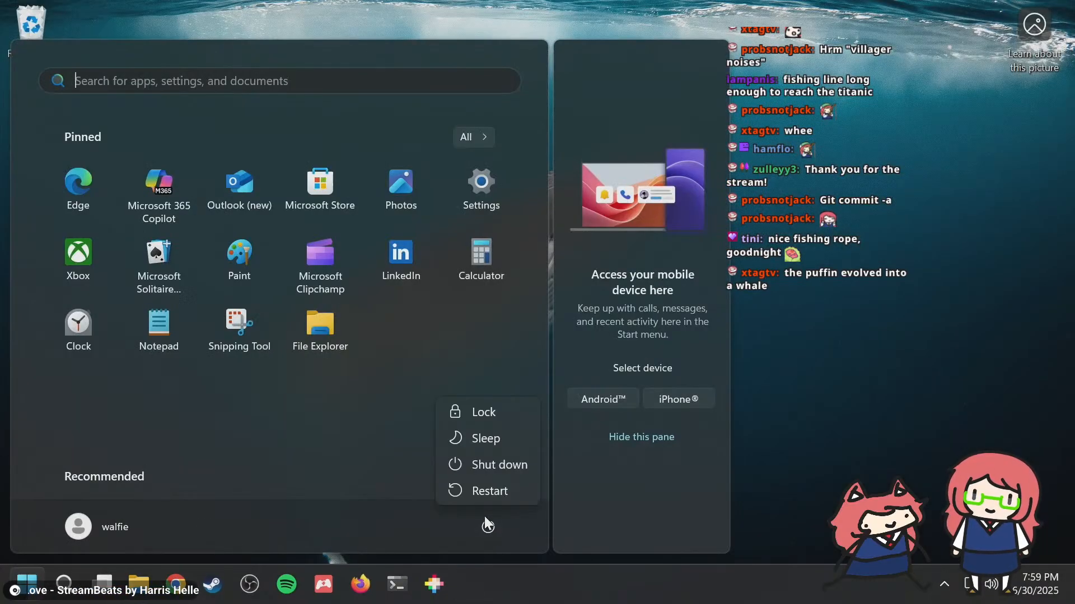
left_click(478, 465)
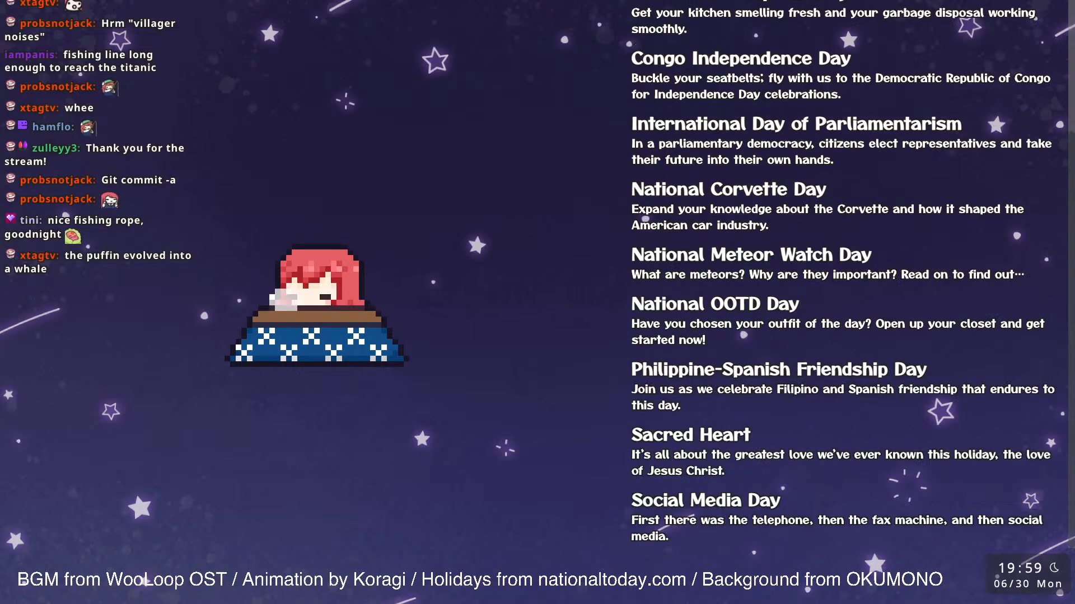
Step: Read through the Jun 30 holiday list from Social Media Day back to its beginning, highlighting individual holiday titles
left_click_drag(751, 435, 631, 436)
left_click(632, 436)
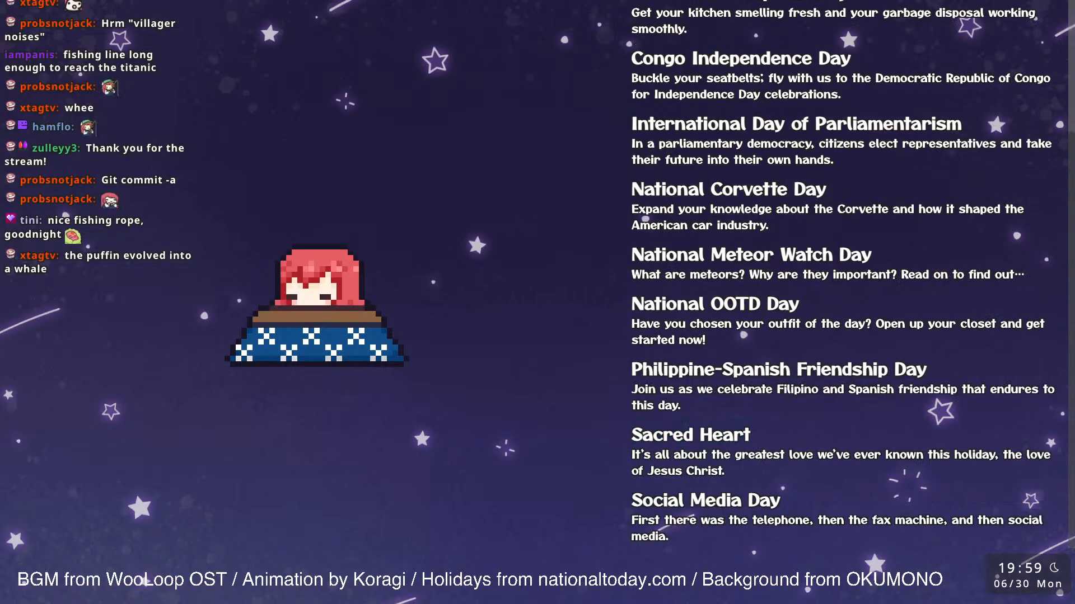
left_click_drag(780, 501, 638, 474)
left_click(638, 473)
left_click_drag(743, 370, 906, 370)
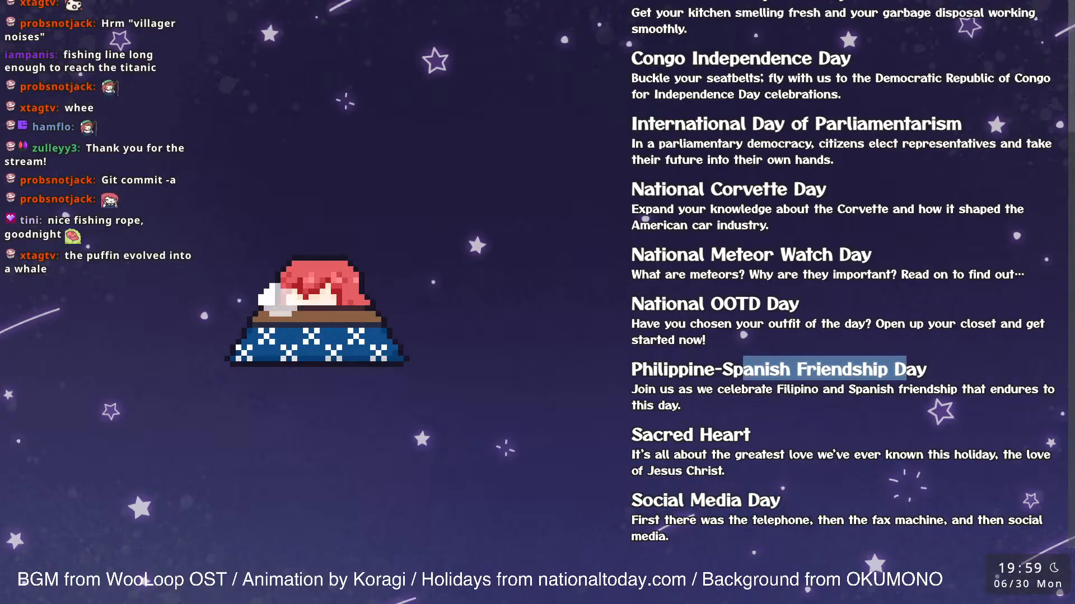
left_click(907, 370)
scroll(842, 339, "up", 1)
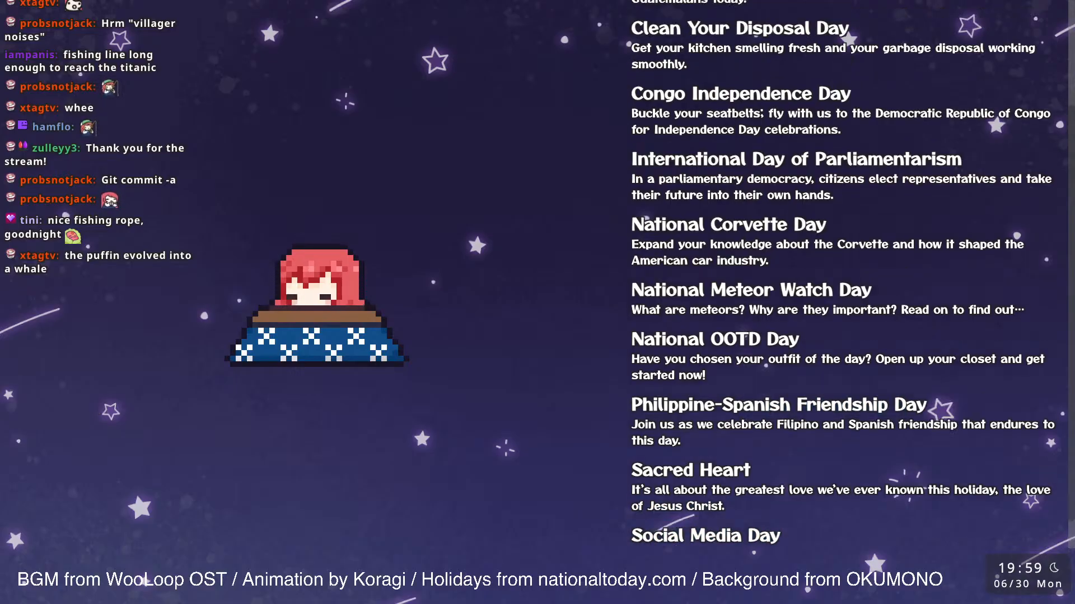
left_click_drag(711, 339, 800, 339)
left_click(799, 339)
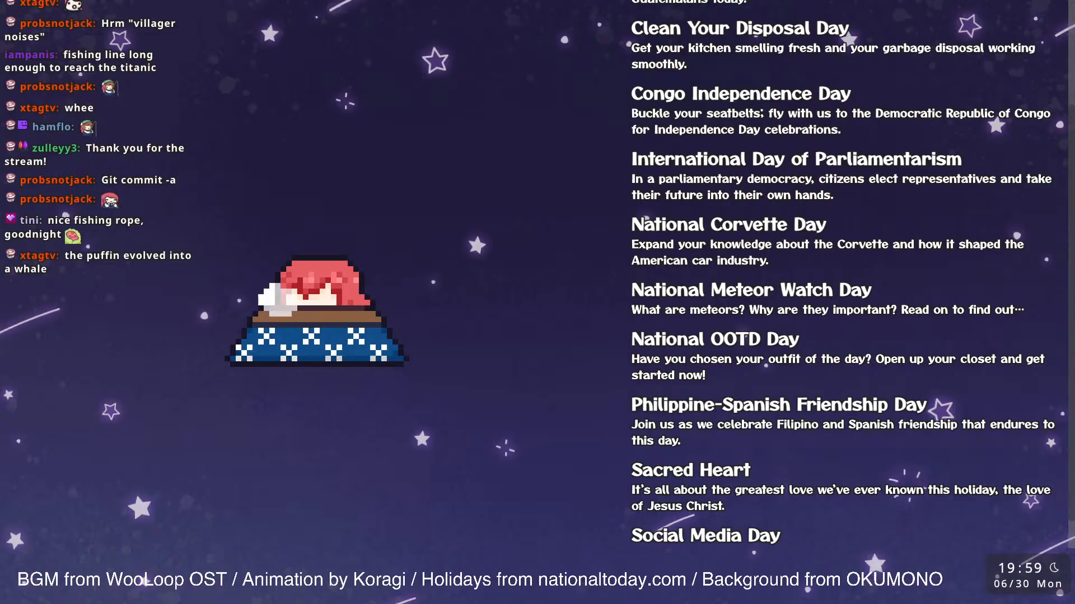
left_click_drag(872, 289, 742, 290)
scroll(742, 289, "up", 4)
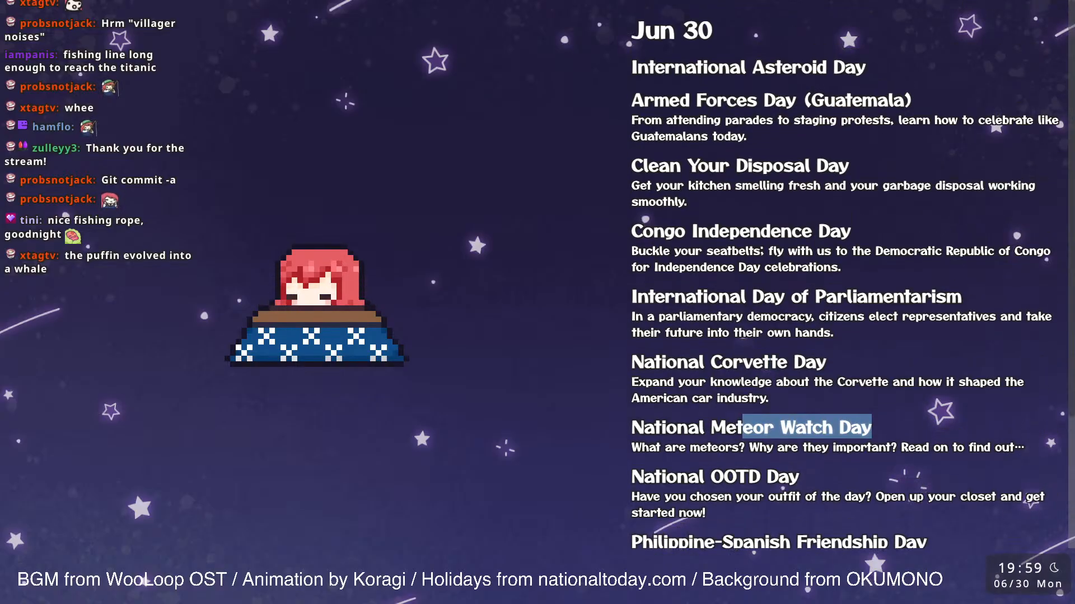
left_click_drag(849, 166, 688, 166)
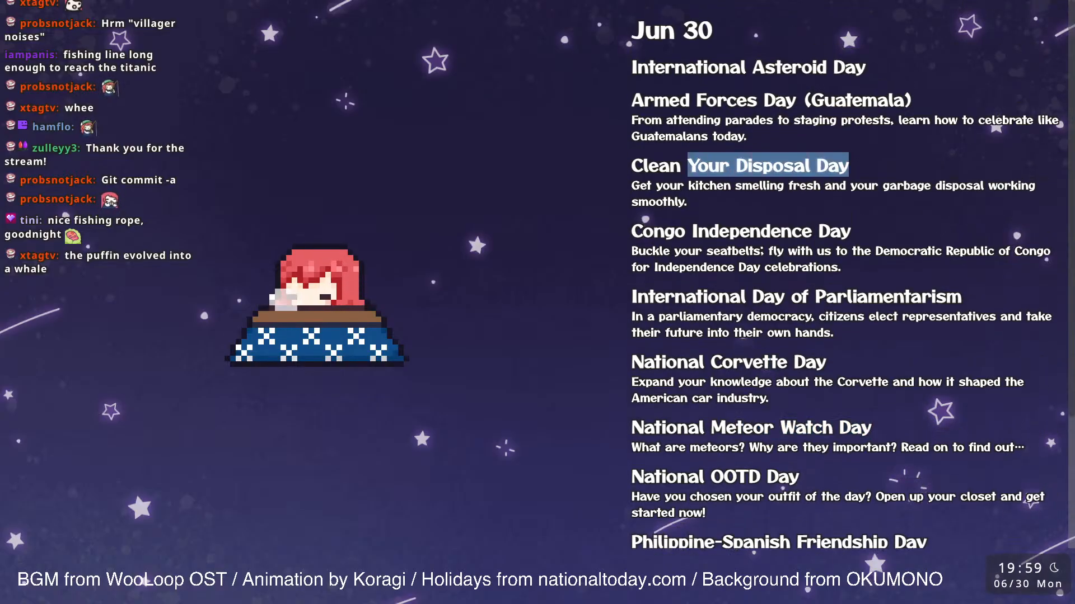
left_click(687, 166)
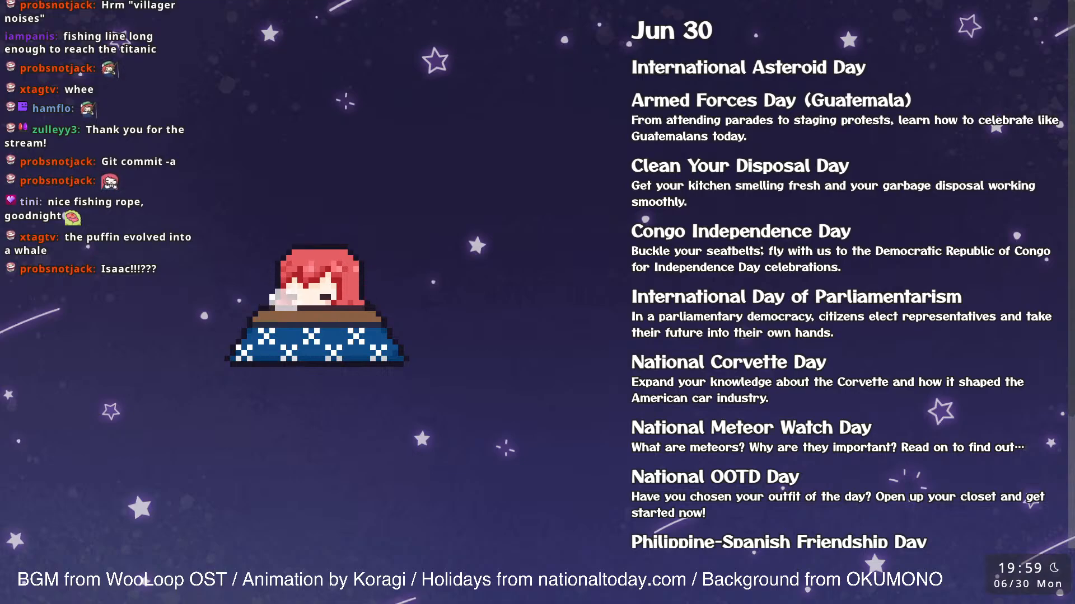
Step: Return to the end of the holiday list and highlight the National Meteor Watch Day title
scroll(845, 280, "down", 1)
scroll(845, 280, "down", 1)
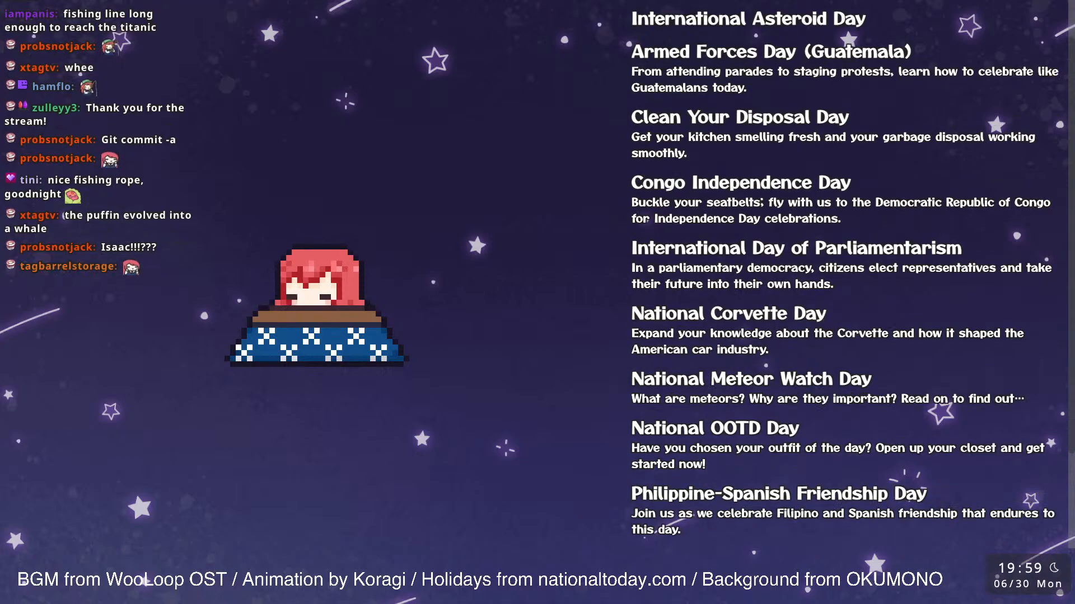
scroll(845, 280, "down", 1)
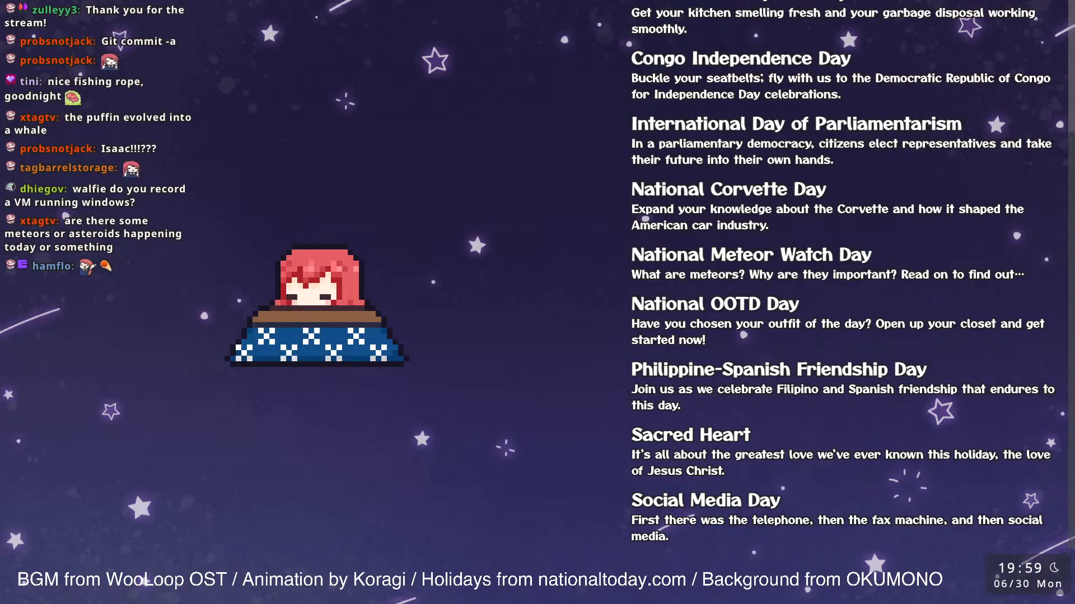
triple_click(751, 255)
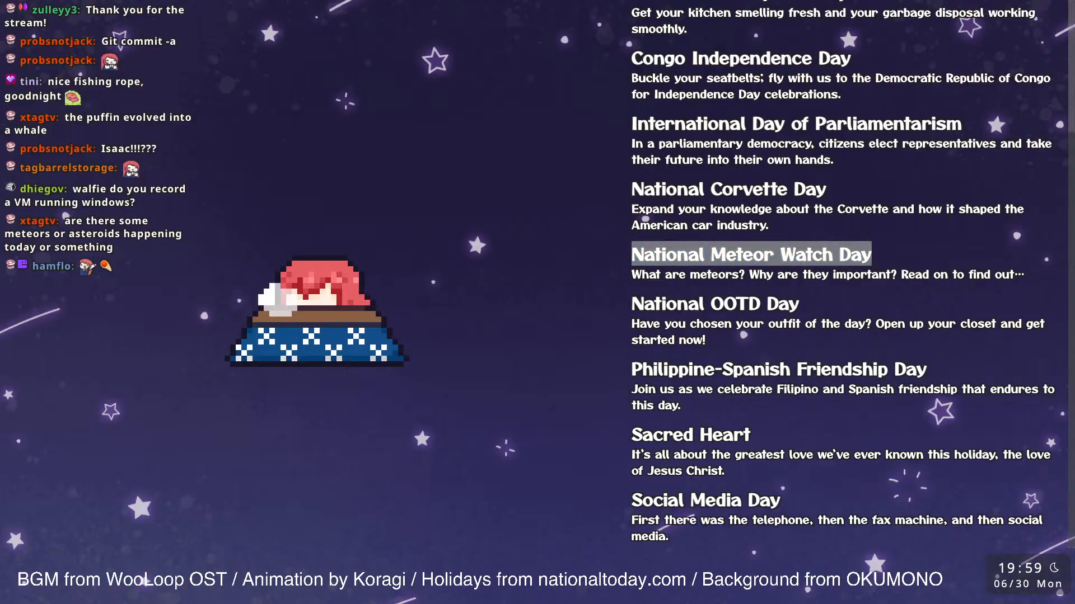